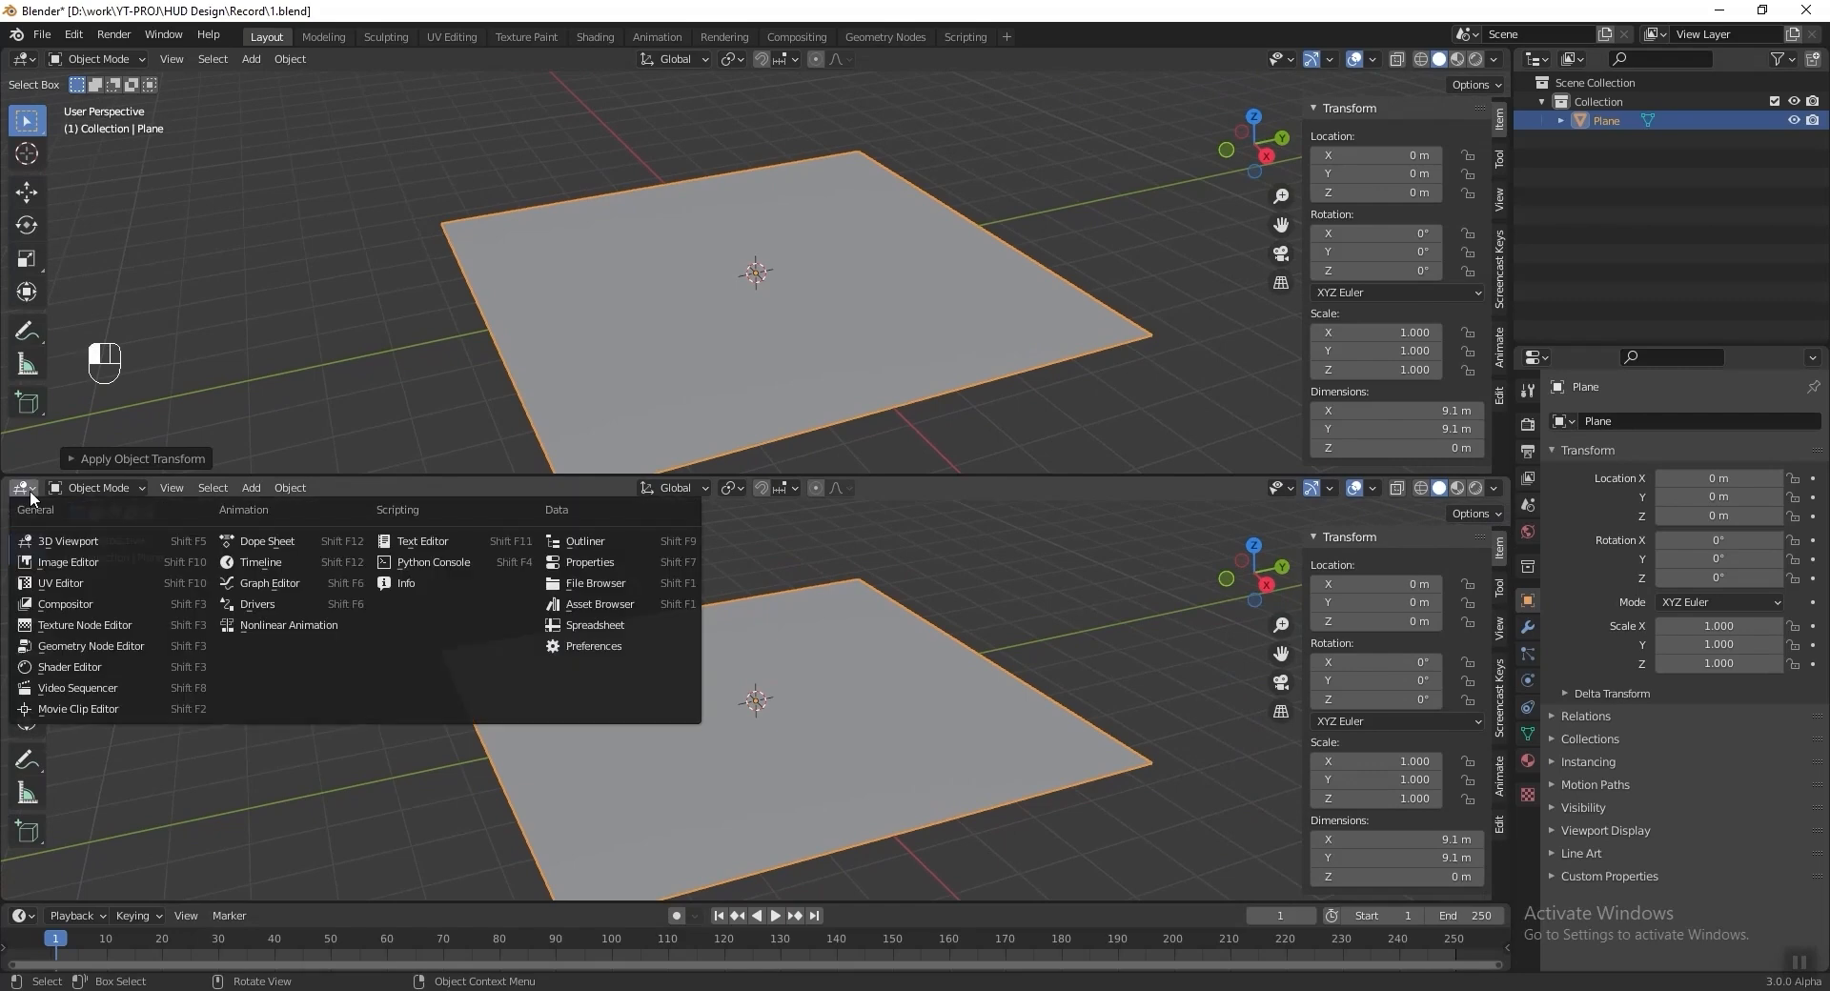
Turn the second 3D viewport into a Geometry Node Editor and create a new node tree for the plane.
left_click(67, 649)
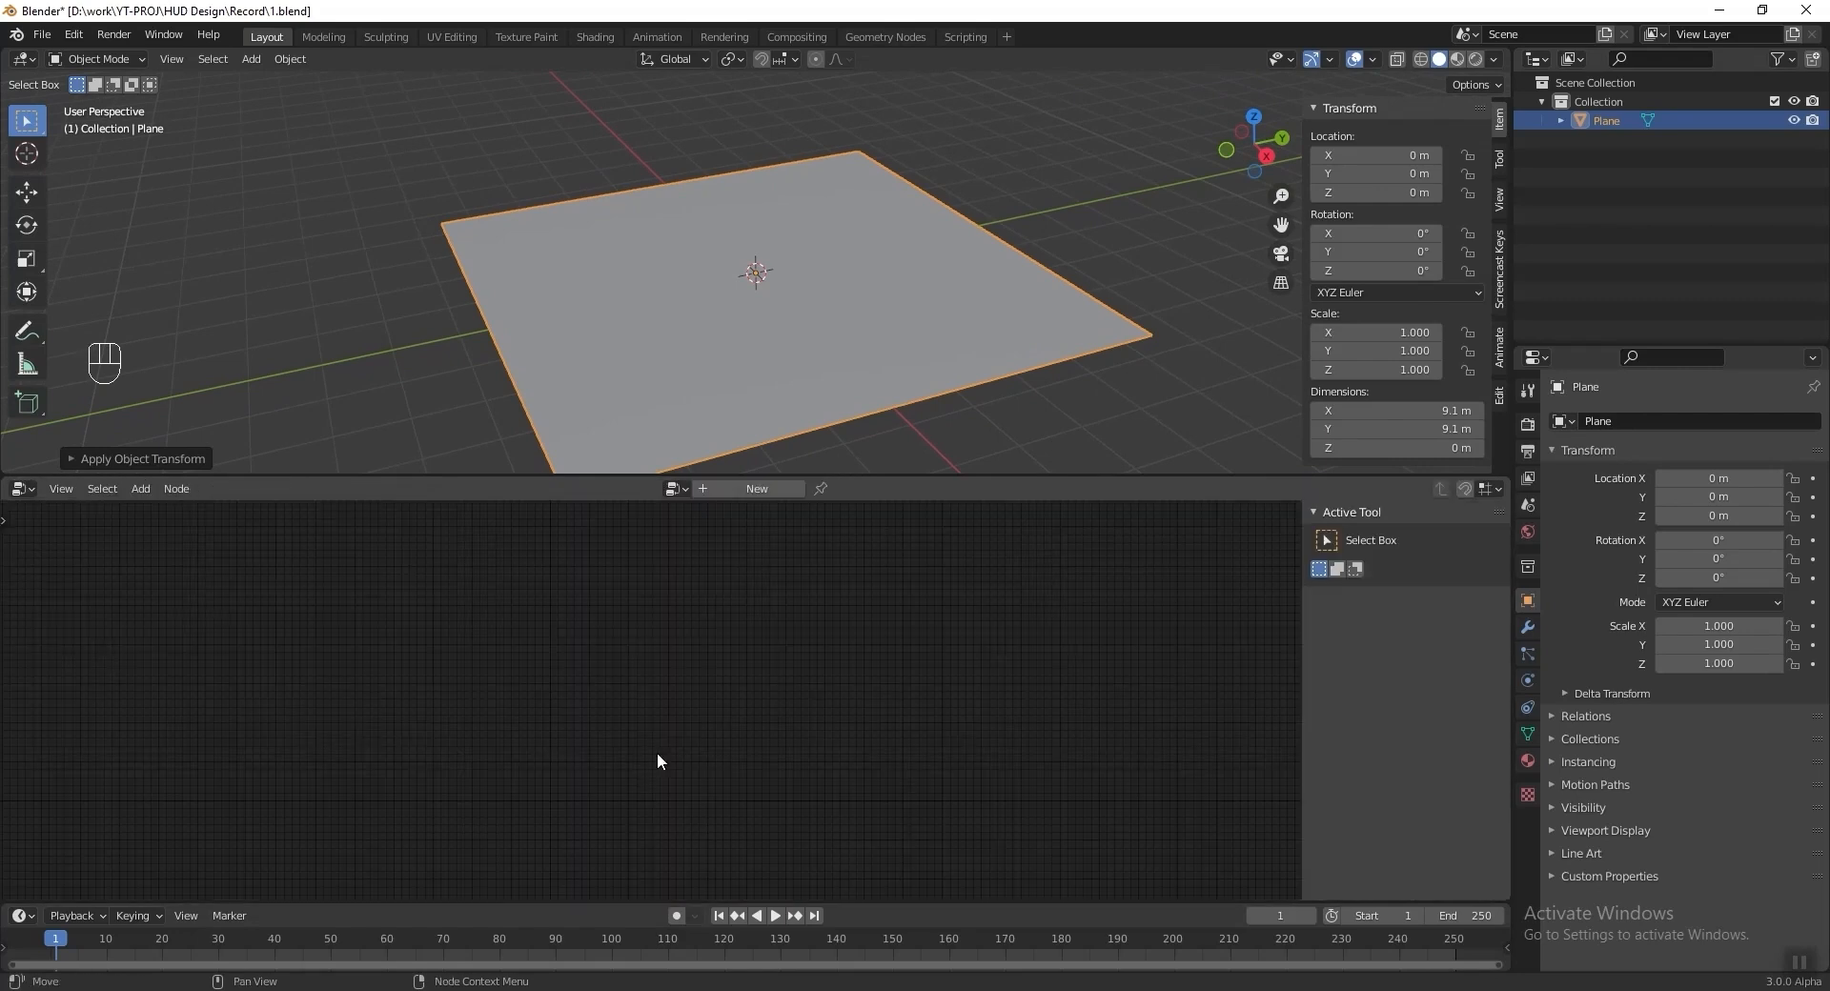
left_click(753, 489)
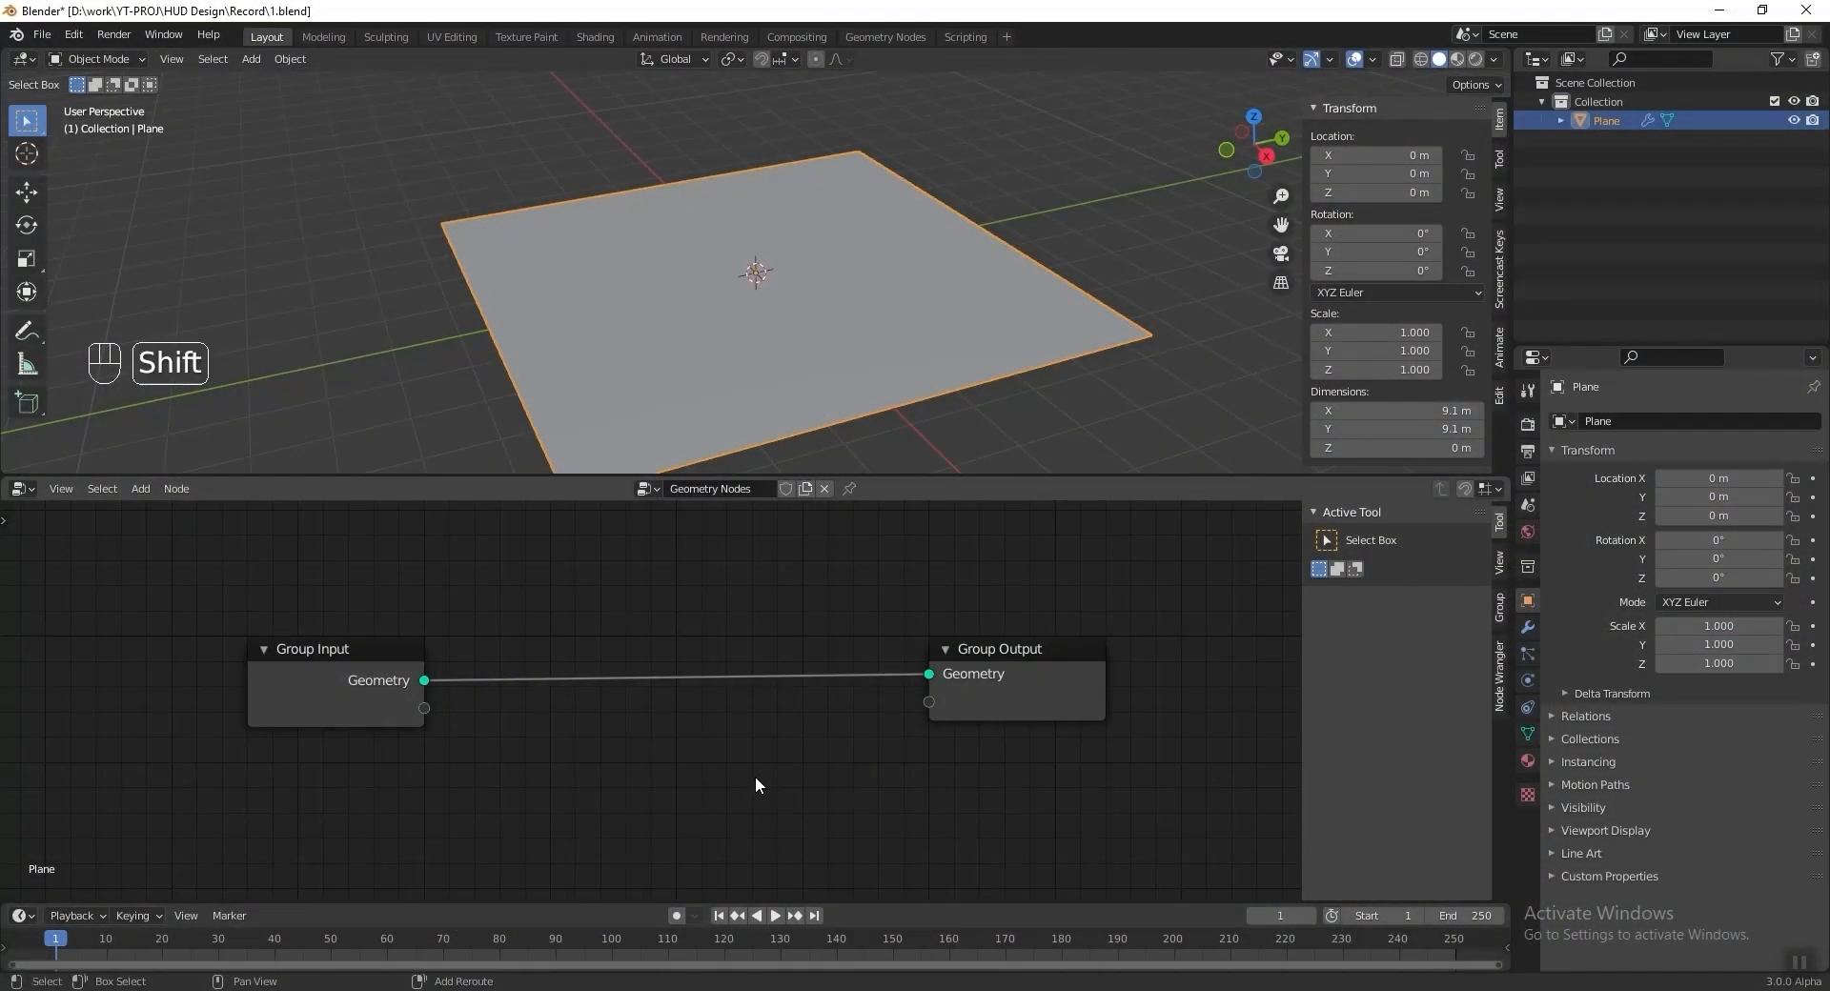
Insert a Distribute Points on Faces node on the link between Group Input and Group Output.
key("shift+a")
mouse_move(751, 779)
mouse_move(742, 814)
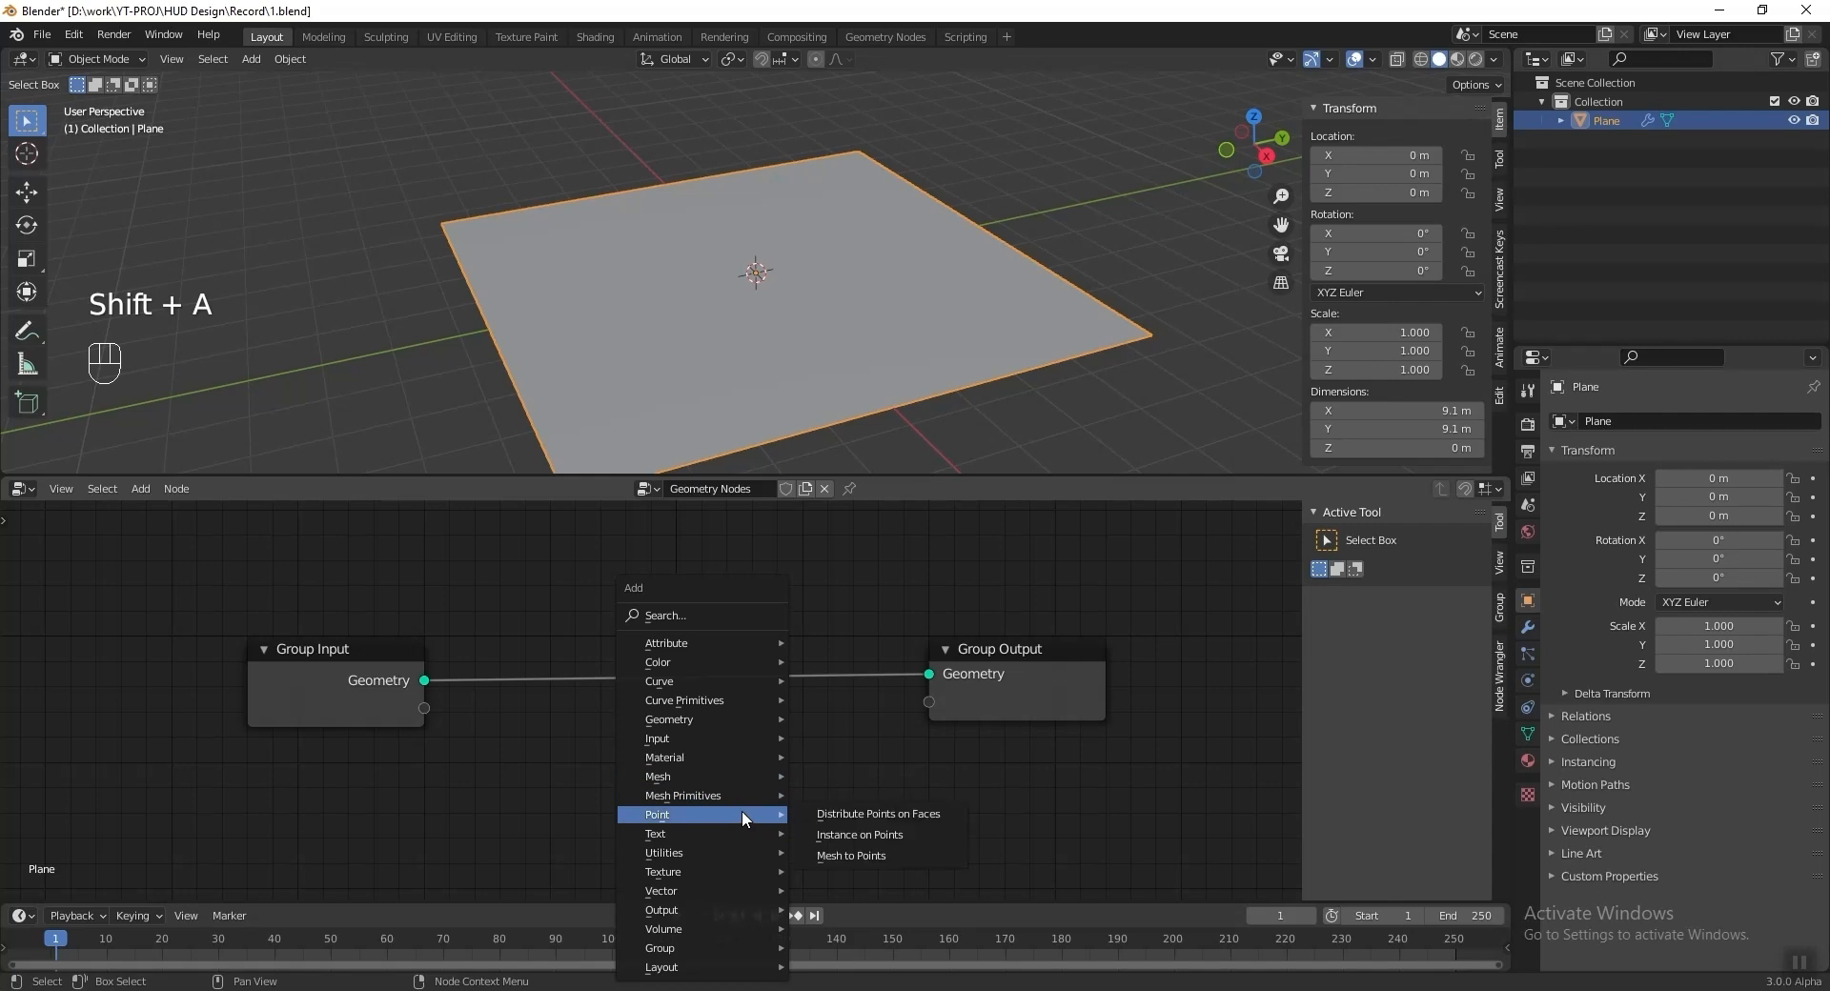
left_click(834, 816)
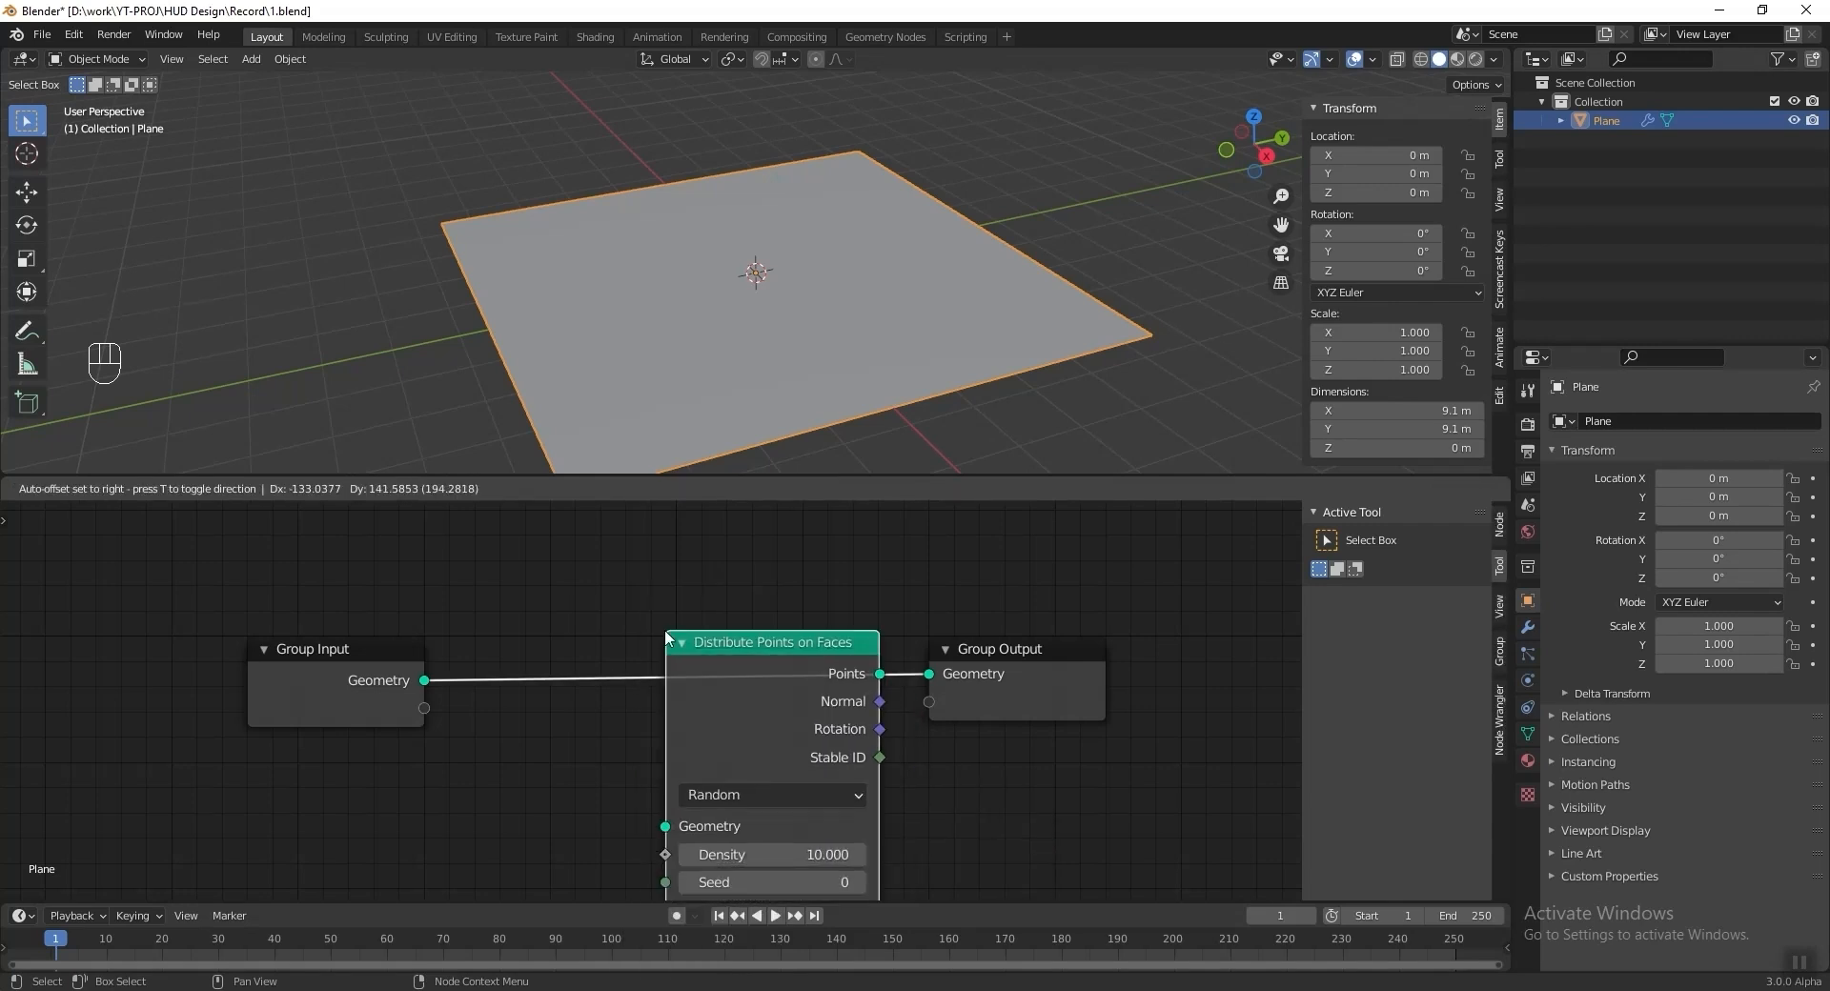
left_click(617, 649)
Insert an Instance on Points node between Distribute Points on Faces and Group Output.
key("shift+a")
mouse_move(821, 648)
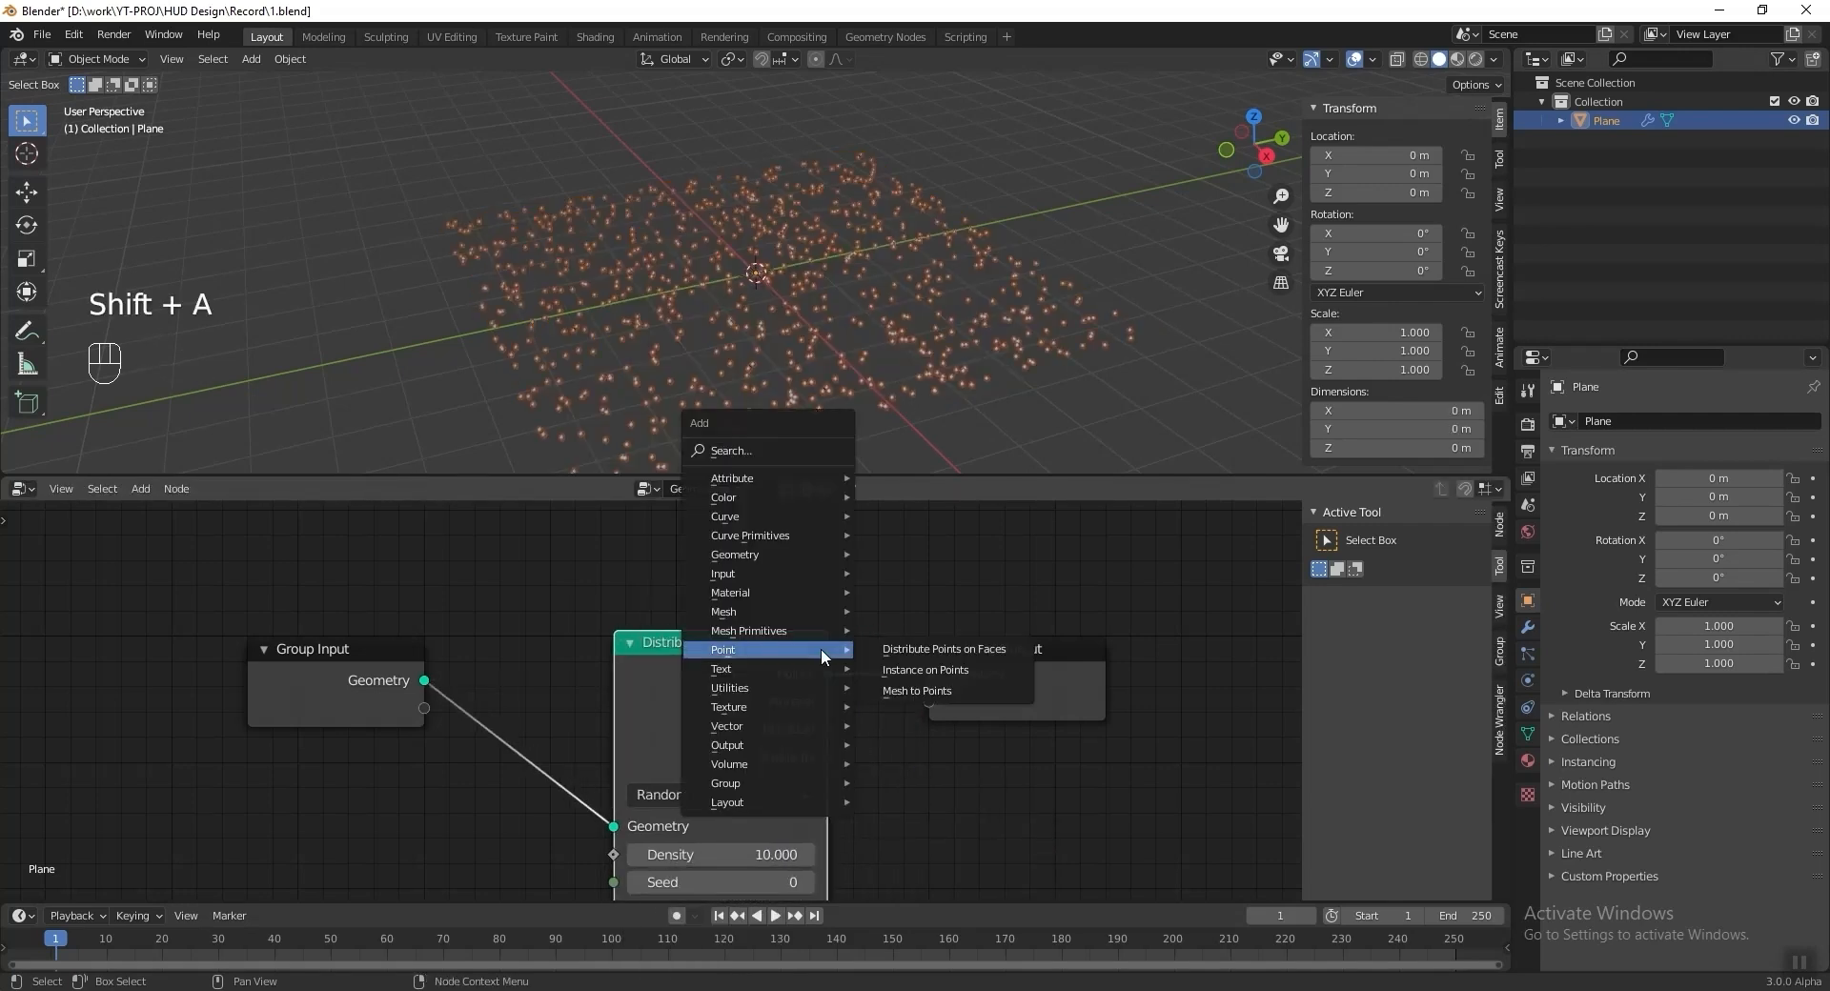
left_click(915, 669)
left_click(965, 726)
Add a Cube mesh primitive node and connect its Geometry output to the Instance input of Instance on Points.
scroll(561, 740, "down", 3)
key("shift+a")
mouse_move(568, 723)
left_click(639, 748)
left_click(686, 777)
left_click_drag(719, 770, 816, 587)
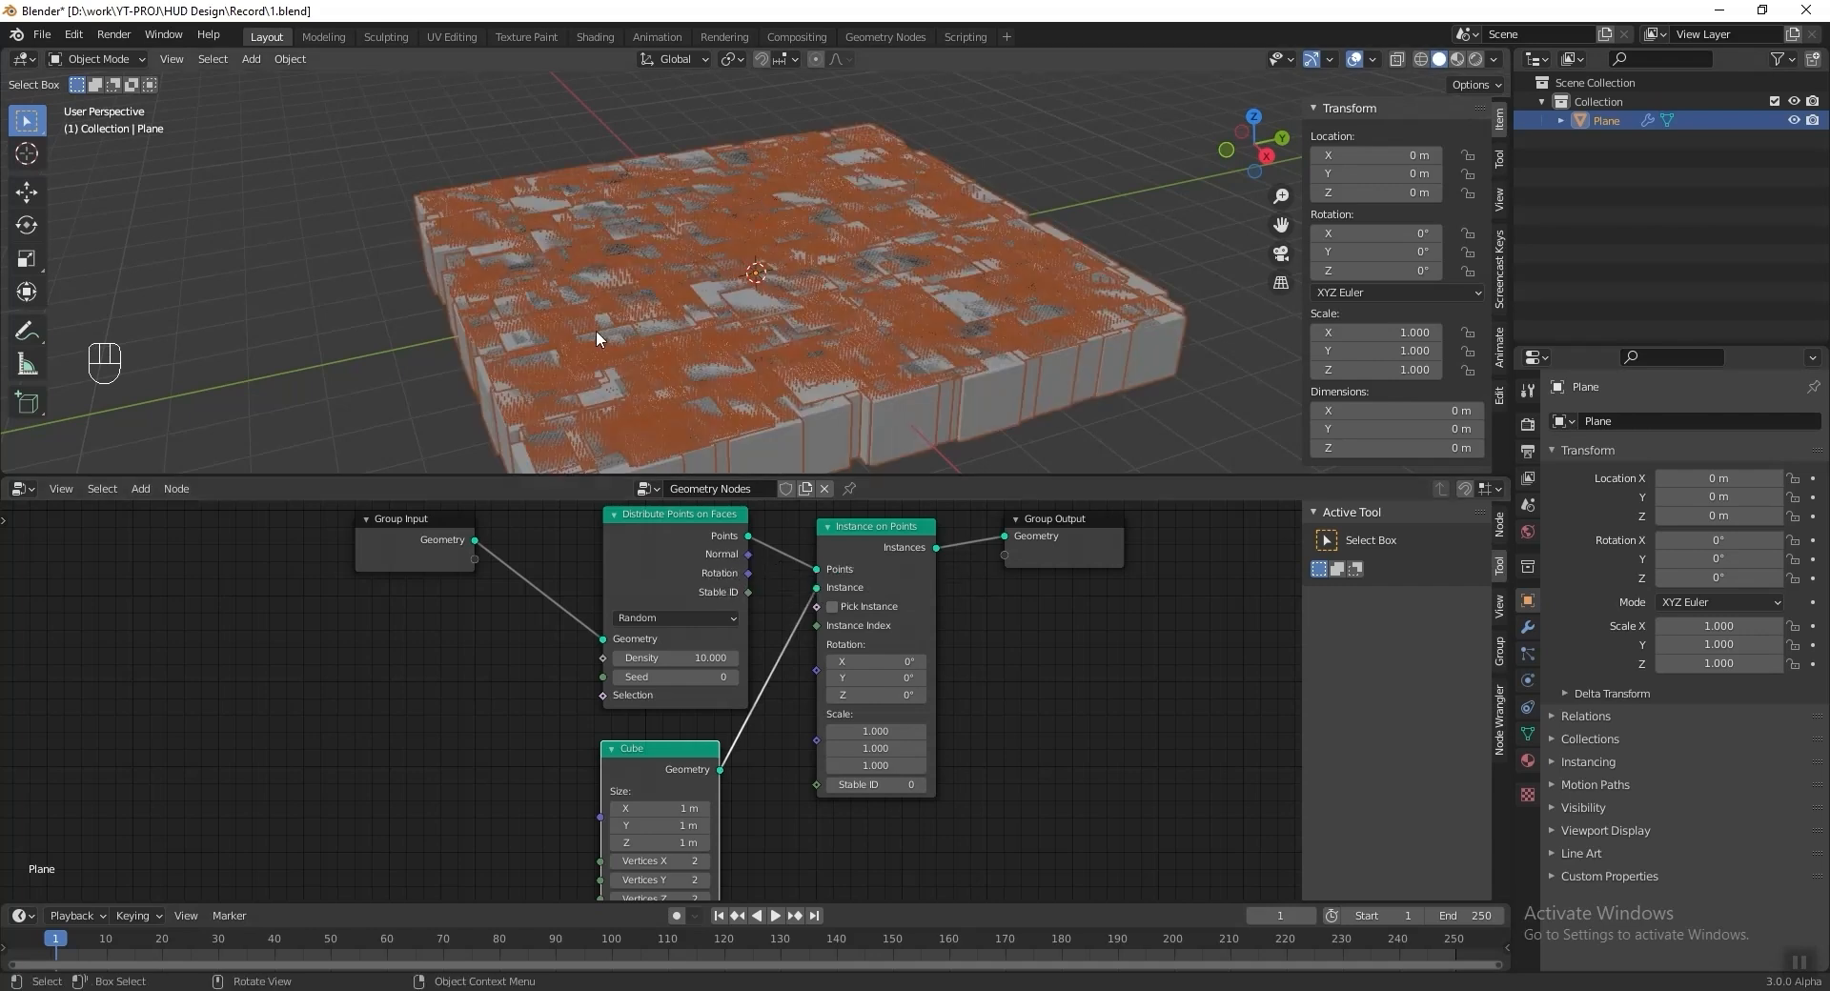
Reposition the Distribute Points on Faces node and set its distribution method to Poisson Disk.
left_click_drag(697, 525, 641, 583)
scroll(689, 568, "up", 2)
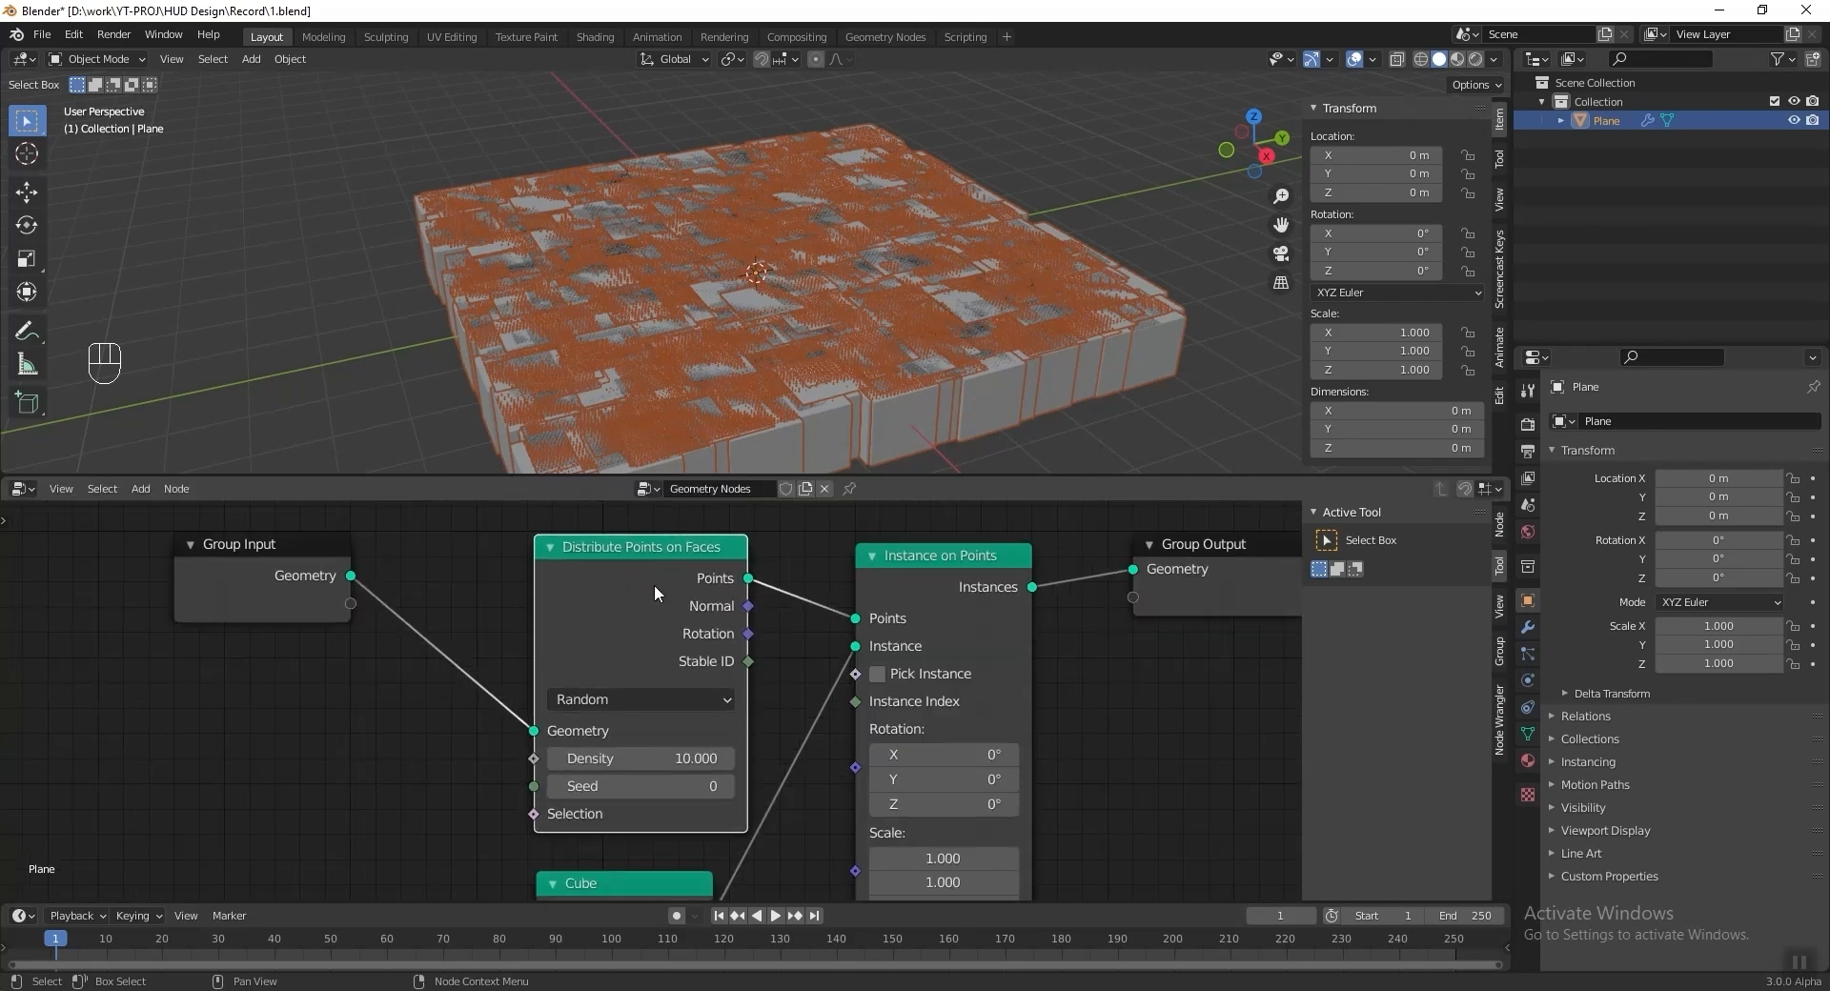
left_click(666, 700)
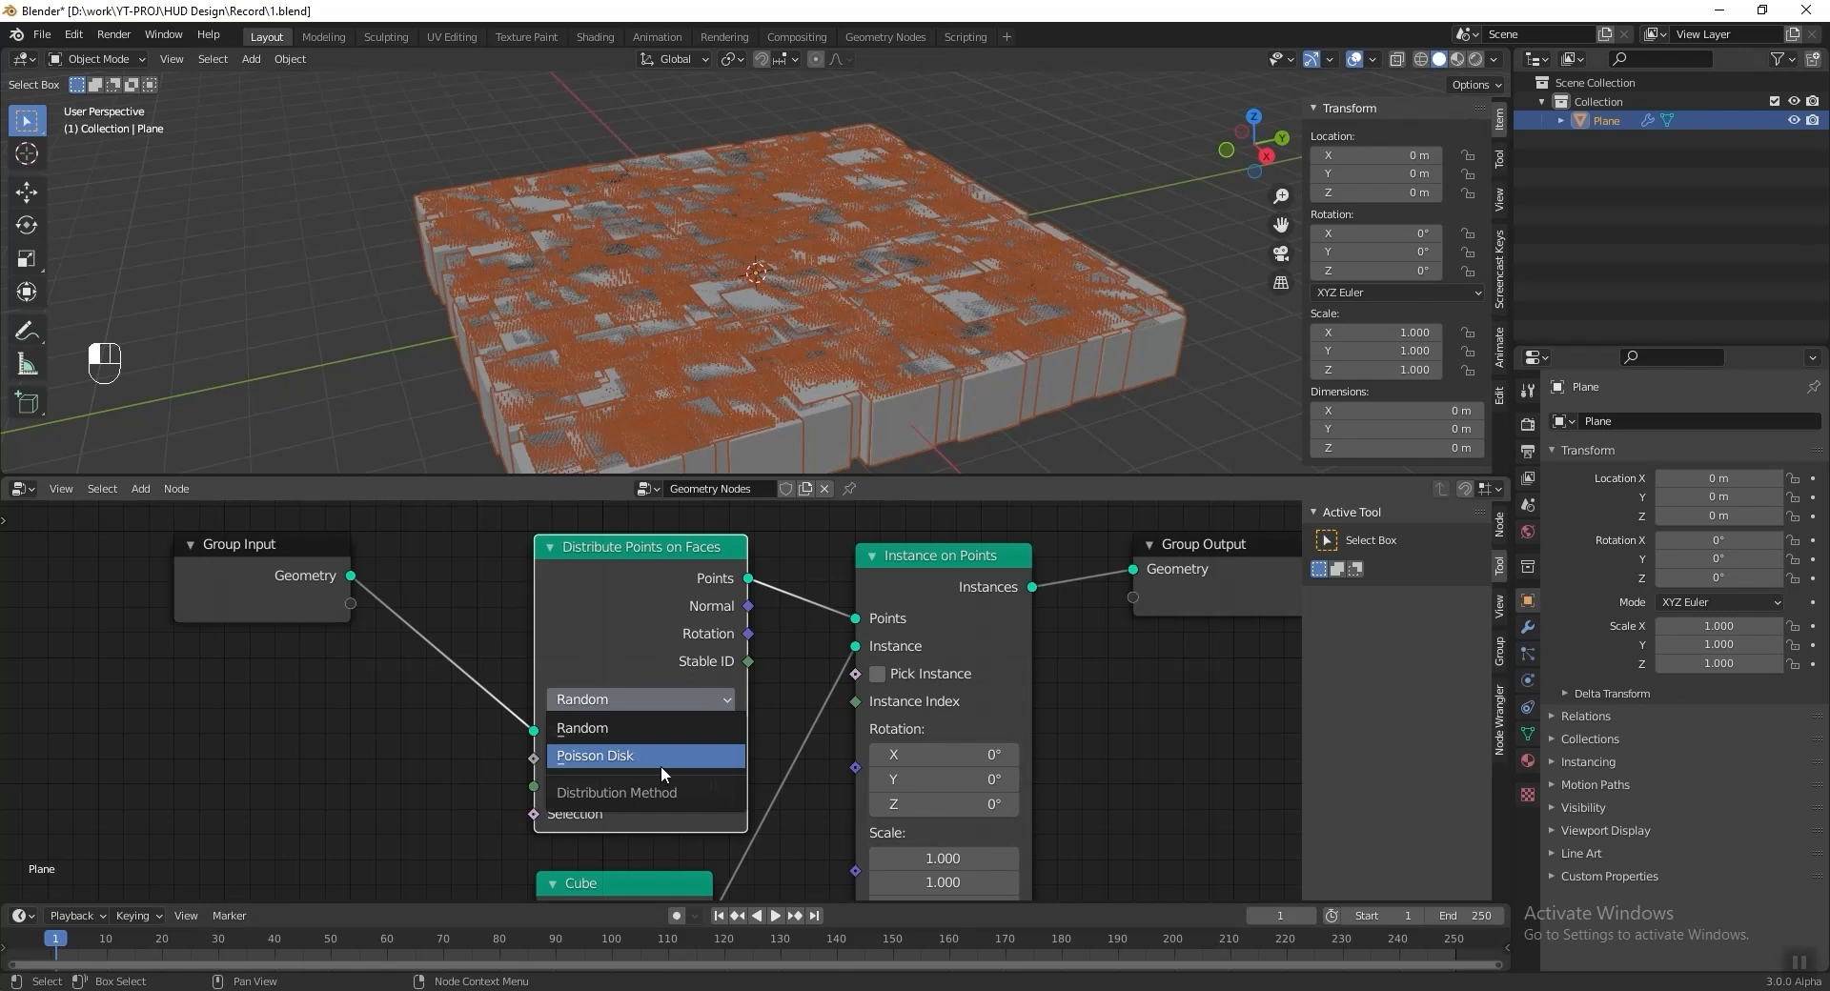
left_click(661, 760)
Set the point distribution to Distance Min 2 m, Density Max 0.5 and Density Factor 0.2, and save the file.
left_click(620, 714)
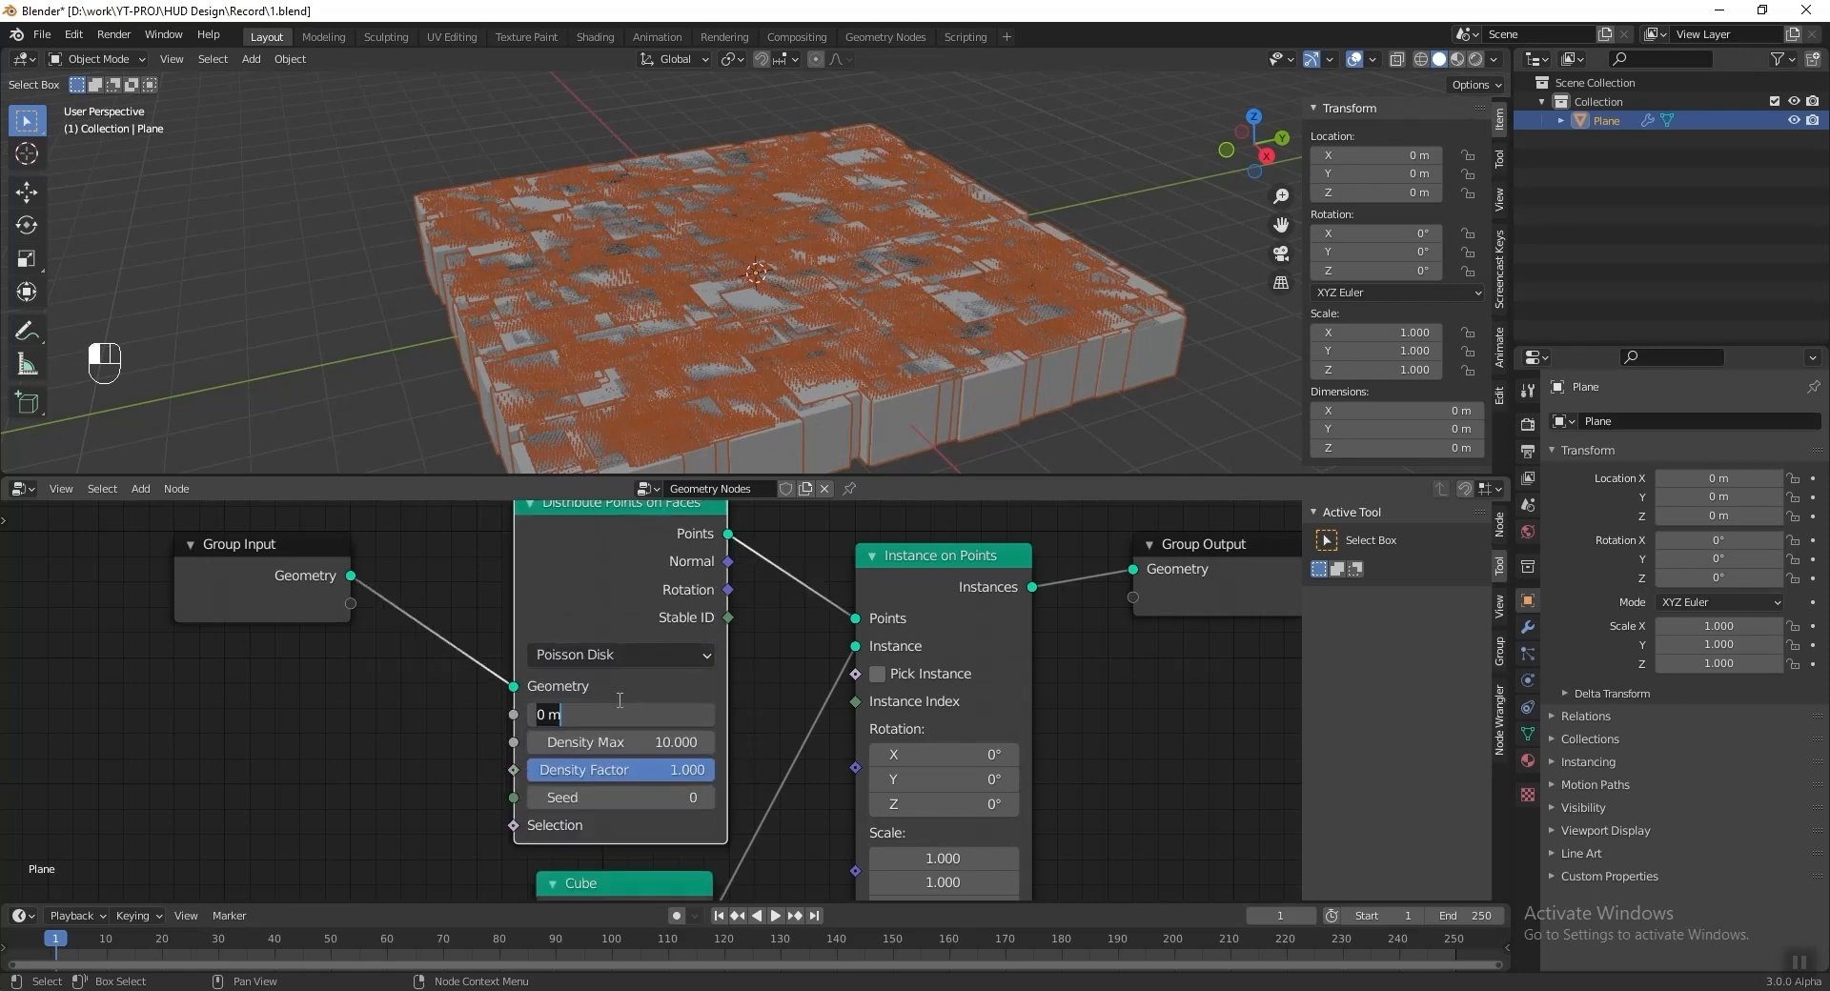
type("2")
key("Tab")
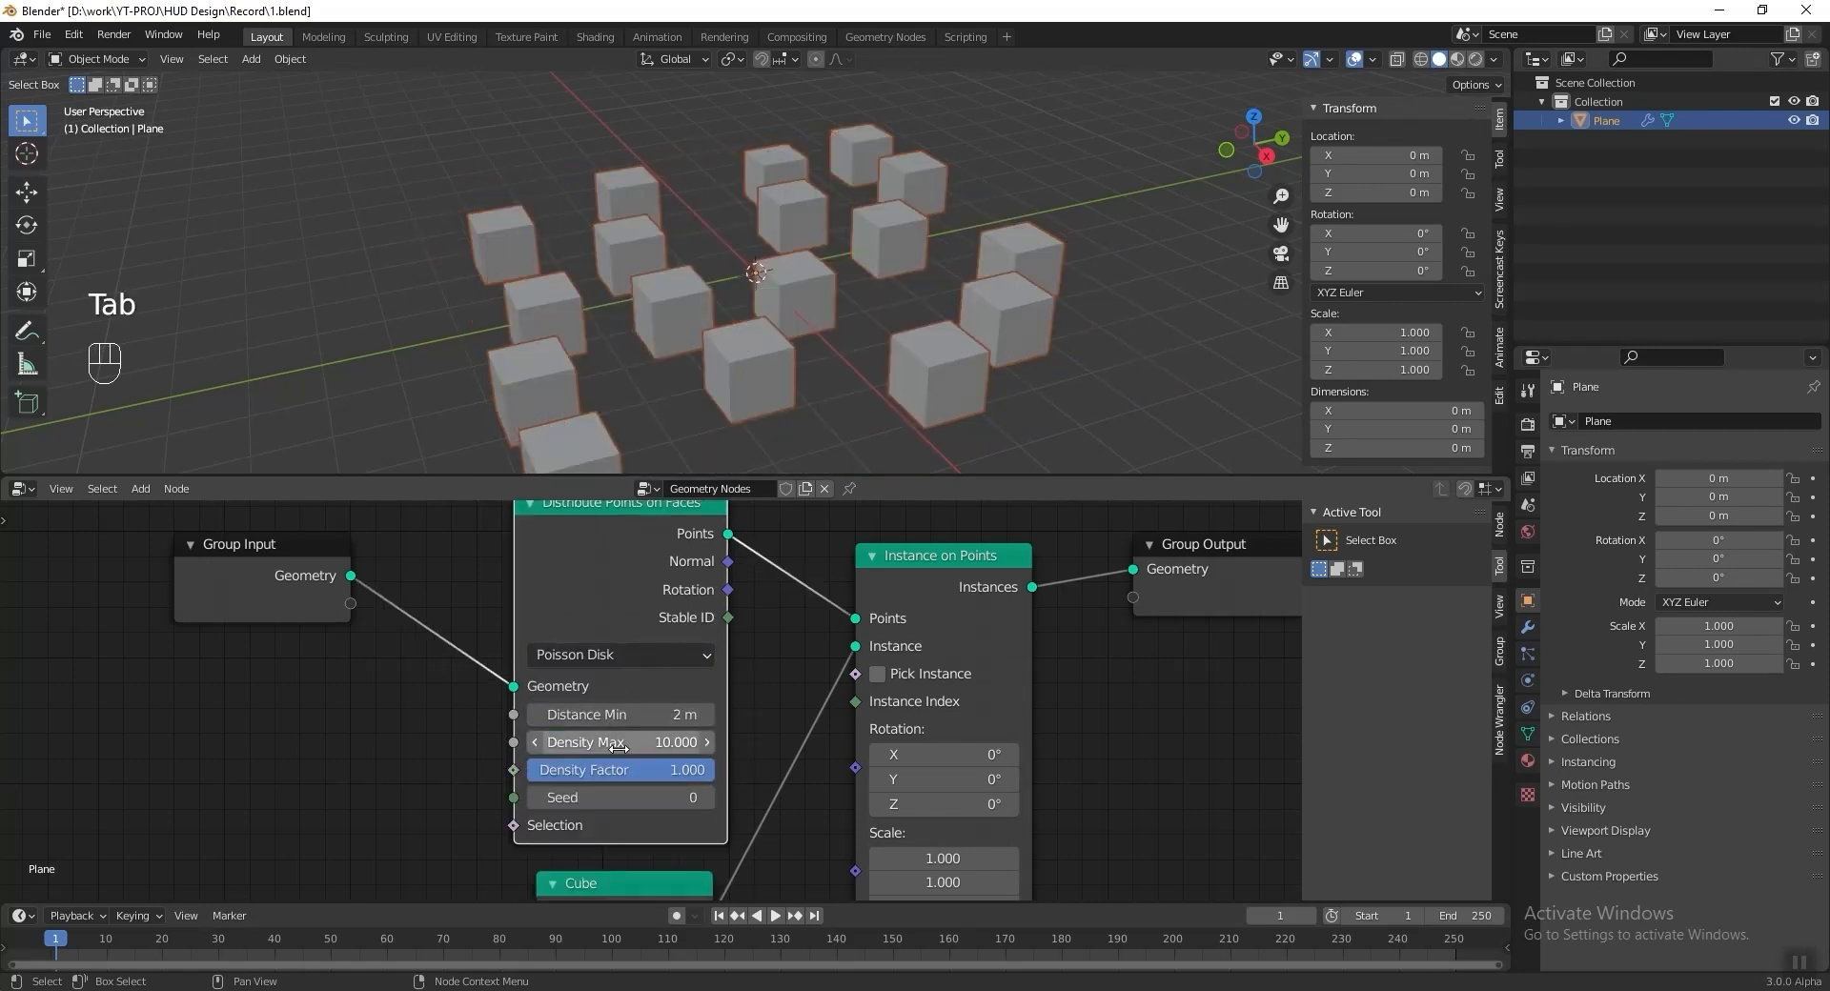
type("0.5")
key("Return")
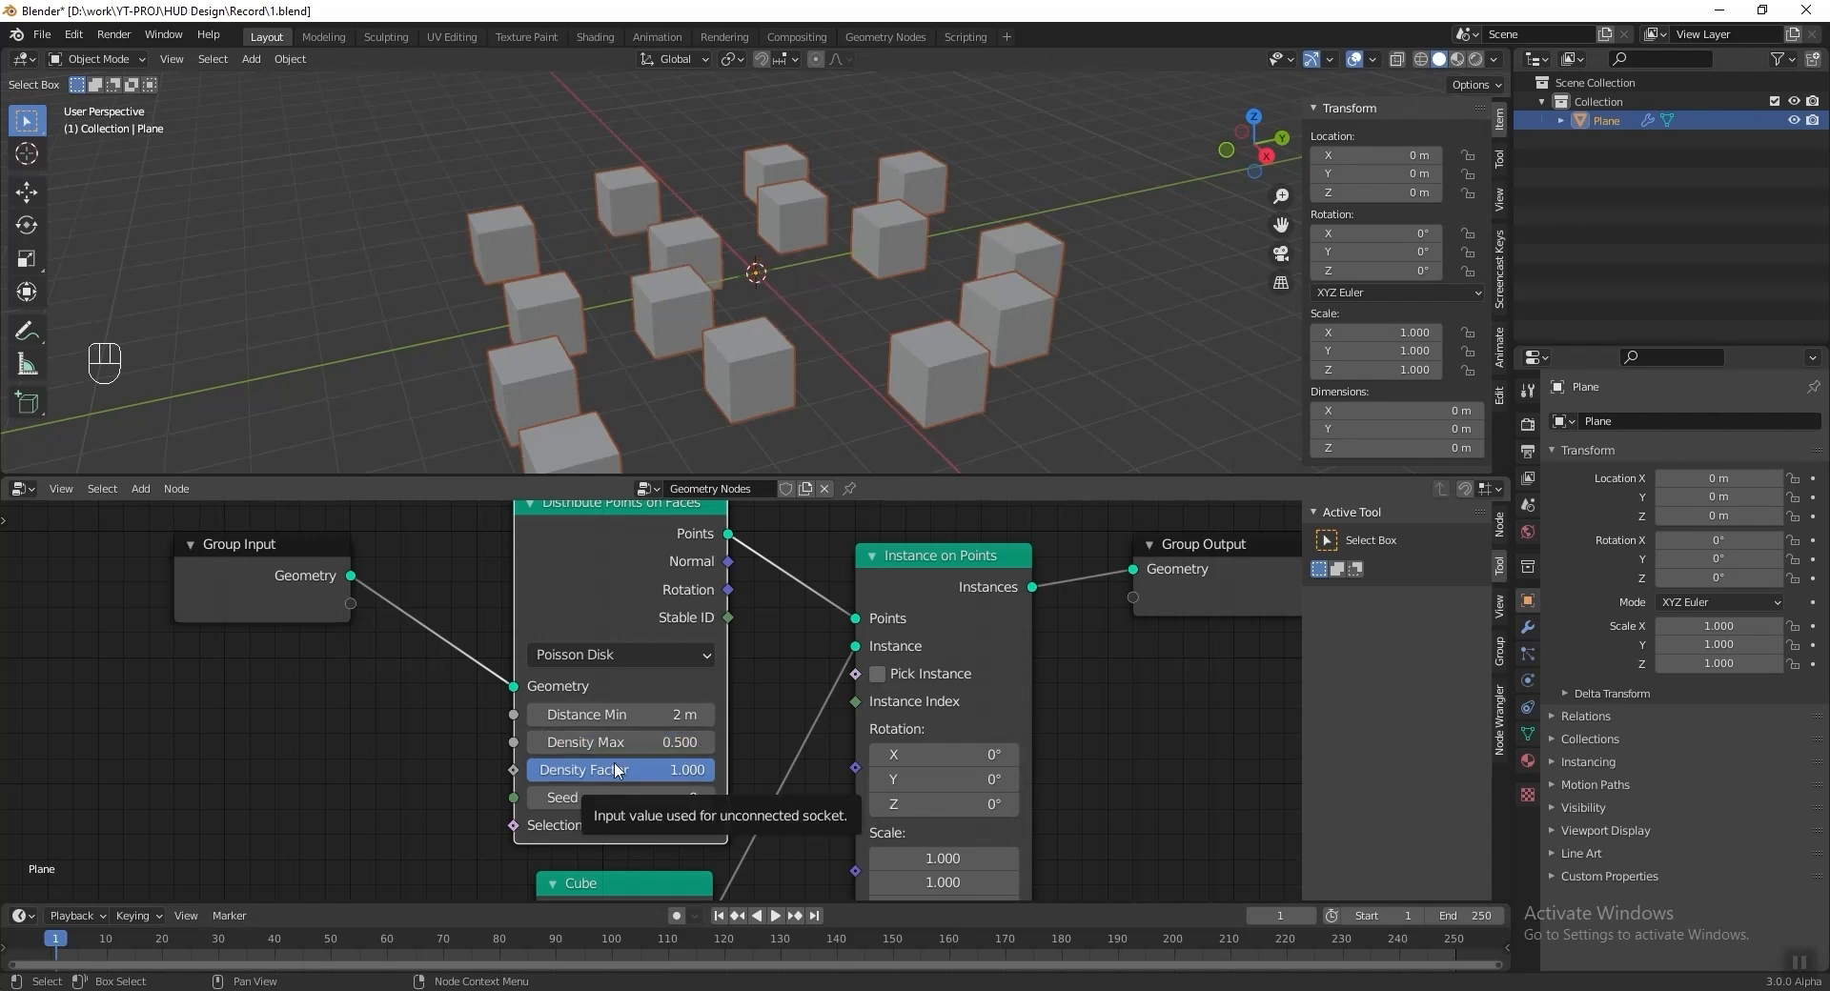
left_click(615, 770)
type("0.2")
key("Return")
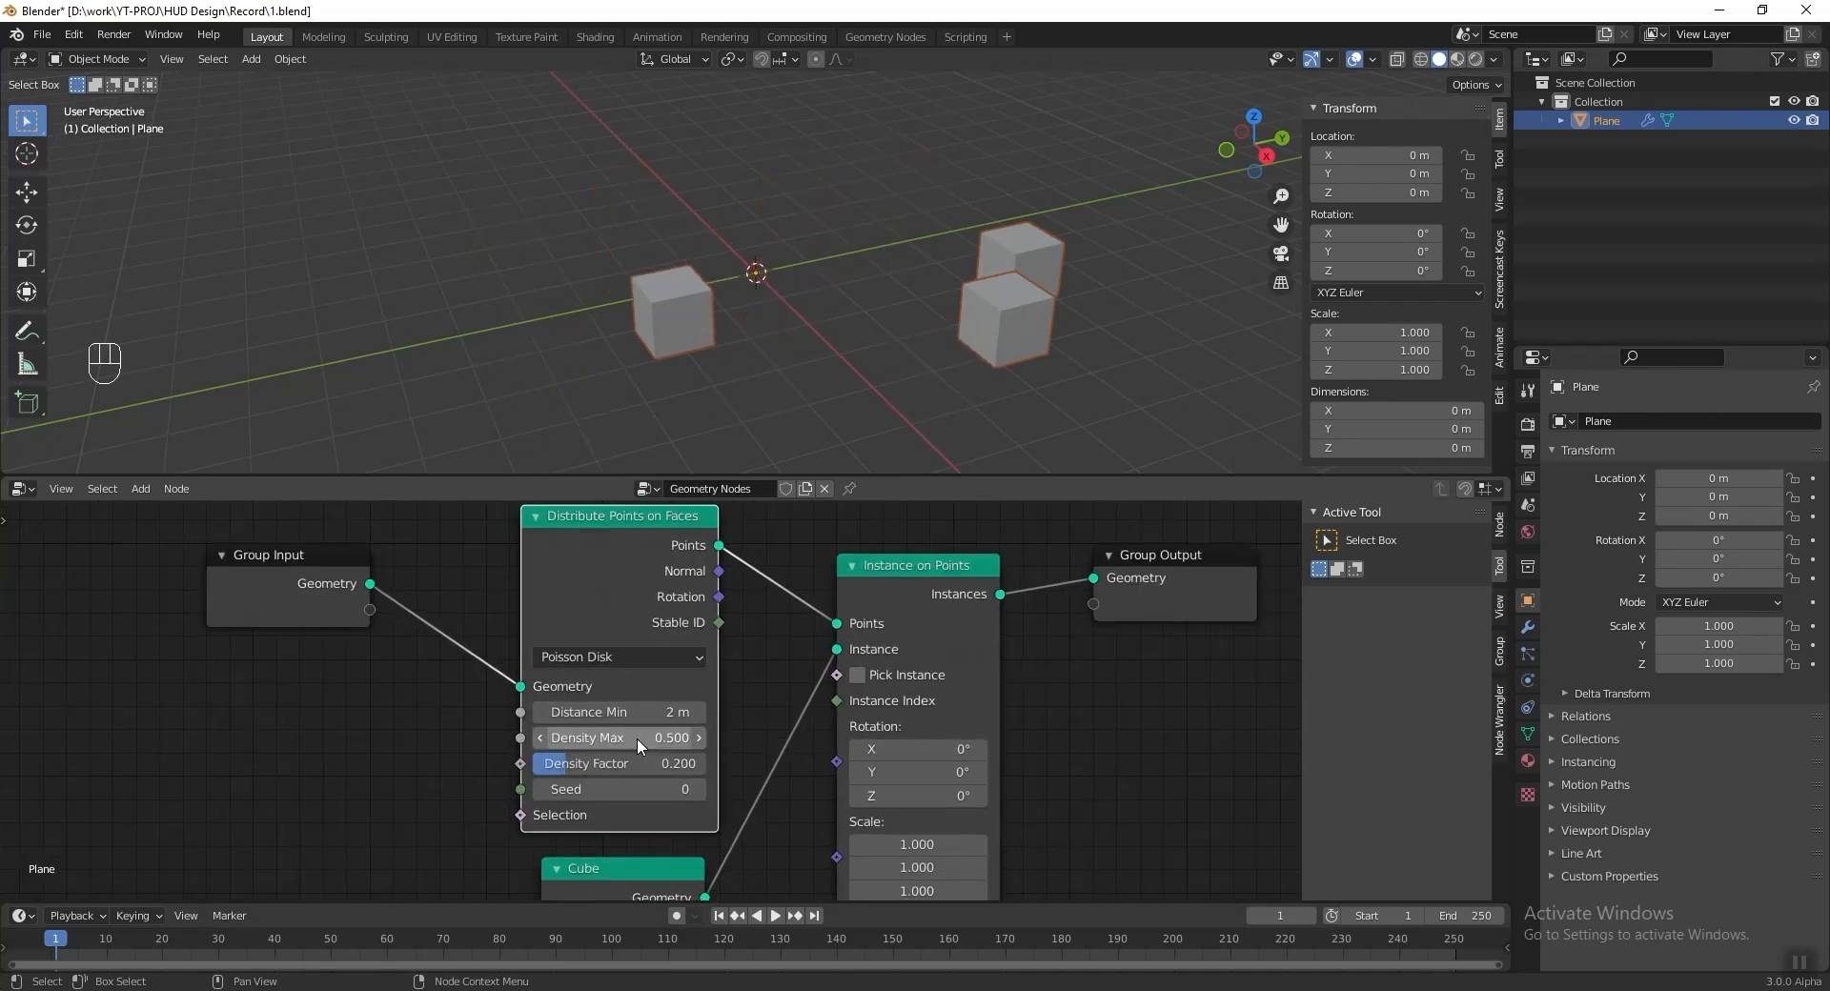
scroll(637, 738, "up", 1)
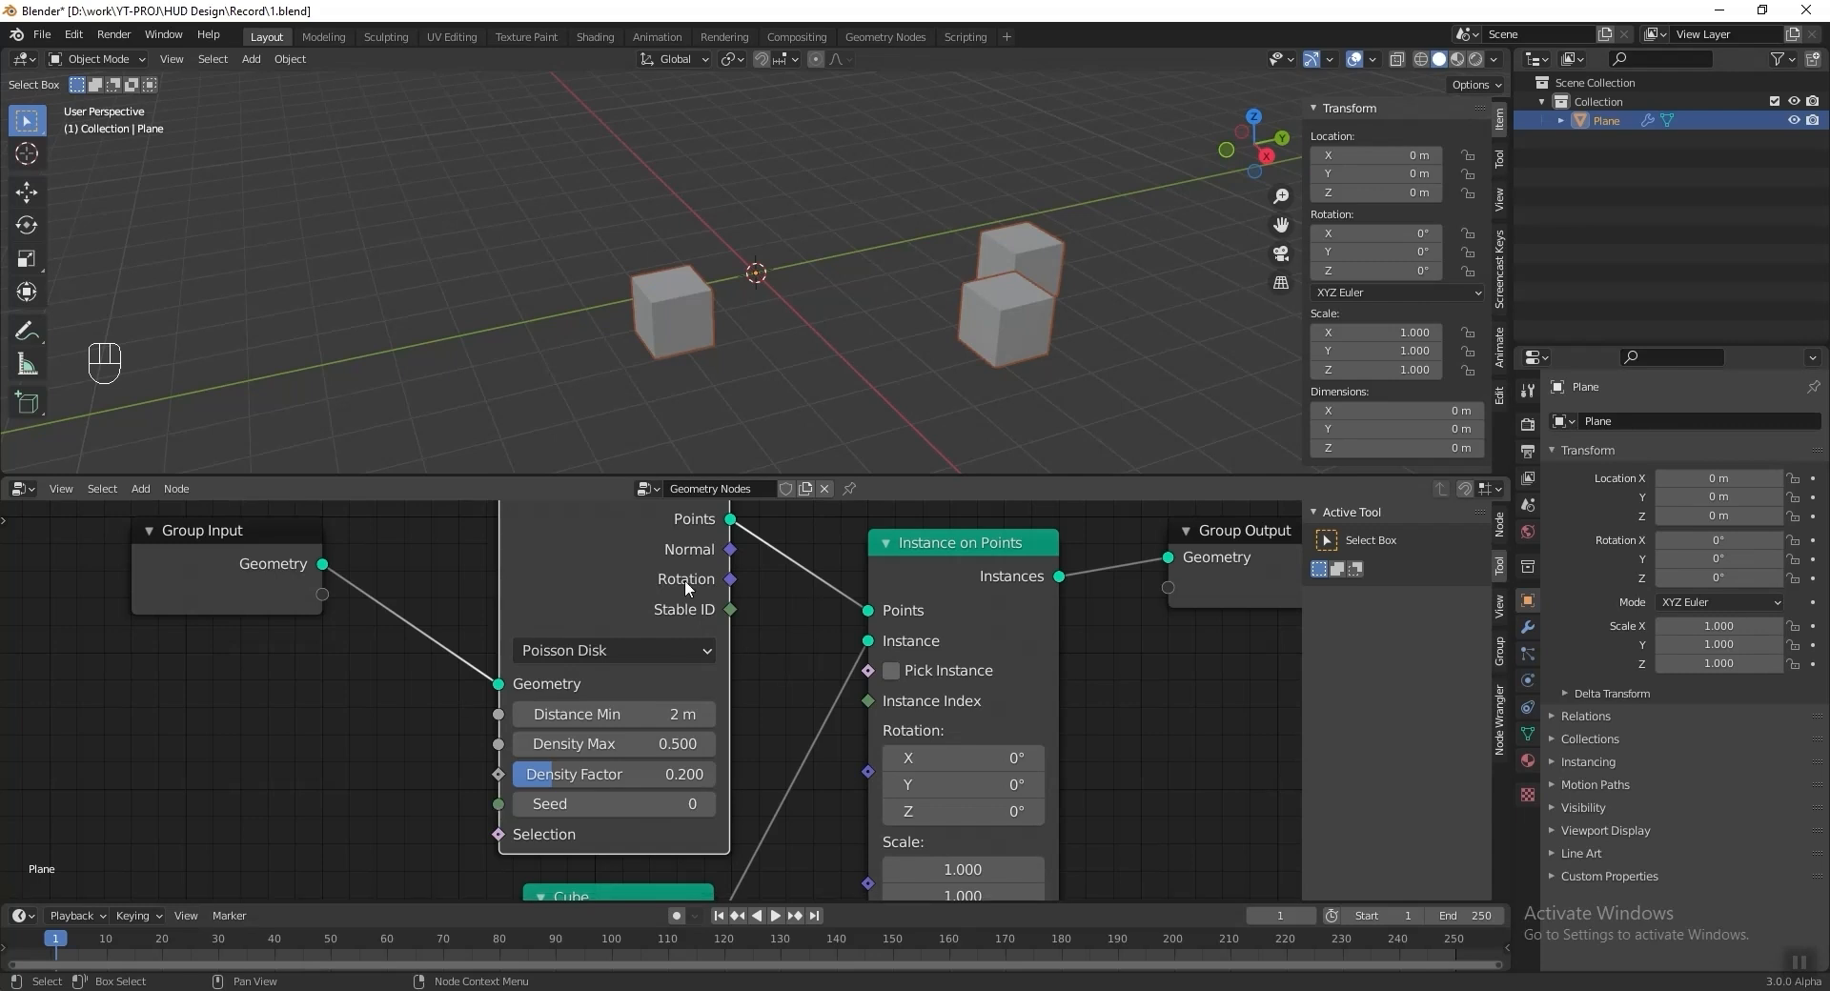
key("ctrl+s")
Group the Distribute Points on Faces, Cube and Instance on Points nodes in a frame labelled "Big Cube".
scroll(720, 690, "down", 4)
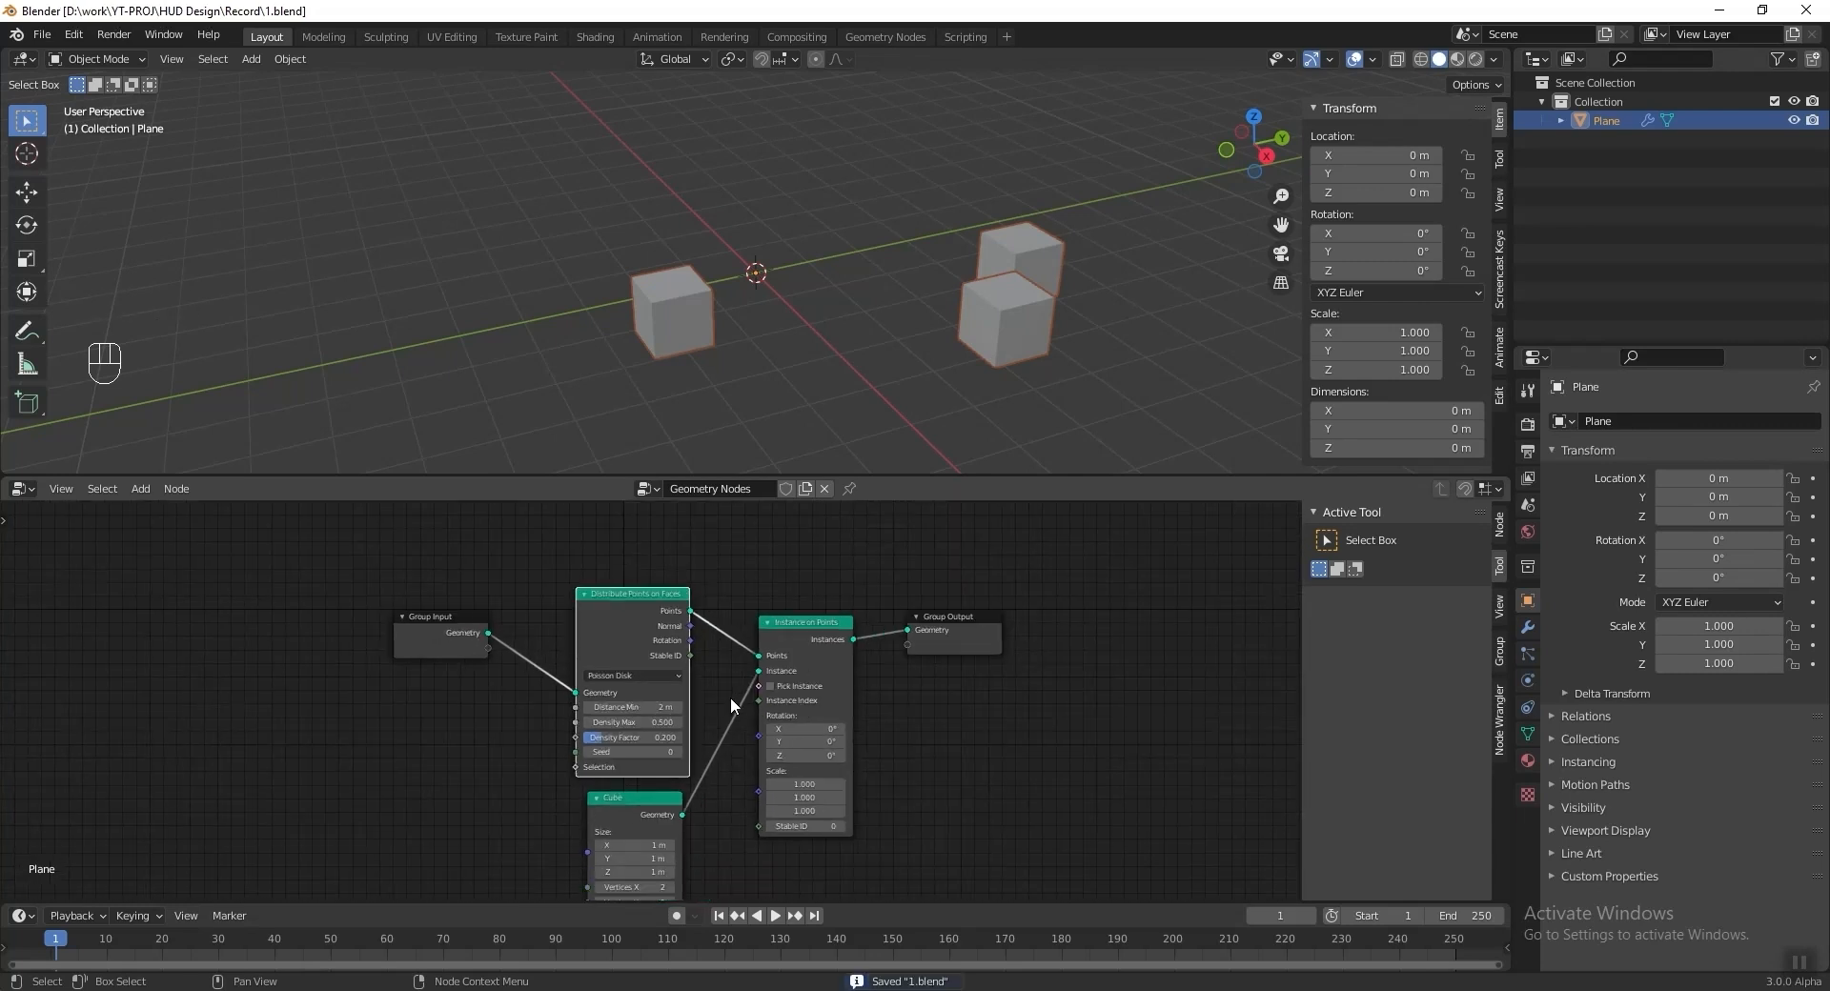
middle_click_drag(731, 699, 730, 659)
left_click_drag(545, 524, 860, 867)
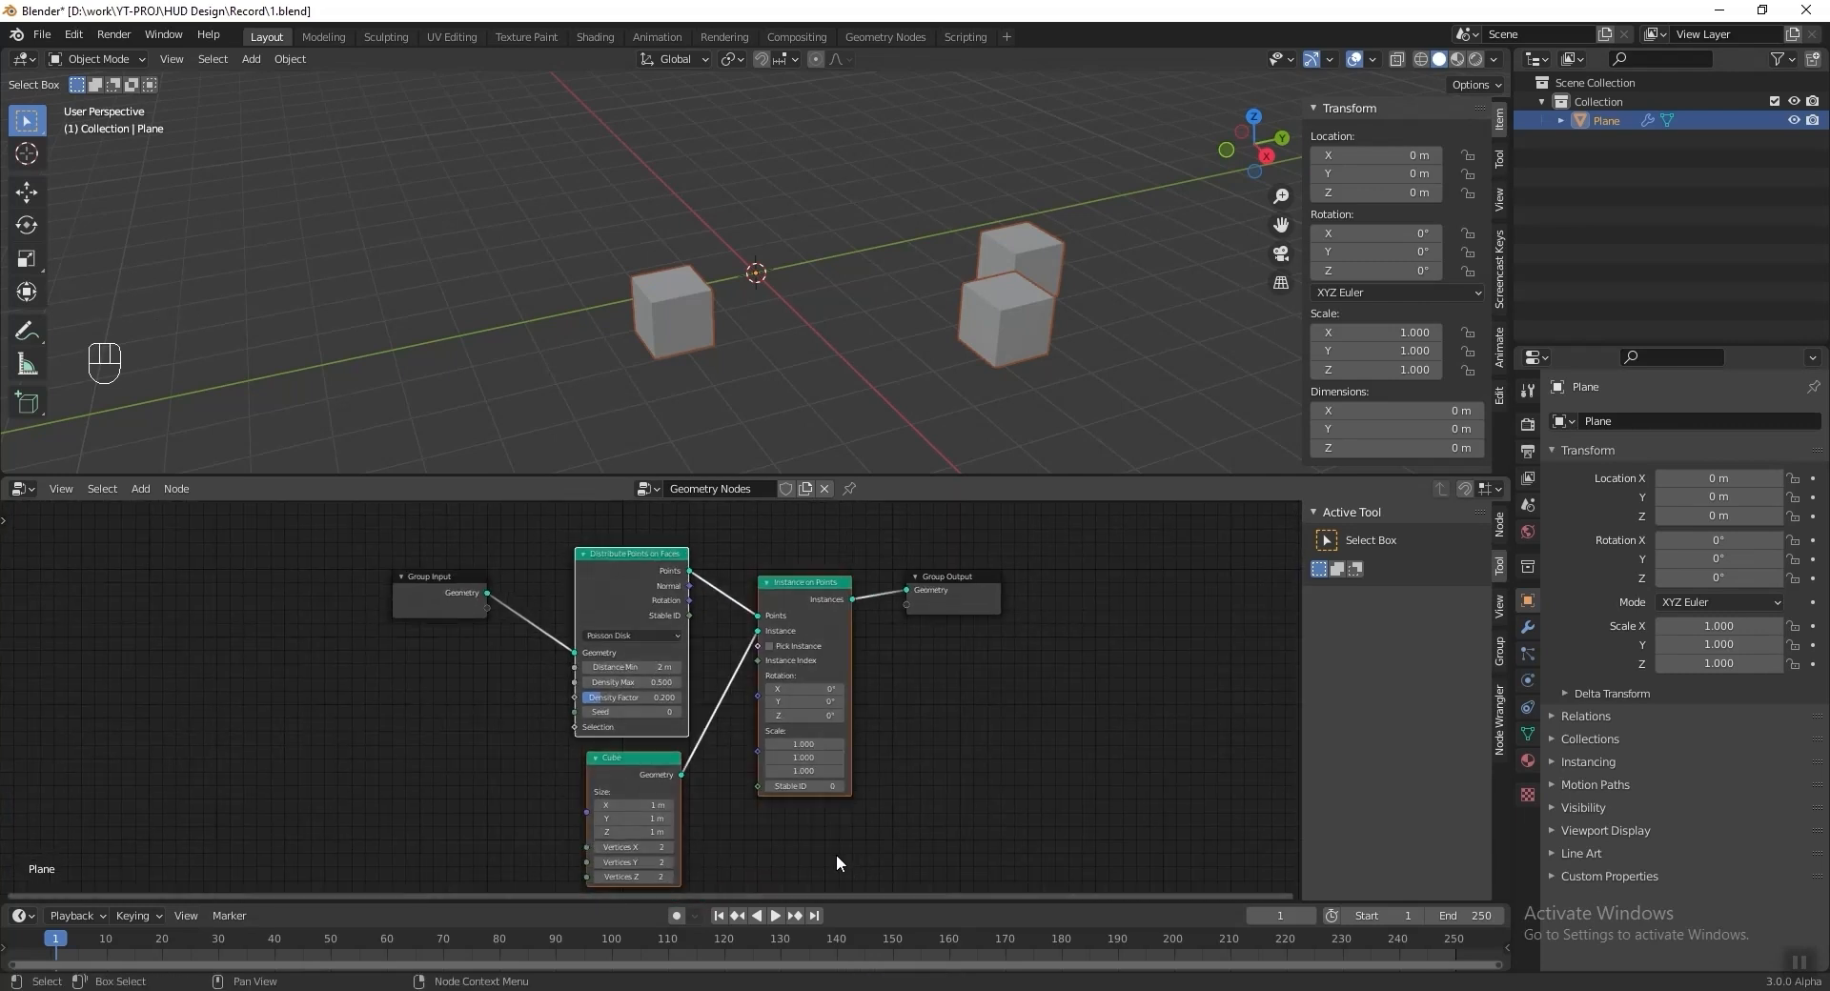
key("ctrl+j")
key("F2")
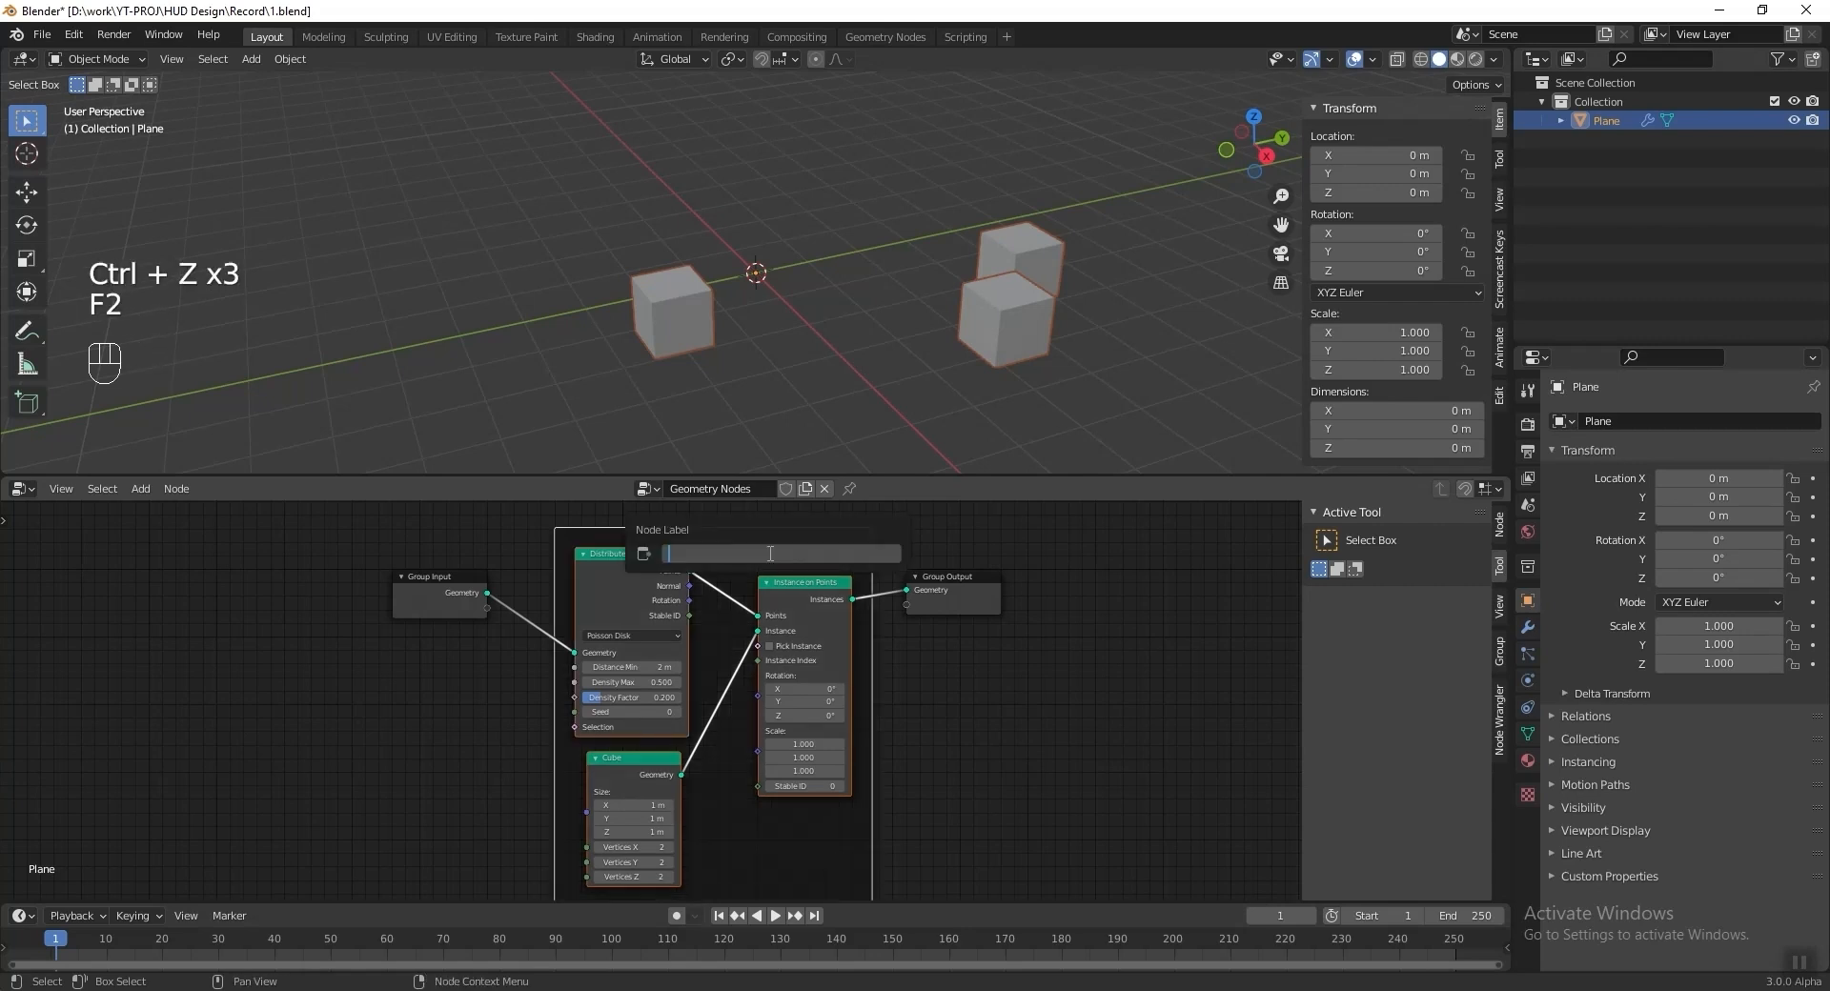
type("Big Cube")
key("Return")
Collapse the Instance on Points and Cube nodes and place the Cube node beneath Instance on Points.
left_click(767, 582)
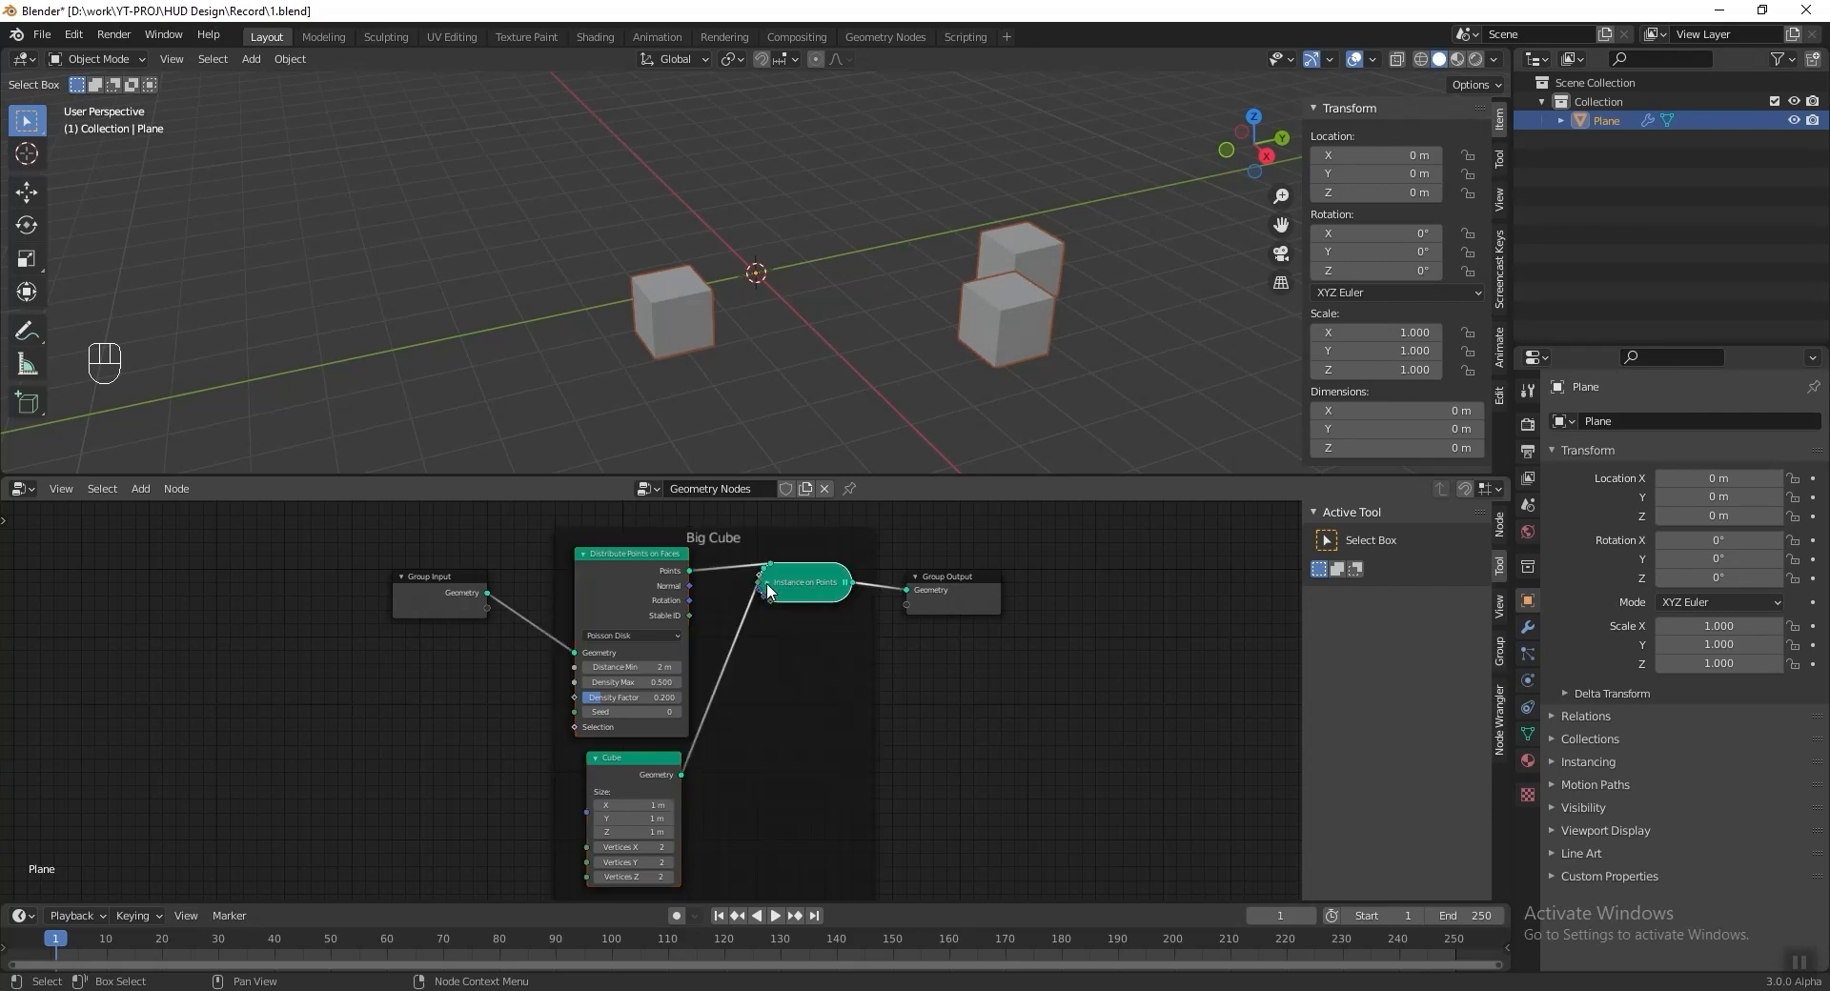
left_click(596, 758)
scroll(611, 763, "up", 1)
left_click_drag(620, 767, 844, 615)
Duplicate the Big Cube frame with its input links kept, place it below the original and label it "Middle Cube".
middle_click_drag(941, 749, 926, 818)
scroll(791, 277, "down", 3)
middle_click_drag(792, 278, 743, 284)
scroll(671, 670, "down", 1)
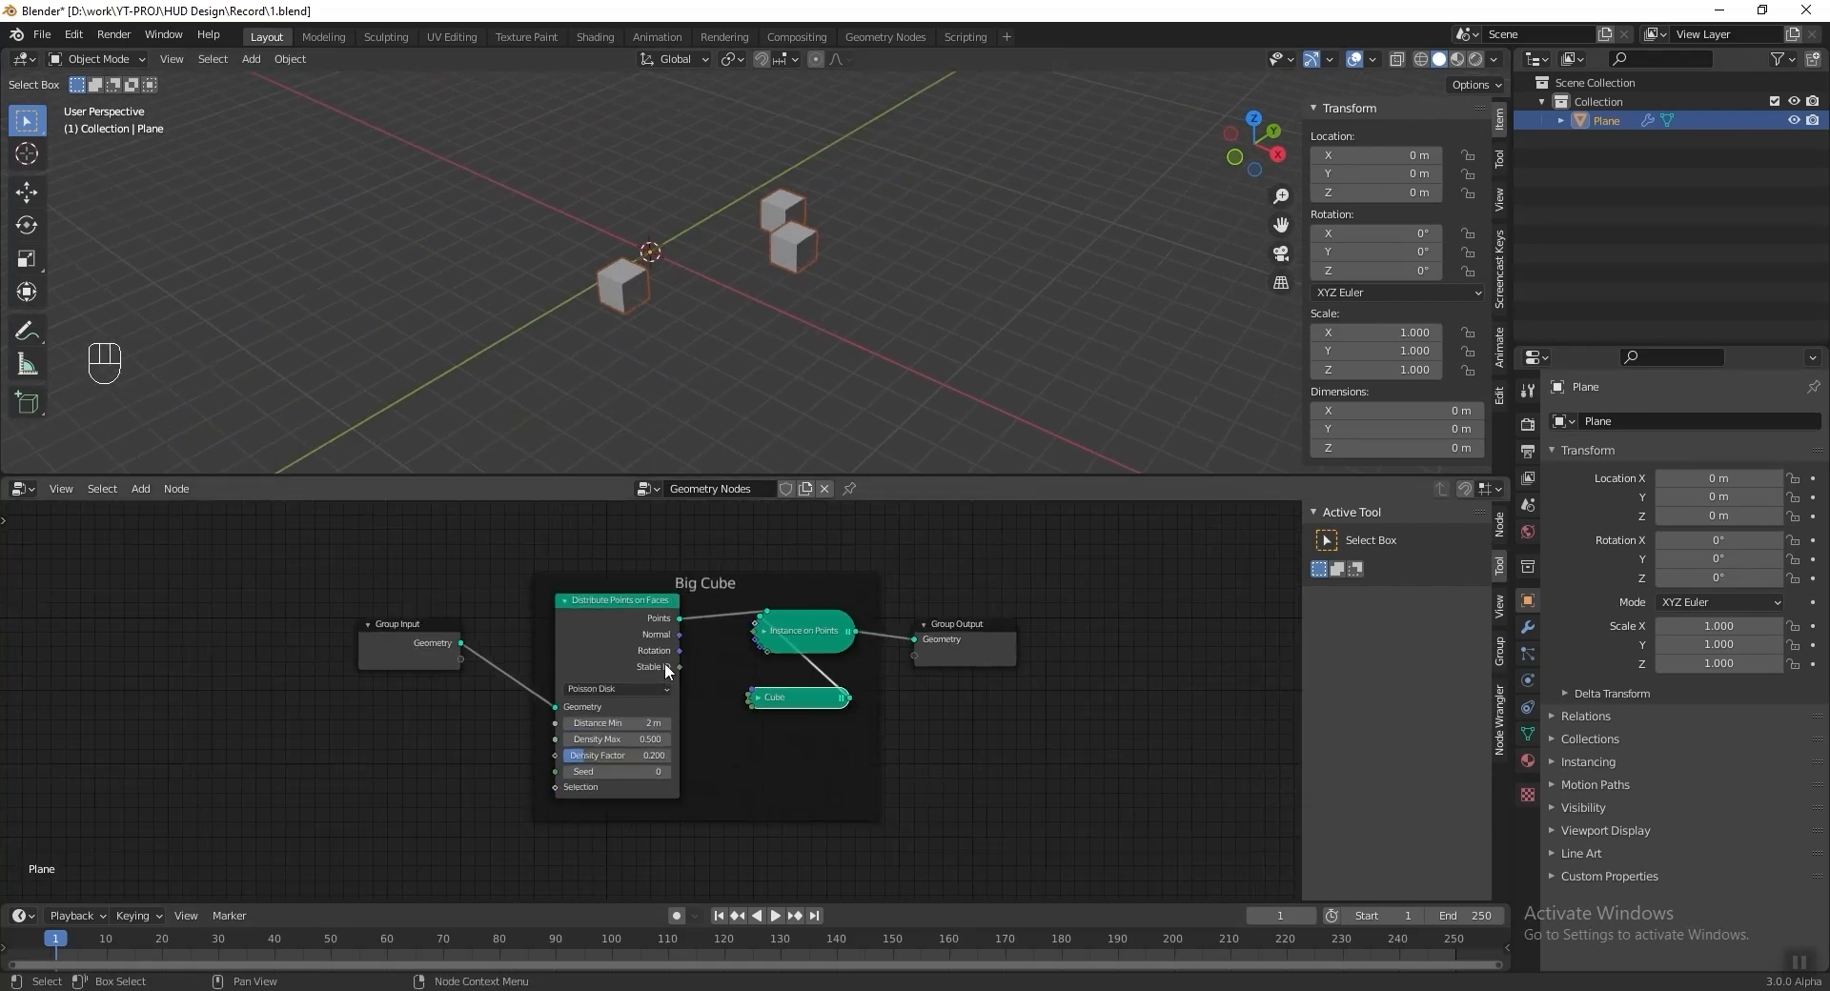
left_click_drag(507, 541, 902, 842)
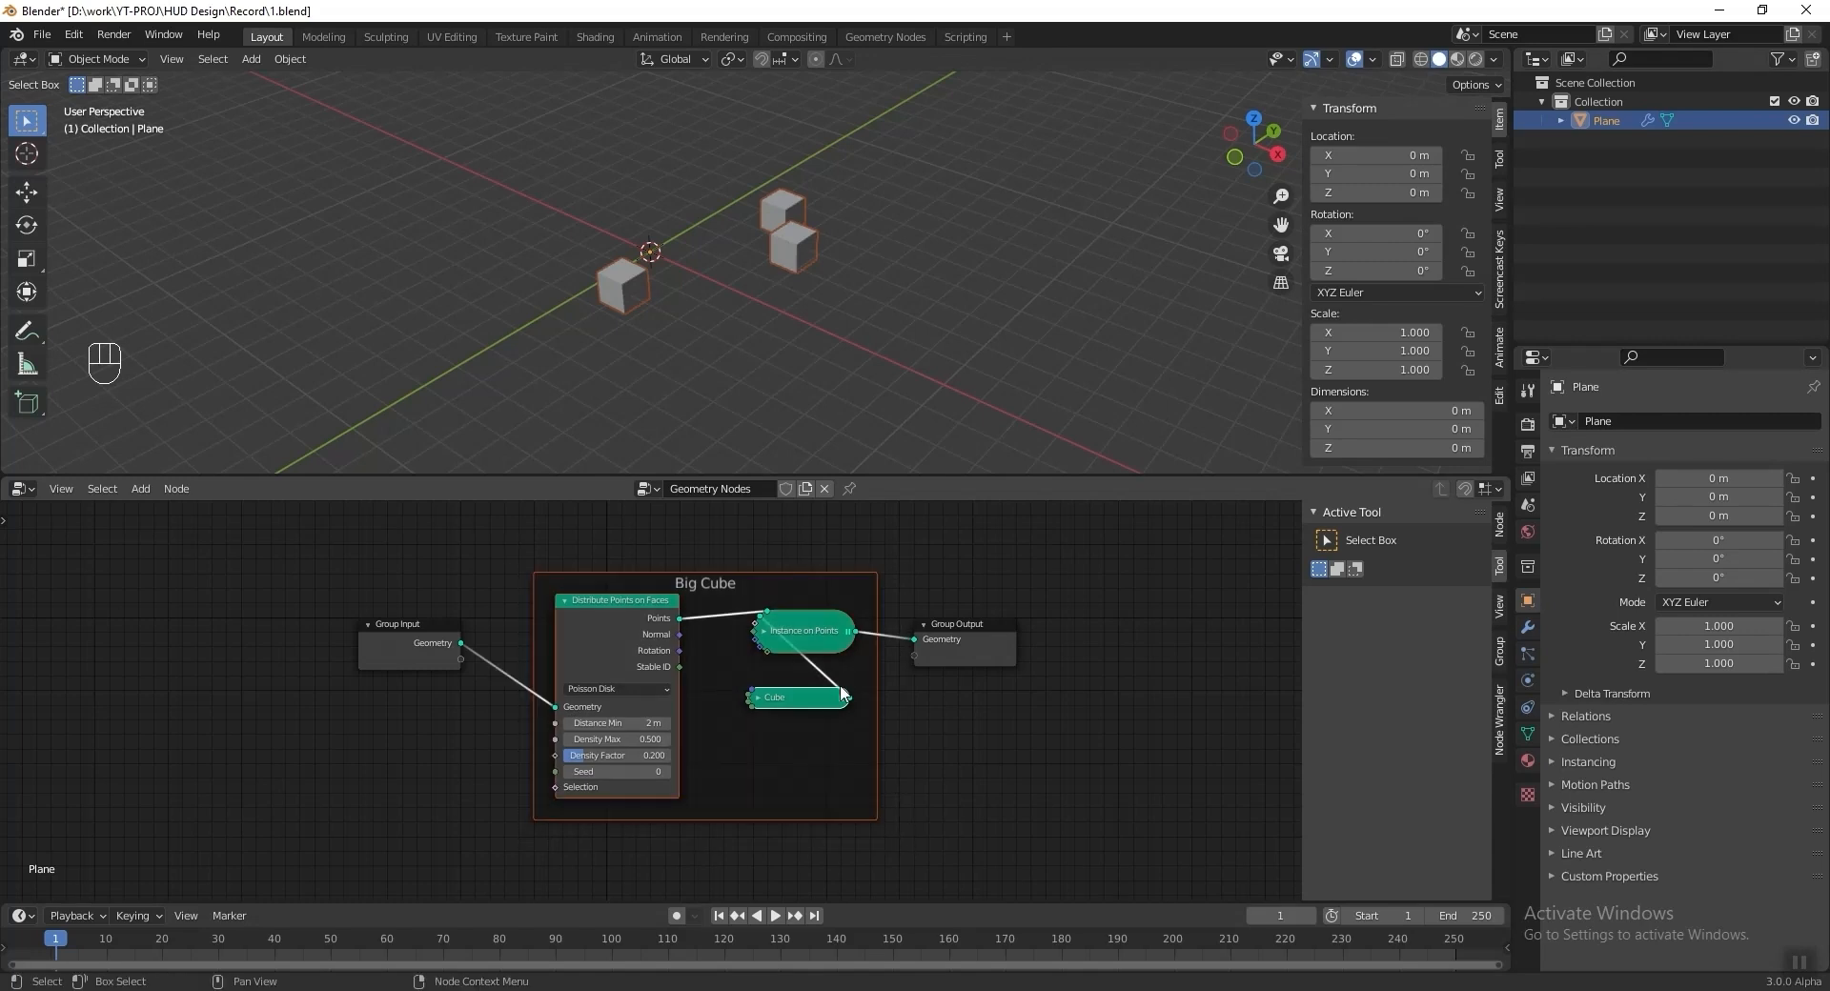
key("shift+ctrl+d")
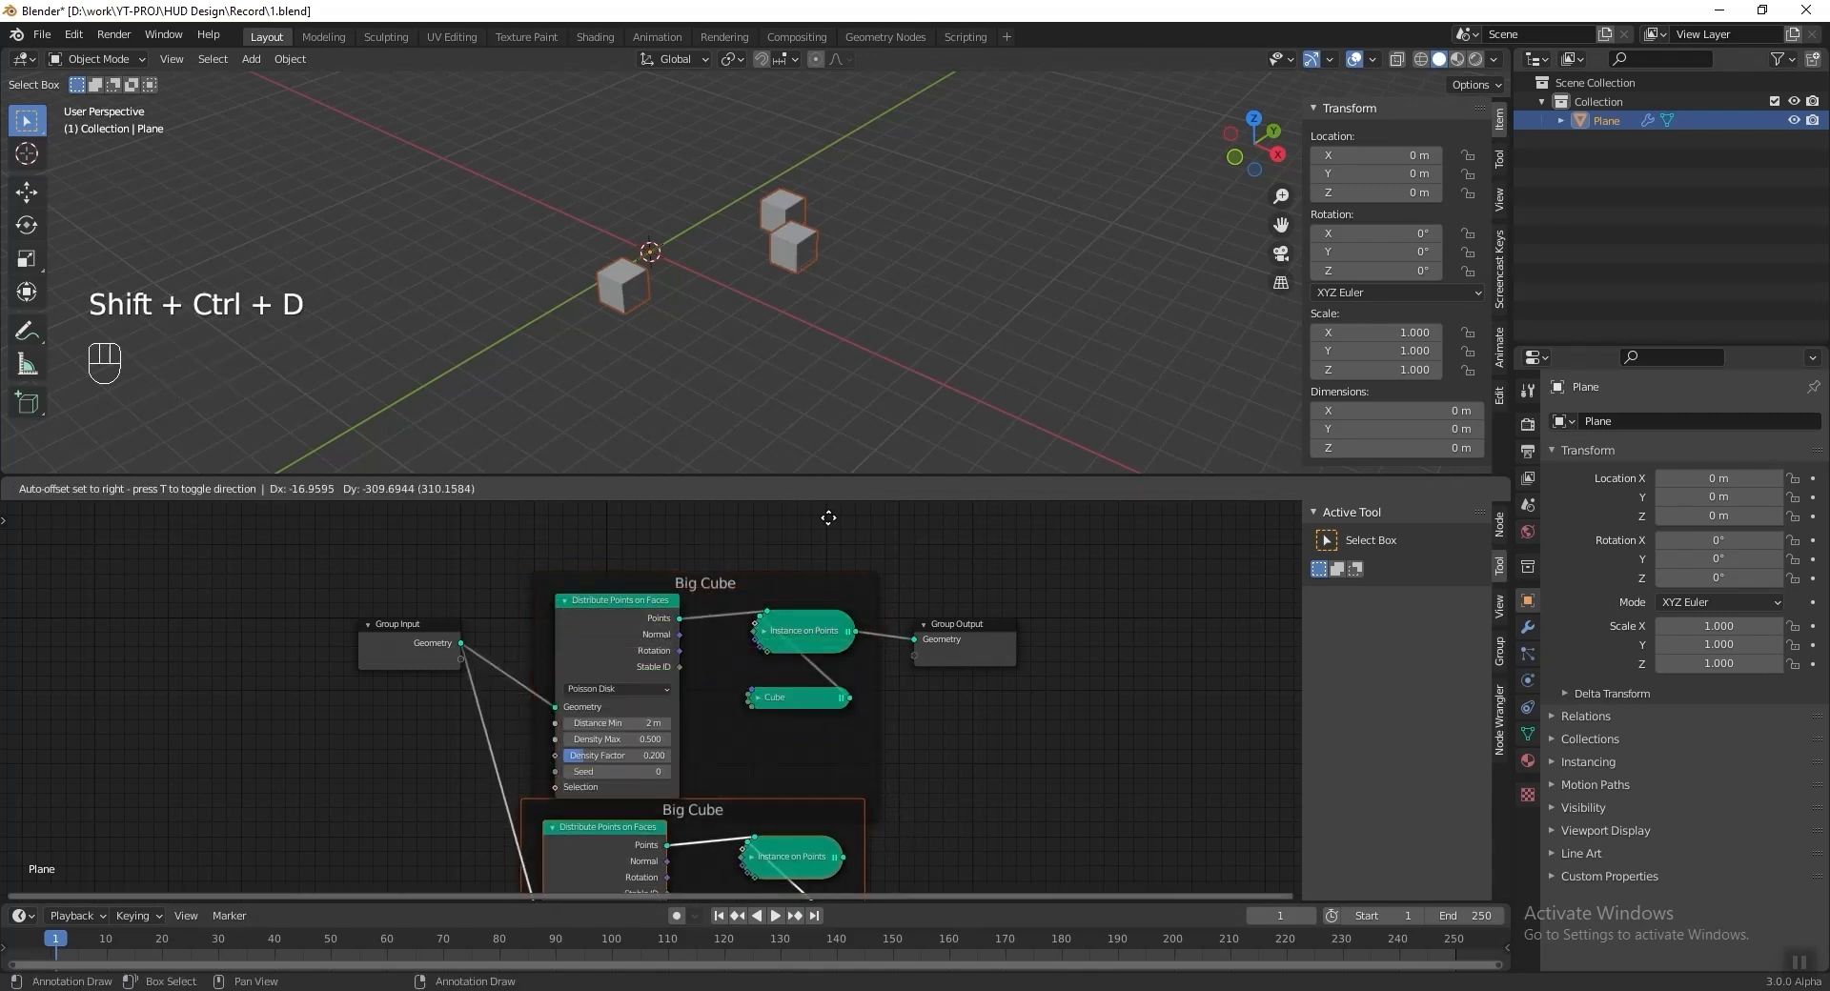
left_click(816, 673)
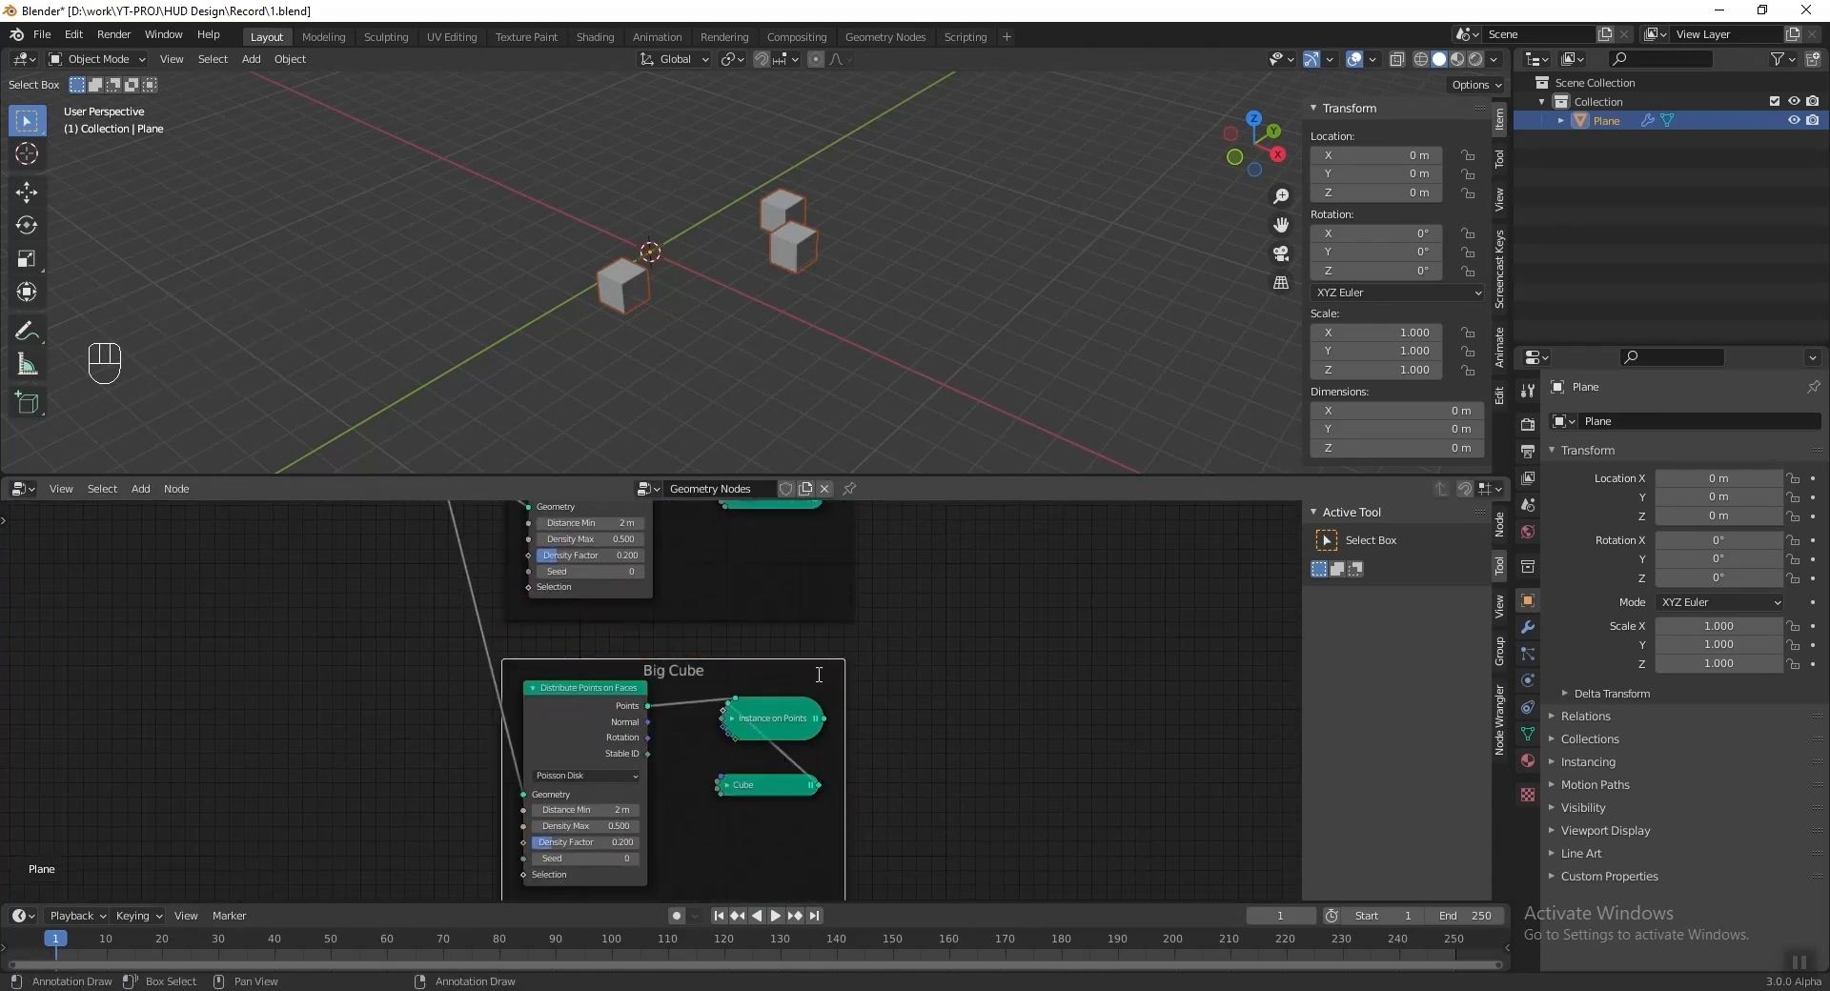
key("F2")
type("Mid")
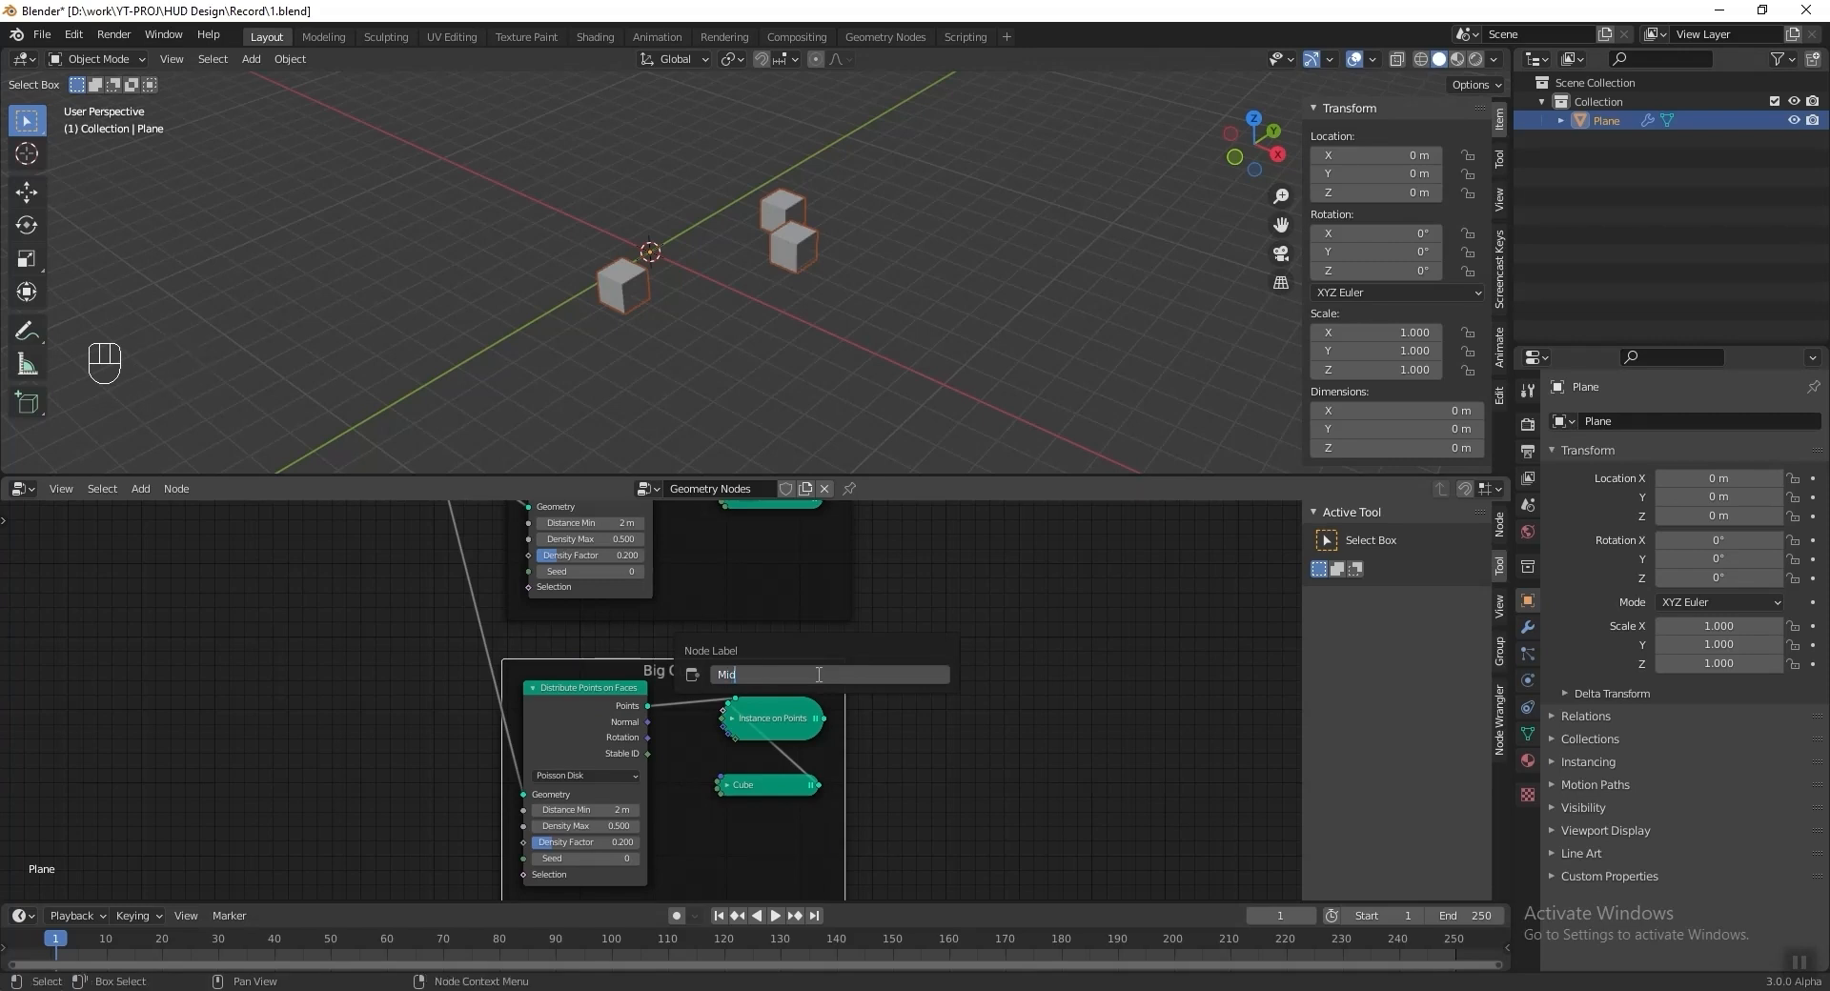
type("dle Cube")
key("Return")
Insert a Join Geometry node between the Big Cube frame's Instance on Points and Group Output, and make room for it.
key("shift+a")
mouse_move(970, 546)
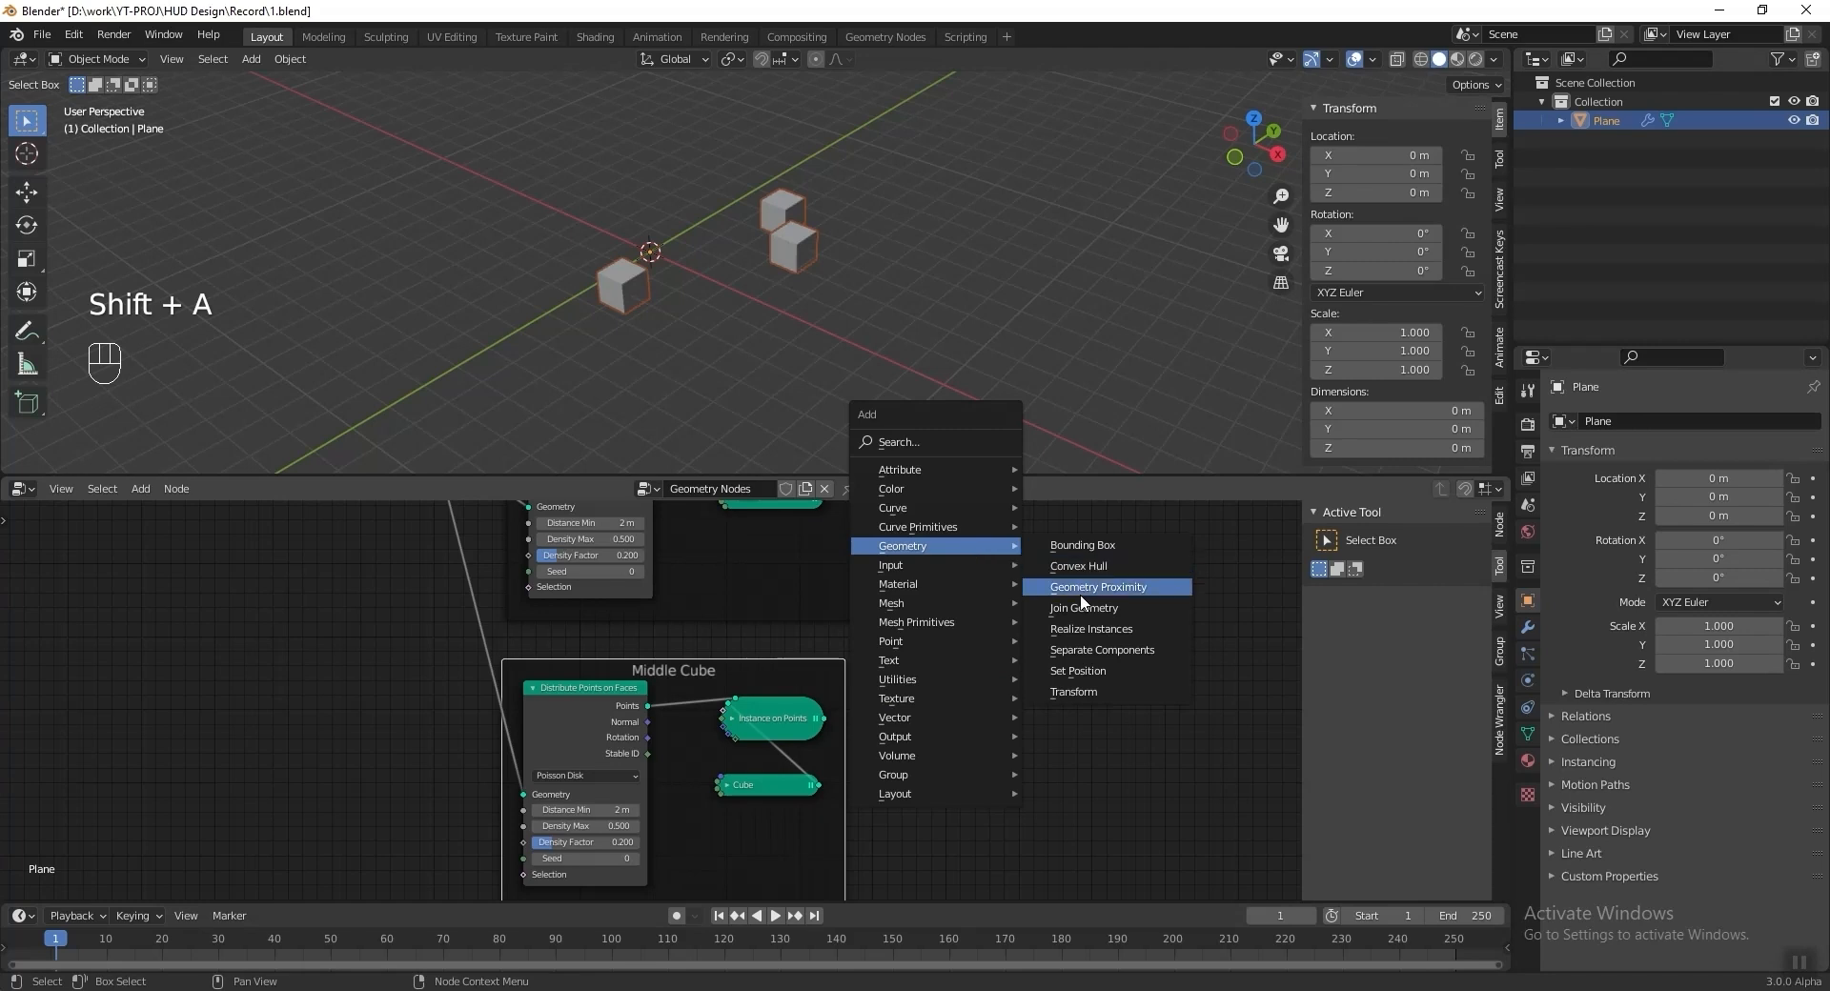
left_click(1084, 608)
left_click(1039, 777)
left_click_drag(924, 641, 1108, 681)
left_click_drag(1036, 777, 958, 631)
left_click_drag(1060, 673, 1175, 697)
left_click_drag(922, 643, 991, 771)
Link the Middle Cube frame's Instance on Points output to the Join Geometry node.
middle_click_drag(834, 861, 866, 680)
scroll(849, 724, "up", 4)
left_click(819, 747)
key("alt")
left_click_drag(845, 746, 845, 746, "alt")
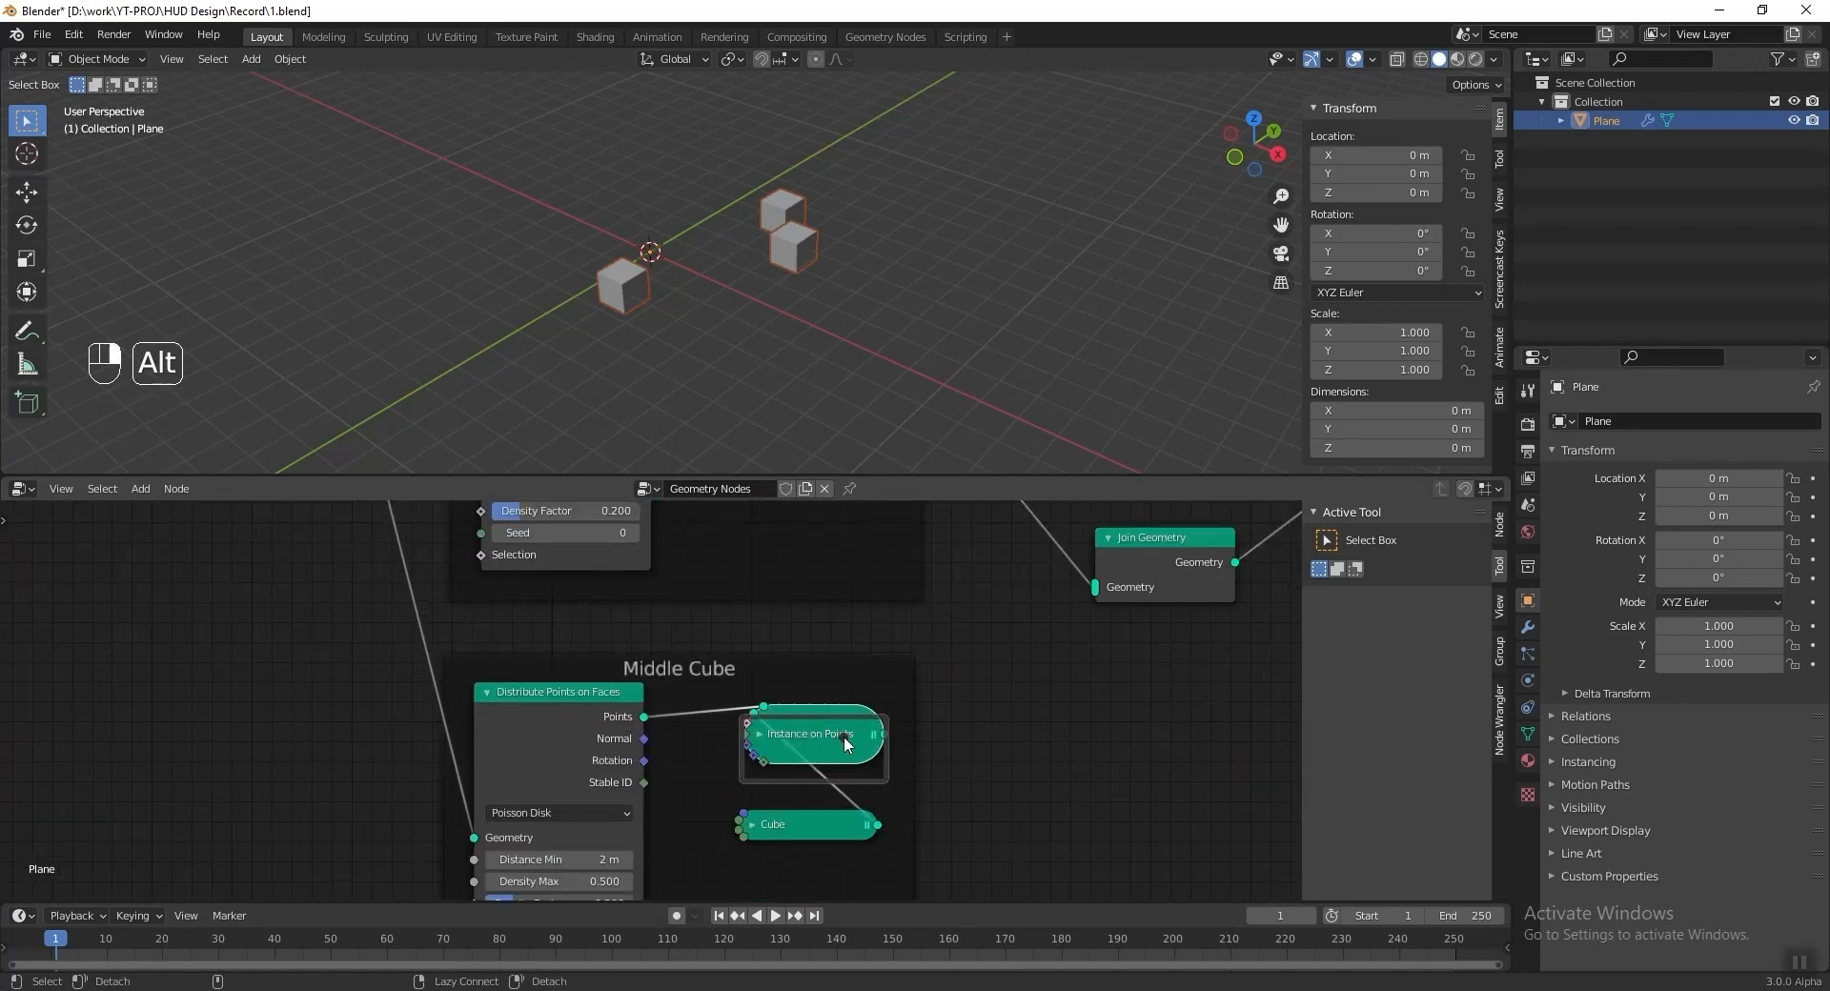
right_click_drag(843, 736, 1173, 581, "alt")
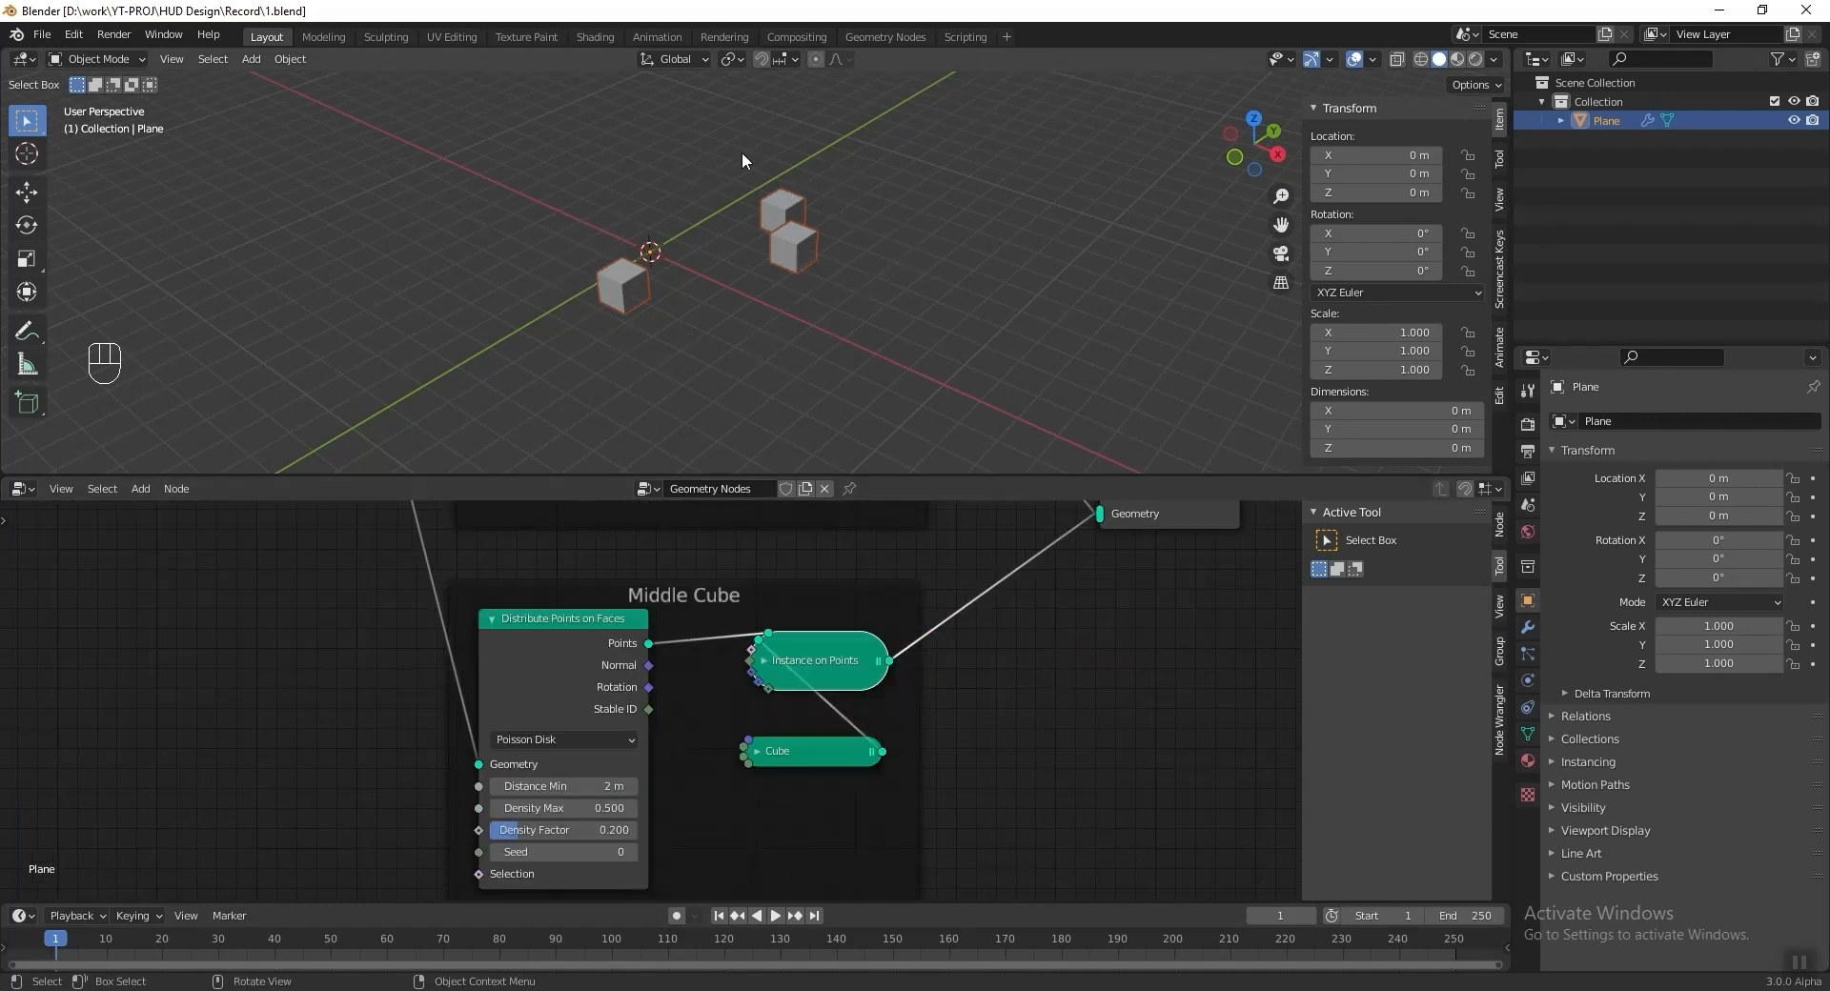
Set Distance Min to 0.2 m on the Middle Cube frame's Distribute Points on Faces node.
scroll(530, 586, "up", 2)
left_click_drag(530, 586, 529, 584)
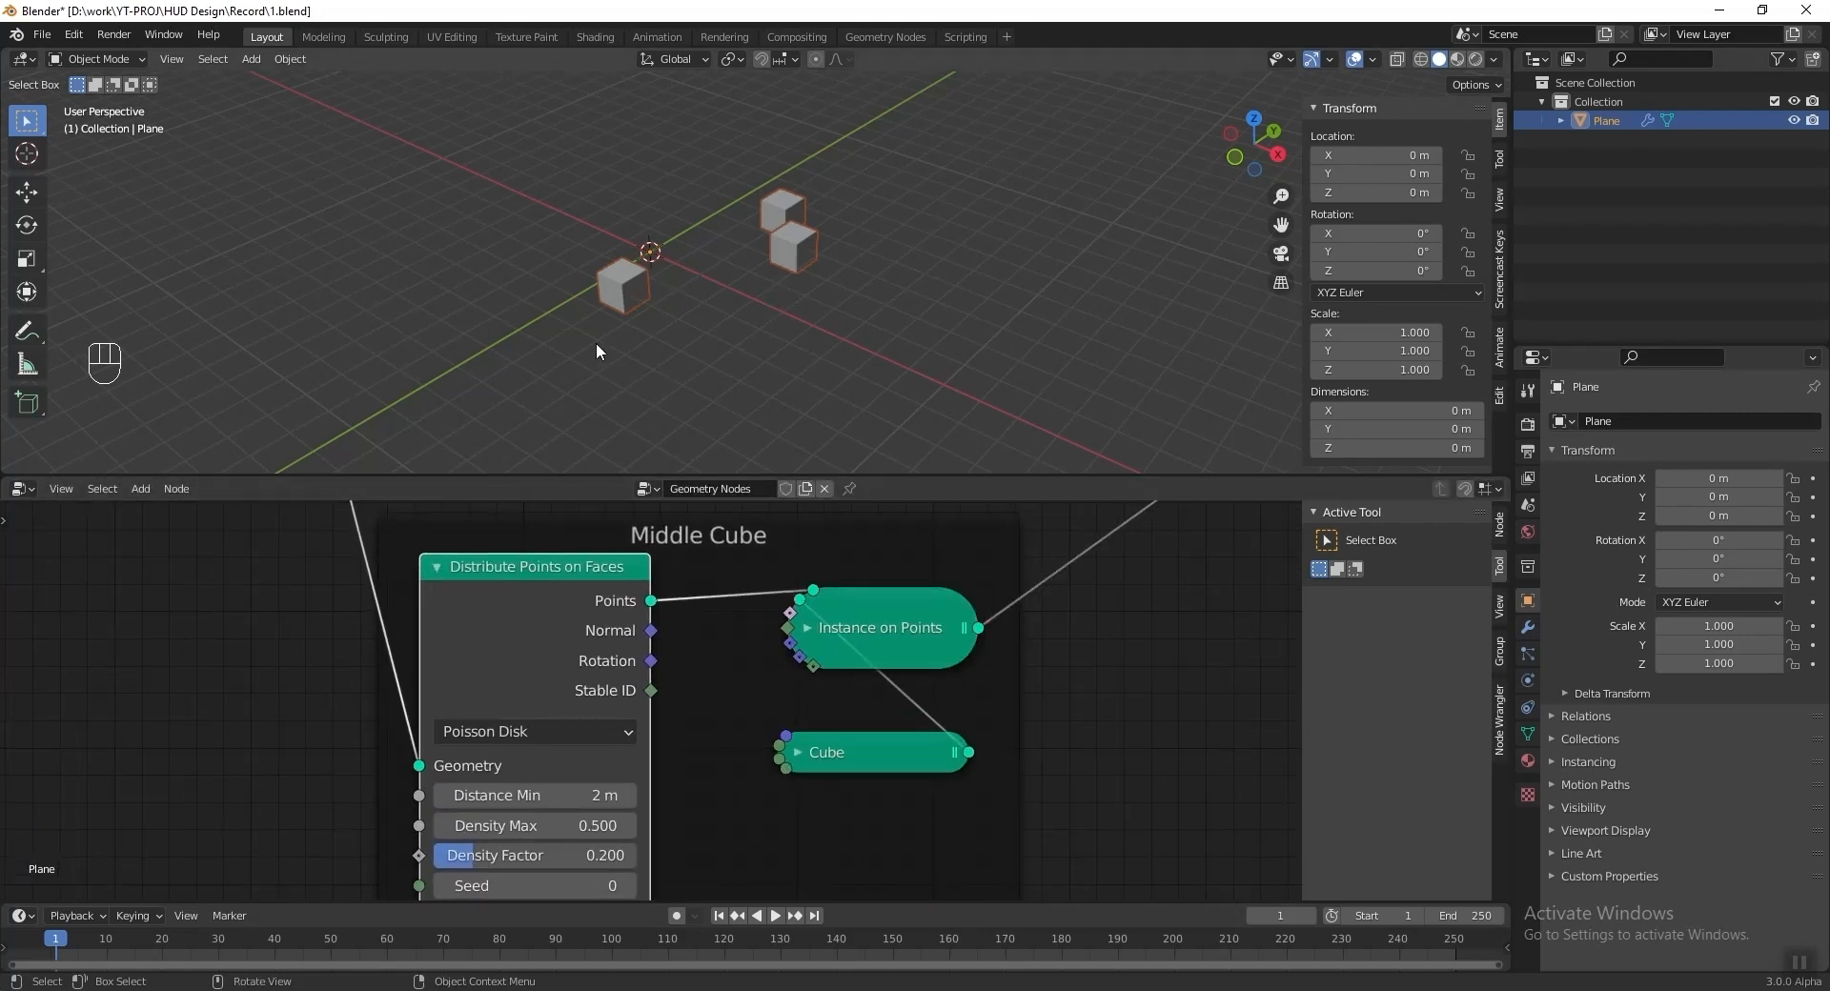
middle_click_drag(612, 715, 616, 647)
left_click(552, 730)
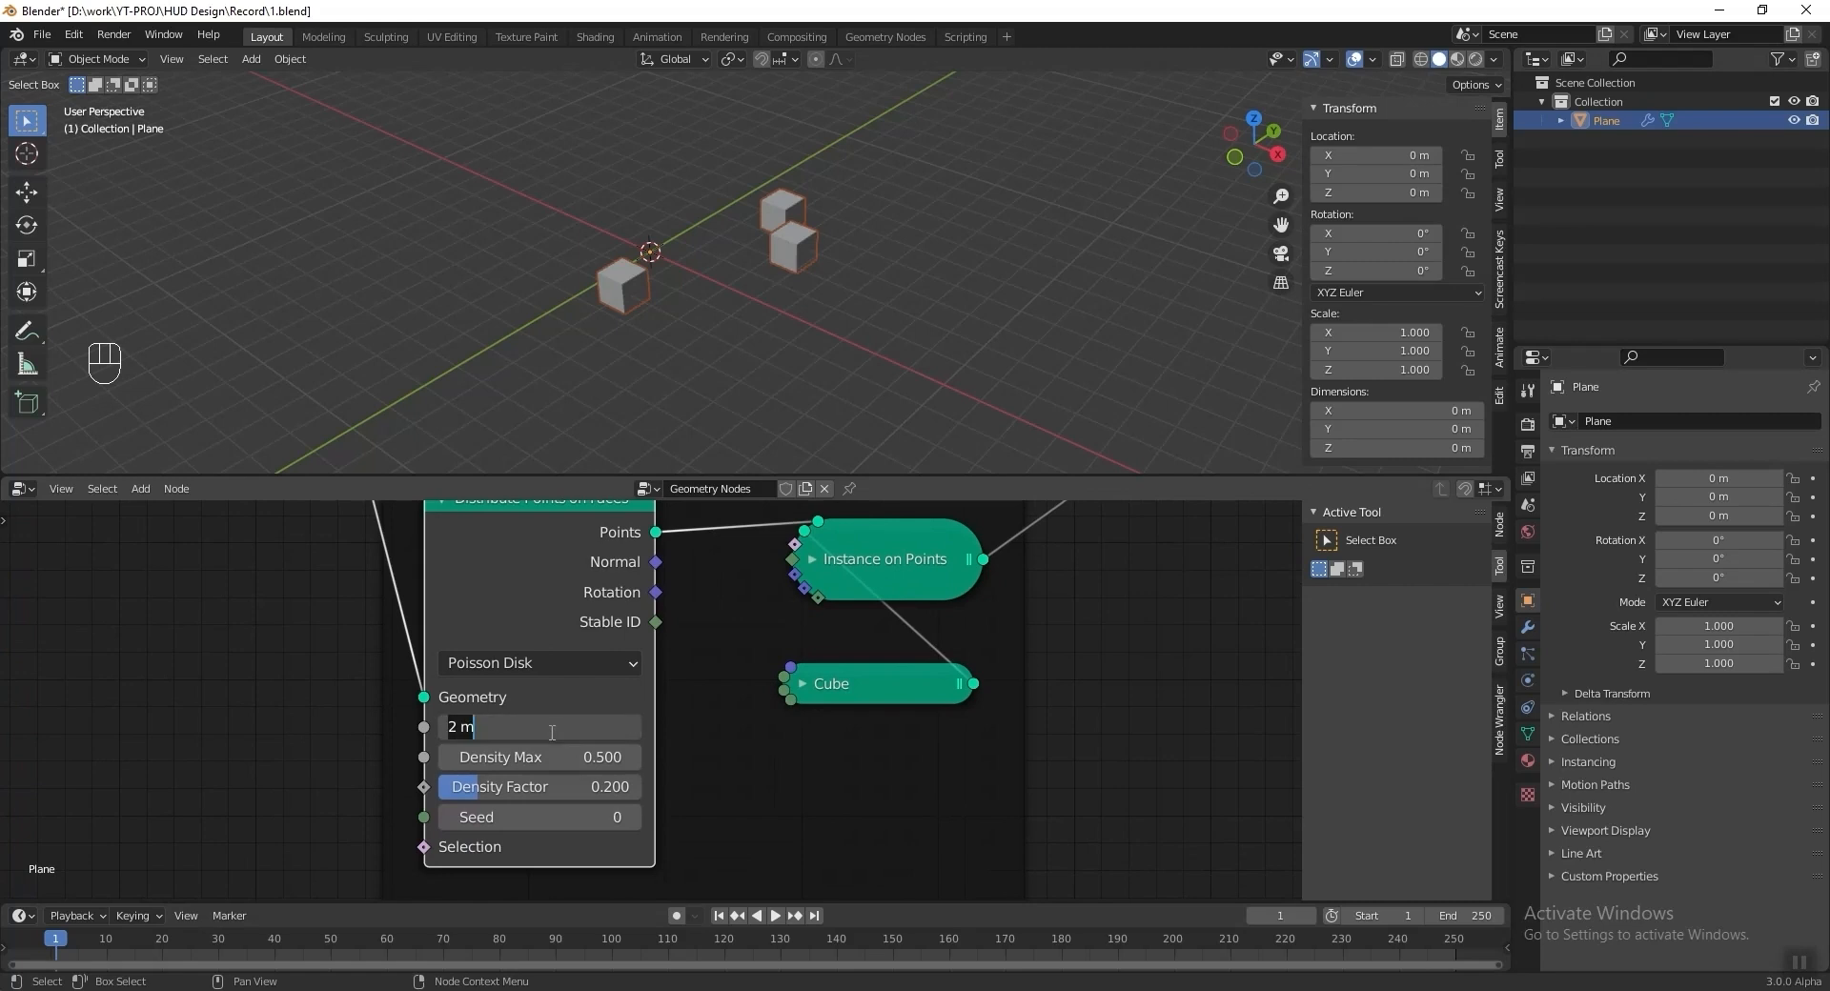
type("0.2")
key("Return")
Set both Density Max and Density Factor to 0.3 for the Middle Cube point distribution.
left_click(555, 757)
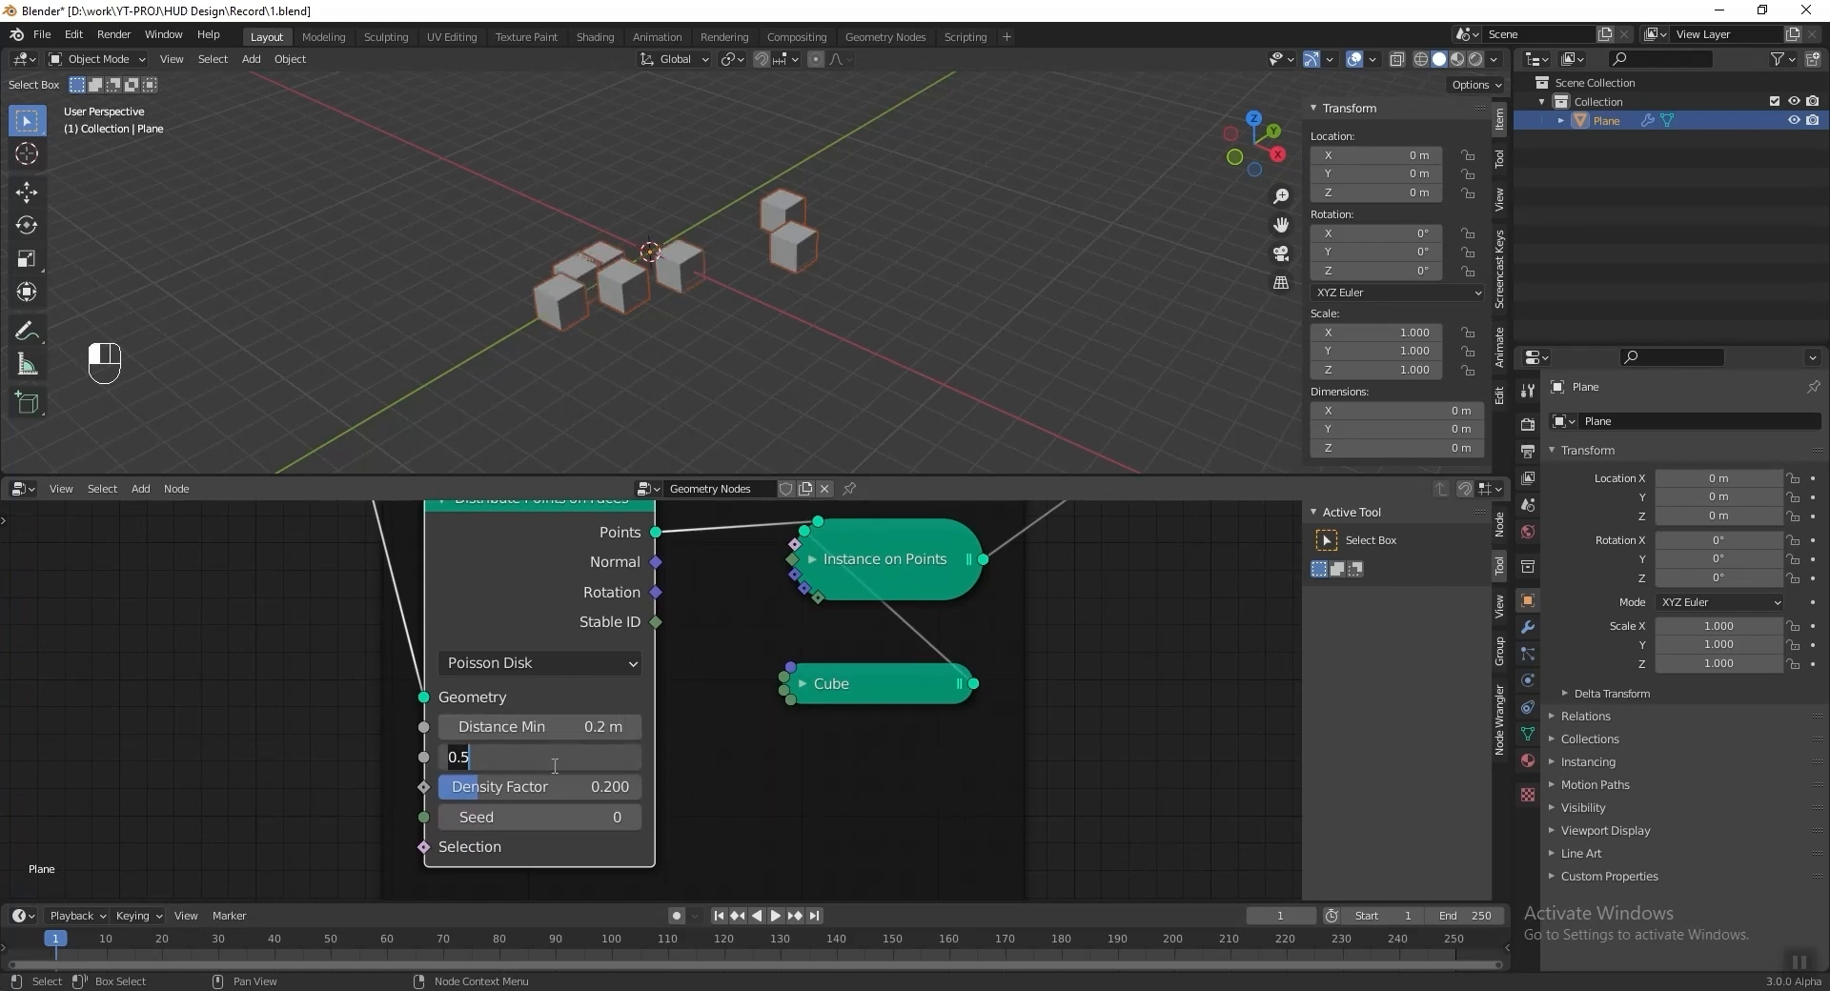
key("BackSpace")
type(".3")
key("Return")
left_click(555, 789)
type(".3")
key("Return")
Expand the Cube node in the Middle Cube frame and set its X, Y and Z size to 0.6 m.
middle_click_drag(553, 792, 541, 757)
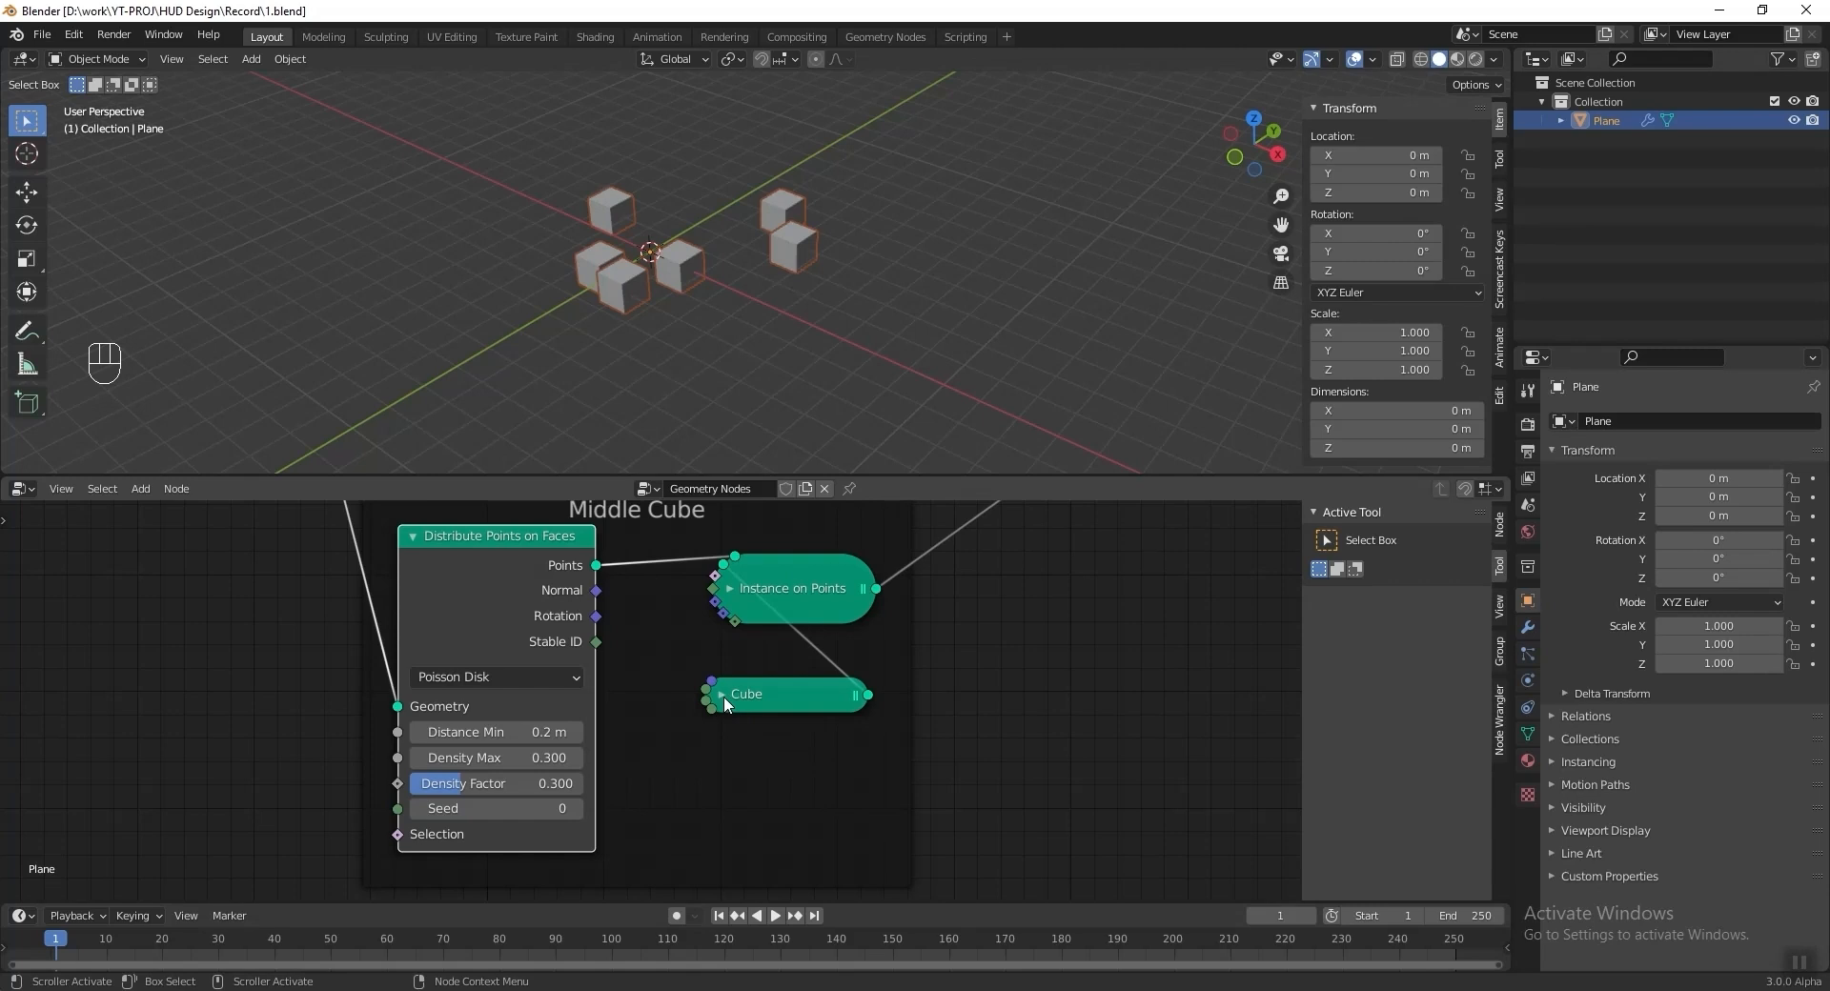
left_click(722, 695)
left_click_drag(757, 695, 721, 665)
left_click(742, 743)
type("0.6")
key("Return")
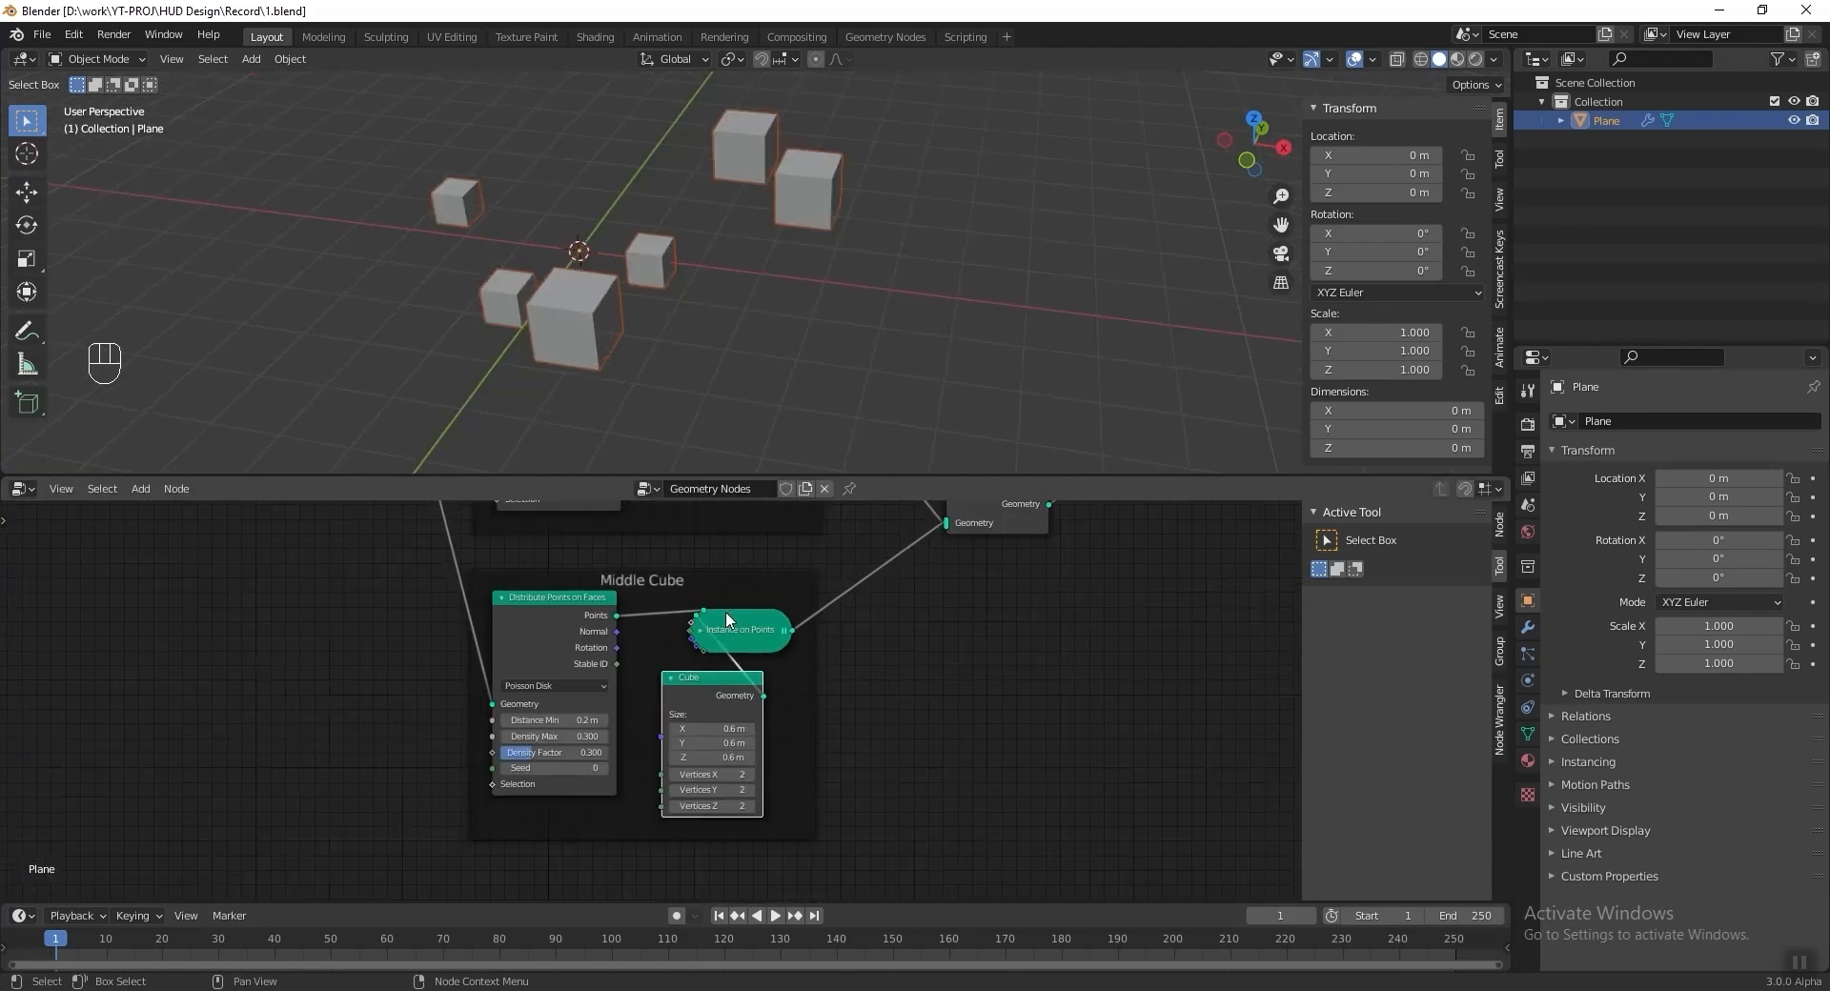
Duplicate the Middle Cube frame with its input links kept, place it below and label the copy "Small Cube".
scroll(724, 610, "down", 2)
left_click_drag(439, 581, 824, 825)
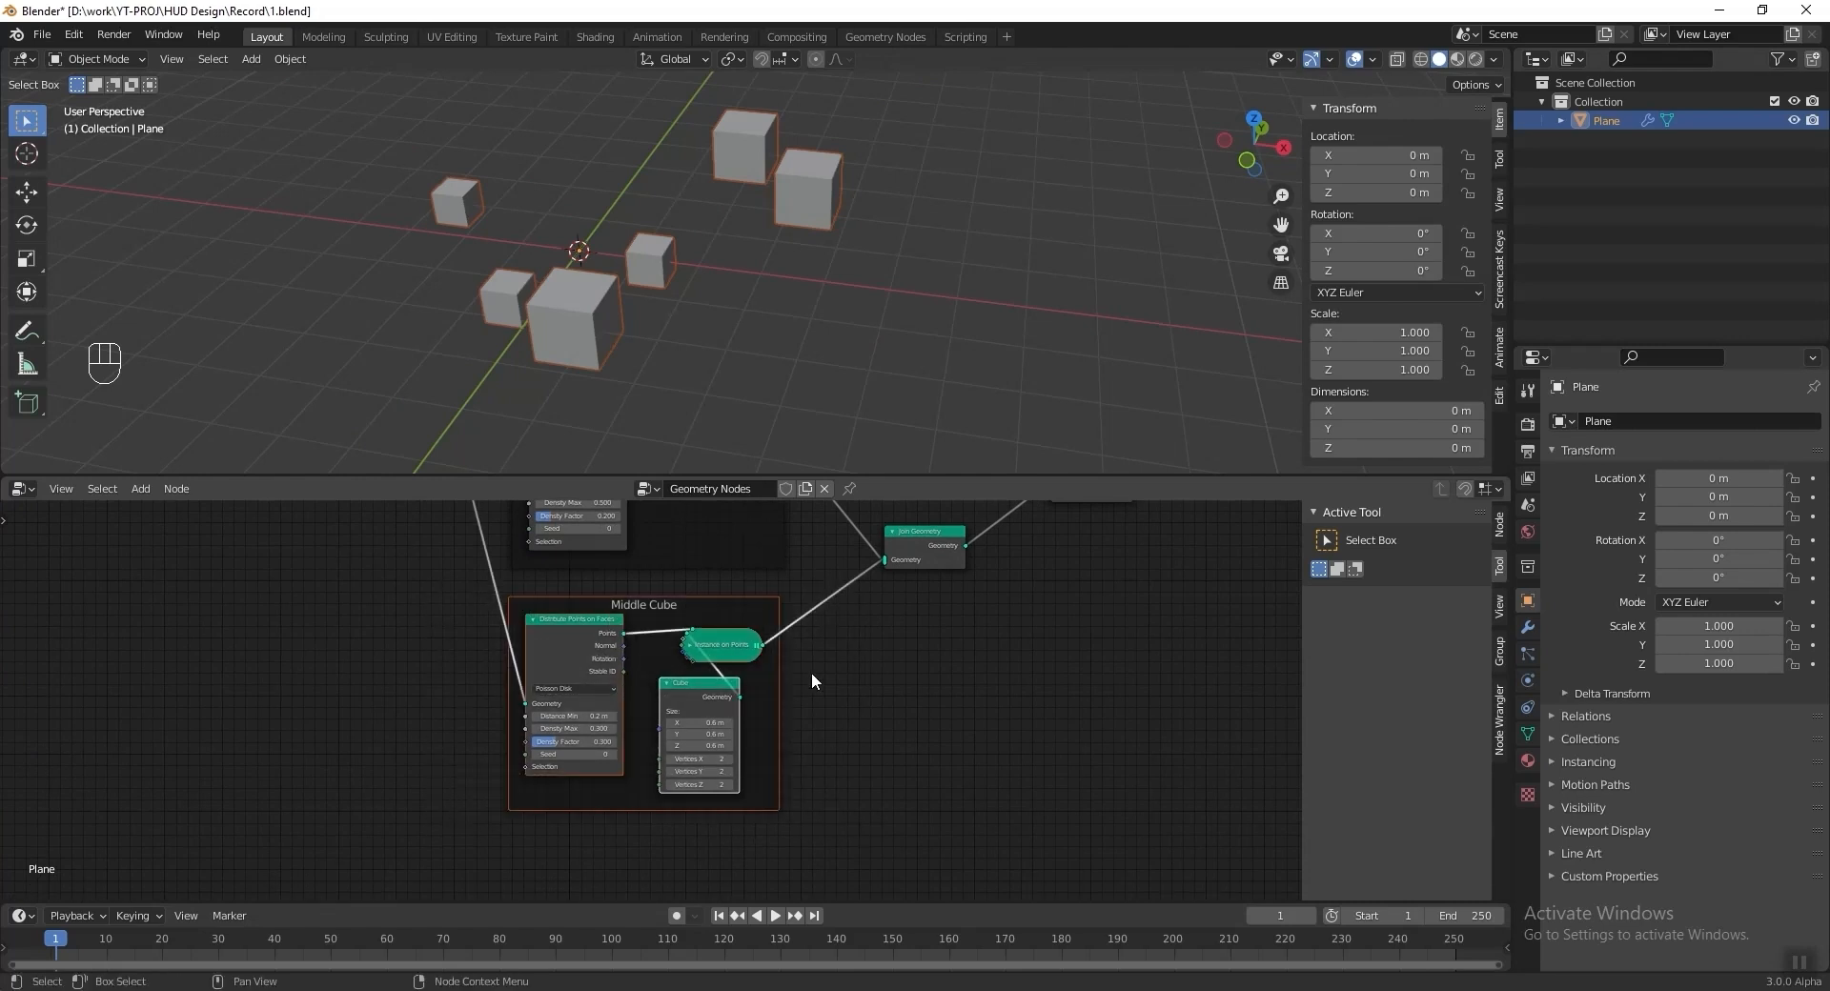
key("shift+ctrl+d")
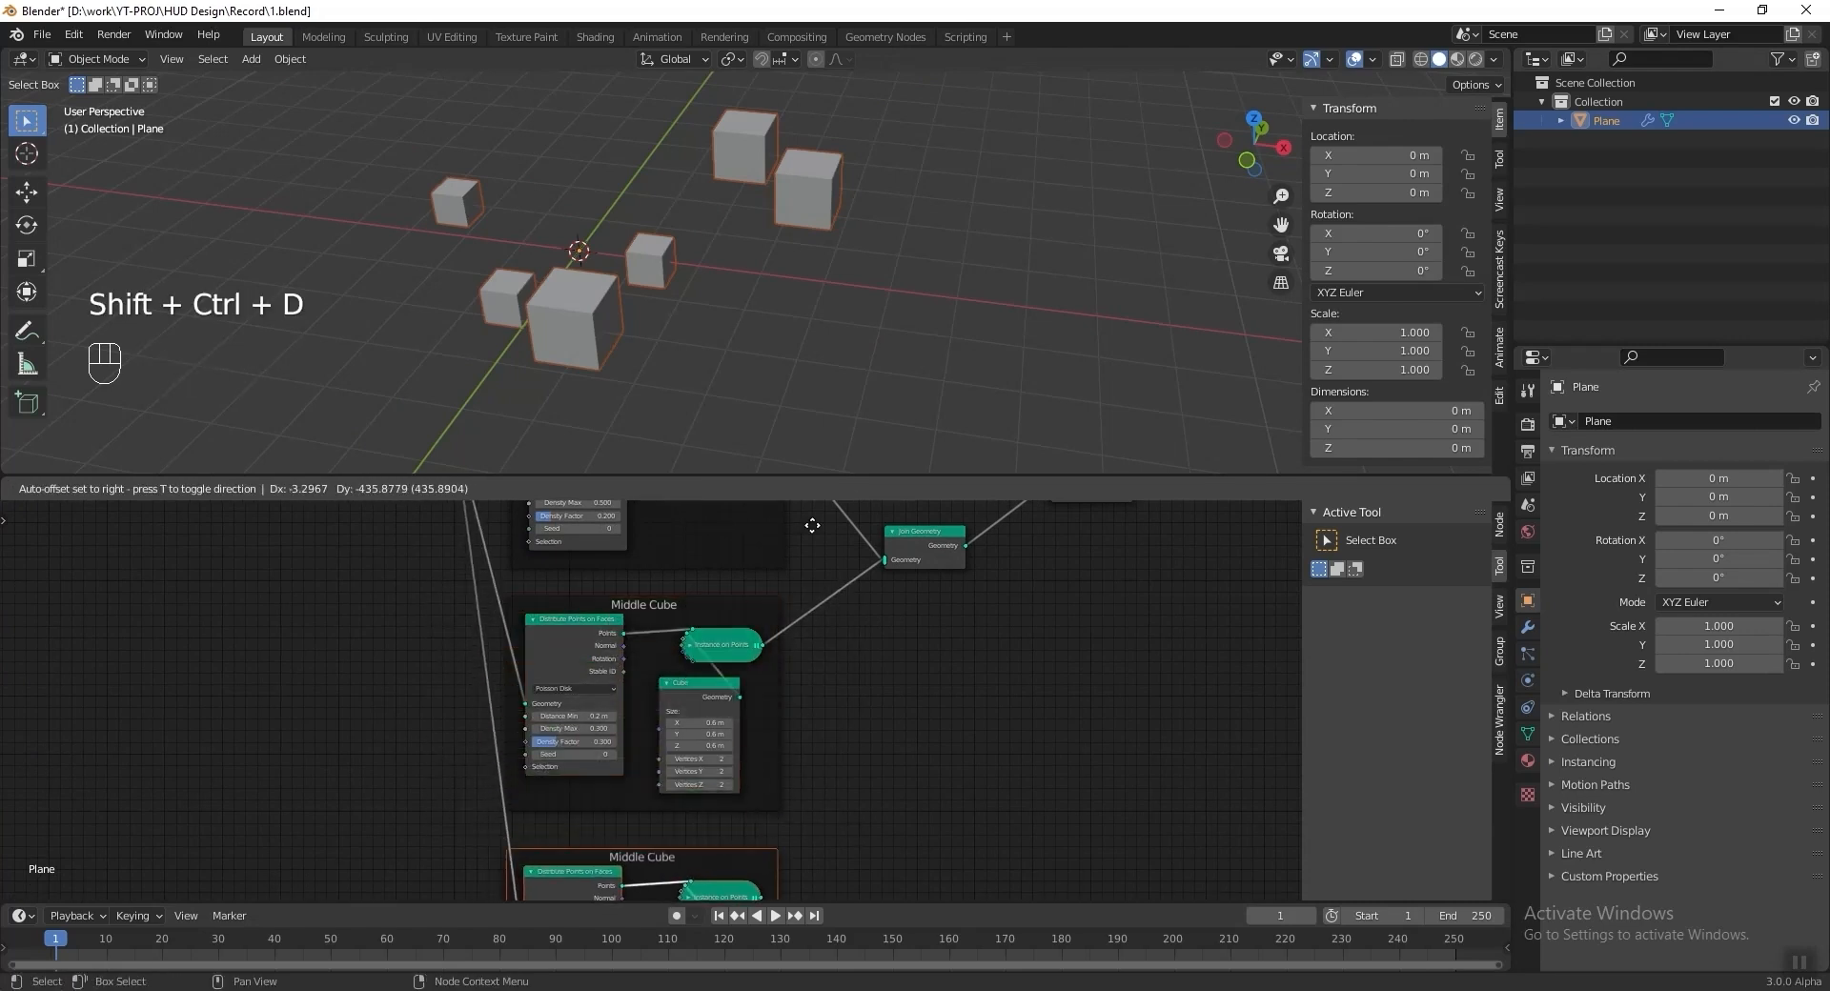
middle_click_drag(810, 767, 827, 563)
scroll(810, 648, "up", 6)
left_click(866, 624)
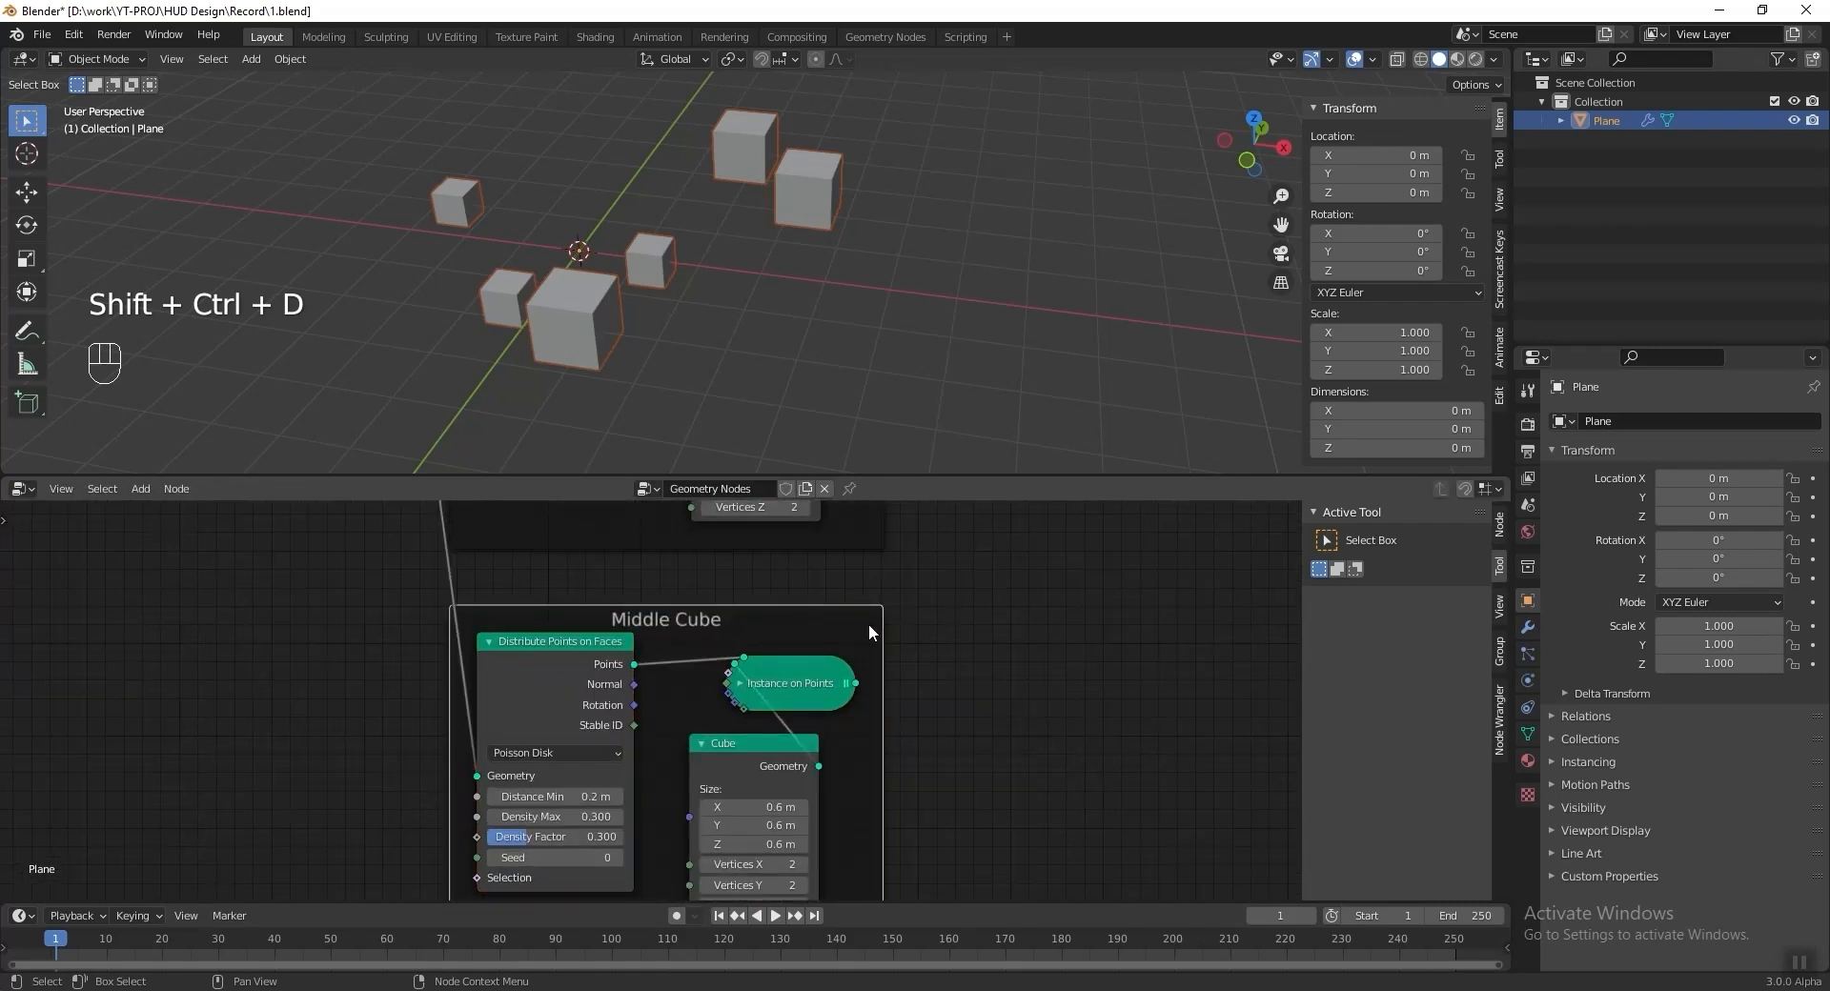
key("F2")
type("Small Cube")
key("Return")
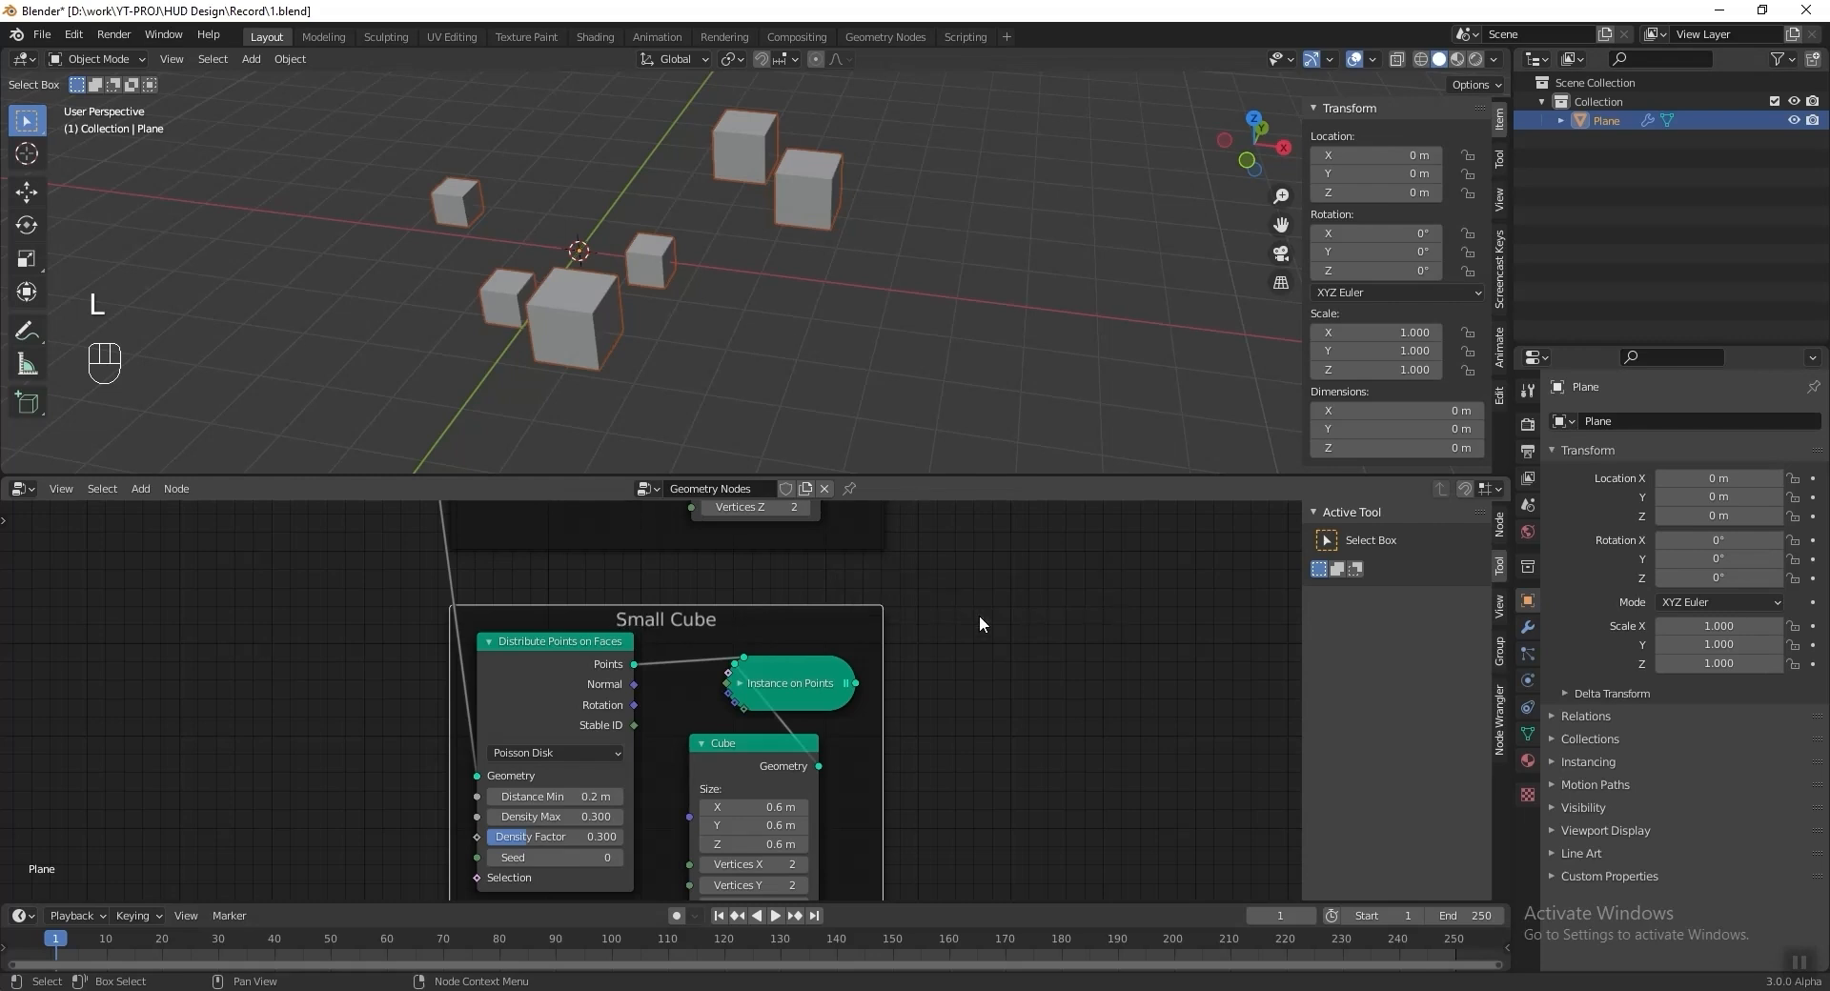
Enlarge the node editor by raising its border with the 3D viewport.
scroll(986, 634, "down", 6)
left_click_drag(940, 476, 929, 397)
scroll(816, 605, "up", 4)
middle_click_drag(925, 519, 873, 637)
scroll(873, 643, "down", 3)
scroll(753, 665, "up", 5)
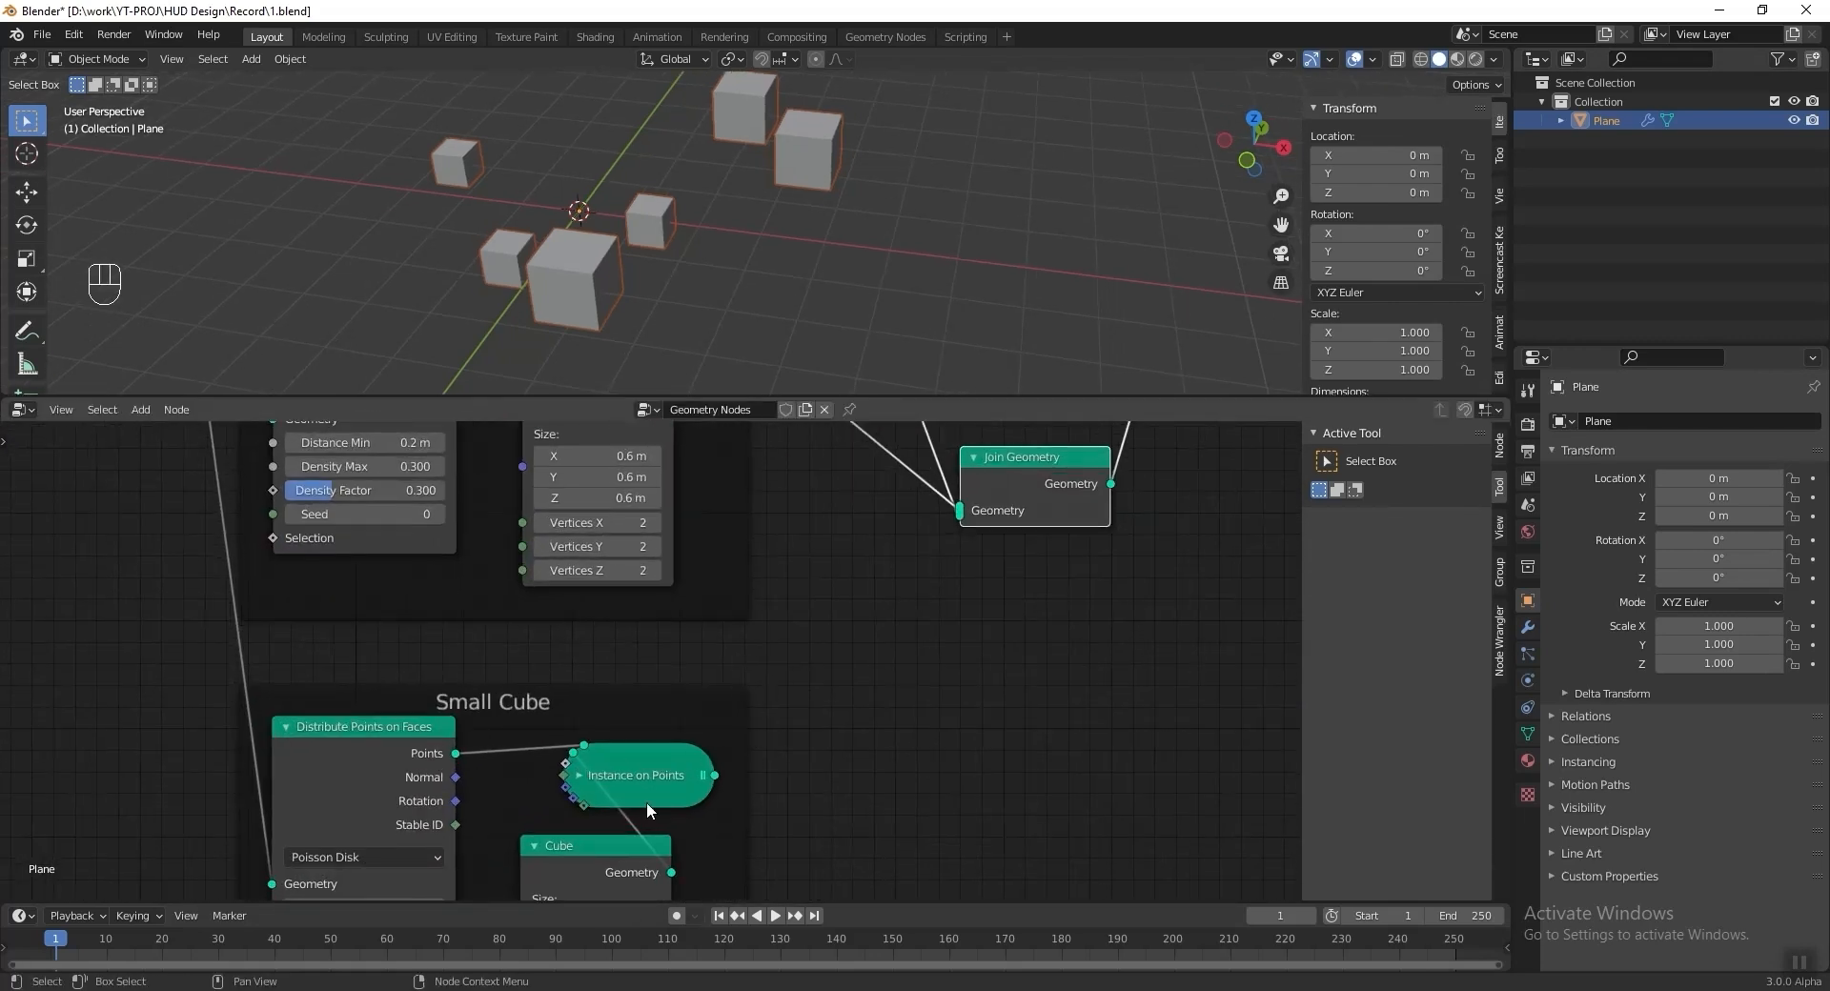
Connect the Small Cube frame's Instance on Points node to the Join Geometry node and save the file.
left_click(645, 775)
right_click_drag(644, 775, 1020, 519, "alt")
key("ctrl+s")
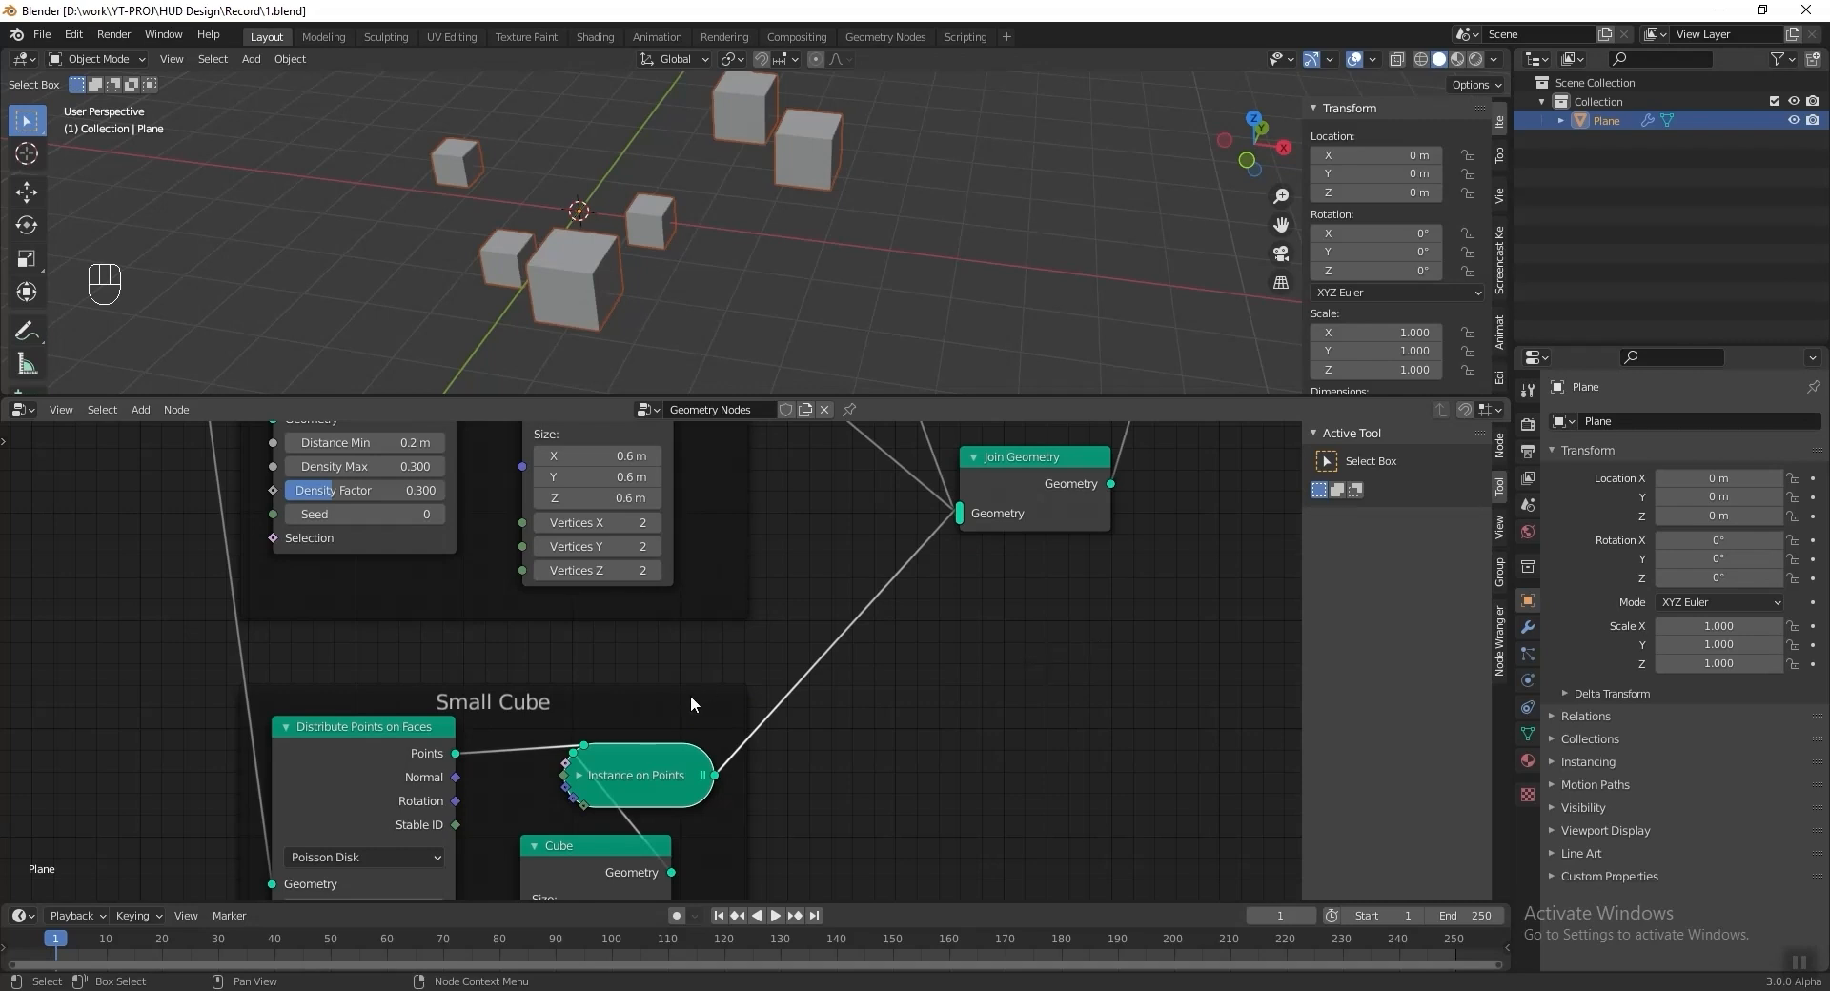
Set both Density Max and Density Factor to 0.4 for the Small Cube point distribution and save.
scroll(701, 683, "up", 5)
middle_click_drag(602, 673, 625, 567)
mouse_move(581, 520)
left_mouse_down()
mouse_move(564, 545)
mouse_move(585, 531)
left_mouse_up()
middle_click_drag(516, 831, 513, 703)
left_click(515, 712)
type(".4")
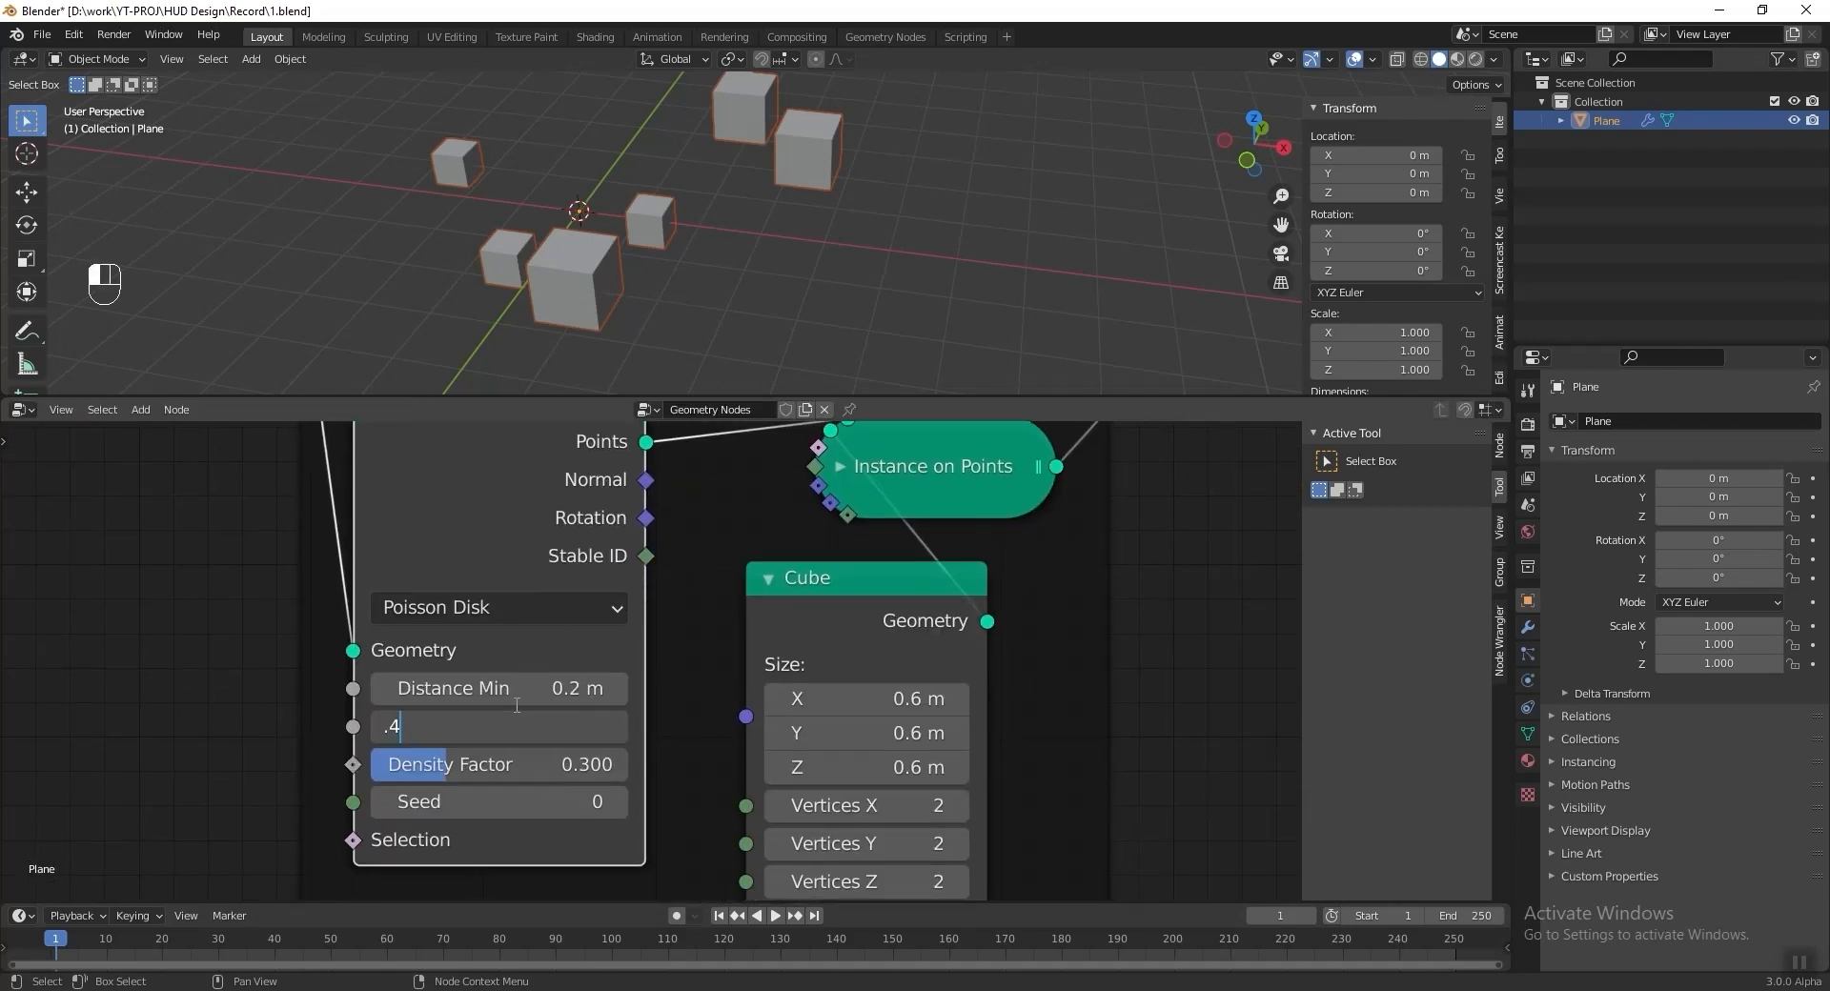
key("Tab")
type(".")
key("Return")
key("ctrl+s")
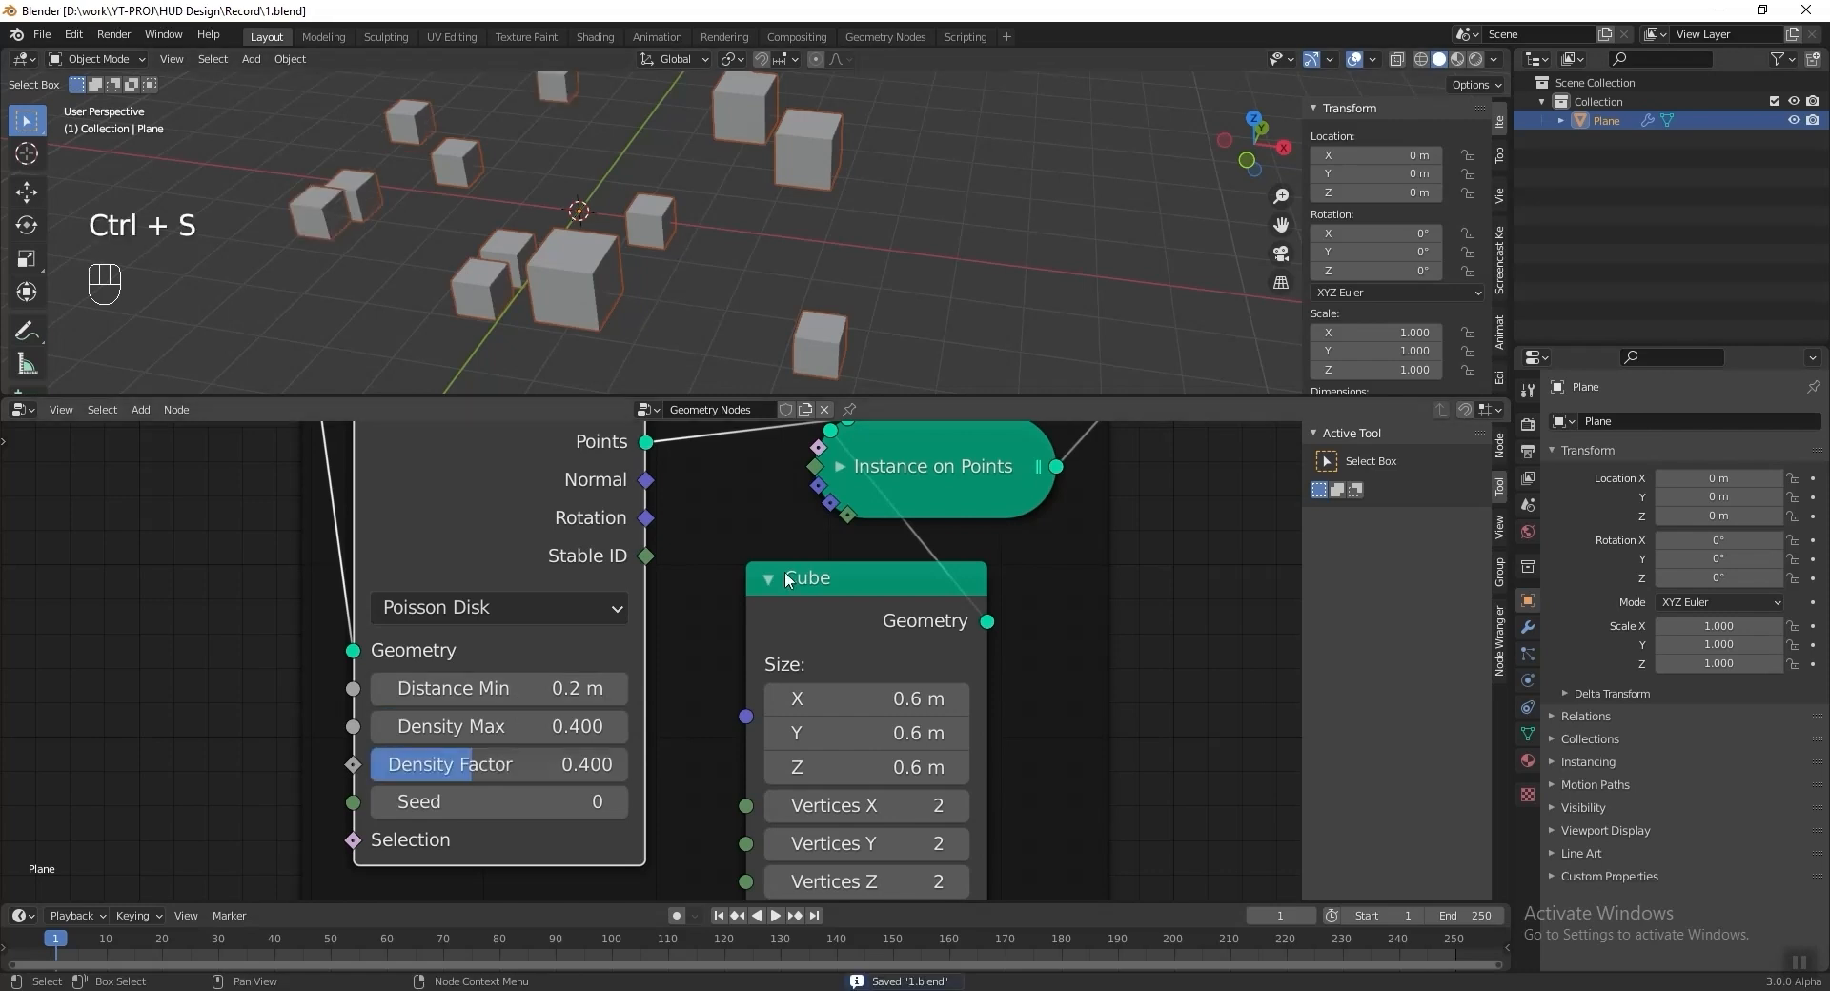
Set the X, Y and Z size of the Cube node in the Small Cube frame to 0.4 m and save.
scroll(720, 466, "down", 9)
middle_click_drag(793, 550, 745, 615)
scroll(698, 710, "up", 5)
middle_click_drag(703, 723, 695, 644)
scroll(695, 643, "up", 3)
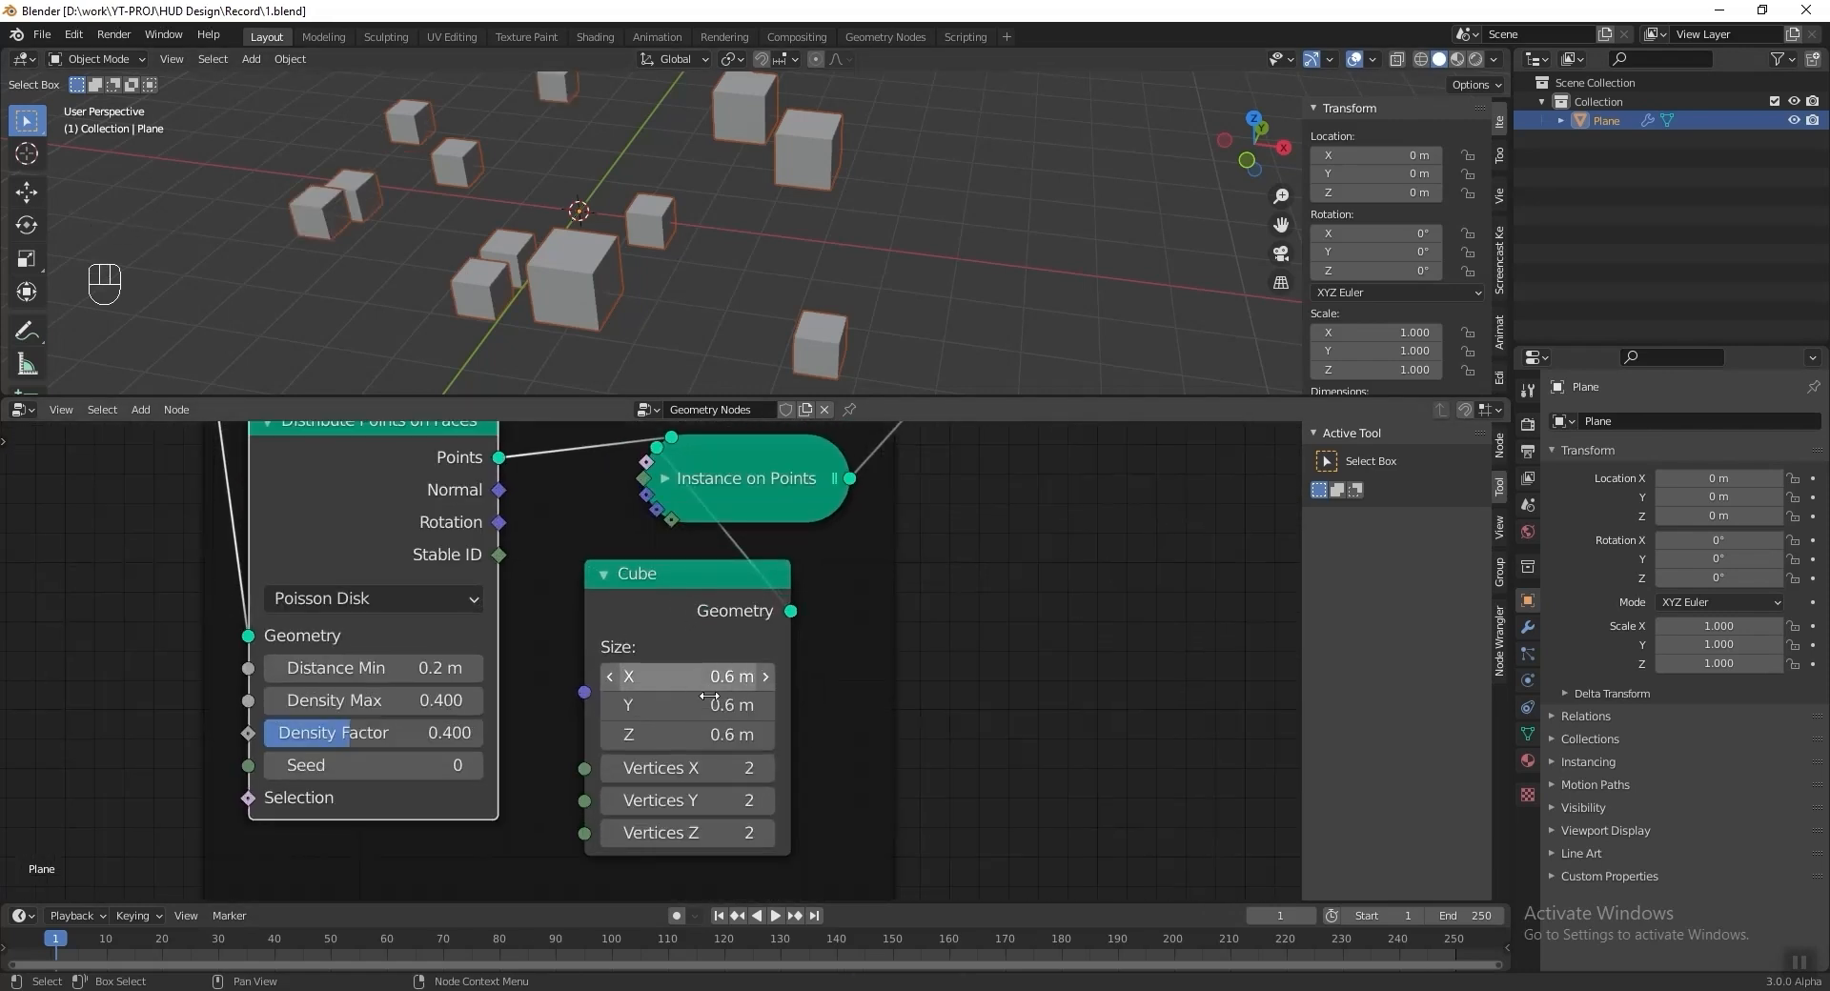
left_click_drag(723, 674, 722, 737)
type(".4")
key("Return")
key("ctrl+s")
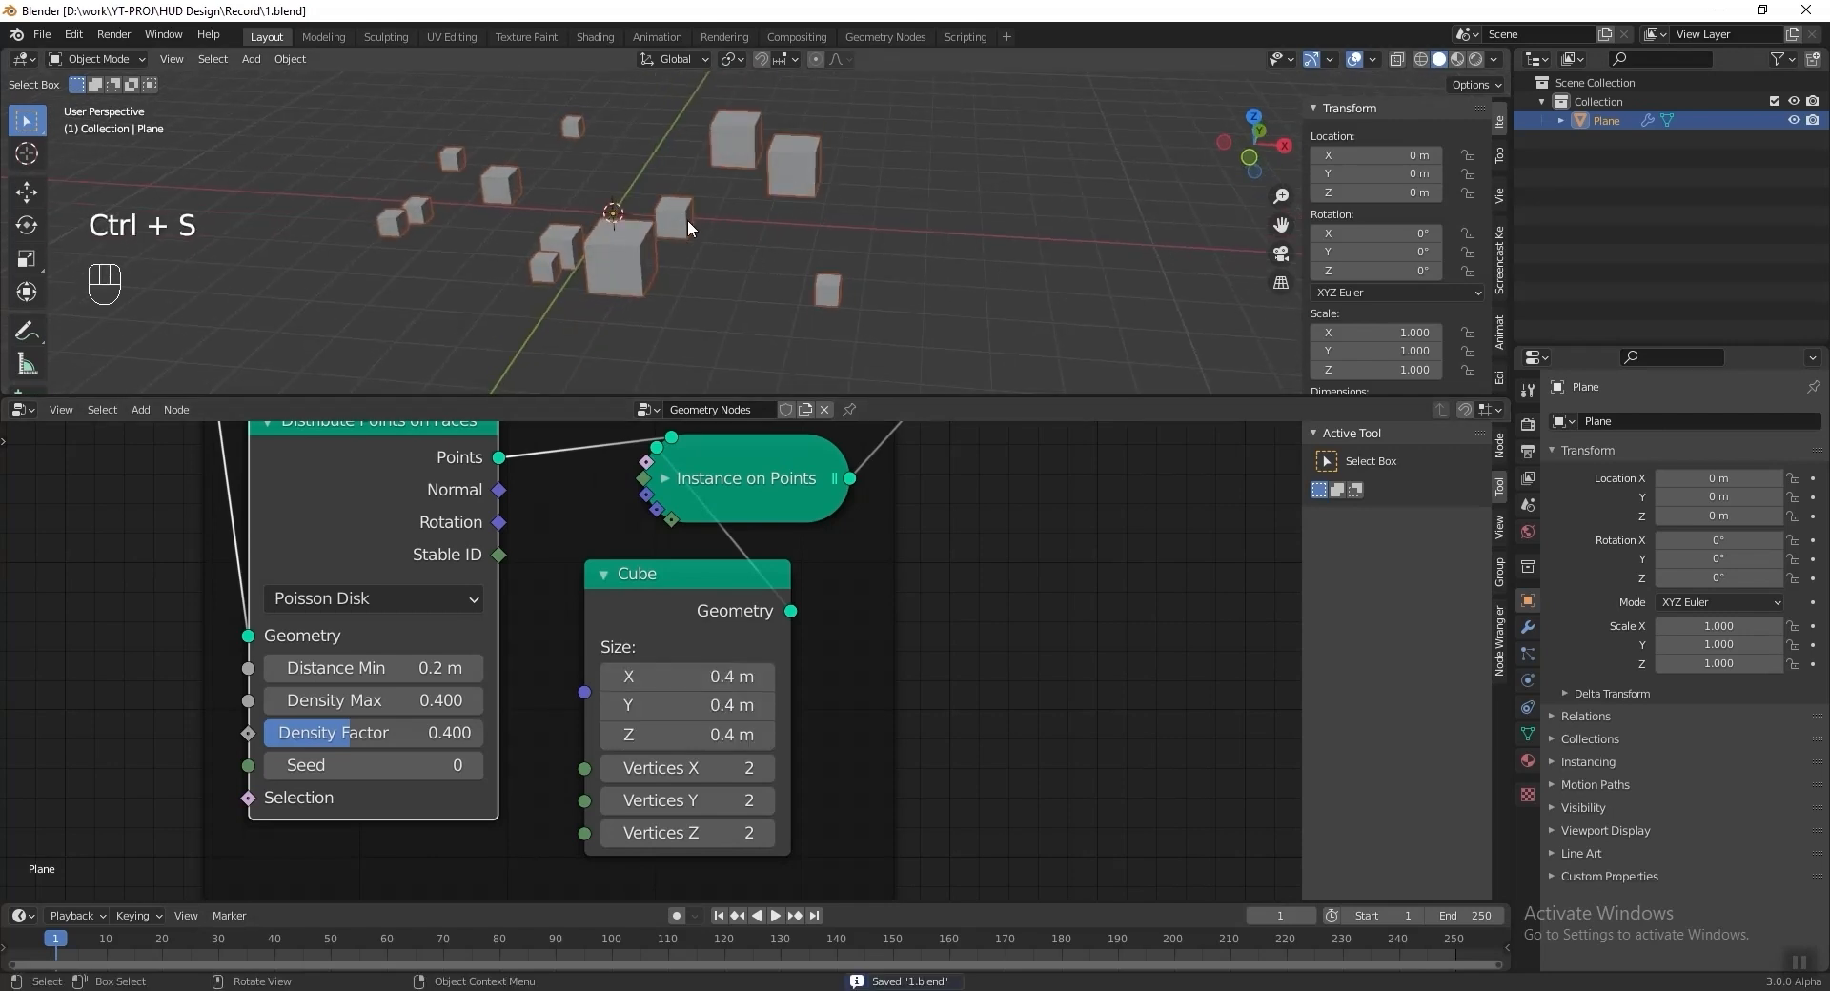
key("ctrl+s")
middle_click_drag(905, 238, 890, 267)
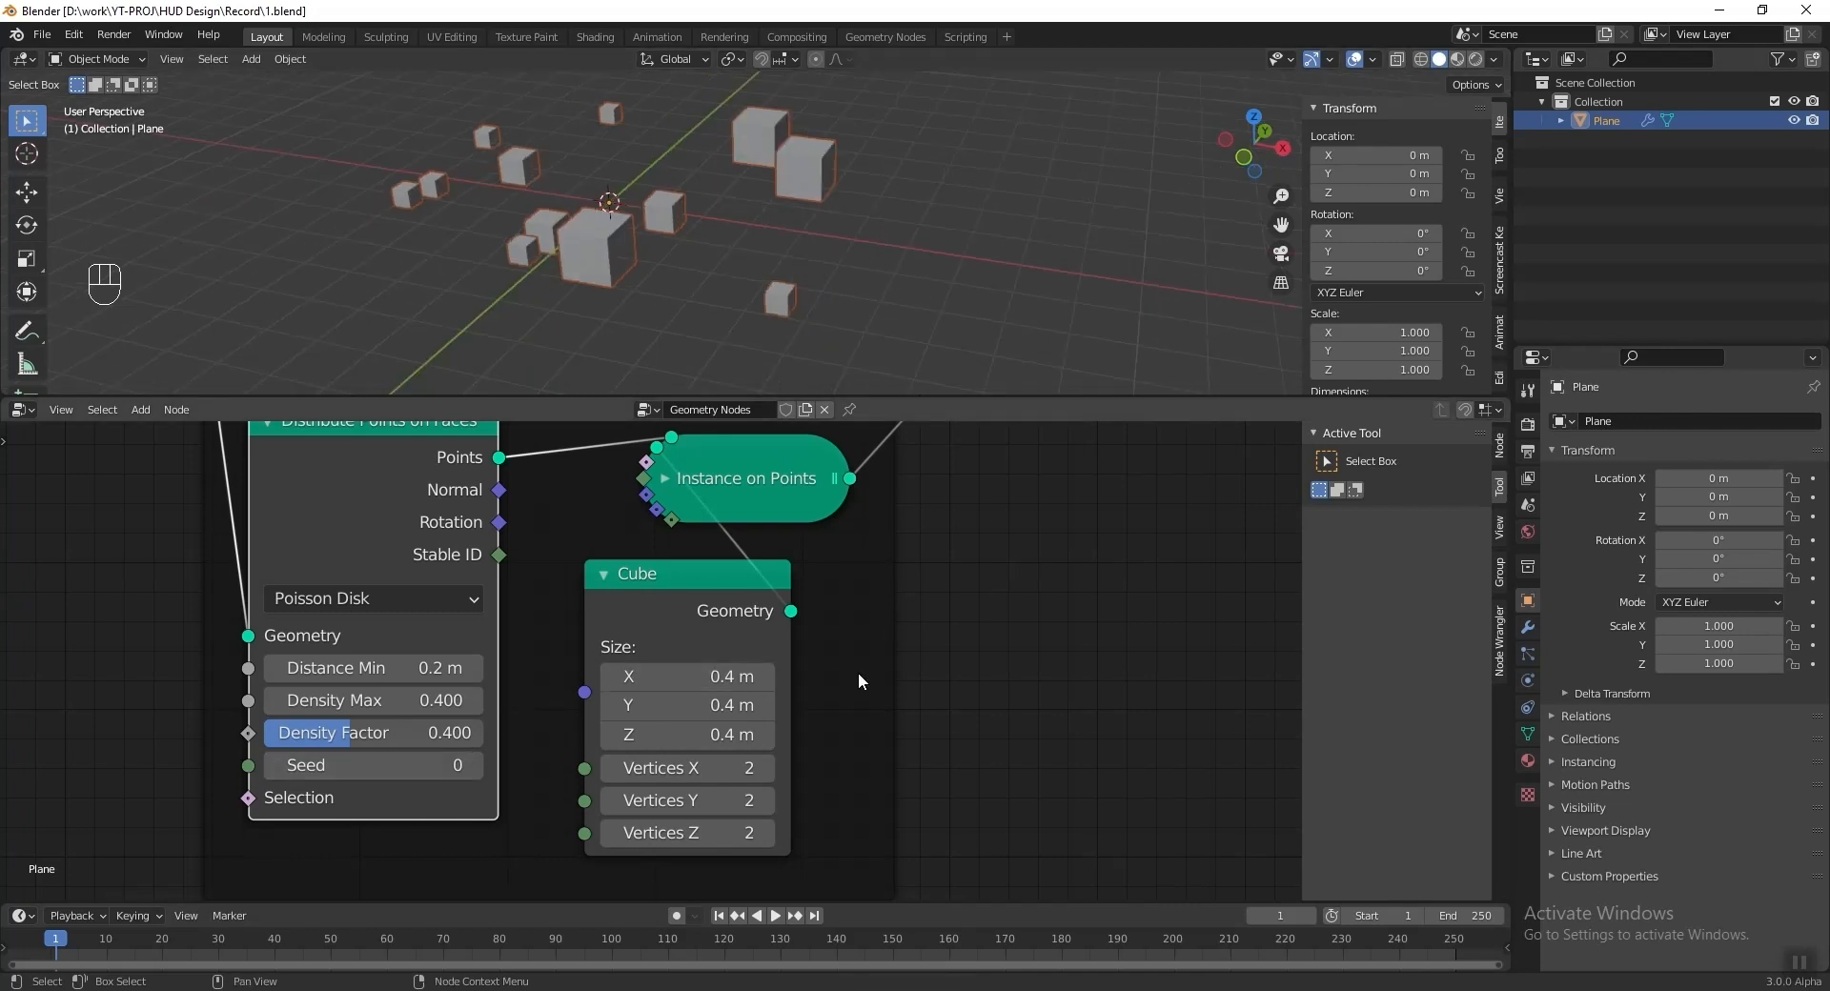
Raise the Seed of the Big Cube point distribution to 9 and check the layout in the viewport.
scroll(862, 672, "down", 4)
middle_click_drag(922, 612, 884, 873)
middle_click_drag(810, 491, 835, 700)
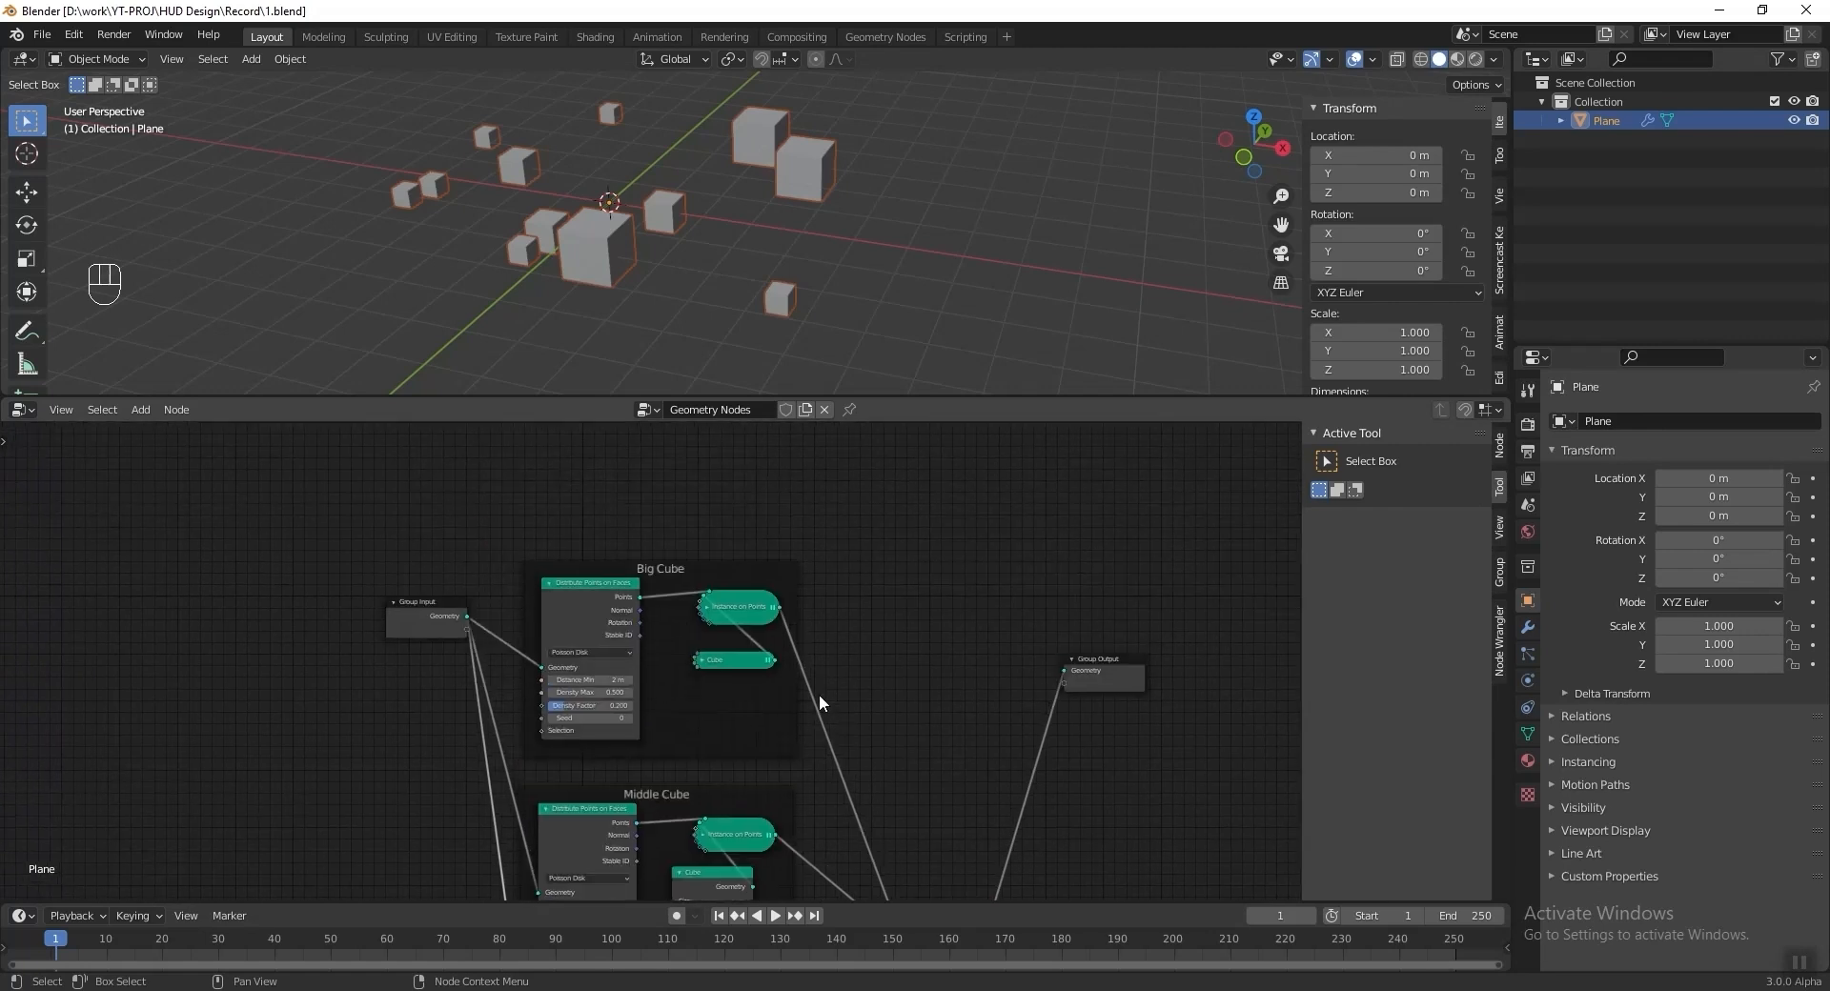
scroll(649, 668, "up", 5)
left_click(602, 796)
left_click(603, 796)
left_click(604, 795)
left_click(604, 795)
left_click(603, 795)
left_click(604, 795)
left_click(603, 795)
left_click(603, 795)
left_click(603, 795)
middle_click_drag(694, 267, 671, 256)
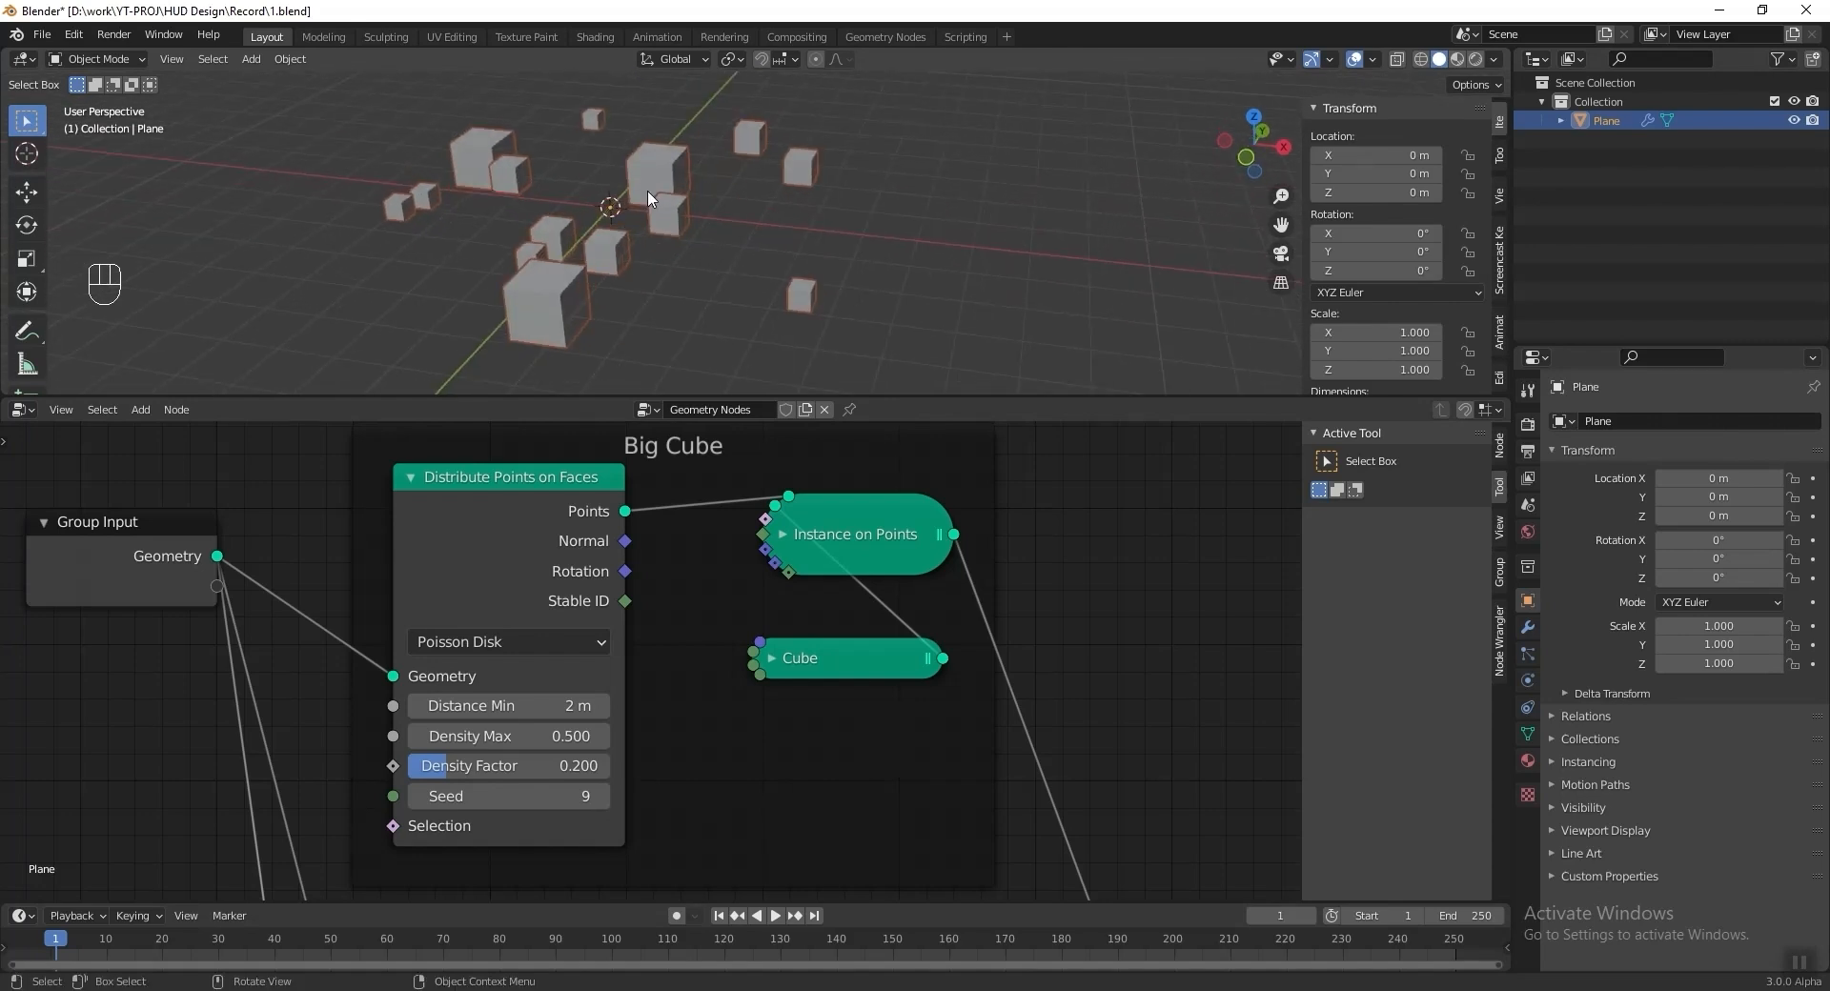
Raise the Seed of the Middle Cube point distribution to 29 and check the layout in the viewport.
scroll(731, 758, "down", 6)
middle_click_drag(730, 888, 749, 546)
scroll(648, 652, "up", 6)
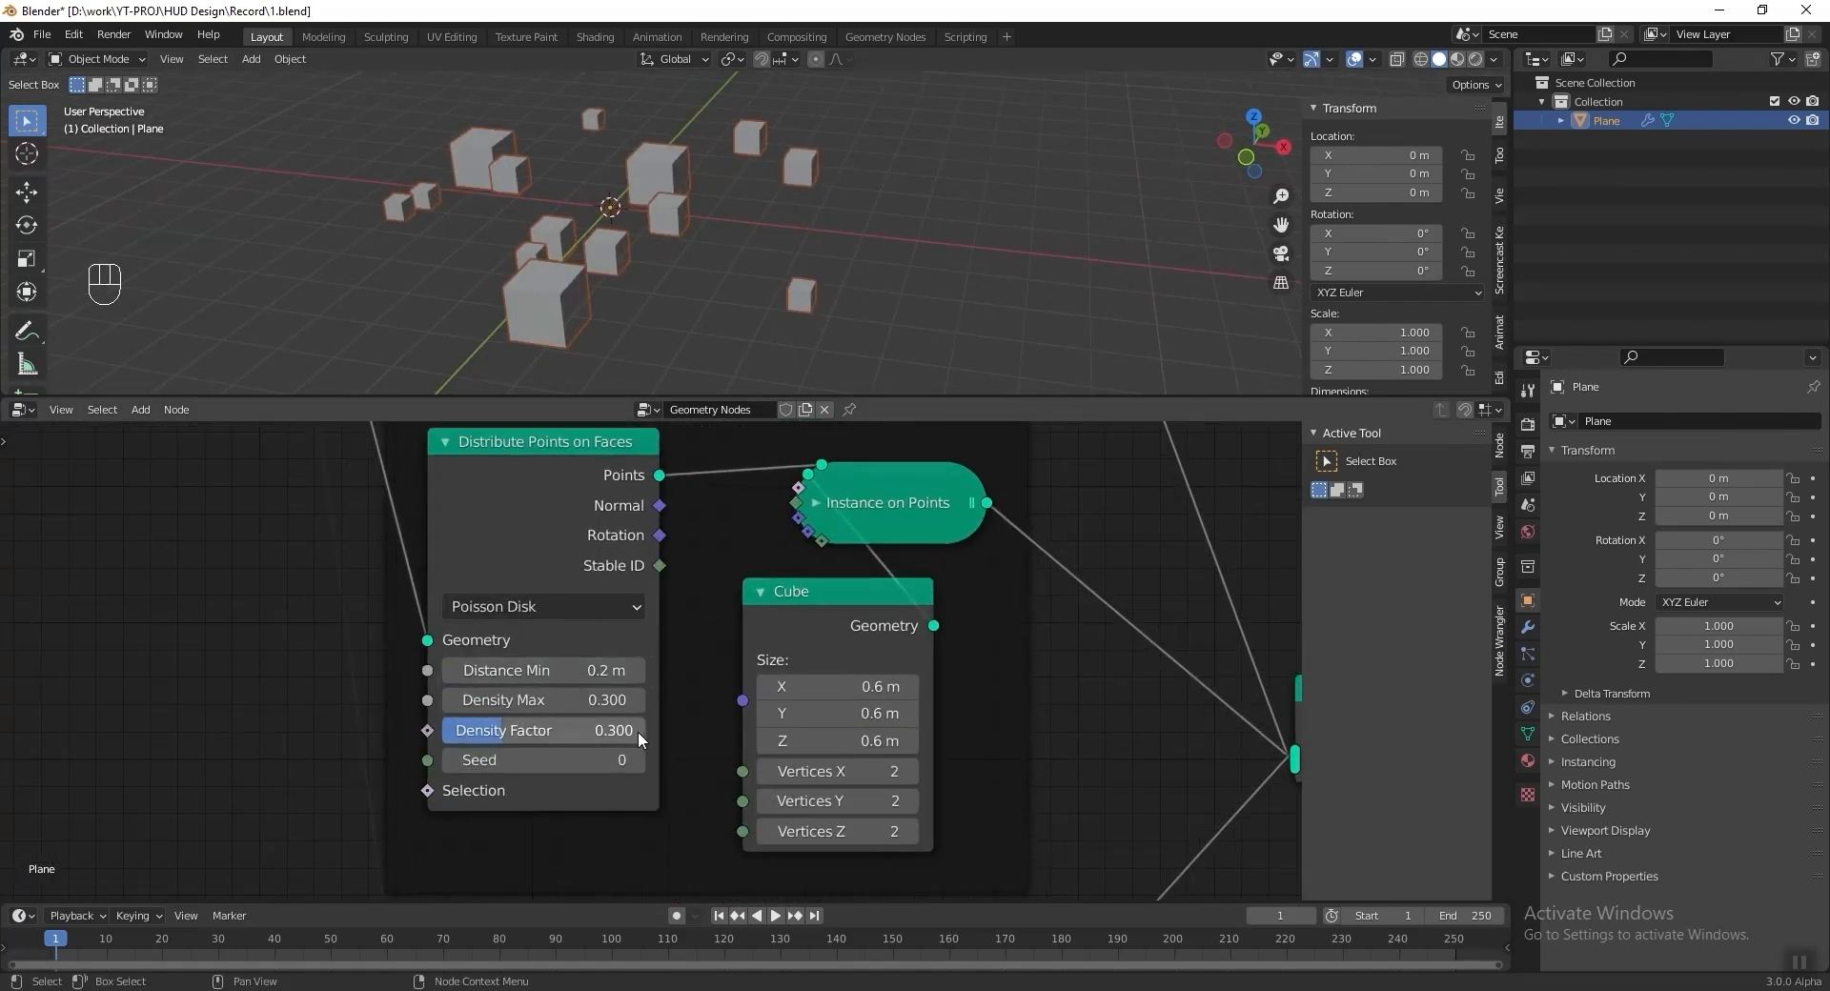
left_click(635, 764)
left_click(635, 764)
left_click(635, 765)
left_click(635, 764)
left_click(635, 765)
left_click(634, 764)
left_click(635, 764)
double_click(635, 764)
double_click(635, 765)
double_click(635, 765)
double_click(635, 764)
double_click(635, 765)
double_click(634, 765)
double_click(635, 764)
left_click(635, 764)
double_click(635, 765)
double_click(634, 764)
left_click(634, 765)
double_click(635, 764)
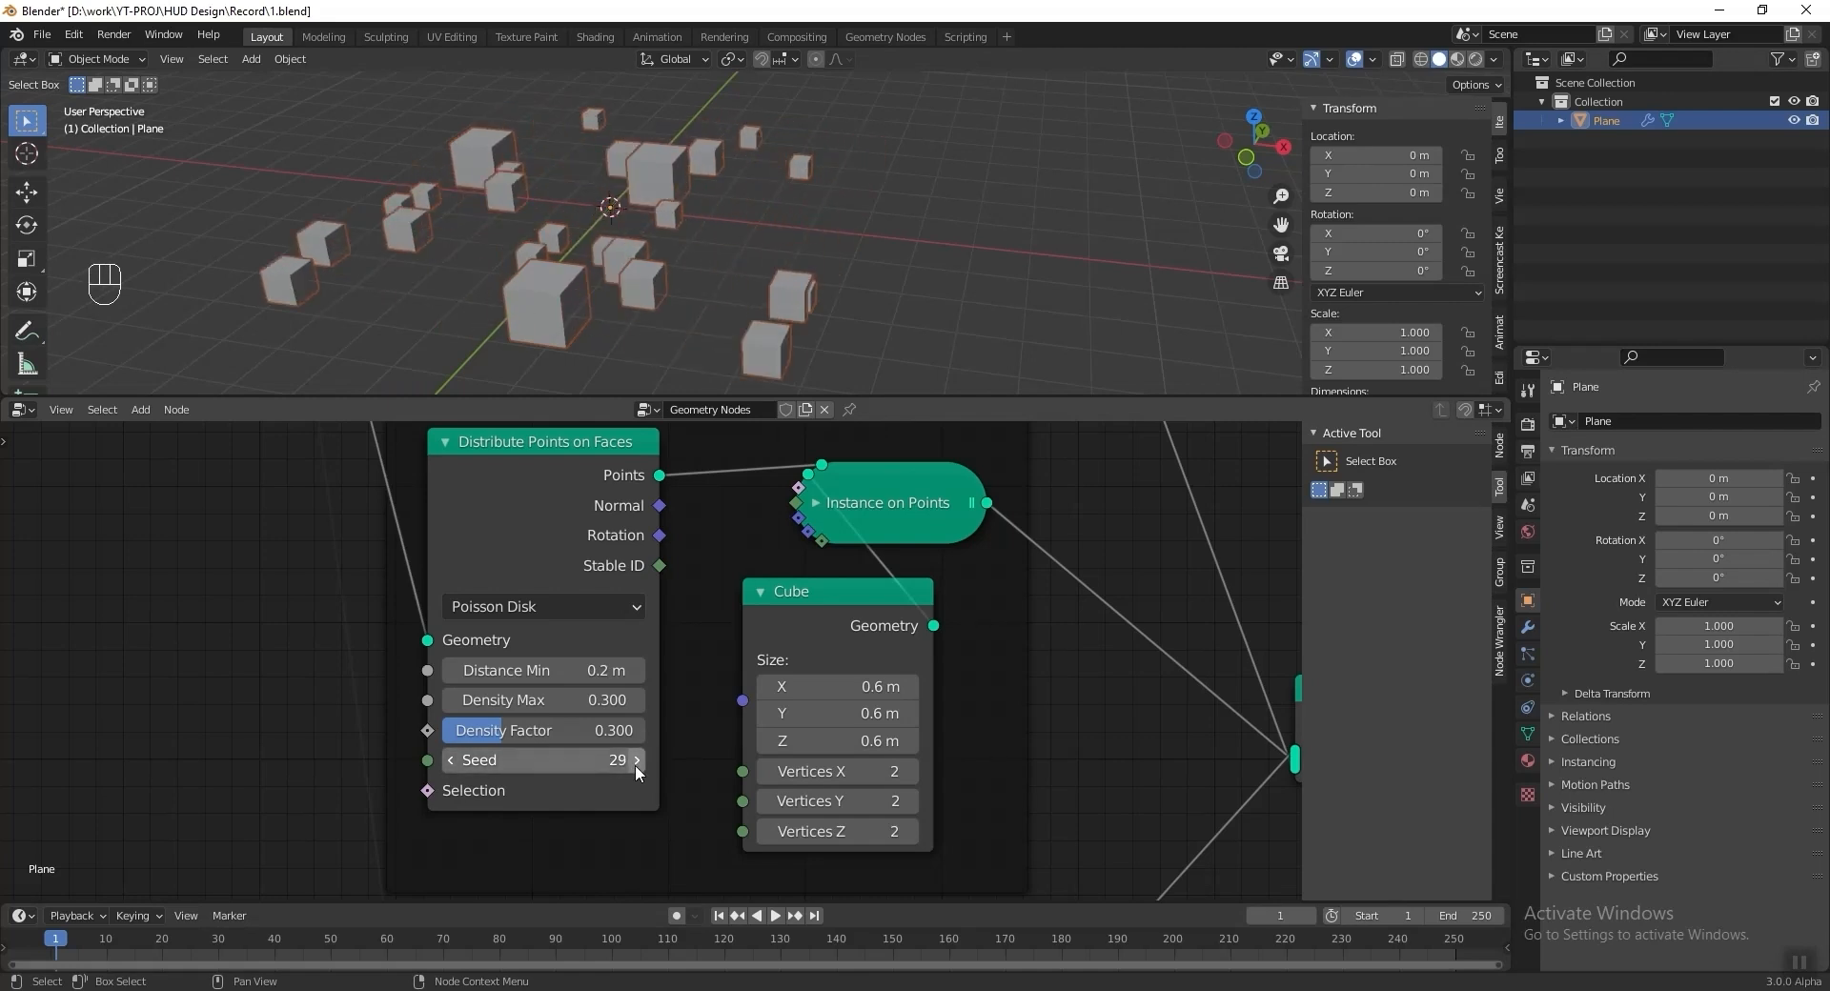
mouse_move(796, 246)
middle_mouse_down()
mouse_move(724, 218)
mouse_move(784, 234)
middle_mouse_up()
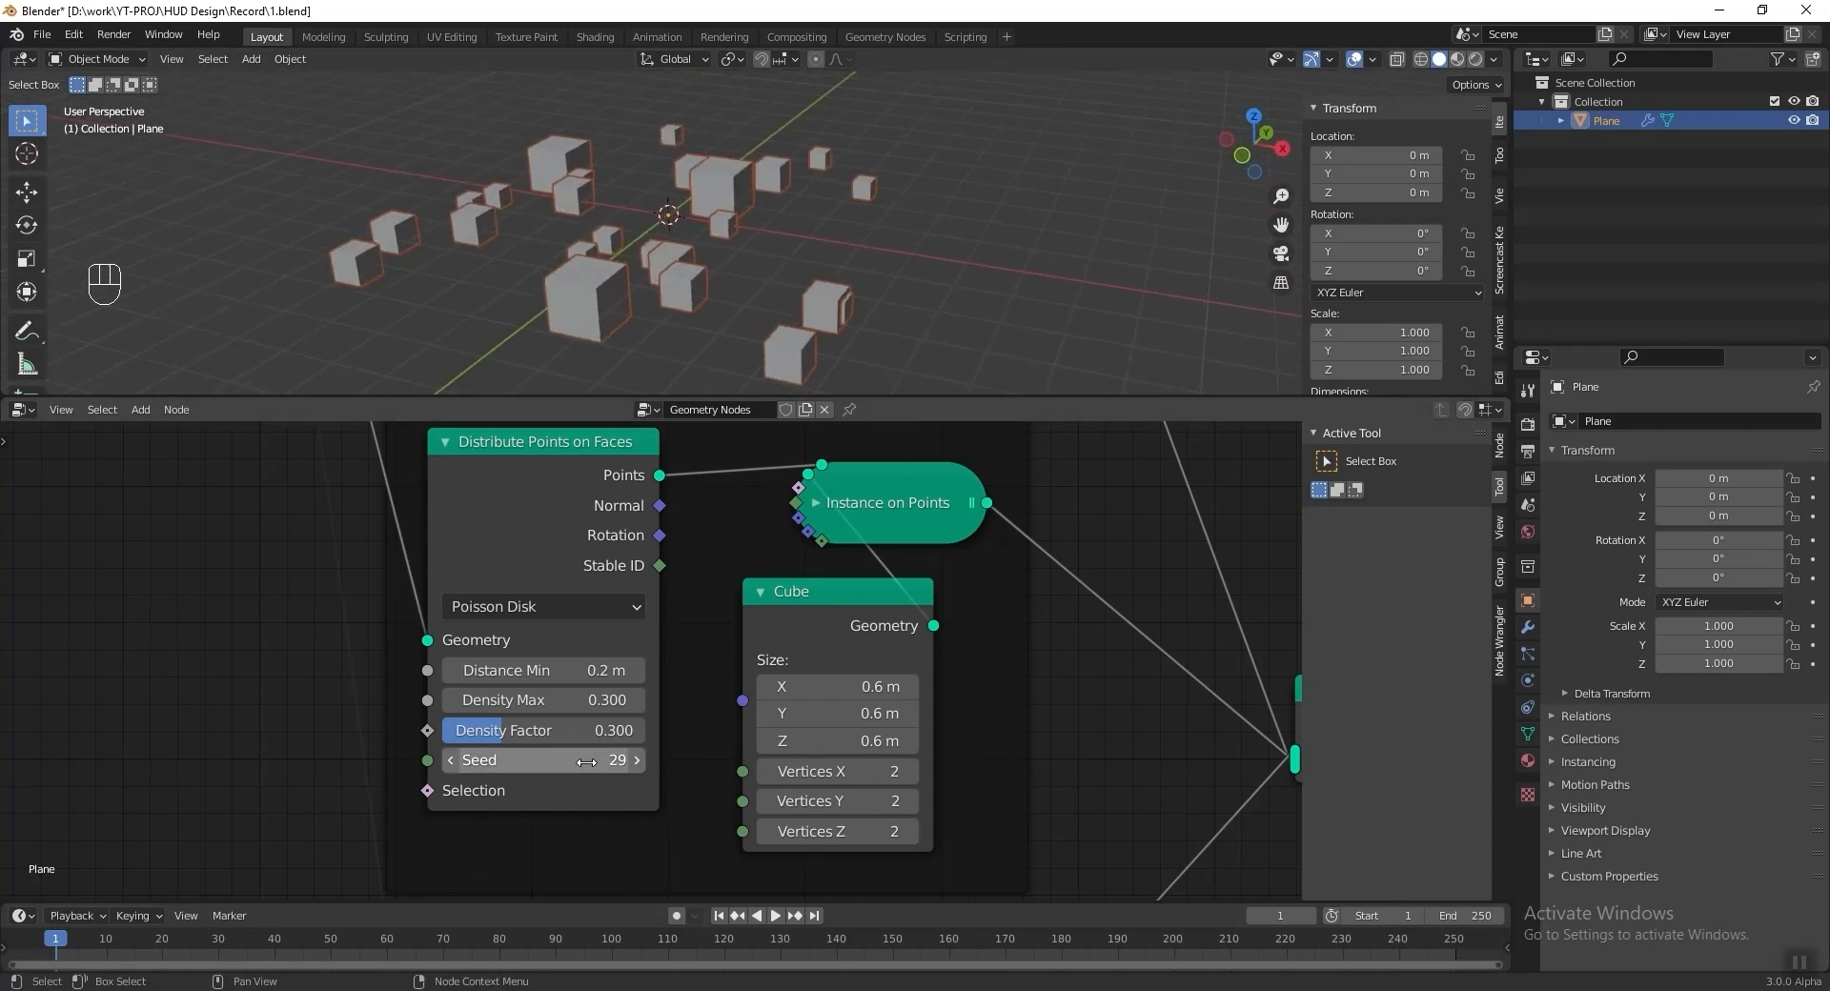
middle_click_drag(603, 234, 618, 237)
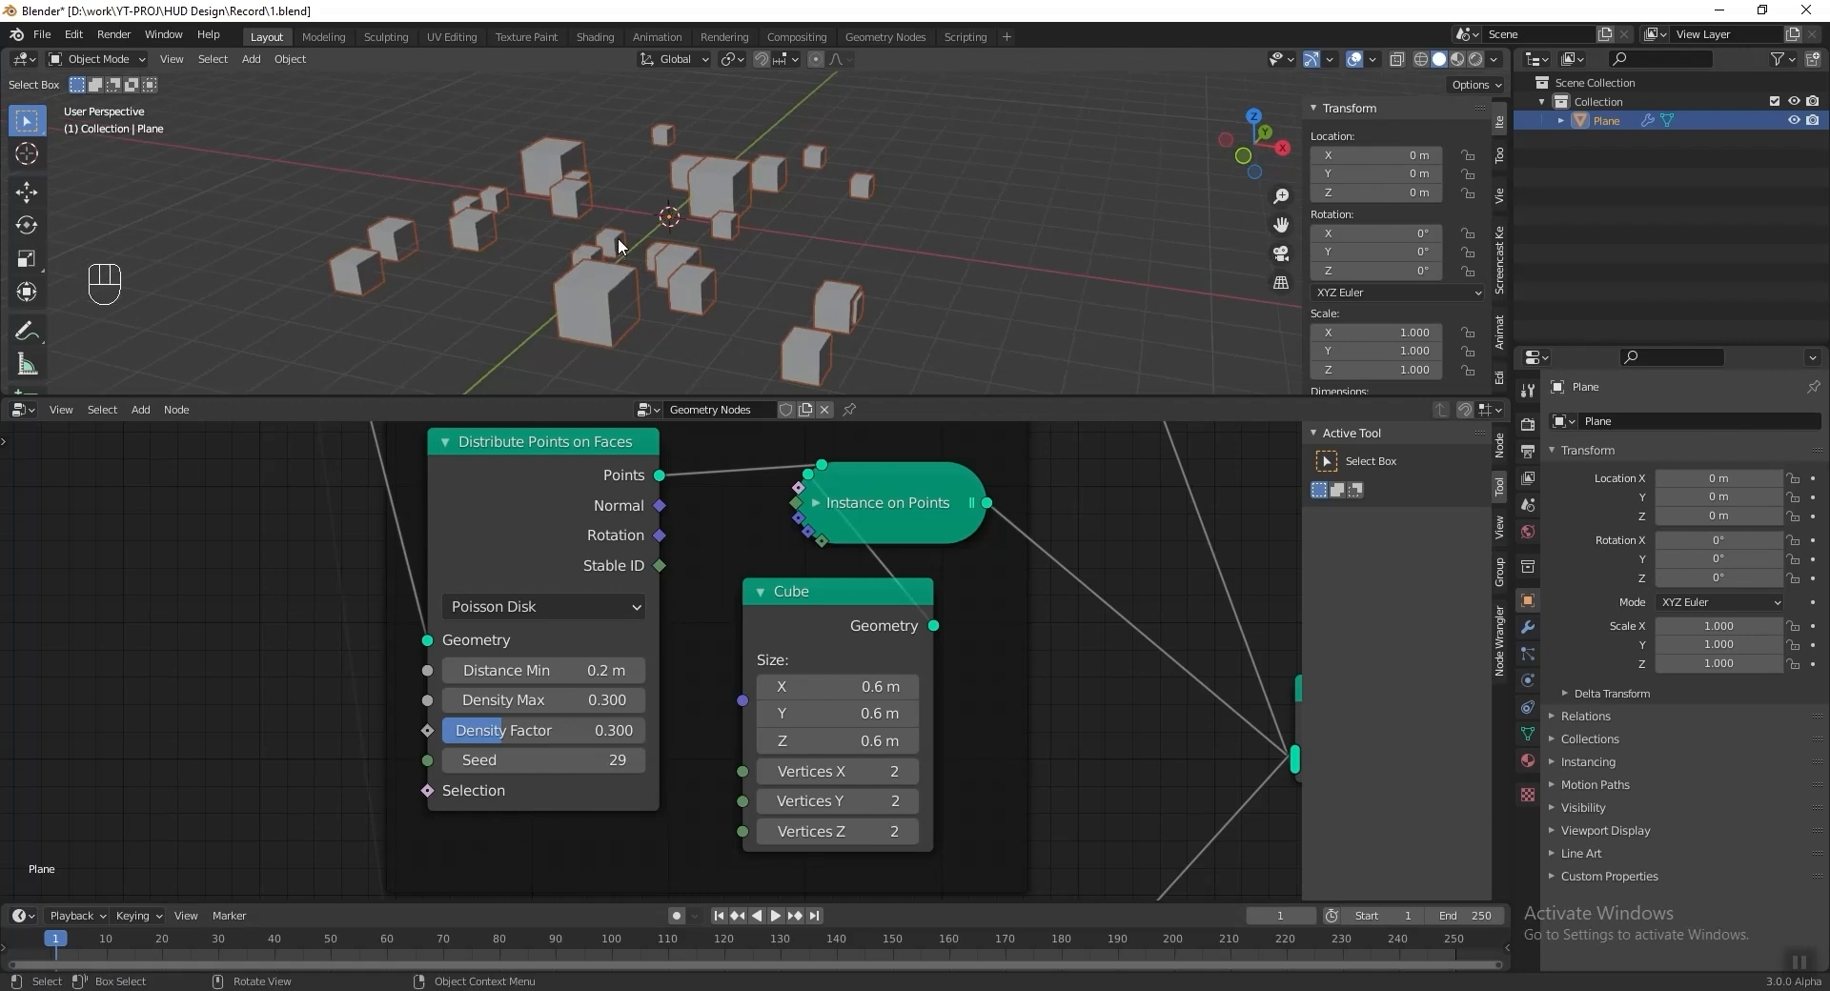
Raise the Seed of the Small Cube point distribution to 4 and save the file.
scroll(695, 685, "down", 5)
middle_click_drag(696, 686, 699, 512)
middle_click_drag(718, 832, 732, 627)
scroll(650, 662, "up", 5)
left_click(681, 815)
left_click(680, 816)
left_click(680, 815)
left_click(680, 815)
middle_click_drag(866, 329, 826, 301)
key("ctrl+s")
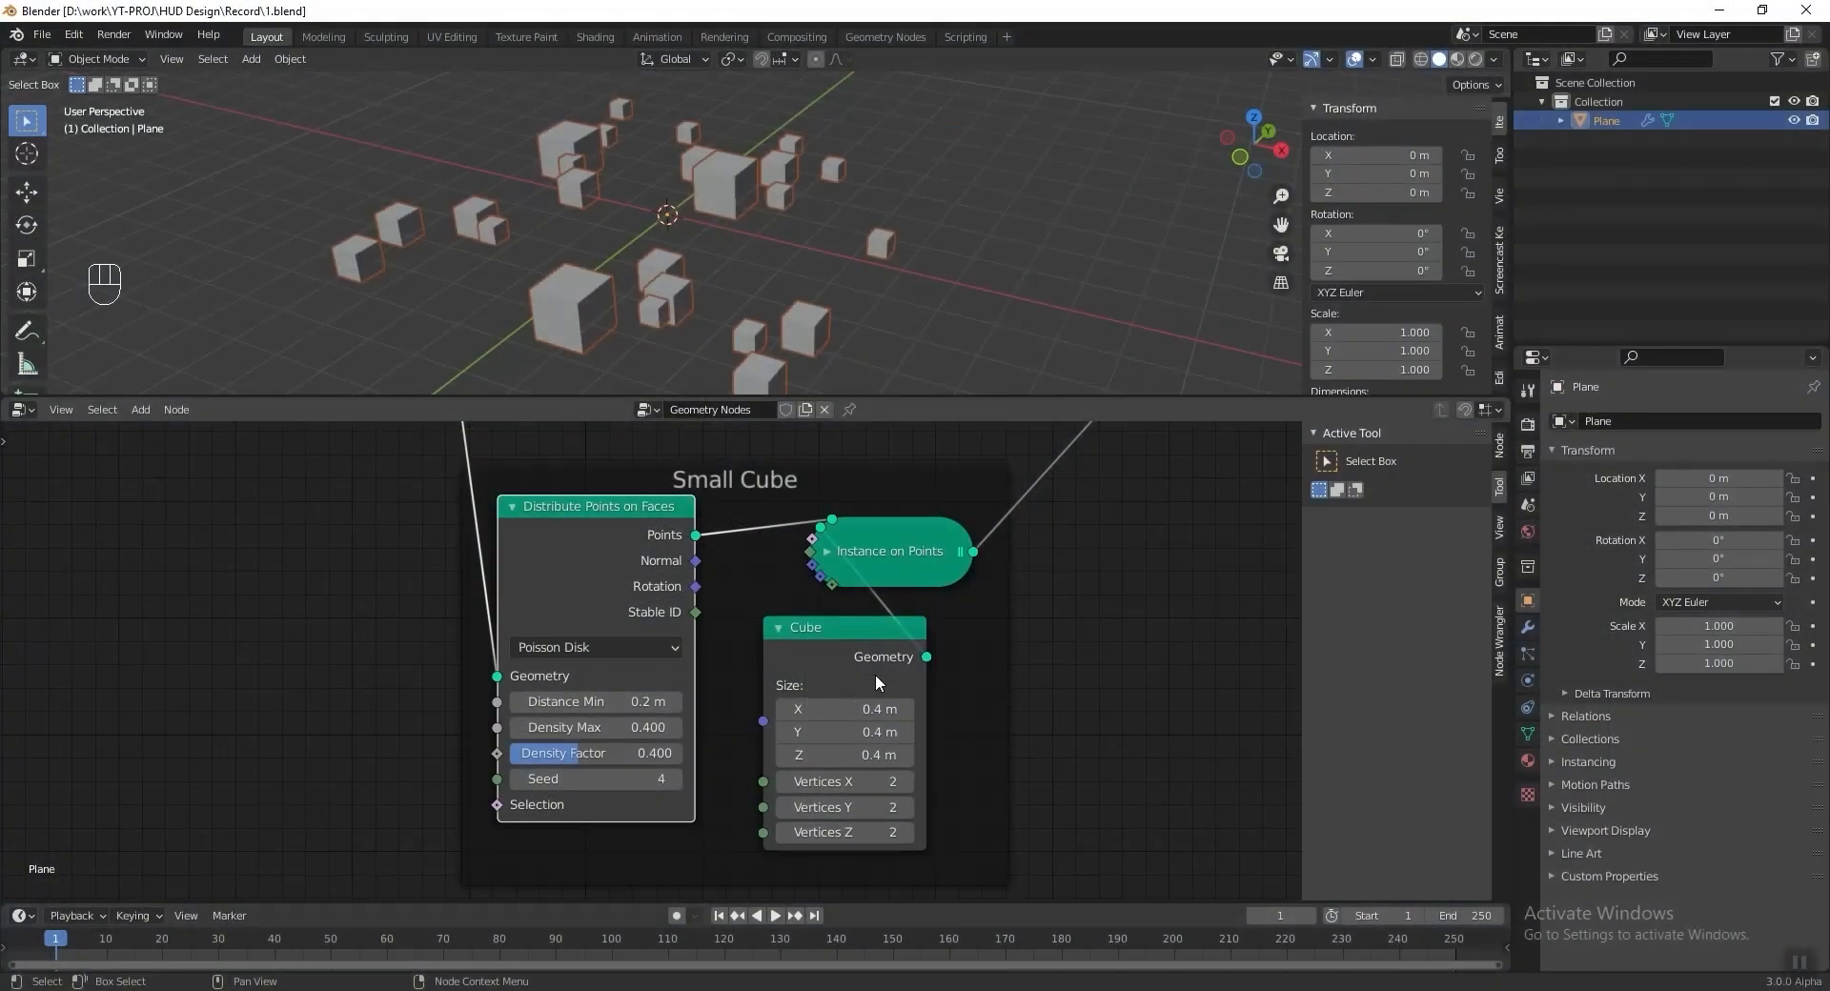
Move the Small Cube frame's Cube node below its Distribute Points on Faces node and expand Instance on Points.
left_click_drag(881, 644, 630, 806)
middle_click_drag(813, 492, 799, 474)
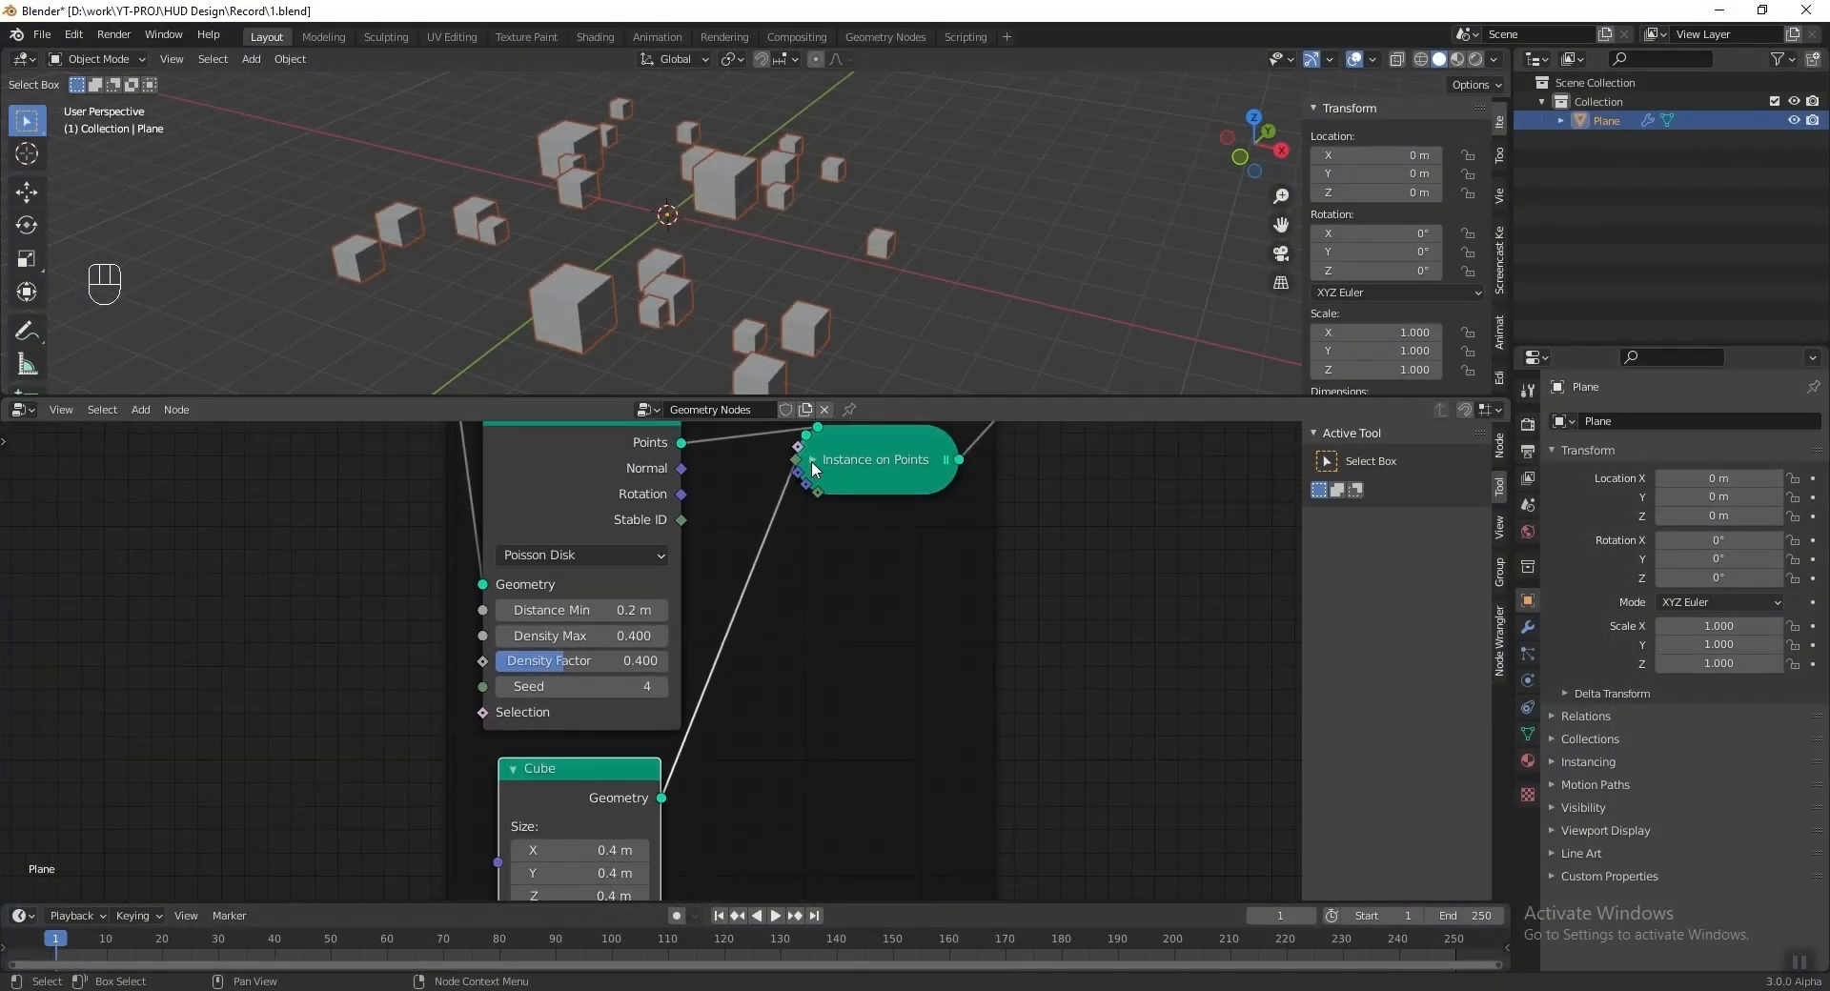
left_click(813, 460)
middle_click_drag(754, 801, 788, 603)
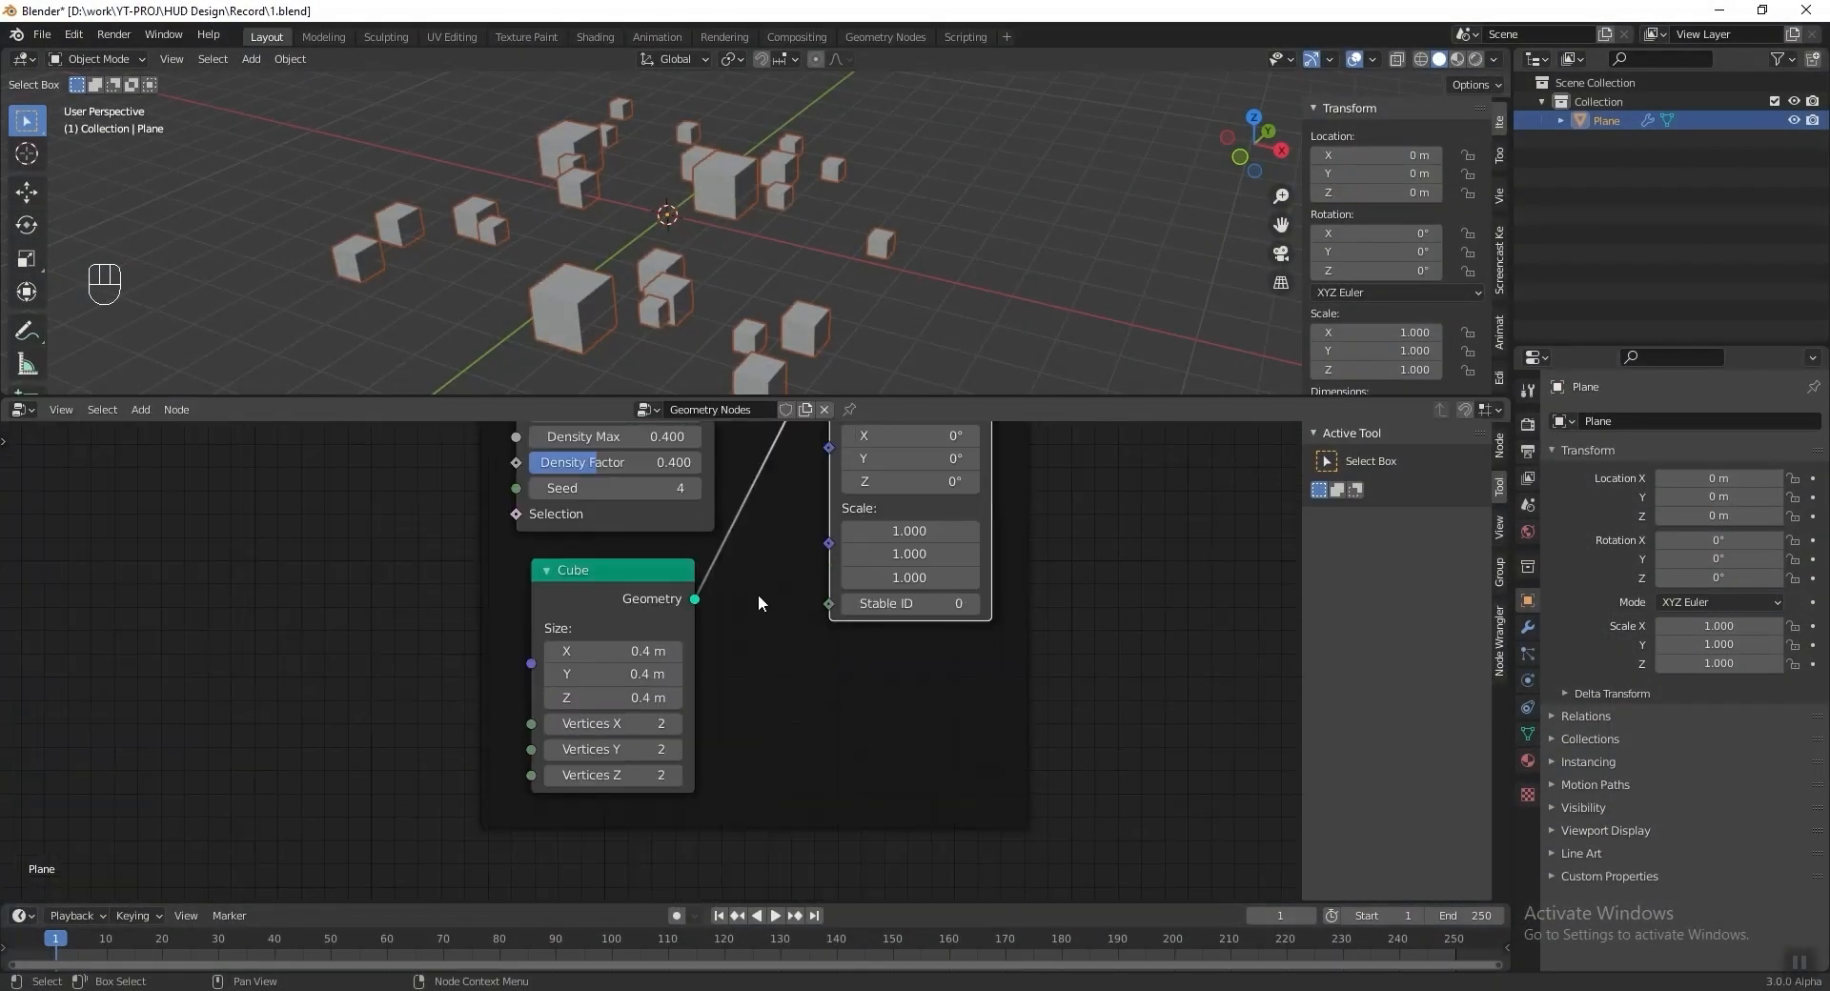
Duplicate the Cube node in the Small Cube frame and place the copy directly below it.
left_click(654, 572)
key("shift+d")
left_click(658, 835)
Insert a Boolean Difference node between the upper Cube and Instance on Points, and wire the lower Cube into Geometry 2.
key("shift+a")
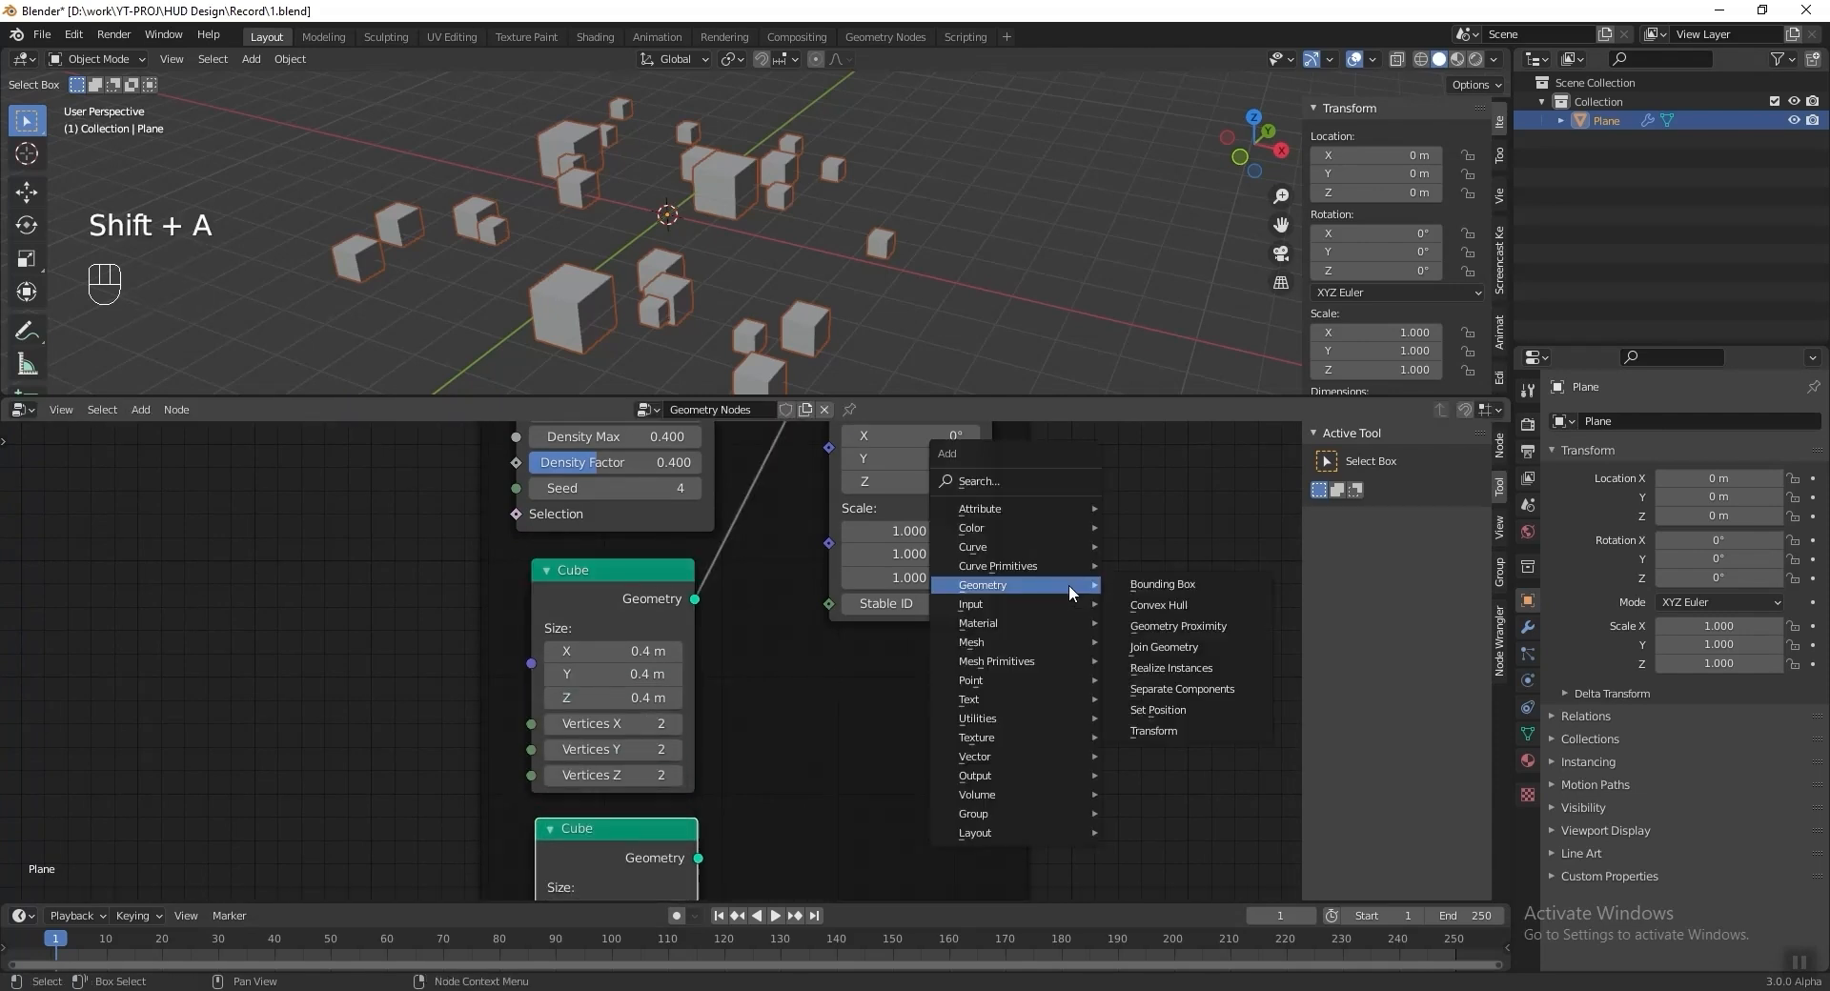
mouse_move(1060, 641)
left_click(1144, 641)
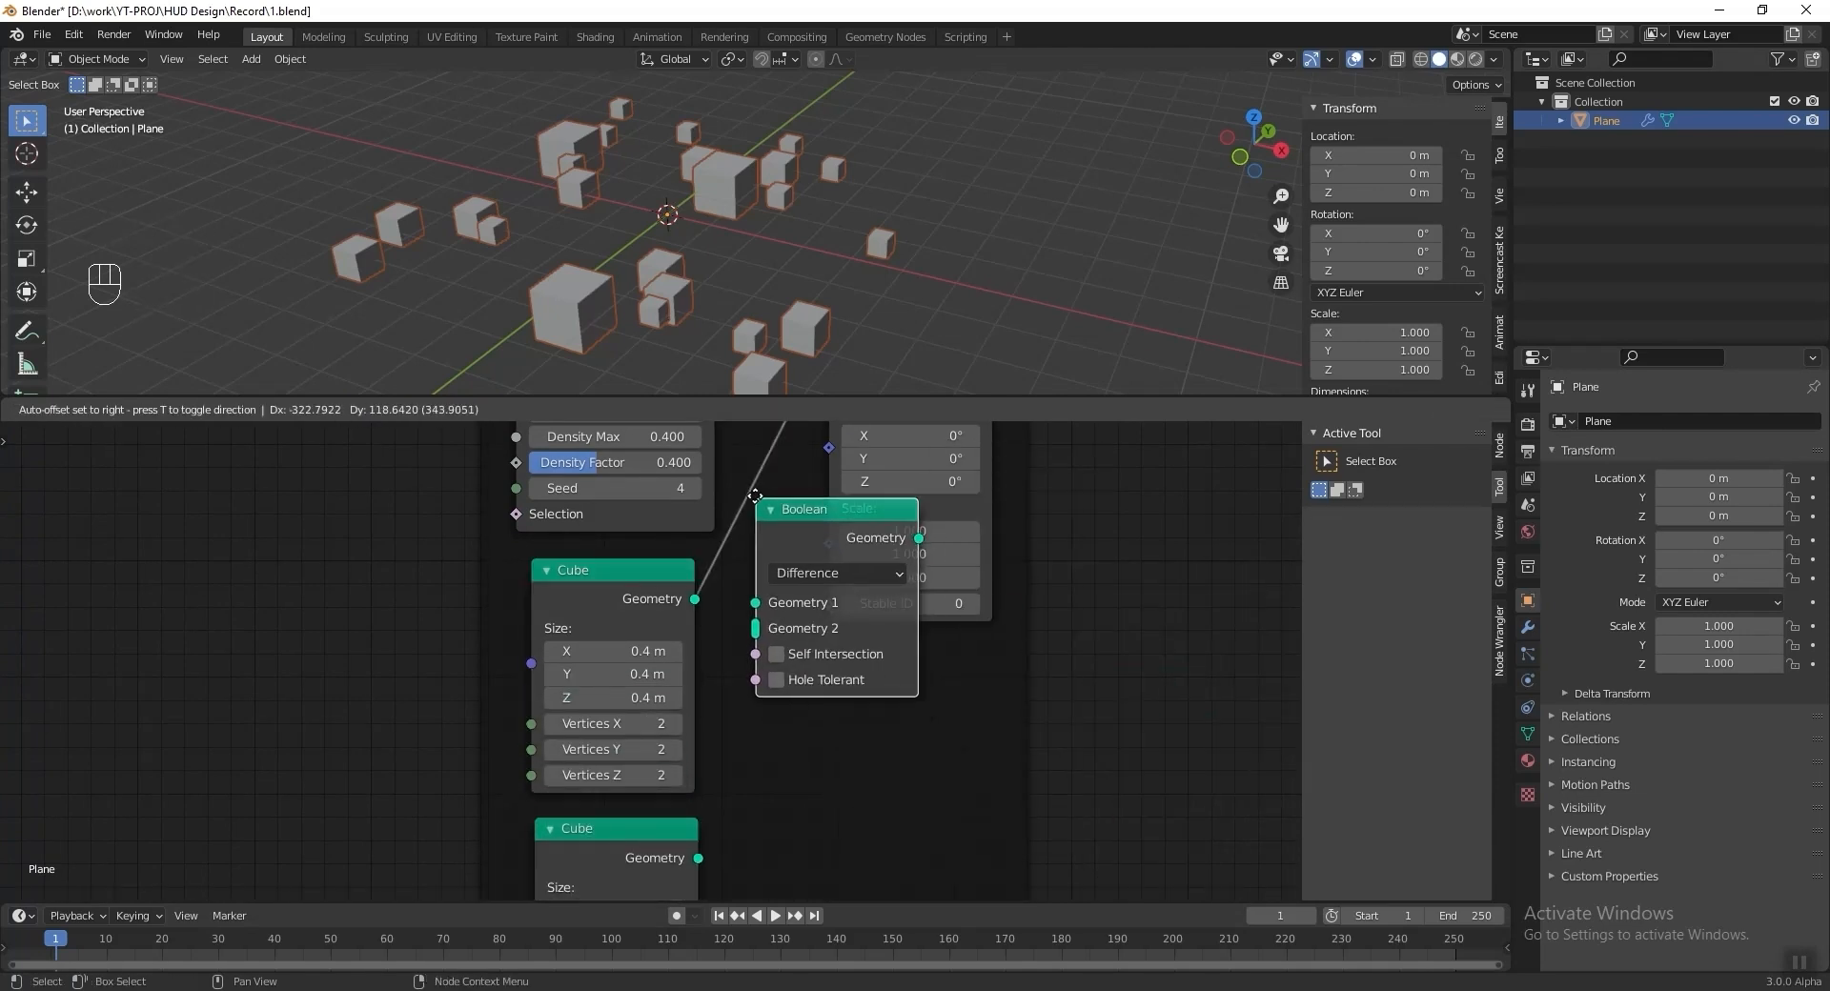
middle_click_drag(744, 649, 700, 516)
scroll(700, 517, "down", 3)
left_click_drag(672, 683, 674, 502)
Set the lower Cube's size to 0.2 m in X and Y and 1 m in Z, and inspect the pierced cubes.
middle_click_drag(584, 834, 585, 771)
left_click_drag(523, 681, 505, 764)
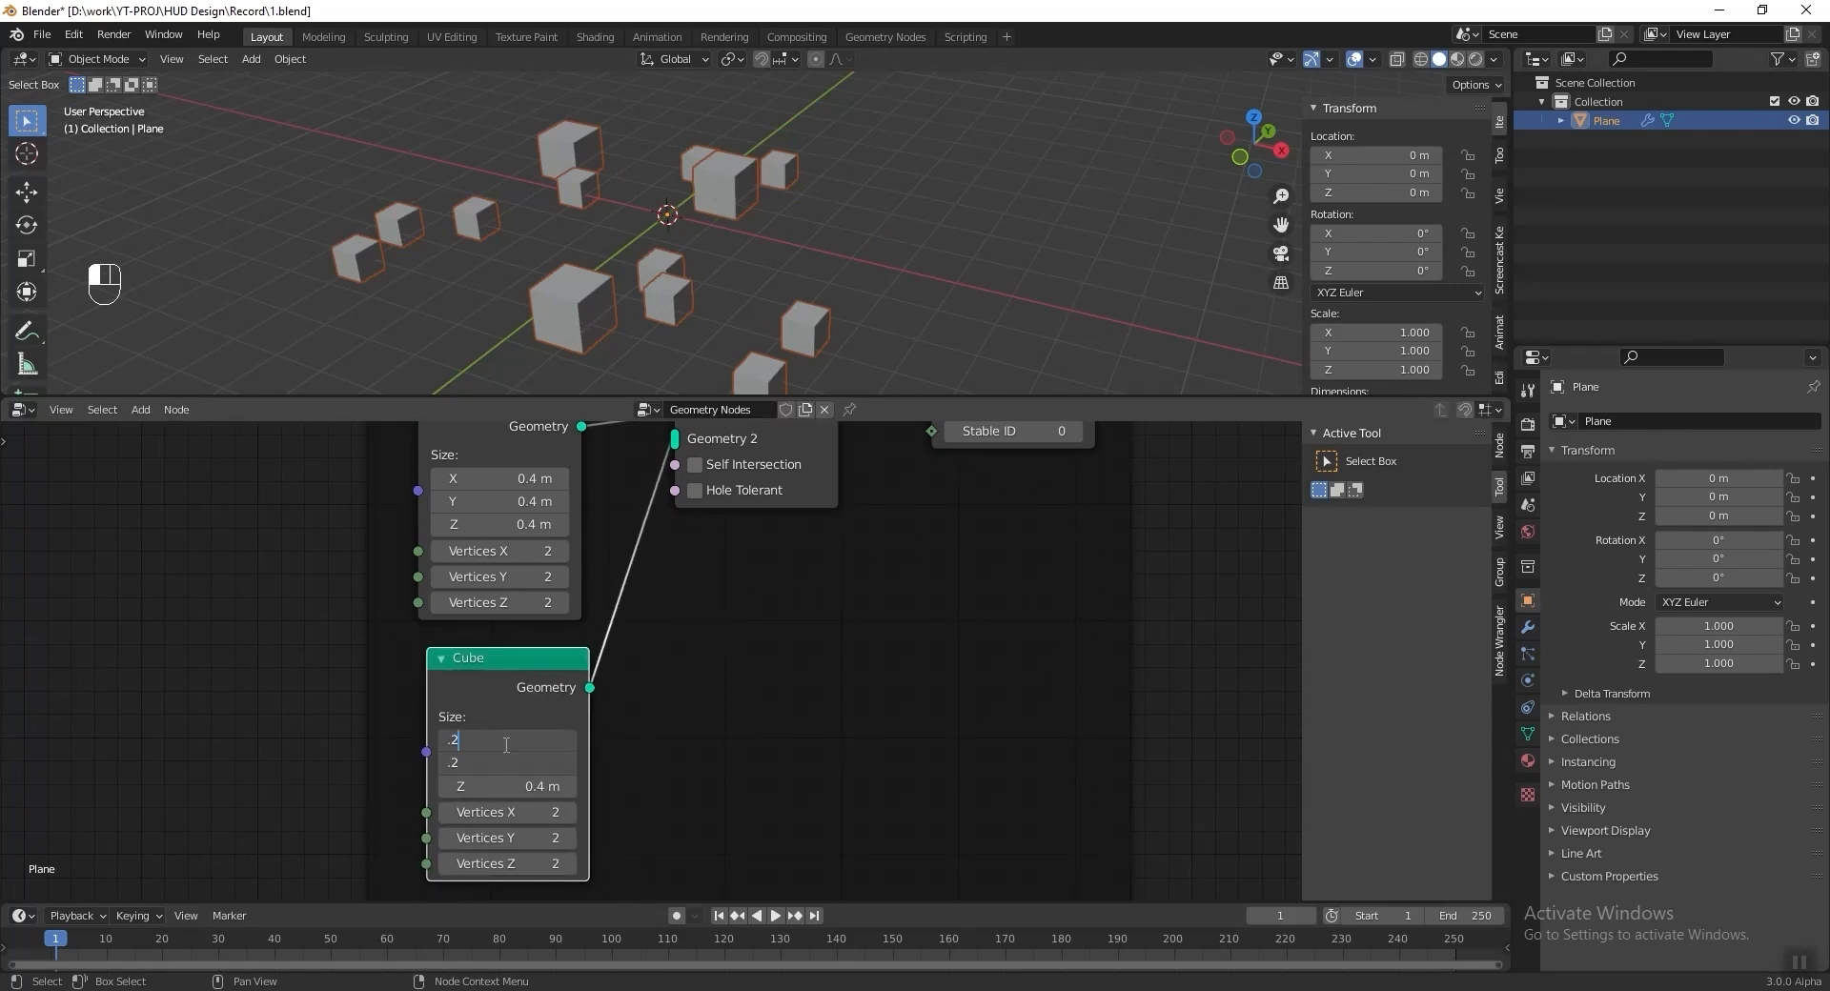
key("Return")
left_click(491, 792)
type("1")
key("Return")
scroll(745, 322, "up", 4)
mouse_move(746, 322)
middle_mouse_down("shift")
mouse_move(735, 248)
mouse_move(753, 351)
middle_mouse_up("shift")
key("shift+b")
middle_click_drag(815, 215, 802, 276, "shift")
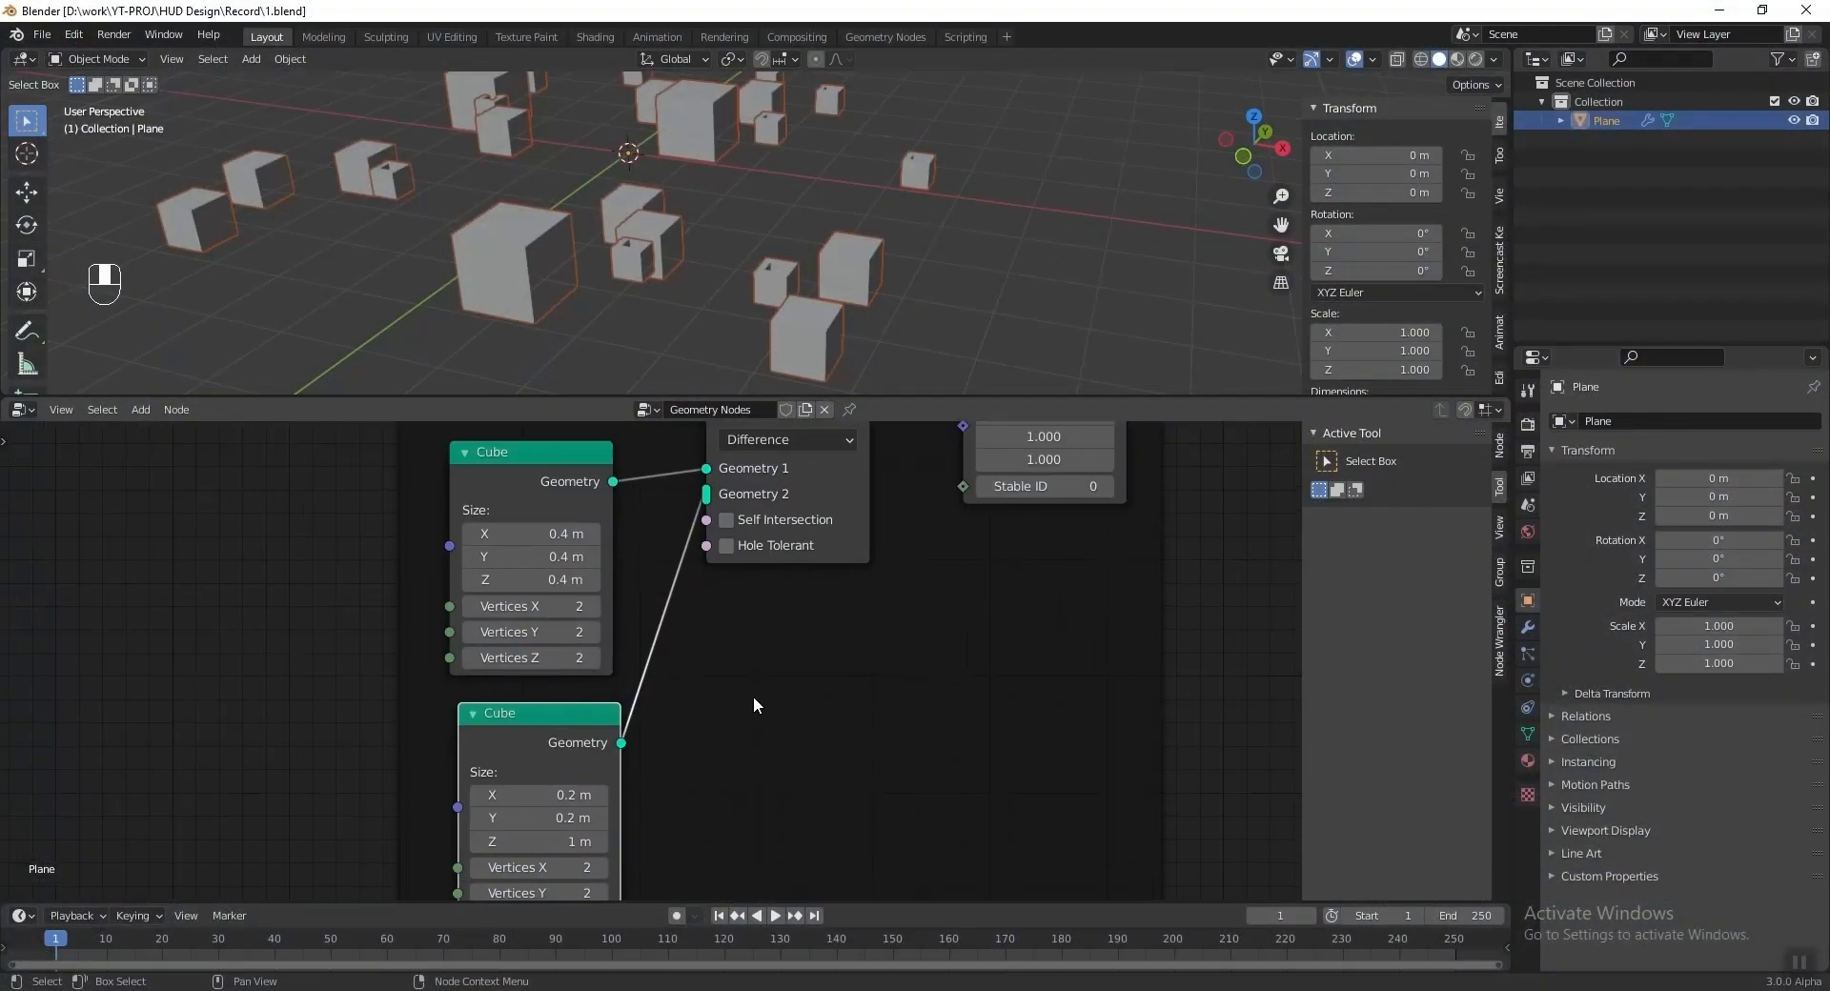
Collapse both Cube nodes, the Boolean, Distribute Points on Faces and Instance on Points in the Small Cube frame.
left_click(474, 451)
left_click(473, 711)
middle_click_drag(670, 601, 670, 719)
left_click(722, 491)
left_click_drag(580, 827, 572, 635)
middle_click_drag(698, 453, 712, 829)
left_click(466, 589)
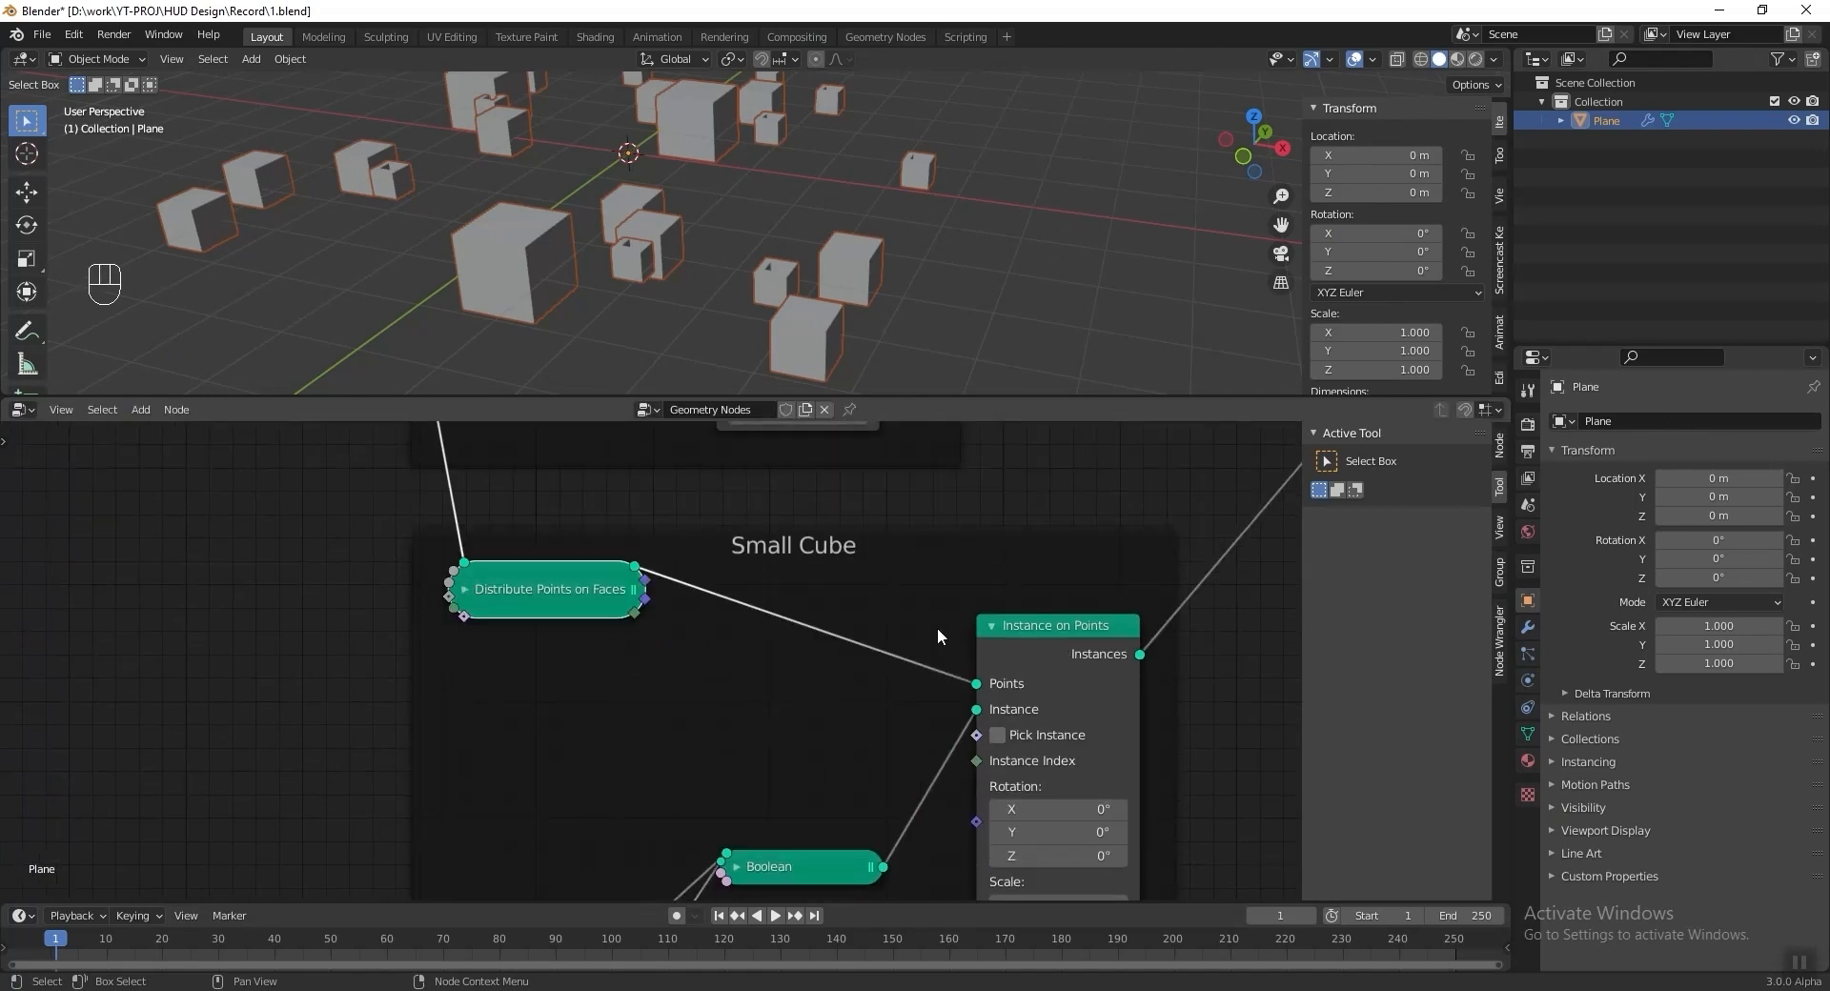
left_click(992, 627)
Move the Boolean and the two Cube nodes up to make the Small Cube frame compact.
middle_click_drag(902, 718, 929, 616)
left_click_drag(825, 763, 845, 550)
middle_click_drag(687, 729, 730, 595)
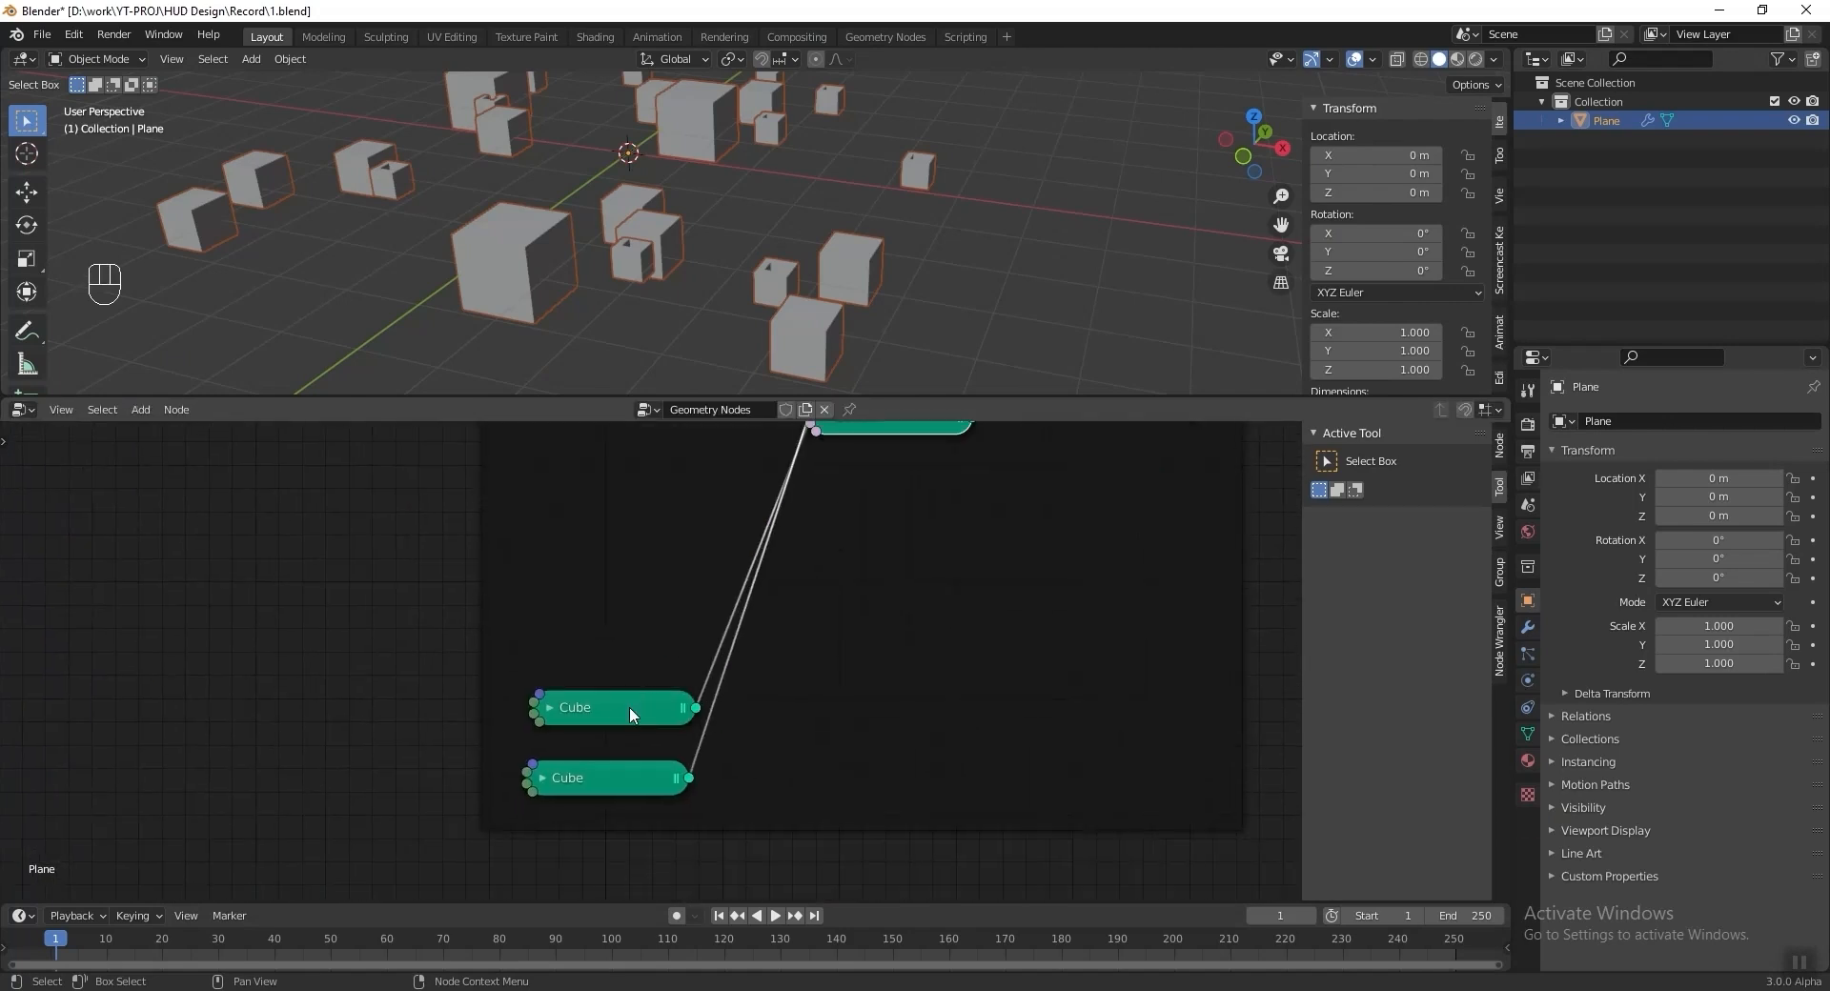
left_click(629, 710)
left_click(625, 777, "shift")
middle_click_drag(645, 666, 644, 816)
left_click_drag(643, 857, 643, 597)
Collapse the Middle Cube frame's Cube and point distribution nodes and the Big Cube frame's point distribution node.
scroll(657, 591, "down", 9)
middle_click_drag(774, 521, 747, 781)
left_click(690, 622)
left_click(559, 557)
middle_click_drag(579, 542, 572, 737)
left_click(561, 524)
Move the Middle Cube and Small Cube frames up so the three frames stack closely.
left_click_drag(696, 734, 694, 657)
middle_click_drag(715, 688, 748, 538)
left_click_drag(745, 833, 711, 650)
scroll(715, 700, "down", 4)
middle_click_drag(720, 716, 691, 820)
left_click_drag(750, 882, 634, 572)
Reposition Join Geometry and Group Output after the frames and Group Input before them, and save the file.
left_click_drag(887, 494, 539, 883)
key("g")
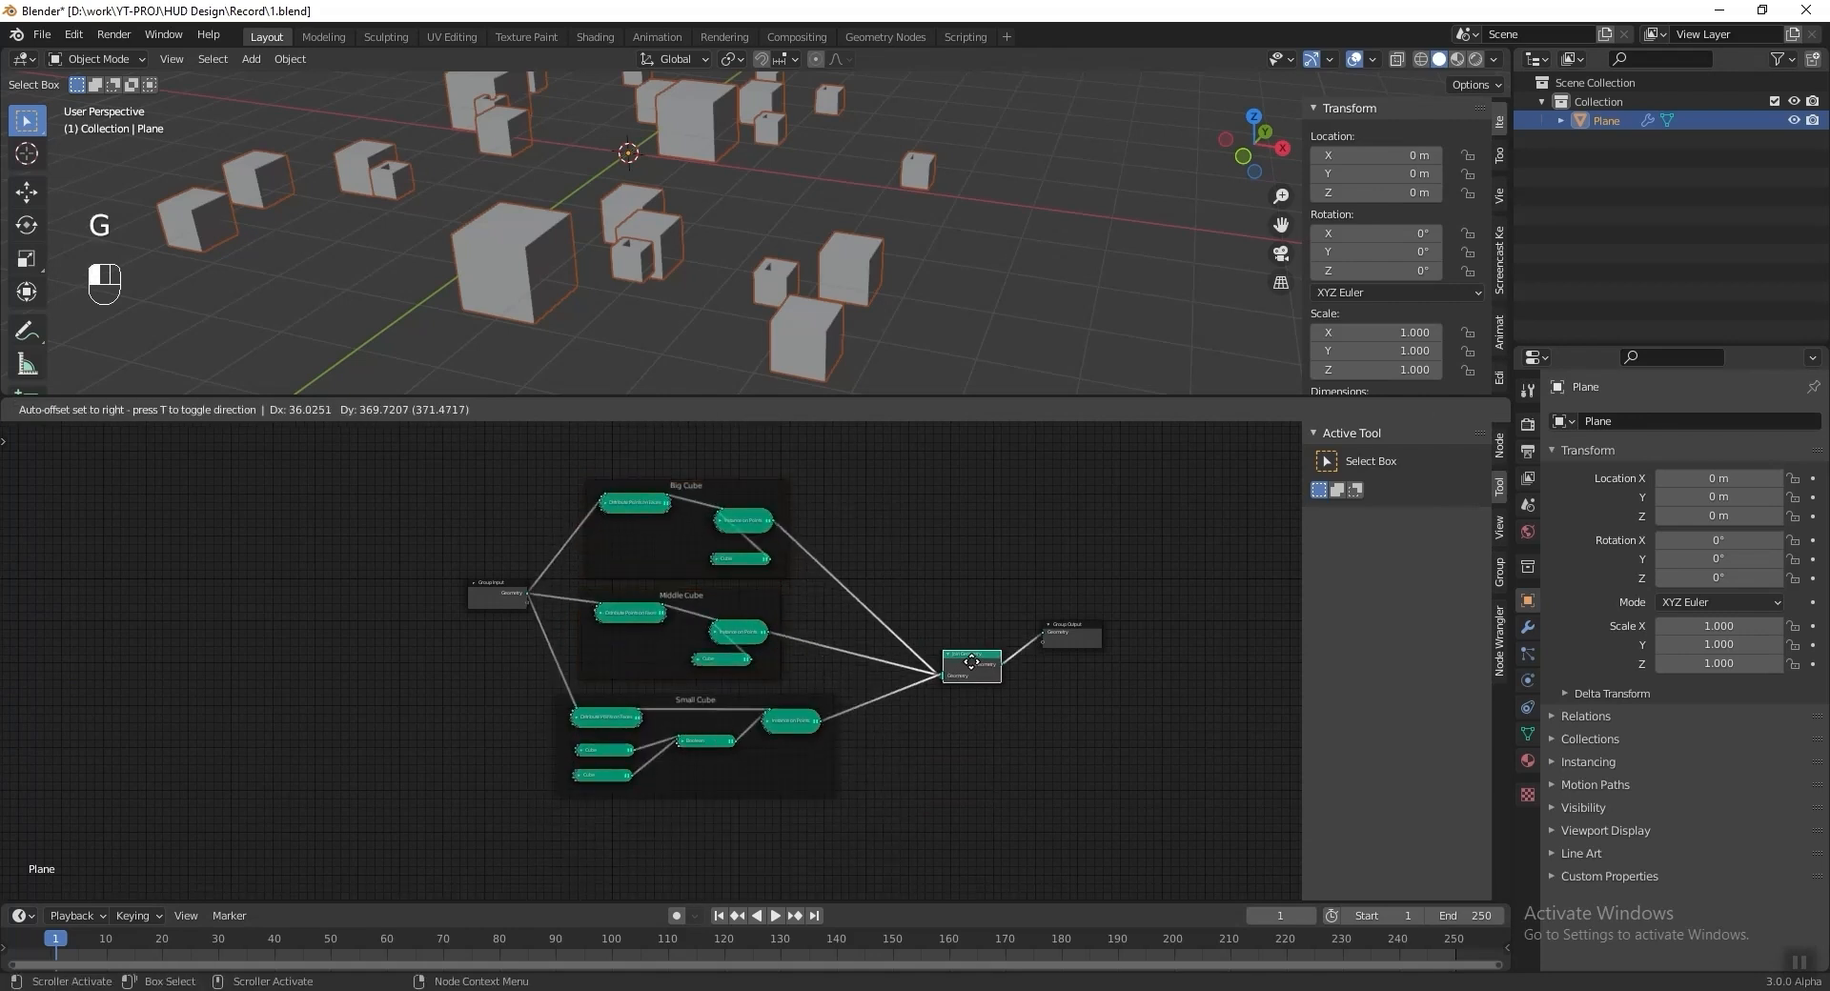
left_click_drag(973, 661, 967, 663)
left_click_drag(1077, 629, 1161, 634)
left_click_drag(505, 587, 356, 604)
scroll(667, 763, "up", 2)
middle_click_drag(663, 718, 604, 588)
scroll(625, 553, "up", 4)
key("ctrl+s")
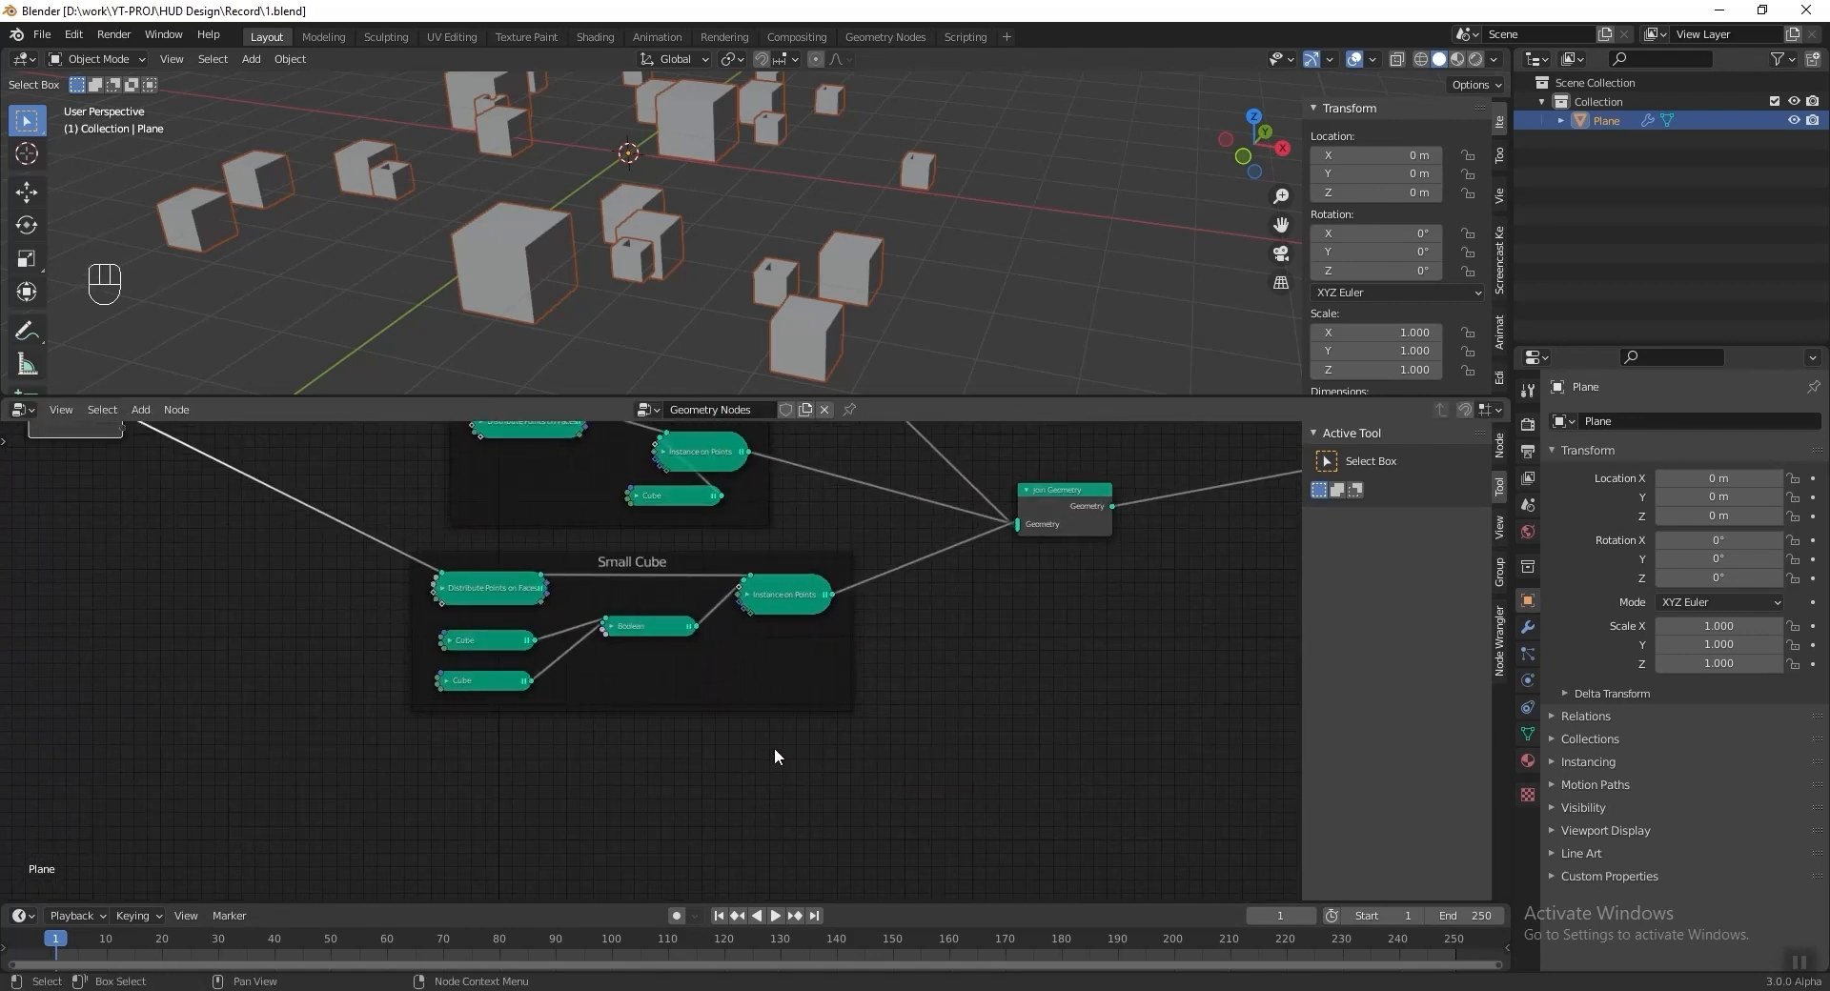
Add a Grid mesh primitive node below the Small Cube frame.
scroll(774, 757, "up", 1)
middle_click_drag(774, 757, 814, 662)
key("shift+a")
mouse_move(1014, 665)
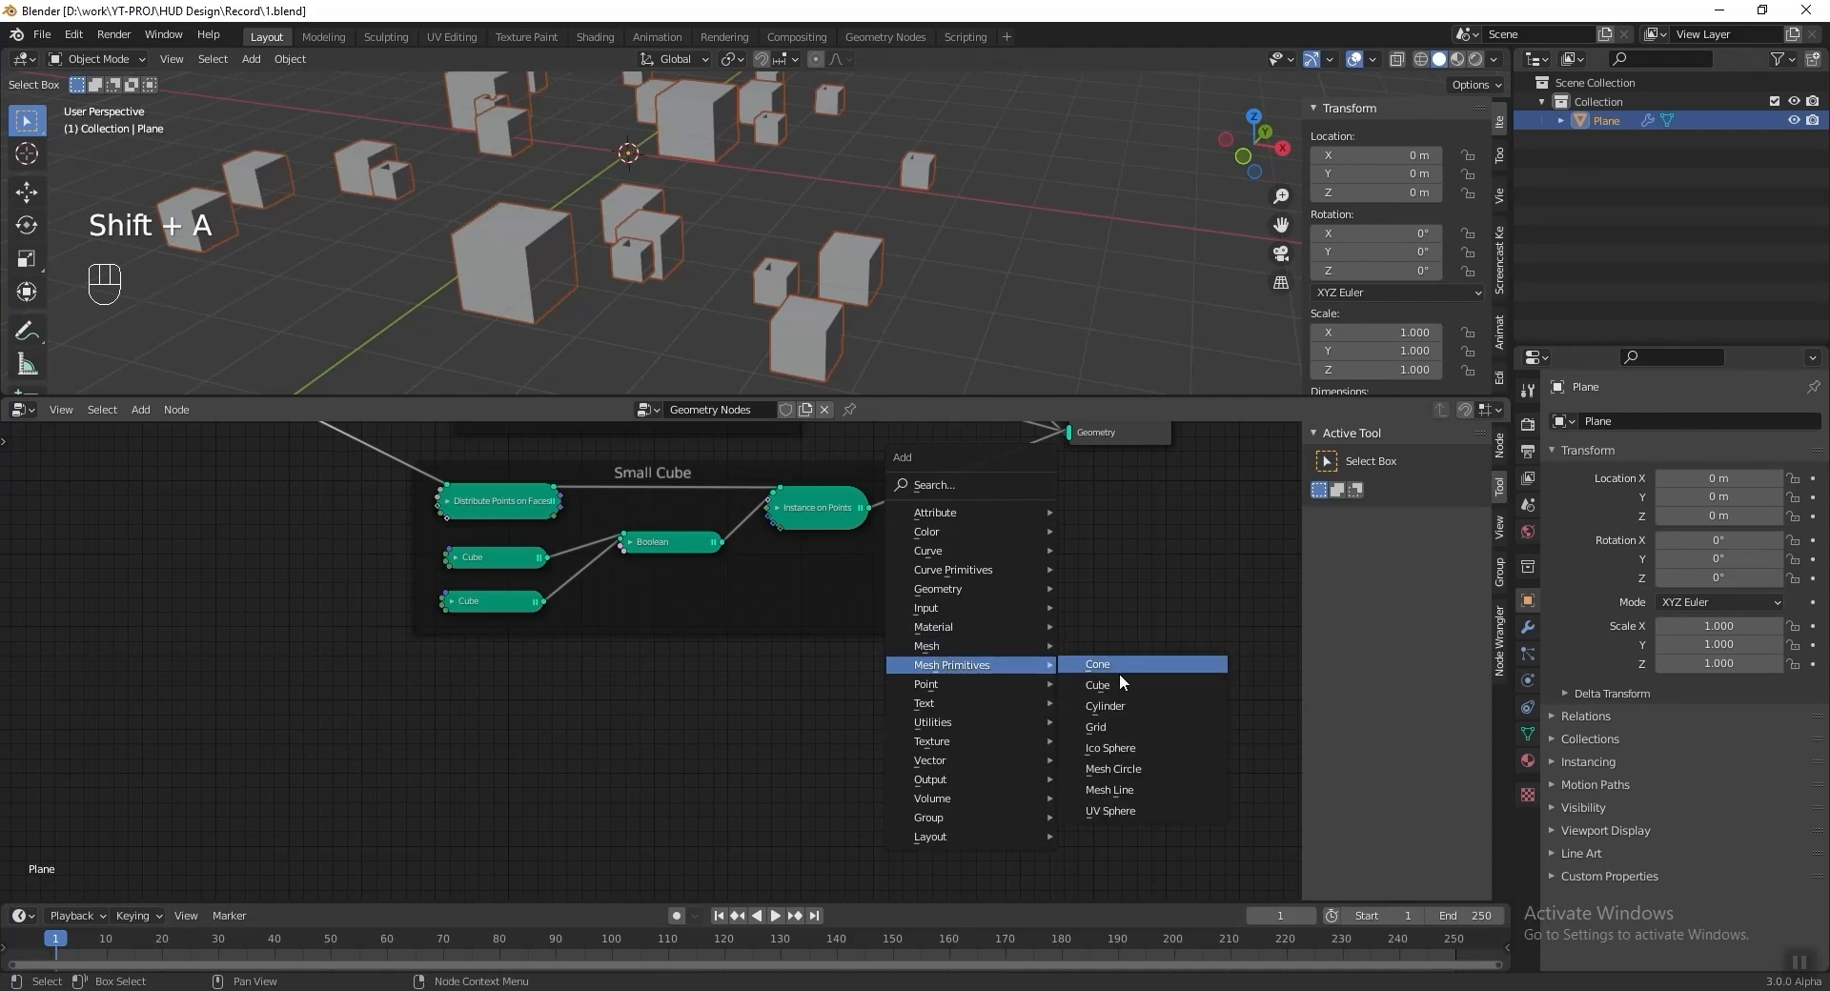
left_click(1096, 726)
left_click(457, 696)
scroll(650, 652, "up", 1)
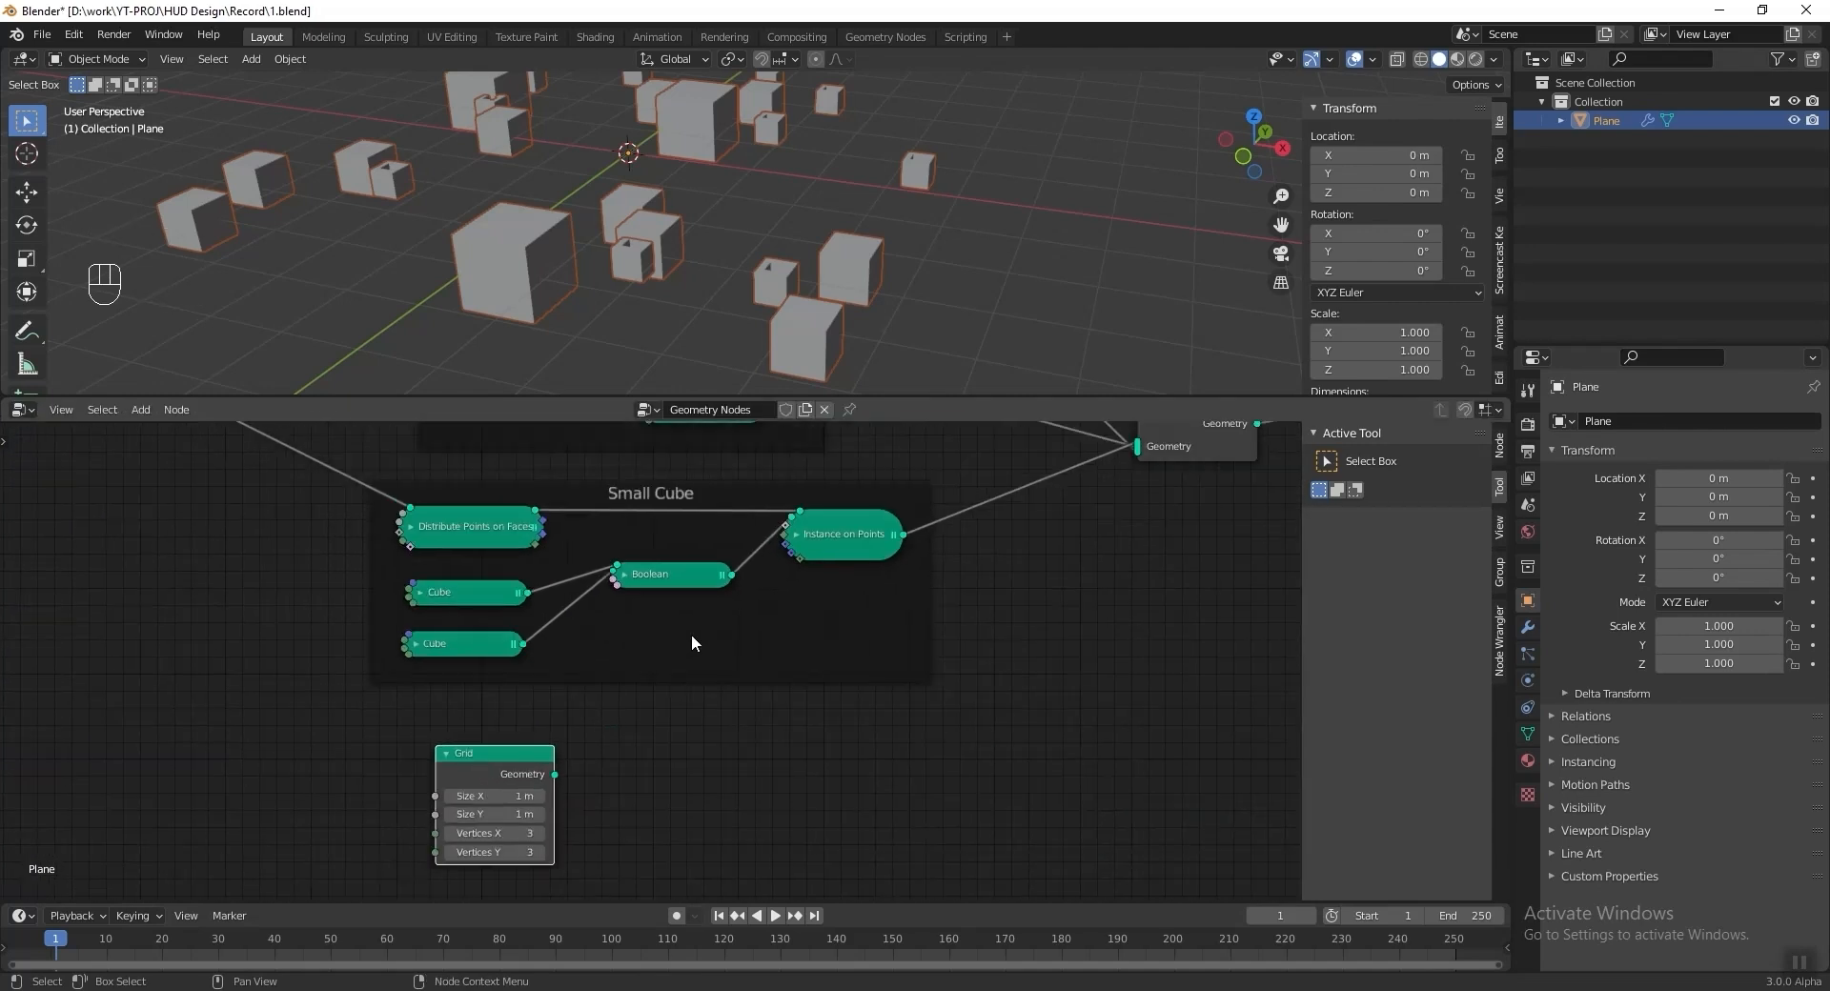
Connect the Grid node's geometry to Join Geometry and view the whole scene in the viewport.
middle_click_drag(652, 660, 595, 714)
left_click_drag(498, 827, 1081, 507)
scroll(602, 787, "up", 5)
middle_click_drag(603, 787, 628, 655)
scroll(732, 233, "down", 3)
middle_click_drag(734, 237, 850, 275, "shift")
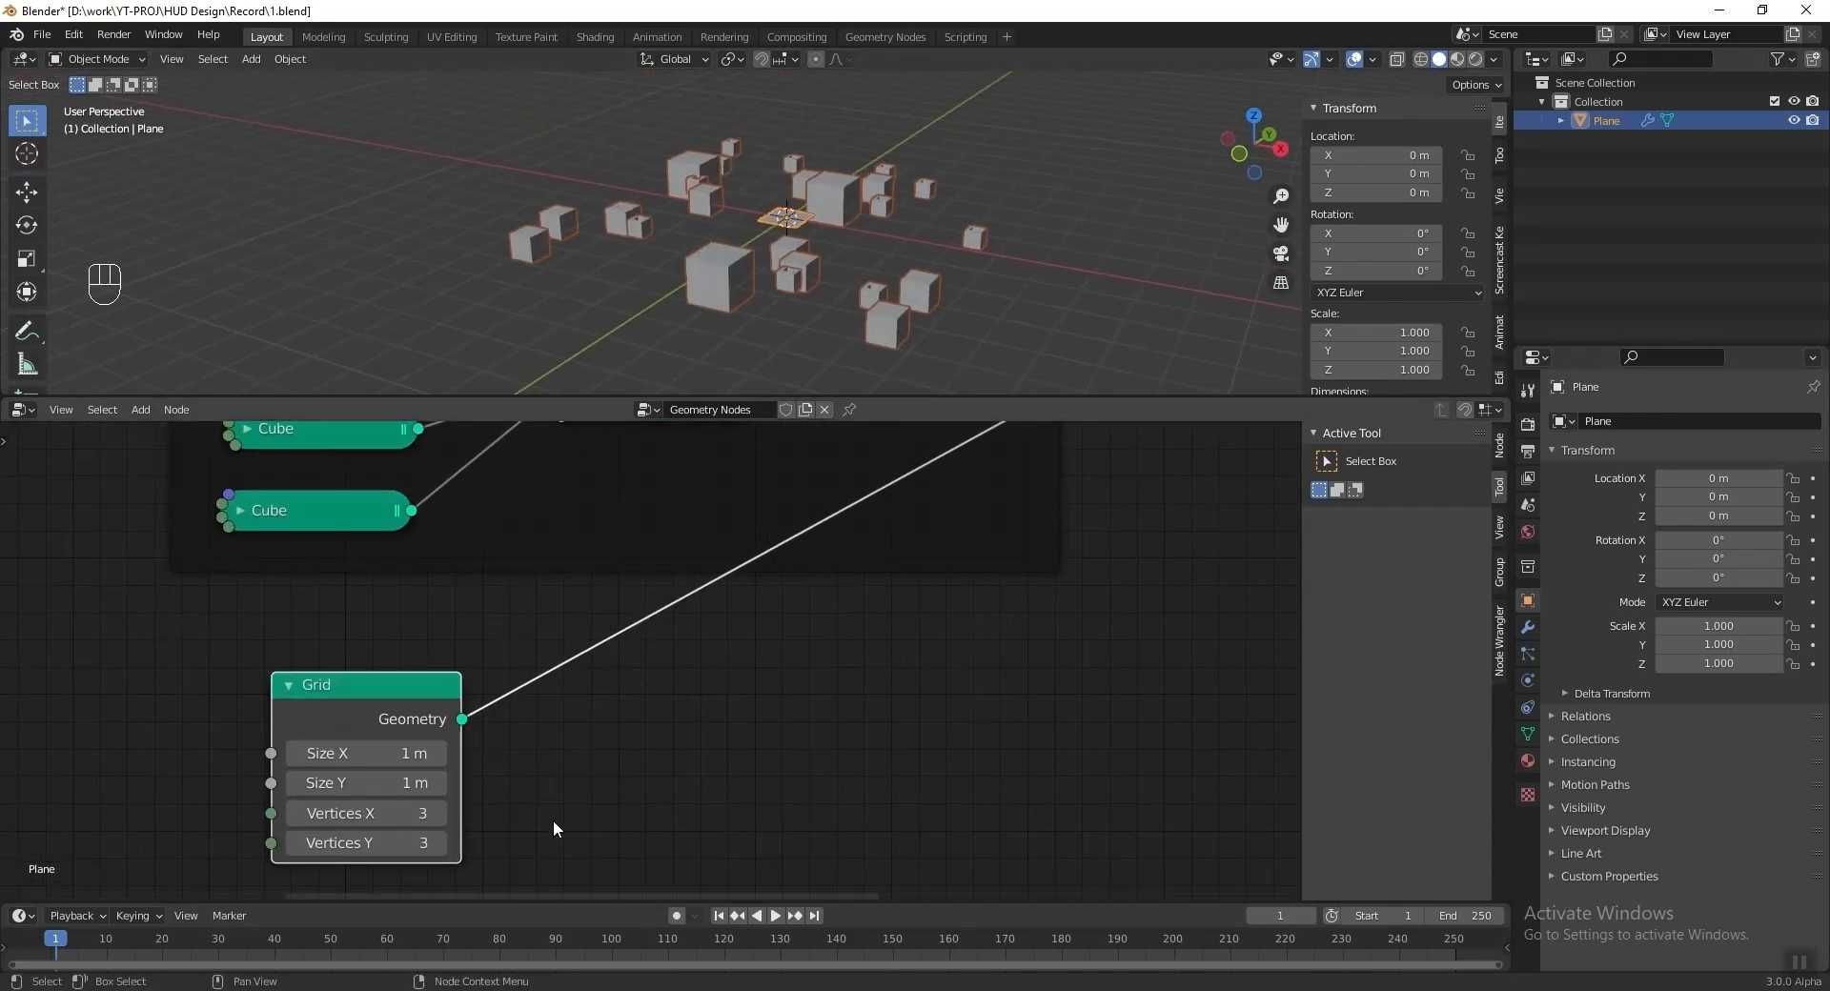
Set the Grid's Size X and Y to 60 m and Vertices X and Y to 100, and turn on the wireframe overlay.
left_click_drag(359, 754, 359, 784)
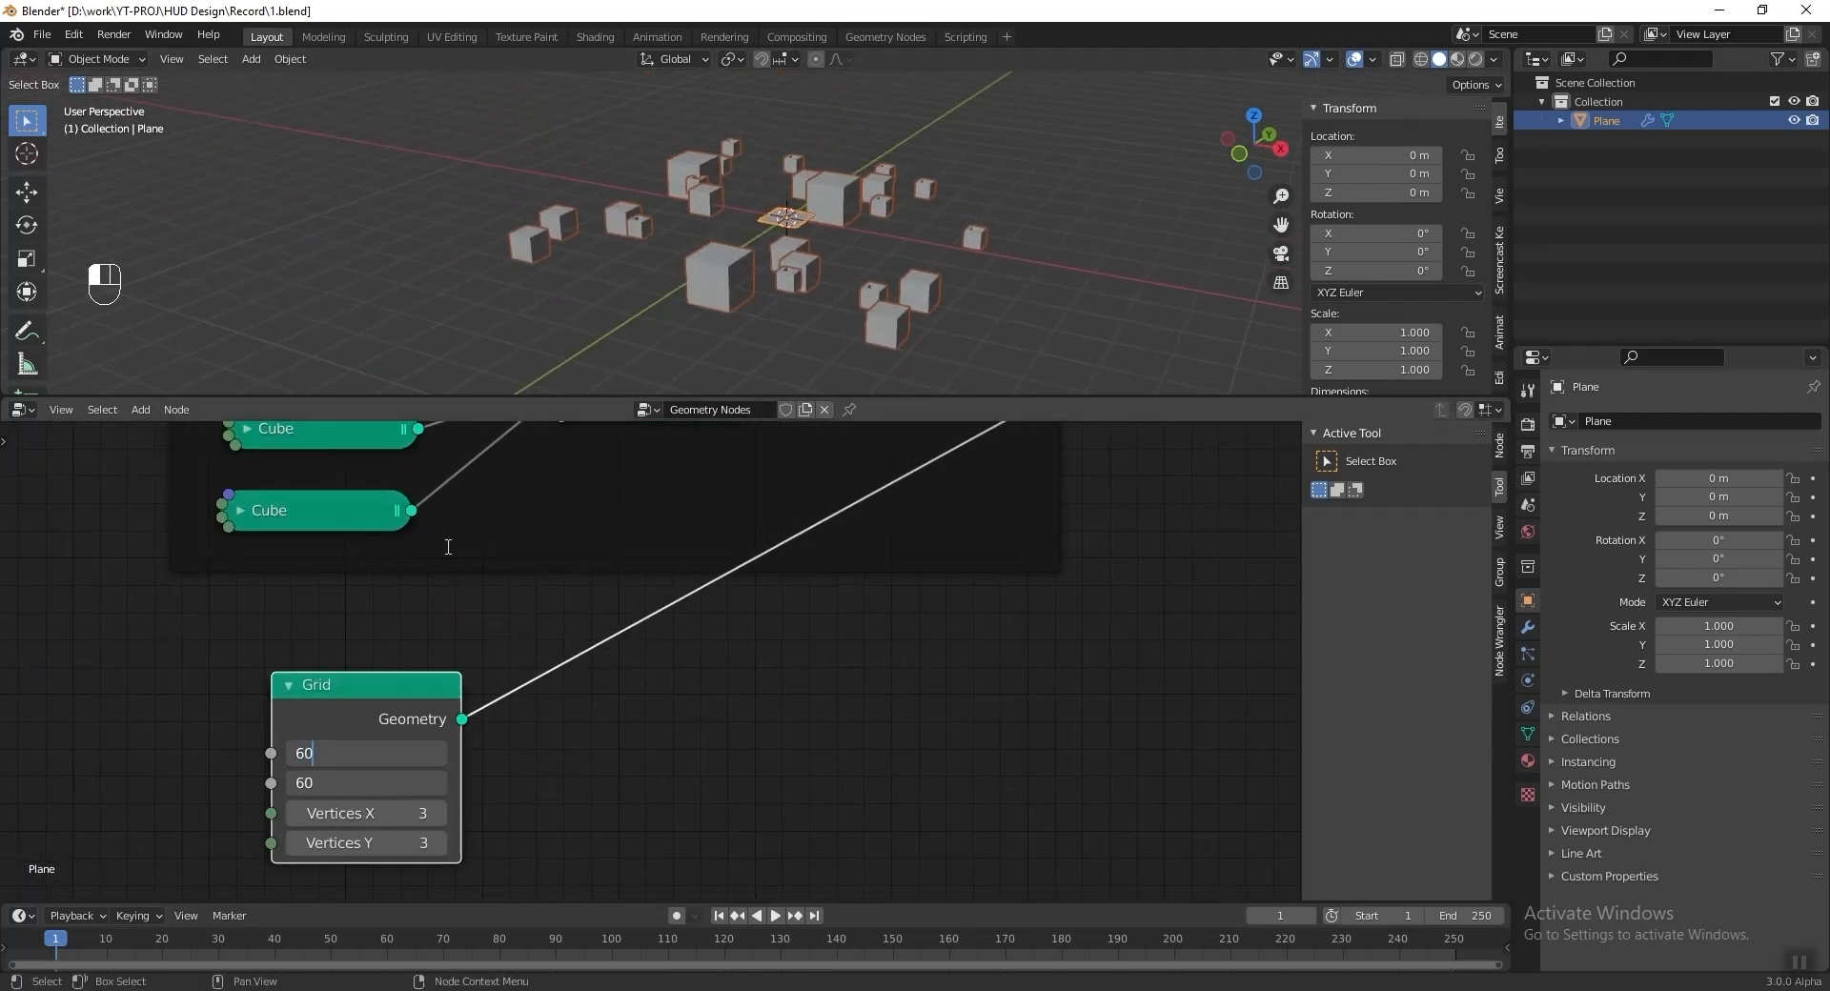
type("60")
key("Return")
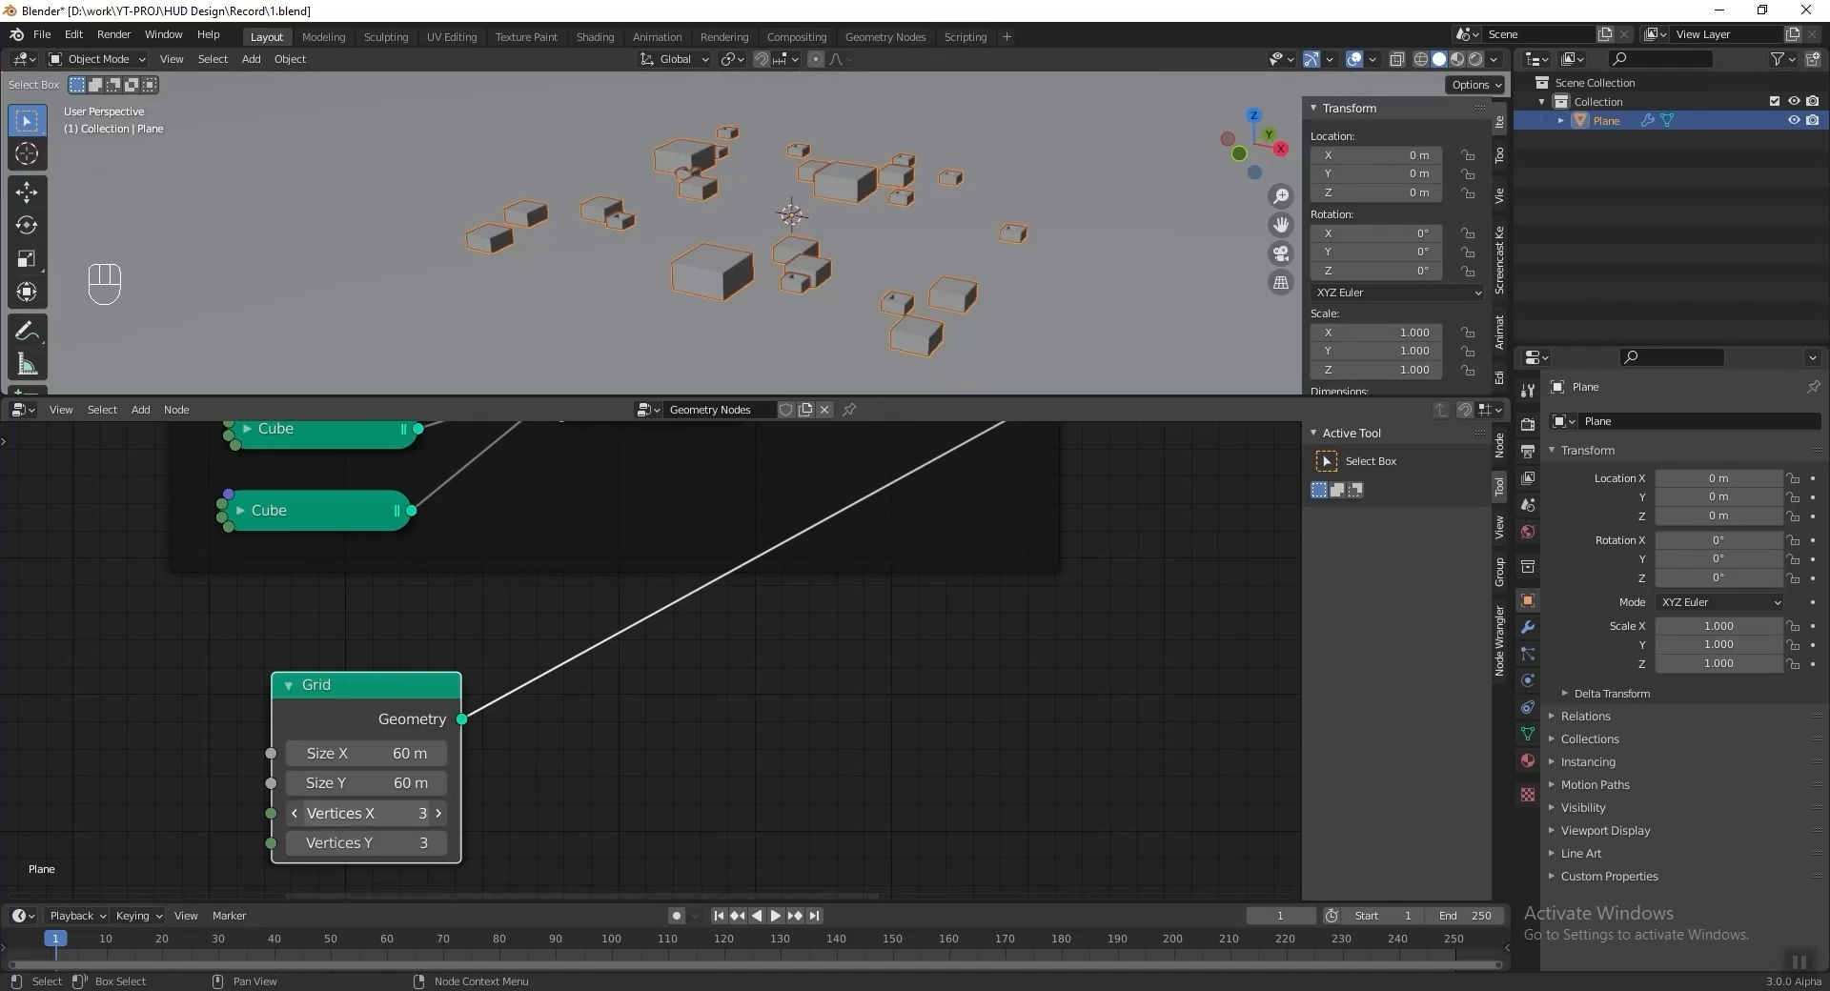
left_click_drag(376, 813, 375, 817)
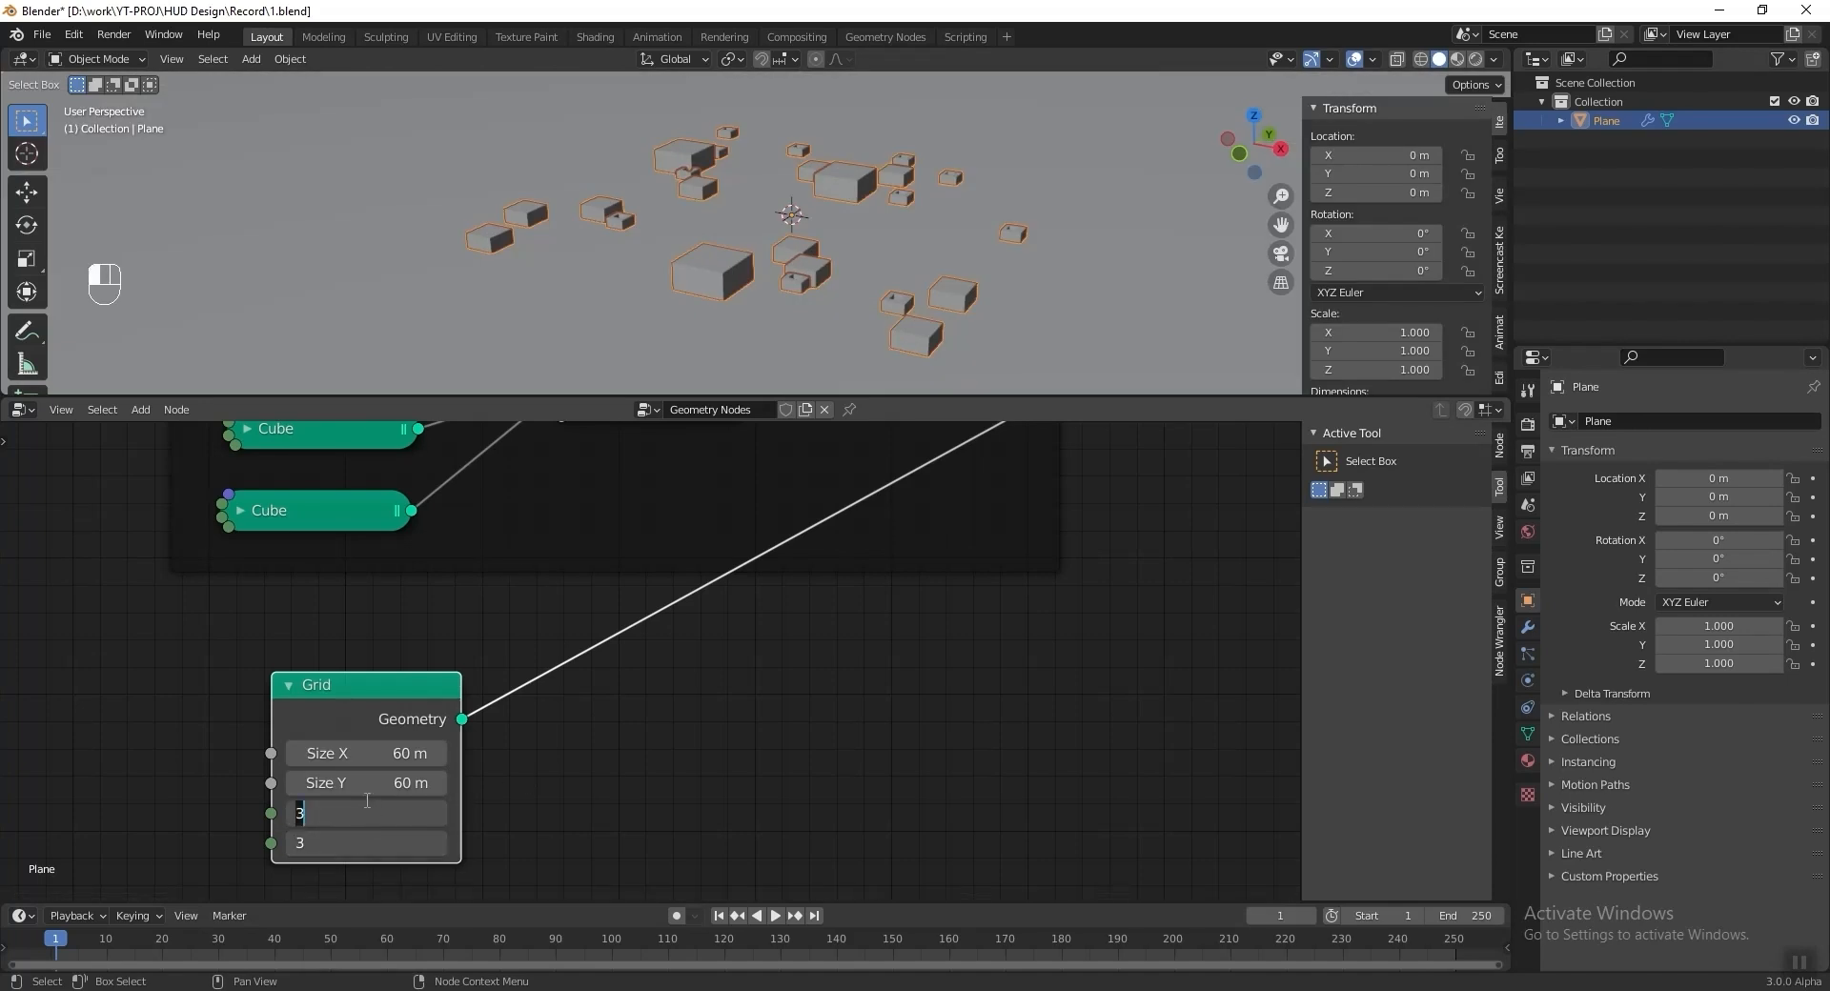
key("Return")
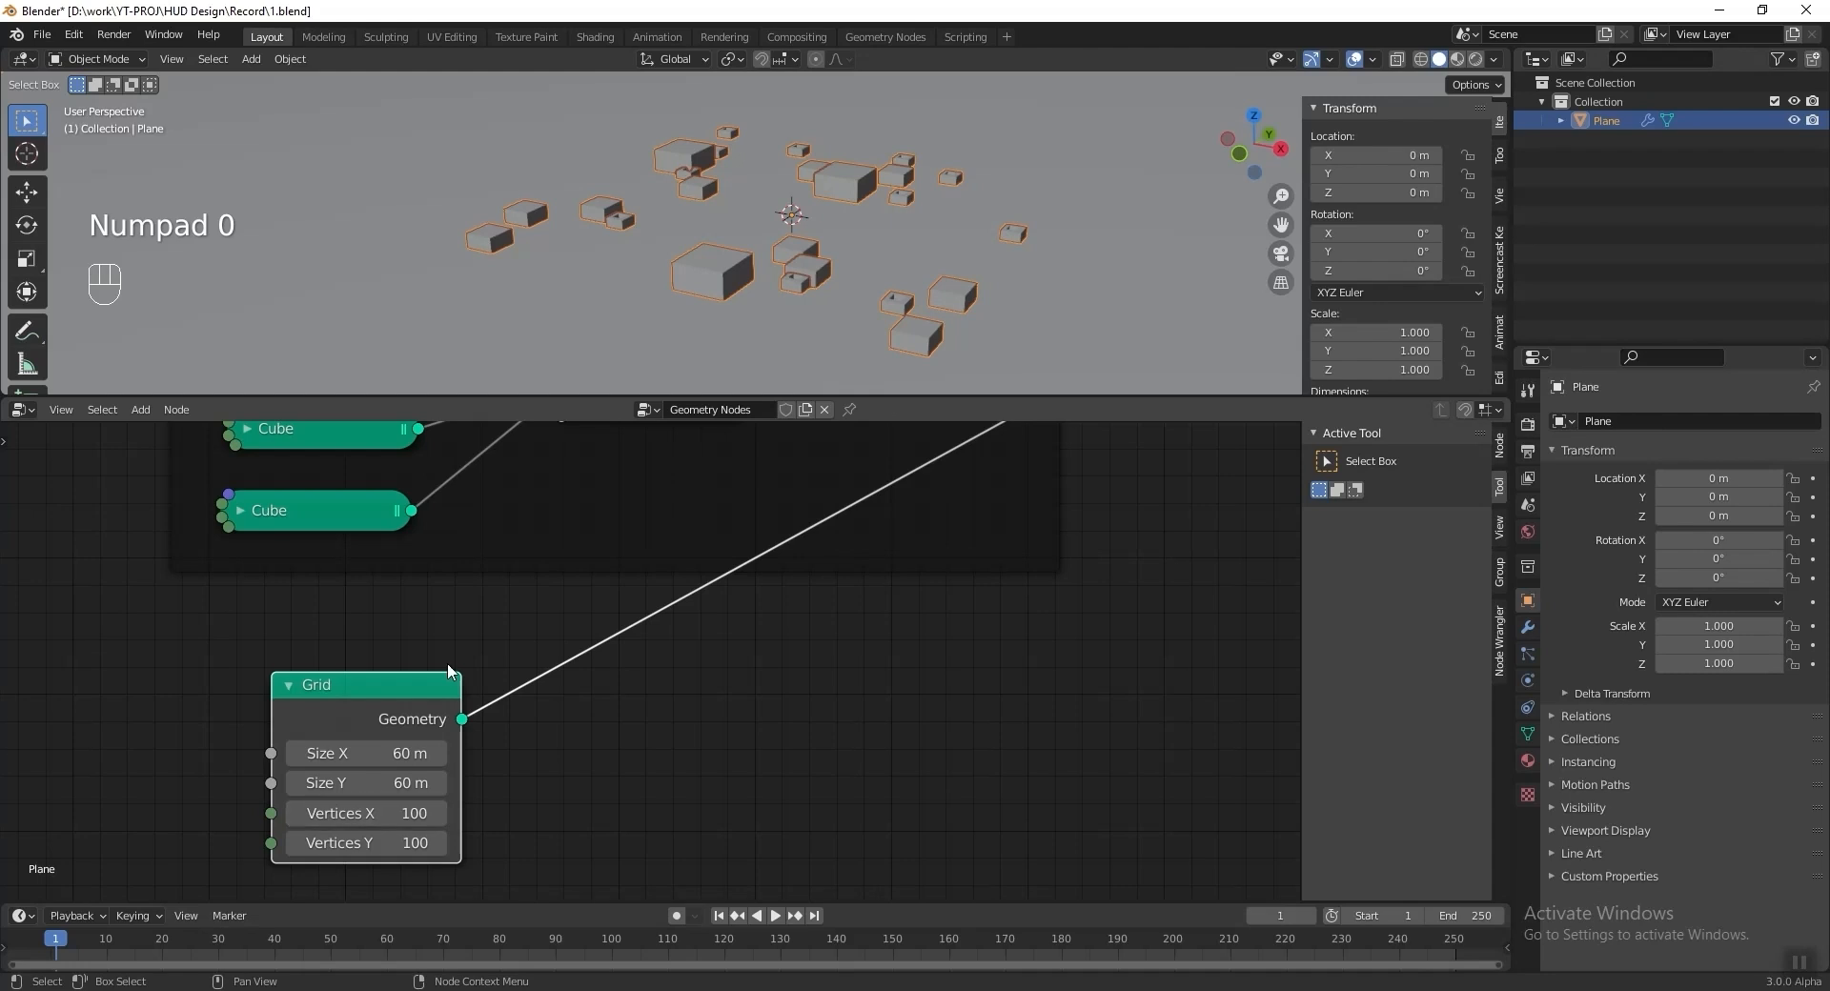
left_click(1374, 59)
left_click(1260, 379)
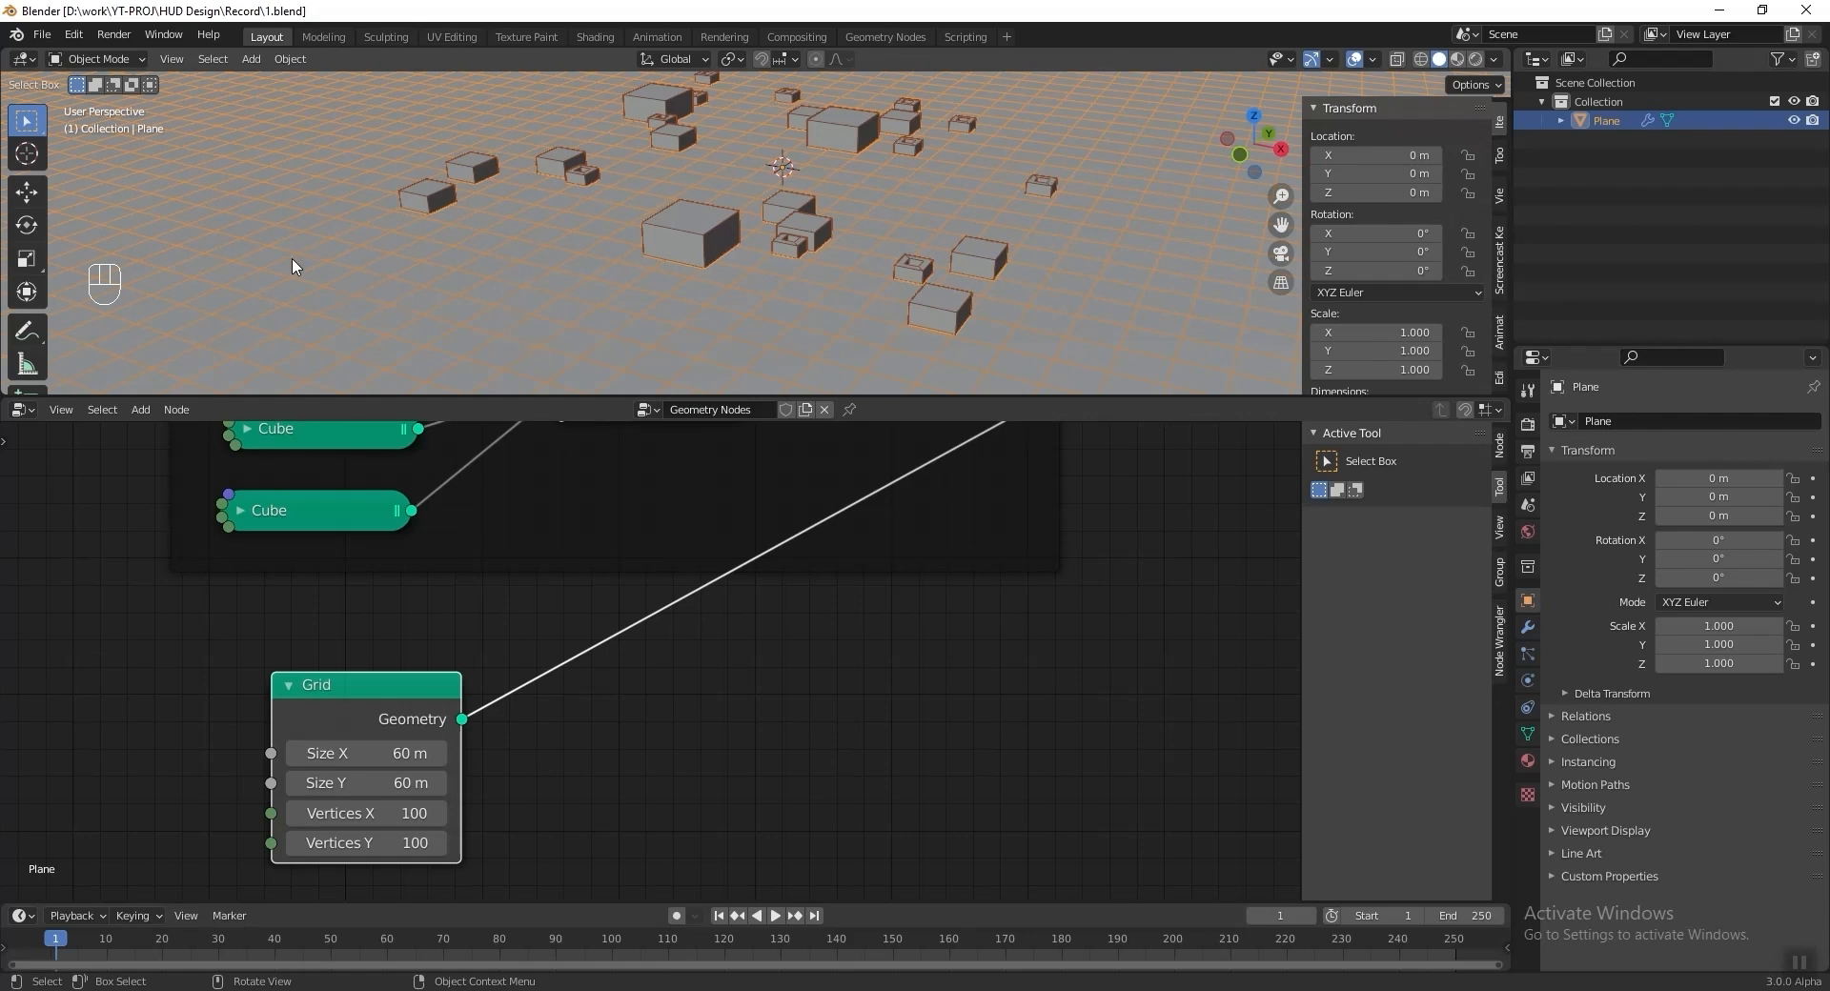
Insert a Mesh to Points node between Grid and Join Geometry and set its mode to Faces.
key("shift+a")
mouse_move(913, 689)
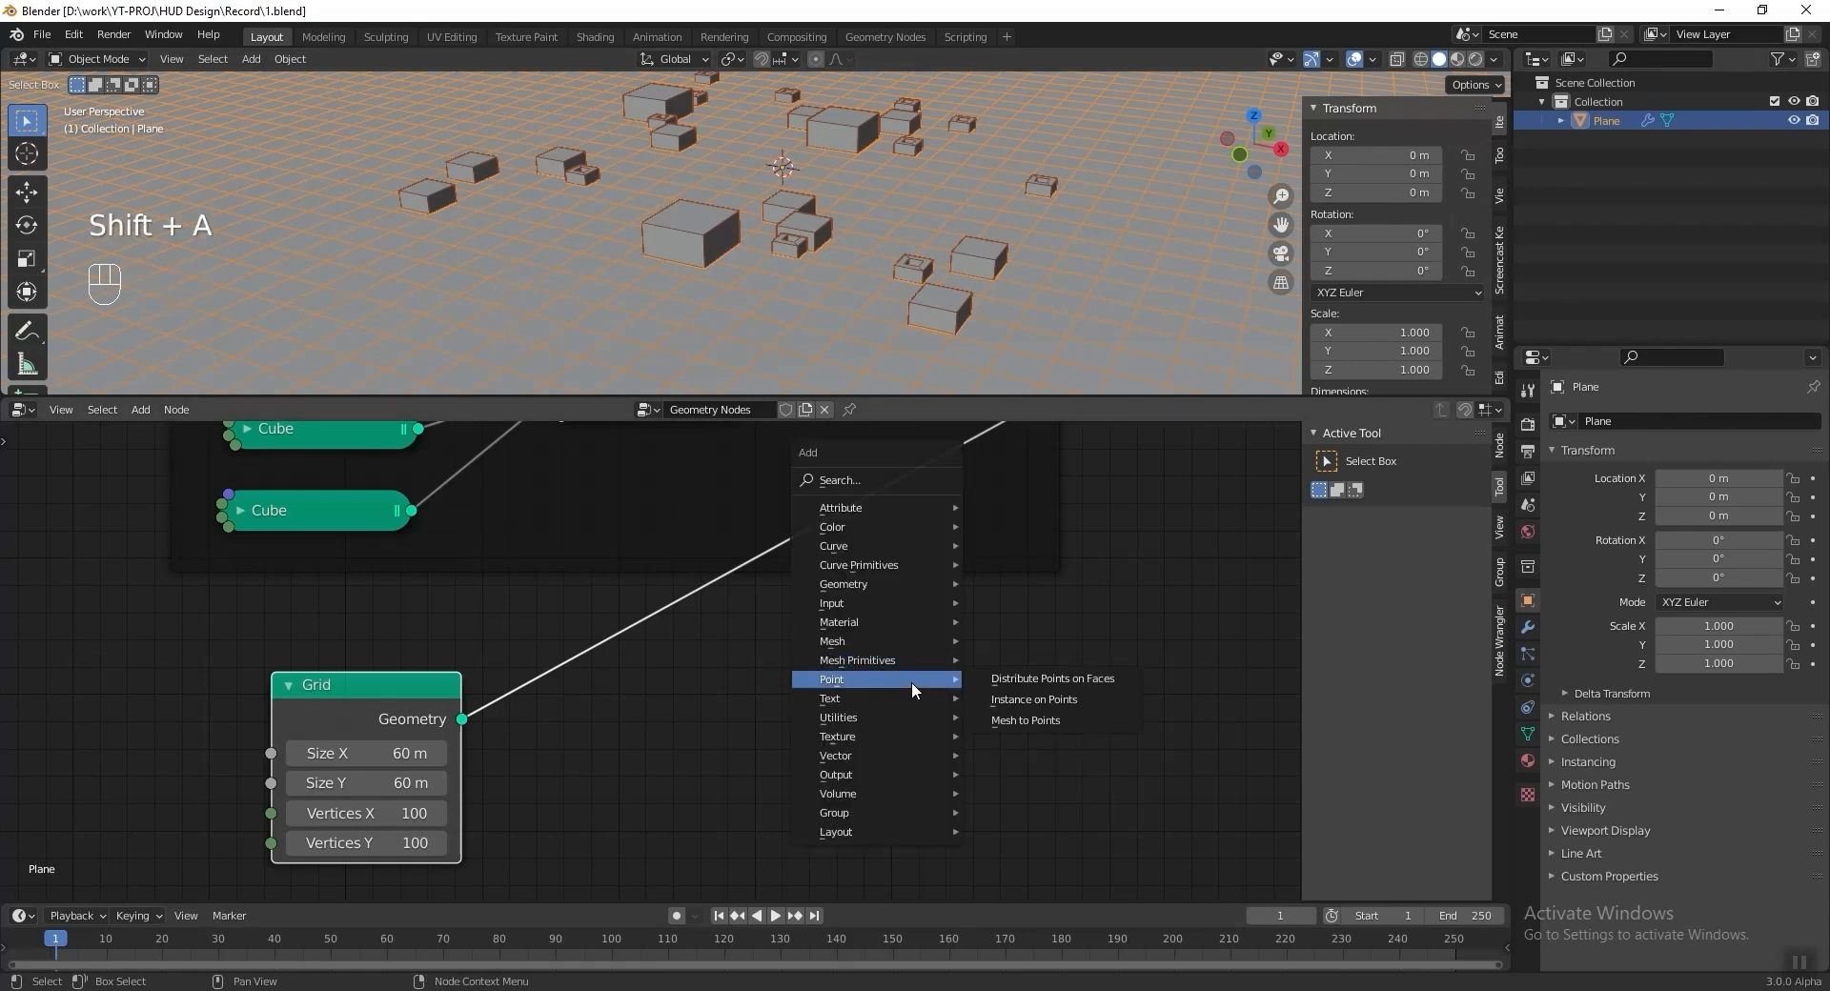
left_click(1026, 721)
left_click(719, 654)
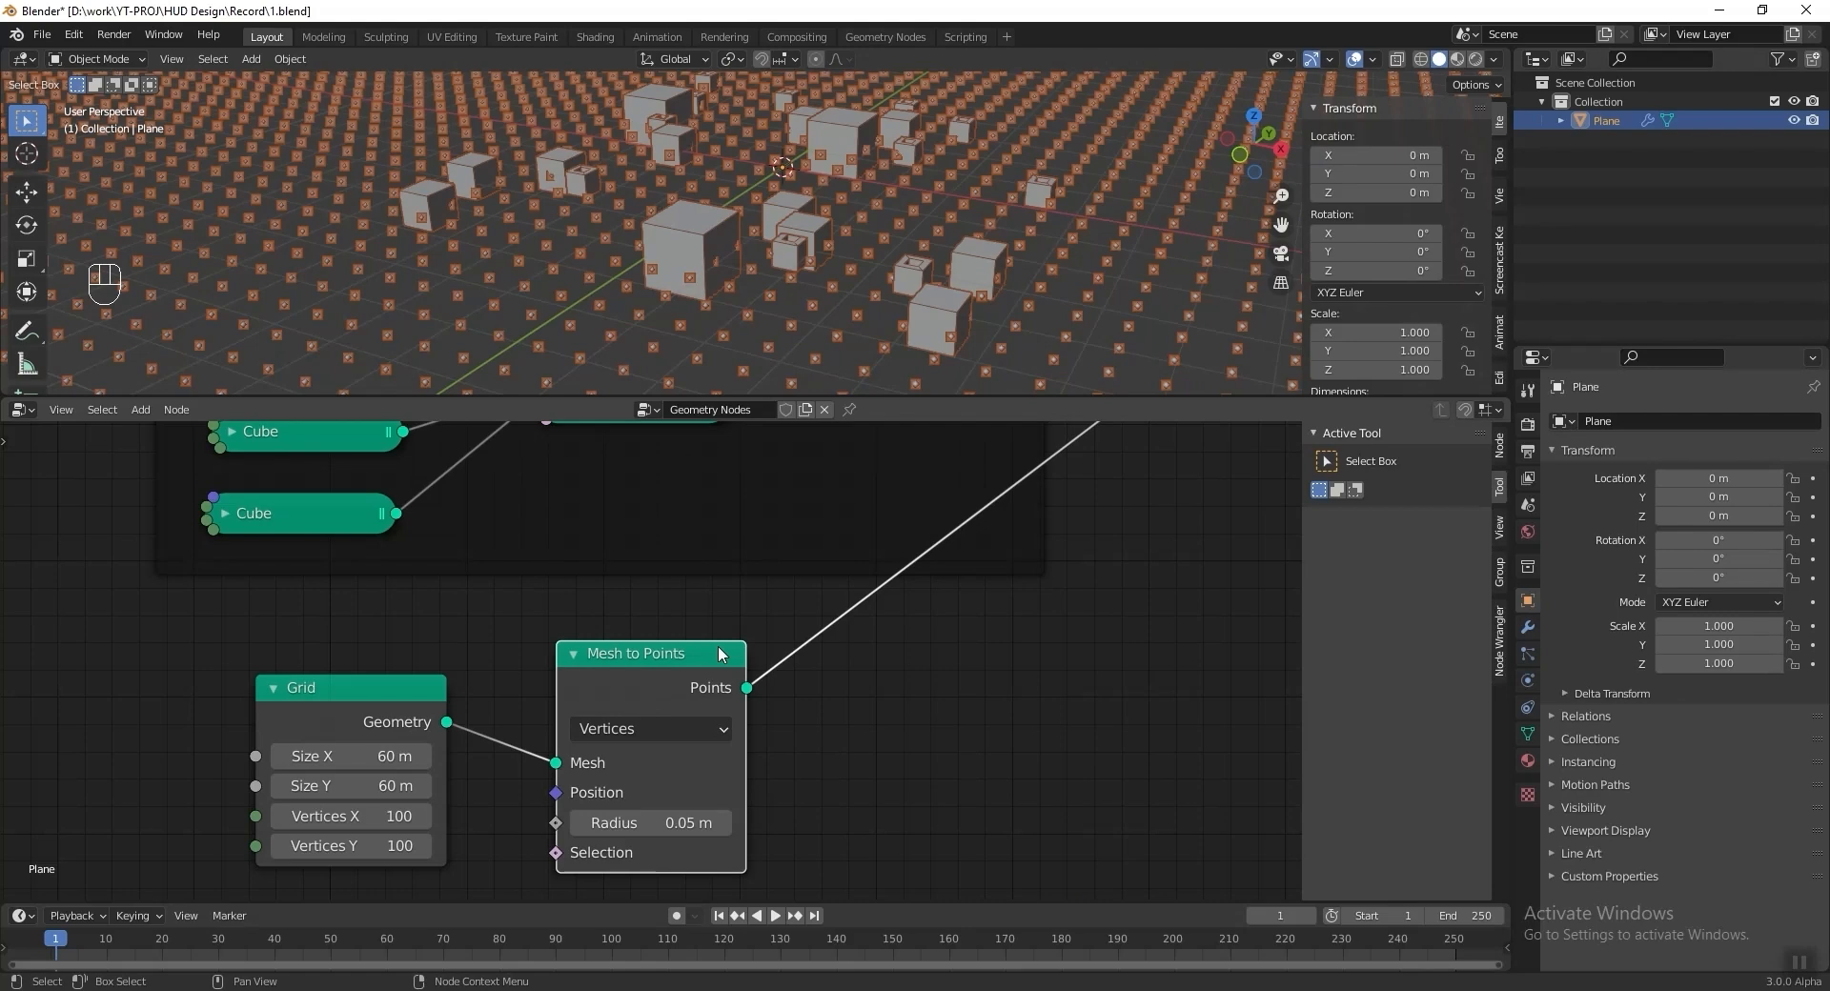
left_click(666, 724)
left_click(629, 821)
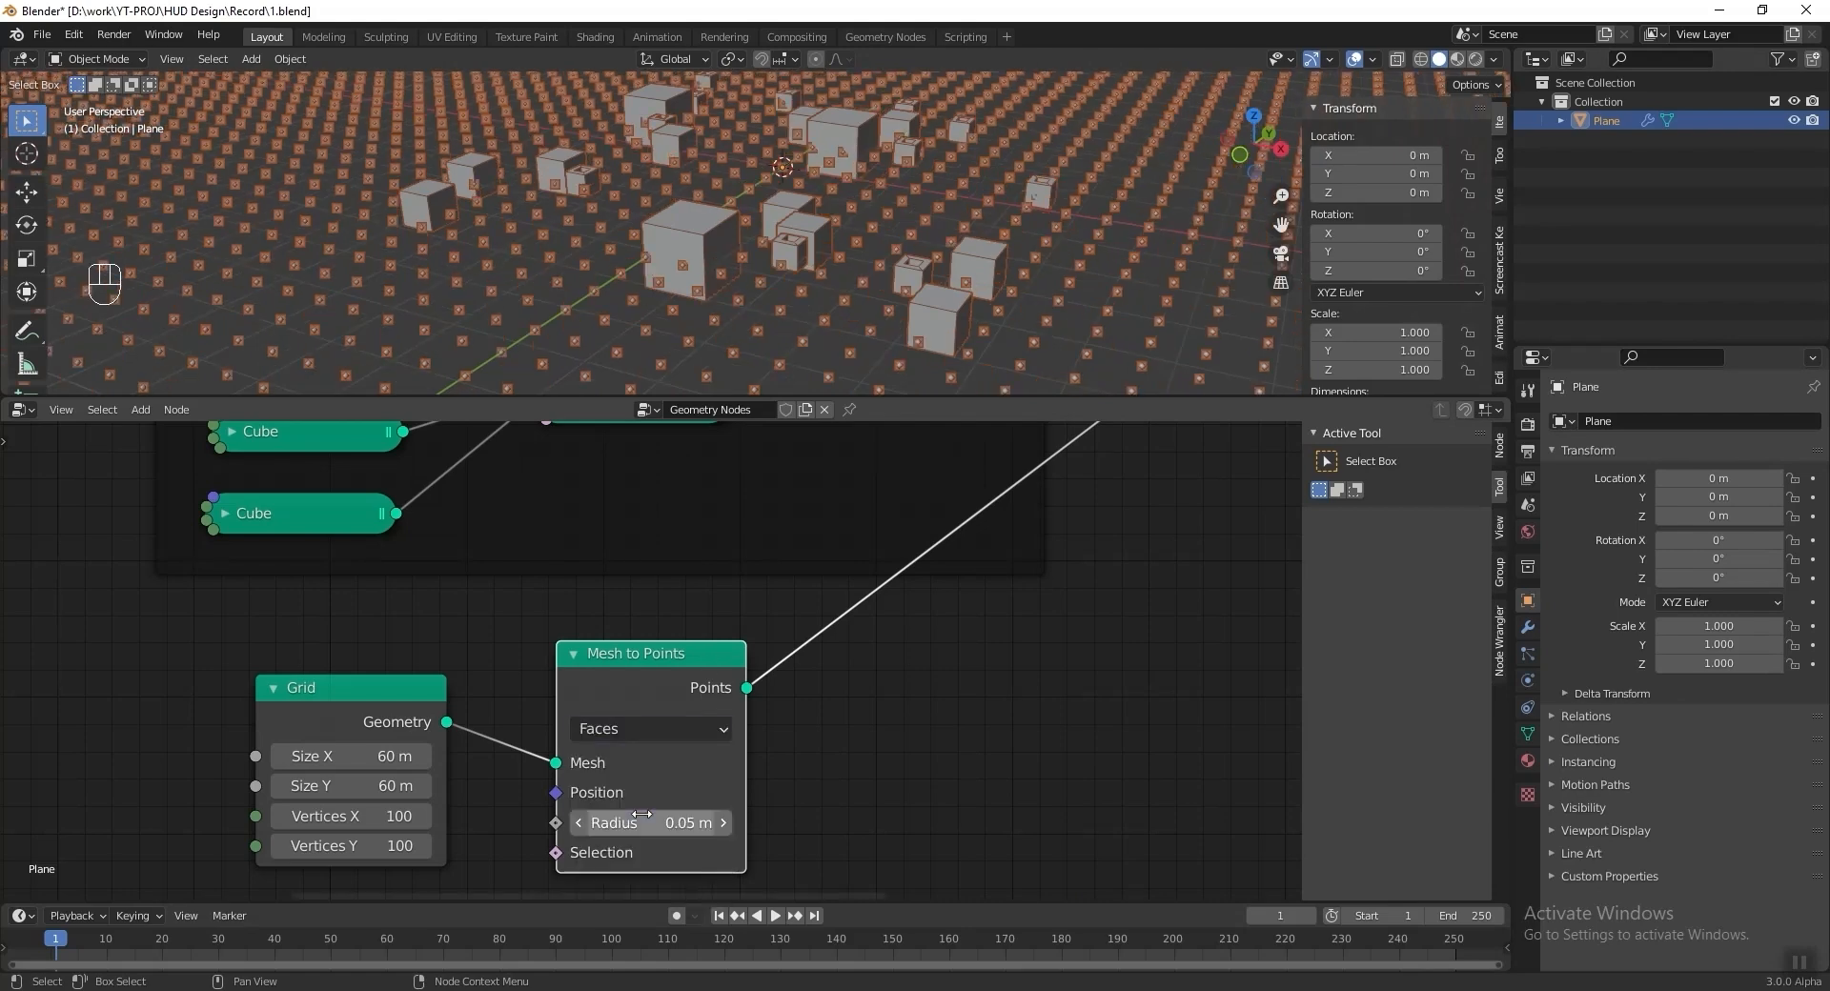
Insert an Instance on Points node between Mesh to Points and Join Geometry.
key("shift+a")
mouse_move(1058, 749)
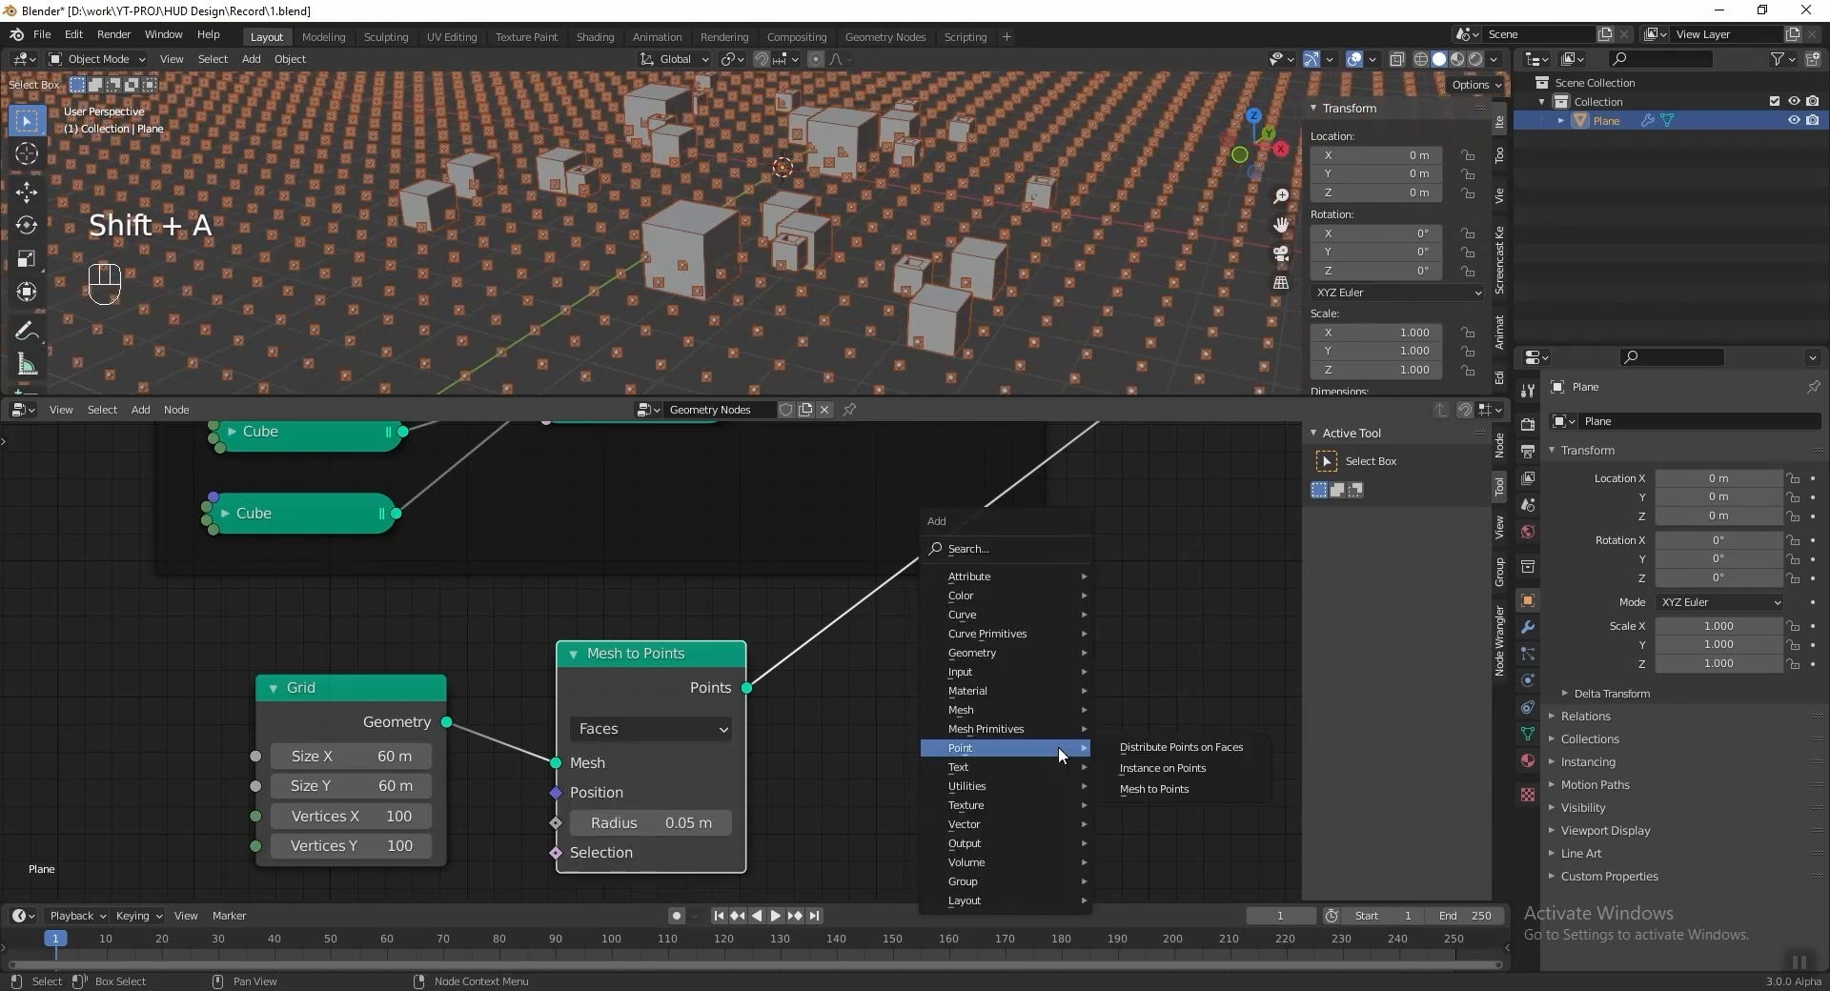
left_click(1208, 752)
left_click(729, 606)
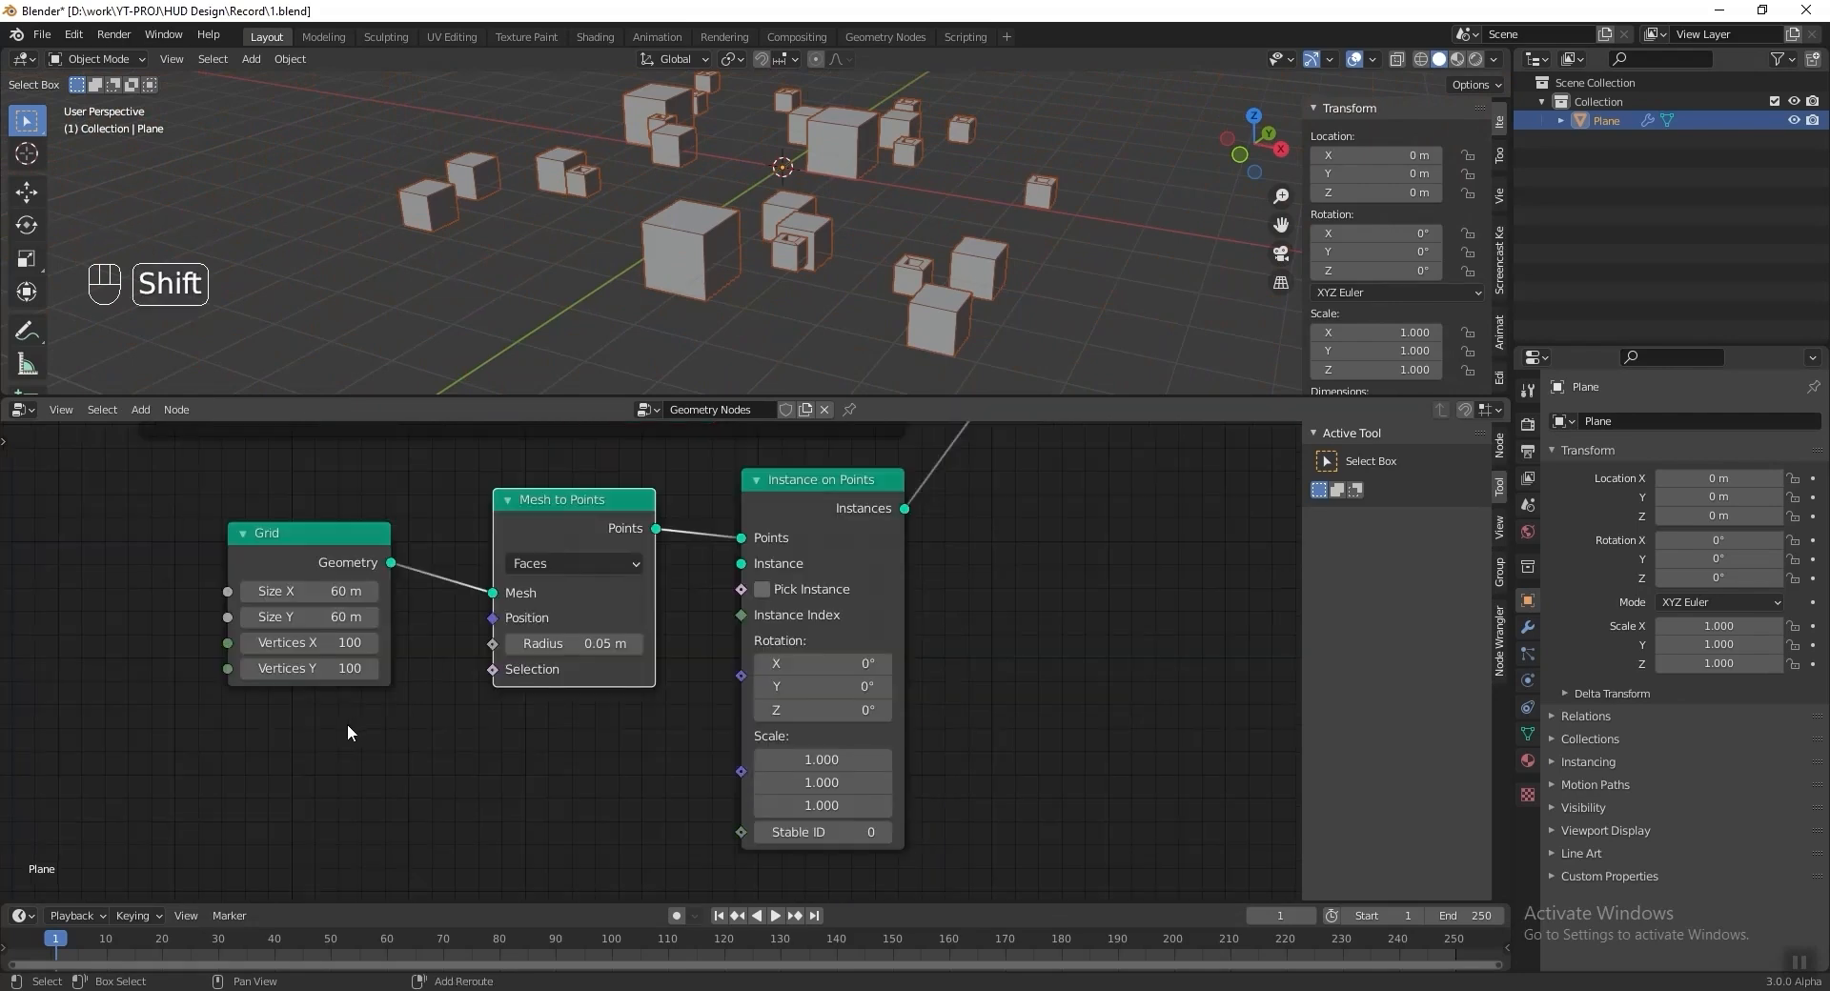
Add a Cube mesh primitive node and connect its geometry to the Instance input of Instance on Points.
key("shift+a")
mouse_move(345, 704)
left_click(421, 725)
left_click(485, 729)
left_click_drag(635, 758, 741, 564)
Set the new Cube node's size to 0.7 m in X and Y and 0.1 m in Z, and save the file.
left_click(548, 810)
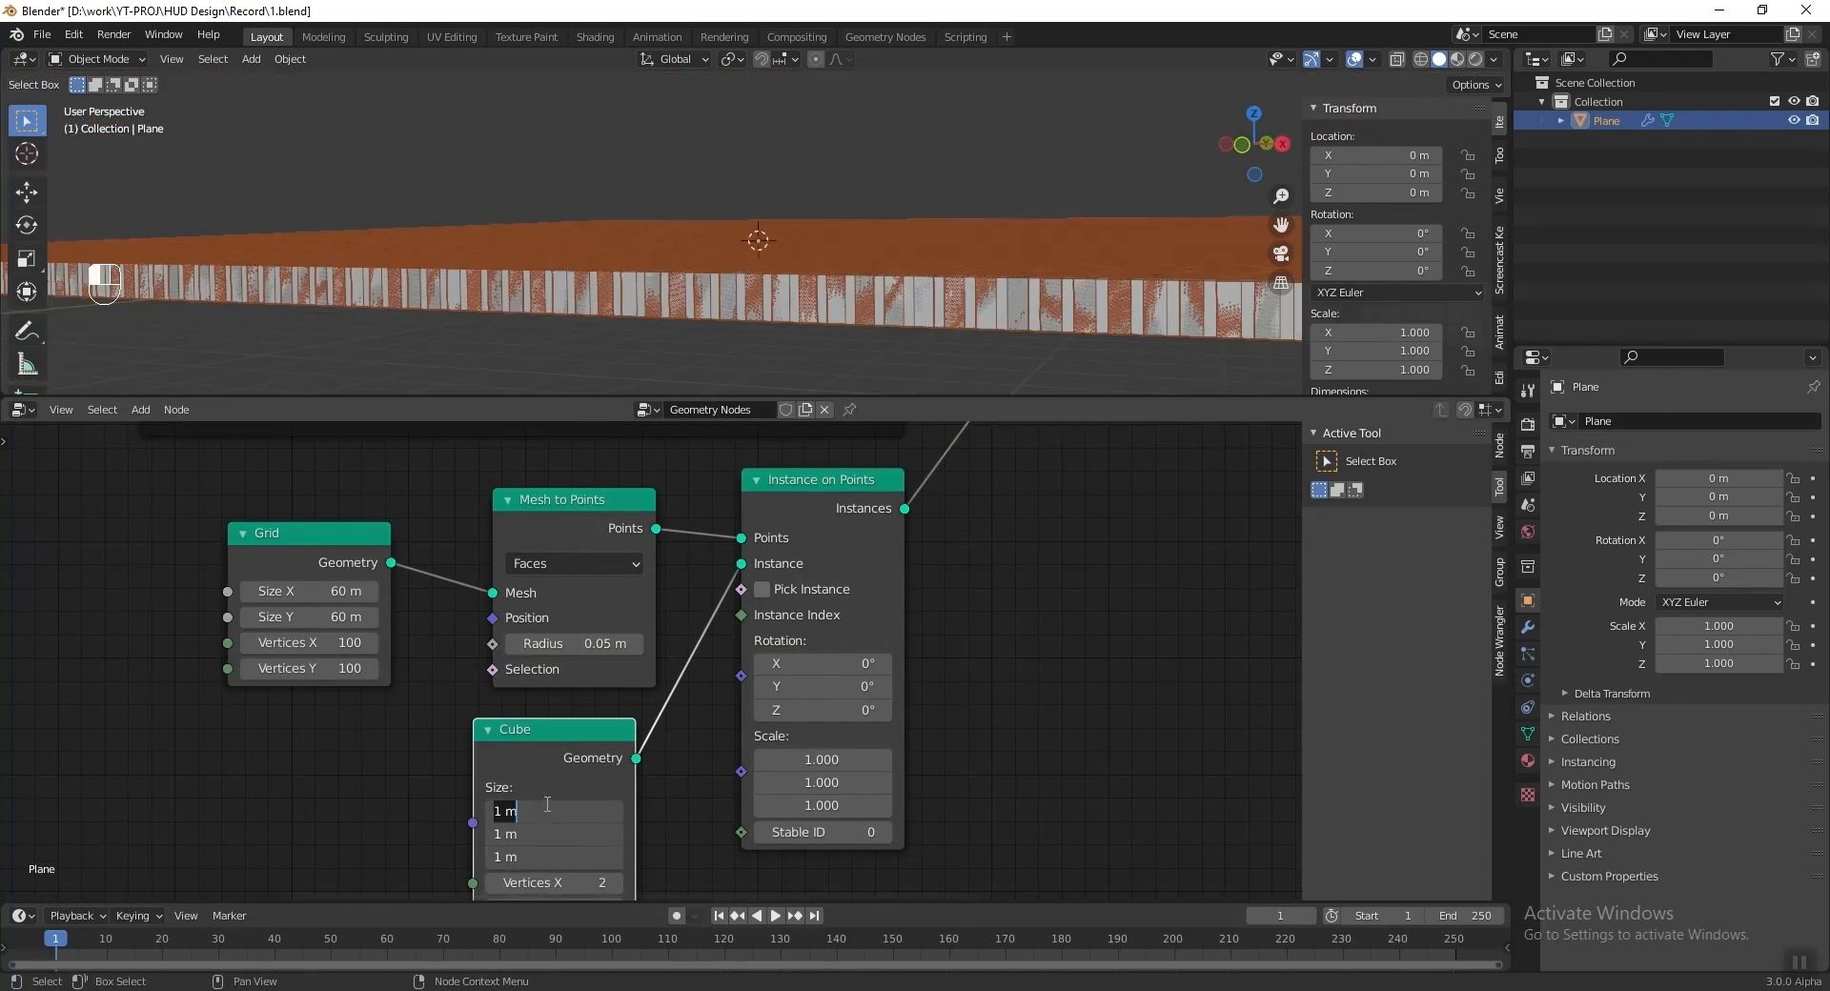
key("Return")
left_click(570, 844)
type(".1")
key("Return")
key("ctrl+s")
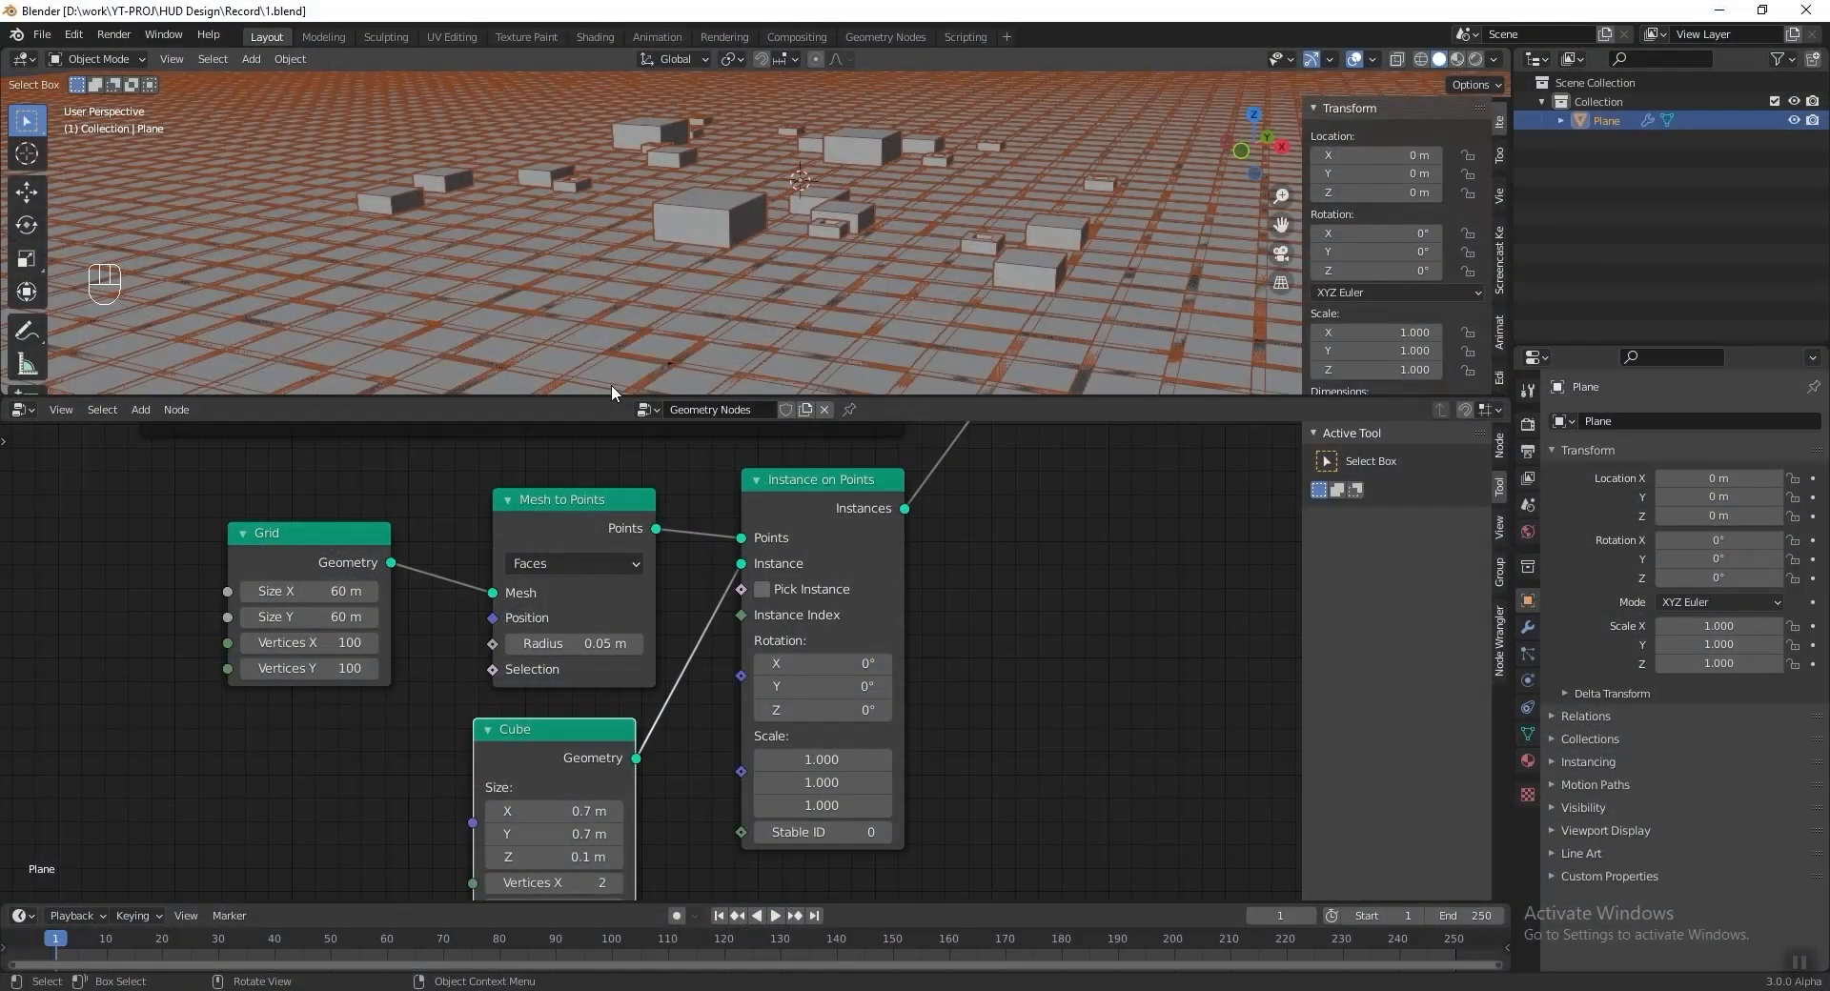
Add a Combine XYZ node and arrange it between the Cube and Instance on Points nodes.
middle_click_drag(610, 385, 1033, 540, "shift")
key("shift+a")
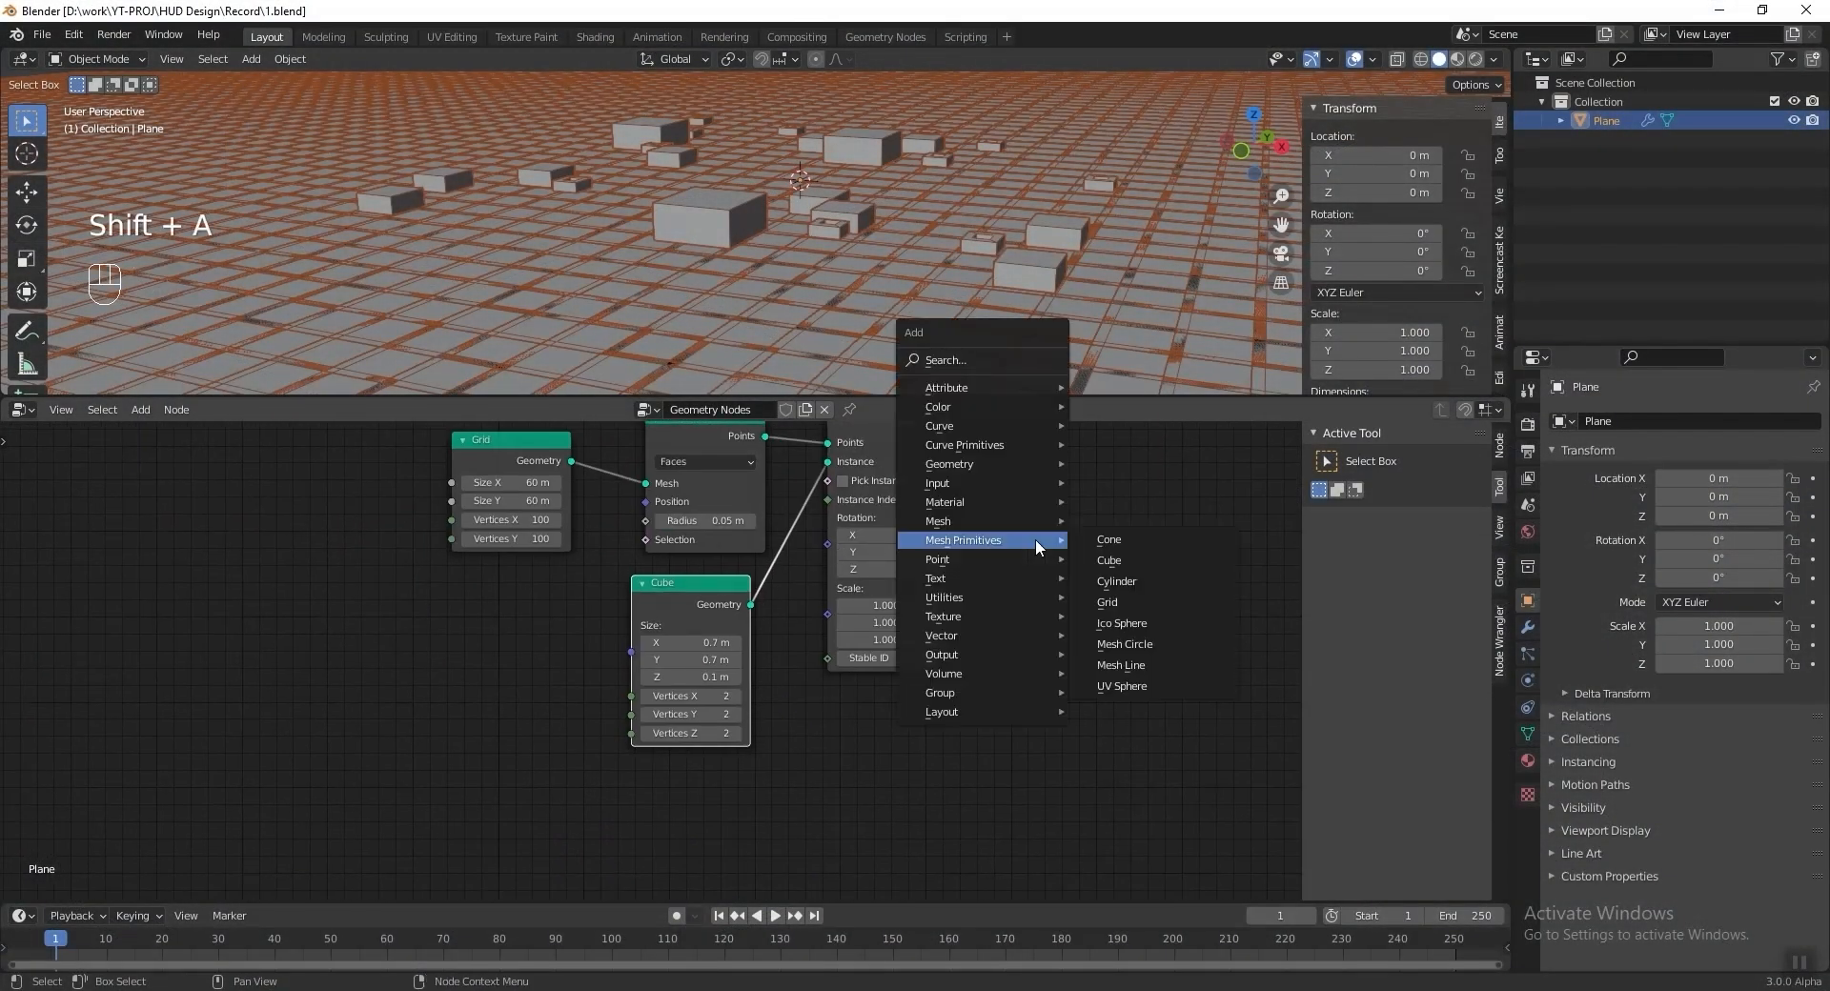
mouse_move(1018, 636)
left_click(1105, 634)
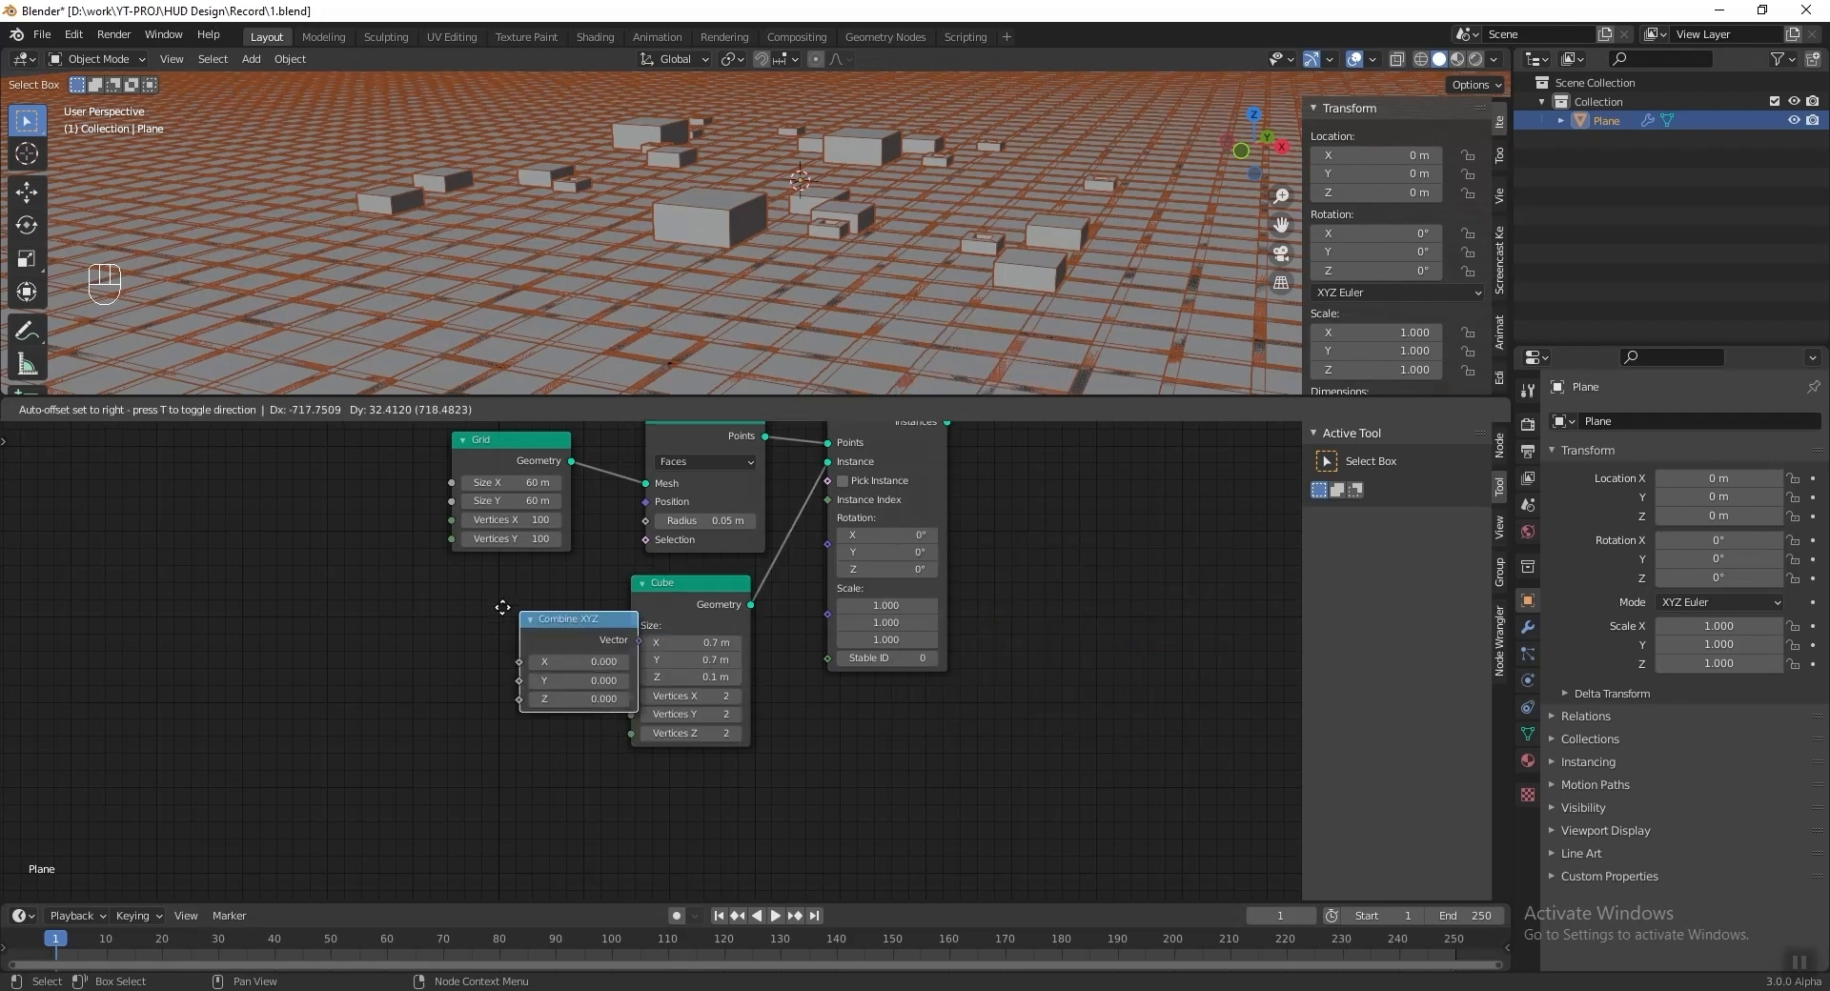
scroll(527, 649, "up", 2)
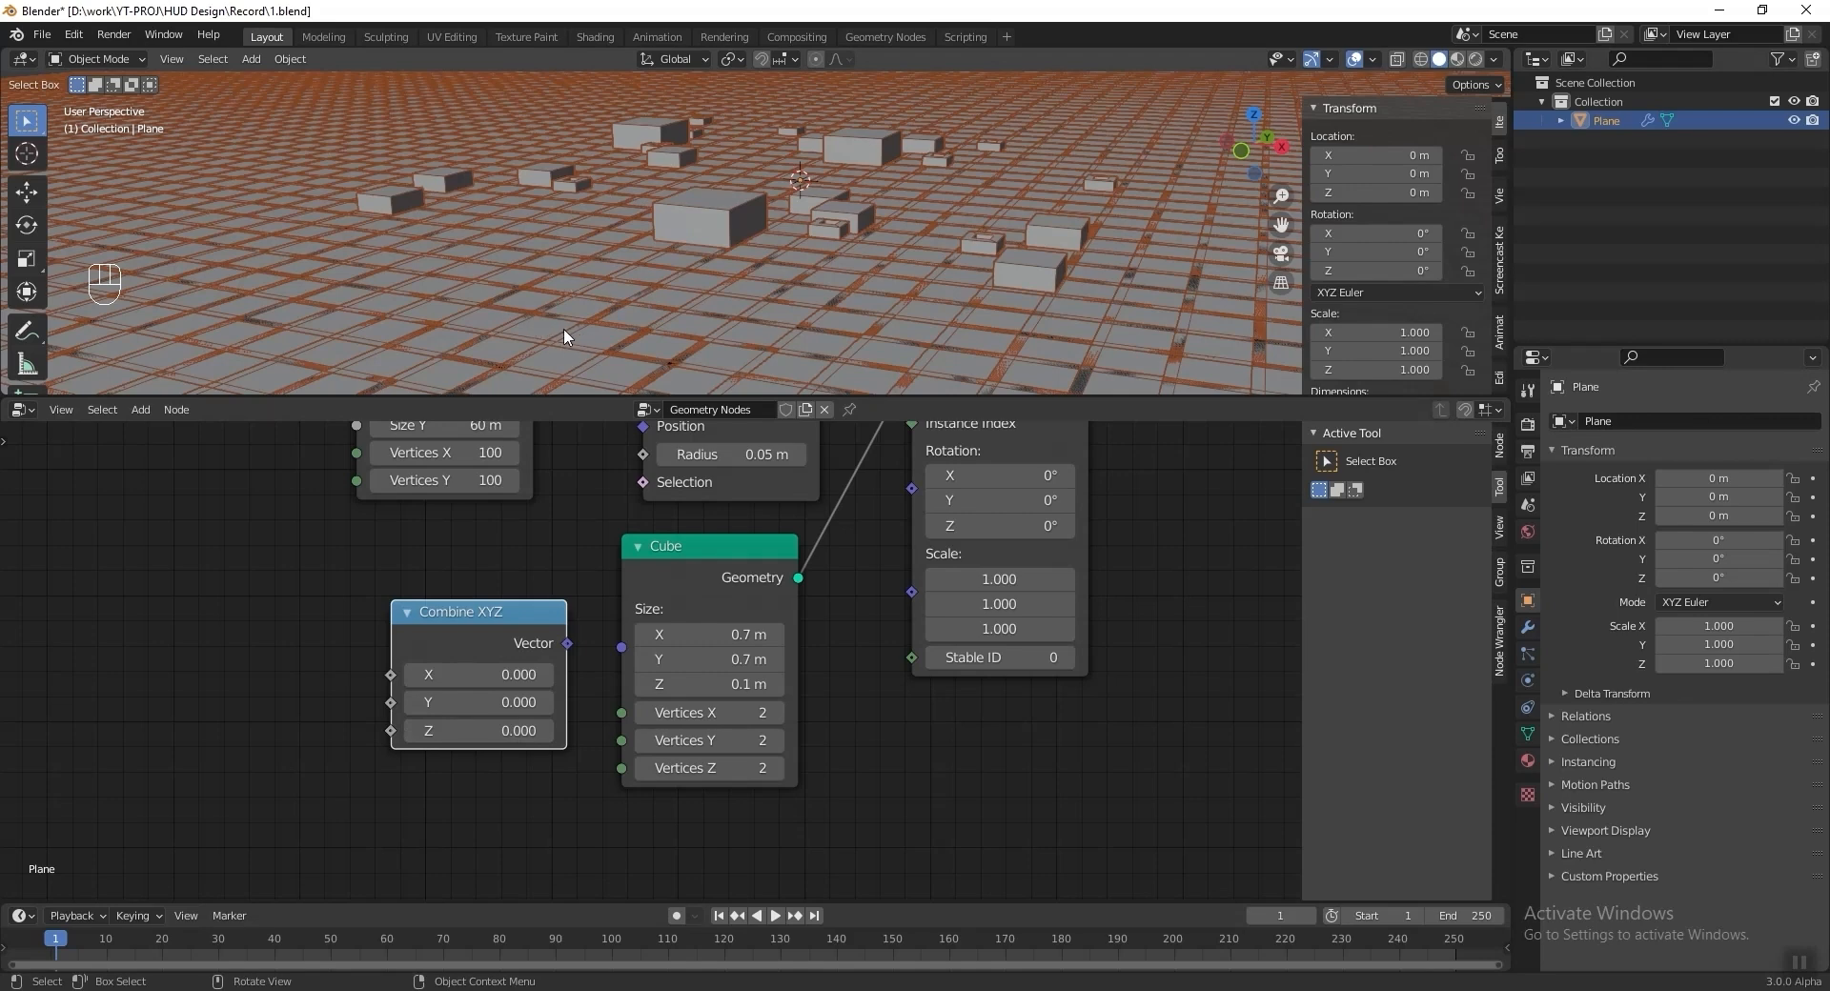
scroll(572, 496, "down", 2)
left_click_drag(539, 598, 867, 718)
left_click(694, 551)
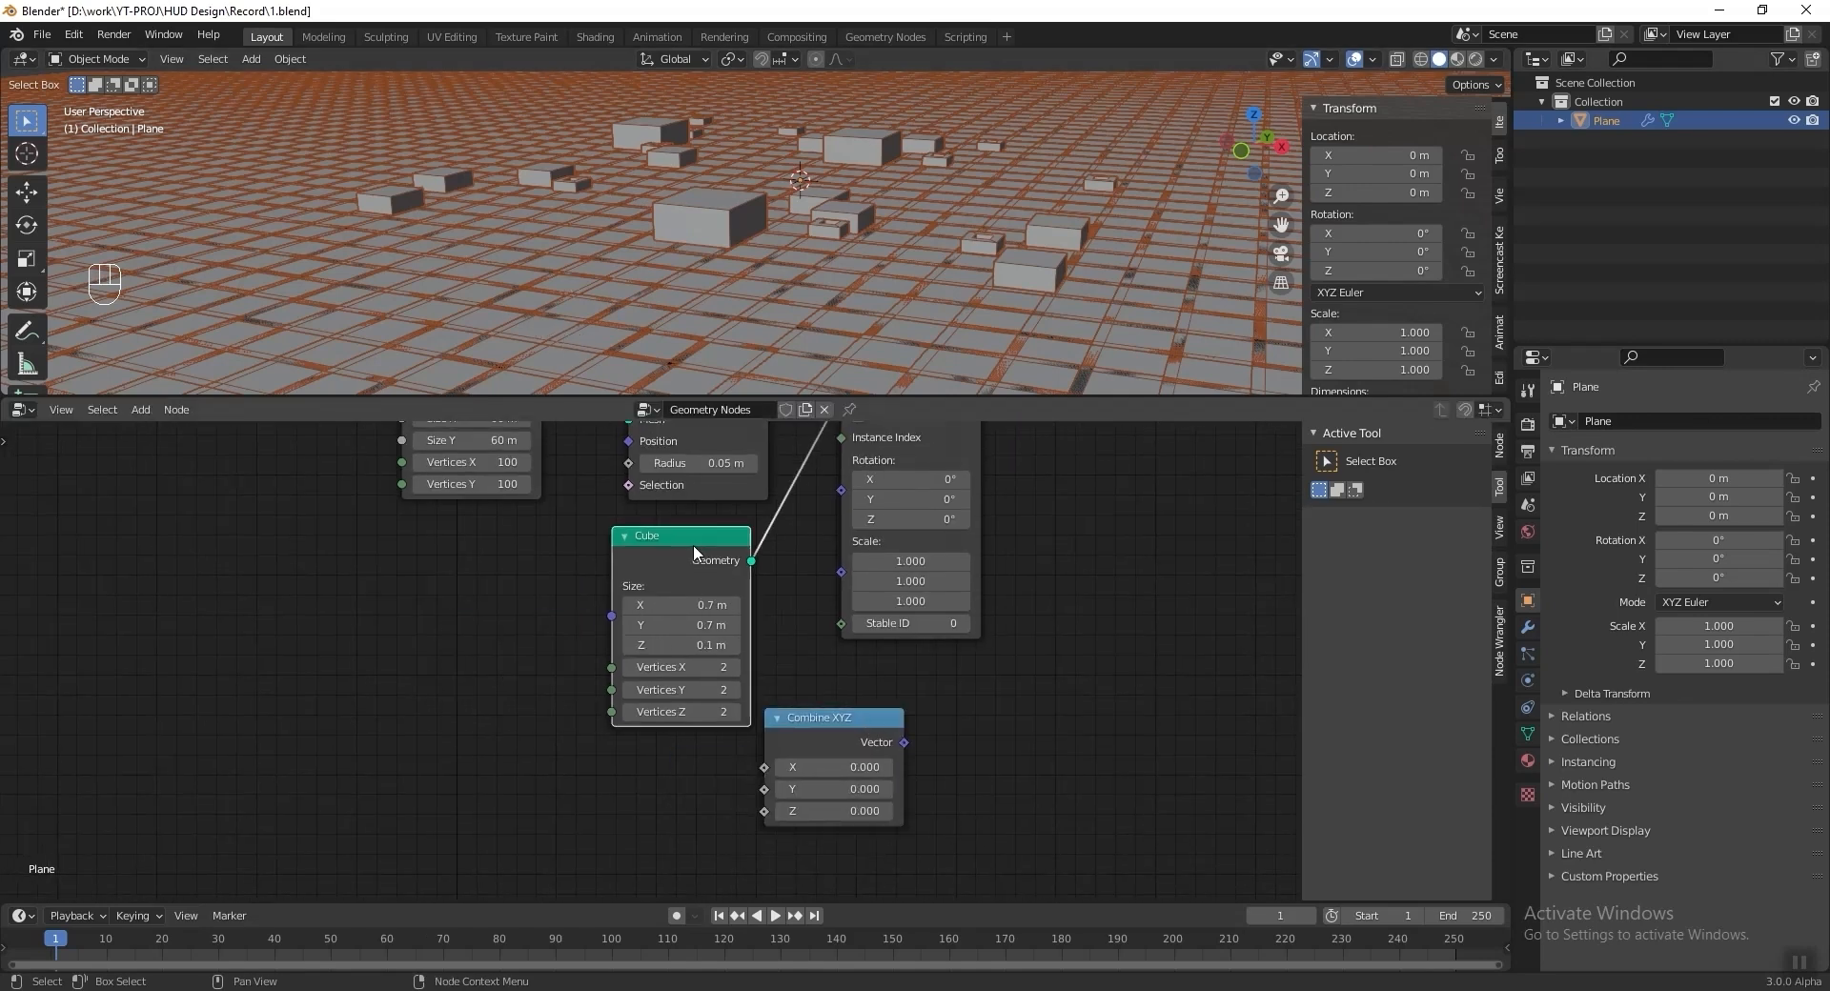
left_click_drag(694, 551, 534, 549)
left_click_drag(827, 729, 724, 597)
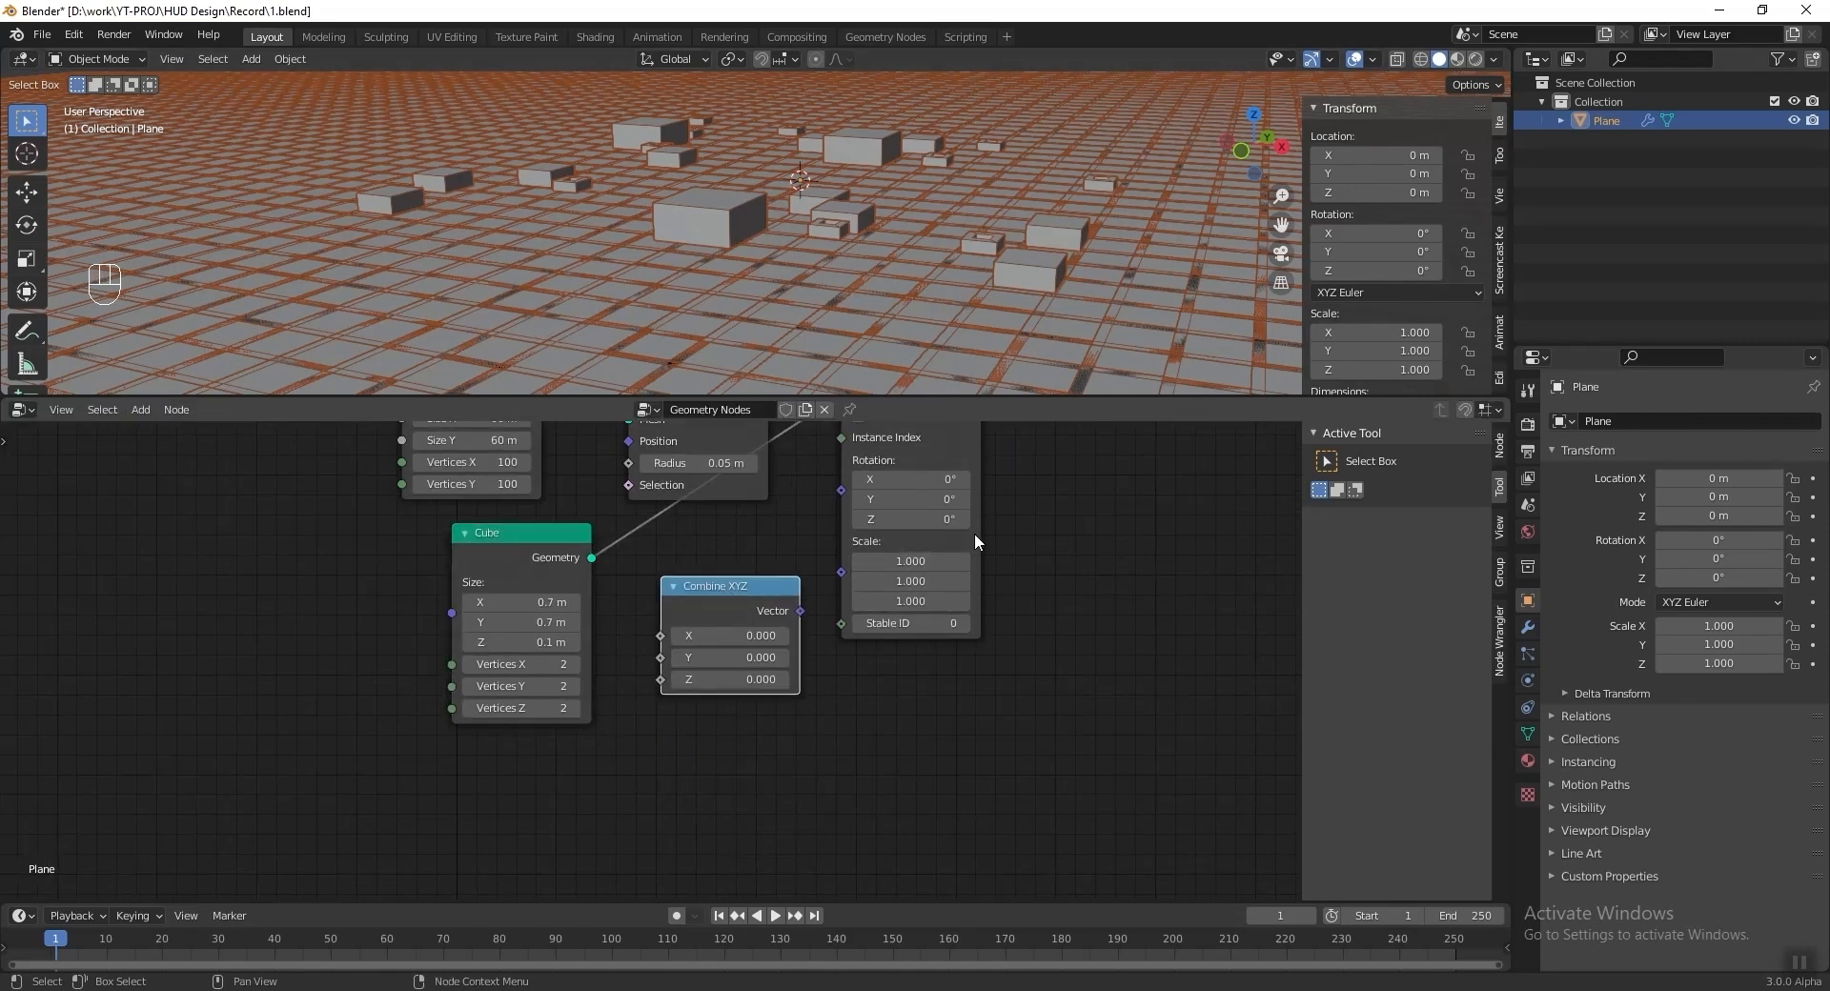
scroll(976, 536, "up", 2)
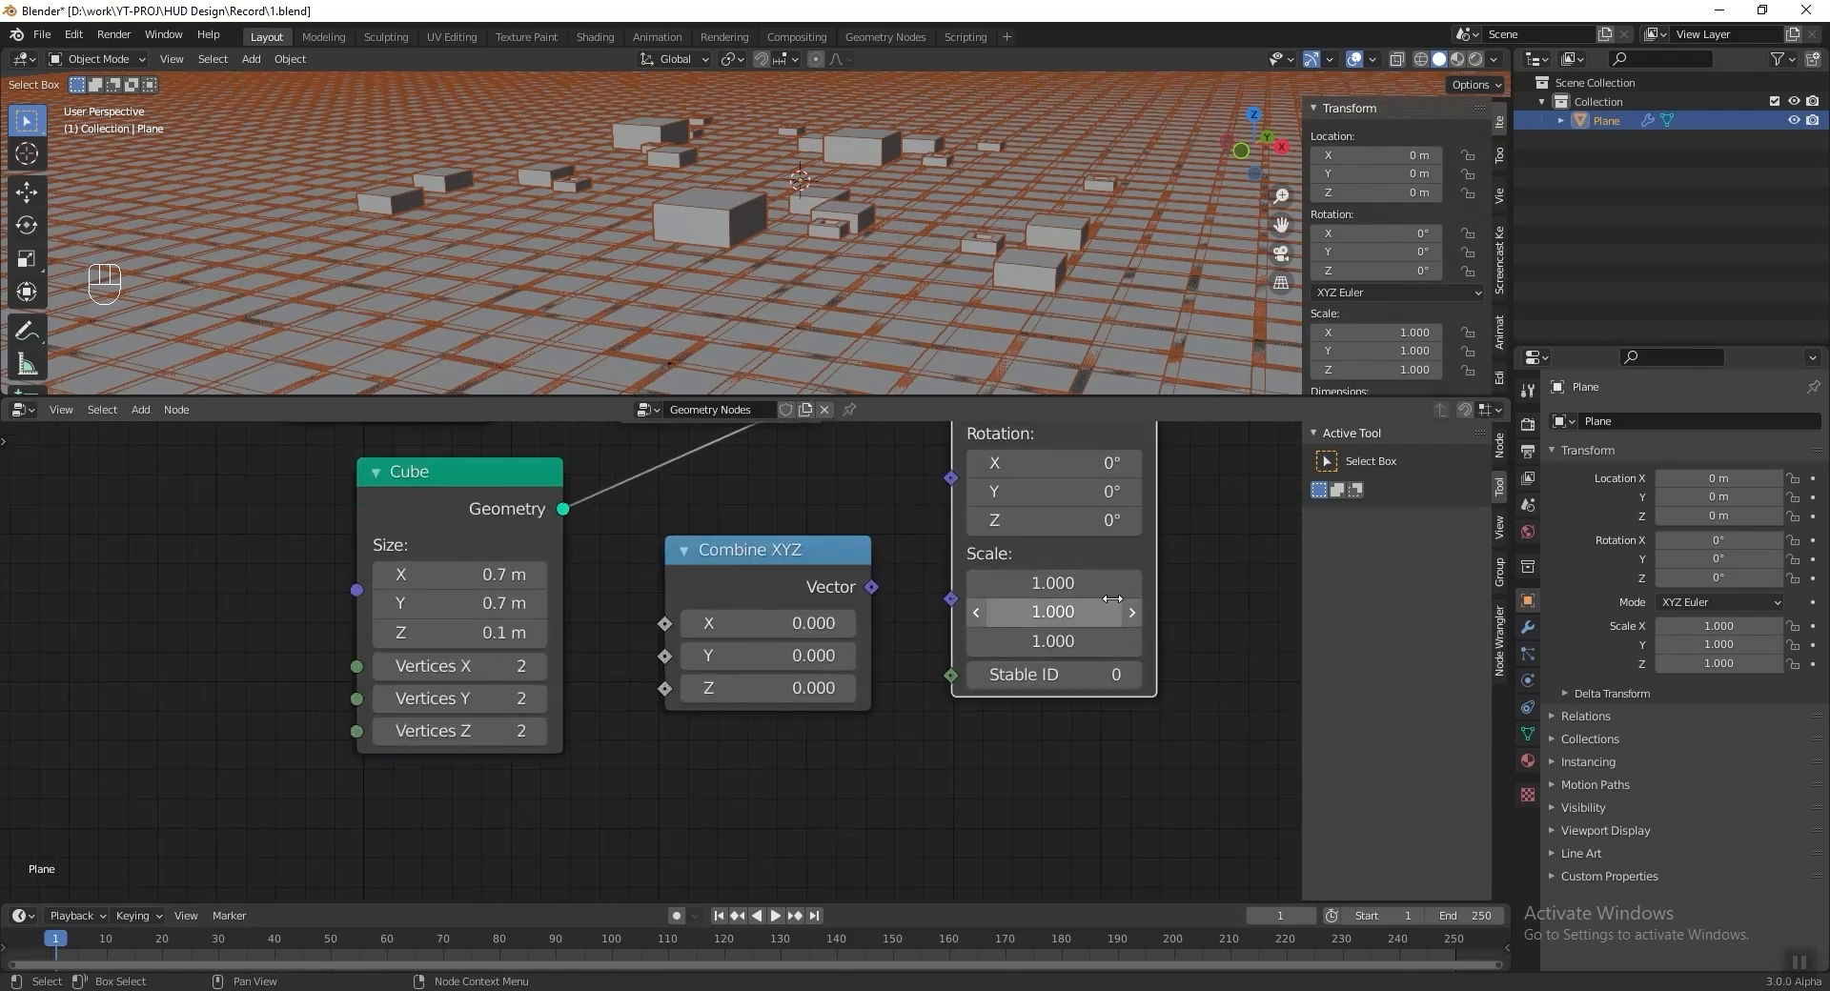
Set Combine XYZ's X, Y and Z to 1 and connect its vector to the Scale of Instance on Points.
left_click(791, 623)
type("1")
key("Tab")
type("1")
key("Tab")
type("1")
key("Return")
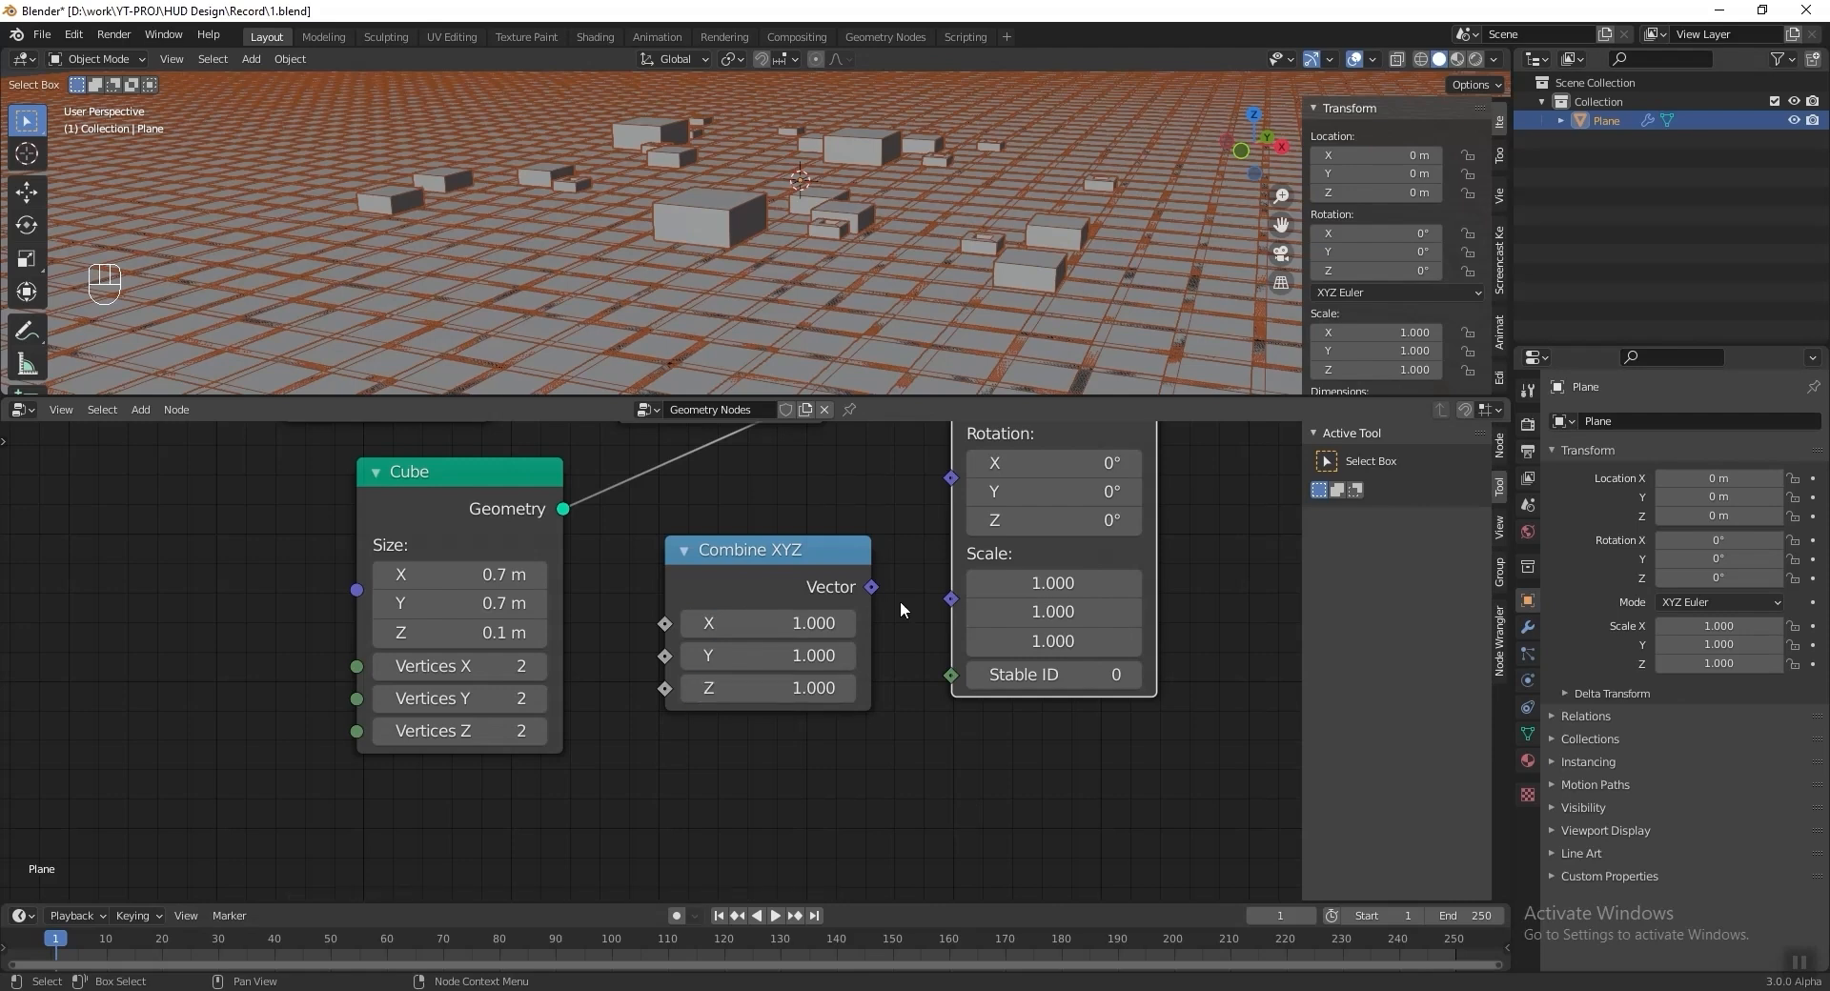
left_click_drag(937, 604, 940, 606)
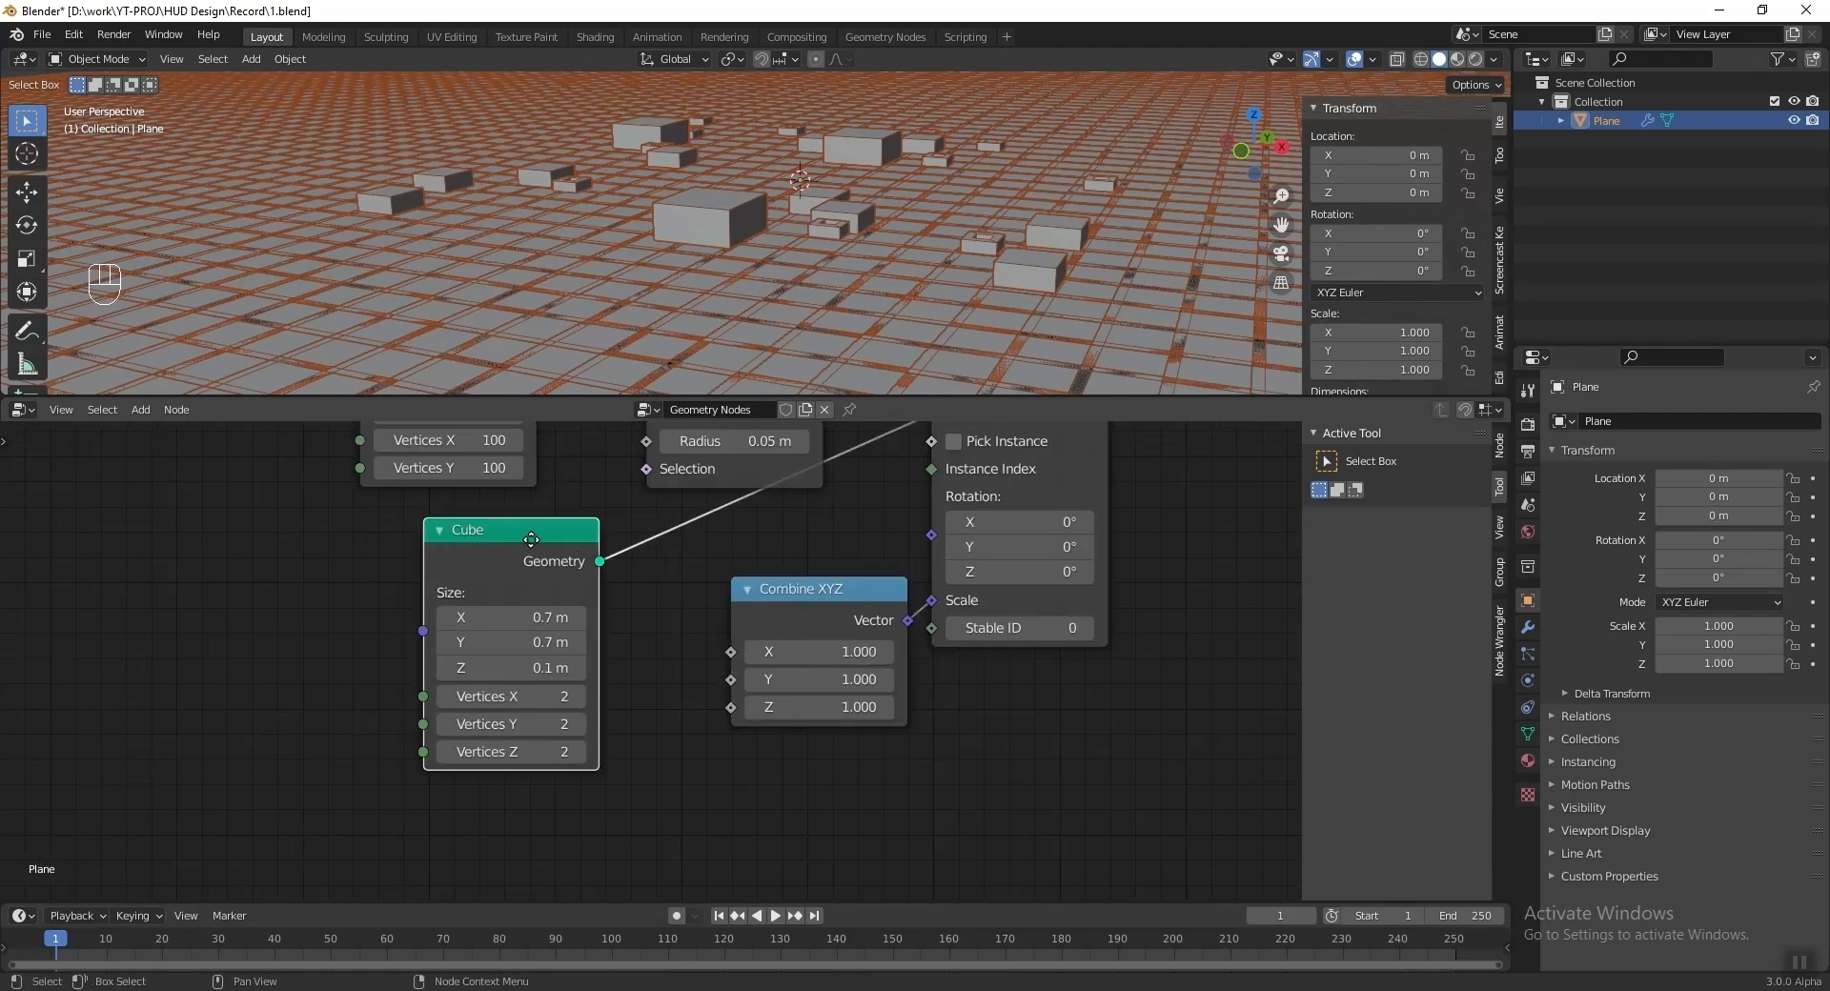
Add a Noise Texture node beside Combine XYZ and connect its Color output to the Z input.
left_click_drag(563, 530, 443, 511)
key("shift+a")
mouse_move(1047, 675)
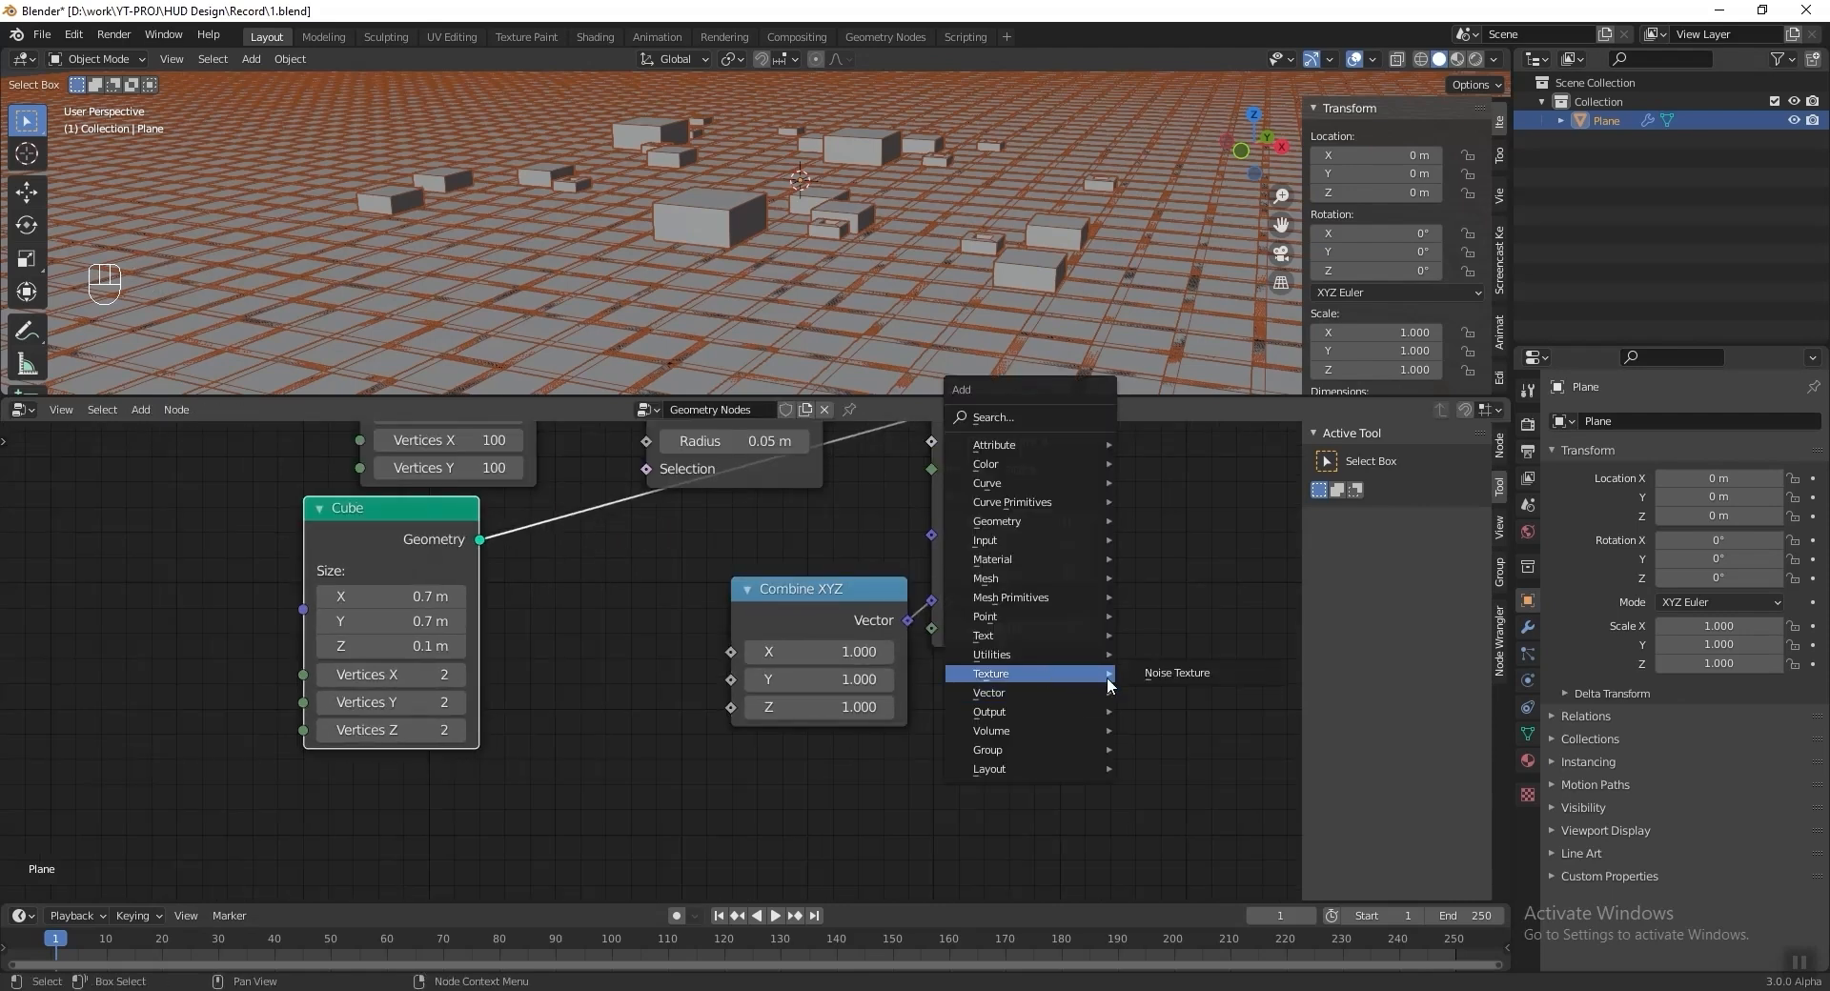
left_click(1157, 677)
left_click(516, 587)
scroll(696, 661, "up", 1)
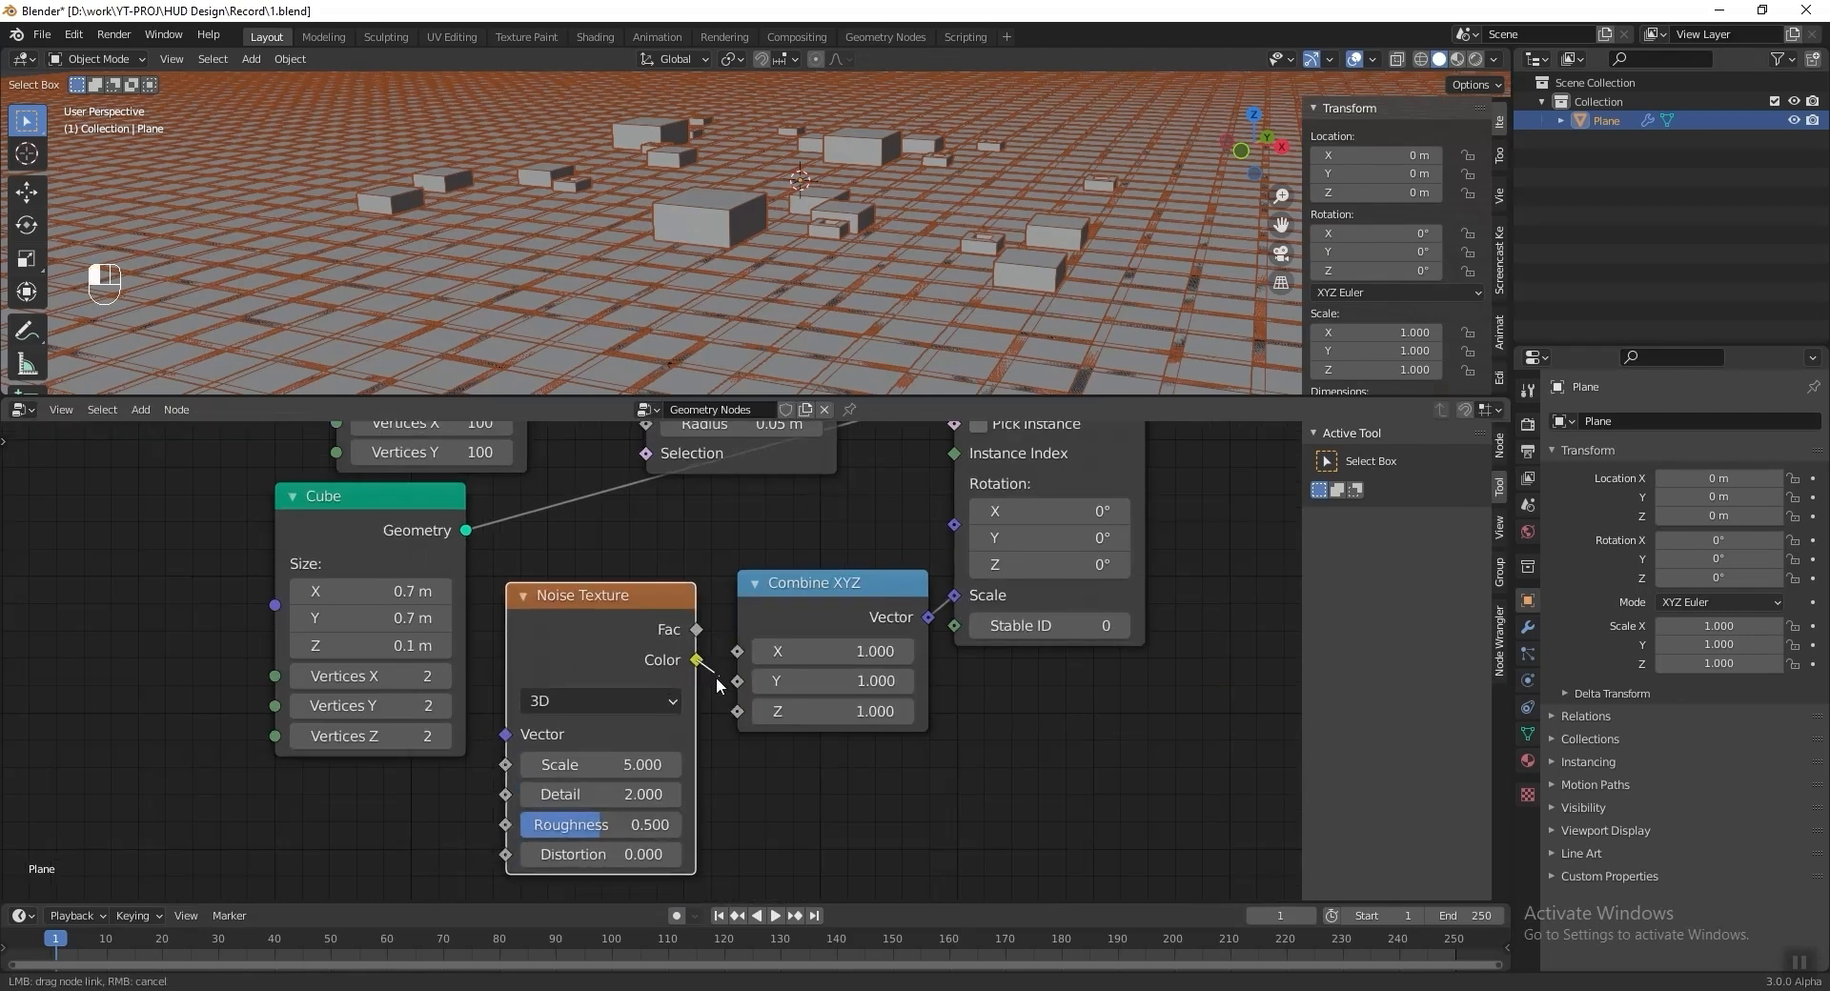
left_click_drag(732, 718, 738, 711)
Set the Noise Texture's Scale to 100 and Distortion to 50.
left_click(618, 768)
type("100")
key("Return")
left_click(632, 855)
type("50")
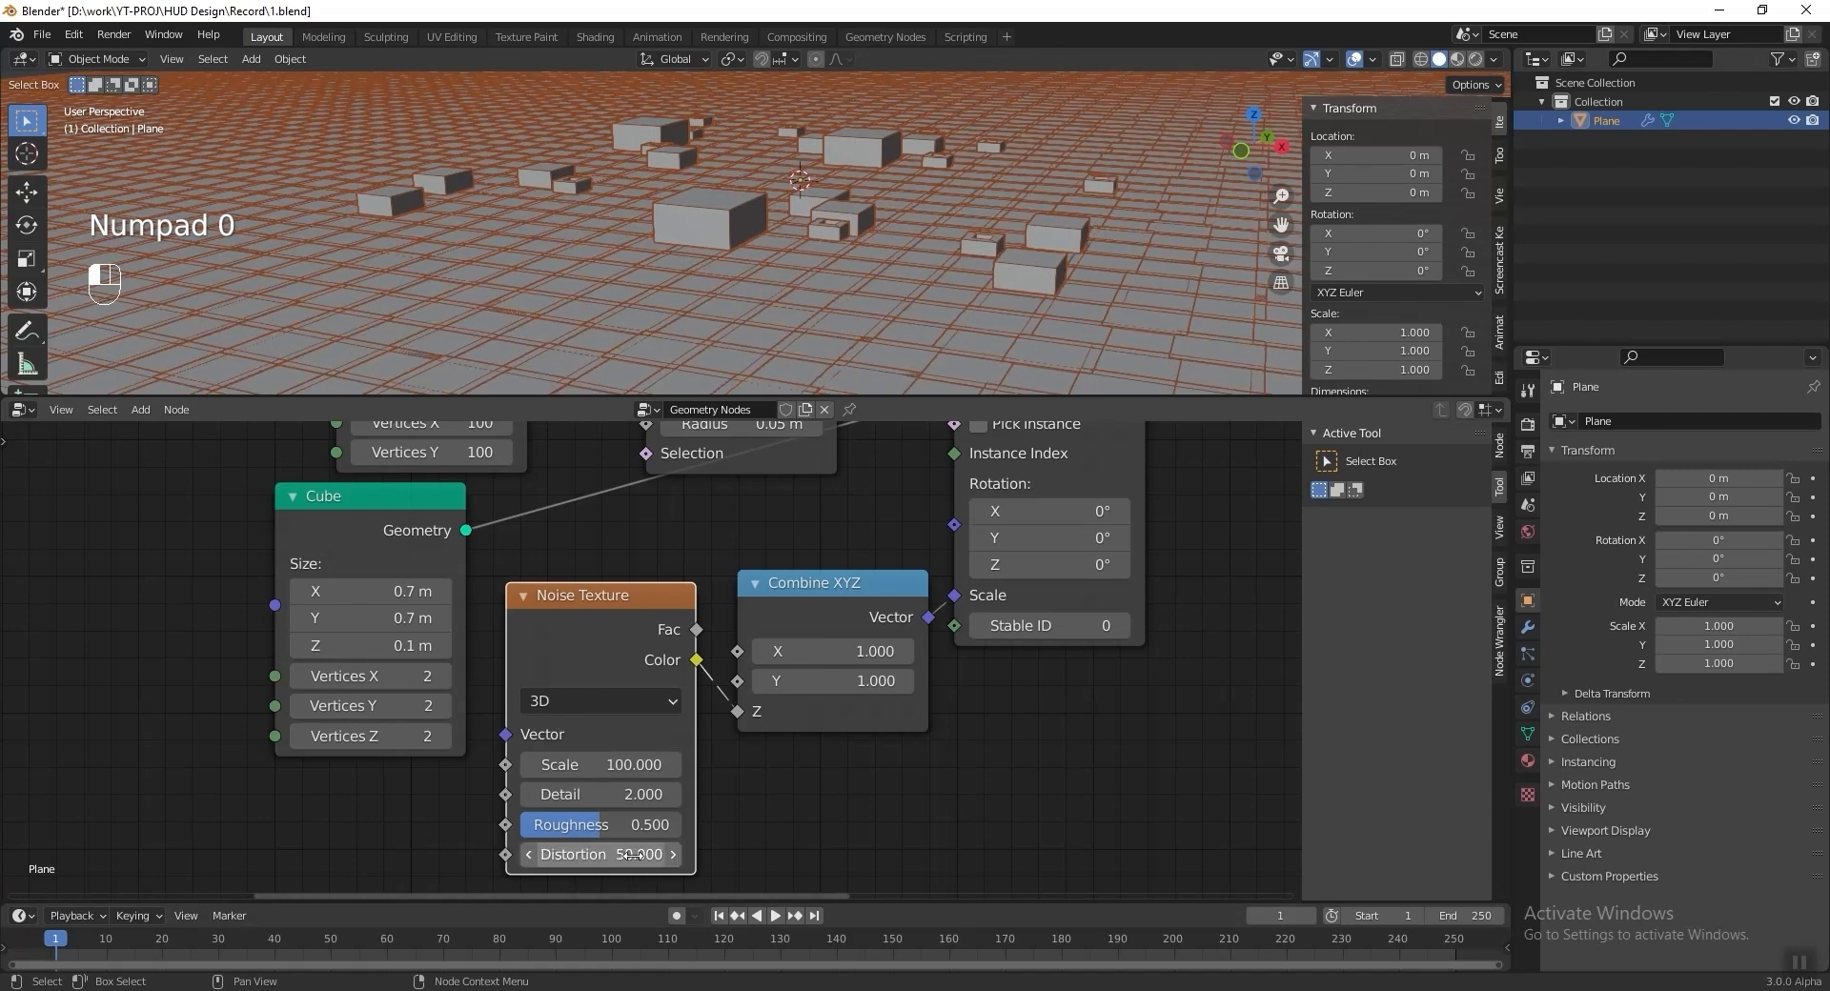
key("Return")
Space out the Grid, Mesh to Points, Cube and Noise Texture nodes away from Combine XYZ and Instance on Points.
scroll(741, 780, "down", 6)
middle_click_drag(713, 633, 806, 721)
left_click_drag(615, 521, 499, 473)
left_click_drag(793, 496, 684, 465)
left_click_drag(586, 648, 483, 611)
left_click_drag(733, 717, 633, 717)
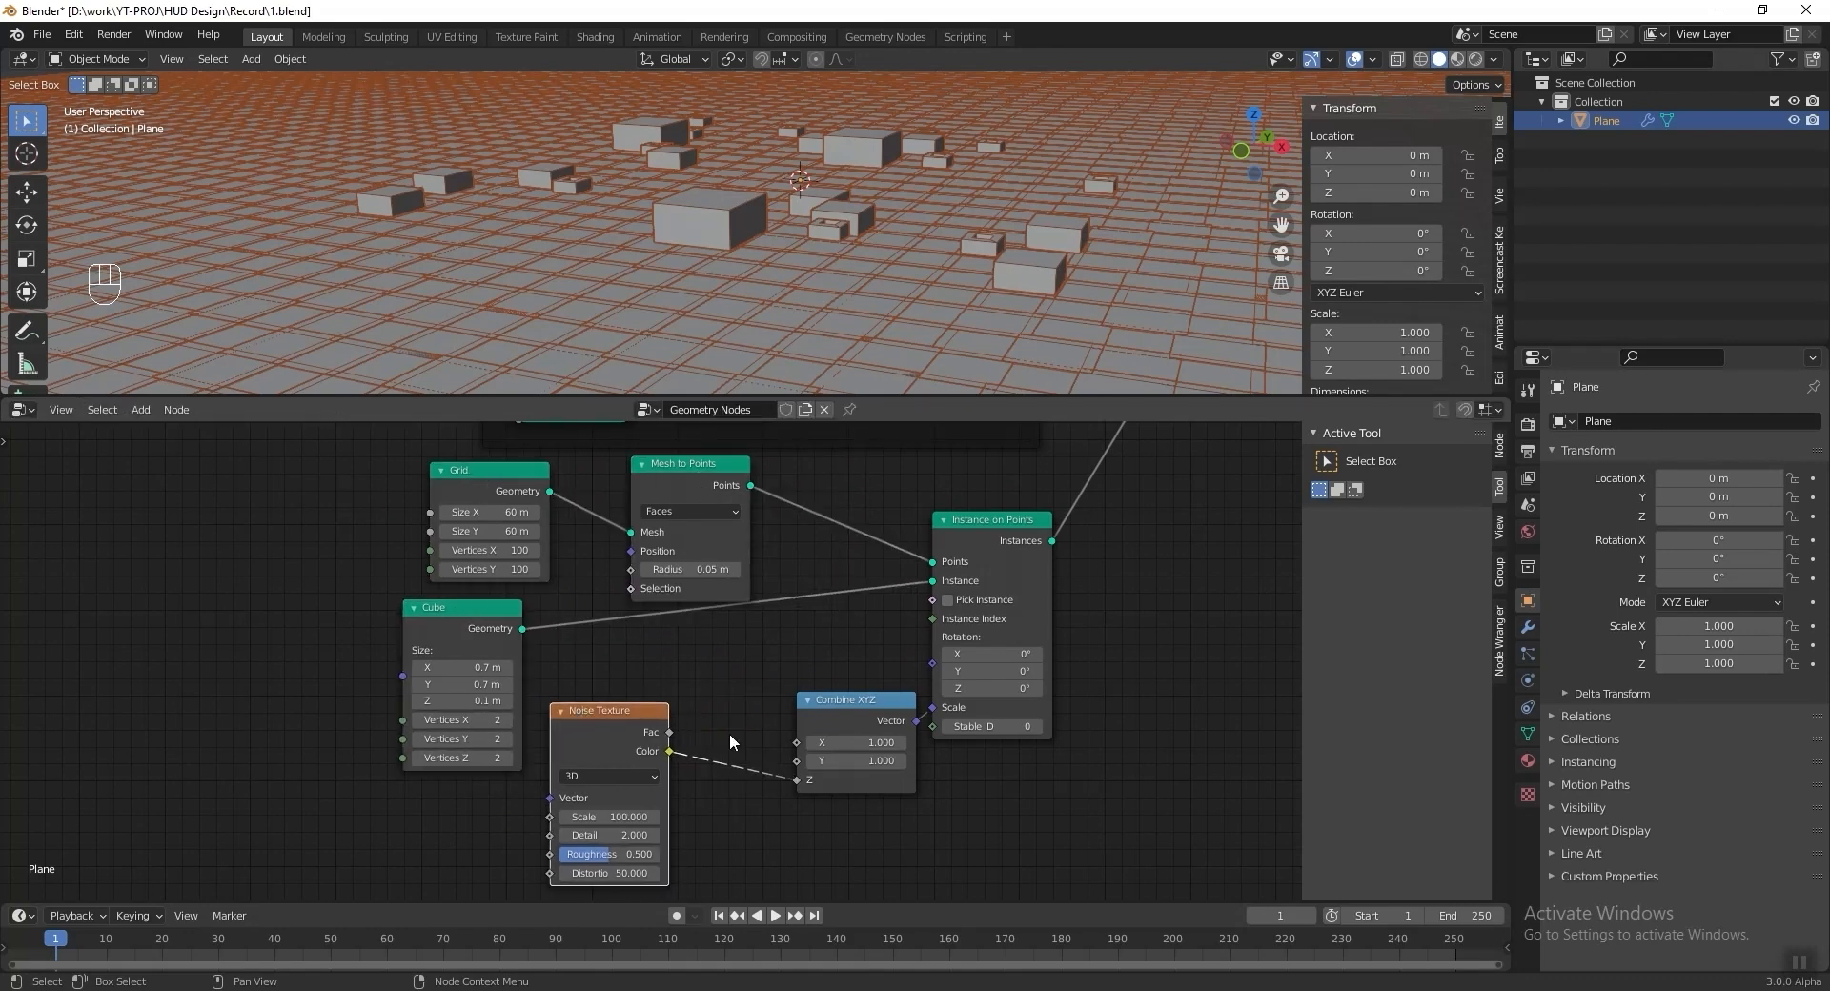
View the tiled floor from a low angle and hide the viewport overlays.
scroll(633, 725, "up", 2)
scroll(803, 277, "up", 3)
middle_click_drag(803, 277, 980, 225)
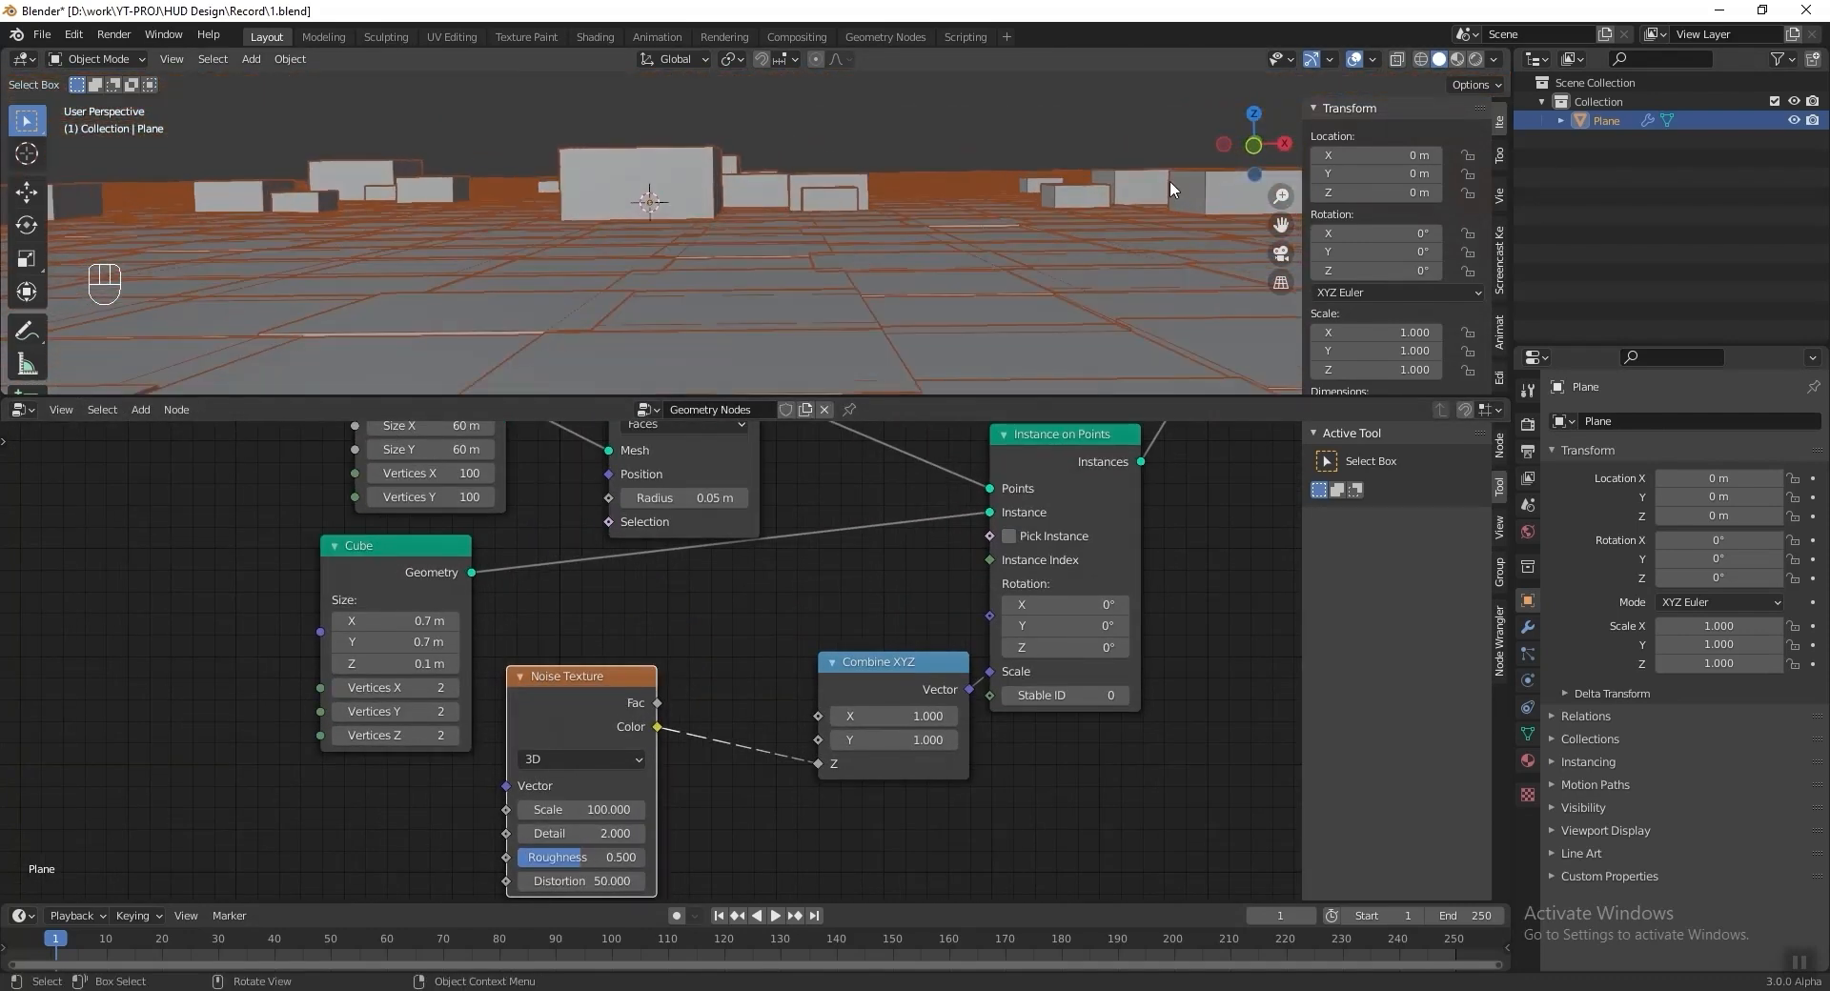
left_click(1354, 59)
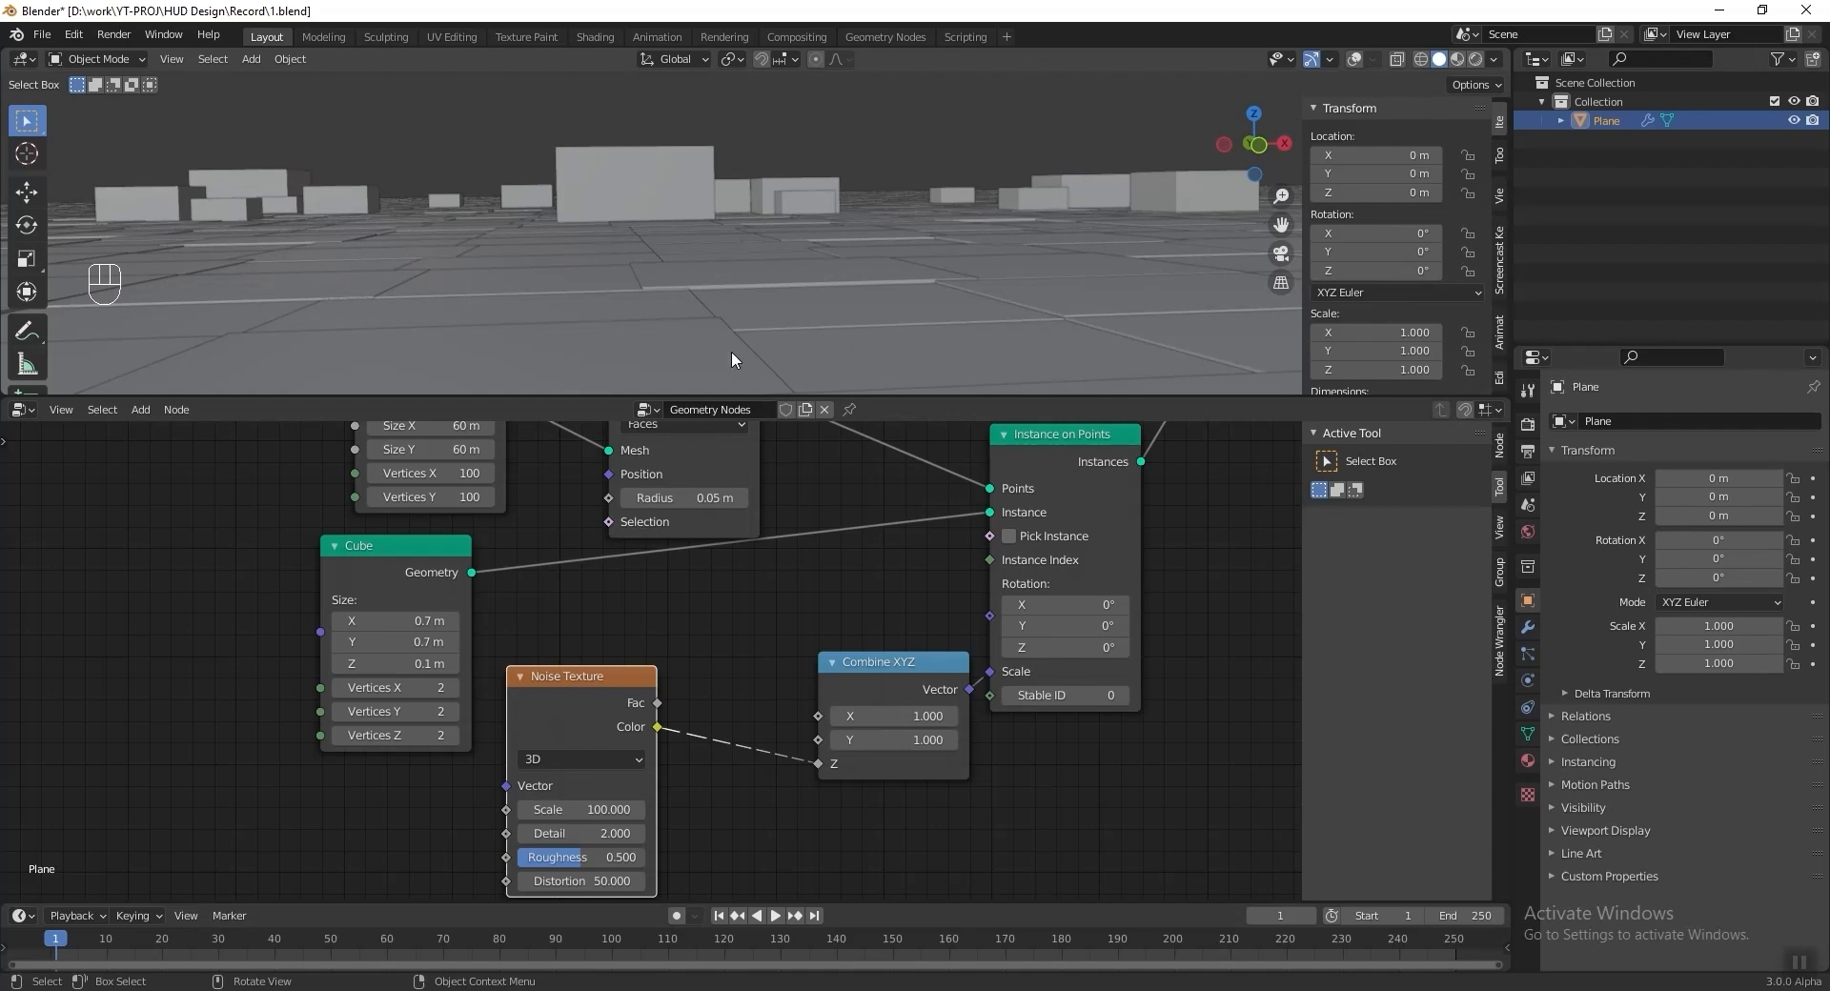
Insert a Math node between Noise Texture and Combine XYZ and set its operation to Multiply.
key("shift+a")
mouse_move(1051, 752)
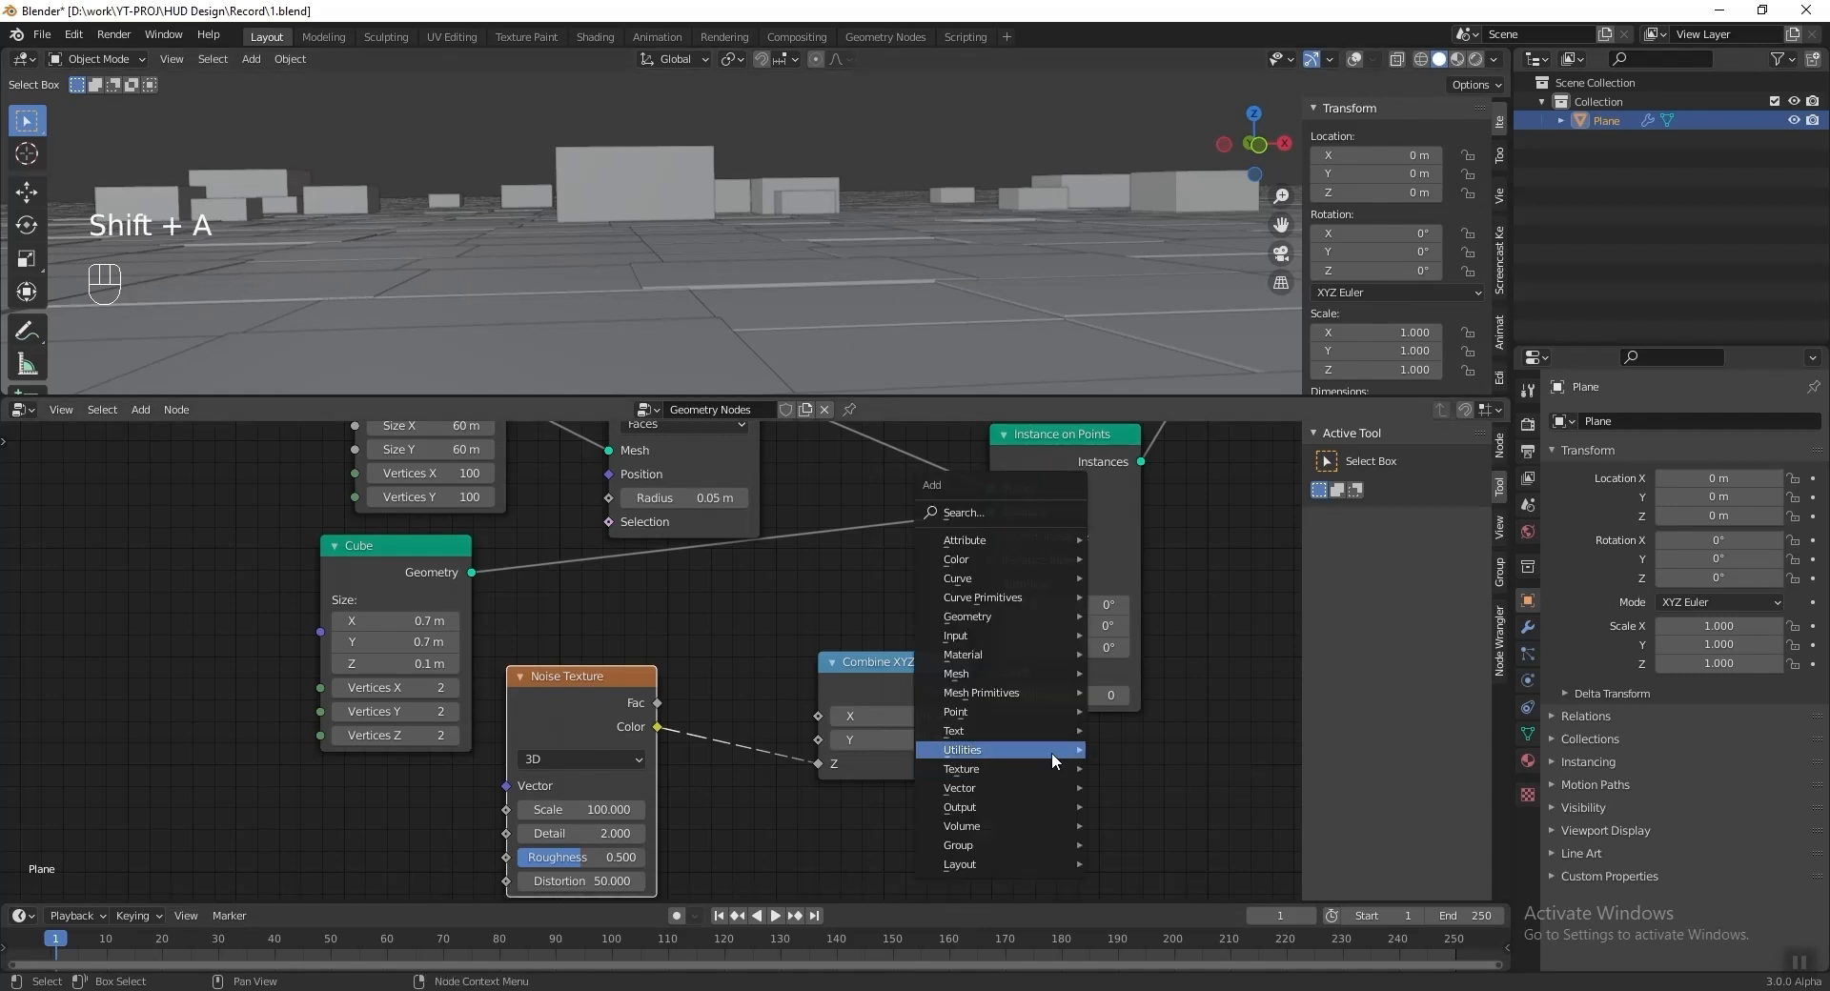
left_click(1127, 875)
left_click(717, 683)
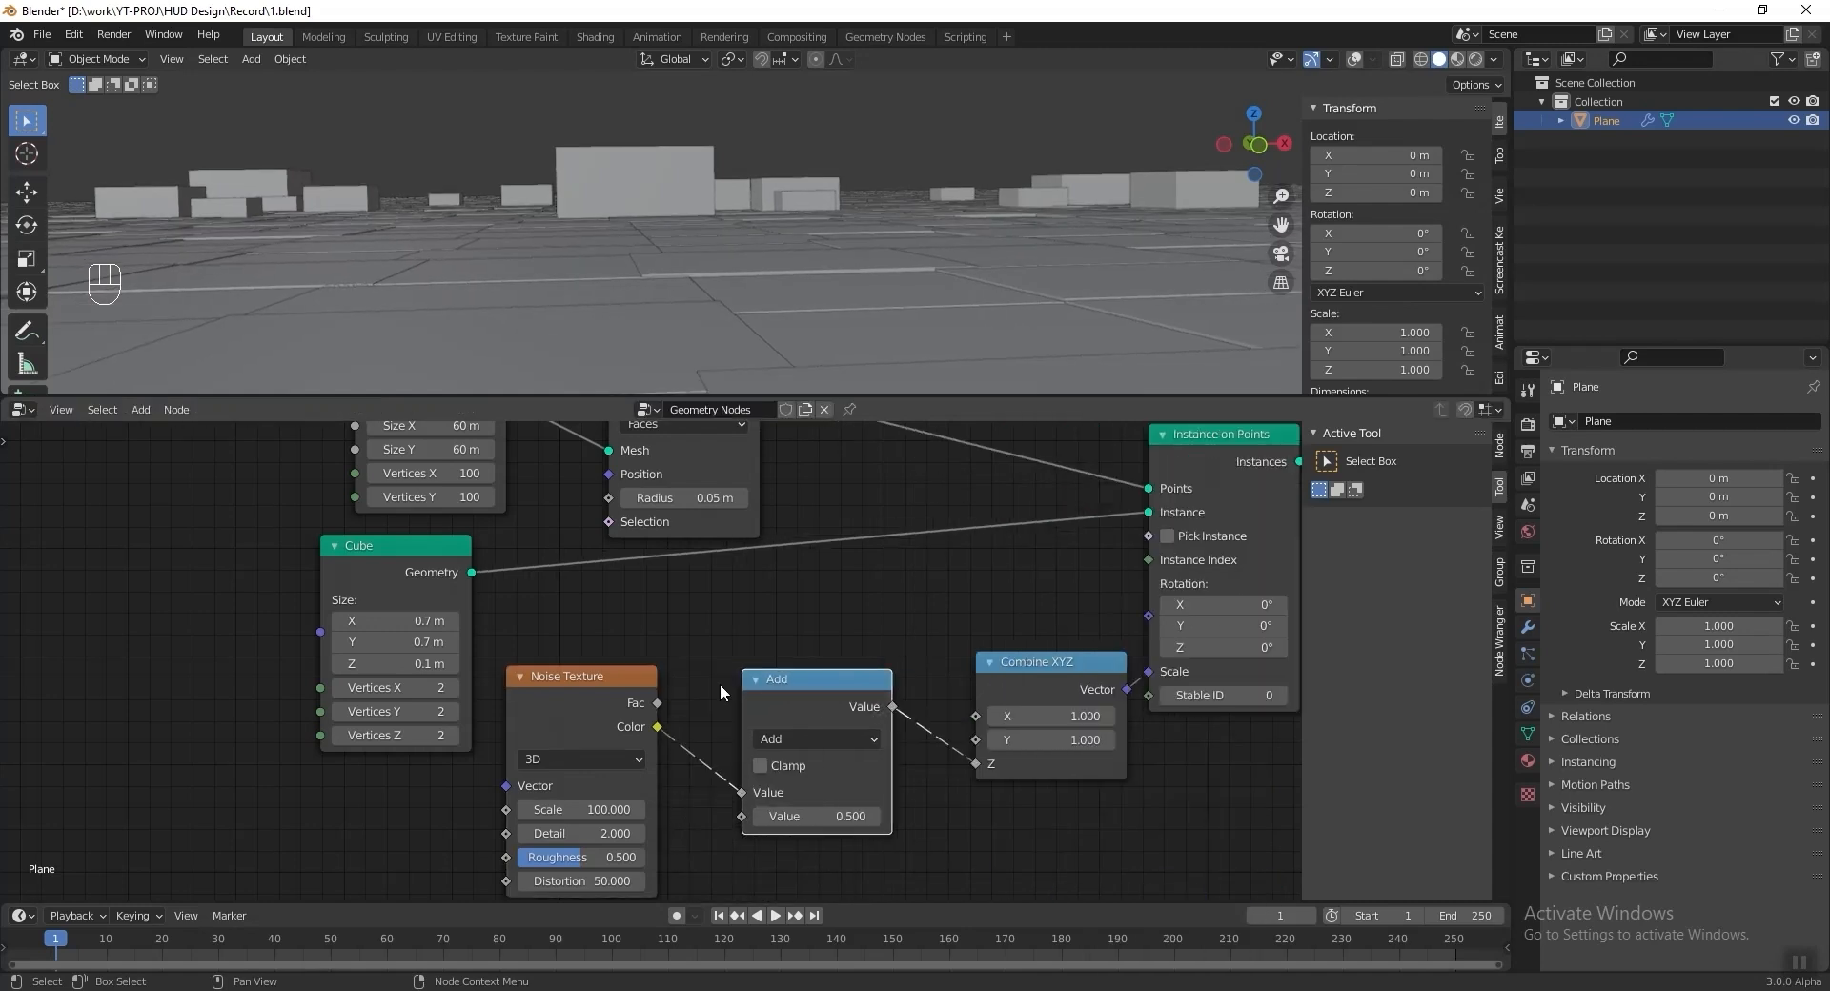
left_click(785, 738)
left_click(732, 535)
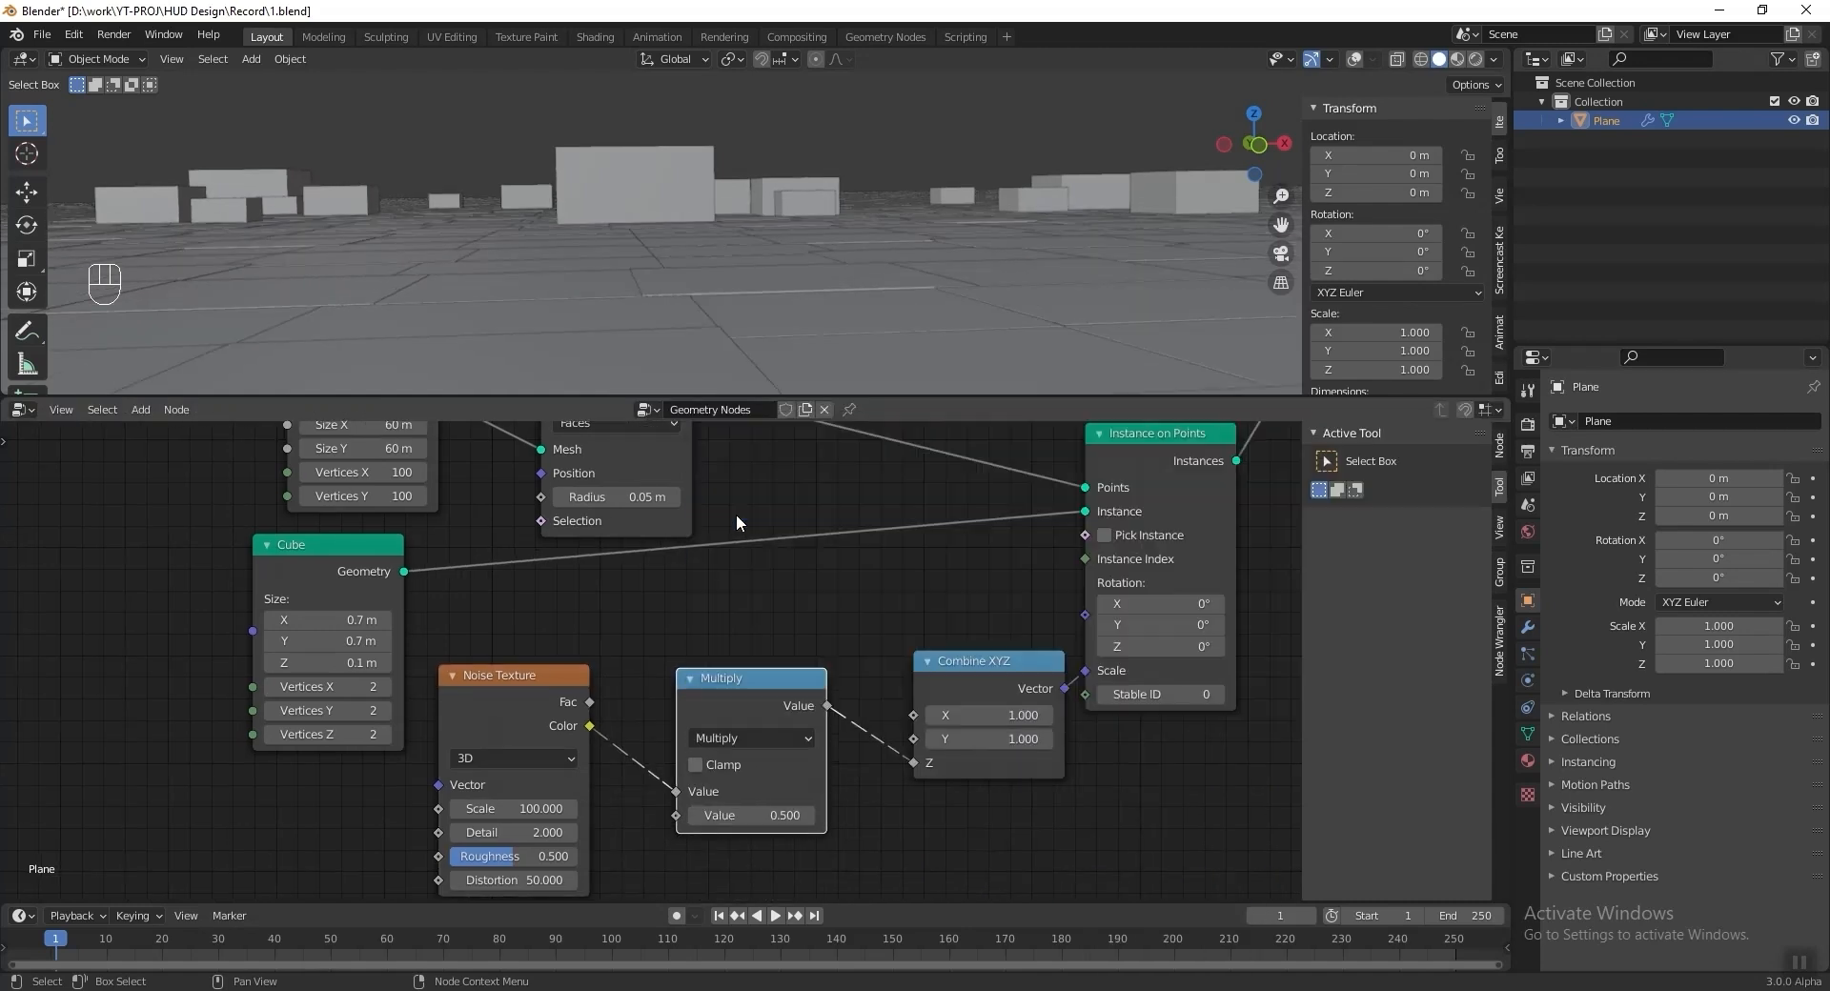
Raise the Multiply node's value to 4 to increase the height variation of the floor tiles.
left_click(809, 816)
left_click(810, 817)
left_click(809, 816)
left_click(810, 816)
left_click(809, 816)
left_click(809, 816)
left_click(810, 816)
left_click(809, 816)
left_click(809, 816)
left_click(810, 816)
left_click(809, 816)
left_click(810, 816)
left_click(810, 816)
left_click(809, 816)
left_click(810, 816)
left_click(762, 816)
type("4")
key("Return")
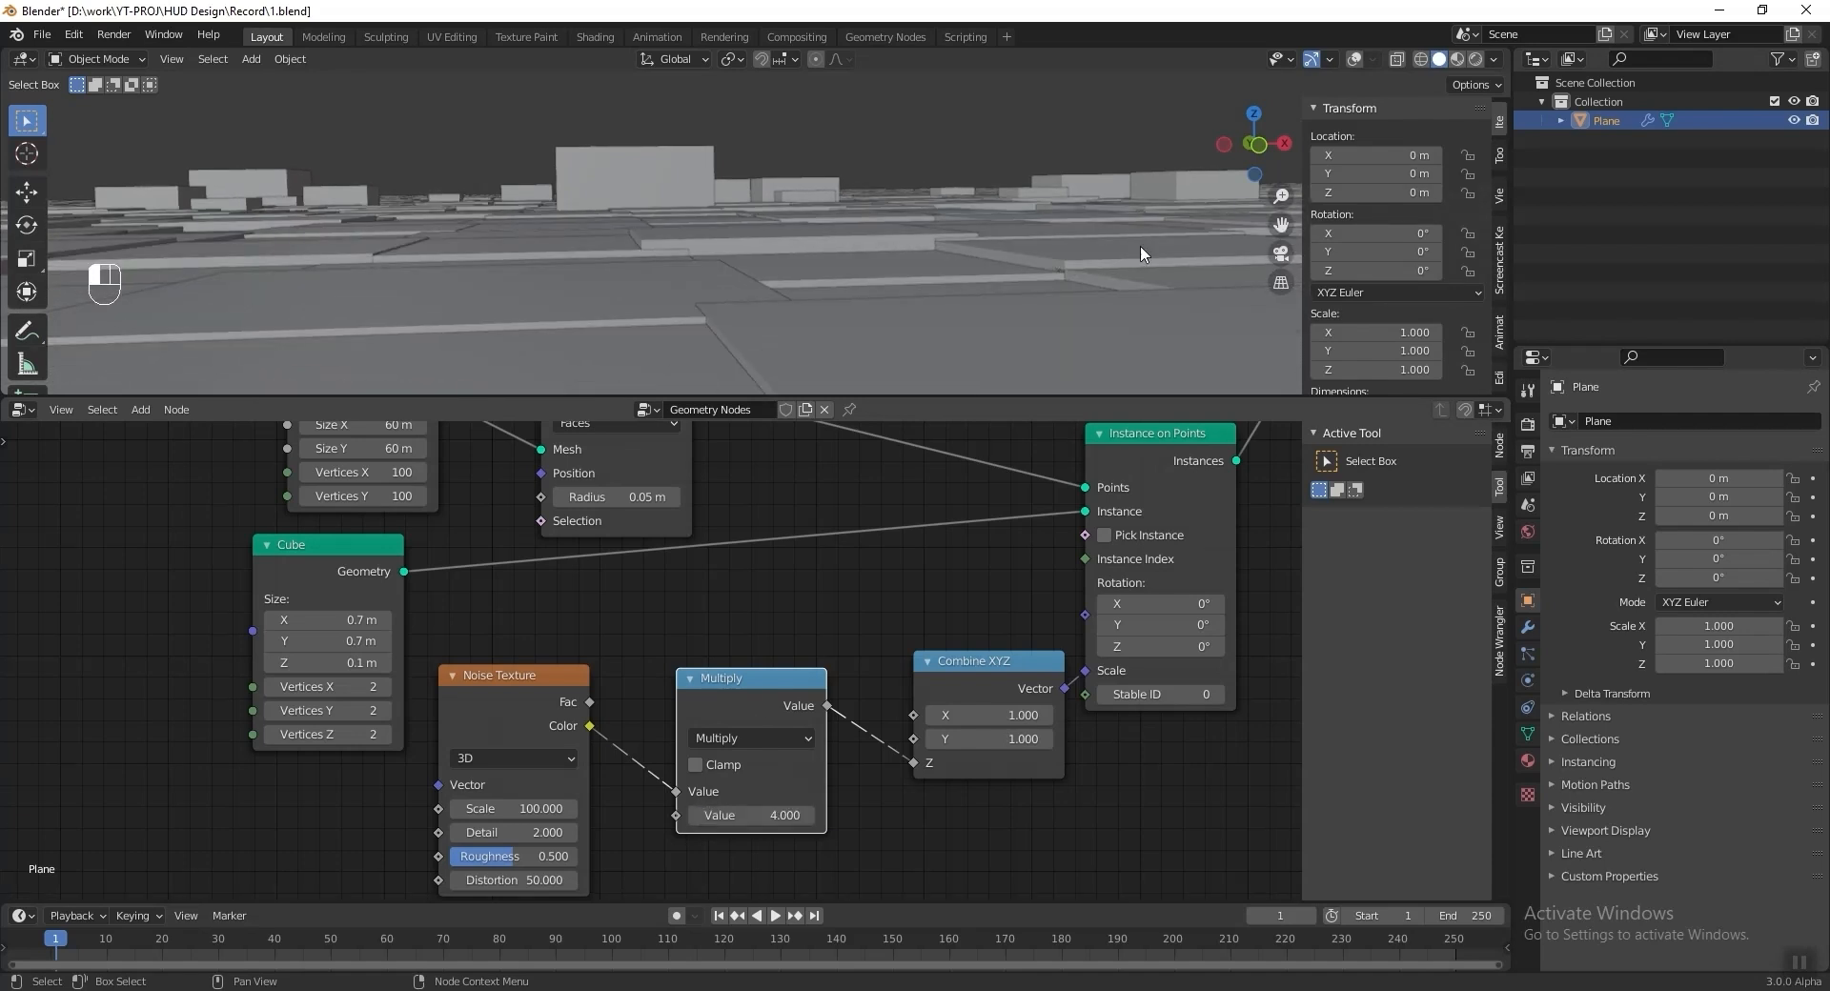
Check the floor from a higher angle and turn the viewport overlays back on.
scroll(816, 203, "down", 3)
middle_click_drag(816, 203, 909, 218)
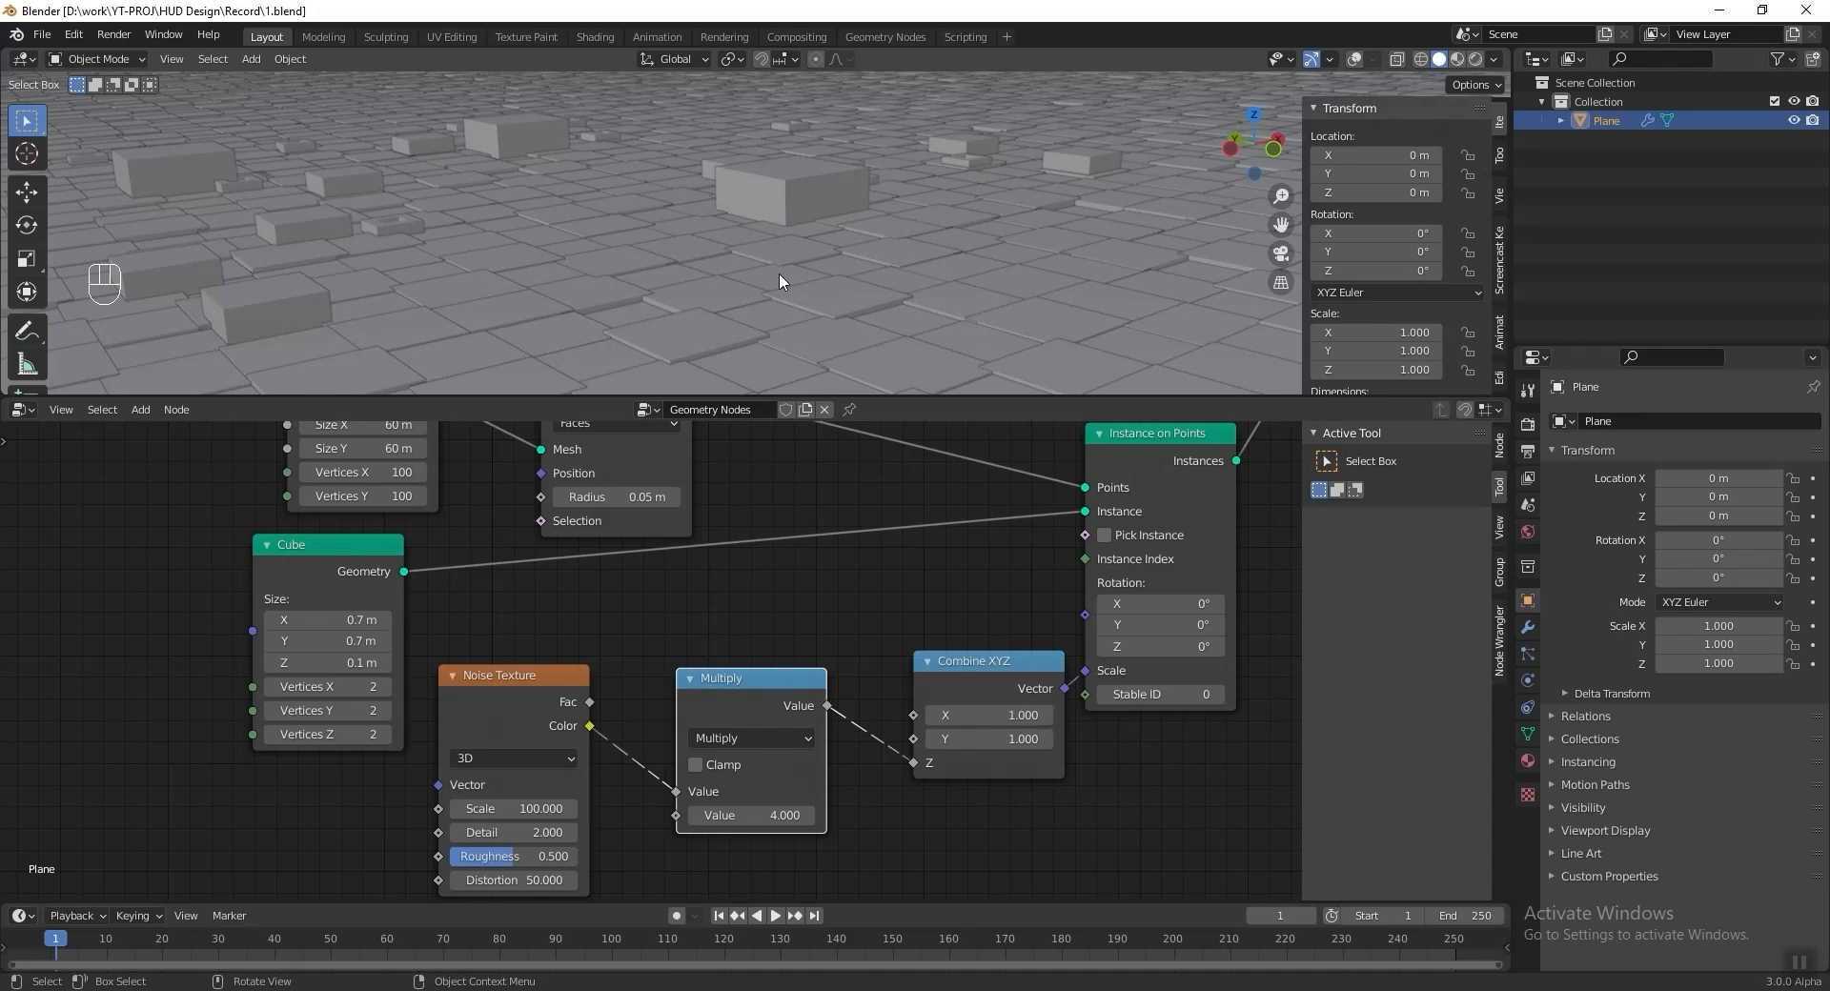
left_click(1354, 59)
Insert a Transform node between Instance on Points and Join Geometry and set its Z translation to -0.1 m.
scroll(889, 539, "down", 3)
middle_click_drag(889, 540, 664, 622)
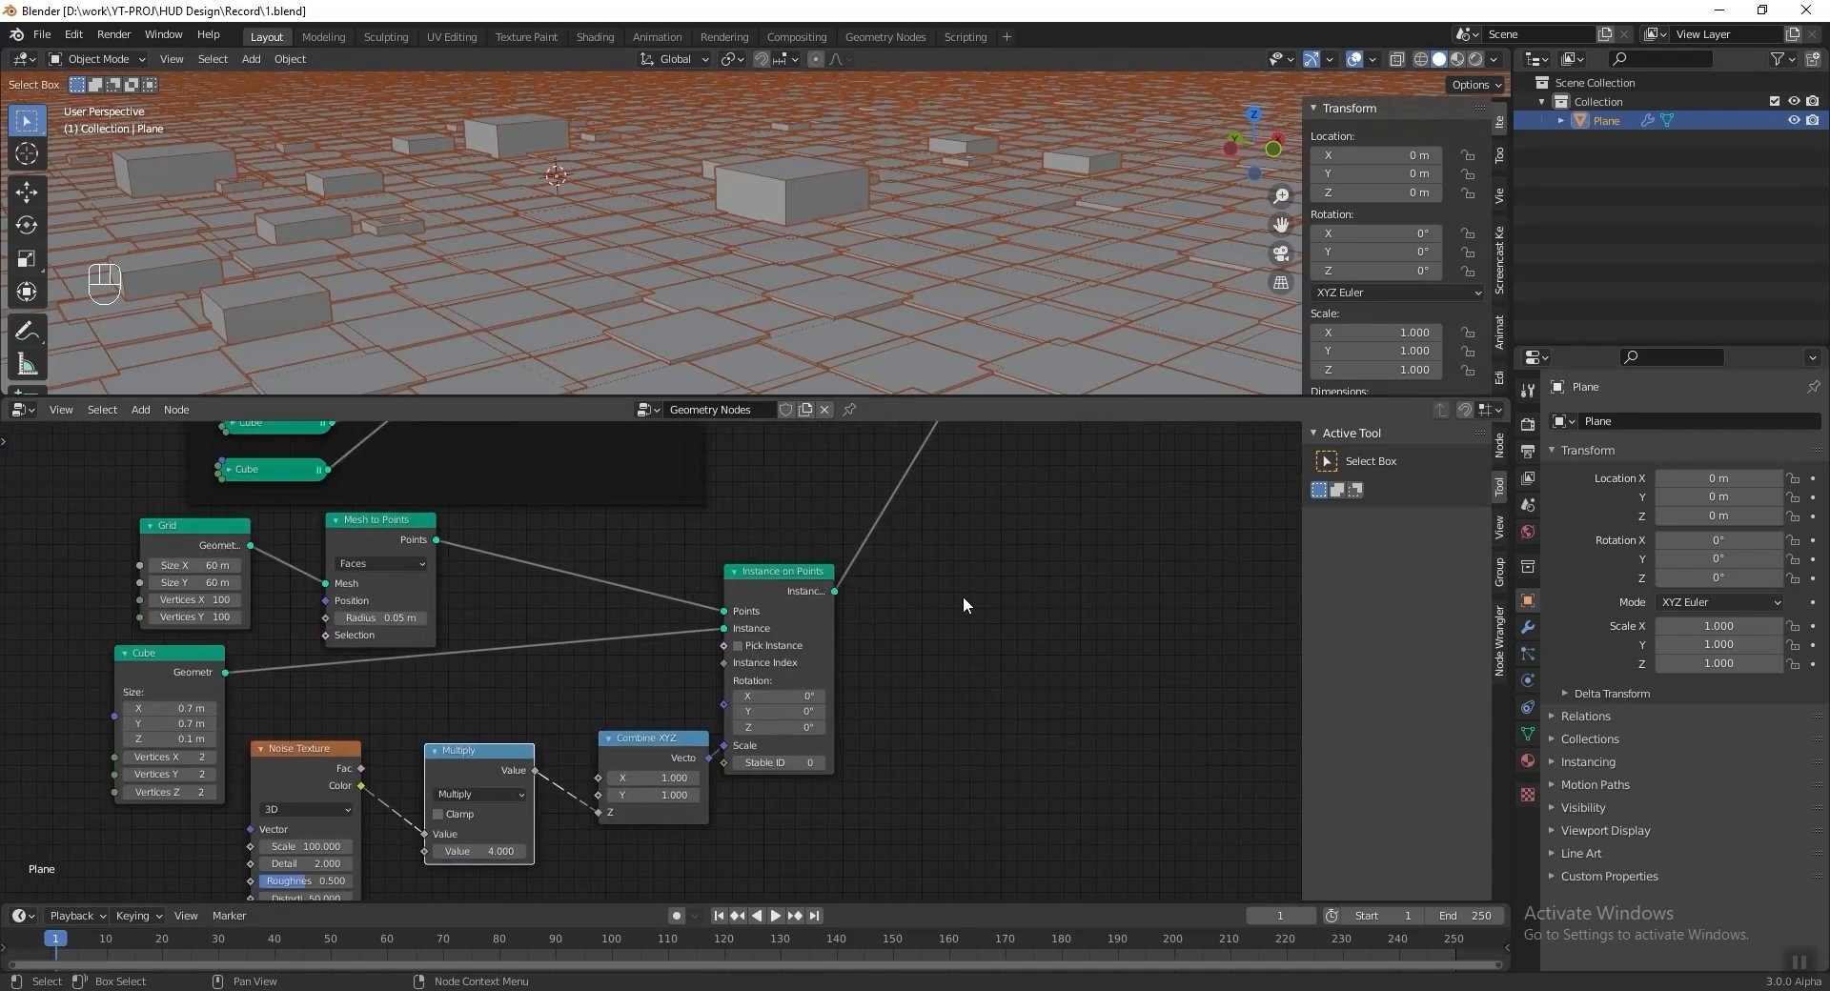
key("shift+a")
mouse_move(1027, 445)
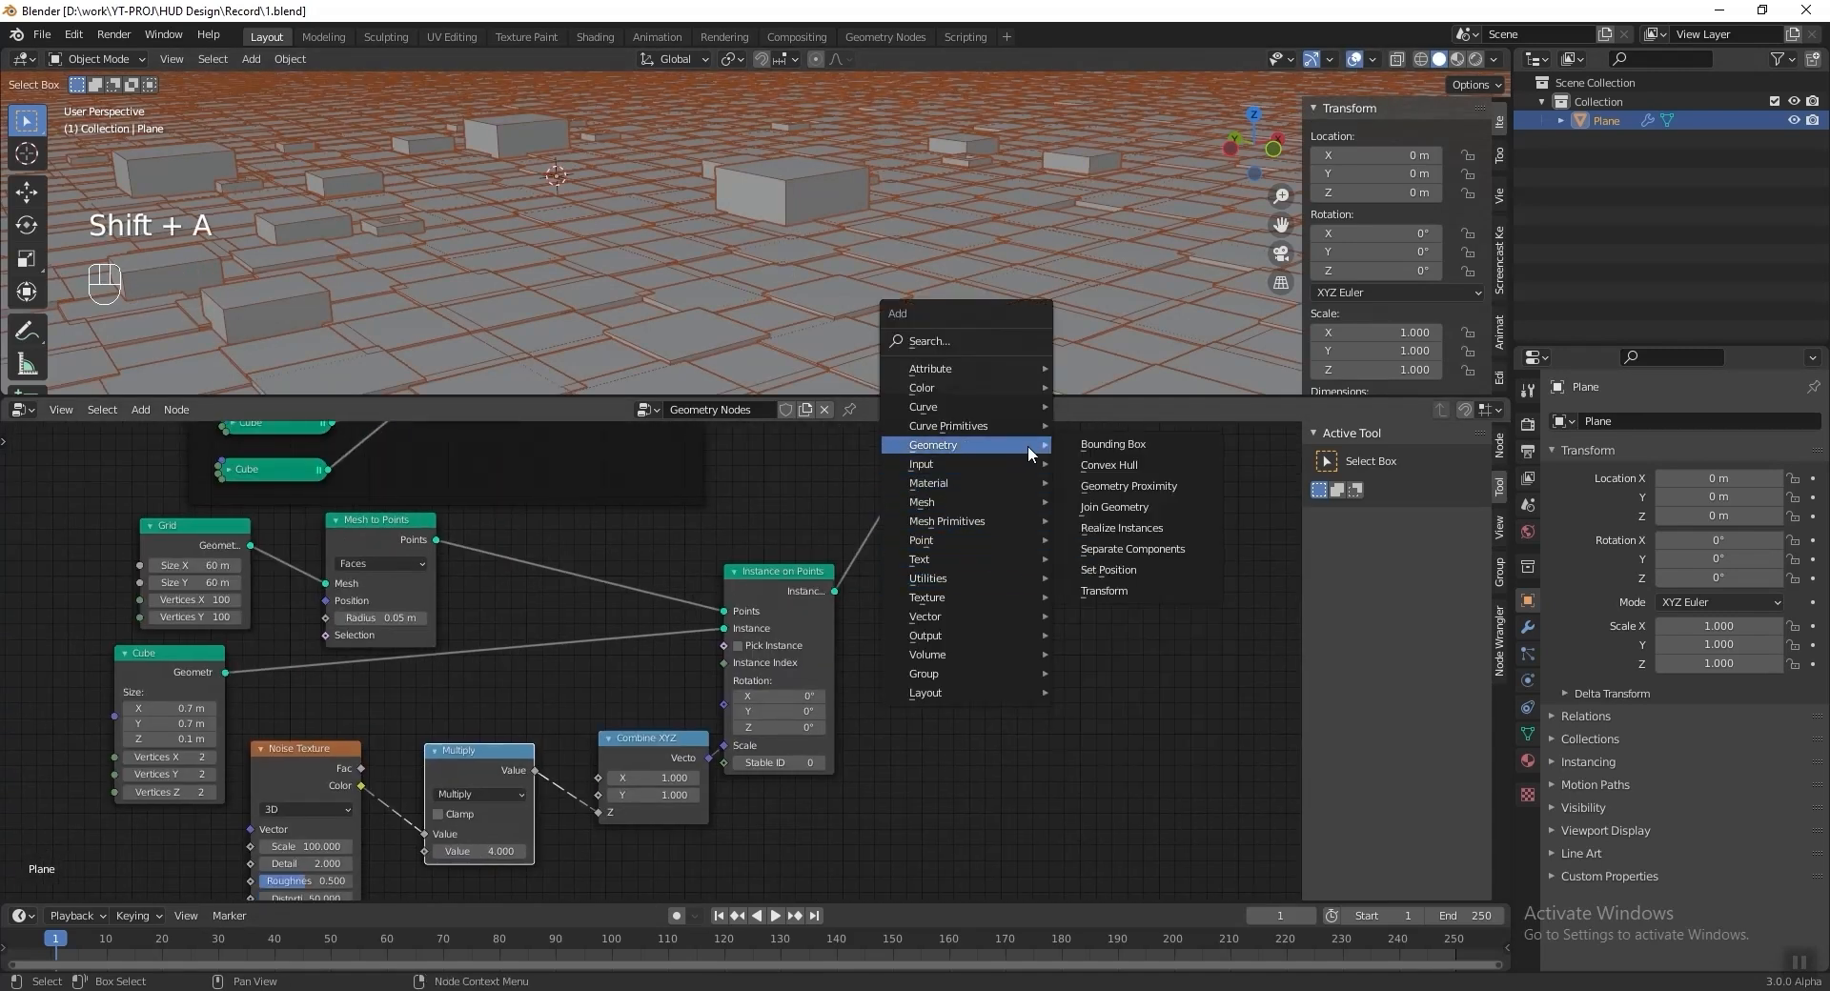
left_click(1135, 591)
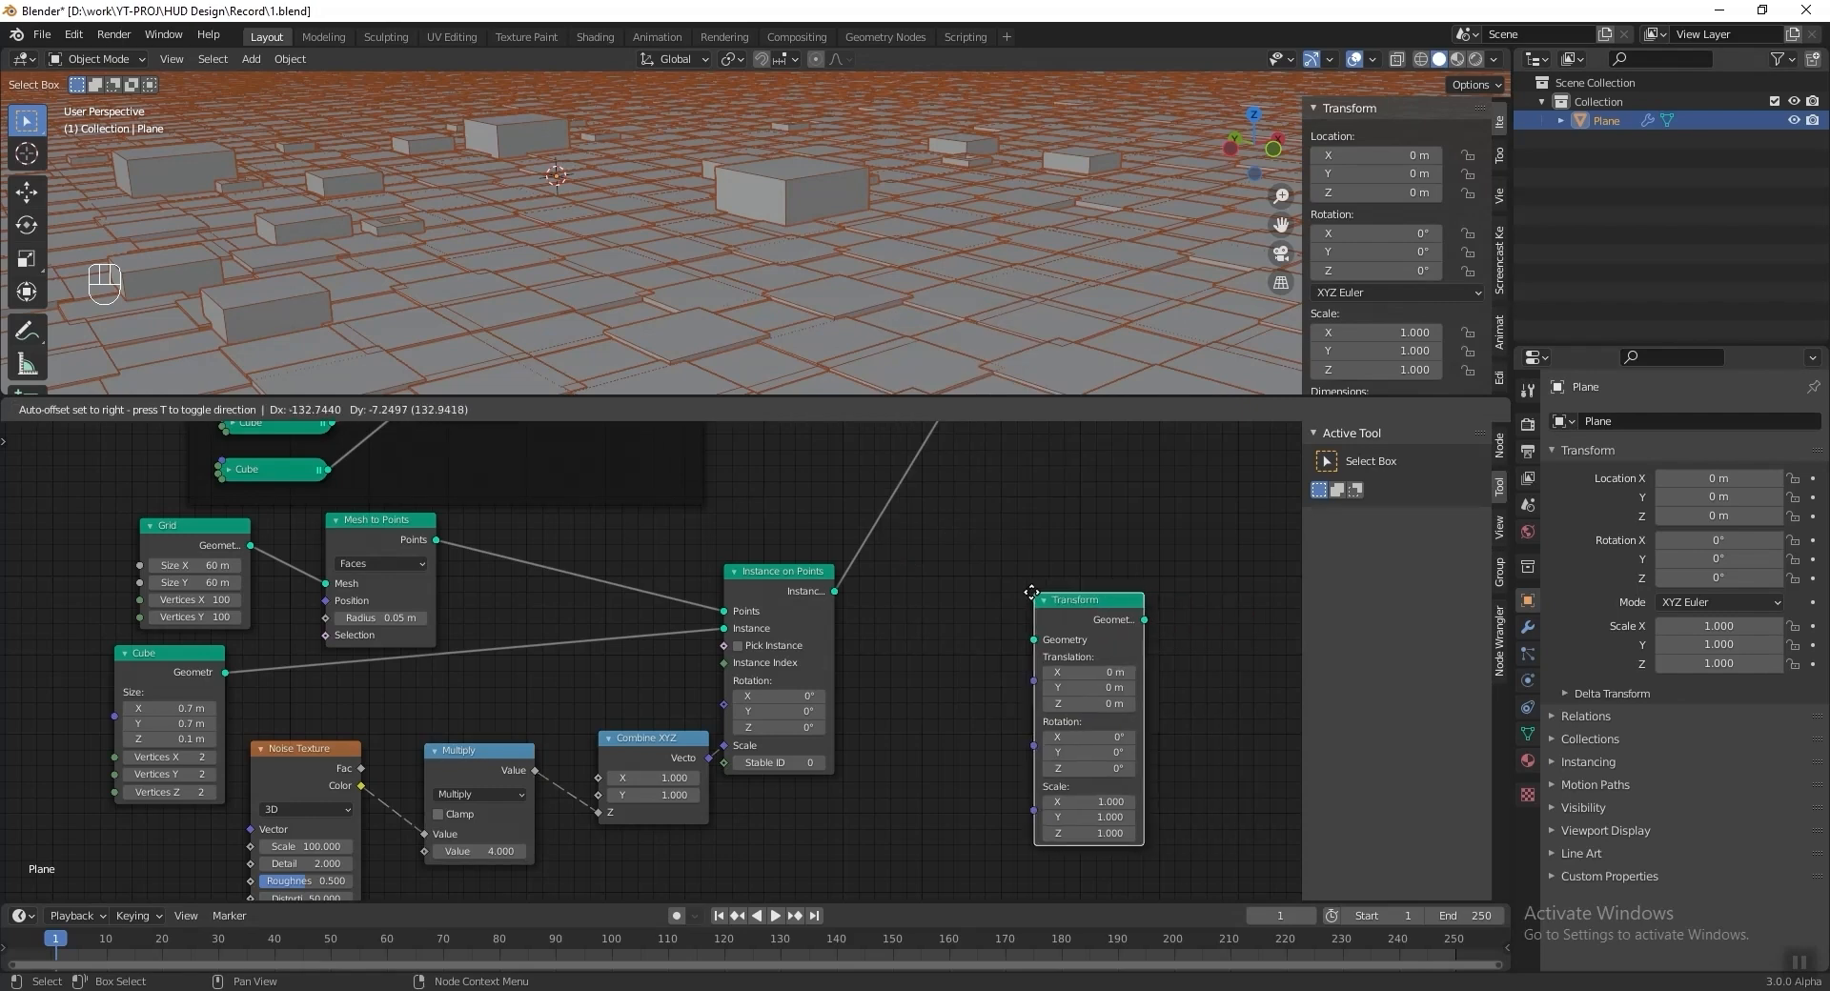
left_click(862, 511)
scroll(829, 633, "up", 2)
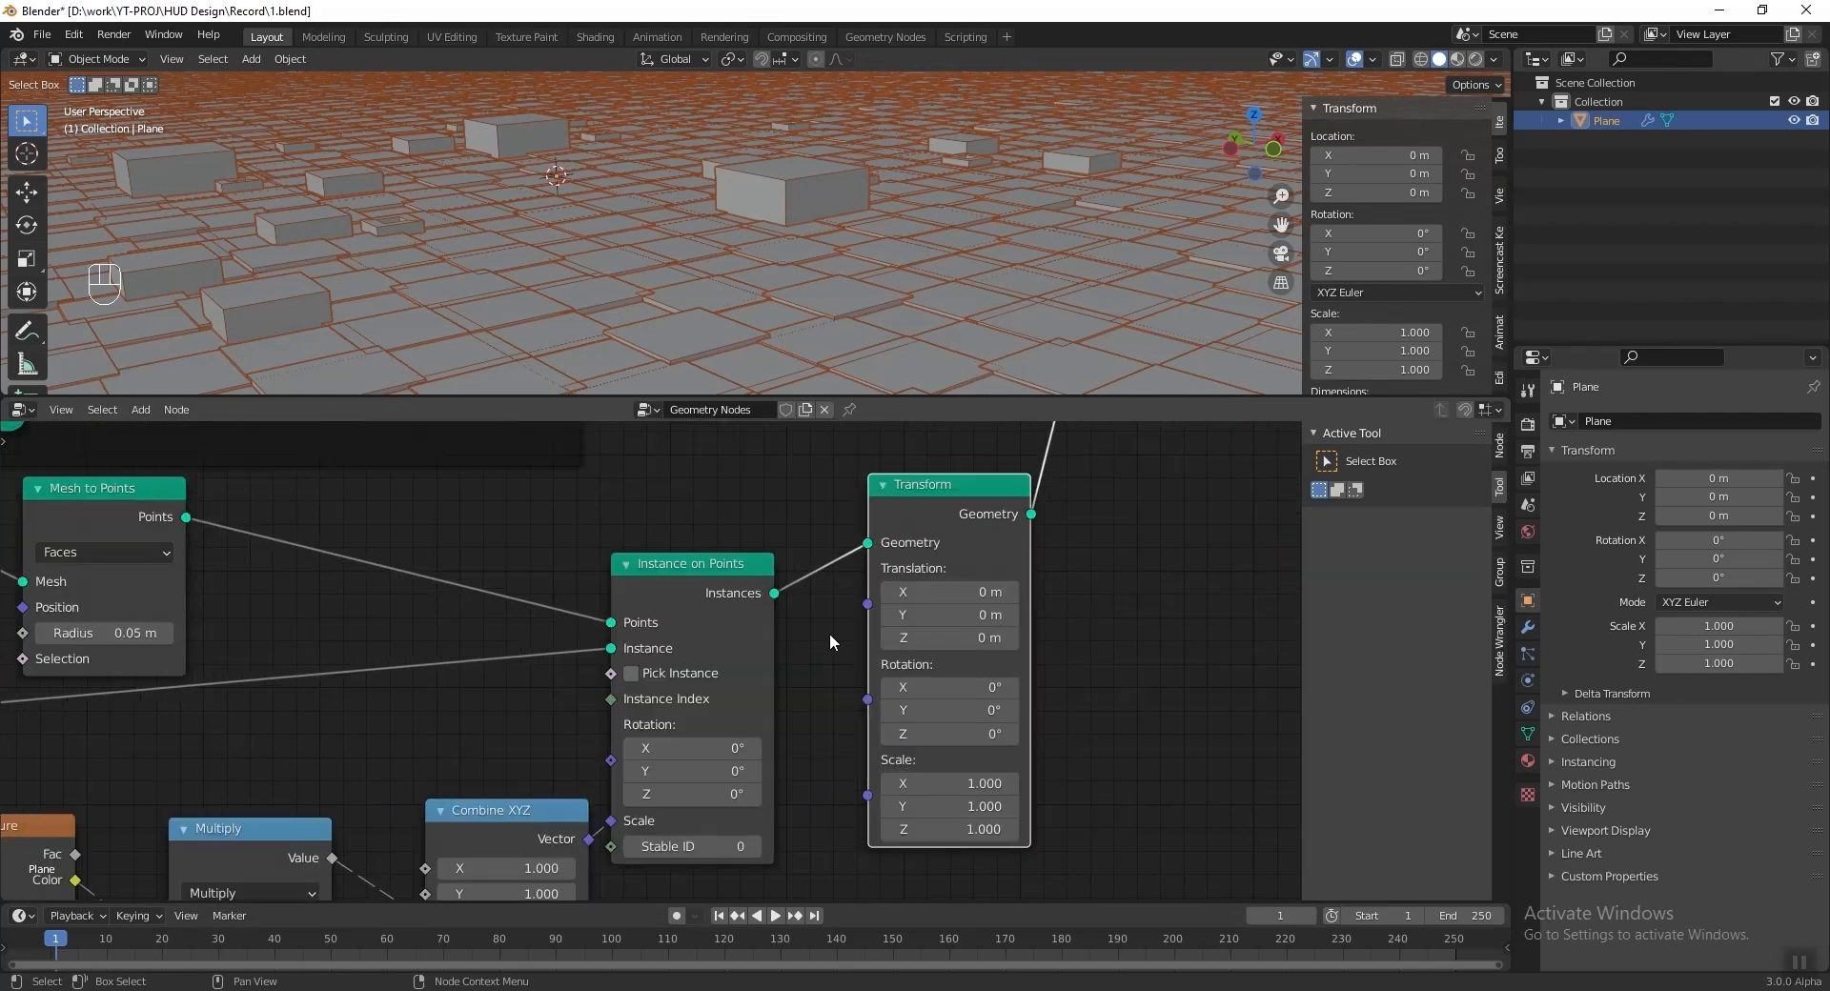
left_click(949, 641)
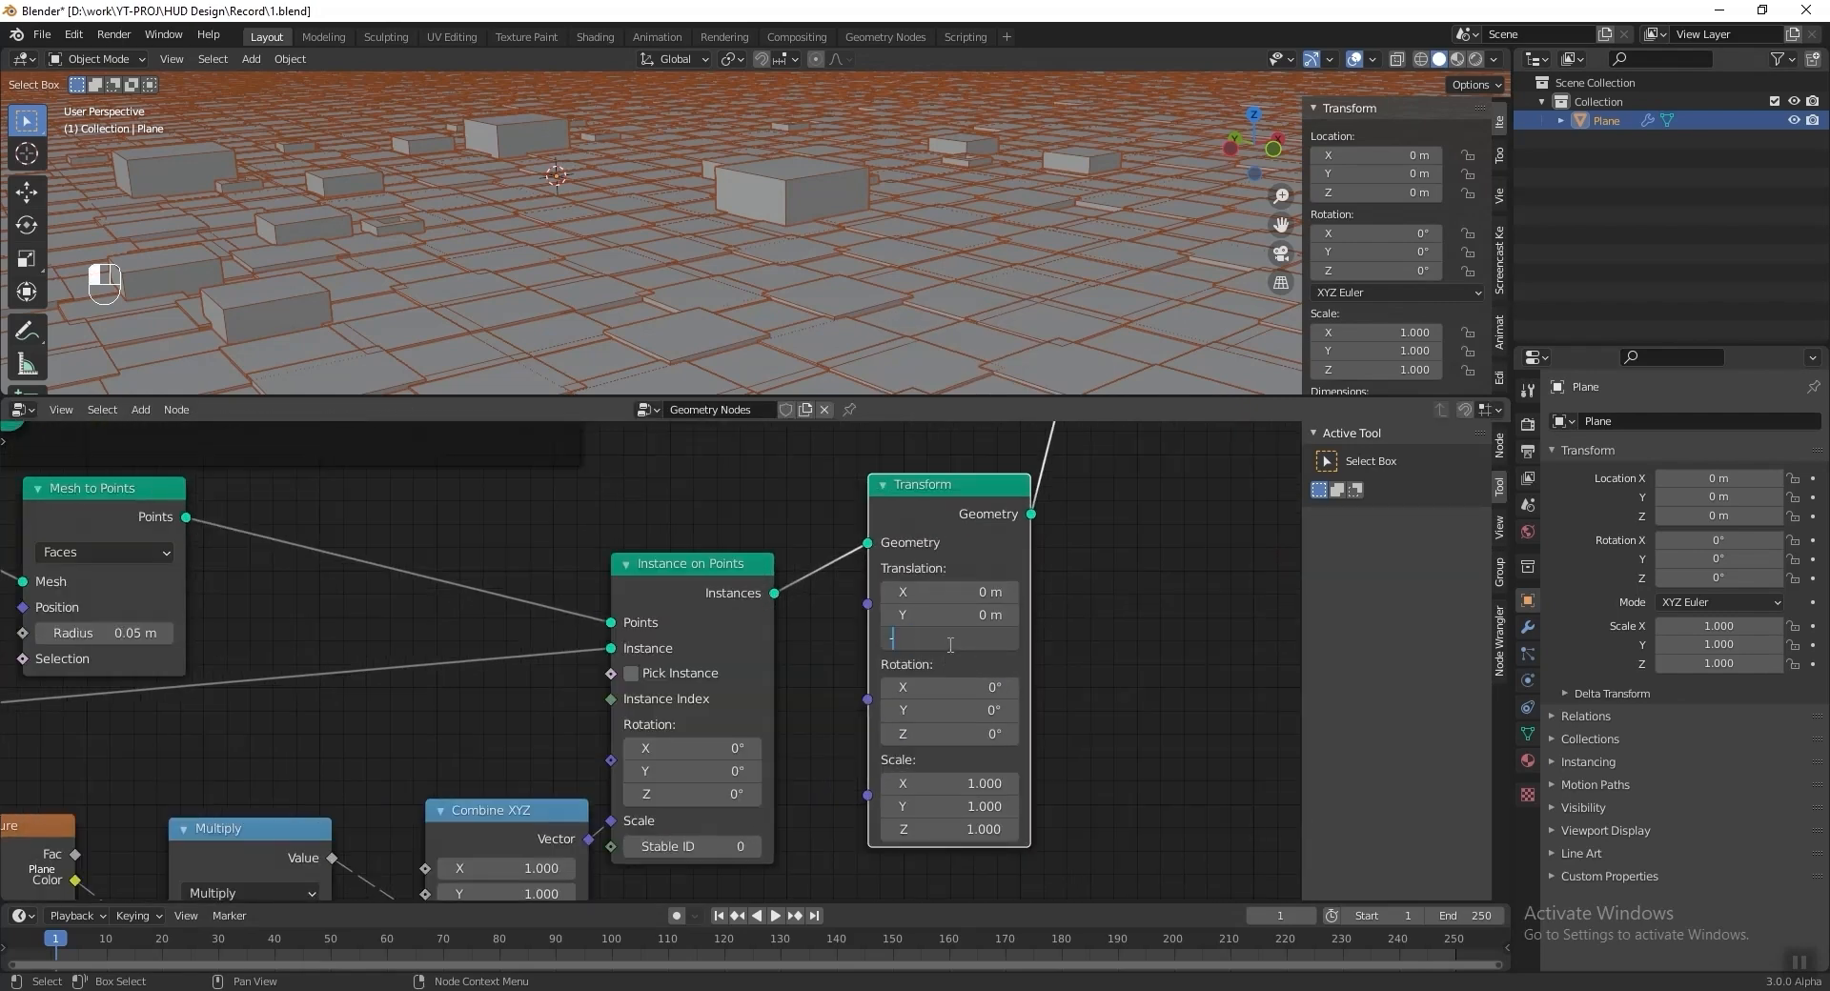
key("Return")
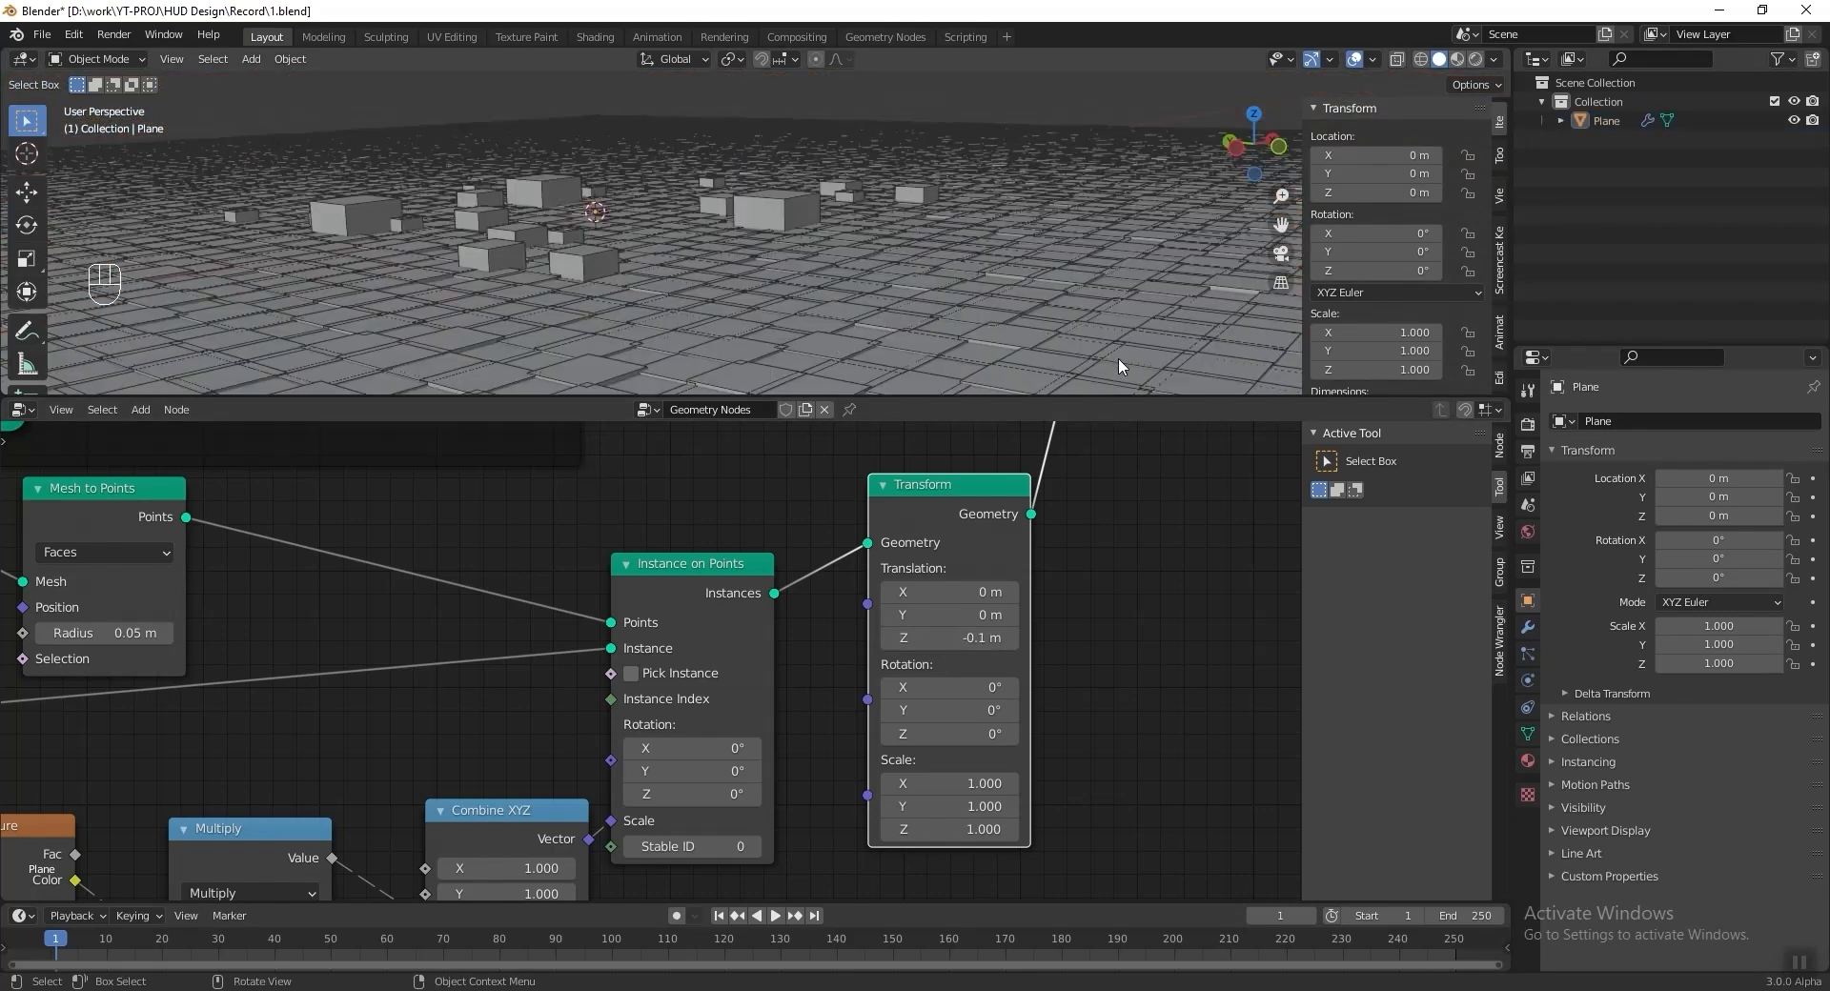
Group the grid, cube, noise and transform nodes in a frame below Small Cube and label it Floor.
scroll(1112, 702, "down", 3)
left_click_drag(188, 582, 922, 889)
key("ctrl+j")
left_click(941, 679)
left_click(703, 583)
left_click_drag(692, 582, 709, 626)
key("F2")
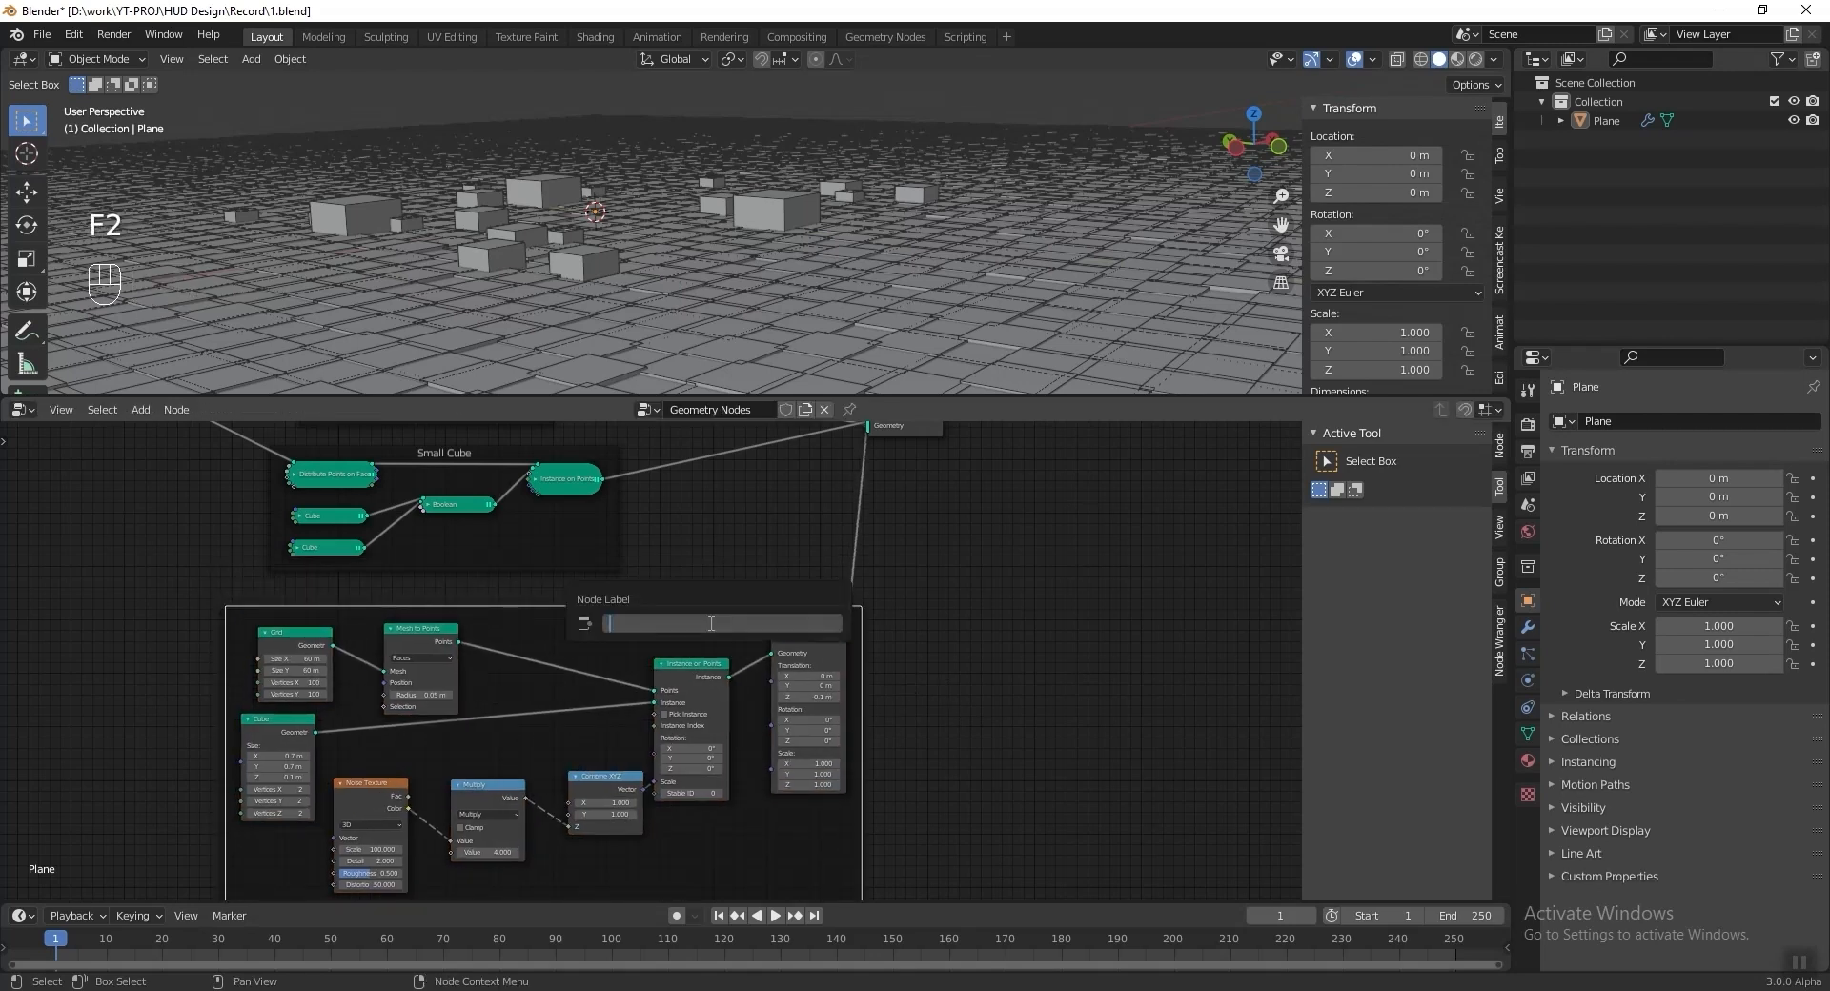
type("Floor")
key("Return")
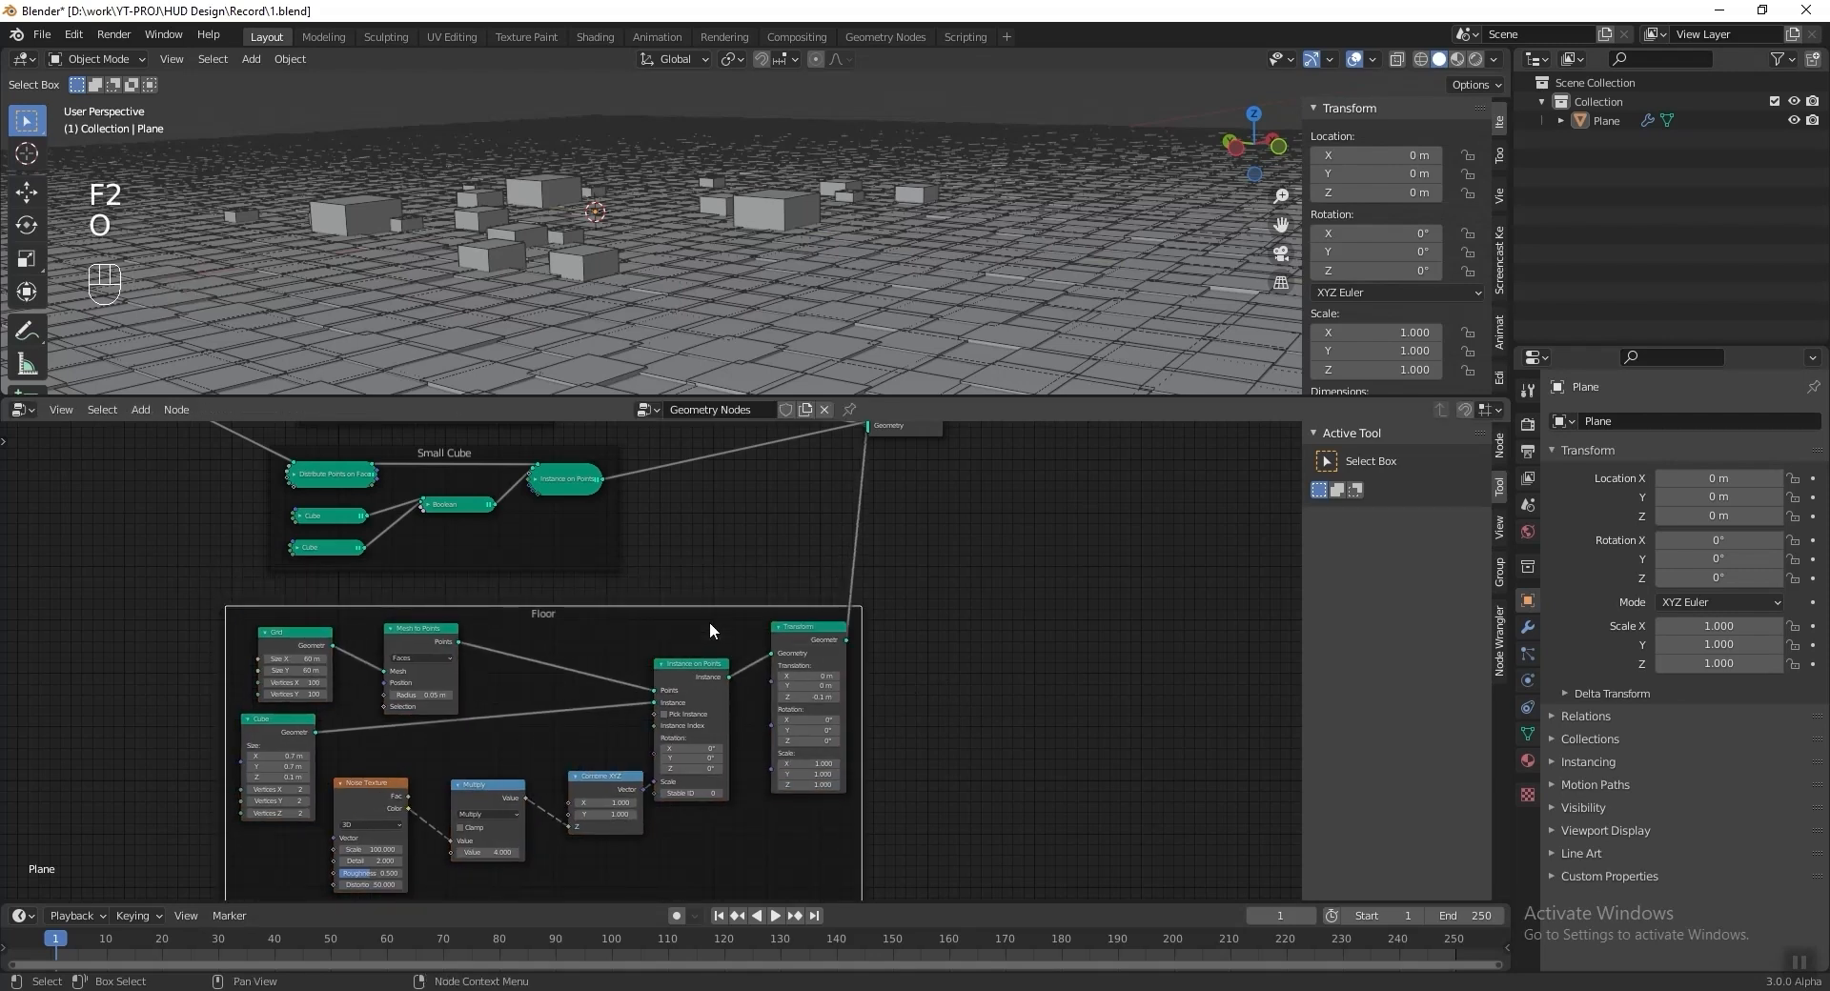
Collapse all nodes inside the Floor frame and arrange them compactly.
scroll(709, 622, "up", 2)
left_click(1005, 553)
left_click(831, 604)
left_click(706, 770)
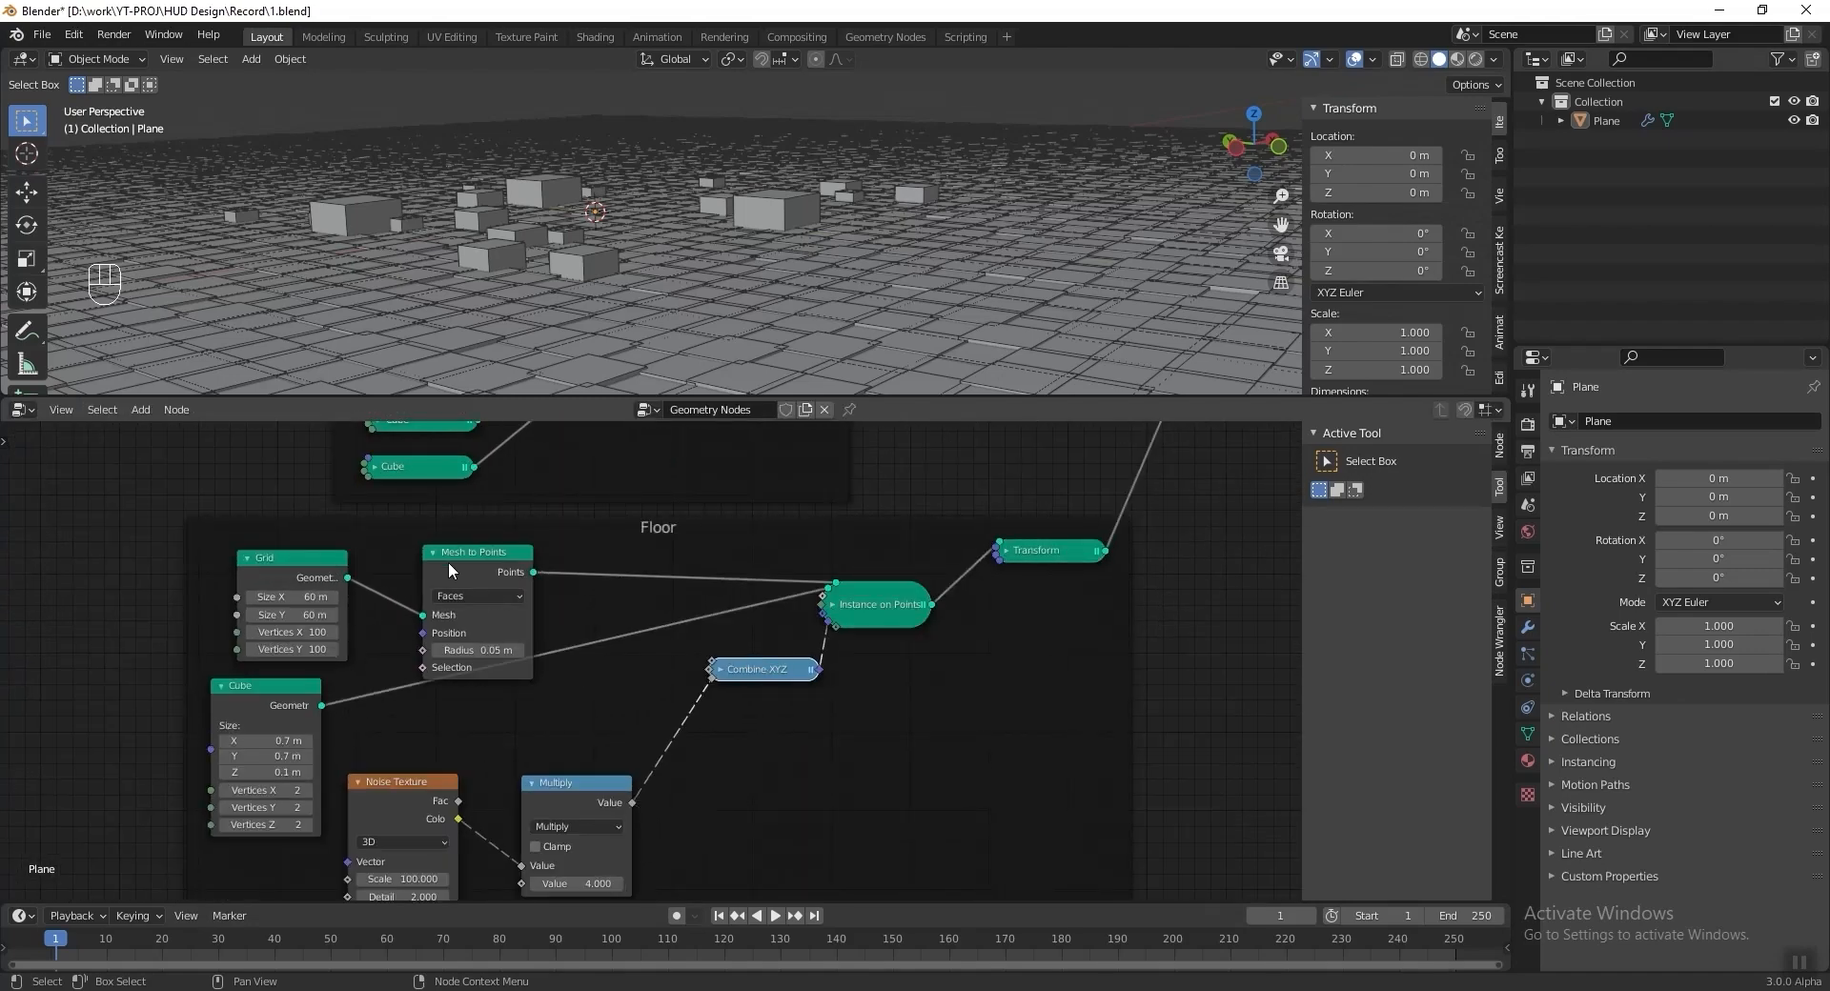
left_click(432, 552)
left_click(247, 558)
left_click(220, 686)
left_click(357, 781)
left_click_drag(566, 784, 566, 680)
left_click(531, 677)
scroll(878, 620, "down", 2)
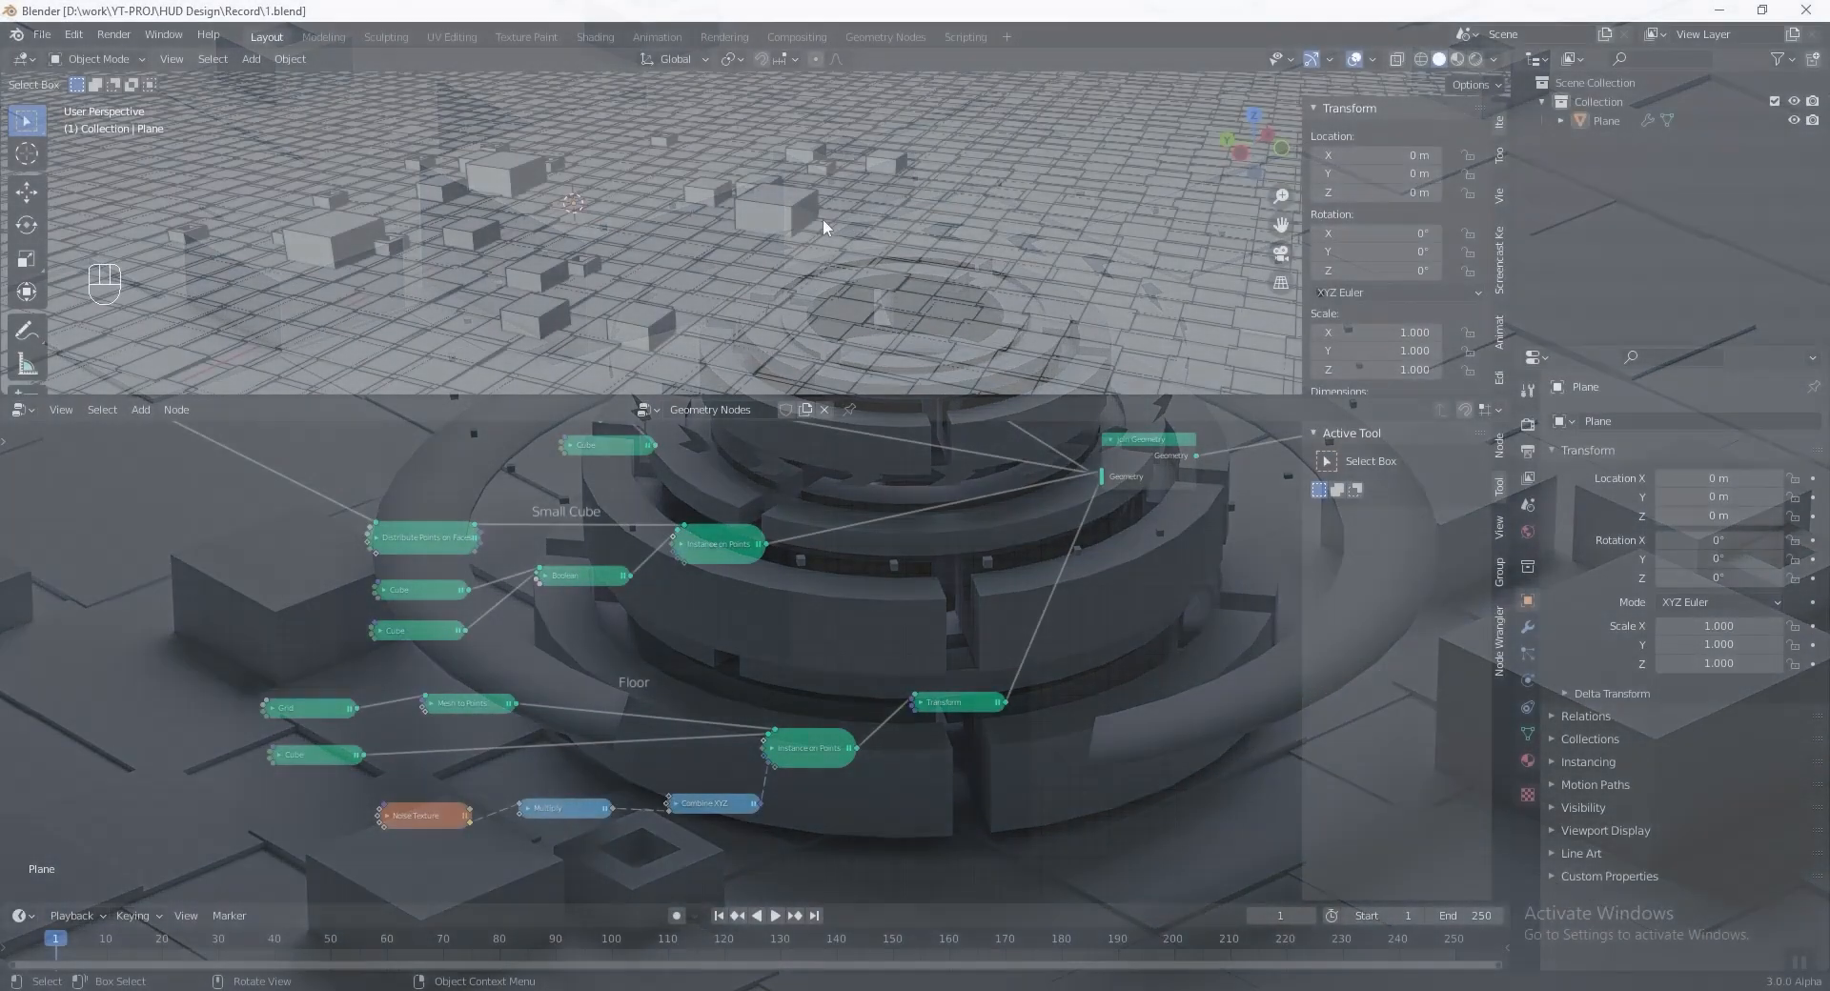
Add a cube mesh object to the scene and raise it about 1.5 m along Z.
key("shift+a")
mouse_move(795, 216)
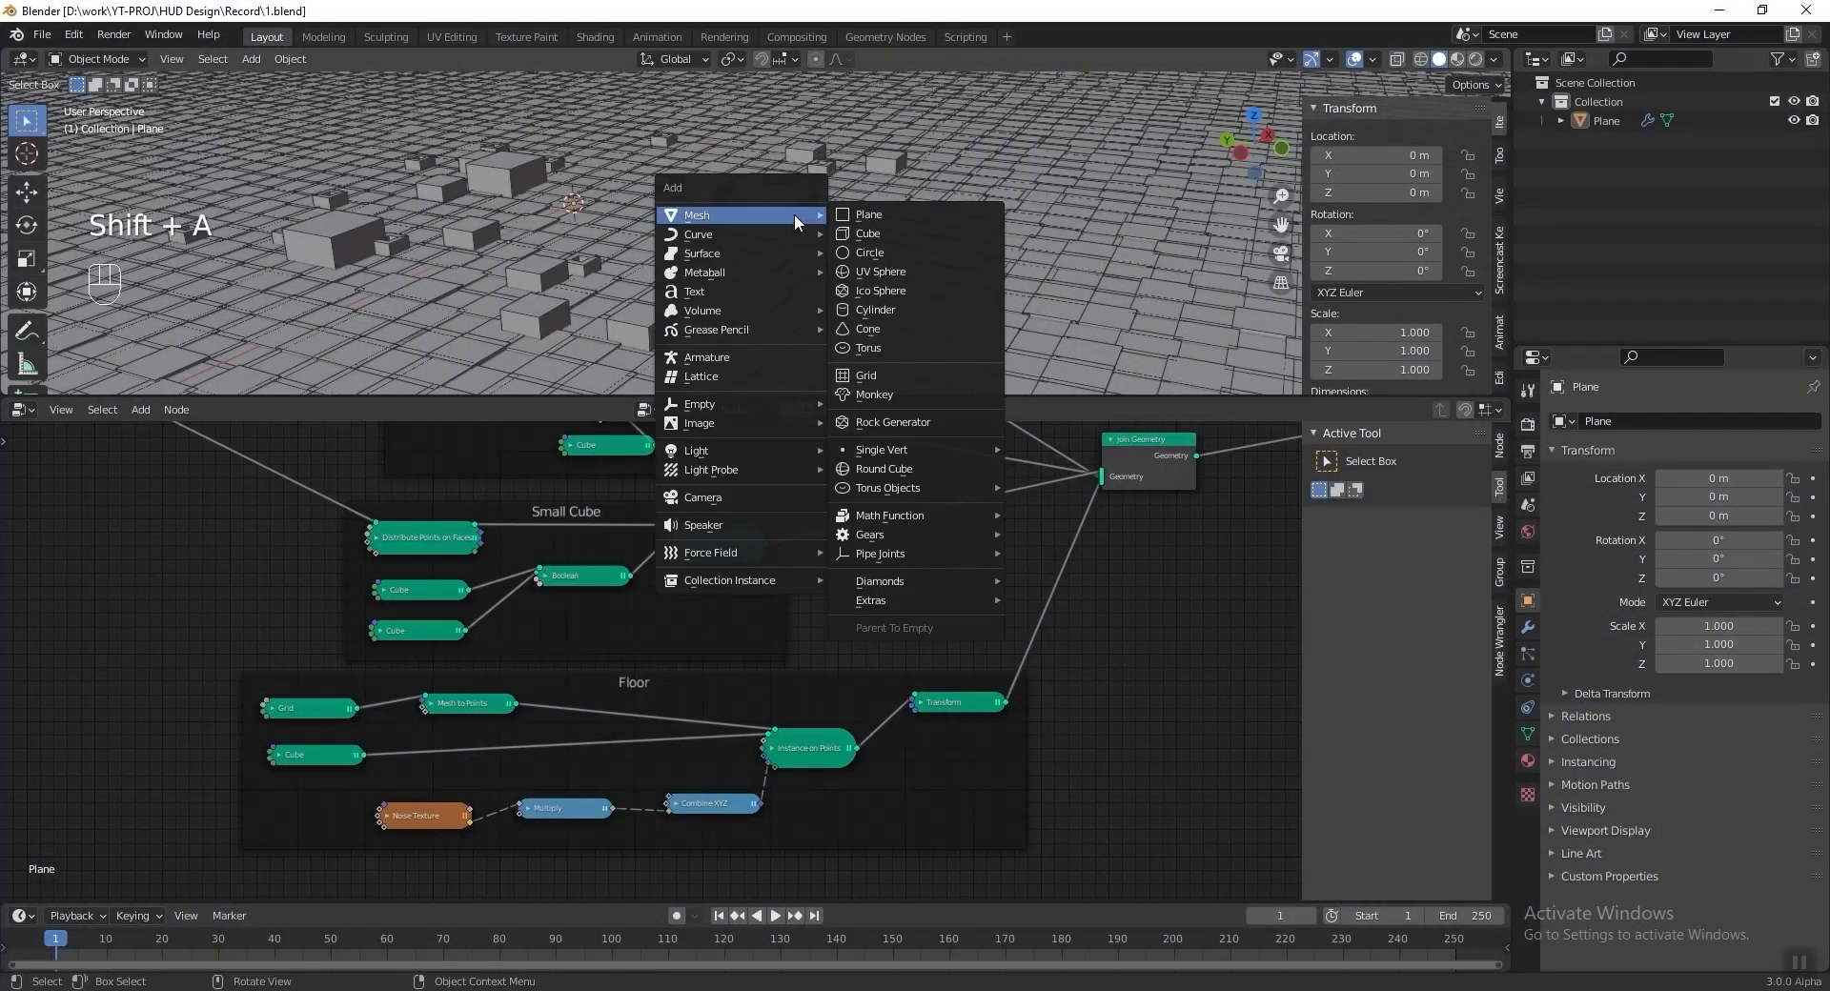
left_click(901, 238)
key("g")
key("z")
left_click(768, 169)
middle_click_drag(768, 169, 760, 178, "shift")
Create a new geometry node tree for the raised cube, add a Cylinder primitive and connect it to the Group Output.
left_click(778, 411)
key("shift+a")
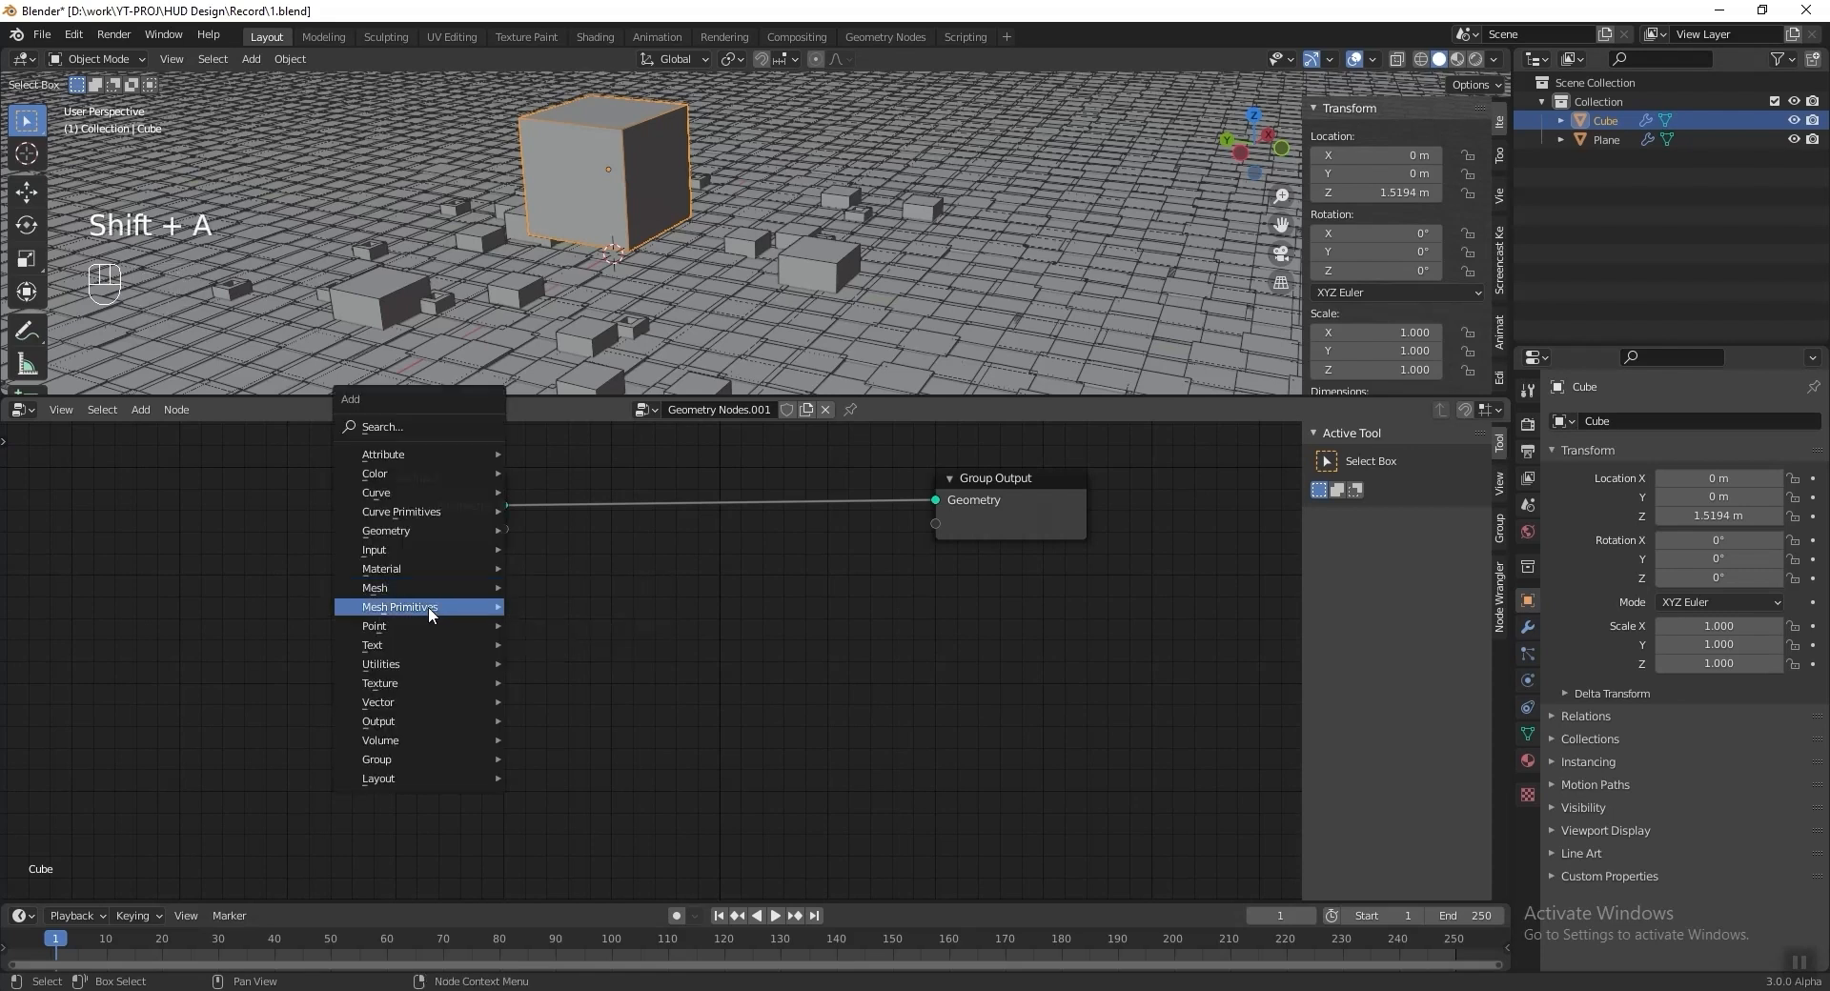
left_click(574, 648)
left_click(576, 671)
left_click_drag(531, 670, 948, 536)
Set the Cylinder node's depth to 0.3 m.
scroll(561, 807, "up", 2)
middle_click_drag(560, 806, 622, 705)
left_click(428, 826)
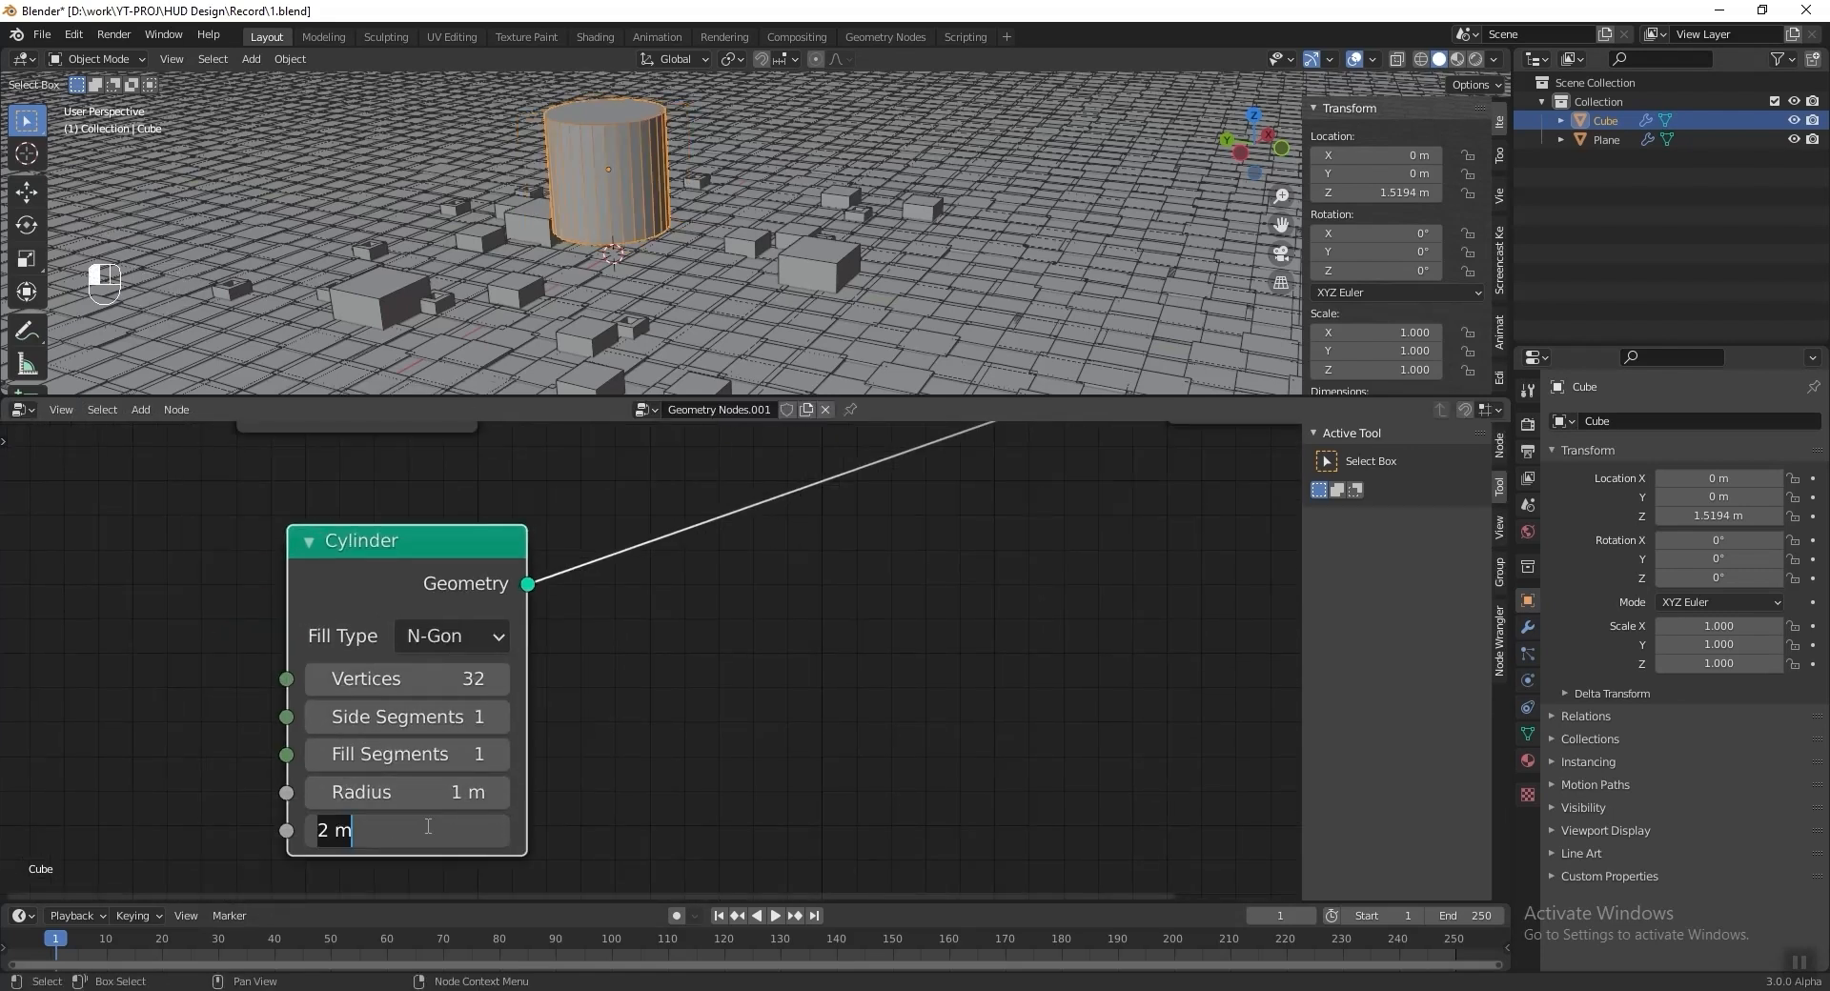
type(".3")
key("Return")
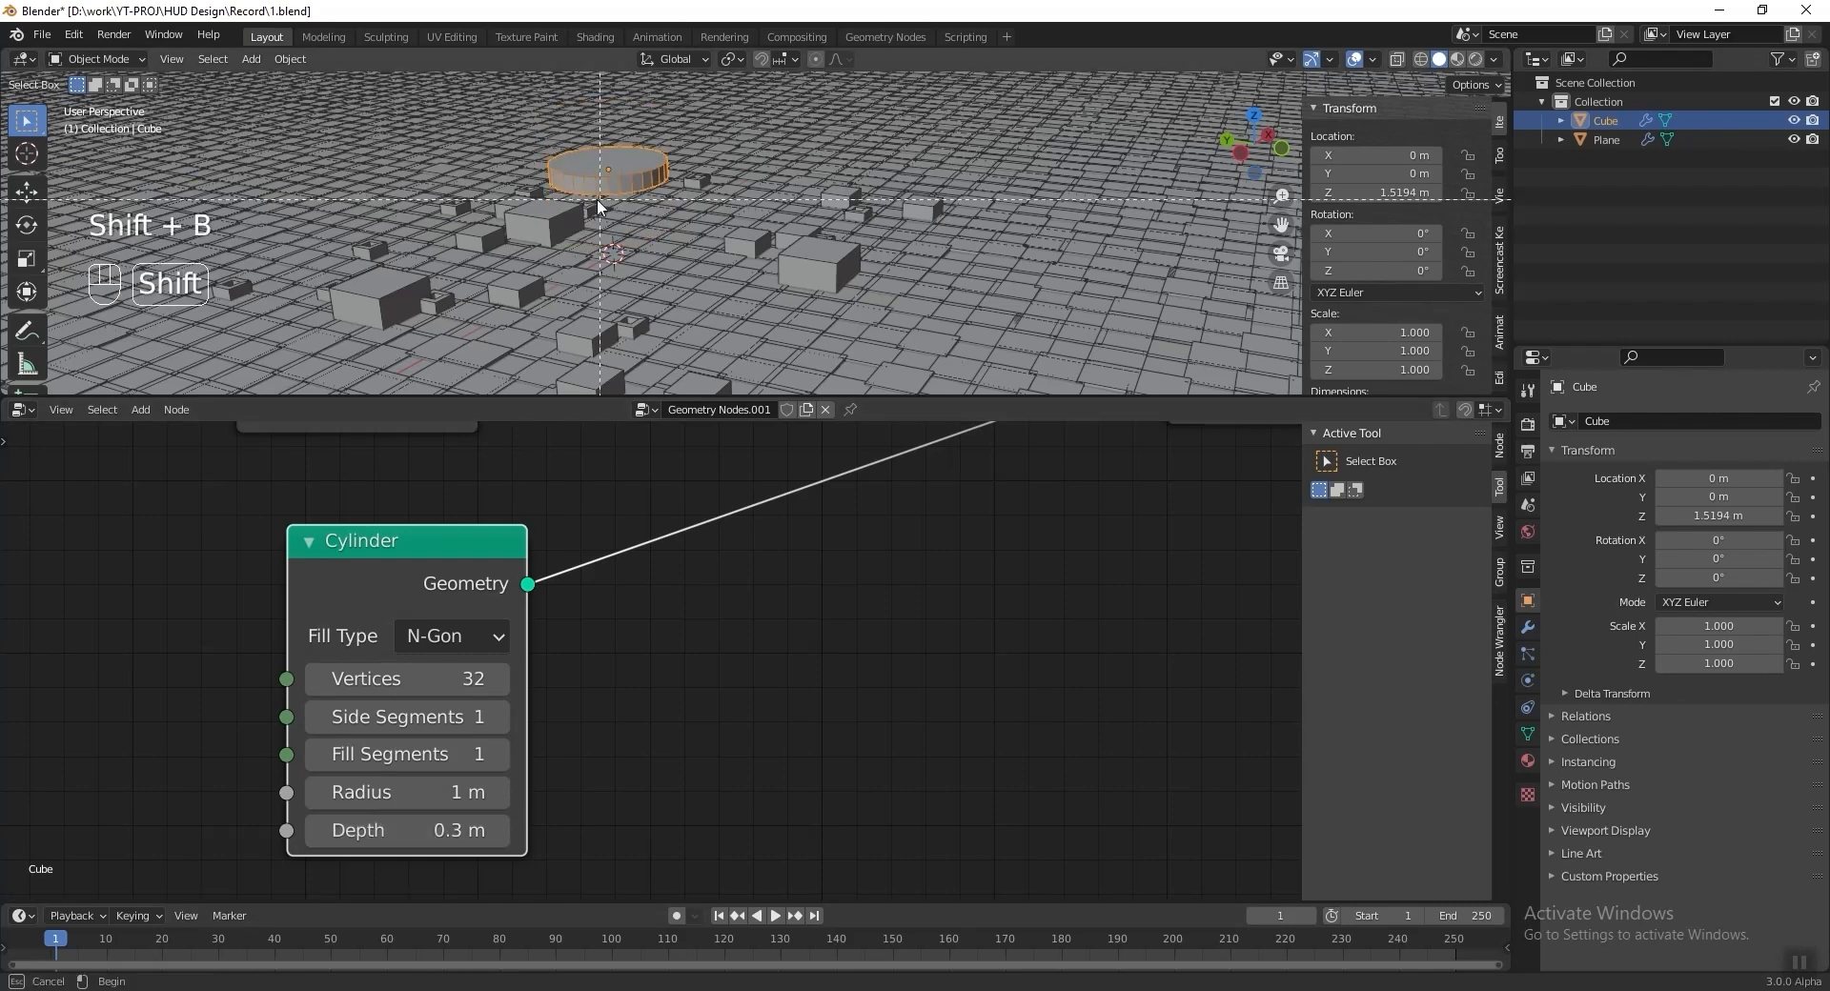
Insert a Boolean node between the Cylinder and the Group Output.
key("shift+b")
left_click_drag(537, 127, 702, 219)
scroll(939, 555, "down", 2)
middle_click_drag(939, 555, 843, 599)
key("shift+a")
mouse_move(884, 569)
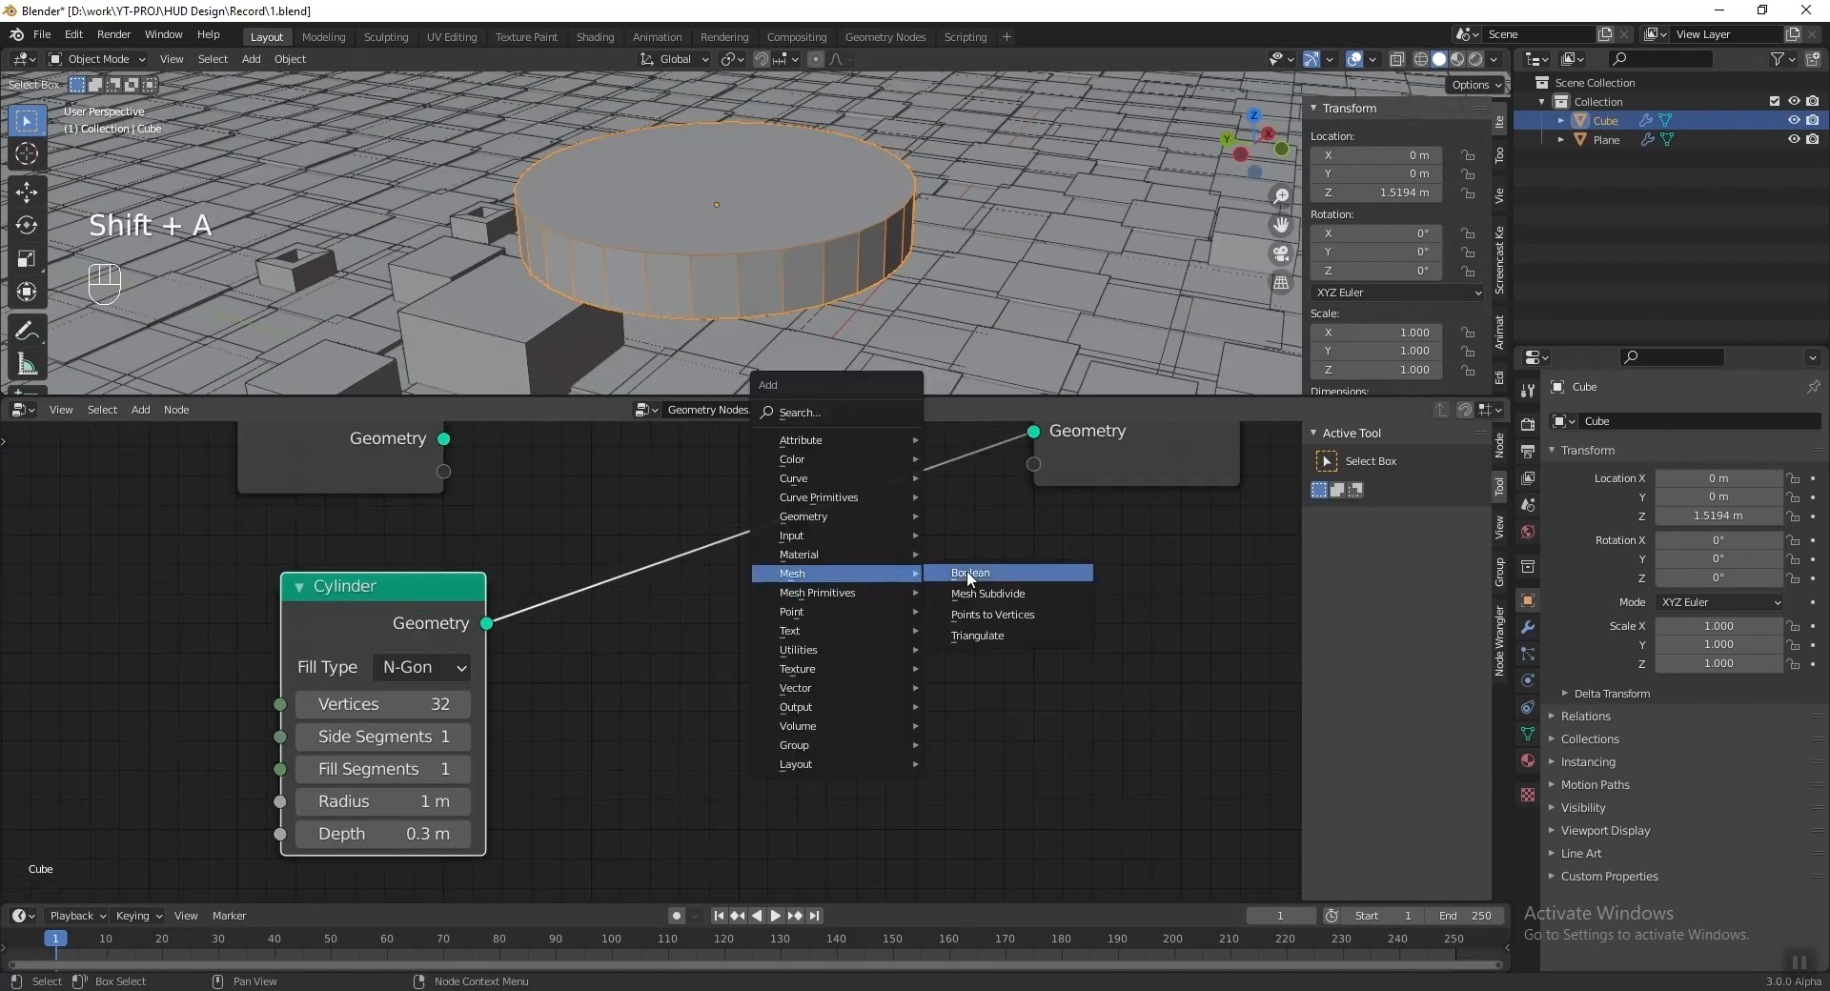
left_click(965, 576)
left_click(712, 521)
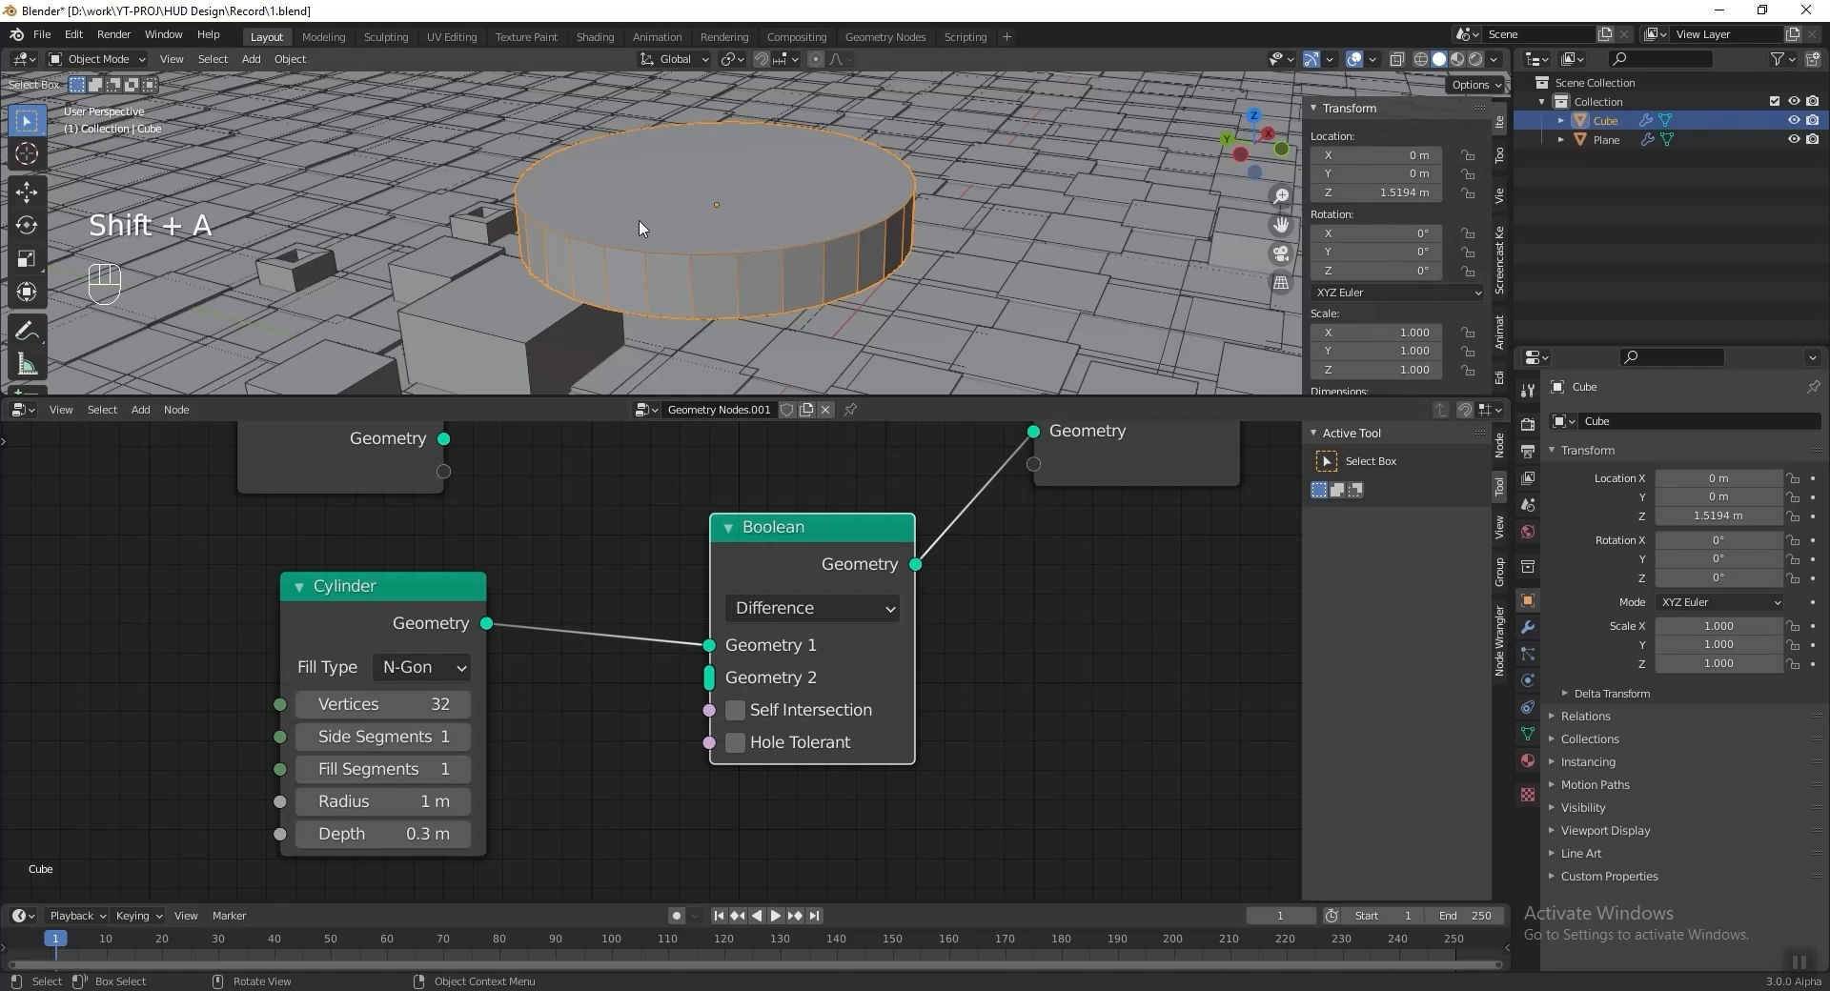
Add a Transform node fed by the Cylinder and connect its output to the Boolean's Geometry 2 input.
scroll(794, 551, "down", 1)
left_click_drag(496, 596, 419, 592)
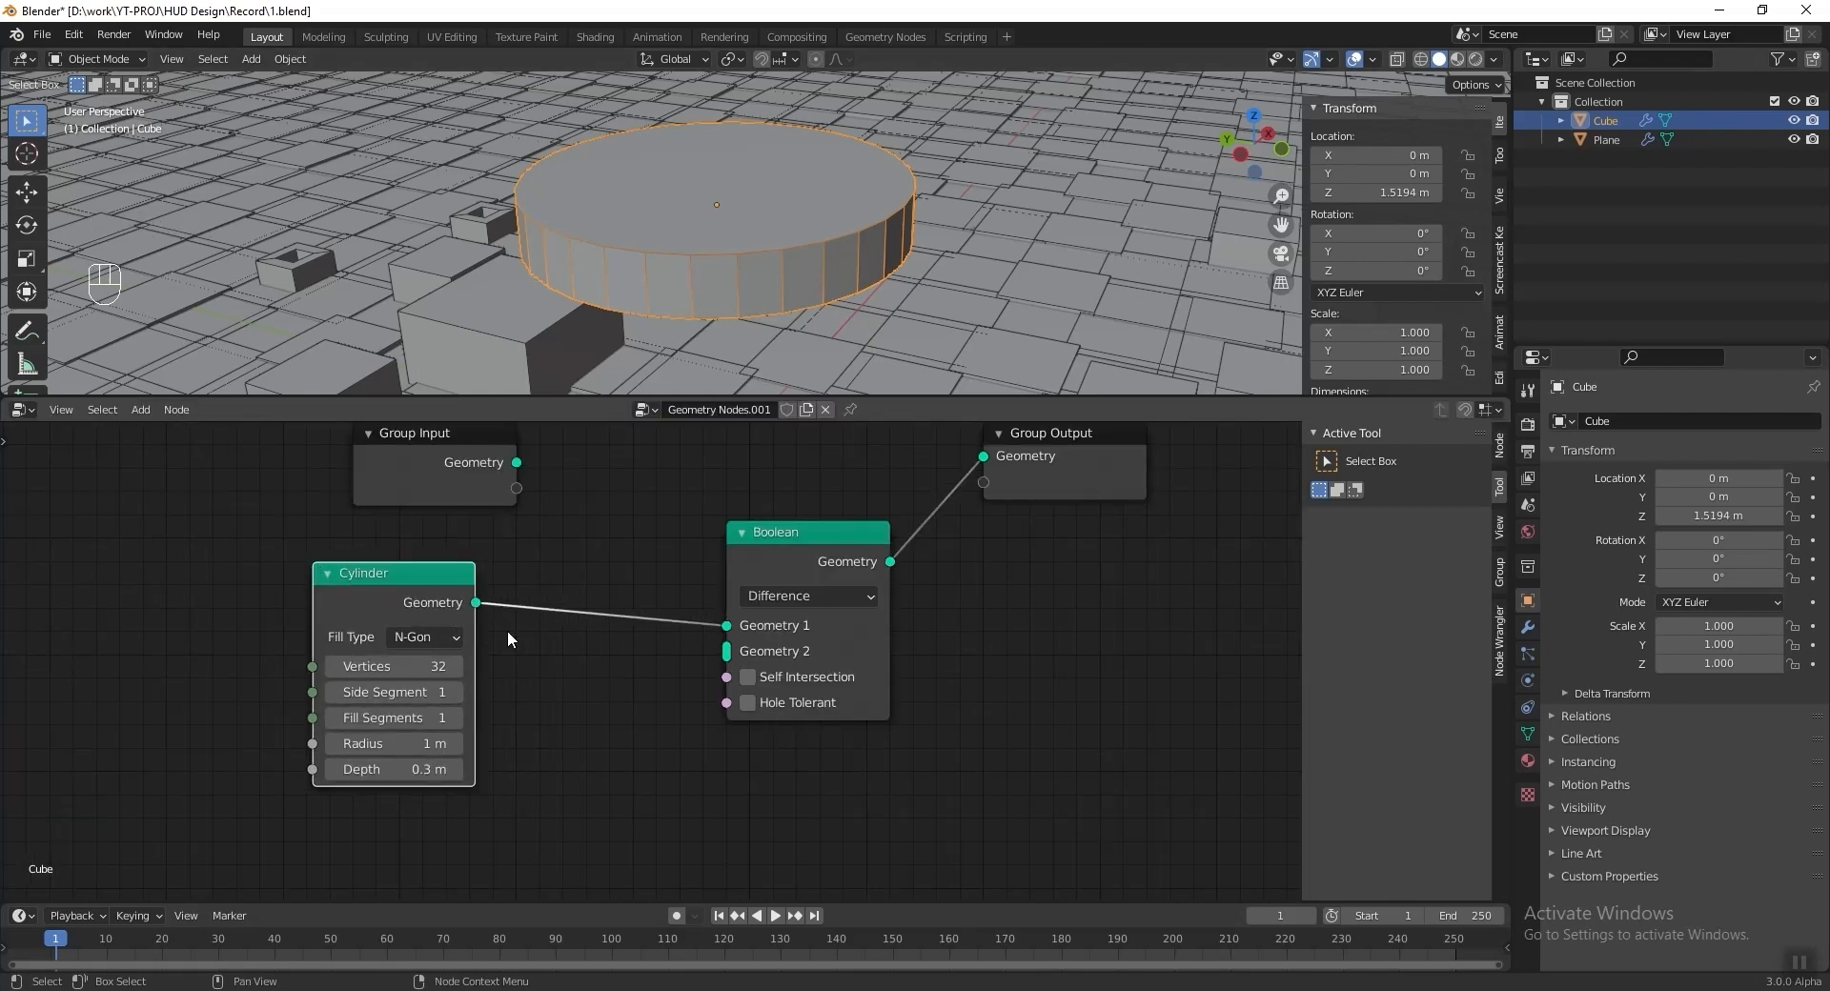
key("shift+a")
mouse_move(1025, 613)
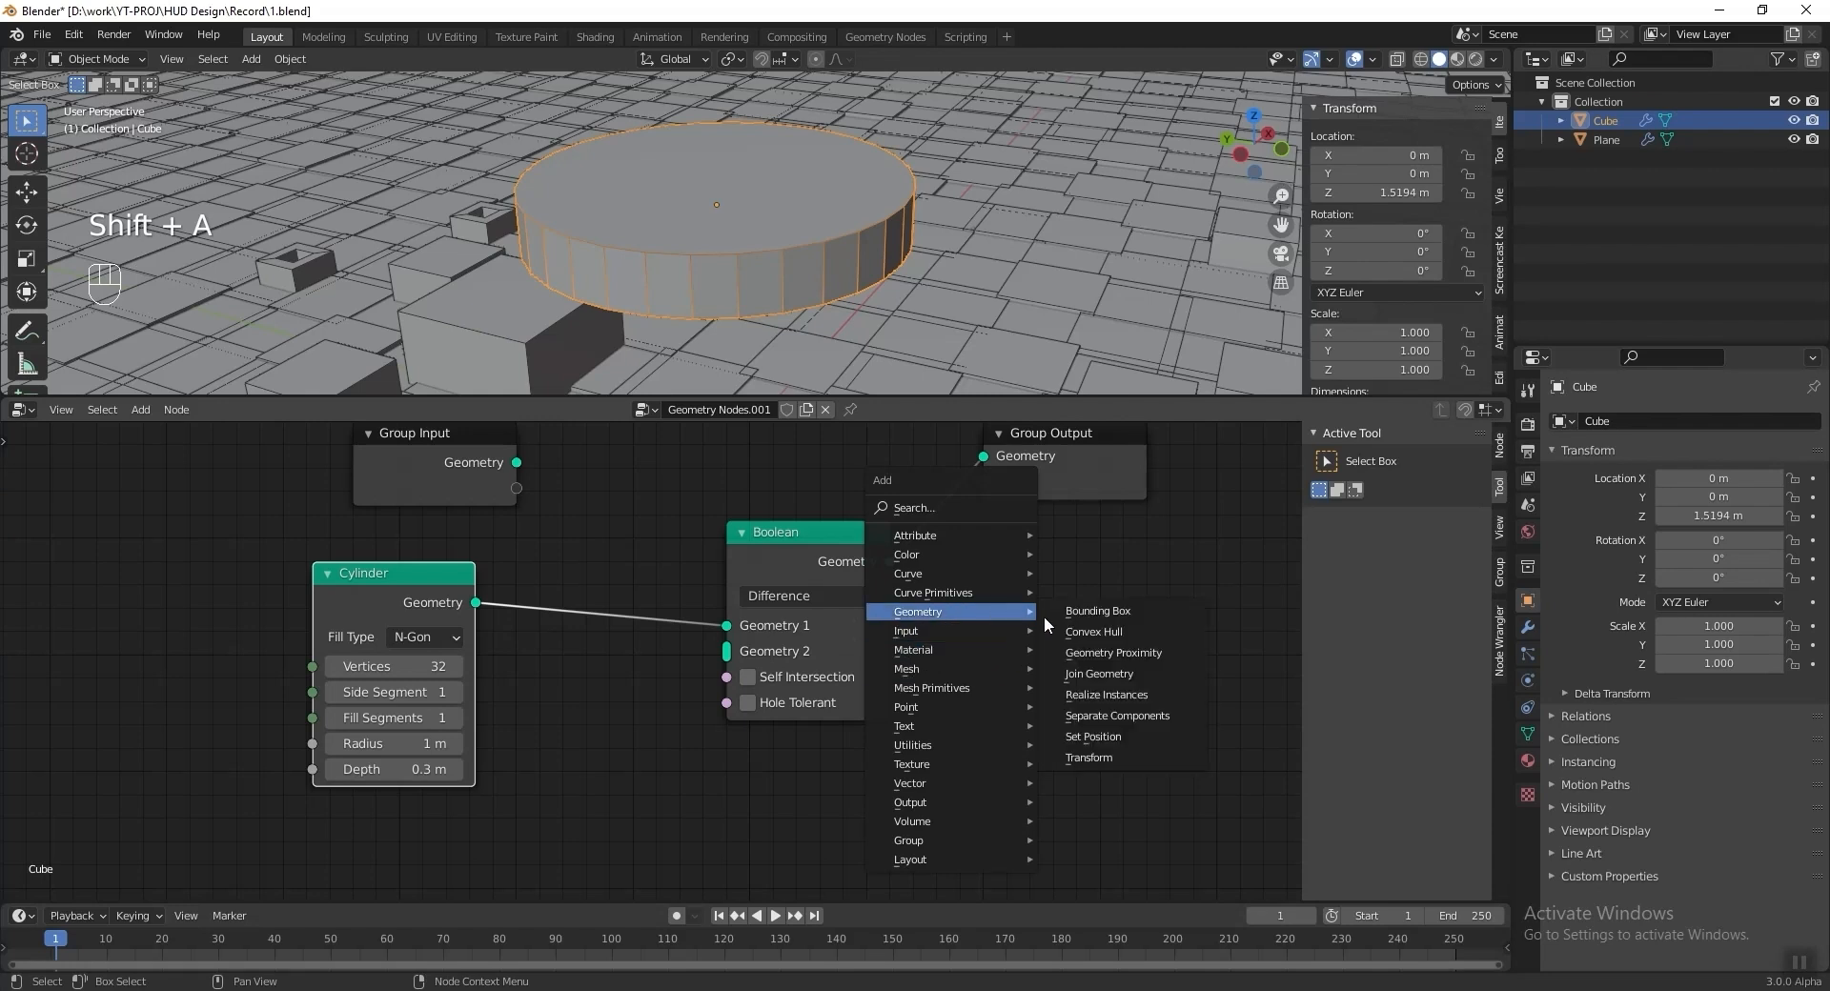
left_click(1136, 753)
left_click(620, 705)
left_click_drag(392, 585, 424, 580)
left_click_drag(524, 741, 418, 605)
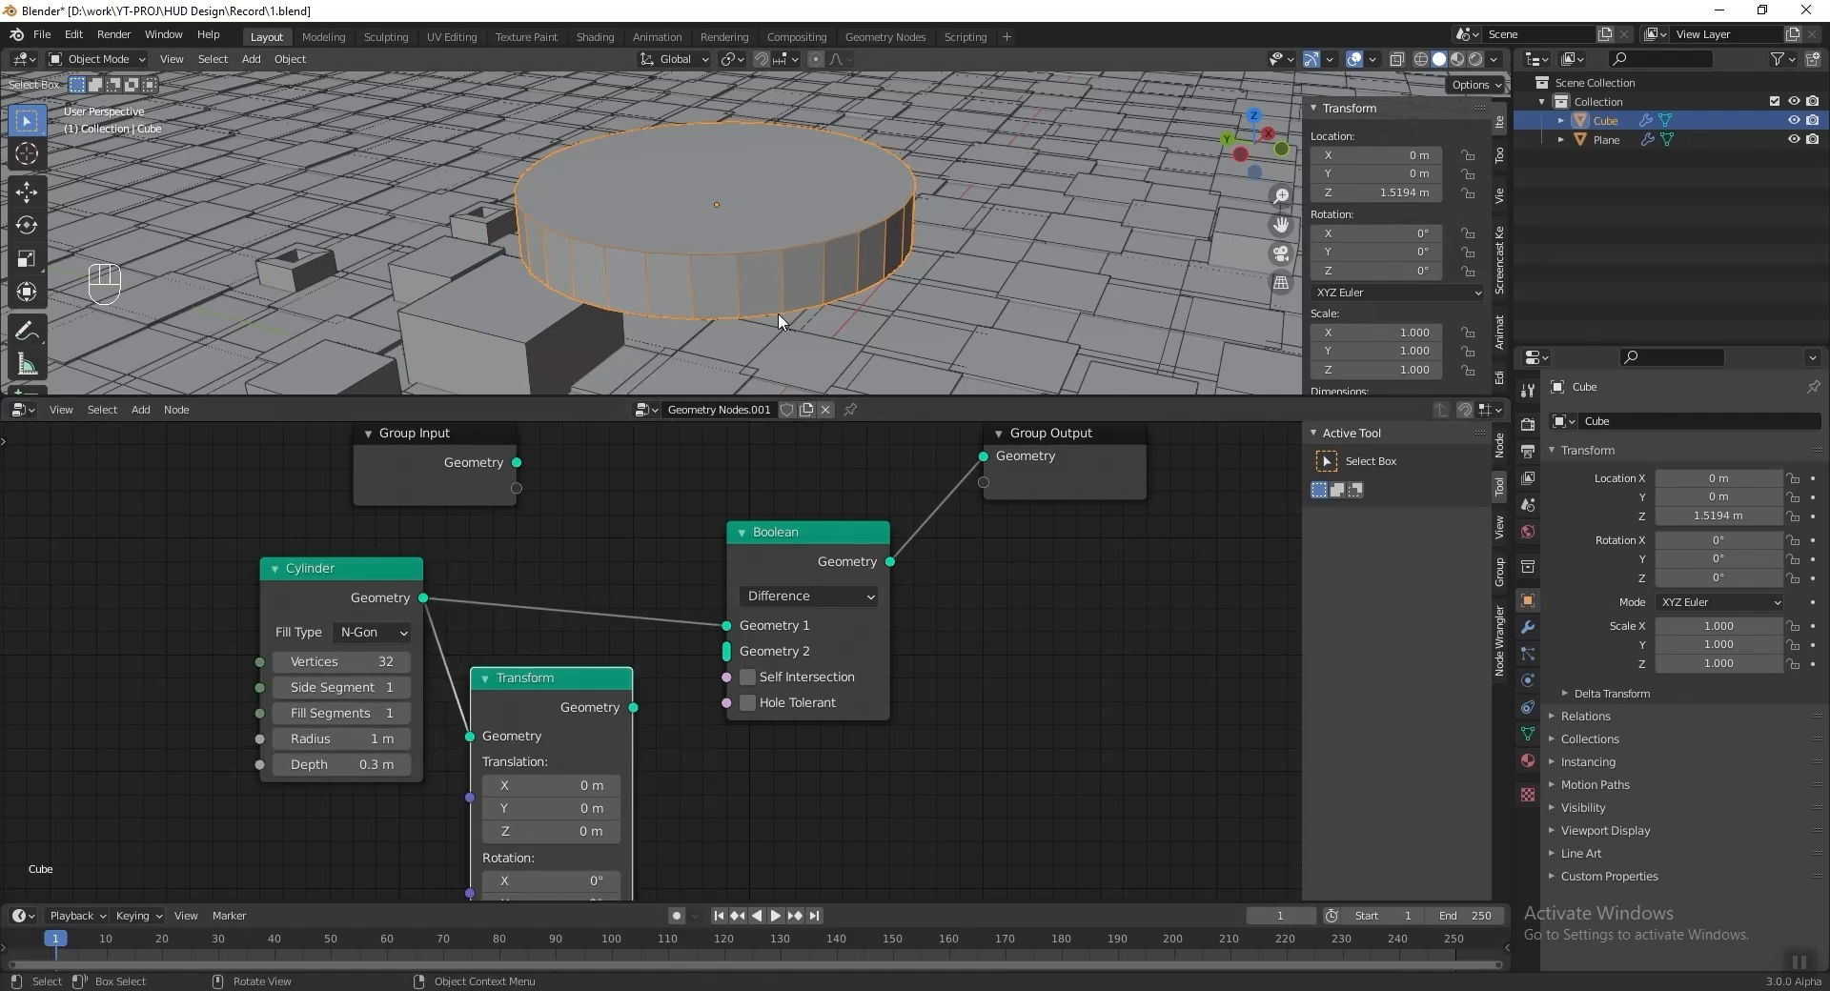
middle_click_drag(628, 688, 628, 620)
left_click_drag(634, 639, 729, 584)
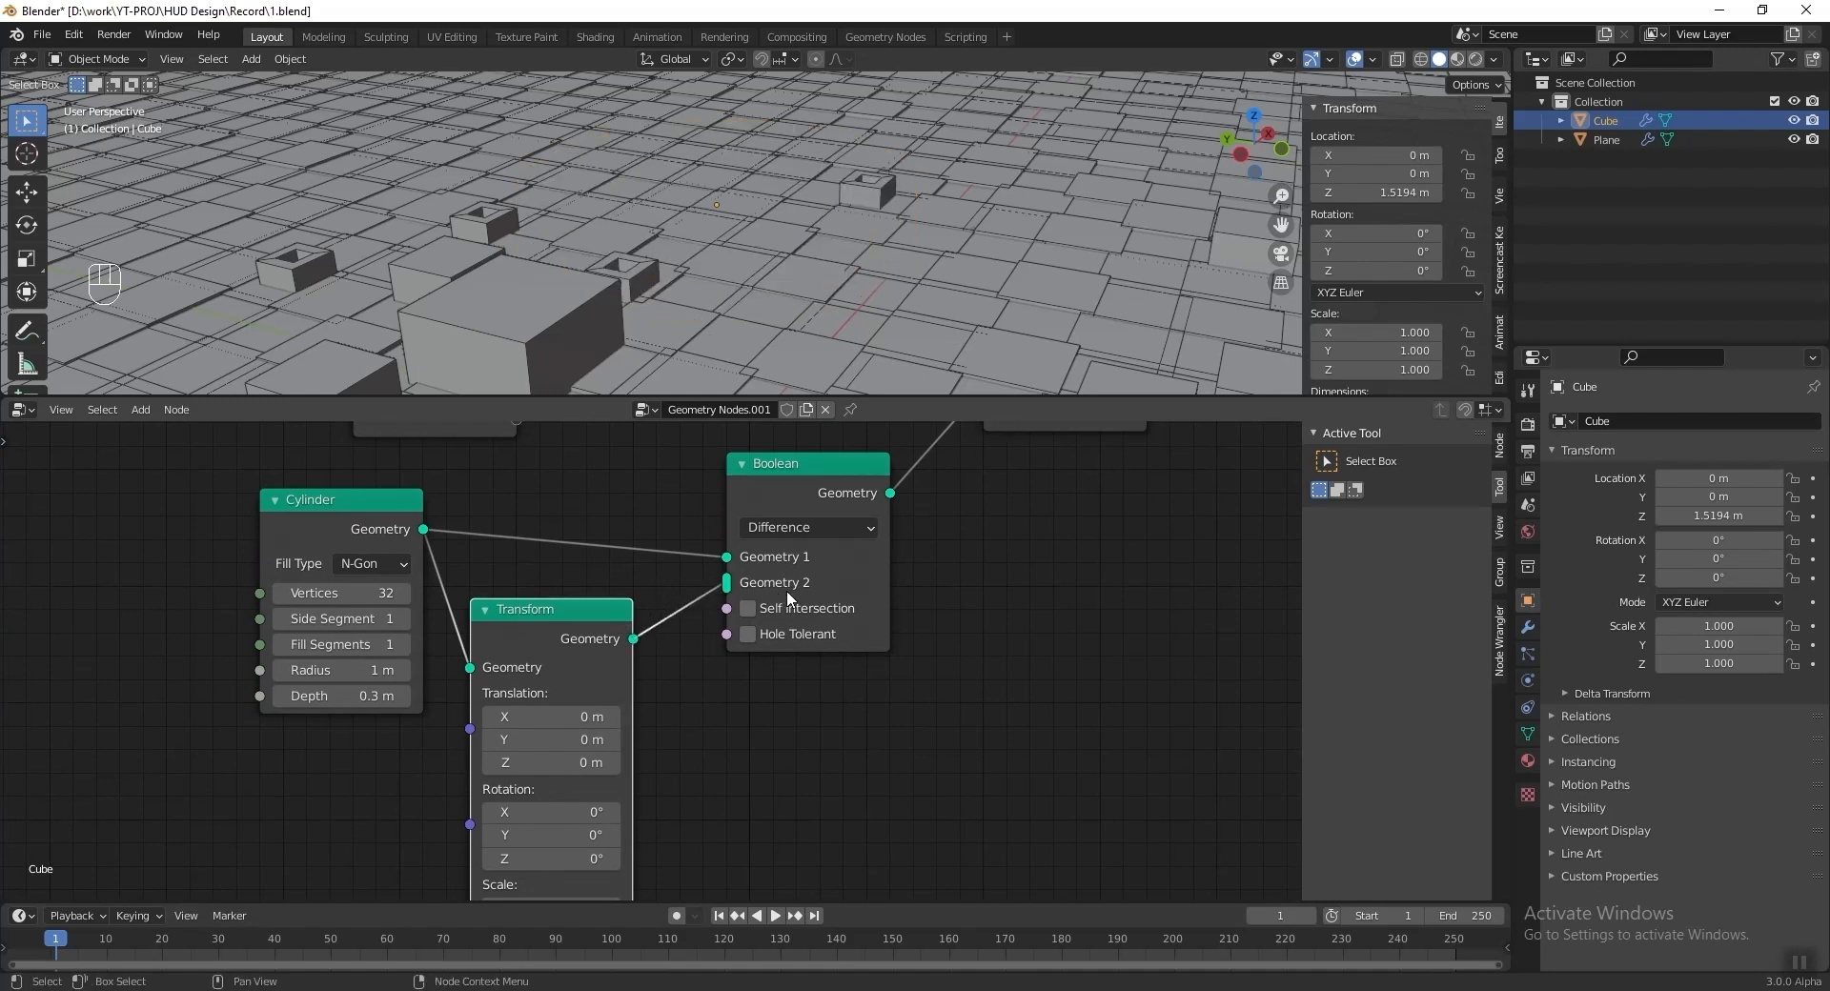
Set the Transform node's scale to 0.6 on X and Y and 2 on Z to cut the central hole.
scroll(667, 678, "down", 2)
middle_click_drag(688, 758, 704, 590)
scroll(704, 590, "up", 3)
left_click_drag(553, 737, 657, 787)
left_click(686, 772)
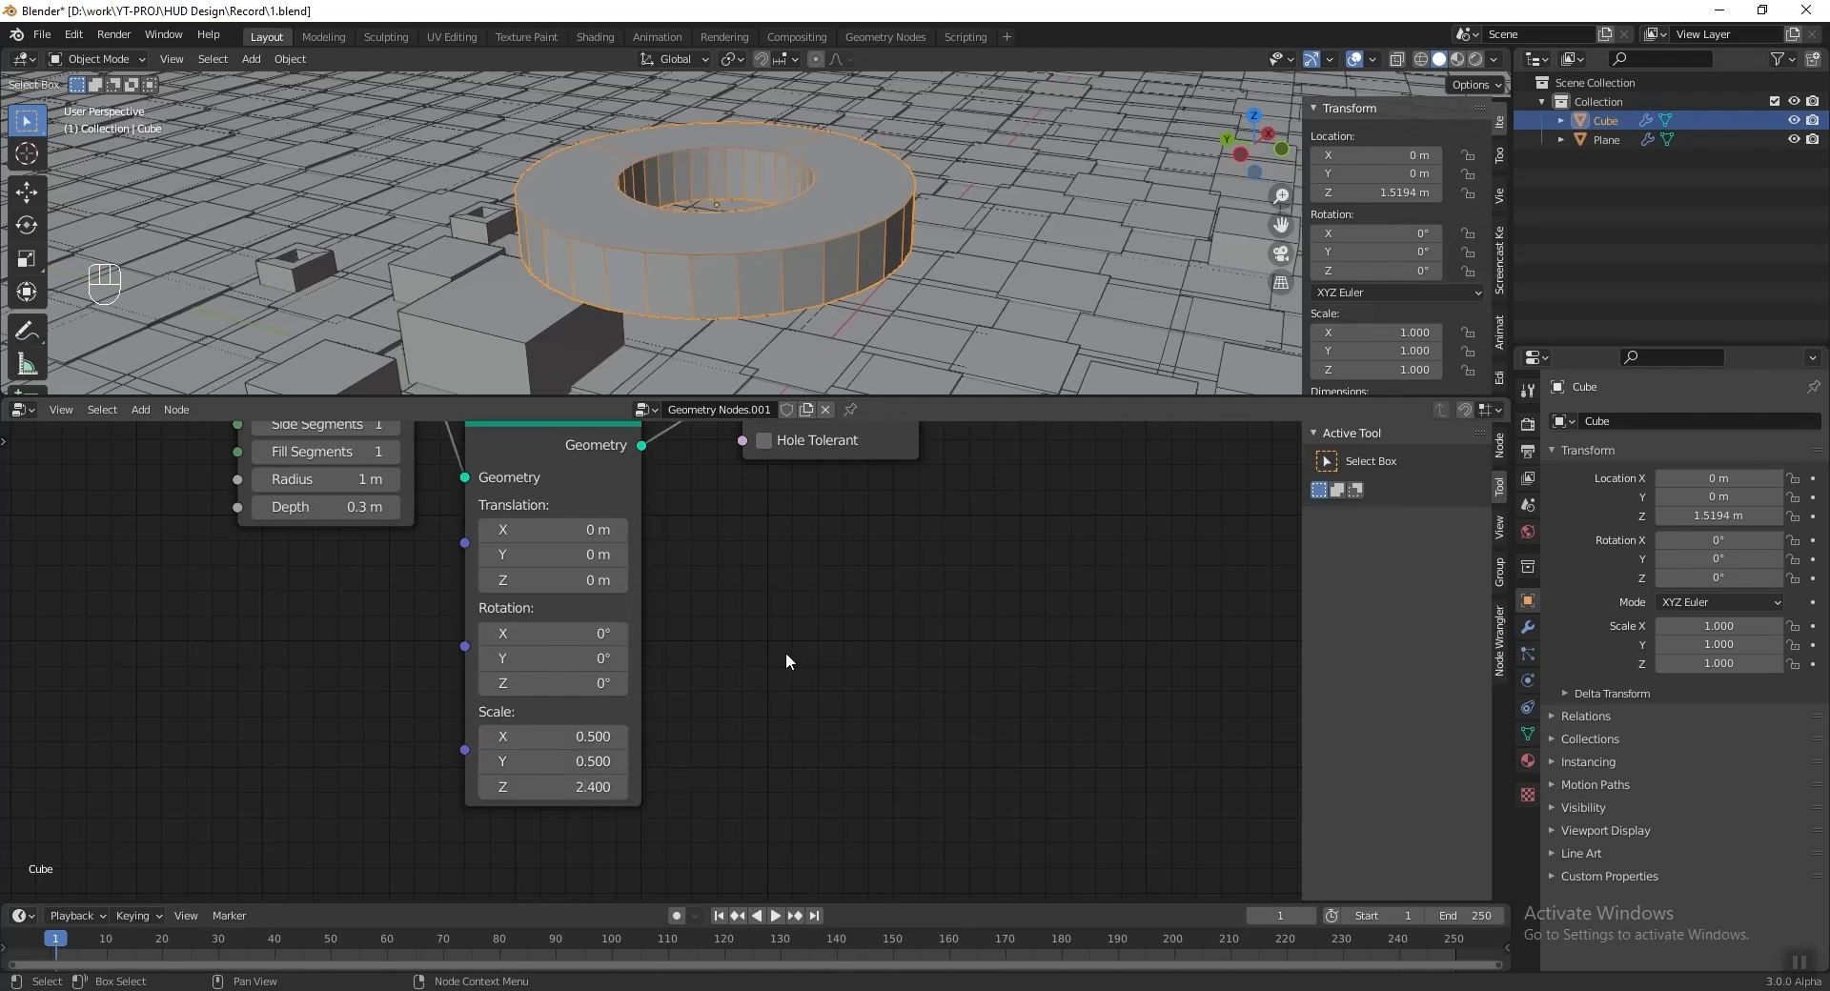
scroll(650, 664, "up", 2)
left_click_drag(560, 752, 561, 778)
type("0.6")
key("Return")
double_click(515, 807)
type("2")
key("Return")
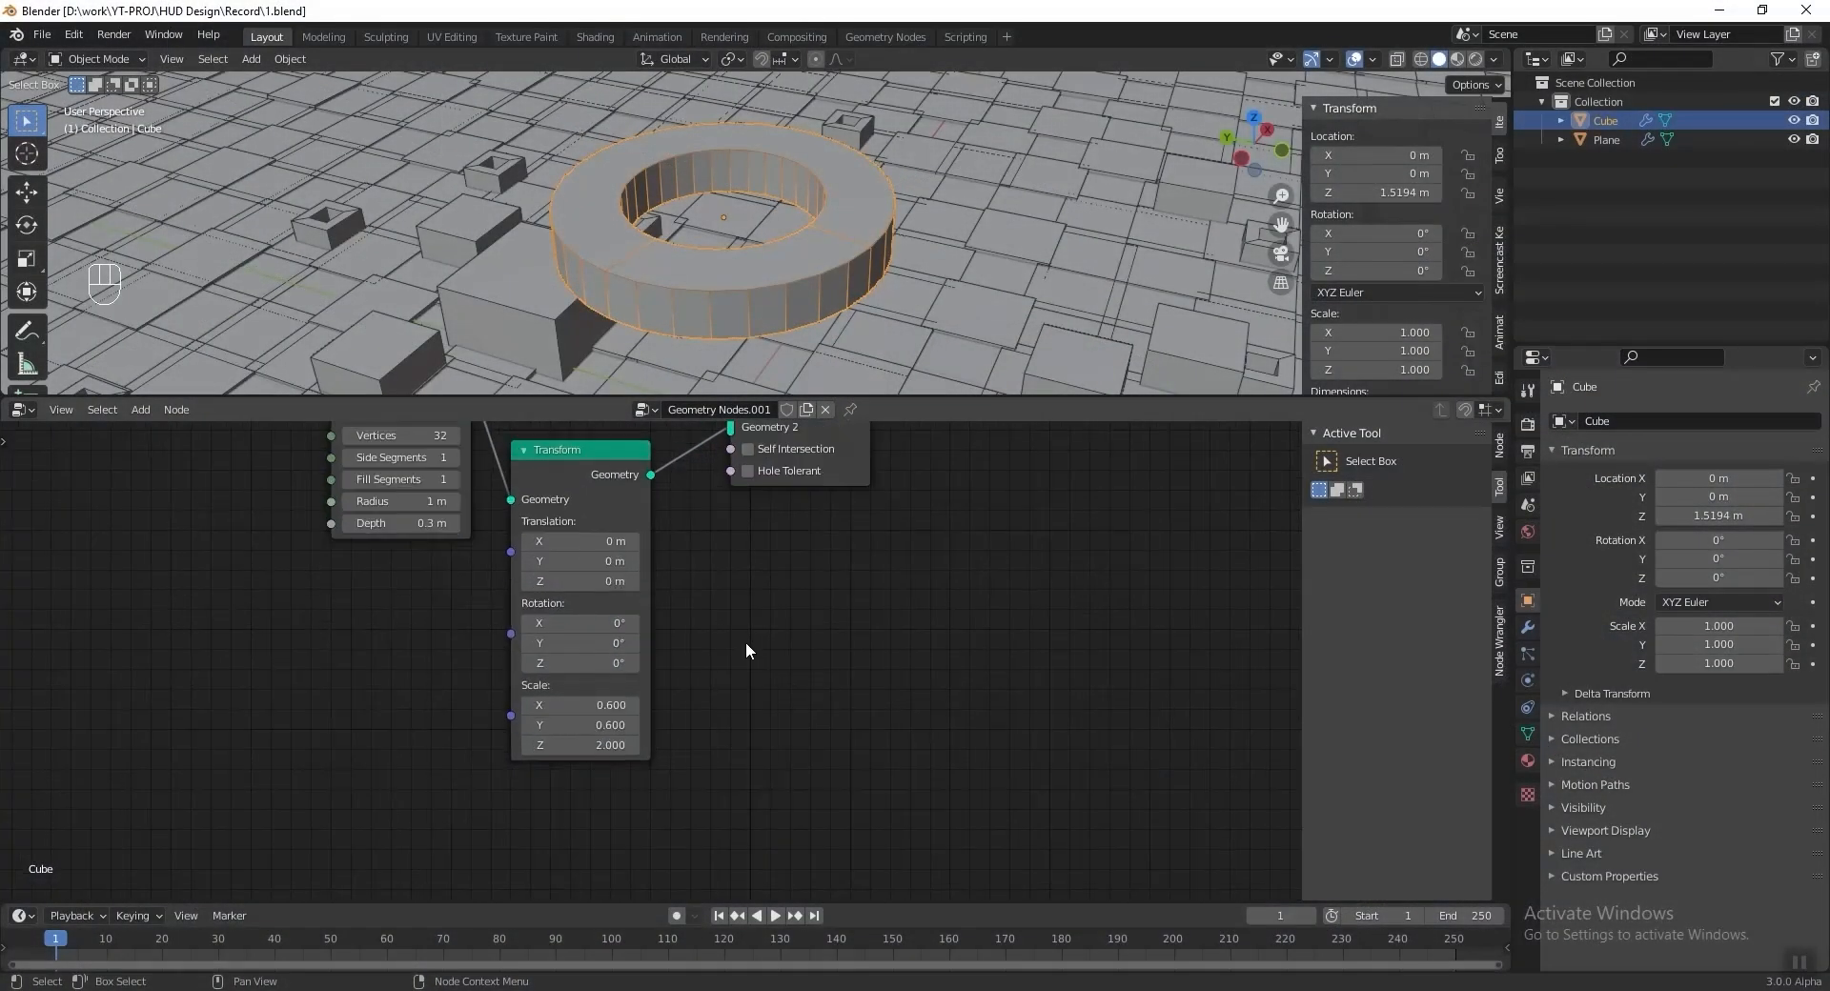
Add a Cube primitive node below the Cylinder and connect it to the Boolean's Geometry 2 input.
key("shift+a")
mouse_move(764, 642)
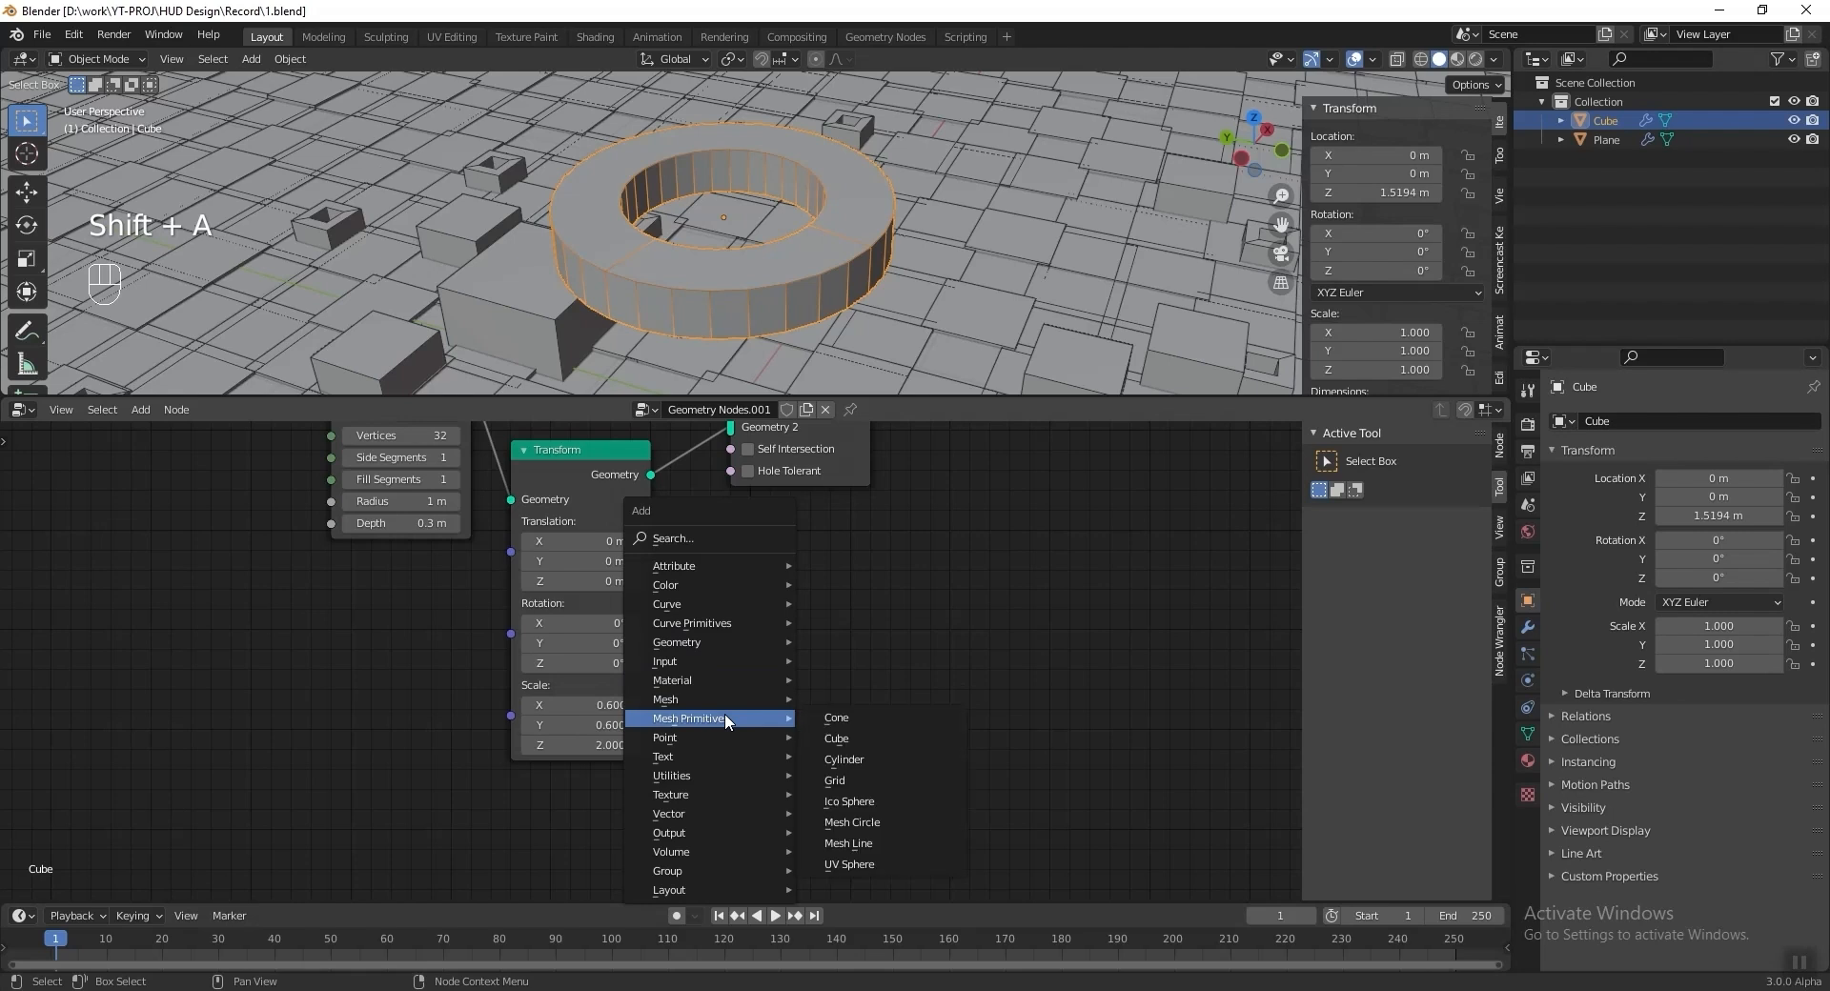
left_click(848, 739)
left_click(322, 601)
middle_click_drag(329, 614, 325, 786)
left_click_drag(462, 810, 734, 599)
Set the Cube node's size to 2 m on X and 0.1 m on Y, and save the file.
middle_click_drag(790, 827, 848, 715)
scroll(748, 744, "up", 5)
middle_click_drag(339, 746, 386, 697)
left_click(386, 698)
type("2")
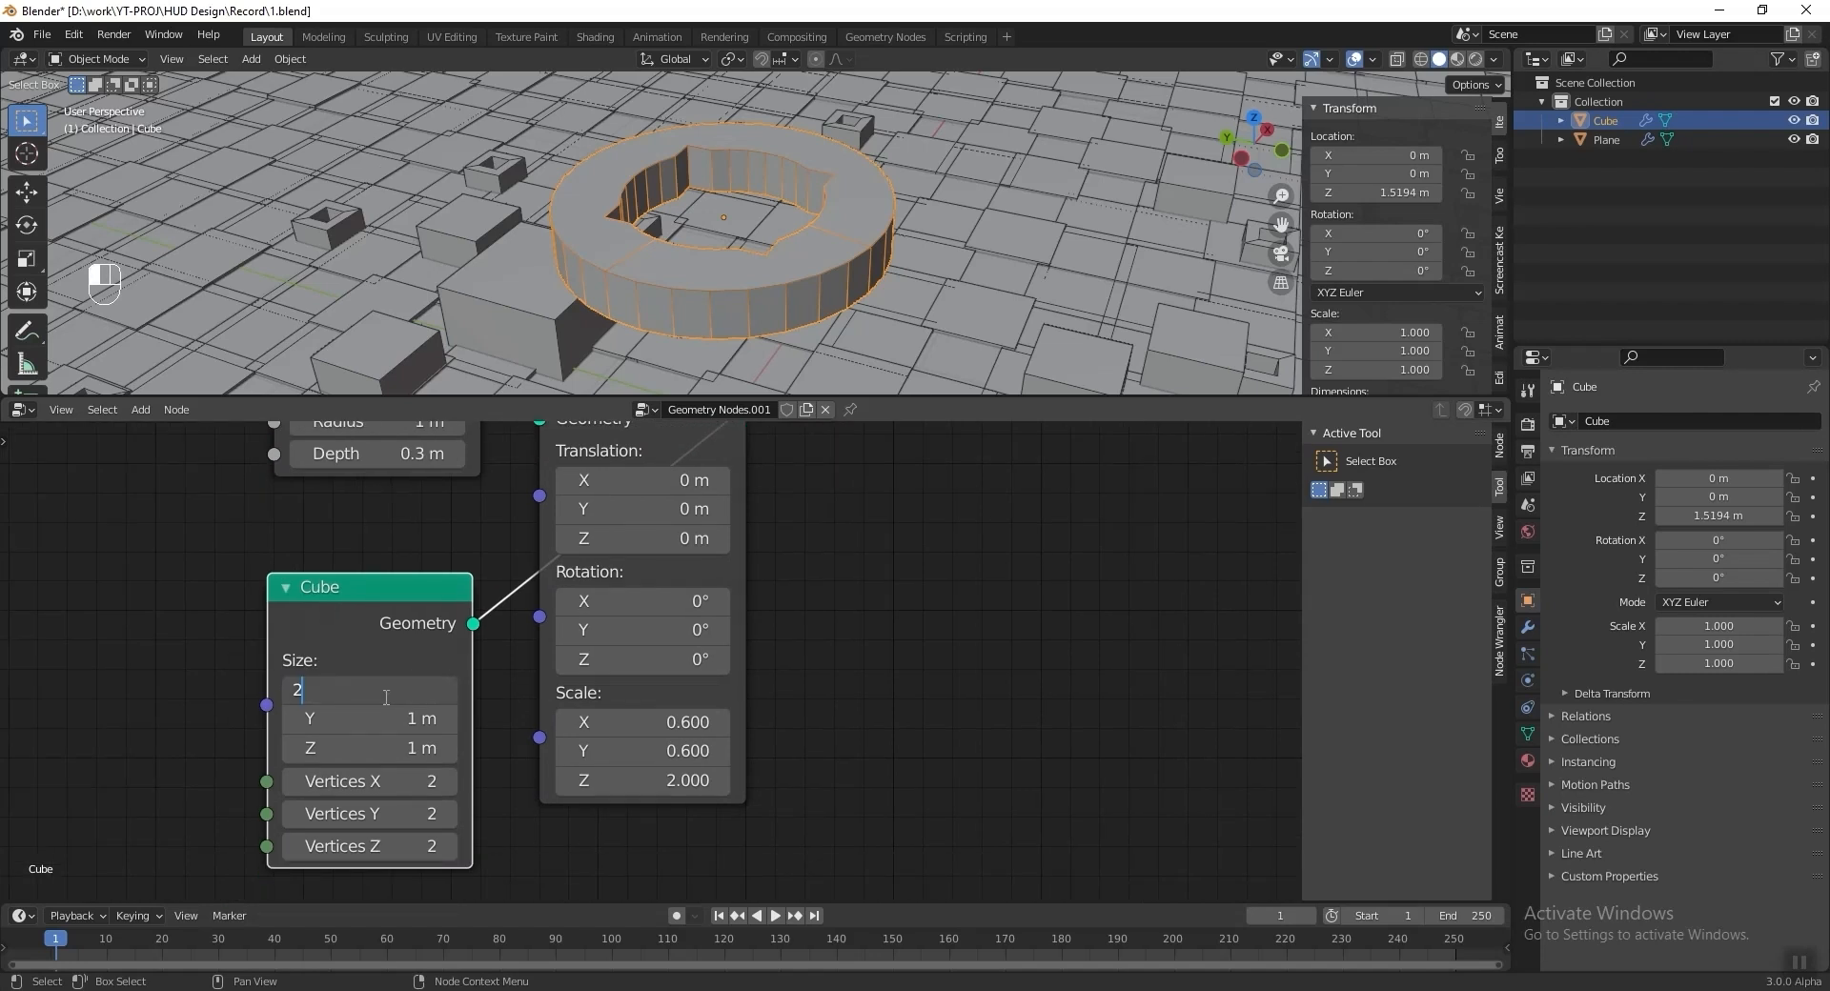
key("Tab")
key("BackSpace")
type(".1")
key("Return")
key("ctrl+s")
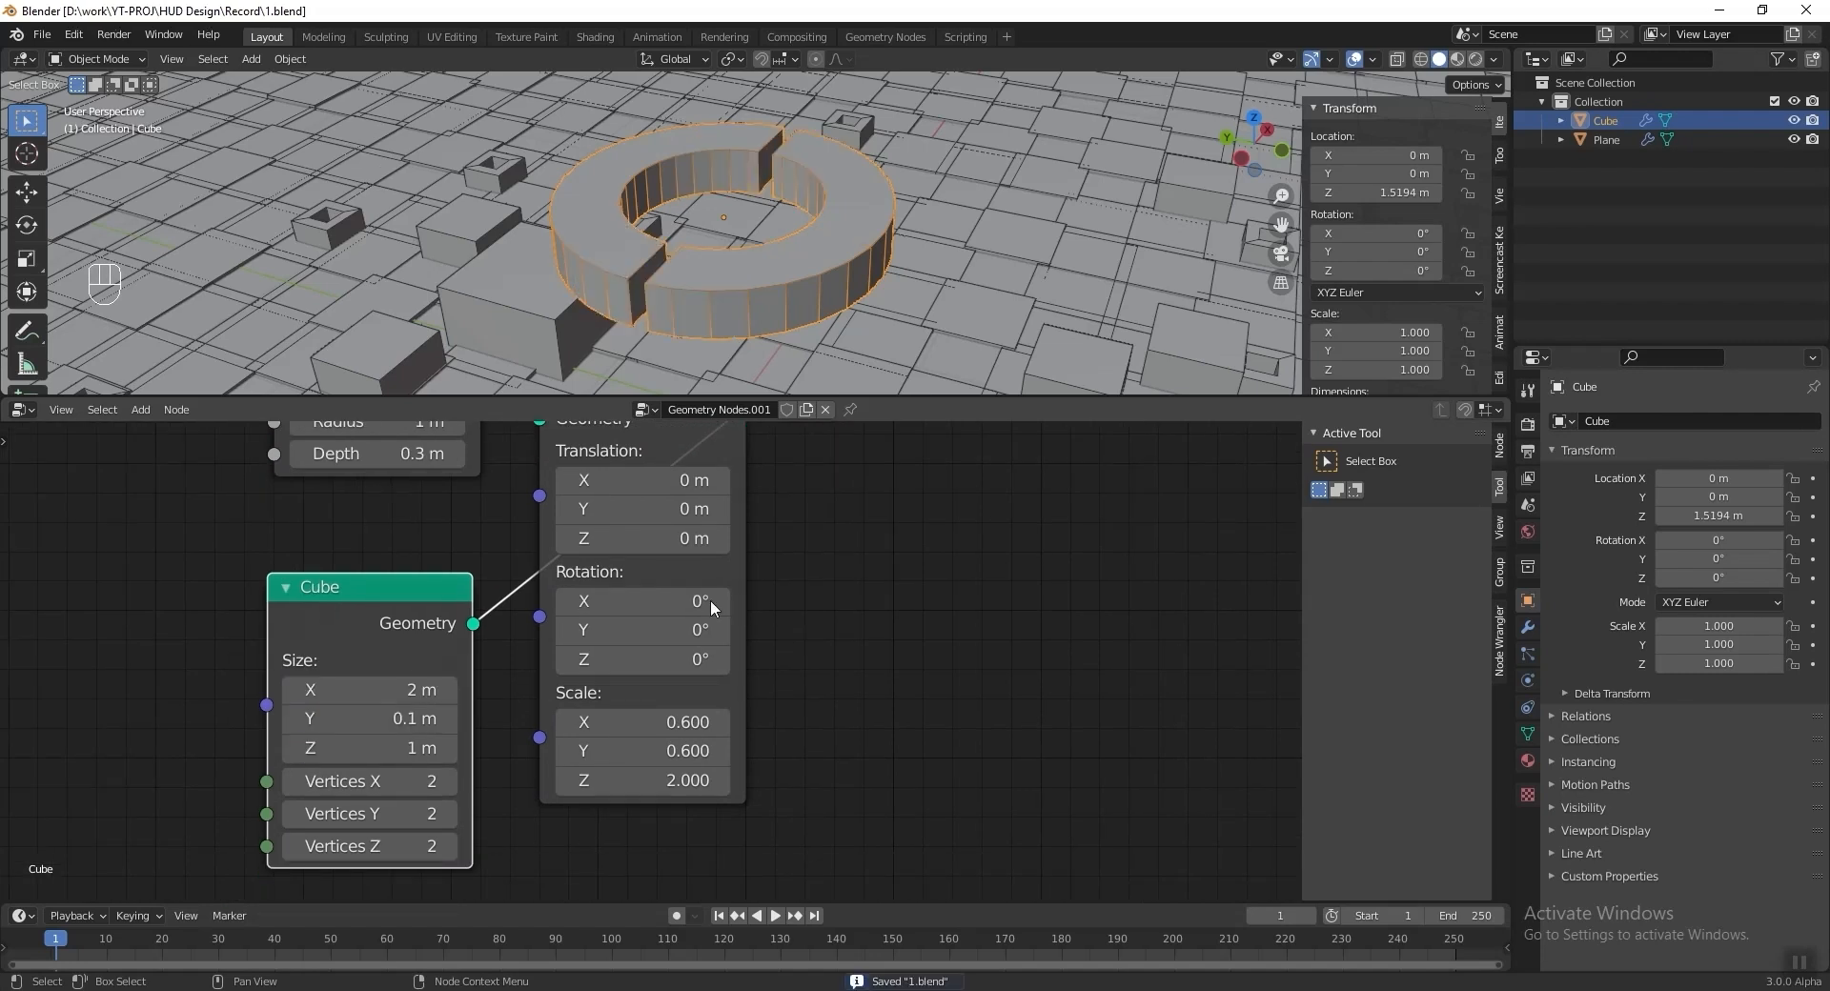
Duplicate the Transform node, feed the Cube into the copy and connect its output to the Boolean's Geometry 2 input.
left_click_drag(324, 597, 303, 580)
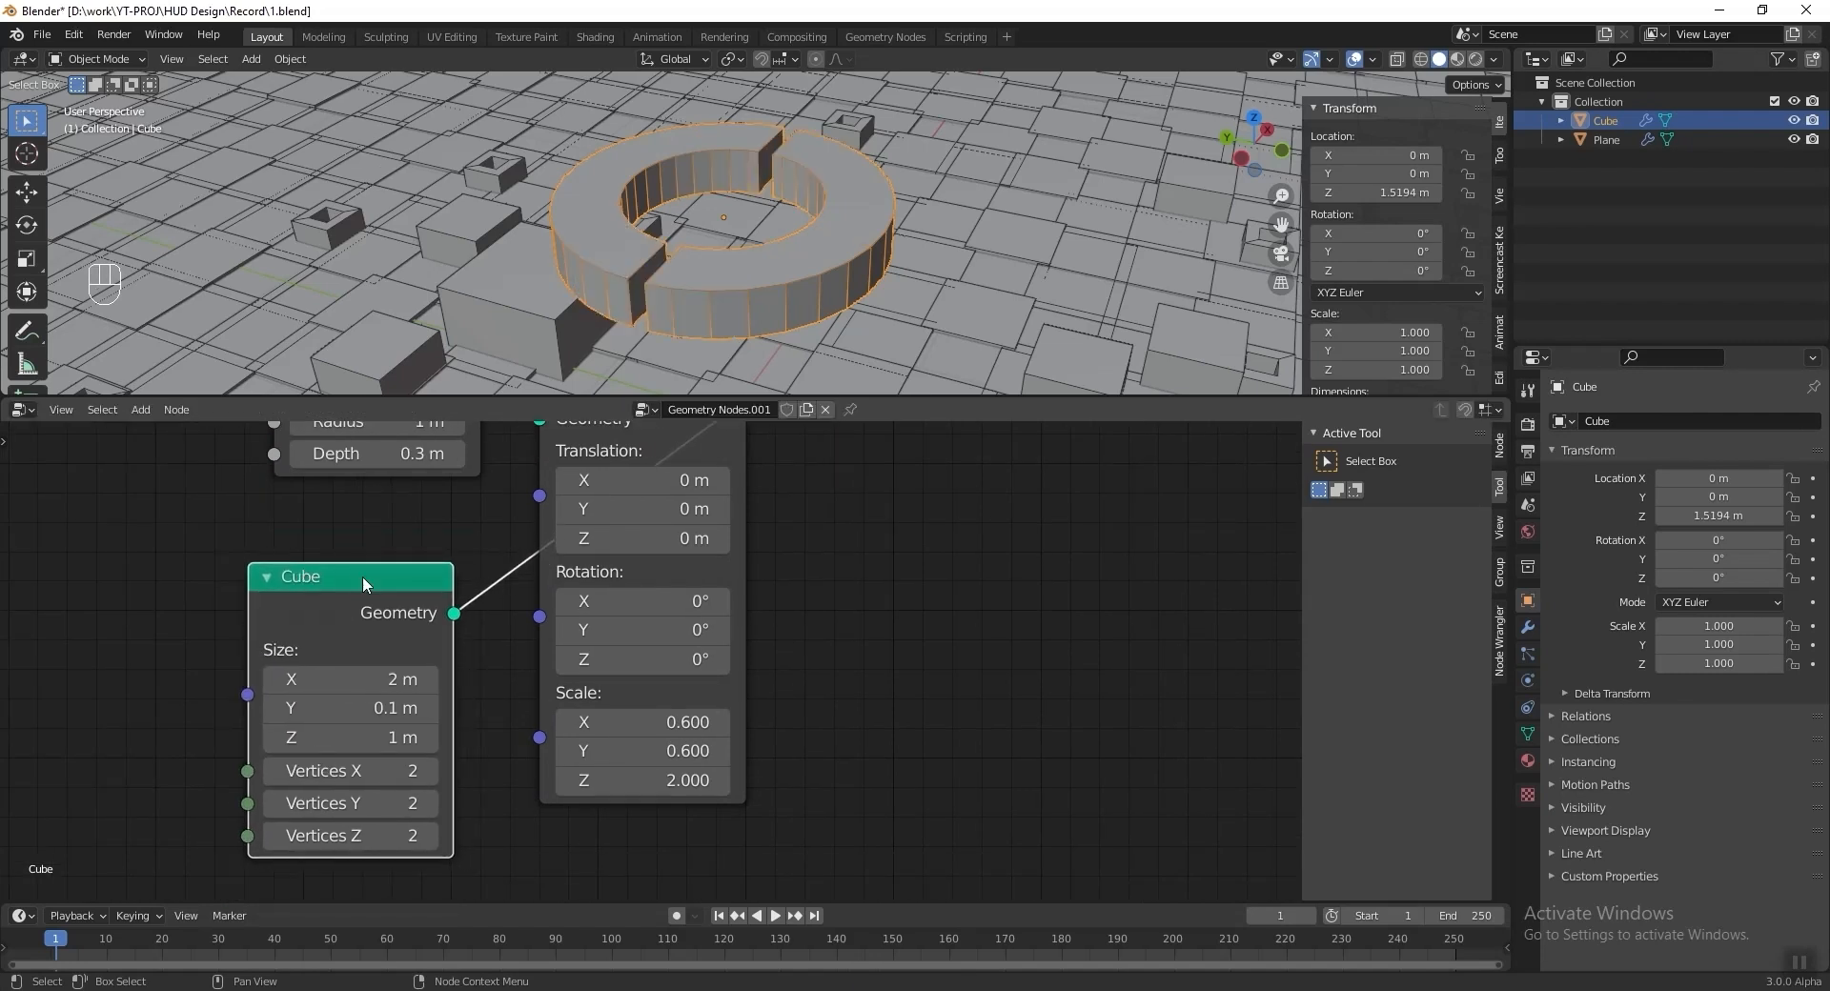
scroll(476, 595, "down", 5)
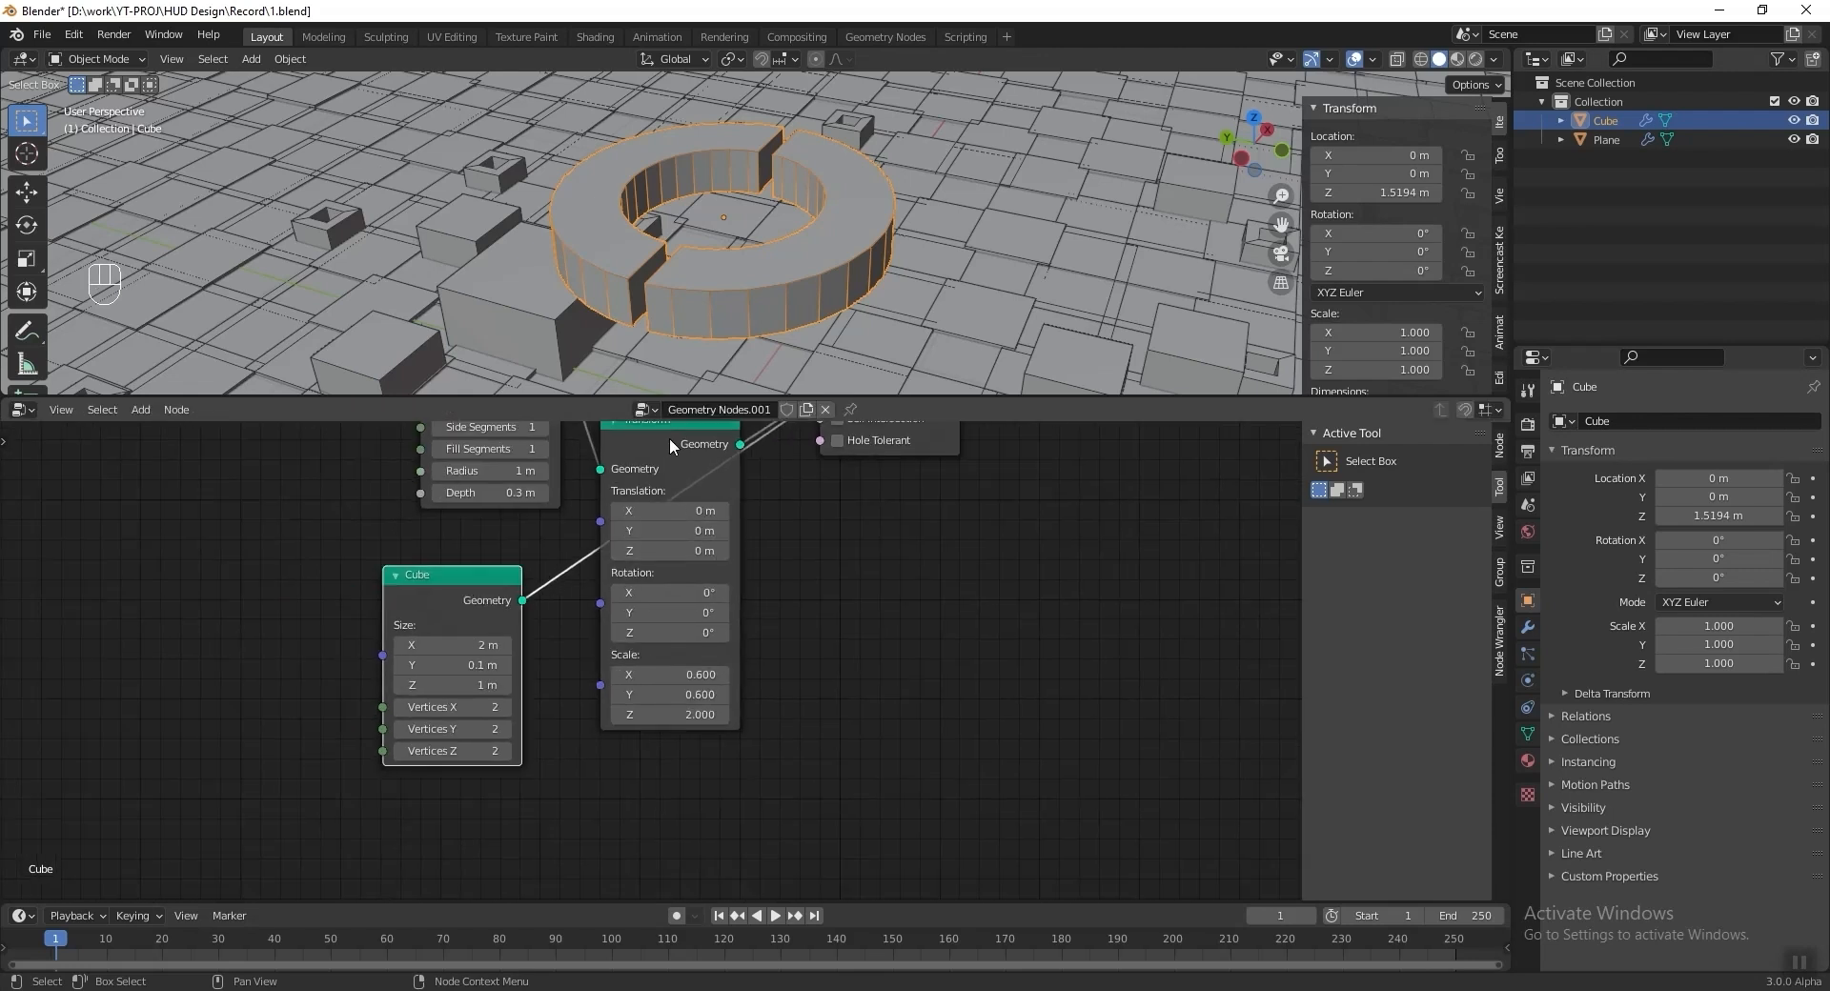
left_click(669, 438)
mouse_move(669, 438)
middle_mouse_down()
mouse_move(667, 472)
mouse_move(681, 460)
middle_mouse_up()
key("shift+d")
left_click(698, 826)
middle_click_drag(698, 827, 715, 747)
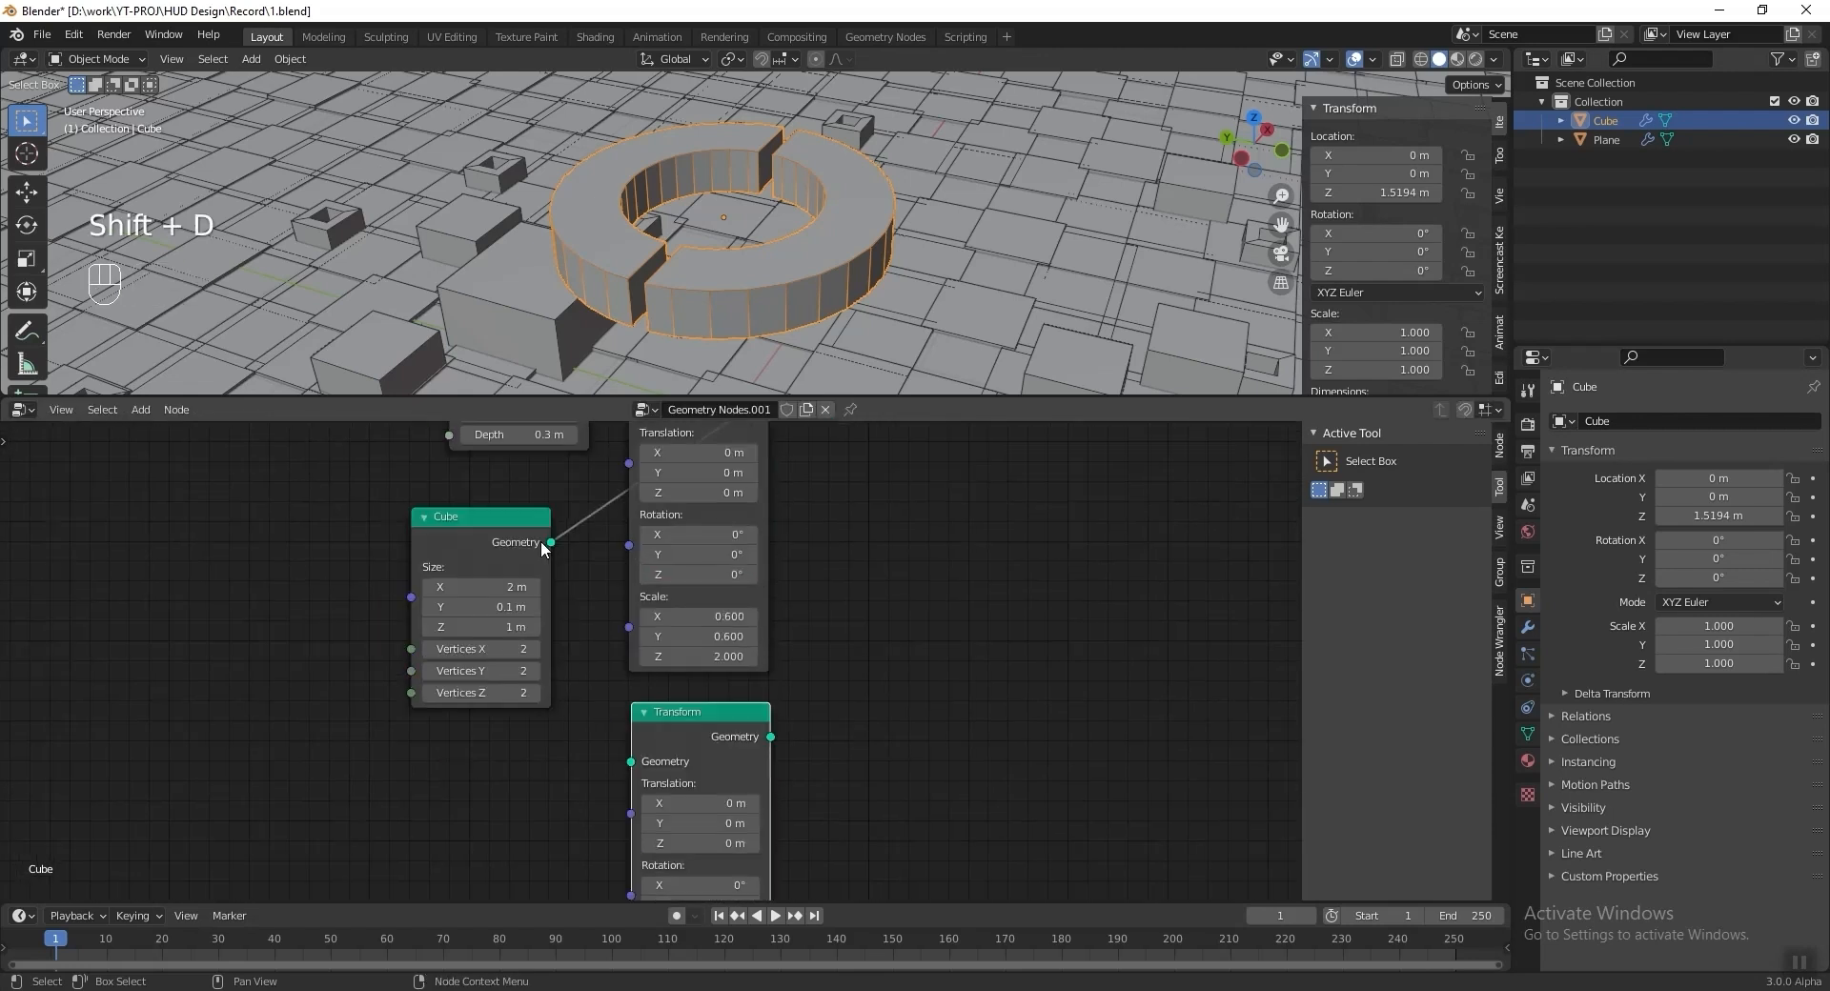
left_click_drag(550, 542, 629, 761)
scroll(795, 701, "down", 2)
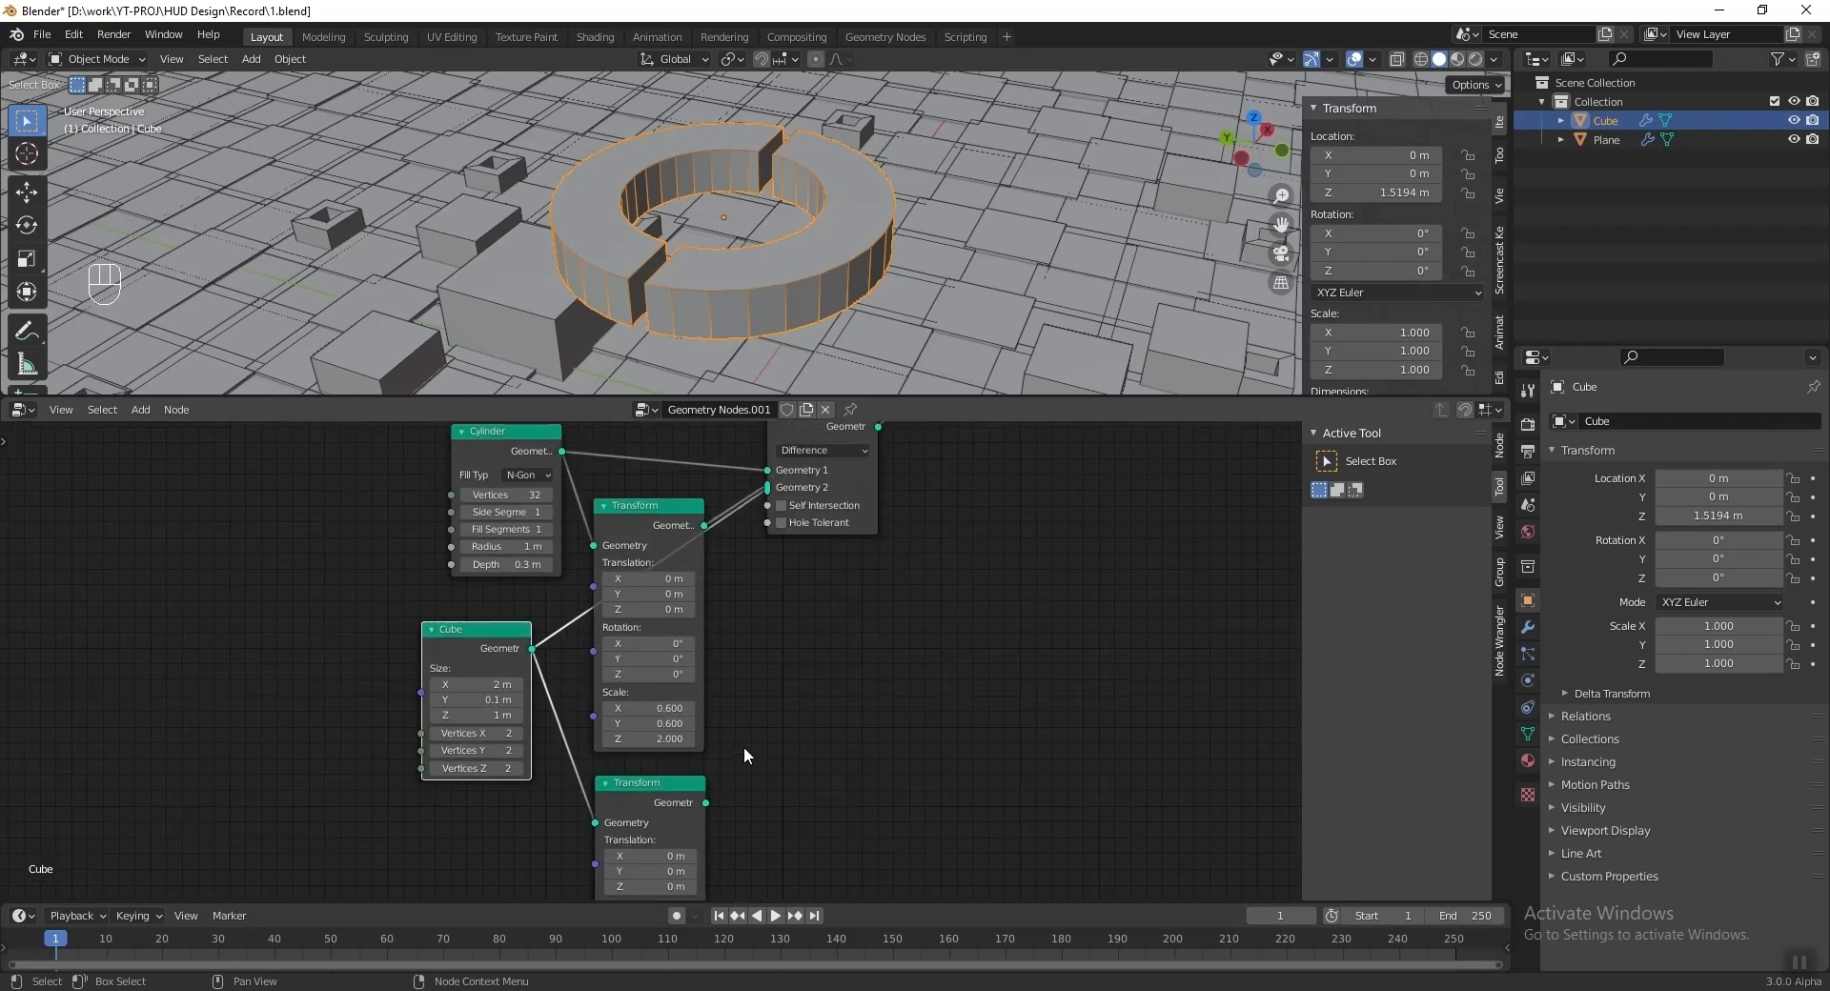
scroll(754, 743, "up", 2)
left_click_drag(724, 861, 810, 498)
Set the duplicated Transform's Z rotation to 70° and its scale to 1 on all axes.
middle_click_drag(854, 682, 873, 448)
scroll(791, 713, "up", 2)
middle_click_drag(807, 769, 820, 654)
middle_click_drag(787, 715, 785, 671)
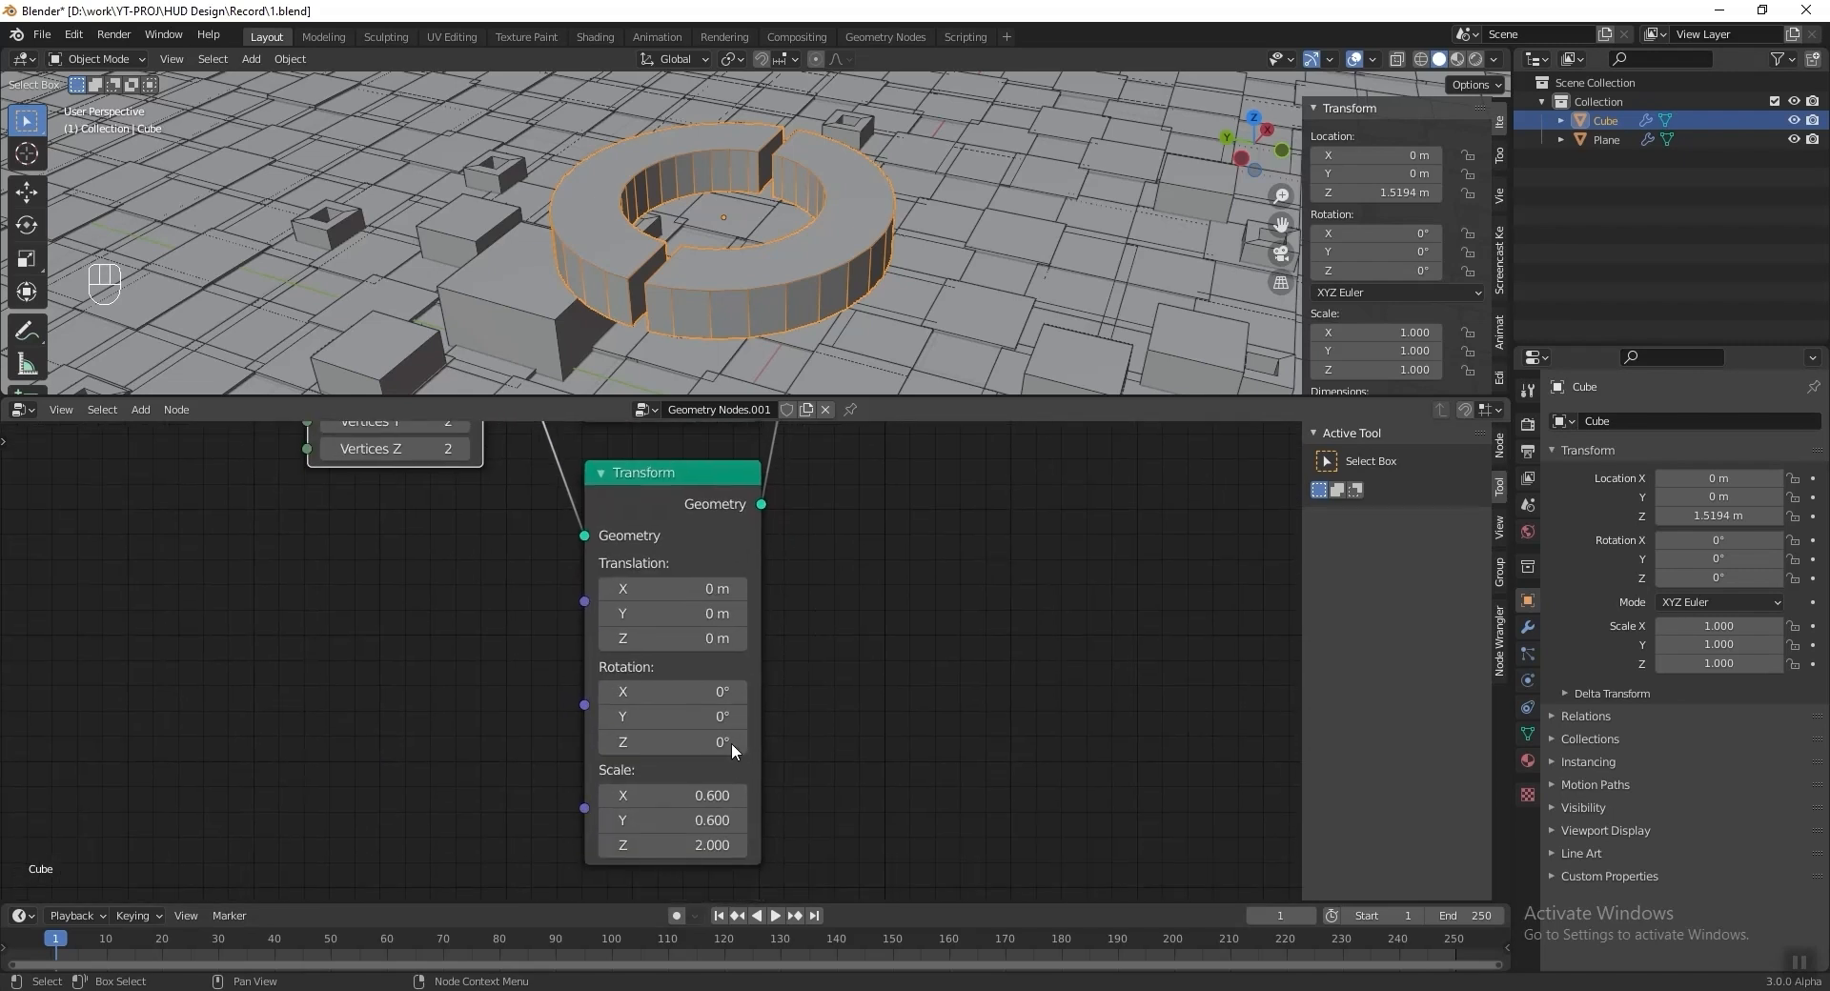
left_click(691, 741)
key("Return")
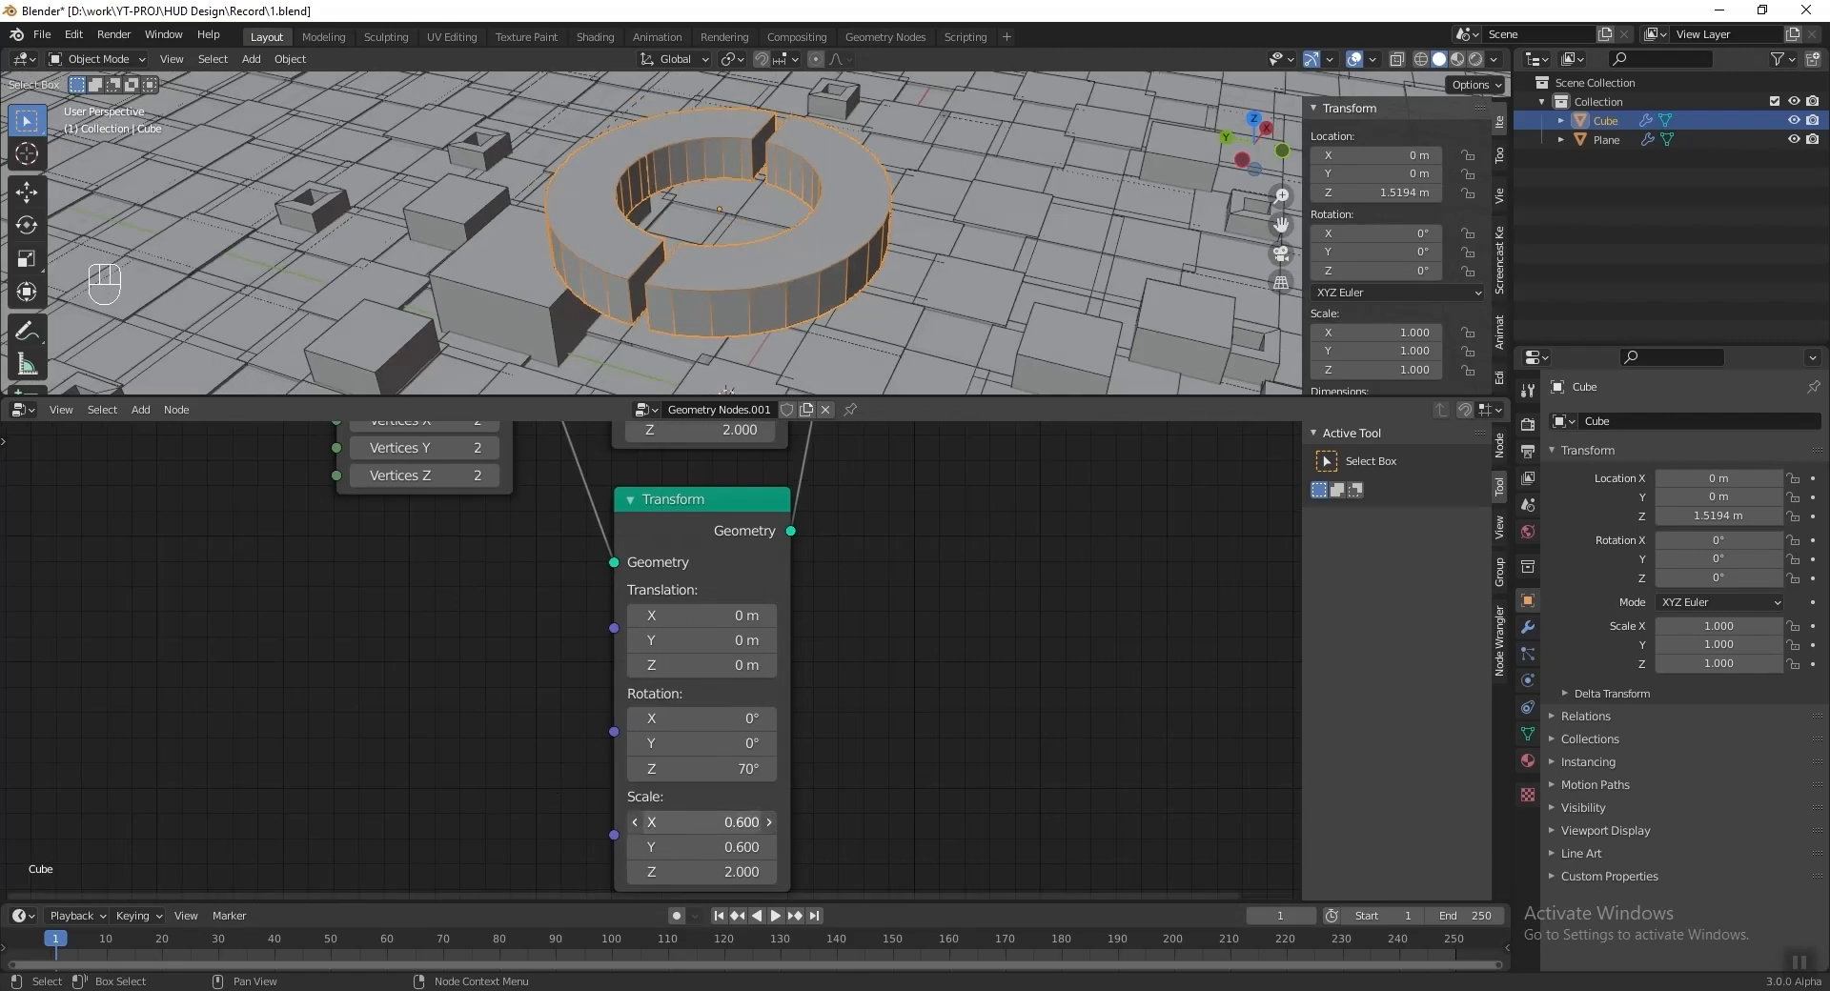
left_click_drag(725, 823, 724, 871)
type("1")
key("Return")
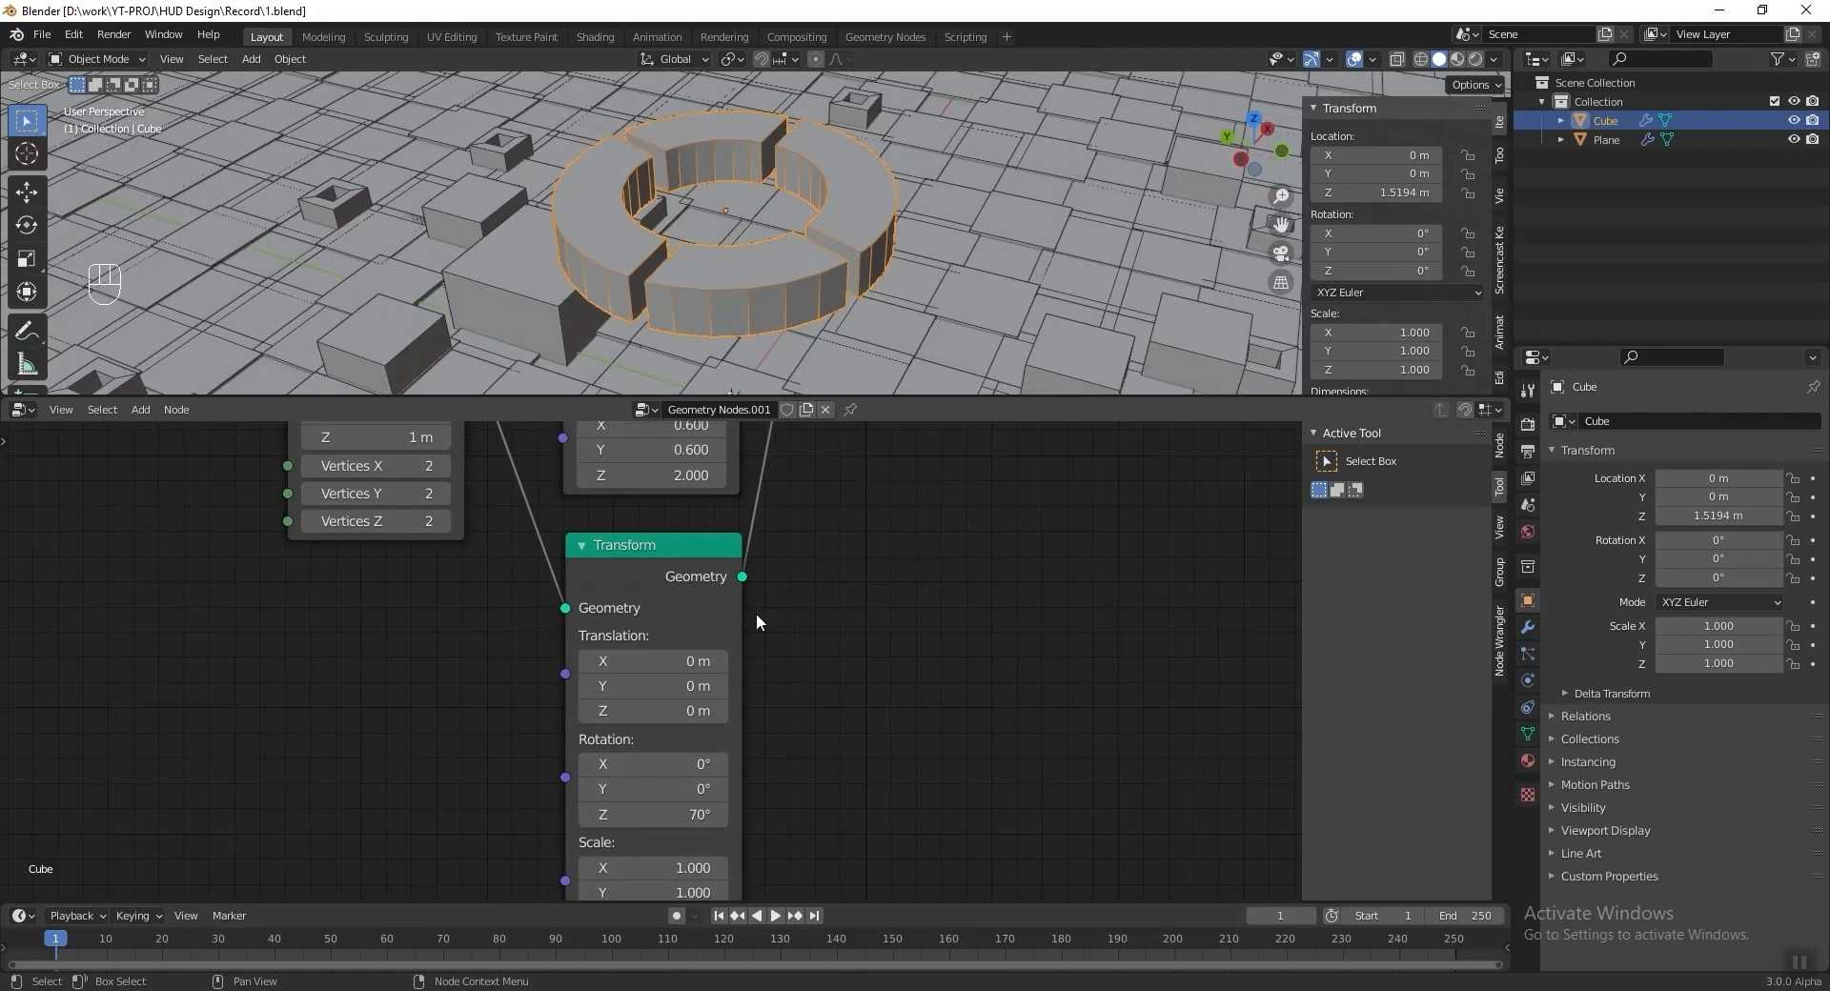
Group the Cylinder and its Transform node in a frame and label it Hole in center.
scroll(735, 615, "down", 3)
mouse_move(765, 612)
middle_mouse_down()
mouse_move(791, 733)
mouse_move(791, 604)
middle_mouse_up()
scroll(791, 604, "down", 1)
left_click_drag(528, 557, 544, 694)
middle_click_drag(545, 693, 552, 866)
scroll(643, 662, "up", 5)
left_click_drag(655, 643, 644, 575)
left_click_drag(395, 549, 649, 643)
scroll(649, 642, "up", 2)
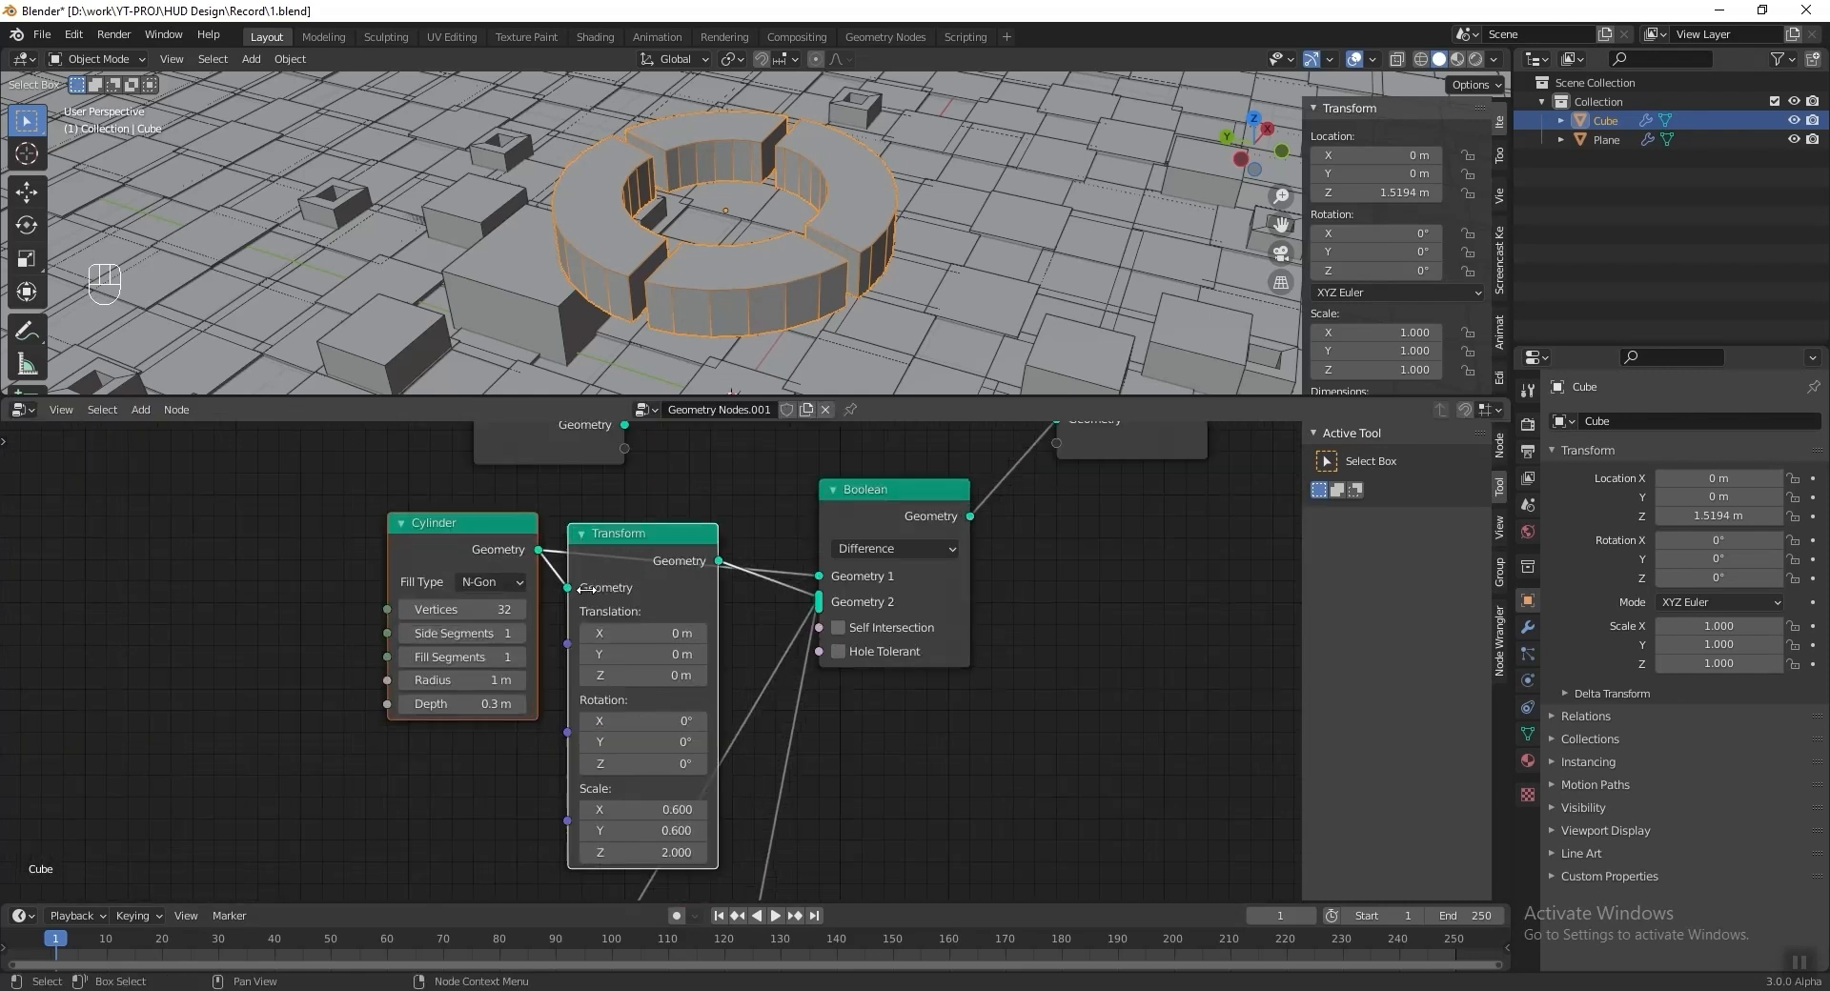
key("ctrl+j")
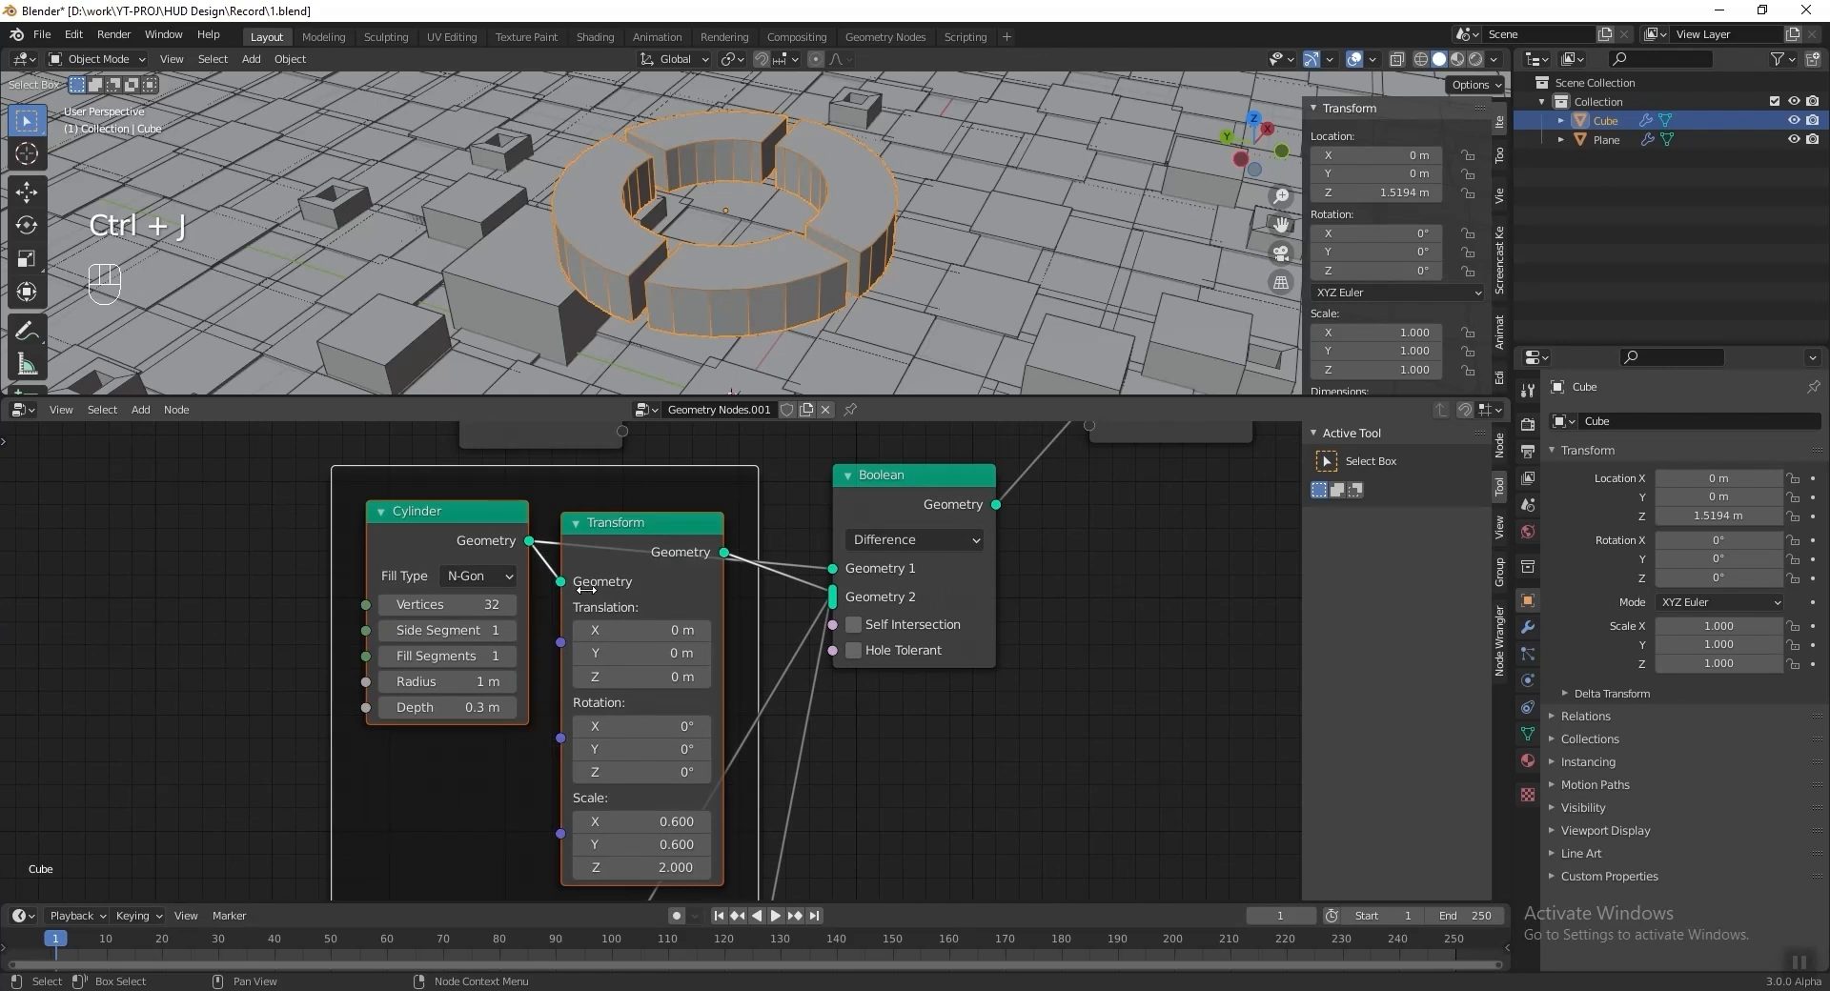
key("F2")
type("Hole")
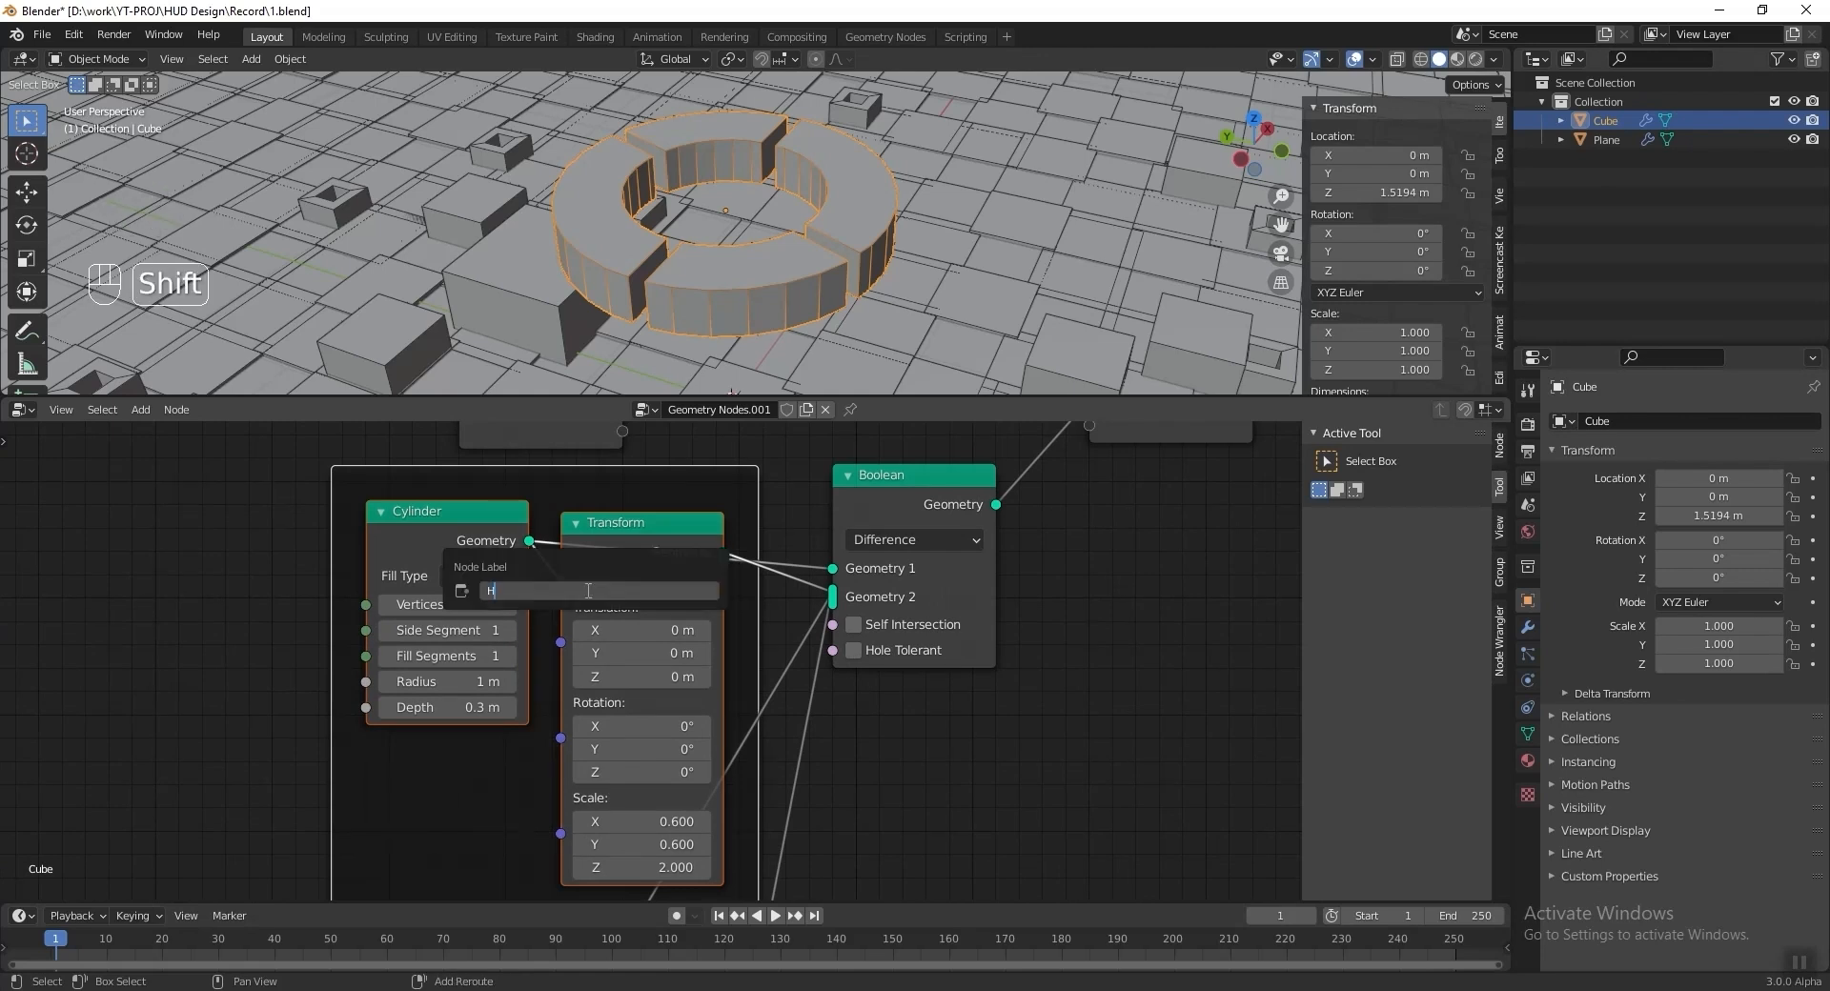
key("Return")
Group the Cube and its Transform node in a frame and label it X-stroke.
scroll(610, 584, "down", 4)
left_click_drag(704, 536, 577, 530)
middle_click_drag(740, 818, 787, 524)
left_click_drag(482, 617, 959, 787)
key("ctrl+j")
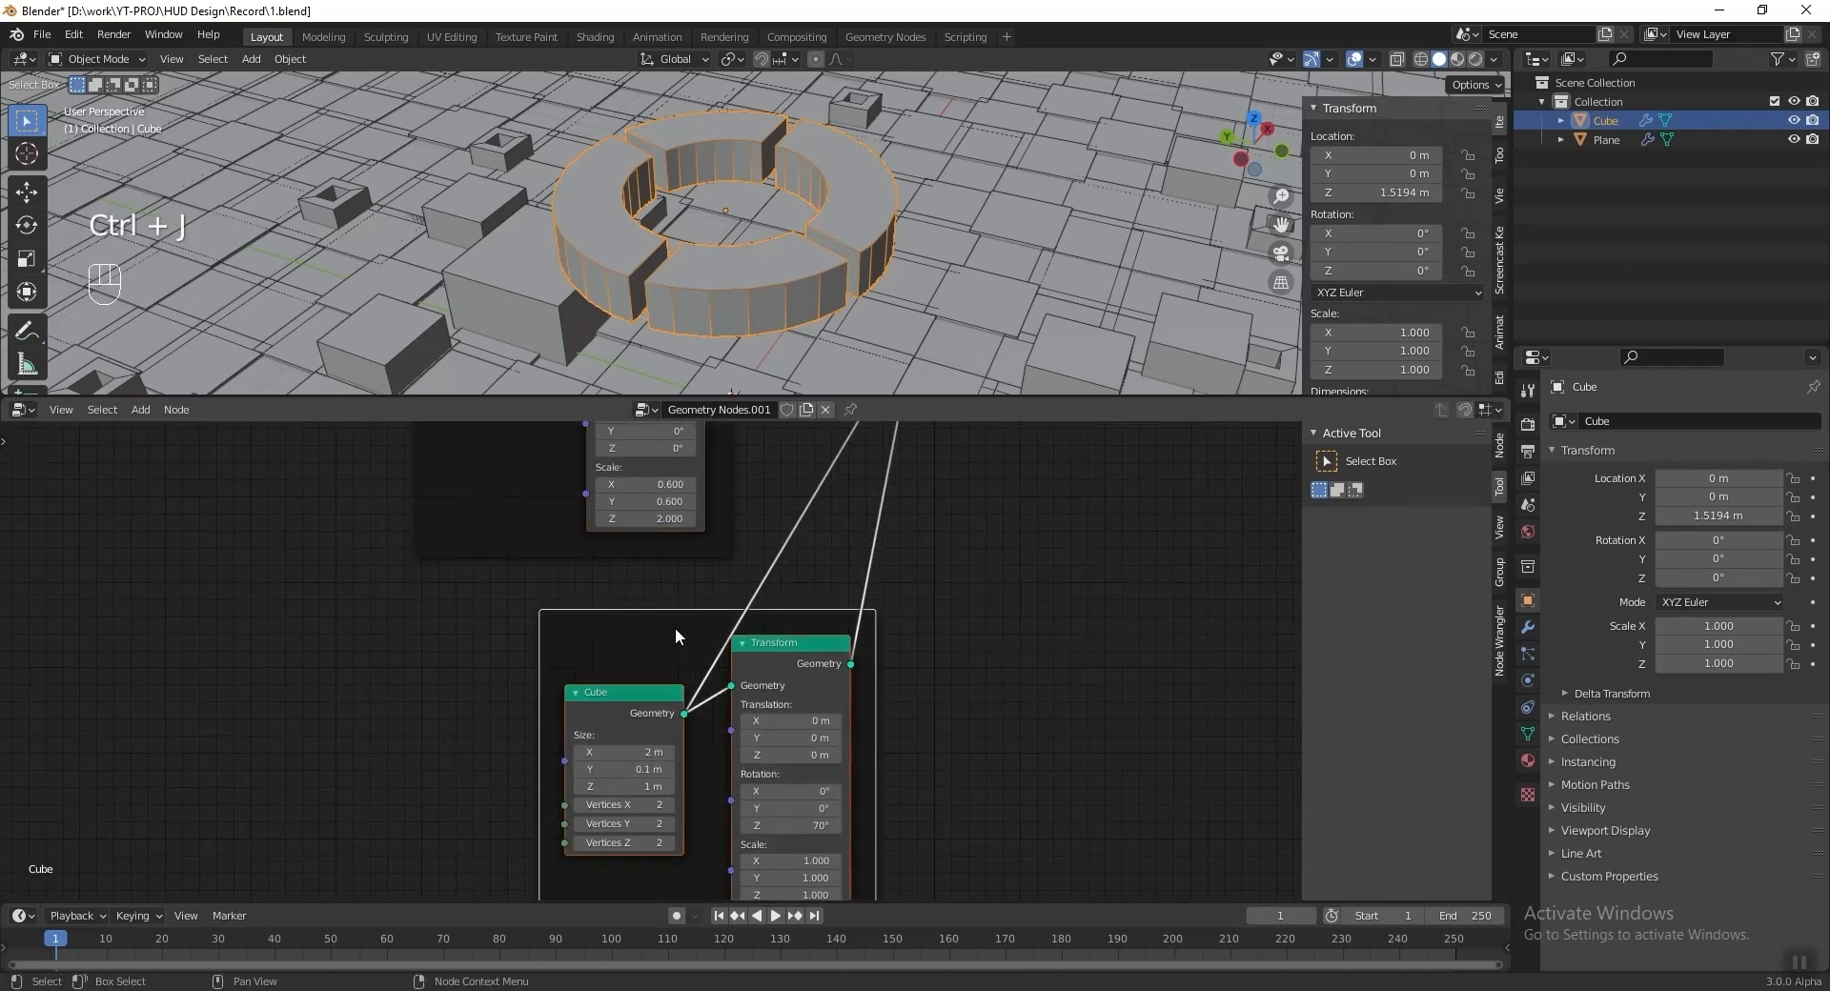
left_click_drag(713, 626, 577, 602)
key("F2")
type("X")
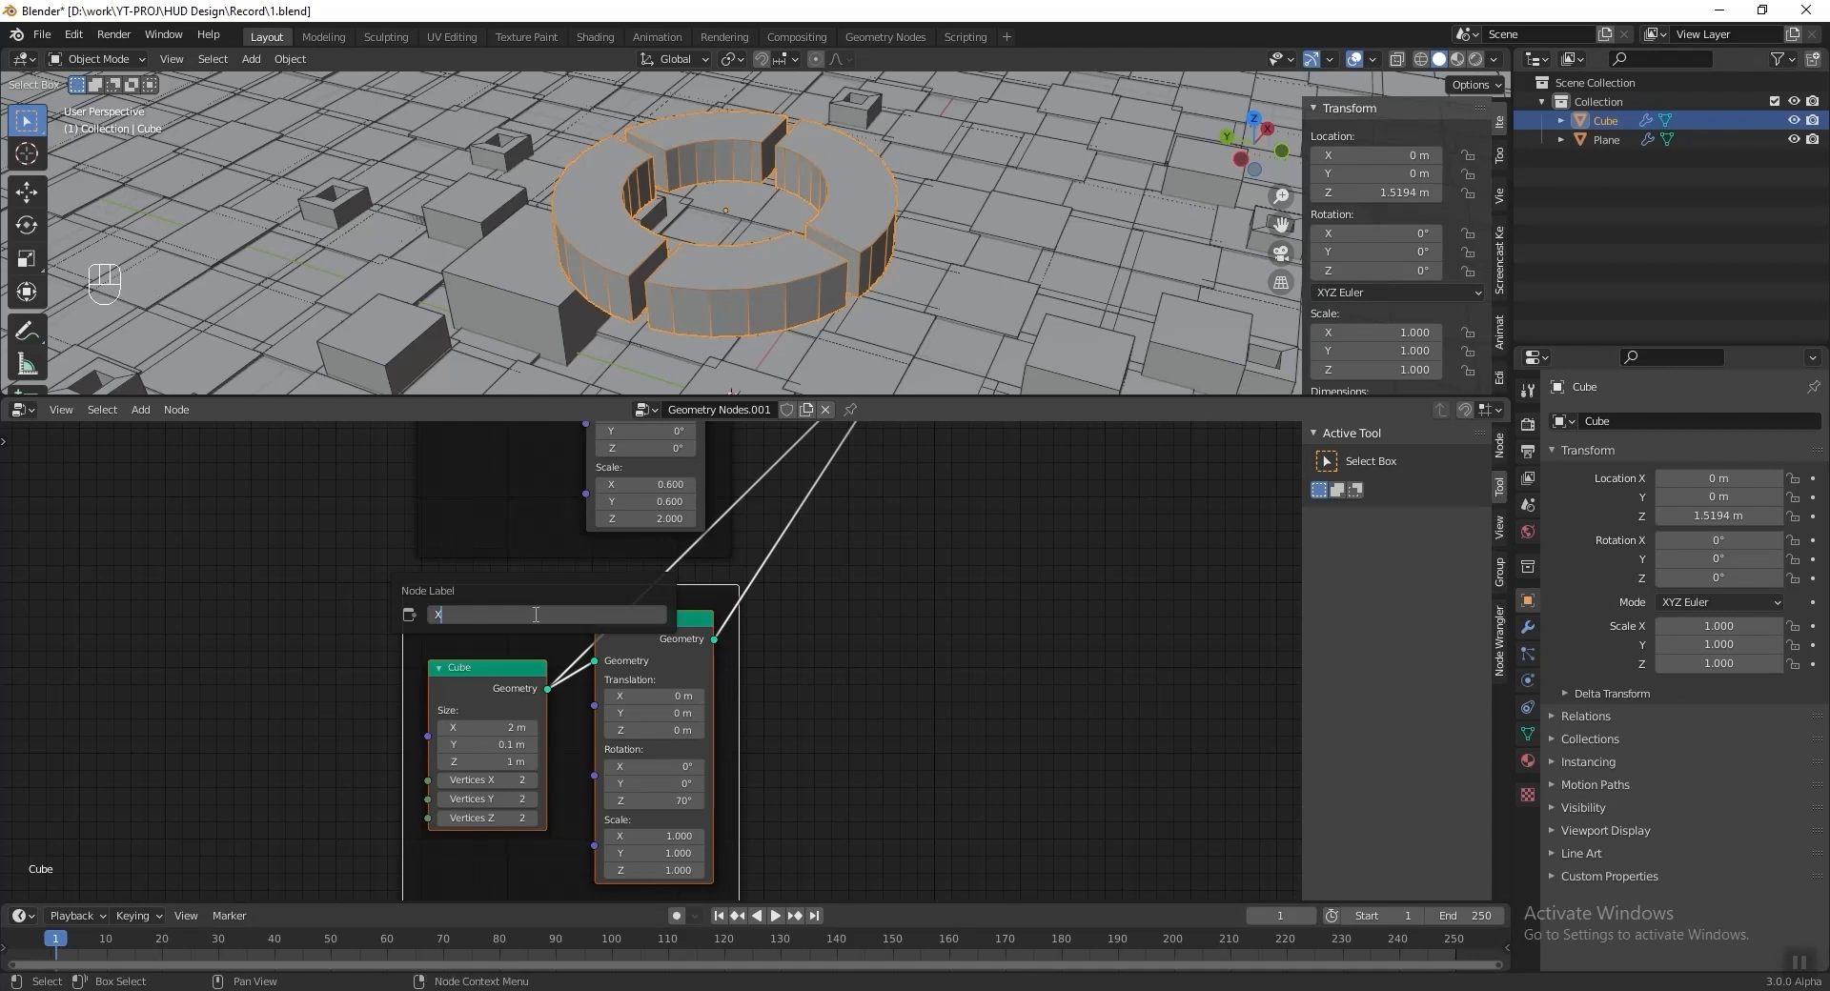
type("-stroke")
key("Return")
Collapse the nodes in both frames, move X-stroke up close below Hole in center, and save the file.
scroll(705, 648, "down", 4)
middle_click_drag(757, 643, 725, 753)
scroll(380, 523, "up", 8)
middle_click_drag(380, 522, 392, 668)
left_click(406, 522)
left_click(613, 534)
scroll(708, 772, "down", 4)
middle_click_drag(716, 815, 728, 655)
left_click(520, 871)
left_click(662, 817)
left_click(482, 871)
left_click_drag(579, 805, 576, 581)
key("ctrl+s")
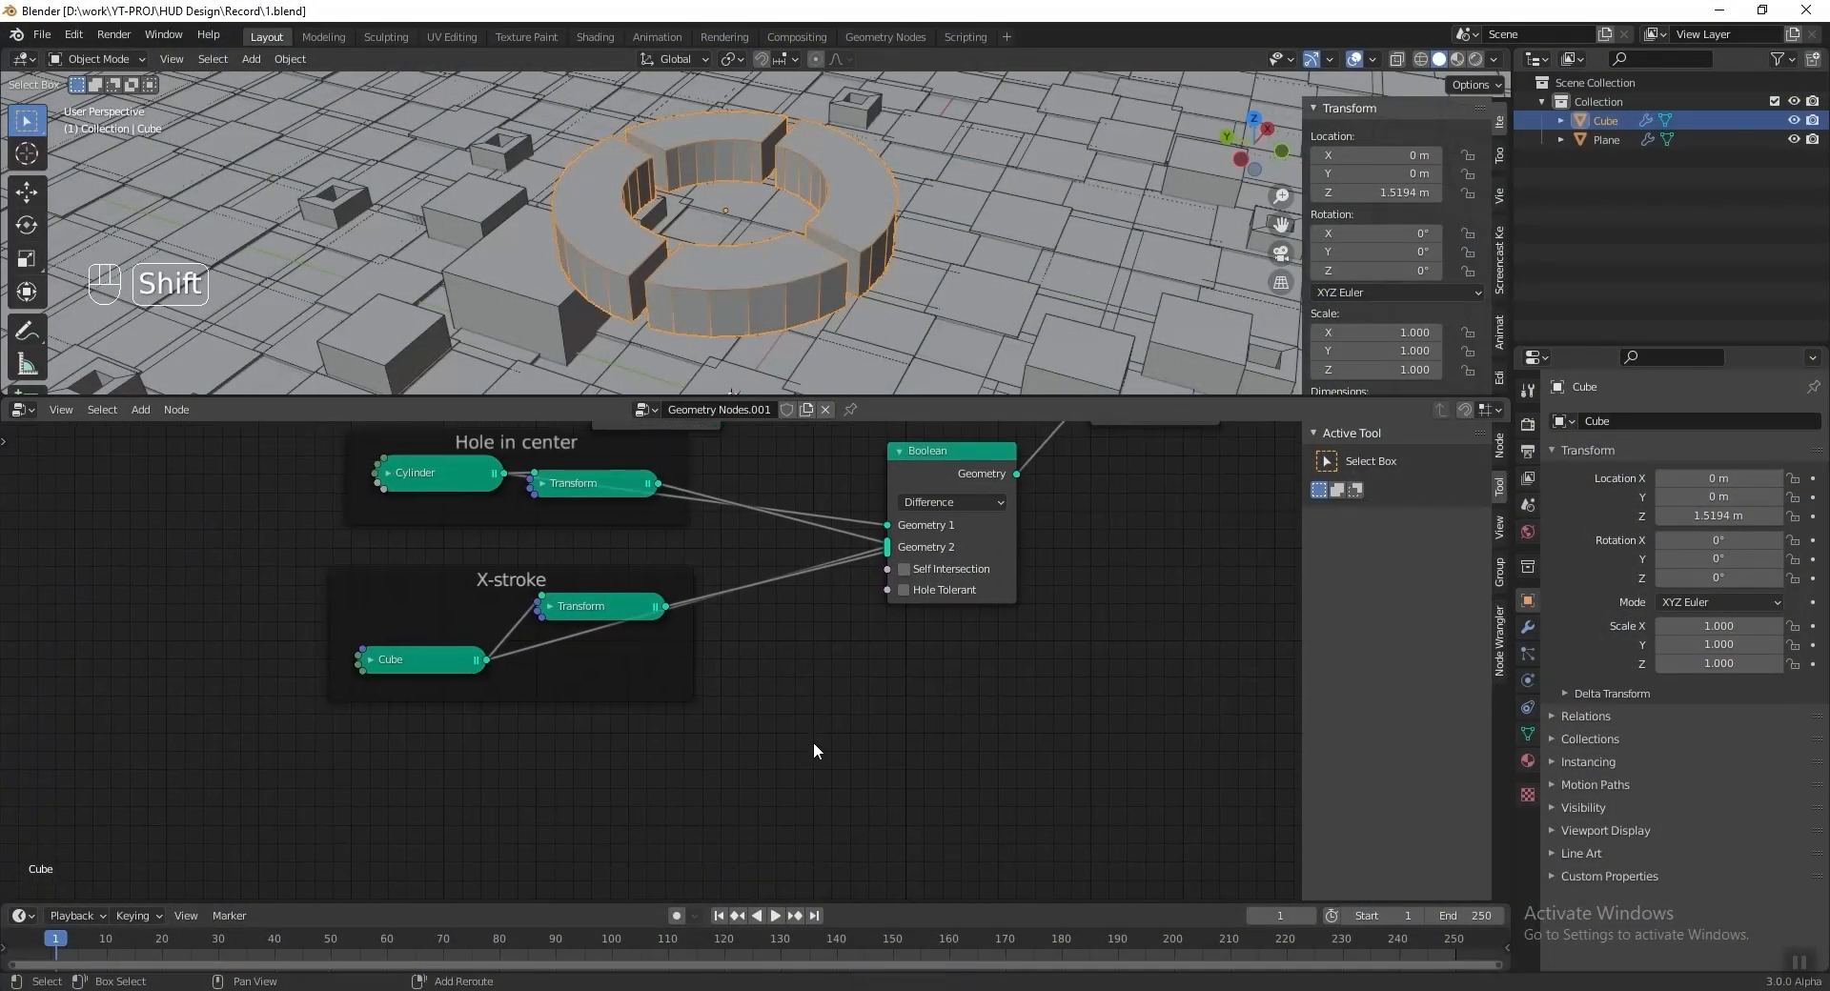
Add a Curve Circle node below the X-stroke frame.
key("shift+a")
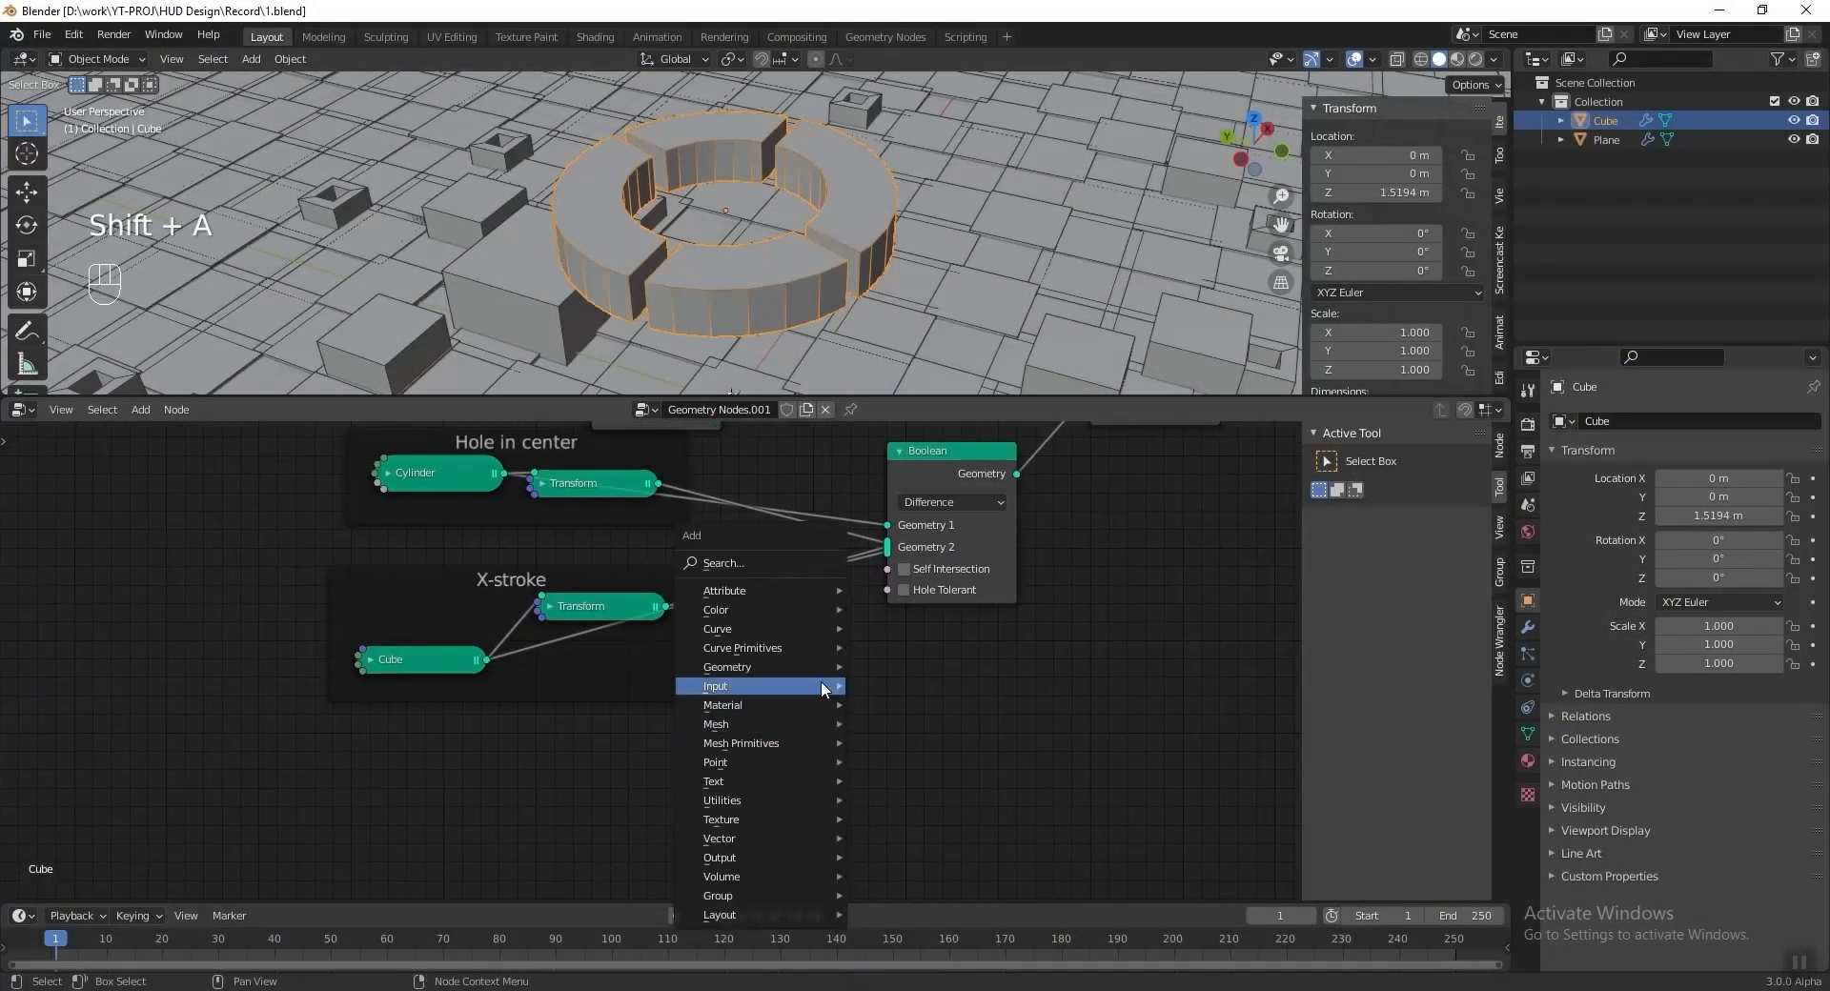
mouse_move(717, 658)
left_click(906, 667)
left_click(458, 778)
Insert a Join Geometry node between the Boolean and the Group Output and connect the Curve Circle to it.
middle_click_drag(778, 698, 614, 776)
key("shift+a")
mouse_move(913, 722)
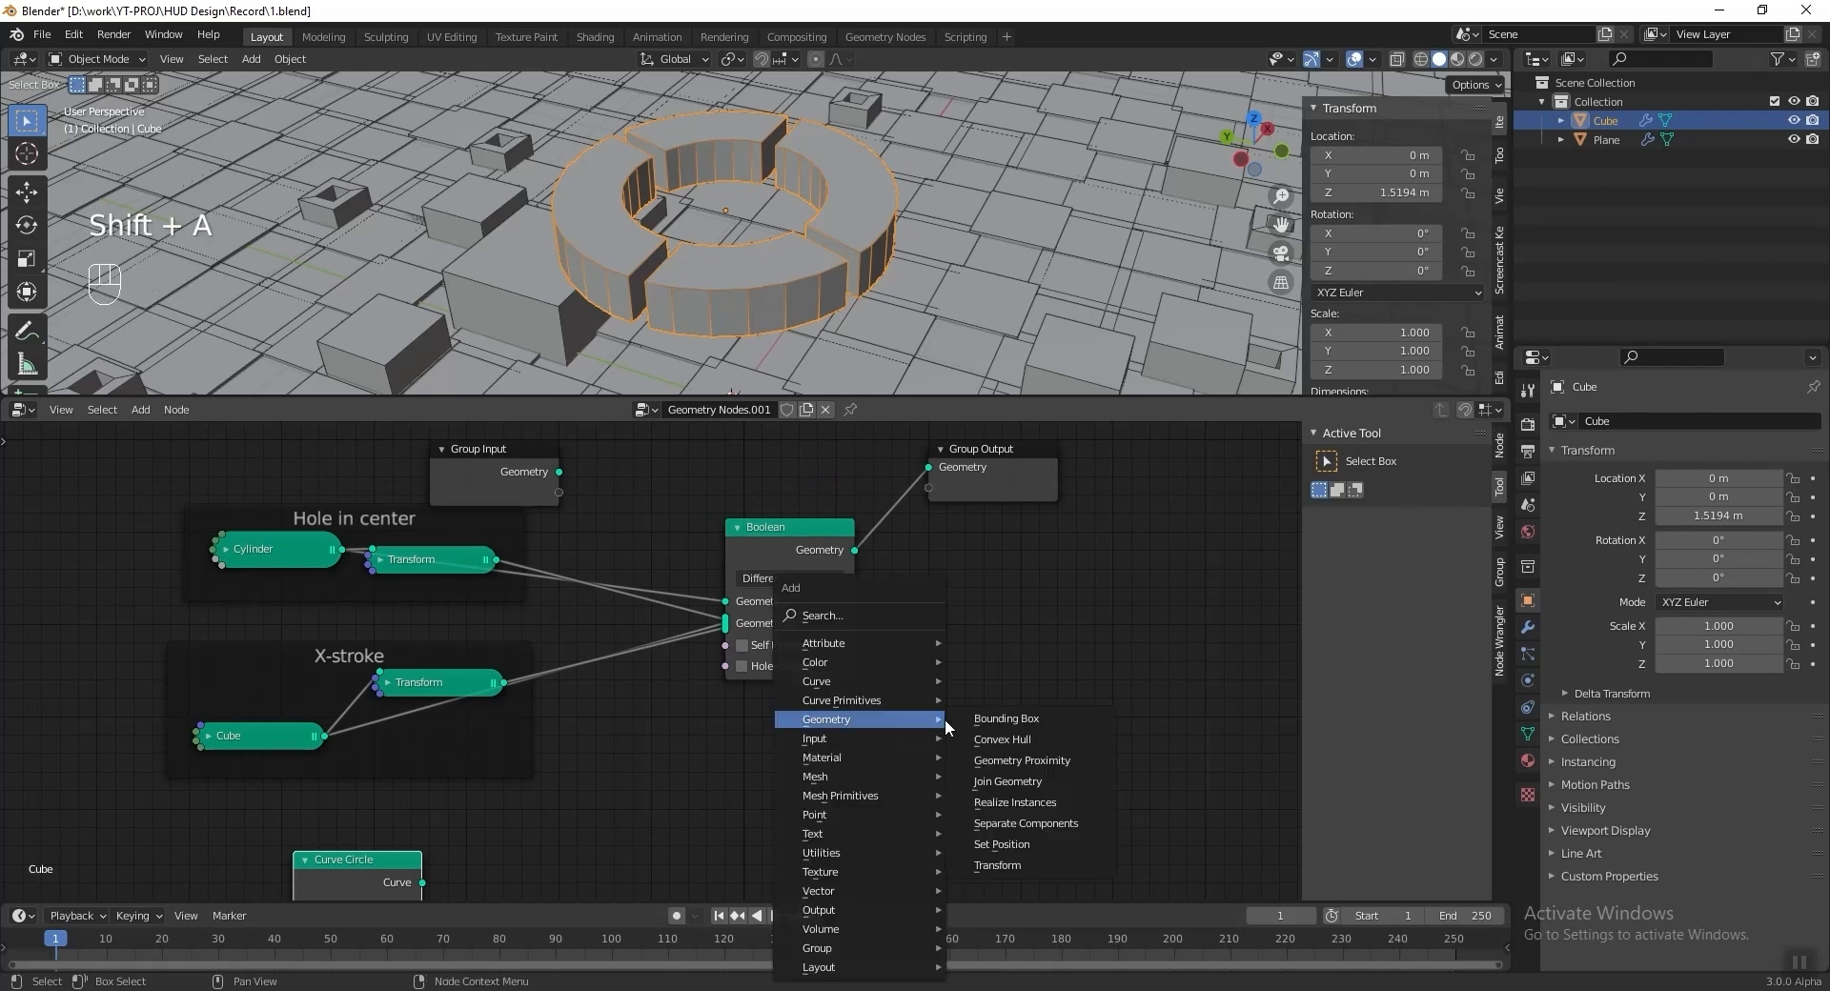
left_click(1007, 782)
left_click(1034, 534)
left_click_drag(418, 829, 977, 529)
Insert a Transform node between the Curve Circle and Join Geometry and set its Z translation to 0.4 m.
middle_click_drag(830, 271, 831, 306)
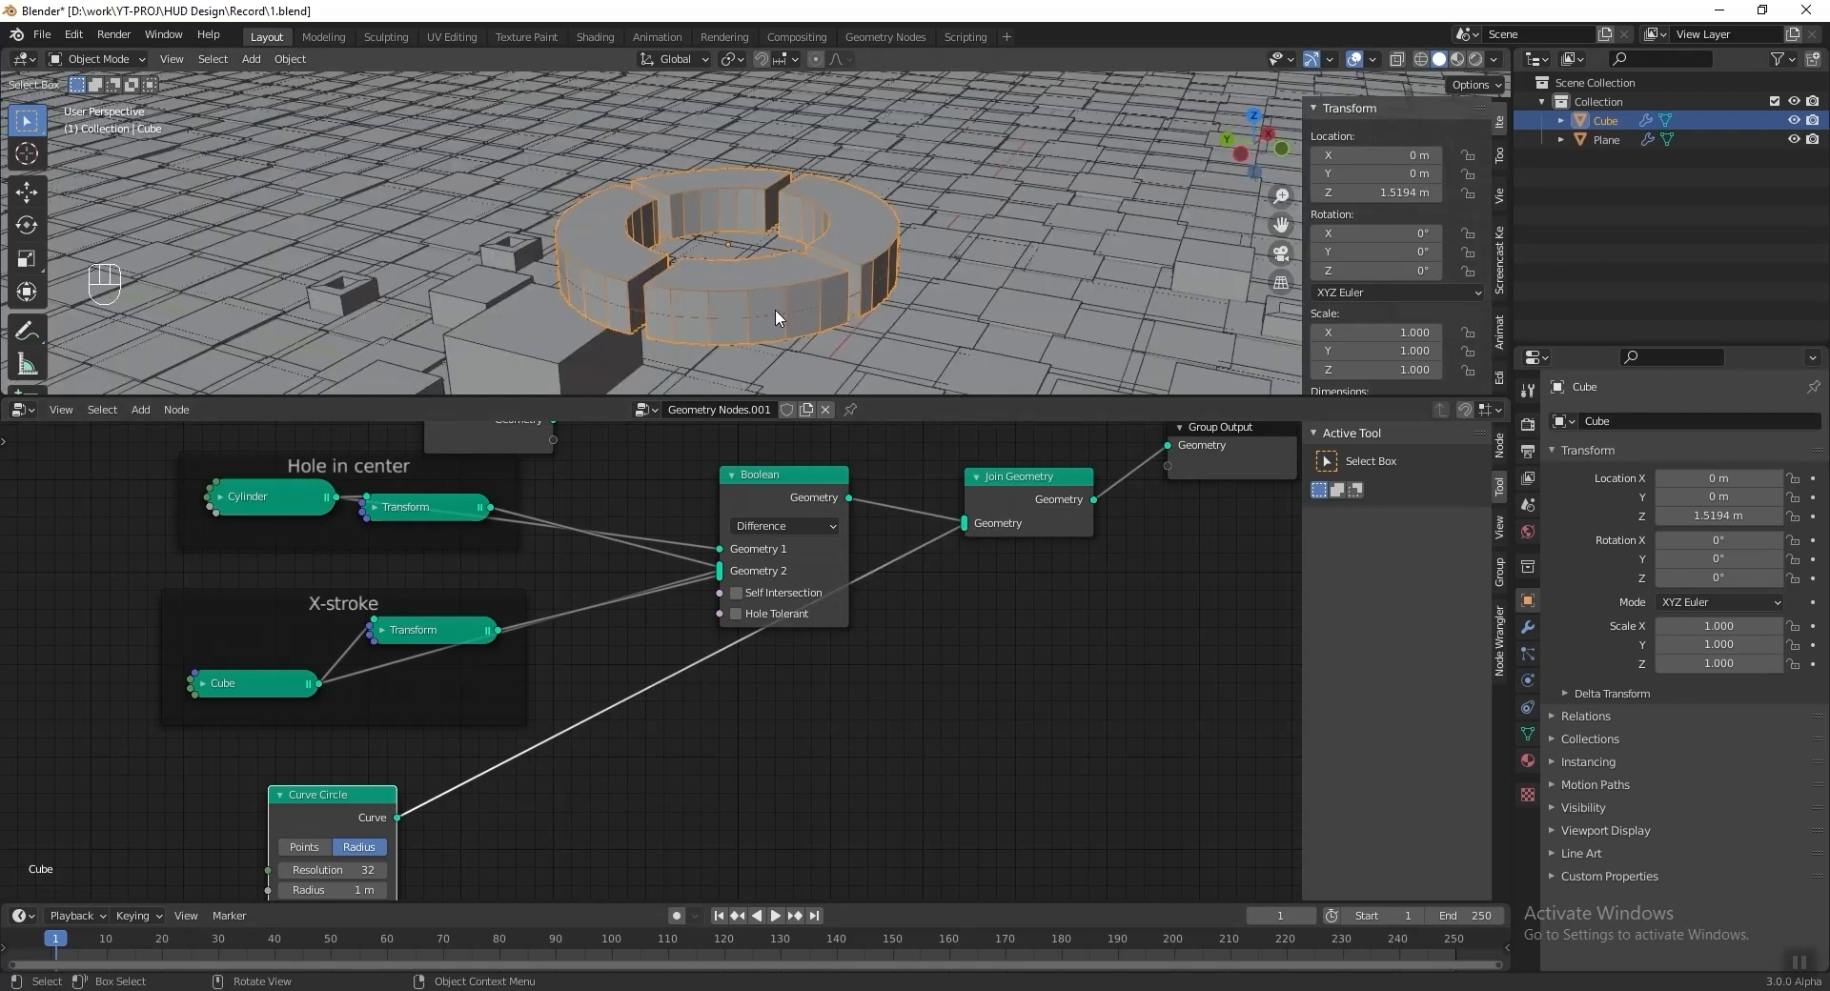
middle_click_drag(570, 733, 625, 680)
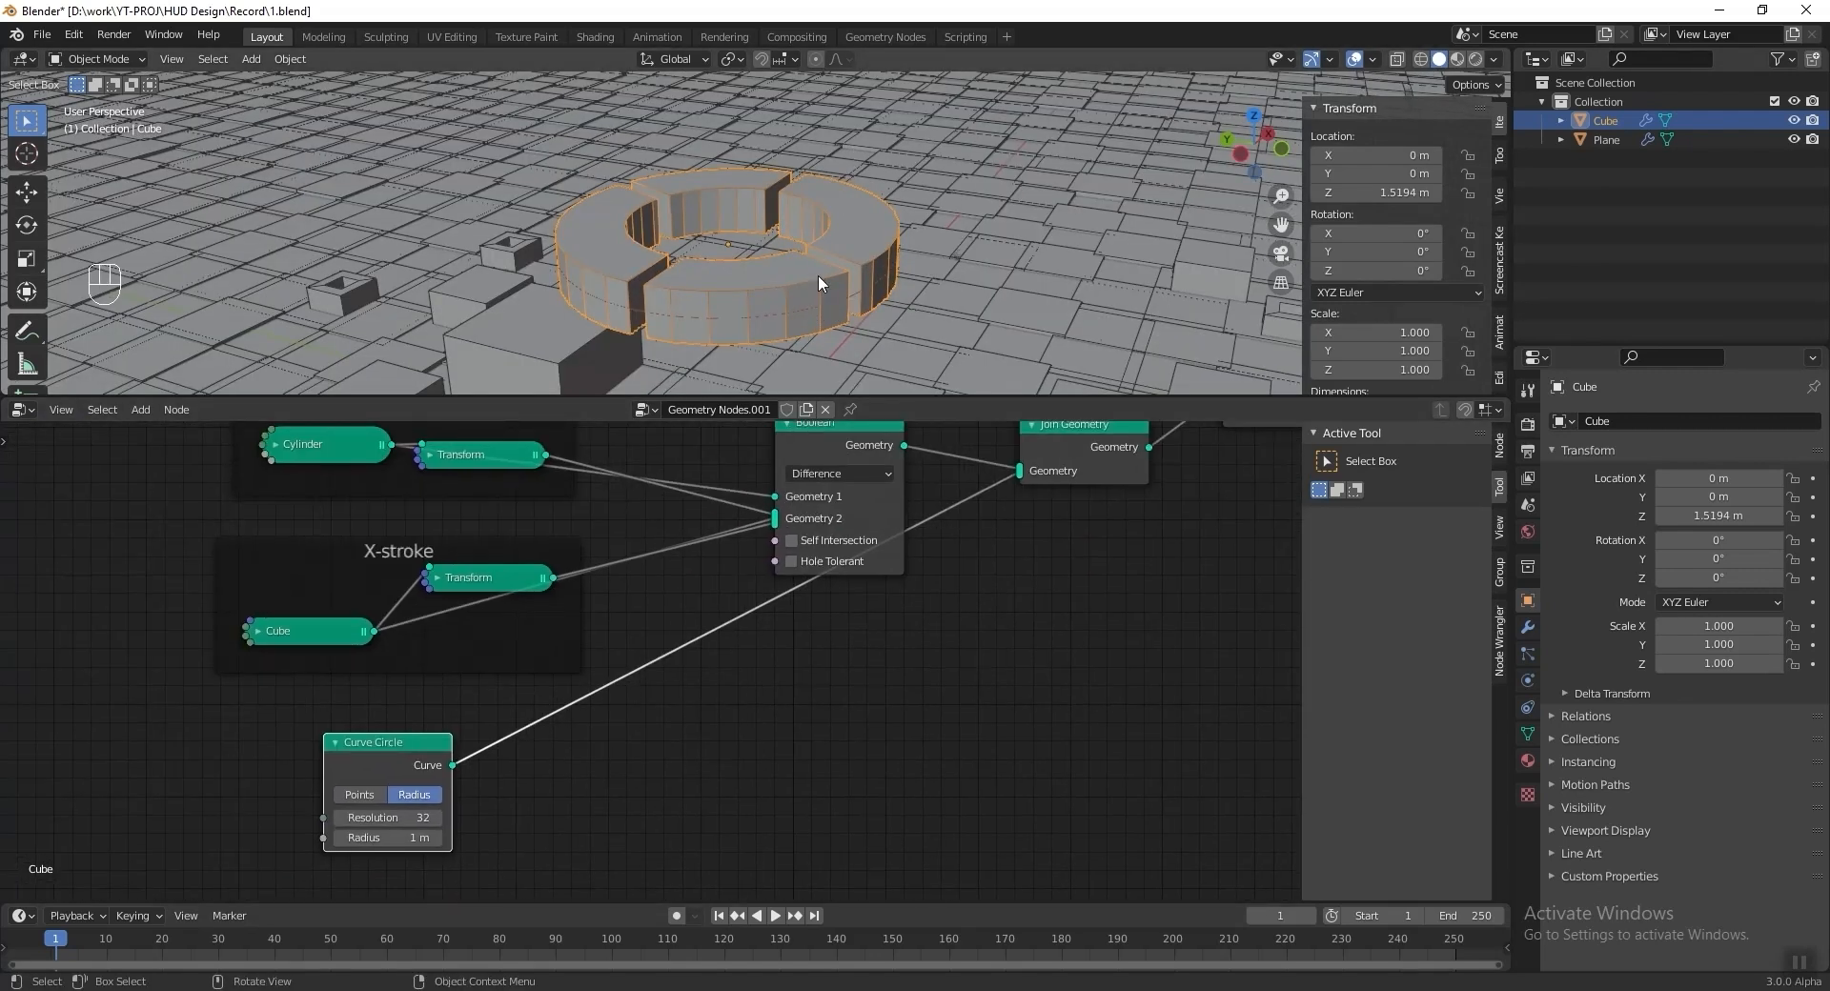
key("shift+a")
mouse_move(790, 702)
left_click(971, 848)
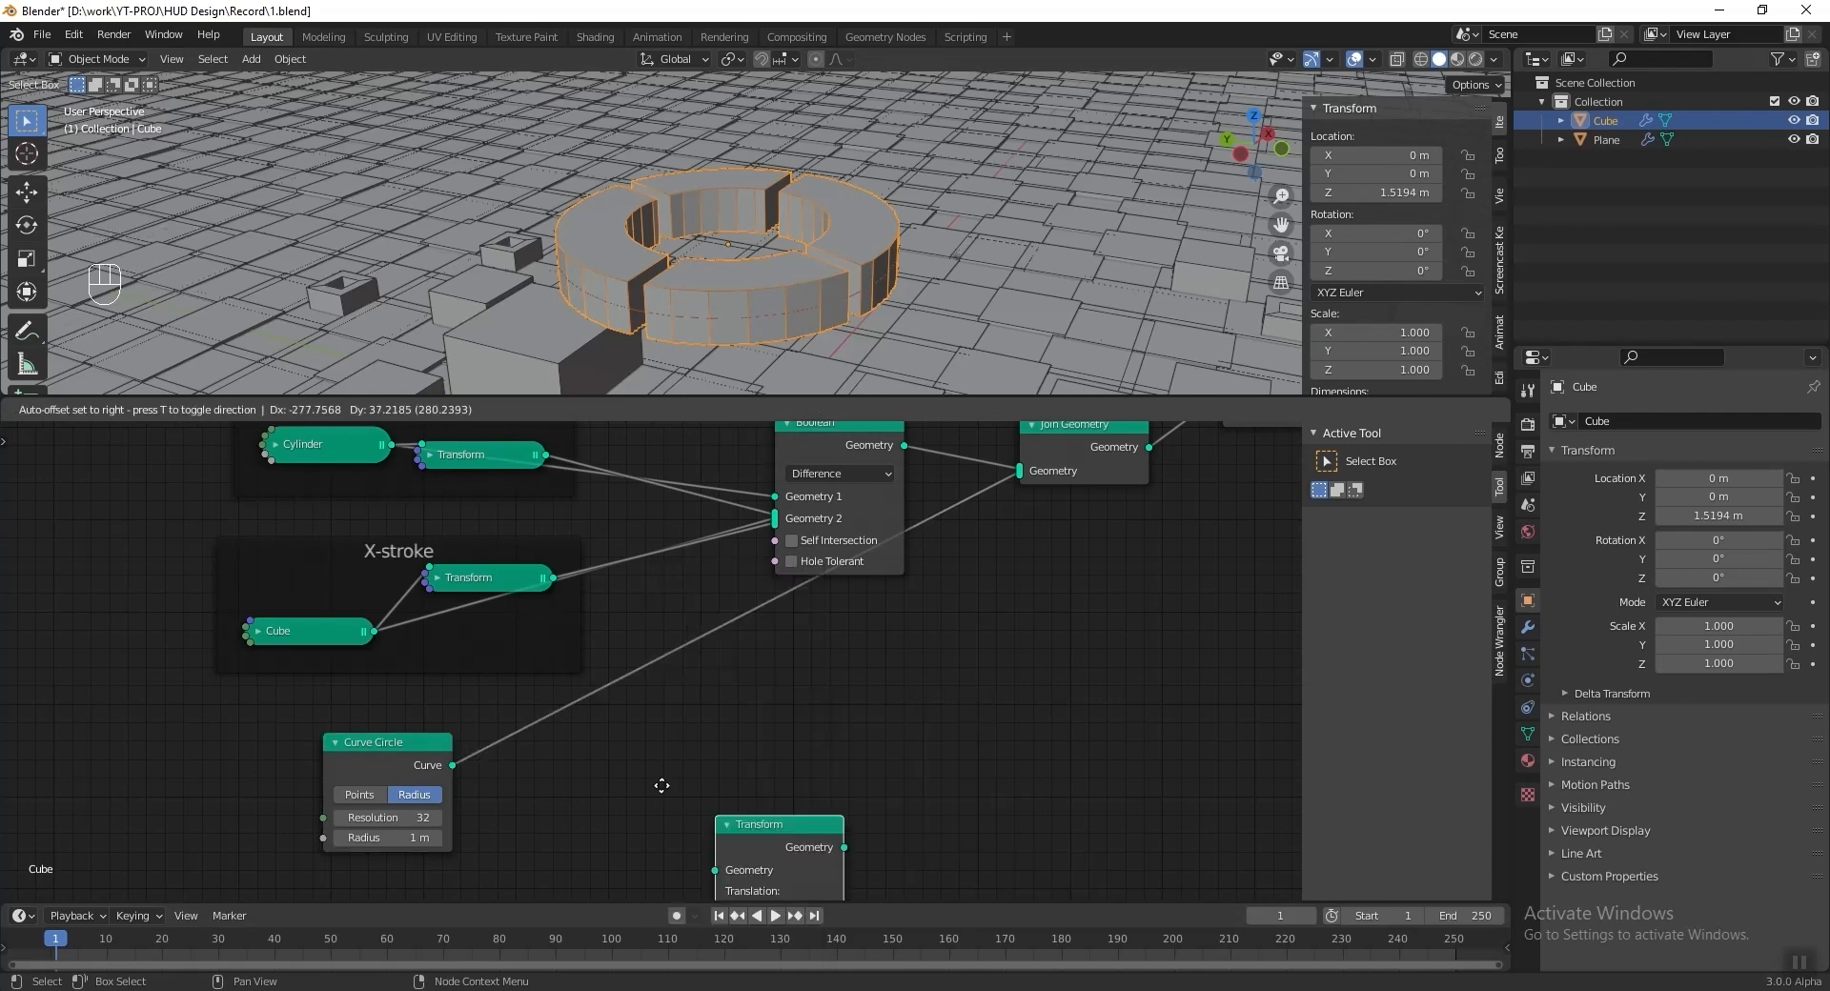
left_click(526, 712)
middle_click_drag(656, 840, 613, 800)
left_click(598, 805)
left_click(598, 804)
left_click(597, 805)
left_click(598, 804)
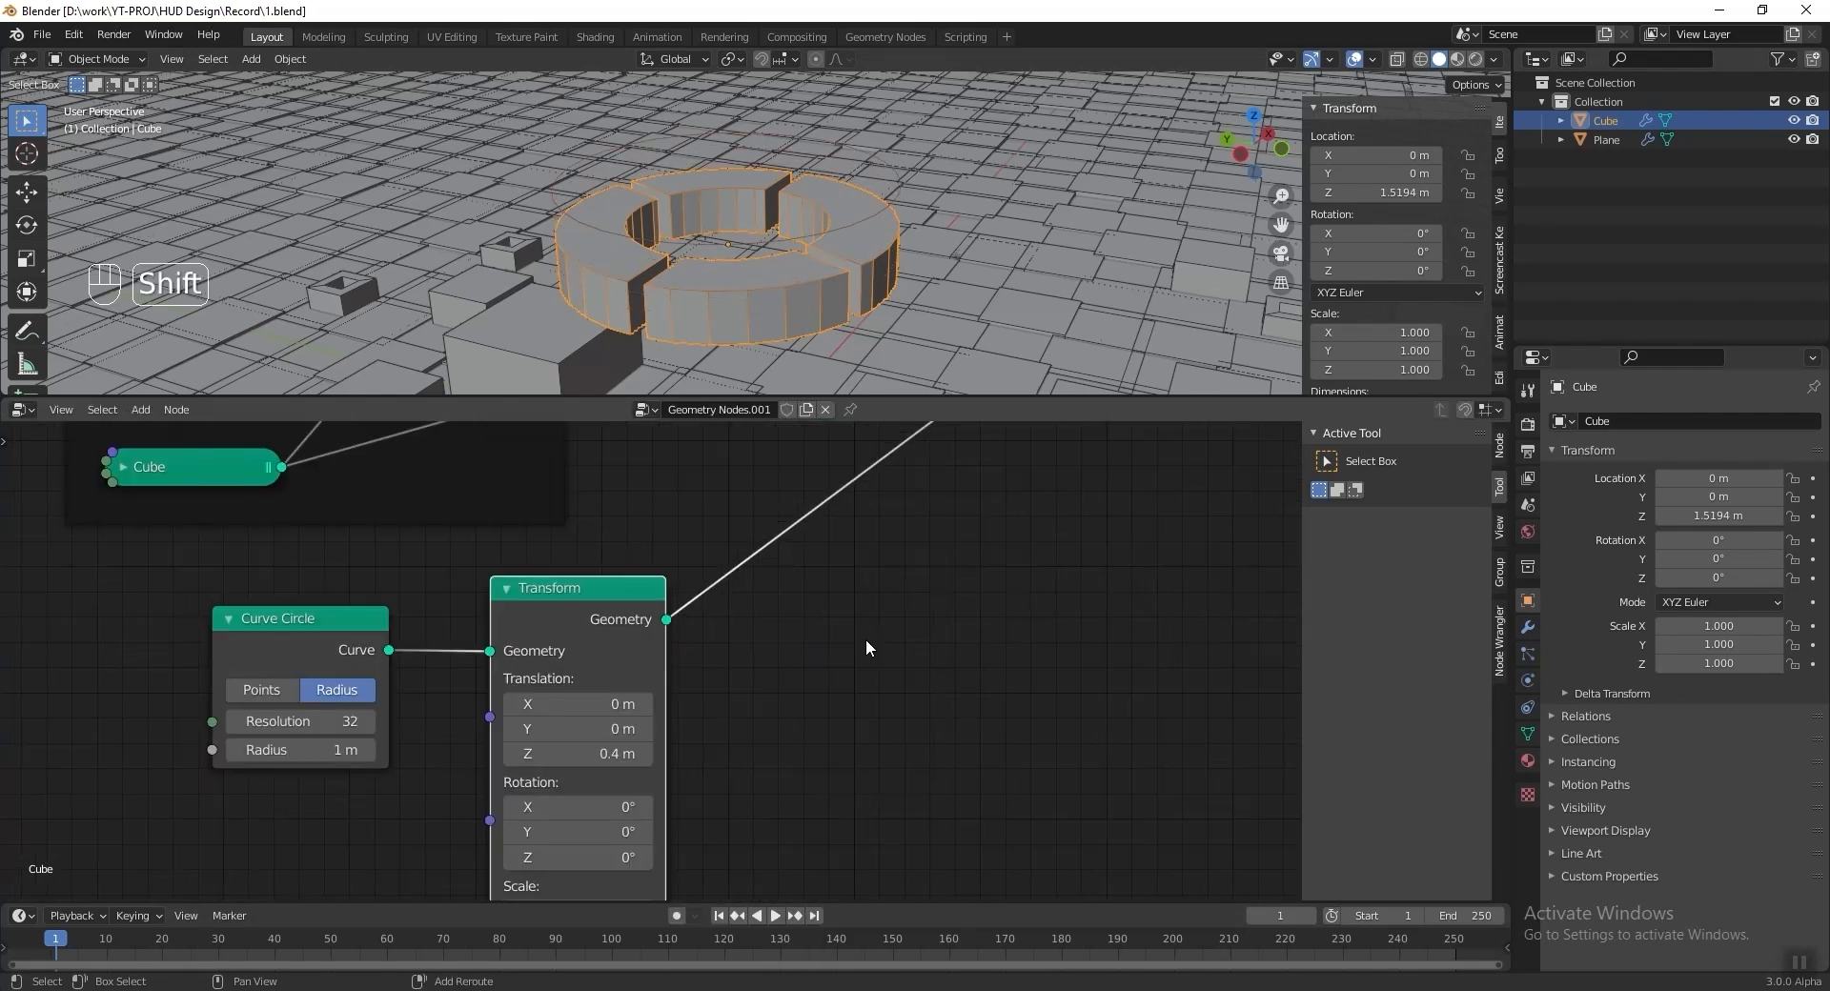
Insert a Curve to Mesh node between the Curve Circle and its Transform node.
key("shift+a")
mouse_move(849, 600)
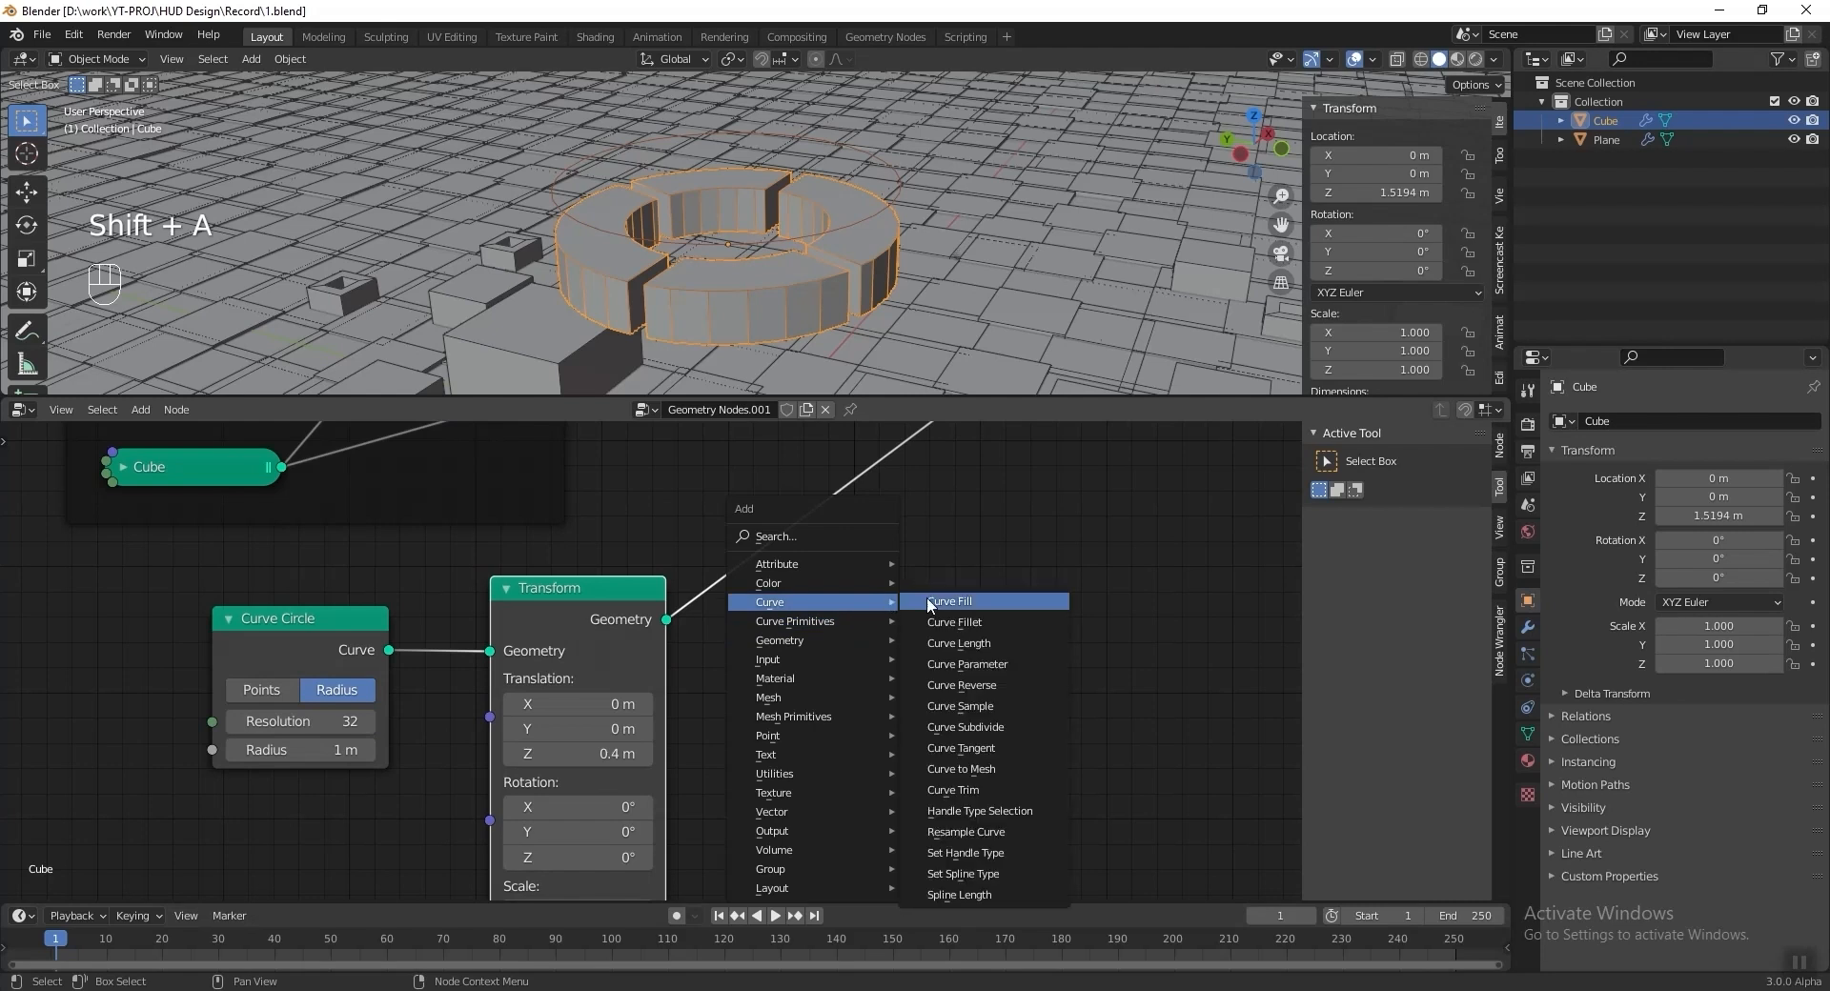
left_click(994, 768)
left_click(620, 779)
middle_click_drag(619, 779, 639, 725)
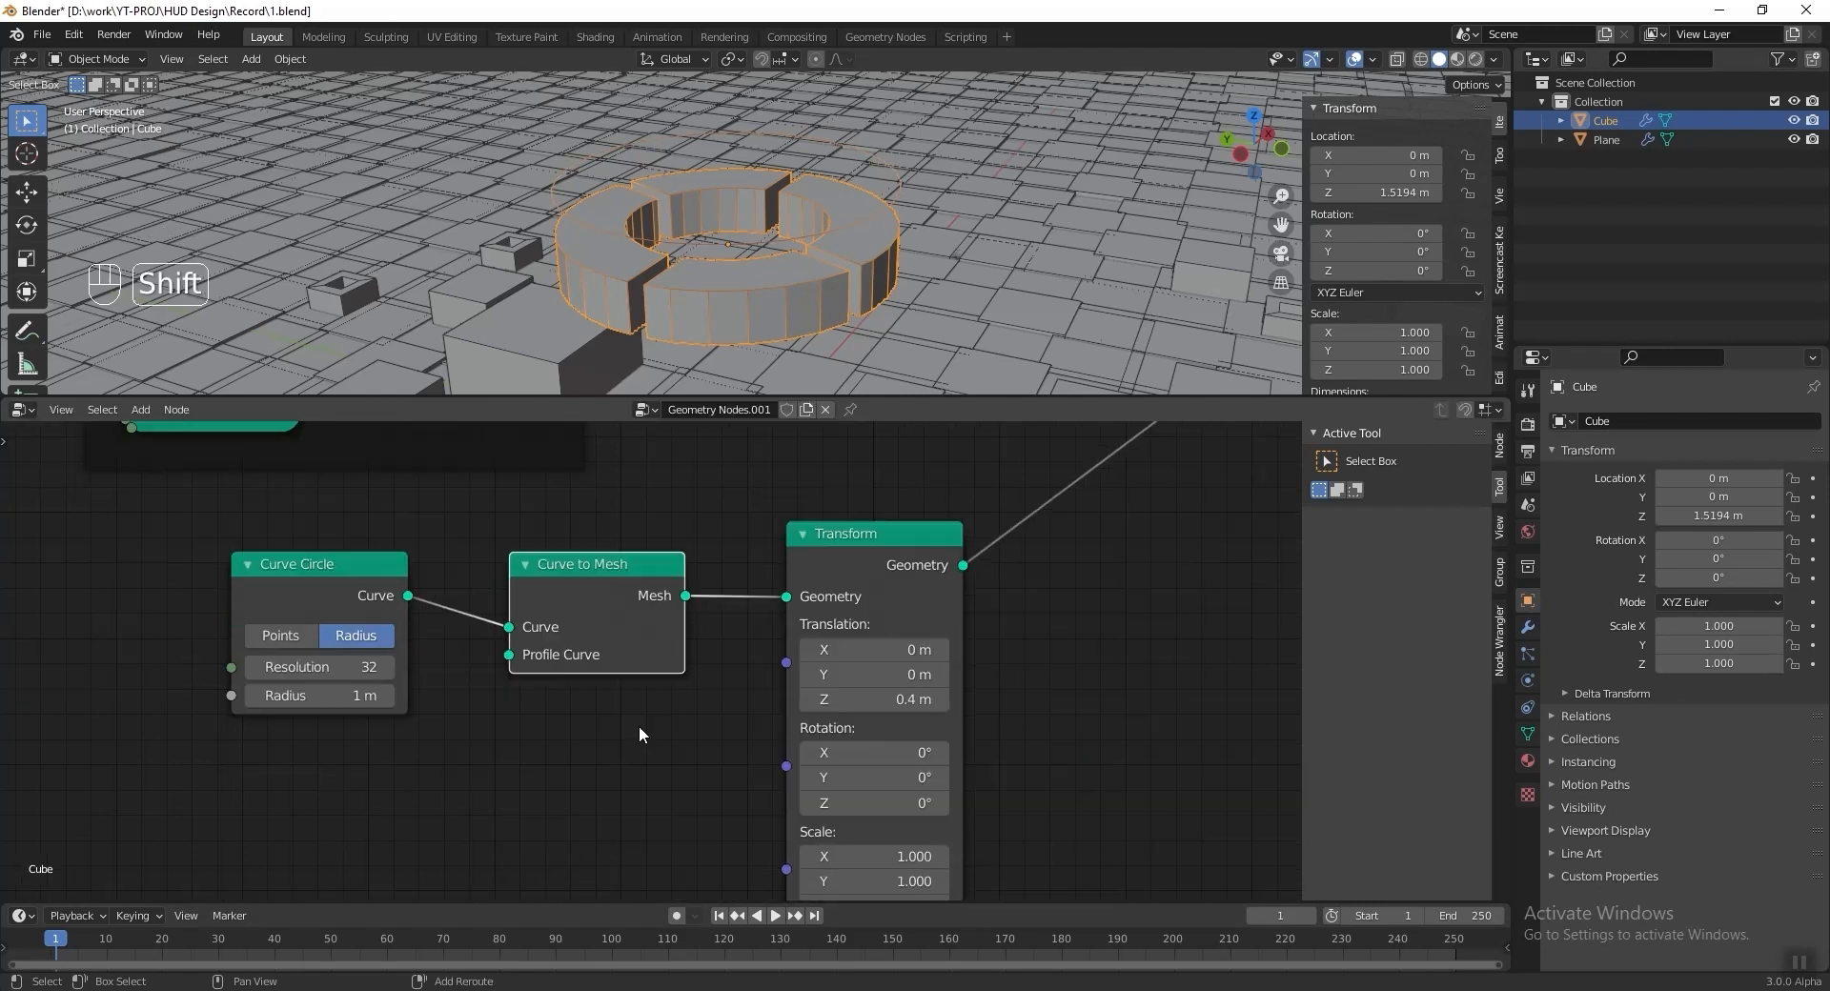
Add a Quadrilateral node below the Curve Circle and connect it to the Curve to Mesh node's Profile Curve input.
key("shift+a")
mouse_move(632, 700)
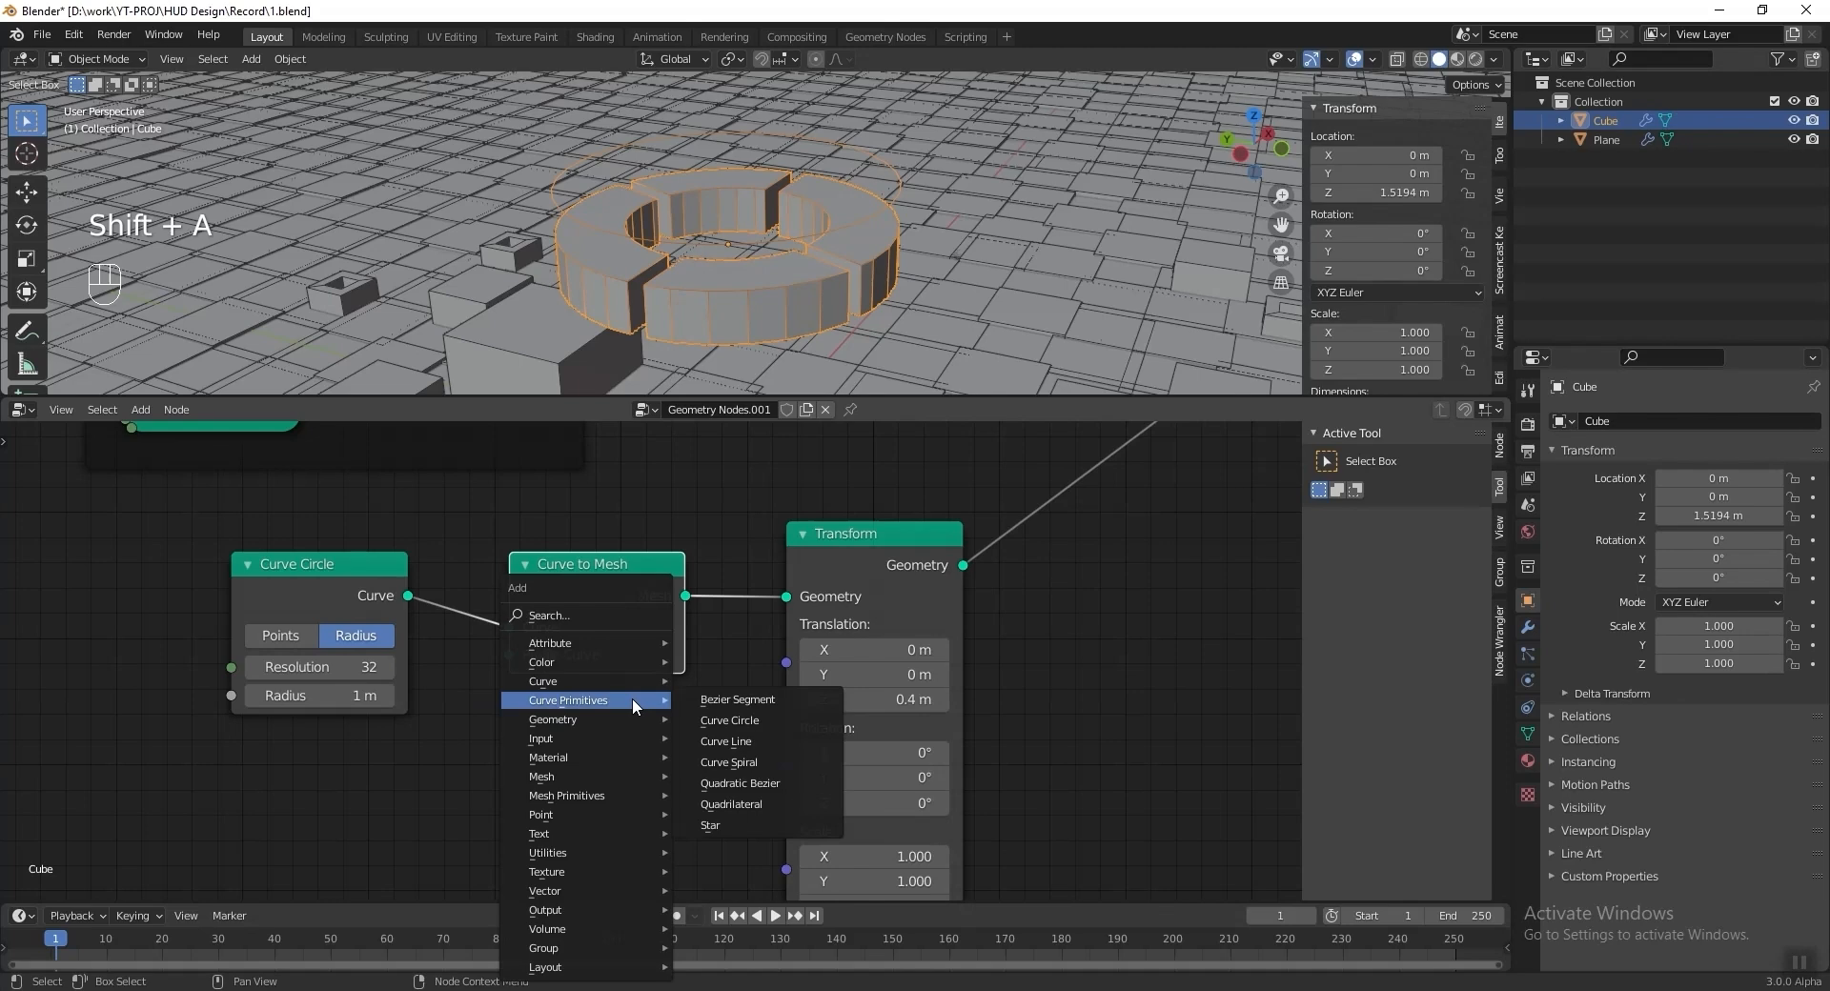
left_click(751, 805)
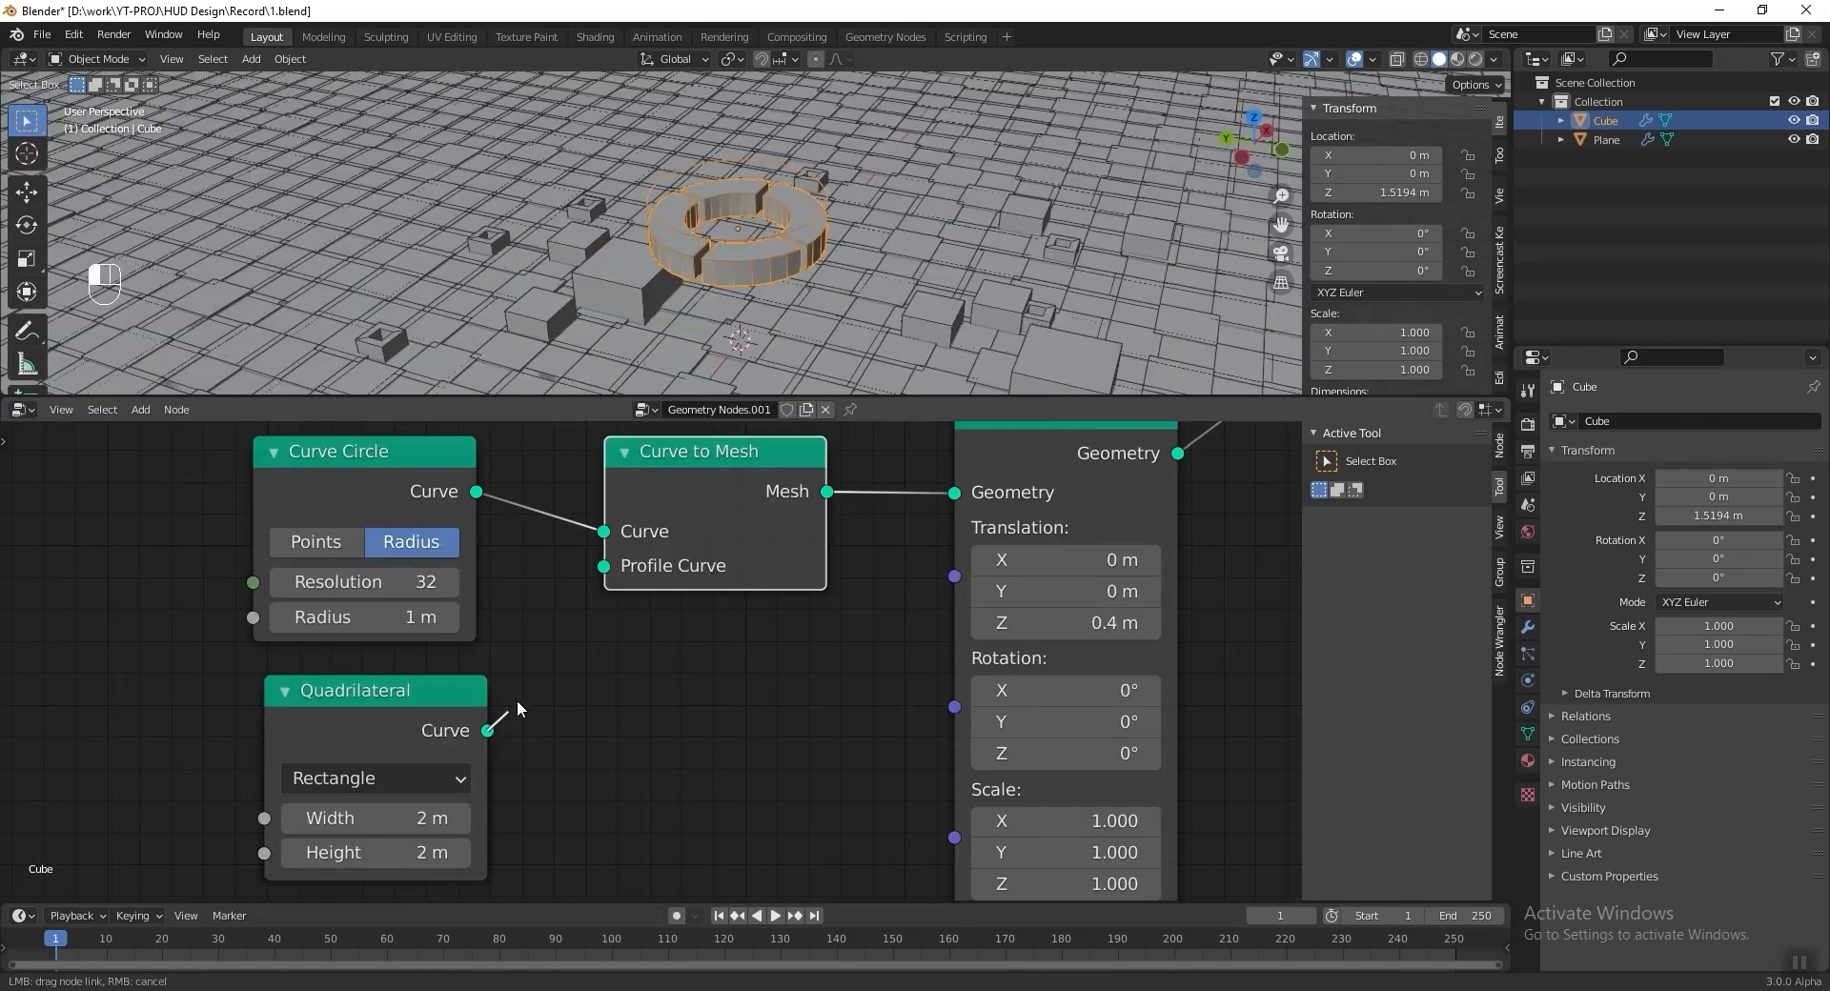
left_click_drag(516, 702, 603, 567)
Set the Curve Circle's radius to 0.8 m.
left_click(361, 625)
type("0.8")
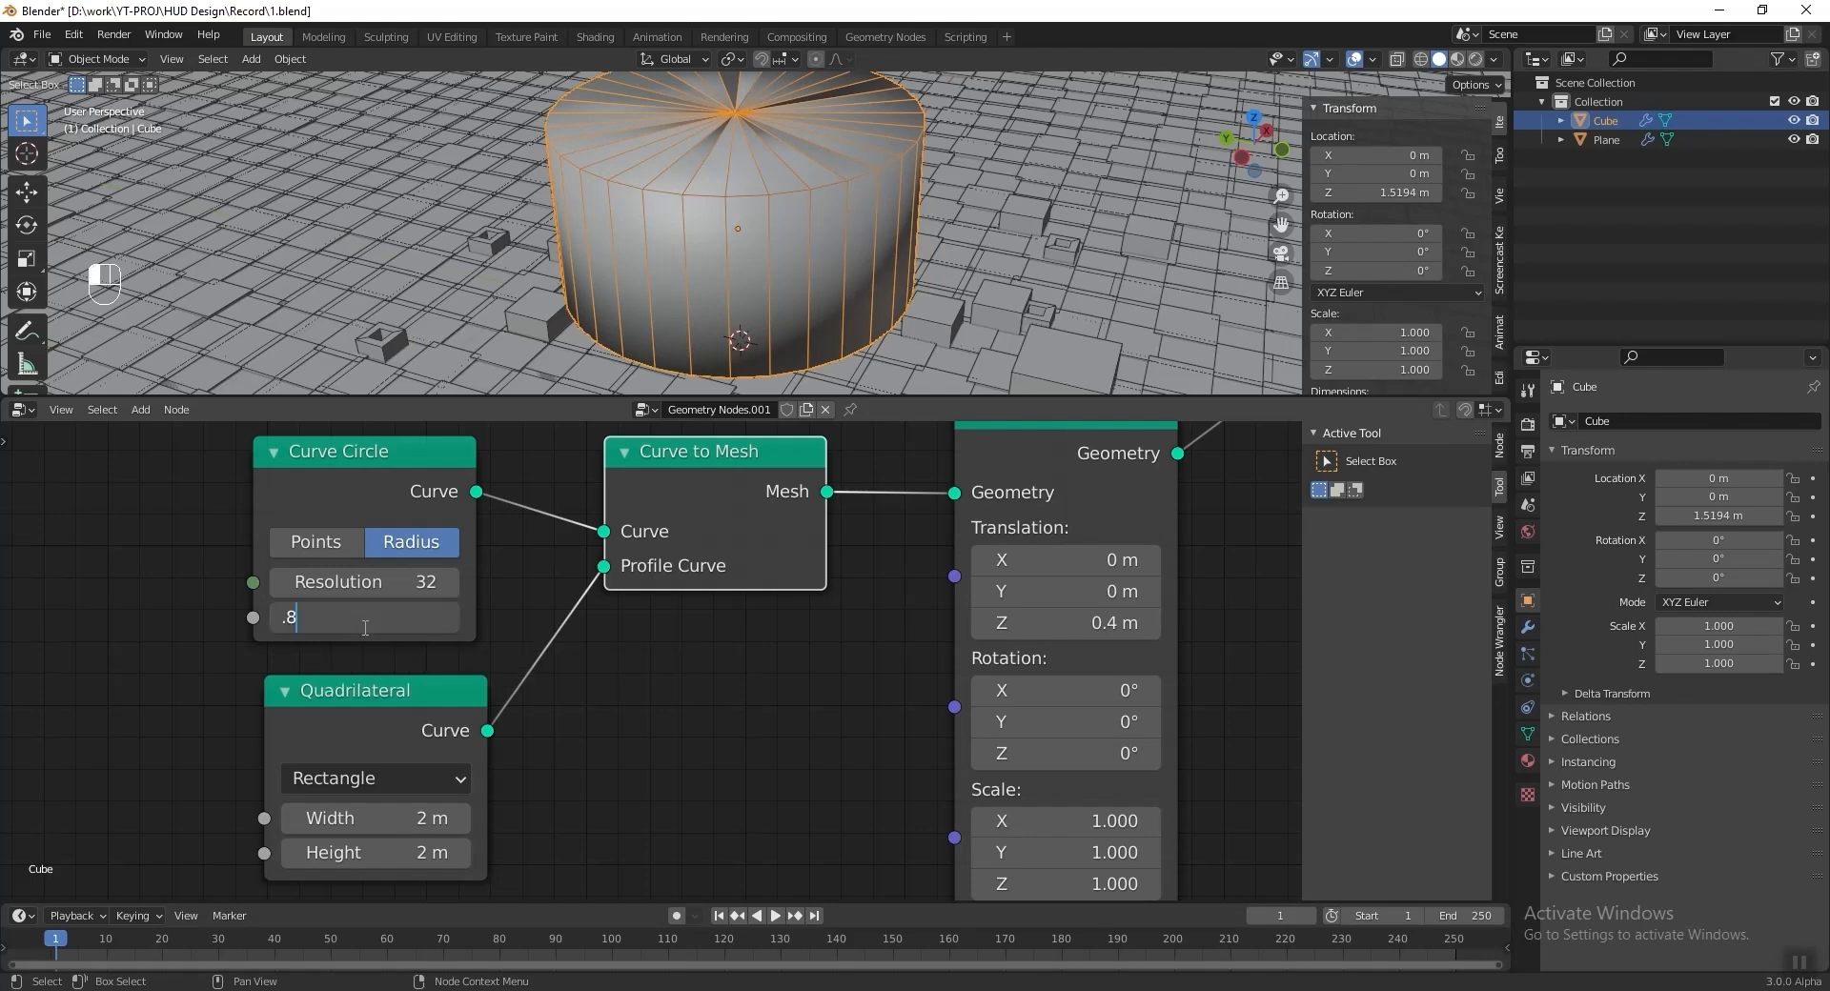
key("Return")
Set the Quadrilateral profile's width to 0.1 m and its height to 0.4 m.
left_click_drag(414, 706, 414, 719)
middle_click_drag(384, 828, 372, 785)
left_click(373, 785)
type("0.1")
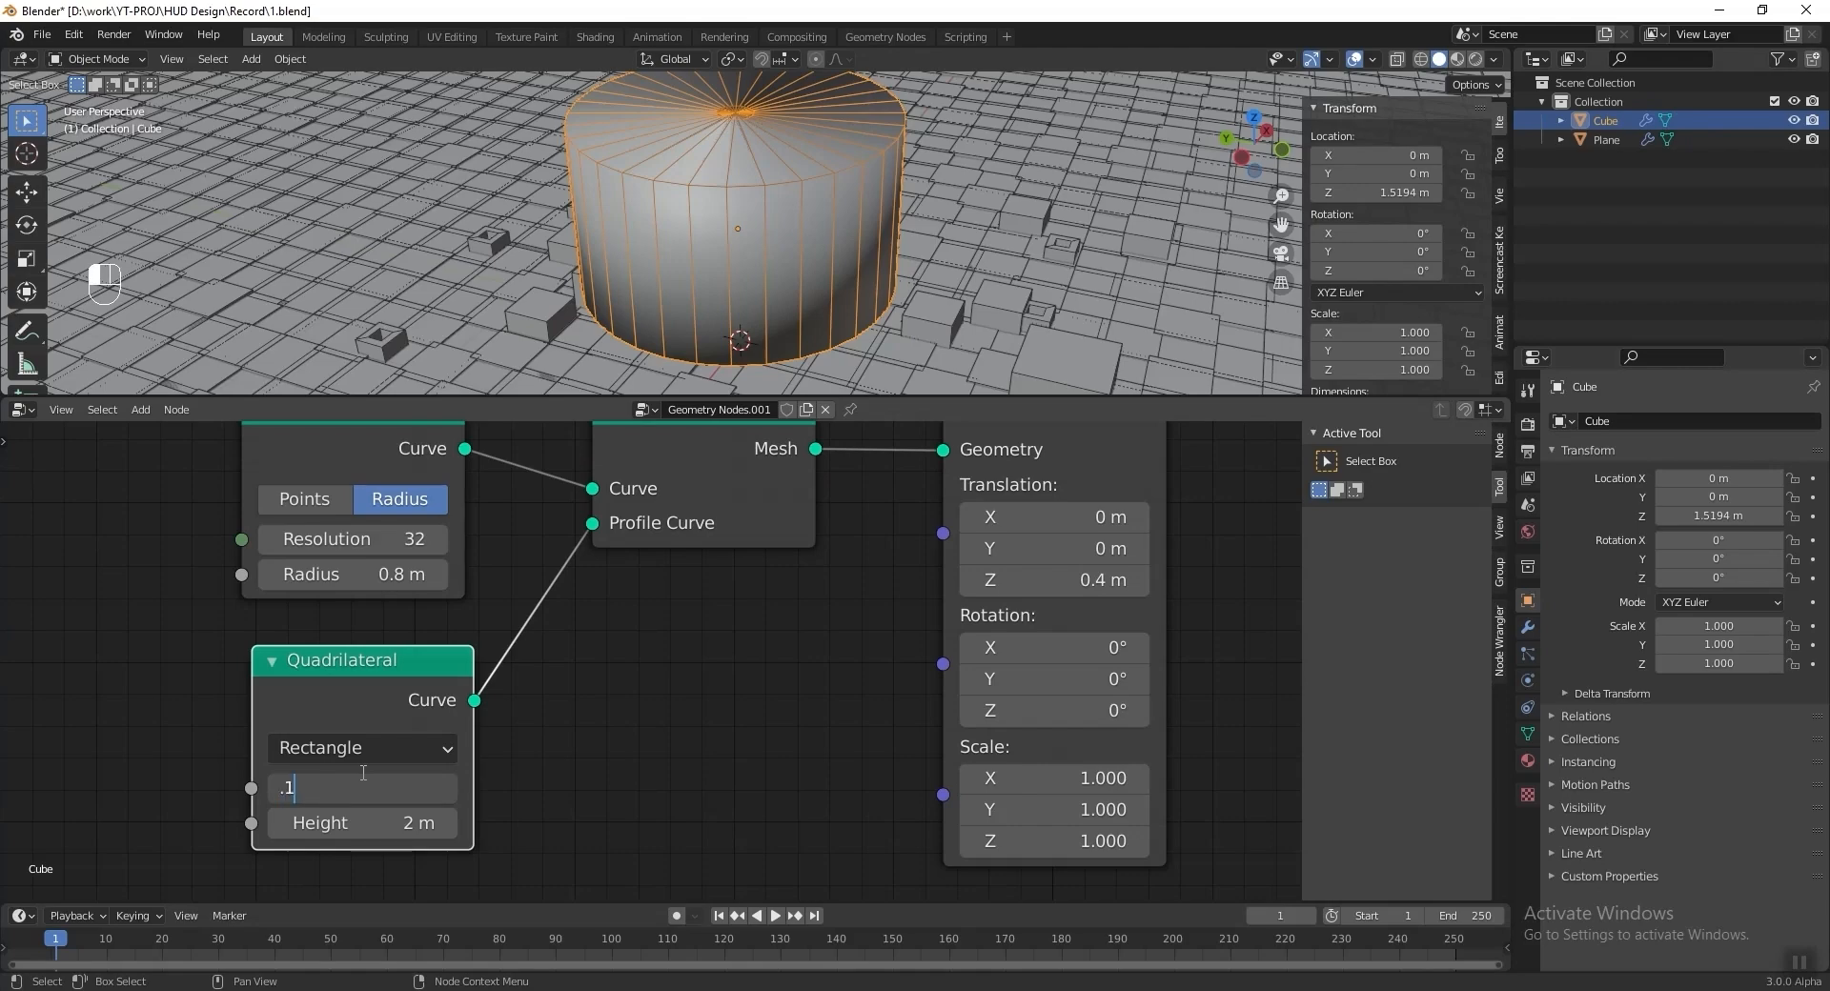
key("Tab")
key("BackSpace")
type(".4")
key("Return")
scroll(778, 215, "up", 3)
middle_click_drag(778, 215, 755, 314)
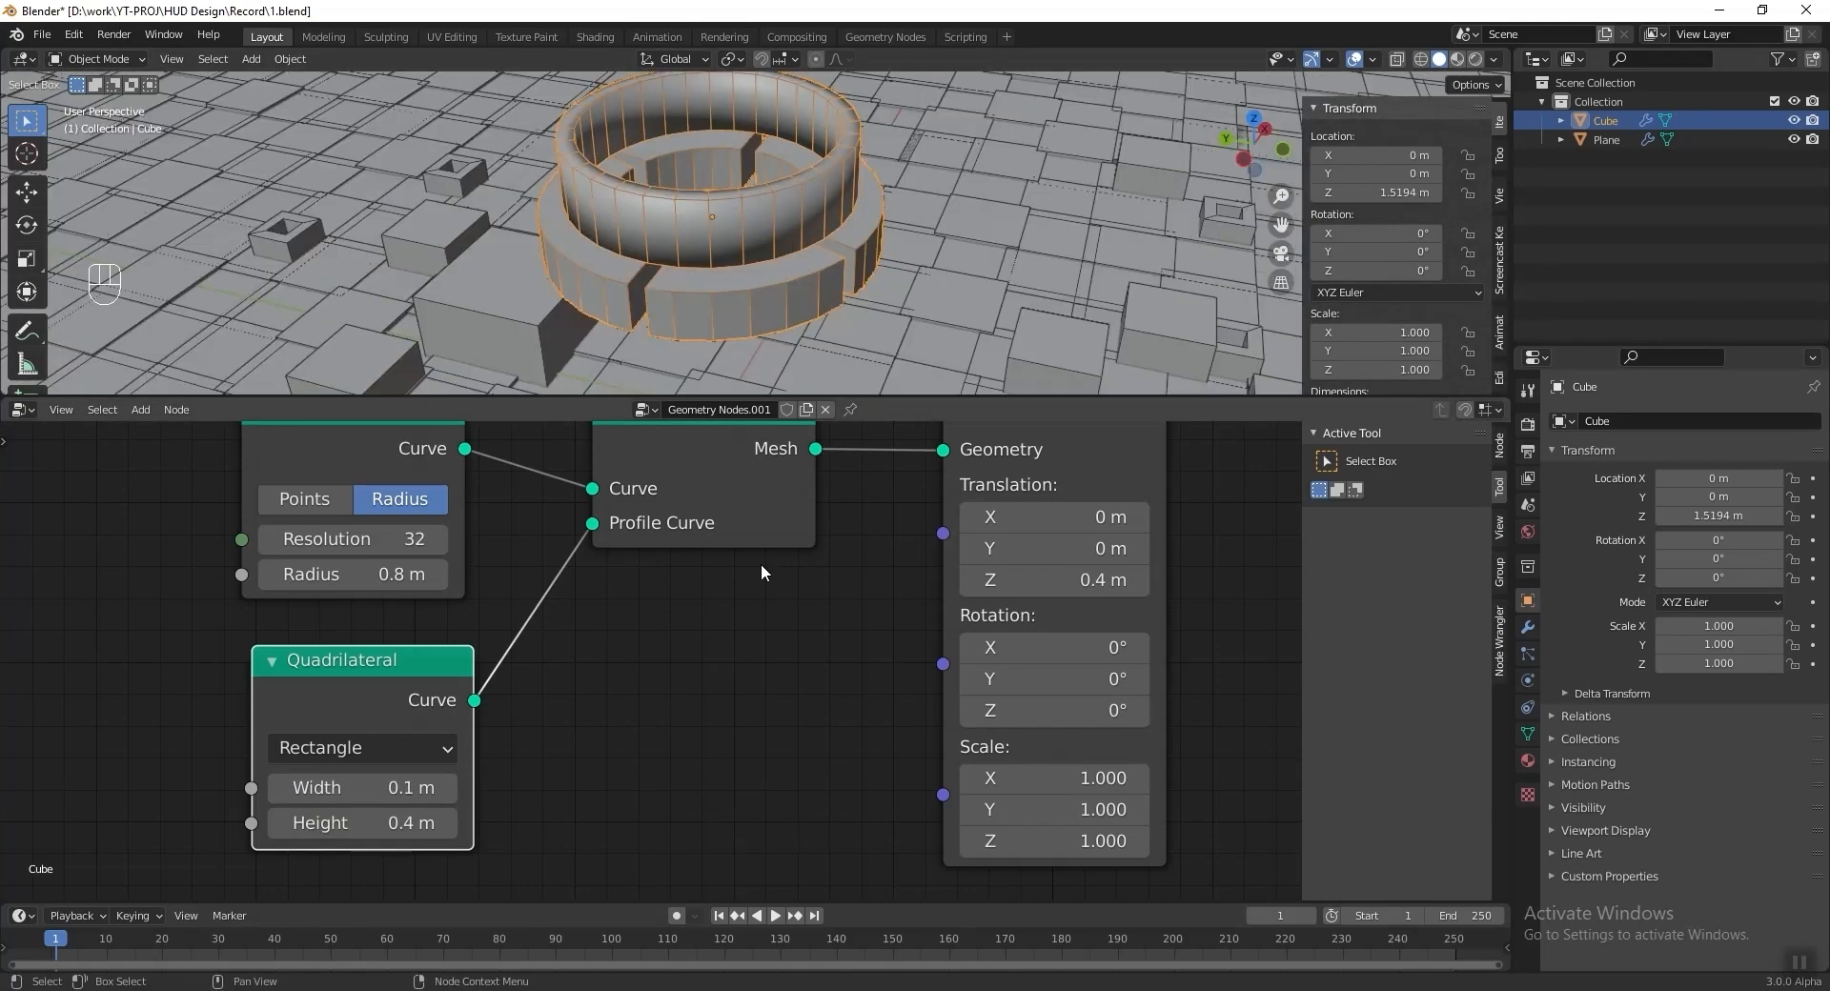
Set the Z translation of the Transform node after Curve to Mesh to 0.2 m.
middle_click_drag(786, 599, 778, 663)
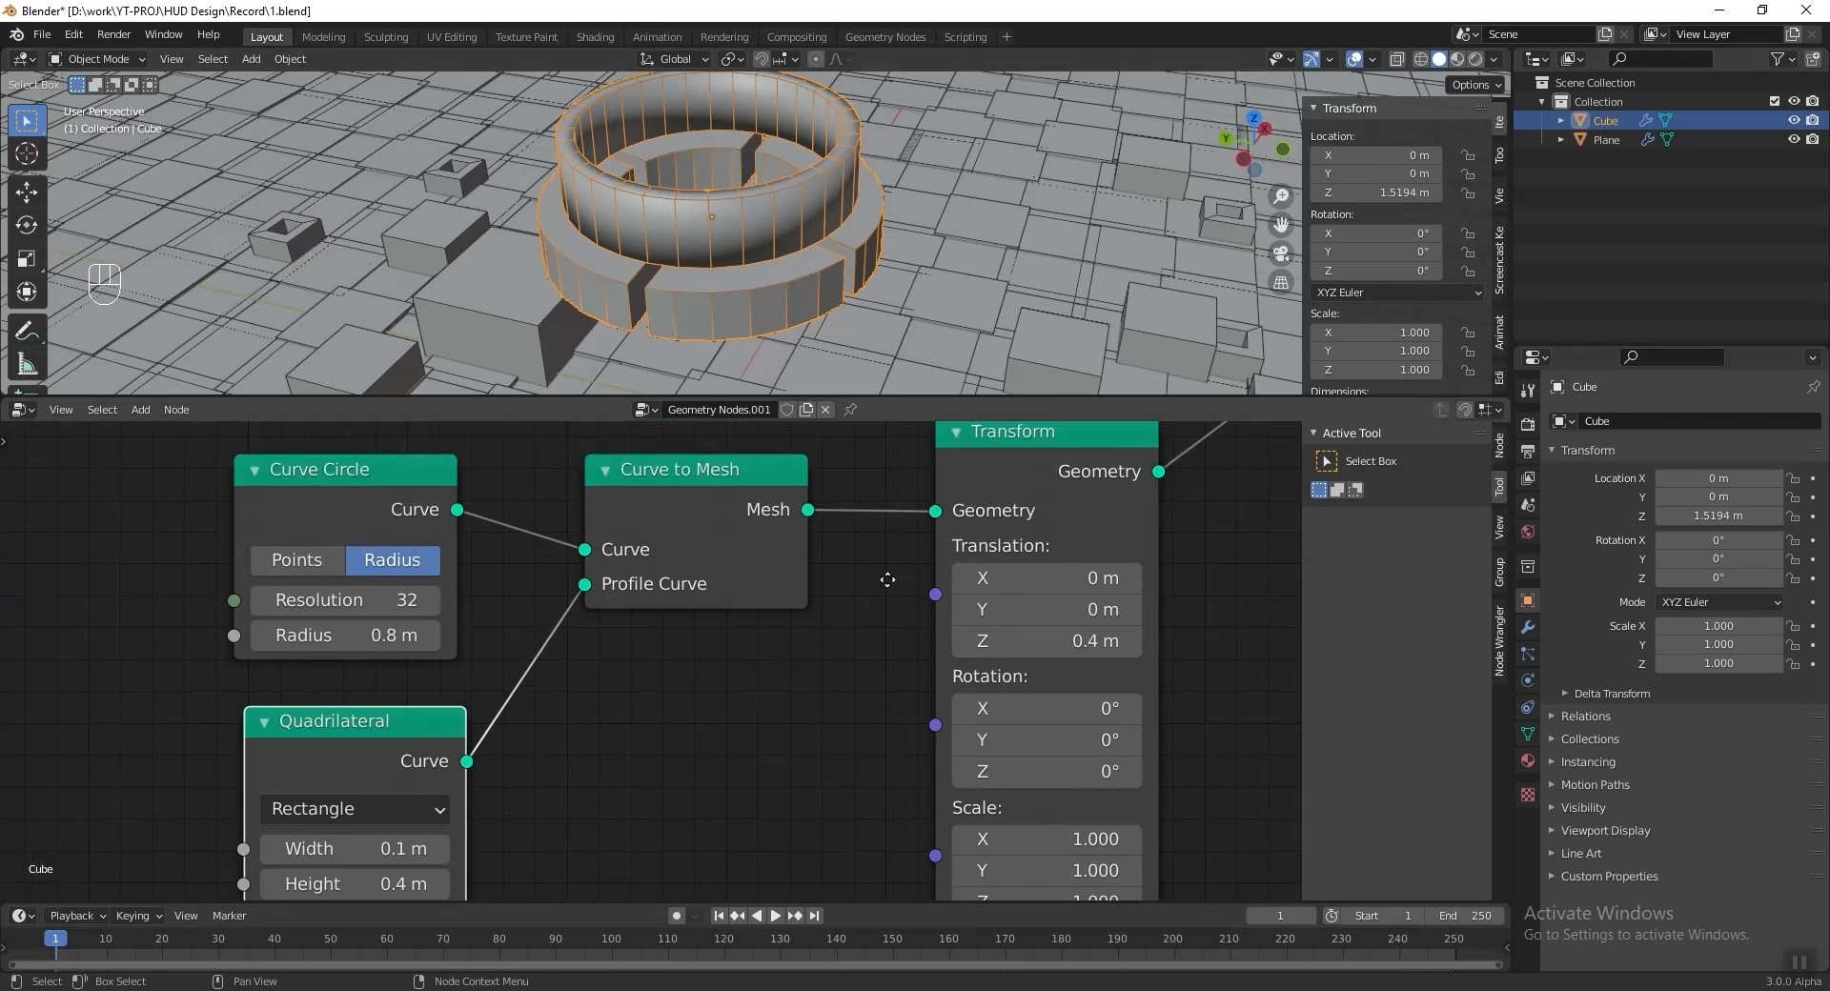
middle_click_drag(978, 618, 831, 632)
double_click(821, 661)
type(".2")
key("Return")
middle_click_drag(896, 343, 807, 234)
scroll(824, 262, "up", 3)
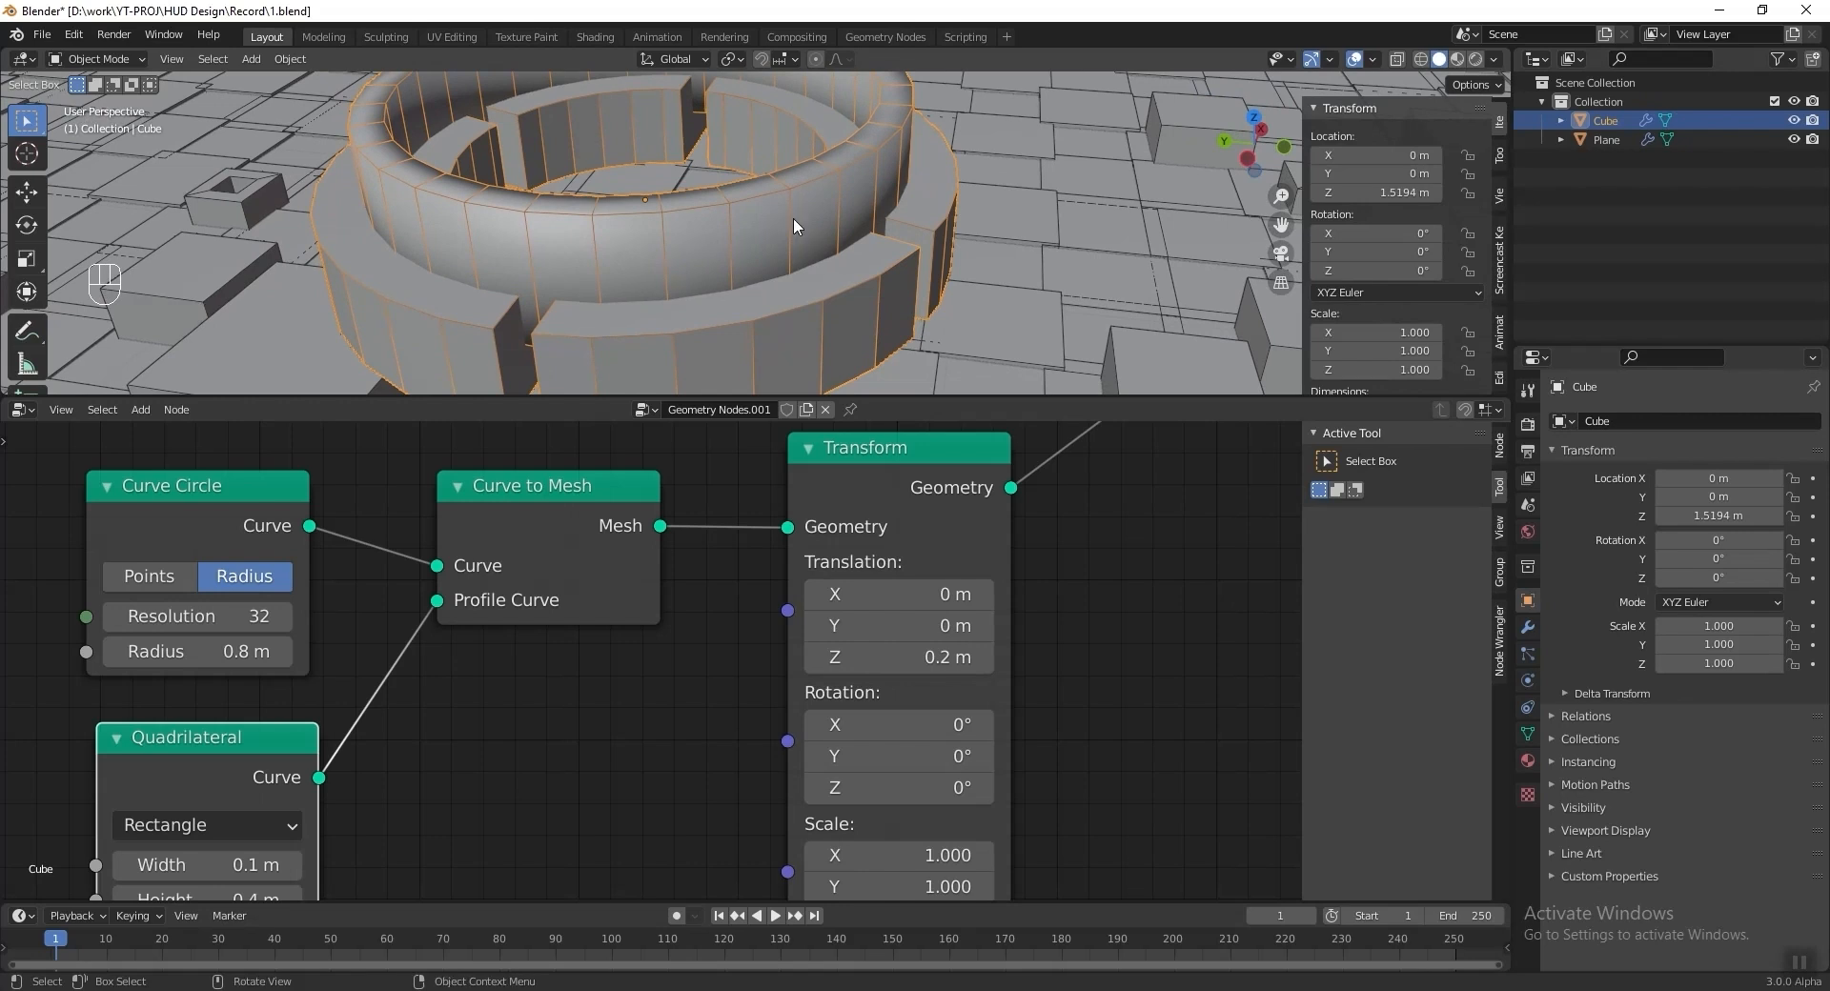
Cut the circle's Transform link to Join Geometry and connect that Transform to the Boolean node's Geometry 2 input.
key("ctrl+z")
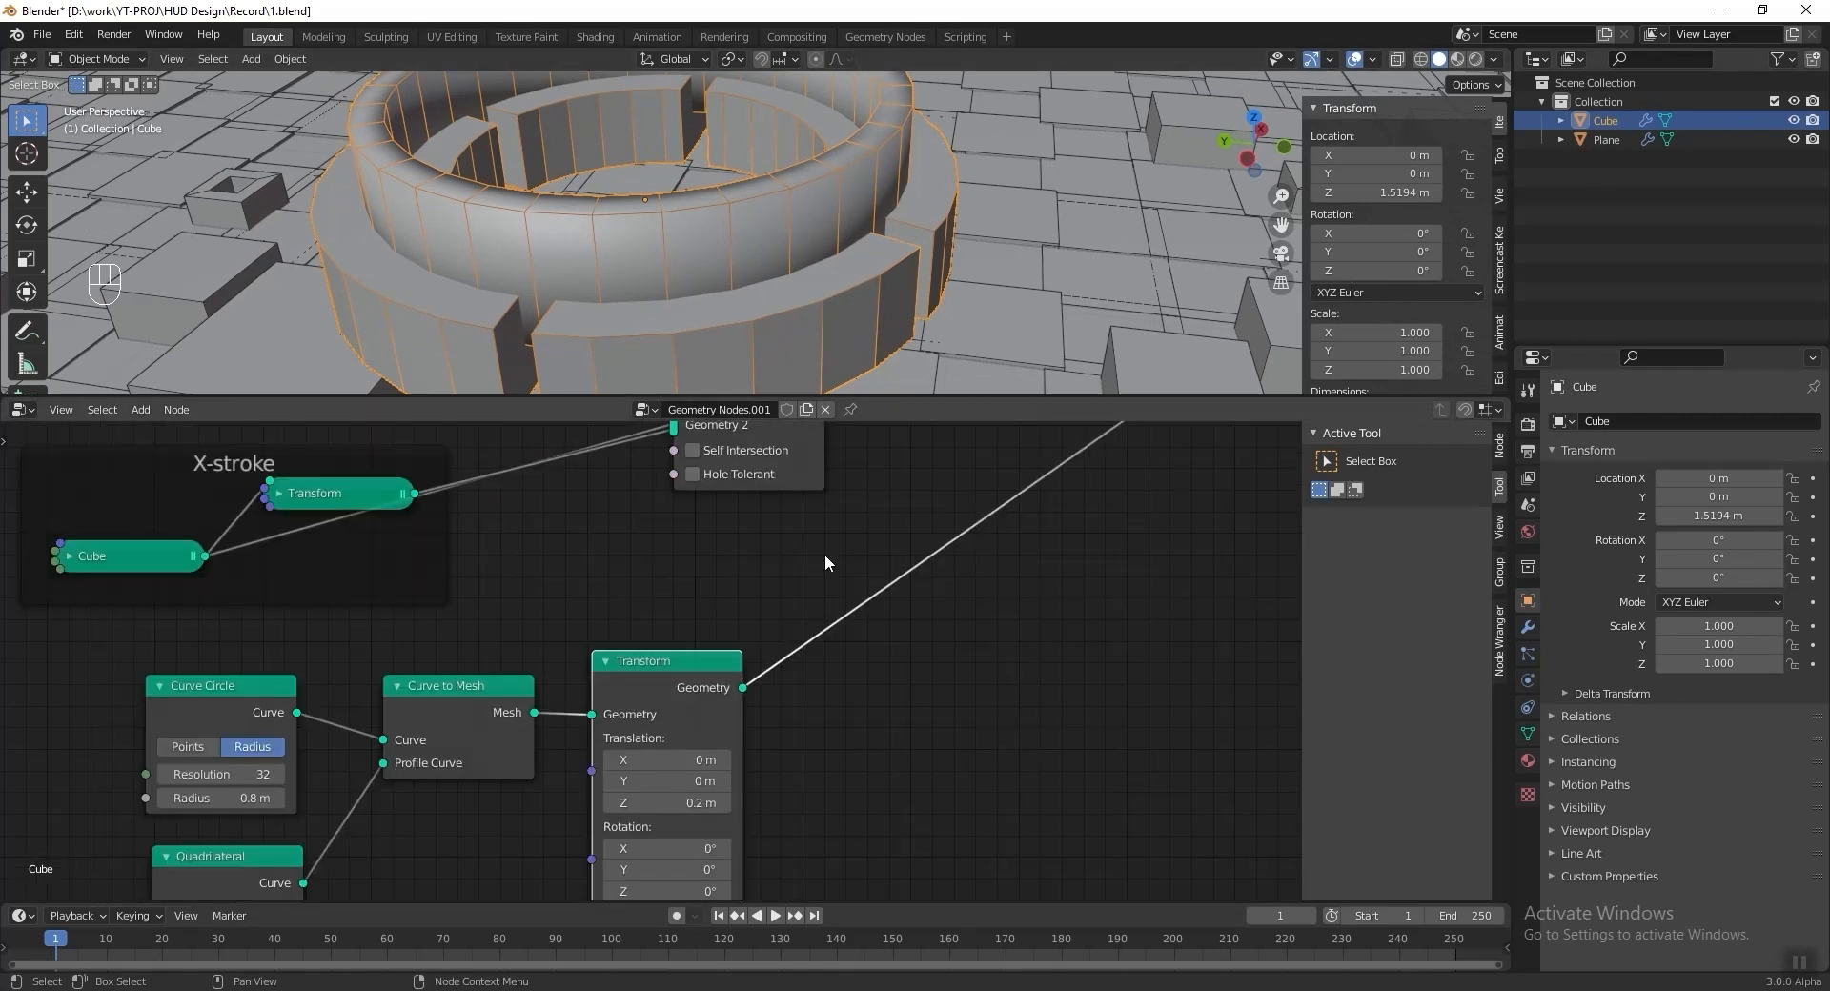
mouse_move(827, 580)
right_mouse_down("ctrl")
mouse_move(1018, 673)
mouse_move(1085, 660)
mouse_move(993, 654)
right_mouse_up("ctrl")
middle_click_drag(776, 586, 841, 702)
left_click_drag(807, 803, 879, 721)
left_click_drag(858, 627, 739, 543)
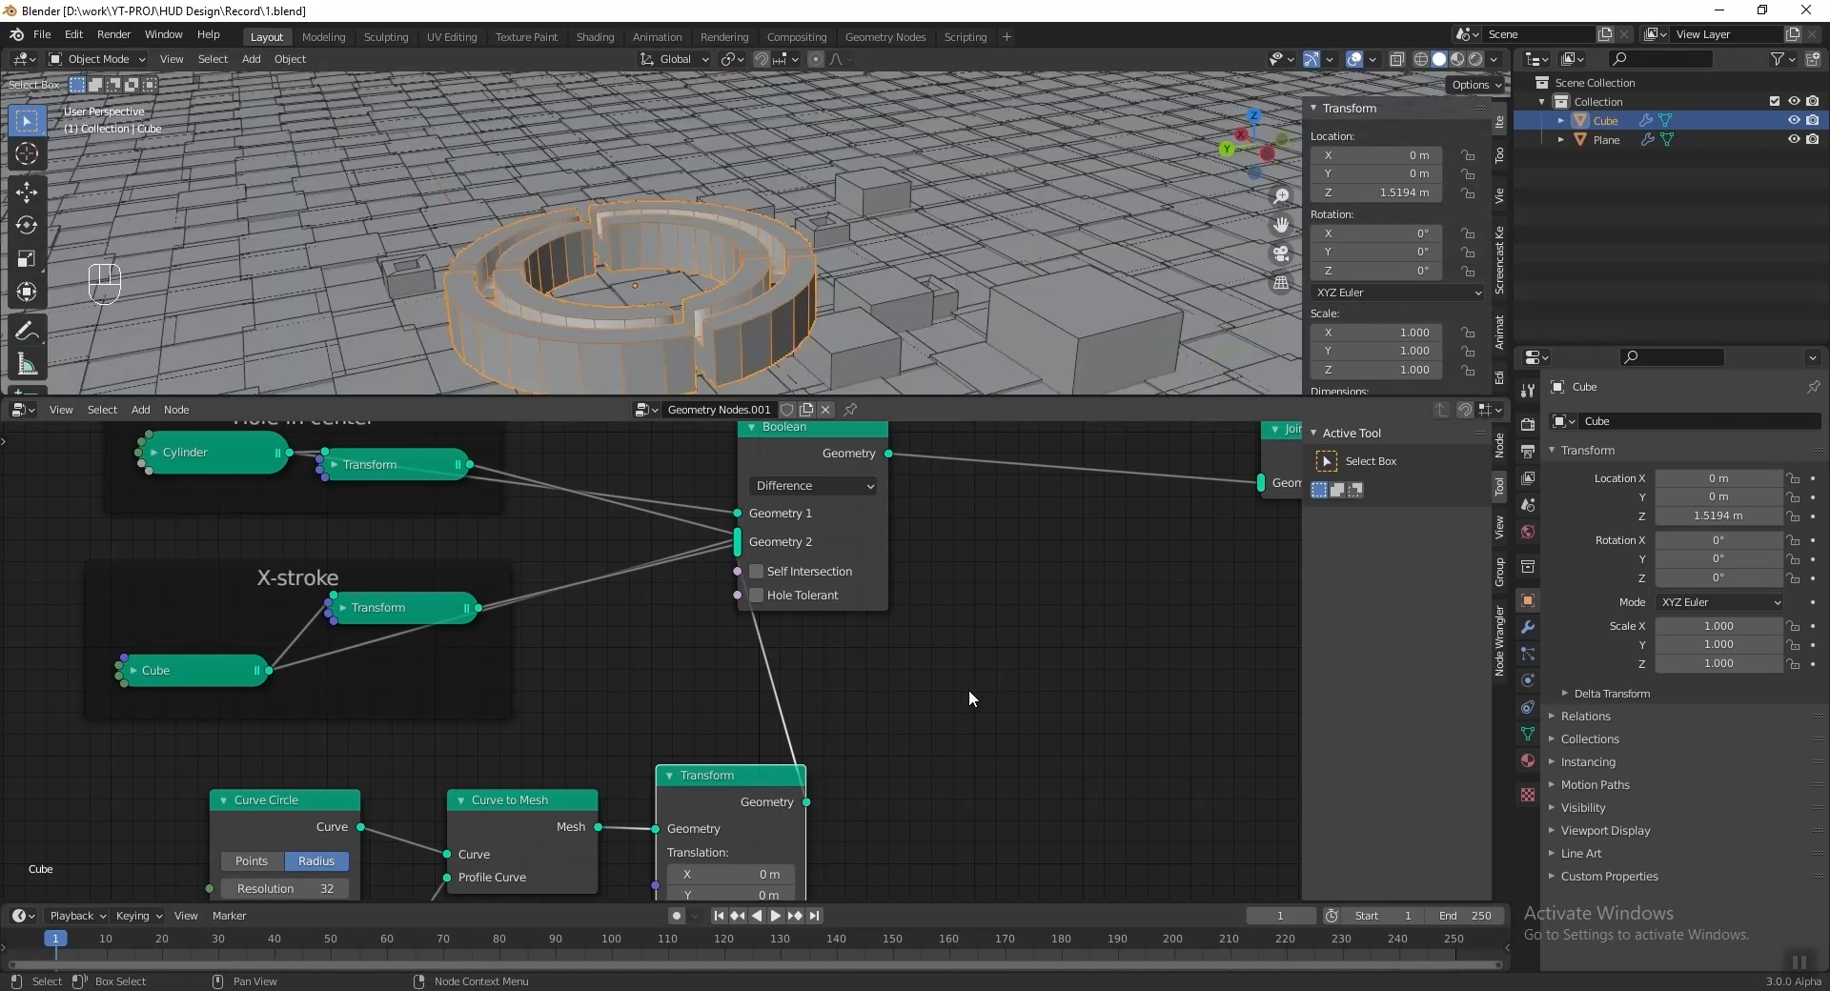
Group the Curve Circle, Quadrilateral, Curve to Mesh and Transform nodes in a frame labelled "Line on top of ring".
middle_click_drag(927, 739, 982, 471)
scroll(986, 550, "down", 2)
left_click_drag(977, 499, 299, 822)
middle_click_drag(680, 634, 648, 677)
key("ctrl+j")
key("F2")
type("Line on top of ring")
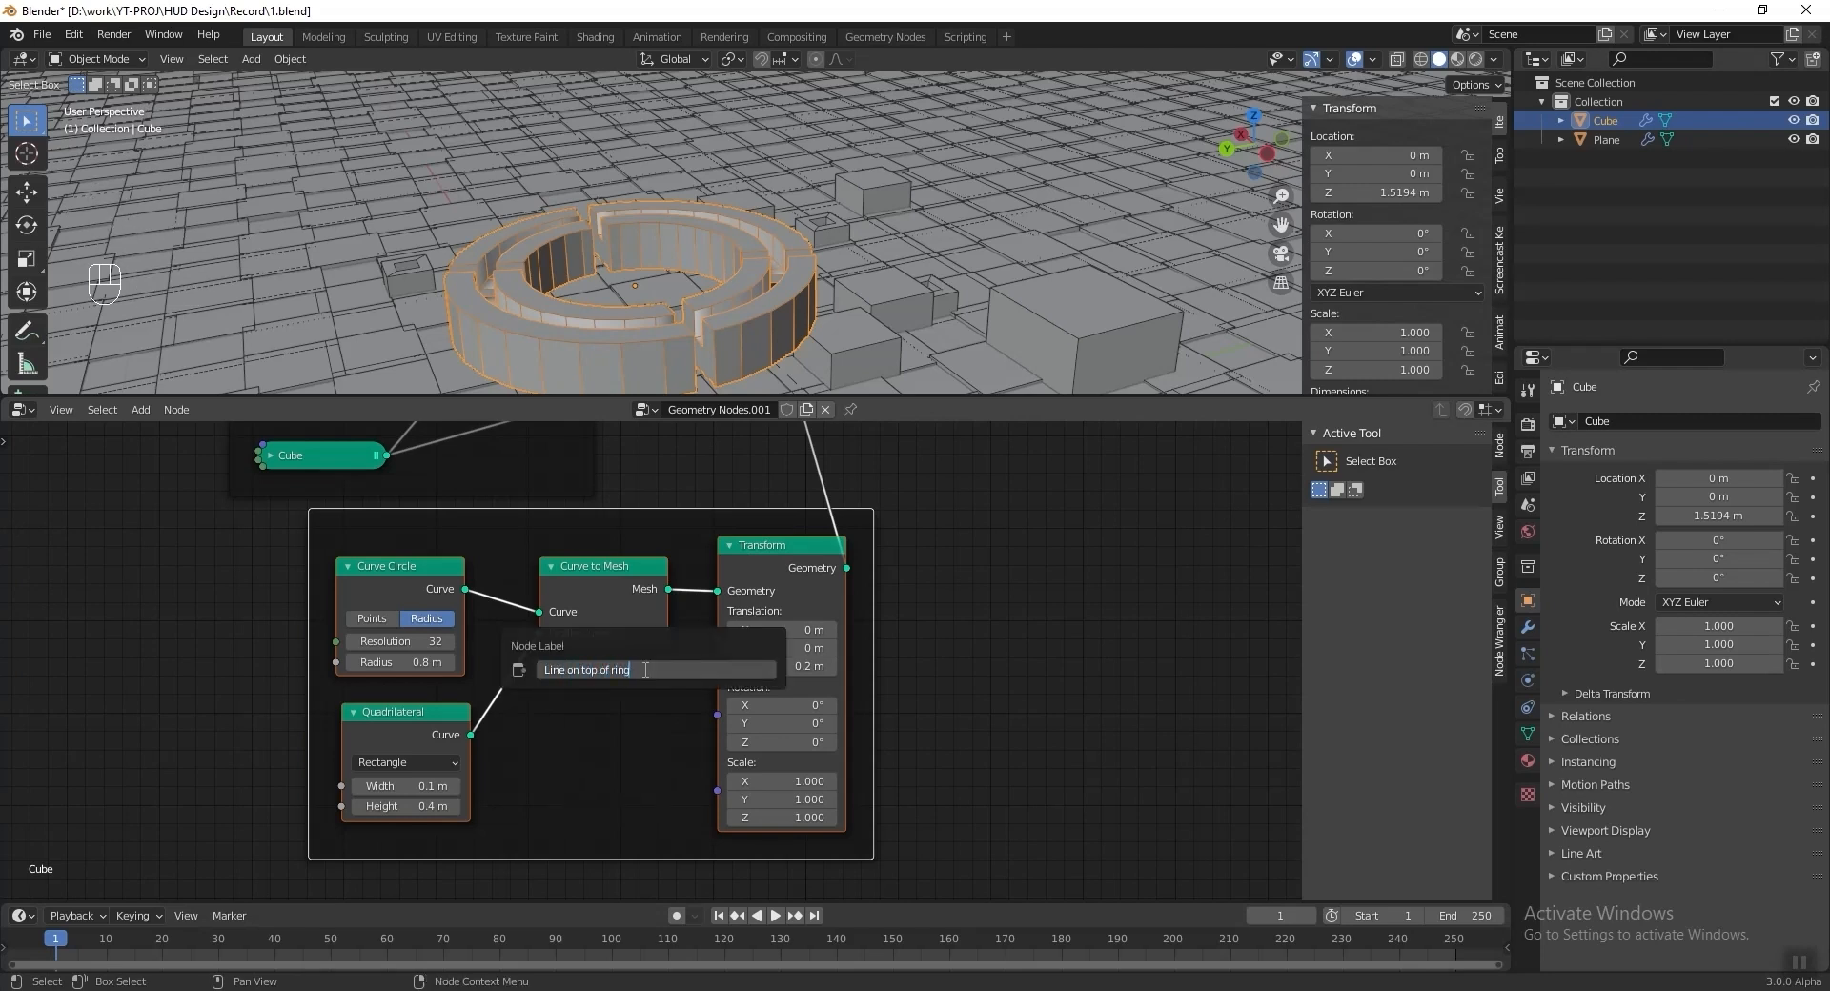
key("Return")
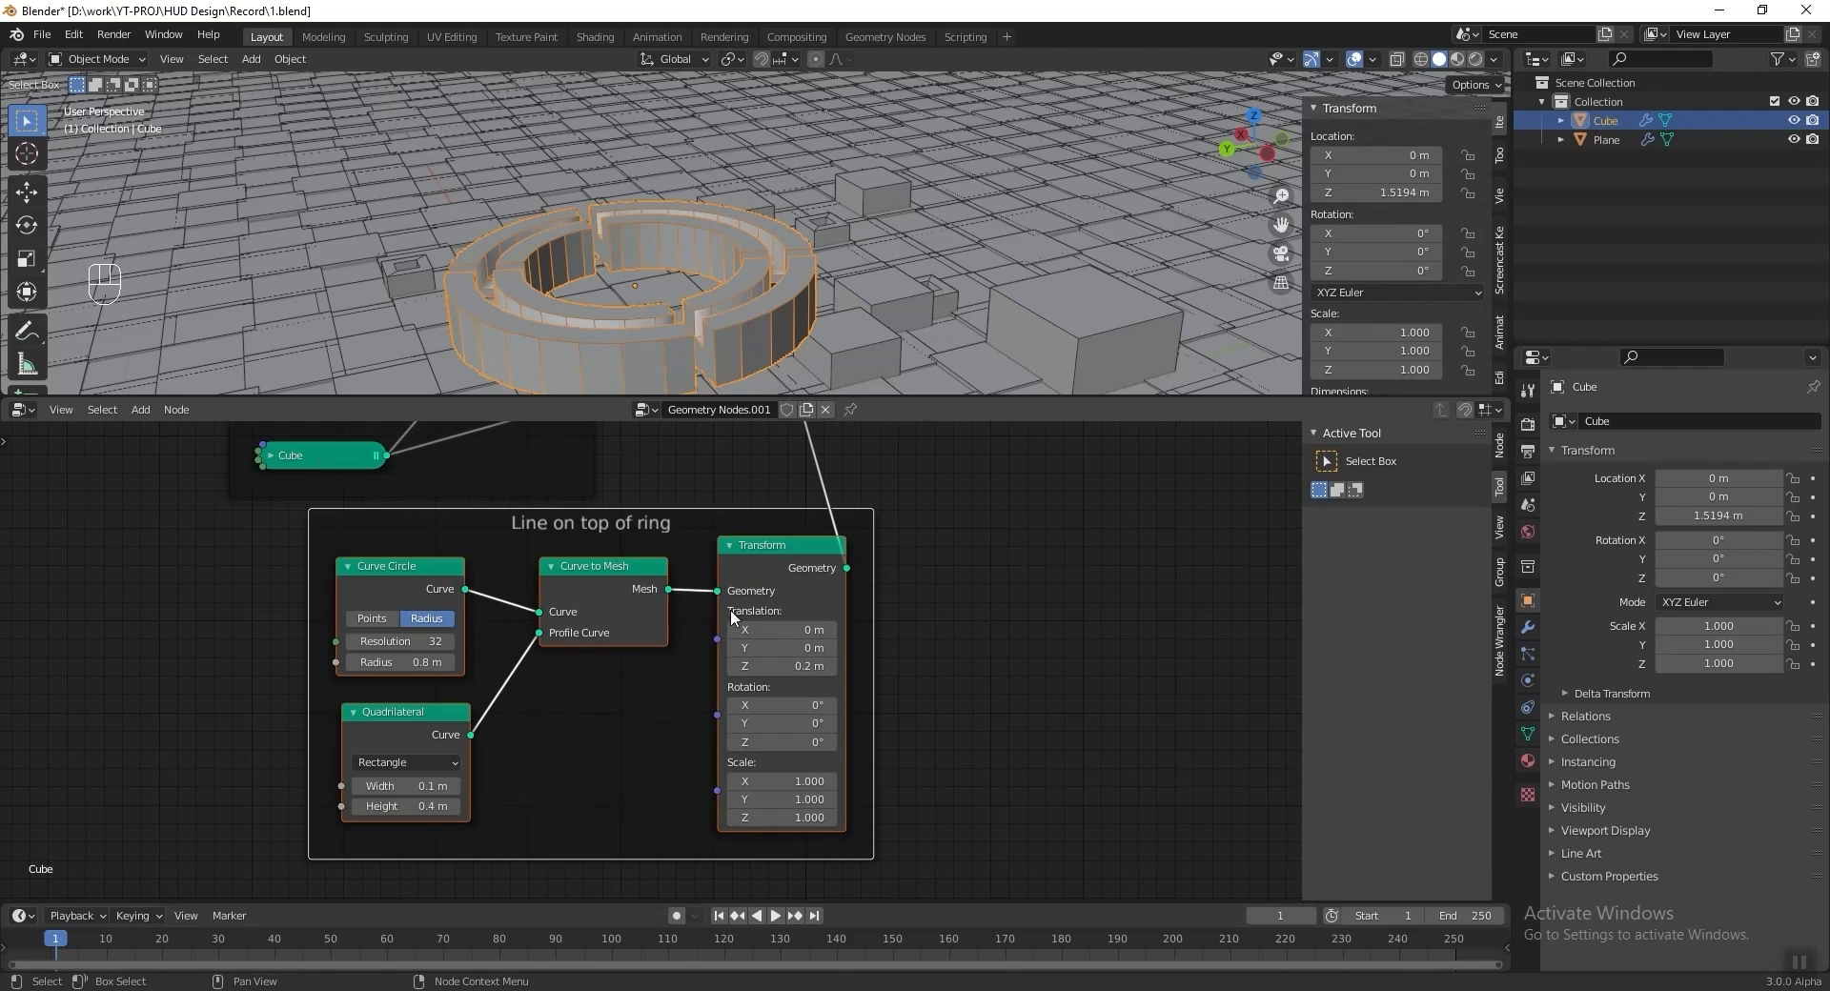
Collapse the four nodes in the "Line on top of ring" frame and arrange the frame below the X-stroke frame.
scroll(633, 579, "up", 1)
left_click(293, 550)
left_click(301, 722)
left_click(535, 549)
left_click(743, 526)
left_click_drag(379, 724, 367, 603)
scroll(688, 491, "down", 4)
middle_click_drag(690, 491, 715, 736)
left_click_drag(715, 736, 496, 774)
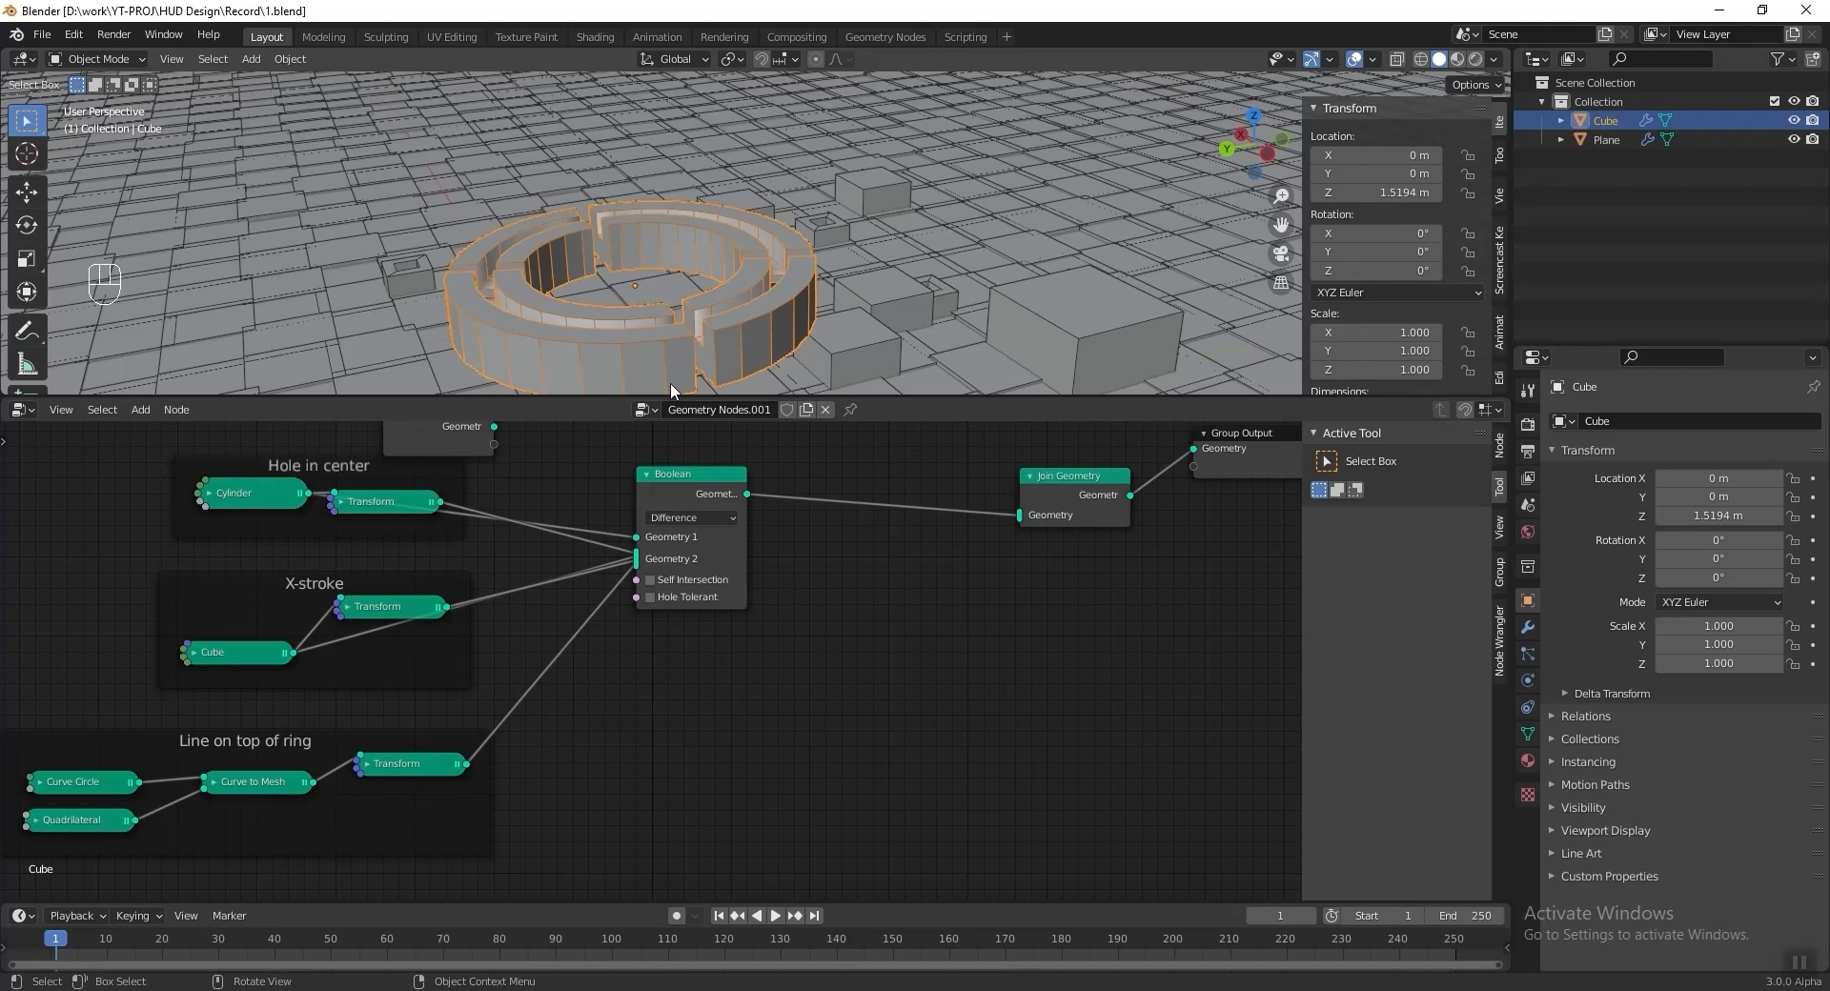
Insert a Transform node between the Boolean and Join Geometry nodes.
middle_click_drag(1079, 606, 1047, 654)
key("shift+a")
mouse_move(1038, 675)
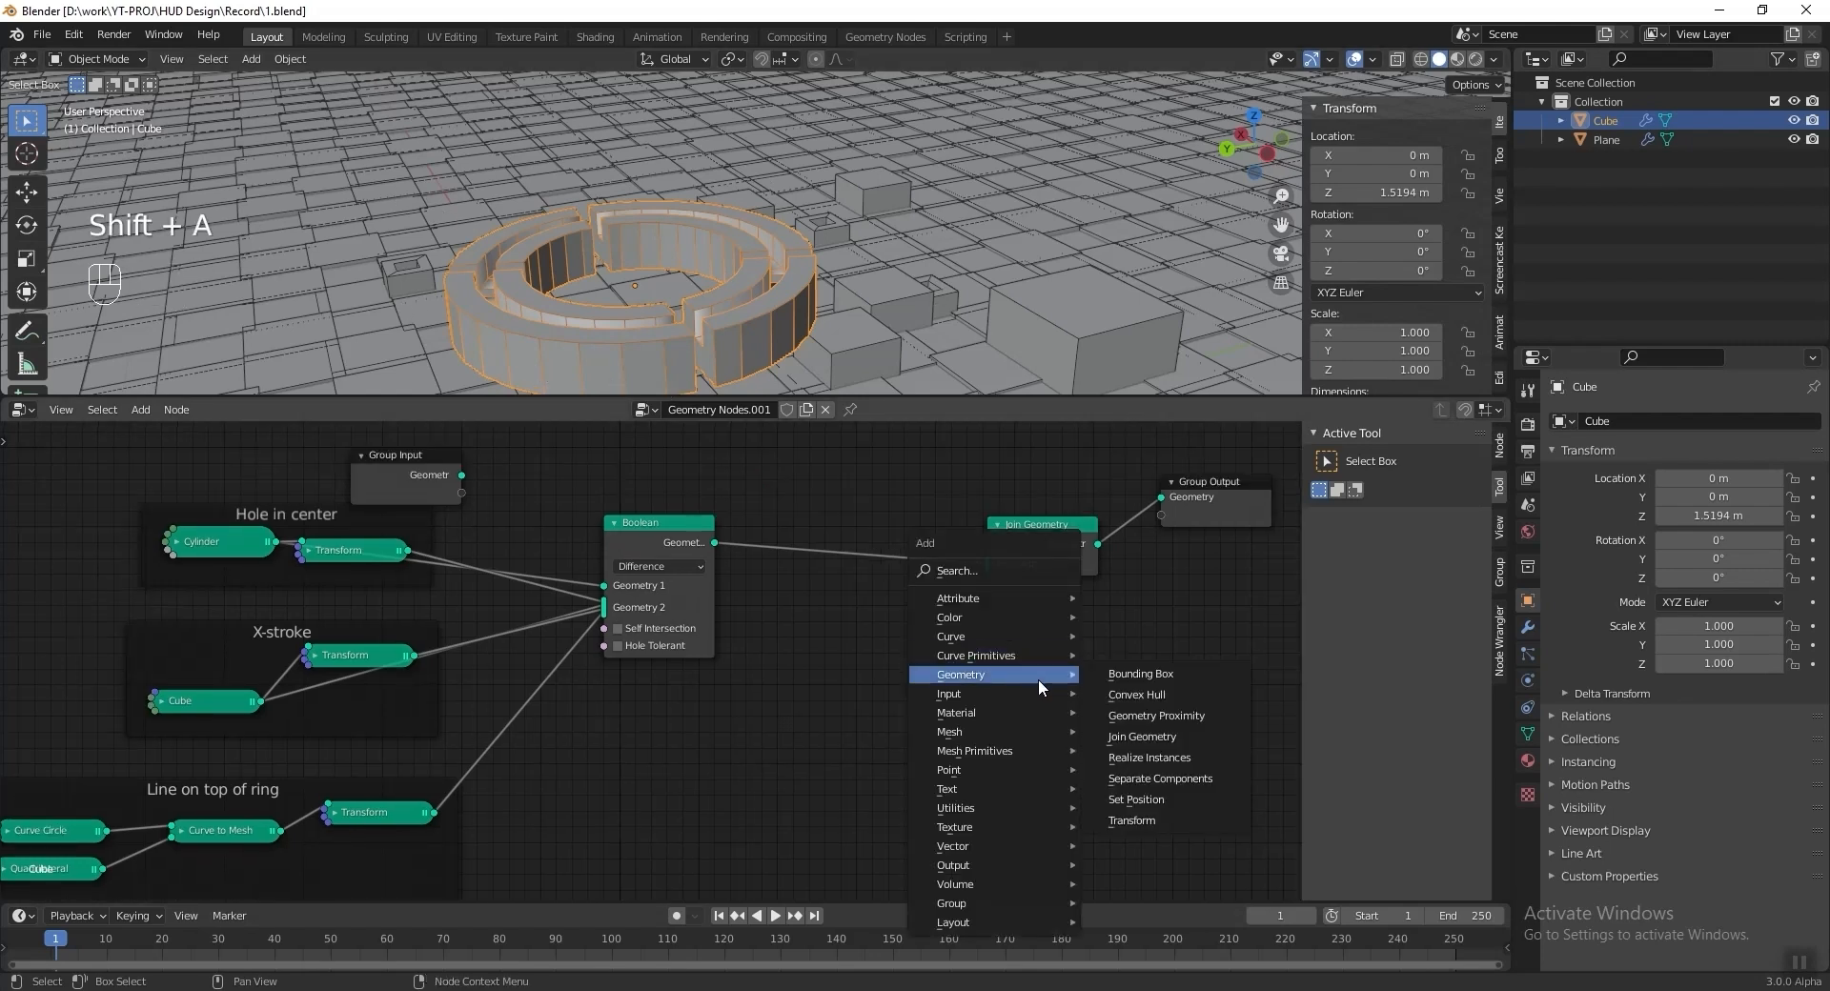
left_click(1139, 818)
left_click(905, 544)
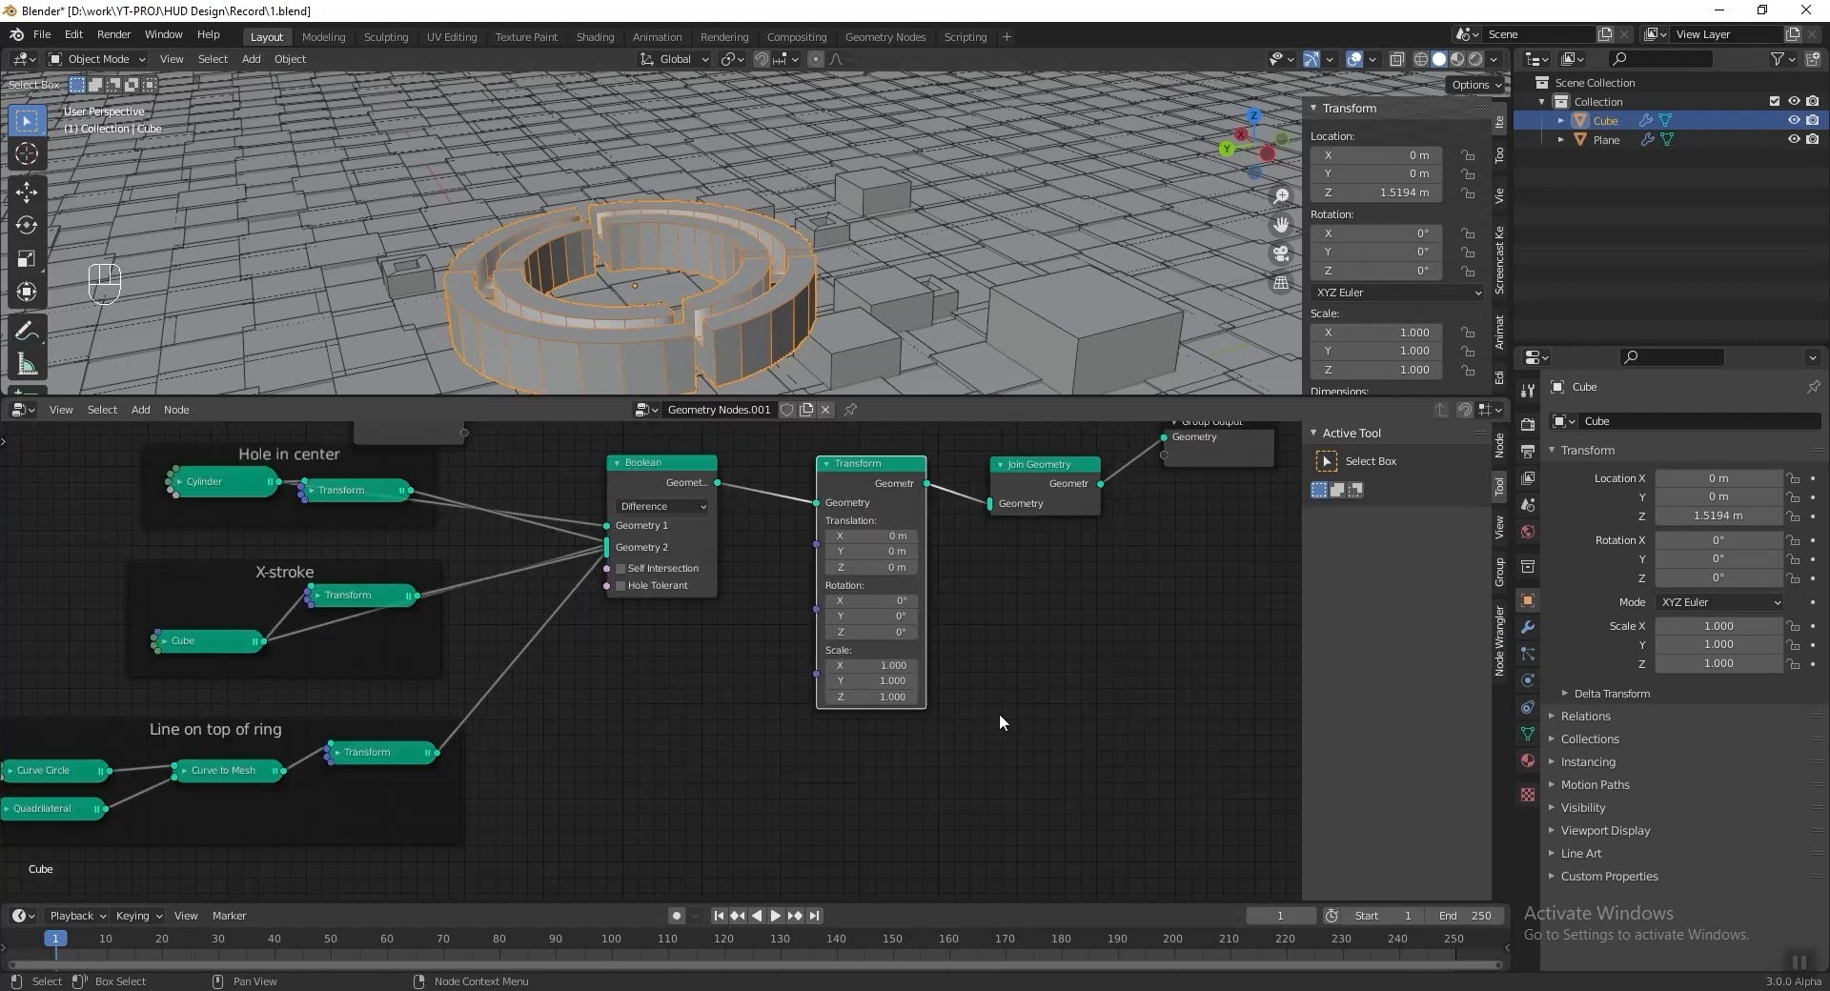
Add a Combine XYZ node and connect its vector to the Rotation input of the Transform after the Boolean.
scroll(999, 713, "up", 3)
middle_click_drag(974, 718, 963, 684)
key("shift+a")
mouse_move(635, 797)
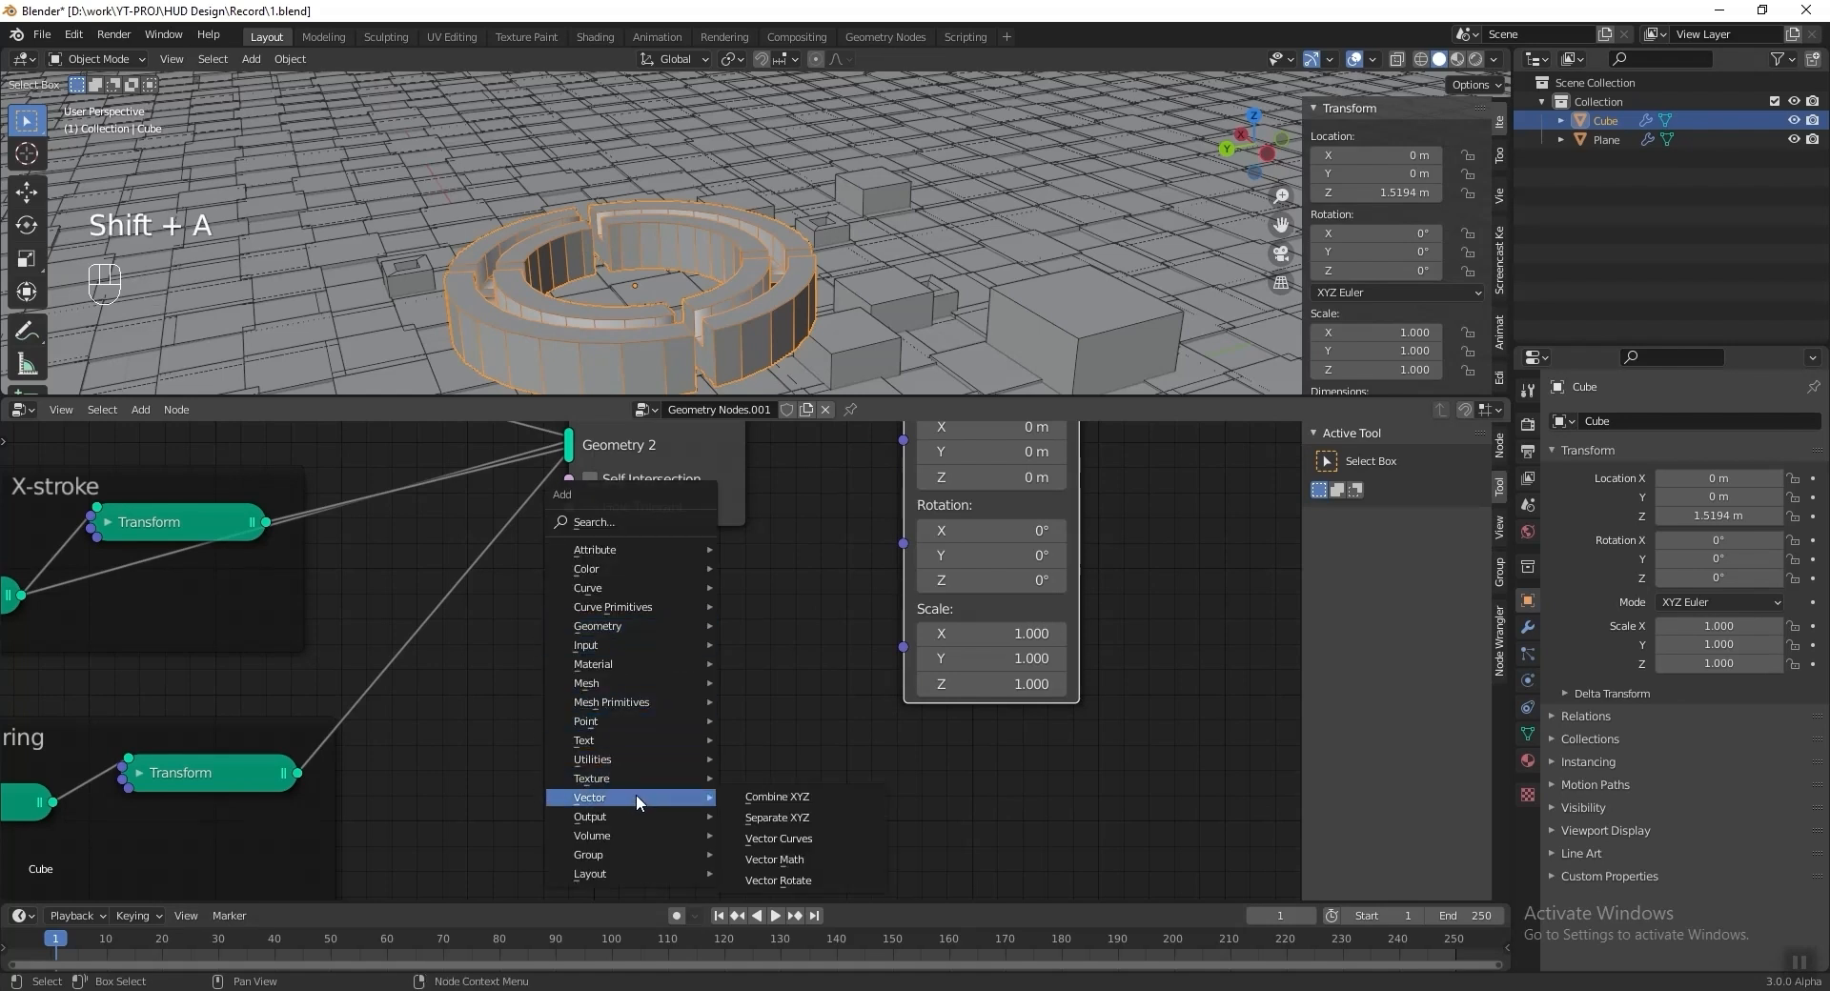
left_click(826, 799)
left_click(715, 667)
middle_click_drag(725, 667, 722, 730)
left_click_drag(802, 697, 832, 688)
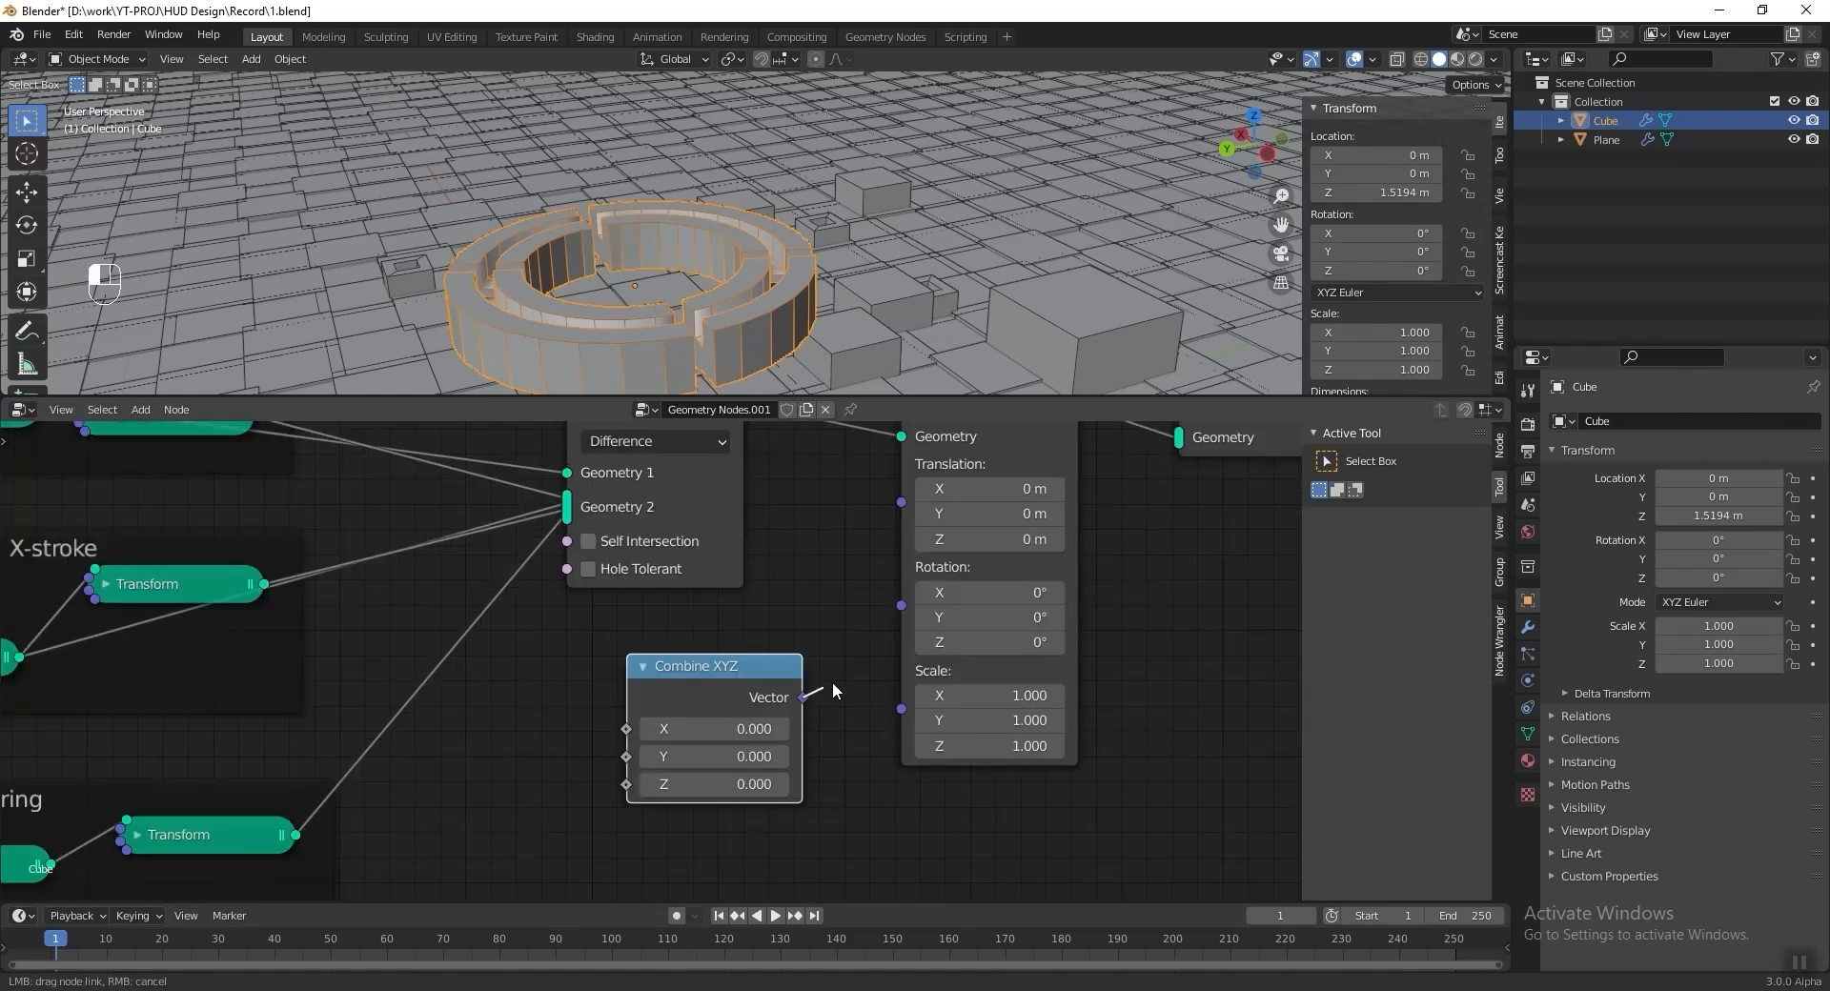
left_click_drag(905, 603, 903, 602)
middle_click_drag(904, 602, 926, 493)
Add a Value node and connect it to the Z input of the Combine XYZ node.
key("shift+a")
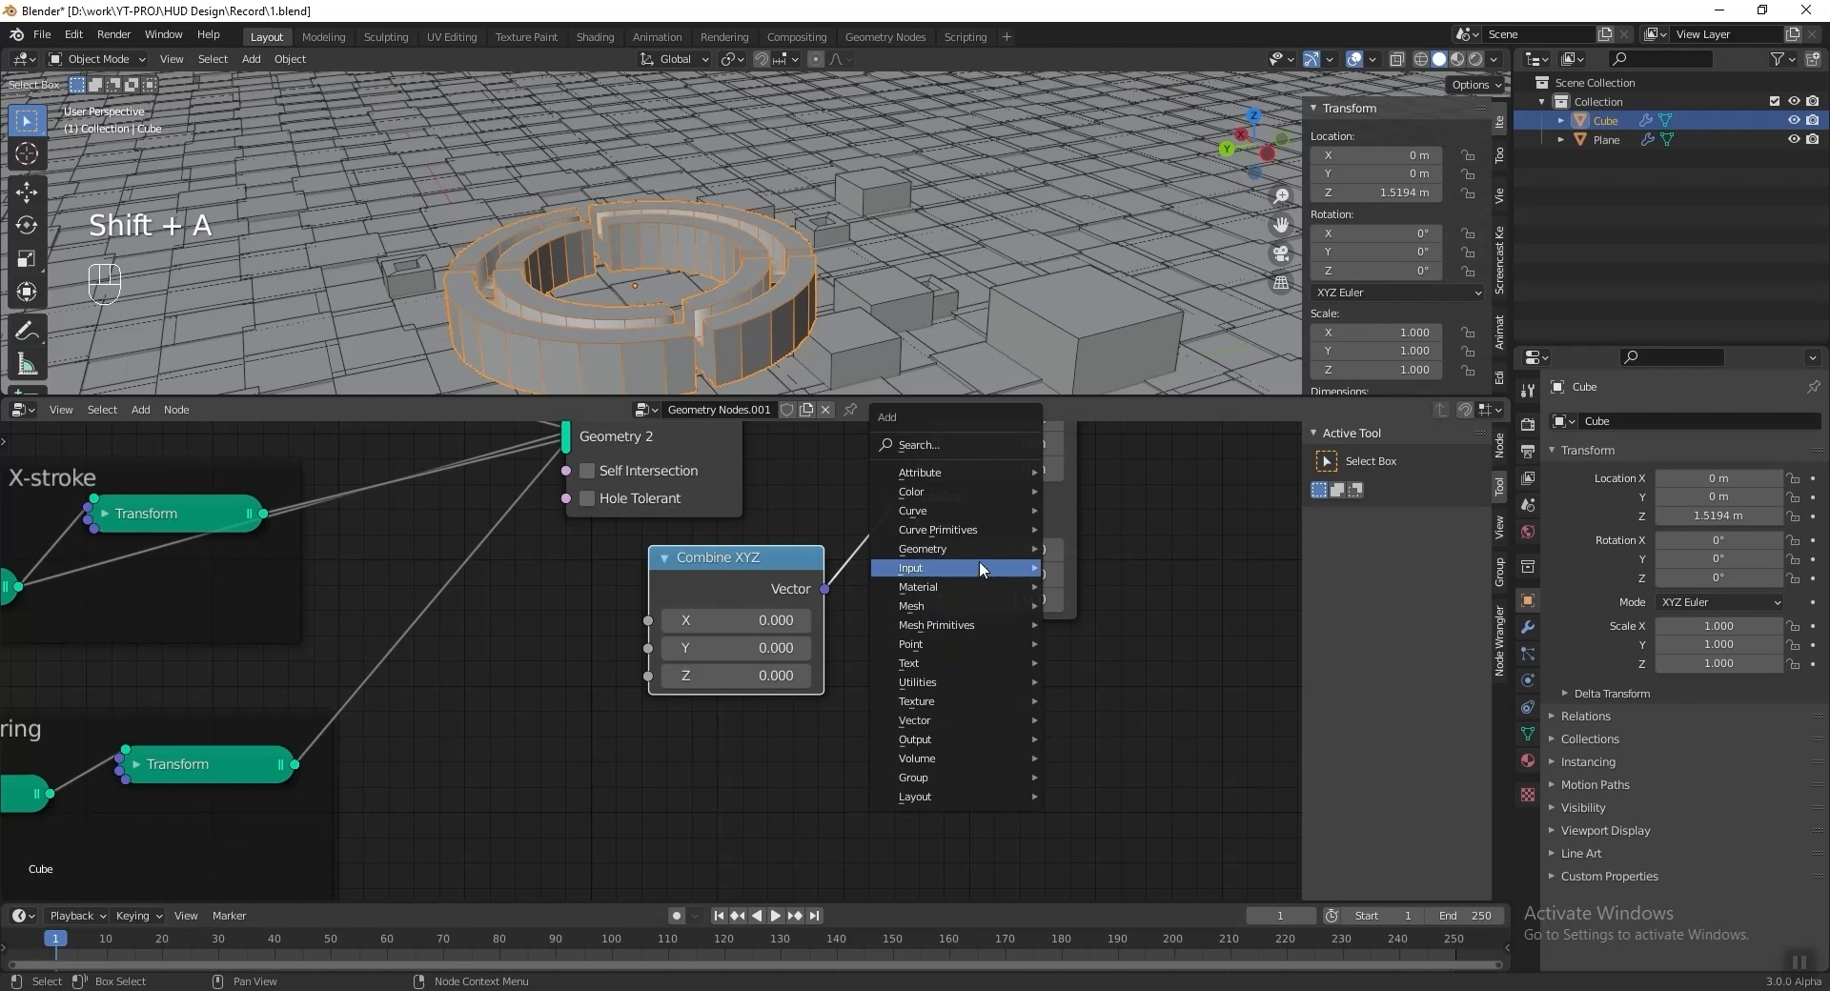
mouse_move(981, 567)
left_click(1114, 734)
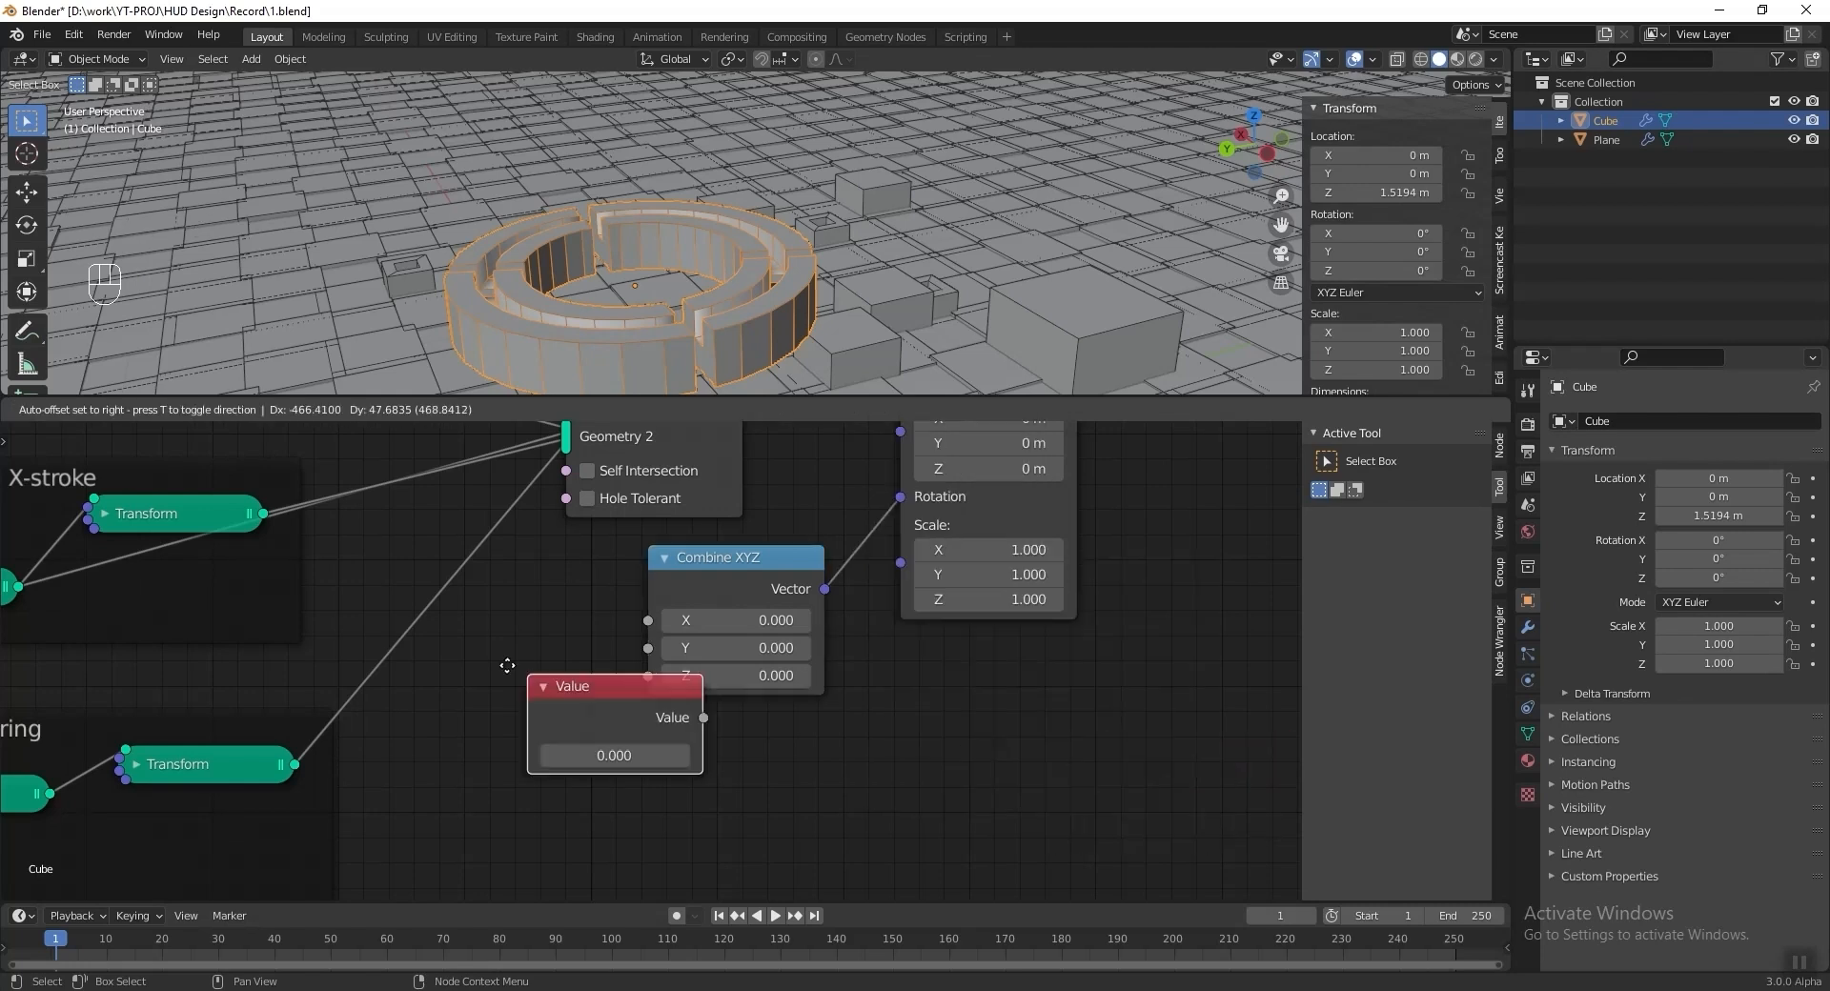
left_click(417, 636)
left_click_drag(594, 680, 648, 676)
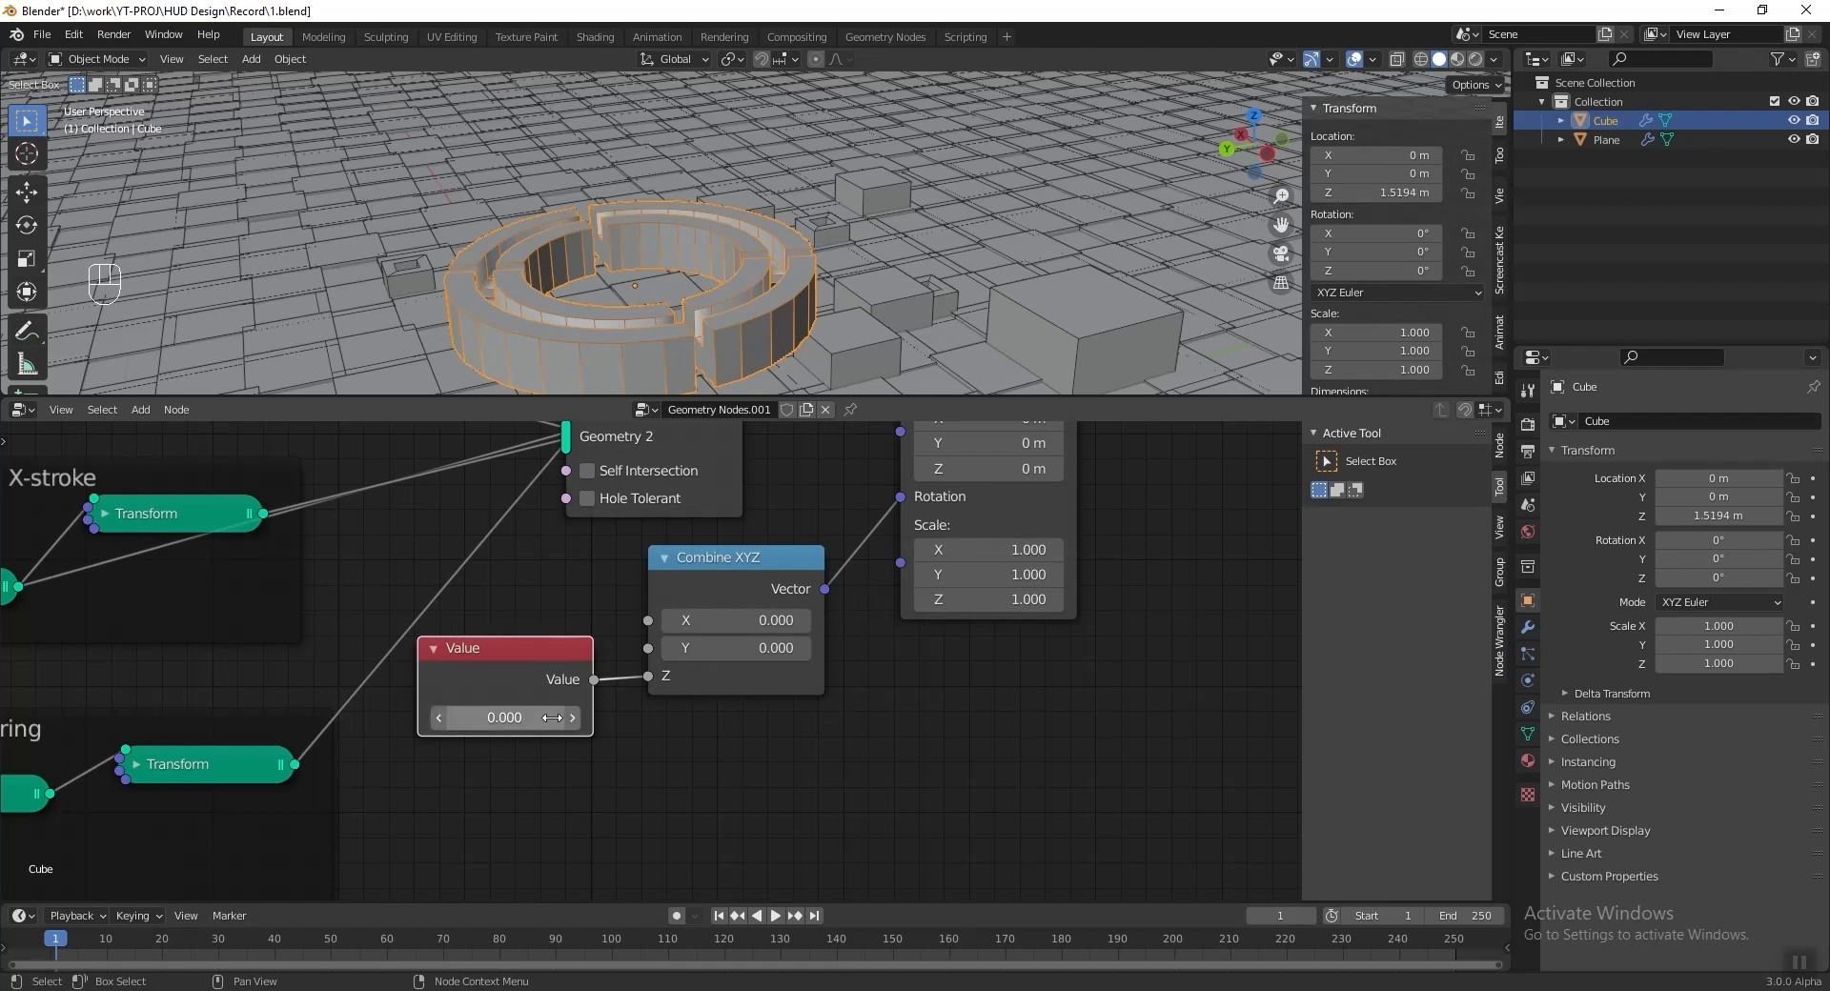
left_click_drag(575, 727, 590, 738)
Drive the Value node with the expression #frame/40, then play the animation to preview the rotation and return to frame 0.
left_click(523, 724)
type("#frame/40")
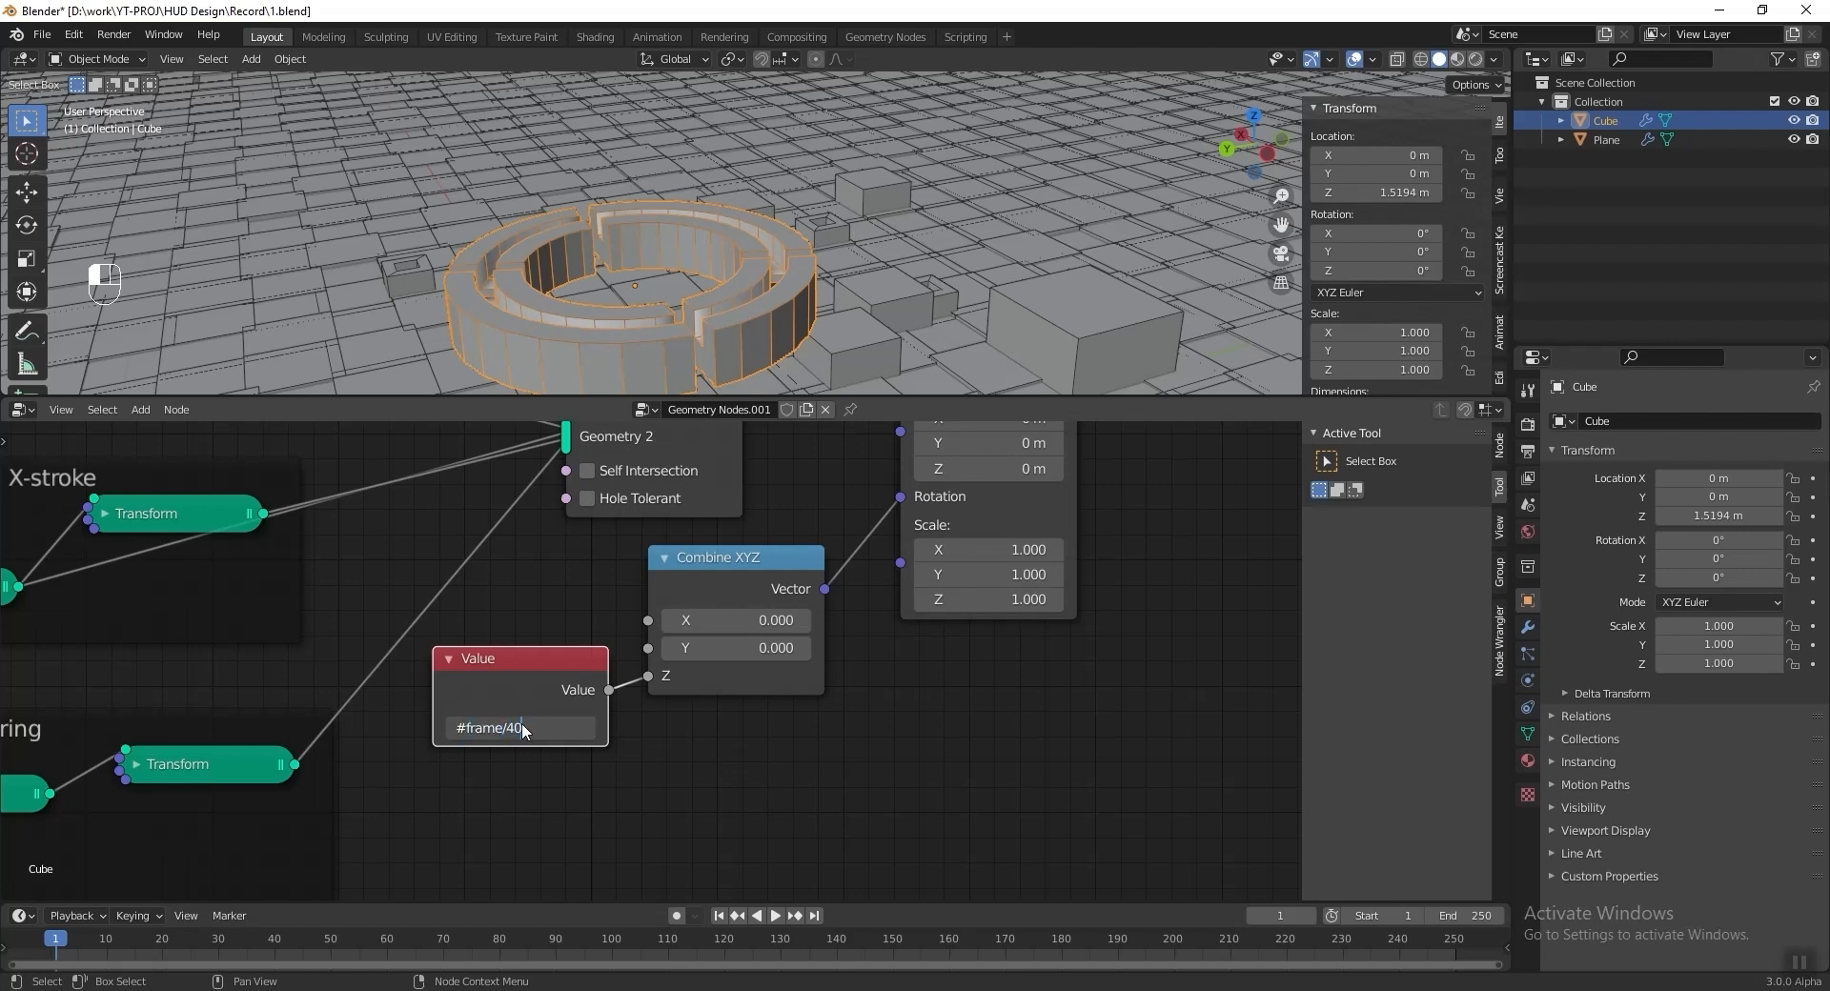
key("Return")
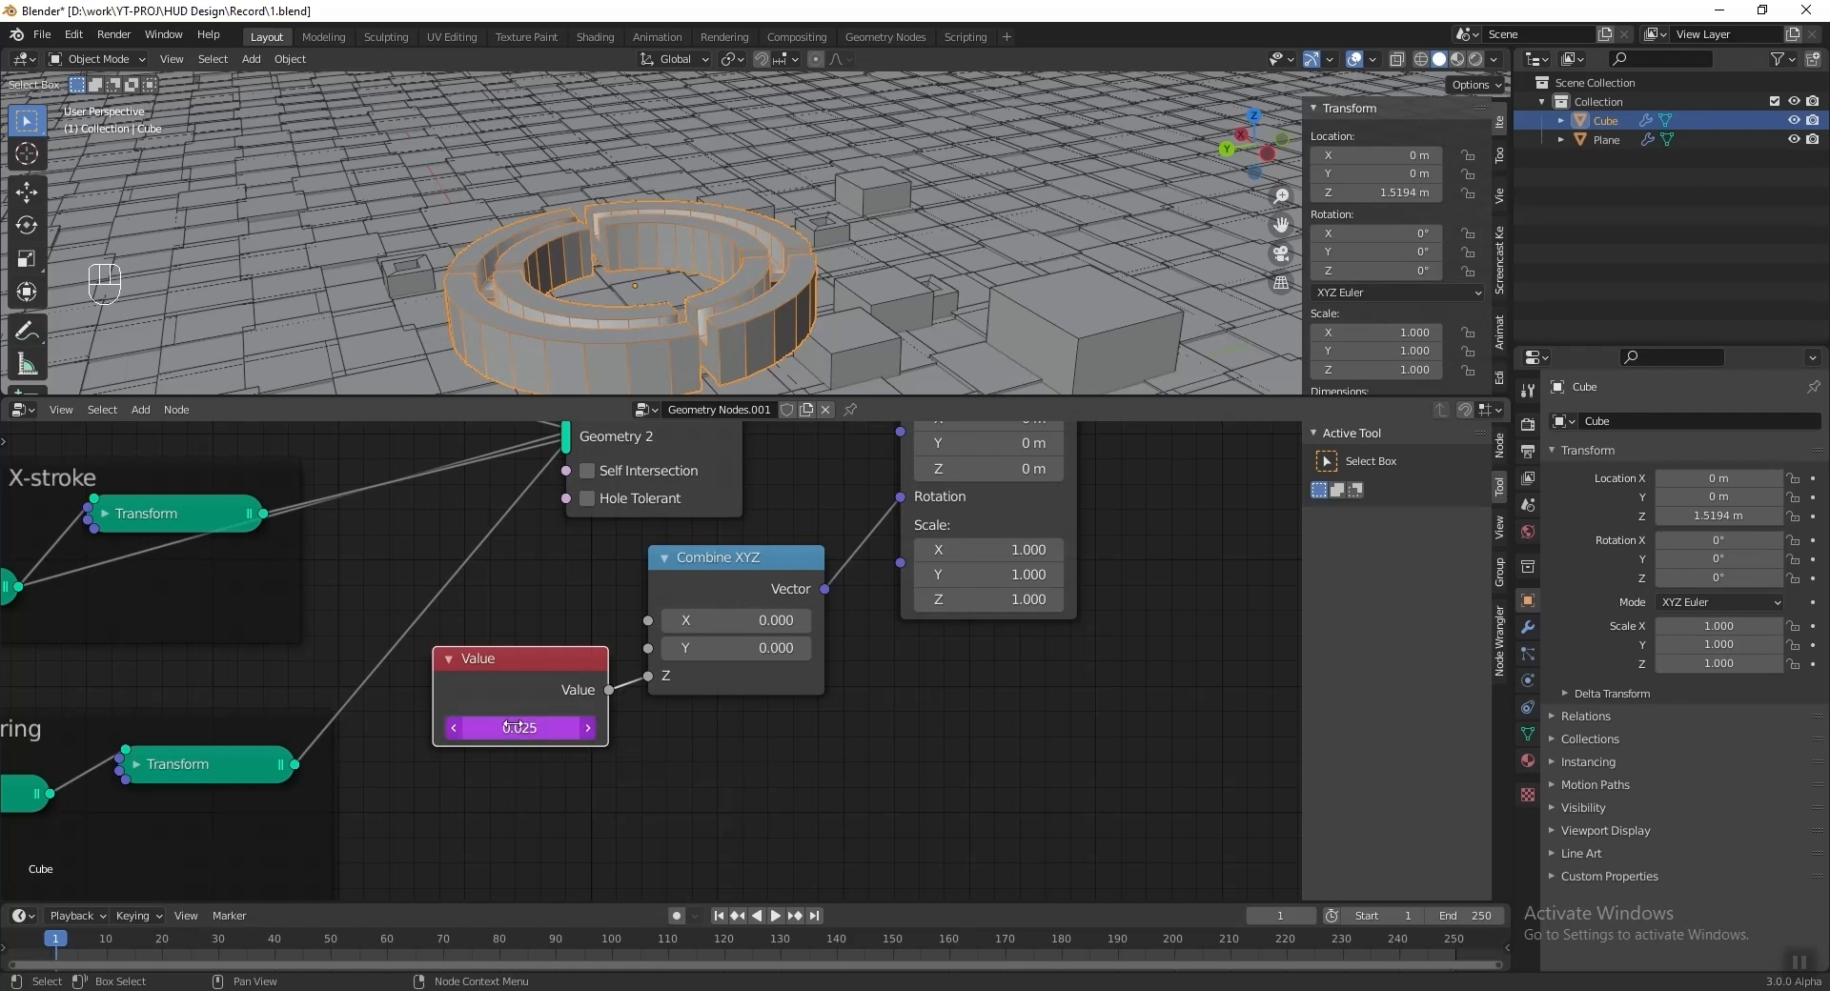
left_click(564, 721)
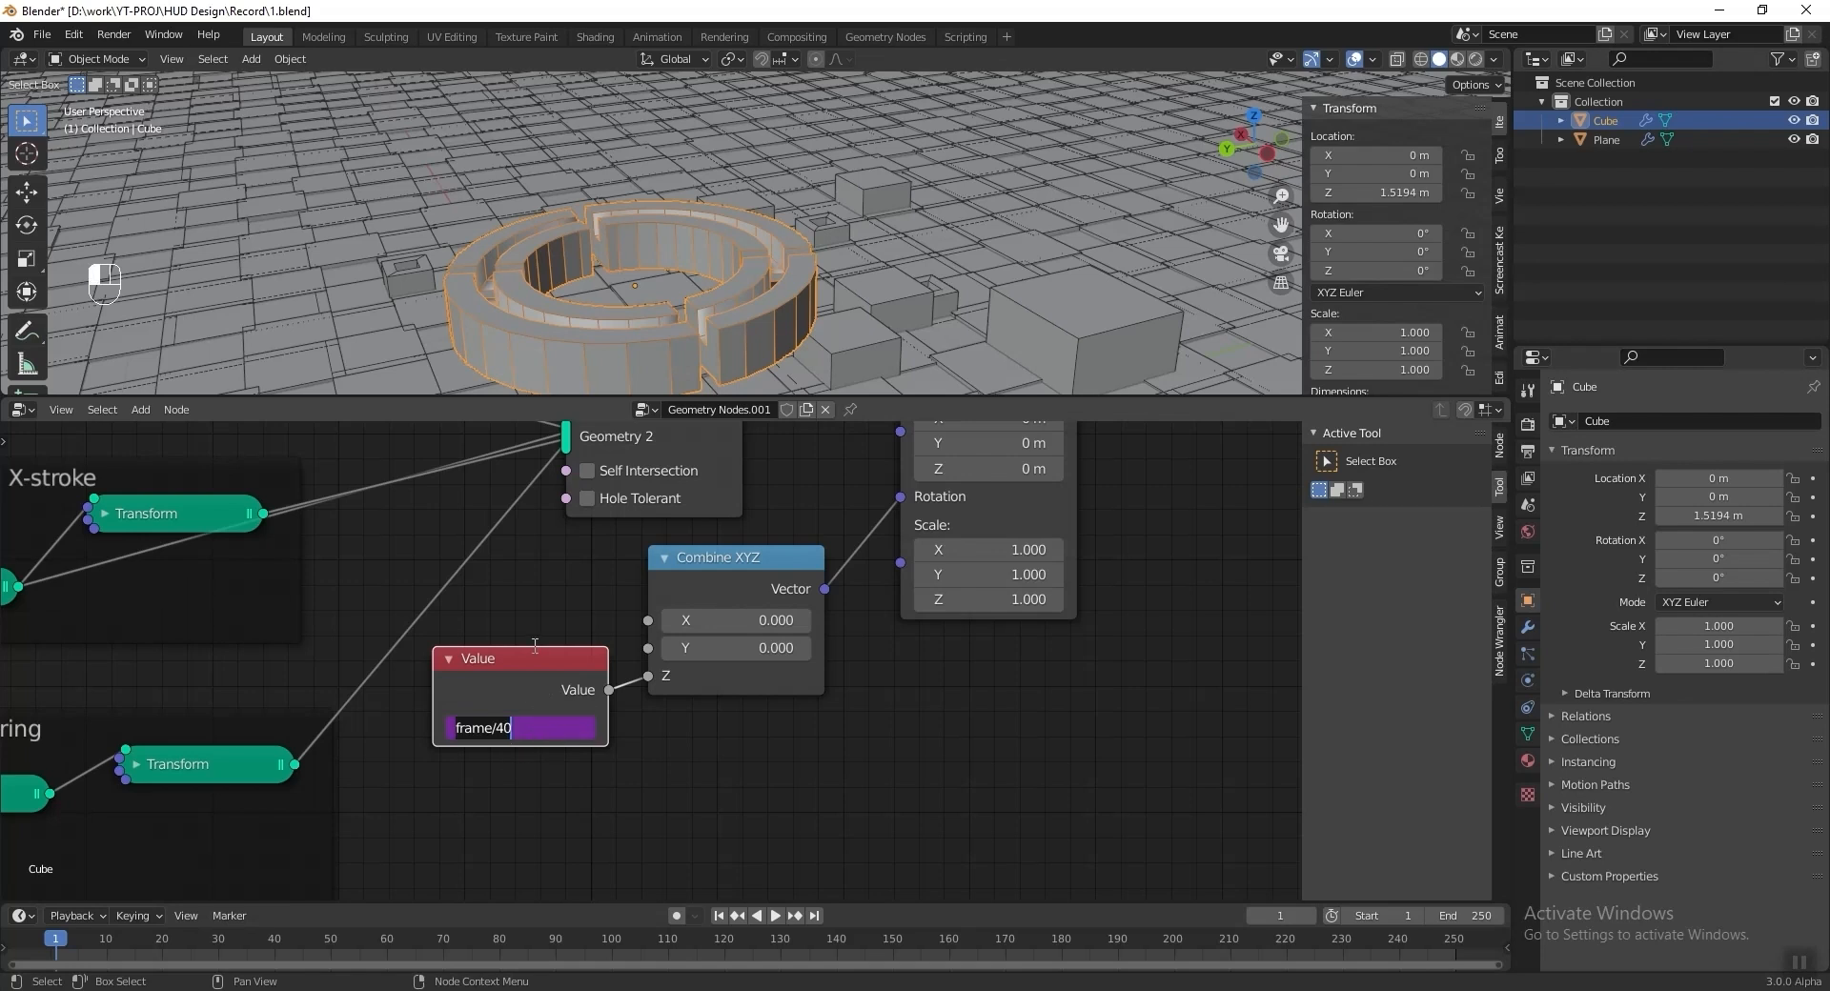
key("Return")
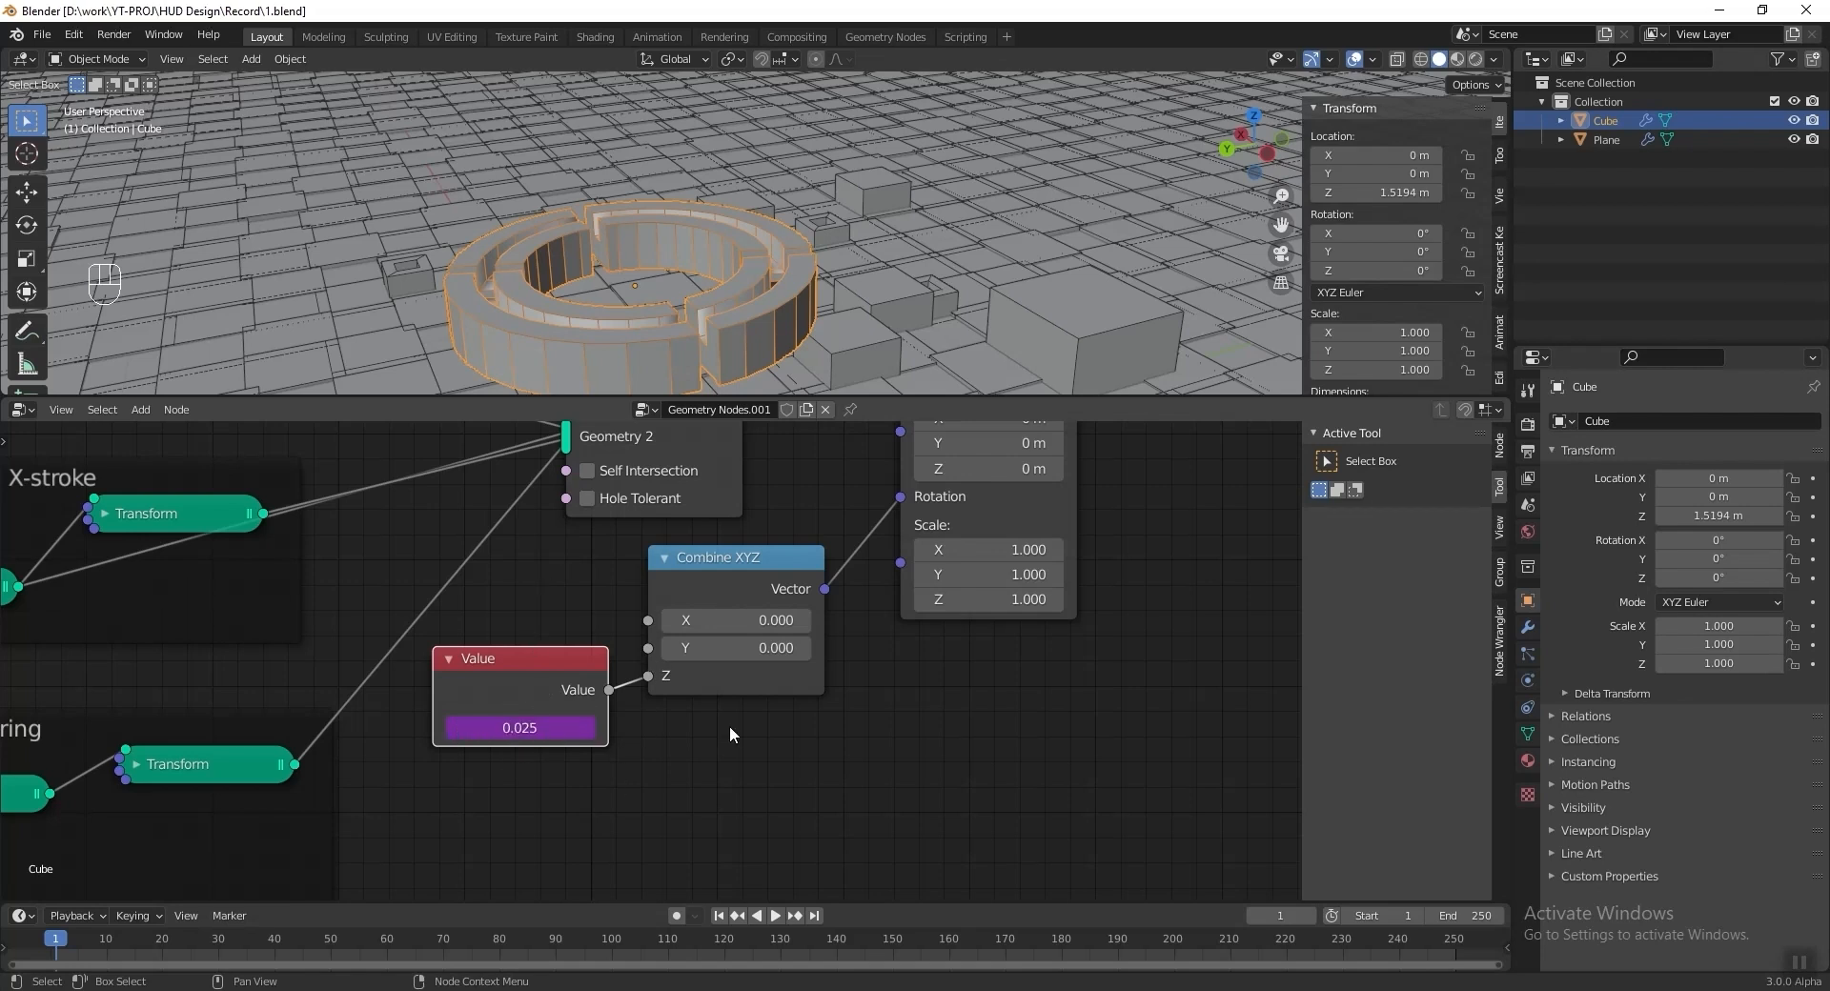
key("space")
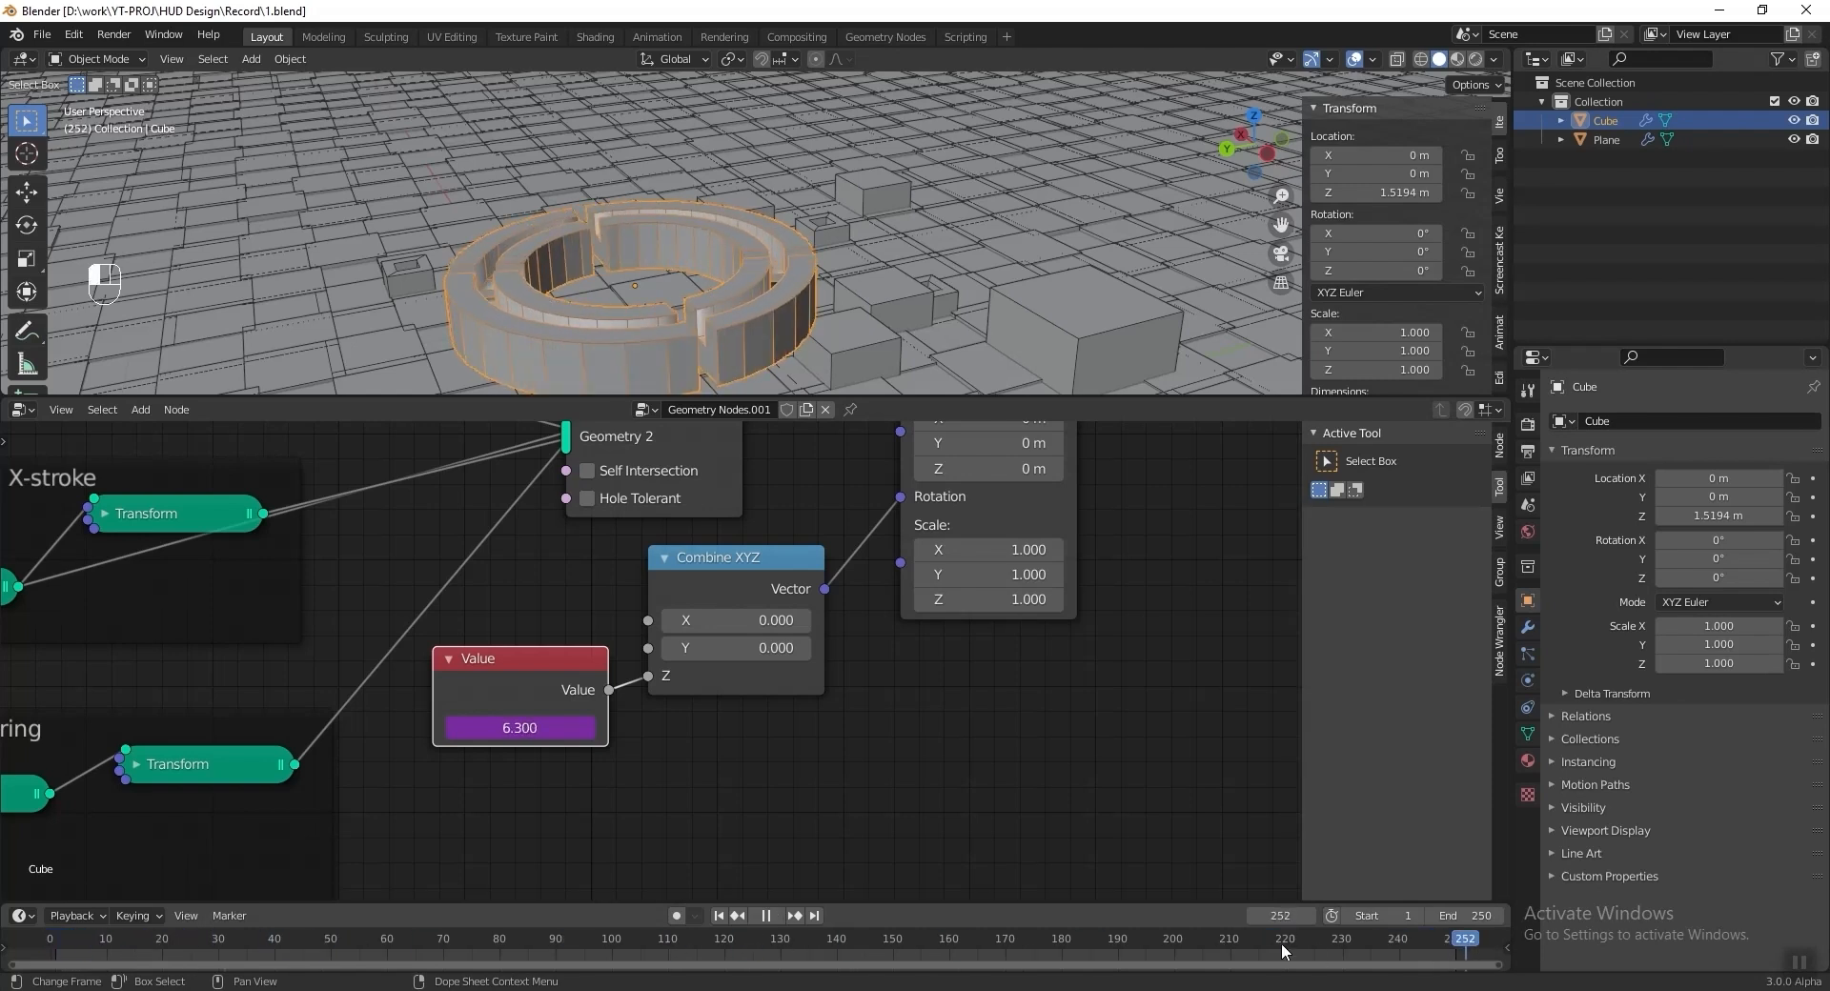
left_click_drag(91, 986, 49, 981)
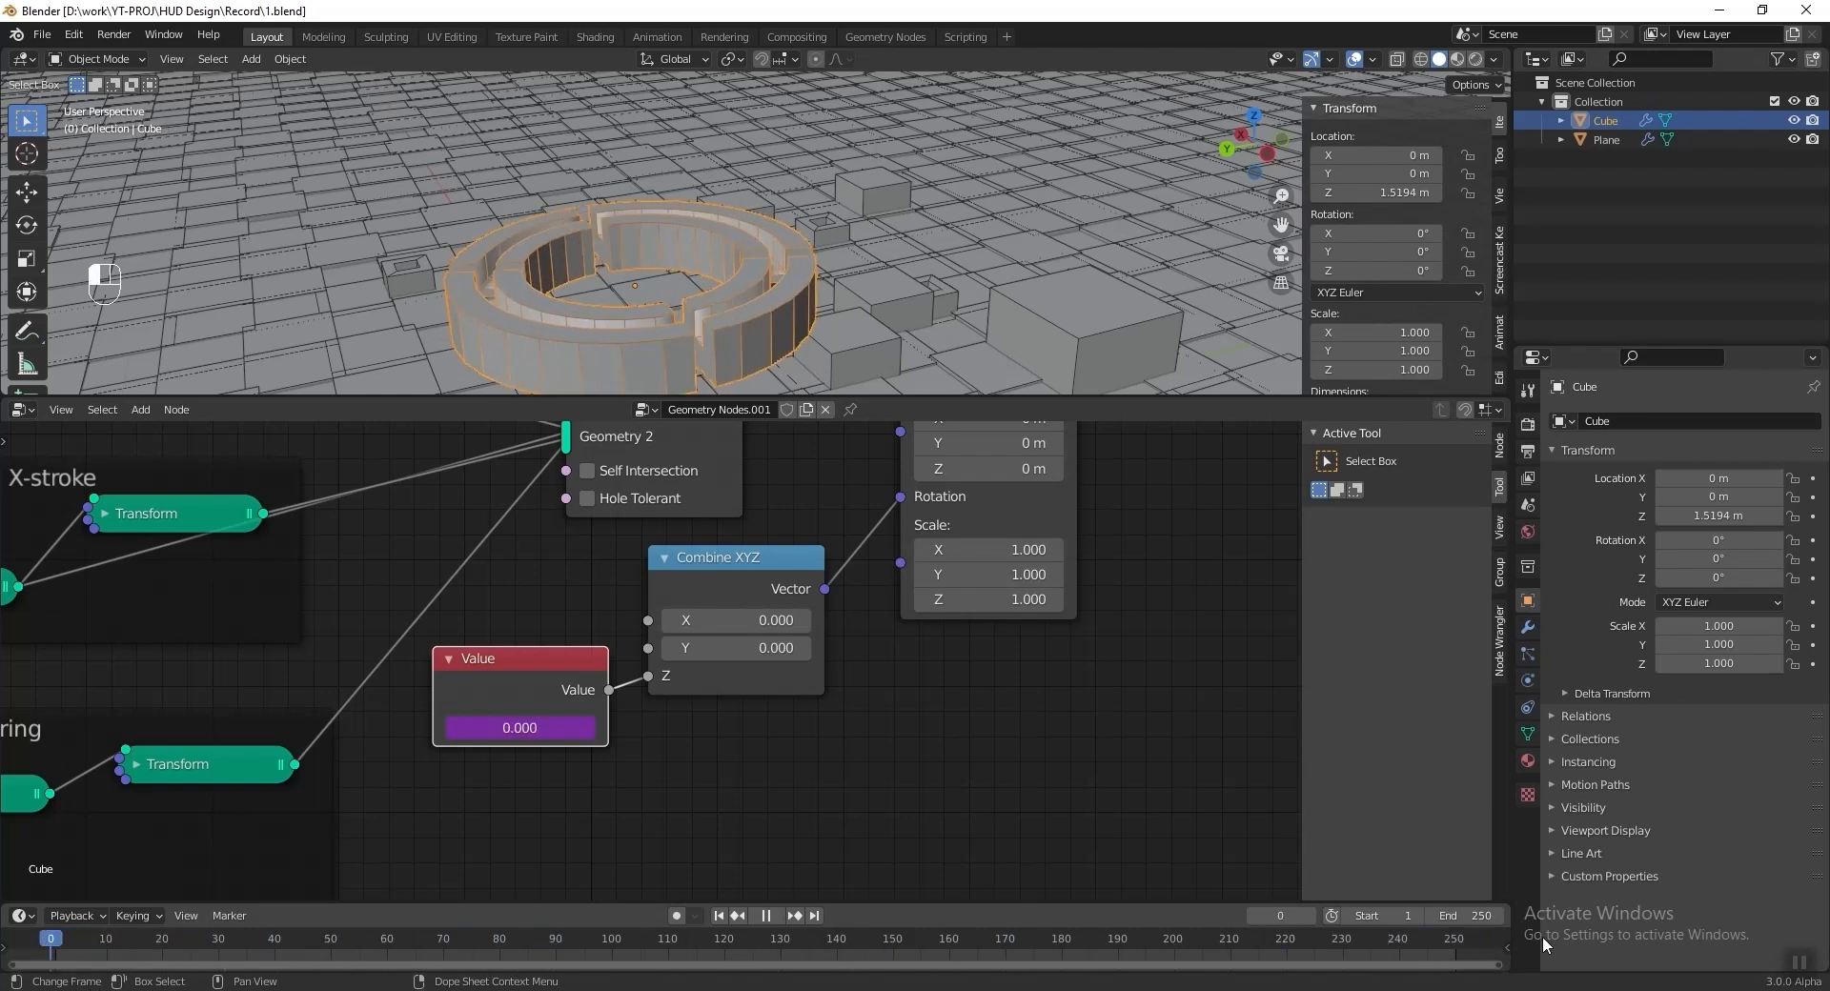
Frame the Boolean, Transform, Combine XYZ and Value nodes with the label "Bottom Ring animation" and save the file.
scroll(610, 715, "down", 5)
middle_click_drag(610, 715, 587, 818)
left_click_drag(917, 846, 490, 488)
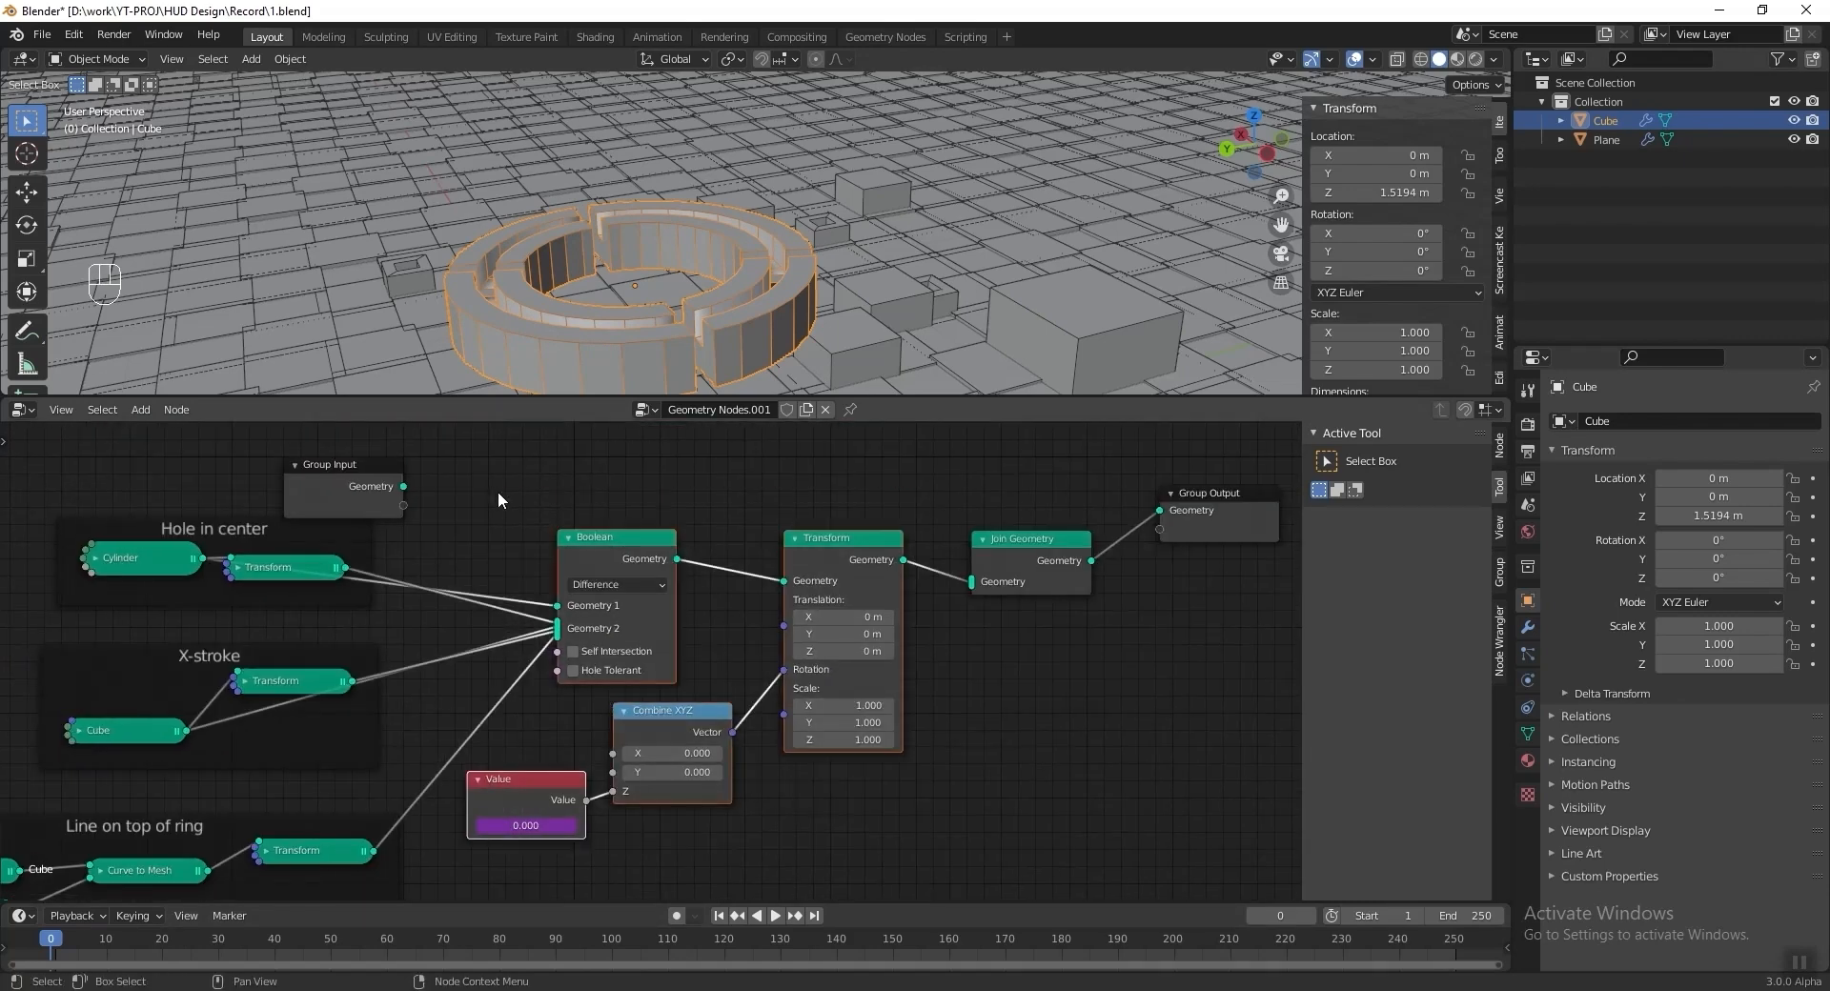
key("ctrl+j")
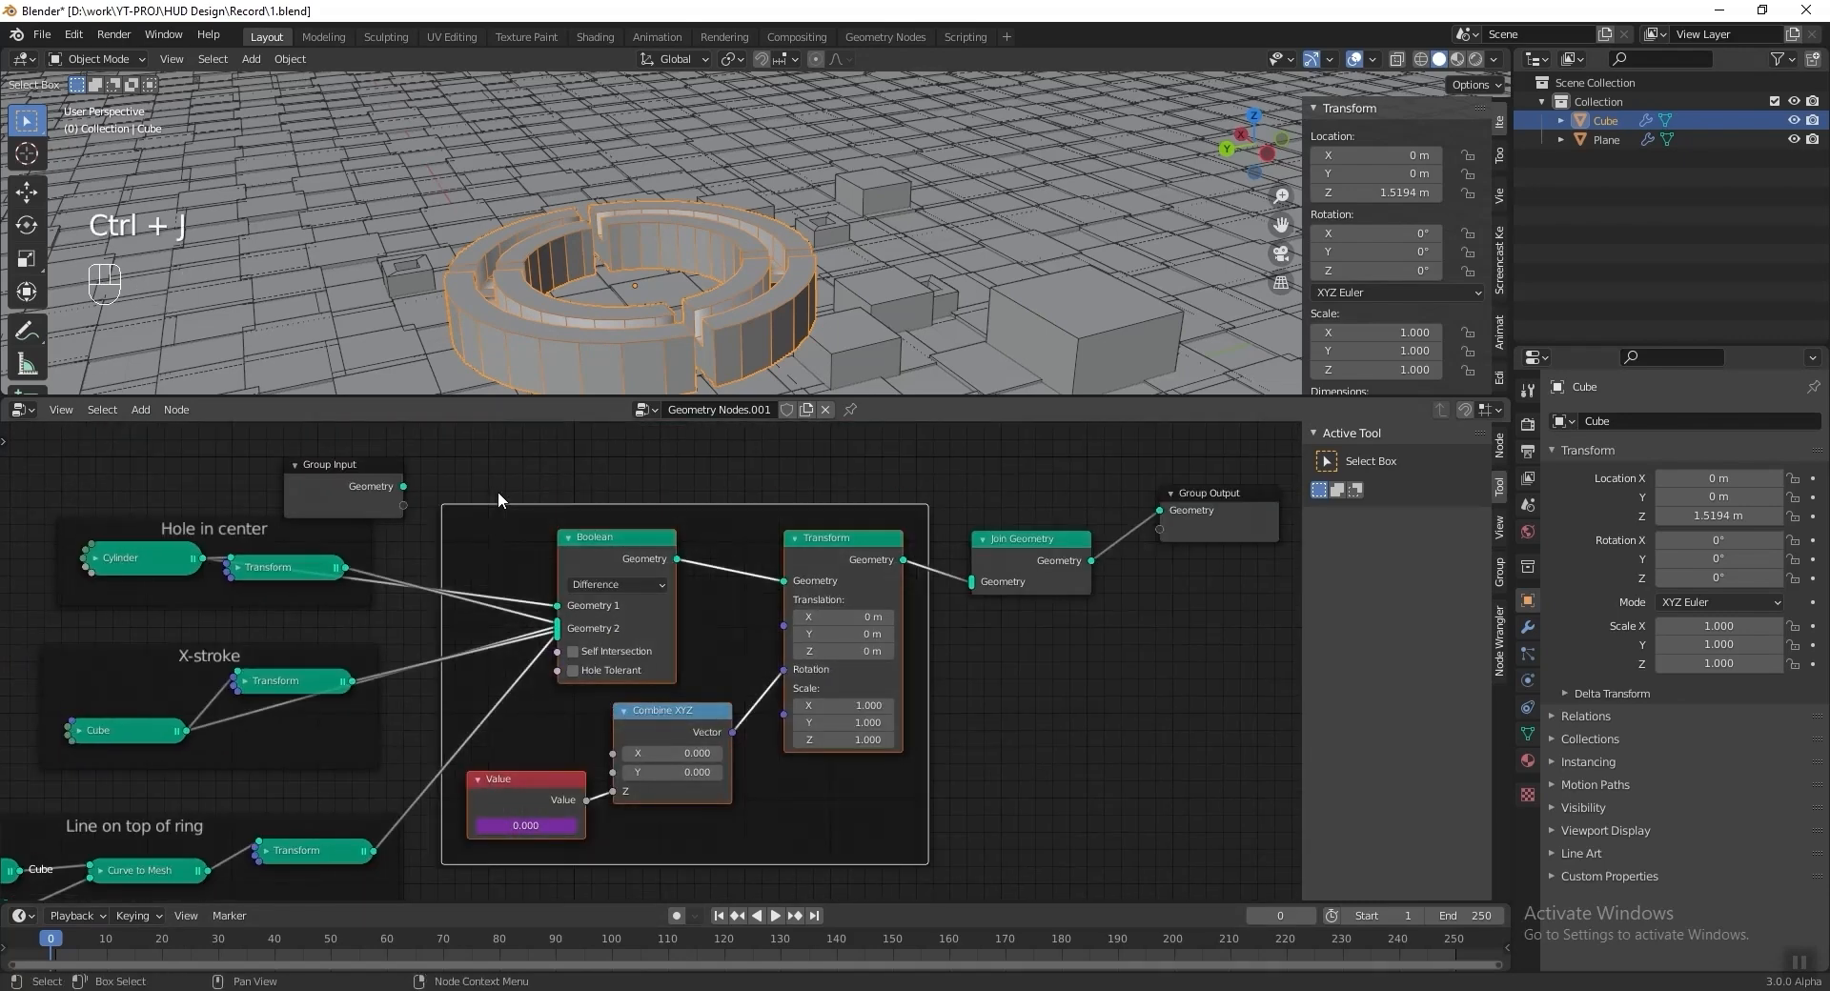
key("F2")
key("shift")
type("Bottom Ring animation")
key("Return")
key("ctrl+s")
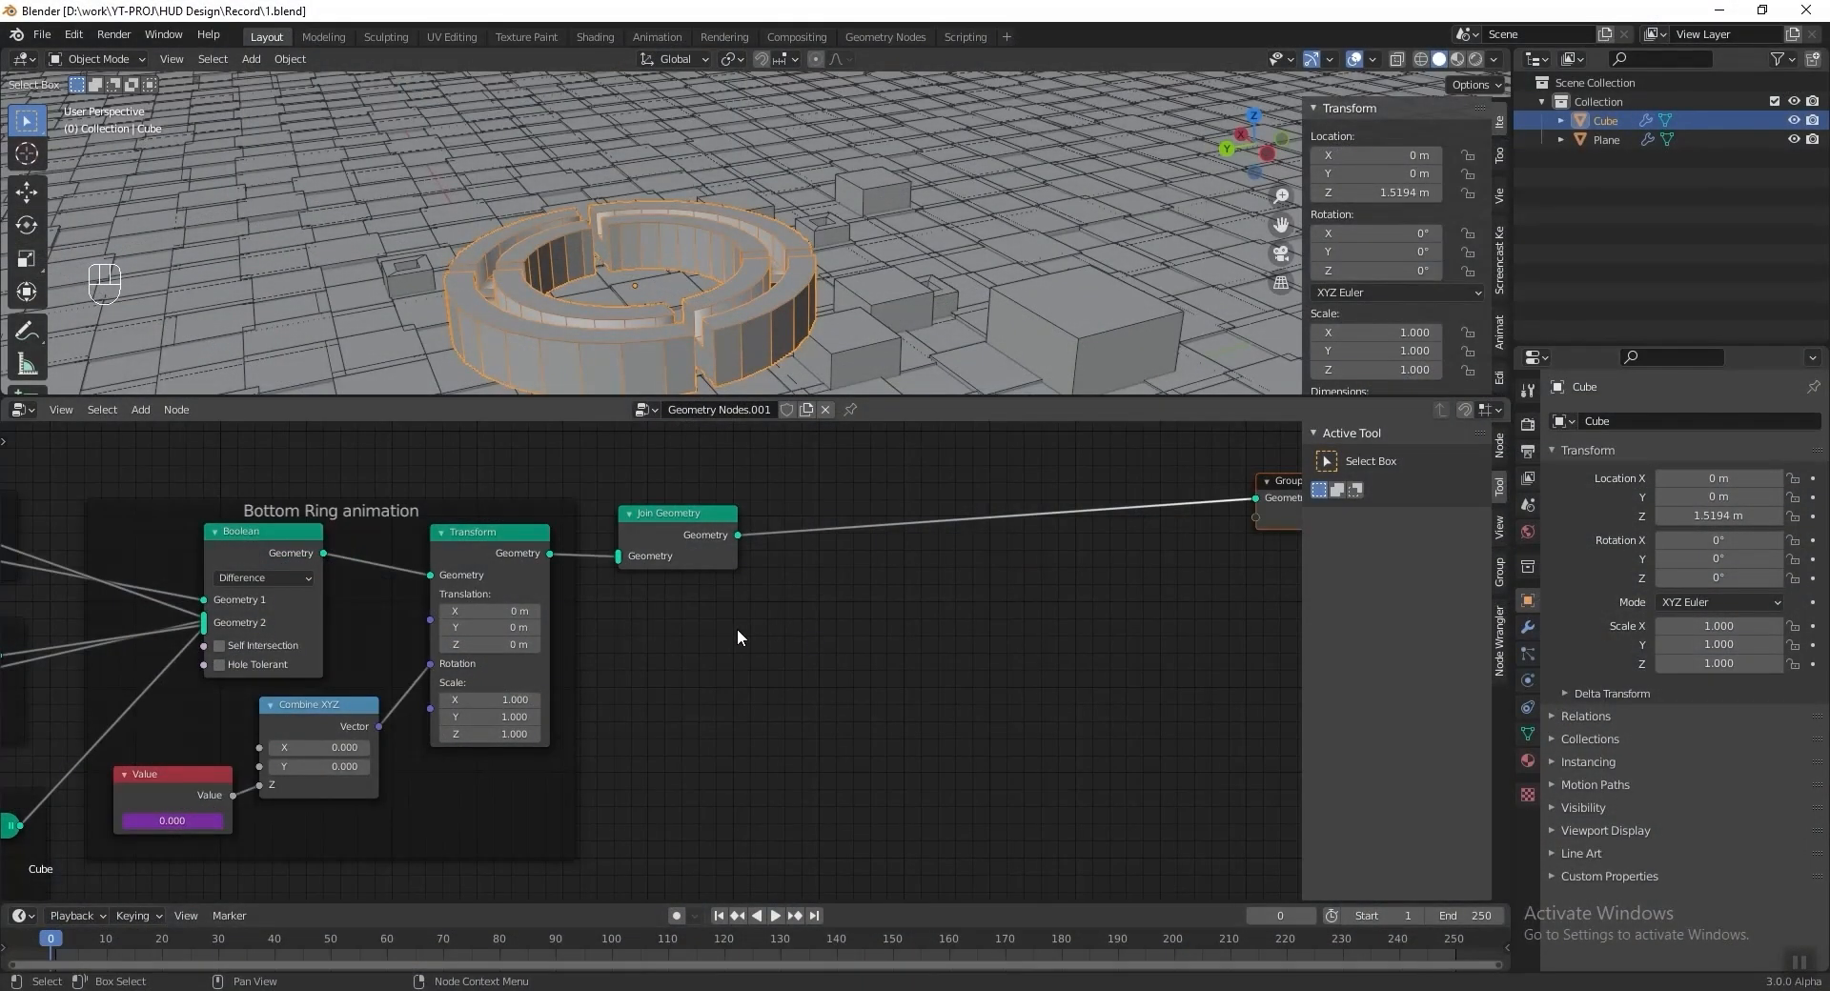
Add a second Transform node fed by the bottom ring's Transform and connect its output to Join Geometry as well.
scroll(736, 627, "up", 1)
key("shift+a")
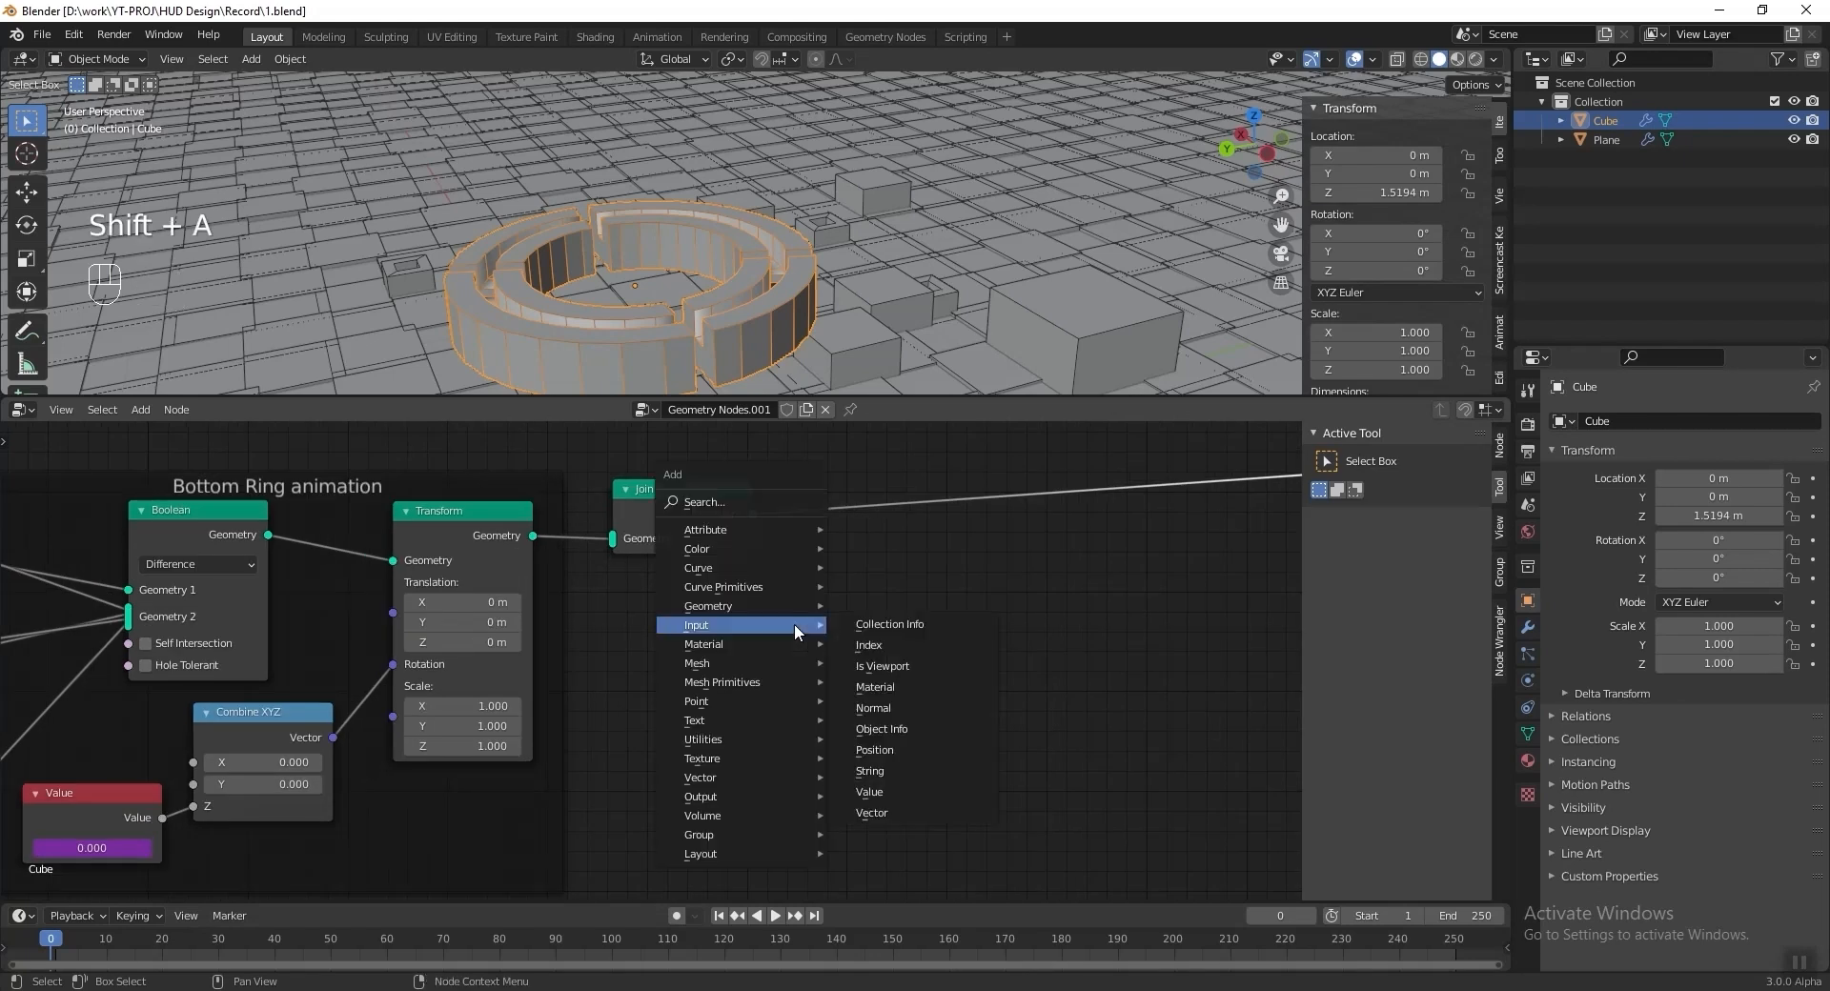
mouse_move(792, 608)
left_click(900, 751)
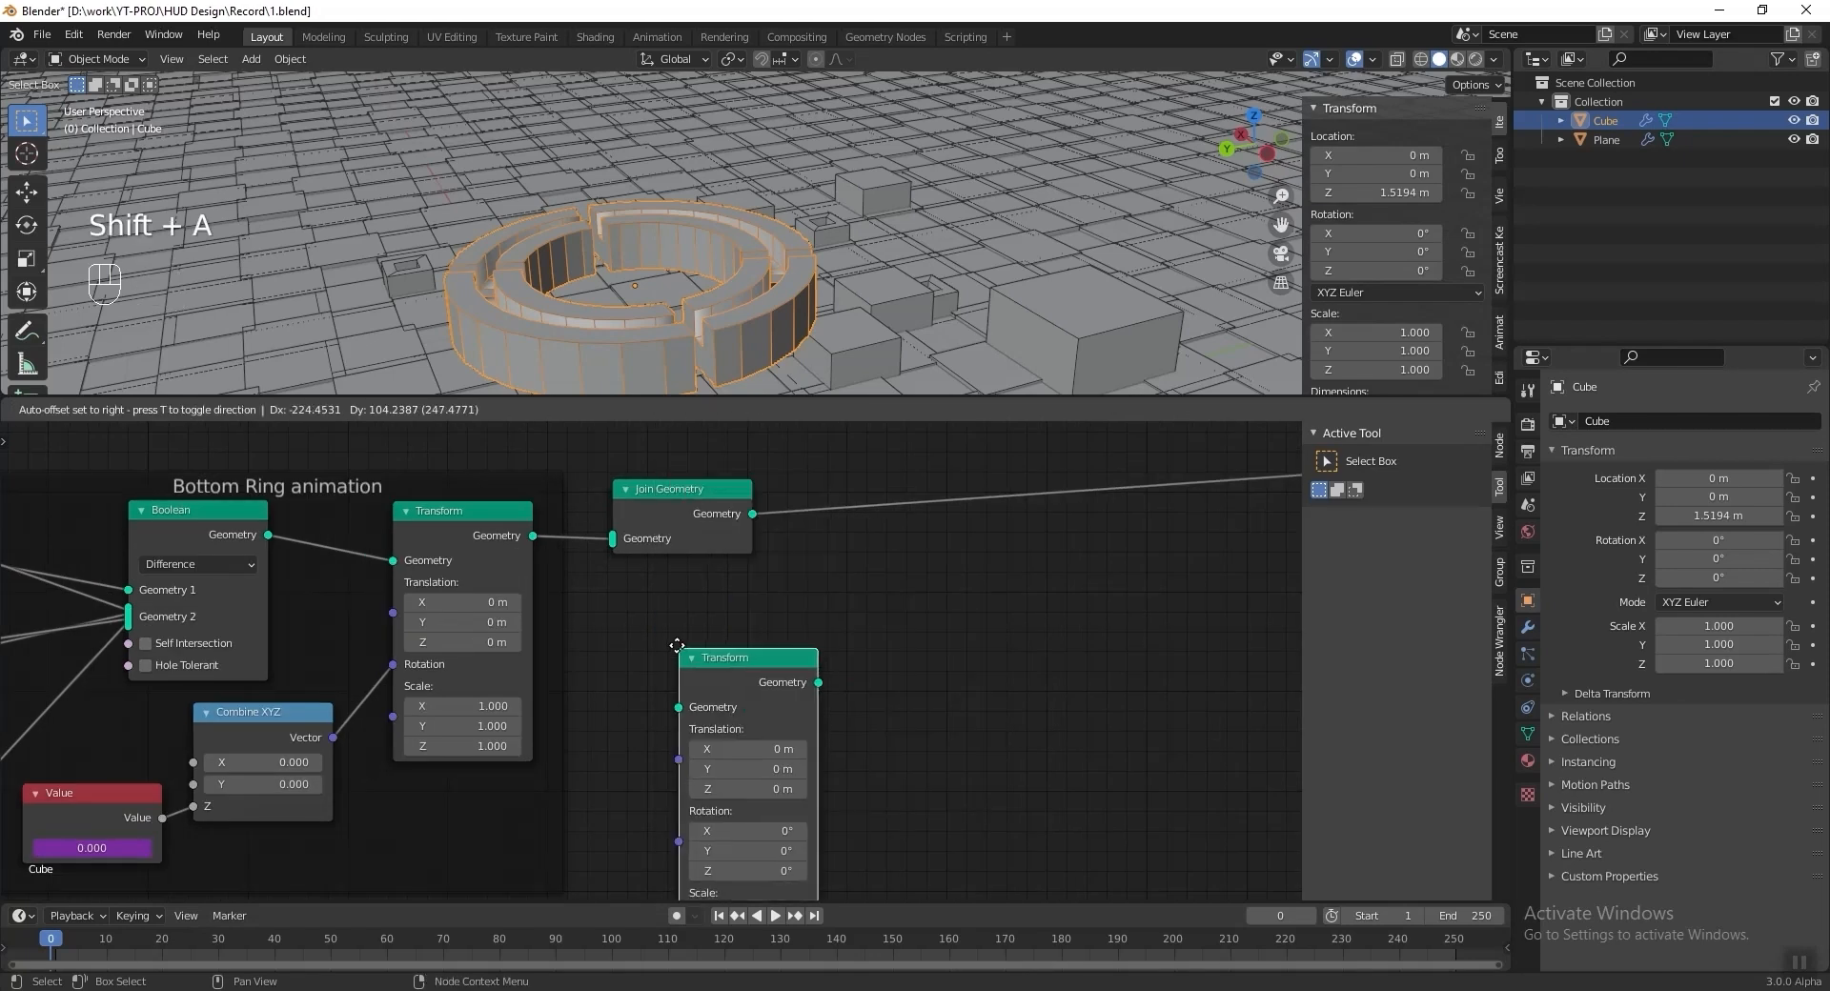
left_click(624, 613)
left_click_drag(462, 530, 627, 670)
left_click_drag(707, 526, 910, 526)
left_click_drag(713, 622, 818, 545)
left_click_drag(881, 495, 884, 475)
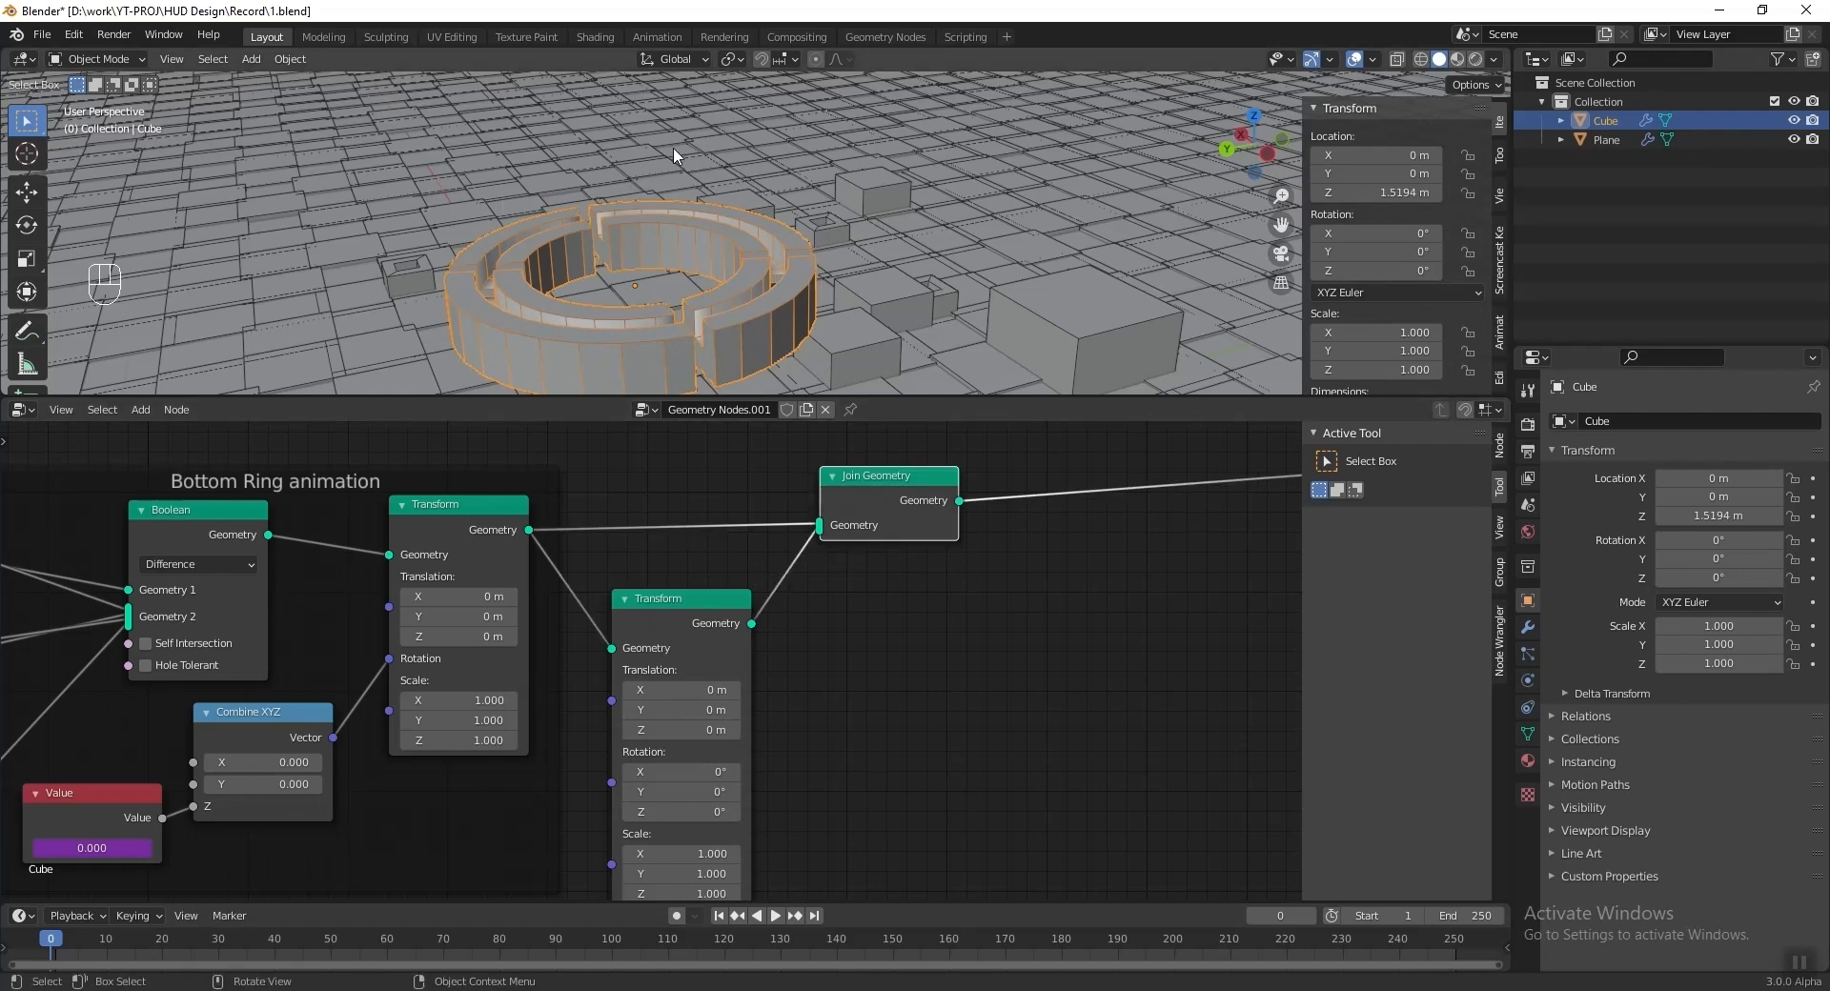
Set the second Transform's Z translation to 0.5 m and its scale to 0.8 in X and Y and 0.3 in Z.
mouse_move(734, 729)
left_mouse_down()
mouse_move(763, 729)
mouse_move(736, 729)
left_mouse_up()
left_click_drag(673, 855, 674, 874)
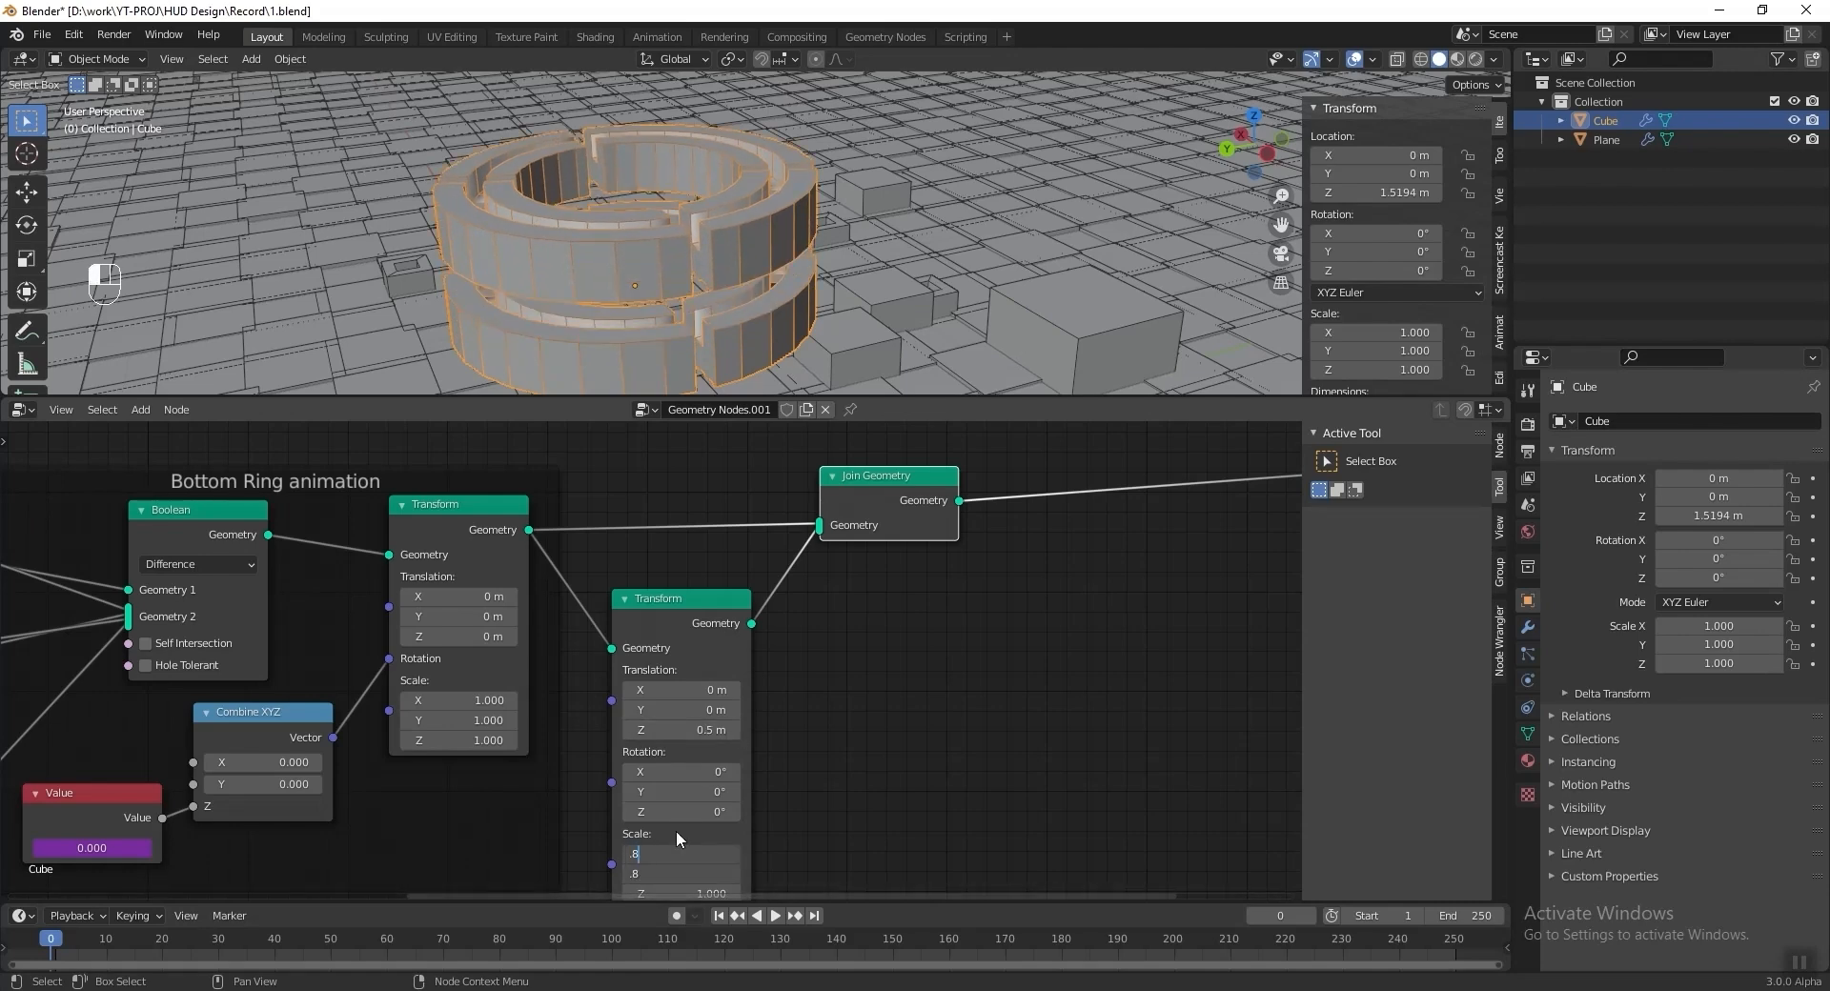
type(".8")
key("Return")
scroll(681, 820, "up", 2)
left_click(702, 815)
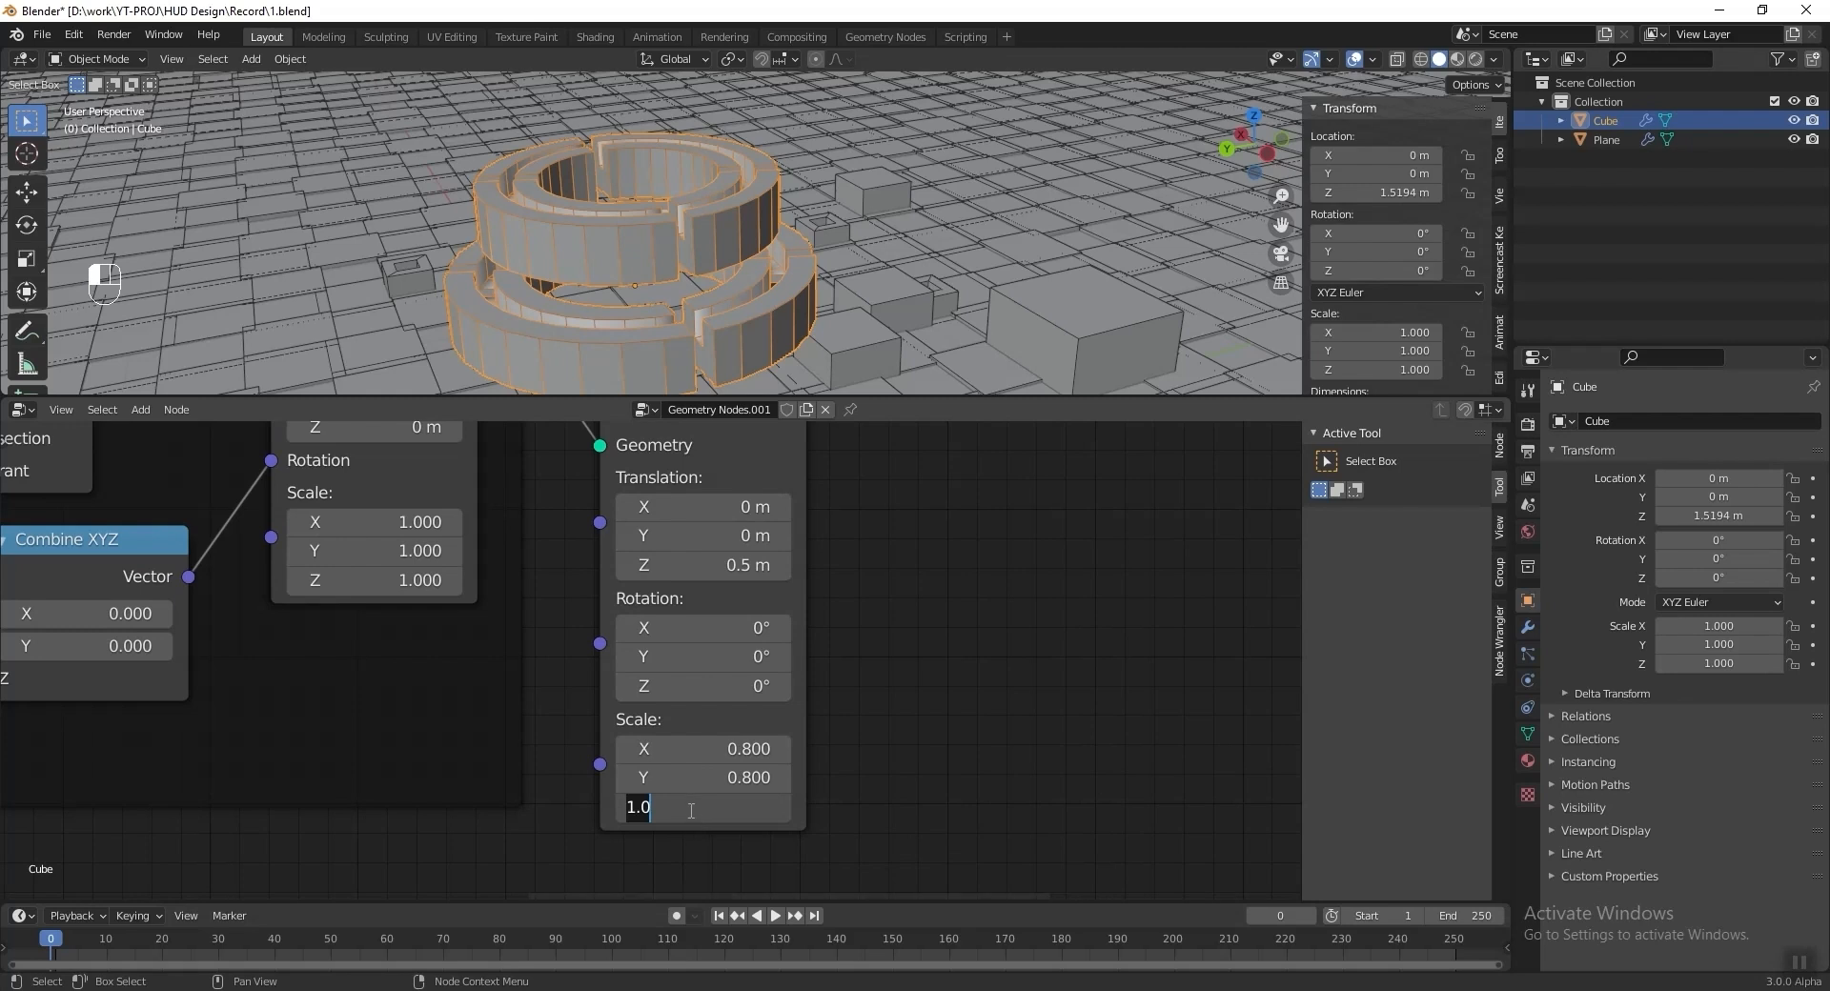
type(".3")
key("Return")
Set the second Transform's Z translation to 0.25 m.
scroll(658, 667, "up", 1)
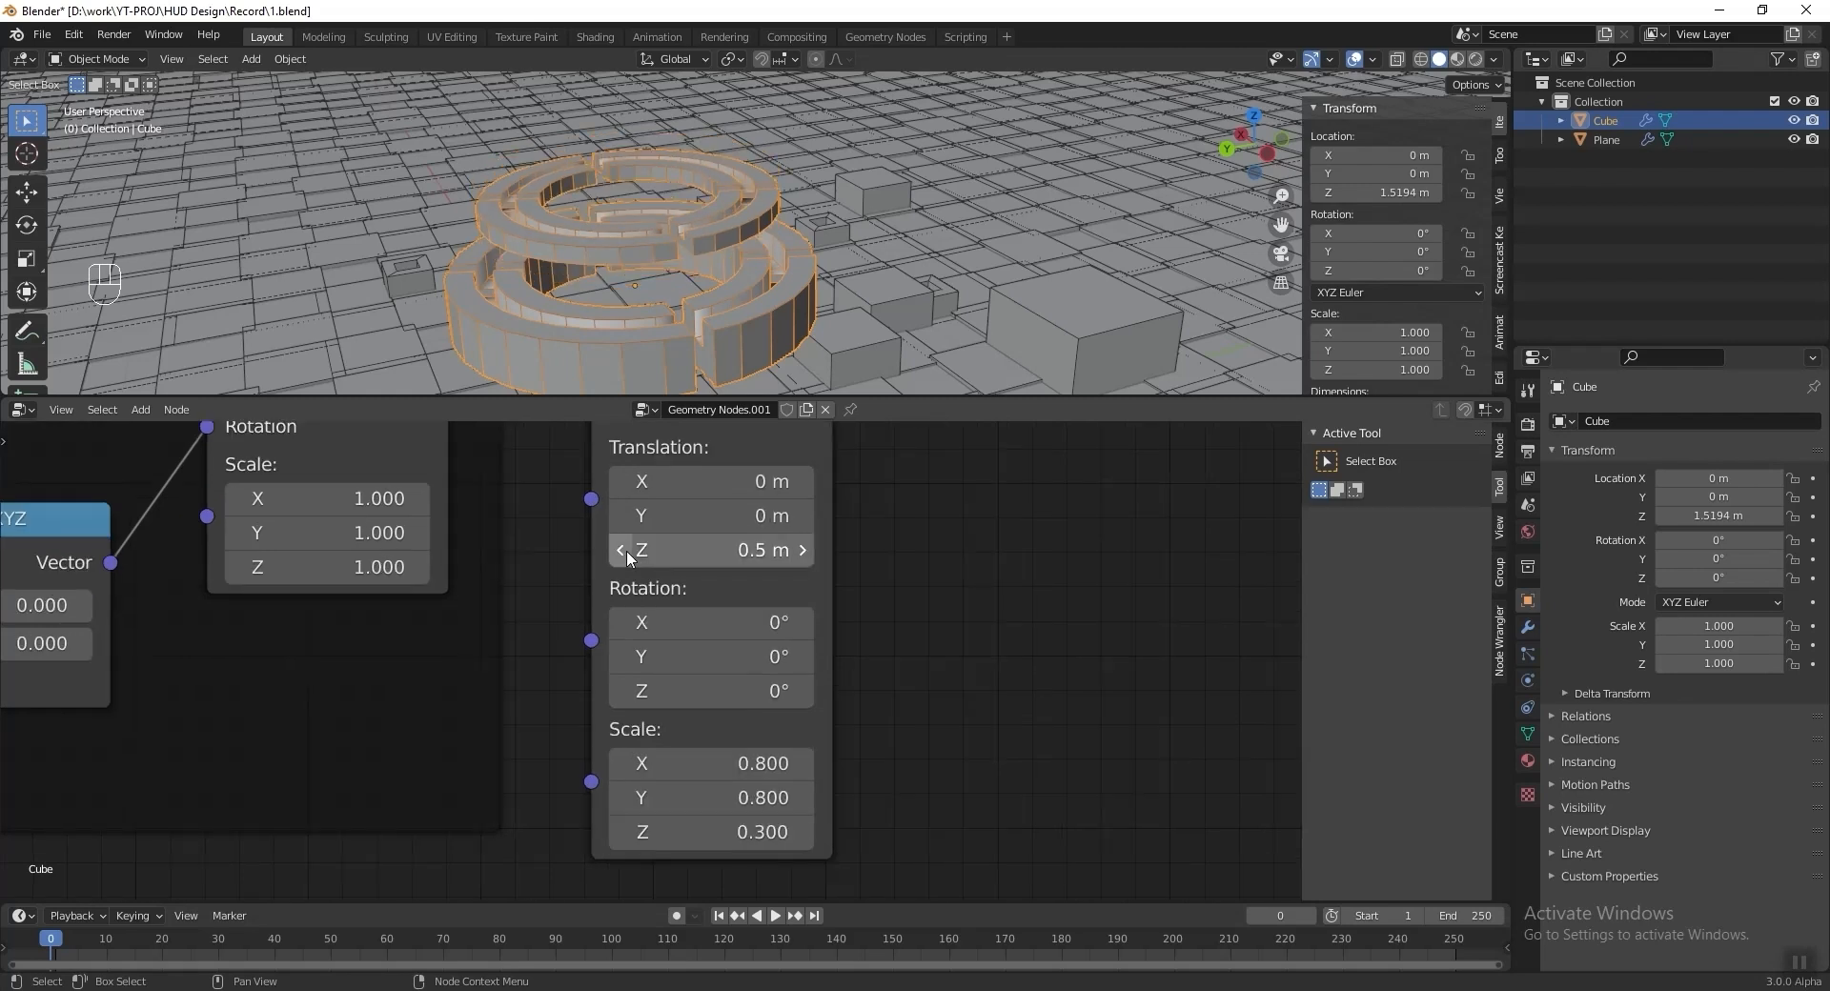
left_click(626, 550)
left_click(627, 550)
left_click(626, 550)
left_click(686, 548)
type(".25")
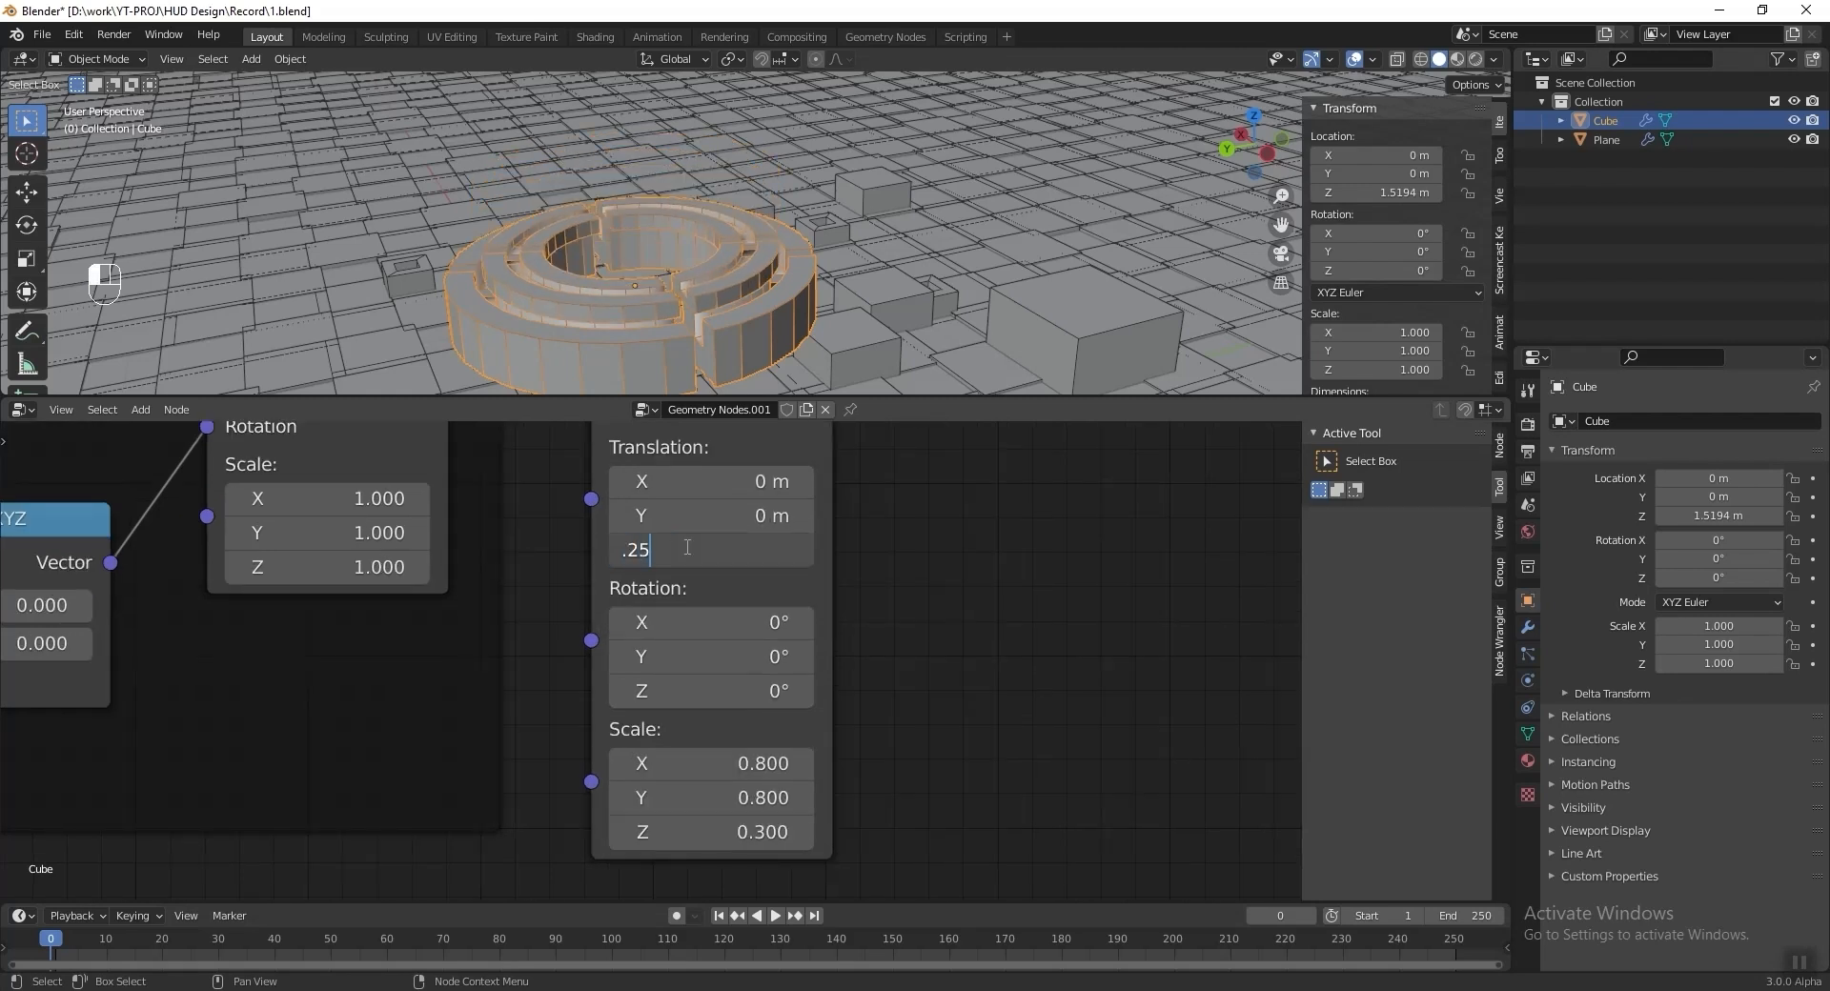
key("Return")
Save the file and play the animation from frame 0 to preview the two rings.
key("ctrl+s")
left_click(53, 943)
key("space")
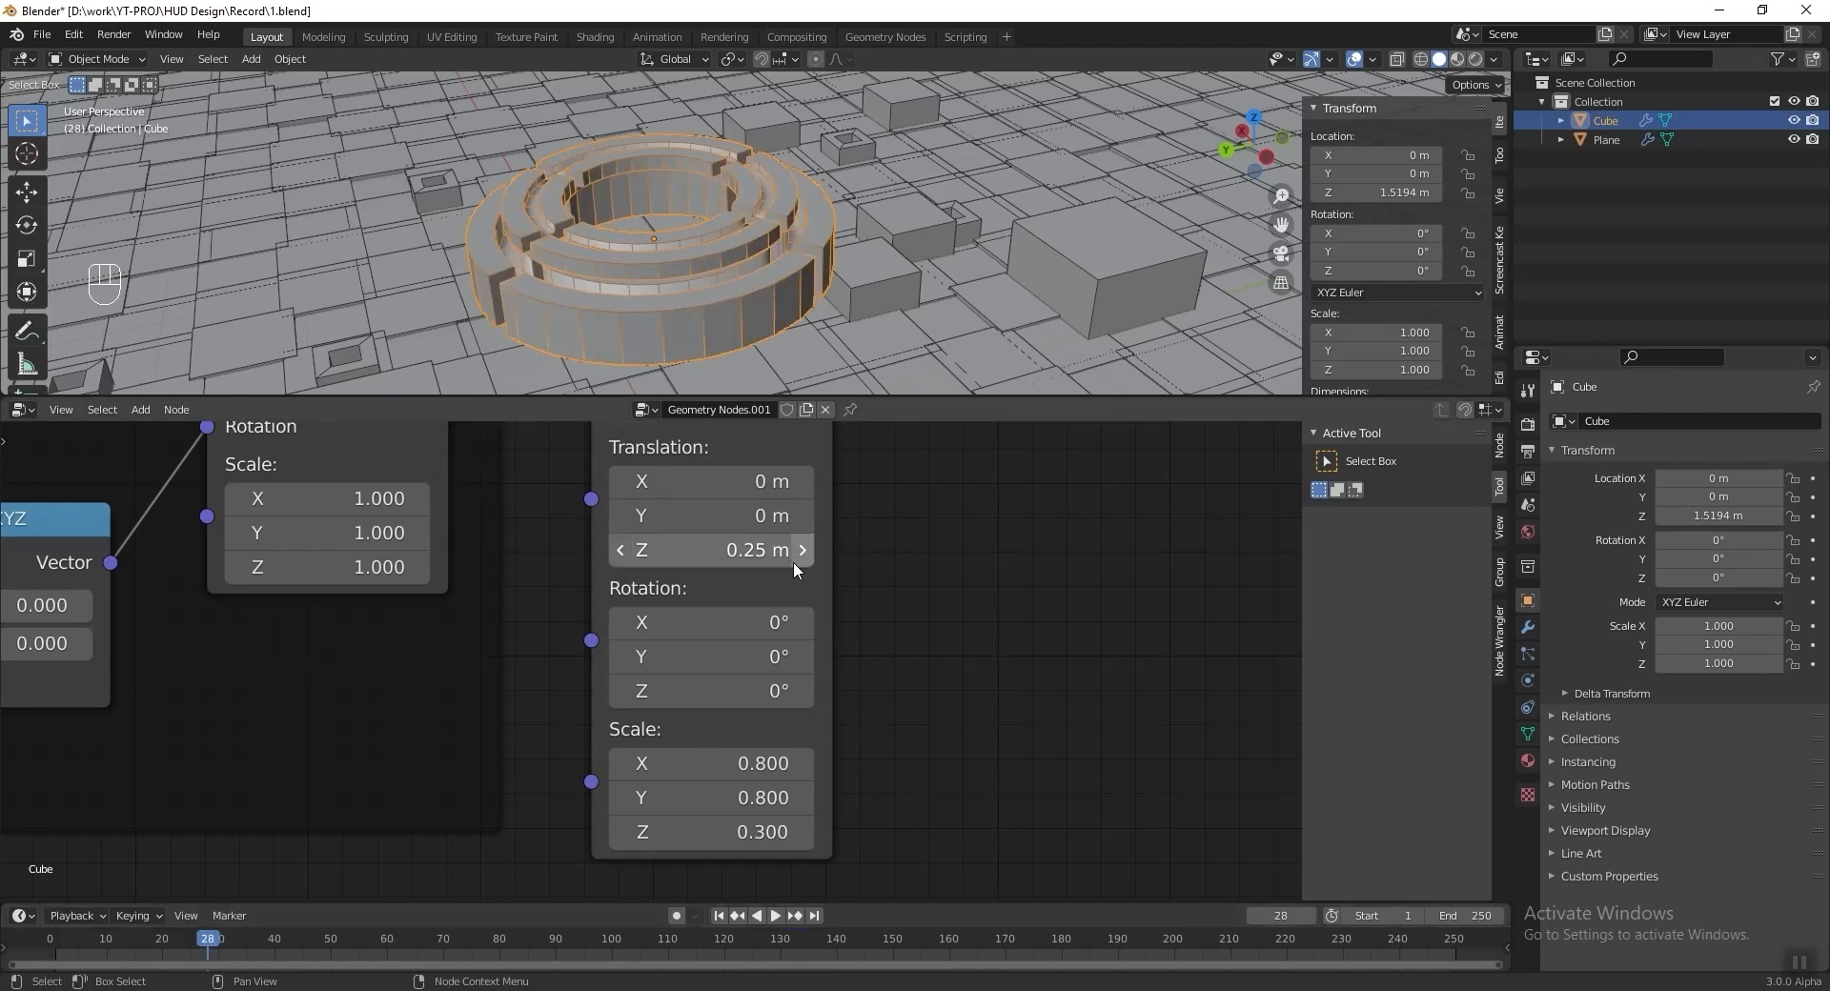
Move the second Transform and the nodes after it farther from the Bottom Ring animation frame to make room.
scroll(795, 560, "down", 10)
middle_click_drag(862, 460, 716, 619)
left_click_drag(886, 690, 632, 544)
key("g")
left_click(829, 518)
Duplicate the bottom ring's Combine XYZ node, place it beside the second Transform and detach it from the frame.
middle_click_drag(615, 653, 688, 589)
scroll(654, 663, "up", 1)
left_click(307, 637)
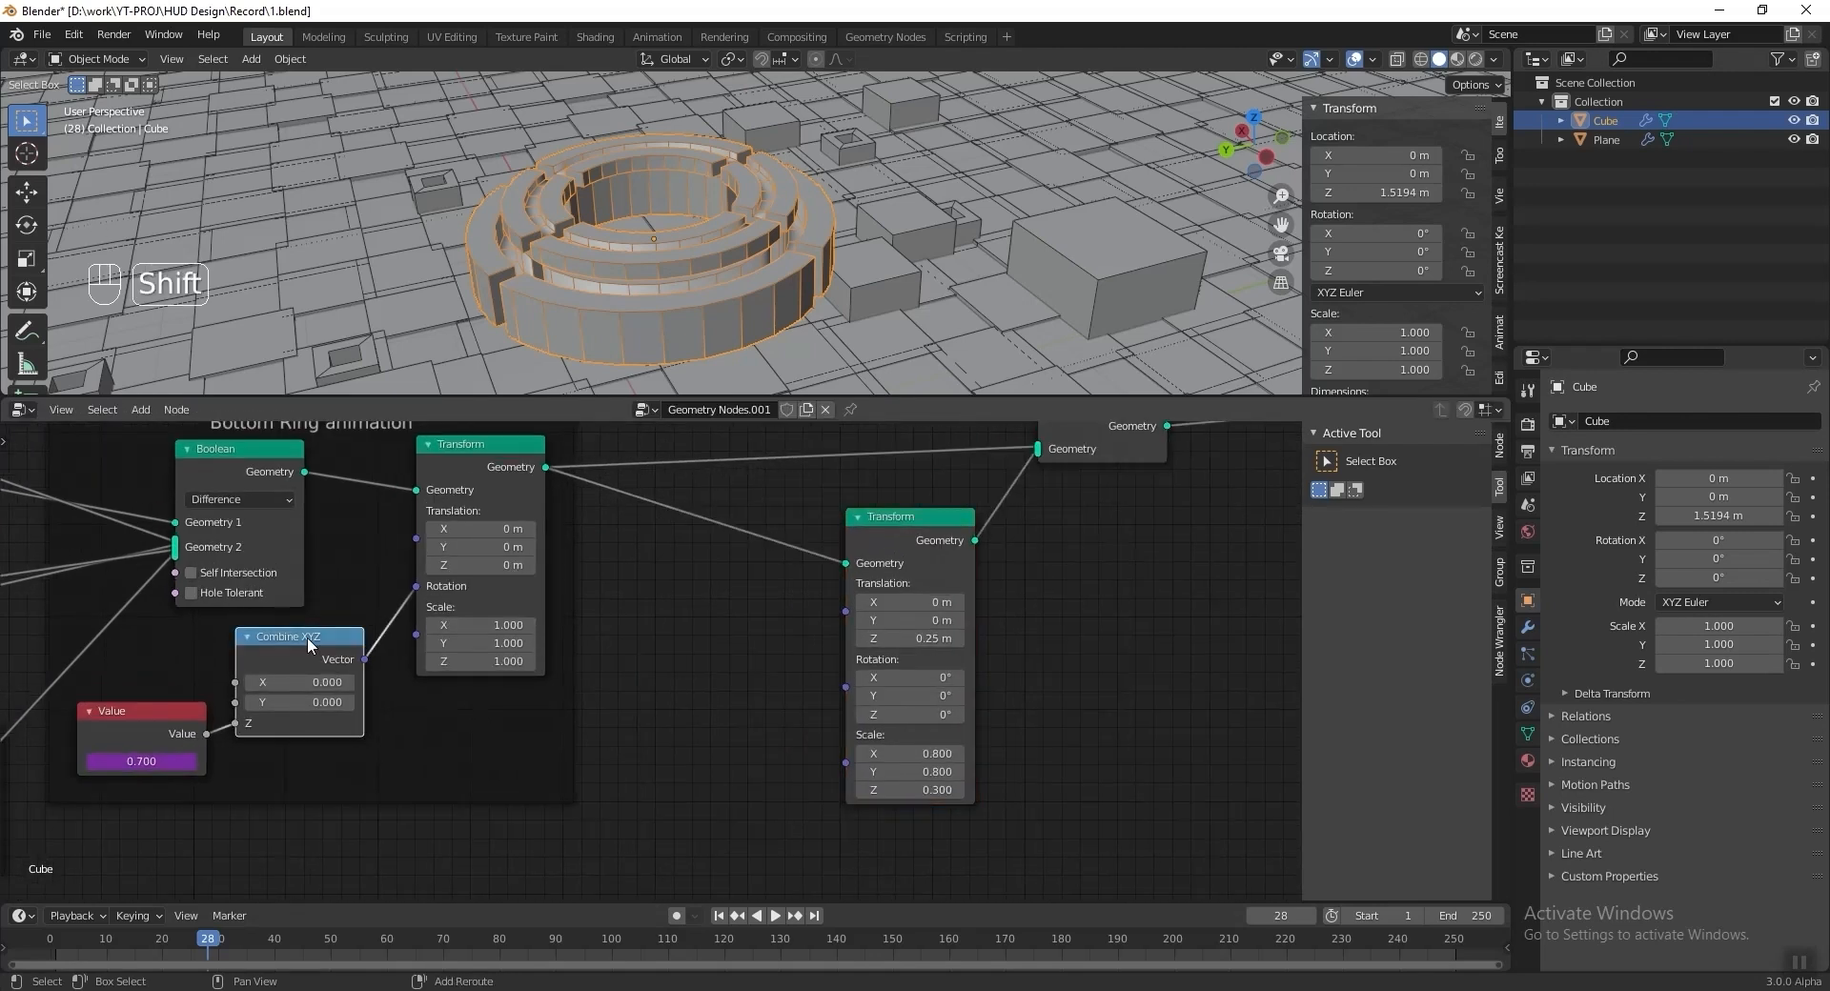
key("shift+d")
left_click(725, 674)
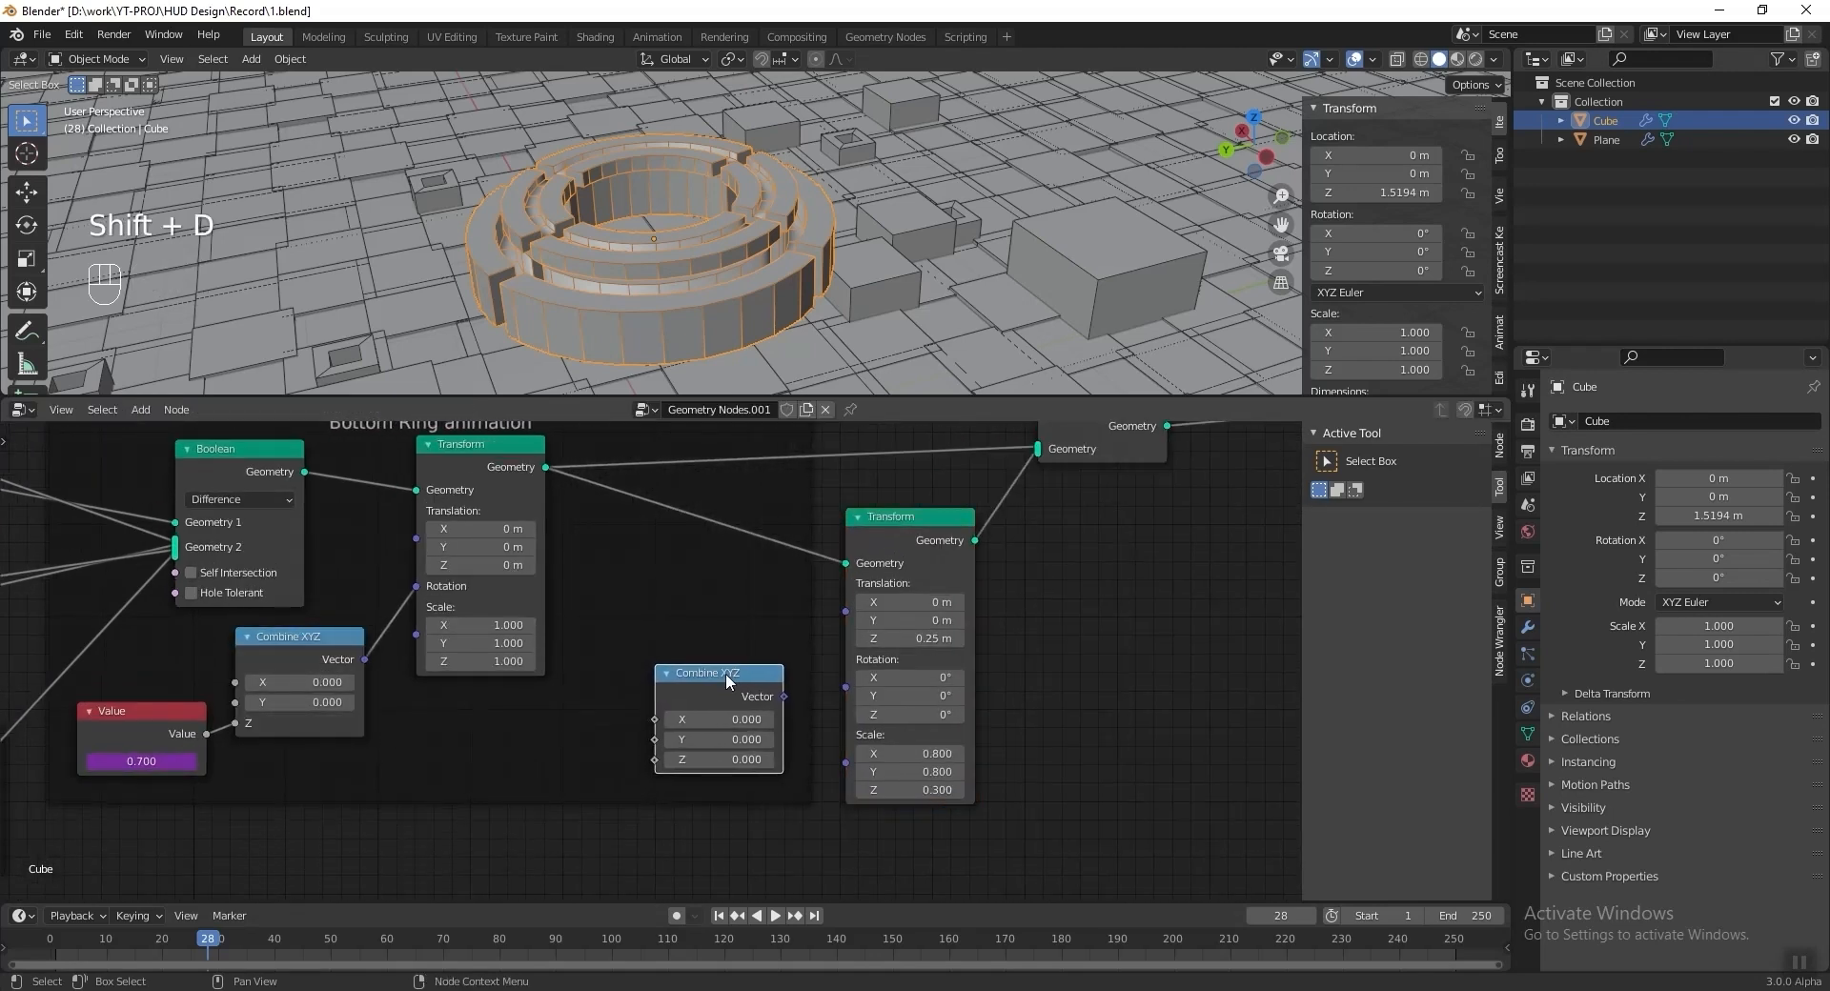
key("alt+p")
Connect the duplicated Combine XYZ to the second Transform's Rotation and feed its Z input from the Value node.
scroll(724, 673, "up", 2)
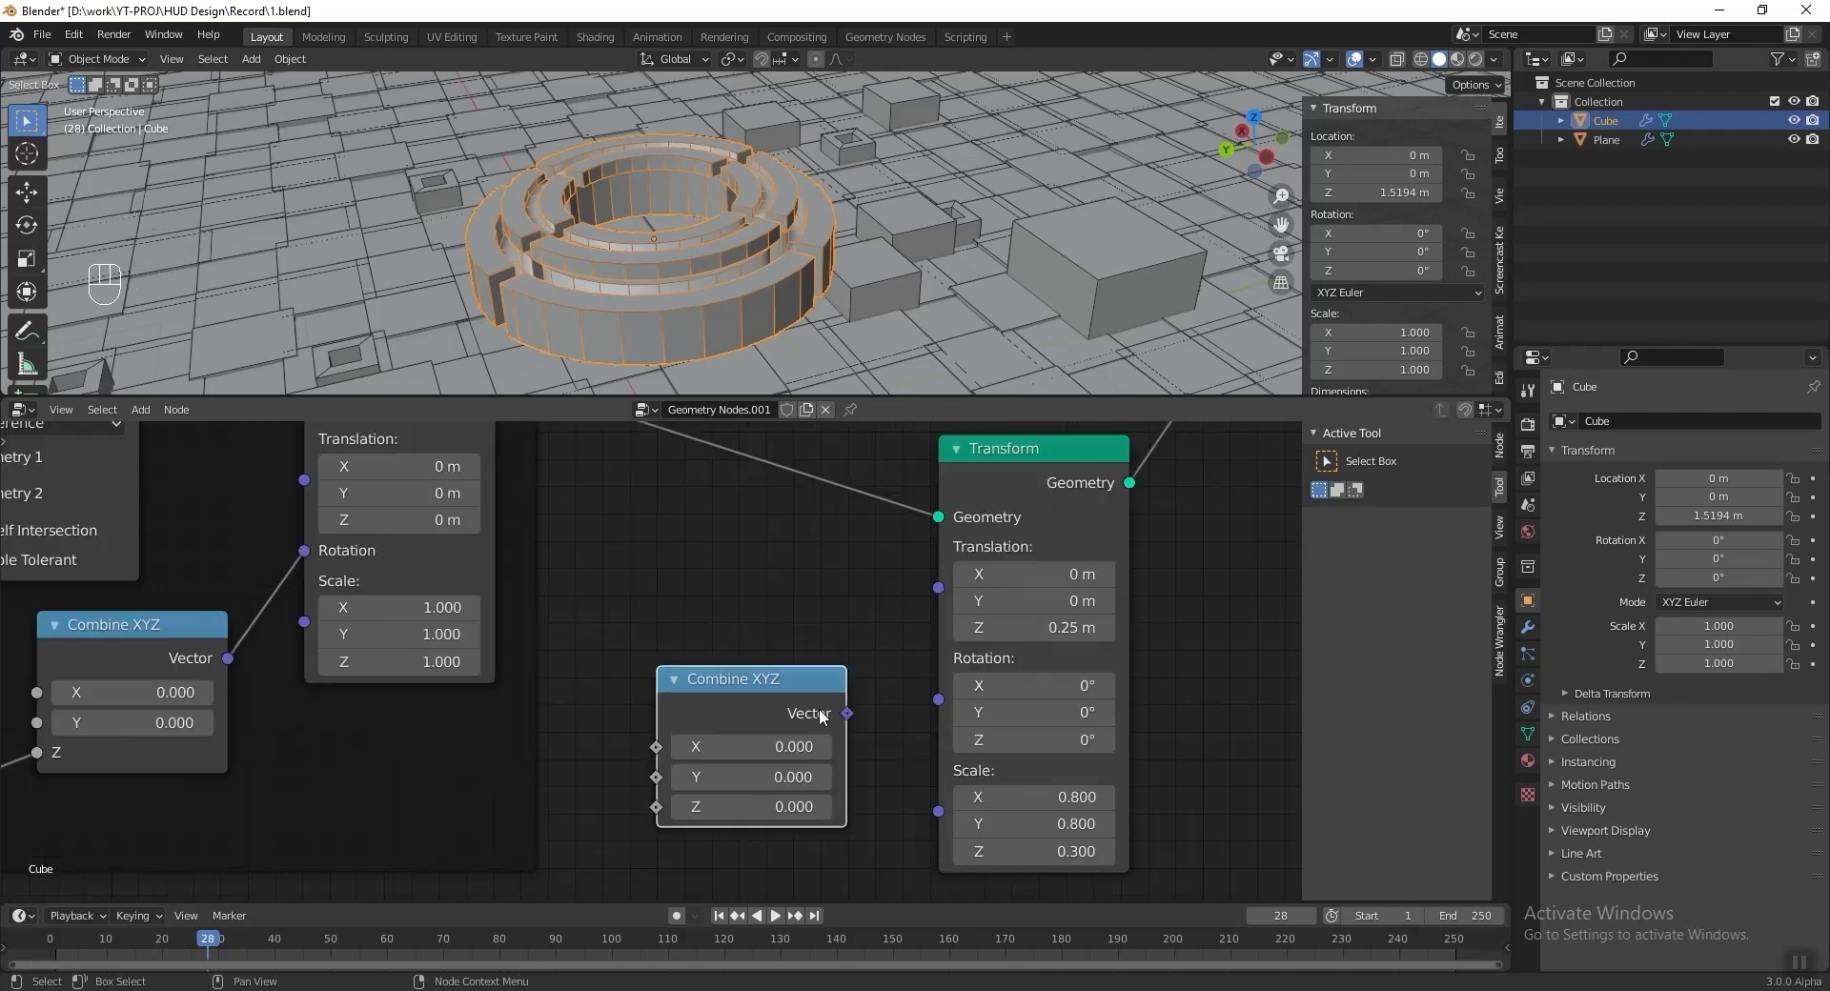
left_click_drag(847, 714, 940, 701)
scroll(924, 644, "down", 2)
left_click_drag(214, 730, 753, 753)
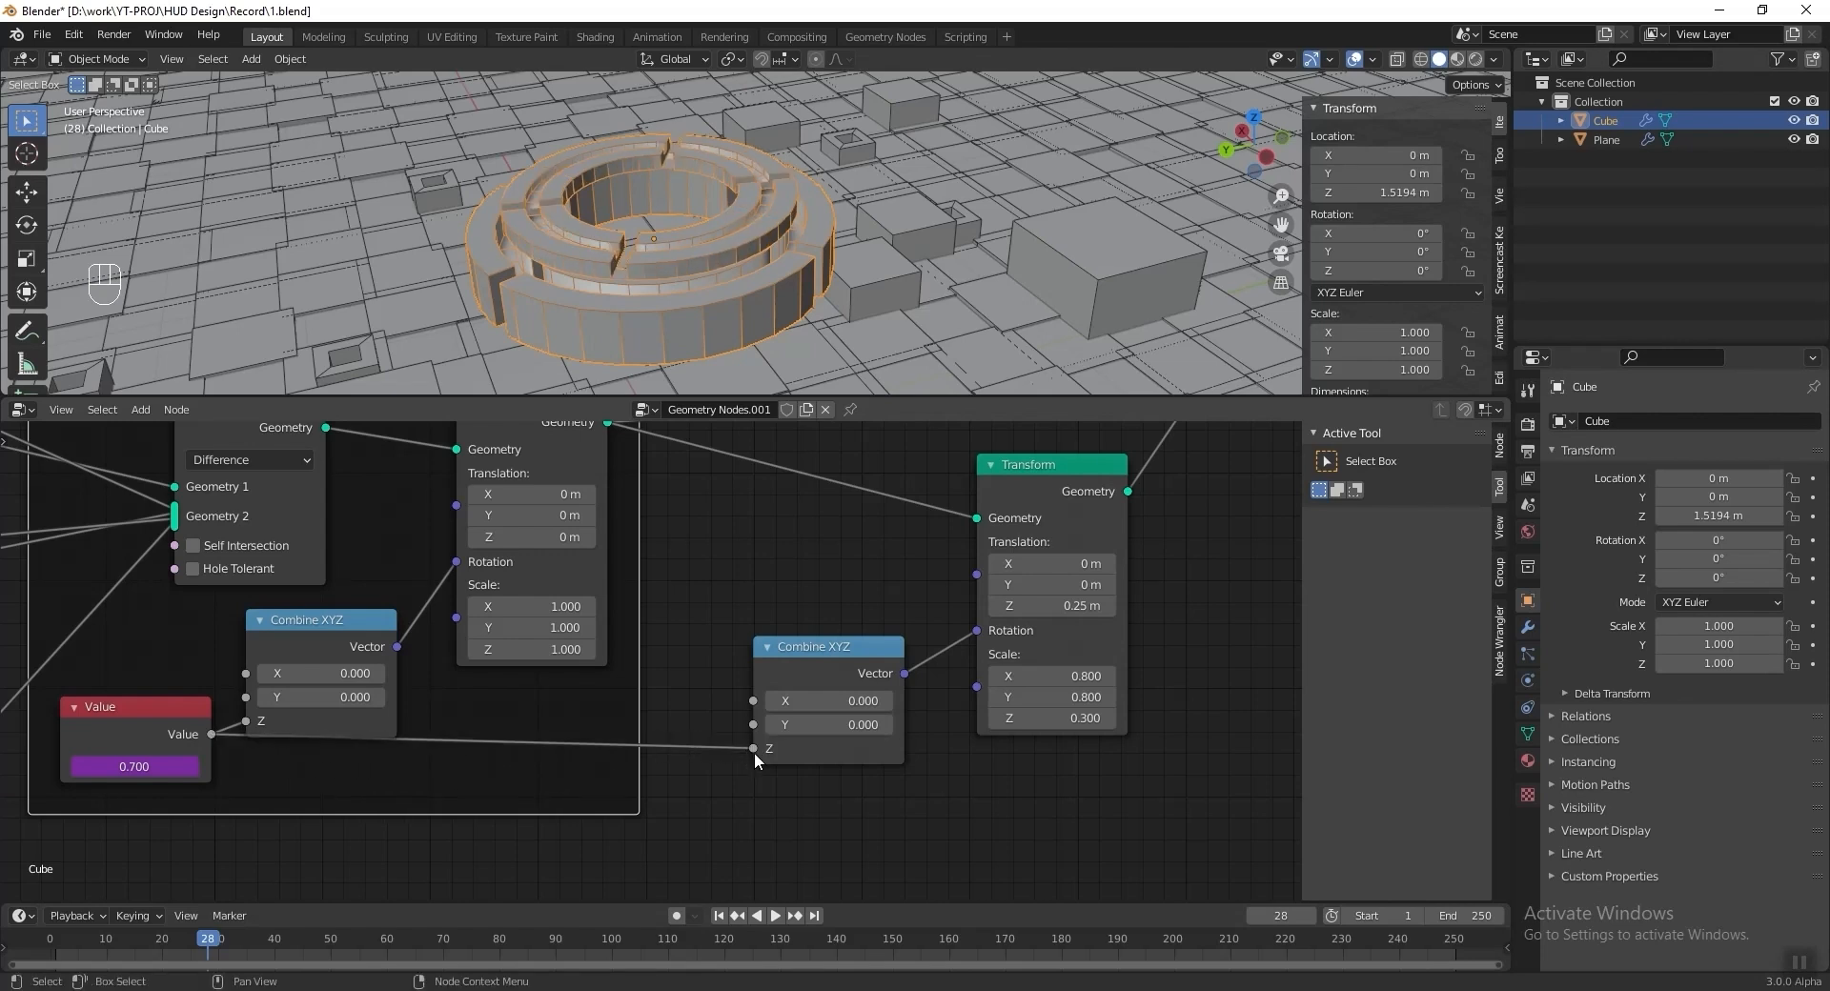
Give the Value node a custom blue color.
middle_click_drag(537, 778, 758, 740)
left_click_drag(373, 670, 386, 722)
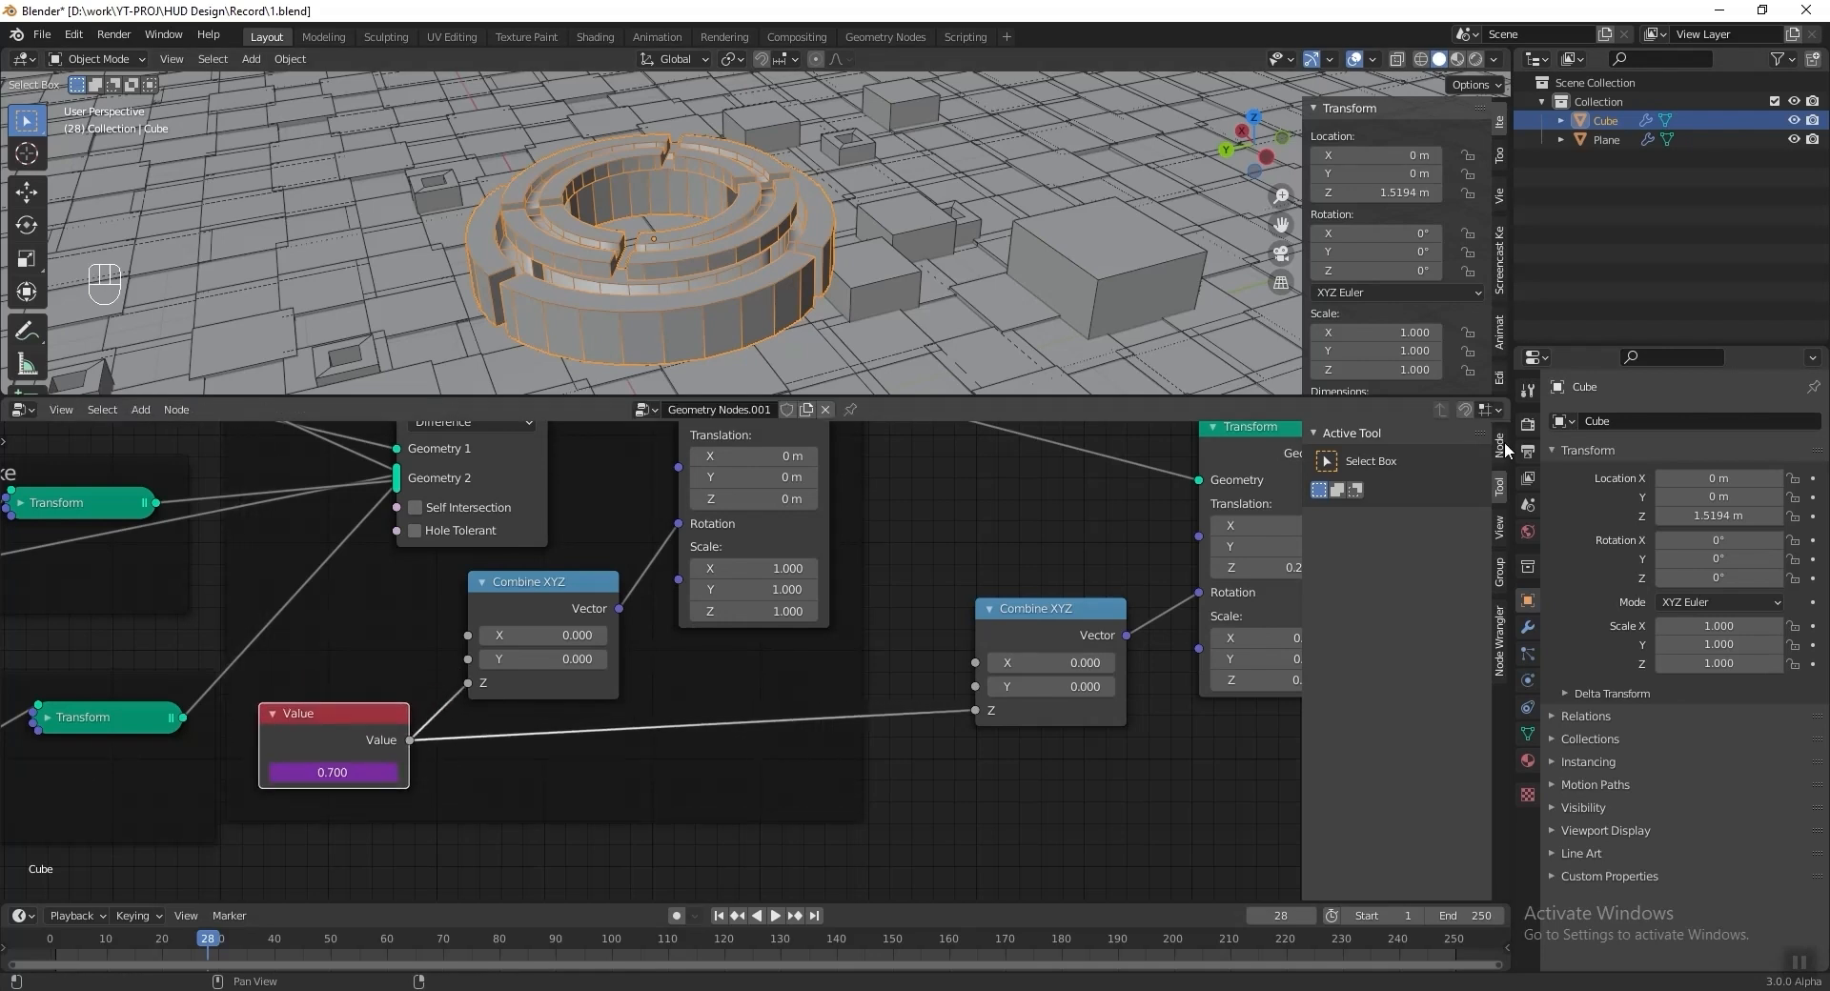
left_click(1502, 445)
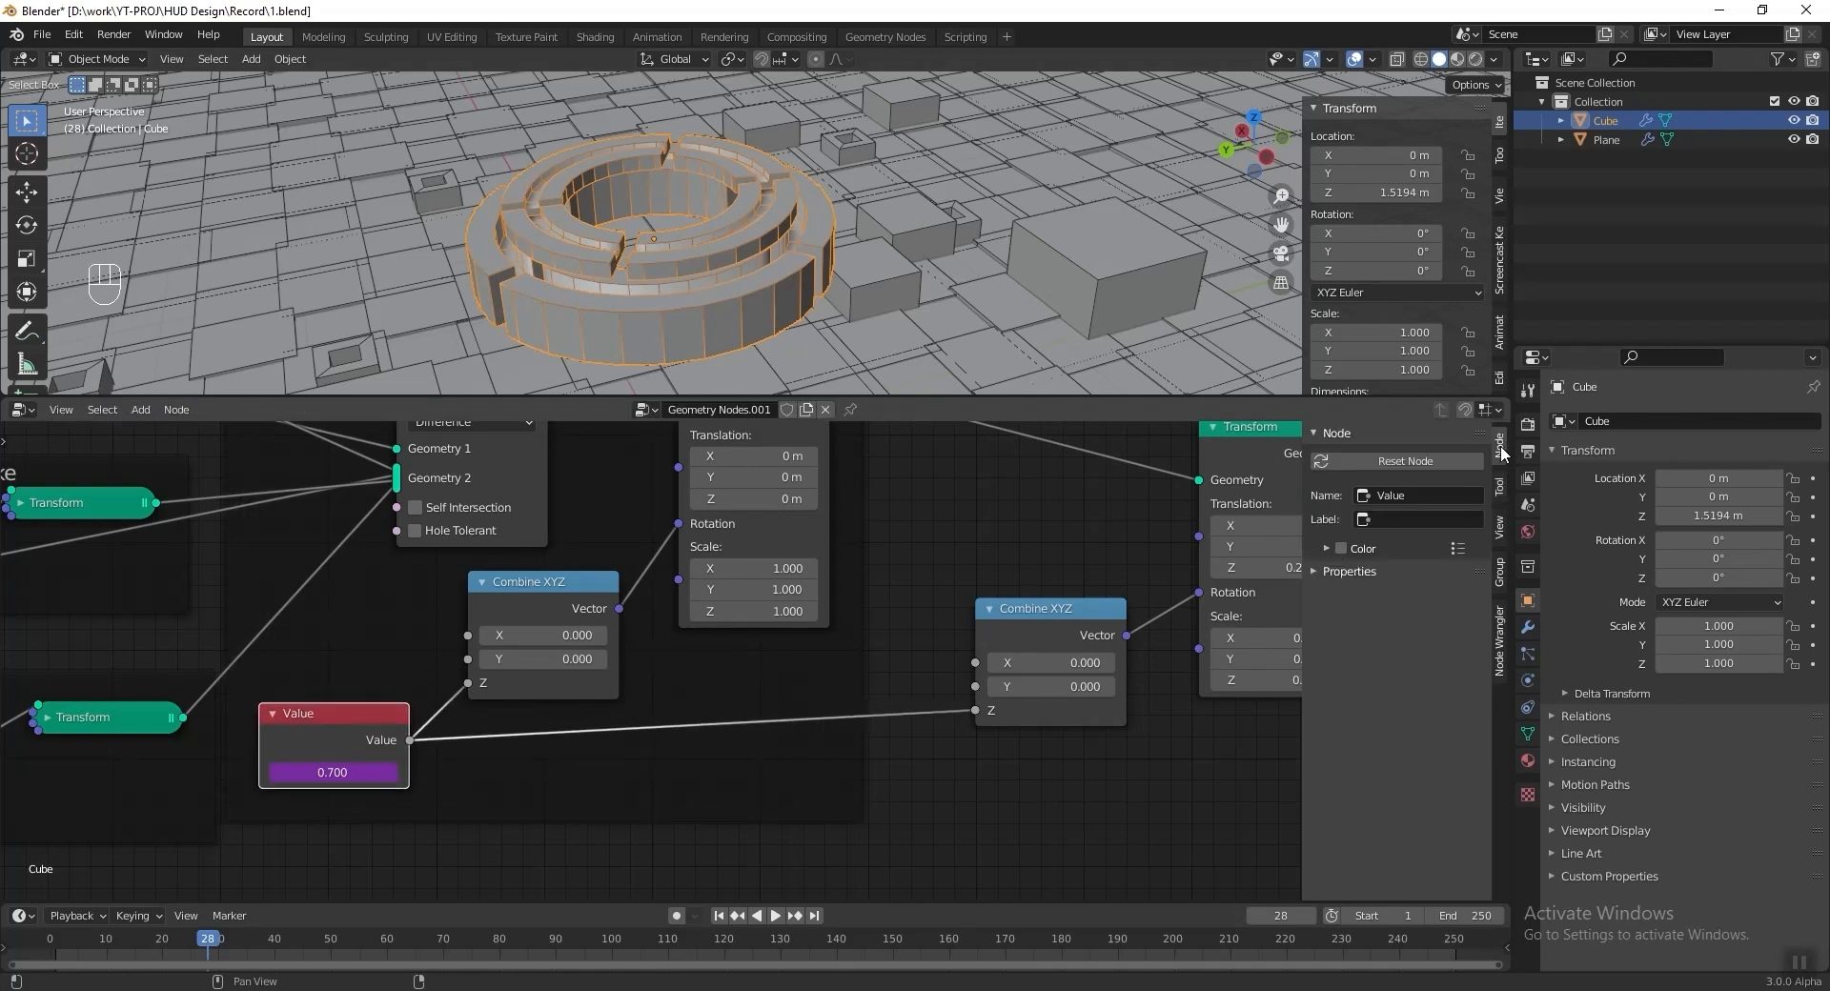
left_click(1338, 549)
left_click(1325, 550)
left_click(1383, 577)
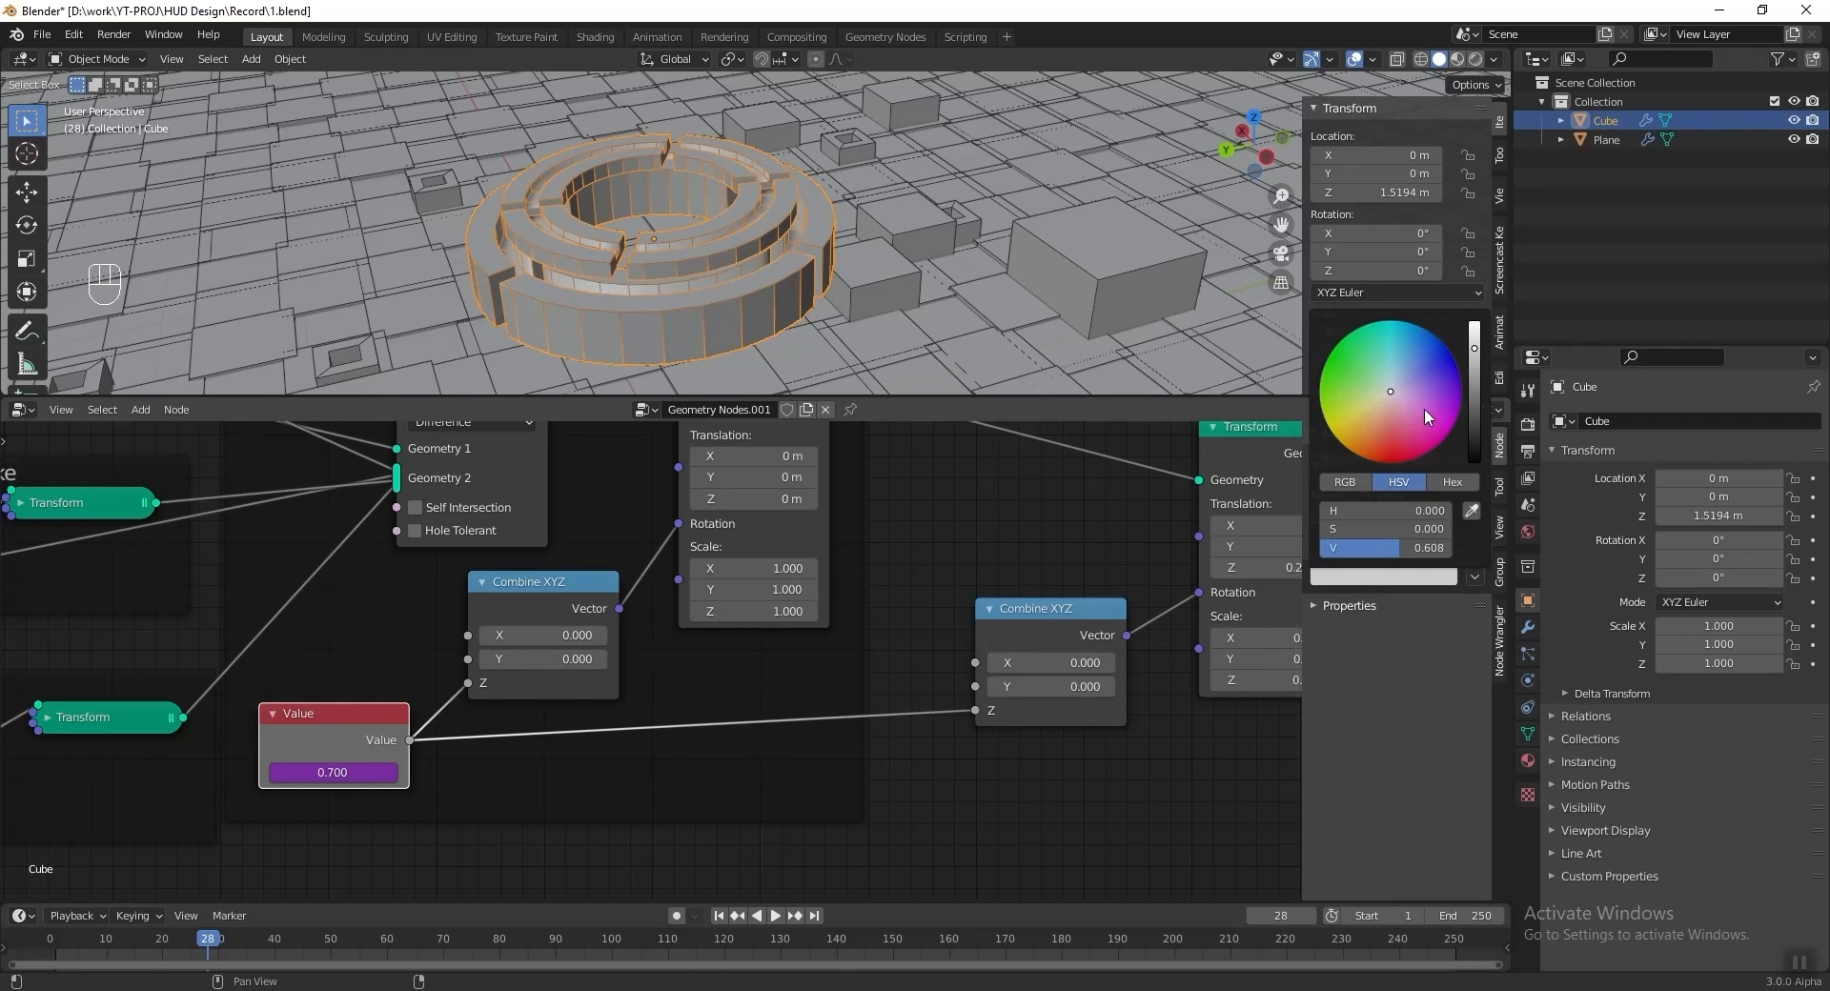
left_click_drag(1392, 392, 1430, 437)
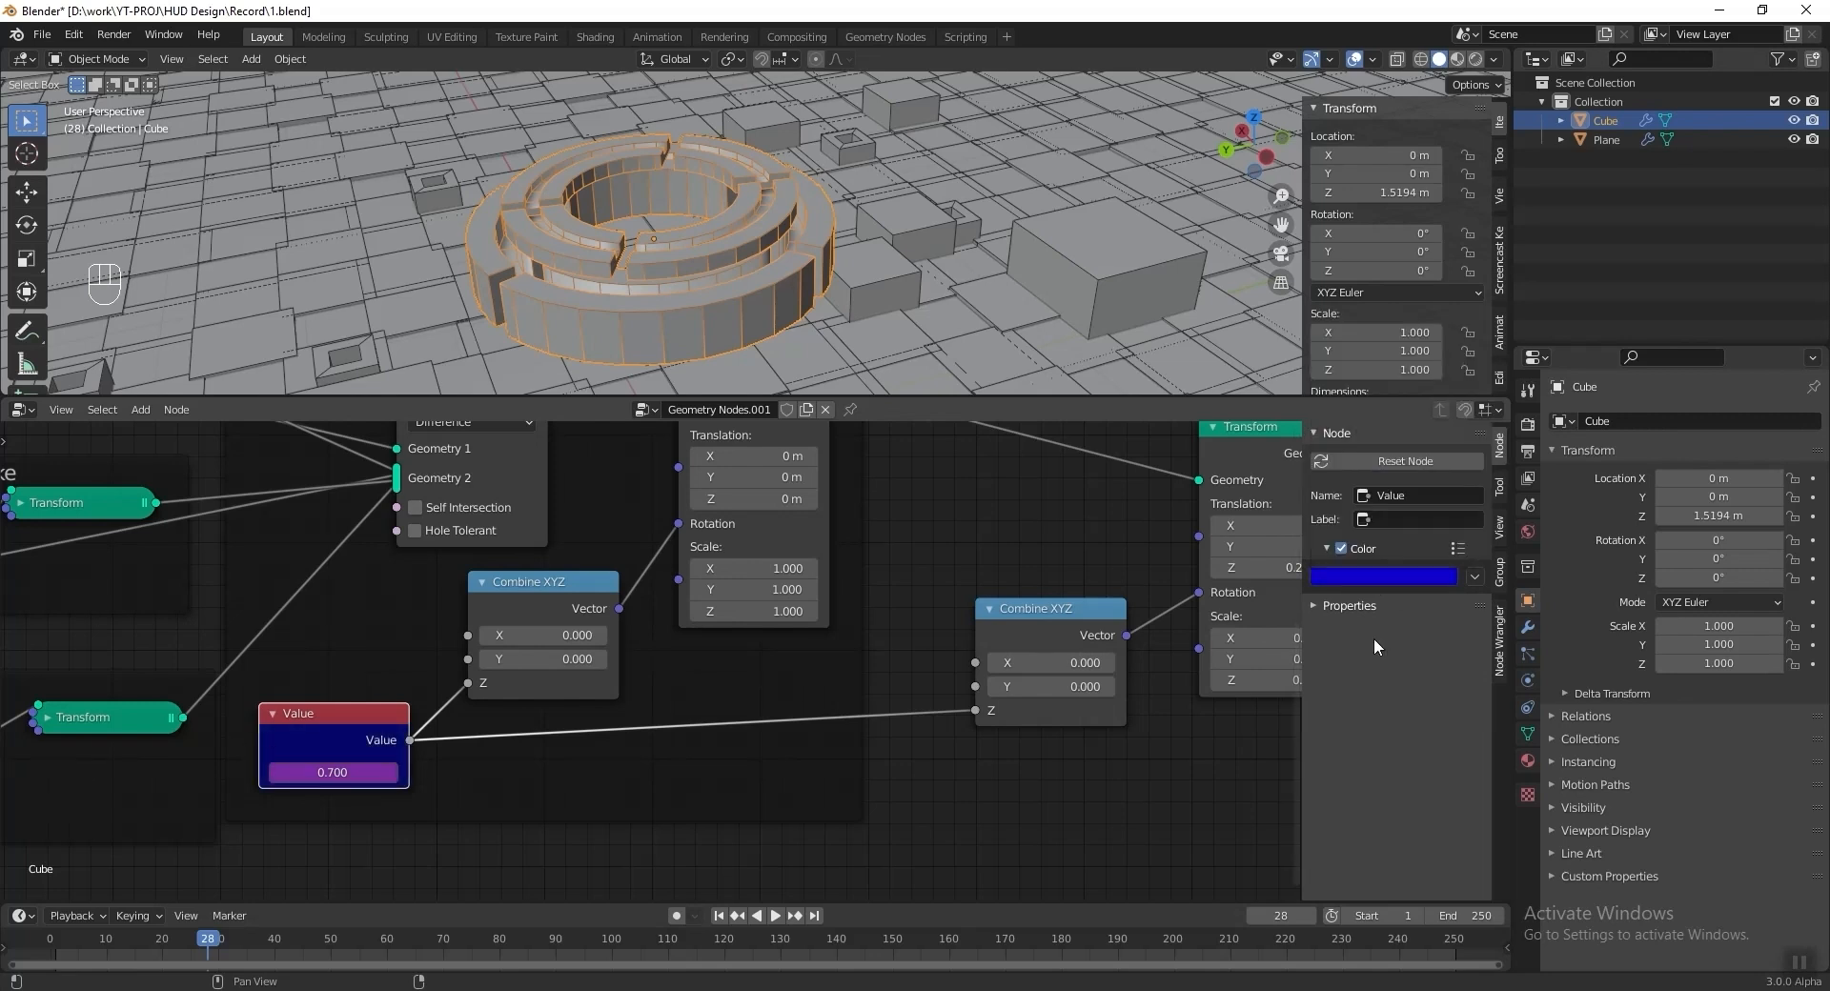
Label the Value node "Animation Driver".
key("F2")
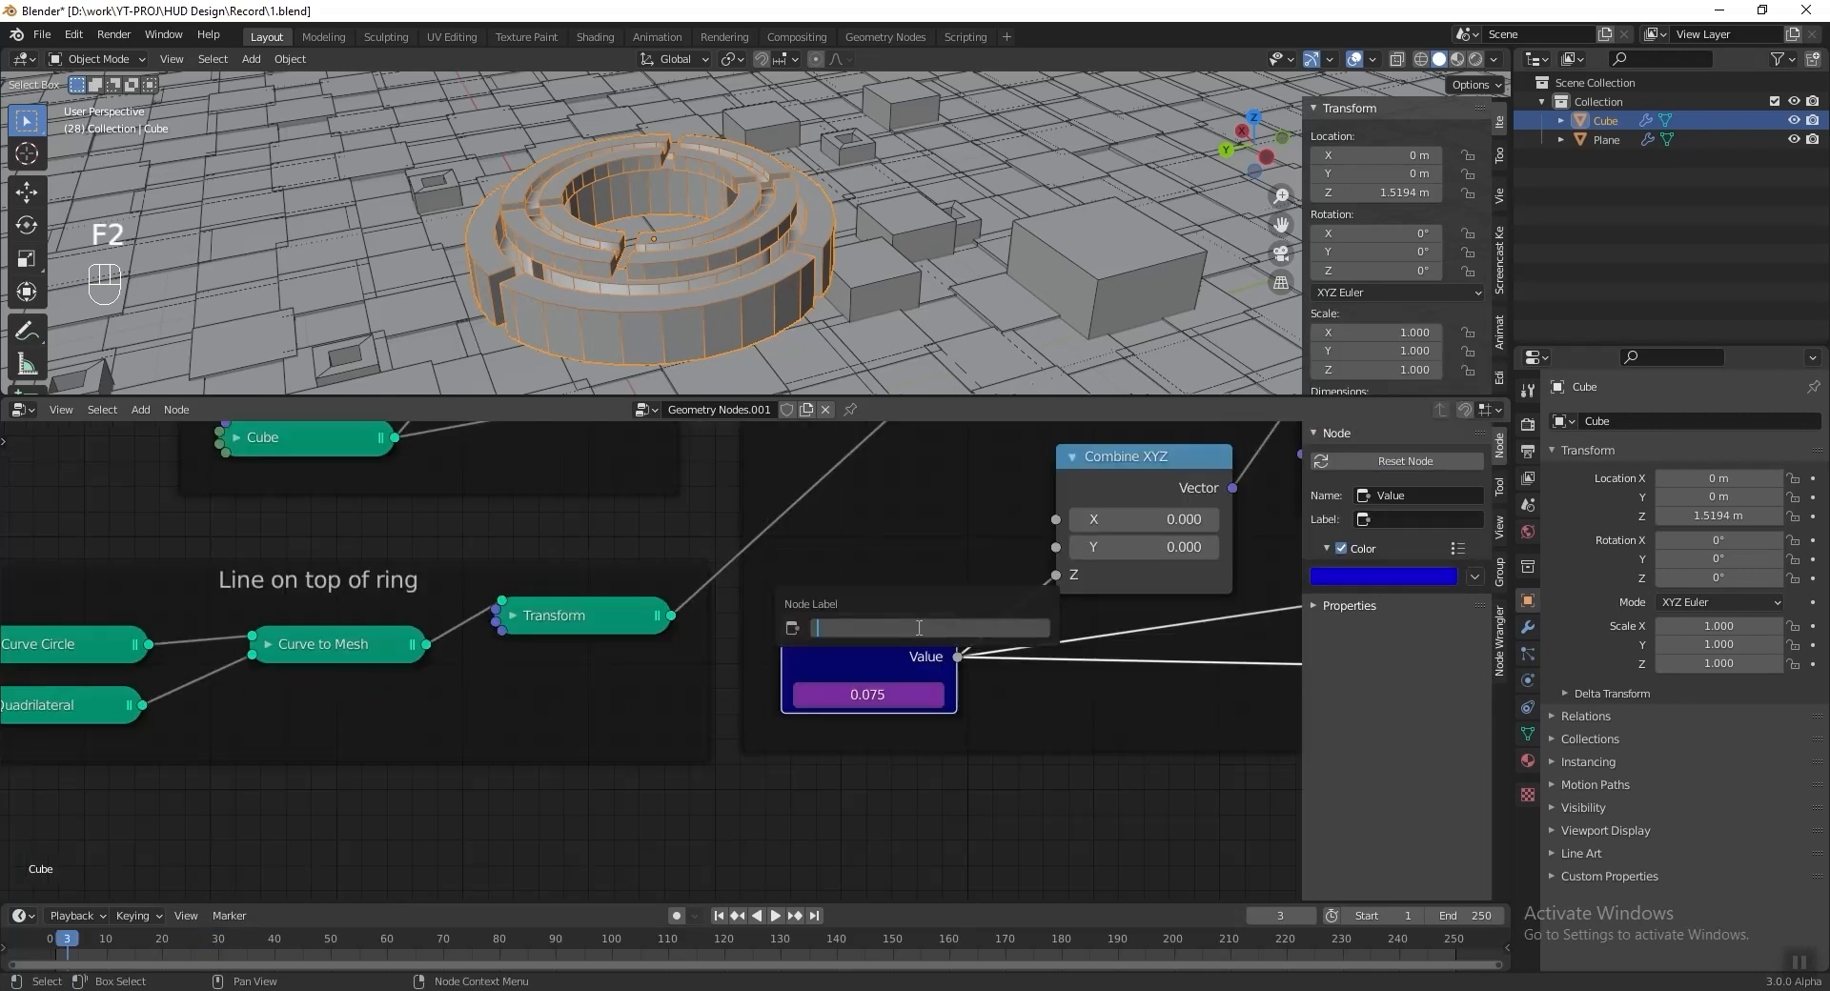
type("Animation Dri")
type("ver")
key("Return")
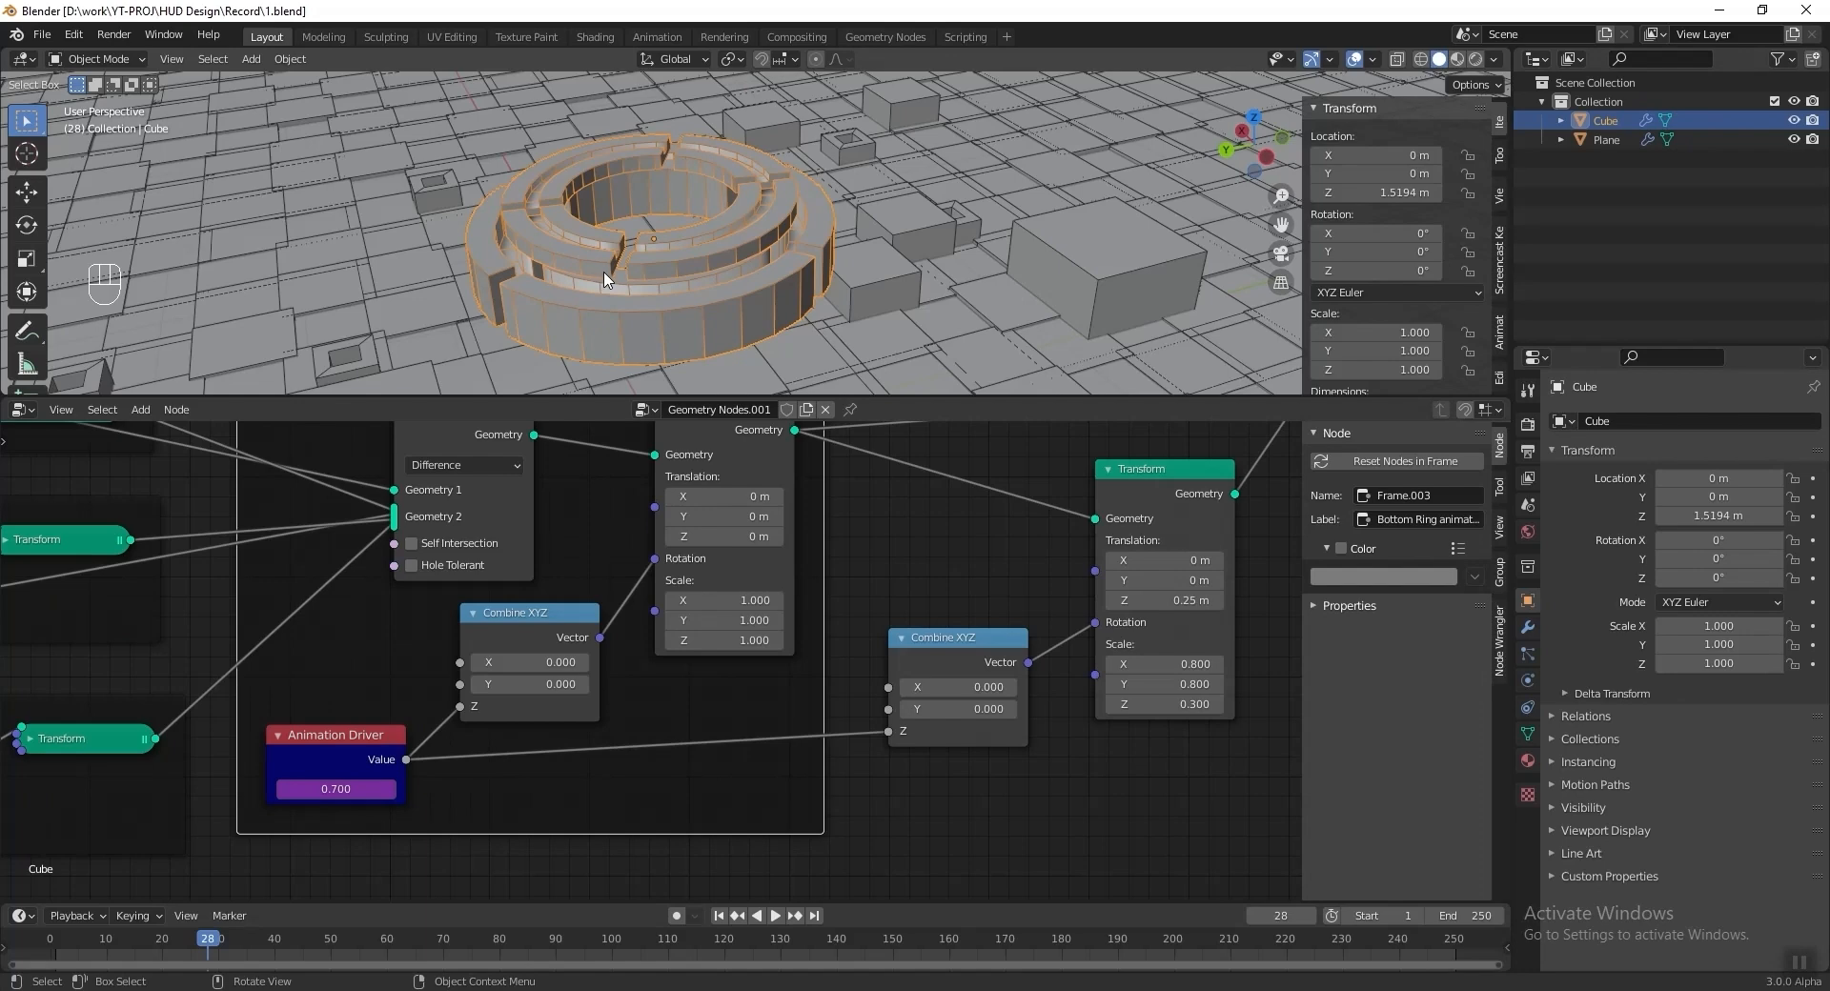
Move the duplicated Combine XYZ and second Transform aside and insert a Math node between the Animation Driver and that Combine XYZ.
middle_click_drag(954, 773, 786, 786)
scroll(786, 786, "up", 3)
middle_click_drag(1013, 837, 994, 788)
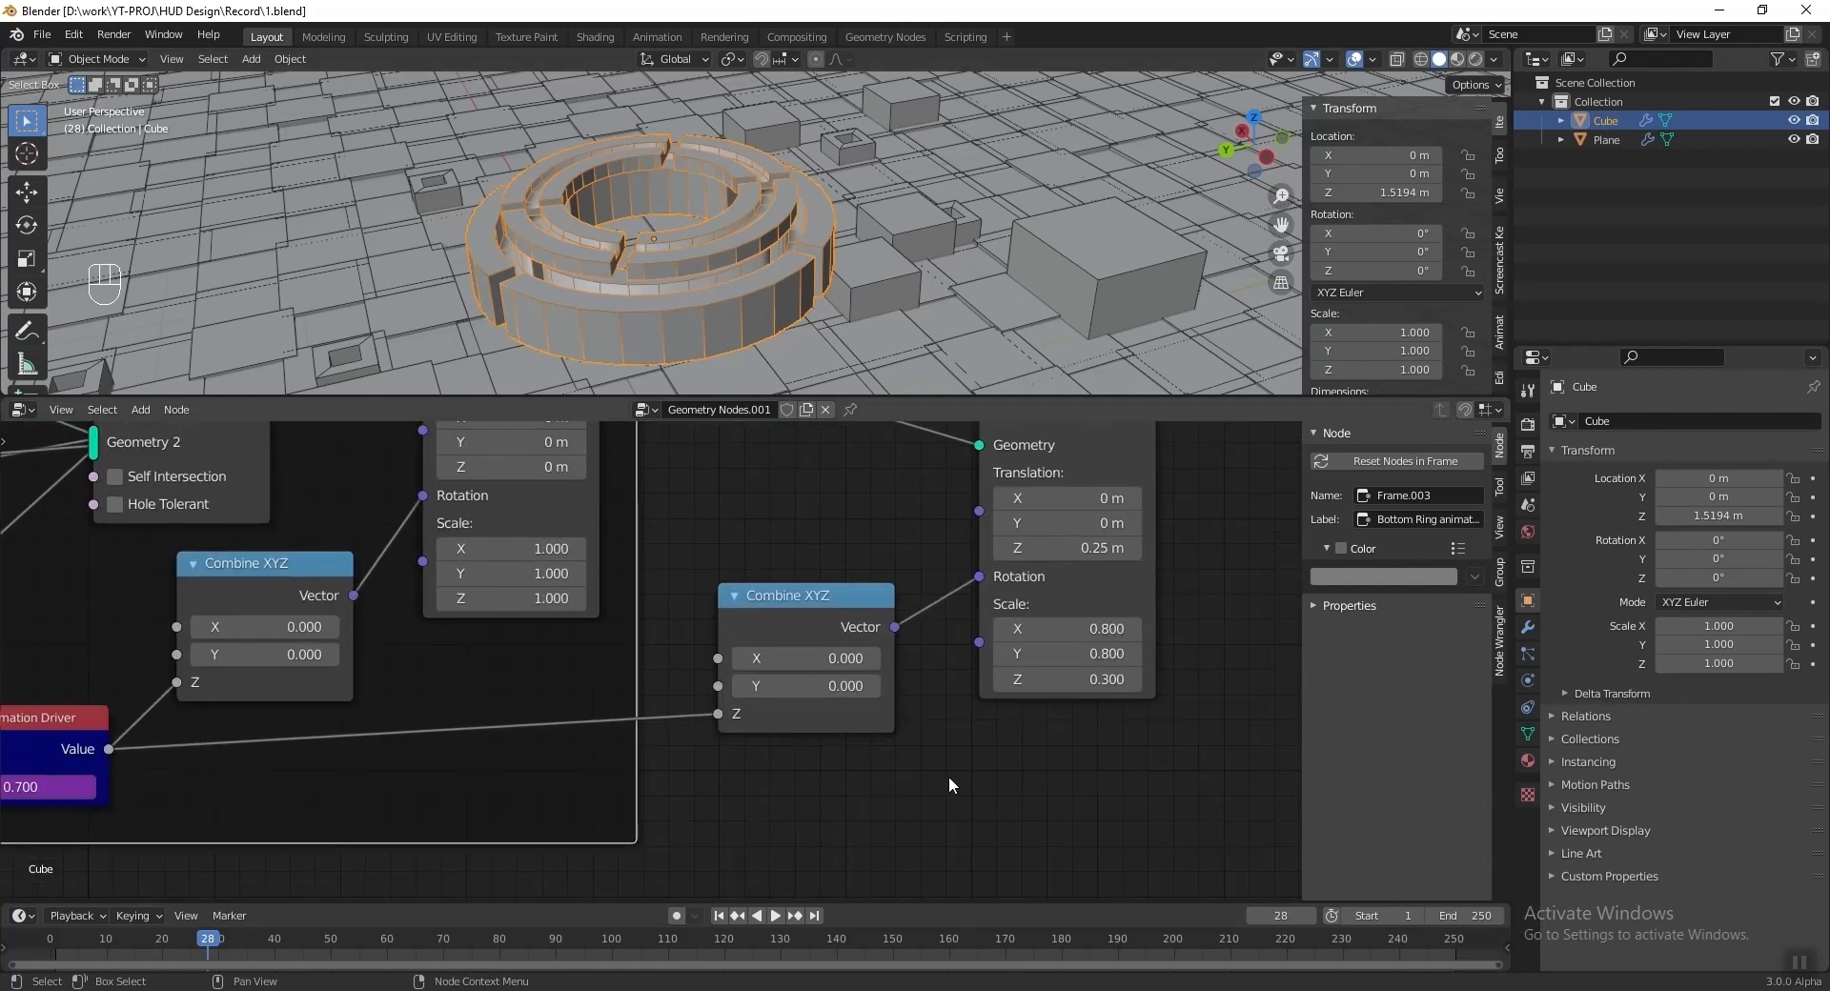
left_click_drag(791, 597, 801, 598)
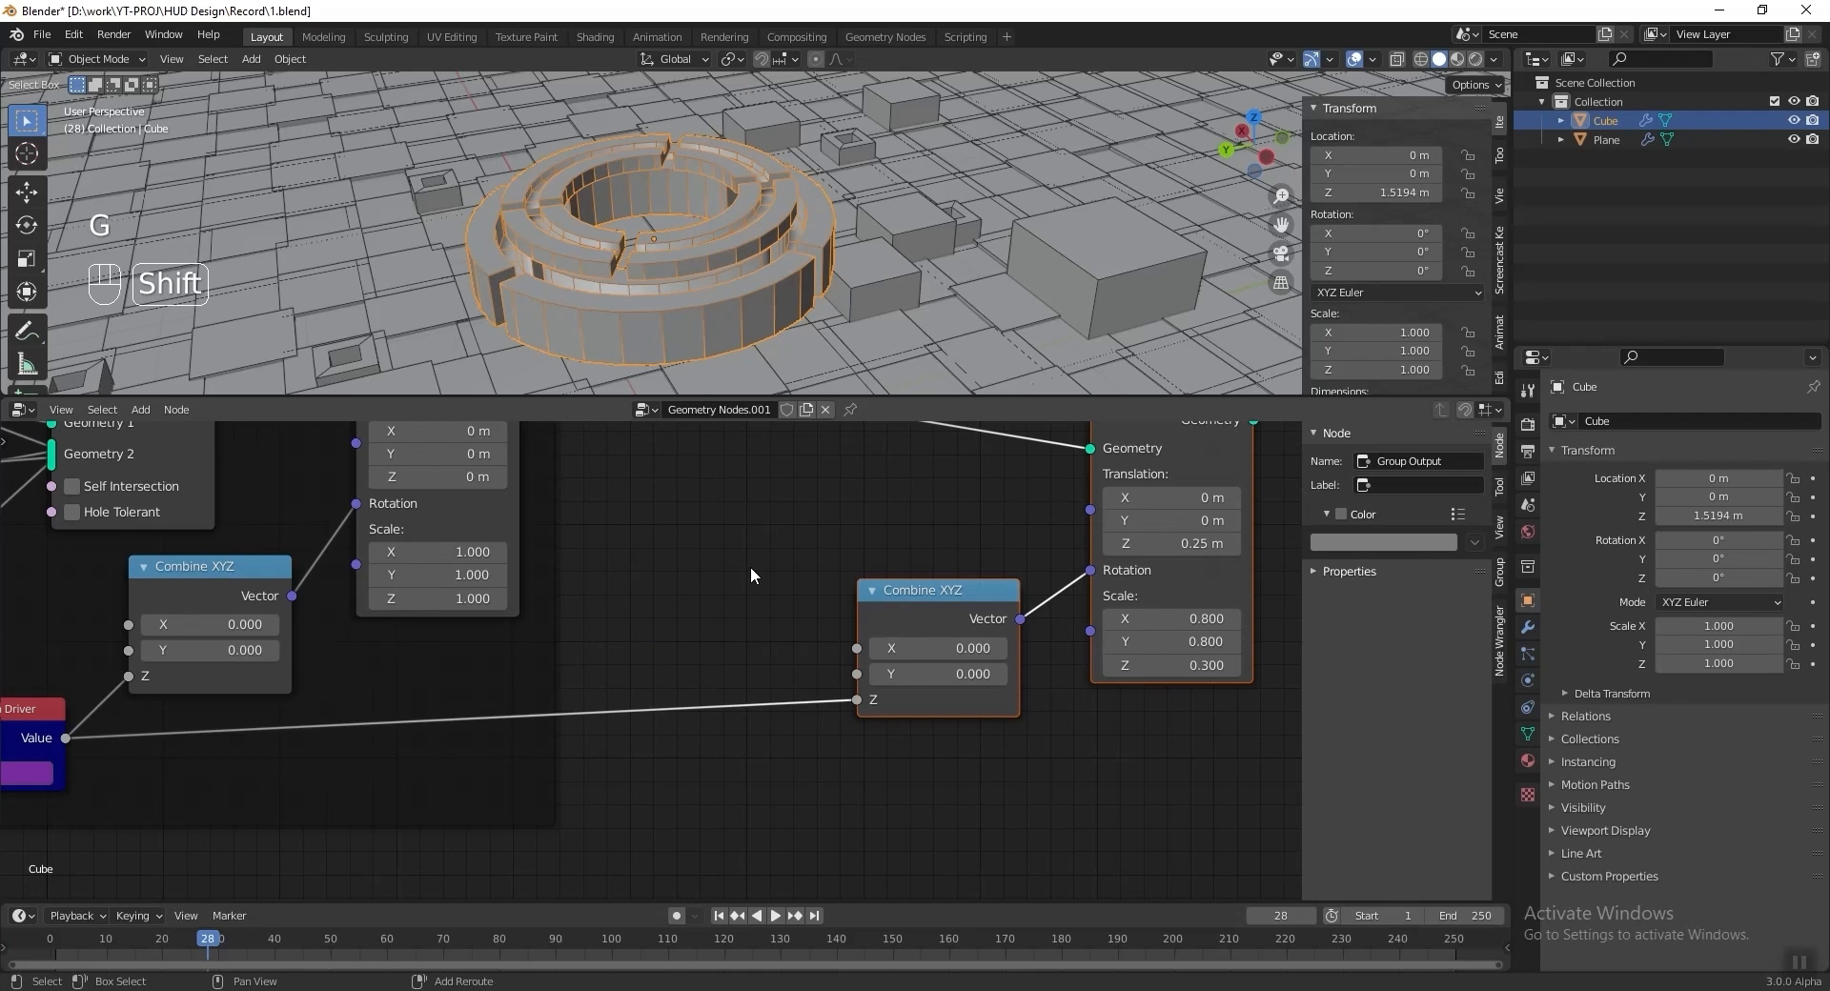
key("shift+a")
mouse_move(718, 703)
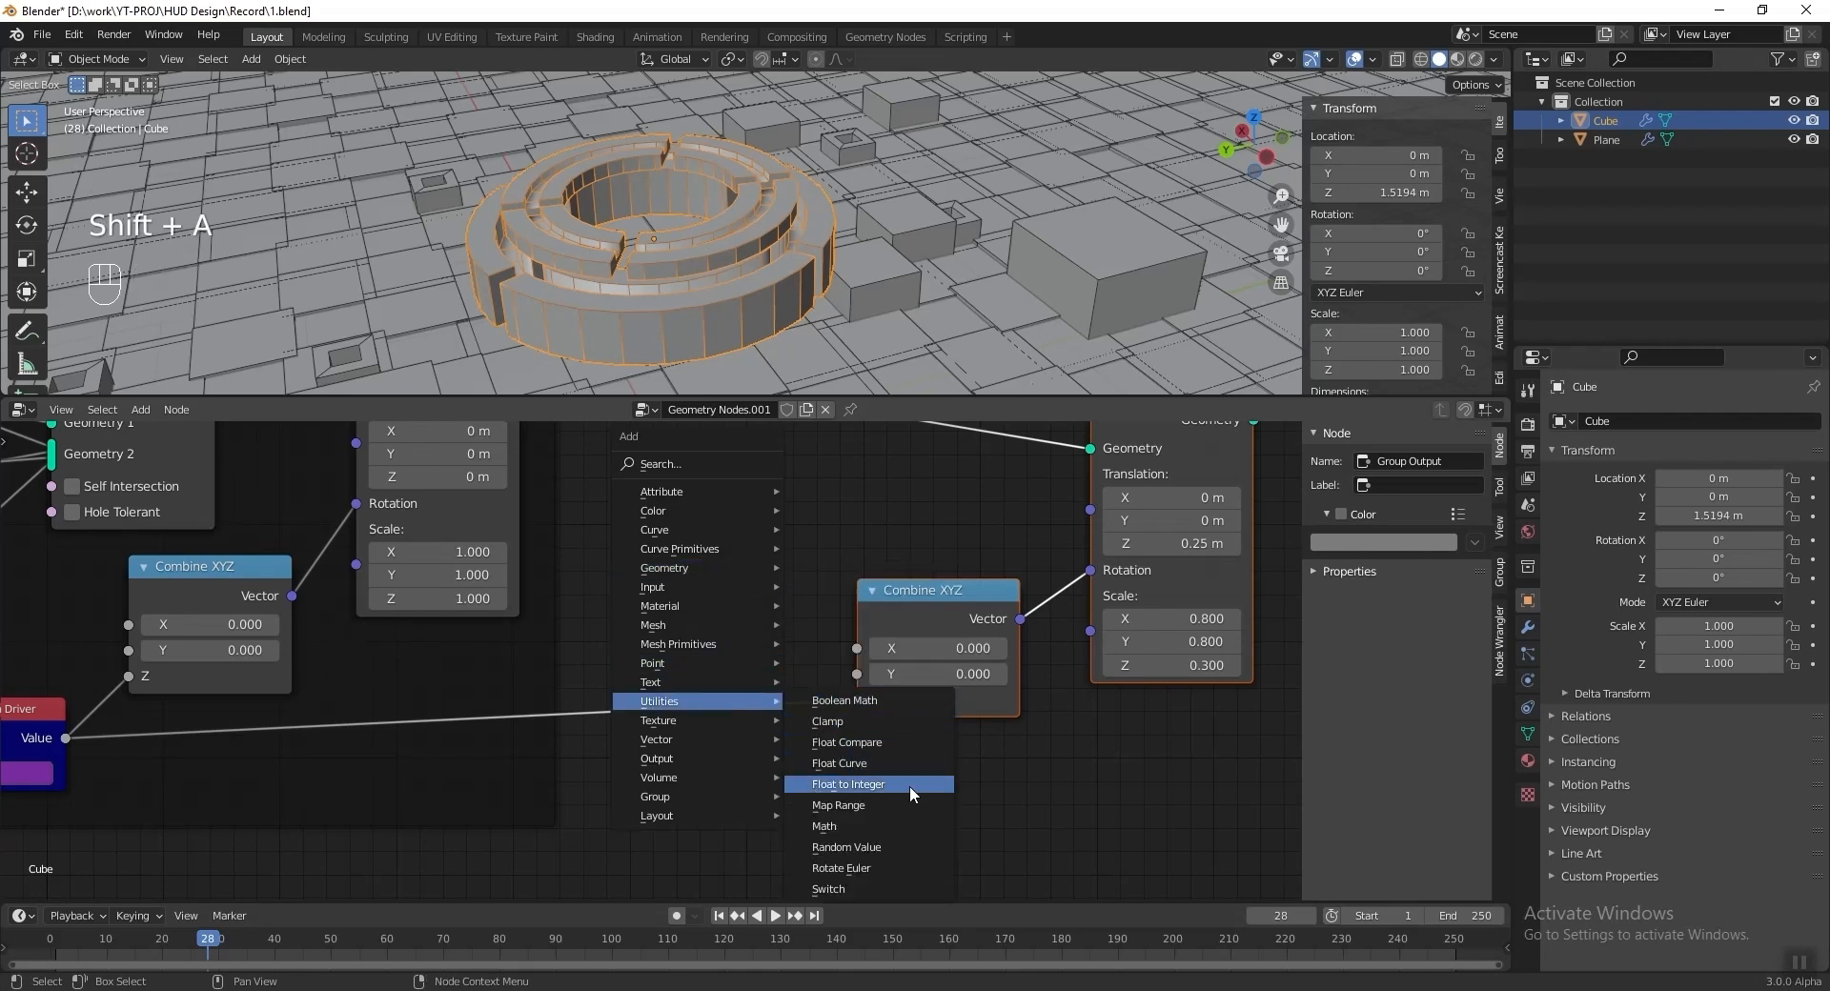
left_click(898, 826)
left_click(683, 669)
Set the Math node to Multiply with a value of -2 and play the animation to preview the opposite rotation.
left_click(713, 664)
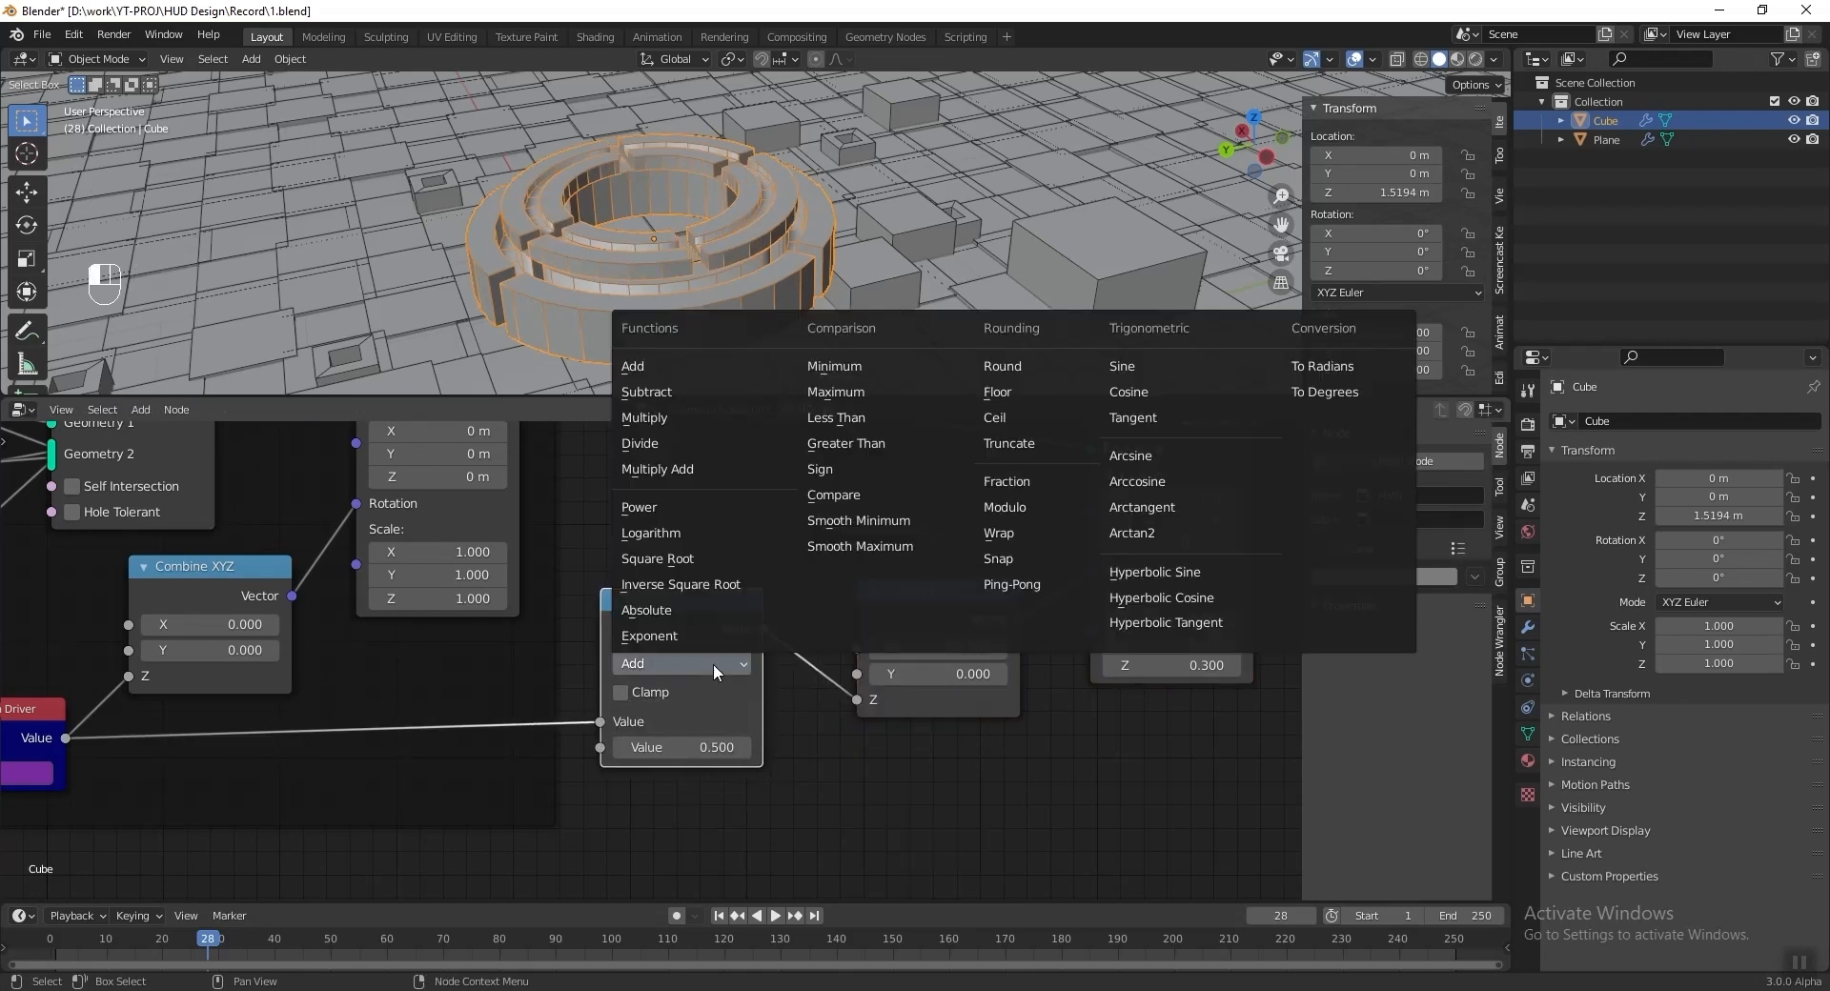
left_click(704, 420)
left_click(677, 743)
key("BackSpace")
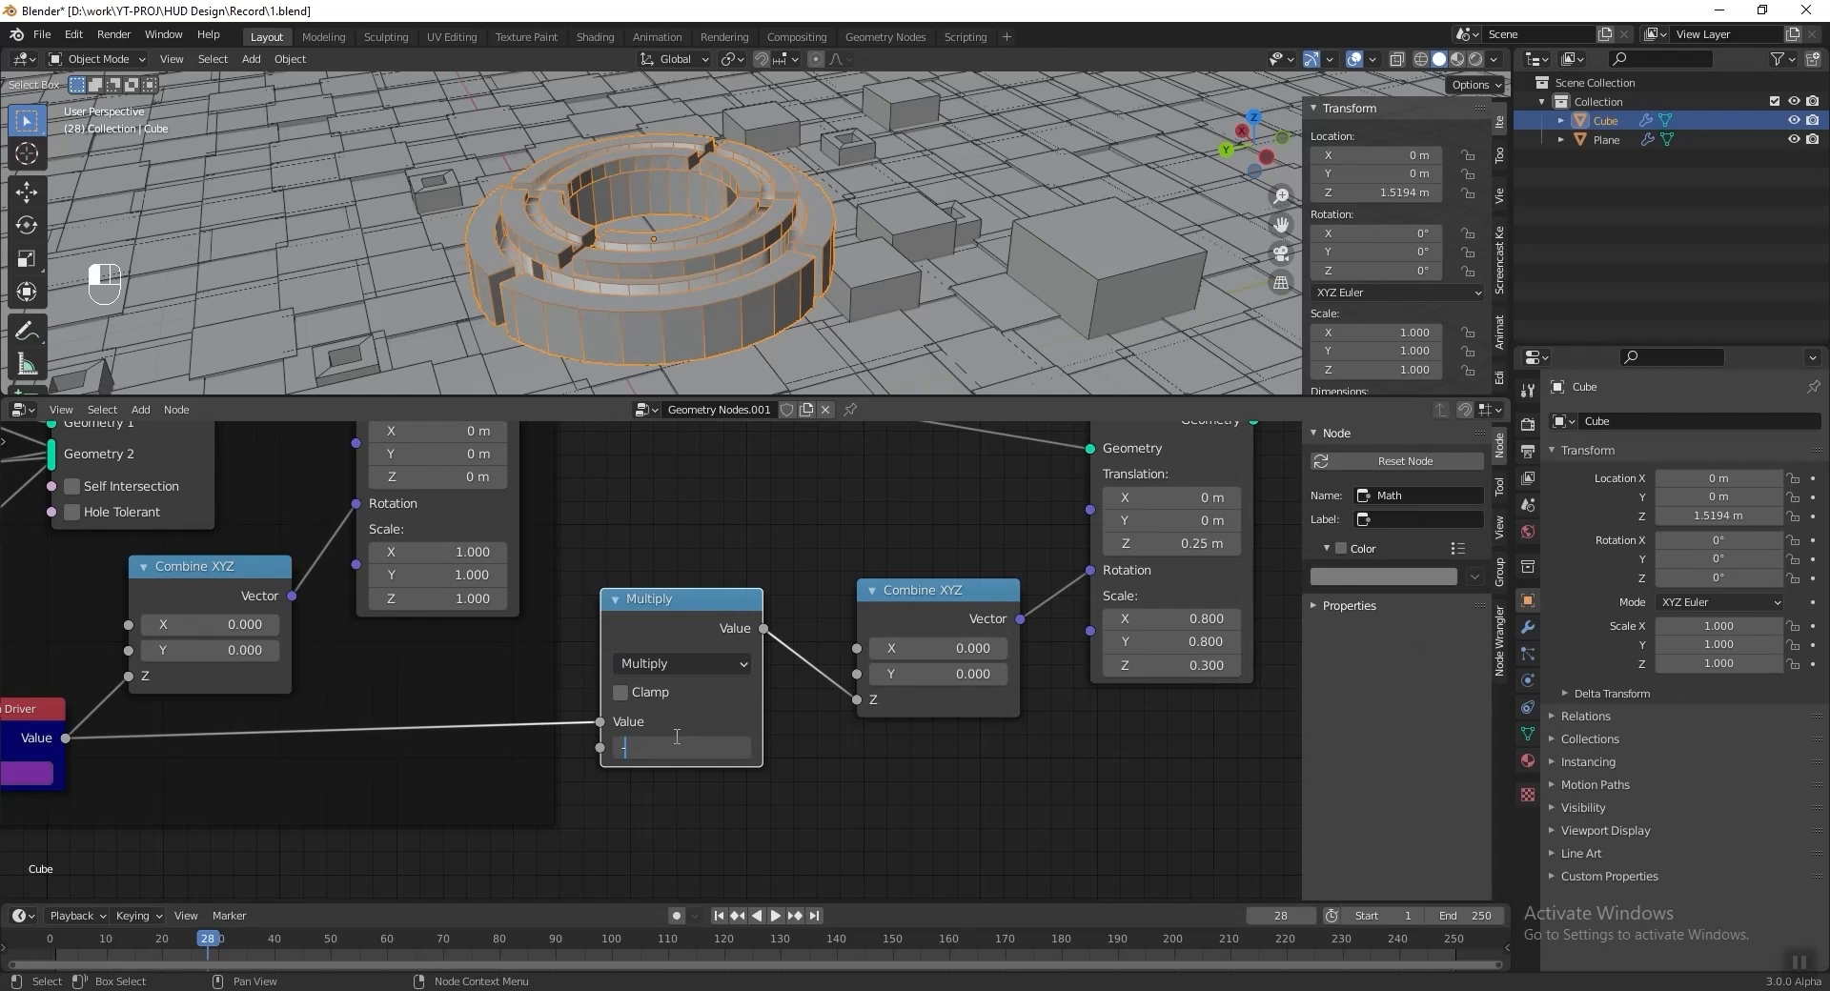
type("-2")
key("Return")
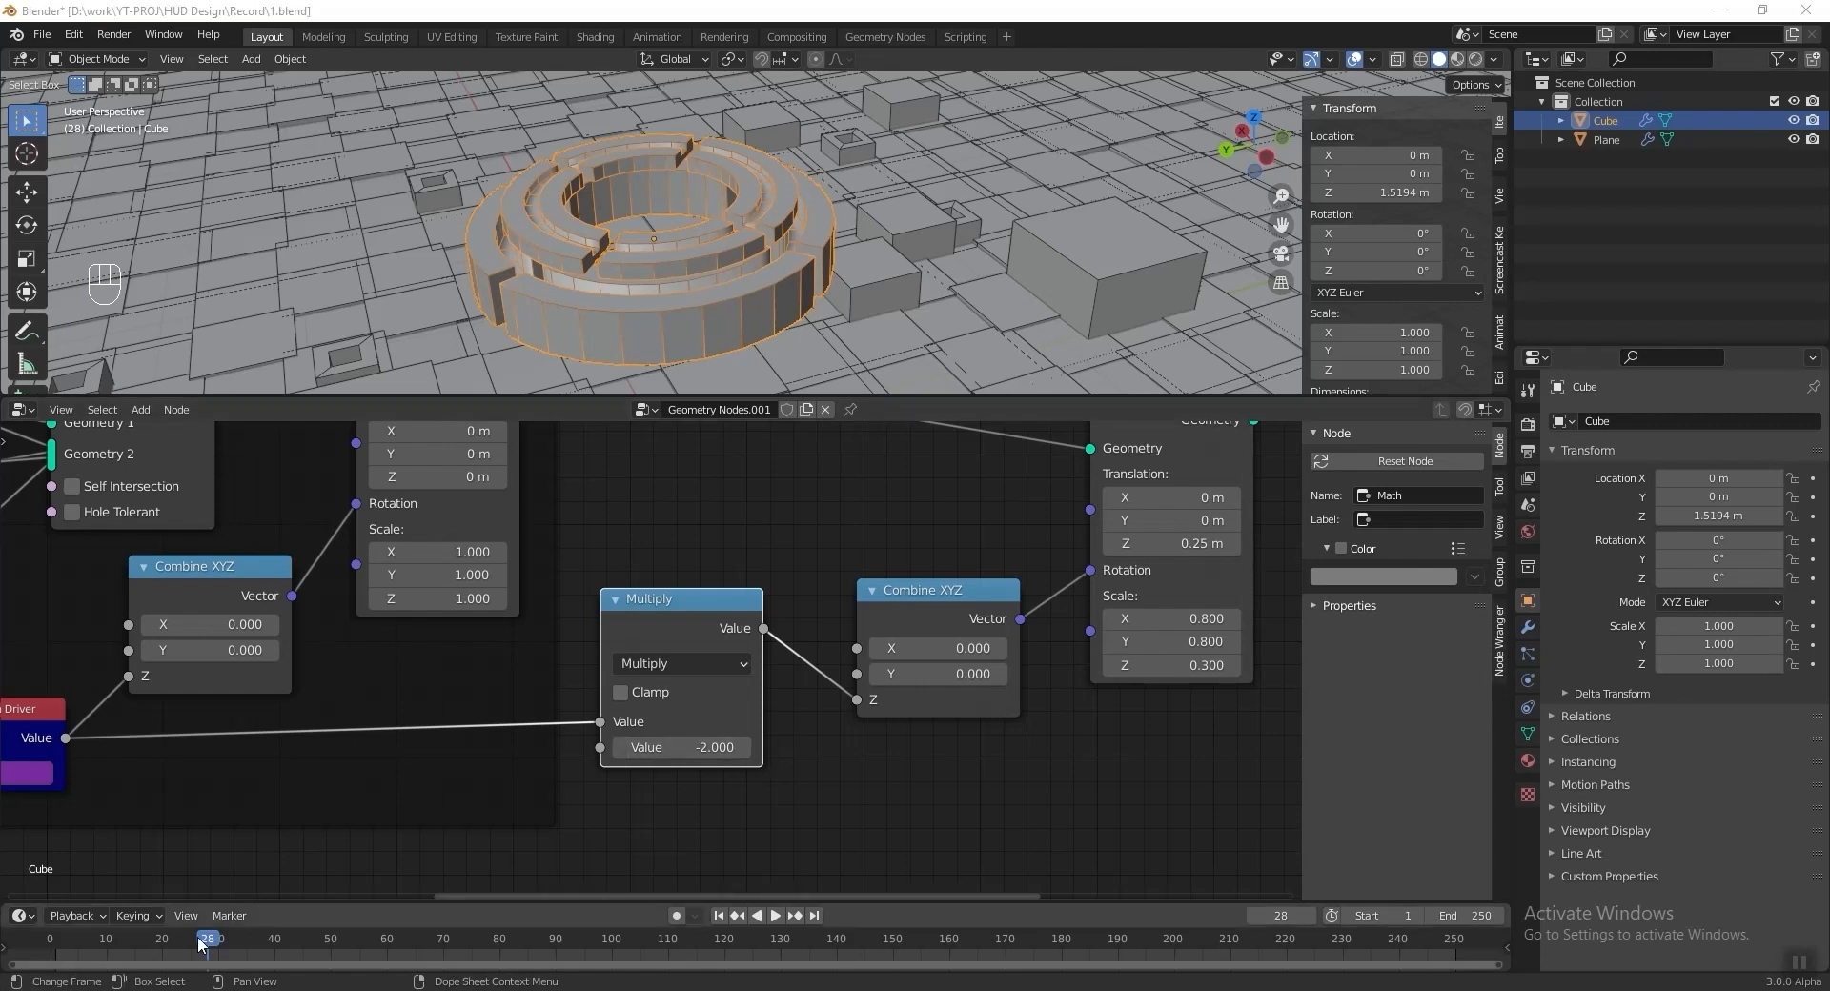
key("space")
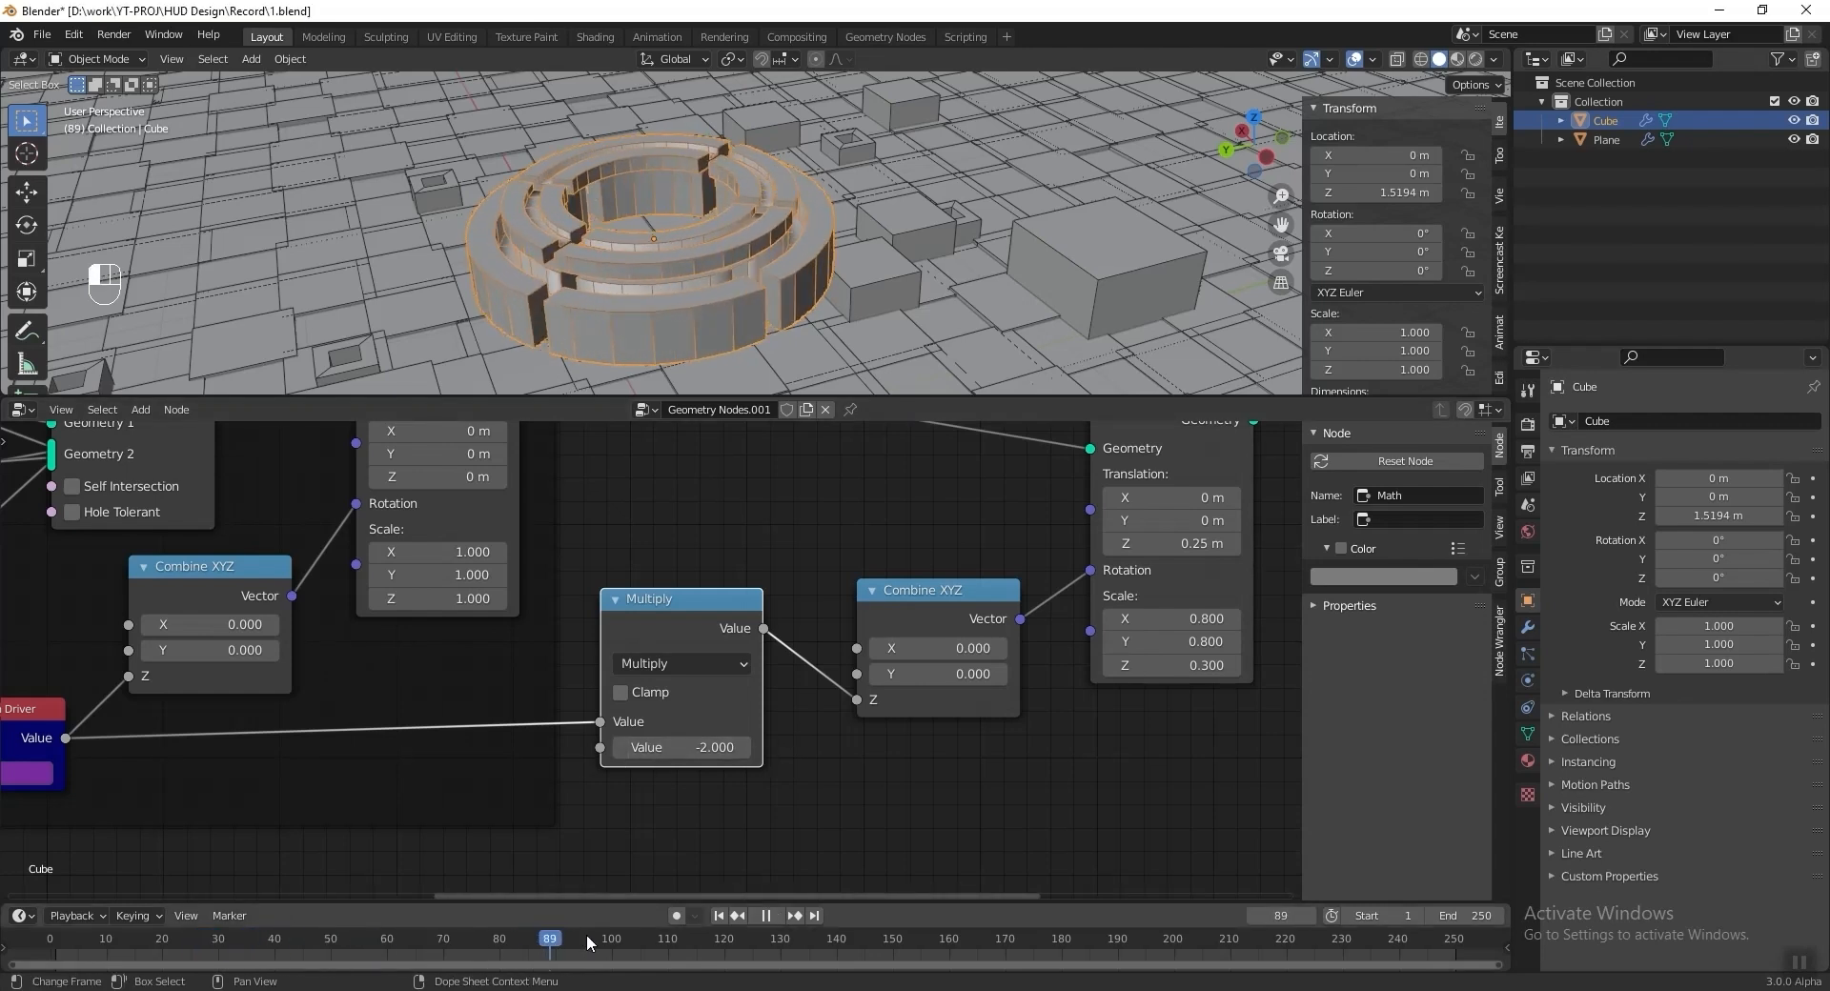
key("space")
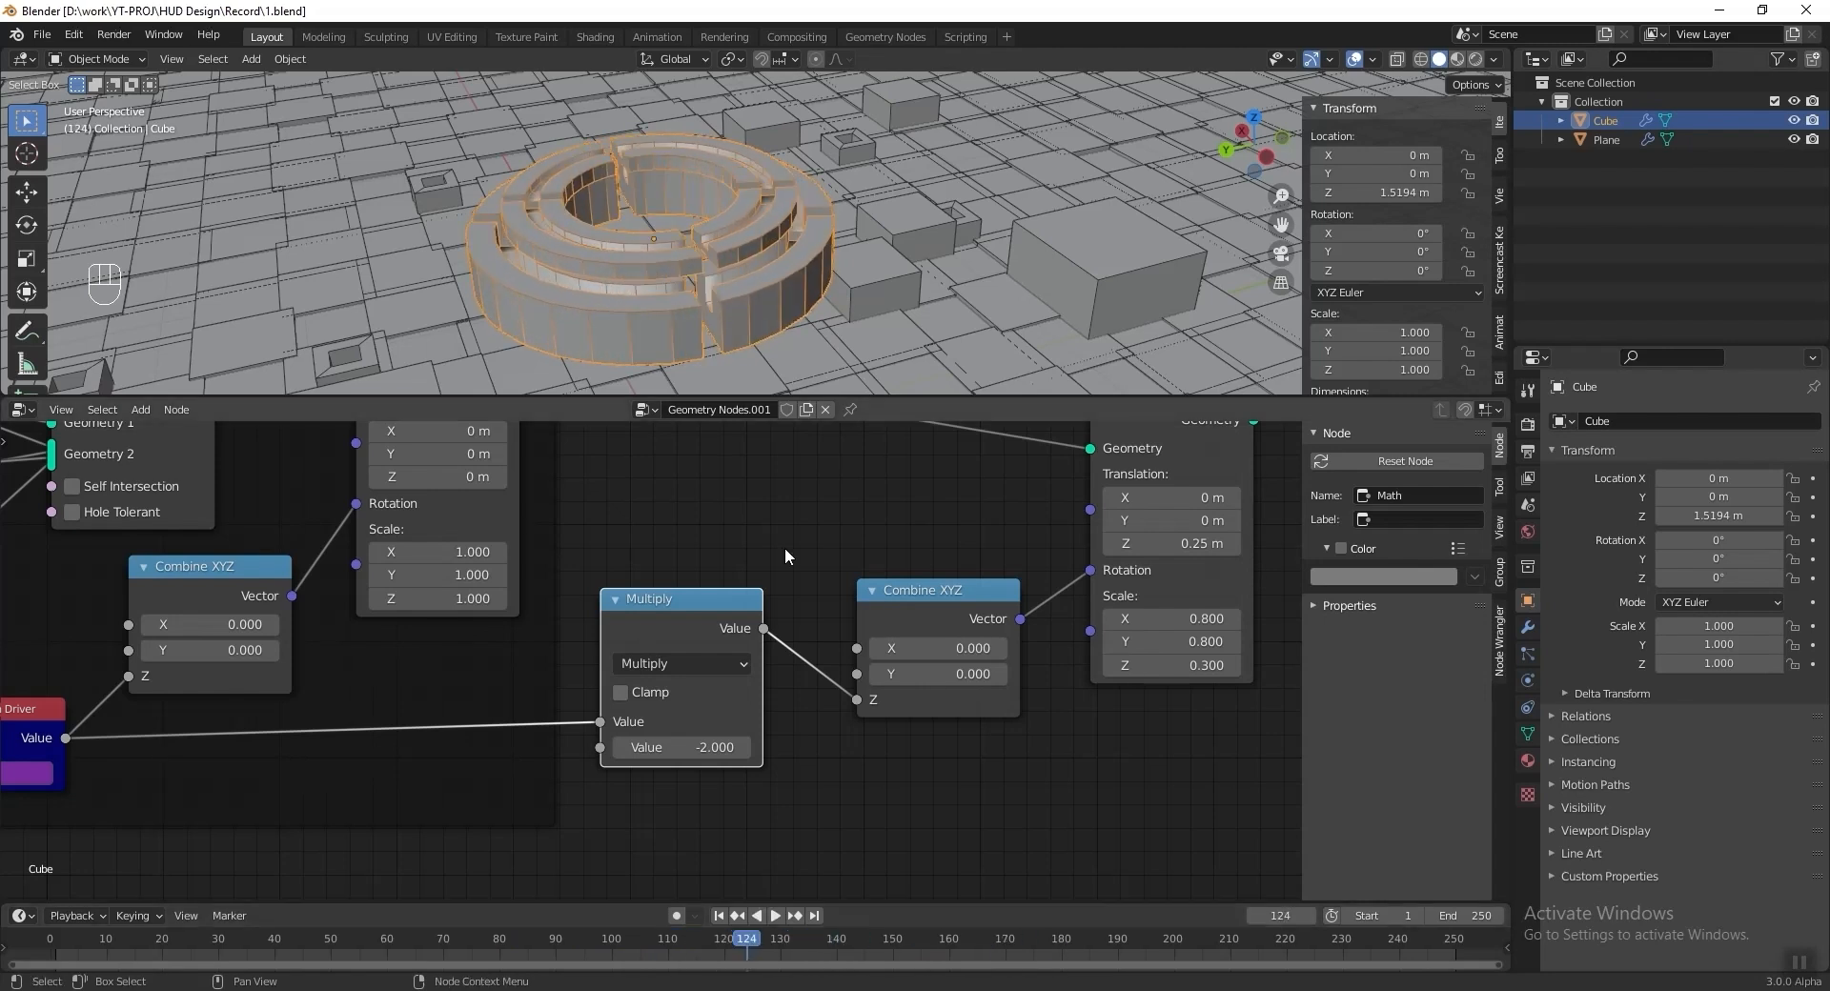
Frame the Multiply, Combine XYZ and second Transform nodes with the label "Top Ring animation".
scroll(782, 552, "down", 3)
left_click_drag(648, 519, 1097, 854)
key("ctrl+j")
key("F2")
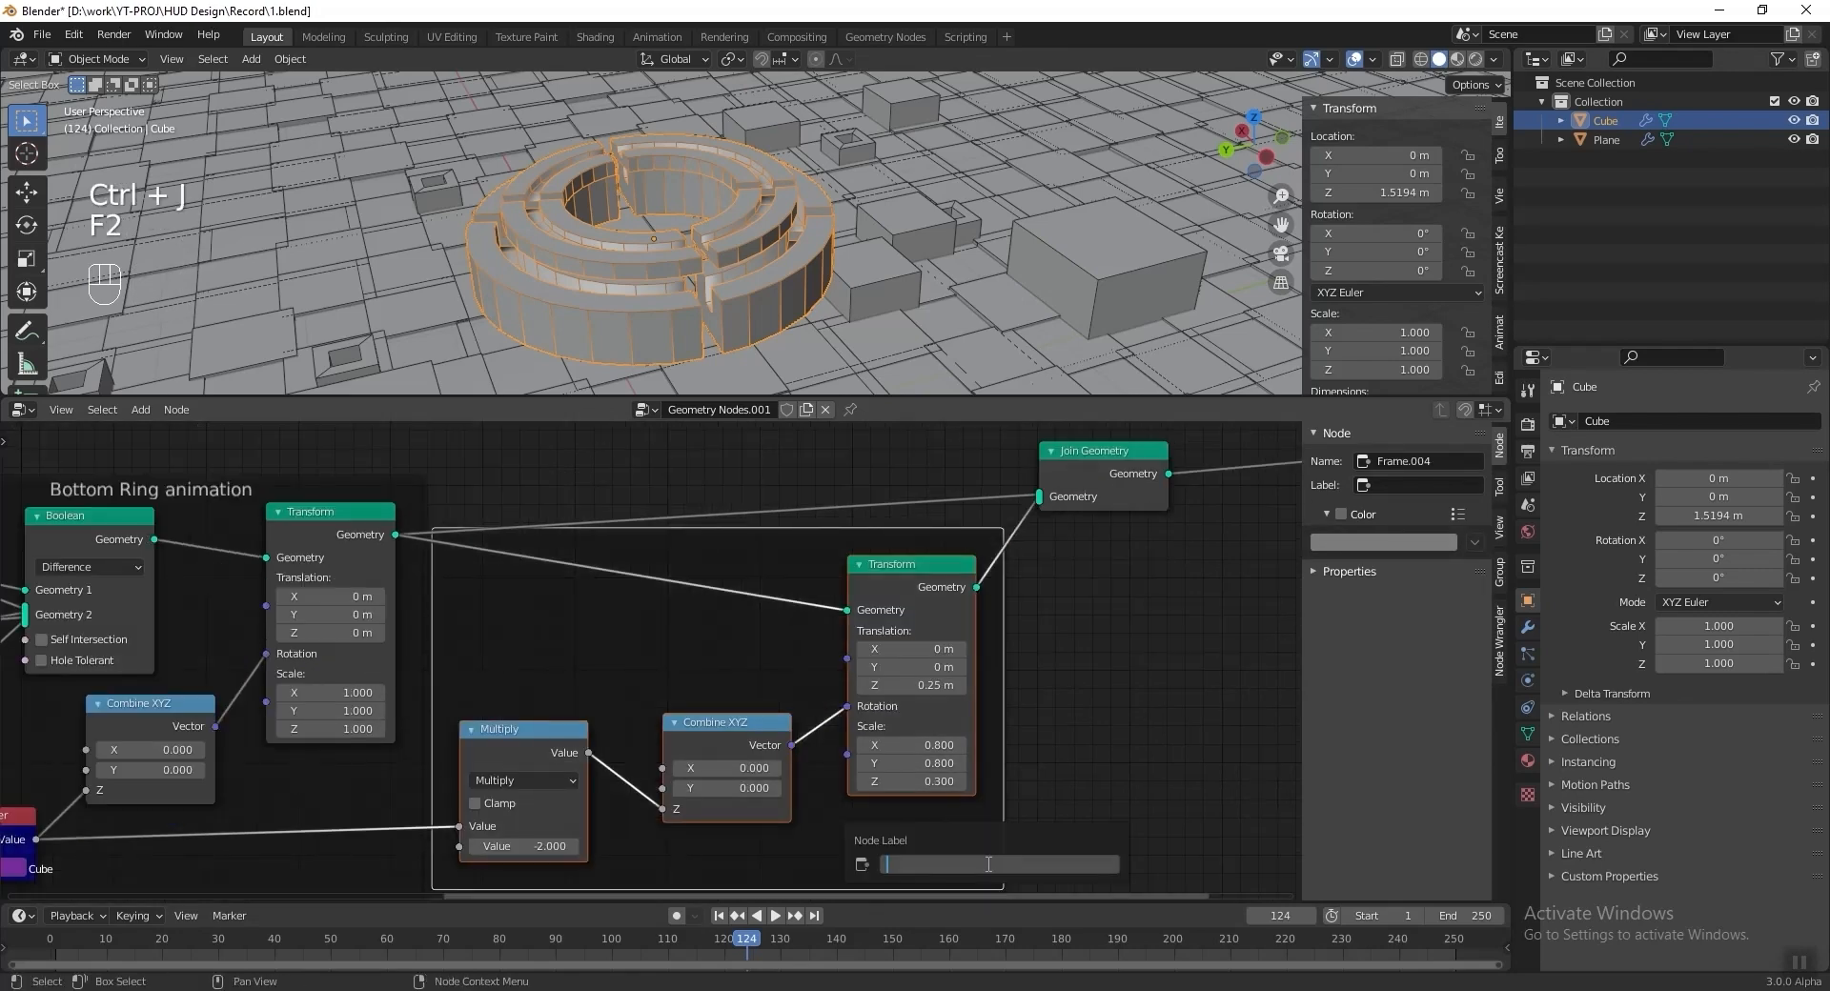
type("Top Ring animation")
key("Return")
Reposition the Top Ring animation frame and move the Group Output node farther away from Join Geometry.
scroll(839, 687, "down", 1)
middle_click_drag(862, 561, 793, 600)
left_click_drag(642, 591, 678, 548)
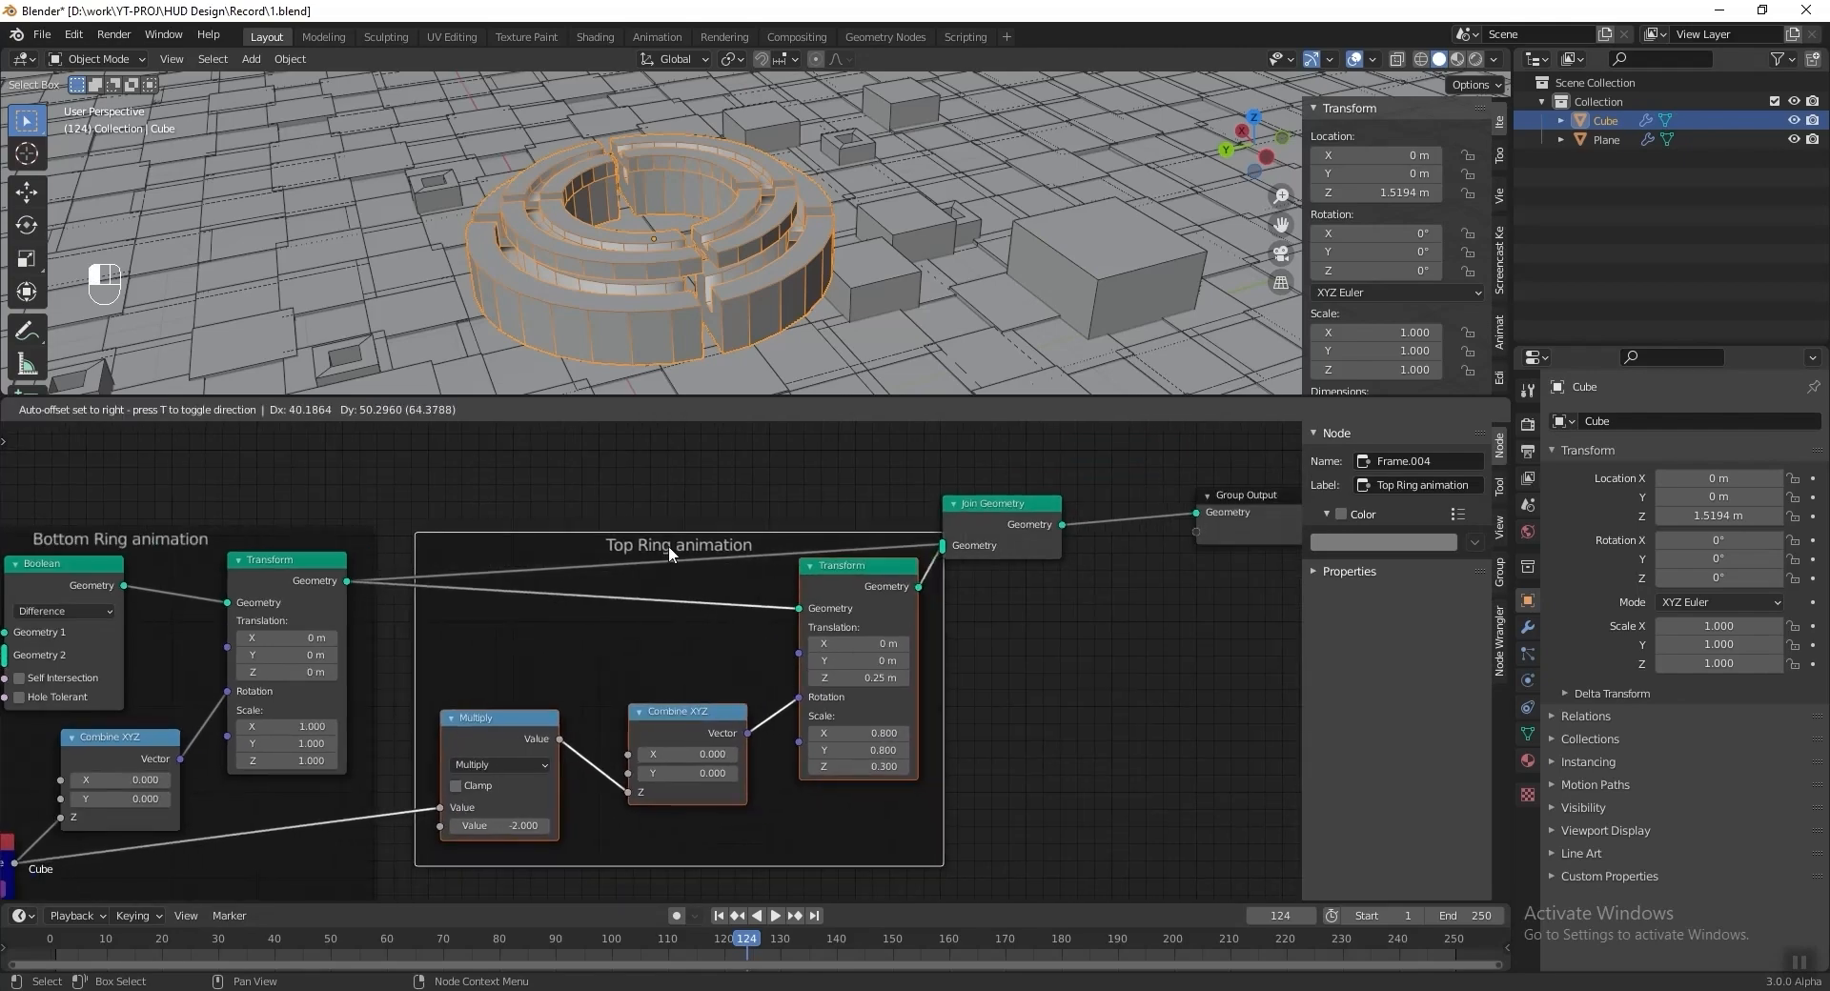
scroll(681, 571, "down", 4)
middle_click_drag(1056, 514, 791, 551)
left_click_drag(789, 550, 779, 564)
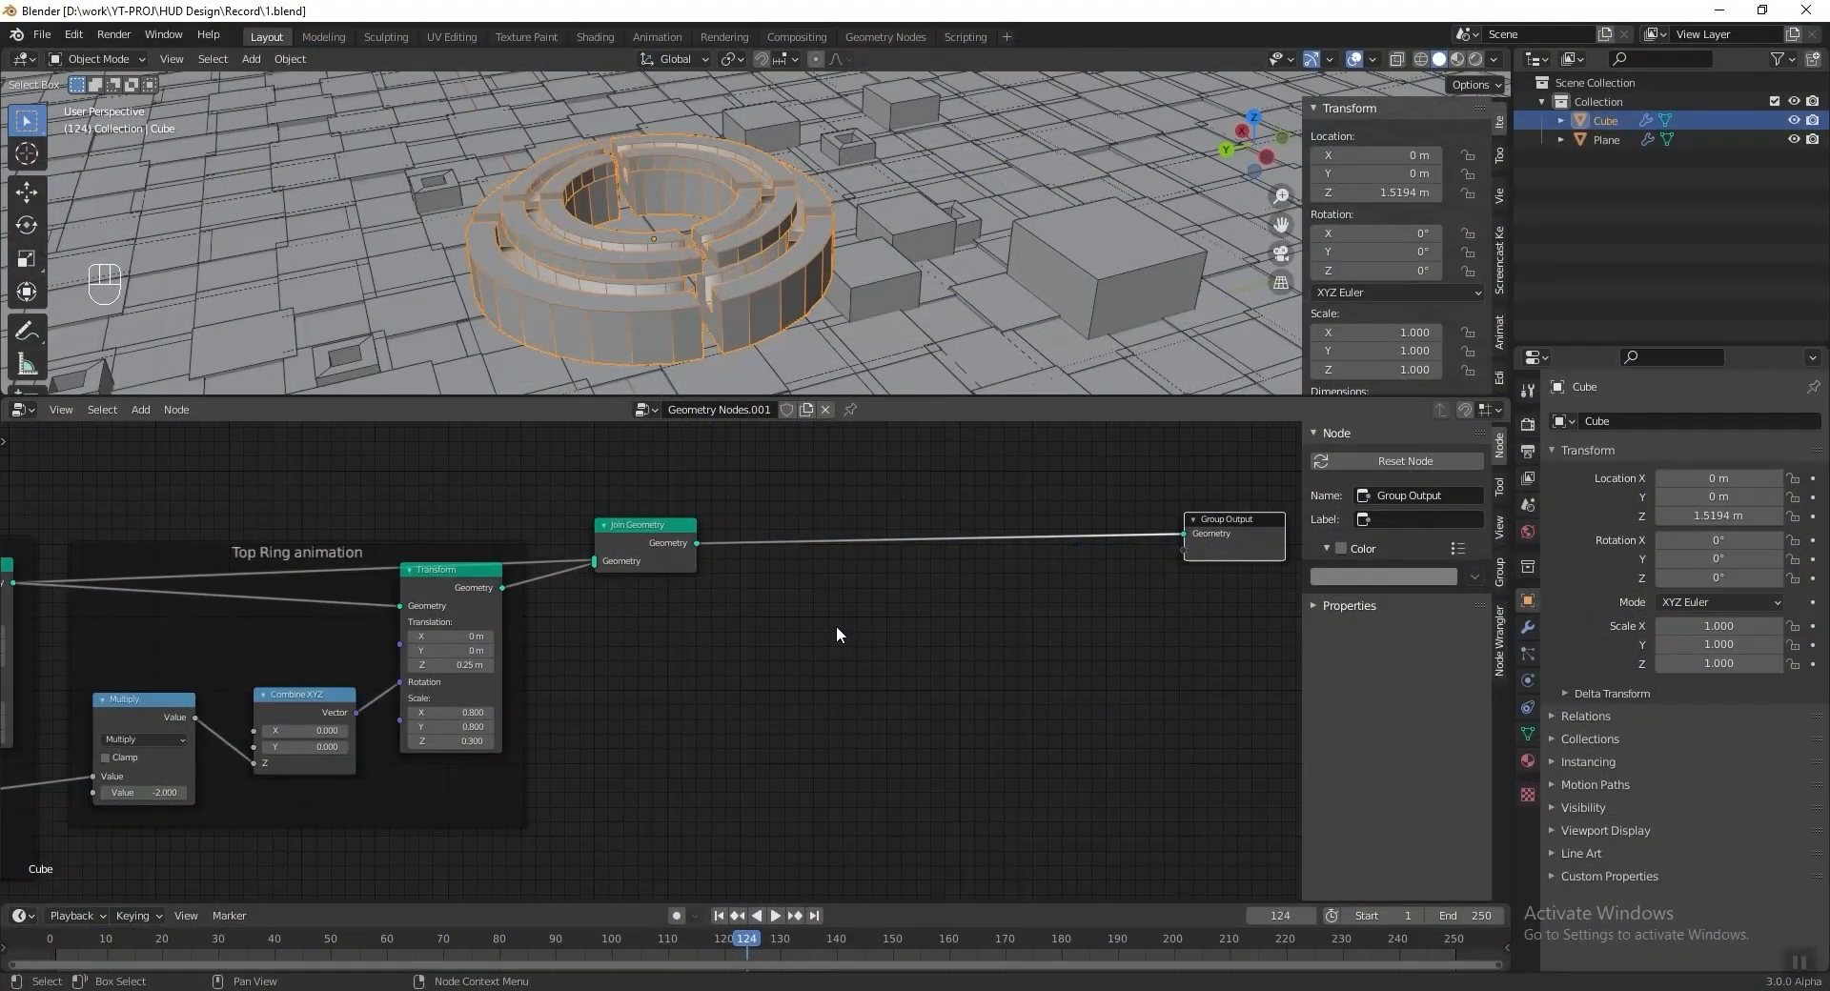
Duplicate the Join Geometry node and insert the copy on the link just before the Group Output.
left_click(650, 545, "shift")
key("shift+d")
left_click(1069, 543)
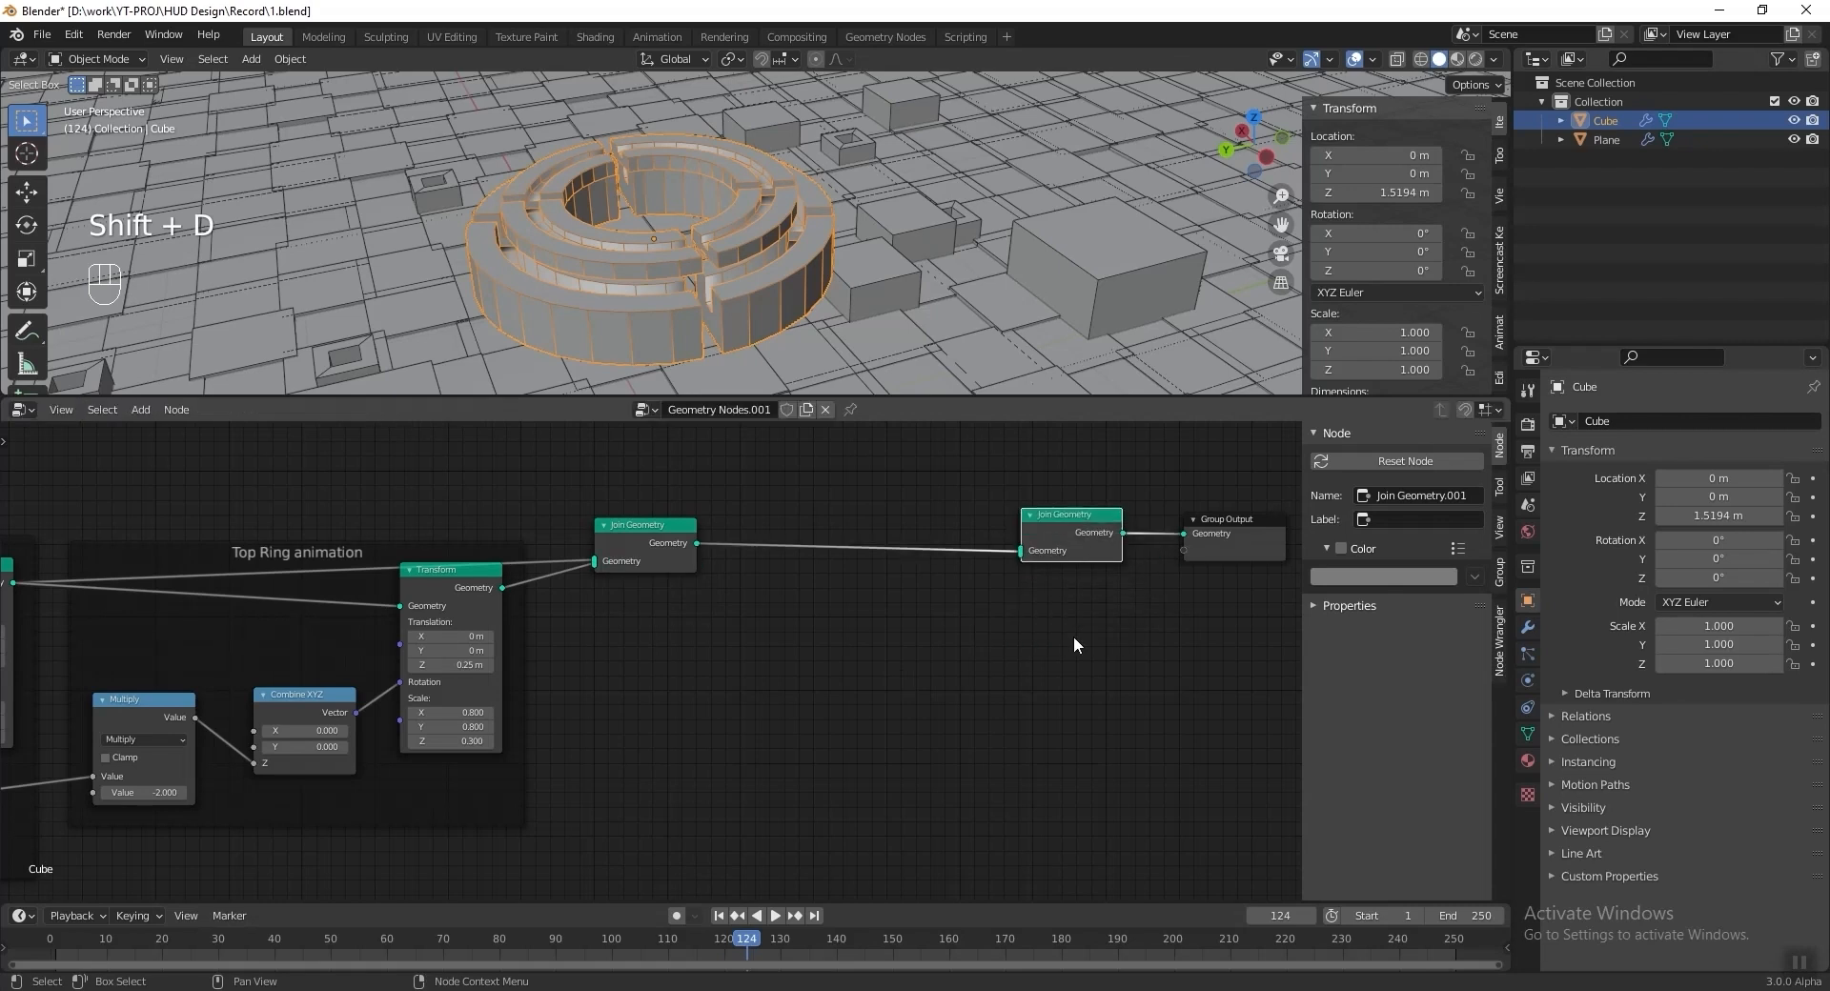
Add a Curve Line node and connect its Curve output to the new Join Geometry.
scroll(1074, 637, "up", 1)
key("shift+a")
mouse_move(630, 488)
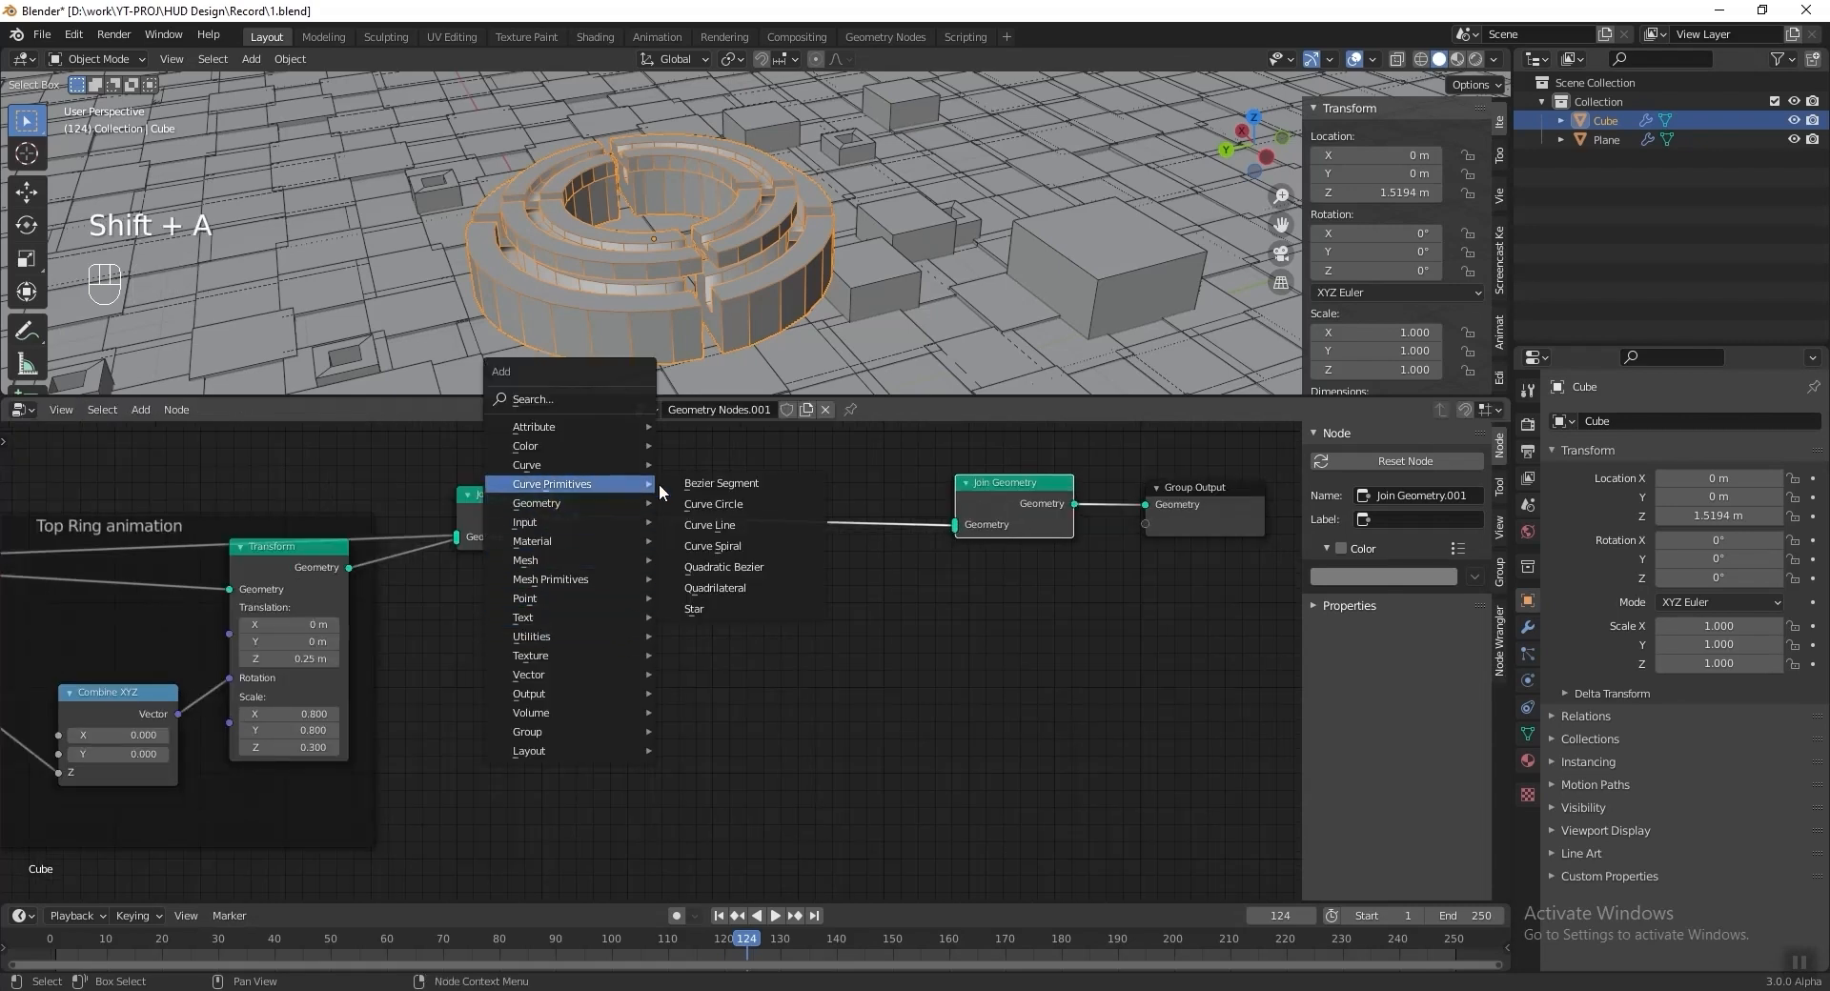
left_click(759, 536)
left_click(594, 548)
left_click_drag(582, 665, 950, 542)
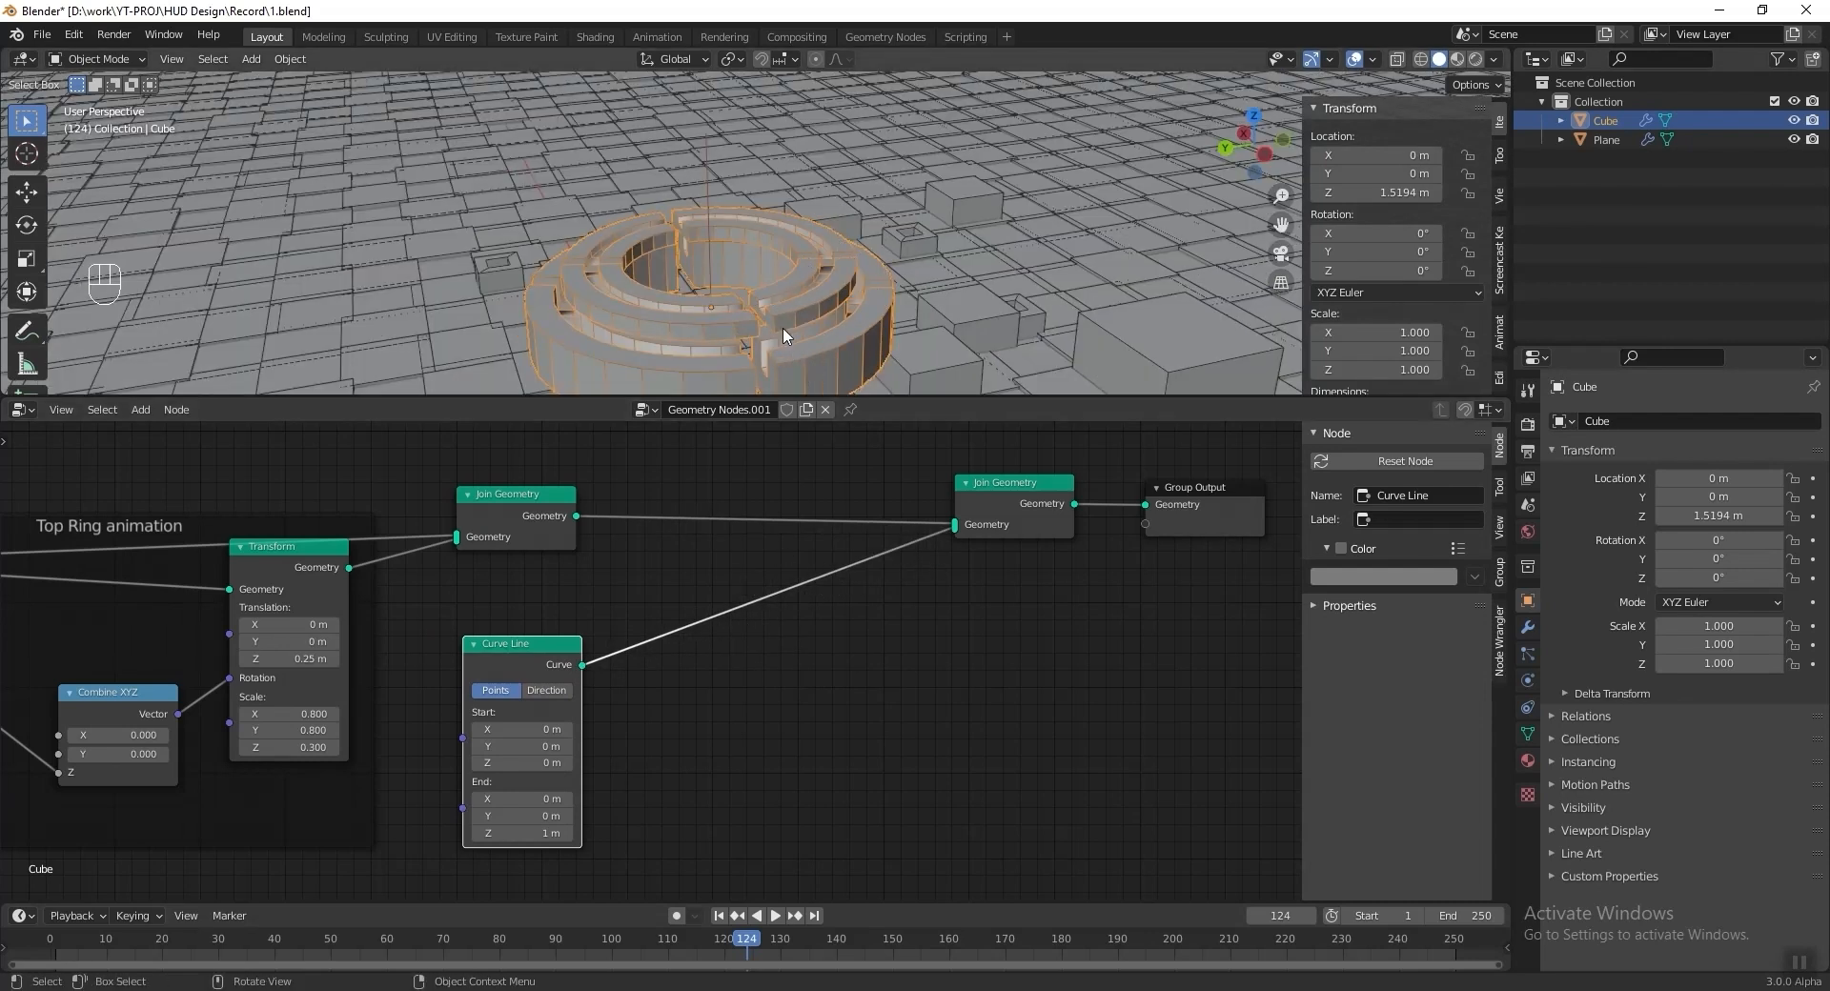
Insert Instance on Points between Curve Line and the last Join Geometry, and feed its Instance input from the first Join Geometry.
key("shift+a")
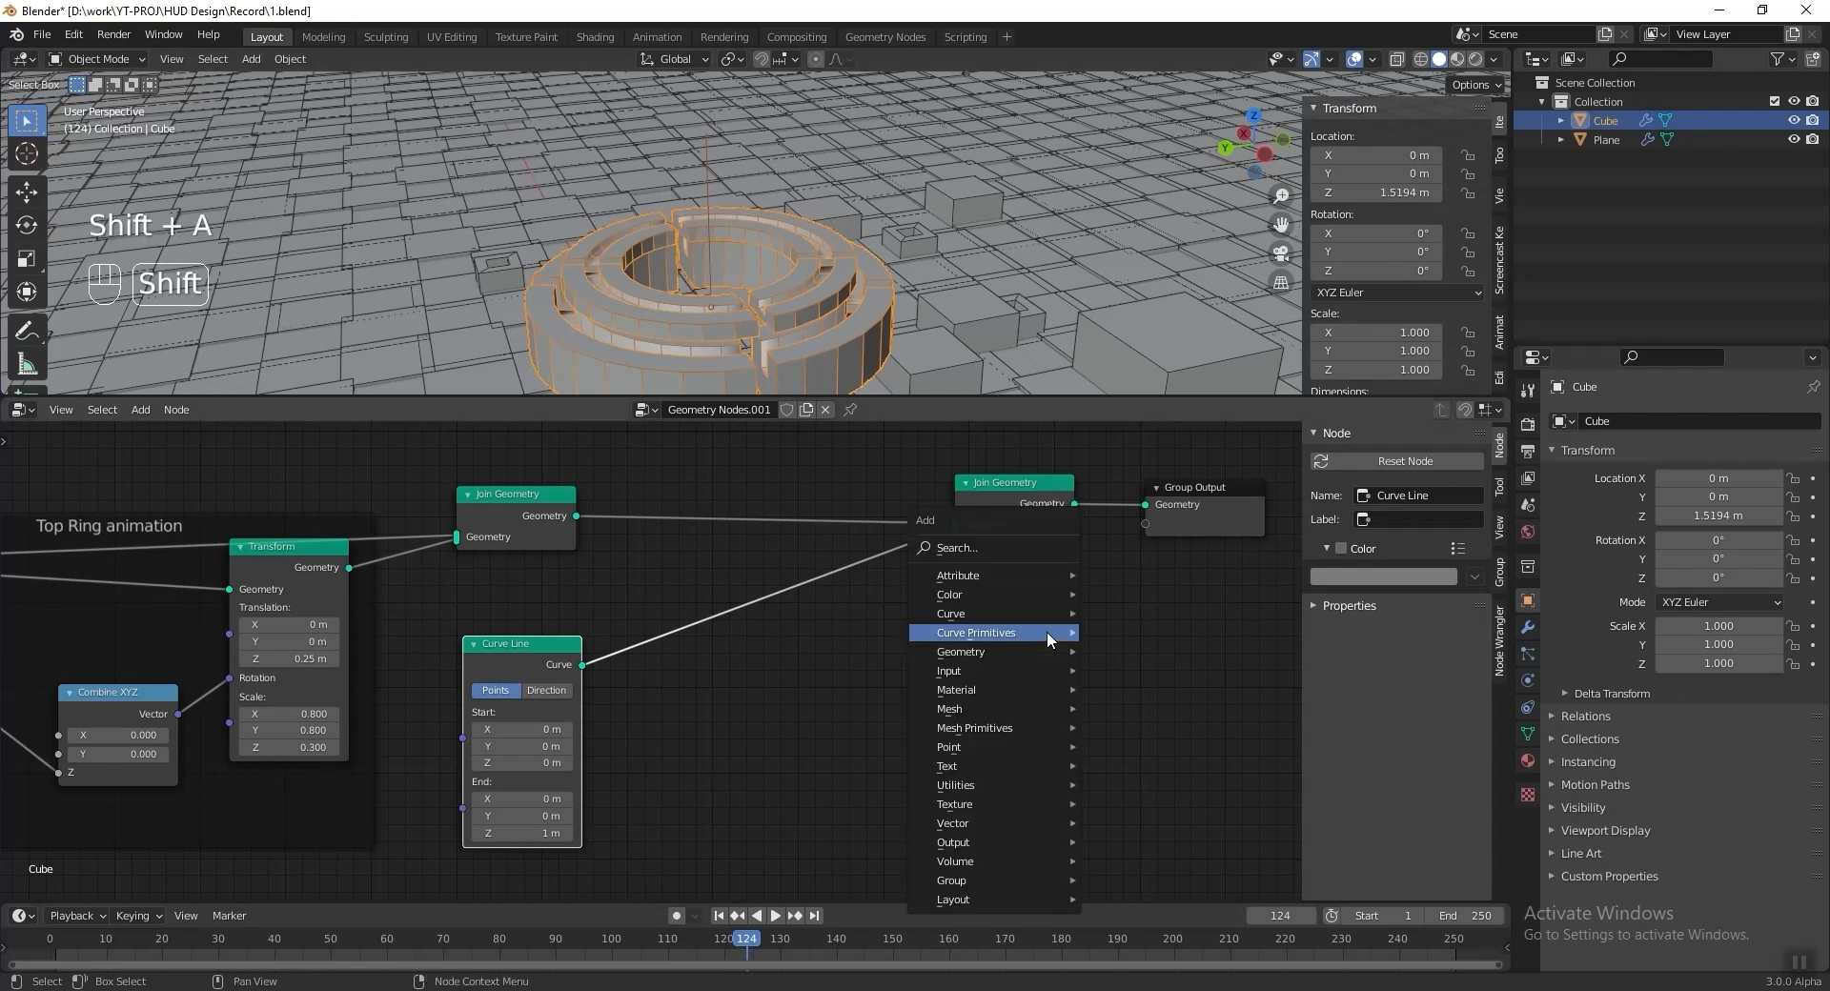
mouse_move(1019, 749)
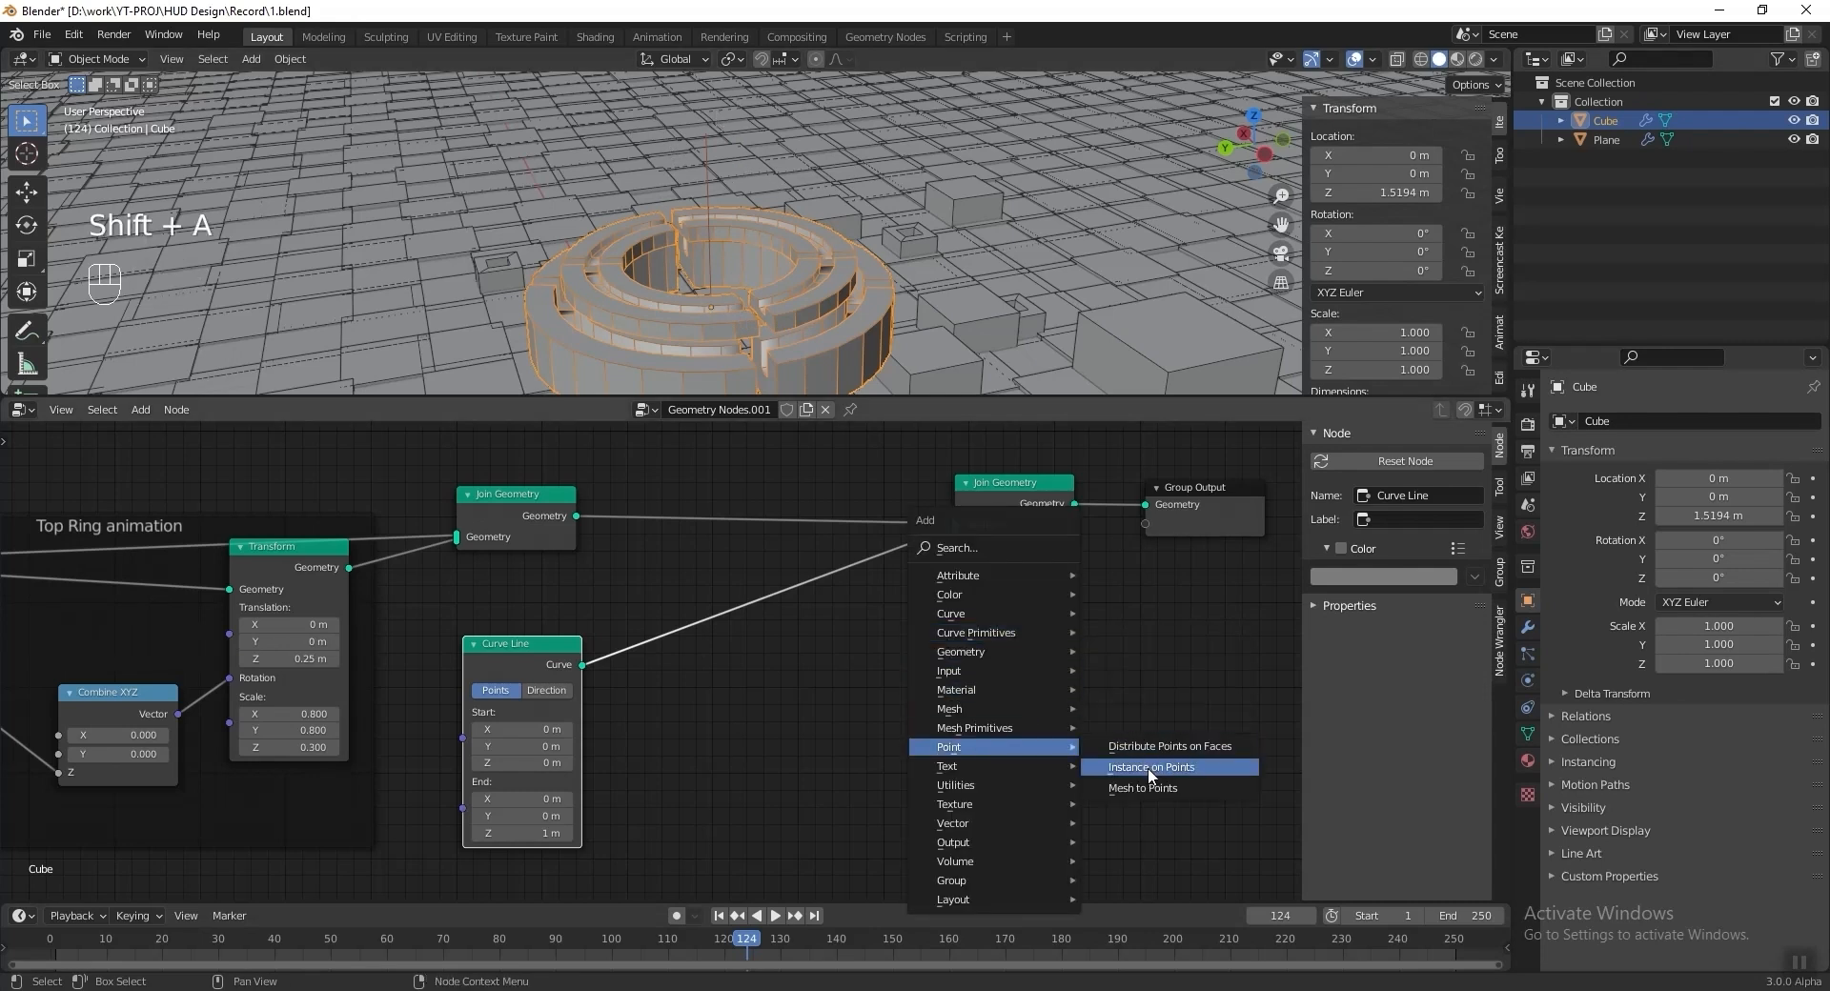
left_click(1150, 767)
left_click(740, 580)
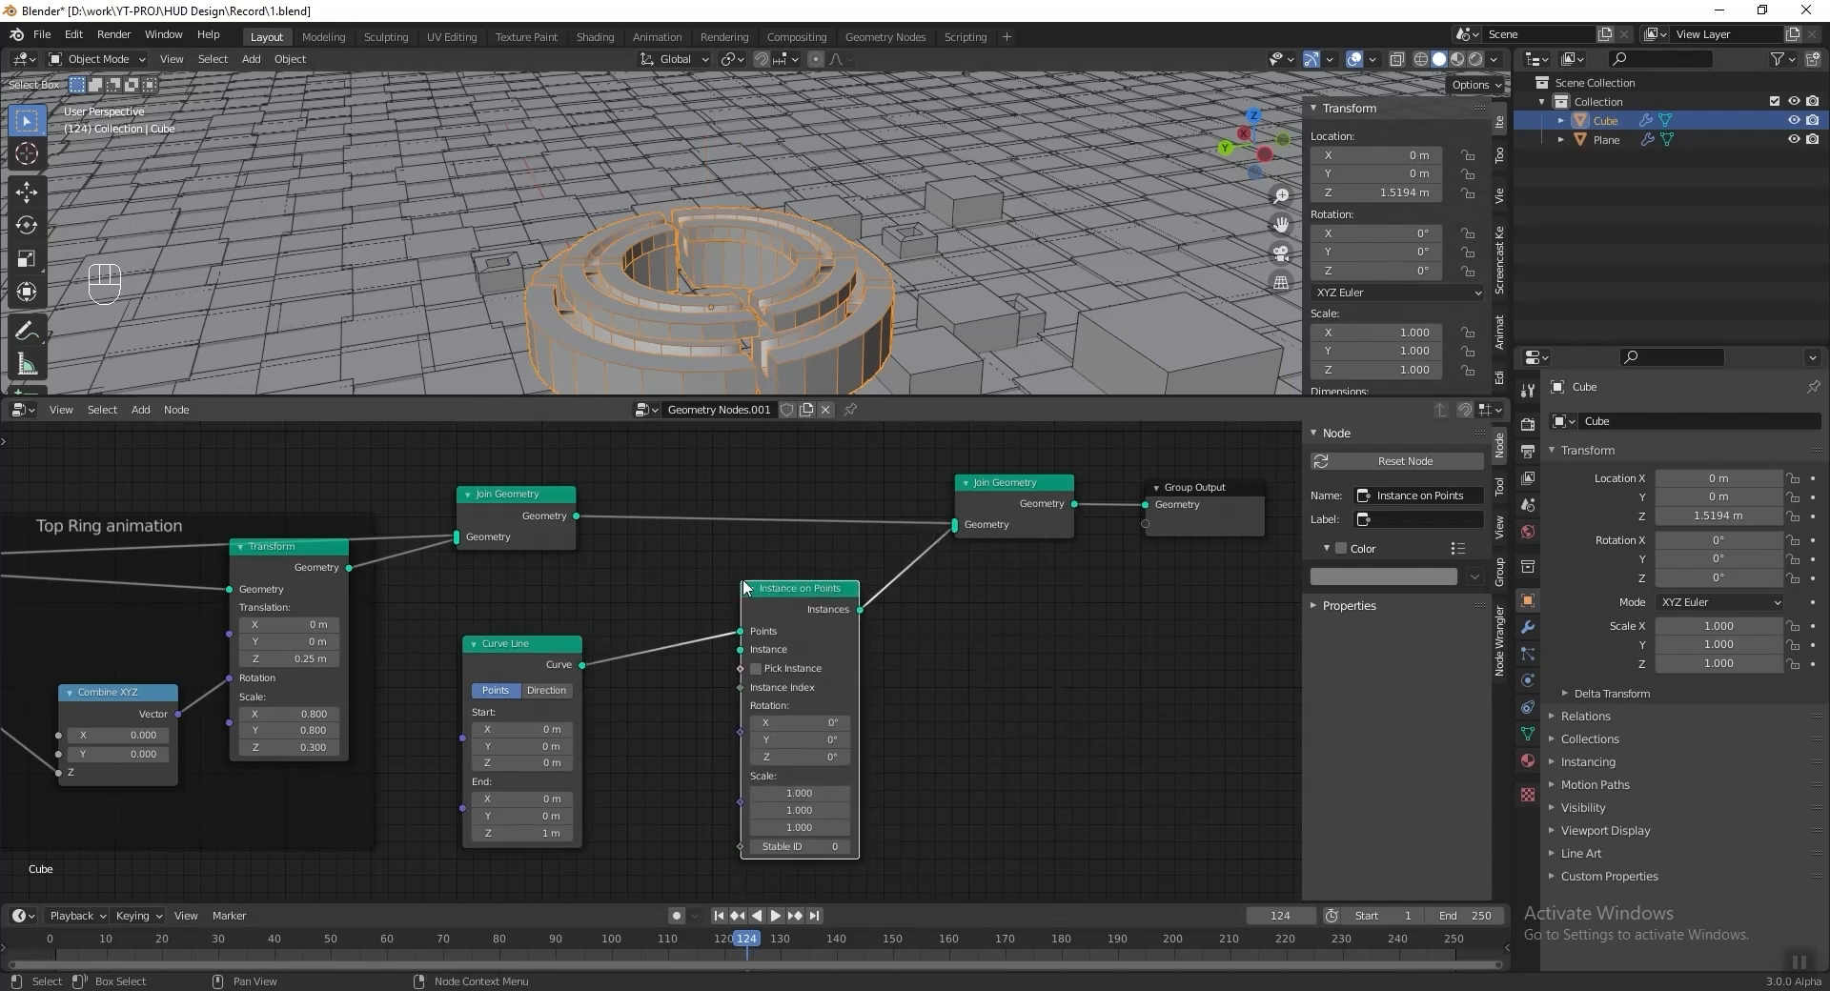
left_click_drag(575, 515, 741, 651)
Examine the whole node tree and how the joined rings and the Curve Line feed the Instance on Points node.
key("Home")
middle_click_drag(918, 623, 975, 604)
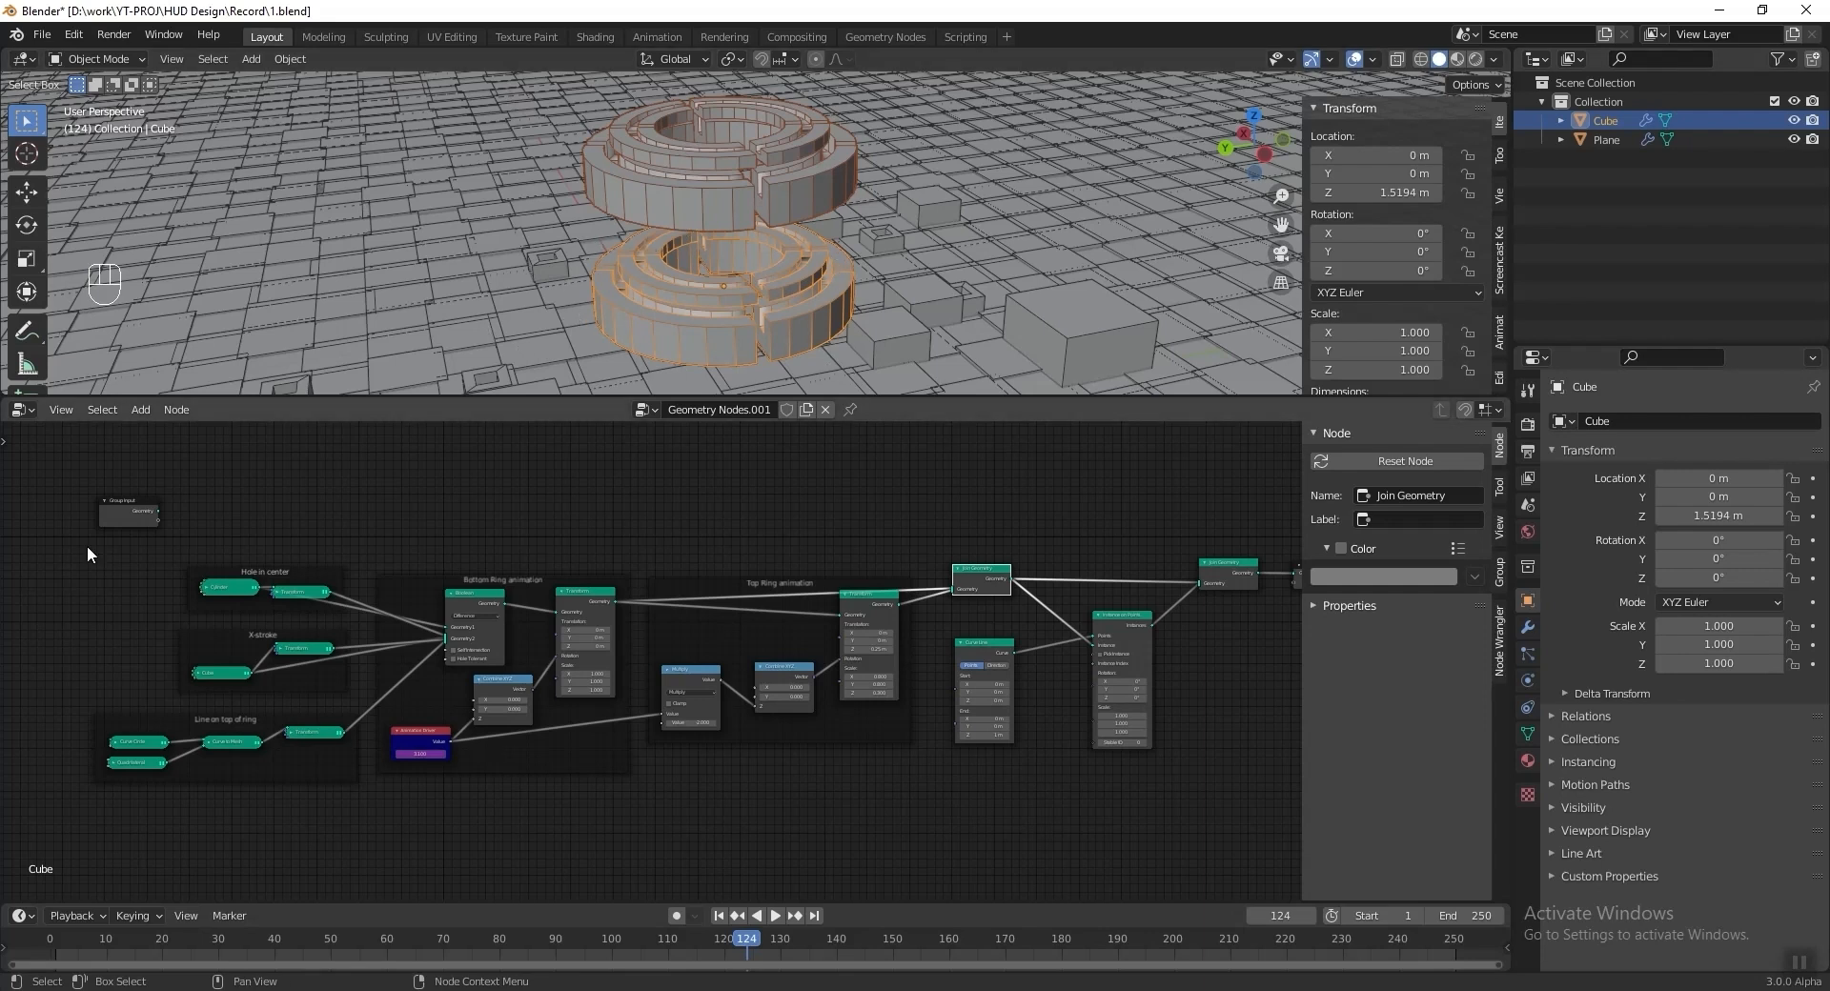
left_click_drag(88, 545, 903, 846)
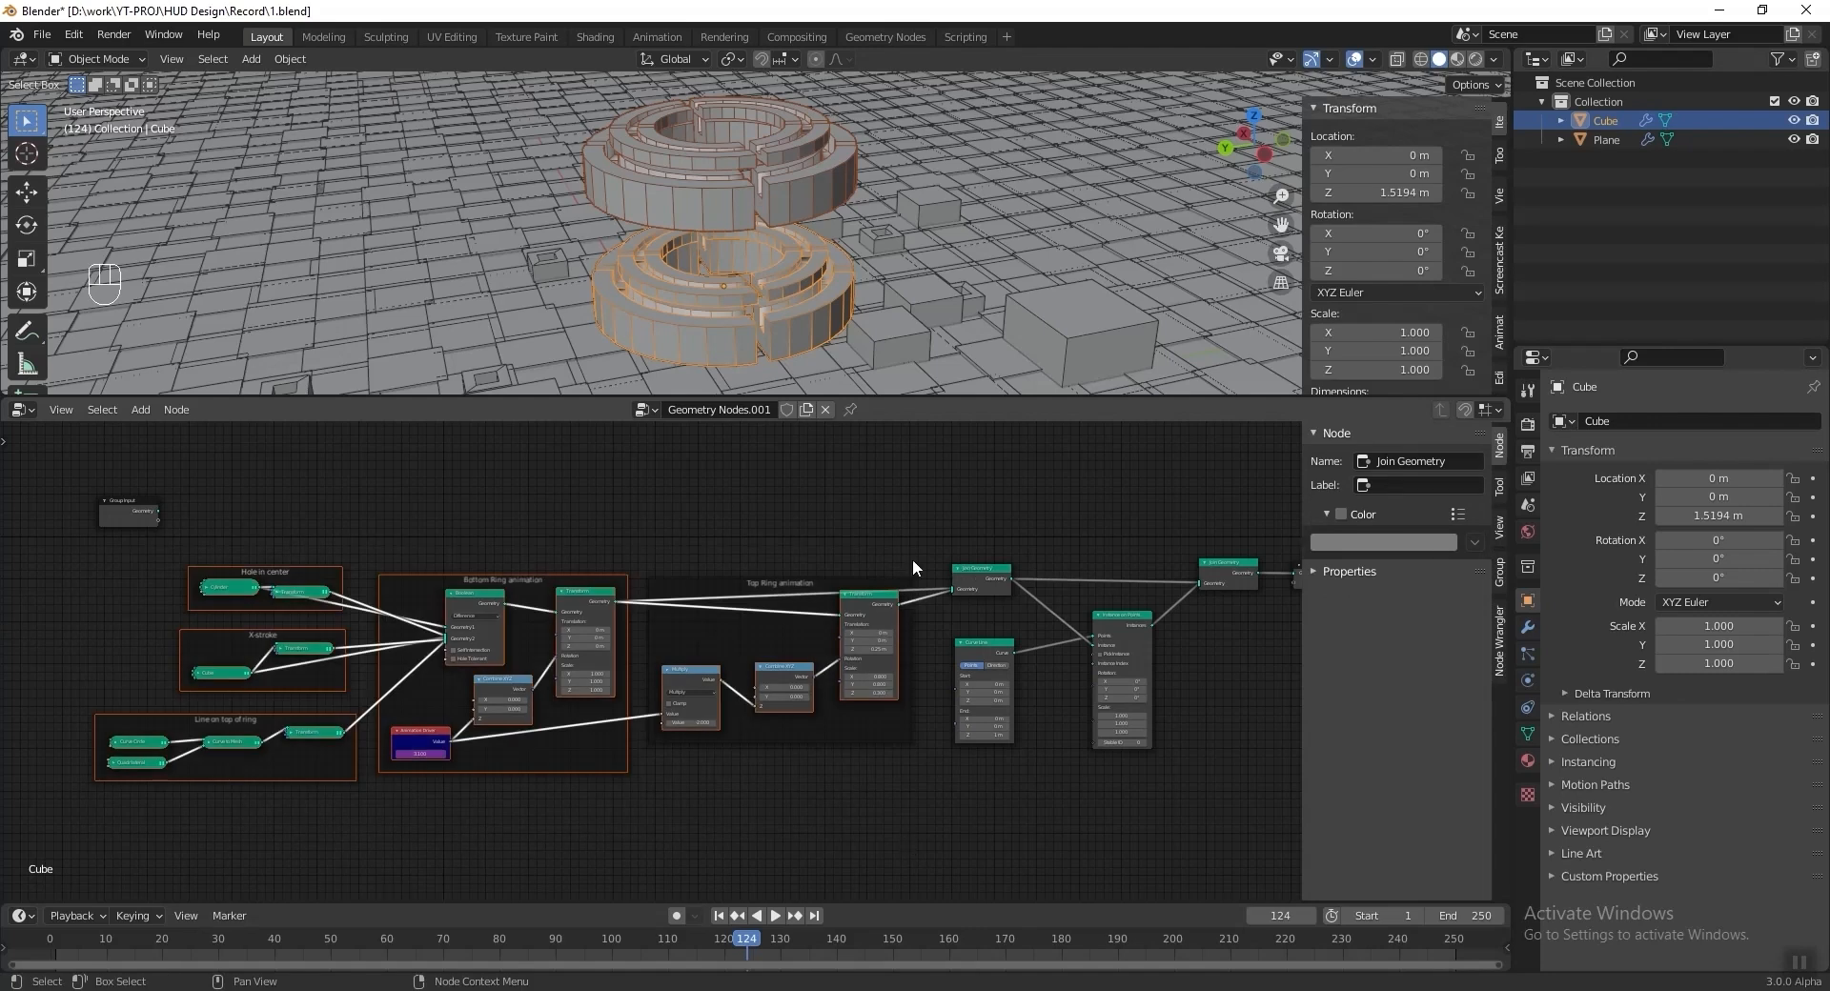
left_click_drag(992, 576, 993, 576)
scroll(996, 577, "up", 5)
middle_click_drag(1062, 580, 520, 538)
scroll(520, 537, "up", 5)
left_click_drag(497, 491, 498, 505)
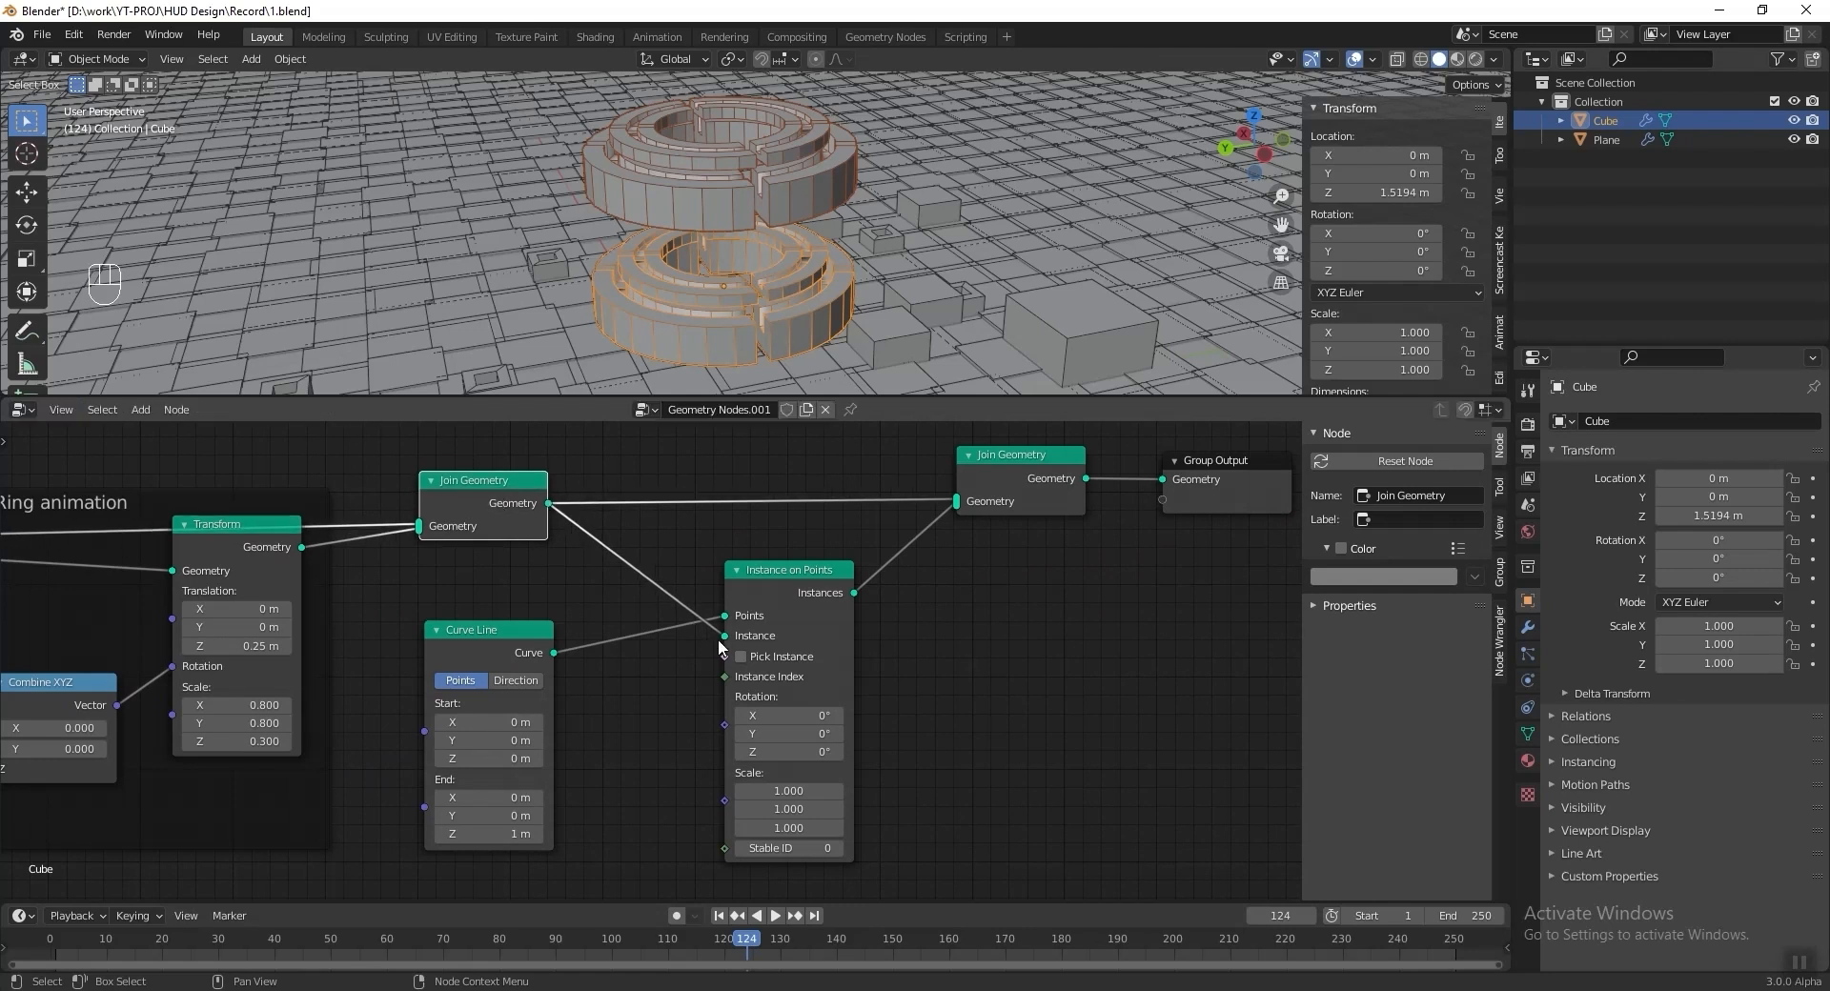
mouse_move(486, 630)
left_mouse_down()
mouse_move(519, 612)
mouse_move(490, 635)
left_mouse_up()
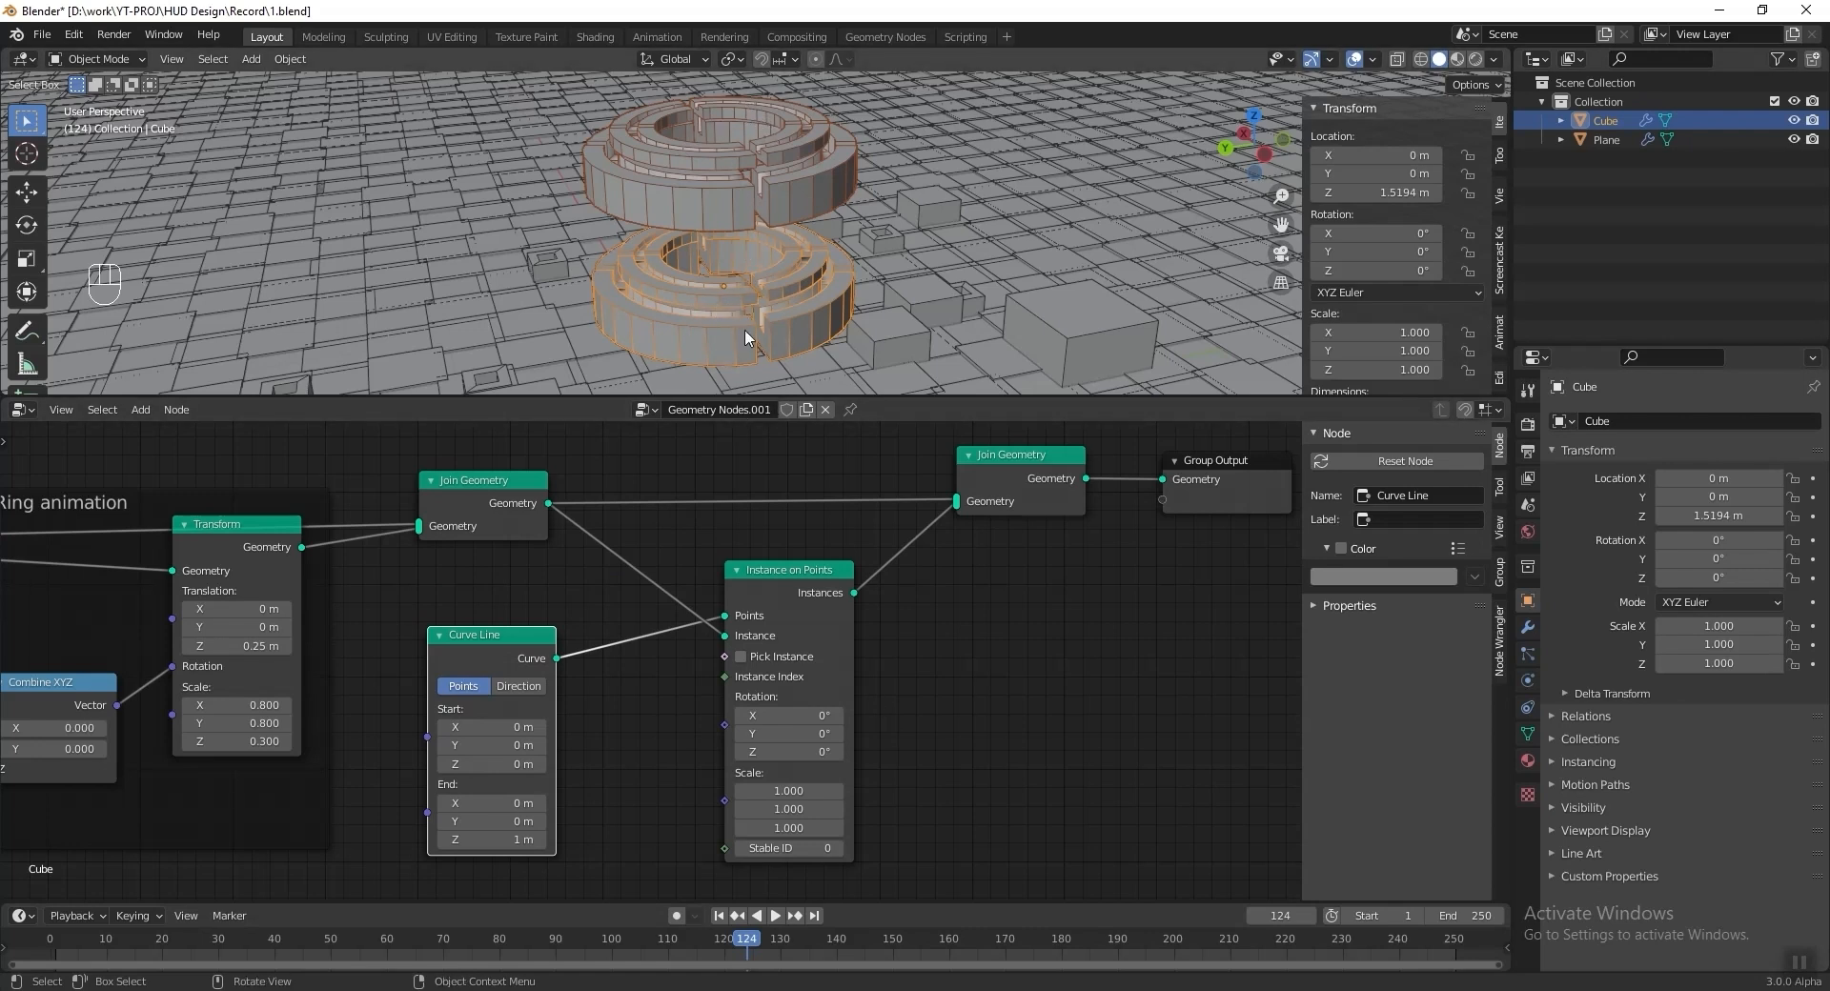
Mute the Instance on Points node.
left_click(764, 572)
key("m")
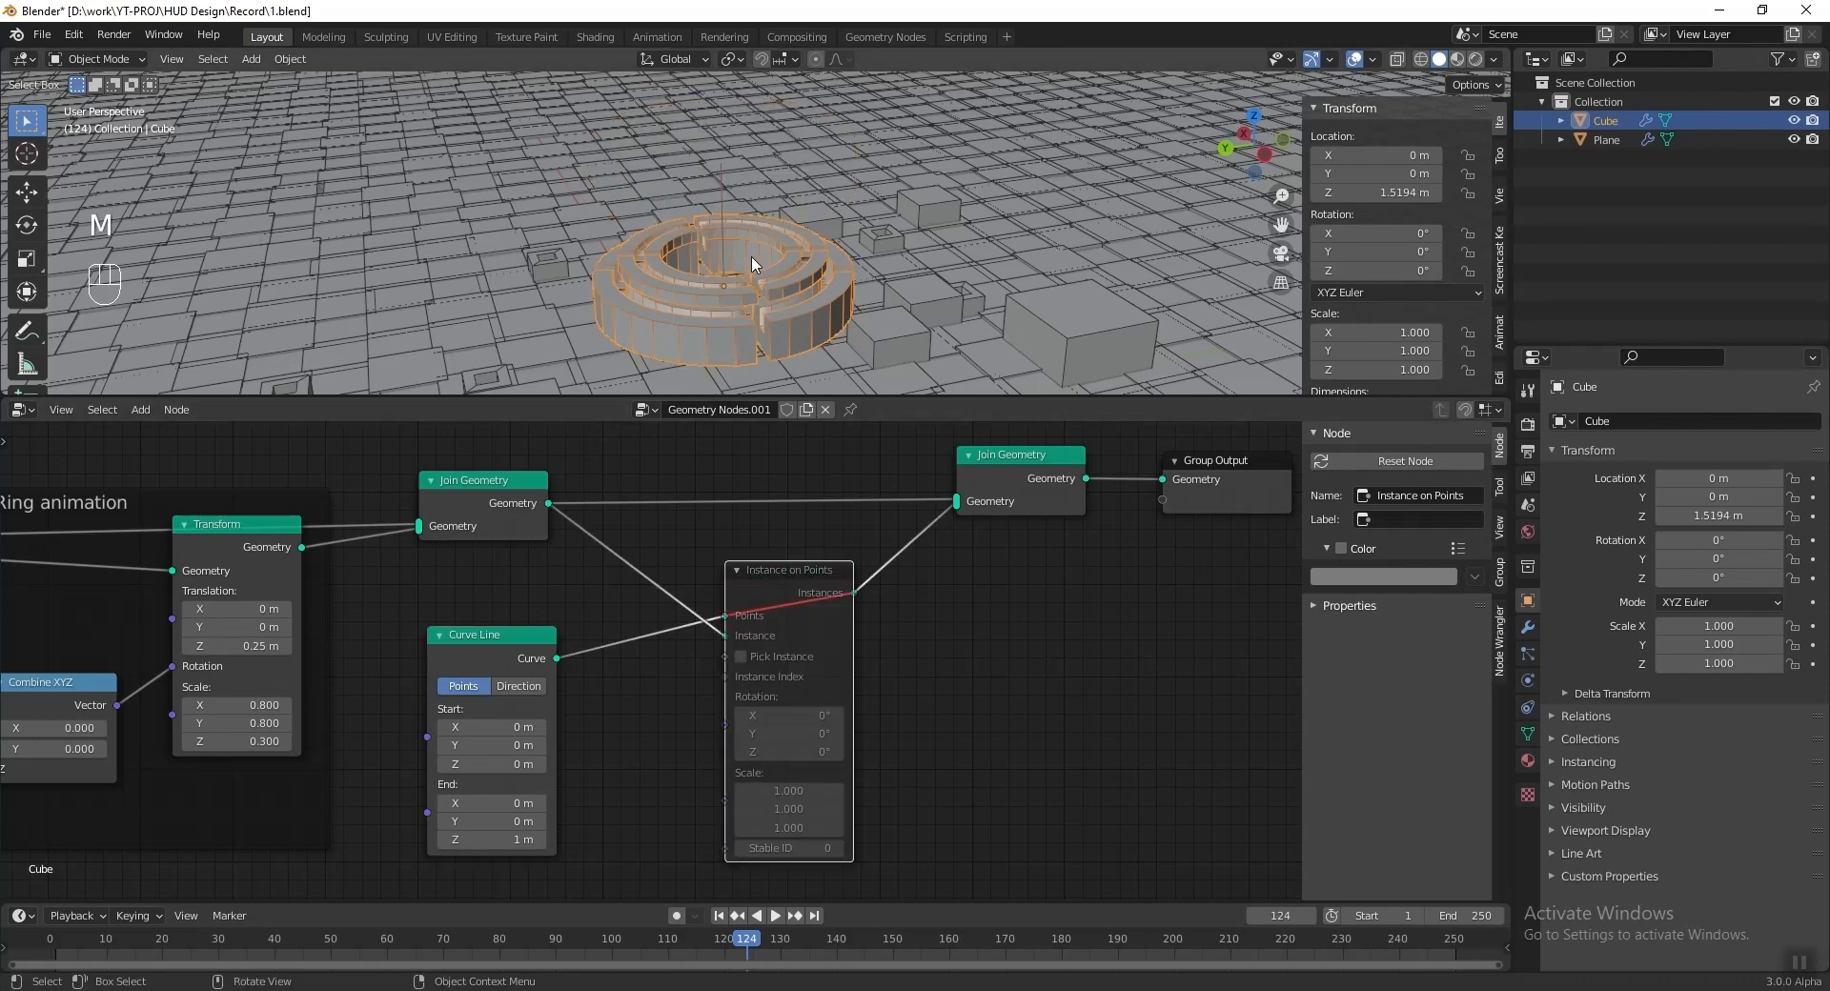
Unmute the Instance on Points node and insert a Resample Curve node with a count of 3 between Curve Line and its Points input.
scroll(753, 255, "up", 2)
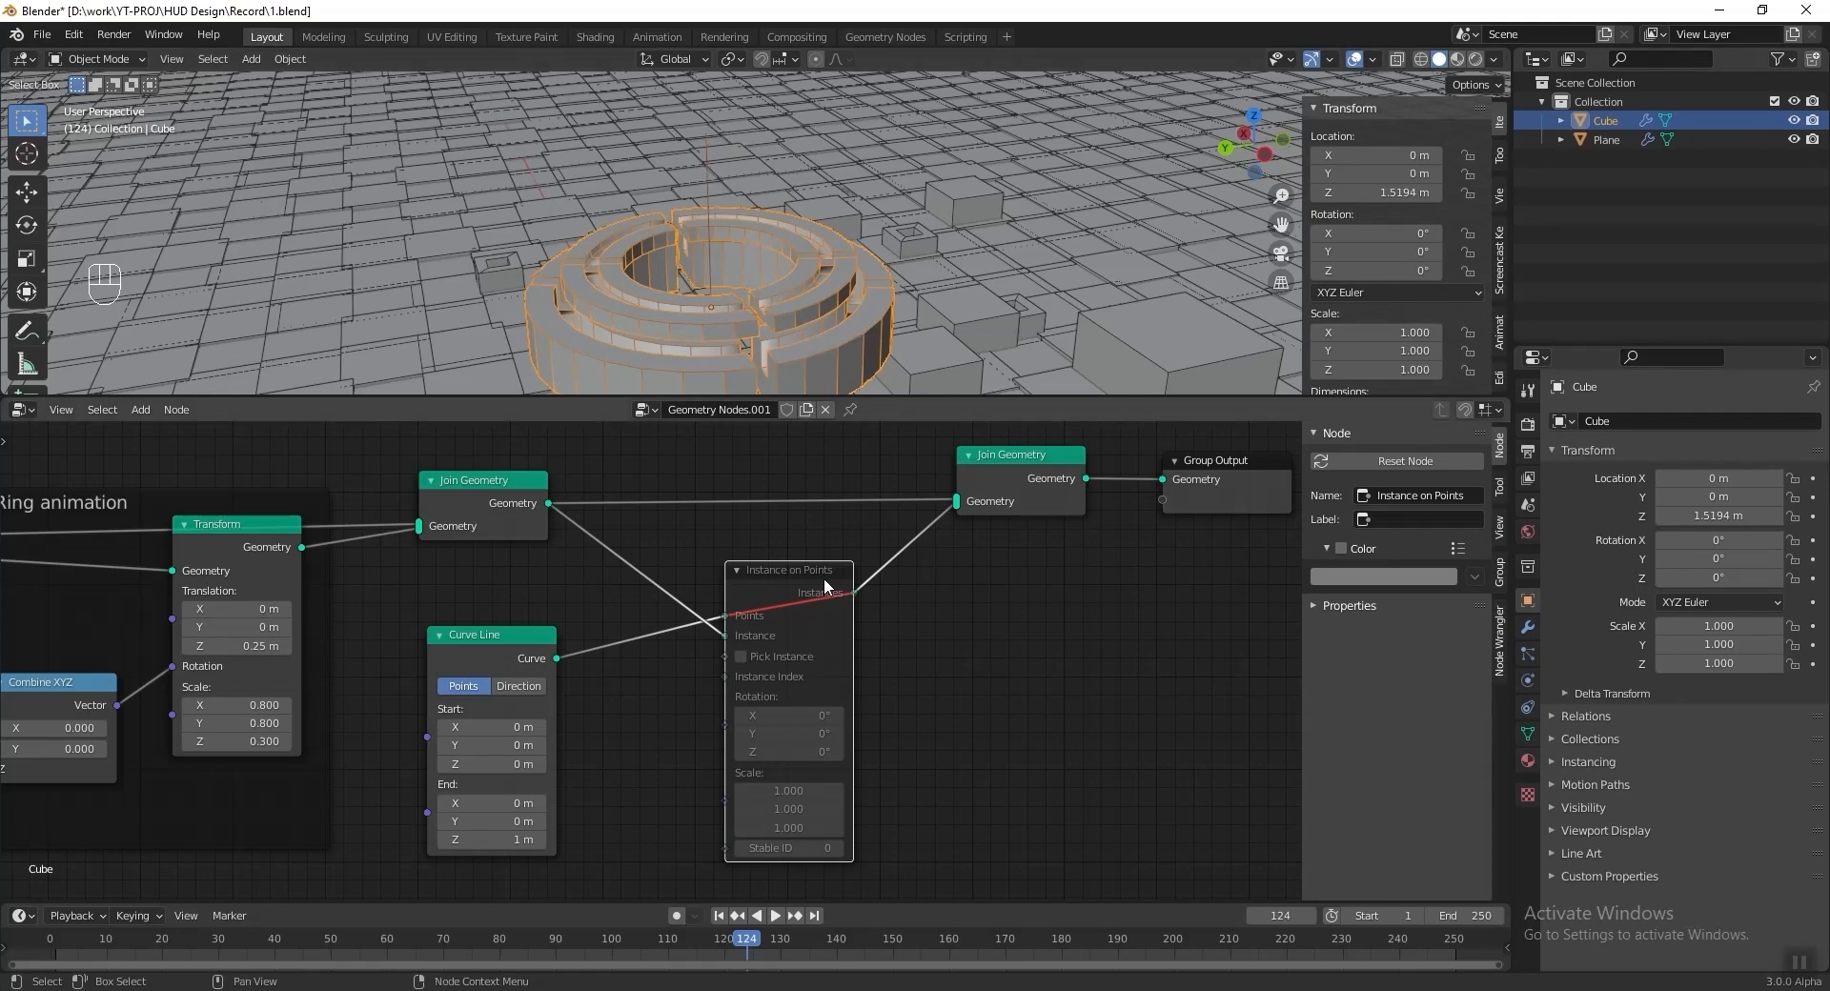
key("m")
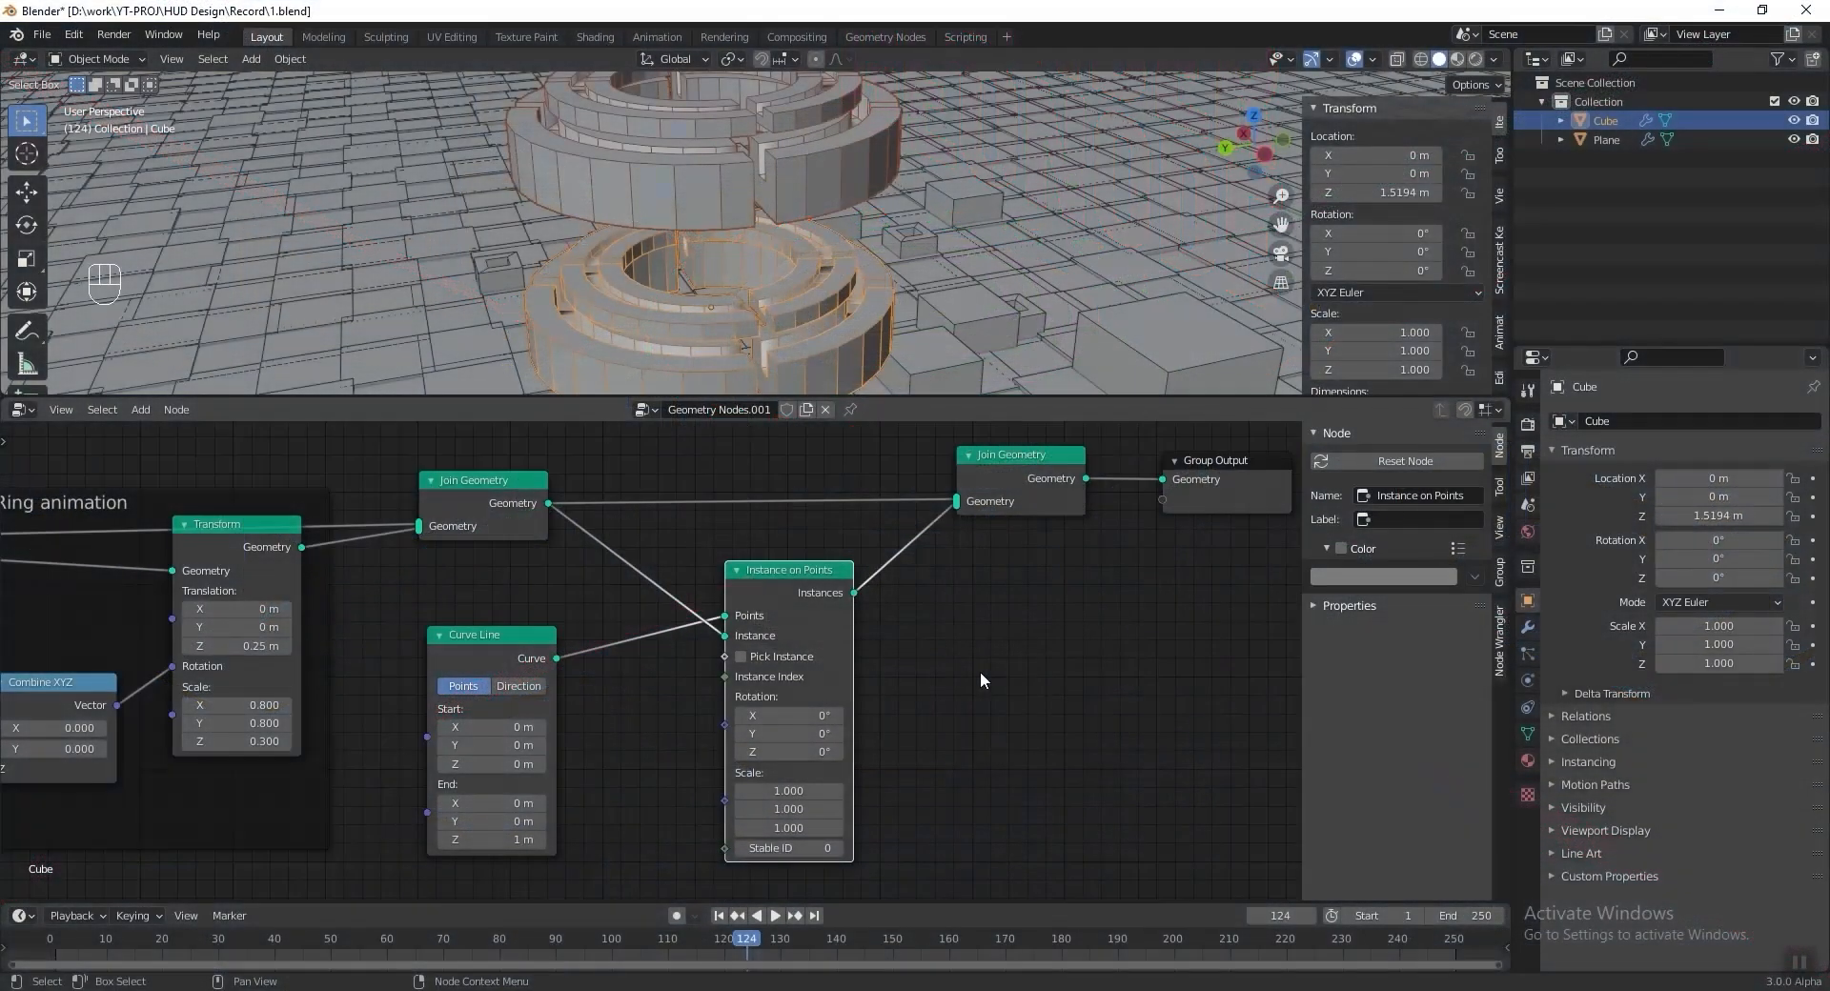
key("shift+a")
mouse_move(1039, 638)
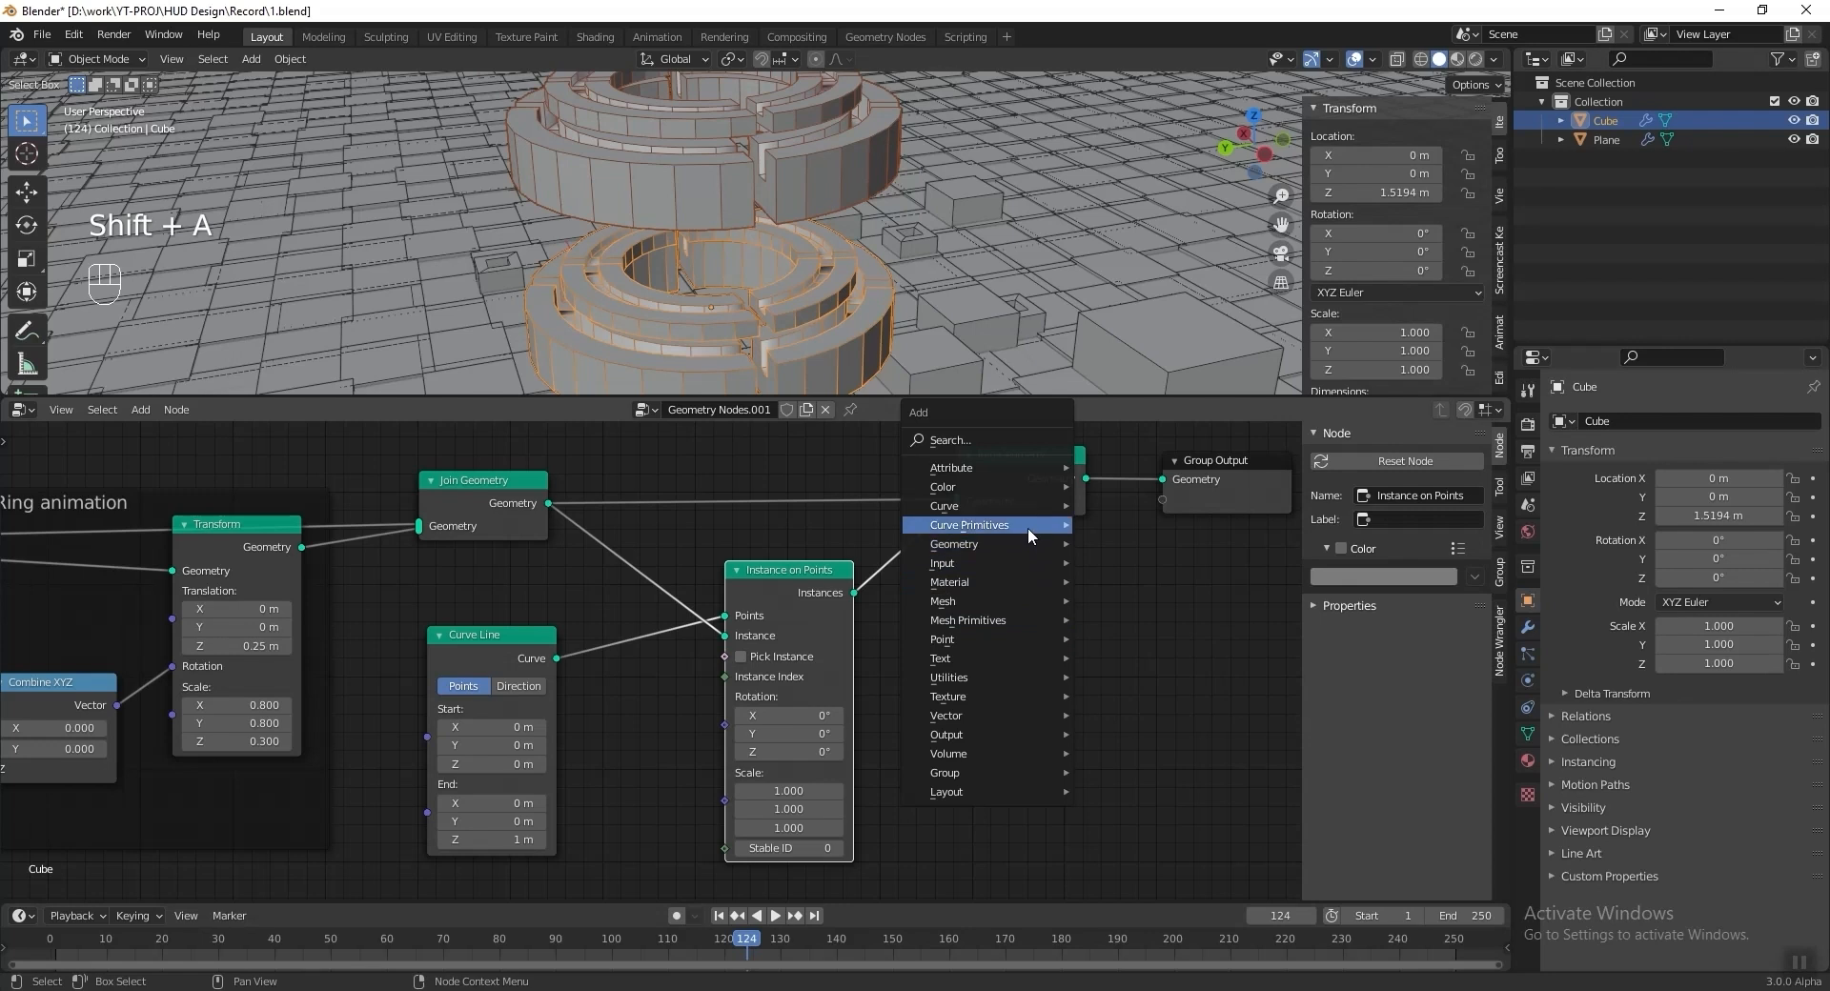
mouse_move(1028, 505)
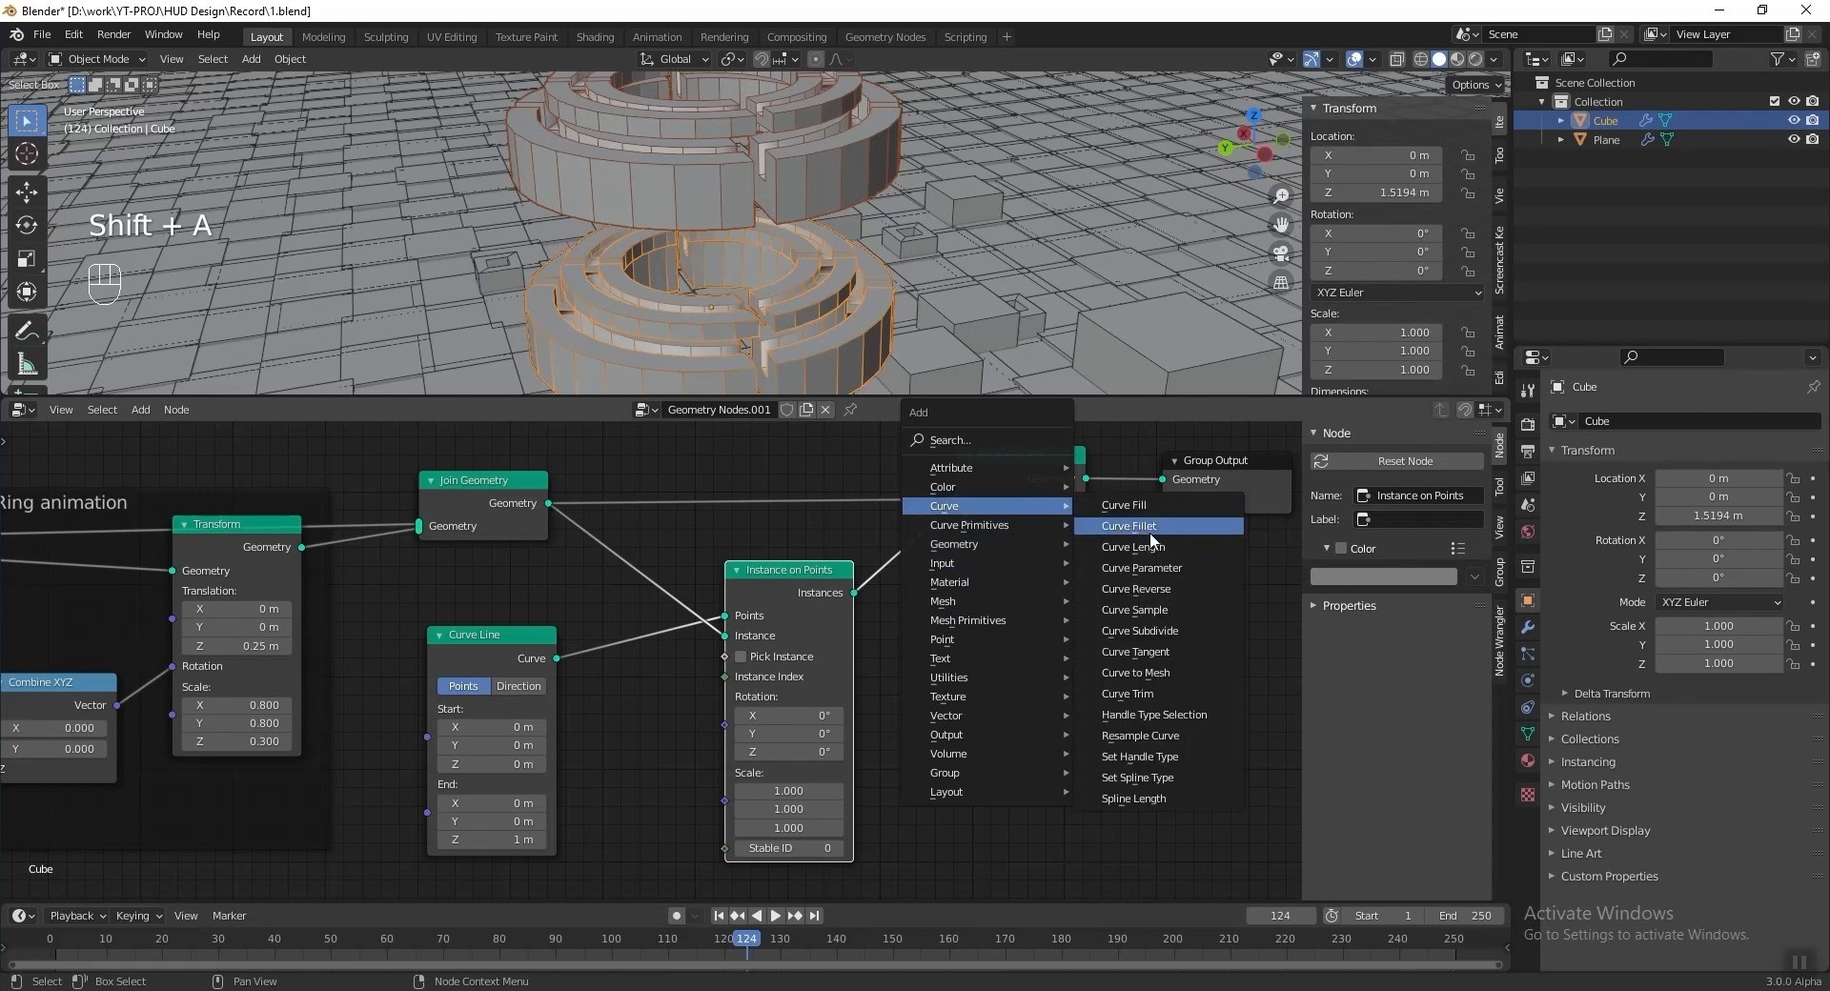
left_click(1140, 736)
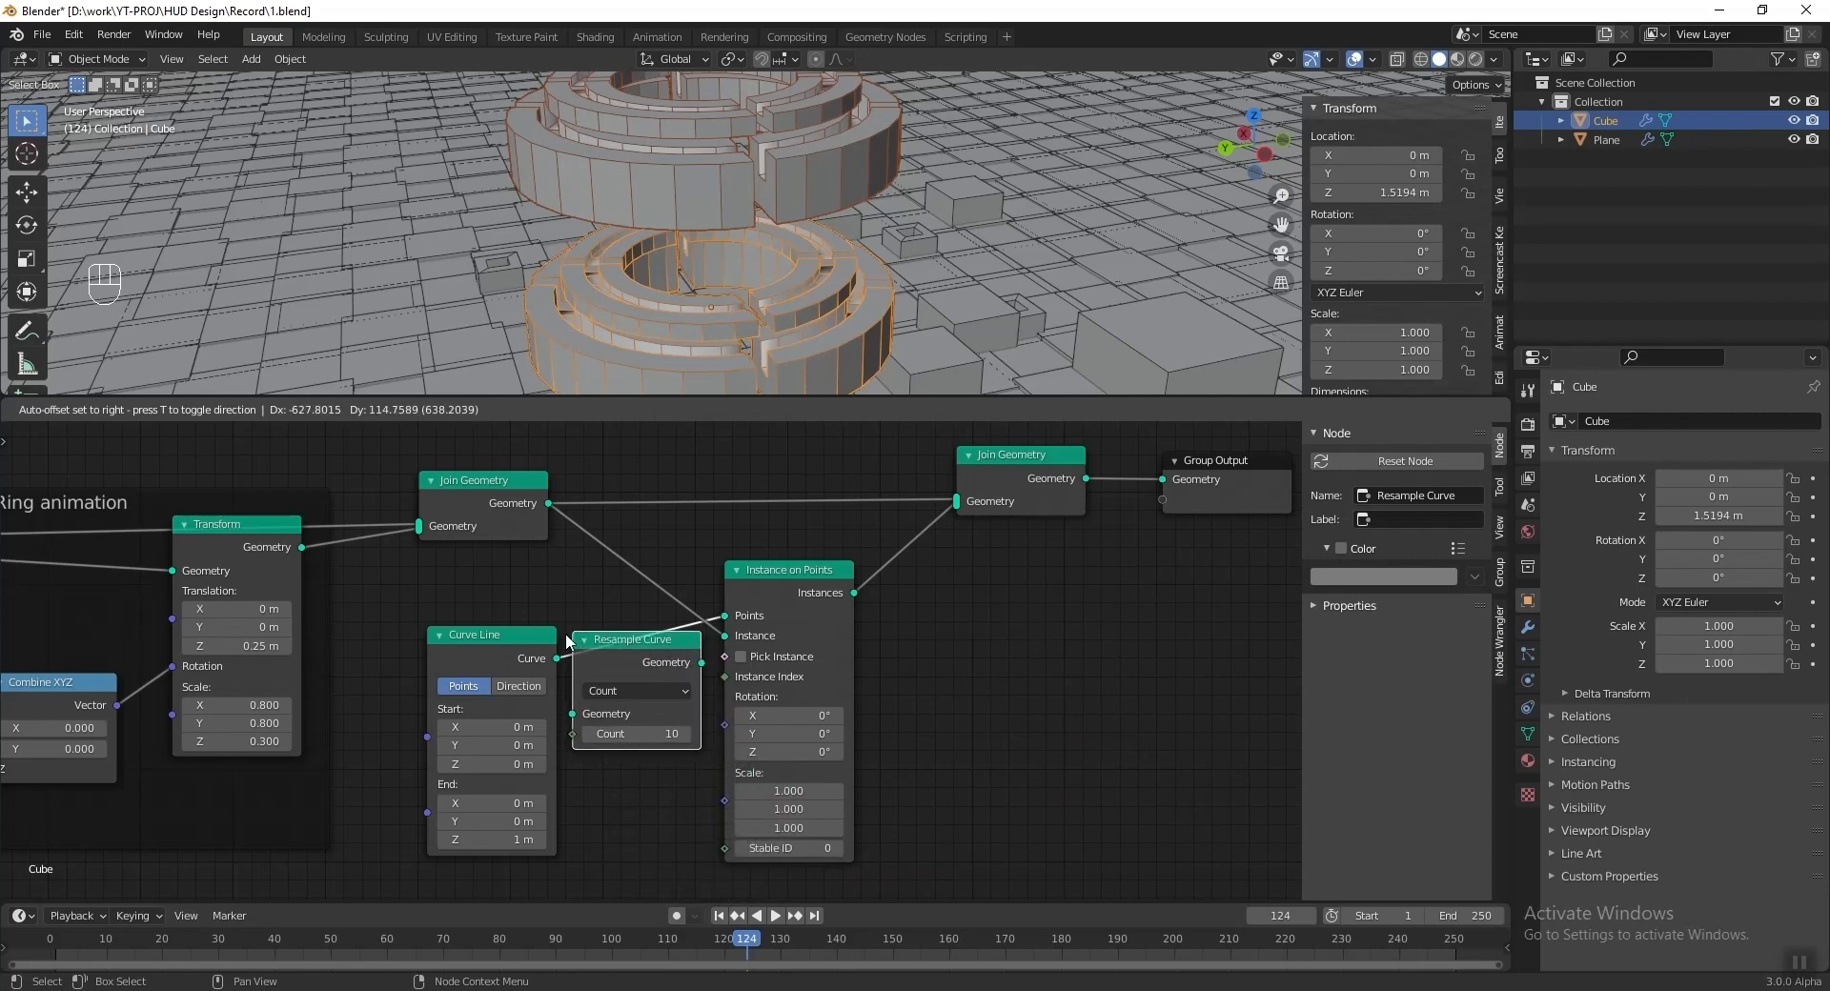
left_click(623, 624)
left_click(691, 734)
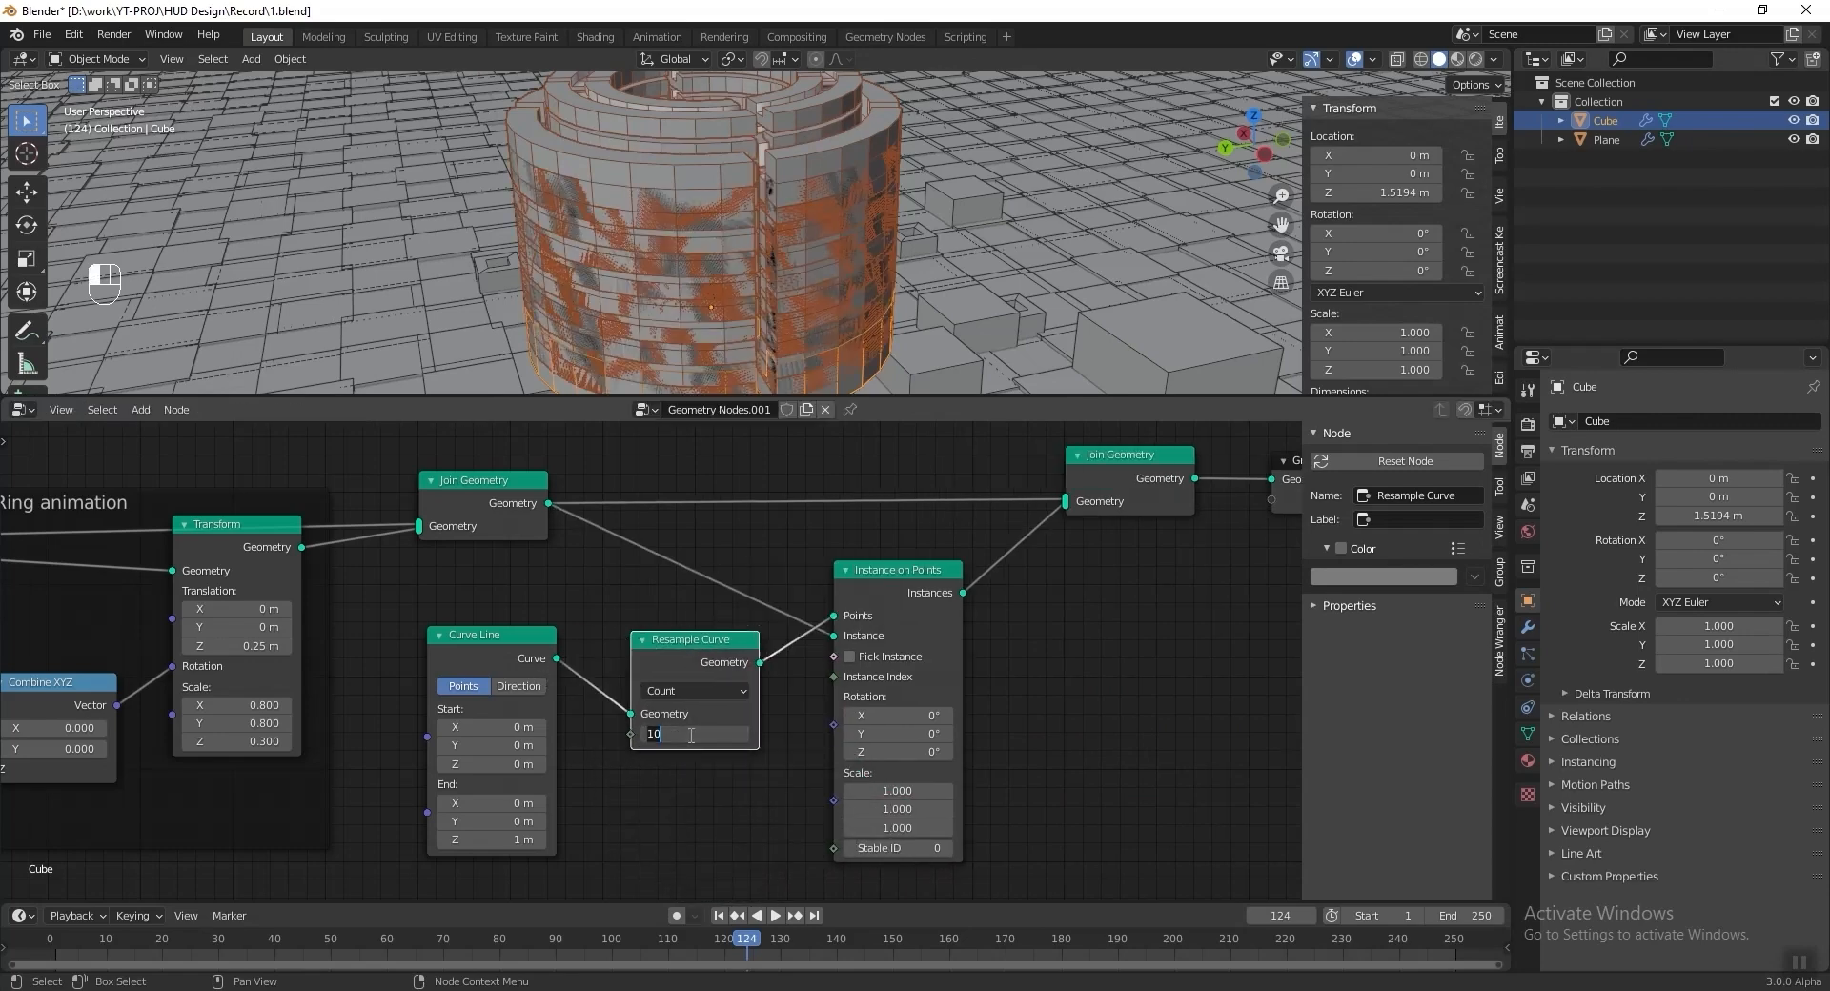
key("Return")
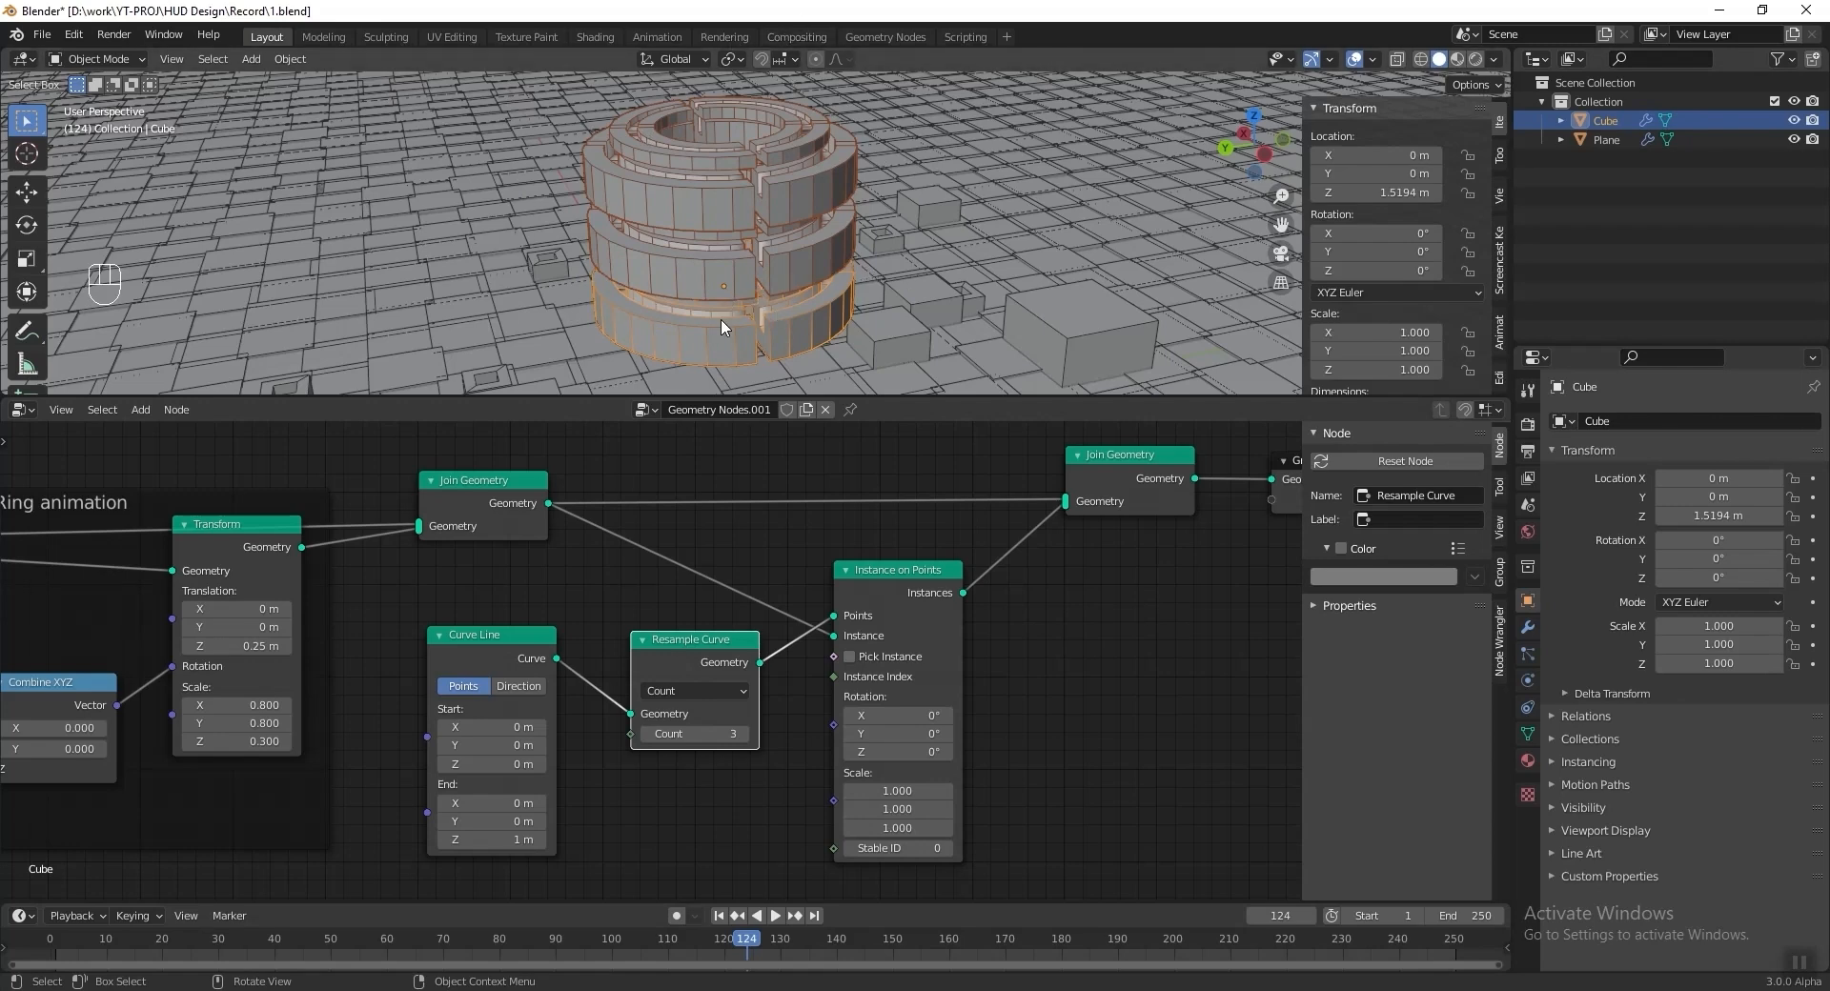
Add a Random Value node below Resample Curve and connect its Value to the Scale input of Instance on Points.
scroll(1076, 619, "up", 1)
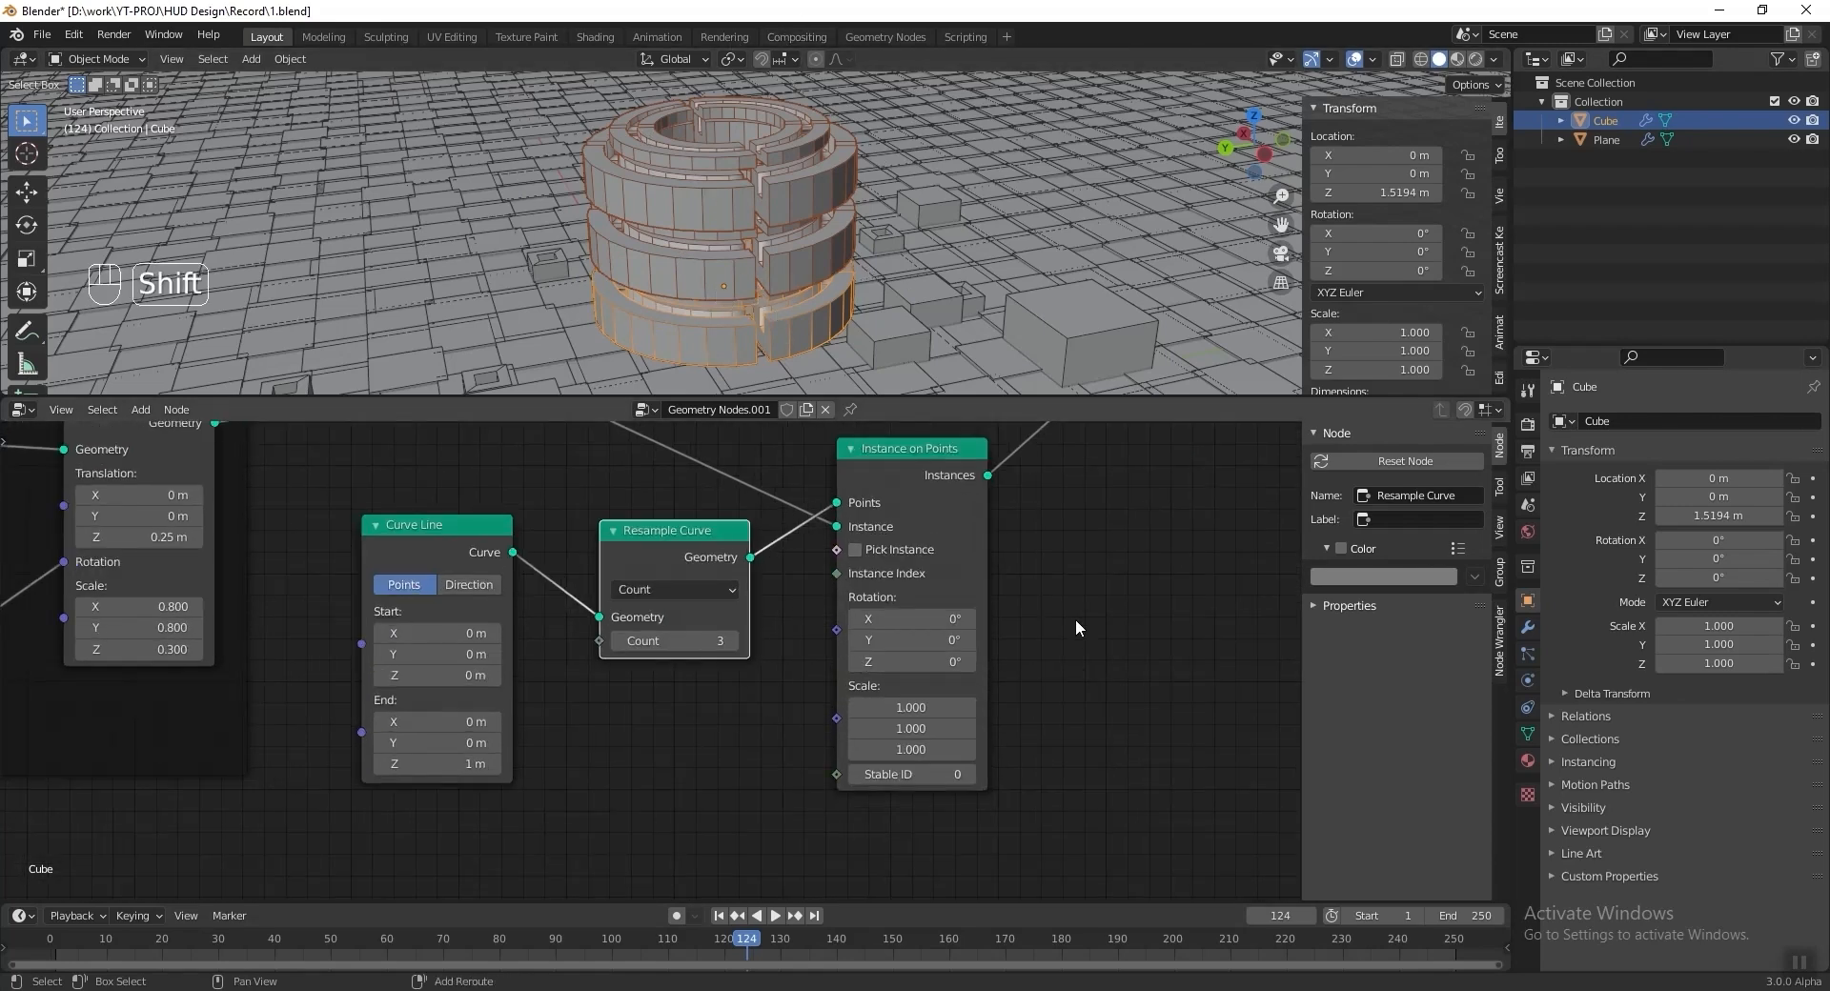
key("shift+a")
mouse_move(1039, 789)
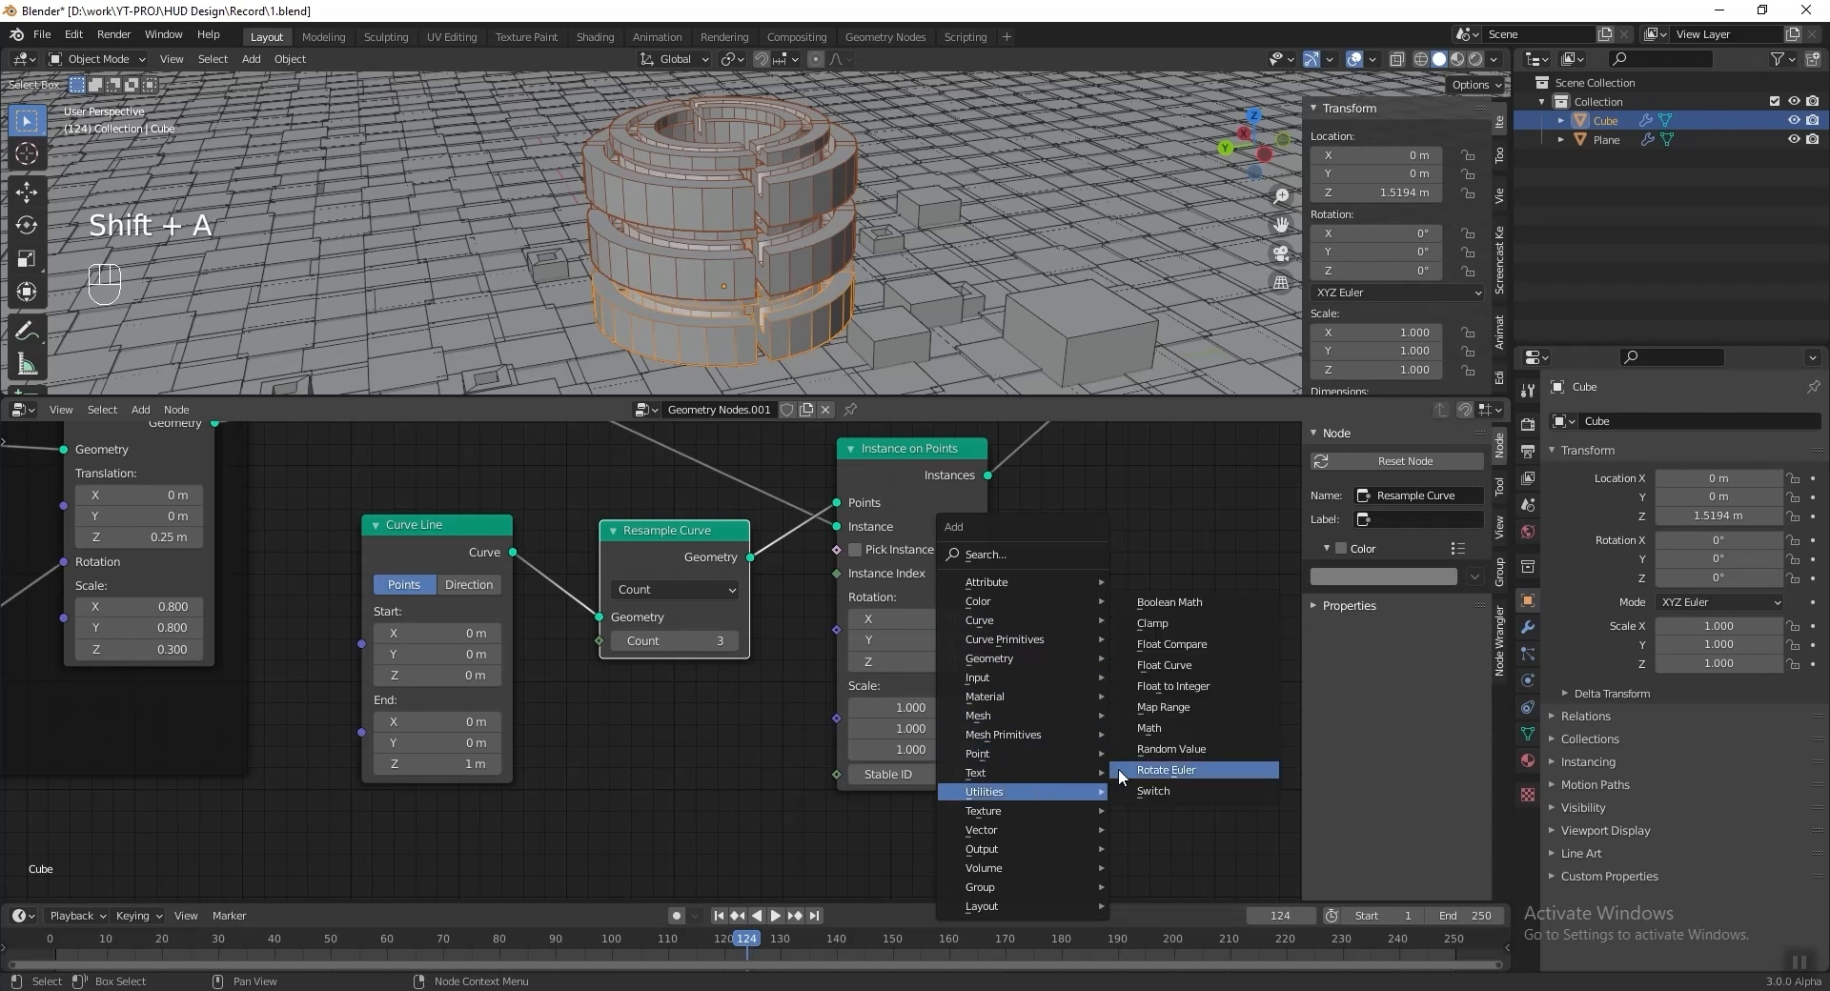
left_click(1226, 751)
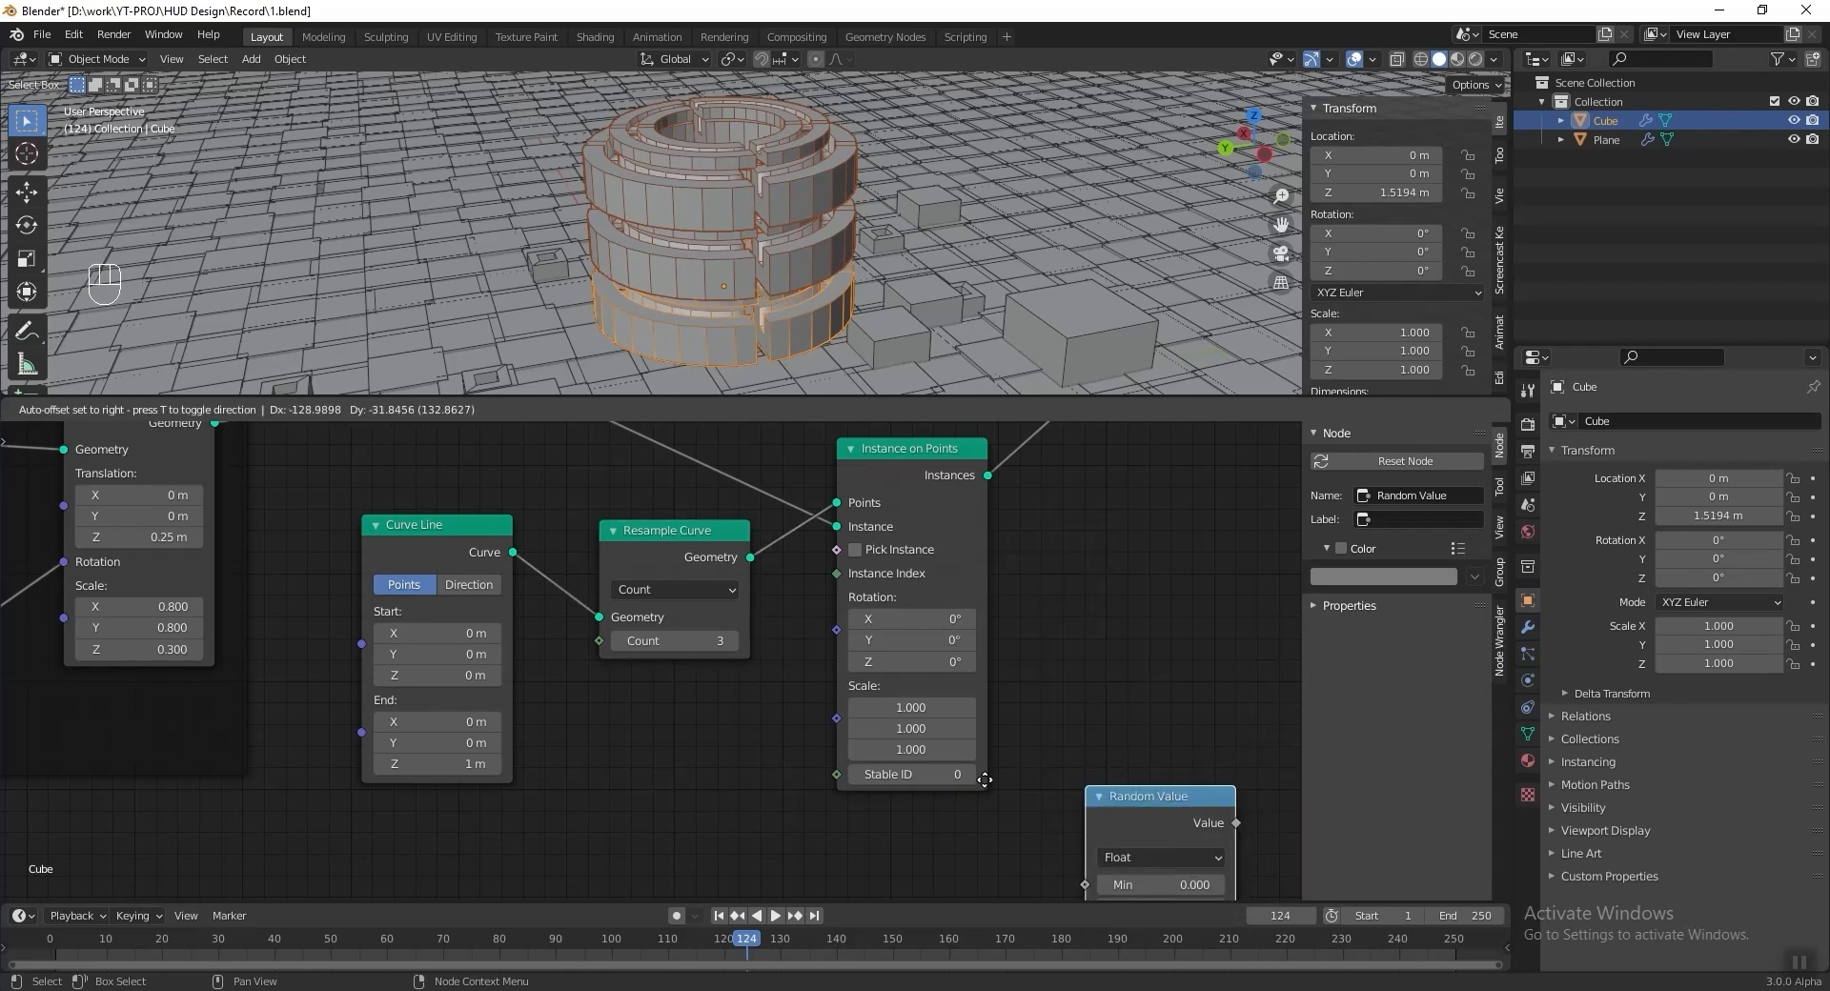
left_click(748, 726)
left_click_drag(817, 730, 834, 719)
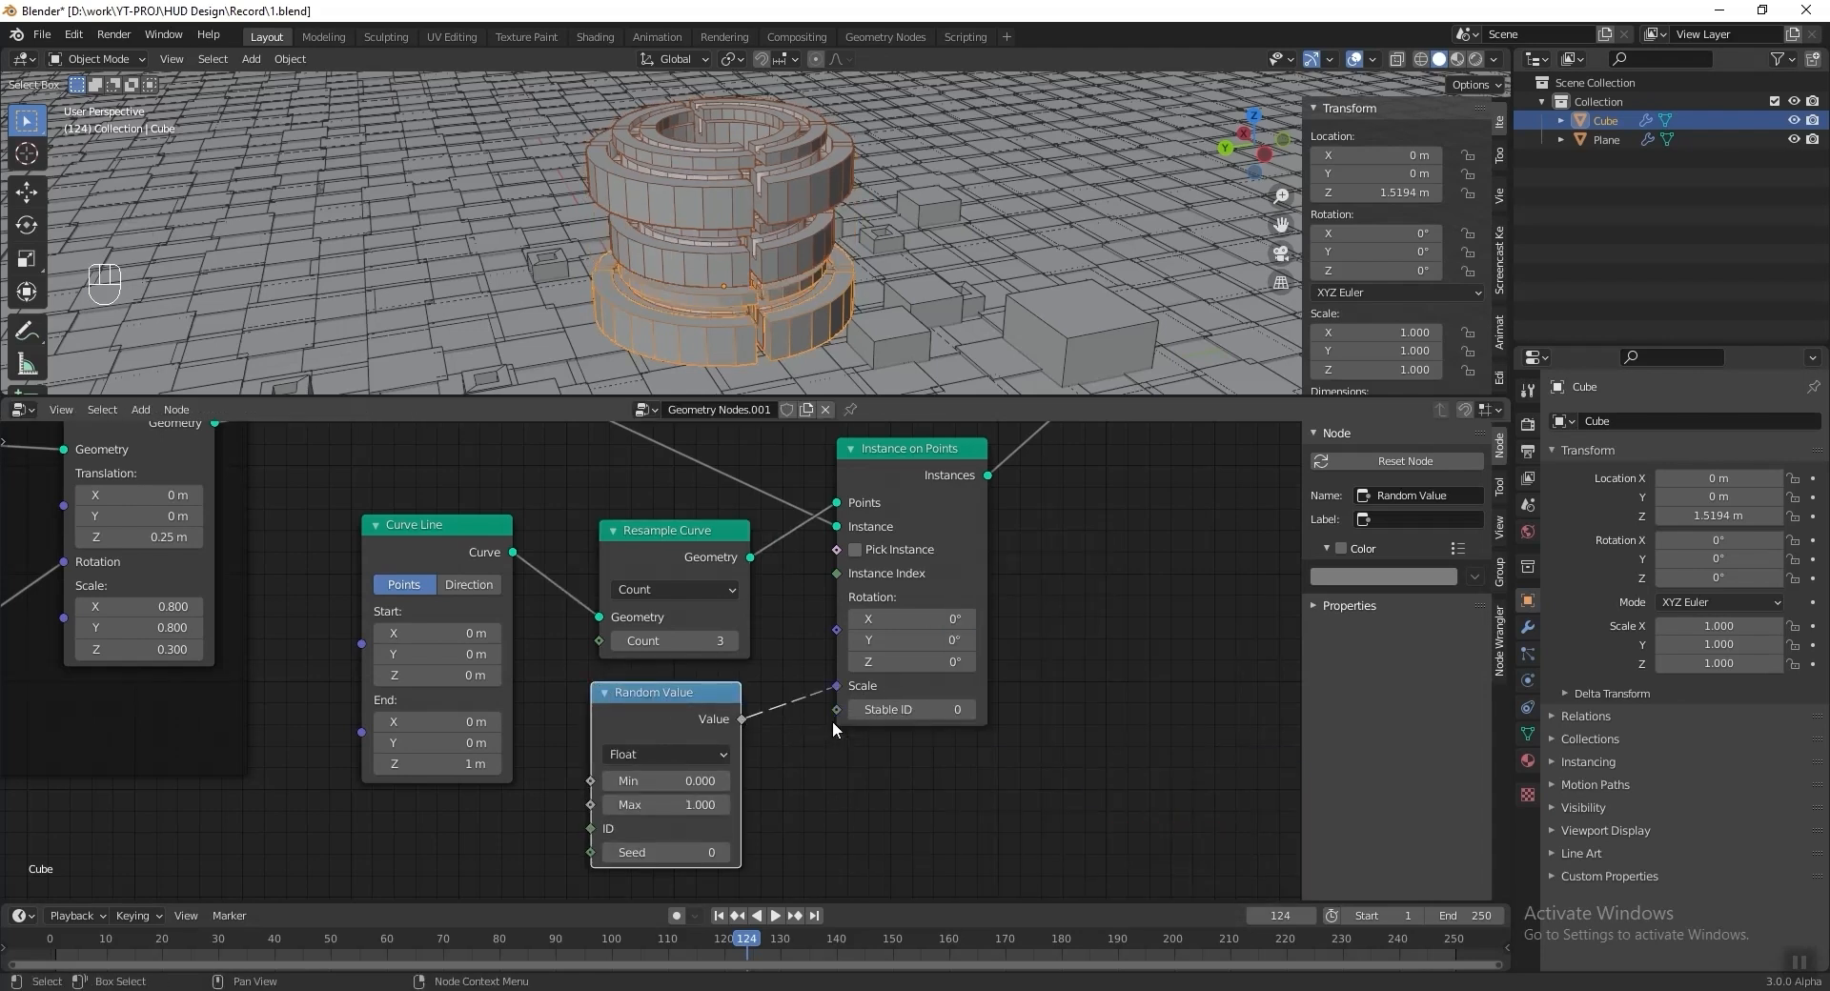
Set the Random Value node's Seed to 22 and its Min to 0.2.
middle_click_drag(743, 847, 718, 824)
left_click(700, 828)
left_click(700, 830)
left_click(700, 829)
left_click(700, 830)
left_click(699, 830)
left_click(700, 829)
left_click(699, 830)
left_click(699, 830)
left_click(700, 829)
left_click(700, 829)
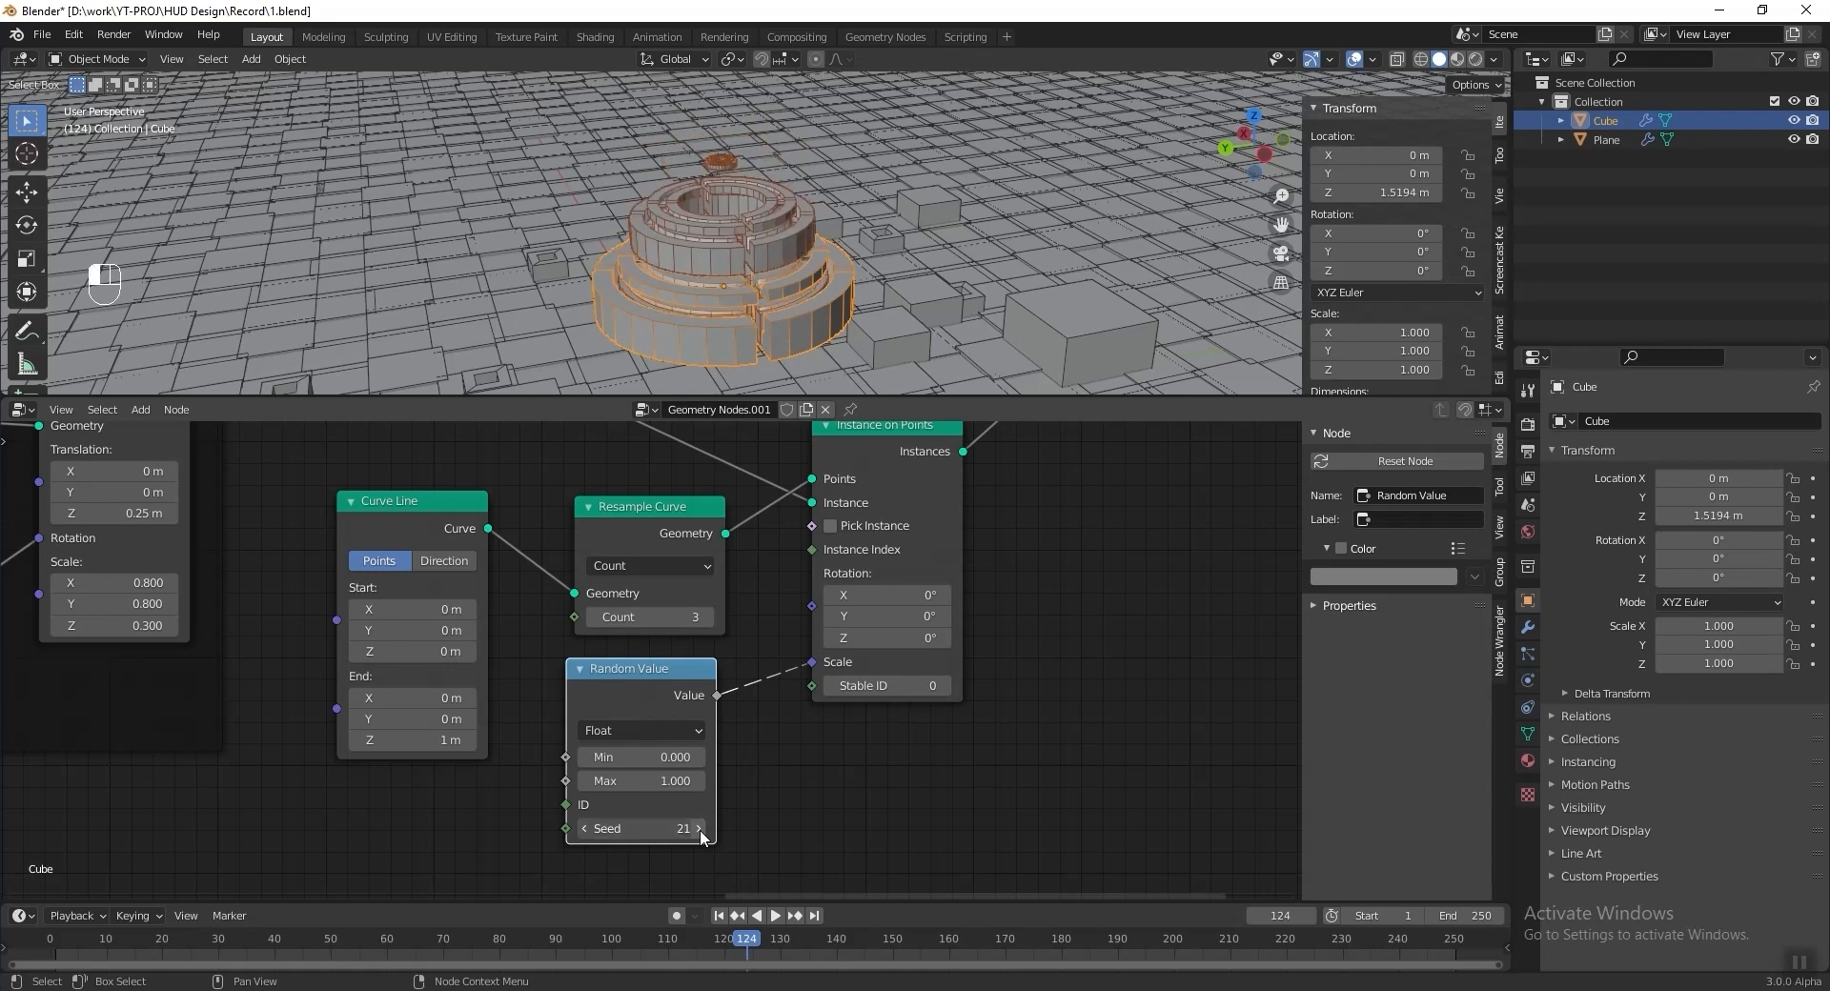
left_click(700, 830)
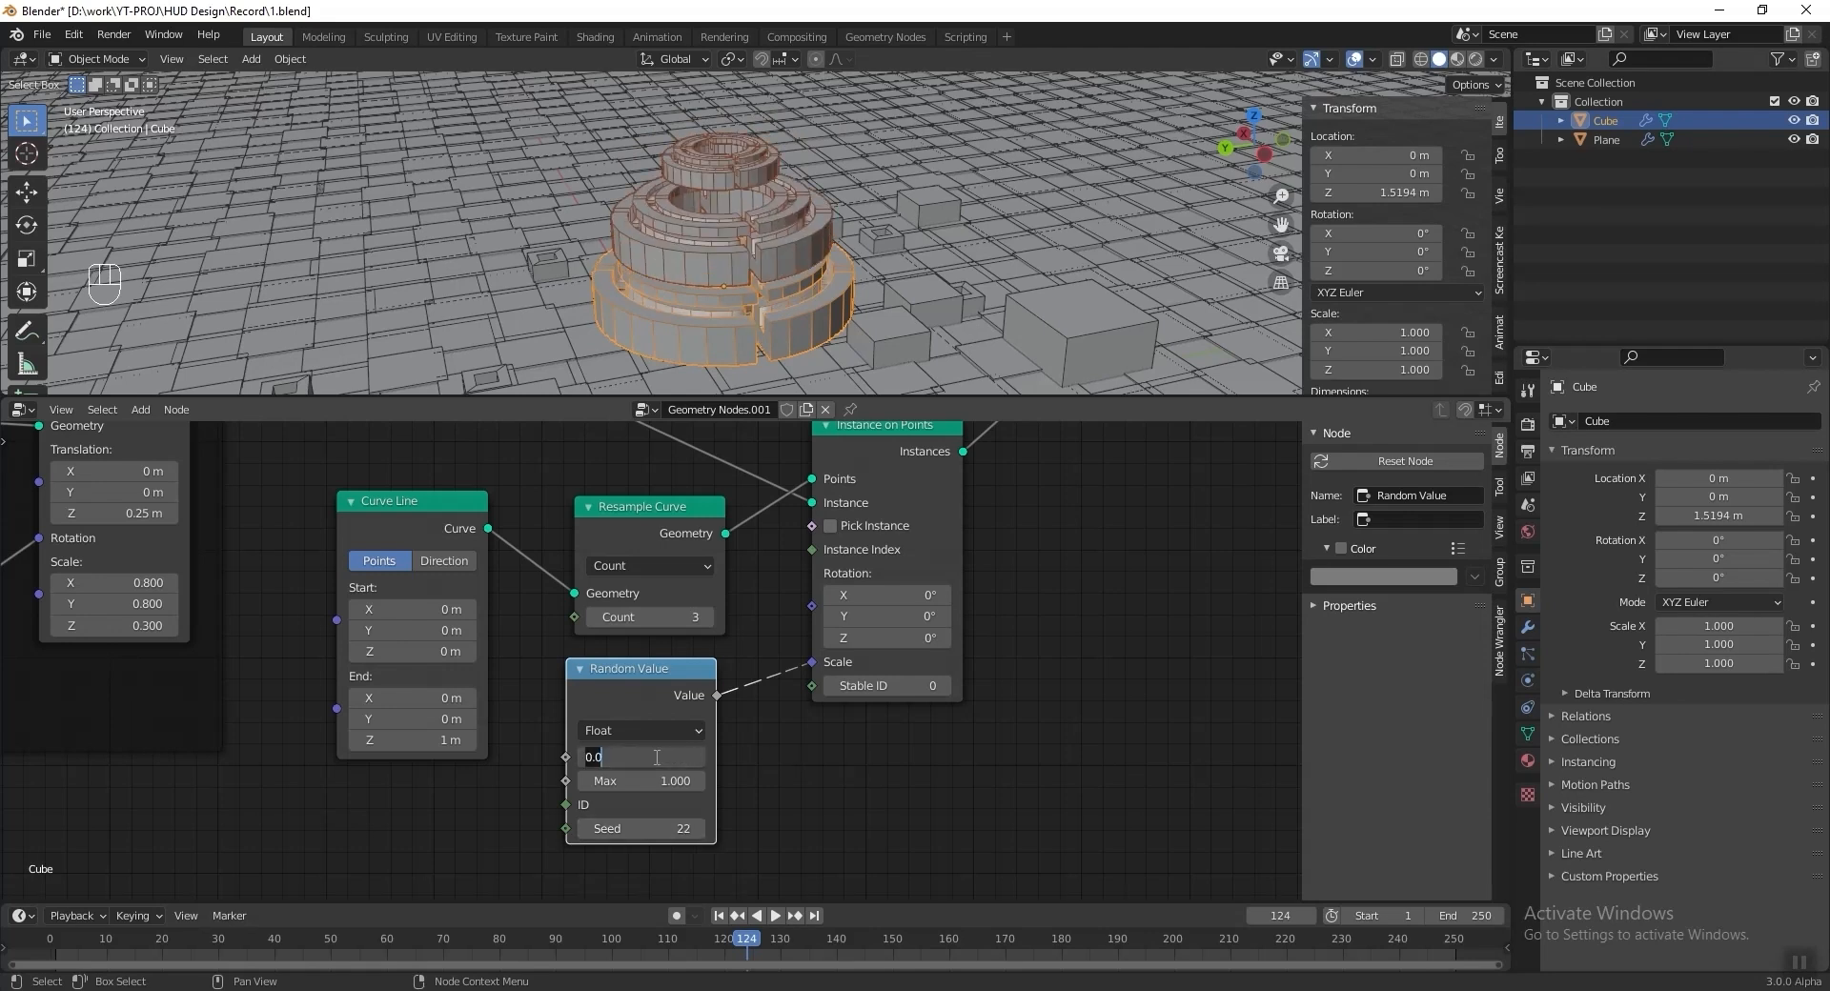
key("Return")
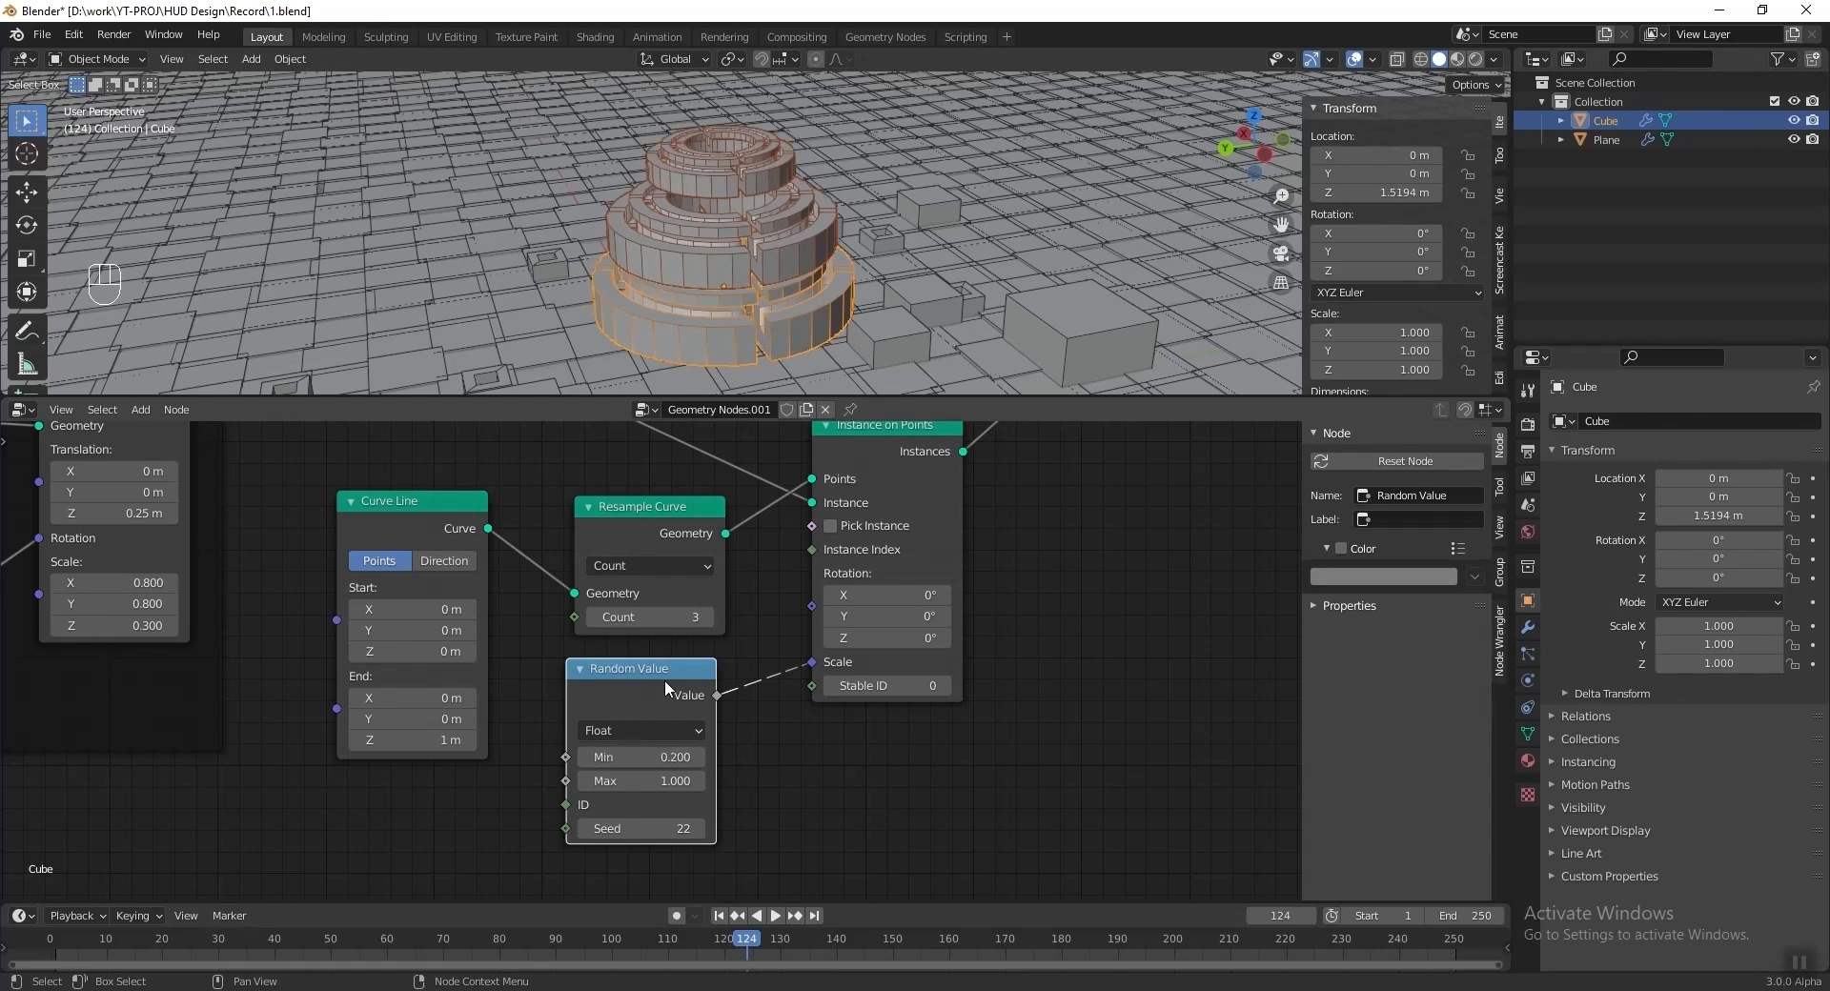
Set the Curve Line's End Z to 0.9 m.
left_click(437, 738)
type(".9")
key("Return")
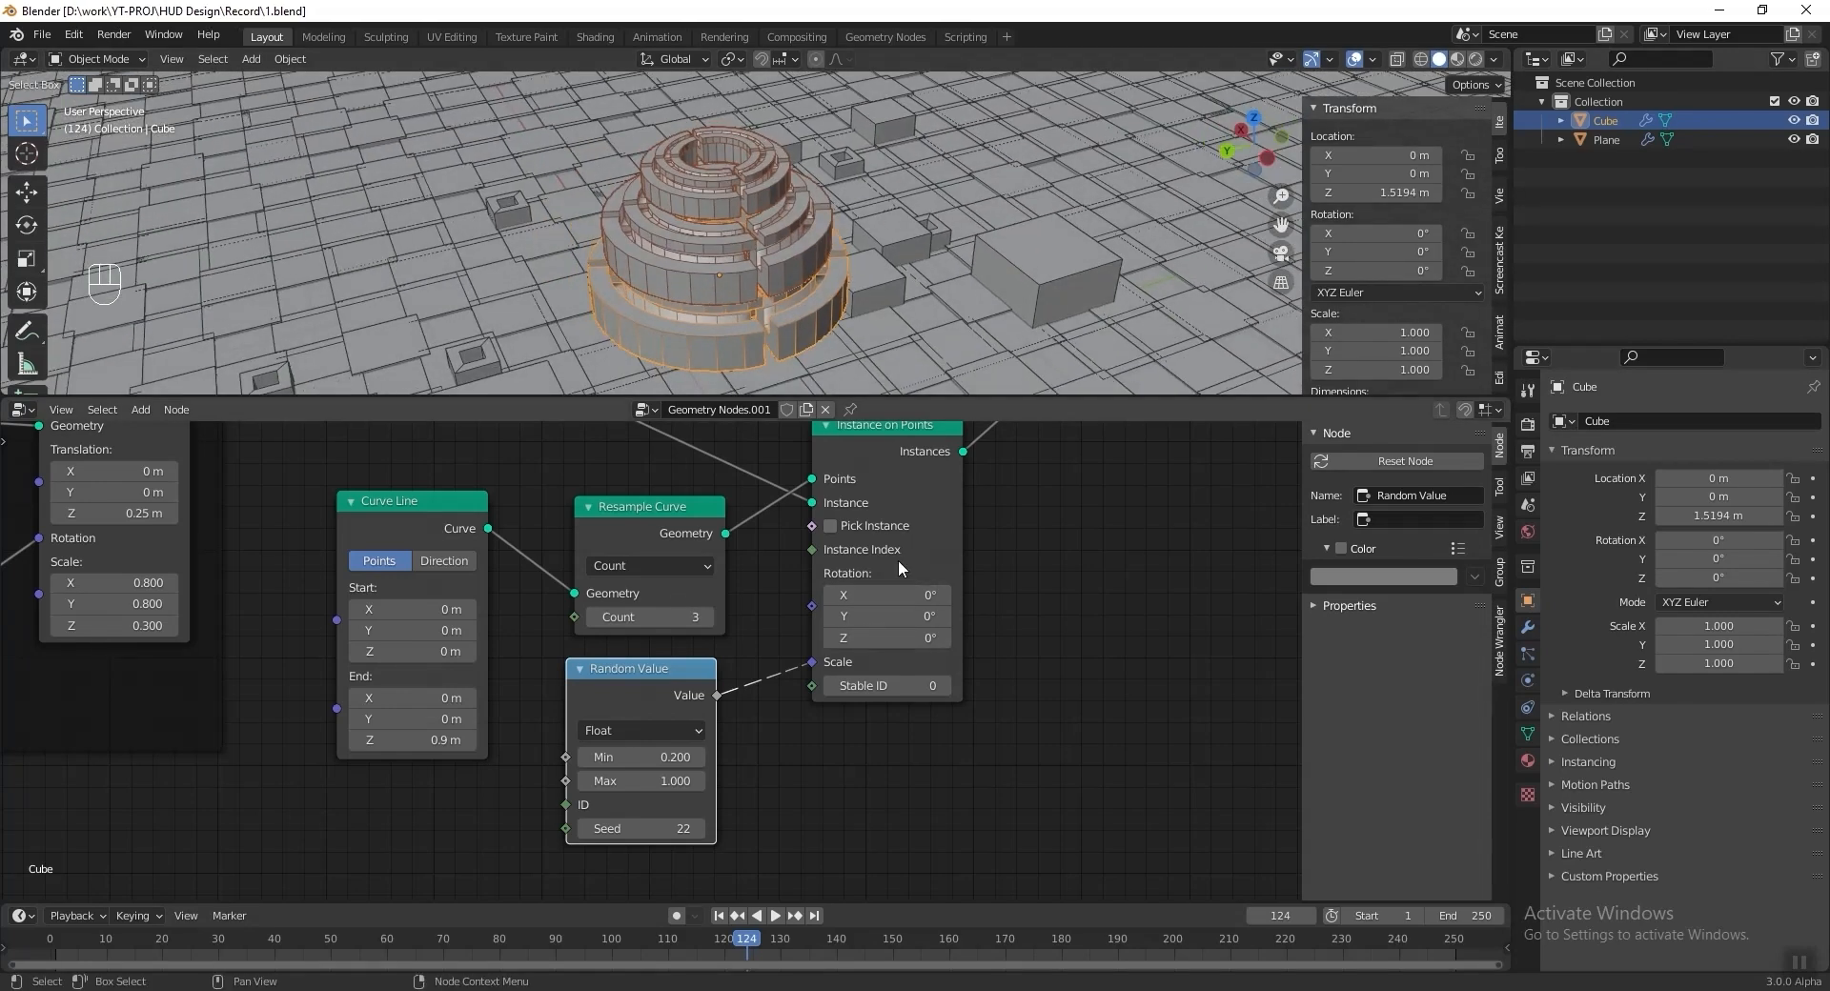
Group the Curve Line, Resample Curve, Random Value and Instance on Points nodes in a frame labelled Cloning.
scroll(894, 574, "down", 3)
left_click_drag(915, 853, 434, 583)
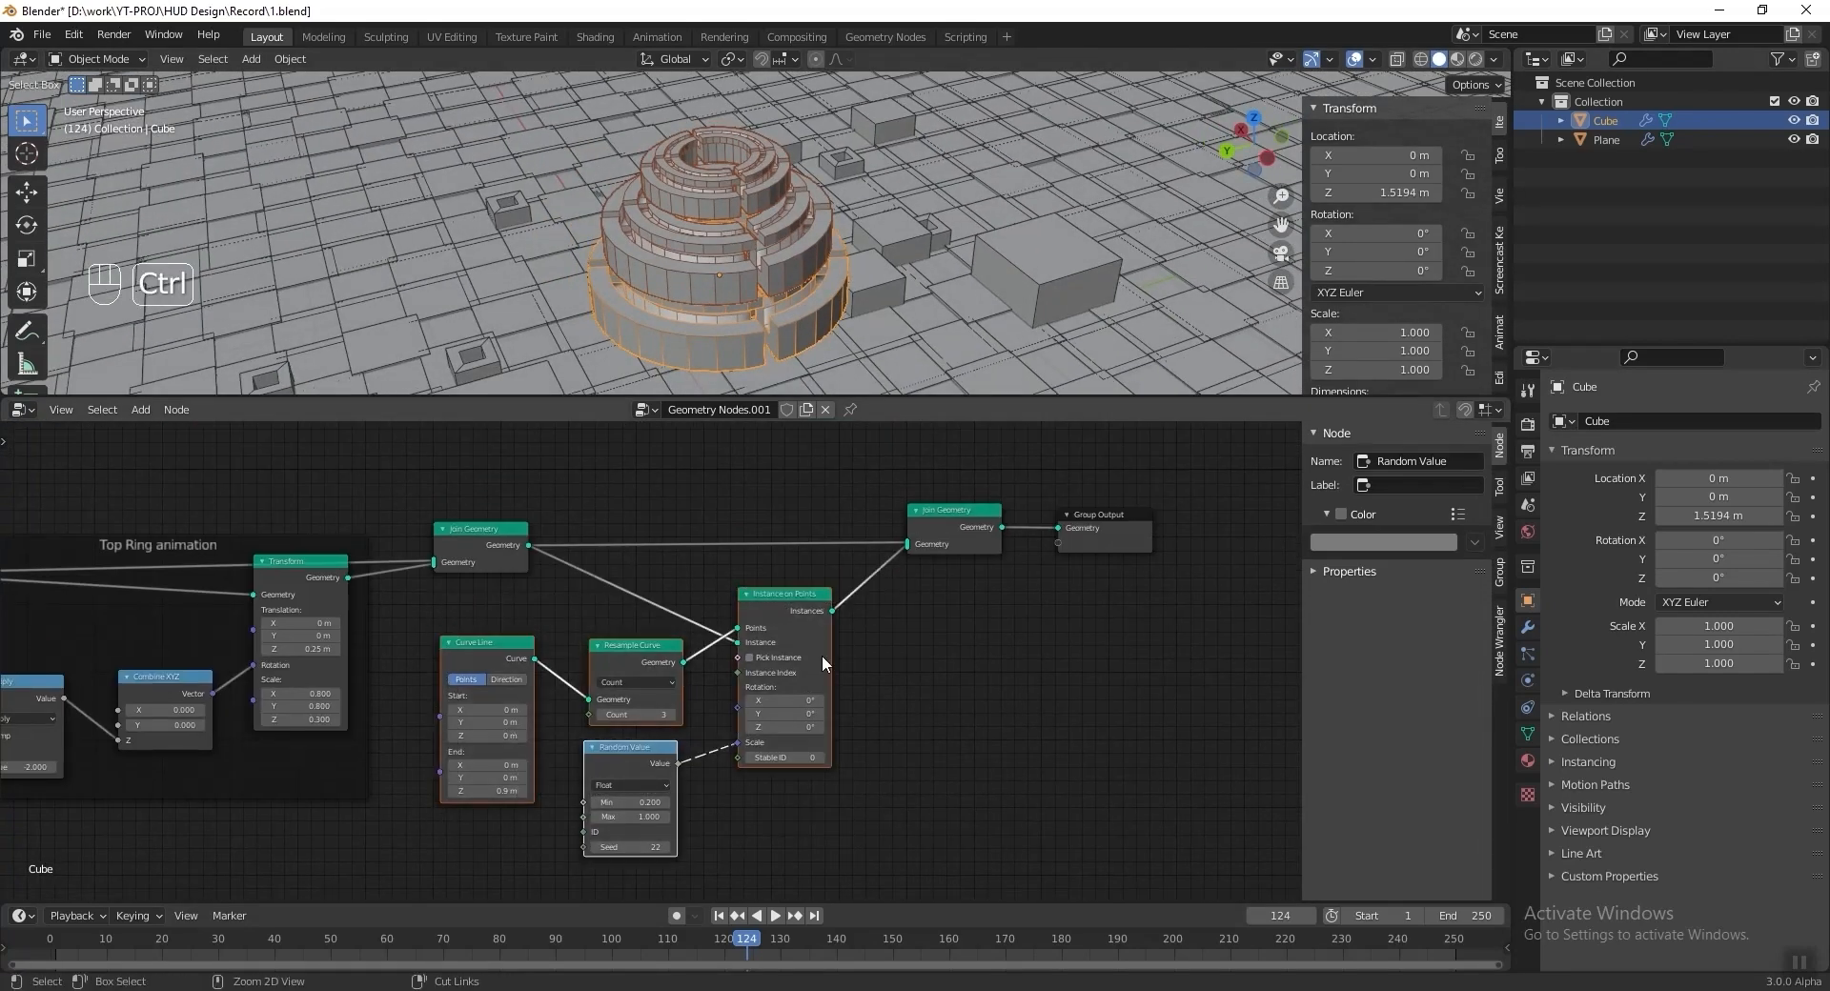
key("ctrl+j")
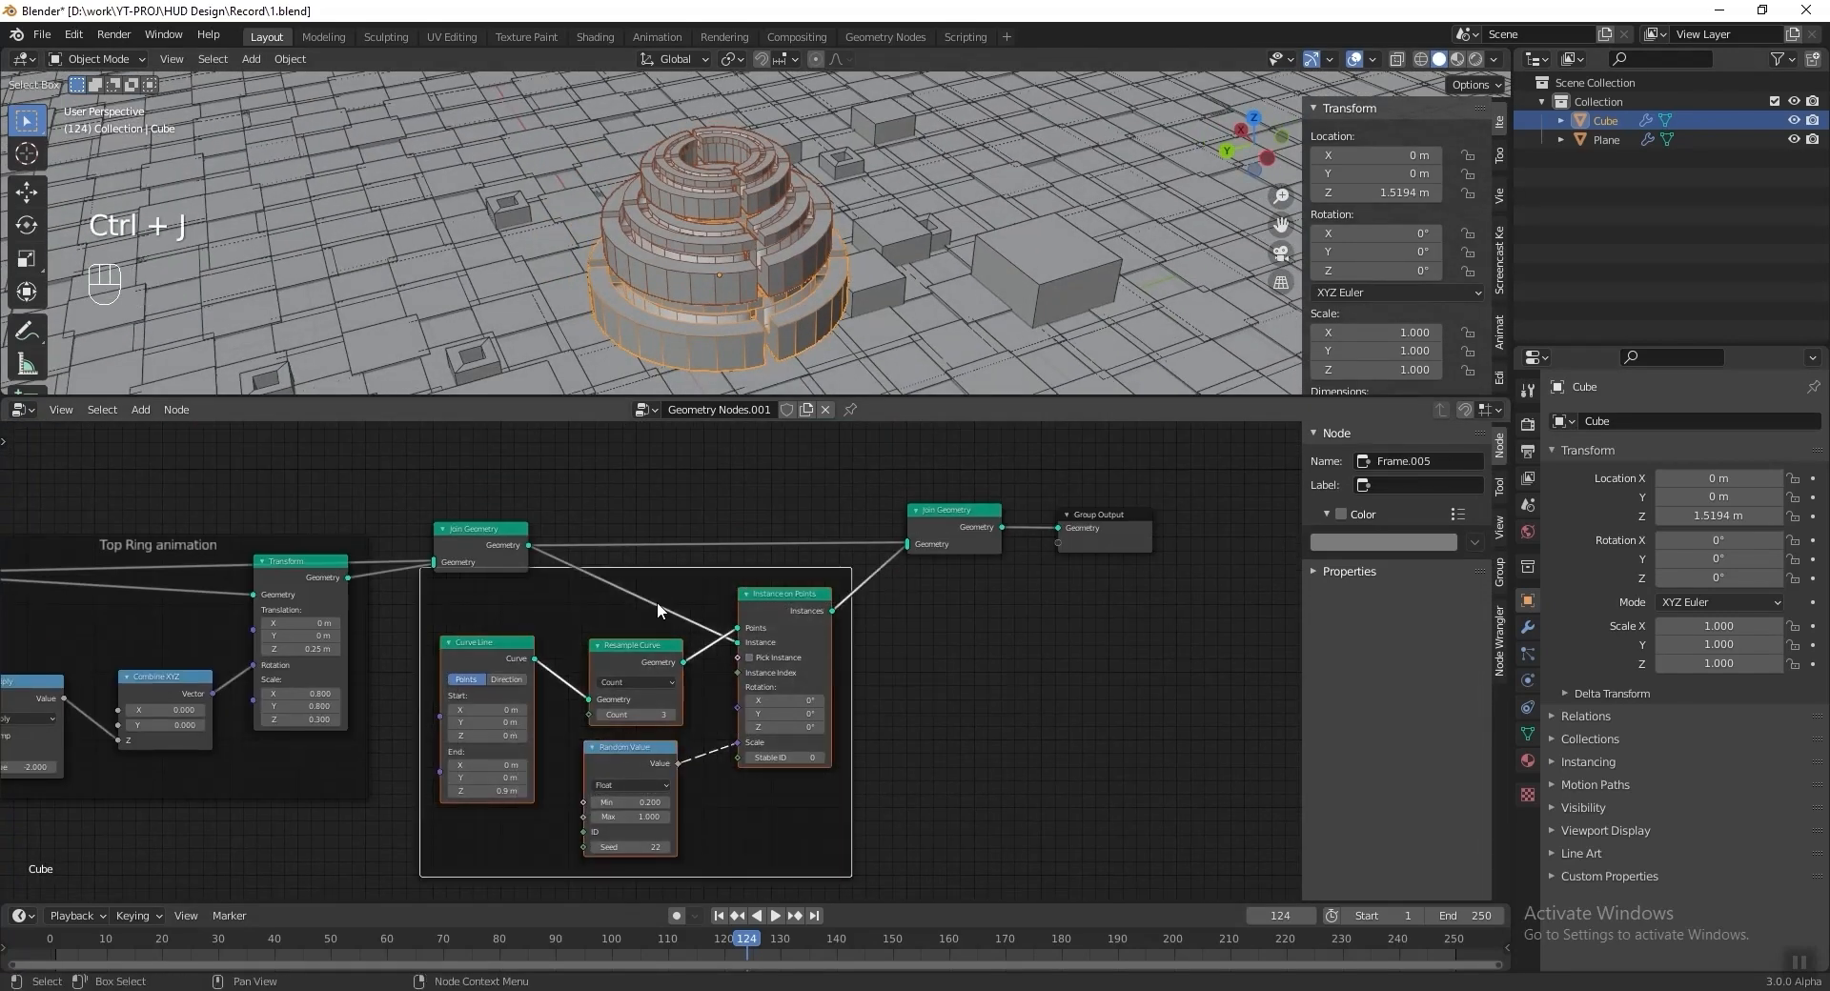
key("F2")
type("Cloning")
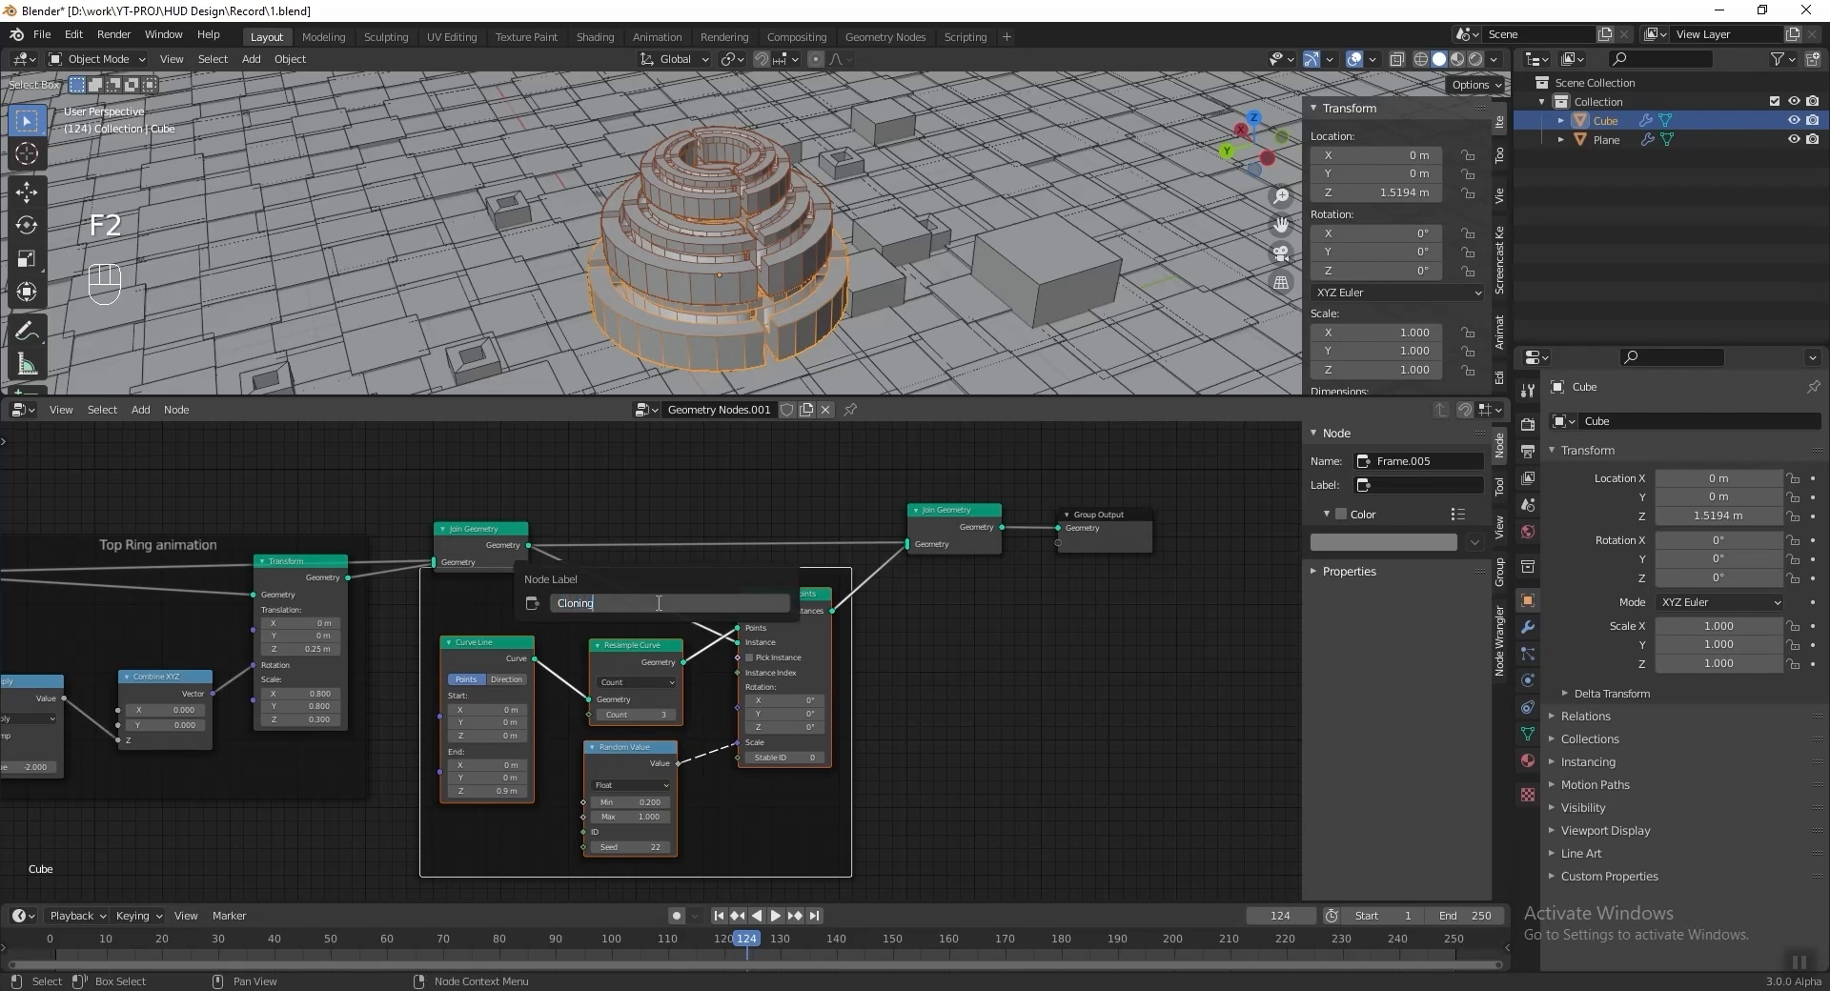
key("Return")
Space out the layout by moving the final Join Geometry, the Cloning frame and the Group Output node farther along the tree.
middle_click_drag(658, 604, 491, 654)
left_click_drag(735, 518, 968, 634)
left_click_drag(797, 581, 1052, 580)
left_click_drag(625, 622, 836, 559)
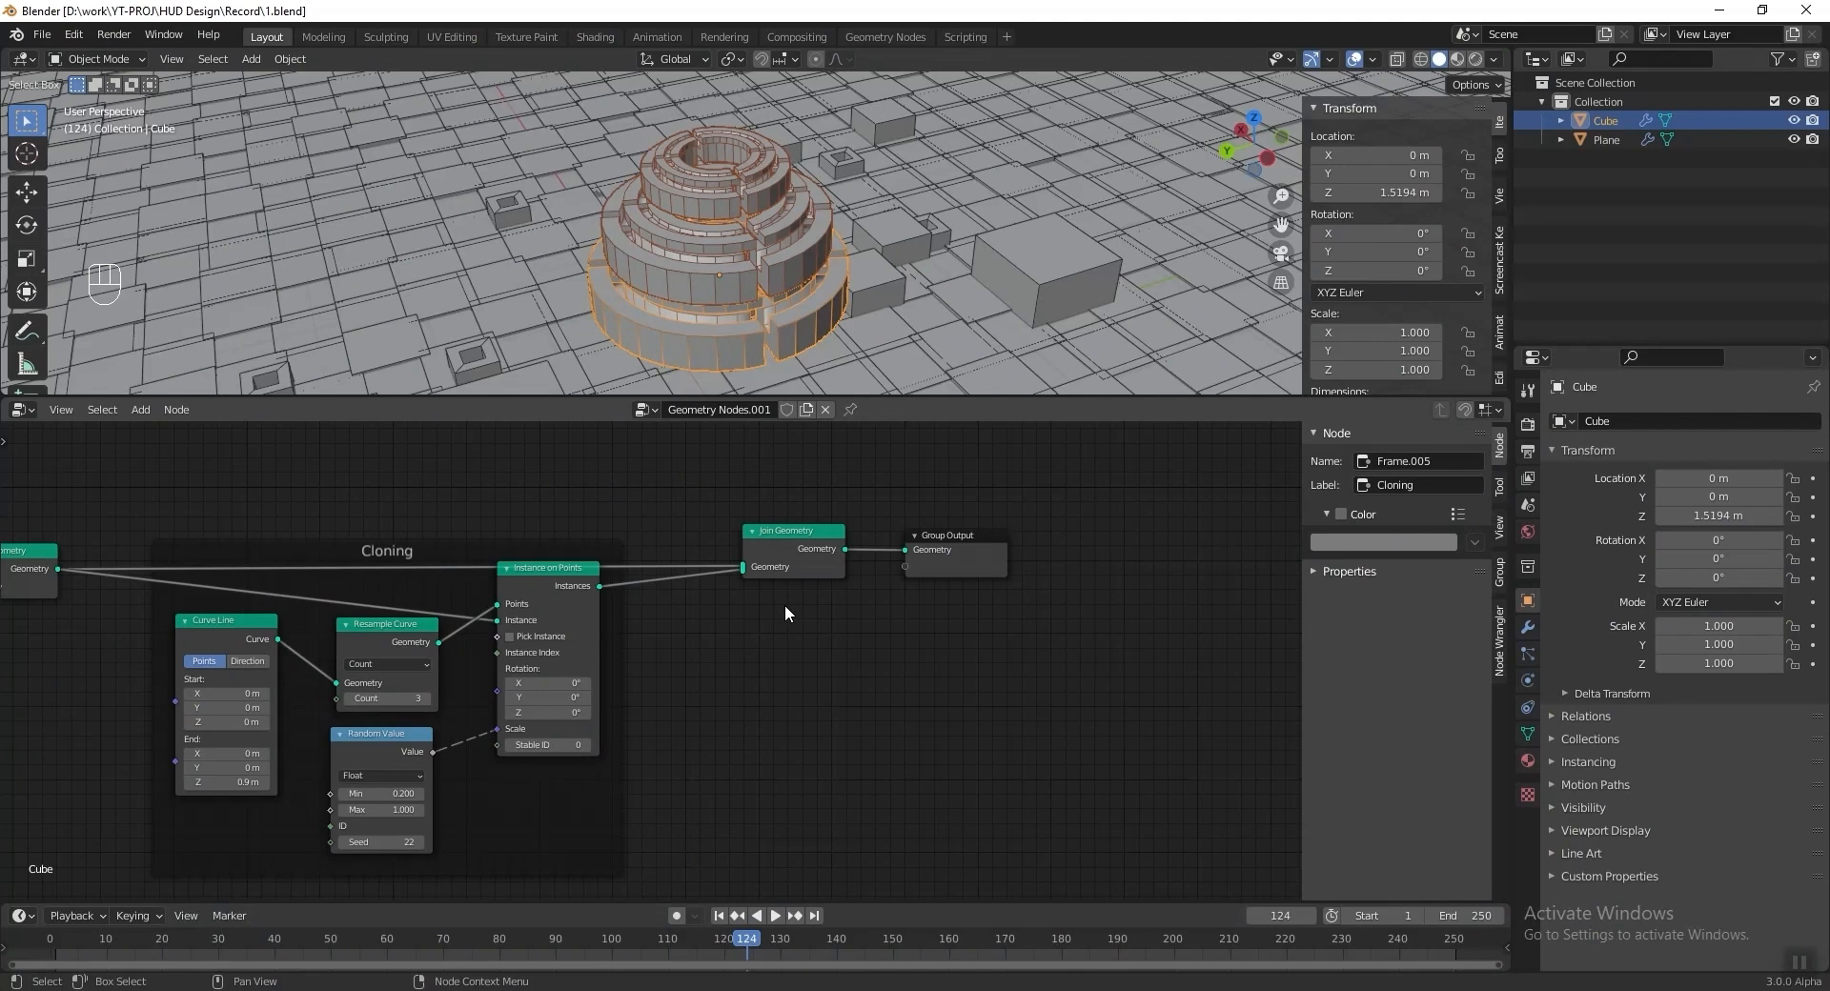
middle_click_drag(785, 604, 653, 606, "ctrl")
scroll(653, 606, "right", 5, "ctrl")
left_click_drag(656, 571, 1006, 570)
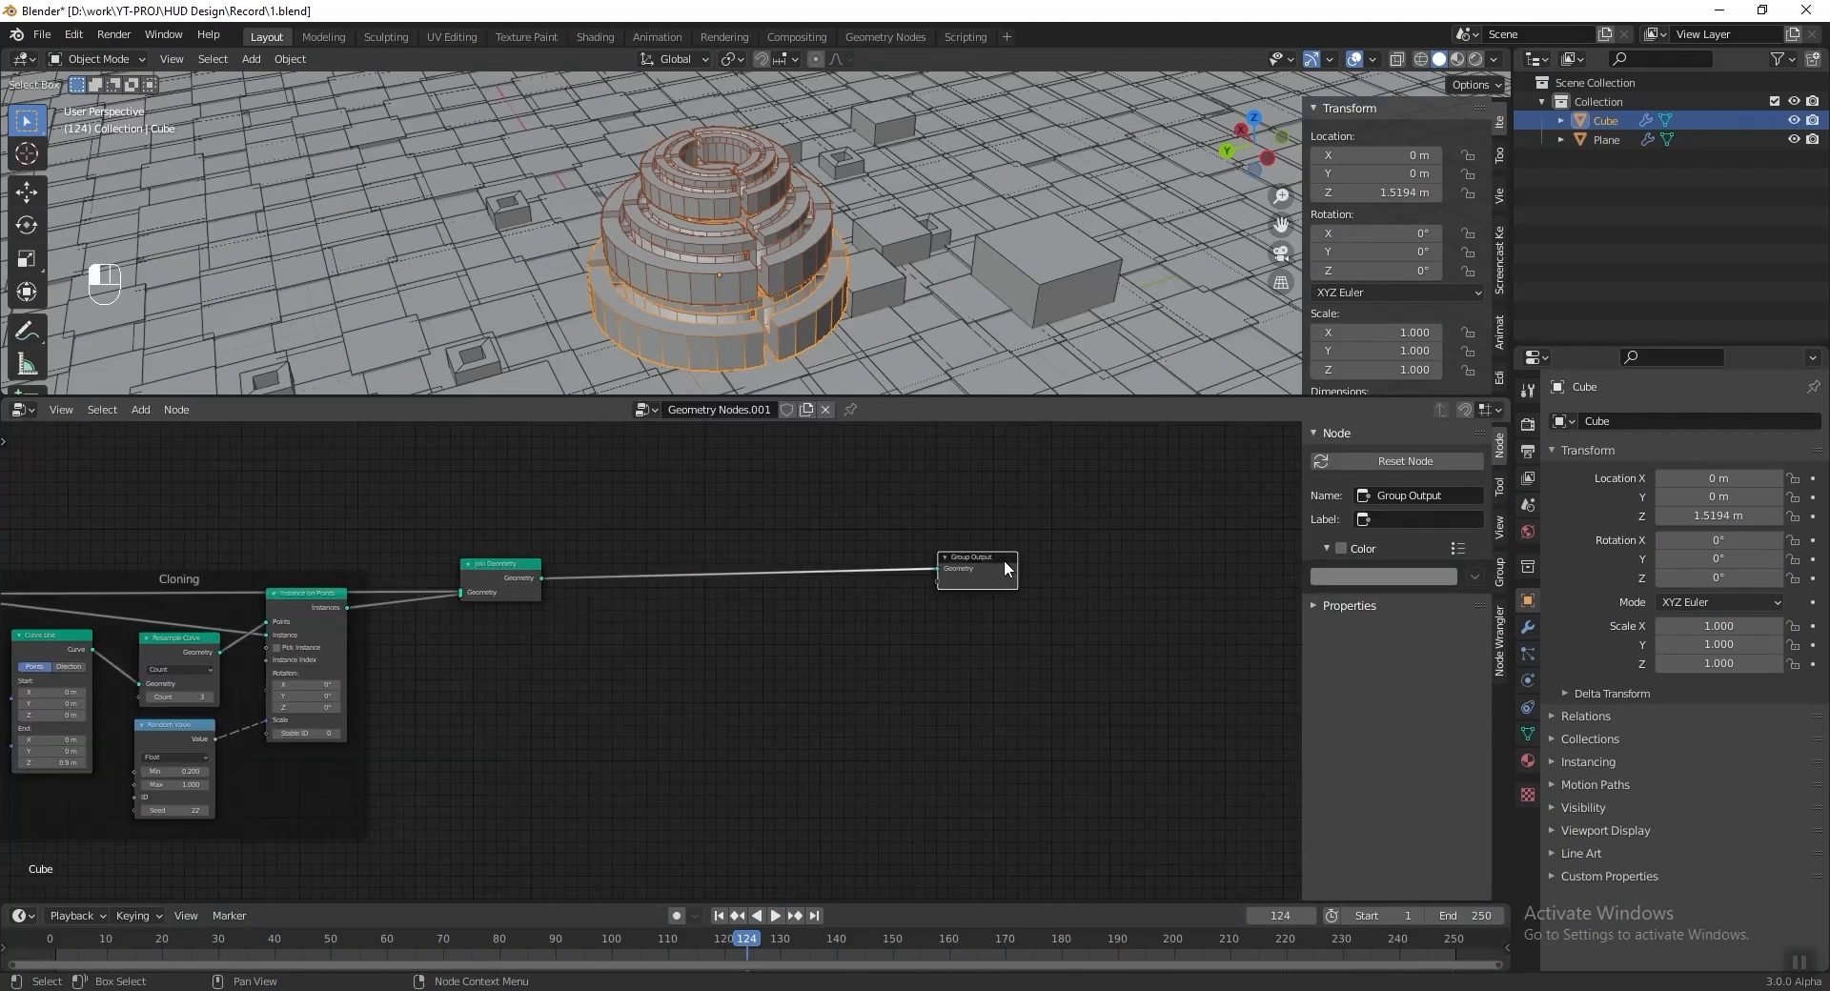
Duplicate the last Join Geometry node onto the link just before Group Output and save the file.
left_click(501, 572)
scroll(501, 574, "up", 1)
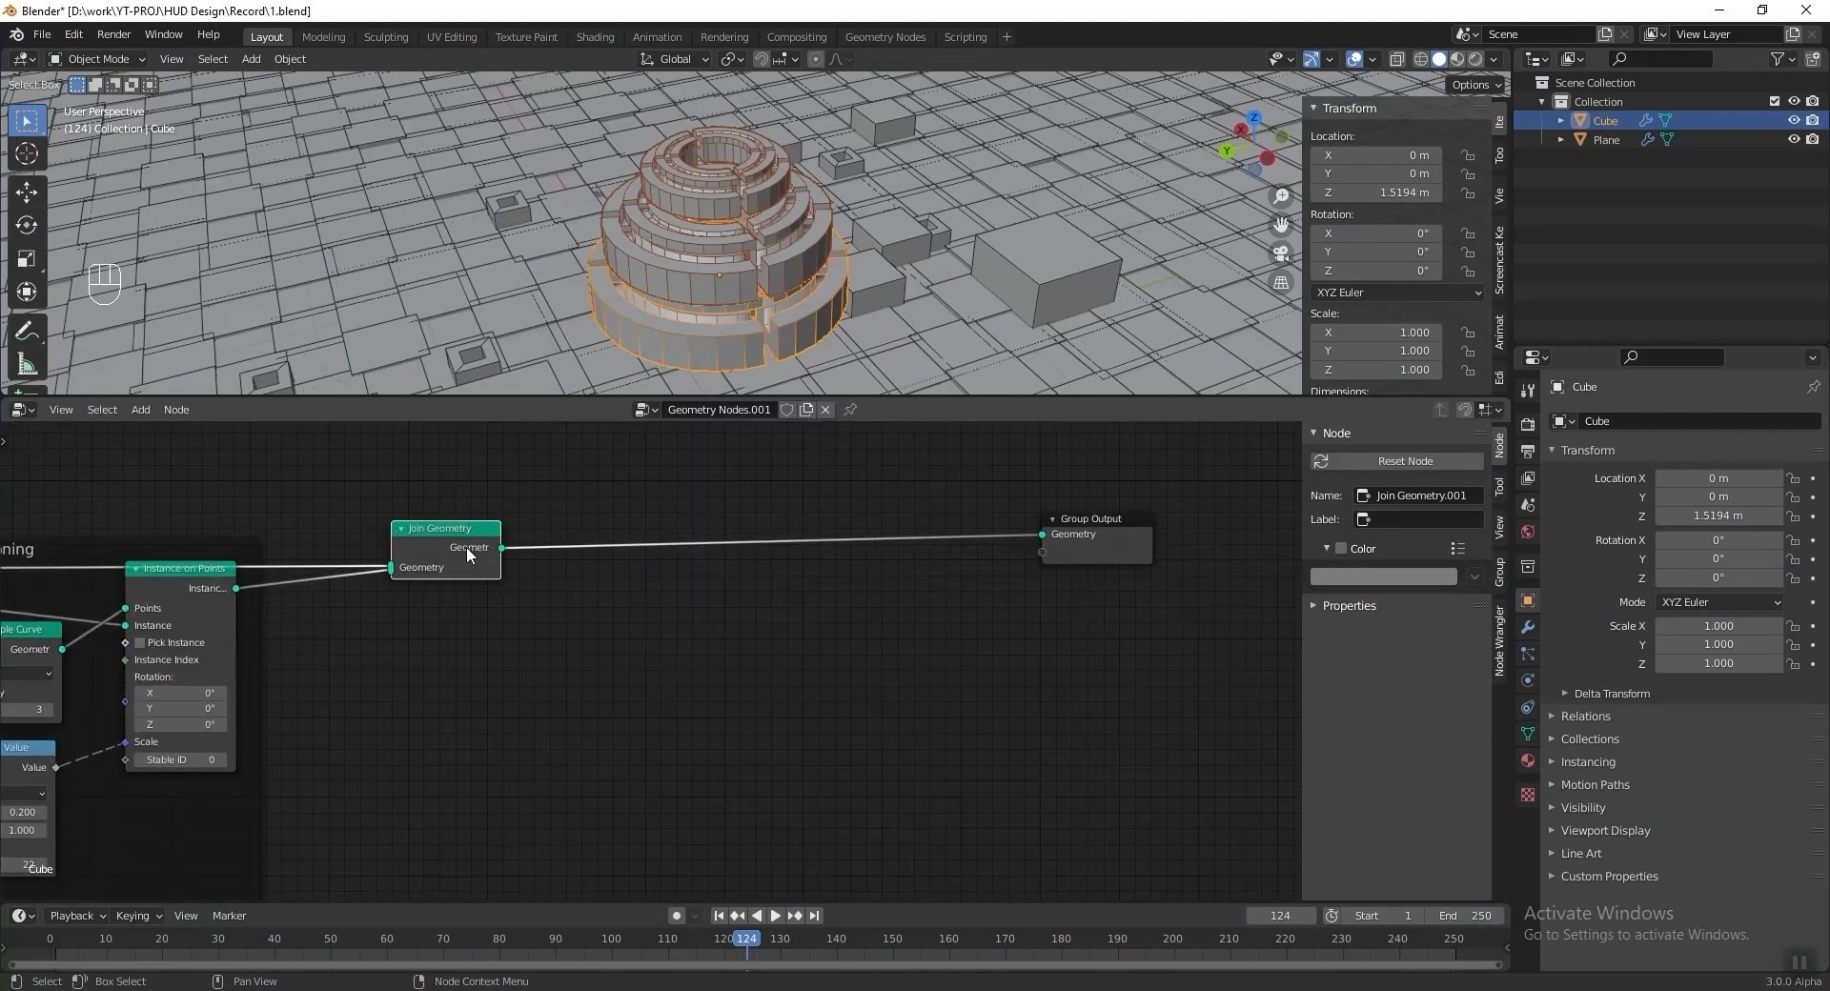
key("shift+d")
left_click(987, 551)
scroll(431, 608, "up", 2)
key("ctrl+s")
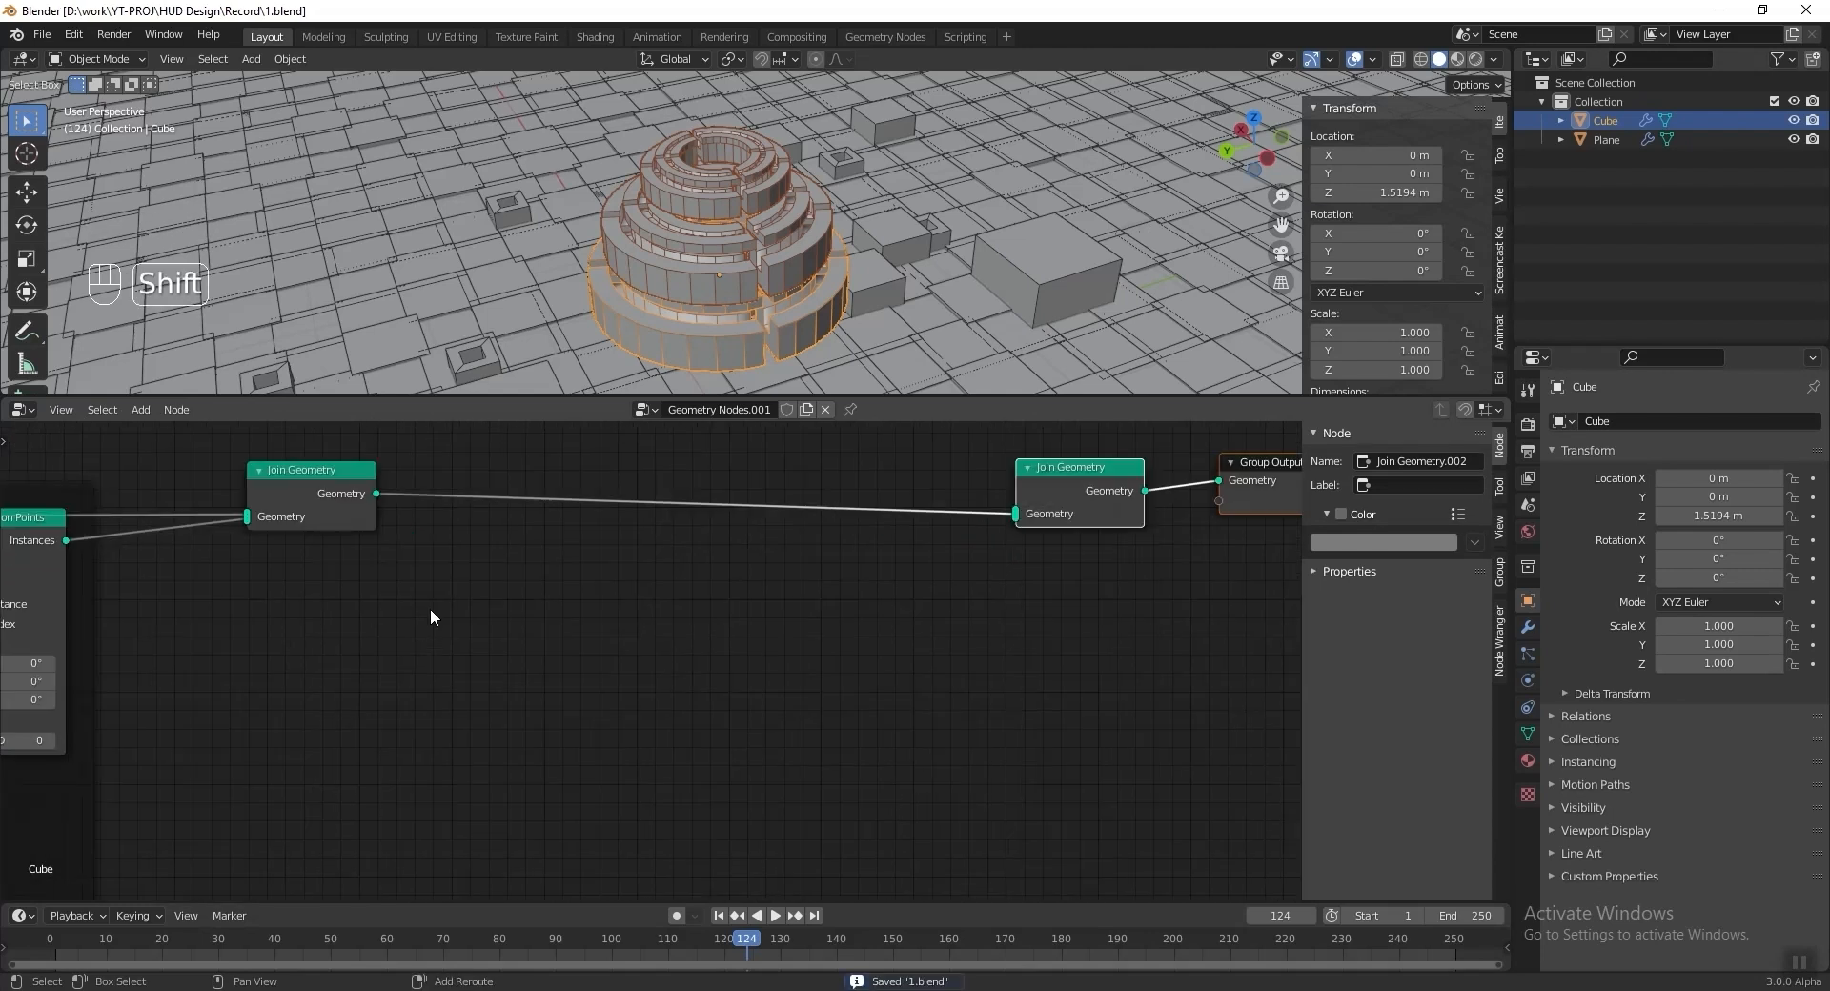
Add a Curve Circle node with a radius of 1.3 m and connect its Curve output to the new Join Geometry.
key("shift+a")
mouse_move(381, 457)
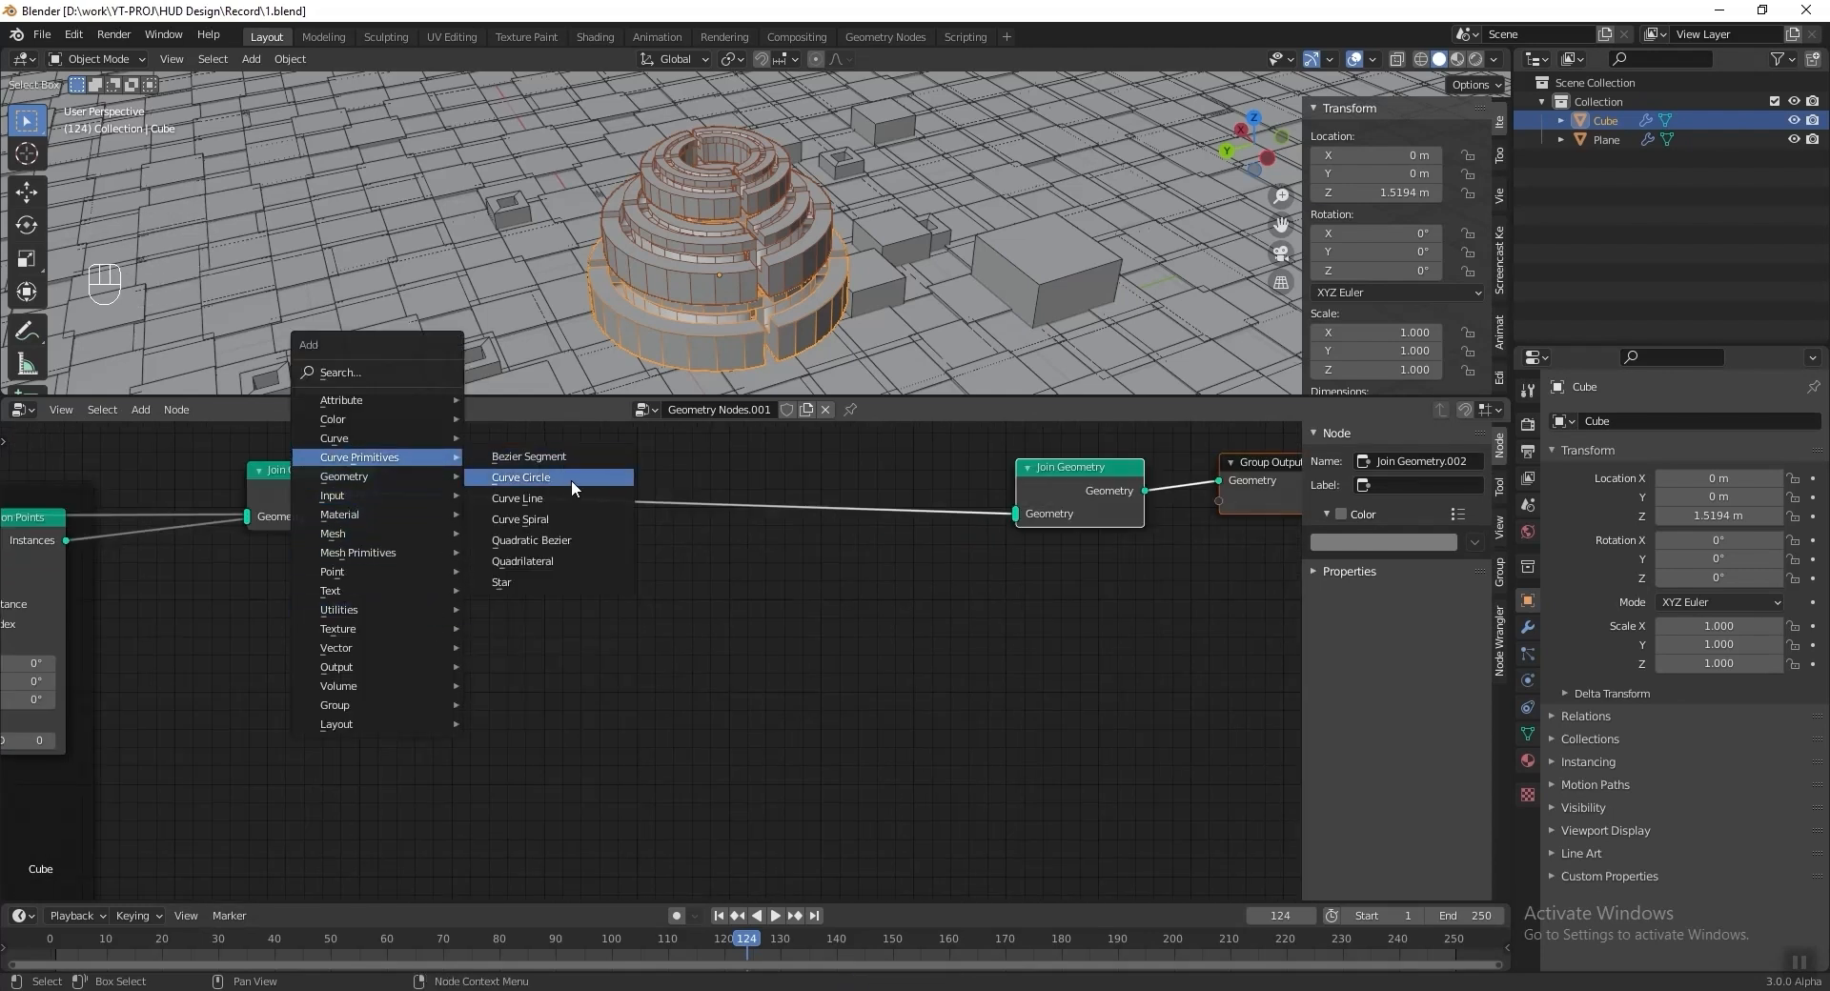
left_click(570, 478)
left_click(273, 675)
left_click_drag(397, 703, 1016, 523)
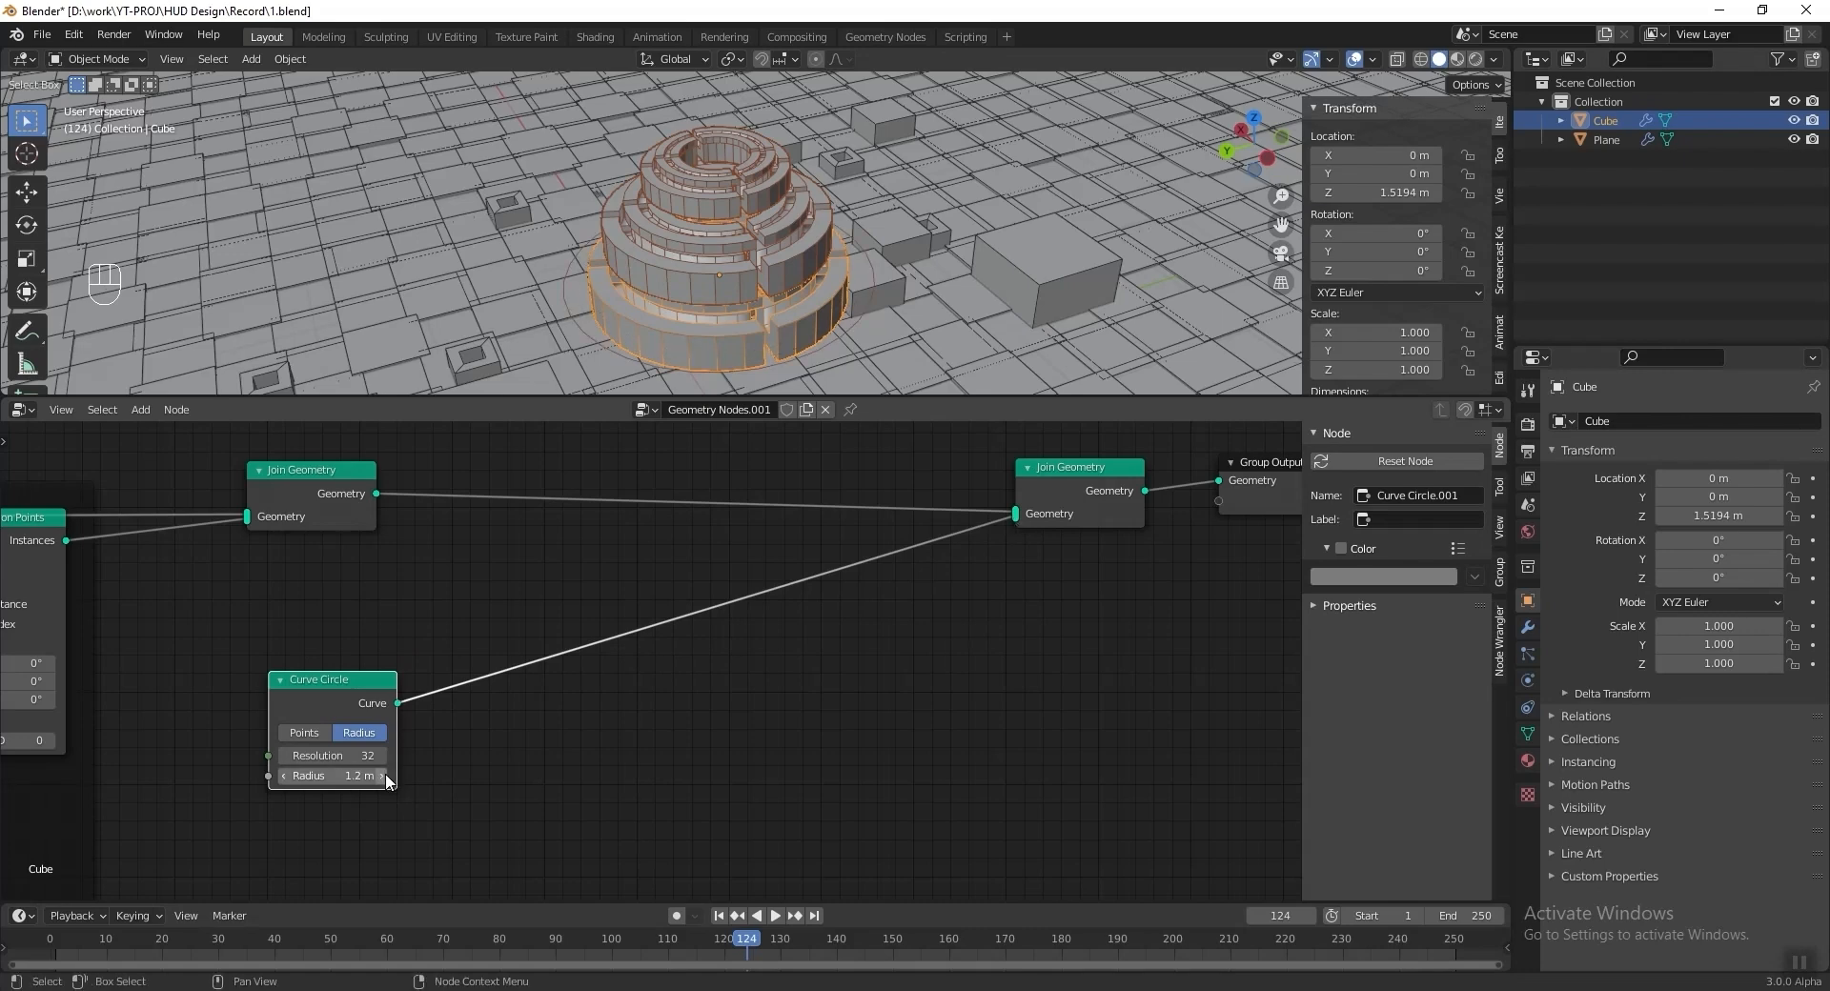
middle_click_drag(877, 362, 895, 311)
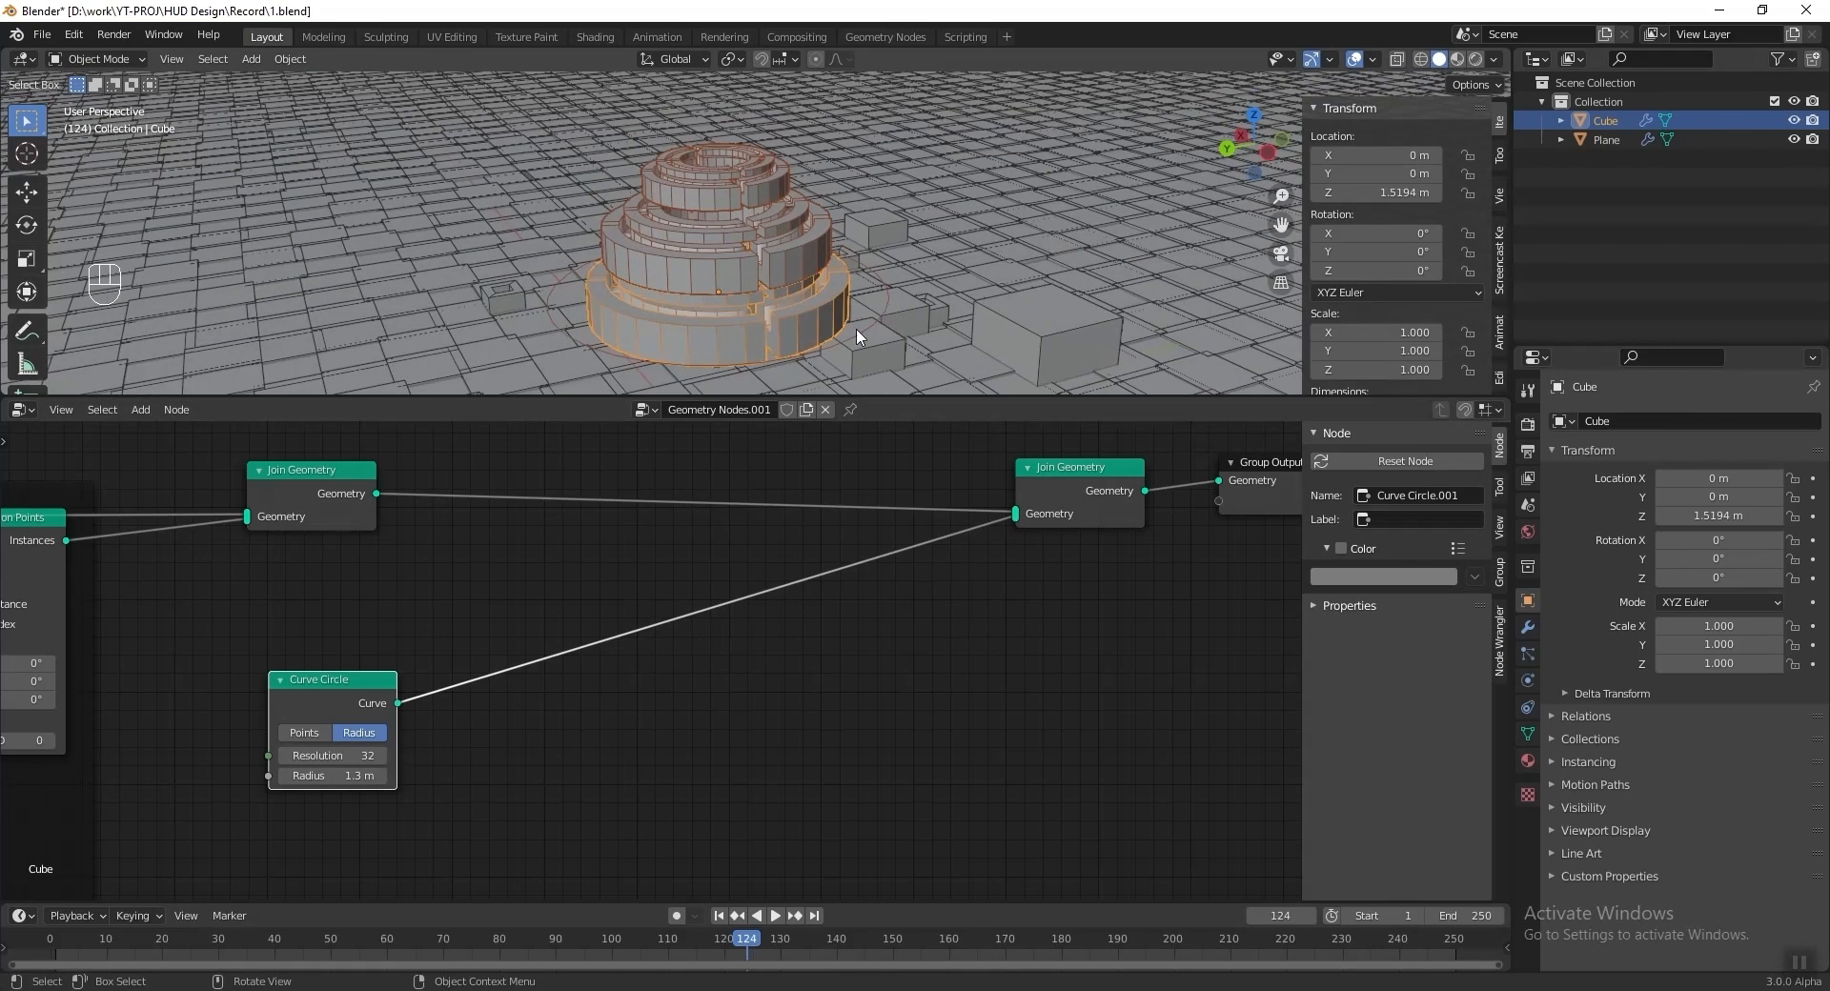
Insert a Curve to Mesh node between the new Curve Circle and the final Join Geometry.
key("shift+a")
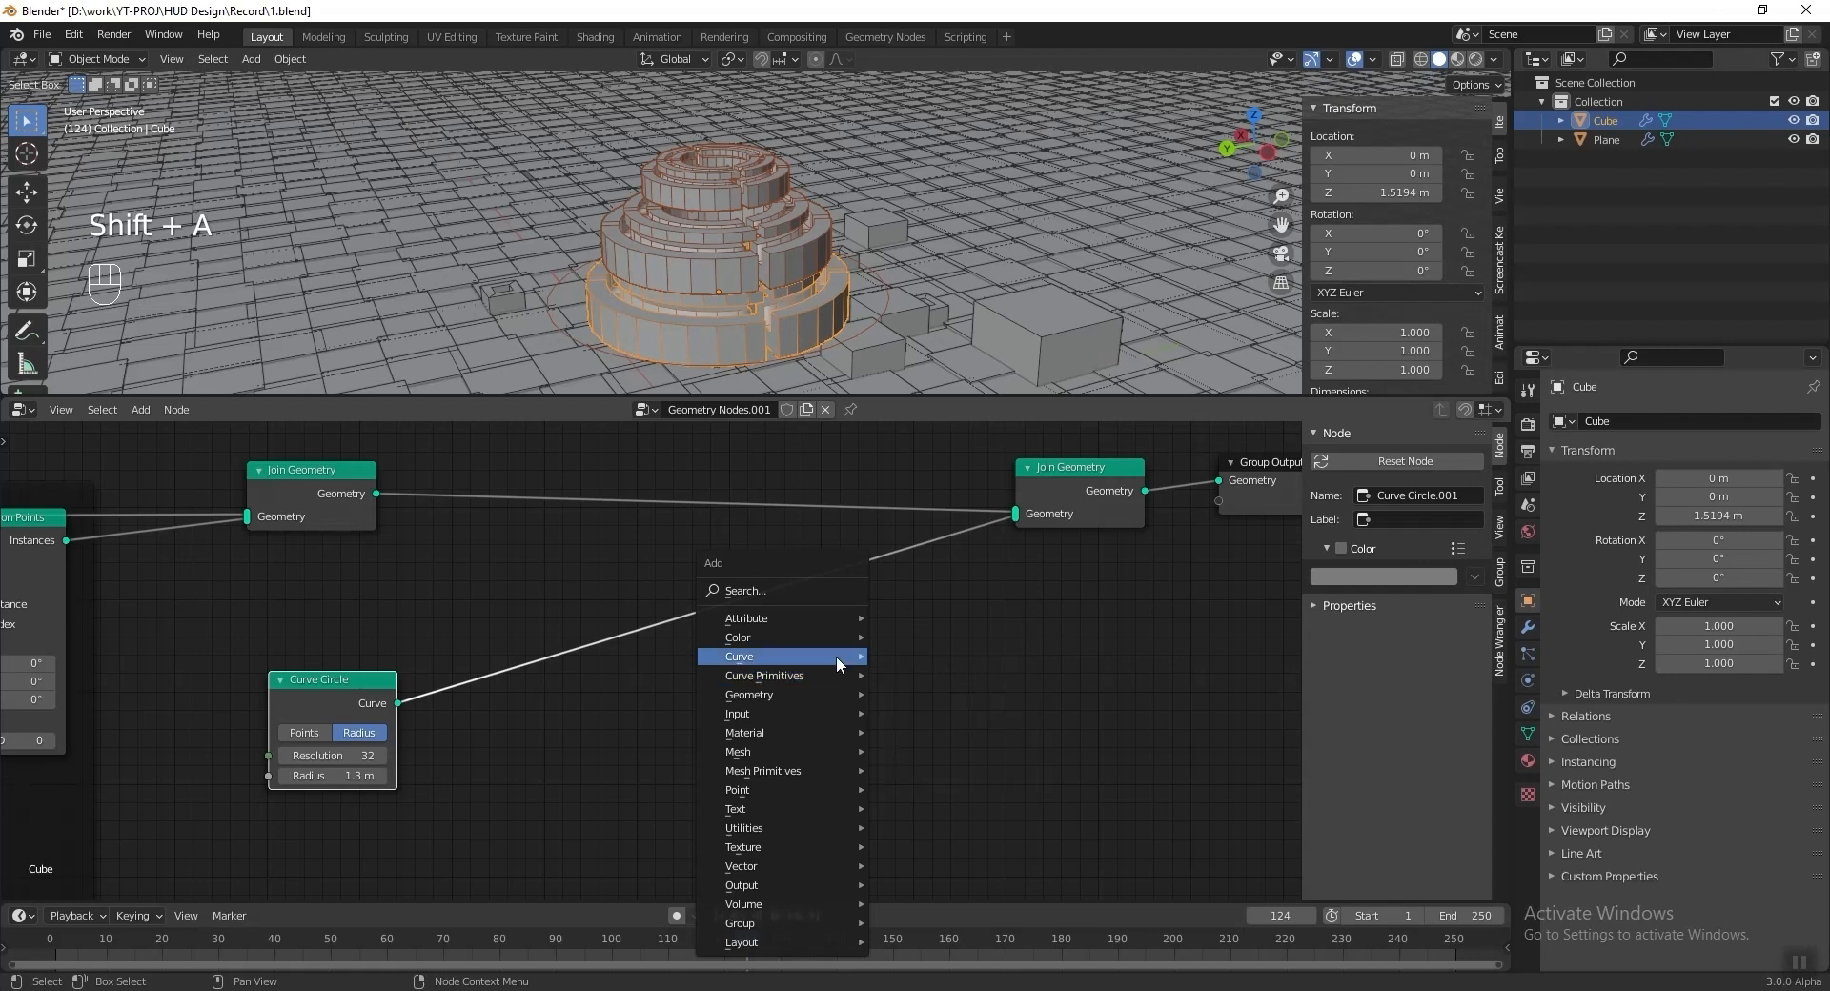
mouse_move(837, 656)
left_click(948, 825)
left_click(522, 677)
Add a Quadrilateral node below the Curve Circle and connect it to the Profile Curve input of Curve to Mesh.
middle_click_drag(646, 844, 710, 768)
scroll(709, 767, "up", 1)
key("shift+a")
mouse_move(718, 701)
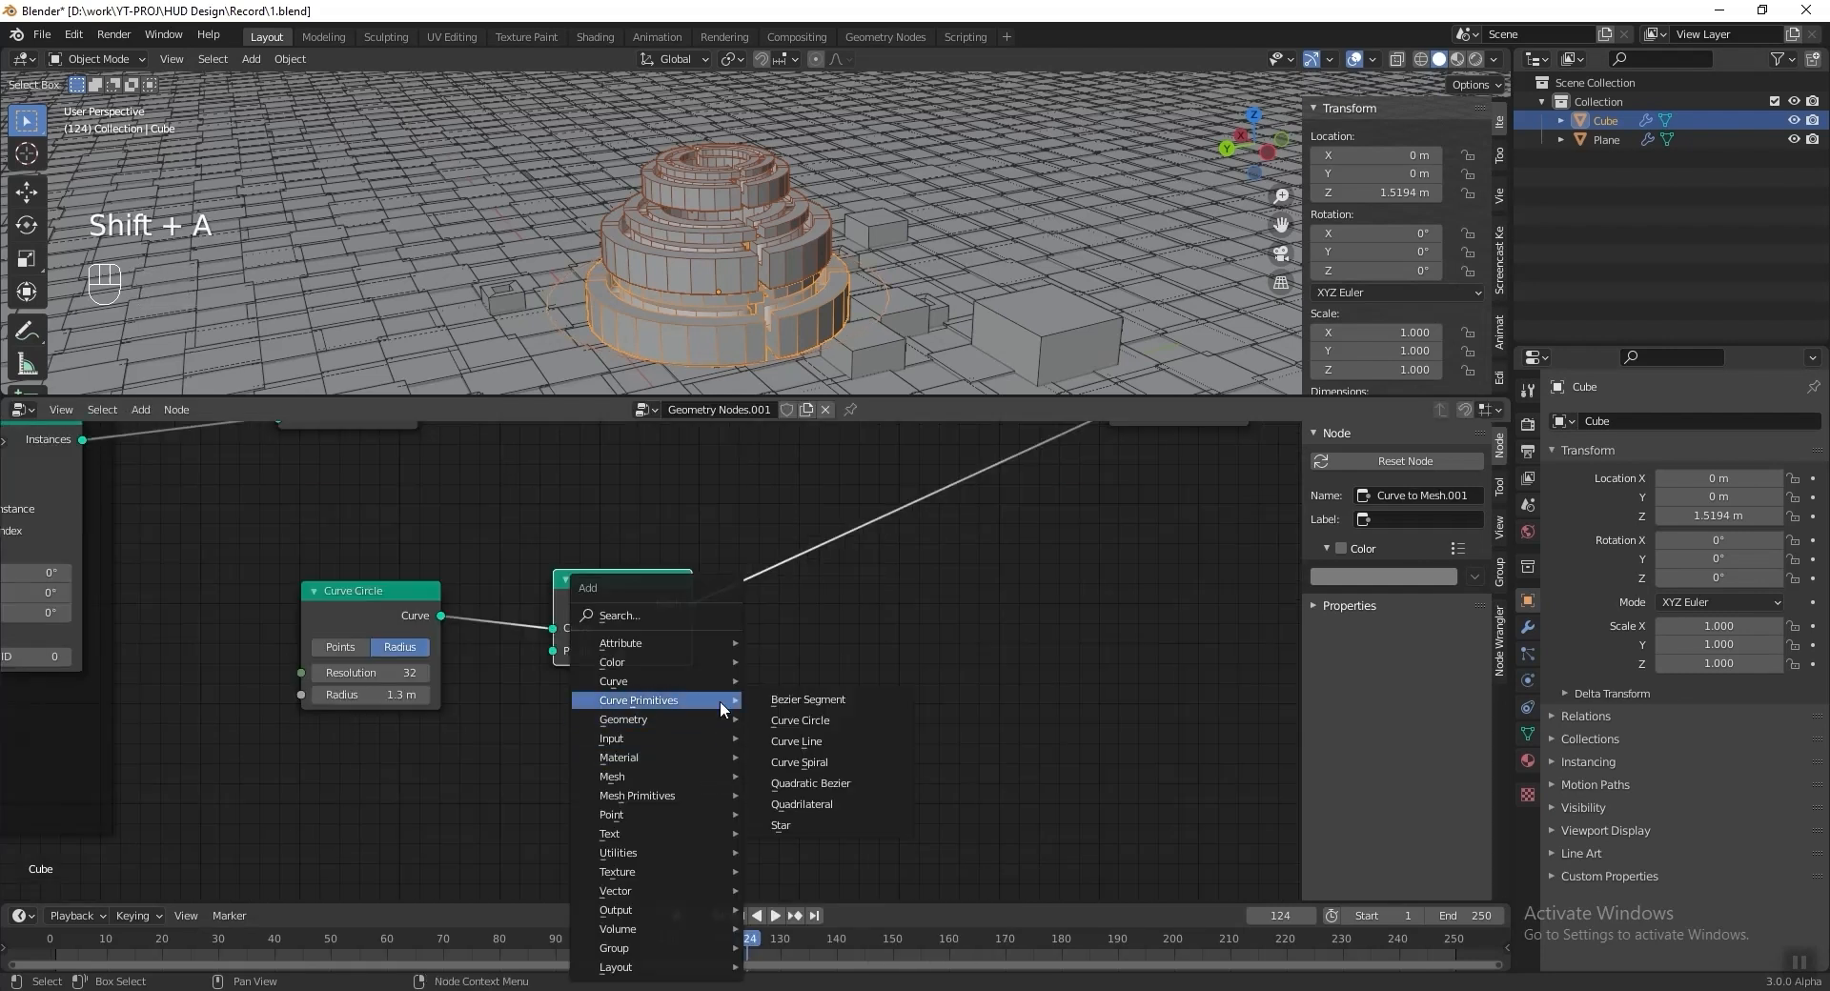
left_click(805, 804)
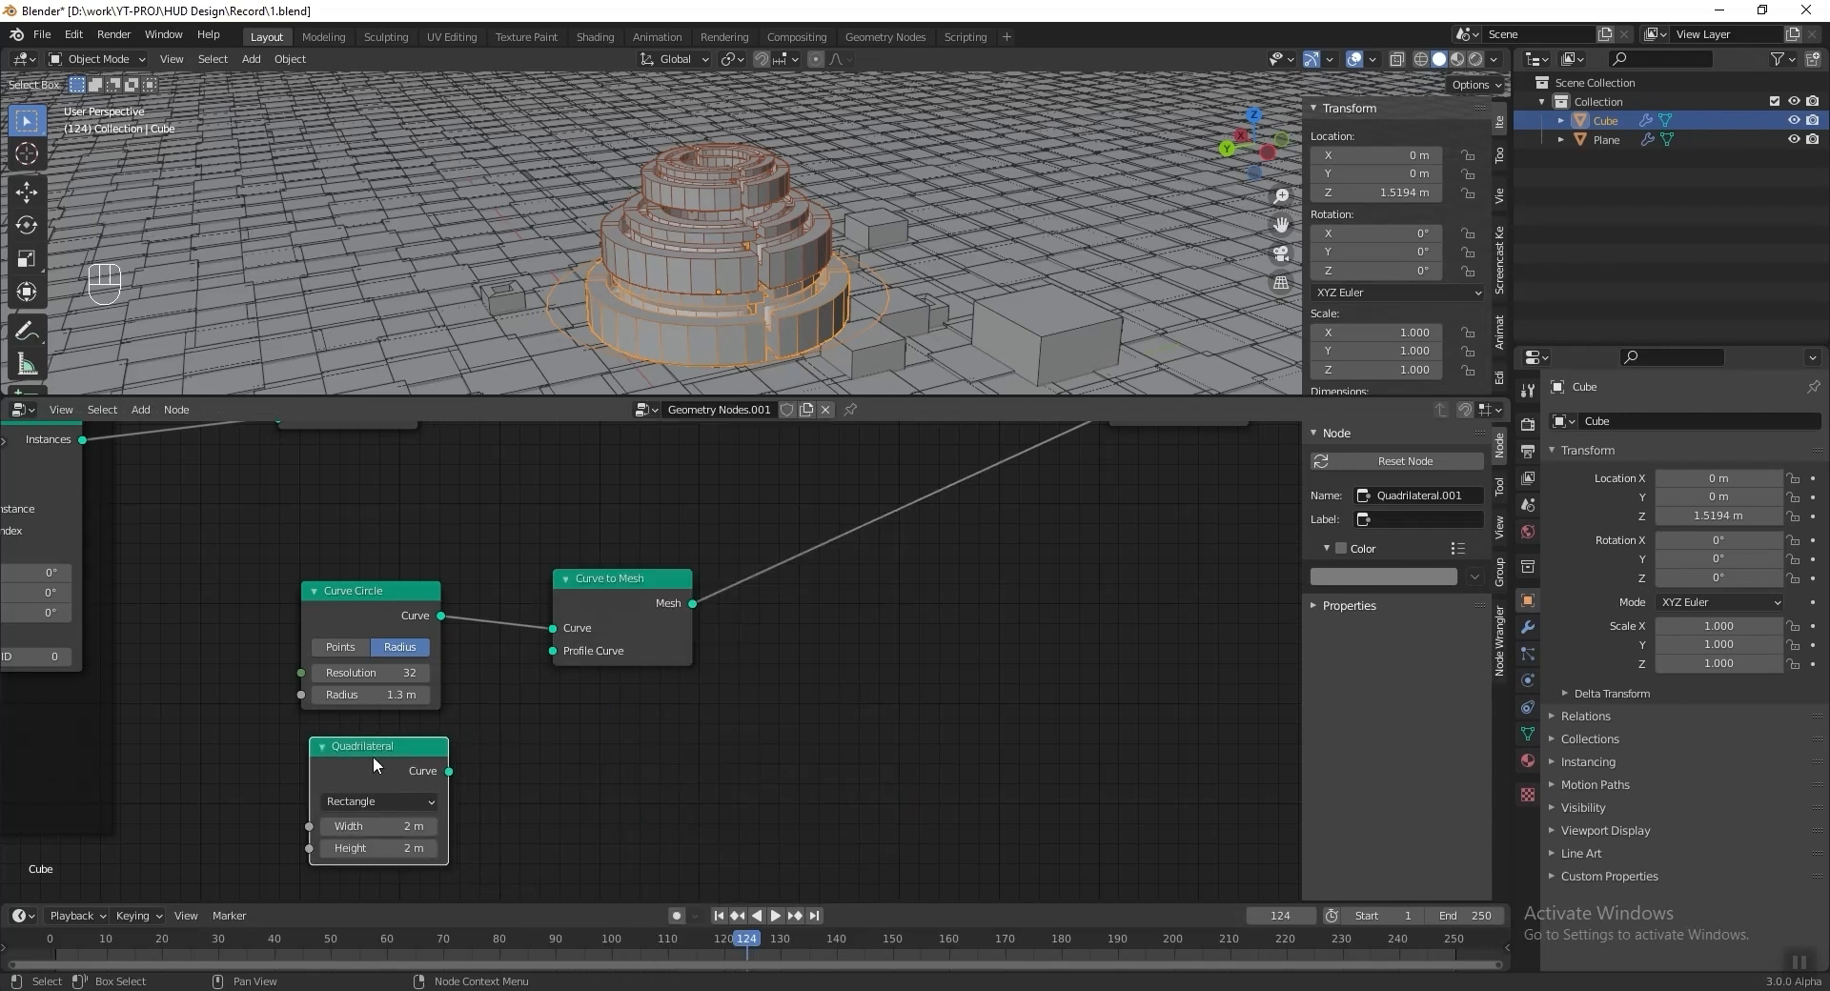
left_click_drag(550, 665, 553, 652)
Set the Quadrilateral's width to 0.25 m and height to 0.02 m, and check the resulting flat ring.
middle_click_drag(553, 651, 561, 603)
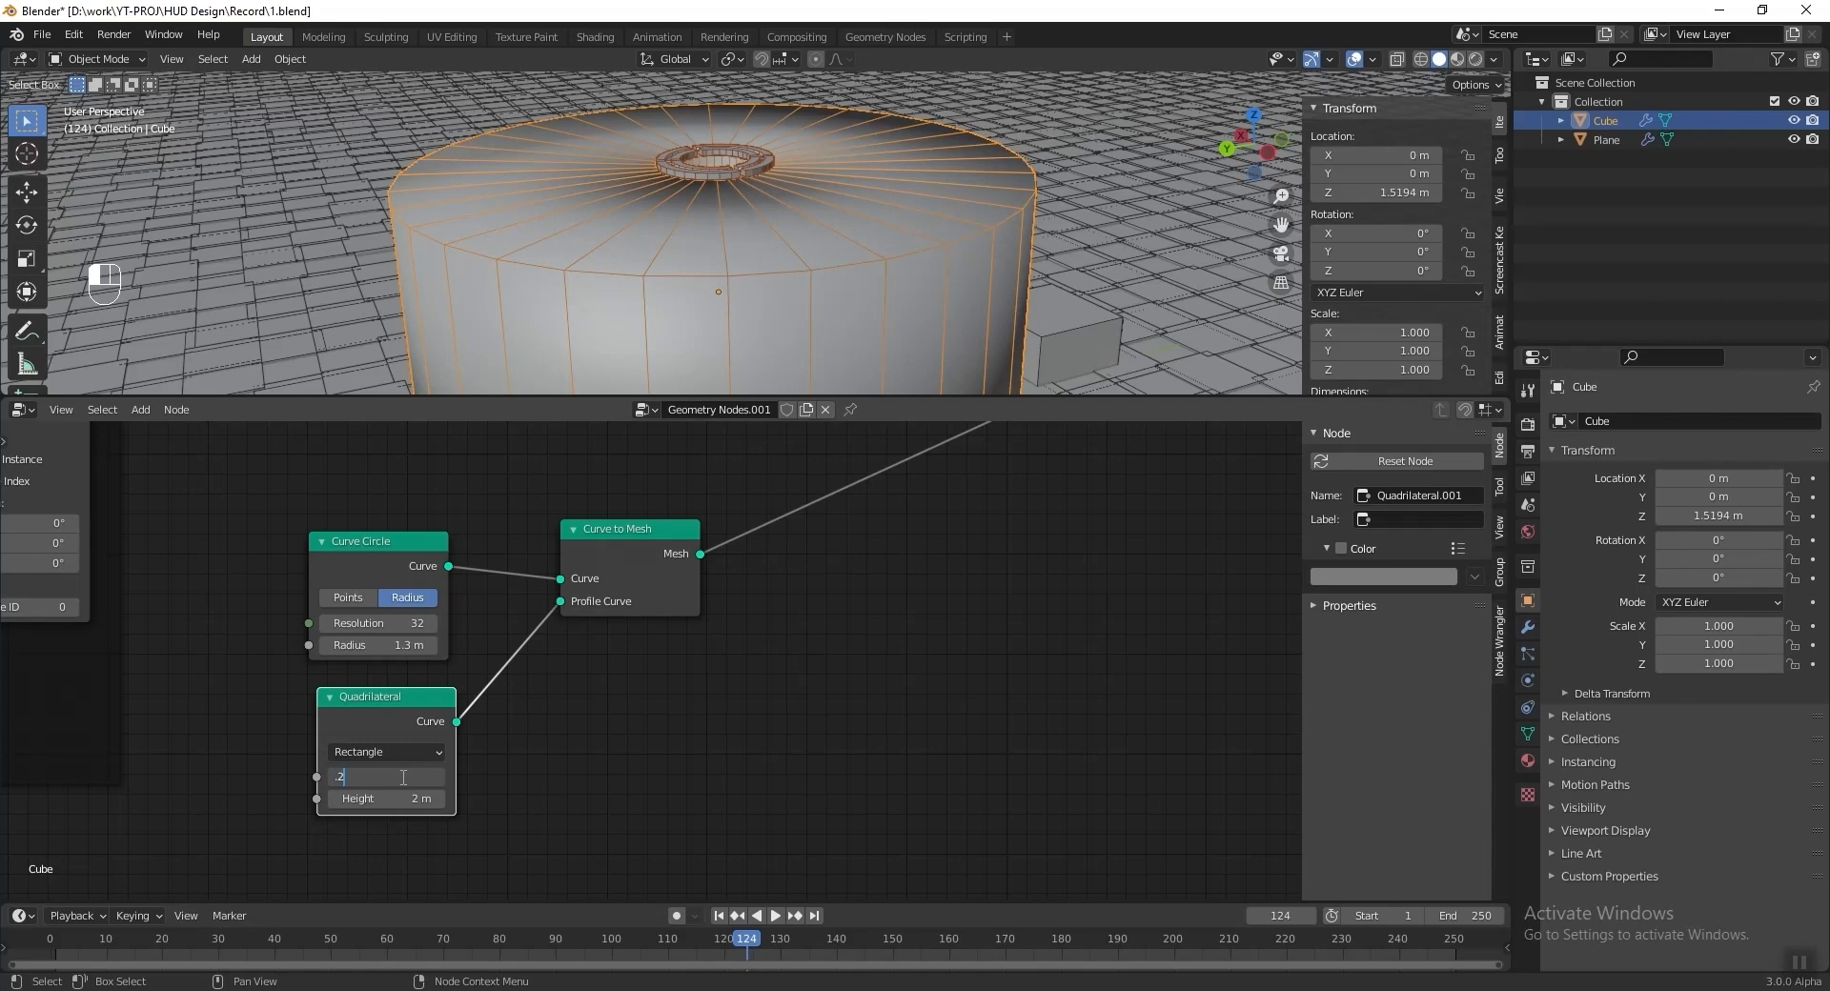
key("Tab")
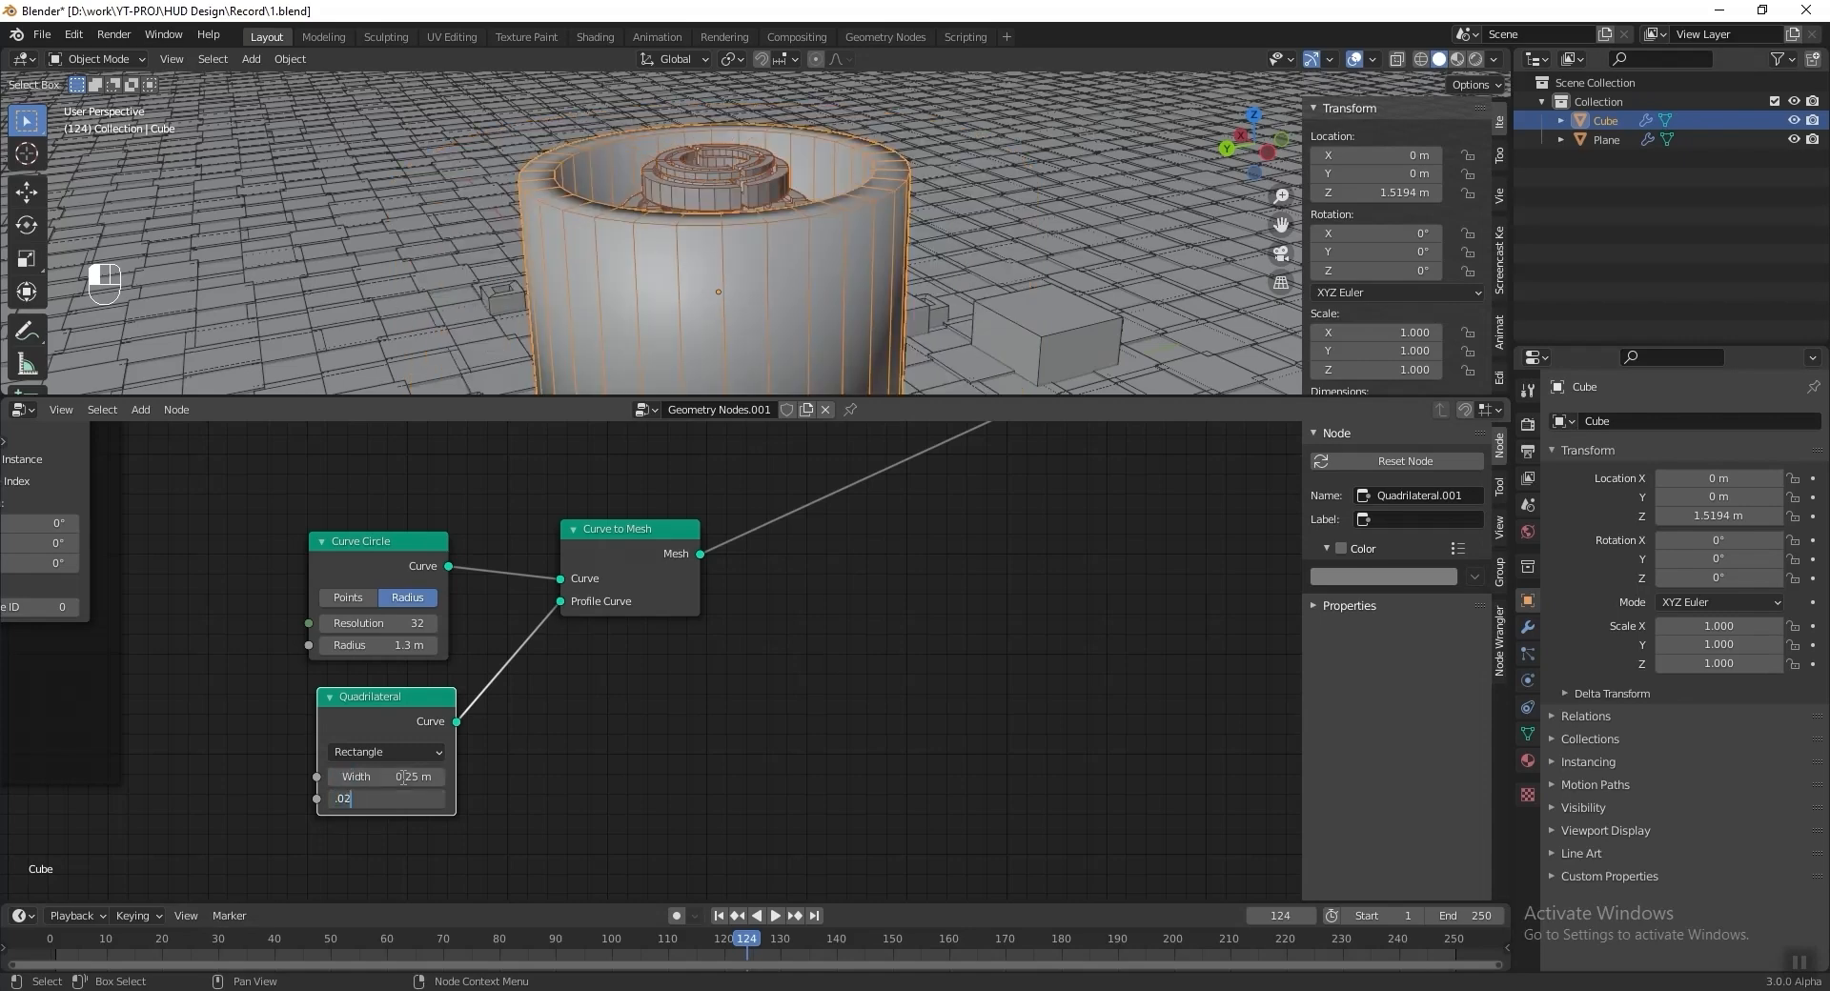
key("Return")
middle_click_drag(780, 320, 821, 208)
scroll(839, 224, "up", 3)
middle_click_drag(831, 205, 839, 295)
scroll(829, 295, "down", 3)
scroll(357, 648, "up", 5)
Set the Curve Circle's resolution to 44.
middle_click_drag(355, 647, 490, 659)
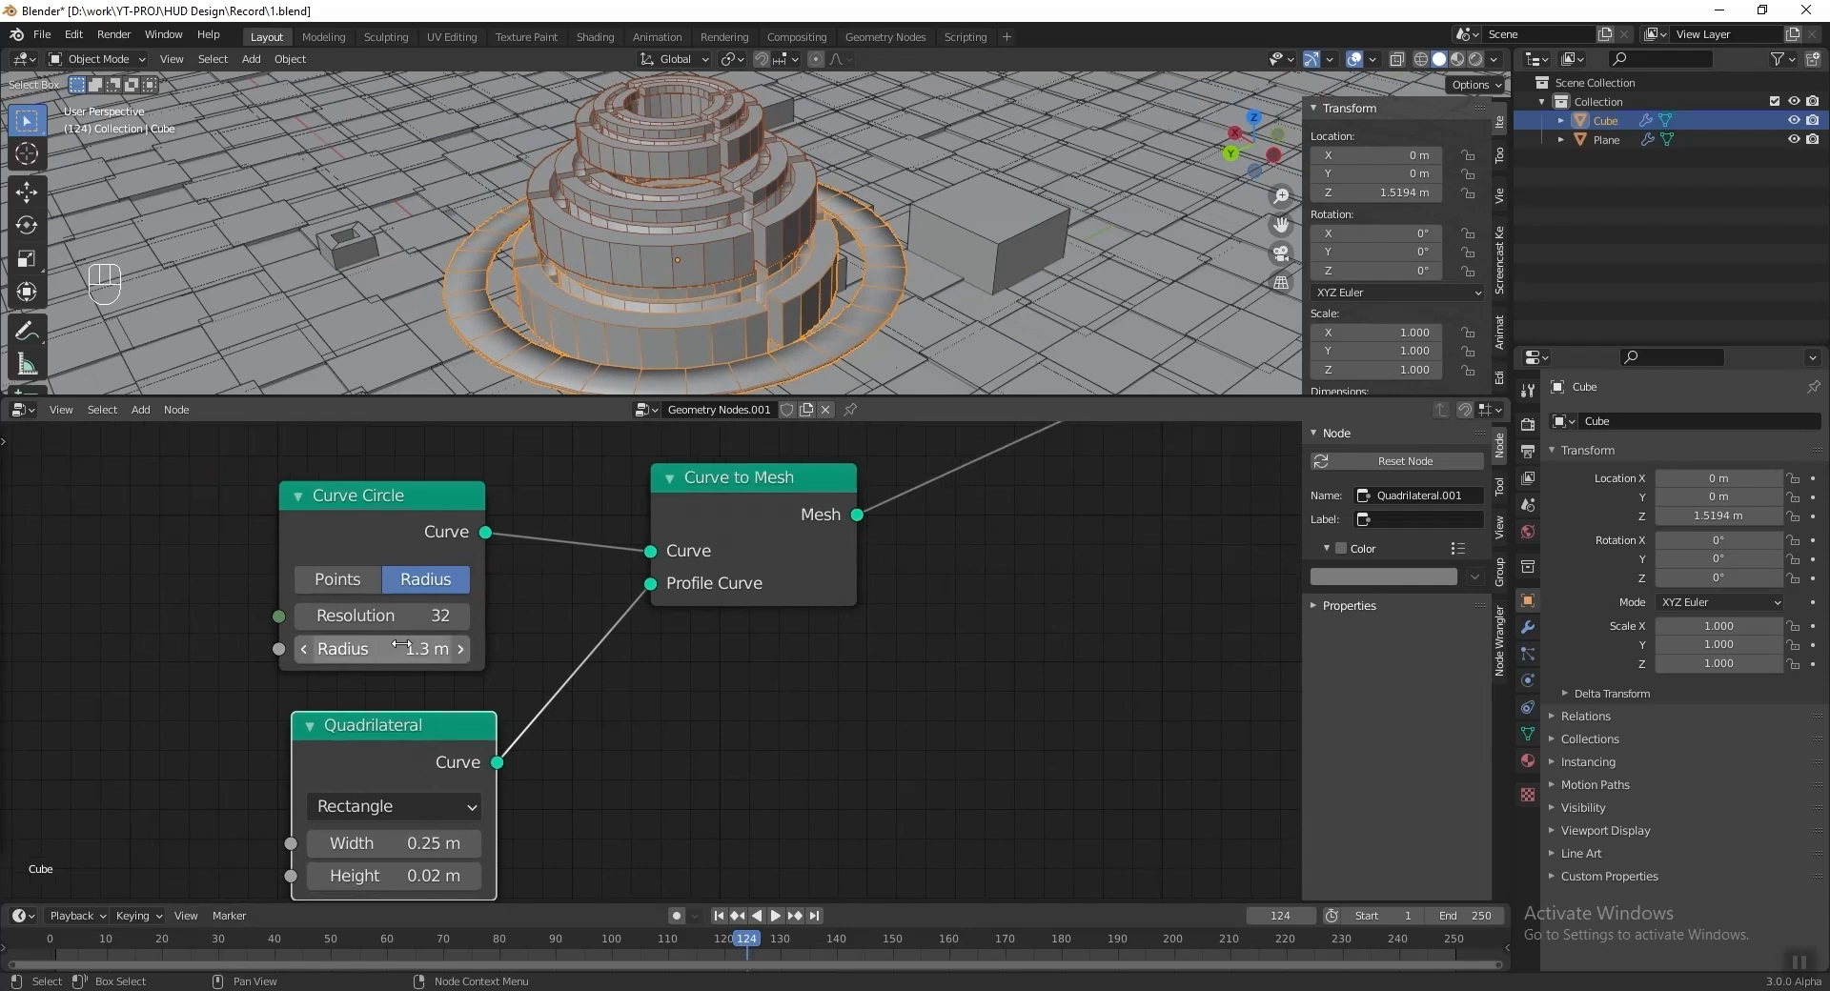
left_click(360, 617)
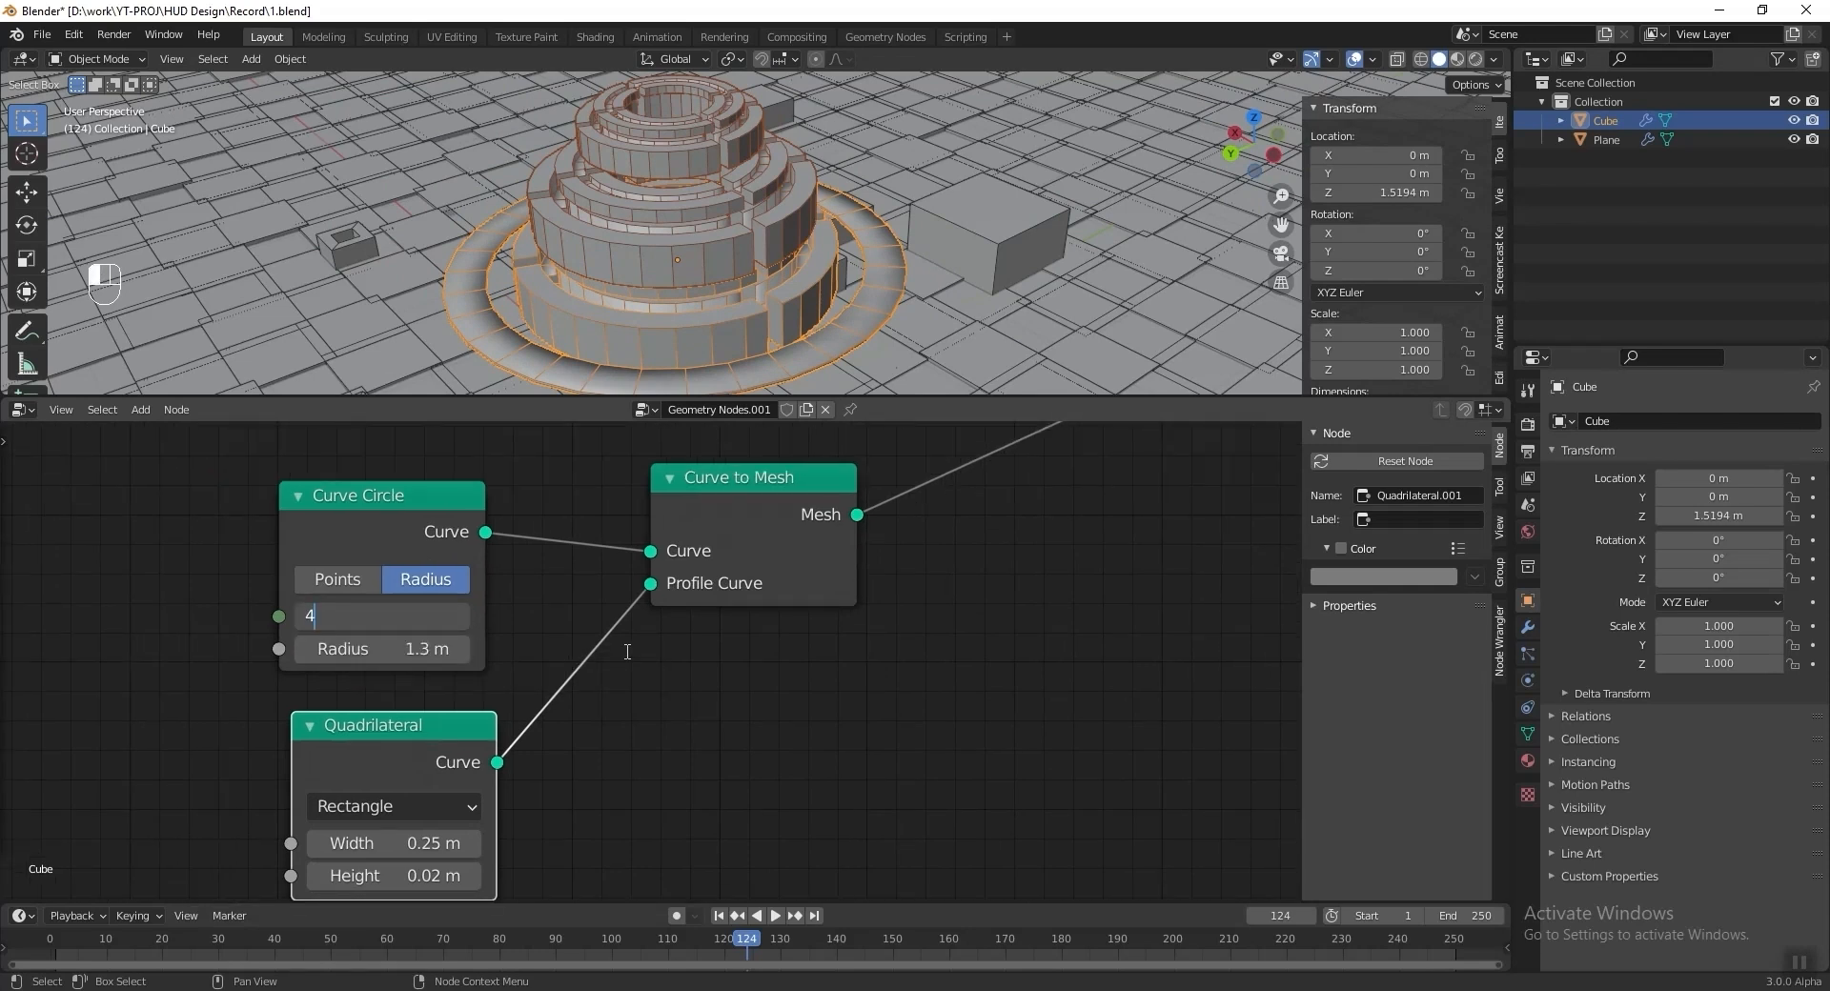
key("Return")
Insert a Boolean node set to Difference after Curve to Mesh, with the ring mesh as Geometry 1.
scroll(865, 696, "down", 2)
key("shift+a")
mouse_move(862, 713)
left_click(974, 717)
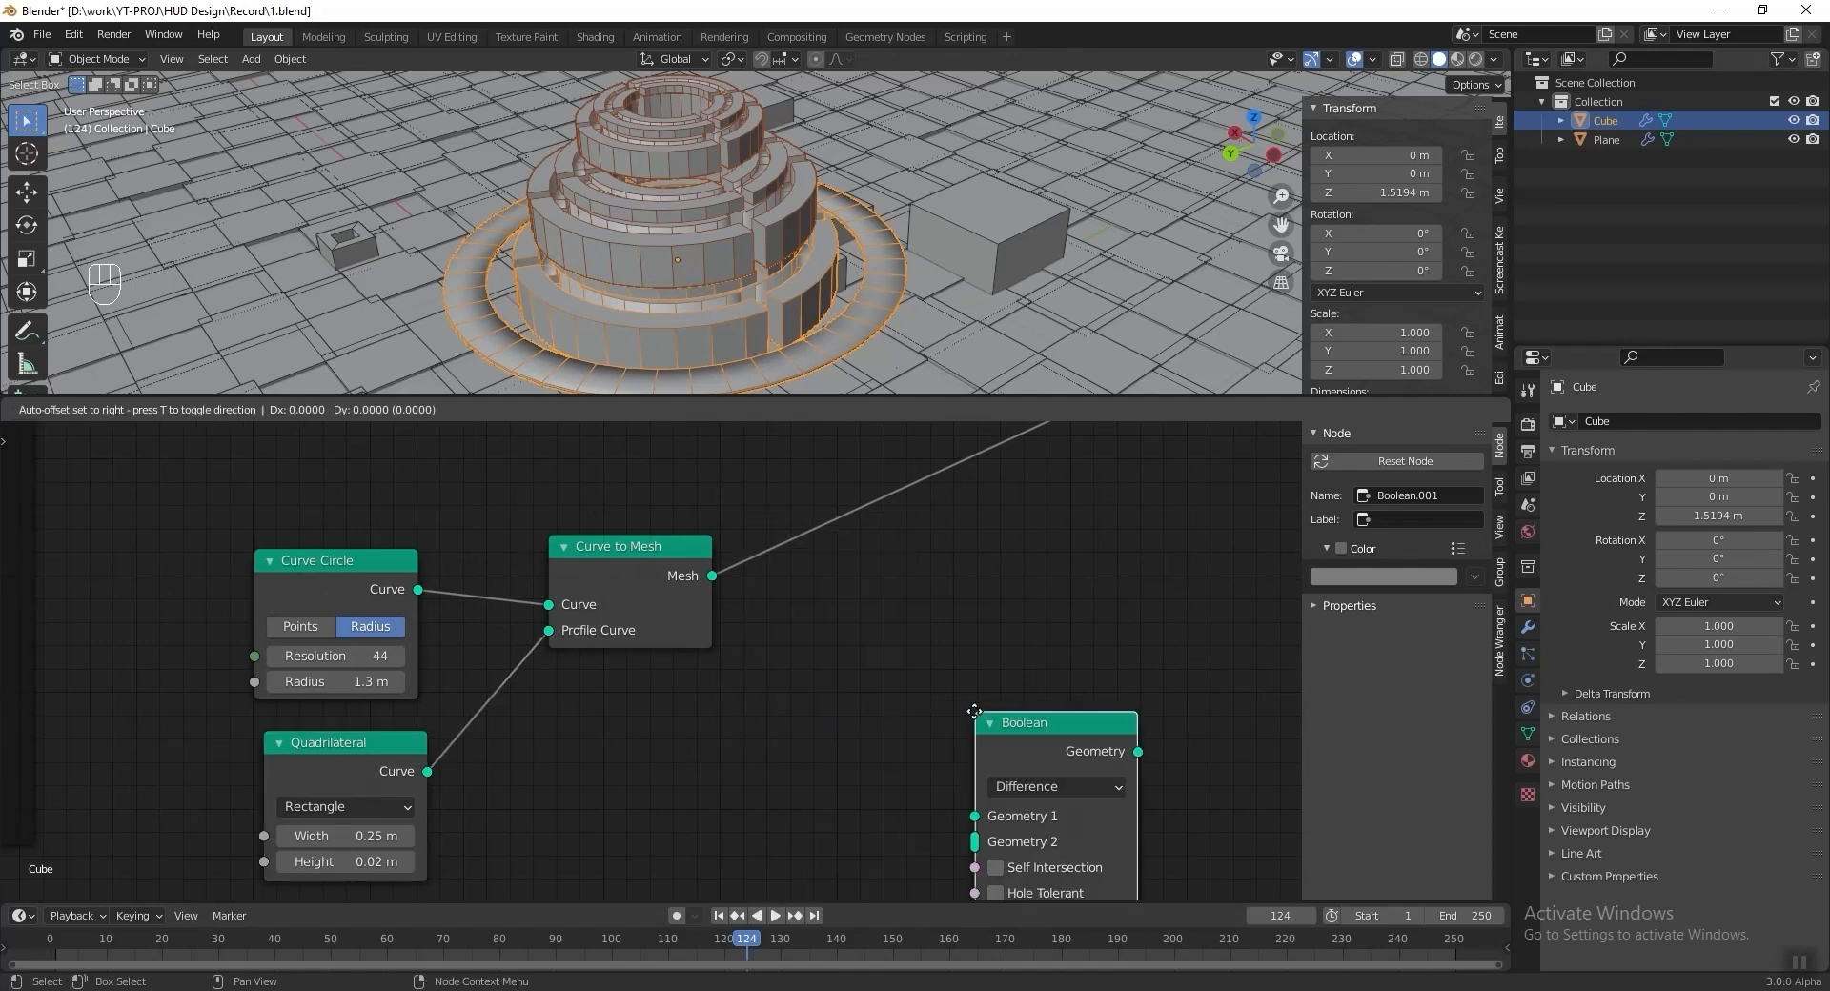
left_click(902, 530)
middle_click_drag(983, 689, 975, 660)
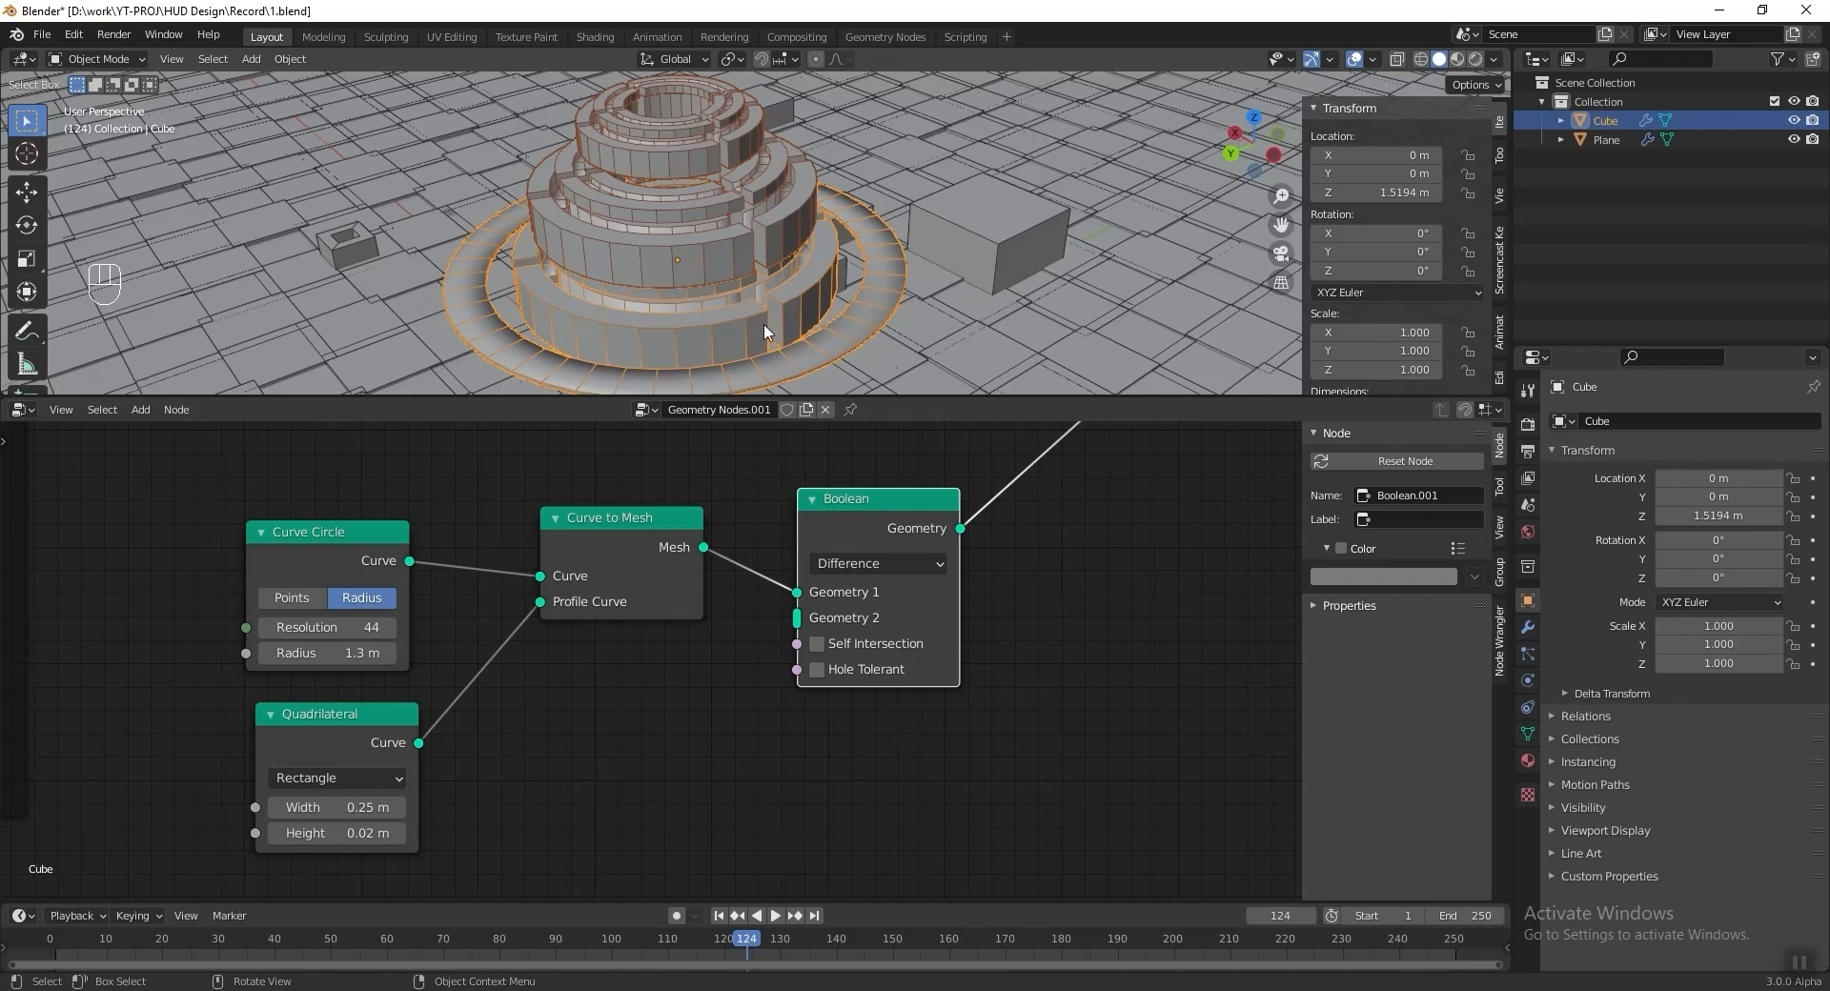
Add a Cube mesh primitive node below Curve to Mesh and connect it to the Boolean's Geometry 2 input.
middle_click_drag(731, 737, 724, 715)
key("shift+a")
mouse_move(704, 730)
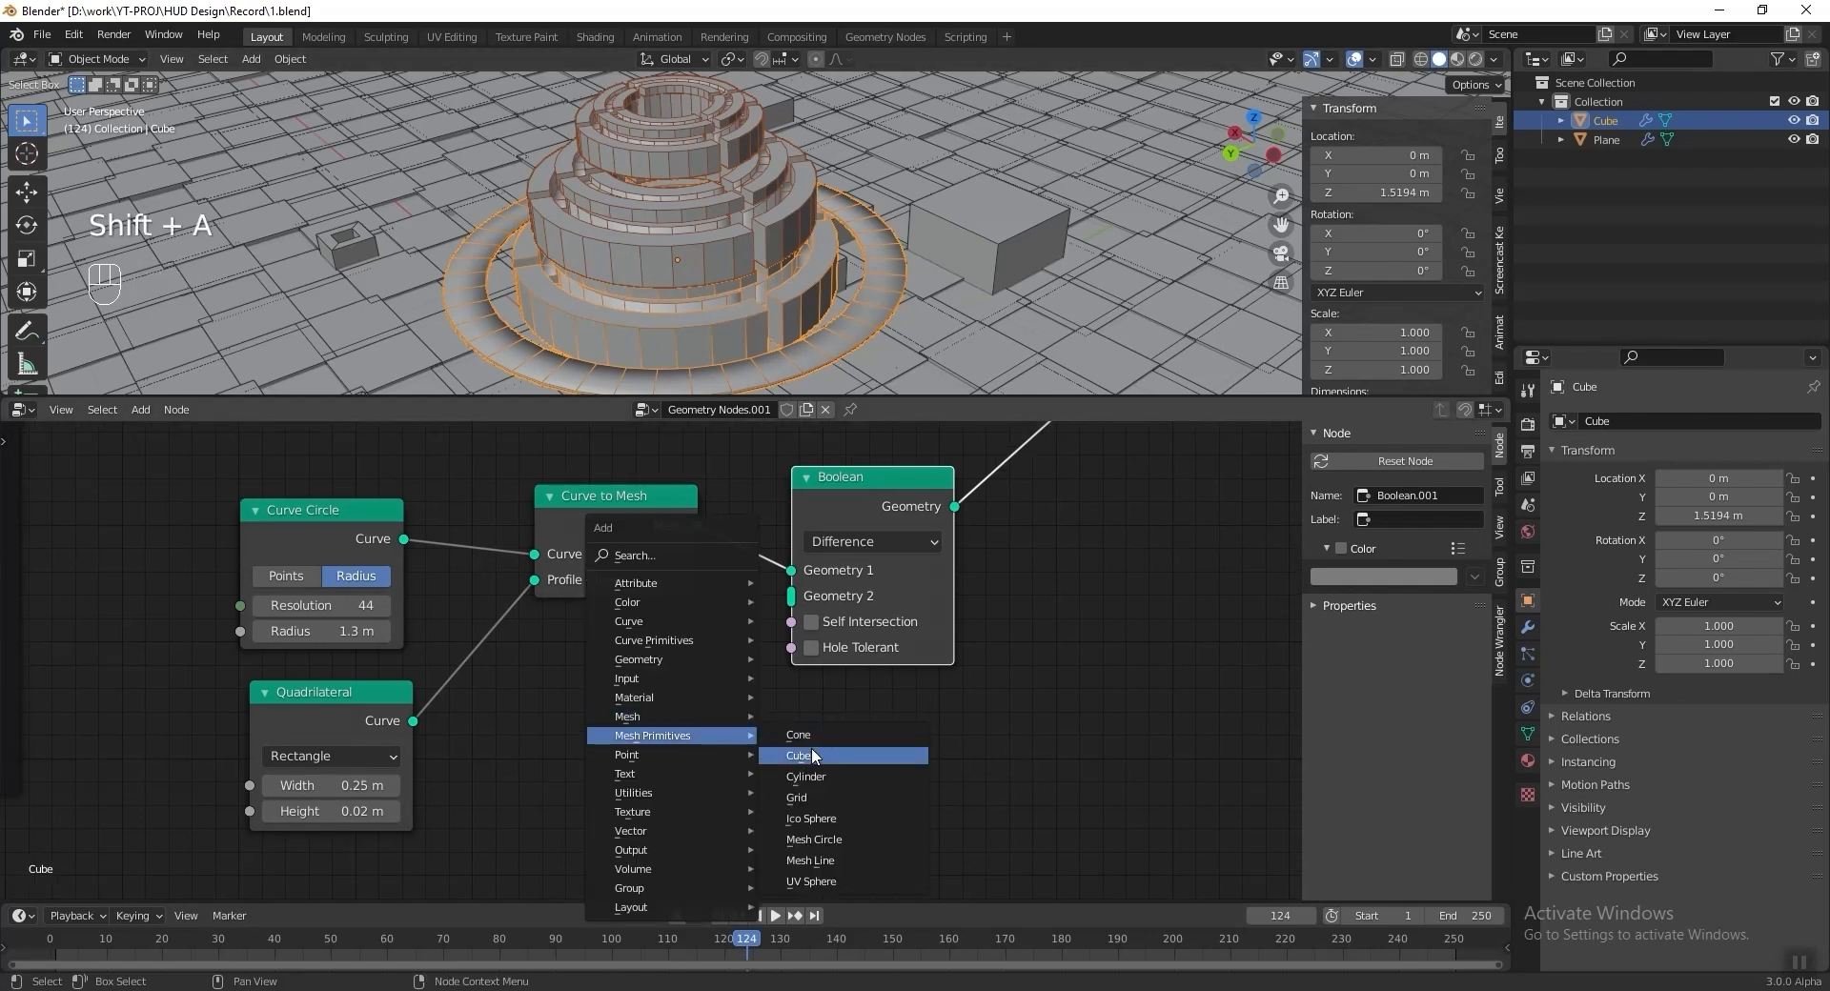
left_click(810, 756)
left_click(701, 700)
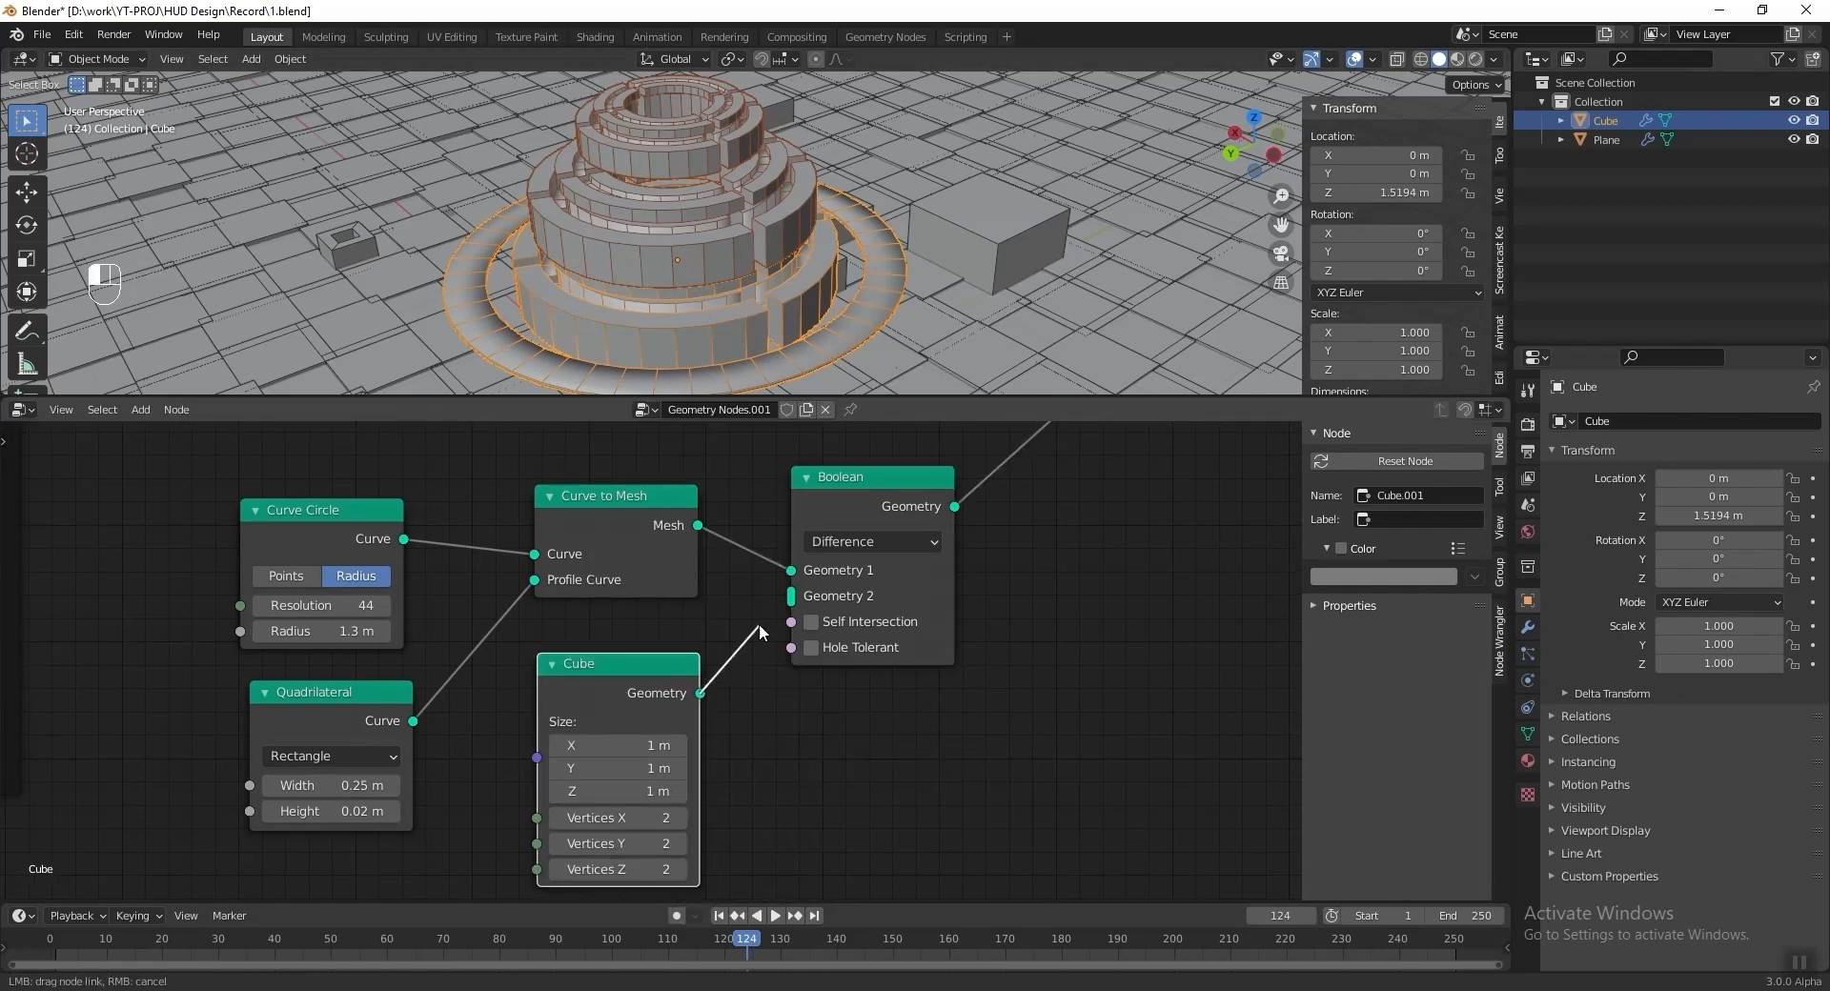
Set the Cube node's size to 1.2 m in X and 4 m in Y.
left_click(626, 742)
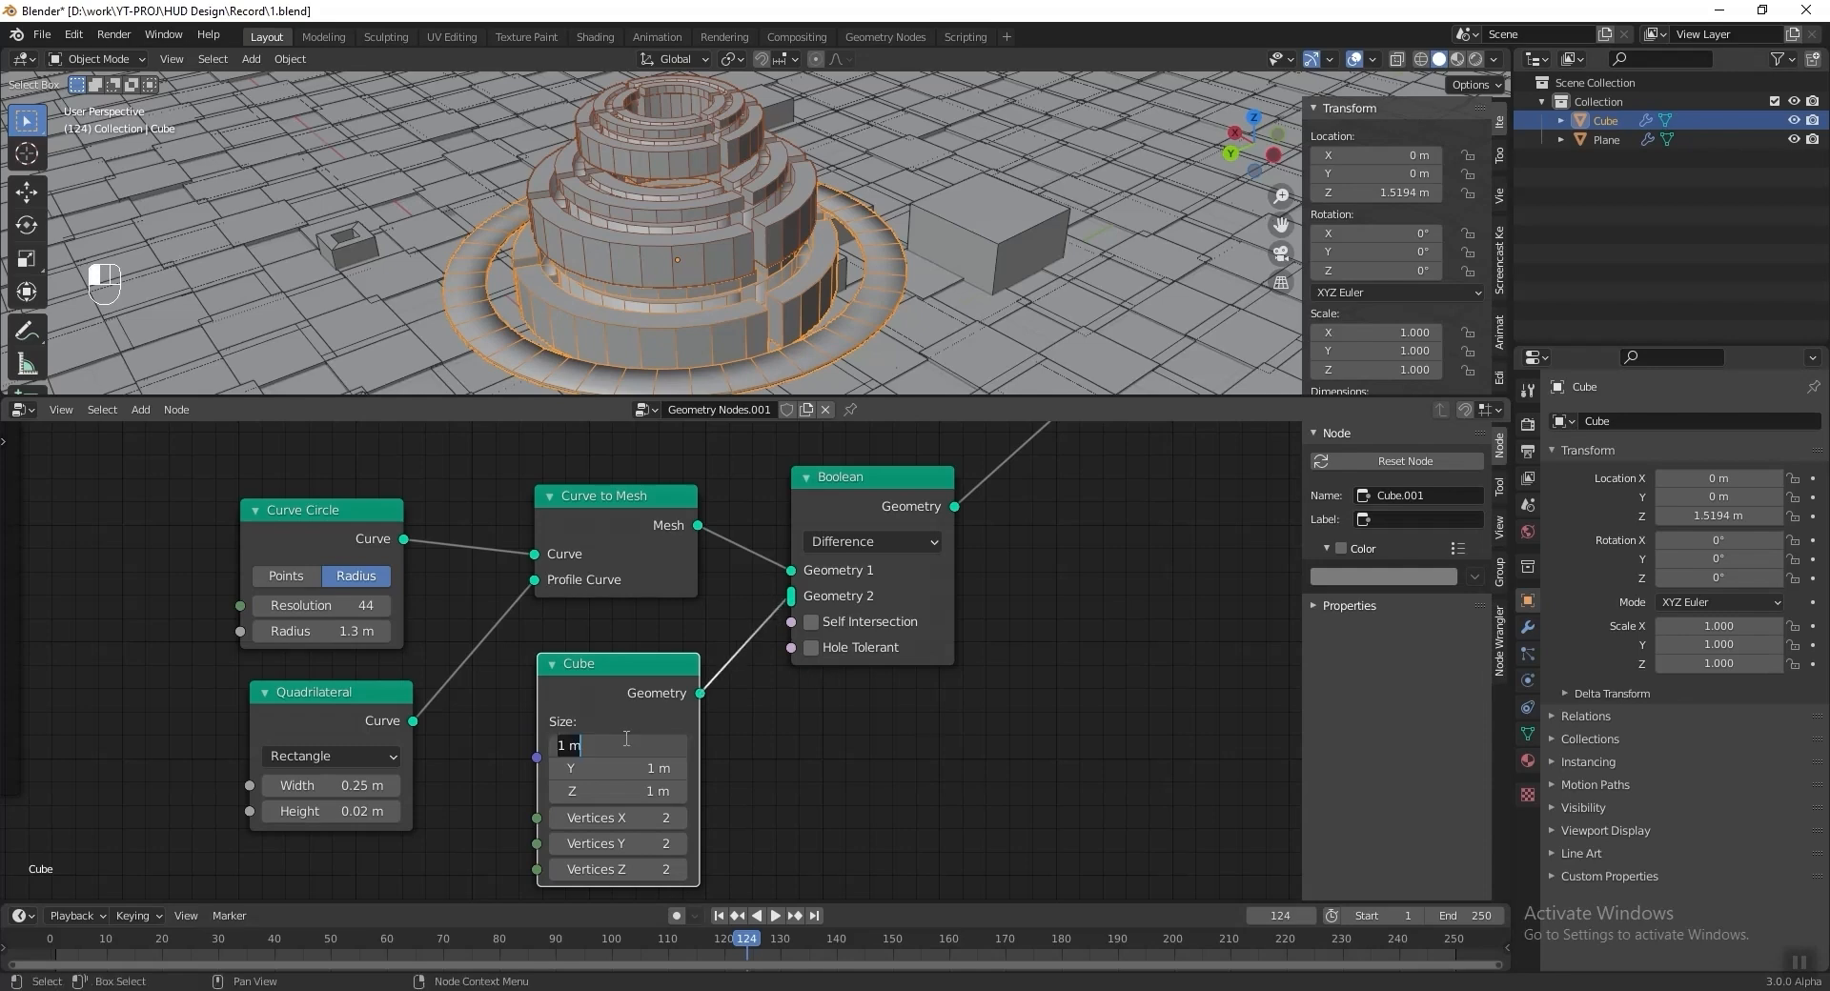
key("Tab")
type("4")
key("Tab")
key("Return")
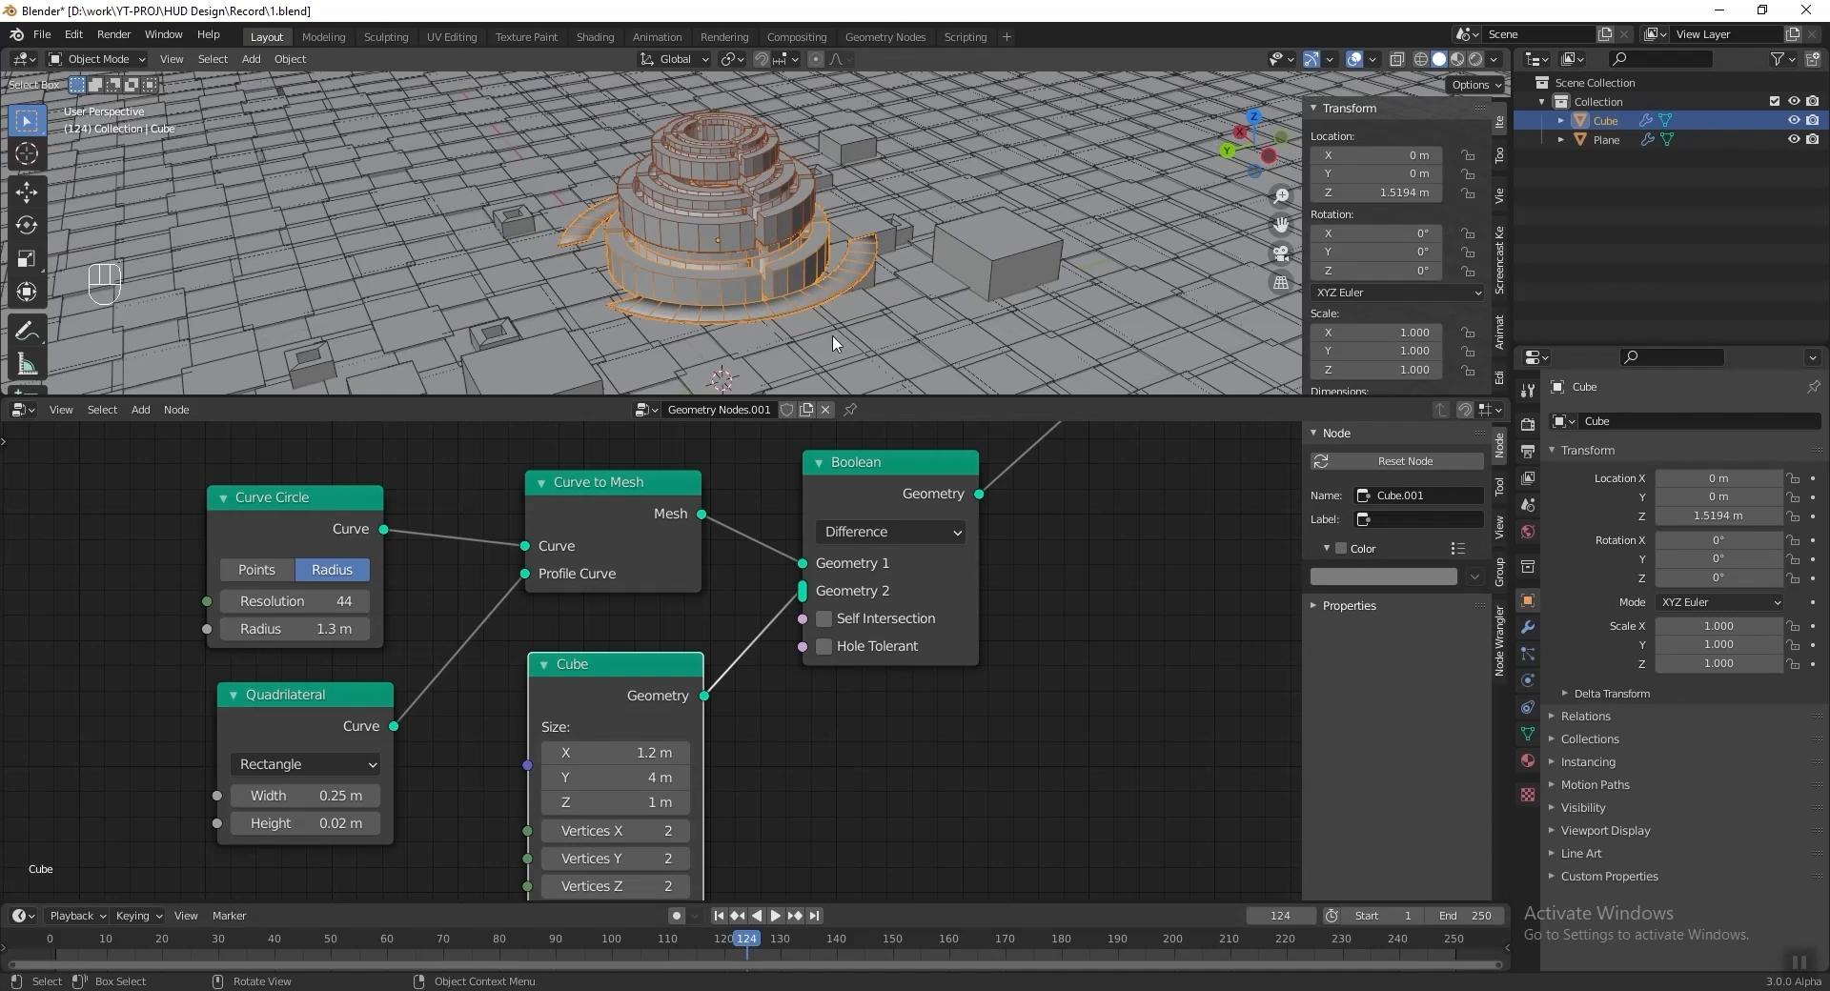
Insert a Transform node between the Boolean and the final Join Geometry node.
middle_click_drag(916, 572, 750, 669)
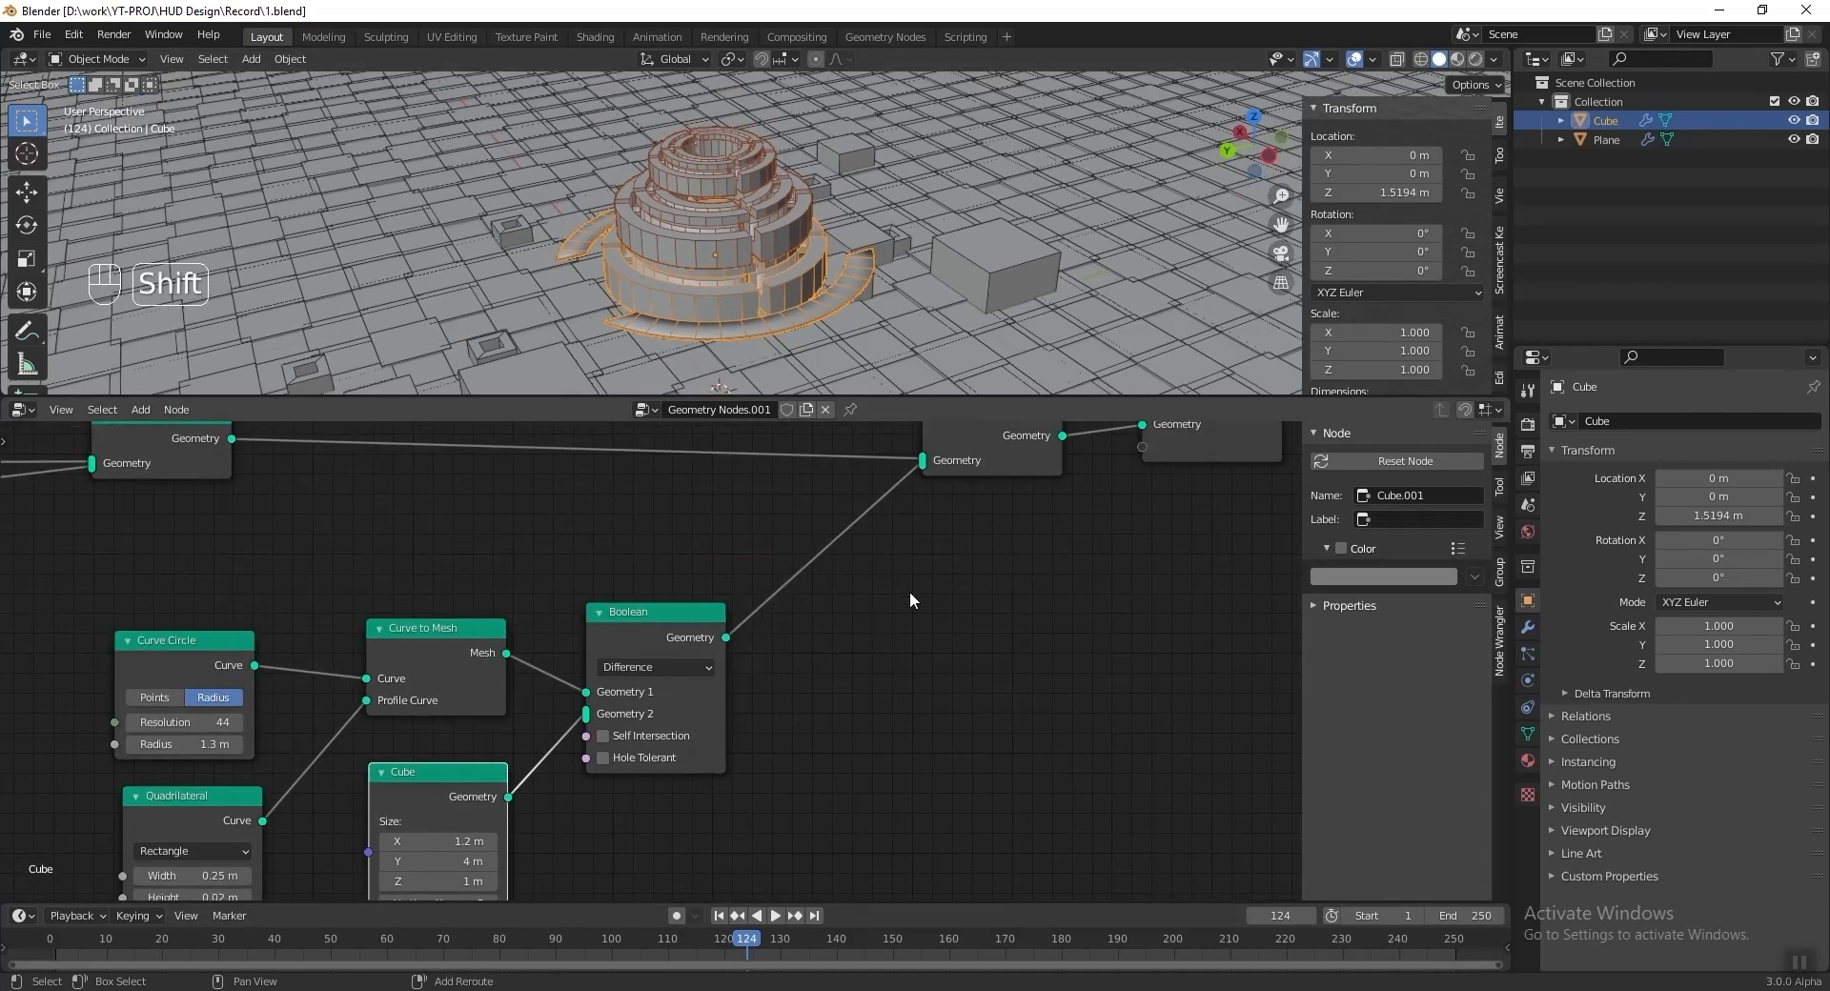
key("shift+a")
mouse_move(913, 523)
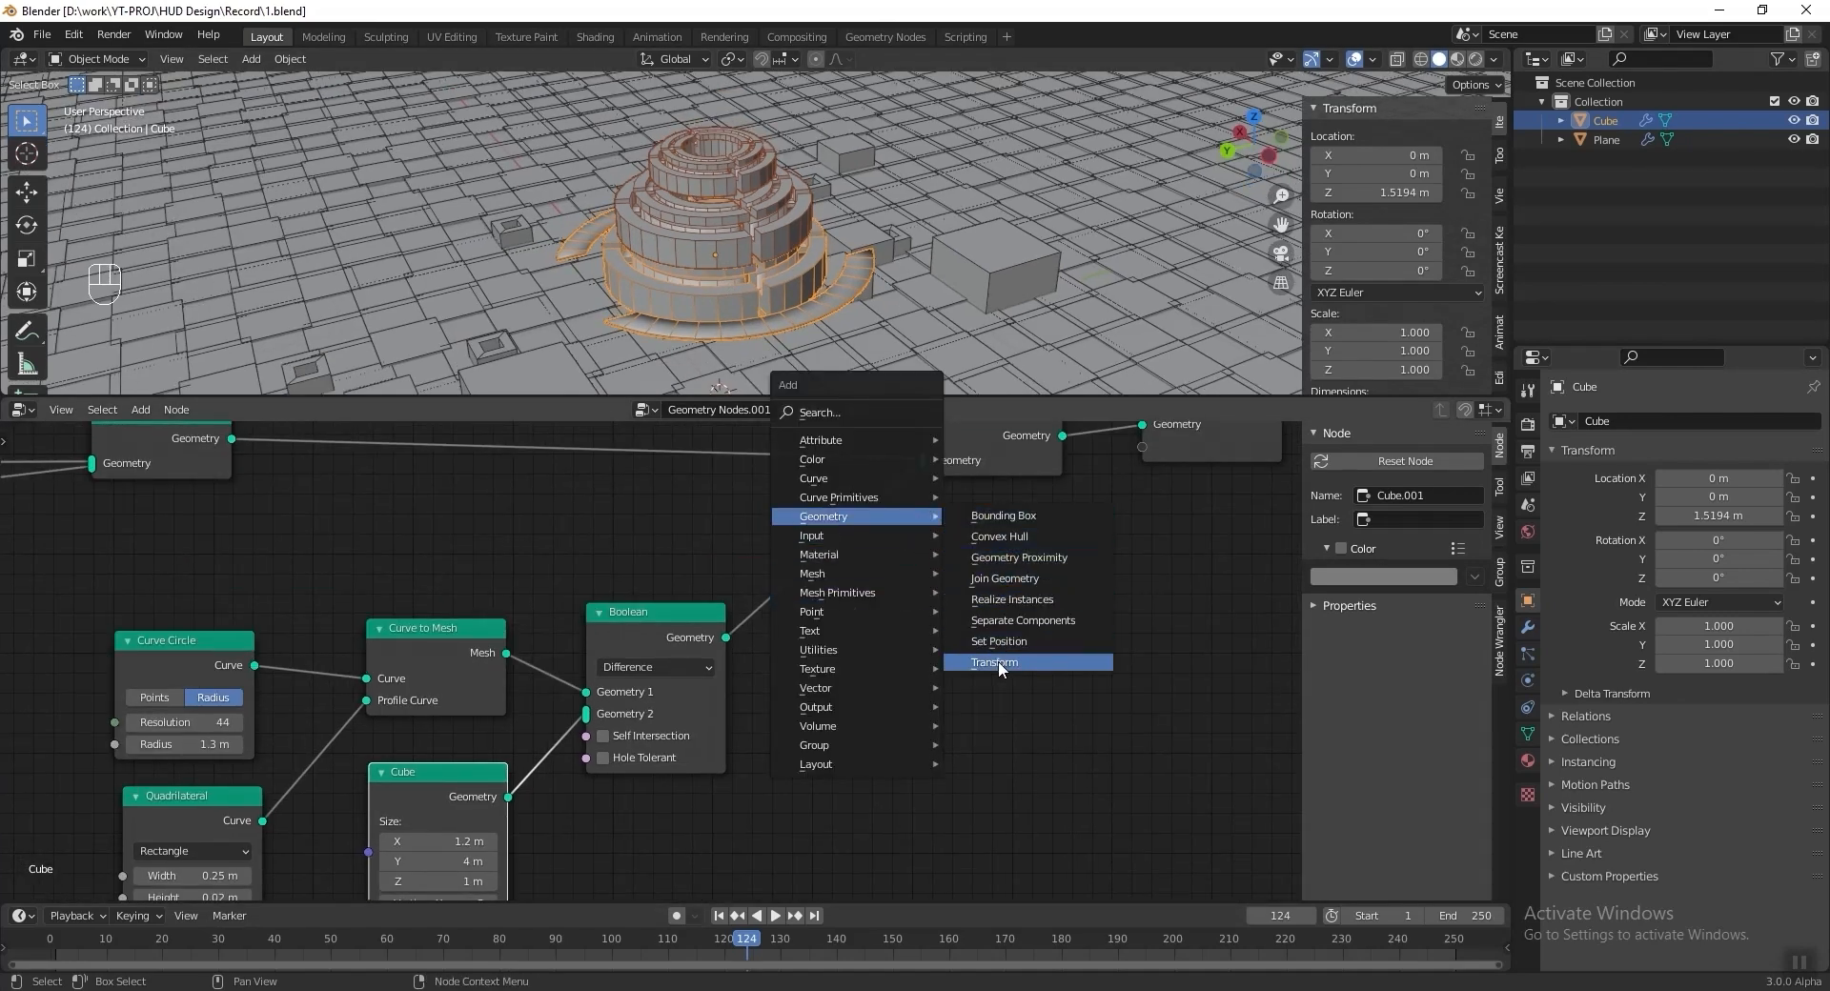
left_click(1001, 633)
left_click(1033, 609)
Add a Combine XYZ node below the Boolean and connect its vector to the new Transform's Rotation input.
scroll(1032, 609, "up", 1)
key("shift+a")
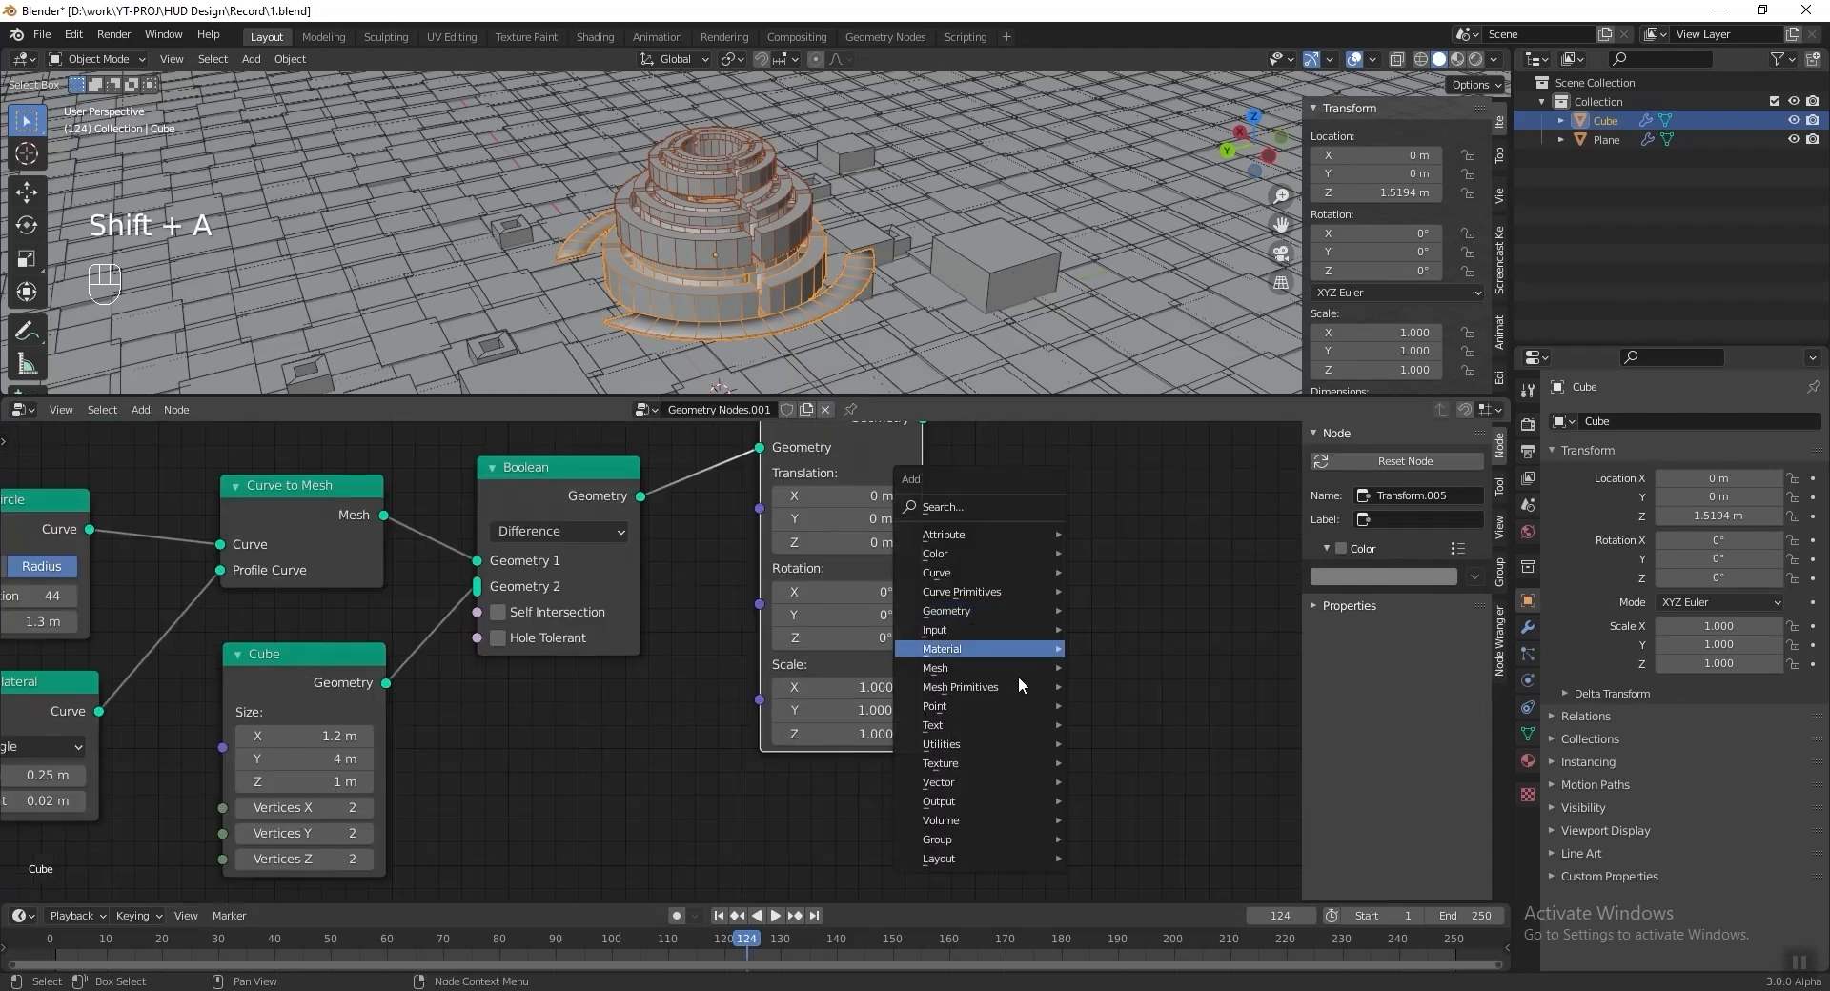
mouse_move(974, 777)
left_click(1148, 779)
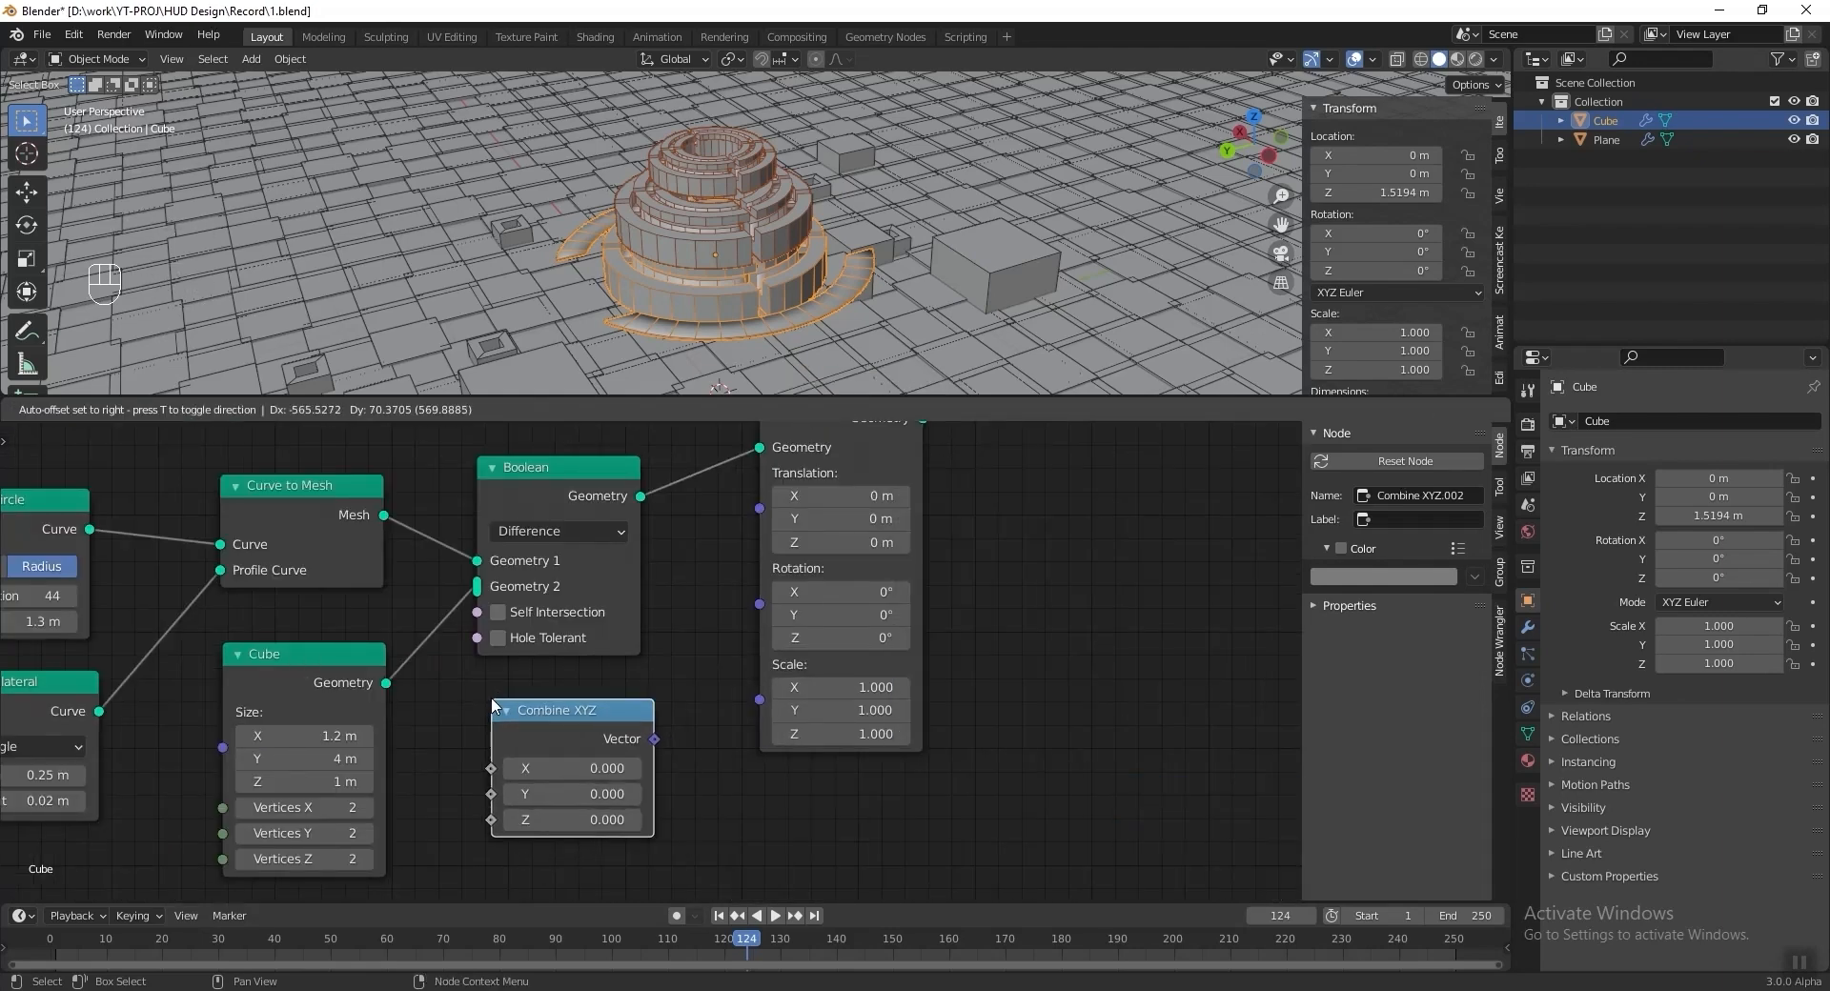
left_click(484, 693)
middle_click_drag(653, 741, 656, 765)
left_click_drag(657, 763, 758, 623)
Raise the cut ring by setting the Transform node's Z translation to 0.3 m.
middle_click_drag(798, 318, 804, 273)
scroll(844, 309, "up", 2)
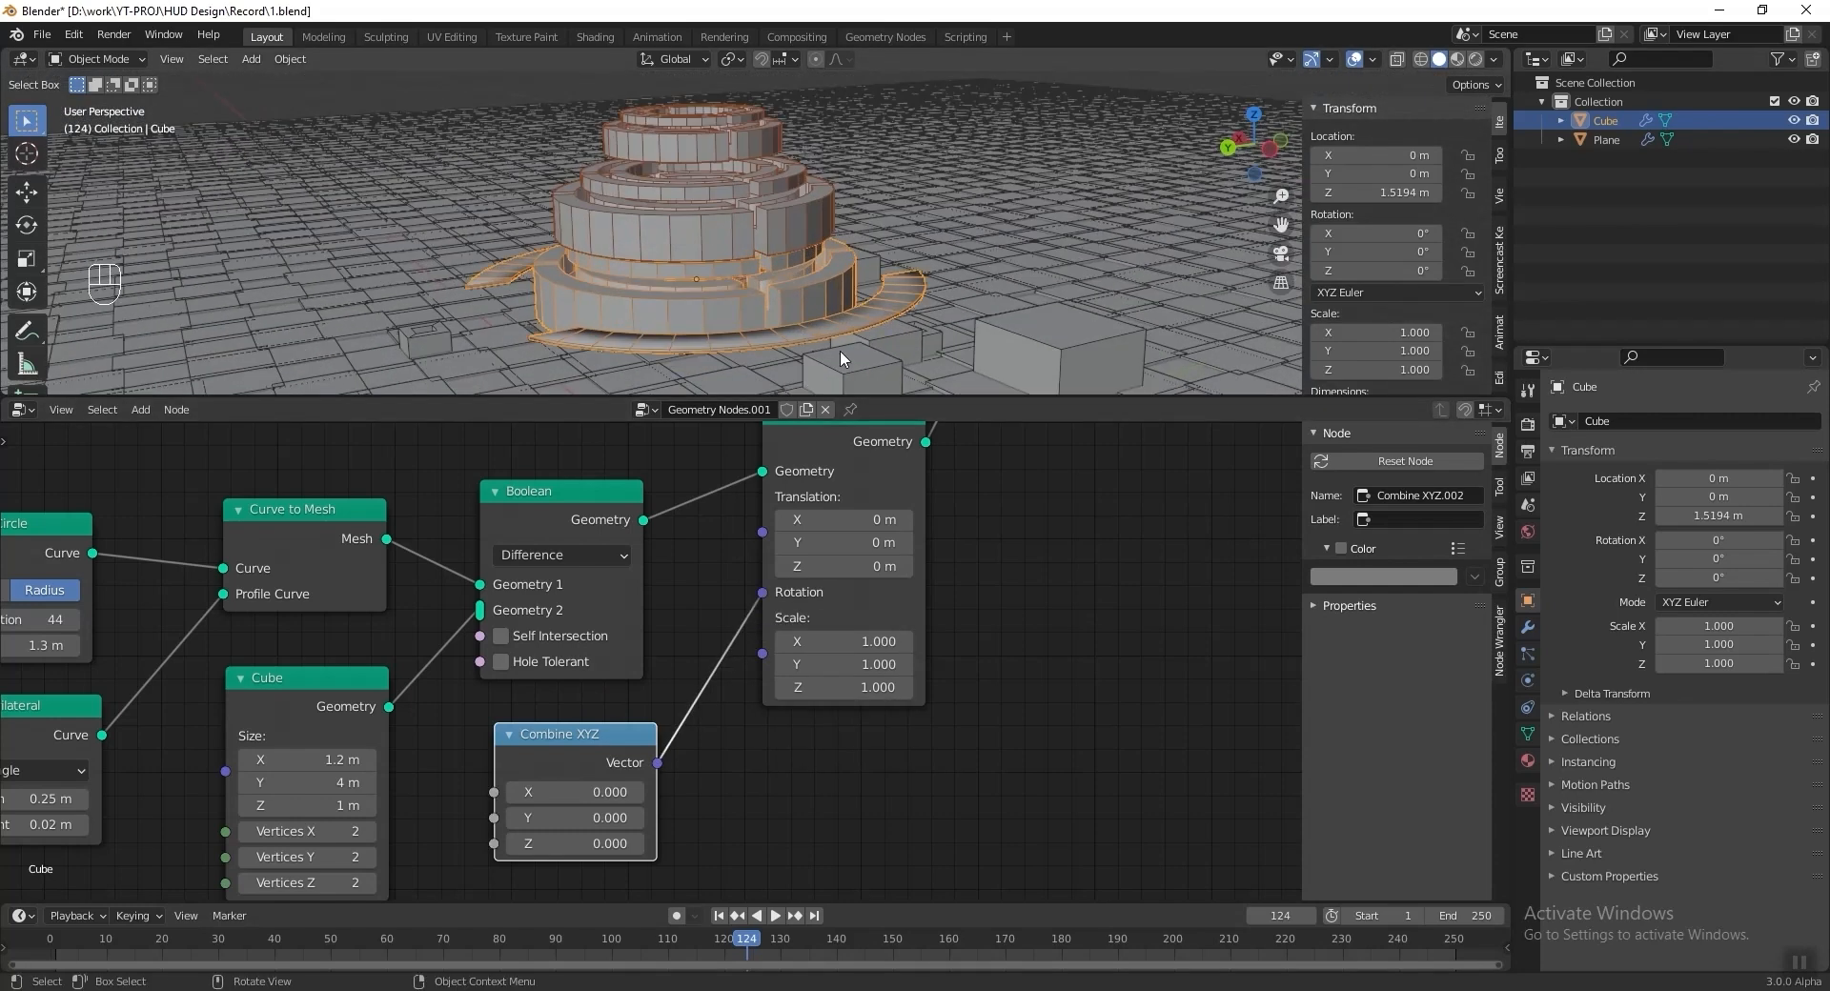
middle_click_drag(858, 523, 835, 571)
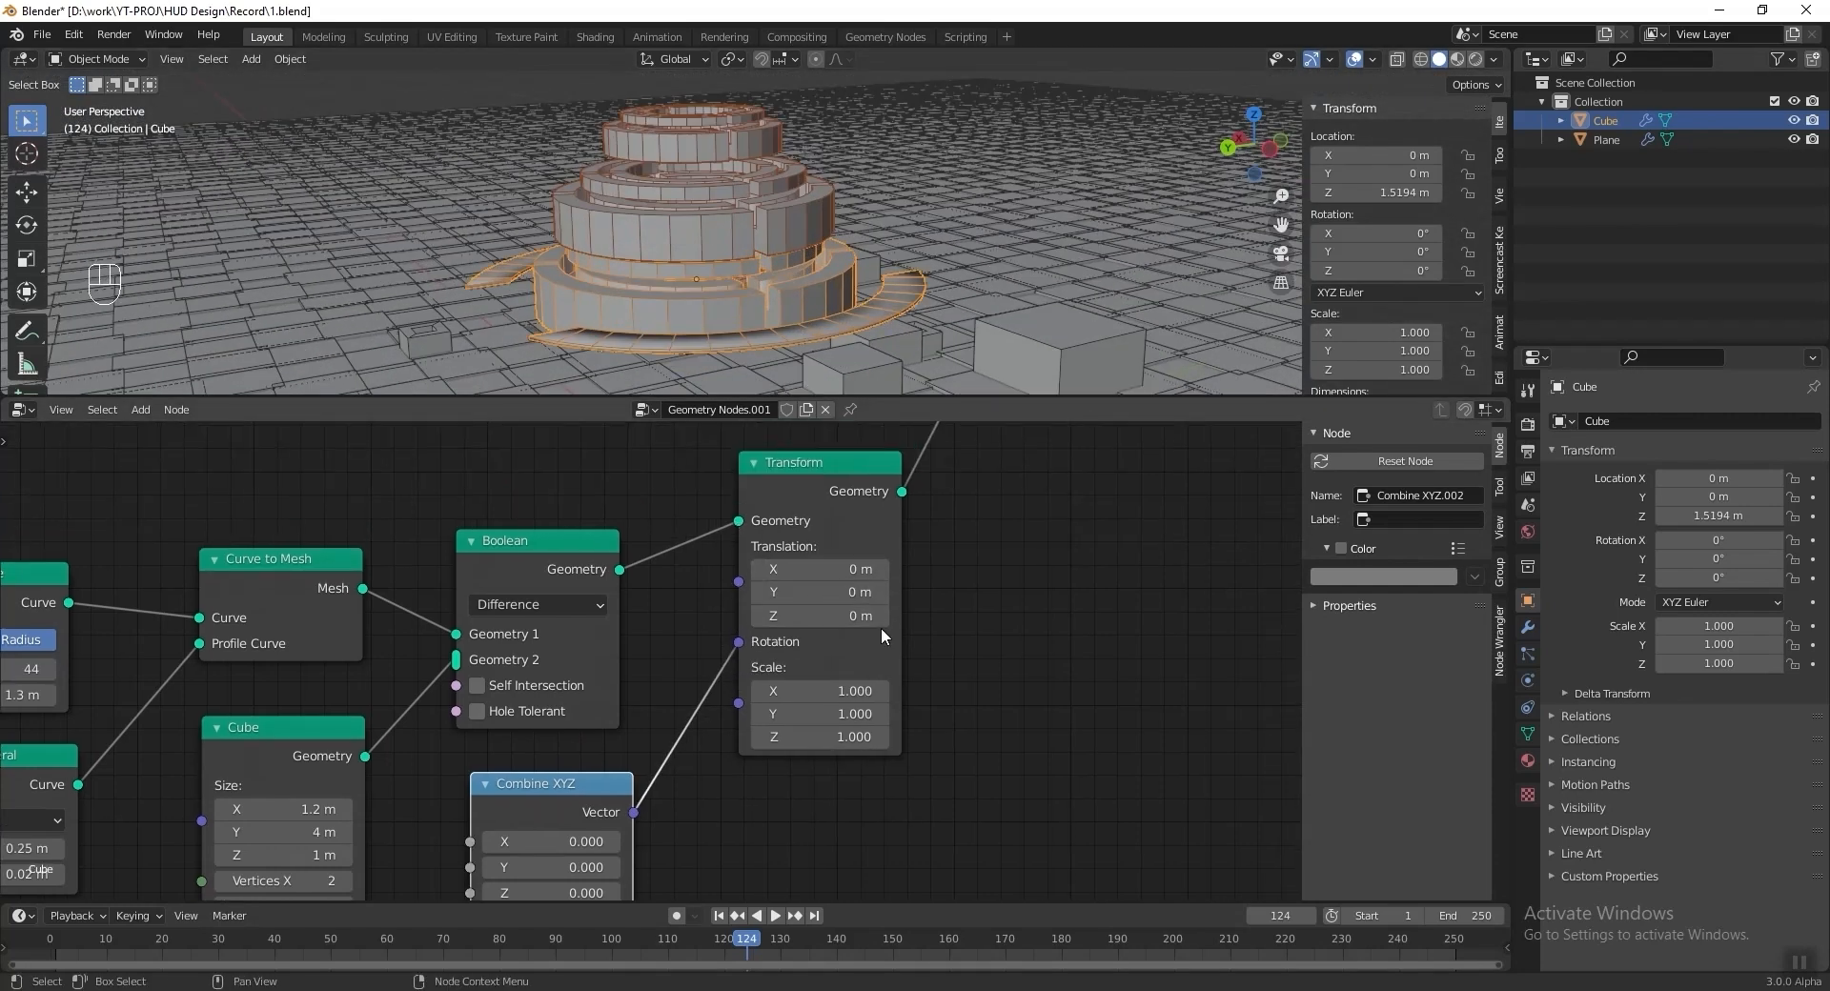
left_click(883, 621)
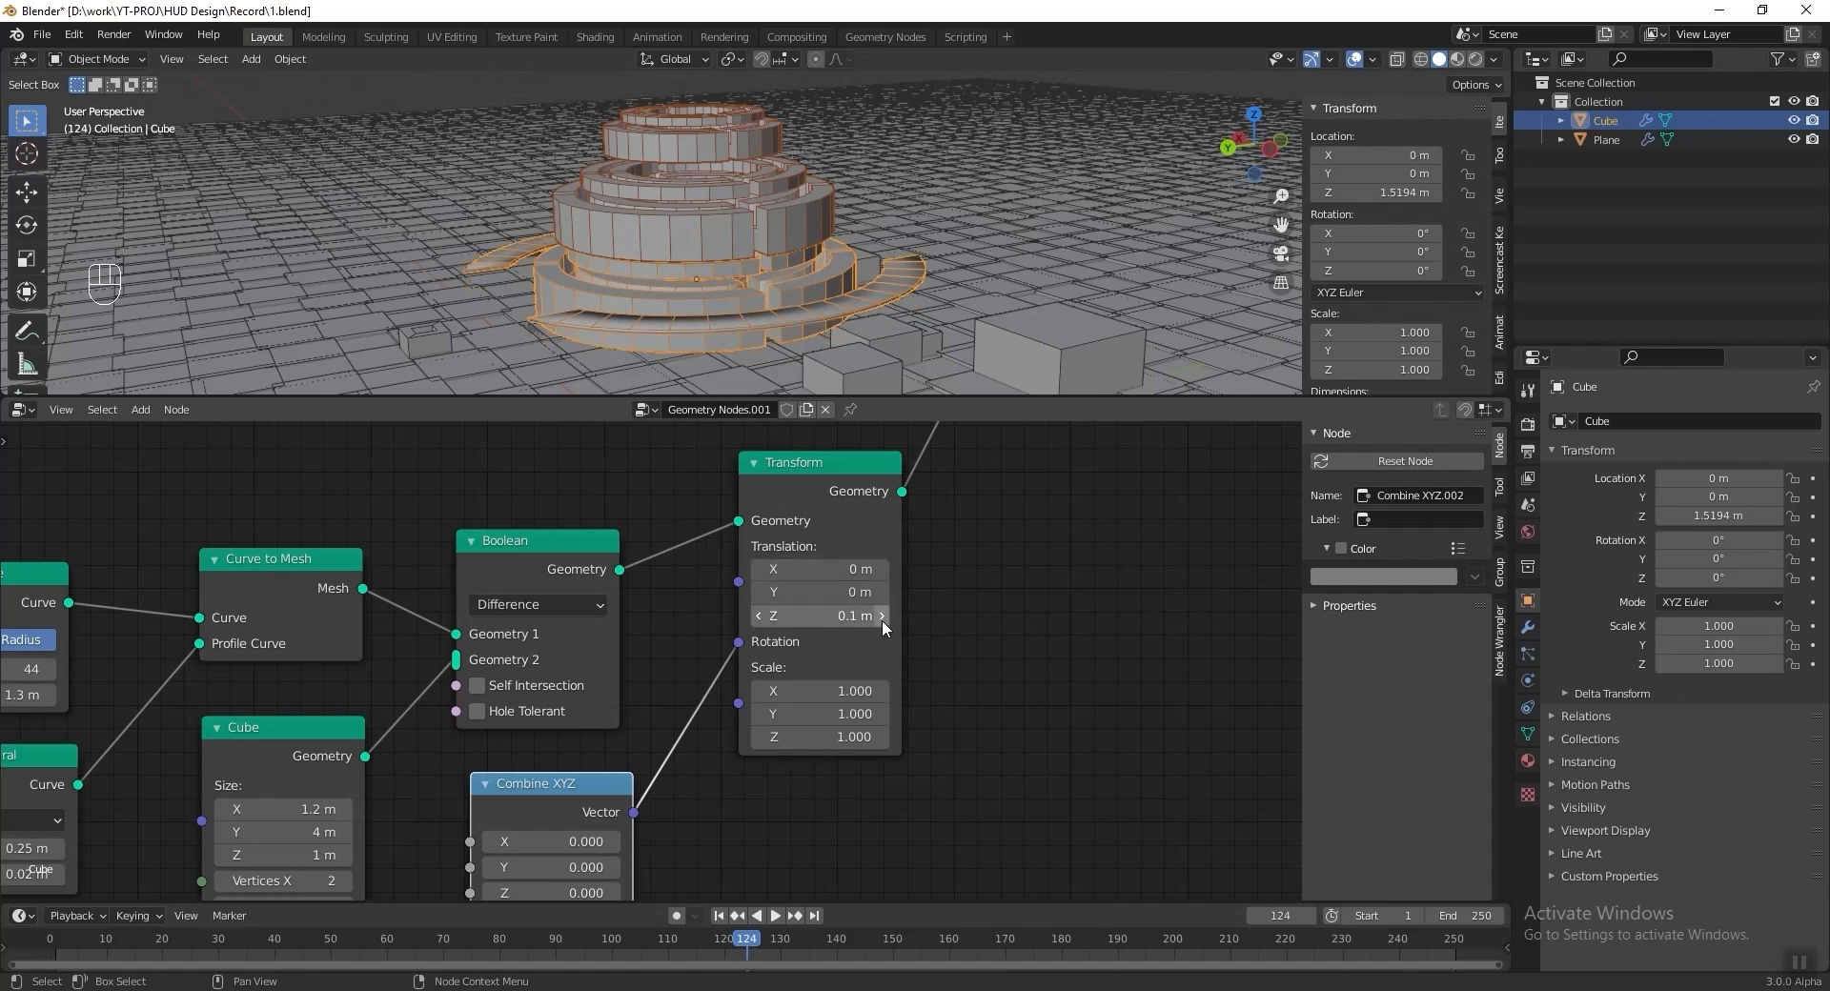
left_click(882, 620)
left_click(883, 620)
middle_click_drag(774, 305, 806, 243)
Connect the Animation Driver value to the Z input of the new Combine XYZ node.
key("Home")
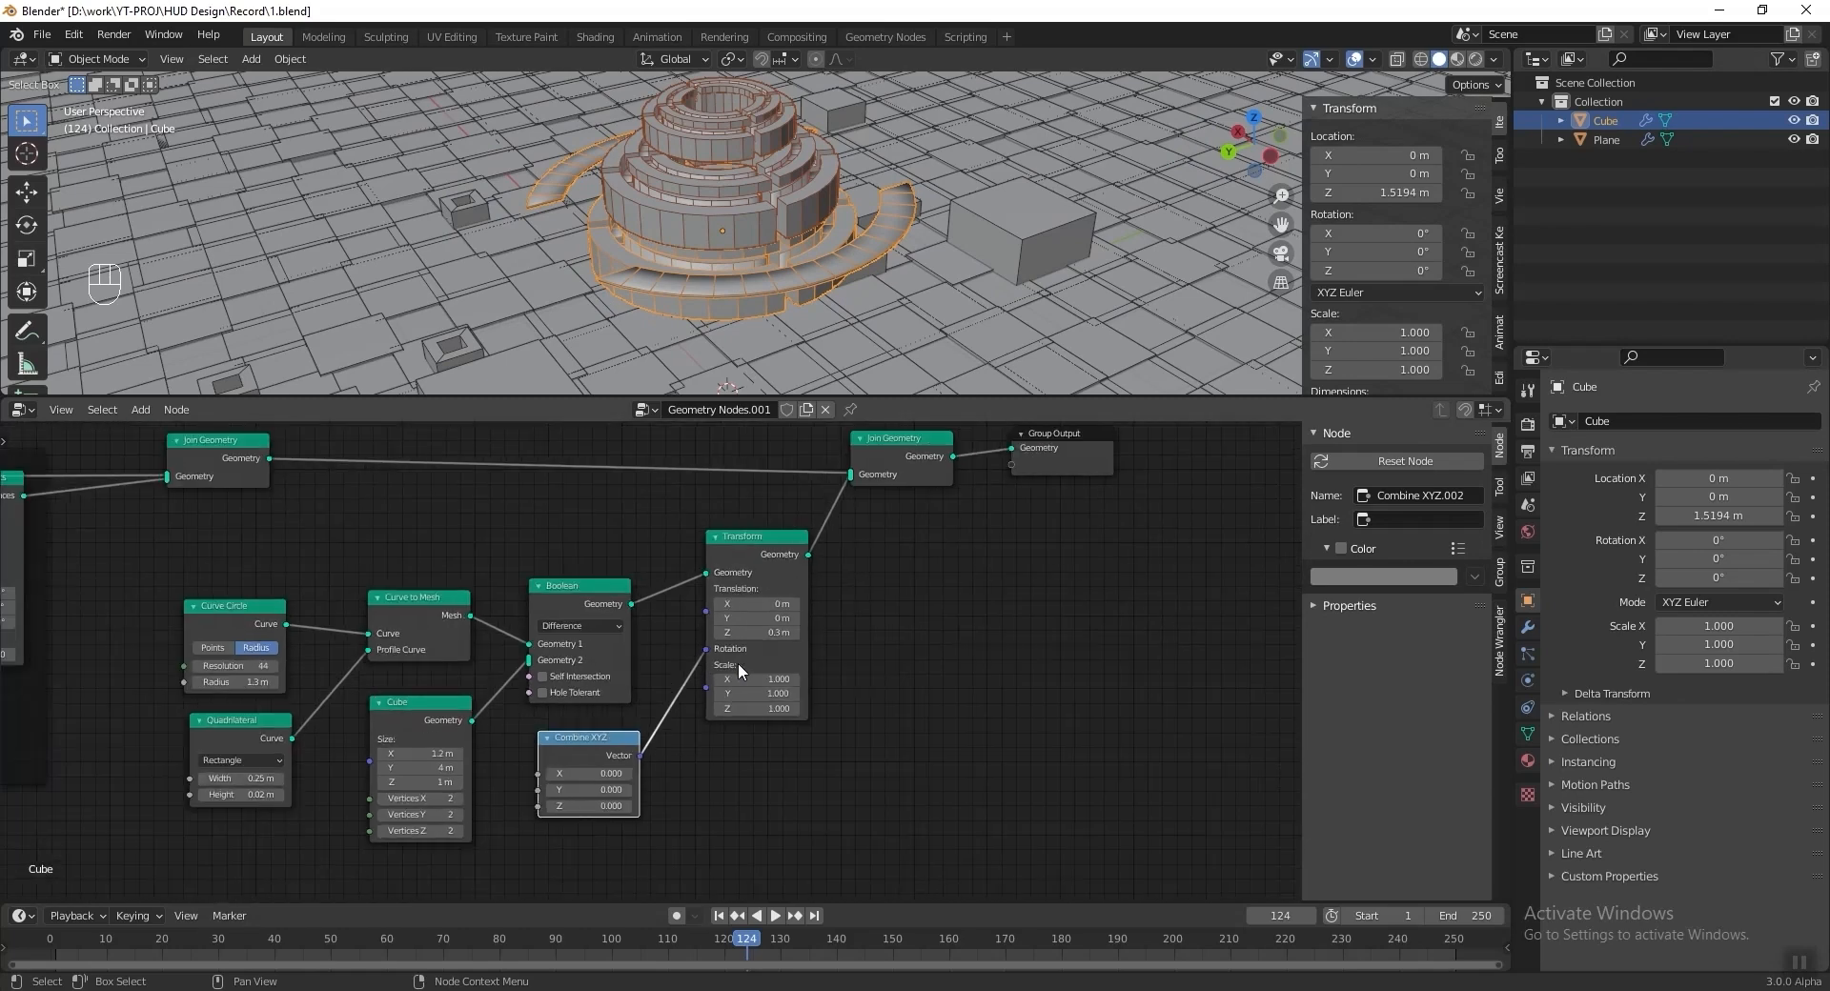
scroll(572, 686, "up", 5)
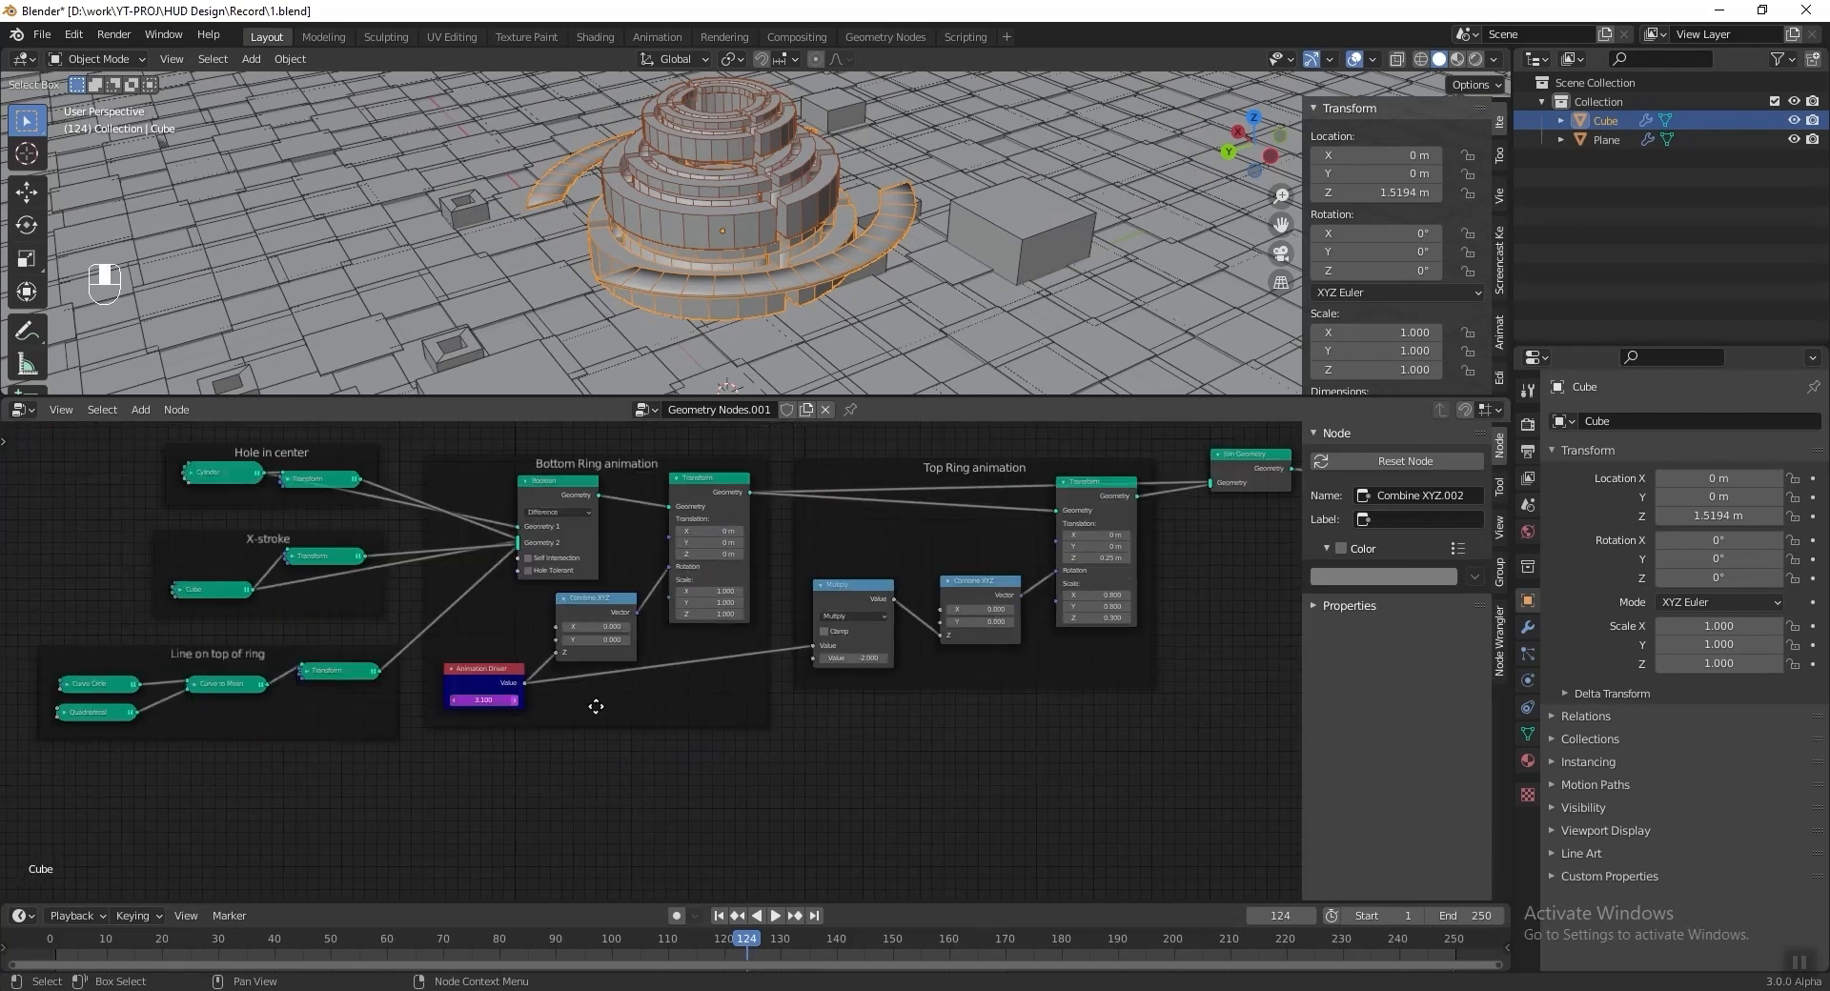
left_click(537, 706)
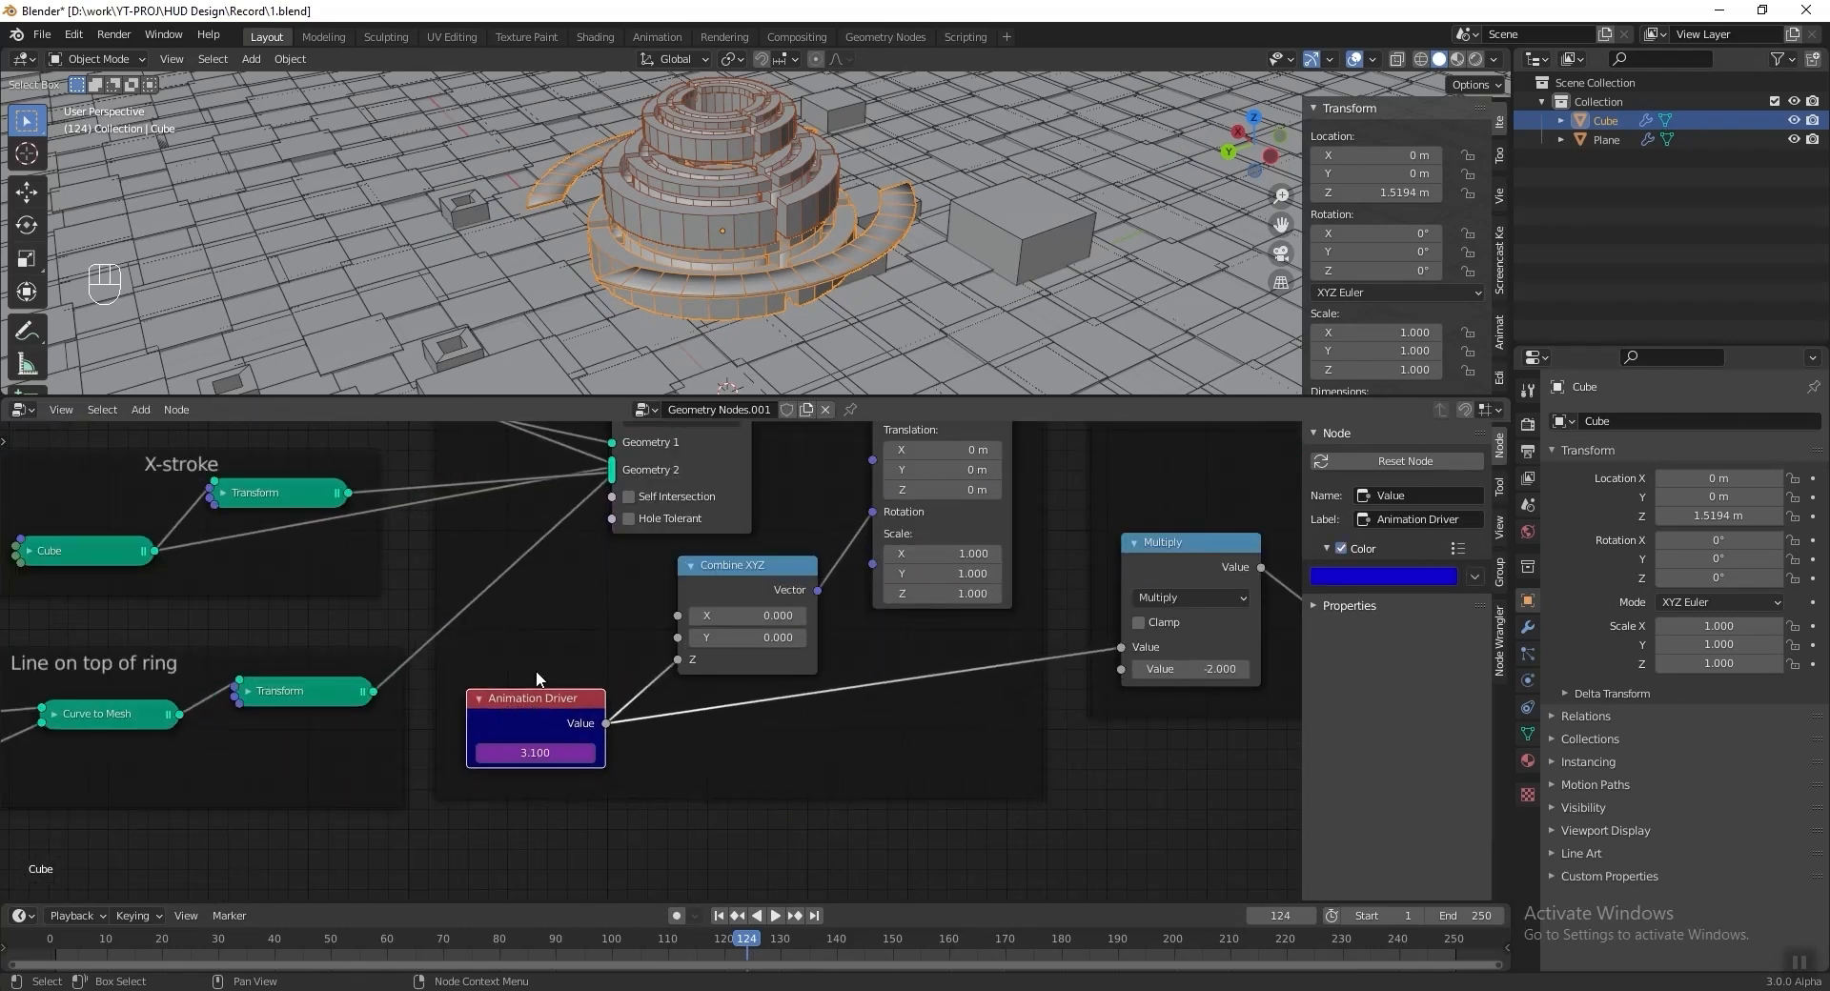
scroll(536, 671, "down", 5)
scroll(620, 644, "down", 5)
middle_click_drag(782, 664, 476, 652)
scroll(476, 652, "up", 6)
scroll(477, 652, "down", 1)
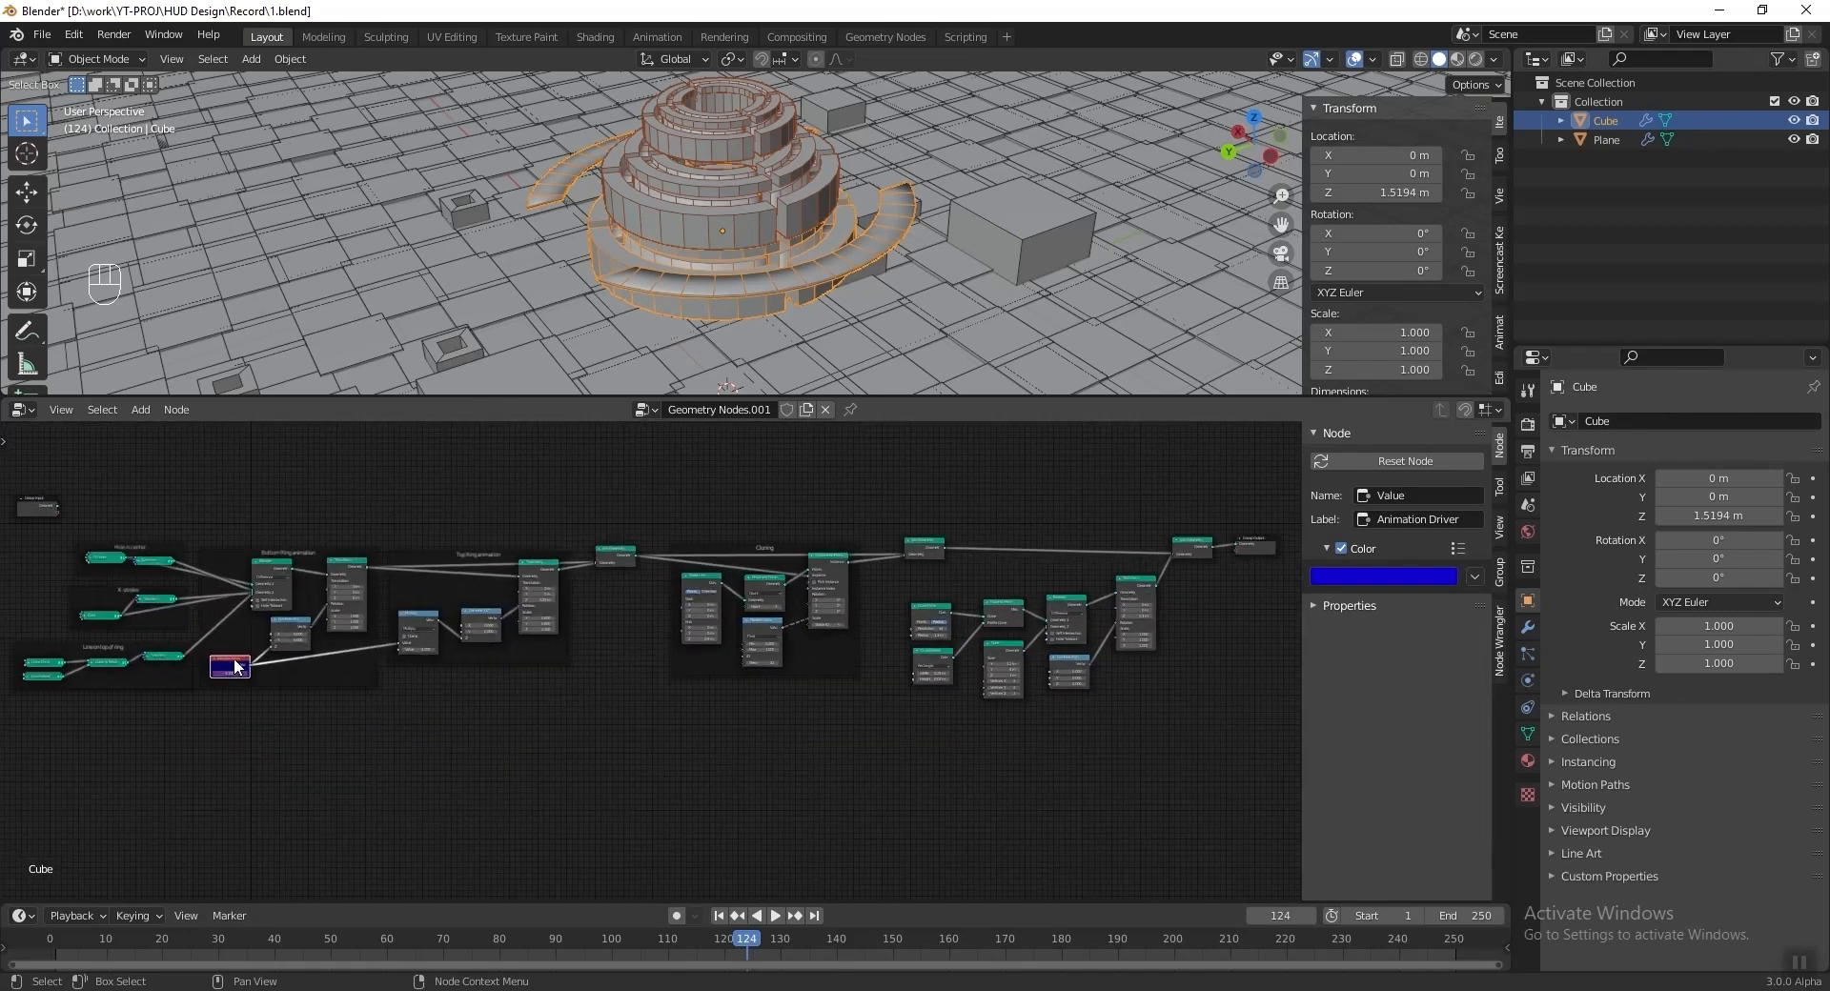
right_click_drag(272, 707, 1078, 675, "alt")
scroll(1163, 686, "up", 8)
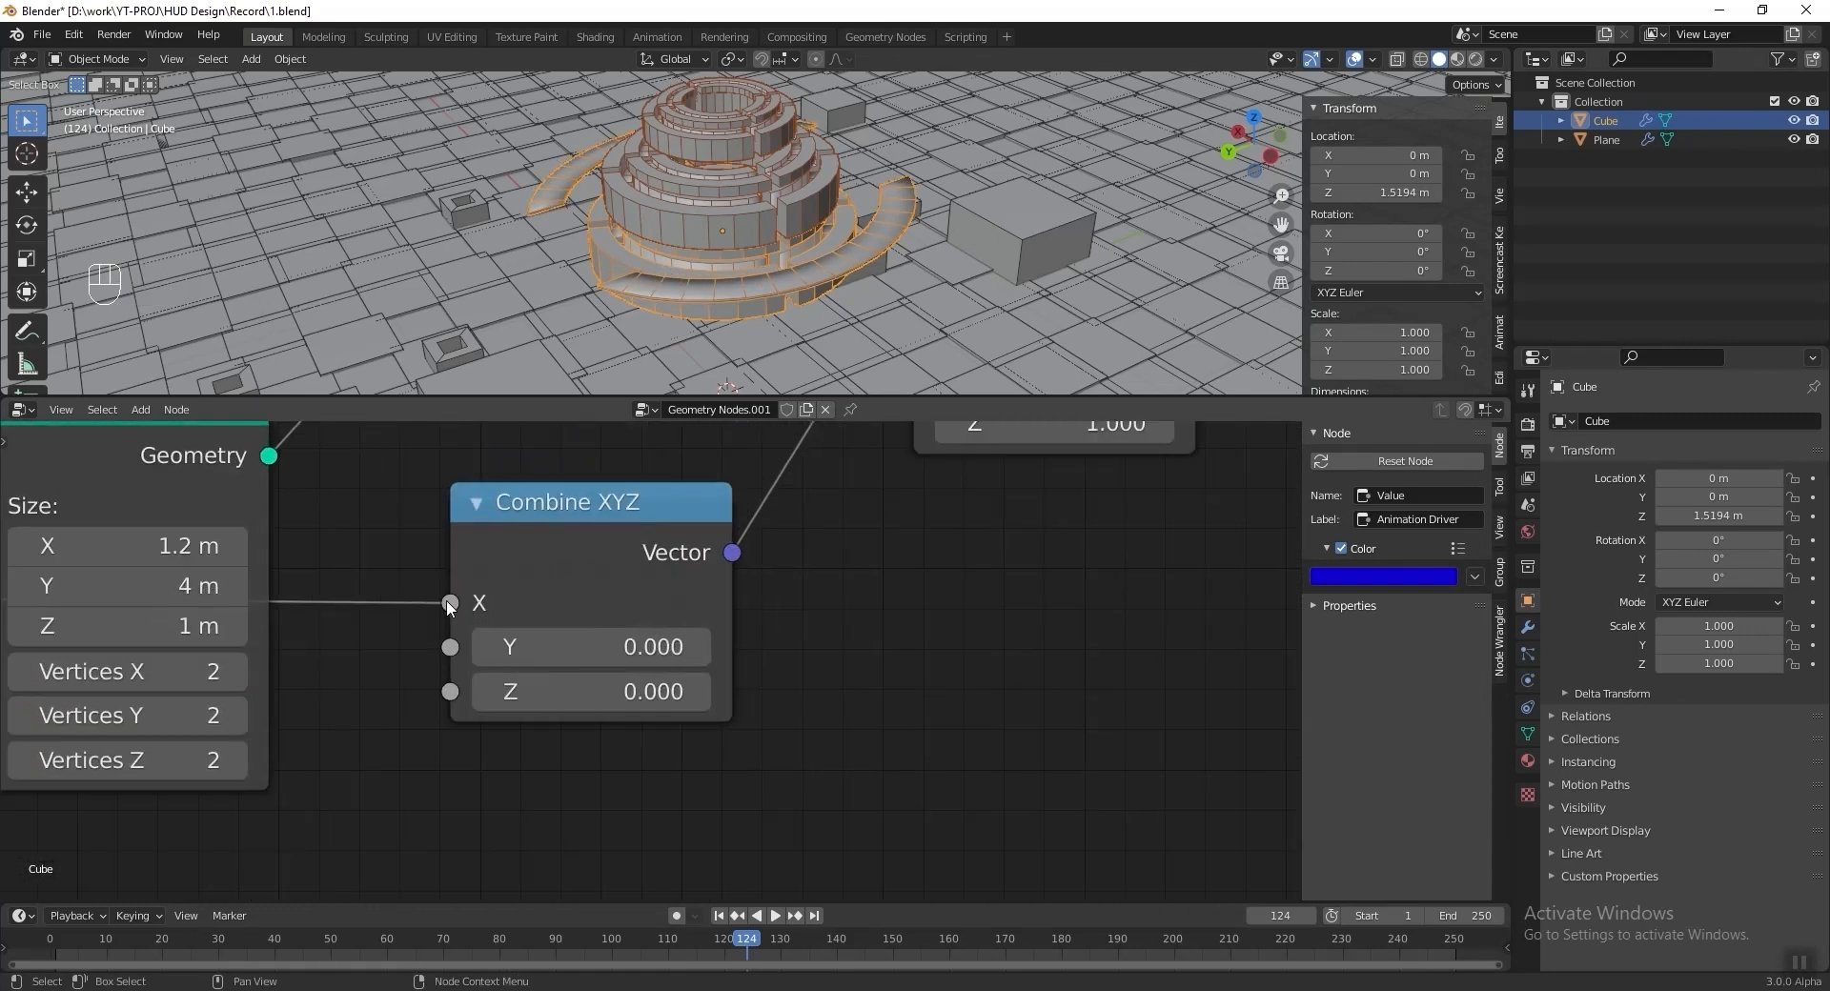
left_click_drag(448, 602, 449, 692)
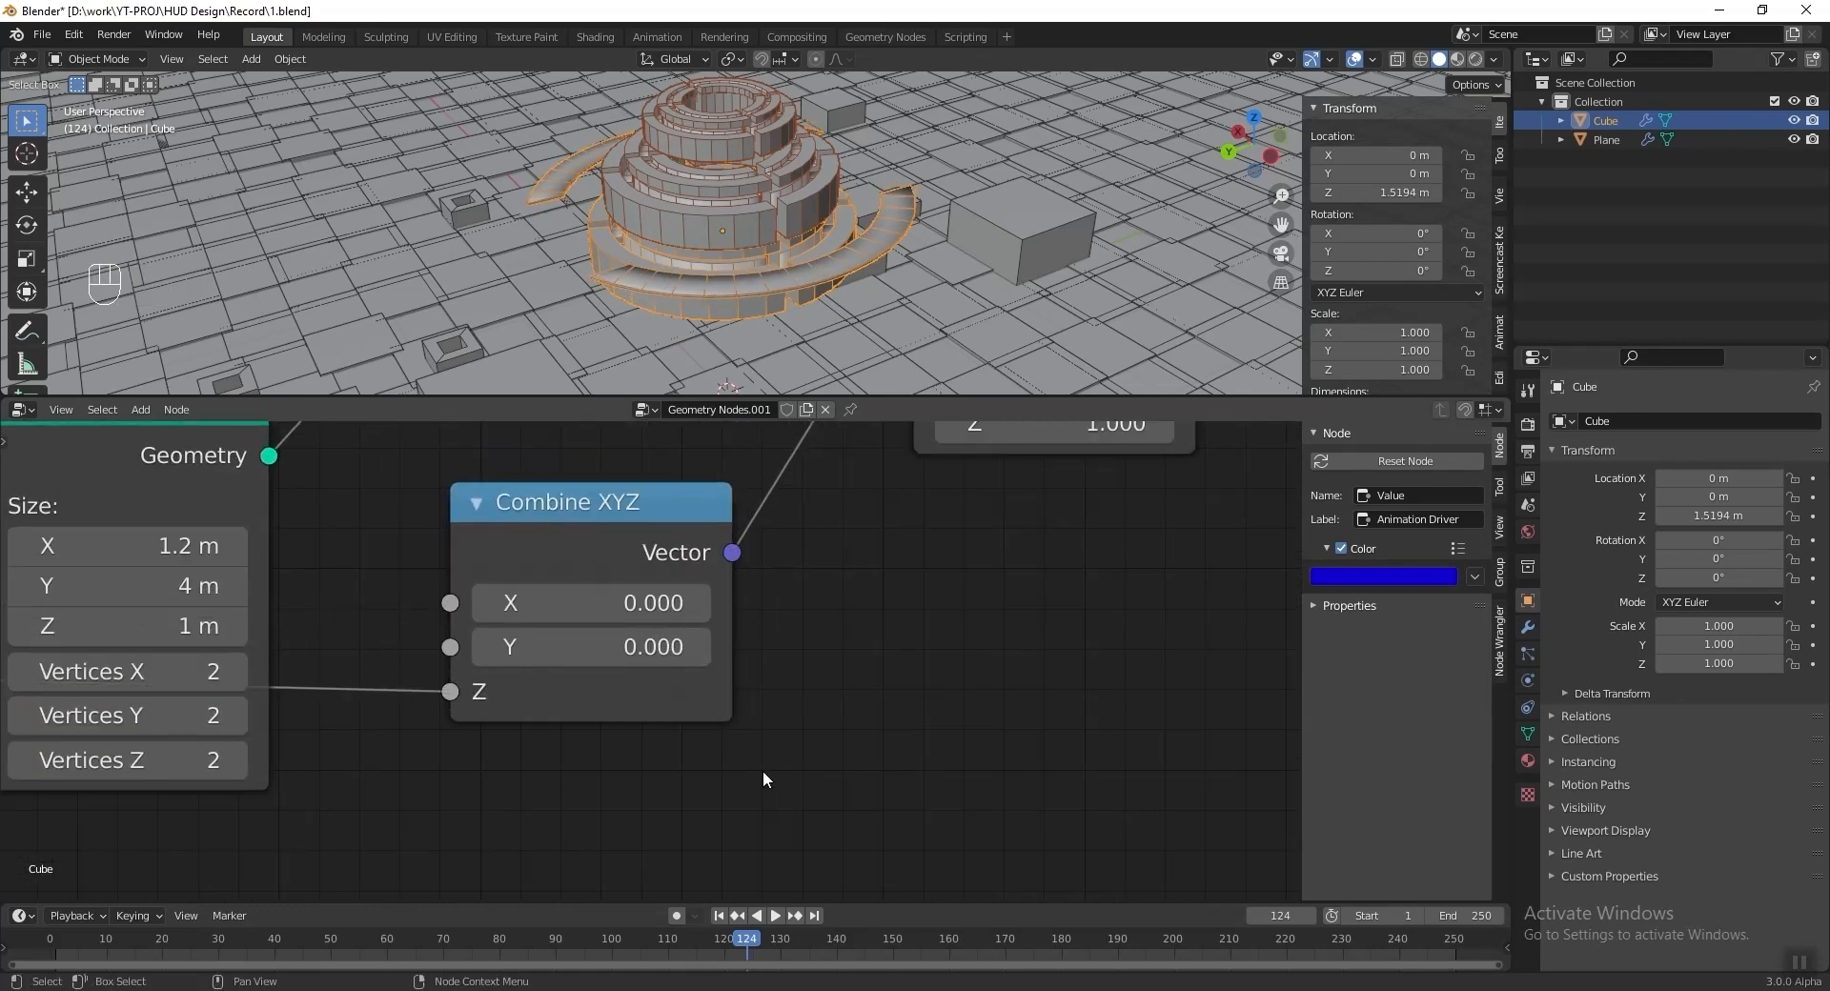
Run through the timeline to check the rotation of the cut outer ring.
scroll(763, 772, "down", 1)
middle_click_drag(762, 772, 748, 827)
left_click_drag(97, 936, 353, 933)
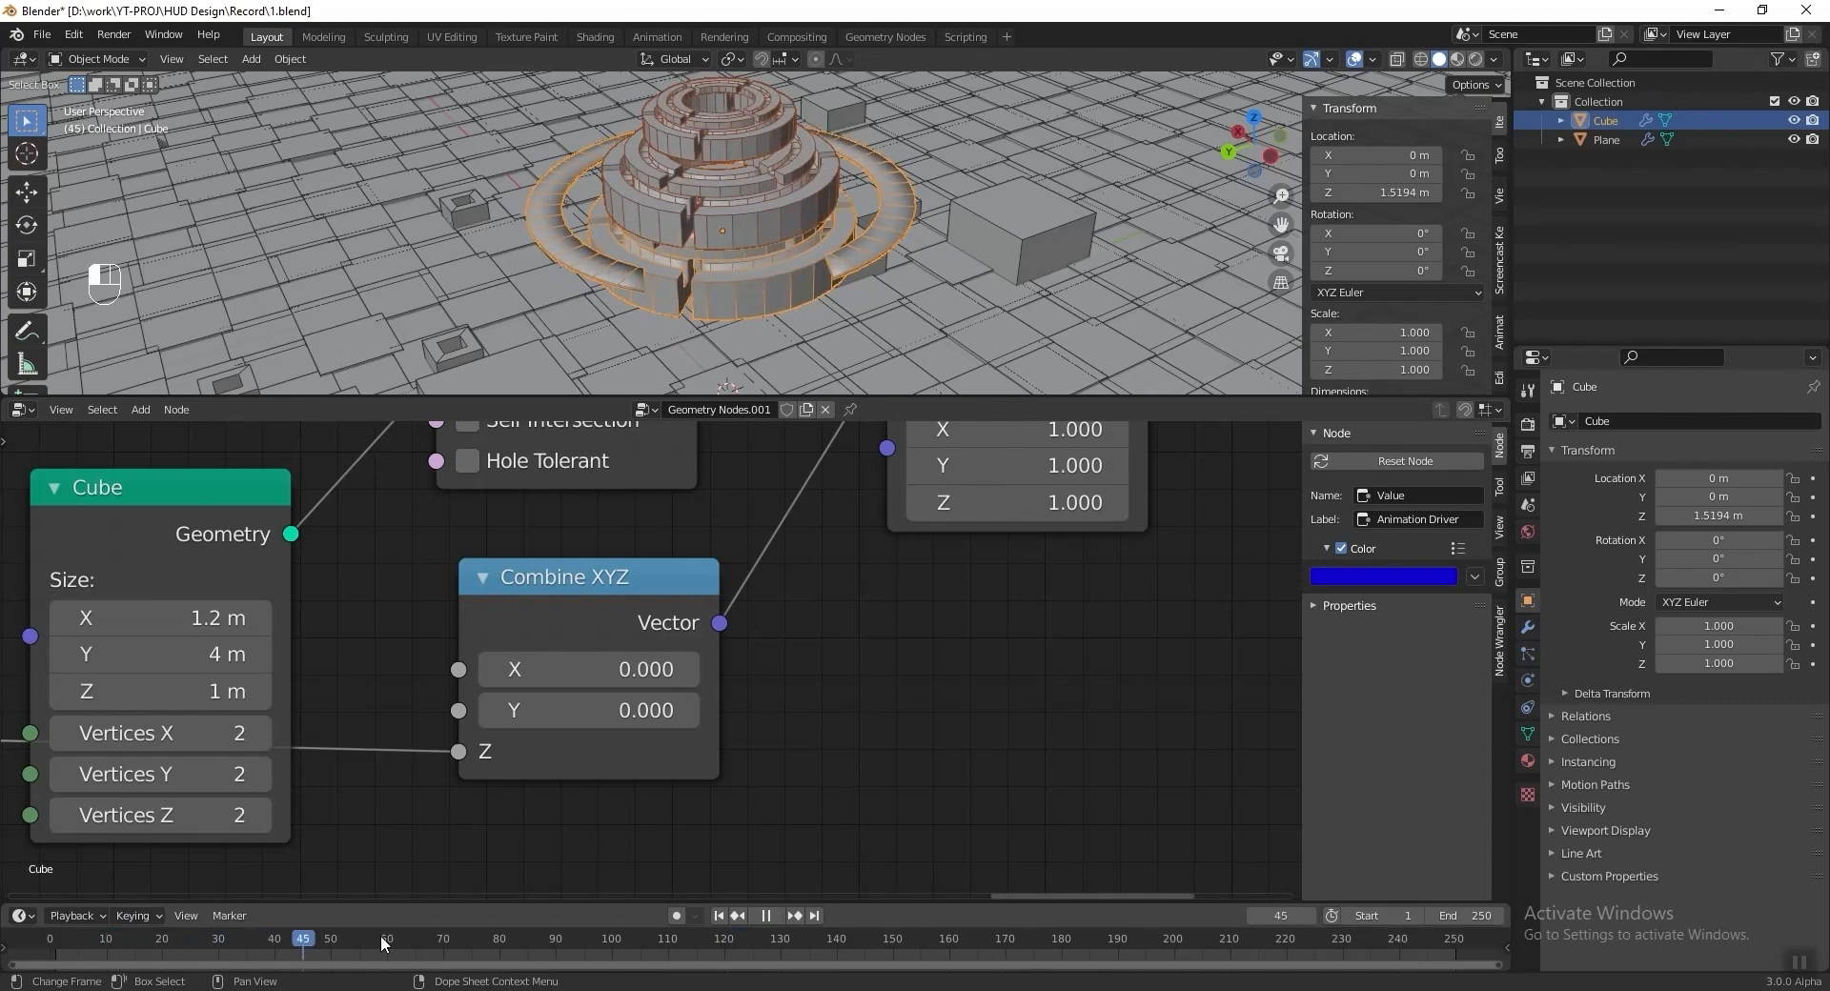
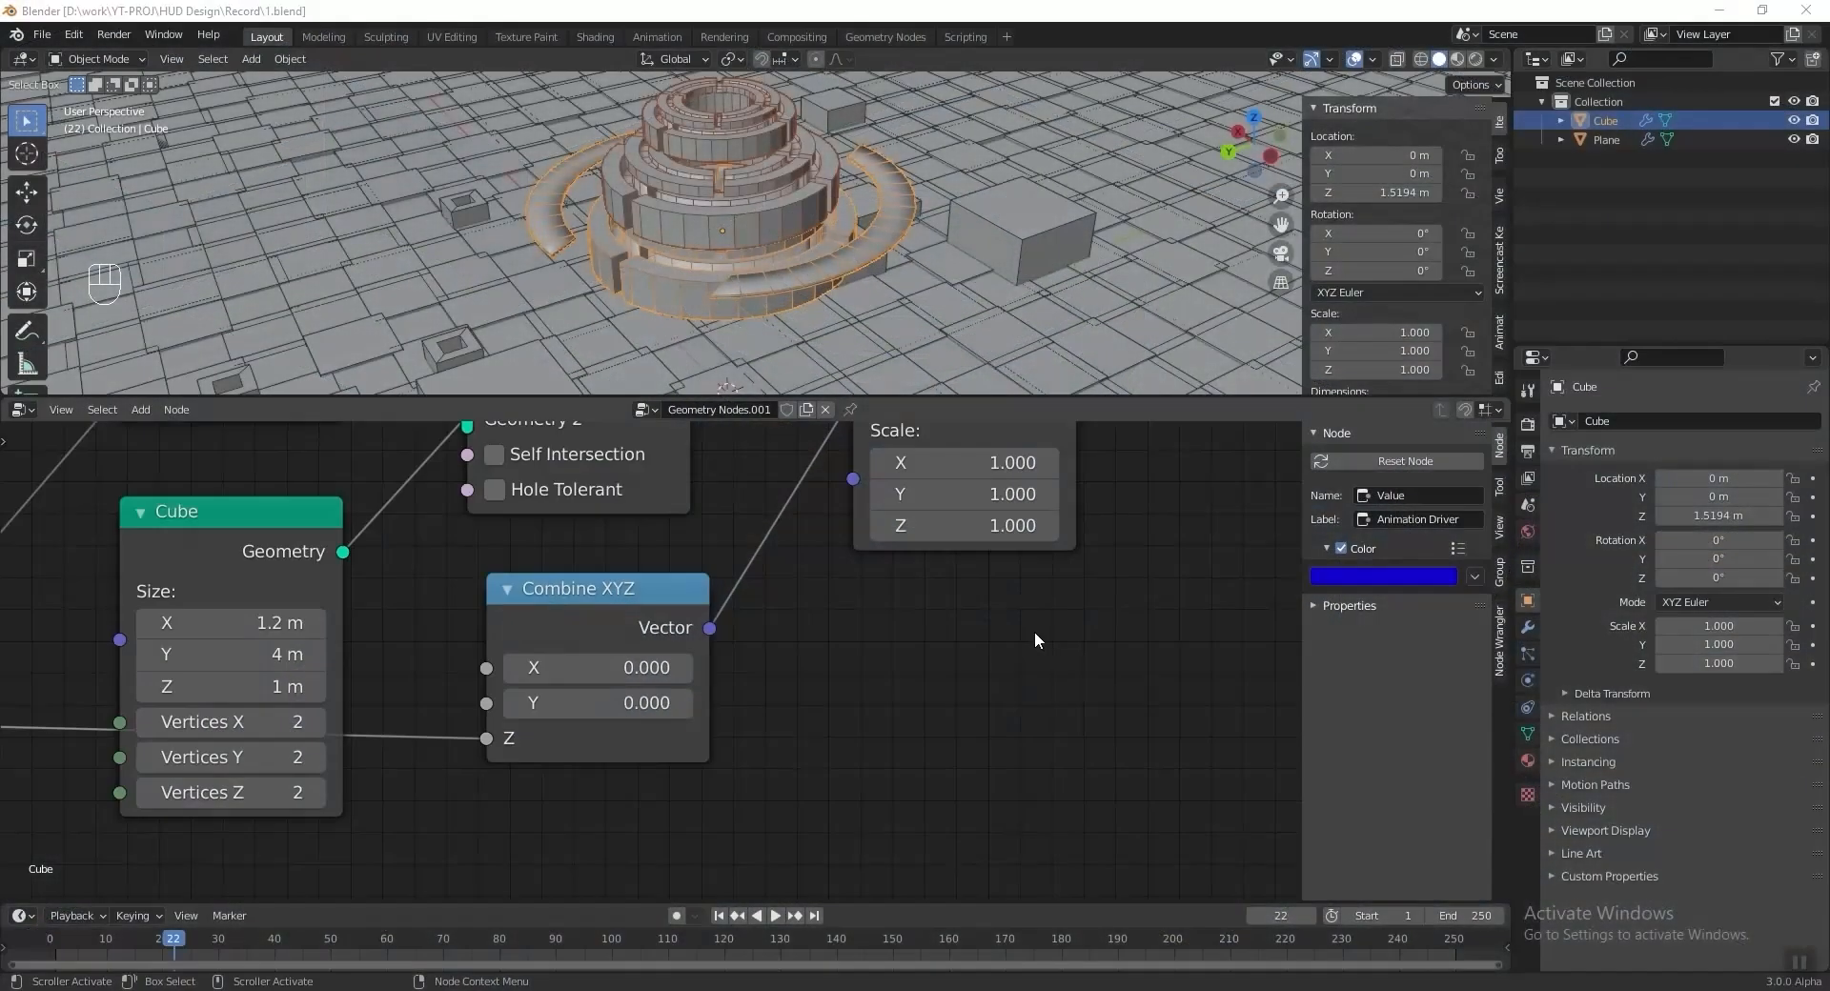
Insert a Math node on the link between the Animation Driver and the Combine XYZ's Z input.
middle_click_drag(1034, 631, 1010, 688)
key("shift+a")
mouse_move(1018, 652)
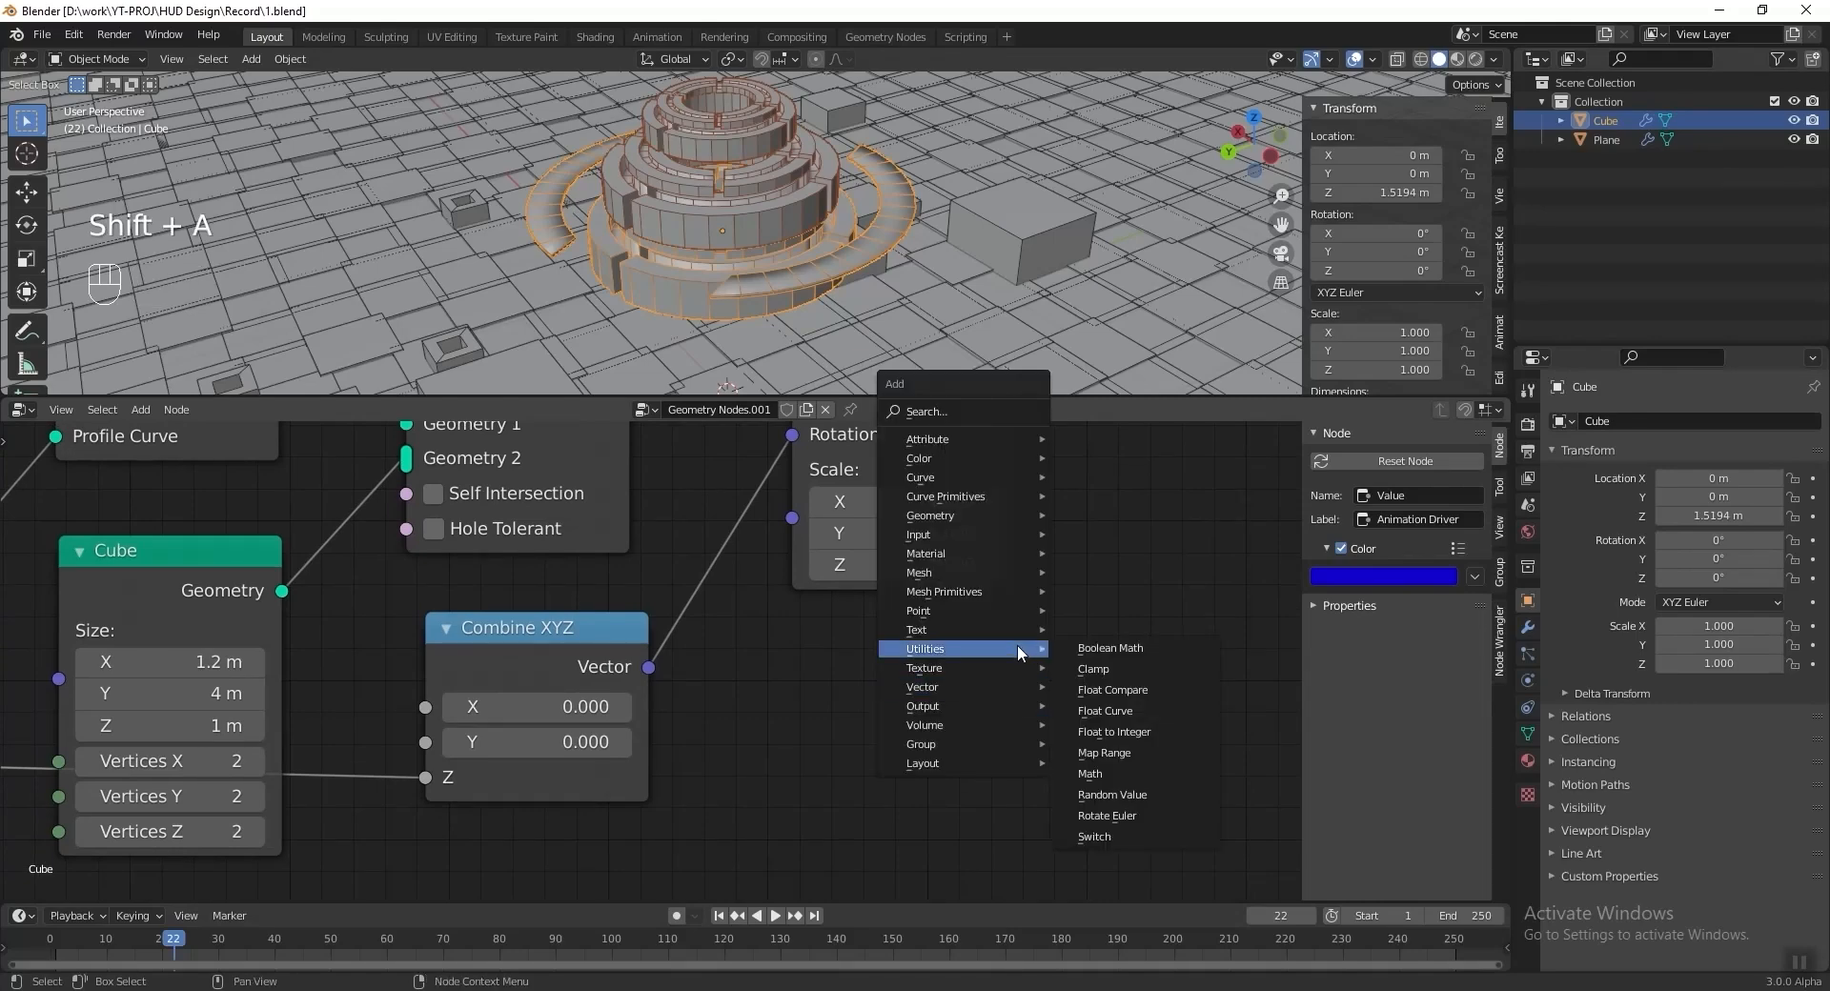
left_click(1112, 772)
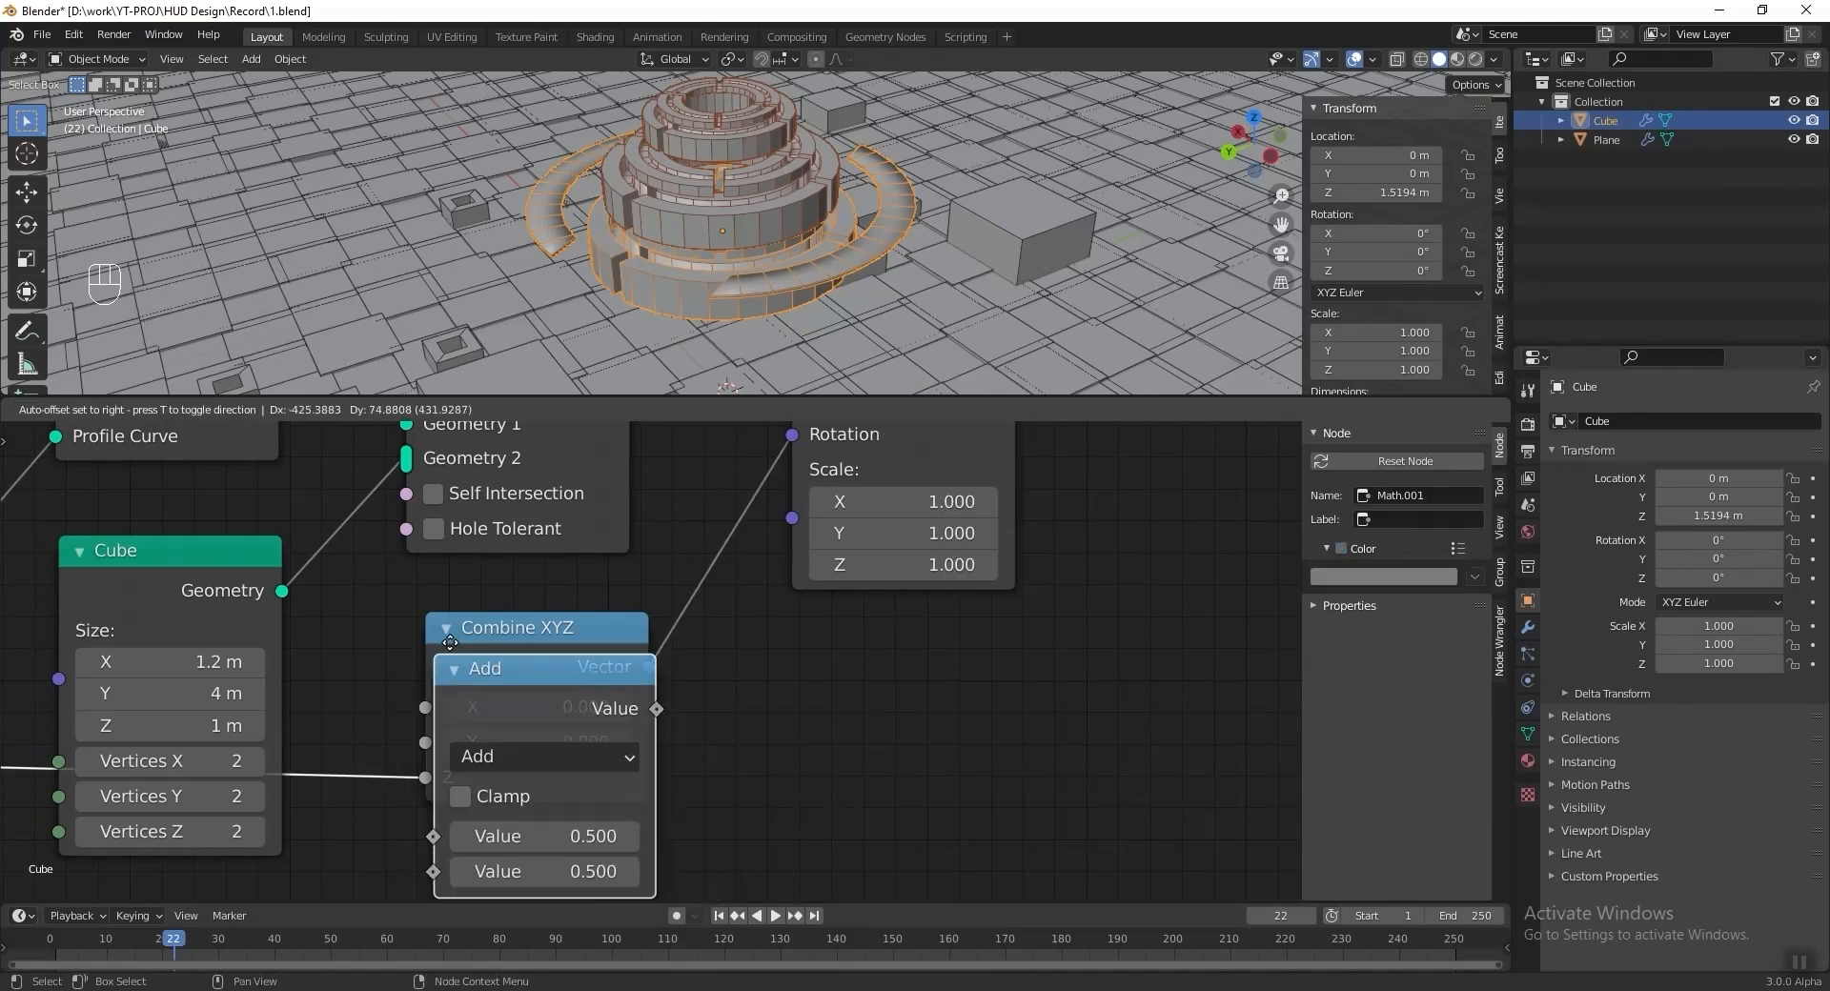
left_click(338, 639)
Space out the Math, Combine XYZ and Transform nodes so that they no longer overlap.
left_click_drag(454, 640, 637, 633)
left_click_drag(205, 650, 469, 645)
scroll(710, 619, "down", 3)
middle_click_drag(710, 620, 658, 785)
left_click_drag(831, 478, 909, 482)
middle_click_drag(743, 735, 797, 535)
scroll(762, 601, "up", 2)
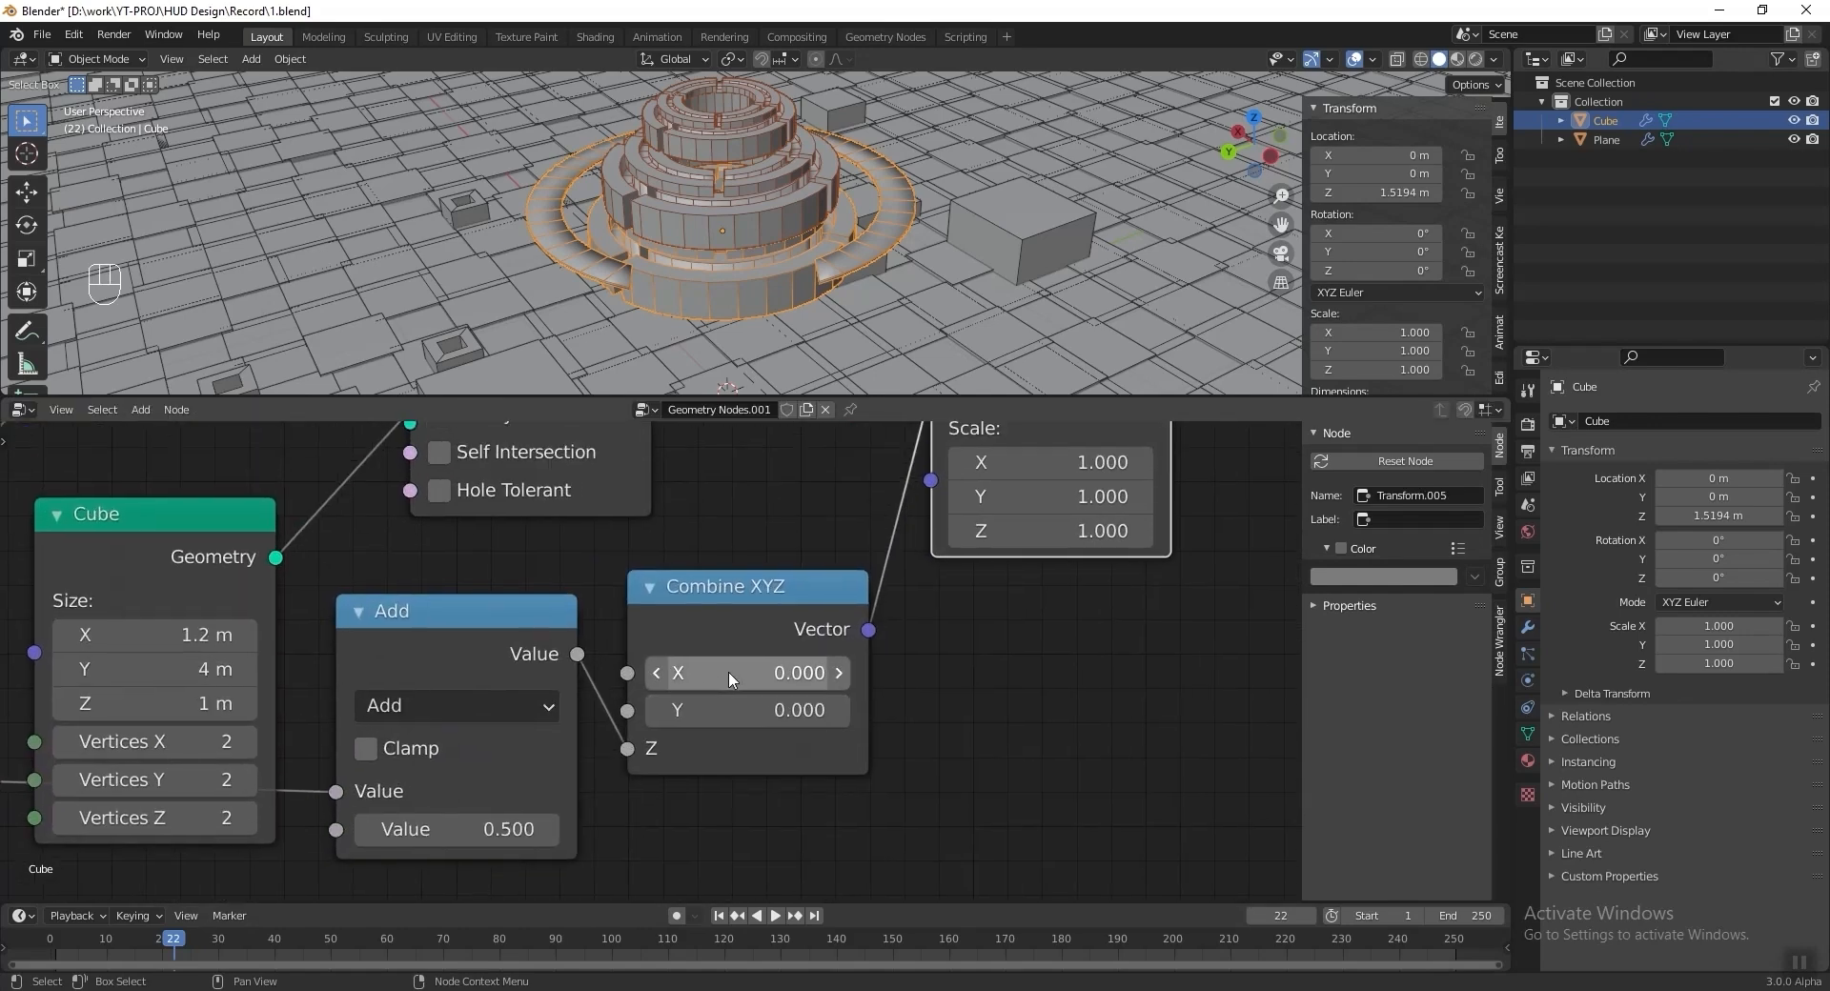
Set the Math node's operation to Sine and play the animation to check the ring's movement.
left_click(516, 717)
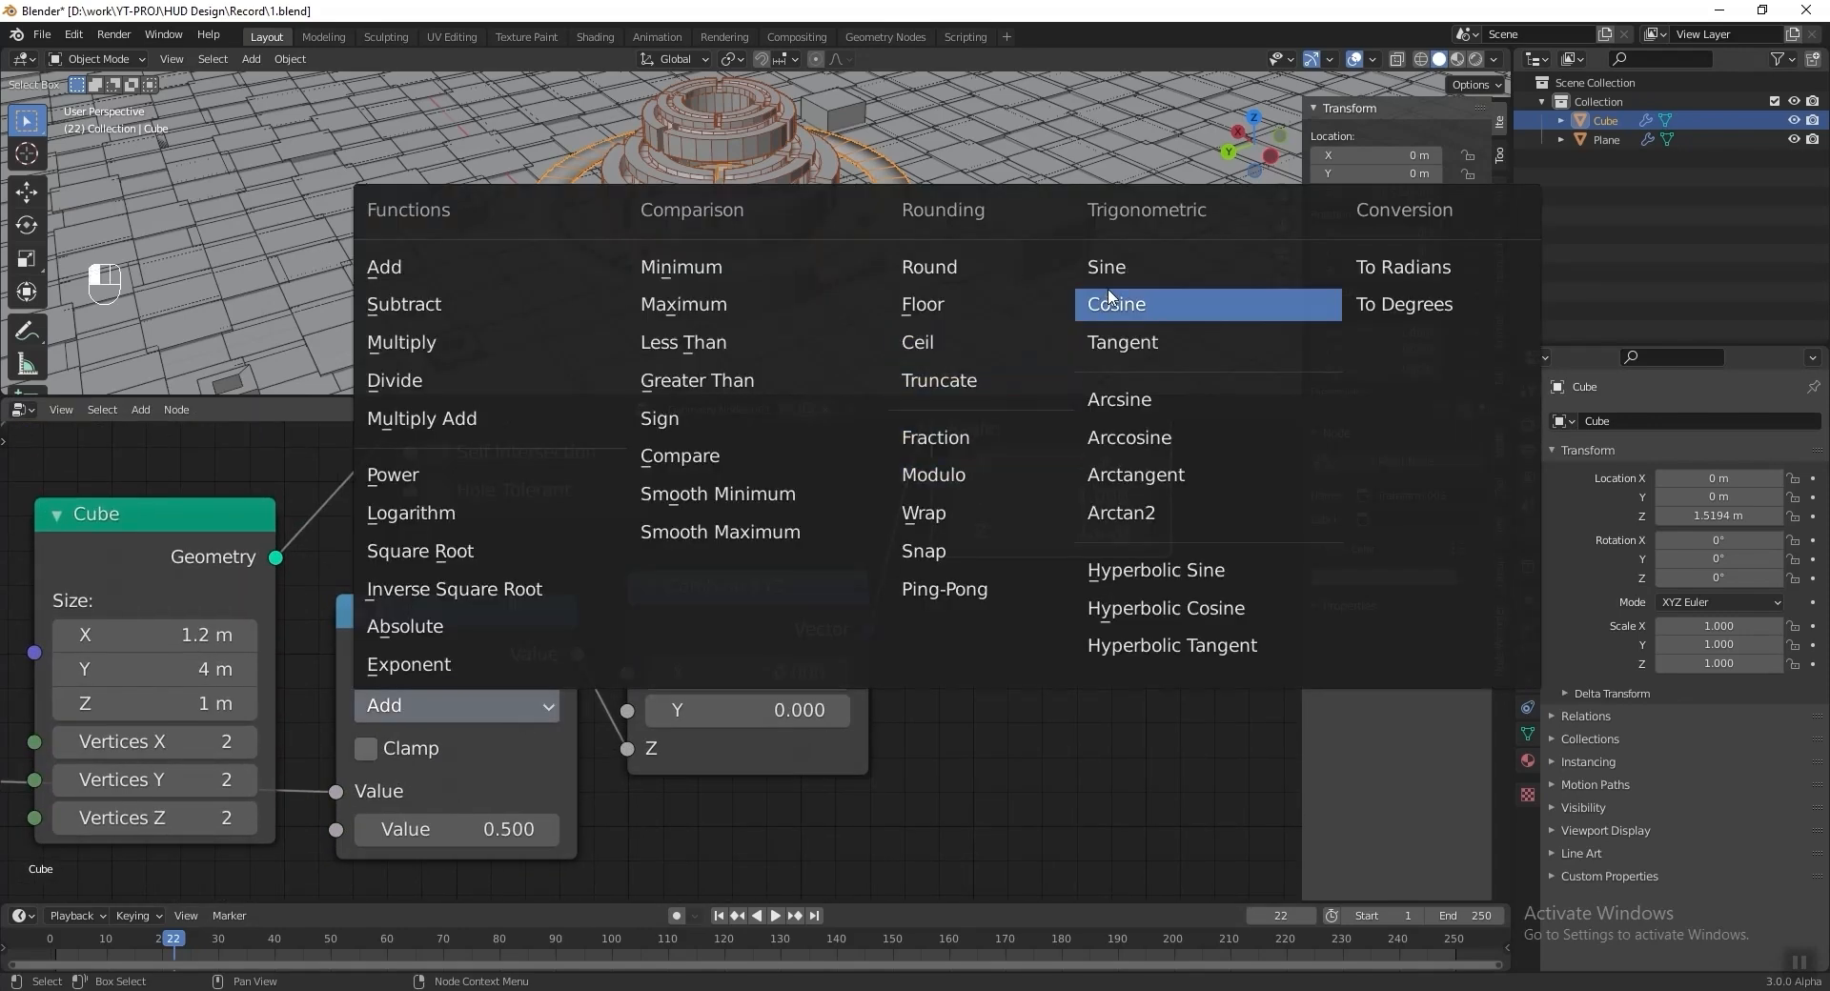
left_click(1165, 271)
key("space")
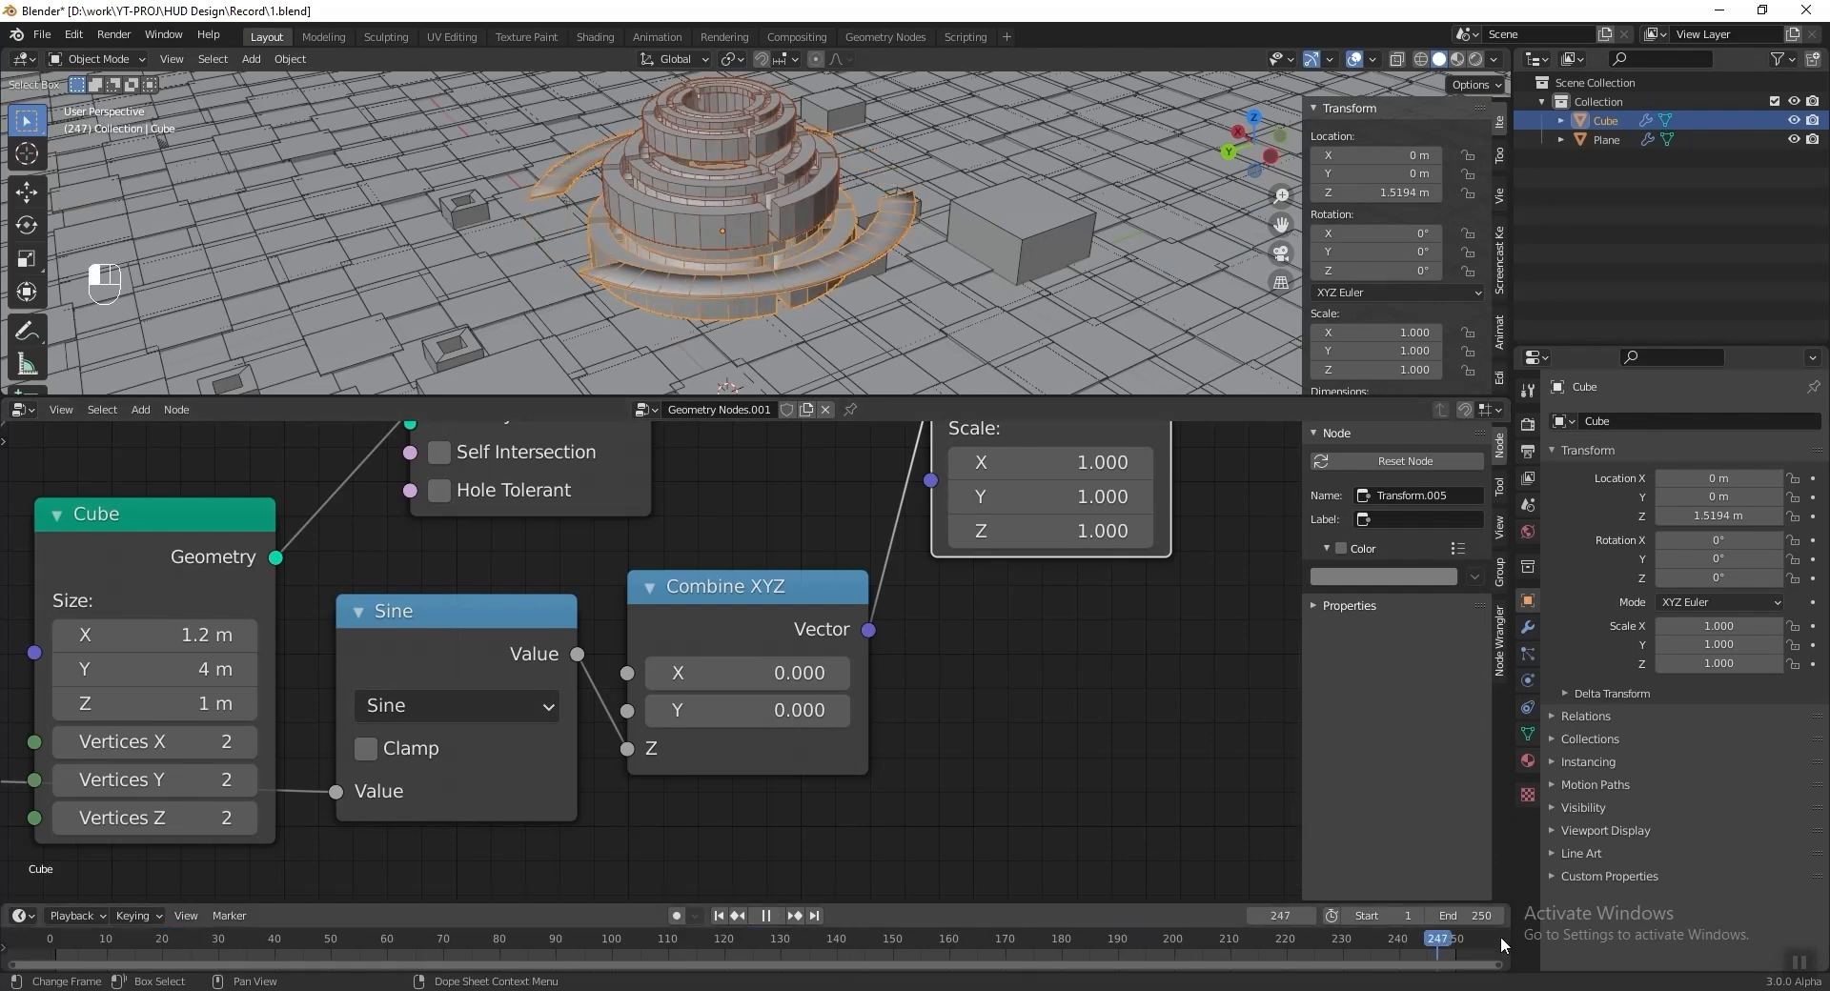
left_click_drag(164, 960, 64, 961)
key("space")
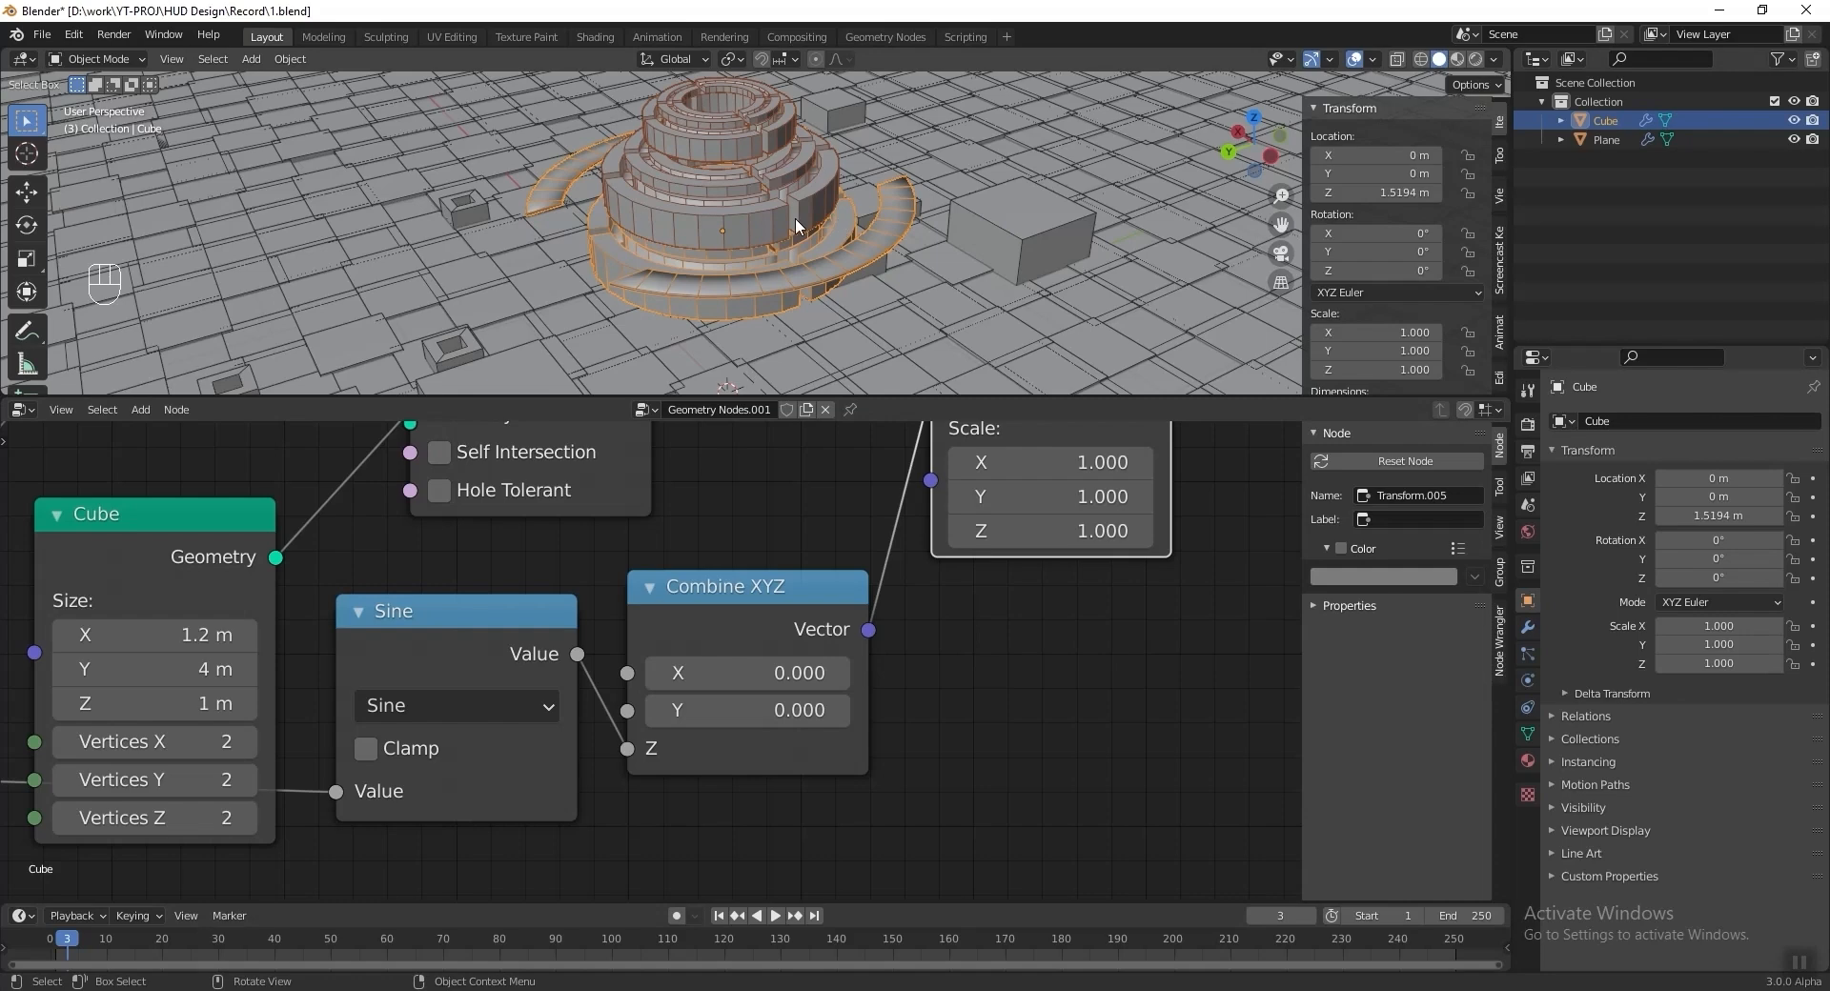
Group the outer ring's nodes in a frame labelled "Rotating Shape".
scroll(844, 644, "down", 5)
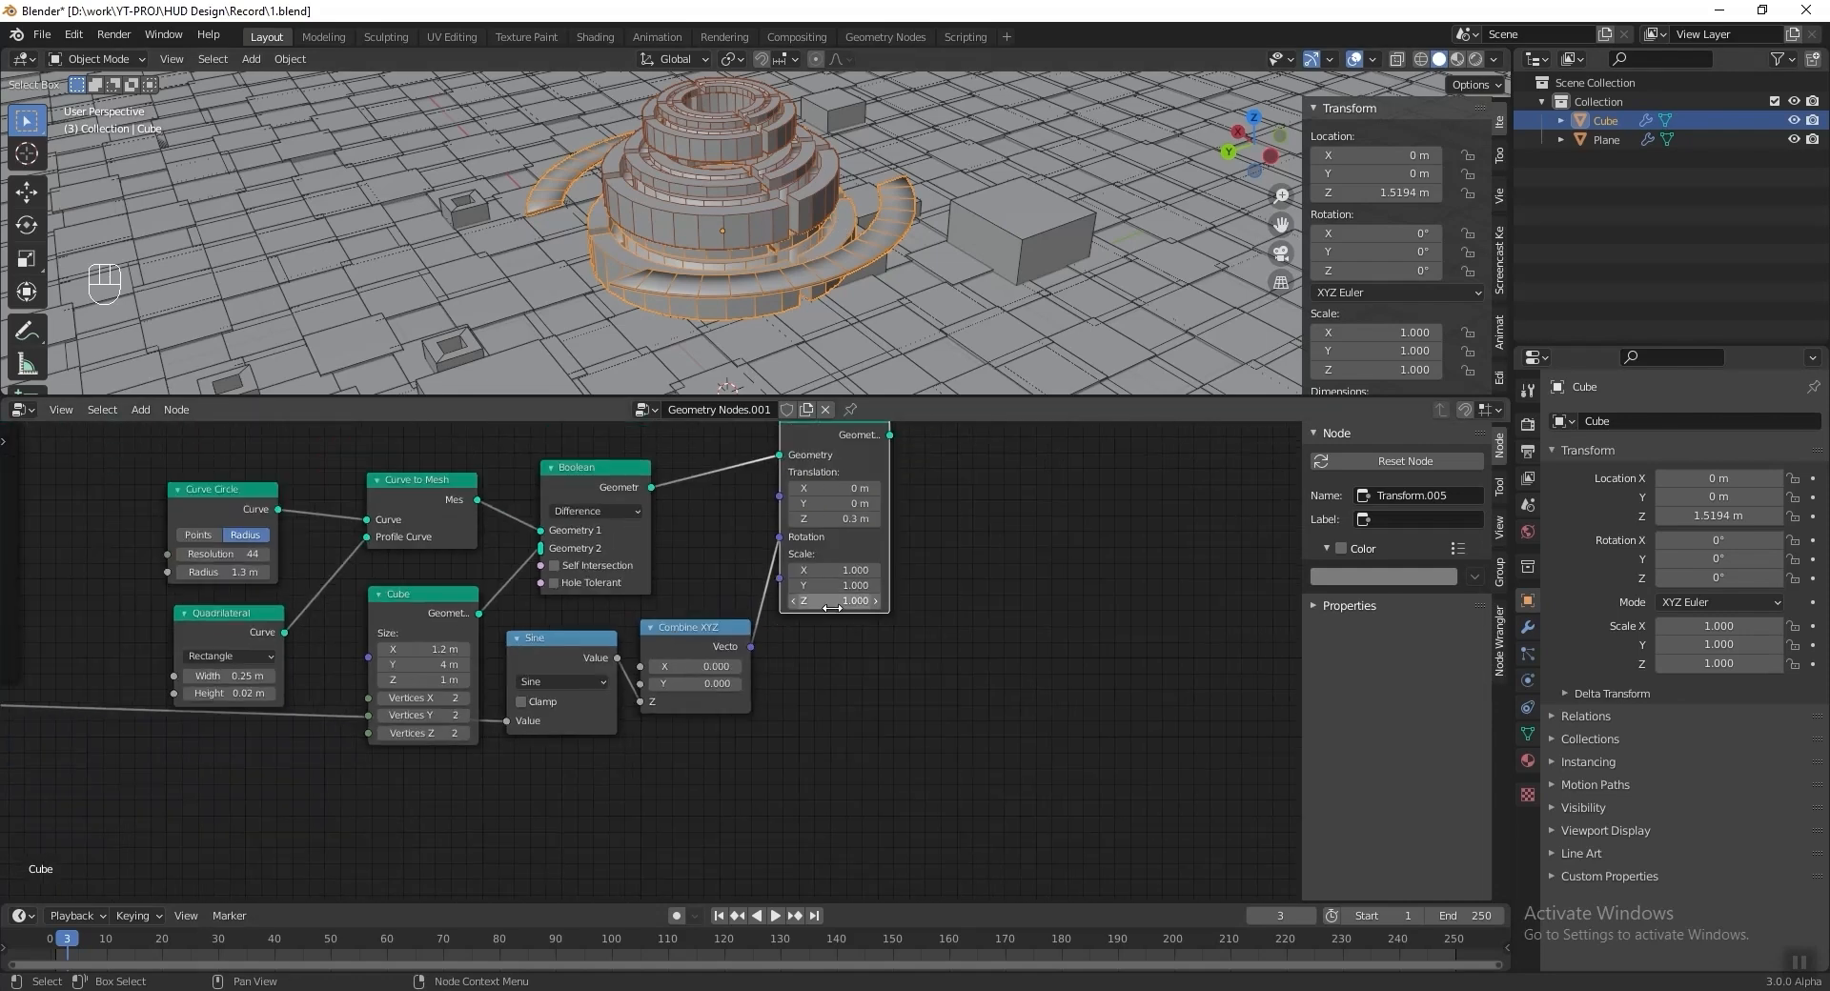
left_click_drag(344, 630, 923, 706)
key("ctrl+j")
key("F2")
type("Rotating Sha")
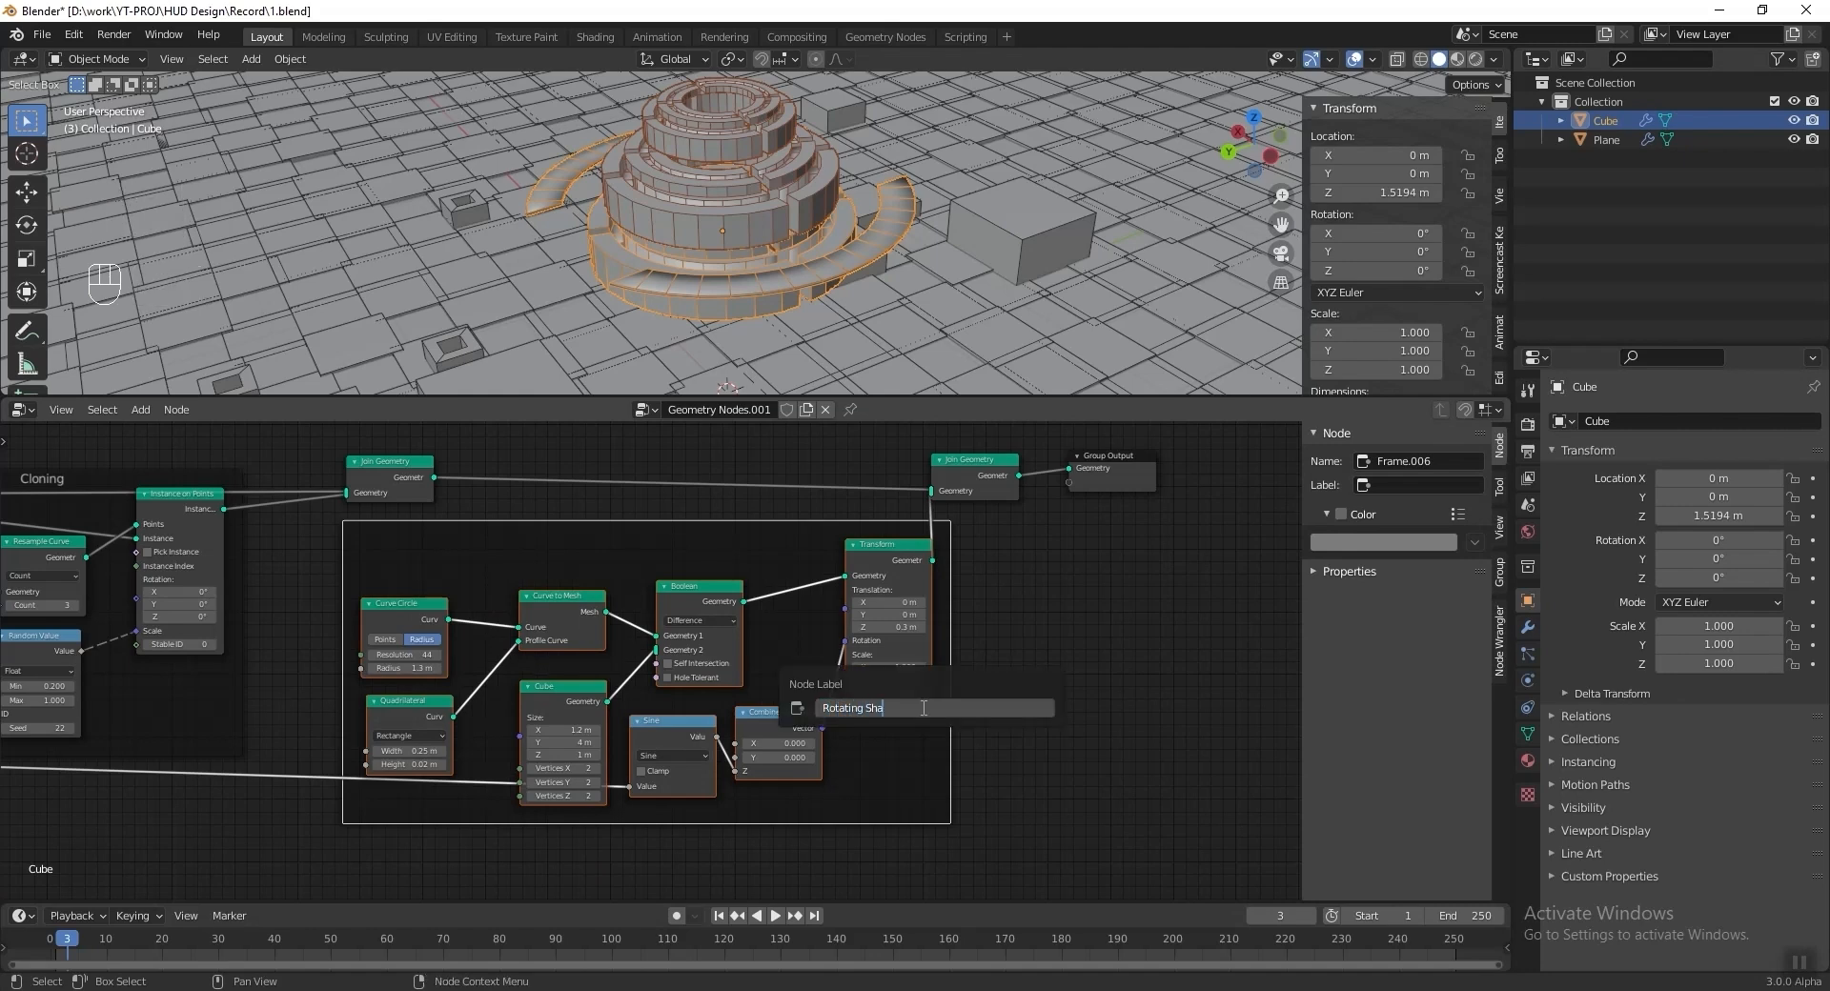
key("Return")
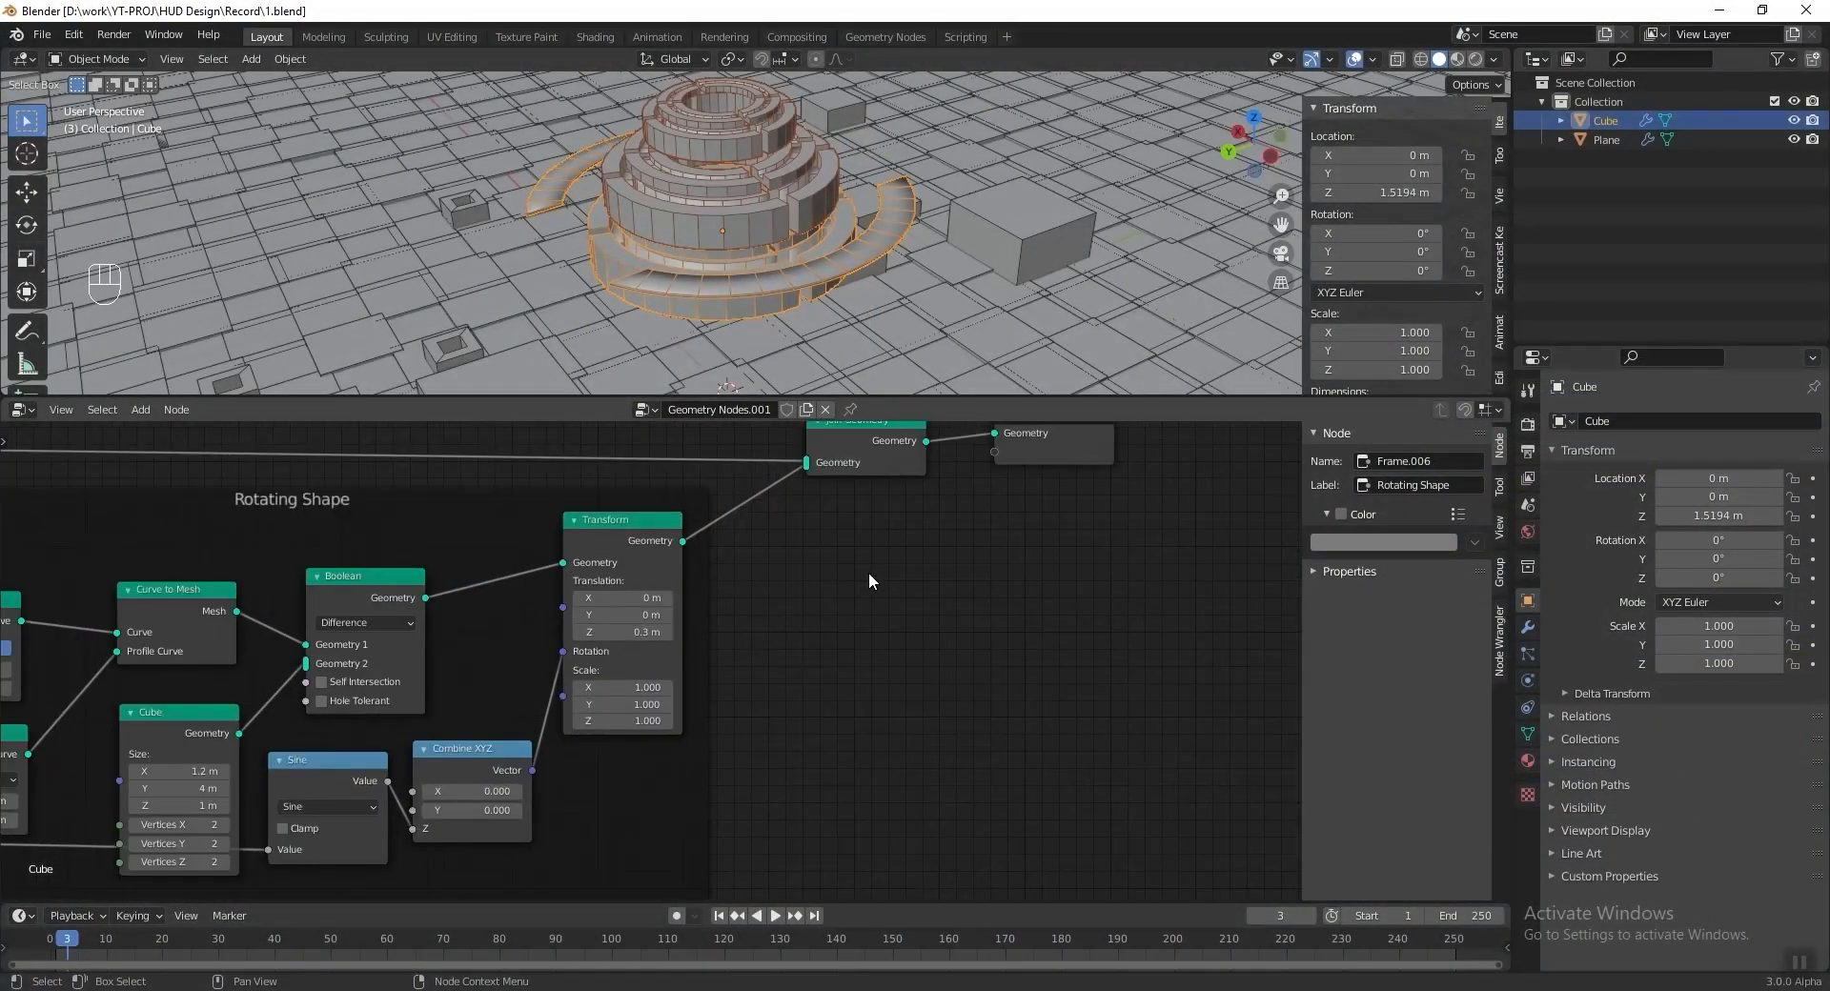
Insert a duplicate Join Geometry node before the Group Output, leaving free space between the two joins, and save the file.
middle_click_drag(868, 572, 580, 639)
scroll(671, 540, "down", 1)
left_click(500, 545)
key("shift+d")
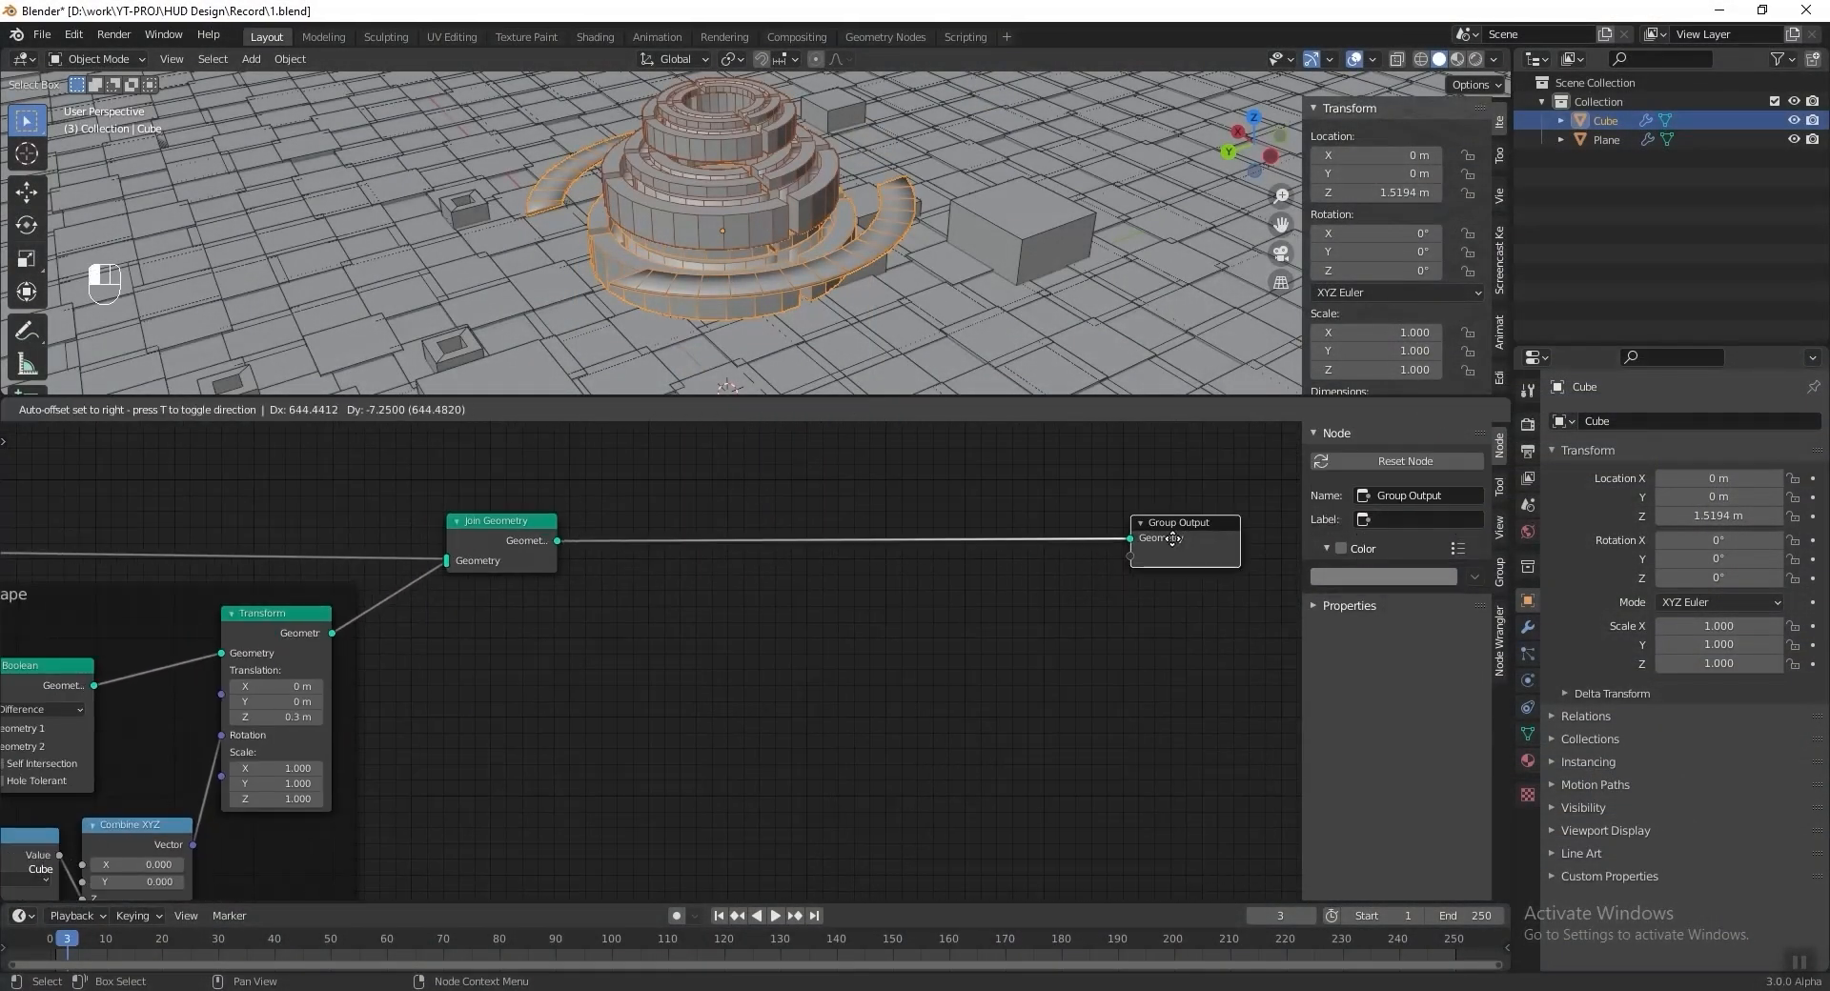
left_click_drag(475, 545, 474, 545)
key("shift+d")
left_click(1095, 525)
middle_click_drag(1068, 584, 831, 600)
left_click_drag(788, 569, 1083, 564)
scroll(763, 610, "down", 1)
middle_click_drag(687, 648, 765, 593)
key("ctrl+s")
Add a Curve Circle node outside the frame and connect it to the duplicated Join Geometry node.
key("shift+a")
mouse_move(496, 485)
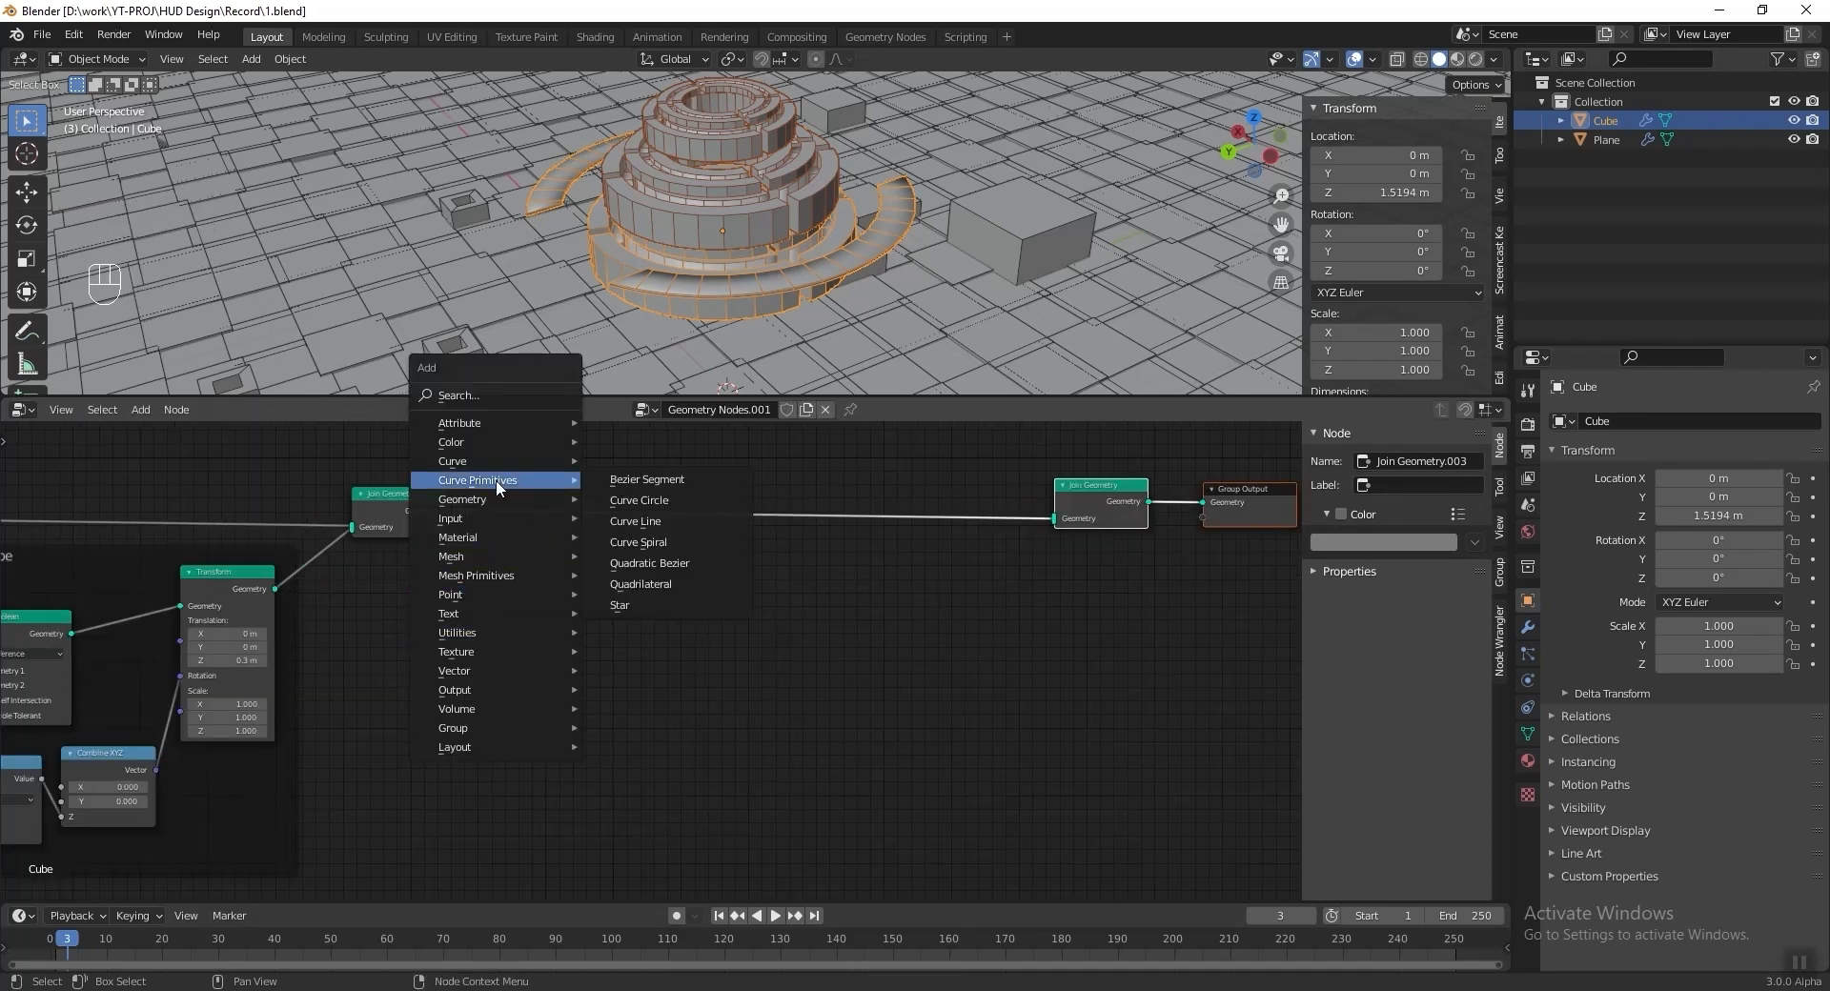
left_click(671, 500)
left_click(539, 620)
scroll(539, 620, "up", 2)
left_click_drag(365, 688, 1085, 559)
Insert a Transform node between the new Curve Circle and the last Join Geometry node.
key("shift+a")
mouse_move(666, 724)
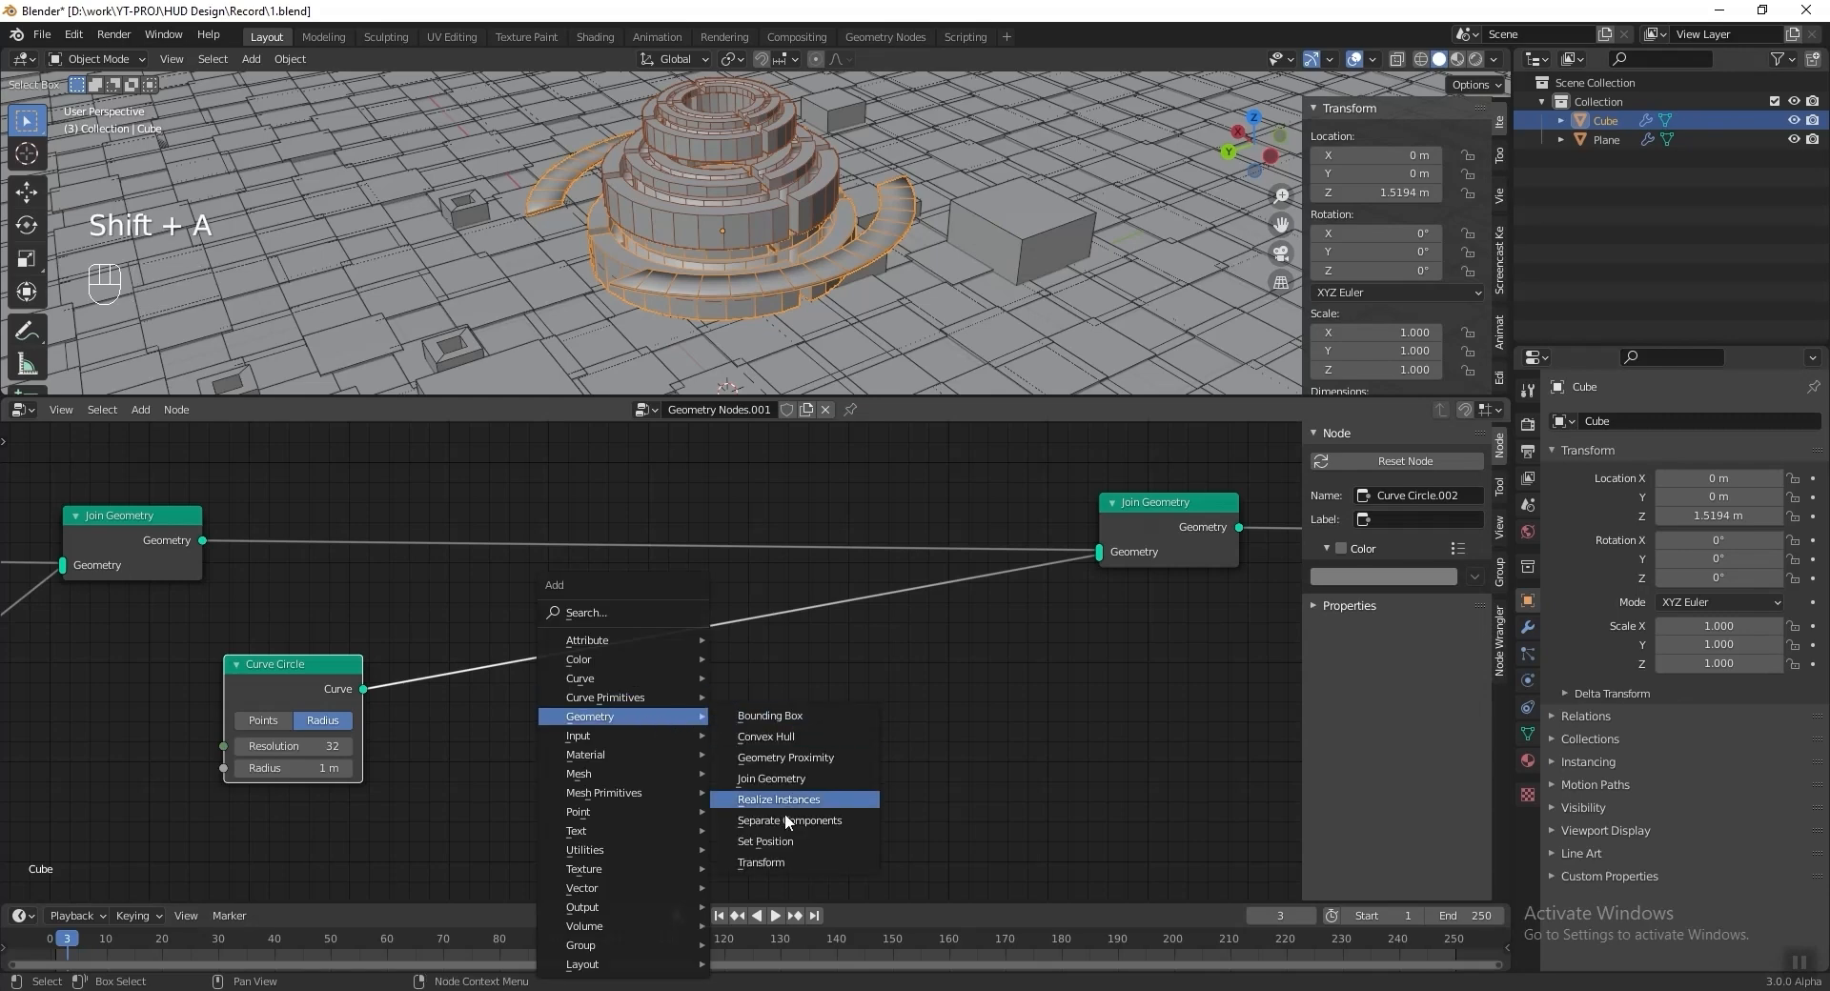
left_click(773, 863)
Set the circle's Transform Z translation to 0.9 m and save the file.
left_click(641, 770)
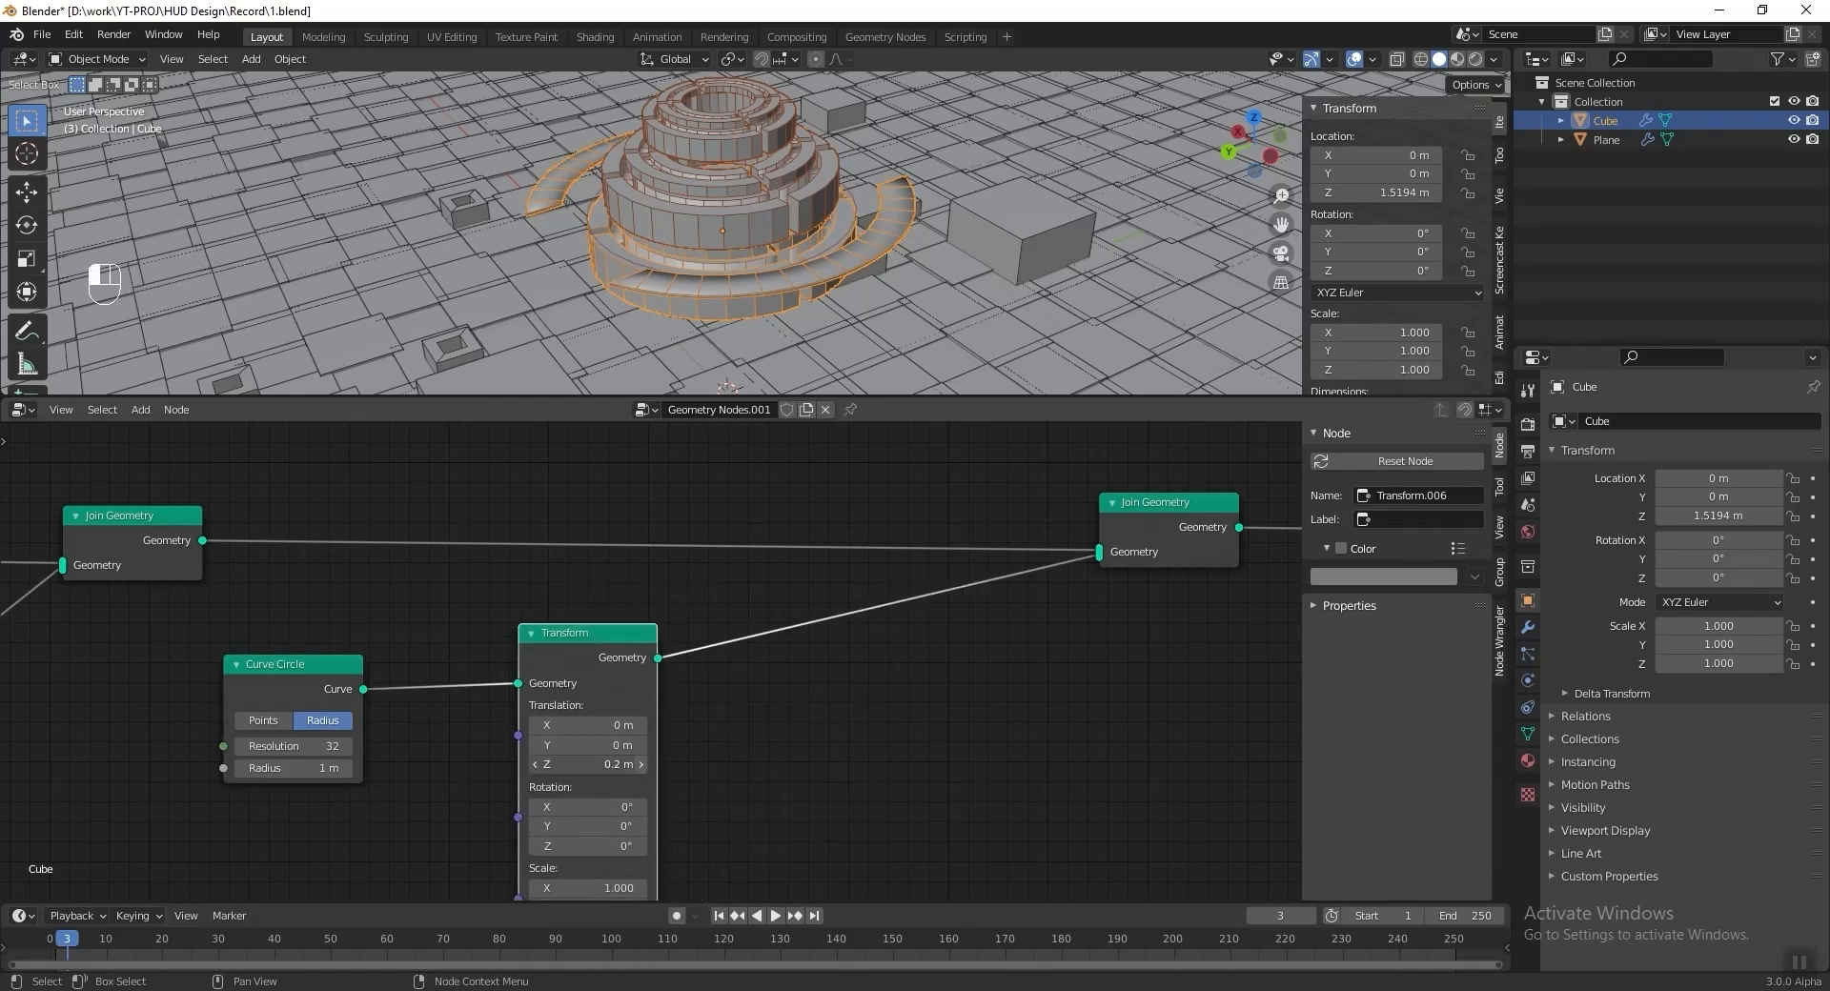
left_click(641, 766)
left_click(640, 766)
left_click(641, 767)
scroll(827, 229, "up", 2)
middle_click_drag(844, 143, 898, 250, "shift")
key("ctrl+s")
Set the new Curve Circle's radius to 1.2 m and save the file.
scroll(312, 752, "up", 1)
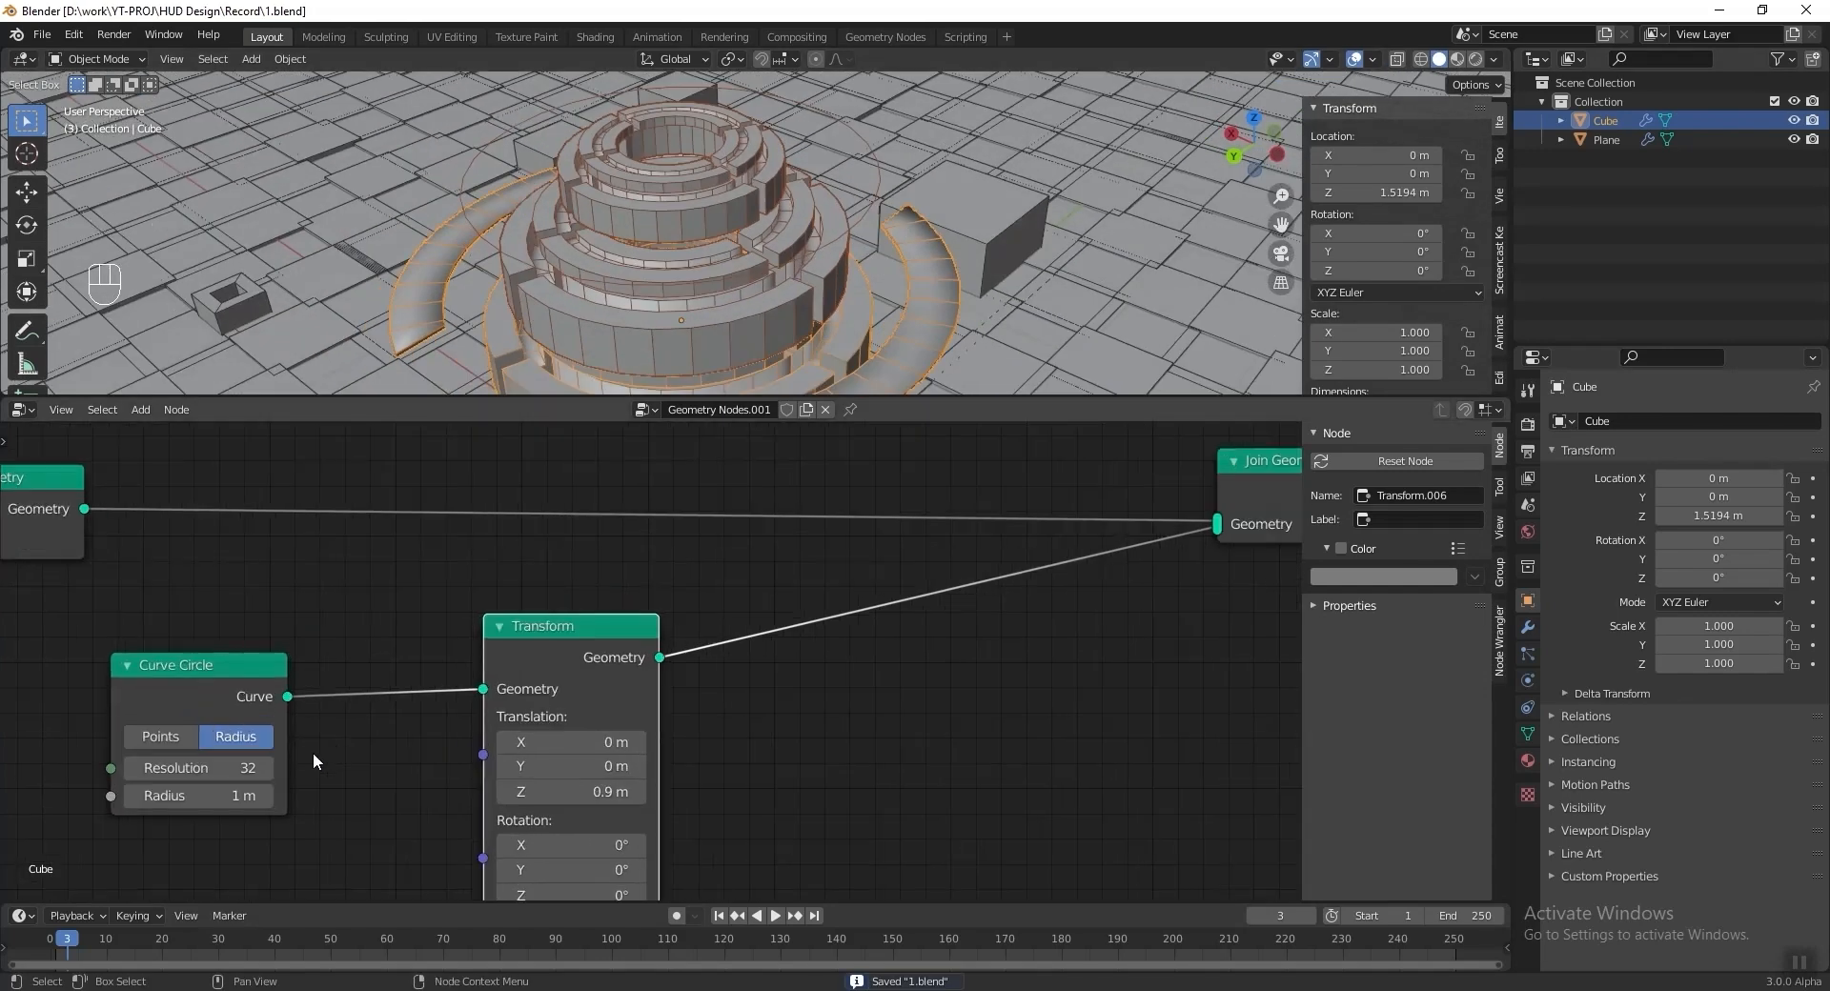
left_click(272, 793)
left_click(272, 793)
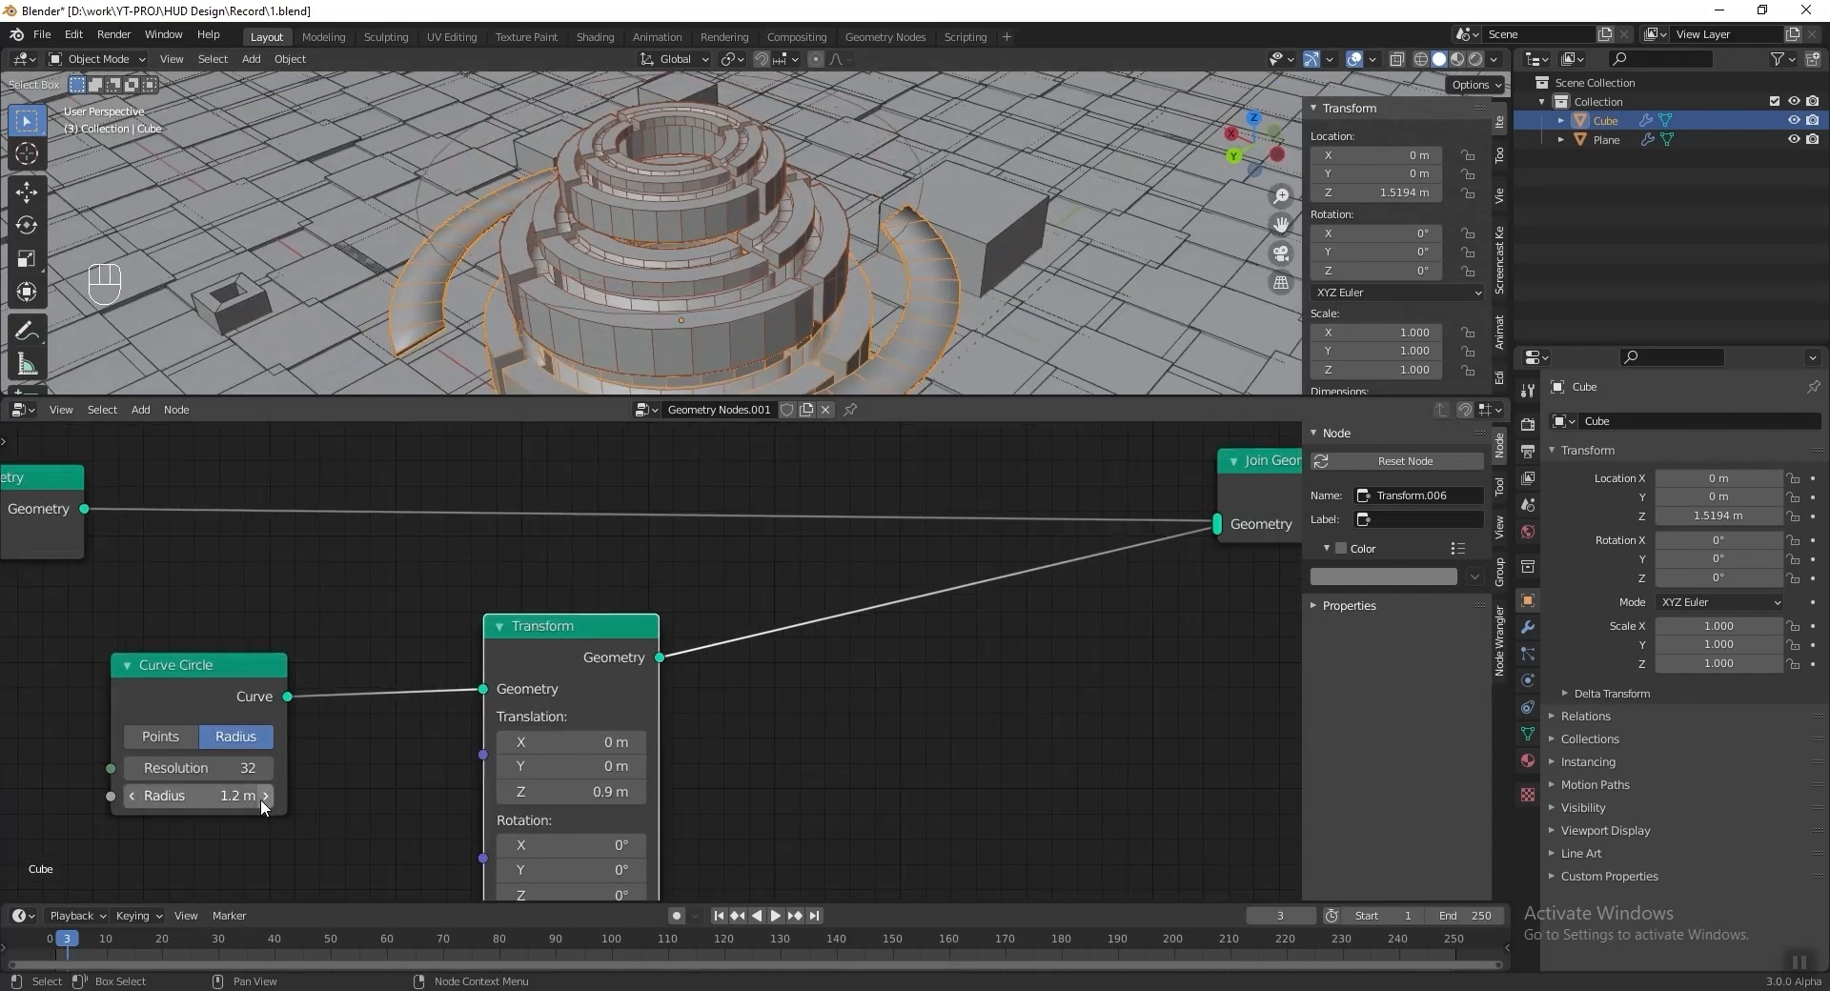
scroll(758, 271, "down", 3)
scroll(758, 271, "up", 2)
key("ctrl+s")
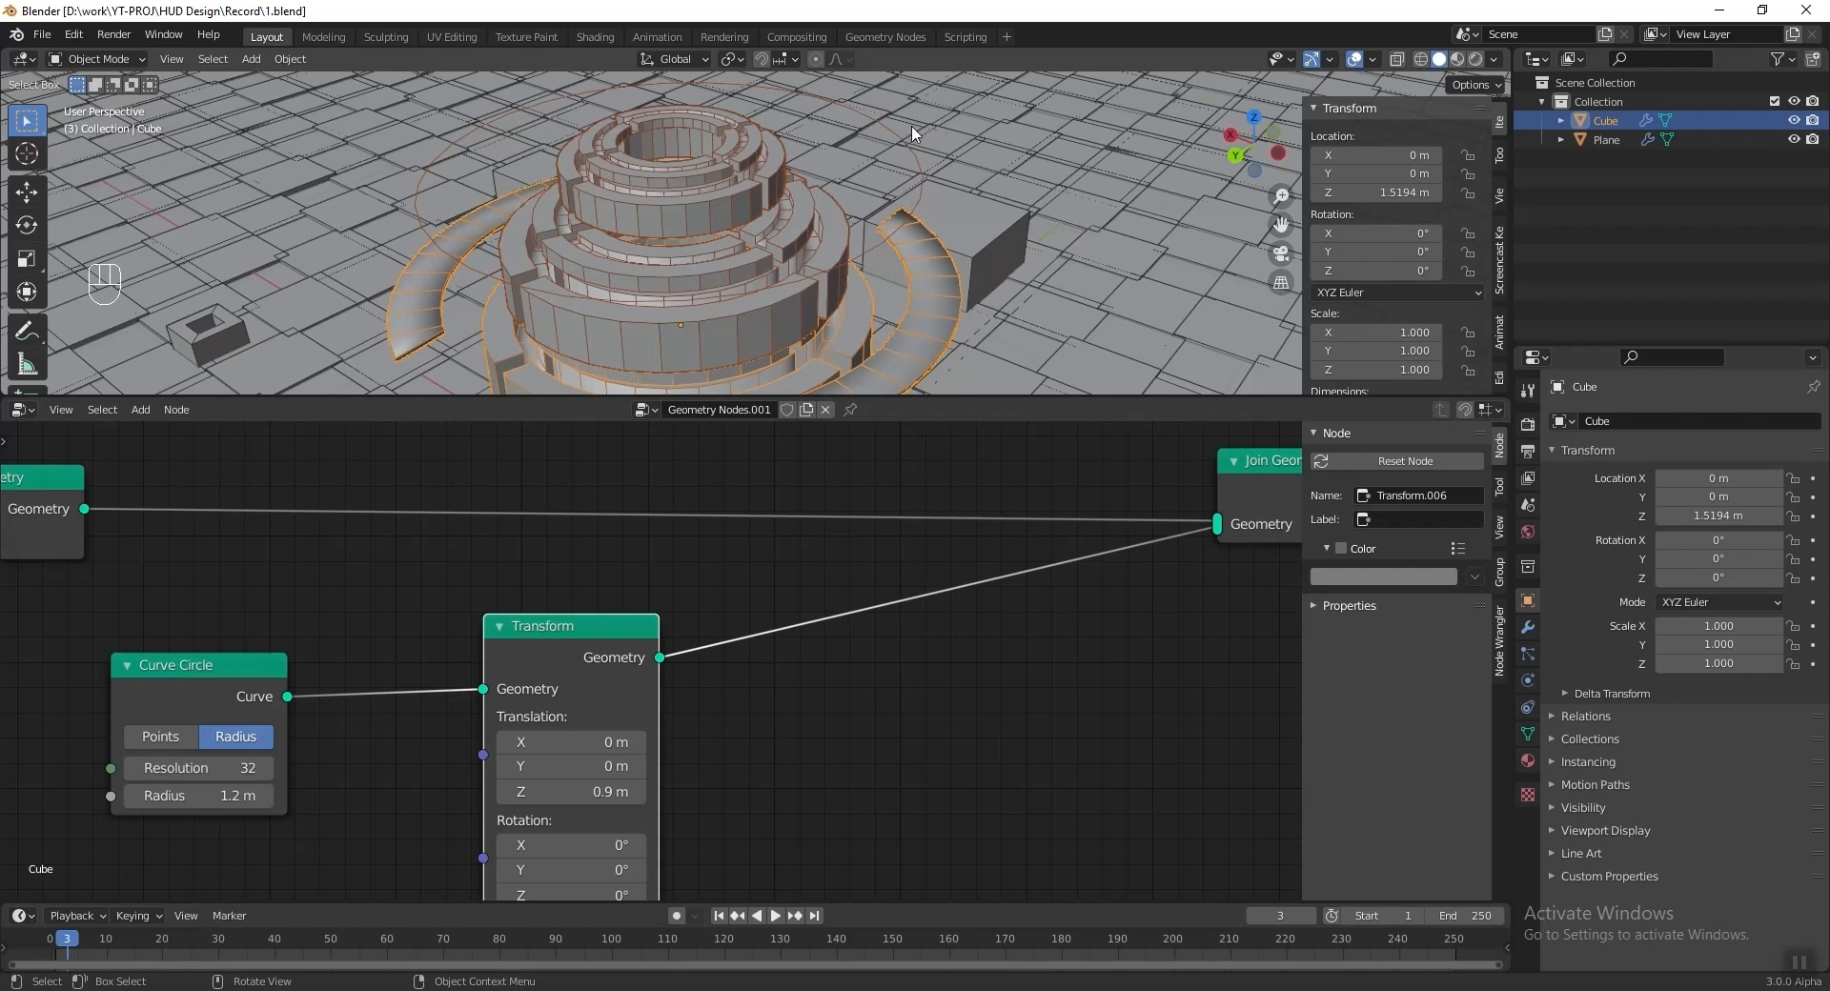
Insert an Instance on Points node between the 1.2 m Curve Circle and its Transform node.
key("shift+a")
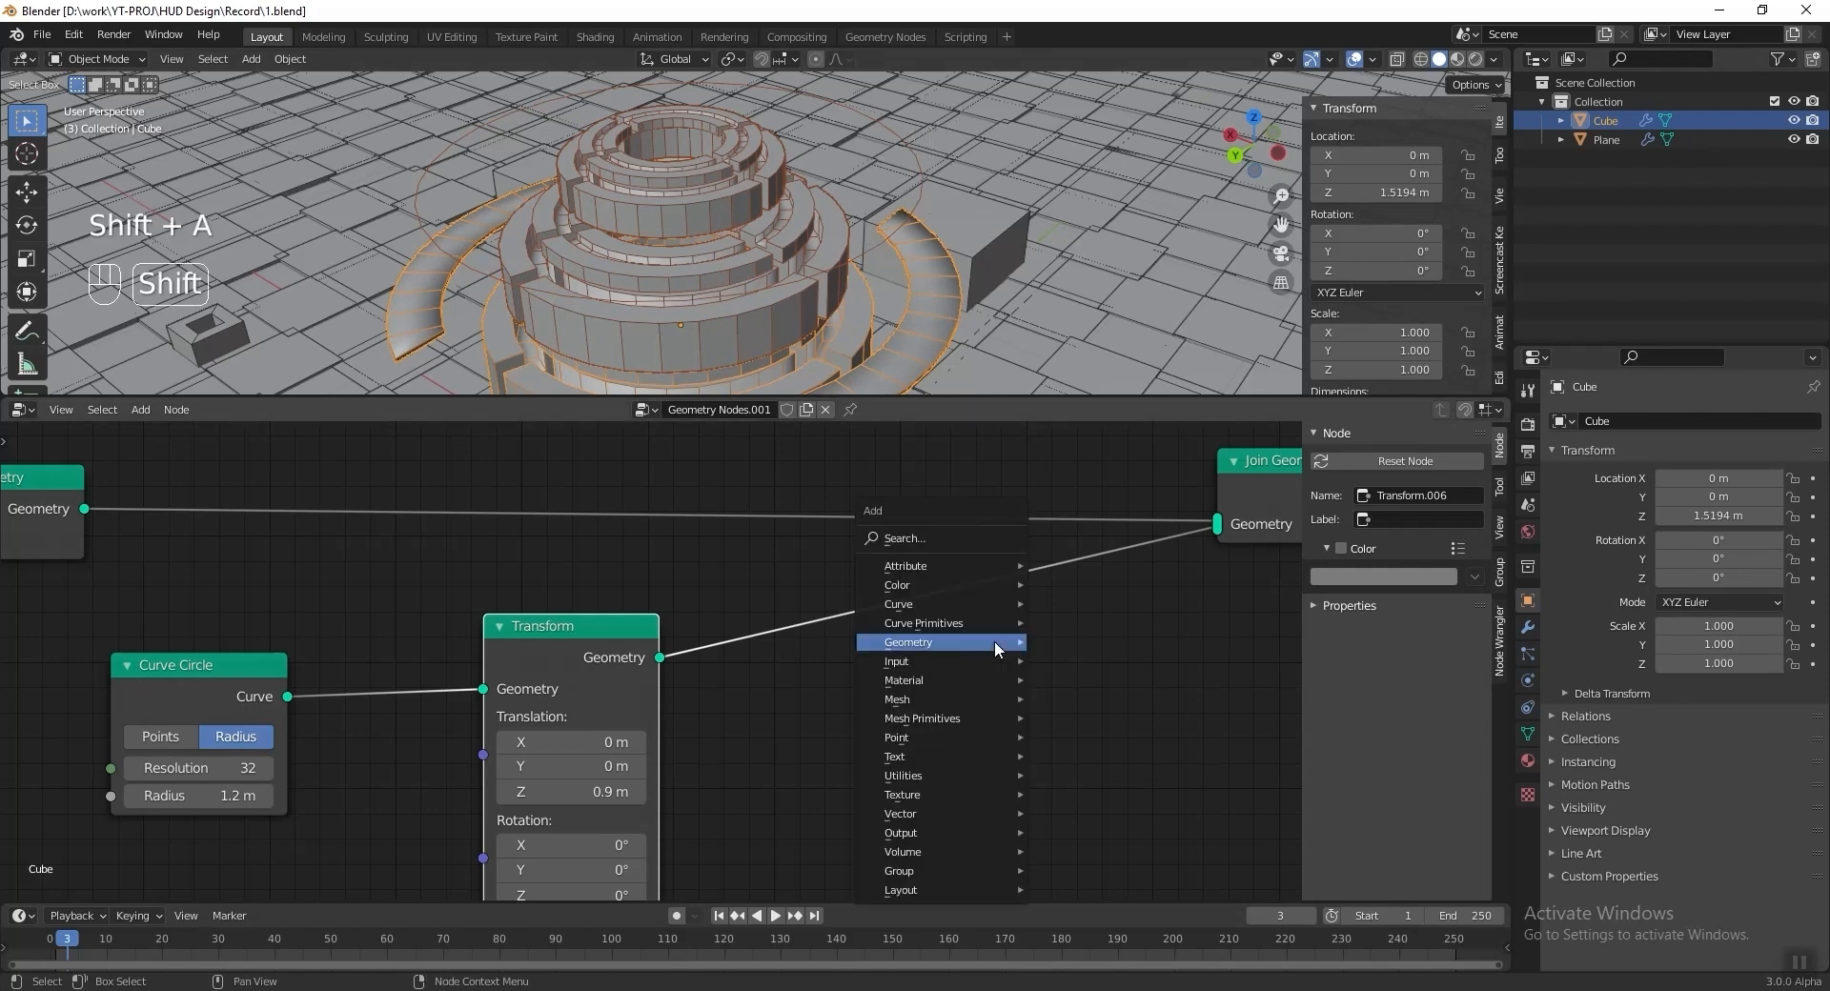
mouse_move(967, 738)
left_click(1126, 769)
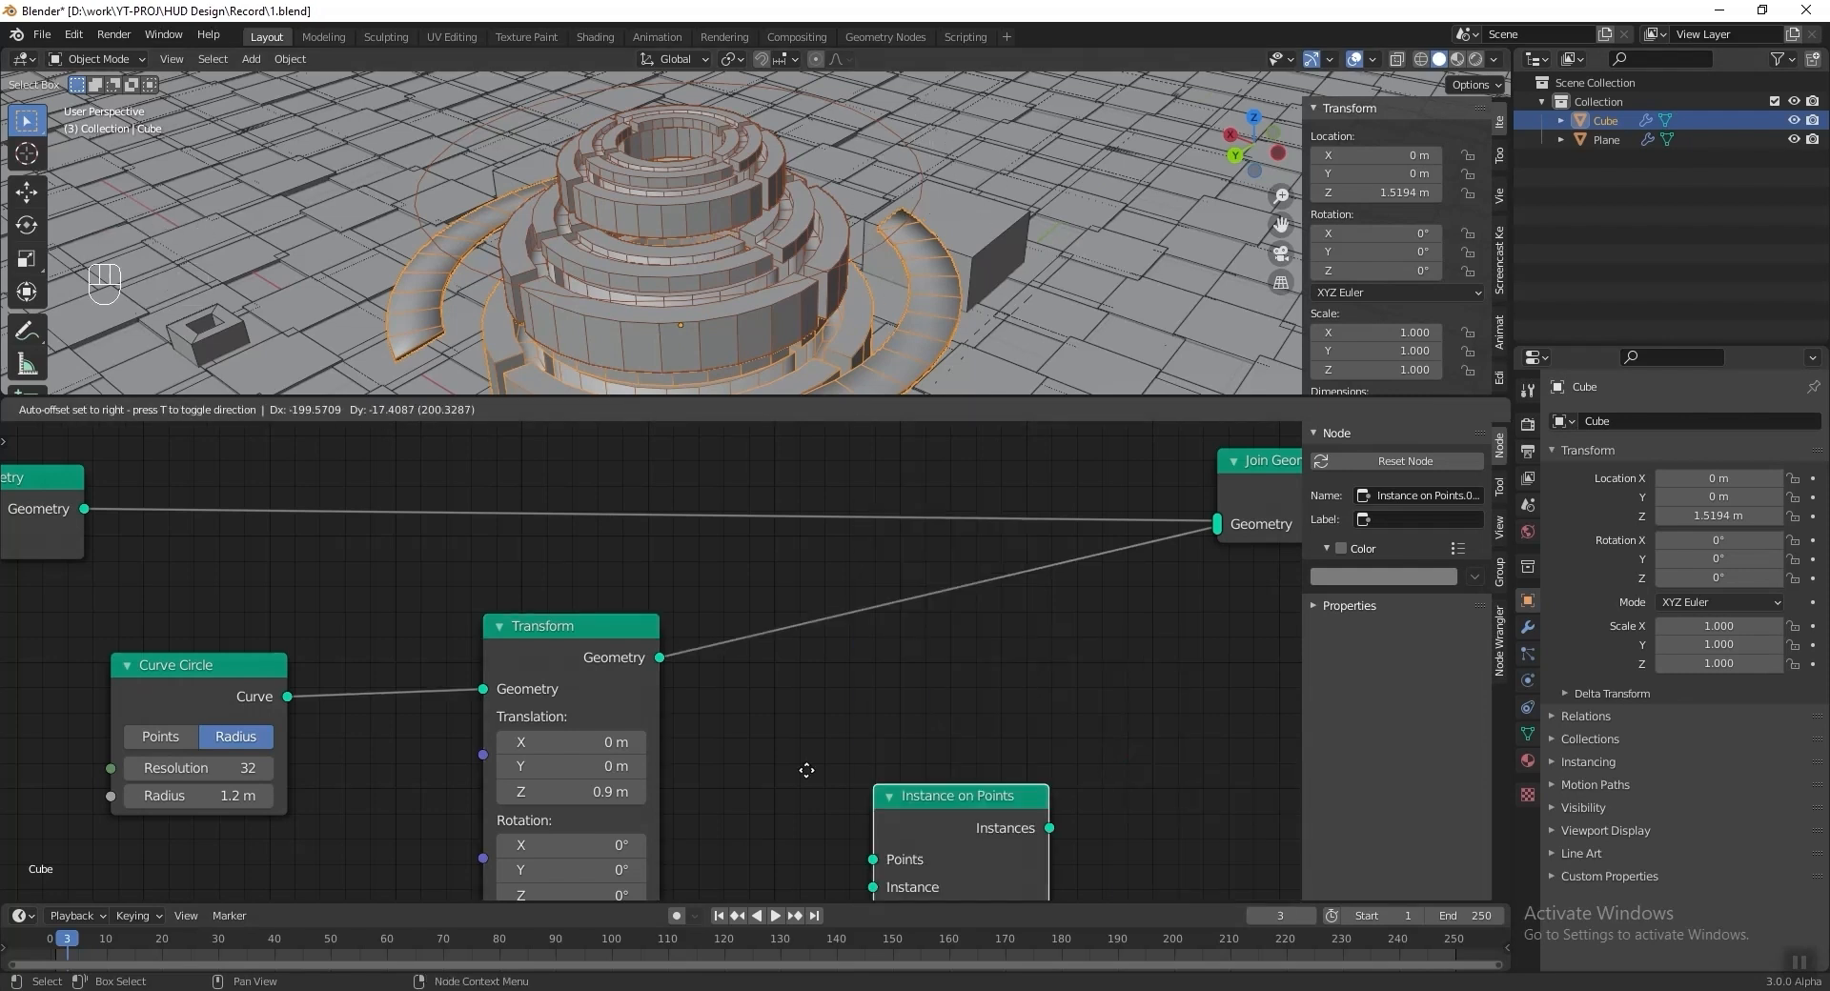
left_click(360, 631)
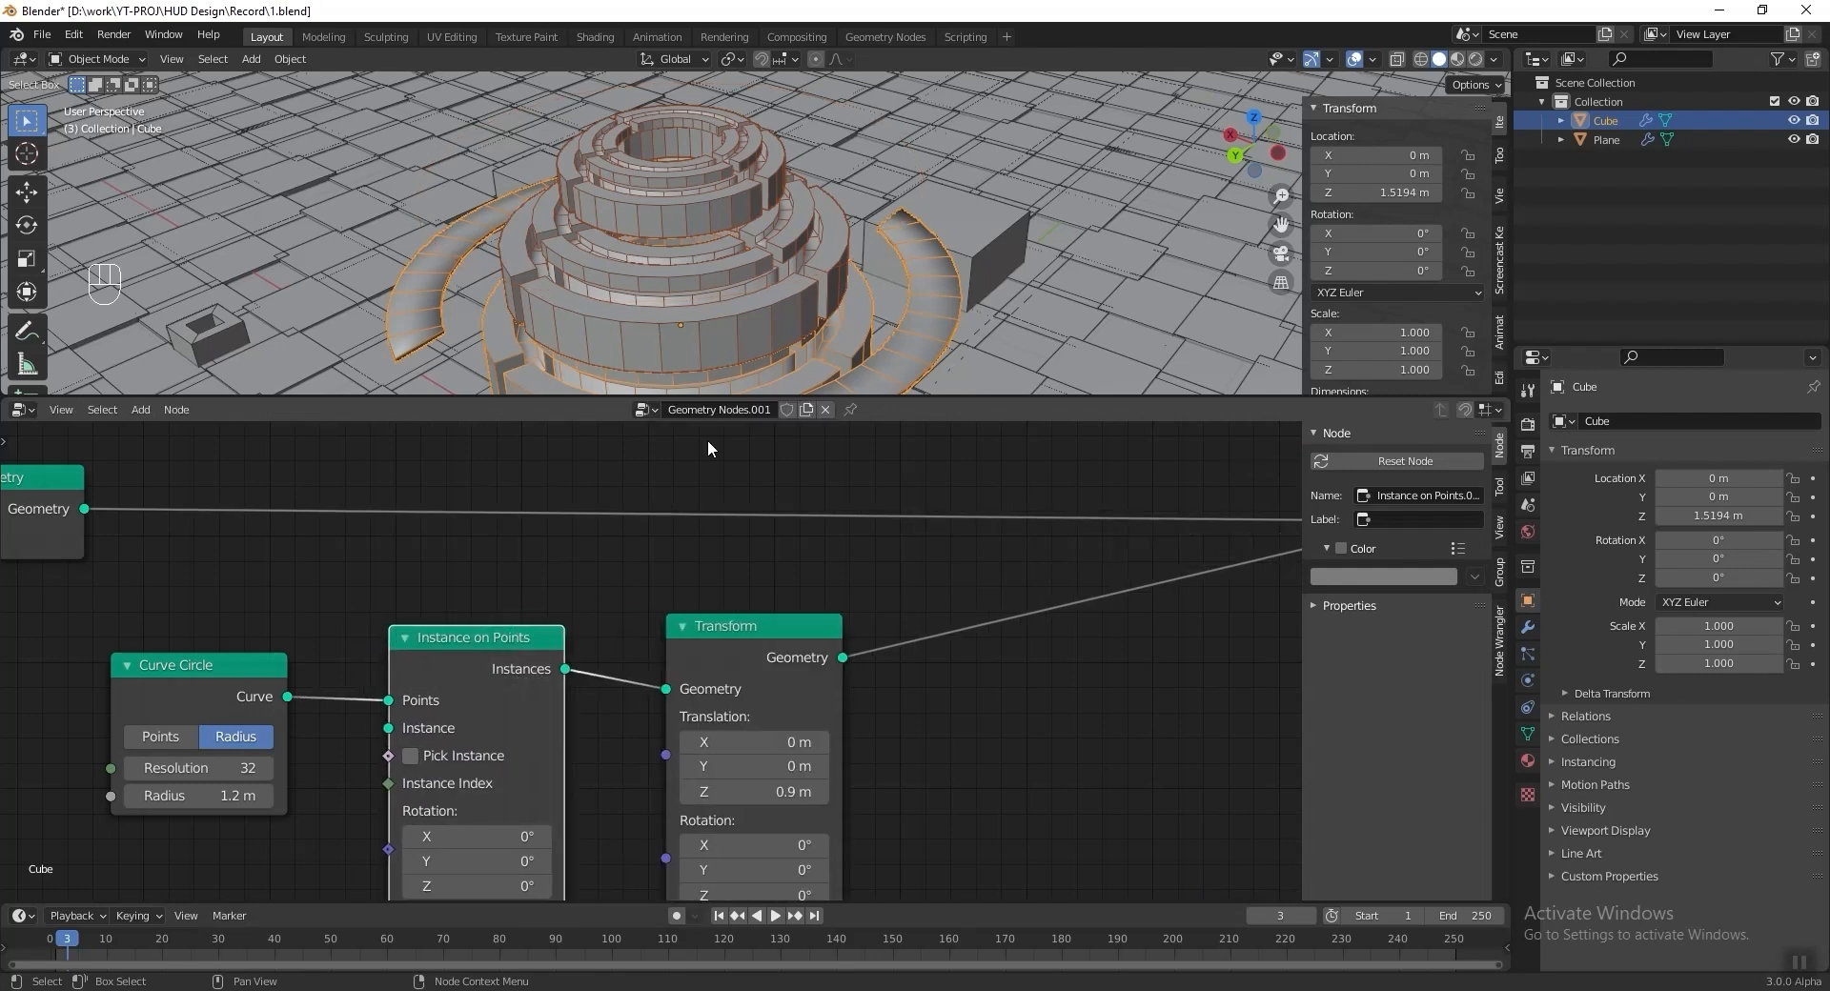
Add a Cube mesh primitive node and connect its geometry to the Instance input of the new Instance on Points node.
middle_click_drag(513, 631, 705, 443)
key("shift+a")
mouse_move(186, 637)
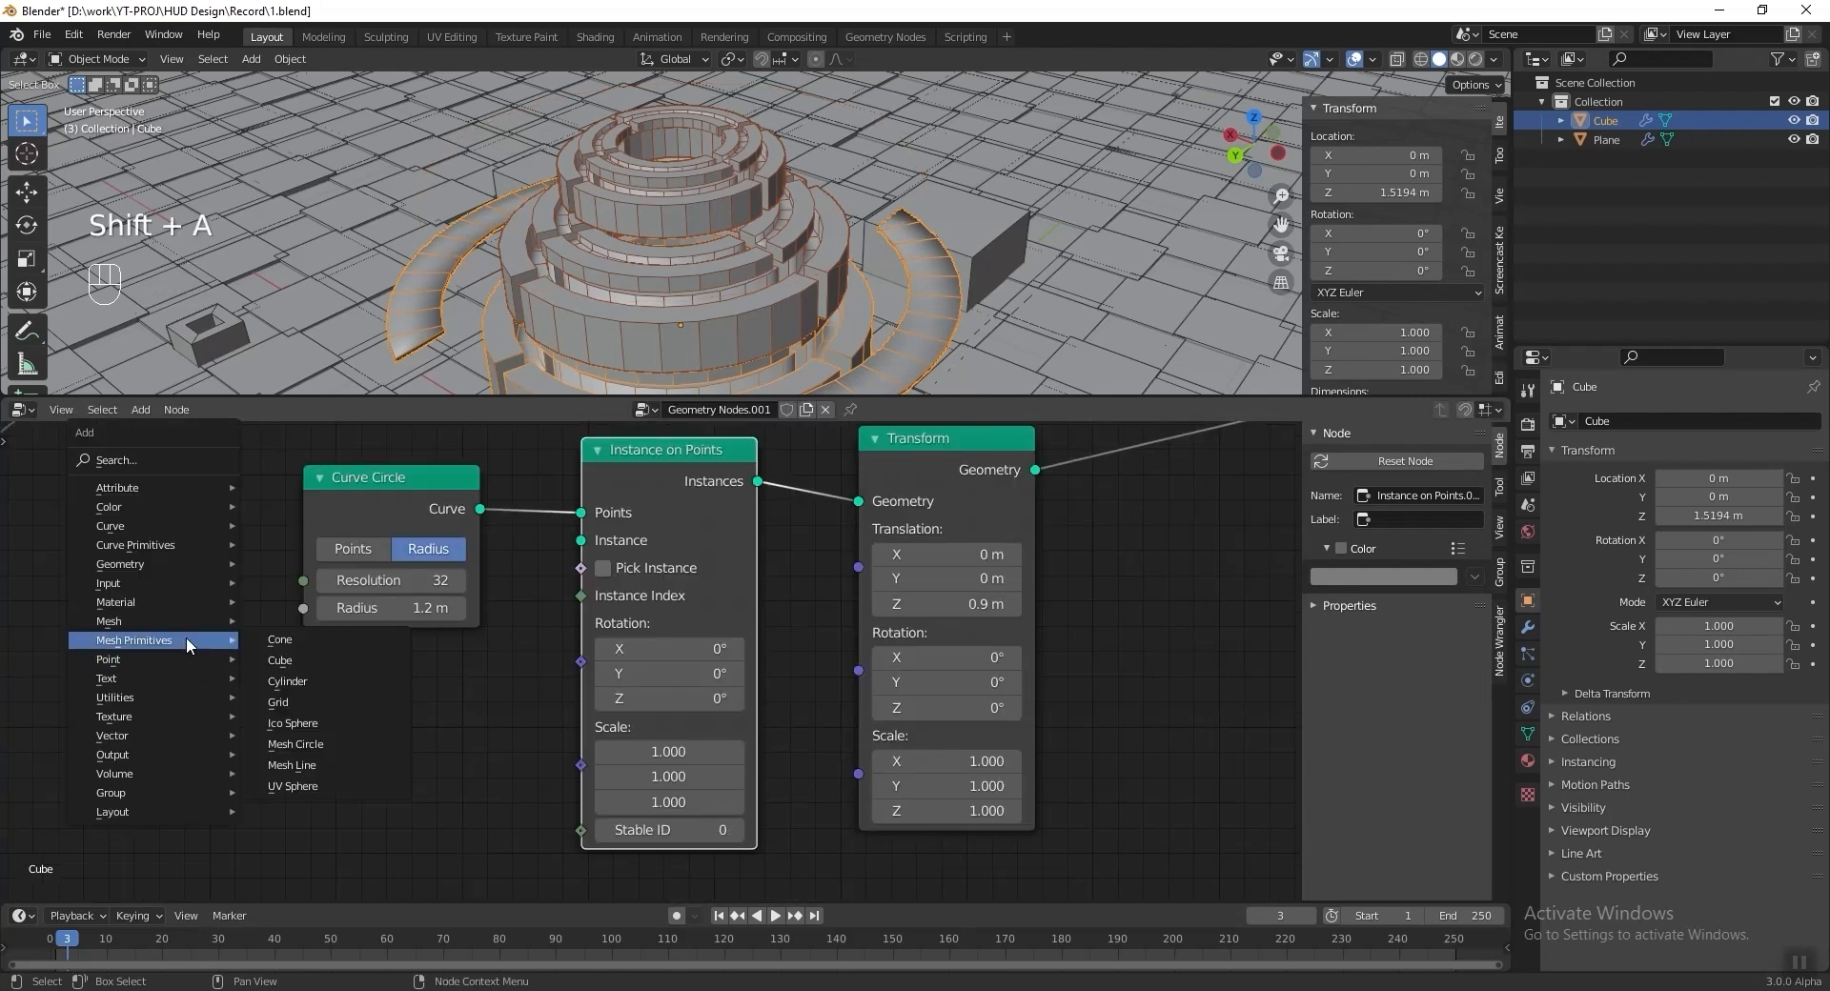
left_click(281, 660)
left_click(314, 679)
left_click_drag(470, 705, 582, 544)
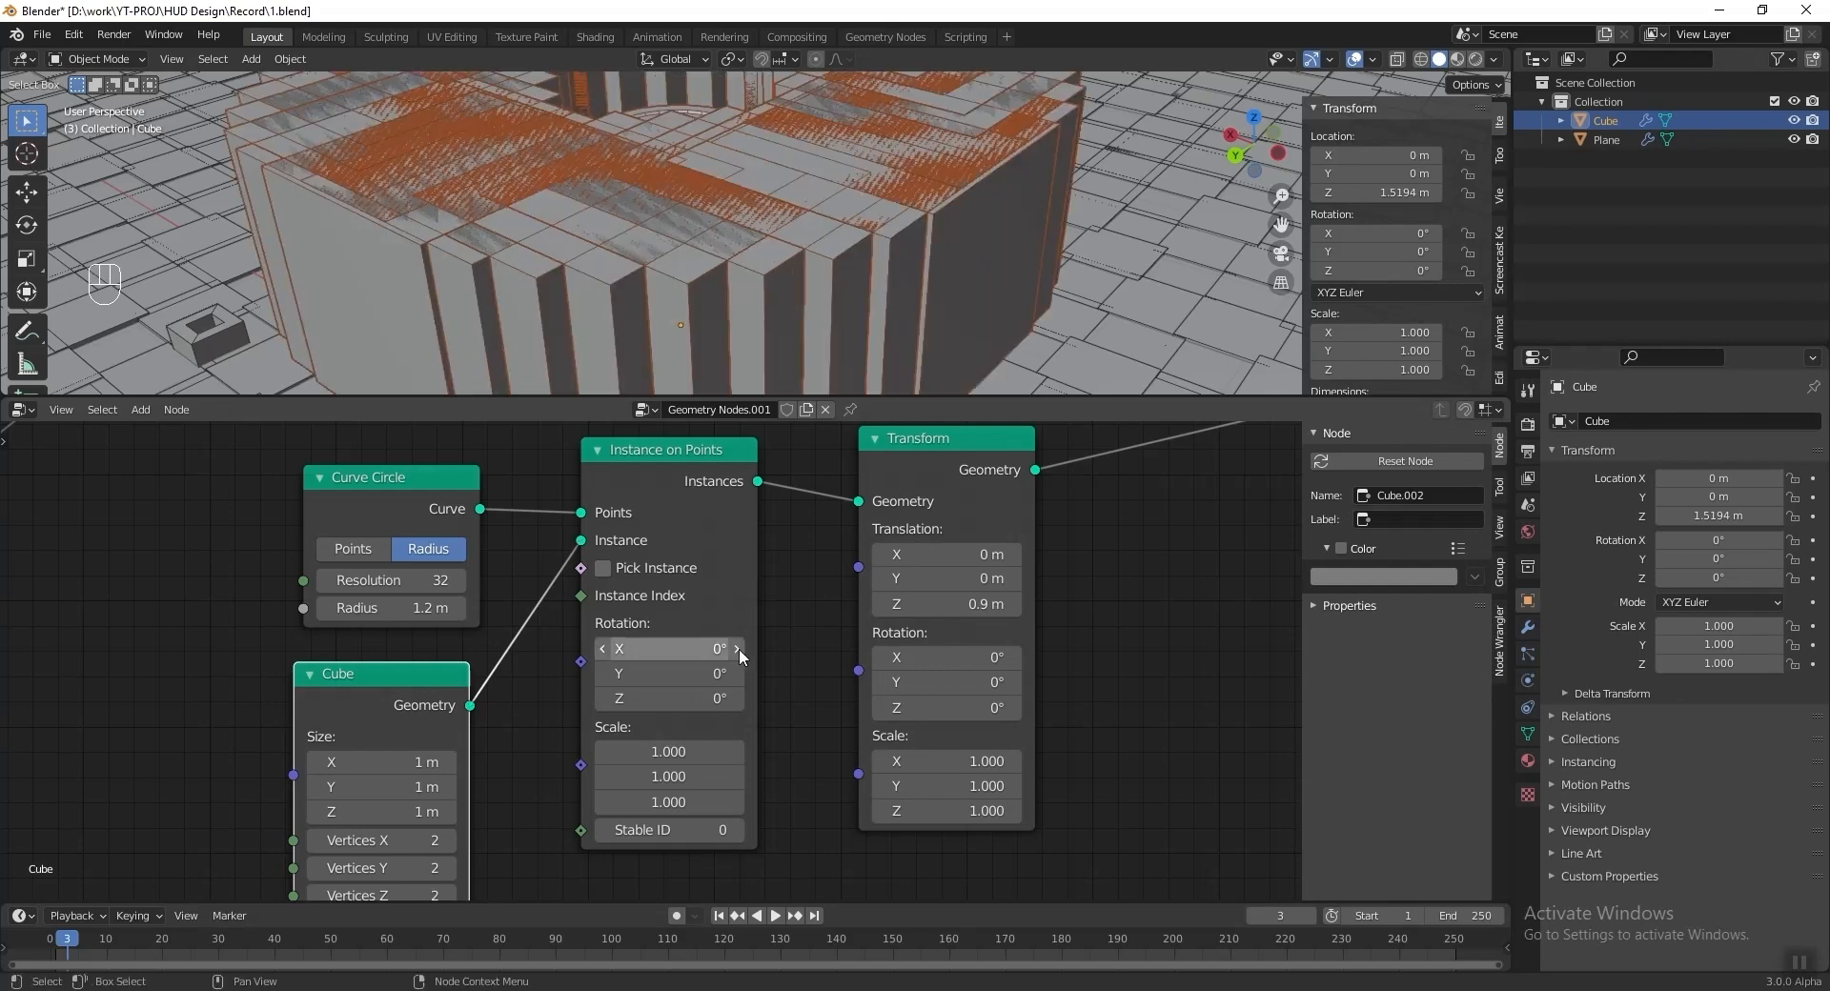
Set the instanced cube's X, Y and Z size to 0.04 m and save the file.
scroll(668, 648, "up", 2)
left_click(345, 723)
type(".04")
key("Return")
key("ctrl+s")
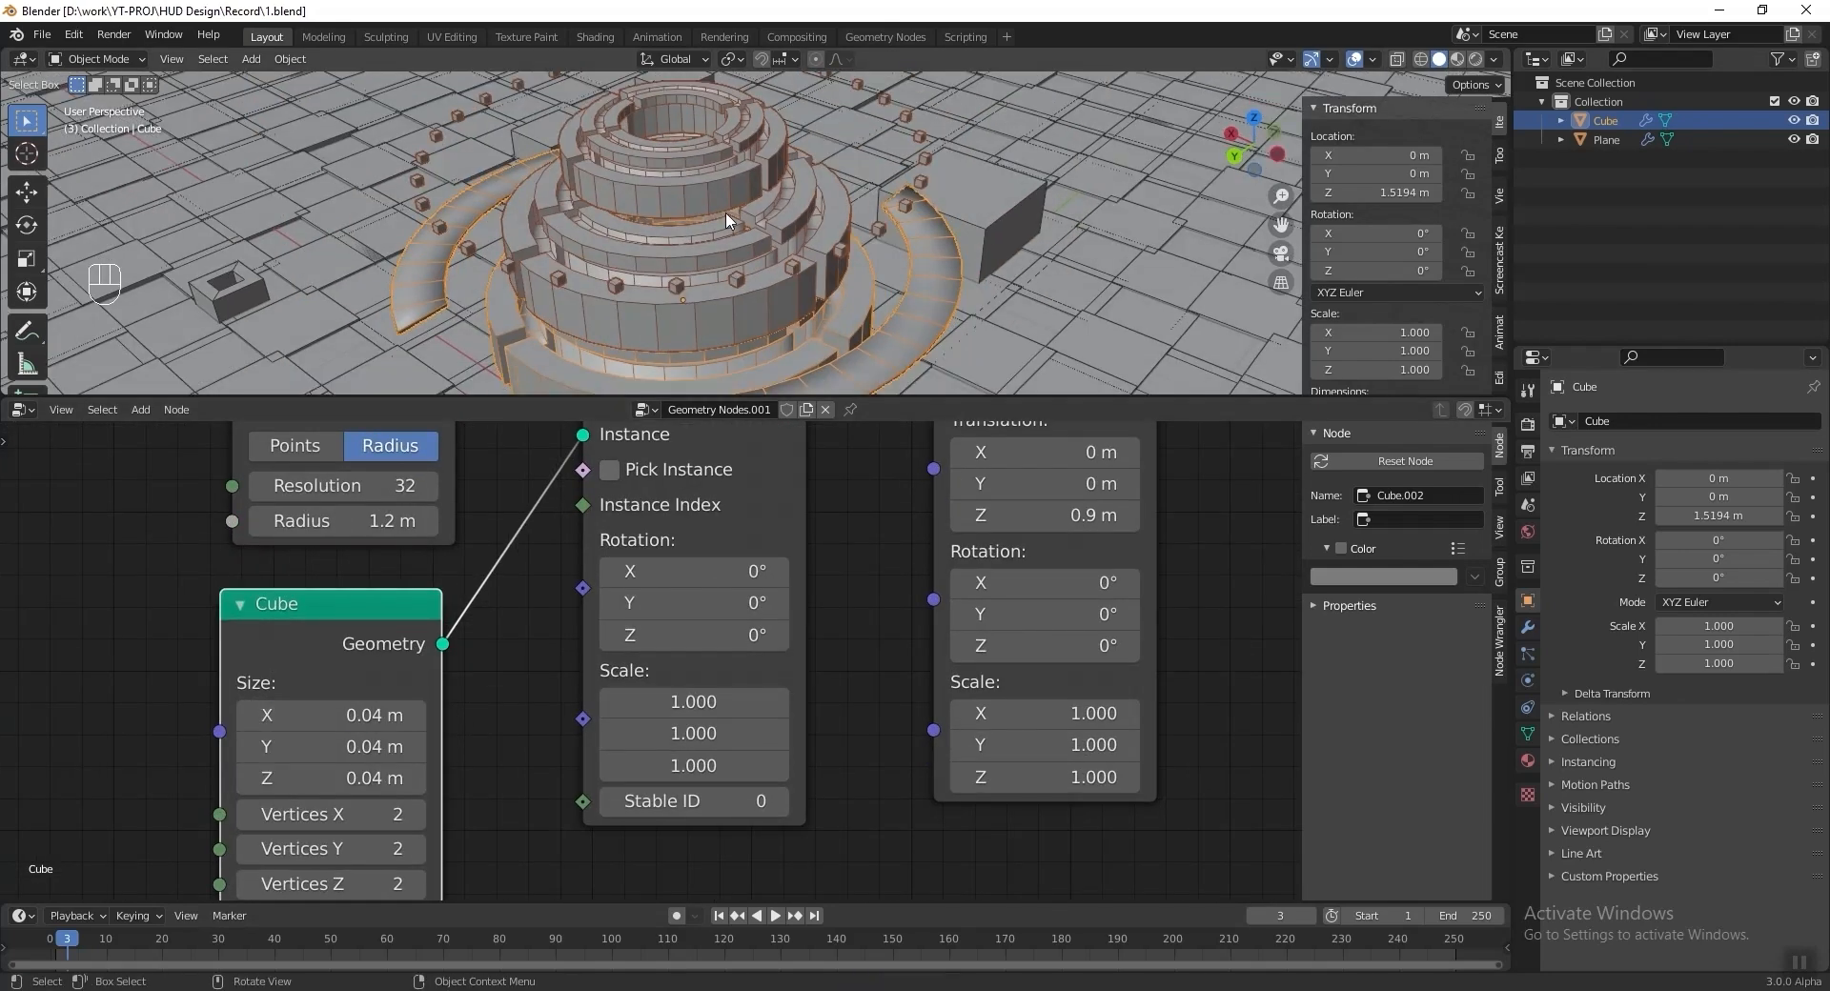
Add a Combine XYZ node, connect its vector to the Rotation of the cube ring's Transform node, and save the file.
scroll(924, 624, "down", 3)
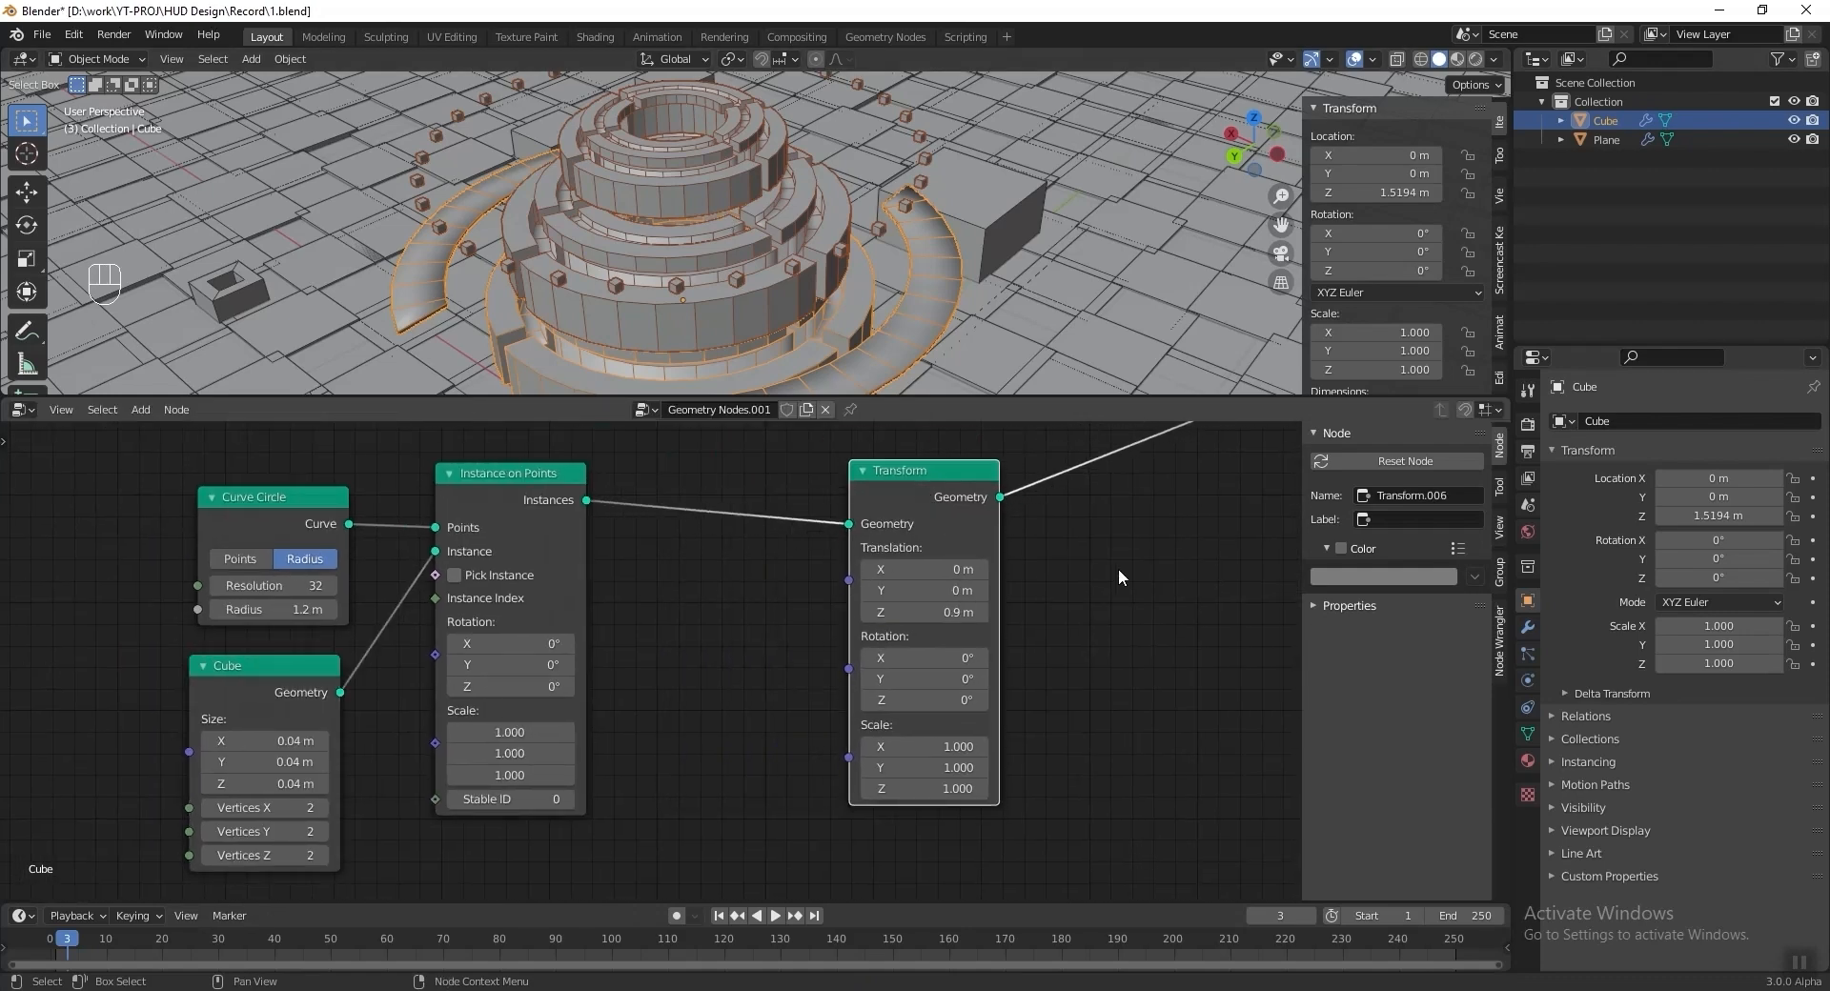
key("shift+a")
mouse_move(1080, 671)
left_click(1230, 687)
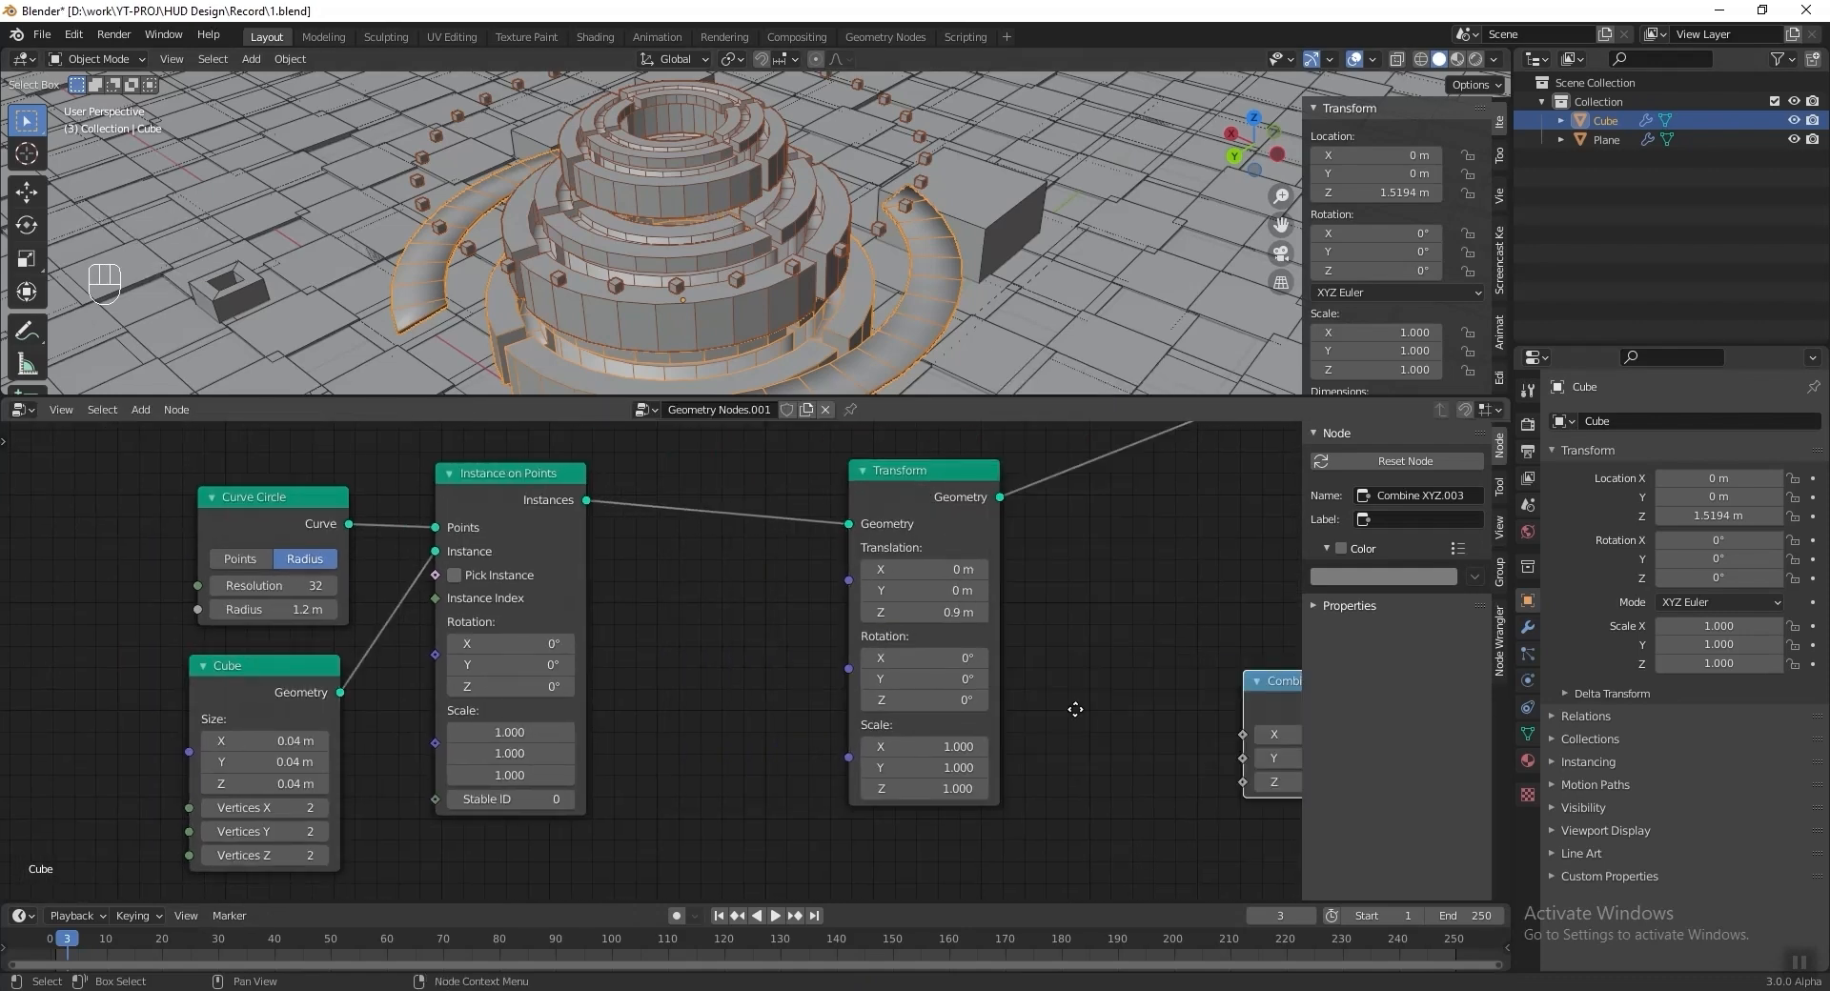
left_click(851, 671)
scroll(863, 670, "up", 2)
left_click_drag(915, 673, 921, 671)
scroll(946, 719, "down", 2)
key("ctrl+s")
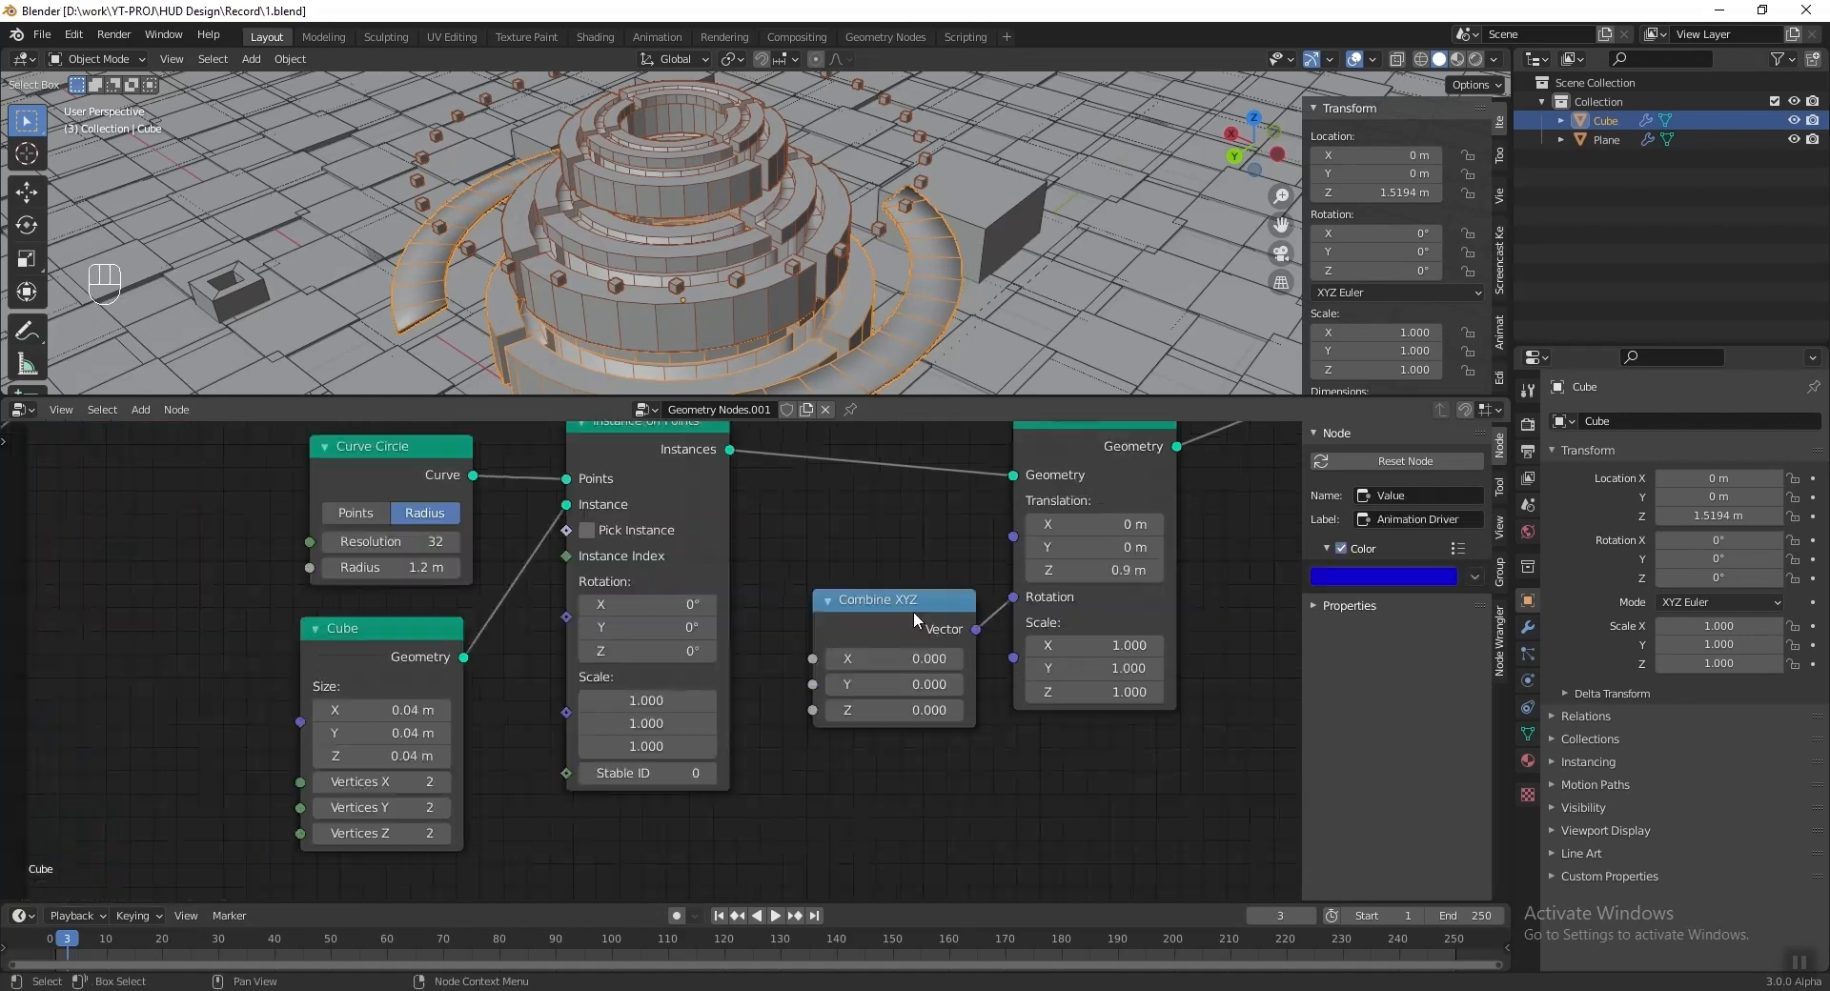
Trace the Animation Driver value's link through the node tree to the Rotating Shape frame and the new Combine XYZ node.
scroll(755, 598, "down", 11)
middle_click_drag(361, 597, 1348, 527)
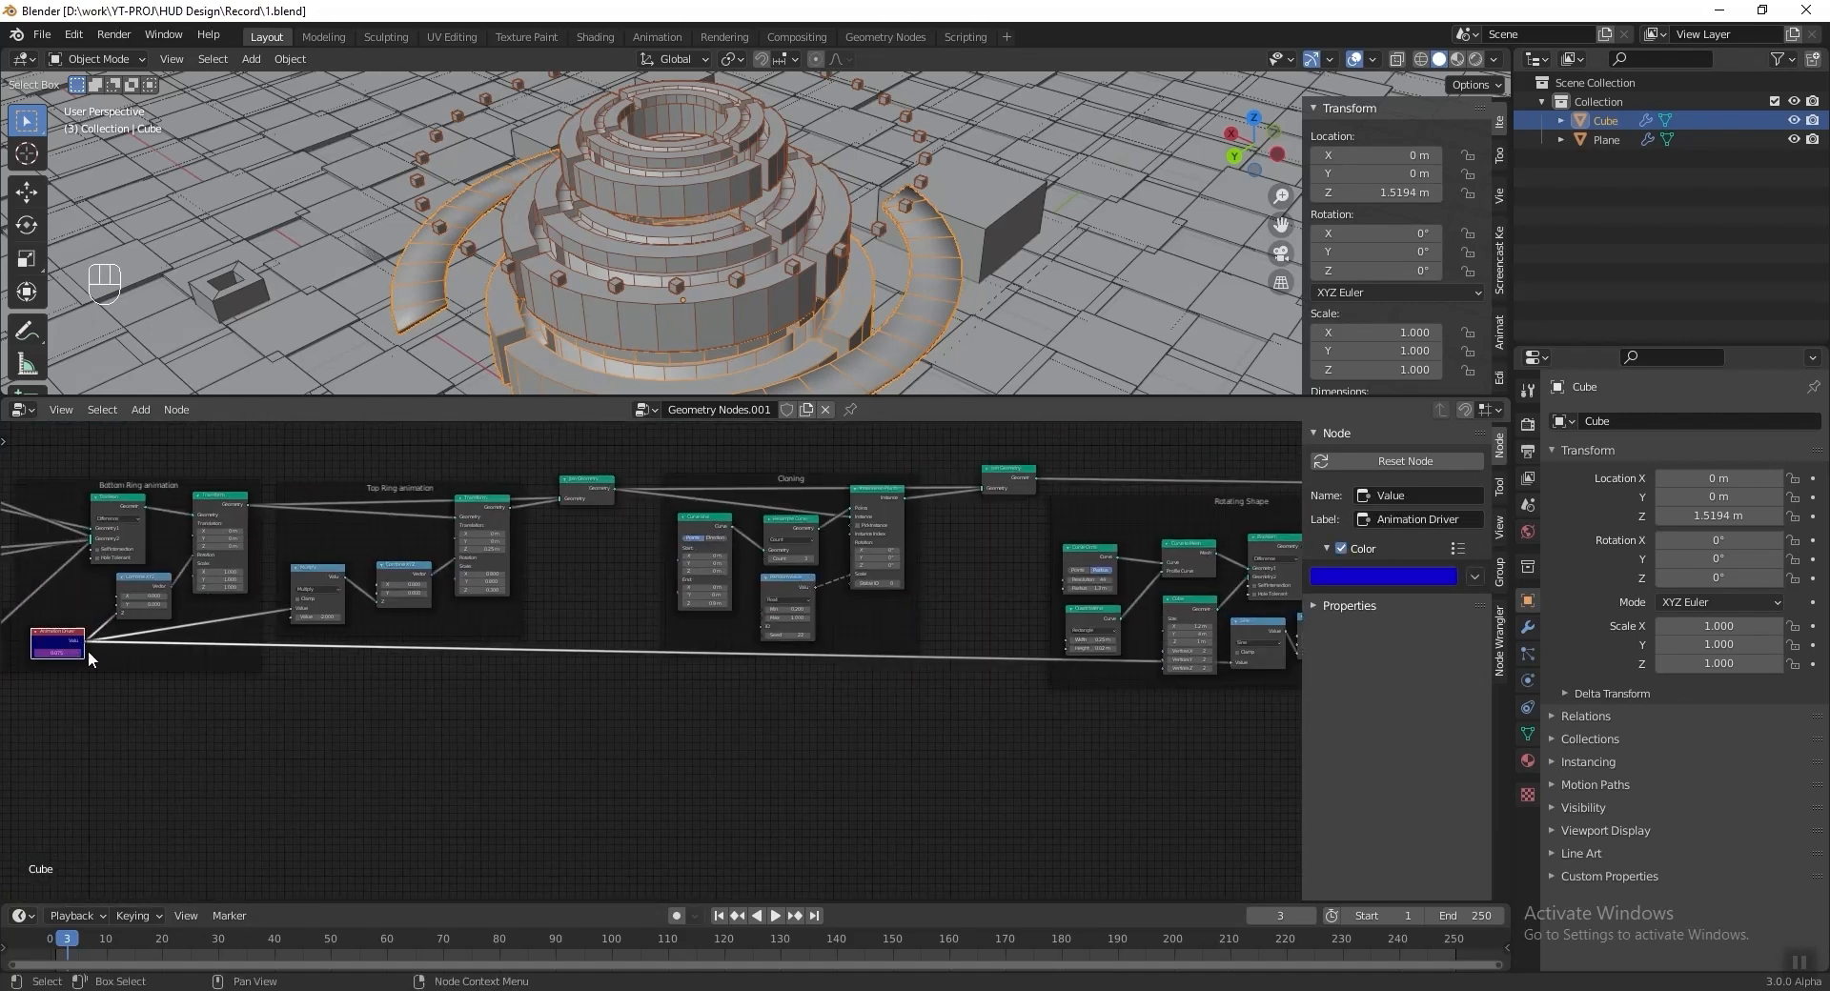
middle_click_drag(1030, 631, 642, 649)
middle_click_drag(848, 618, 625, 624)
scroll(646, 658, "up", 9)
middle_click_drag(1164, 607, 451, 640)
scroll(451, 639, "up", 1)
left_click(891, 545)
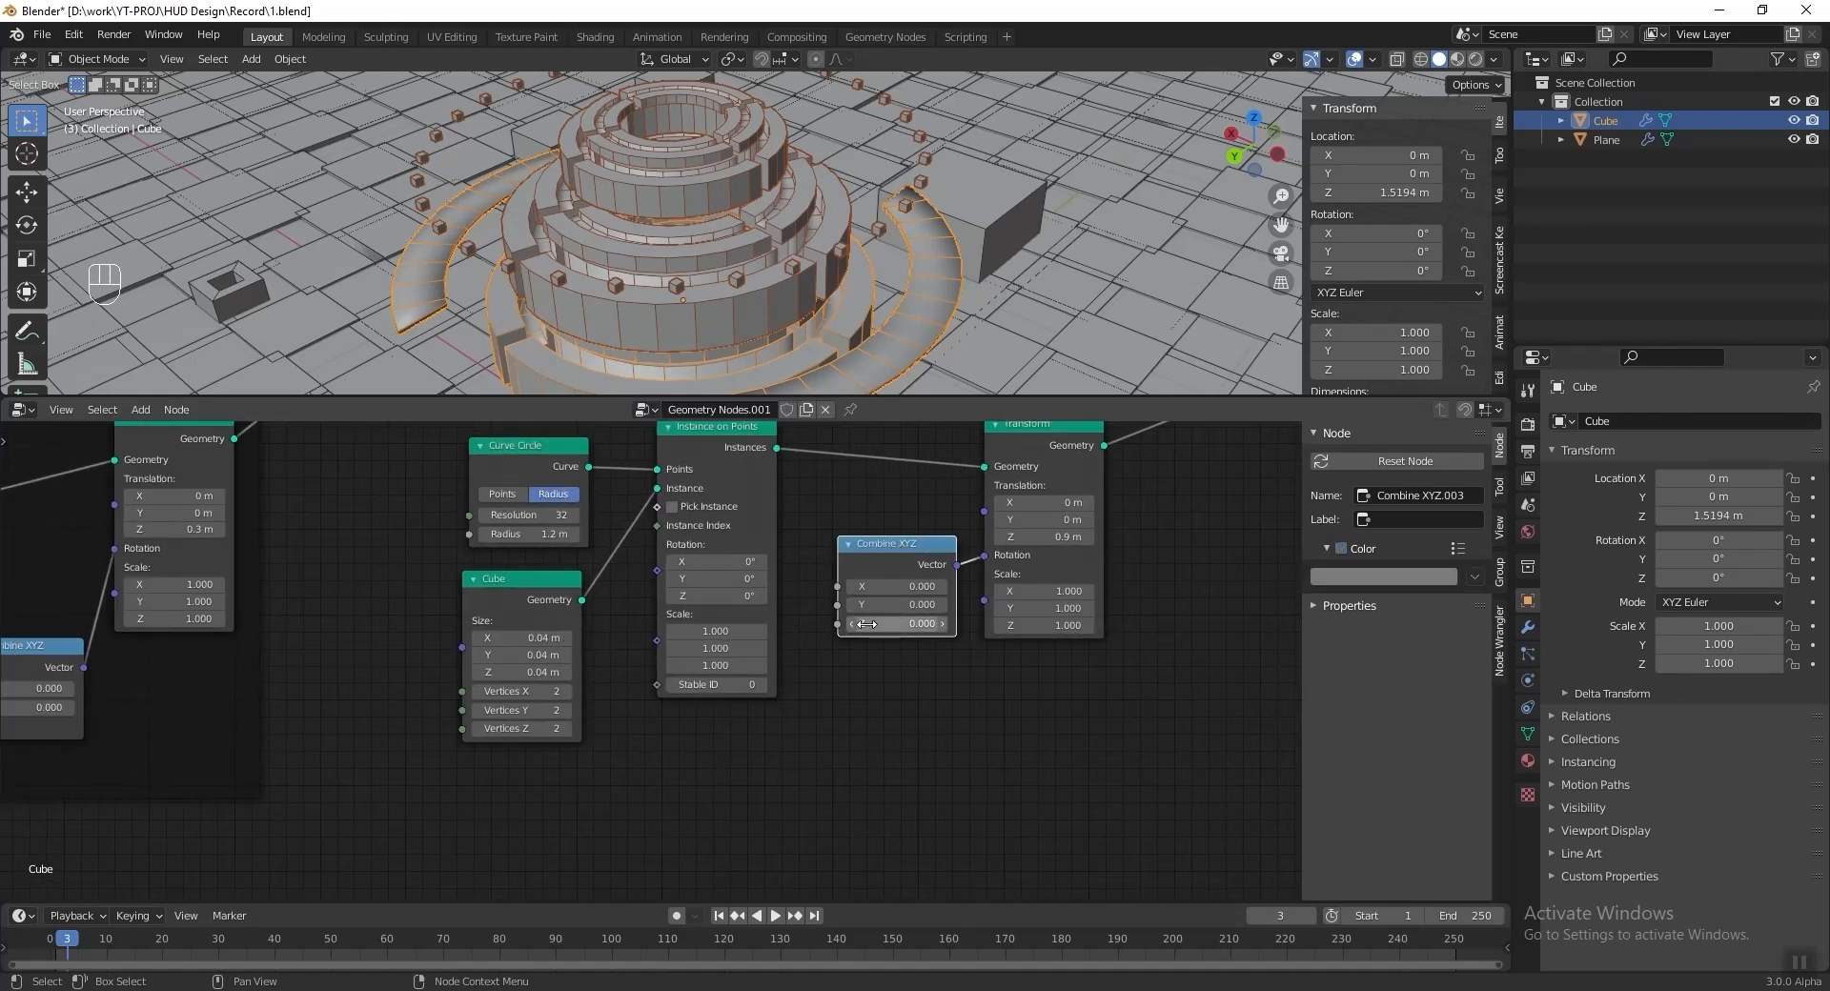
scroll(913, 715, "down", 5)
mouse_move(483, 715)
middle_mouse_down()
mouse_move(883, 629)
mouse_move(514, 658)
middle_mouse_up()
middle_click_drag(1050, 646, 837, 643)
scroll(652, 658, "up", 6)
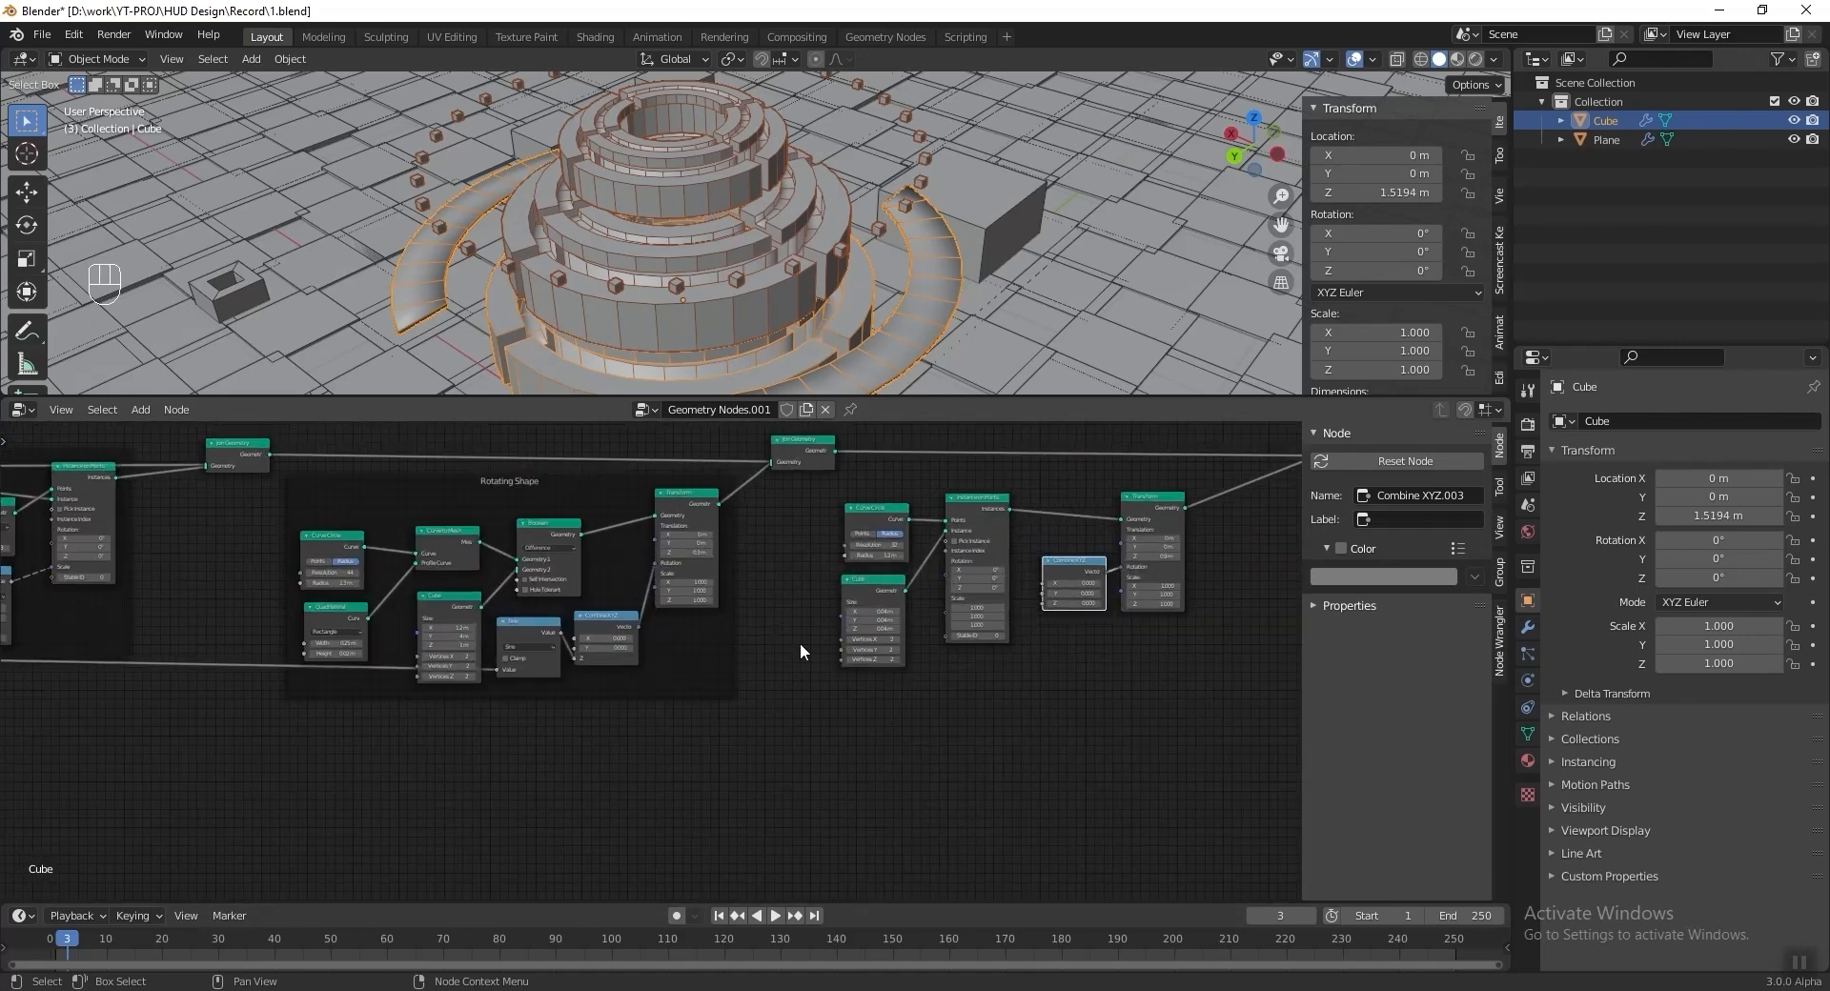
Add a reroute on the Animation Driver link before the Sine node and connect it to the new Combine XYZ's Z input.
scroll(607, 673, "up", 4)
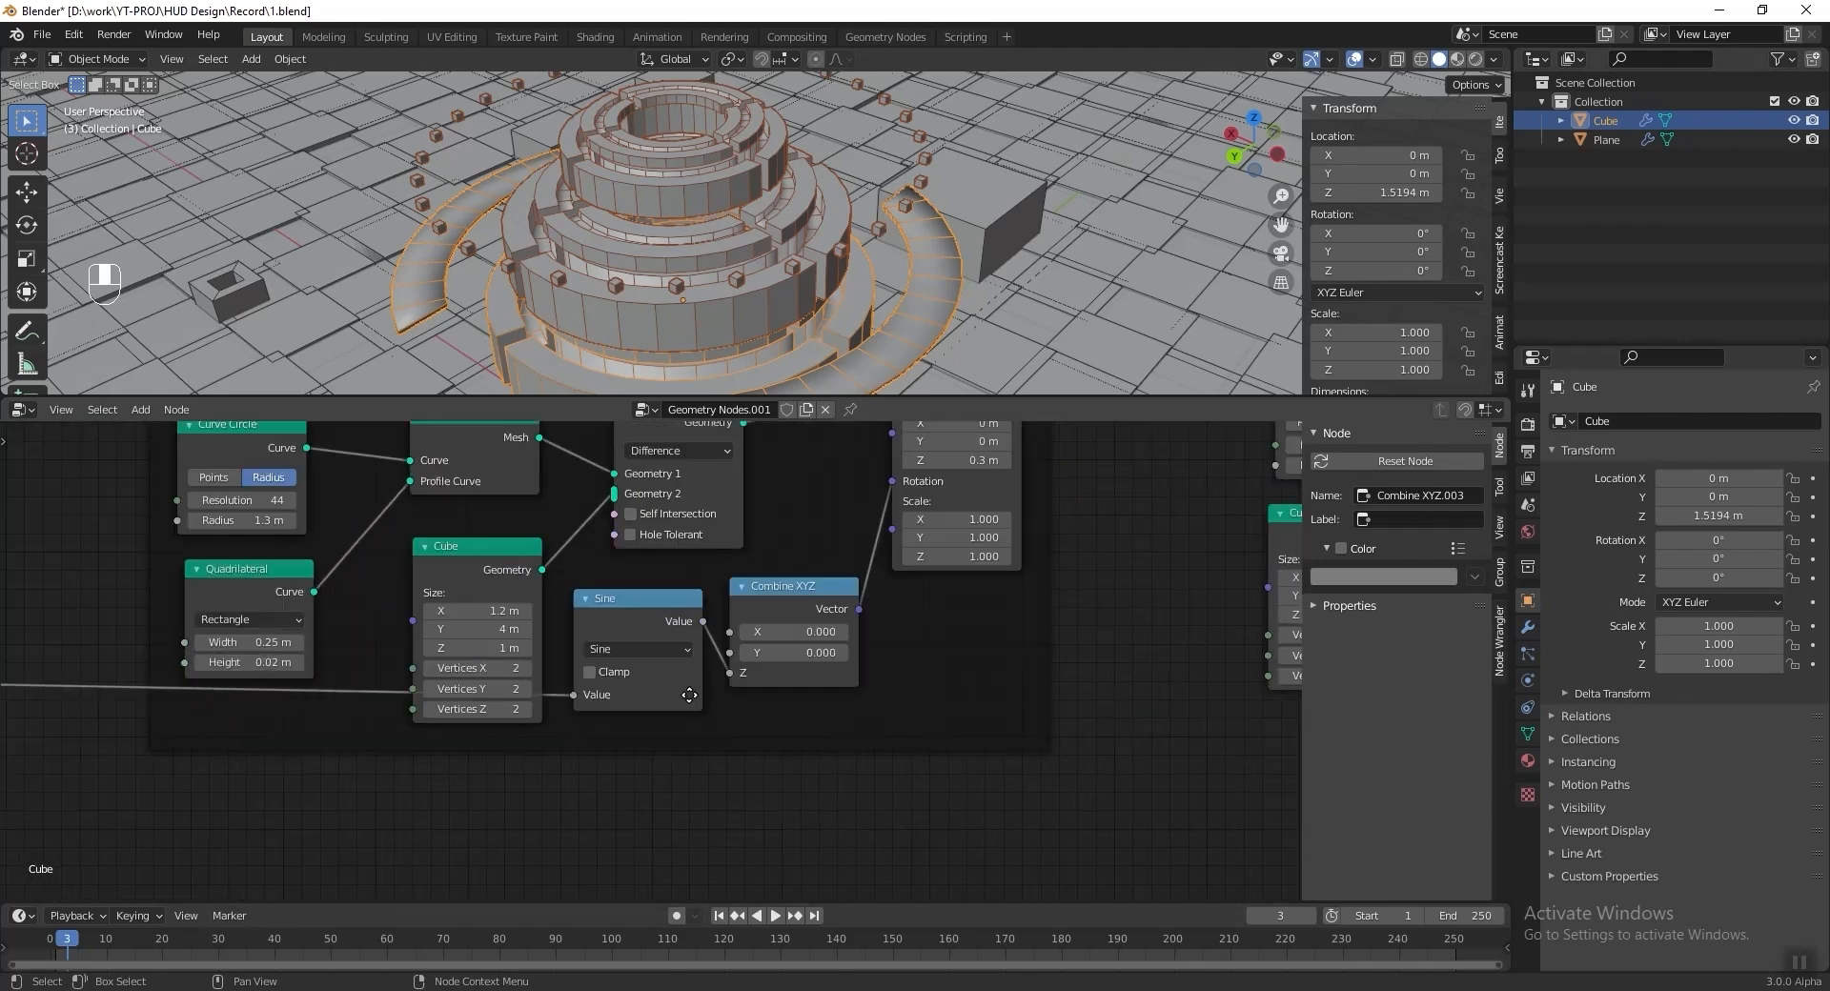
scroll(665, 684, "down", 3)
scroll(553, 748, "up", 4)
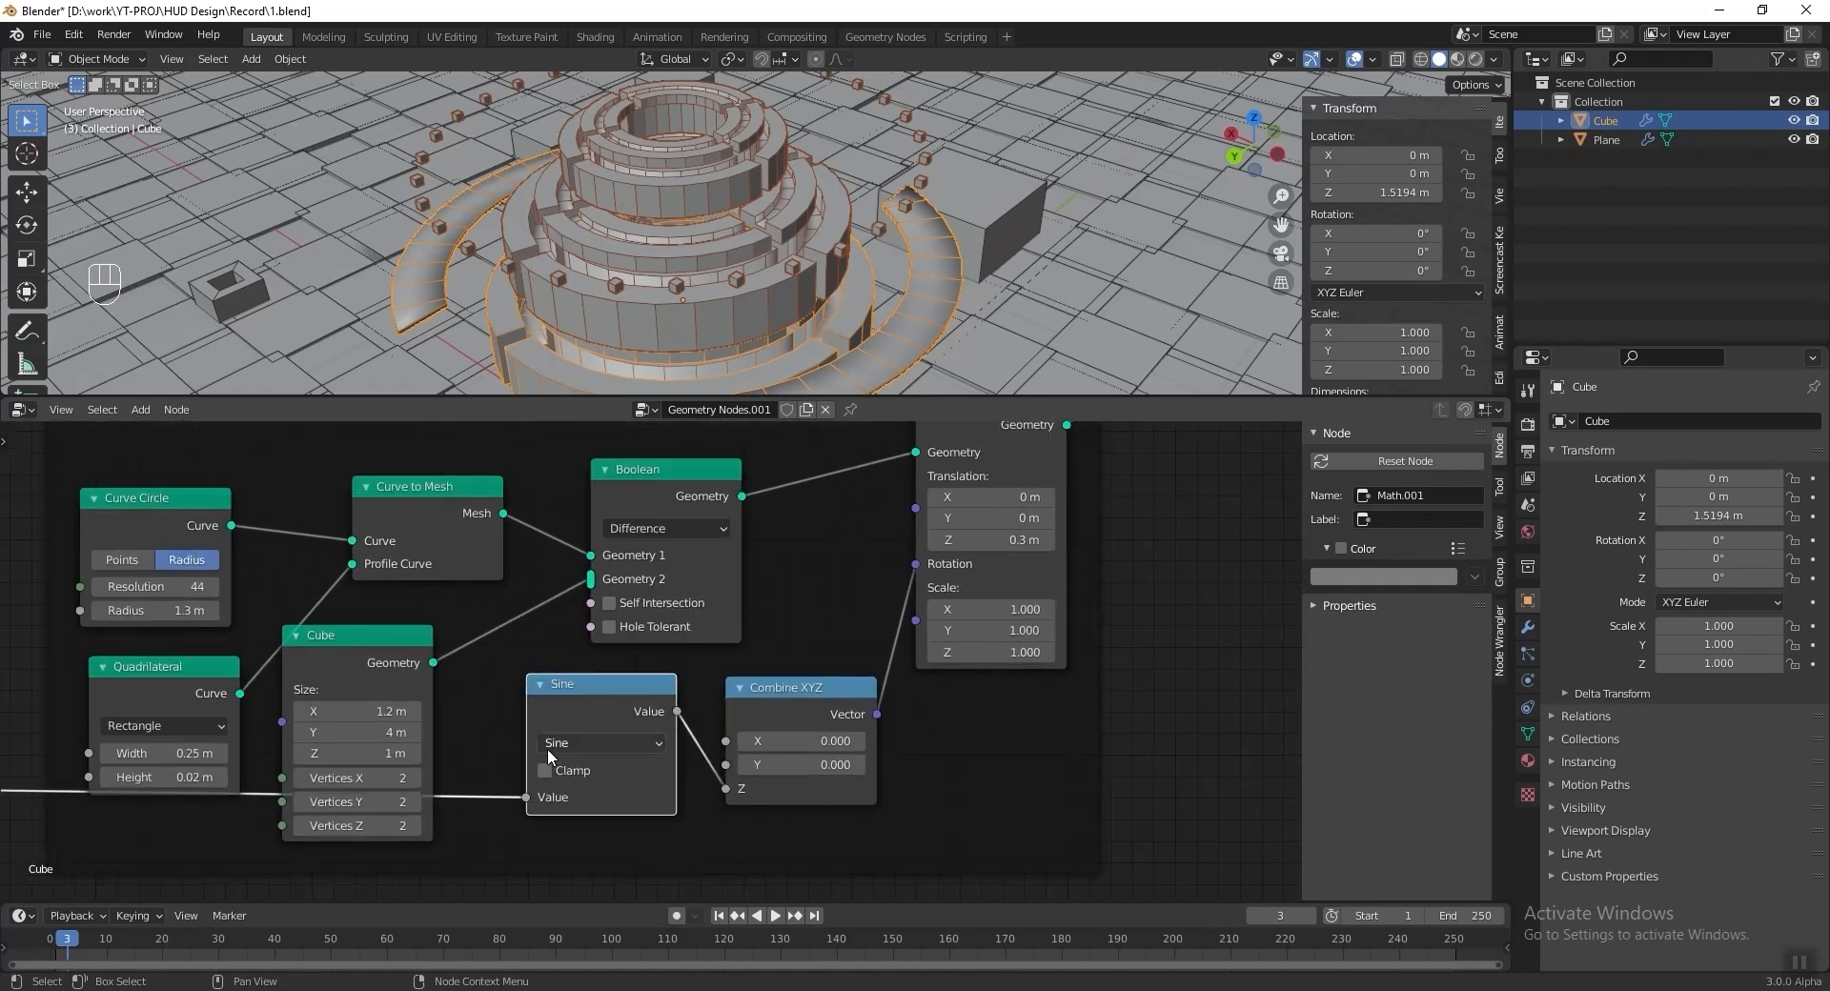
middle_click_drag(548, 750, 566, 715)
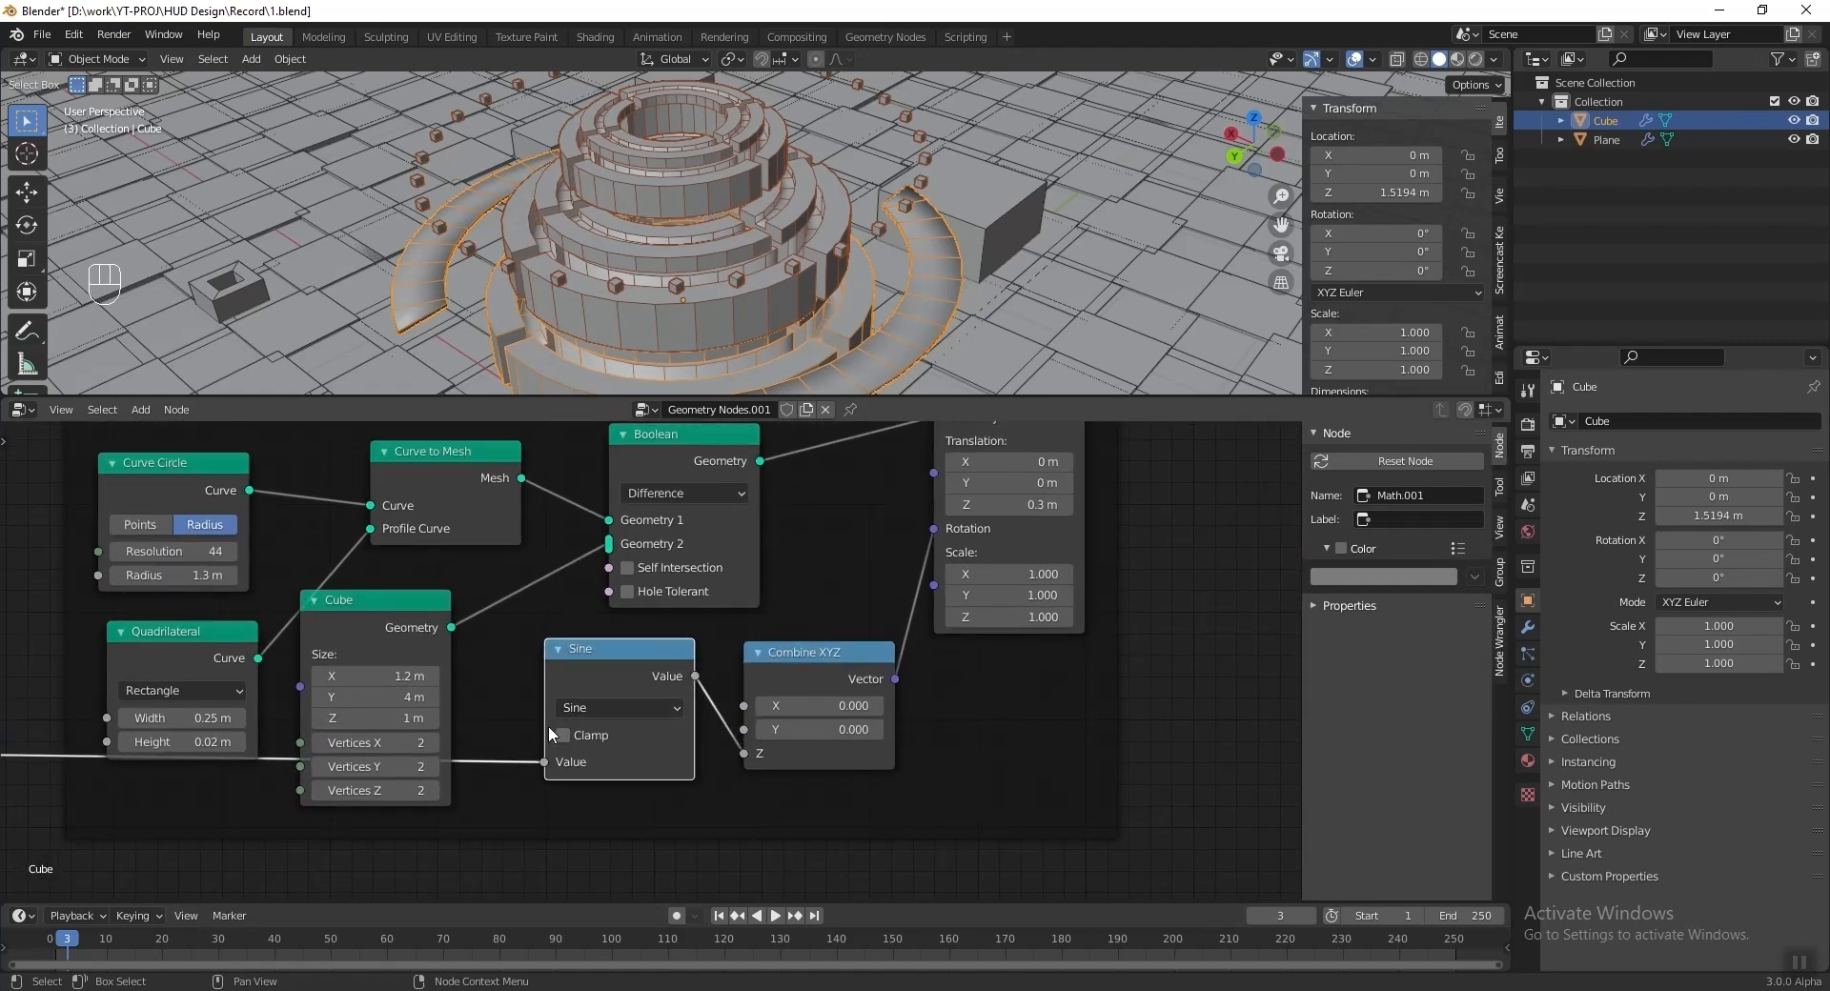
right_click_drag(500, 722, 498, 805, "shift")
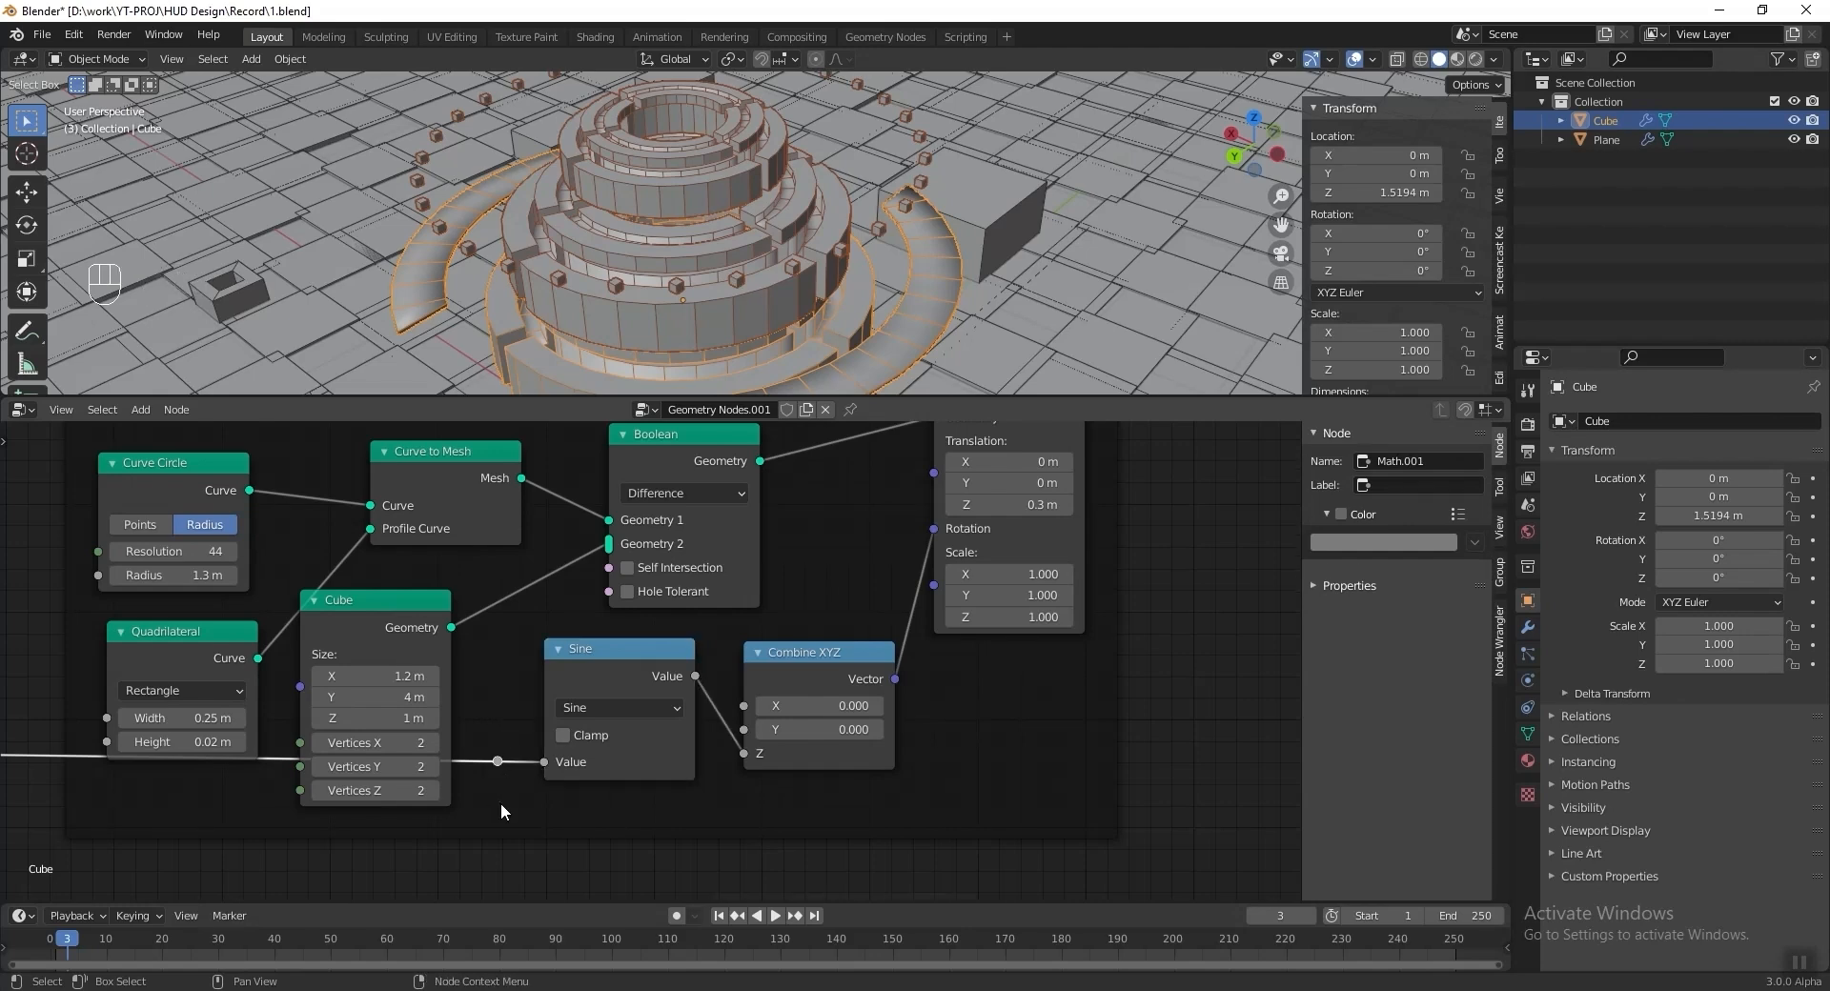
scroll(500, 804, "down", 4)
middle_click_drag(500, 804, 254, 749)
left_click_drag(256, 721, 268, 668)
left_click_drag(774, 704, 919, 617)
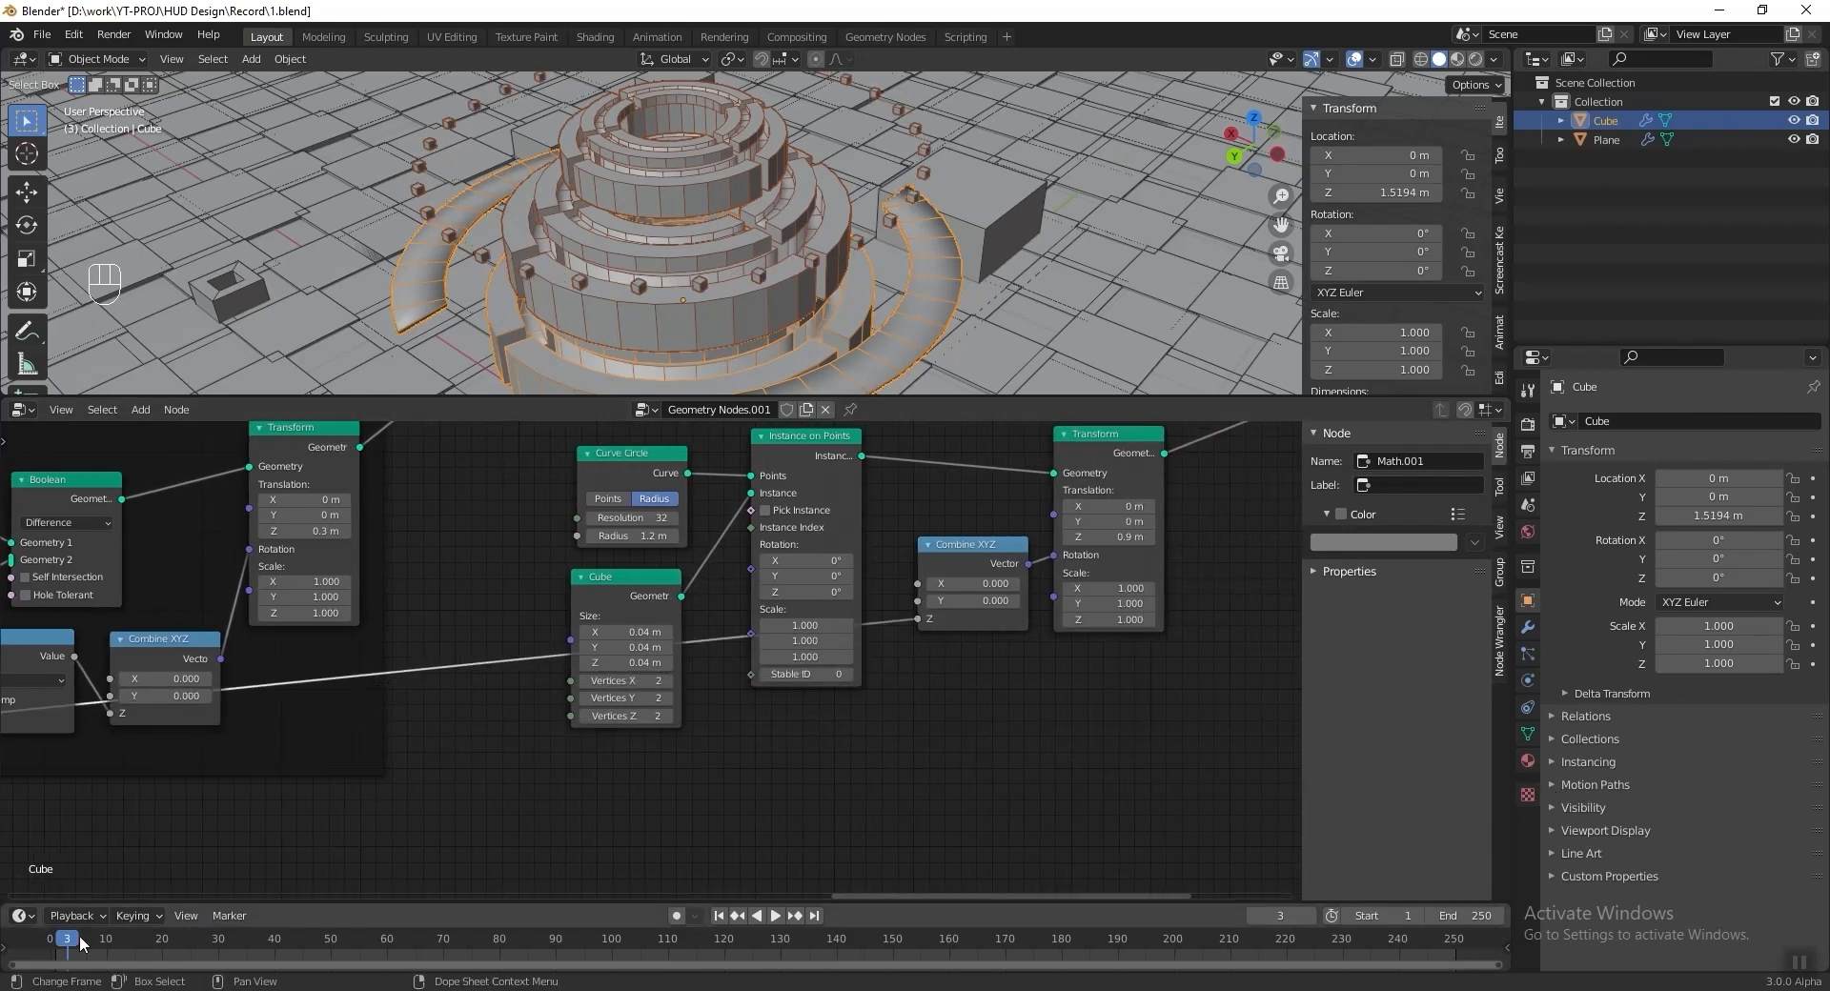
Play and scrub the animation to frame 200 to examine the rotation of the small cubes around the rings.
key("space")
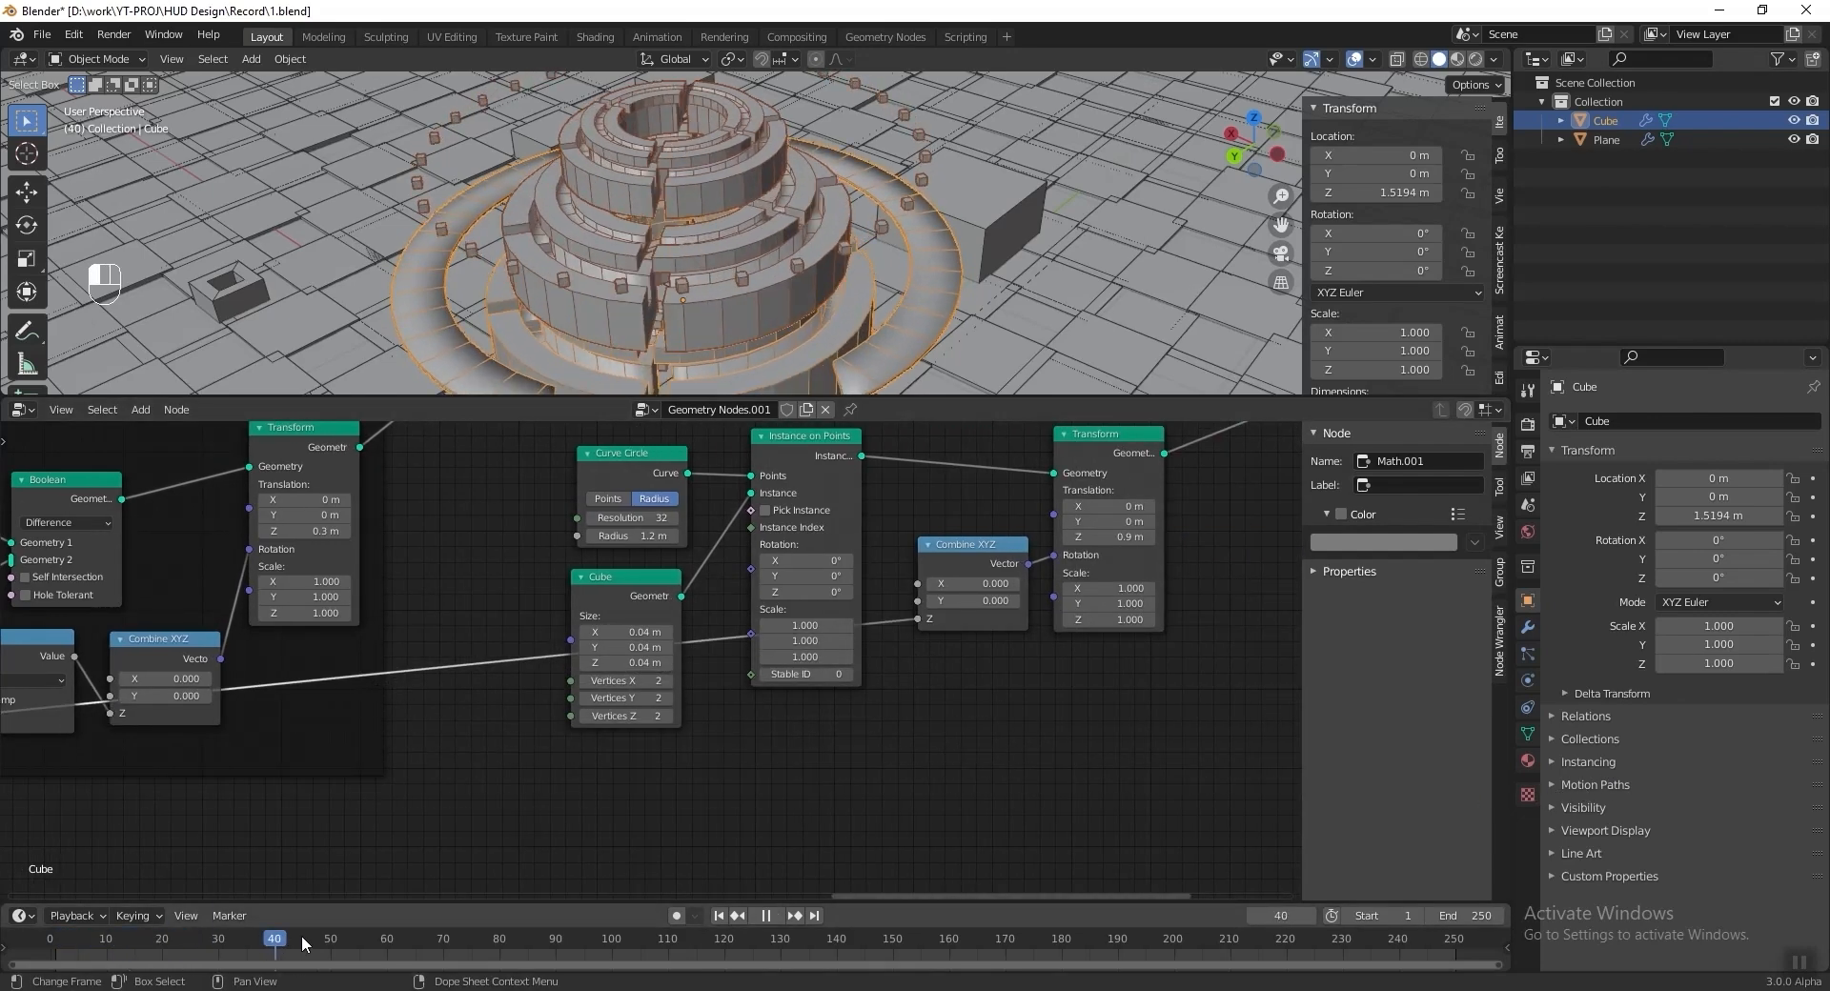
left_click_drag(345, 934, 1243, 954)
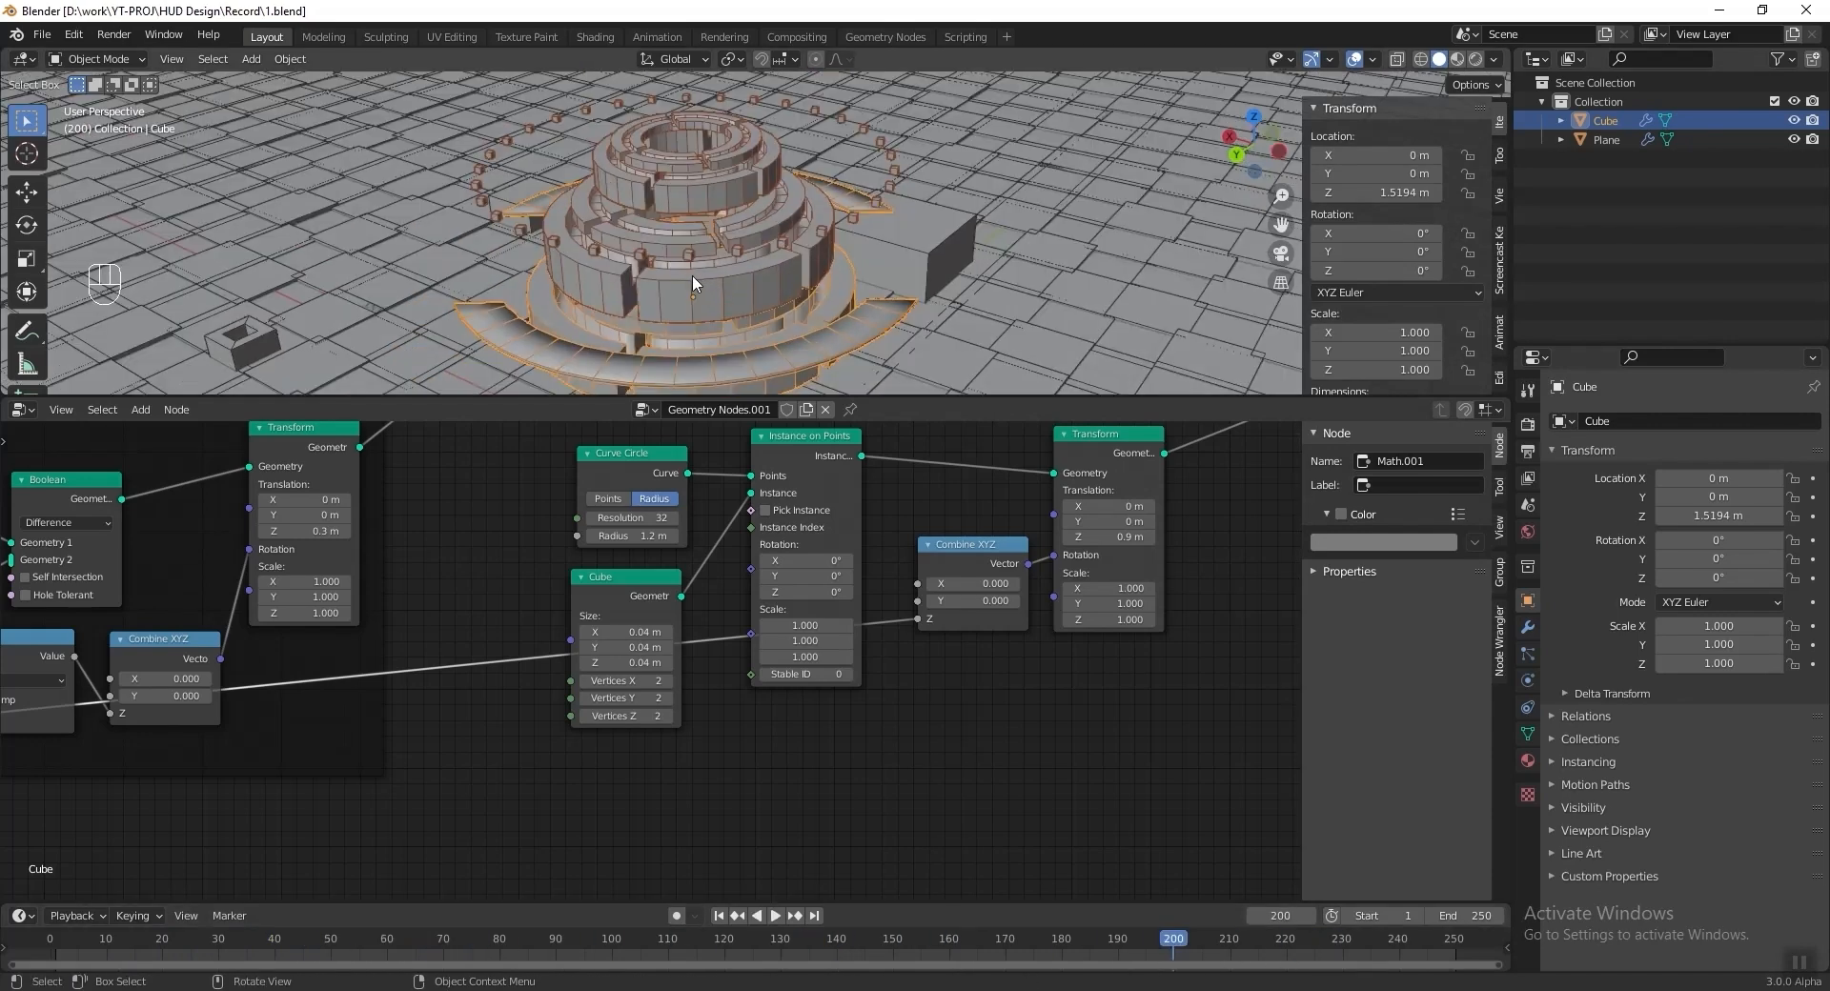
scroll(706, 623, "up", 4)
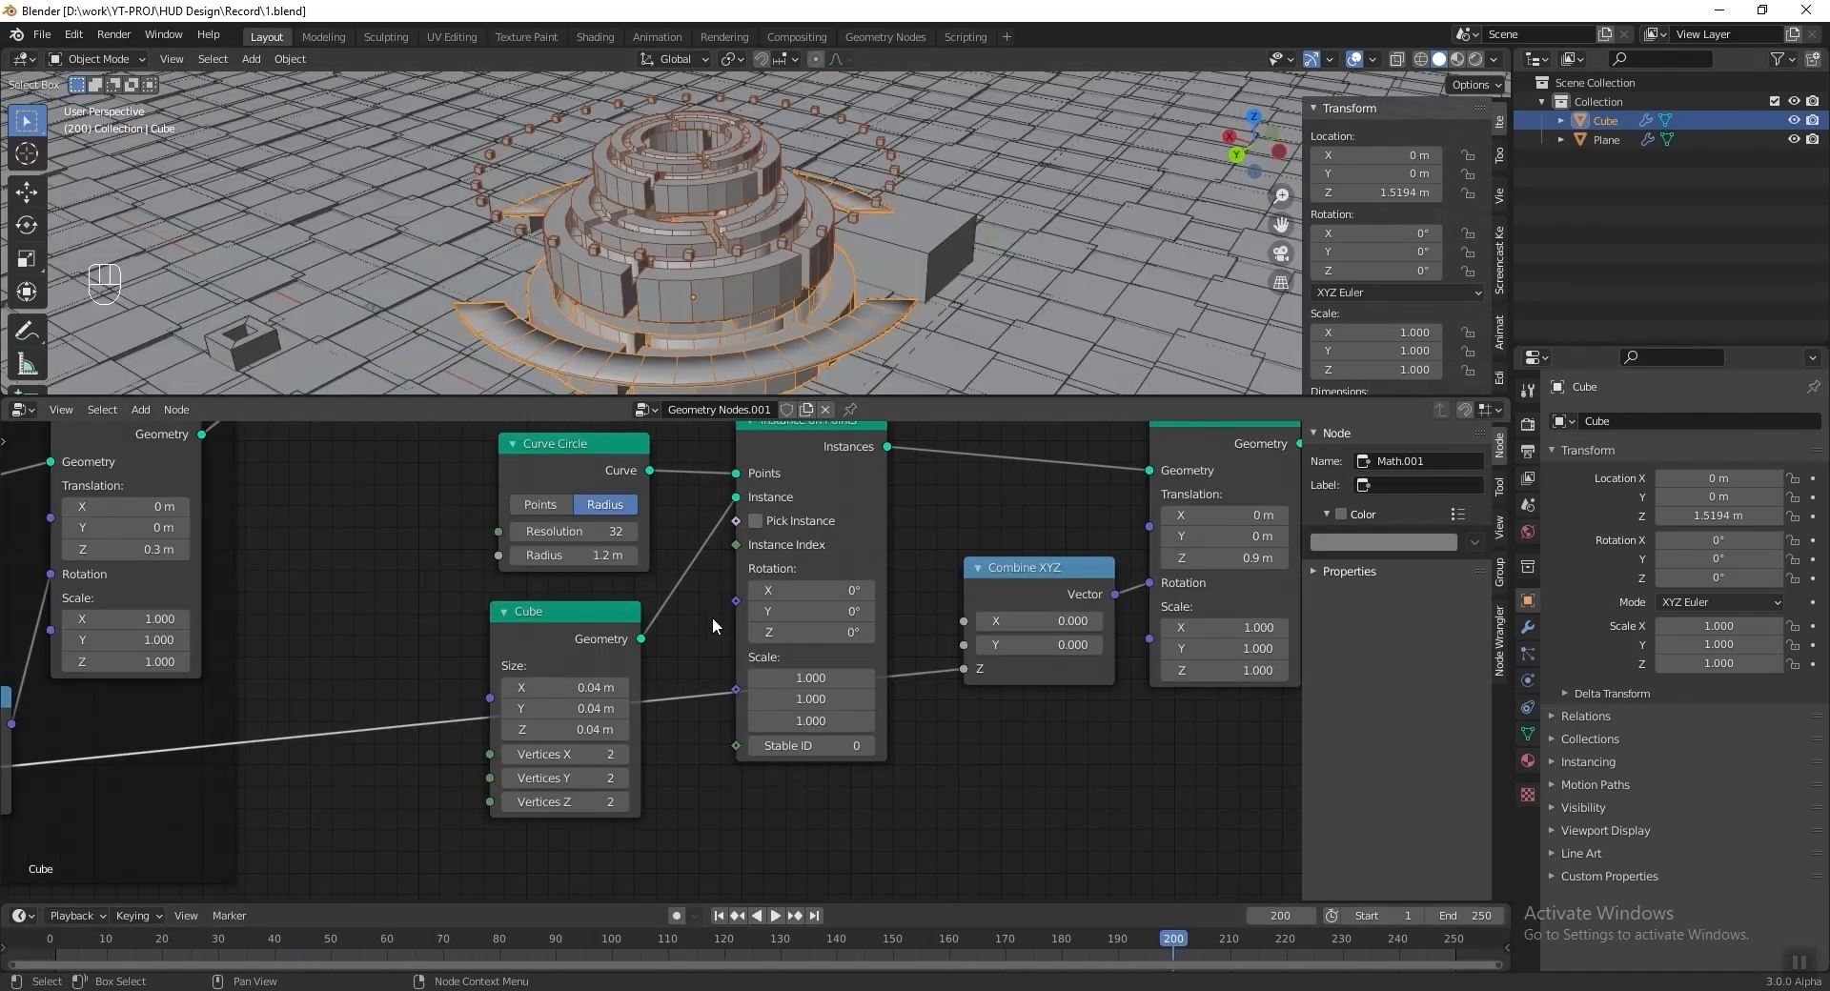
scroll(903, 215, "up", 2)
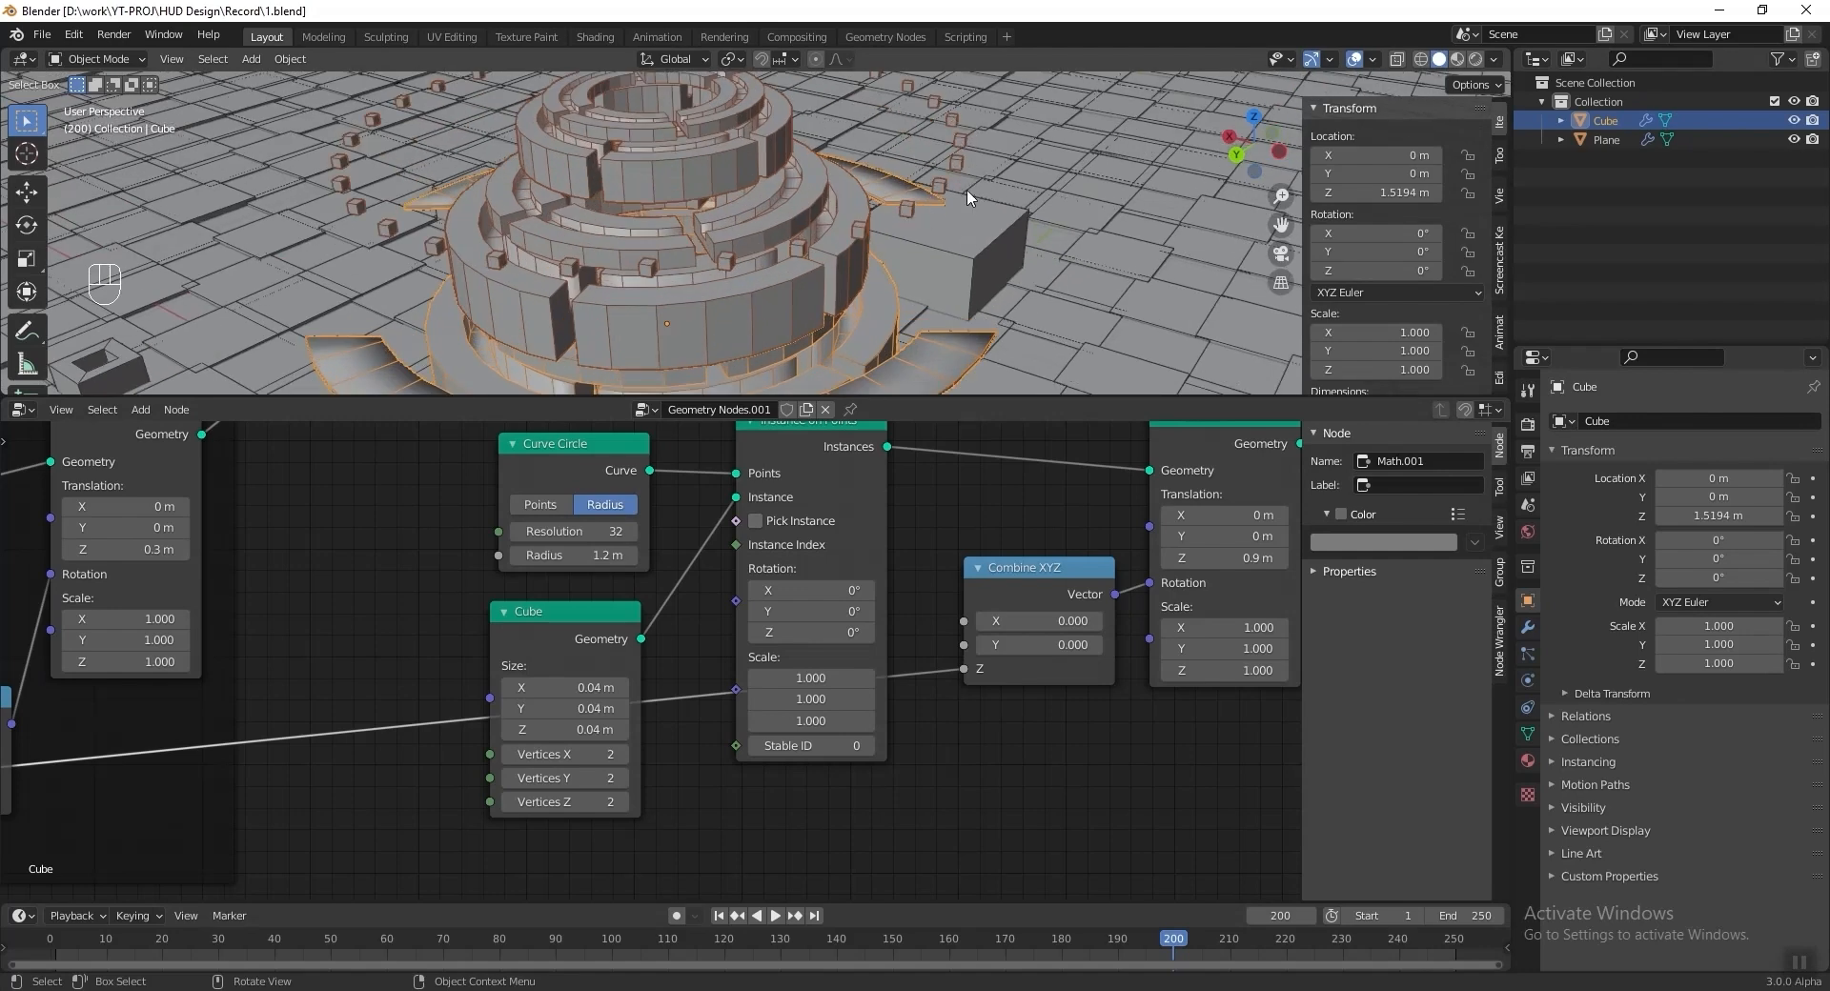
scroll(882, 700, "down", 1)
scroll(873, 725, "up", 1)
Add a Noise Texture node and connect its Color output to the Scale input of the cubes' Instance on Points node.
middle_click_drag(827, 834, 821, 730)
key("shift+a")
left_click(878, 713)
left_click(655, 789)
left_click_drag(652, 792, 779, 664)
middle_click_drag(775, 664, 744, 699)
Add a reroute on the Animation Driver link and connect it to the Noise Texture's Distortion input.
scroll(467, 583, "down", 11)
middle_click_drag(382, 586, 1078, 593)
middle_click_drag(381, 608, 717, 591)
middle_click_drag(1182, 572, 431, 612)
middle_click_drag(679, 597, 463, 600)
scroll(1033, 682, "up", 10)
middle_click_drag(949, 684, 713, 638)
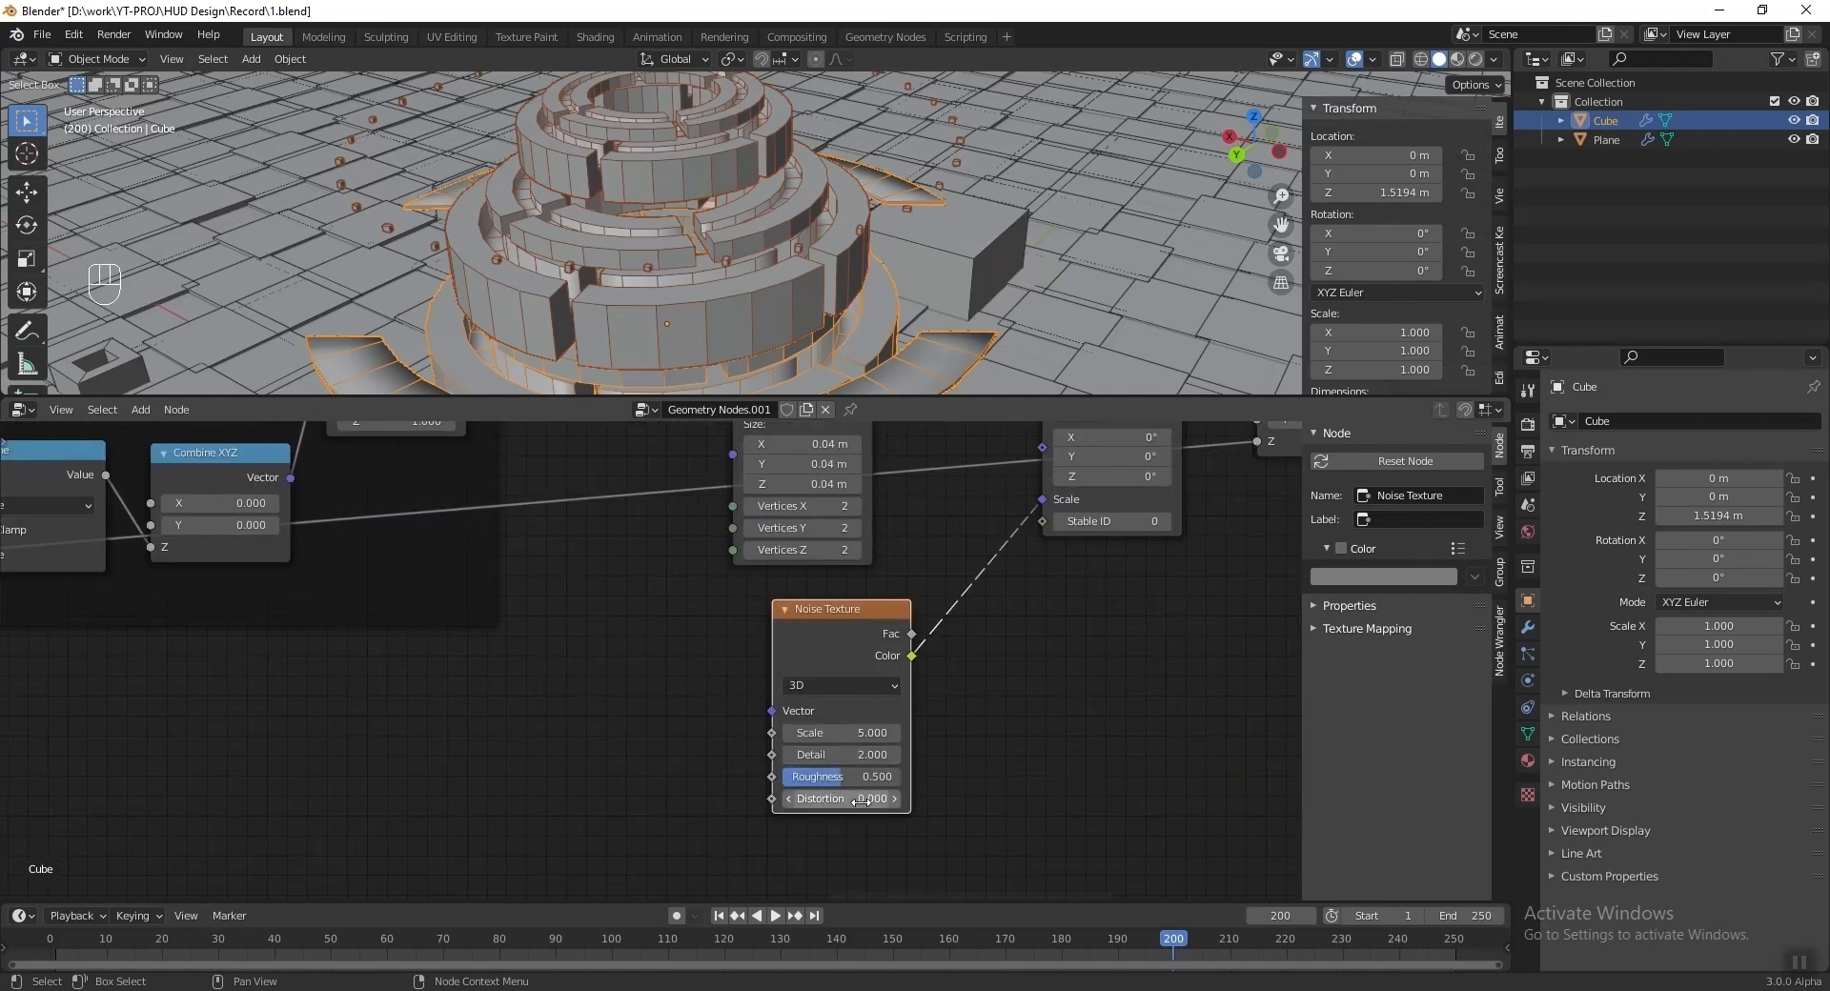
scroll(991, 676, "up", 1)
middle_click_drag(990, 676, 972, 734)
right_click_drag(588, 489, 581, 589, "shift")
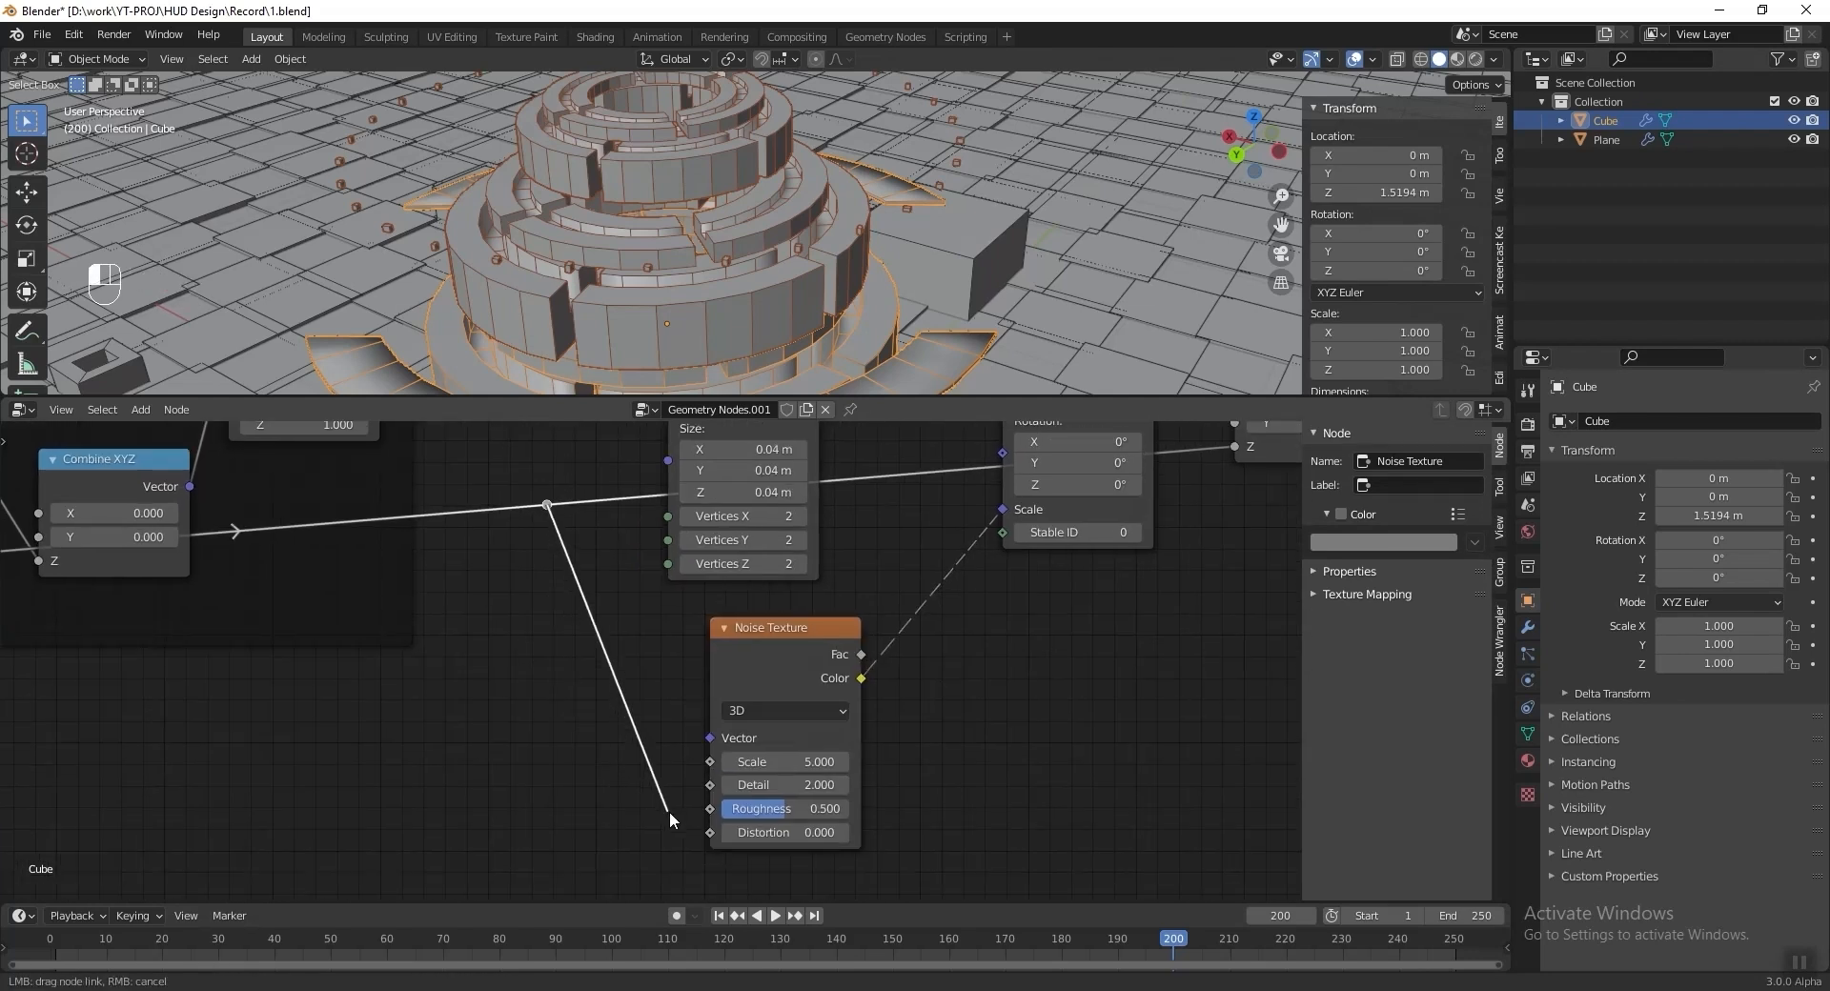
left_click_drag(702, 834, 709, 833)
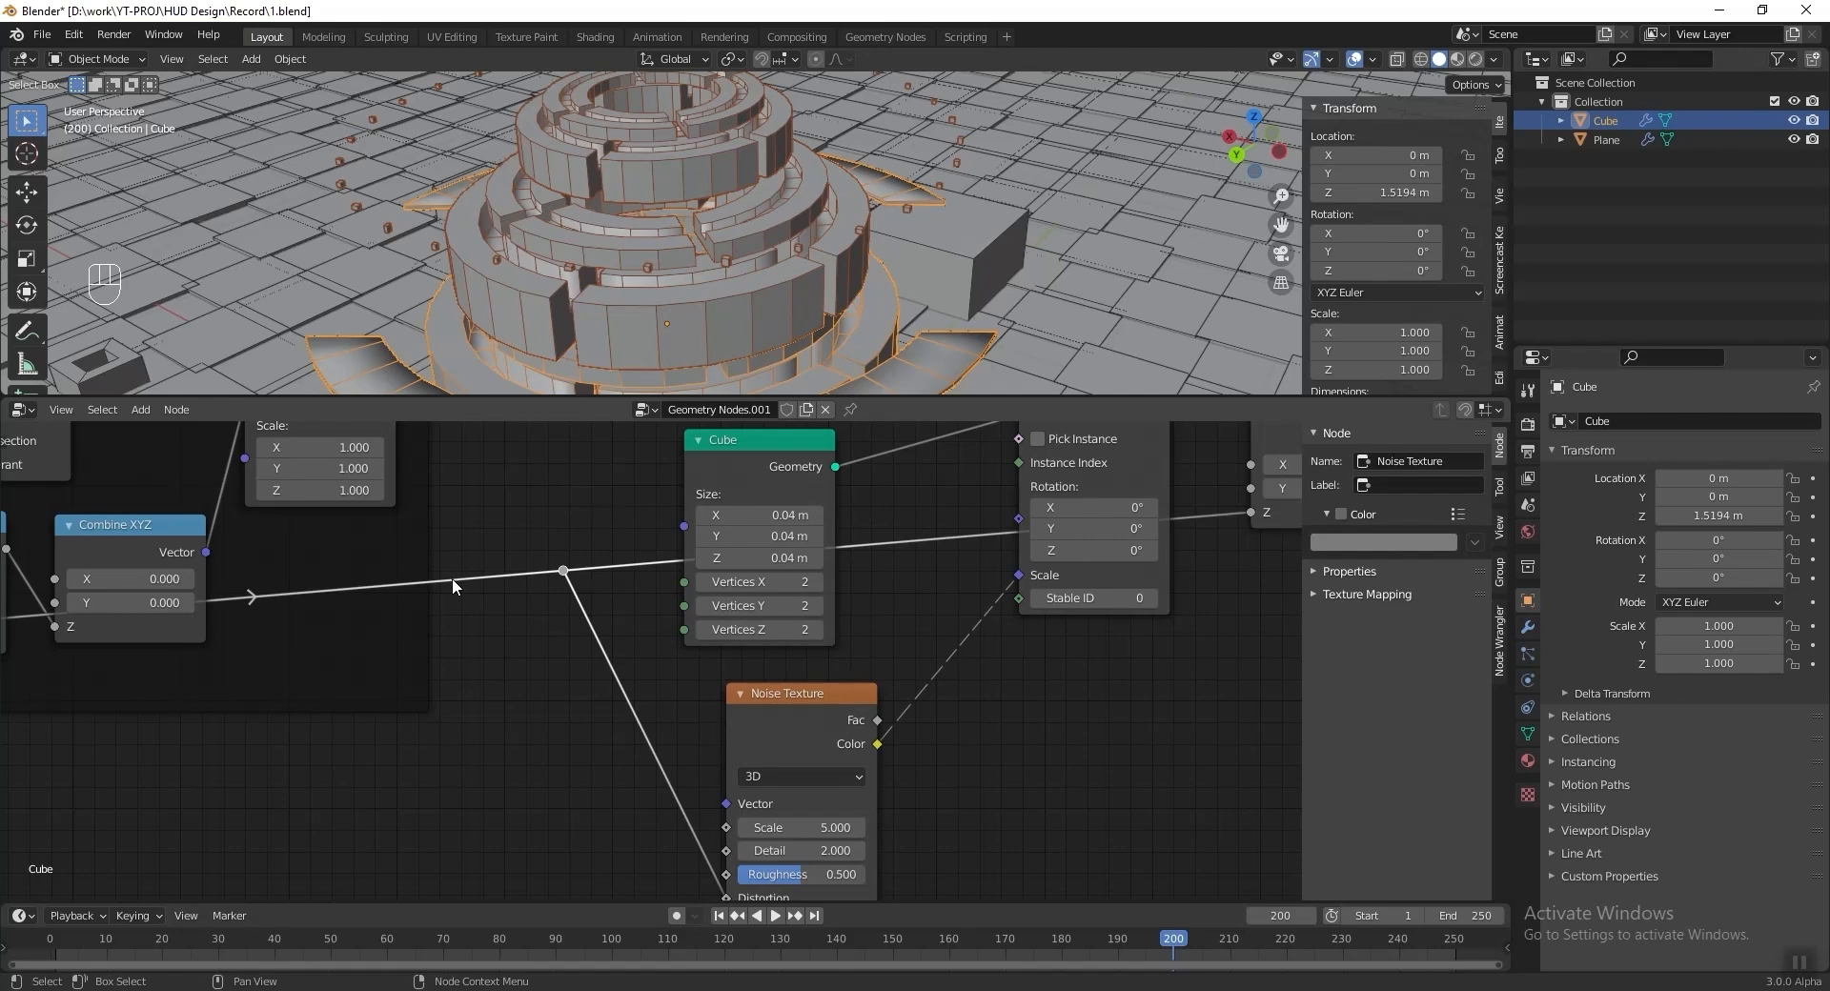
Follow the Animation Driver connection across the node tree to the Noise Texture node.
scroll(622, 595, "down", 11)
middle_click_drag(448, 650, 1001, 658)
middle_click_drag(254, 631, 954, 636)
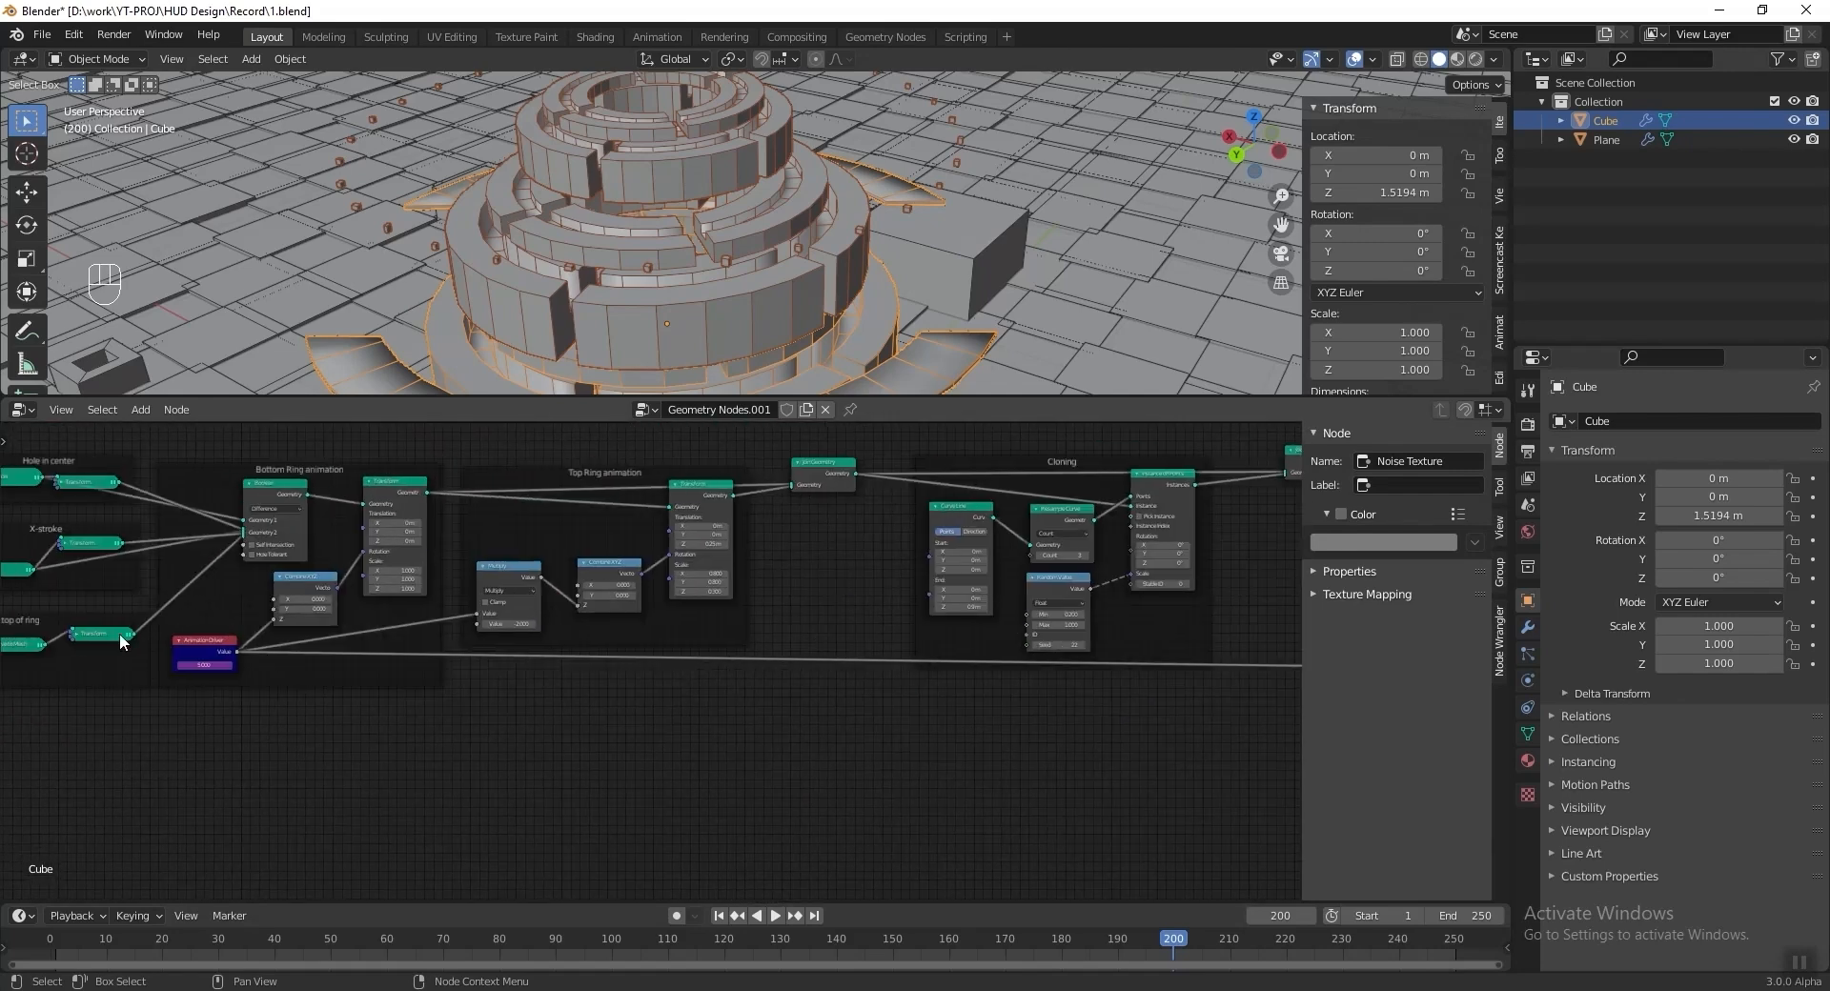
middle_click_drag(888, 707, 371, 701)
middle_click_drag(1043, 681, 290, 643)
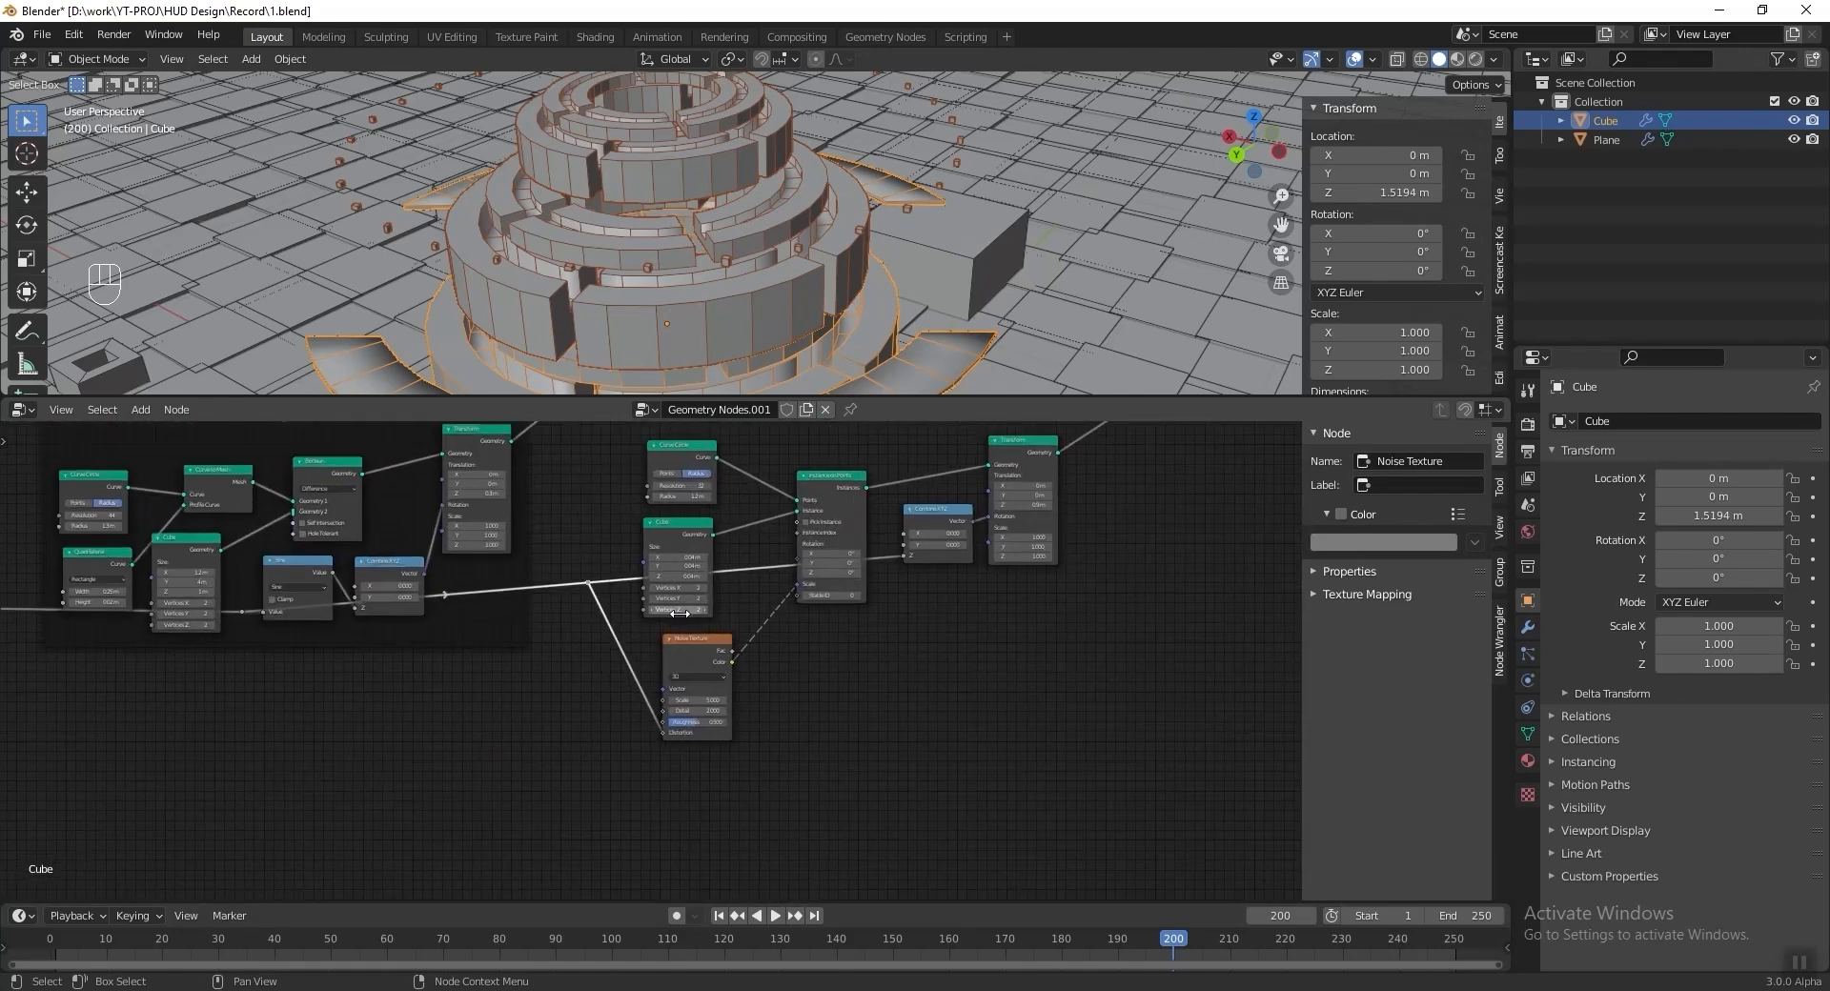
scroll(692, 618, "up", 11)
middle_click_drag(694, 623, 750, 577)
scroll(760, 606, "up", 1)
middle_click_drag(791, 660, 735, 640)
scroll(783, 357, "down", 1)
Scrub through the timeline and examine up close how the small cubes' scale changes.
left_click_drag(134, 936, 776, 939)
scroll(962, 267, "up", 4)
middle_click_drag(961, 267, 901, 210, "shift")
left_click_drag(248, 937, 536, 891)
key("Escape")
Group the small-cube circle nodes, including the Noise Texture, into a frame labelled "Particles Cube".
key("Home")
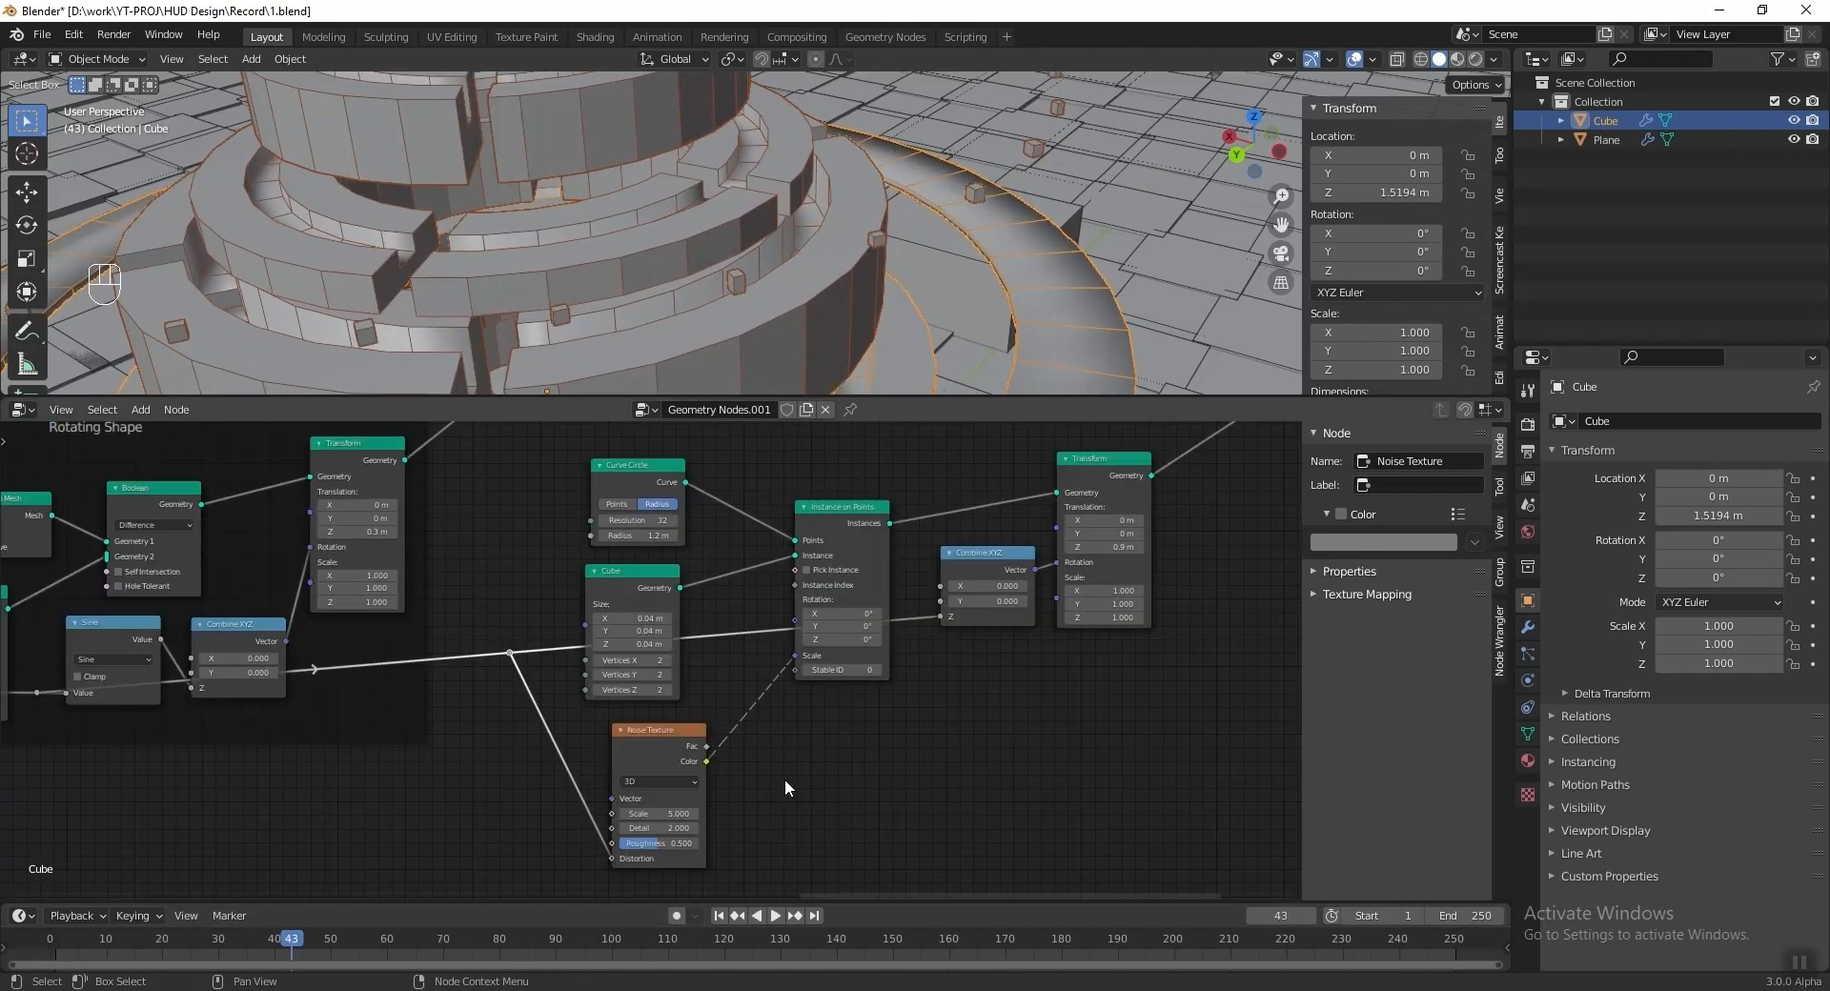
middle_click_drag(824, 694, 681, 746)
left_click_drag(442, 572, 892, 873)
key("ctrl+j")
key("F2")
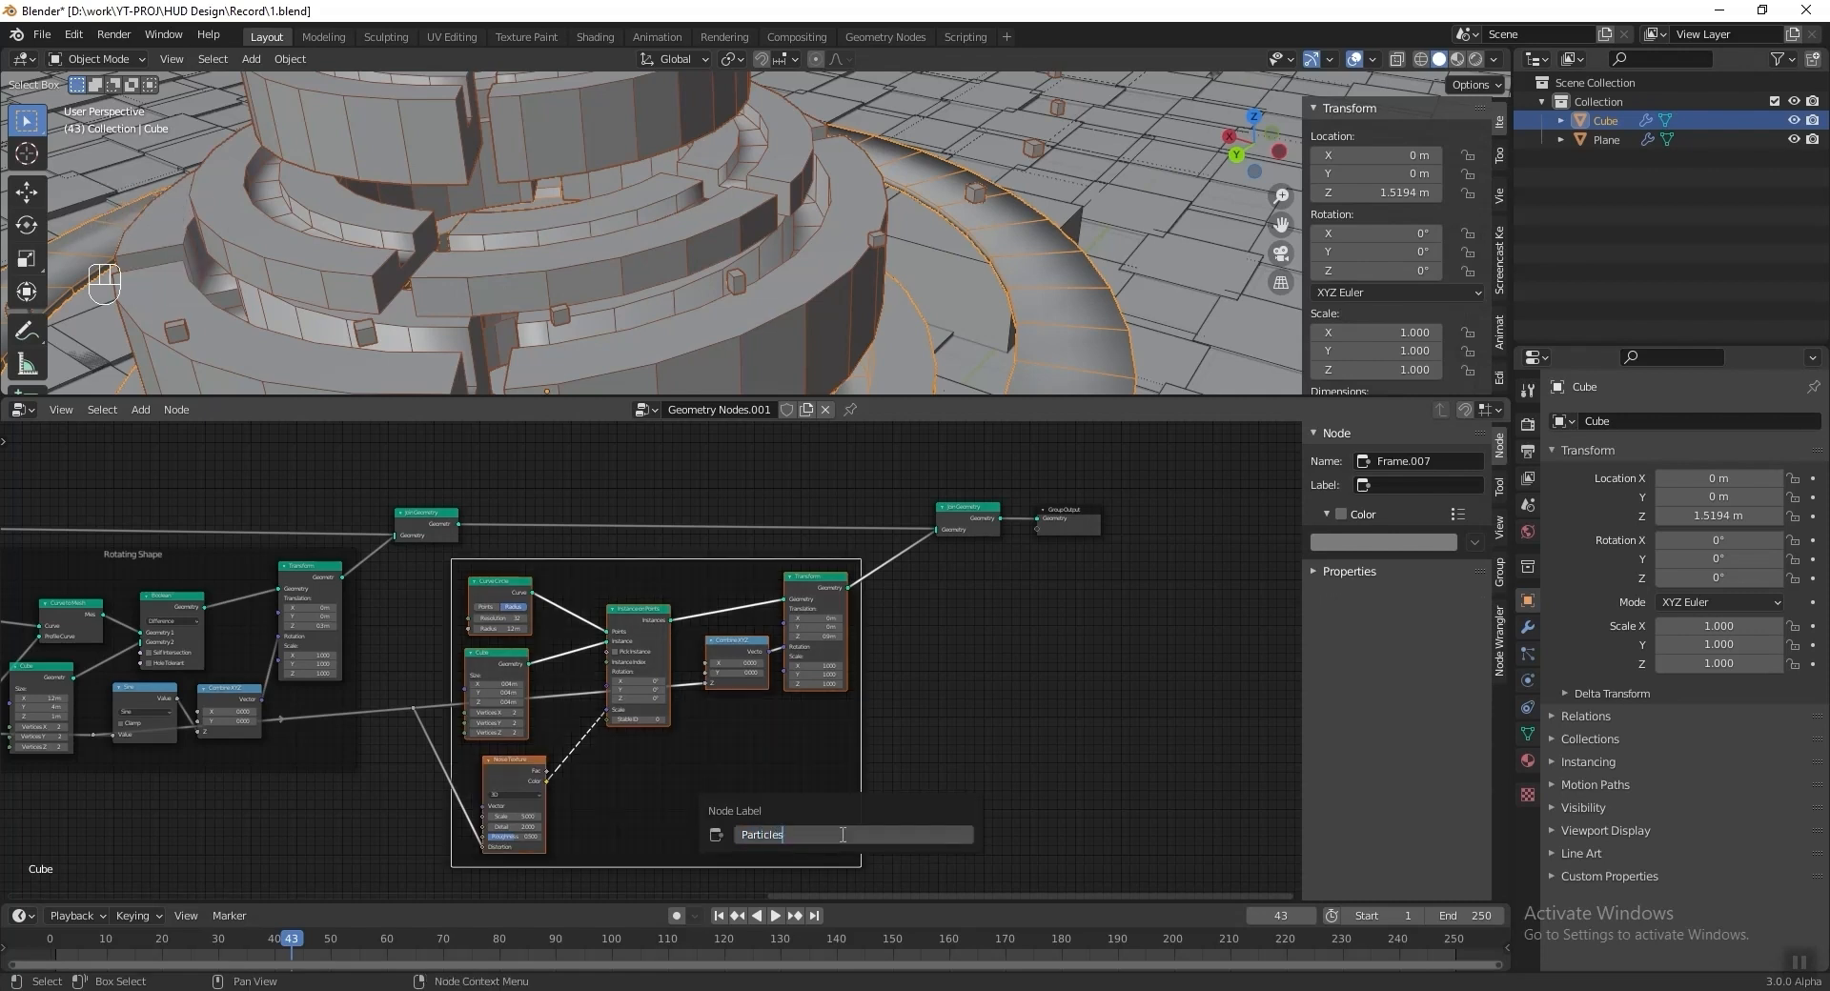
key("Return")
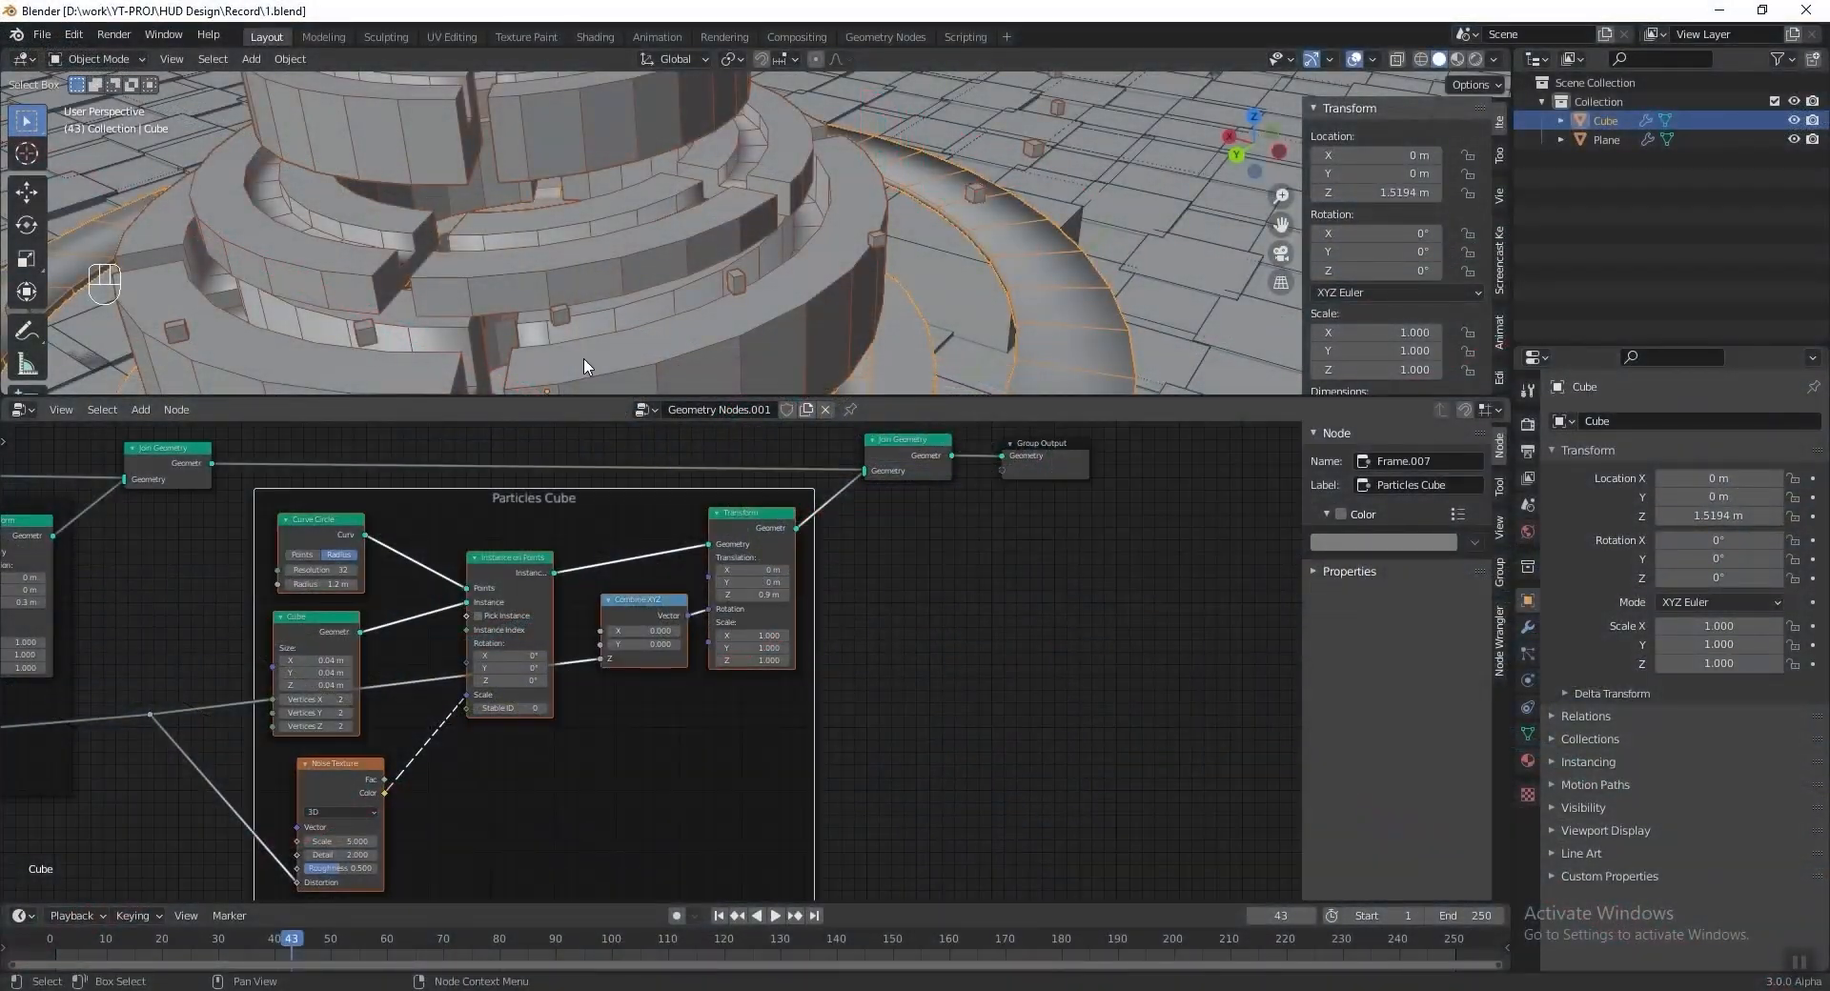
Lower the HUD object along Z toward the tiled floor in the right orthographic view and set its Z location to 0.2 m.
scroll(763, 286, "down", 5)
middle_click_drag(774, 293, 736, 284)
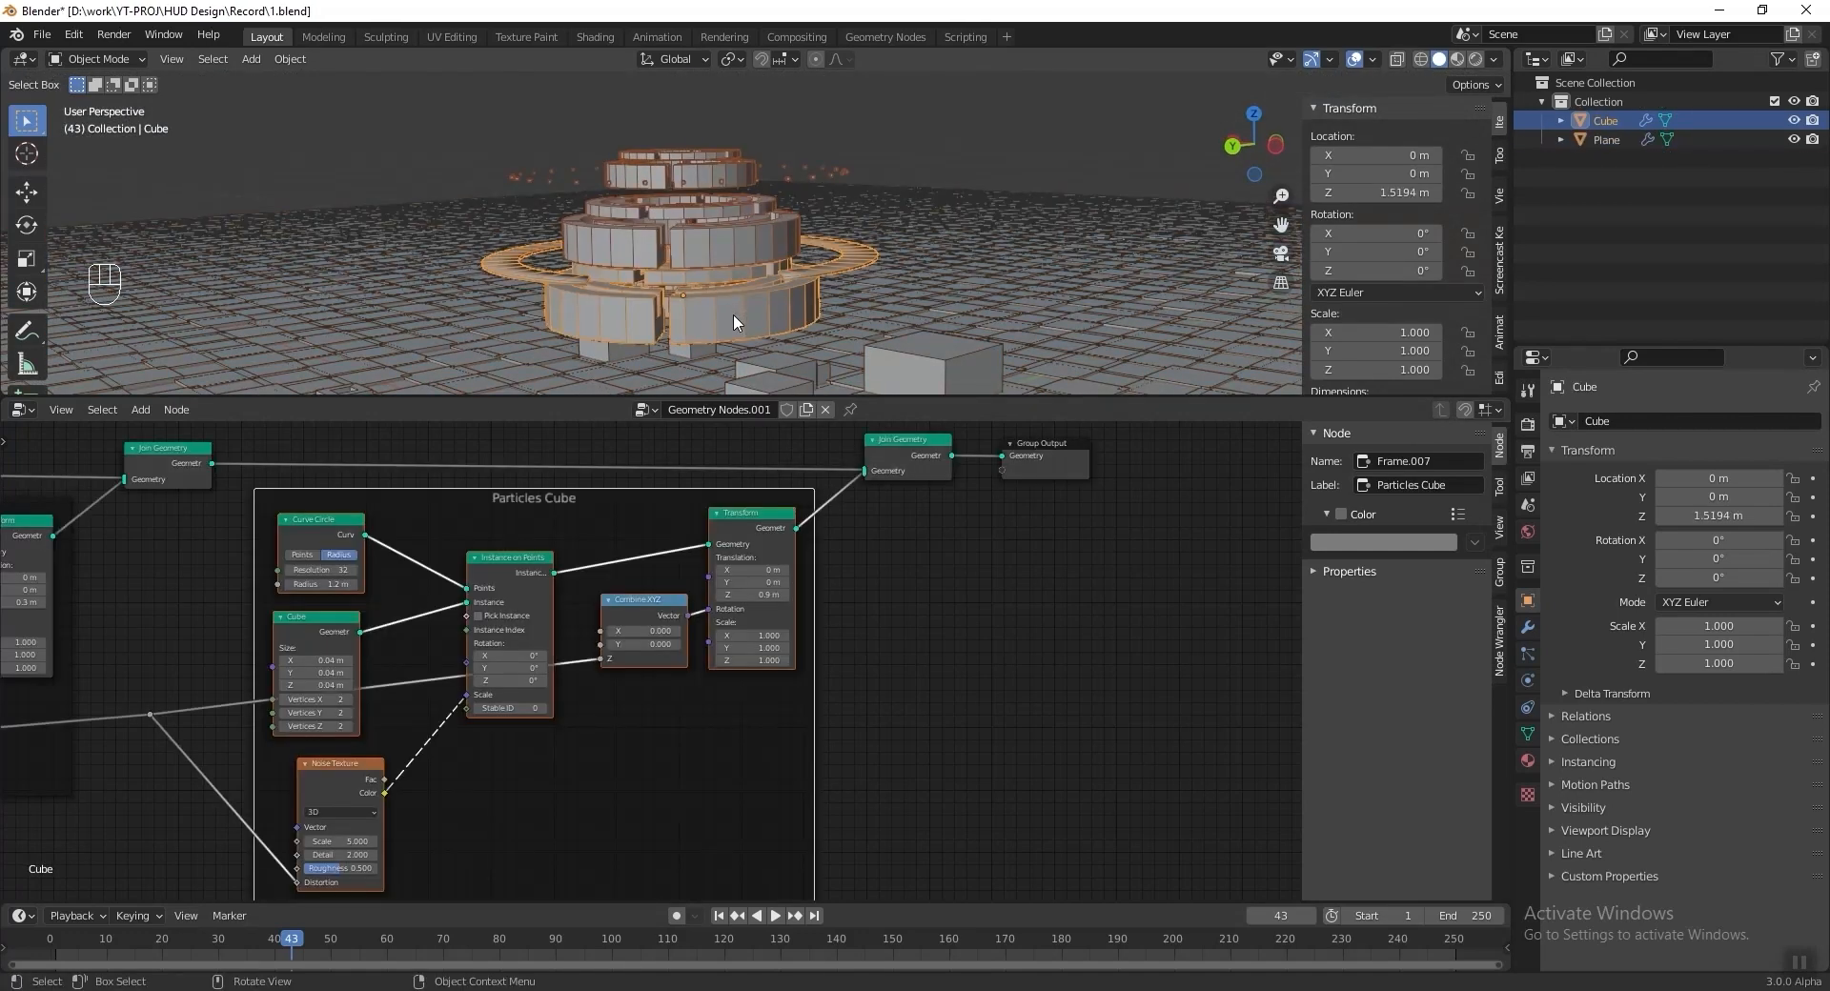
key("KP_3")
key("g")
middle_click(805, 278)
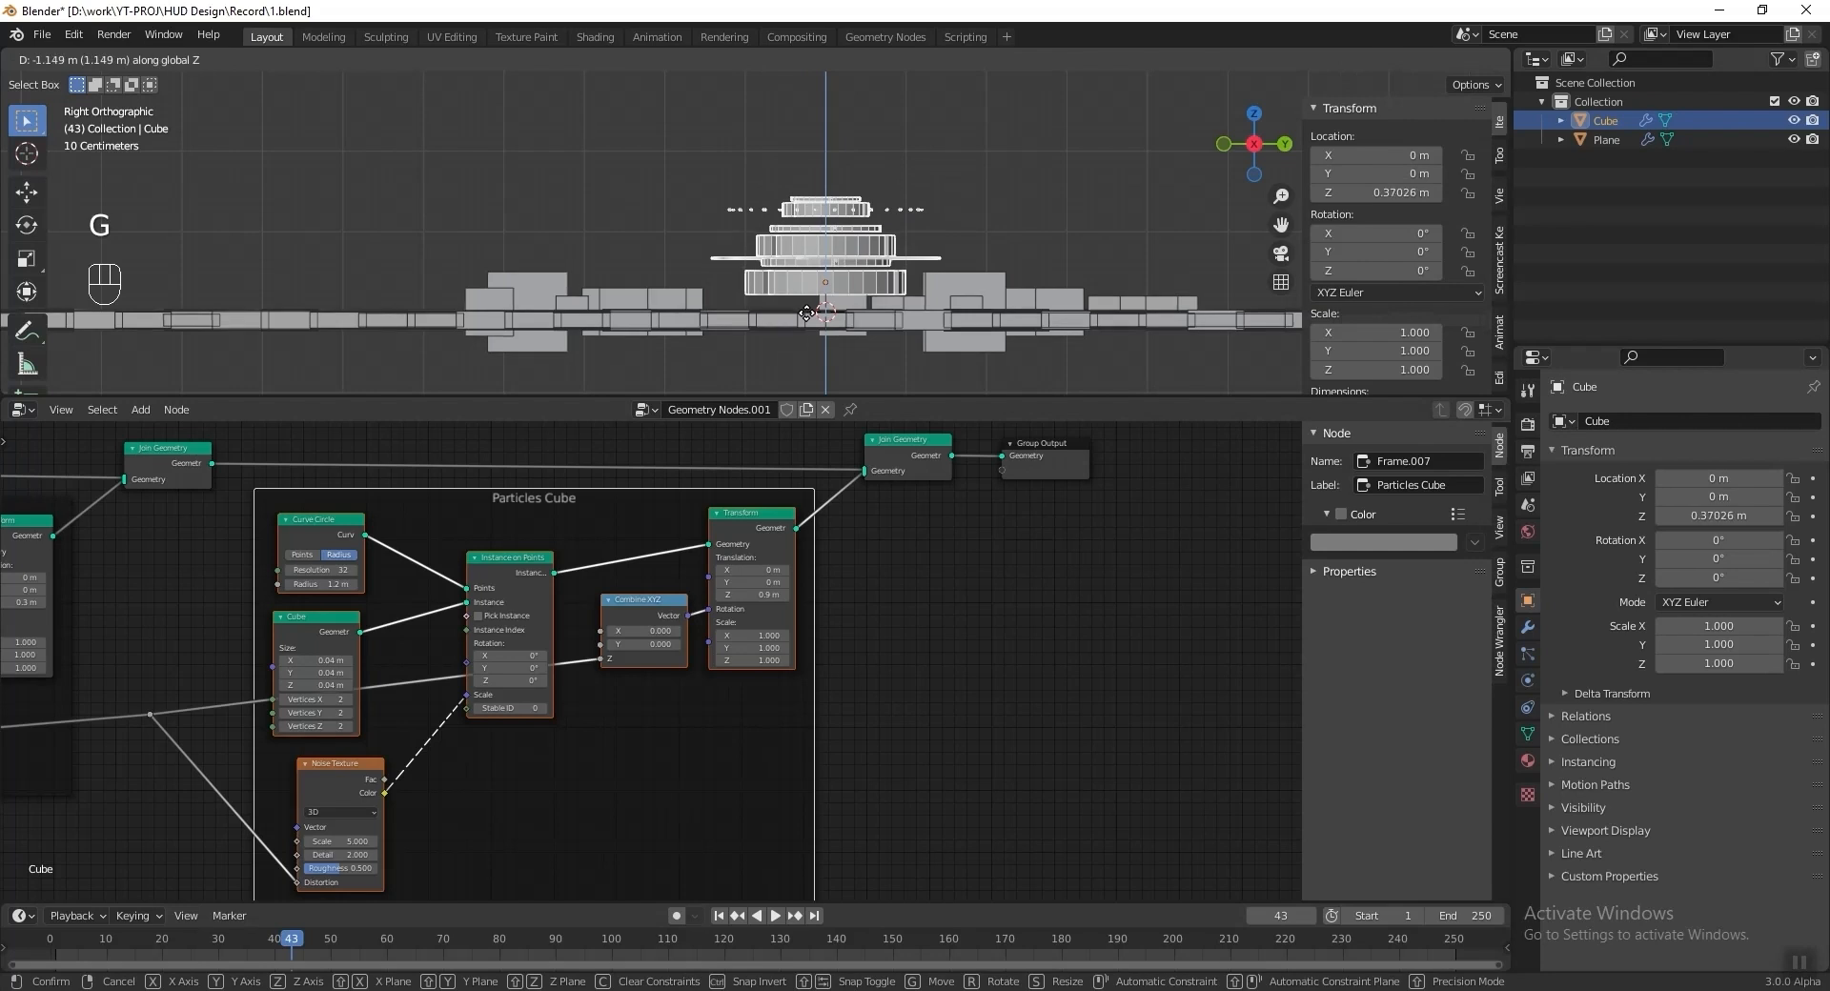
left_click(763, 322)
scroll(782, 305, "up", 8)
left_click(1374, 193)
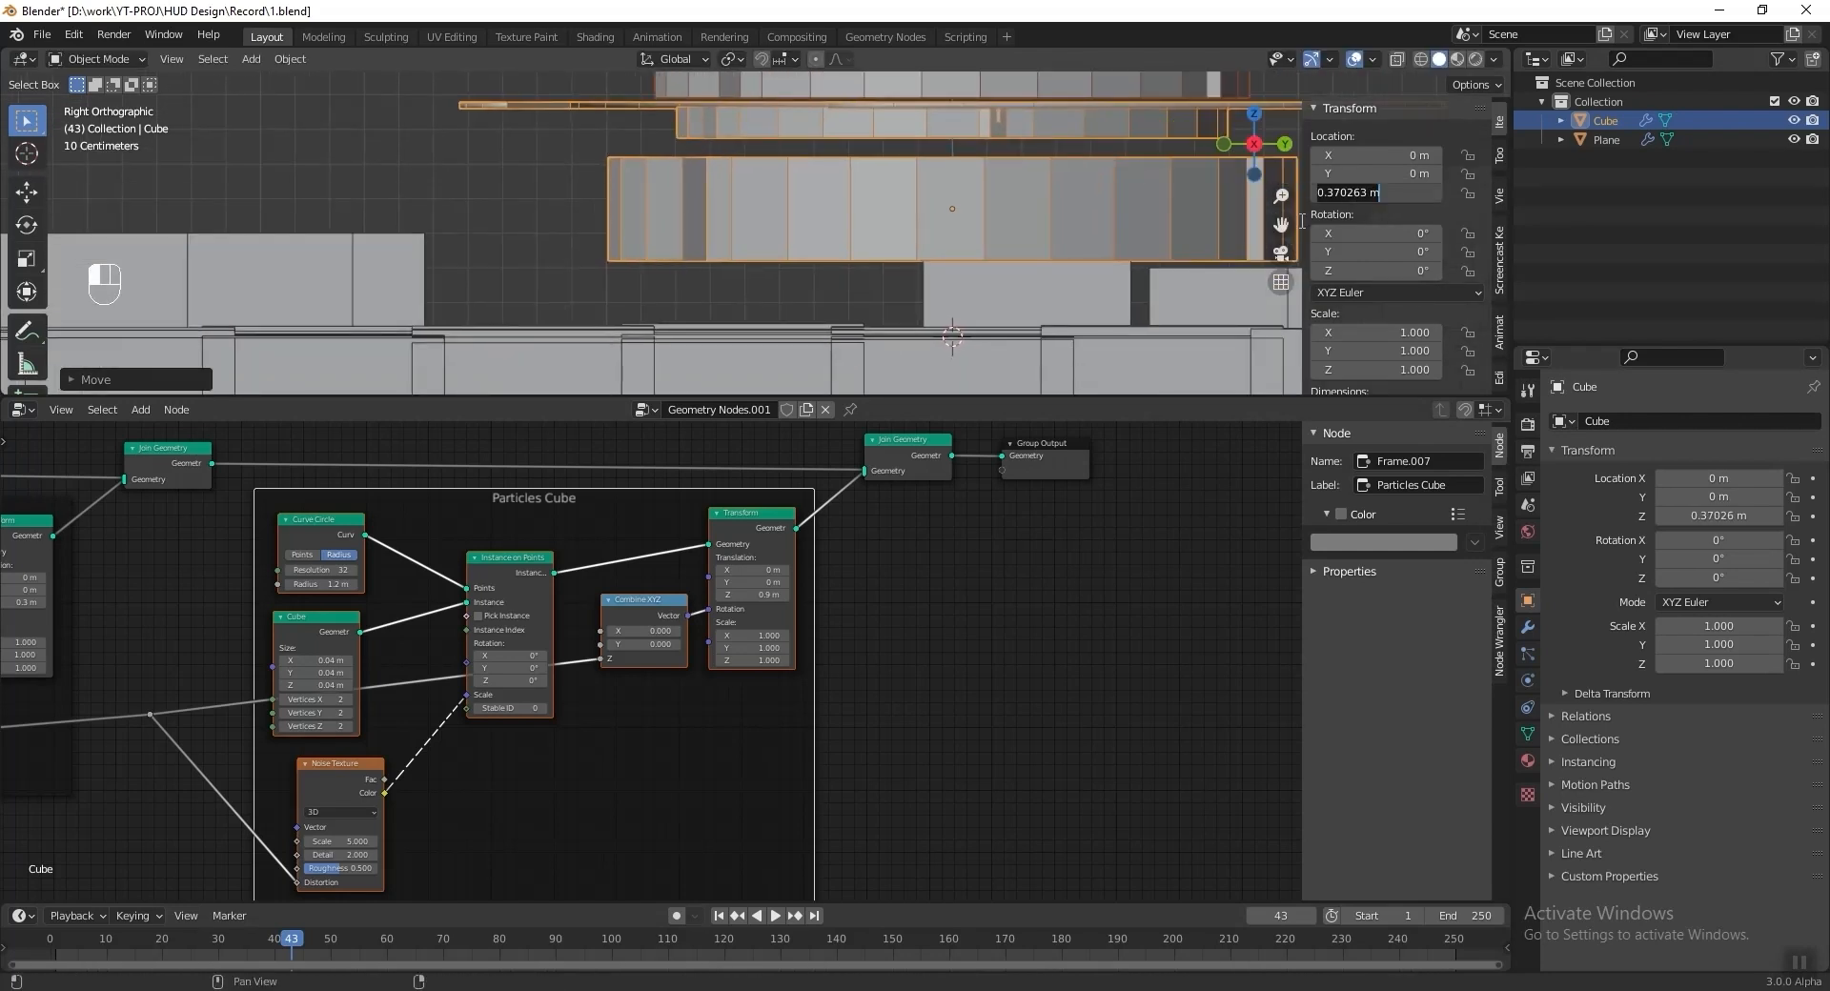
key("Return")
Raise the HUD object slightly along Z to about 0.225 m and view it from above.
key("g")
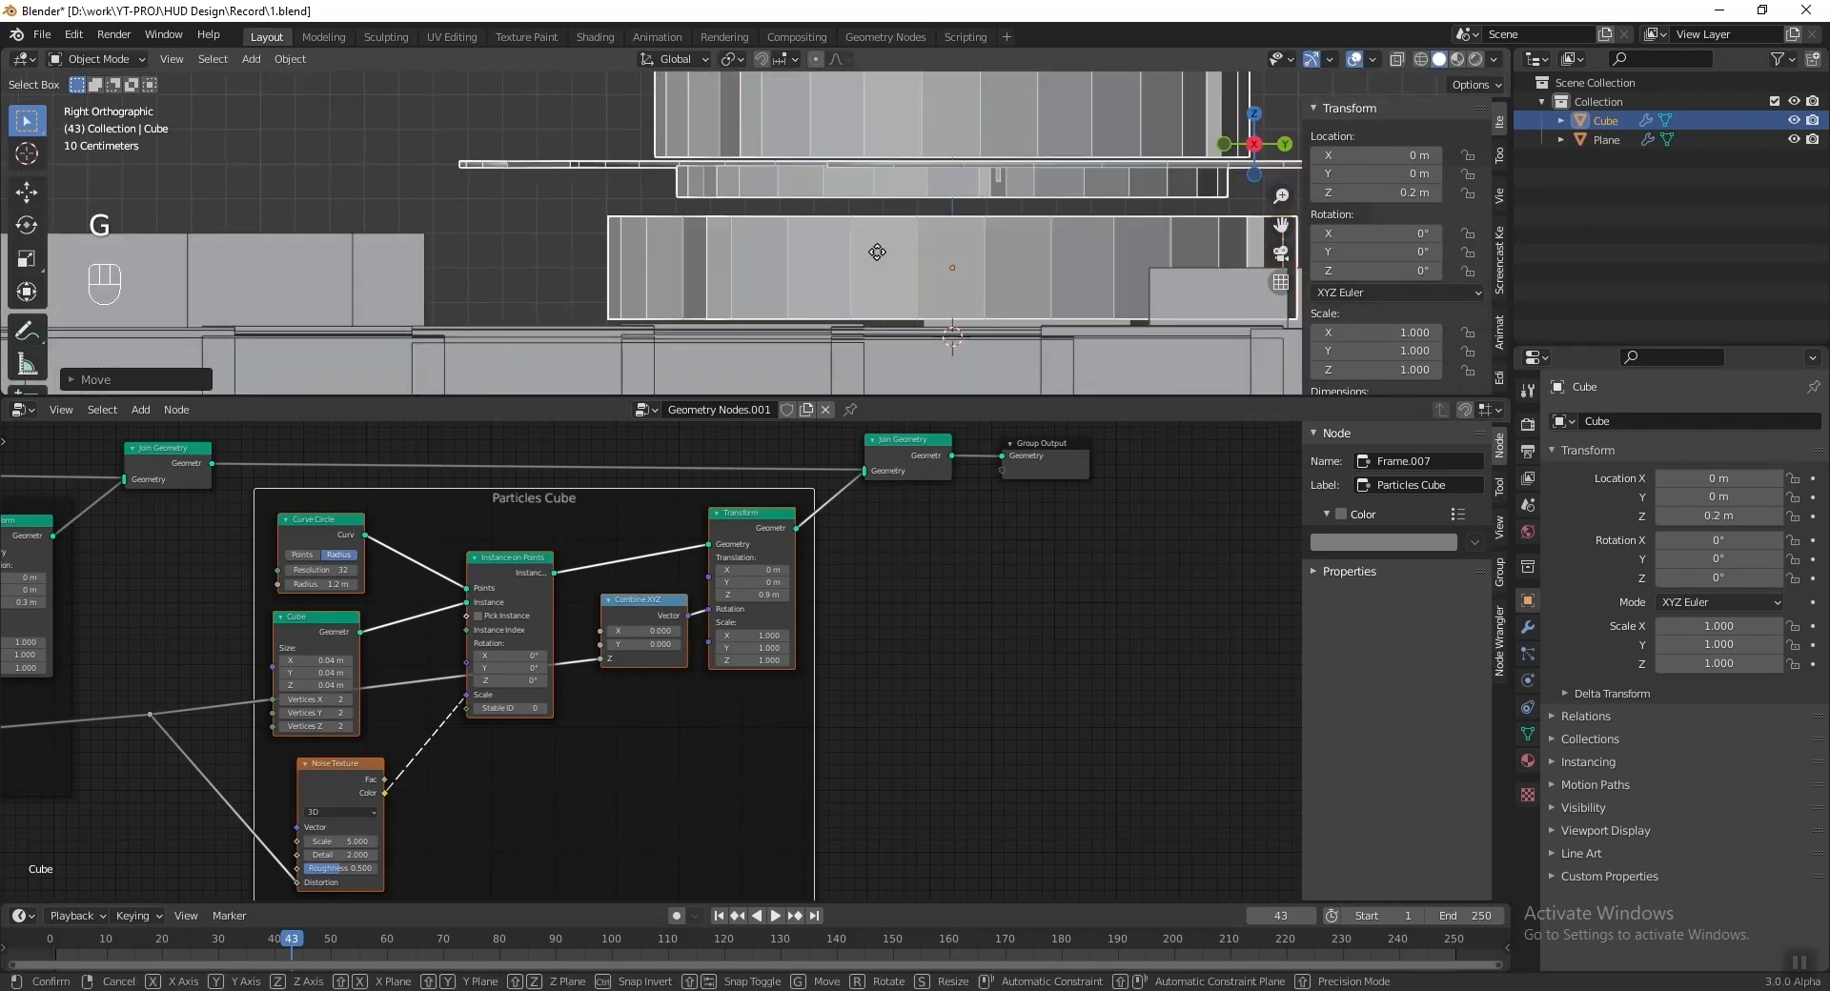
left_click(883, 253)
scroll(758, 236, "down", 1)
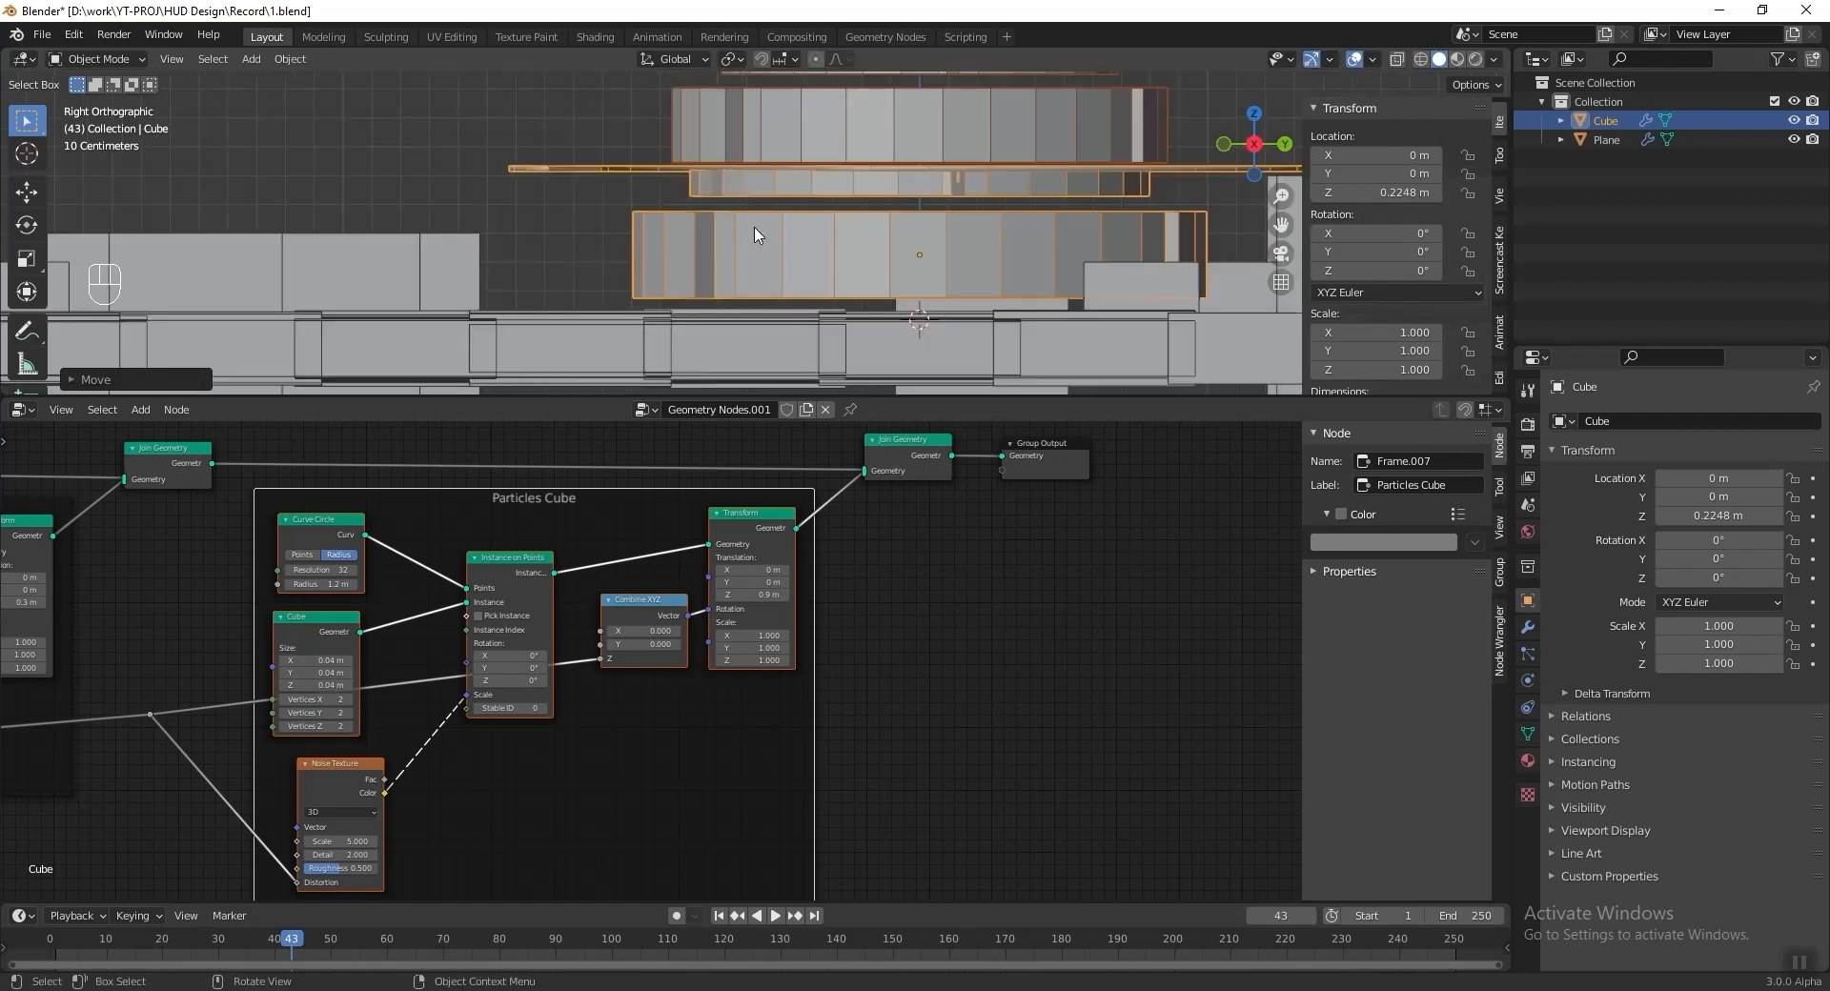
key("KP_7")
scroll(758, 235, "down", 4)
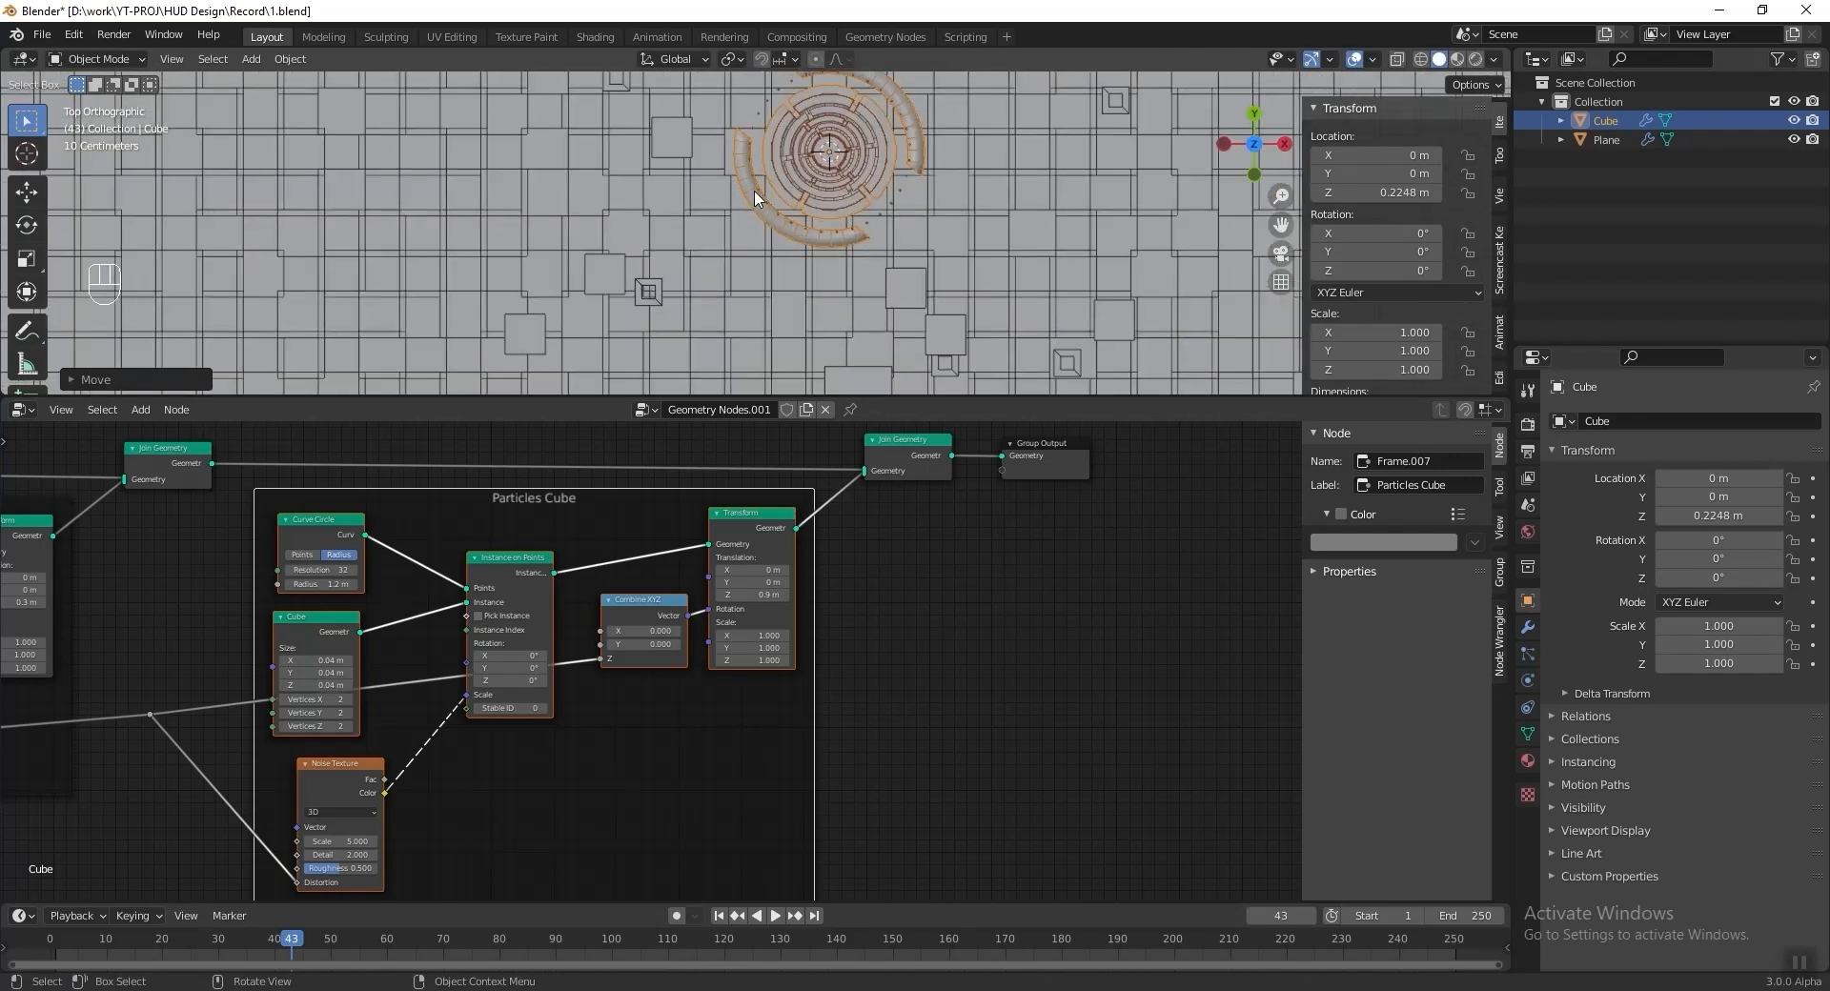
Move the HUD object across the floor to about X -0.85 m, Y -1.73 m and set its scale to 1.3 on all axes.
key("g")
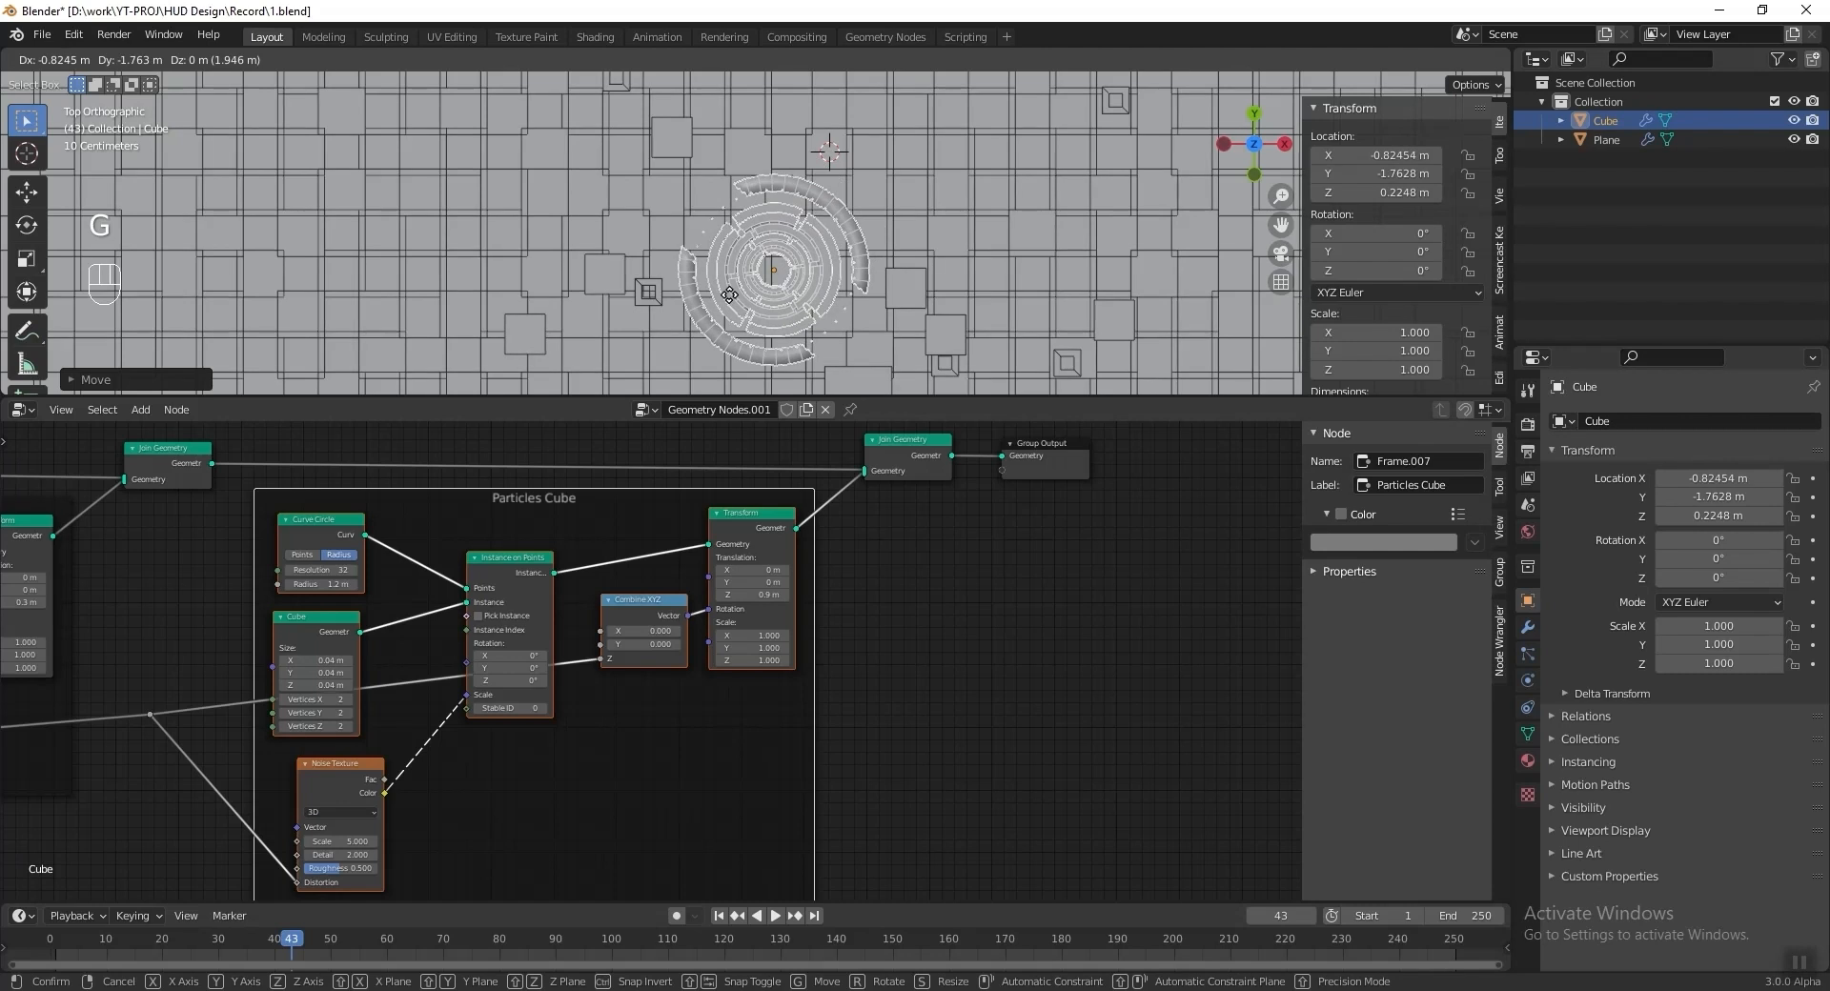
left_click(727, 291)
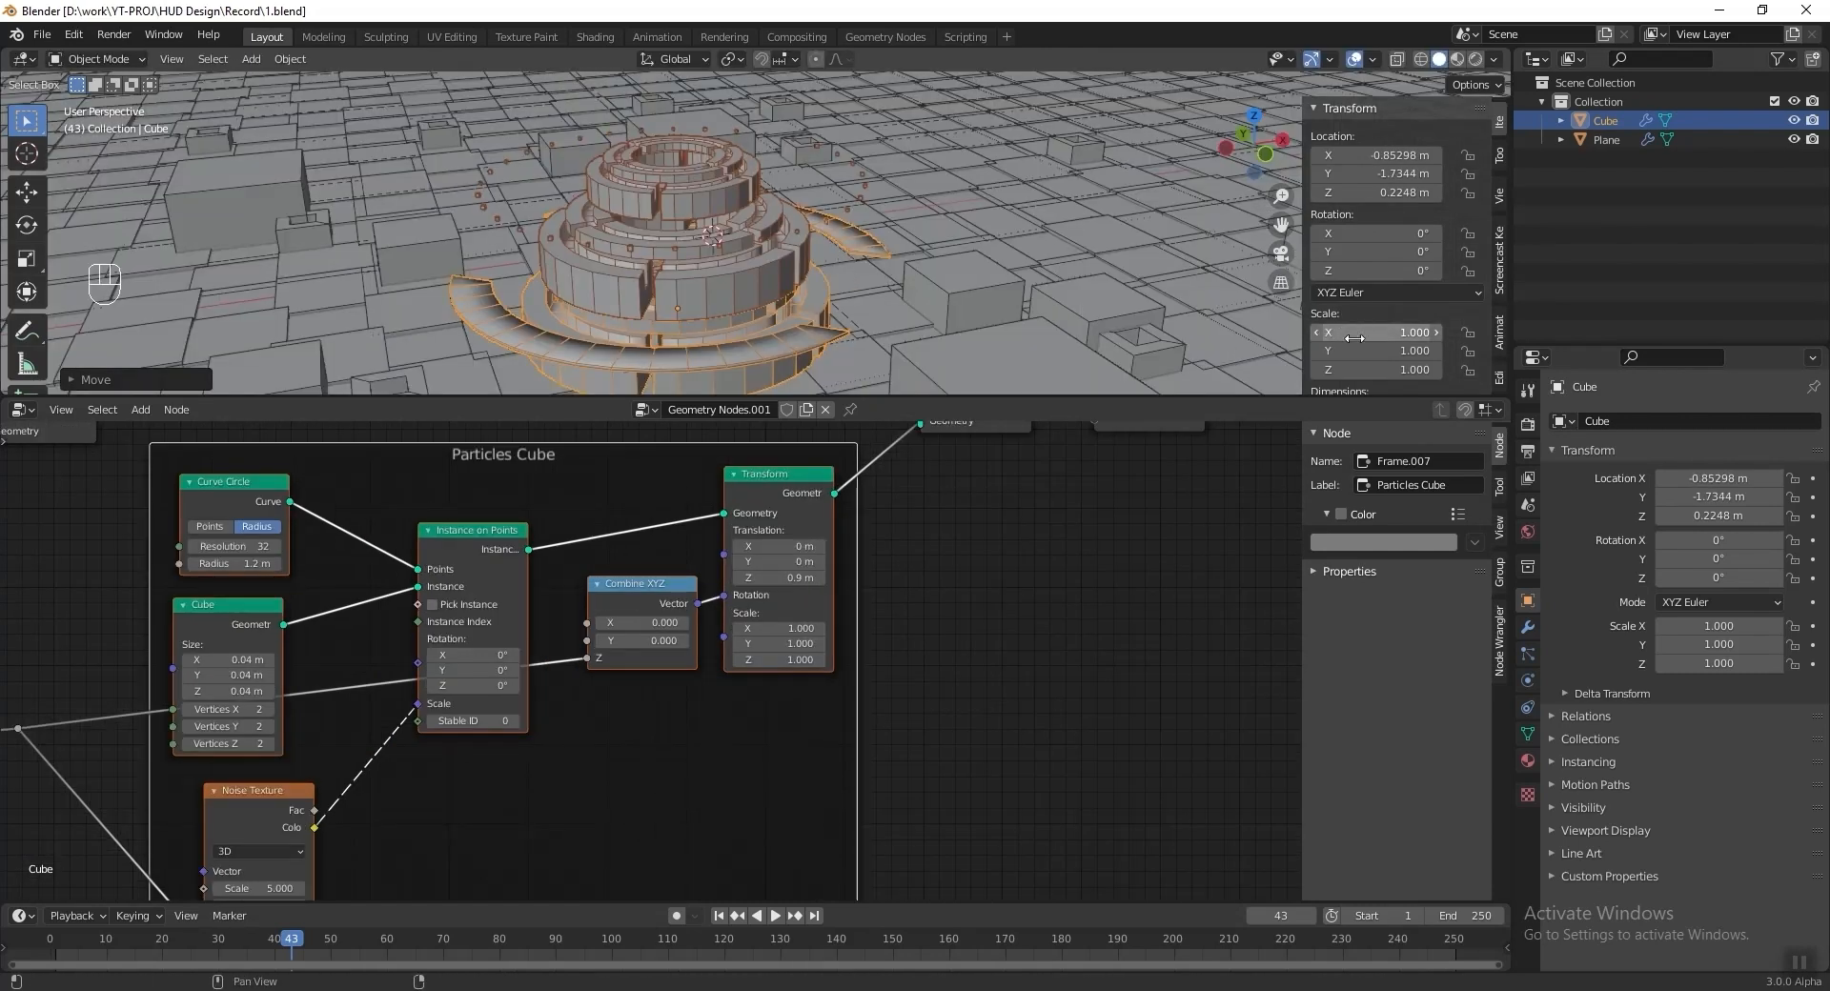
scroll(1380, 288, "down", 2)
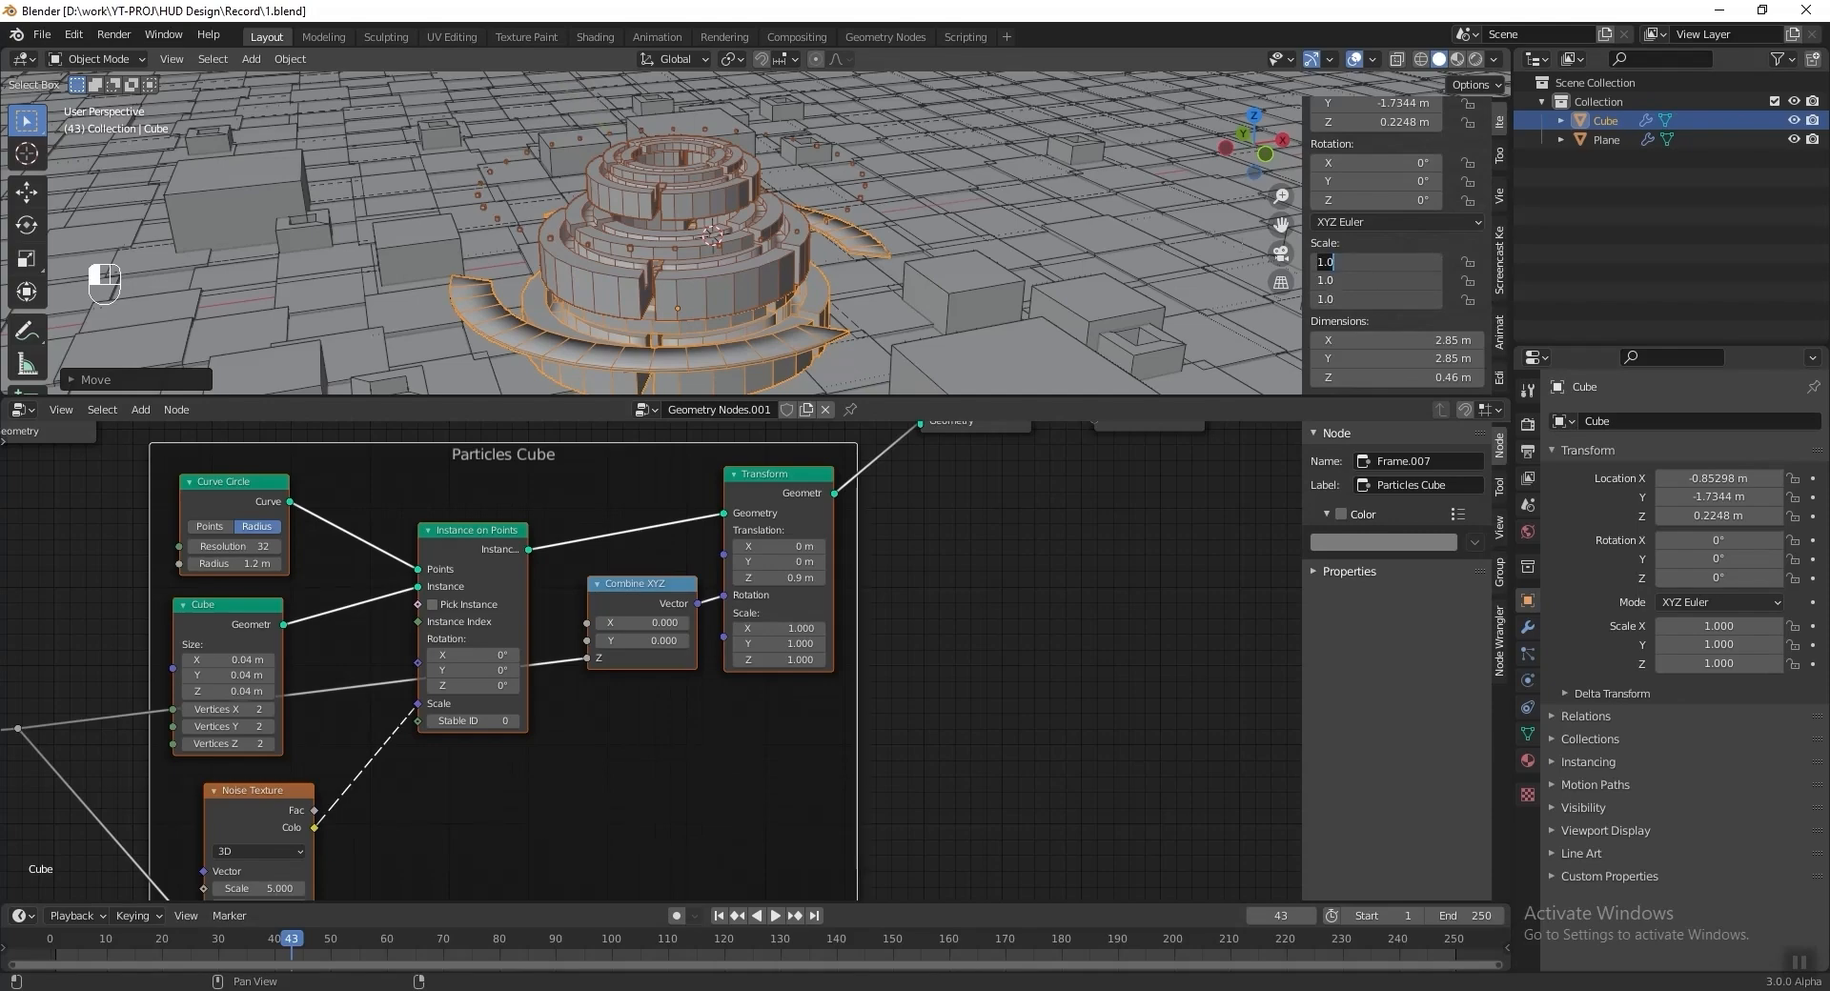
type(".3")
key("Return")
scroll(848, 289, "down", 3)
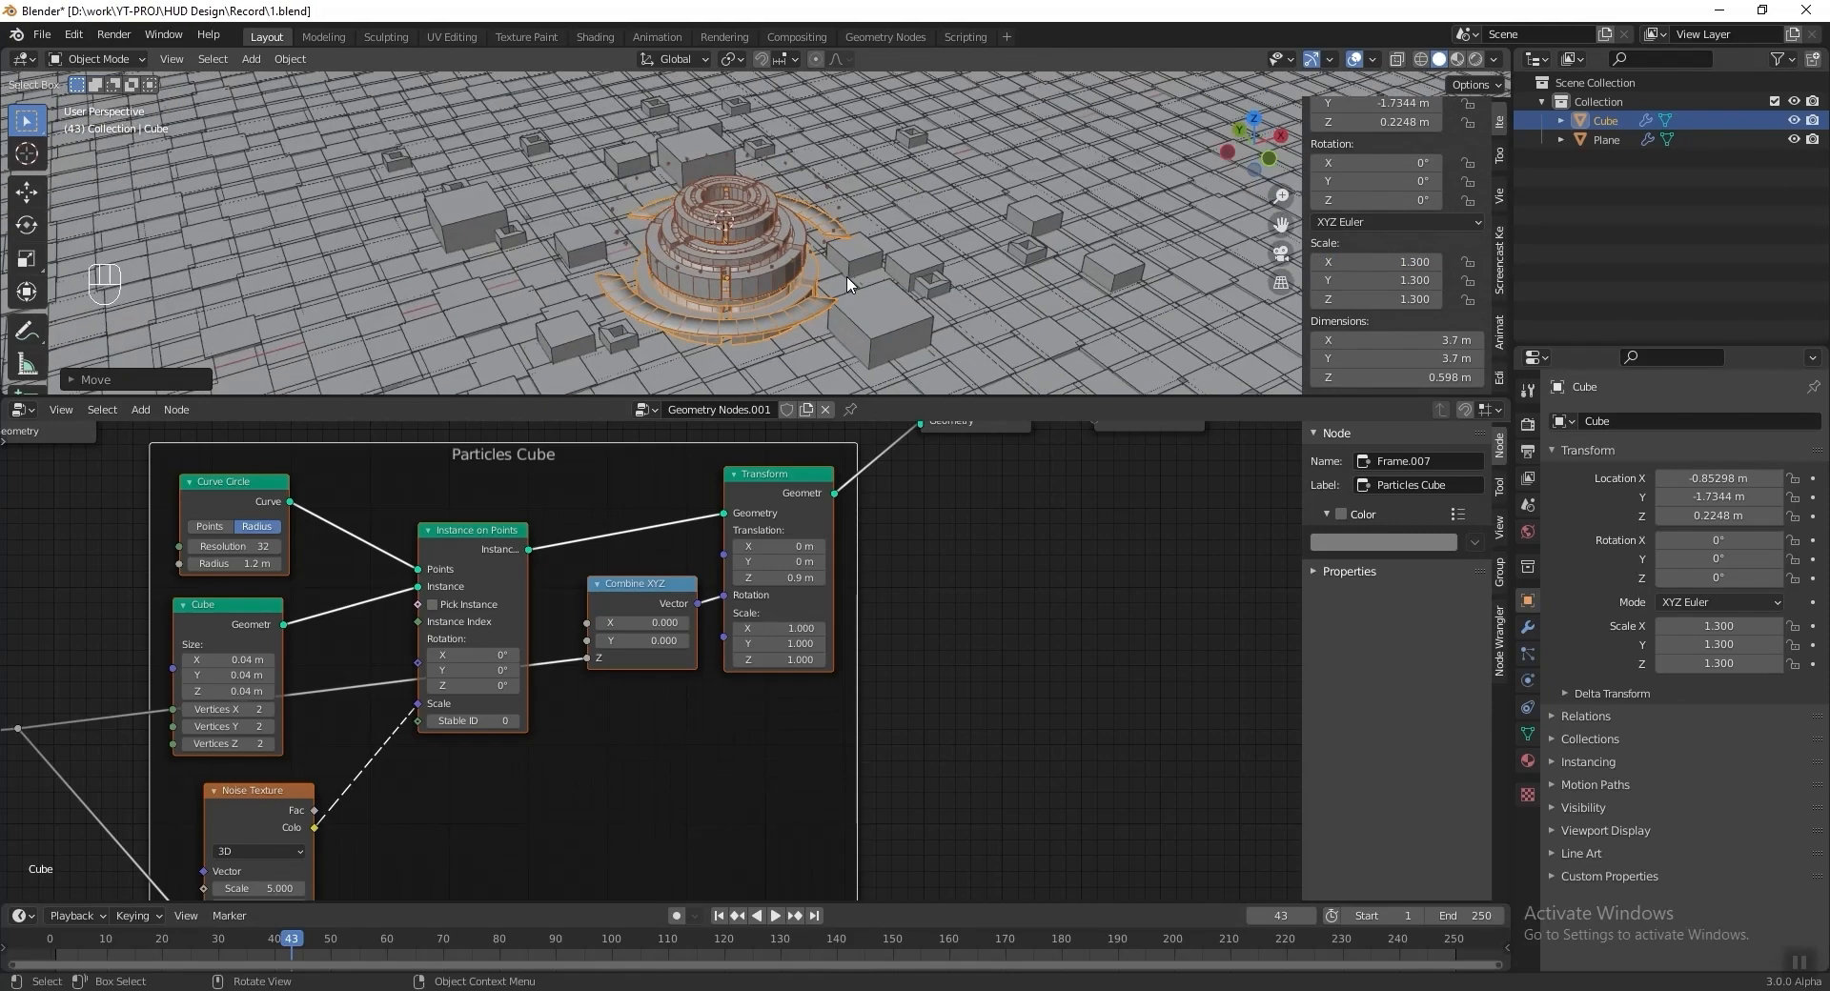
Reposition the HUD object from the top view to about X -0.95 m, Y -1.48 m, and save the file.
key("KP_7")
key("g")
left_click(801, 255)
middle_click_drag(802, 269, 906, 200)
scroll(870, 136, "up", 3)
scroll(1001, 291, "up", 2)
key("ctrl+s")
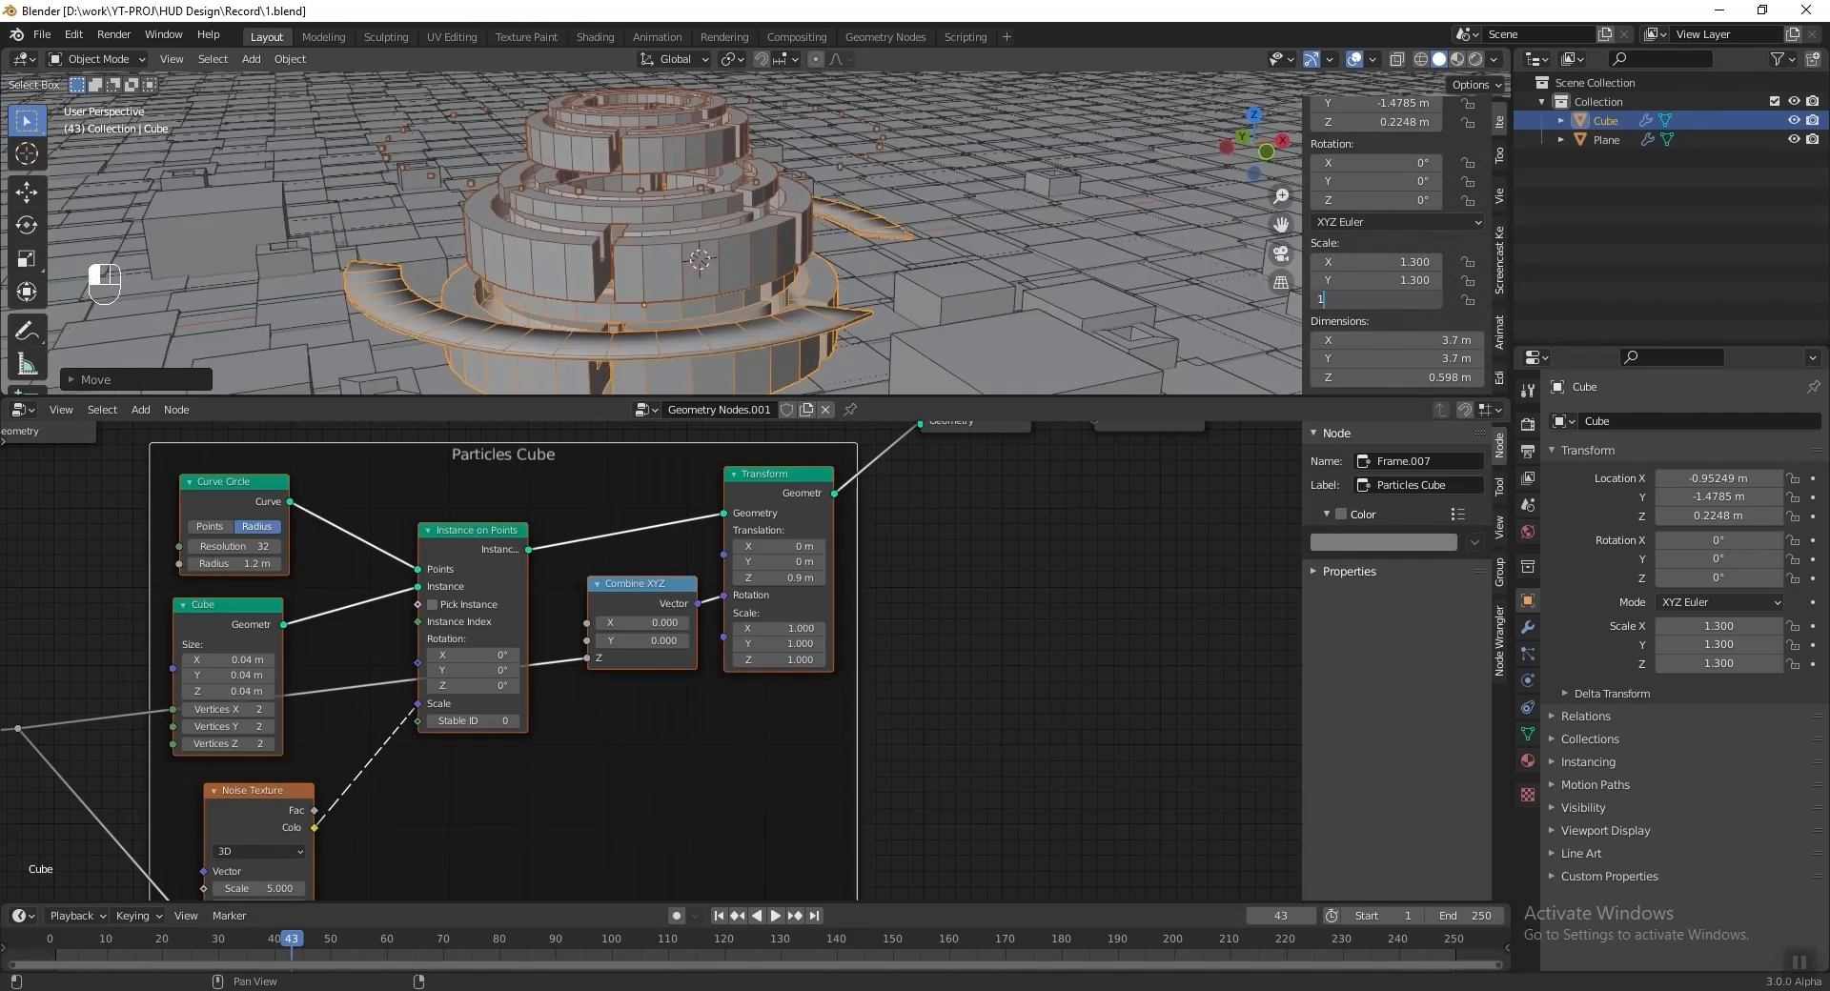
Set the HUD object's Z scale to 1.1 and save the file.
type("1.1")
key("Return")
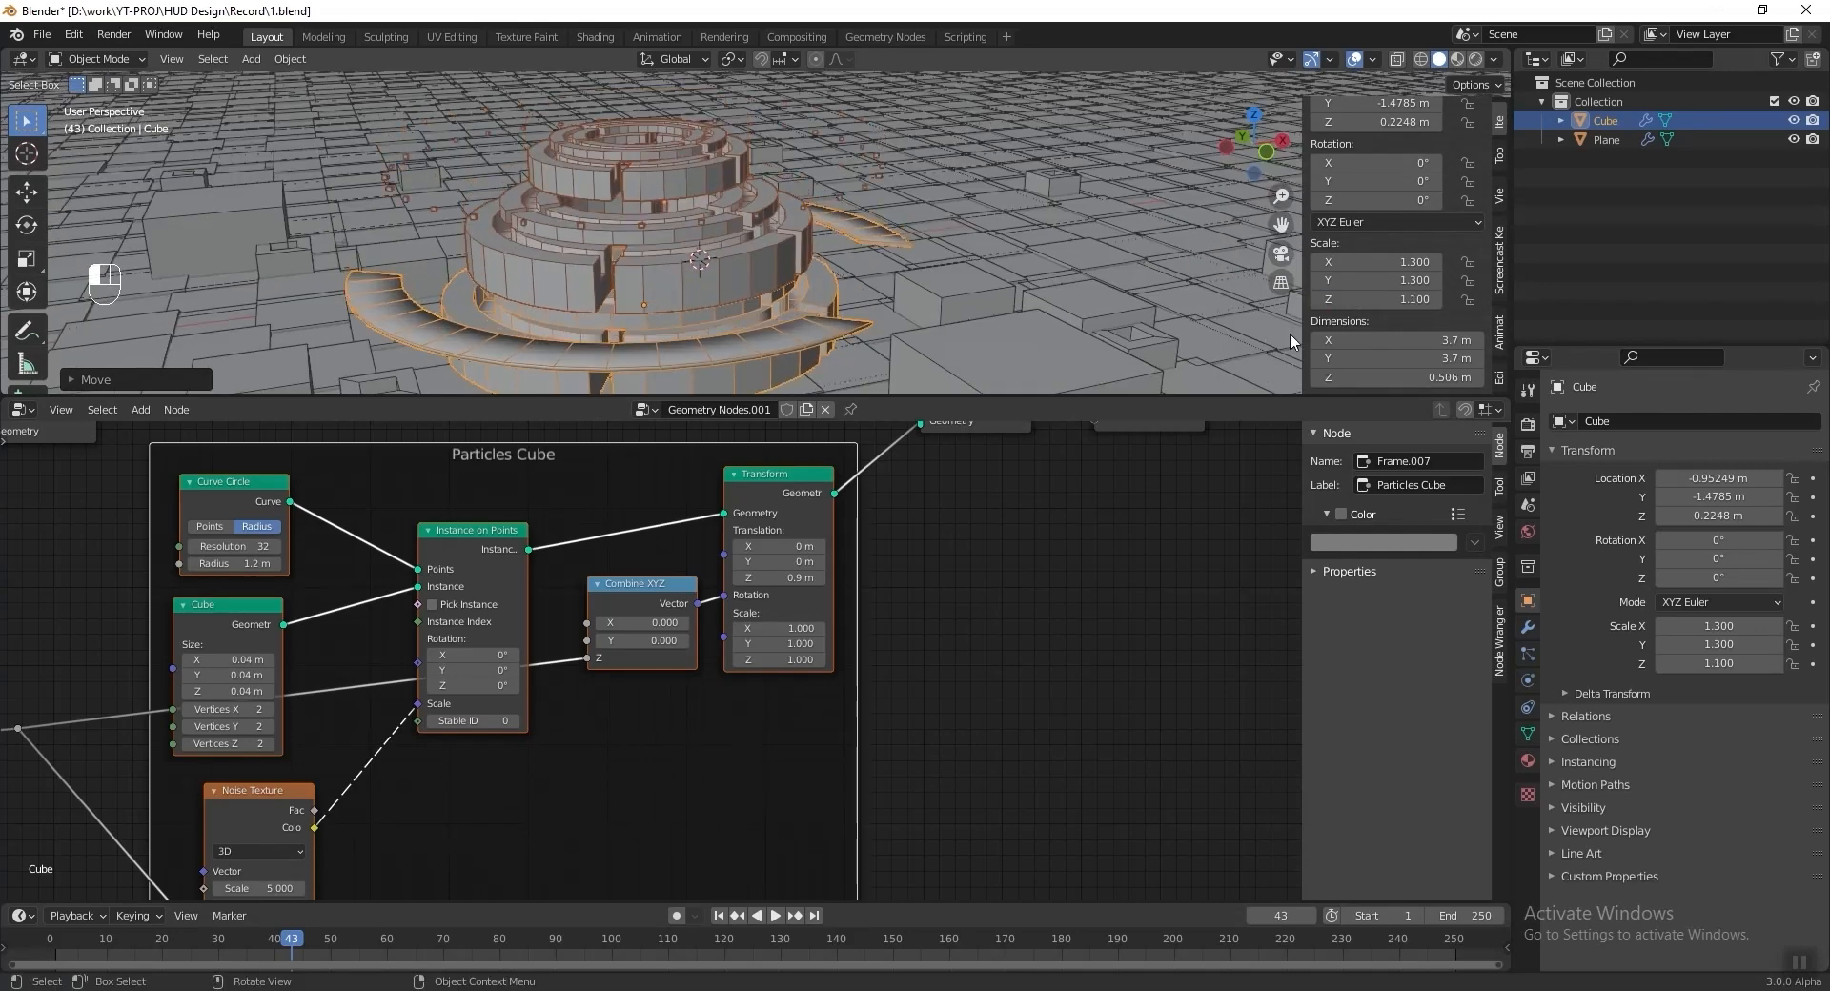
scroll(892, 264, "down", 3)
middle_click_drag(892, 263, 873, 283)
scroll(780, 287, "up", 3)
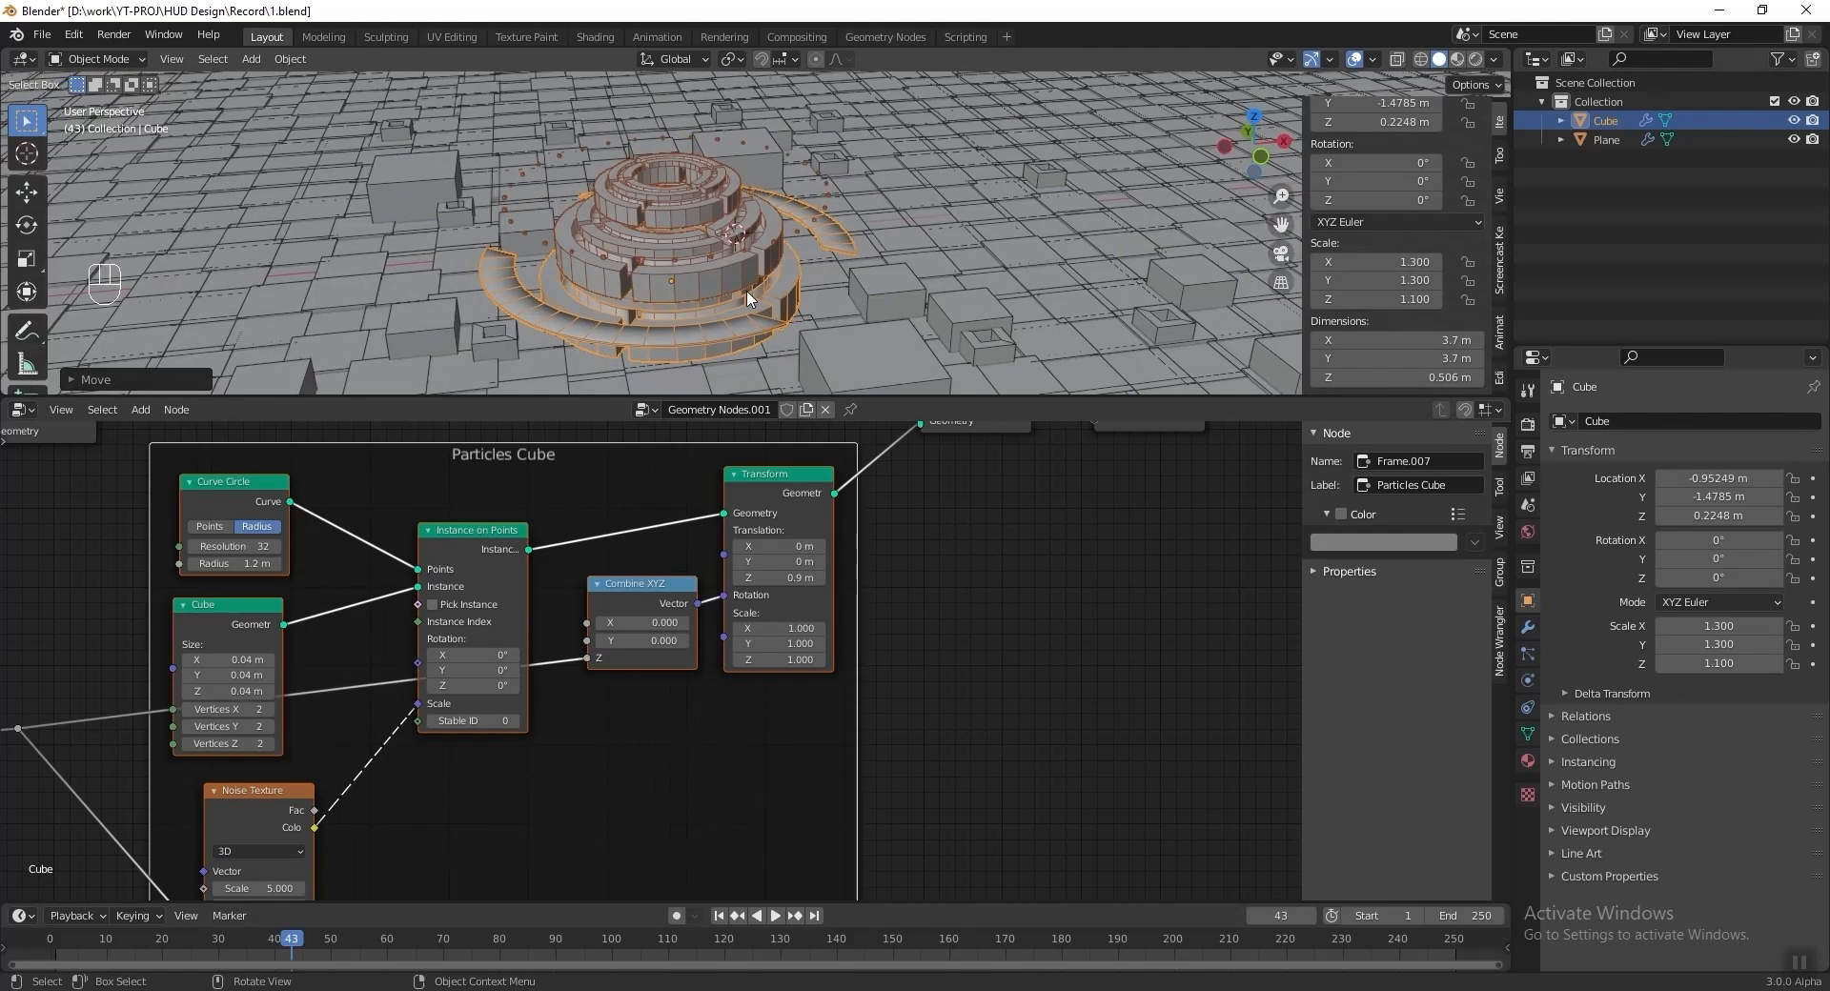
key("ctrl+s")
Add a new mesh cube and raise it along Z to about 2.43 m, above the HUD rings.
scroll(763, 240, "down", 3)
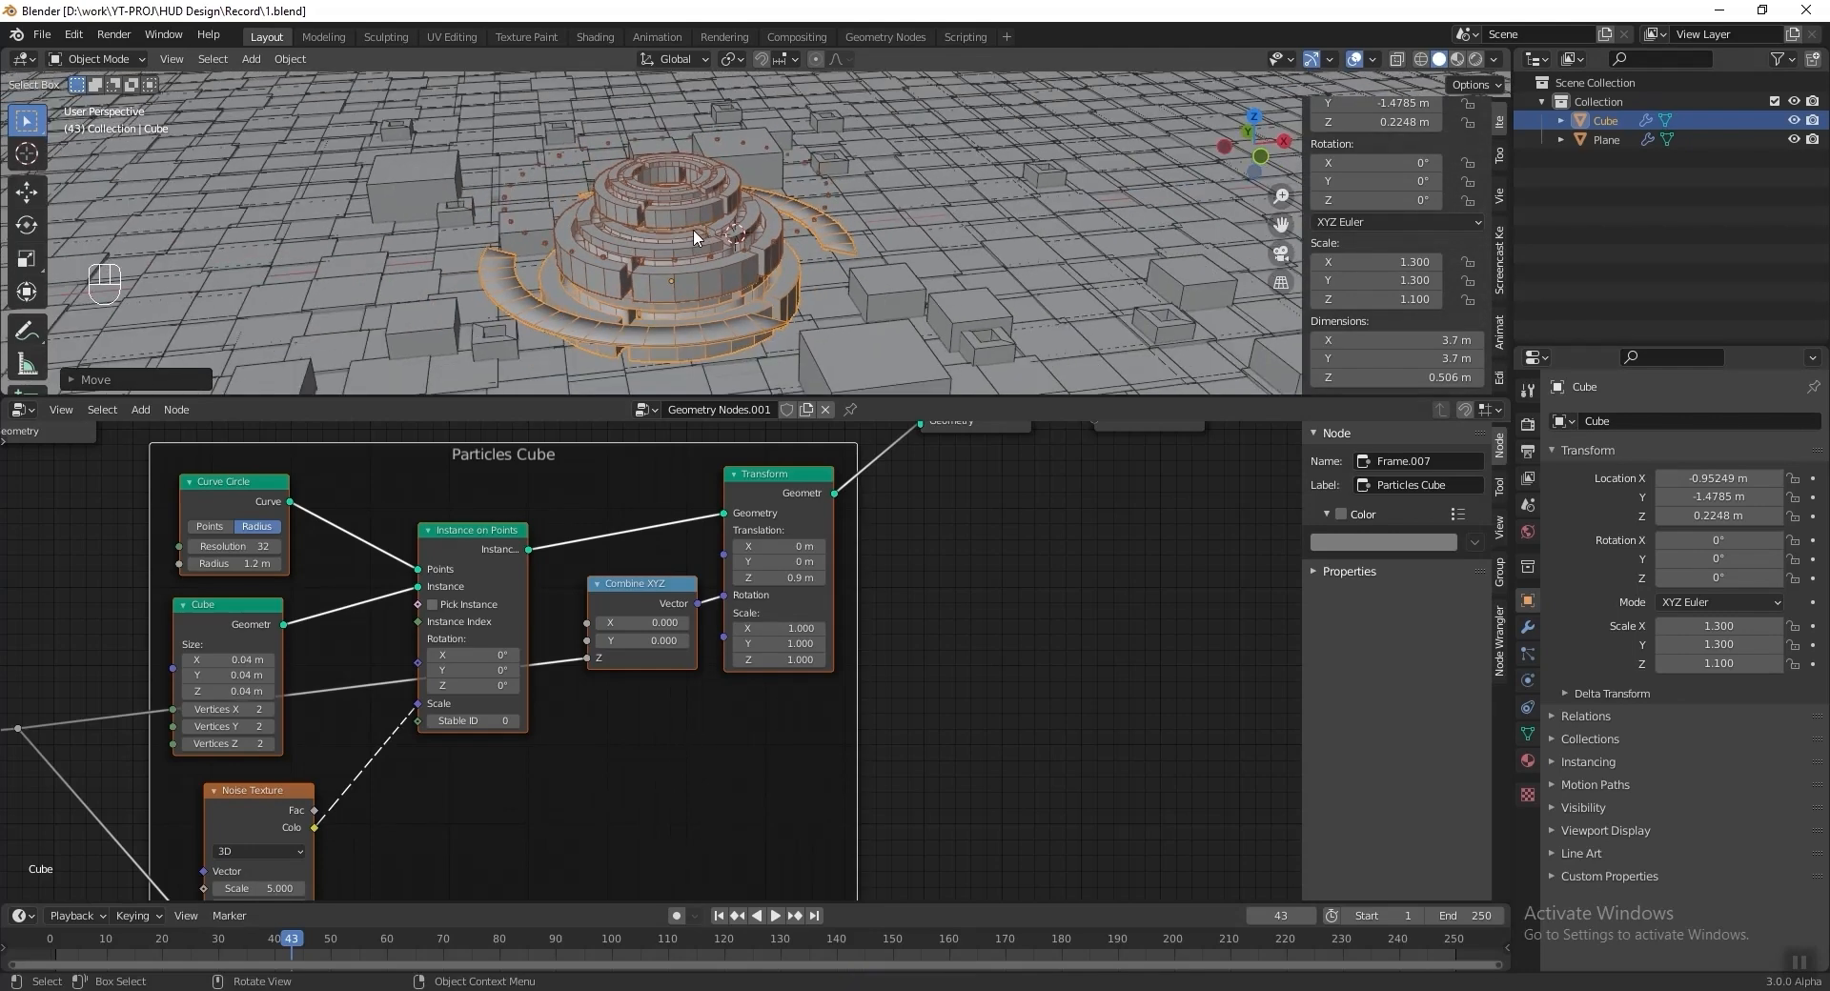
key("shift+a")
mouse_move(635, 157)
left_click(751, 174)
key("g")
left_click(806, 102)
middle_click_drag(797, 164, 697, 226, "shift")
key("g")
key("z")
left_click(767, 202)
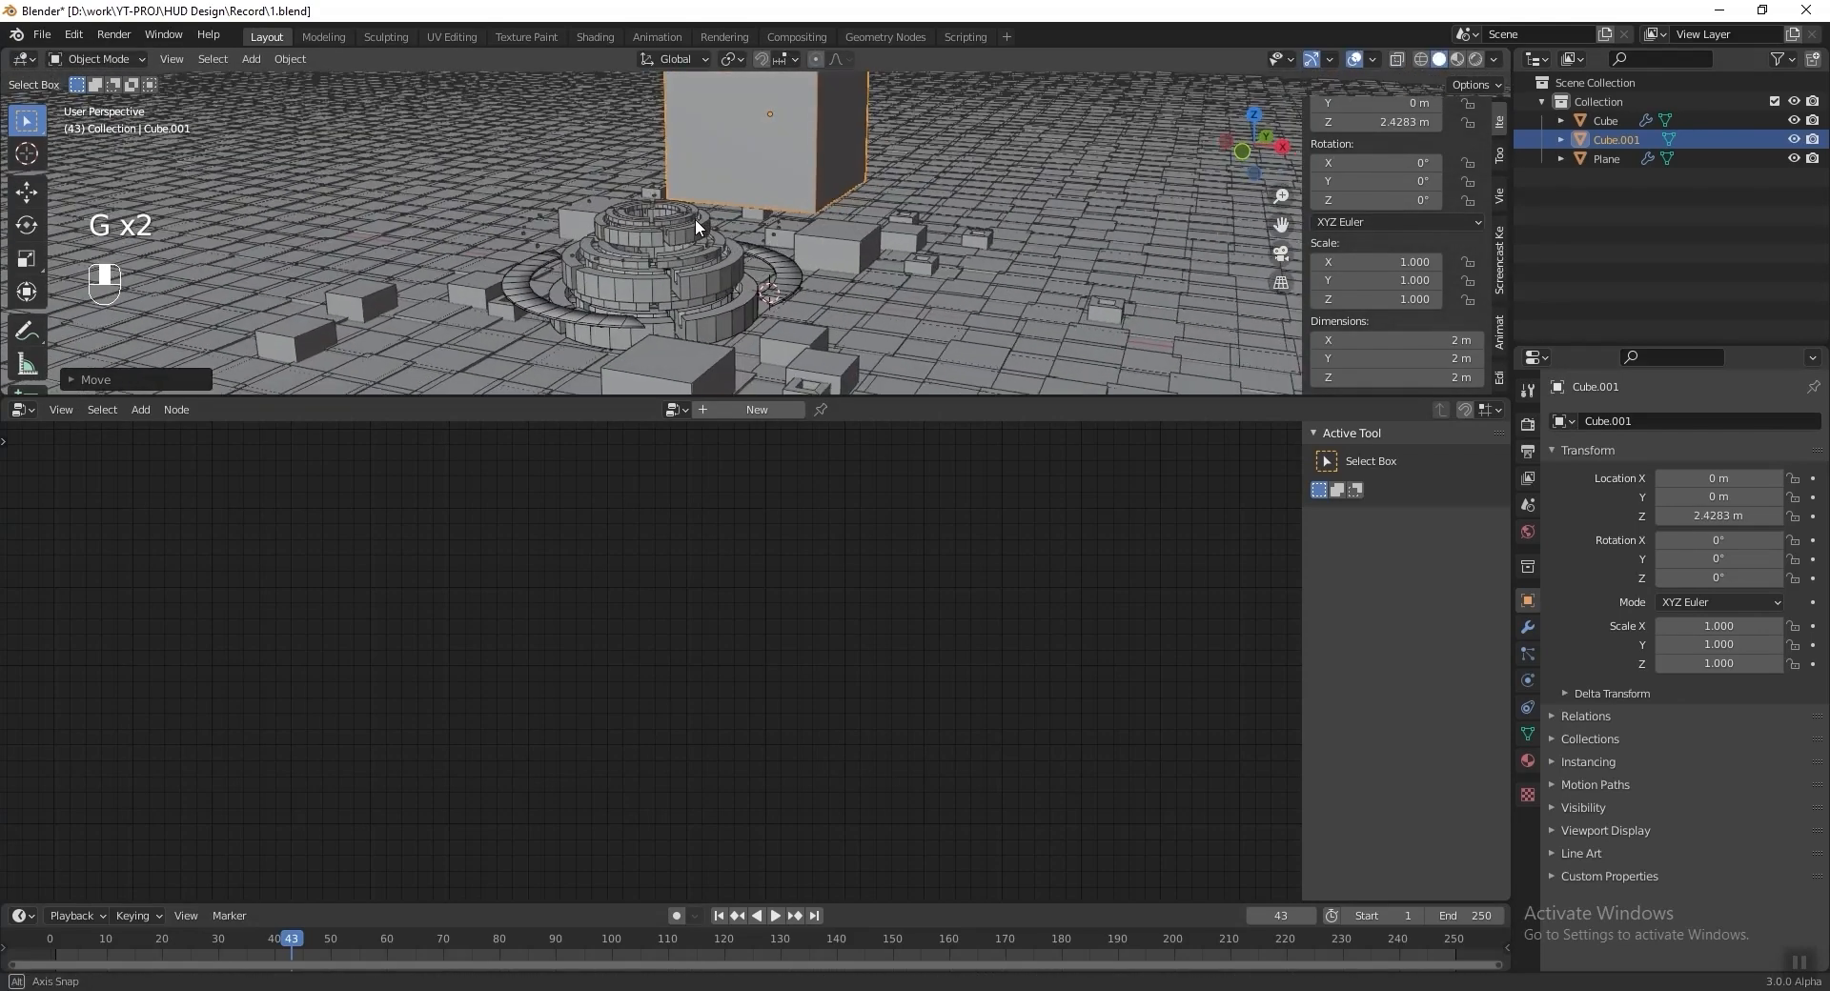
Create a new geometry node tree for the new cube and place a String to Curves node below the Group Input.
left_click(759, 410)
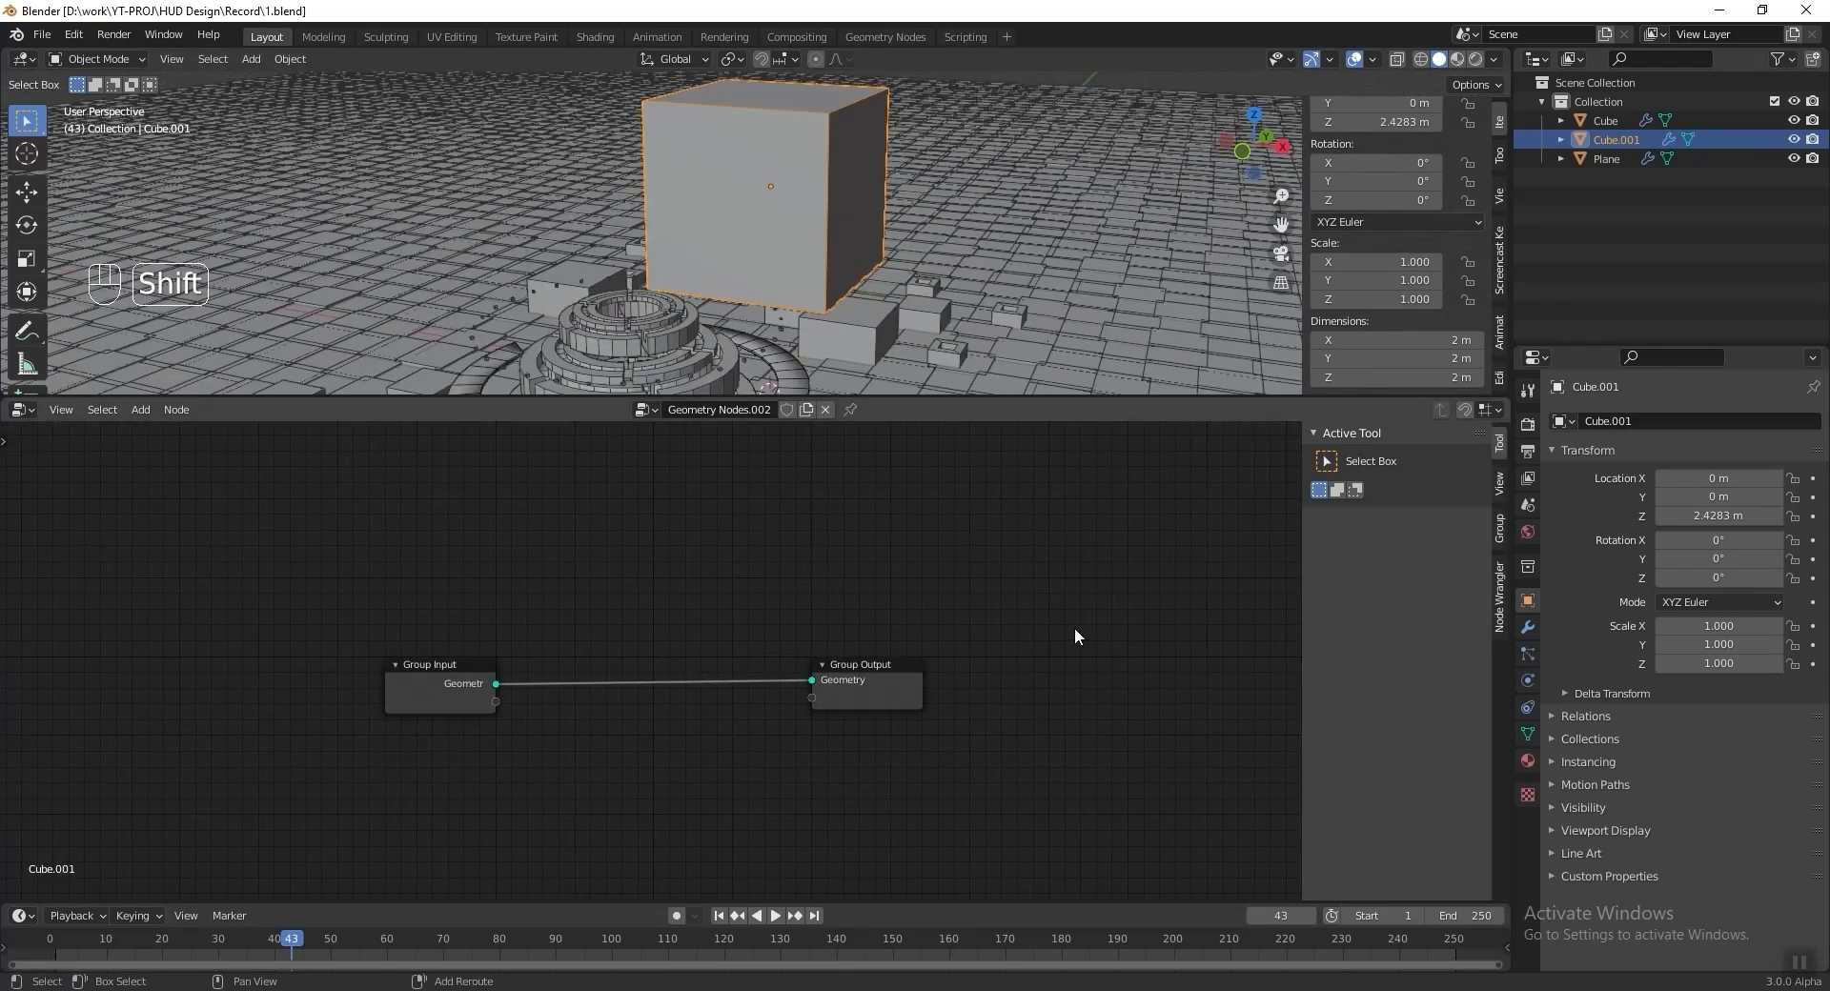
key("shift+a")
mouse_move(1074, 629)
mouse_move(1066, 687)
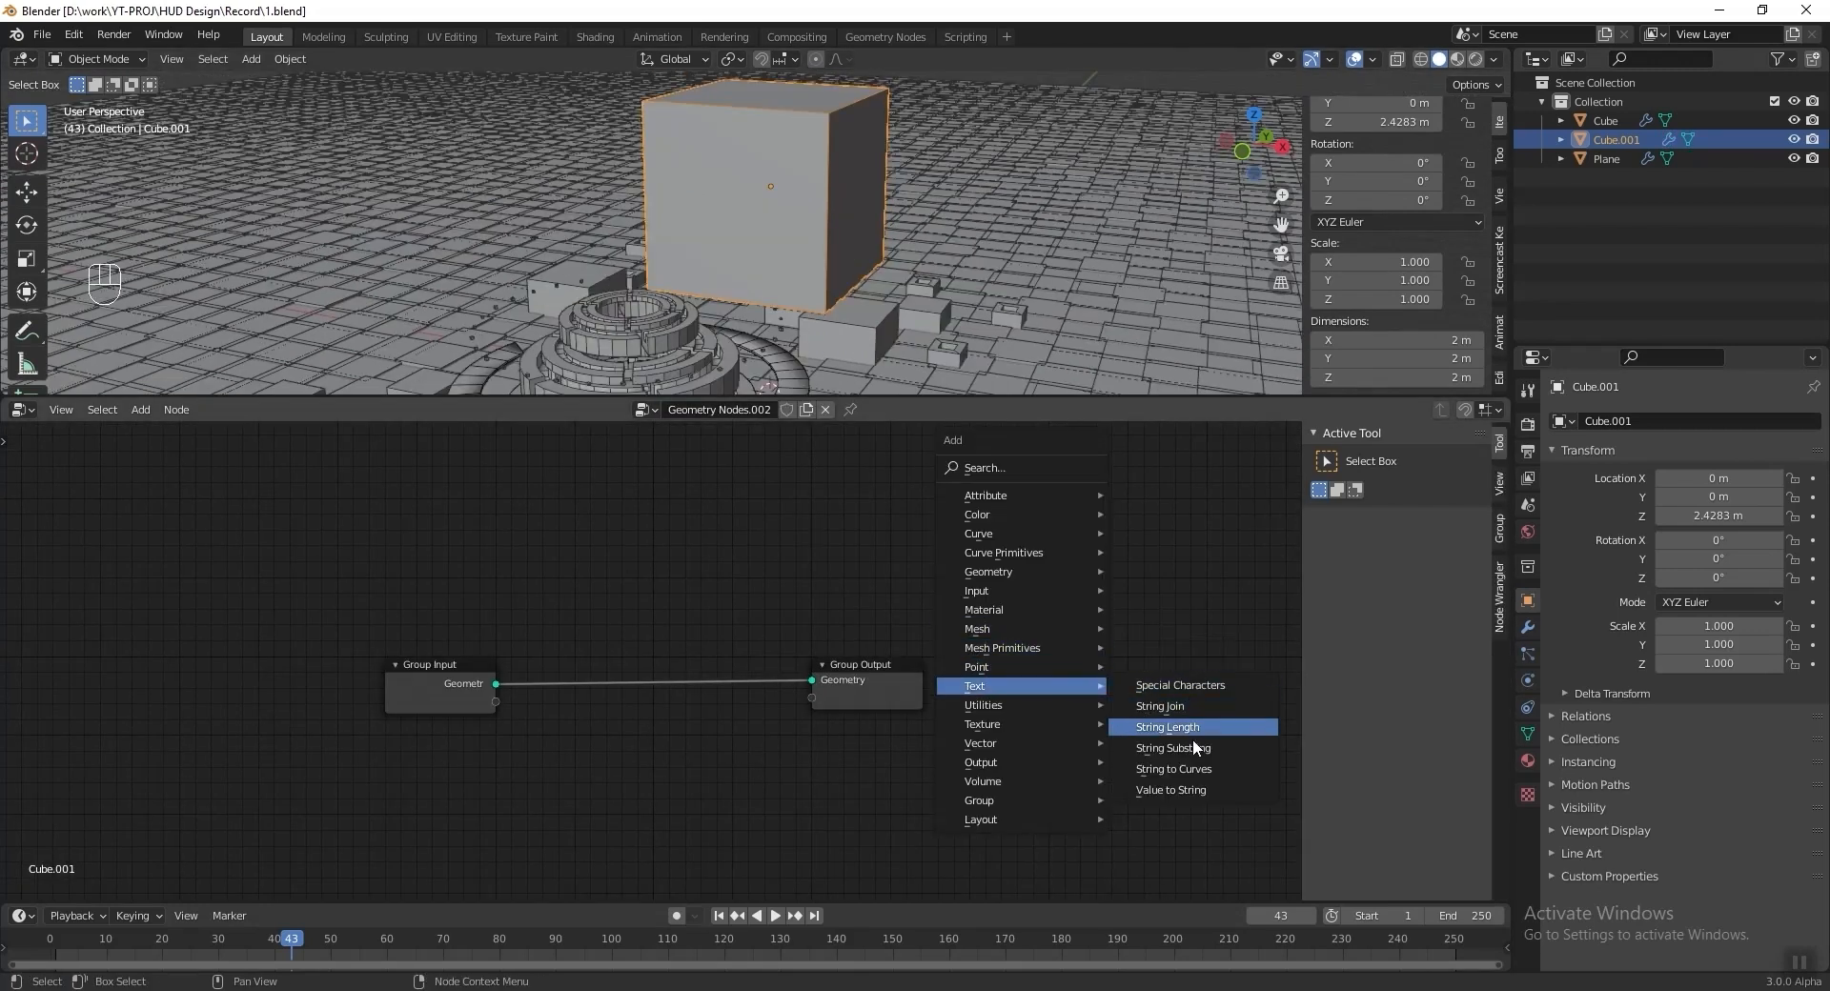
left_click(1194, 777)
left_click(400, 750)
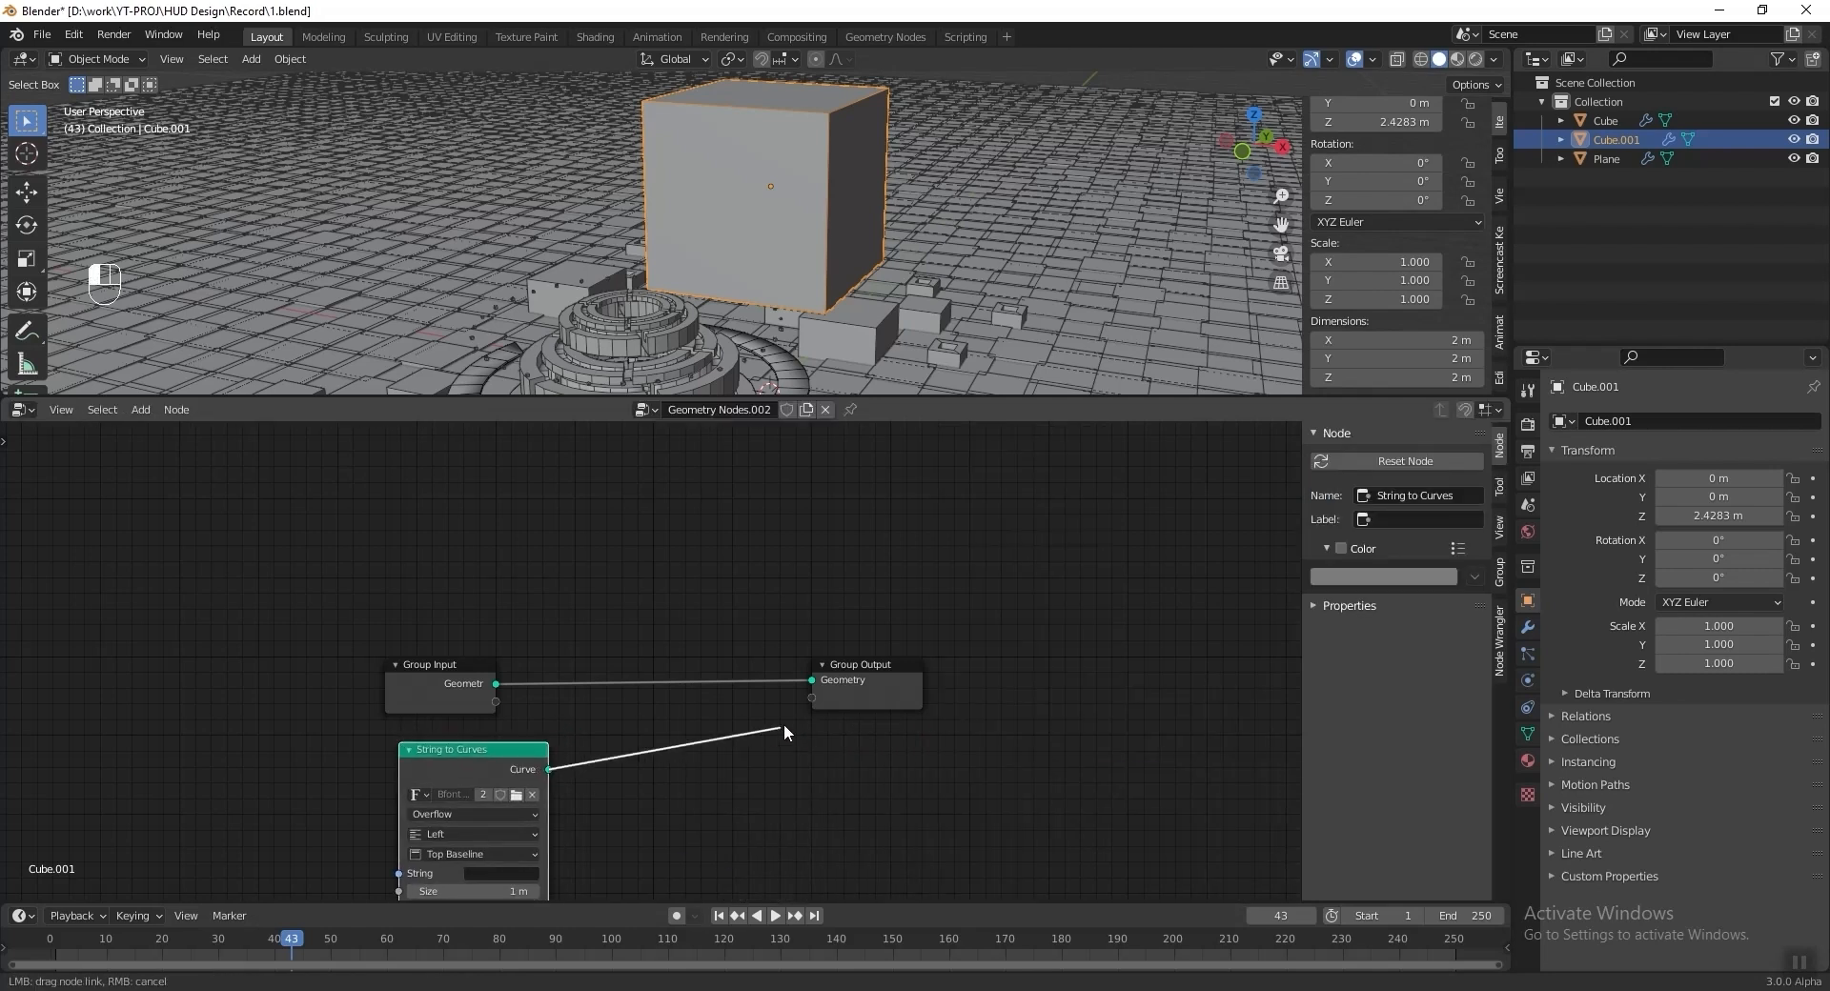
Link String to Curves to the Group Output geometry and feed its String input from a new String node.
left_click_drag(815, 683, 812, 681)
key("Home")
key("shift+a")
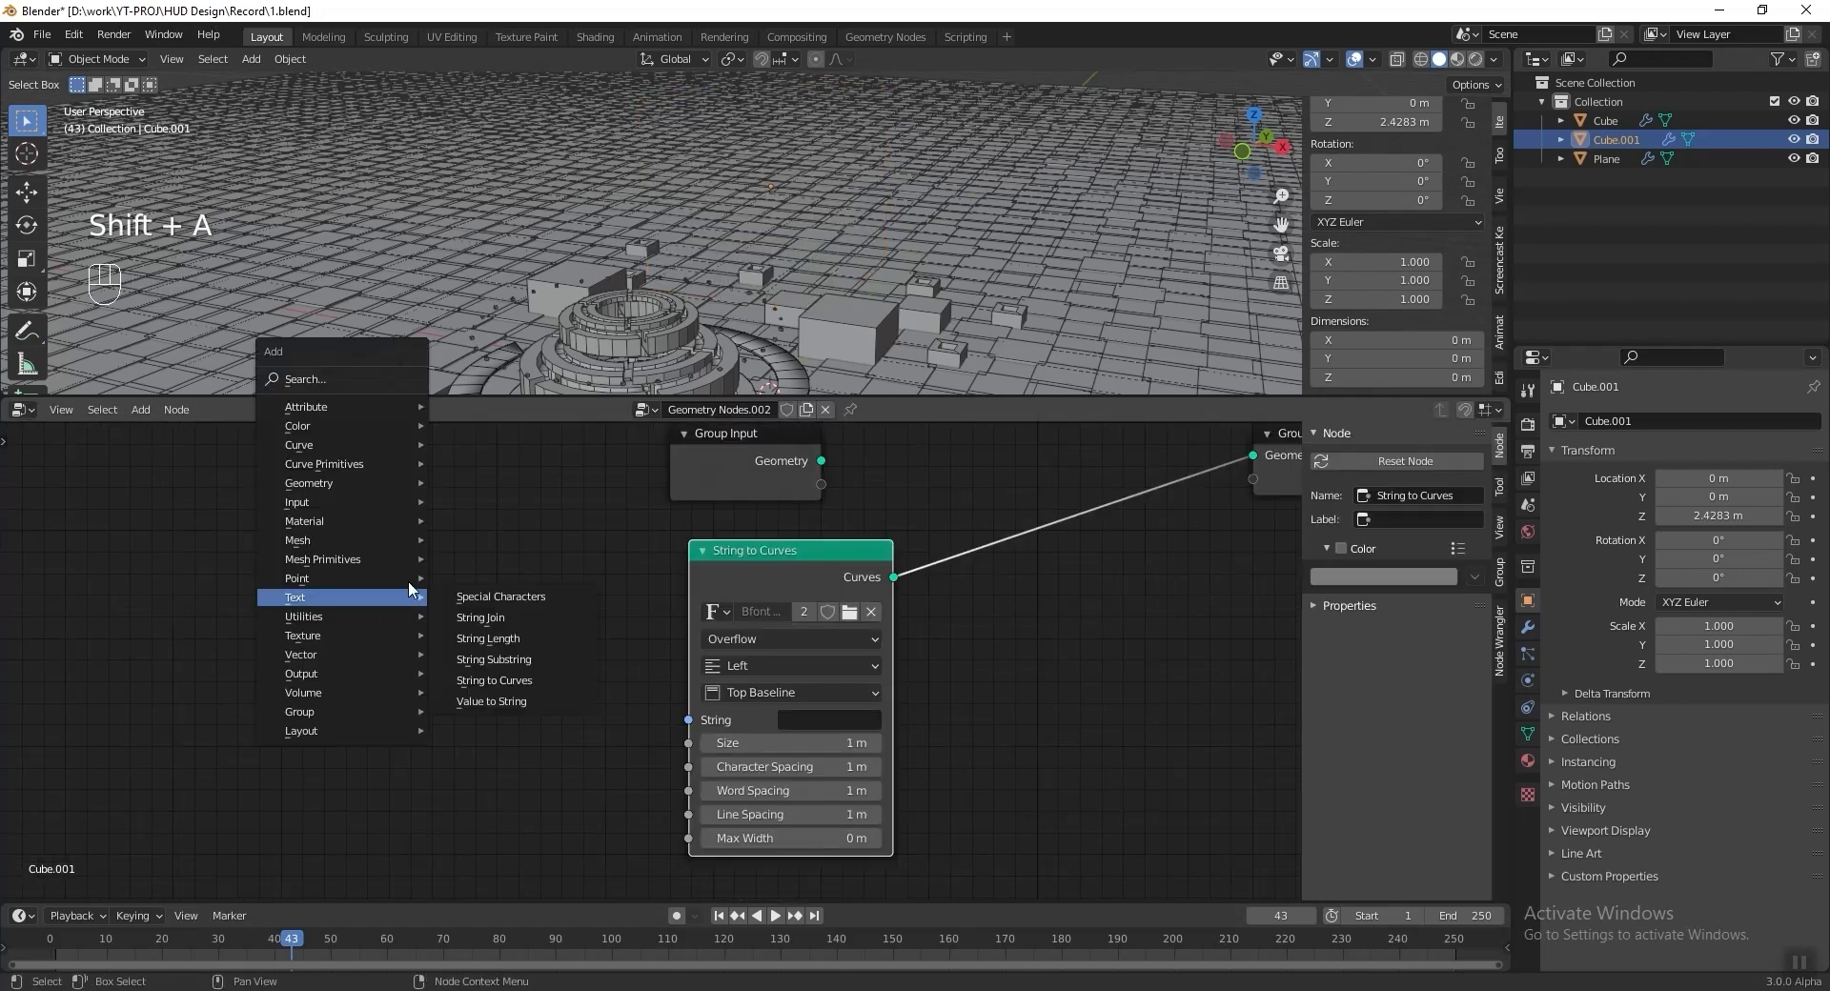
left_click(470, 648)
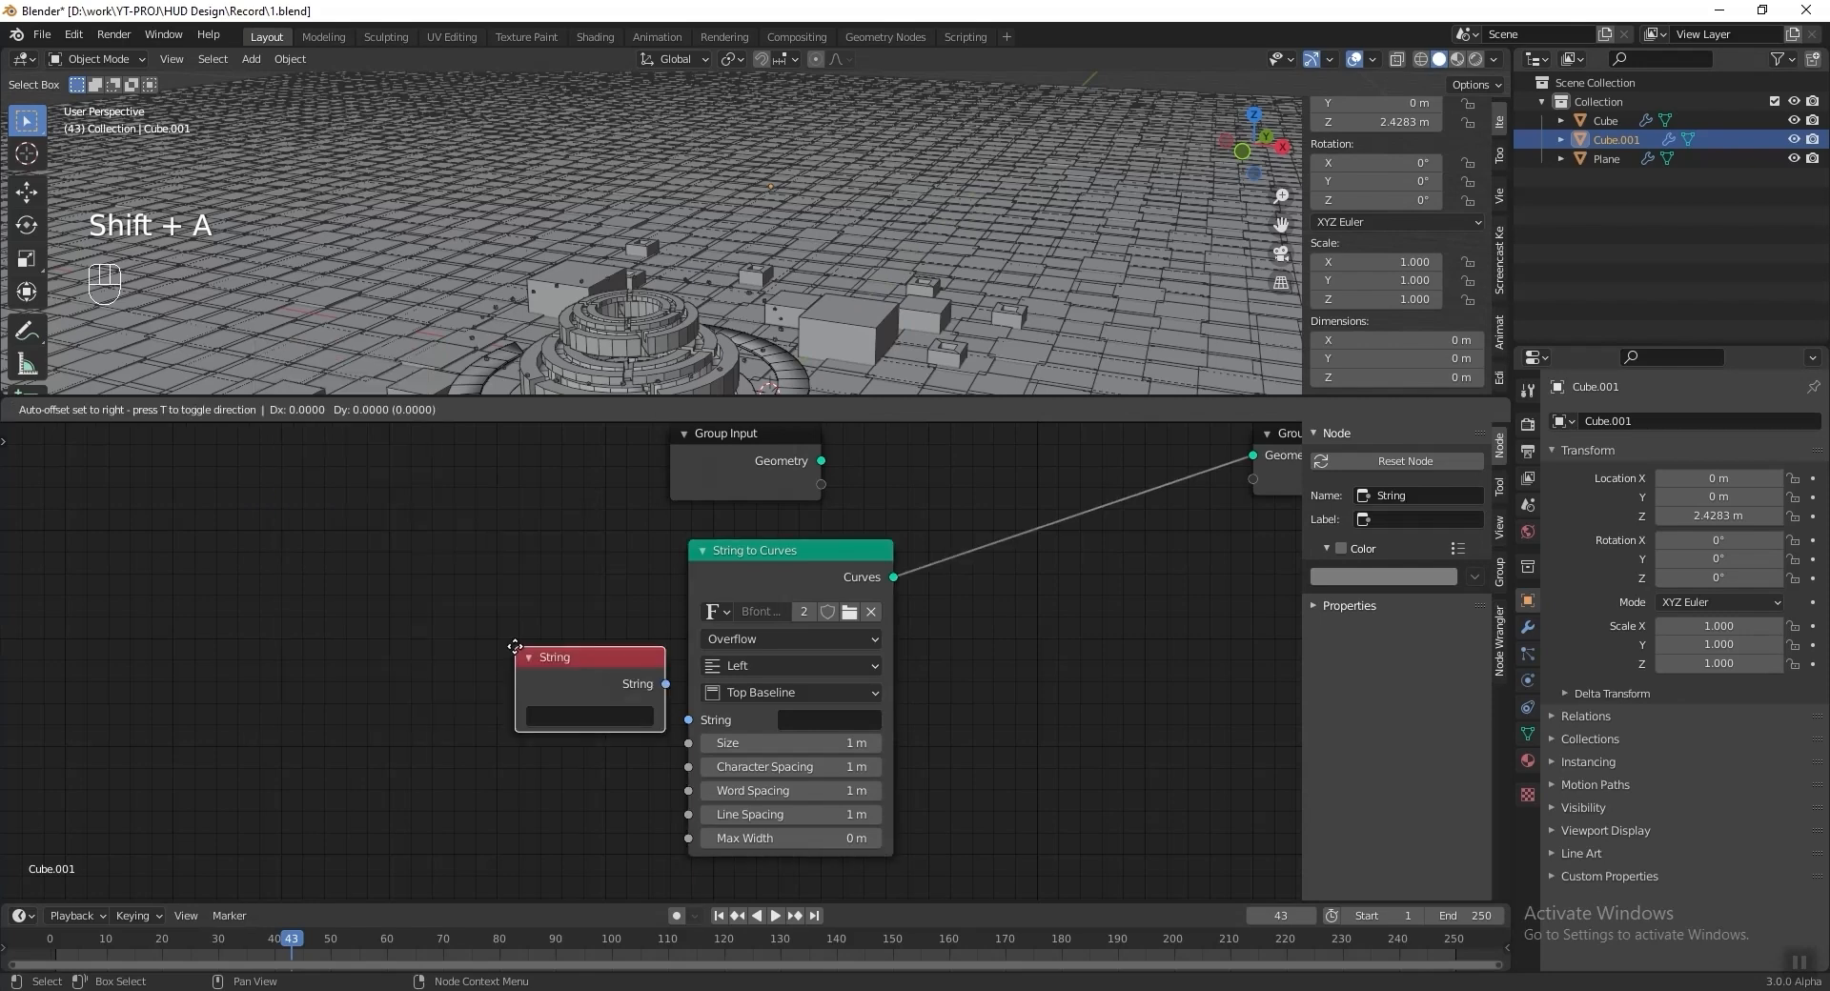
left_click(579, 711)
scroll(580, 711, "up", 1)
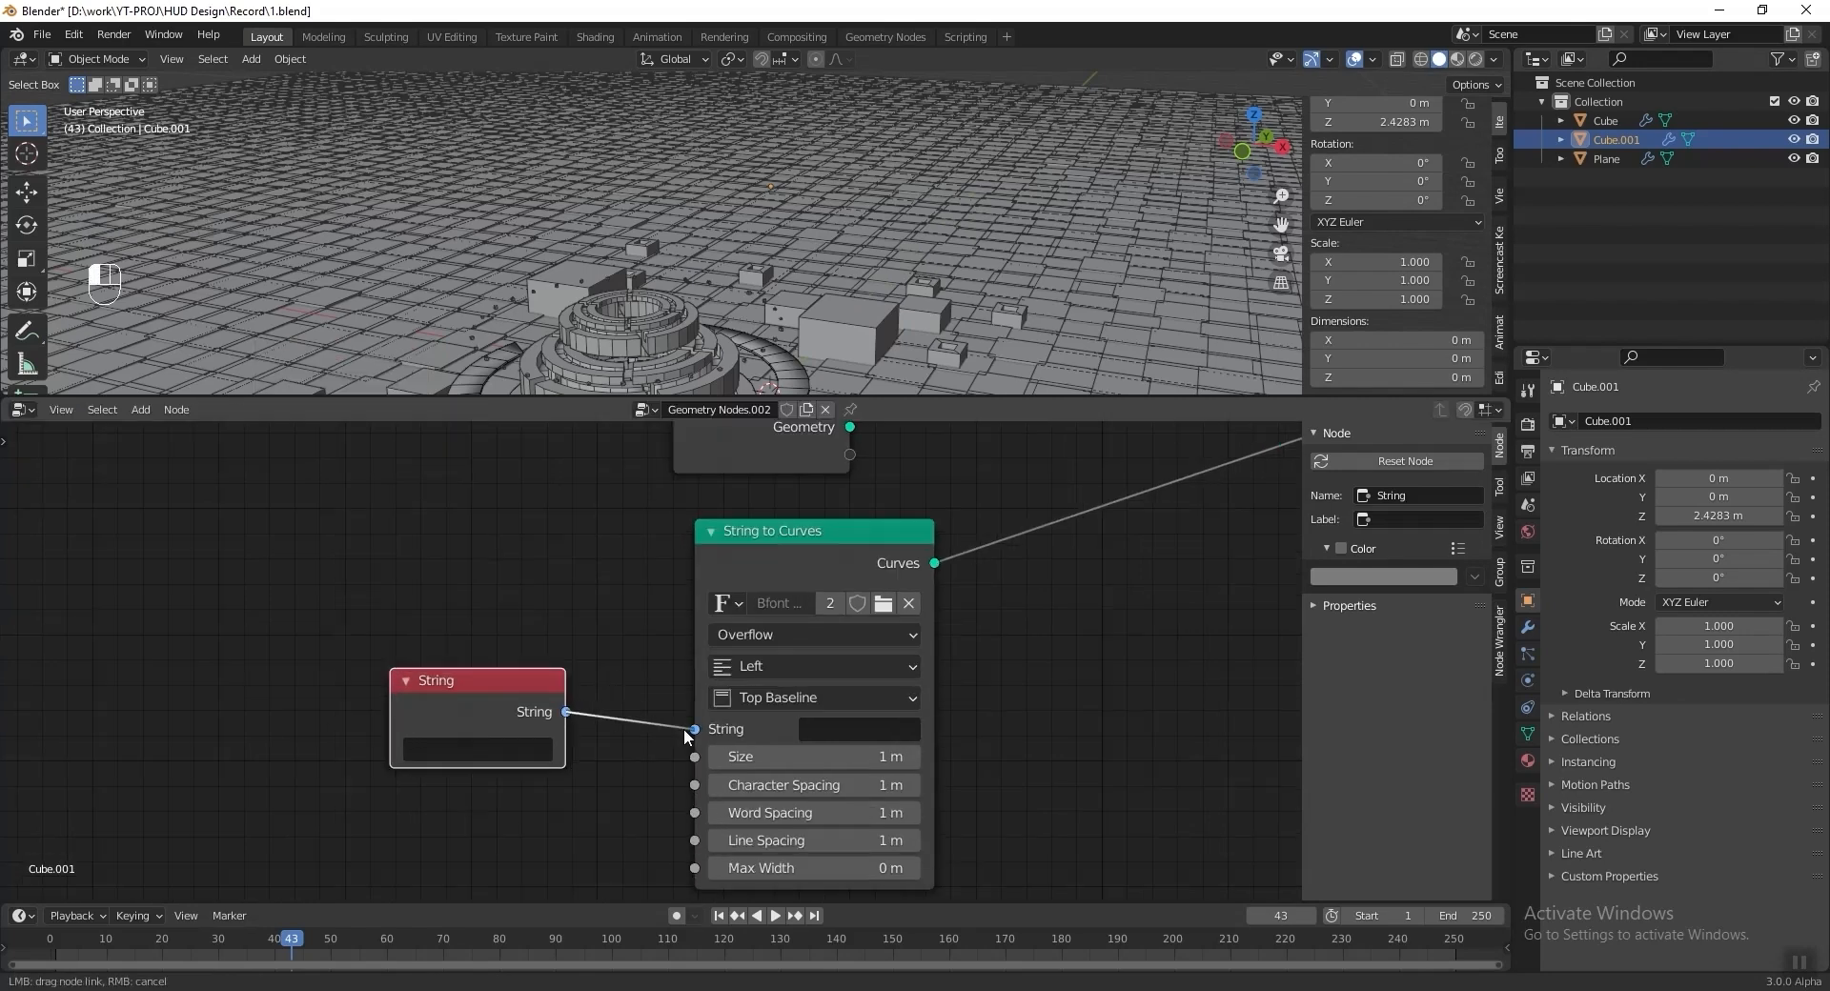
left_click_drag(686, 737, 689, 734)
Set the String node's text to BLENDER.
left_click_drag(522, 765, 505, 746)
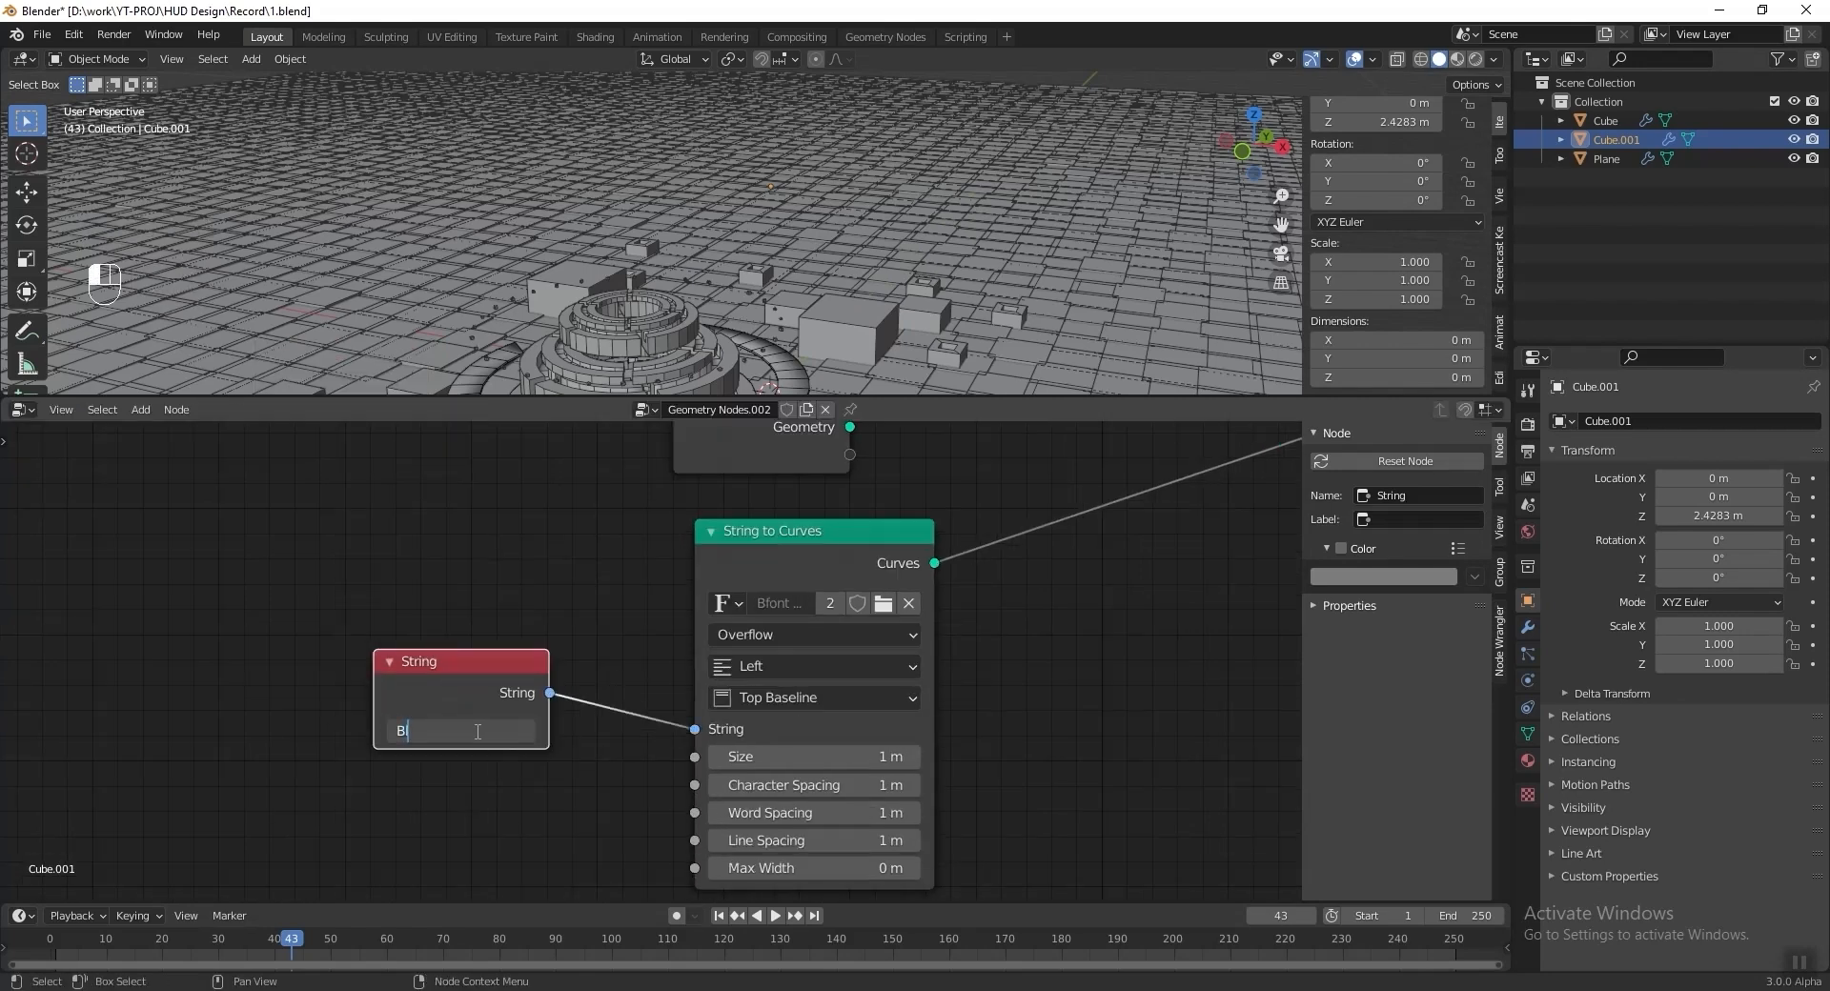
key("BackSpace")
type("LENDER")
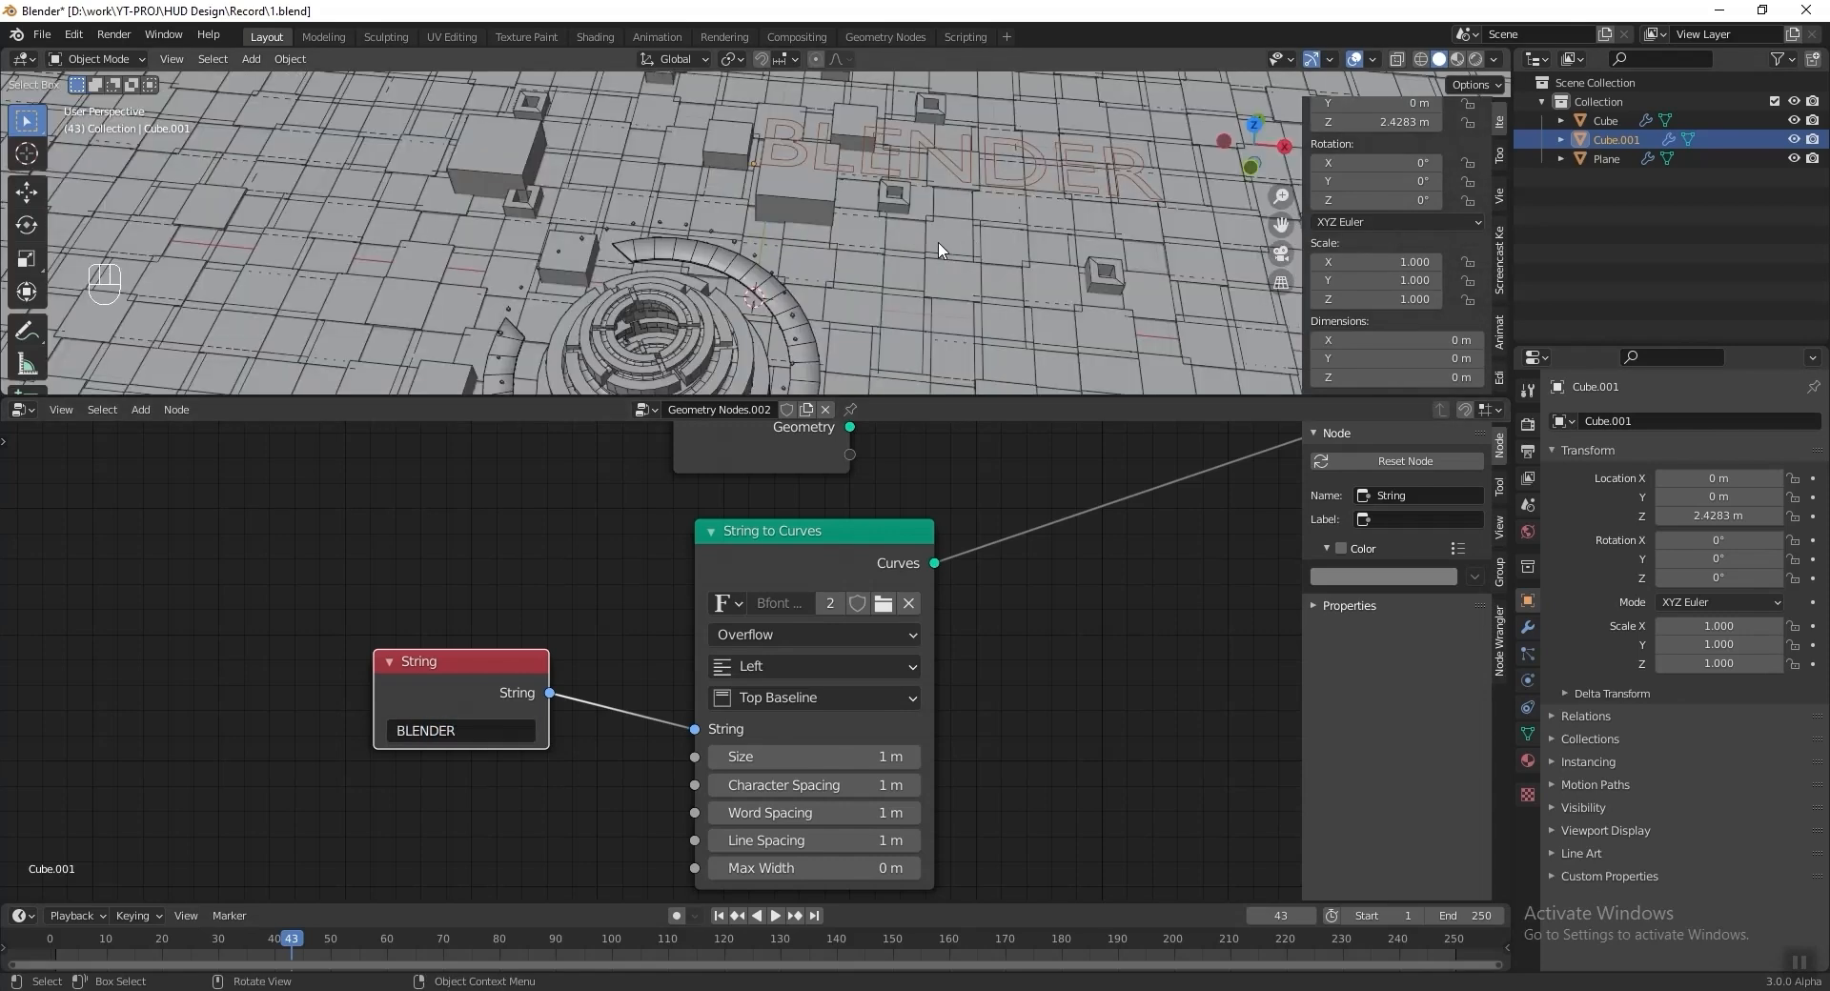
middle_click_drag(938, 243, 1022, 210)
Duplicate the BLENDER String node and place the copy below the original.
left_click_drag(472, 675, 402, 660)
key("shift+d")
left_click(427, 777)
Insert a String Join node before String to Curves and connect both String nodes to its Strings input.
key("shift+a")
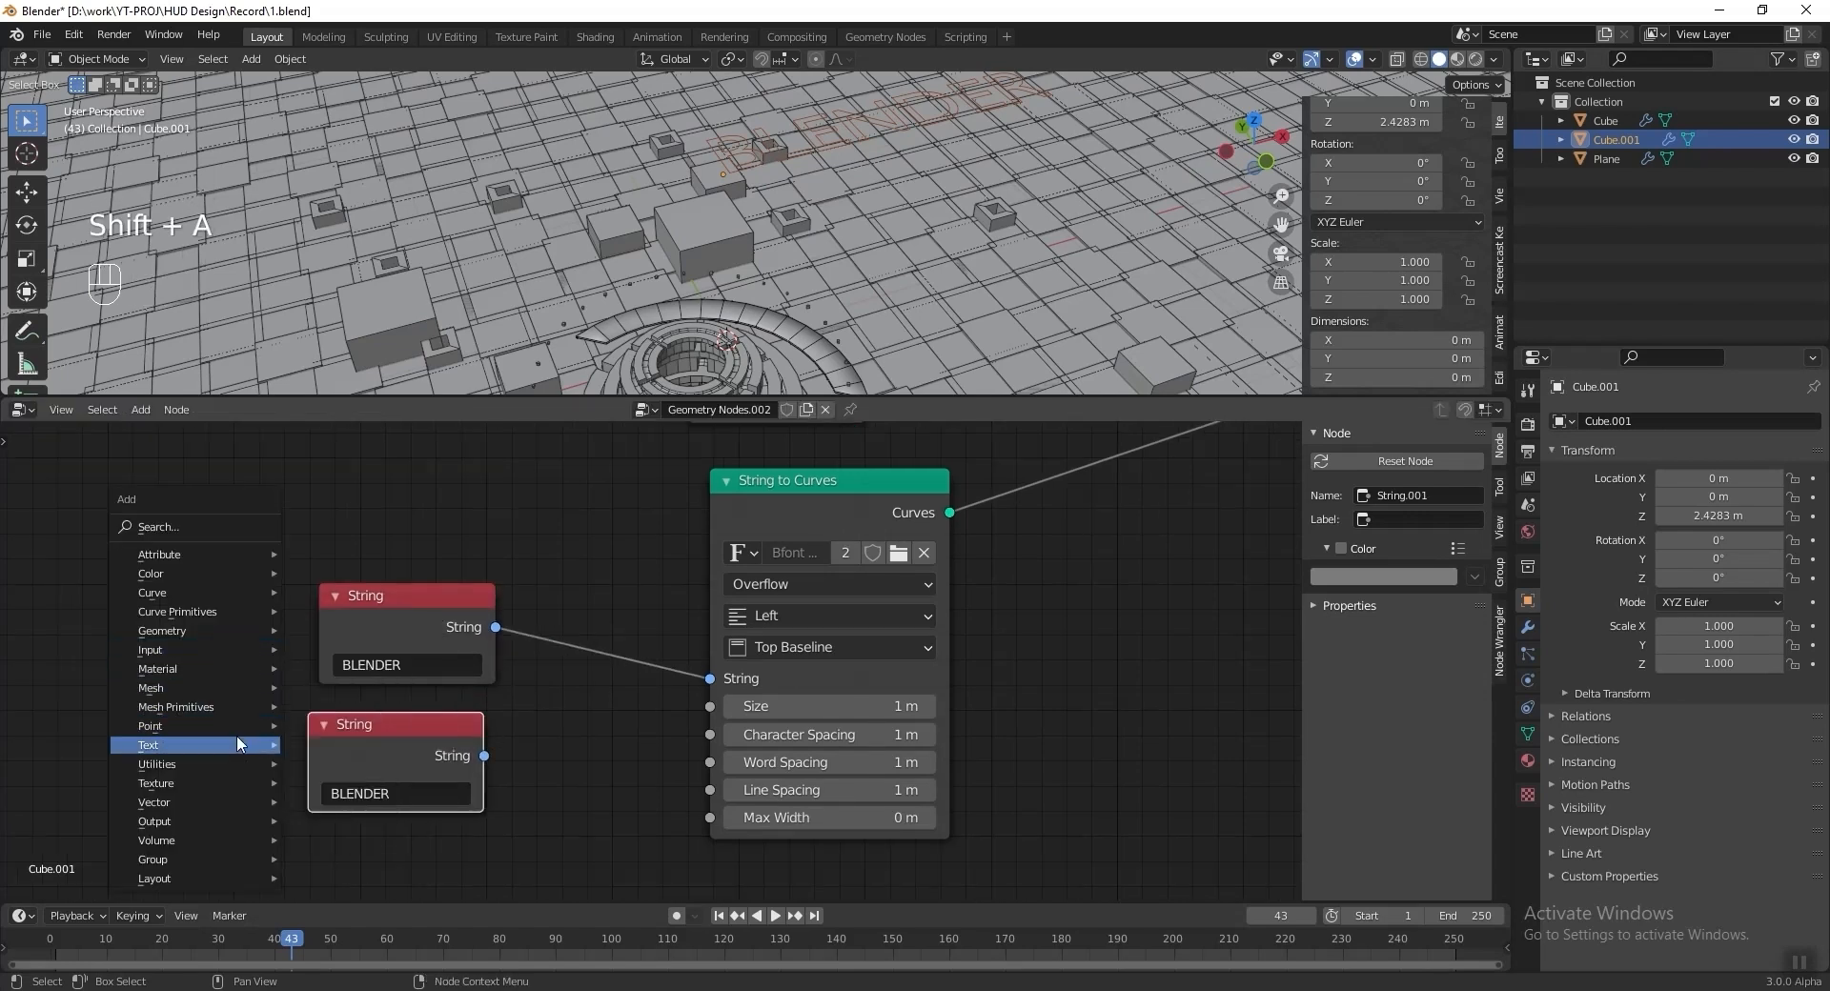
mouse_move(238, 745)
left_click(377, 767)
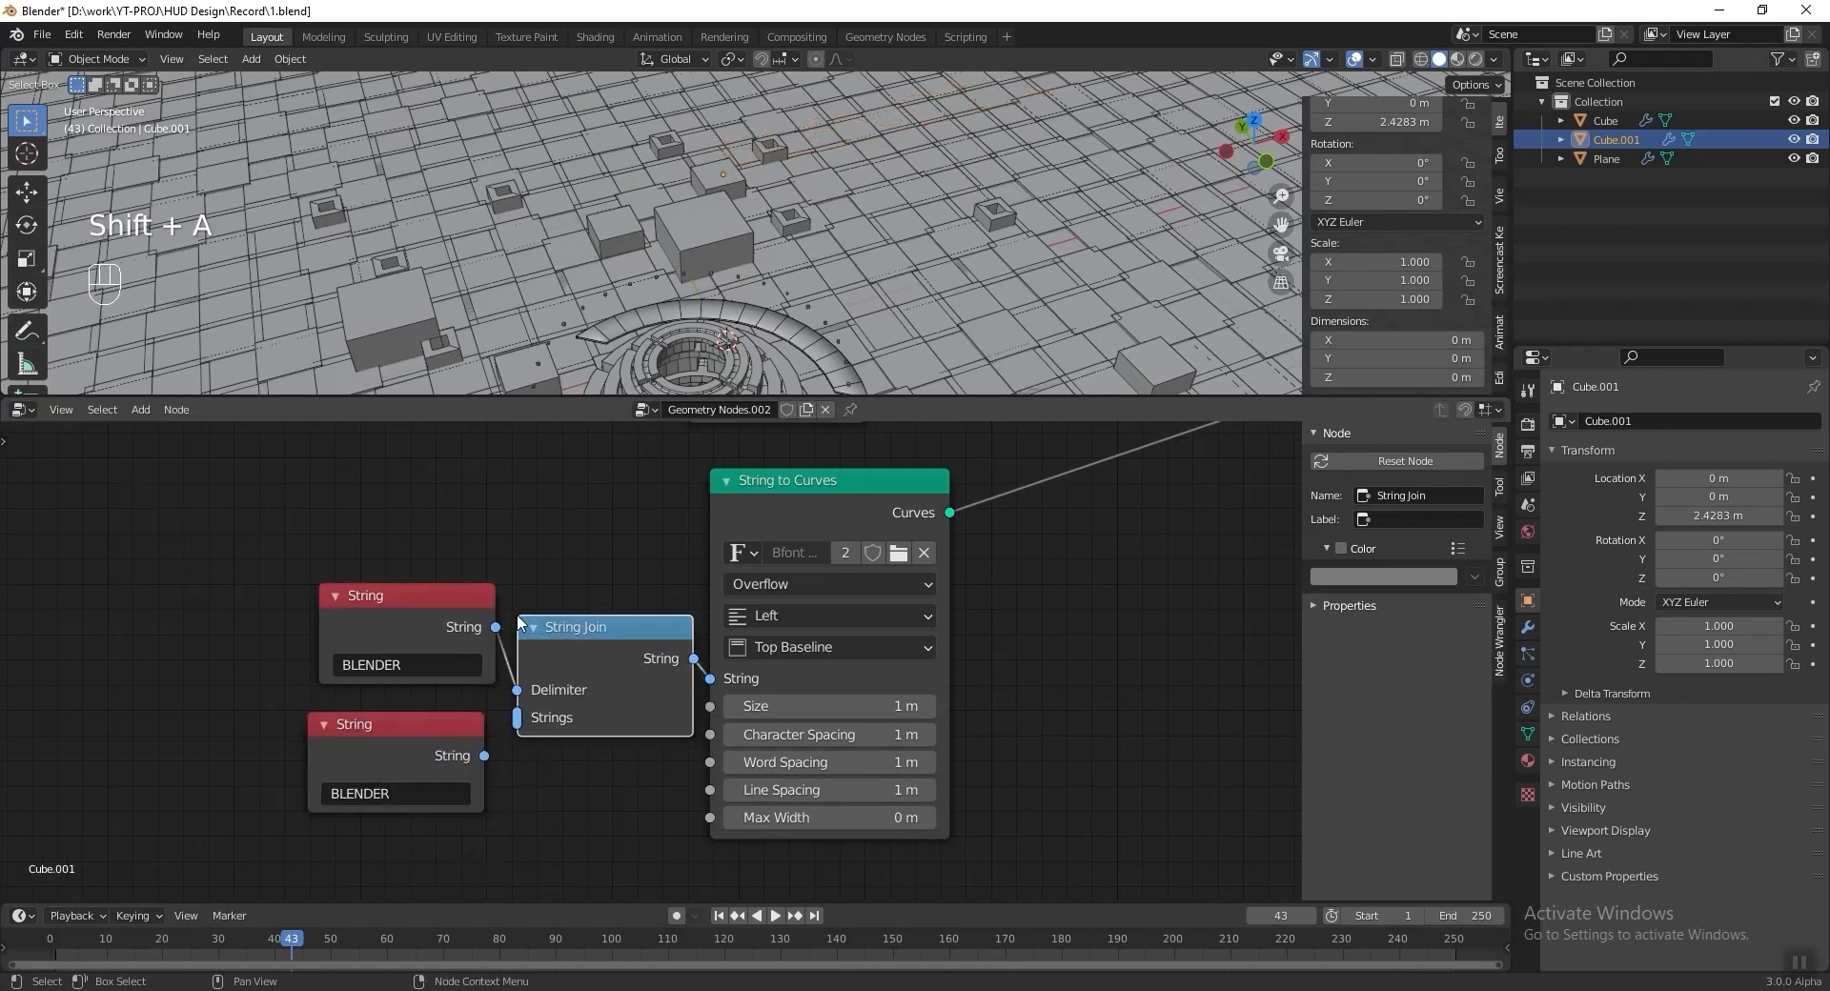
left_click(591, 617)
left_click_drag(595, 689, 596, 717)
left_click_drag(439, 749, 598, 722)
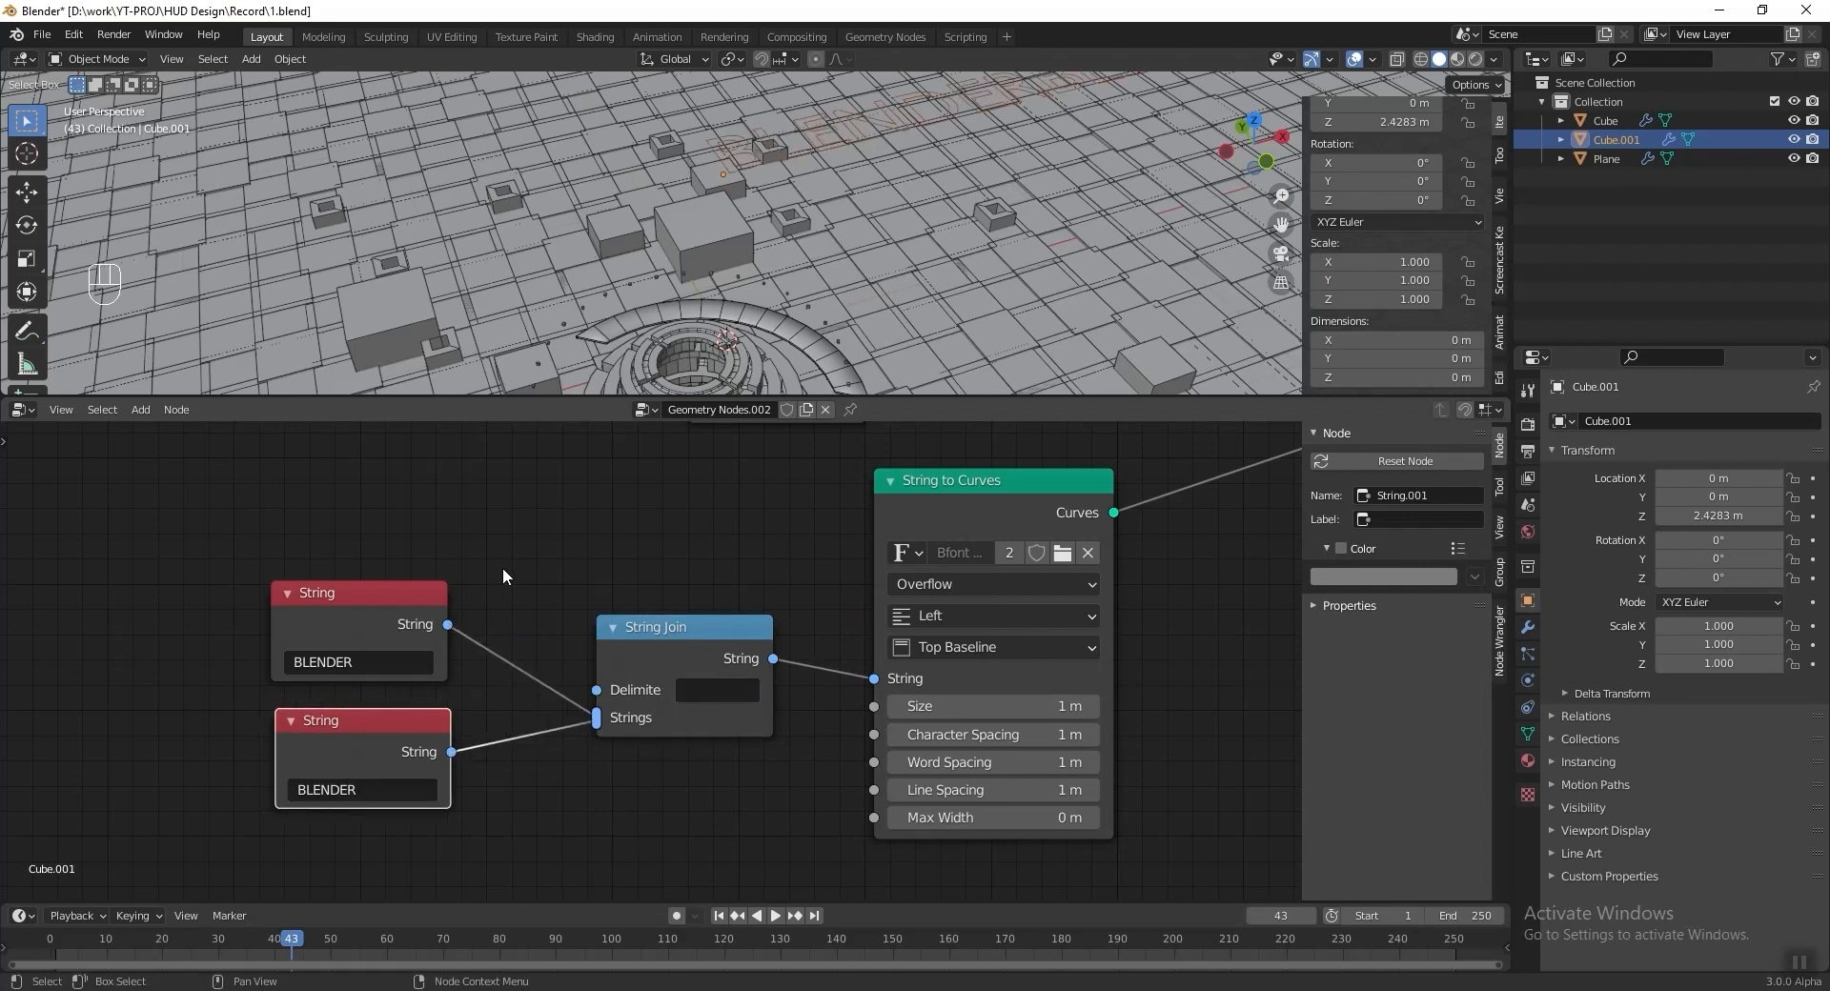
Add a Special Characters node and connect its Line Break output to the String Join delimiter.
middle_click_drag(309, 481, 325, 574)
key("shift+a")
mouse_move(305, 576)
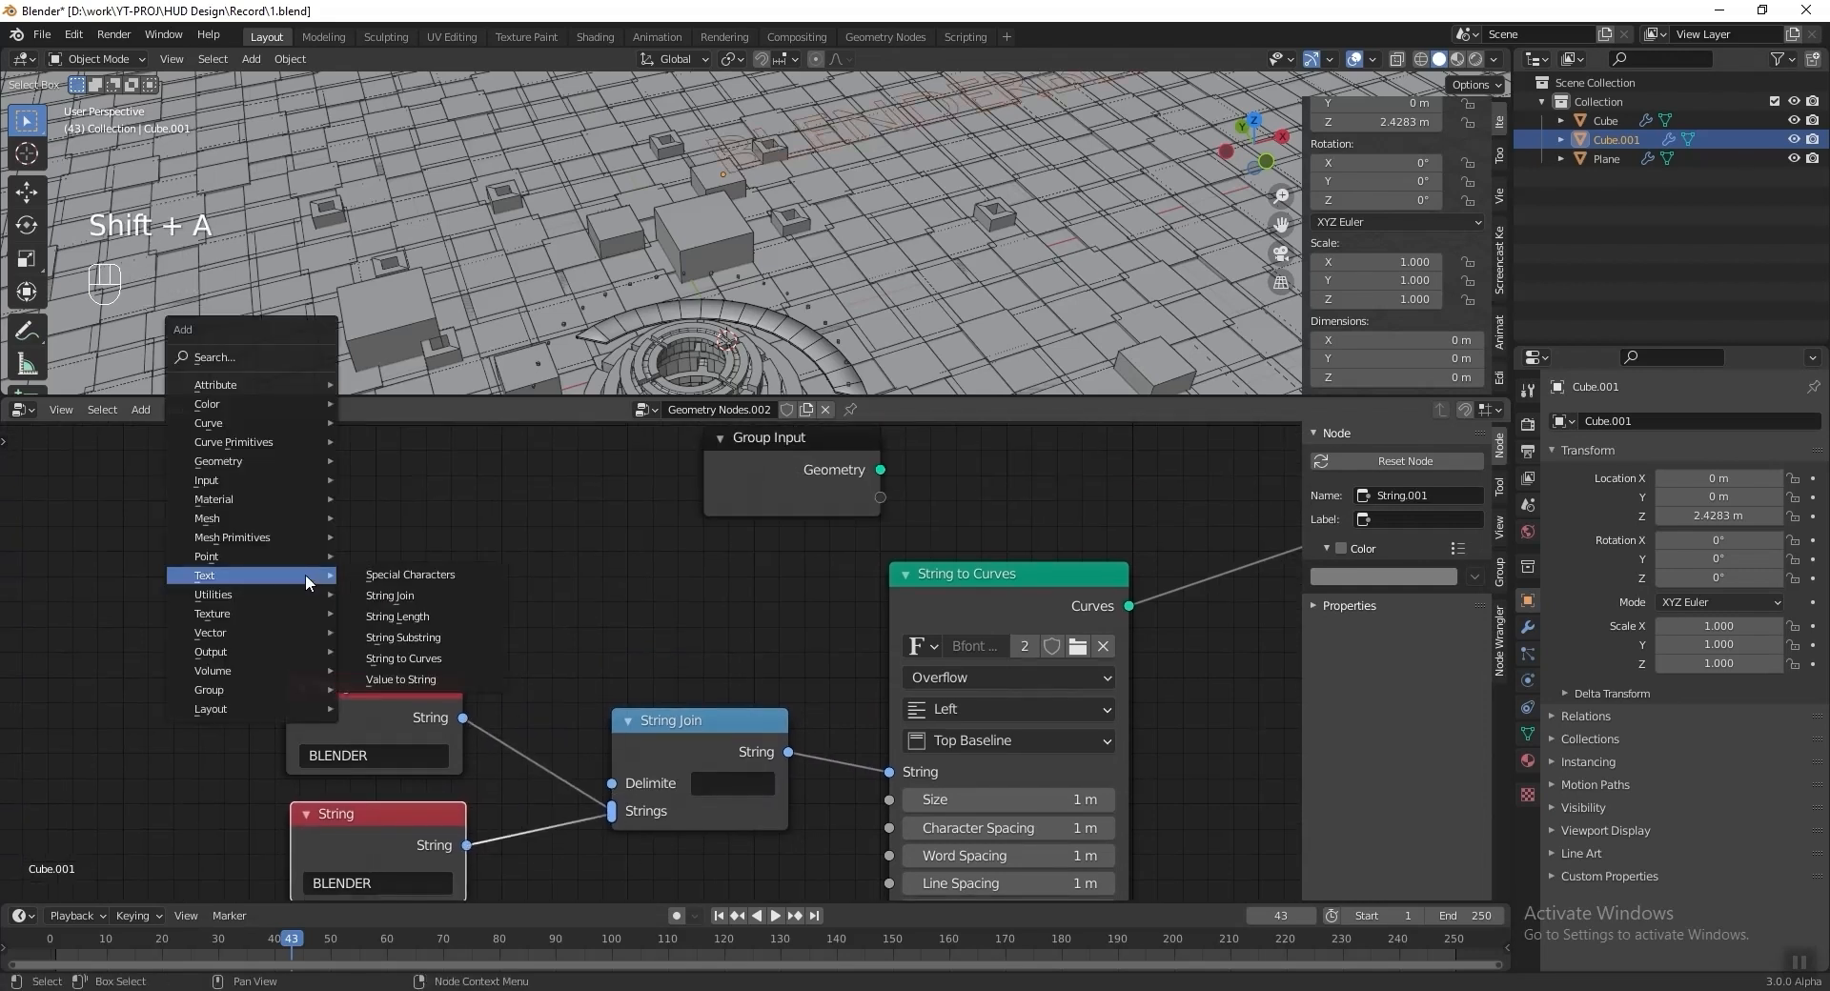
left_click(410, 574)
left_click(429, 598)
left_click_drag(441, 588, 648, 774)
middle_click_drag(800, 229, 875, 226)
Insert a Curve Fill node between String to Curves and the Group Output.
middle_click_drag(715, 661, 477, 629)
middle_click_drag(877, 621, 782, 621)
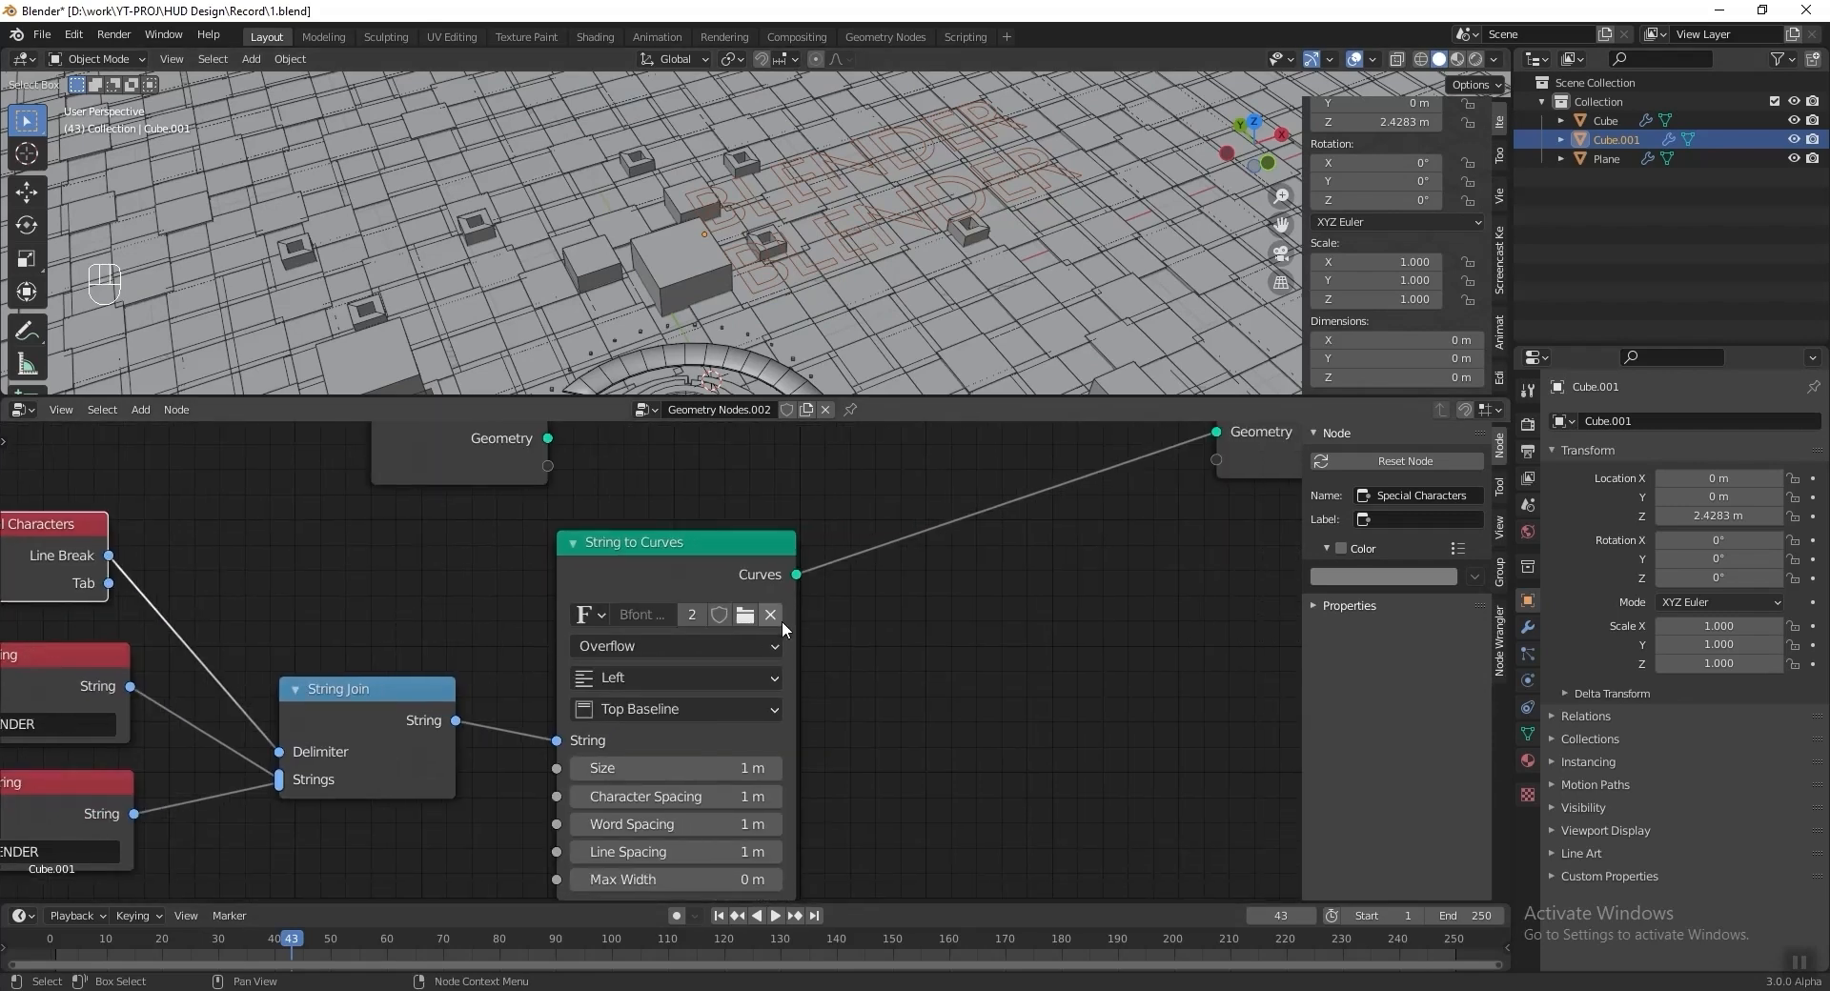
key("shift+a")
mouse_move(951, 500)
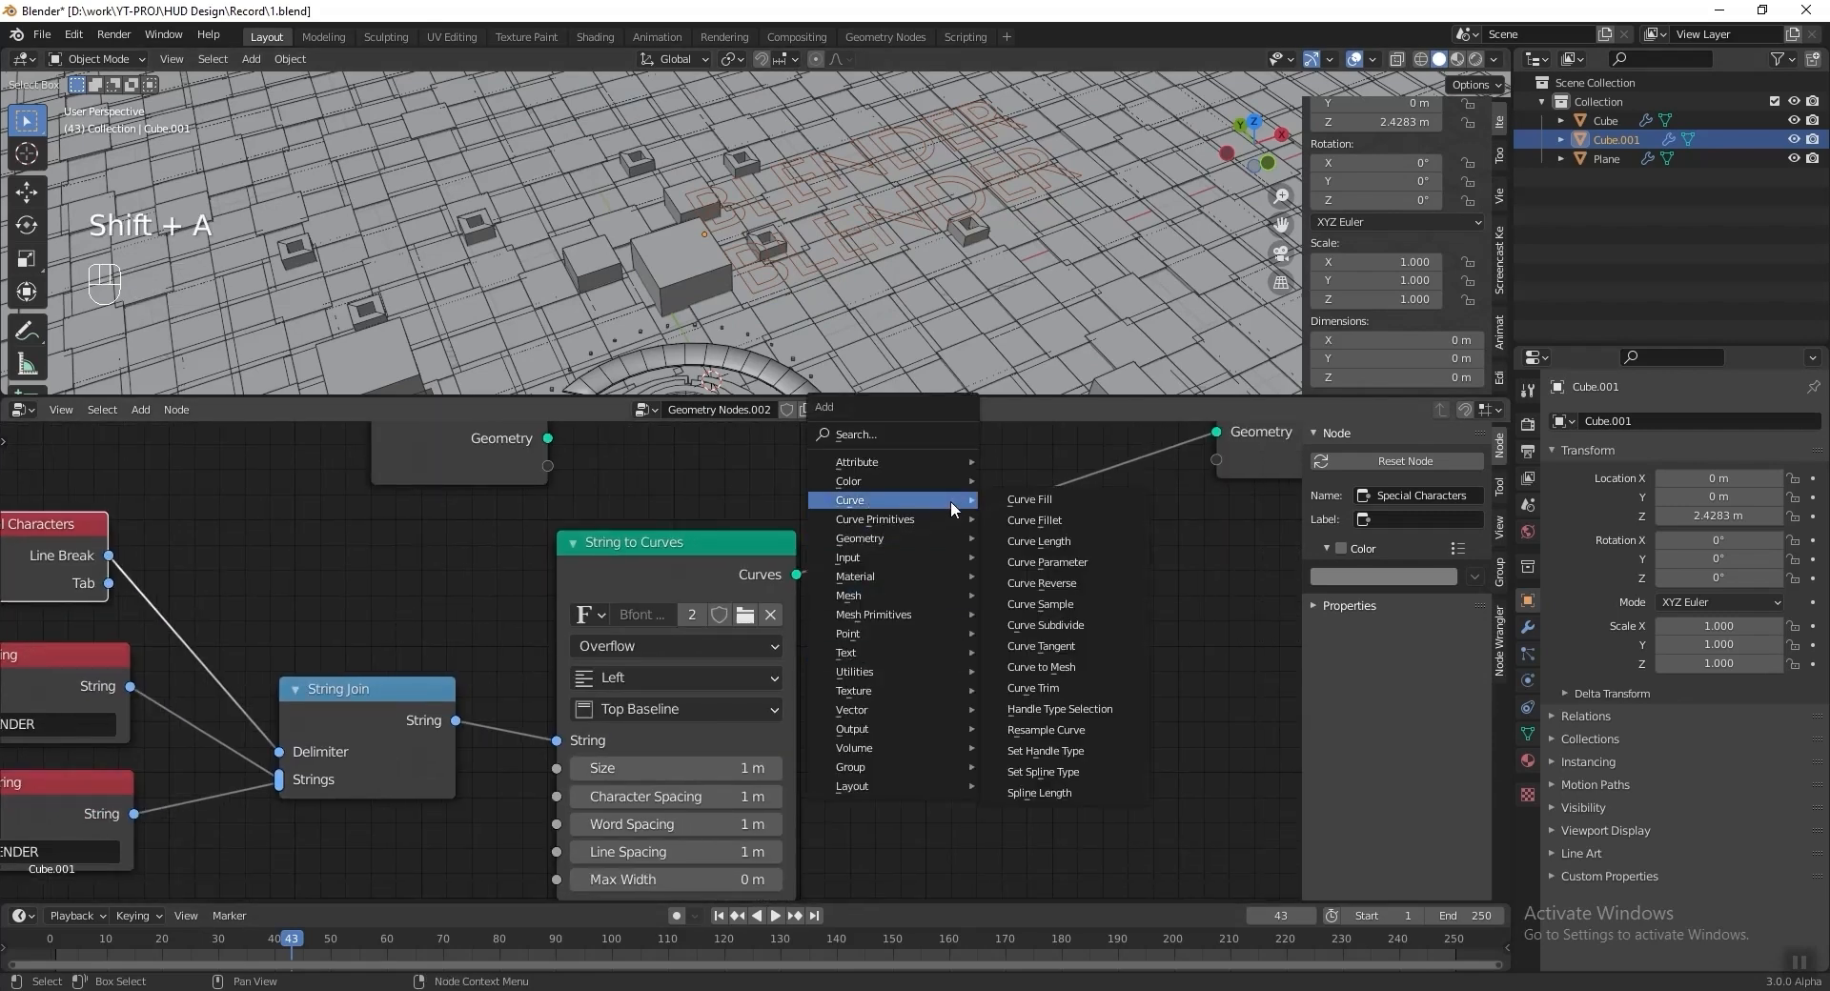
left_click(1078, 502)
left_click(887, 515)
Change the lower String node's text to GEONODE.
middle_click_drag(212, 768, 431, 744)
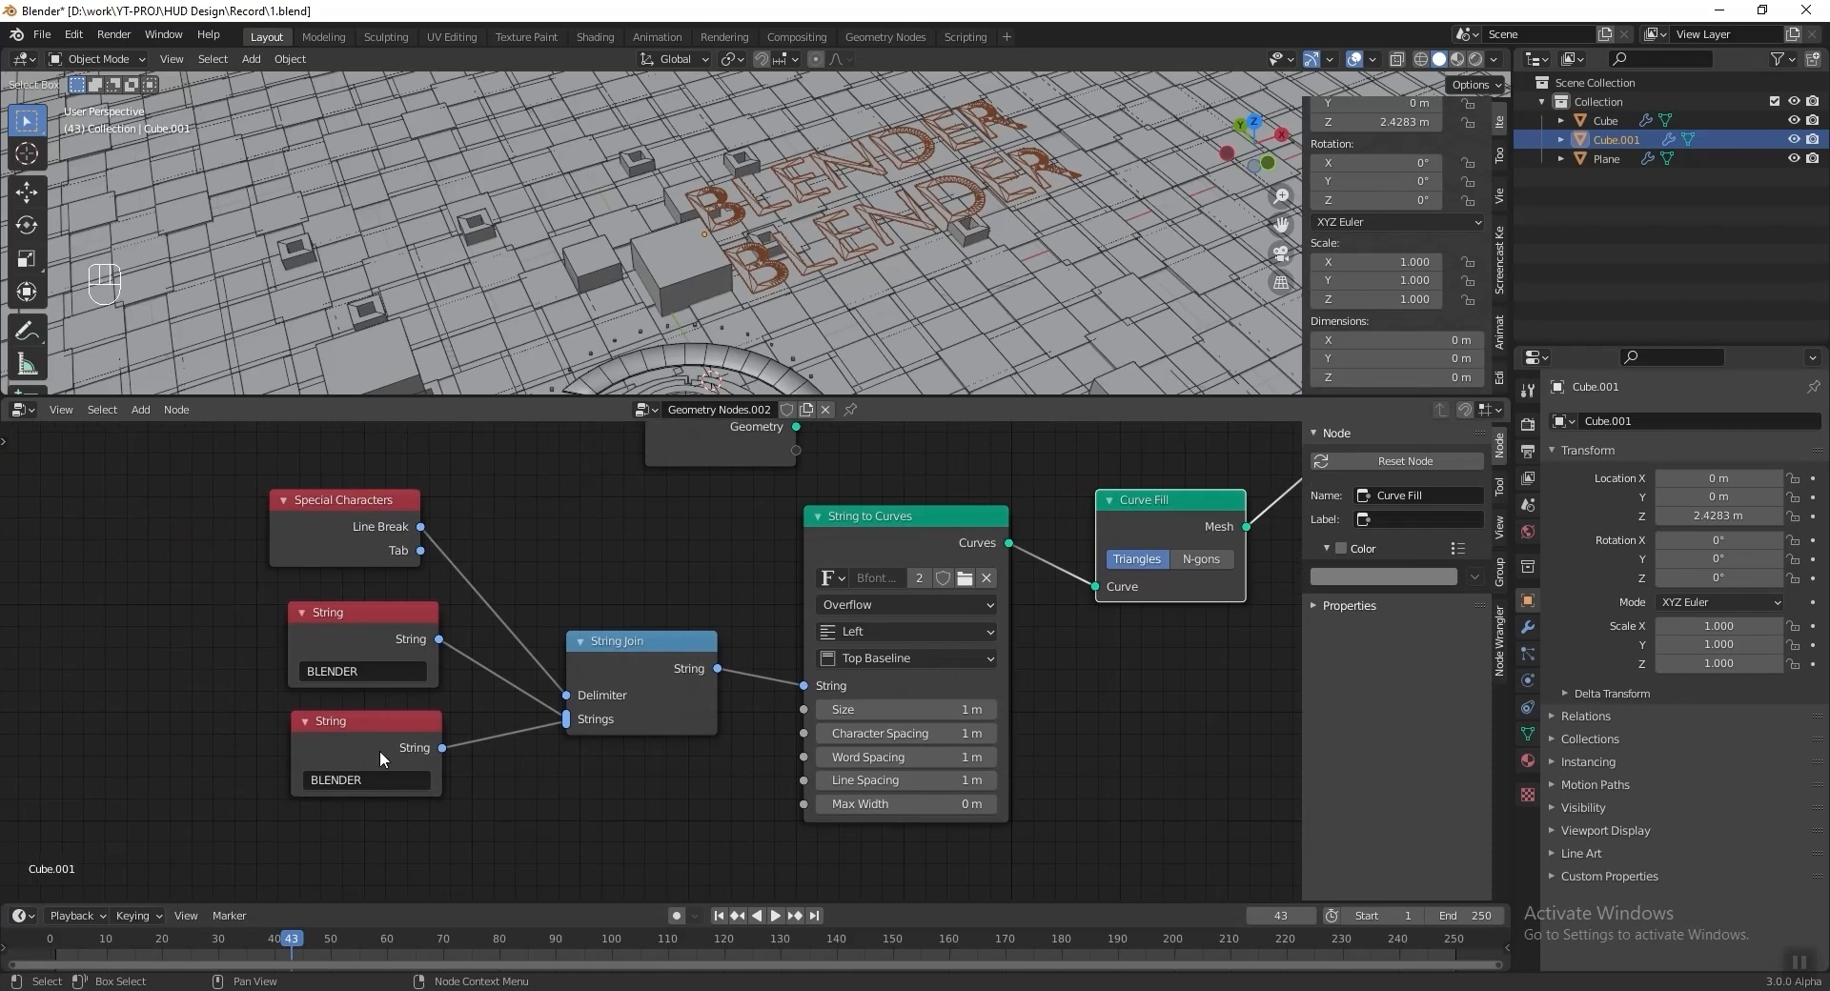
scroll(271, 839, "up", 1)
left_click(289, 825)
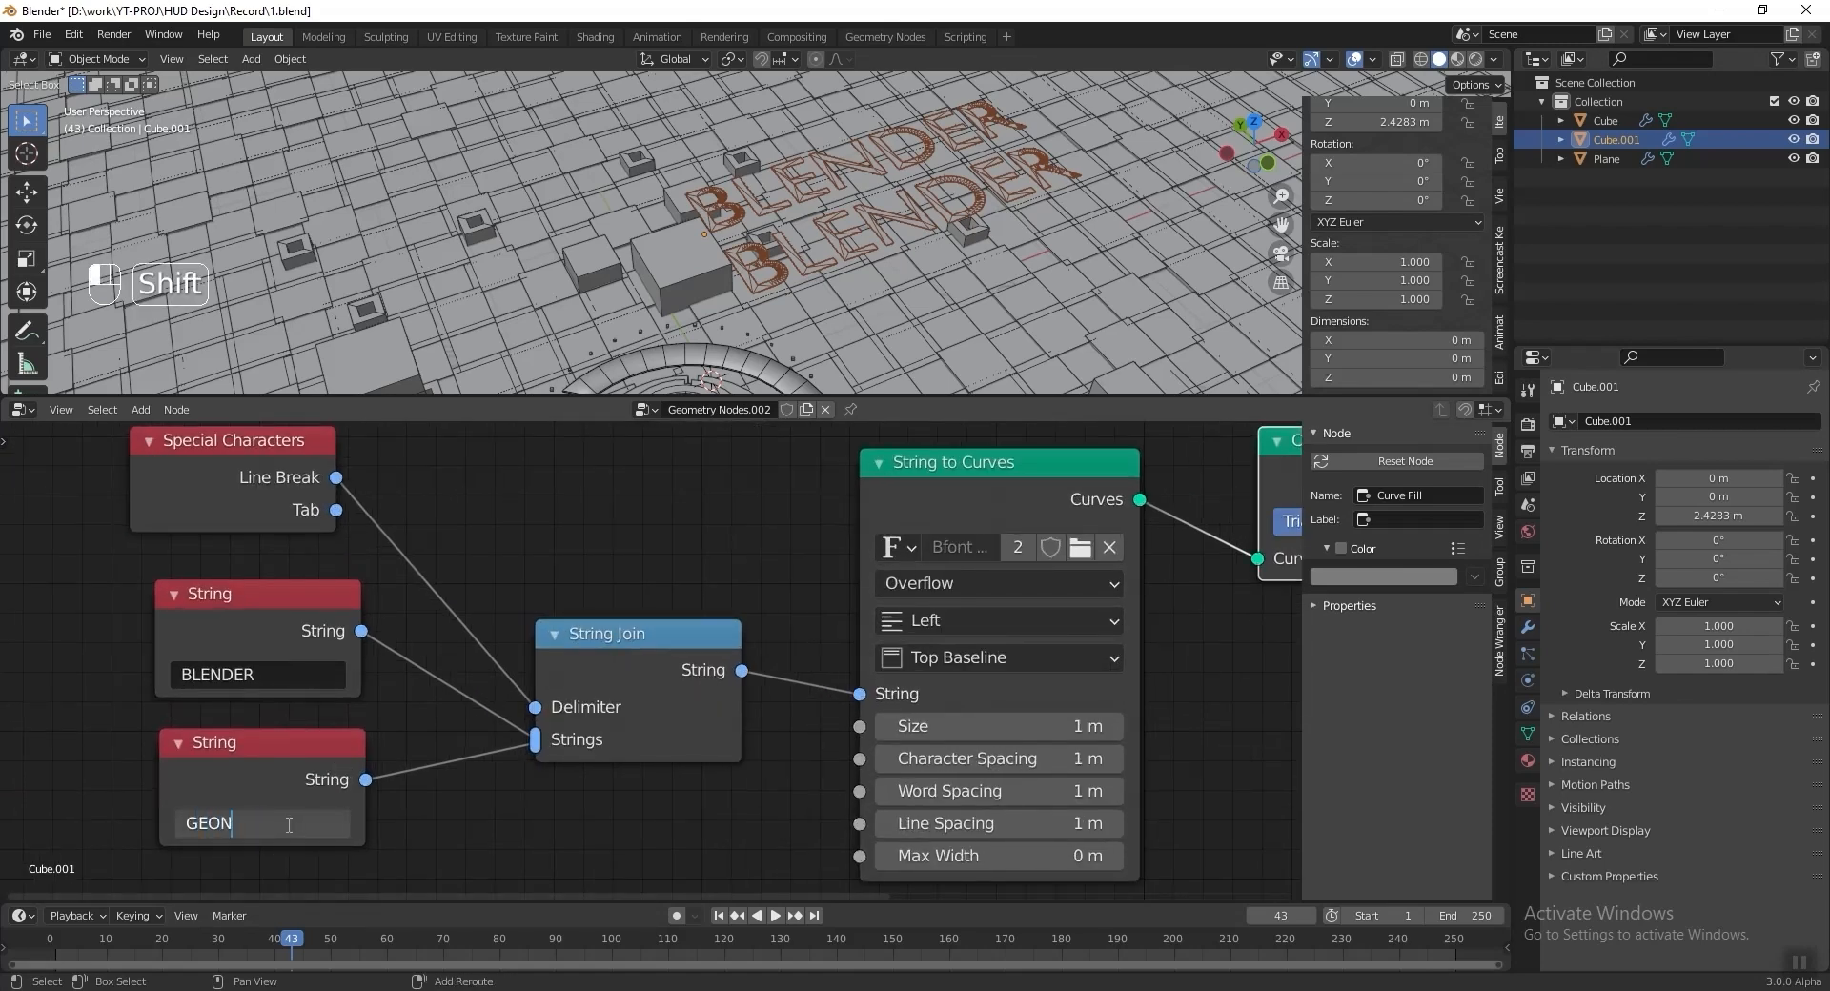
type("GEONODE")
key("Return")
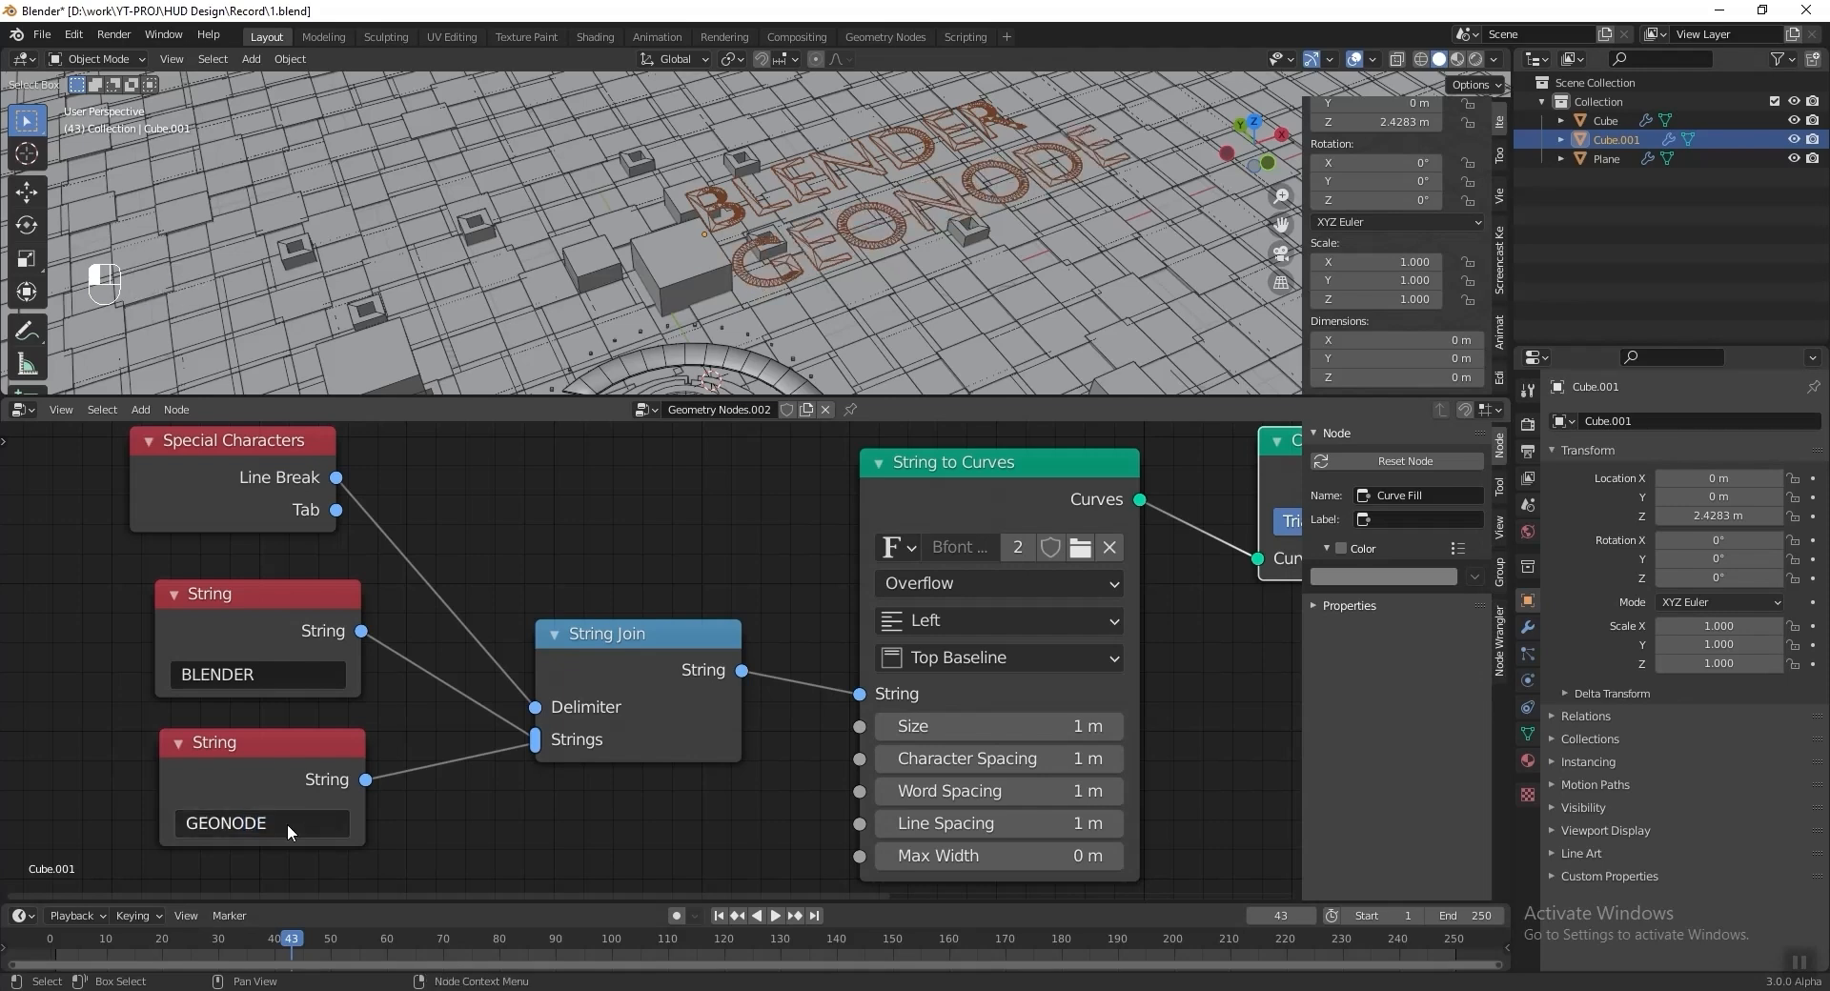
Load the Barlow Condensed Bold font into the String to Curves node.
middle_click_drag(1026, 585, 921, 606)
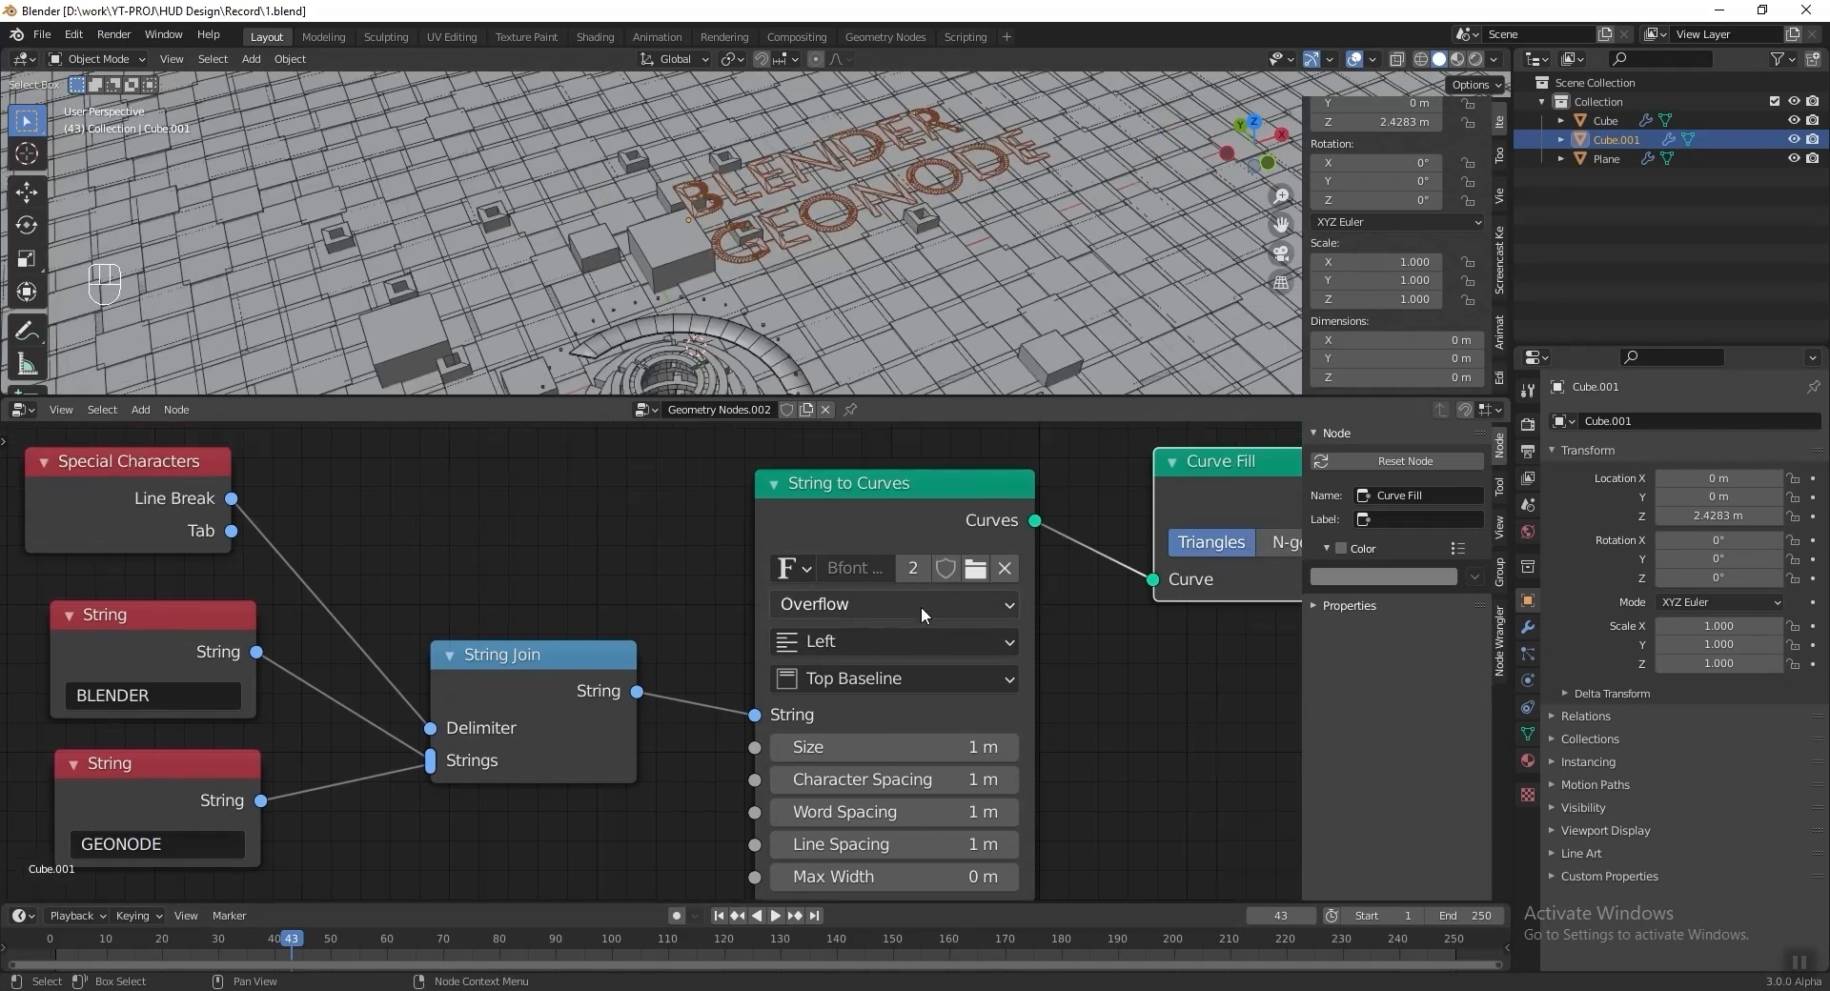
left_click(975, 569)
left_click(1131, 382)
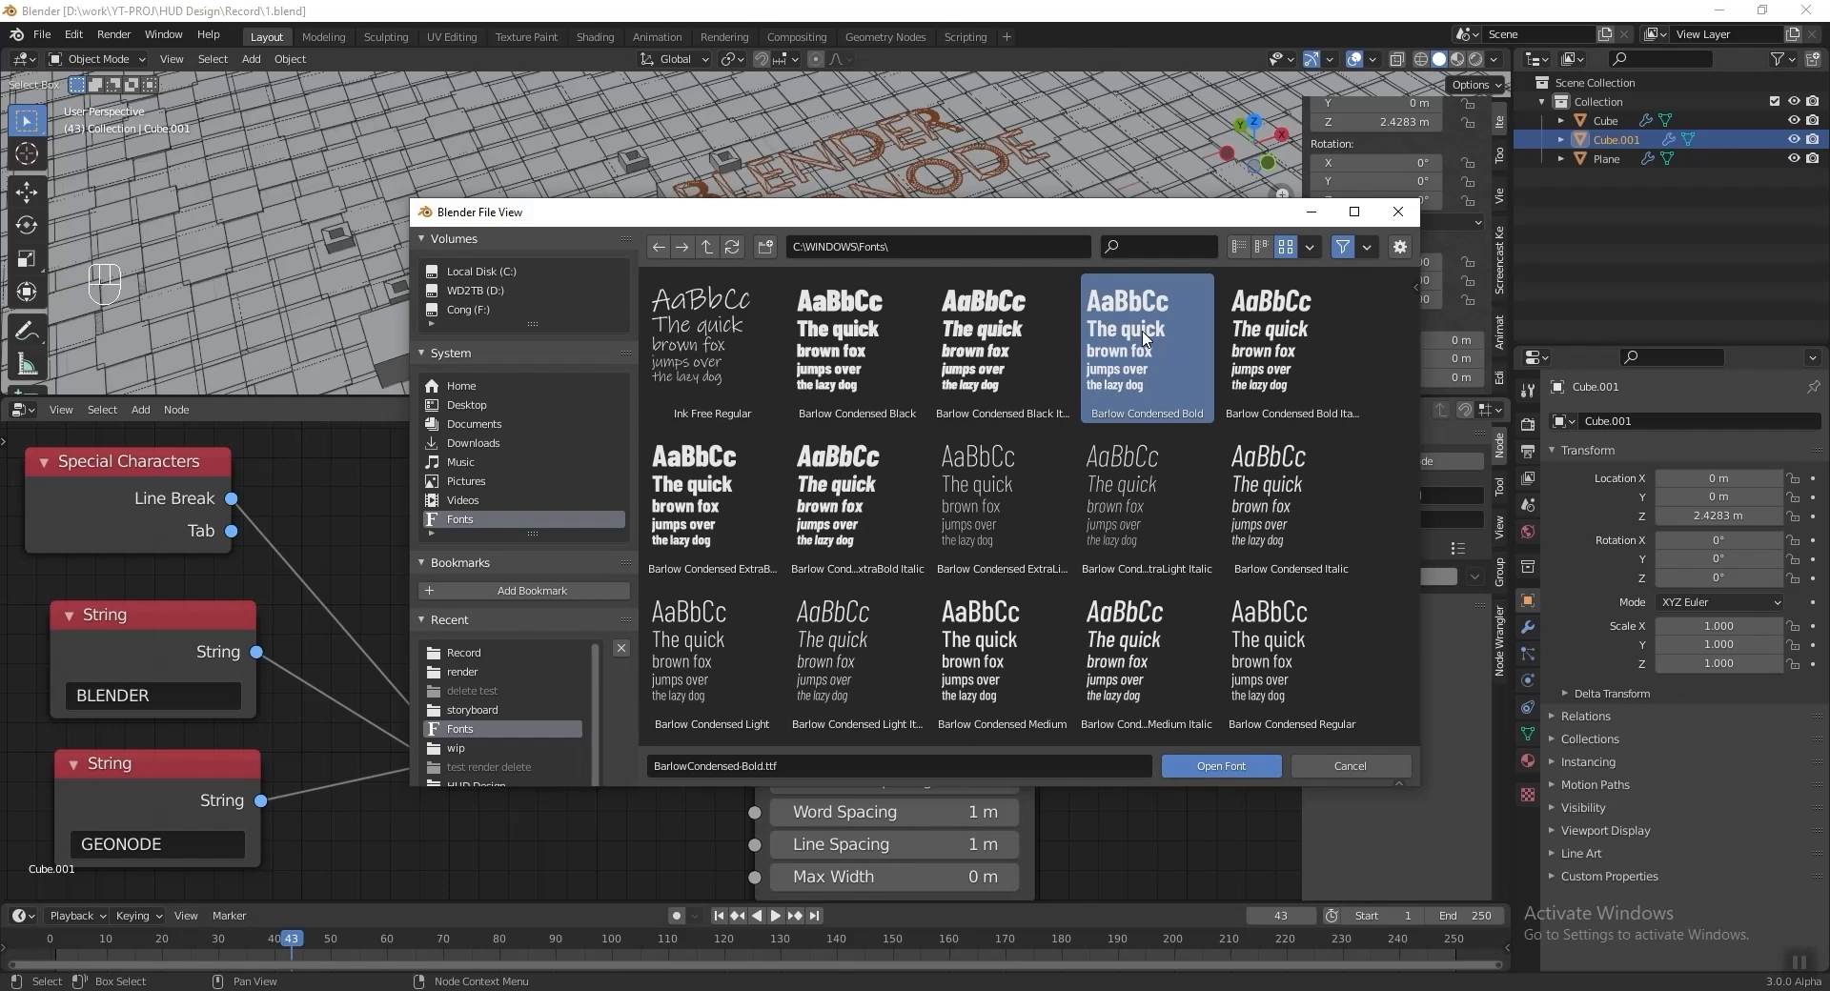
left_click(1221, 766)
Set the line spacing of String to Curves to 0.6 m and save the file.
middle_click_drag(616, 568, 593, 508)
left_click(801, 785)
type("0.6")
key("Return")
scroll(1409, 290, "up", 3)
key("ctrl+s")
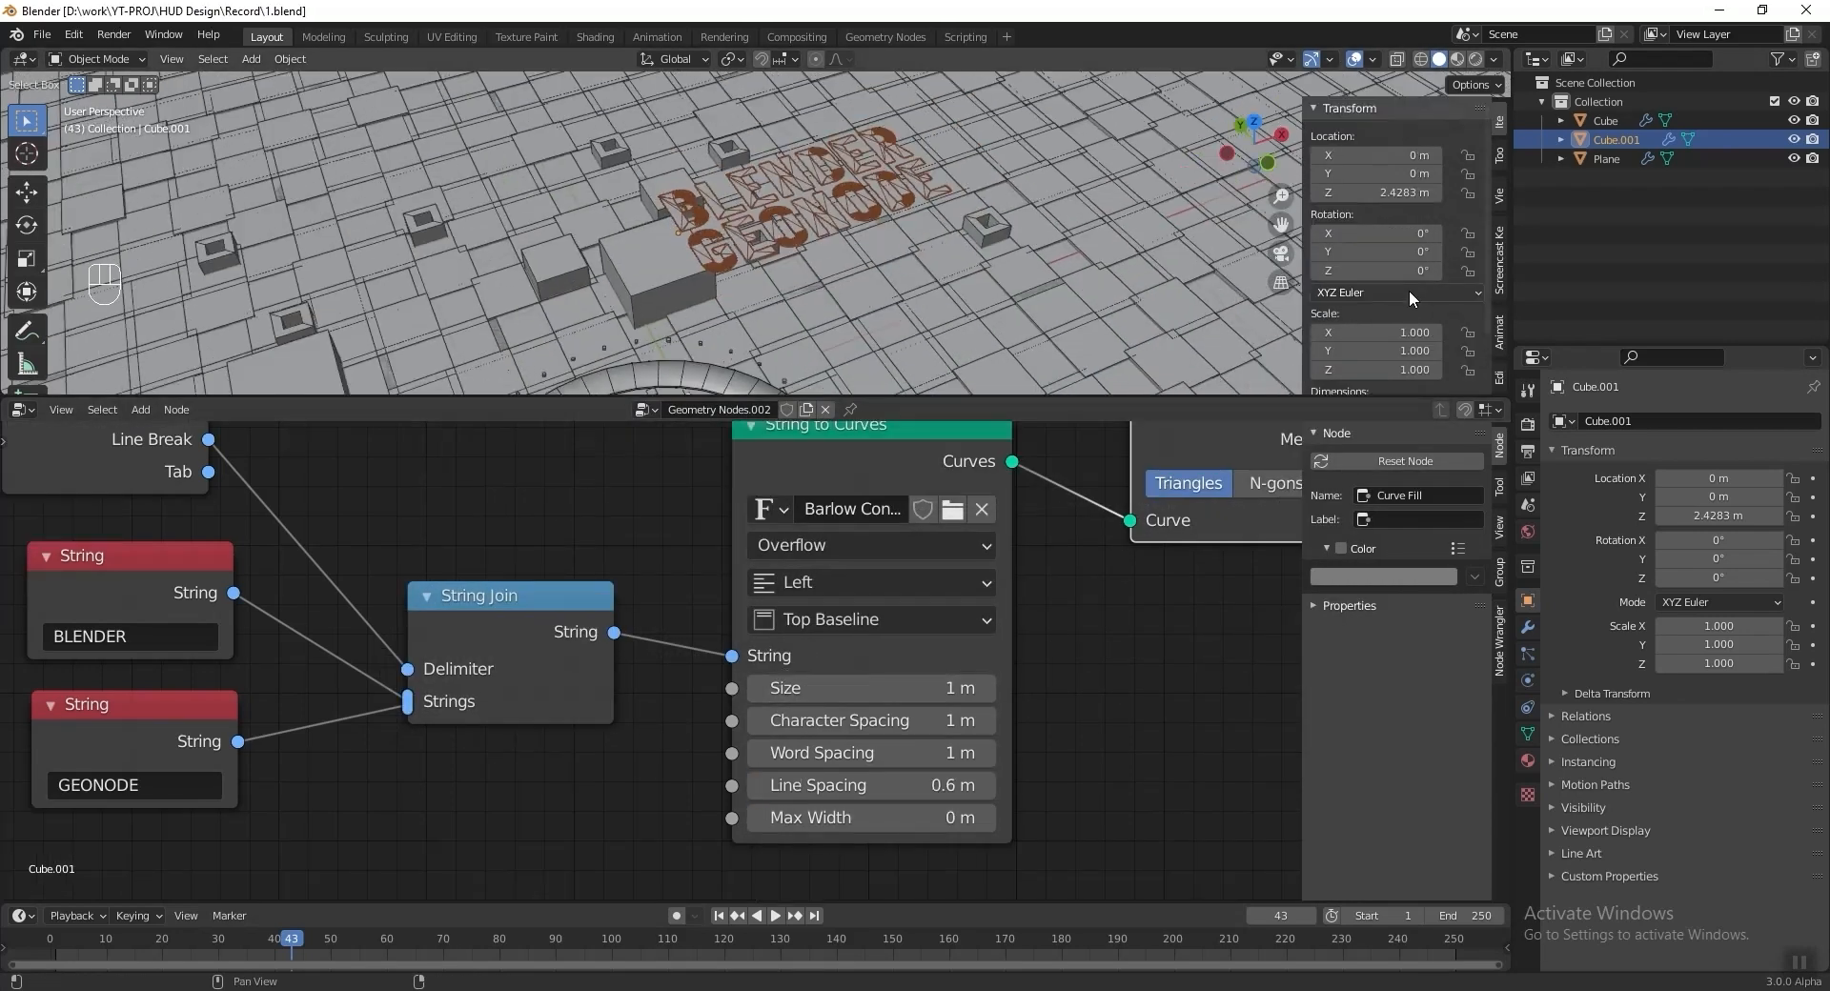
Stand the text object upright by setting its rotation to 90° on X and -90° on Z.
left_click(1357, 232)
type("9")
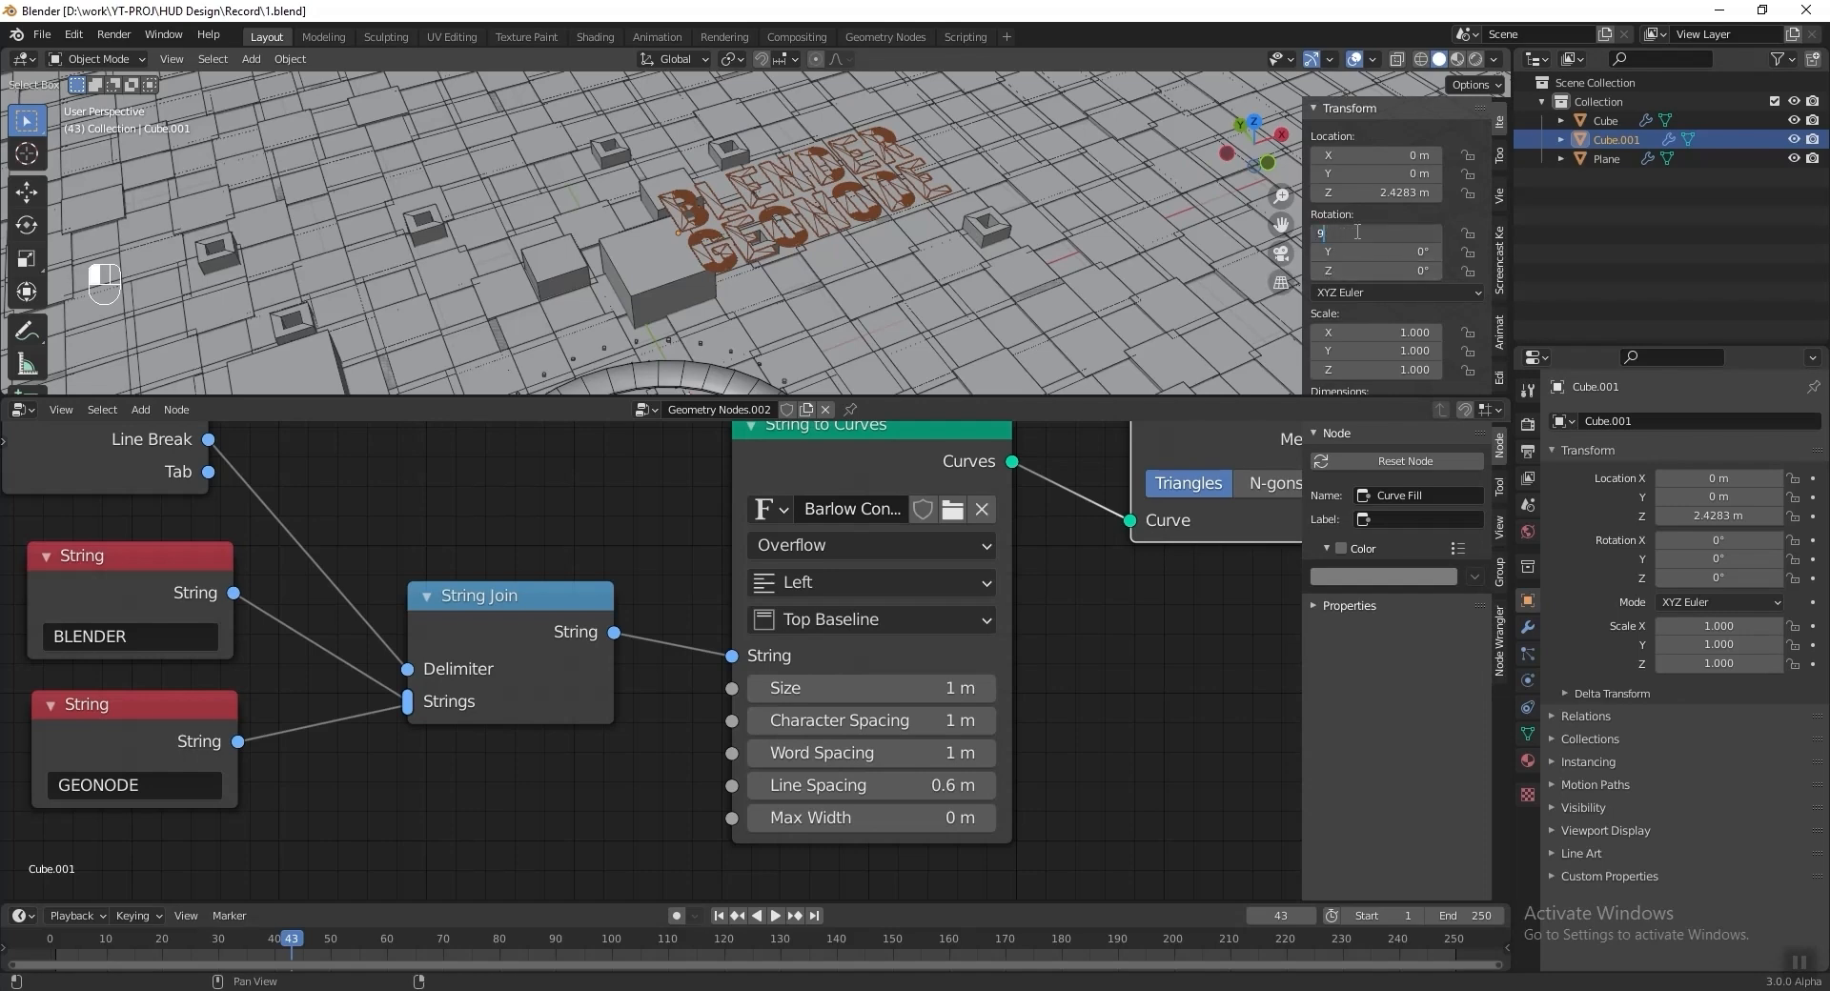
type("0")
key("Tab")
key("Return")
middle_click_drag(713, 97, 768, 36)
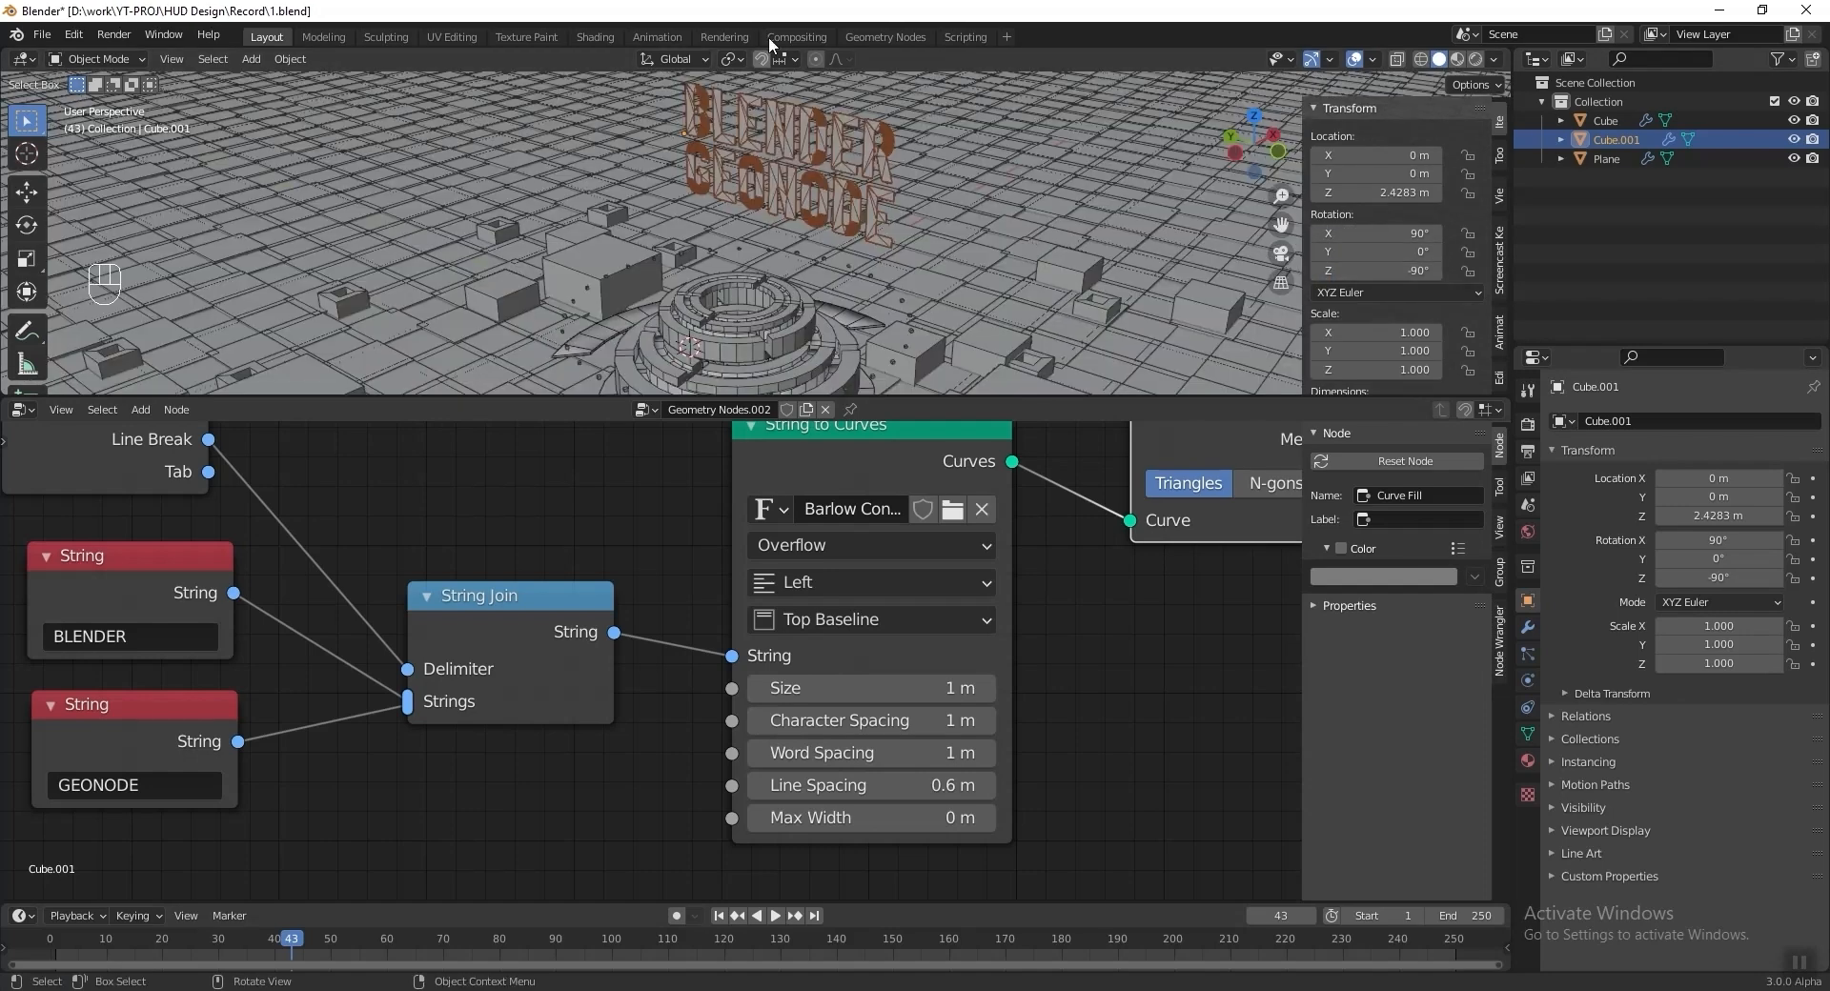
Turn off the wireframe overlay in the 3D viewport.
left_click(1369, 64)
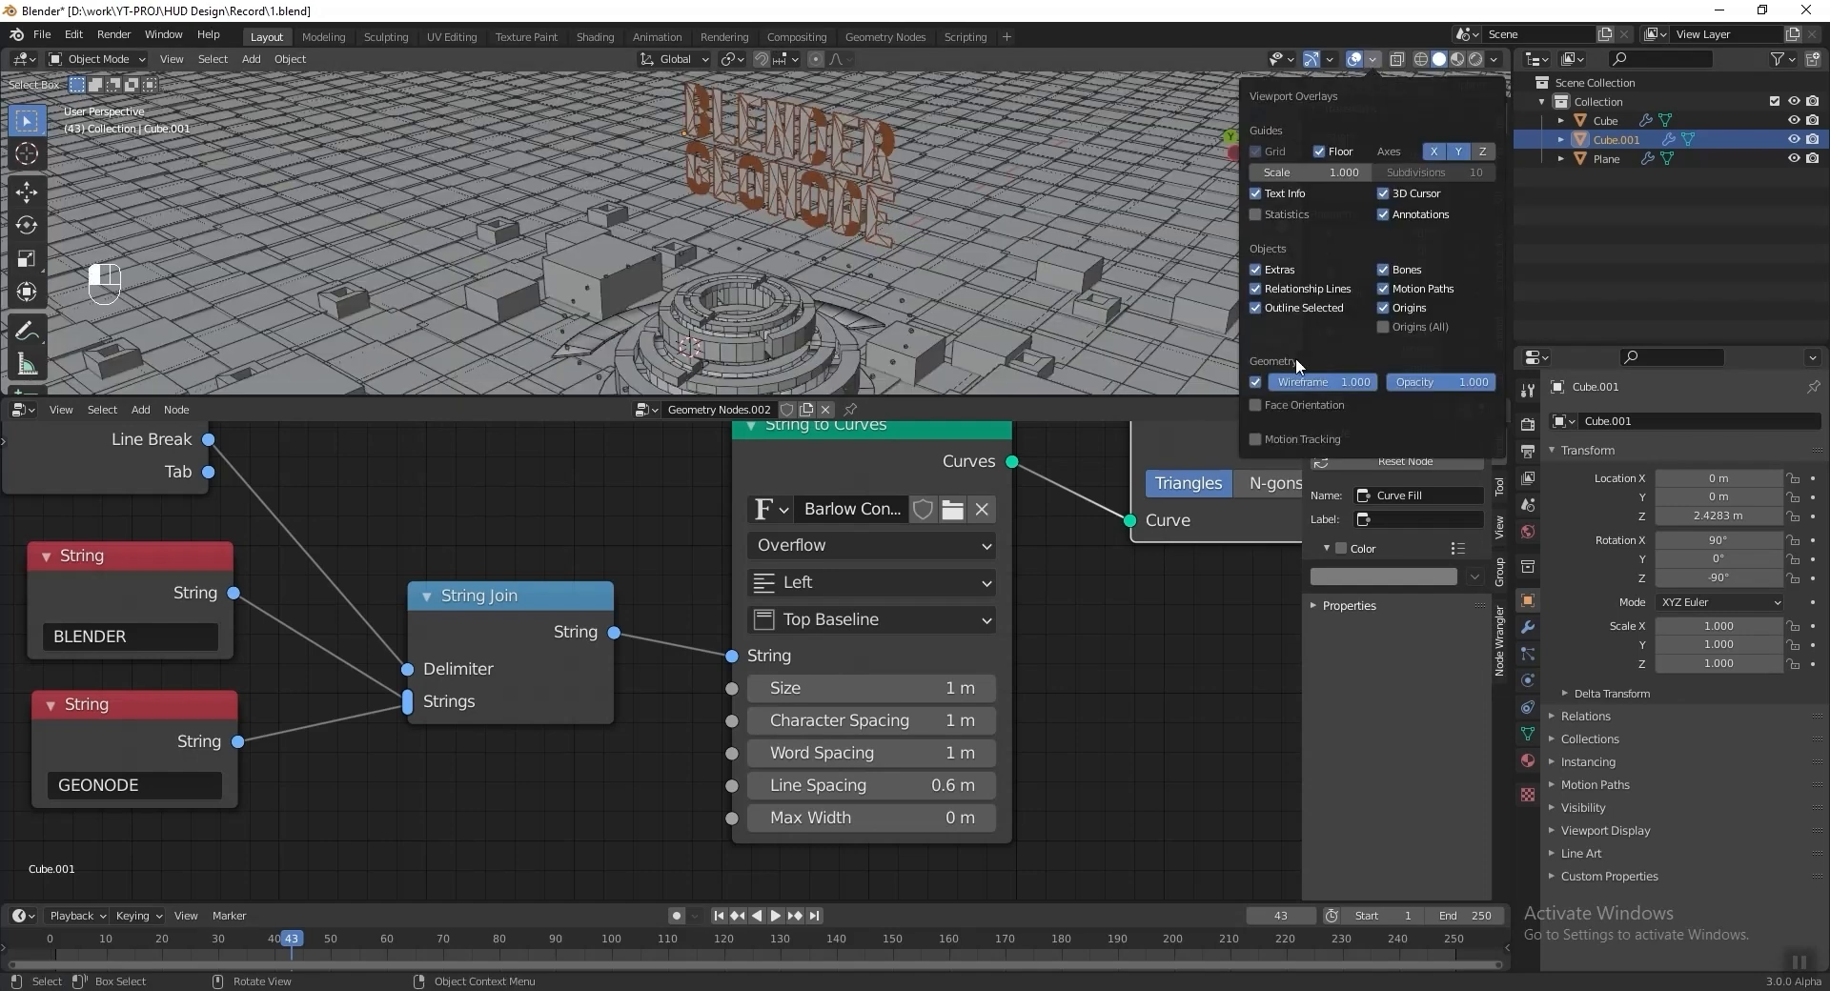
left_click(1255, 381)
Lower the text object along global Z to a height of about 1.97 m and save the file.
key("g")
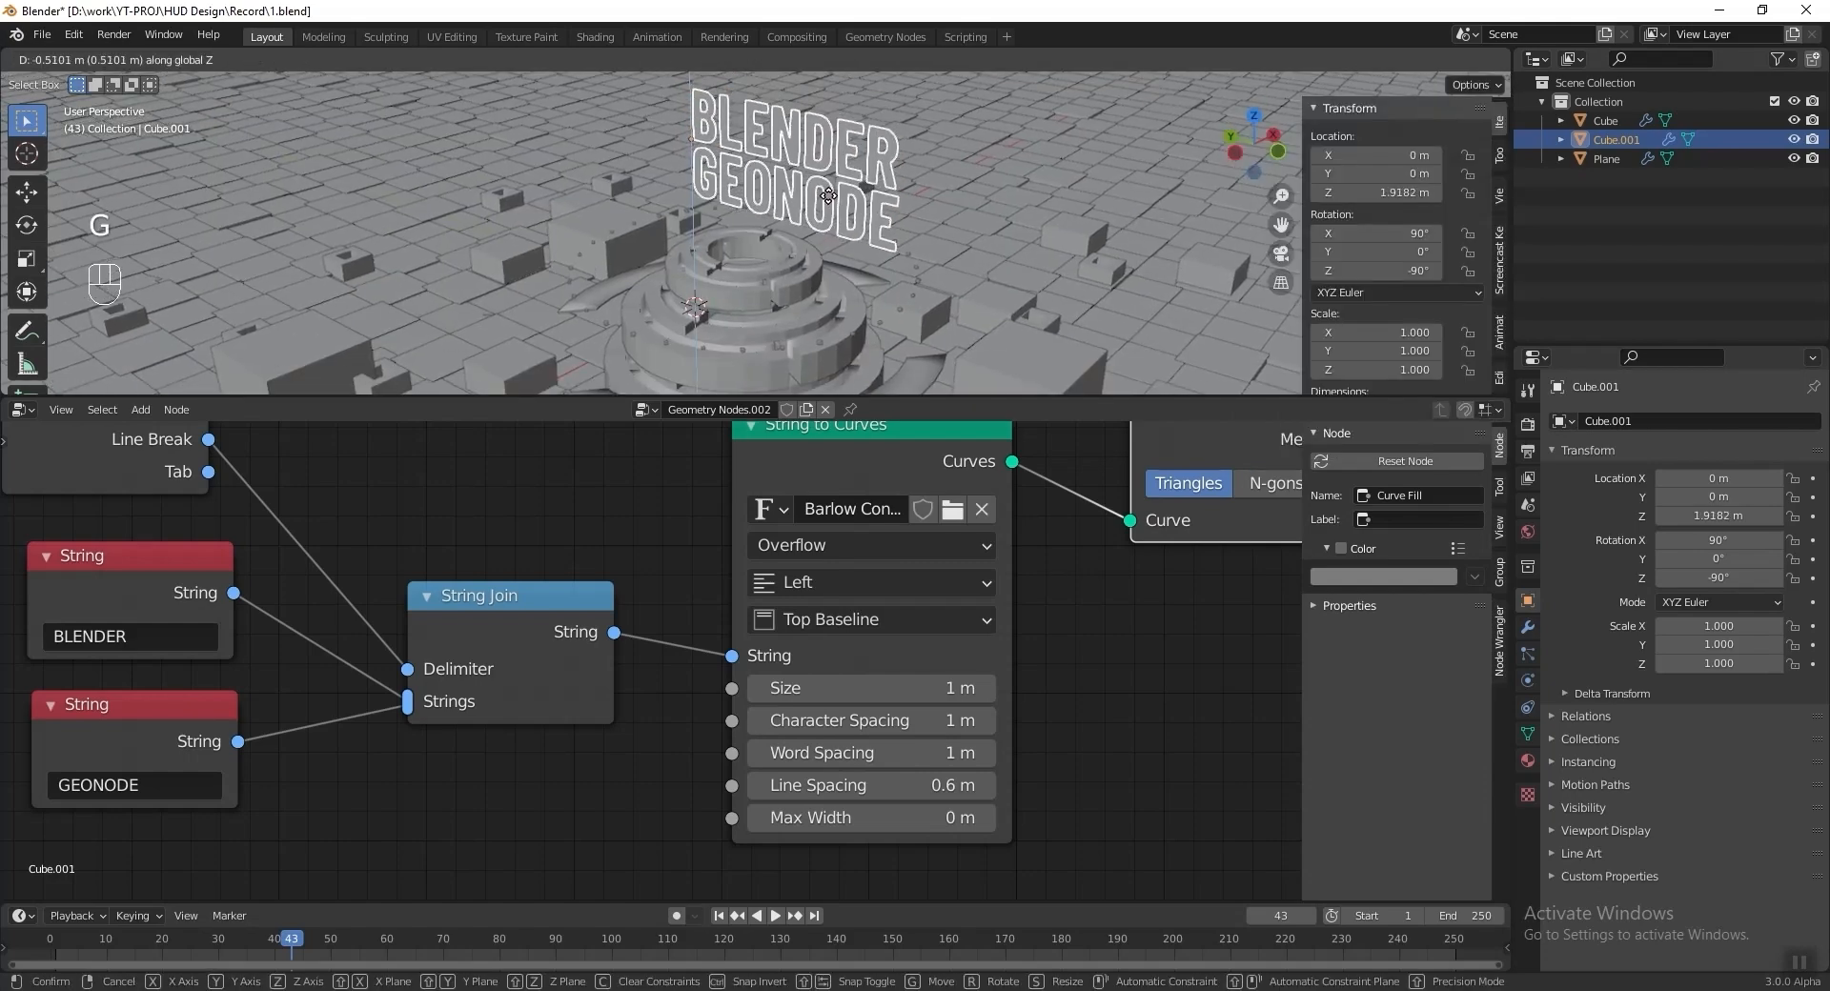
left_click(911, 239)
key("ctrl+s")
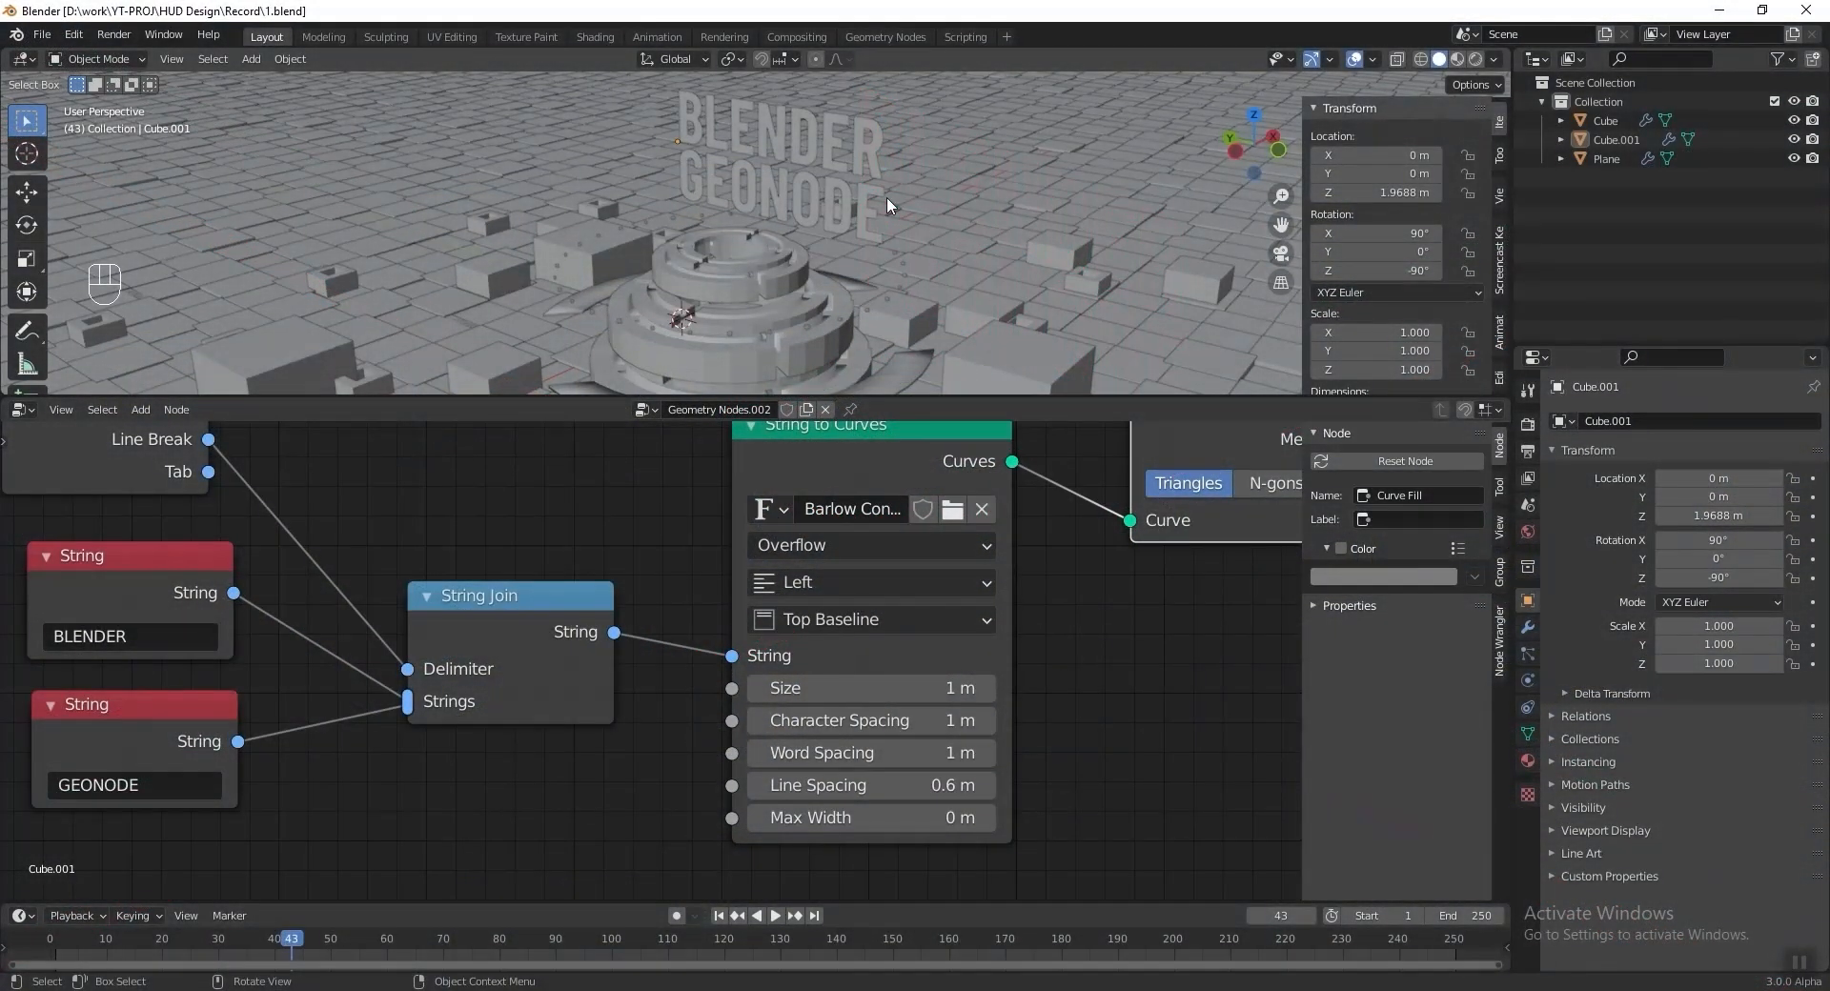
Insert a String Substring node between String Join and String to Curves.
scroll(947, 667, "down", 1)
key("shift+a")
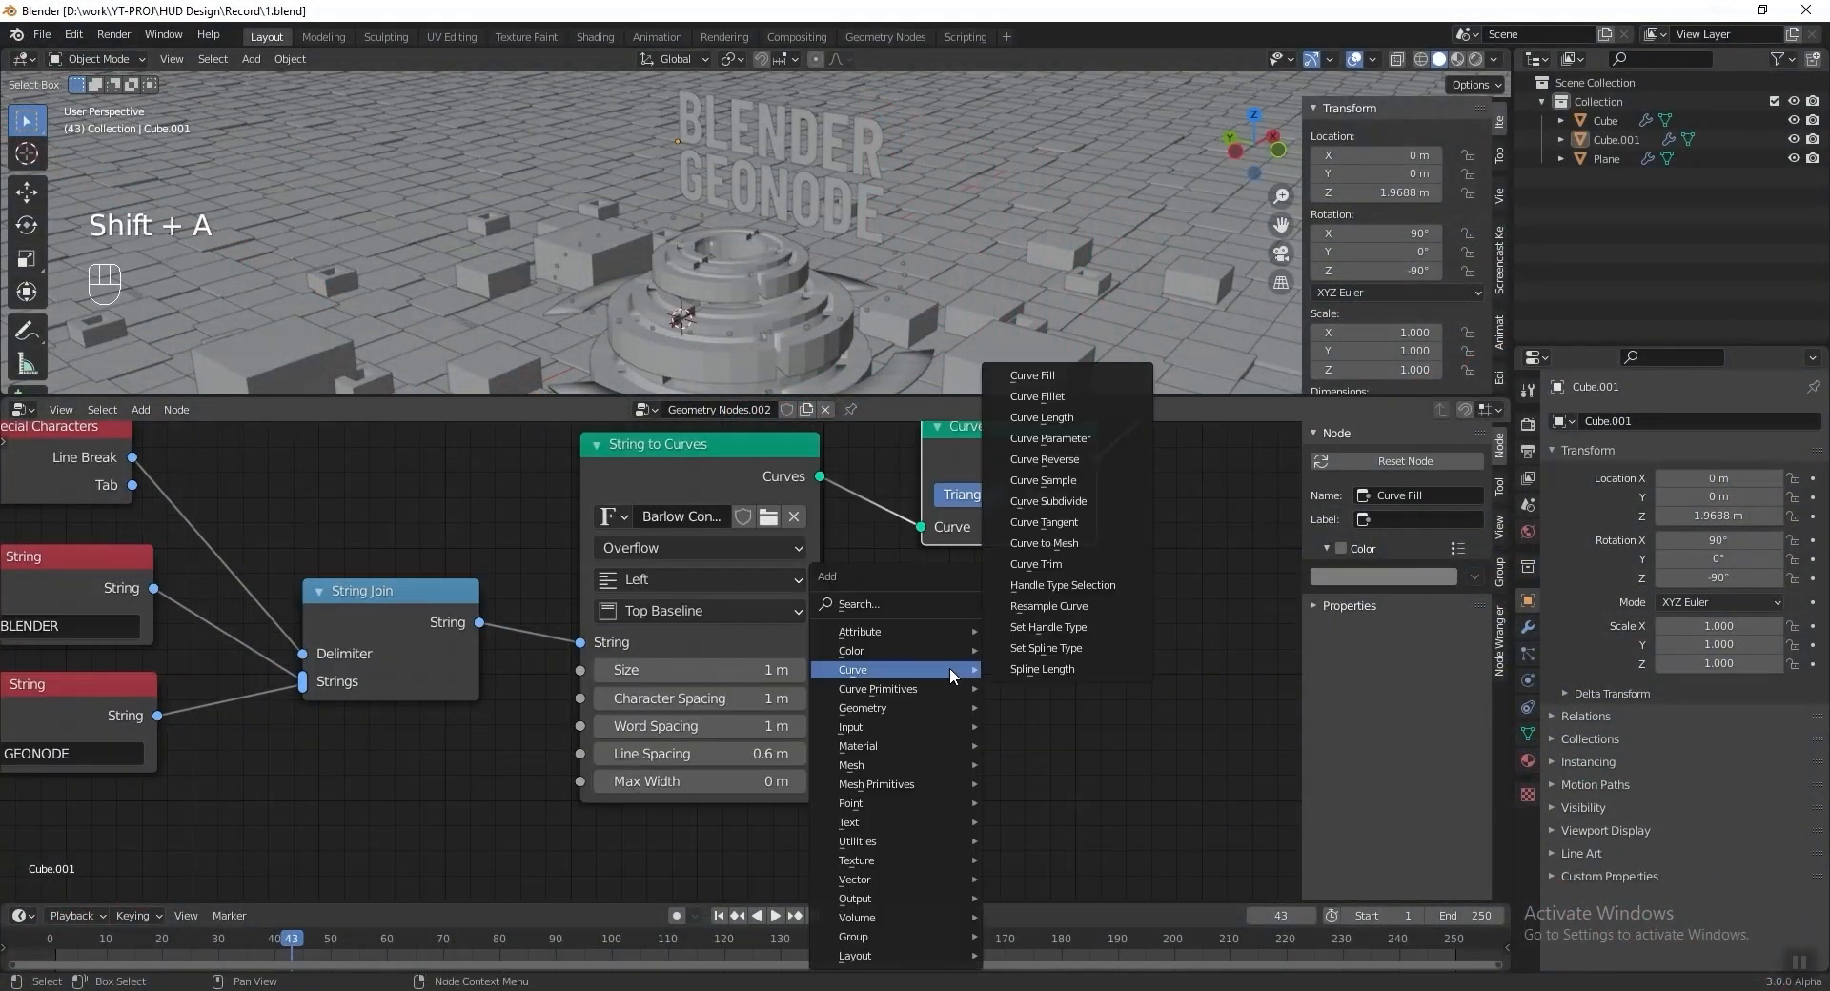
mouse_move(902, 822)
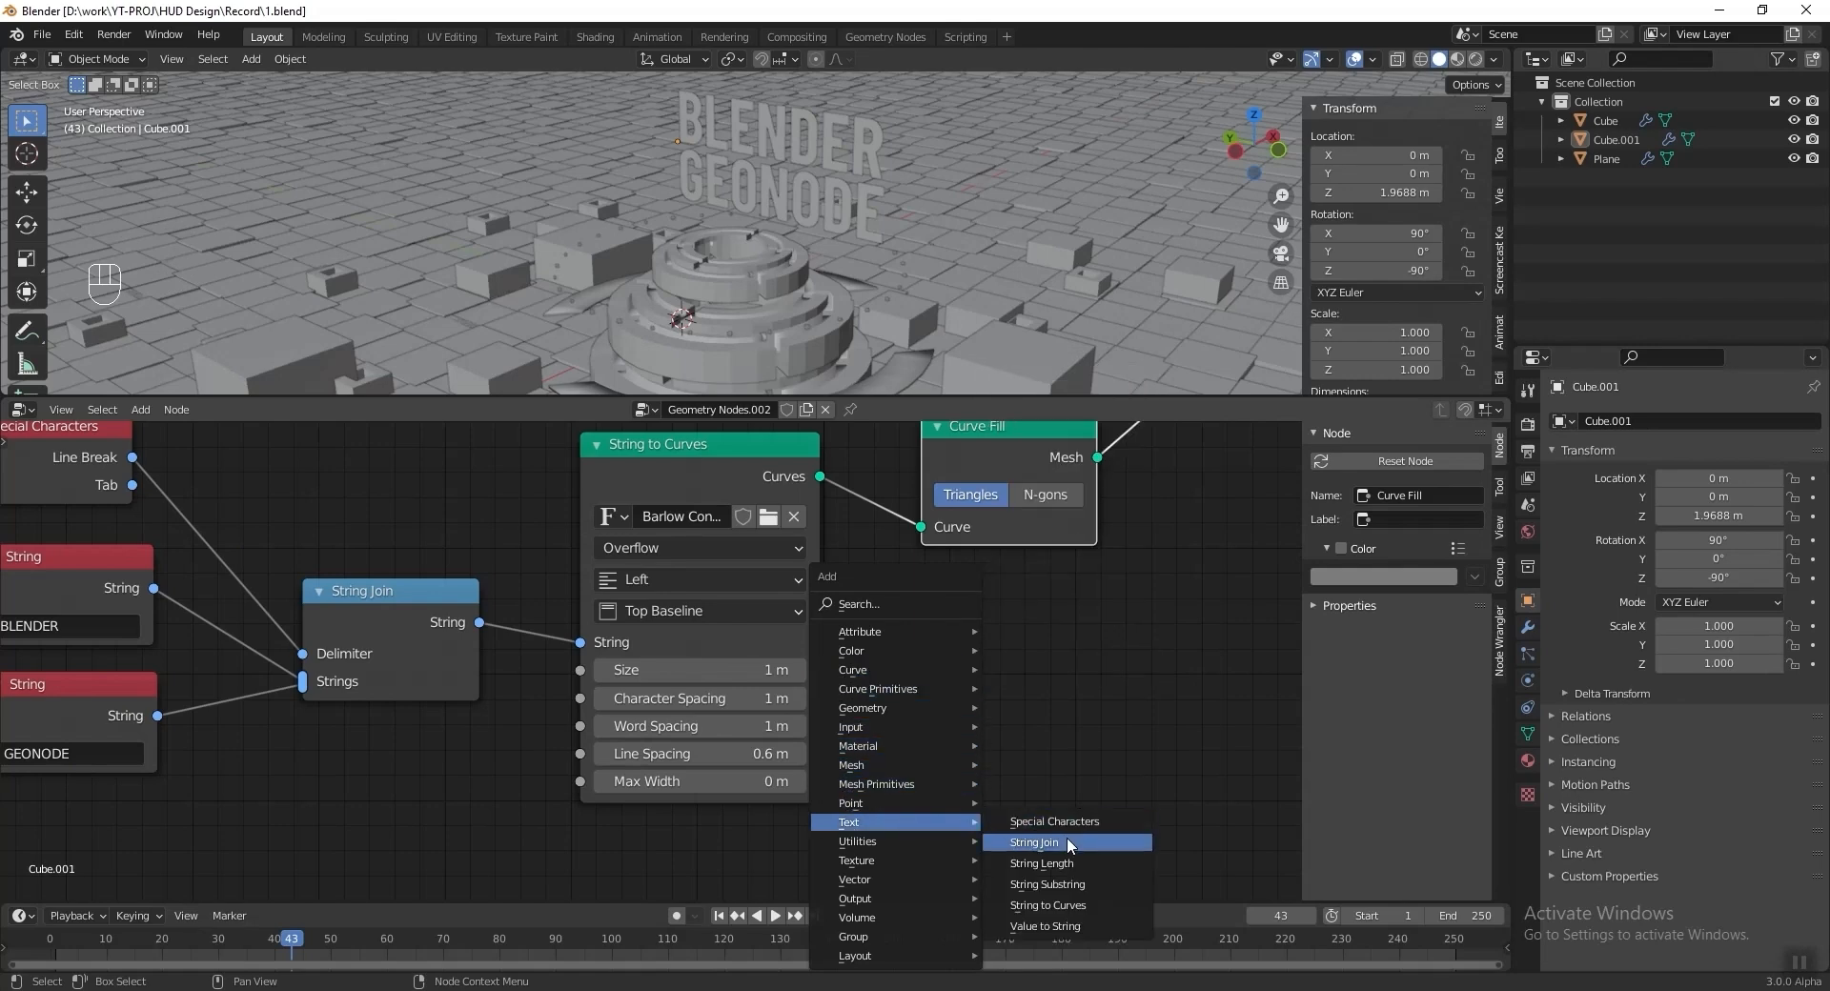
left_click(1070, 883)
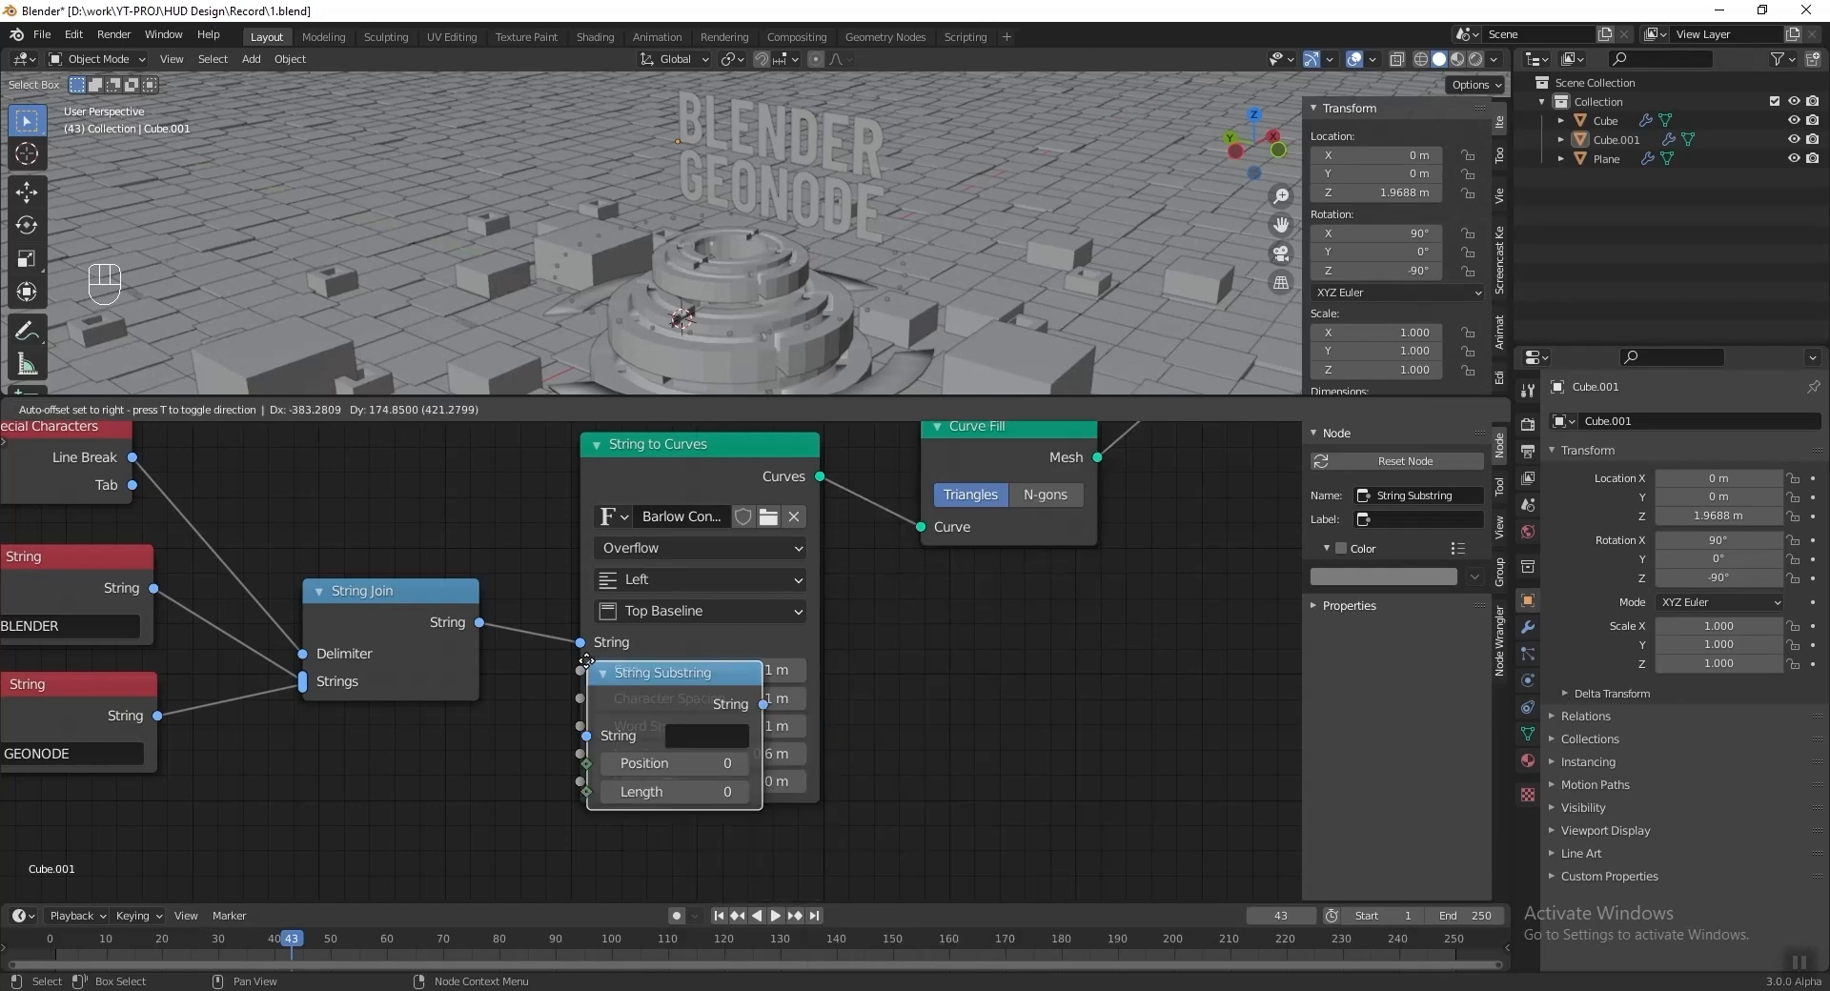
left_click(569, 660)
Add a Value node and connect it to the Length input of String Substring.
middle_click_drag(367, 774, 511, 746)
key("shift+a")
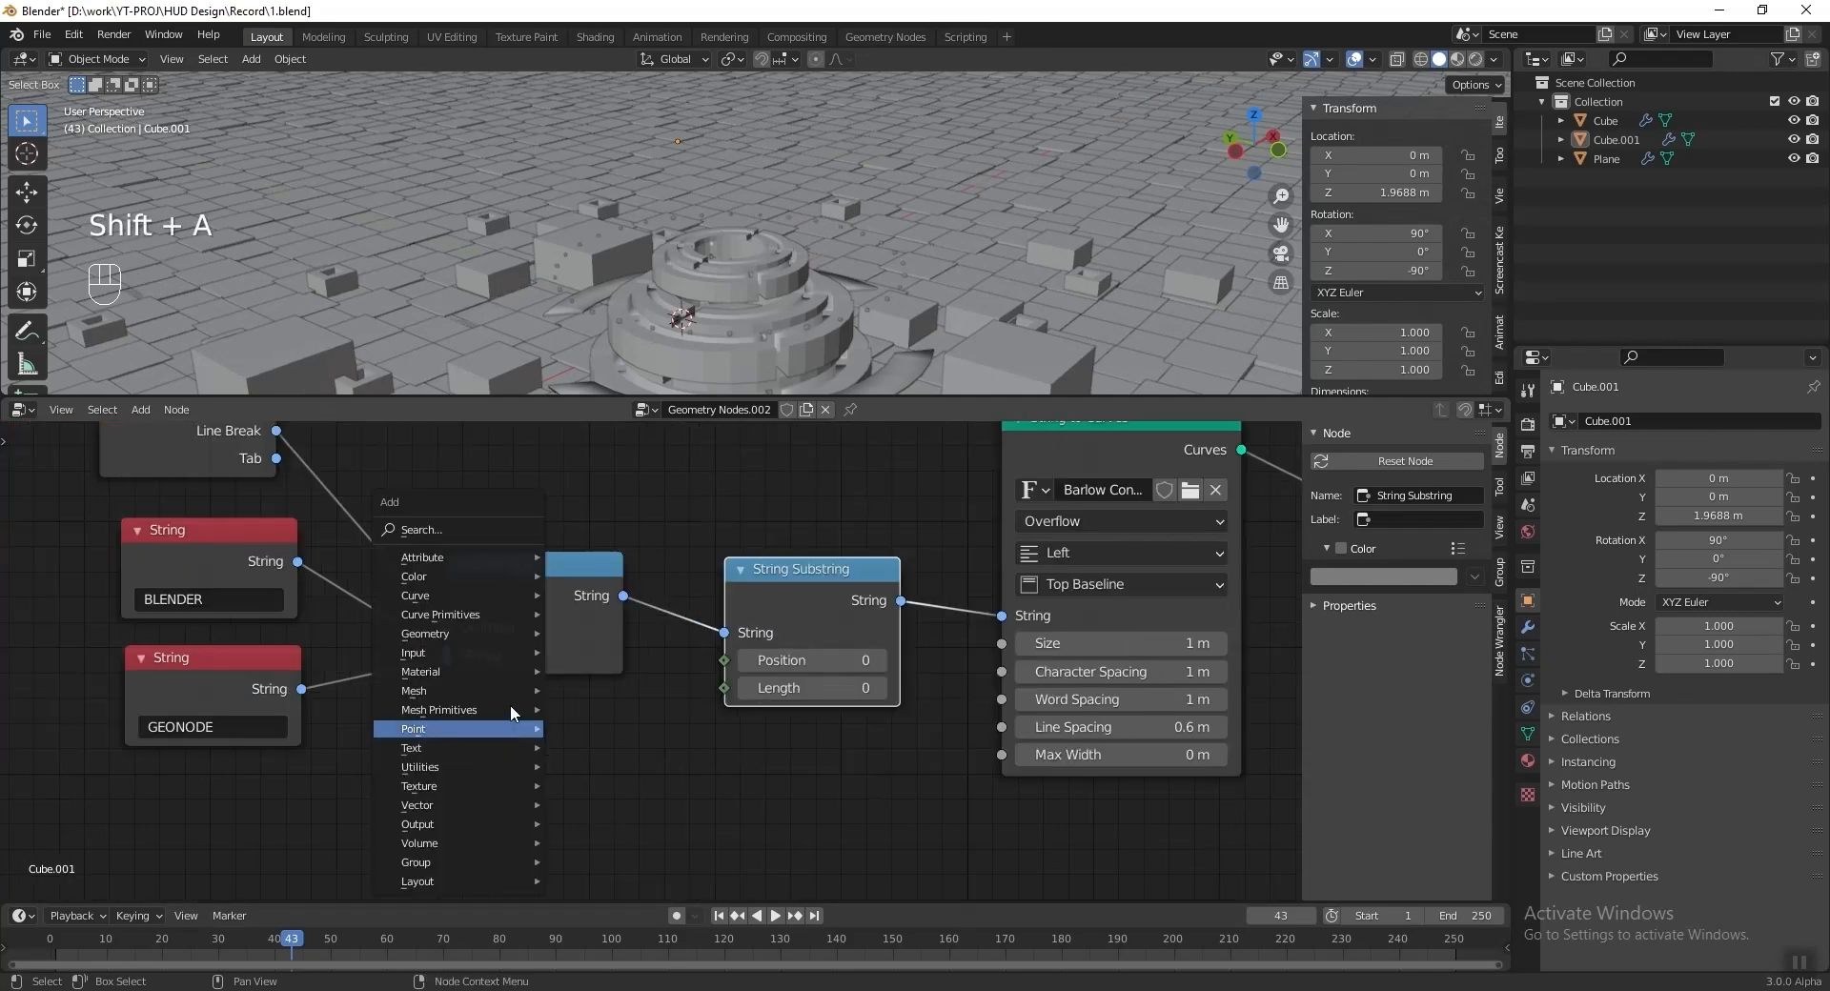
mouse_move(505, 661)
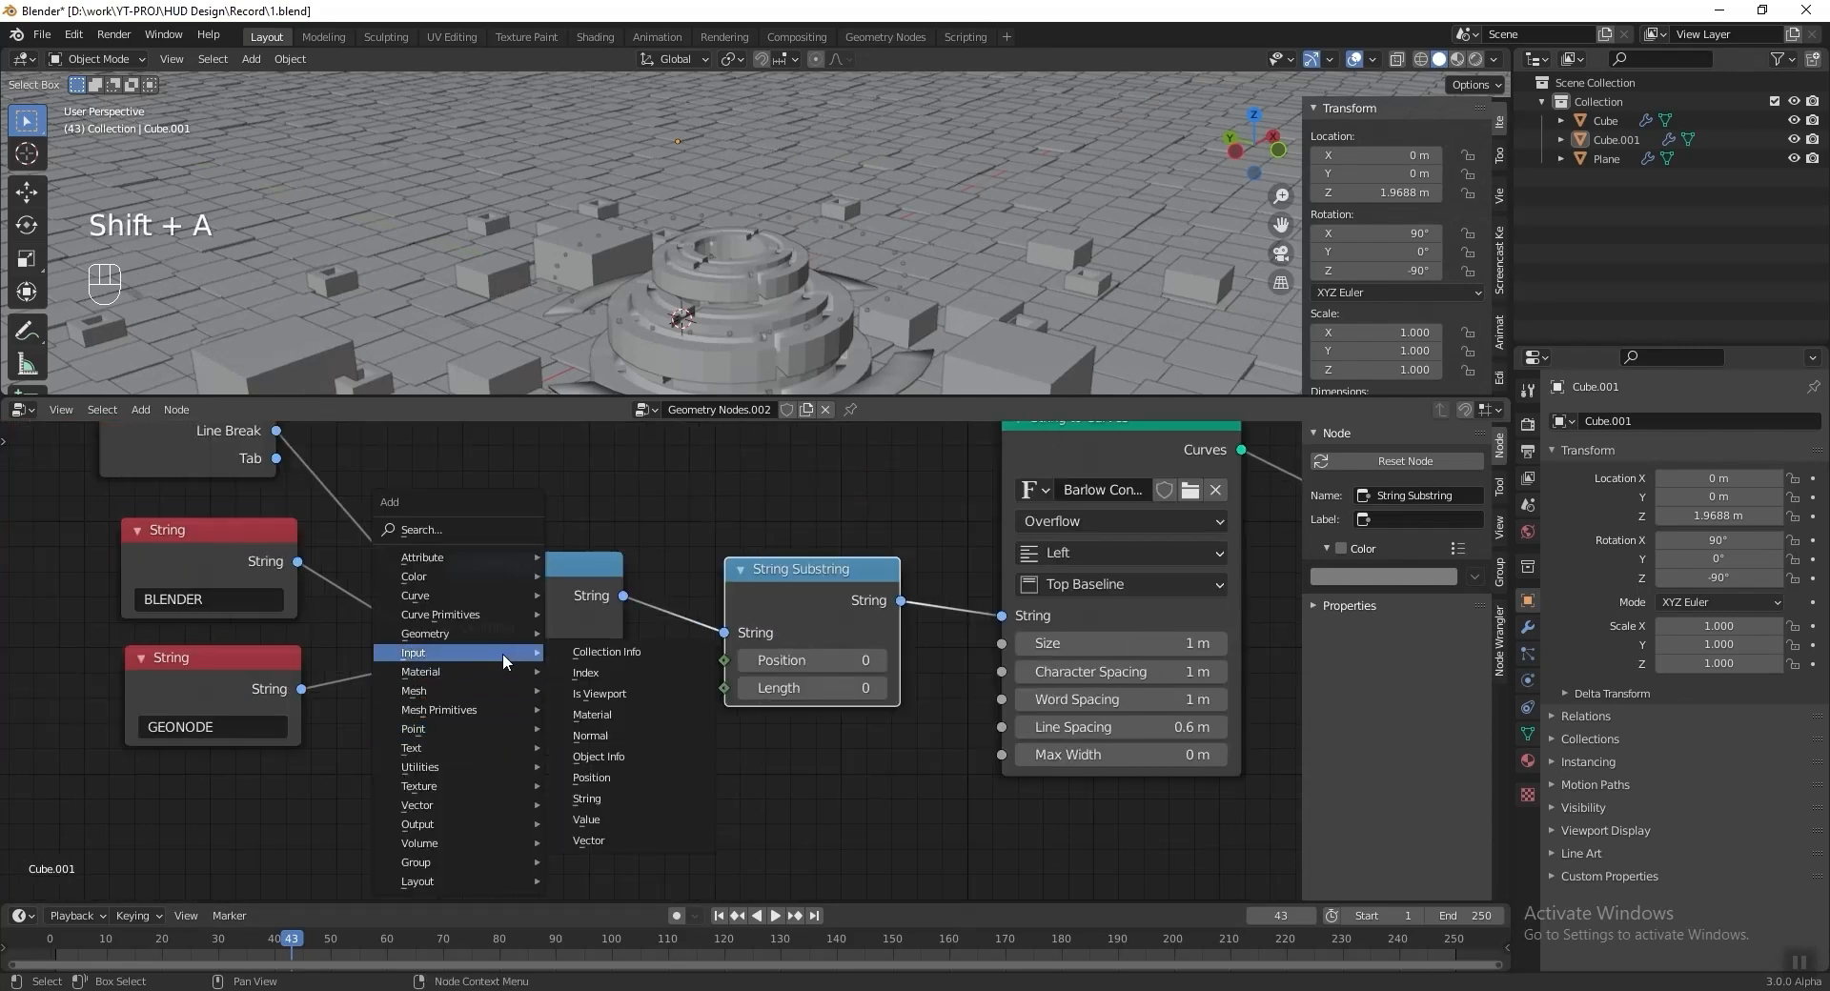
left_click(606, 819)
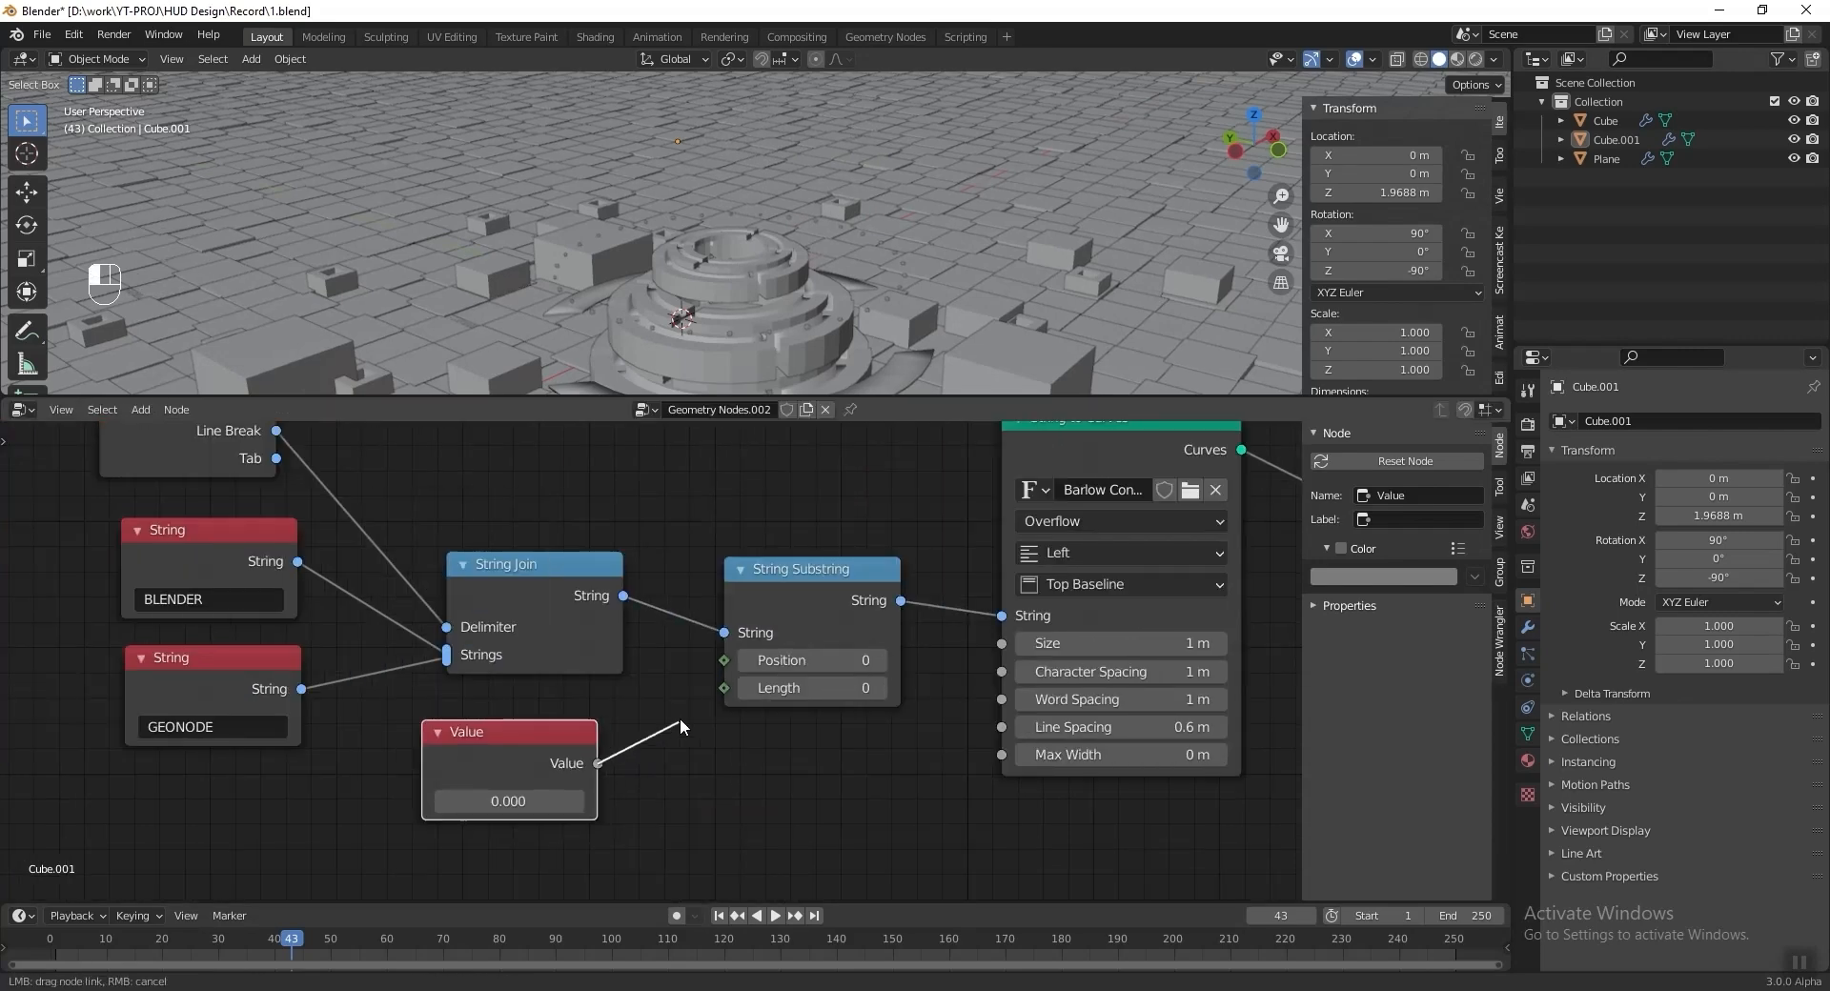
left_click_drag(715, 692, 717, 693)
Try different numbers in the Value node to test how the substring length reveals the text.
middle_click_drag(581, 735, 603, 701)
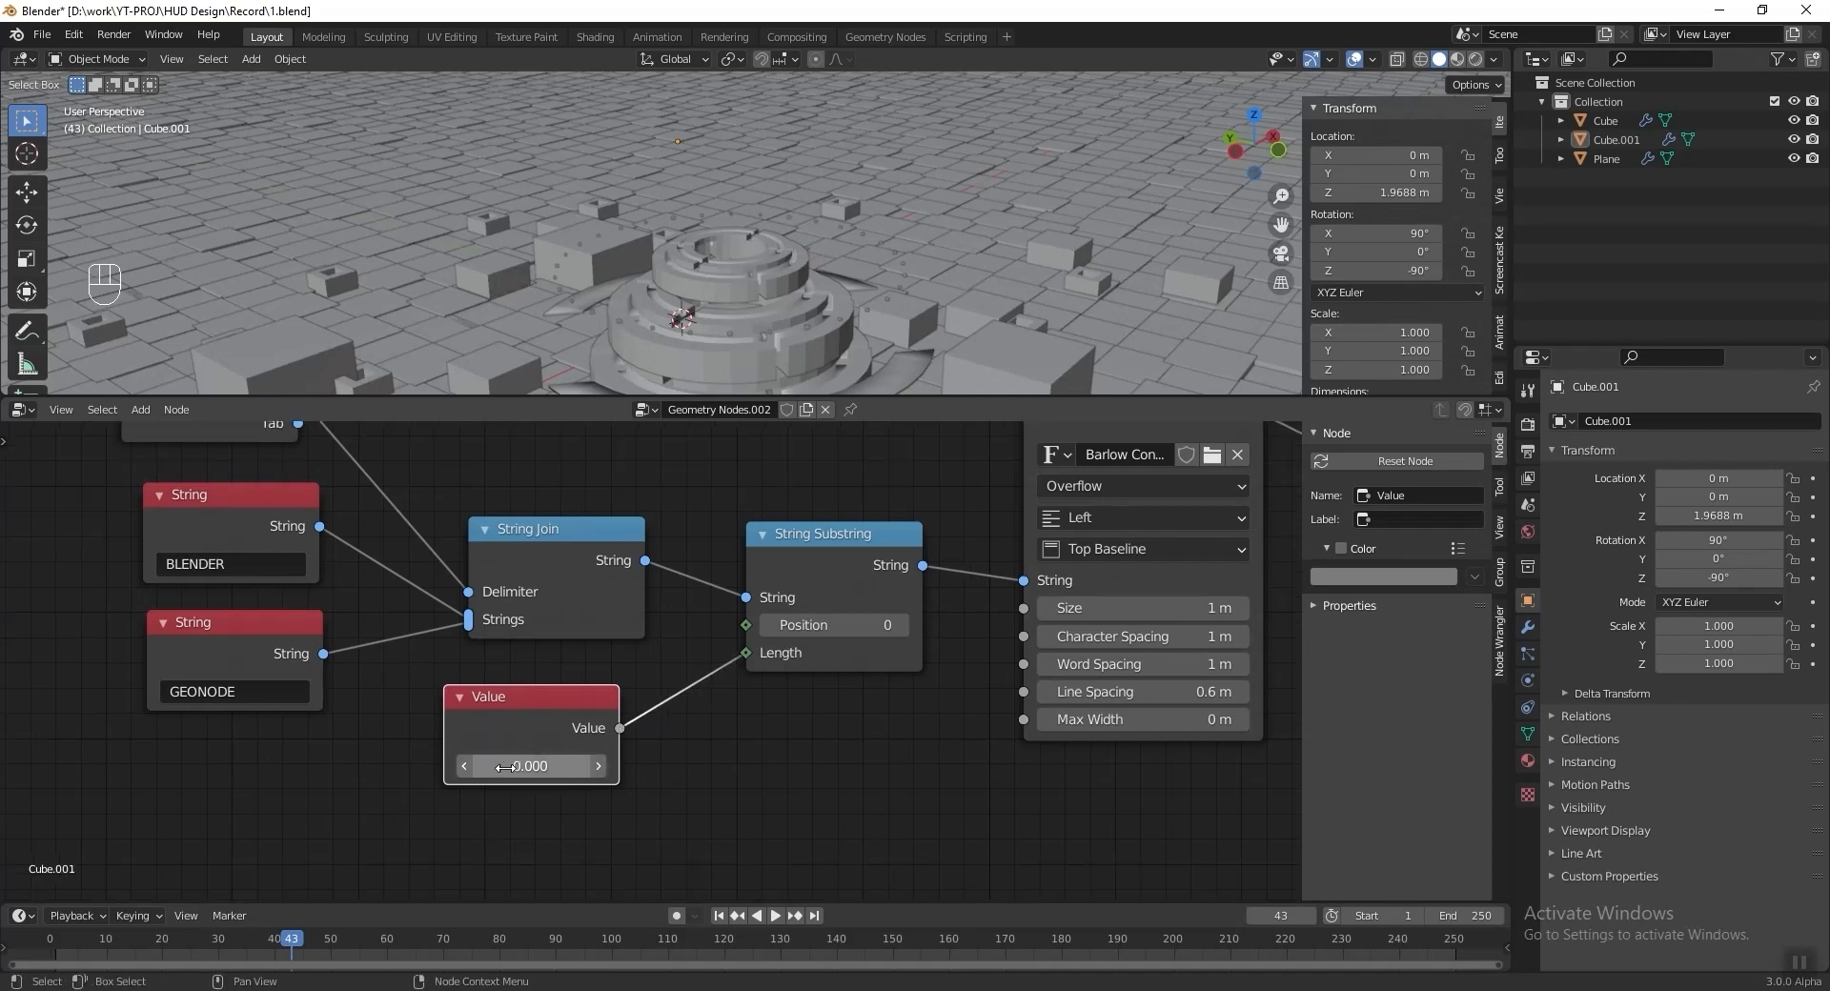
left_click(503, 768)
left_click_drag(530, 767, 574, 718)
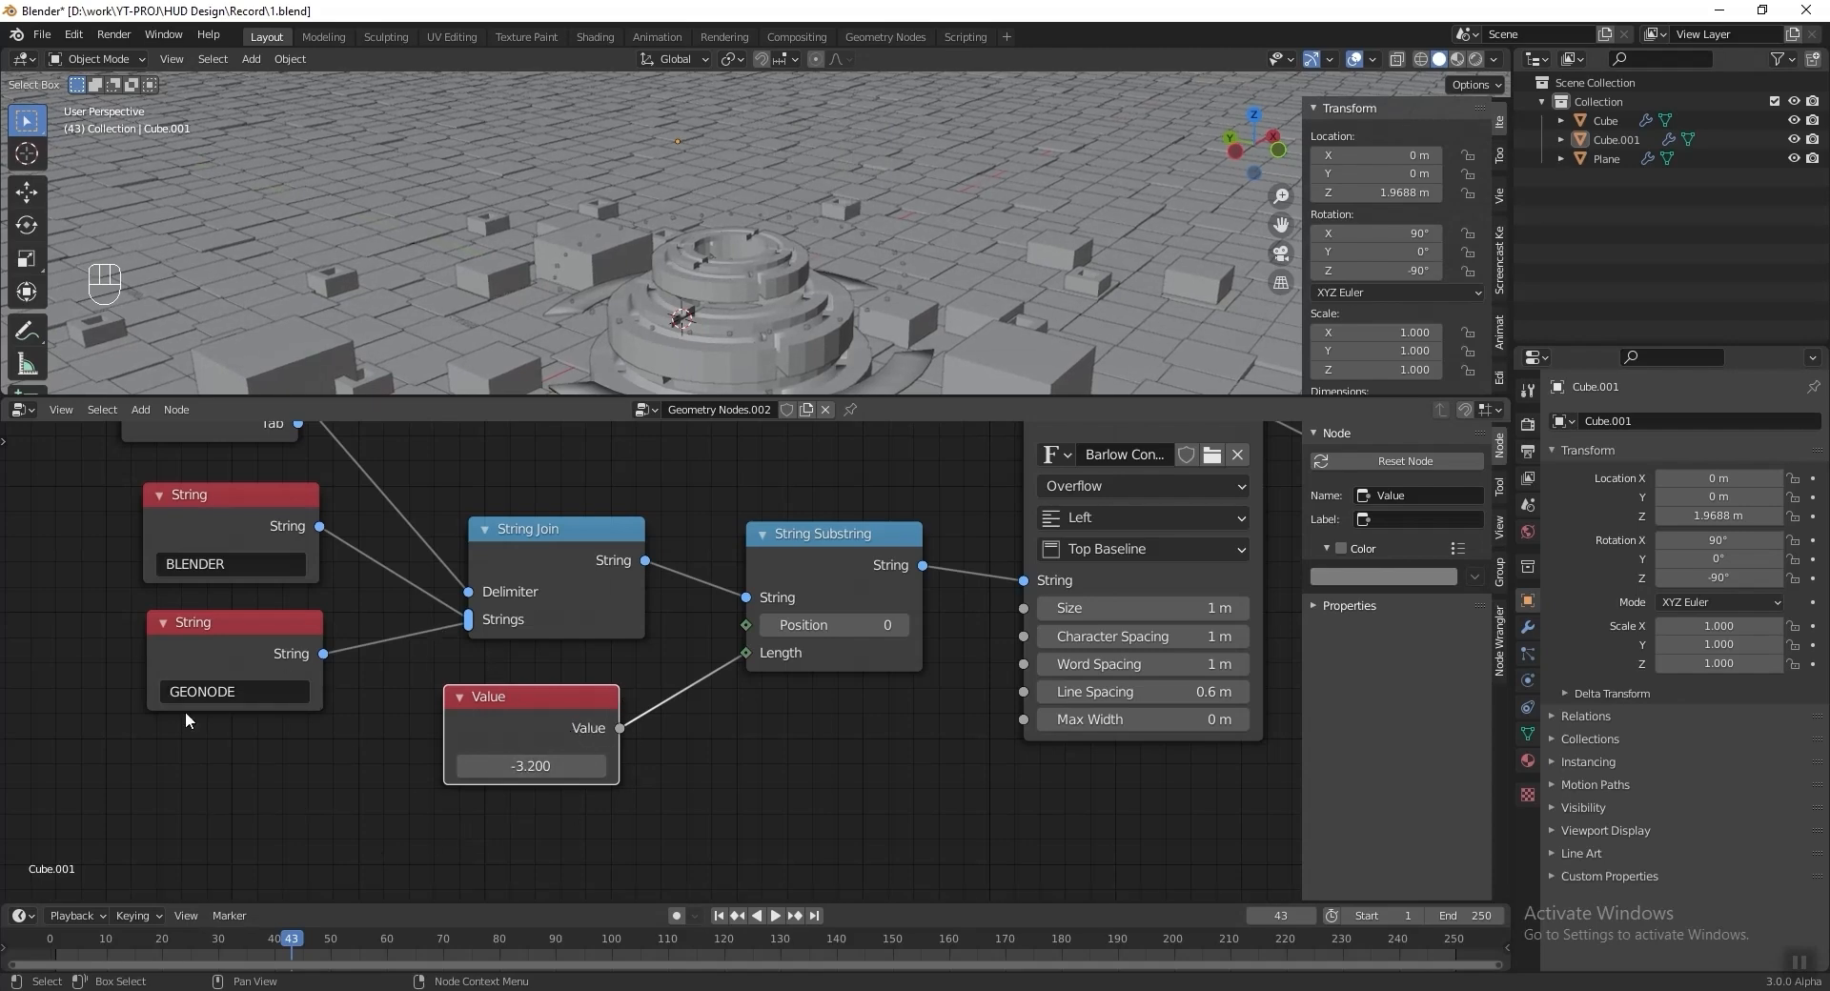
Drive the Value node with the expression #frame/3.
left_click(538, 766)
type("#frame/3")
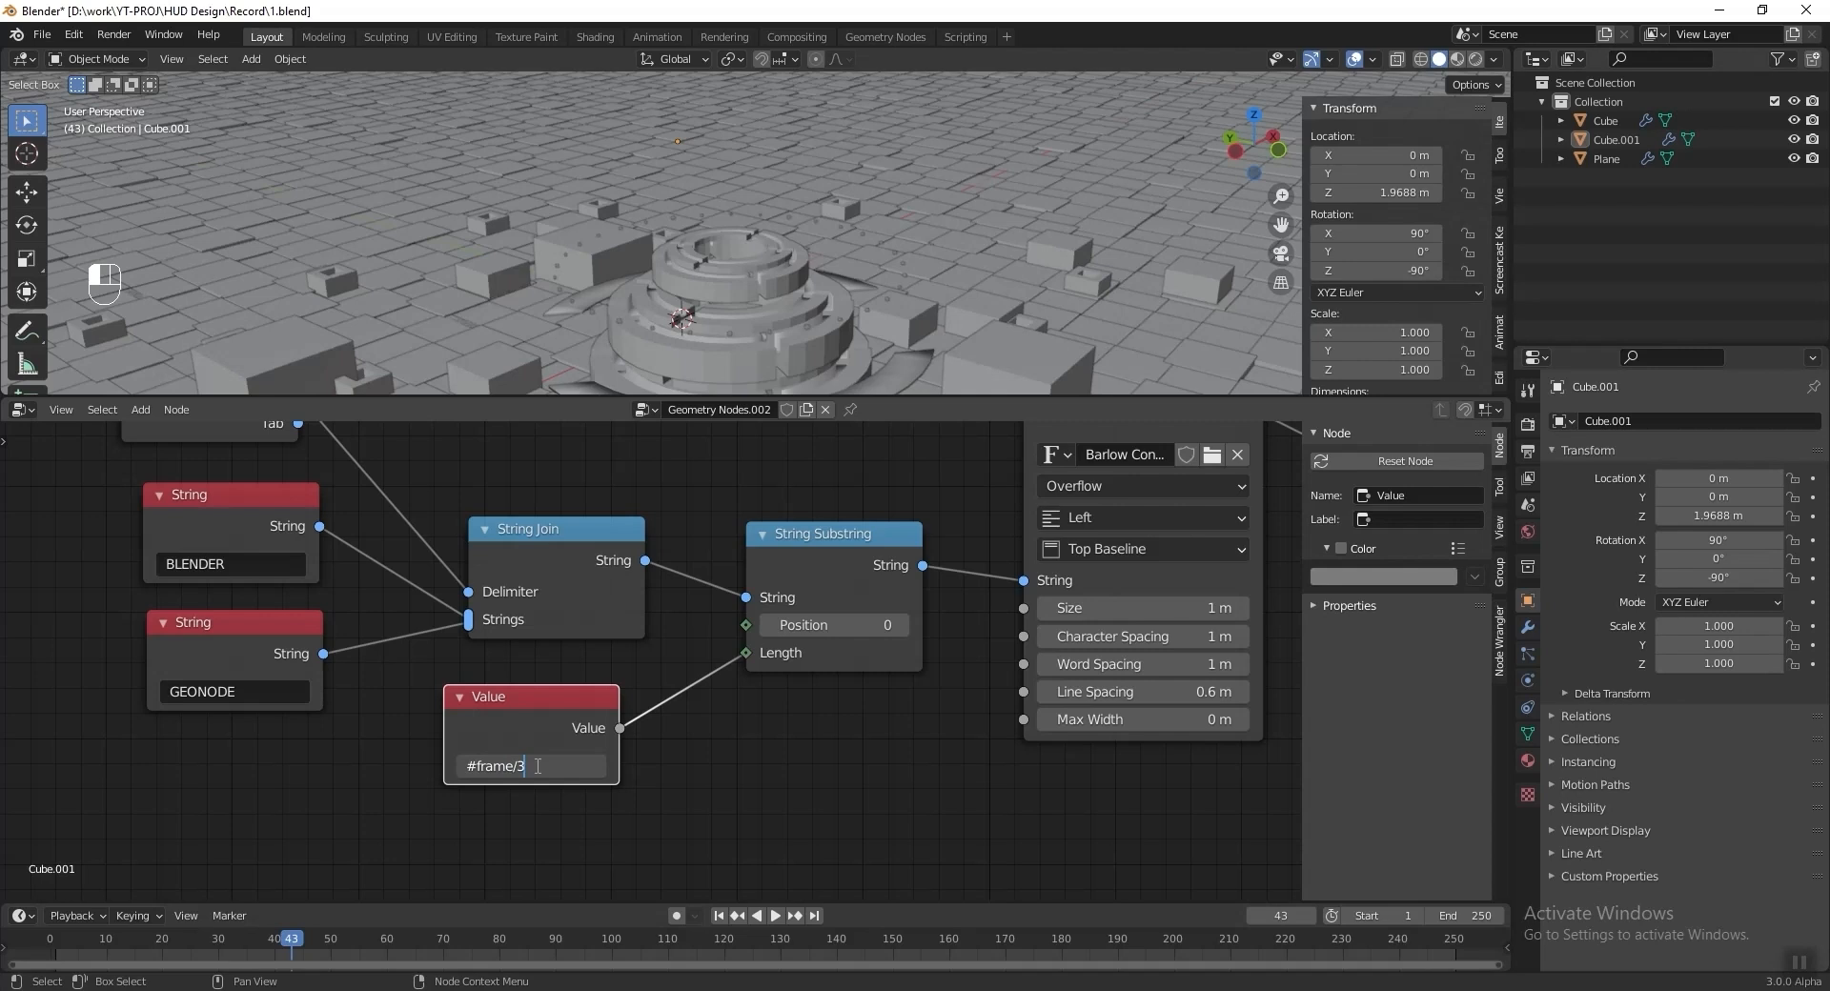
key("Return")
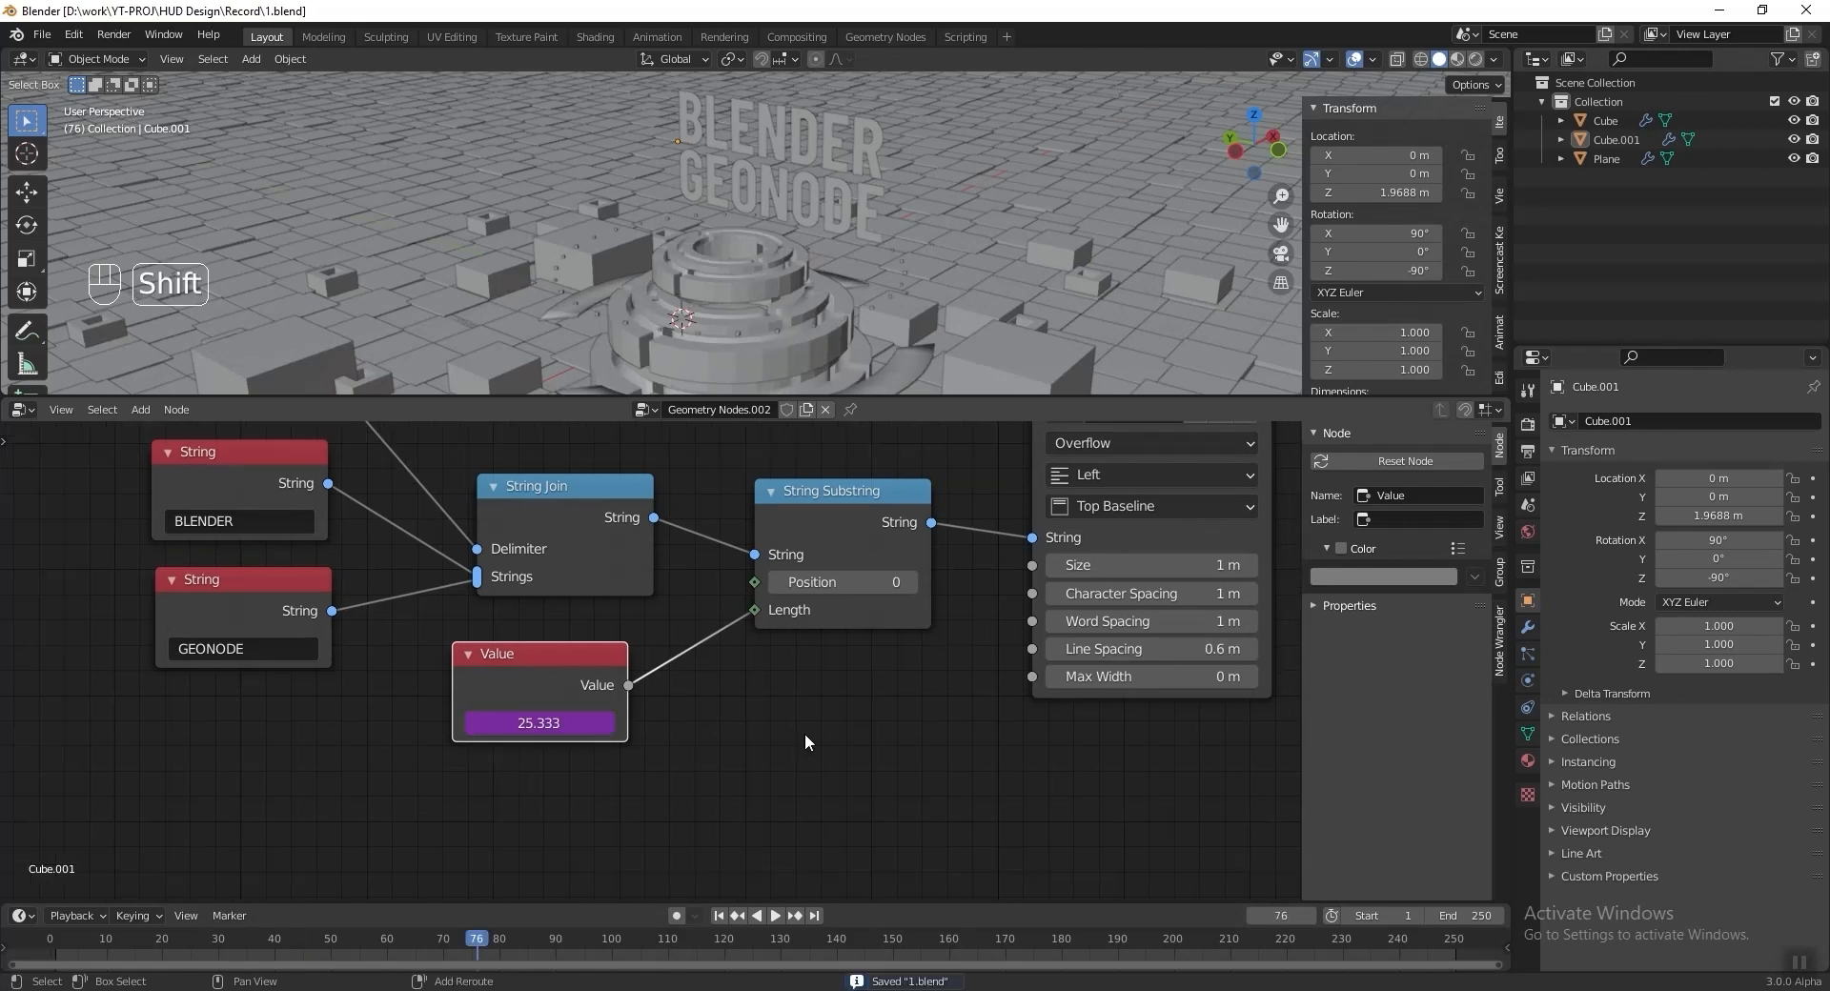
Insert a Math node between the Value node and the String Substring Length input, and set its operation to Ping-Pong.
key("shift+a")
mouse_move(811, 840)
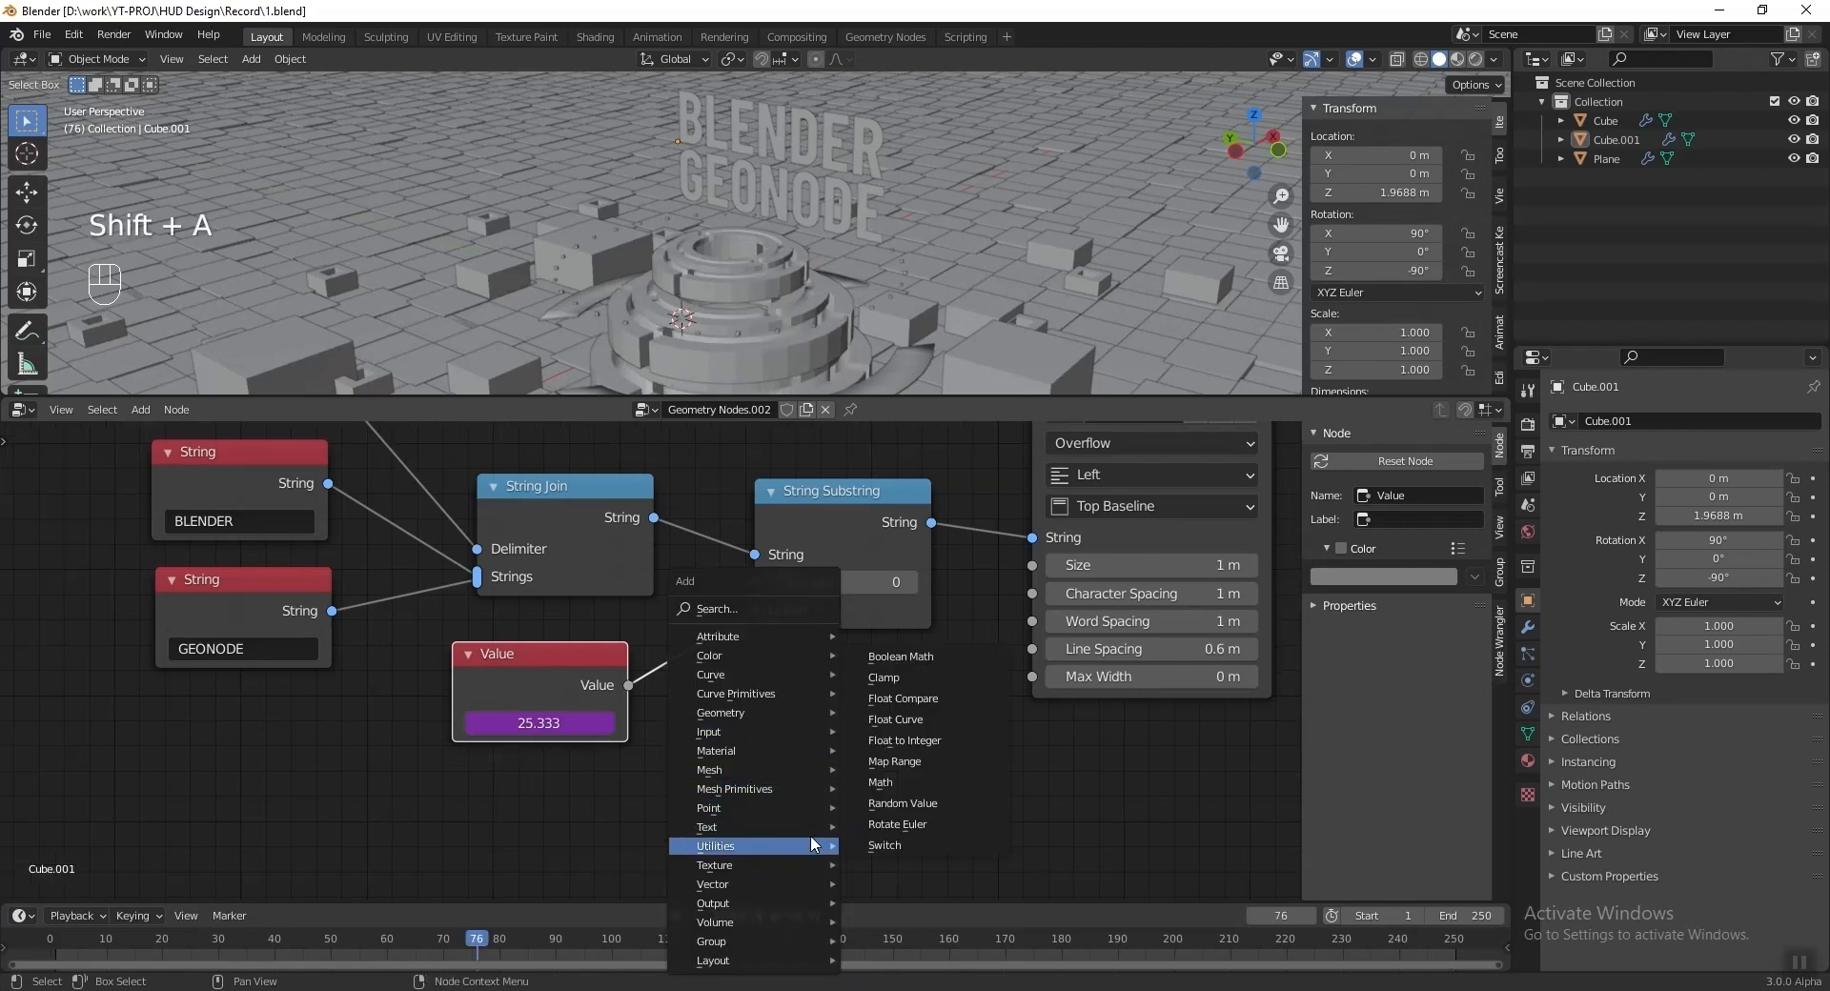
left_click(881, 783)
left_click(665, 650)
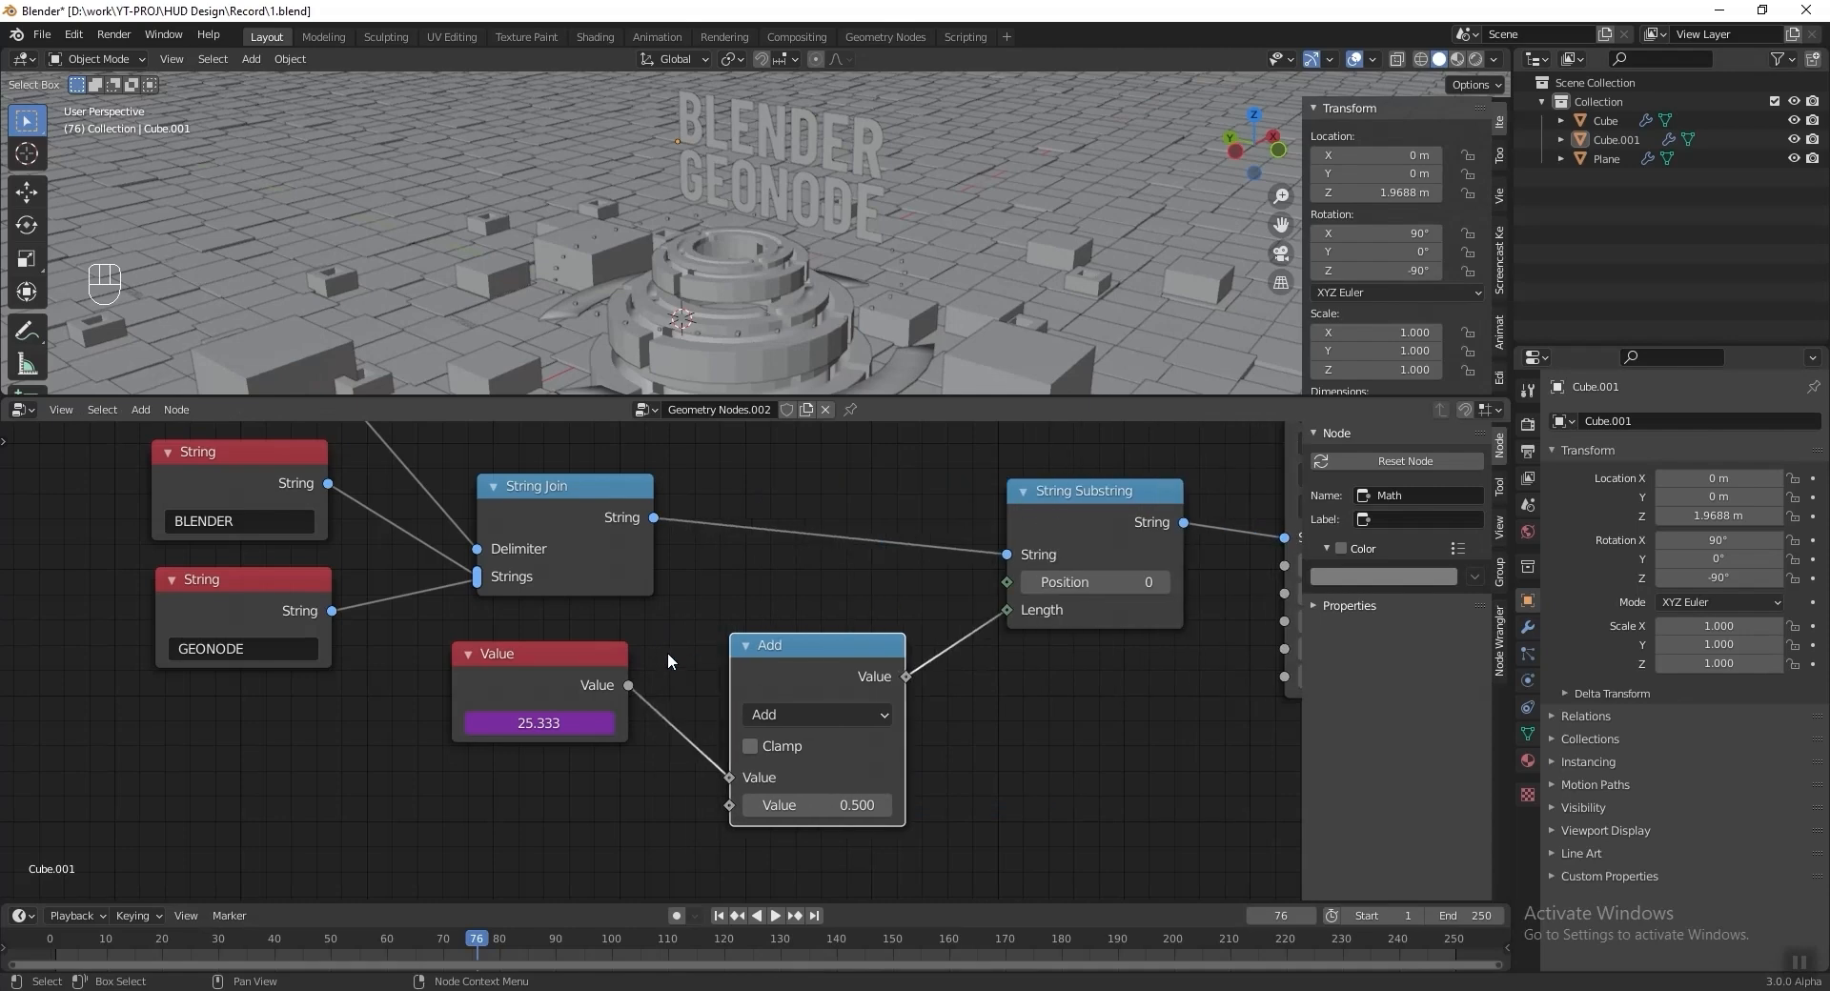
middle_click_drag(666, 650, 627, 666)
left_click(808, 731)
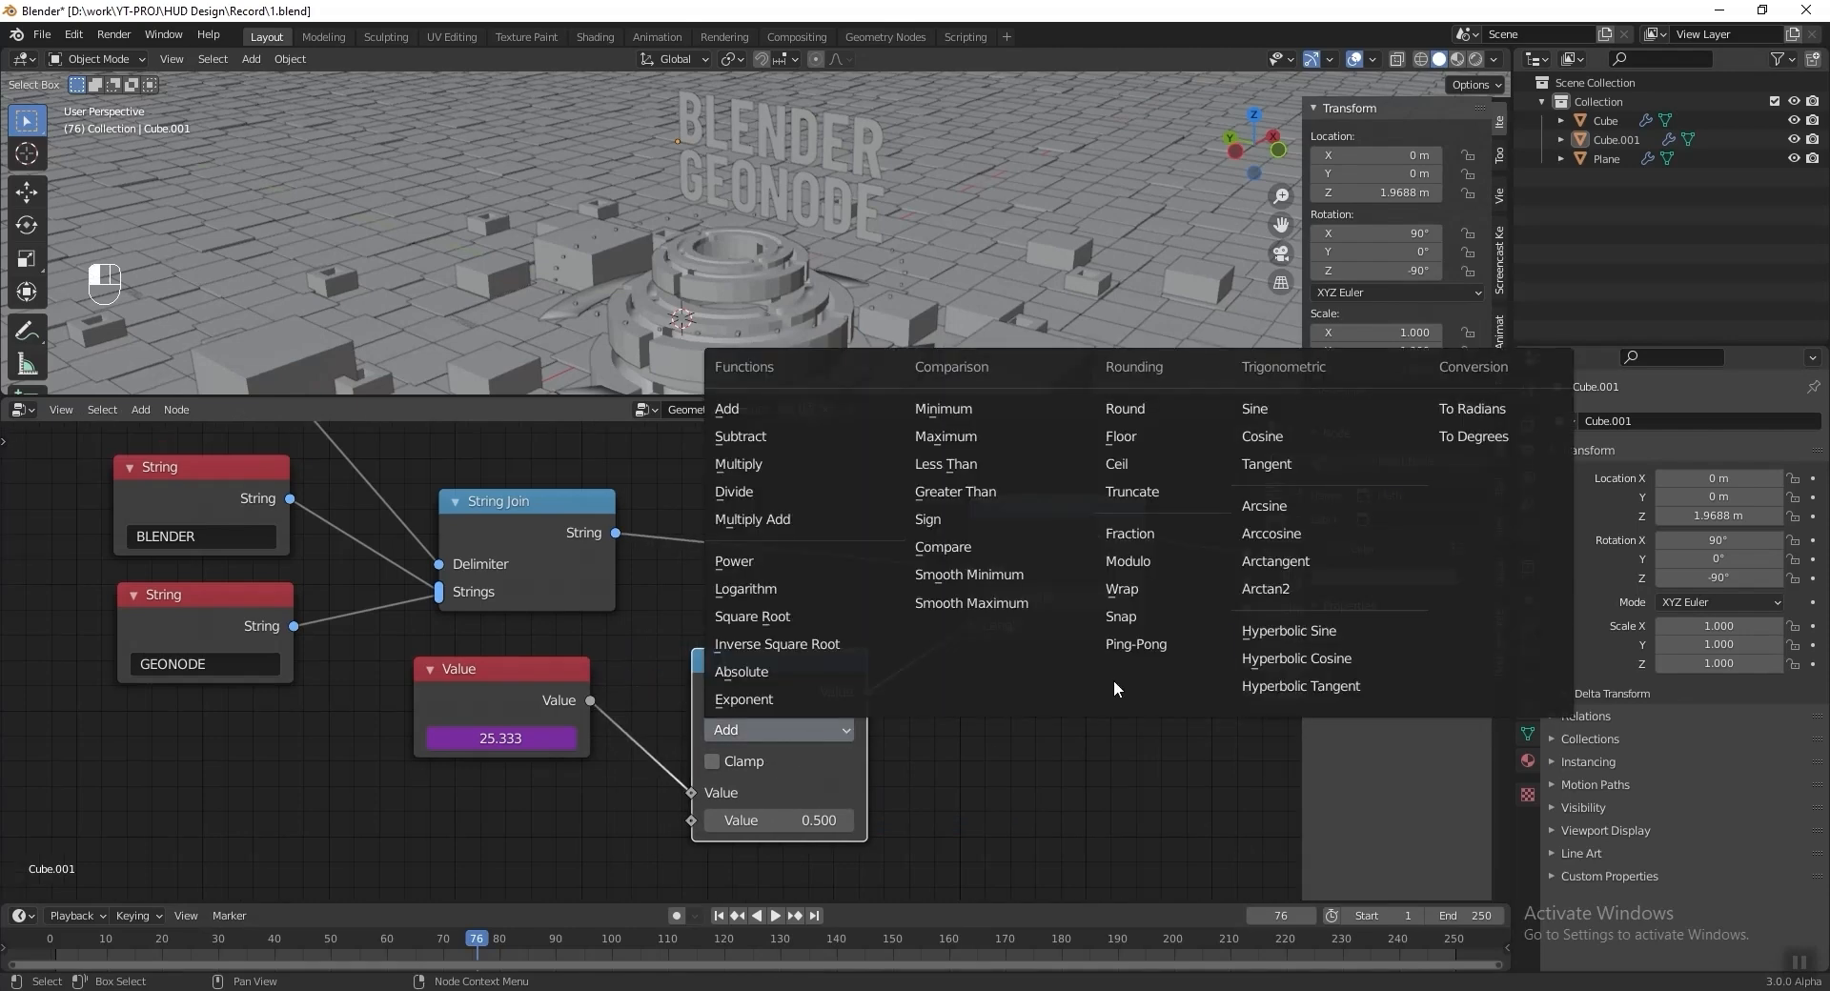
left_click(1199, 644)
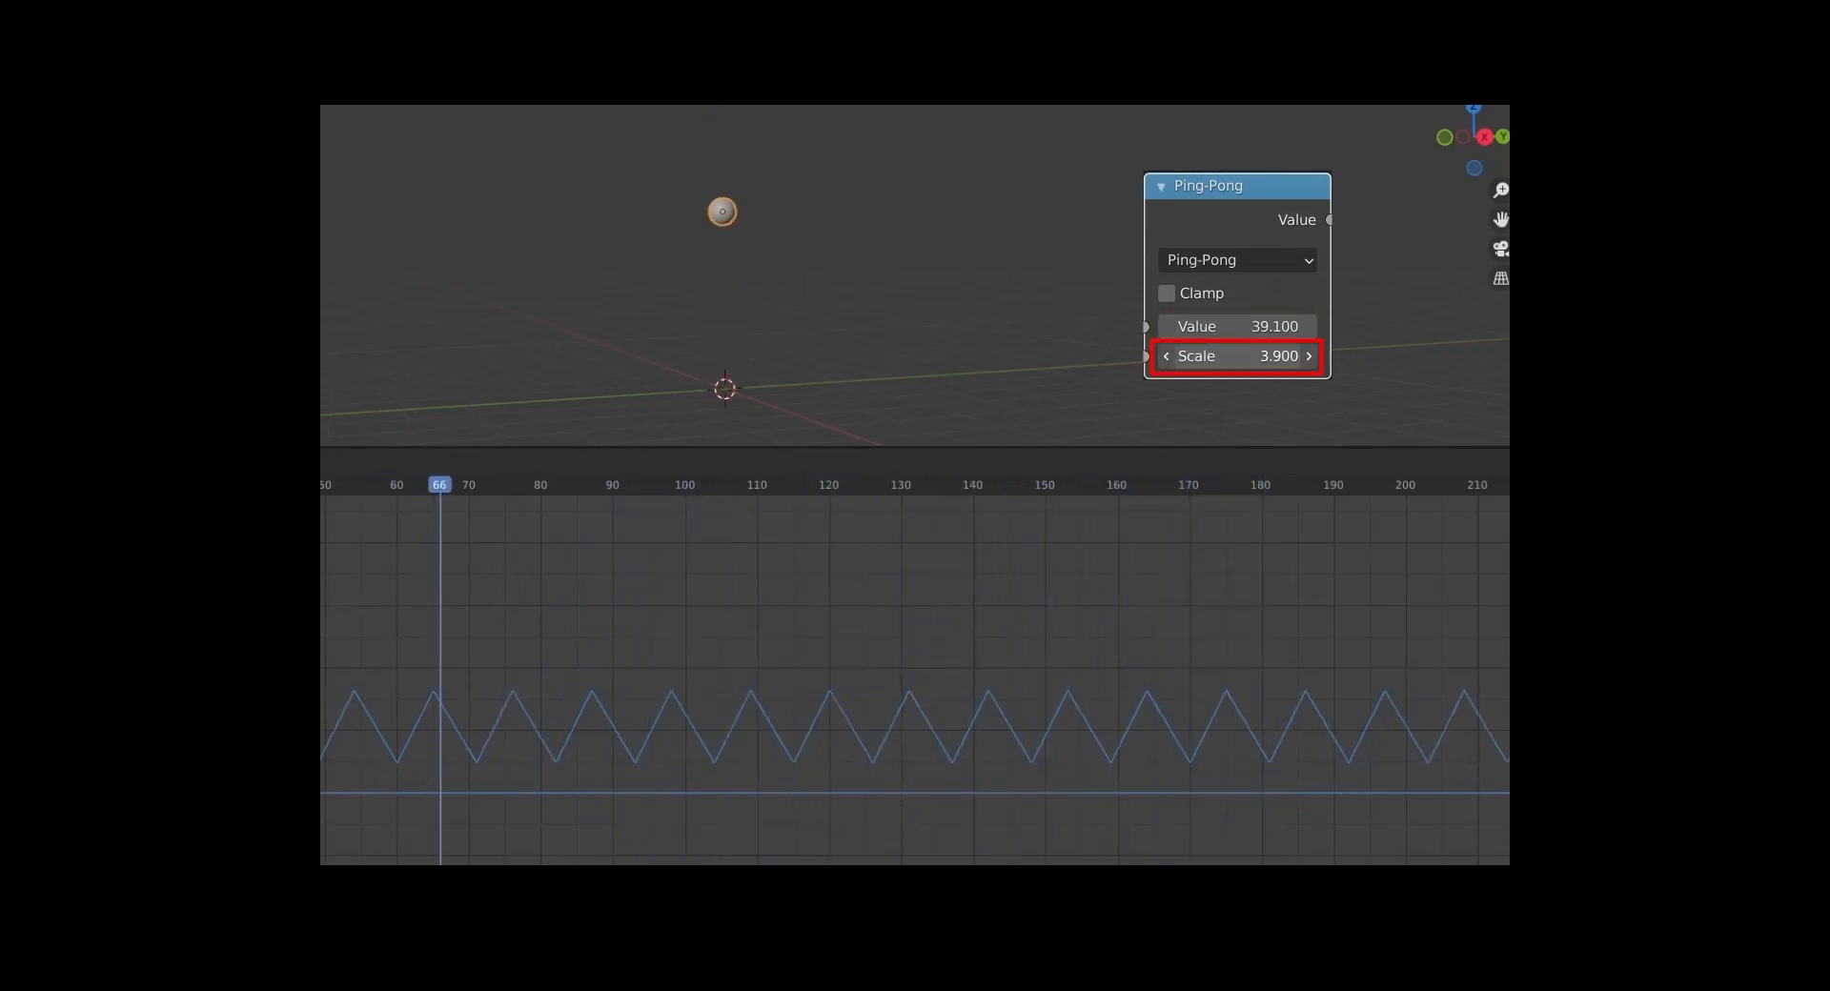
Set the Ping-Pong node's Scale to 20.
left_click_drag(1238, 356, 1226, 356)
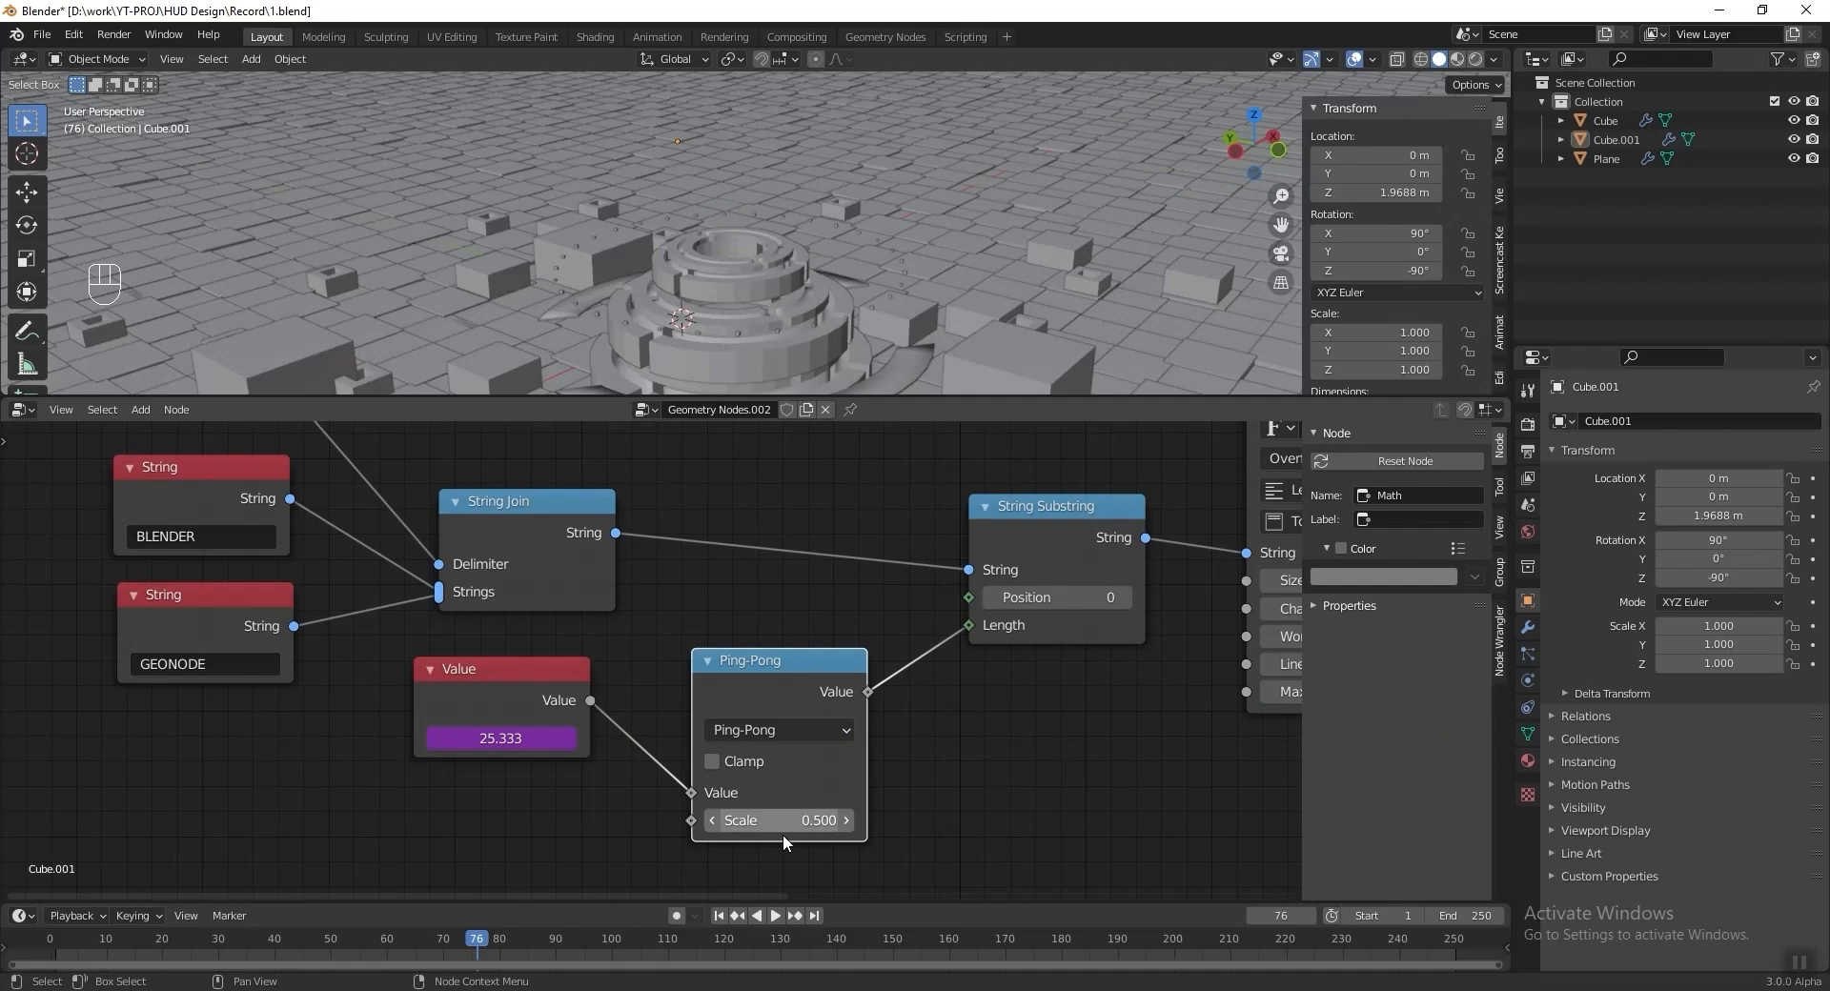
left_click(773, 824)
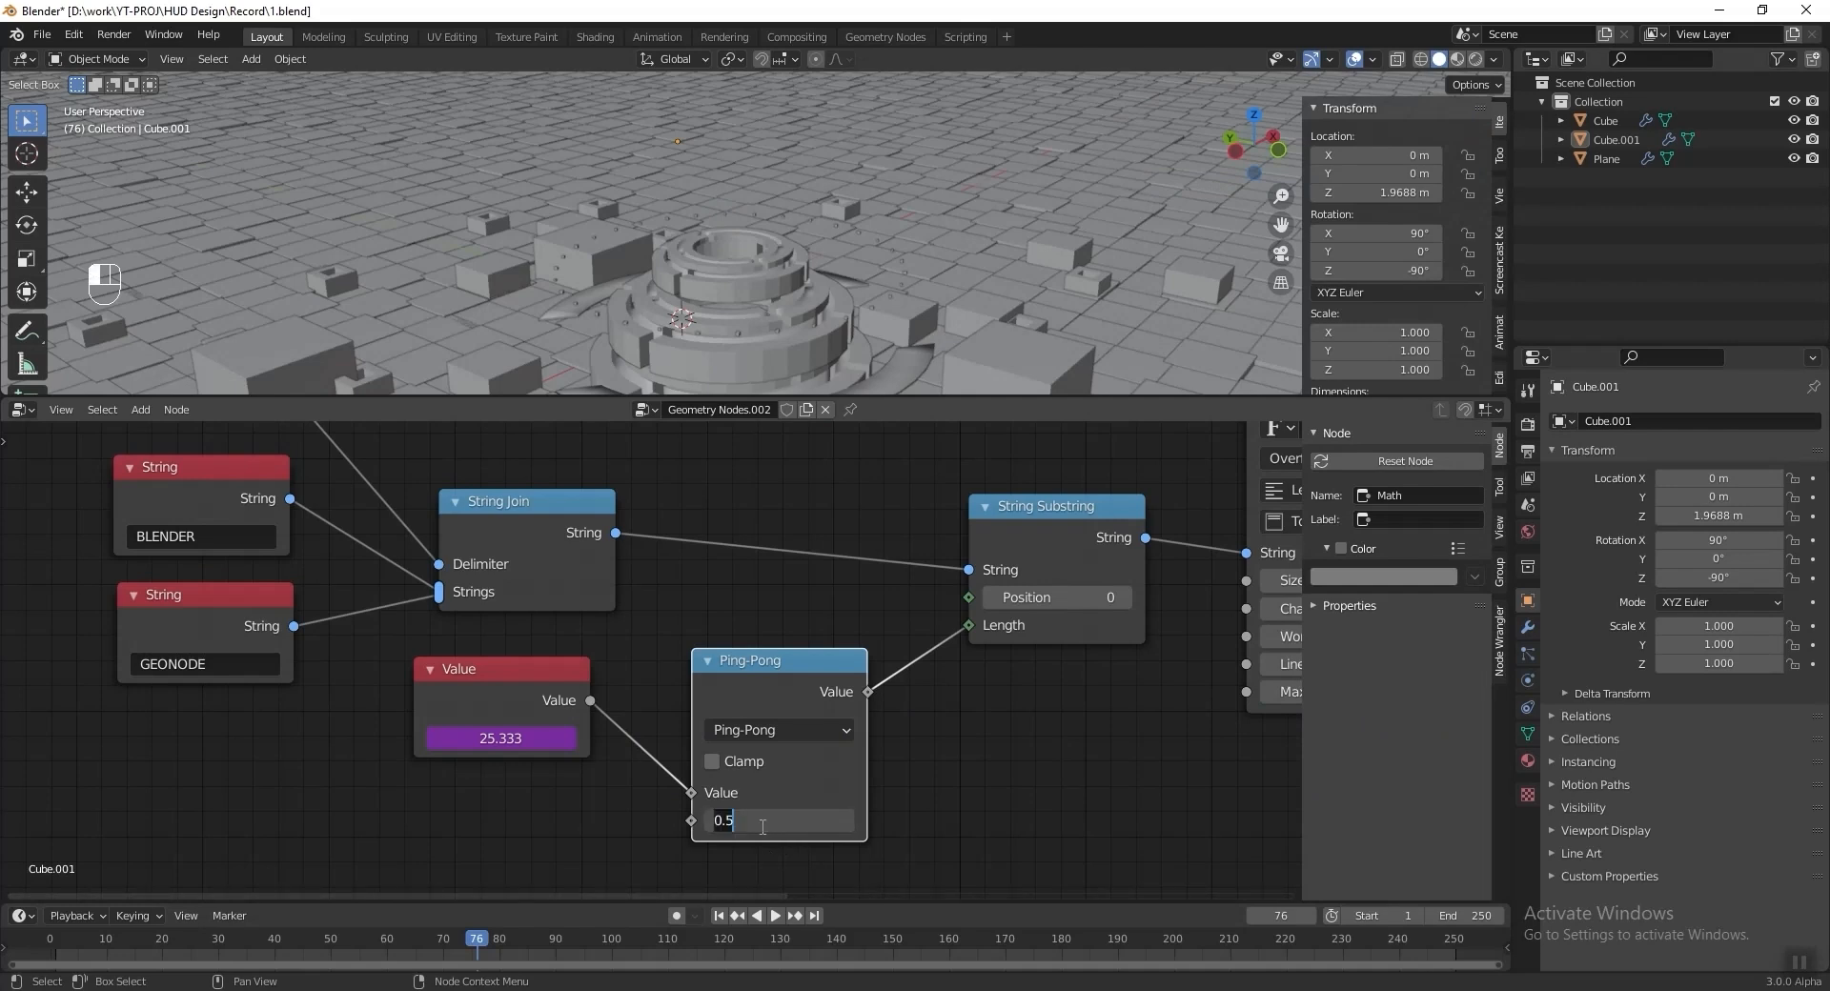
type("20")
key("Return")
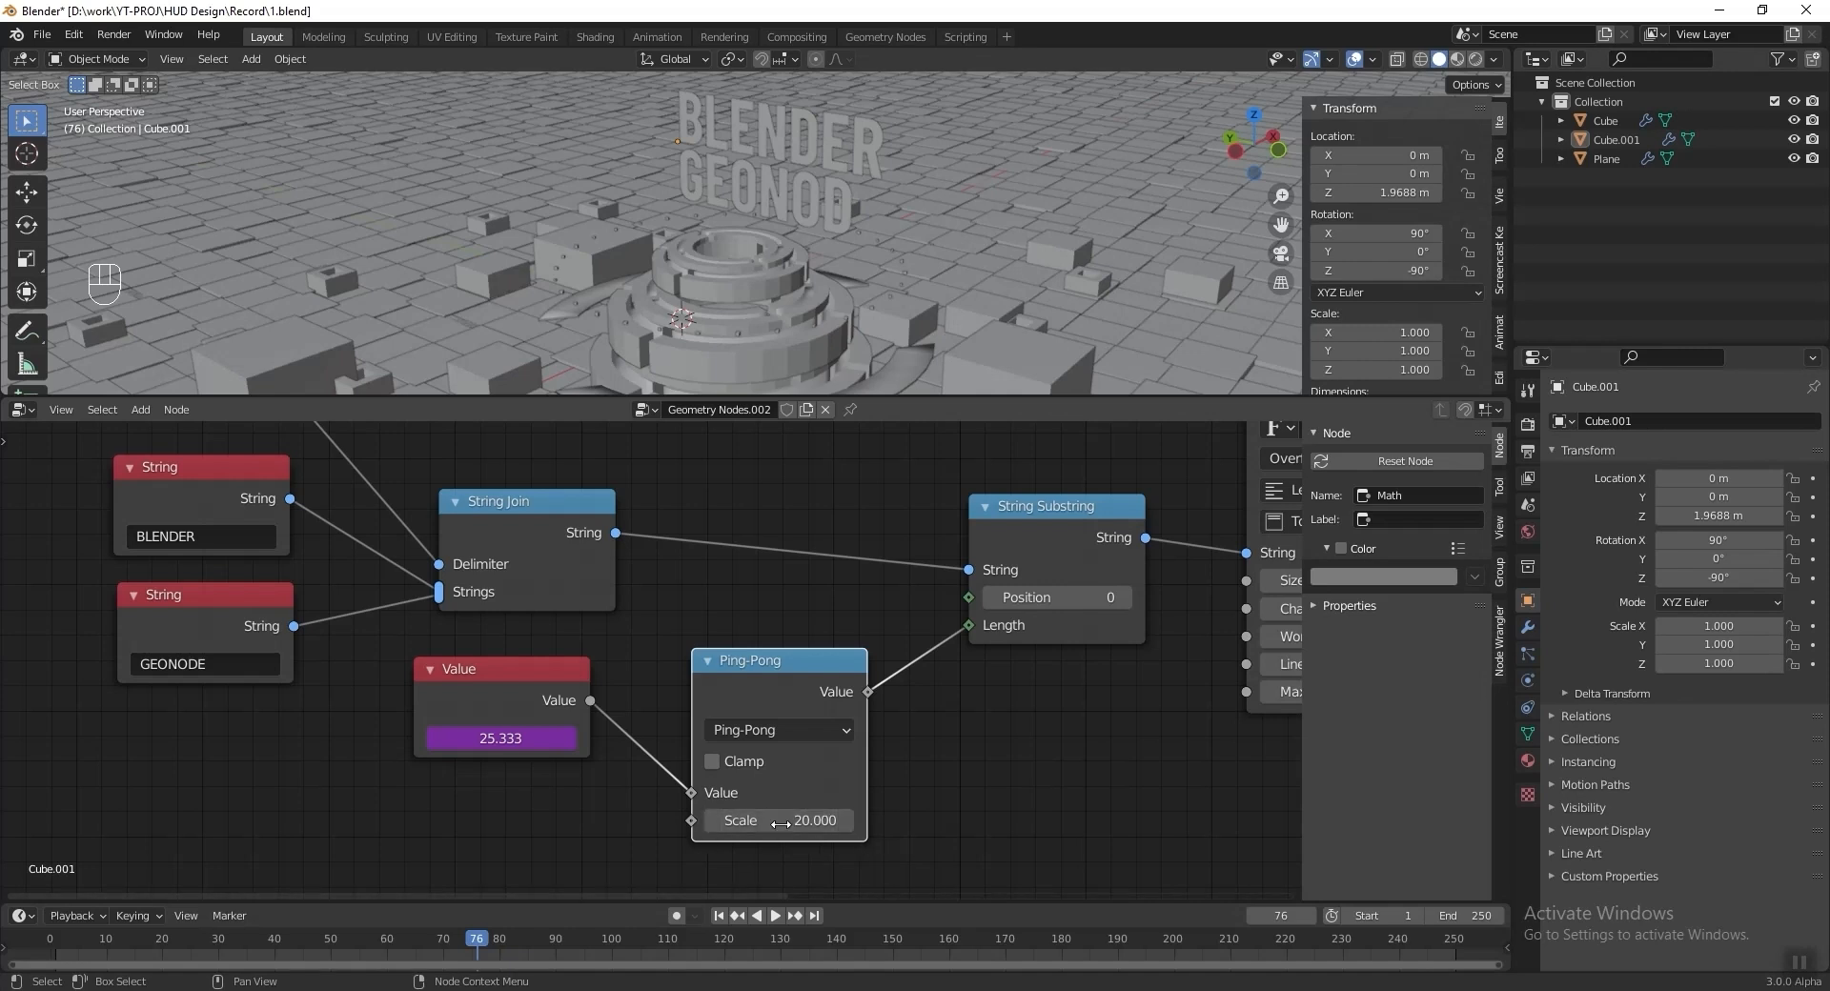
Play and scrub the animation from its beginning to check how the text appears, and save the file.
key("space")
left_click(118, 940)
left_click_drag(120, 944, 320, 949)
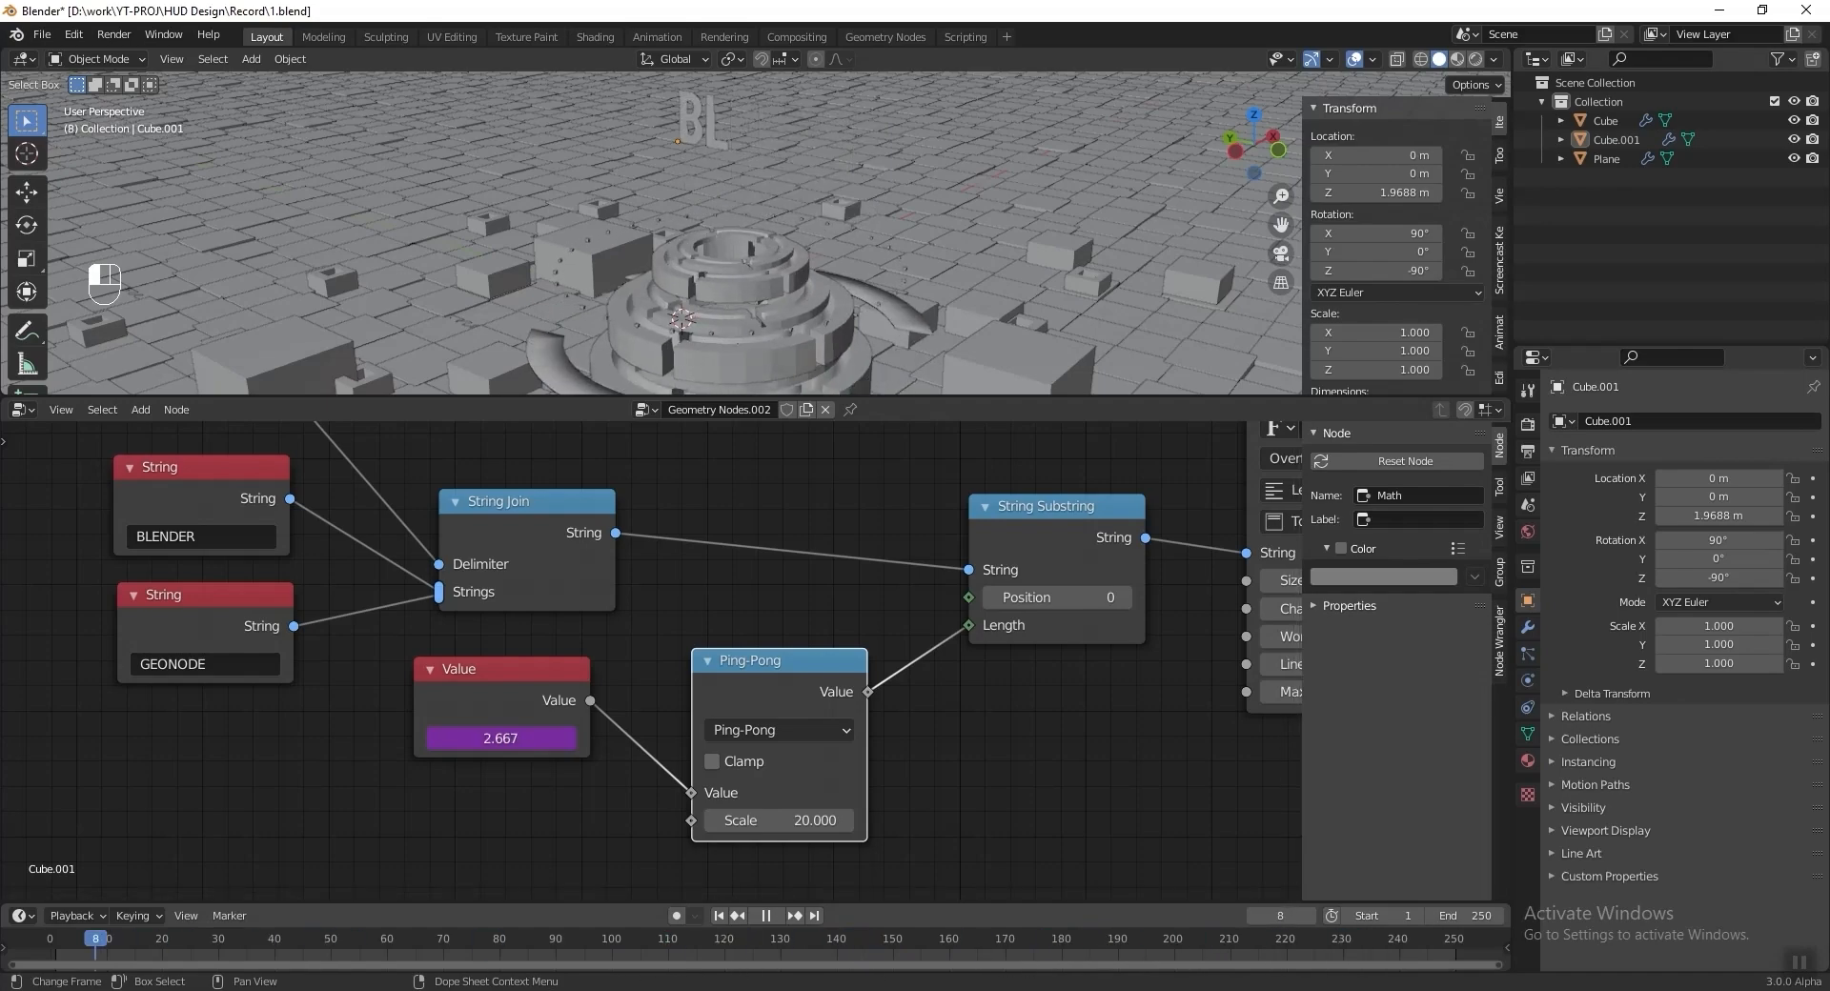
key("ctrl+s")
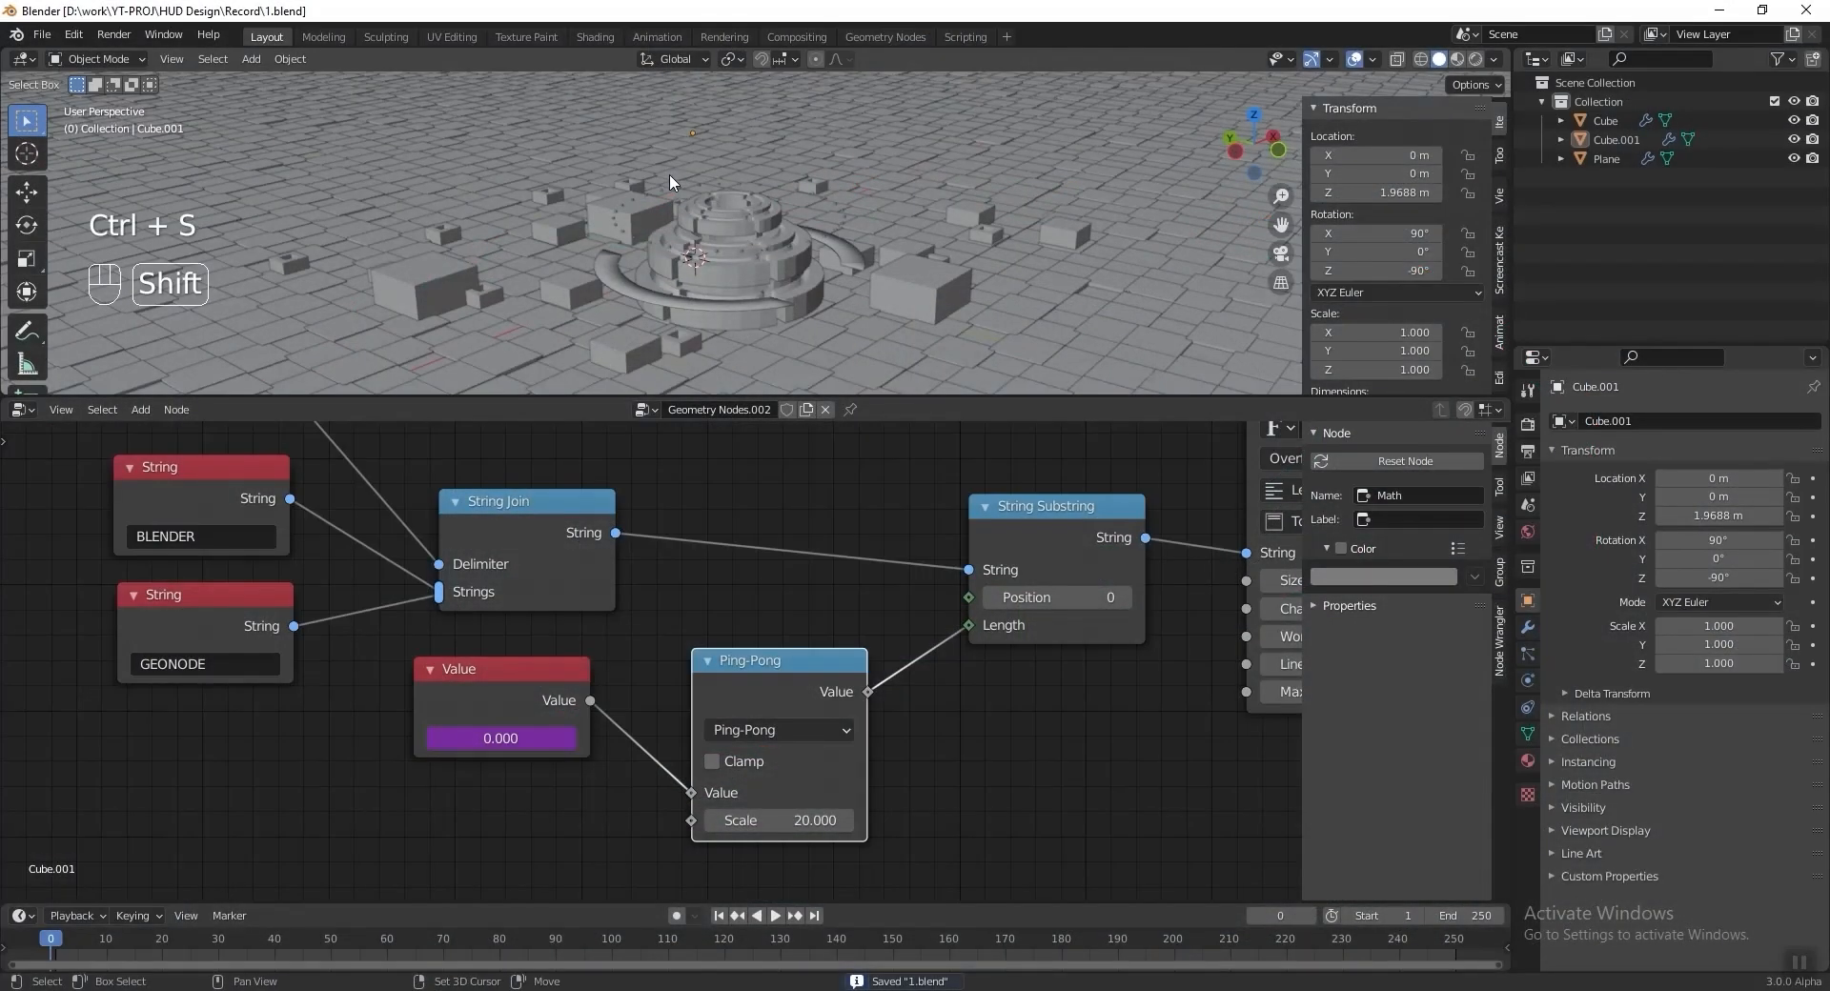
Add a mesh plane to the scene and isolate it in local view.
key("shift+a")
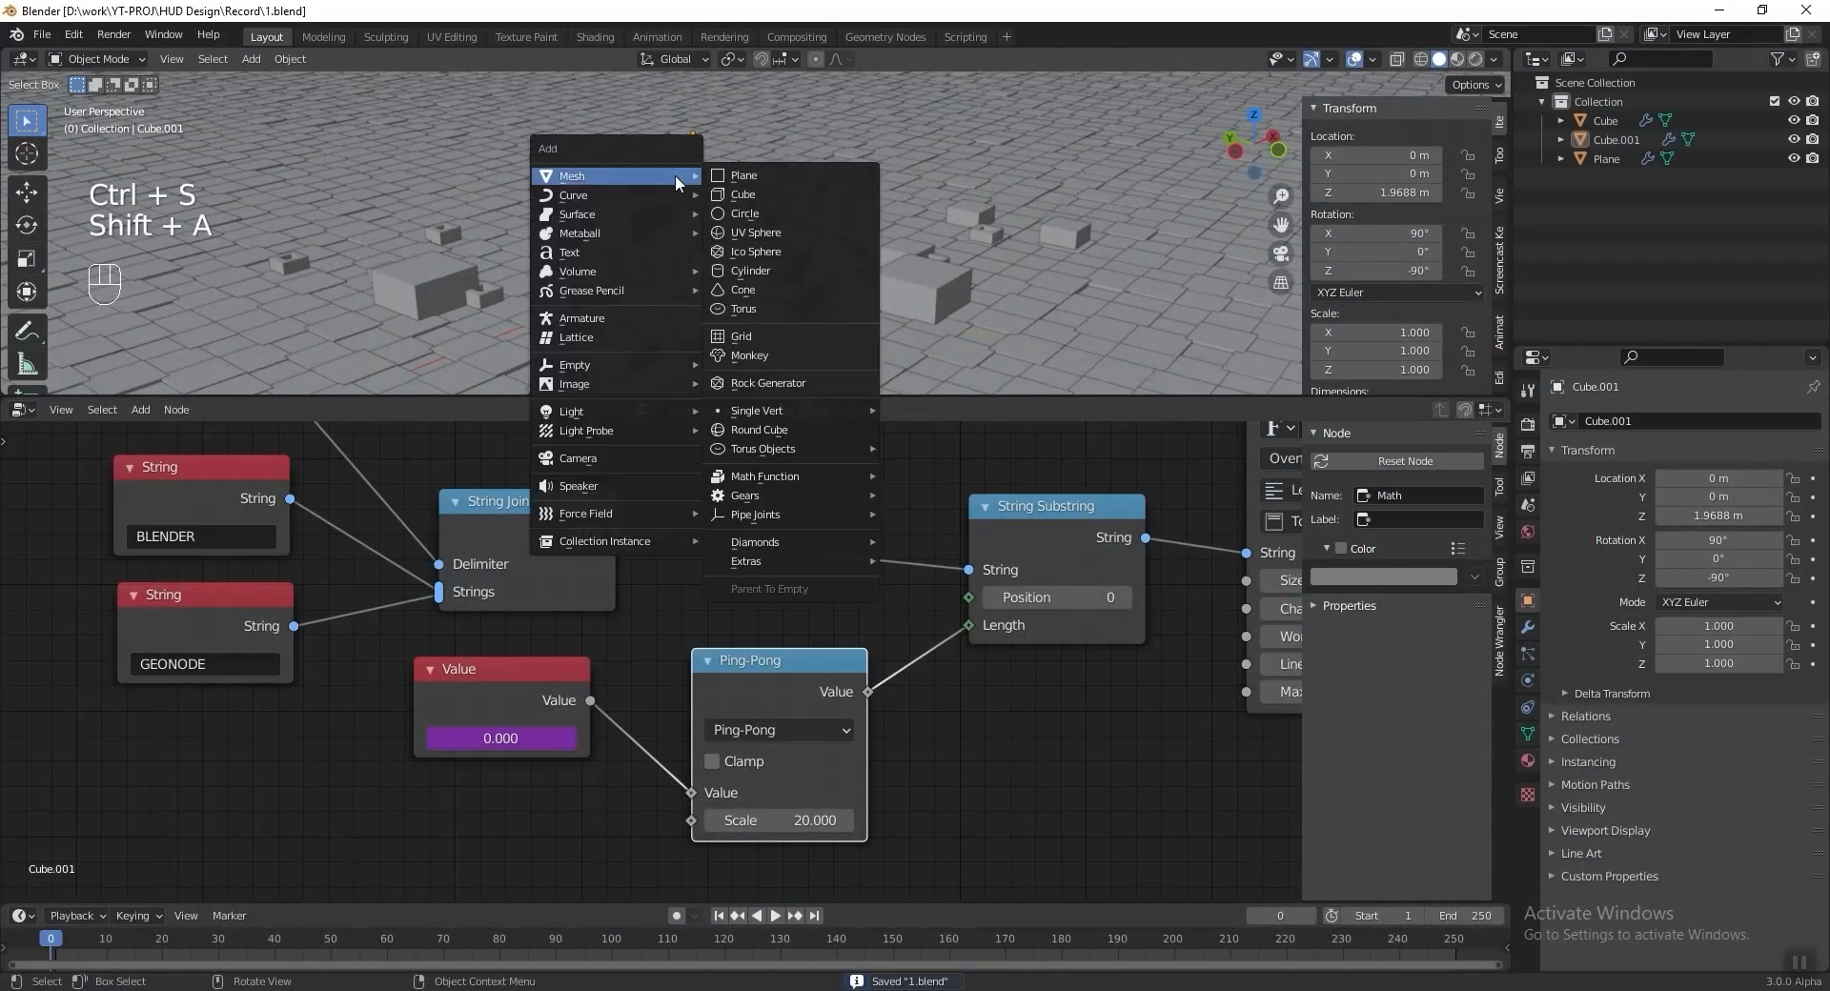
left_click(736, 180)
key("KP_Divide")
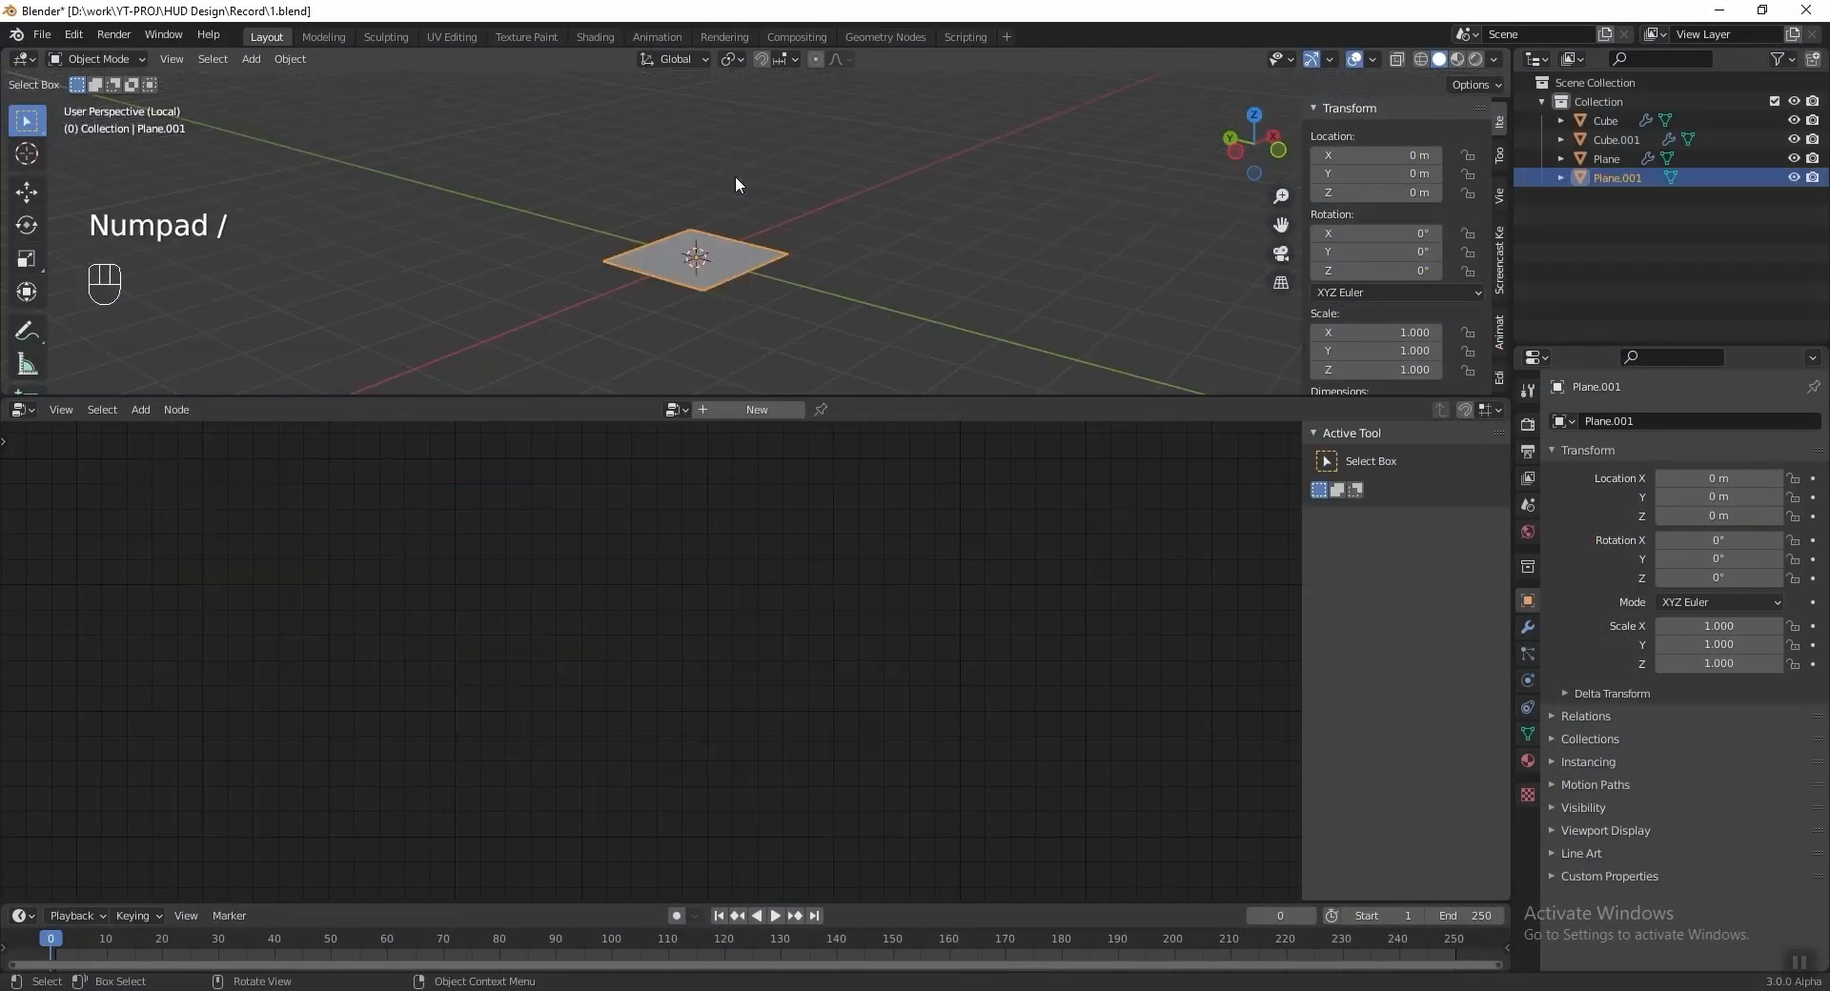
Cut a centred edge loop through the middle of the plane in edit mode.
key("Tab")
key("ctrl+r")
left_click(783, 210)
left_click(784, 209)
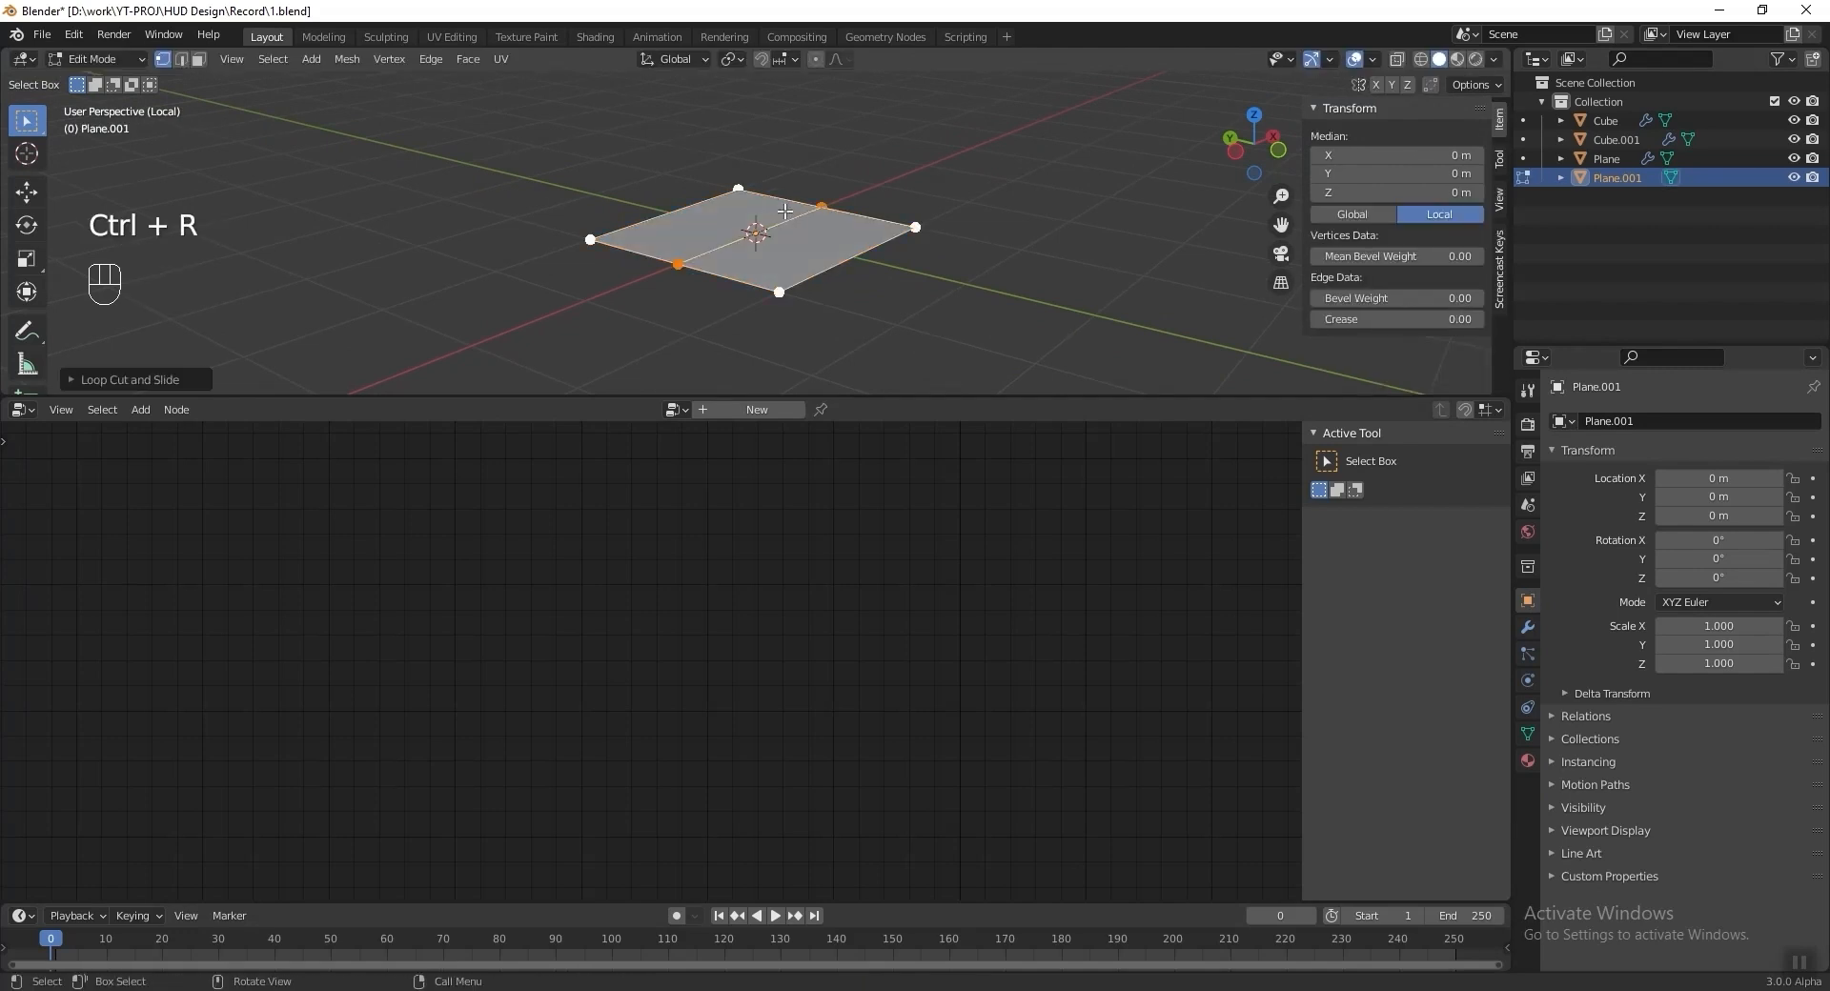
Rotate the plane's whole mesh 90° about the X axis so it stands upright.
key("a")
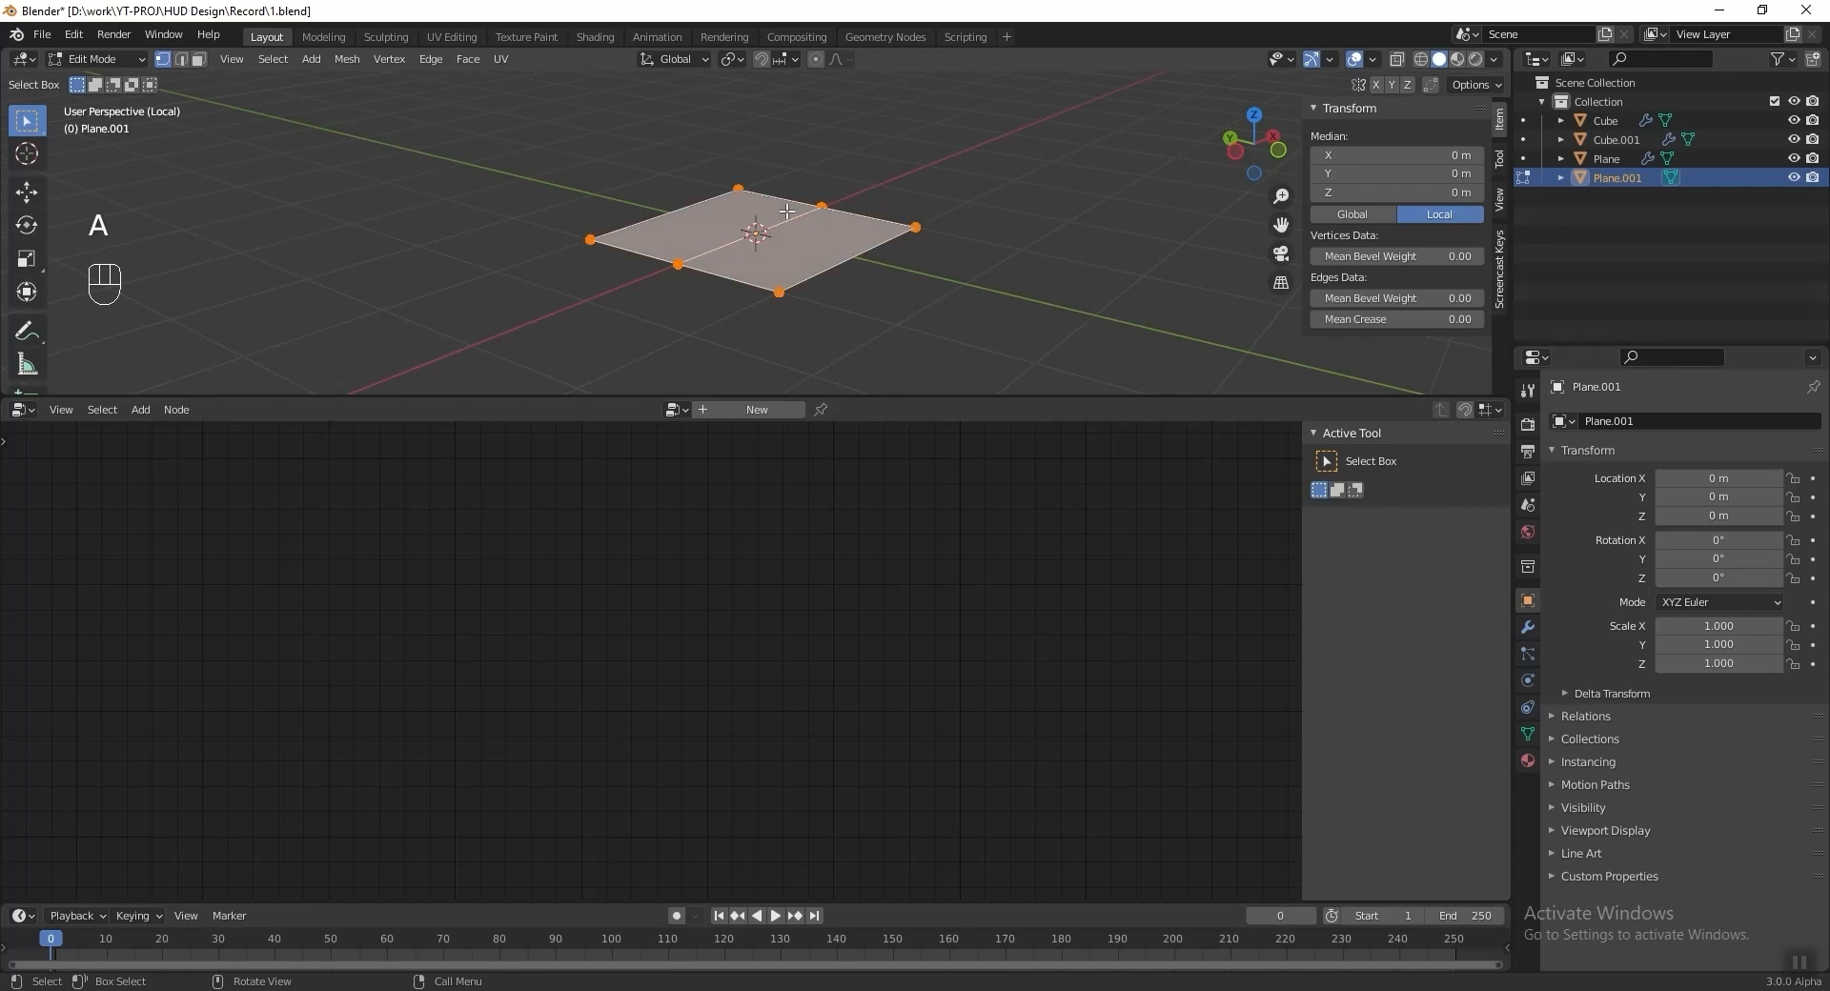
key("r")
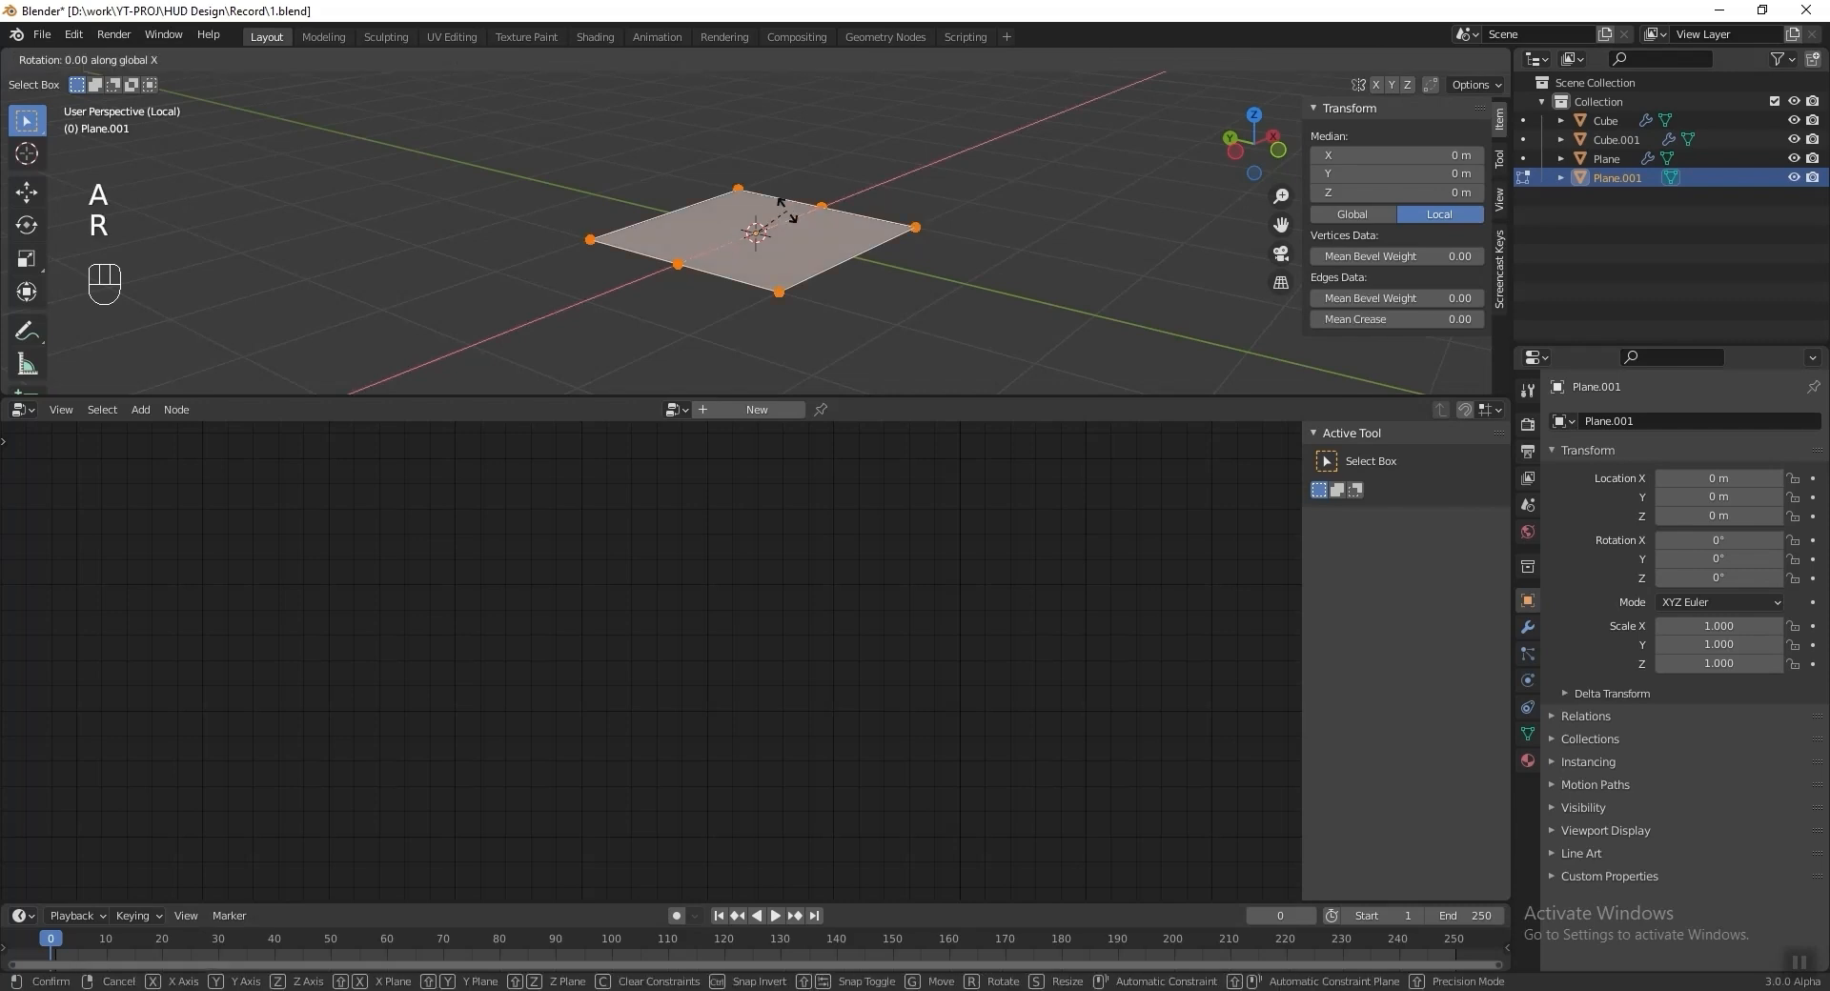
type("90")
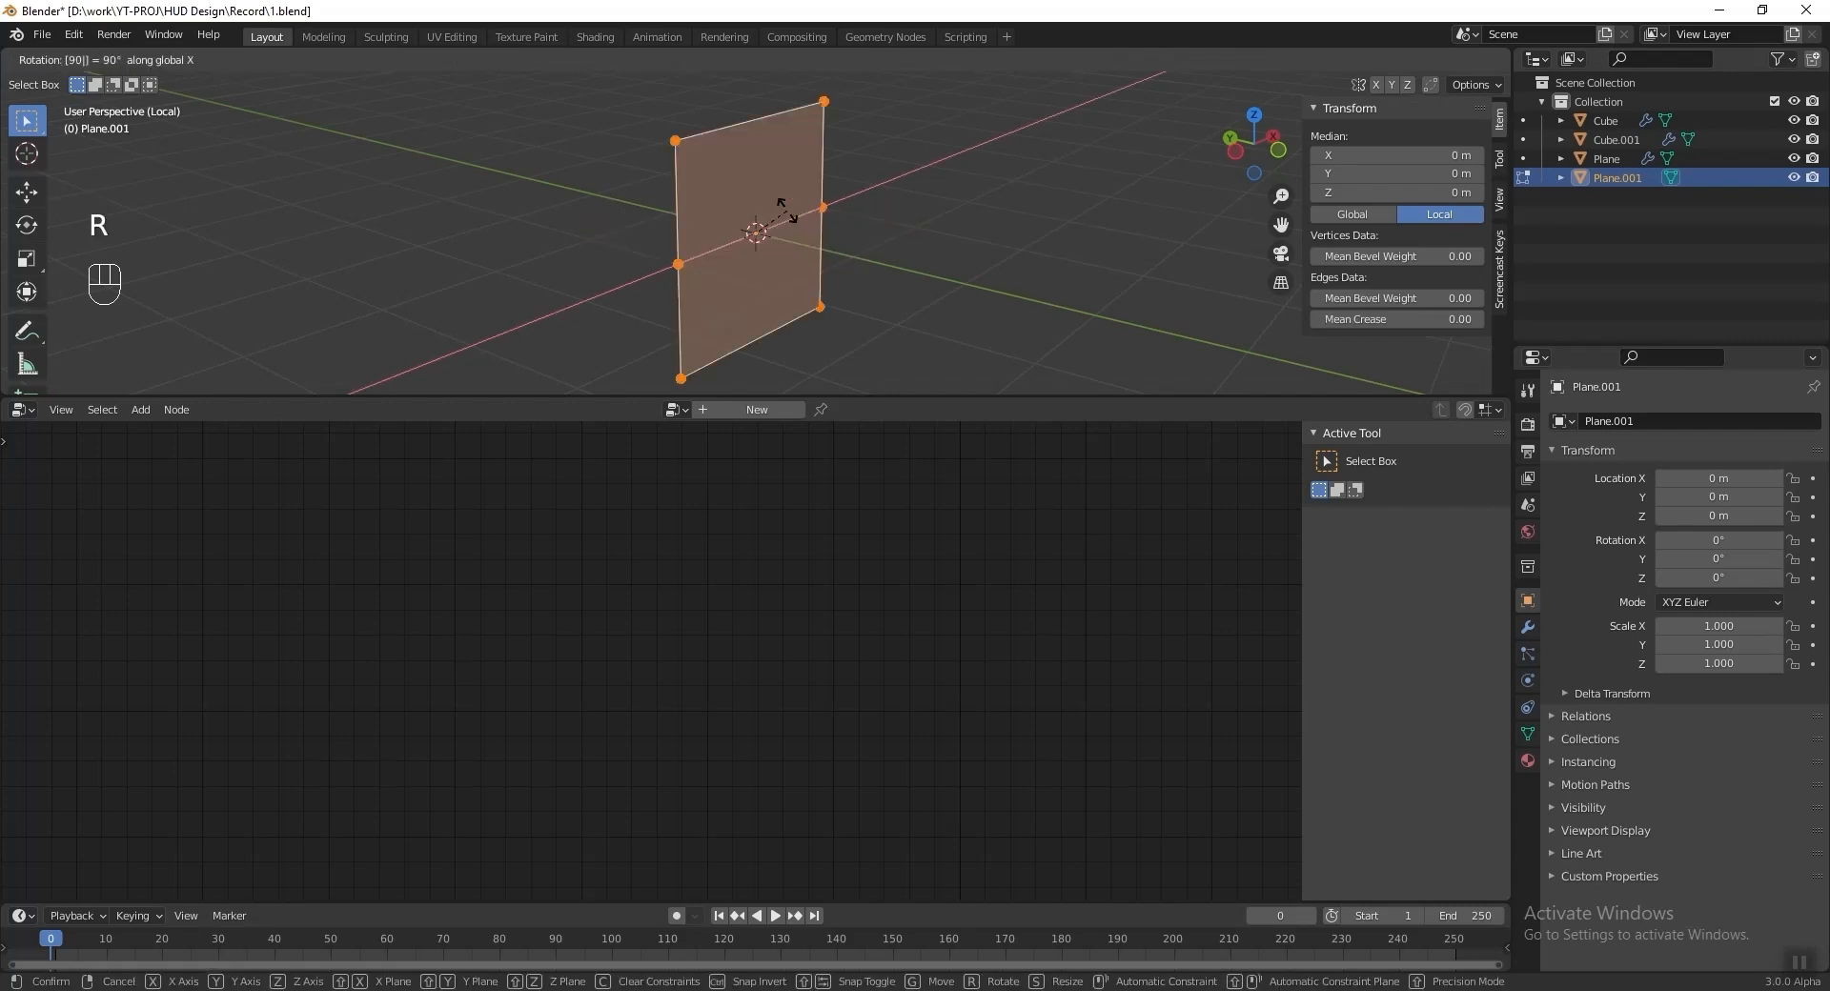
left_click(787, 212)
Move the plane's four corner vertices about 1.37 m along X to form an arrow shape.
left_click(679, 143)
left_click_drag(856, 120, 818, 89, "shift")
left_click_drag(868, 300, 791, 345, "shift")
left_click(685, 375, "shift")
middle_click_drag(860, 253, 809, 250)
key("g")
key("x")
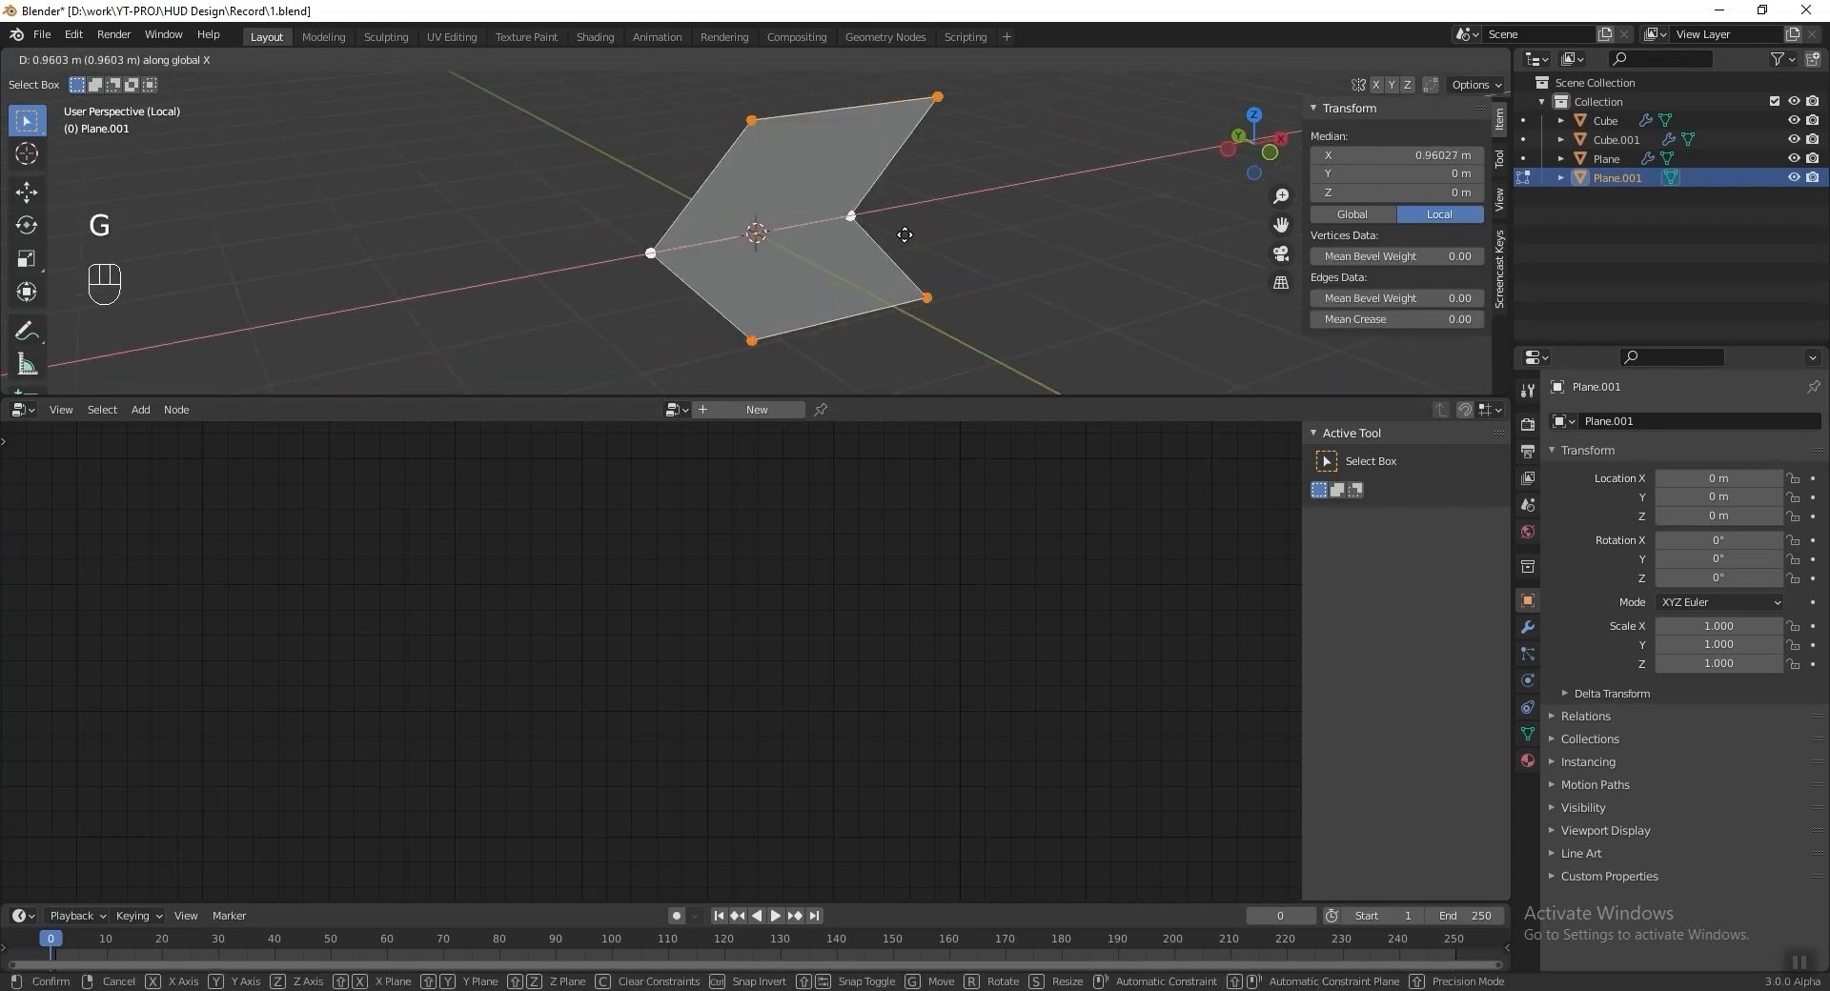
left_click(926, 233)
Scale the four selected corner vertices down along Z to make the arrow narrower, and leave edit mode.
middle_click_drag(927, 234, 854, 153)
key("s")
key("z")
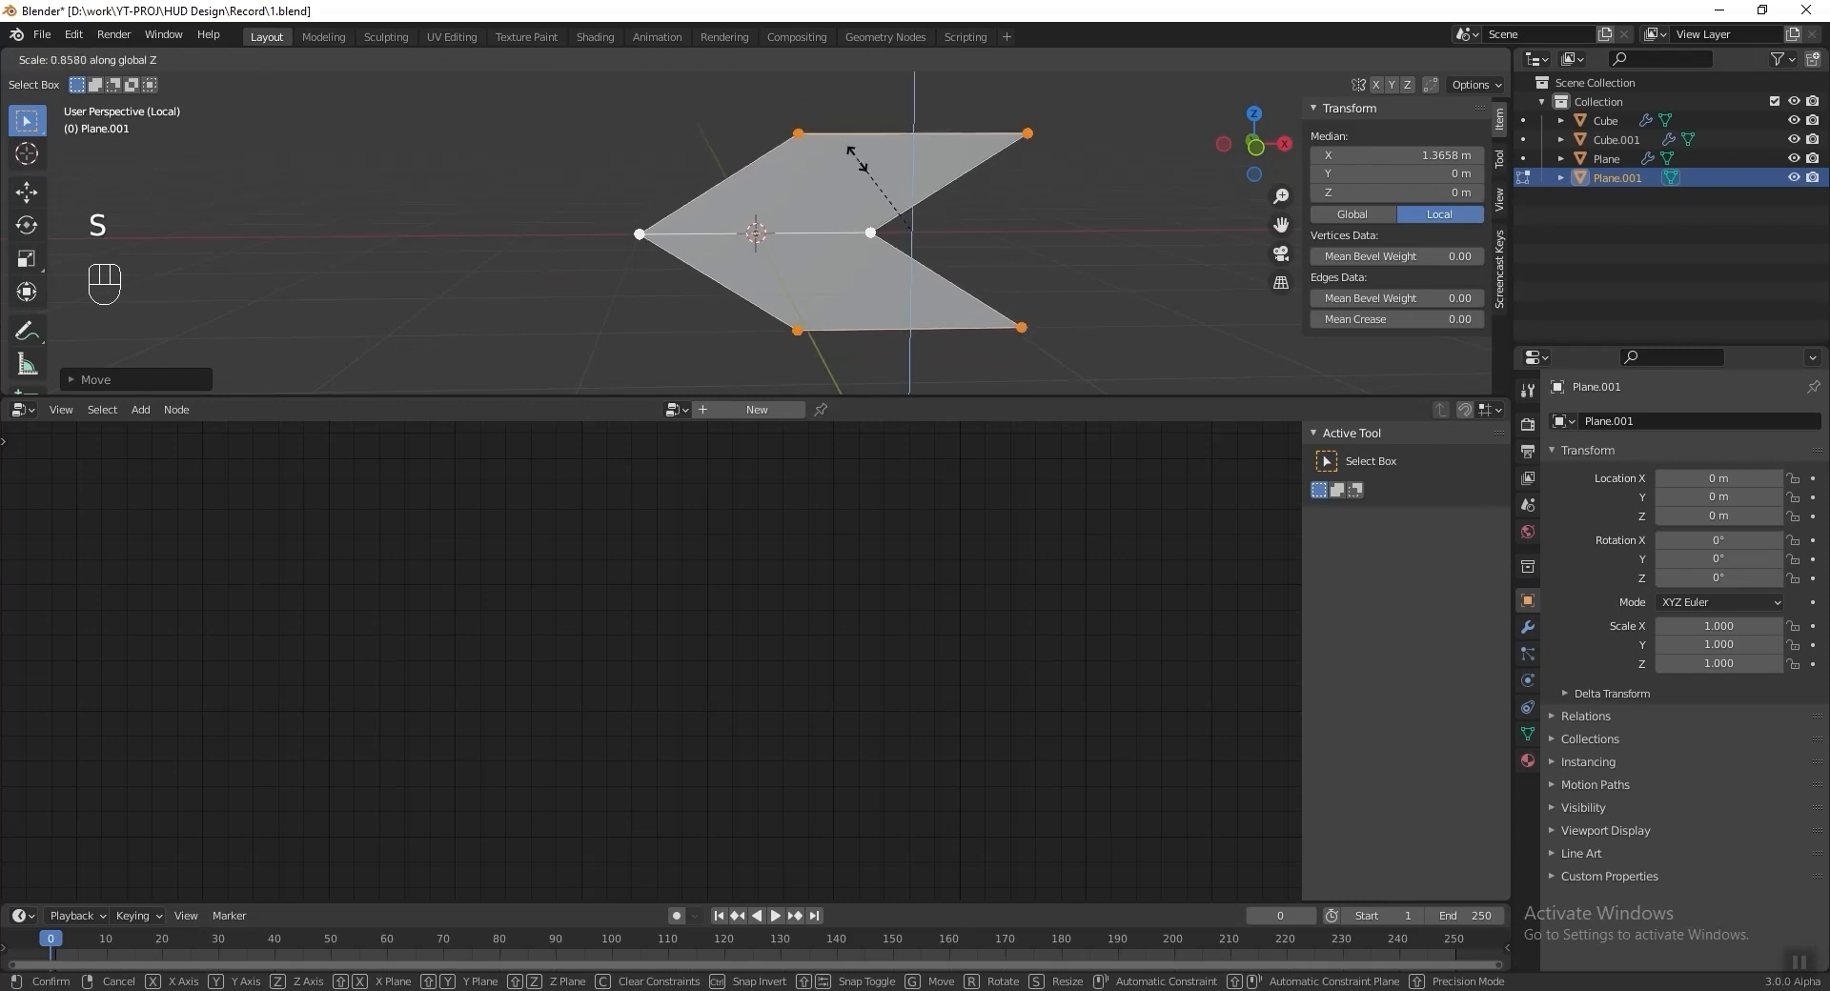
left_click(861, 169)
key("Tab")
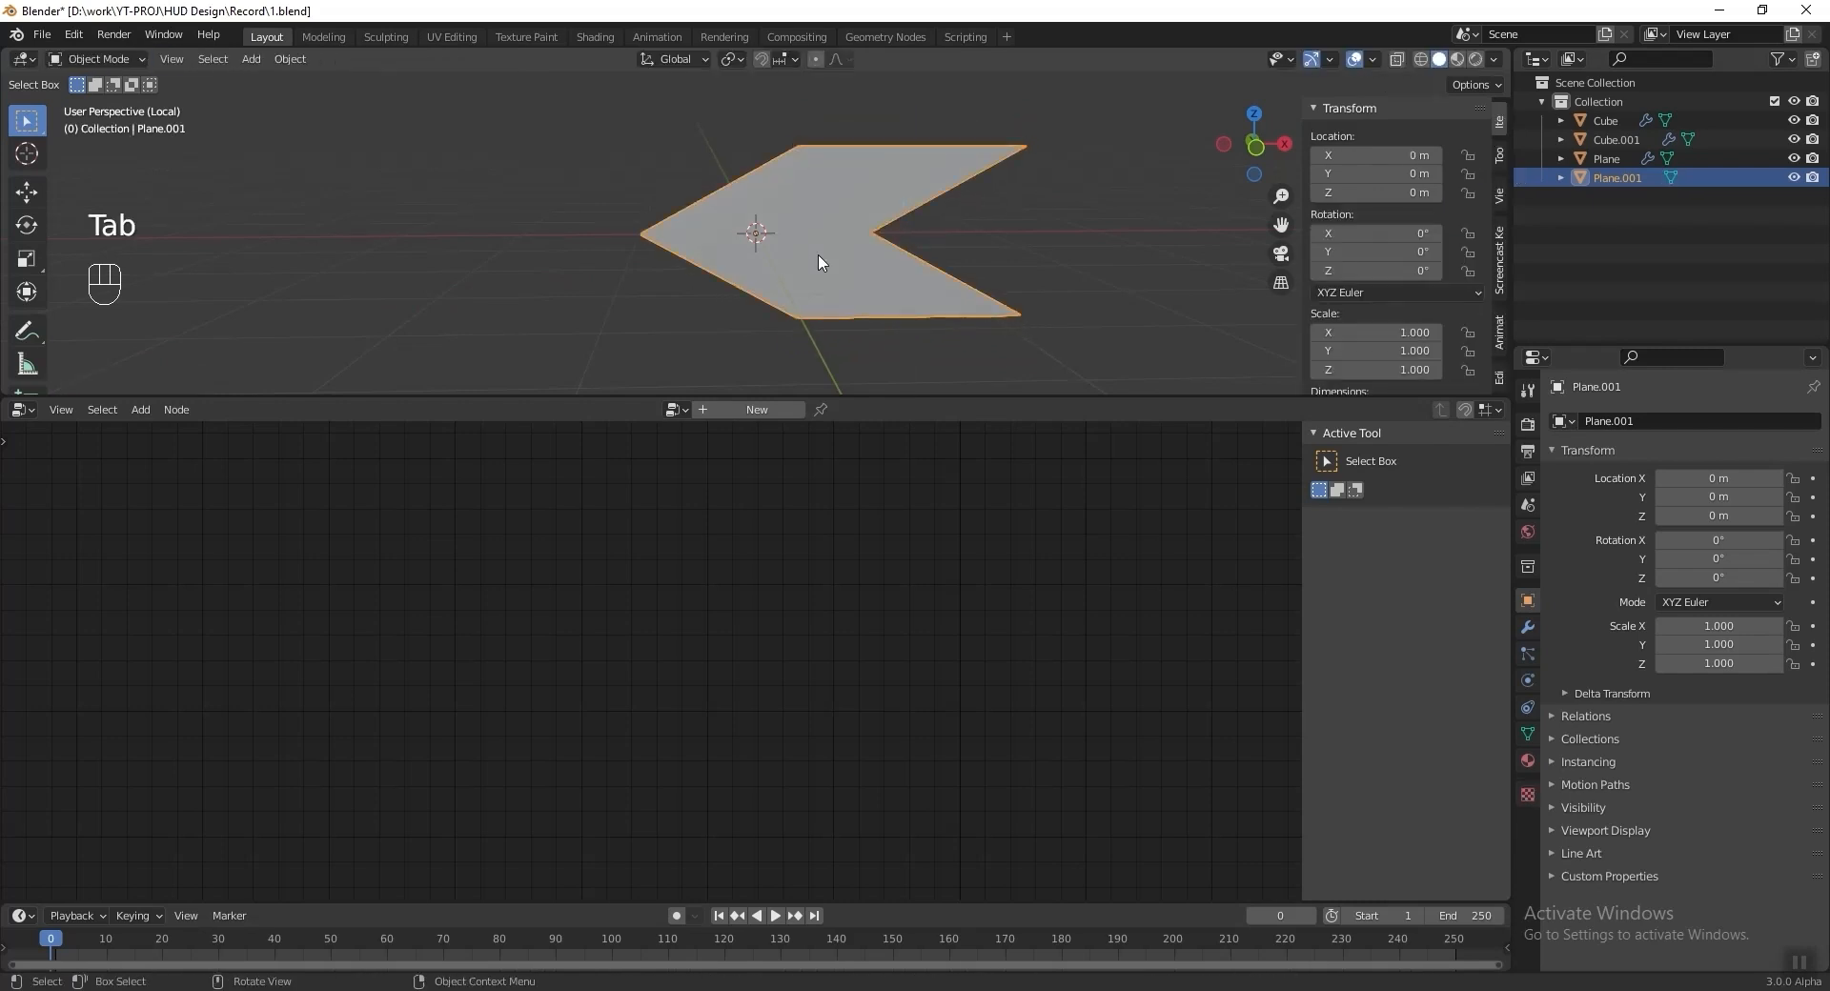
Set the arrow's scale to 0.05 on all three axes and apply the scale.
middle_click_drag(821, 263, 884, 261)
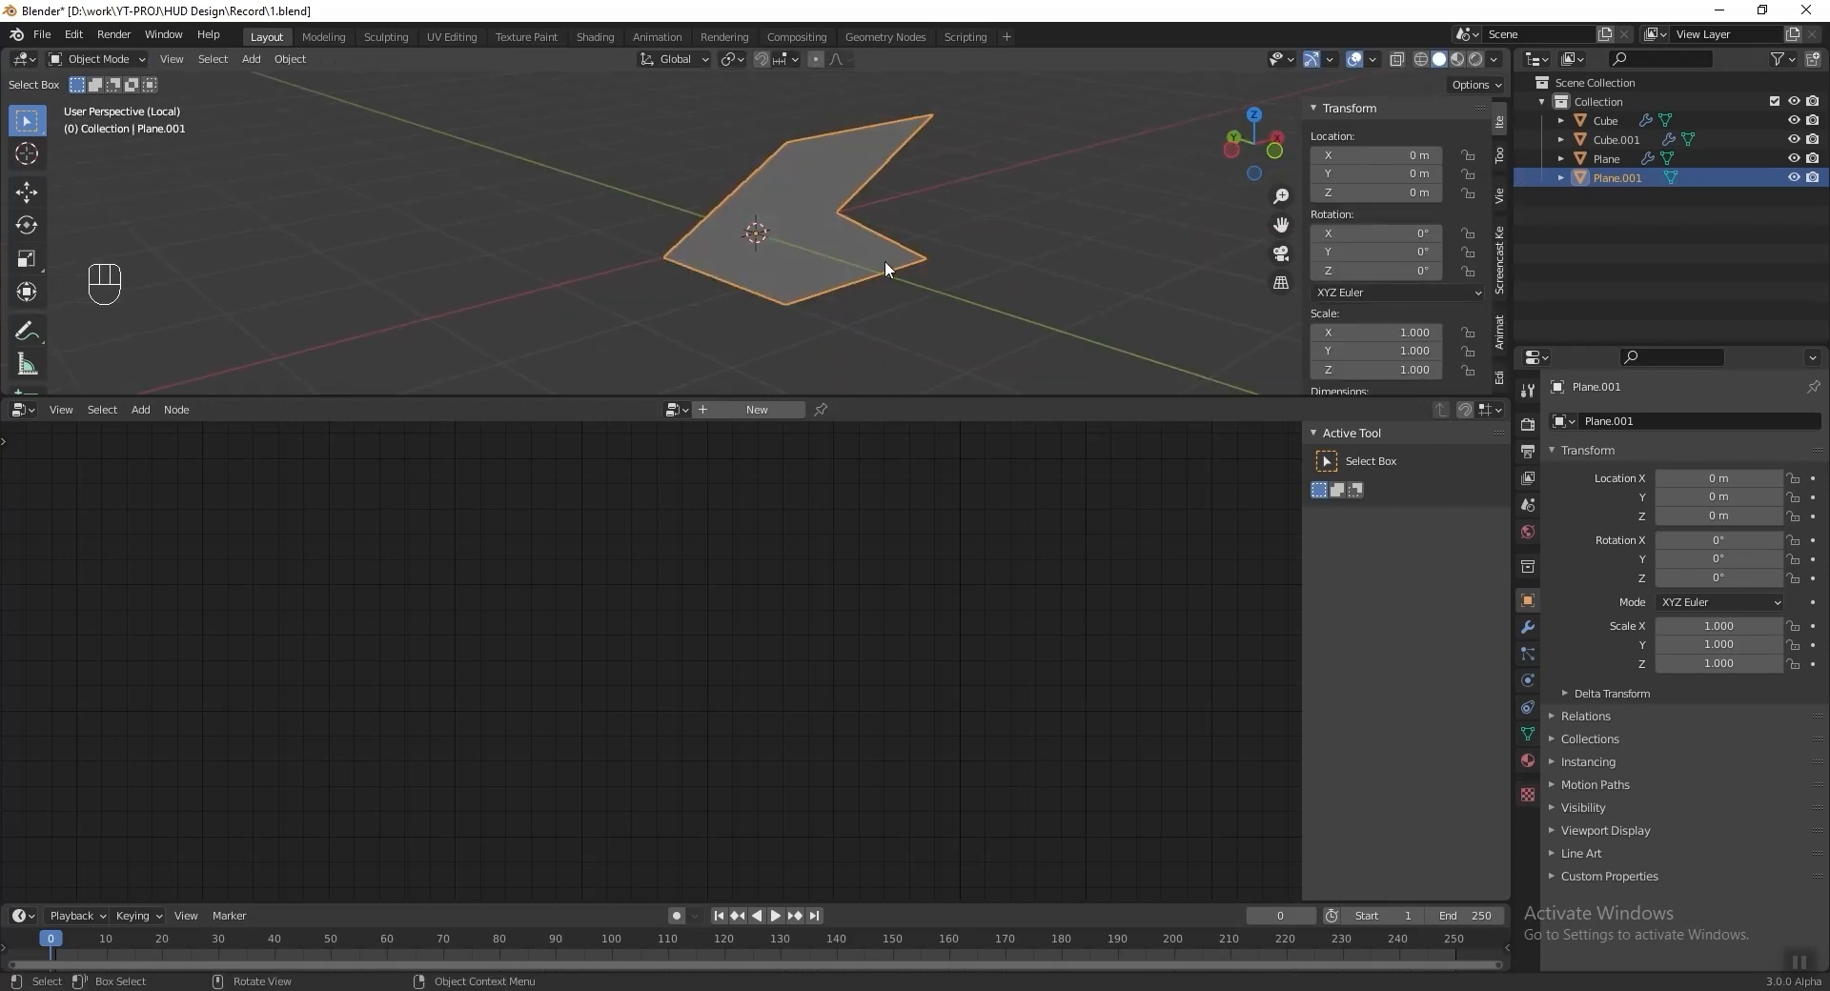
left_click(1369, 328)
left_click_drag(1371, 330, 1371, 370)
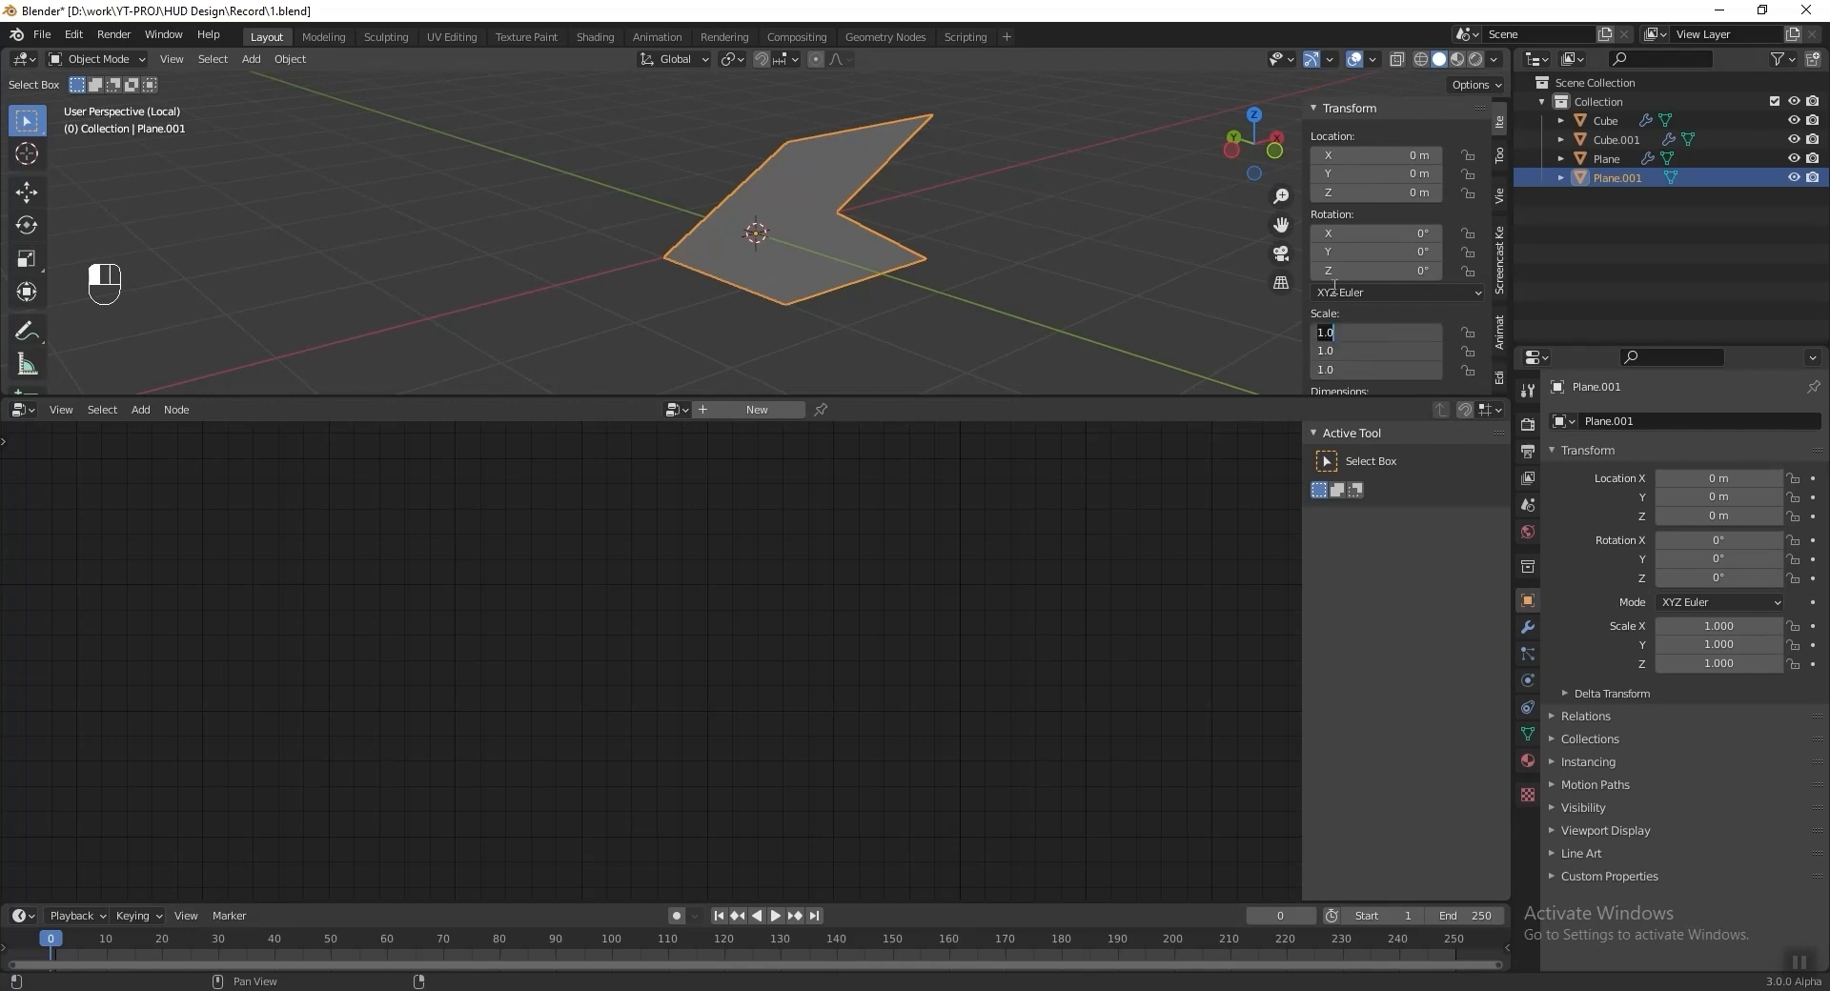
type(".05")
key("Return")
key("shift+b")
left_click_drag(780, 261, 783, 187)
key("ctrl+a")
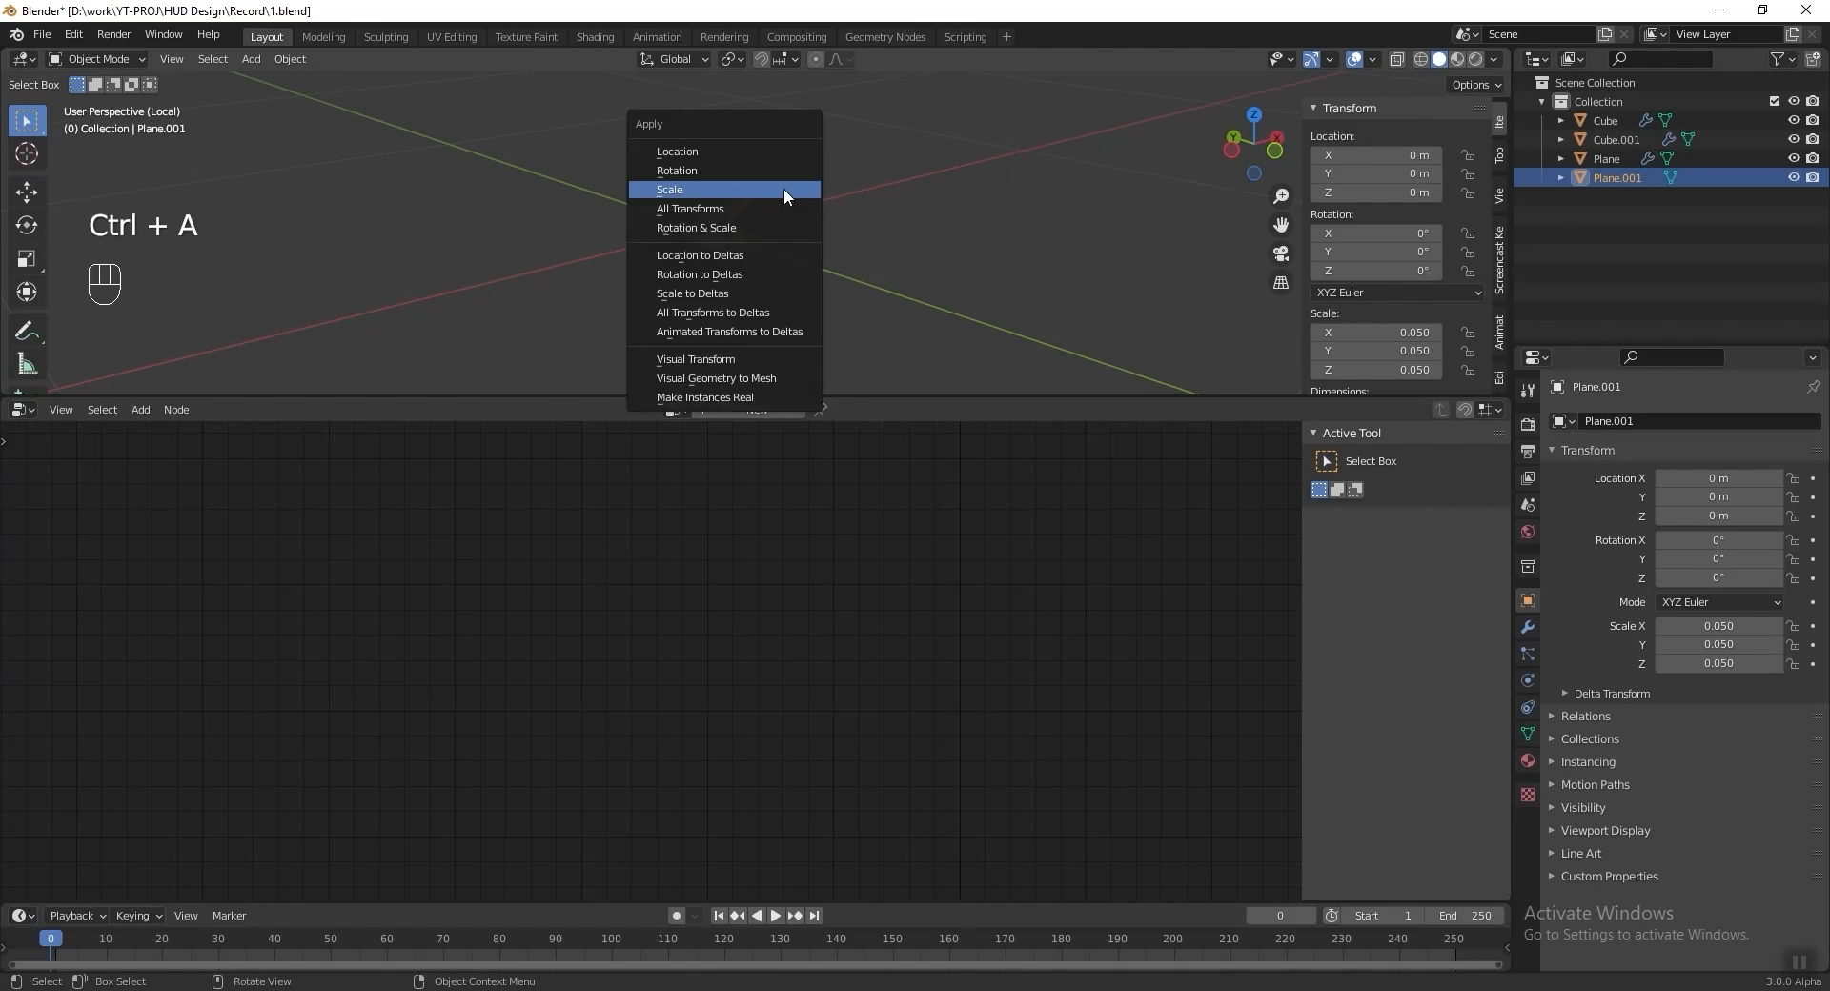
left_click(784, 187)
Add an Array modifier to the arrow with a count of 20.
left_click(1529, 628)
left_click(1638, 422)
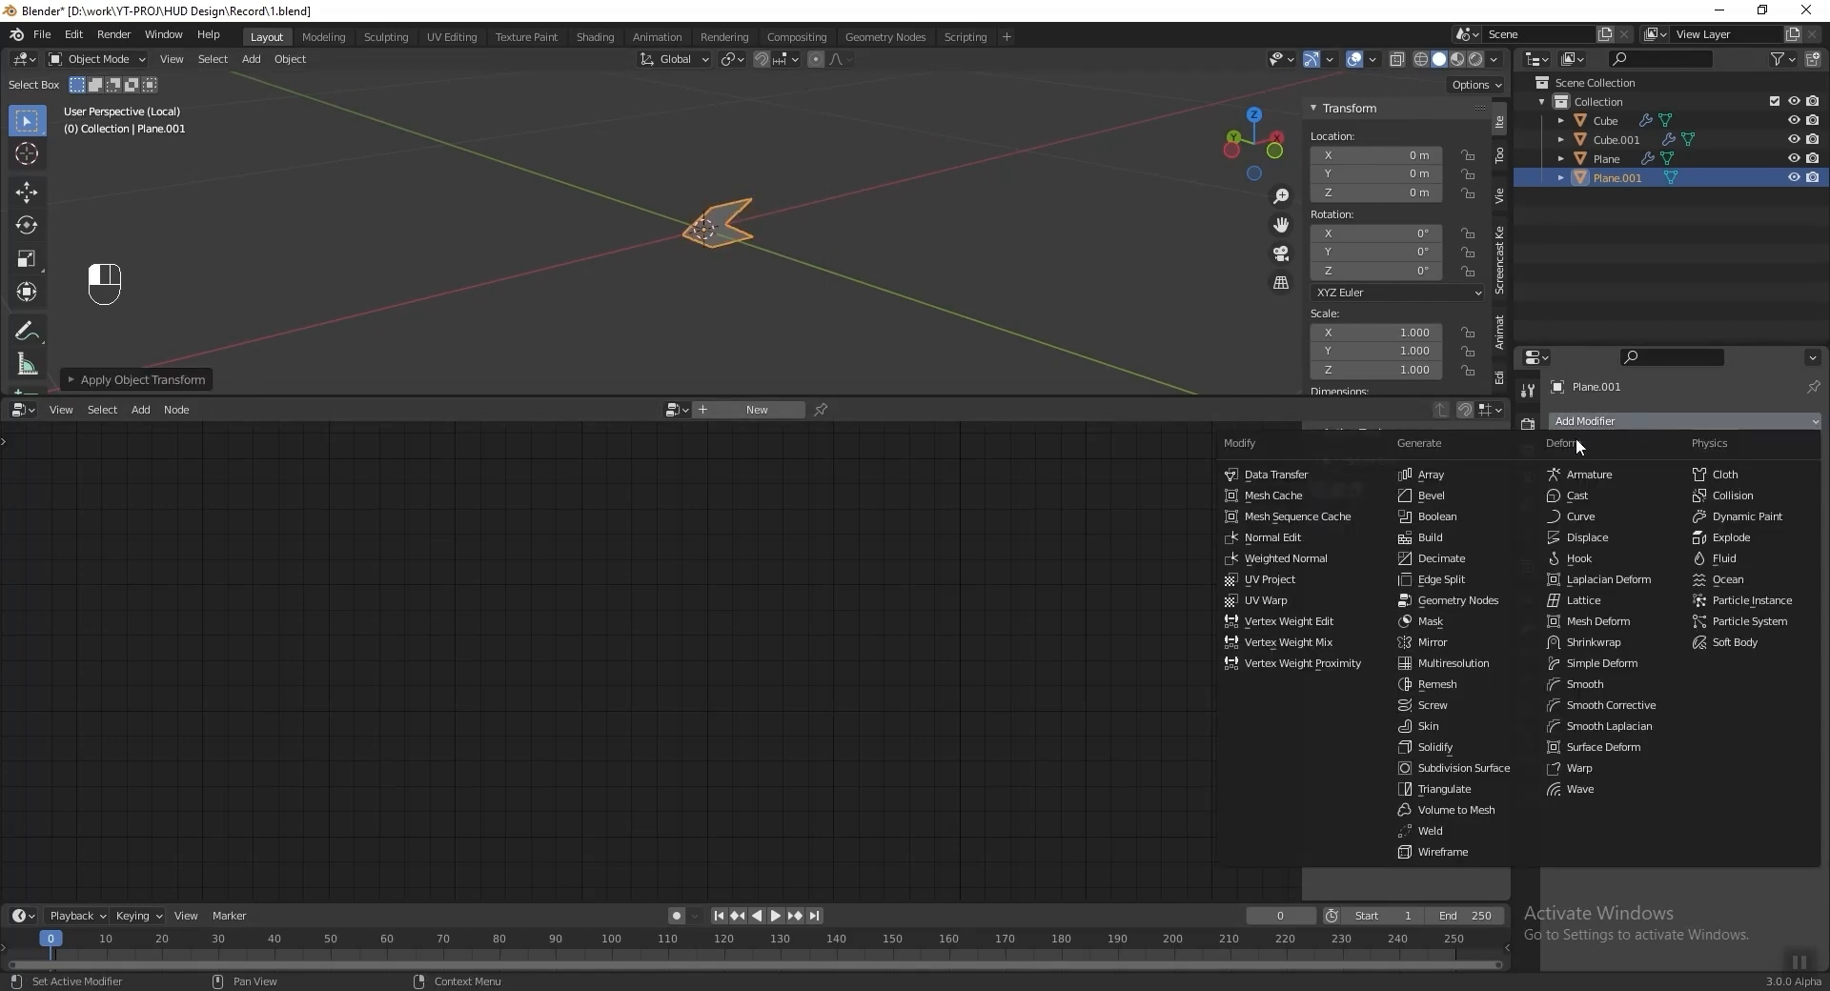
left_click(1468, 473)
left_click(1707, 506)
type("20")
key("Return")
Add a Bezier circle curve at the origin of the arrow row.
scroll(831, 288, "down", 6)
key("shift+a")
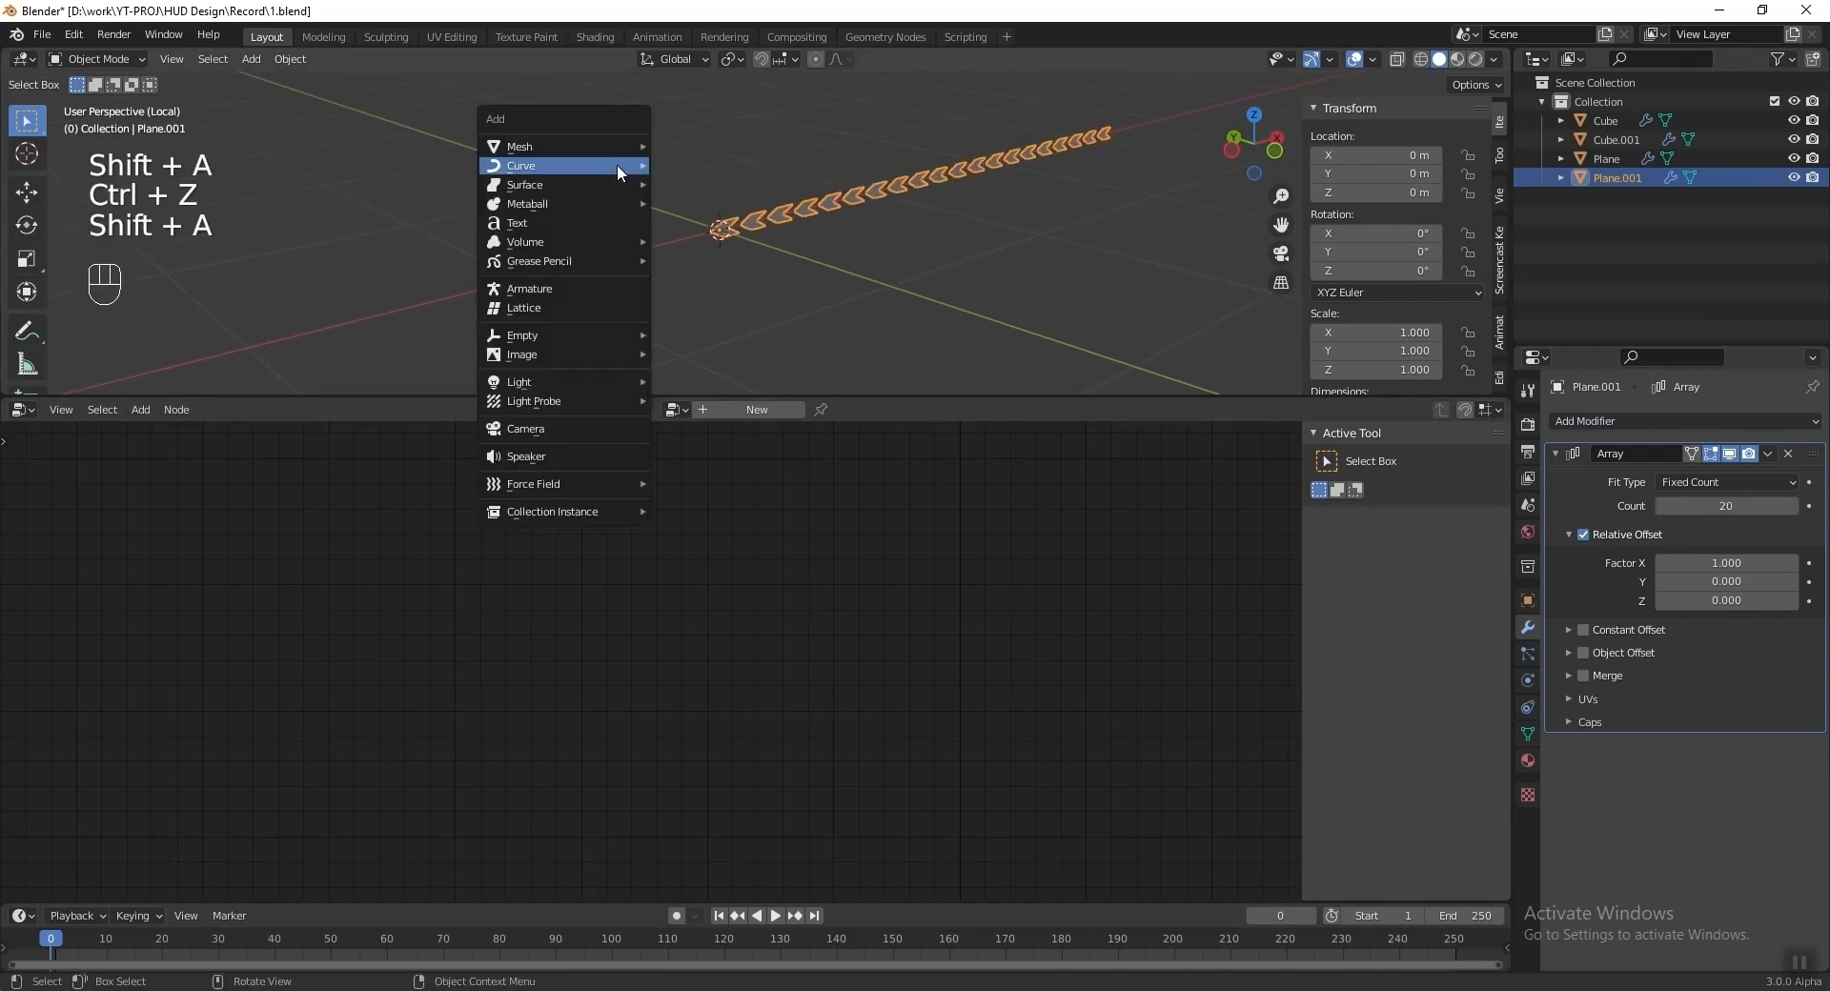
mouse_move(618, 166)
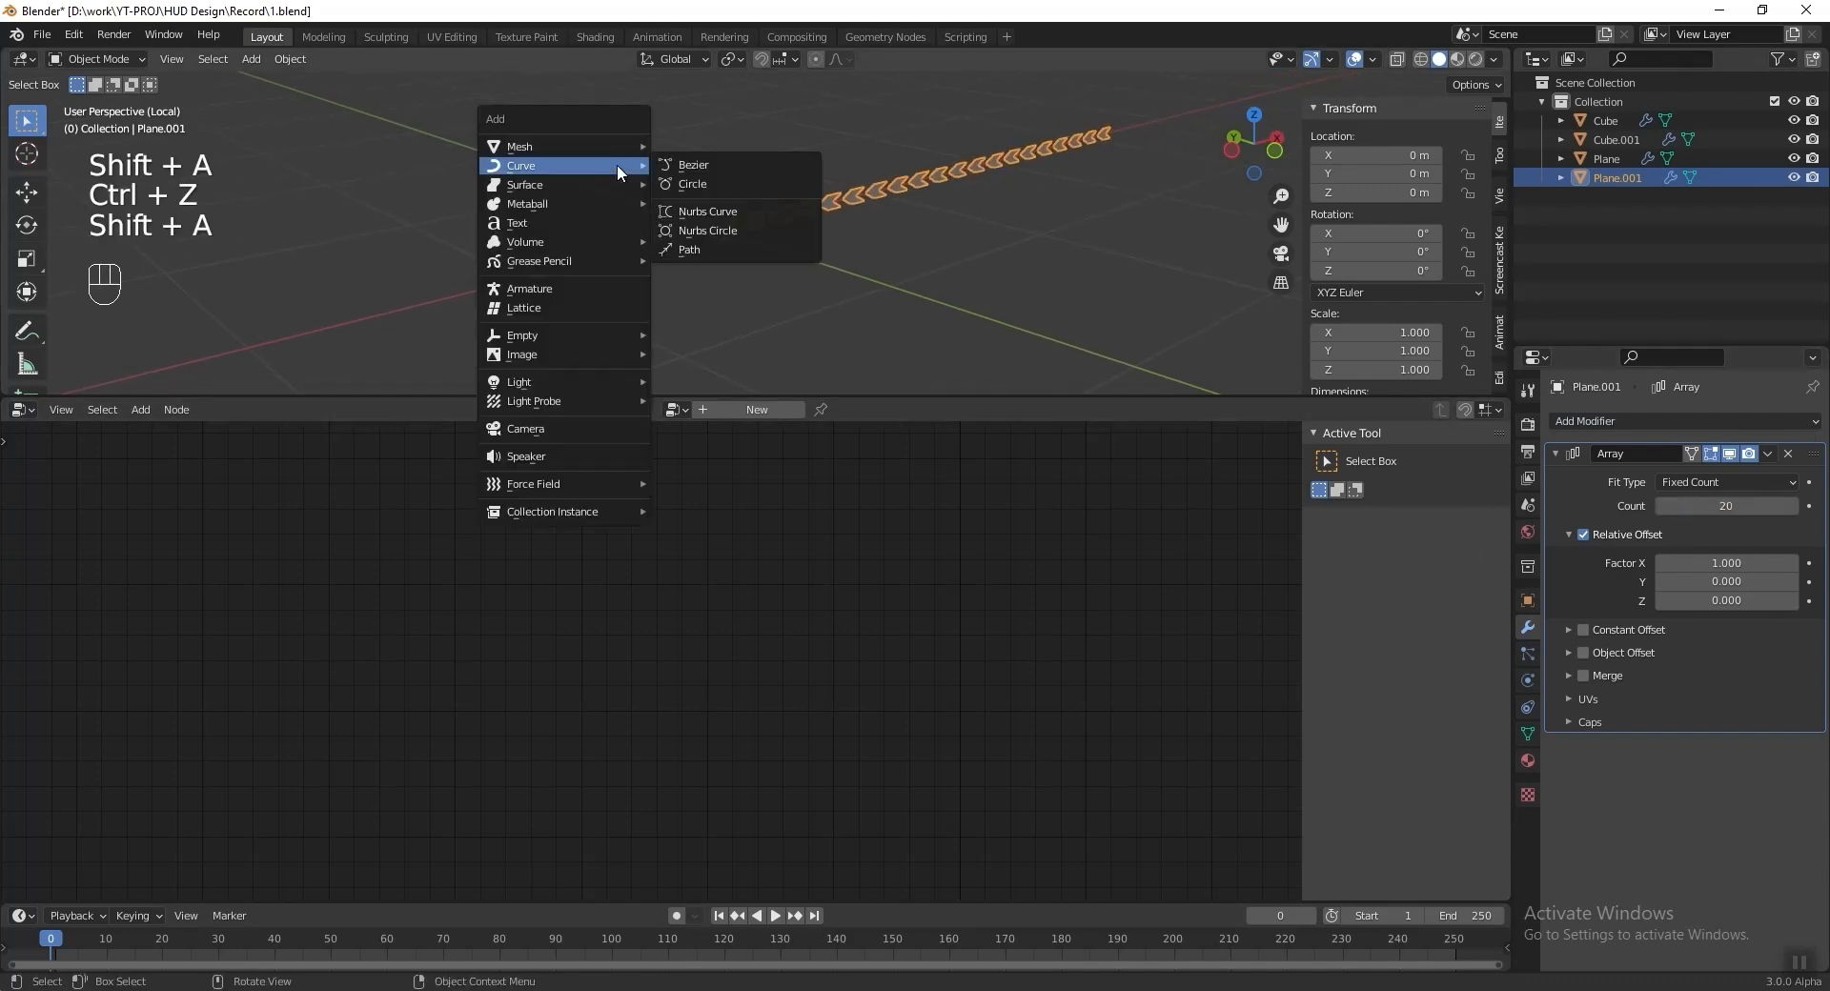
left_click(735, 183)
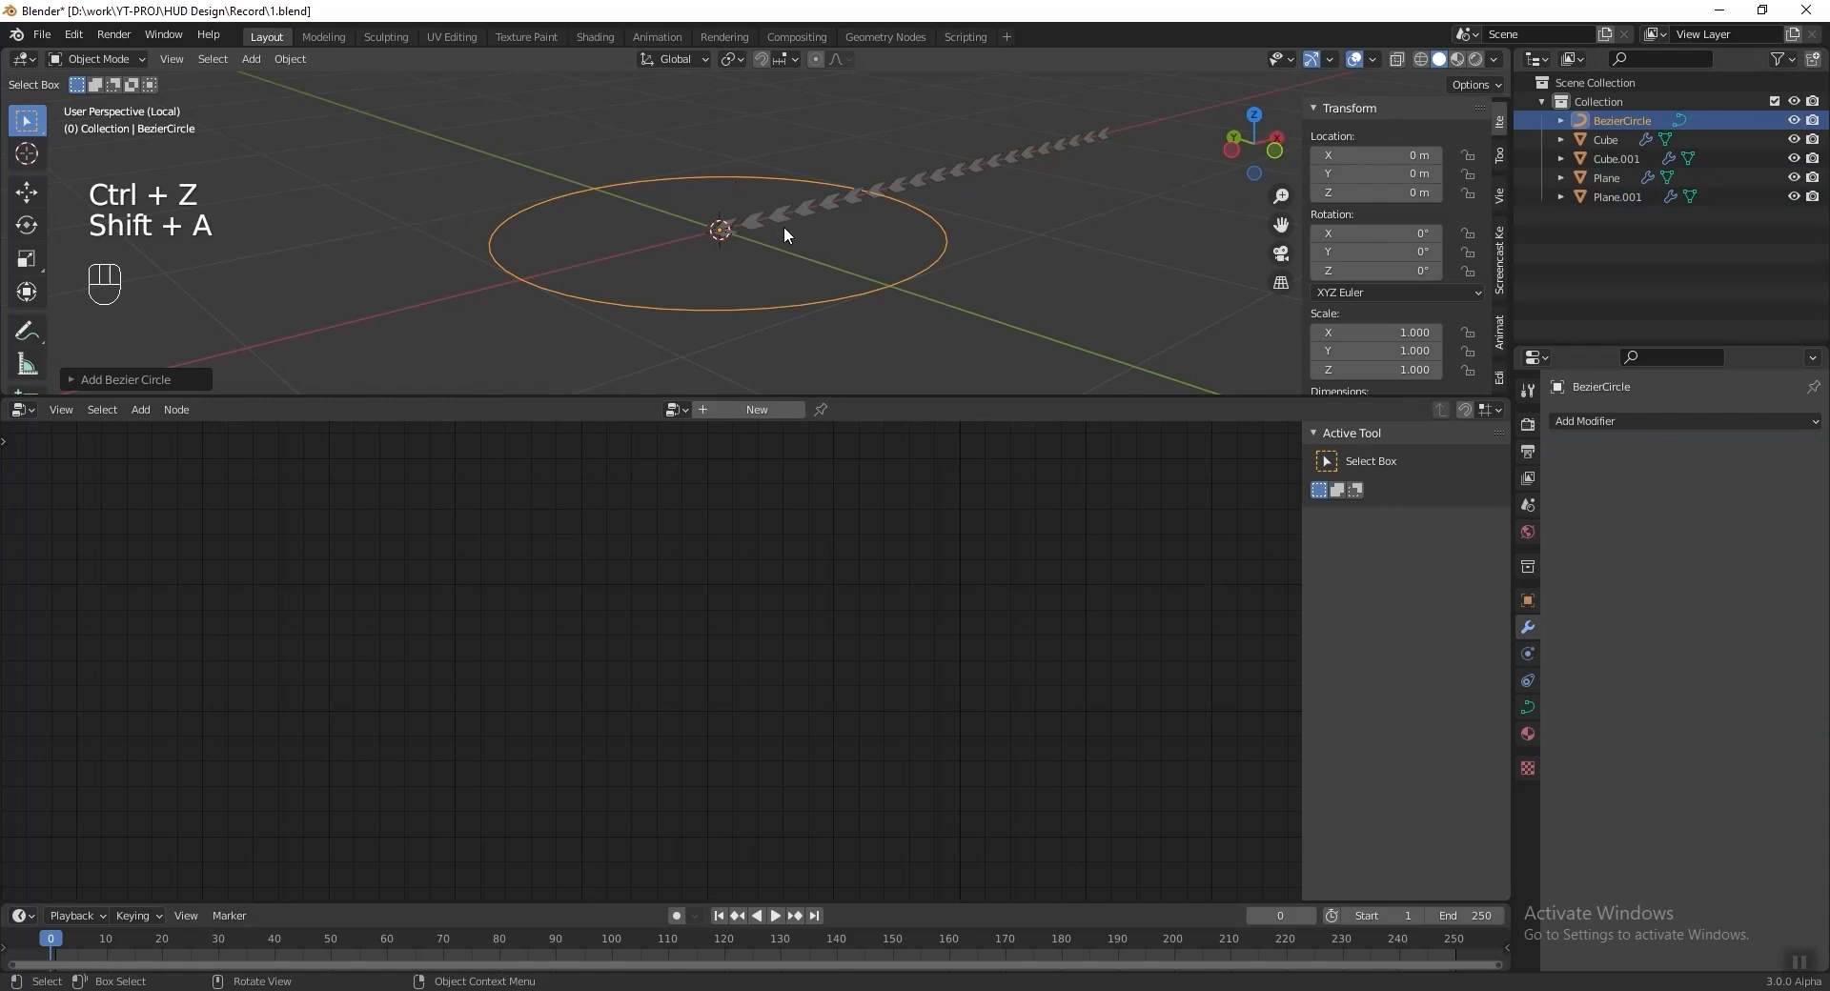
Add a Curve modifier to the arrow row with BezierCircle as its curve object.
left_click(976, 166)
left_click(1591, 419)
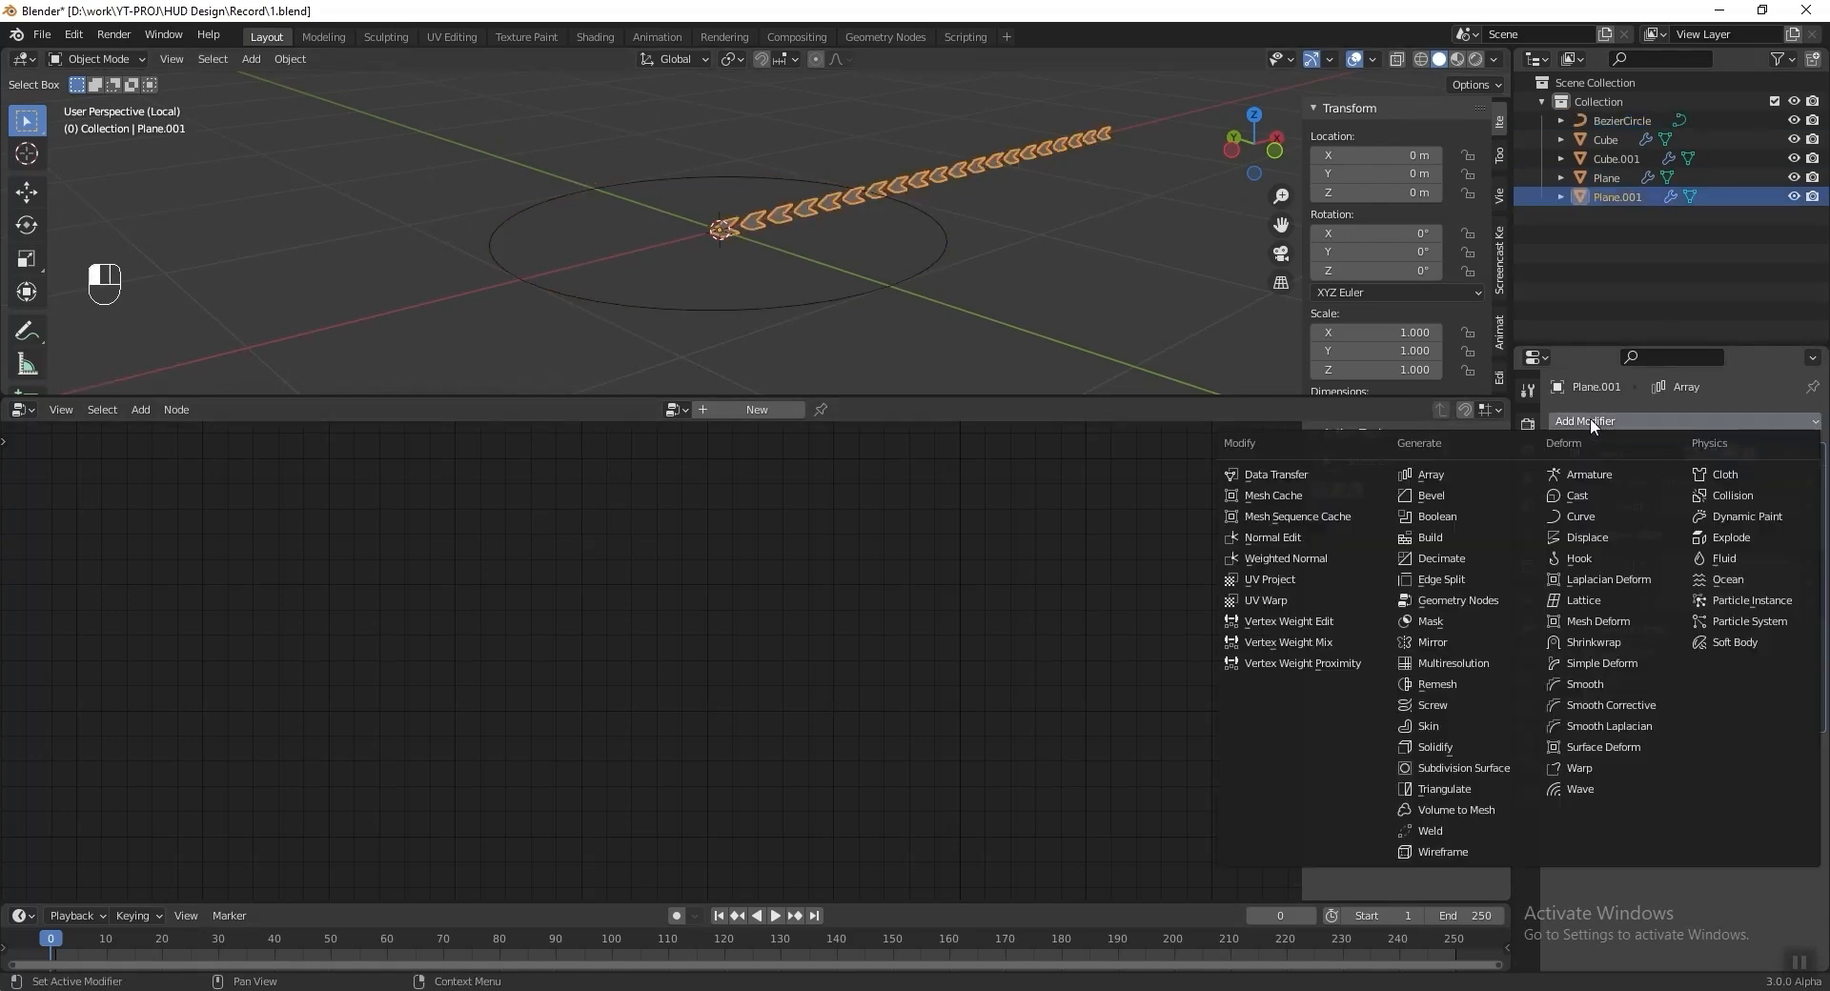
left_click(1601, 505)
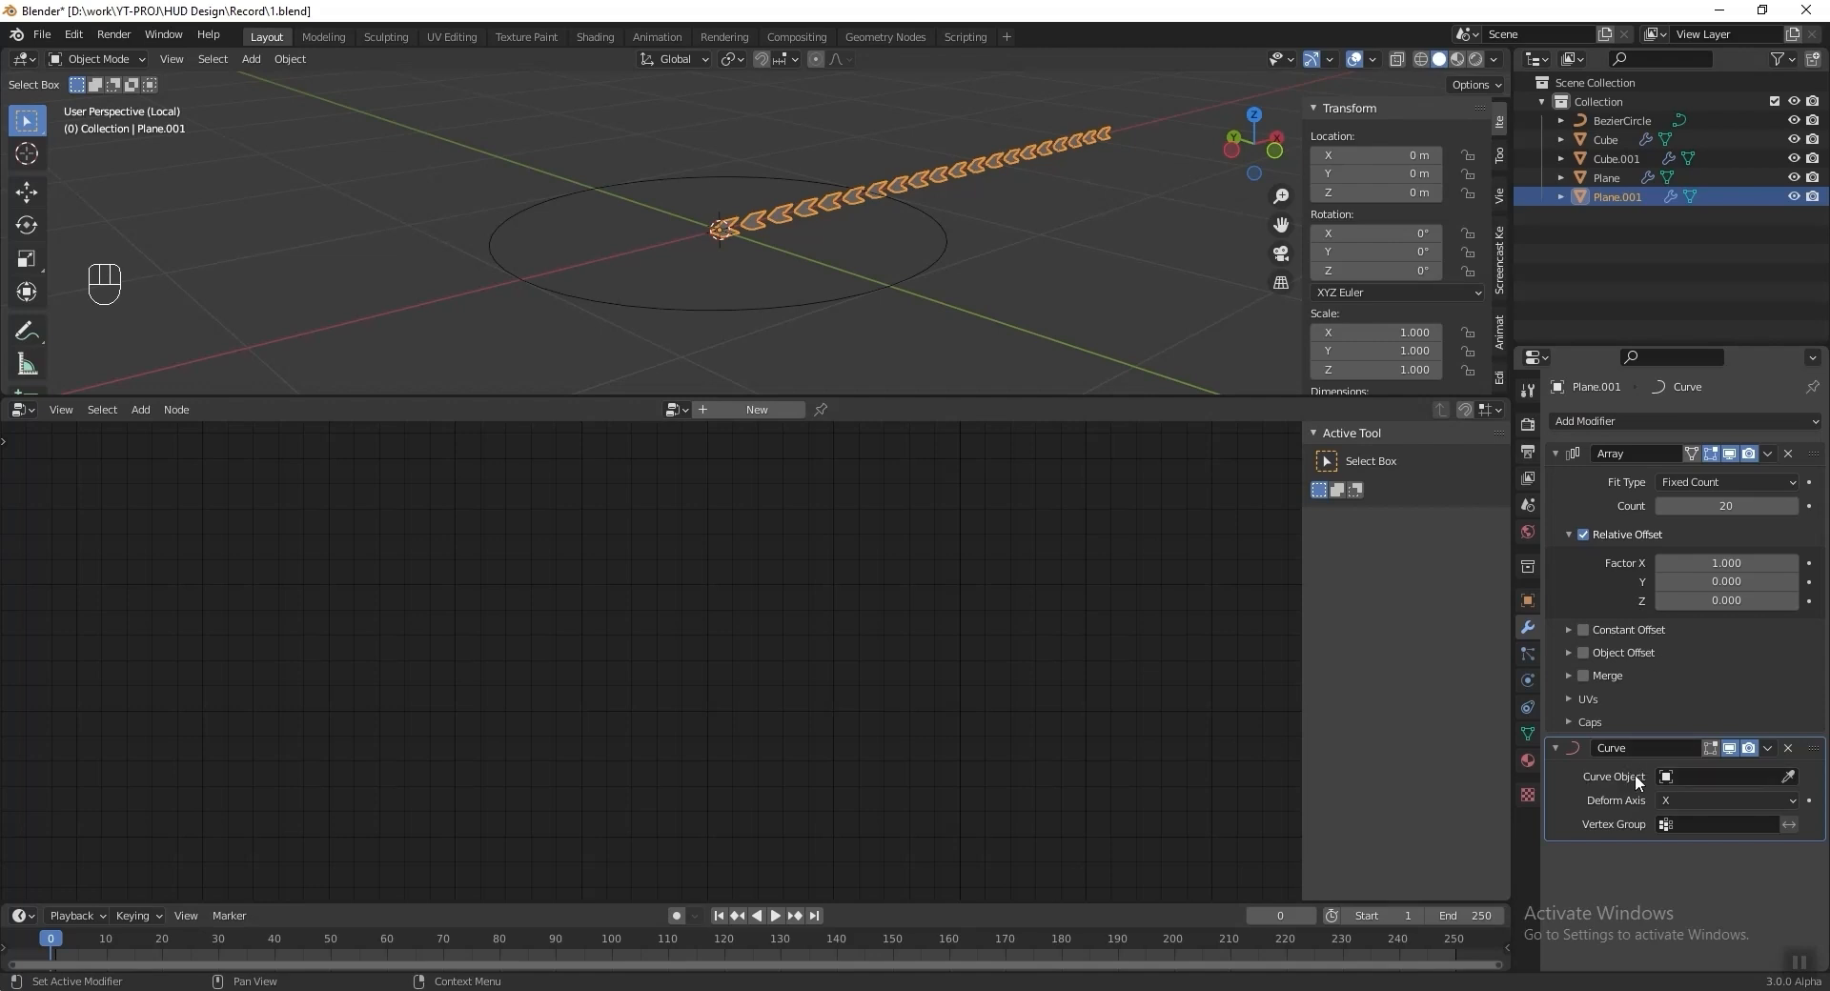
left_click(1789, 777)
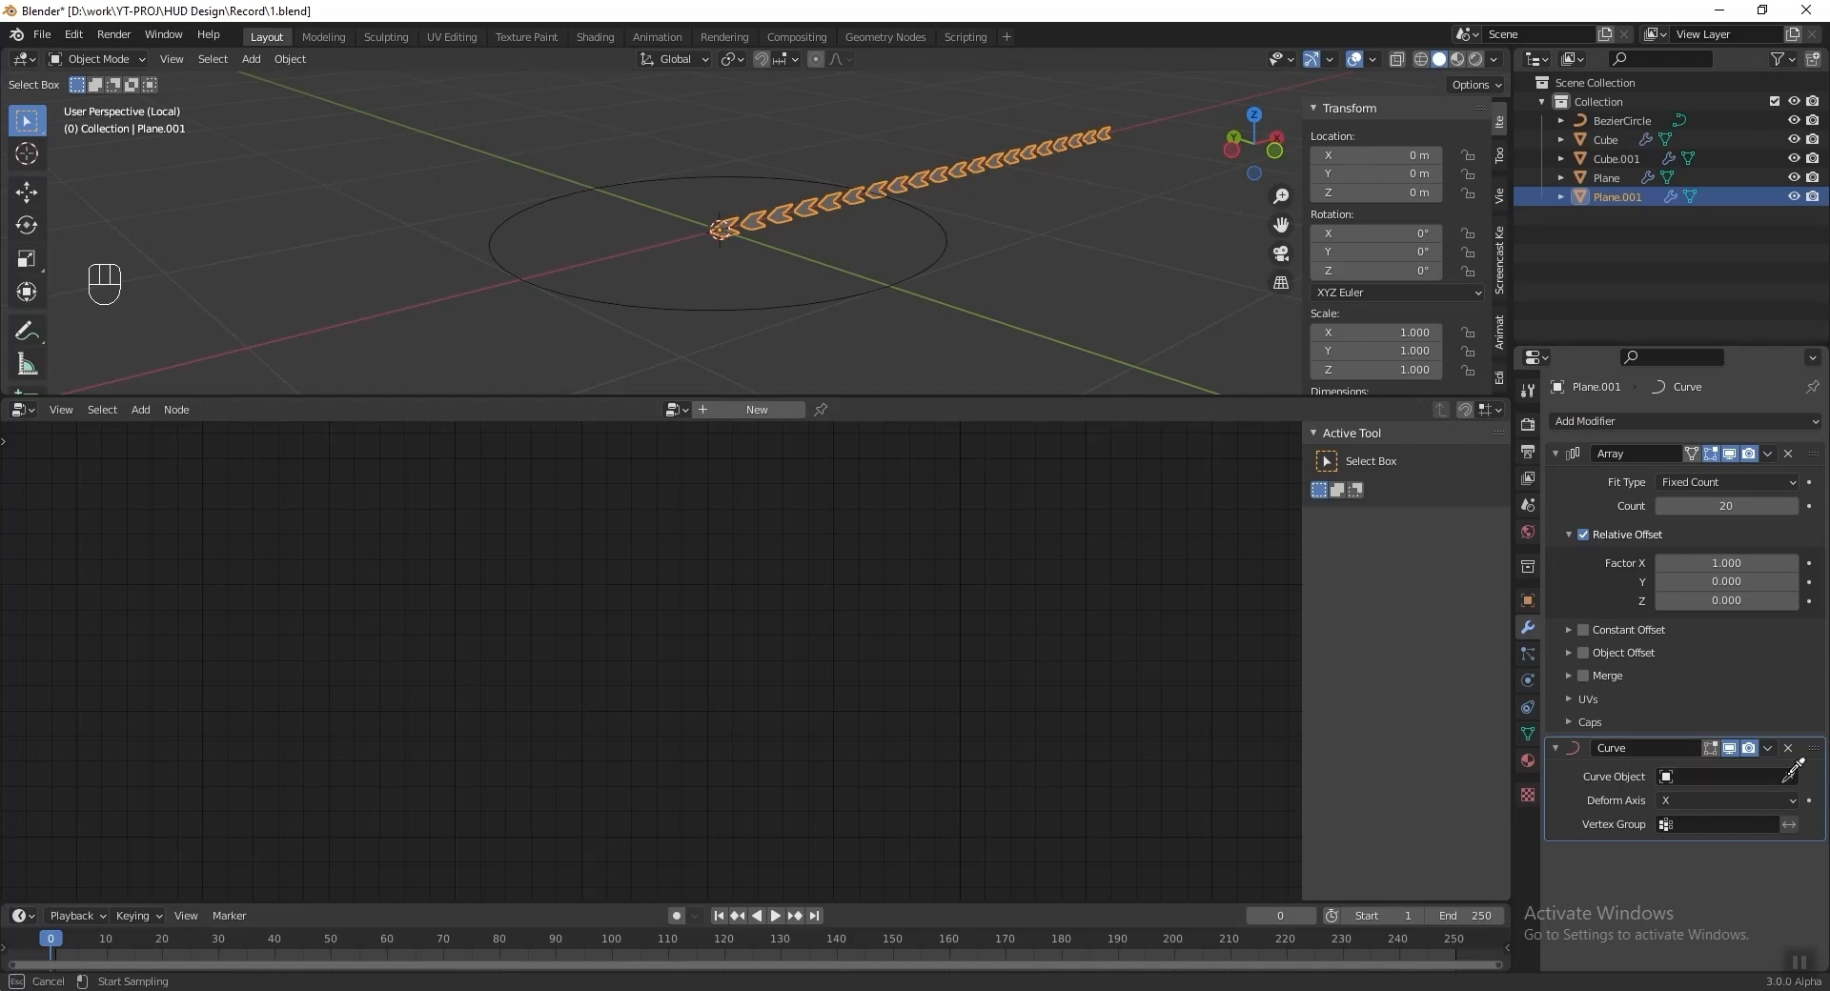
left_click(934, 270)
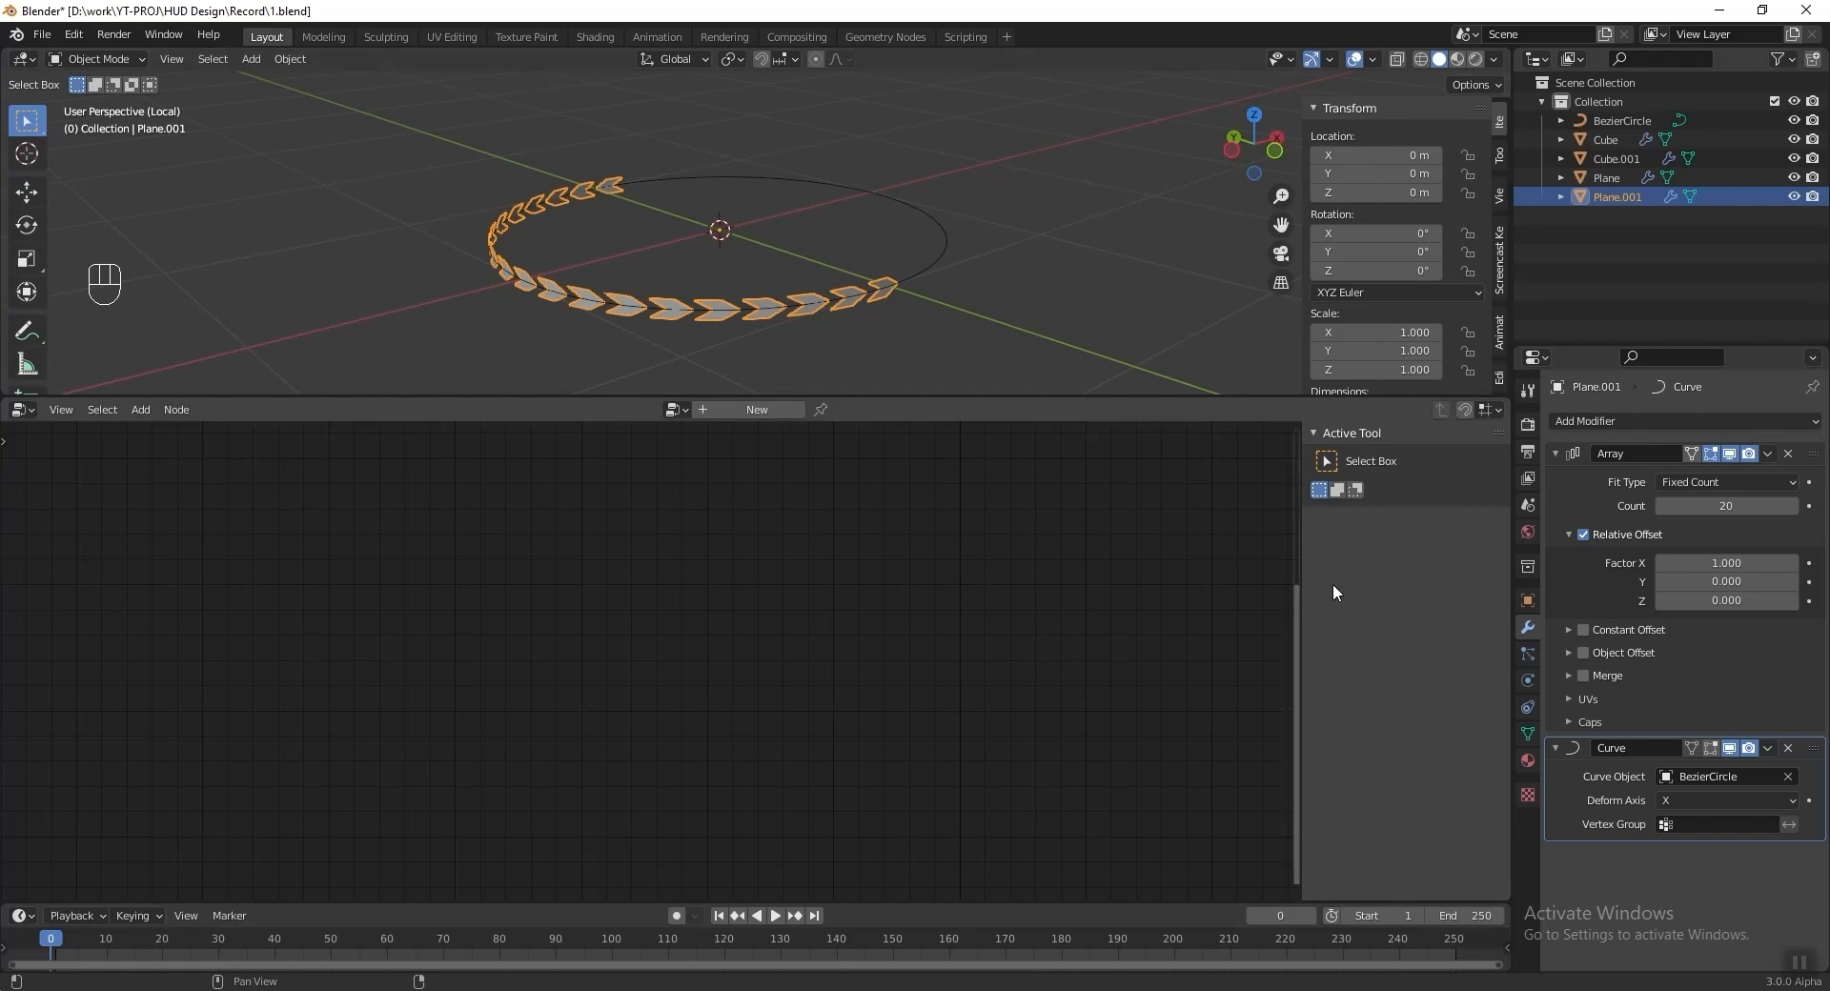
Try larger relative offset X factors in the Array modifier, up to 1.9, to spread the arrows around the circle.
left_click(1746, 565)
type("1.")
key("Return")
key("ctrl+z")
mouse_move(1747, 565)
left_mouse_down()
mouse_move(1806, 565)
mouse_move(1773, 566)
left_mouse_up()
middle_click_drag(1031, 288, 965, 282)
scroll(965, 282, "up", 2)
left_click(1795, 565)
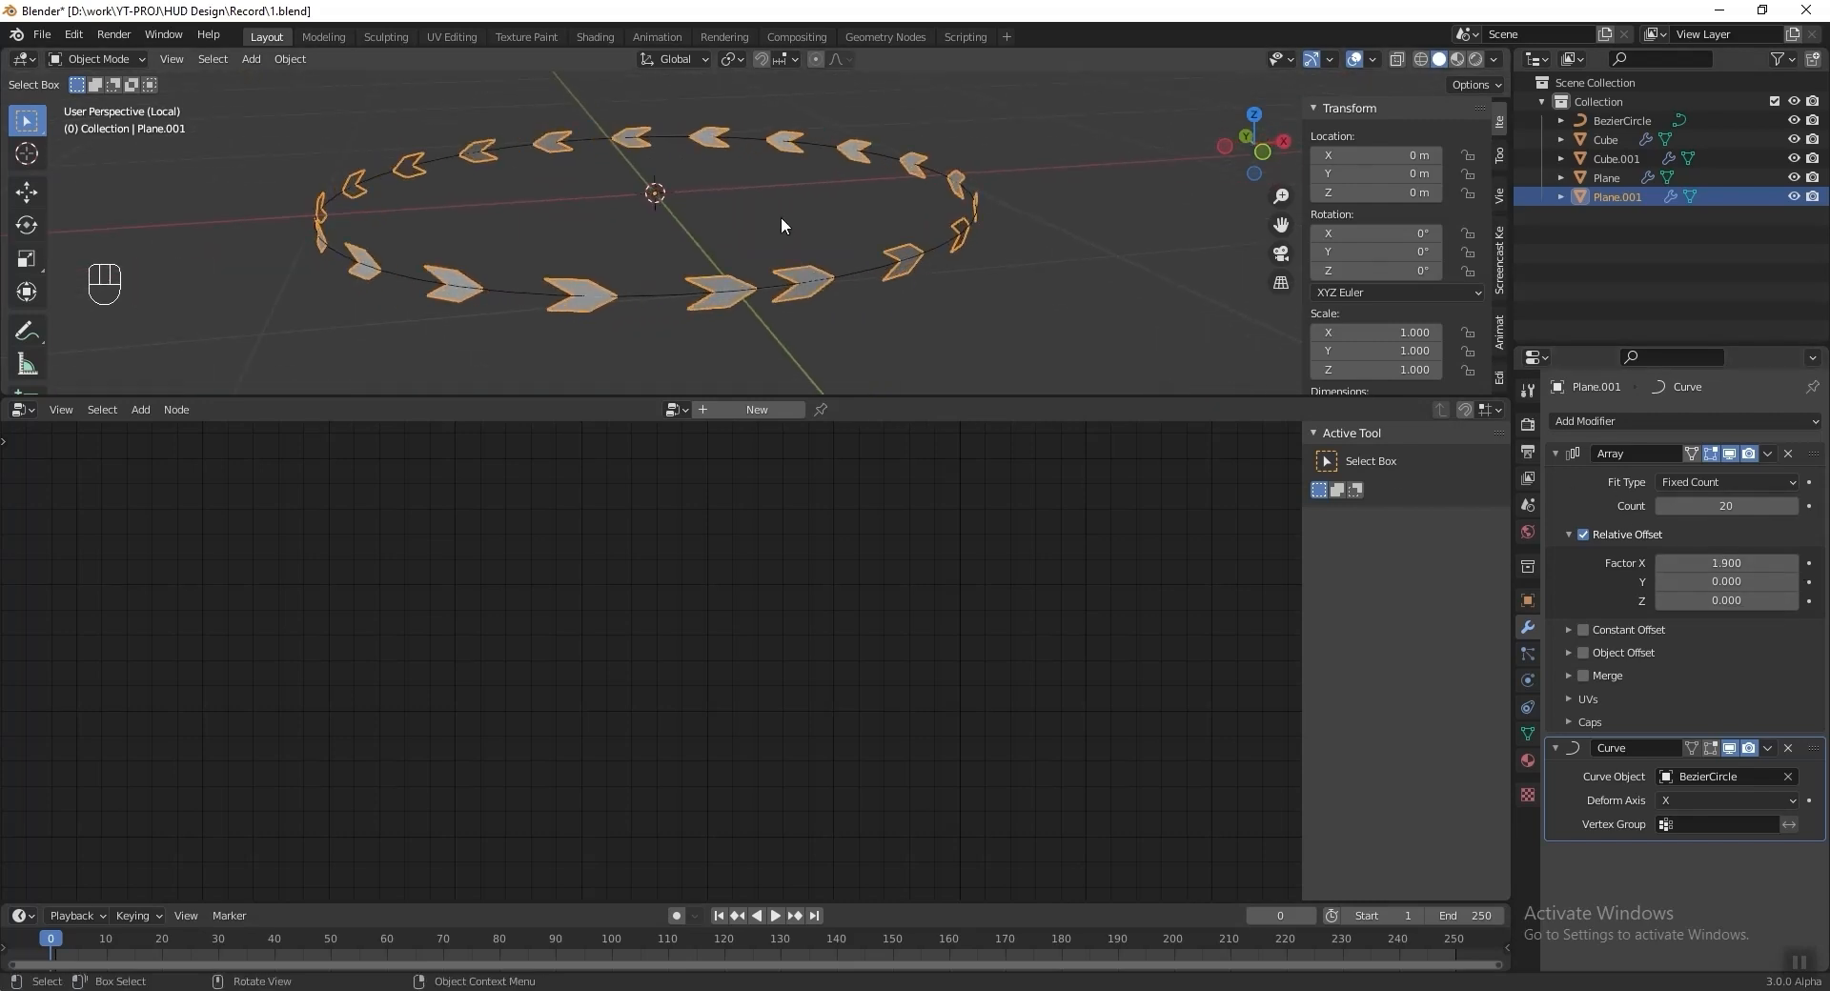
Set the Array modifier's relative offset X factor to 1.85 and save the file.
middle_click_drag(779, 219, 765, 223)
left_click(1721, 563)
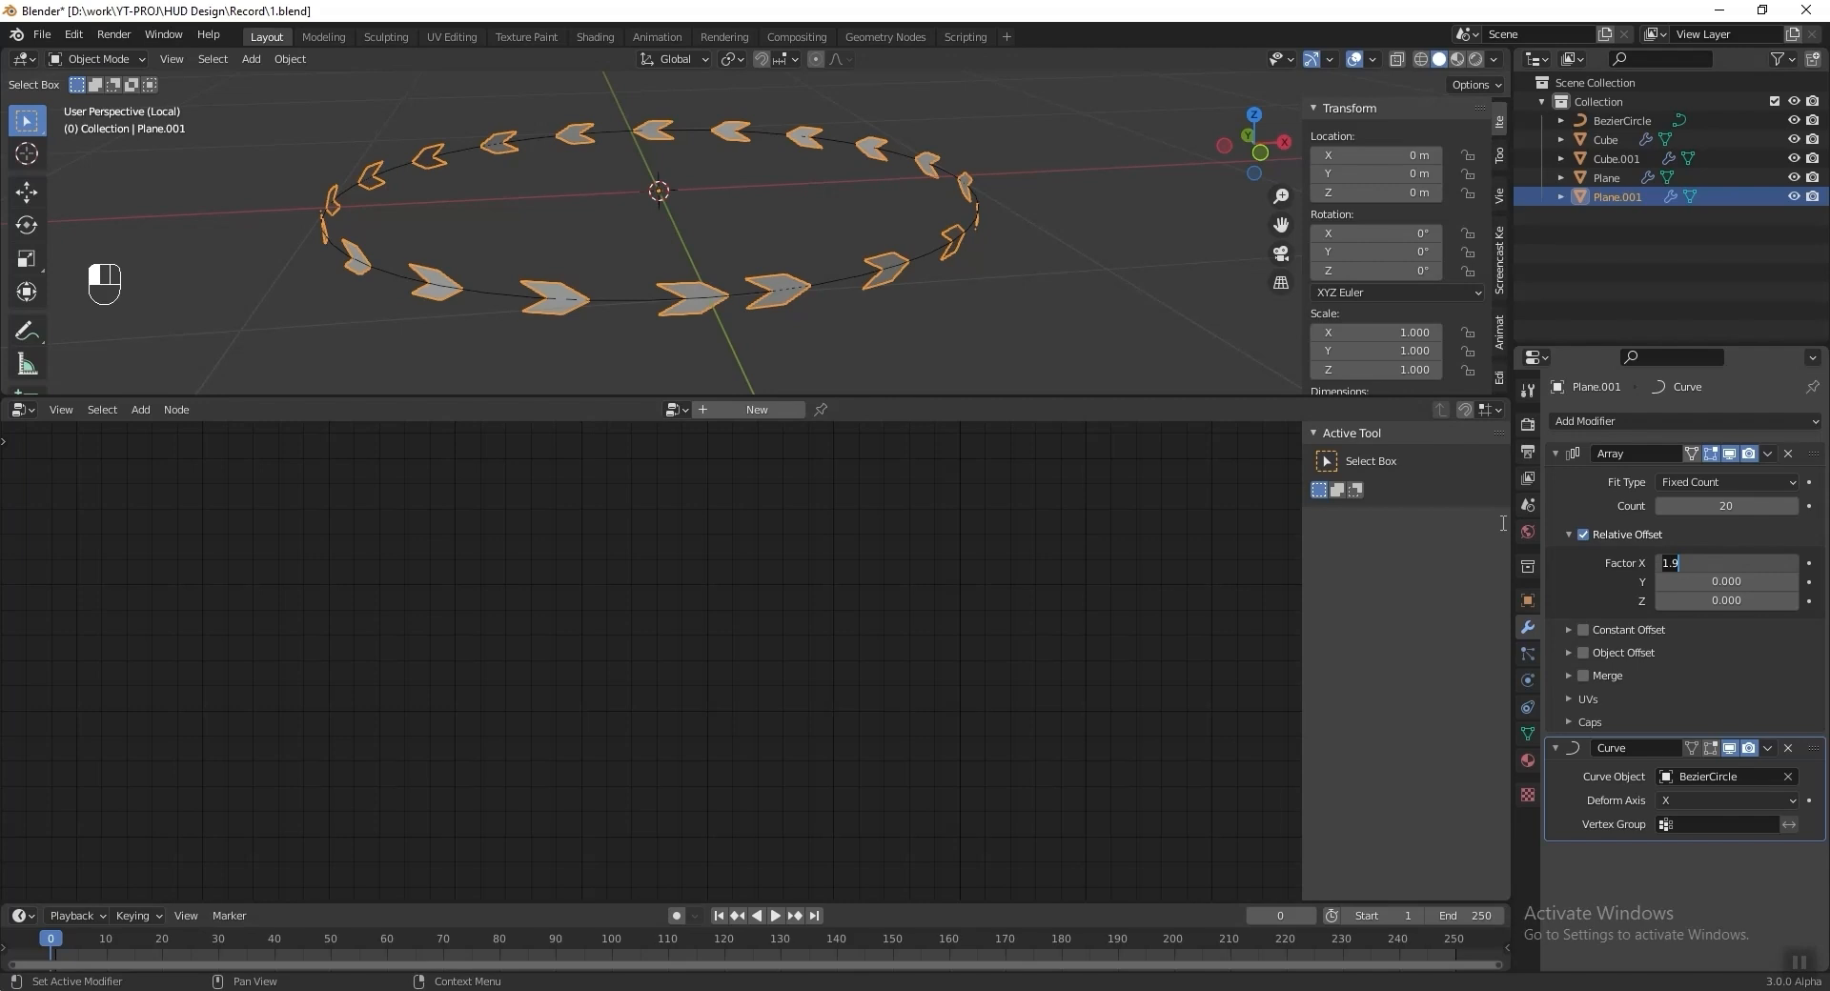
type("1.85")
key("Return")
middle_click_drag(858, 229, 815, 219)
key("ctrl+s")
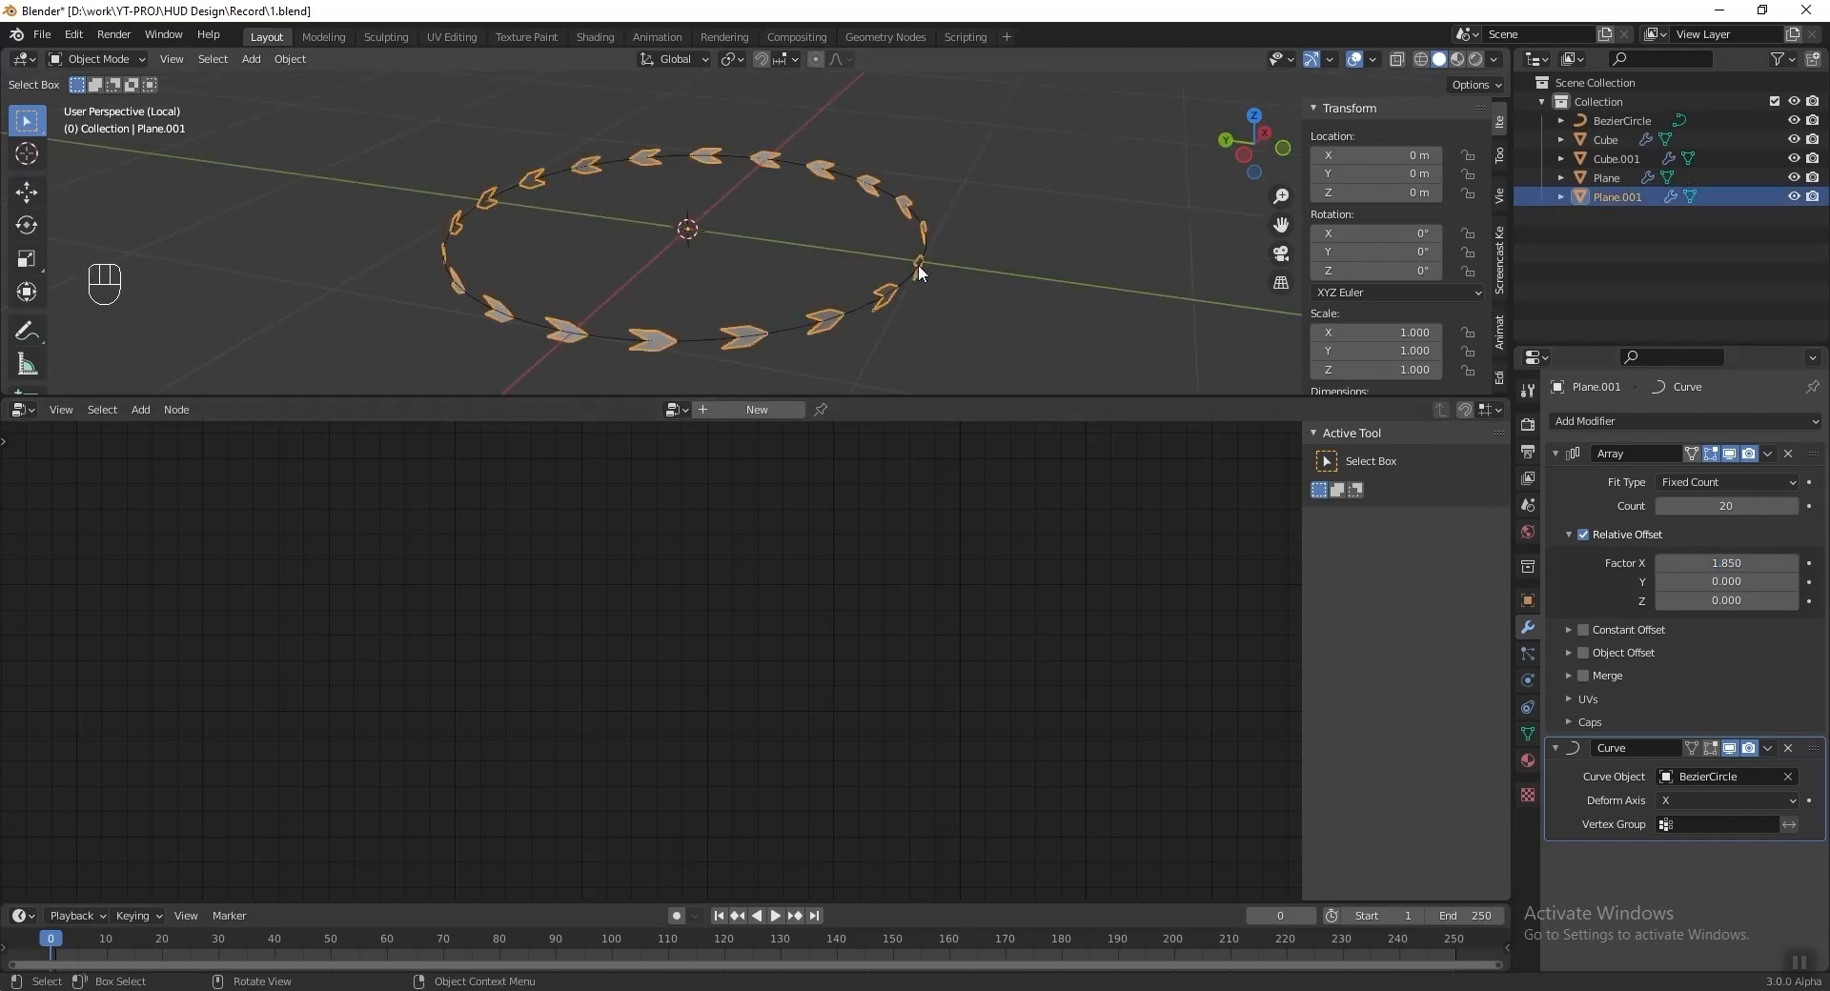
Create a geometry node tree on the arrow ring and insert a Transform node between Group Input and Group Output.
middle_click_drag(841, 269, 872, 192)
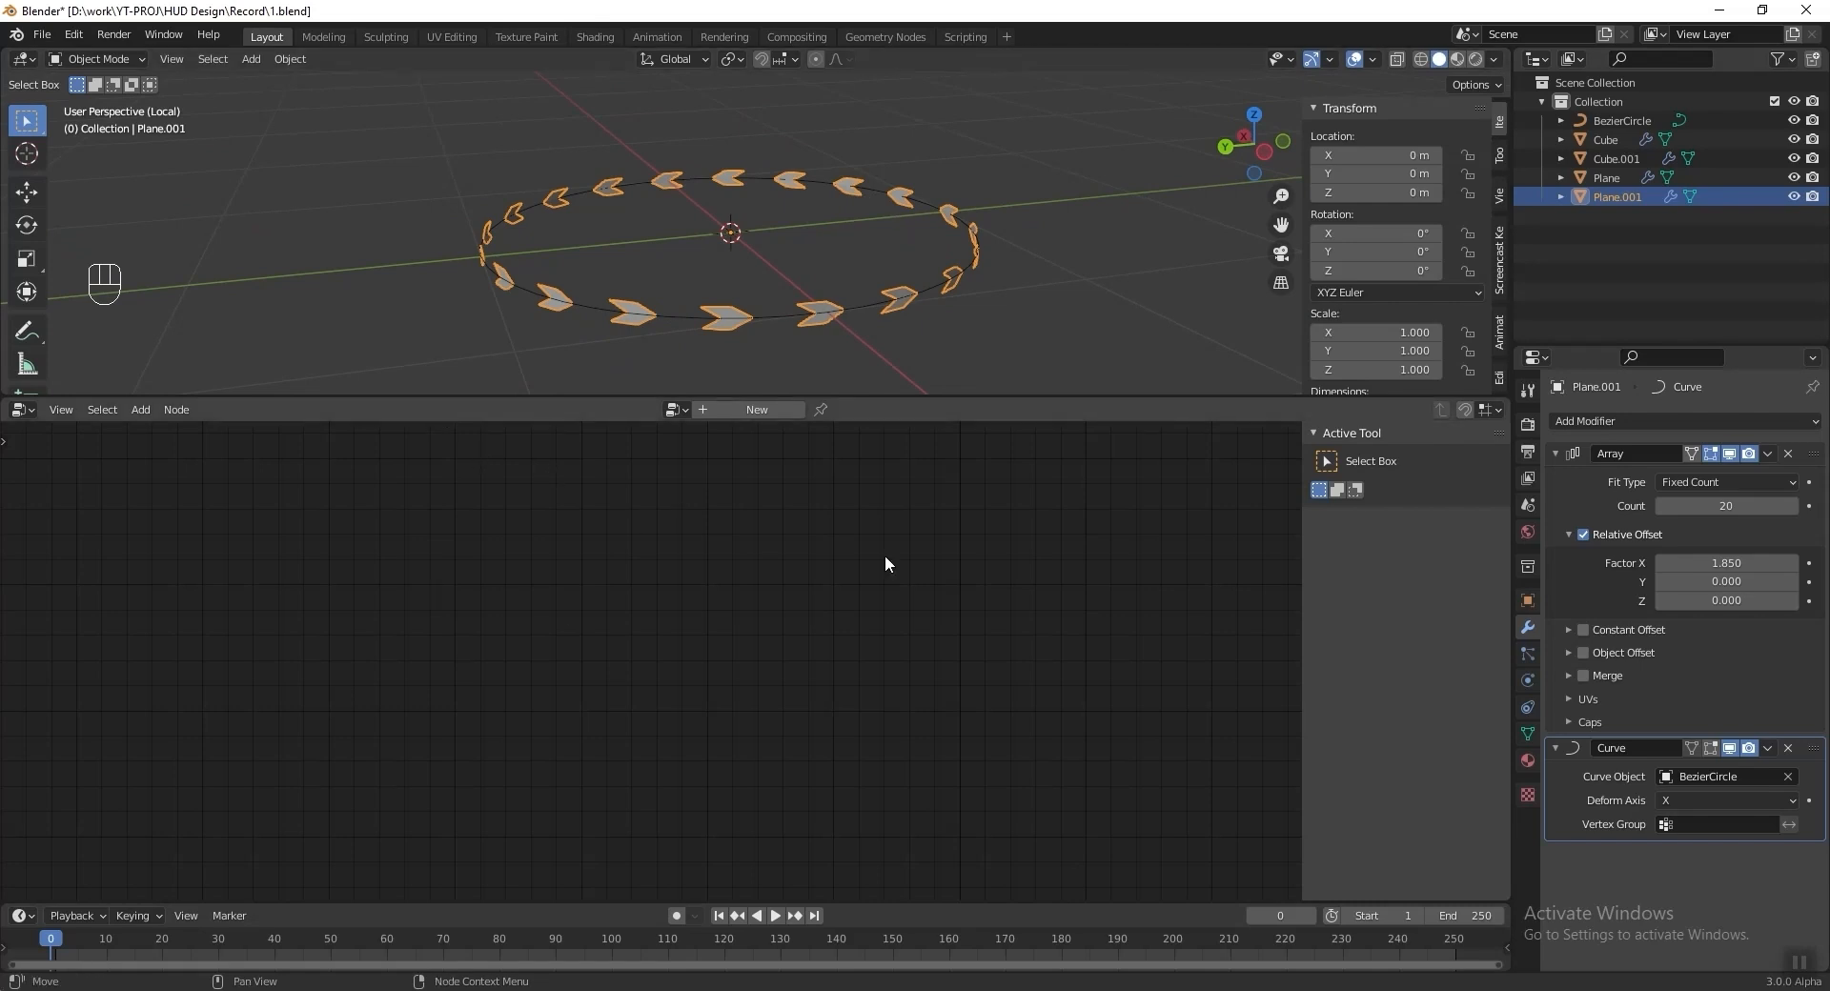
left_click(764, 410)
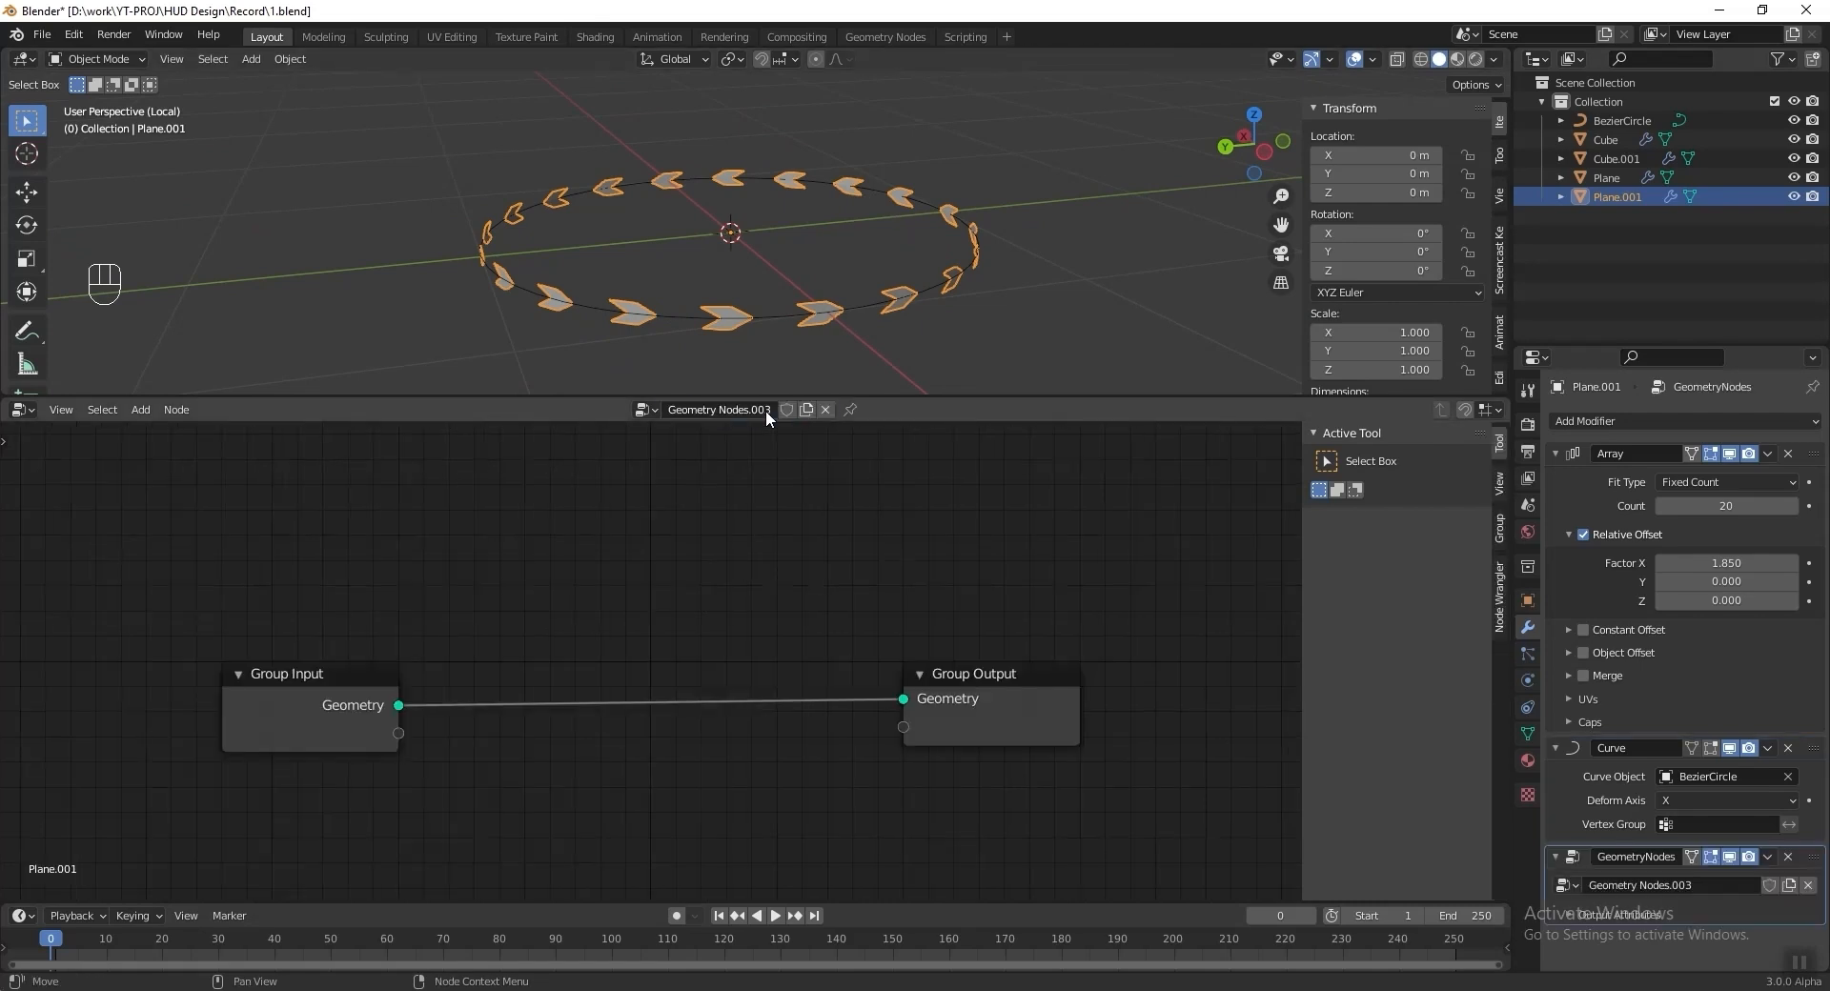
key("shift+a")
mouse_move(1098, 551)
mouse_move(1049, 586)
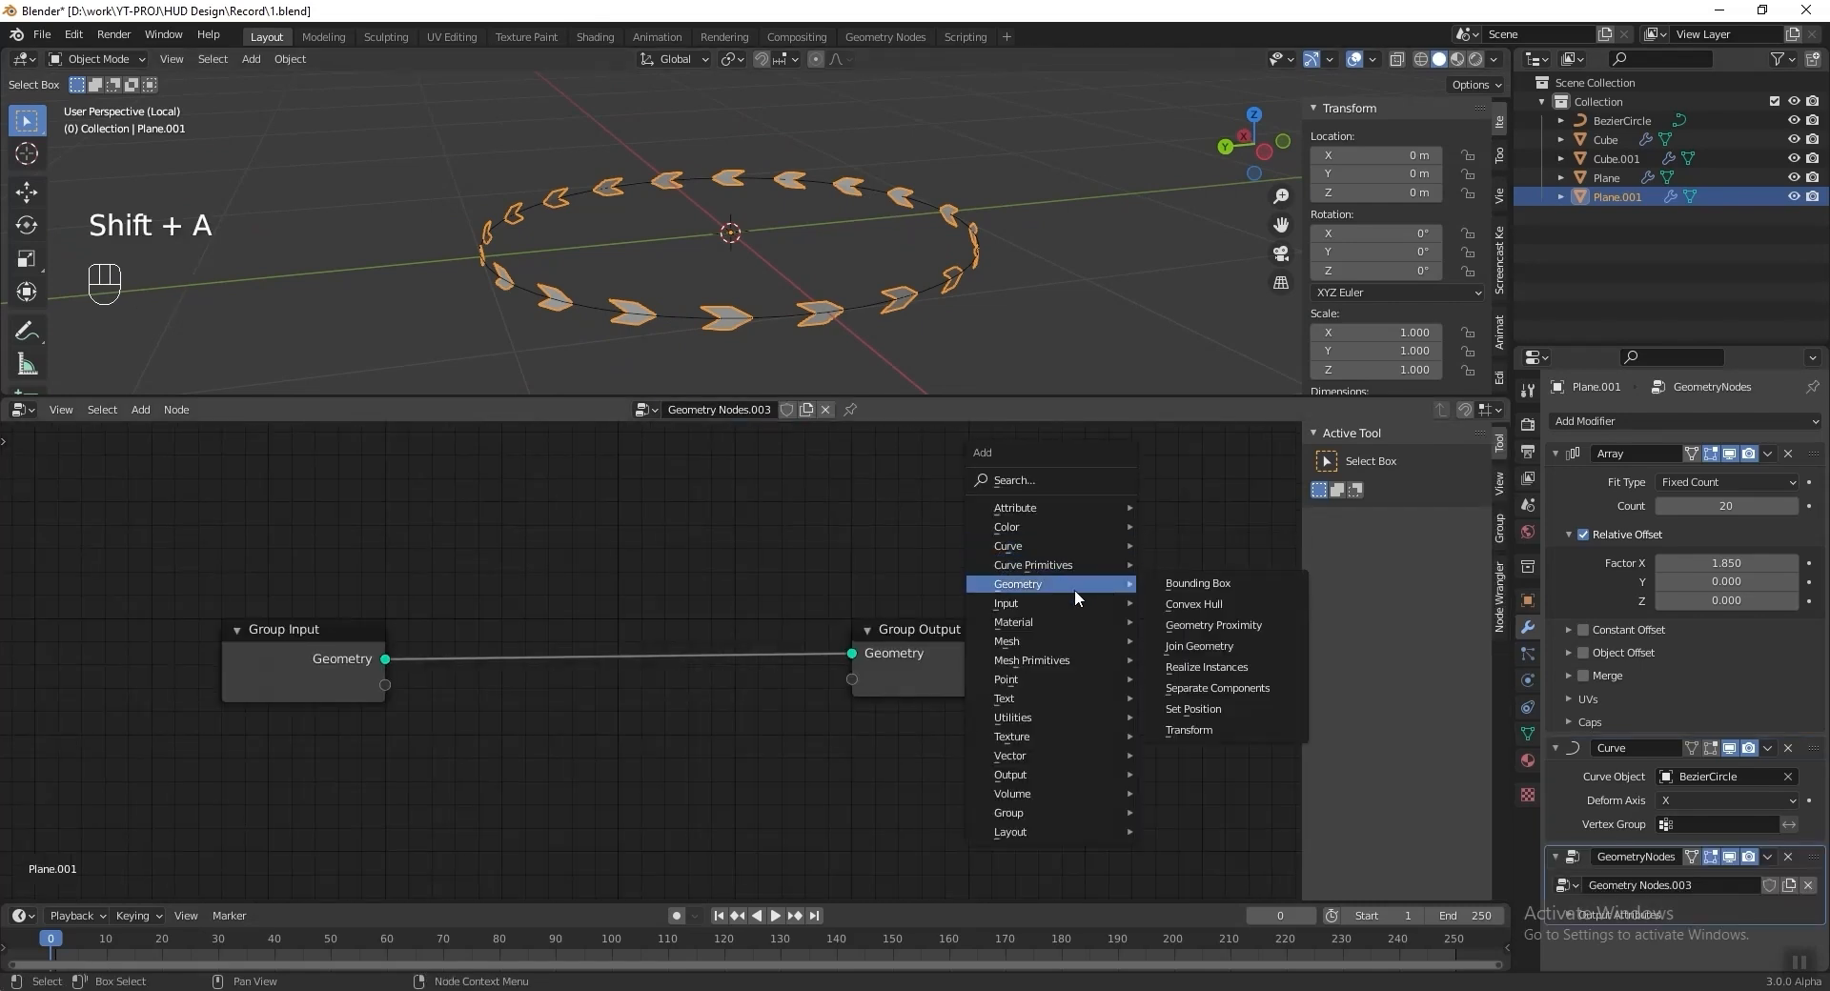
left_click(1199, 726)
left_click(787, 724)
middle_click_drag(787, 725, 874, 589)
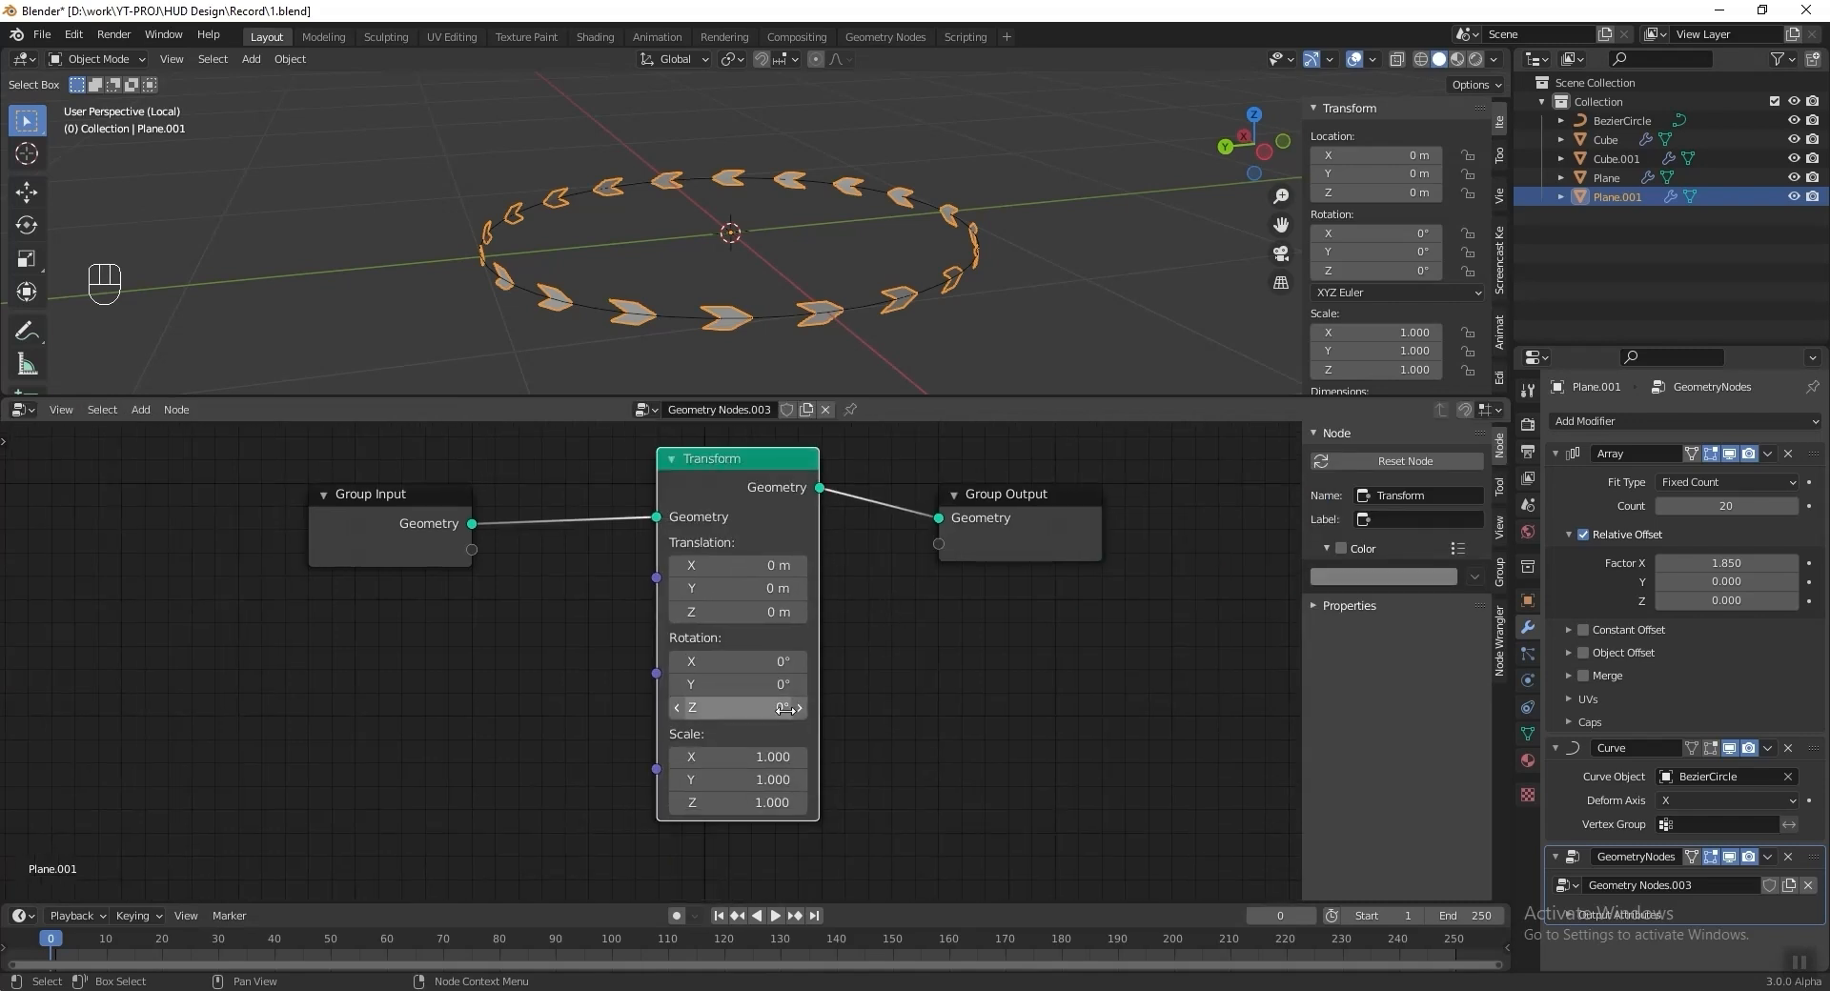
Drive the Transform node's Z rotation with #frame/40, play the animation and save the file.
left_click(735, 708)
type("#frame/")
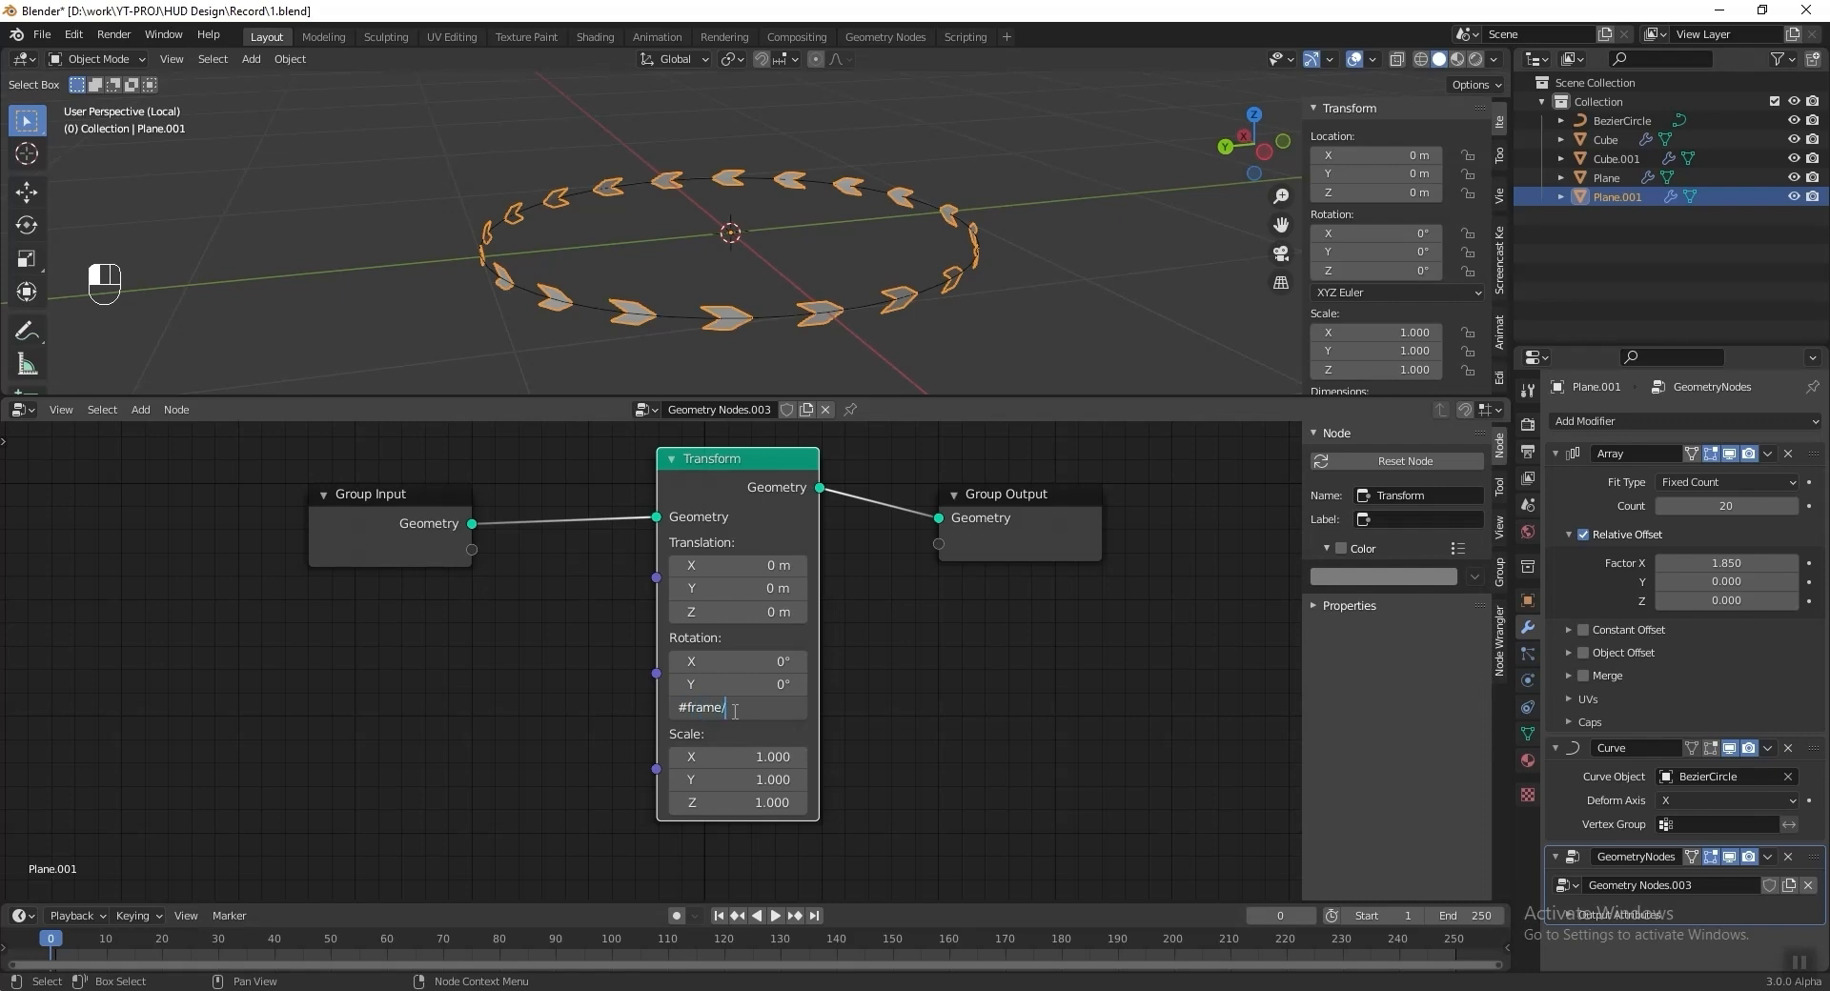
type("40")
key("Return")
key("space")
key("ctrl+s")
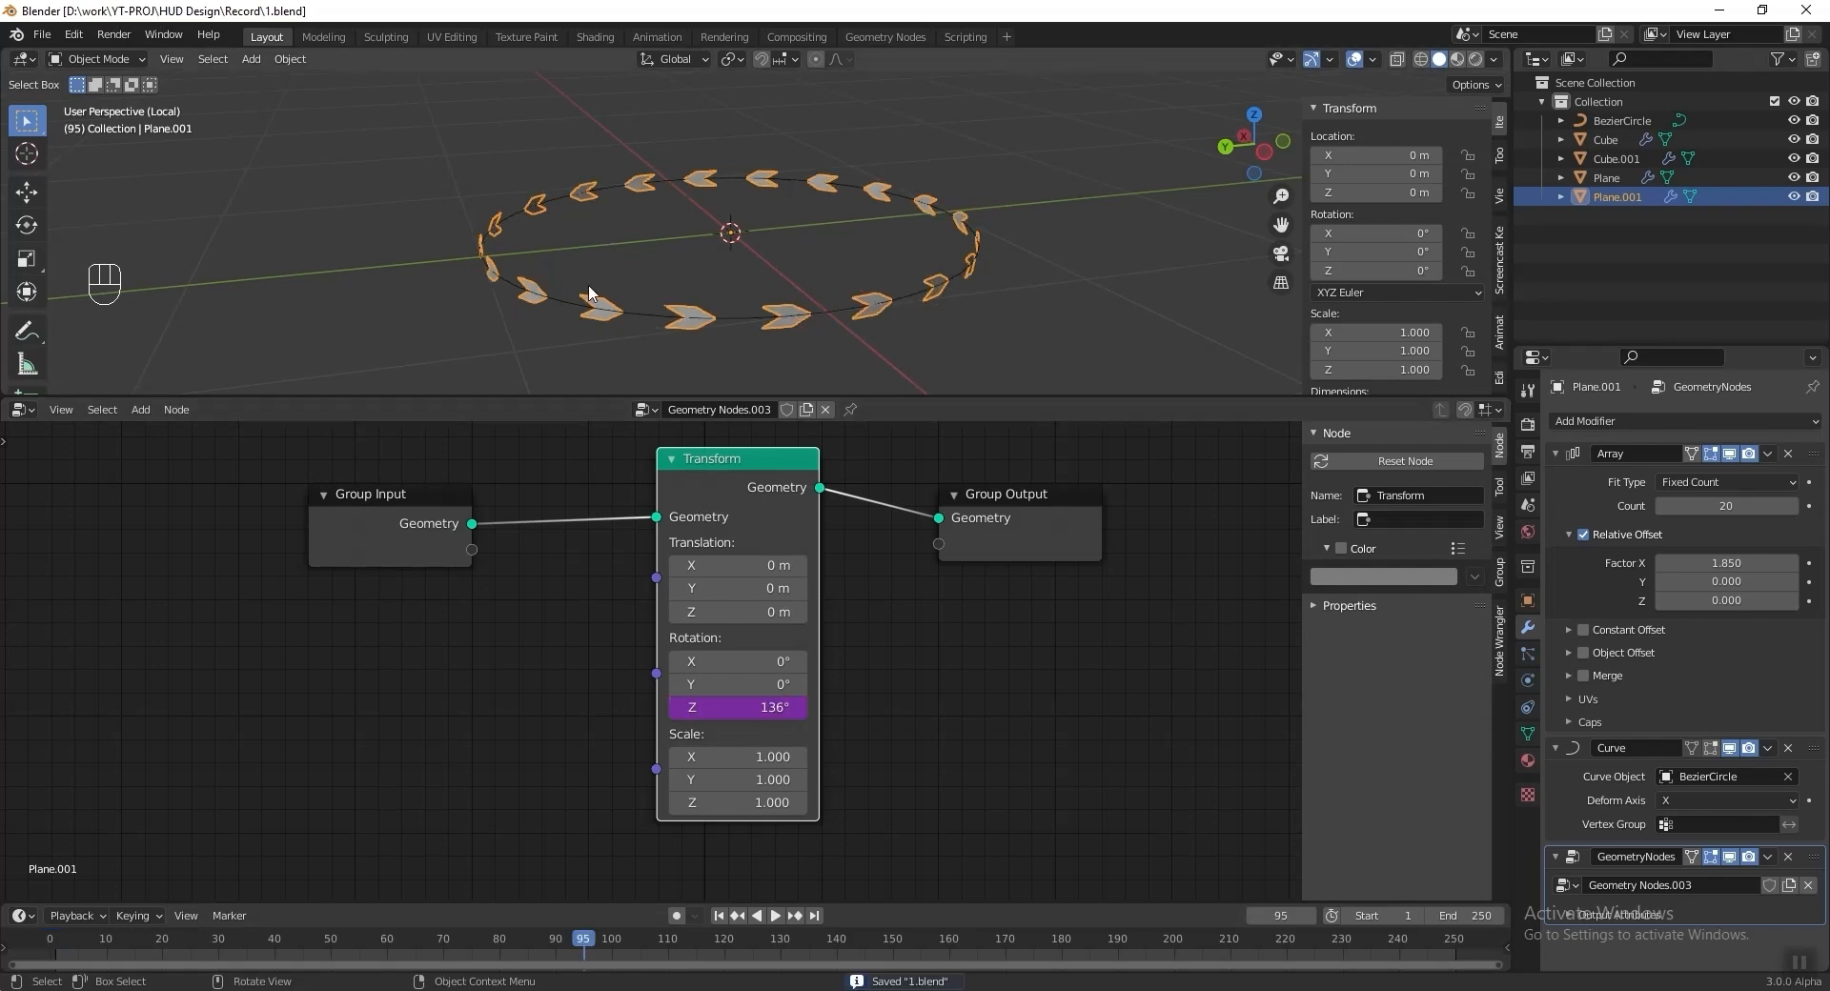
Leave local view and move the arrow ring together with its BezierCircle onto the centre of the circular tower.
key("KP_Divide")
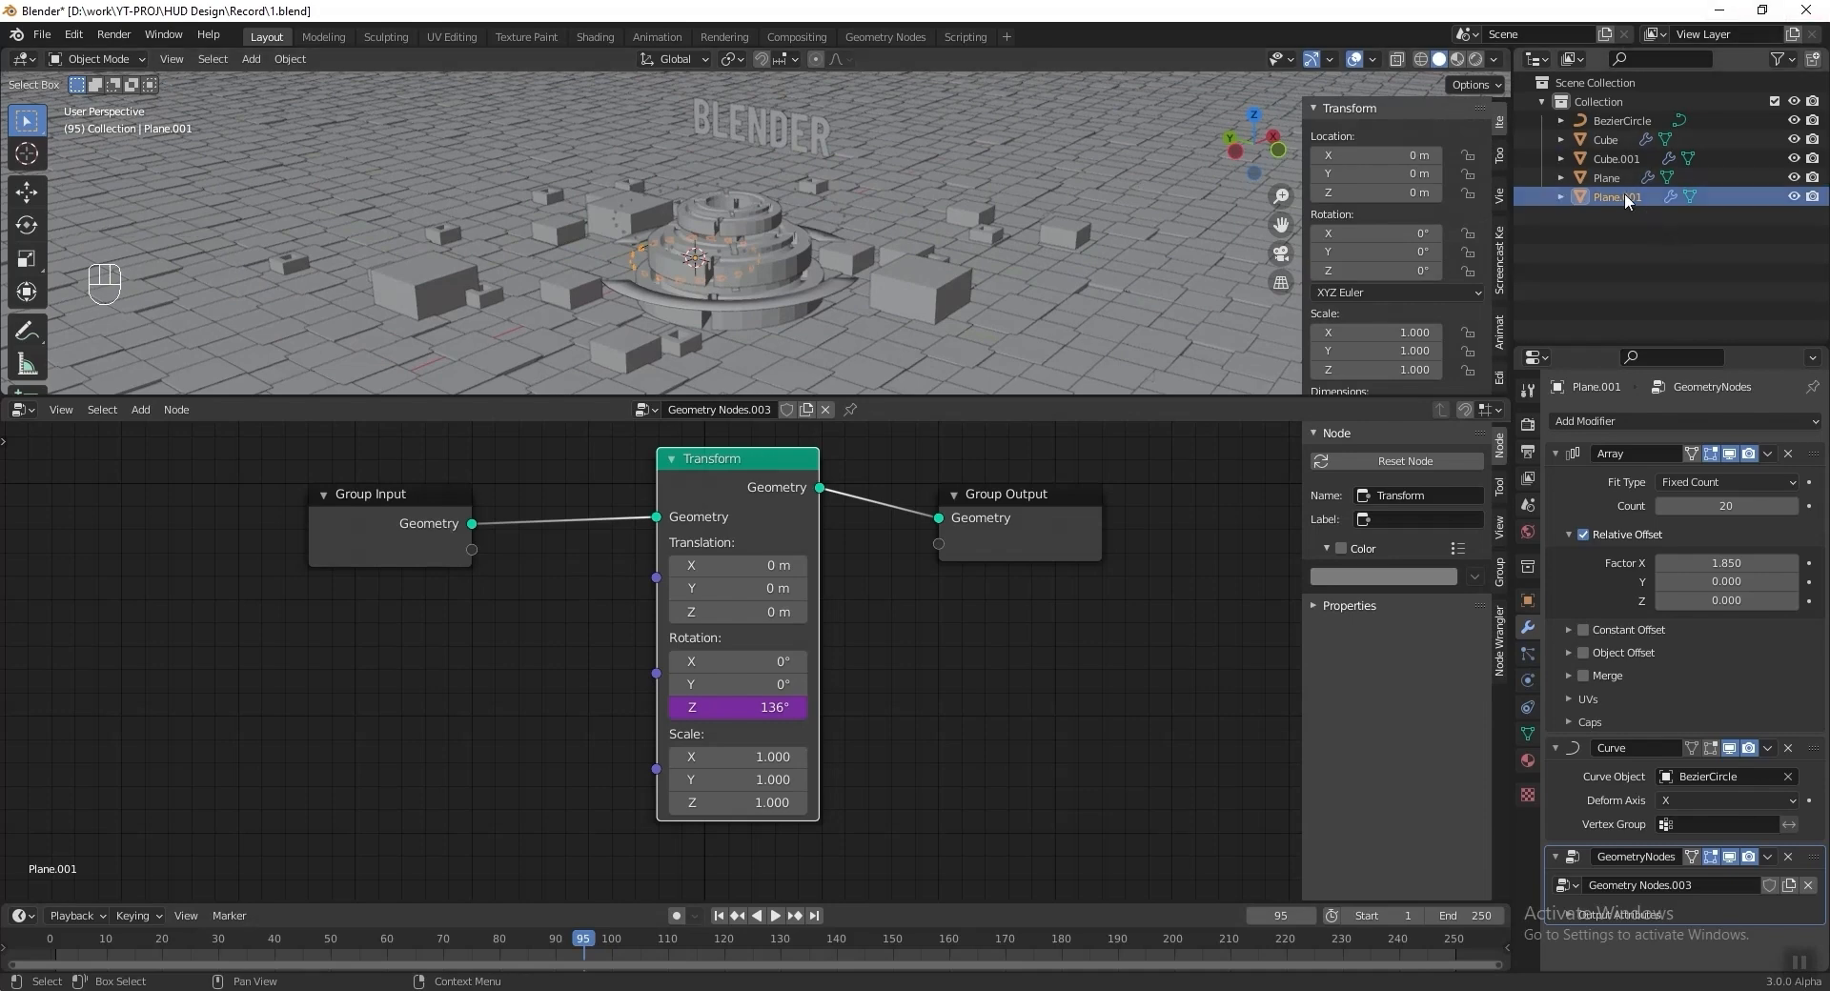
left_click(1623, 122, "ctrl")
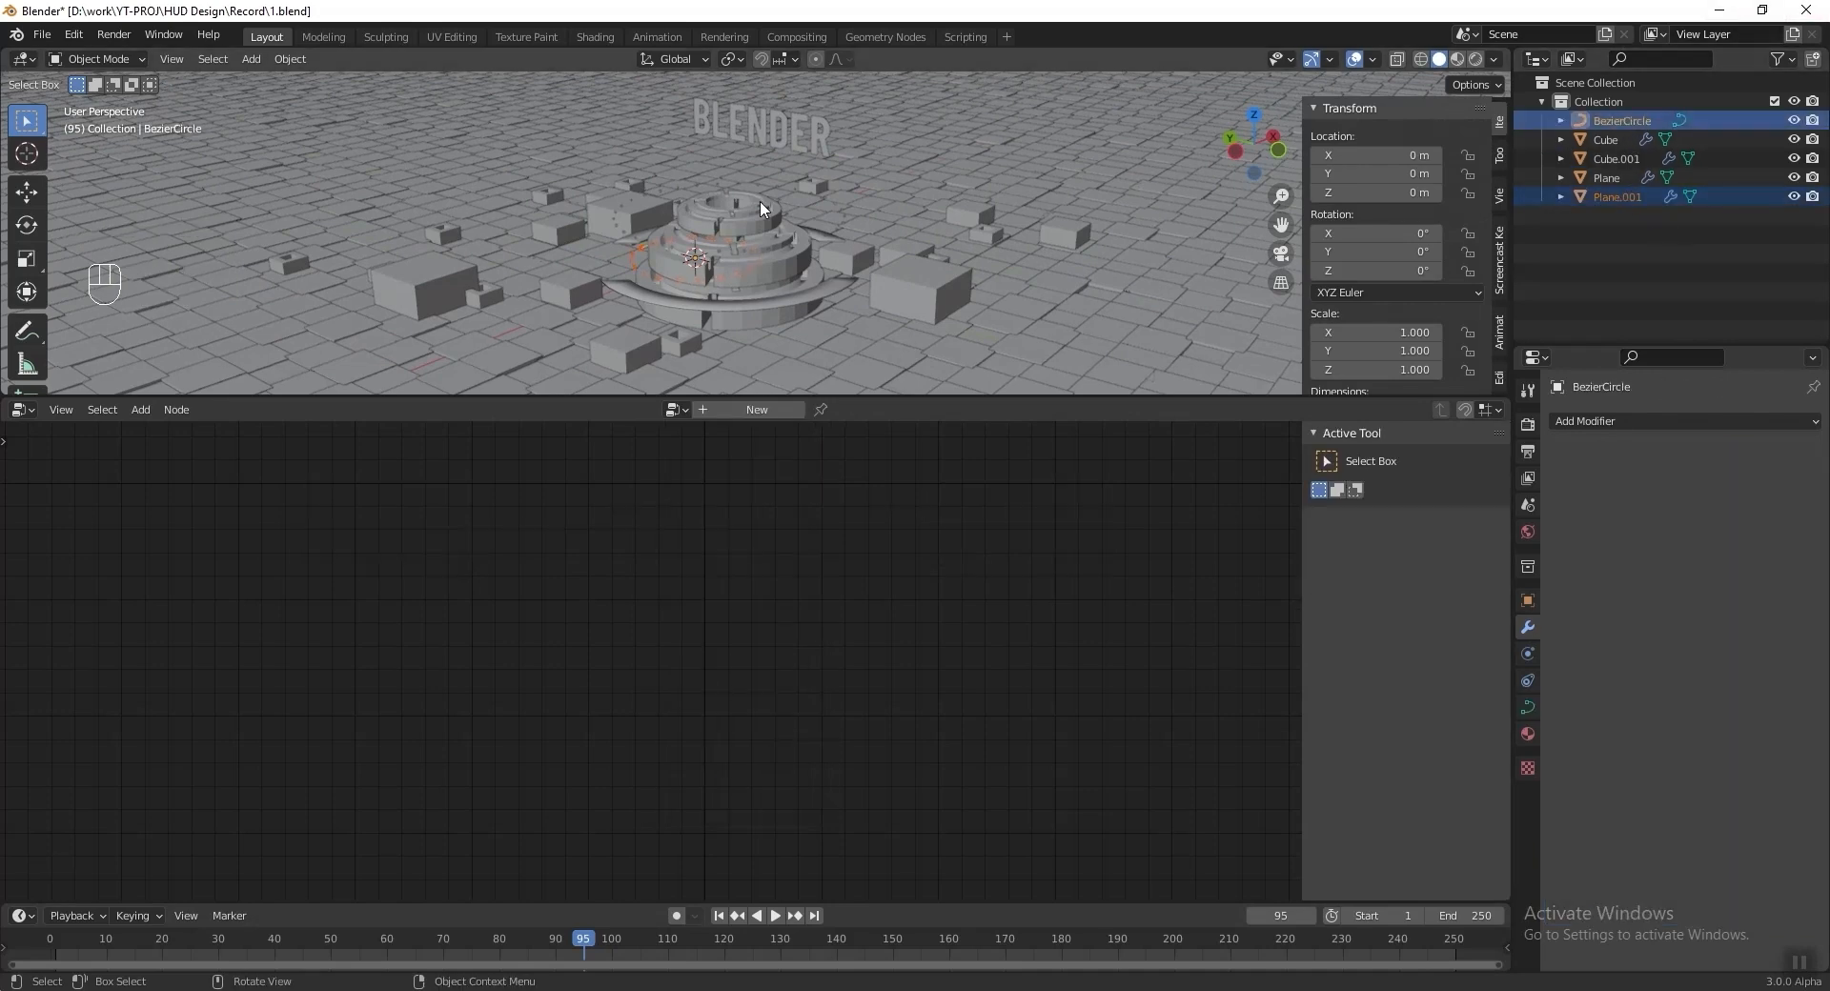
key("KP_7")
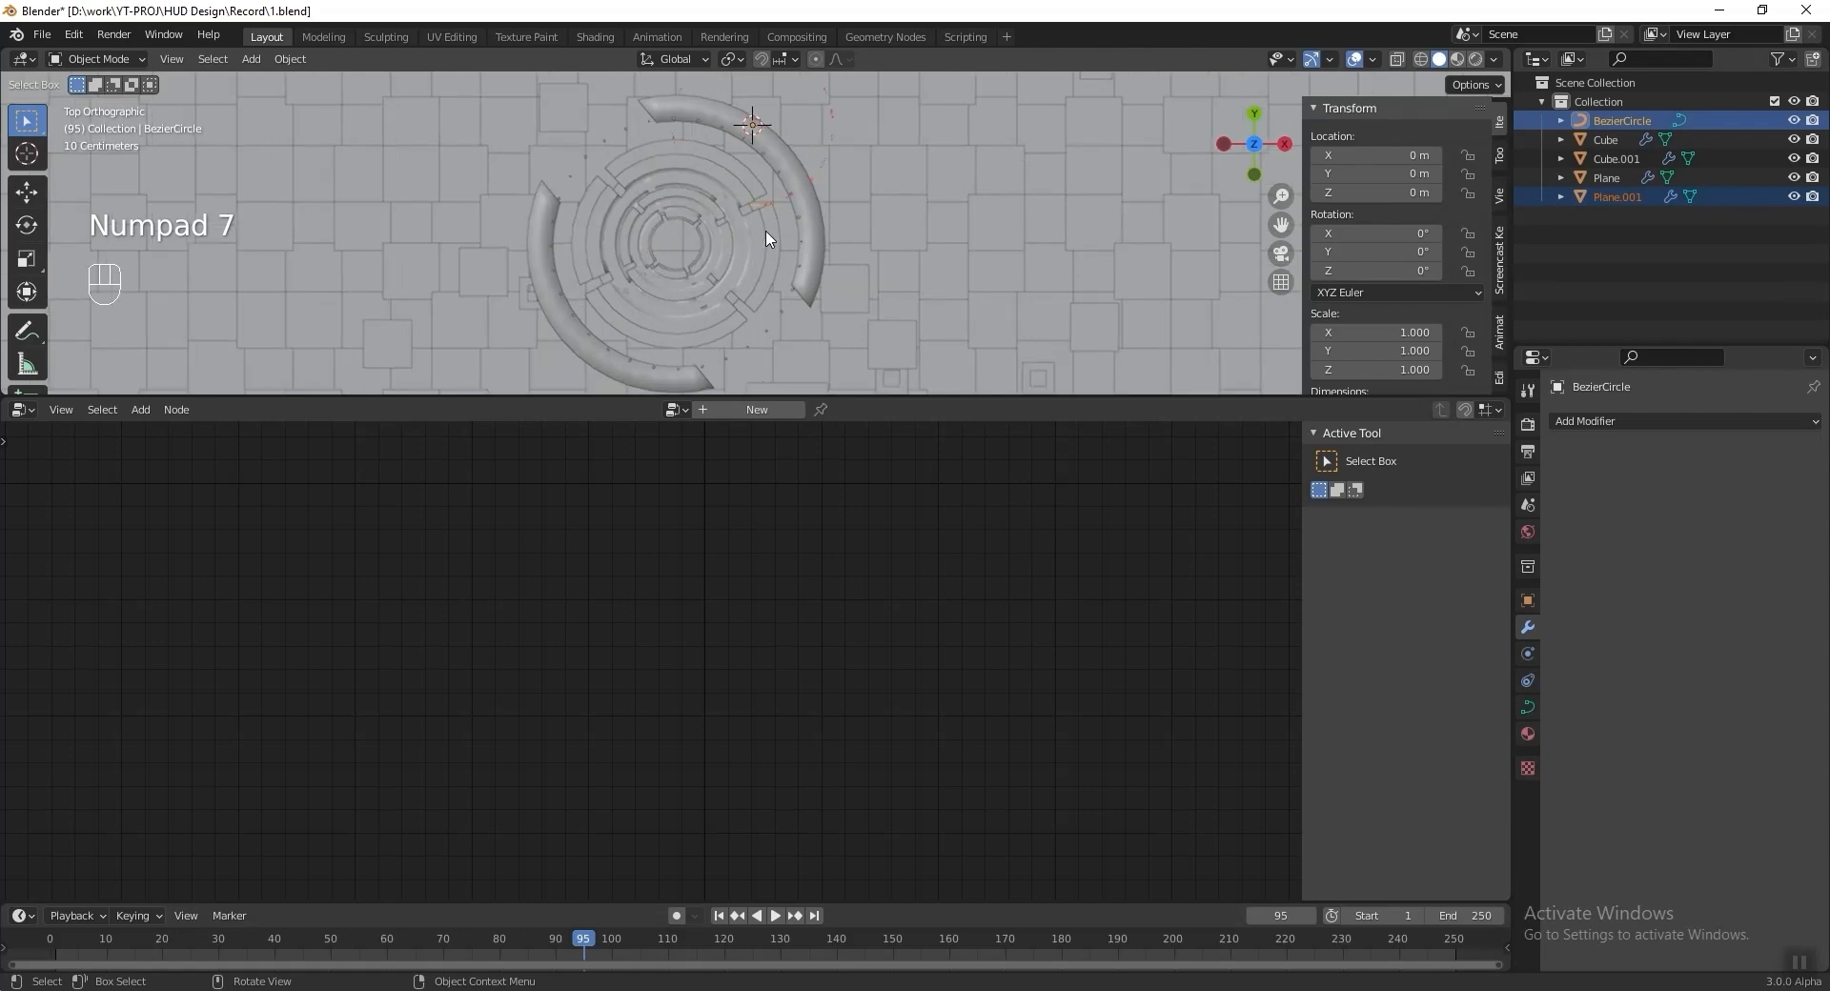
key("g")
left_click(686, 348)
scroll(670, 290, "up", 4)
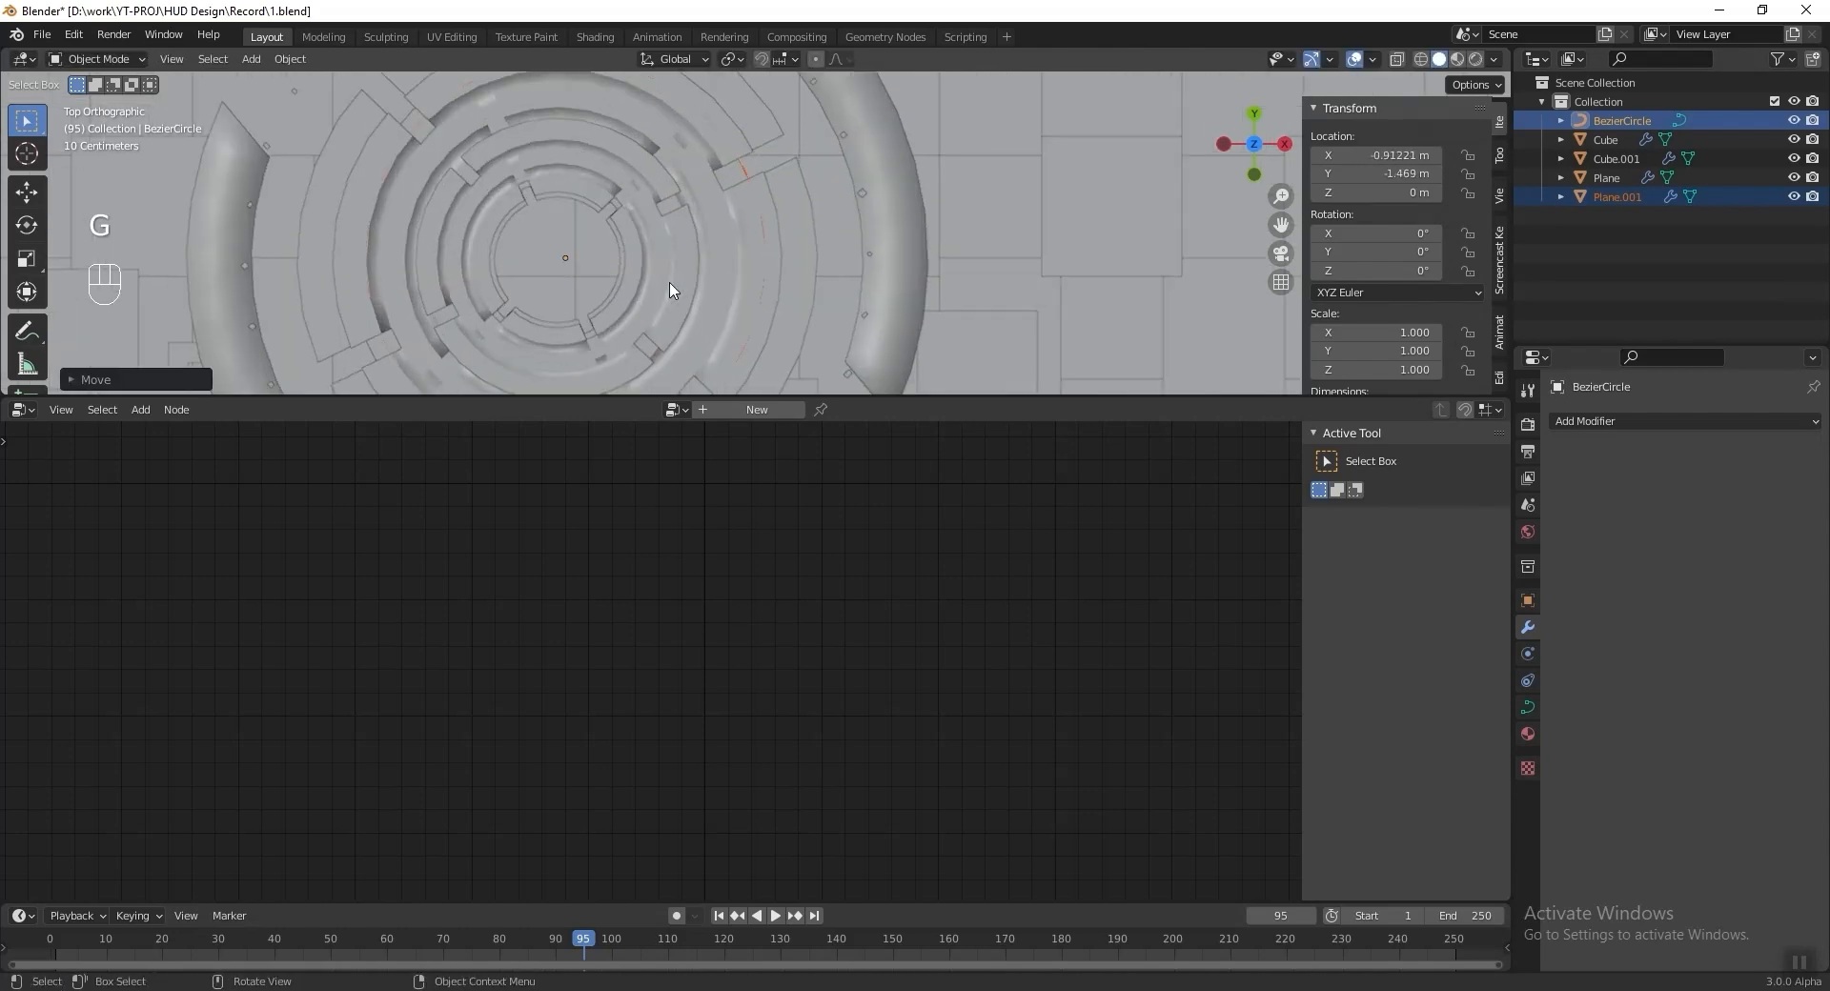
key("g")
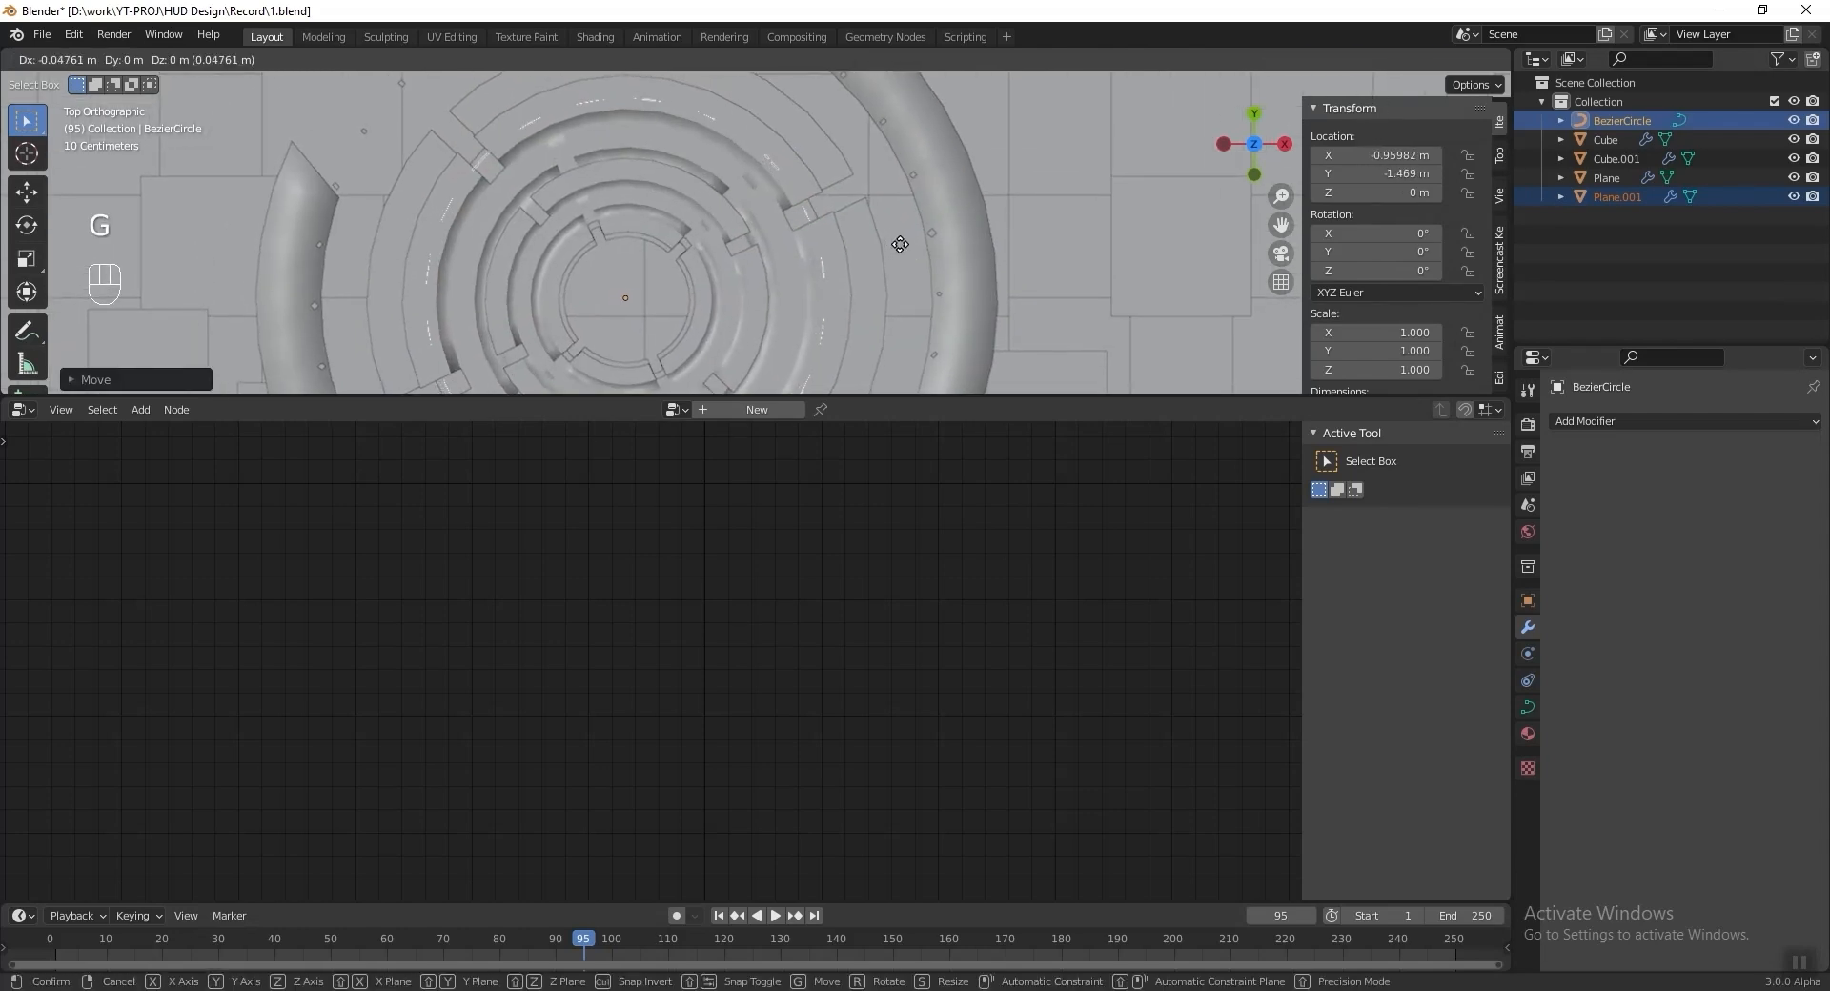
left_click(901, 245)
Raise the arrow ring and its BezierCircle along Z to about 1.25 m and save the file.
scroll(900, 245, "down", 4)
middle_click_drag(901, 245, 749, 257)
key("g")
key("z")
left_click(781, 369)
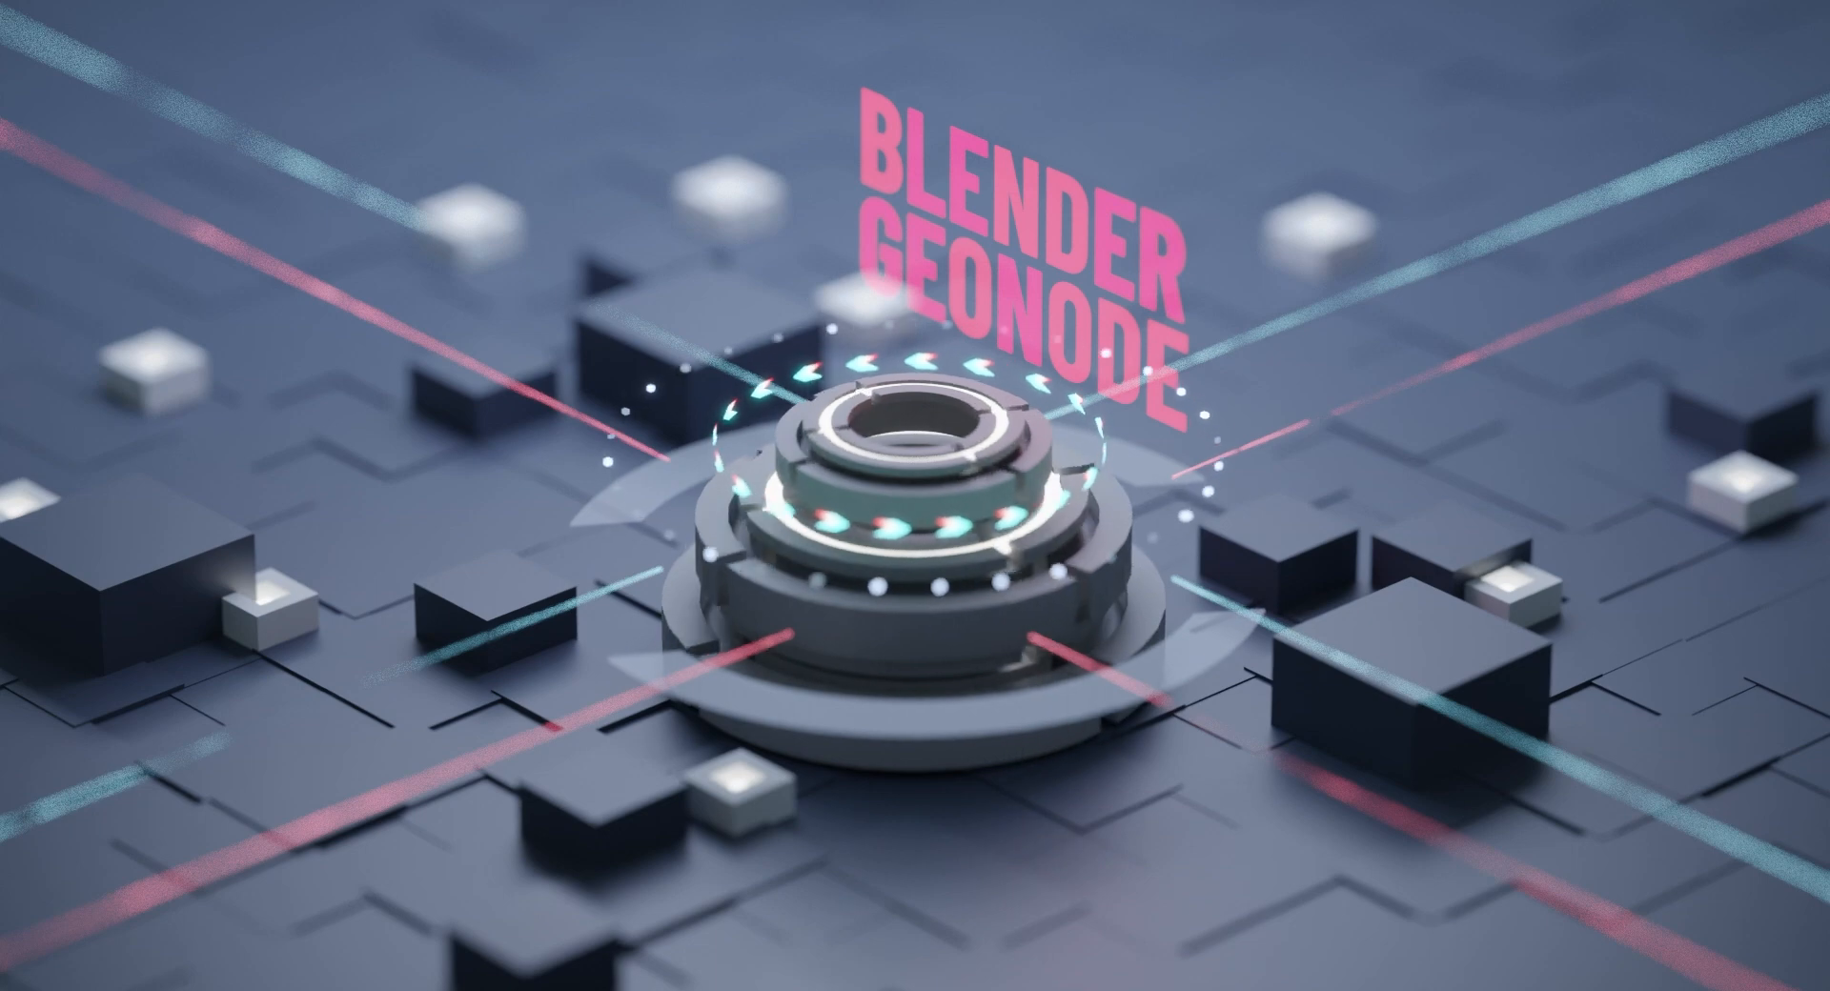
key("ctrl+s")
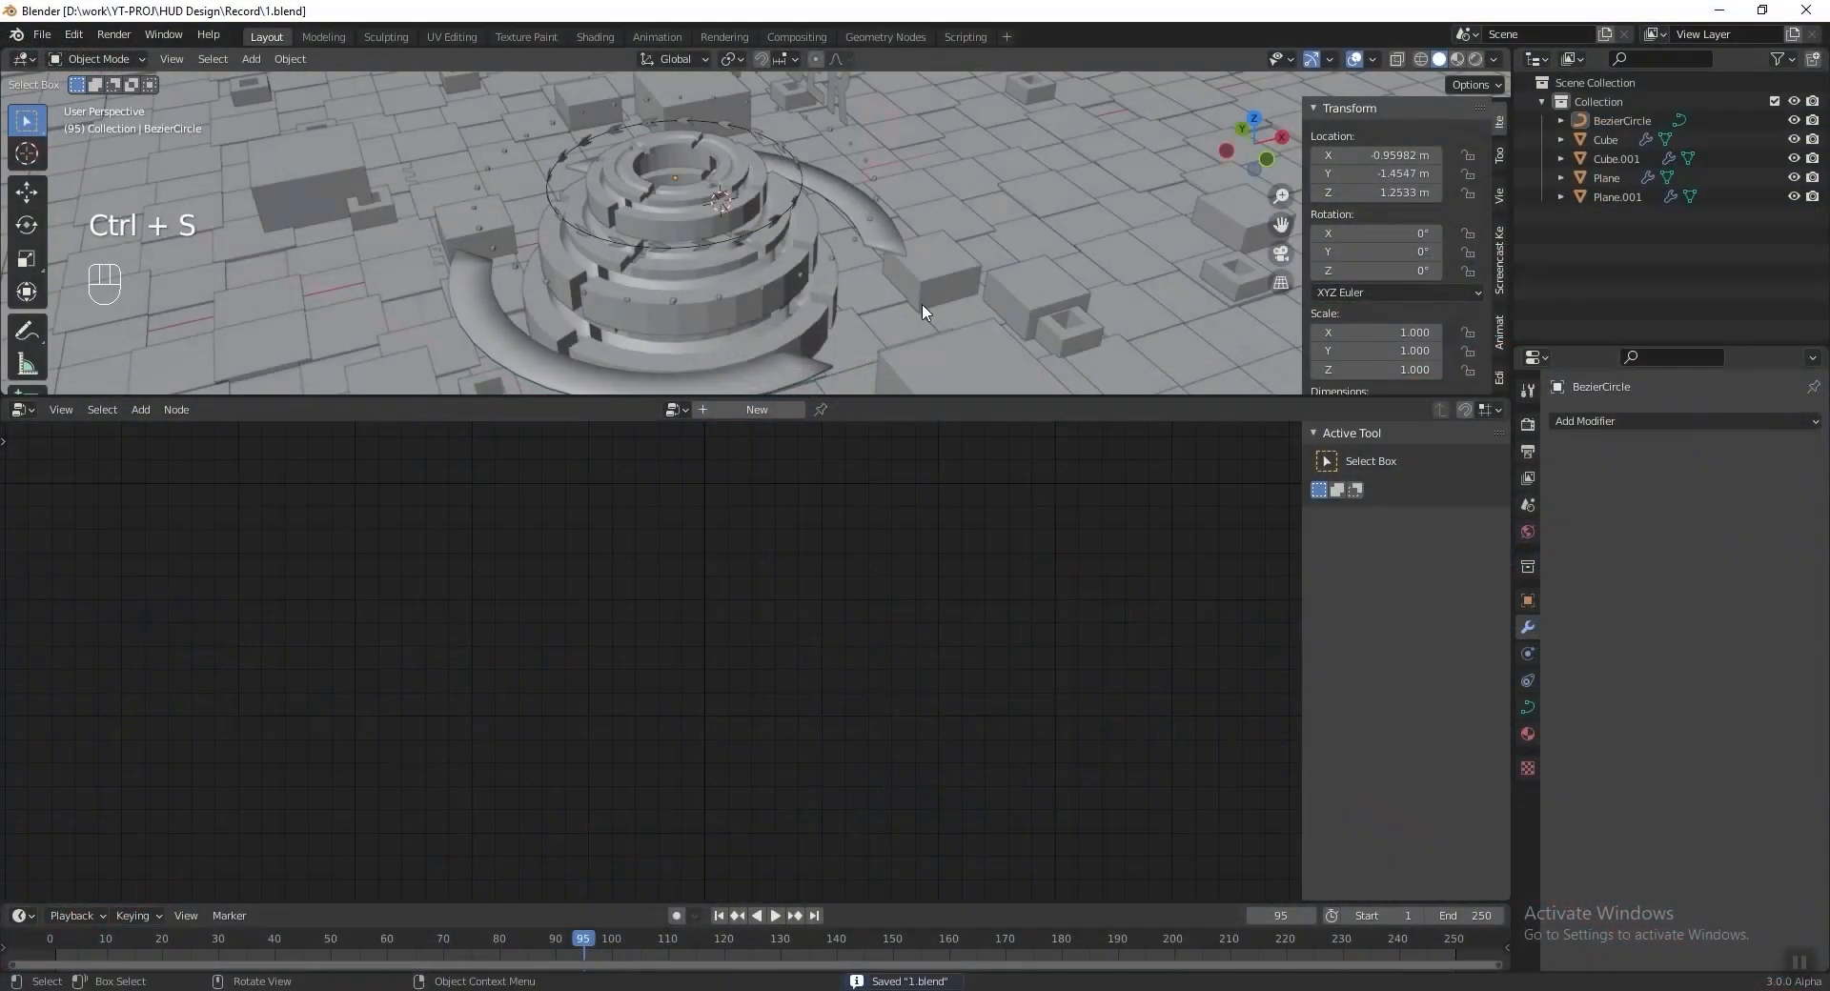
Set the render engine to Cycles on GPU Compute, show the viewport in rendered shading and save the file.
left_click(1528, 425)
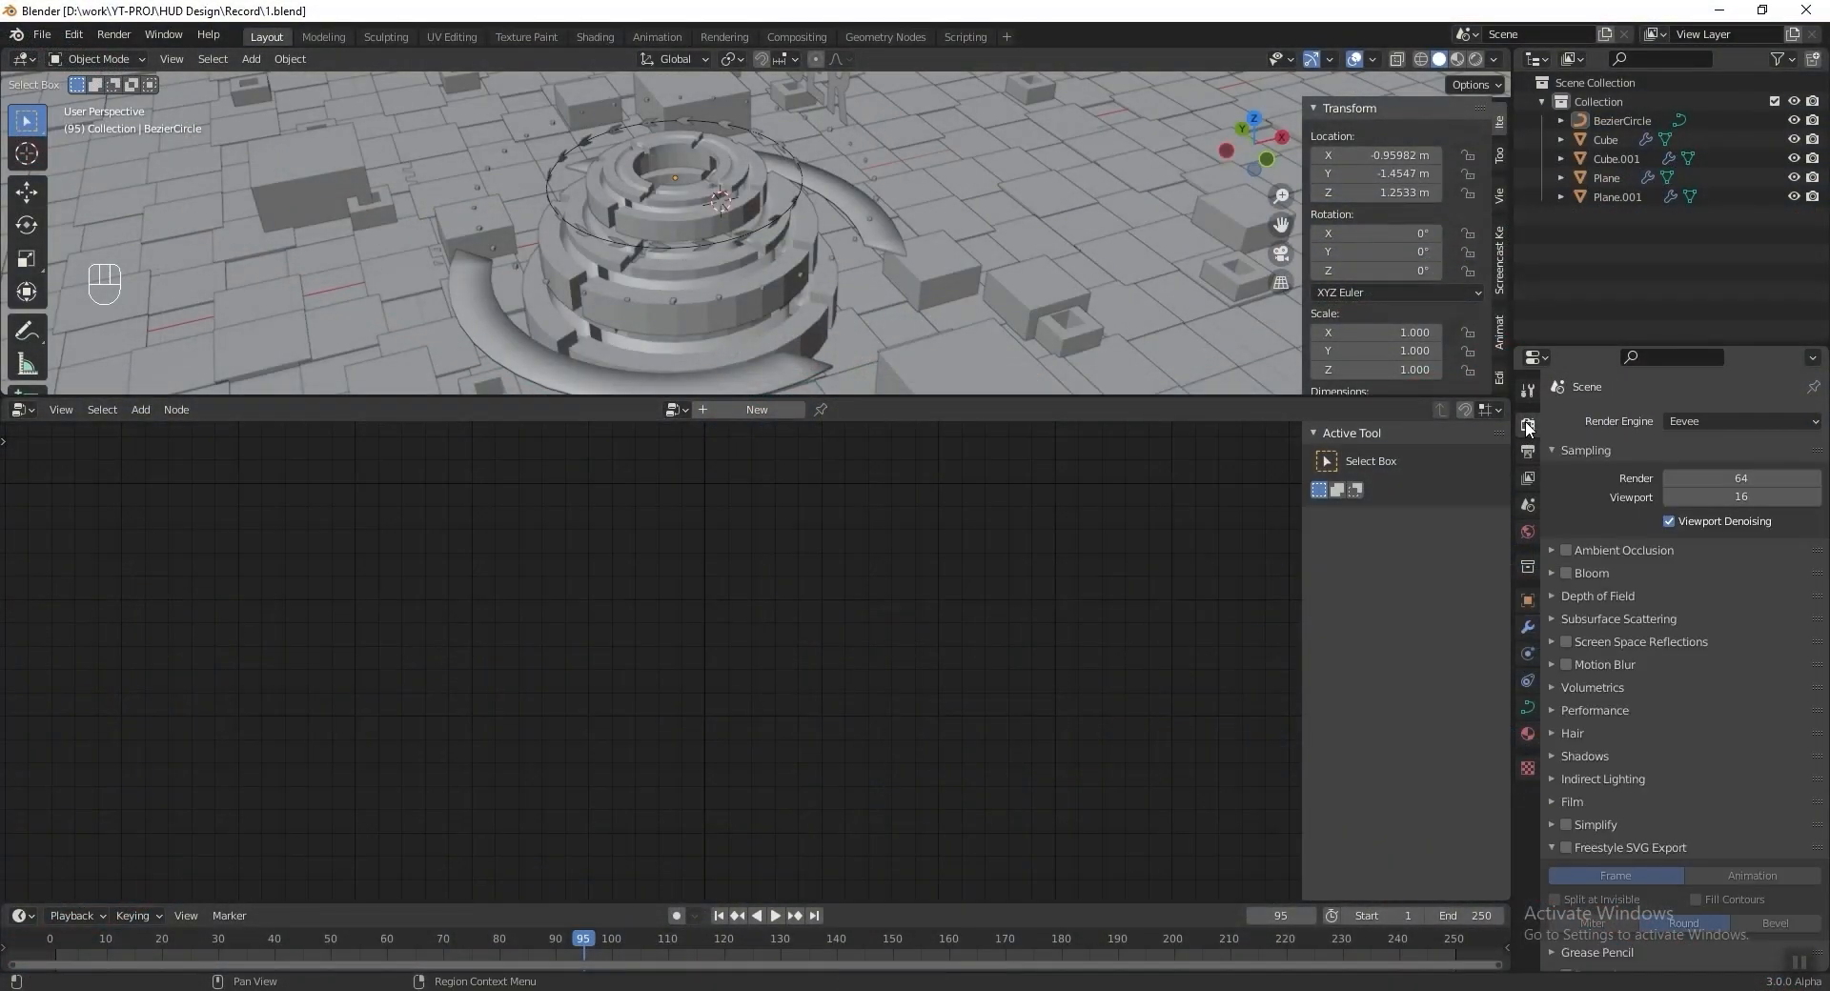
left_click(1704, 423)
left_click(1694, 486)
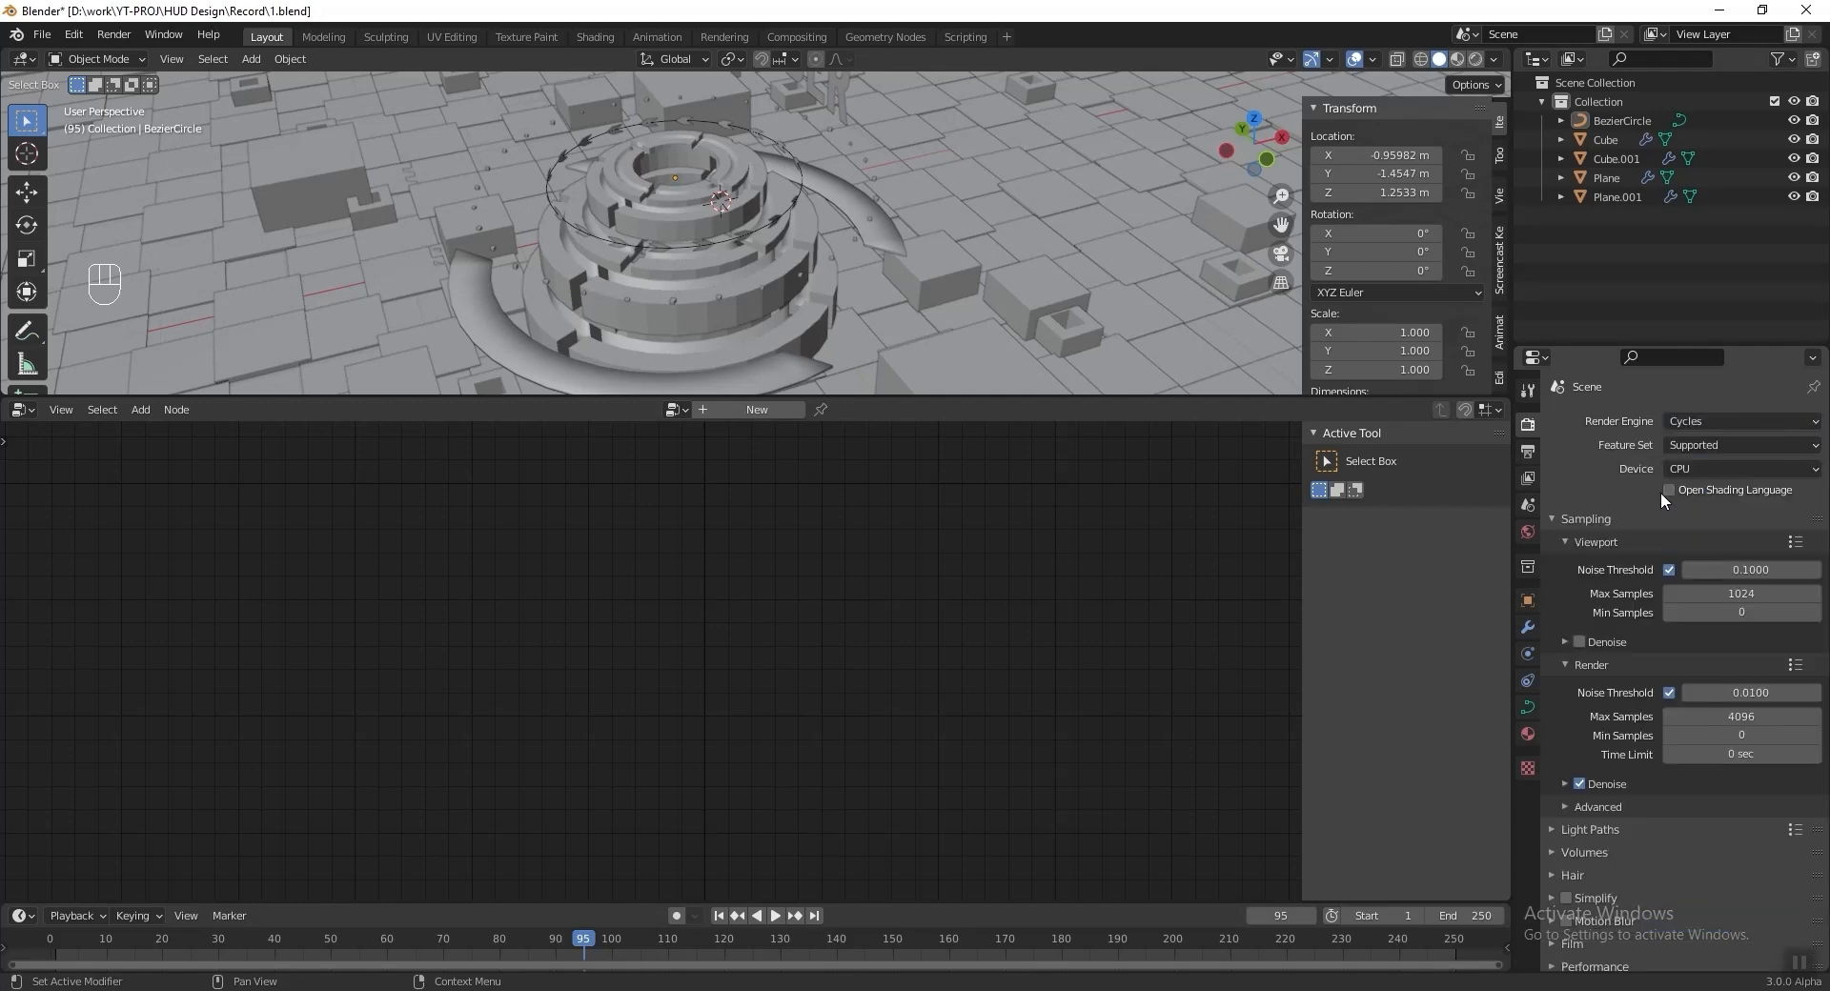
left_click(1702, 469)
left_click(1716, 513)
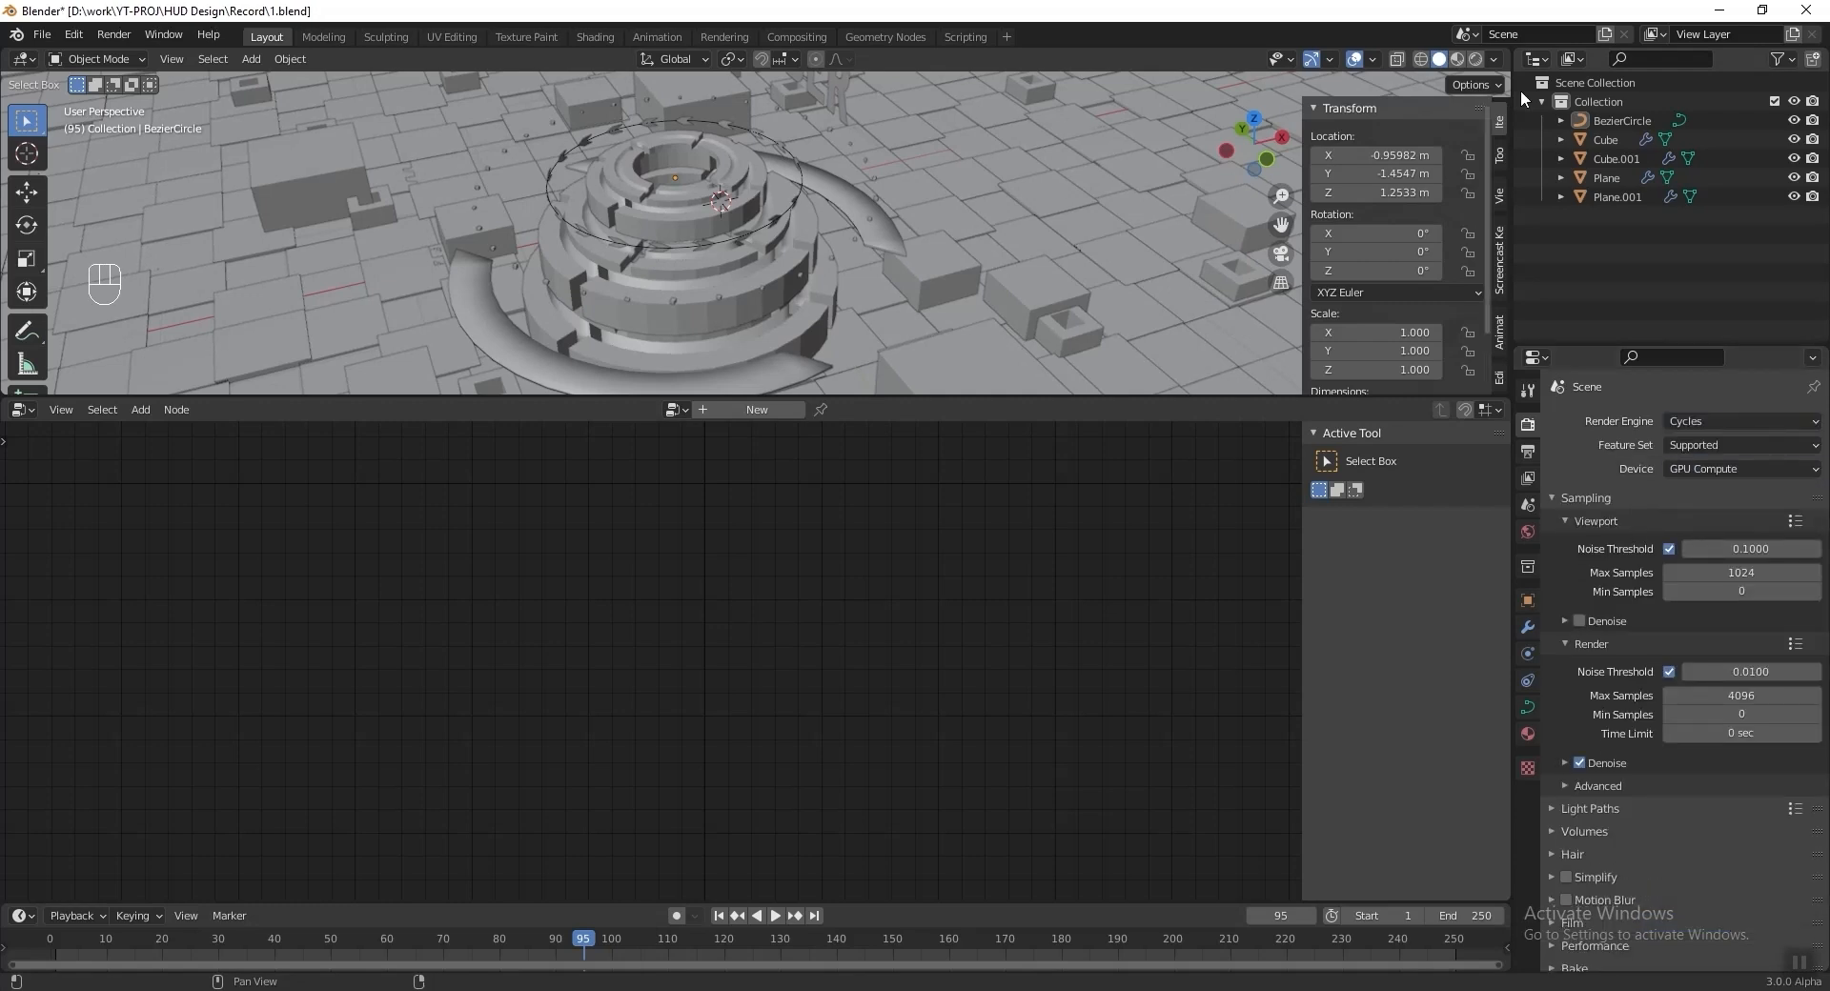
left_click(1476, 59)
key("ctrl+s")
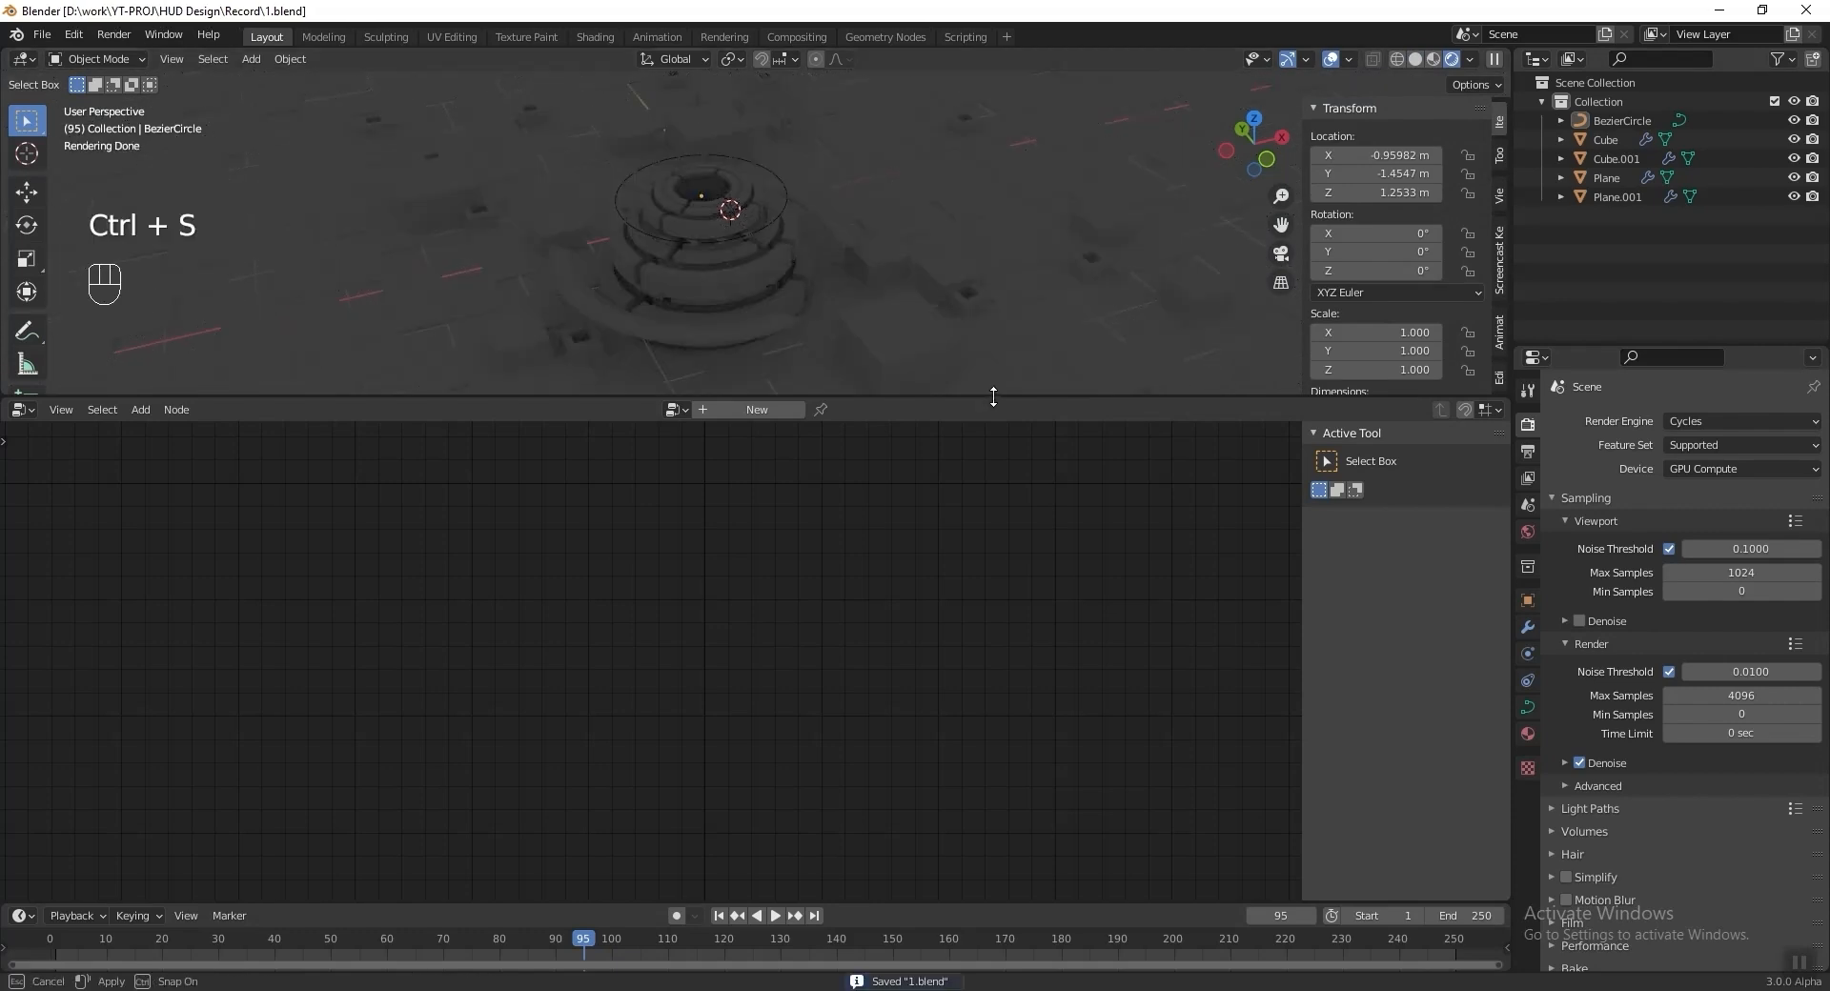
Enlarge the 3D viewport, add an area light and raise it along Z above the tower.
left_click_drag(975, 395, 975, 499)
key("shift+a")
mouse_move(489, 475)
left_click(600, 530)
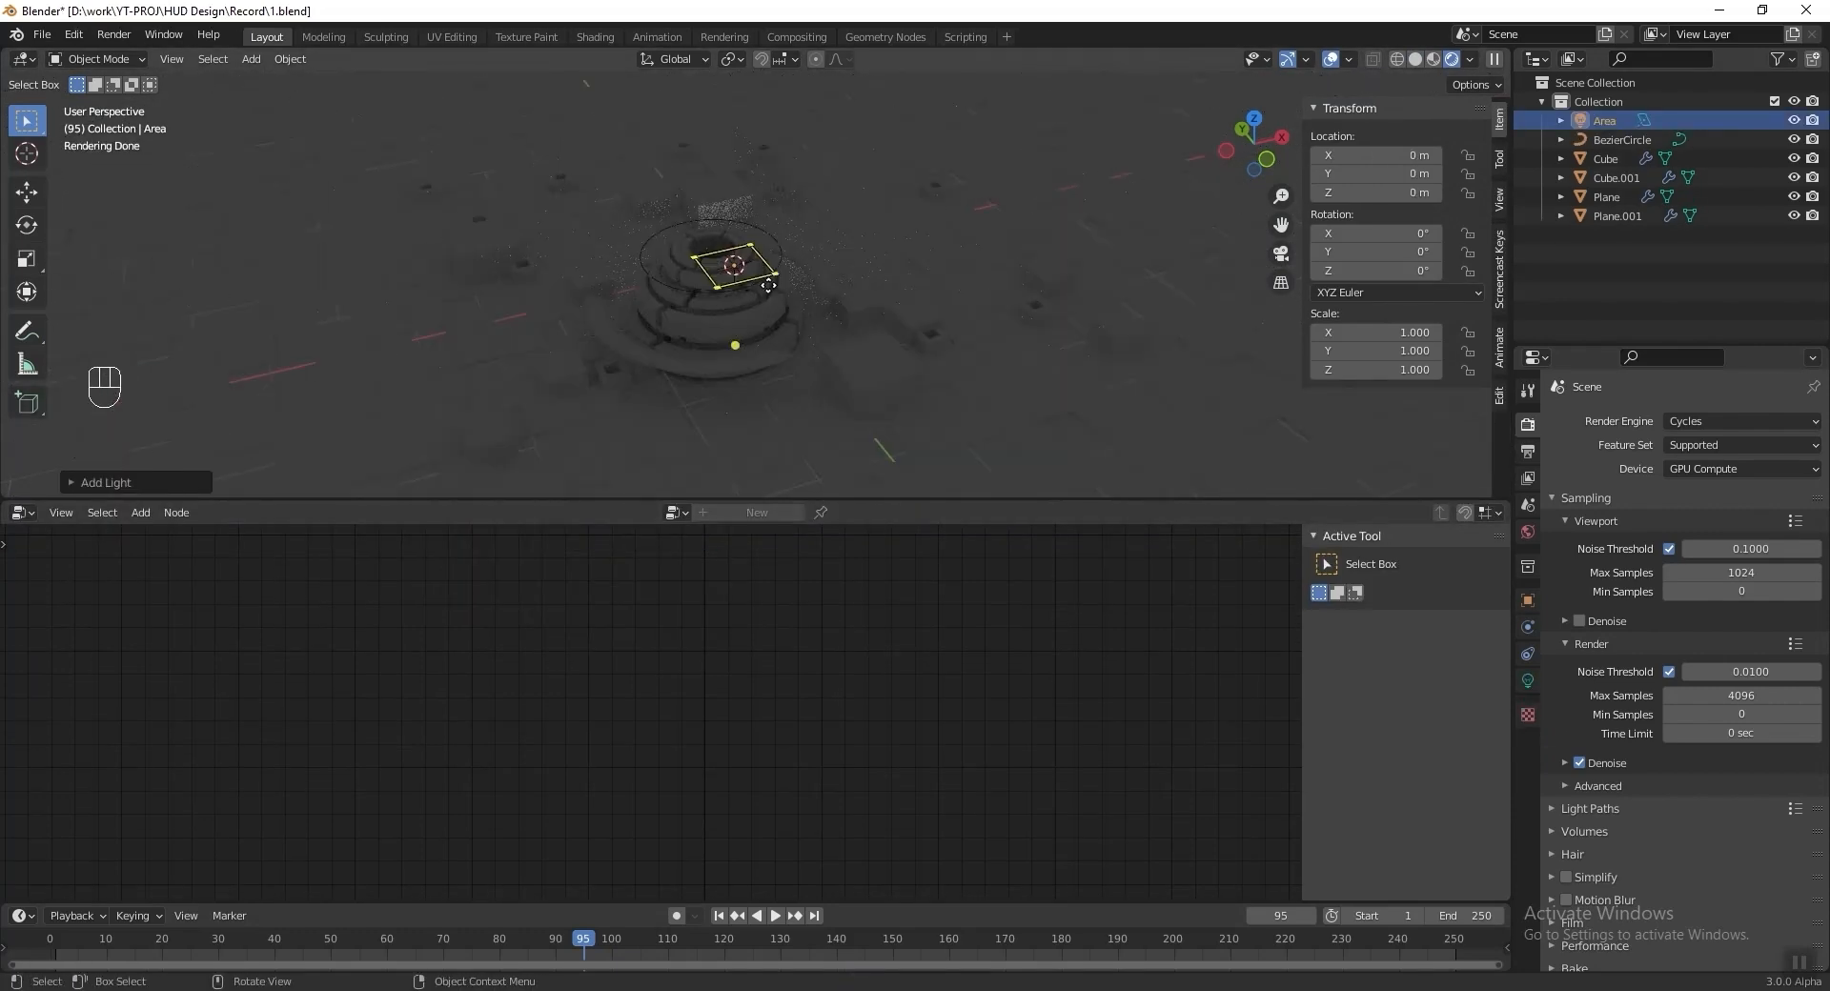
key("g")
key("z")
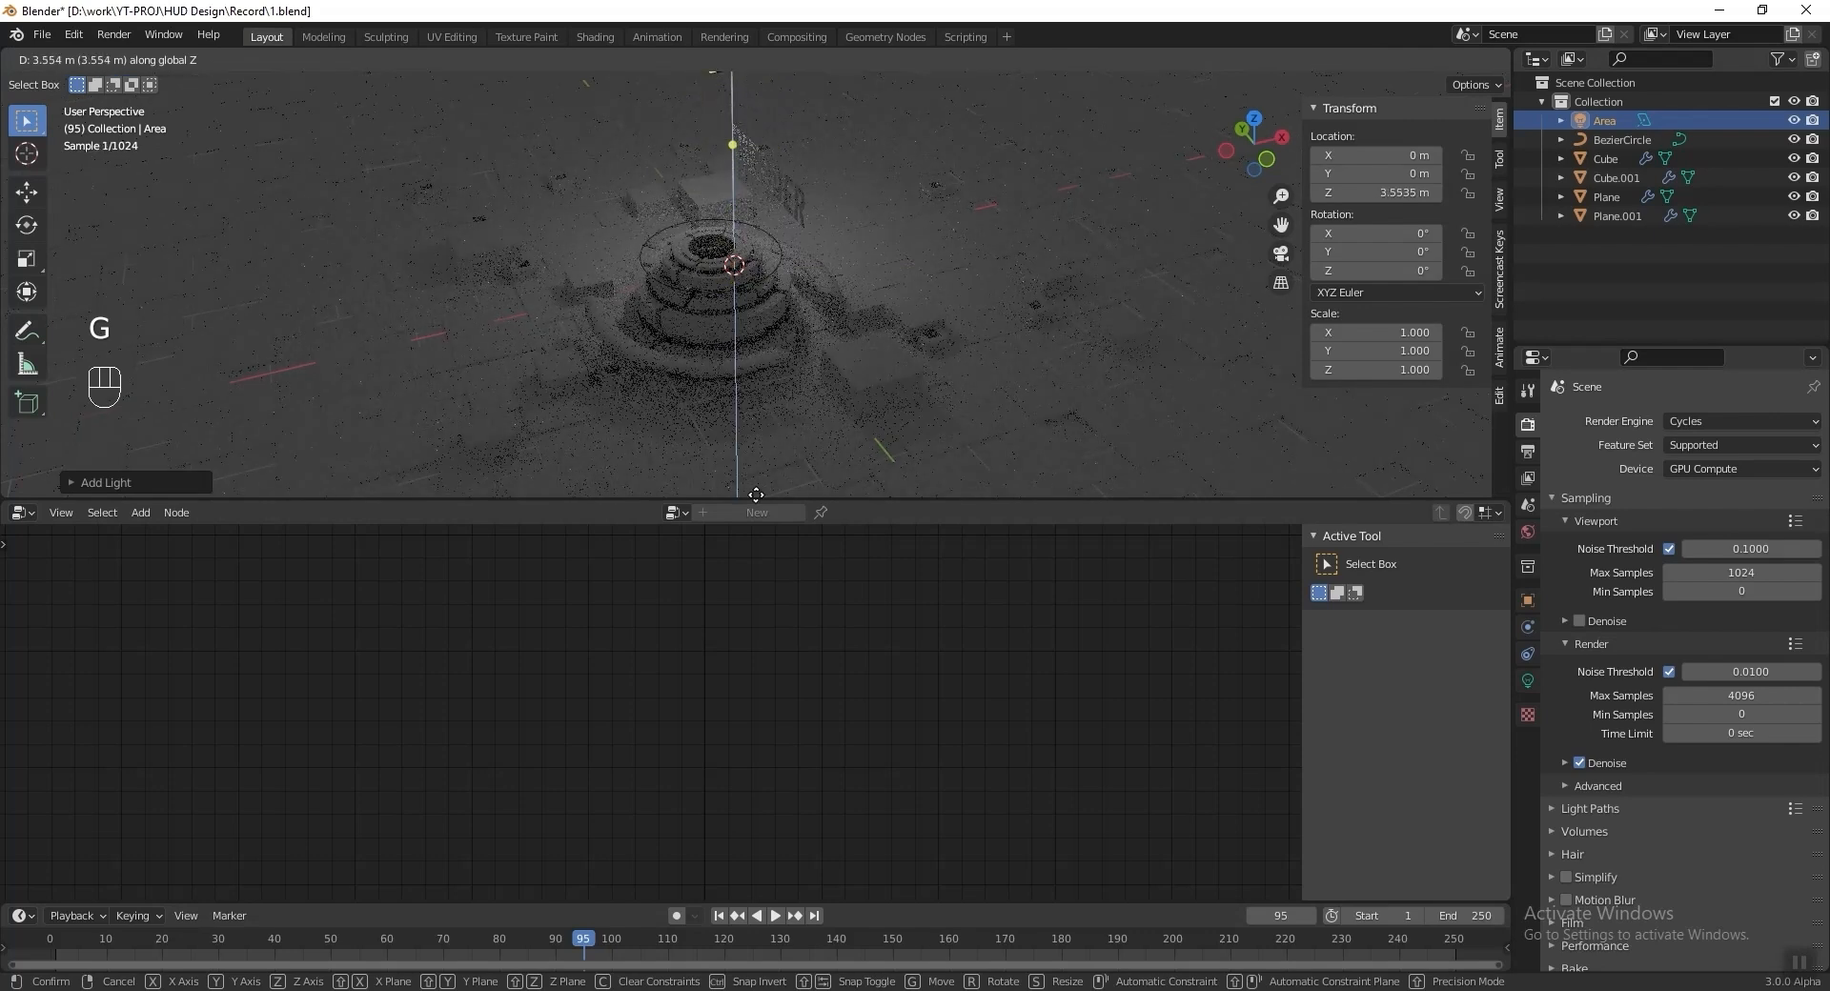
left_click(755, 78)
Set the area light's location to X 3 m, Y 3 m and Z 5 m.
left_click(1351, 192)
type("5")
key("Return")
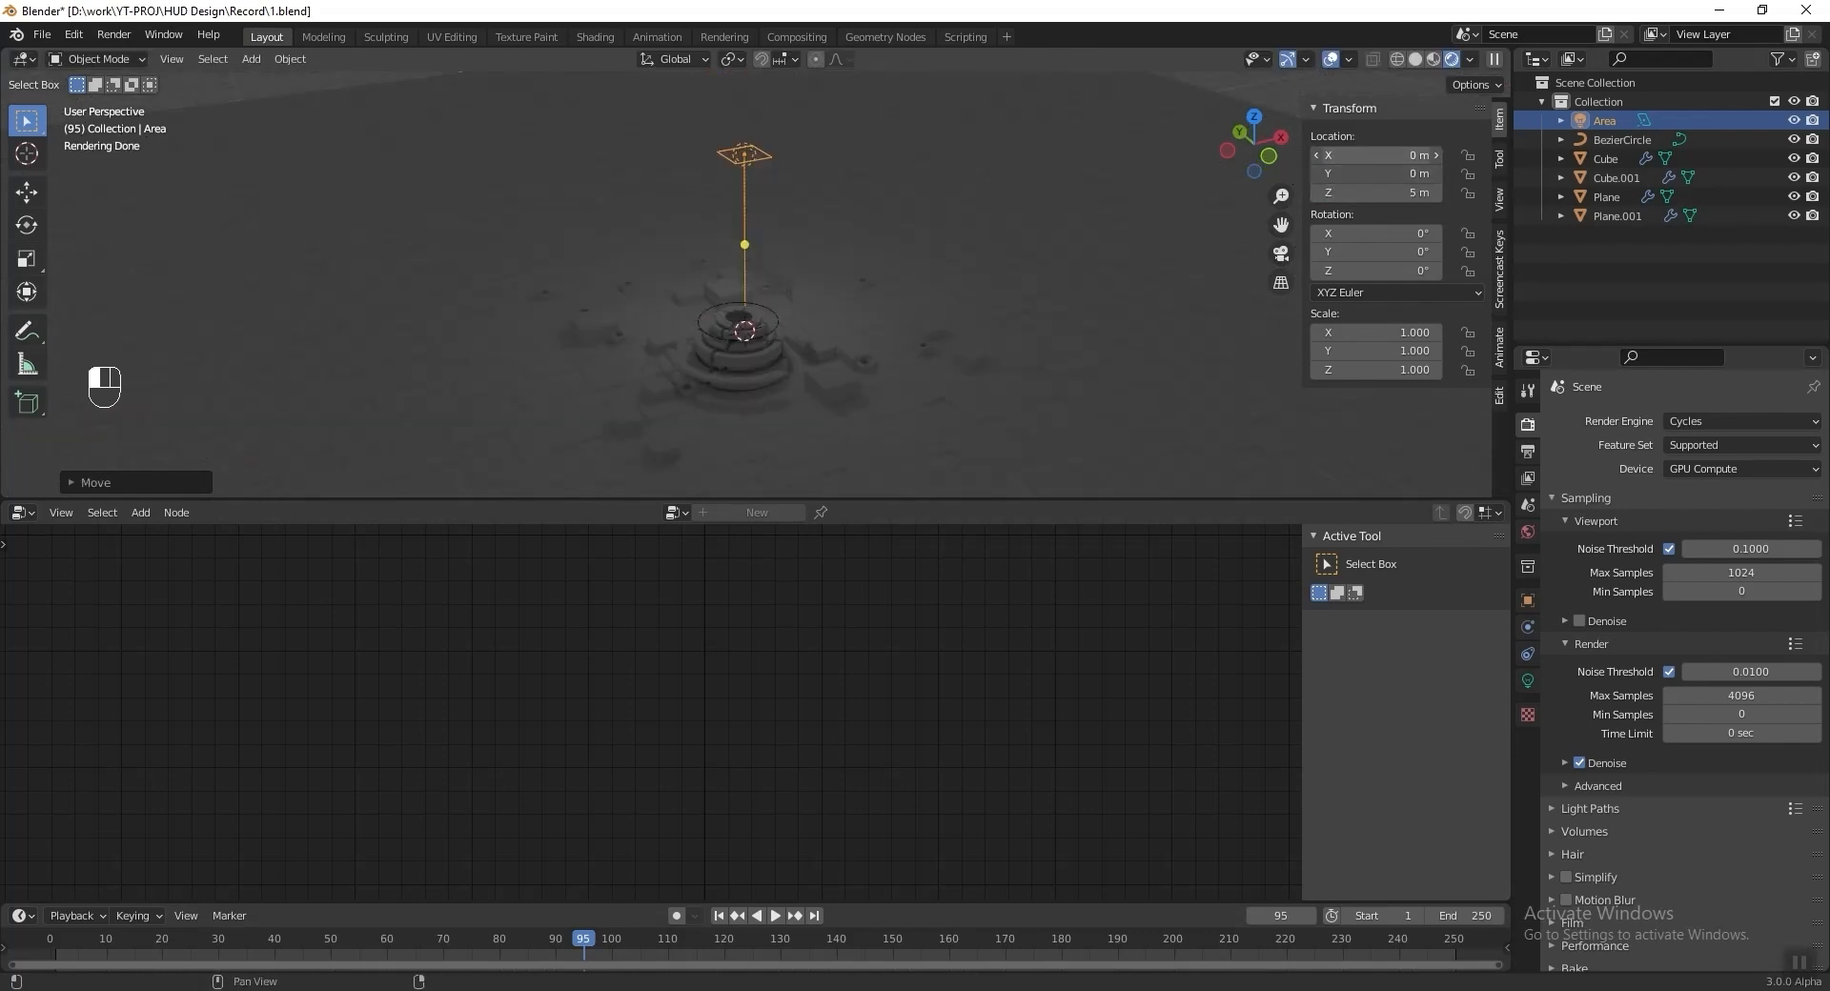
left_click_drag(1399, 156, 1398, 174)
type("3")
key("Return")
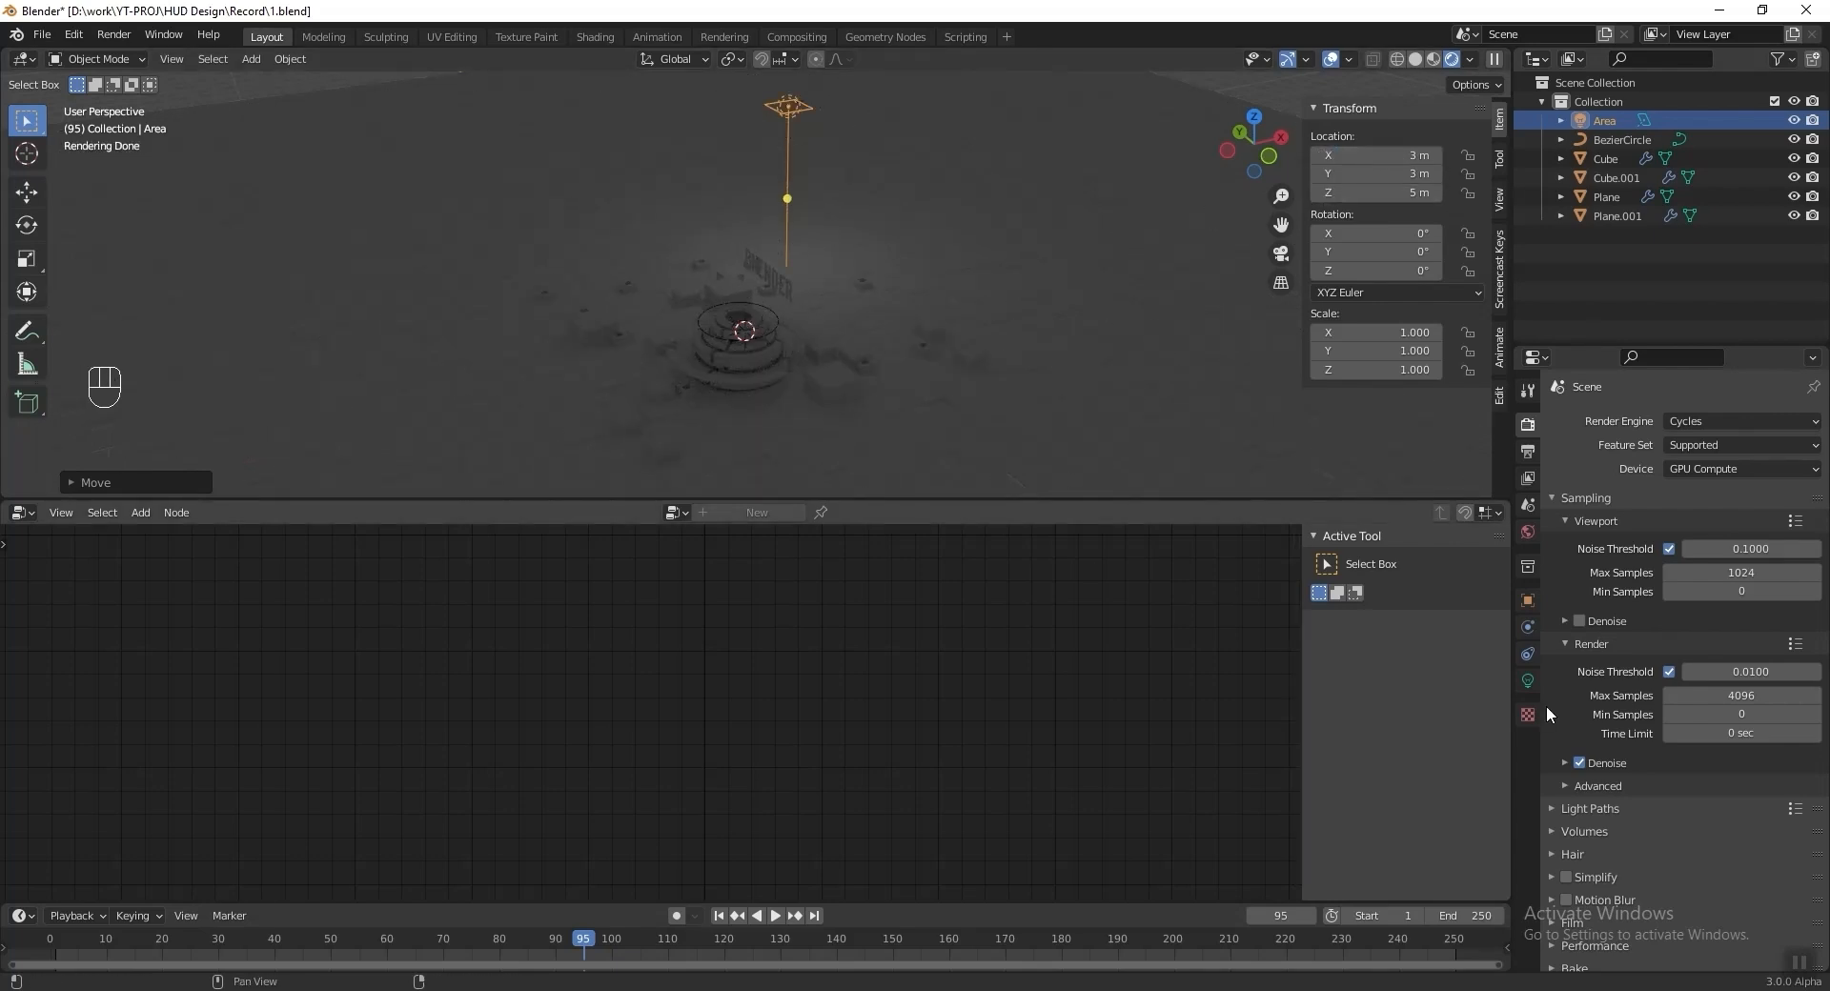
Set the area light's colour to hex C3D4FF.
left_click(1527, 680)
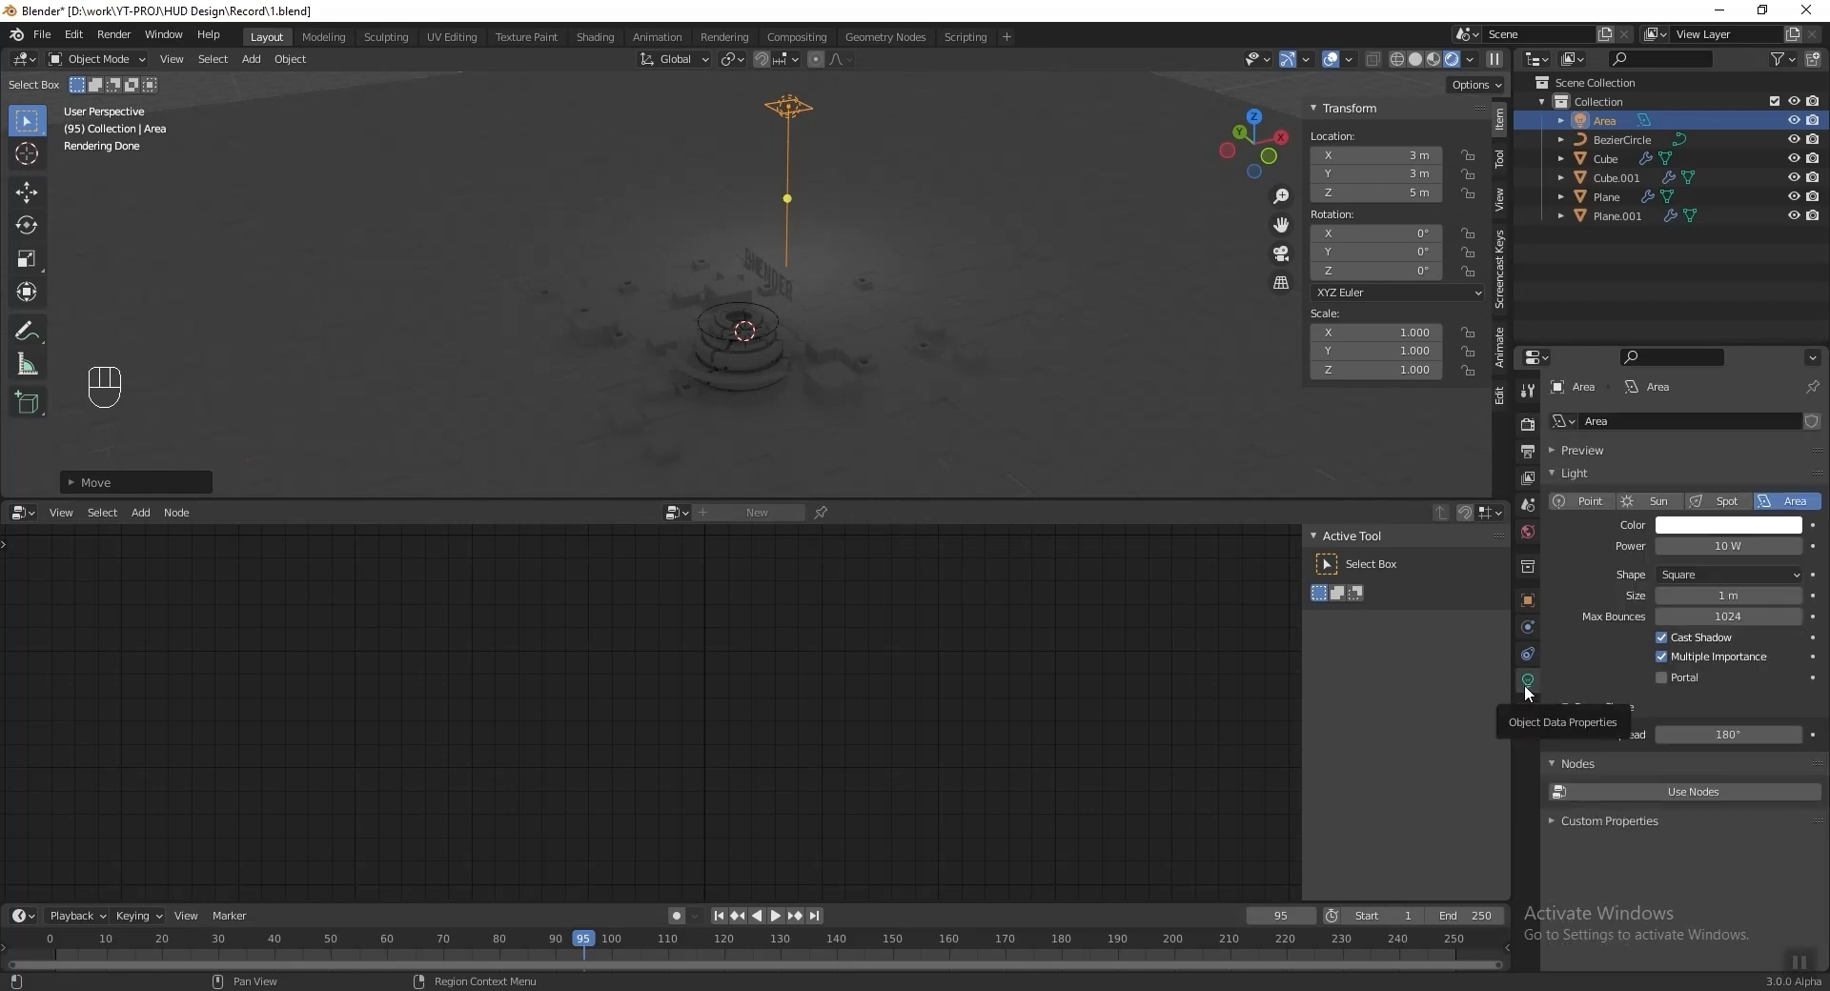
left_click(1716, 526)
left_click(1766, 431)
left_click(1718, 461)
type("C3D4FF")
key("Return")
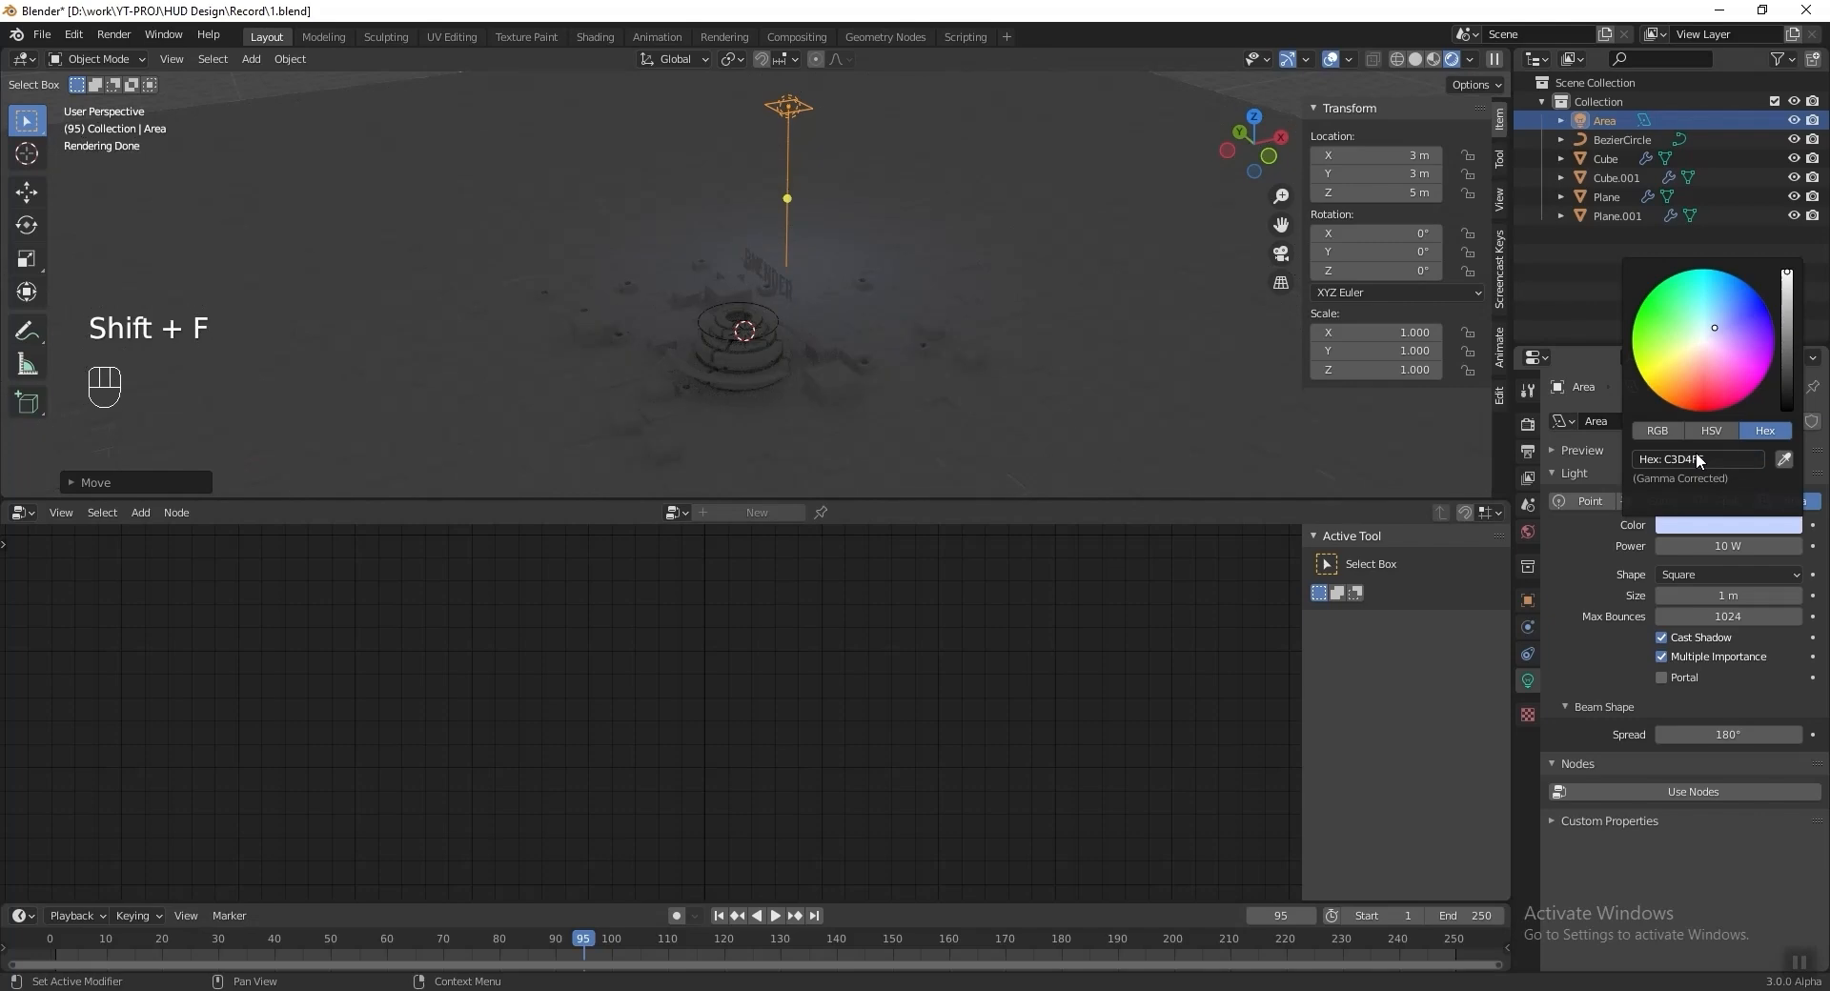
Set the area light's power to 1500 W.
left_click(1709, 551)
type("150")
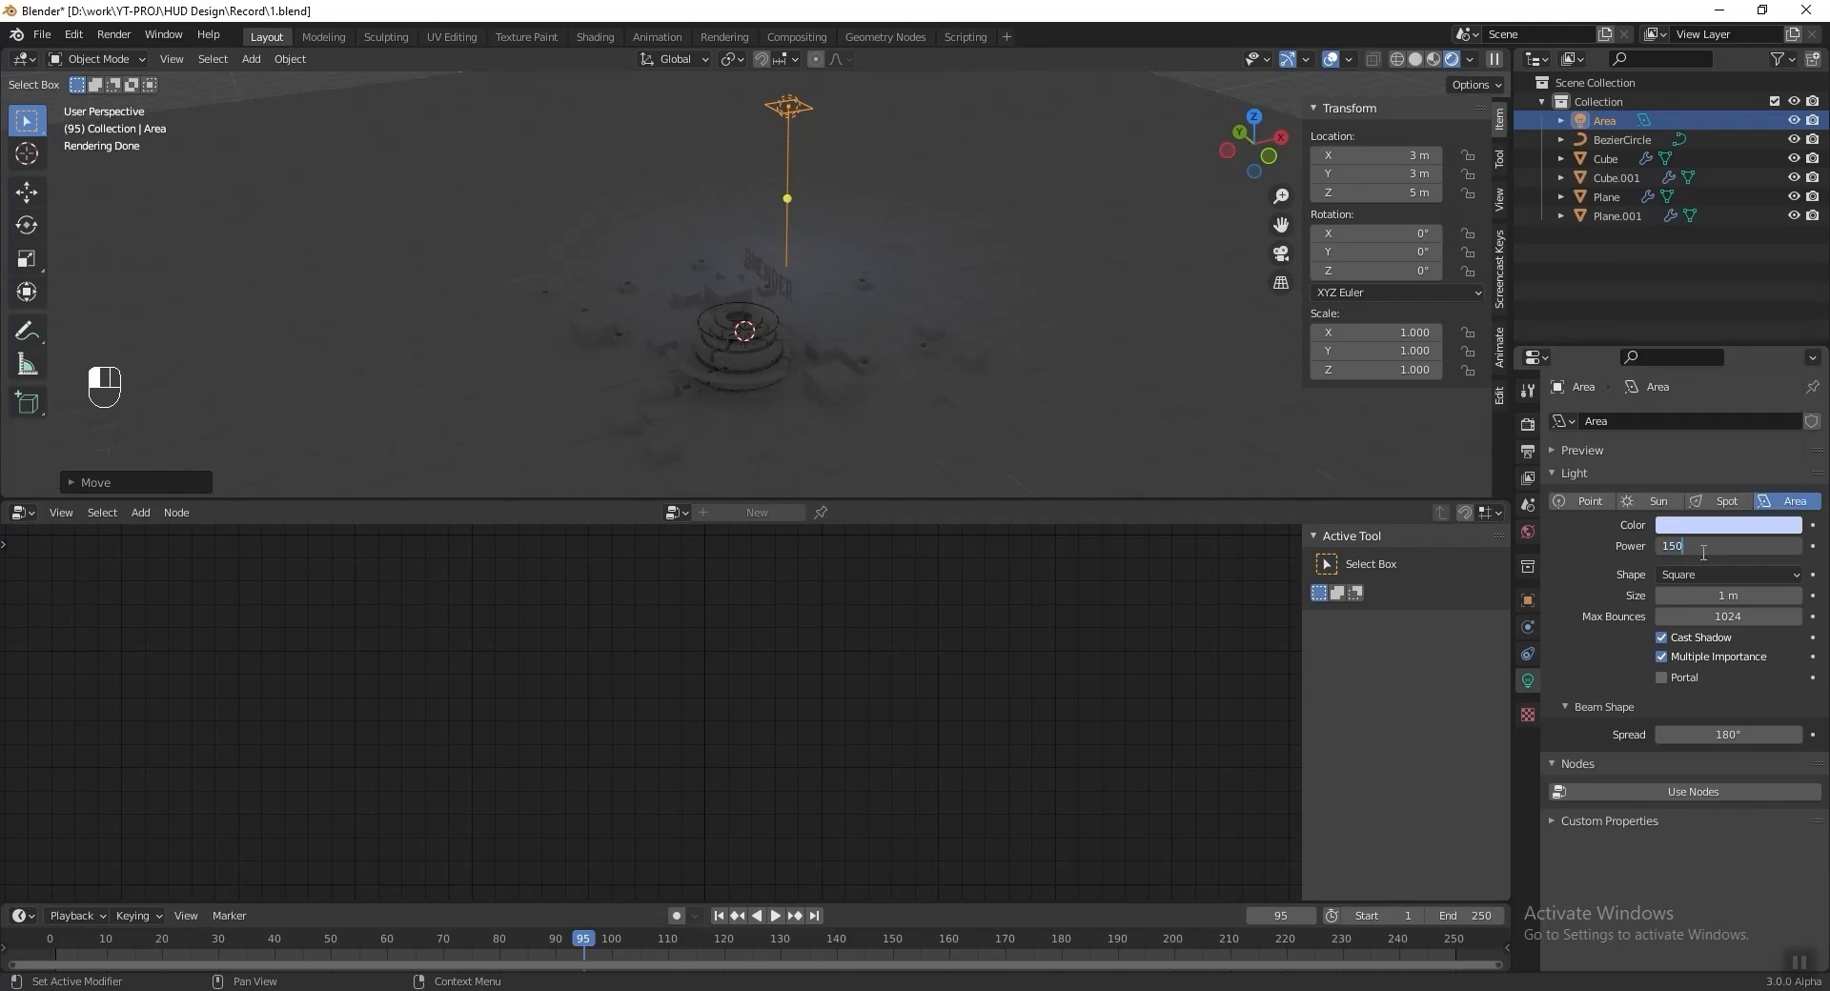
type("0")
key("Return")
scroll(958, 438, "up", 3)
middle_click_drag(958, 438, 1013, 429)
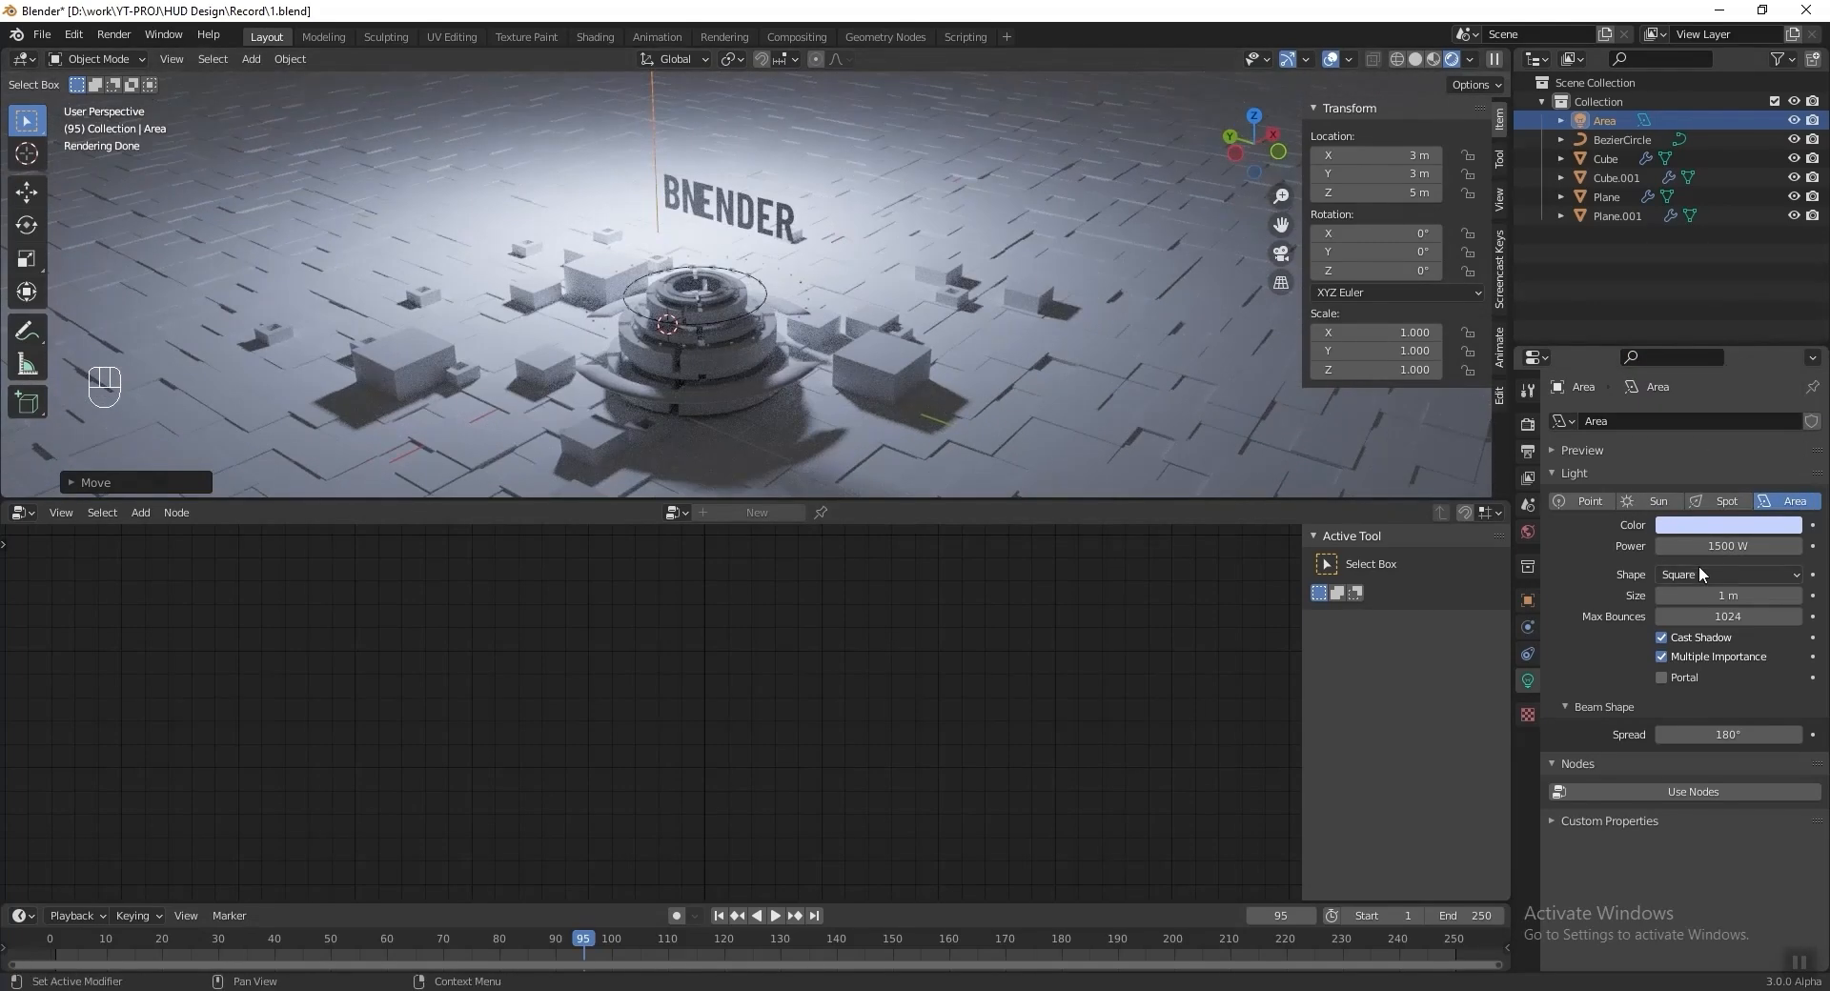
Set the area light's size to 8 m and save the file.
left_click(1750, 597)
type("8")
key("Return")
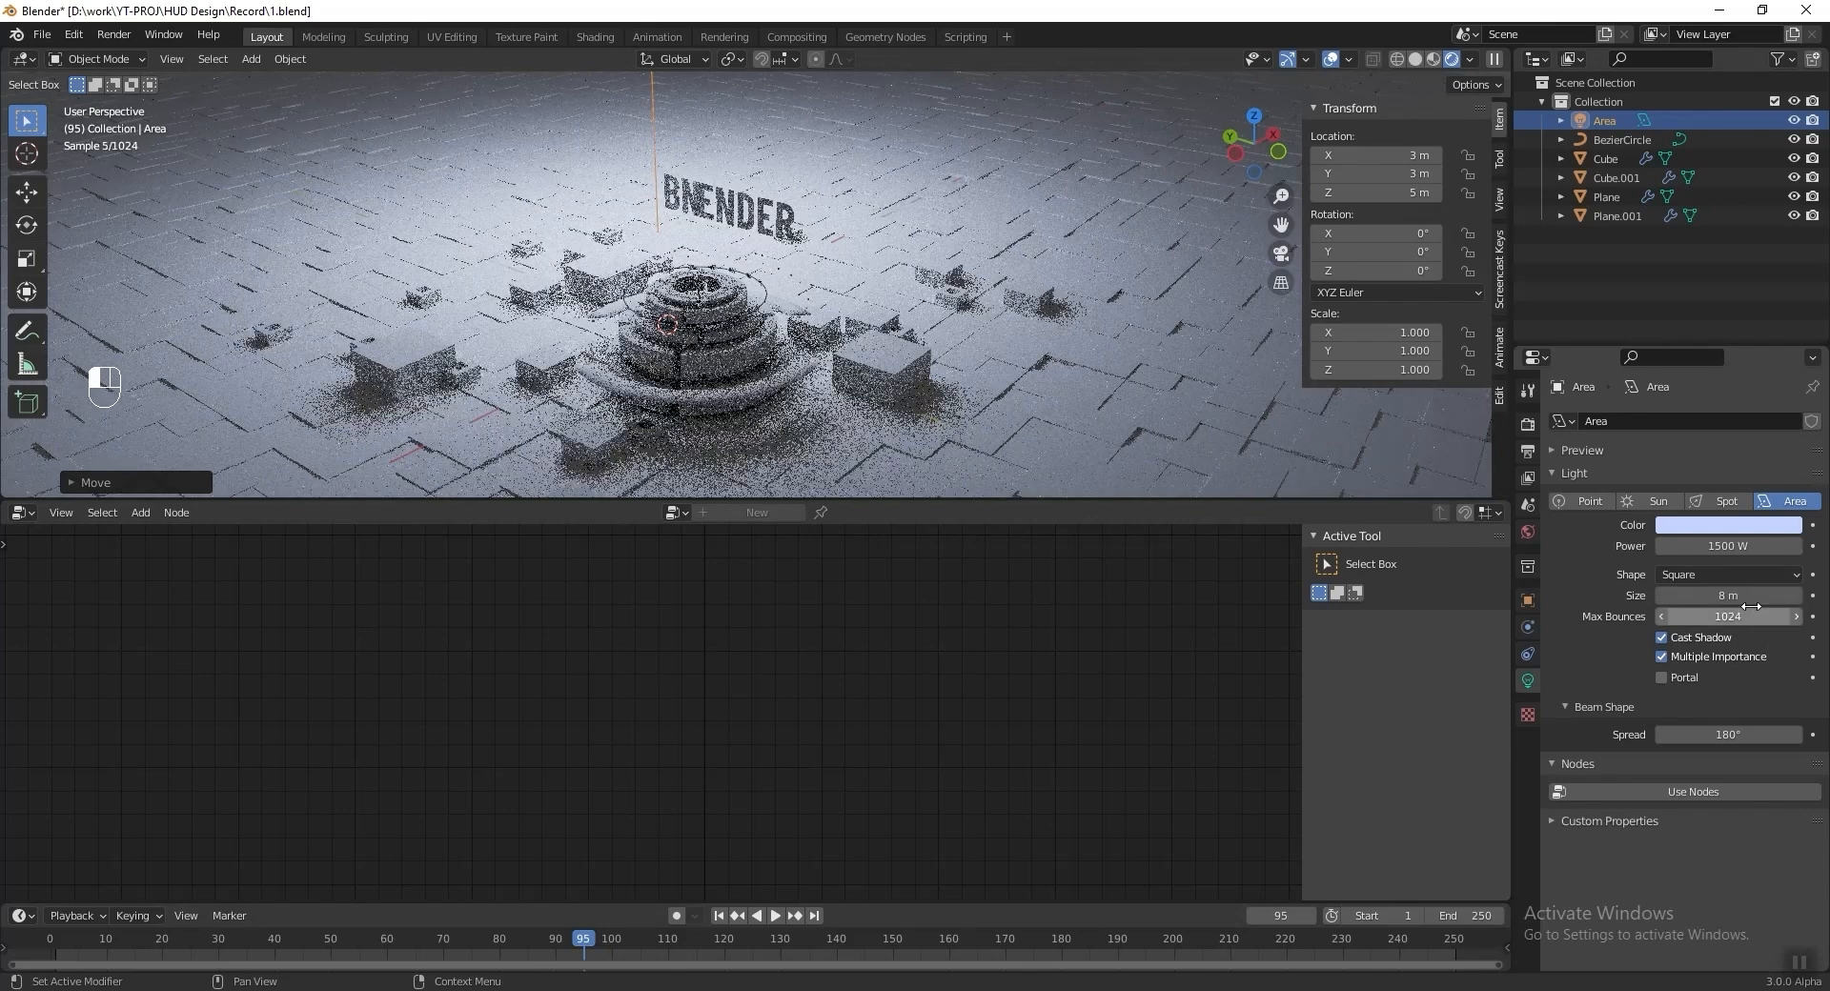
scroll(931, 443, "up", 2)
key("ctrl+s")
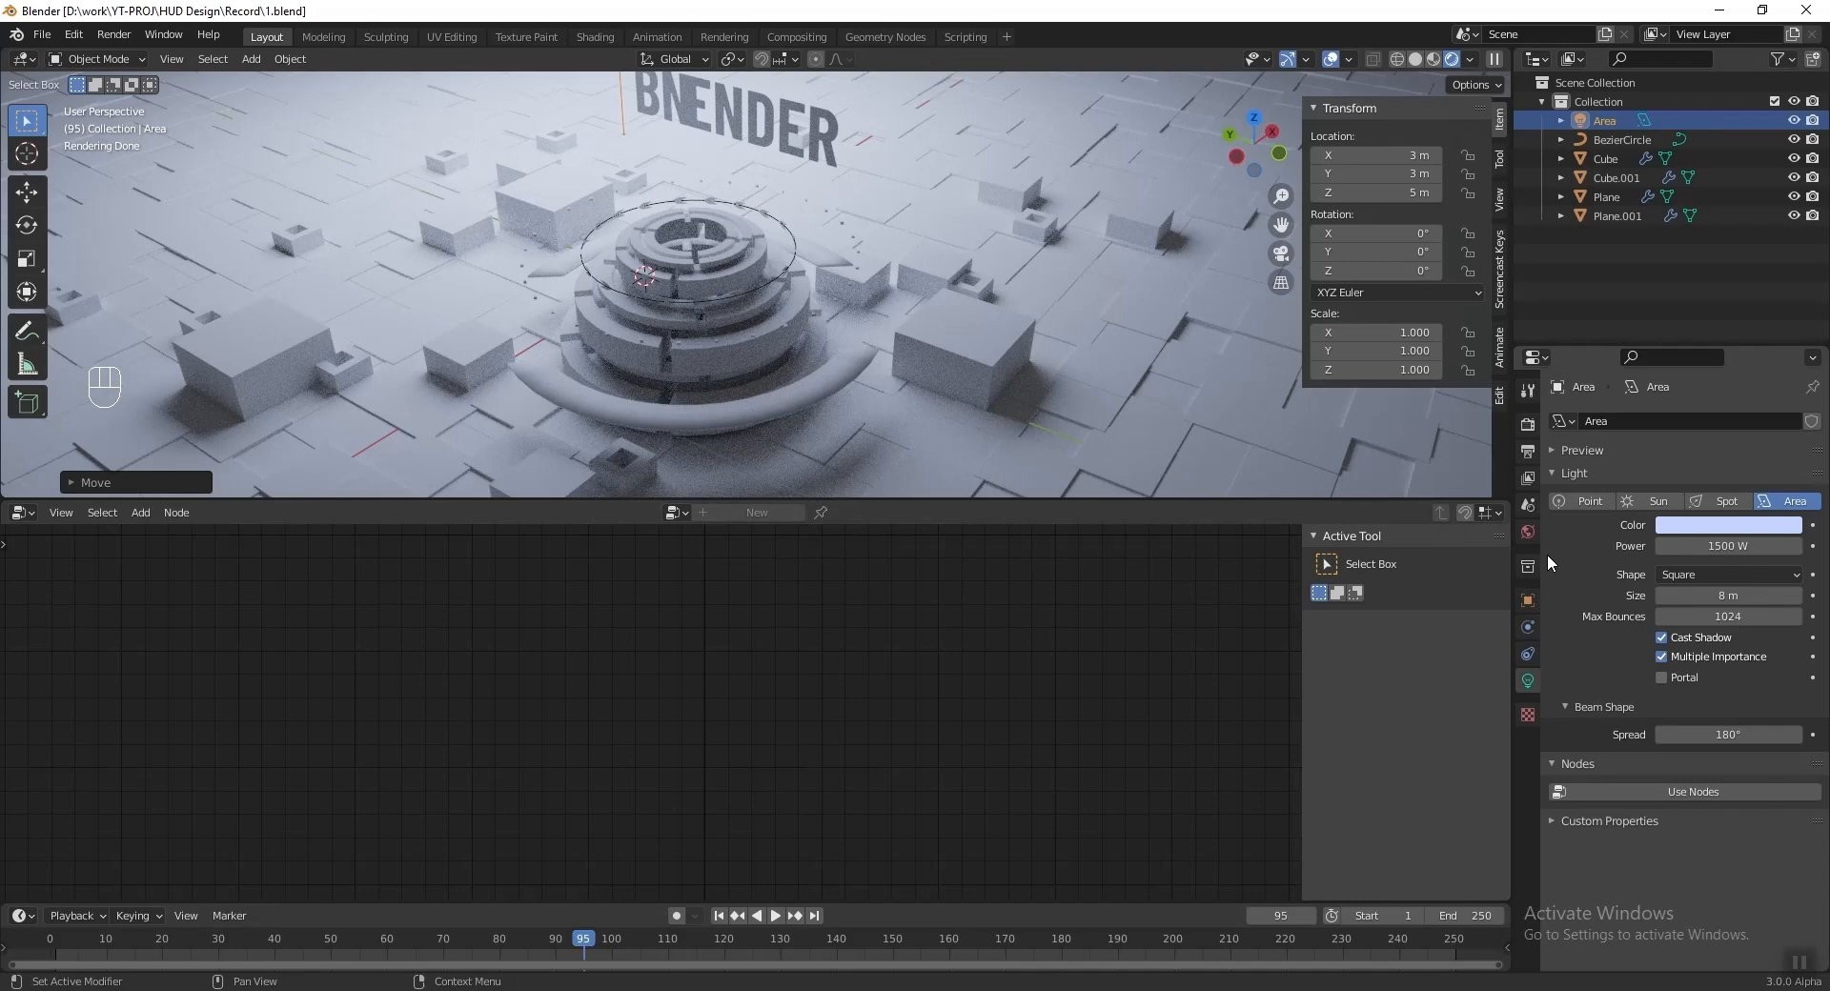
Set the world background colour to hex 414C53 with a strength of 2 and save the file.
left_click(1528, 532)
left_click(1721, 537)
left_click(1711, 452)
type("414C5A")
key("Return")
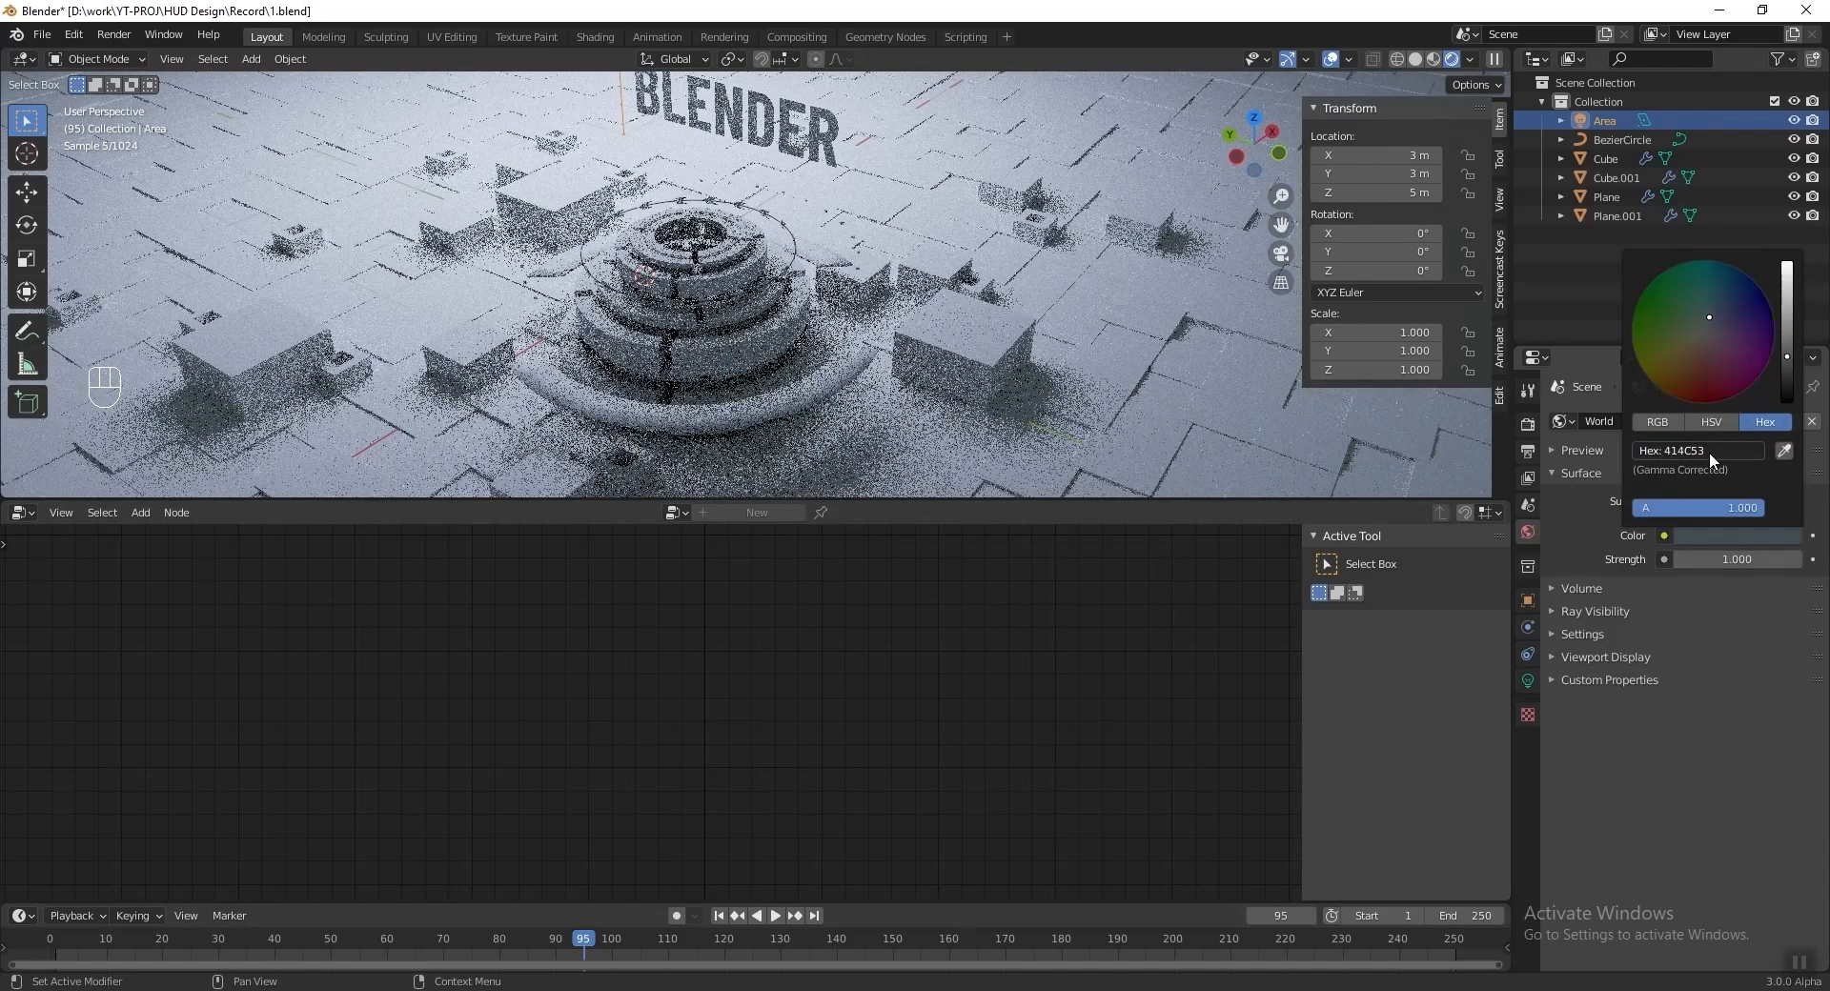
left_click(1733, 559)
type("2")
key("Return")
key("ctrl+s")
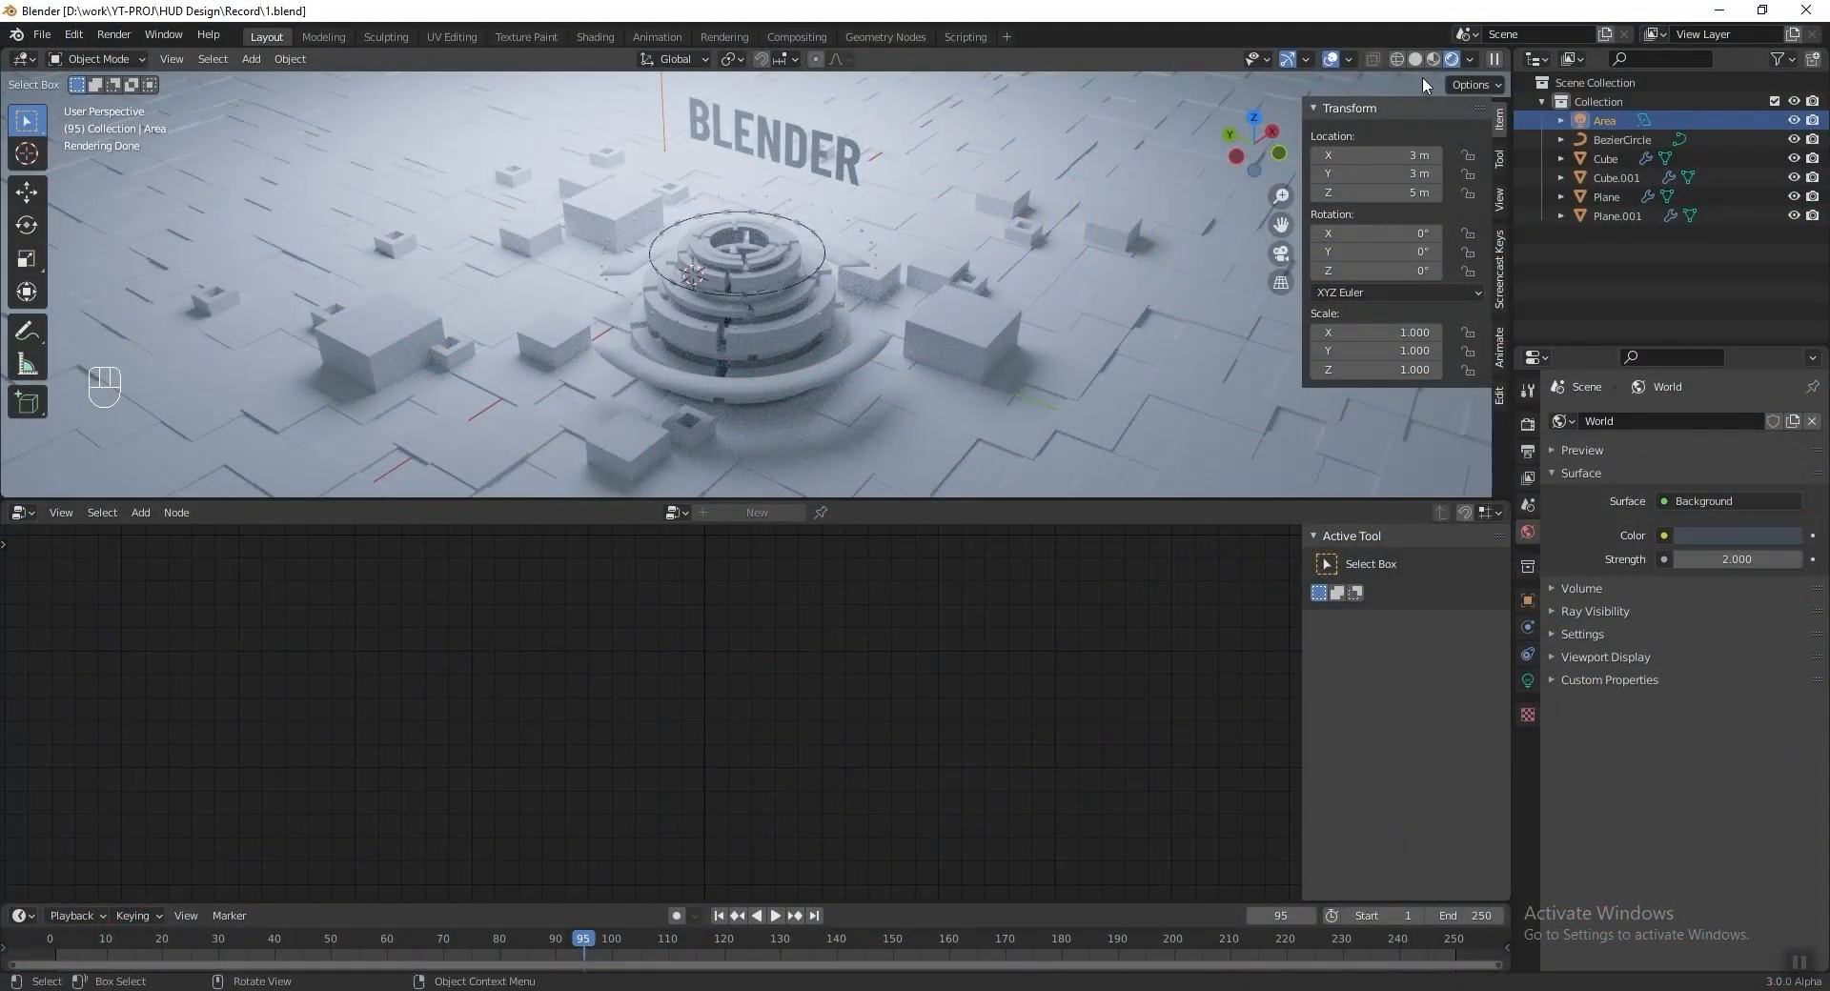
In solid shading, add a cube, rename it Material, hide it and save the file.
left_click(1419, 62)
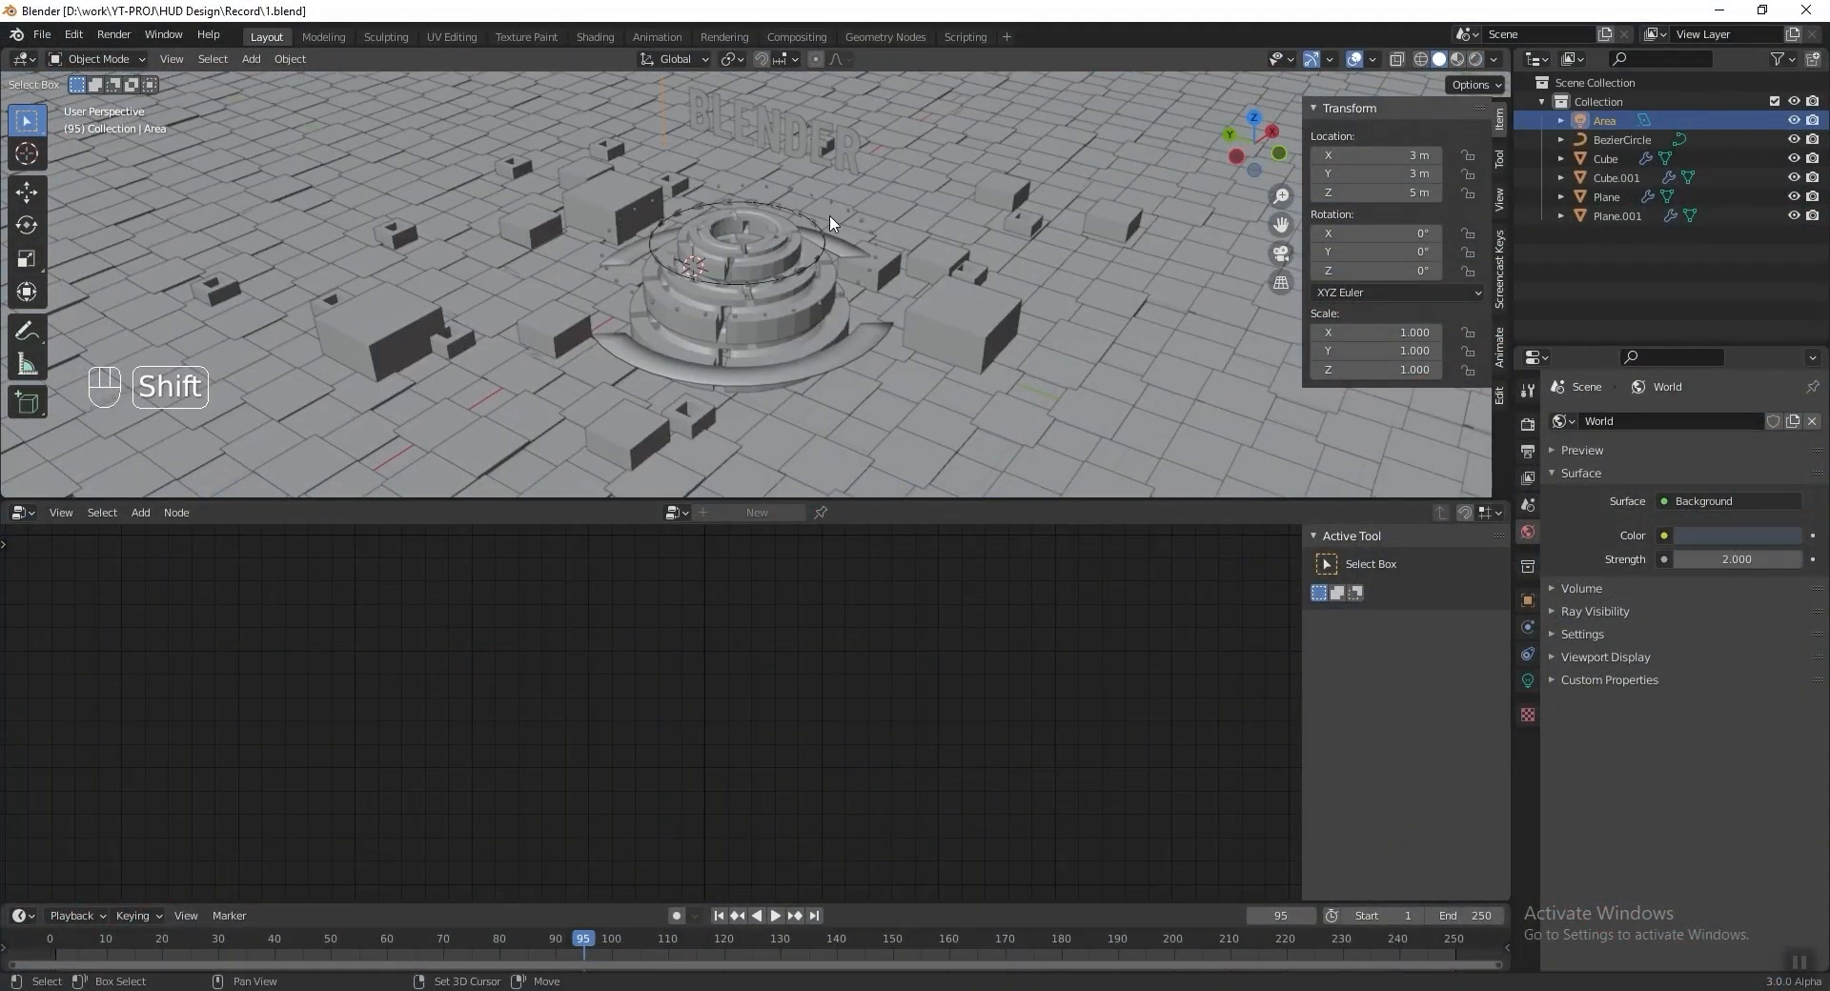
key("shift+a")
mouse_move(809, 73)
left_click(919, 88)
double_click(1632, 196)
type("Material")
key("Return")
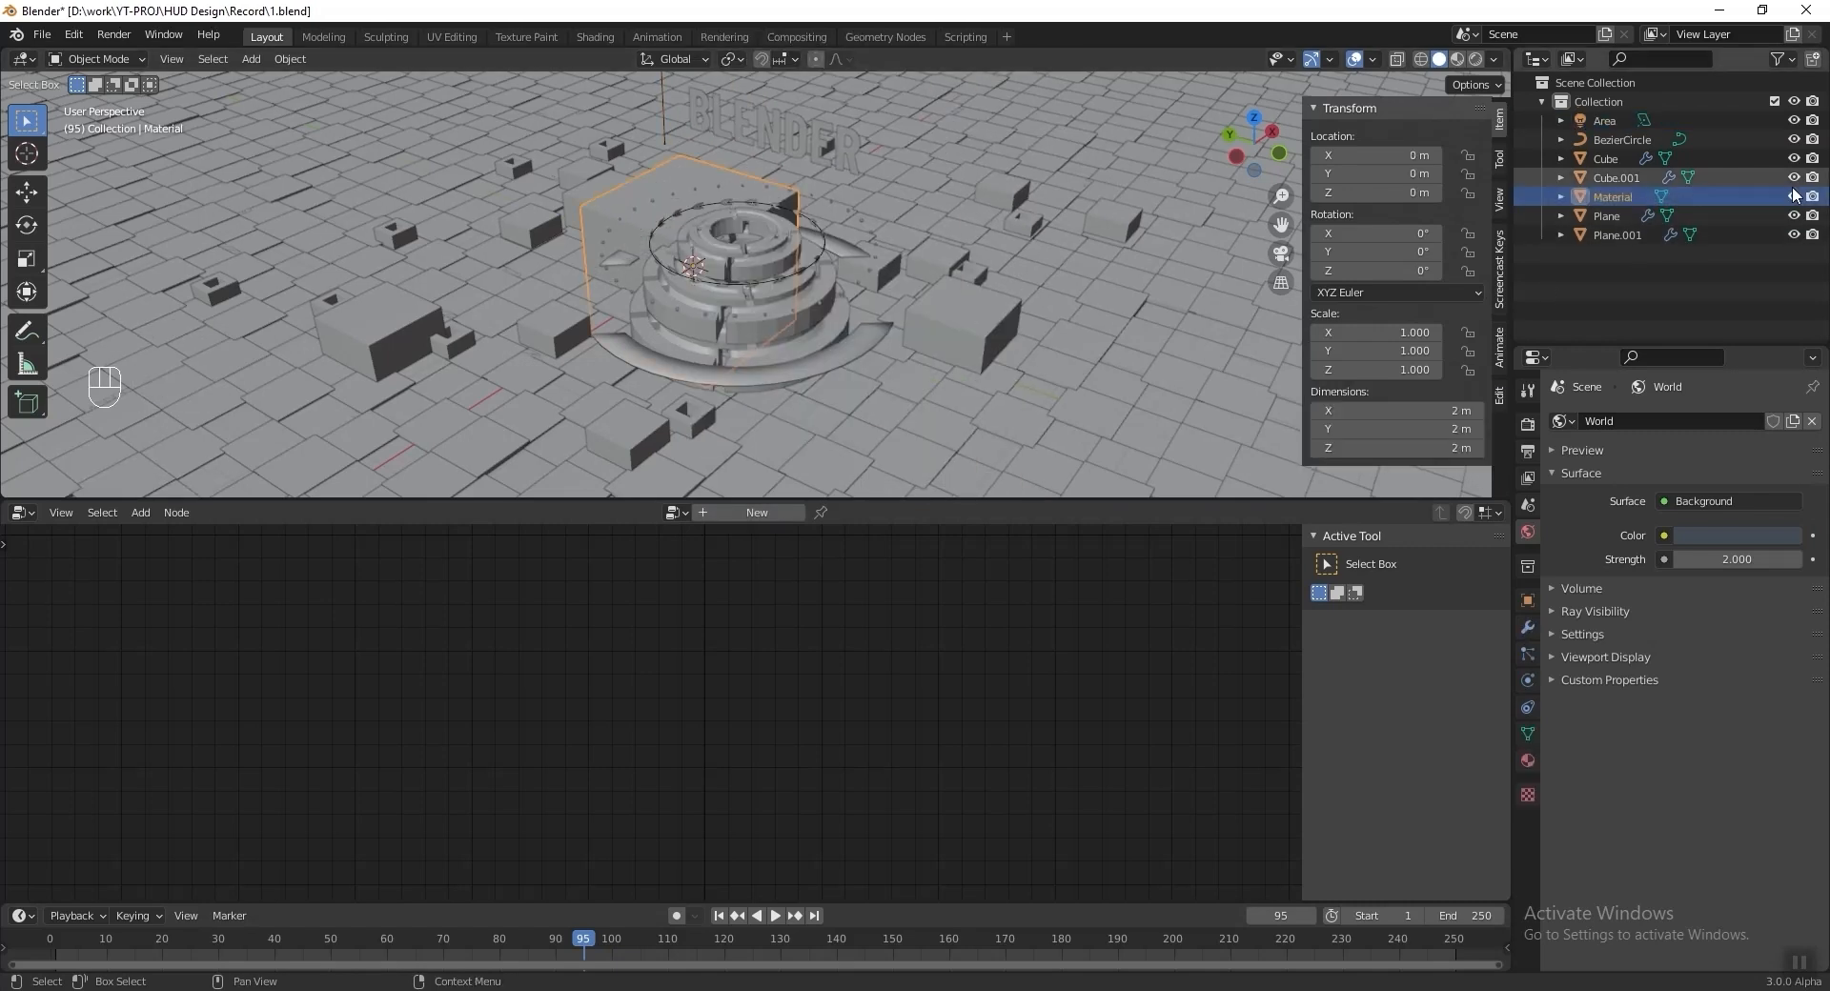
key("h")
key("ctrl+s")
Add several empty material slots to the Material cube and create a material named Main Object in the last slot.
left_click(1528, 761)
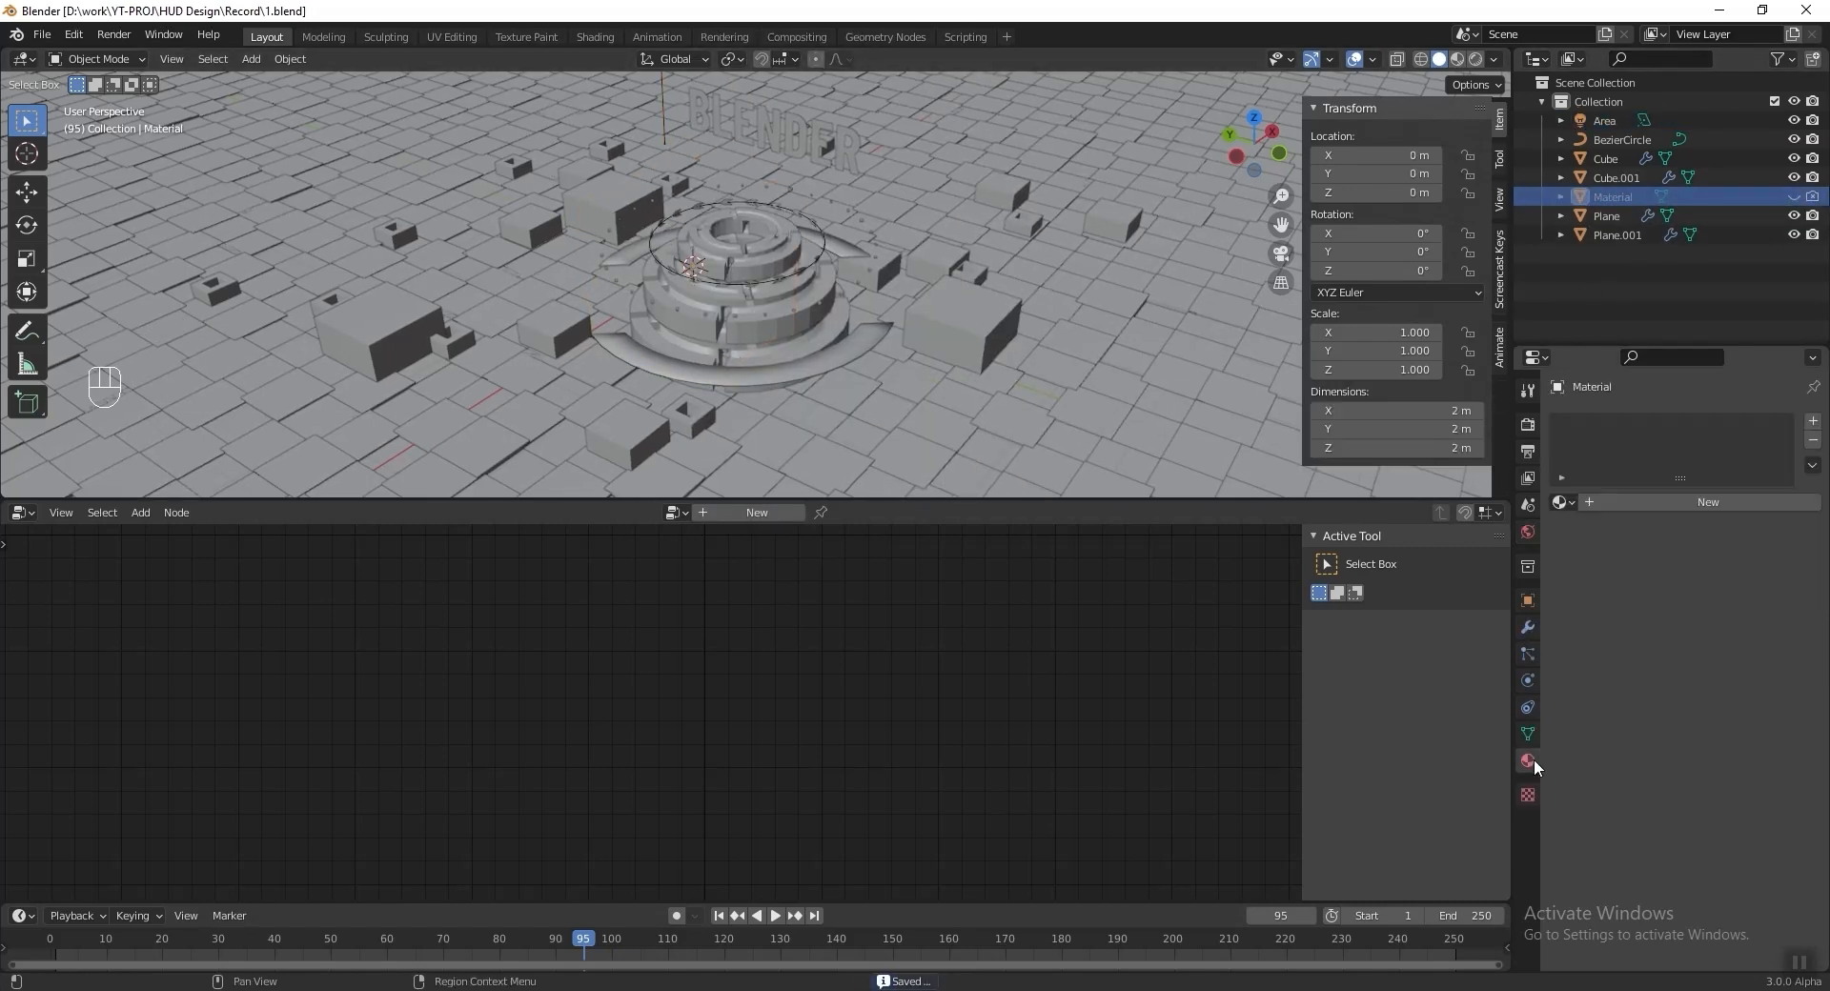
left_click(1814, 424)
left_click(1814, 424)
left_click(1814, 423)
left_click(1814, 424)
left_click(1814, 423)
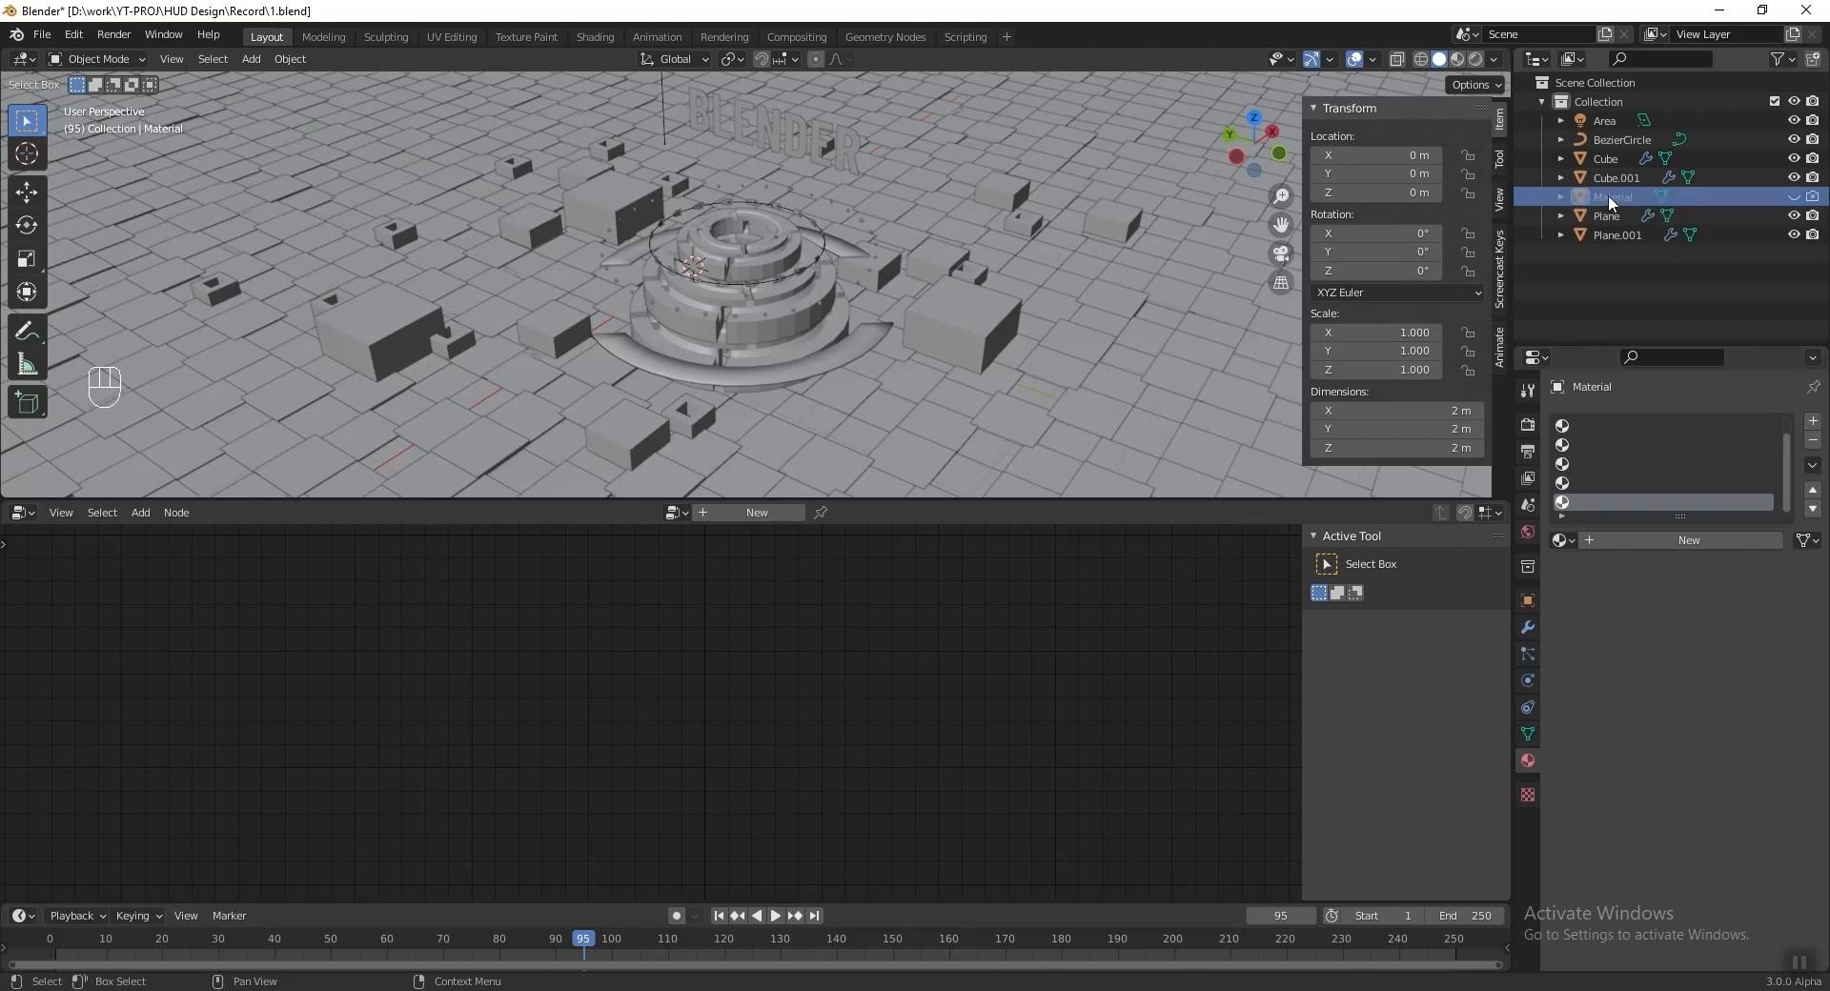
left_click(1688, 539)
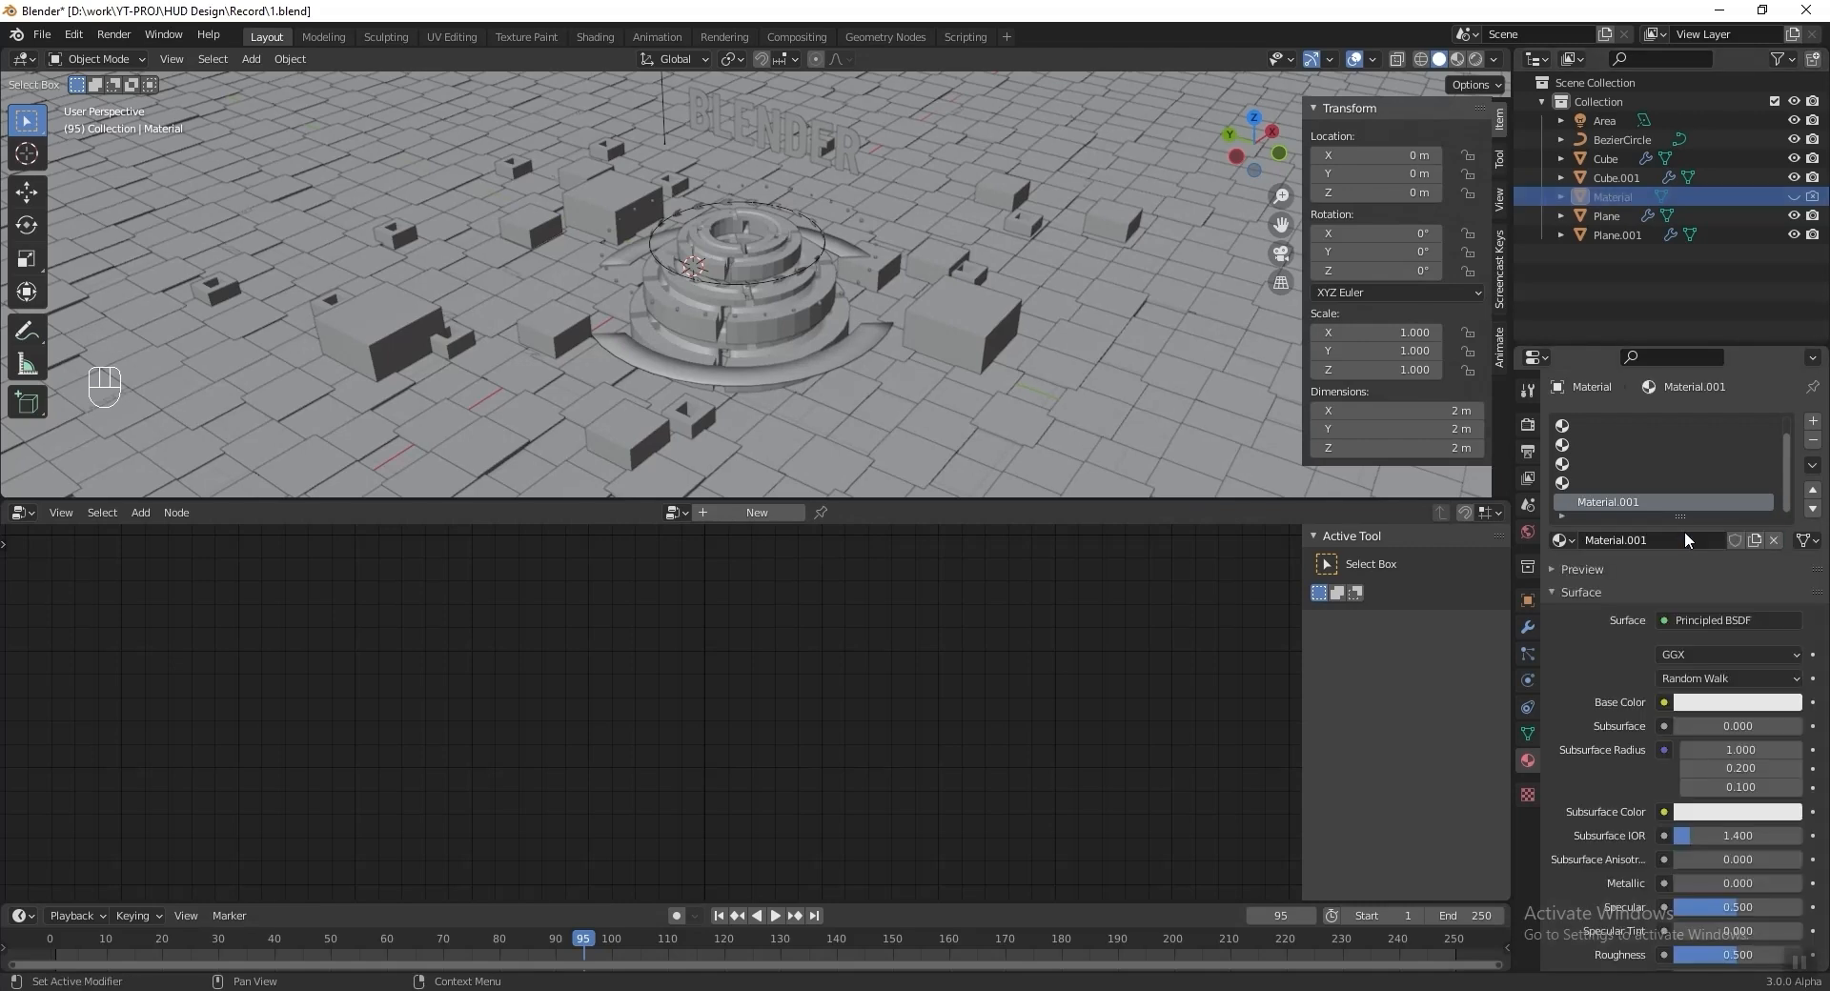
type("Main Object")
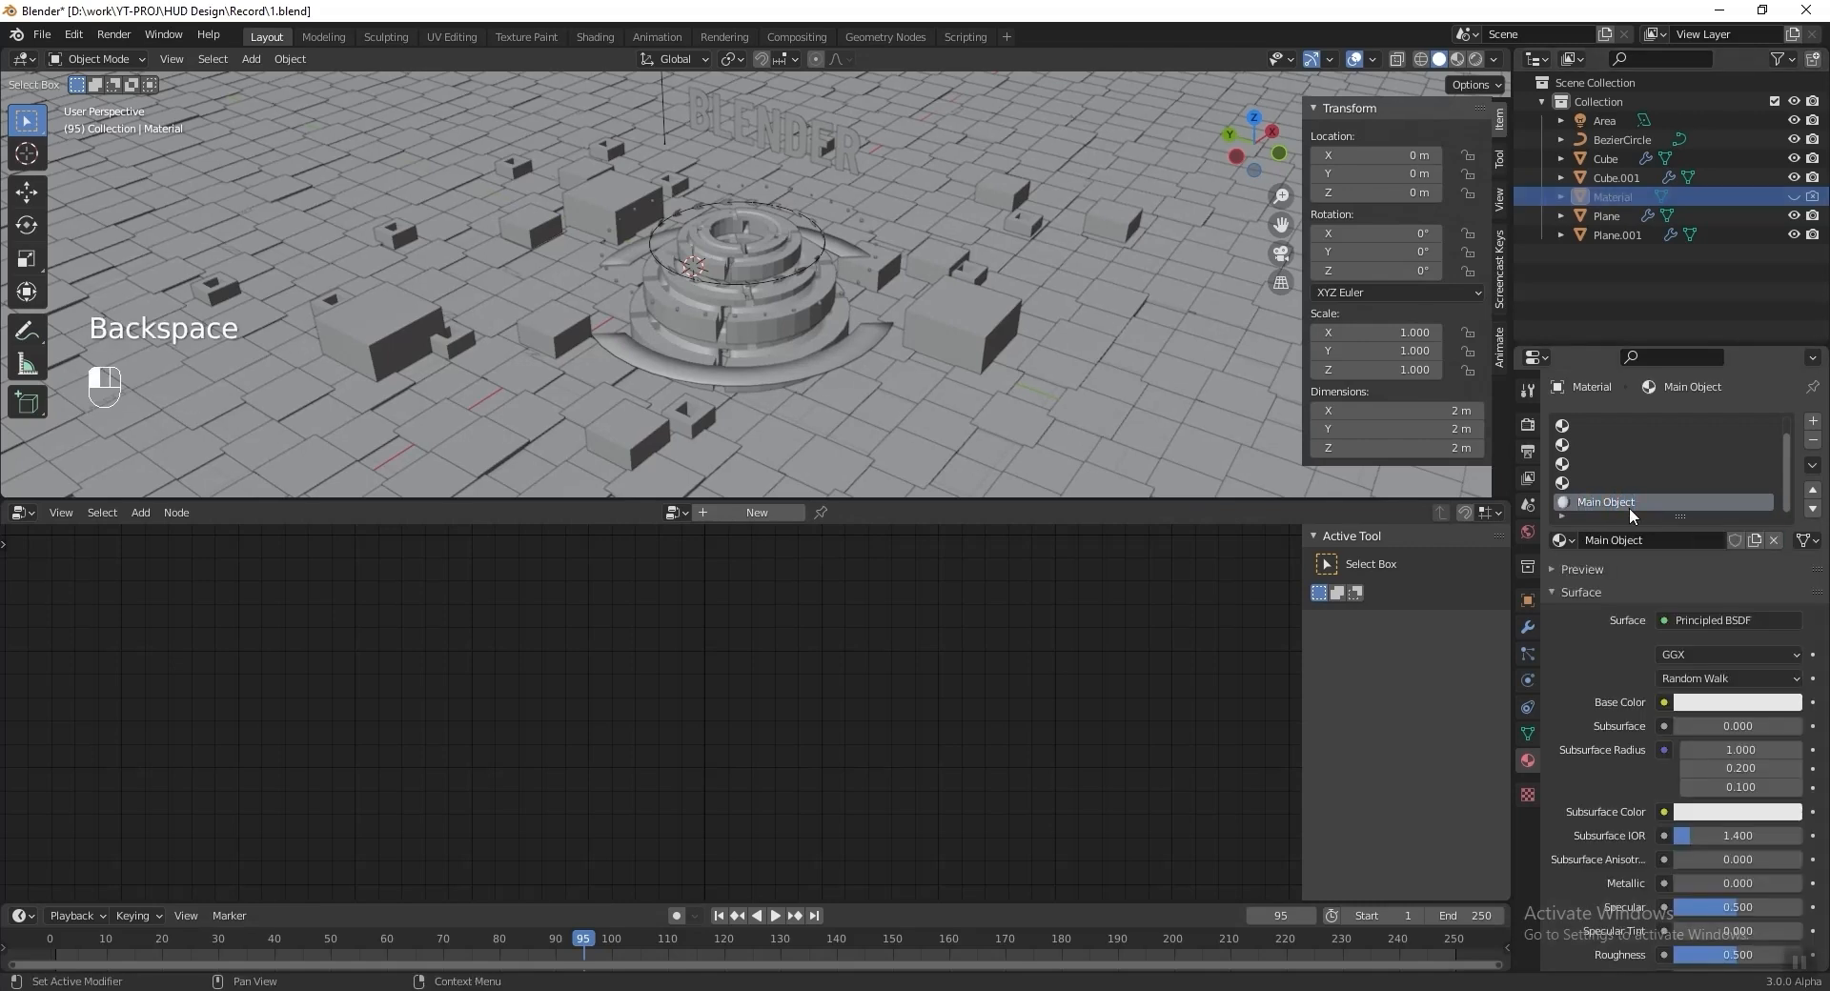
Create materials named Particles cube and Emission in the two empty slots directly above Main Object.
left_click(1620, 484)
left_click(1621, 541)
double_click(1620, 482)
type("Particles cu")
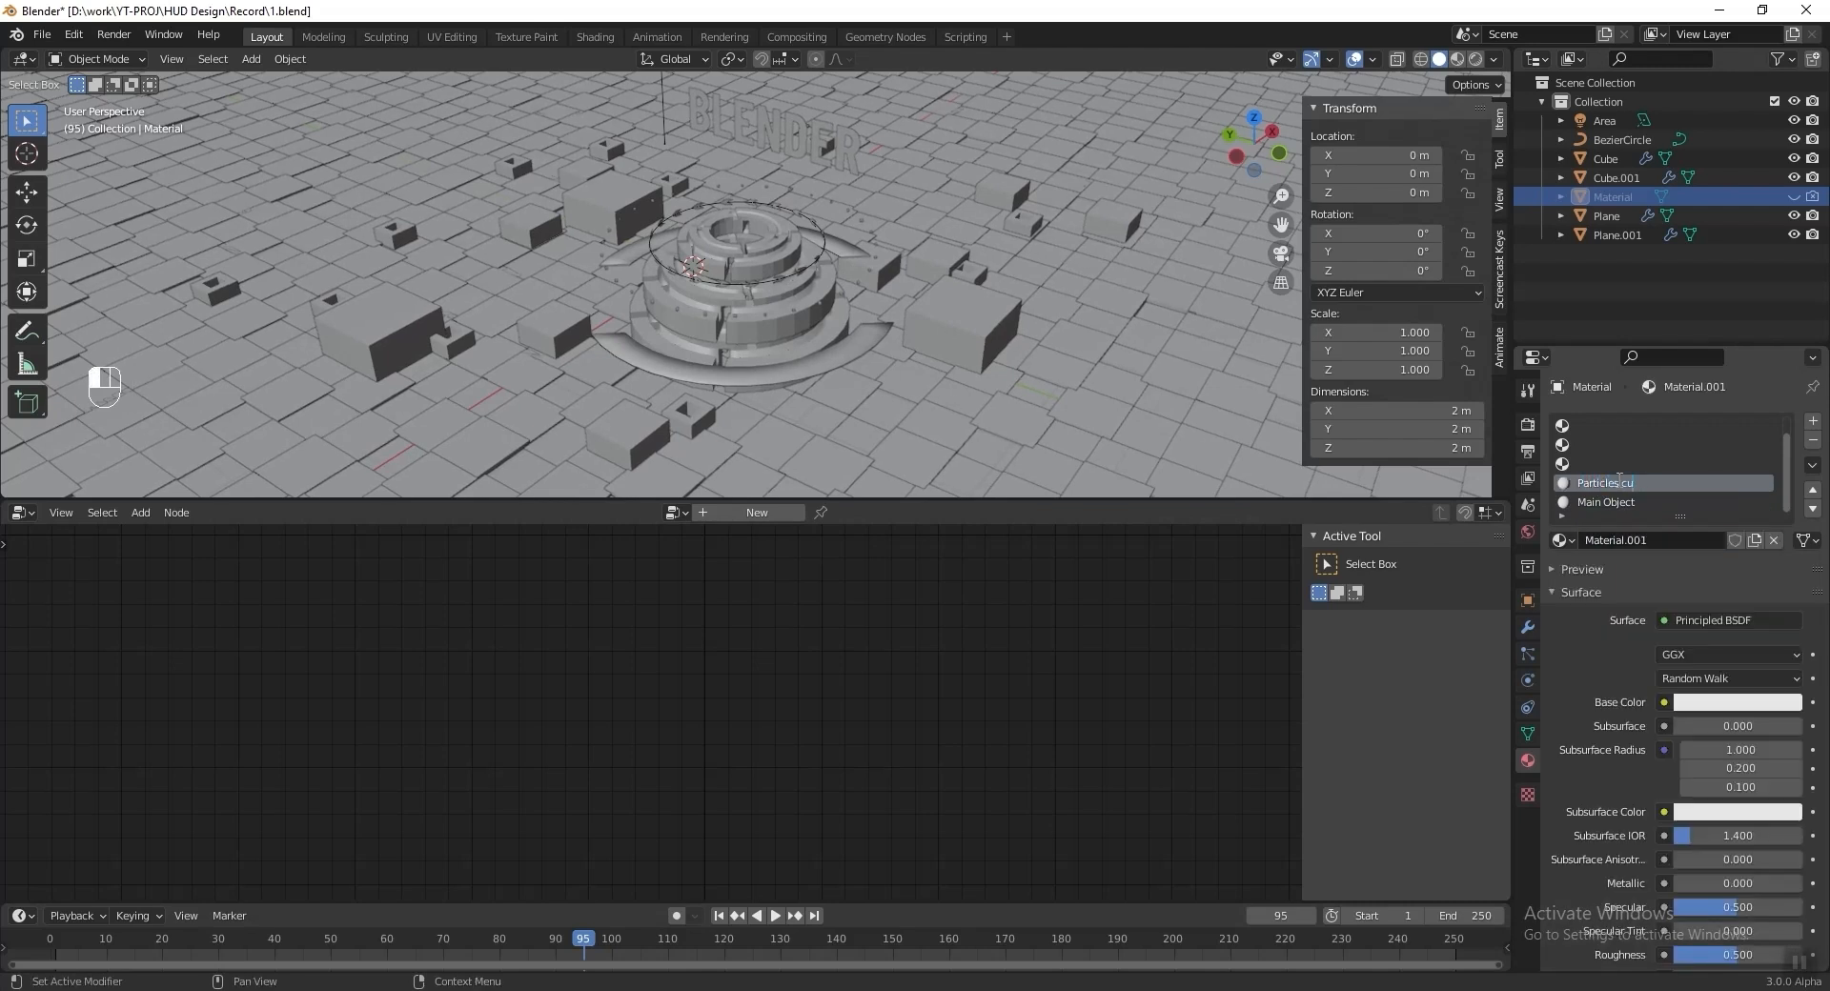
left_click(1618, 464)
left_click(1648, 538)
double_click(1620, 464)
type("Emission")
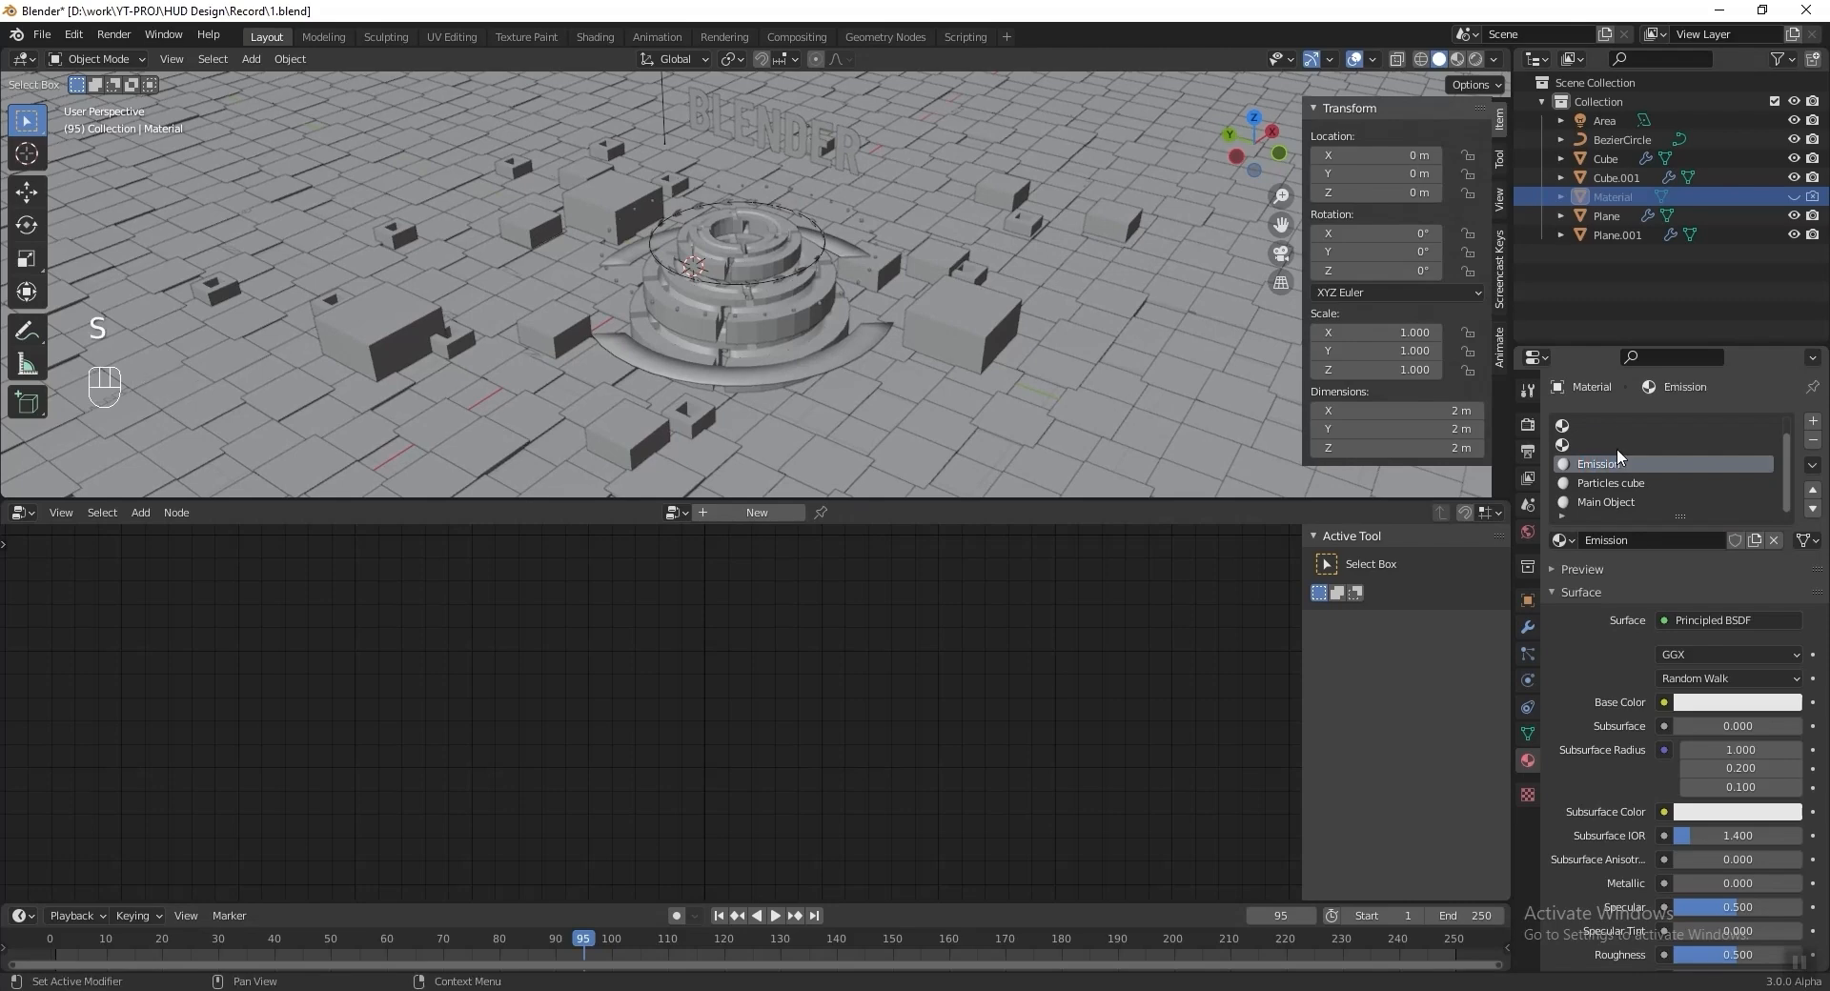
Create materials named Rotating Shape and Floor in the next two empty slots above Emission.
left_click(1618, 446)
left_click(1632, 542)
double_click(1626, 444)
type("Rotating Shape")
key("Return")
left_click(1658, 426)
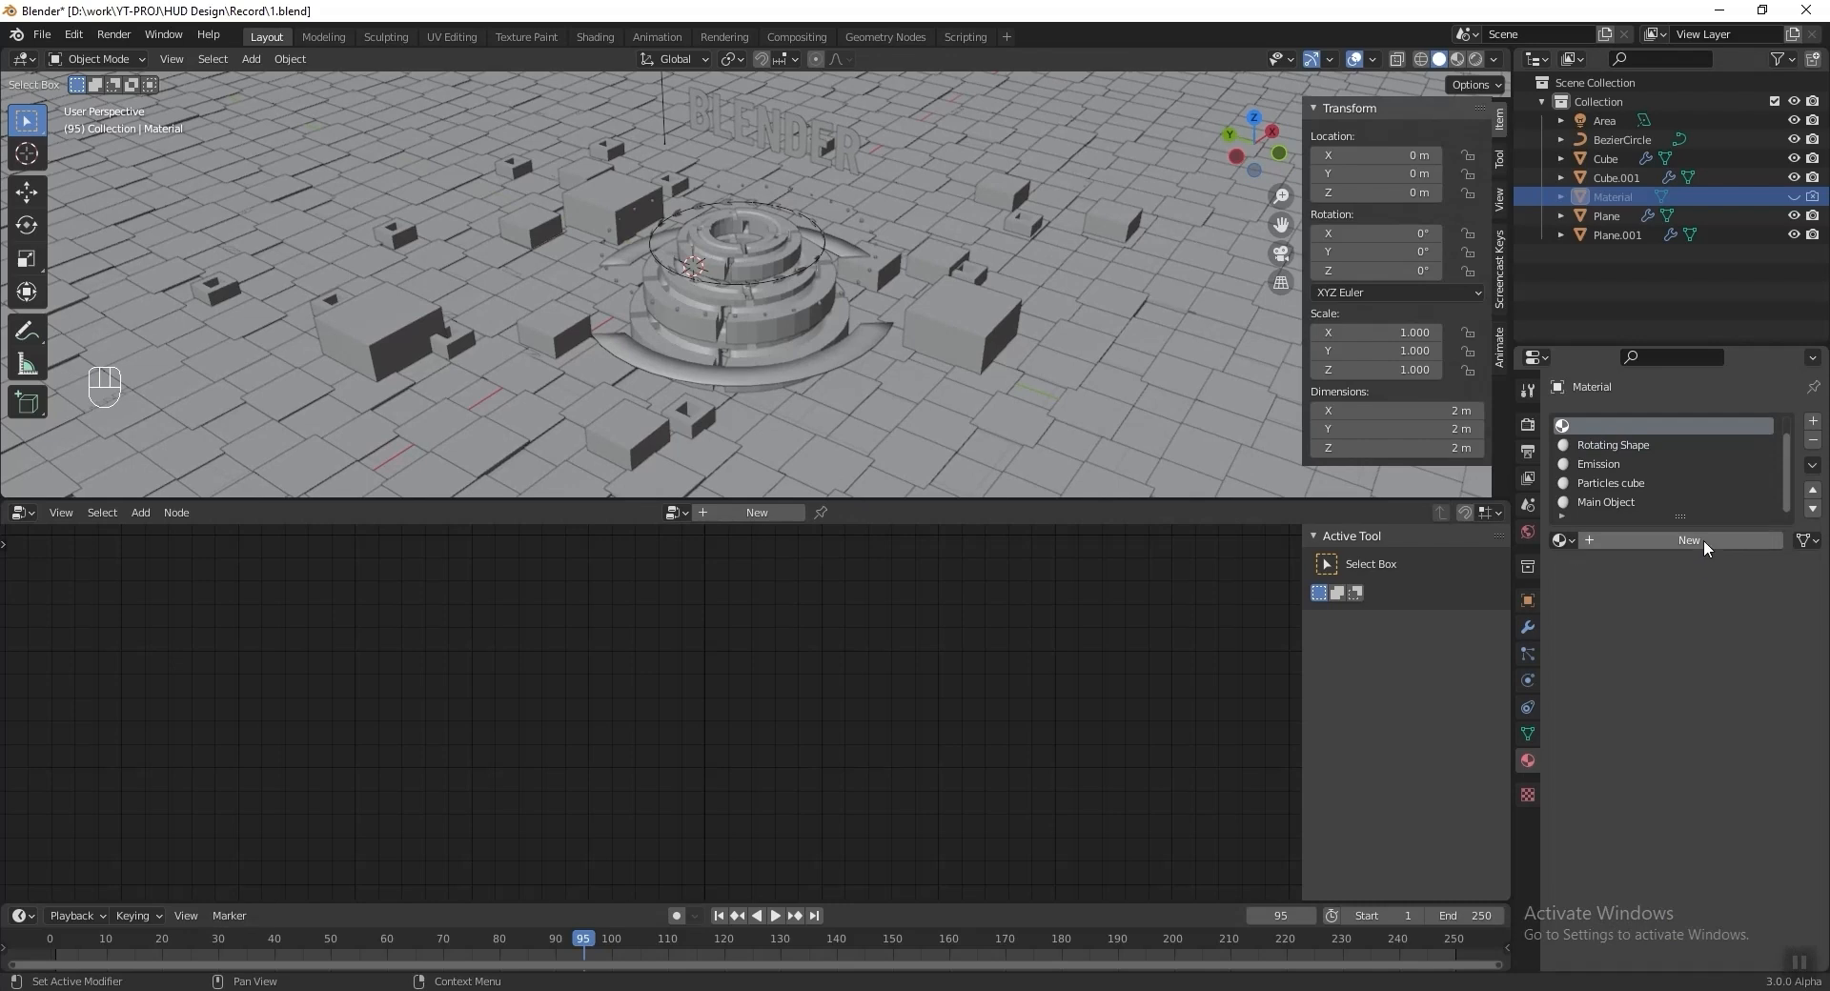
left_click(1706, 541)
double_click(1620, 426)
type("F")
key("Return")
Create a material named Text in the empty slot above Floor.
scroll(1623, 431, "up", 1)
left_click(1627, 427)
left_click(1640, 536)
type("Text")
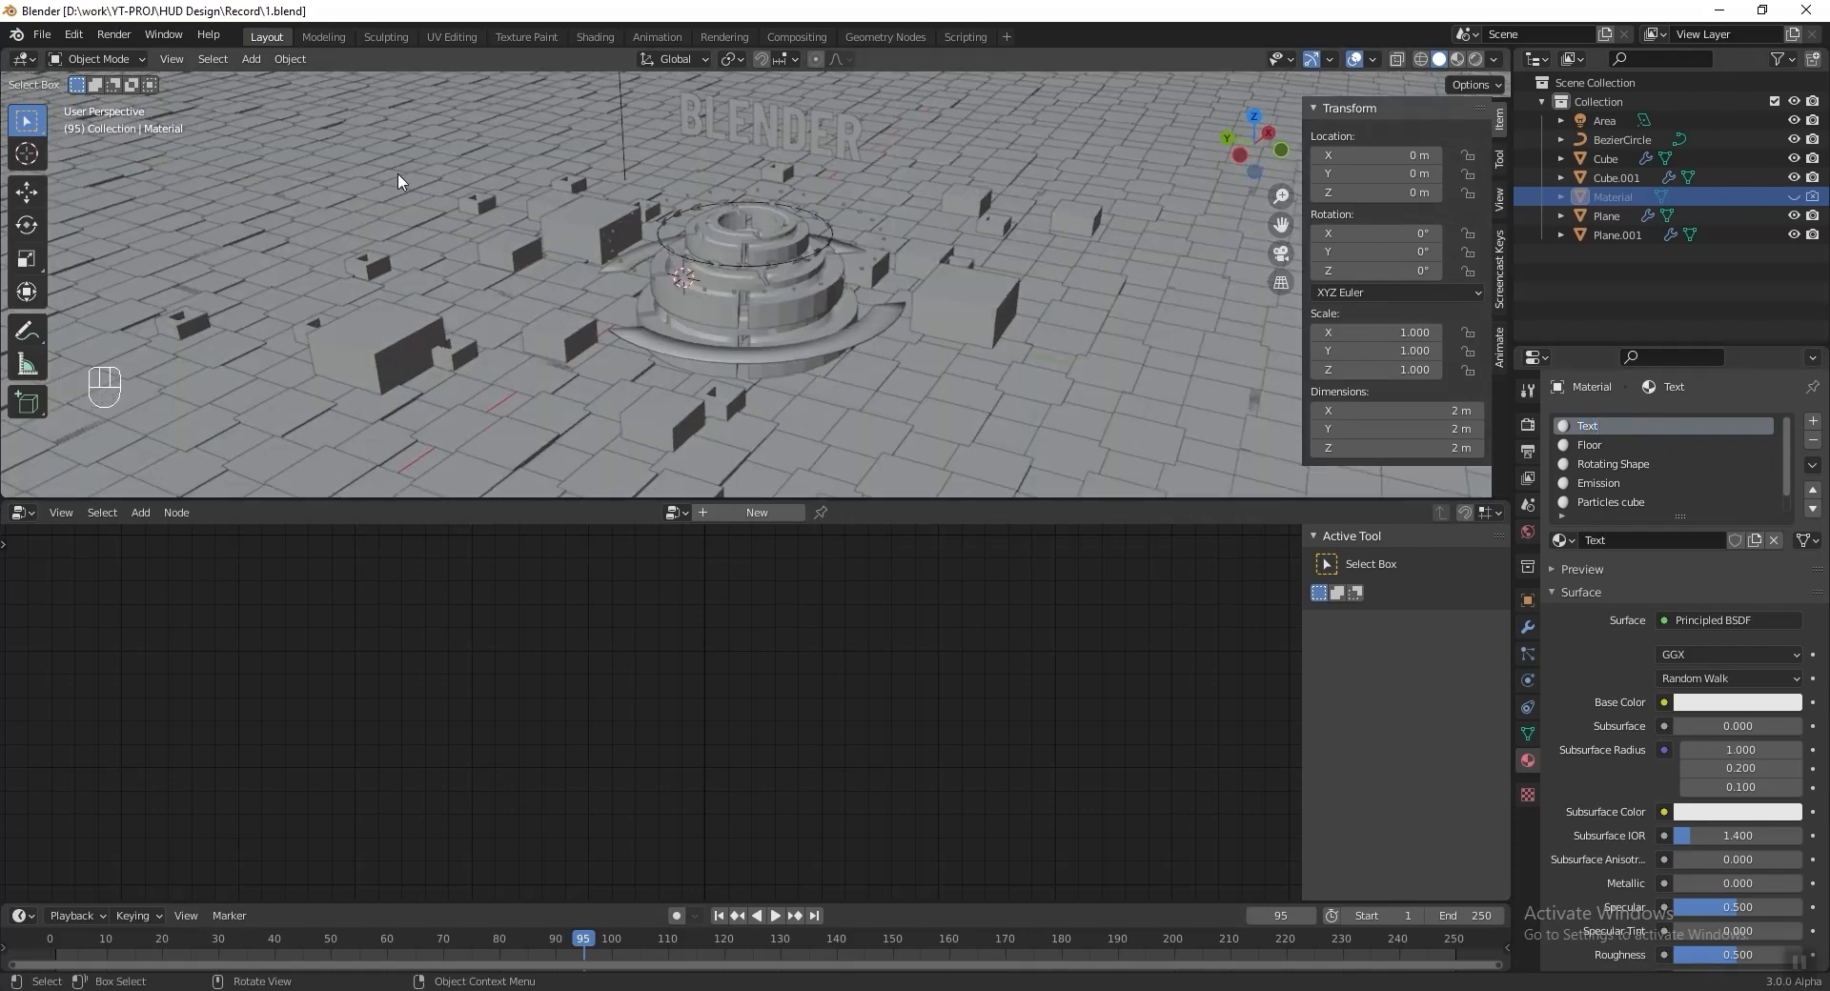
On the floor plane, insert a Material Assign node set to Floor between the Big Cube branch and Join Geometry.
left_click(399, 179)
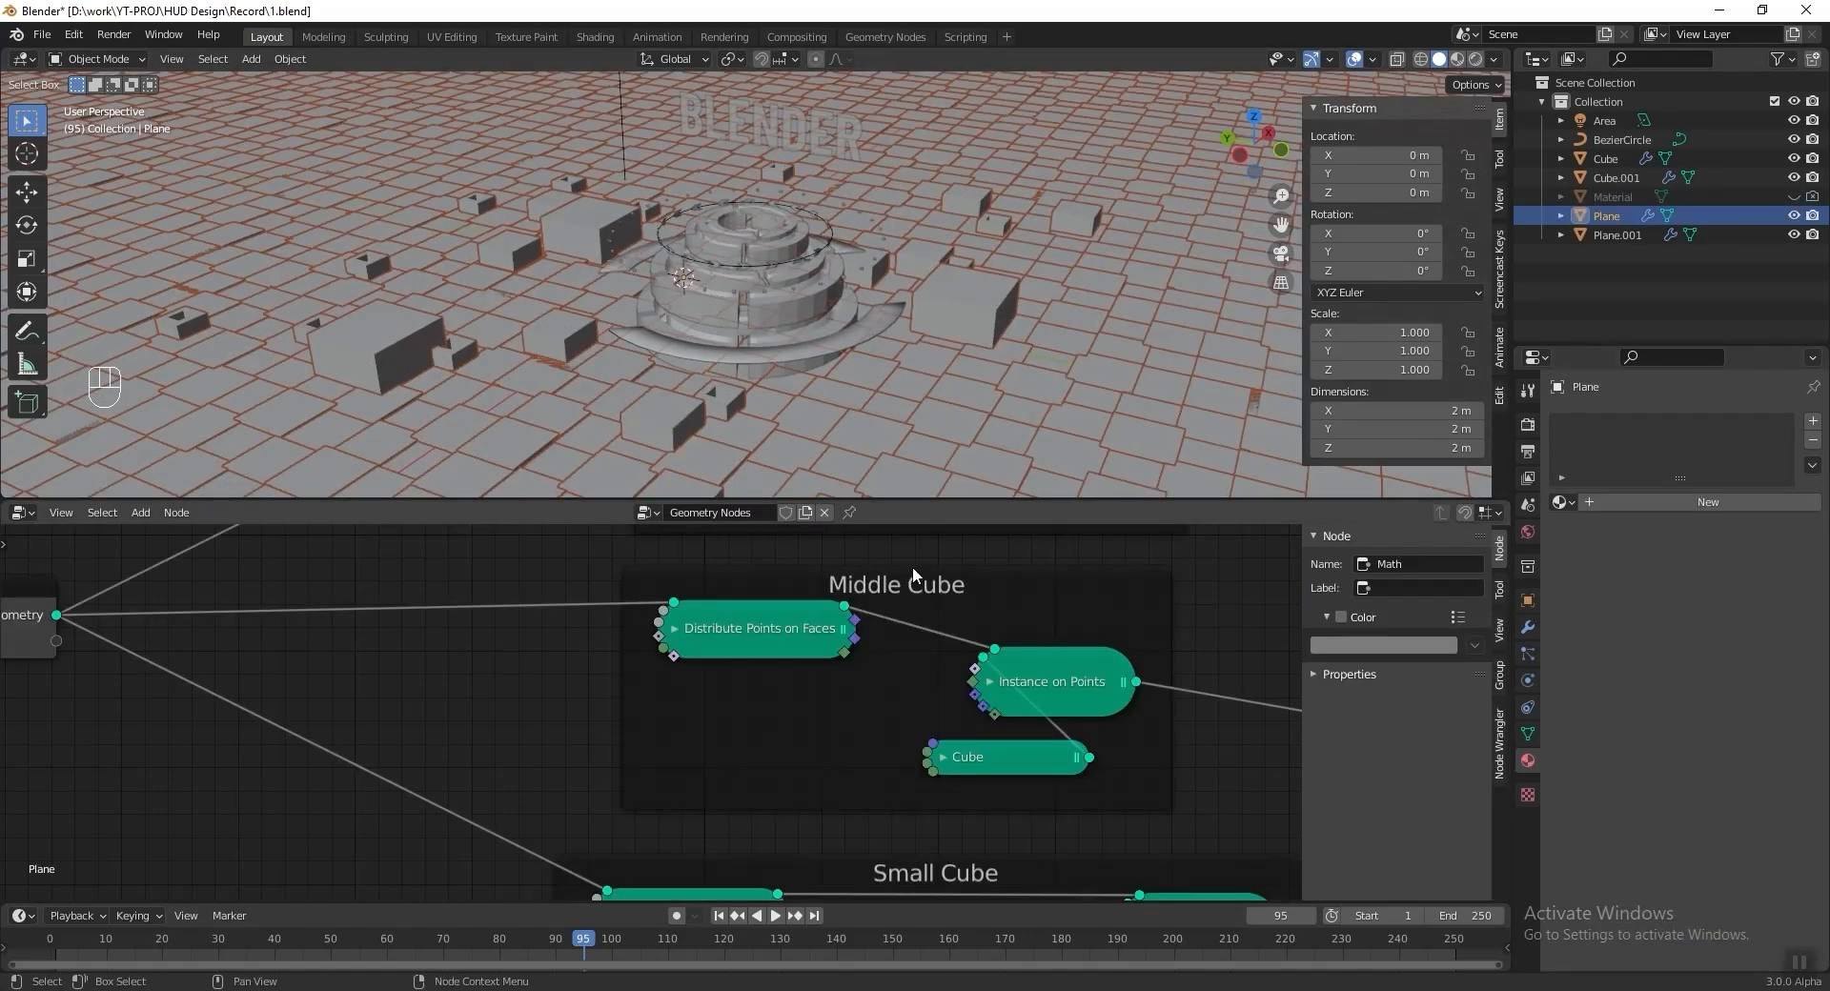
scroll(913, 666, "down", 5)
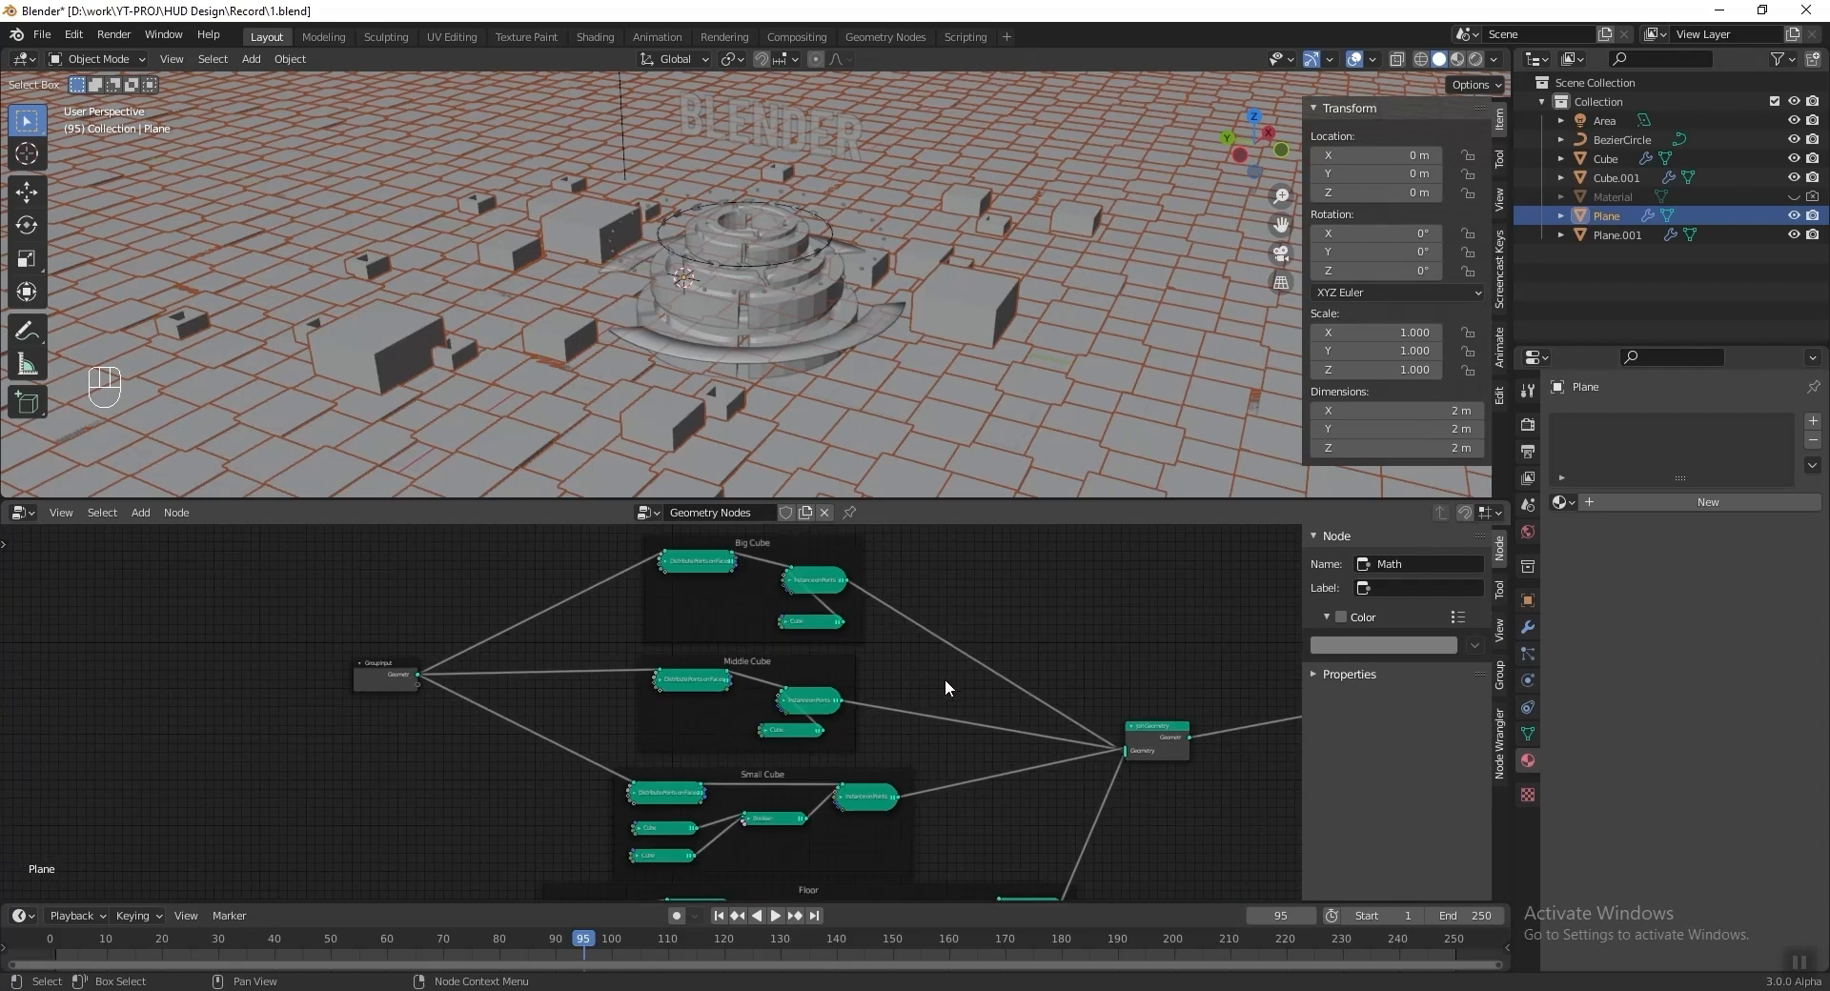
scroll(799, 726, "up", 1)
key("shift+a")
mouse_move(957, 642)
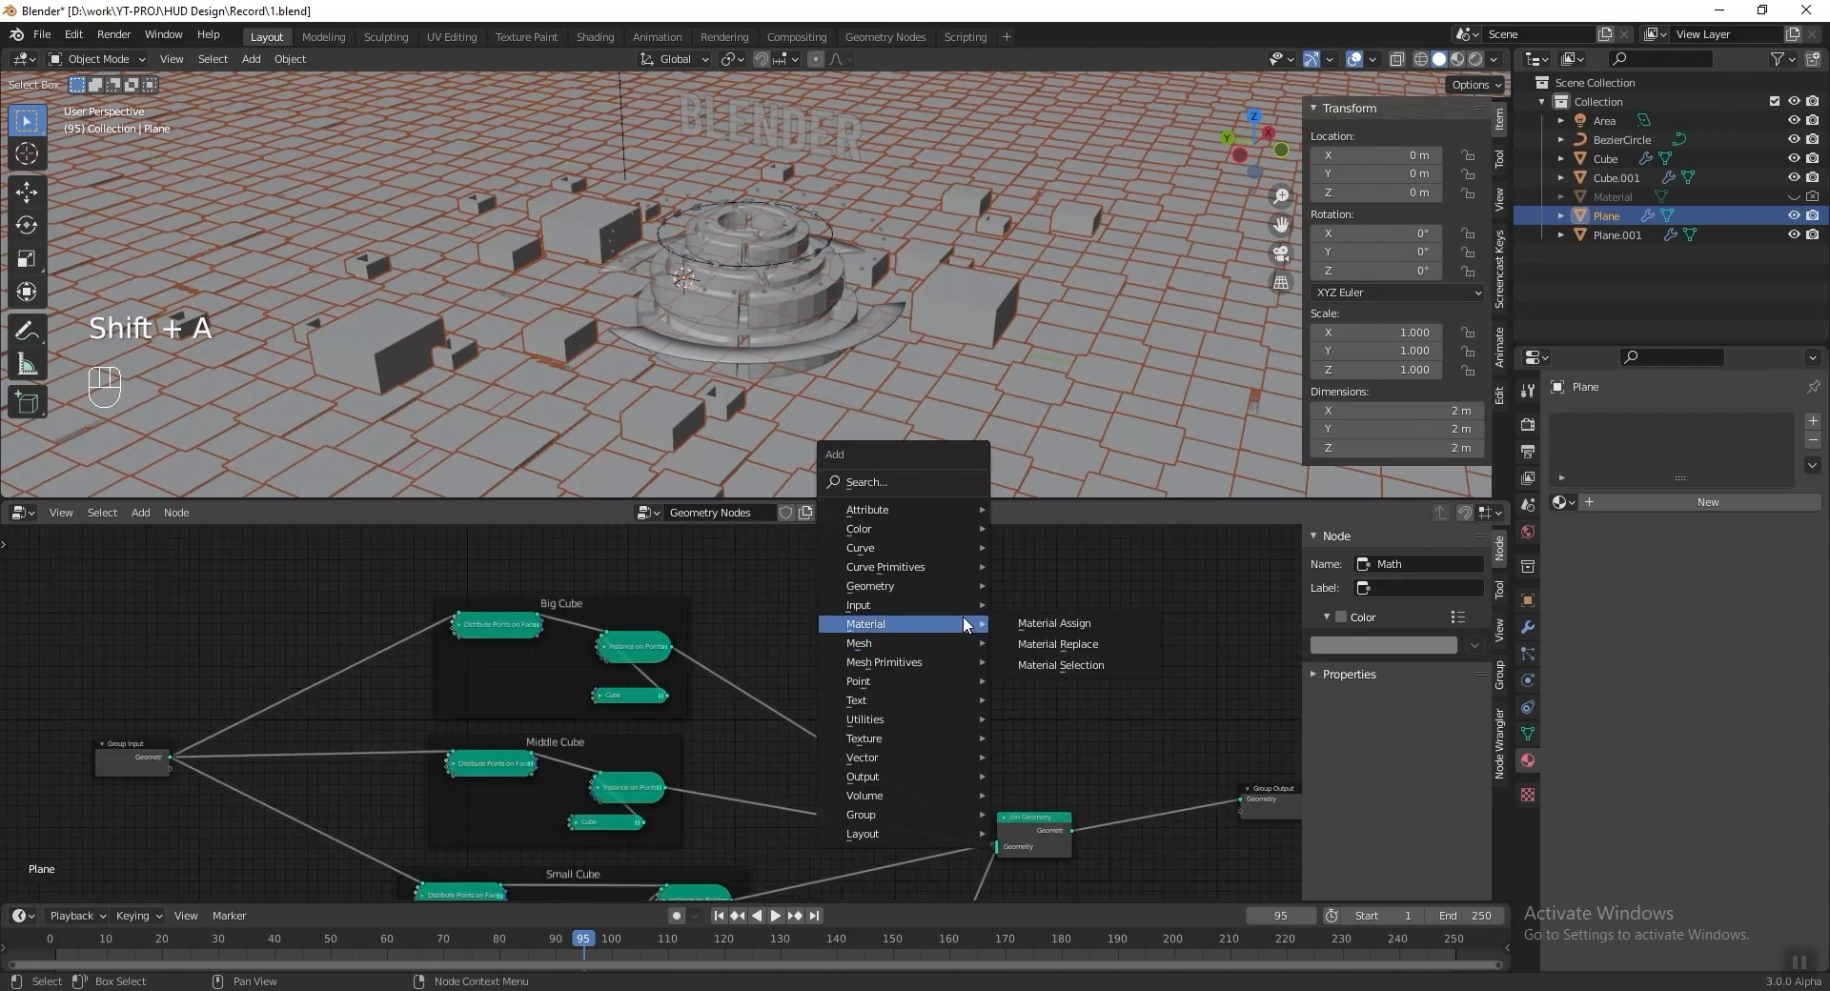
left_click(1046, 636)
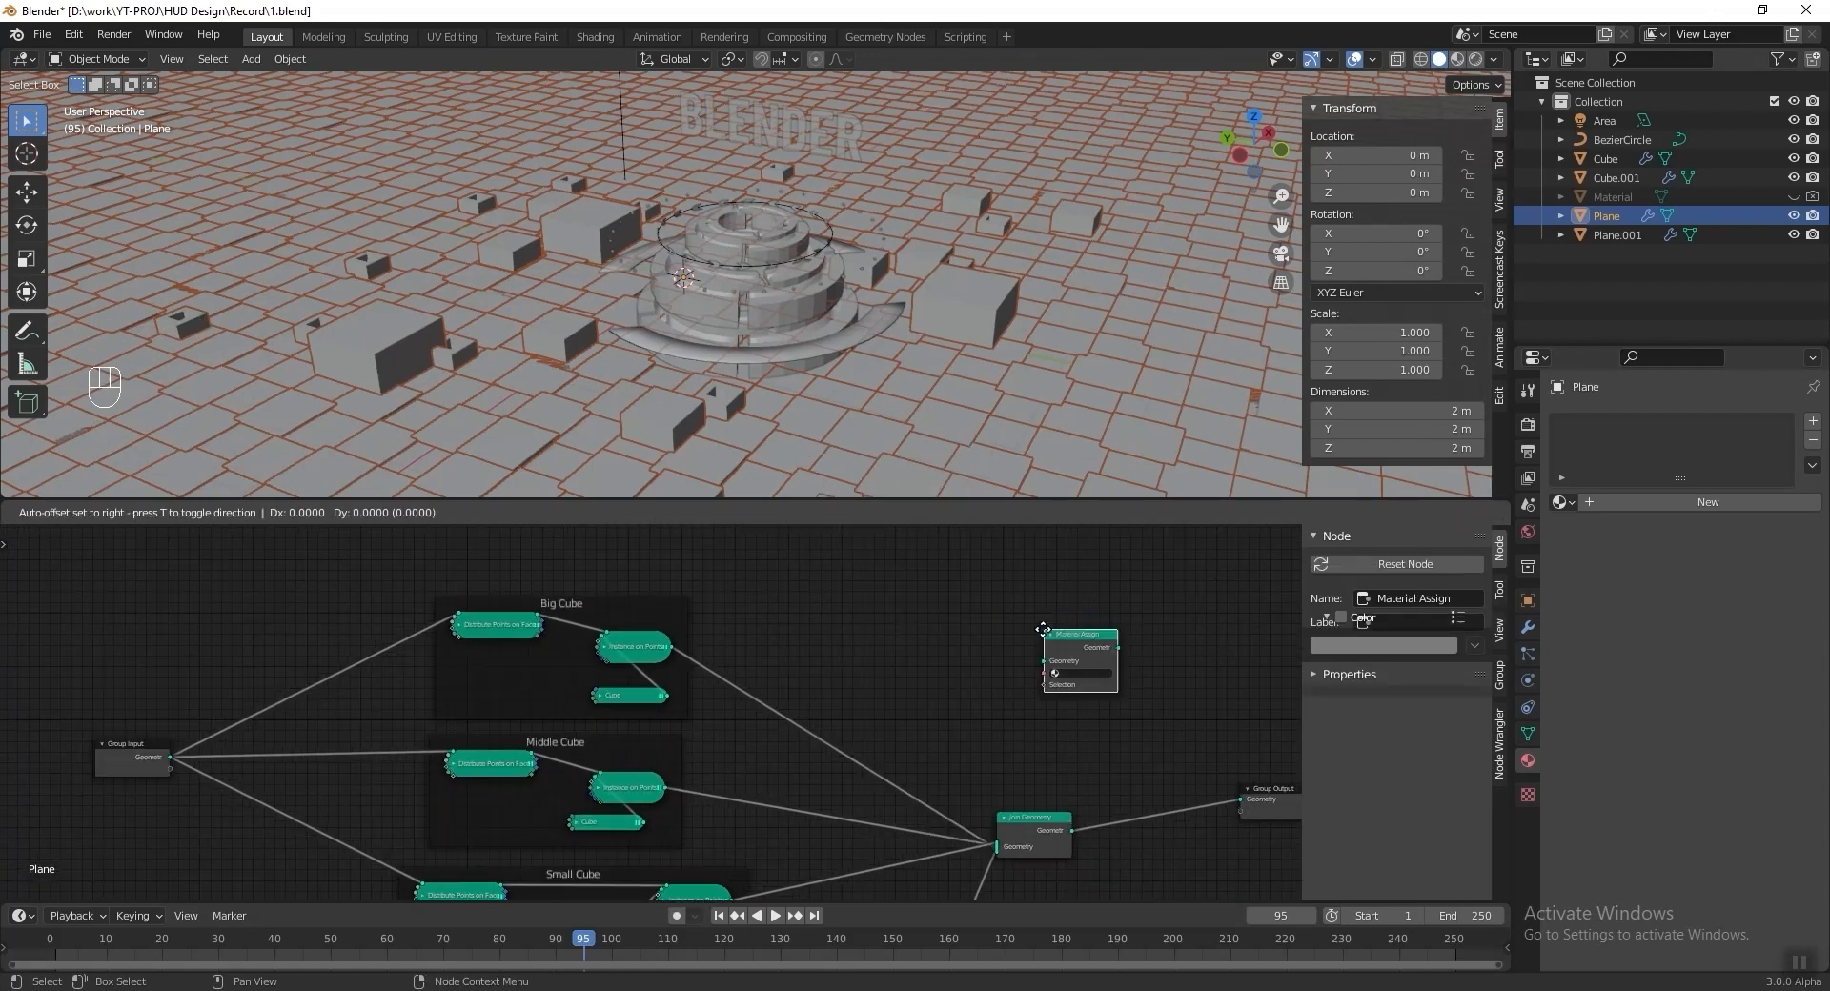
left_click(825, 678)
scroll(826, 677, "up", 2)
scroll(826, 678, "up", 2)
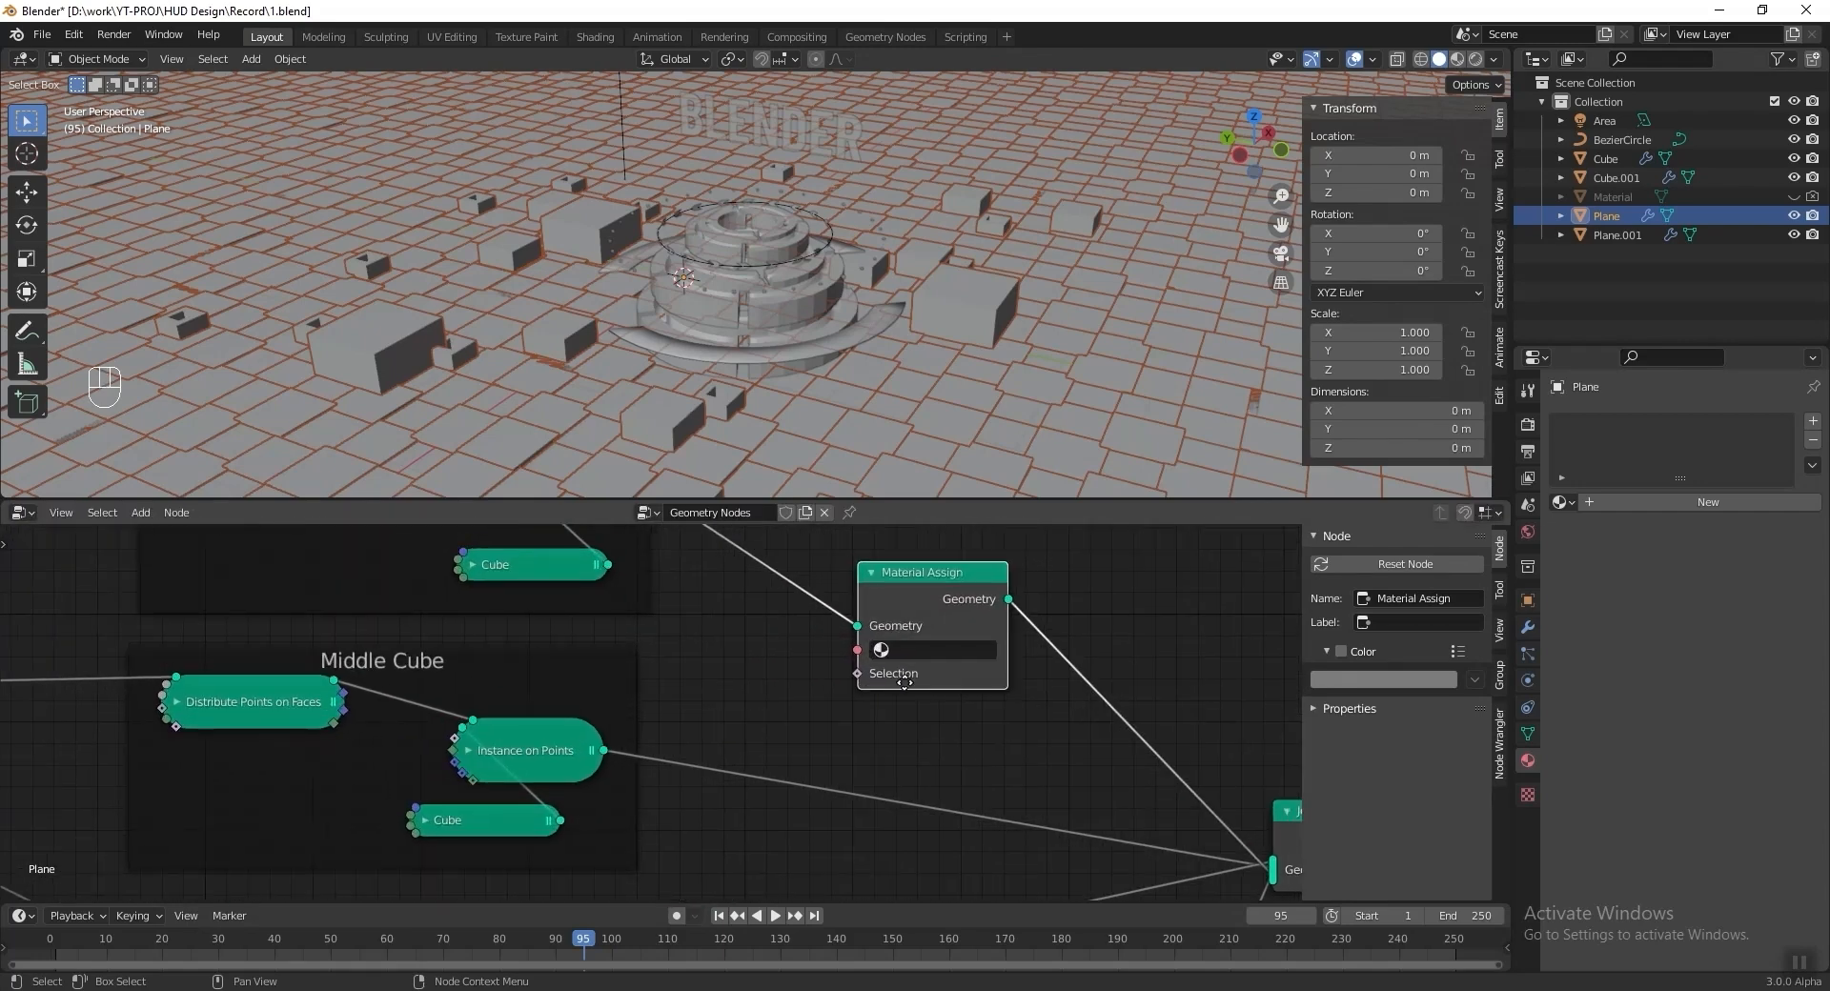
left_click(899, 660)
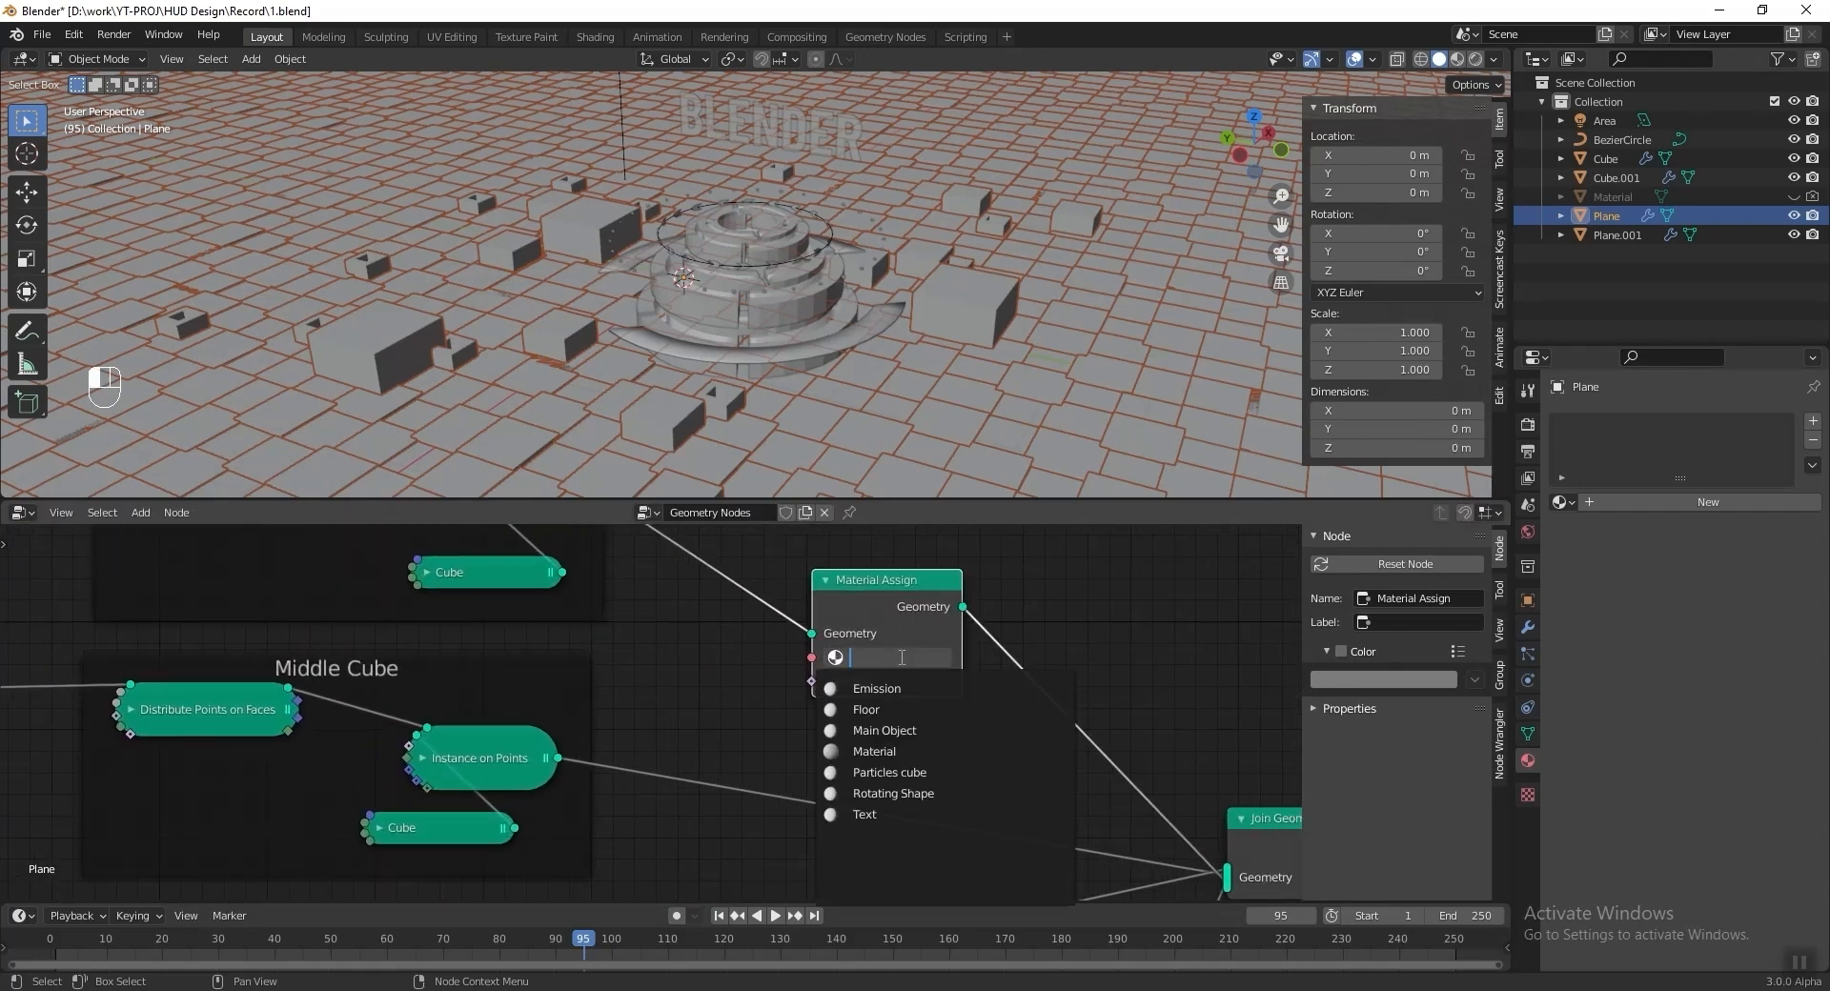
left_click(1029, 711)
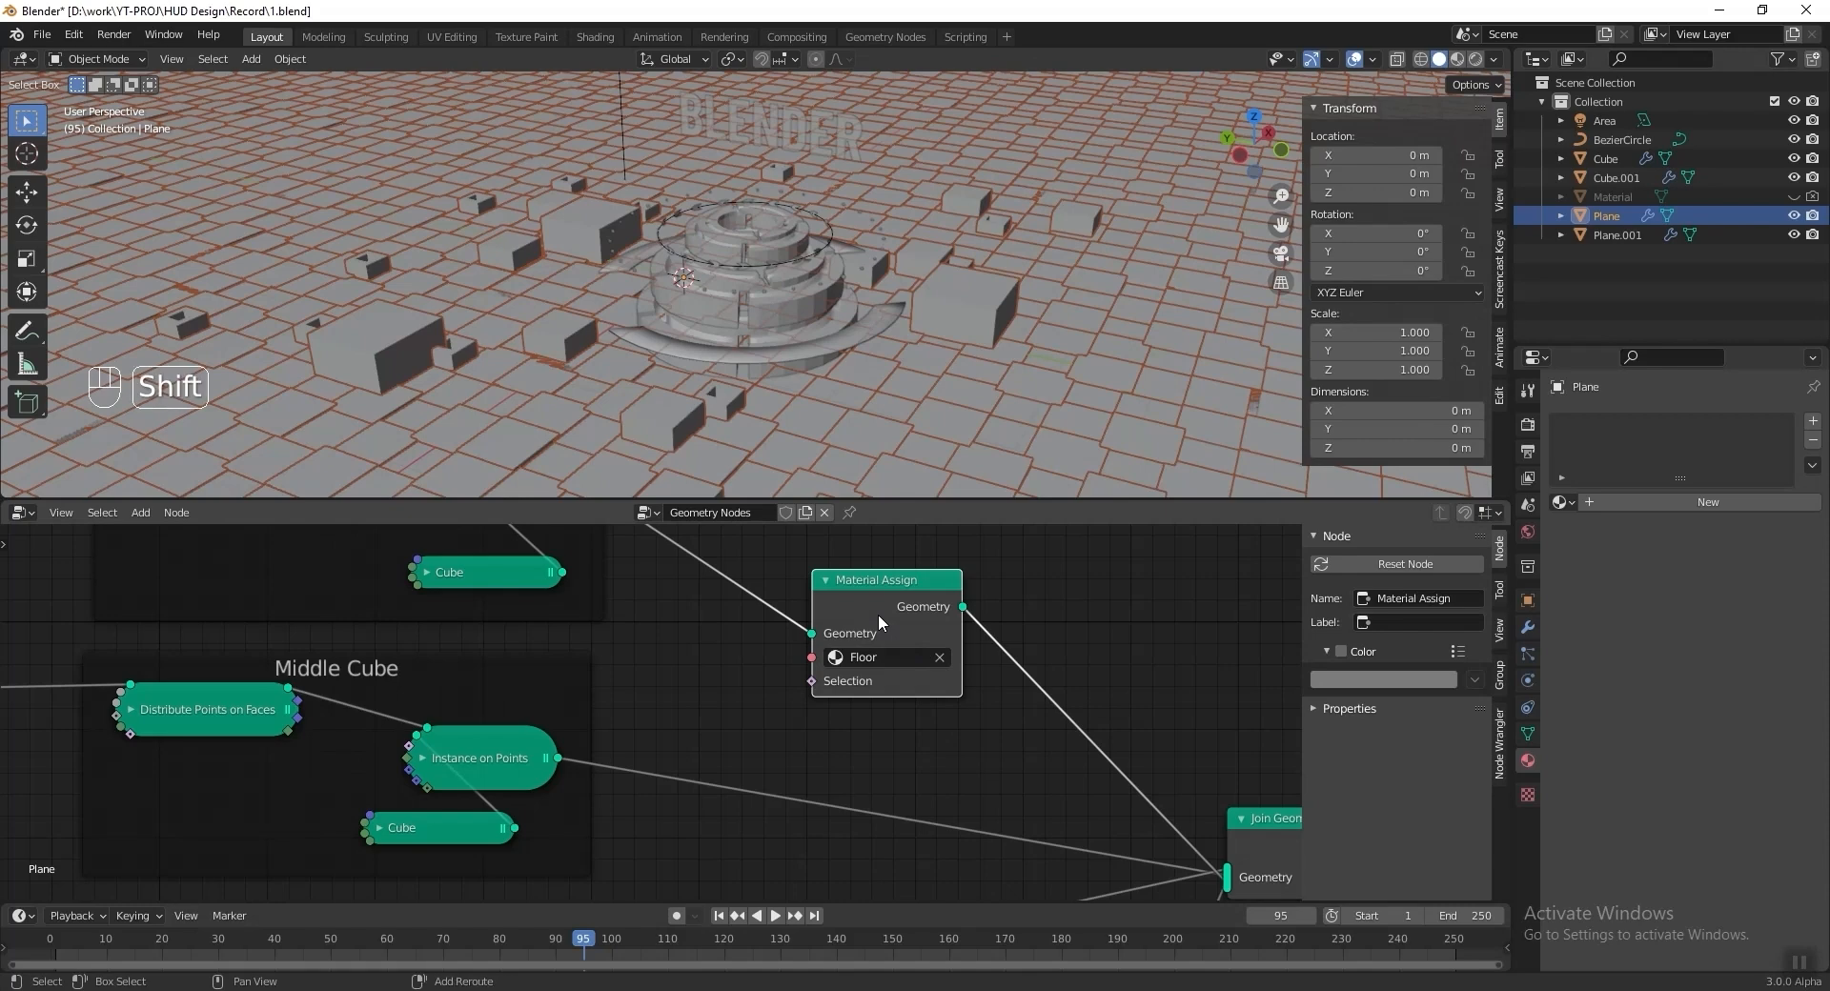
Duplicate the Floor Material Assign node onto the link from the Middle Cube branch to Join Geometry.
key("shift+d")
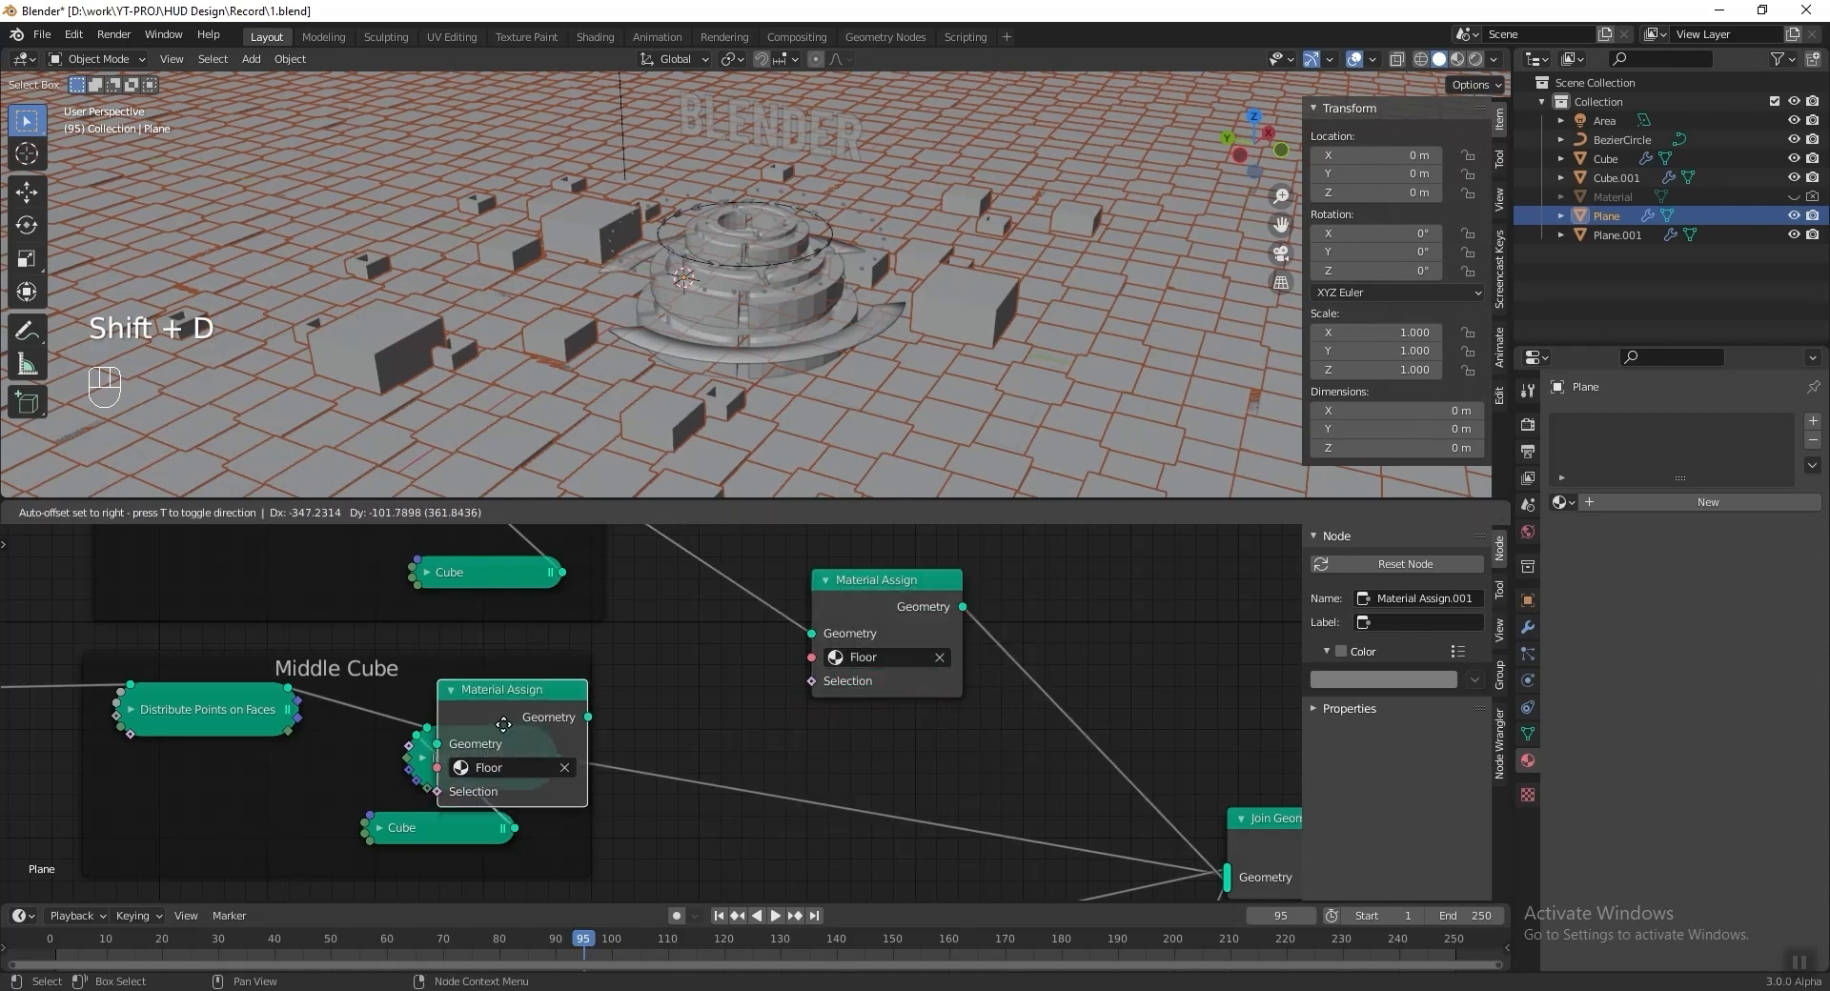
left_click(845, 782)
scroll(854, 777, "down", 4)
middle_click_drag(841, 883, 852, 781)
middle_click_drag(708, 832, 734, 770)
scroll(460, 717, "up", 2)
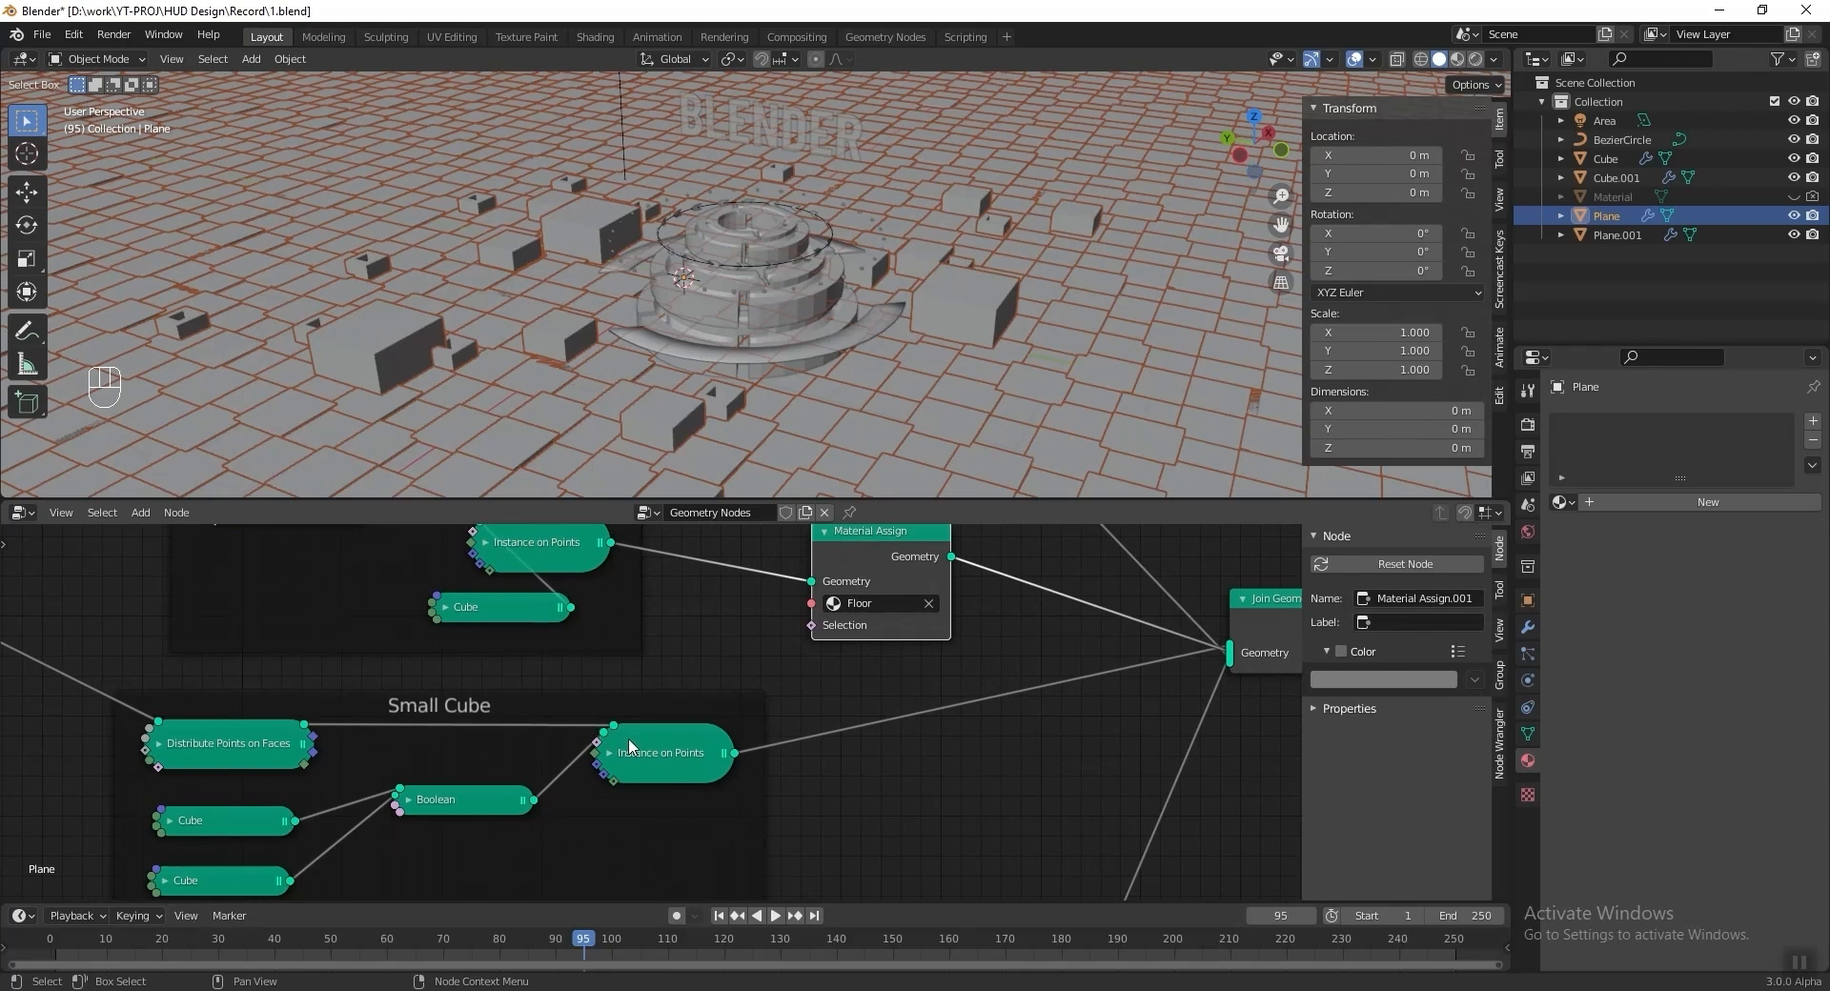
Place another copy of the Floor Material Assign node between the Floor frame's output and Join Geometry.
scroll(930, 731, "down", 2)
middle_click_drag(934, 730, 820, 691)
scroll(877, 686, "down", 2)
middle_click_drag(888, 685, 762, 689)
scroll(801, 640, "up", 2)
scroll(677, 589, "up", 1)
middle_click_drag(677, 589, 661, 549)
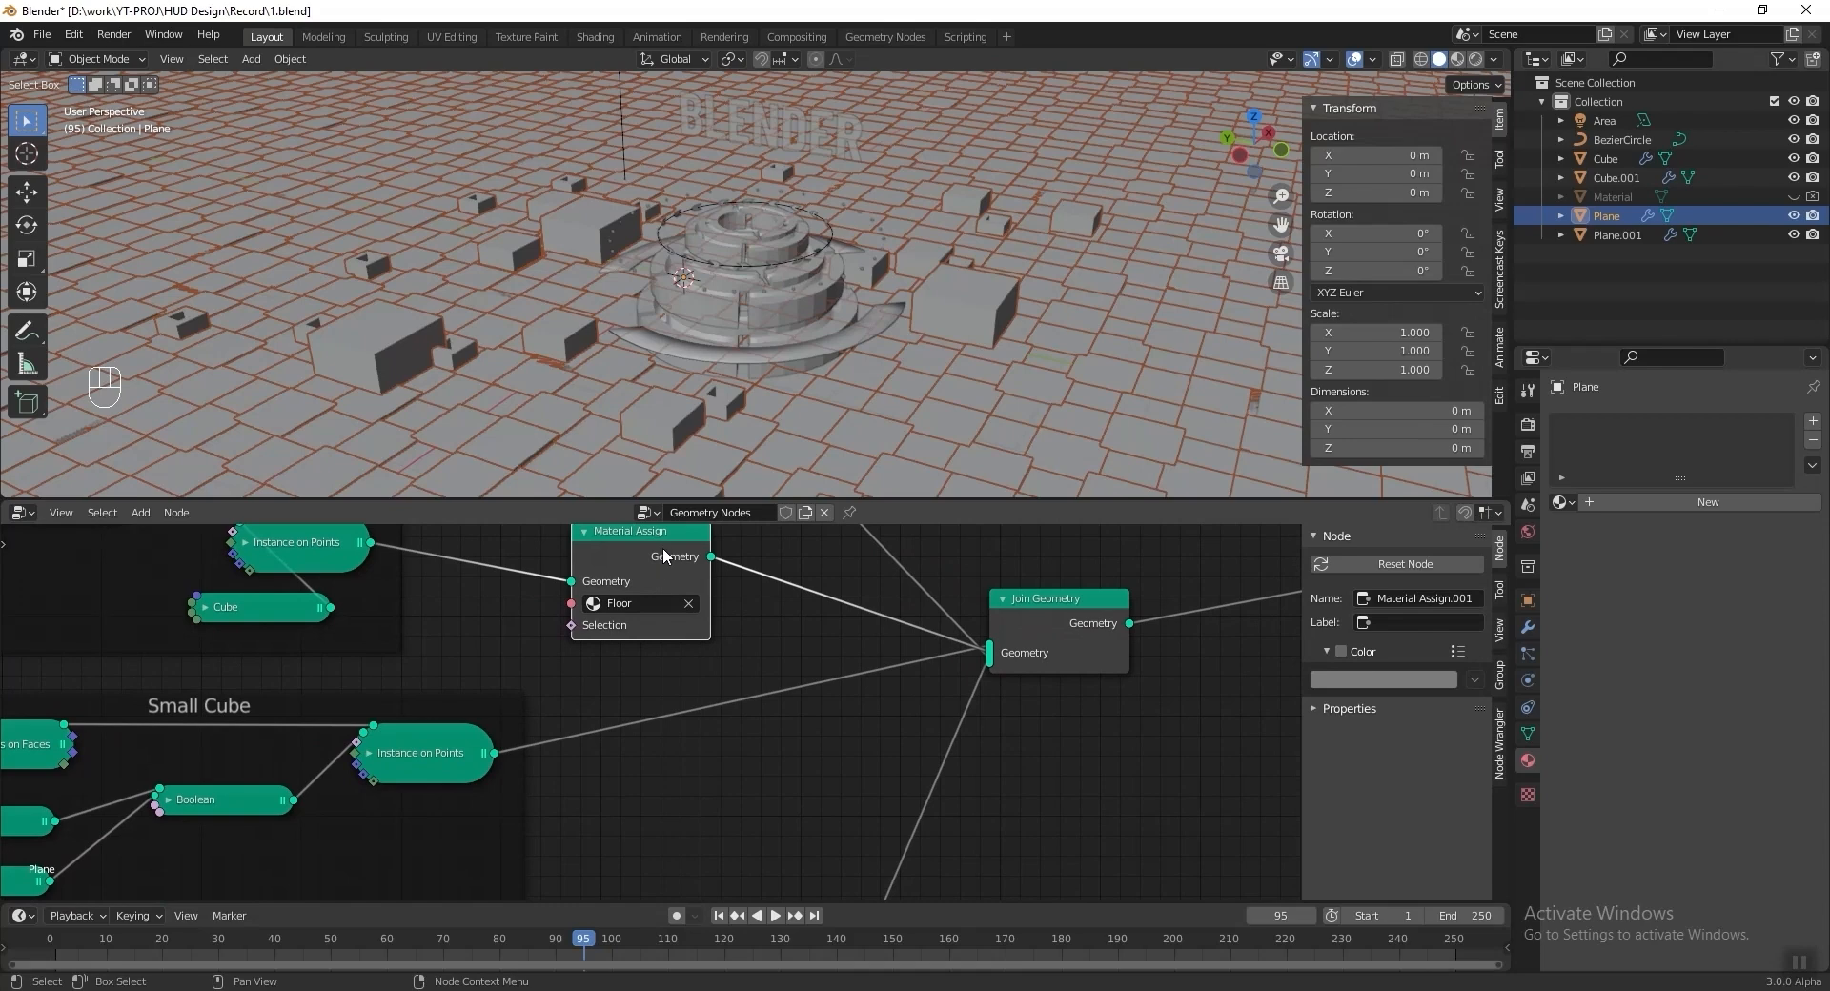
key("shift+d")
left_click(935, 847)
scroll(991, 664, "down", 3)
middle_click_drag(997, 856, 868, 780)
left_click(420, 770)
scroll(1060, 701, "up", 2)
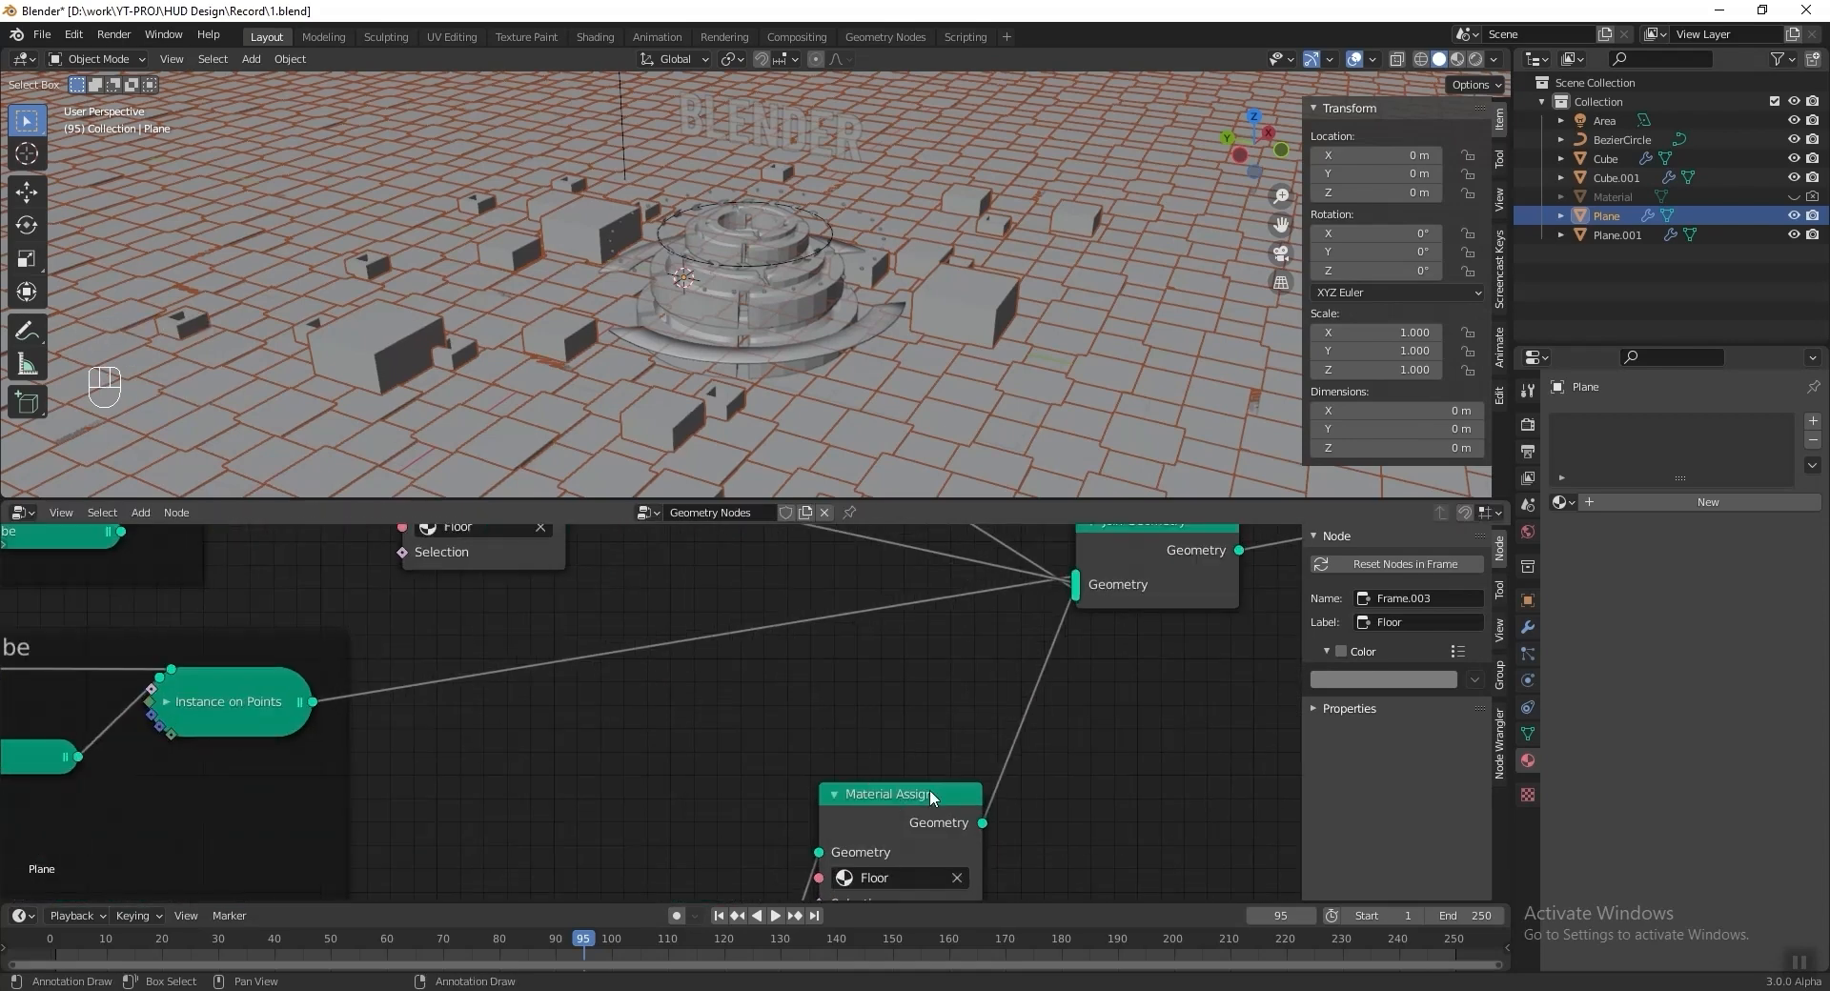
Select the central ring object and reposition the Join Geometry node beside its Top Ring animation frame.
left_click(799, 307)
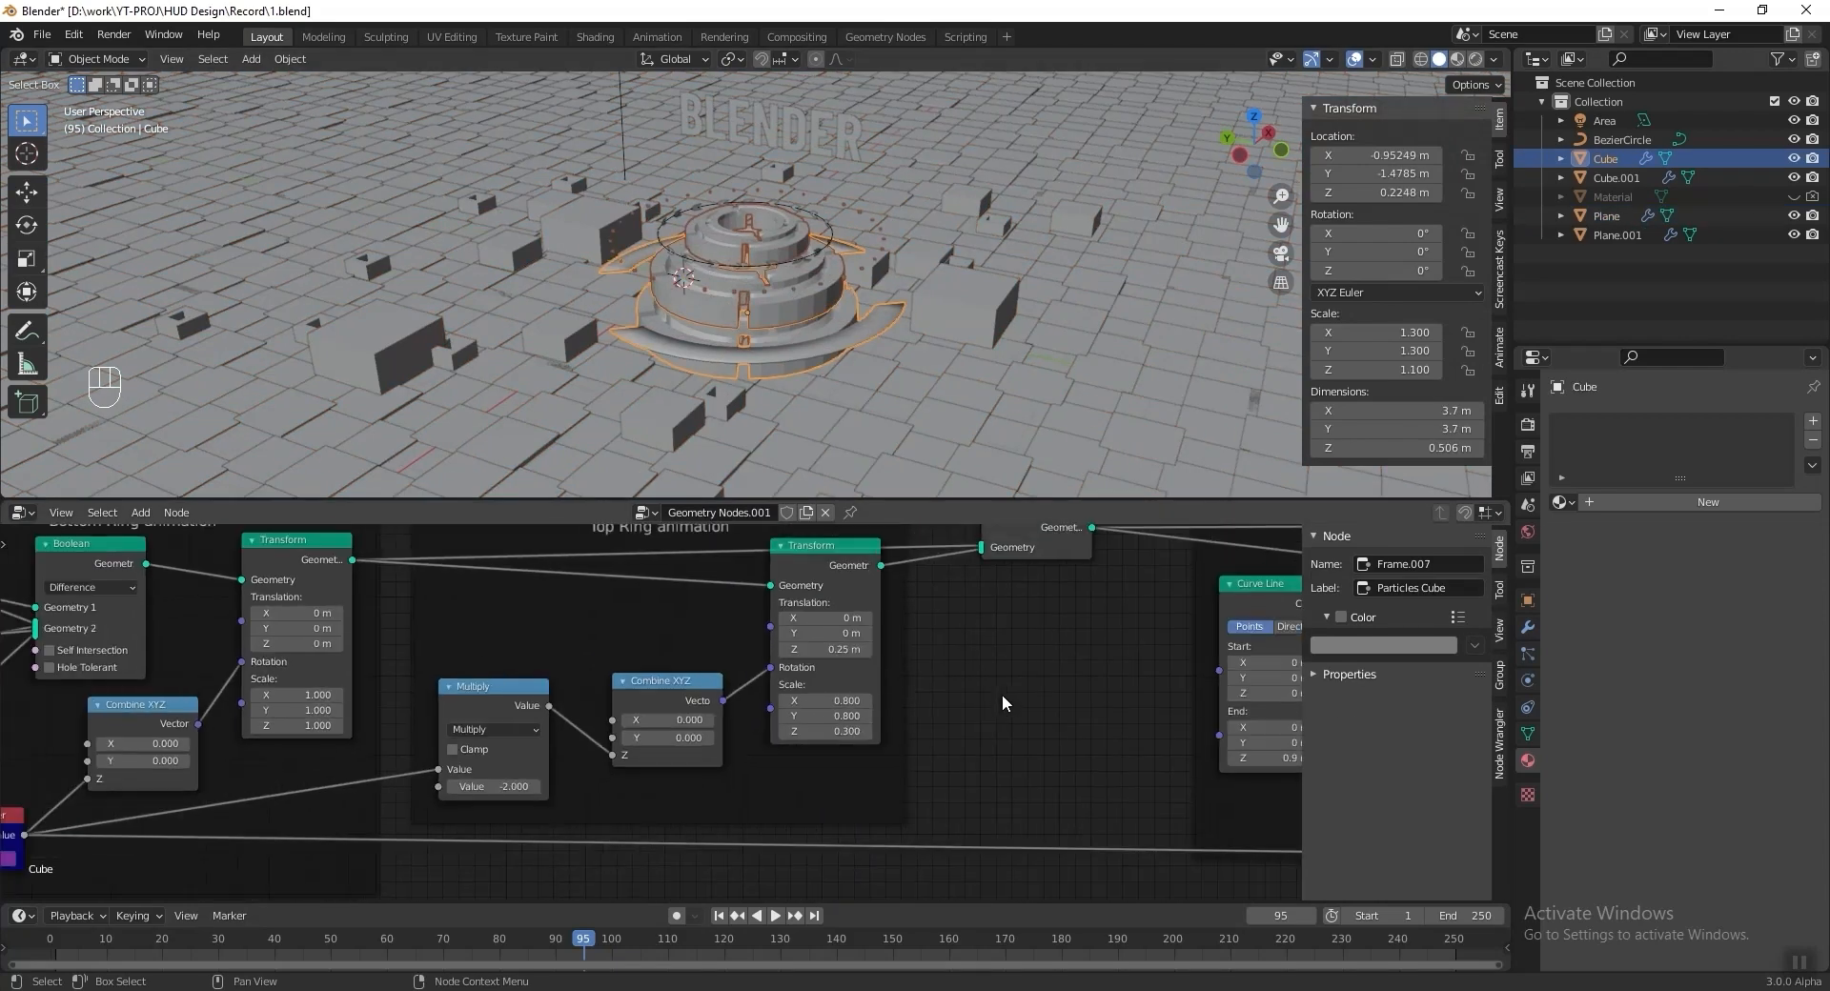
middle_click_drag(406, 650, 890, 704)
middle_click_drag(1237, 690, 566, 659)
scroll(706, 639, "up", 4)
mouse_move(880, 553)
left_mouse_down()
mouse_move(827, 566)
mouse_move(875, 557)
left_mouse_up()
scroll(875, 557, "down", 3)
middle_click_drag(1176, 565, 729, 639)
left_click_drag(761, 602, 812, 591)
scroll(872, 702, "up", 2)
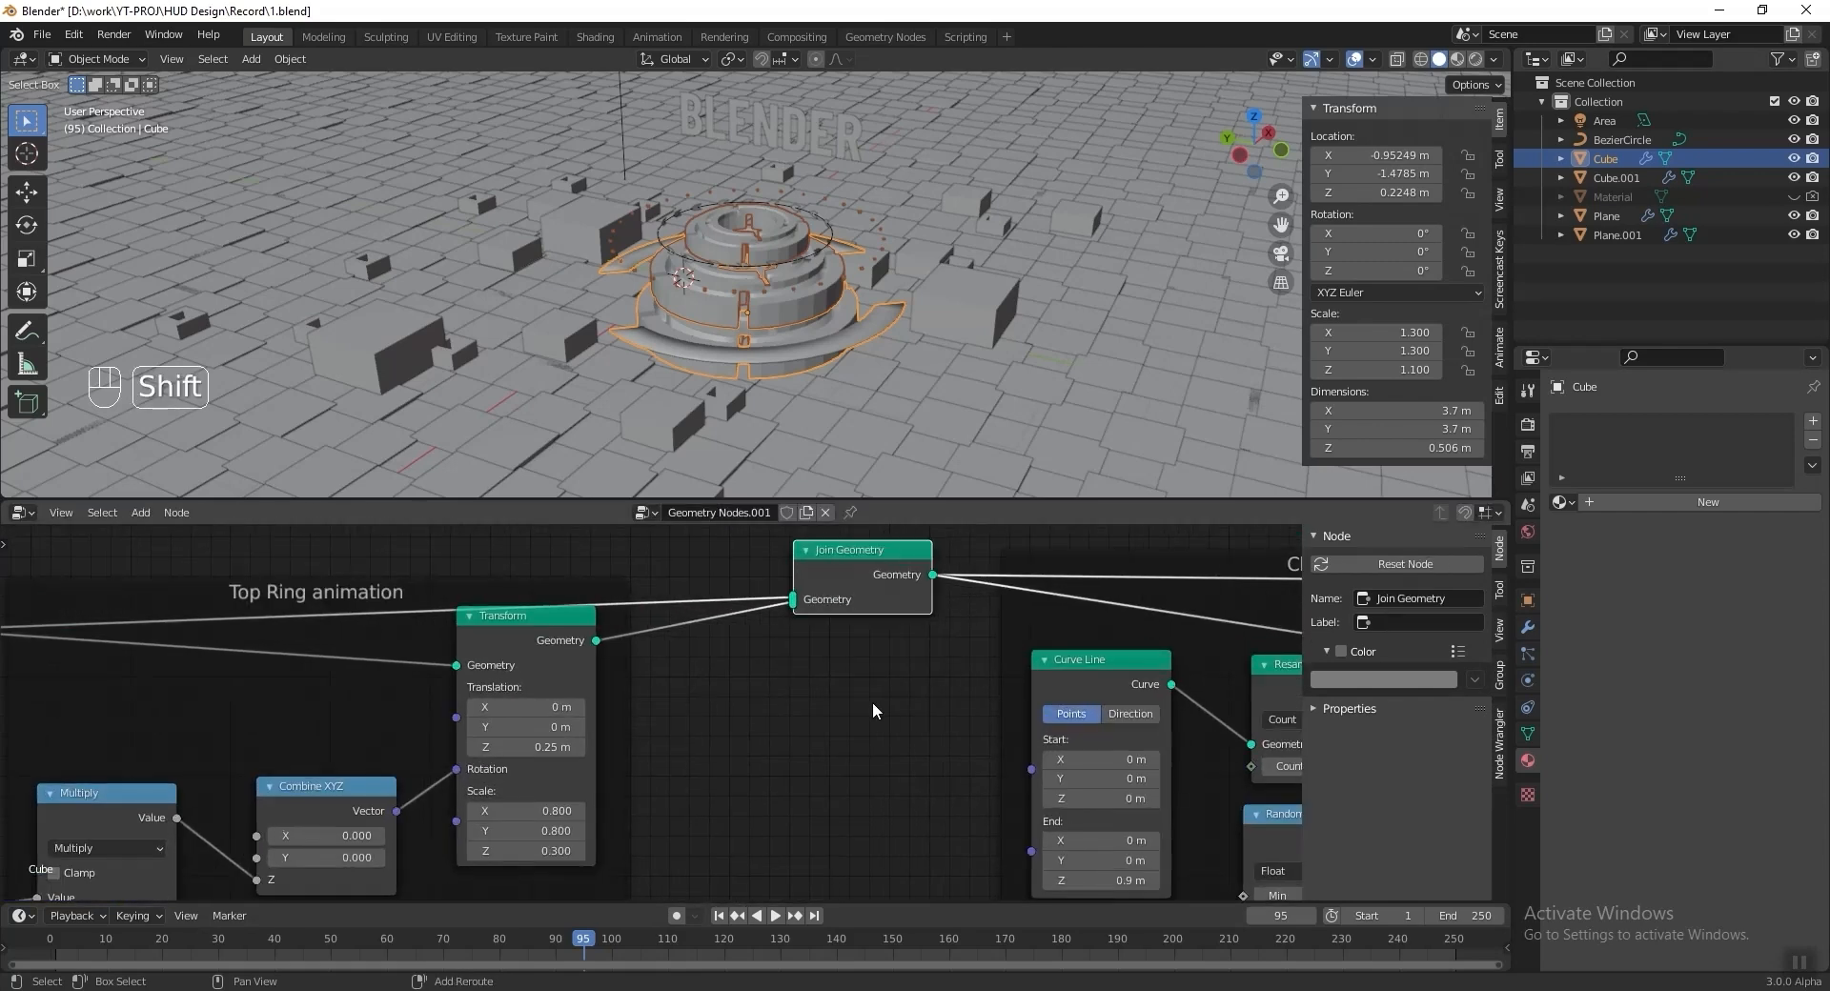
Insert a Material Assign node set to Main Object on the bottom ring's link to Join Geometry, and duplicate it for the top ring's link.
key("shift+a")
mouse_move(873, 701)
left_click(951, 701)
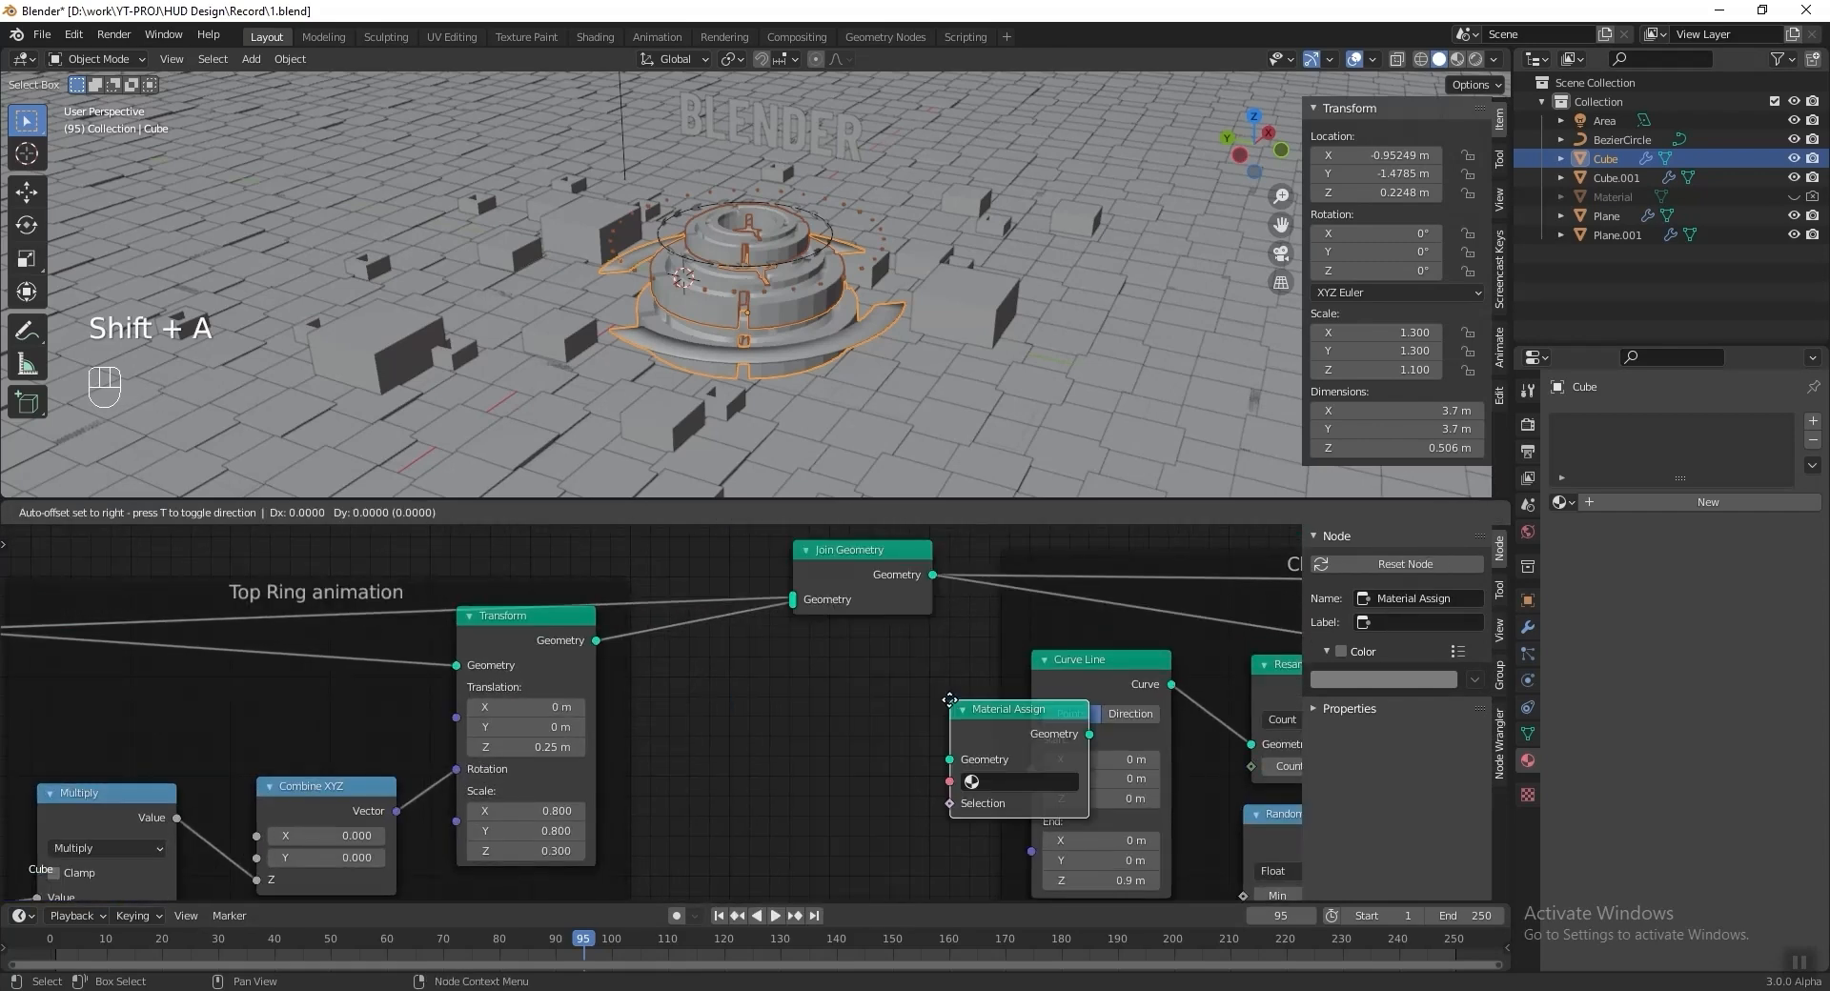
left_click(662, 885)
middle_click_drag(661, 885, 616, 625)
left_click_drag(612, 635, 656, 583)
left_click(610, 643)
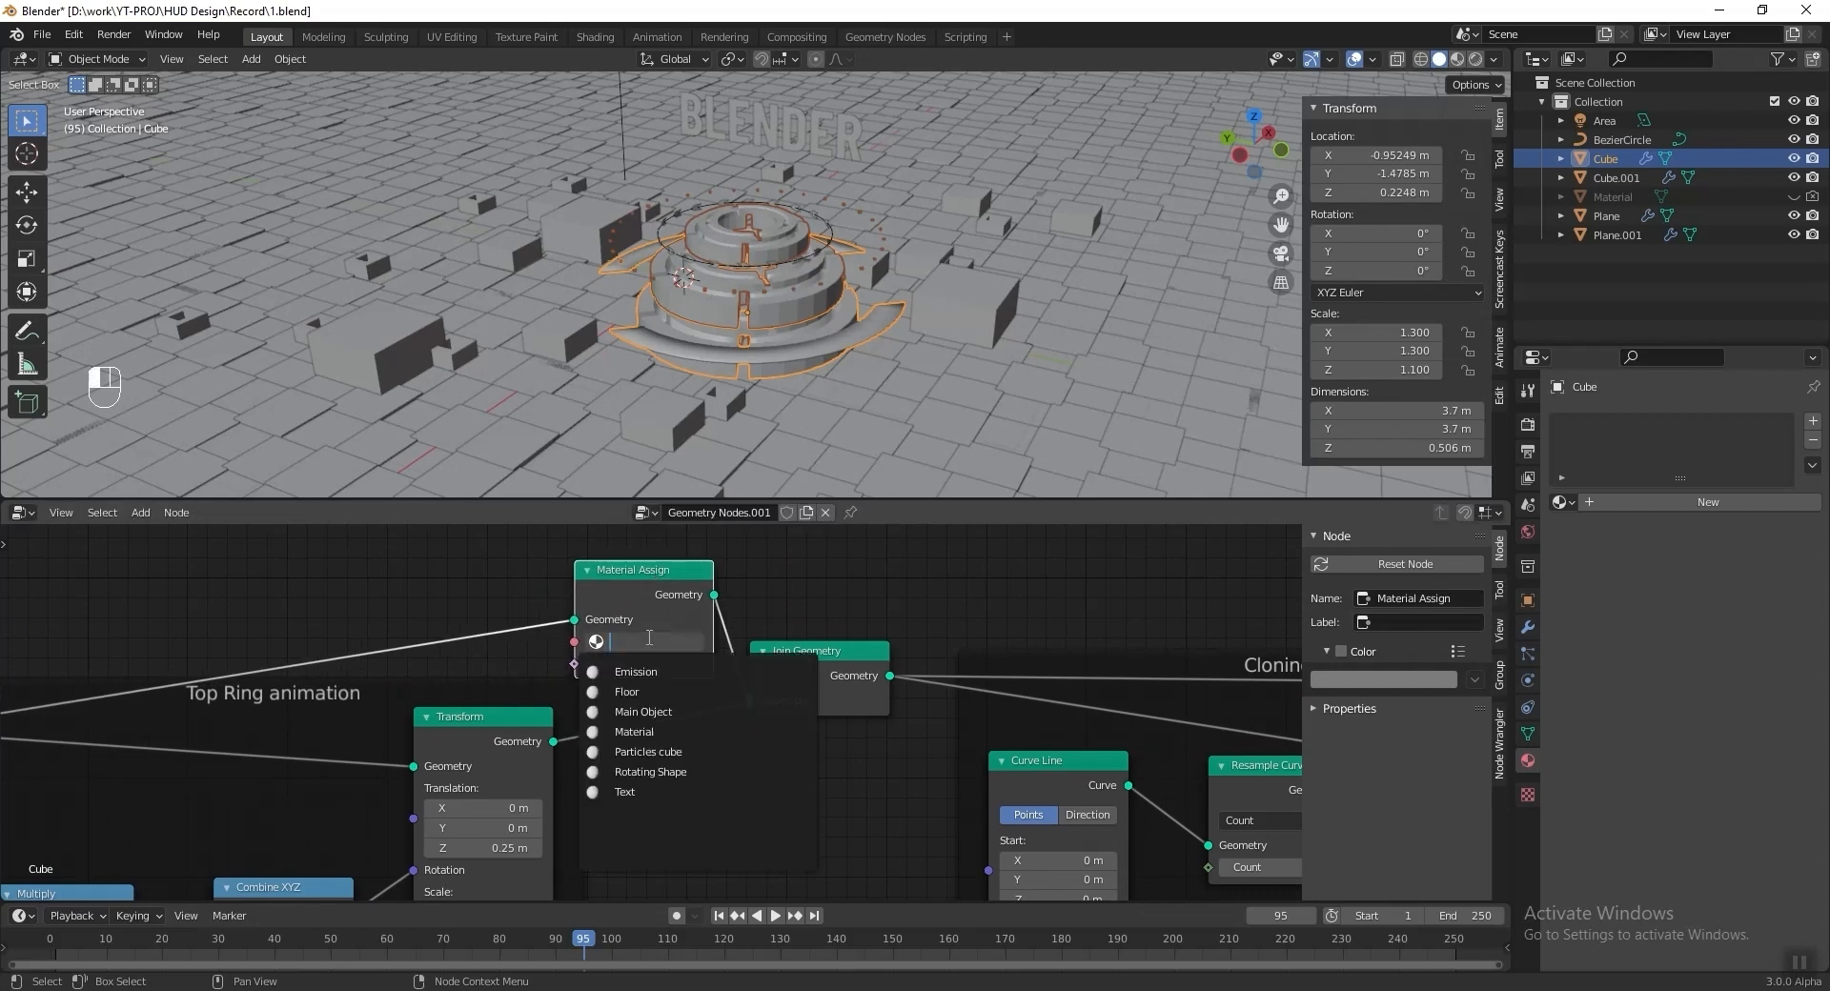
left_click(683, 713)
key("shift+d")
left_click(699, 737)
Insert a Material Assign node set to Rotating Shape between the Rotating Shape frame's Transform and Join Geometry.
mouse_move(696, 729)
middle_mouse_down()
mouse_move(838, 747)
mouse_move(744, 748)
mouse_move(838, 731)
mouse_move(668, 718)
mouse_move(261, 703)
middle_mouse_up()
key("shift+a")
mouse_move(950, 741)
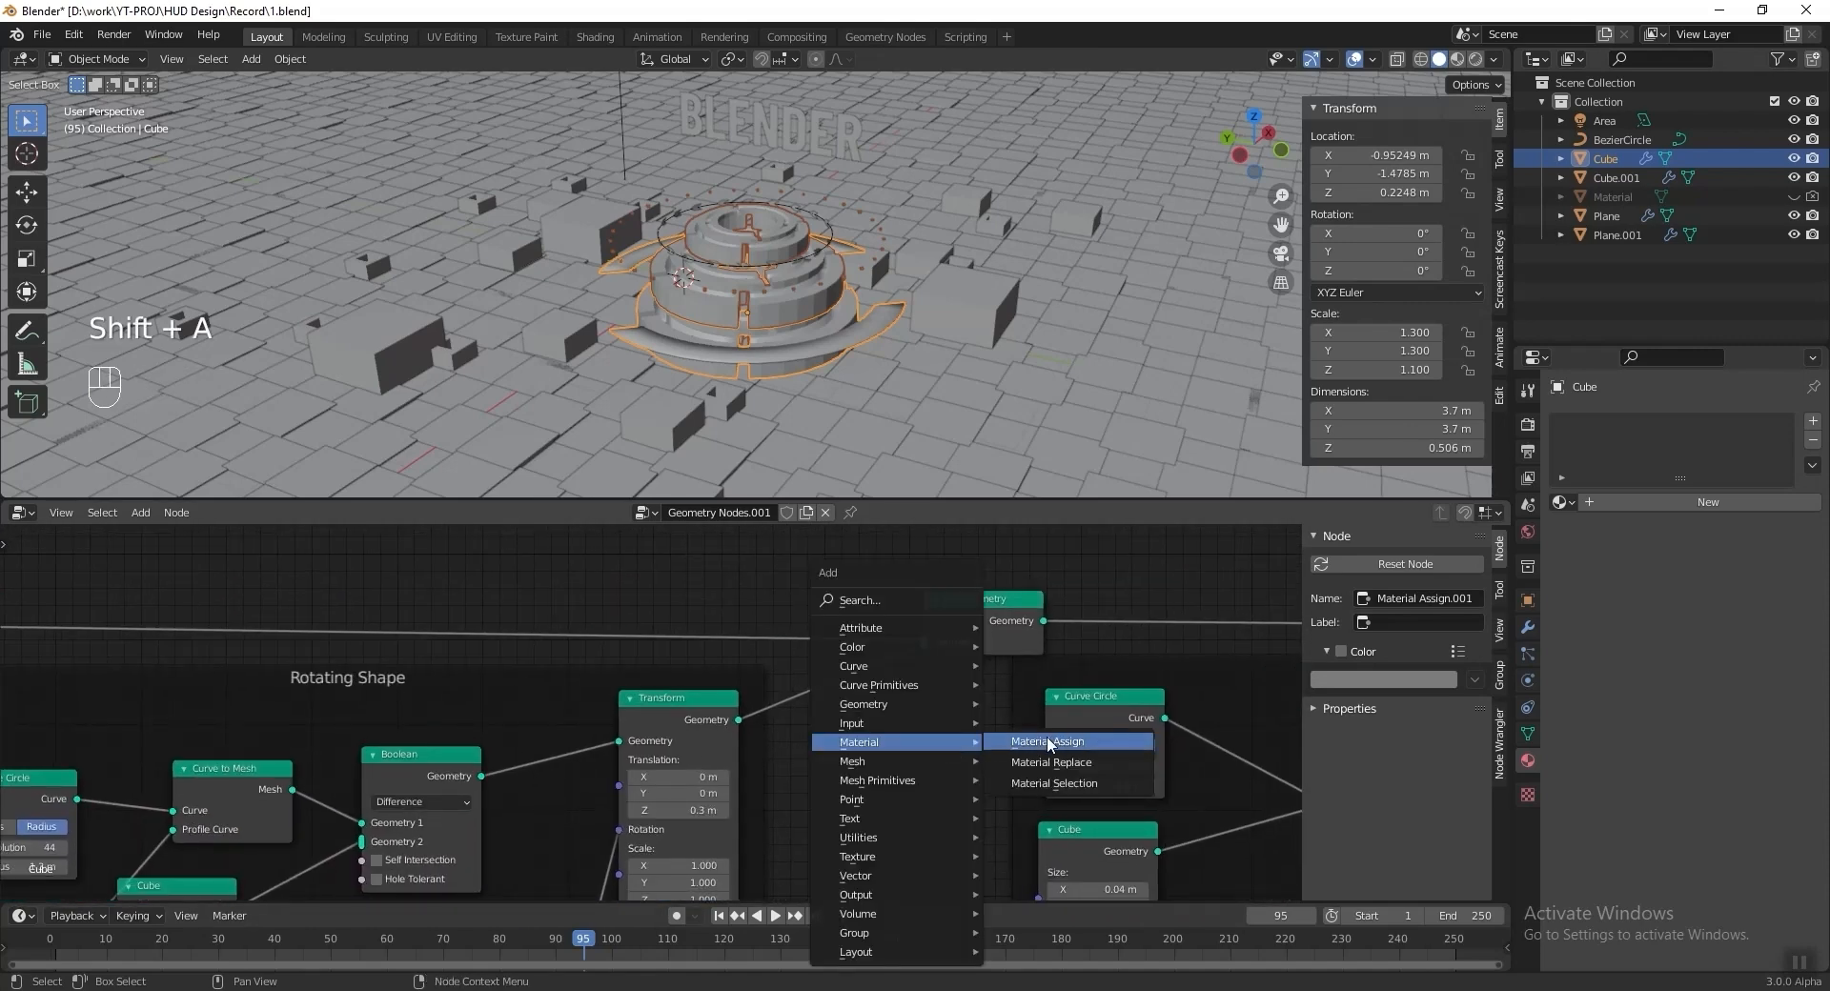
left_click(1049, 742)
left_click(919, 714)
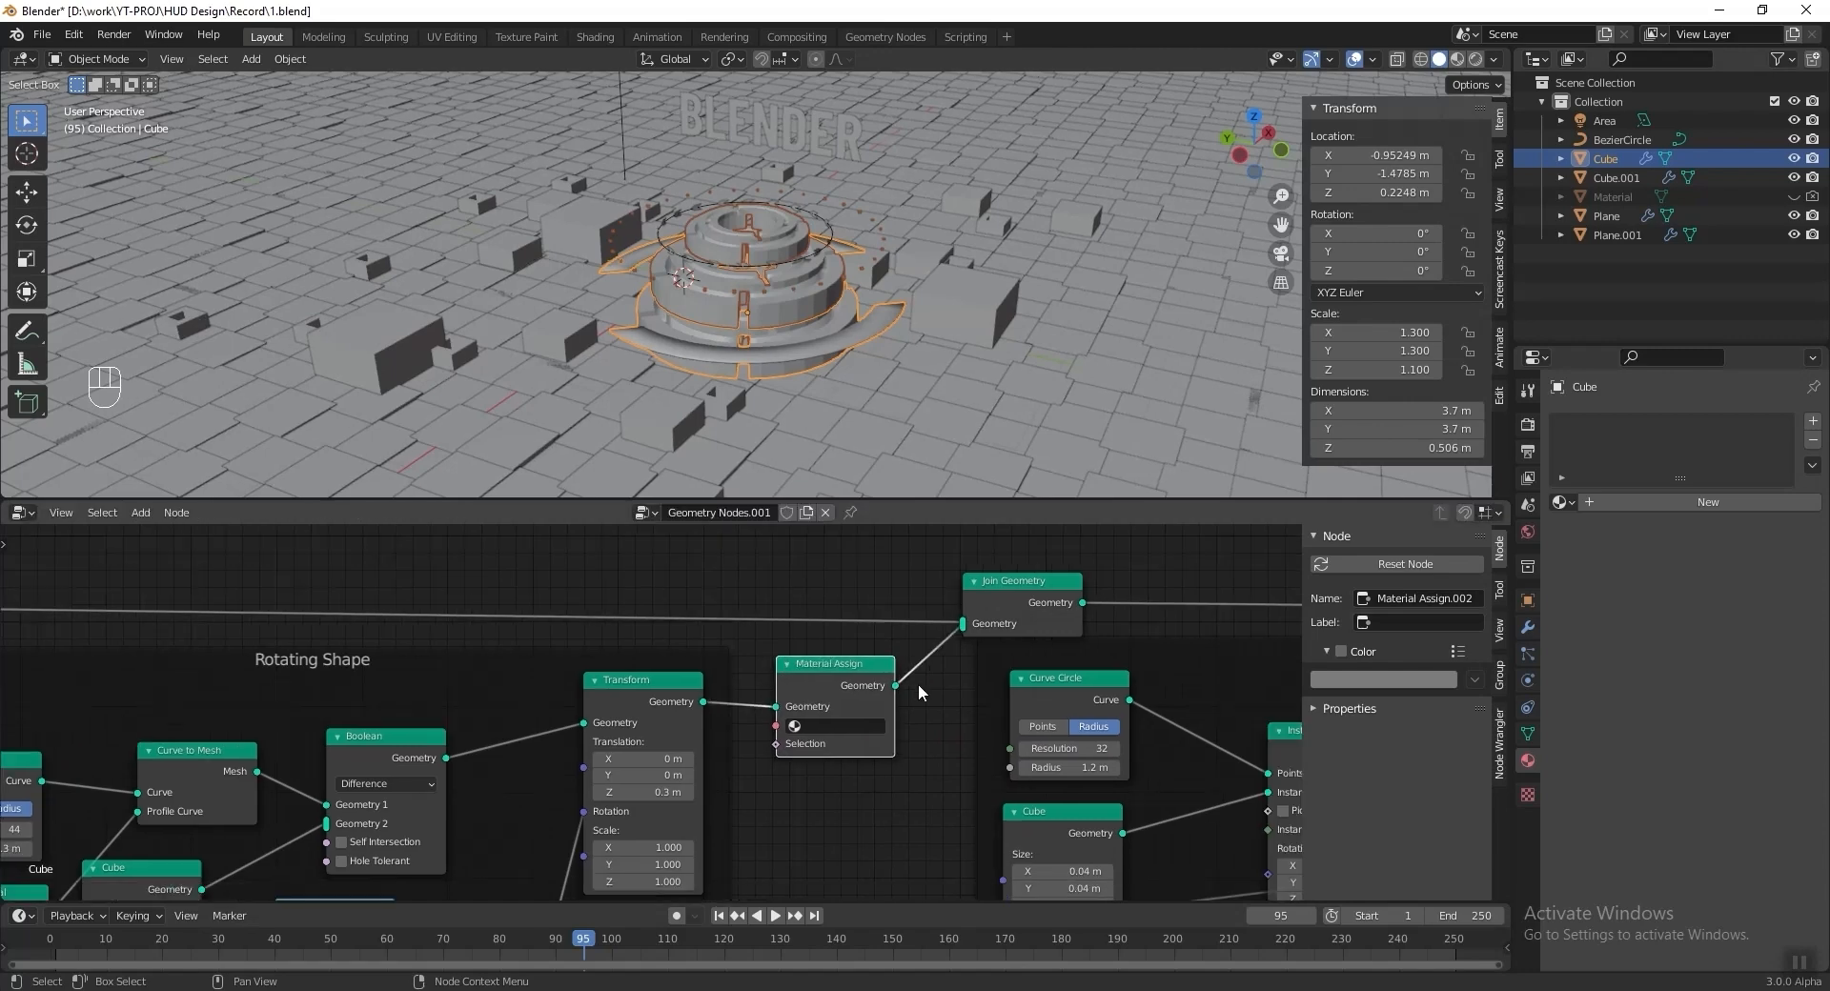
left_click_drag(997, 597, 961, 588)
left_click(866, 723)
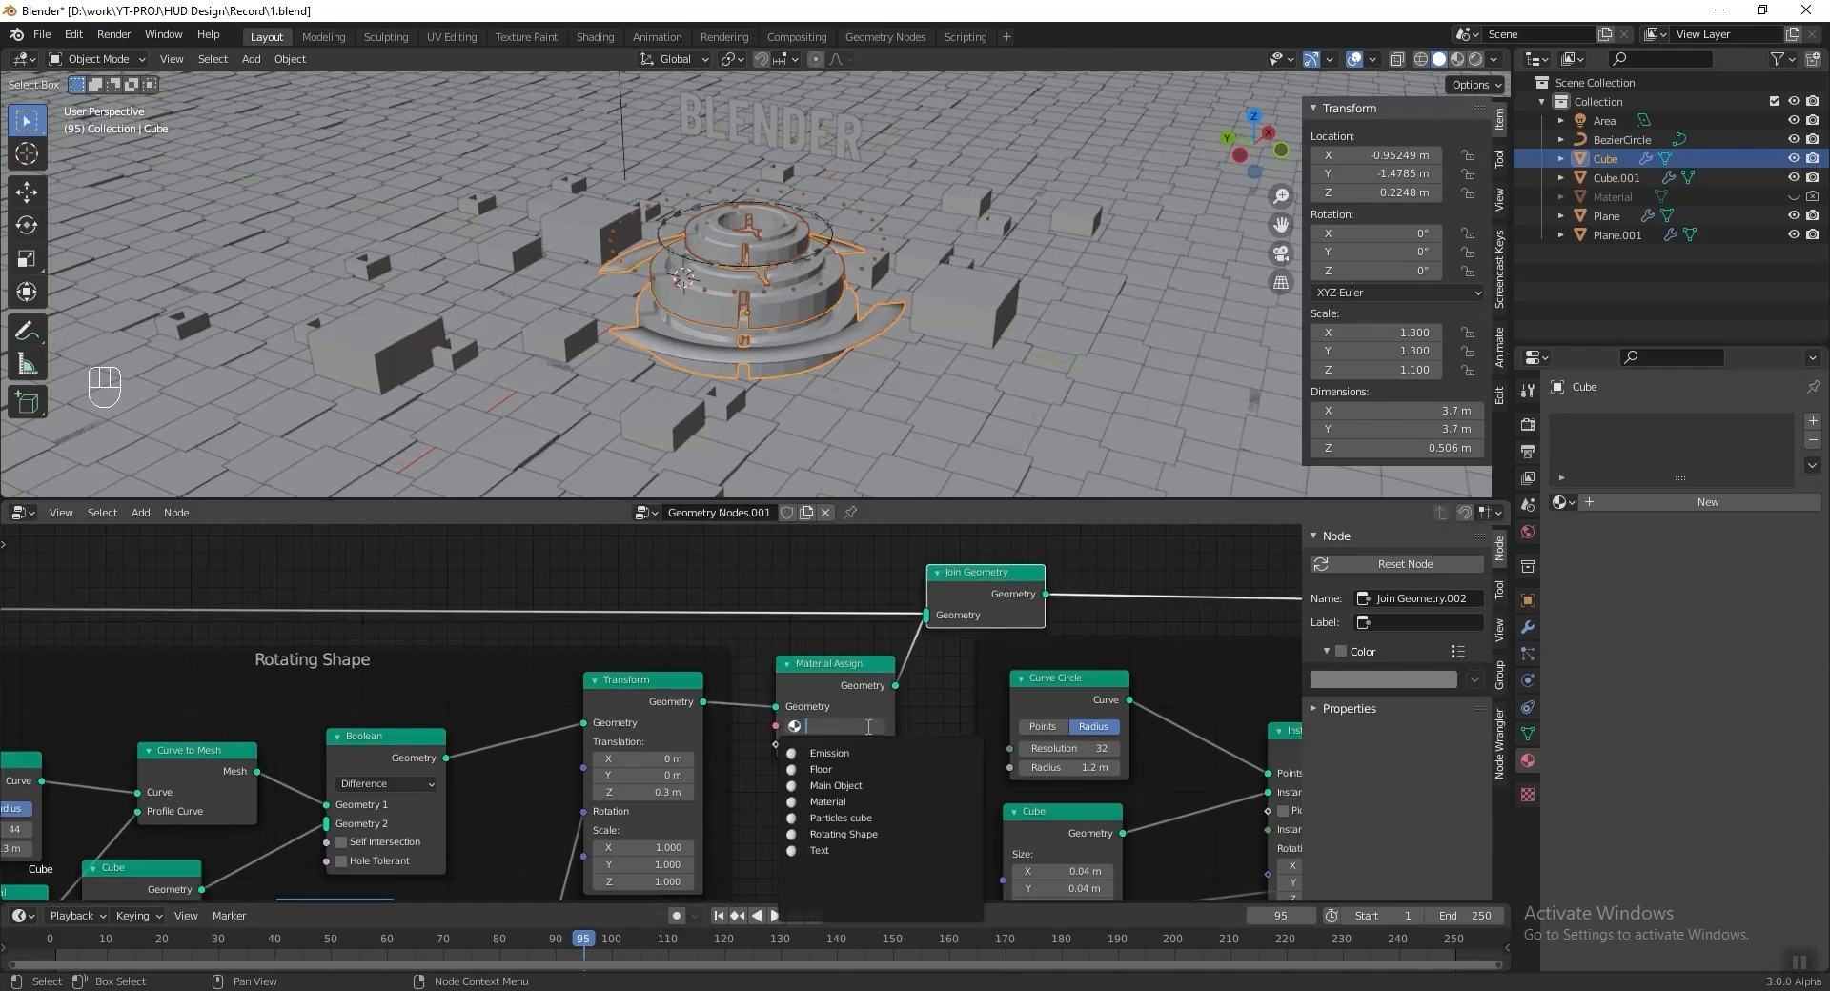
left_click(885, 833)
Duplicate the Rotating Shape Material Assign node after the Particles Cube Transform, set it to Particles cube, and save the file.
scroll(886, 835, "down", 1)
middle_click_drag(887, 834, 291, 800)
left_click_drag(263, 661, 264, 659)
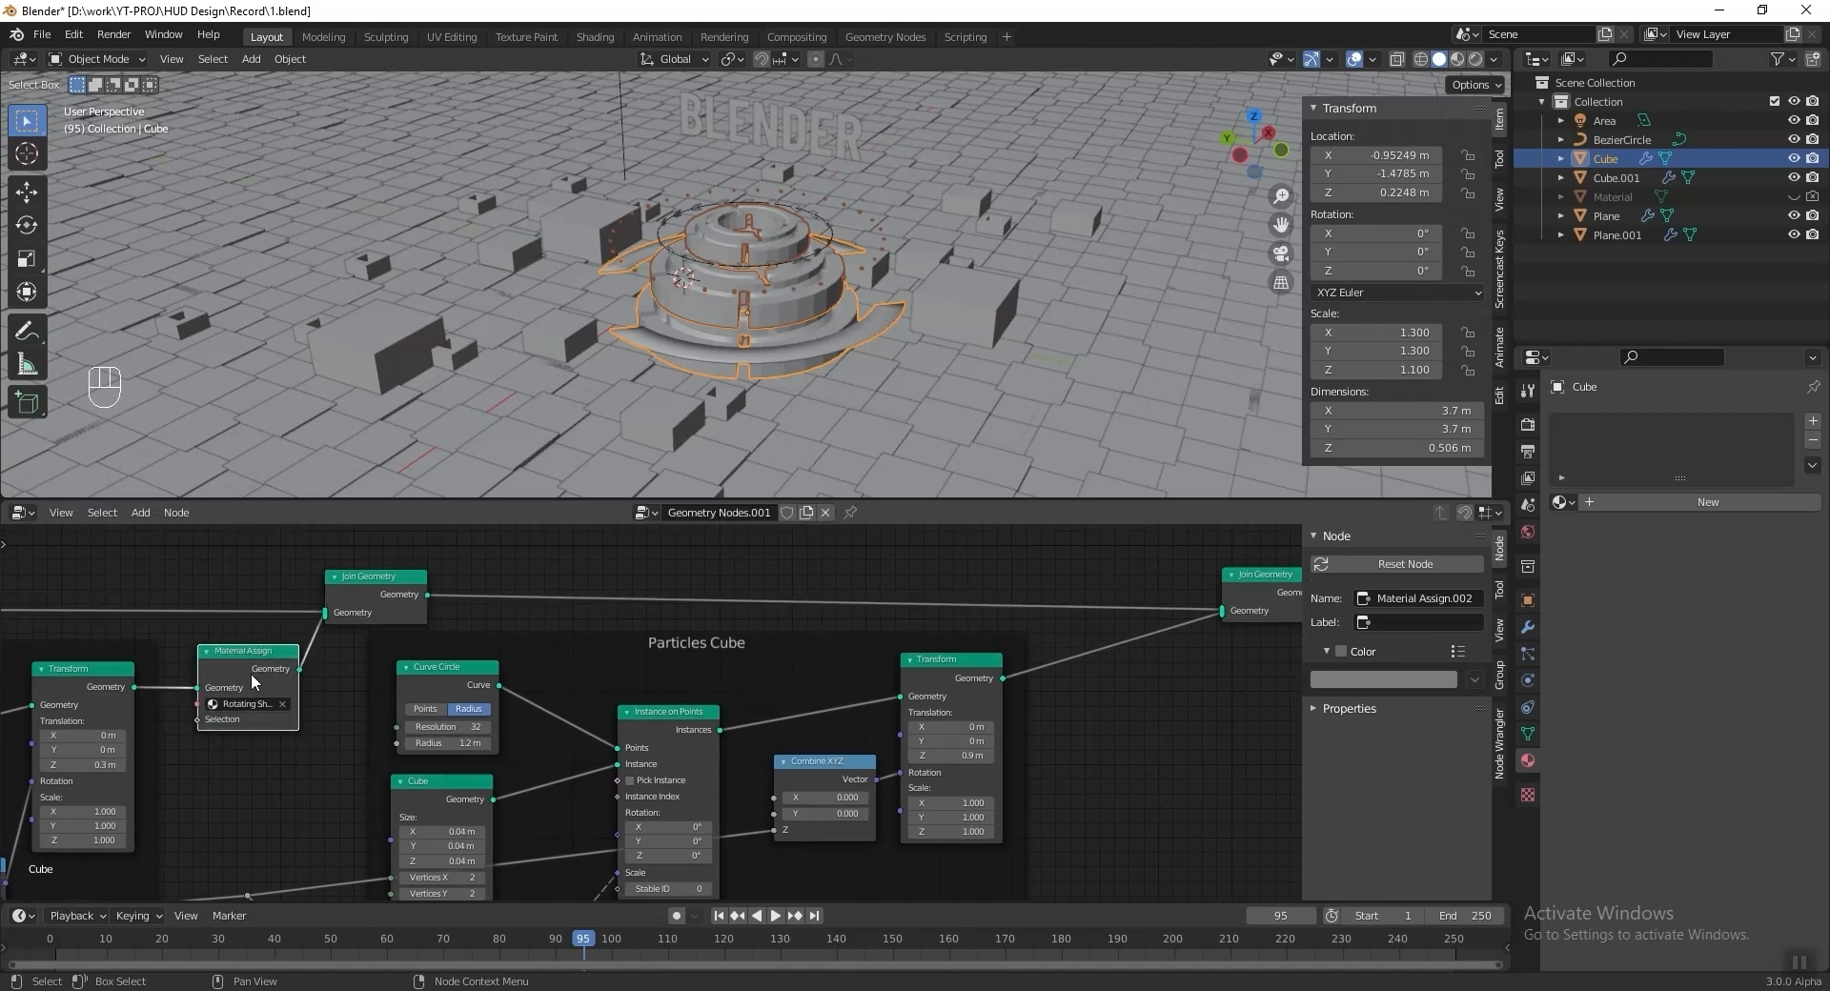
scroll(250, 673, "up", 2)
key("shift+d")
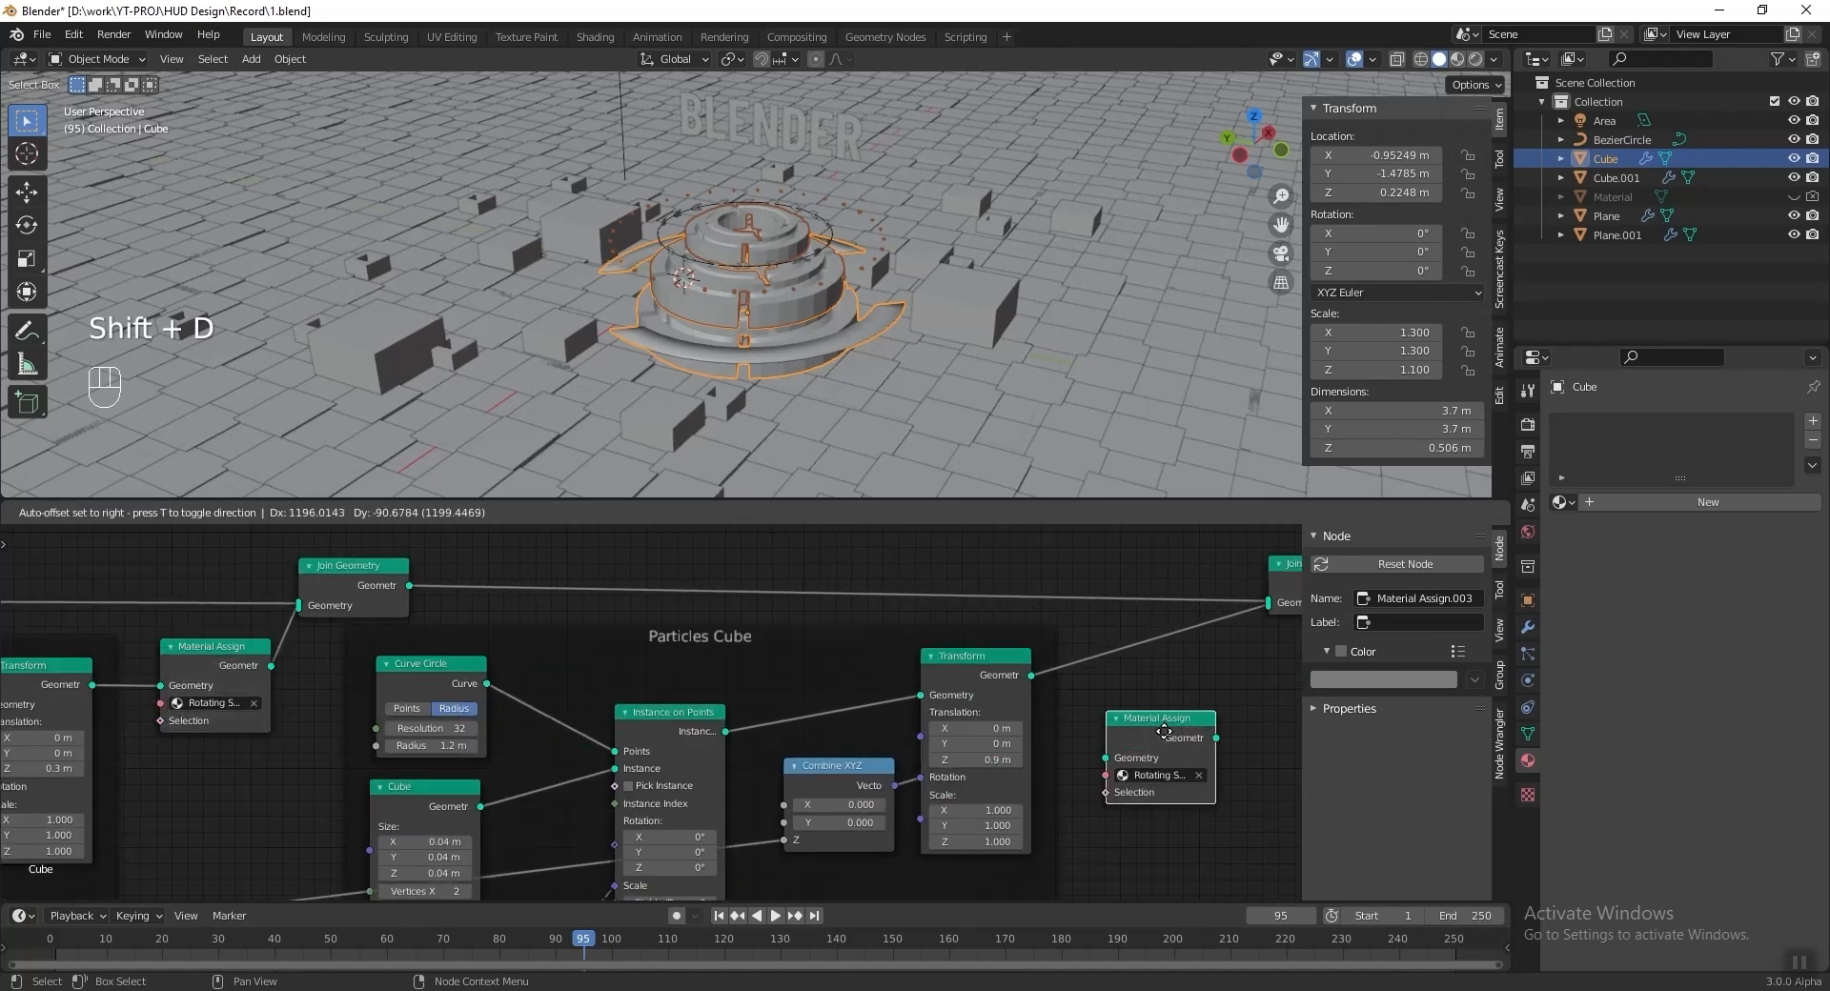
left_click(1179, 679)
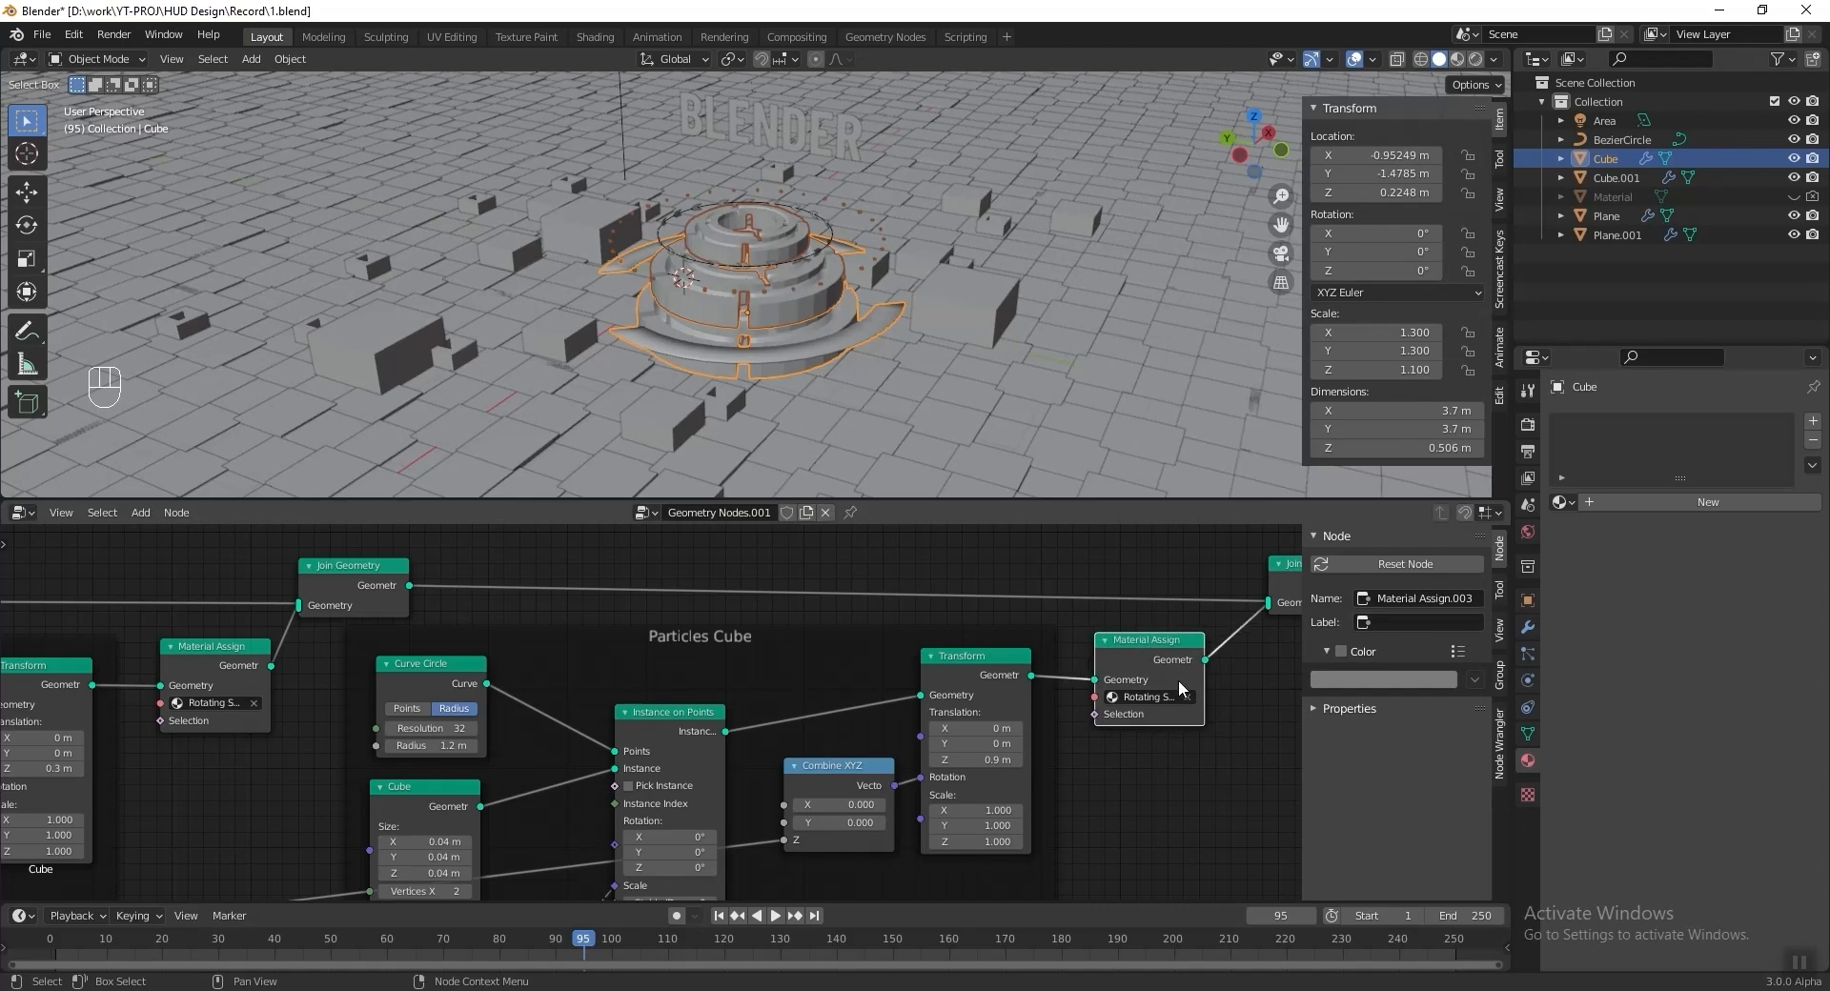
middle_click_drag(1179, 679, 872, 695)
scroll(873, 695, "up", 2)
left_click(900, 766)
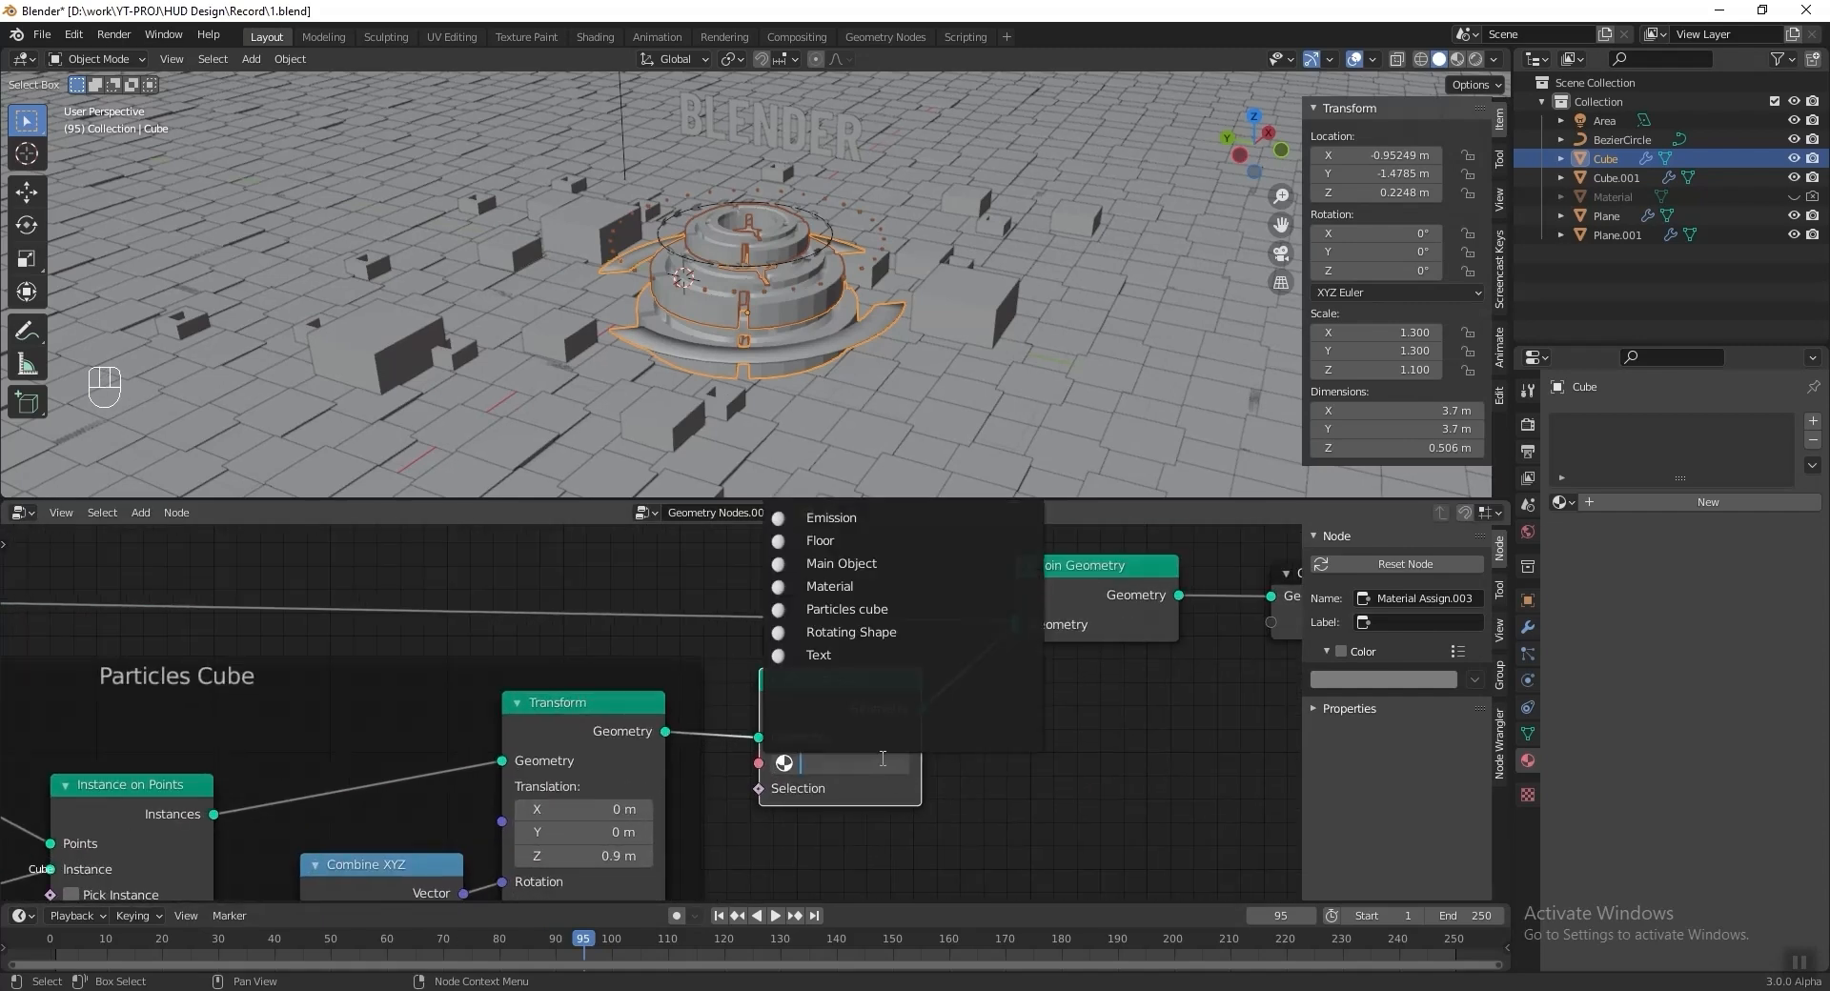
left_click(898, 610)
key("ctrl+s")
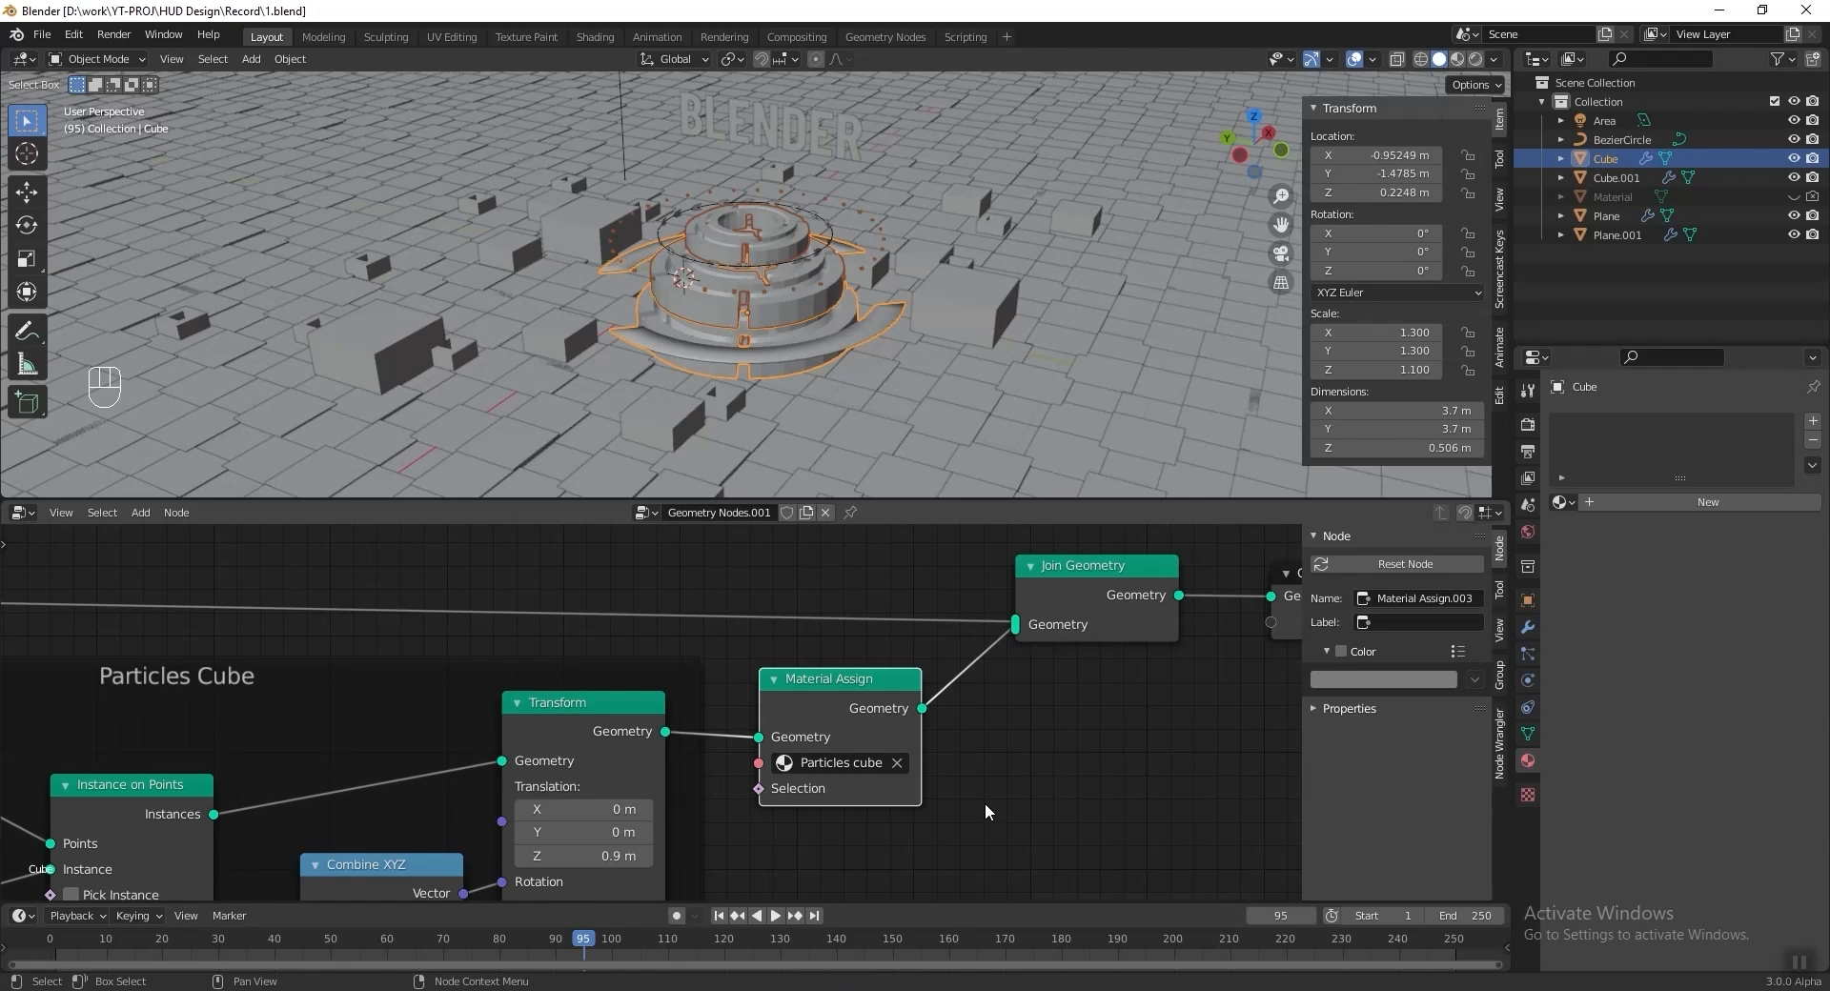
On the BLENDER text object, insert a Material Assign node set to Text between Curve Fill and Group Output, and save the file.
left_click(855, 152)
left_click(61, 513)
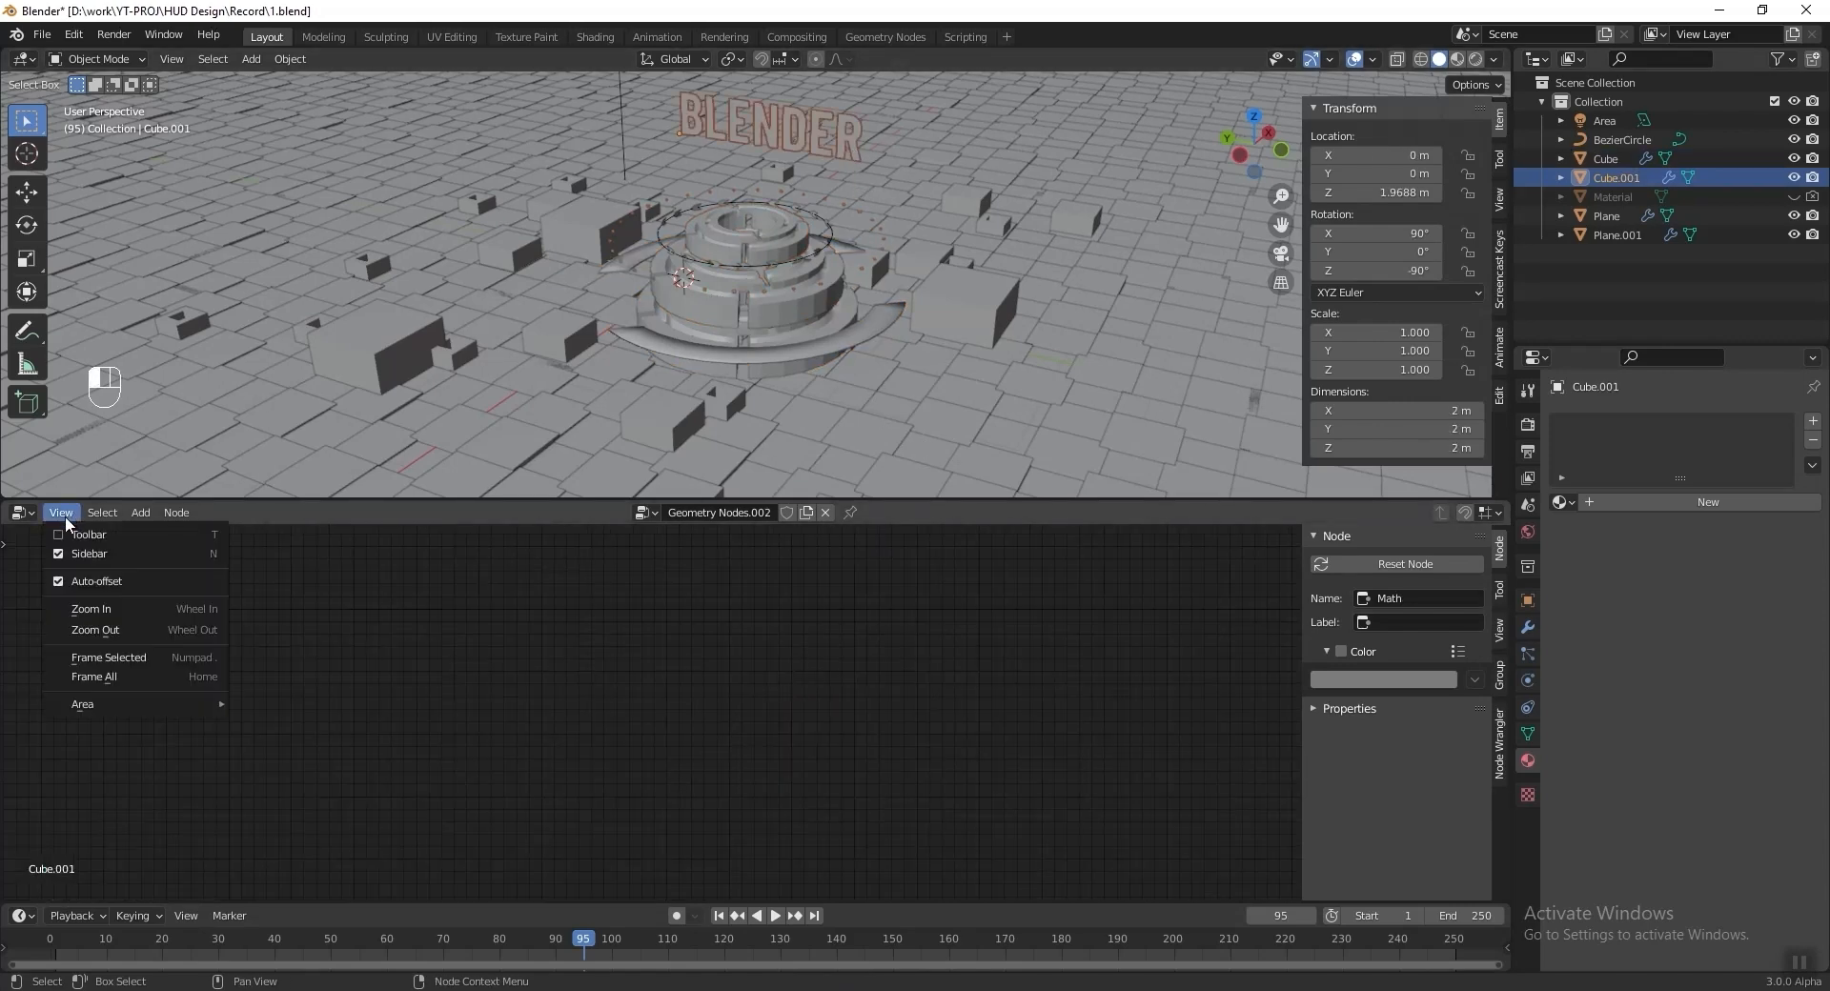
left_click(156, 666)
scroll(699, 768, "up", 9)
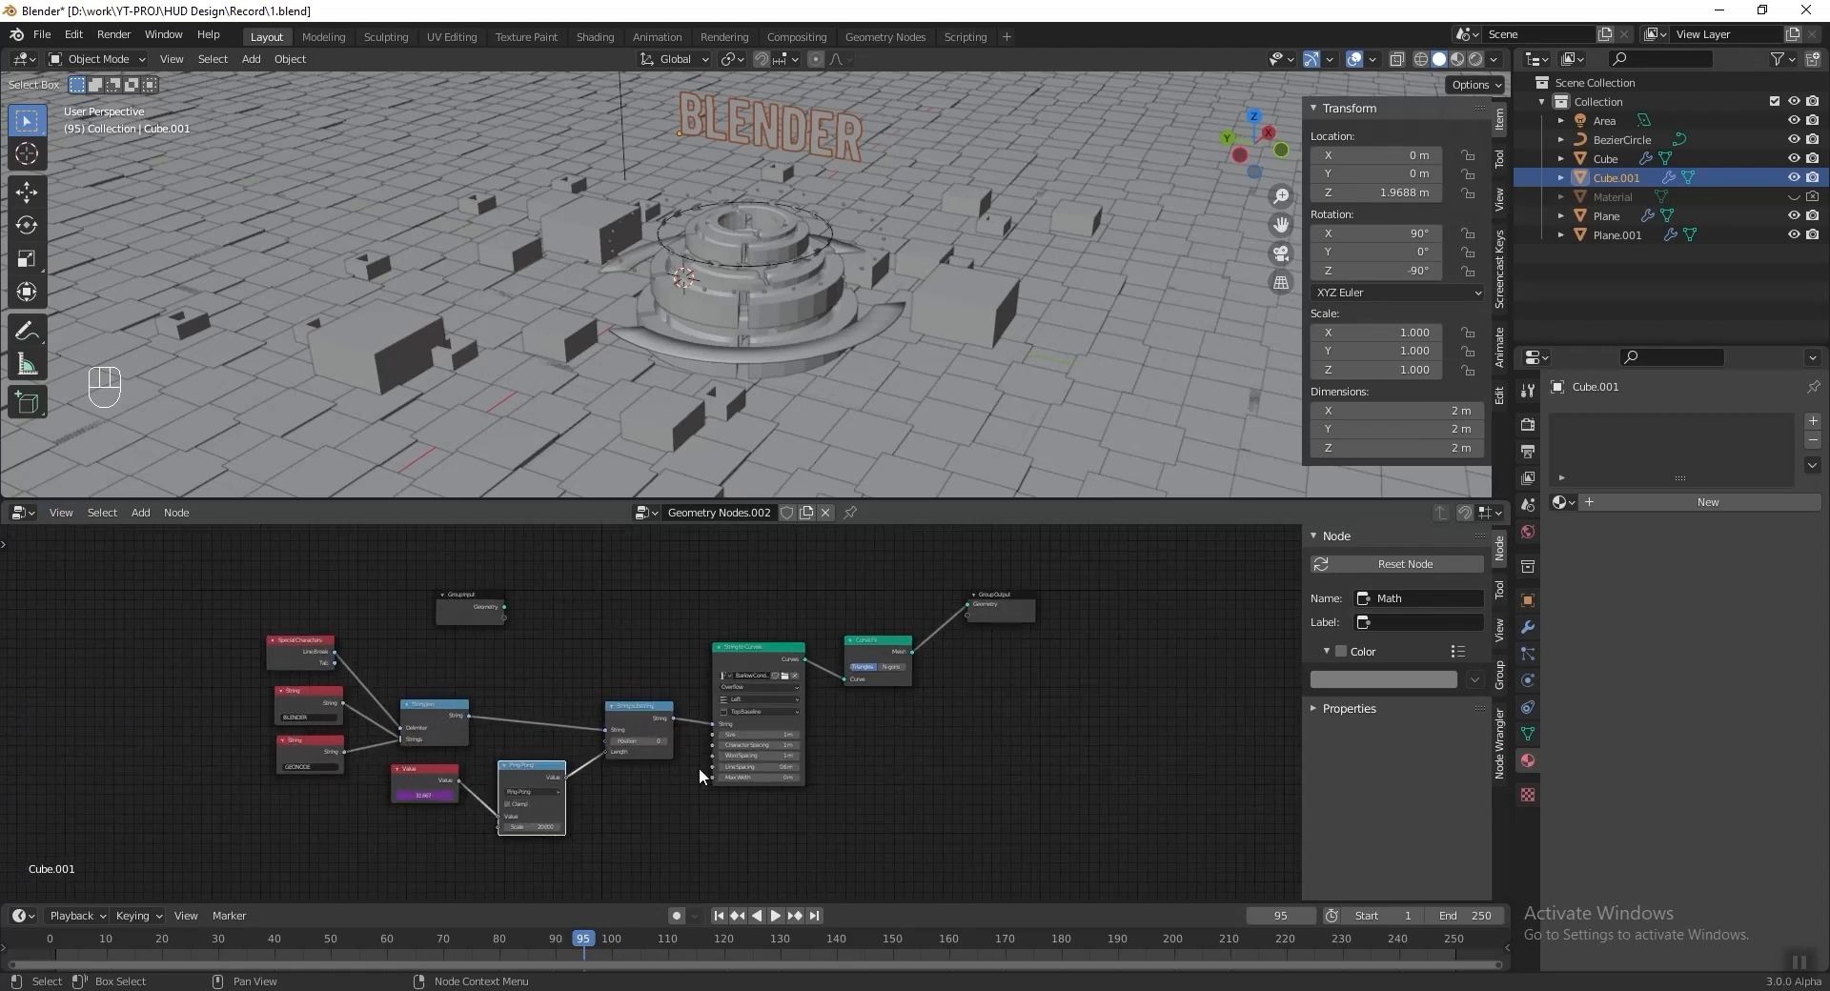
middle_click_drag(1042, 673, 621, 736)
scroll(858, 710, "up", 4)
key("shift+a")
left_click(1079, 696)
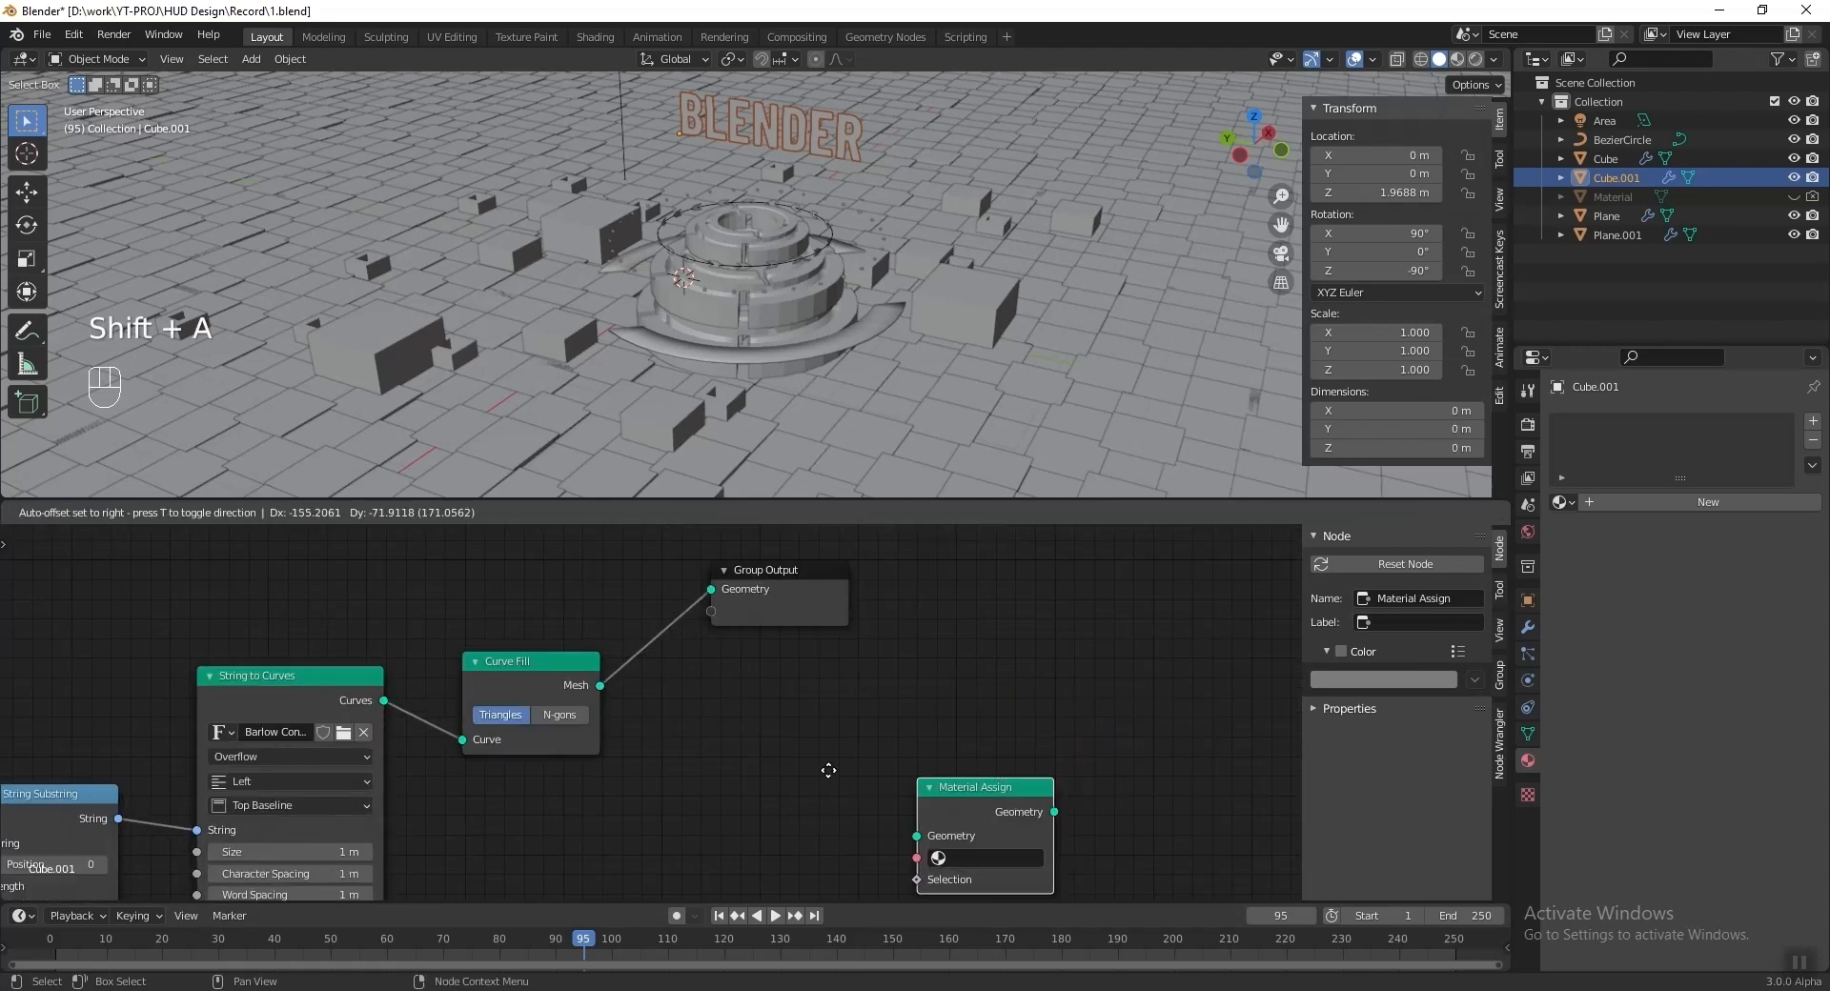
left_click(680, 611)
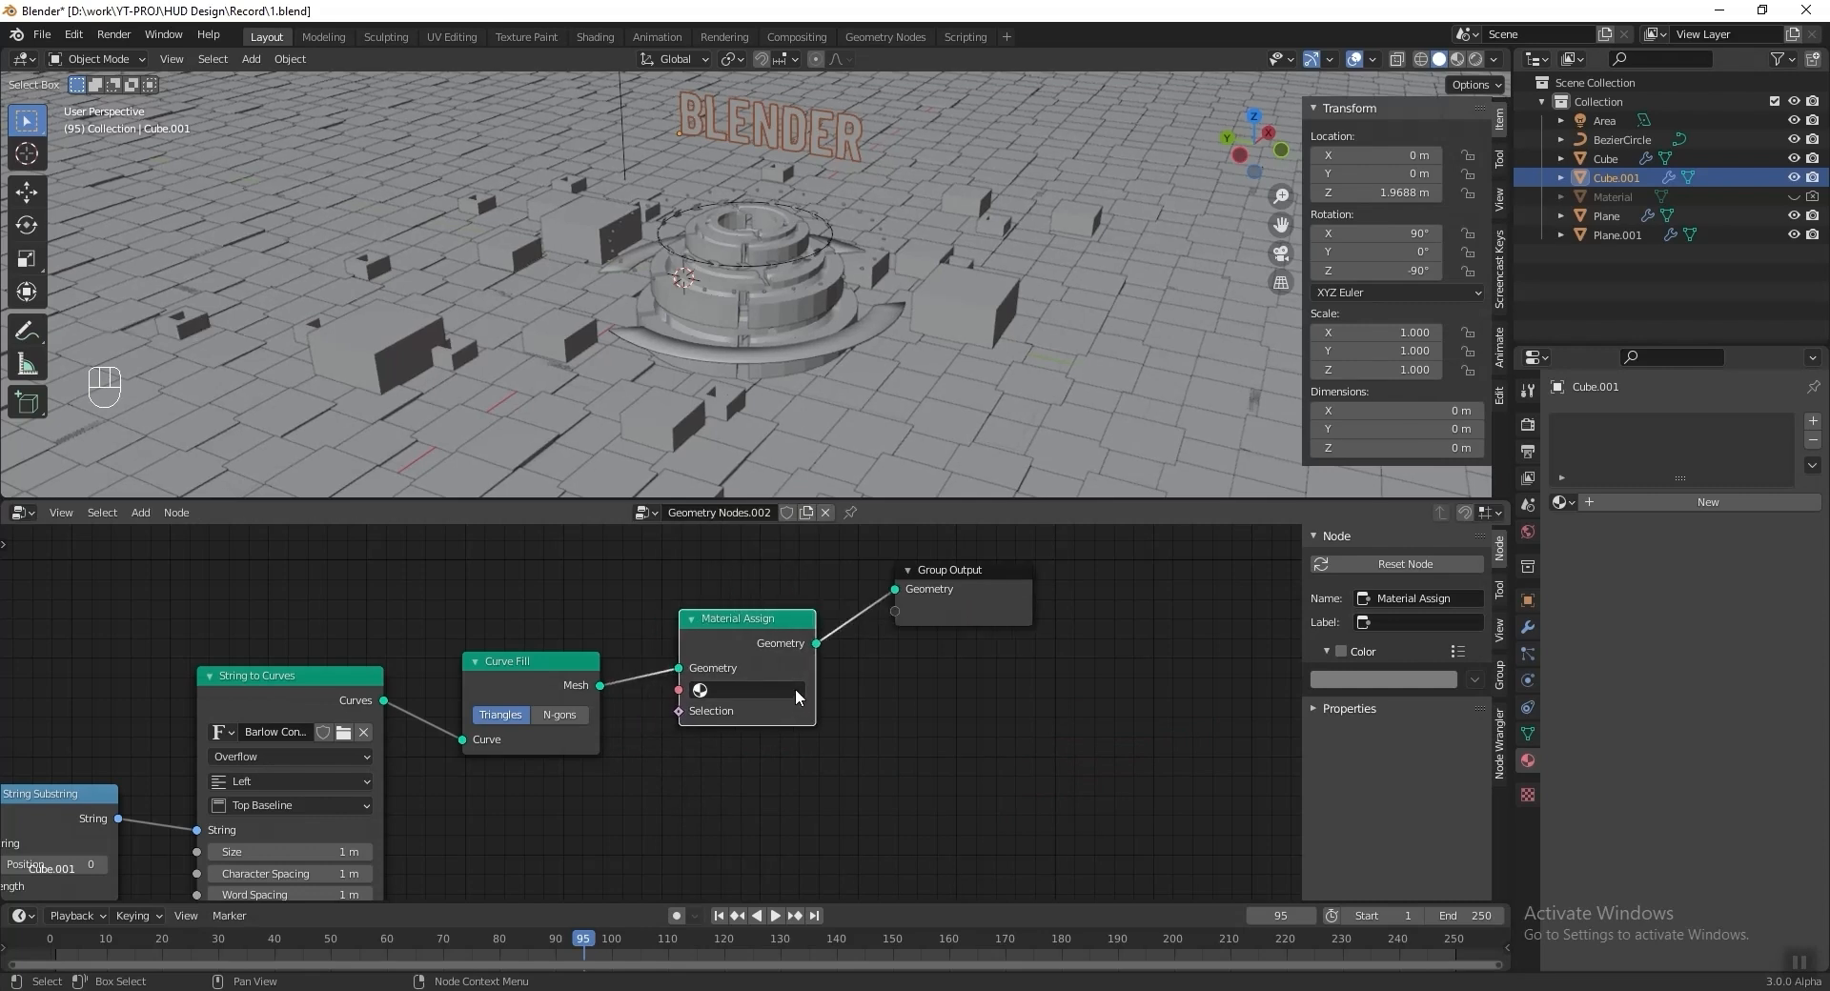
left_click(795, 689)
left_click(794, 833)
key("ctrl+s")
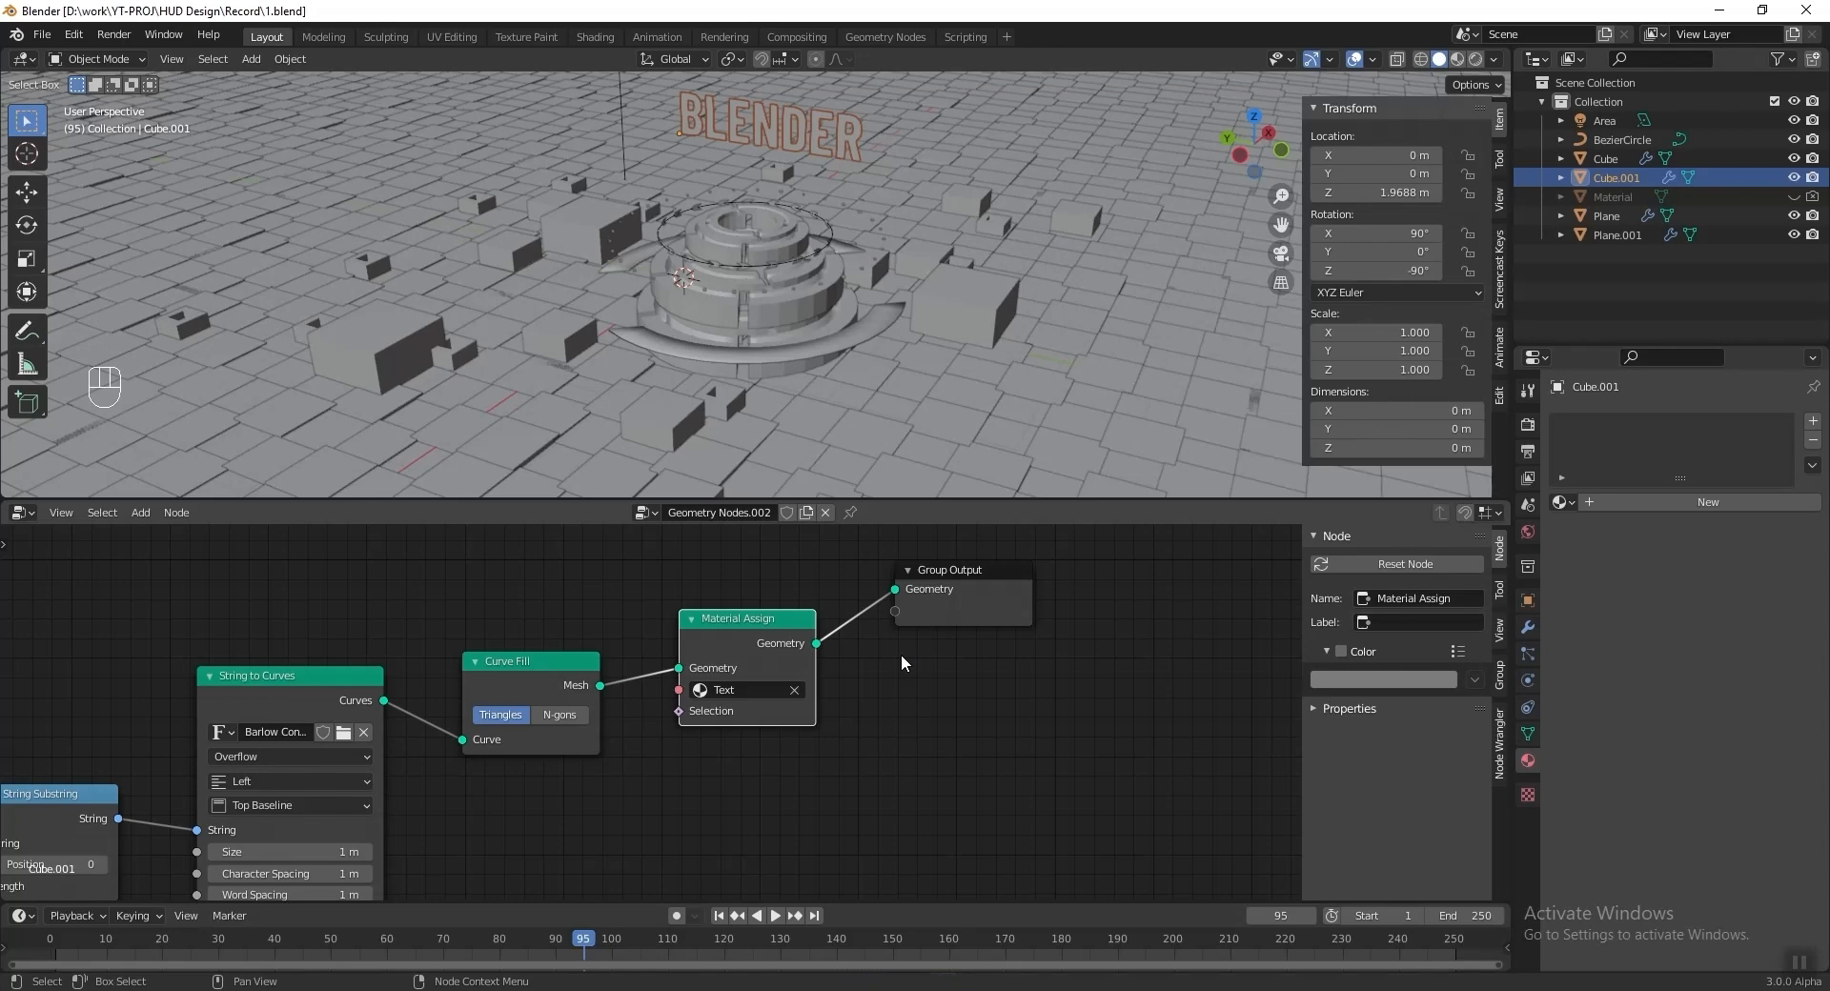
Switch the node area to the Shader Editor and the viewport to rendered shading.
left_click(34, 515)
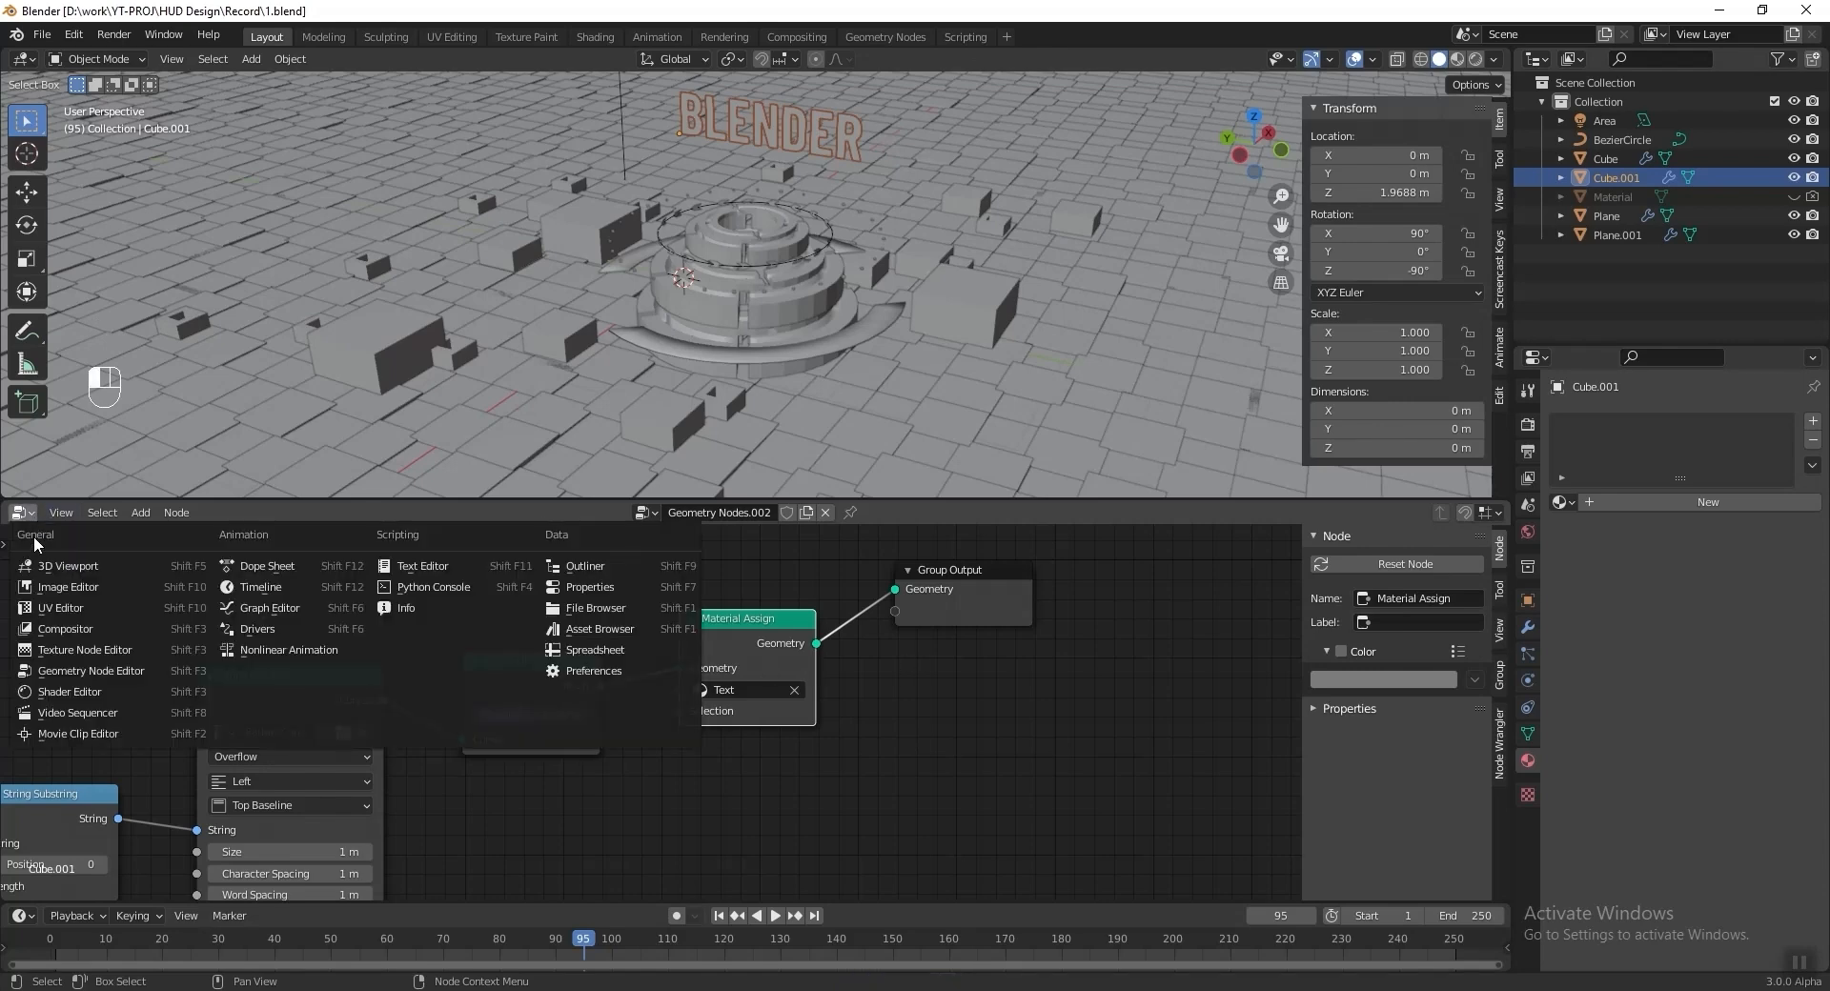
left_click(66, 692)
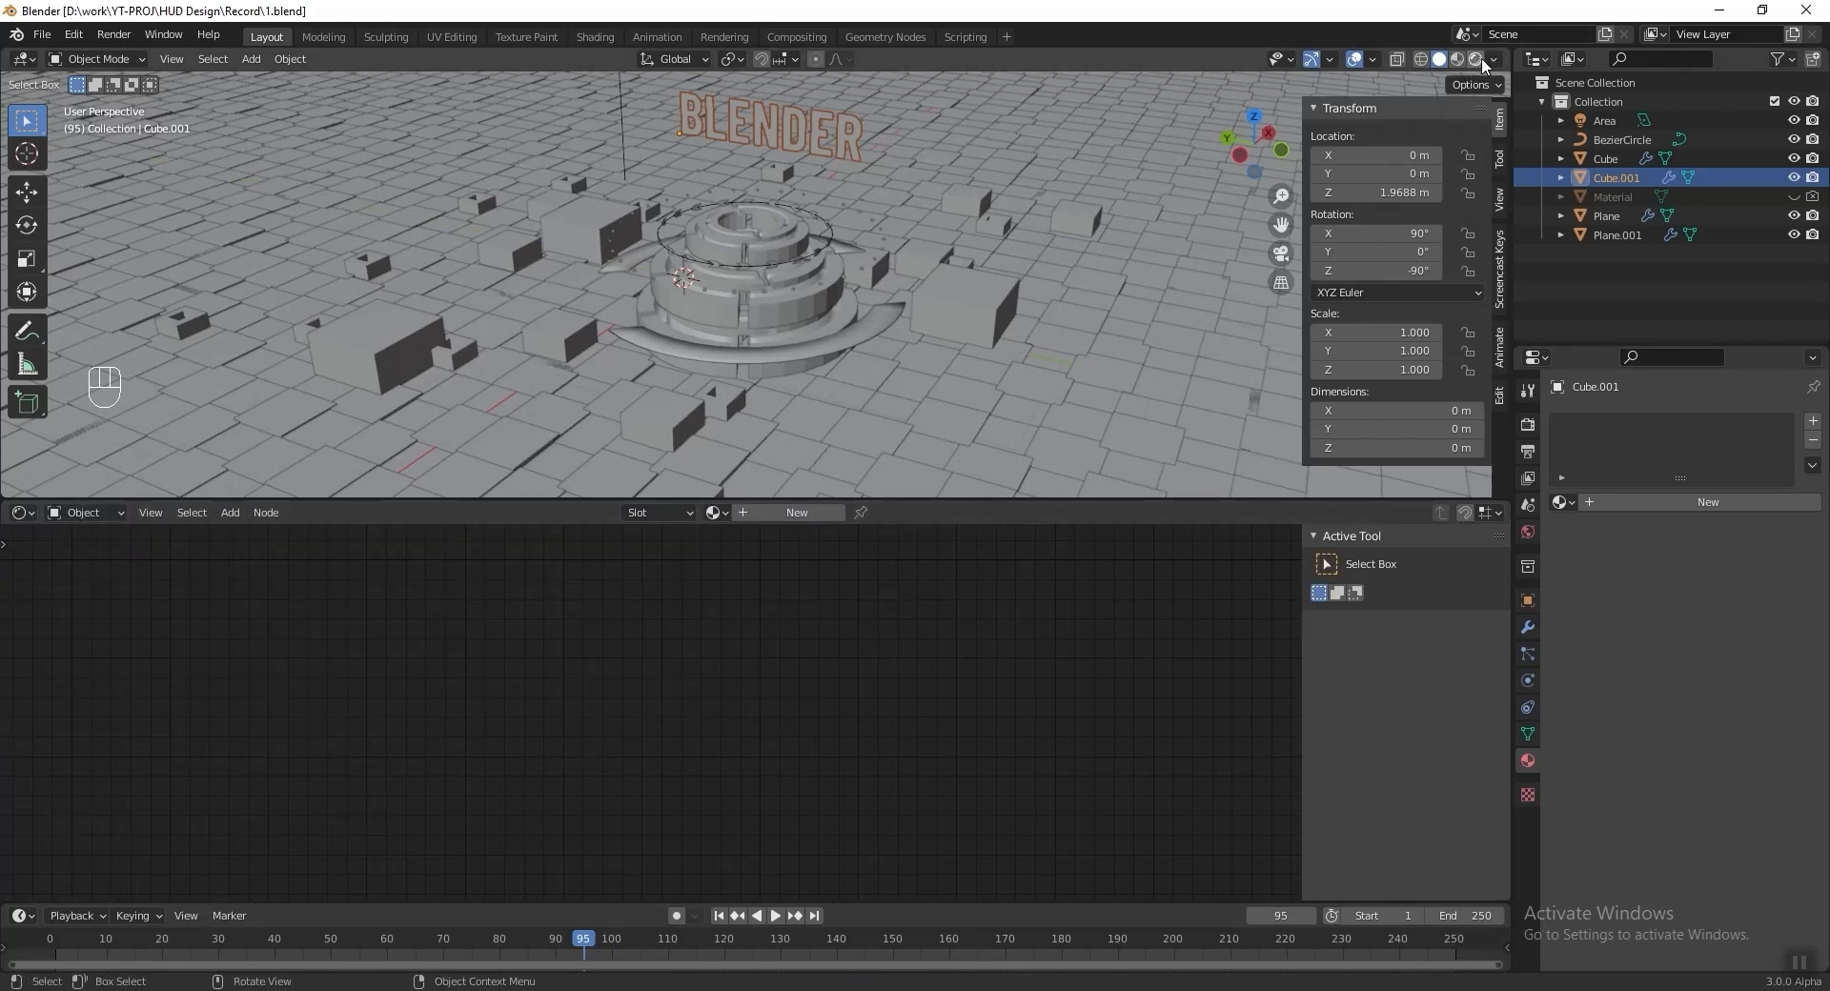
left_click(1482, 57)
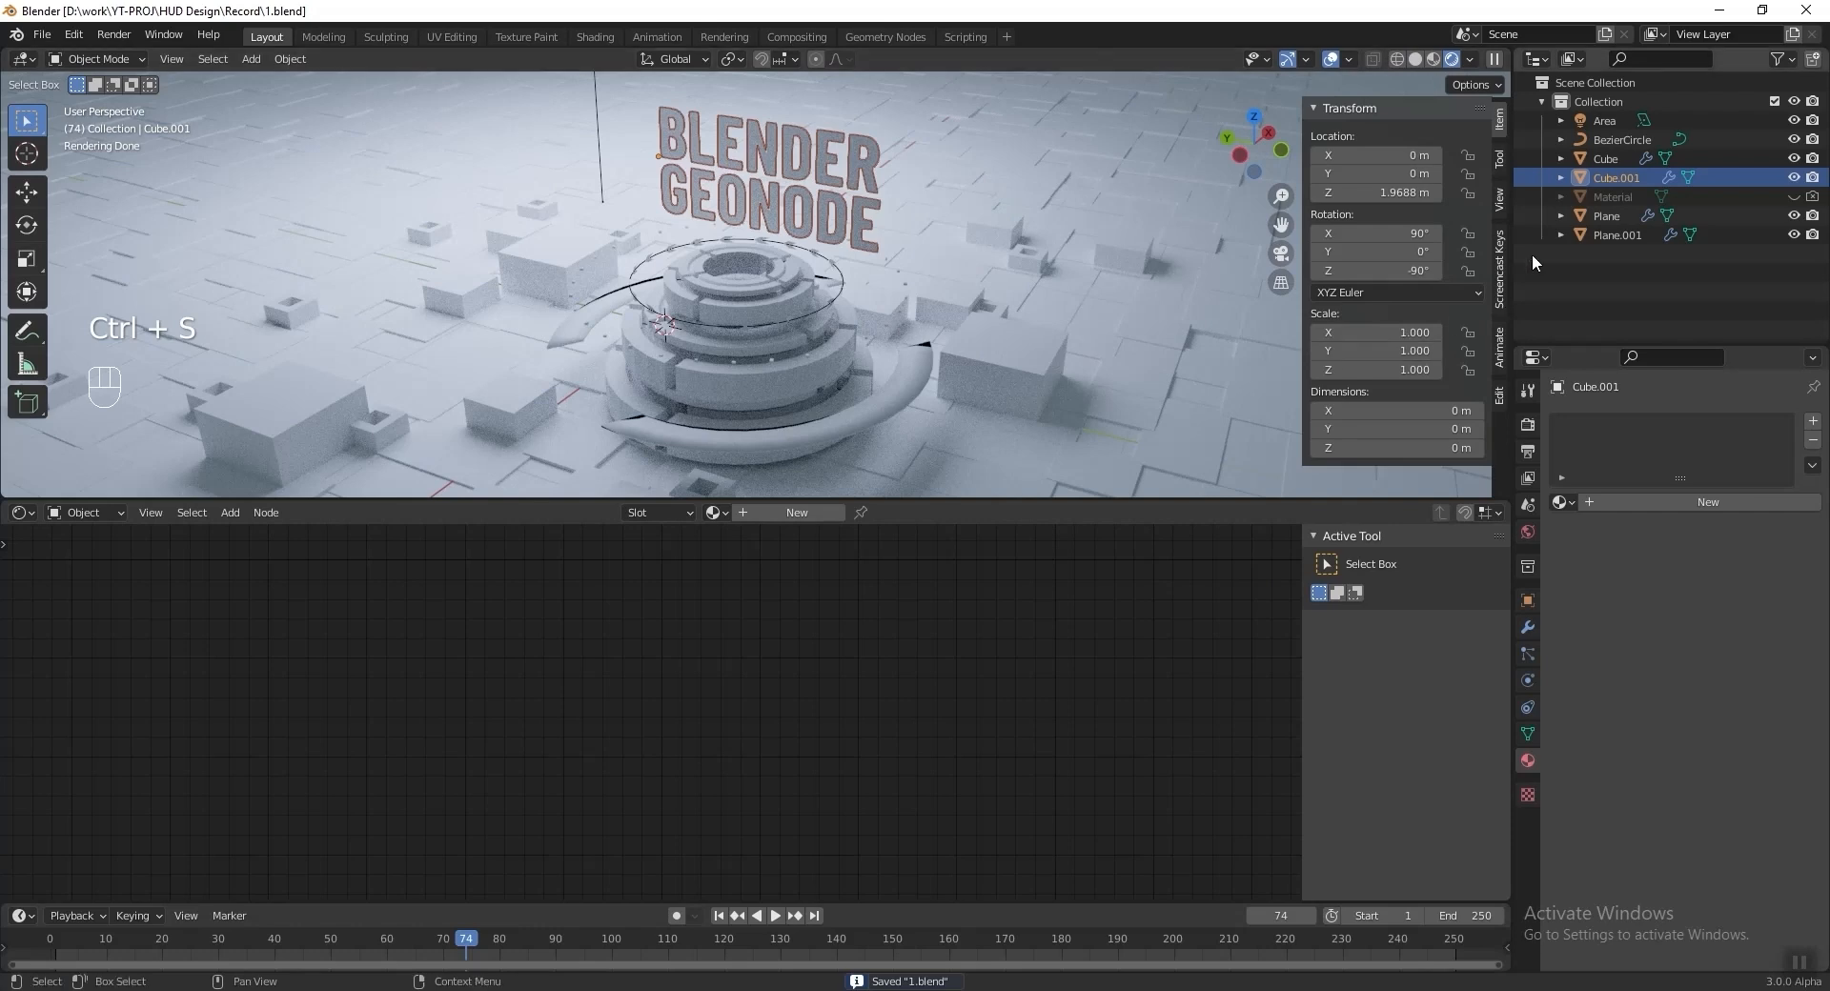
In the Material object's Text material, replace the Principled BSDF with an Emission shader connected to the Material Output's Surface.
left_click(1583, 196)
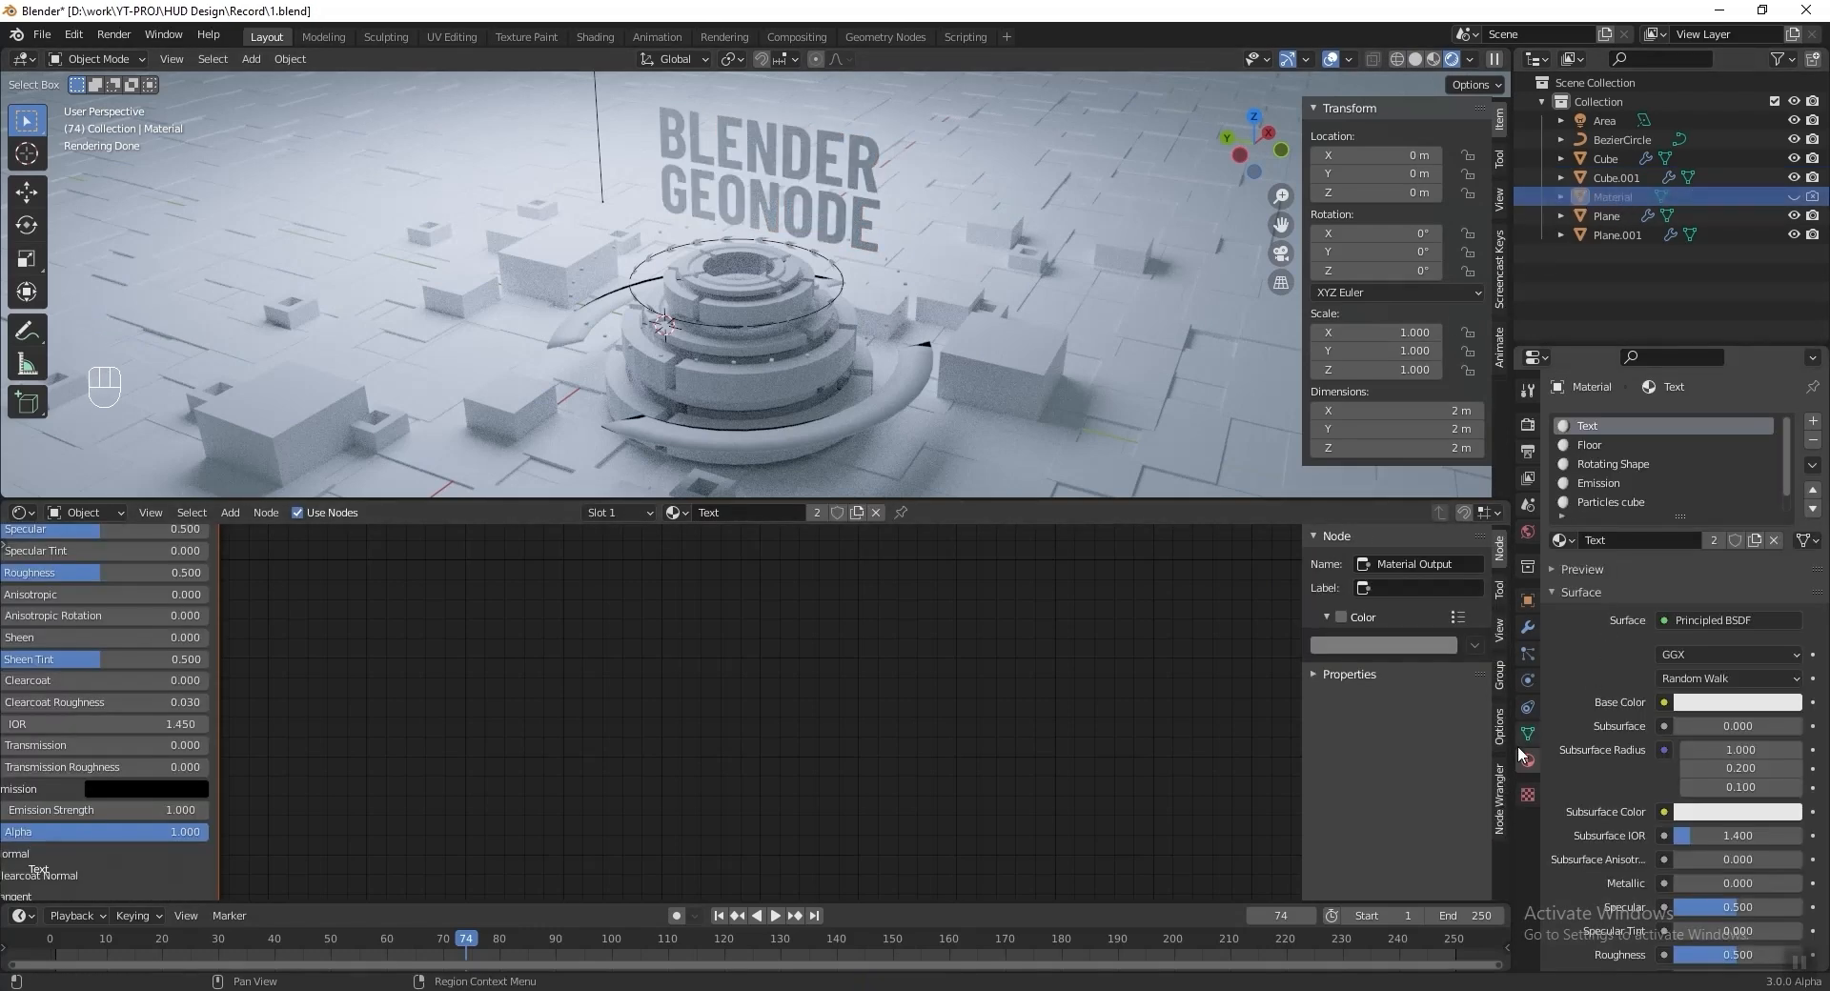
key("Home")
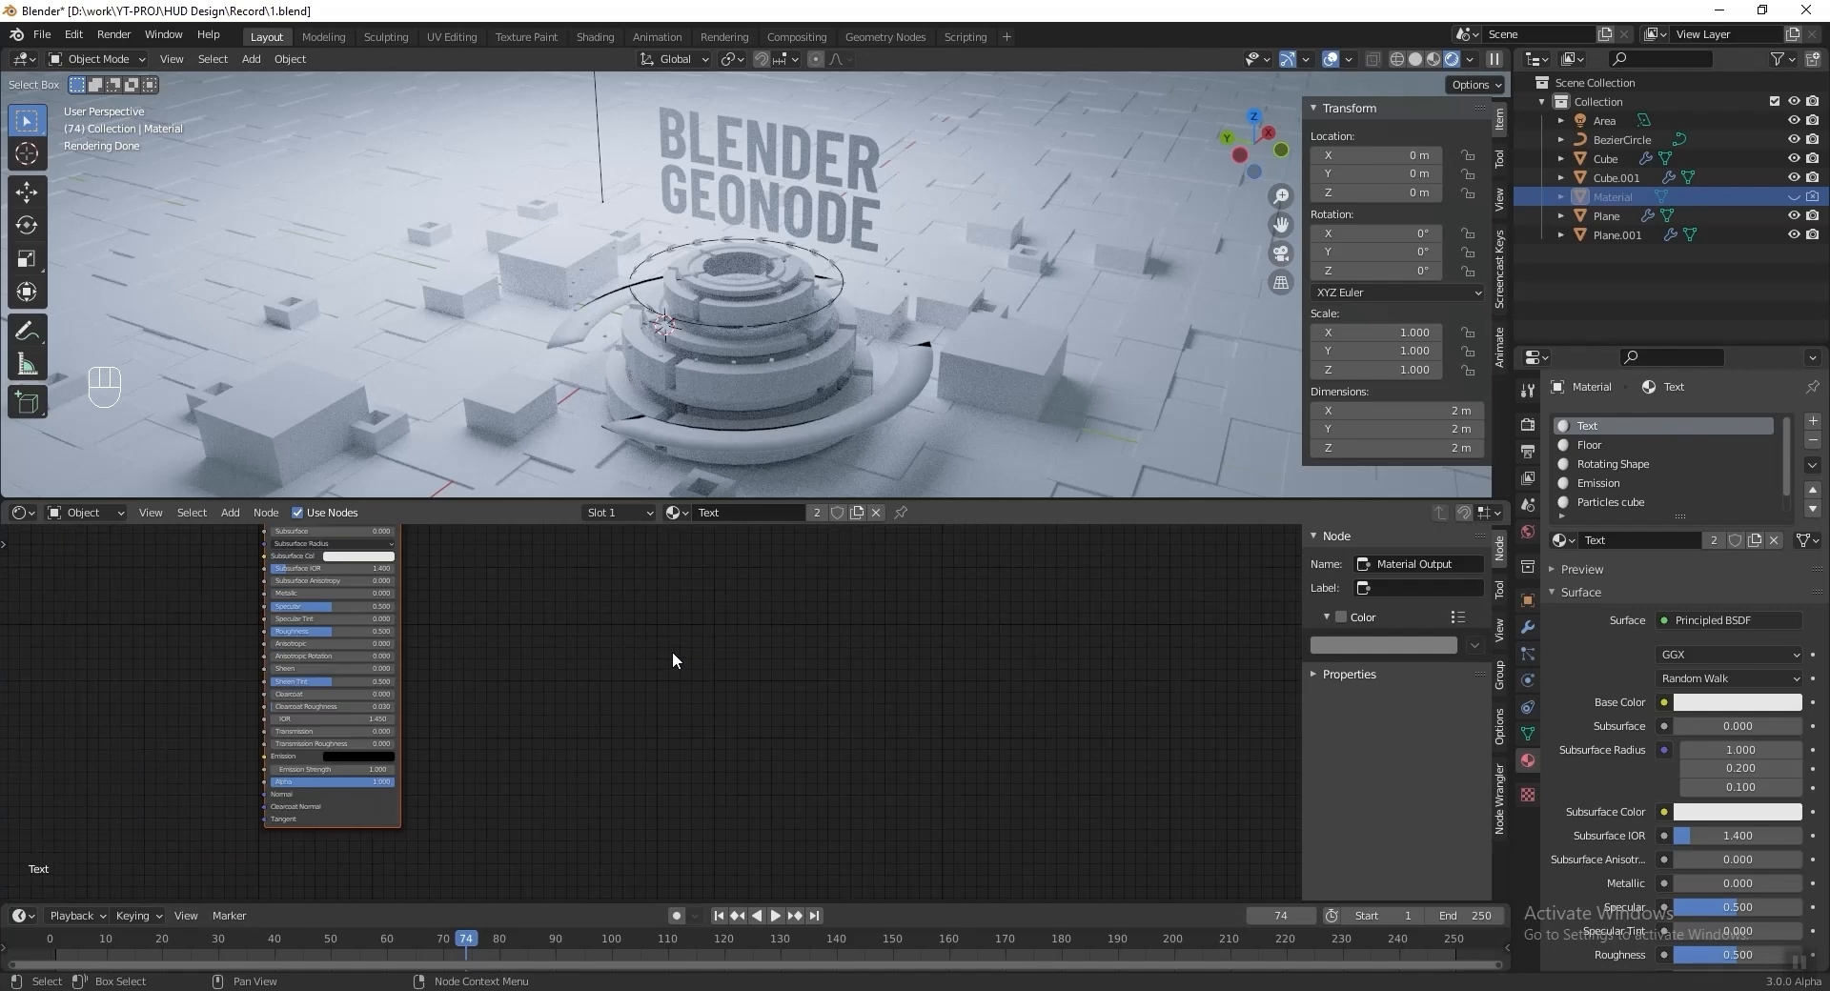
left_click(526, 689)
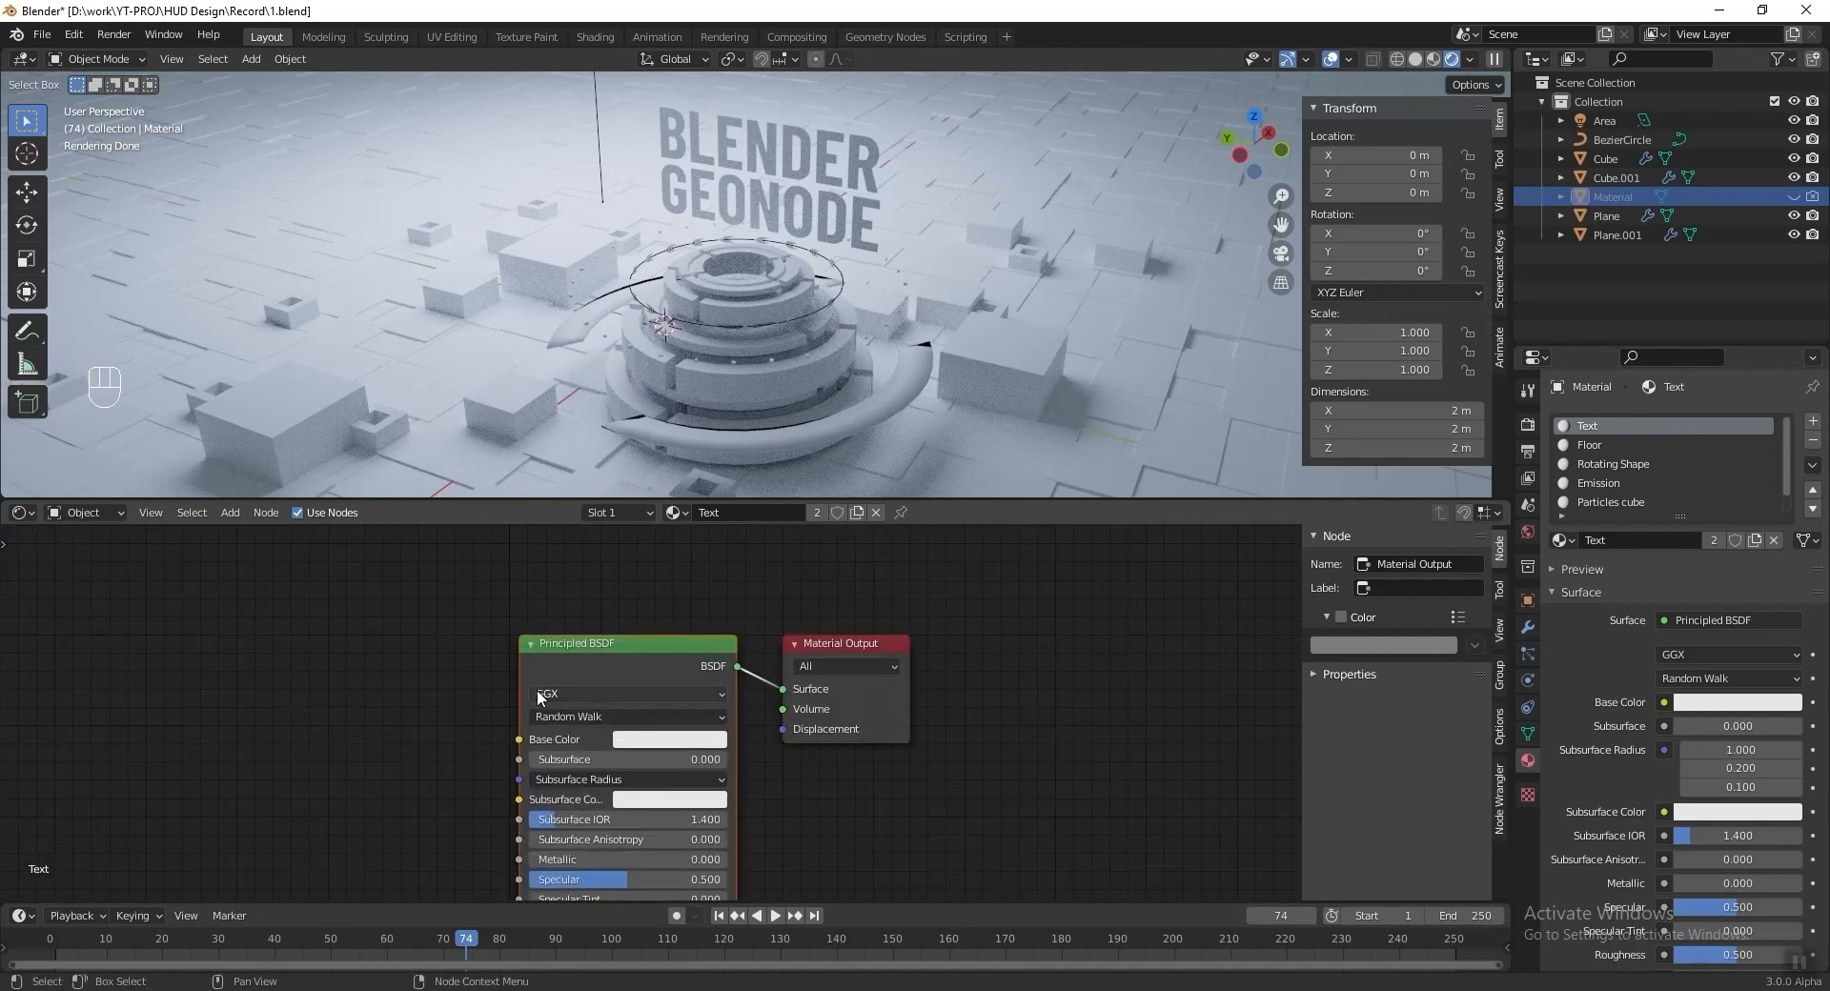
key("x")
key("shift+a")
mouse_move(529, 744)
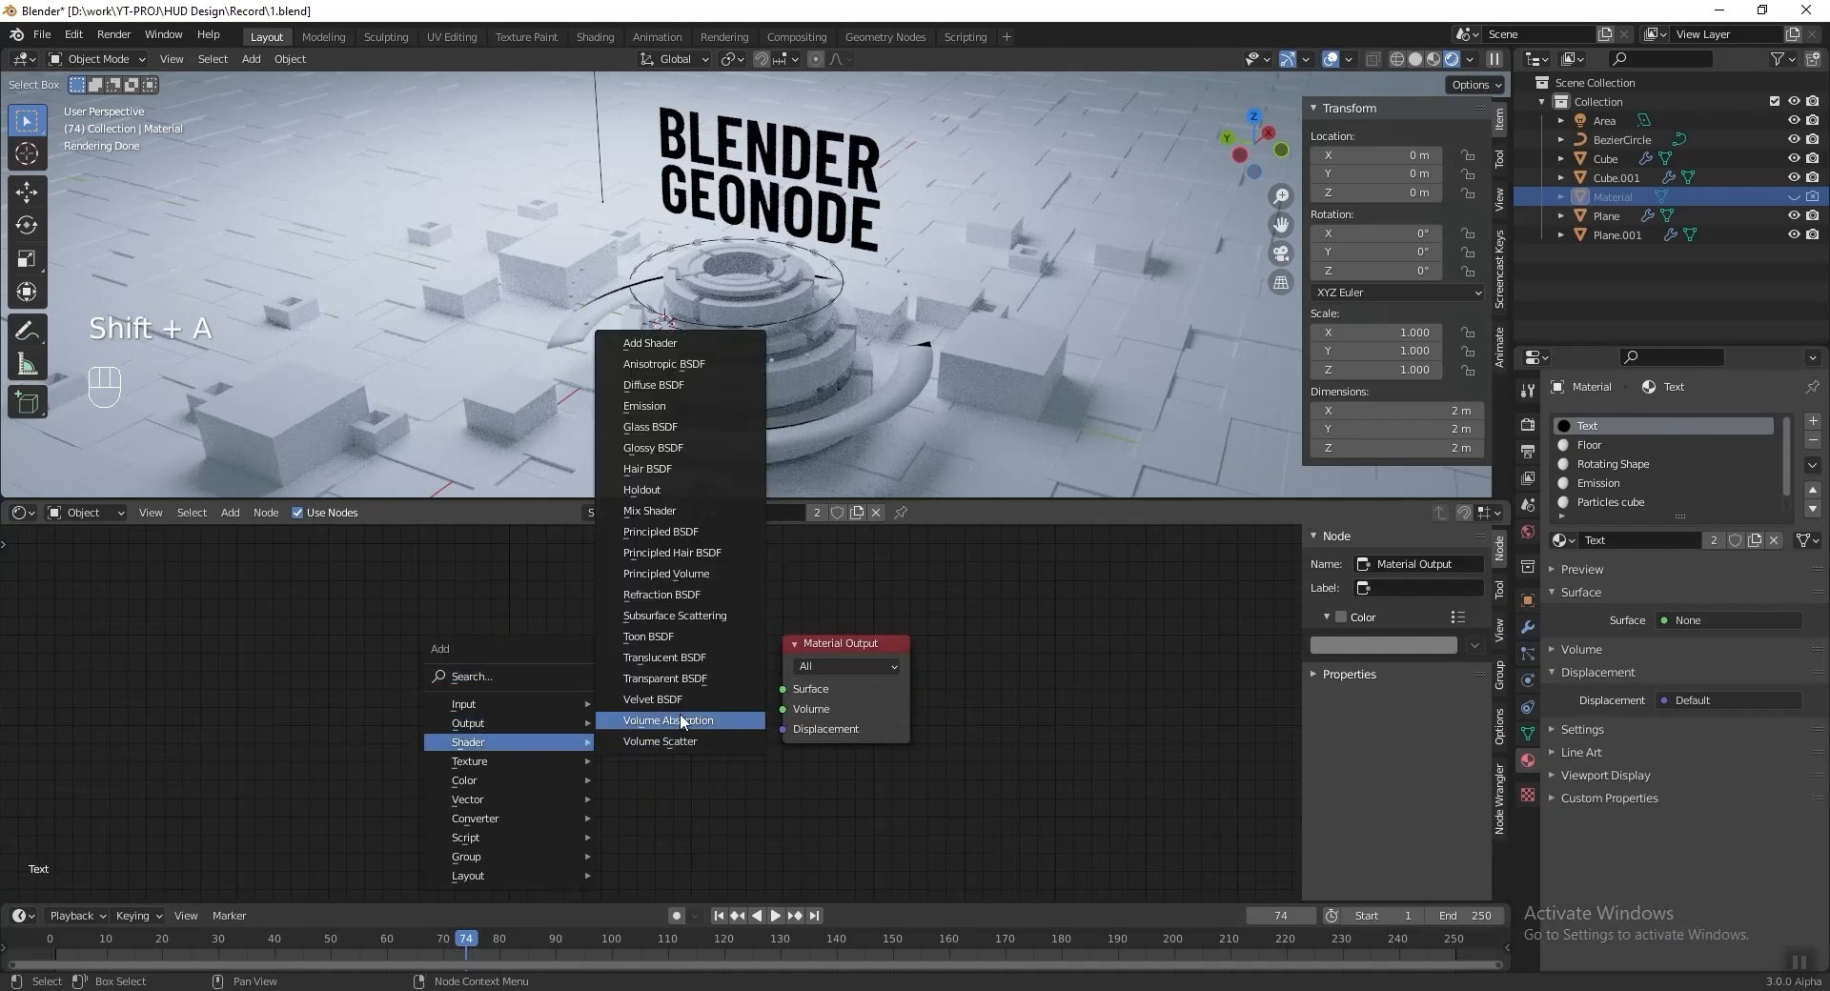
left_click(677, 416)
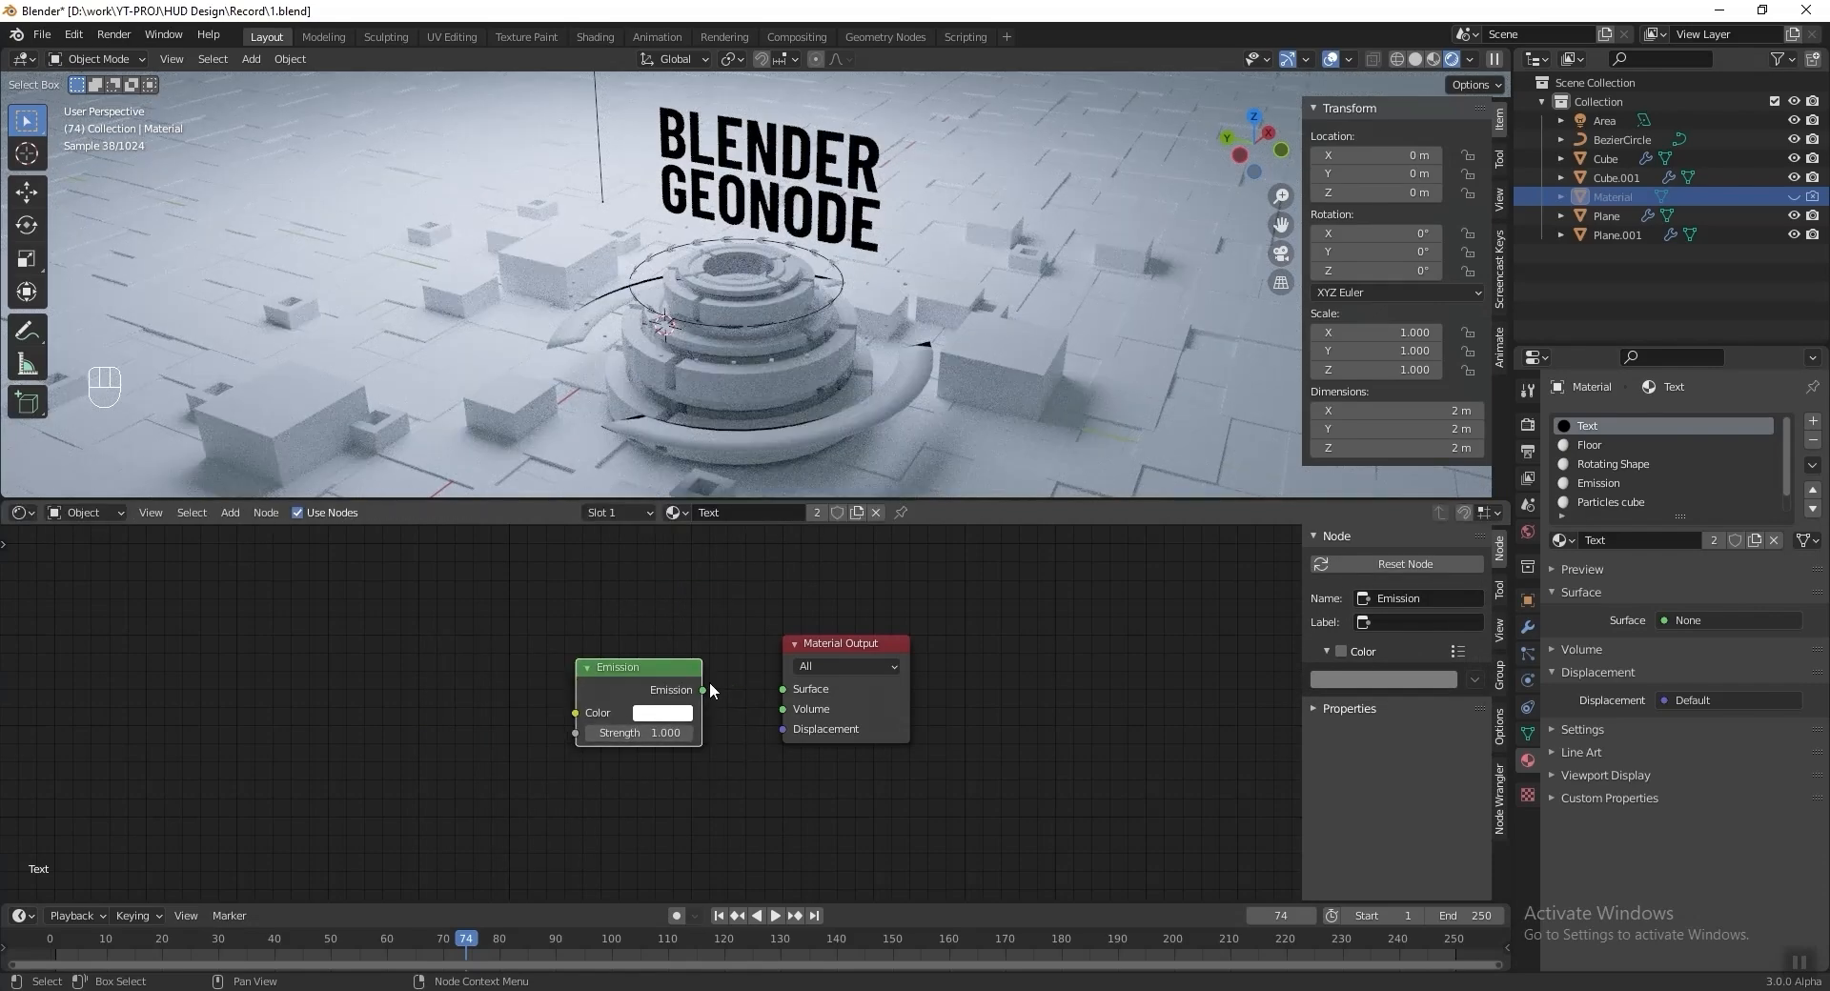
left_click_drag(705, 692, 783, 689)
Insert a Mix Shader between Emission and Material Output, and link a new Transparent BSDF to its second shader input.
left_click_drag(639, 668, 448, 652)
key("shift+a")
mouse_move(668, 732)
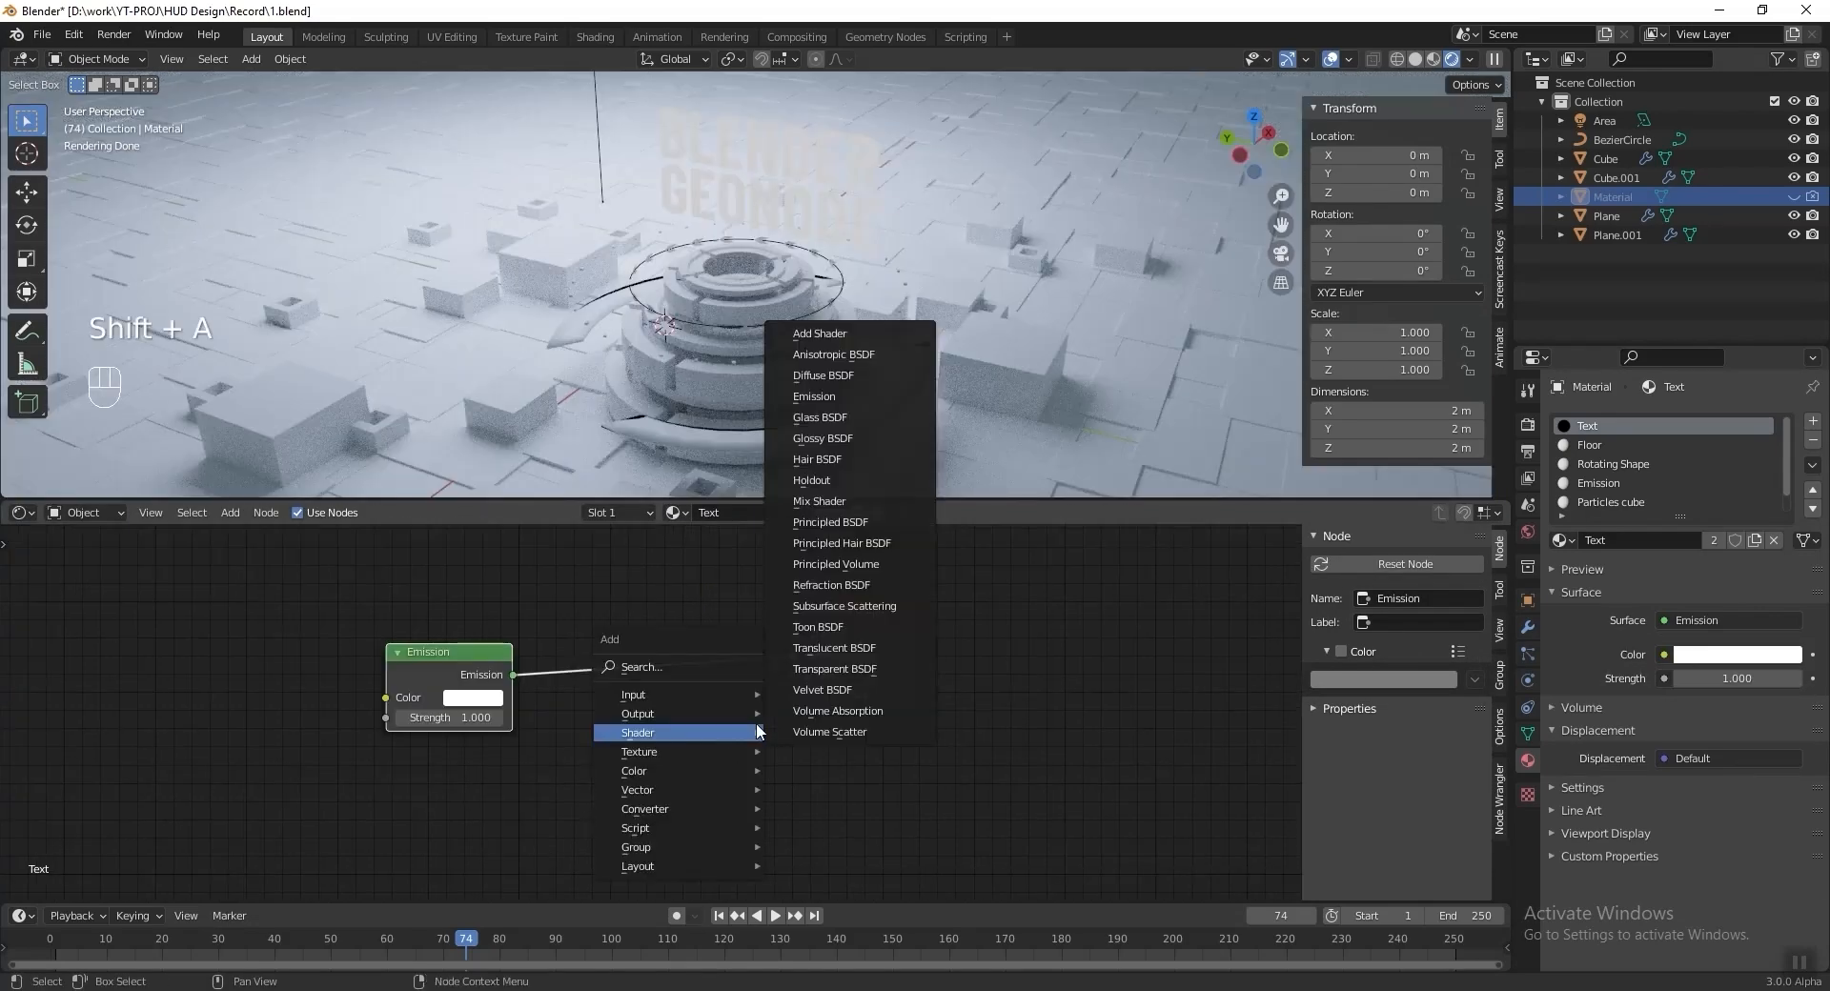
left_click(843, 670)
left_click(386, 770)
key("shift+a")
mouse_move(852, 674)
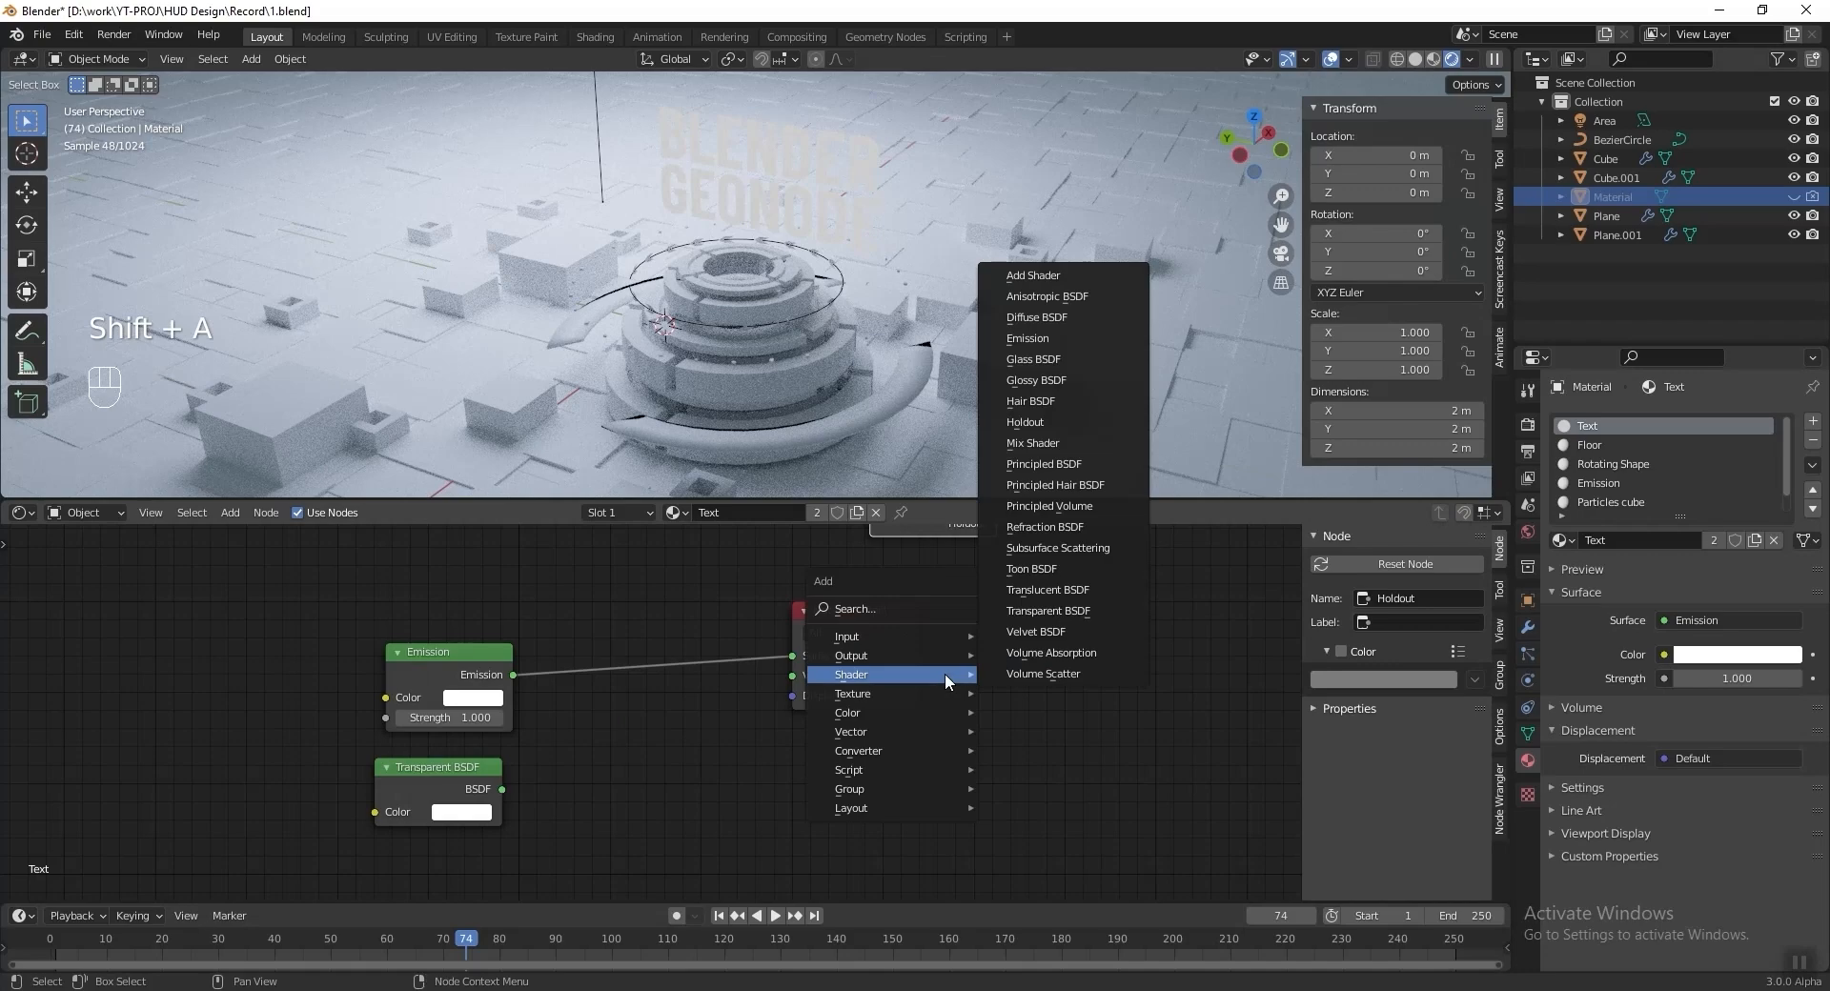
left_click(1033, 443)
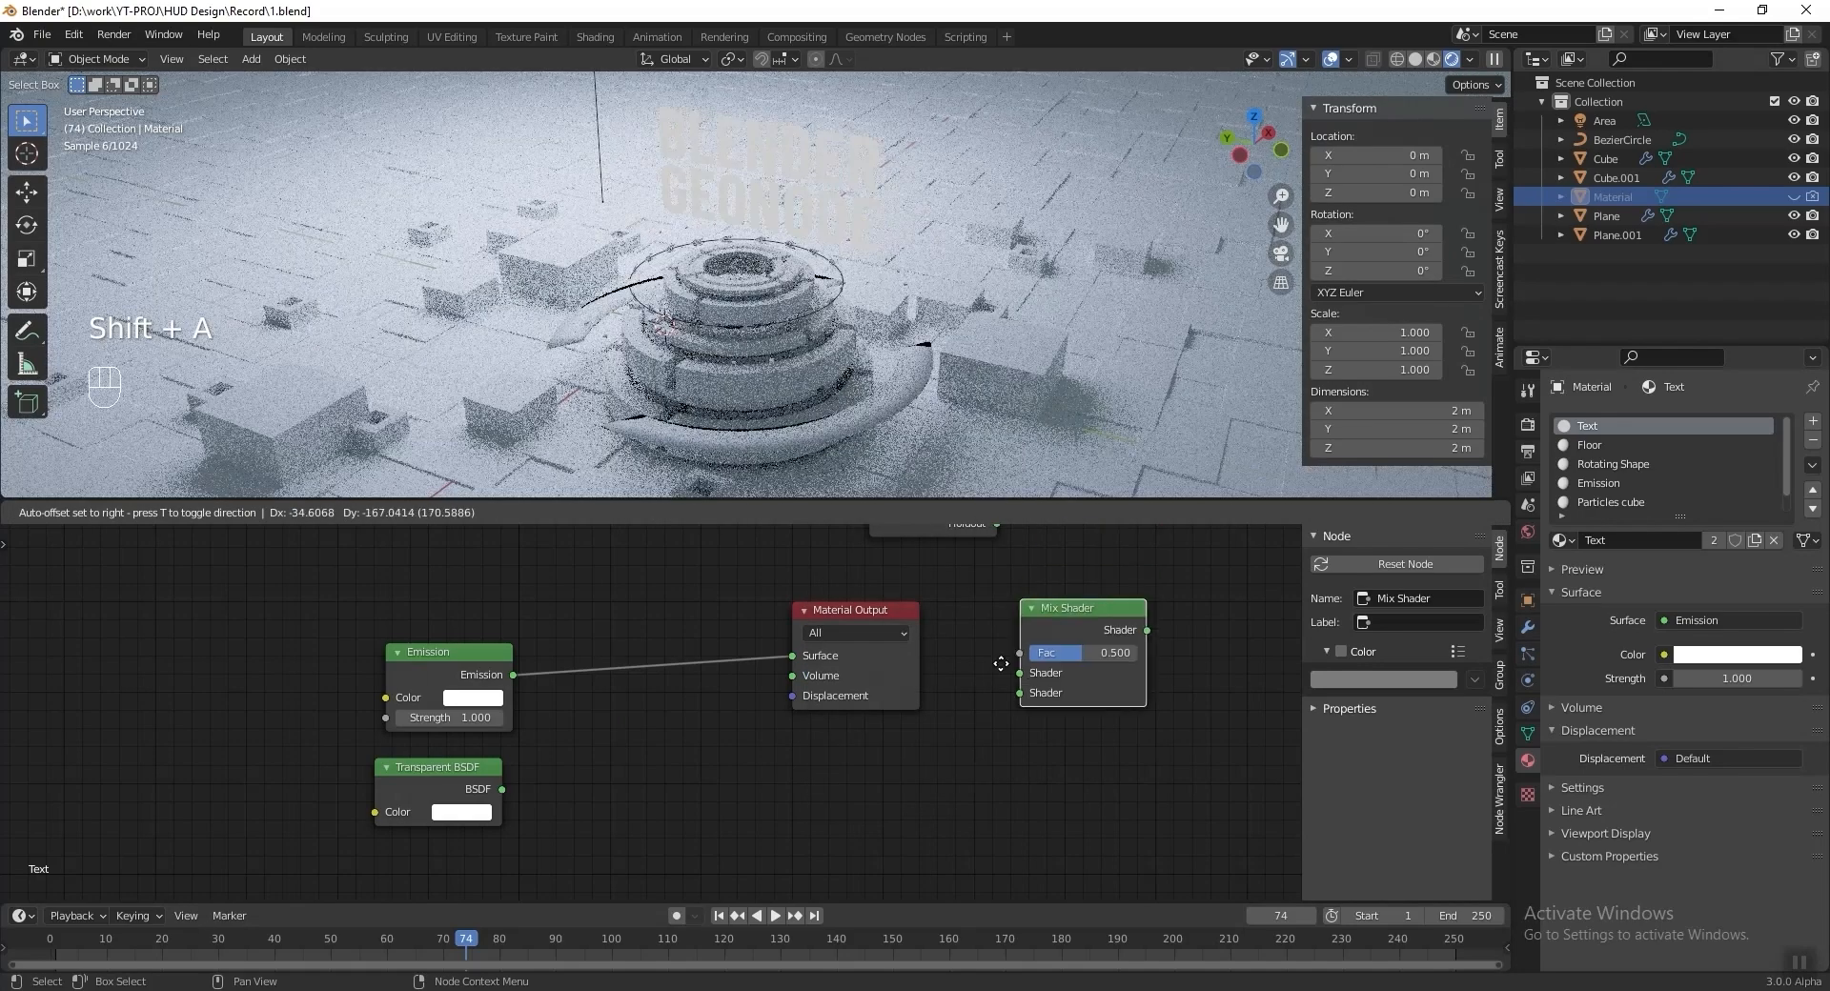
left_click(588, 636)
left_click_drag(502, 790, 593, 733)
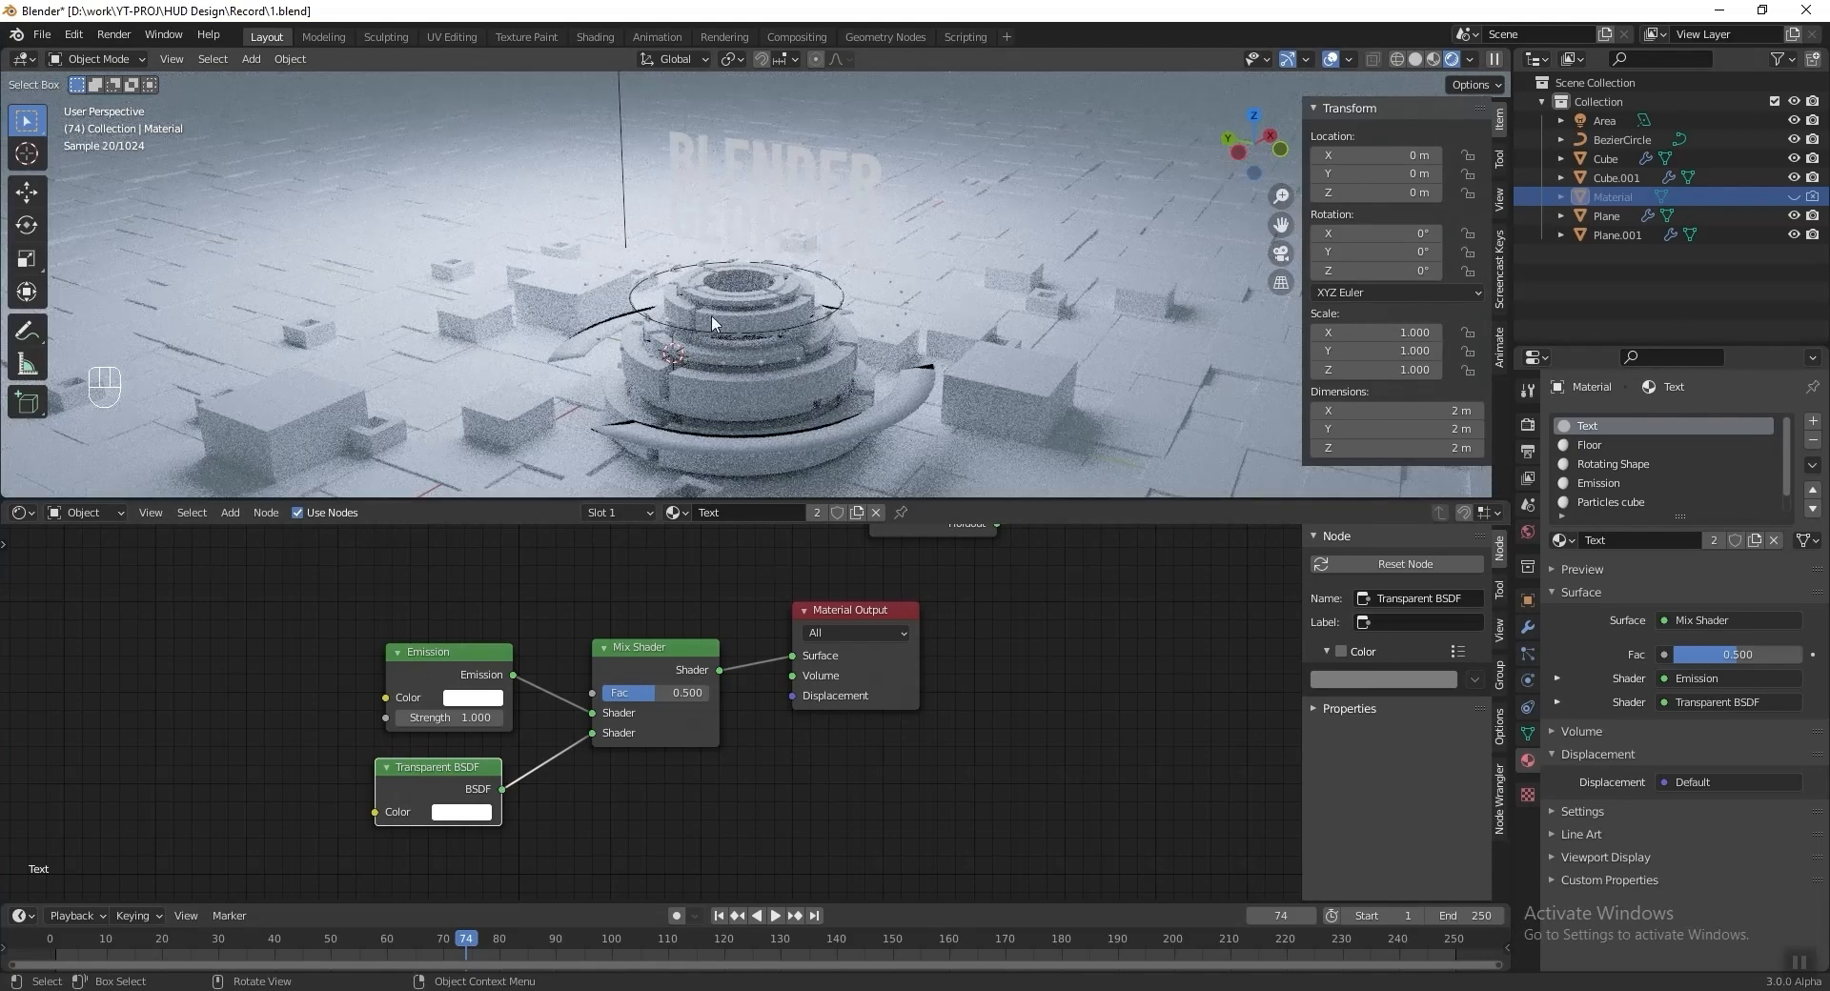
Add an Object Info node and link its Random output to the Emission node's Color.
middle_click_drag(154, 698, 414, 722)
key("shift+a")
mouse_move(411, 702)
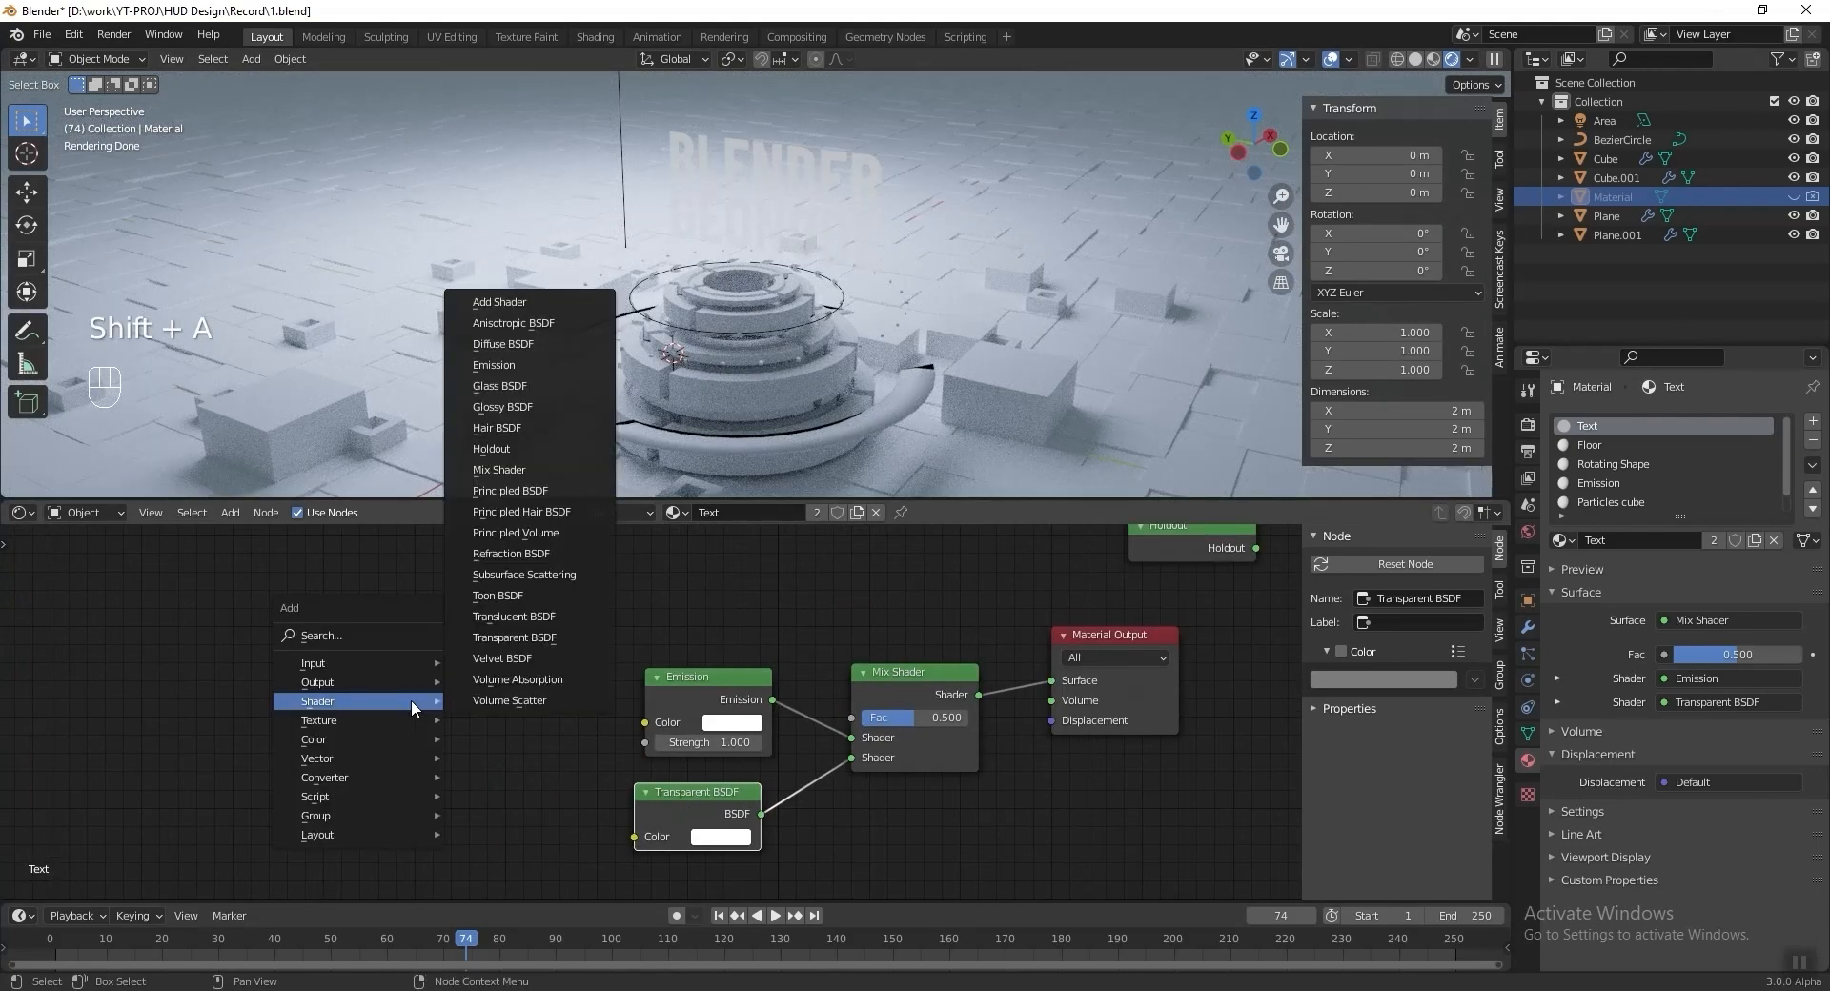
left_click(408, 636)
type("obje")
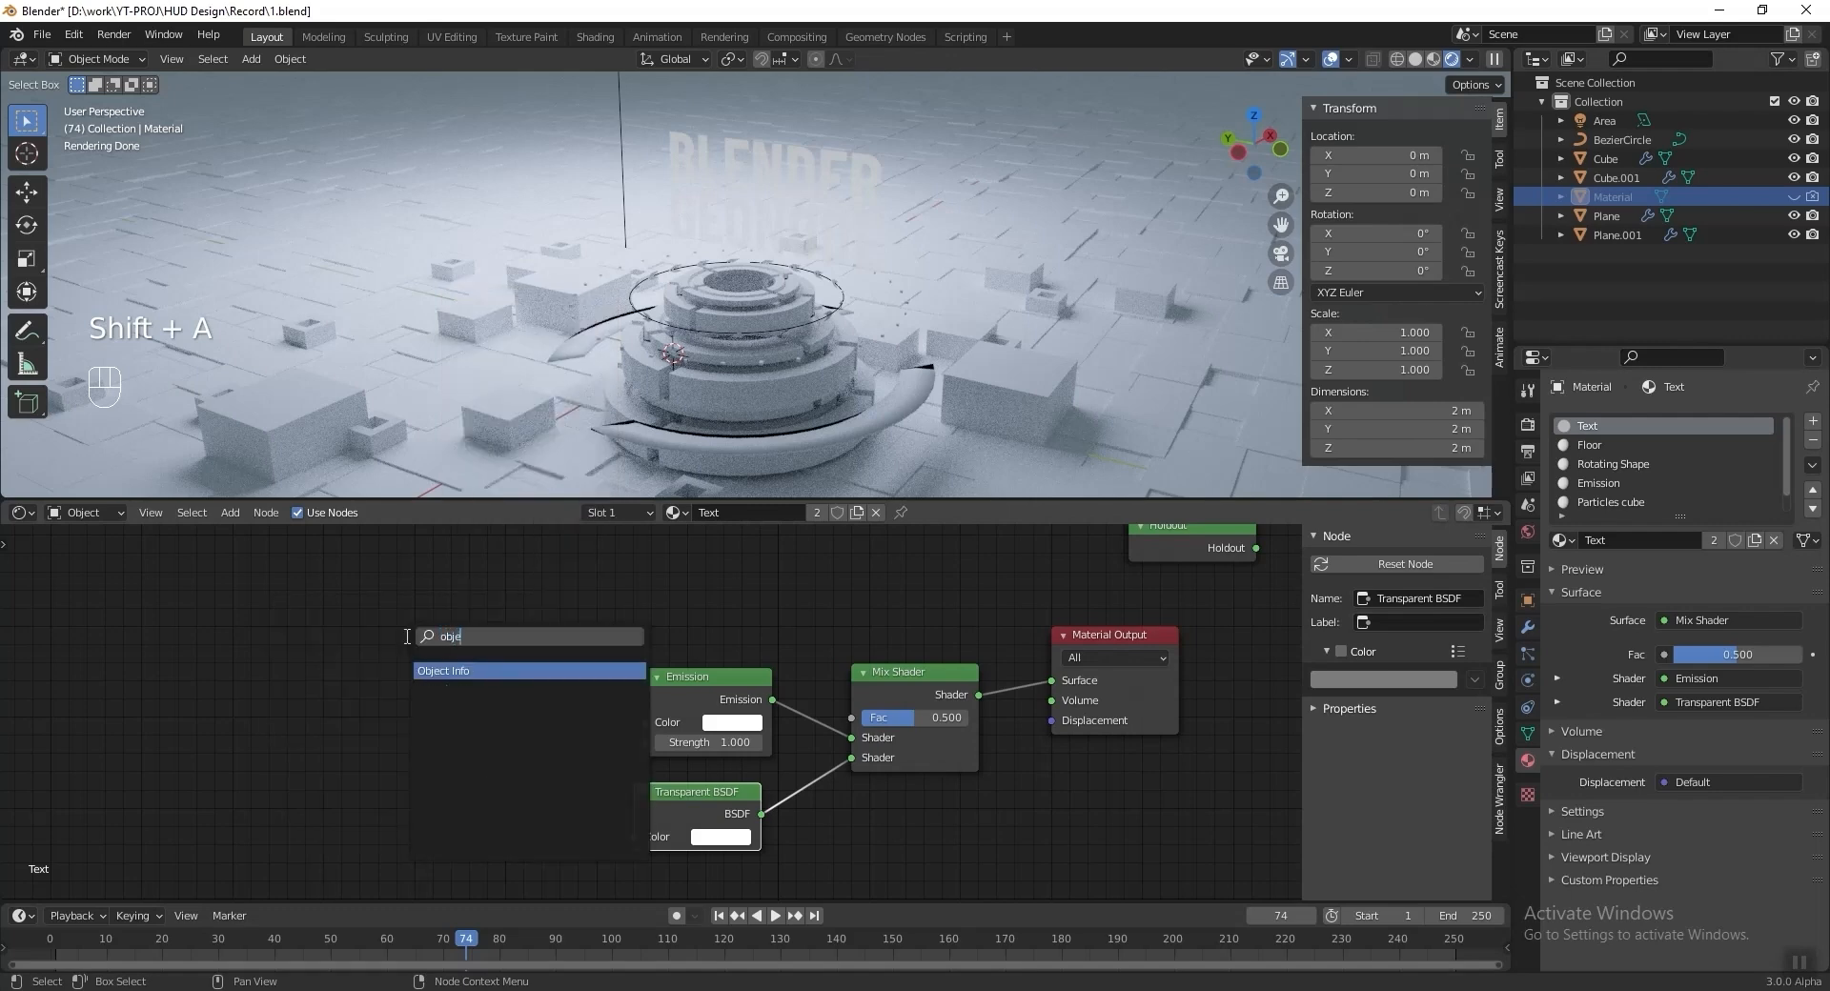
type("ct")
left_click(441, 672)
left_click(442, 685)
left_click_drag(447, 752, 646, 722)
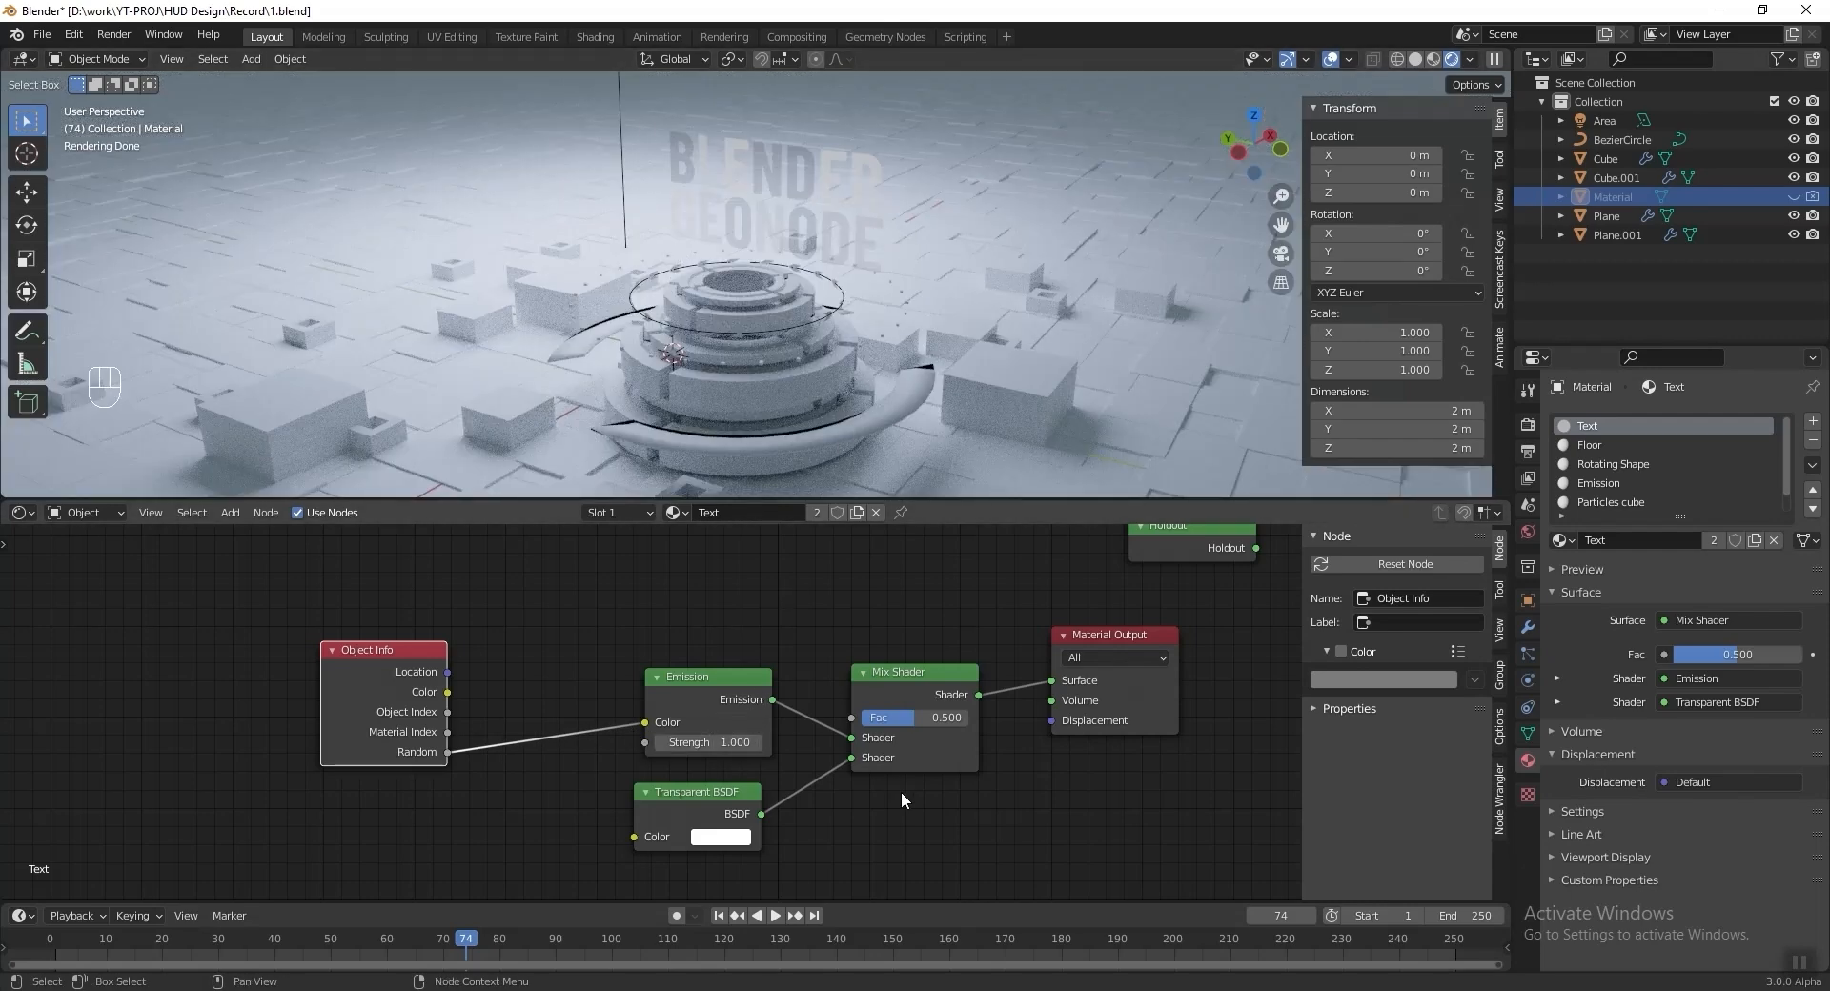
Insert a ColorRamp node on the link between Object Info's Random output and the Emission Color.
middle_click_drag(574, 777, 618, 765)
left_click_drag(415, 643, 214, 650)
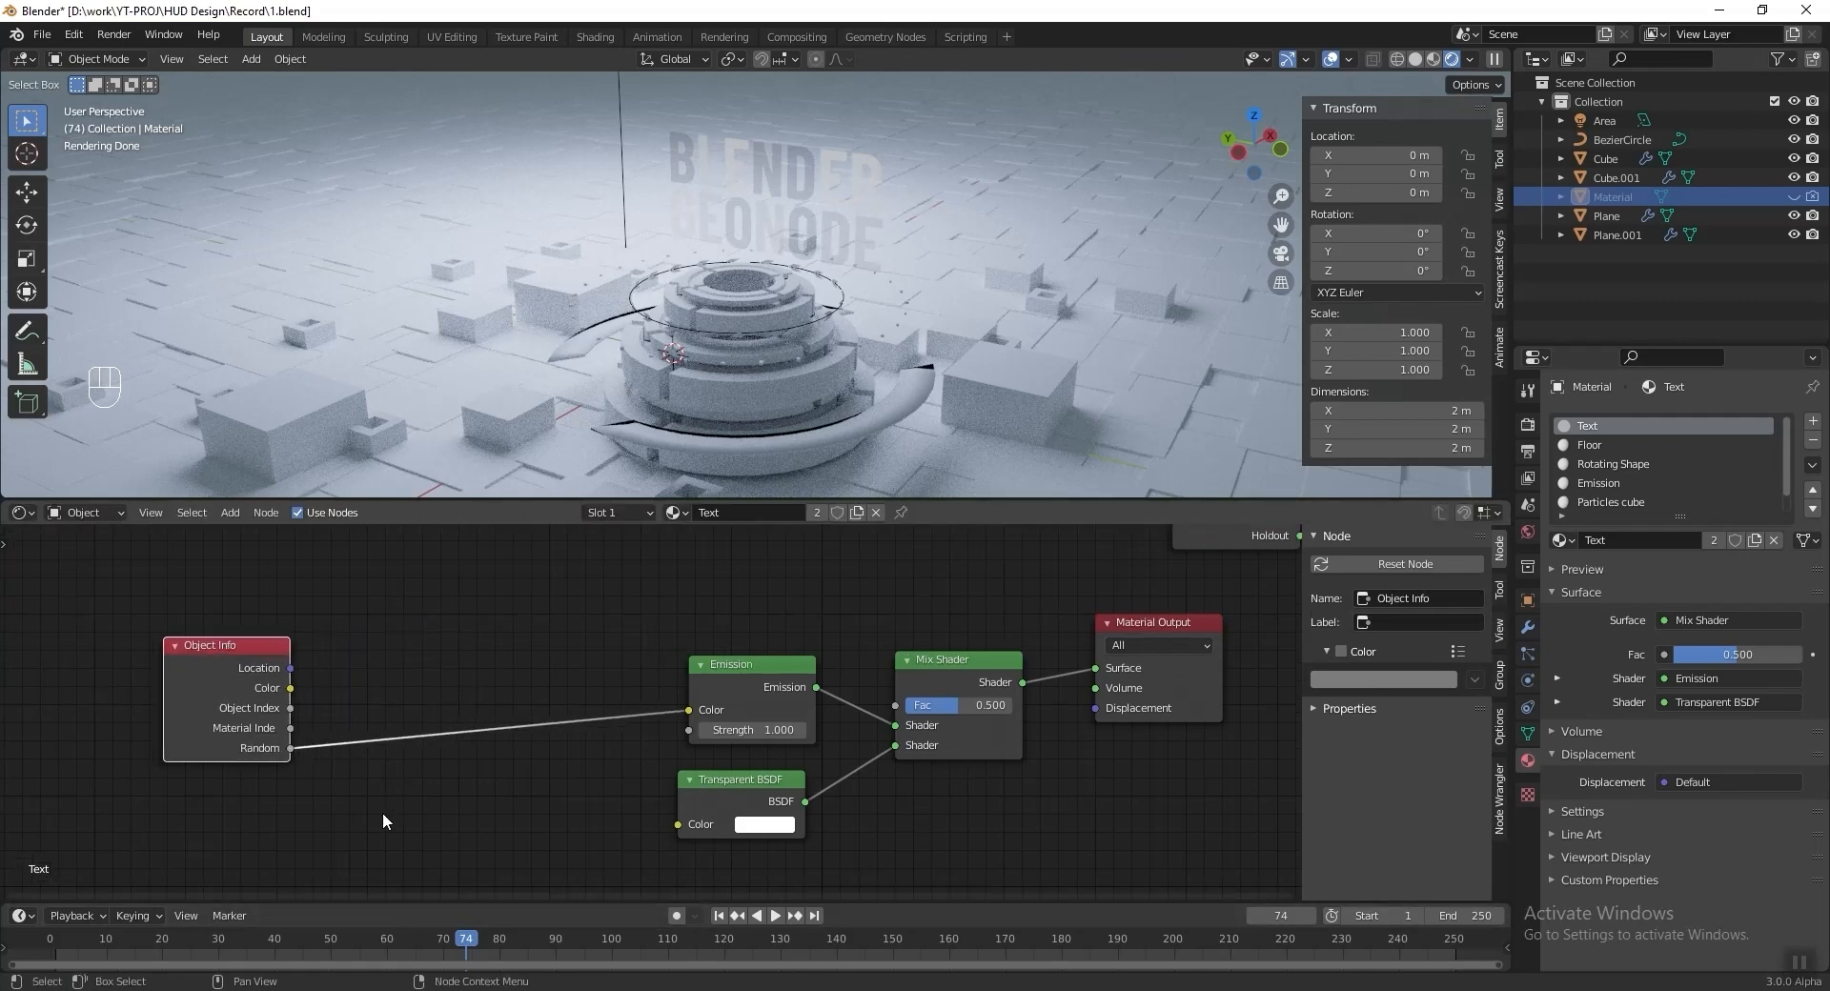
key("shift+a")
mouse_move(377, 909)
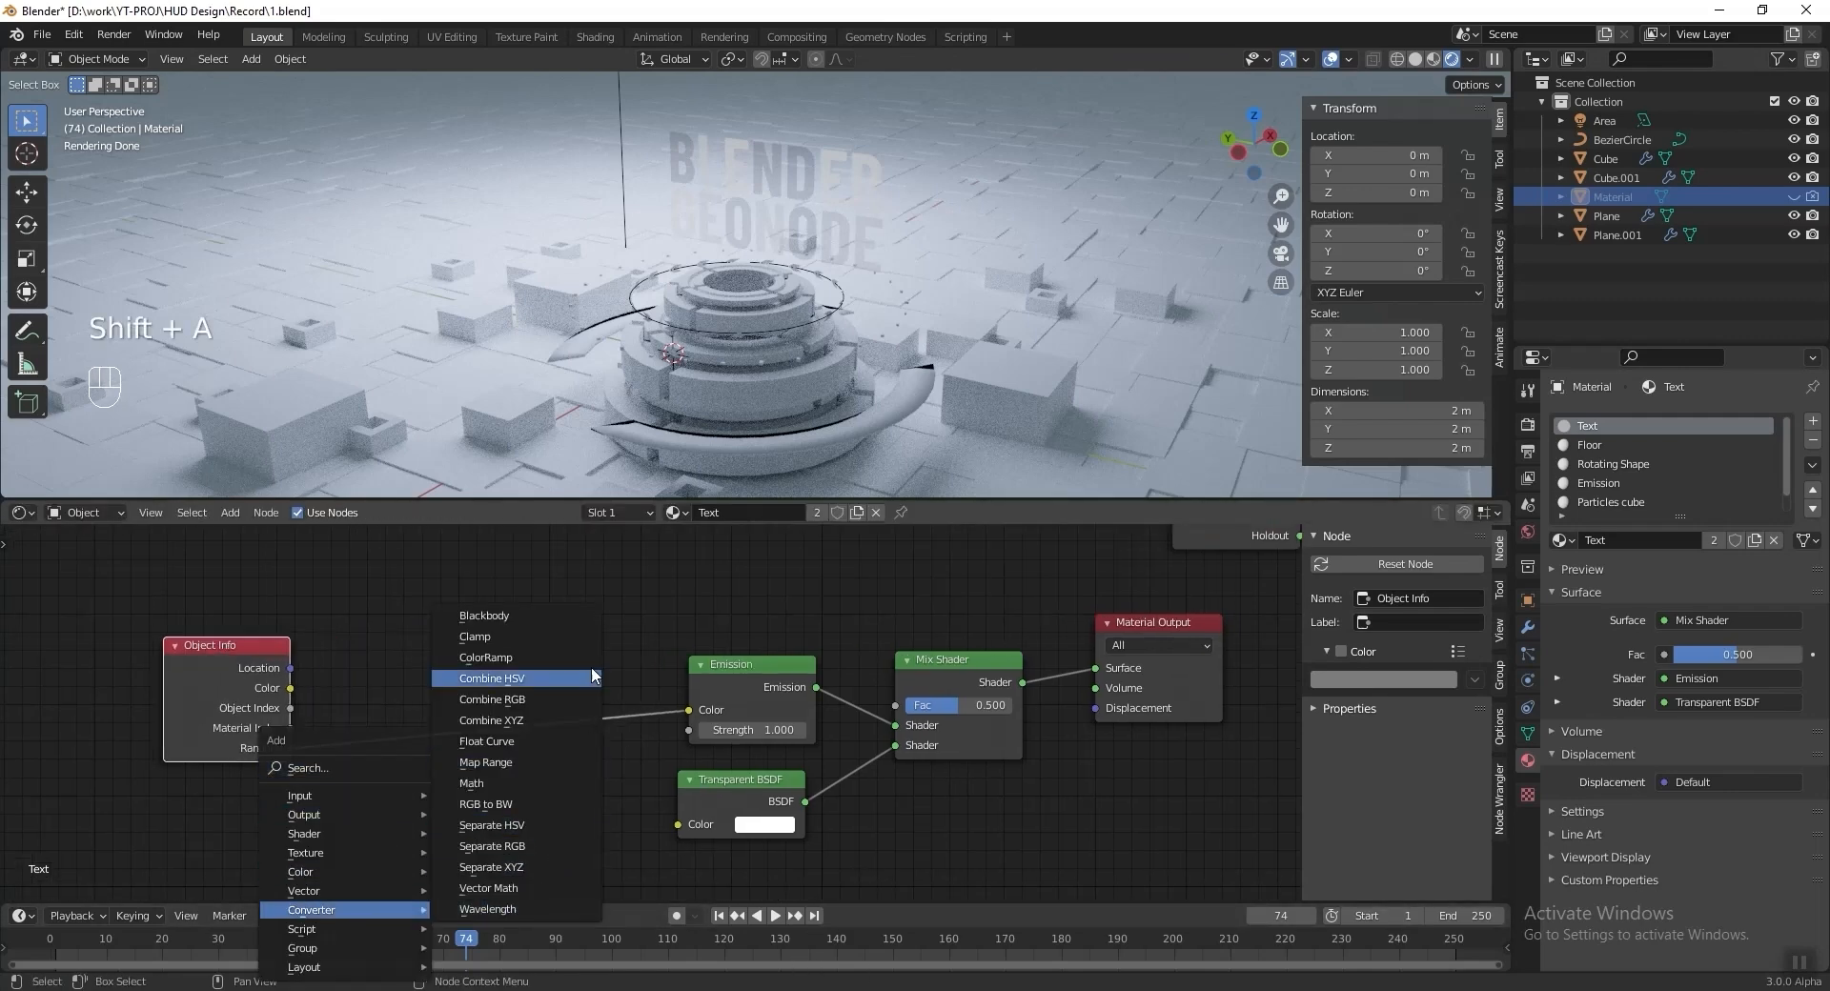
left_click(486, 656)
left_click(573, 726)
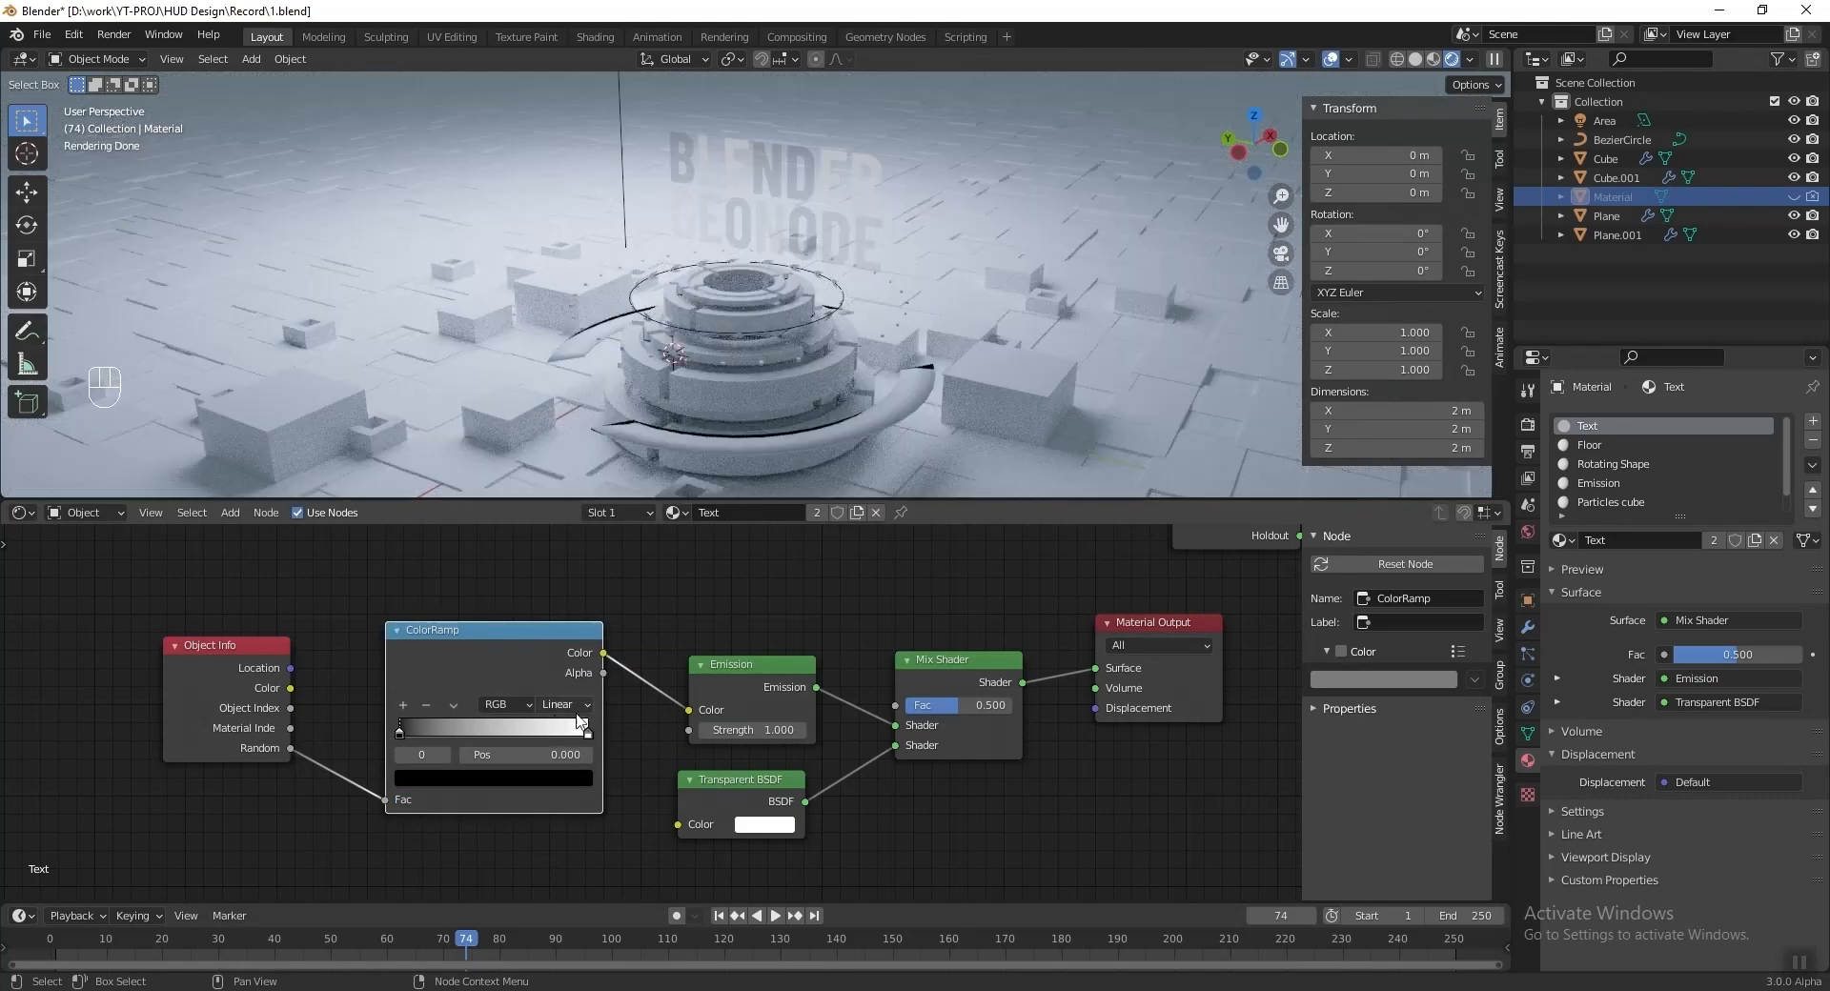
scroll(573, 726, "up", 2)
Set the ColorRamp to Constant interpolation and move its white stop to about 0.495.
left_click(532, 704)
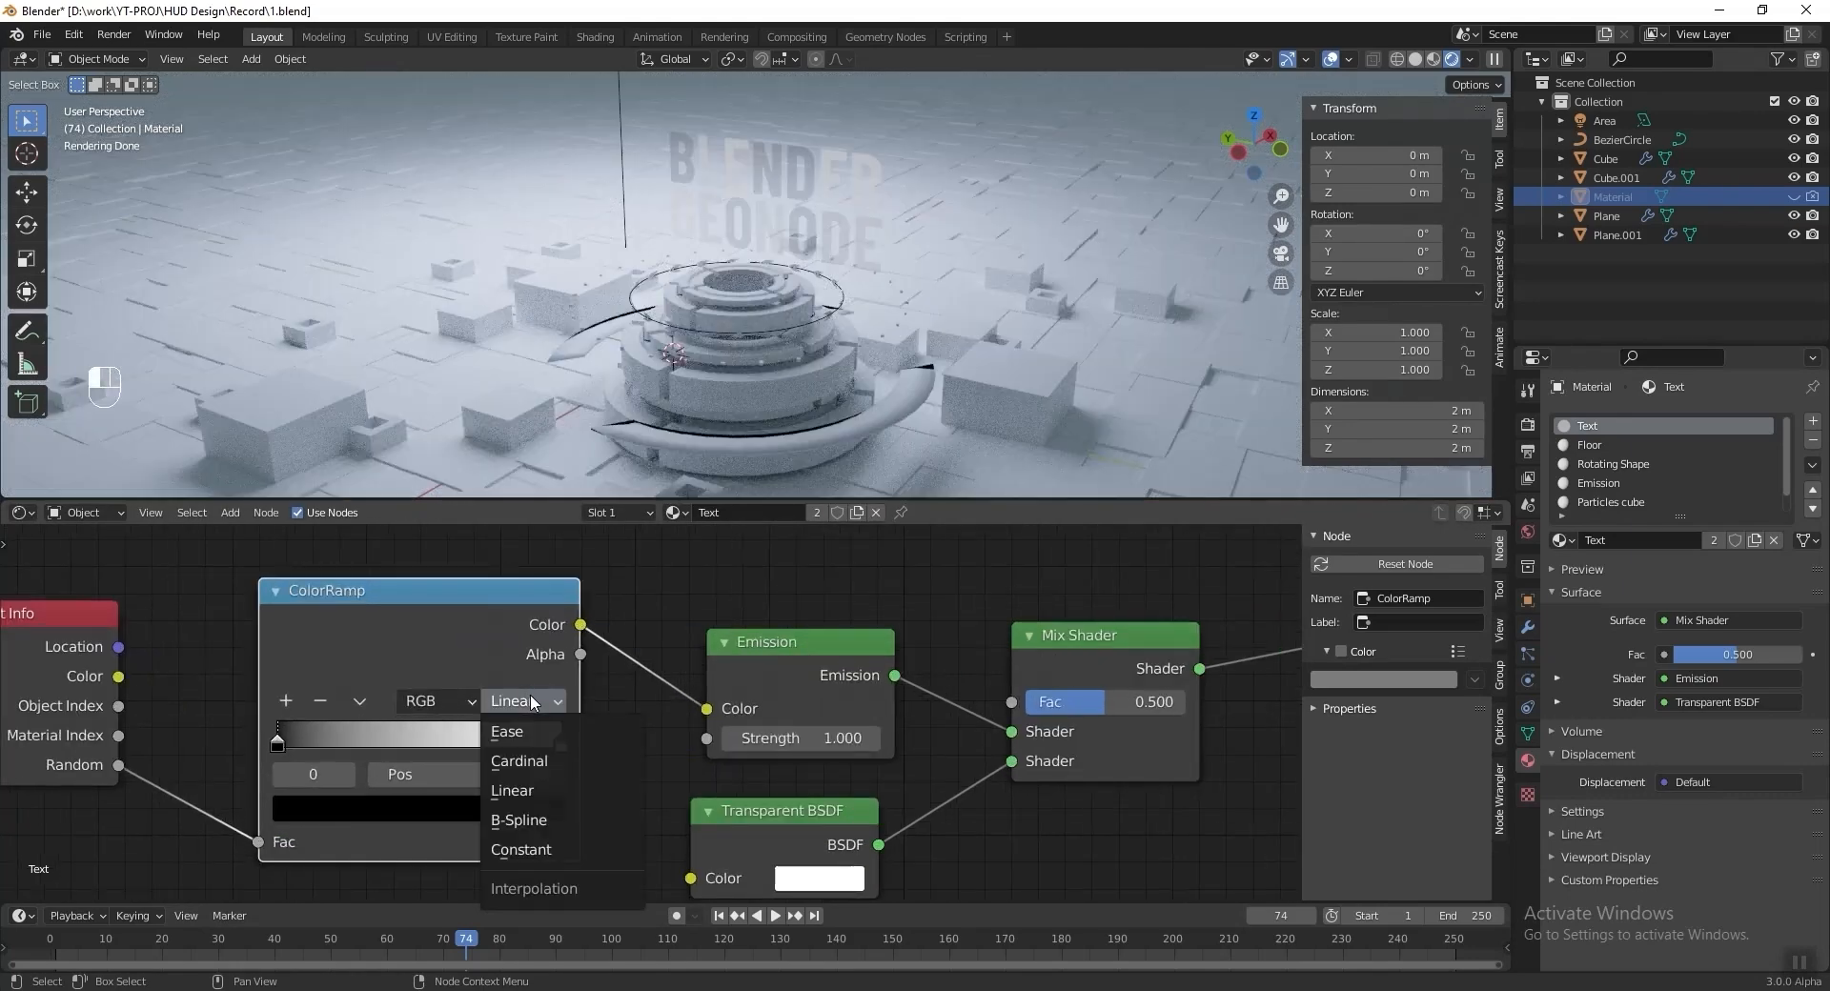
left_click(569, 849)
left_click_drag(563, 740, 408, 741)
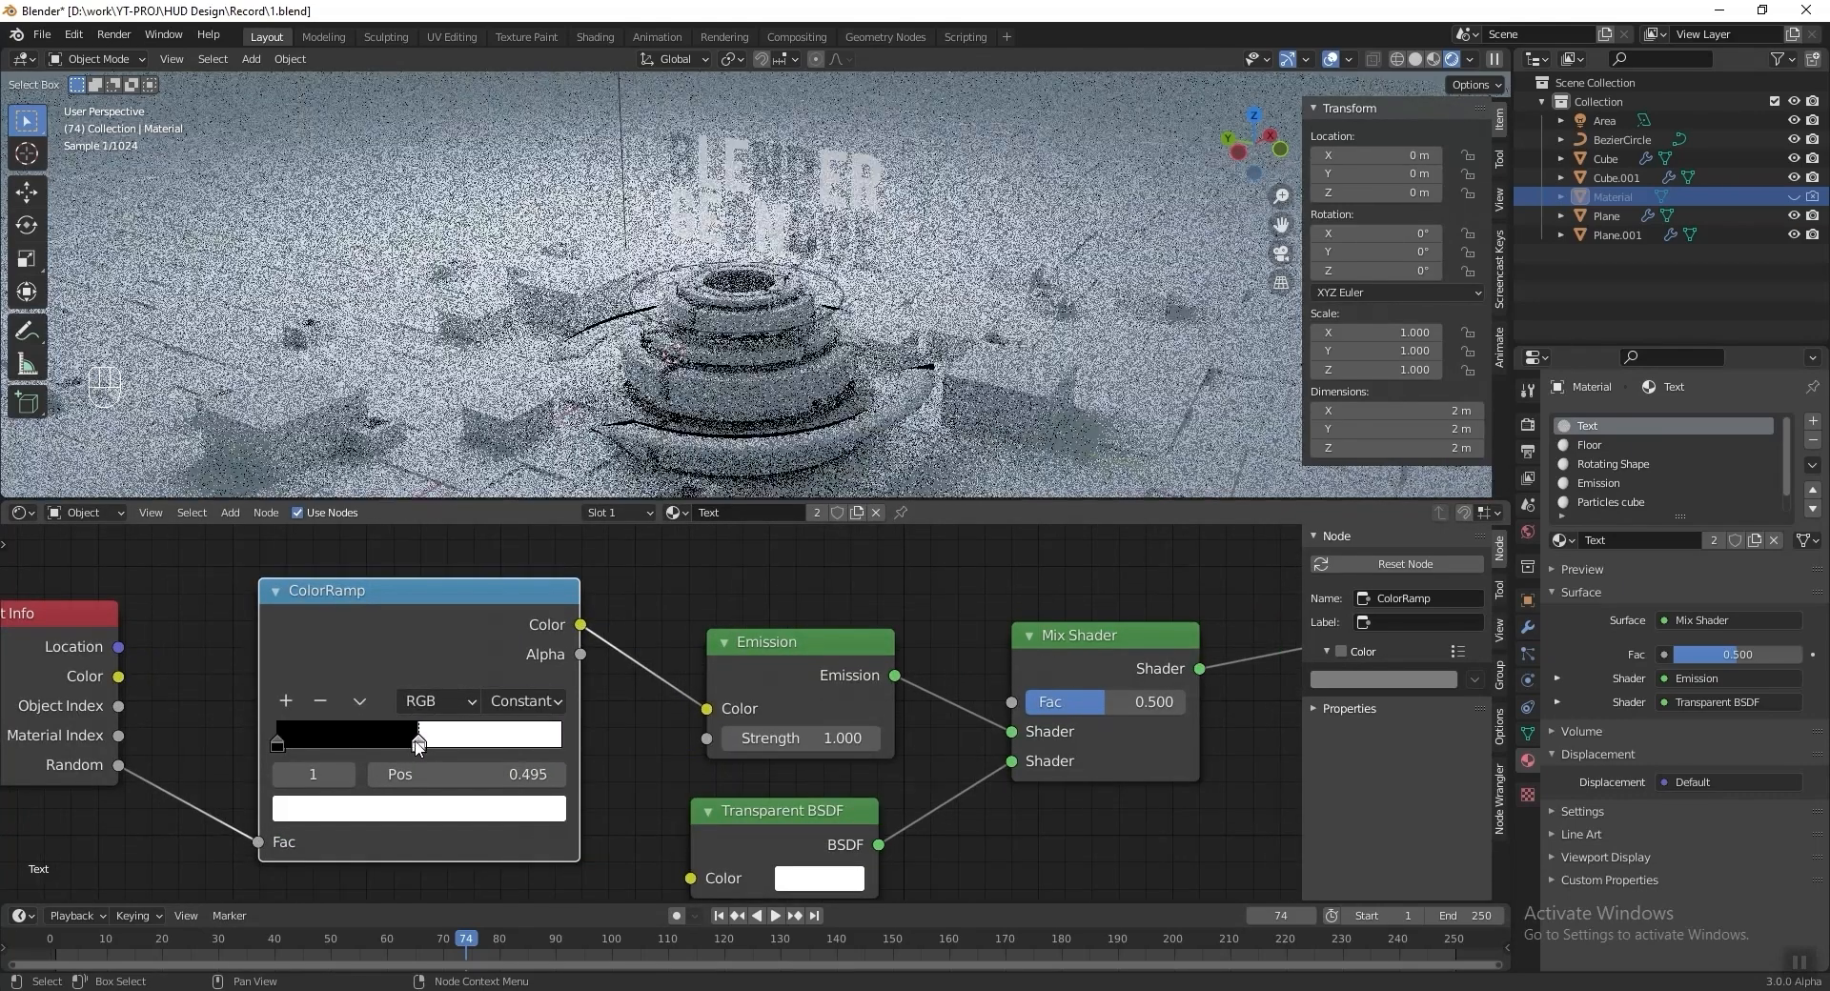
Set the ColorRamp's first stop to the hex color FF284C.
middle_click_drag(407, 741, 422, 696)
left_click(293, 702)
left_click(380, 764)
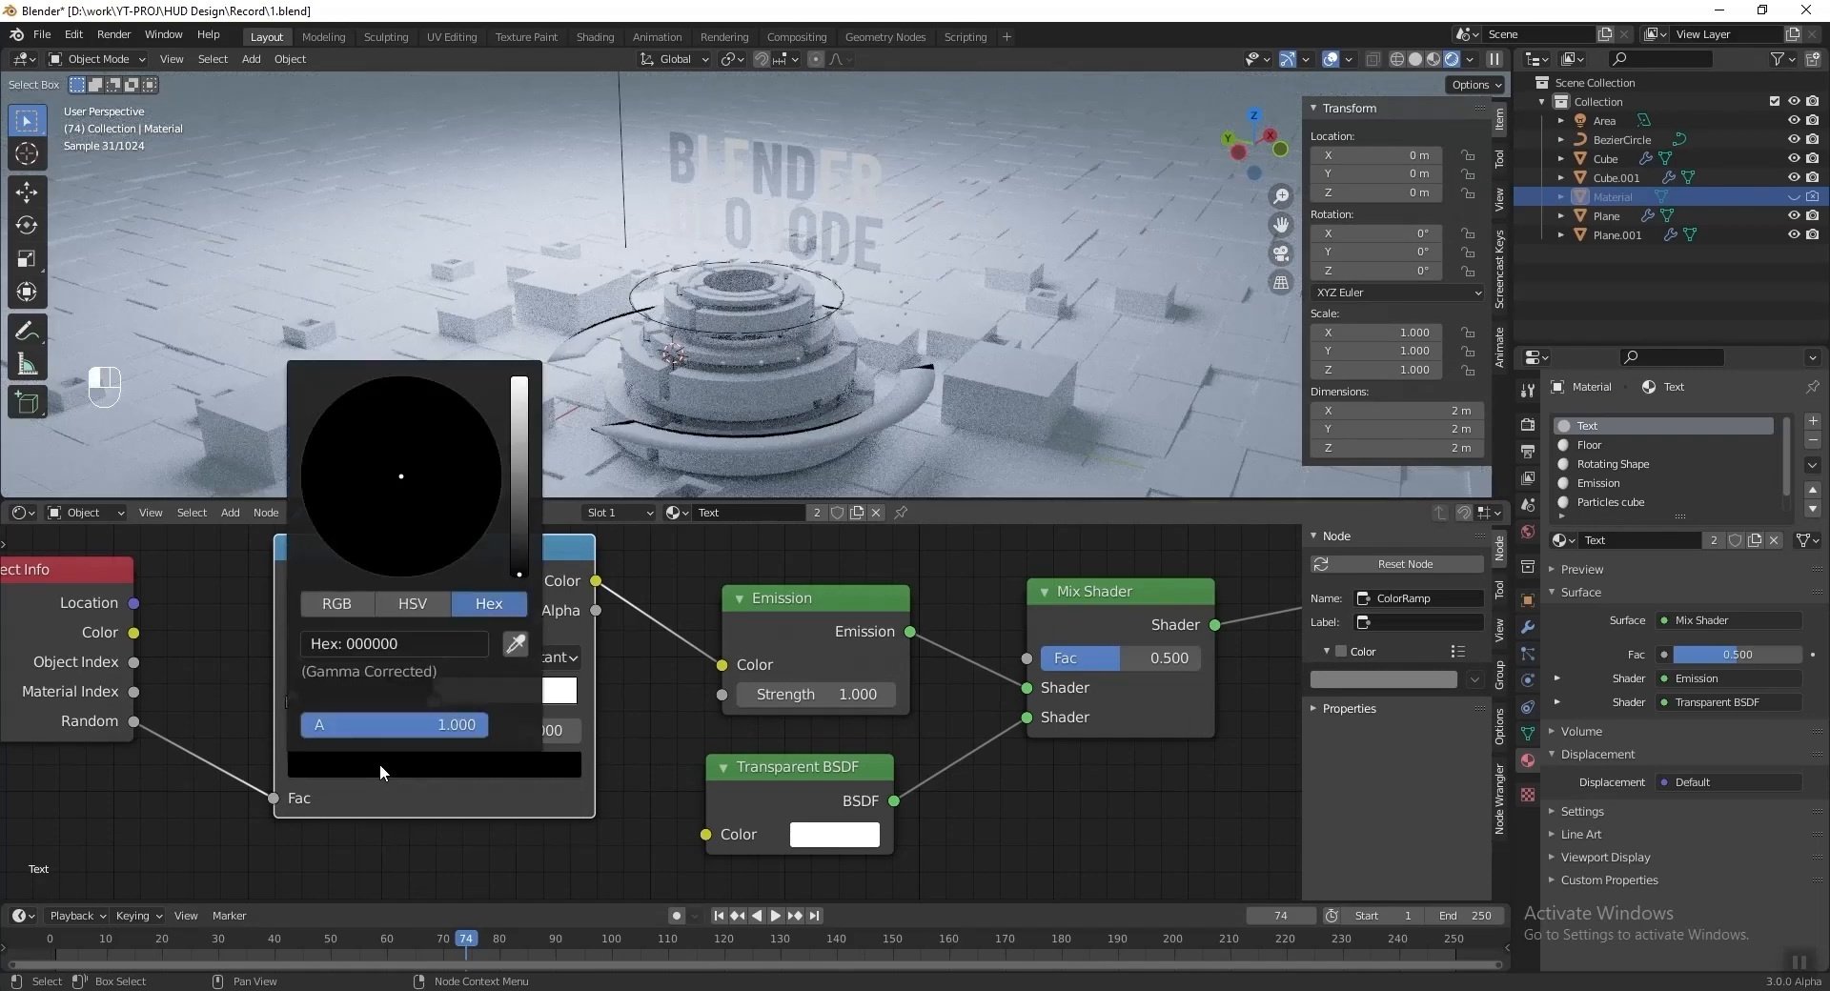
left_click(440, 650)
type("FF284C")
key("Return")
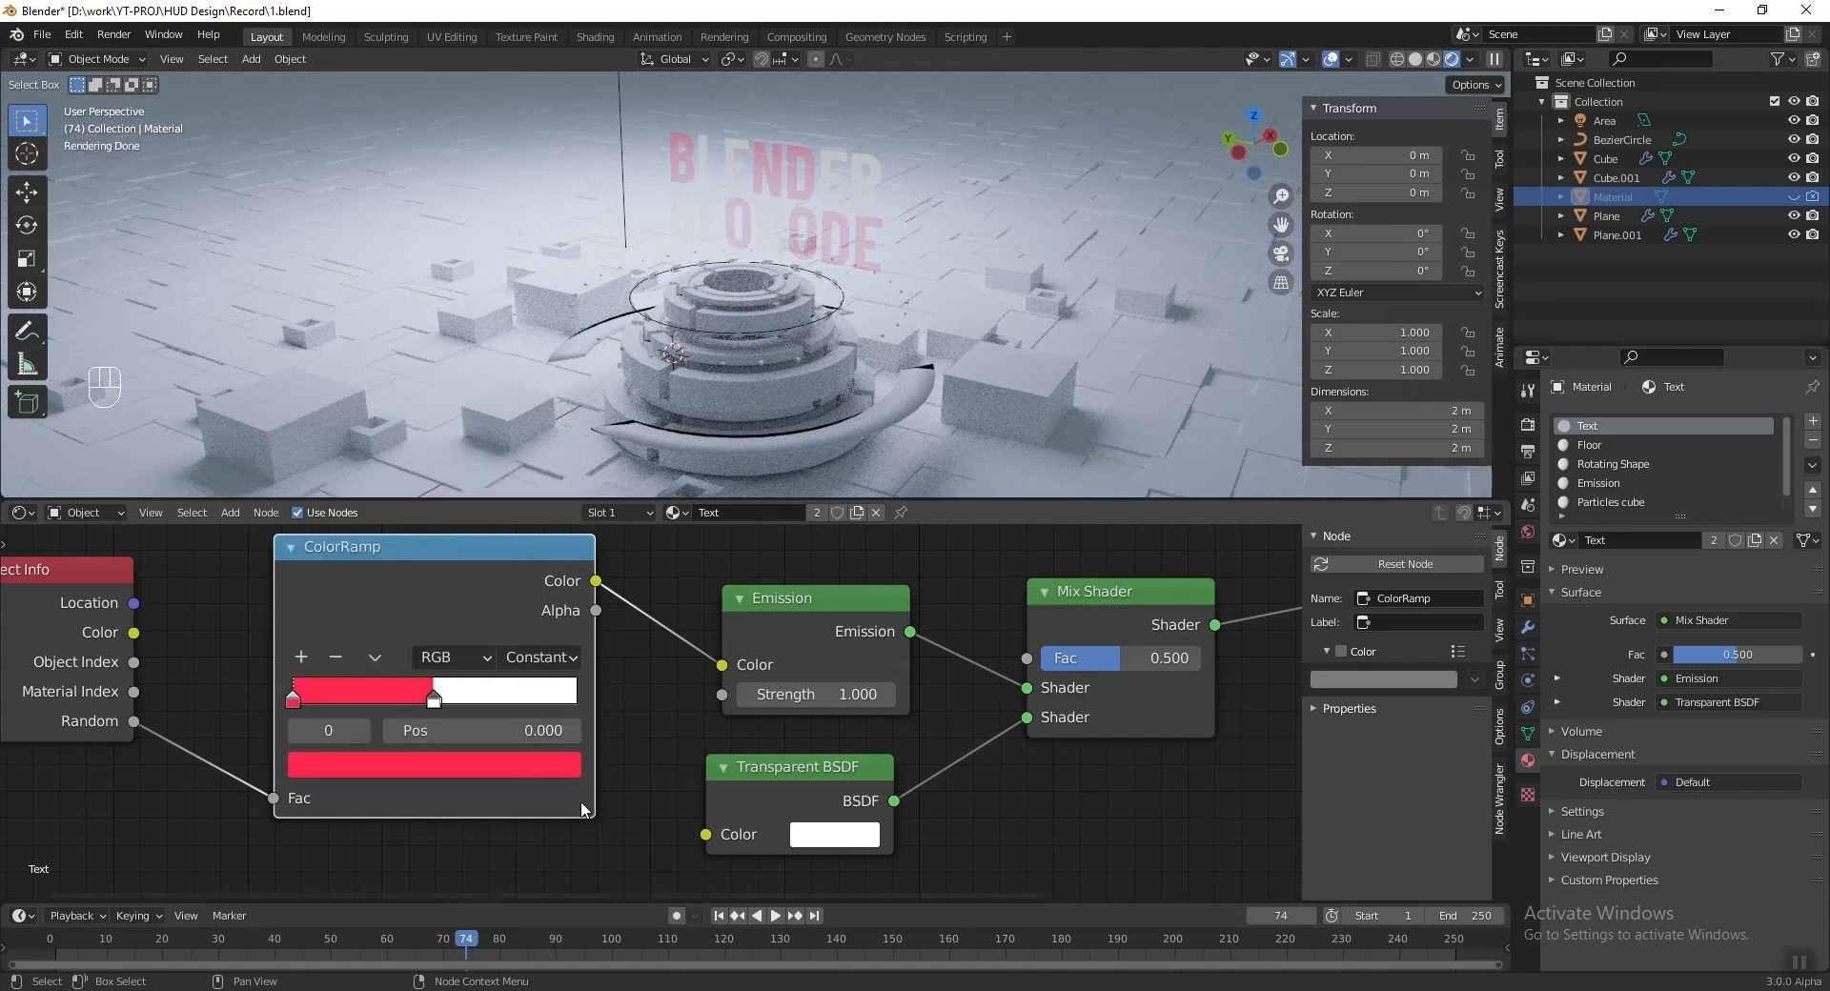
Set the ColorRamp's second stop to the hex color FF065C.
left_click(433, 703)
left_click(460, 774)
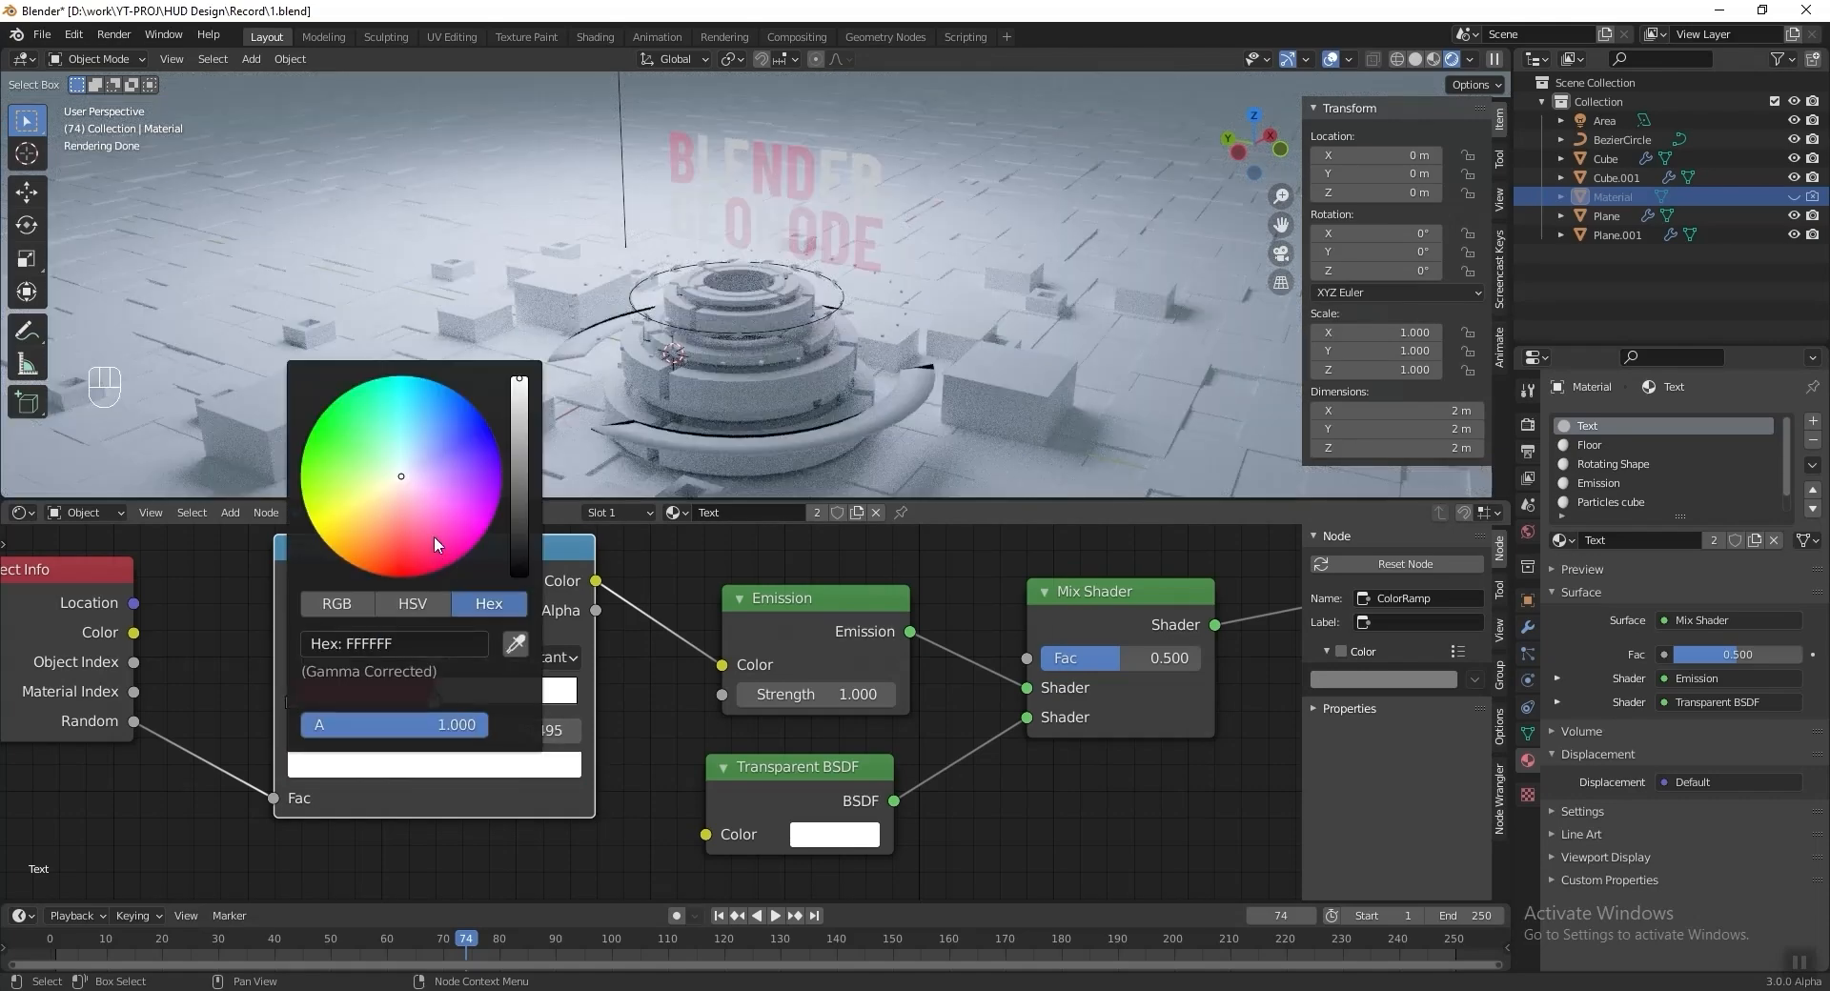
left_click(450, 644)
type("FF065C")
key("Return")
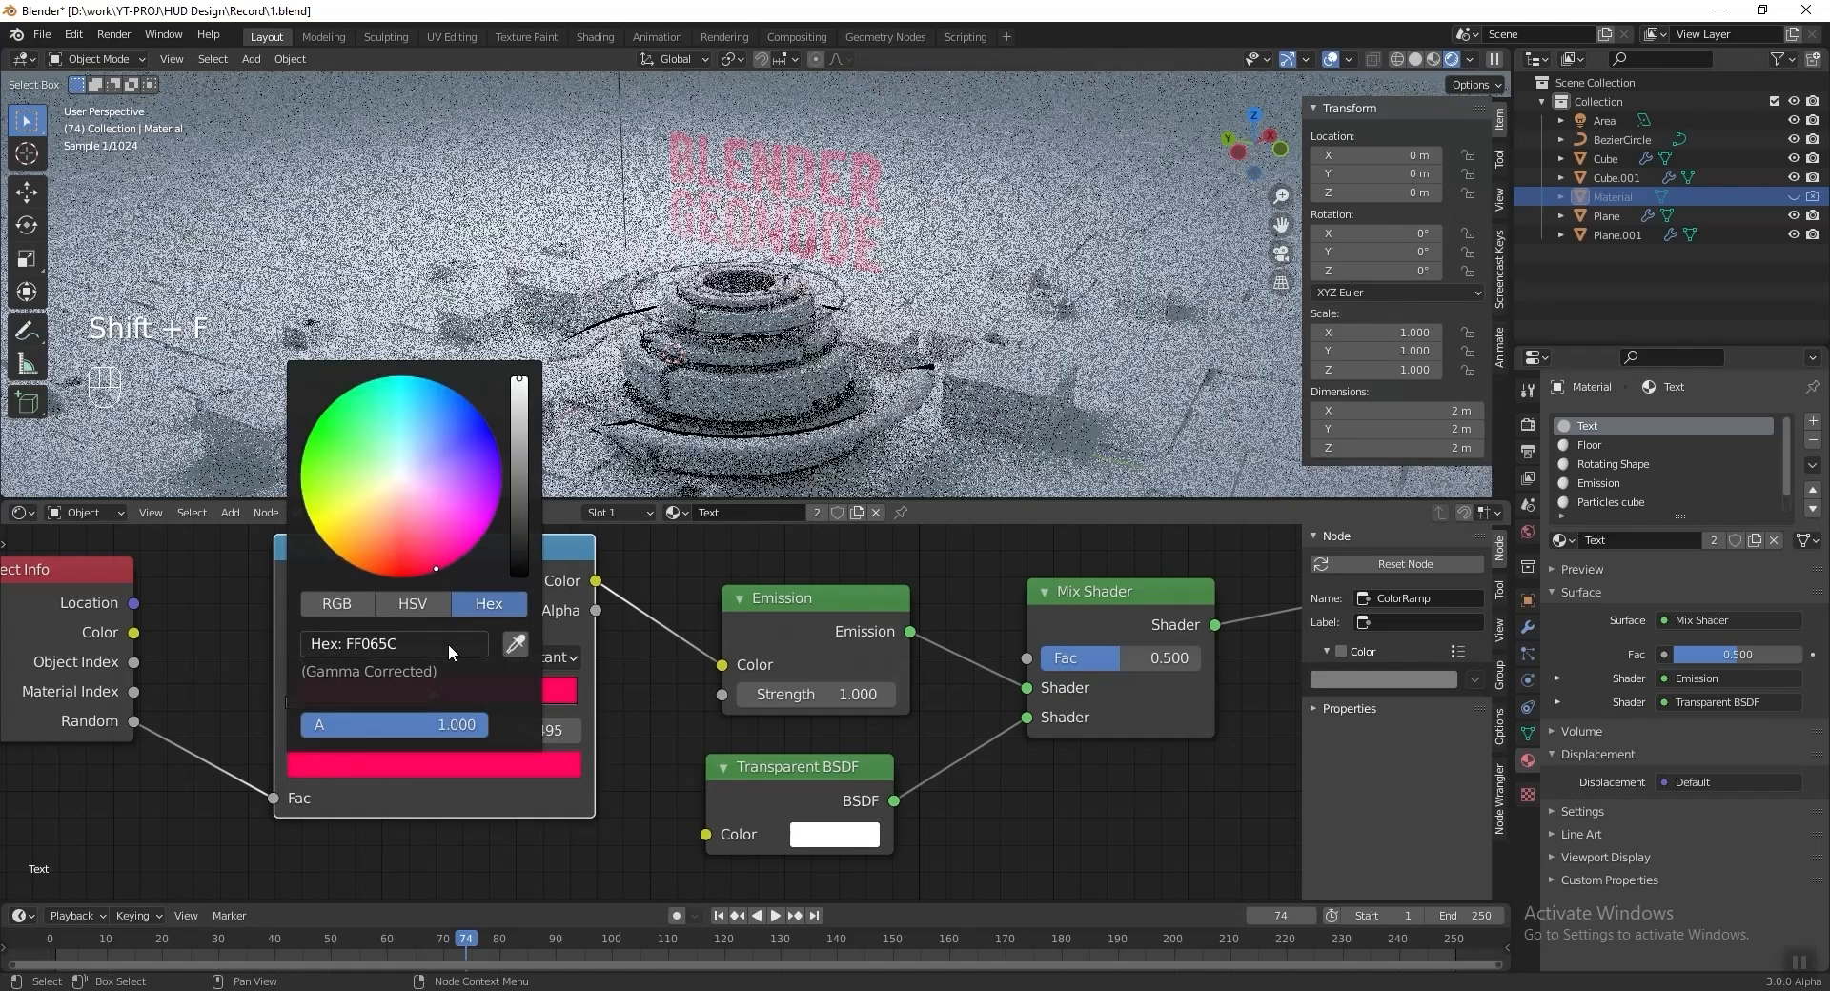
Set the Text material's Emission Strength to 8 and its Mix Shader factor to 0.7.
left_click(807, 701)
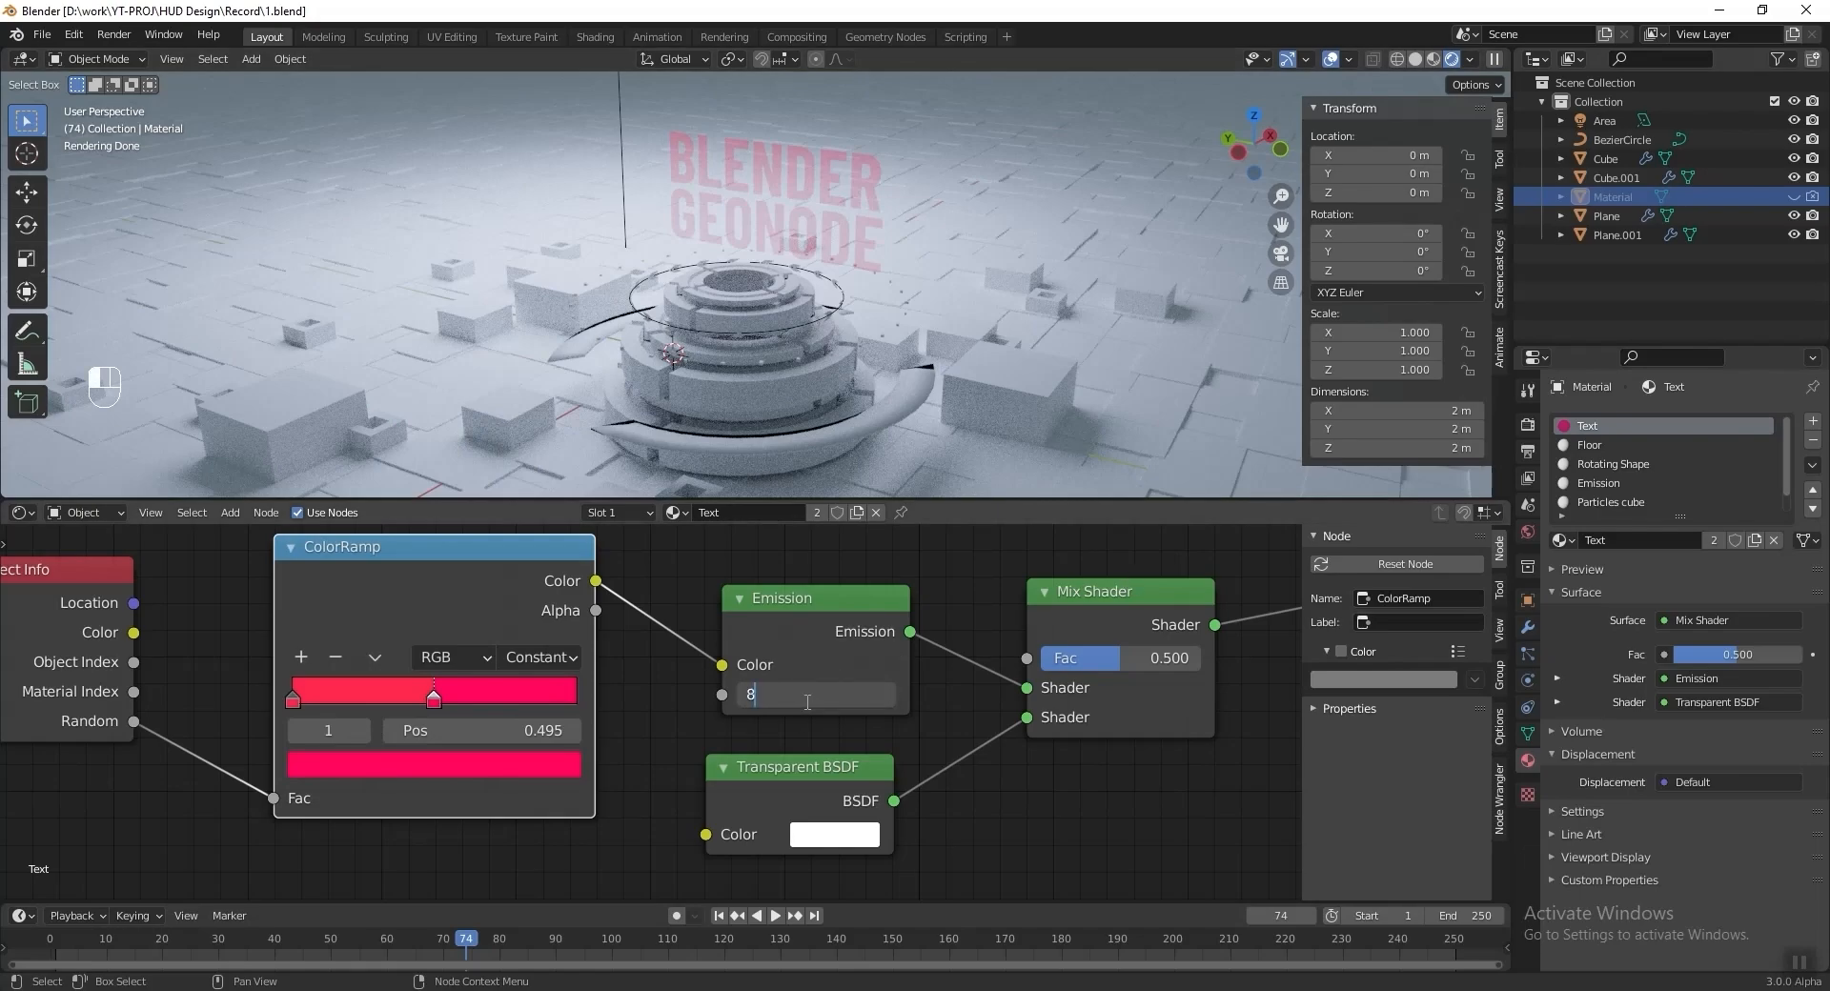
type("8")
key("Return")
left_click_drag(1122, 659, 1151, 658)
left_click(1150, 659)
type(".7")
key("Return")
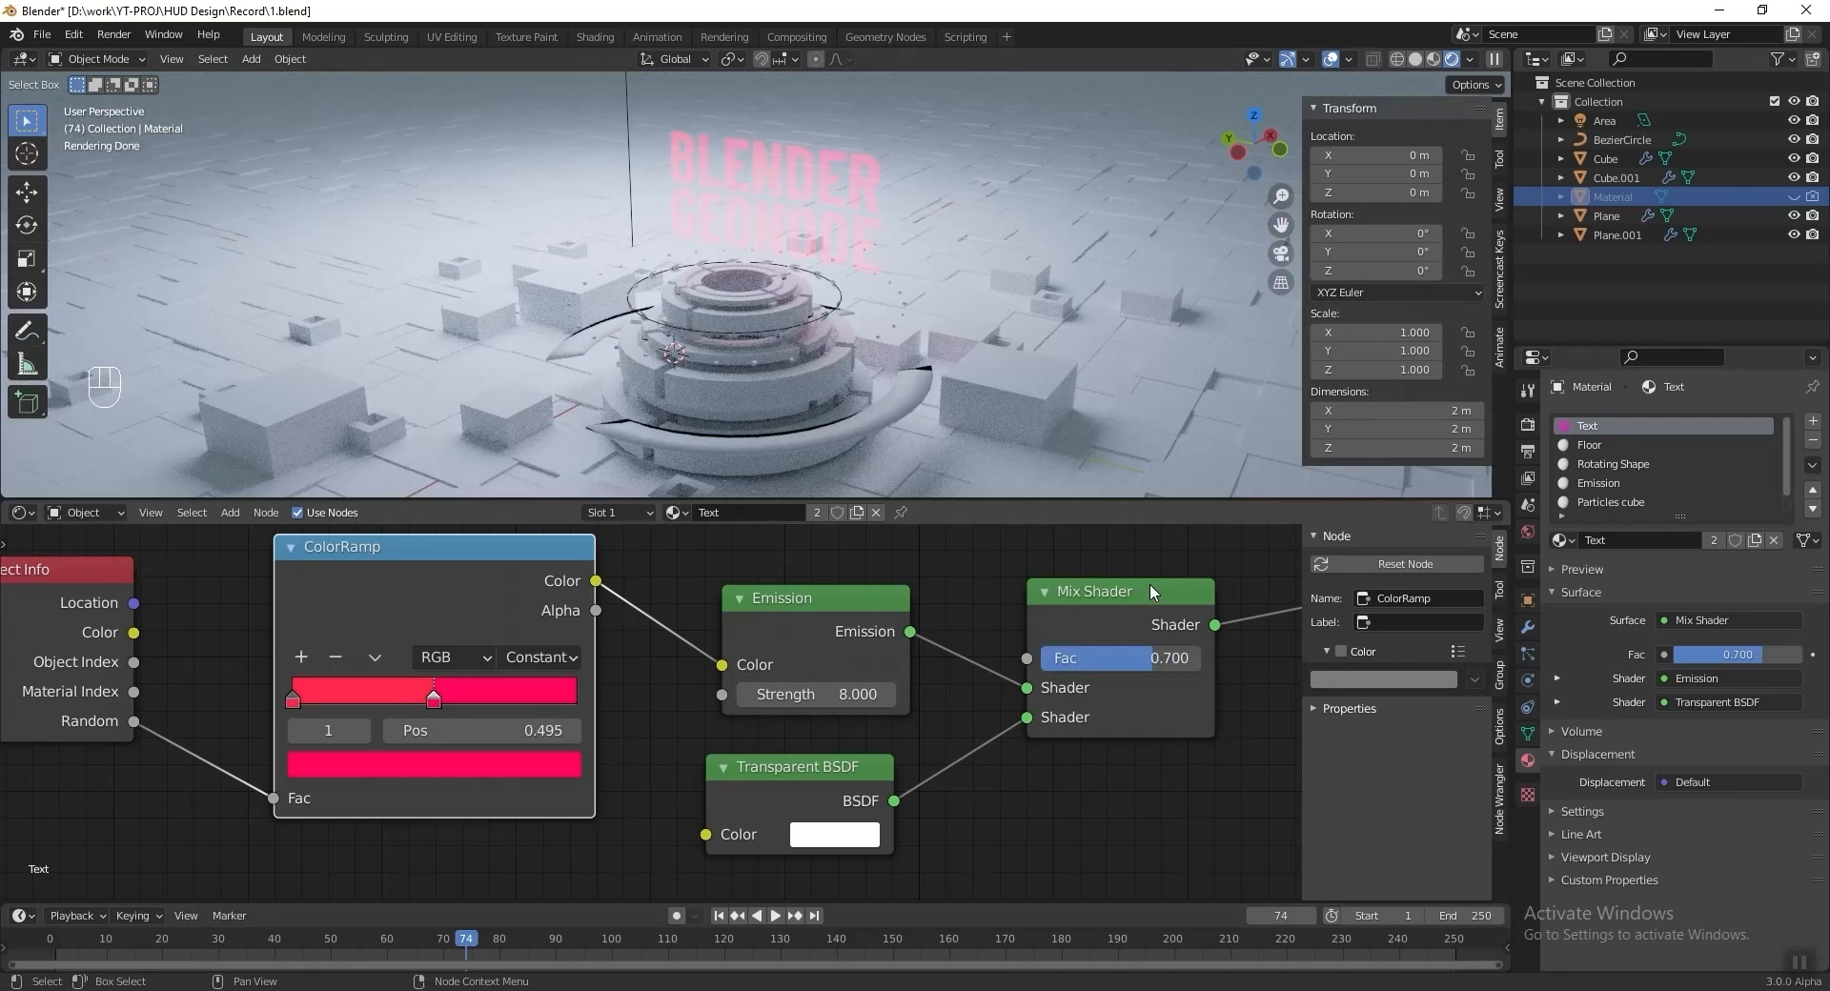
Set the Floor material's Base Color to hex 3F4755.
scroll(699, 609, "up", 1)
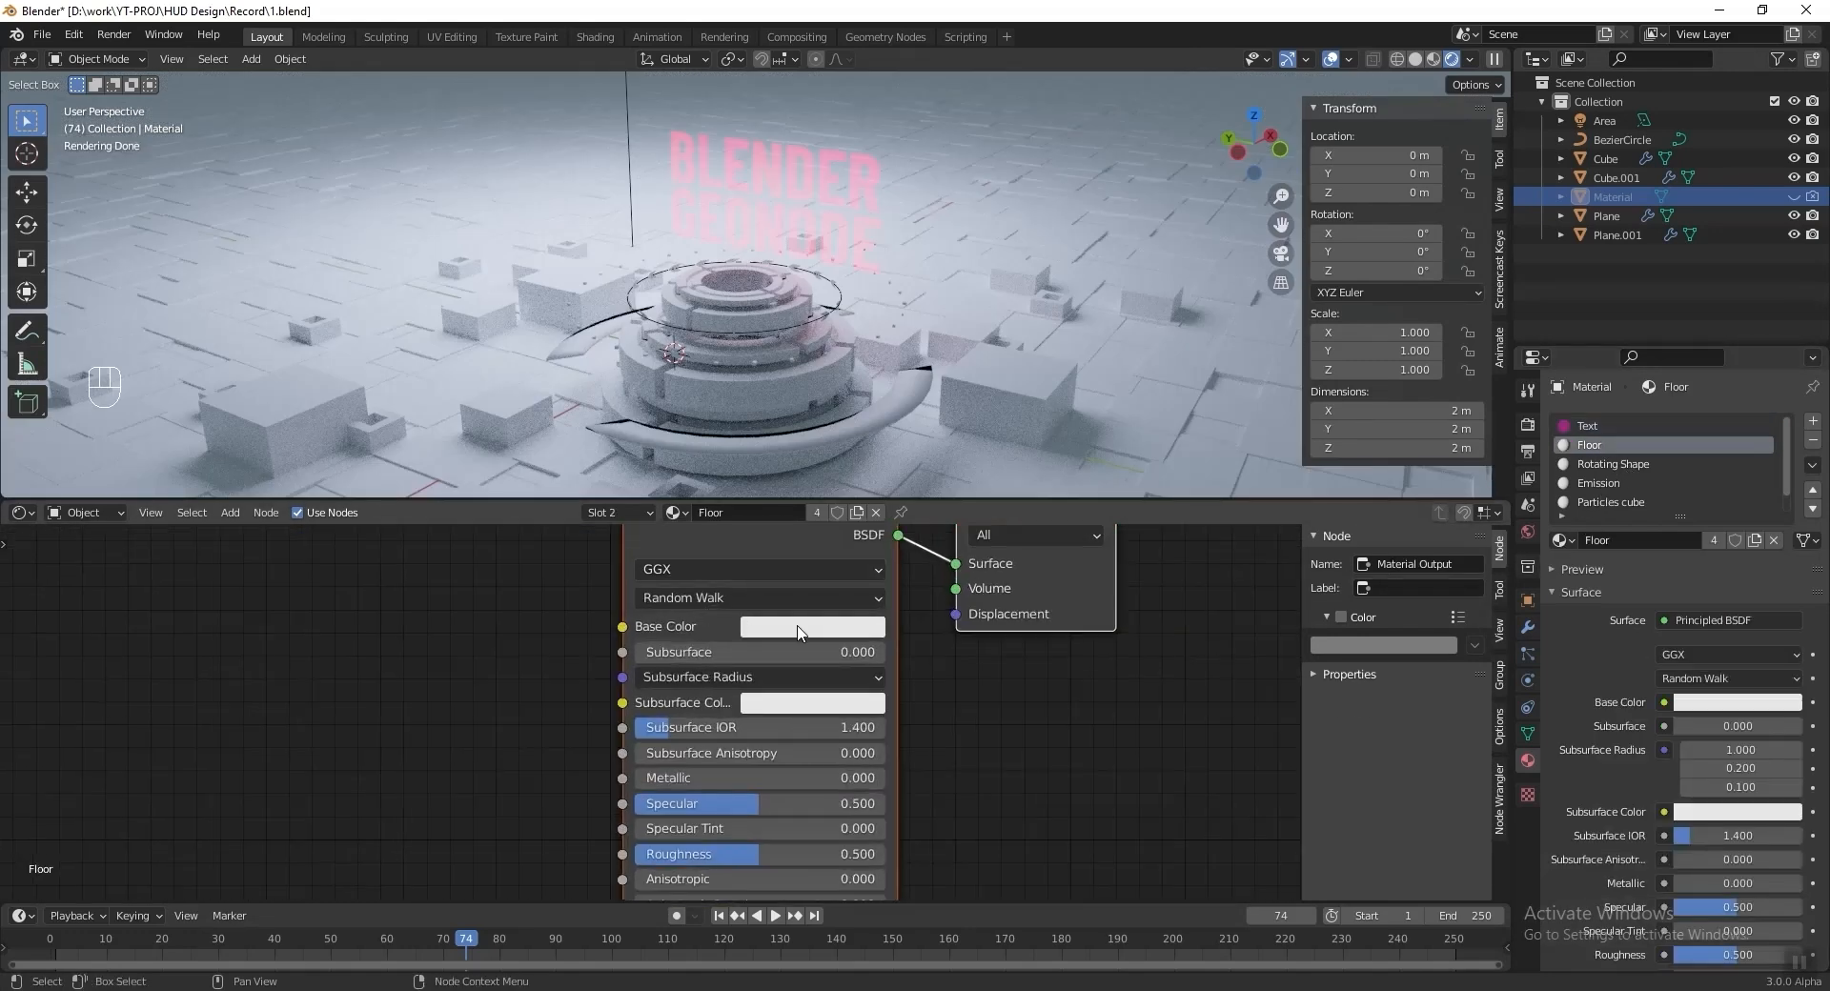
left_click(799, 630)
type("3F47")
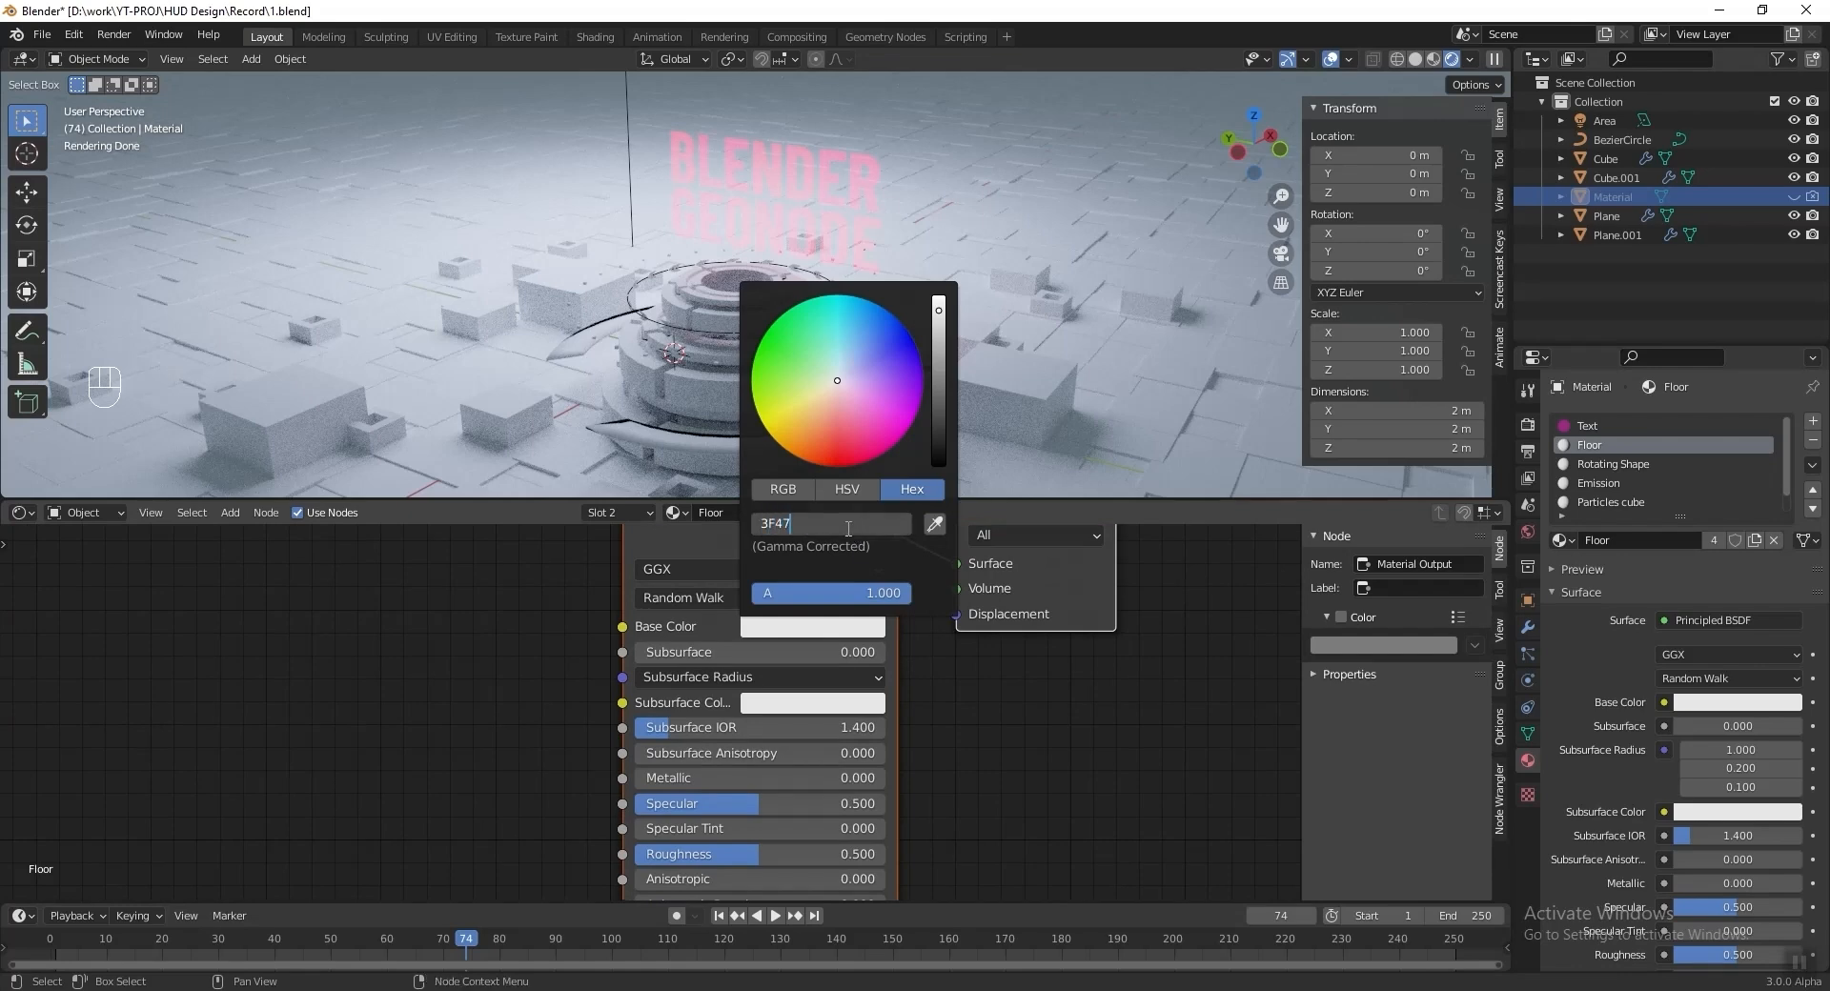
type("55")
key("Return")
Set the Floor material's Roughness to 0.4.
middle_click_drag(942, 799, 964, 706)
scroll(962, 710, "up", 2)
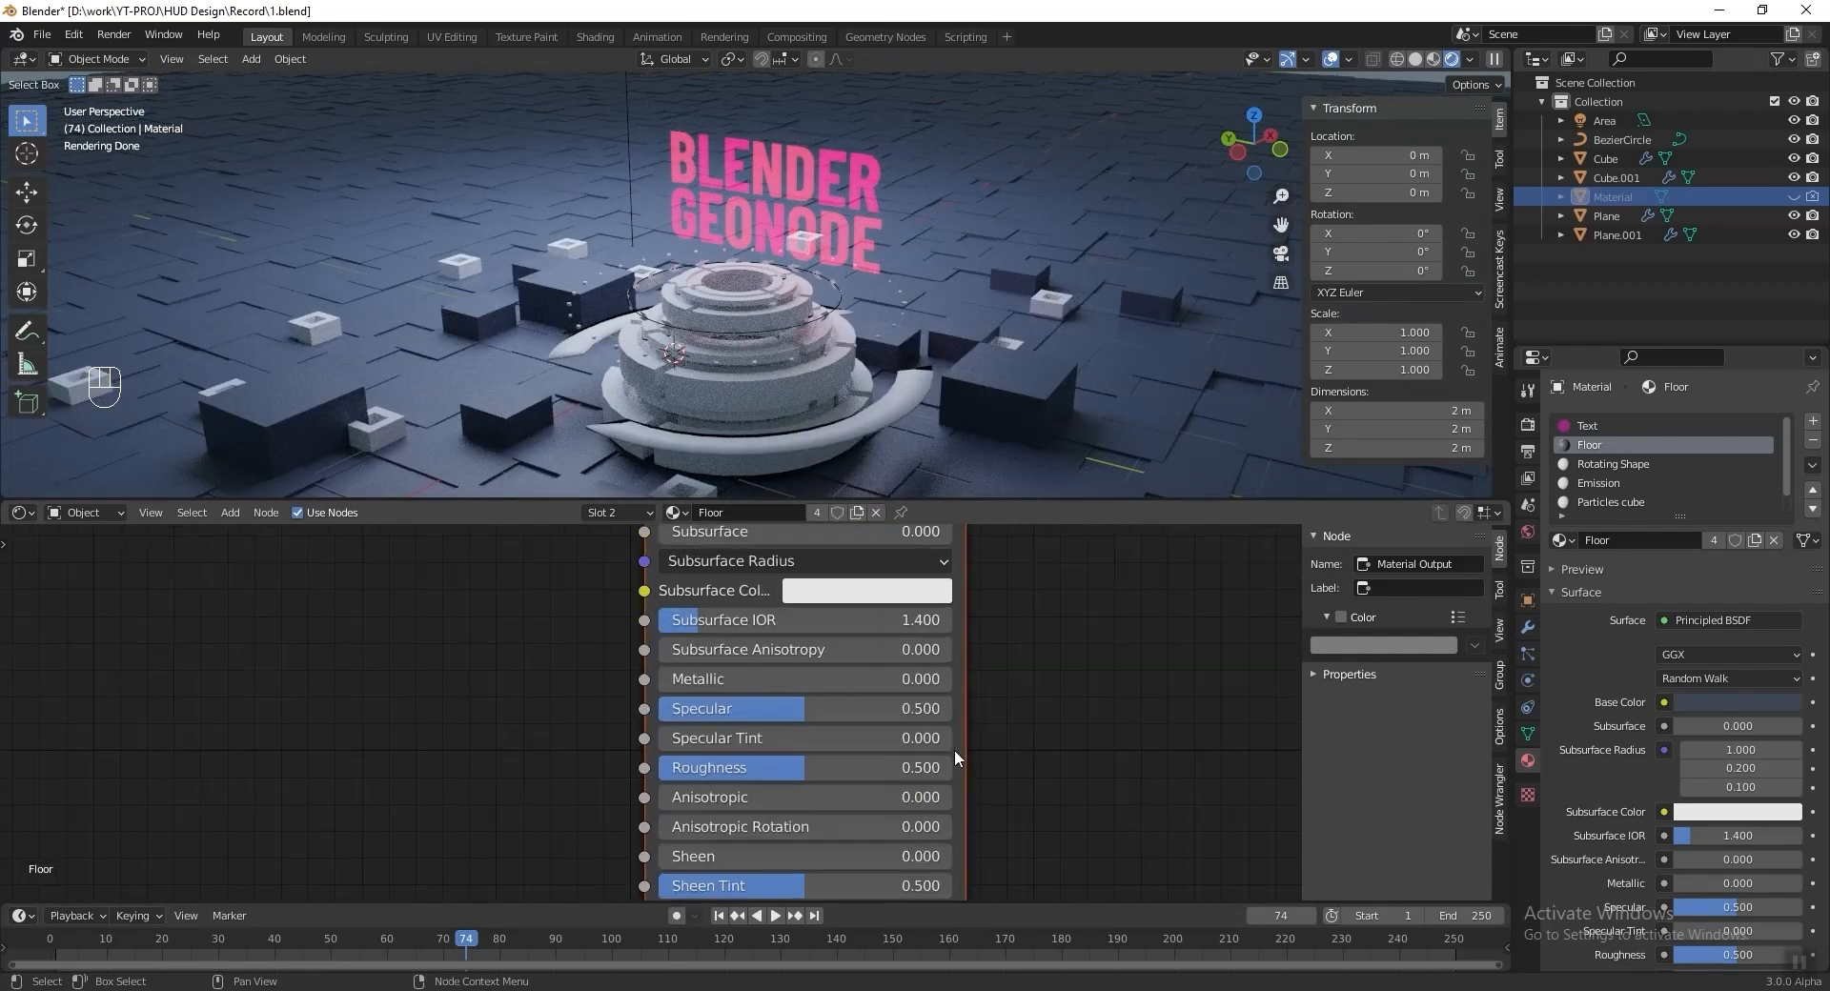
double_click(851, 768)
key("Return")
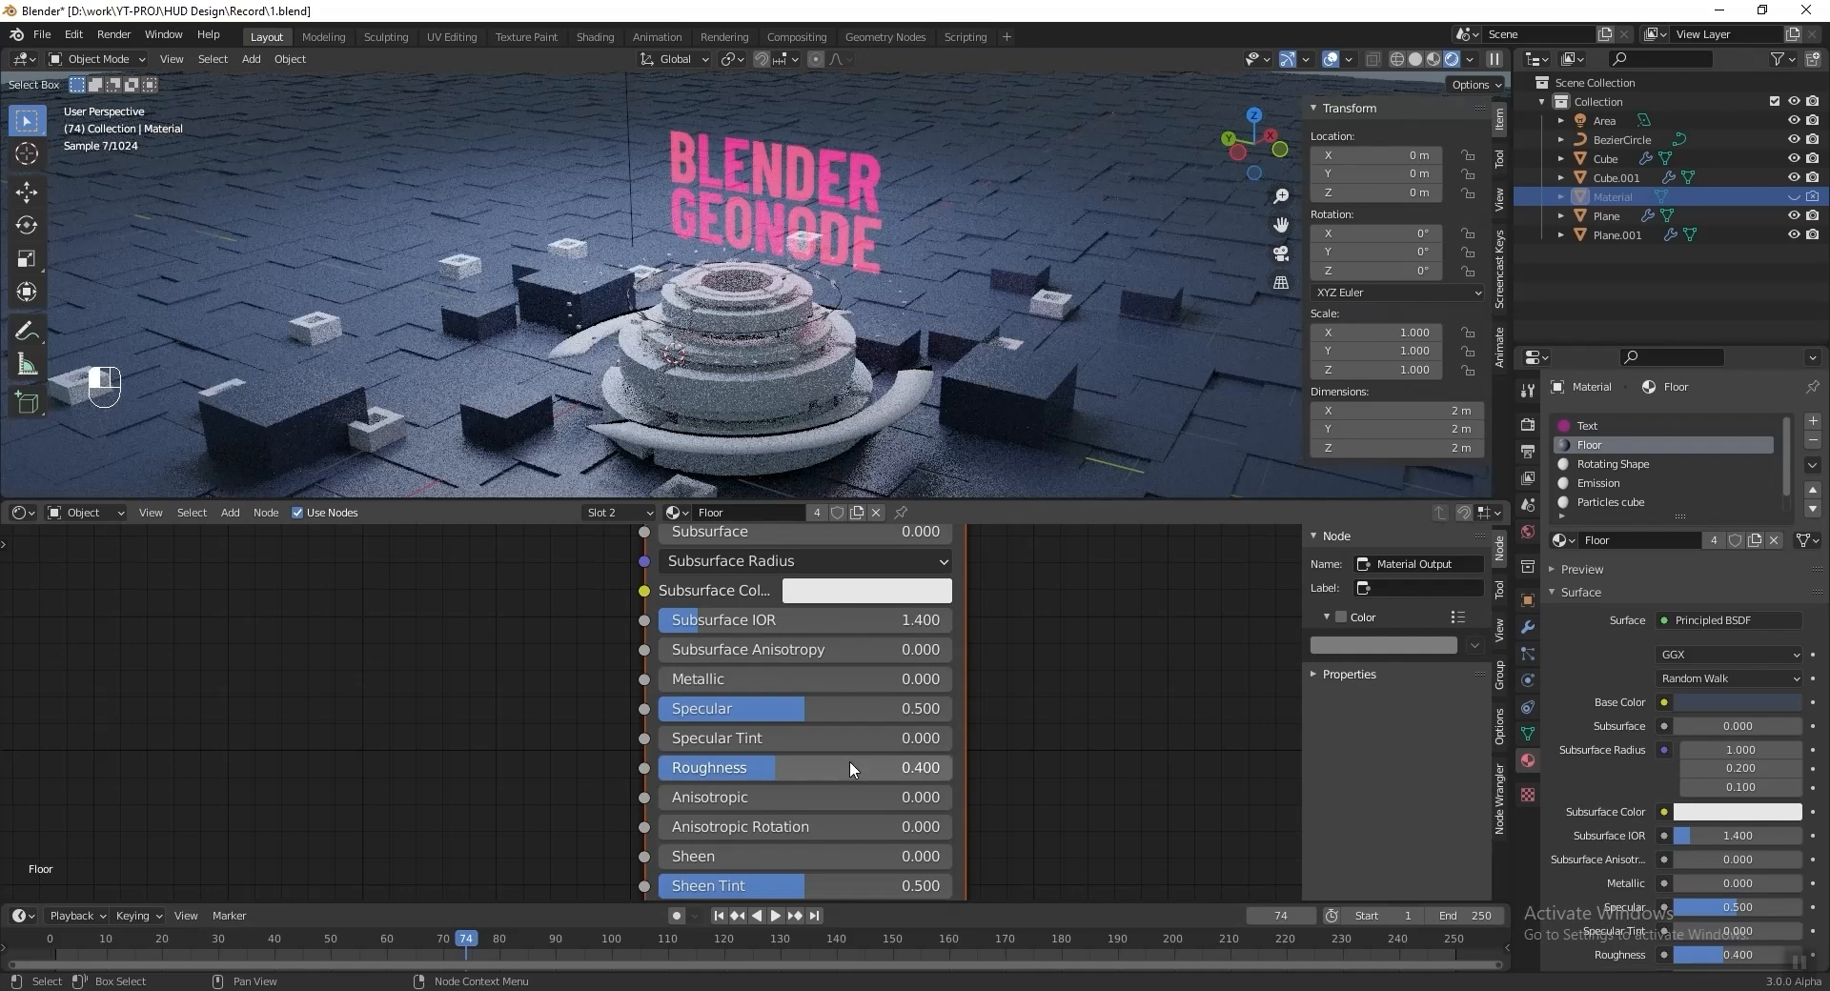
Copy the Text material's shader setup and paste it onto the Rotating Shape material.
left_click(1625, 465)
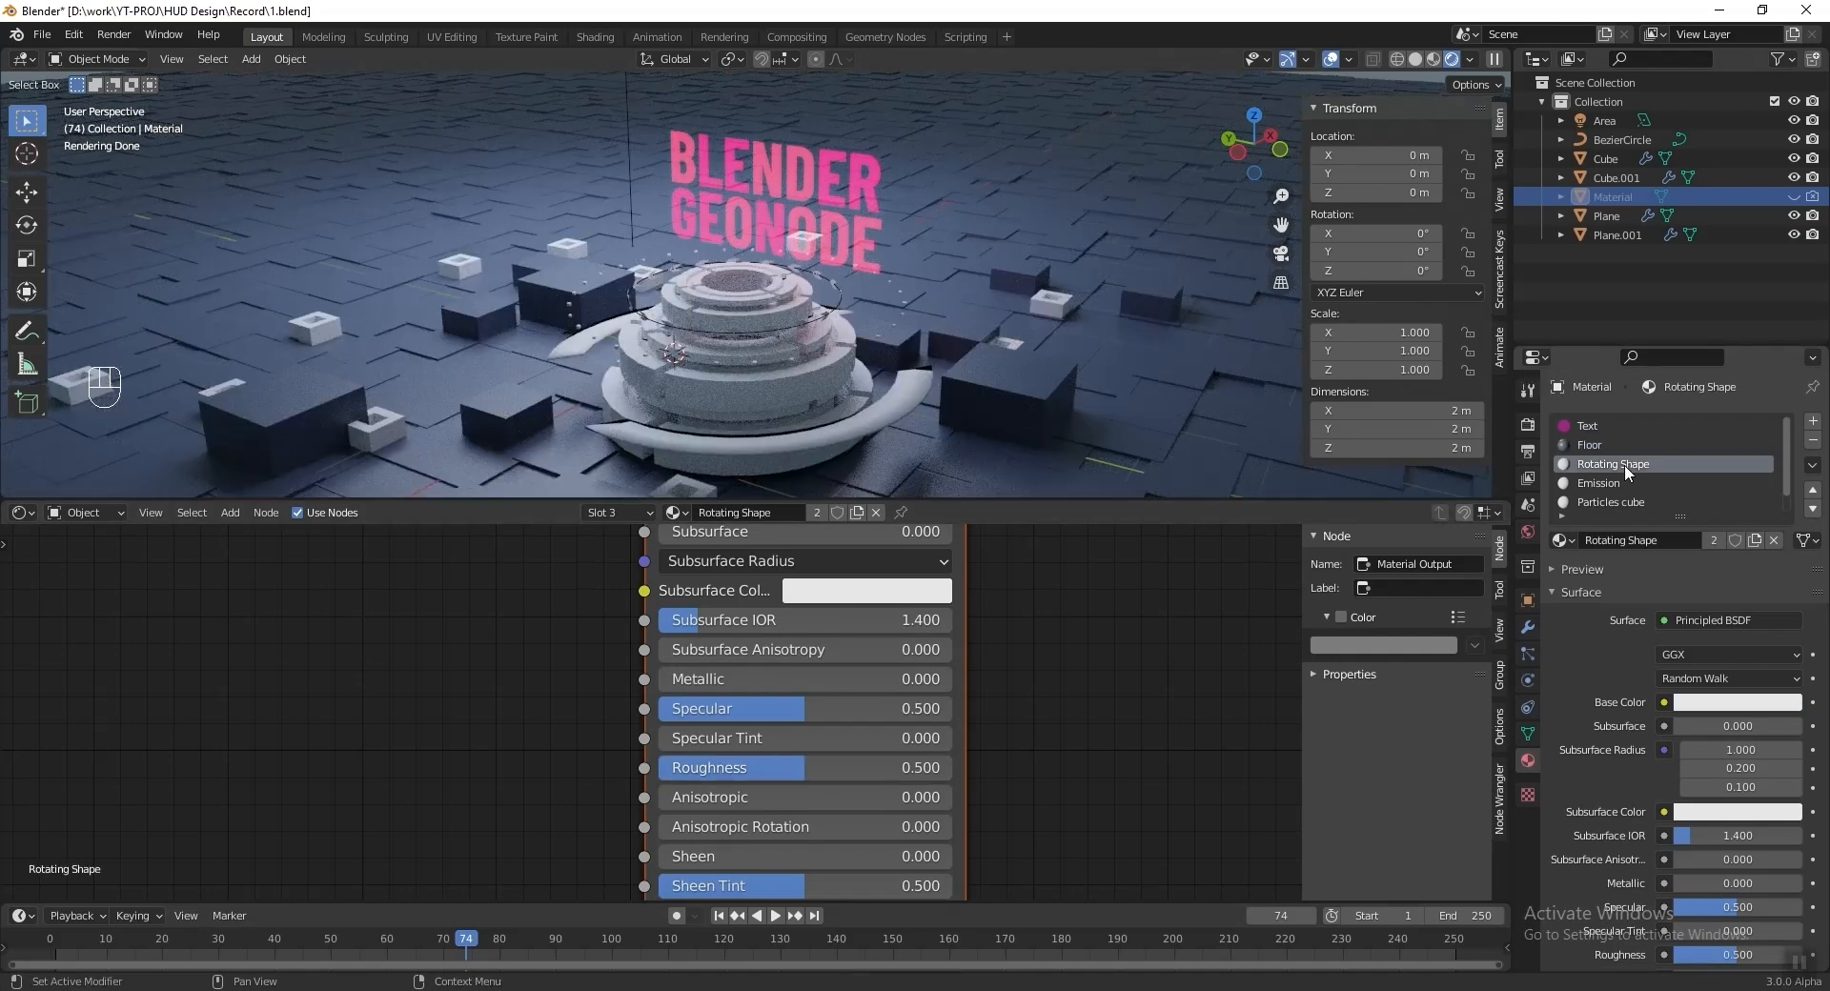
left_click(1590, 426)
left_click(1814, 468)
left_click(1792, 482)
left_click(1642, 467)
left_click(1814, 467)
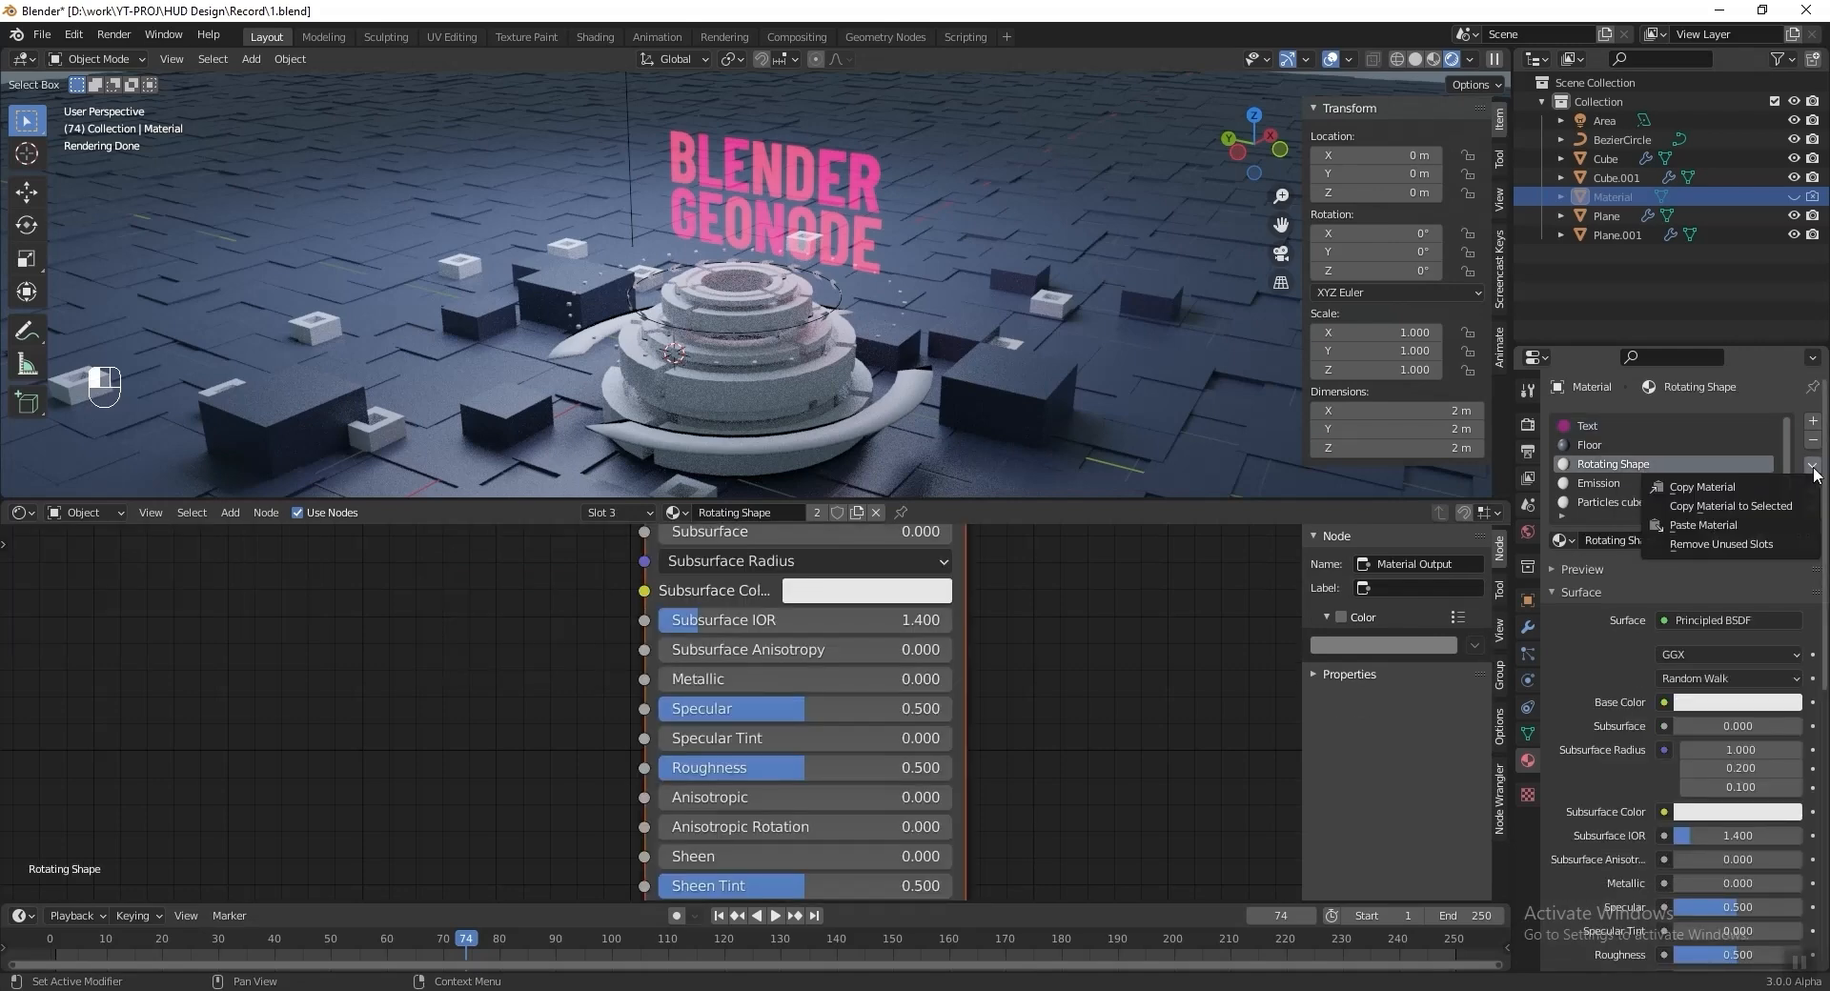
left_click(1759, 525)
Delete the Object Info and ColorRamp nodes from the Rotating Shape material.
middle_click_drag(826, 723, 940, 813)
left_click_drag(602, 827, 232, 581)
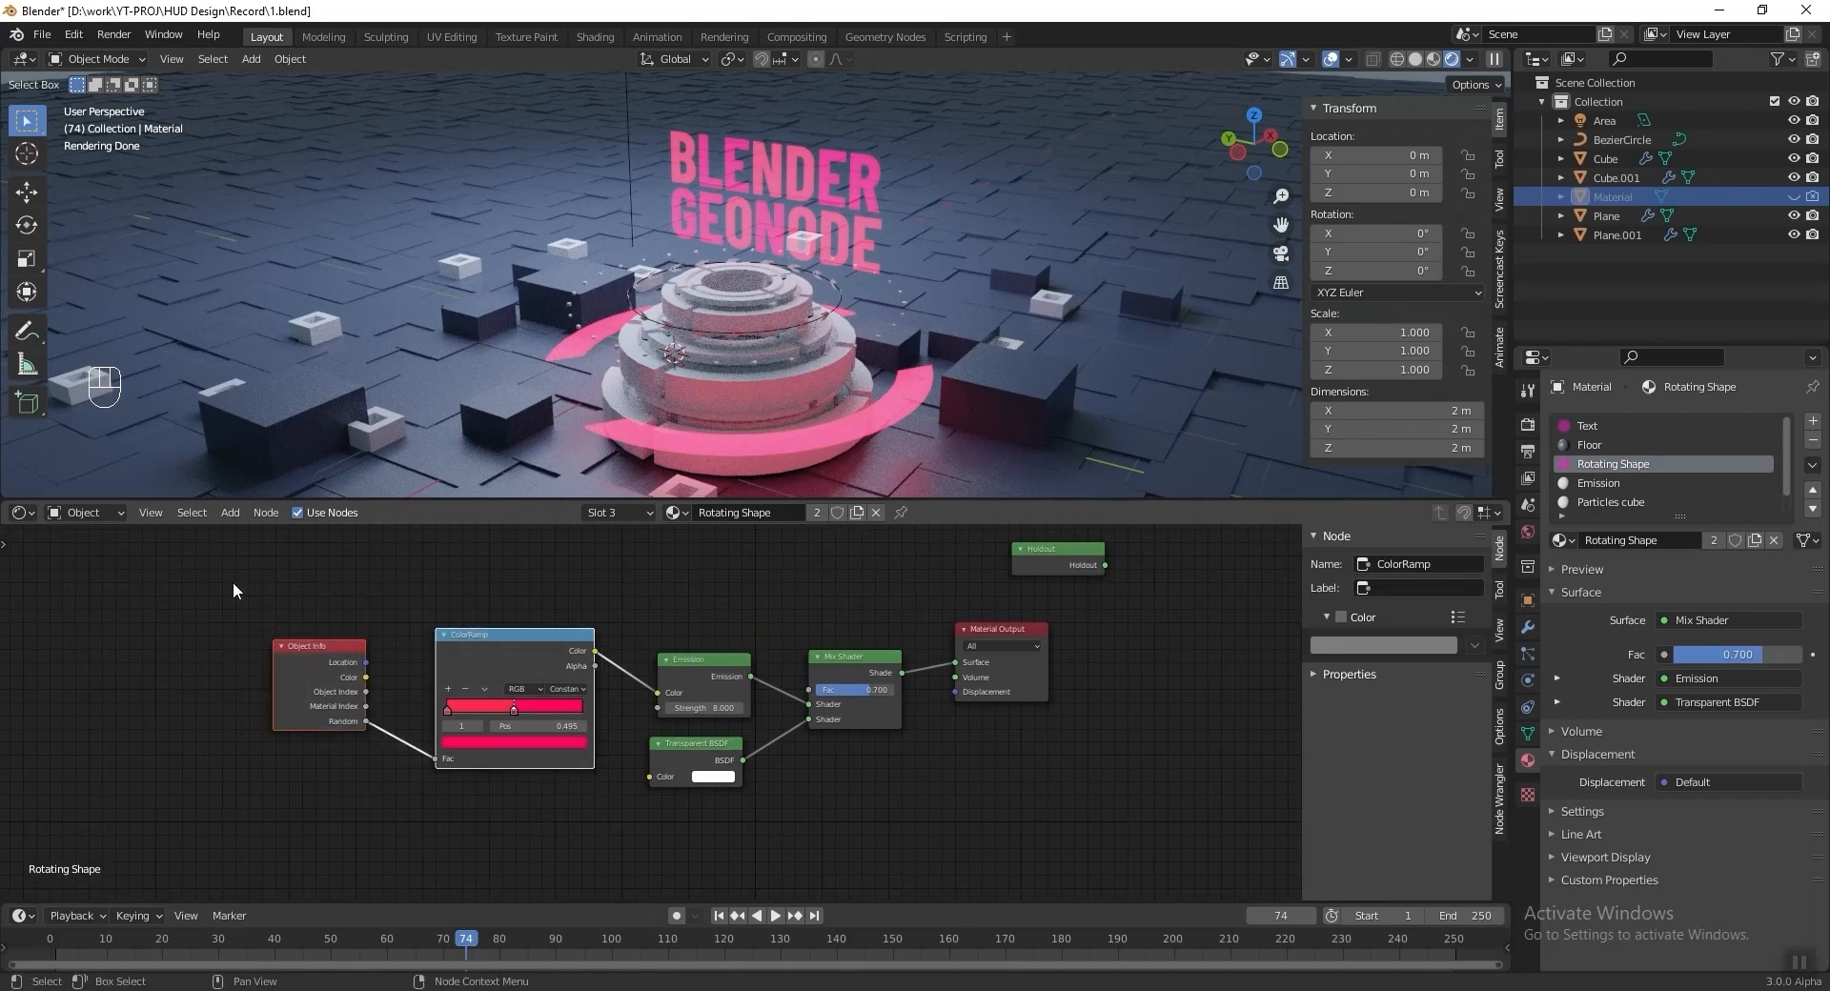
key("x")
Set the Rotating Shape material's Emission Color to a light blue by hex value.
scroll(730, 695, "up", 4)
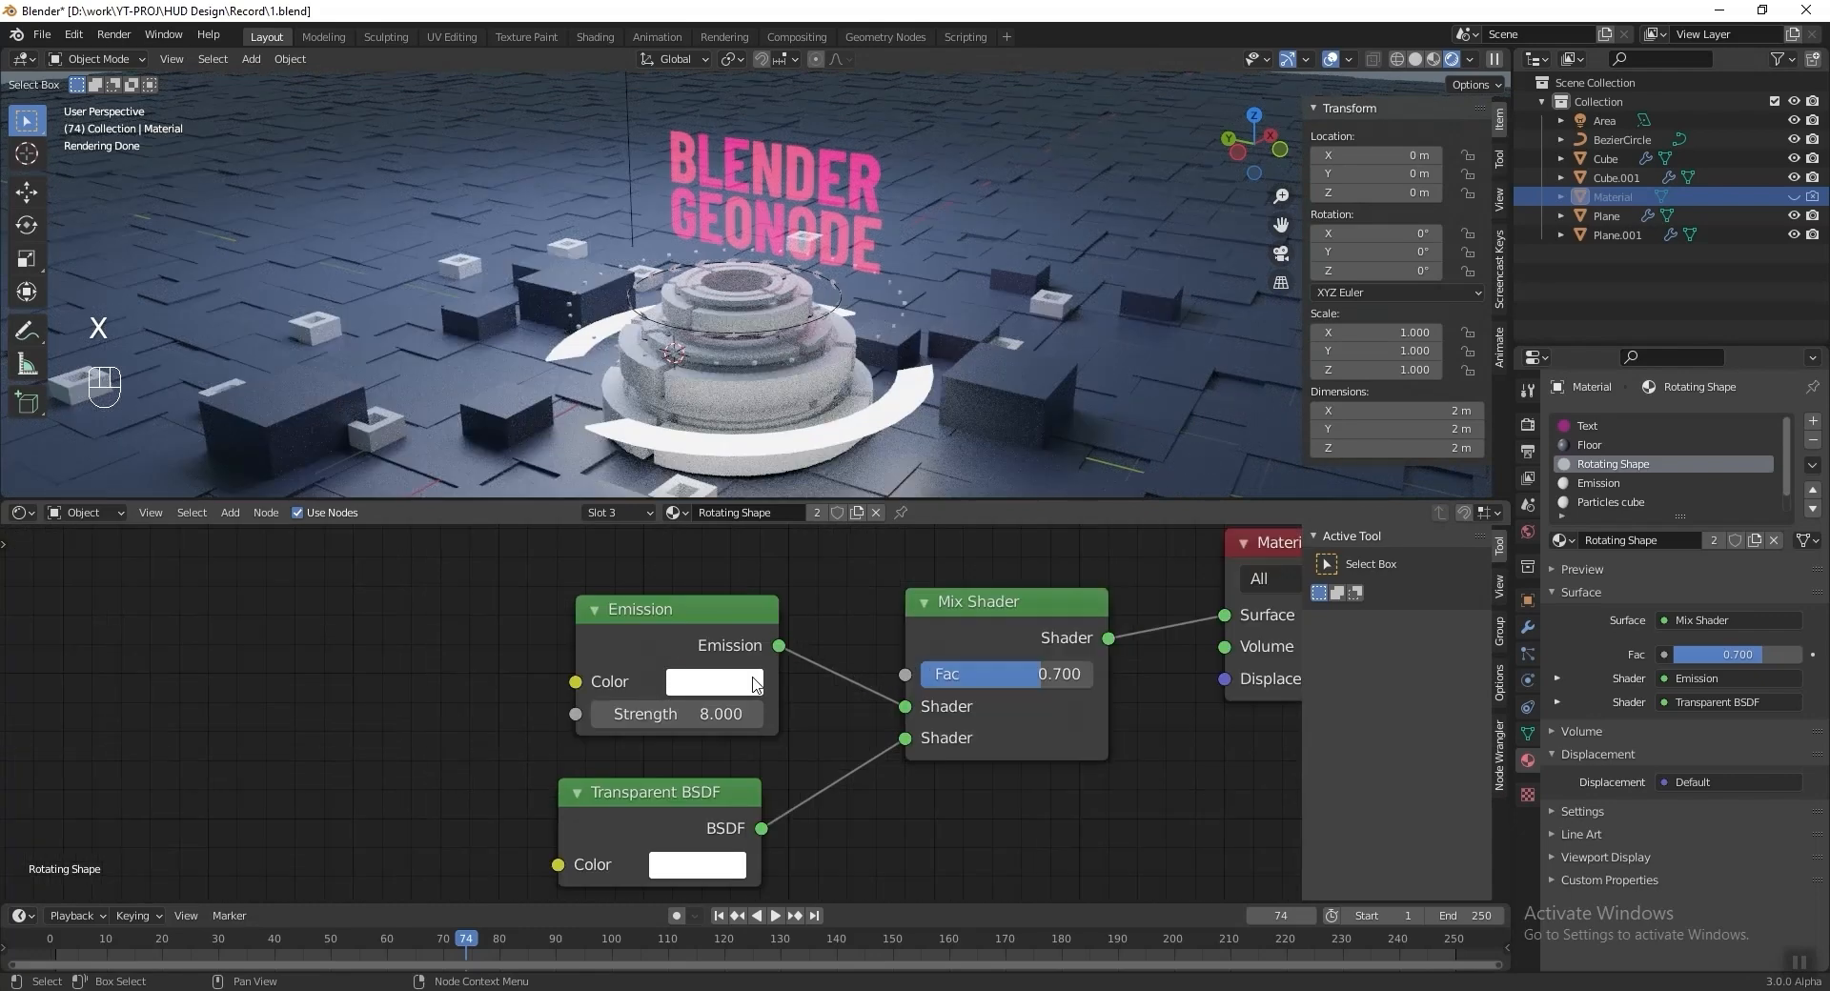
left_click(756, 684)
left_click(828, 551)
type("B7C")
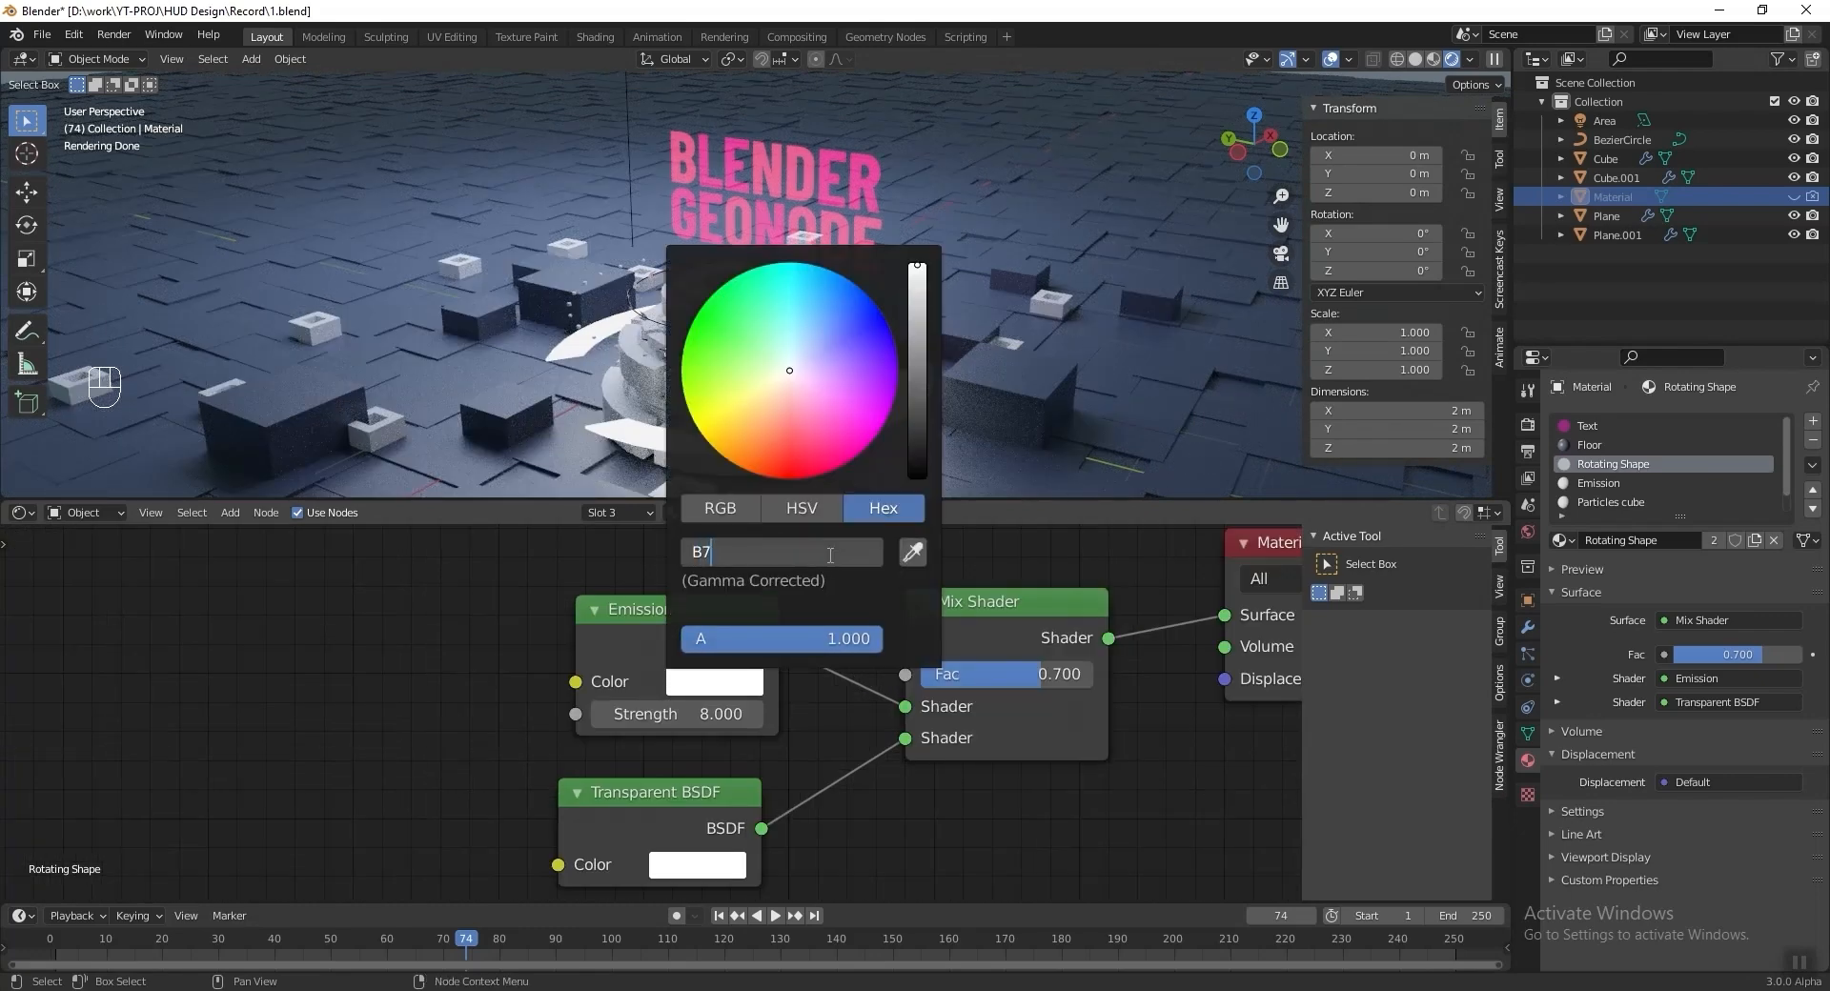
key("Return")
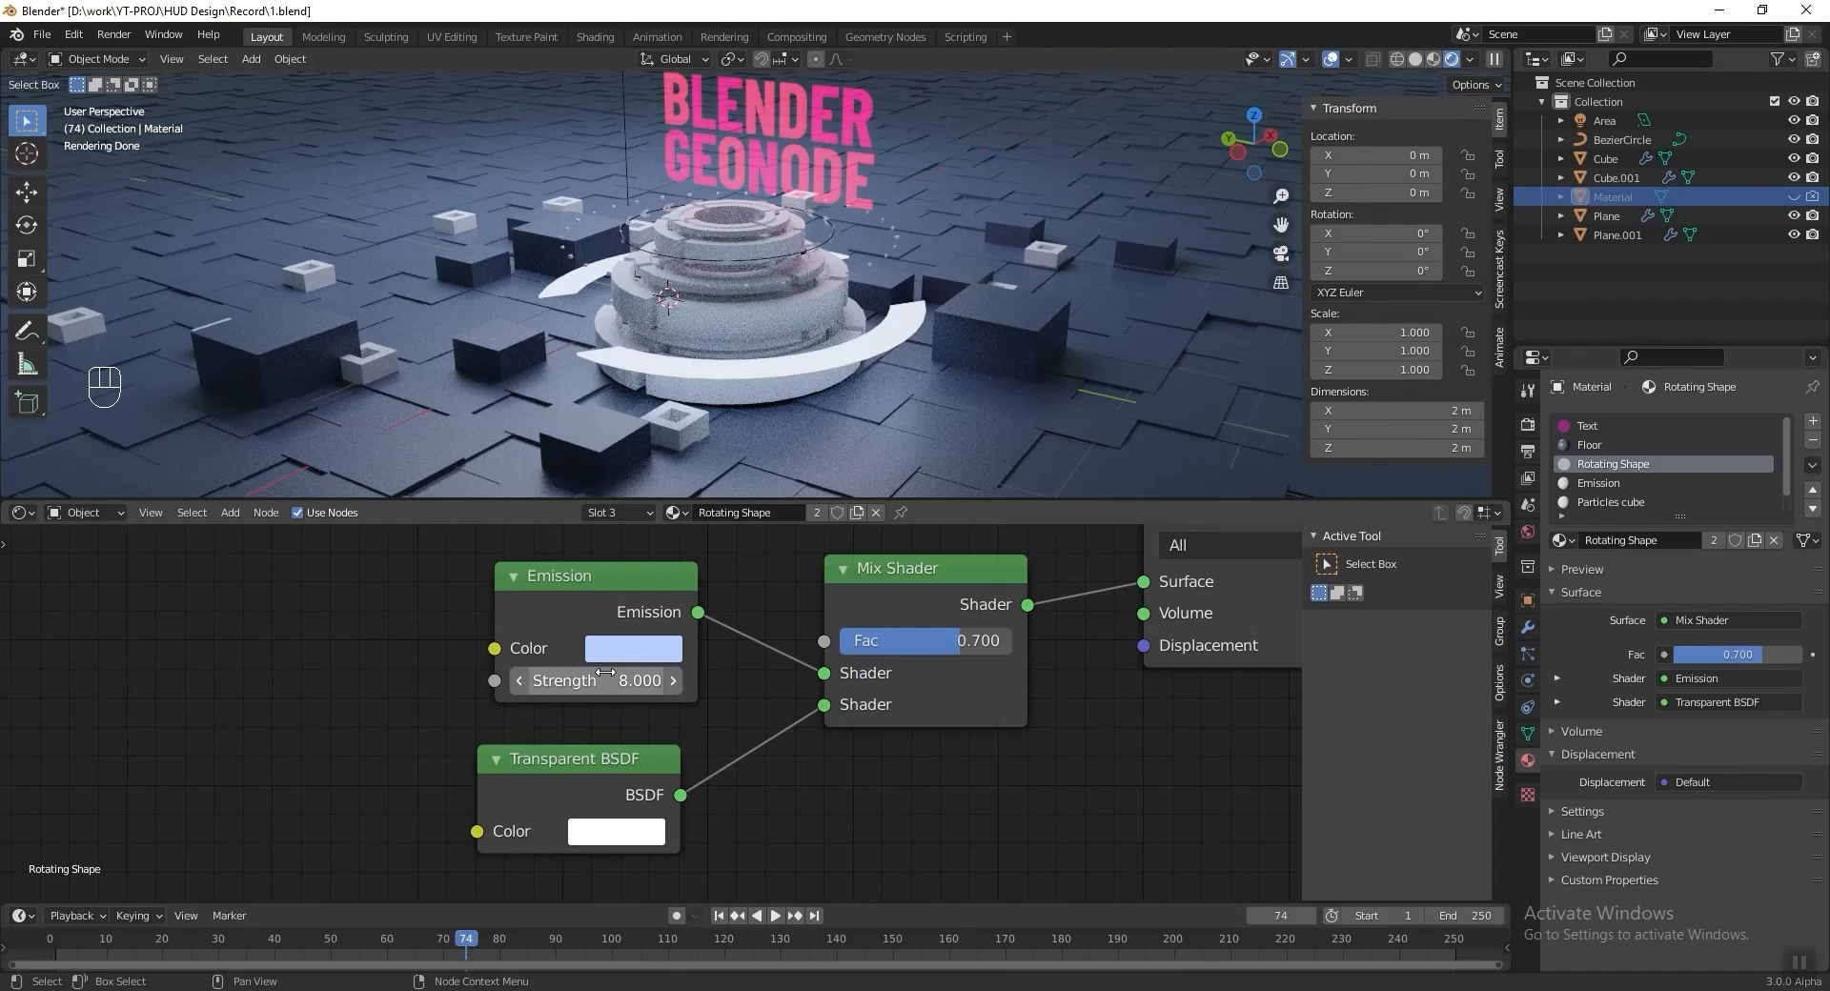
Set the Rotating Shape material's Emission Strength to 2 and Mix Shader factor to 0.9, and save the file.
left_click(607, 681)
type("2")
key("Return")
left_click(928, 647)
type(".9")
key("Return")
scroll(954, 334, "up", 4)
middle_click_drag(954, 333, 1037, 310, "shift")
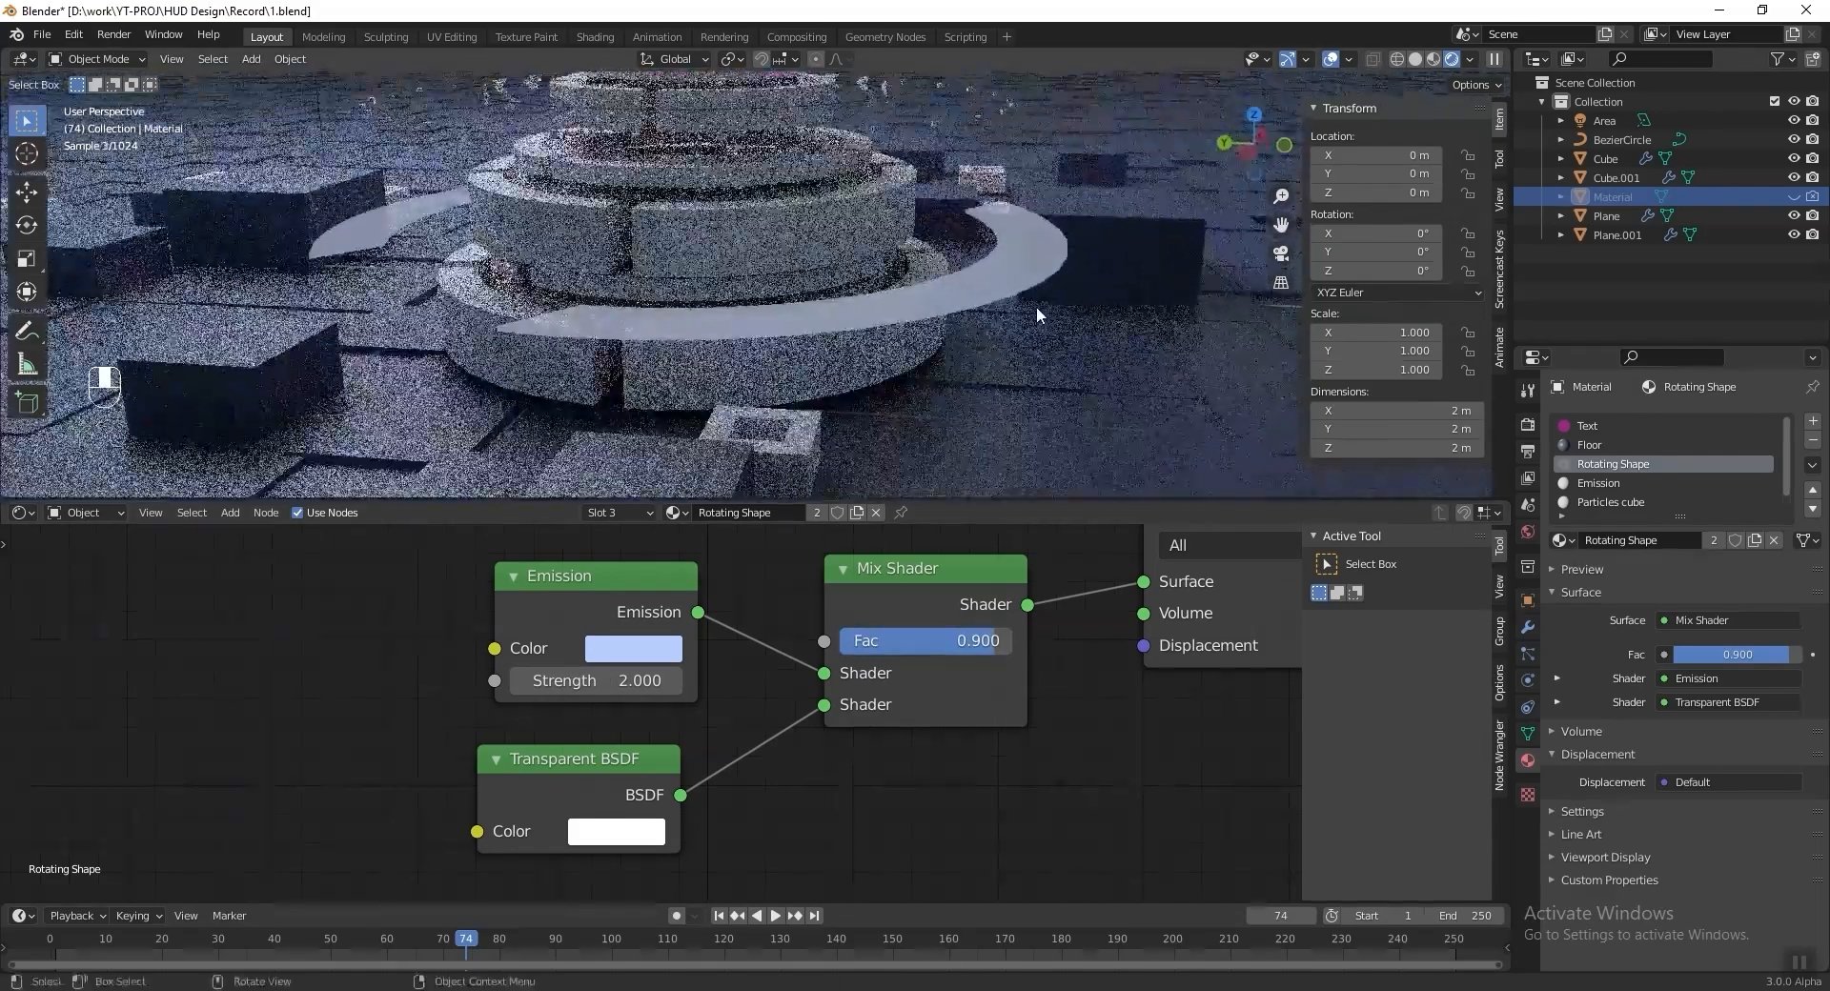
key("ctrl+s")
Change the Emission material's surface to an Emission shader with Strength 4, and save the file.
left_click(1593, 482)
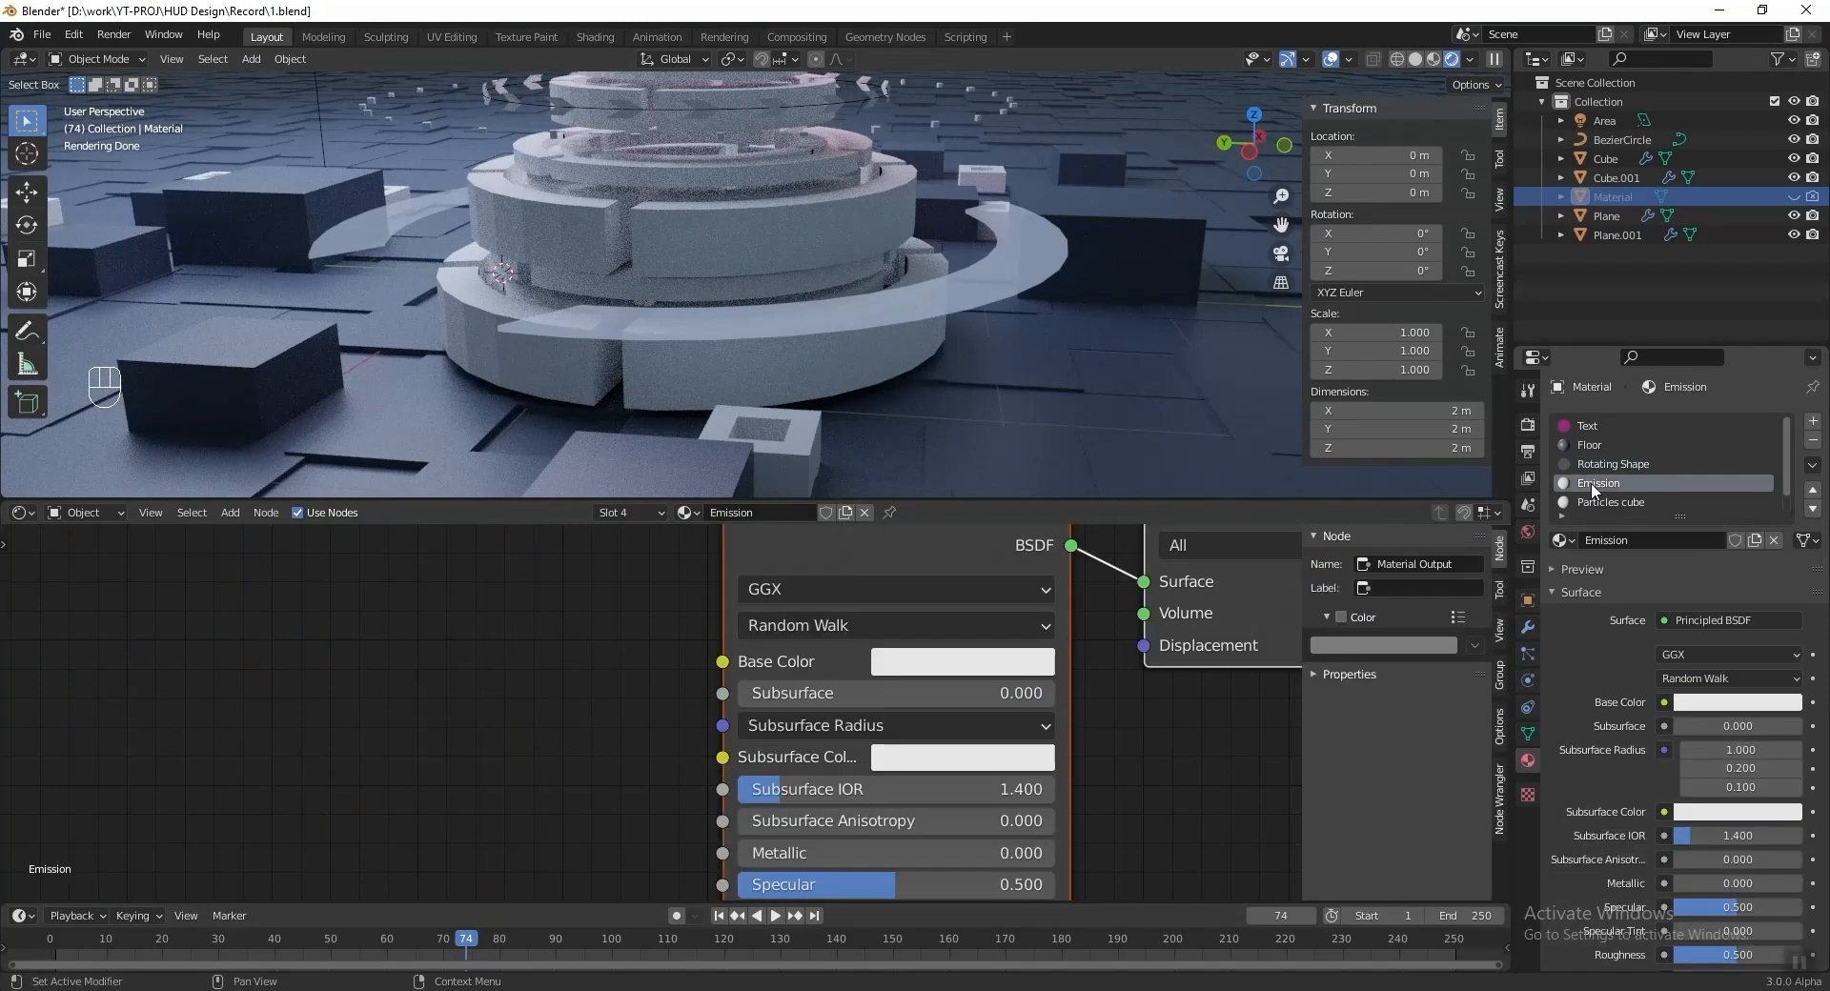
left_click(1670, 619)
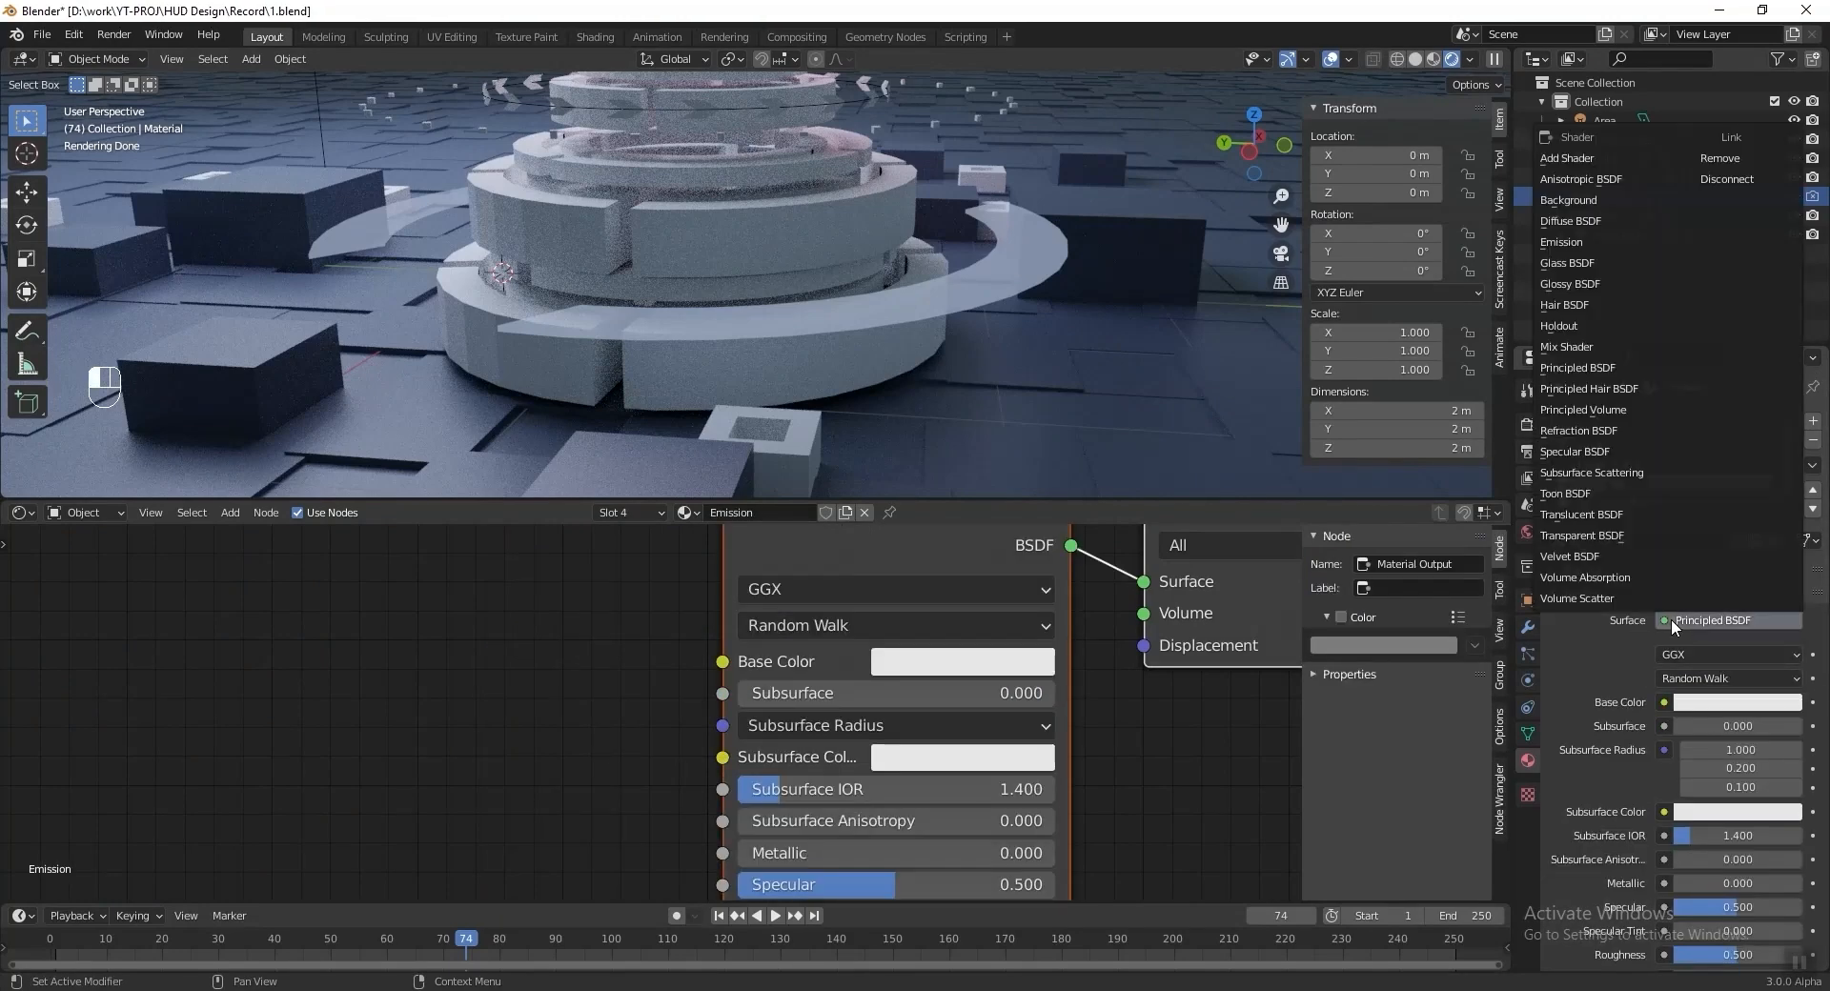
left_click(1598, 242)
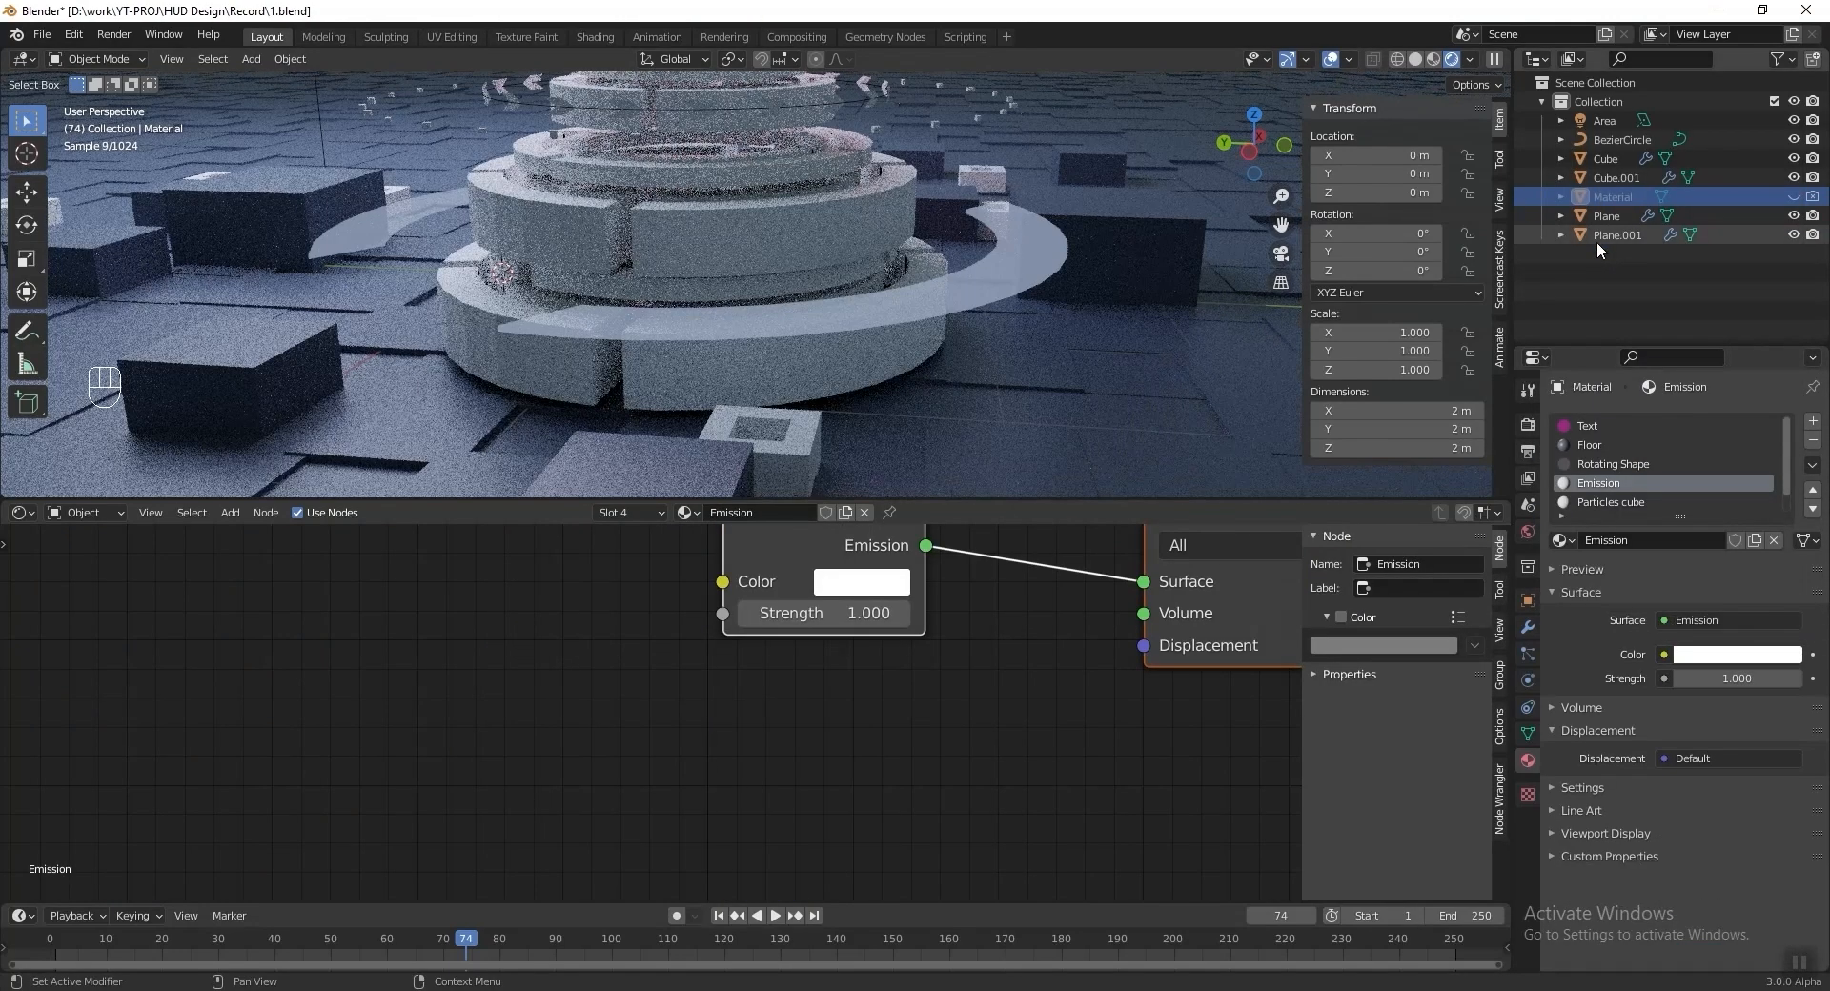
key("Home")
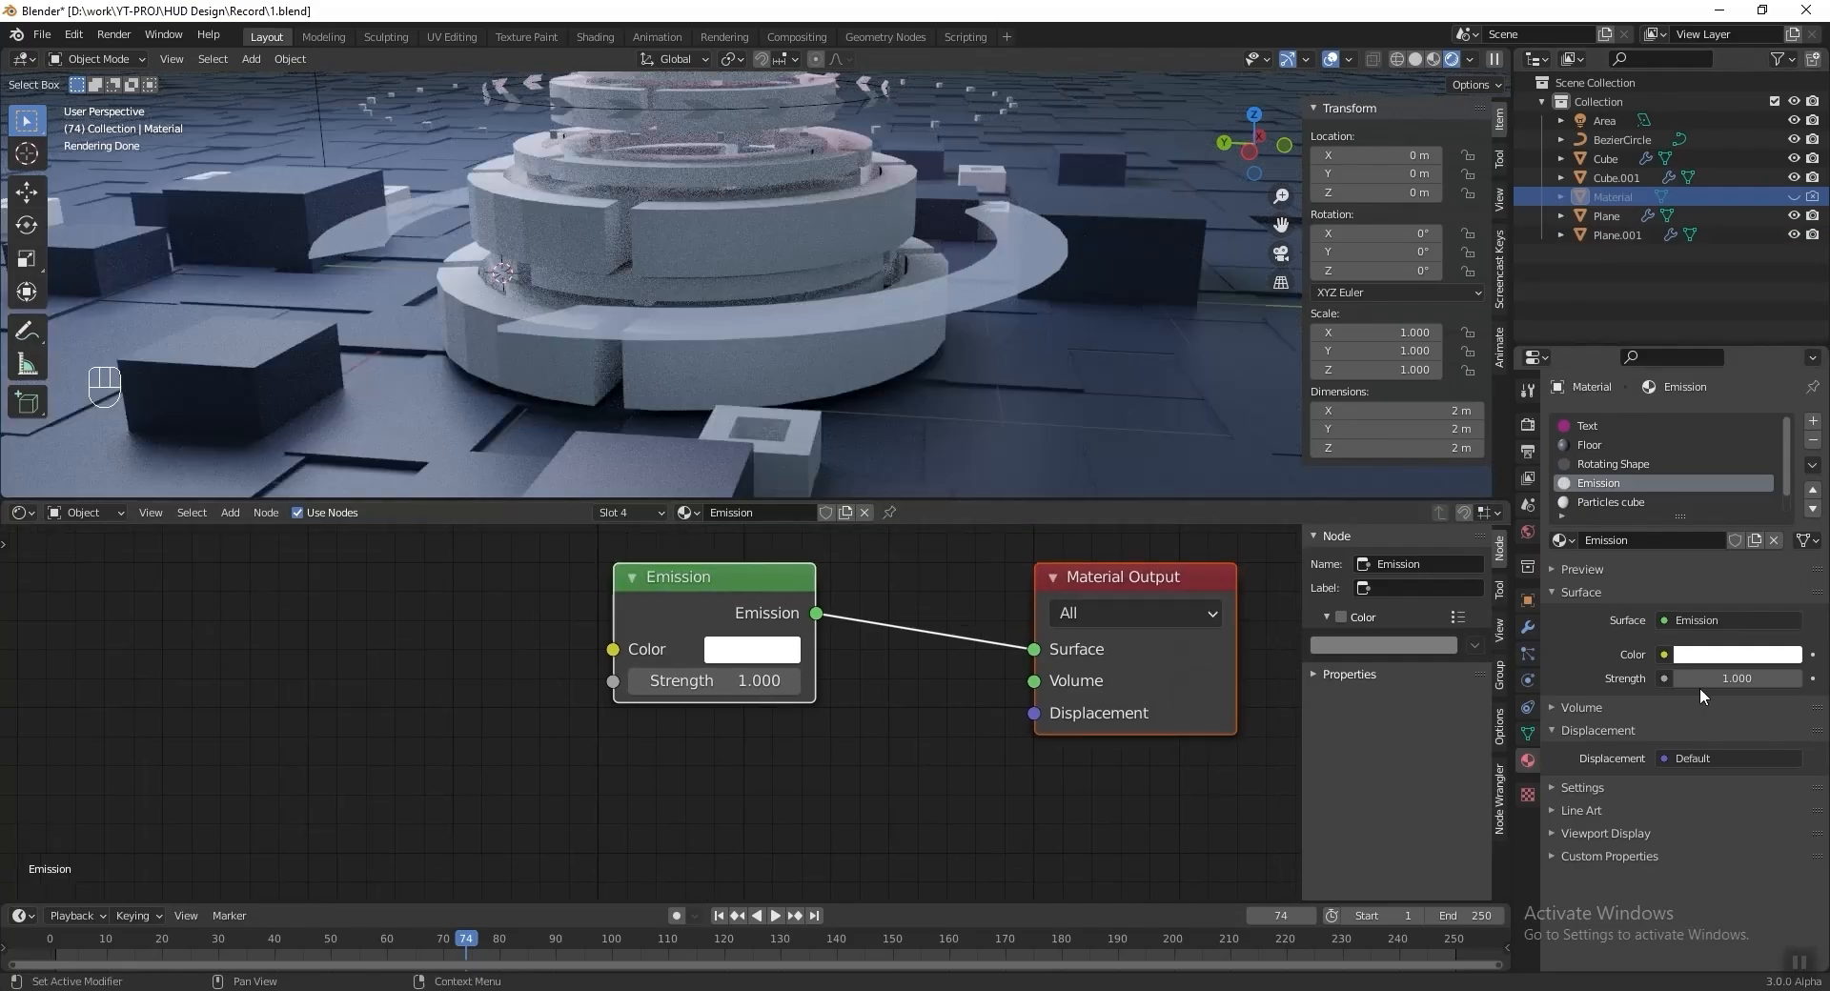
type("4")
key("Return")
scroll(873, 300, "down", 5)
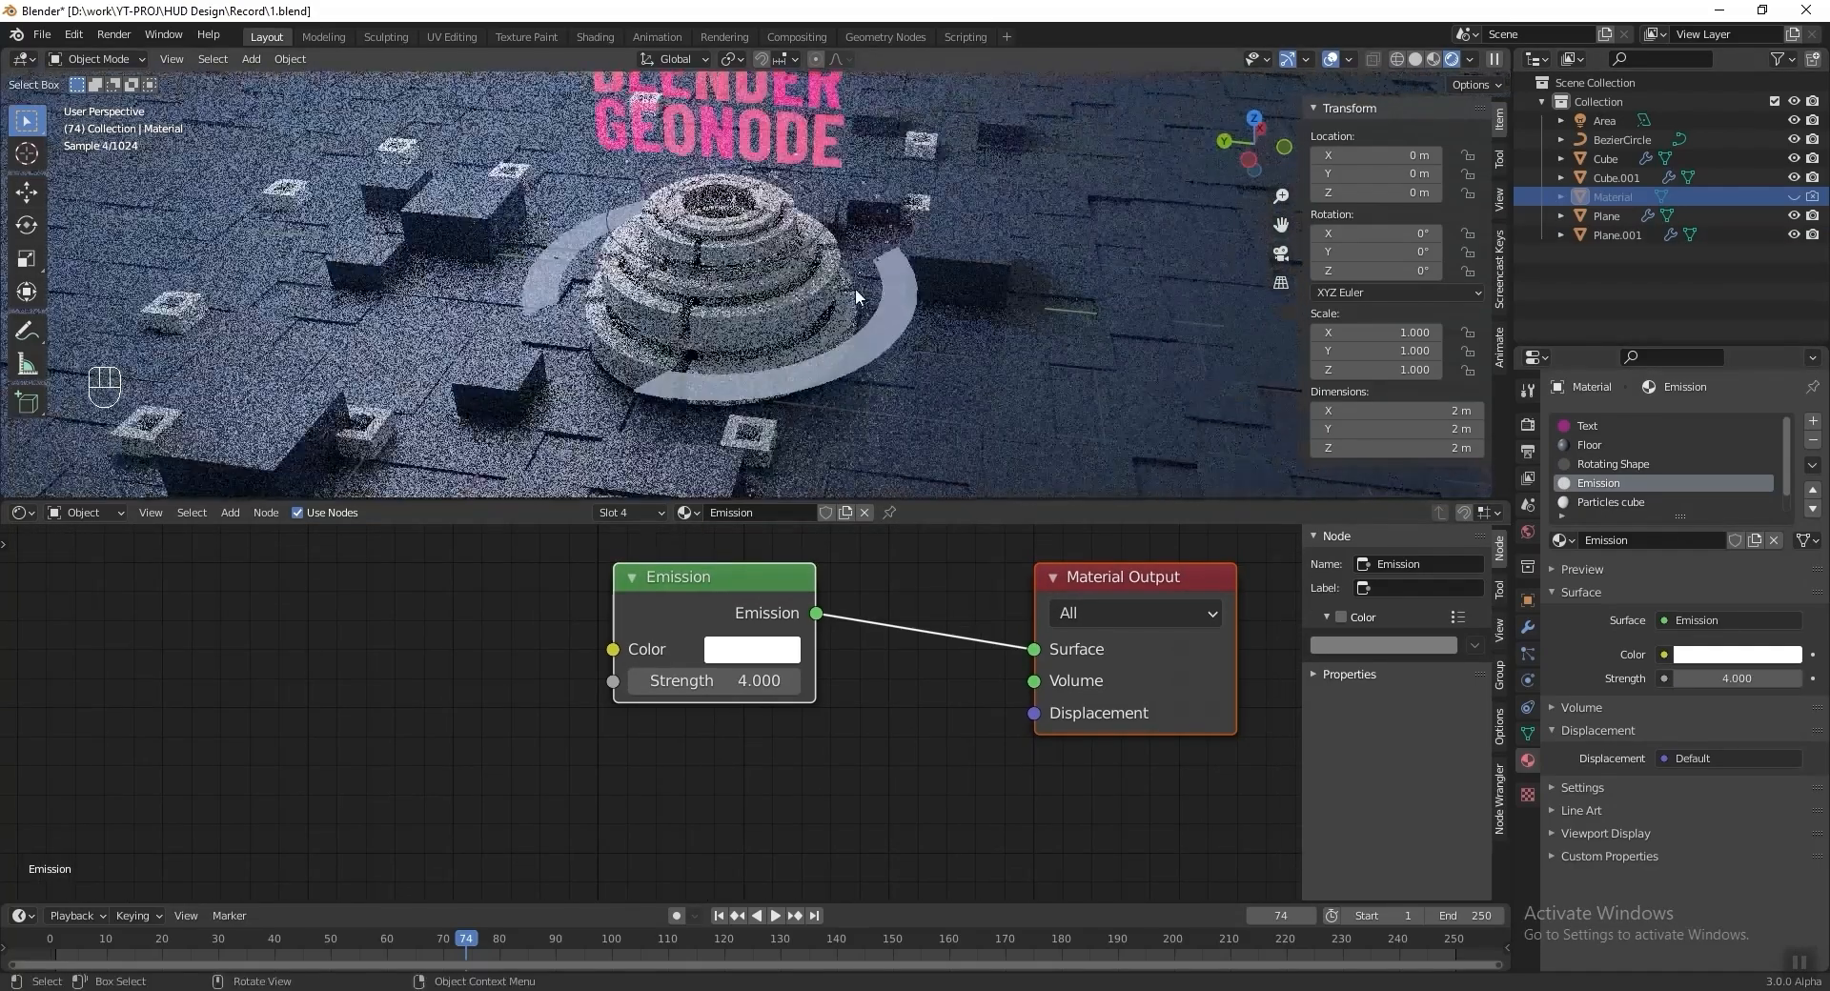
key("ctrl+s")
Copy the Text material's shader setup and paste it onto the Particles cube material.
scroll(1628, 465, "down", 1)
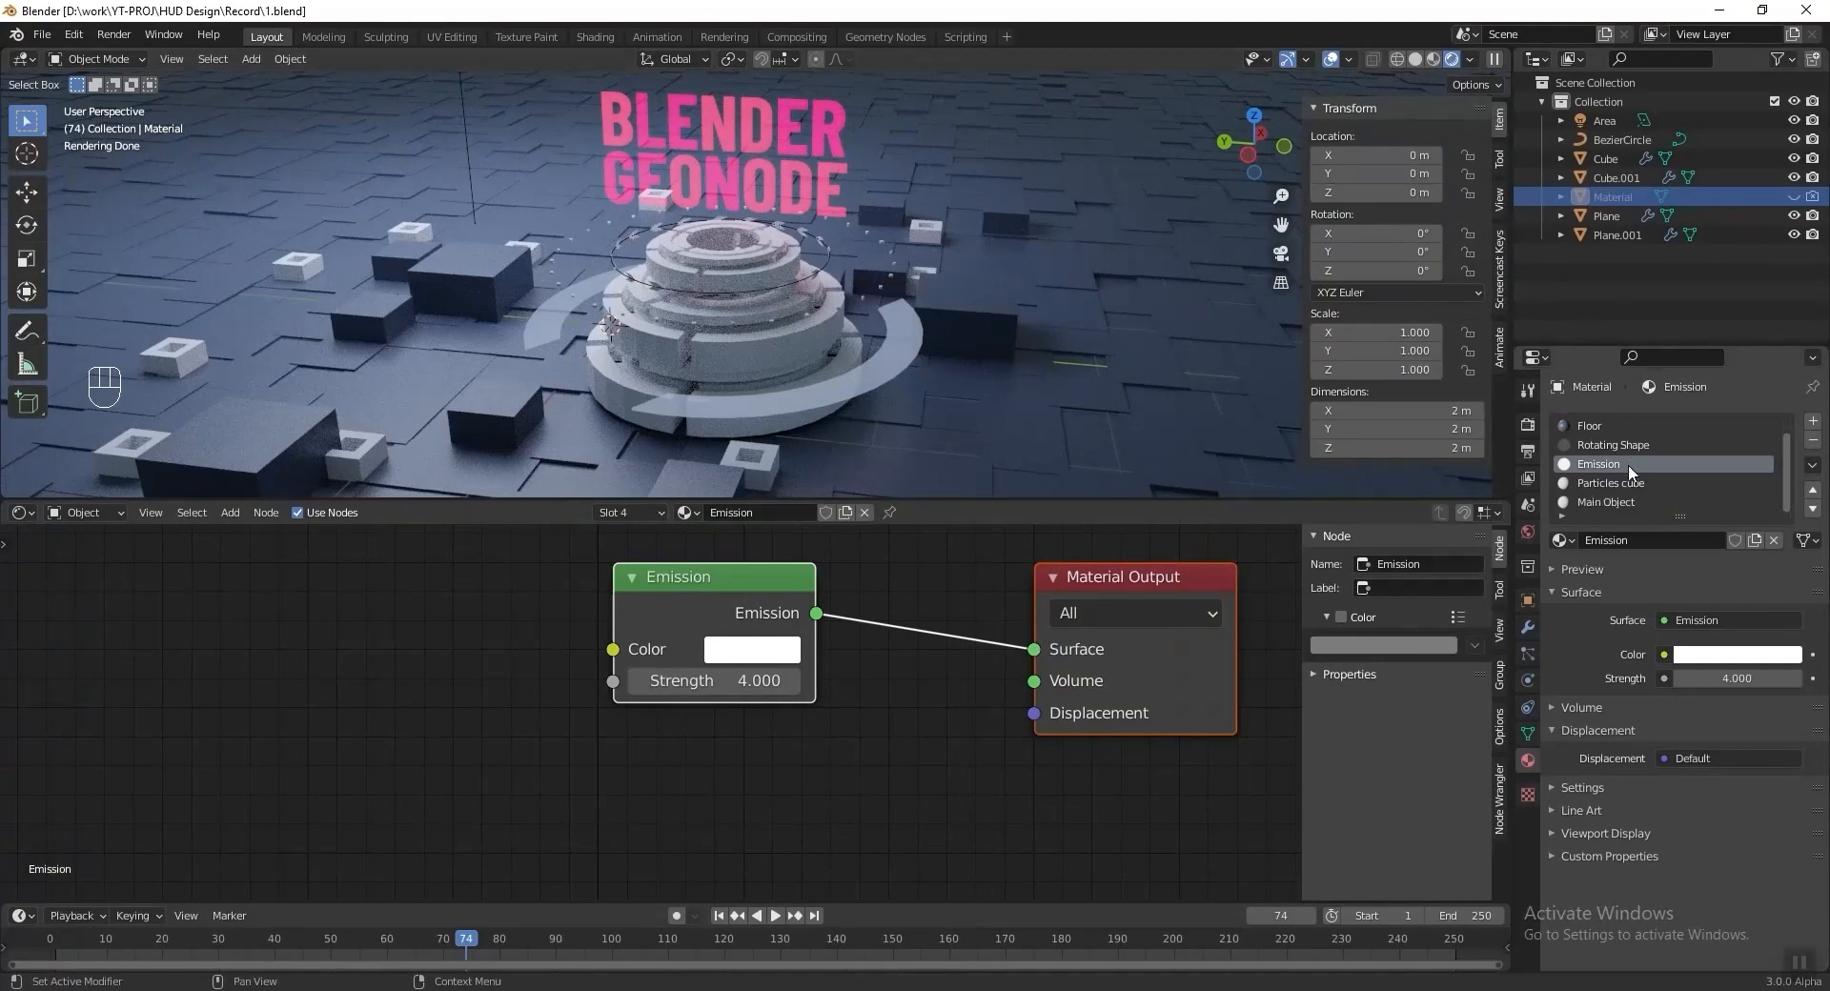
left_click(1629, 484)
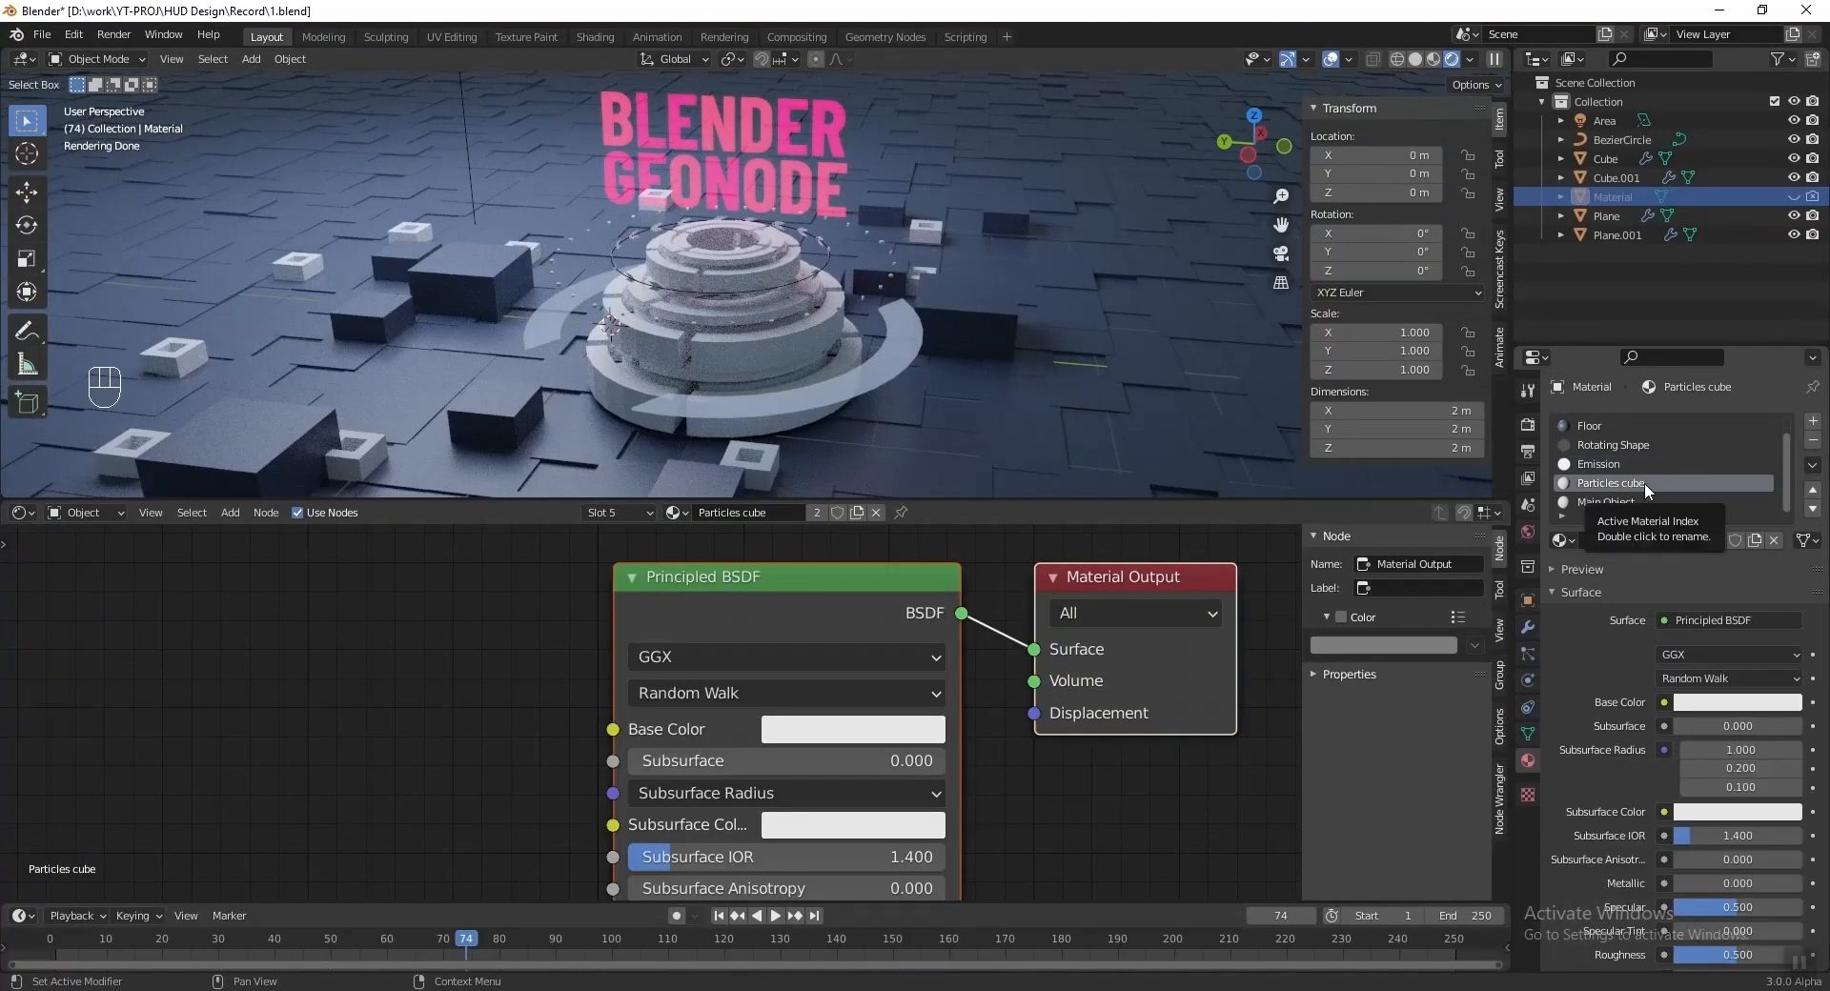
scroll(1621, 427, "up", 1)
left_click(1587, 426)
left_click(1813, 464)
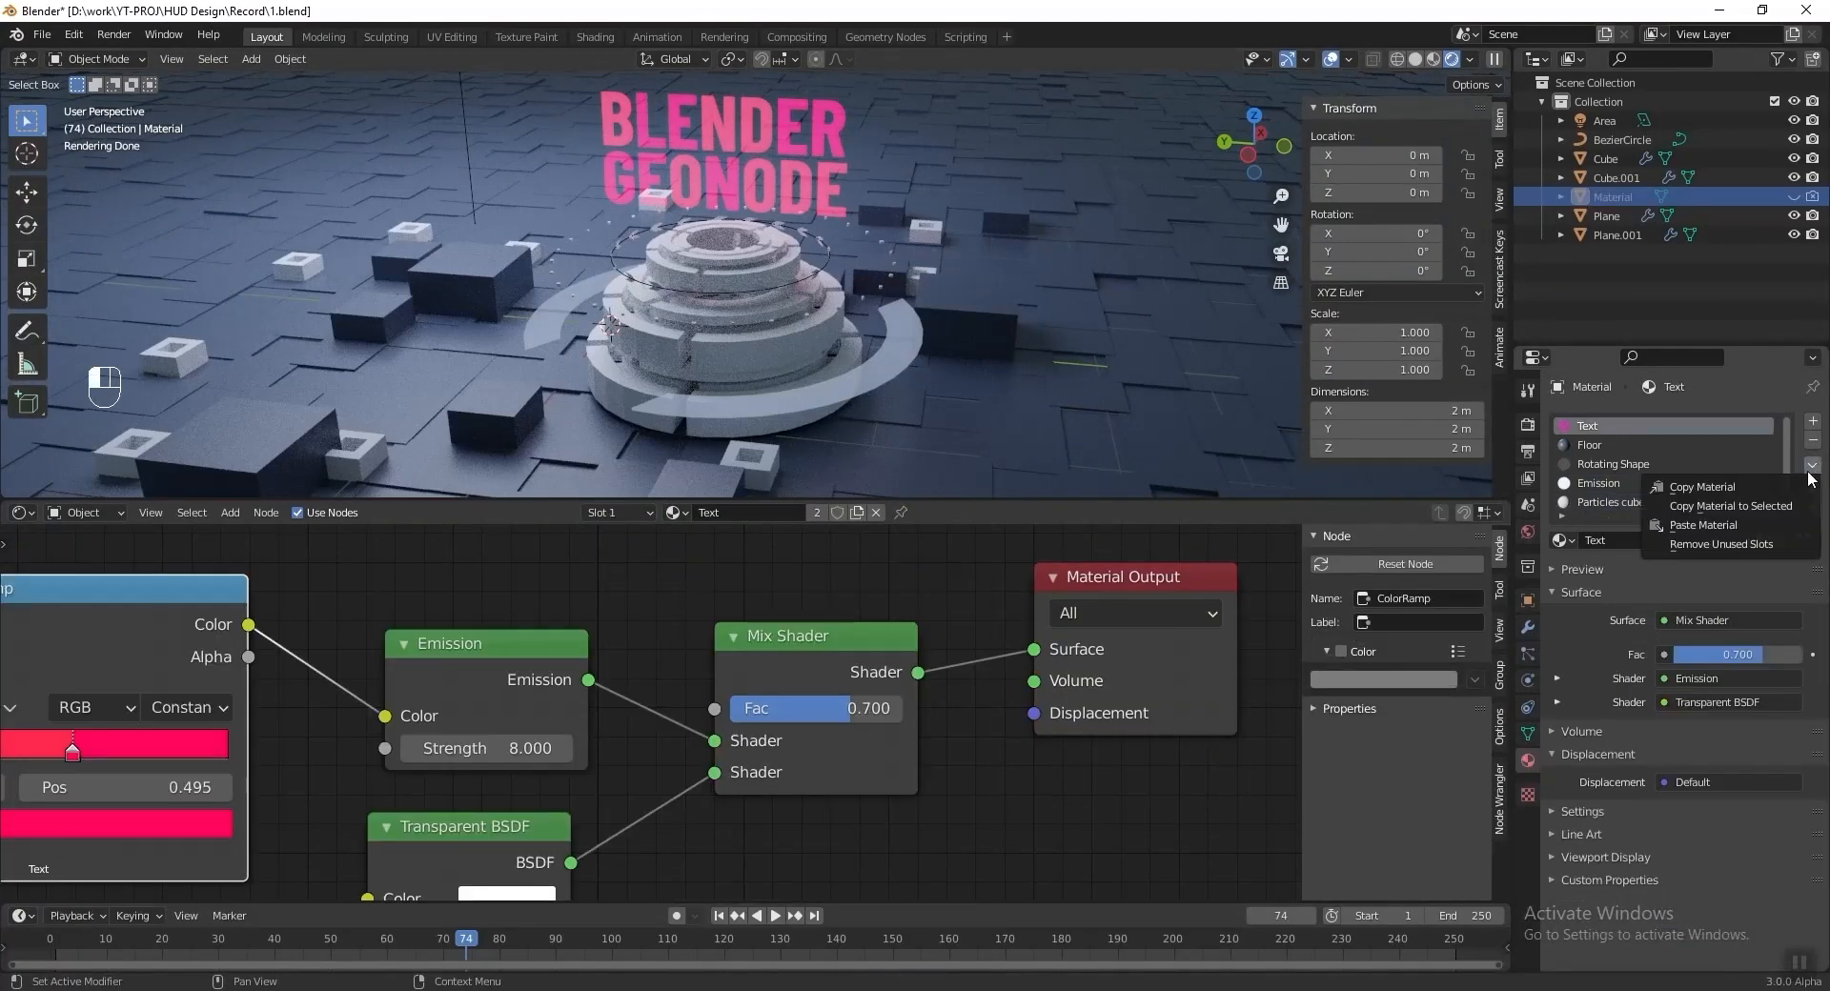
scroll(1649, 448, "down", 1)
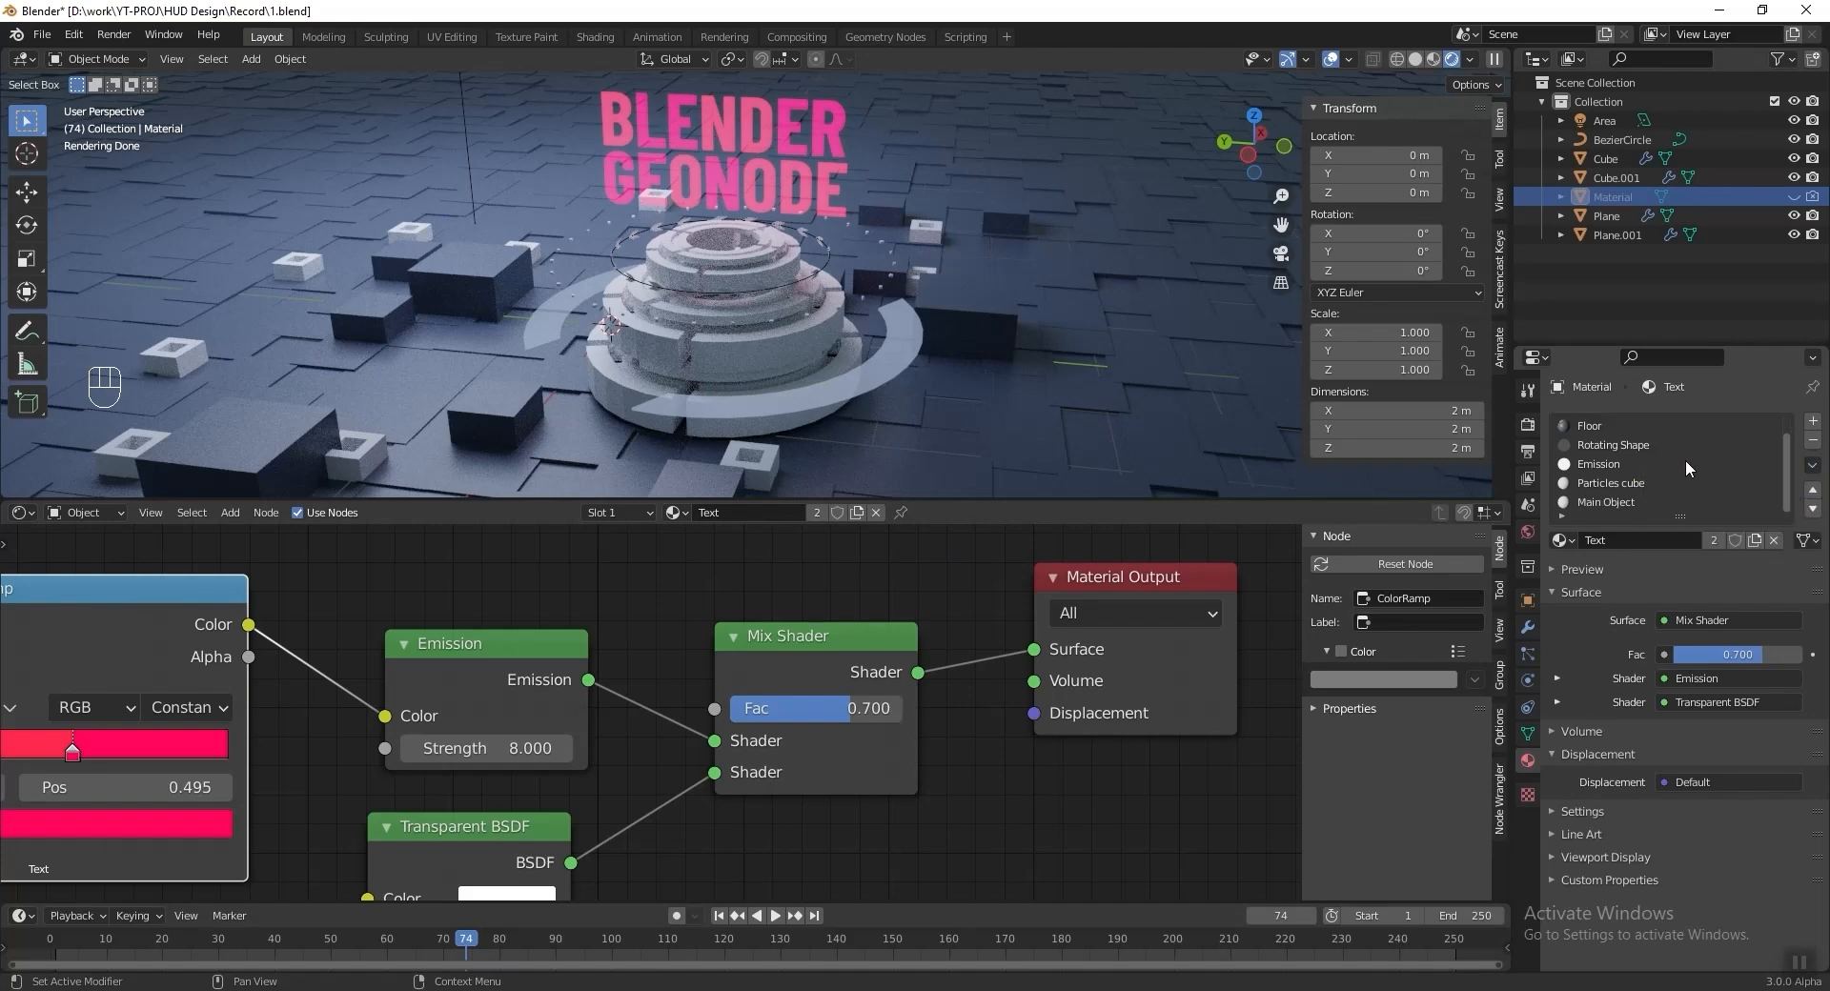
left_click(1642, 482)
left_click(1813, 464)
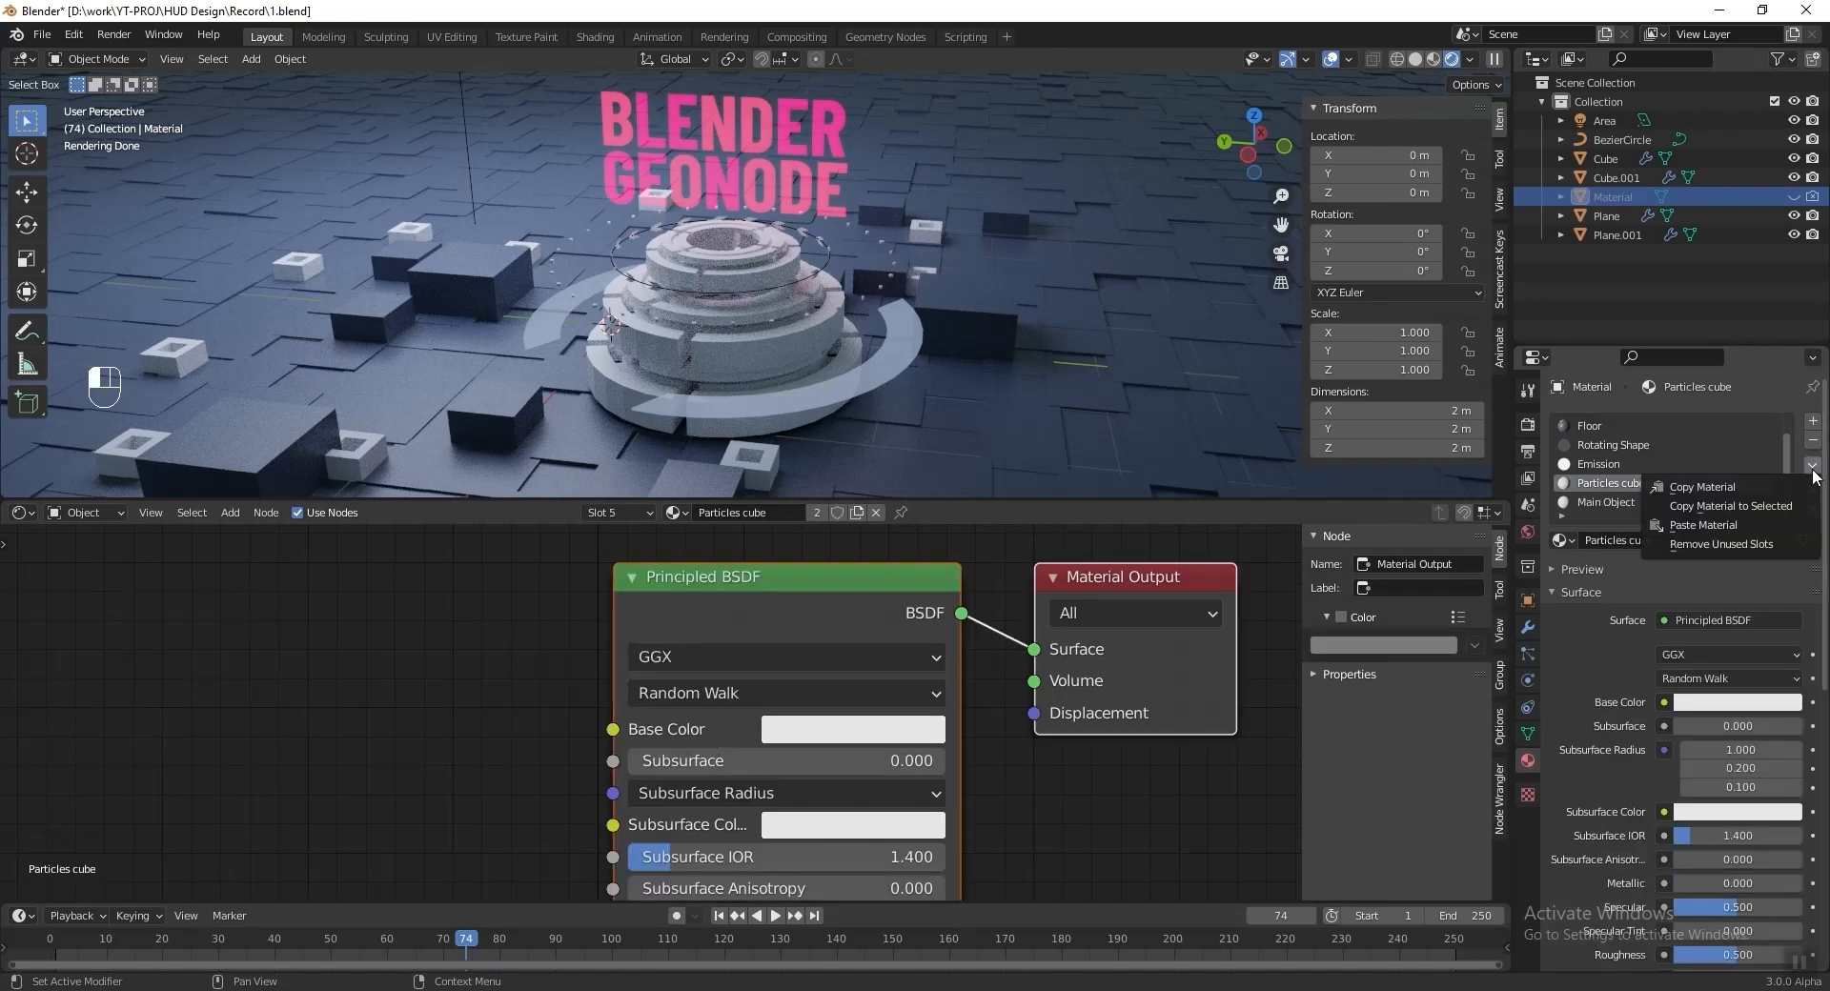
left_click(1752, 525)
key("Home")
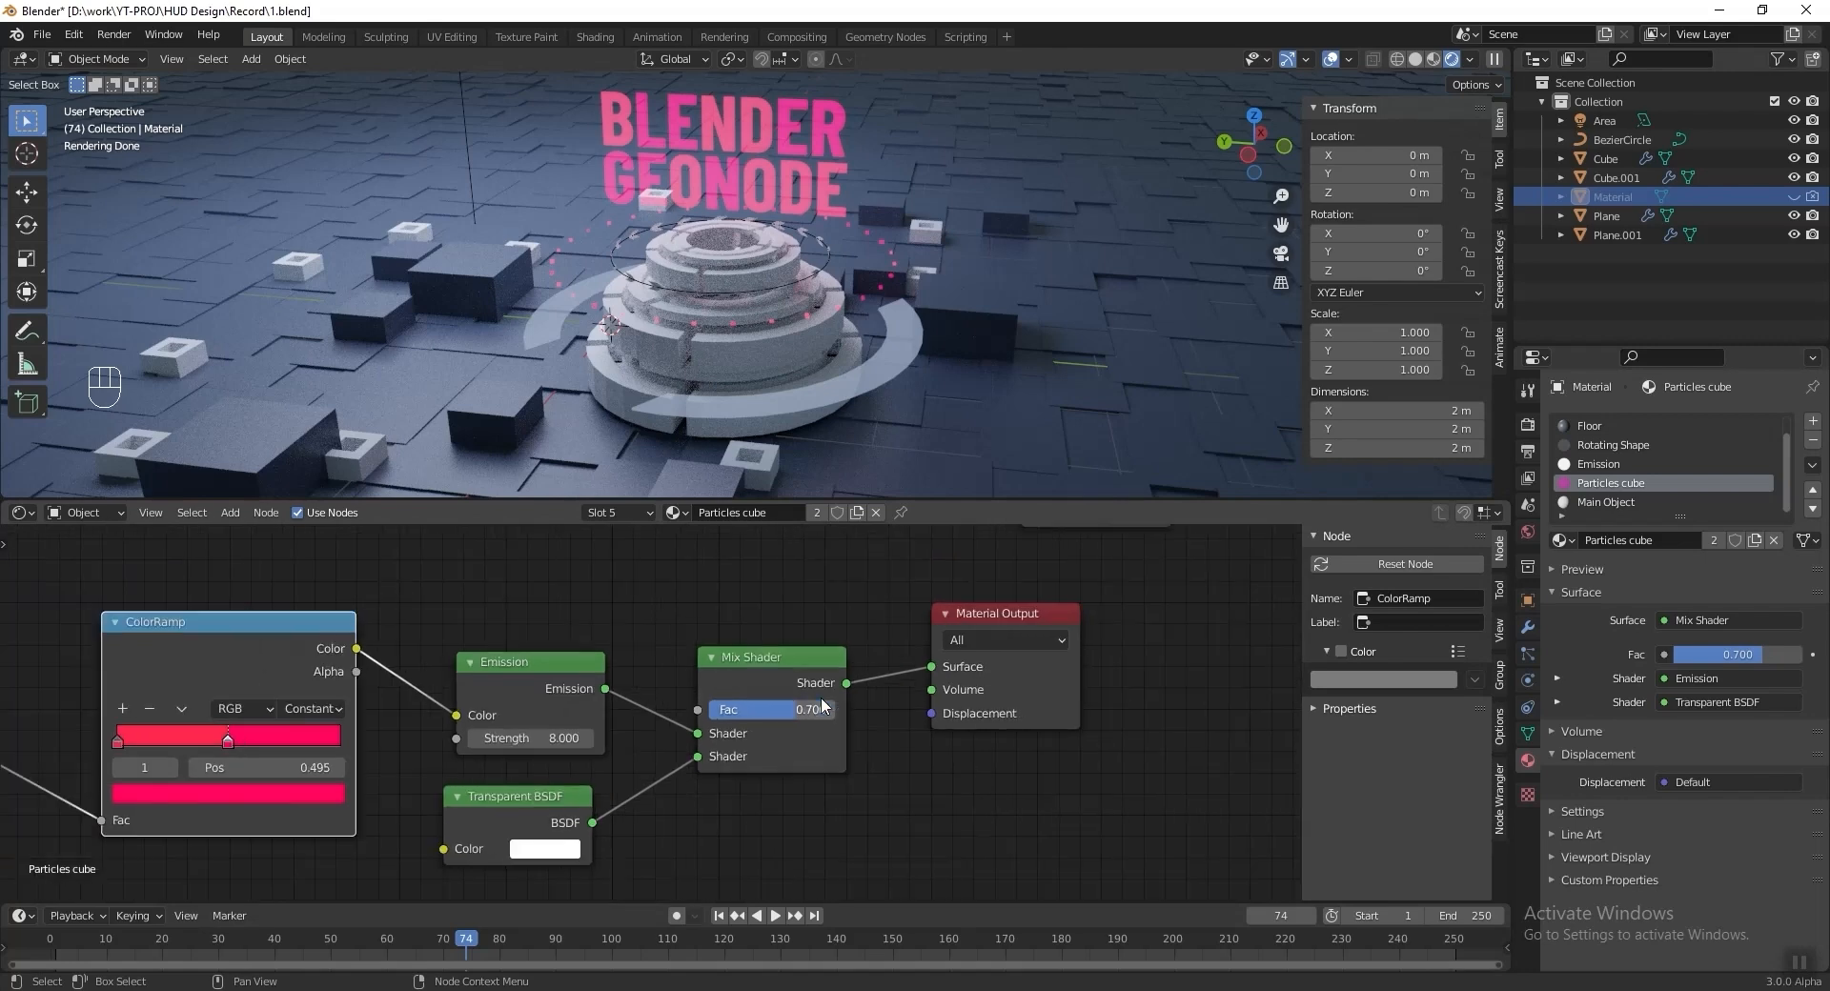
Delete the Particles cube material's Transparent BSDF and Mix Shader nodes, link Emission directly to the Material Output surface, and save.
scroll(837, 766, "up", 2)
left_click_drag(761, 753, 765, 750)
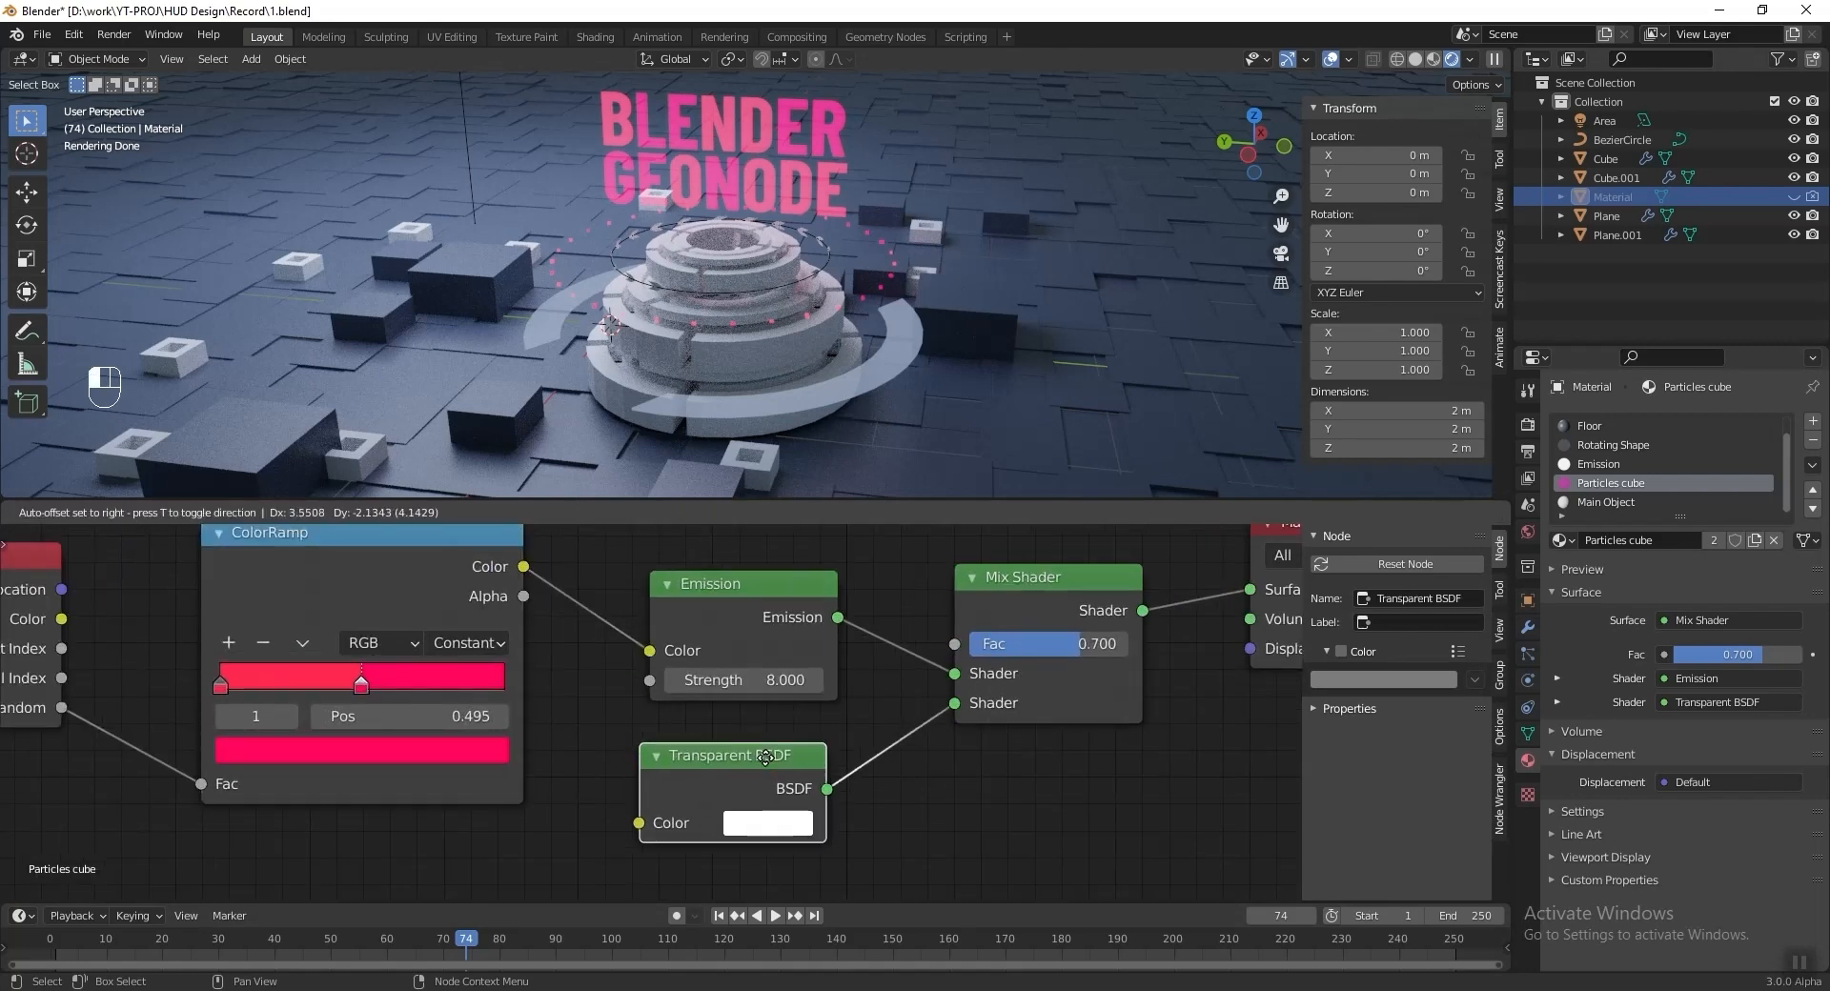
left_click(1049, 577, "shift")
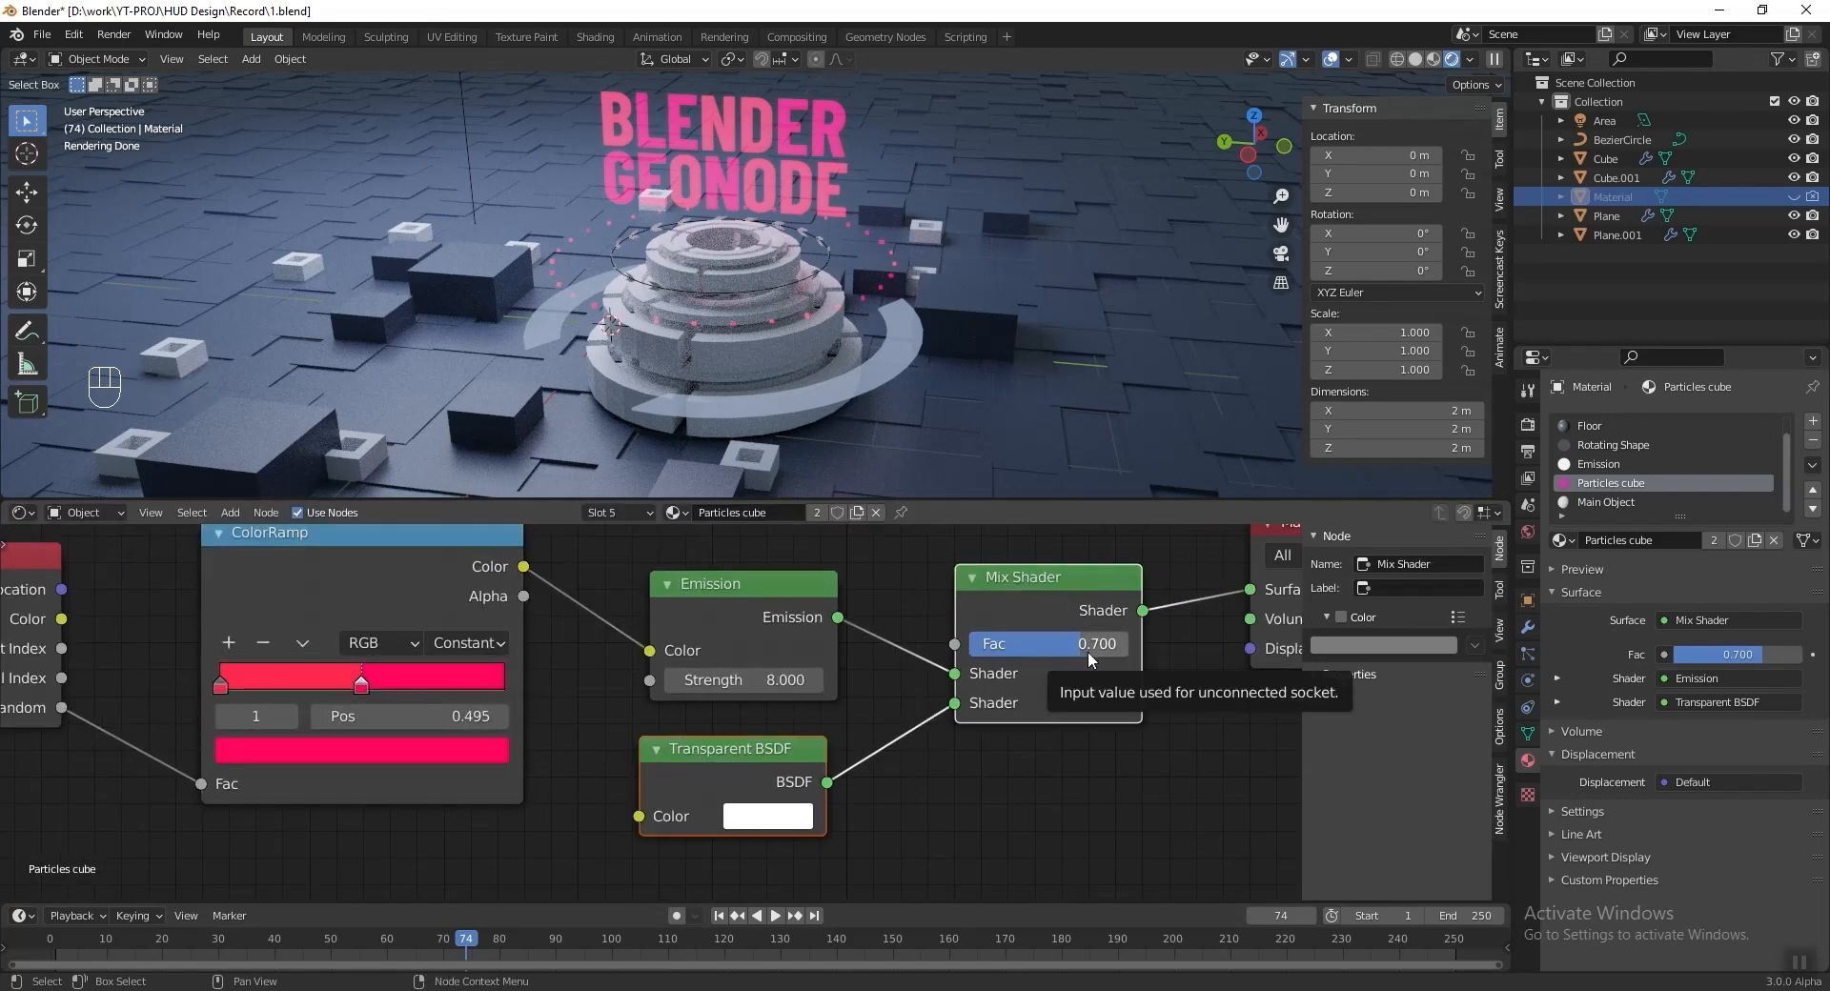
key("x")
middle_click_drag(1088, 650, 866, 735)
left_click_drag(578, 667, 1027, 675)
key("ctrl+s")
Set the Particles cube ColorRamp's first stop to hex 3C4B5B and its second stop to hex AAC4FF.
scroll(467, 735, "up", 2)
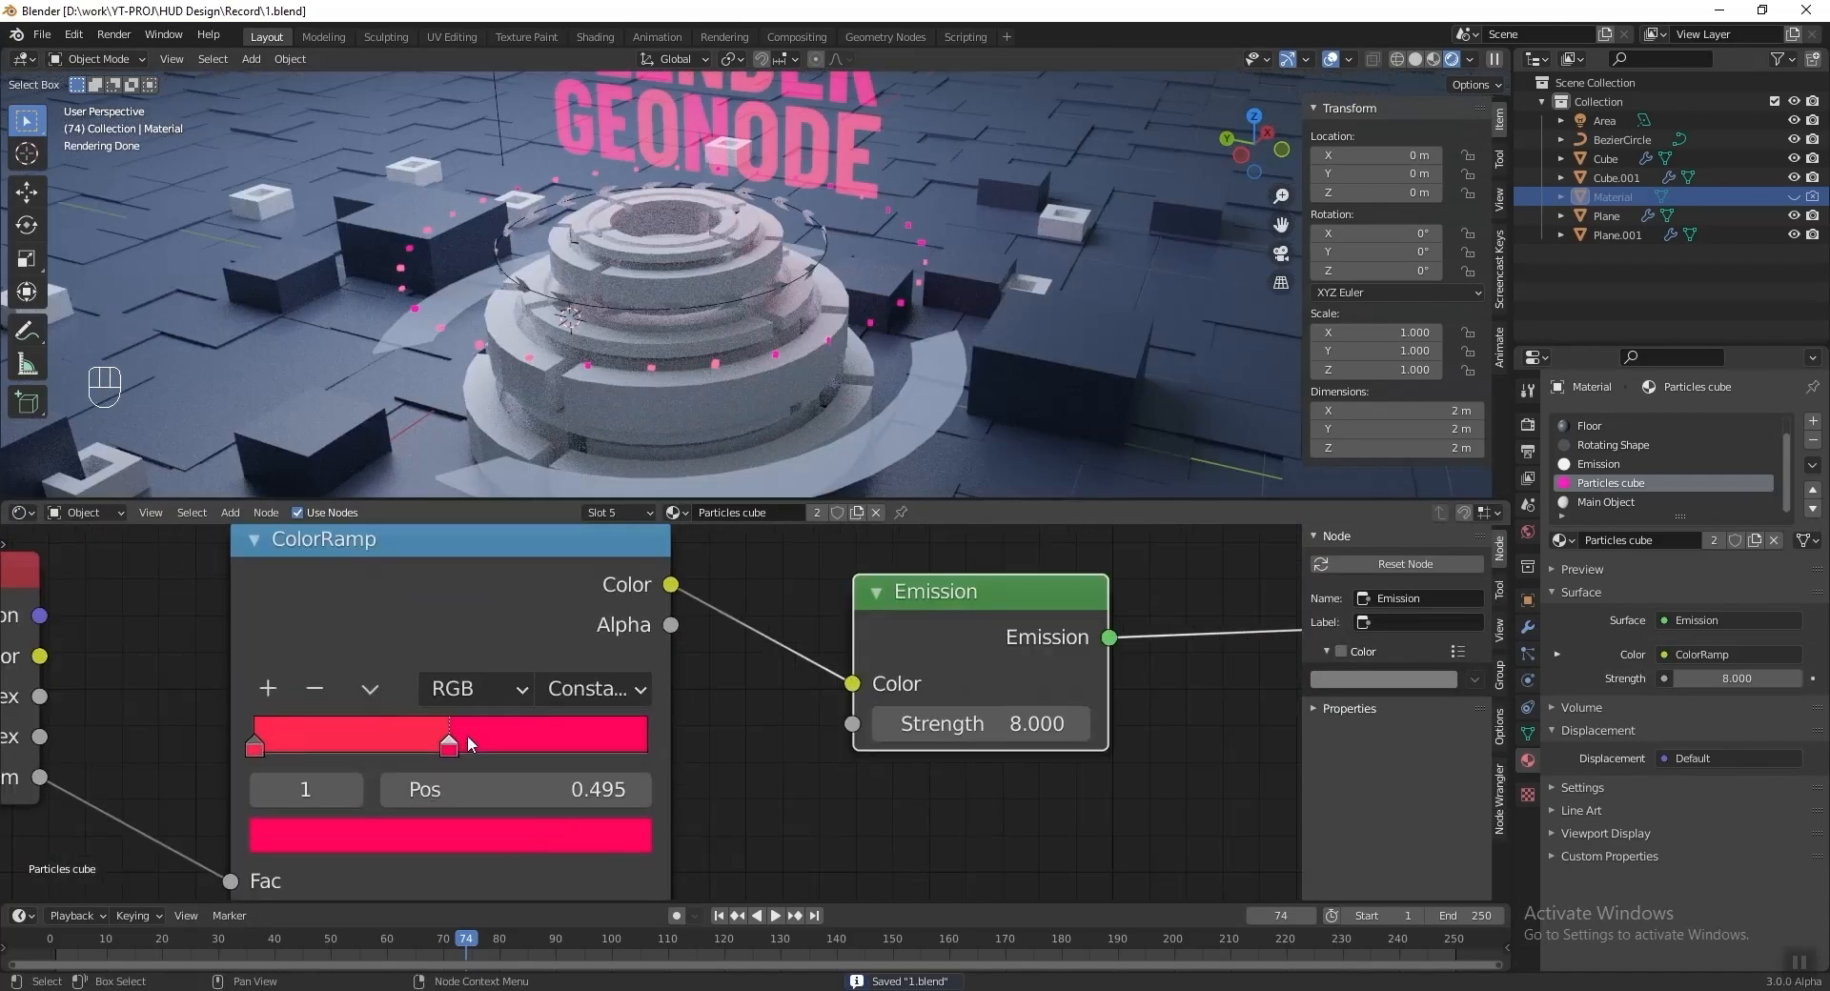
left_click(259, 752)
left_click(360, 845)
left_click(419, 673)
type("3C4B5")
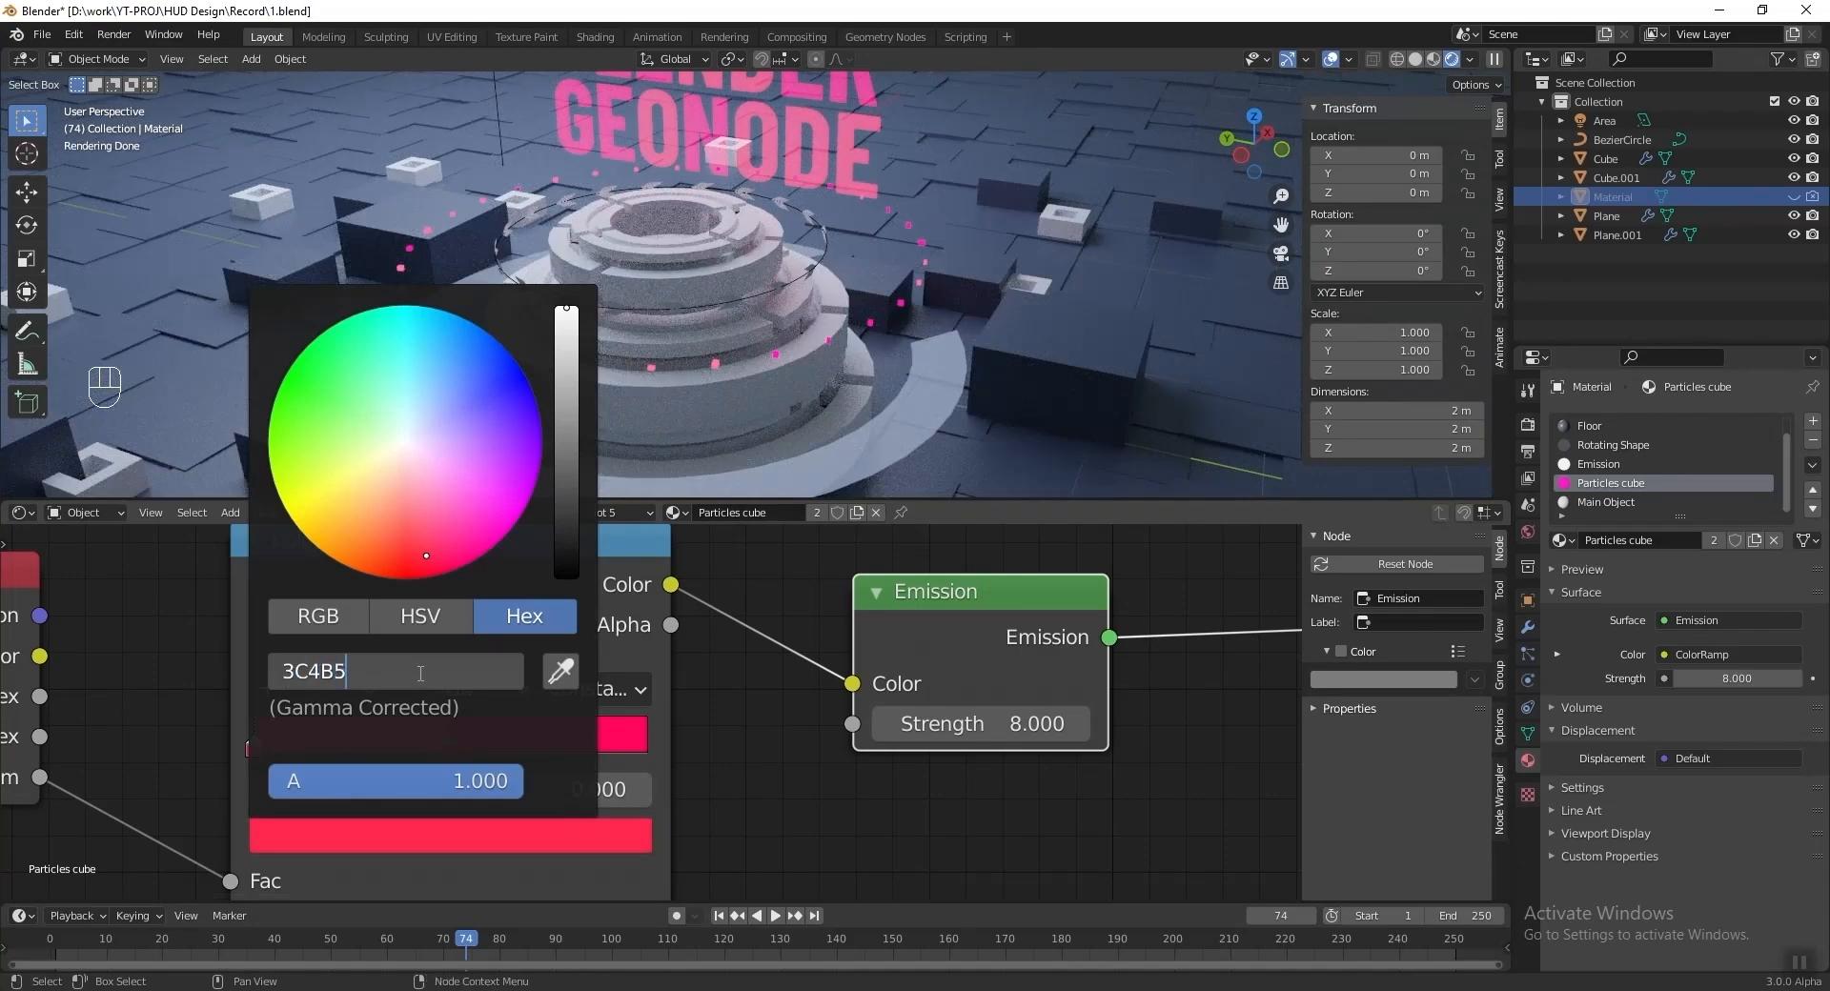
type("B")
key("Return")
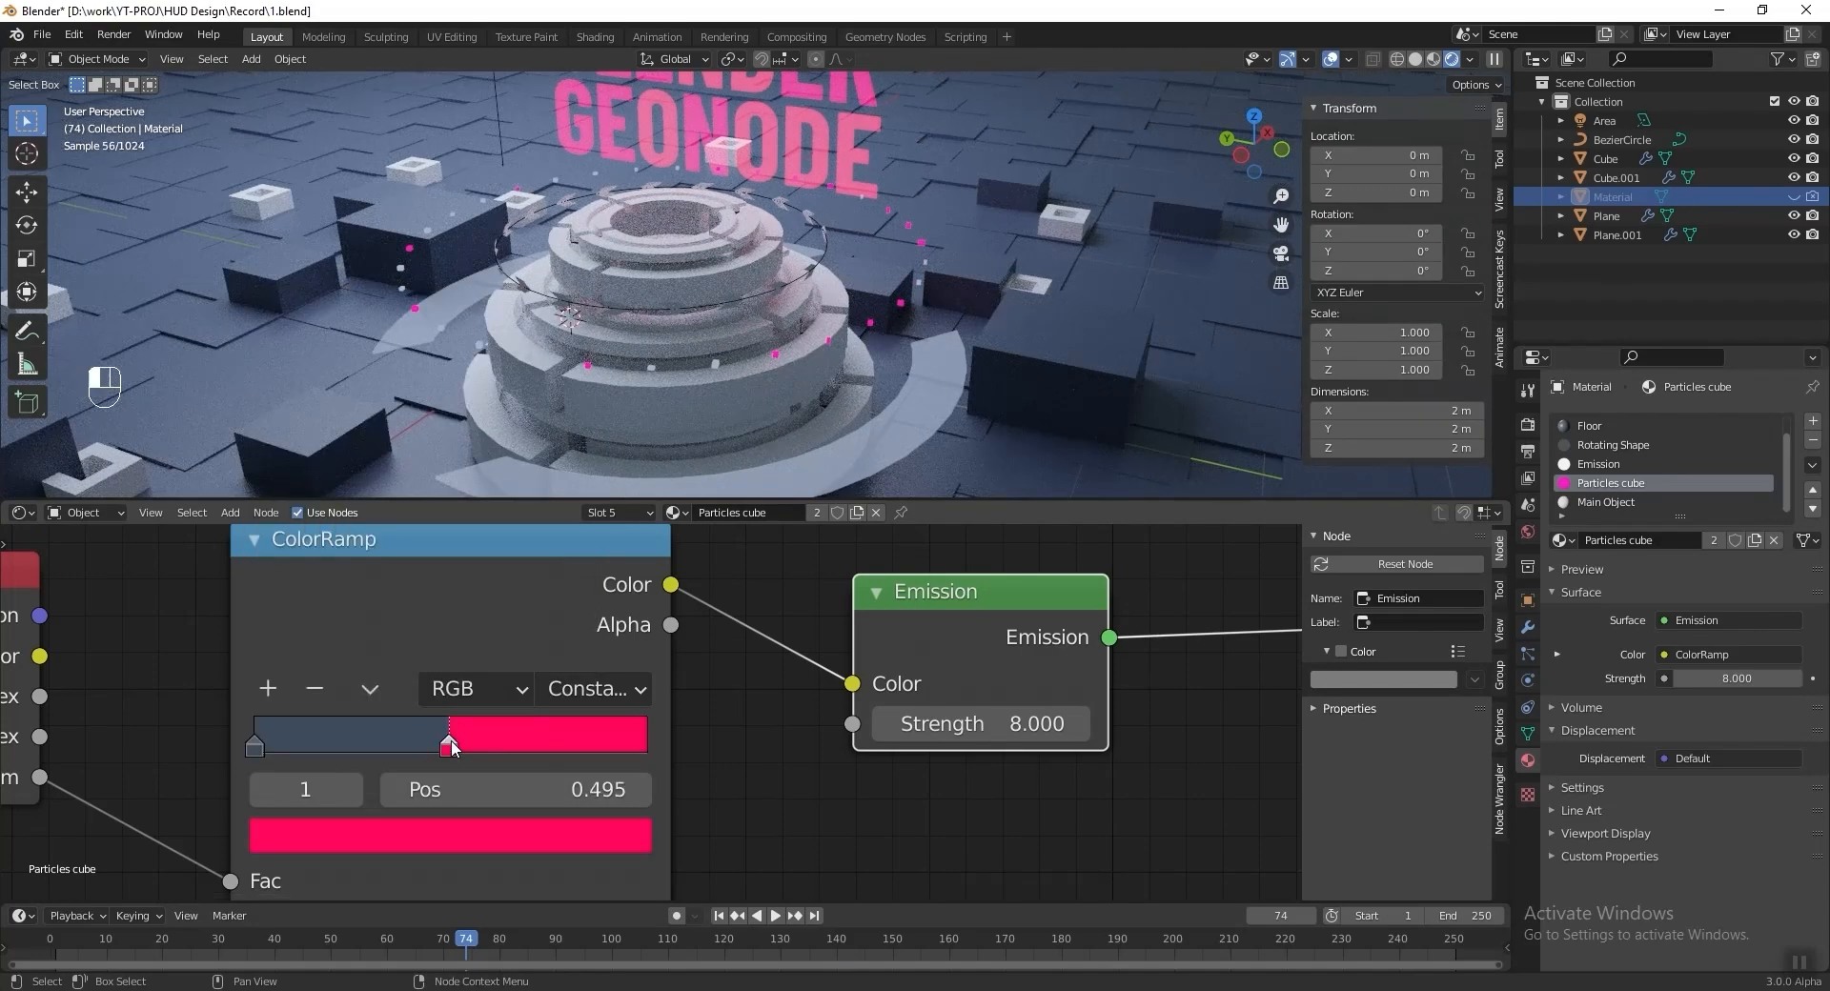
left_click(476, 833)
left_click(462, 673)
type("AAC4FF")
key("Return")
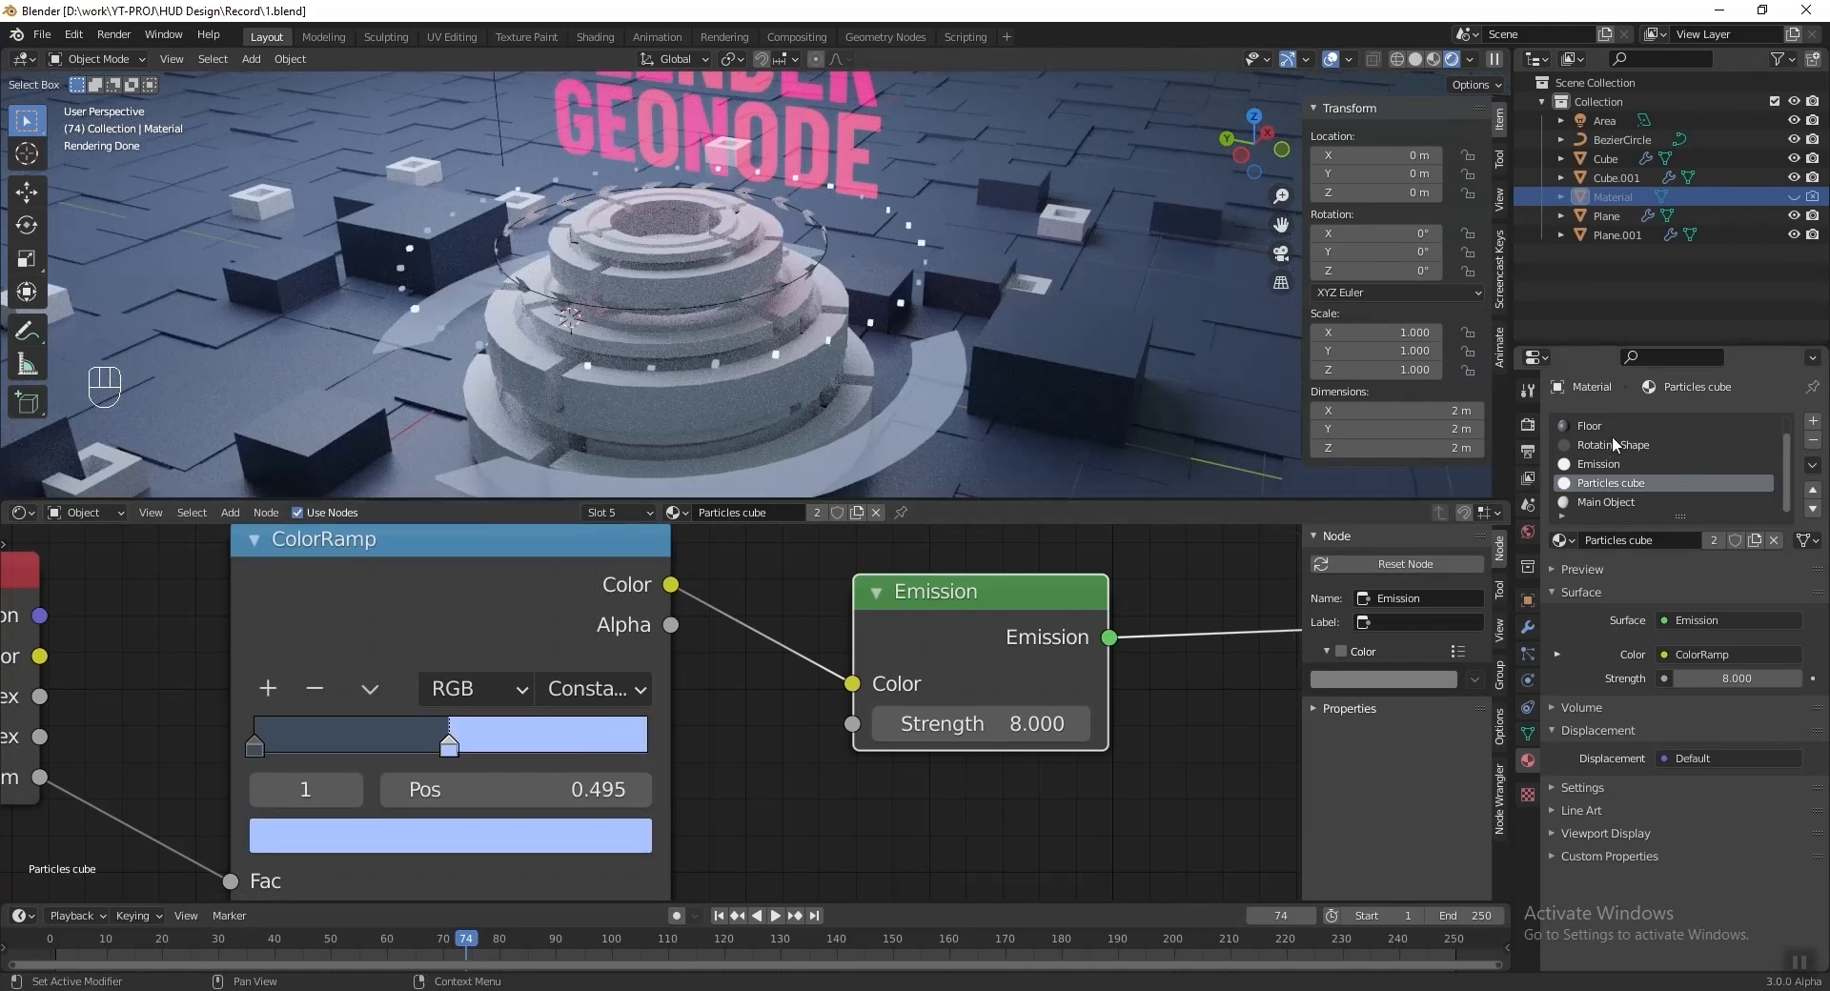
Darken the Main Object material's Base Color to a mid grey and save the file.
left_click(1637, 501)
scroll(912, 729, "up", 5)
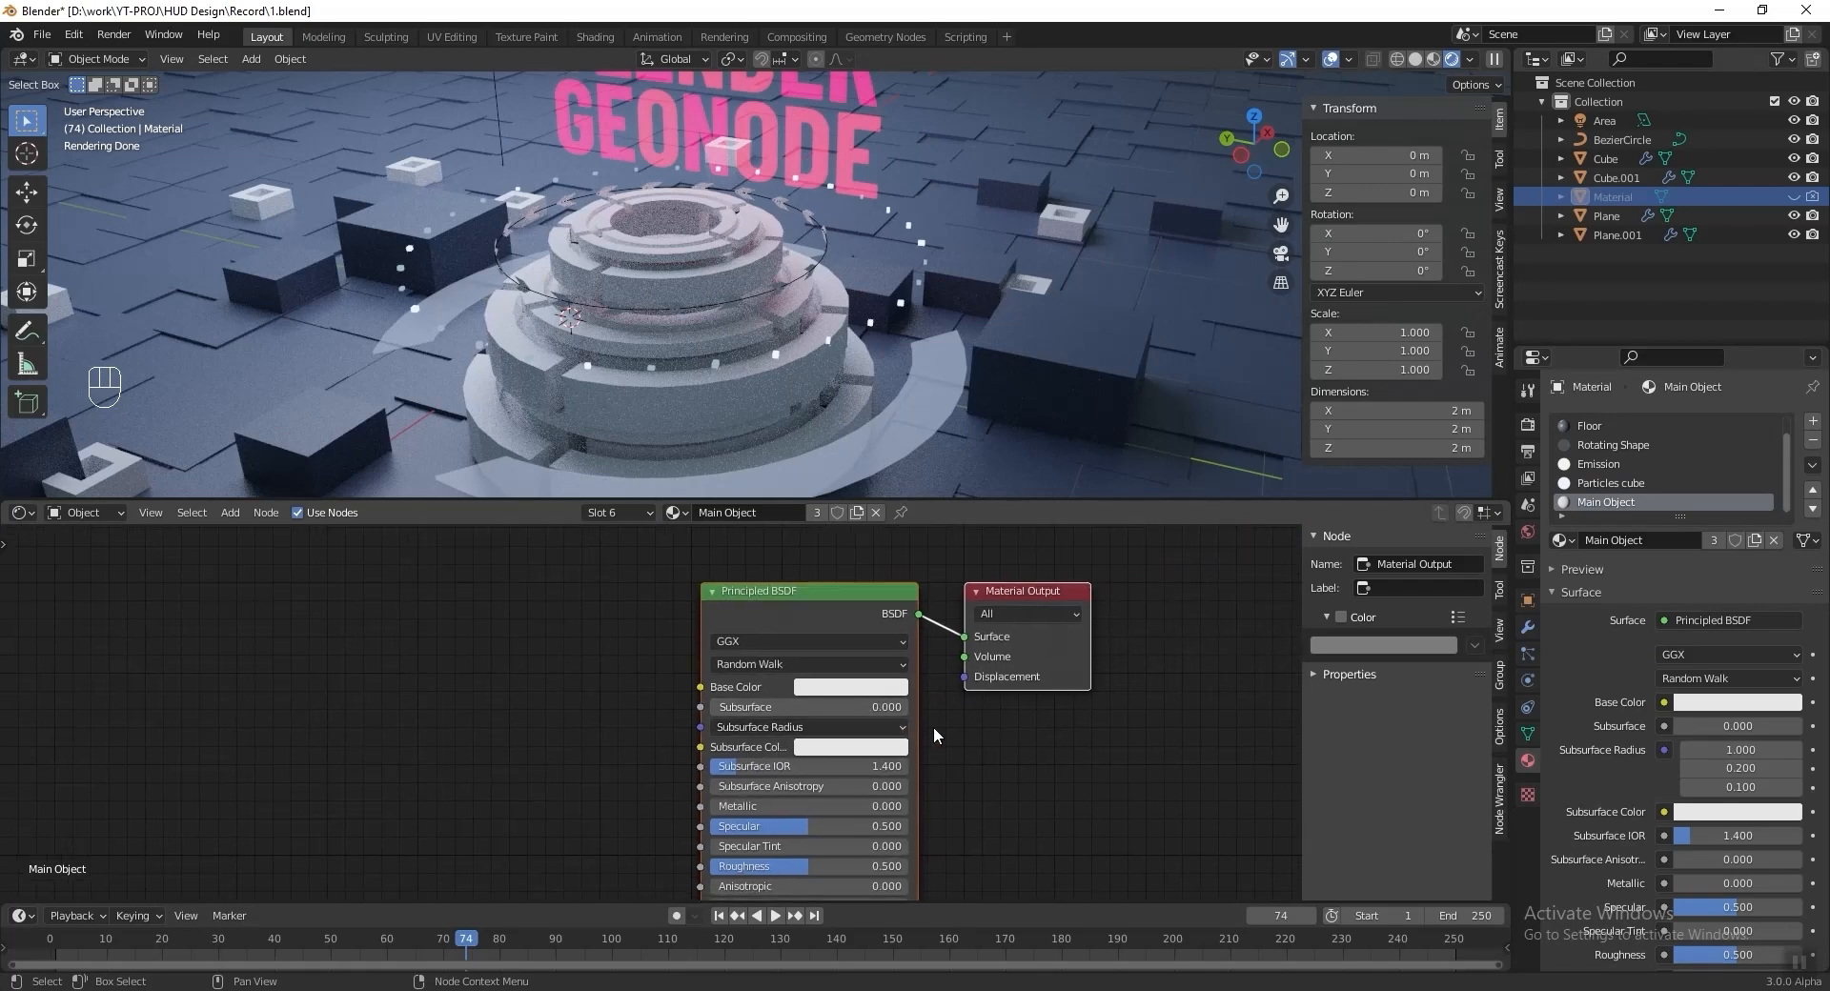
left_click(1003, 678)
left_click_drag(1176, 258, 1172, 321)
scroll(815, 370, "down", 2)
key("ctrl+s")
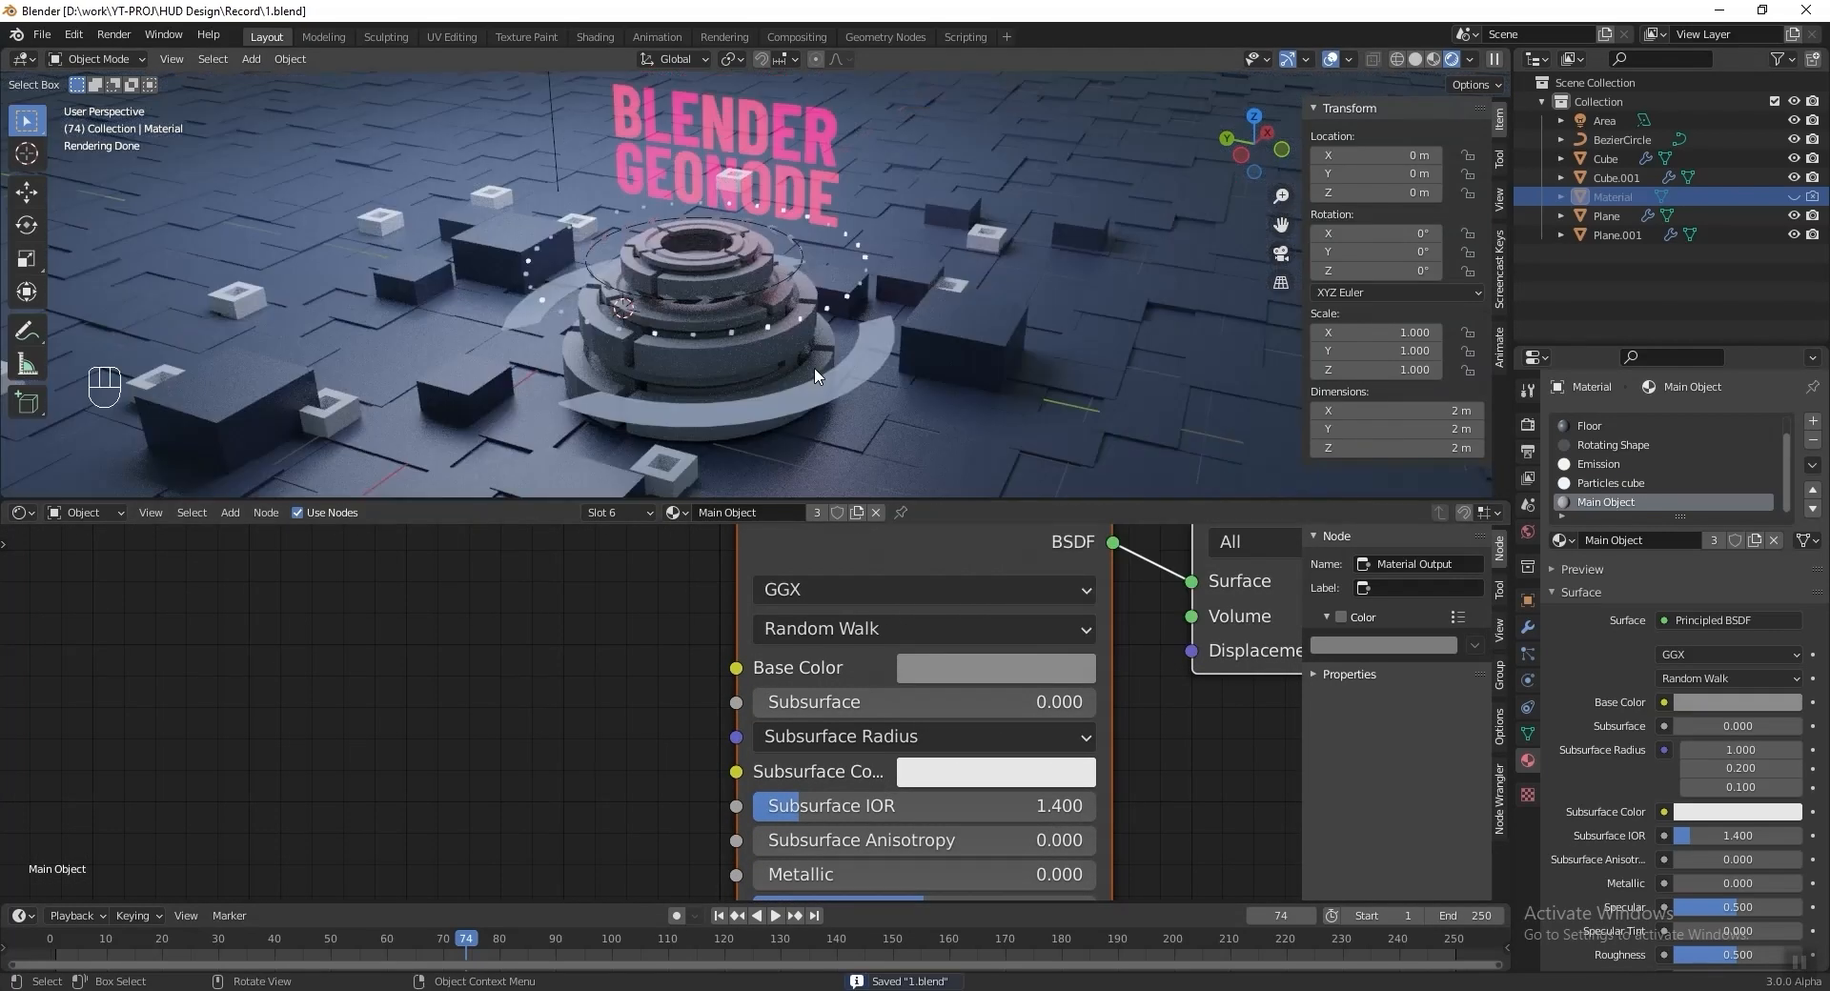
Give the arrow ring (Plane.001) a new material and paste the Particles cube material's shader setup onto it.
scroll(738, 315, "up", 3)
middle_click_drag(740, 312, 789, 298, "shift")
scroll(725, 295, "up", 4)
left_click(669, 299)
key("ctrl+z")
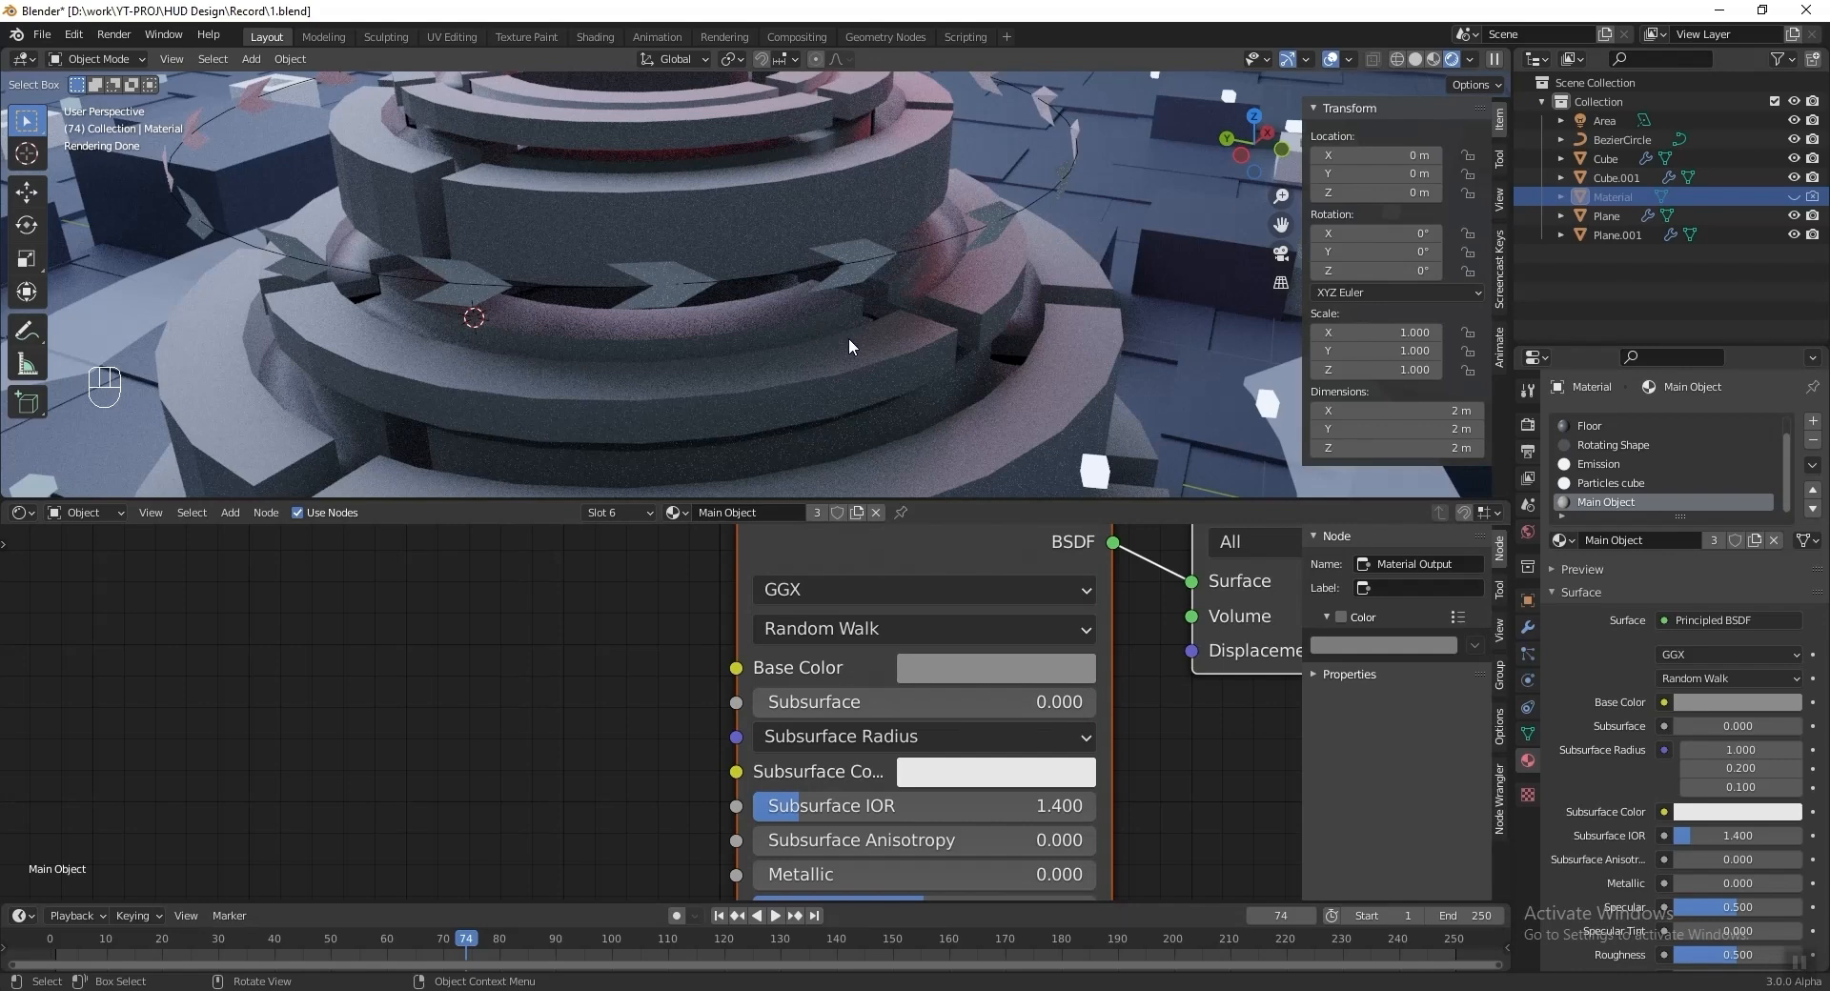
left_click(1698, 485)
left_click(1813, 466)
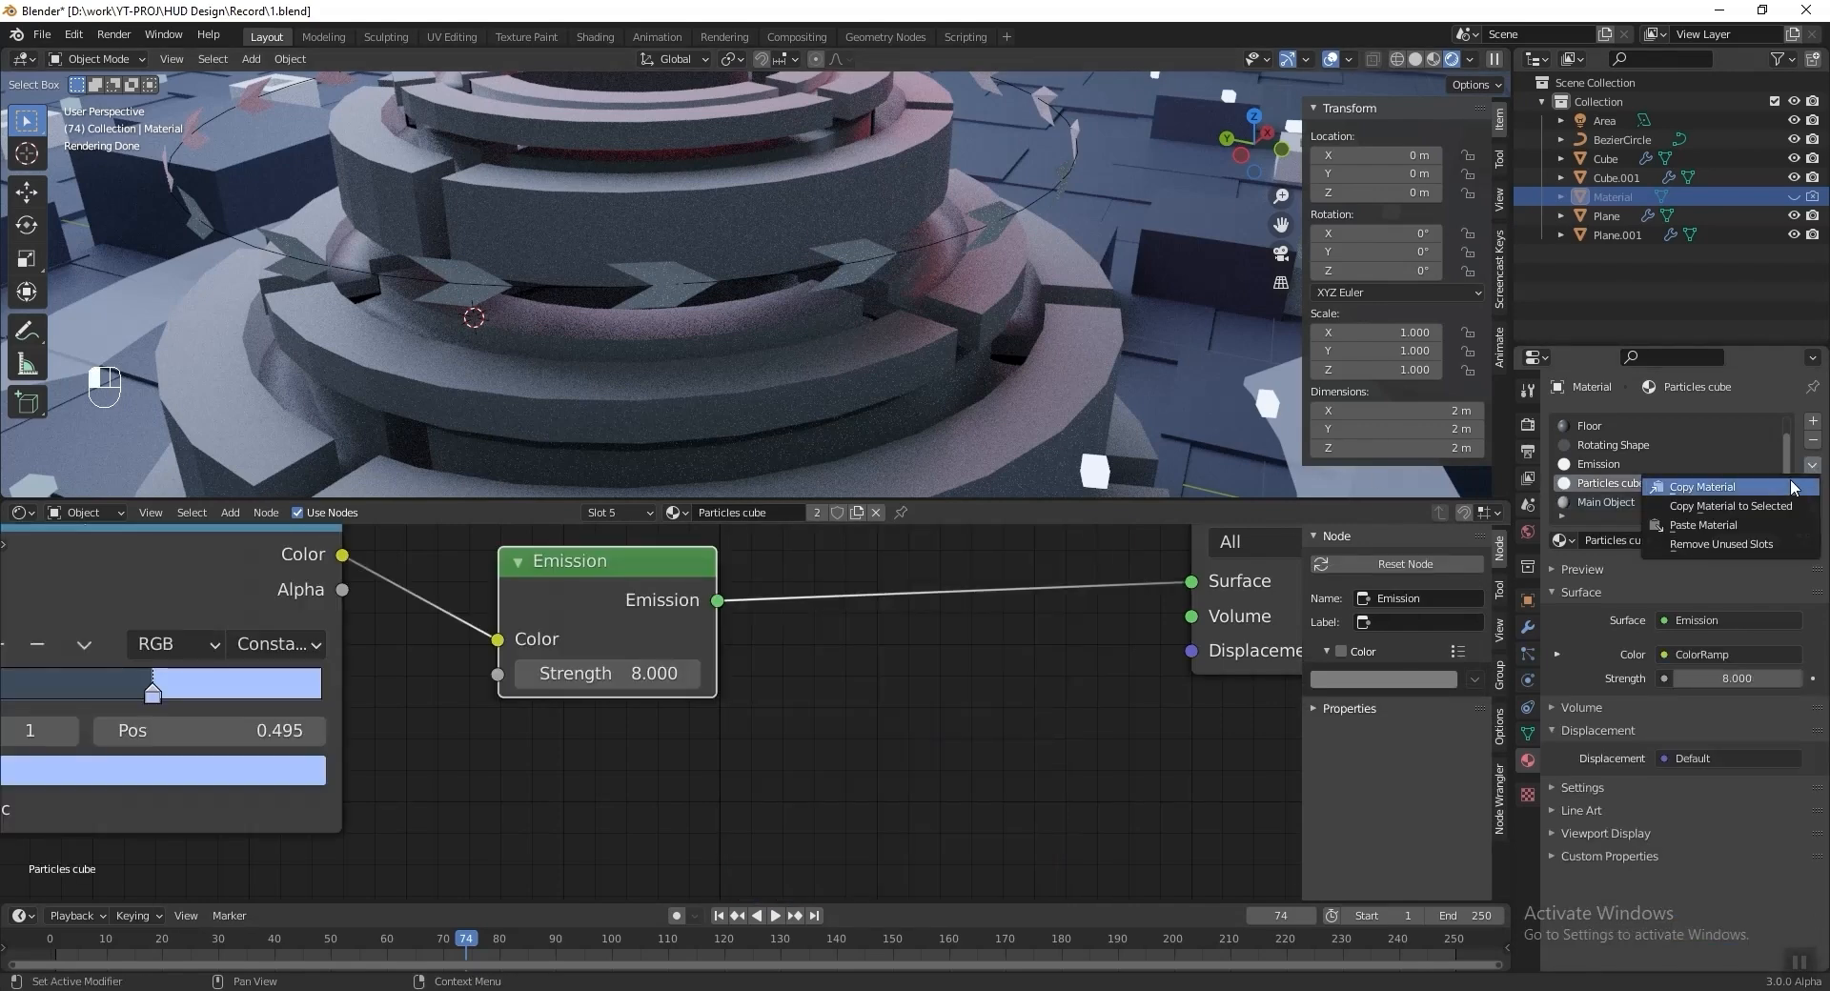
left_click(670, 299)
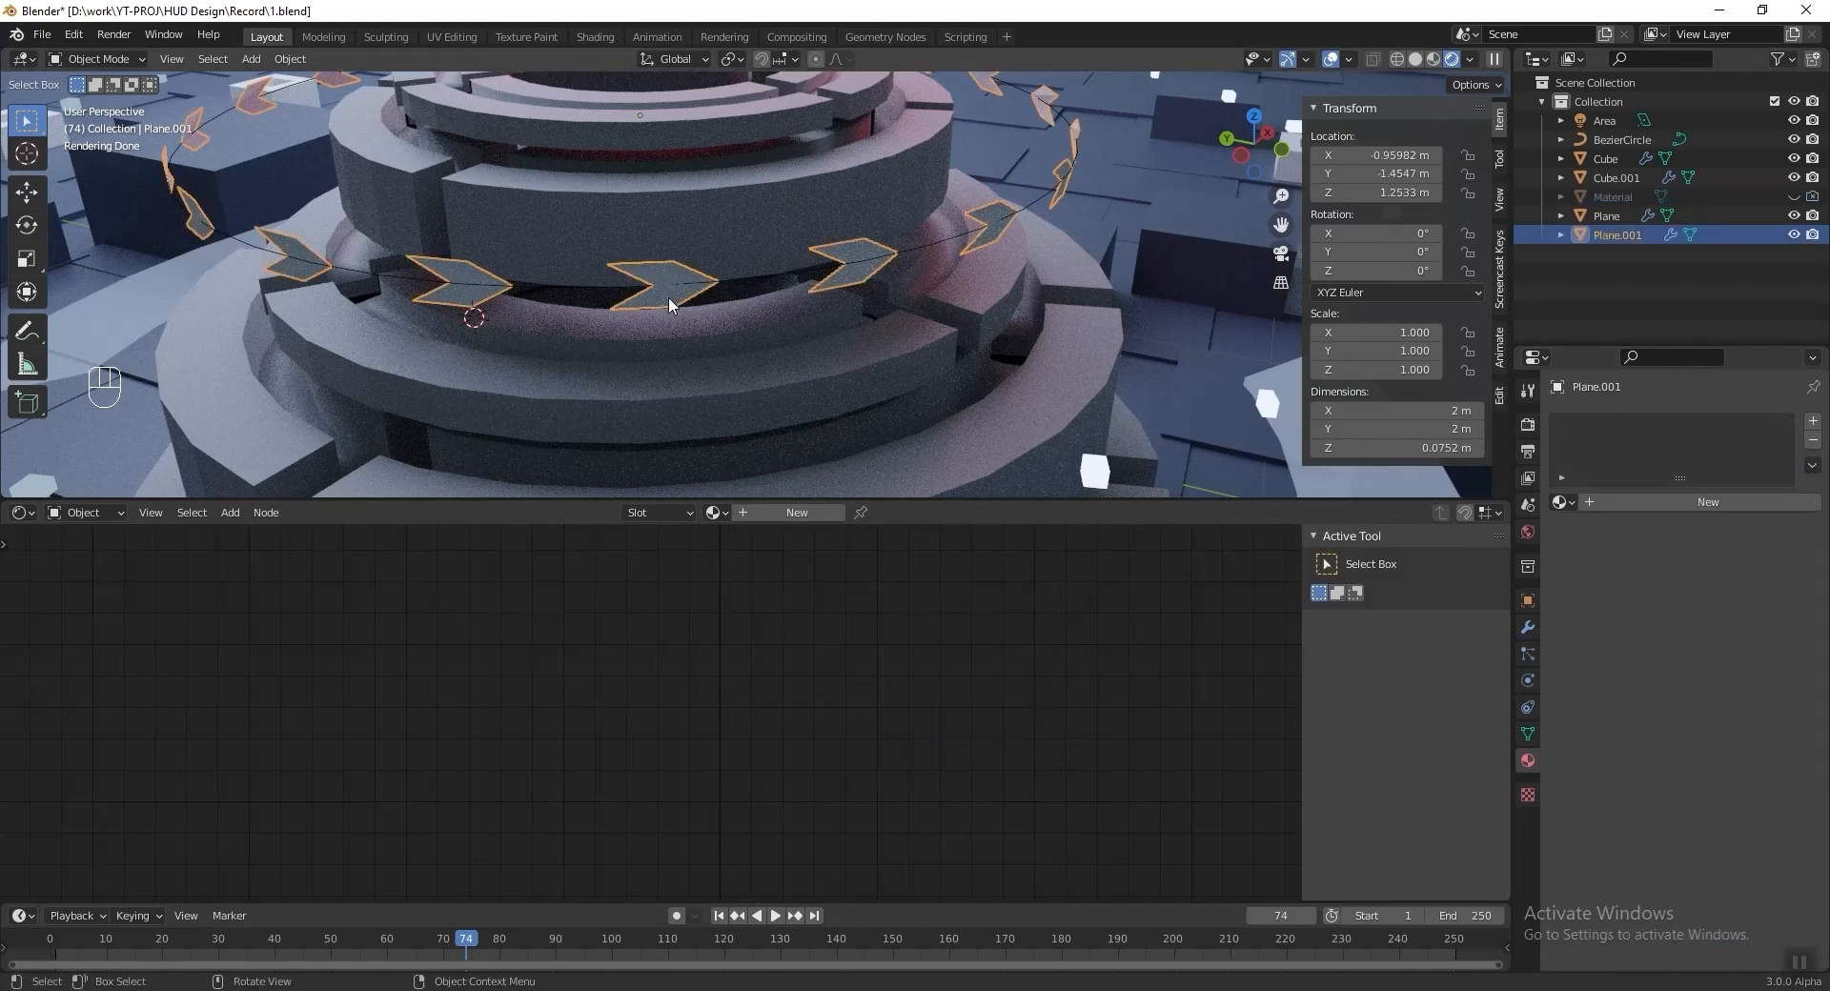
left_click(1609, 503)
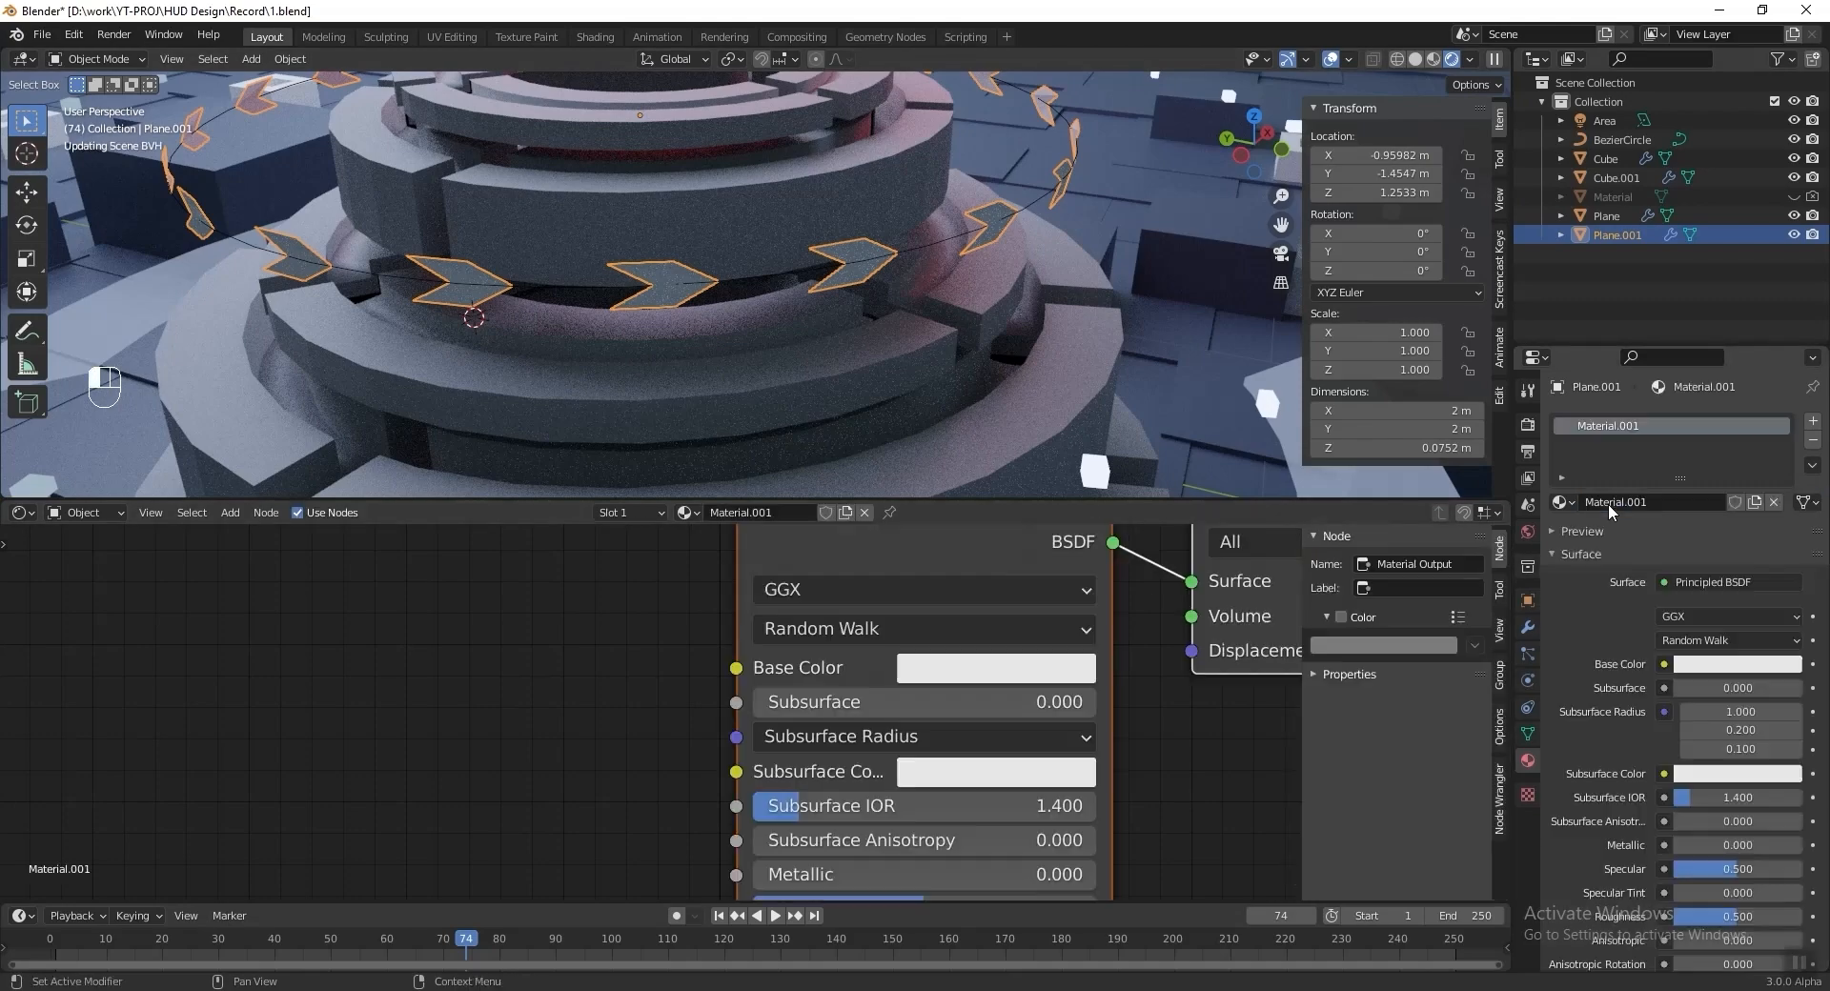
left_click(1813, 469)
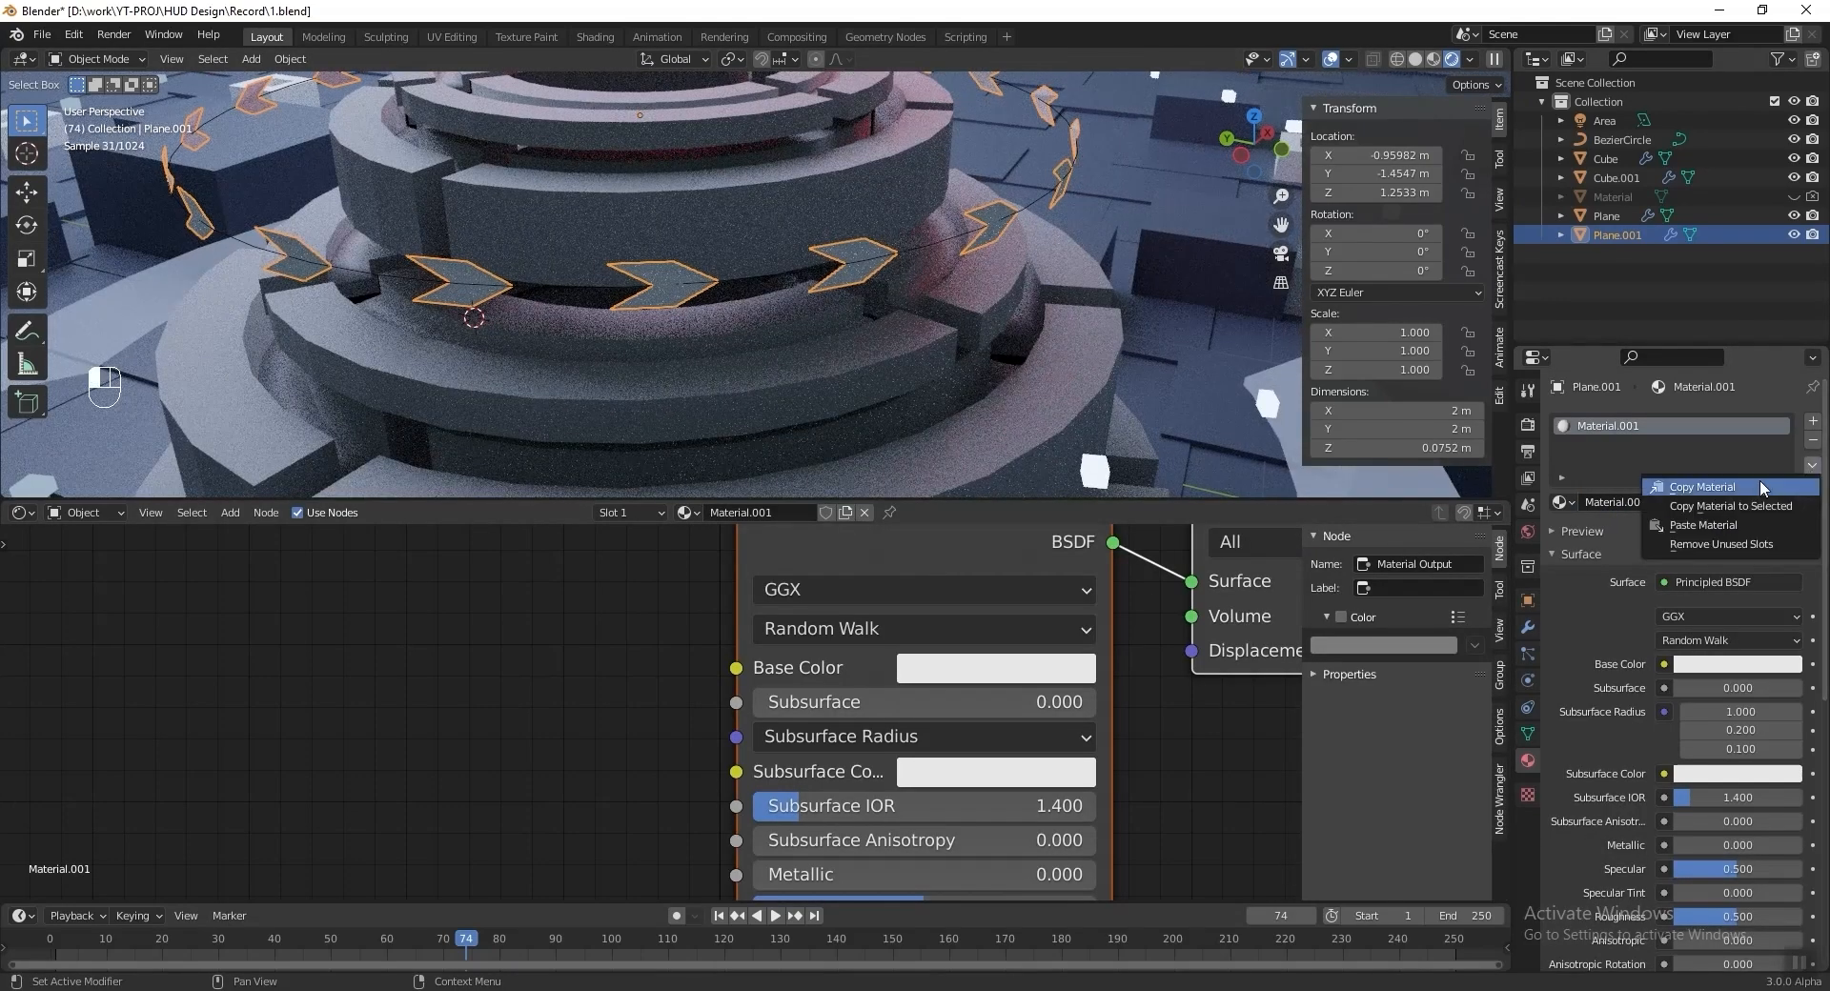
left_click(1669, 462)
Delete the Object Info node from the arrow ring's material and reposition the ColorRamp node.
middle_click_drag(525, 678, 620, 694)
left_click_drag(156, 668, 127, 654)
key("x")
left_click_drag(362, 615, 353, 630)
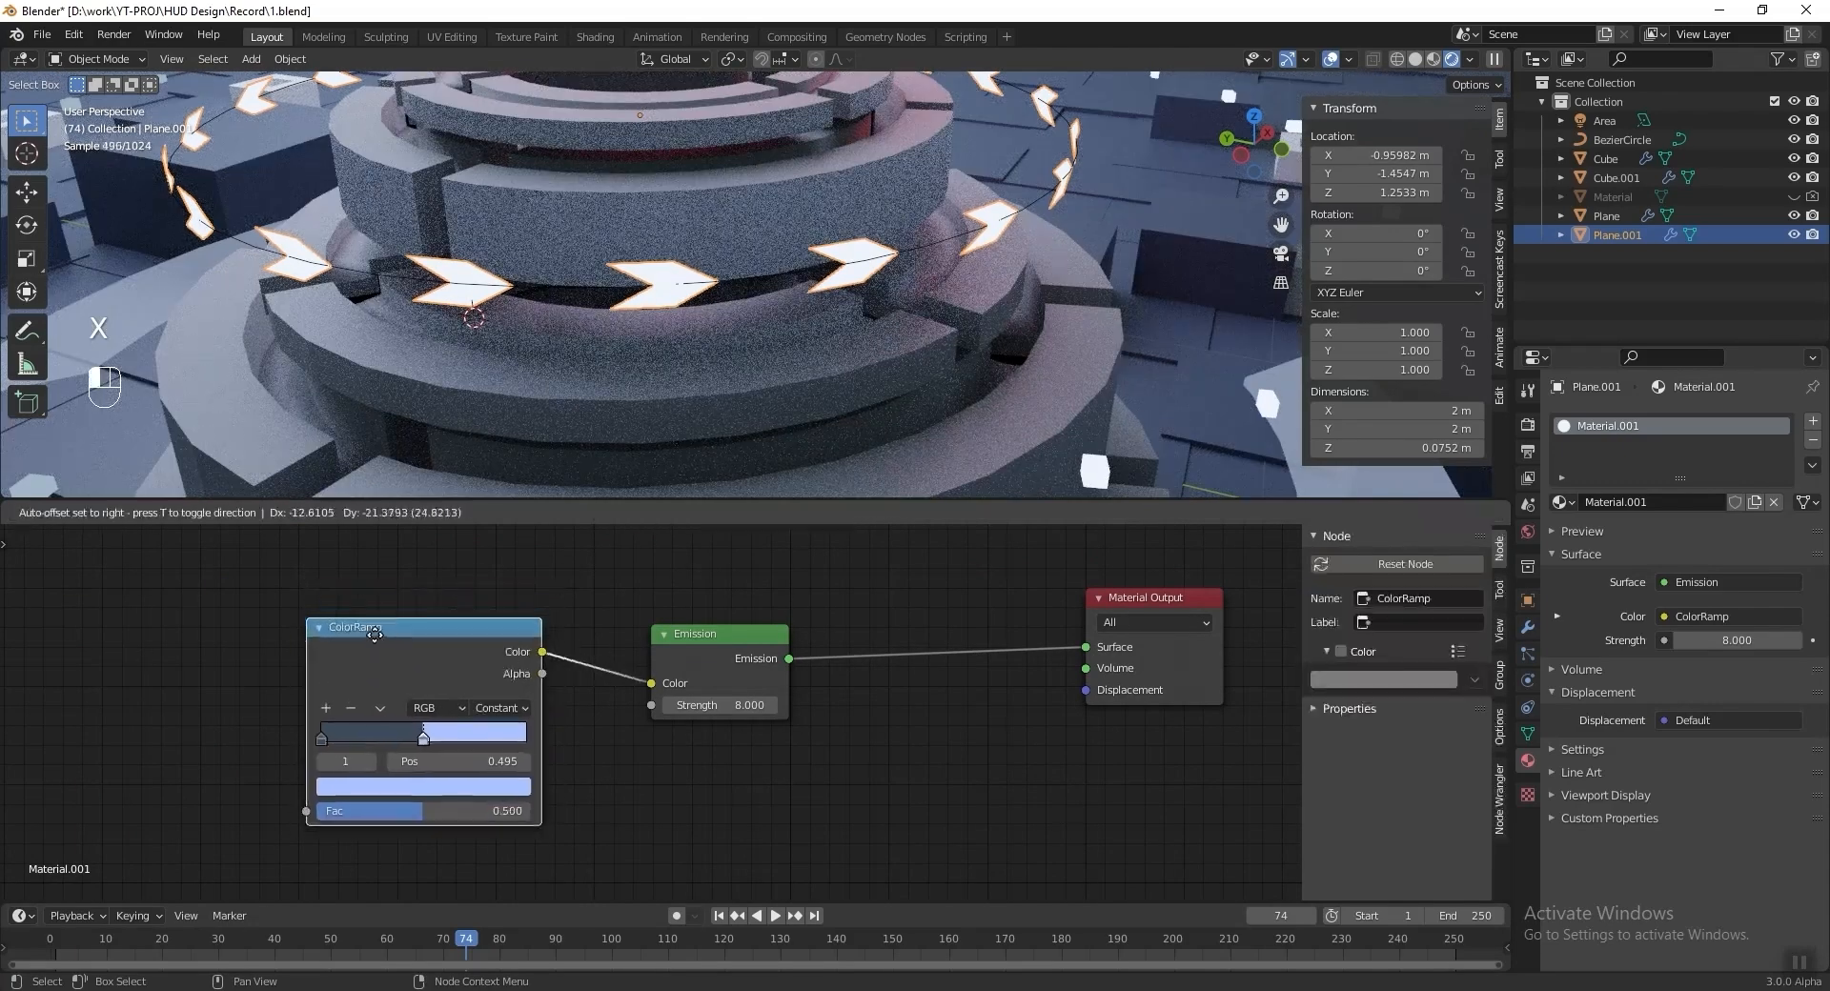
Add a texture mapping setup before the ColorRamp, remove its Image Texture node, and link the Mapping Vector output to the ColorRamp Fac.
key("ctrl+t")
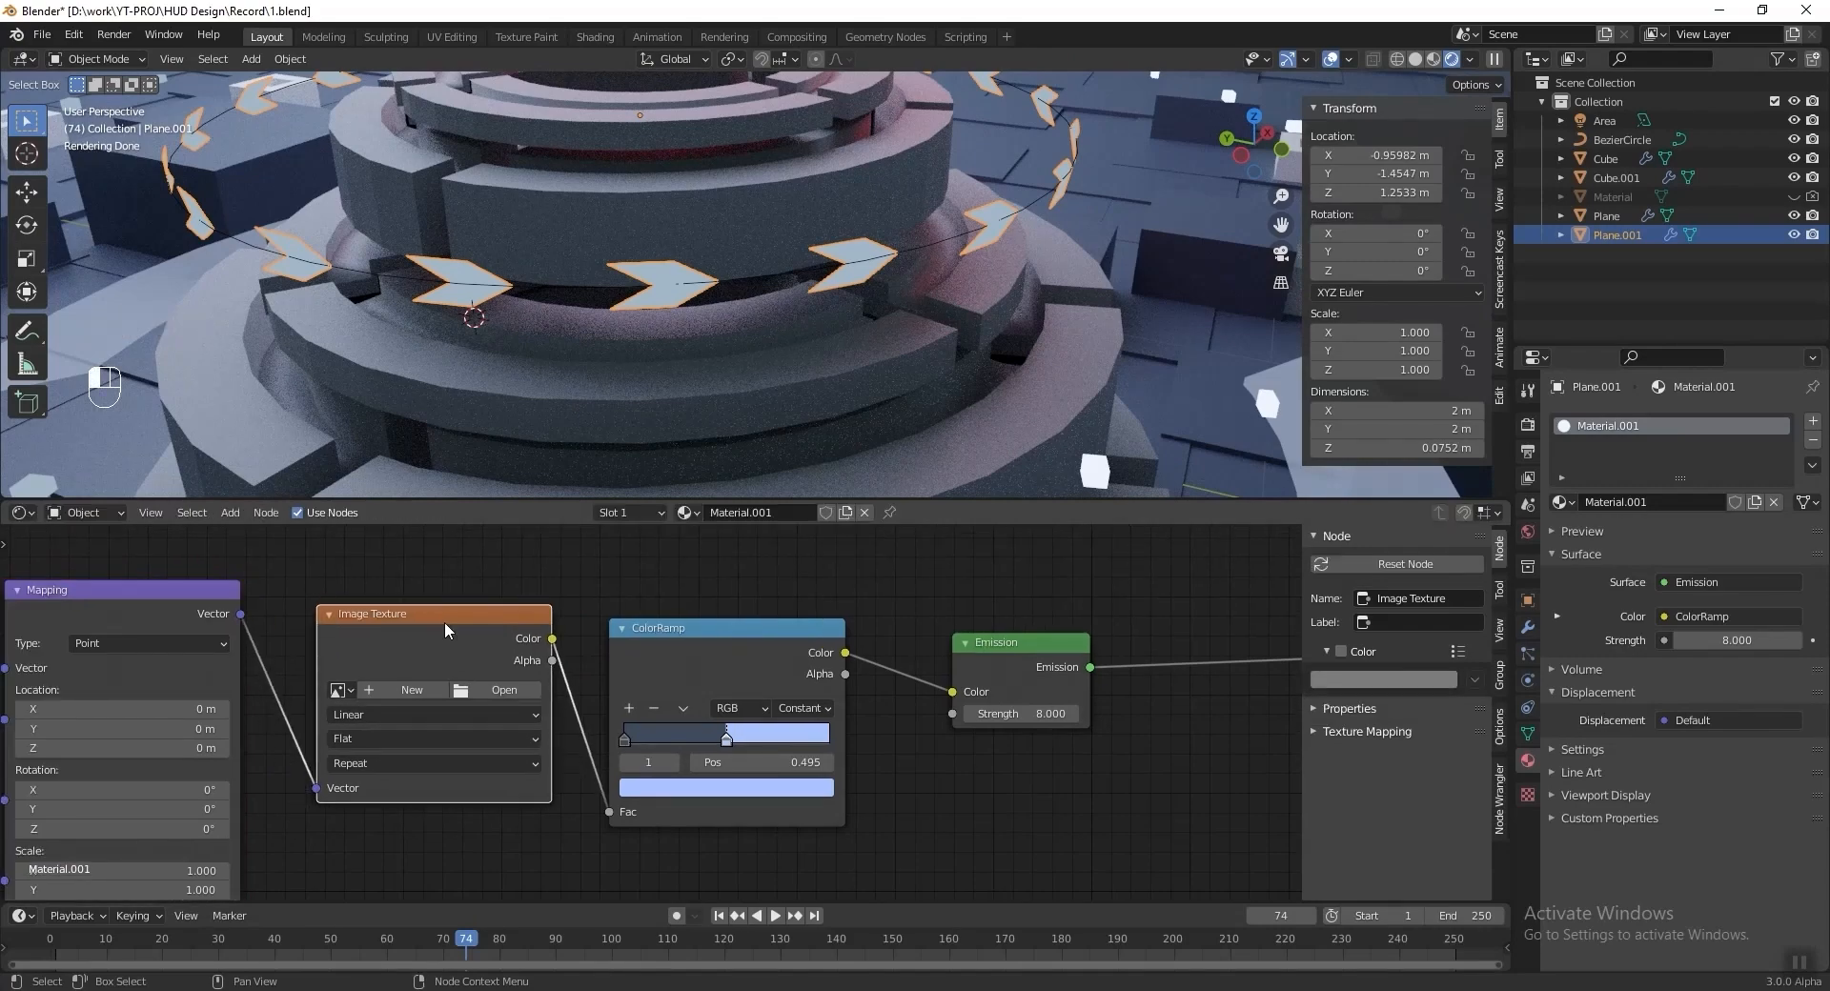
key("ctrl+x")
left_click_drag(240, 614, 602, 808)
middle_click_drag(636, 703, 535, 690)
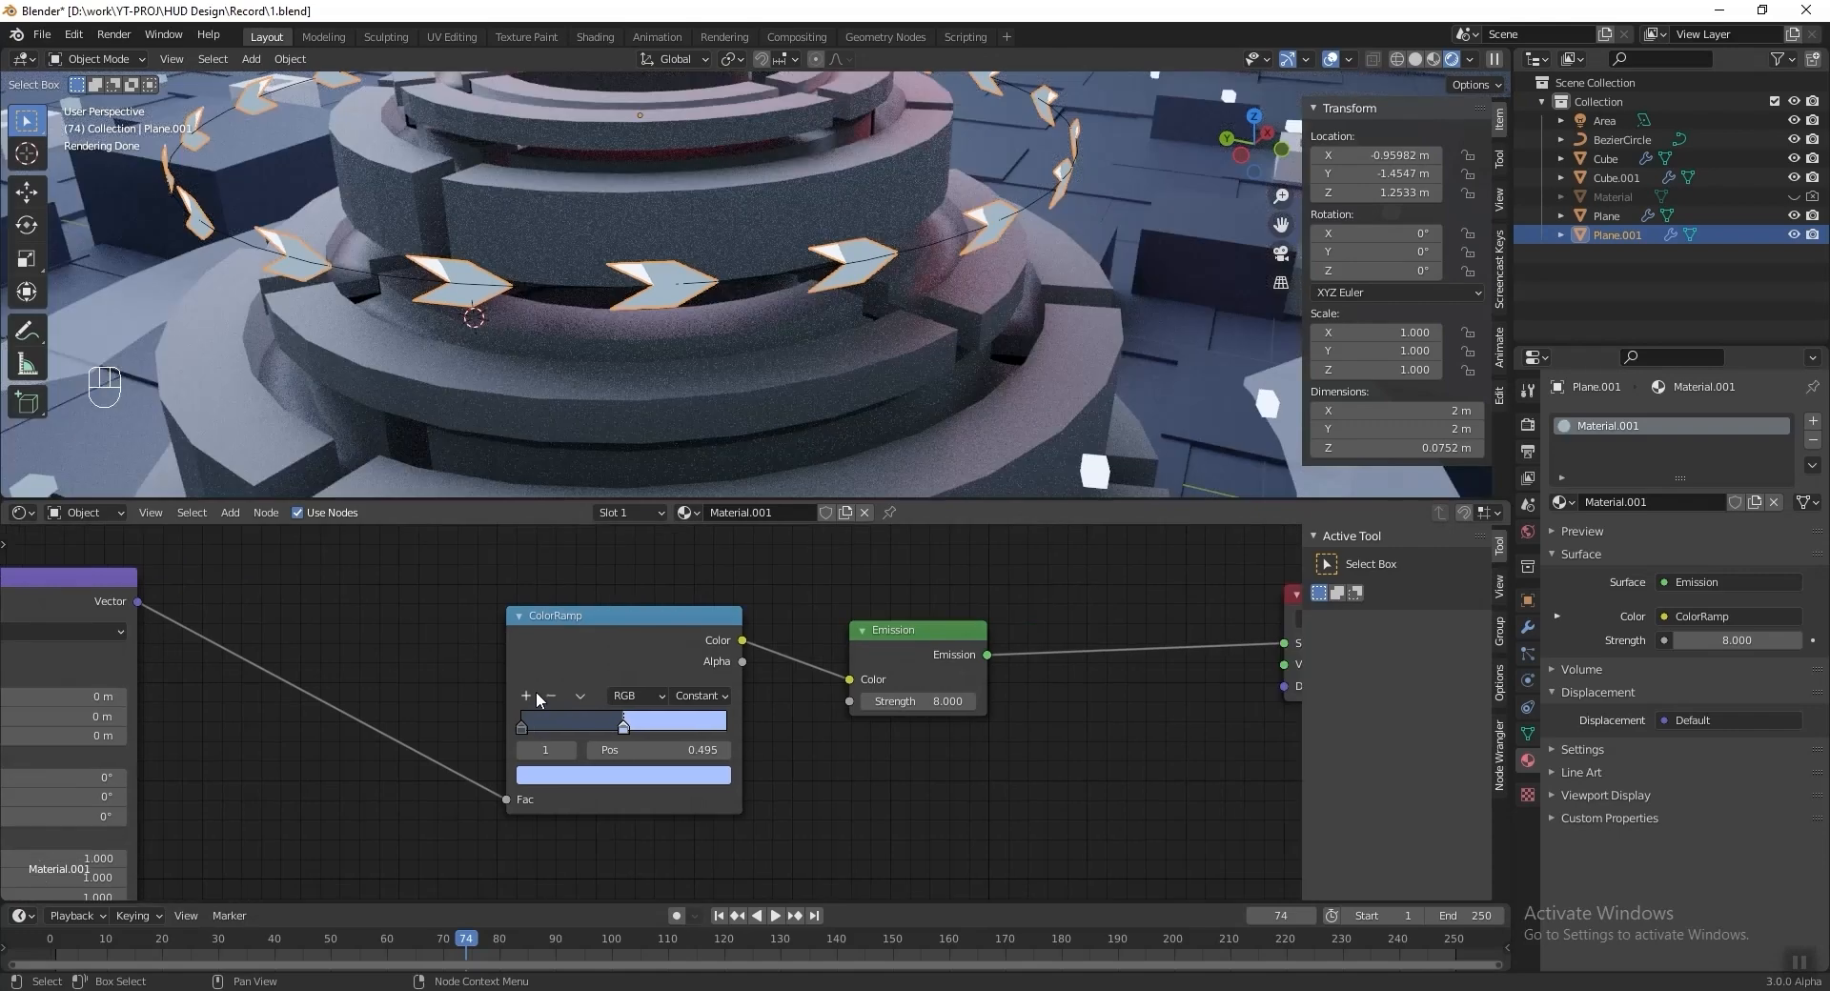
Set the arrow material's ColorRamp interpolation to Ease and recolor its first stop light cyan, about 9EEBFF.
scroll(642, 722, "up", 5)
left_click(743, 692)
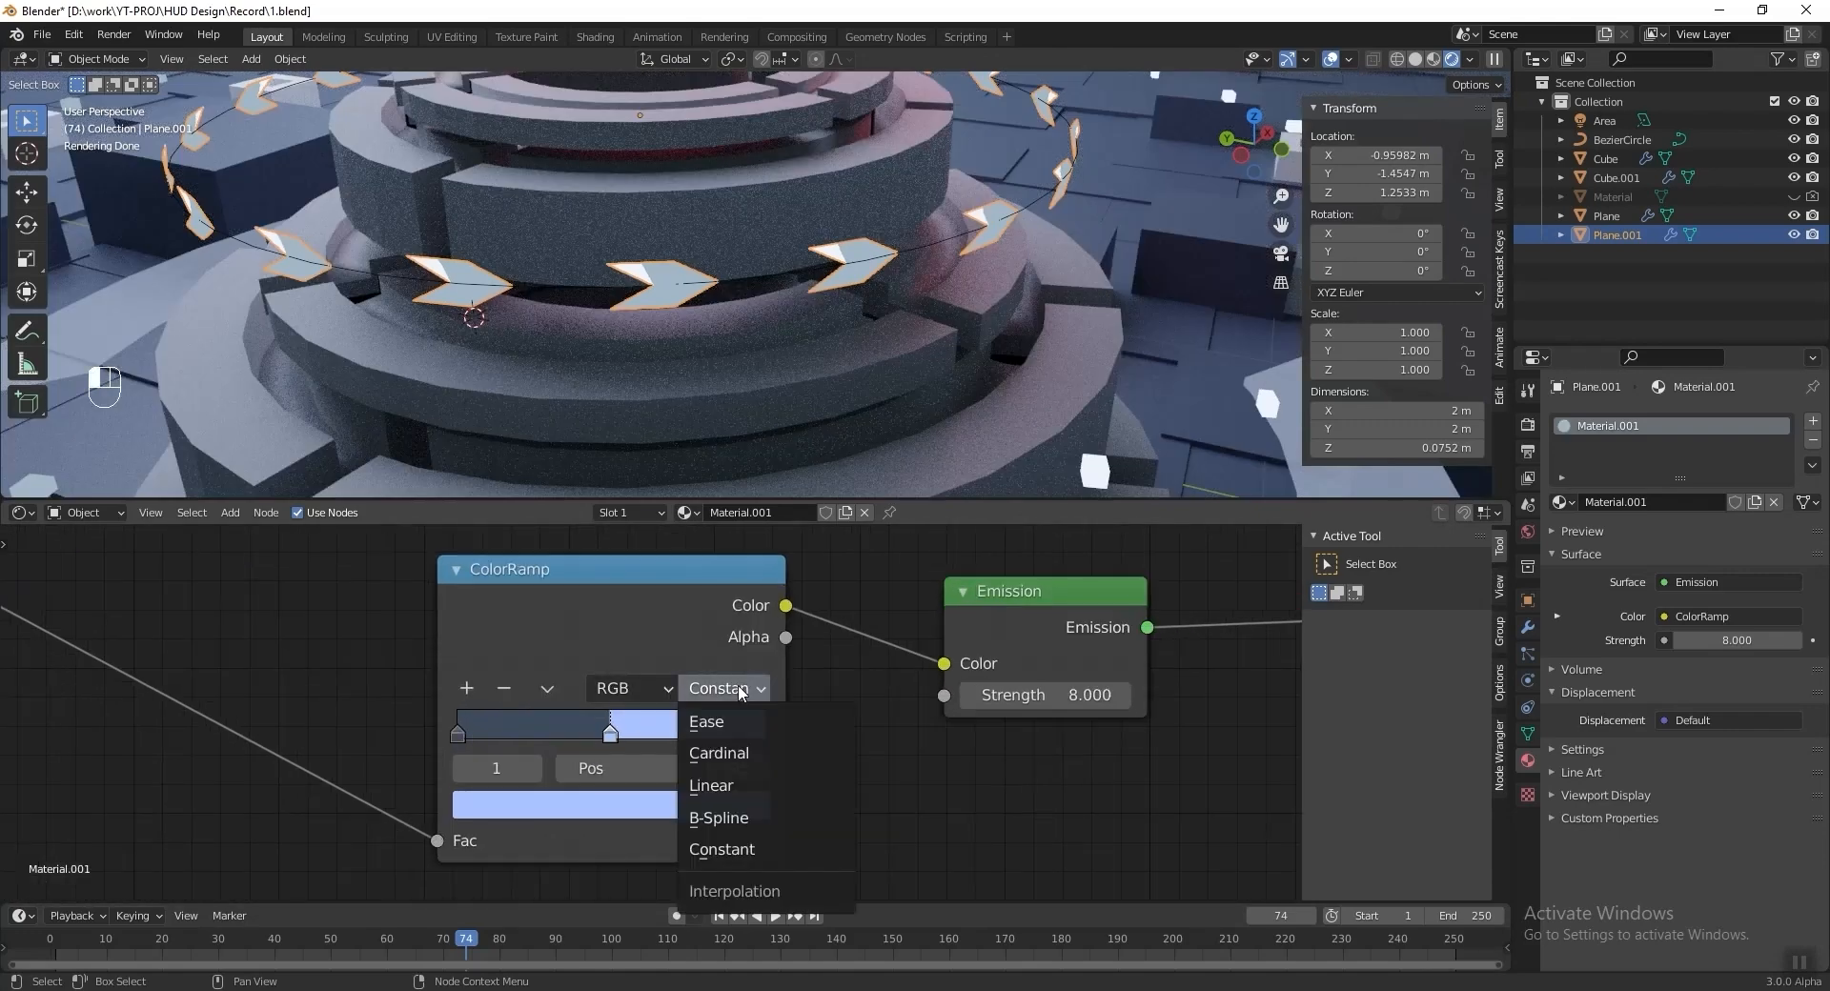
left_click(707, 721)
middle_click_drag(475, 734, 469, 699)
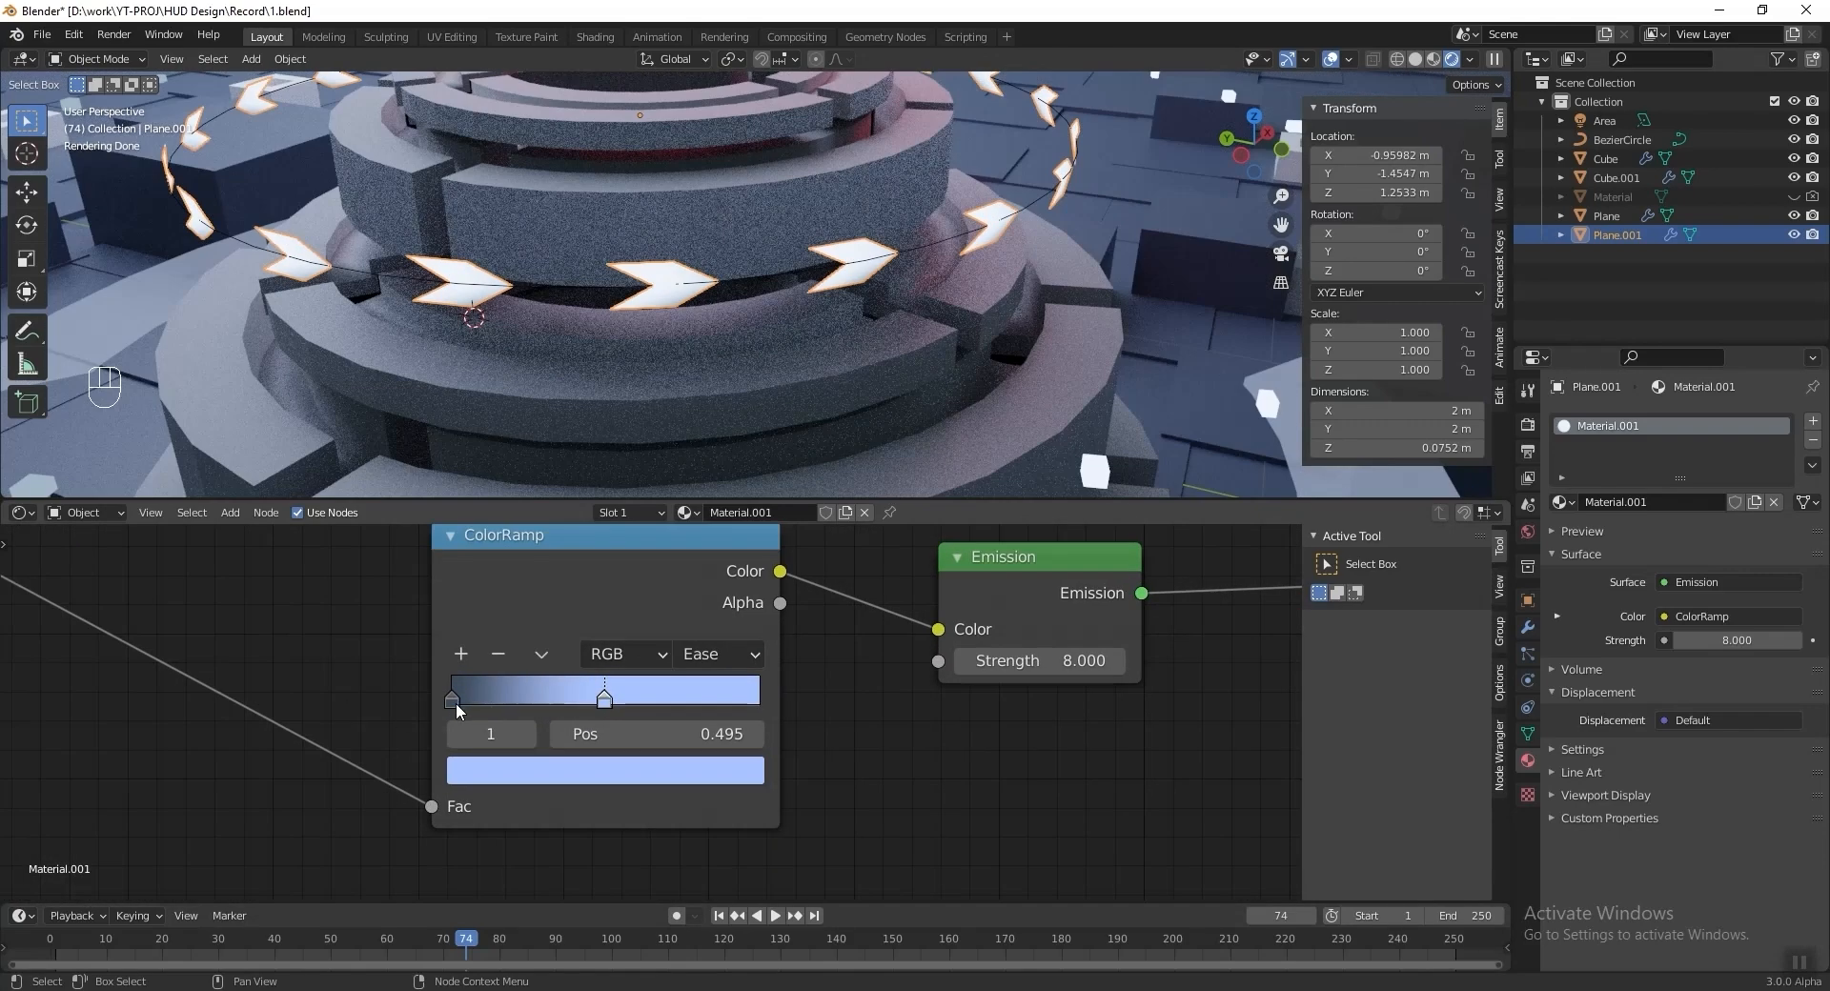
left_click(456, 702)
left_click(545, 769)
left_click_drag(575, 412, 568, 459)
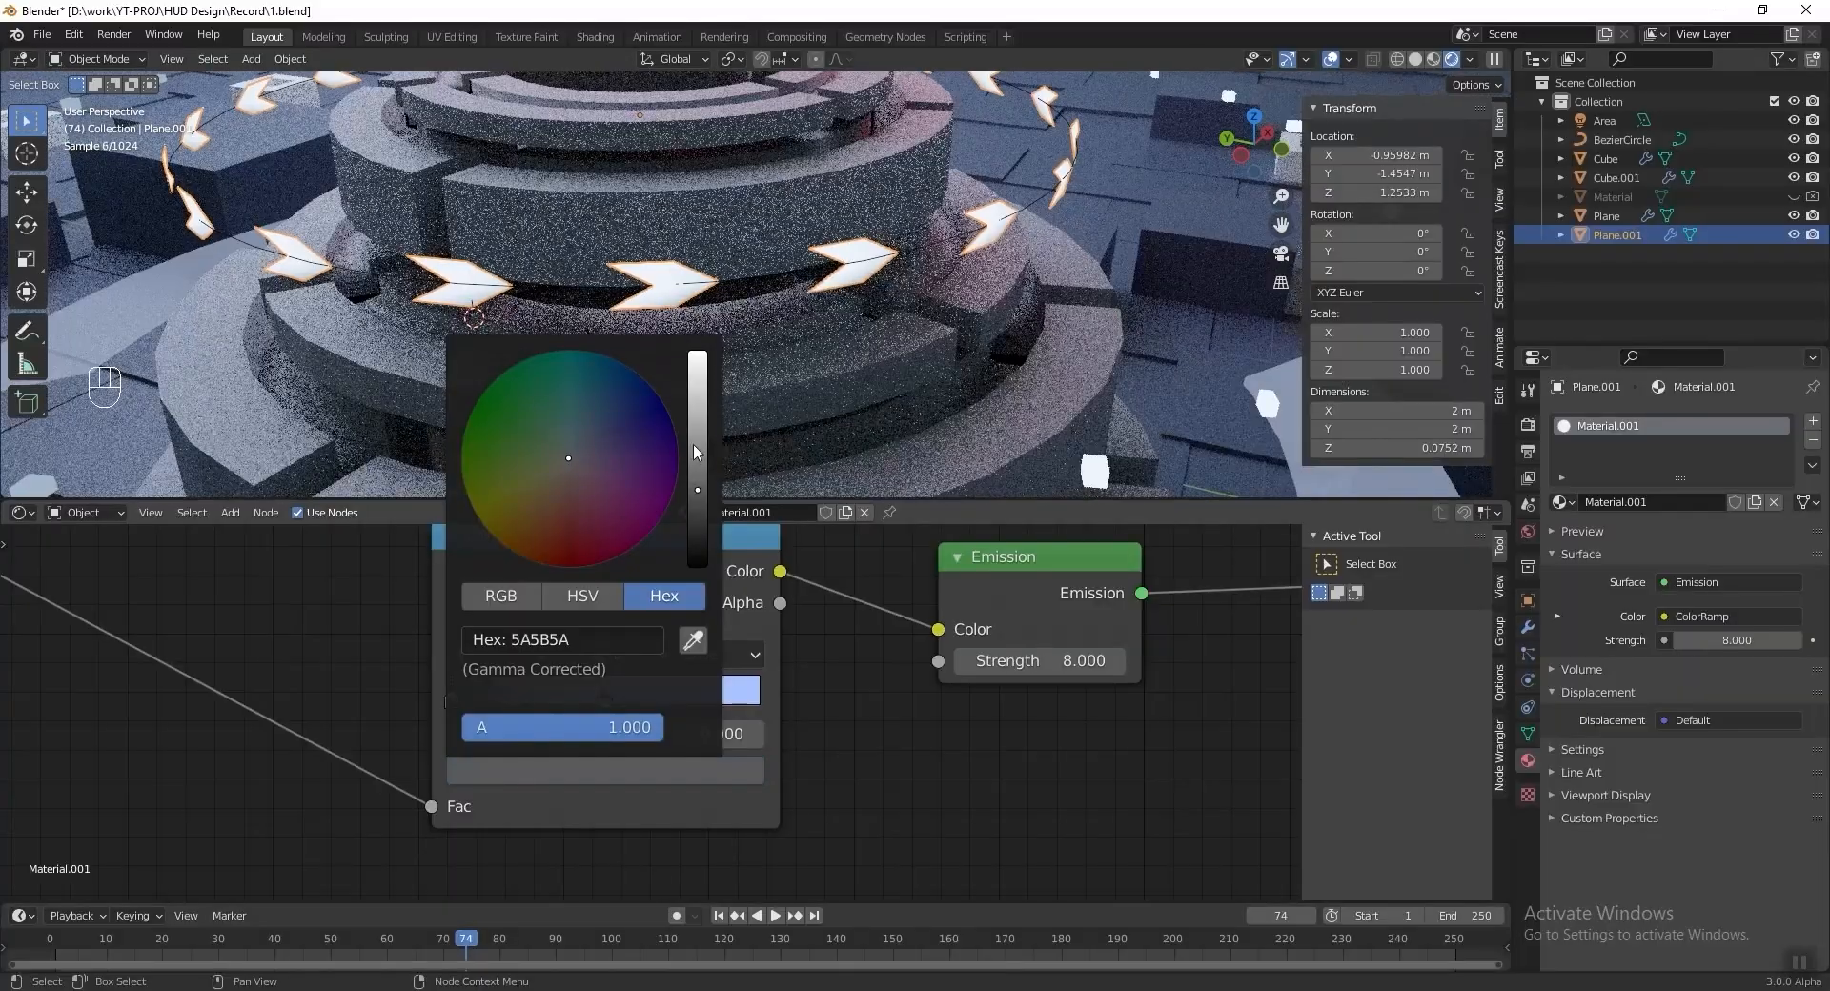
left_click_drag(698, 419, 698, 351)
left_click_drag(577, 420, 578, 418)
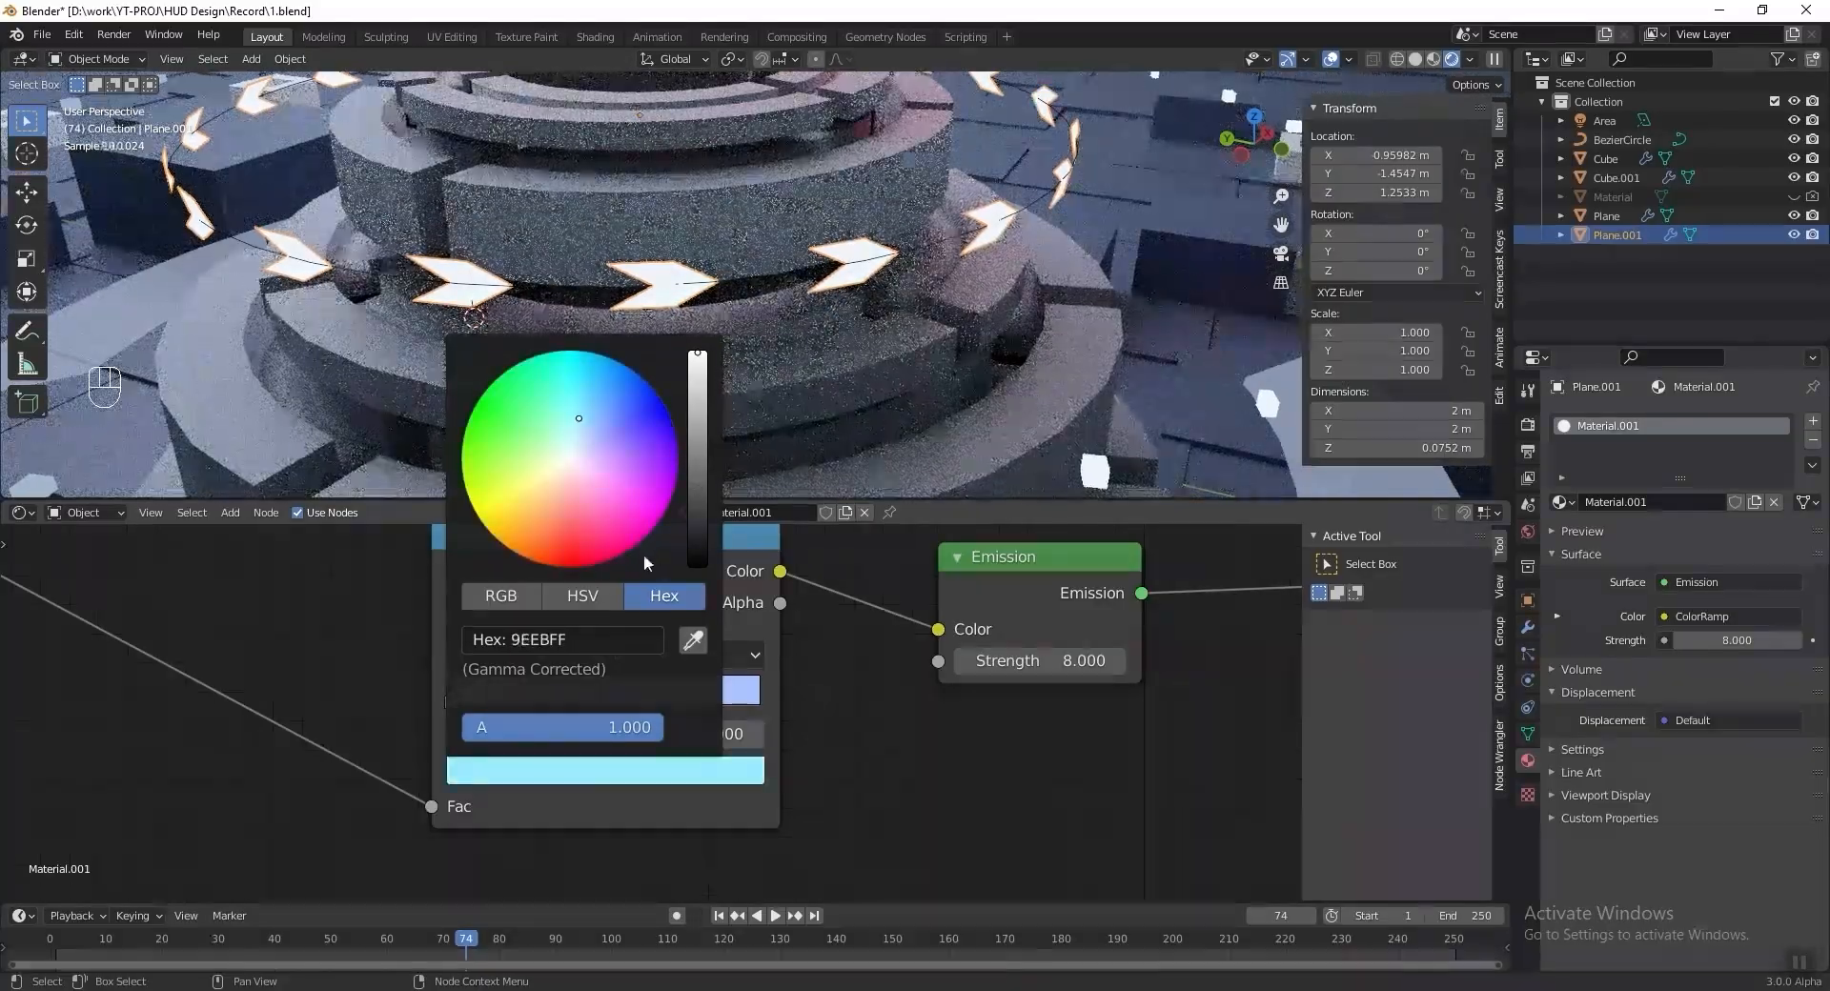
Move the ColorRamp's second stop to the far end of the gradient and color it red.
left_click_drag(607, 701, 758, 705)
left_click(733, 776)
left_click(564, 571)
Place the ColorRamp's first stop at 0.282 in a stronger cyan, move the red stop to 0.650, and save the file.
left_click_drag(477, 696, 538, 700)
left_click(522, 769)
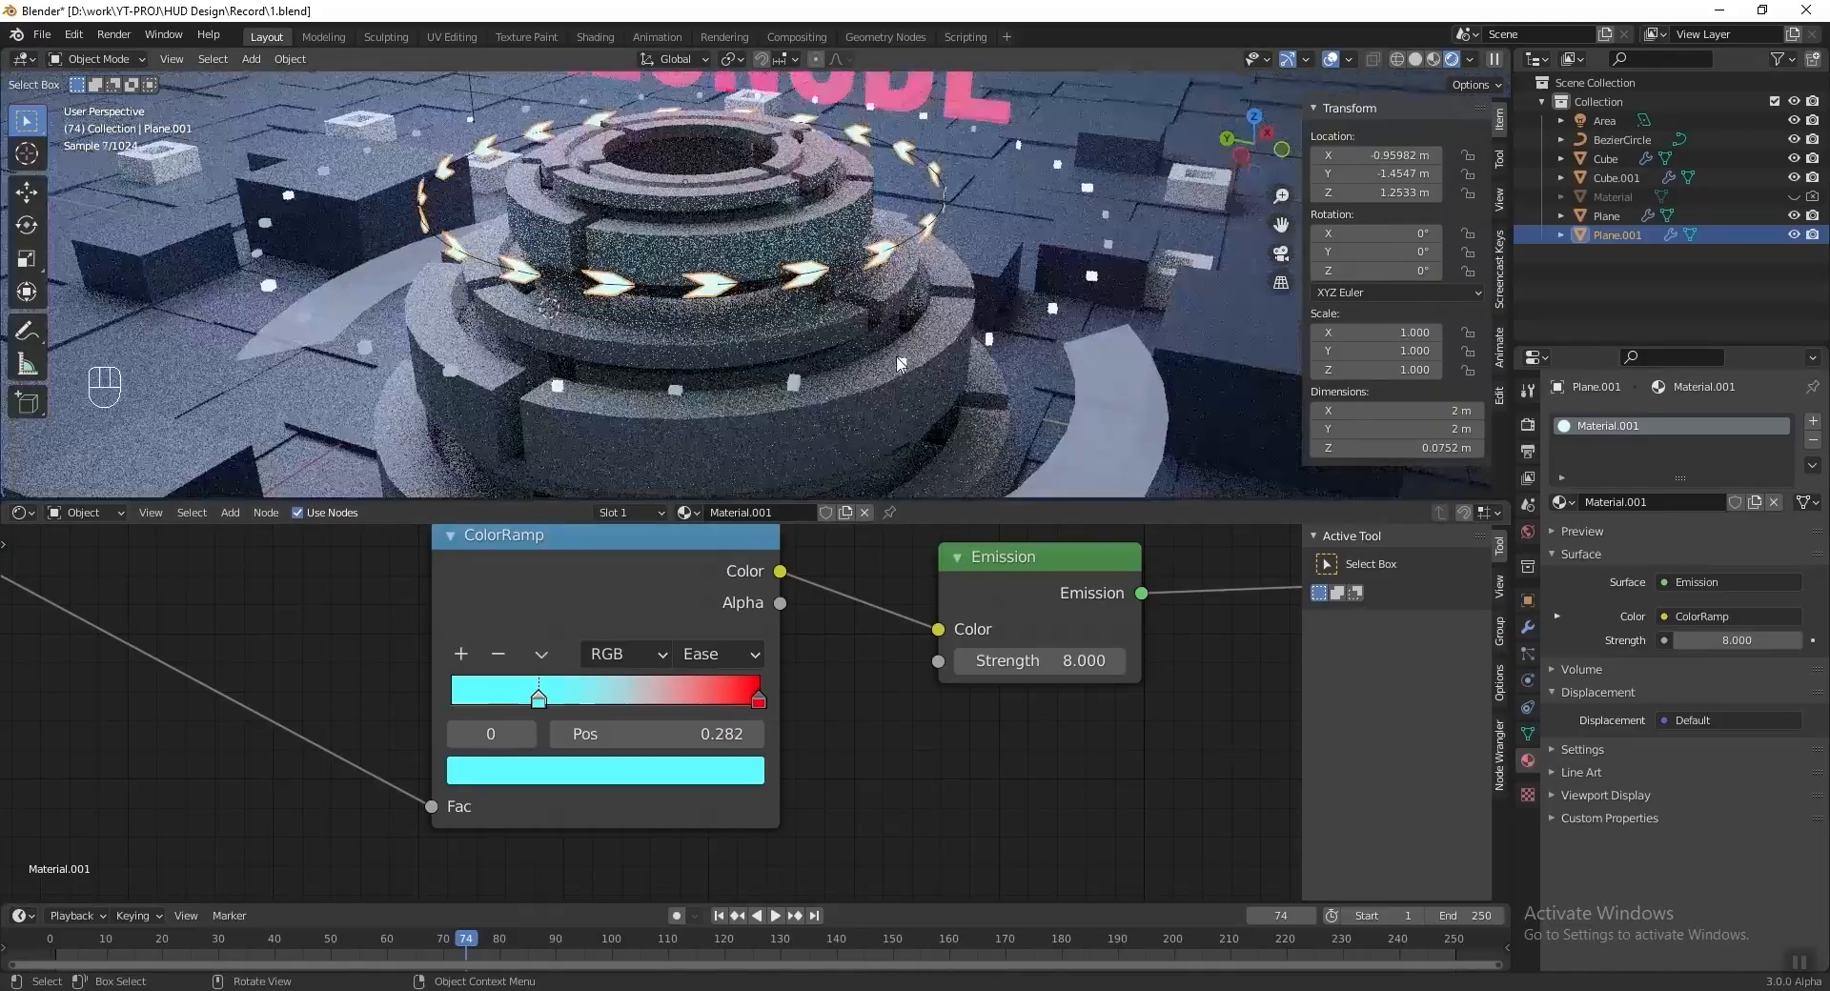
left_click_drag(759, 701, 654, 702)
key("ctrl+s")
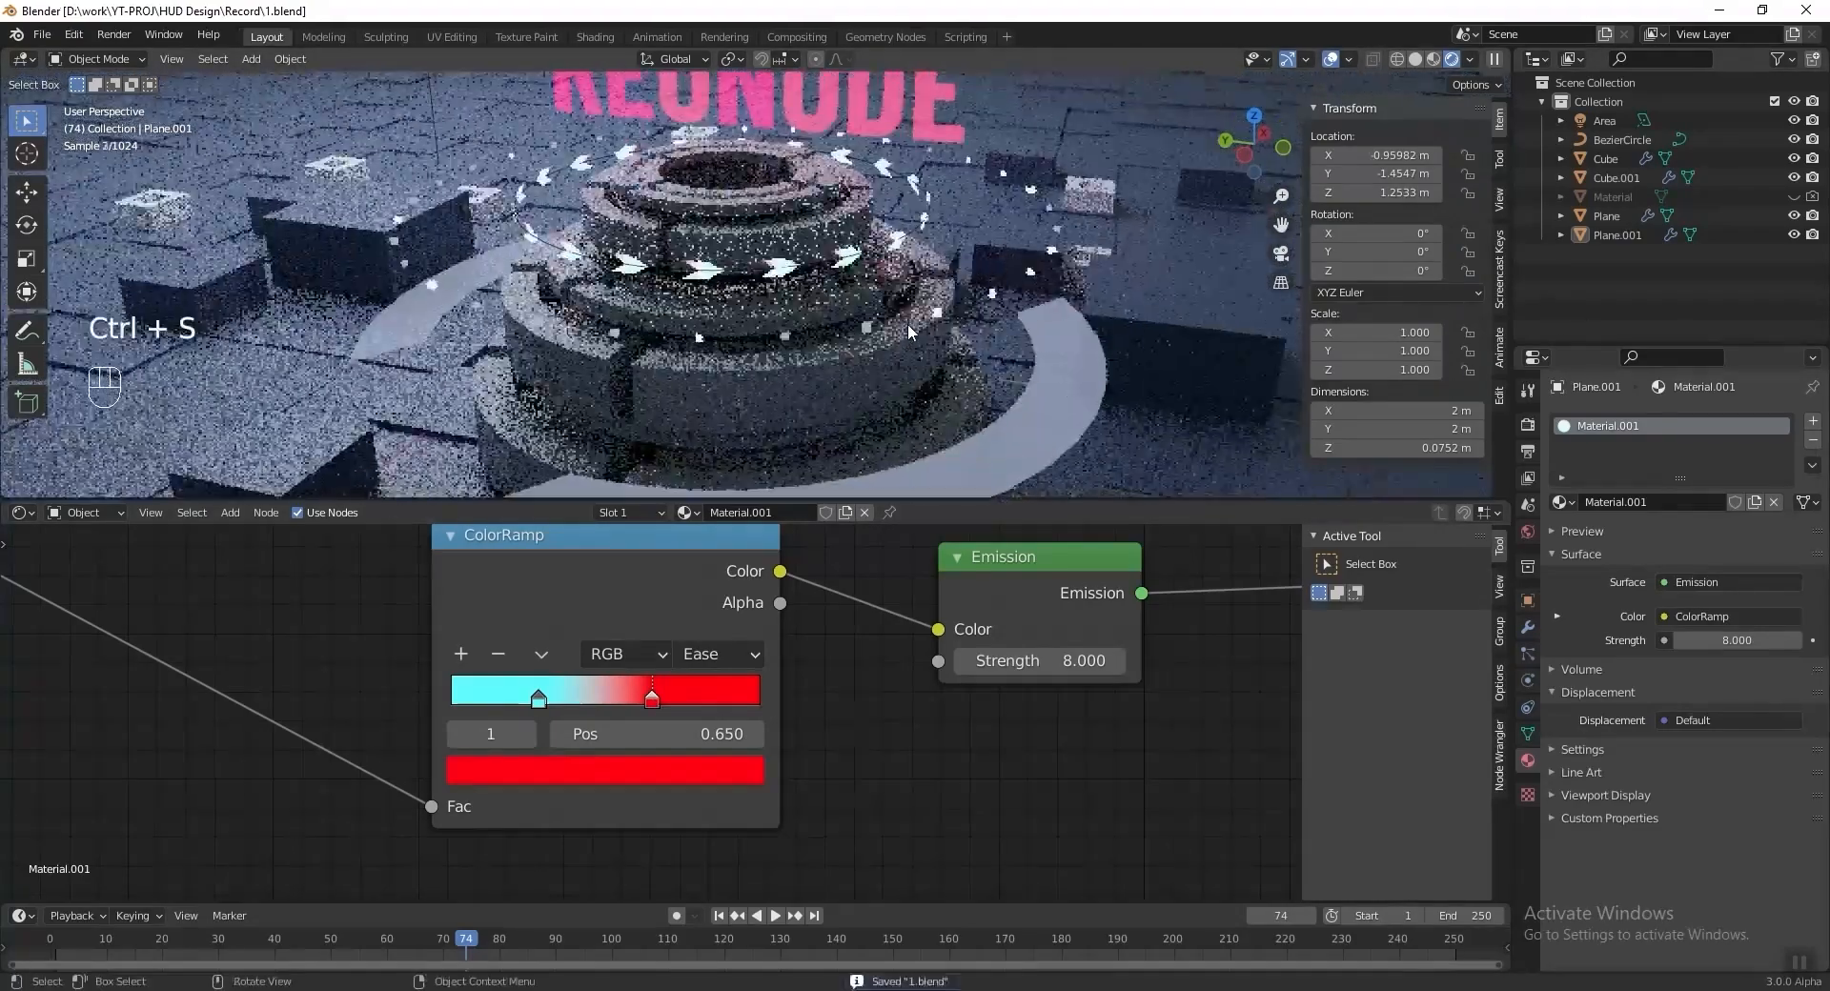
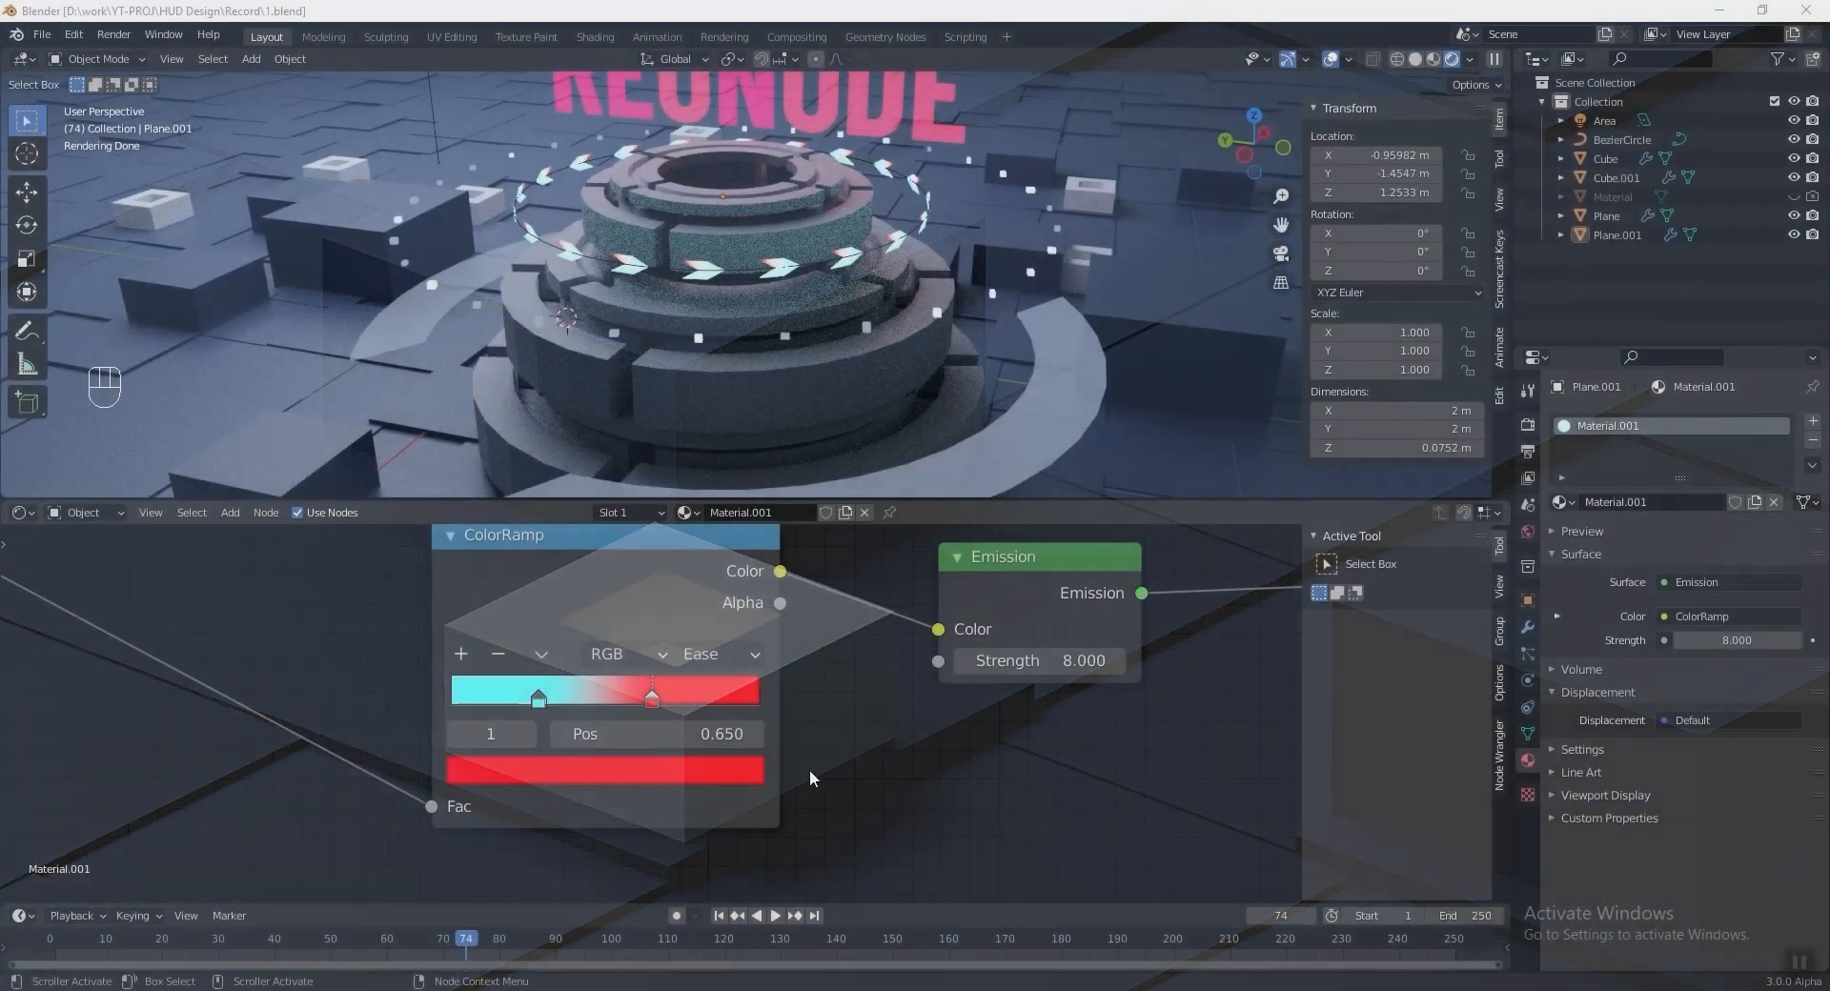
scroll(906, 757, "down", 3)
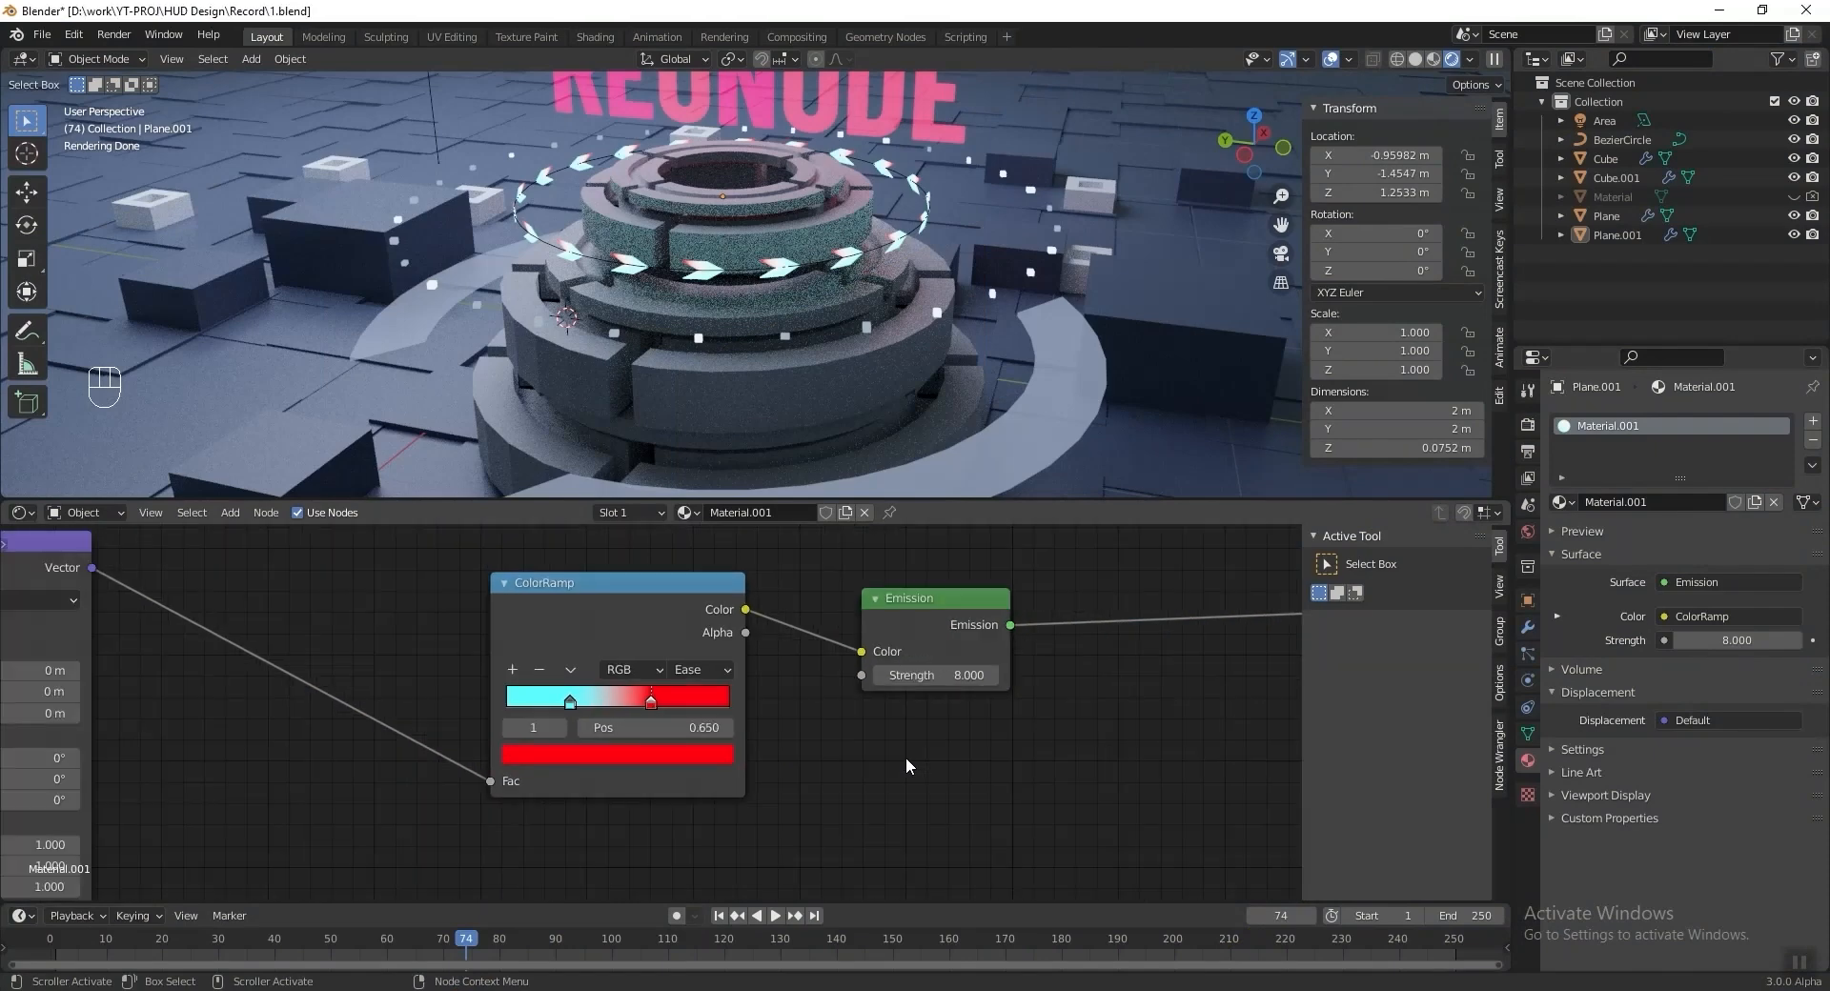
Select the ring tower object, switch the viewport to solid shading and show its tree in the Geometry Node Editor.
left_click(813, 394)
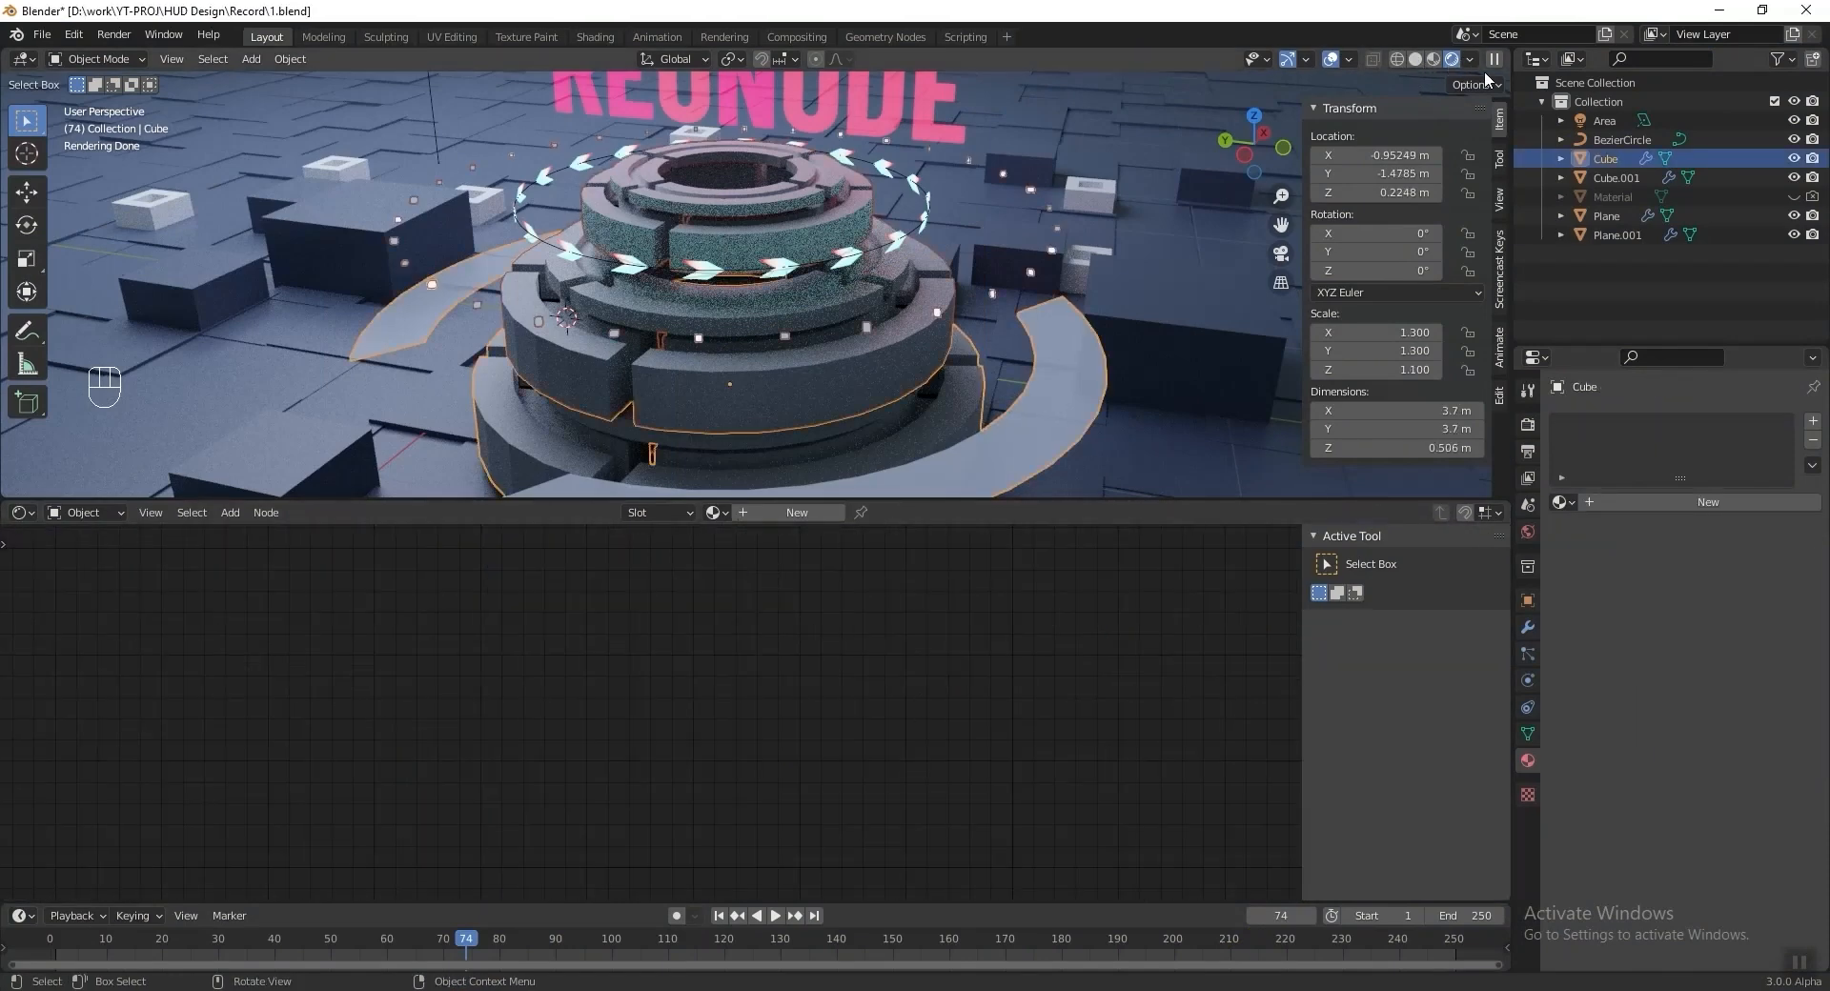
left_click(1416, 59)
scroll(667, 286, "down", 3)
left_click(21, 513)
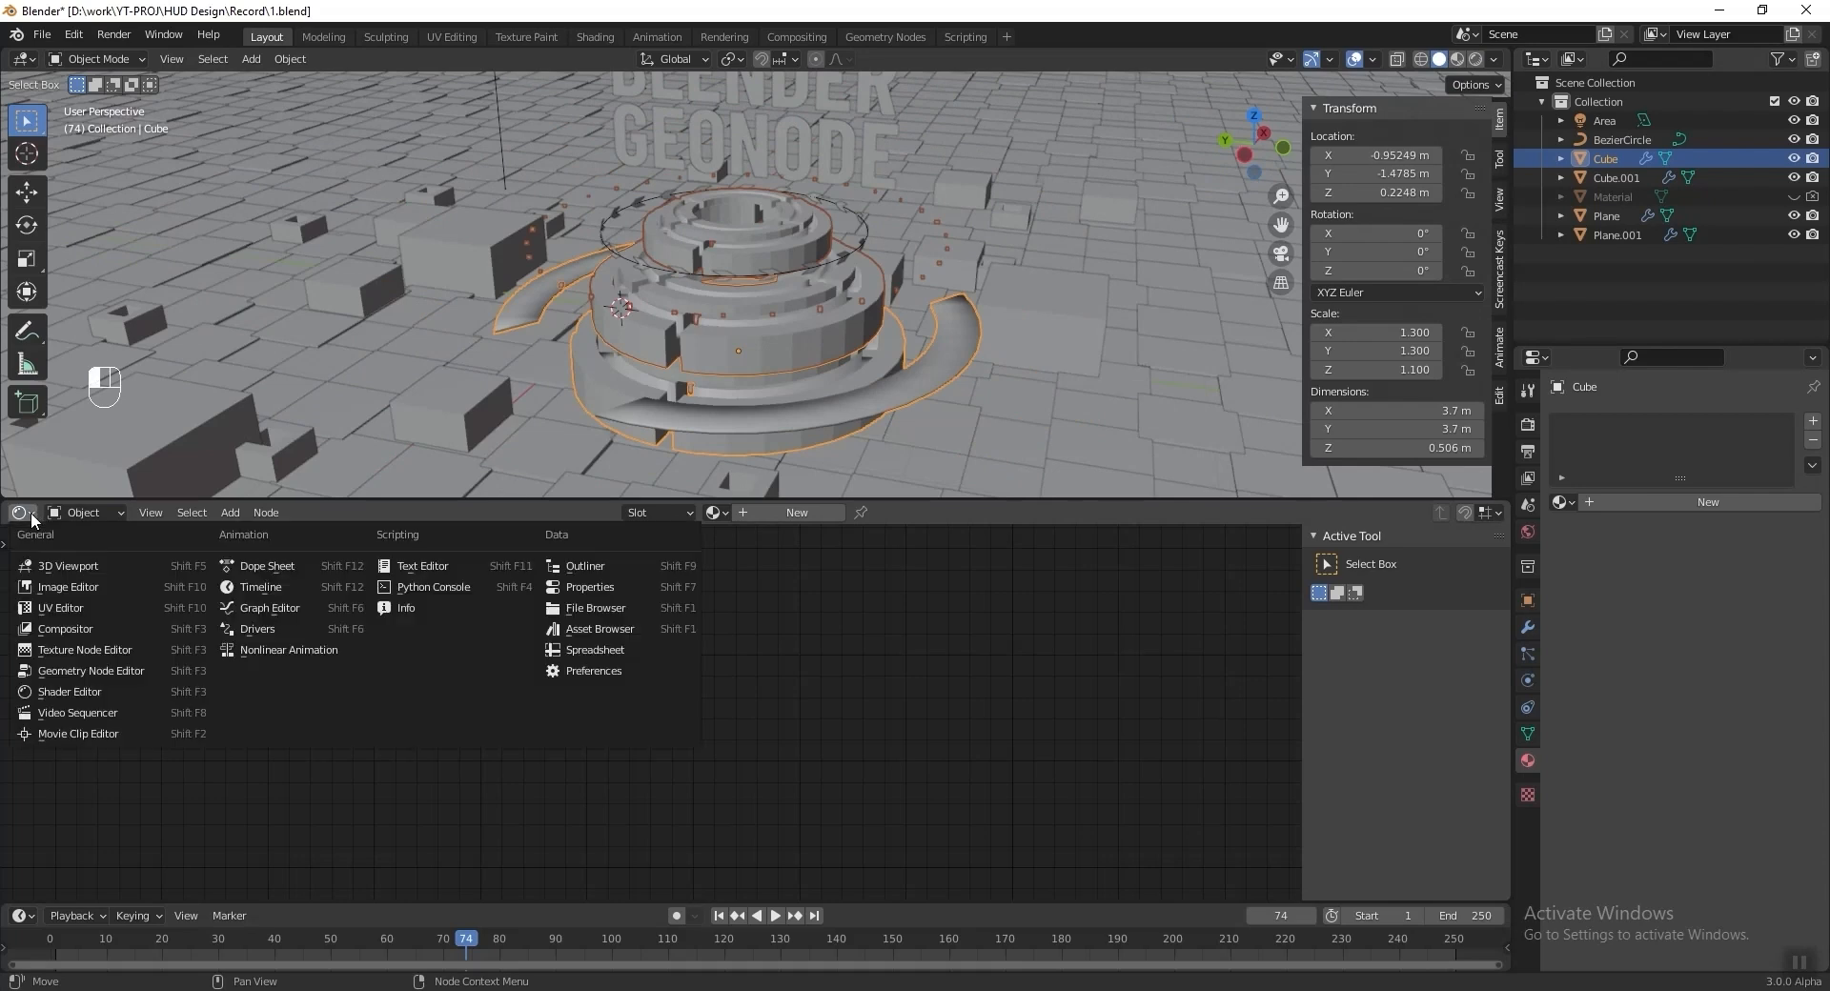
left_click(145, 671)
Add a Curve Circle node below the Top Ring animation frame and link its output to the rings' Join Geometry node.
scroll(667, 705, "down", 5)
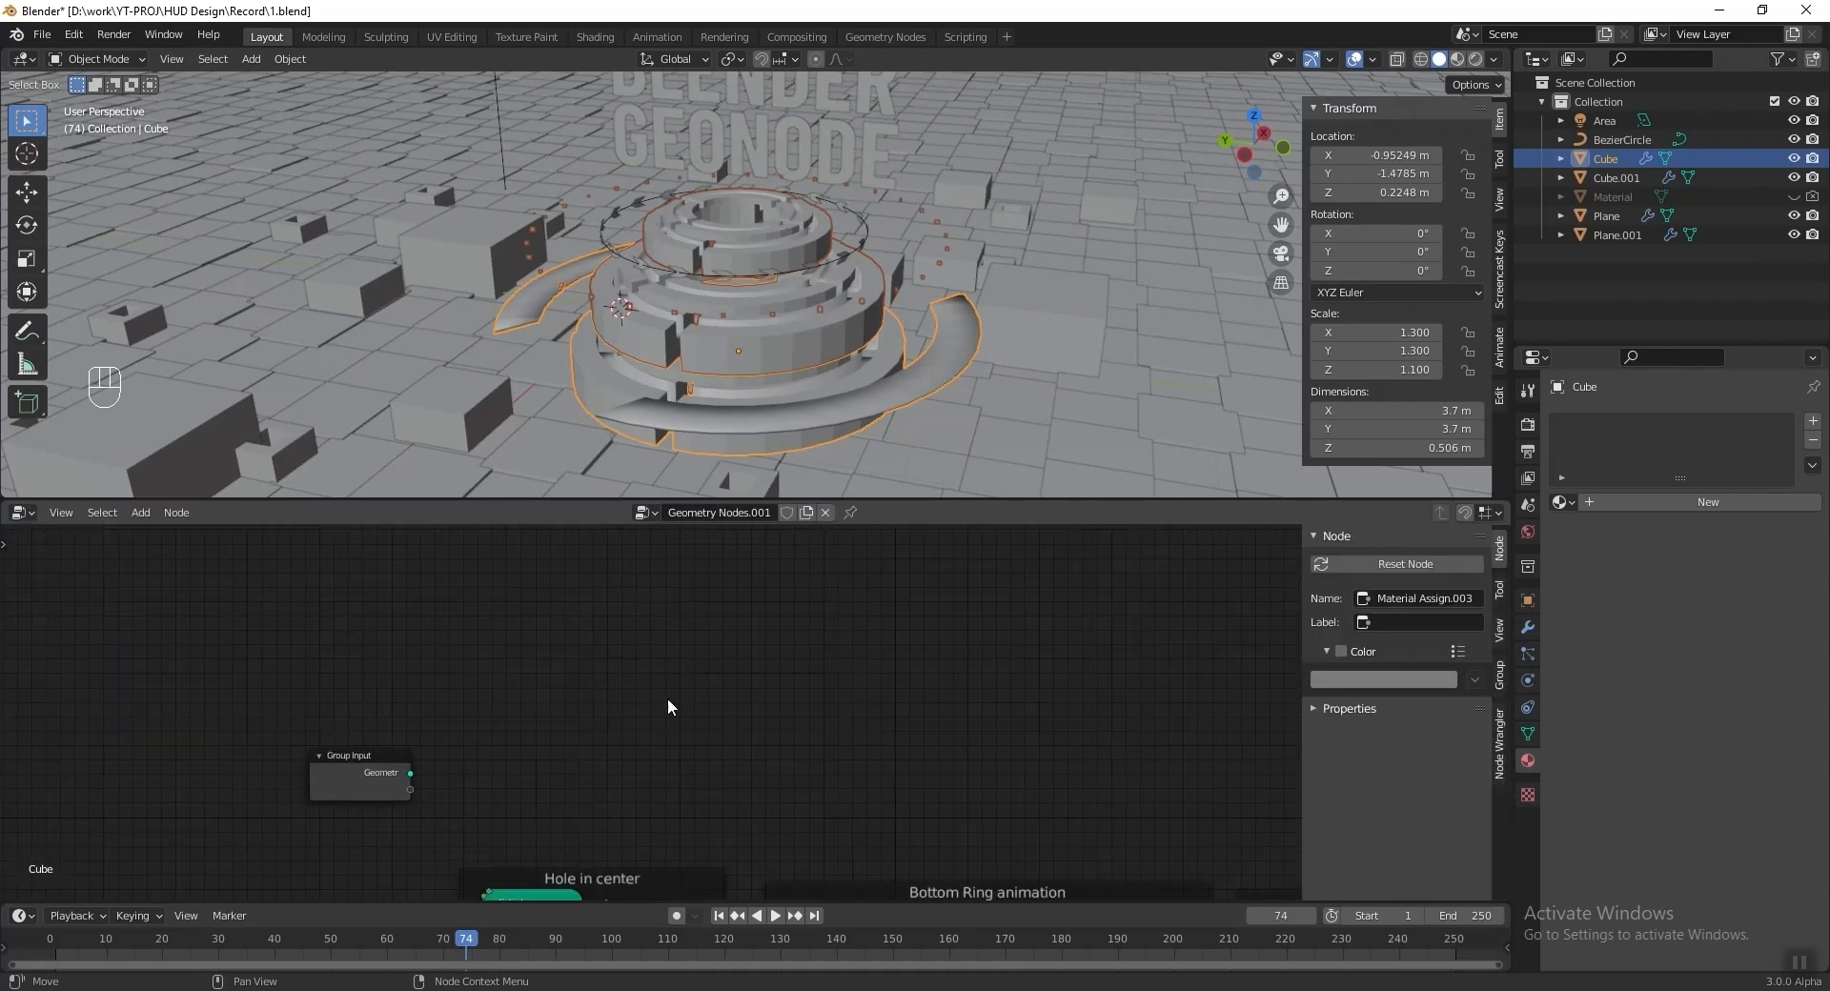
middle_click_drag(715, 732, 559, 572)
scroll(753, 629, "up", 4)
middle_click_drag(763, 633, 286, 562)
scroll(690, 636, "up", 3)
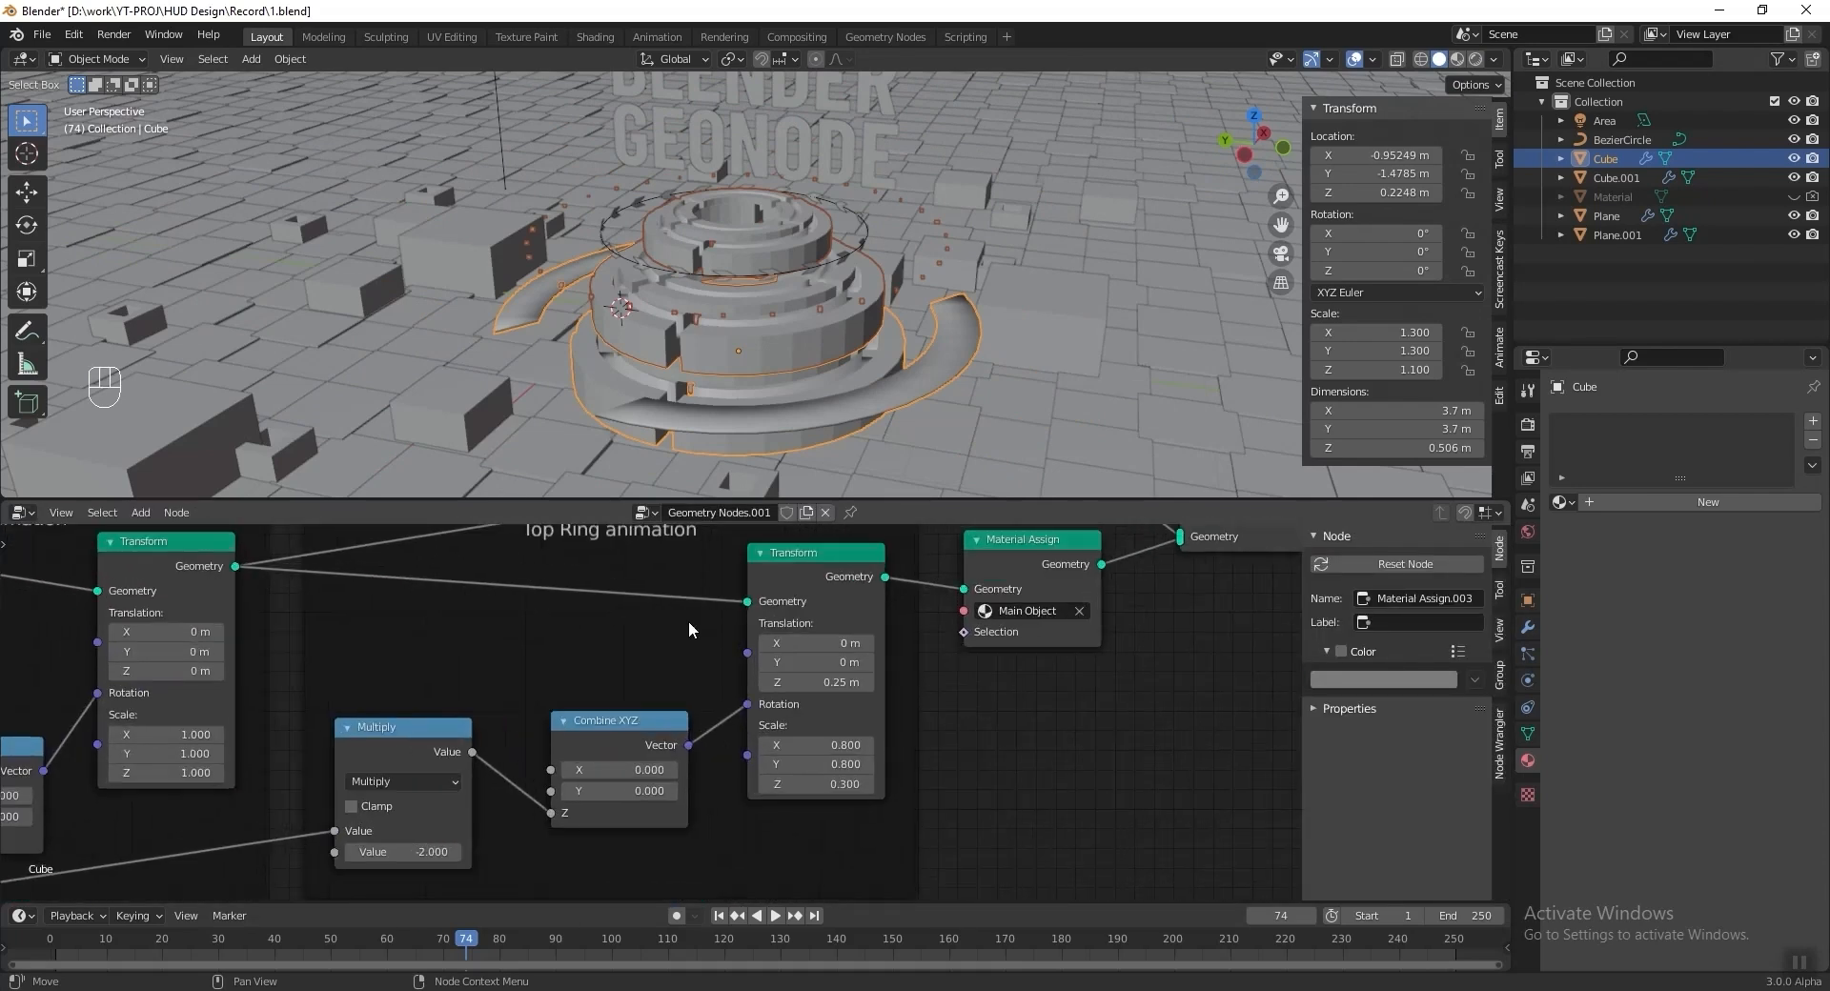
middle_click_drag(690, 636, 662, 680)
left_click_drag(732, 499, 732, 347)
scroll(672, 588, "down", 3)
middle_click_drag(871, 692, 867, 557)
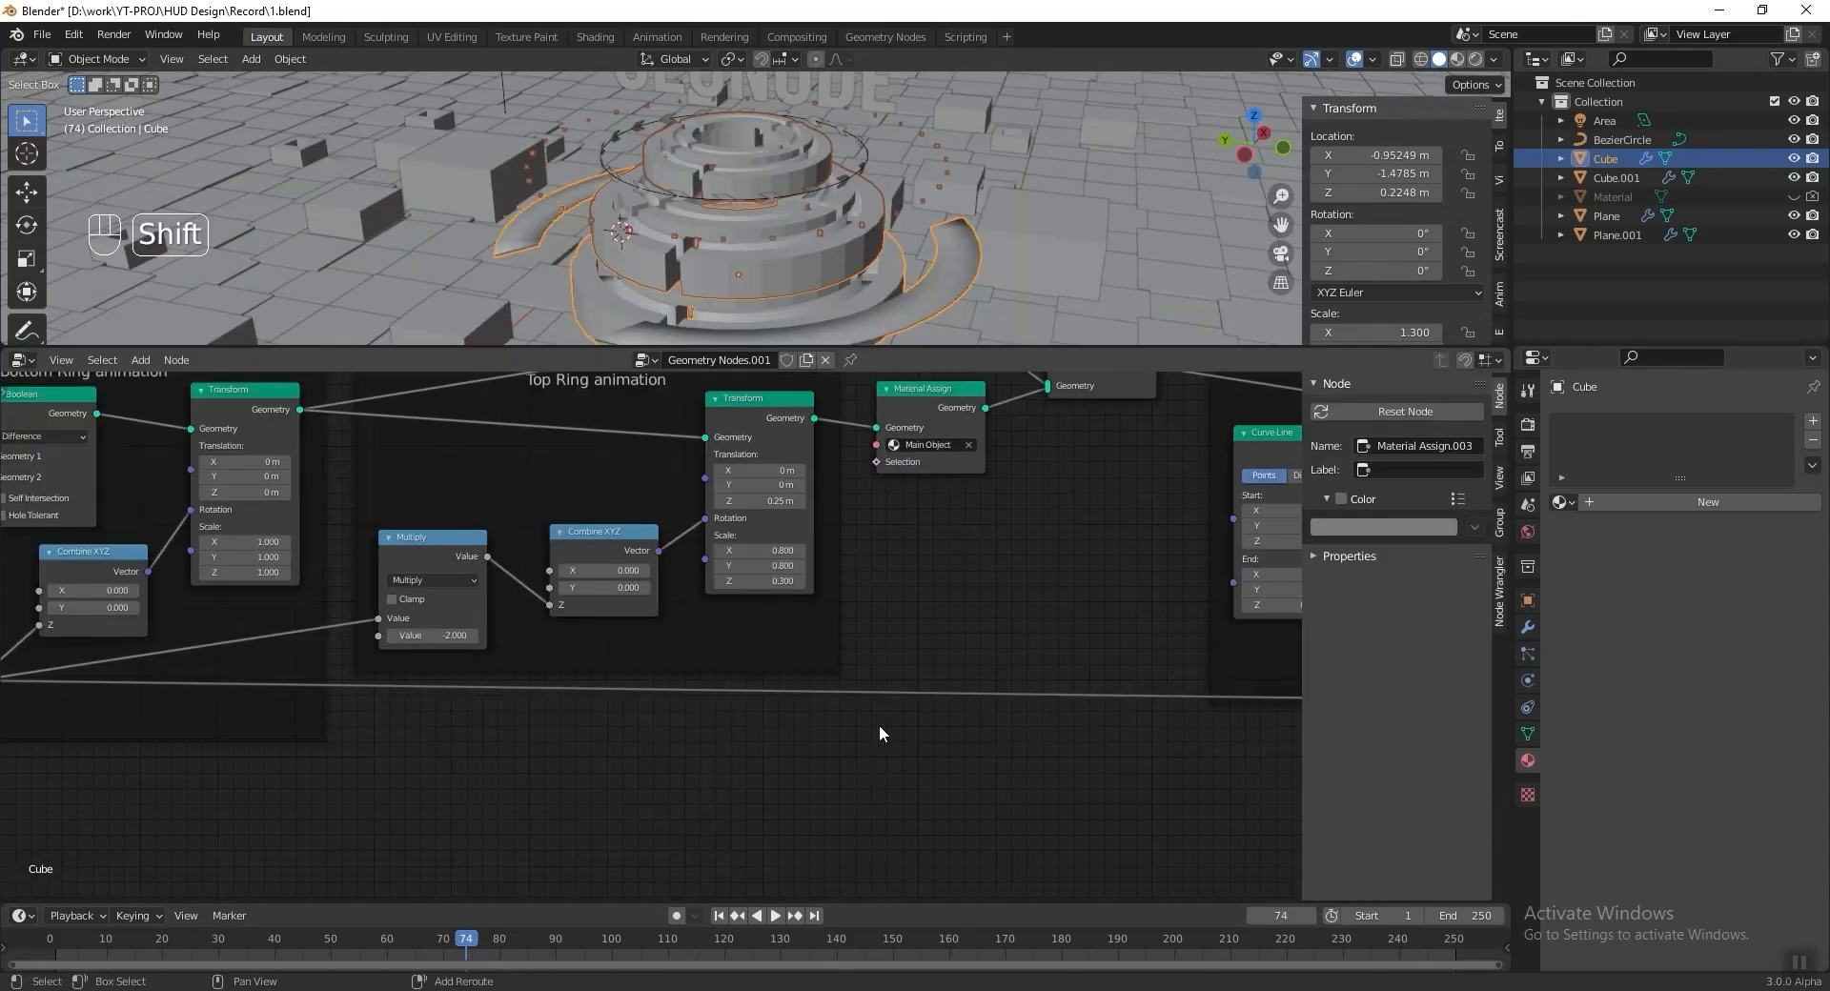
key("shift+a")
mouse_move(873, 697)
left_click(998, 719)
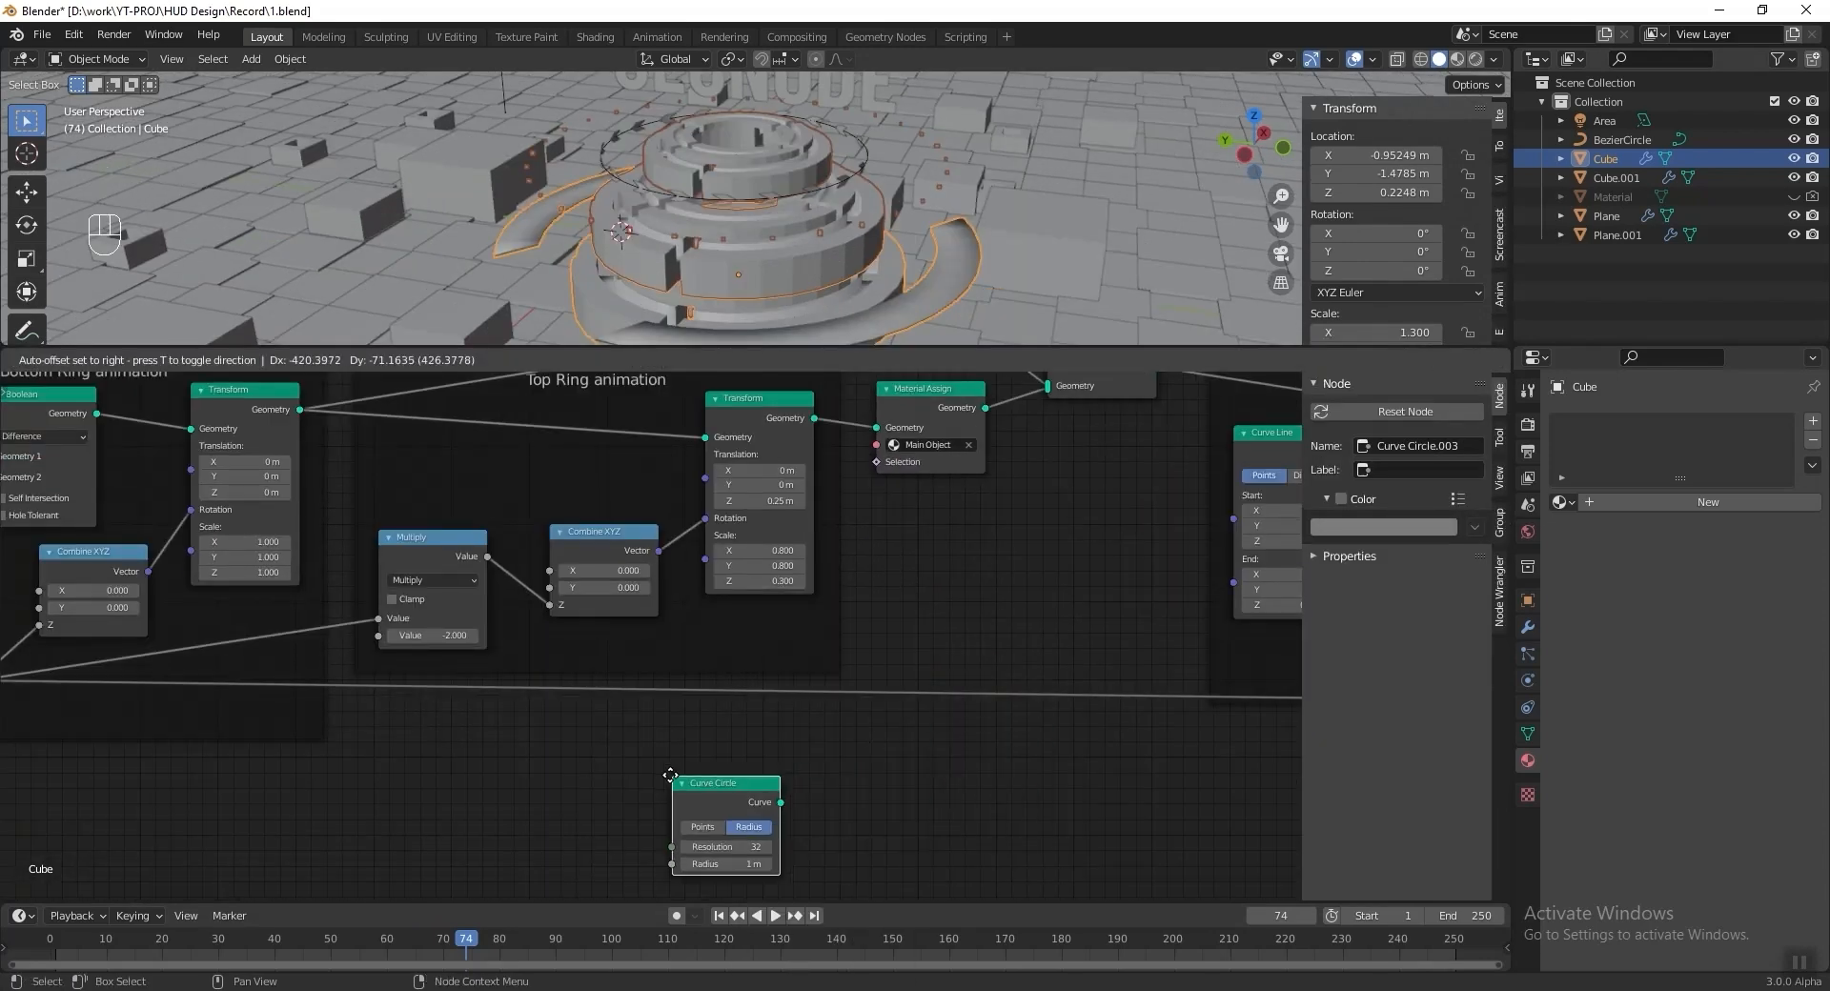
left_click(686, 758)
middle_click_drag(686, 758, 621, 824)
left_click_drag(743, 845, 984, 456)
Mute all the nodes in the Cloning frame.
scroll(1143, 522, "down", 2)
middle_click_drag(1143, 522, 827, 579)
mouse_move(803, 552)
left_mouse_down()
mouse_move(1199, 707)
mouse_move(1238, 762)
left_mouse_up()
key("m")
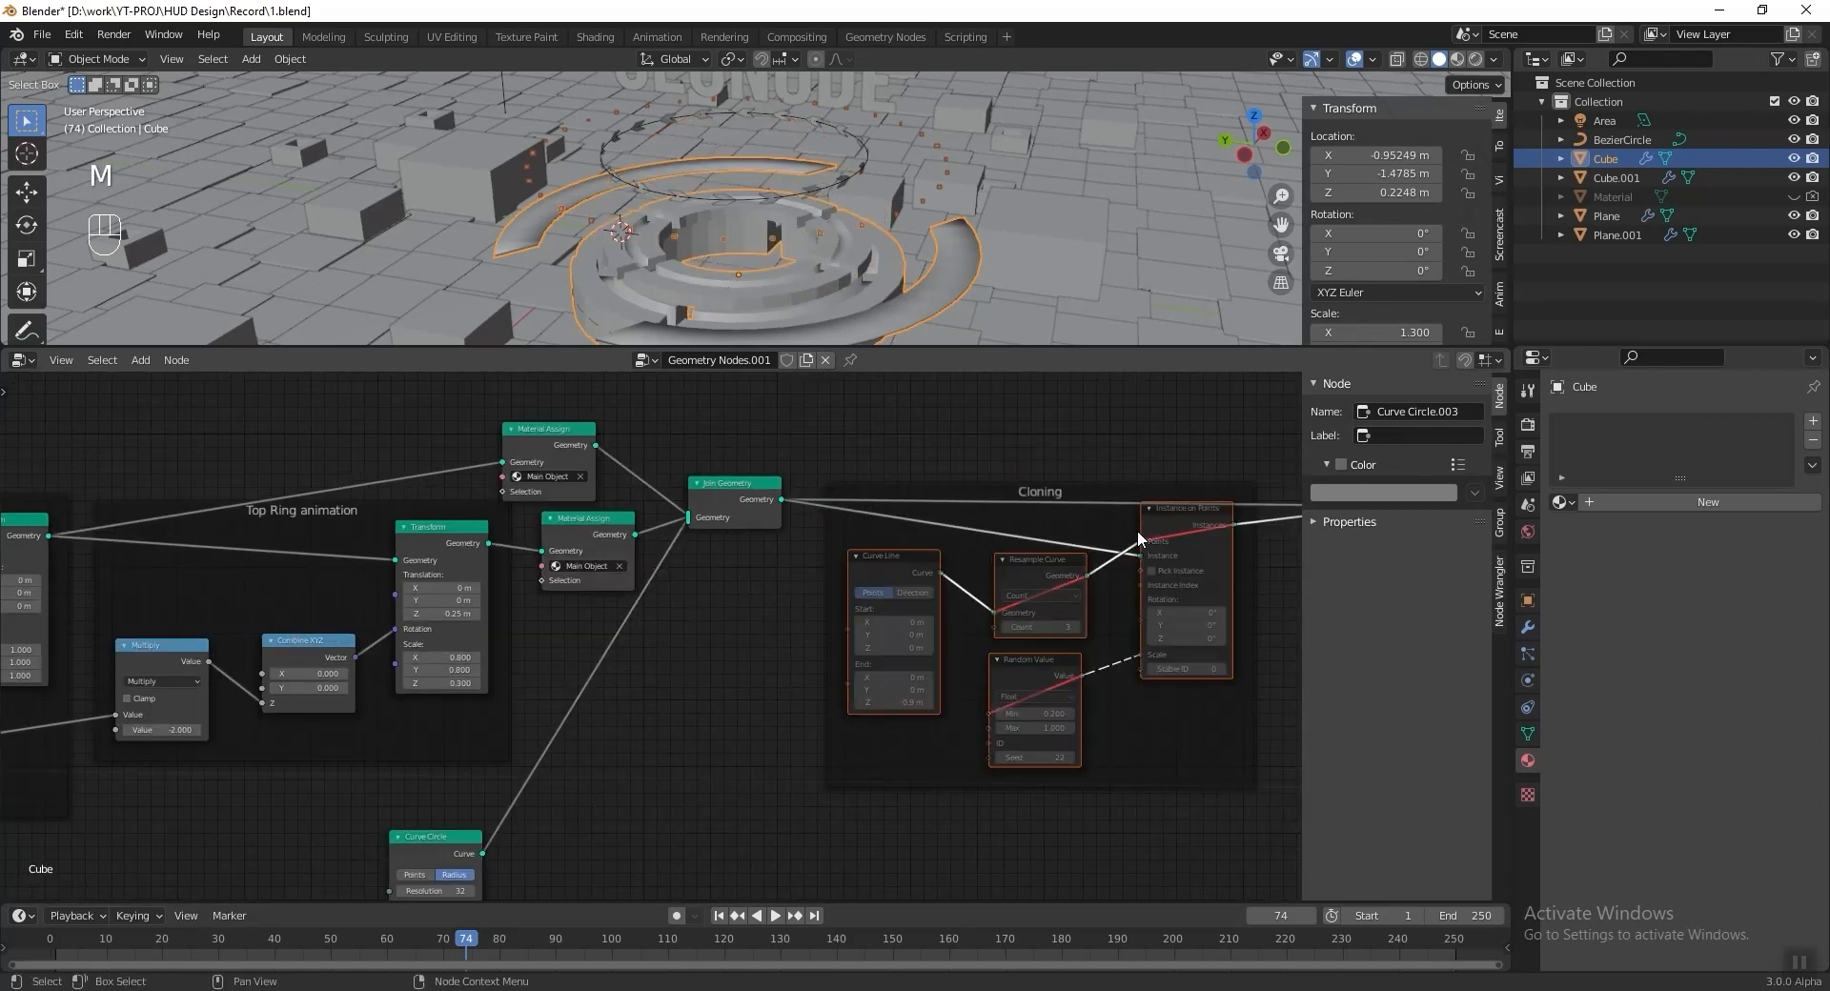
Insert a Curve to Mesh node on the link between the new Curve Circle and Join Geometry.
mouse_move(877, 271)
middle_mouse_down()
mouse_move(922, 253)
mouse_move(864, 231)
mouse_move(888, 245)
middle_mouse_up()
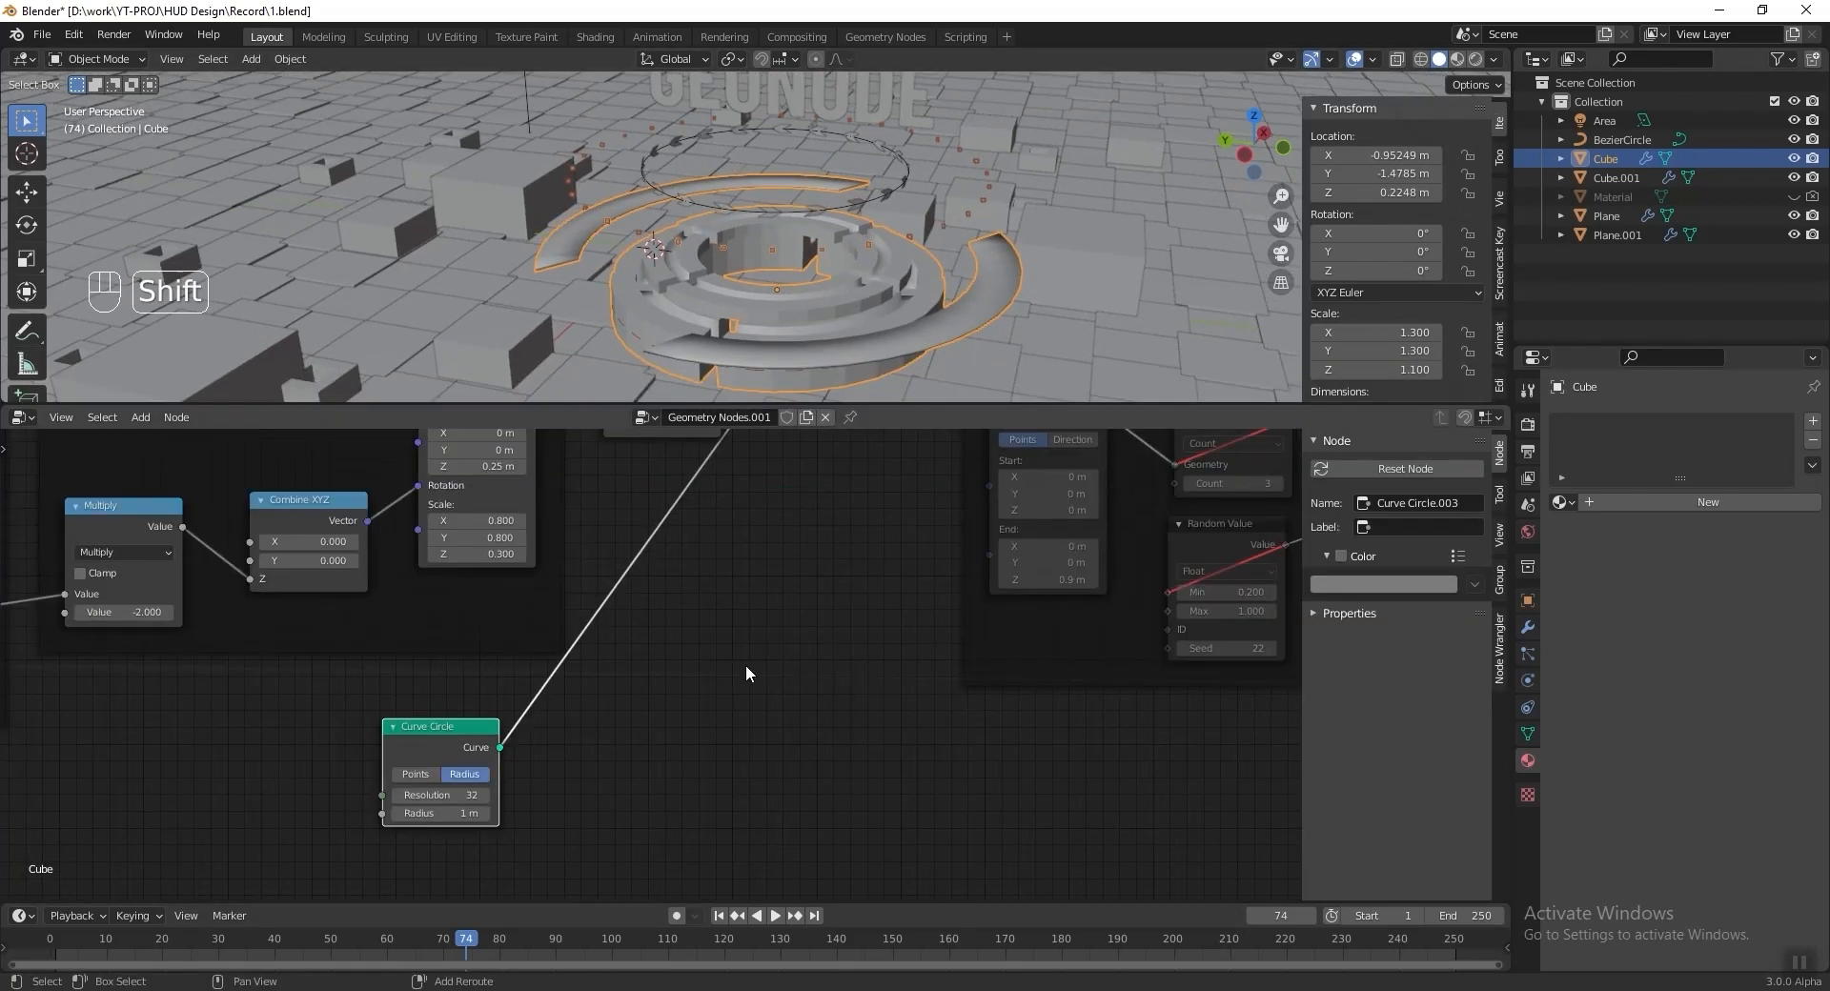
key("shift+a")
mouse_move(745, 646)
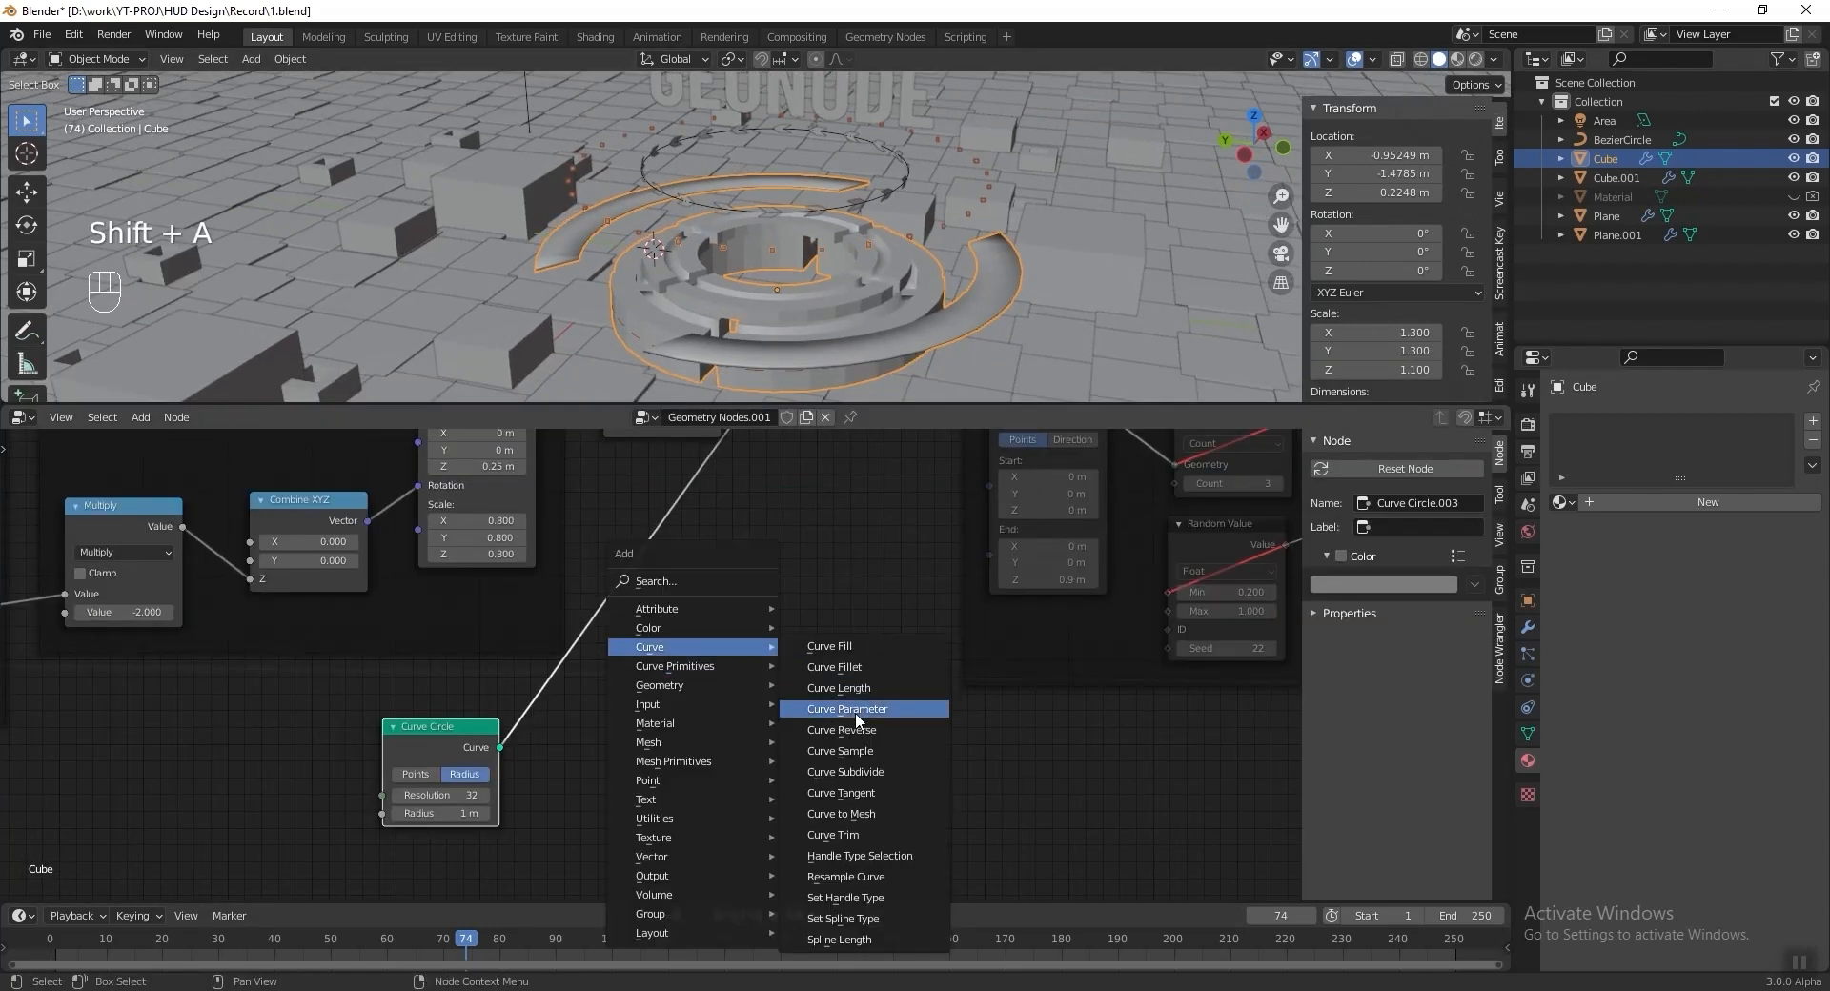
left_click(861, 813)
left_click(569, 697)
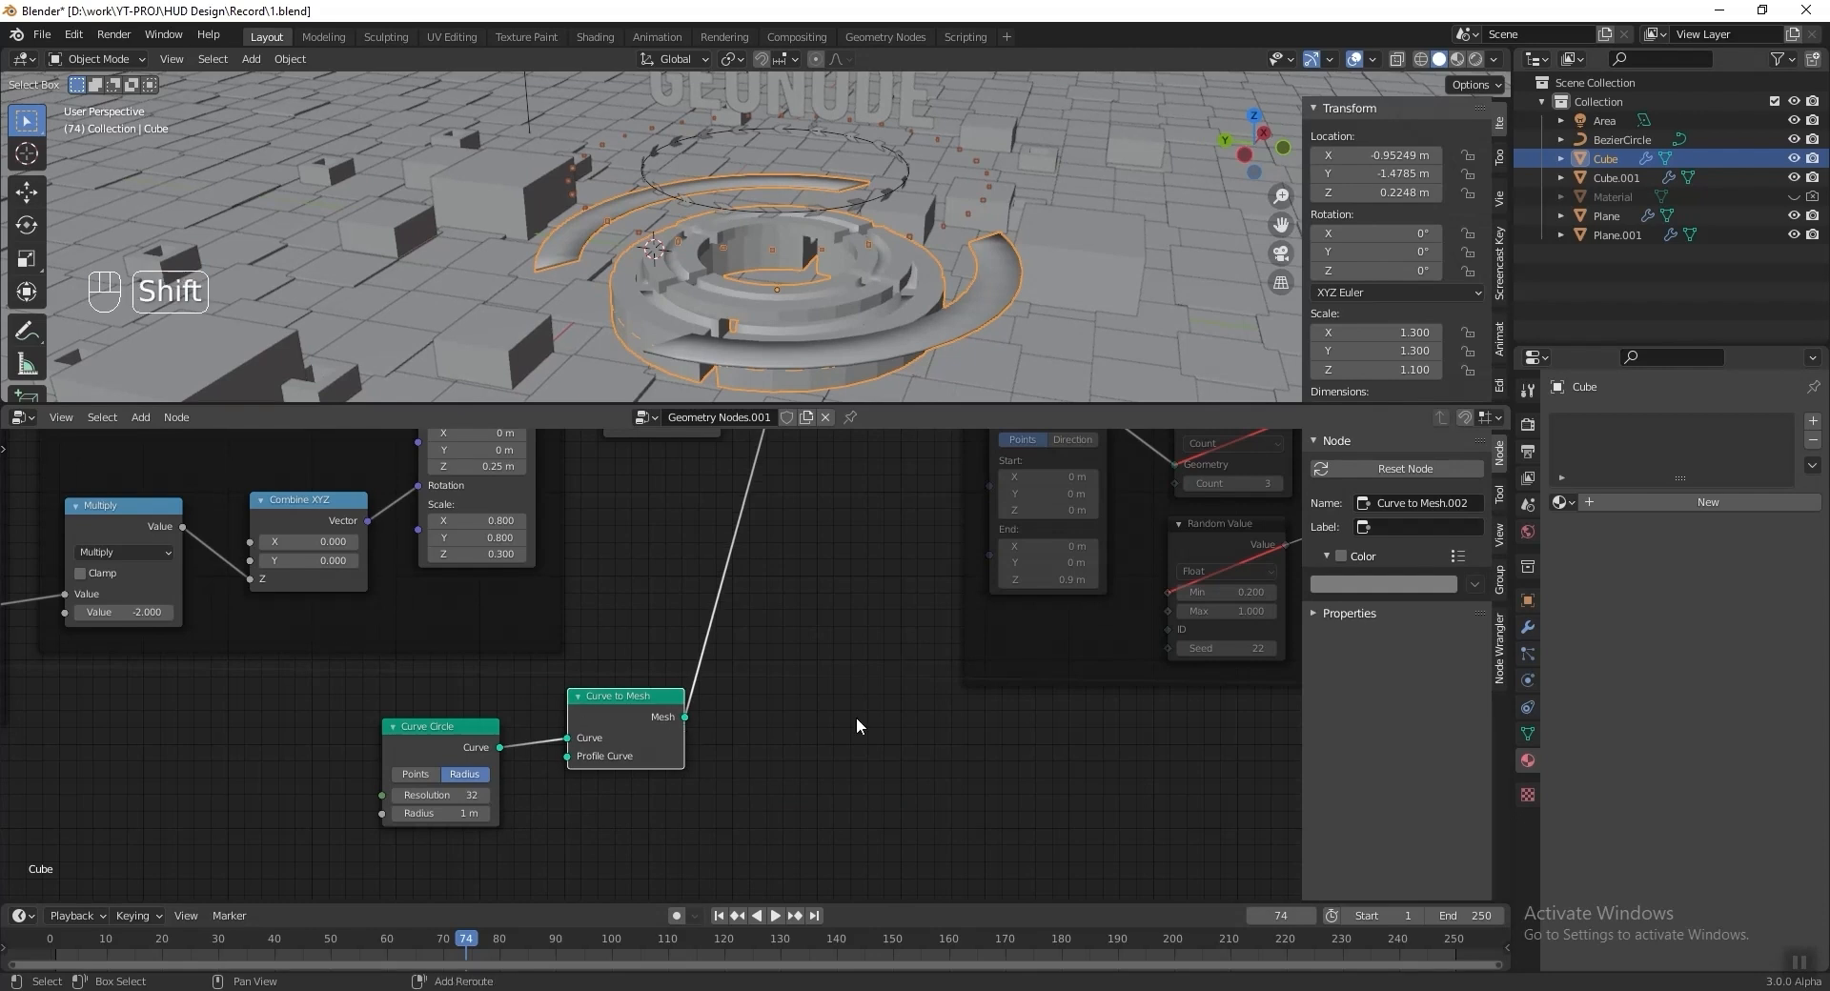
Add a Quadrilateral node below the Curve Circle and link it to the Curve to Mesh node's Profile Curve.
key("shift+a")
mouse_move(855, 700)
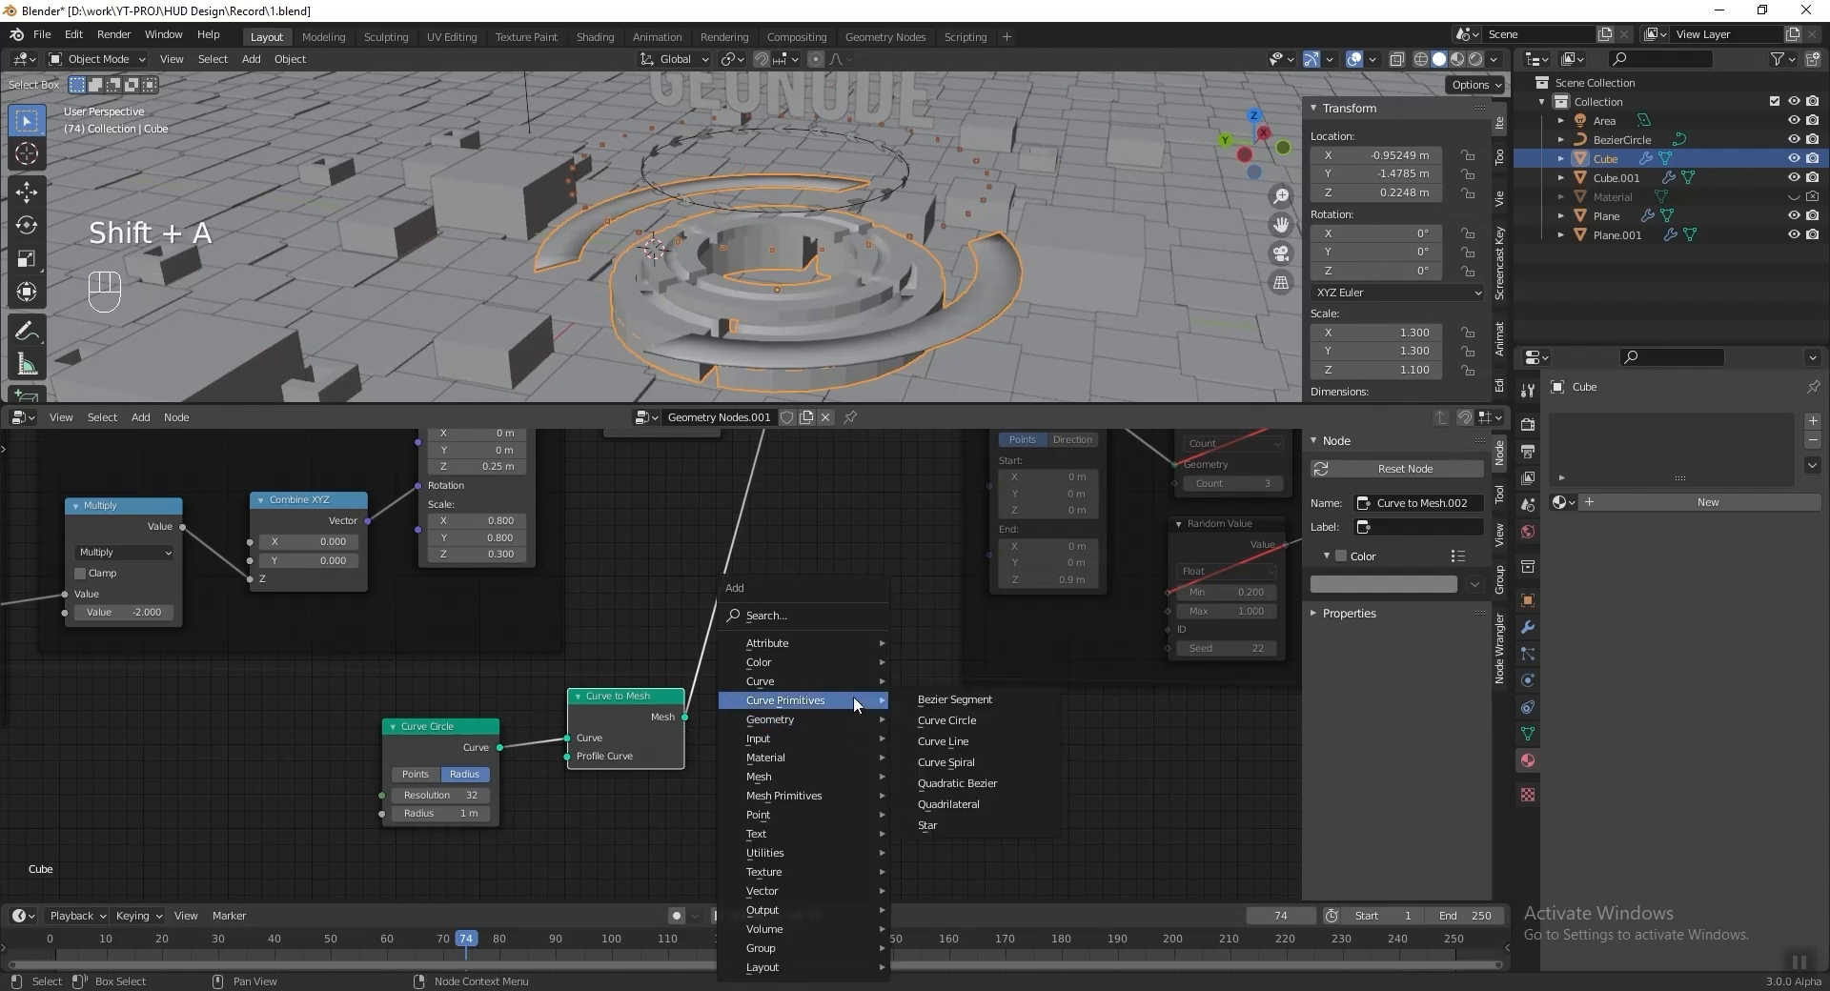
left_click(993, 805)
left_click(390, 846)
middle_click_drag(424, 831, 449, 709)
scroll(467, 704, "up", 3)
left_click_drag(499, 769, 576, 625)
Set the Quadrilateral profile's width to 0.1 m and its height to 0.02 m.
scroll(600, 668, "up", 3)
double_click(382, 804)
type(".1")
key("Tab")
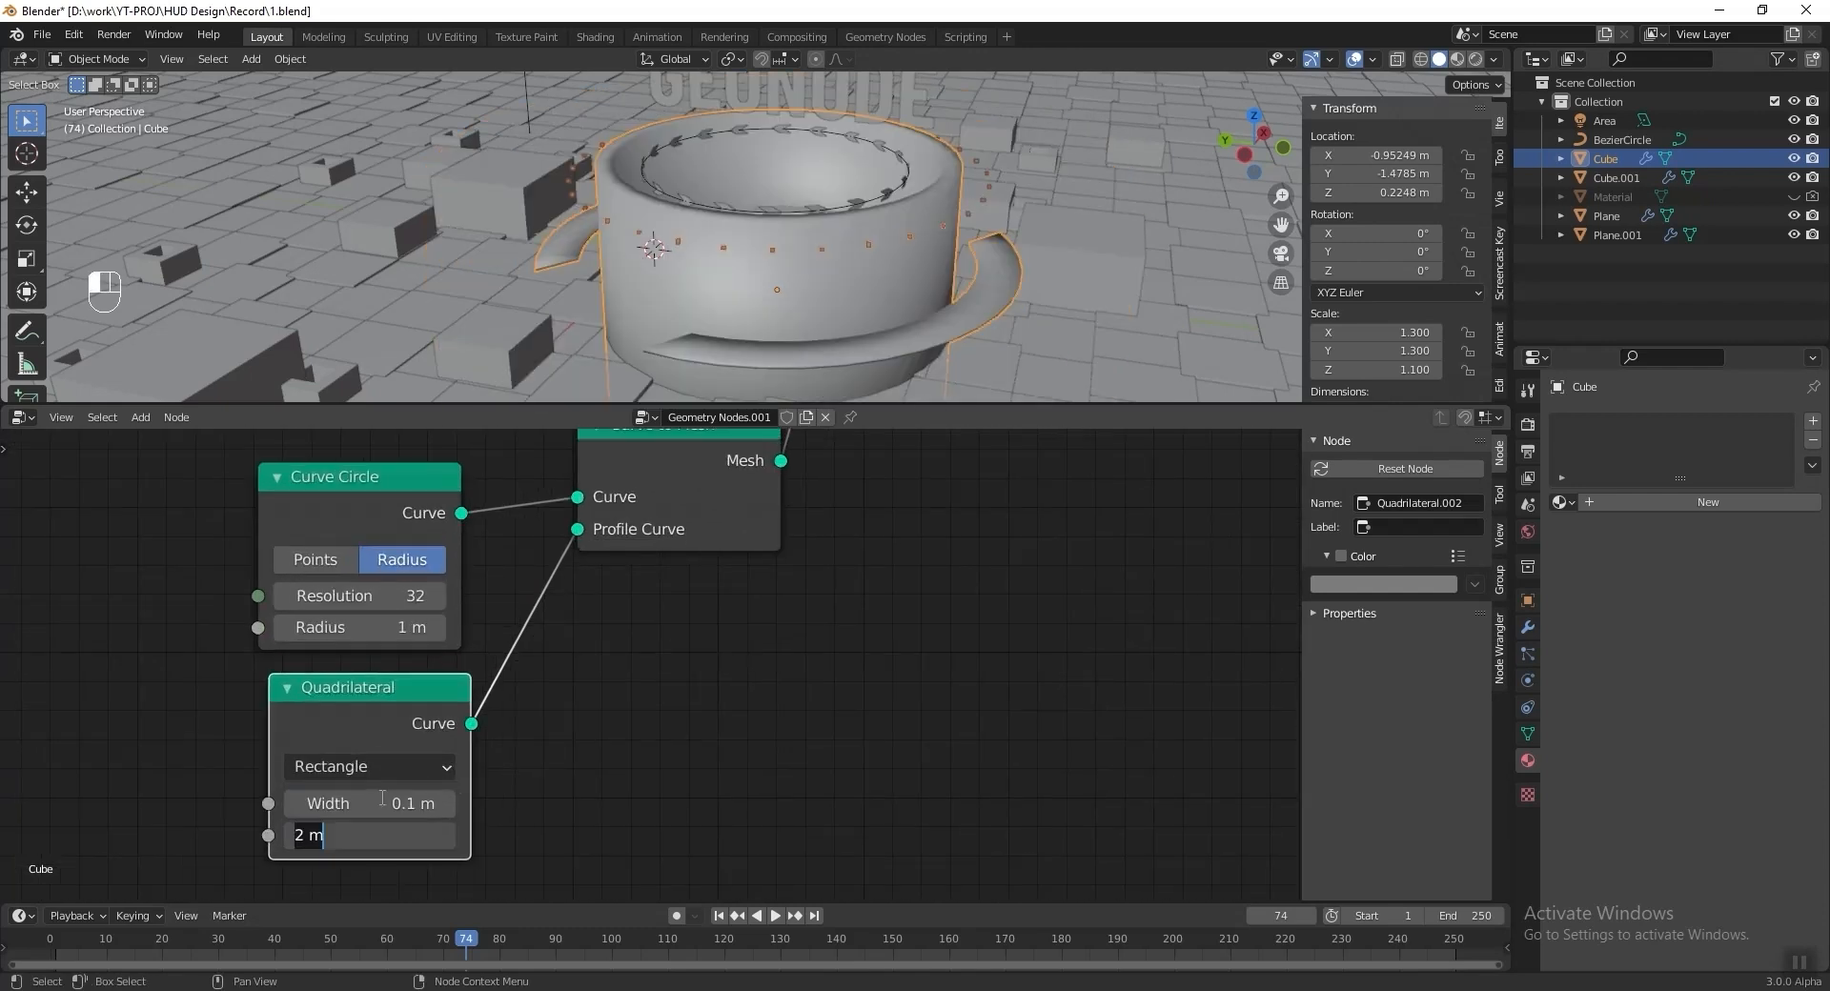
key("Return")
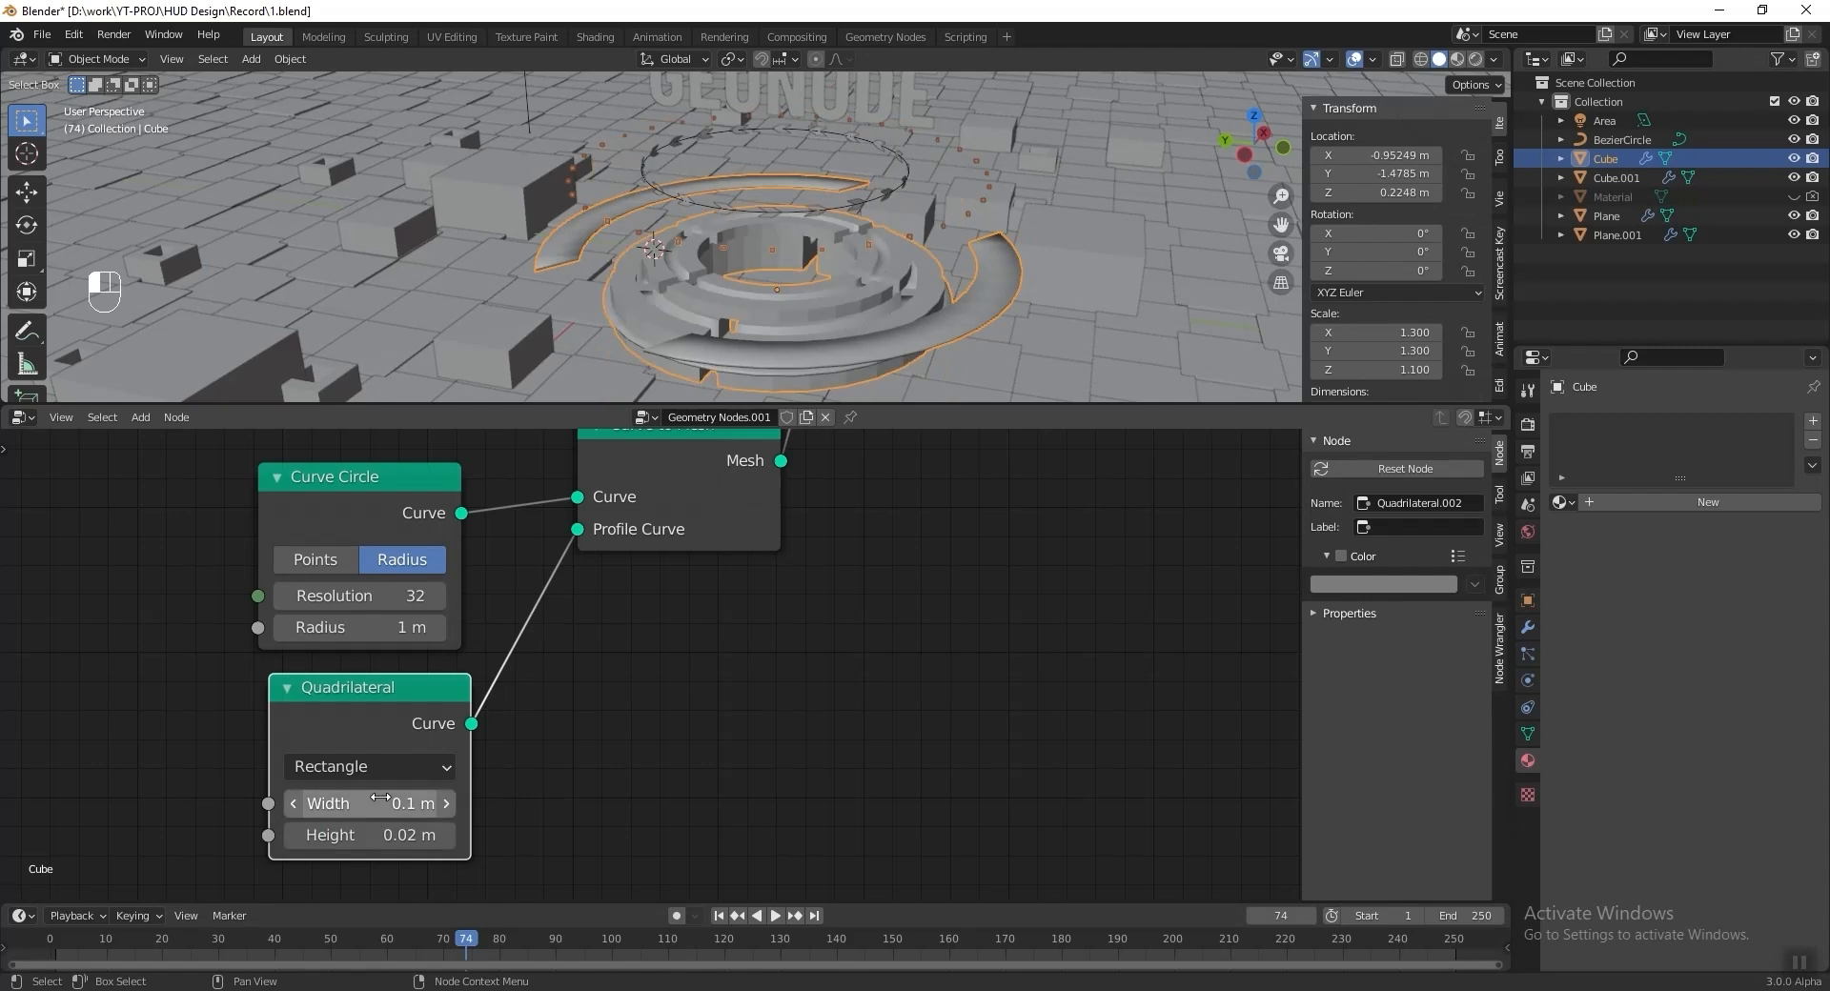
Insert a Transform node after Curve to Mesh and set its Z translation to 0.25 m.
scroll(519, 607, "down", 4)
middle_click_drag(628, 547, 561, 655)
key("shift+a")
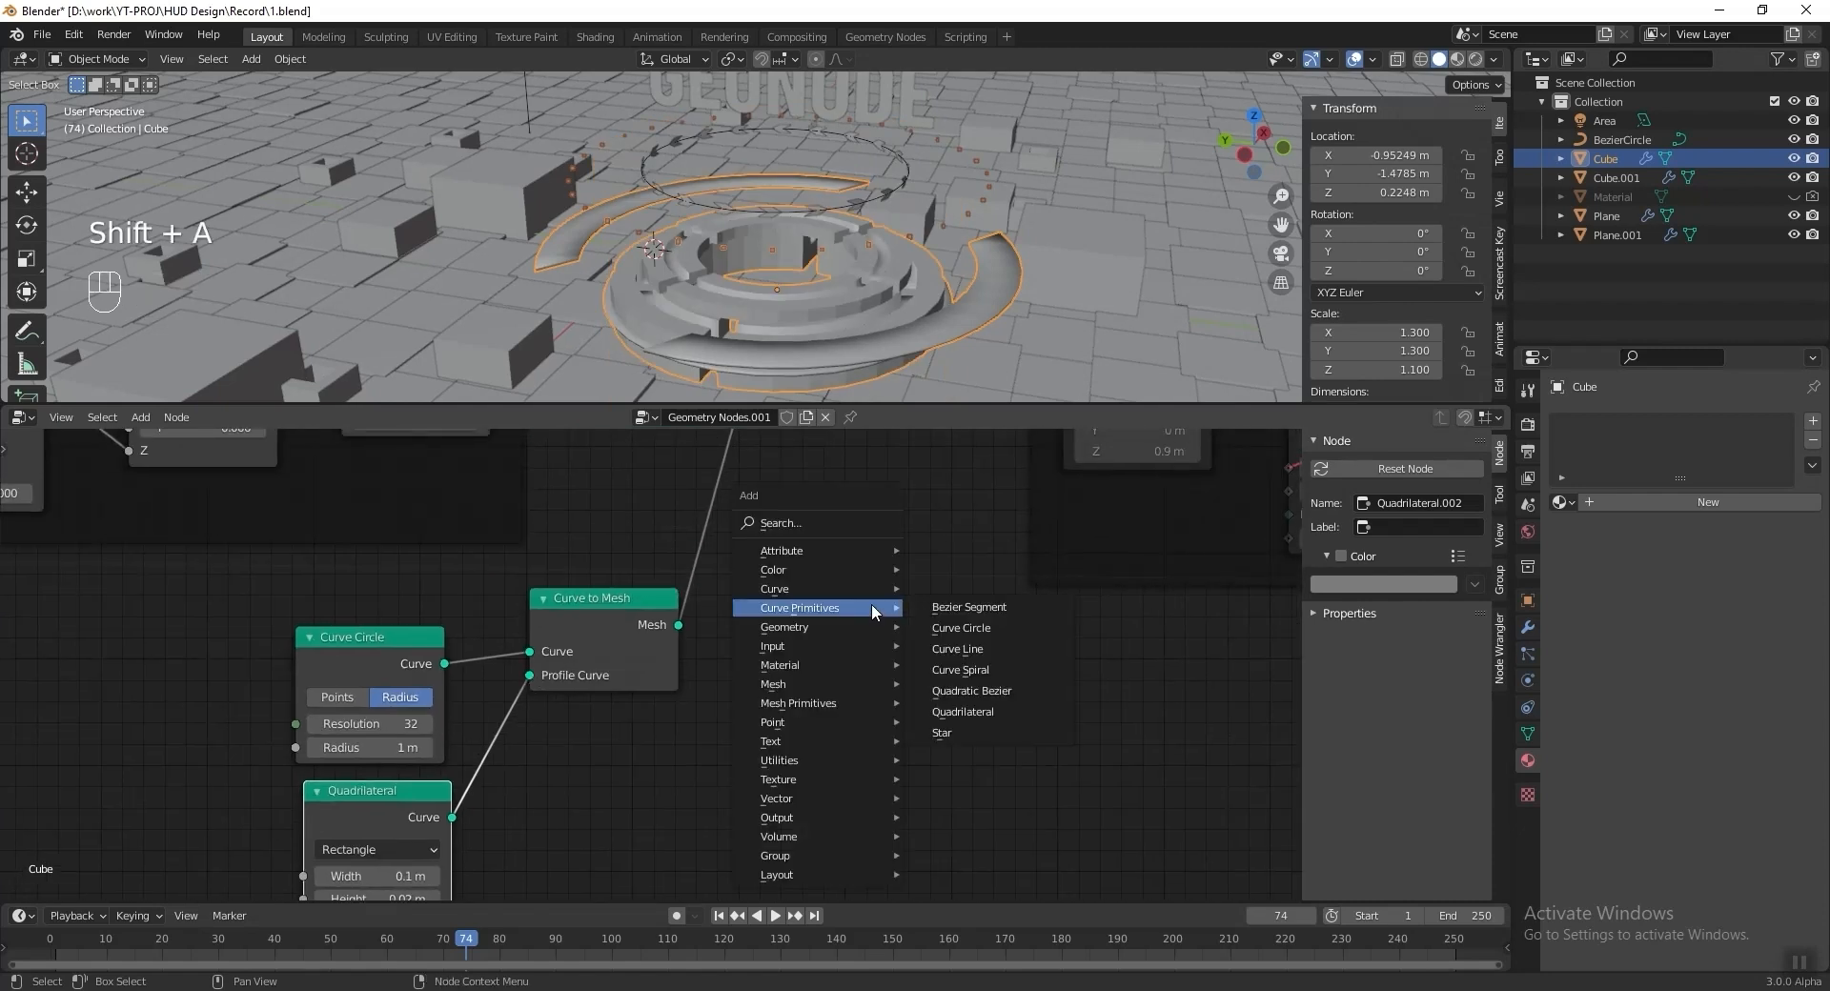
mouse_move(852, 630)
left_click(980, 772)
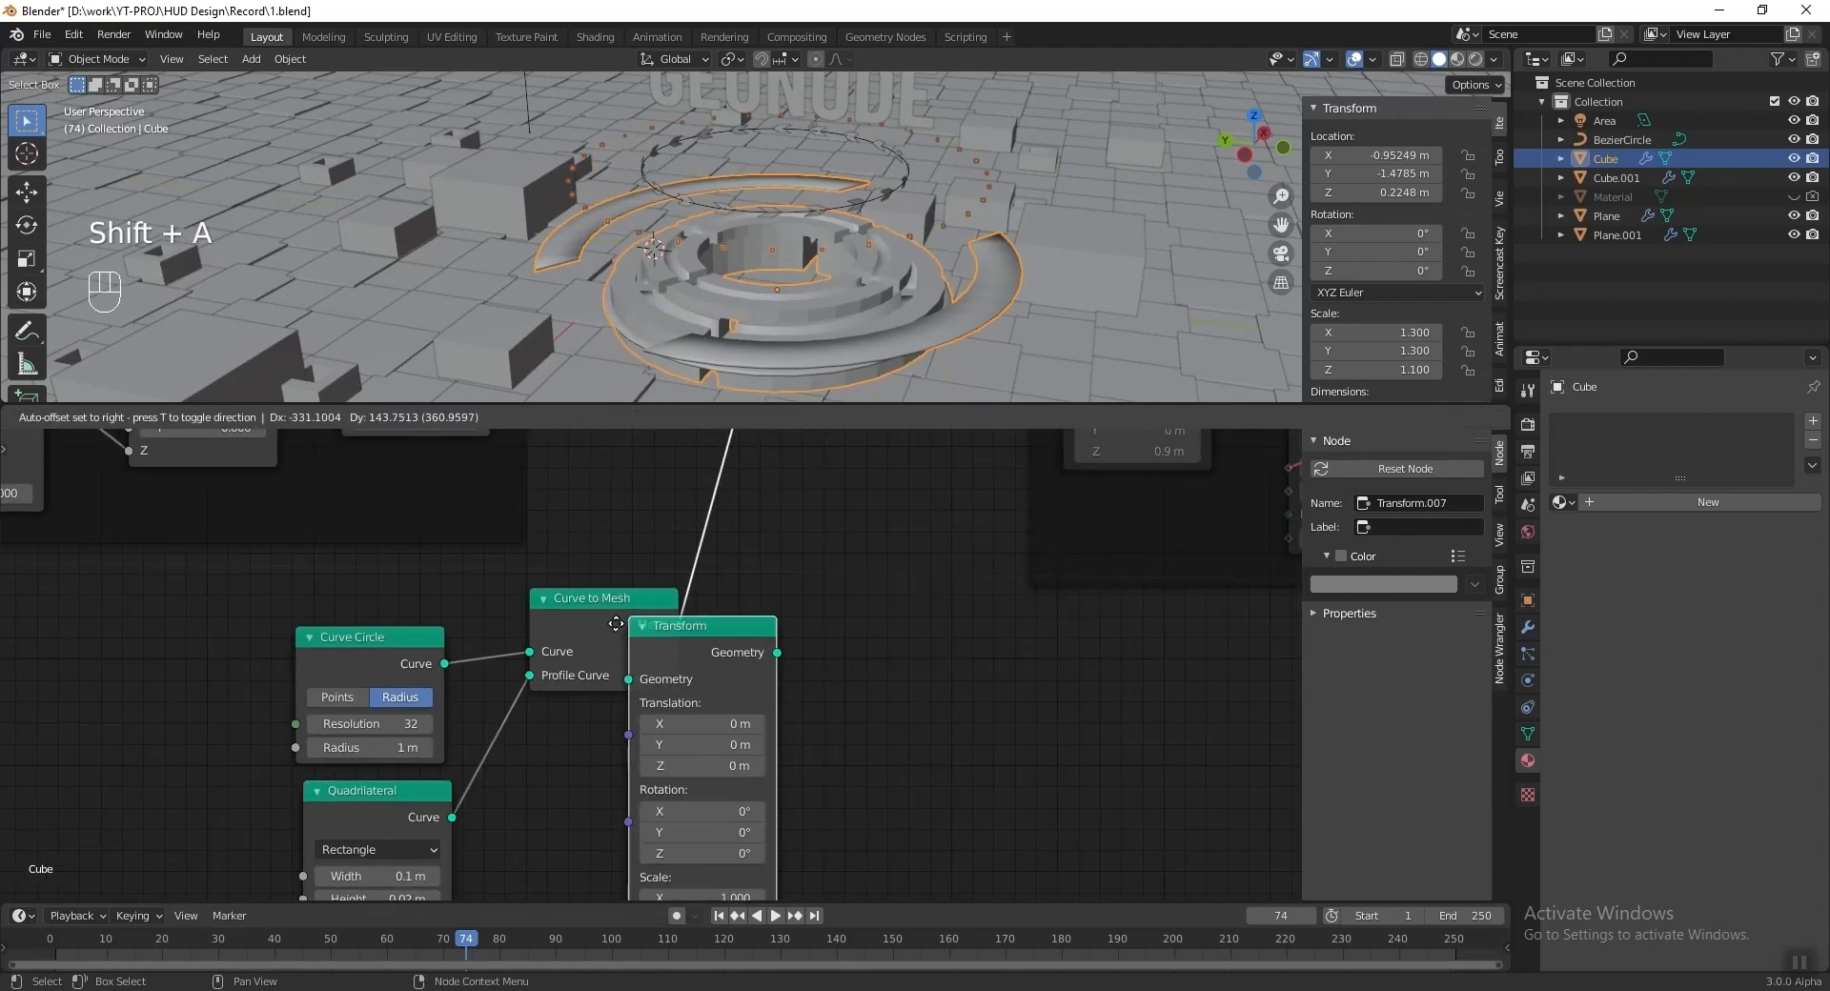
left_click(899, 661)
scroll(905, 651, "up", 1)
left_click(905, 652)
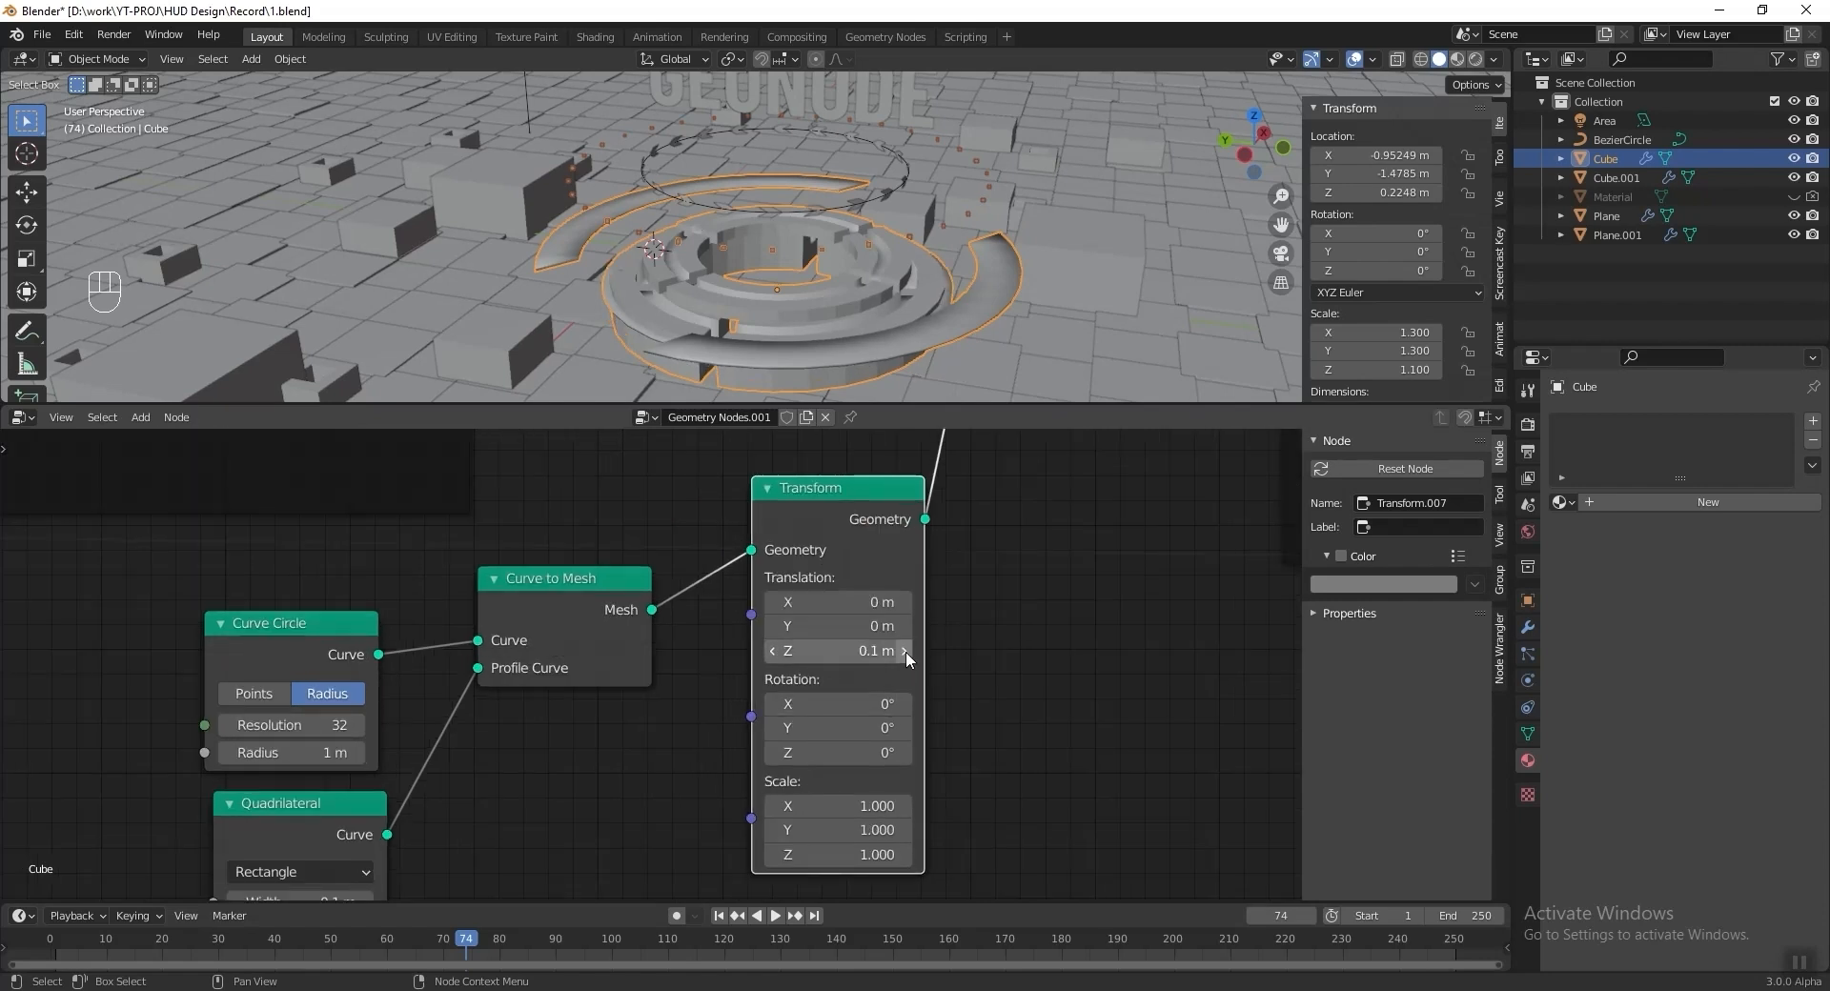
left_click(905, 652)
left_click(905, 652)
left_click(906, 652)
left_click(906, 653)
left_click(905, 652)
left_click(847, 658)
type("0.25")
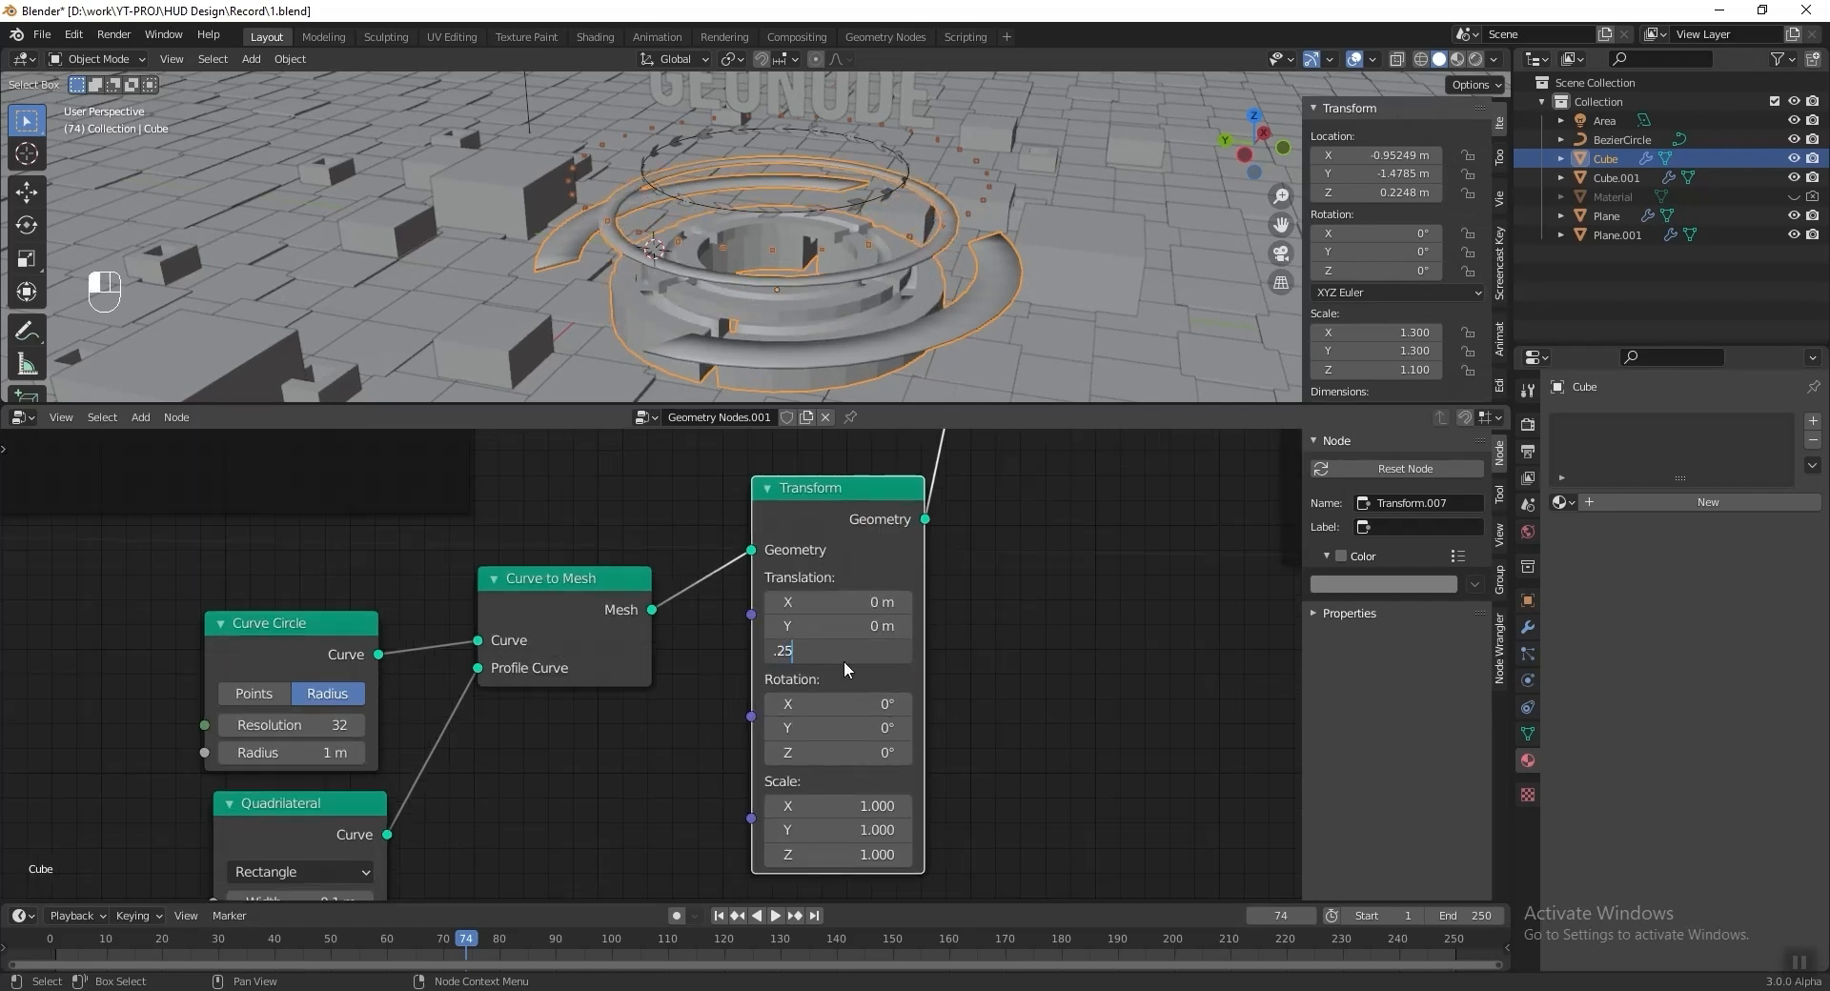
key("Return")
Set the new Curve Circle's radius to 0.65 m.
middle_click_drag(398, 685, 584, 641)
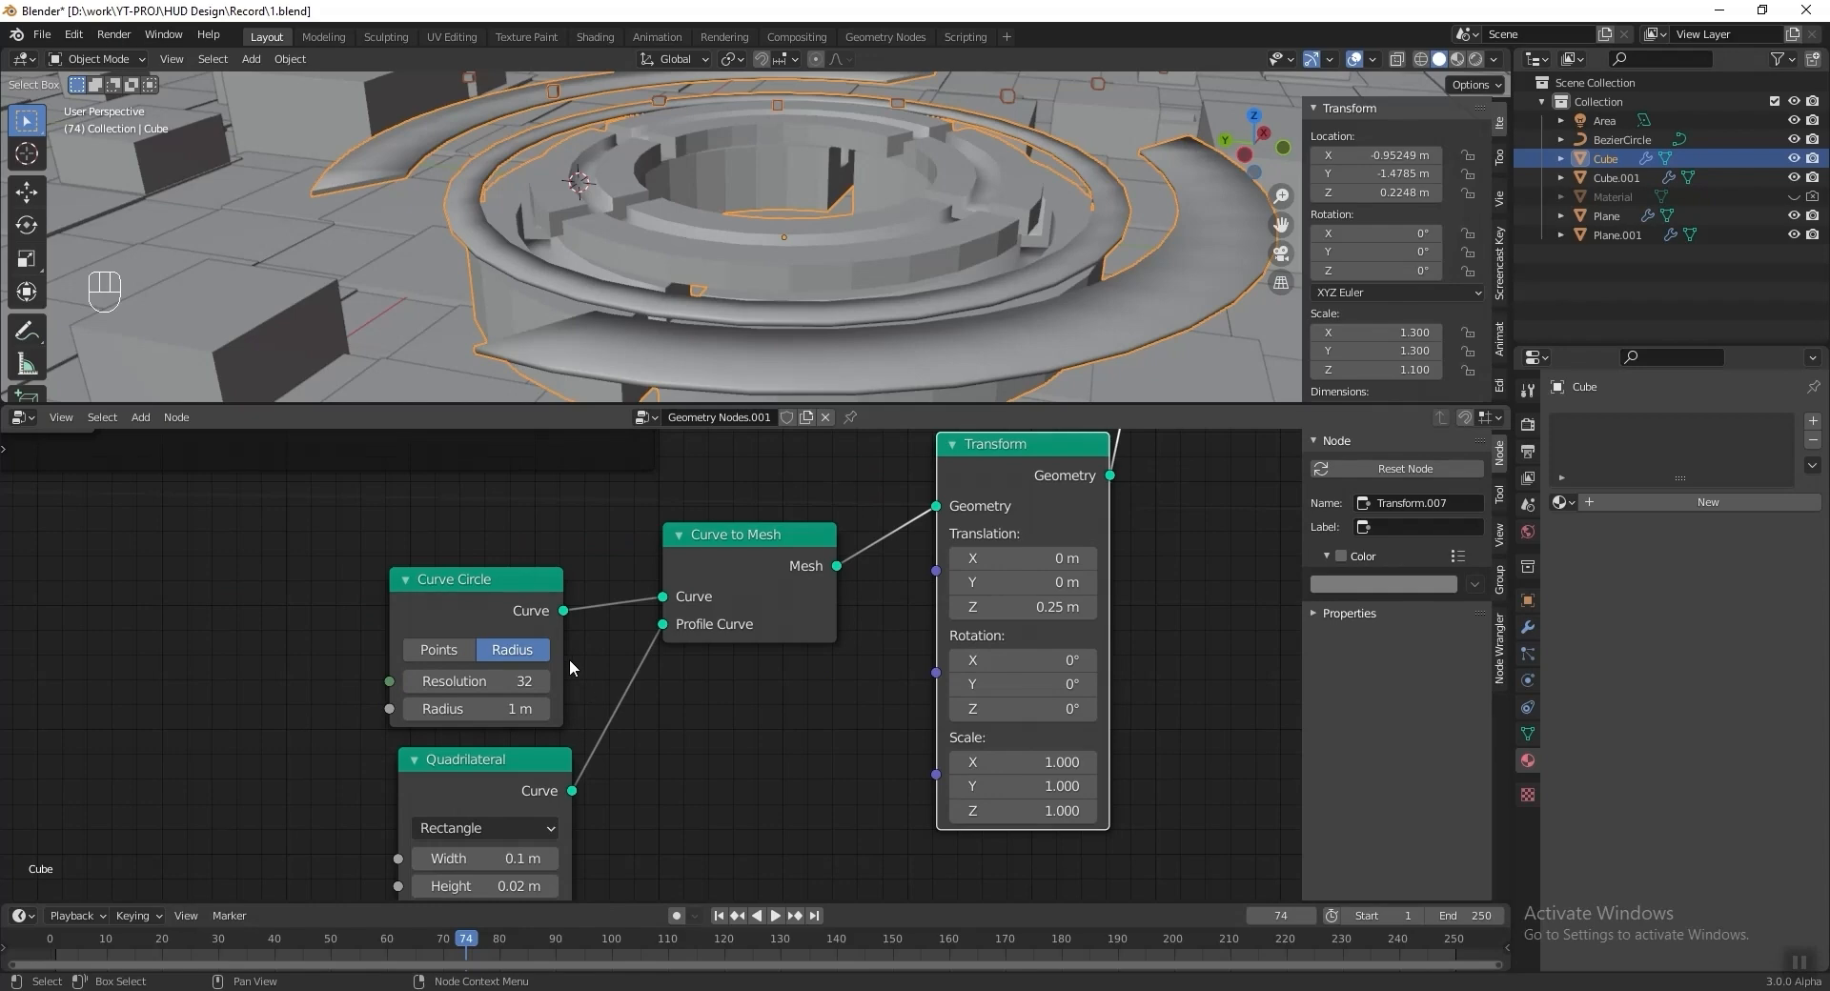
left_click_drag(496, 592, 512, 583)
left_click(520, 707)
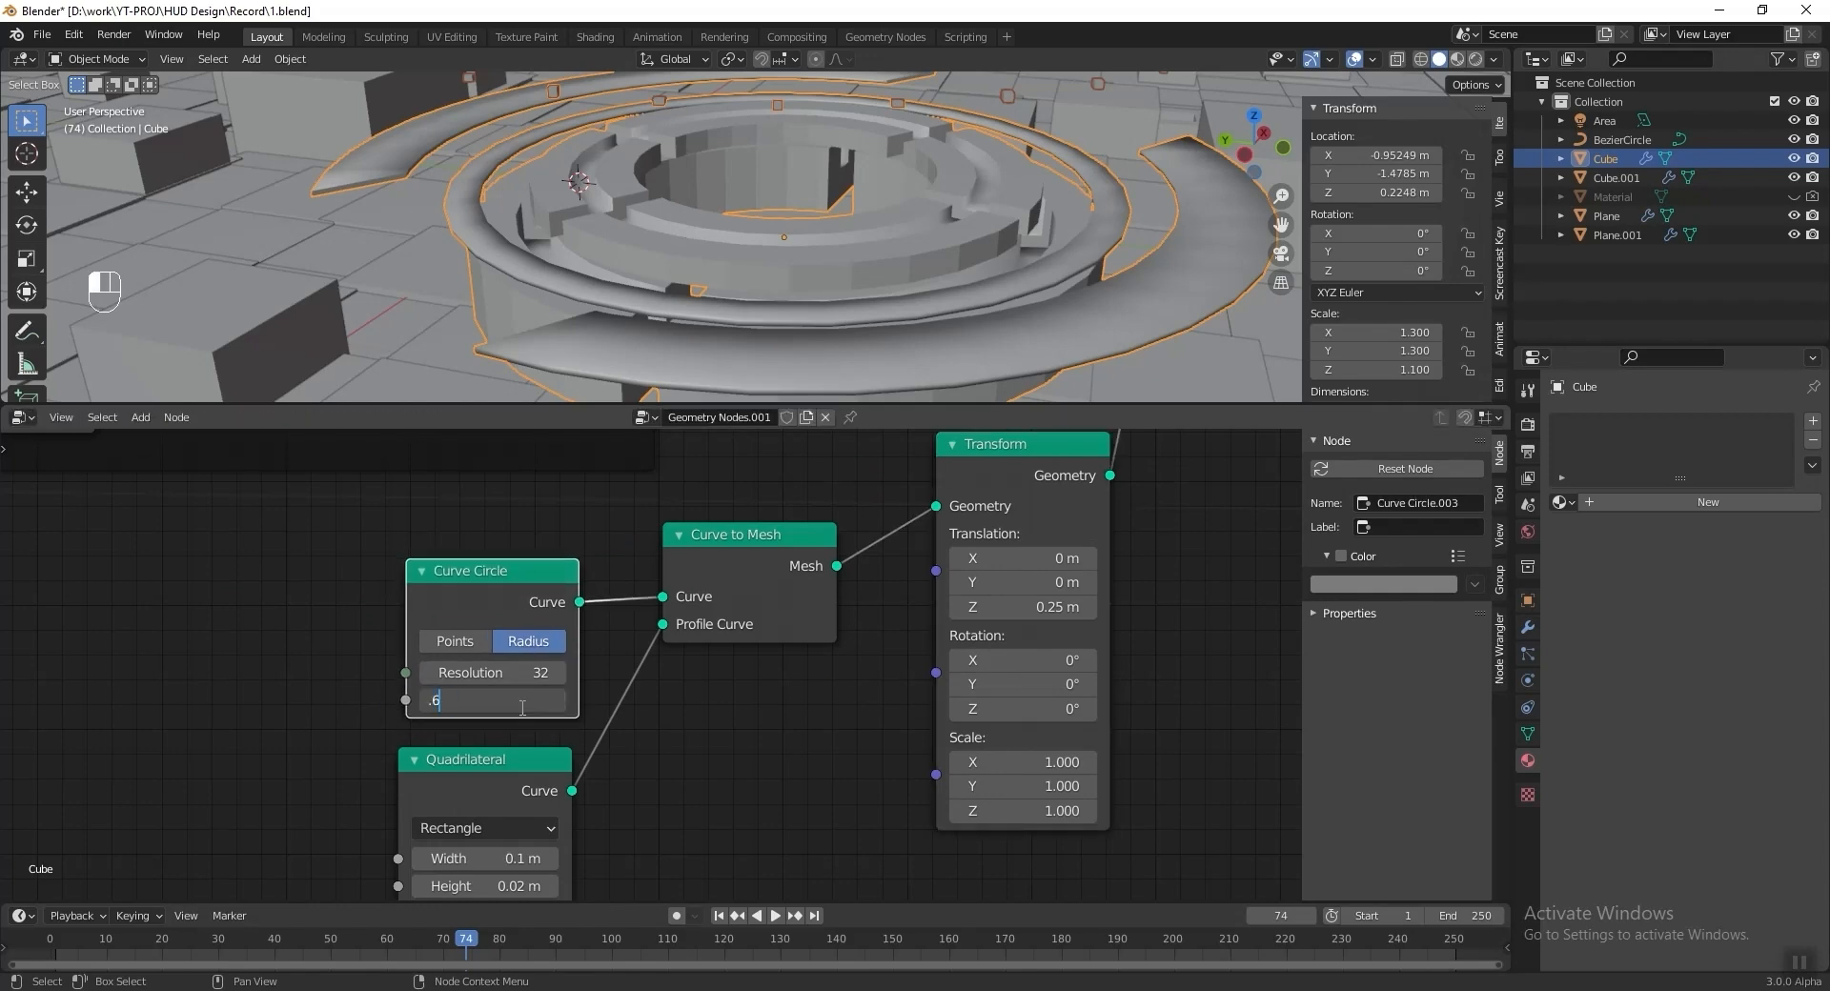
key("Return")
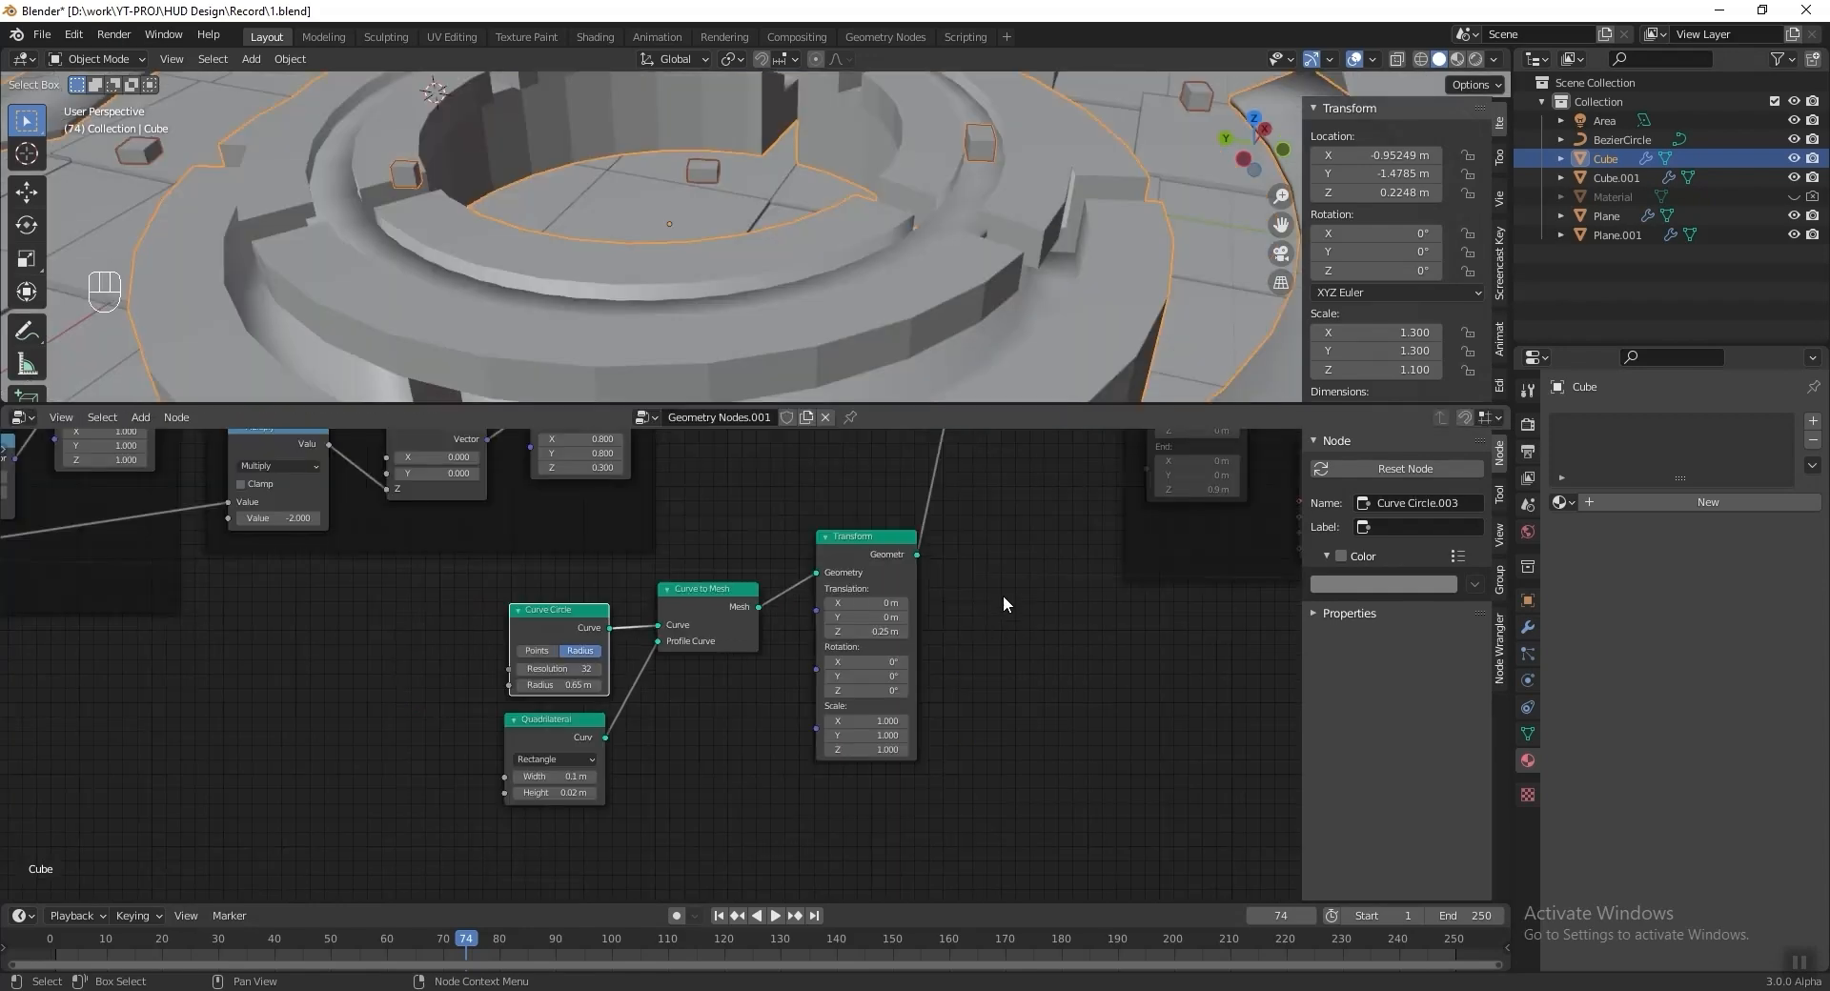
Duplicate the Top Ring's Material Assign node onto the link after the new ring's Transform and assign the Emission material.
middle_click_drag(1004, 601, 883, 776)
middle_click_drag(830, 643, 831, 715)
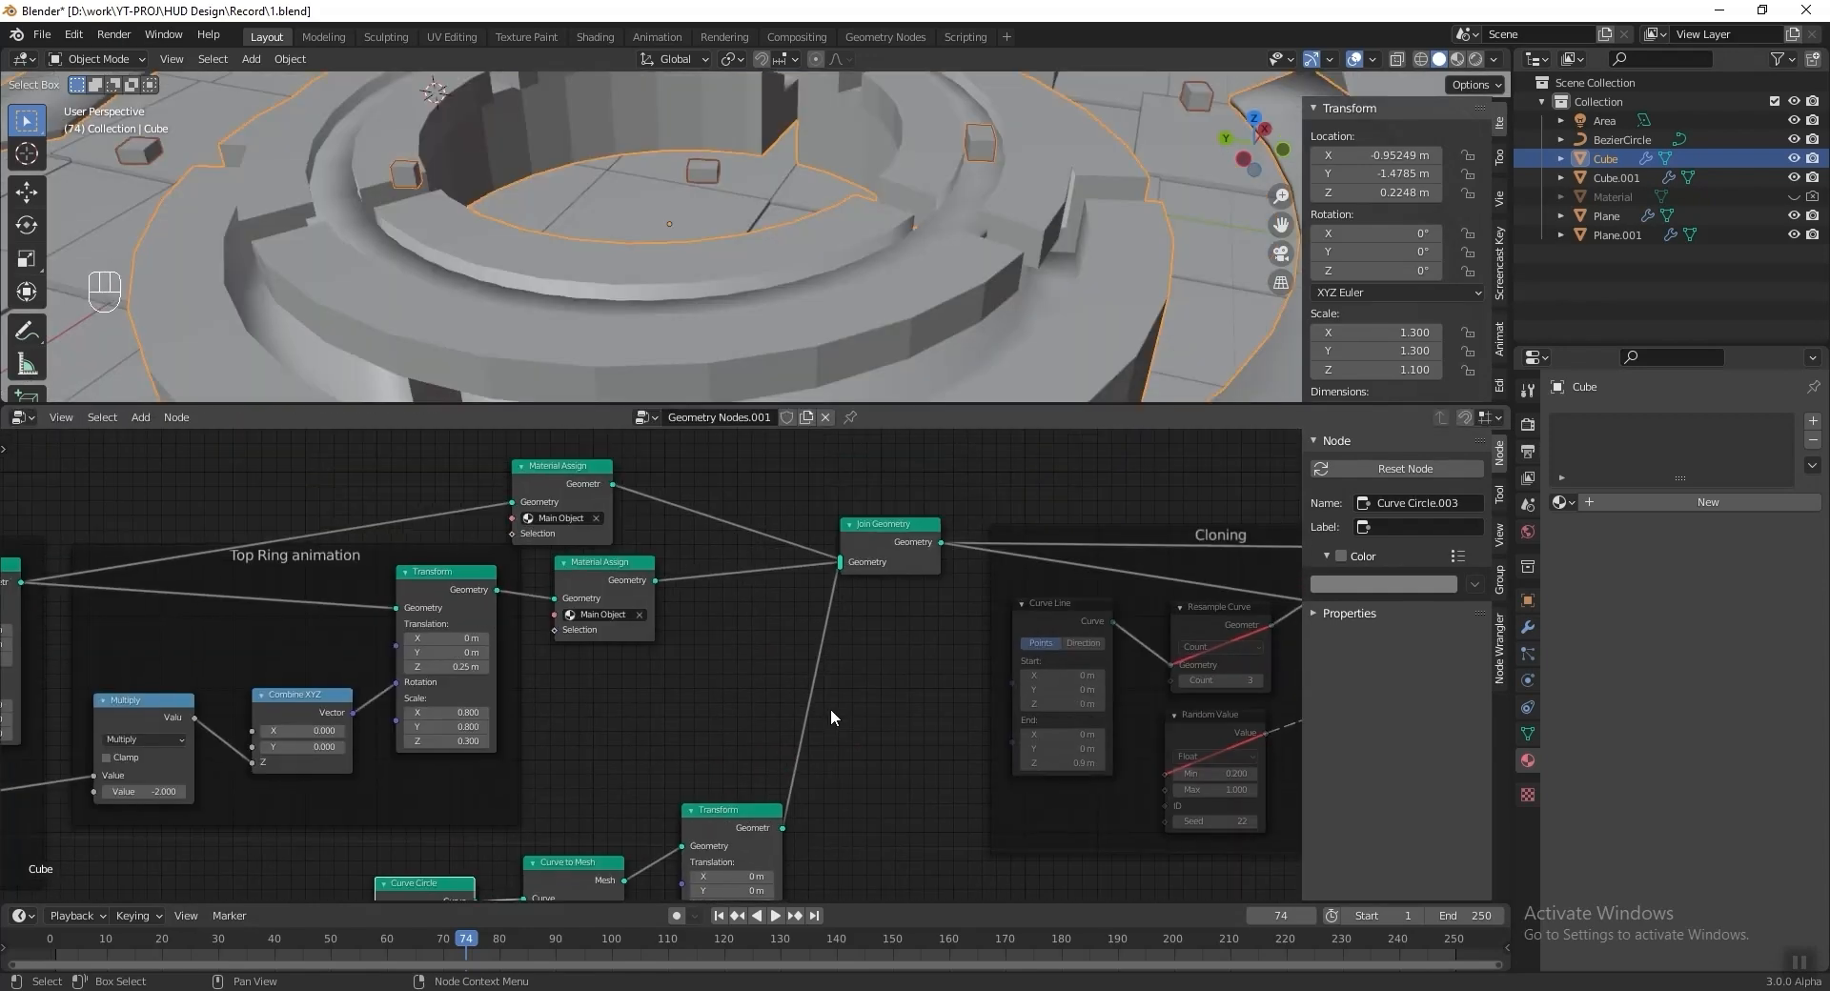
scroll(791, 728, "up", 2)
scroll(648, 673, "up", 1)
left_click(595, 527)
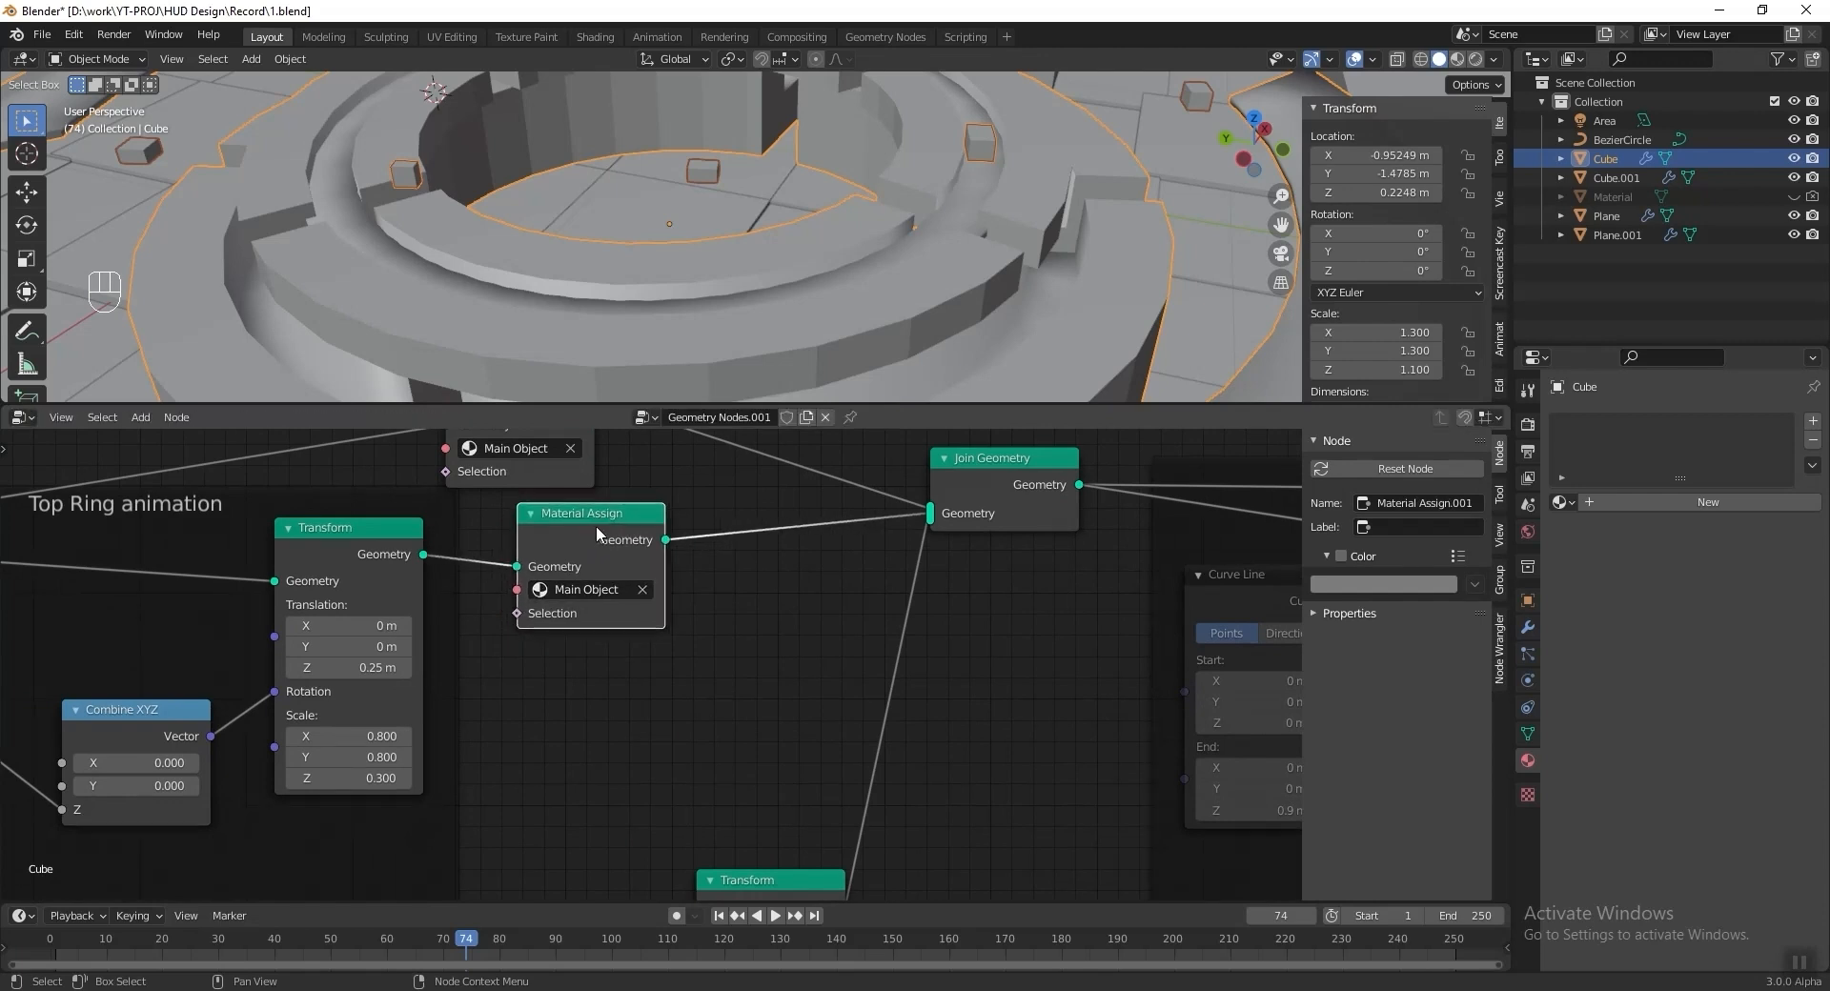
key("shift+d")
left_click(1009, 709)
middle_click_drag(869, 717, 794, 521)
left_click(971, 577)
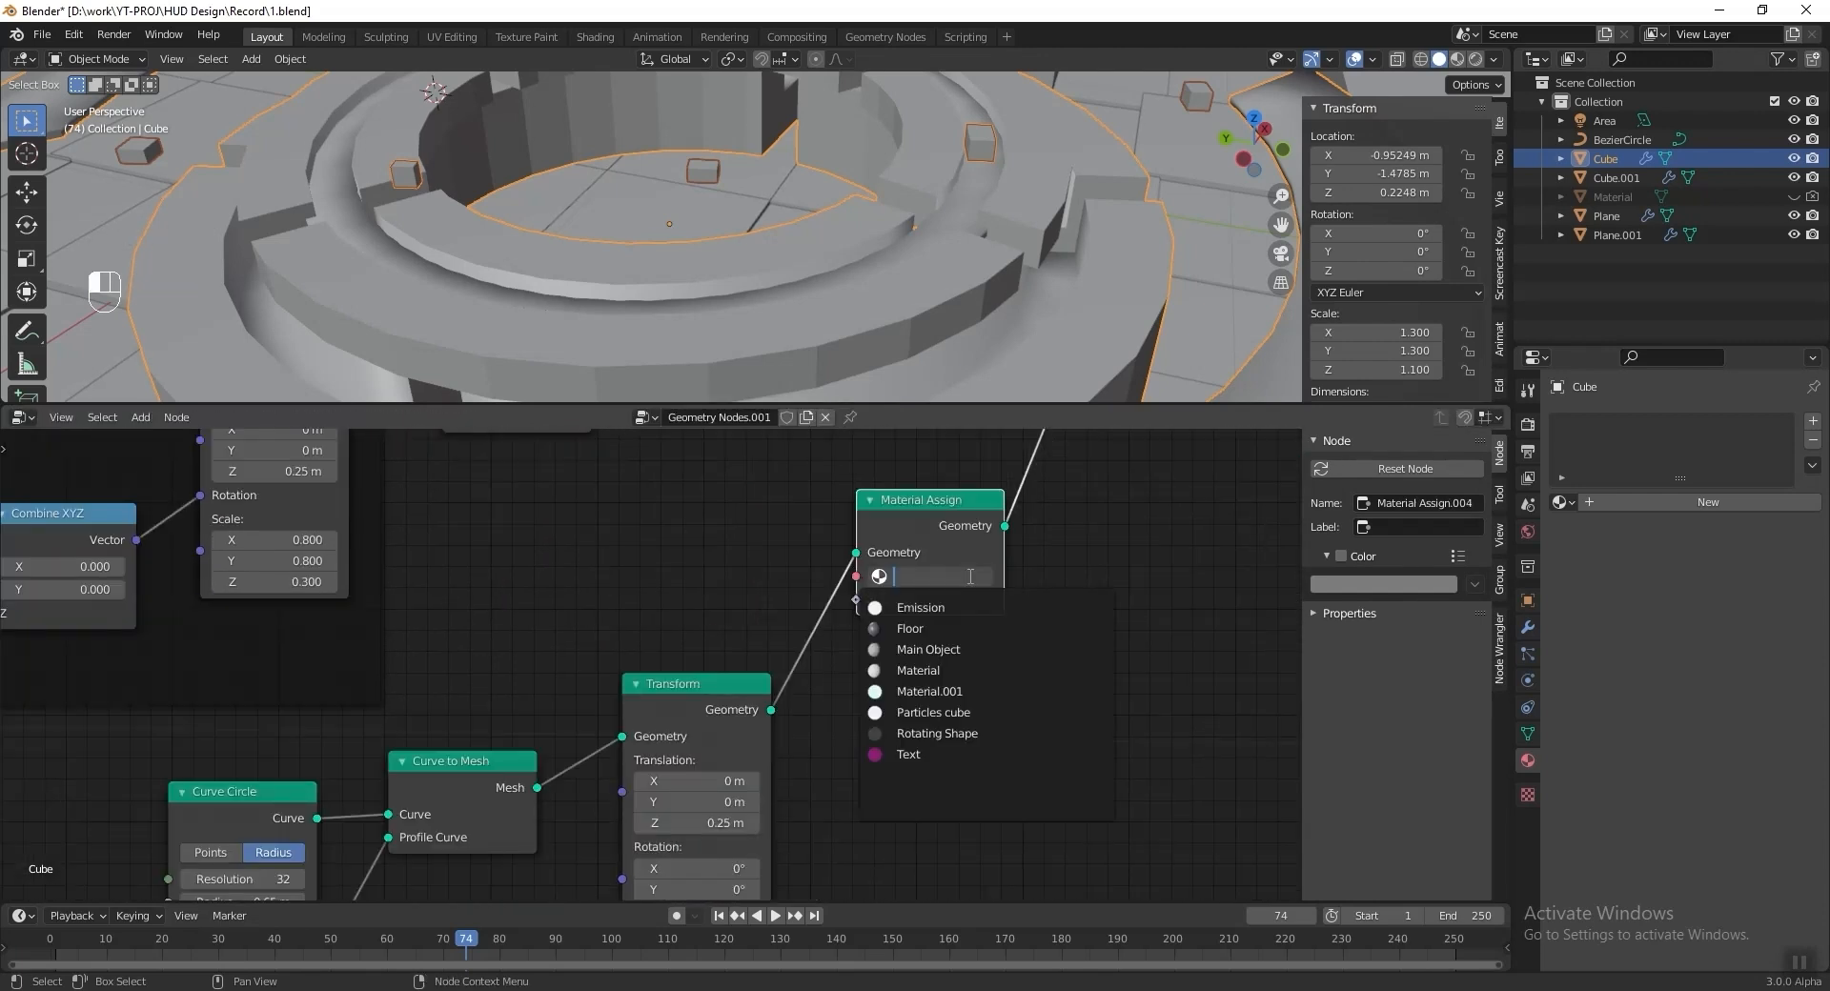
left_click(921, 607)
Unmute all the nodes in the Cloning frame.
scroll(948, 616, "down", 3)
middle_click_drag(990, 586, 683, 660)
mouse_move(678, 587)
left_mouse_down()
mouse_move(994, 654)
mouse_move(935, 690)
left_mouse_up()
middle_click_drag(979, 659, 847, 643)
key("m")
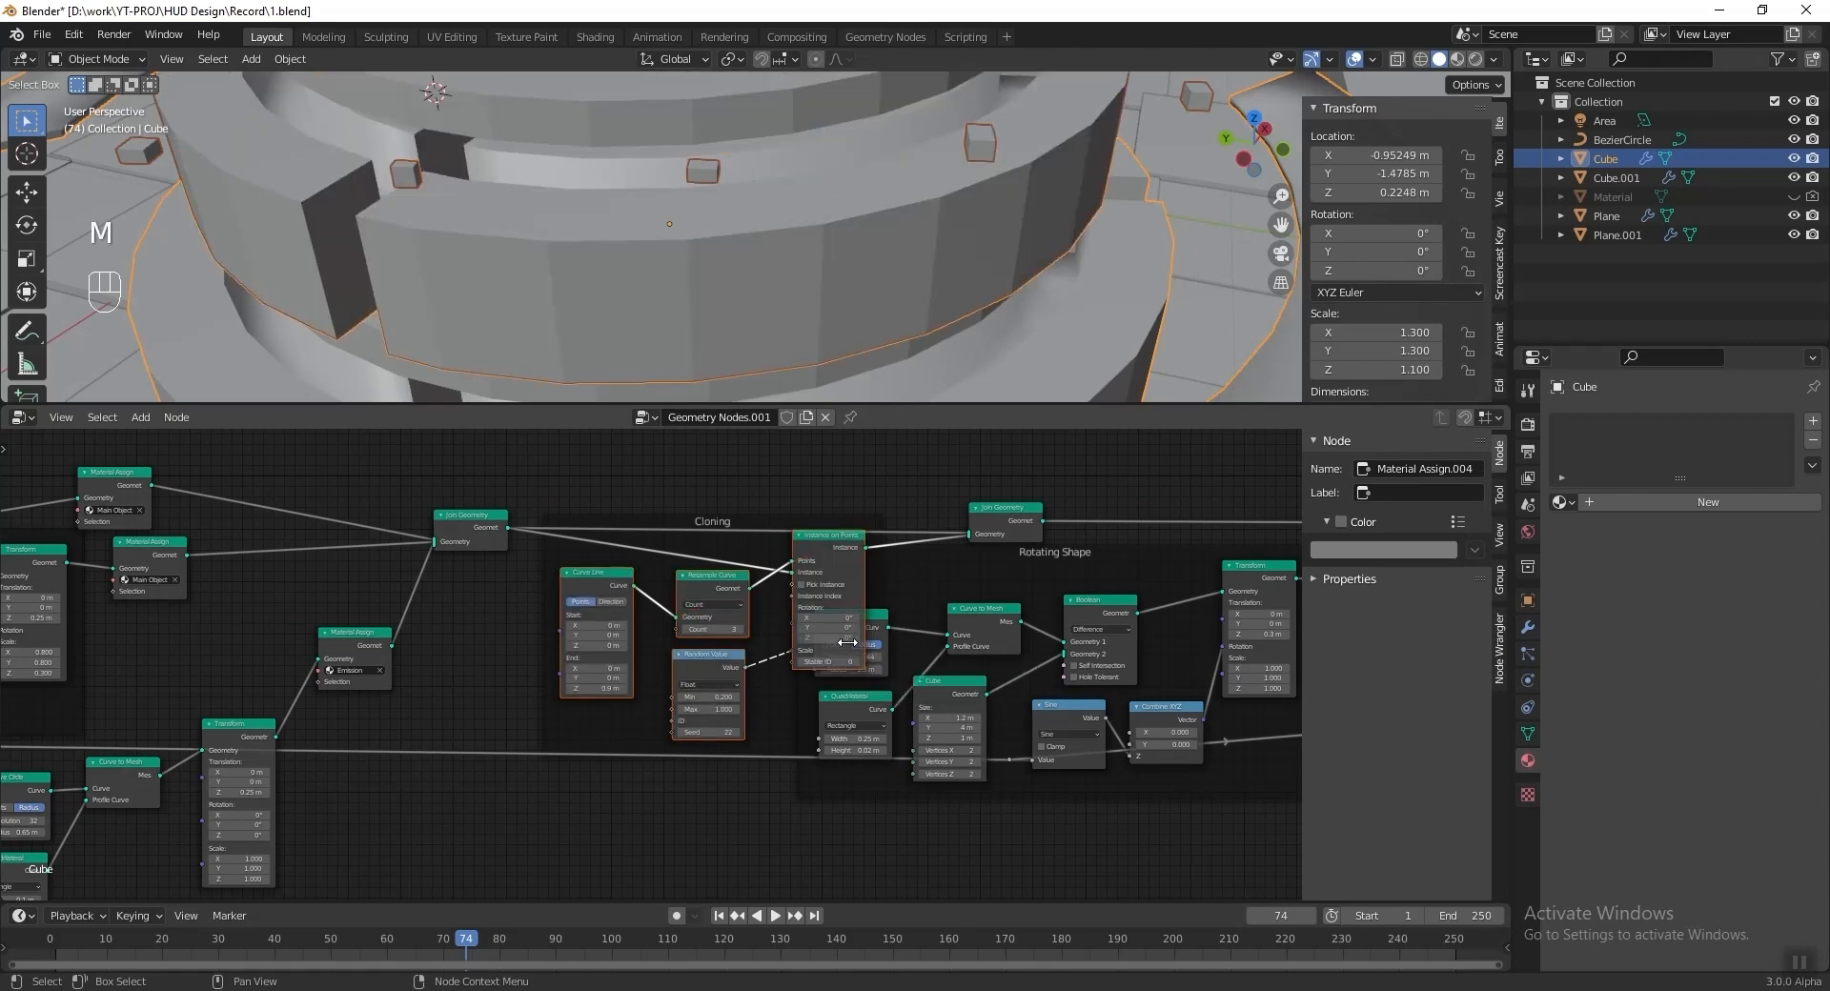
Move the Rotating Shape frame and the nodes following it clear of the Cloning frame to tidy the layout.
scroll(846, 643, "down", 2)
middle_click_drag(1046, 607, 457, 621)
scroll(642, 621, "down", 2)
scroll(457, 621, "down", 4)
left_click_drag(854, 727, 877, 762)
left_click_drag(554, 699, 626, 749)
scroll(682, 615, "up", 7)
middle_click_drag(719, 600, 299, 529)
left_click_drag(769, 515, 912, 520)
left_click_drag(743, 559, 859, 554)
left_click_drag(285, 502, 369, 522)
scroll(369, 523, "down", 4)
middle_click_drag(369, 522, 1182, 564)
middle_click_drag(410, 620, 592, 609)
Save the file and switch the viewport to rendered shading to view the glowing ring.
scroll(592, 609, "up", 8)
key("ctrl+s")
left_click(1476, 58)
scroll(978, 286, "down", 5)
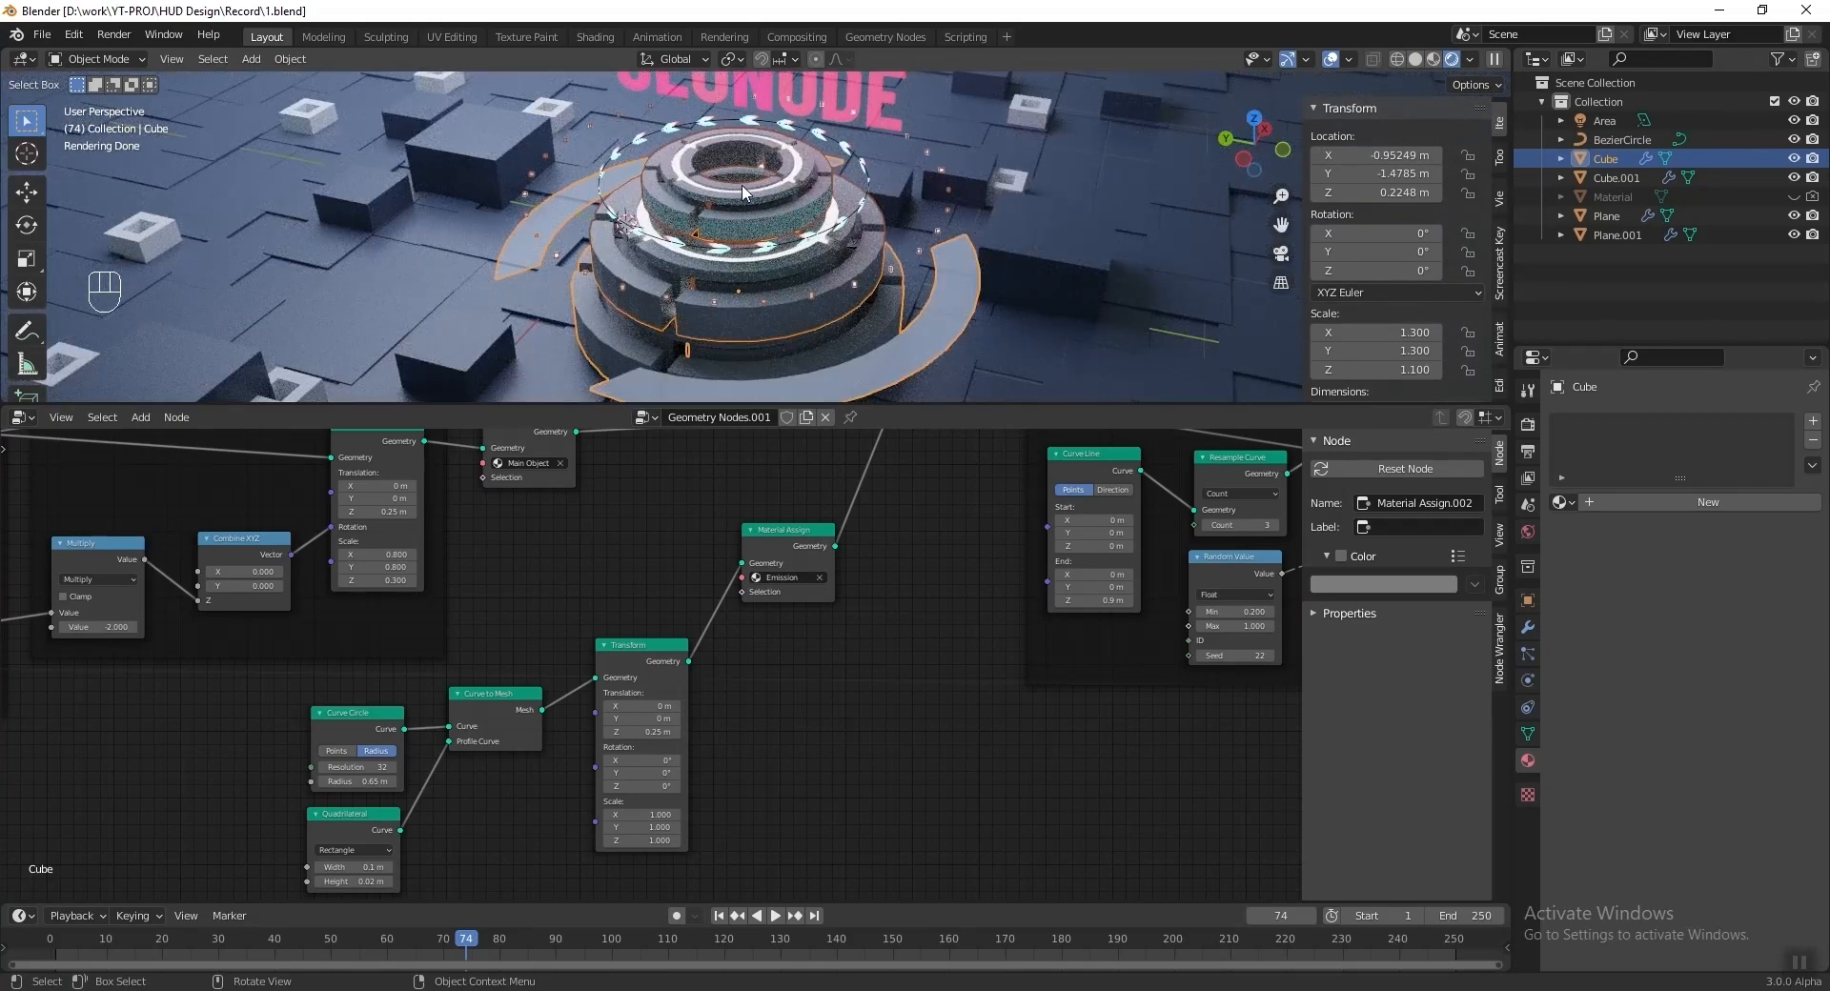
scroll(742, 186, "down", 2)
scroll(742, 186, "up", 1)
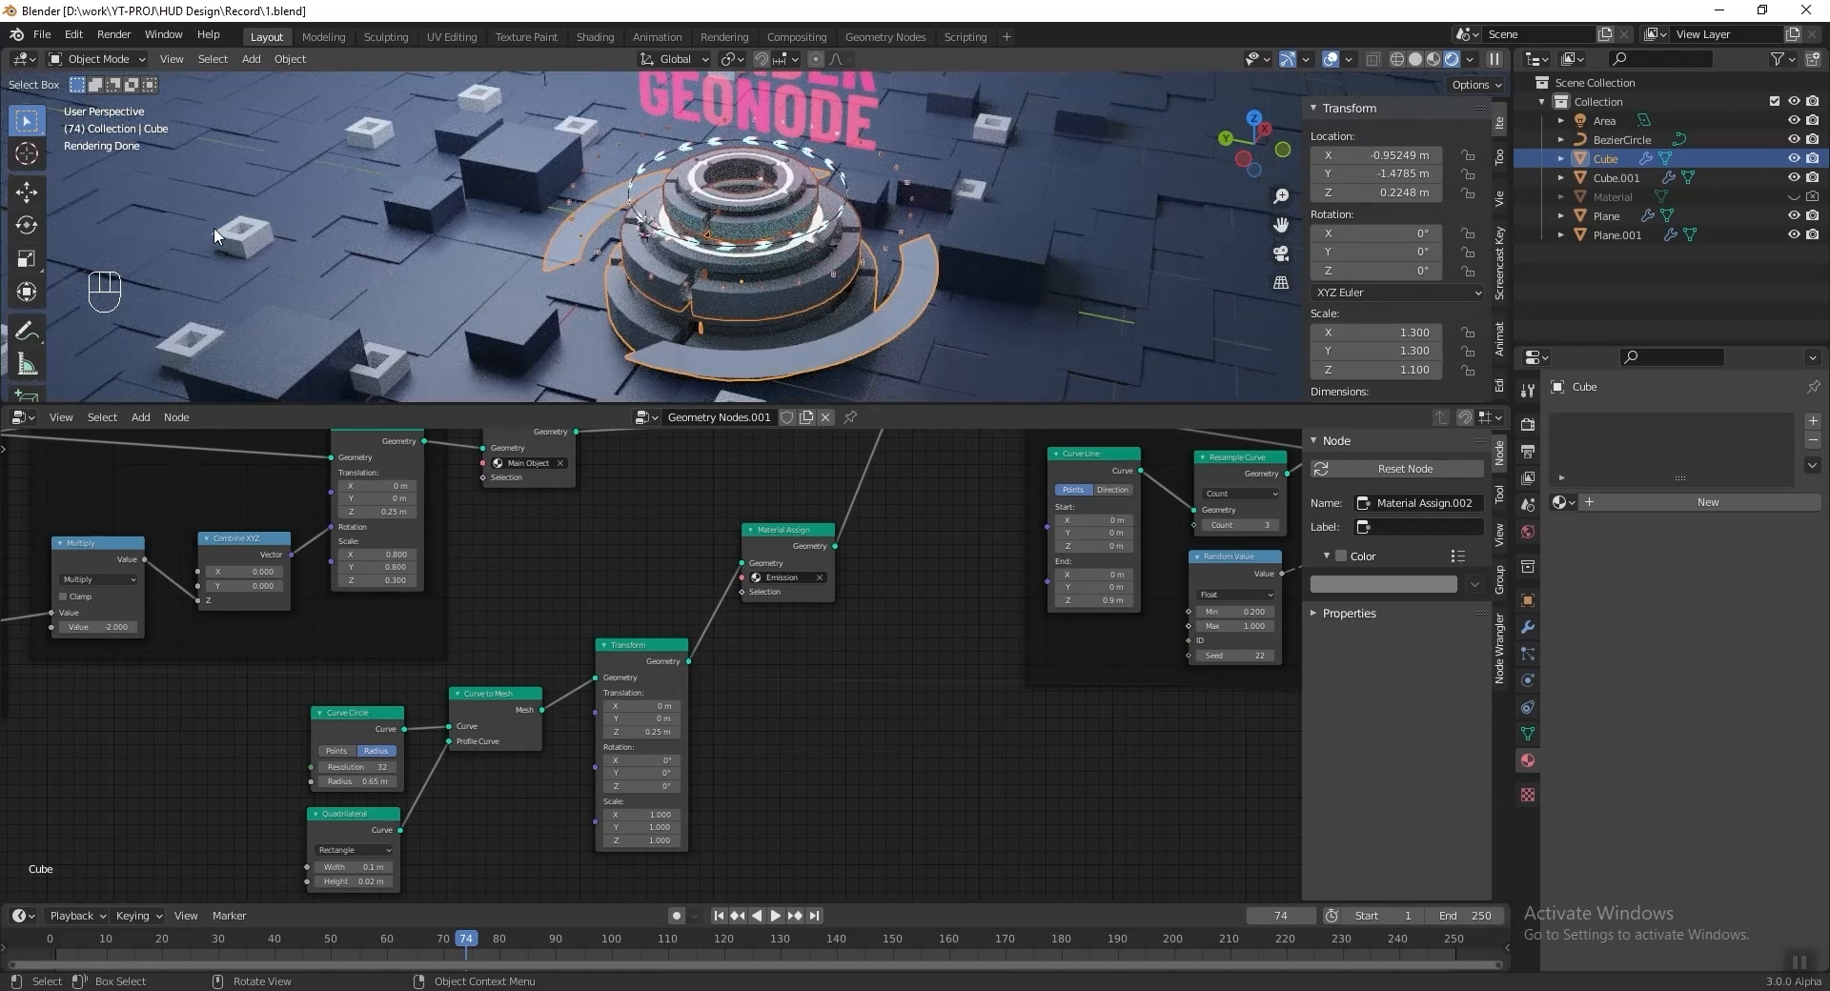
Select the floor plane and move its Floor node frame down, away from the Small Cube frame.
left_click(416, 249)
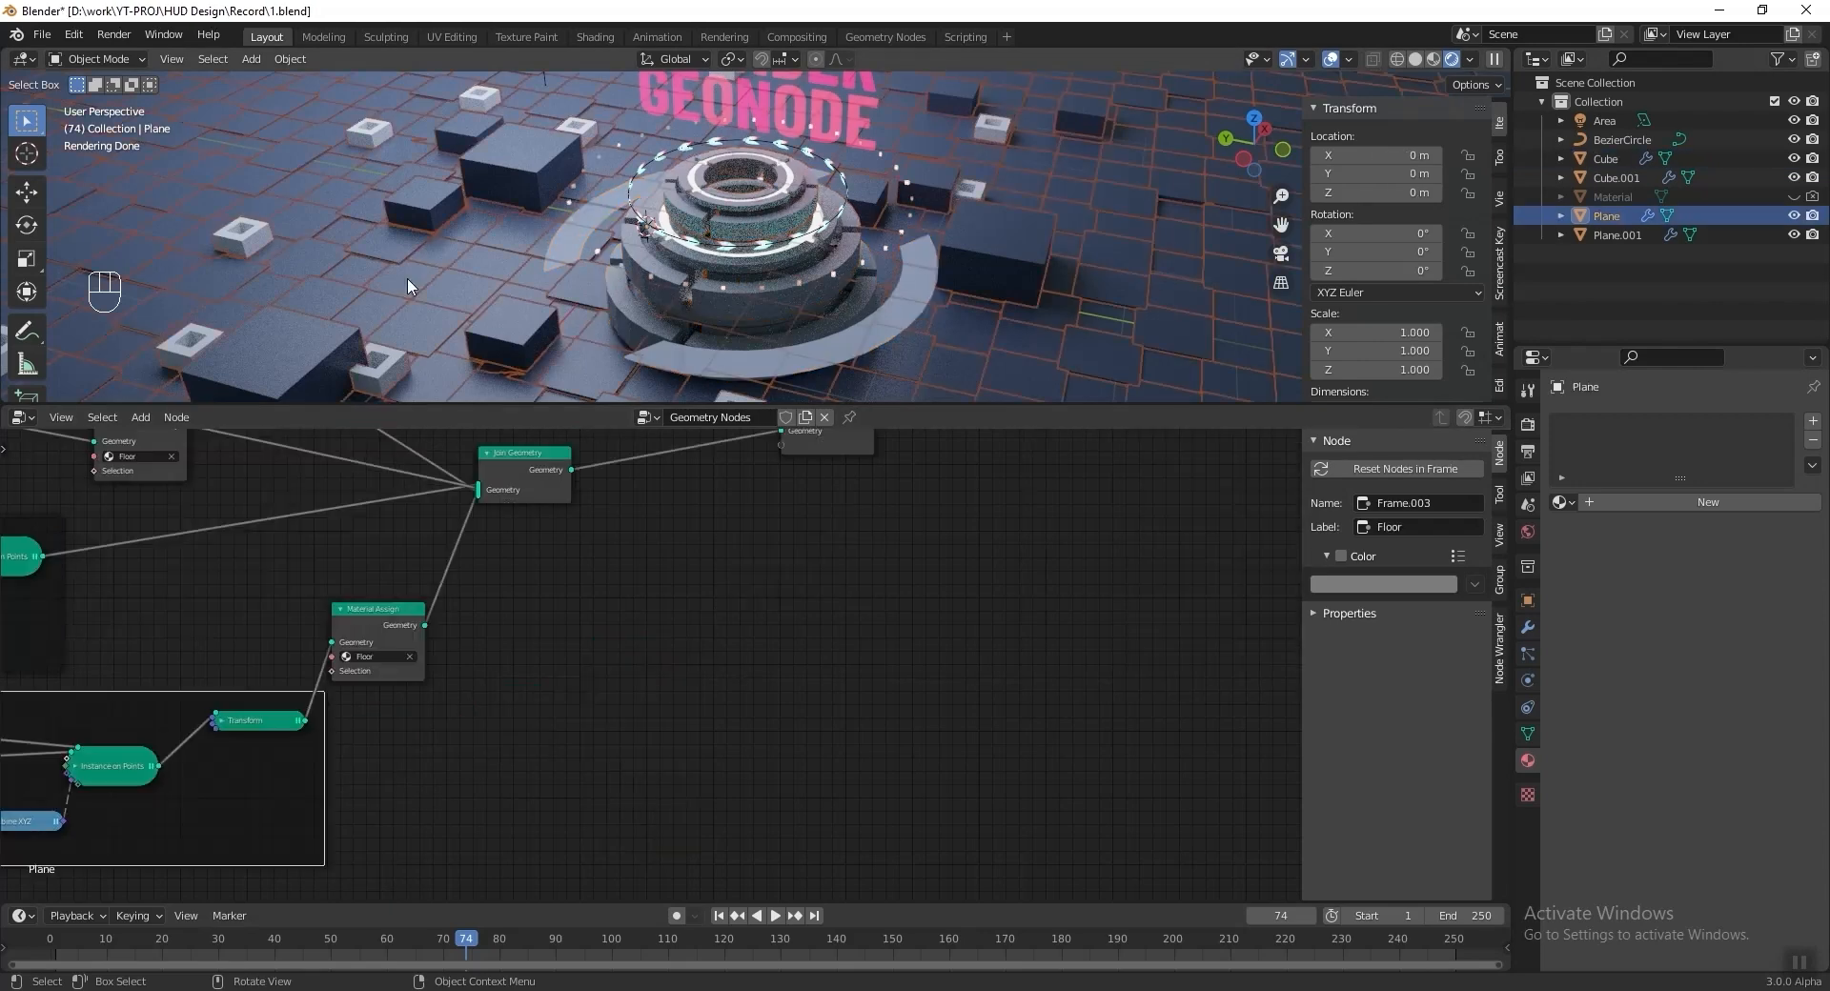
key("Home")
scroll(610, 610, "up", 4)
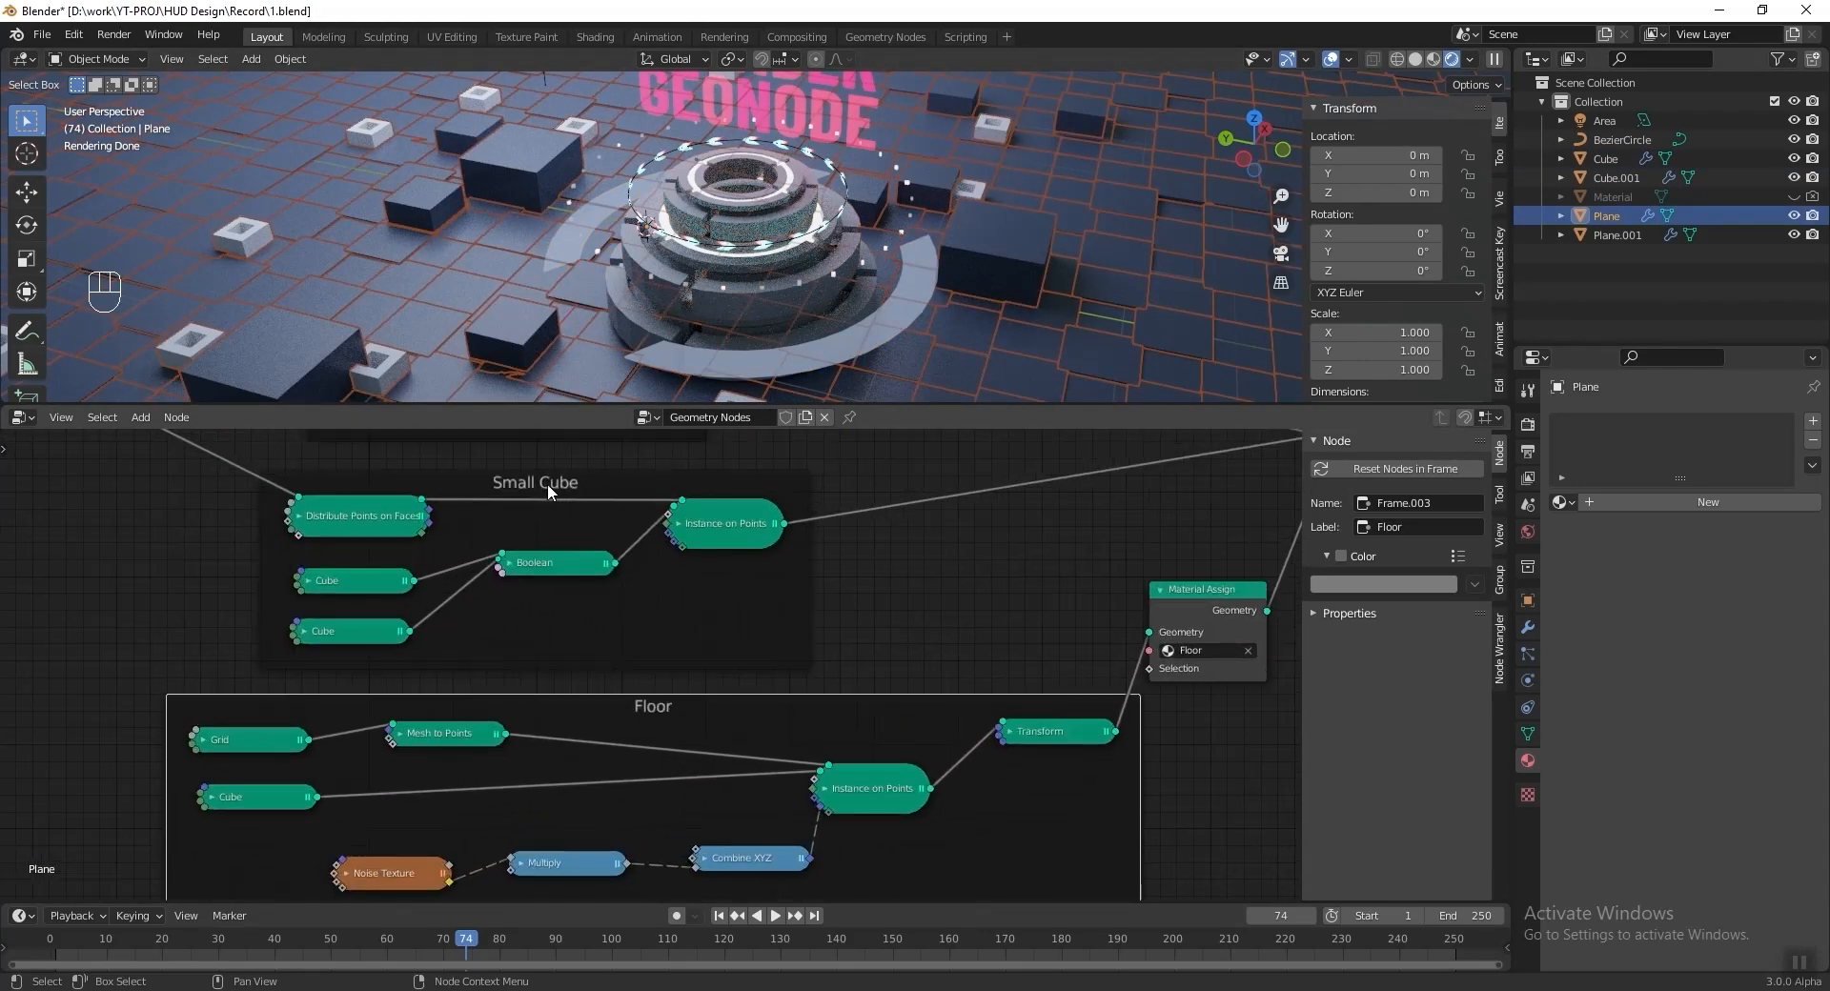
scroll(653, 661, "down", 4)
left_click_drag(655, 703, 595, 892)
Expand the second Cube node and the Instance on Points node in the Small Cube frame.
middle_click_drag(772, 613, 943, 760)
scroll(740, 633, "up", 6)
scroll(740, 633, "up", 3)
middle_click_drag(497, 669, 502, 608)
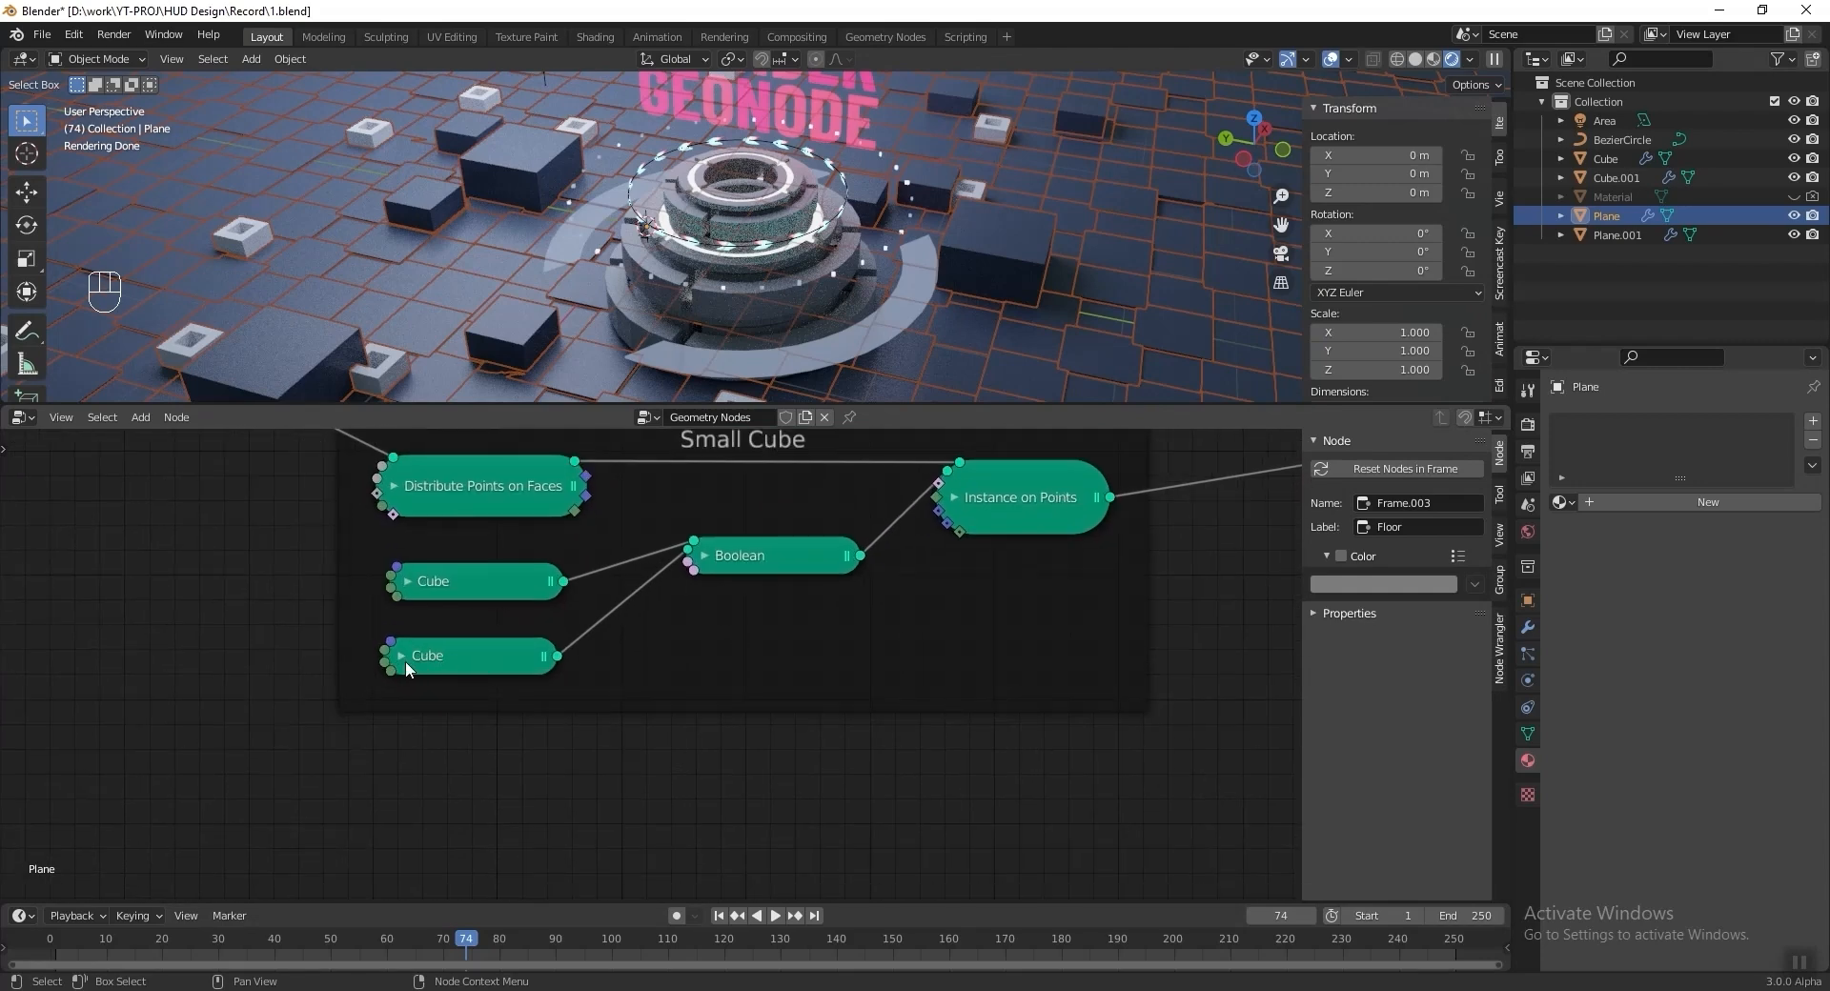
left_click(404, 661)
left_click(955, 499)
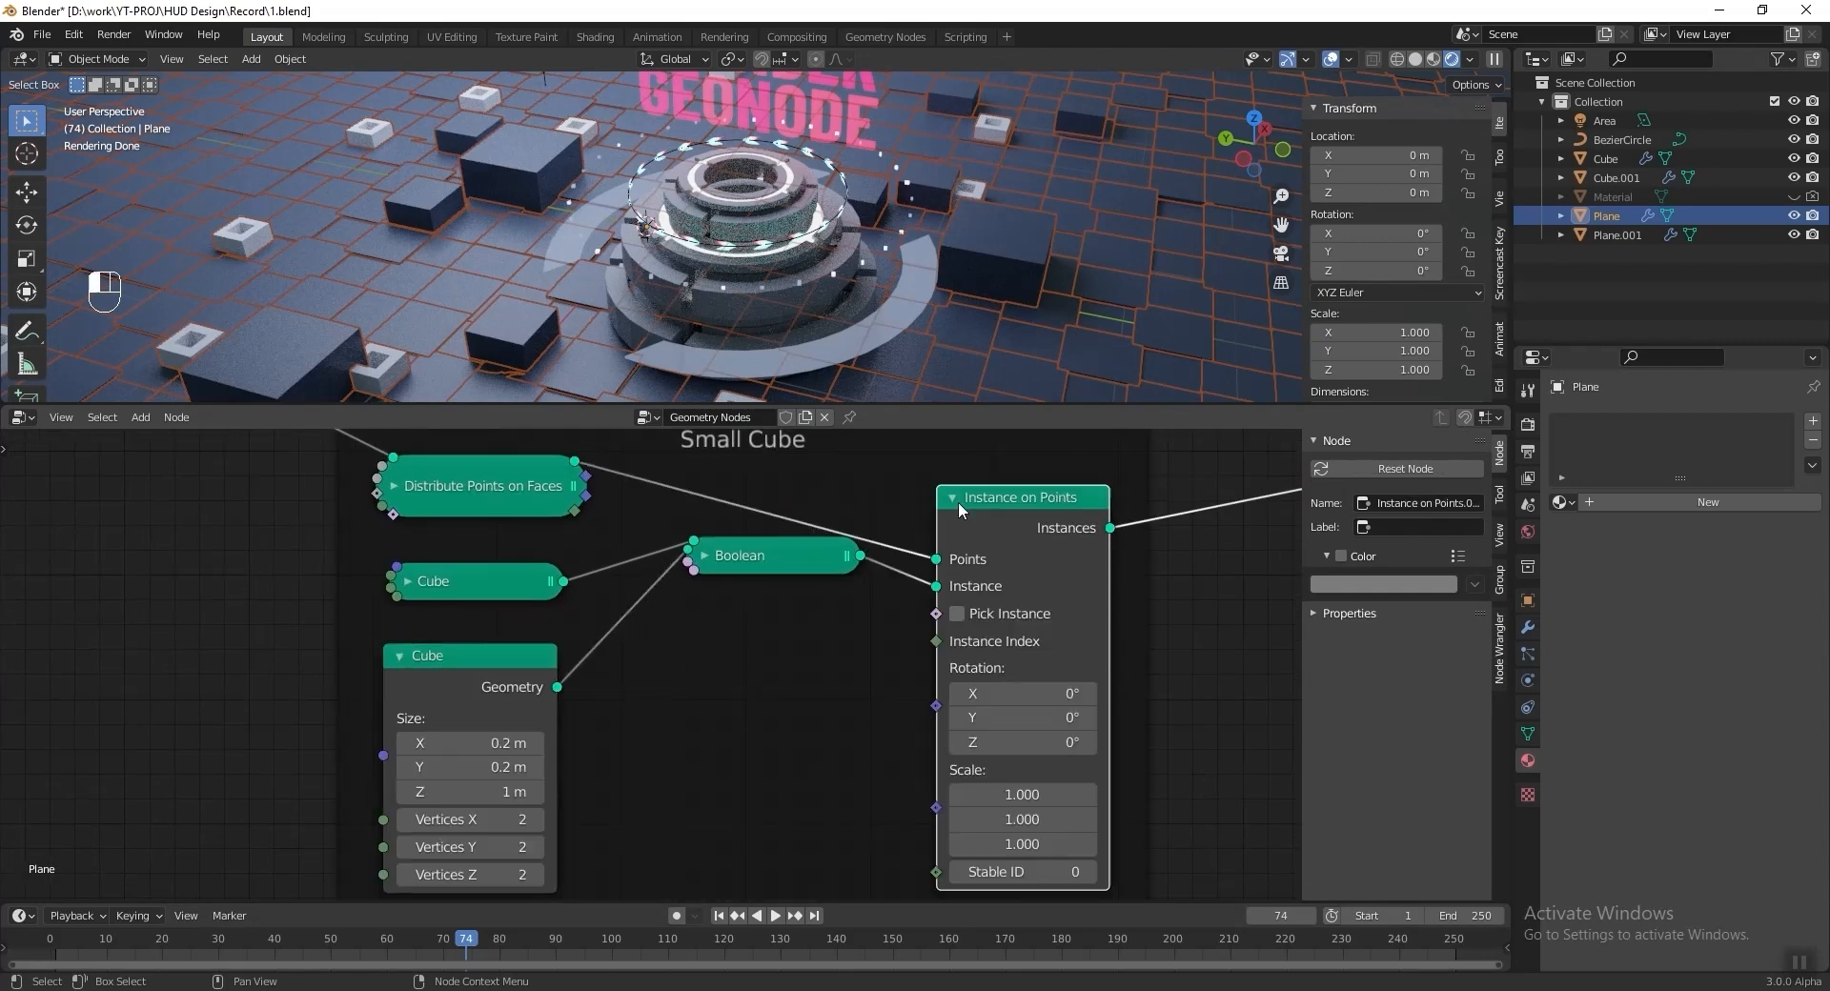
left_click_drag(465, 667, 465, 675)
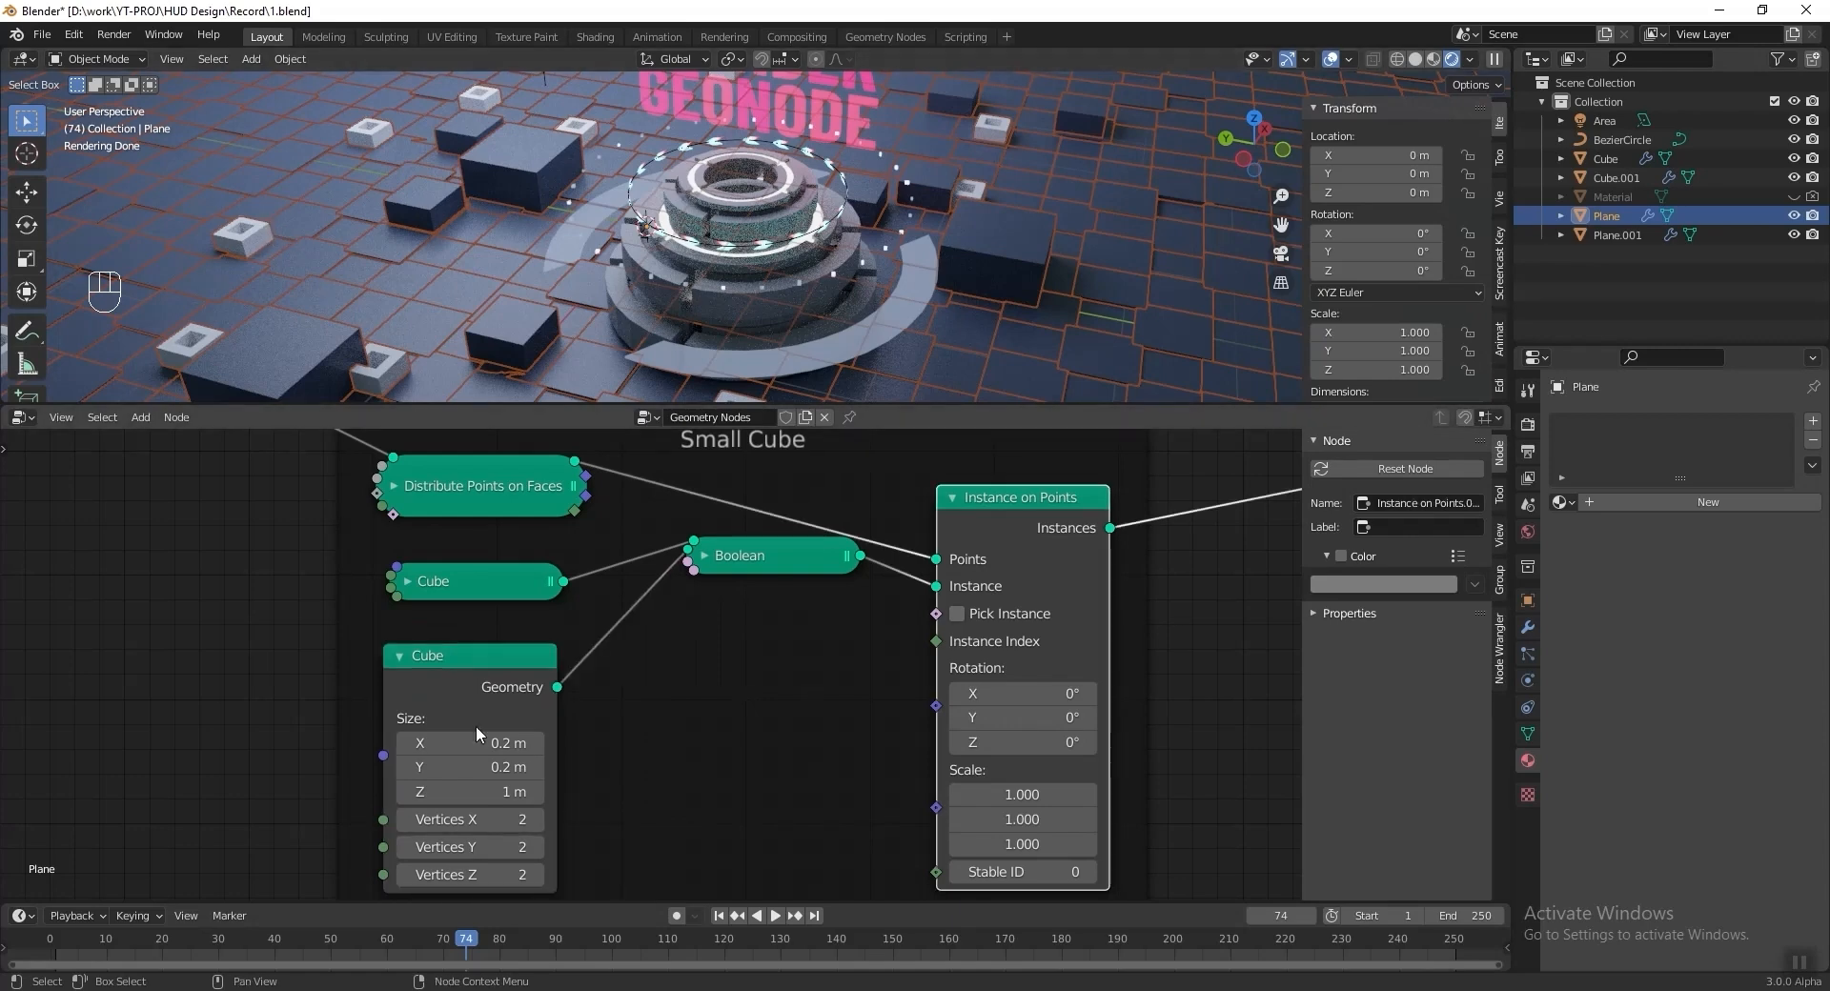
left_click_drag(473, 662, 473, 669)
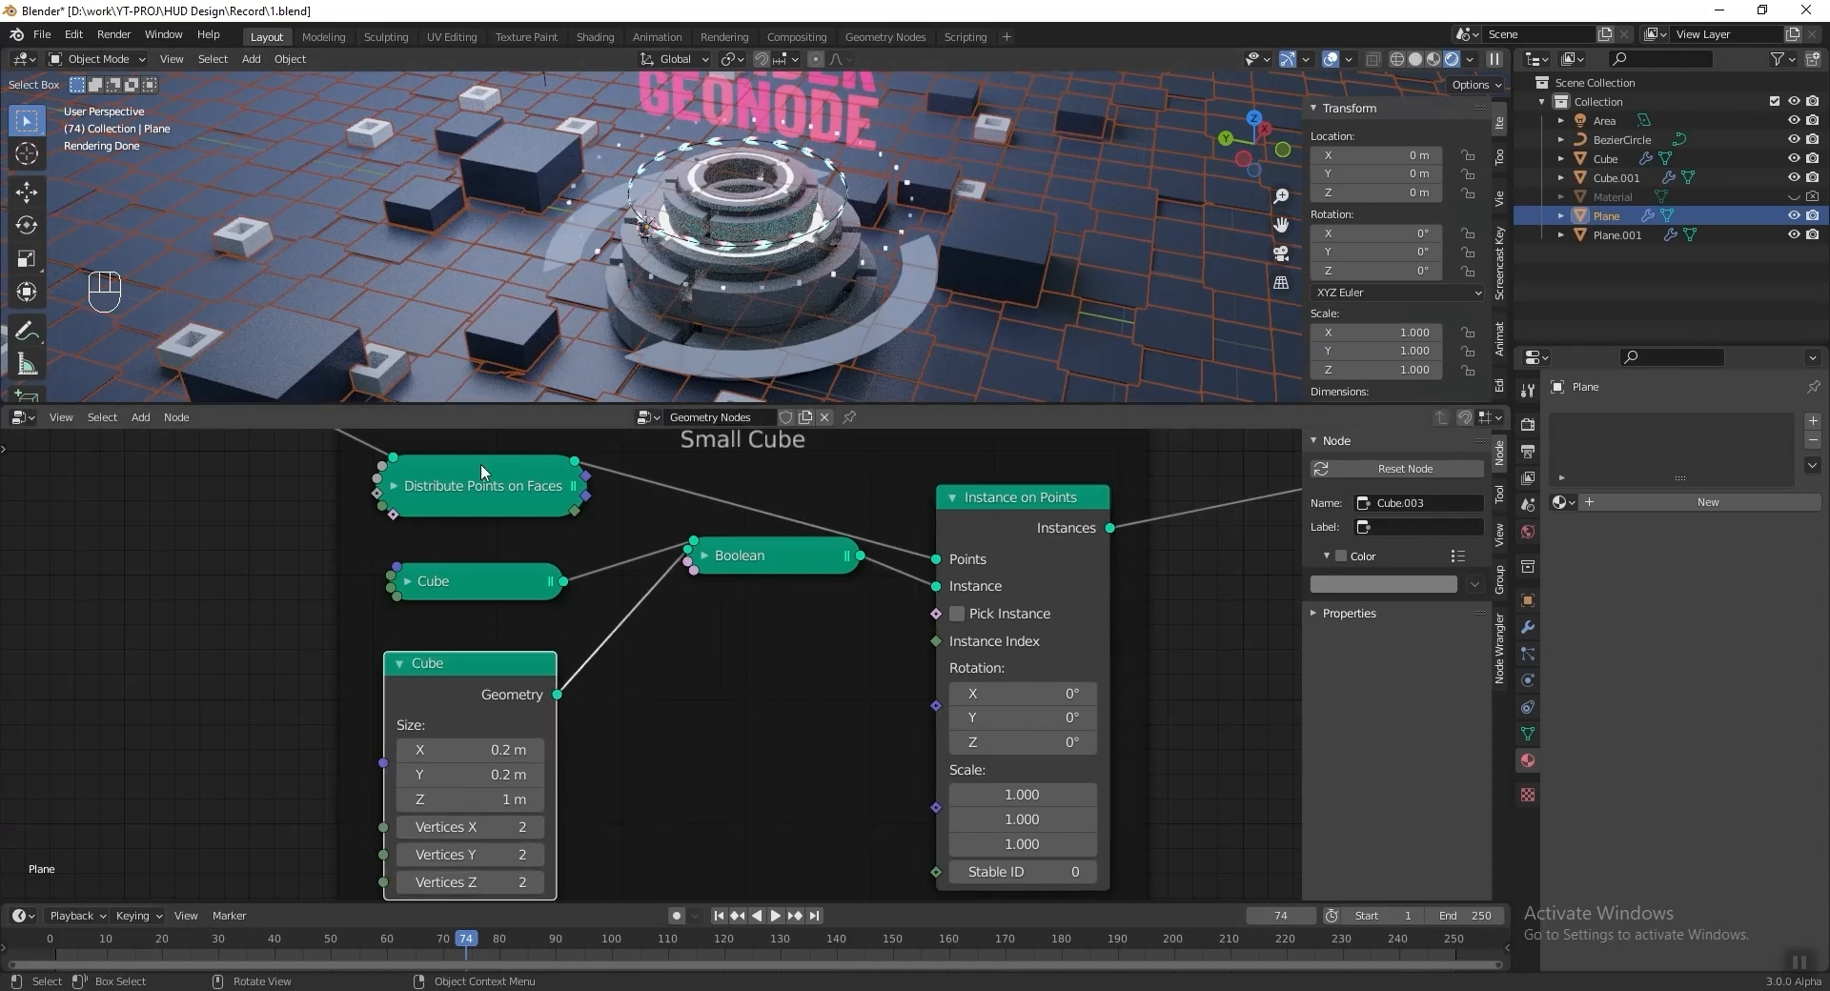
Add a Transform node in the Small Cube frame and feed it from the 0.2 m Cube's geometry output.
scroll(608, 668, "down", 2)
key("shift+a")
mouse_move(739, 613)
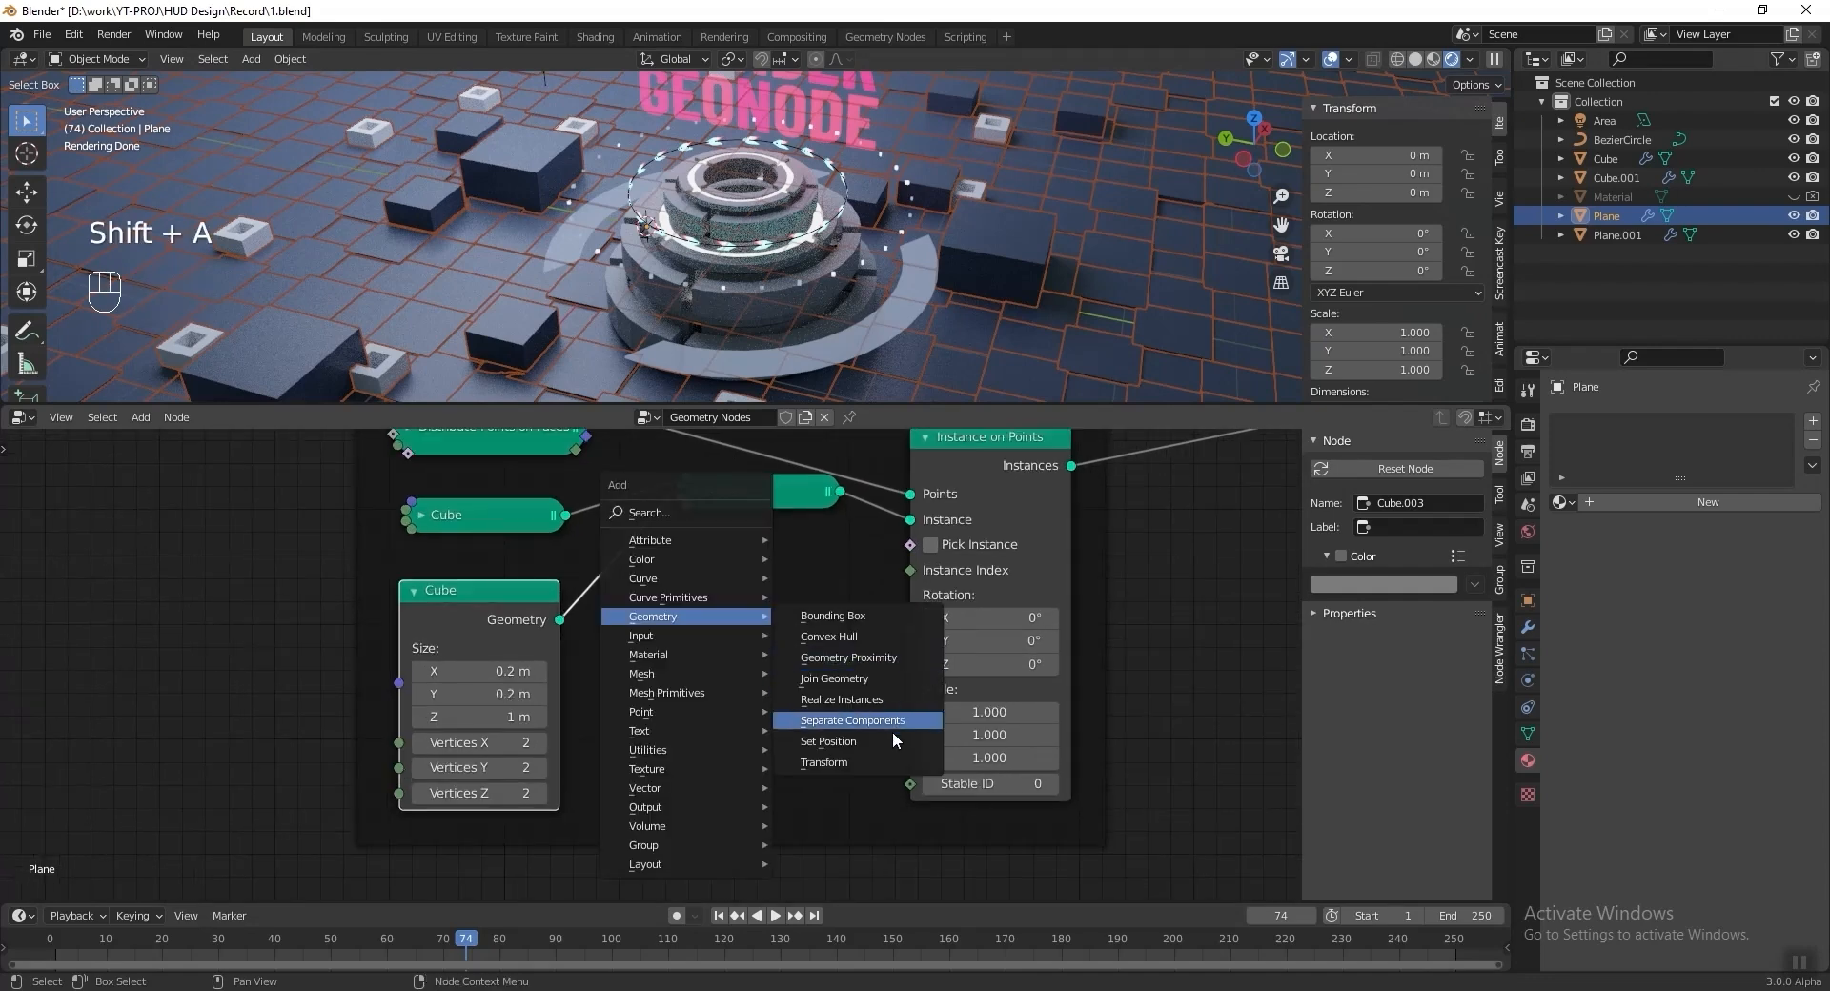
left_click(824, 762)
left_click_drag(561, 622, 612, 690)
Insert a Join Geometry node between Boolean and Instance on Points in the Small Cube frame and feed the Transform output into it.
middle_click_drag(1072, 584, 977, 611)
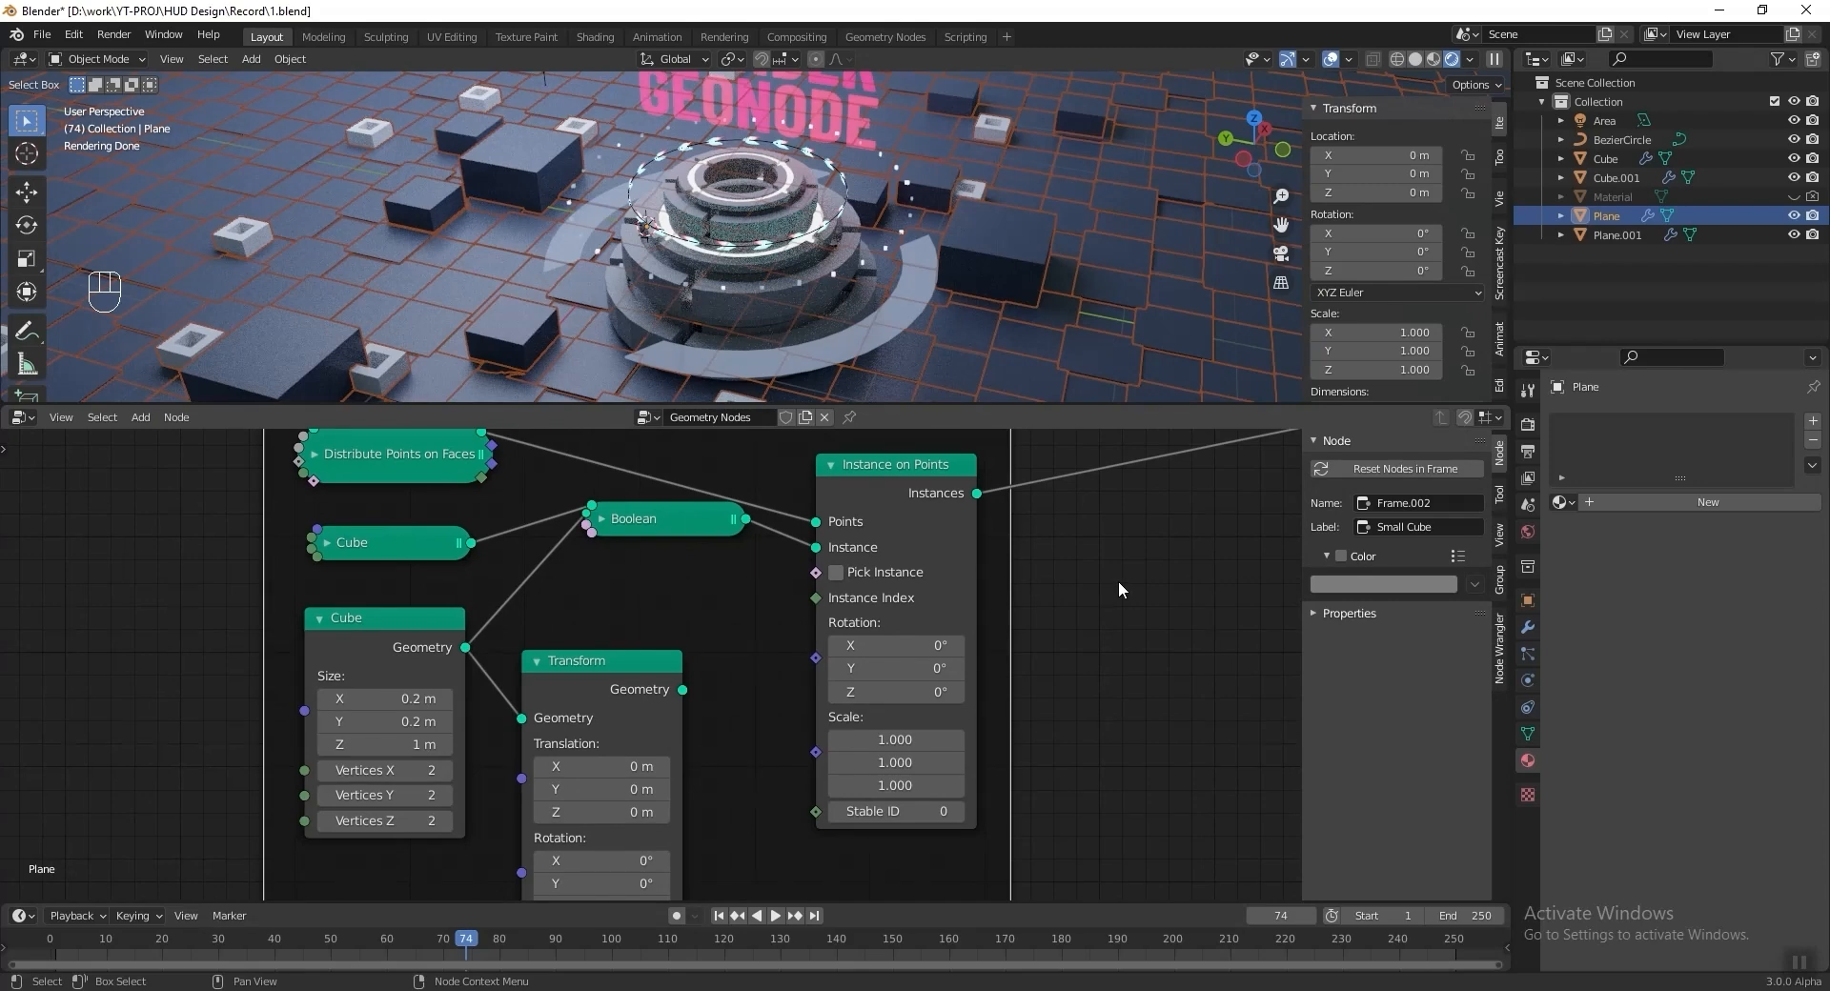
key("shift+a")
mouse_move(1118, 582)
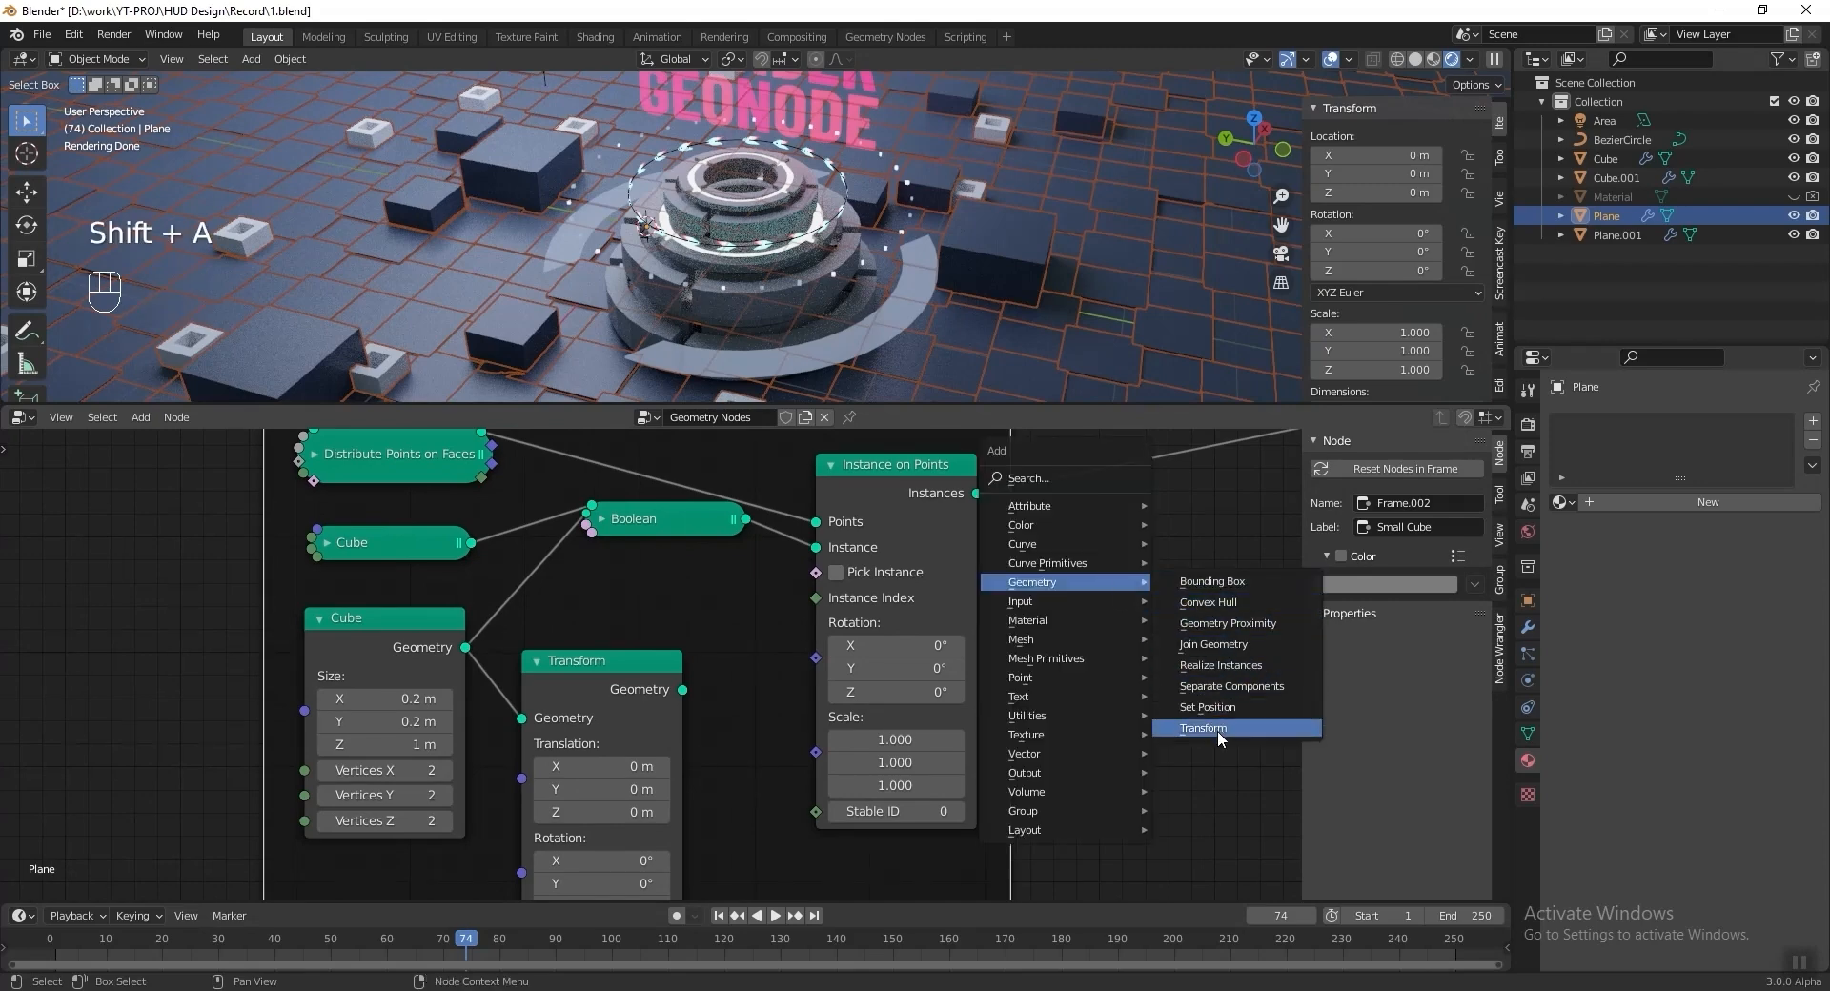
left_click(1224, 653)
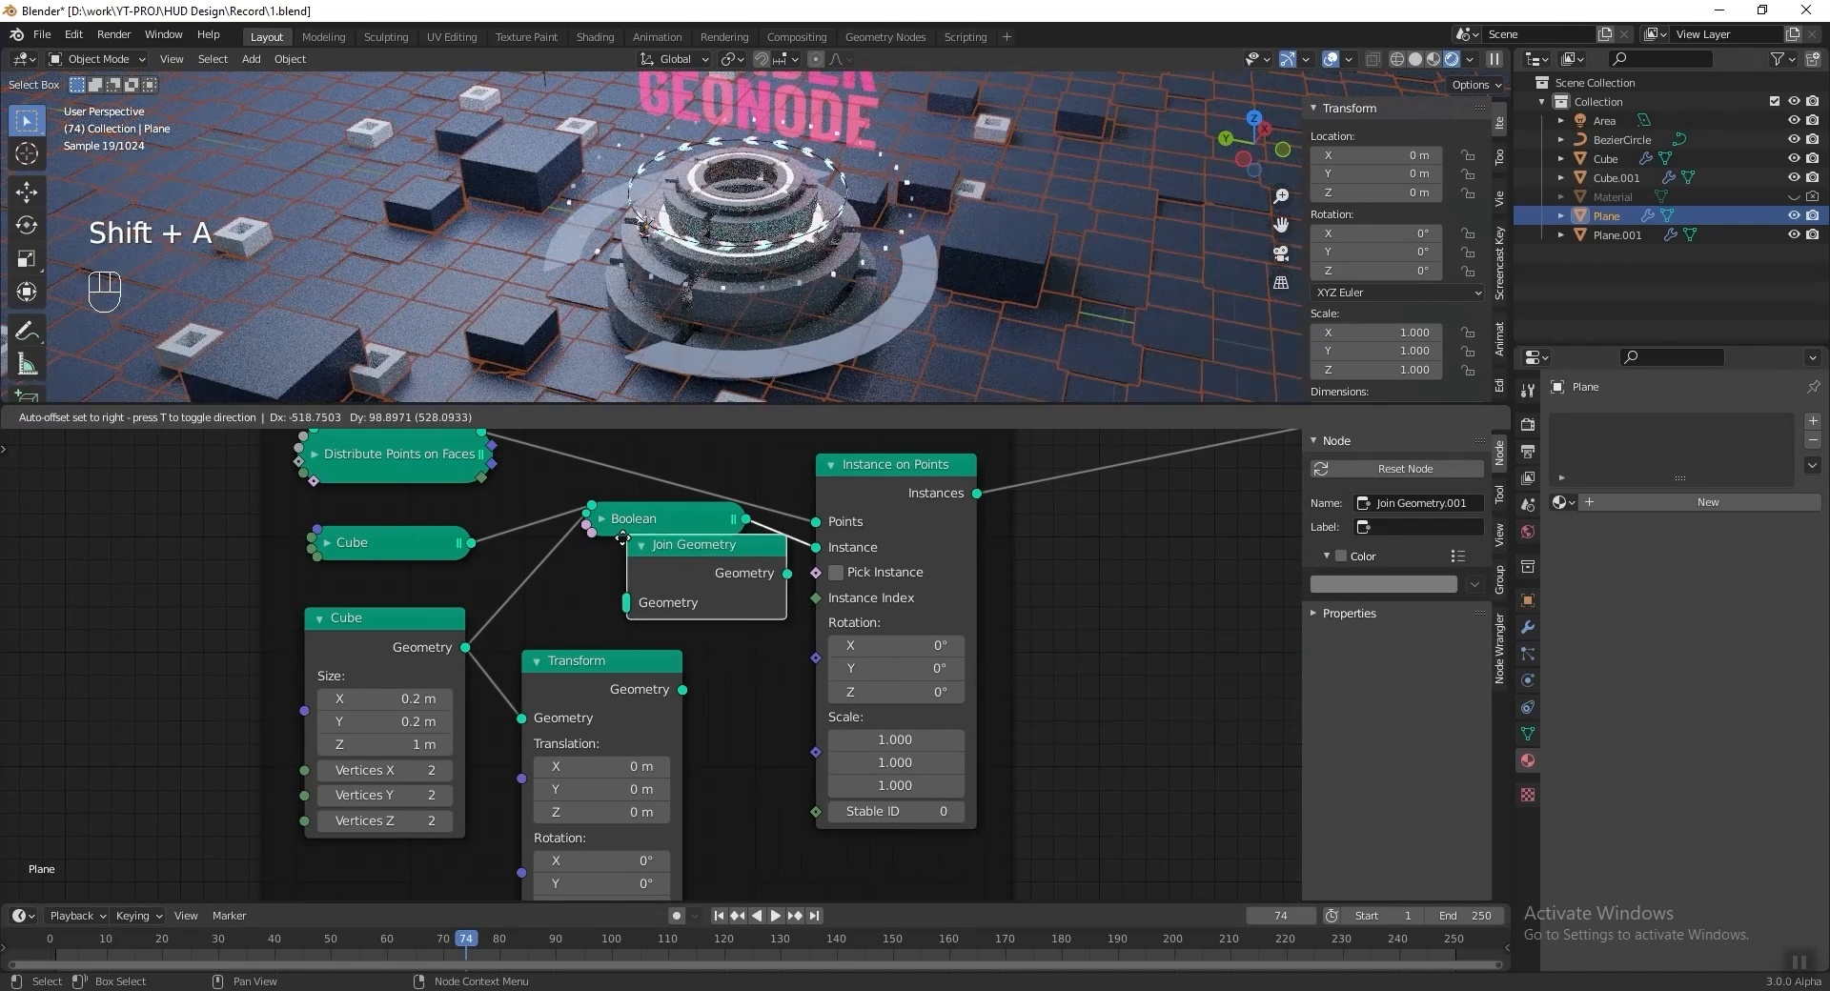
left_click(822, 547)
middle_click_drag(820, 547, 797, 536)
left_click_drag(599, 675, 623, 679)
left_click_drag(809, 603, 813, 590)
Set the Z translation of the Small Cube frame's Transform node to -0.4 m.
middle_click_drag(433, 357, 546, 269, "shift")
scroll(578, 283, "up", 6)
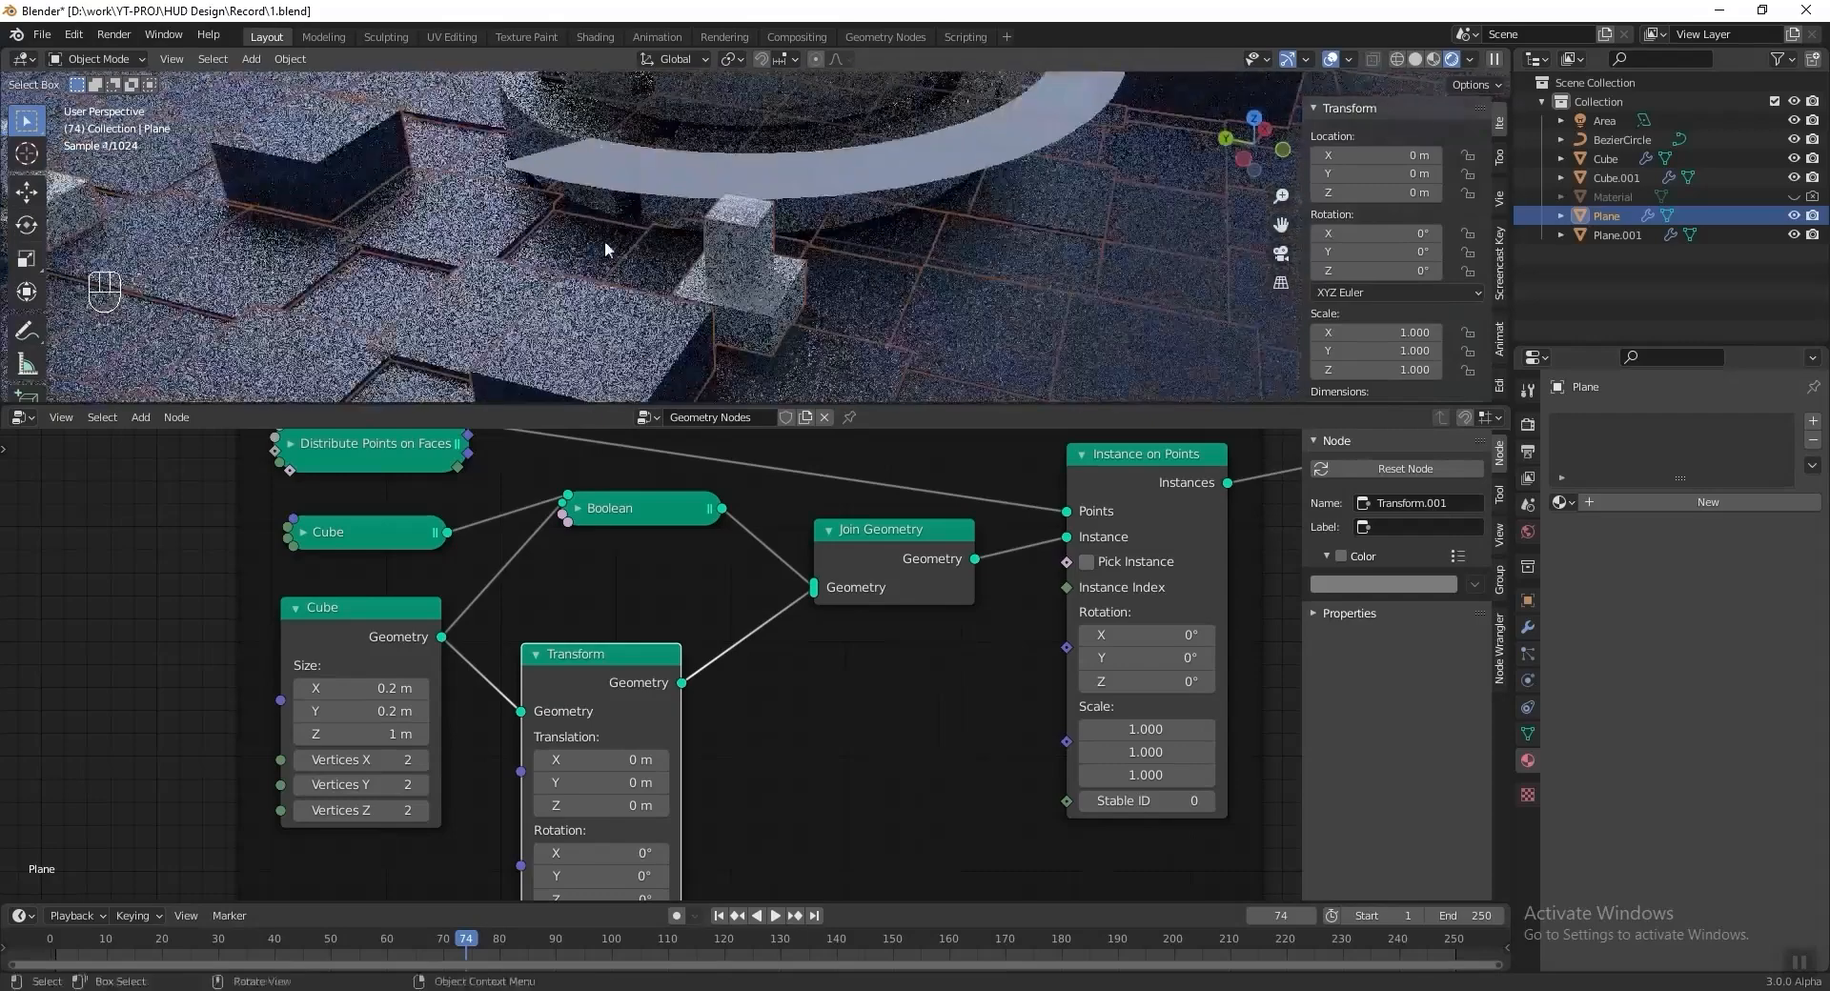
scroll(587, 244, "up", 2)
middle_click_drag(604, 768, 608, 730)
left_click_drag(551, 766, 514, 765)
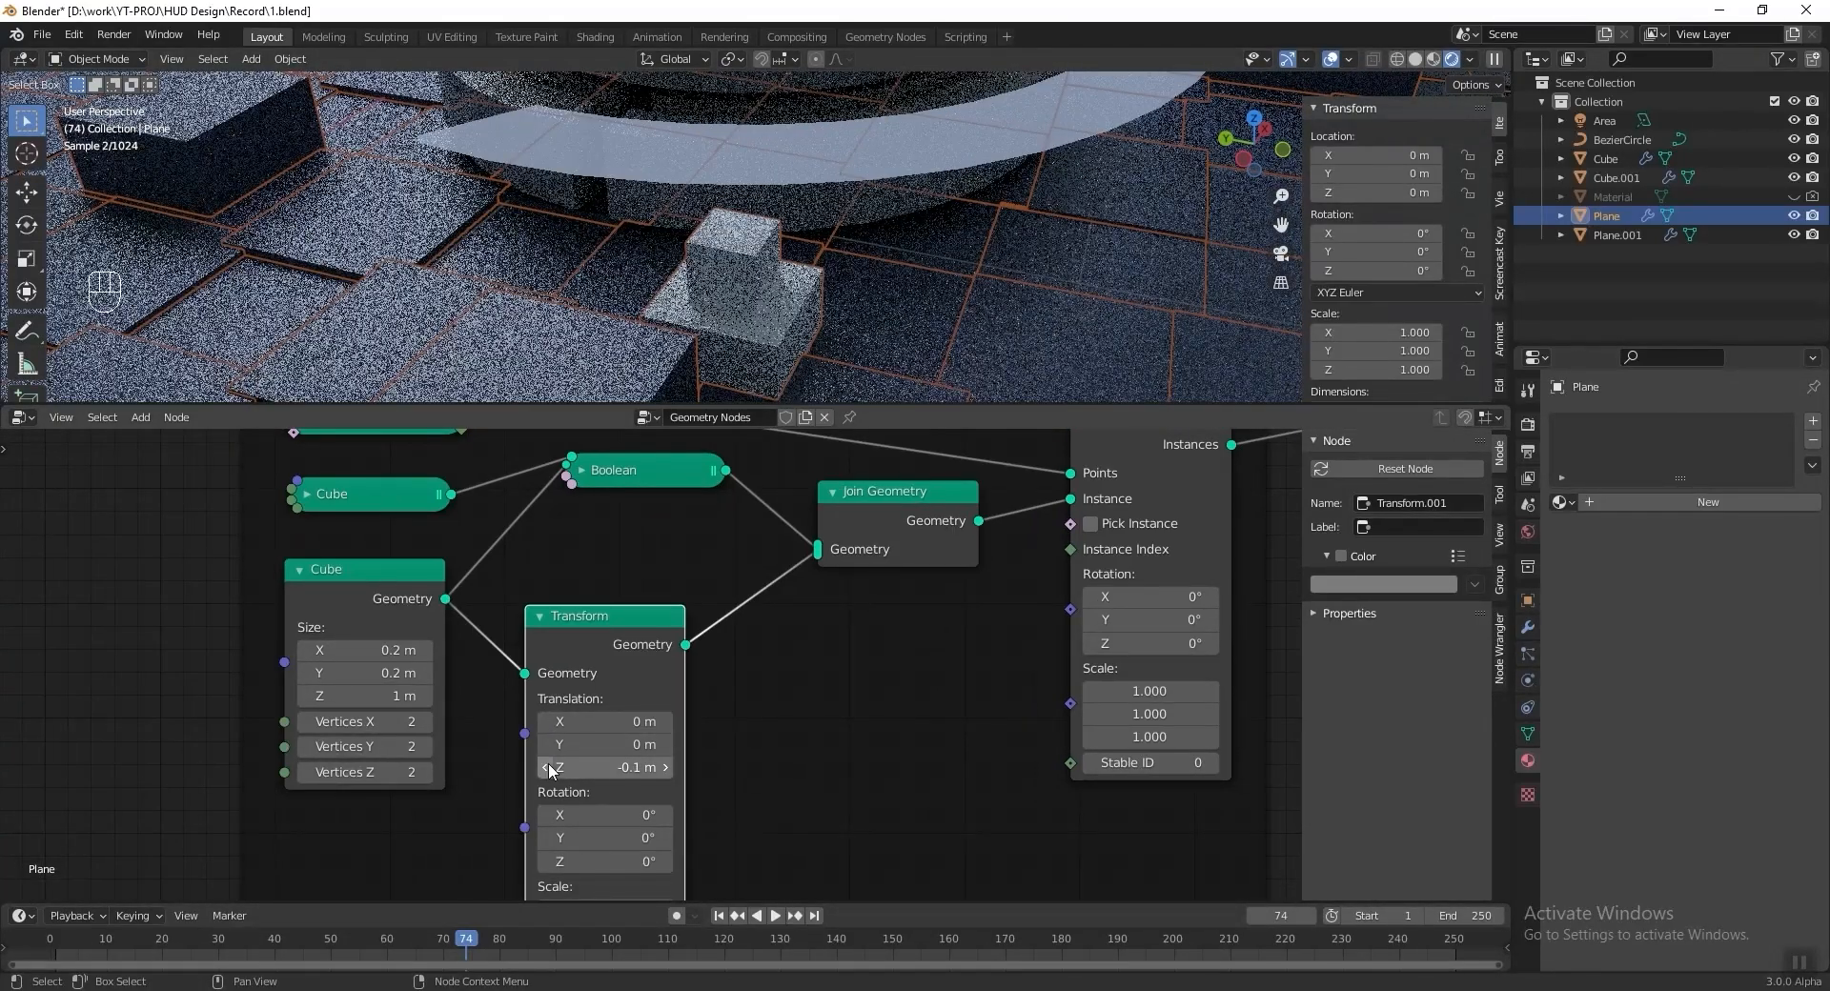
Duplicate the Floor Material Assign node and insert the copy between Transform and Join Geometry in the Small Cube frame.
scroll(645, 673, "down", 3)
middle_click_drag(644, 673, 482, 678)
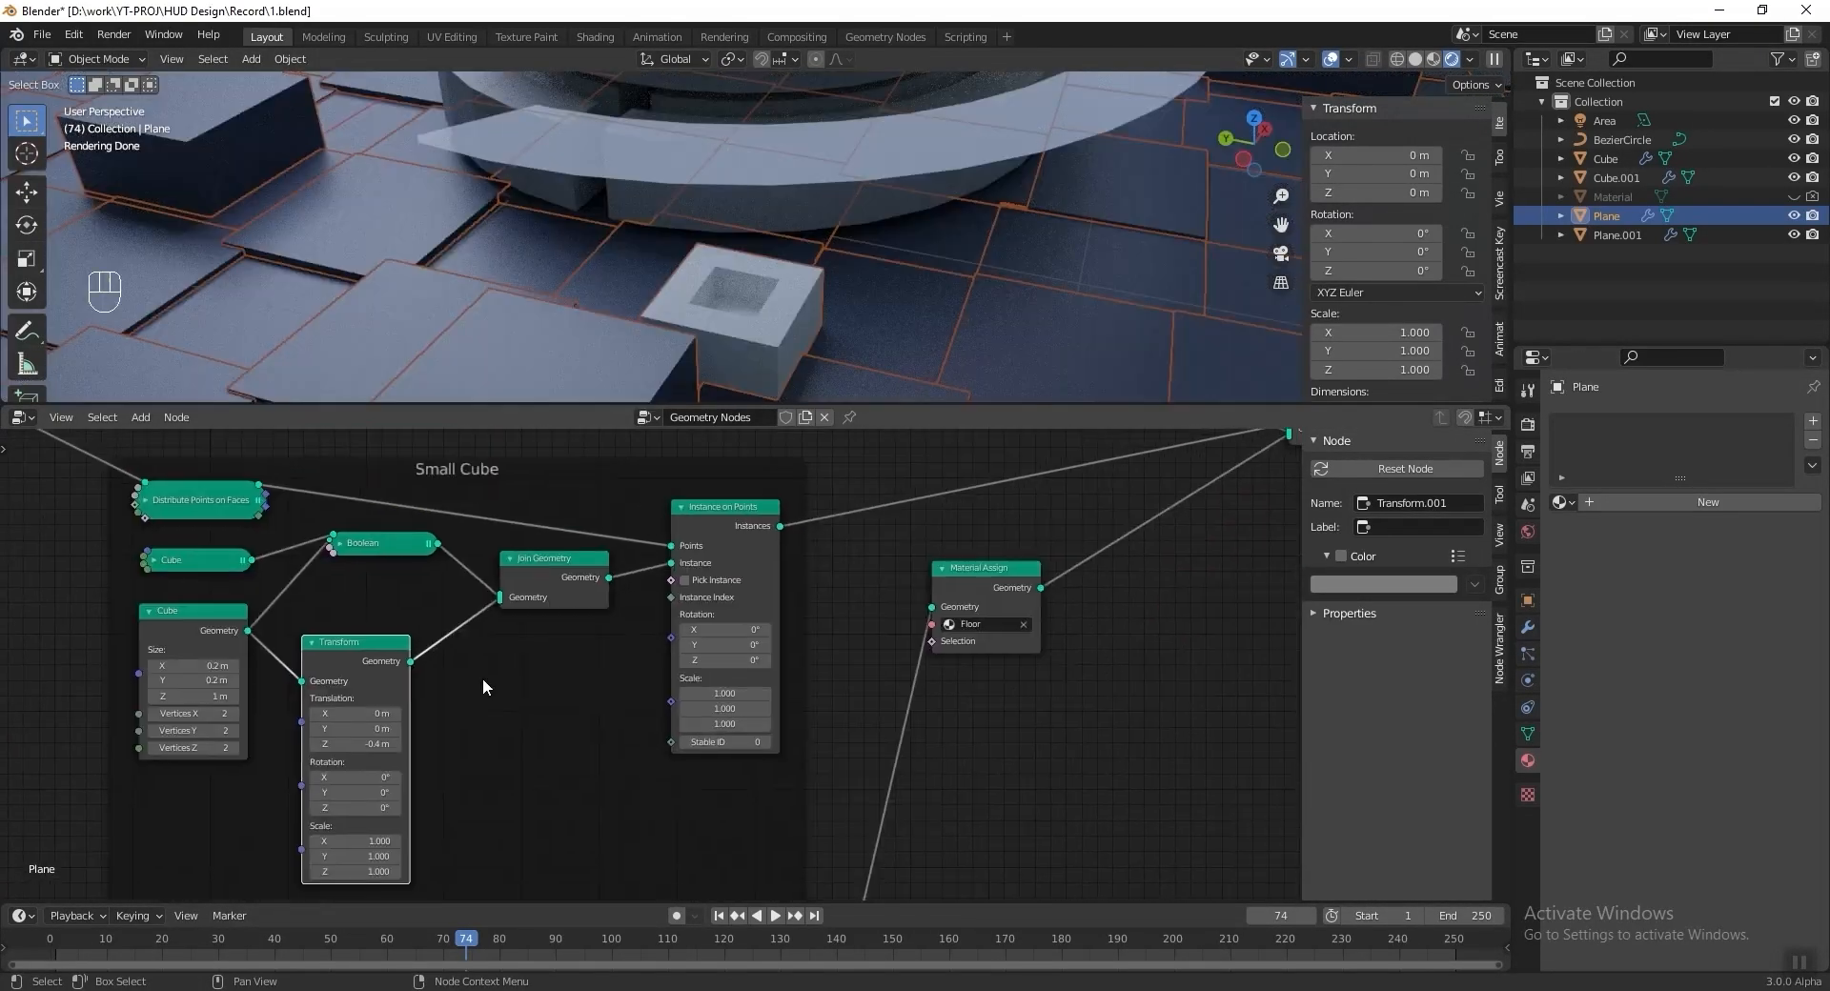
scroll(518, 660, "up", 1)
left_click_drag(1062, 555, 1079, 562)
key("shift+d")
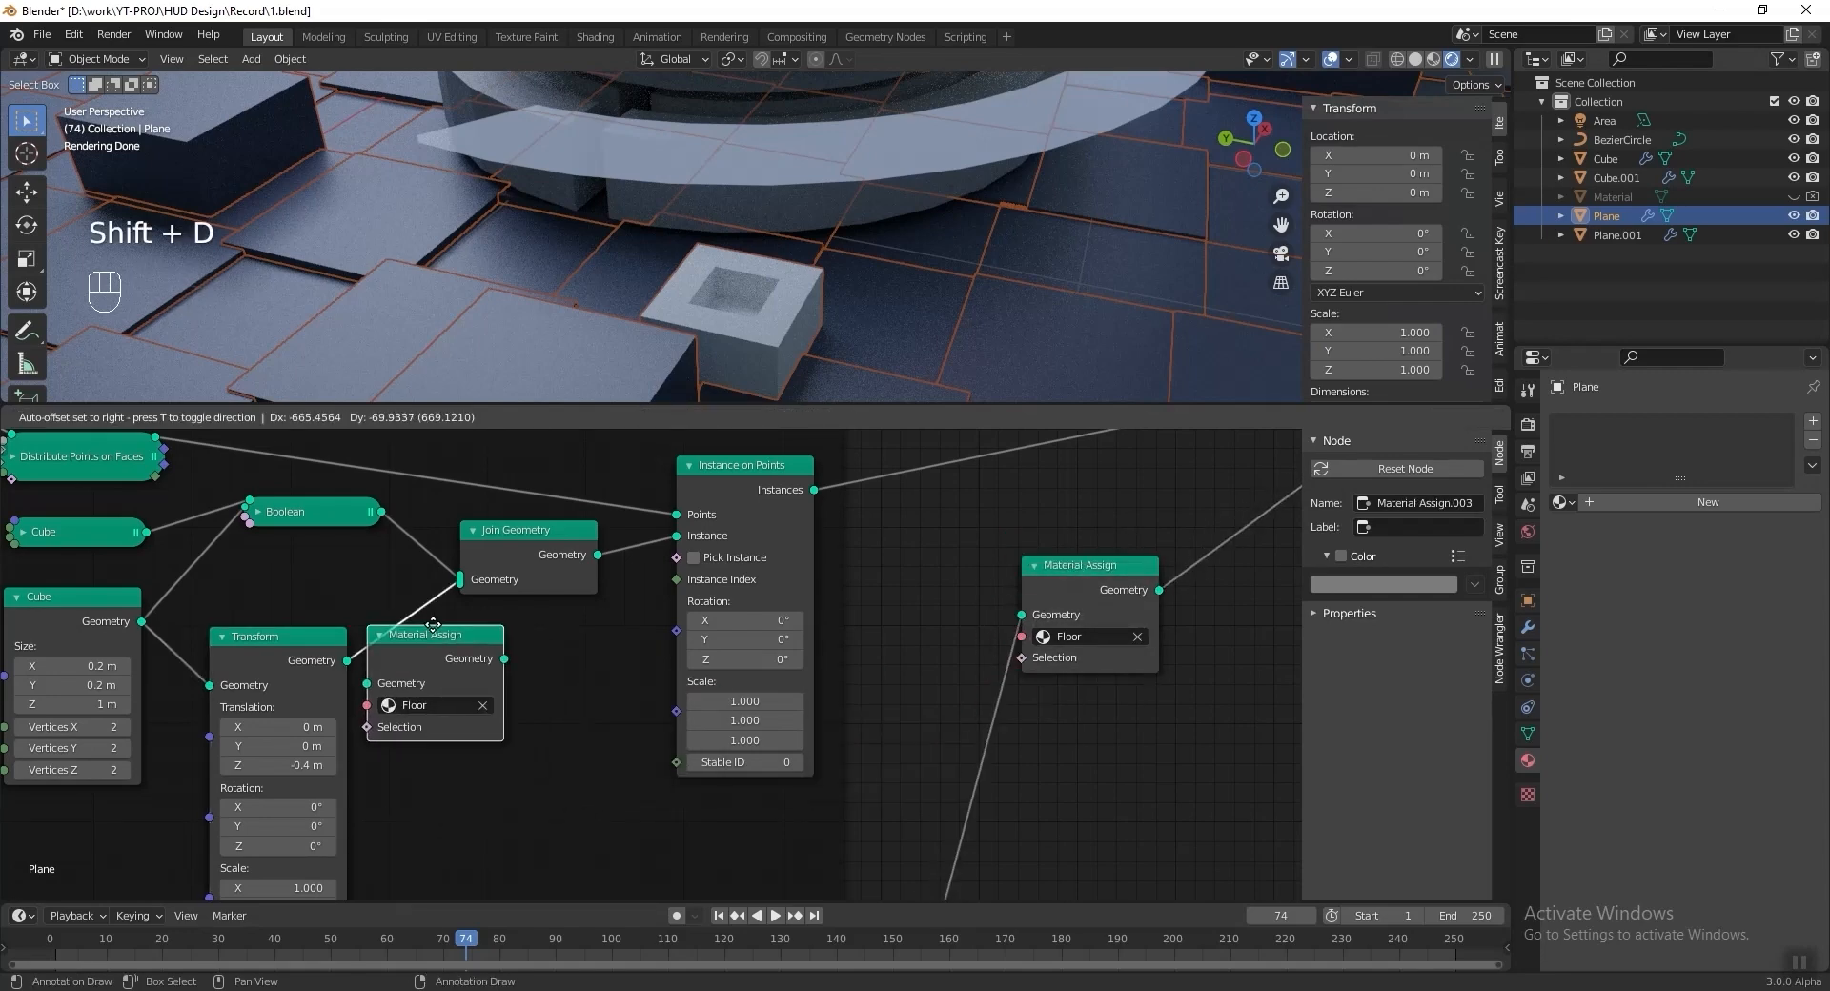
left_click(441, 625)
scroll(465, 660, "up", 1)
middle_click_drag(465, 660, 738, 717)
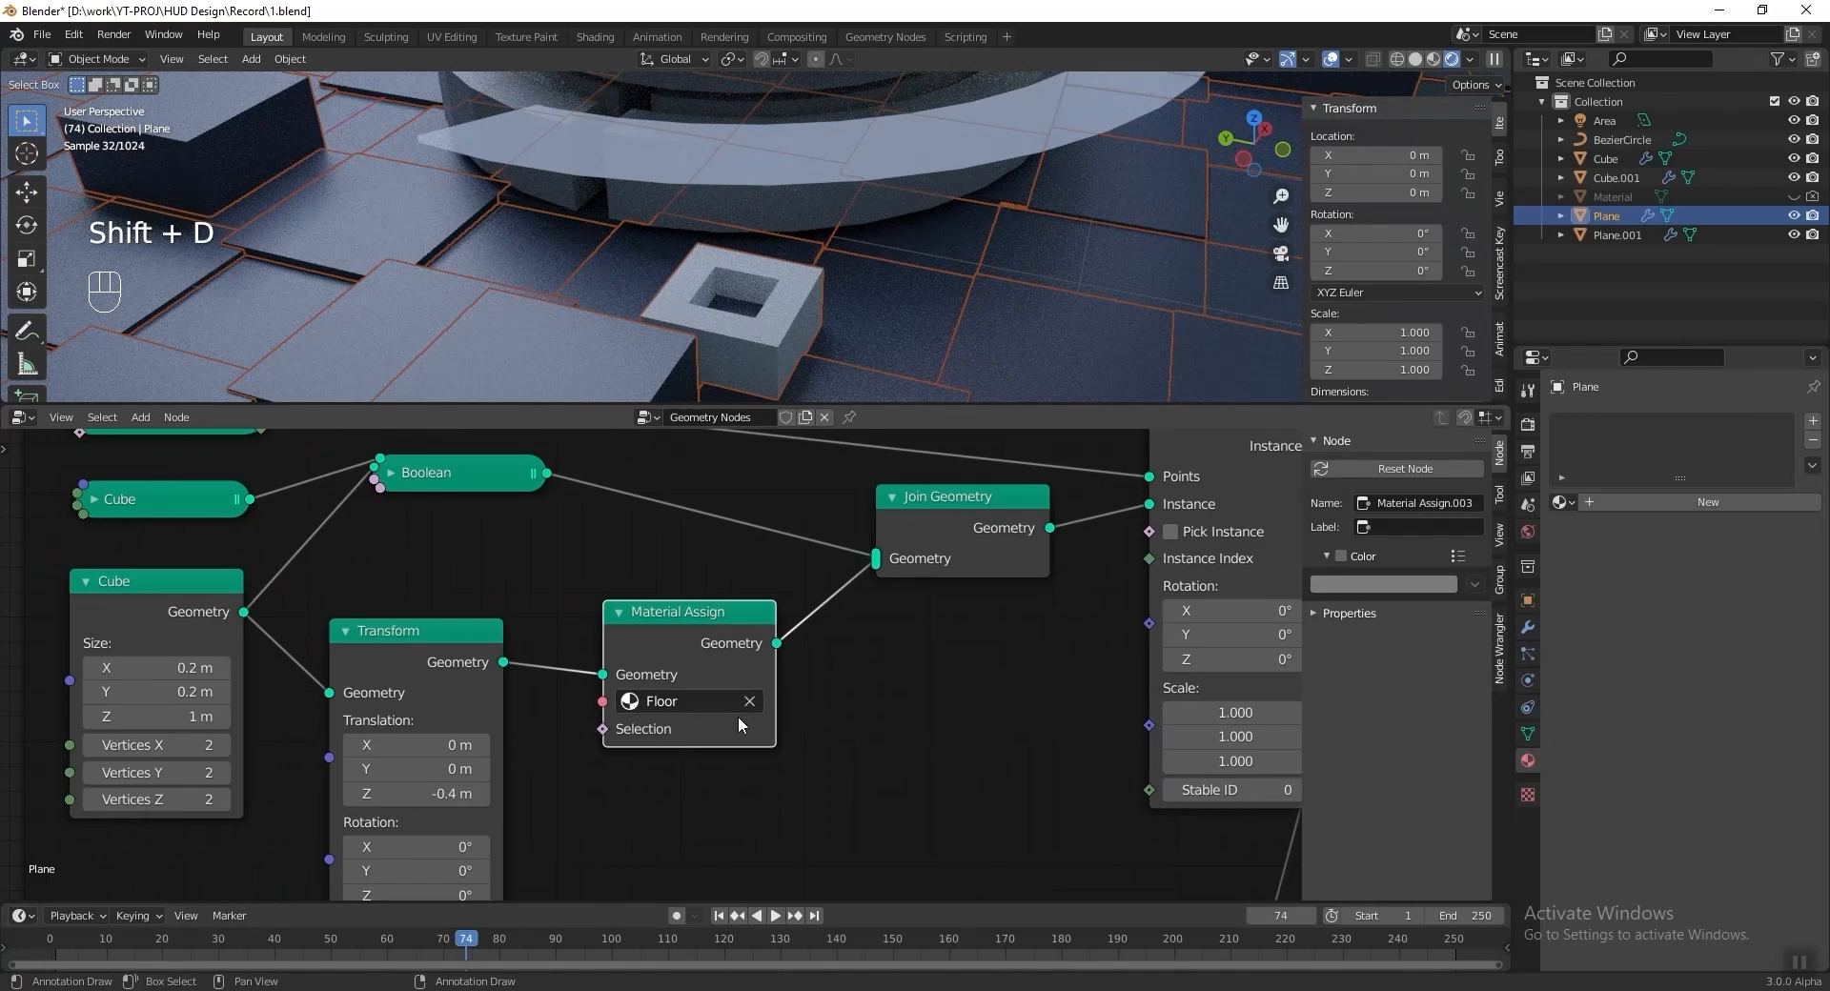
Assign the Emission material in the duplicated Material Assign node and save the file.
left_click(731, 702)
left_click(723, 739)
key("ctrl+s")
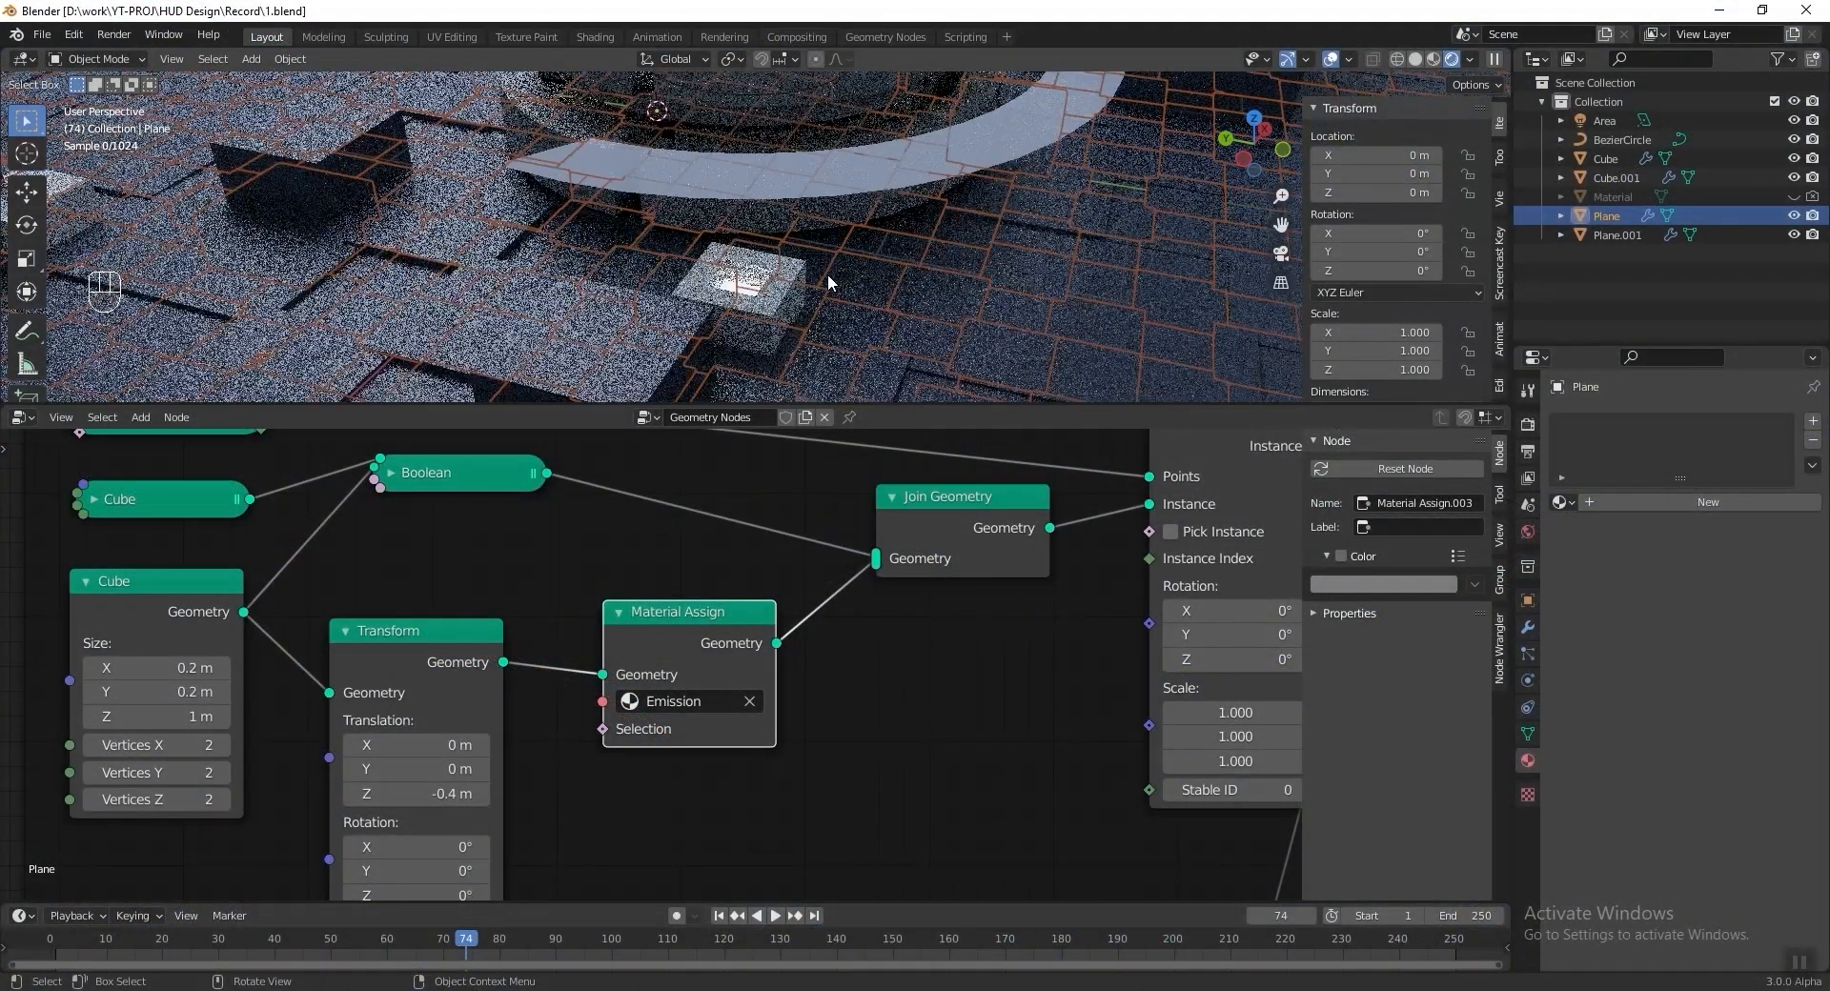
Switch the viewport to solid shading, add a mesh cylinder and rotate it 90° about the X axis.
scroll(828, 274, "down", 5)
middle_click_drag(804, 218, 797, 275, "shift")
left_click(1416, 59)
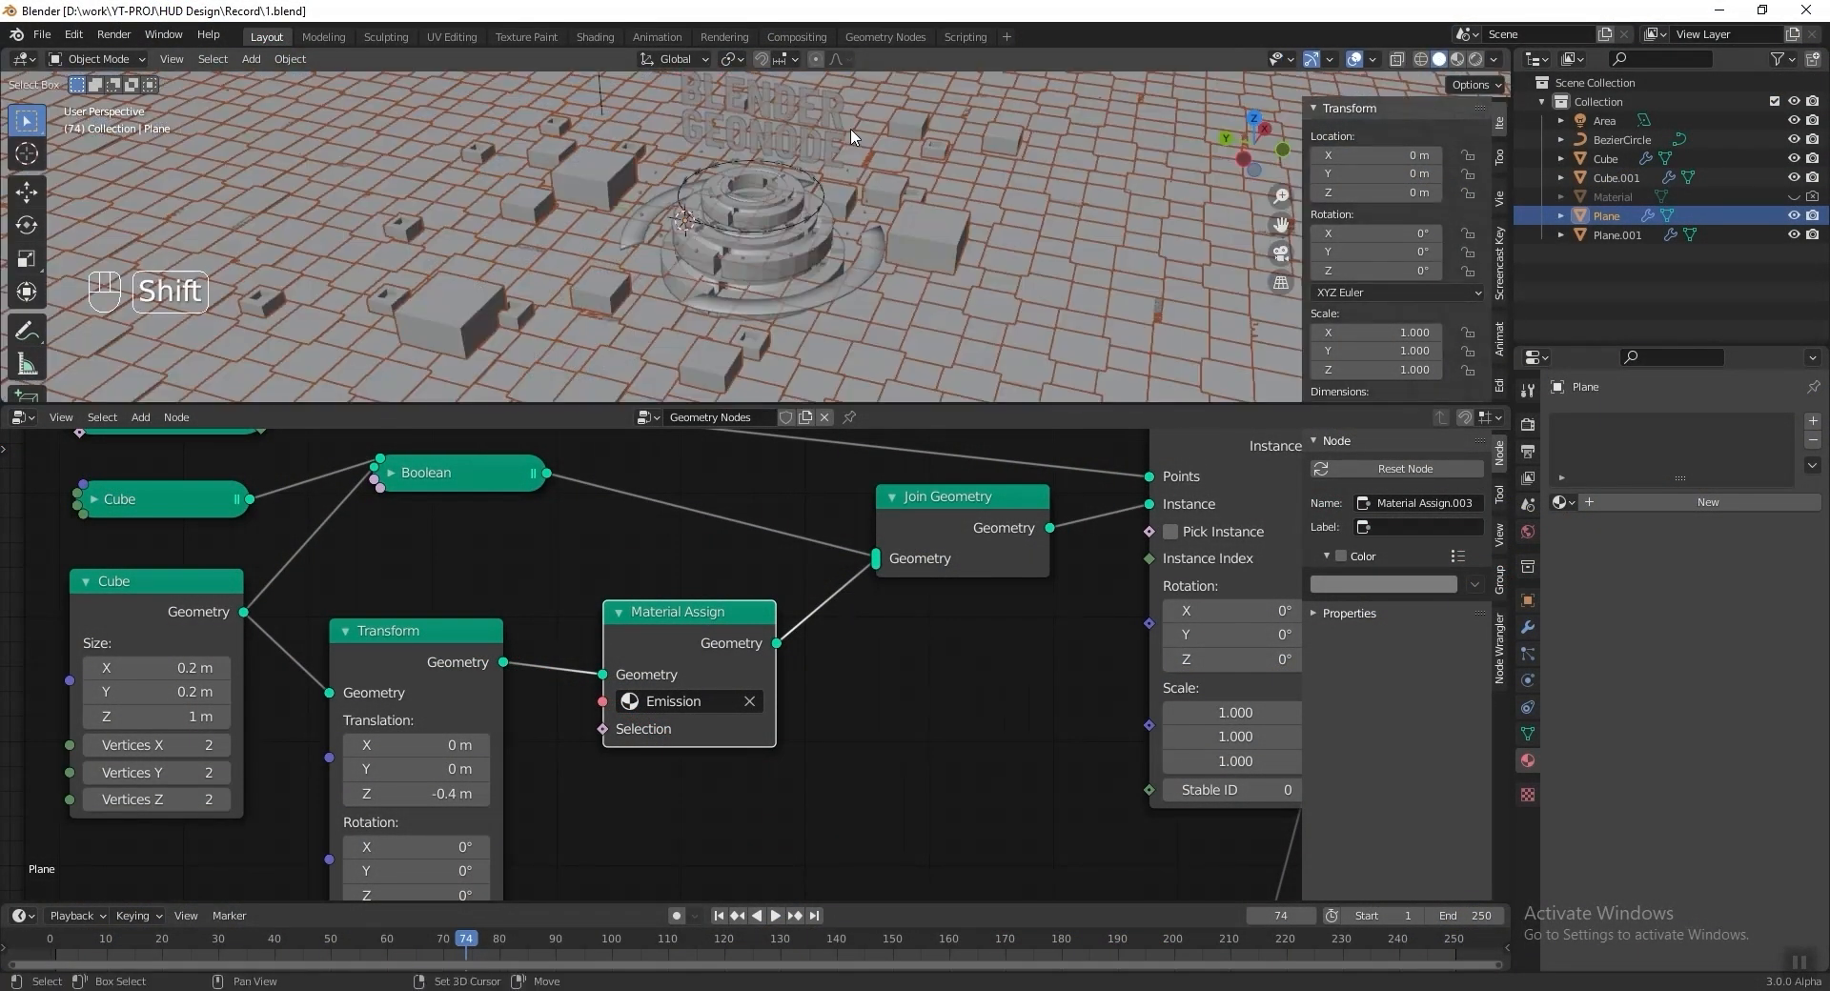
key("shift+a")
mouse_move(850, 128)
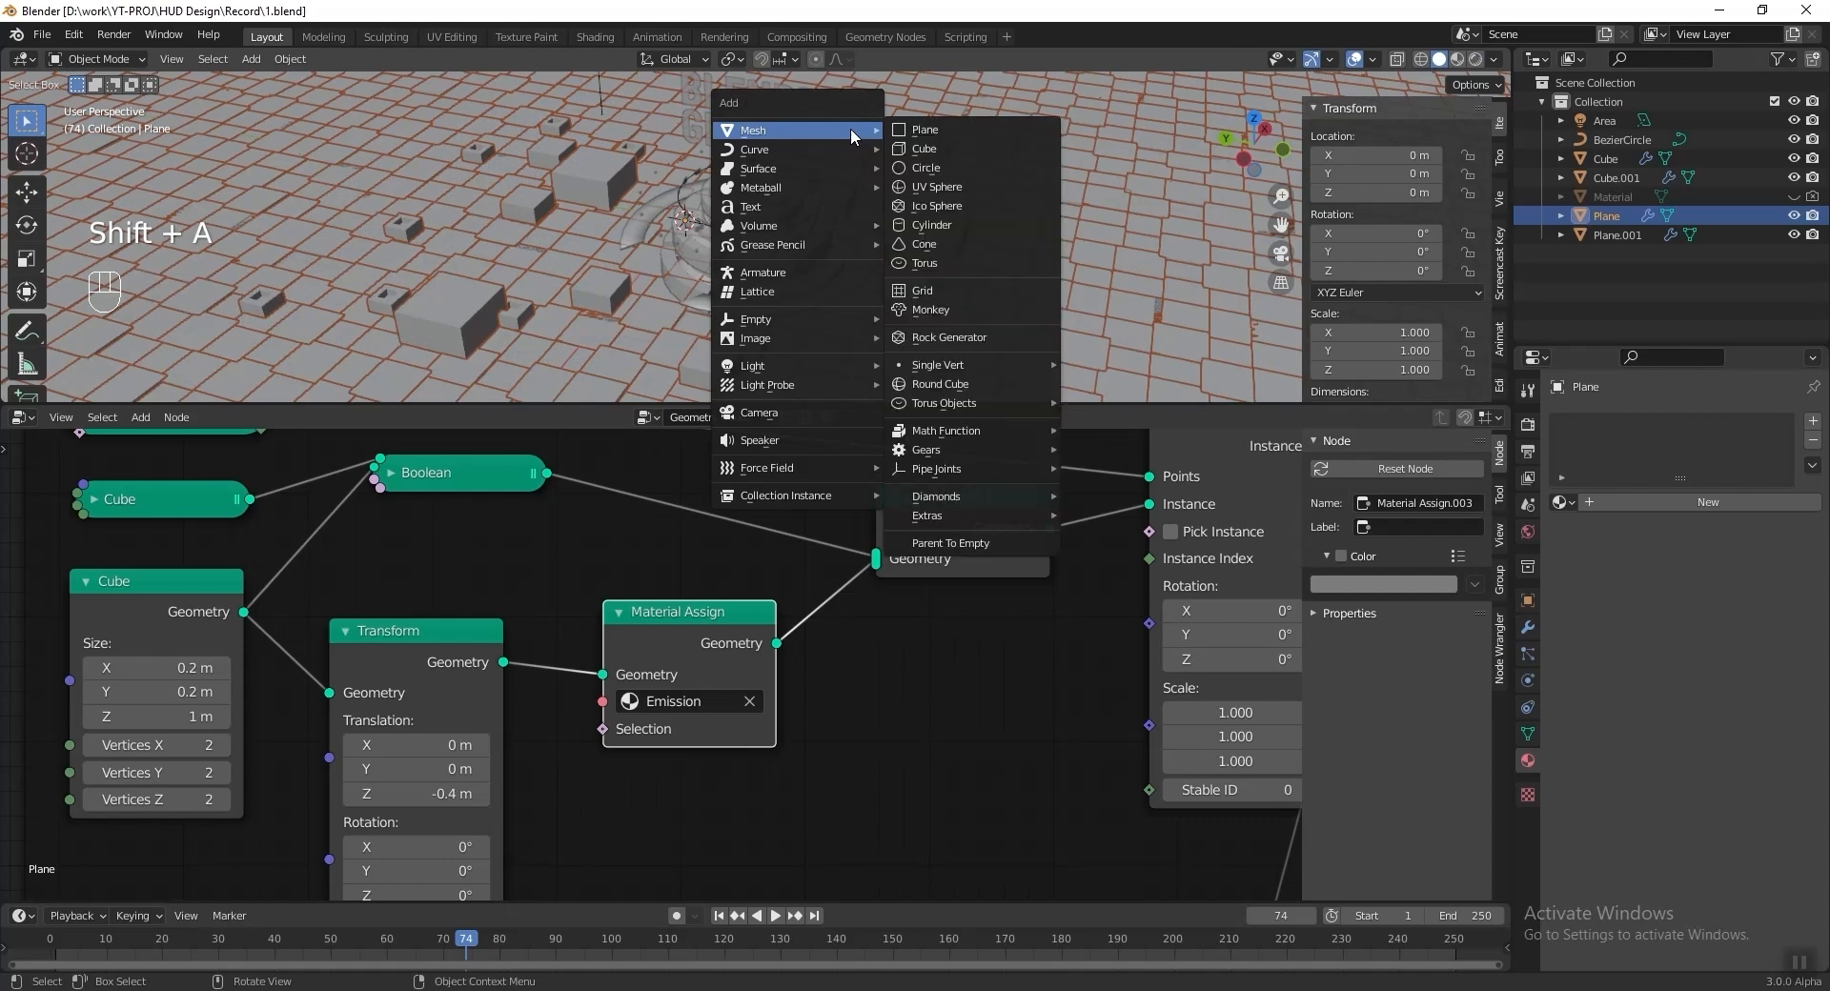
left_click(949, 219)
key("r")
type("x")
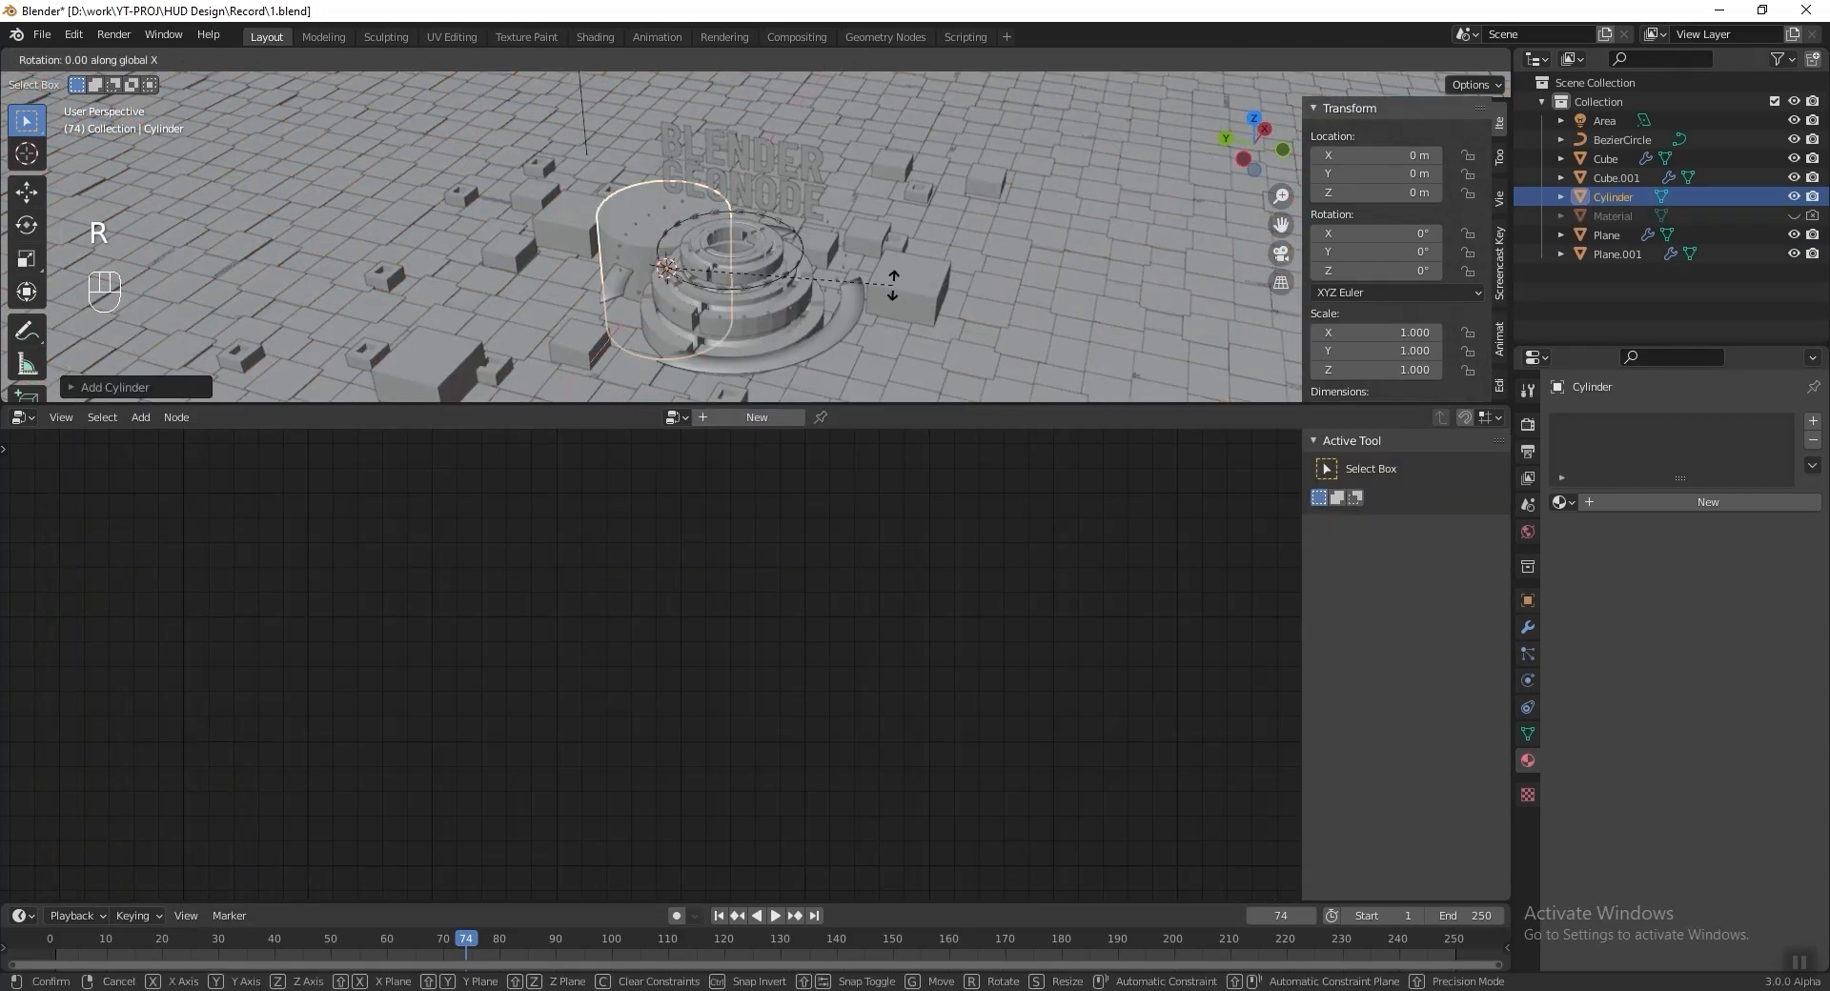
type("90")
key("Return")
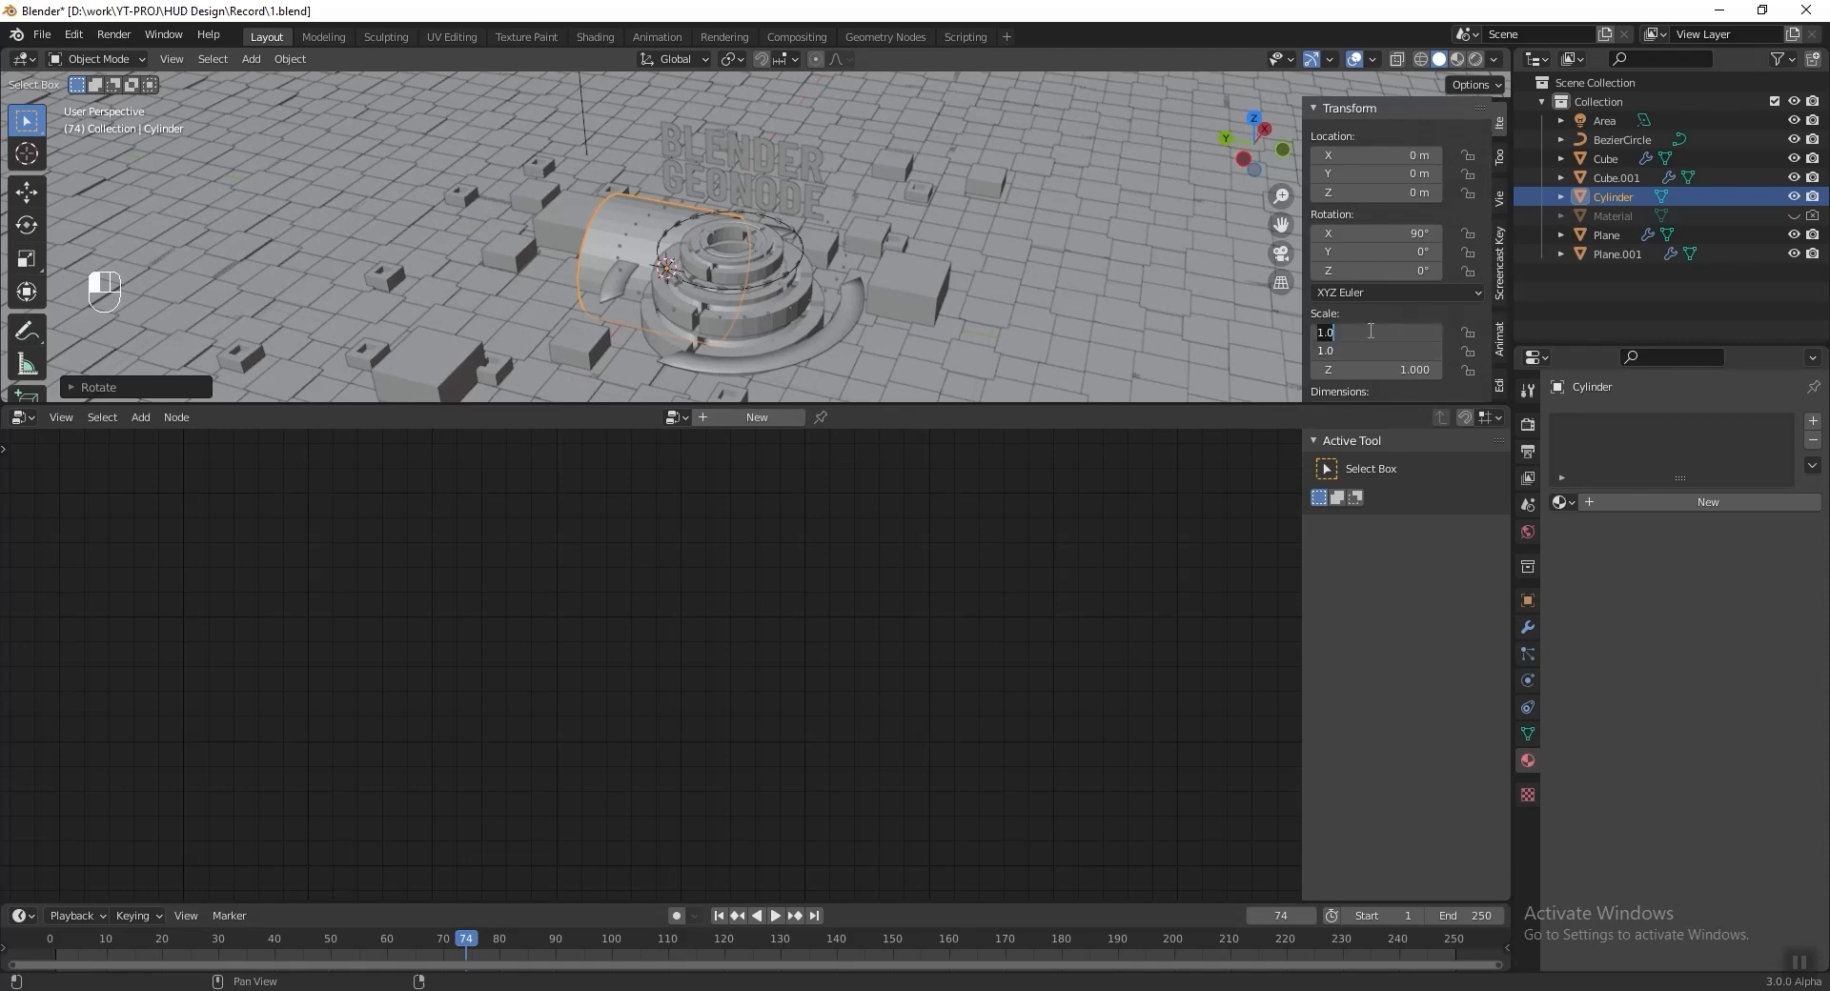
Scale the cylinder to 0.01 in X and Y and 6 in Z.
key("Tab")
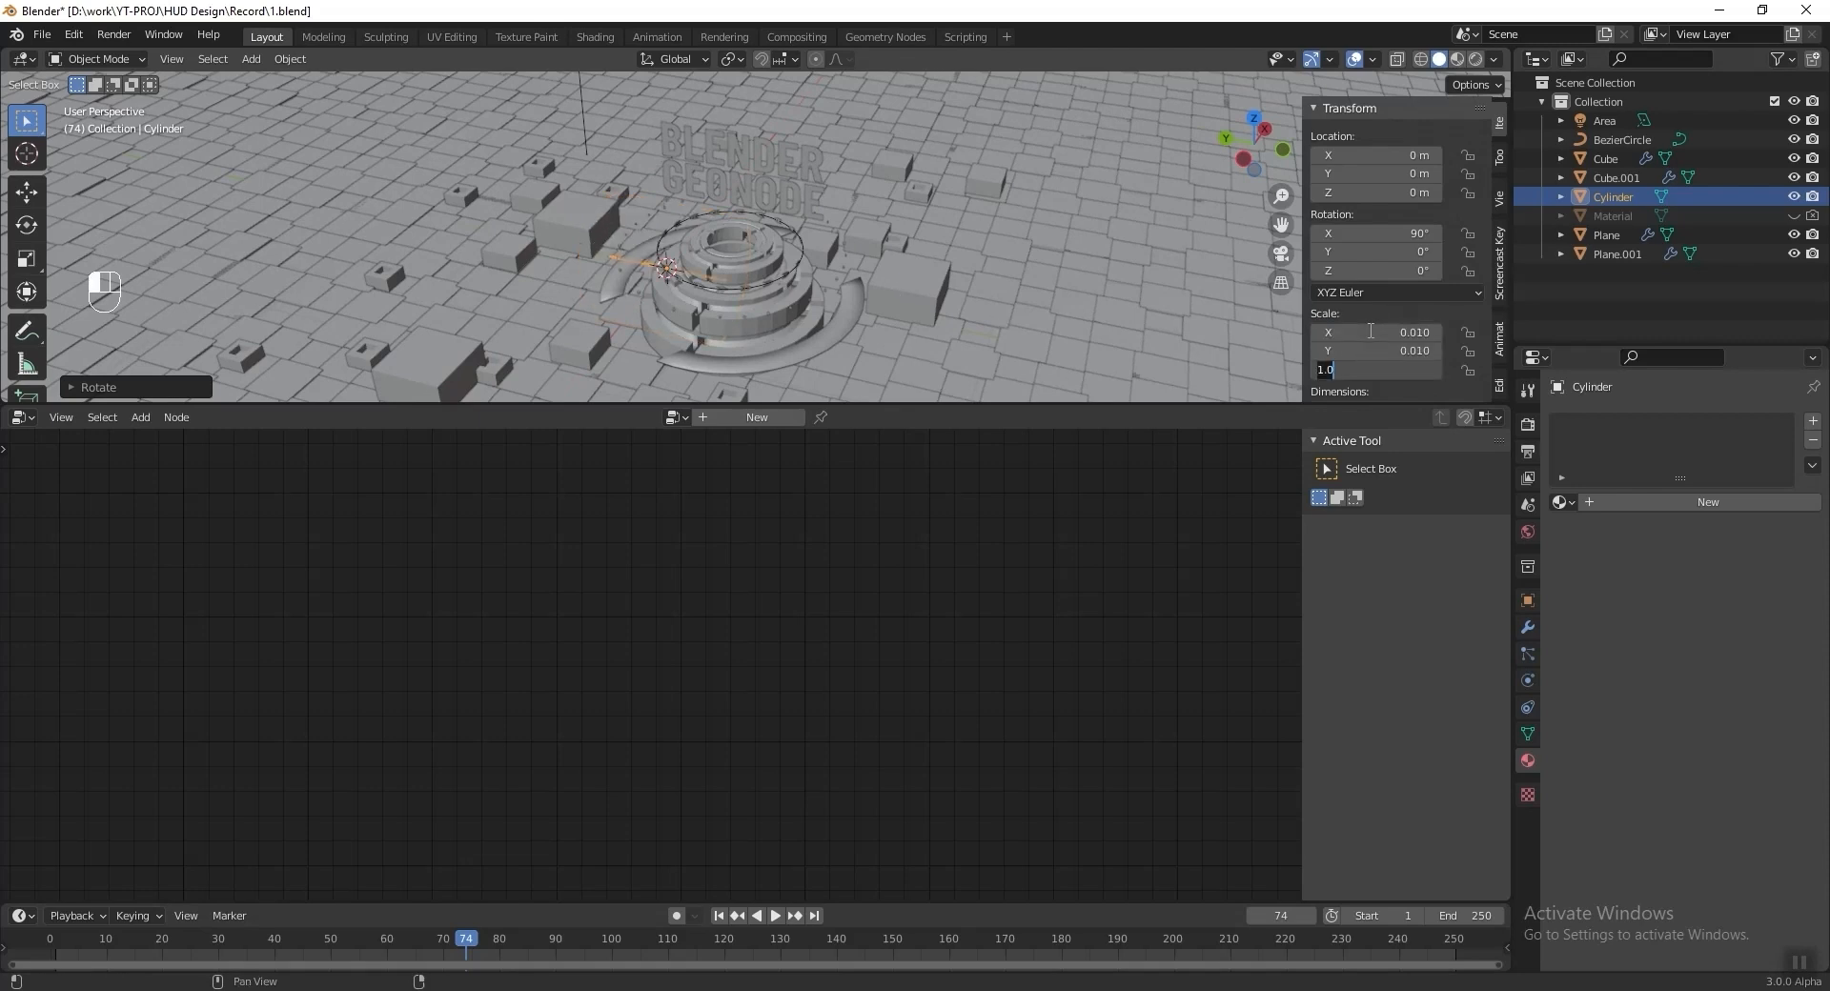
type("6")
key("Return")
Change the node area to the Shader Editor and create a new material for the cylinder.
left_click(23, 416)
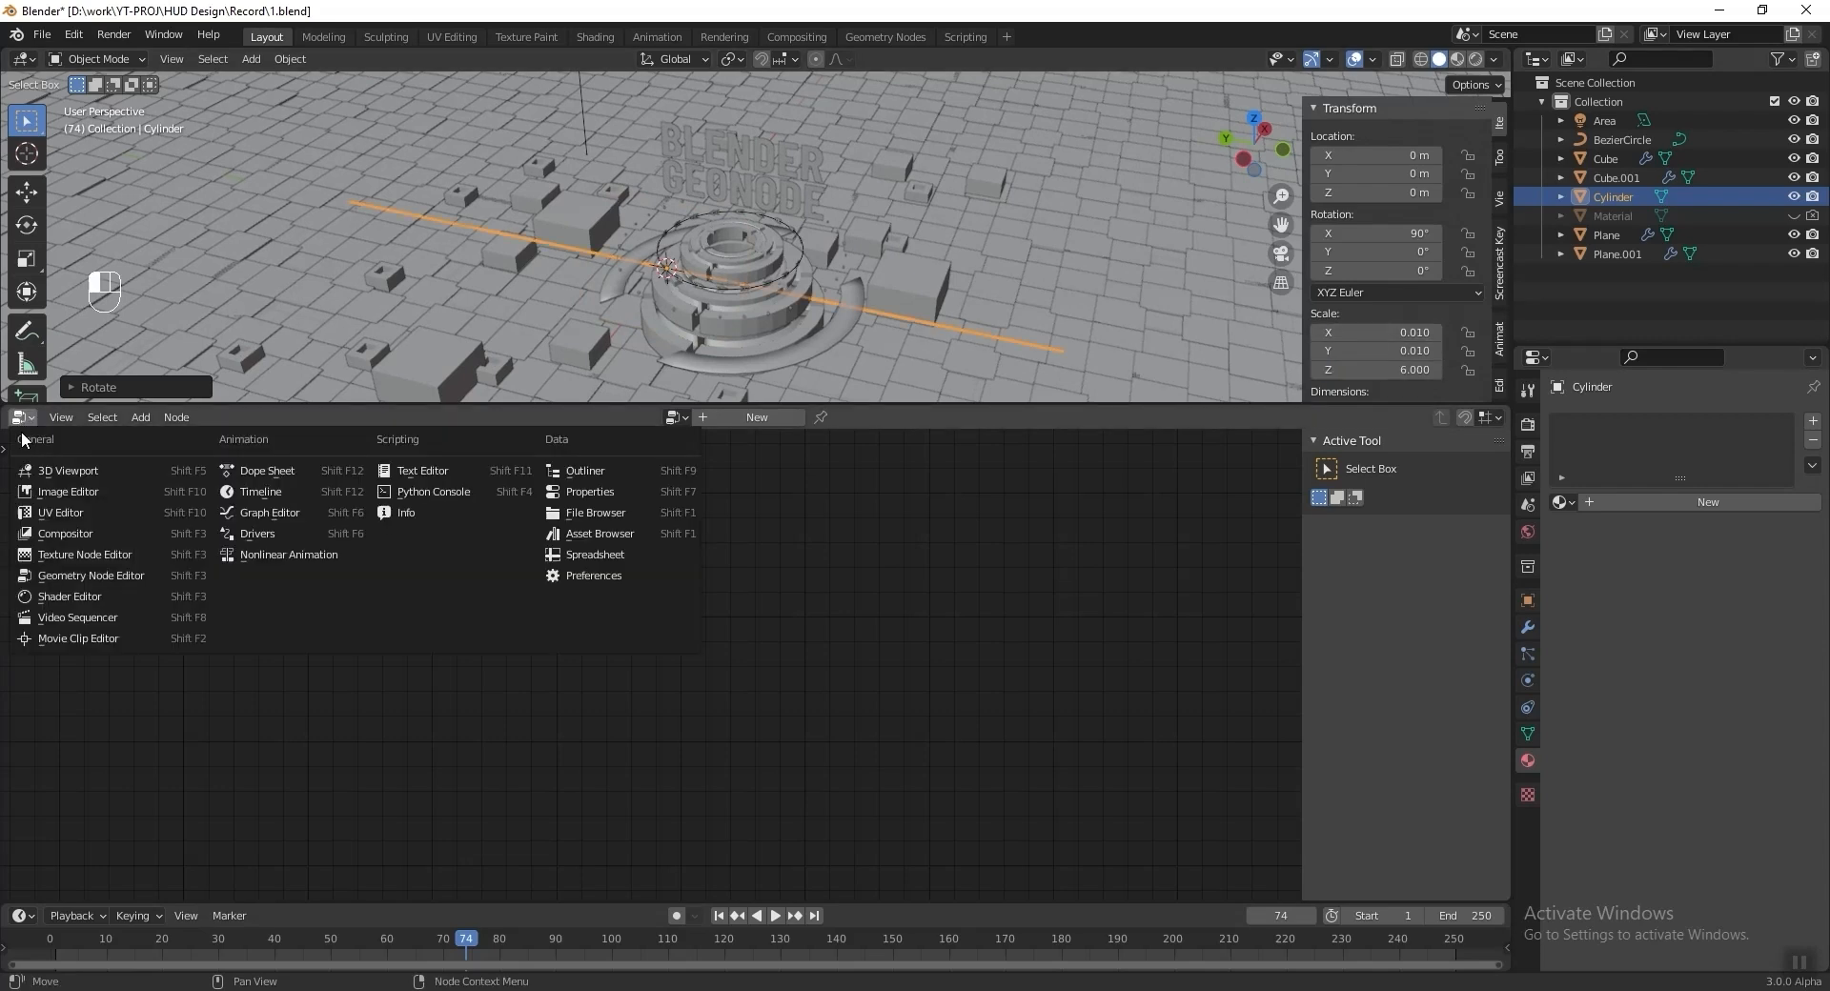
left_click(96, 599)
left_click(797, 416)
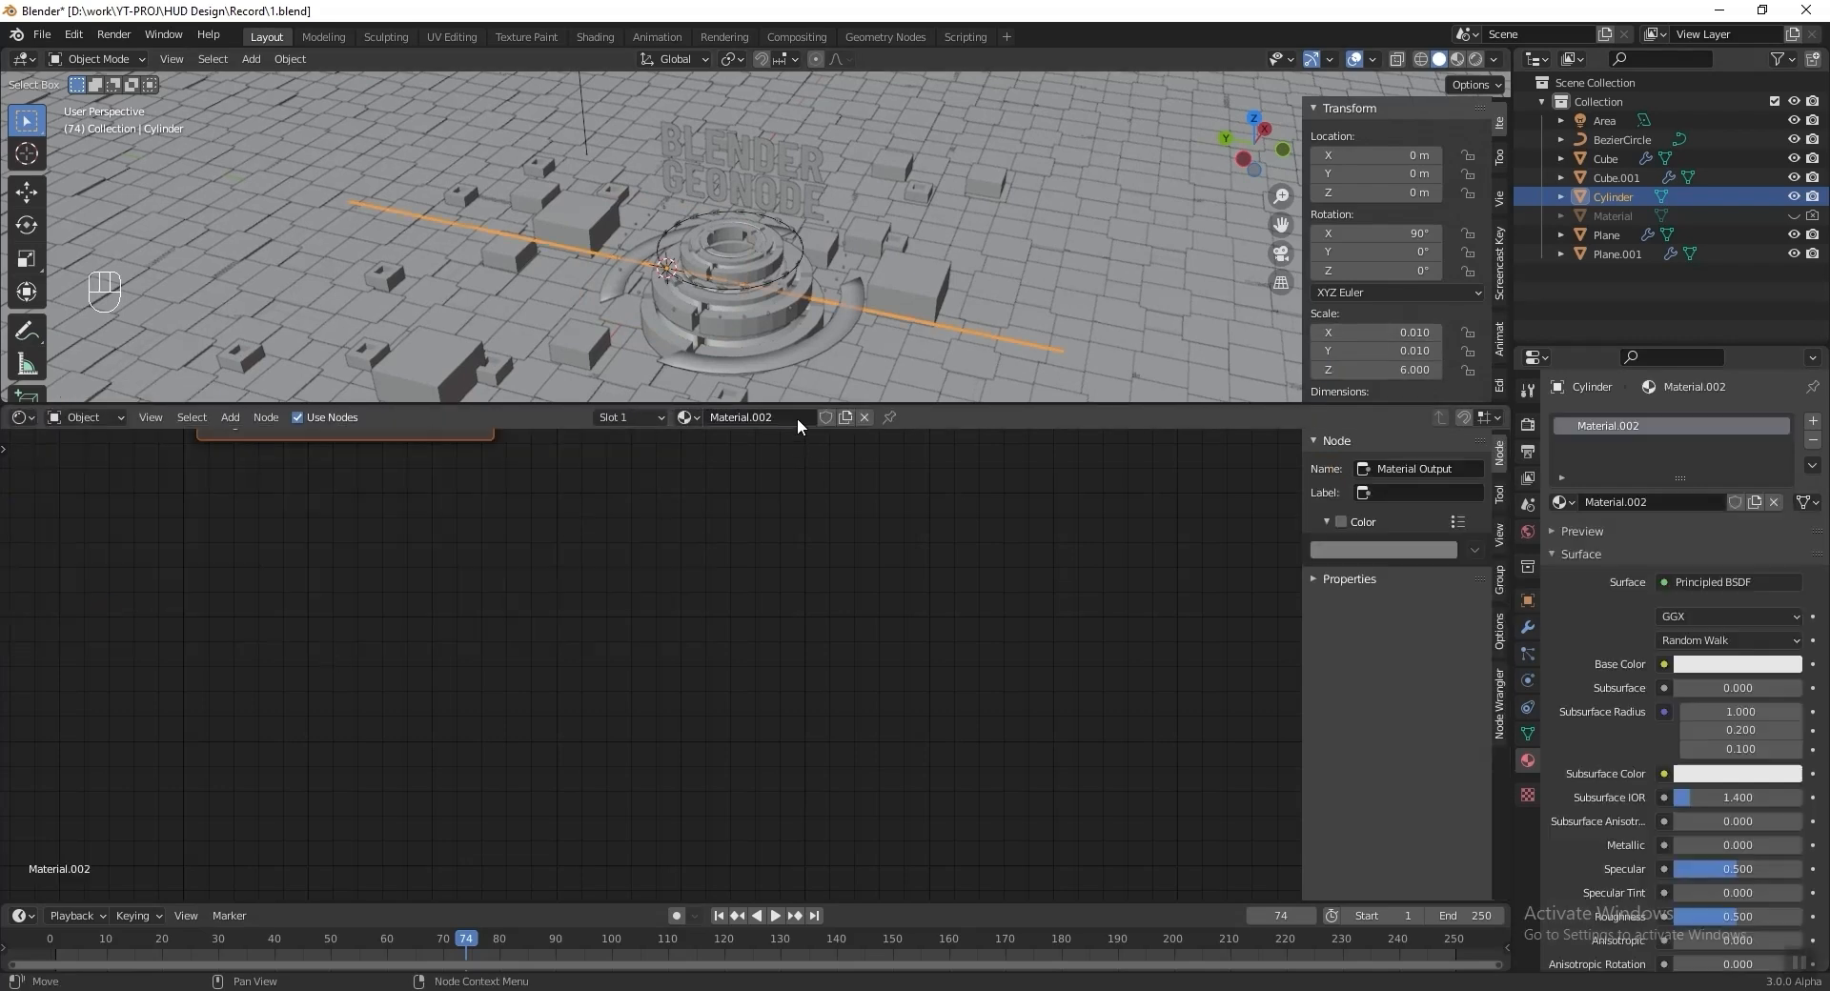
Raise the cylinder along Z by about 0.17 m.
scroll(823, 264, "up", 5)
key("g")
key("z")
left_click(924, 290)
Set the current frame to 0 and, in top view, move the cylinder to about X -1.42 m, Y -8.86 m, outside the rings.
middle_click_drag(924, 290, 802, 270)
key("KP_7")
scroll(797, 245, "up", 2)
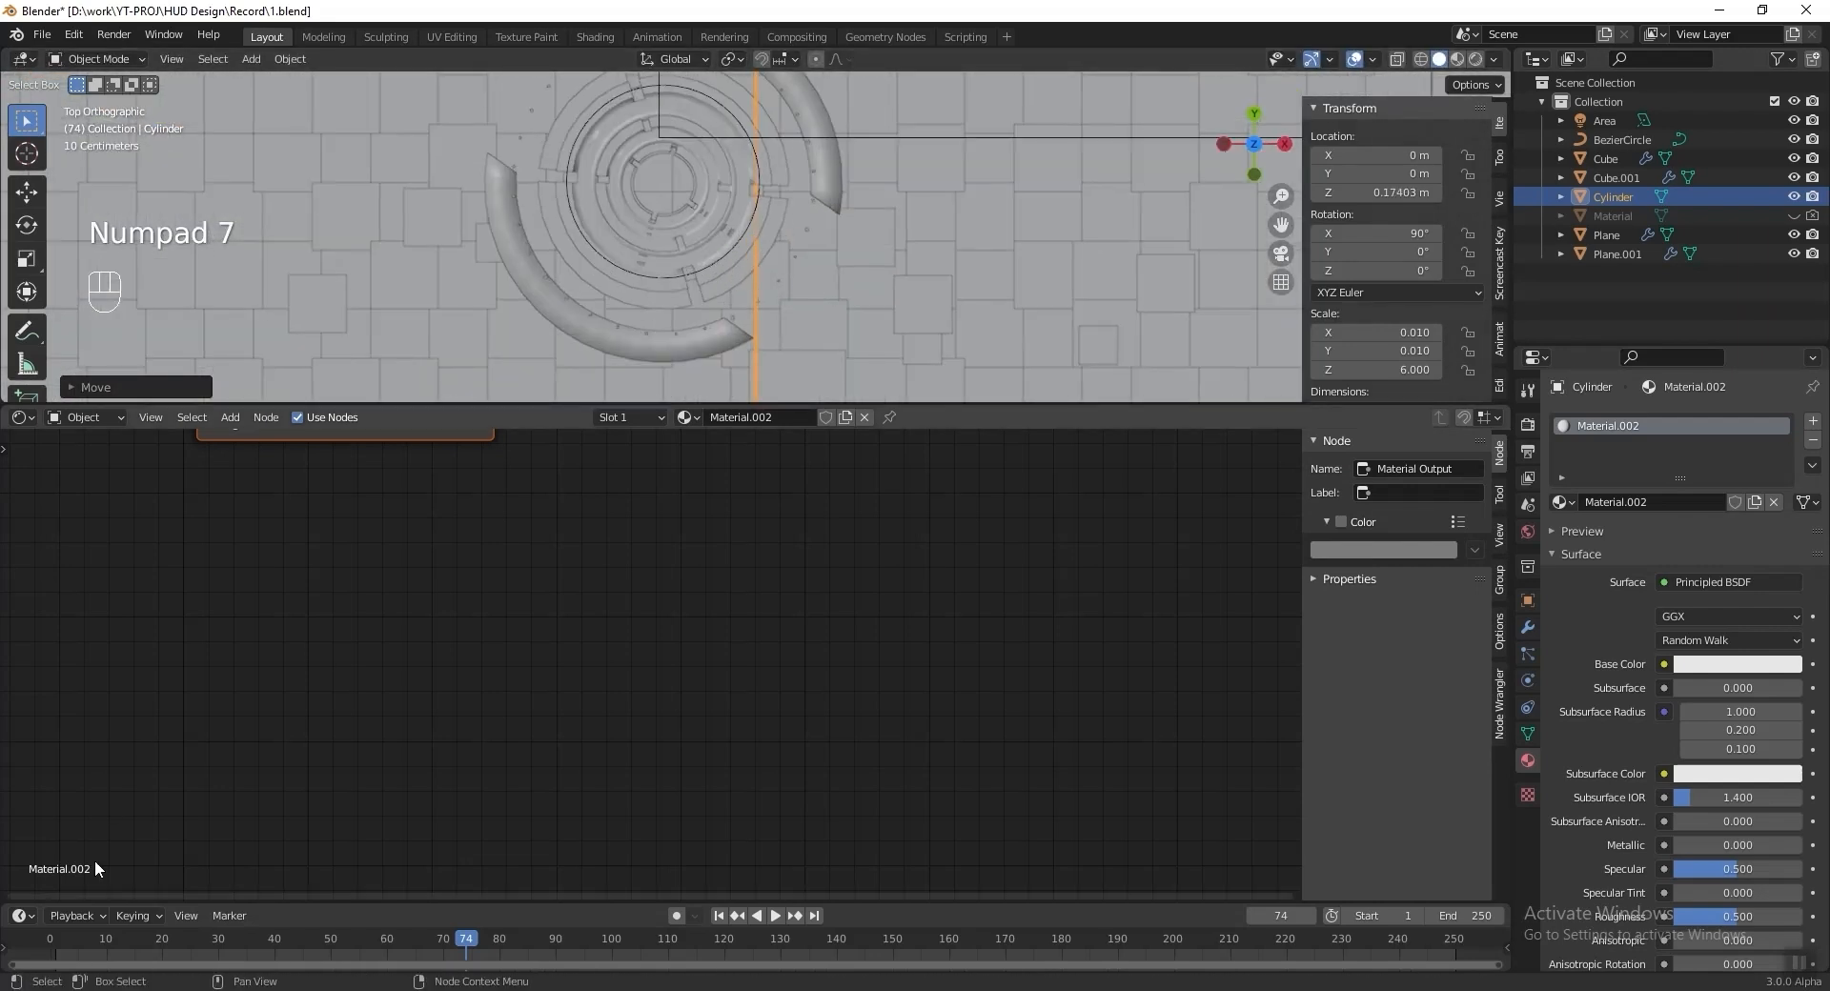
left_click_drag(436, 938, 40, 938)
key("g")
key("g")
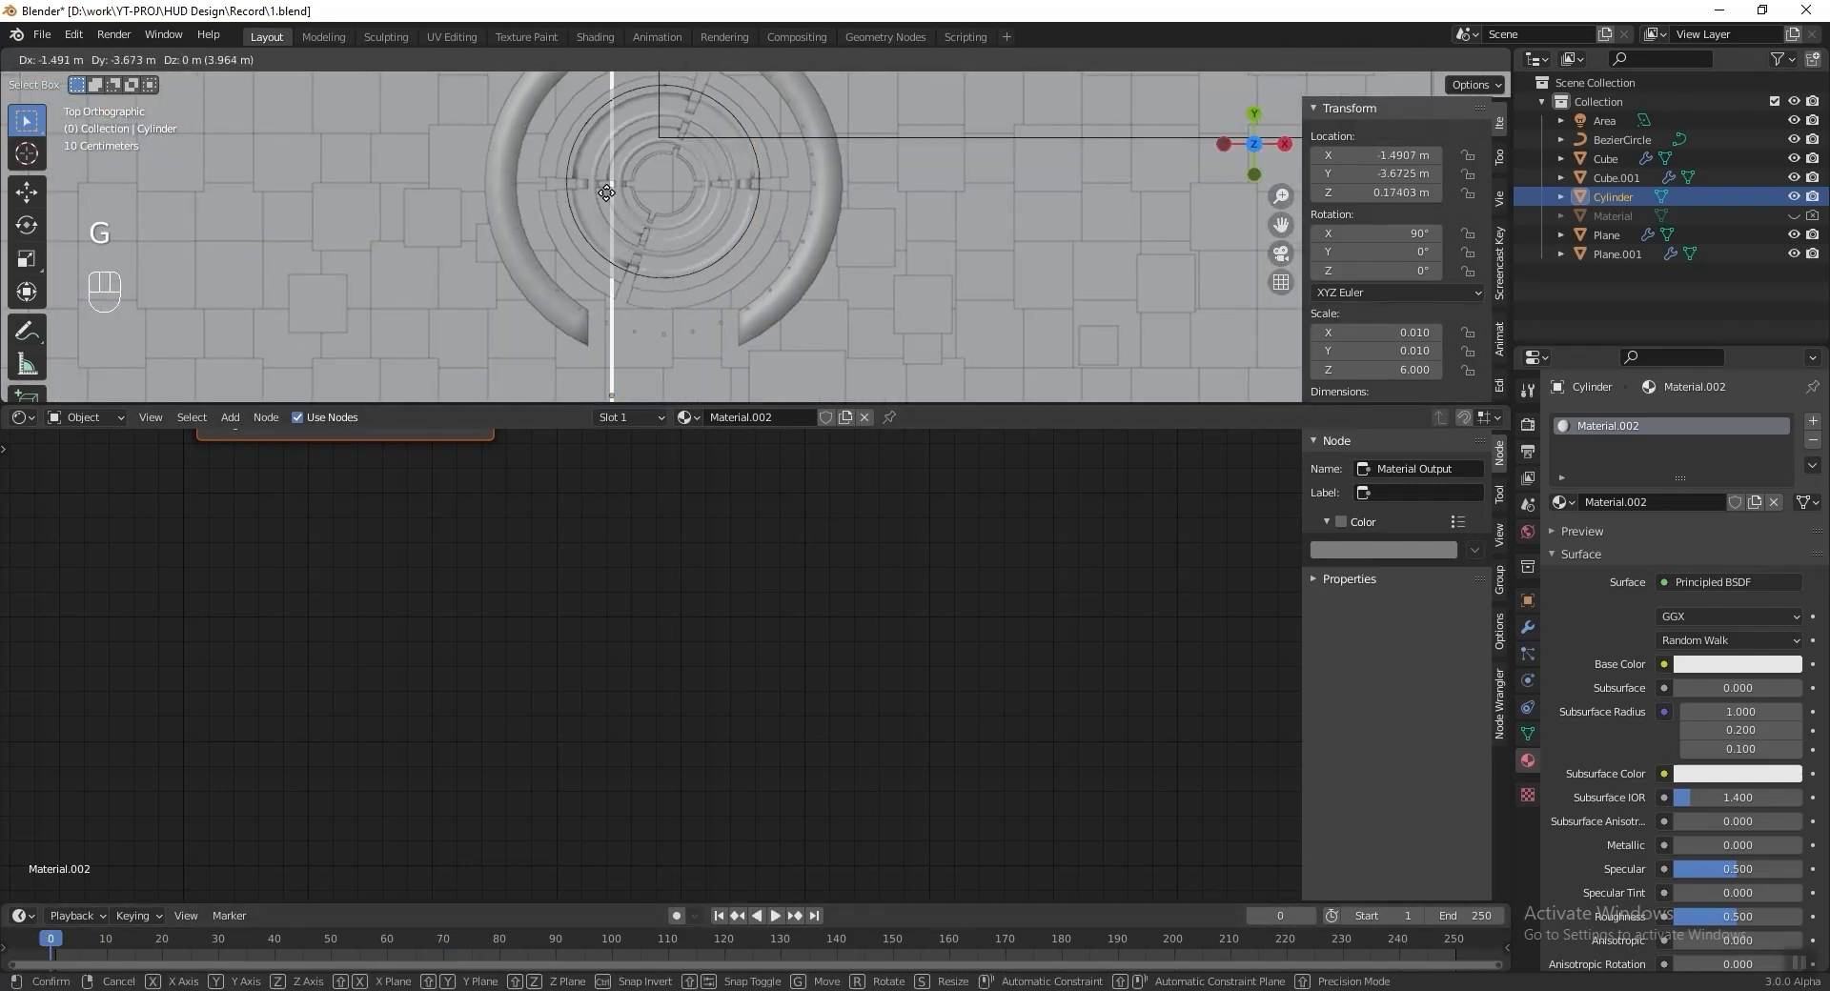
left_click(665, 233)
scroll(731, 231, "down", 3)
key("g")
left_click(728, 86)
key("g")
left_click(729, 273)
middle_click_drag(732, 276, 858, 153)
scroll(833, 204, "up", 5)
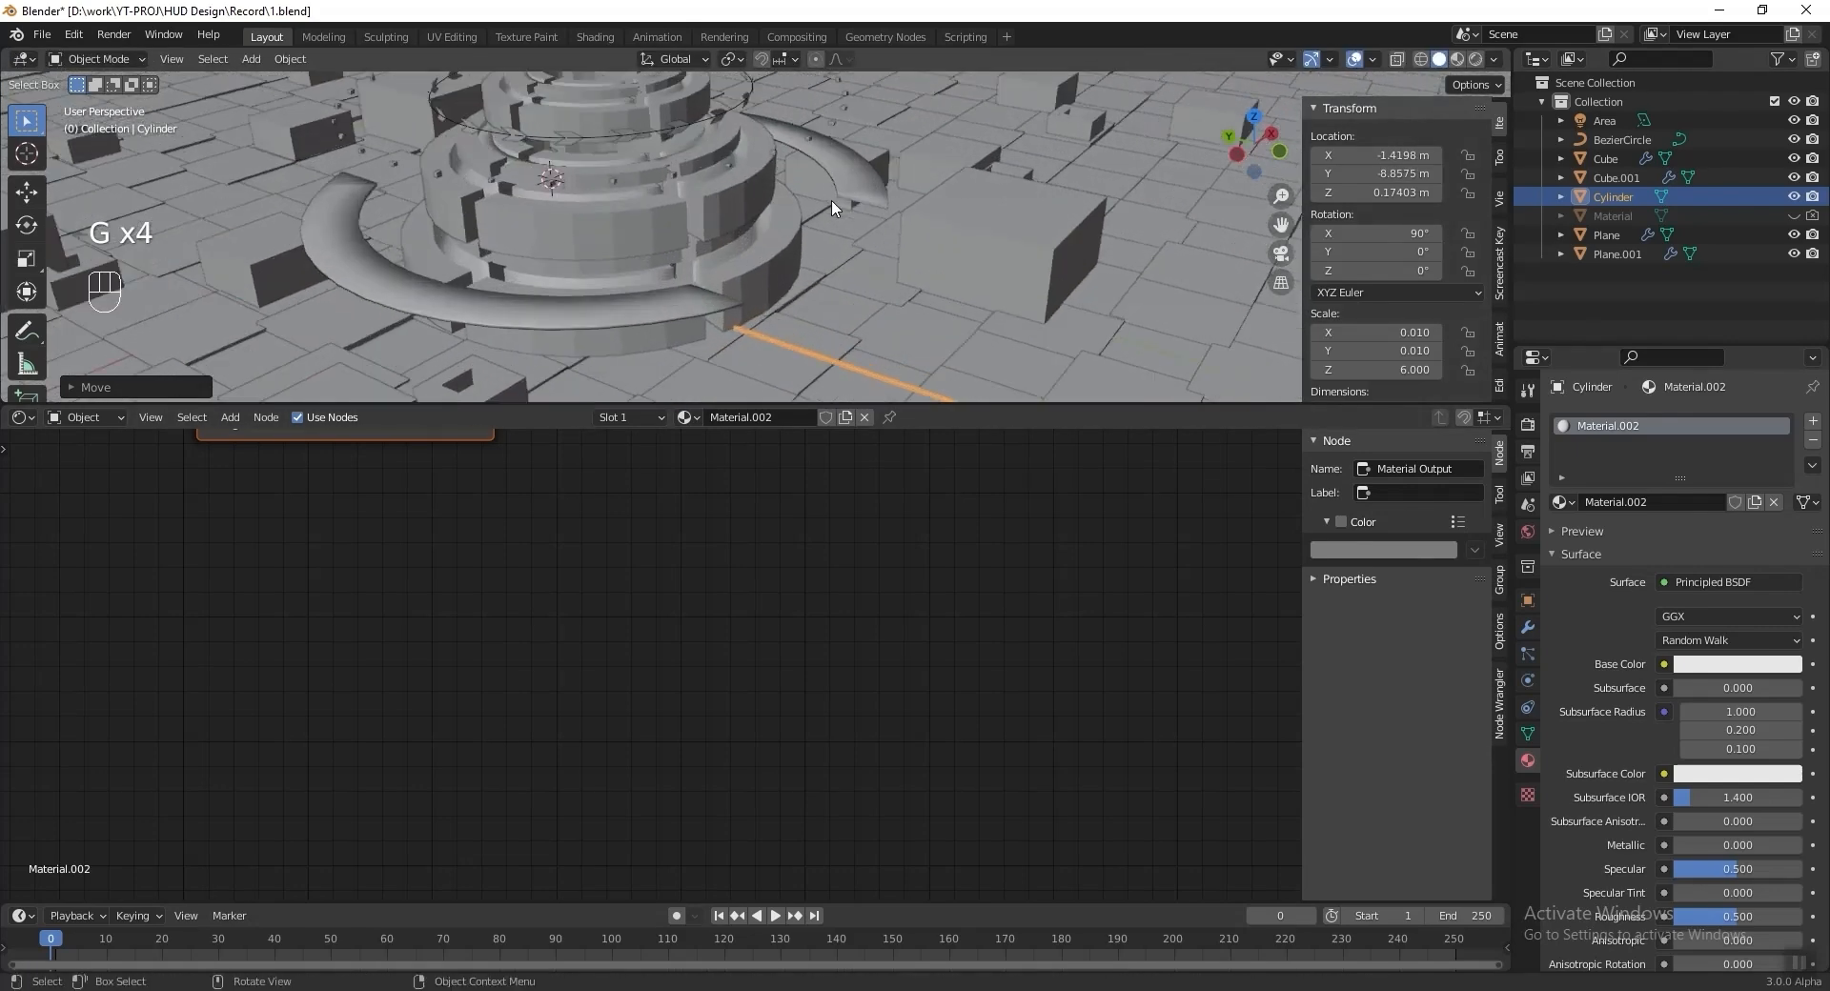
Raise the cylinder along Z to about 0.82 m beside the ring structure.
key("g")
key("z")
left_click(633, 212)
key("g")
key("z")
left_click(694, 197)
scroll(694, 197, "down", 6)
scroll(694, 198, "up", 6)
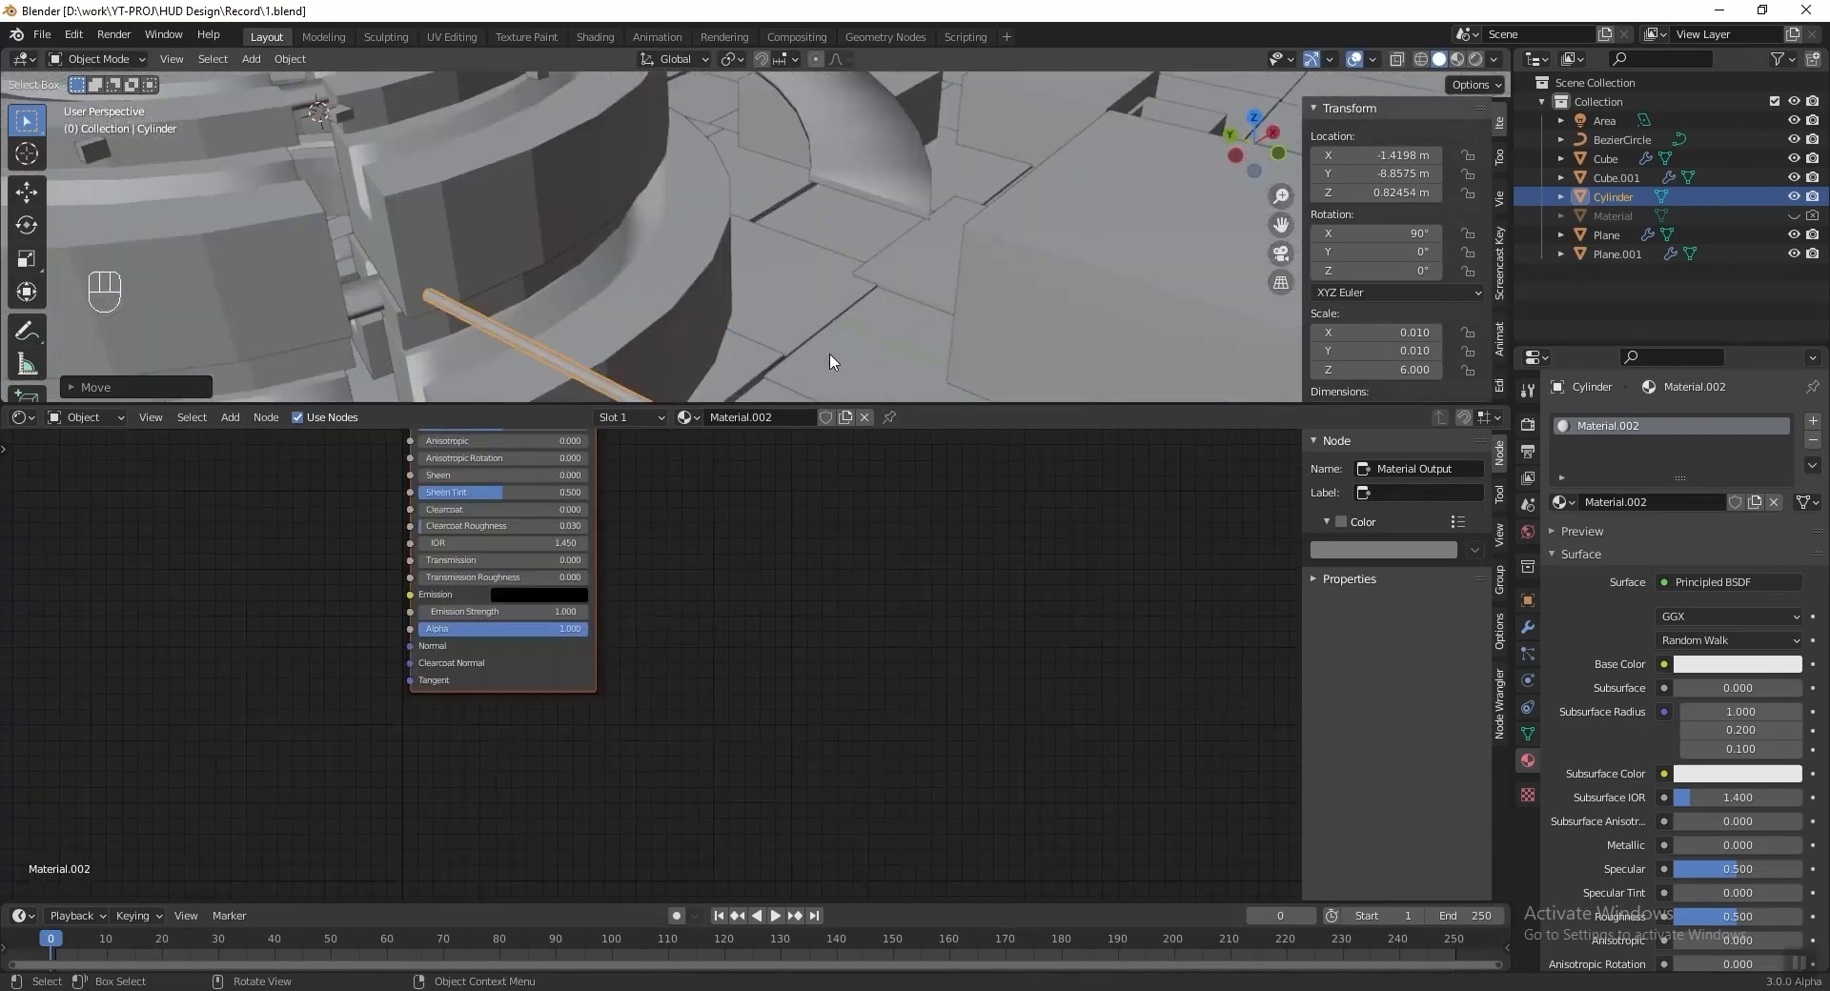
Set the cylinder material's emission color to FF5E7F and its emission strength to 10.
middle_click_drag(829, 347, 833, 258, "shift")
middle_click_drag(722, 457, 801, 582)
scroll(704, 706, "up", 5)
scroll(648, 715, "up", 1)
left_click(576, 732)
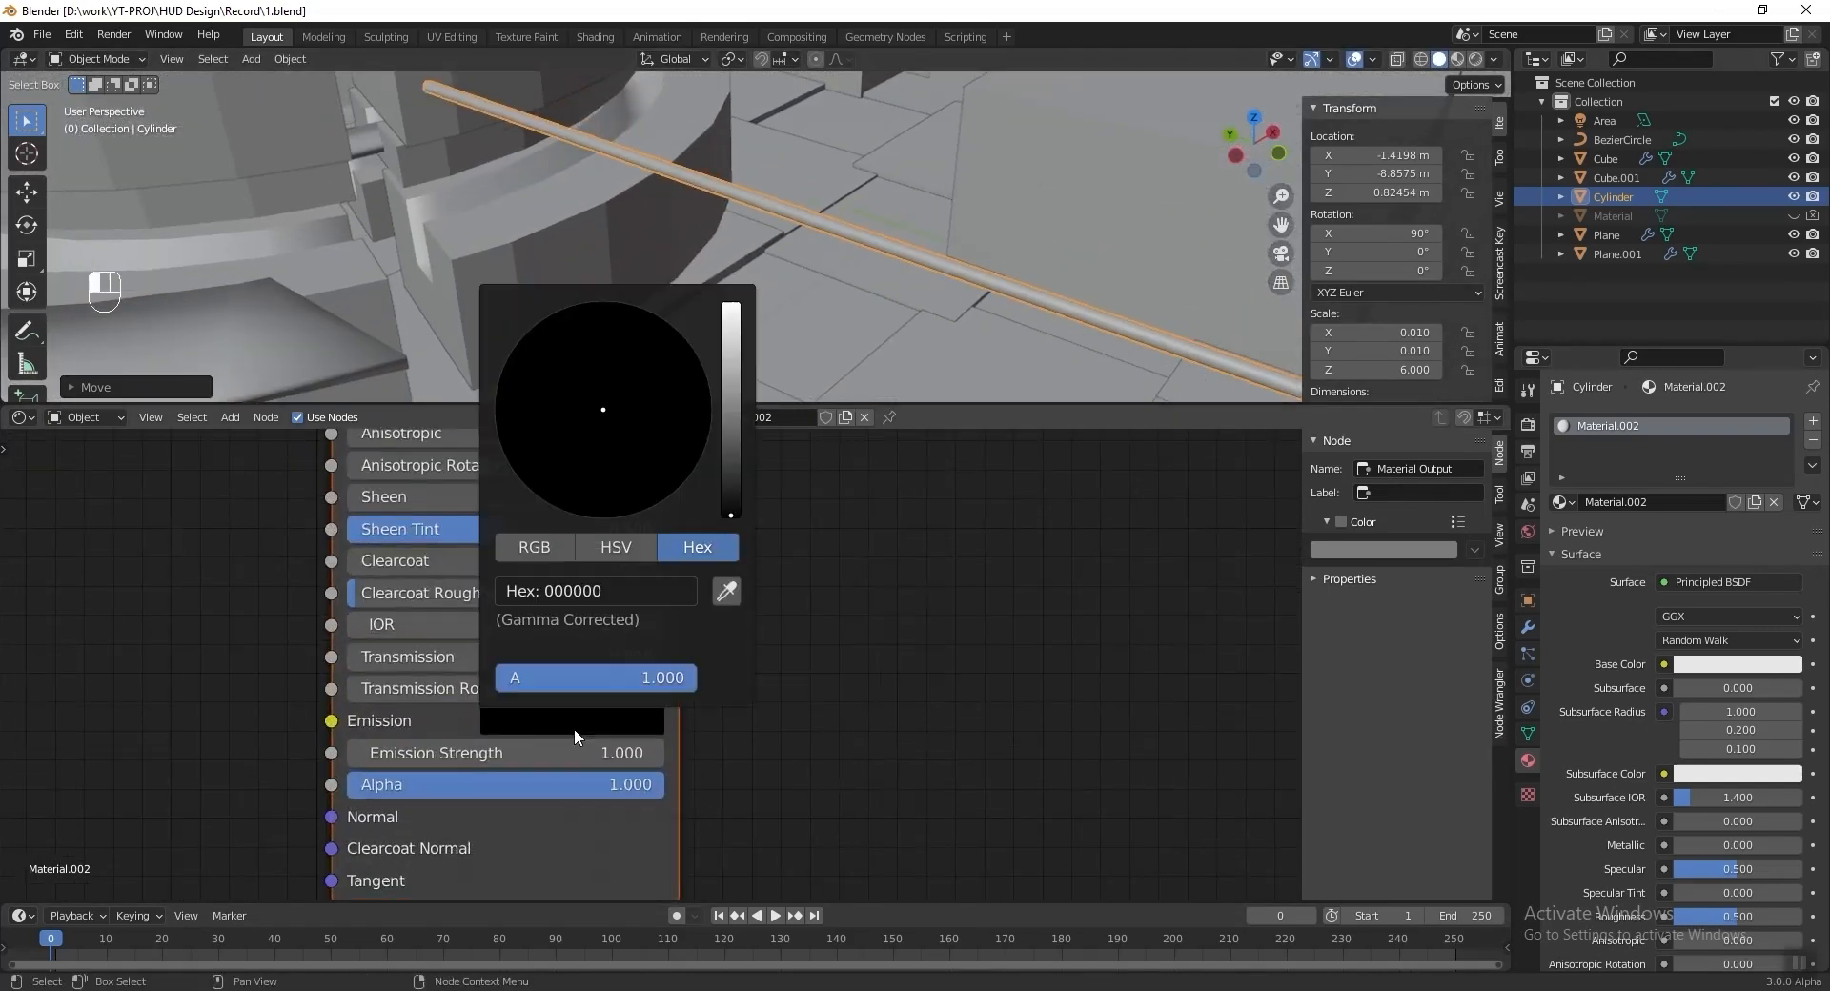
left_click(670, 597)
type("FF5E7F")
key("Return")
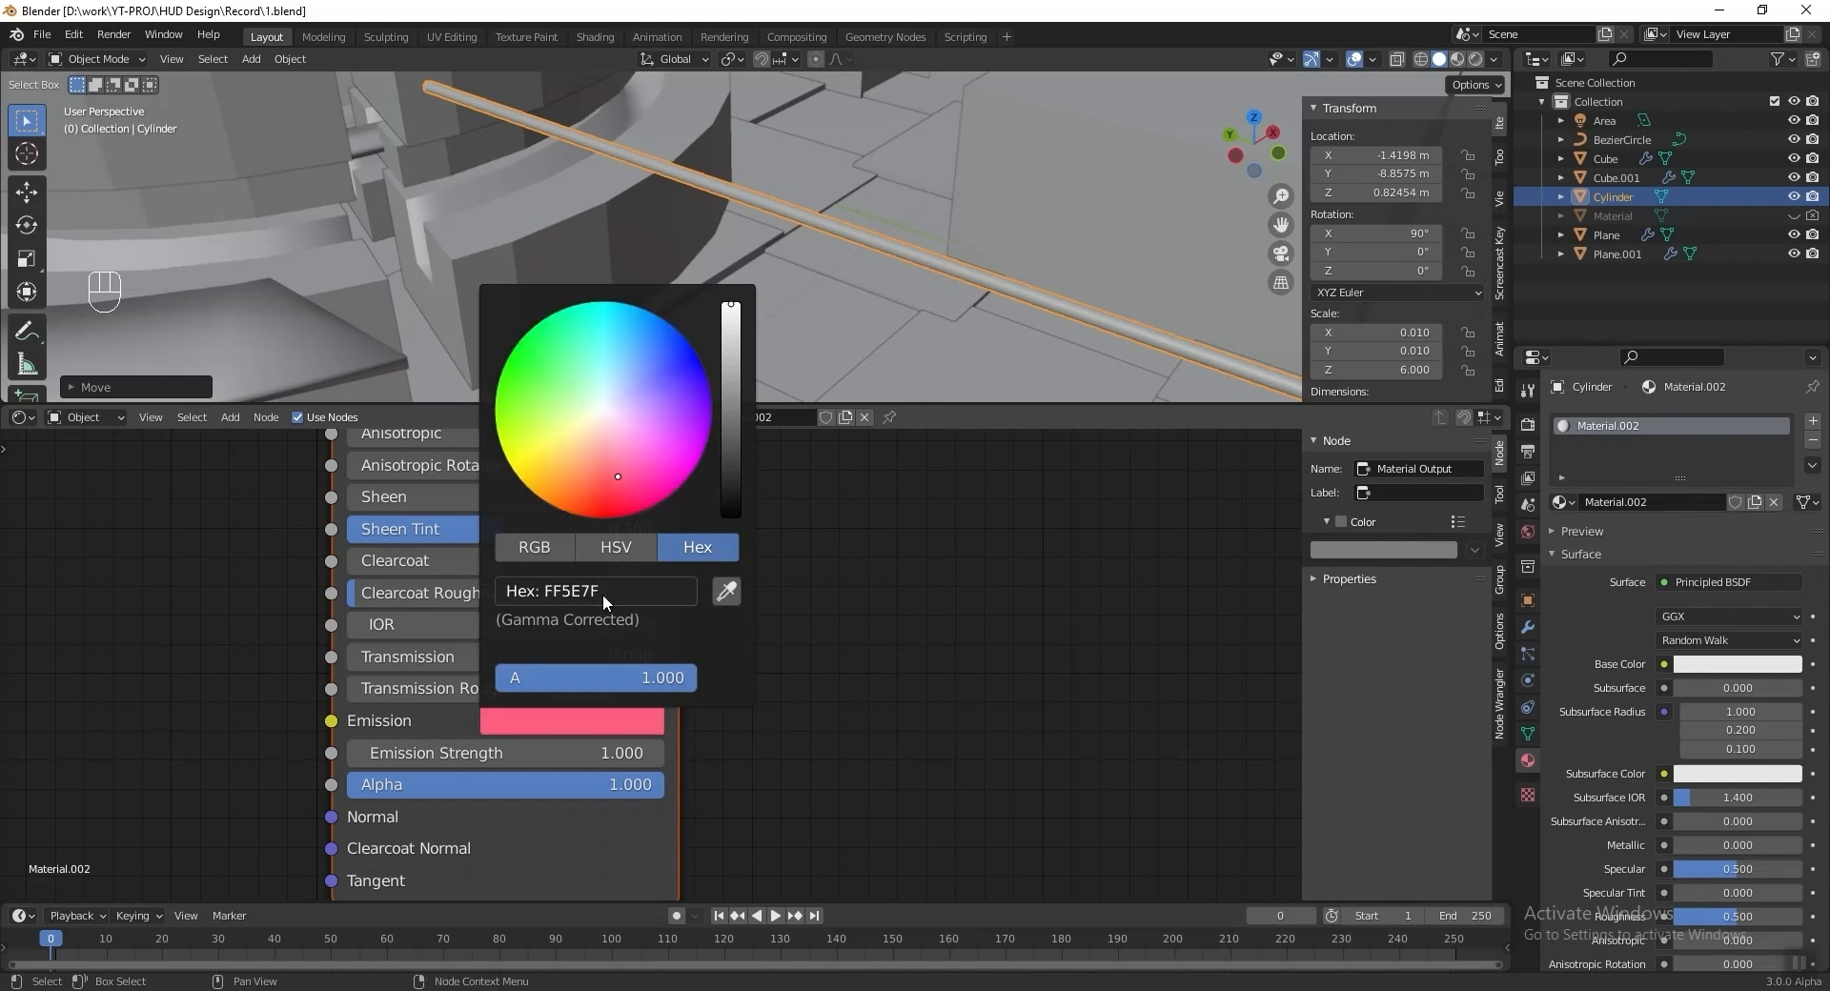
left_click(566, 755)
type("10")
key("Return")
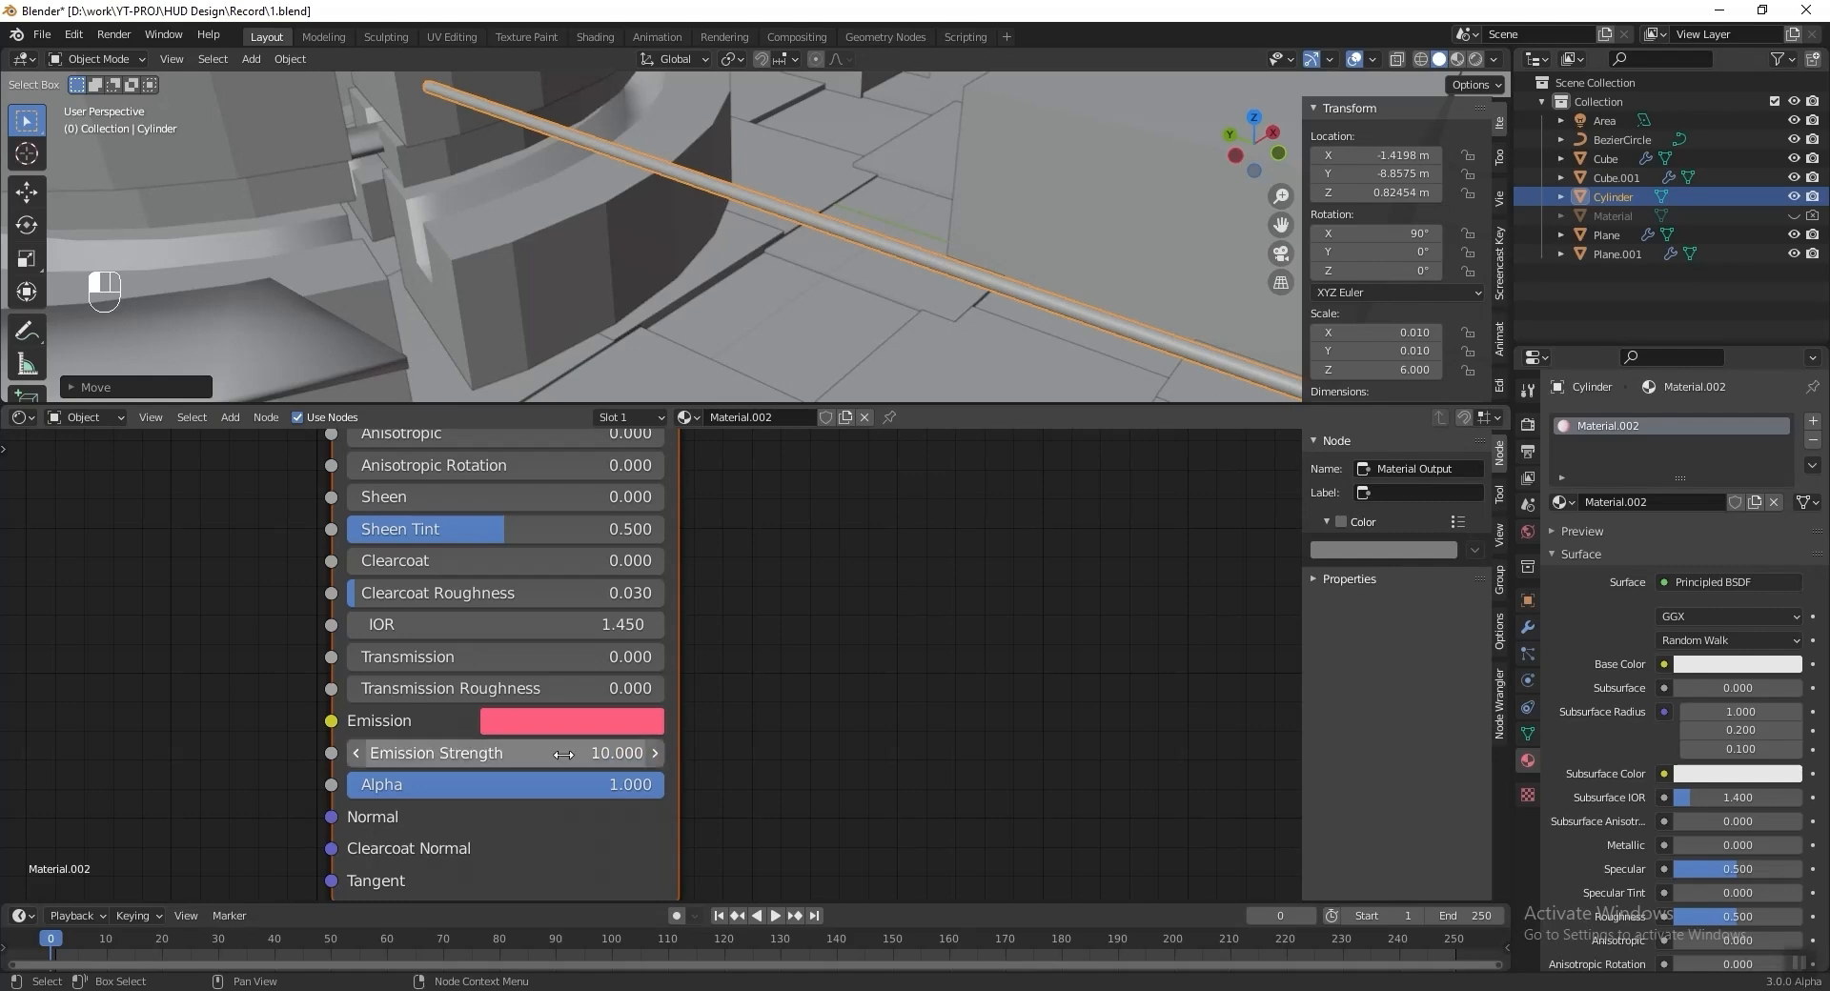
Switch the viewport to rendered shading and save the file.
left_click(1476, 58)
key("ctrl+s")
middle_click_drag(108, 700, 350, 650)
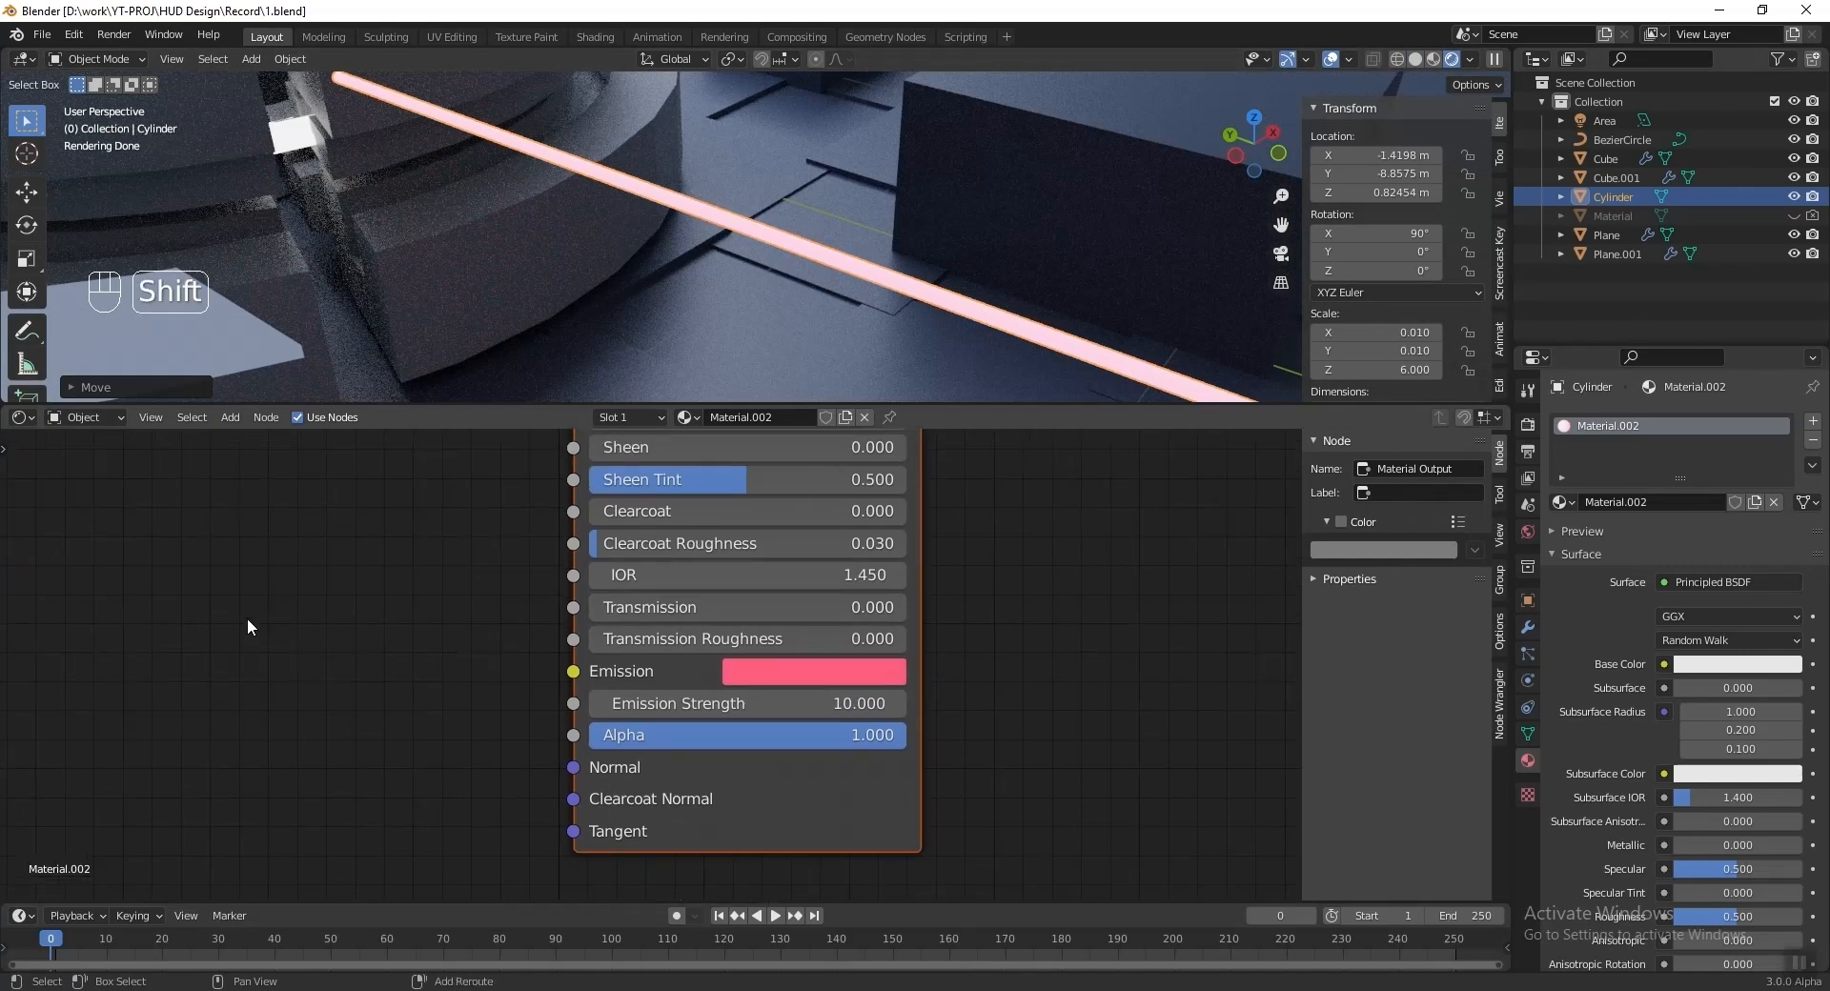
Add a Voronoi Texture node and connect its Color output to the Alpha input of the cylinder's shader.
key("shift+a")
mouse_move(218, 704)
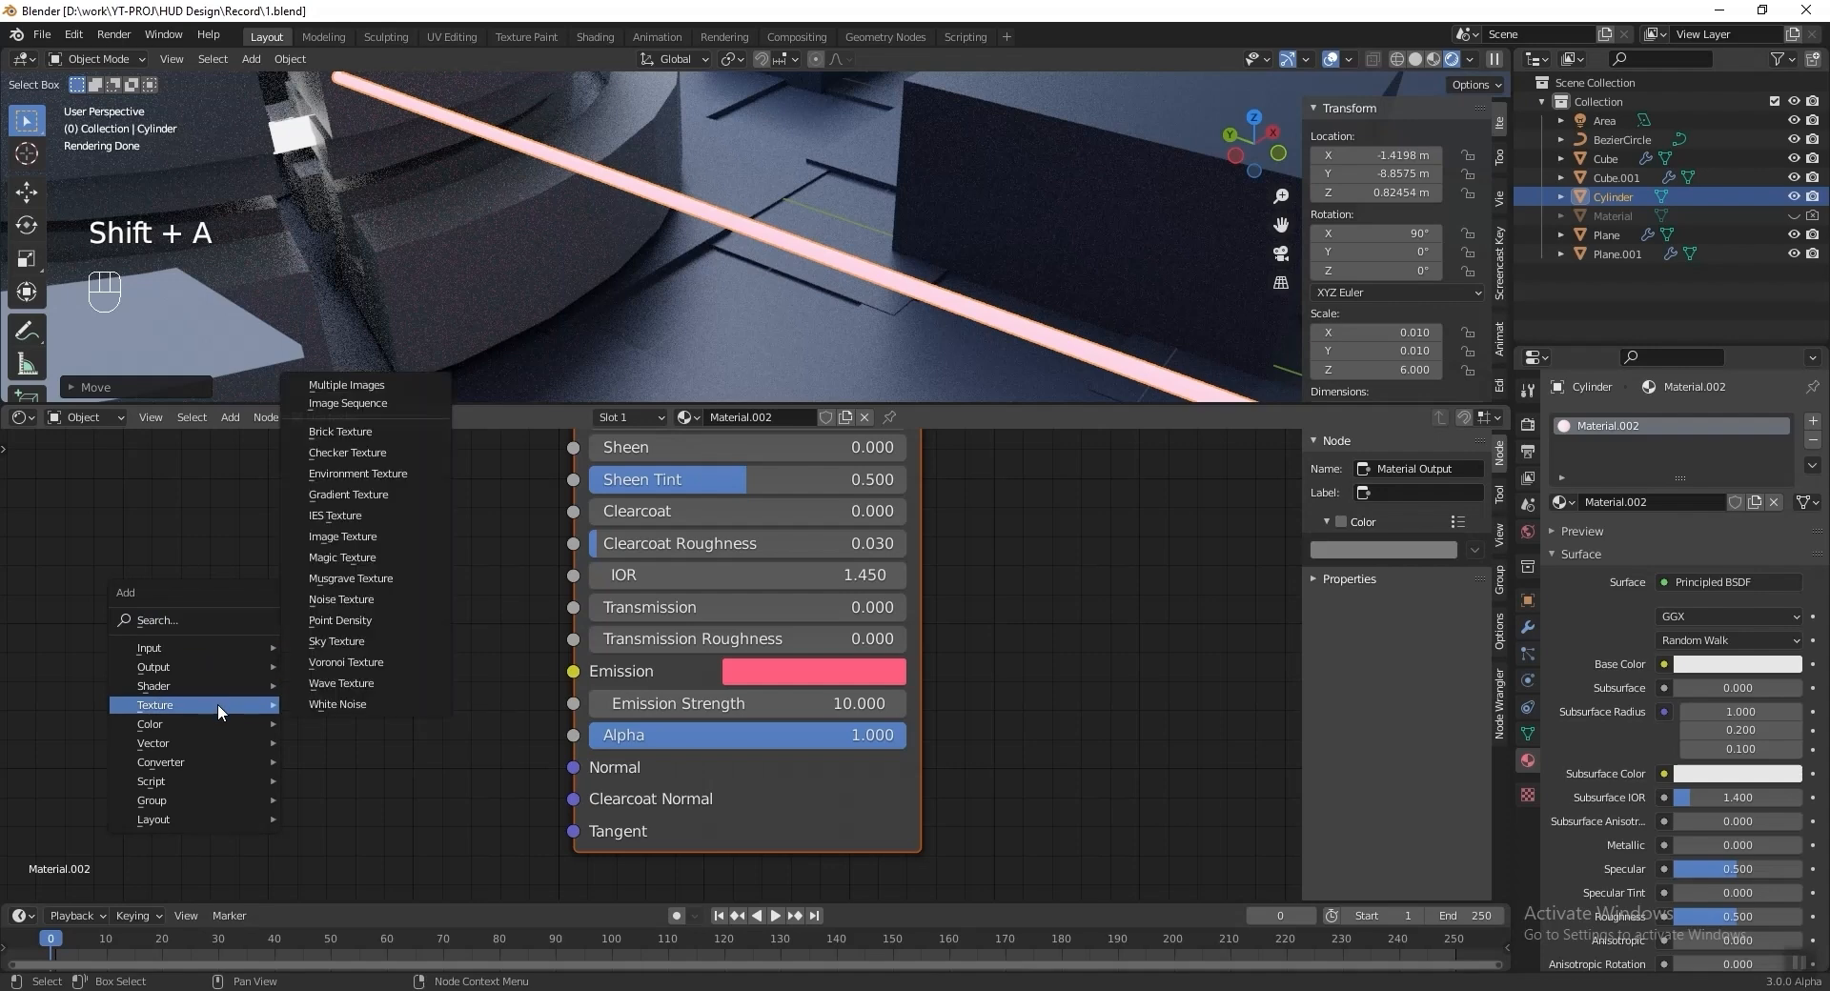
left_click(375, 664)
left_click(385, 722)
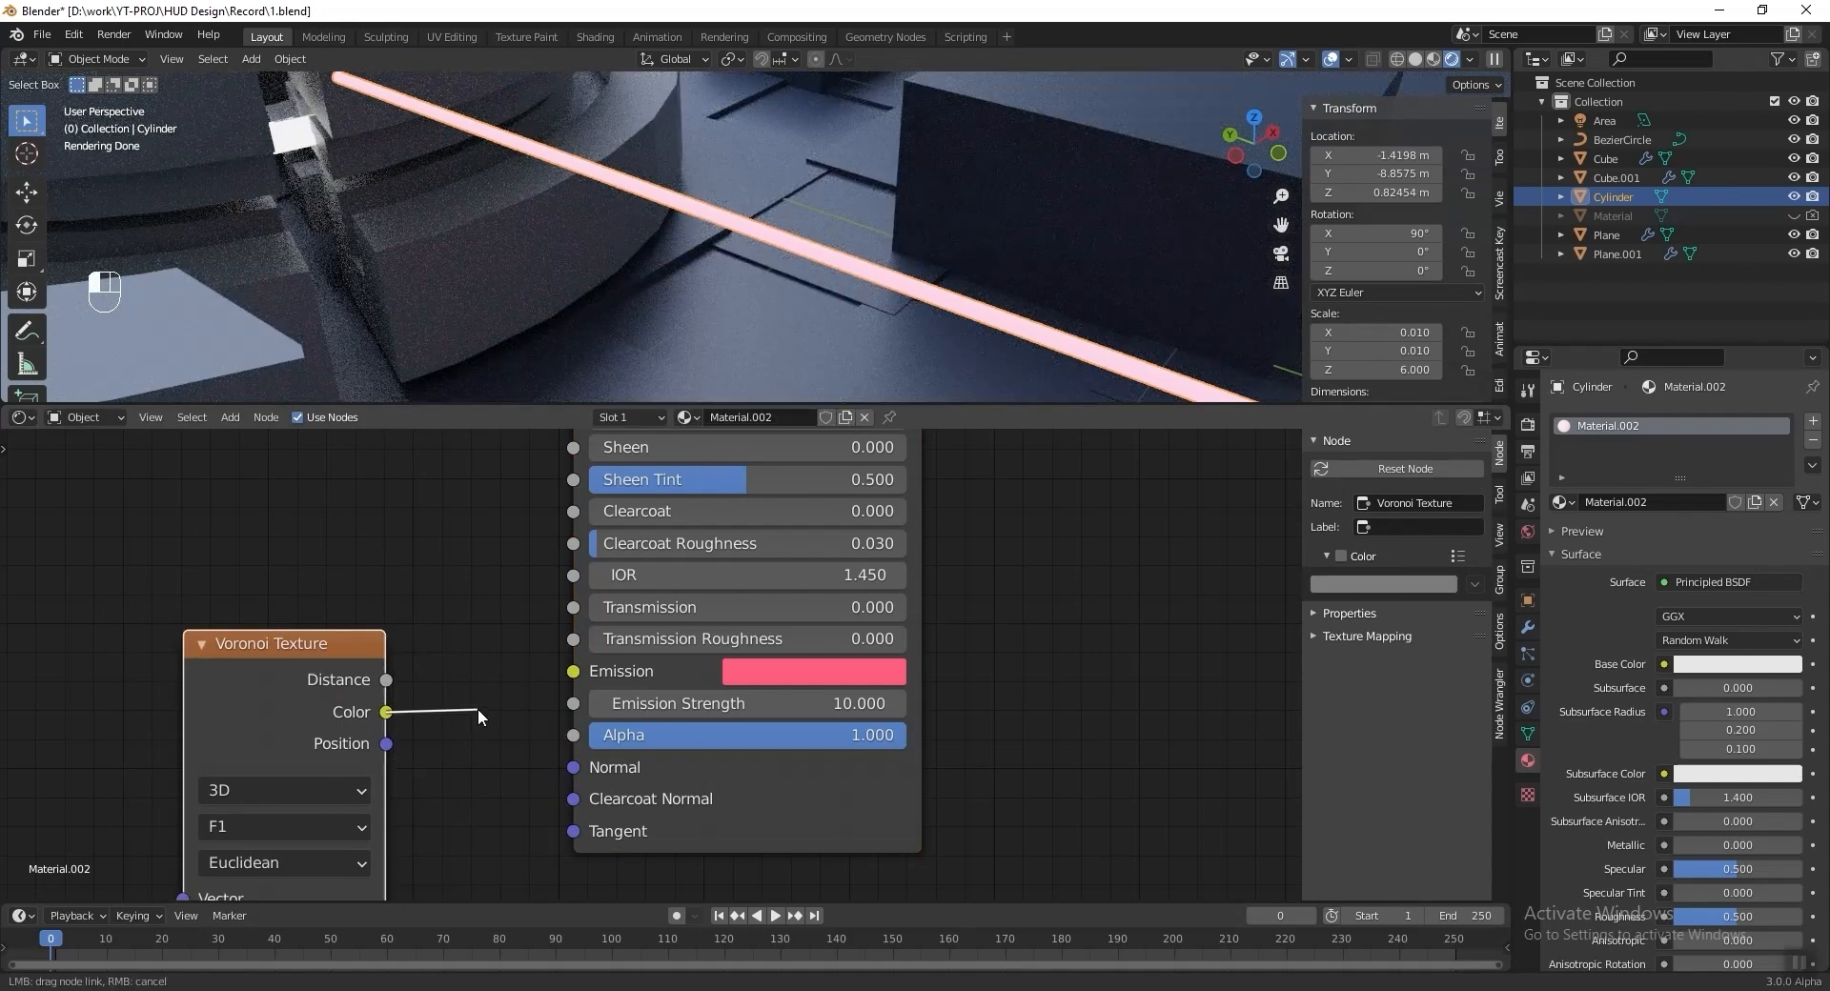
left_click_drag(559, 736, 558, 736)
middle_click_drag(443, 786, 465, 705)
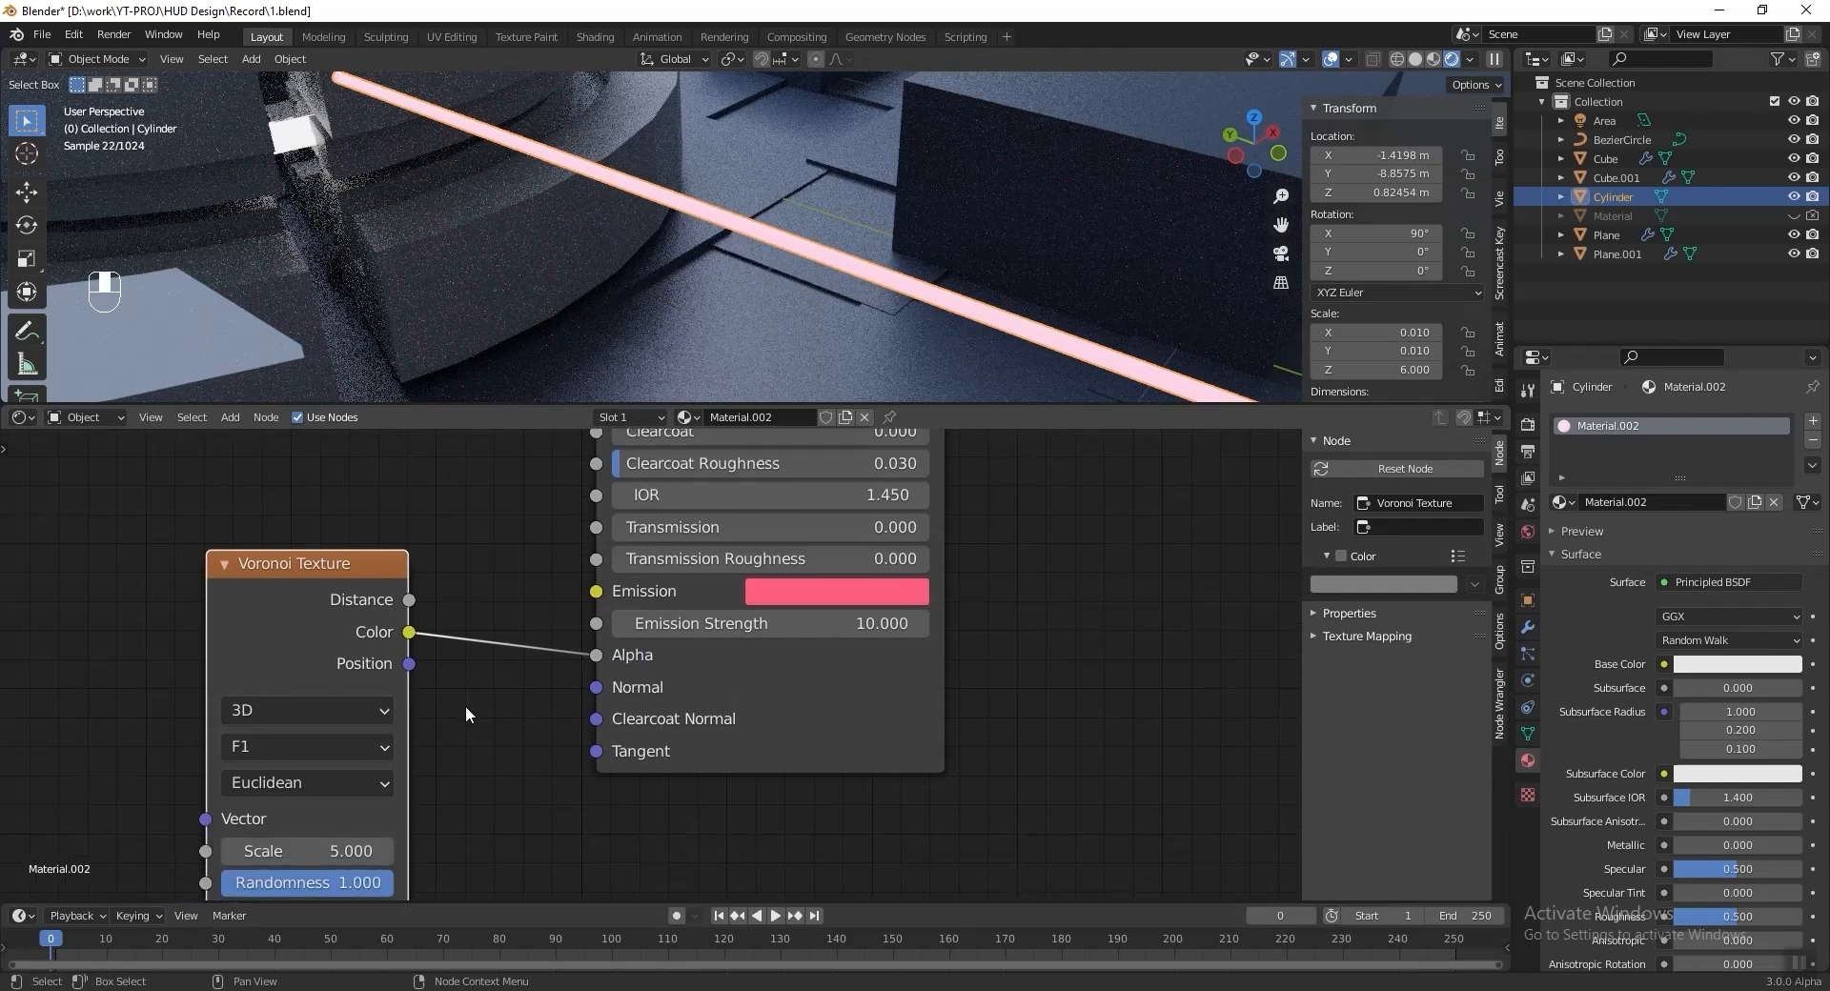
Set the Voronoi Texture to F2 with the Chebychev distance metric and a scale of 10.
left_click(337, 744)
left_click(348, 811)
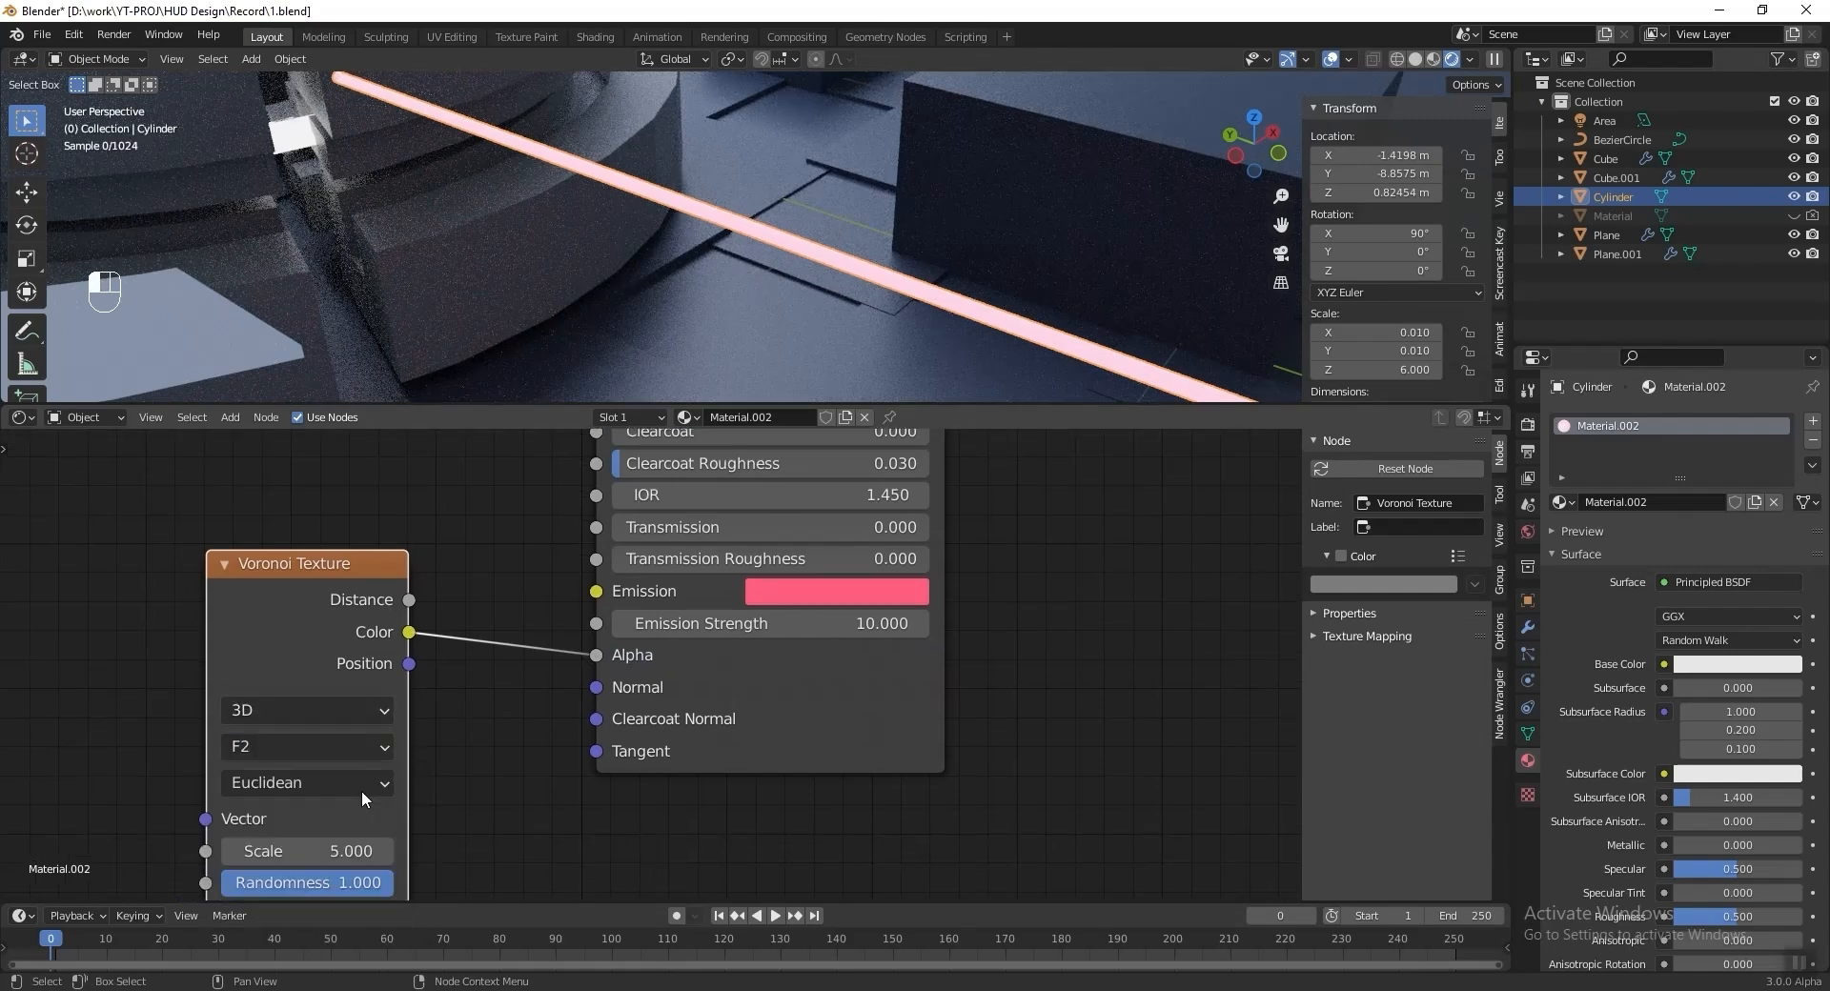
middle_click_drag(369, 783, 363, 726)
left_click(365, 726)
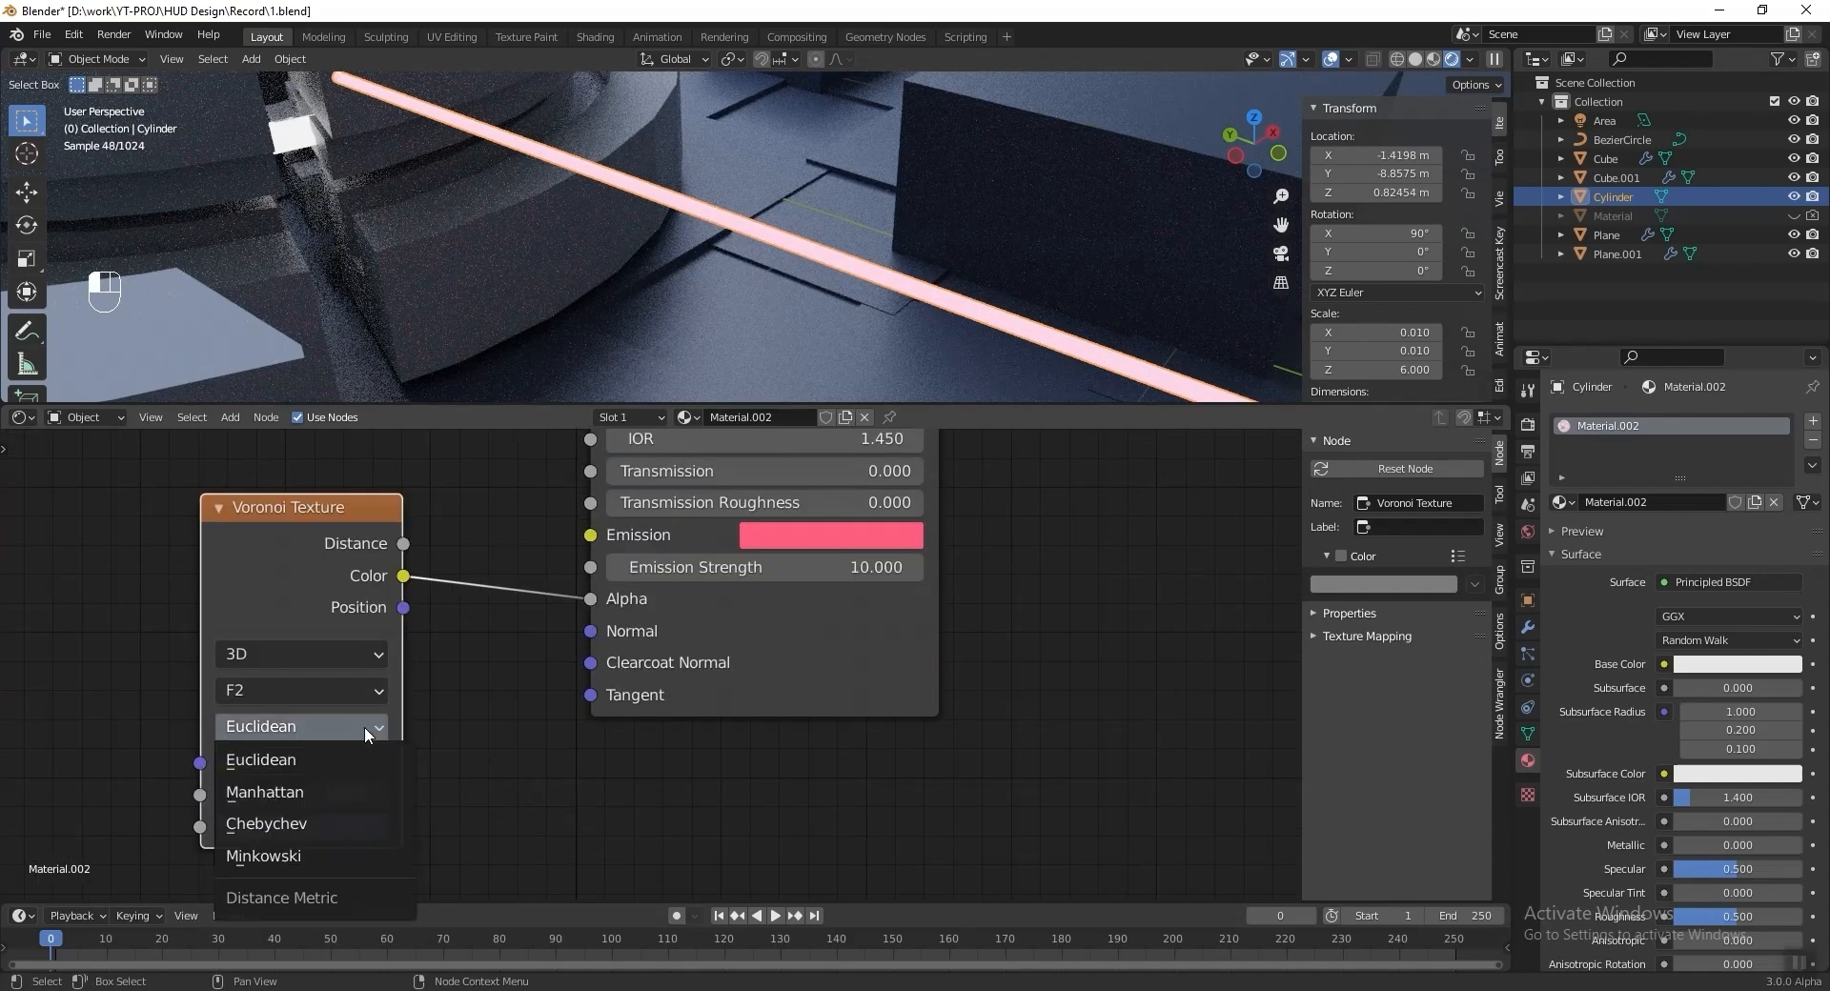
left_click(345, 824)
left_click(250, 793)
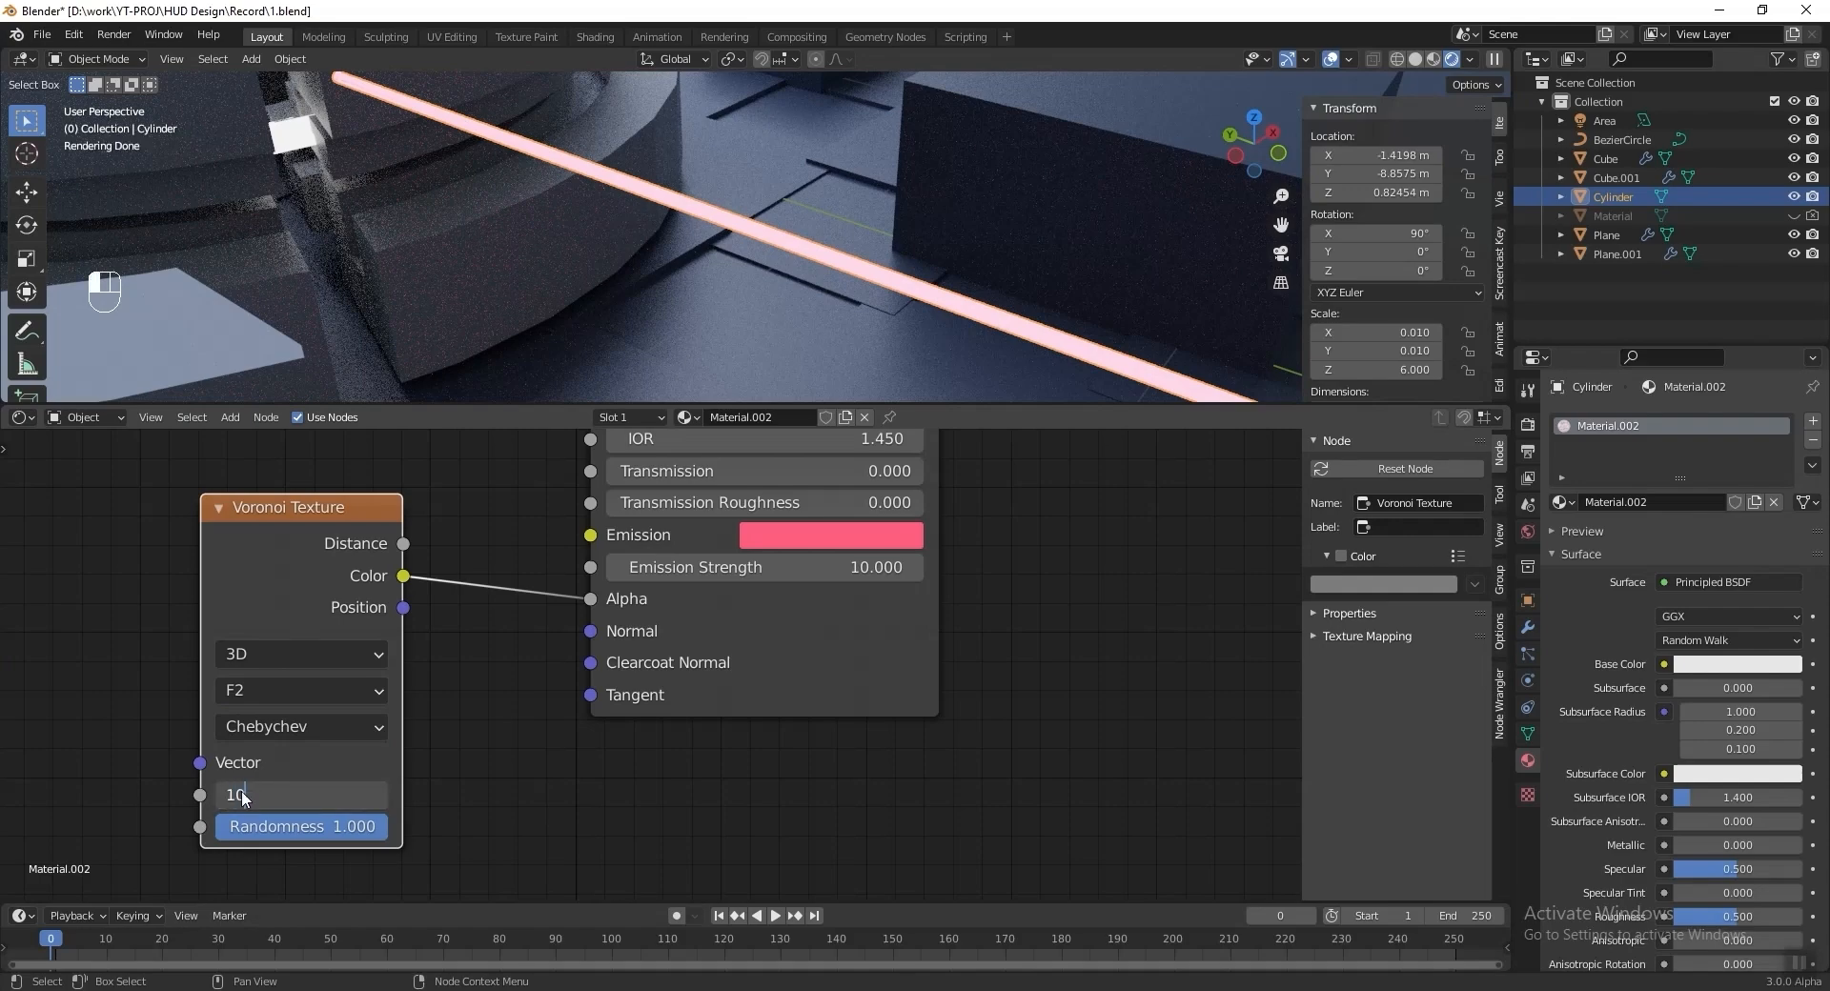
key("Return")
Move the Voronoi Texture node away from the shader and insert a ColorRamp node on the link to Alpha.
scroll(331, 665, "down", 2)
middle_click_drag(332, 663, 591, 700)
left_click_drag(556, 591, 267, 576)
key("shift+a")
mouse_move(632, 818)
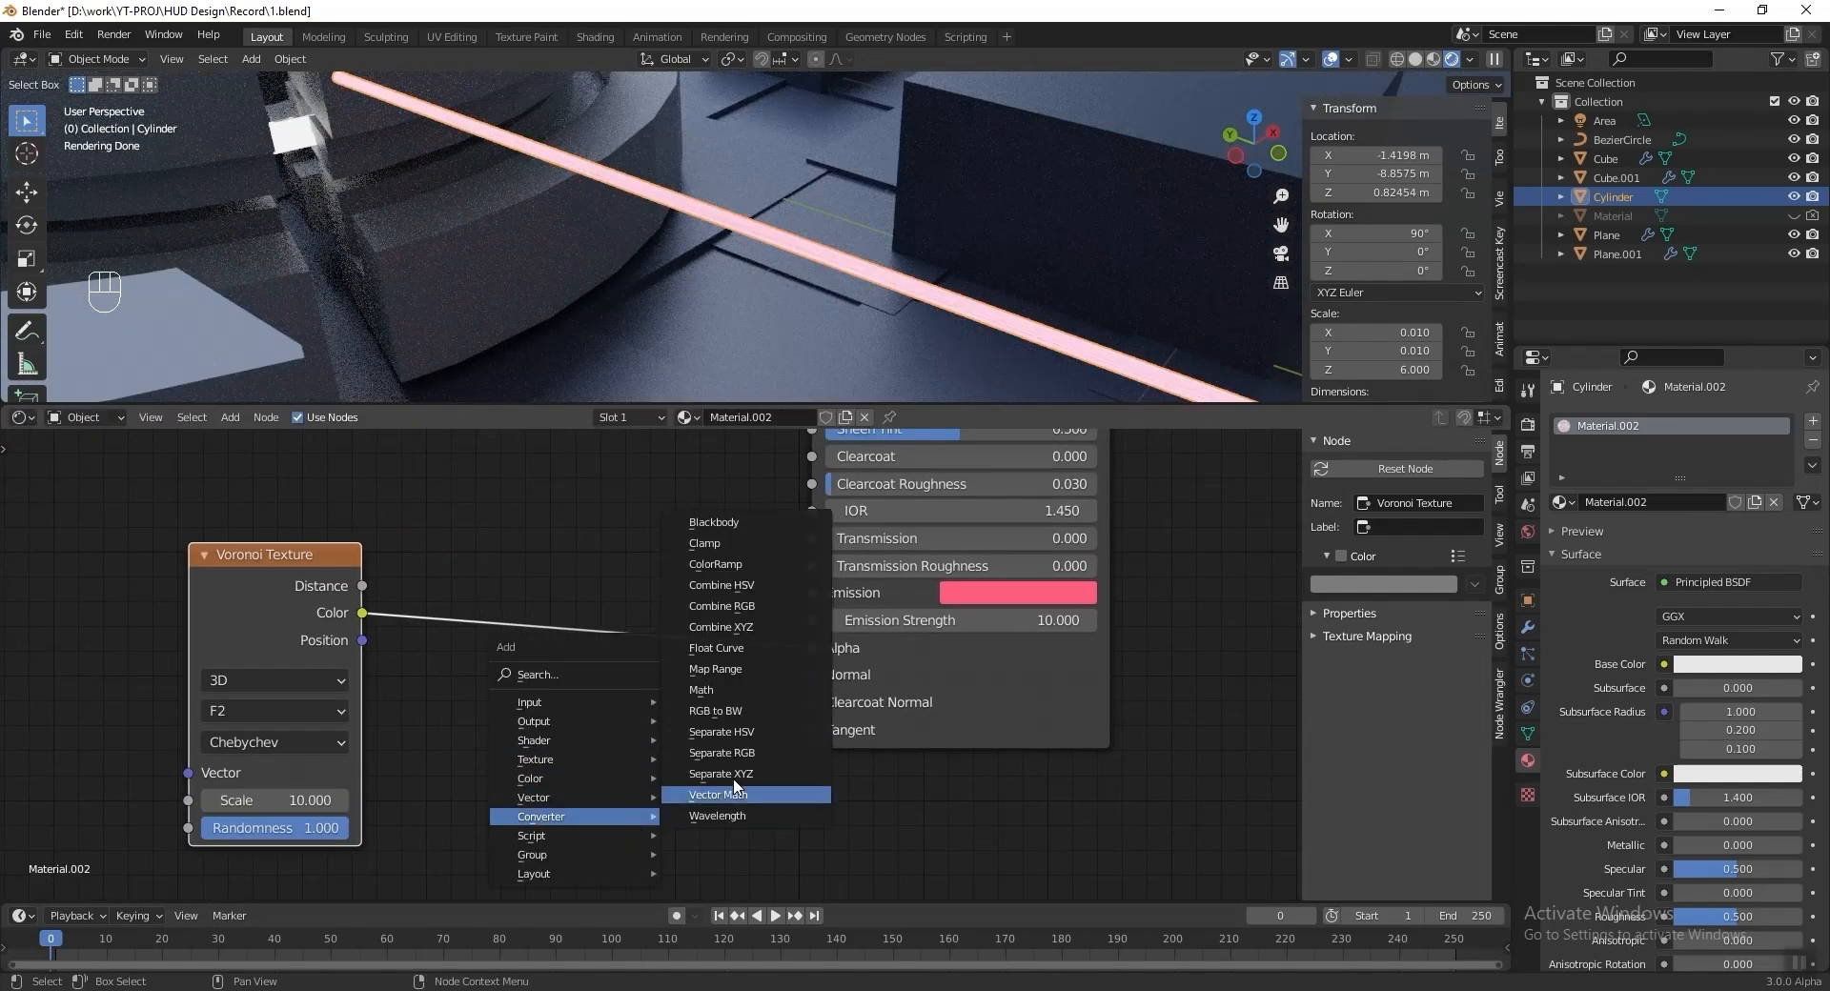
left_click(753, 562)
left_click(507, 720)
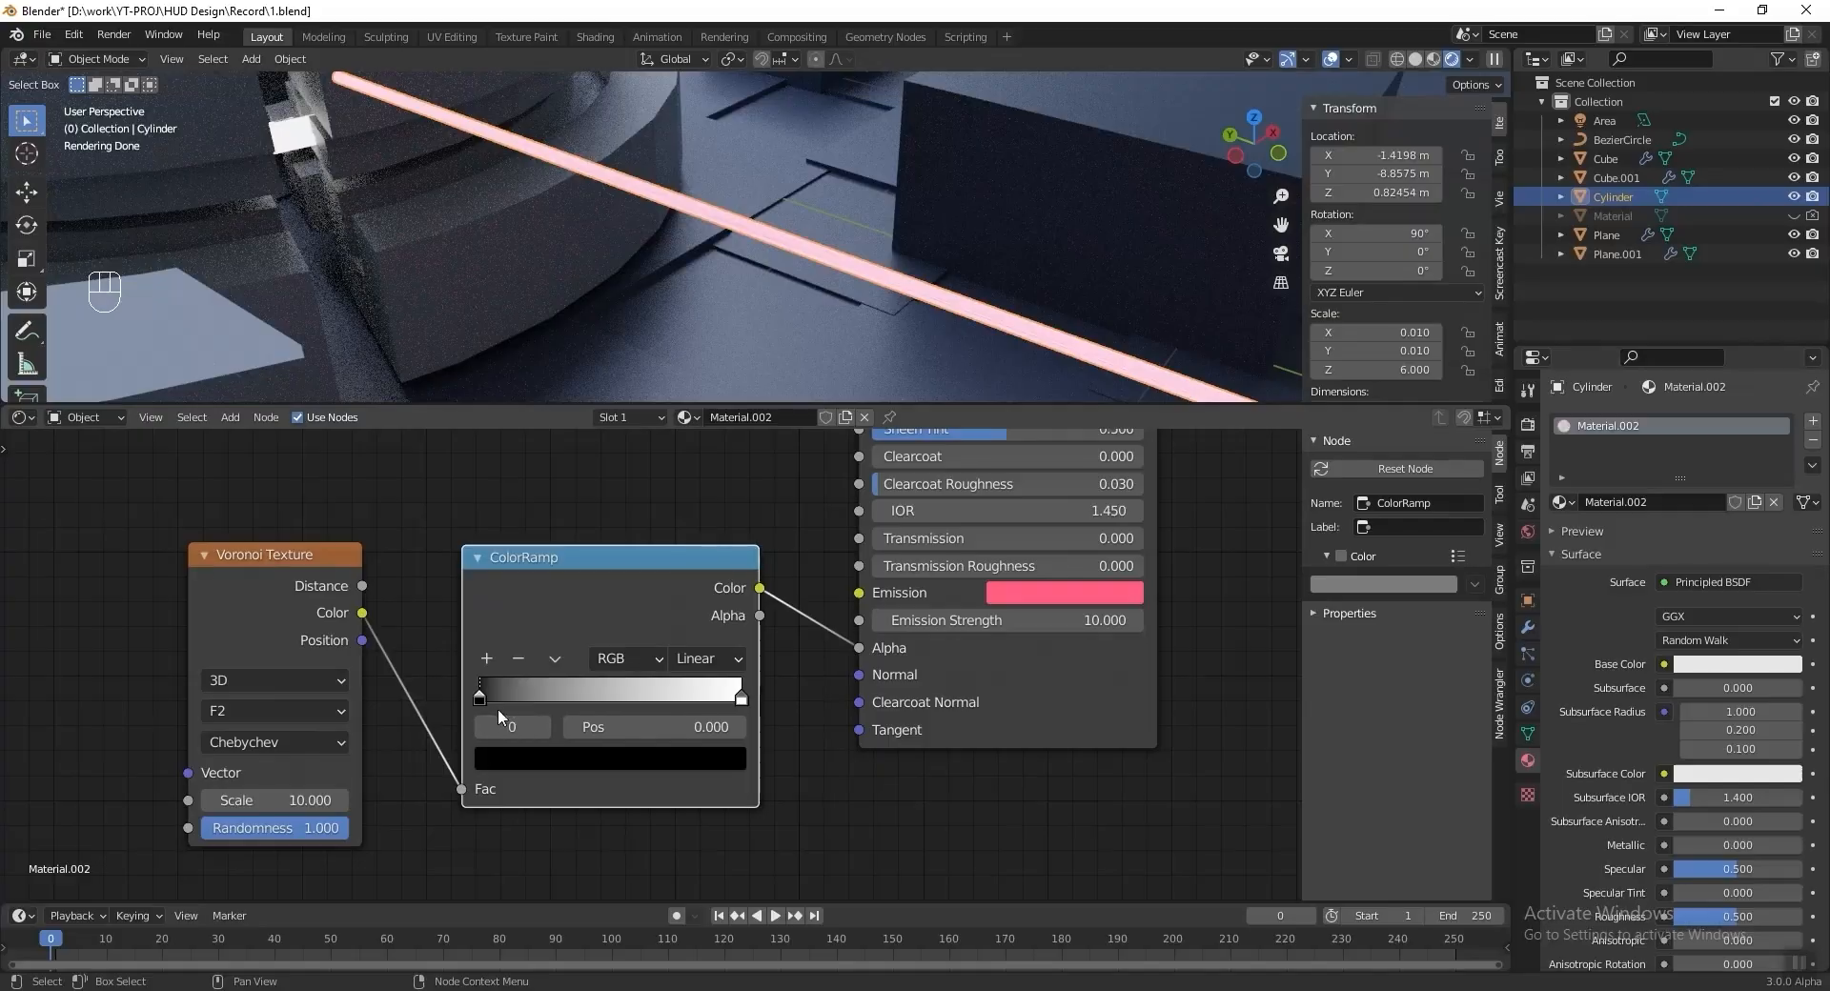
Move the ColorRamp's black stop to 0.7, deselect the cylinder and view the beam from the top.
left_click_drag(482, 694, 674, 701)
left_click(1615, 294)
middle_click_drag(1171, 307, 650, 229, "shift")
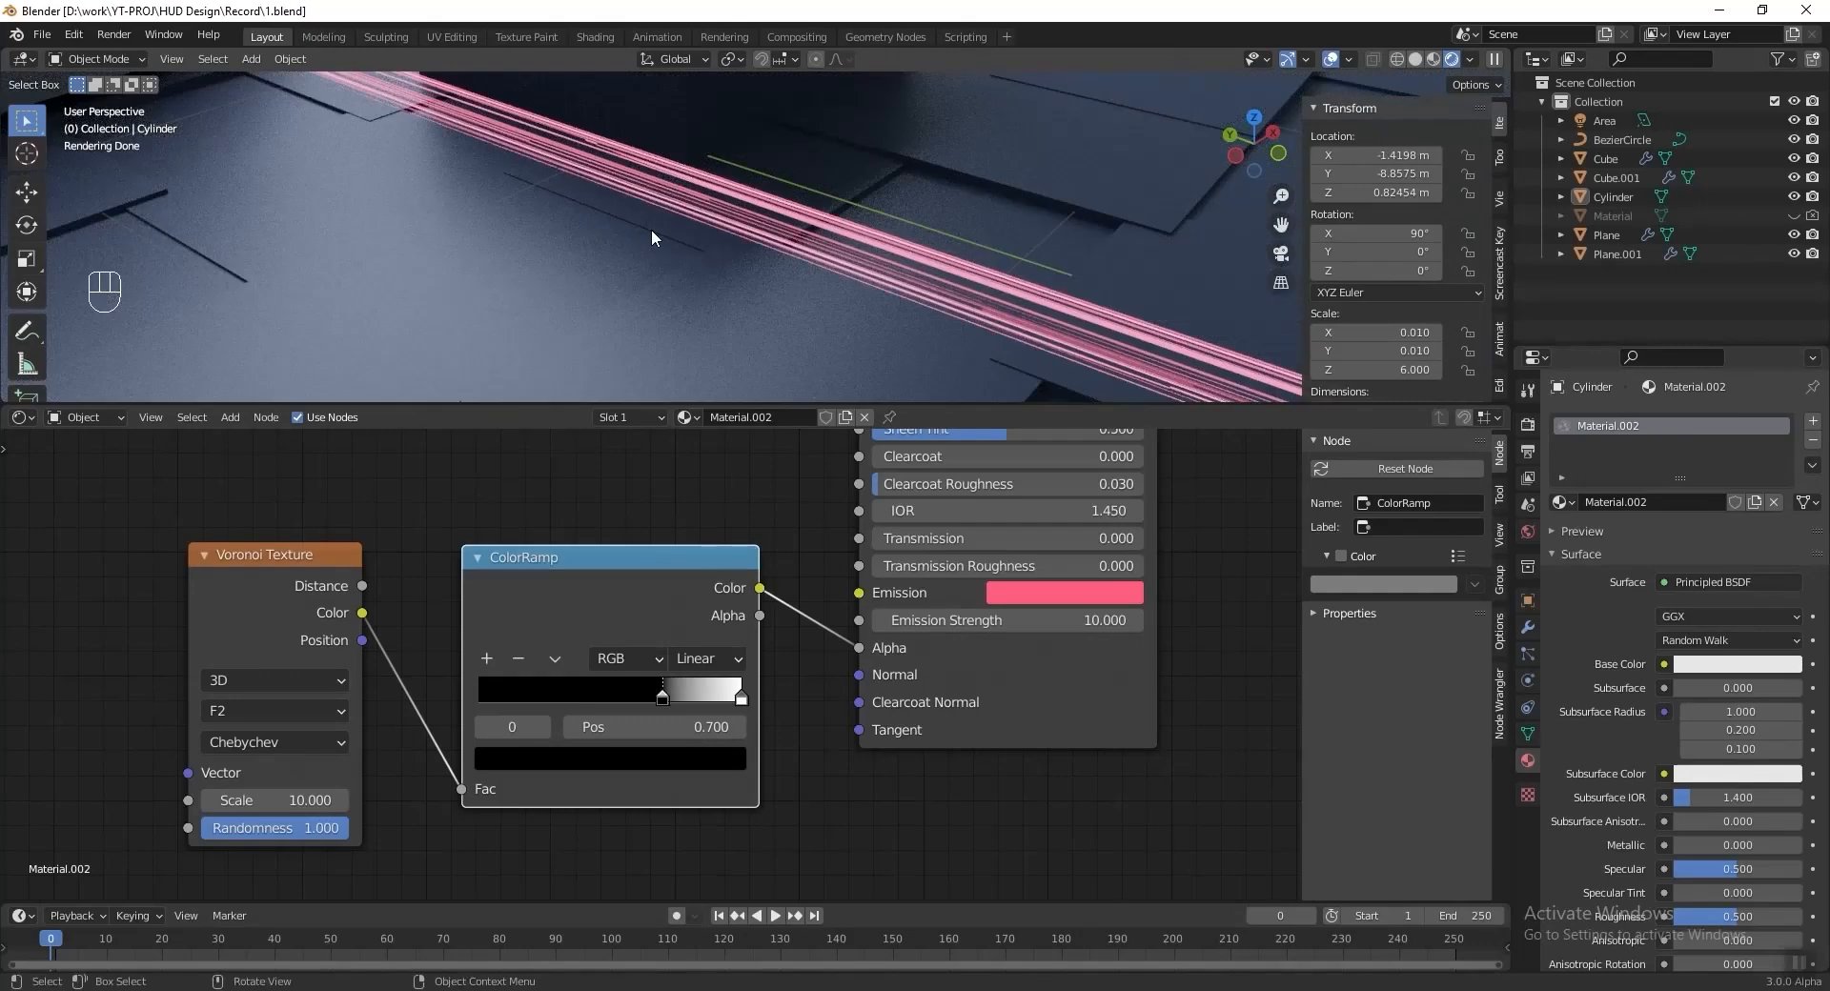
key("KP_7")
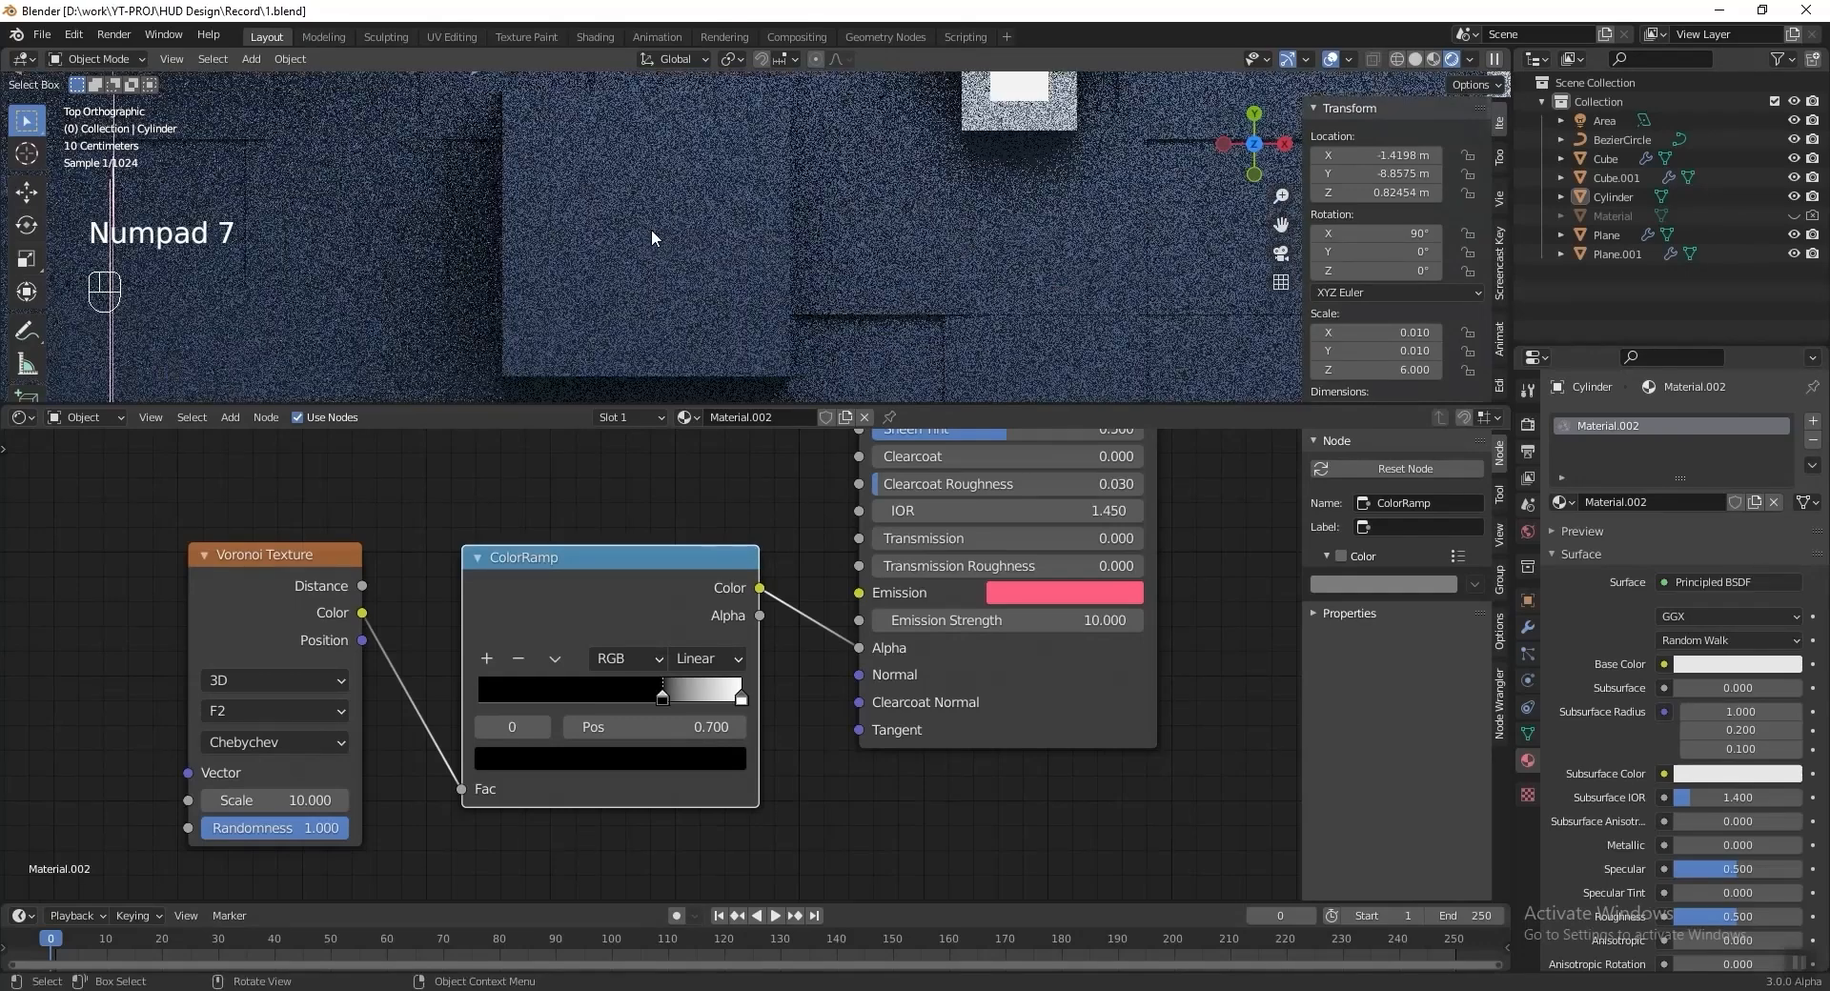
middle_click_drag(651, 228, 599, 192, "shift")
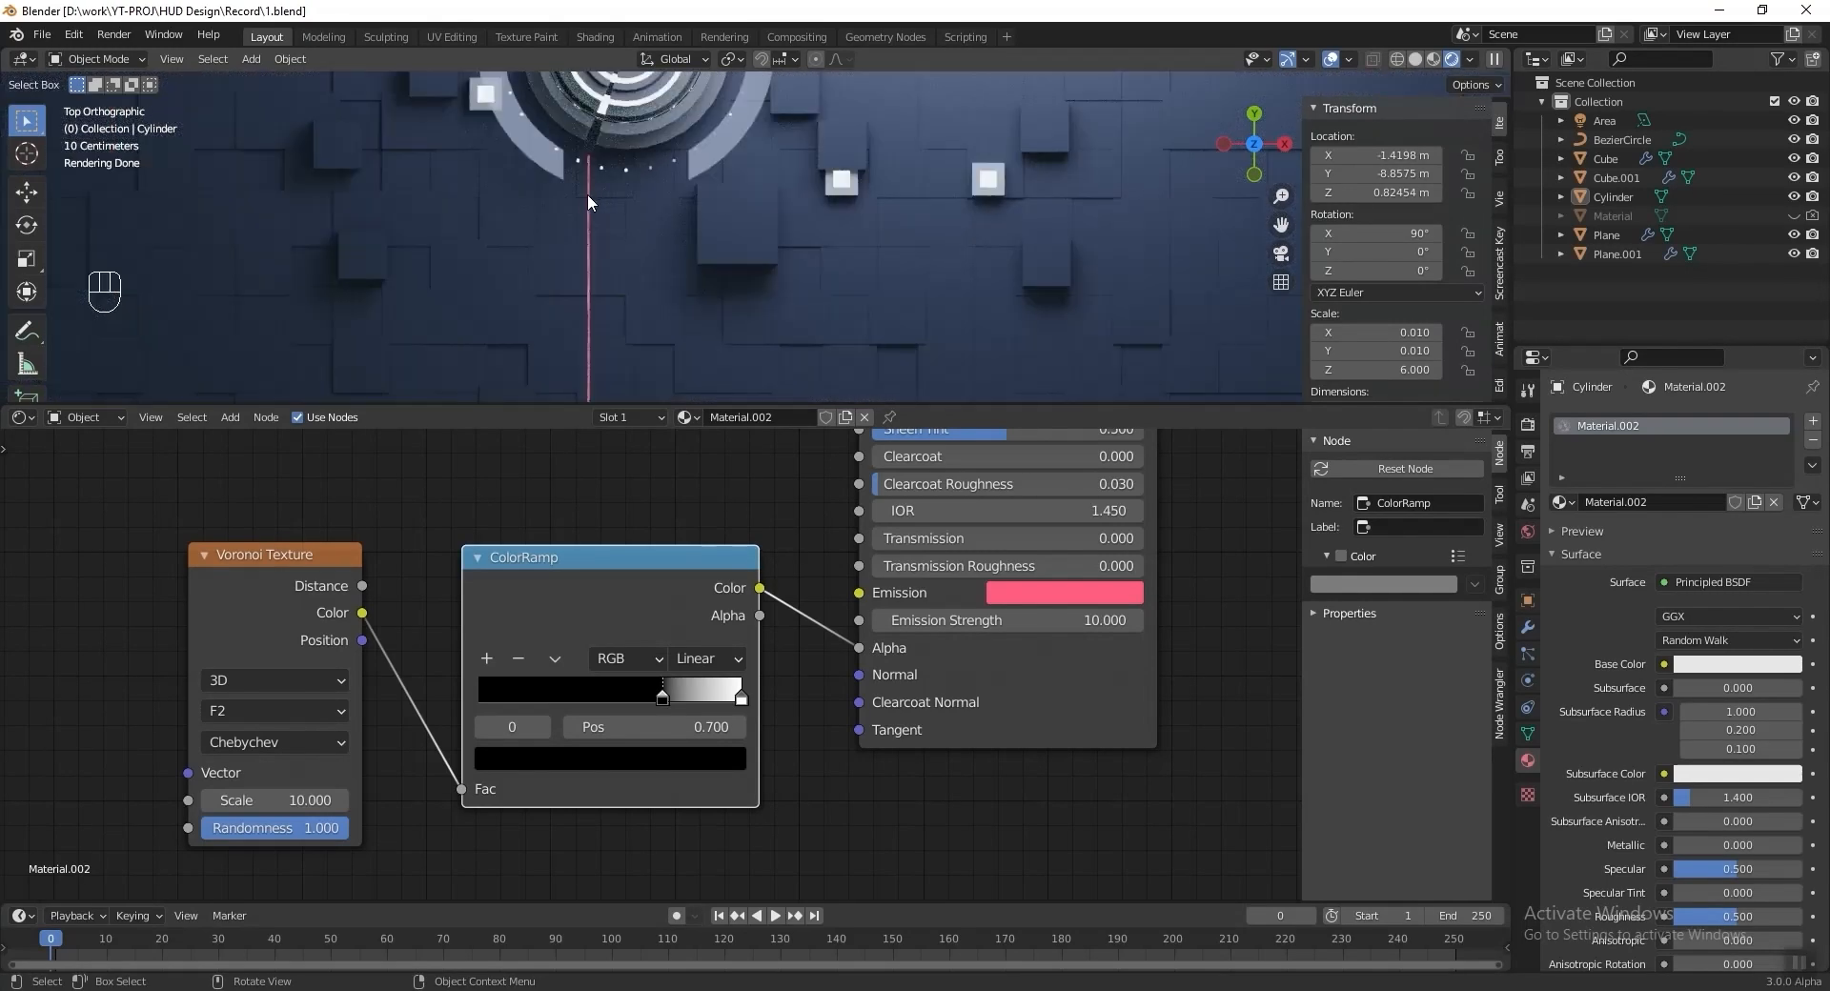
Duplicate the pink beam cylinder and shift the copy about 0.98 m along the X axis.
left_click(587, 193)
key("shift+d")
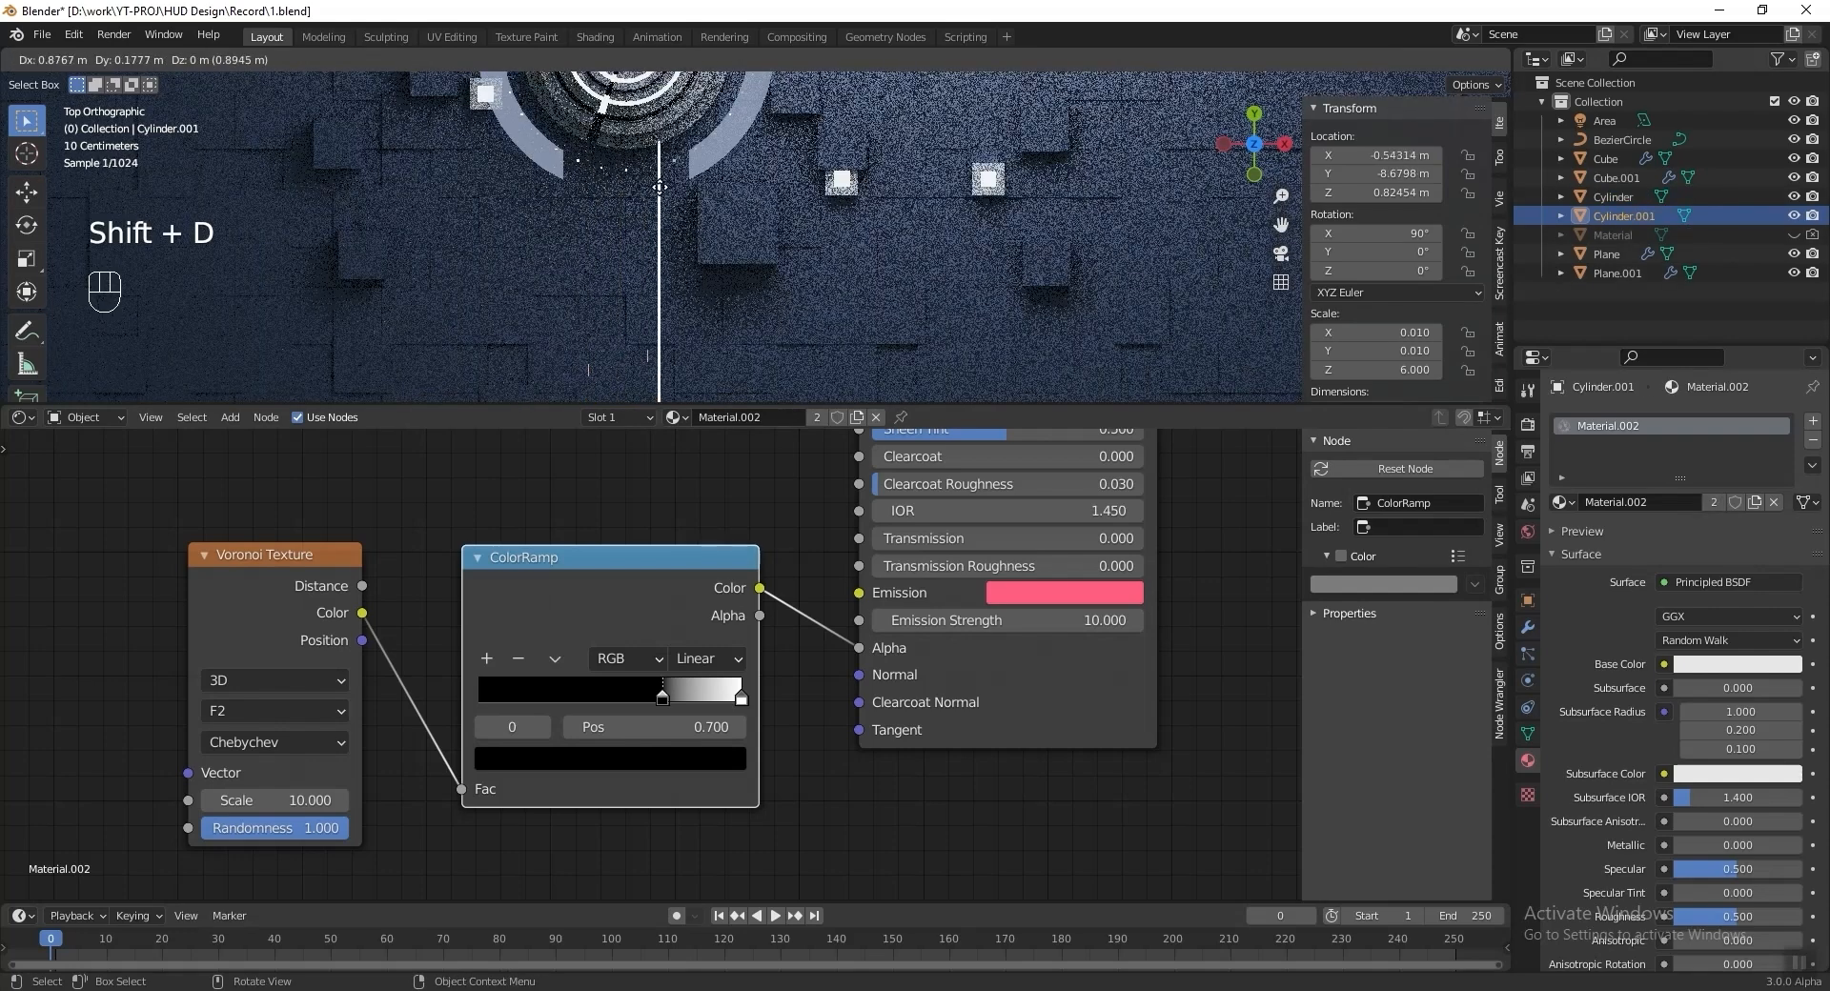
key("x")
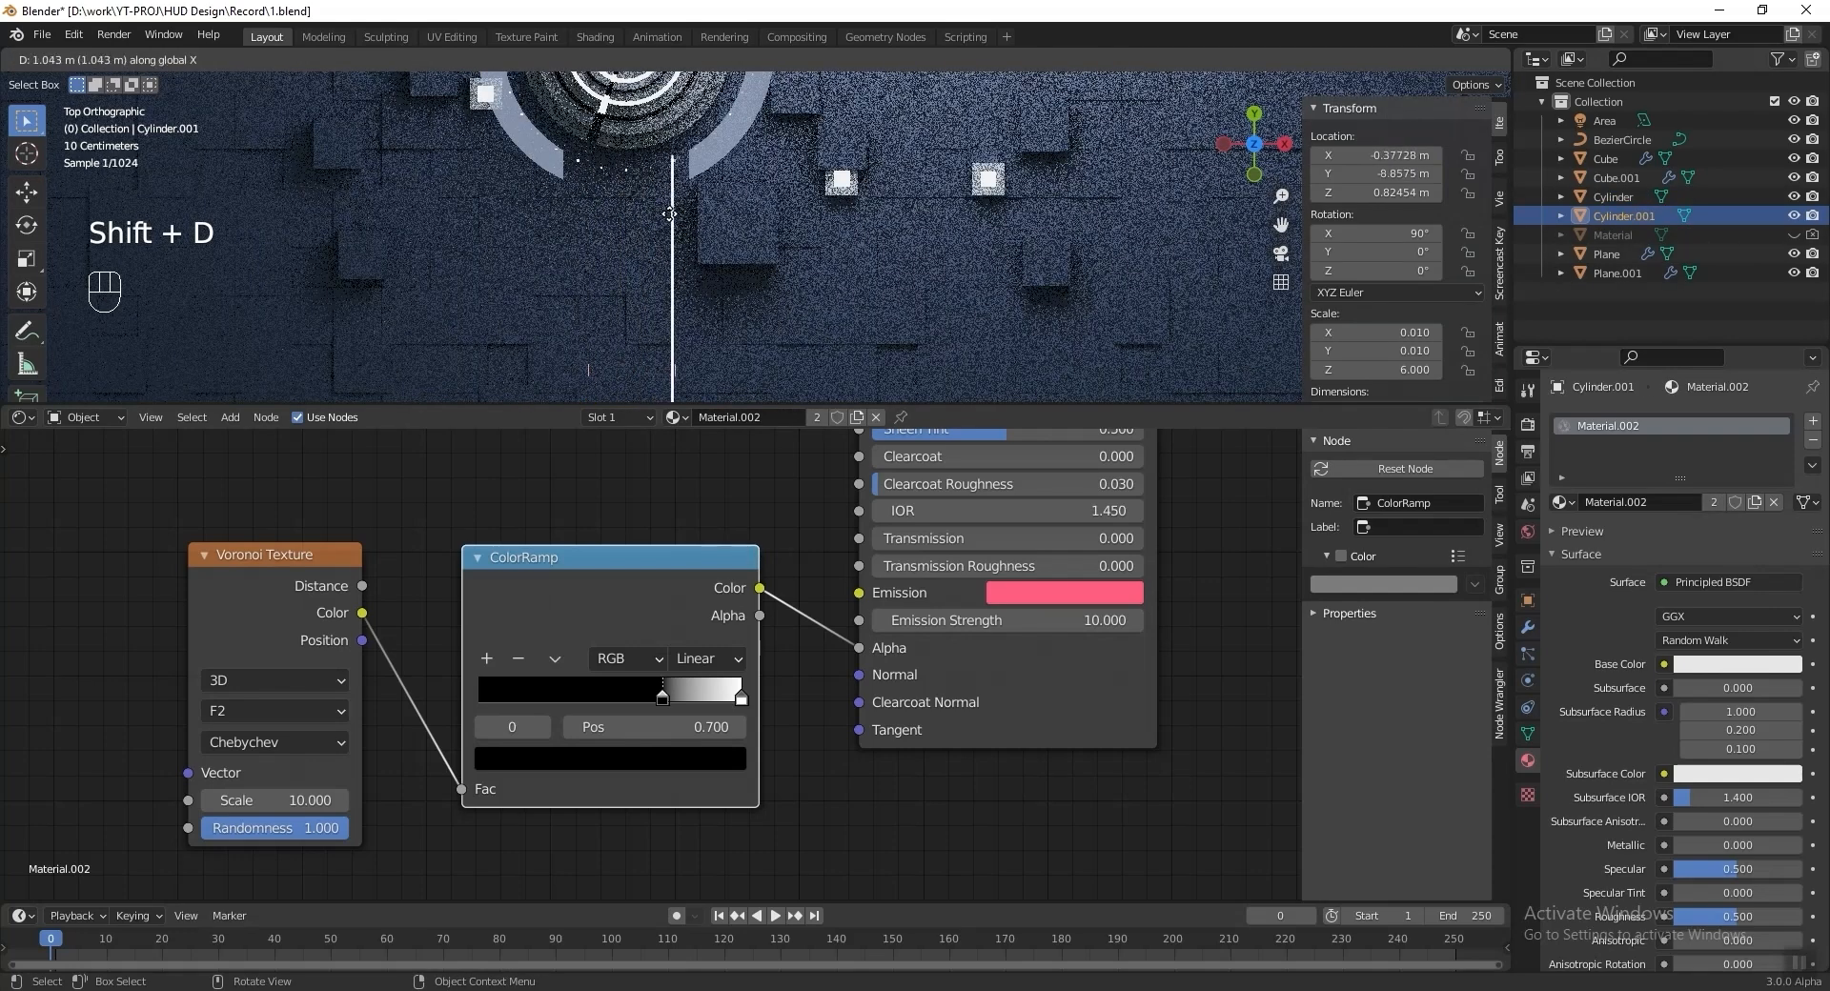
left_click(667, 212)
scroll(707, 202, "up", 3)
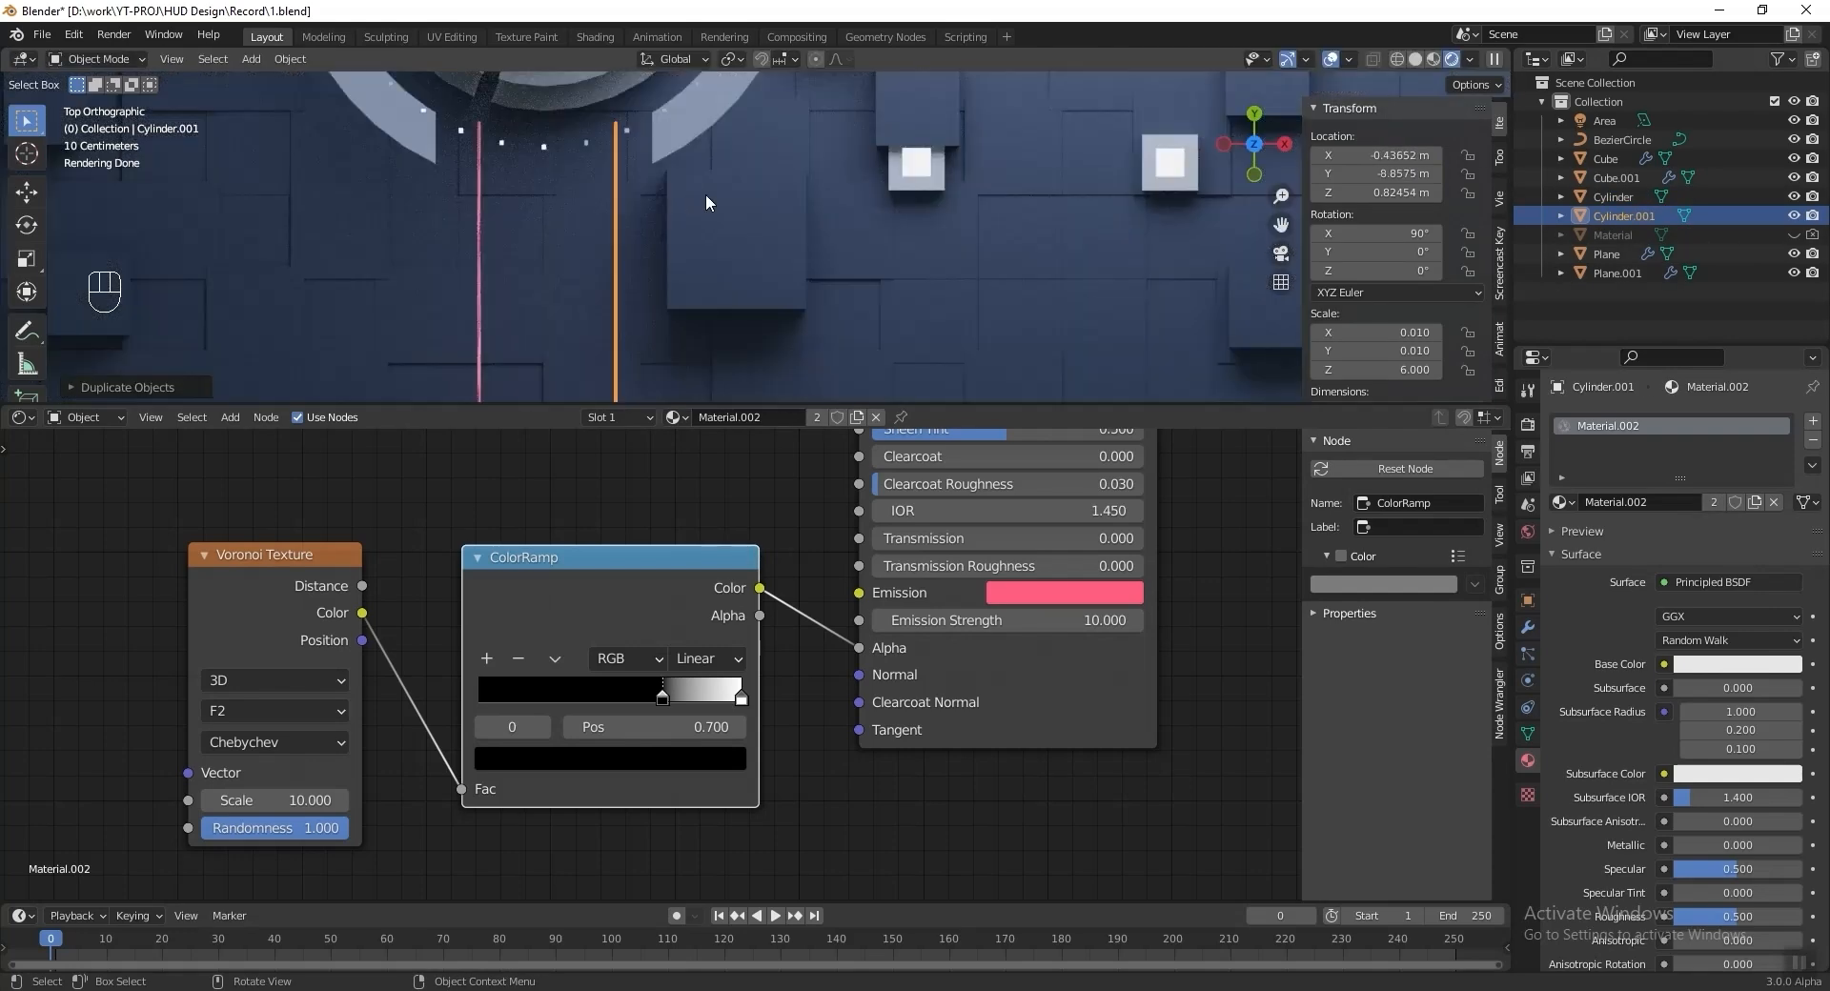
Make the copied beam's material single-user and set its emission color to hex 84D9FF.
left_click(817, 417)
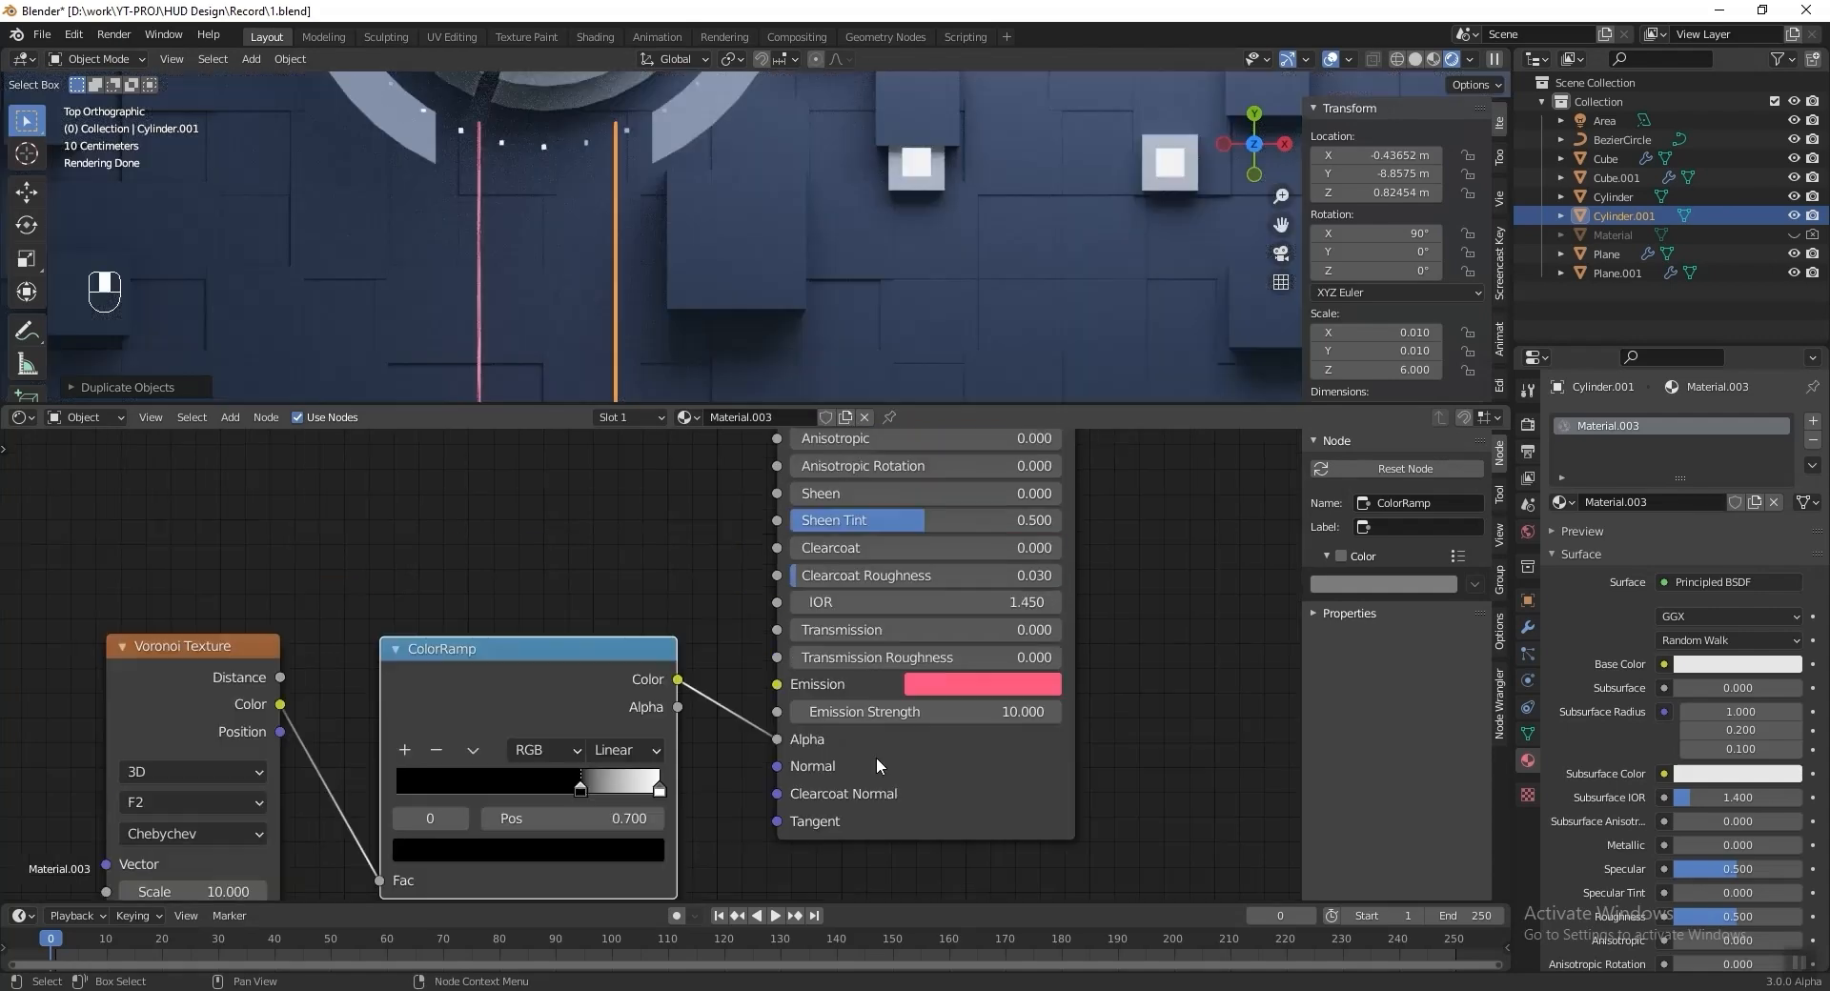
left_click(980, 687)
left_click(989, 572)
type("84D9")
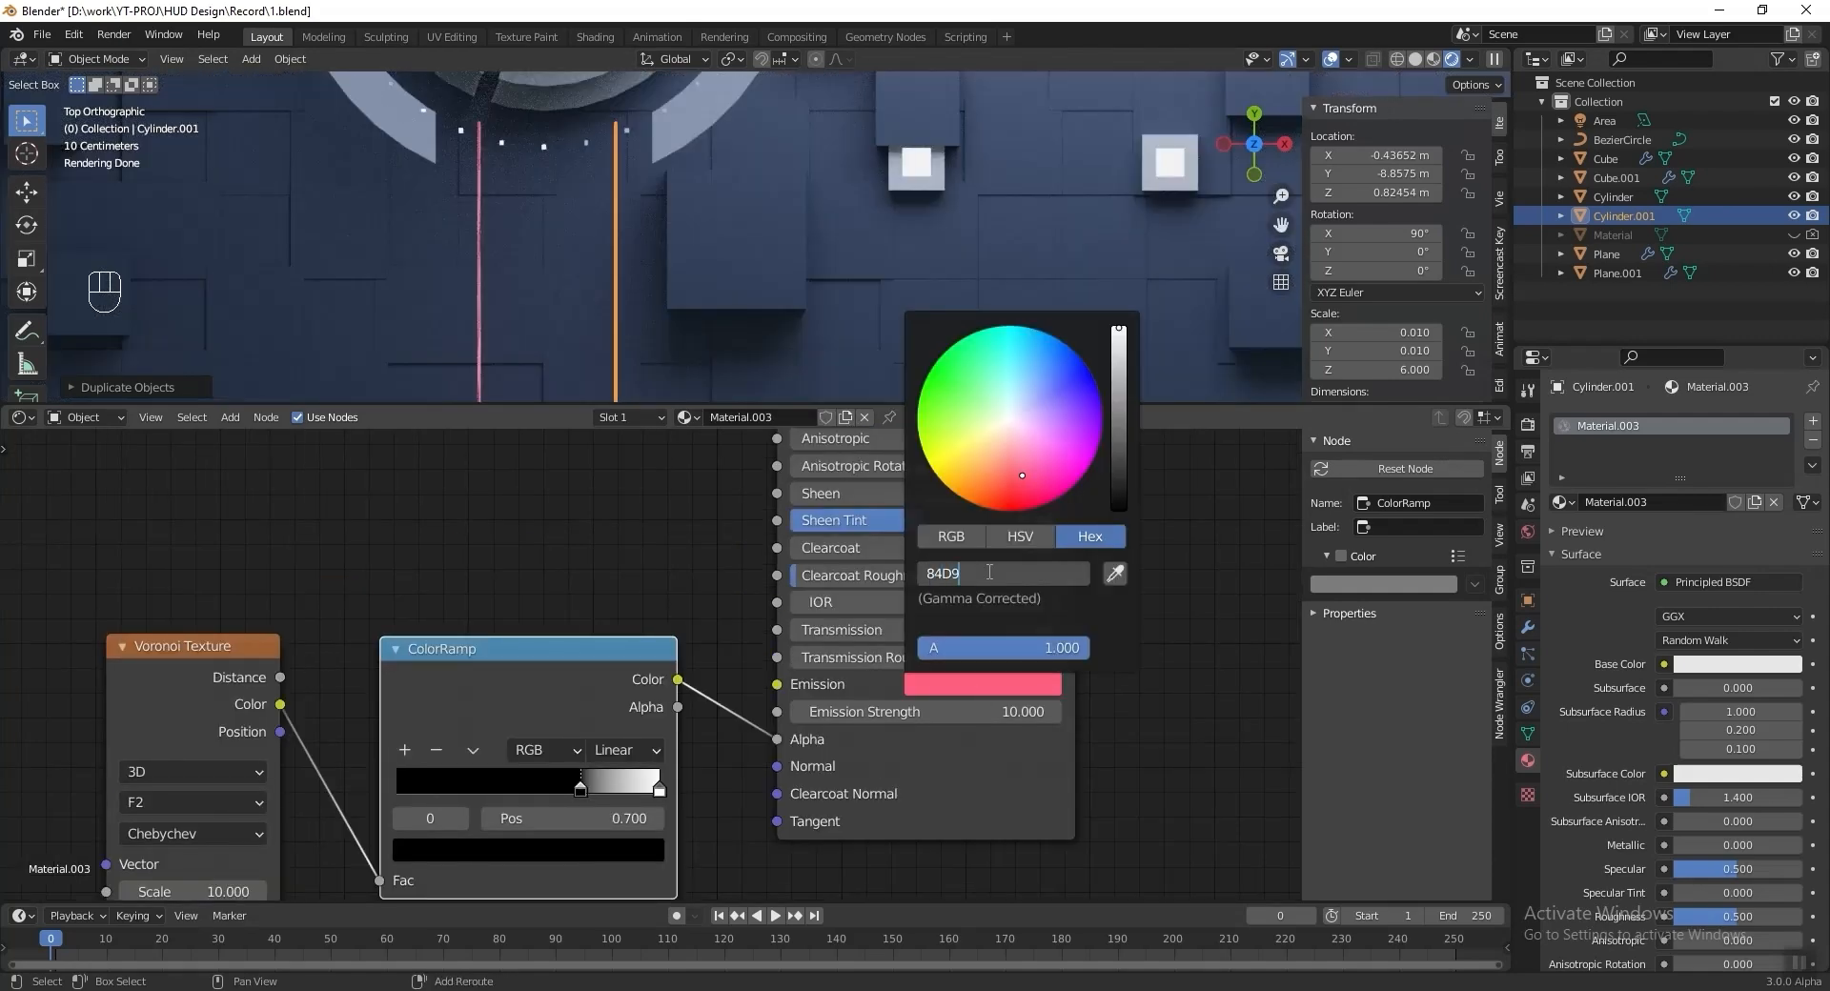
type("FF")
key("Return")
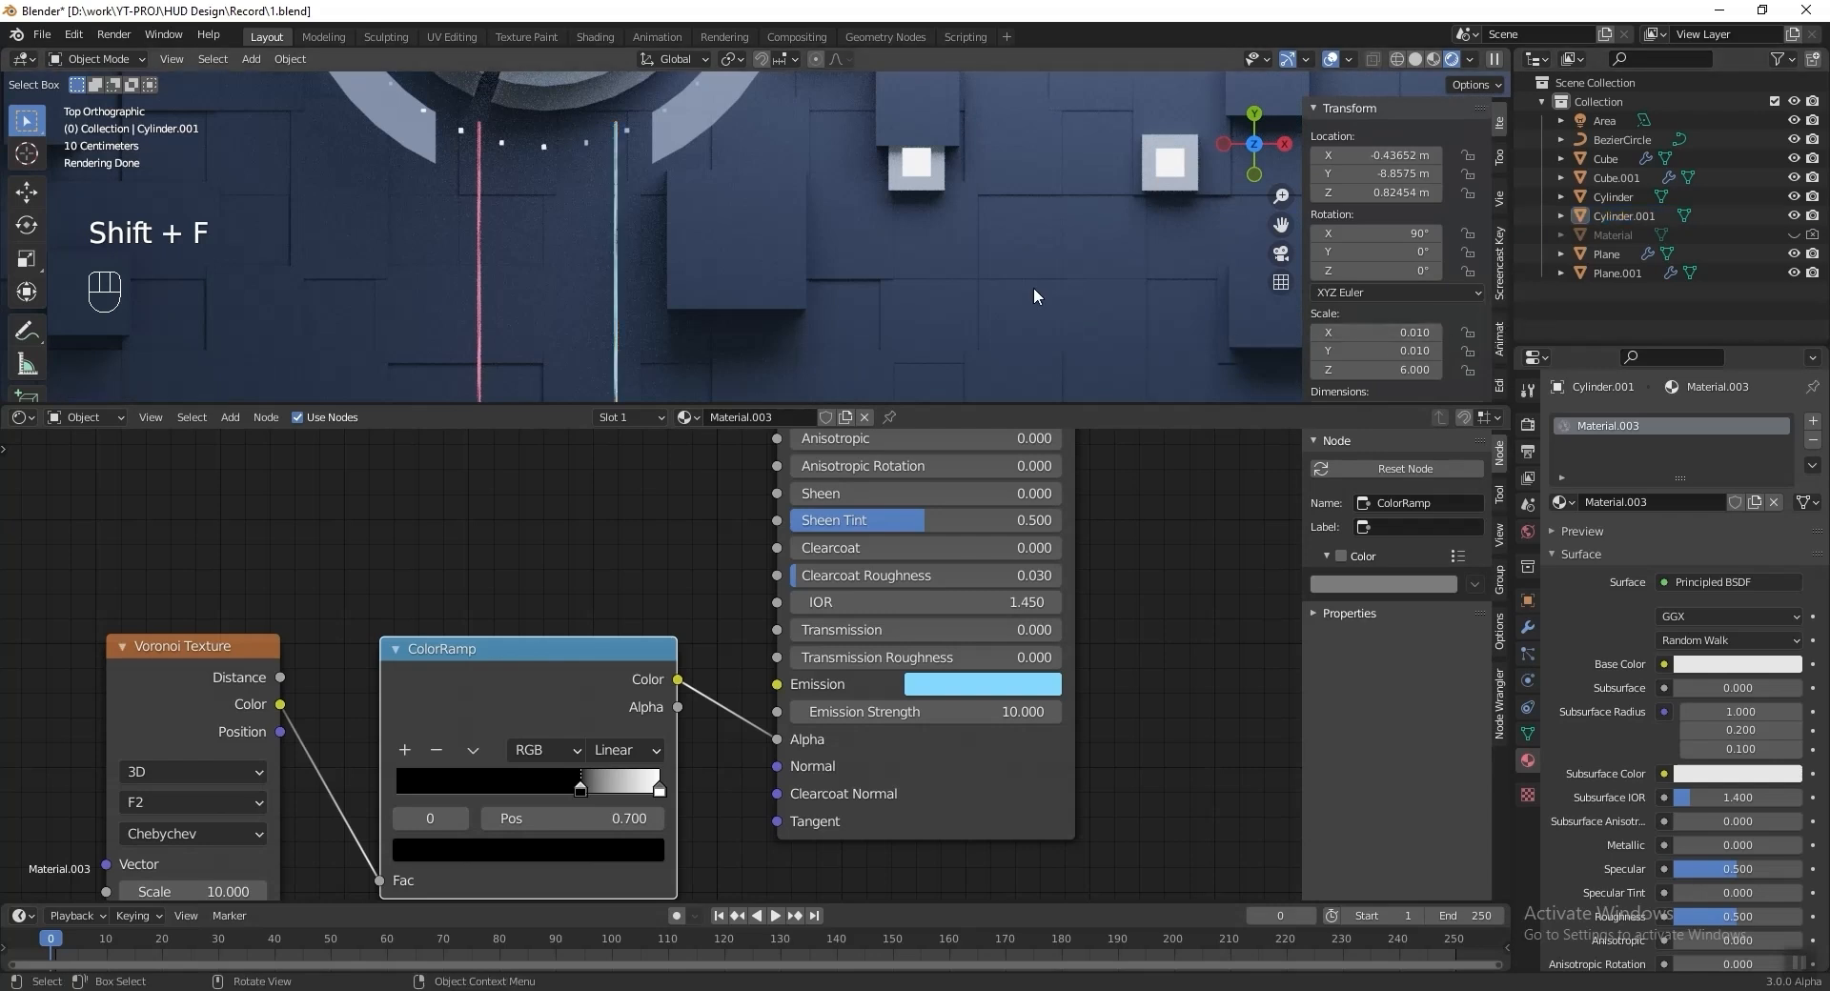
Join the blue and pink beam cylinders into one object.
left_click(479, 328, "shift")
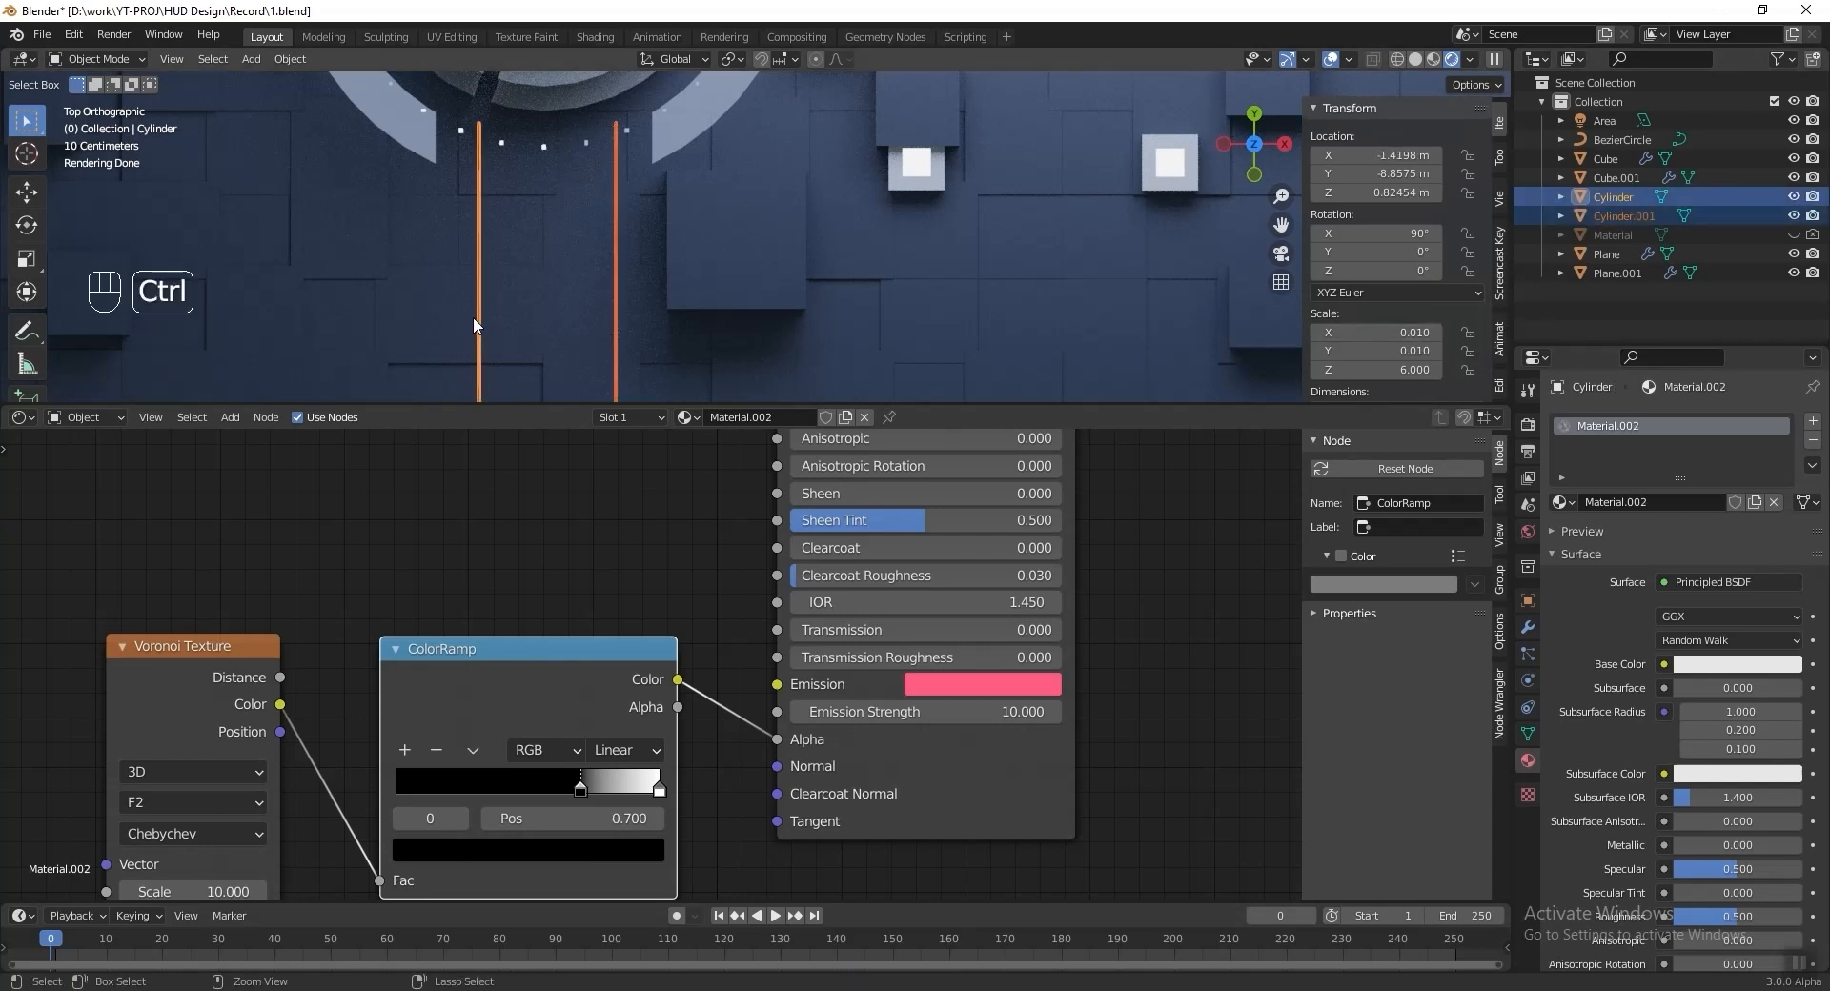
key("ctrl+j")
scroll(736, 265, "down", 5)
middle_click_drag(572, 338, 734, 192)
Add a Mirror modifier to the joined beams with Cube as the mirror object, mirroring on Y only.
left_click(1528, 628)
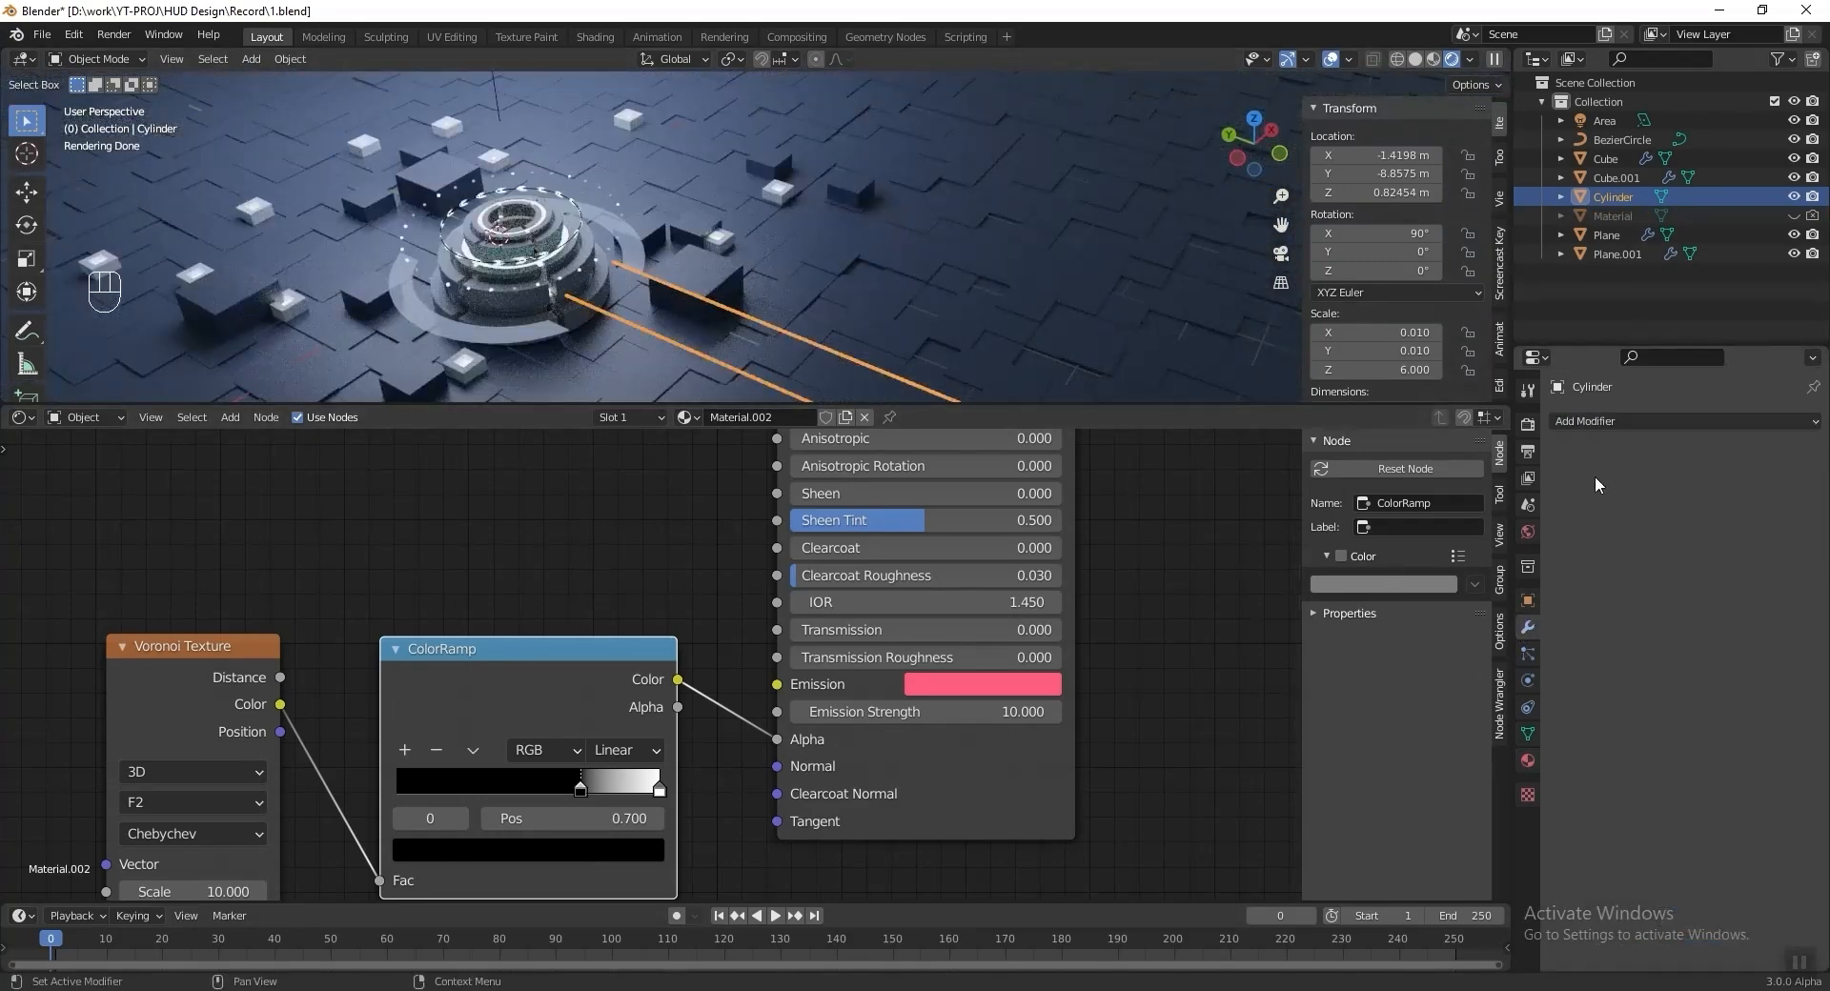
left_click(1611, 423)
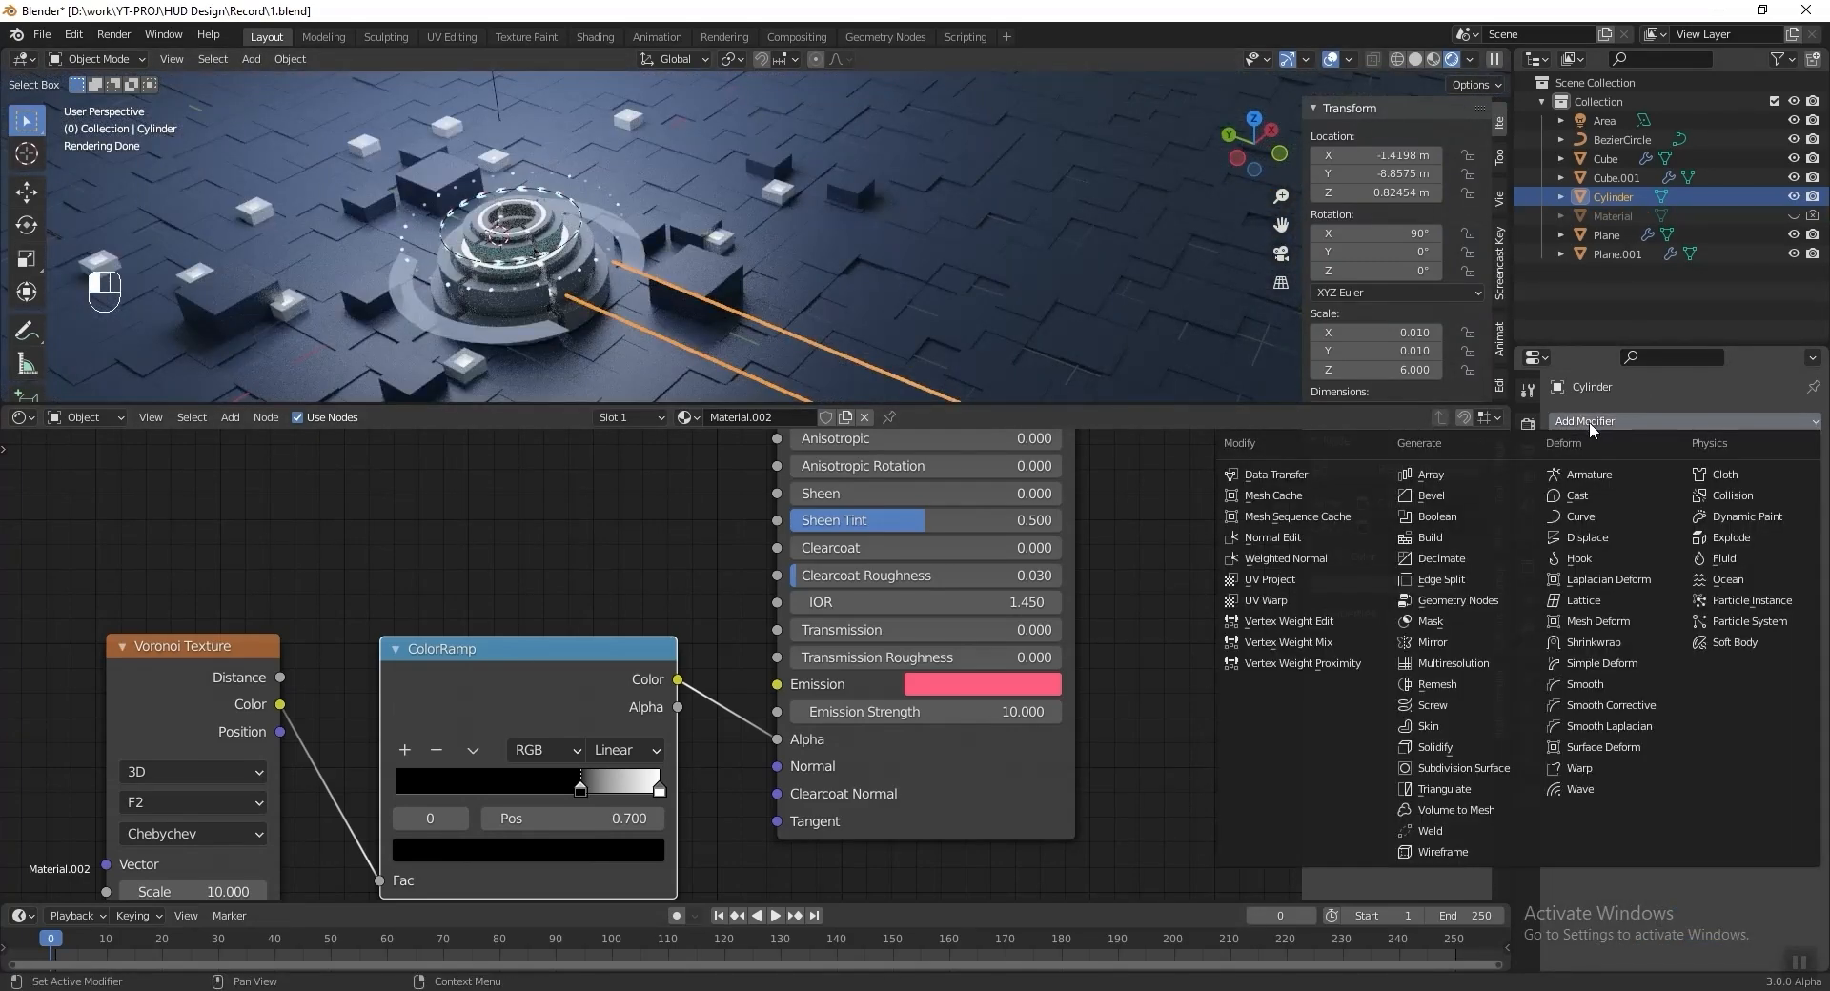
left_click(1510, 642)
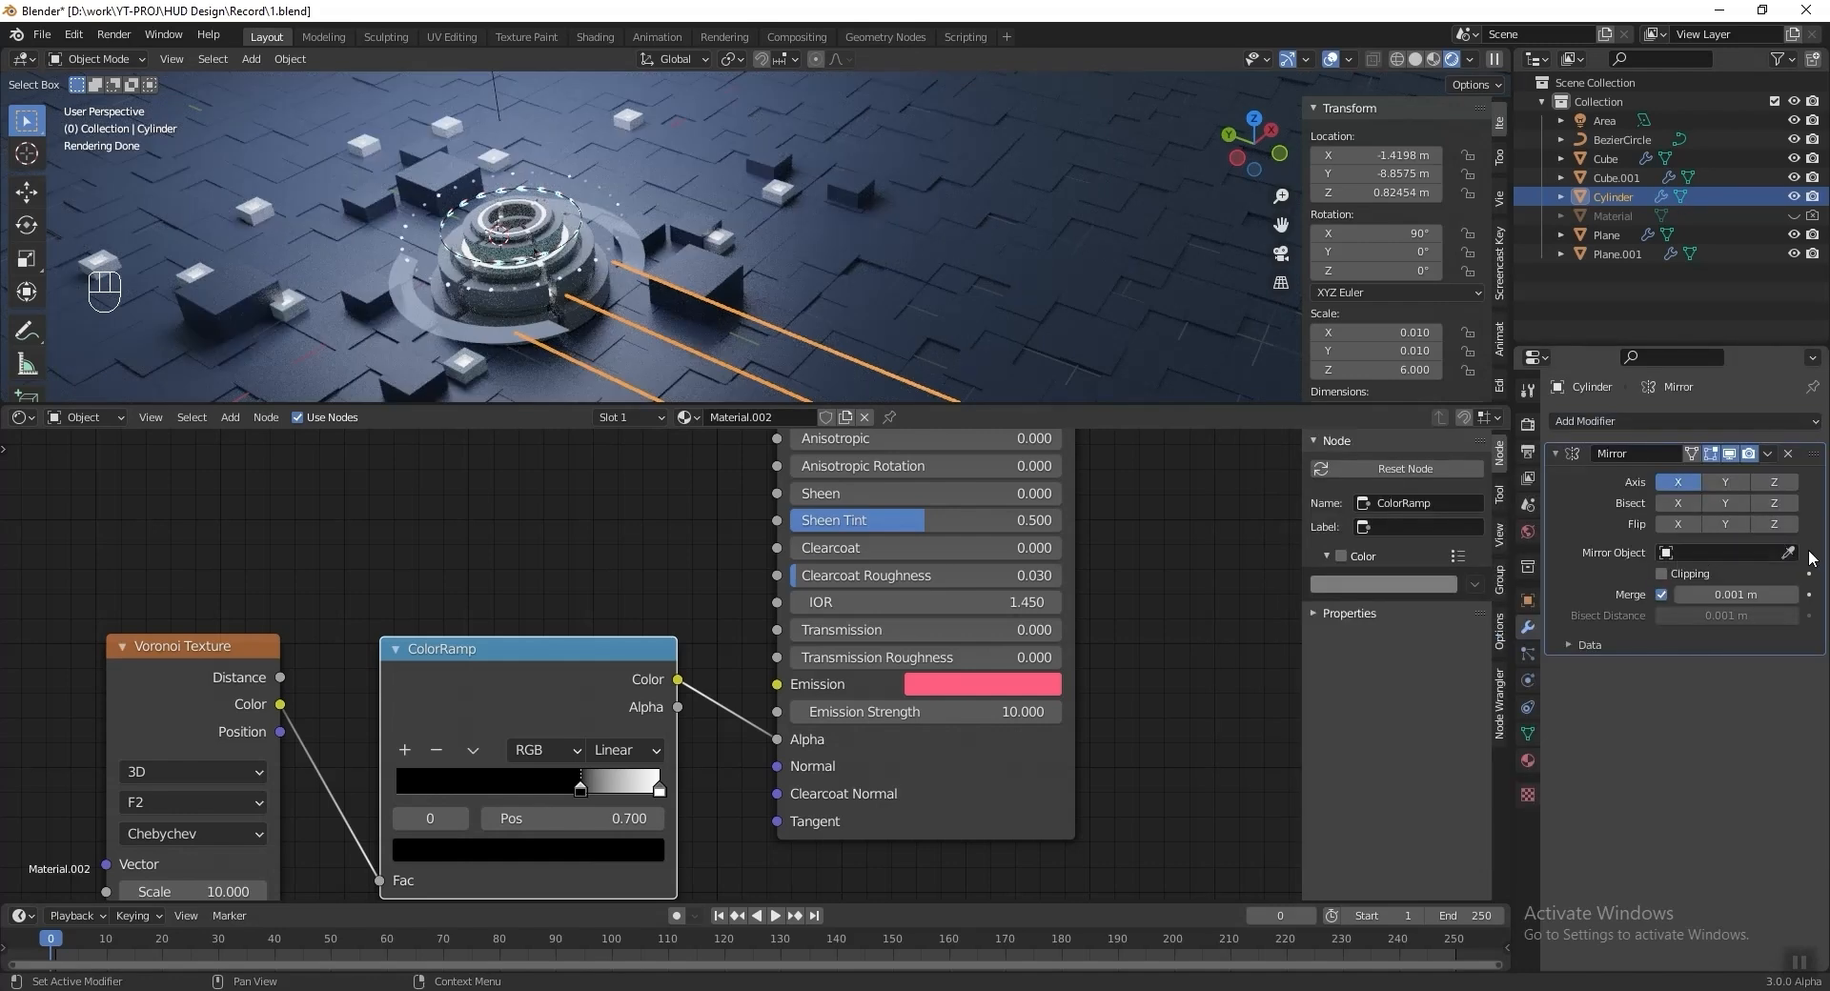
left_click(1788, 554)
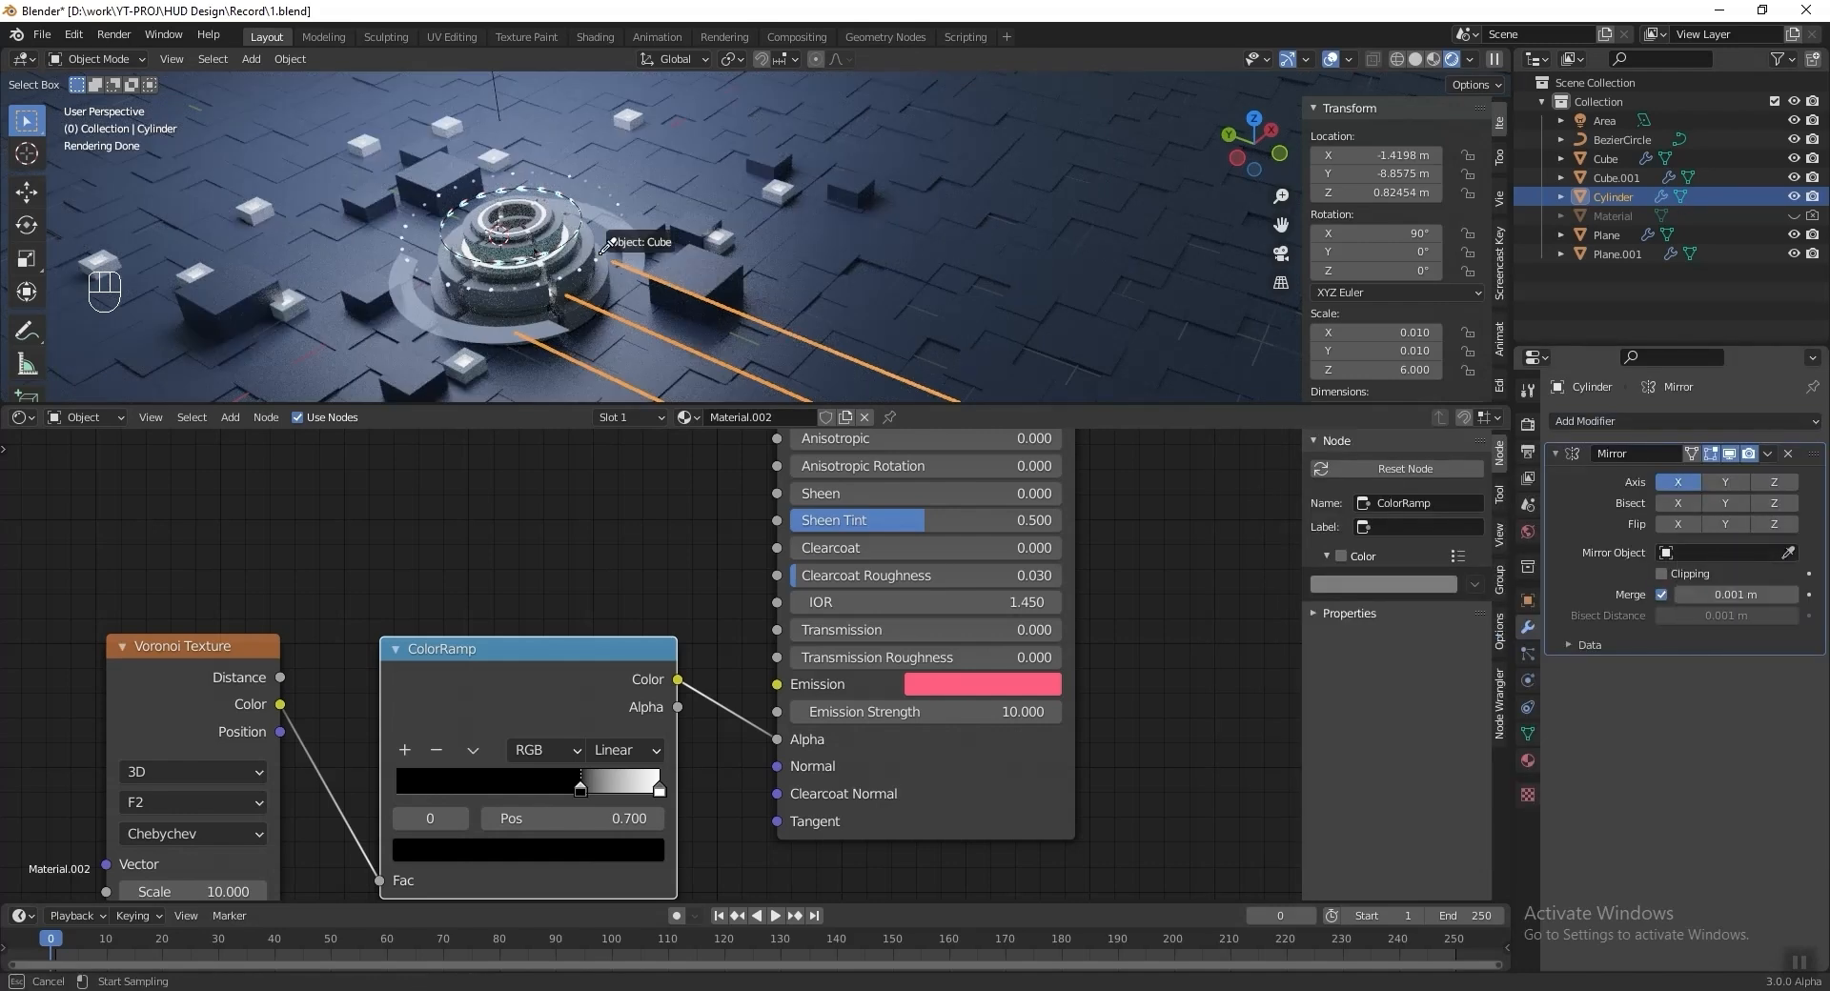
left_click(529, 200)
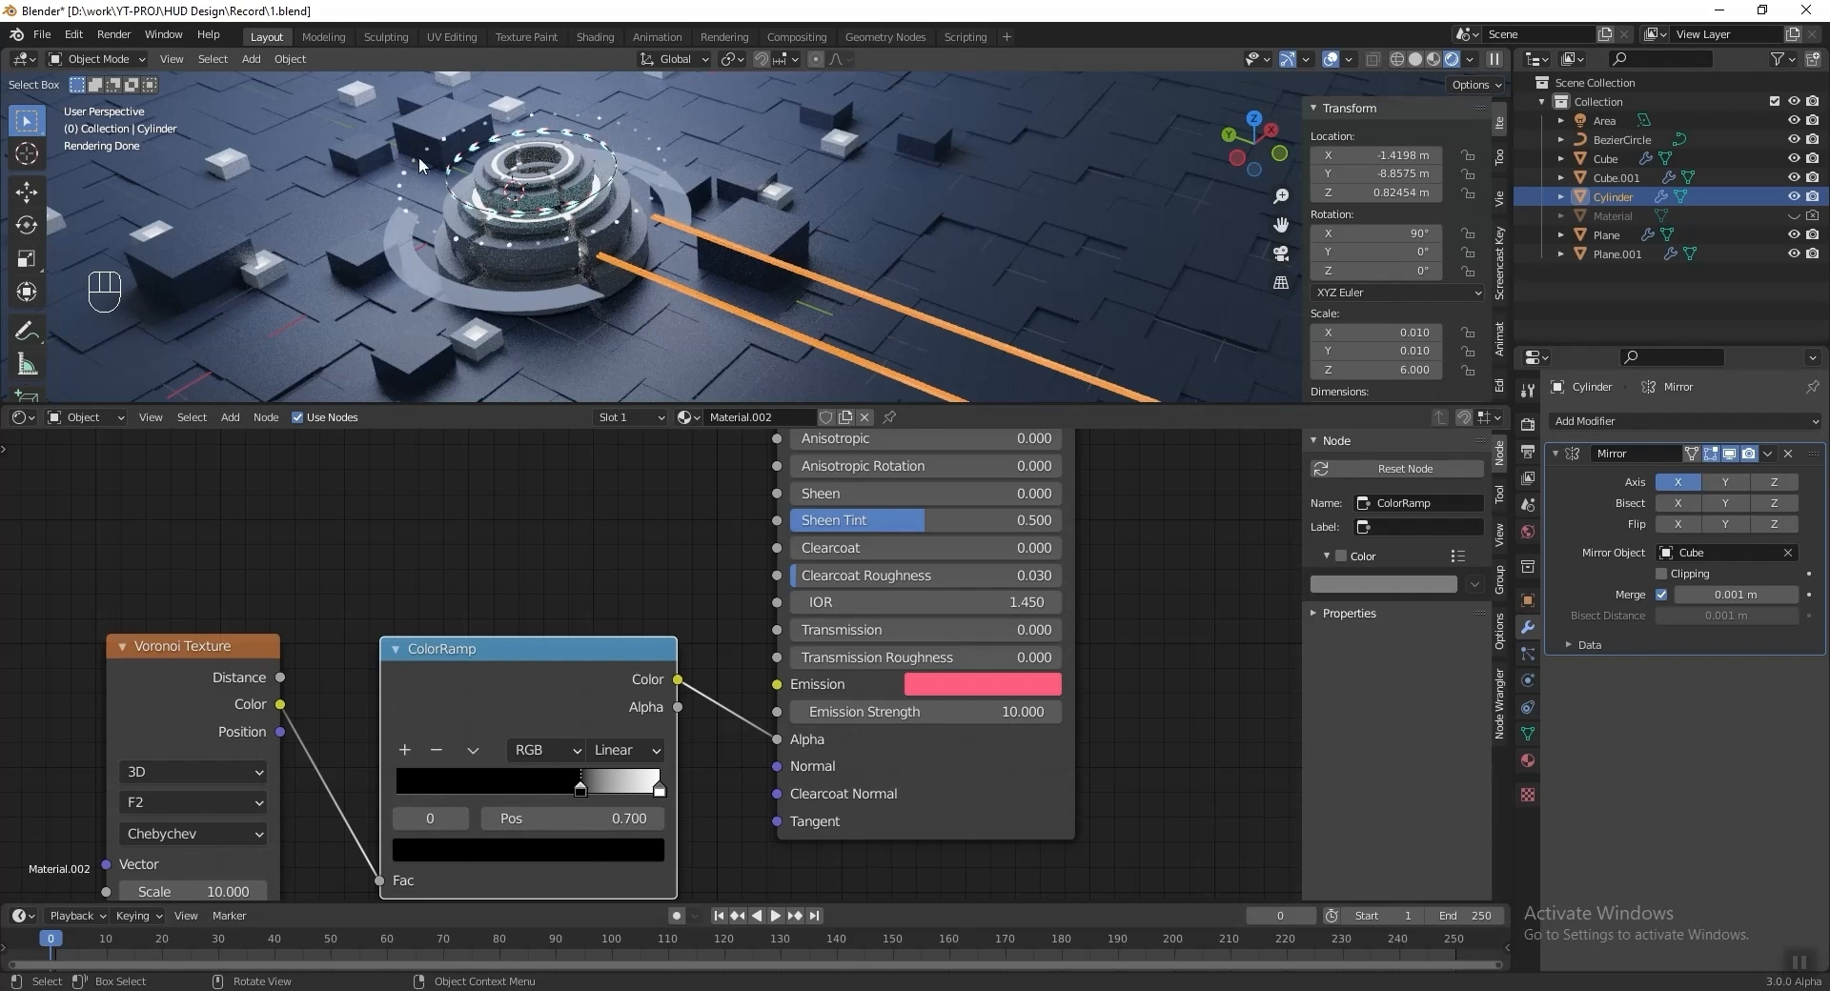
left_click(1730, 481)
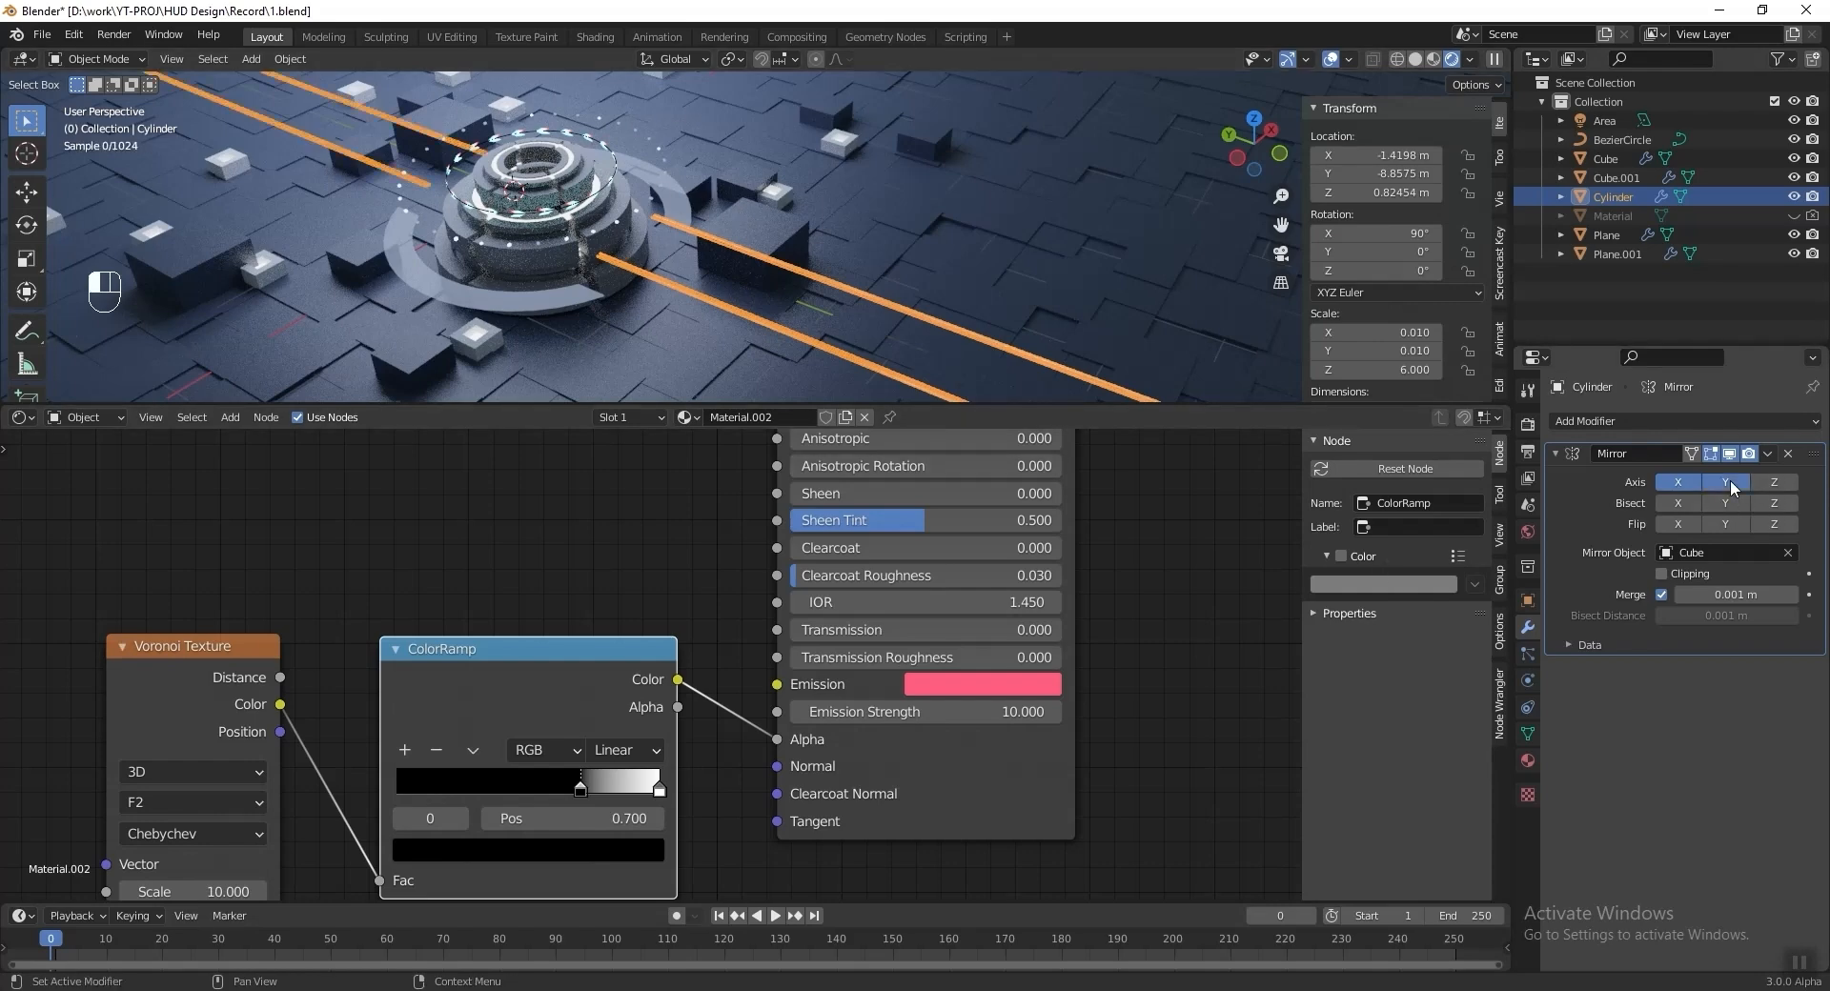
left_click(1677, 483)
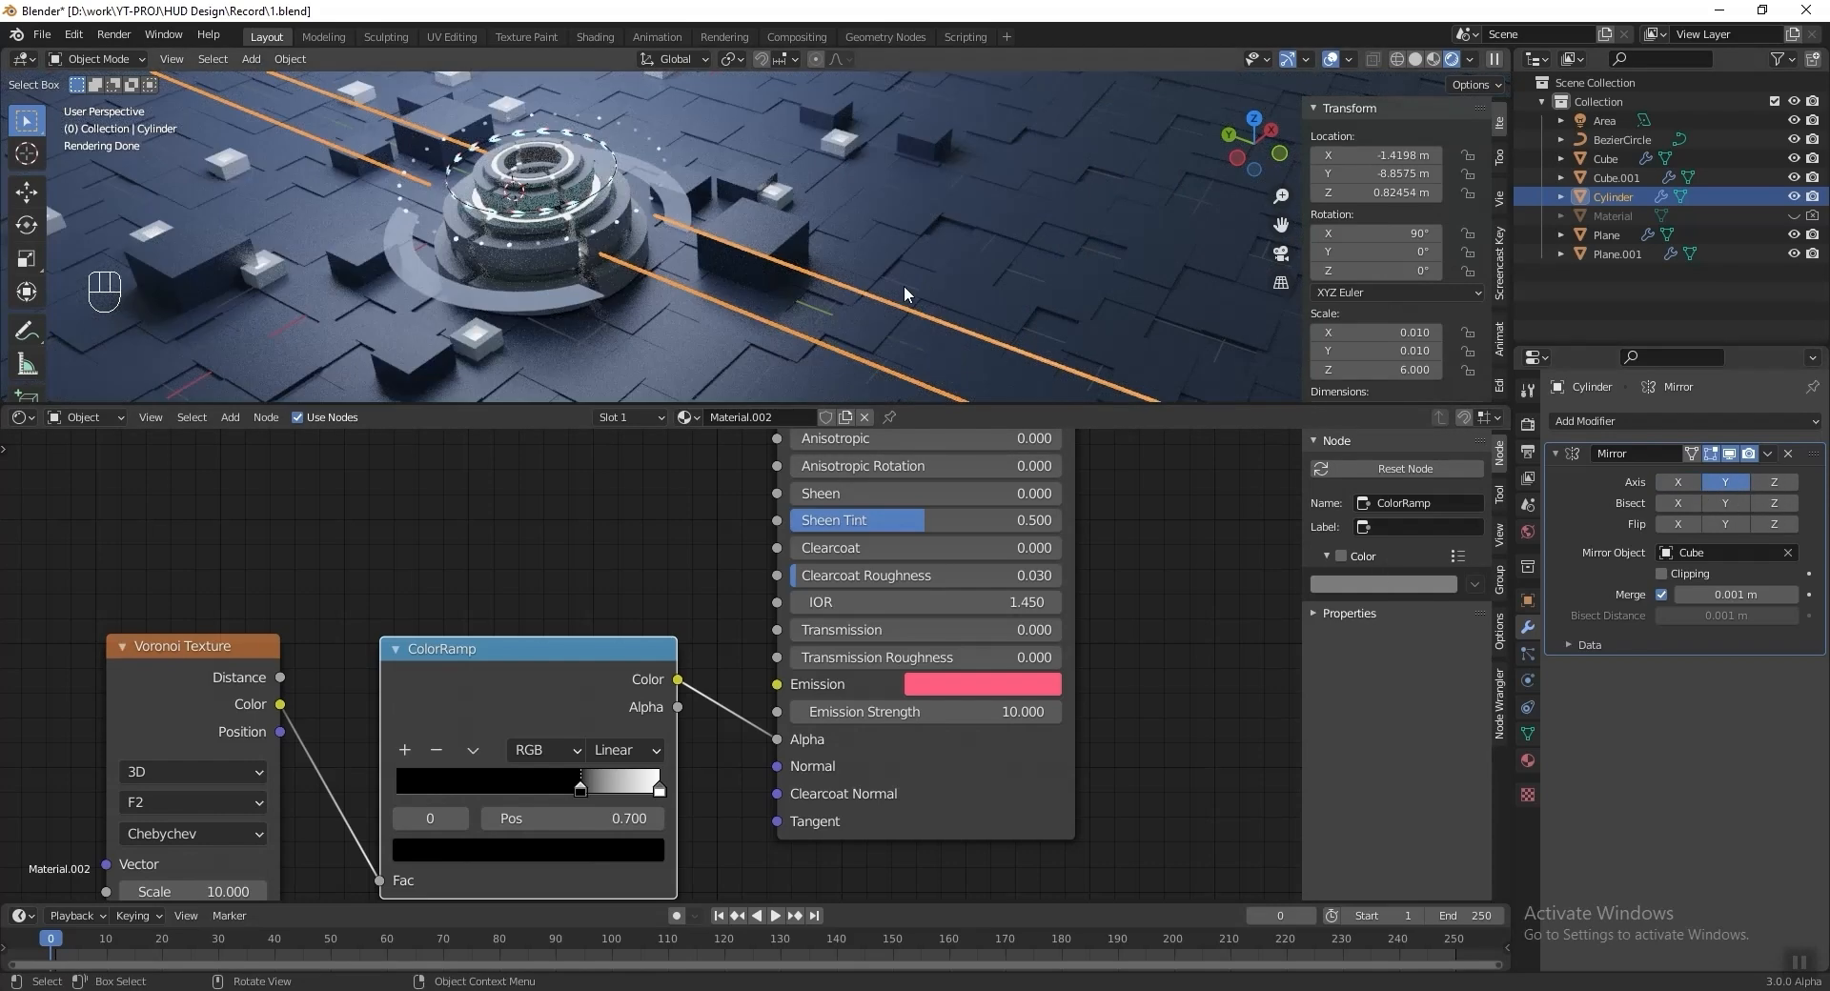
In a solid-shaded top view, duplicate the mirrored beams and rotate the copy 90°.
key("KP_7")
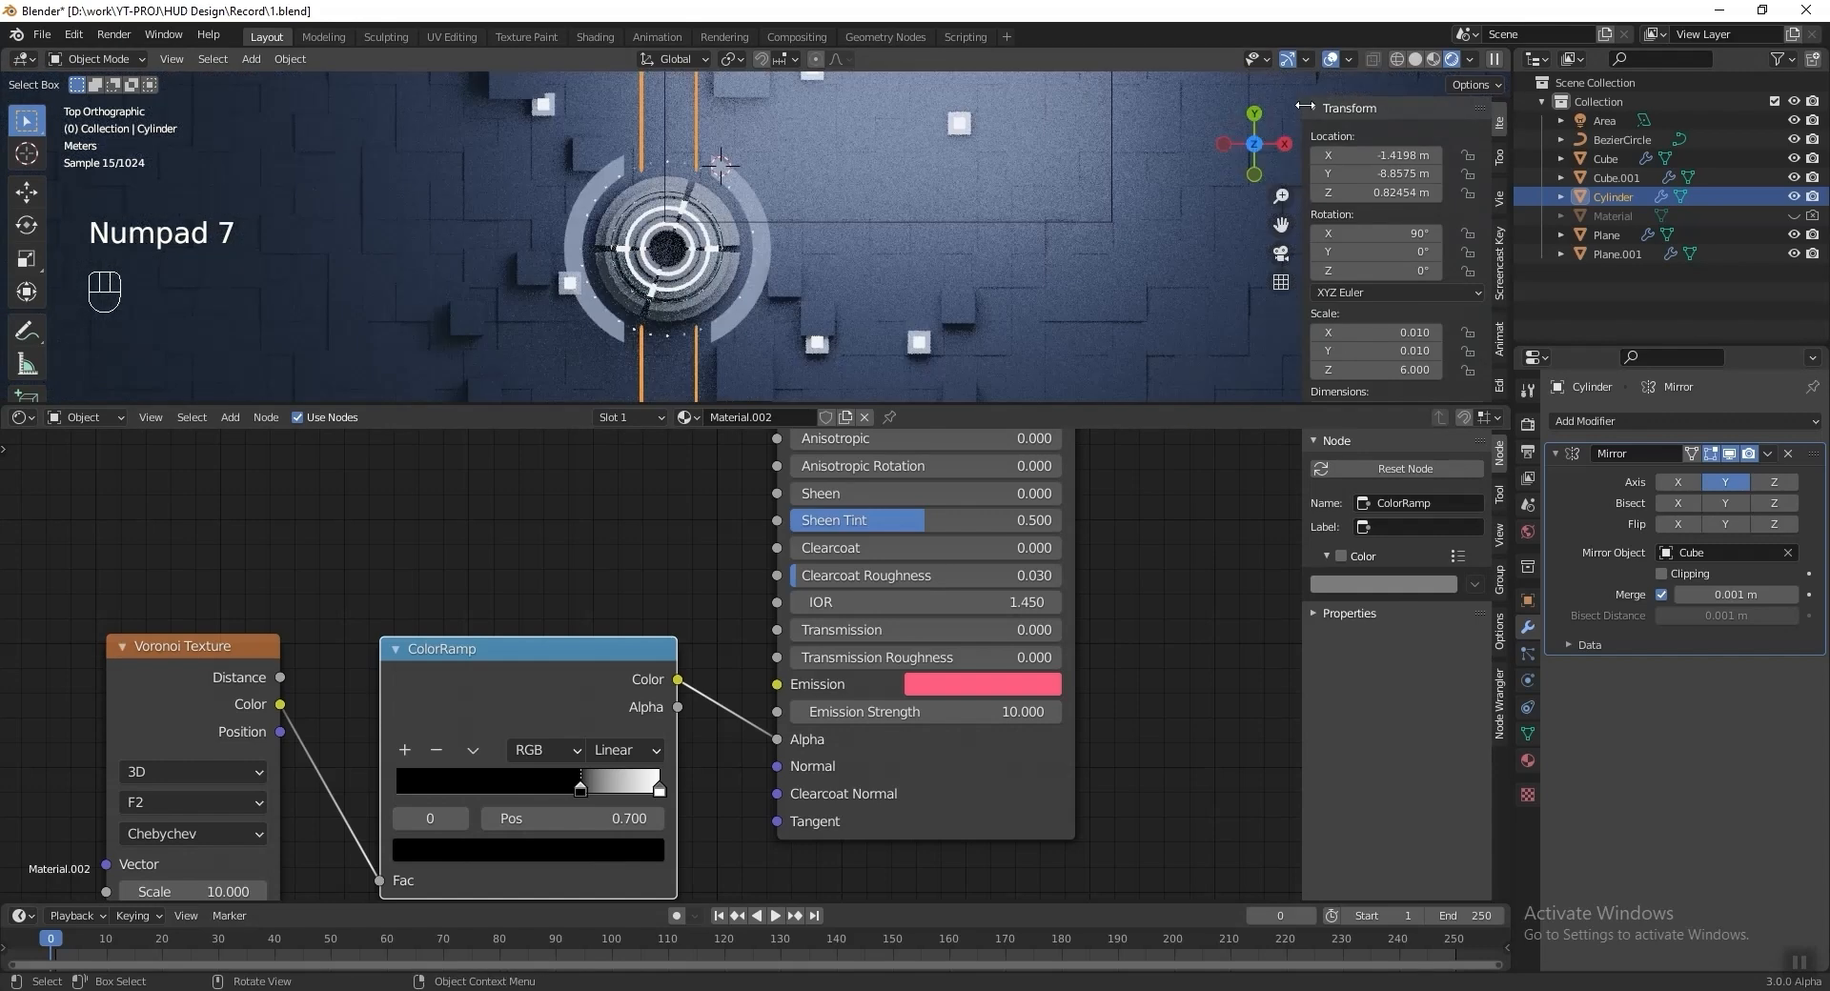
left_click(1415, 59)
key("shift+d")
left_click(1094, 207)
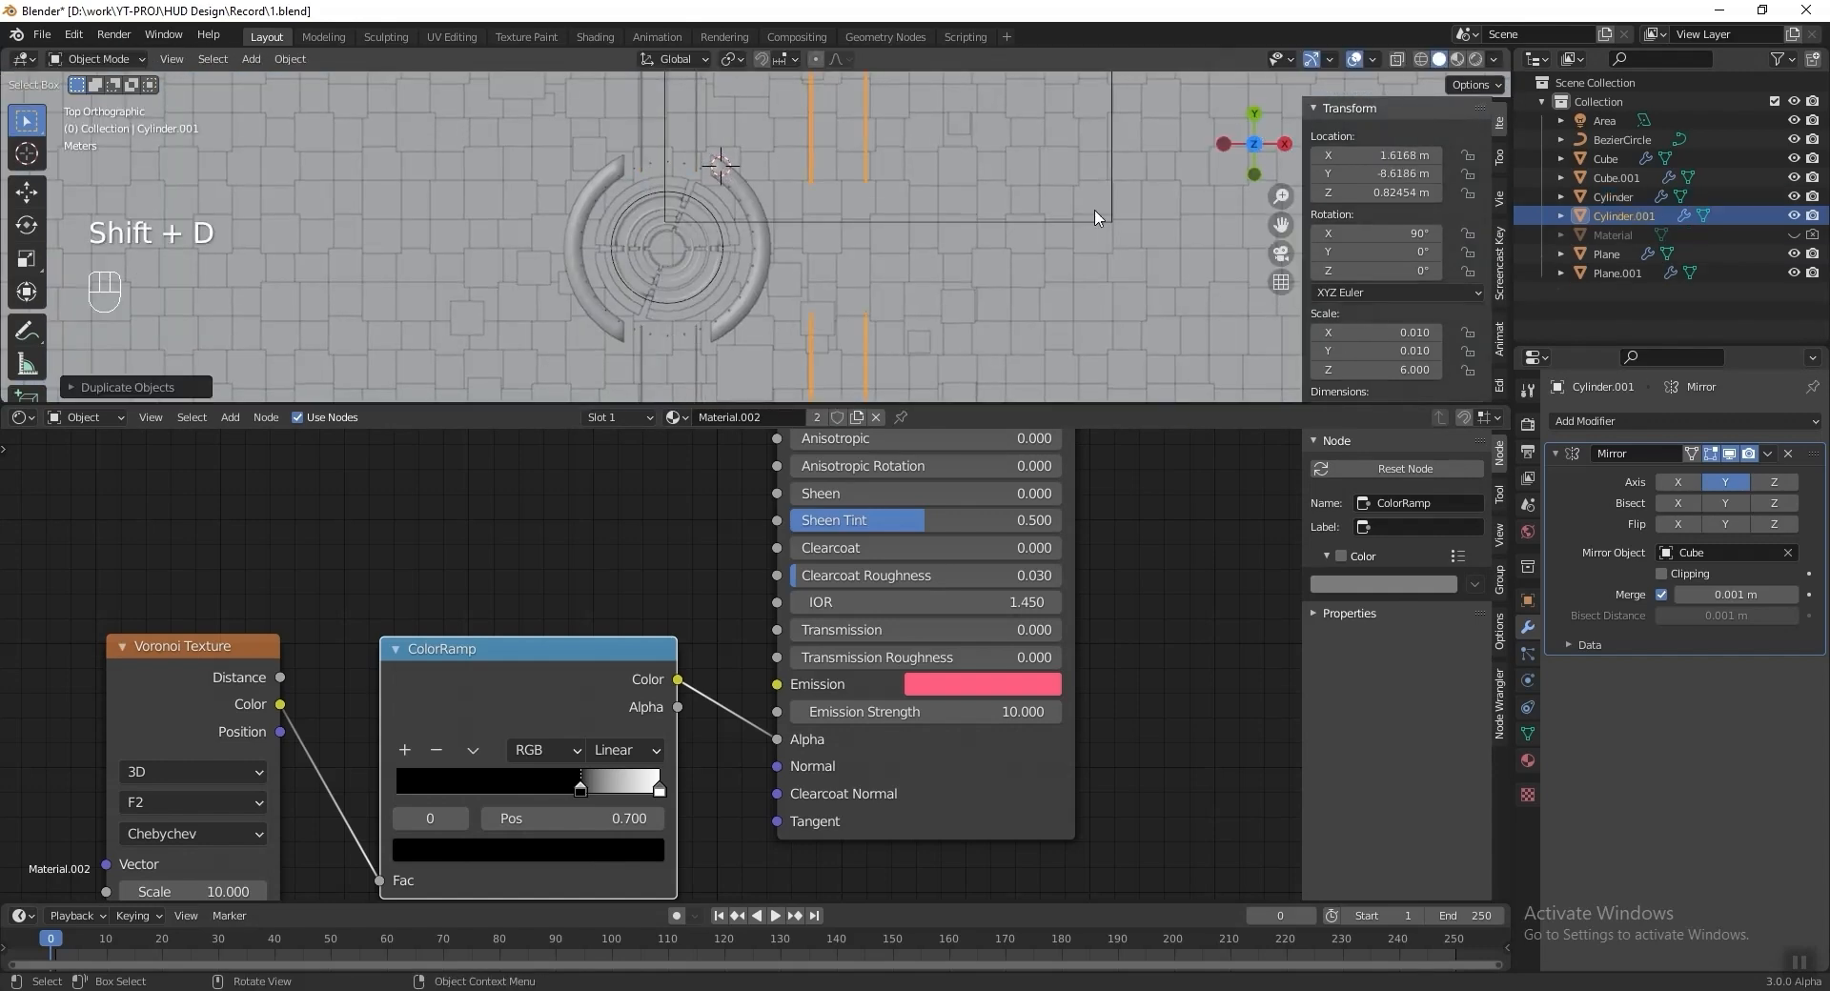
type("r90")
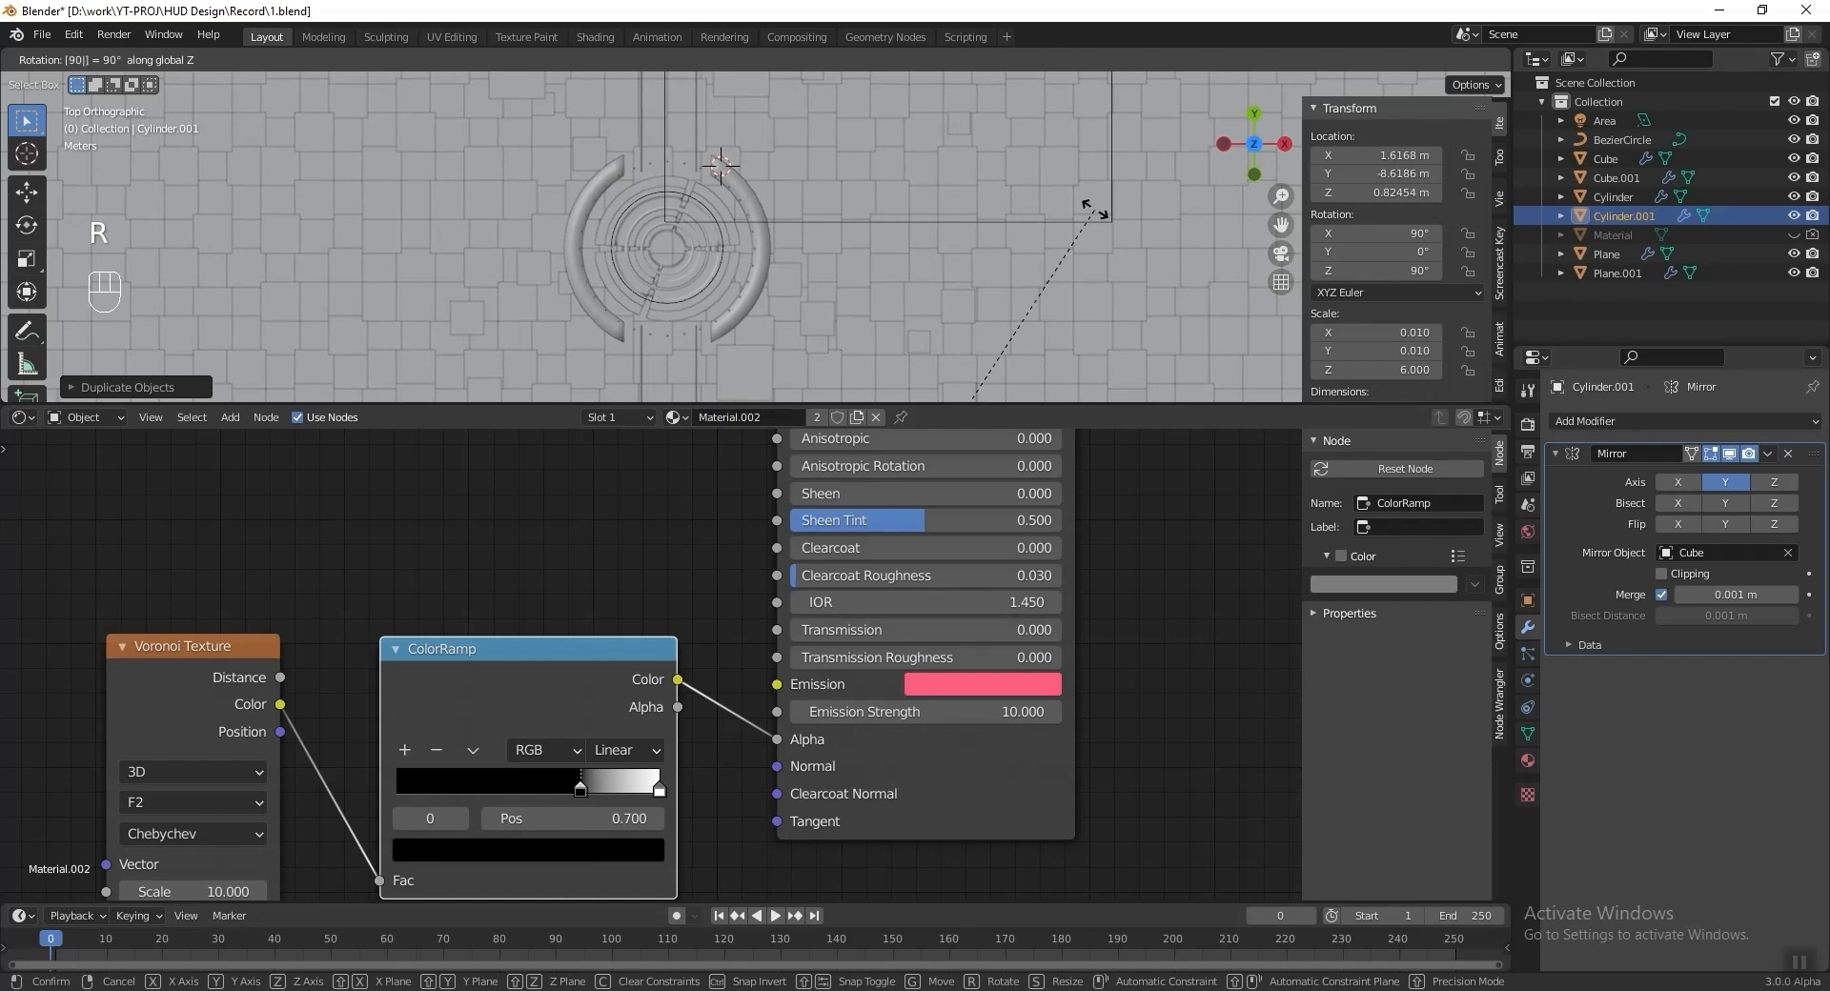
key("Return")
Change the rotated beams' Mirror axis to X only.
scroll(1092, 219, "down", 5)
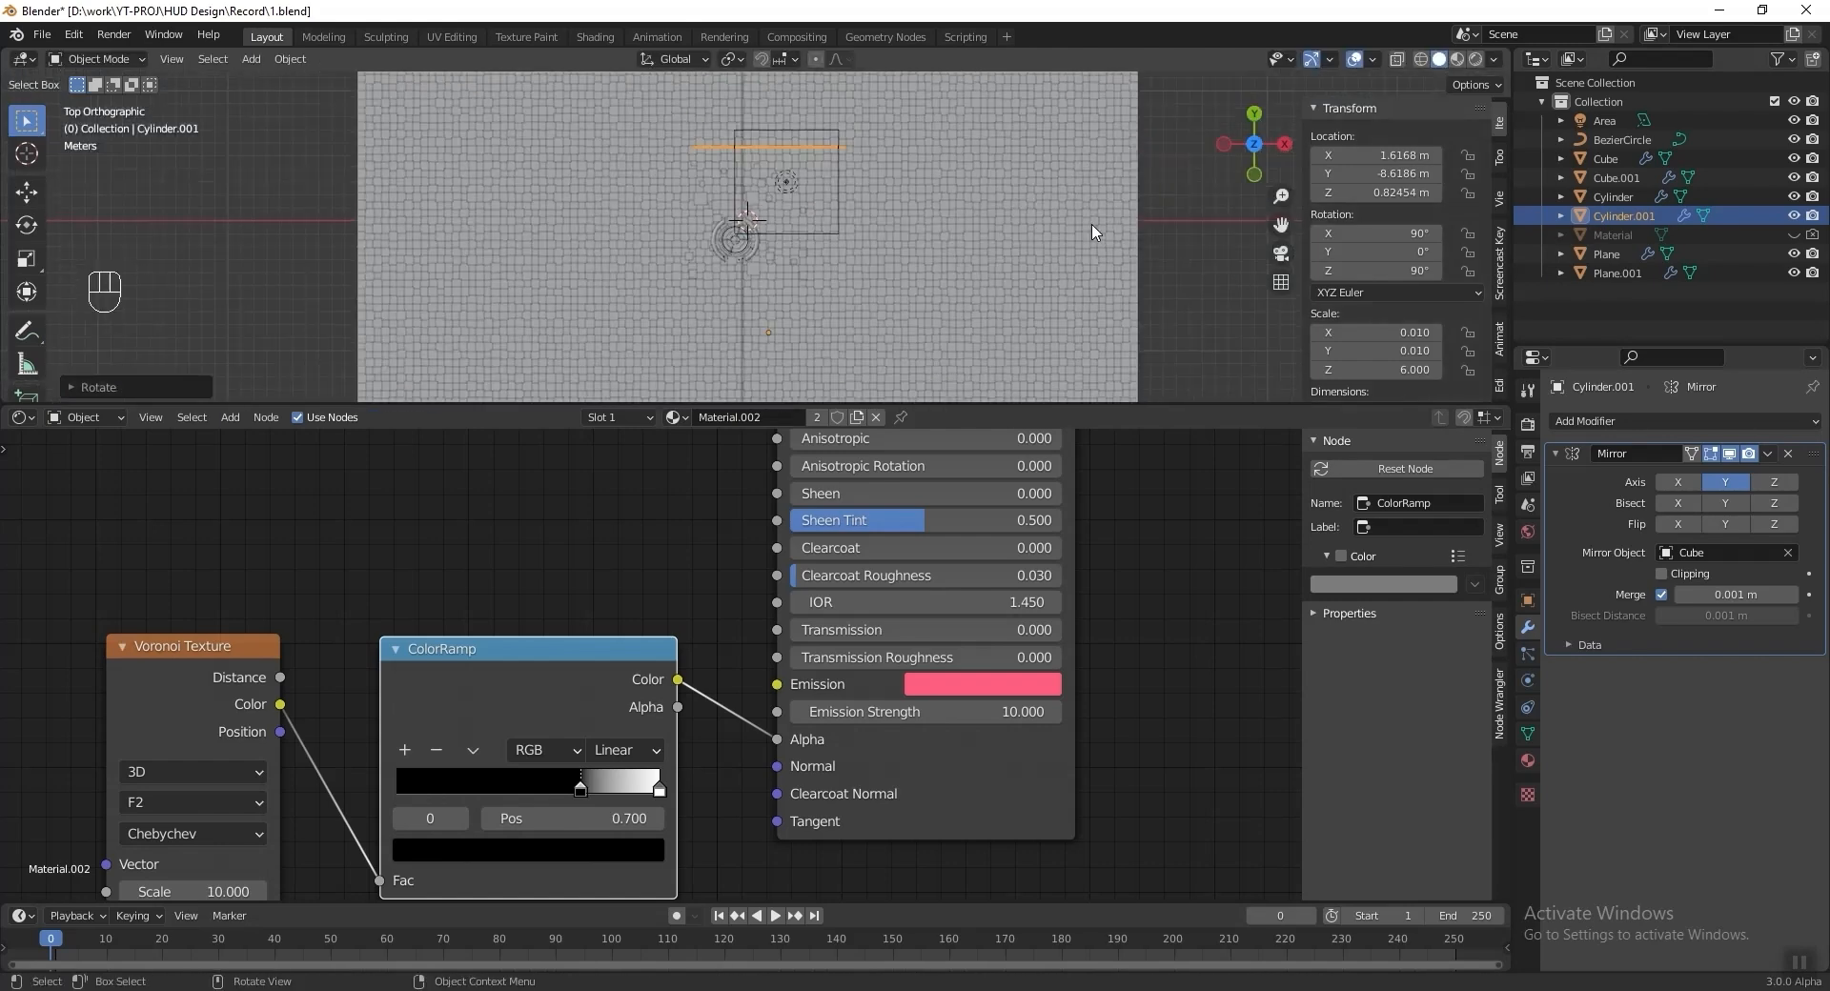
scroll(1087, 229, "up", 1, "shift")
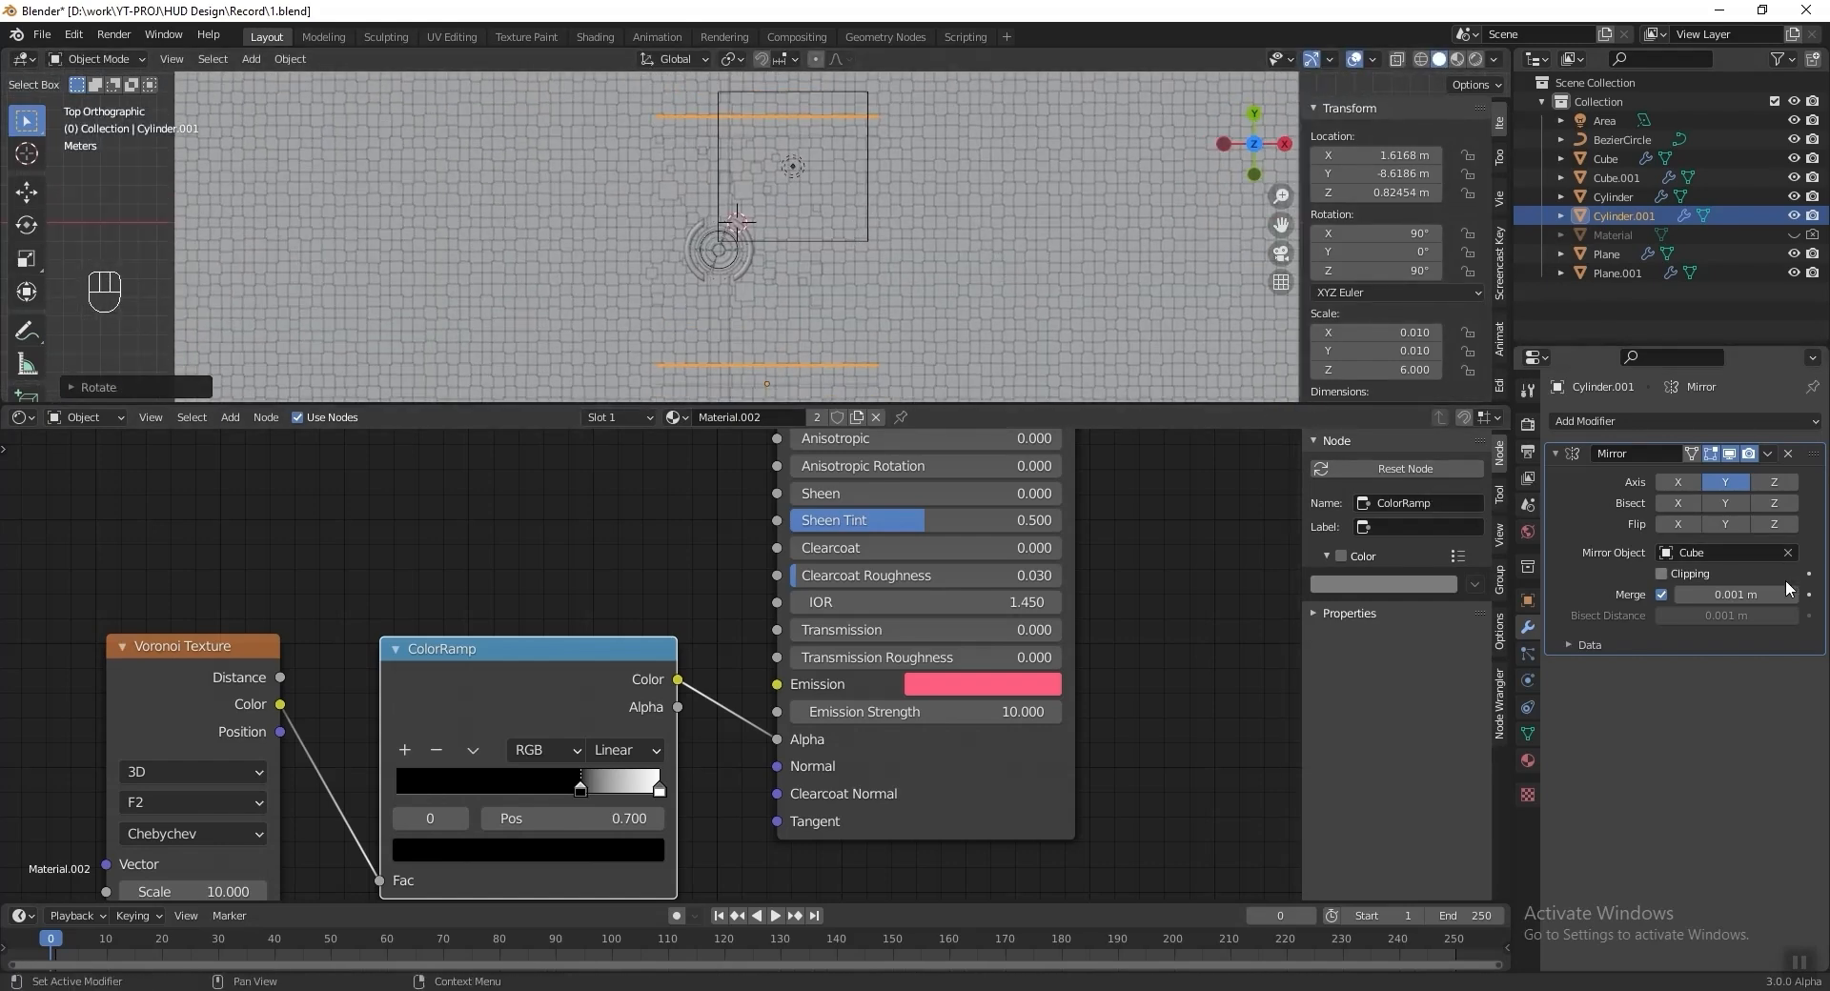
left_click(1727, 482)
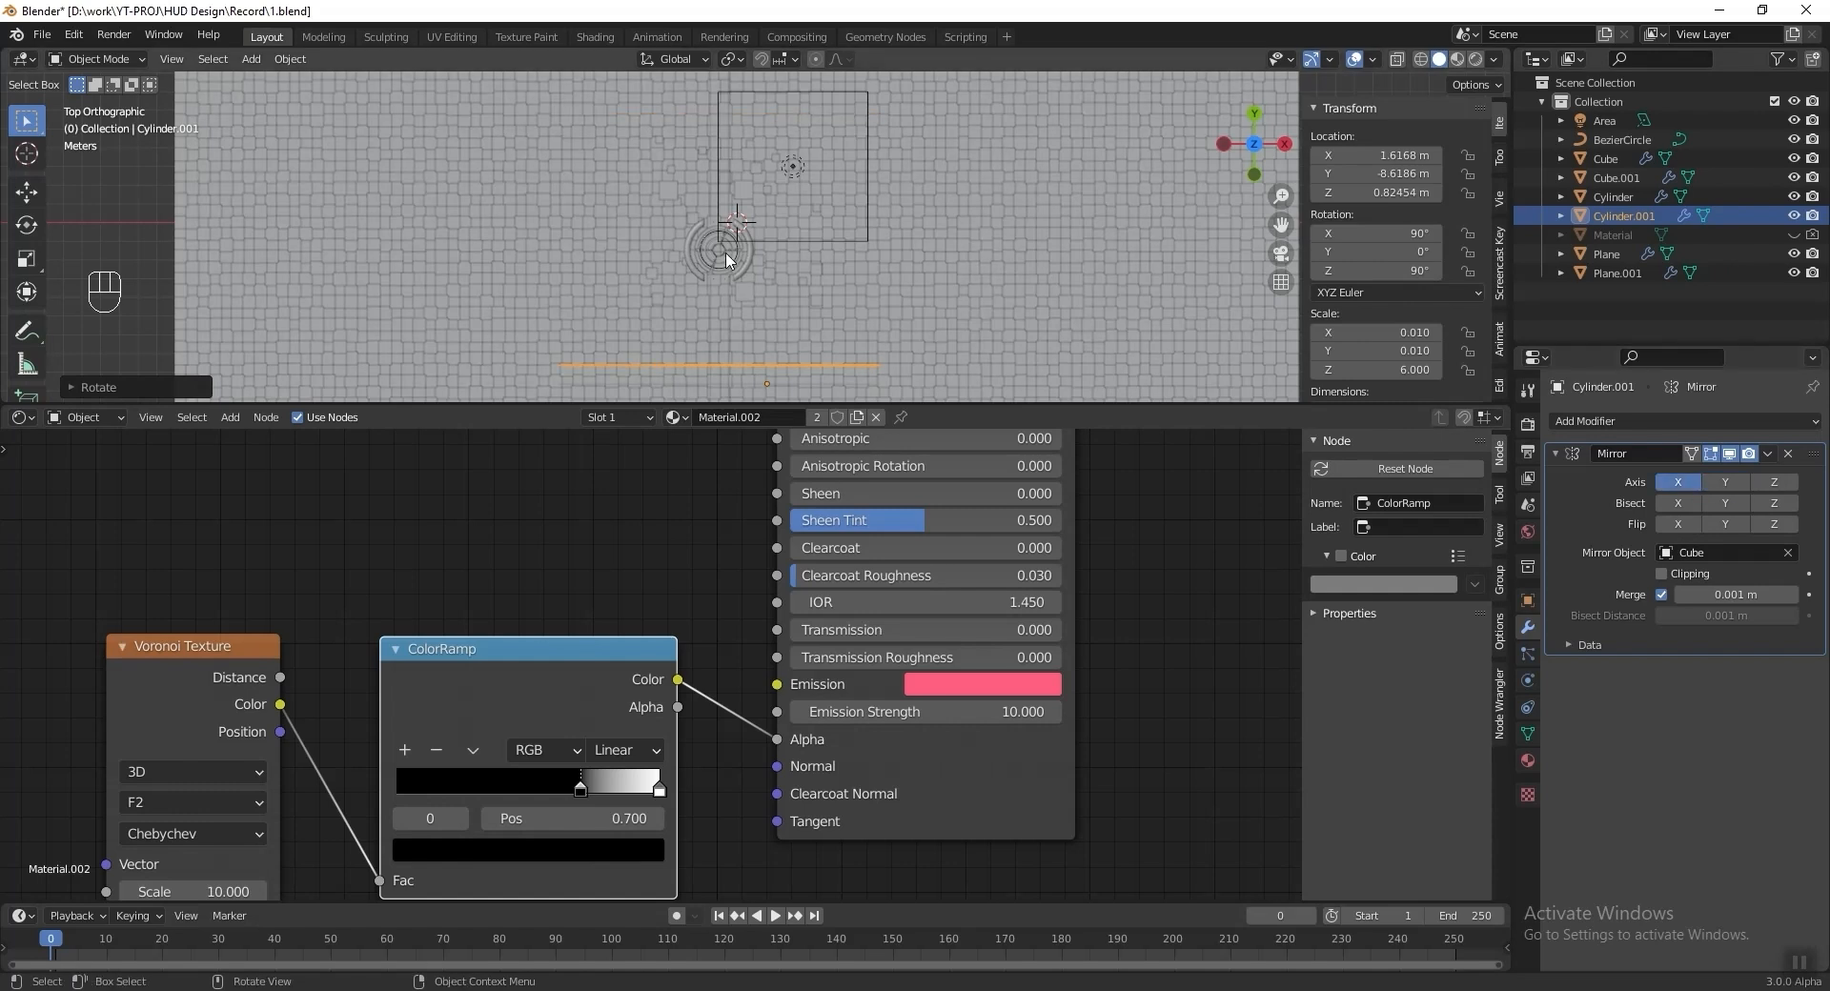
Move the rotated beams beside the round base, centred on it, at about X 6.37 m and Y -2.02 m.
key("g")
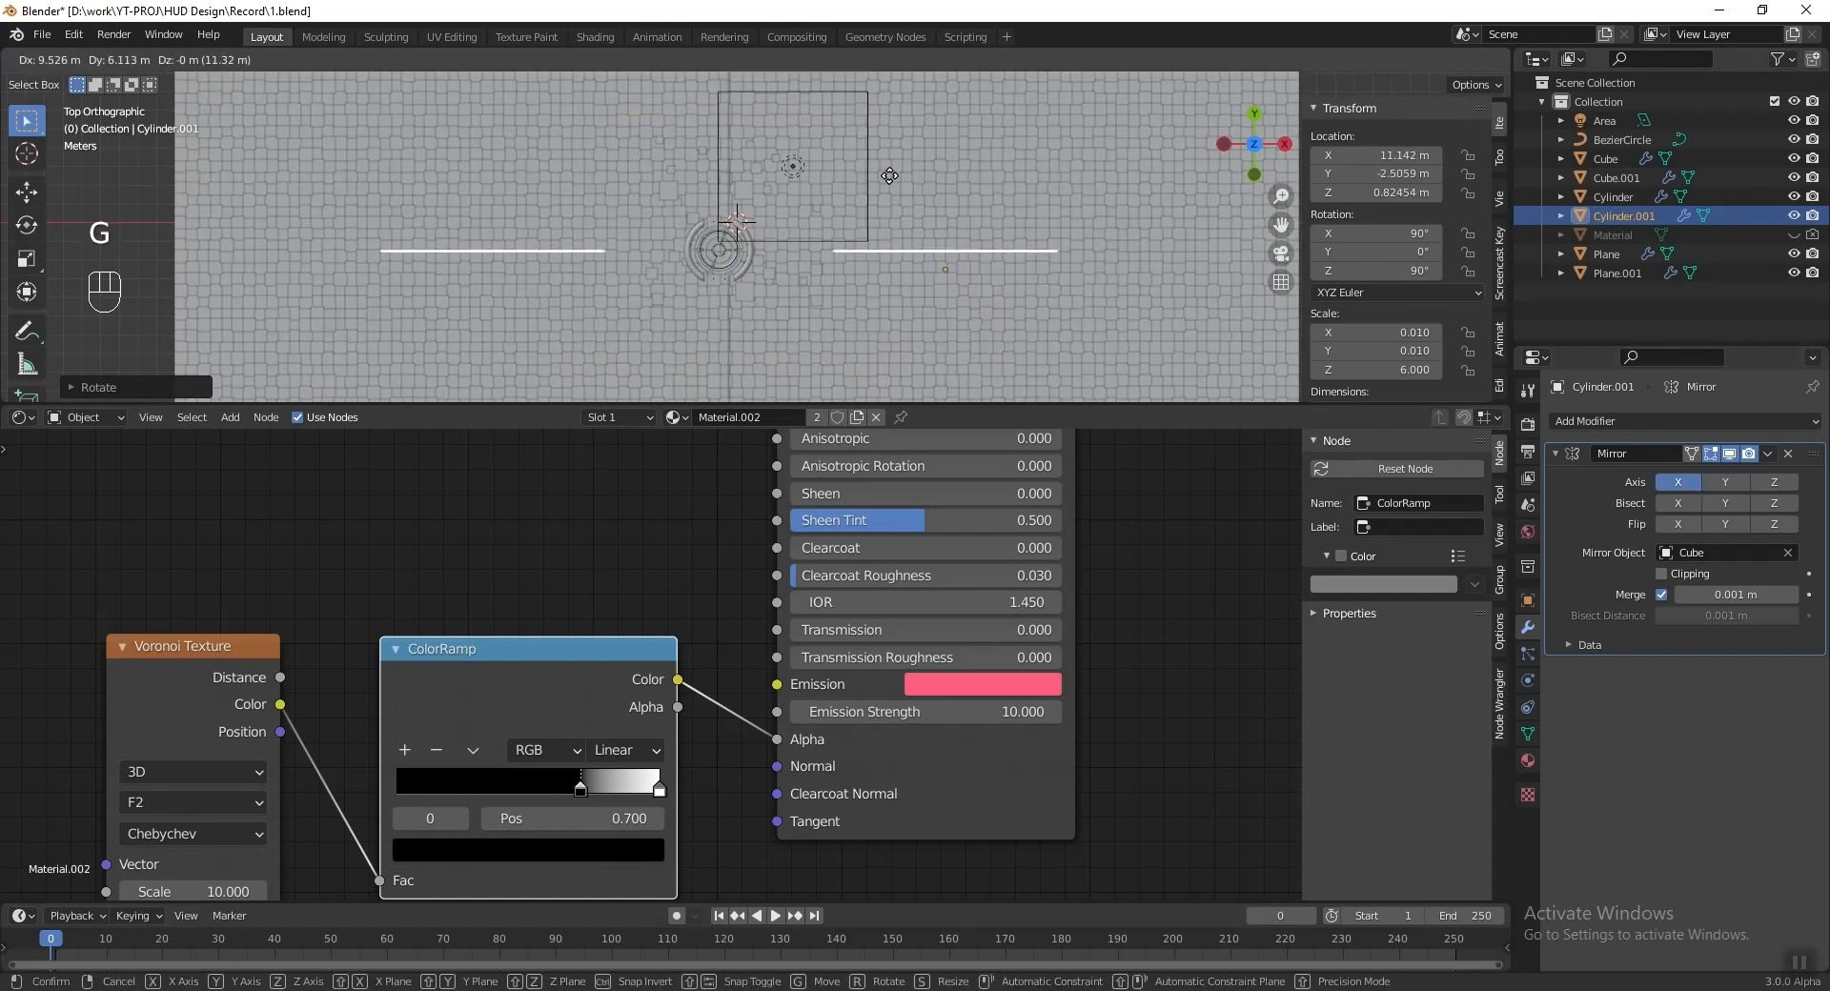
left_click(761, 243)
scroll(761, 244, "up", 8)
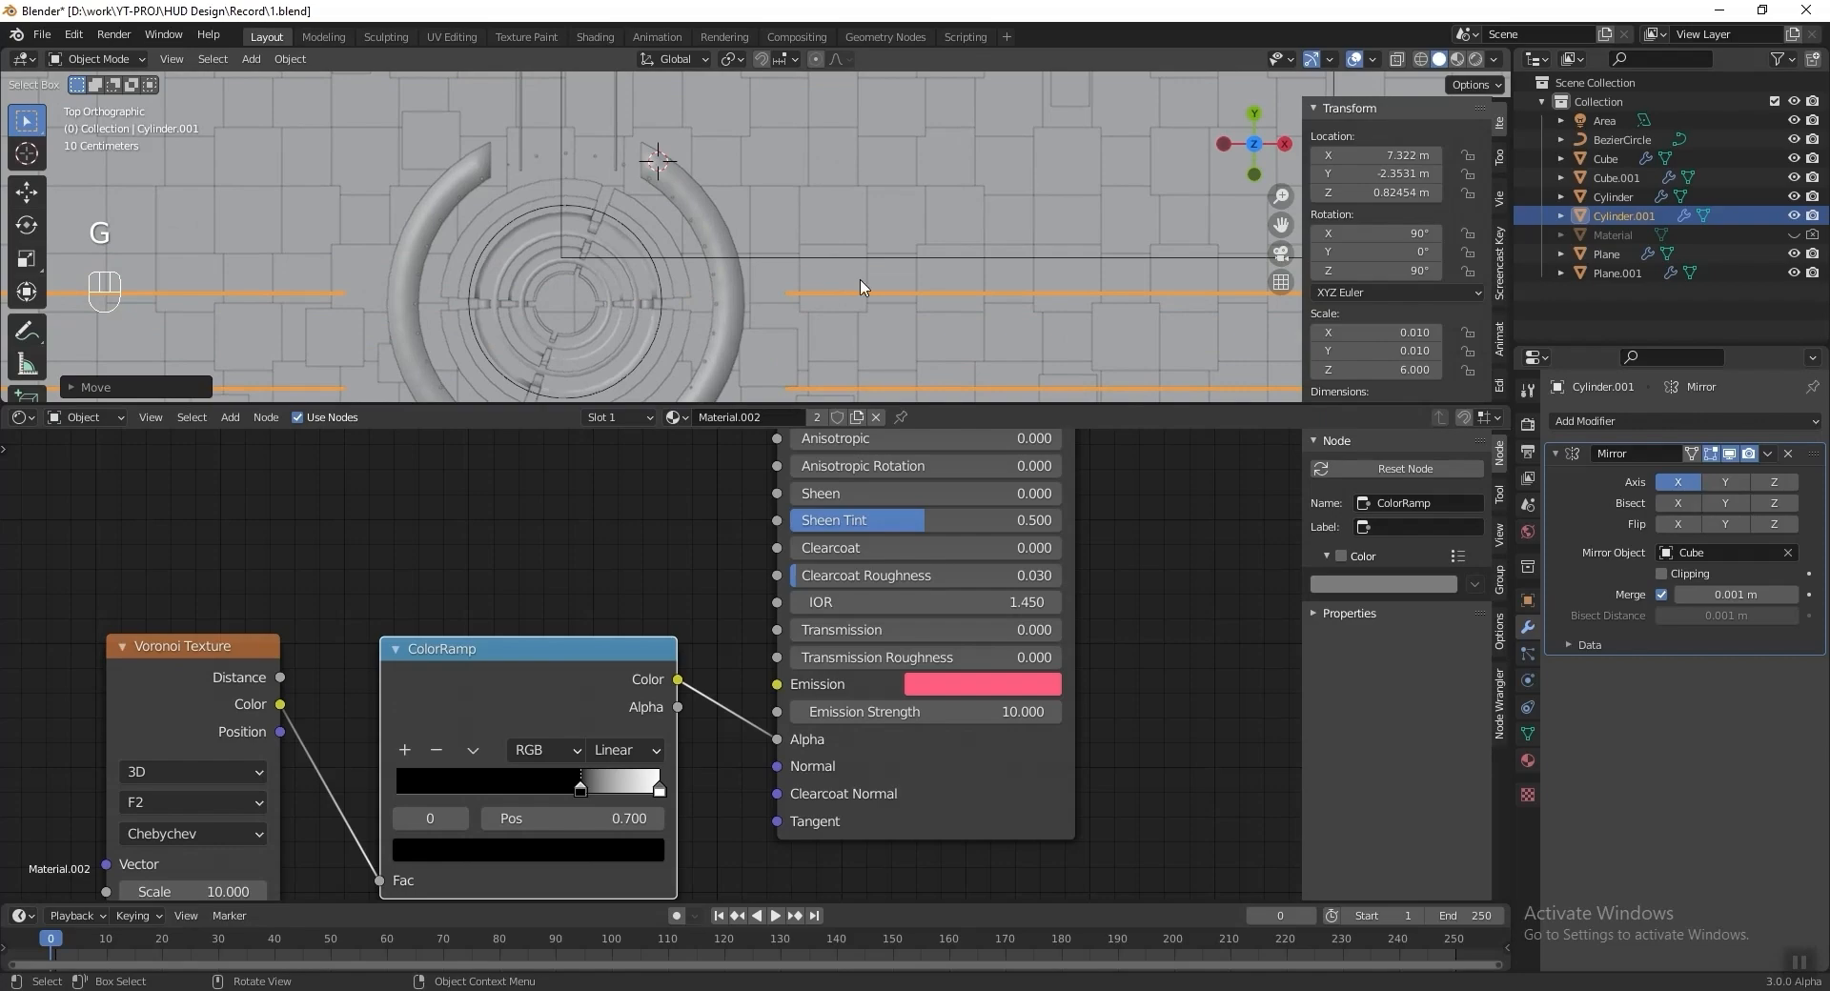
key("g")
left_click(771, 244)
scroll(771, 244, "down", 4)
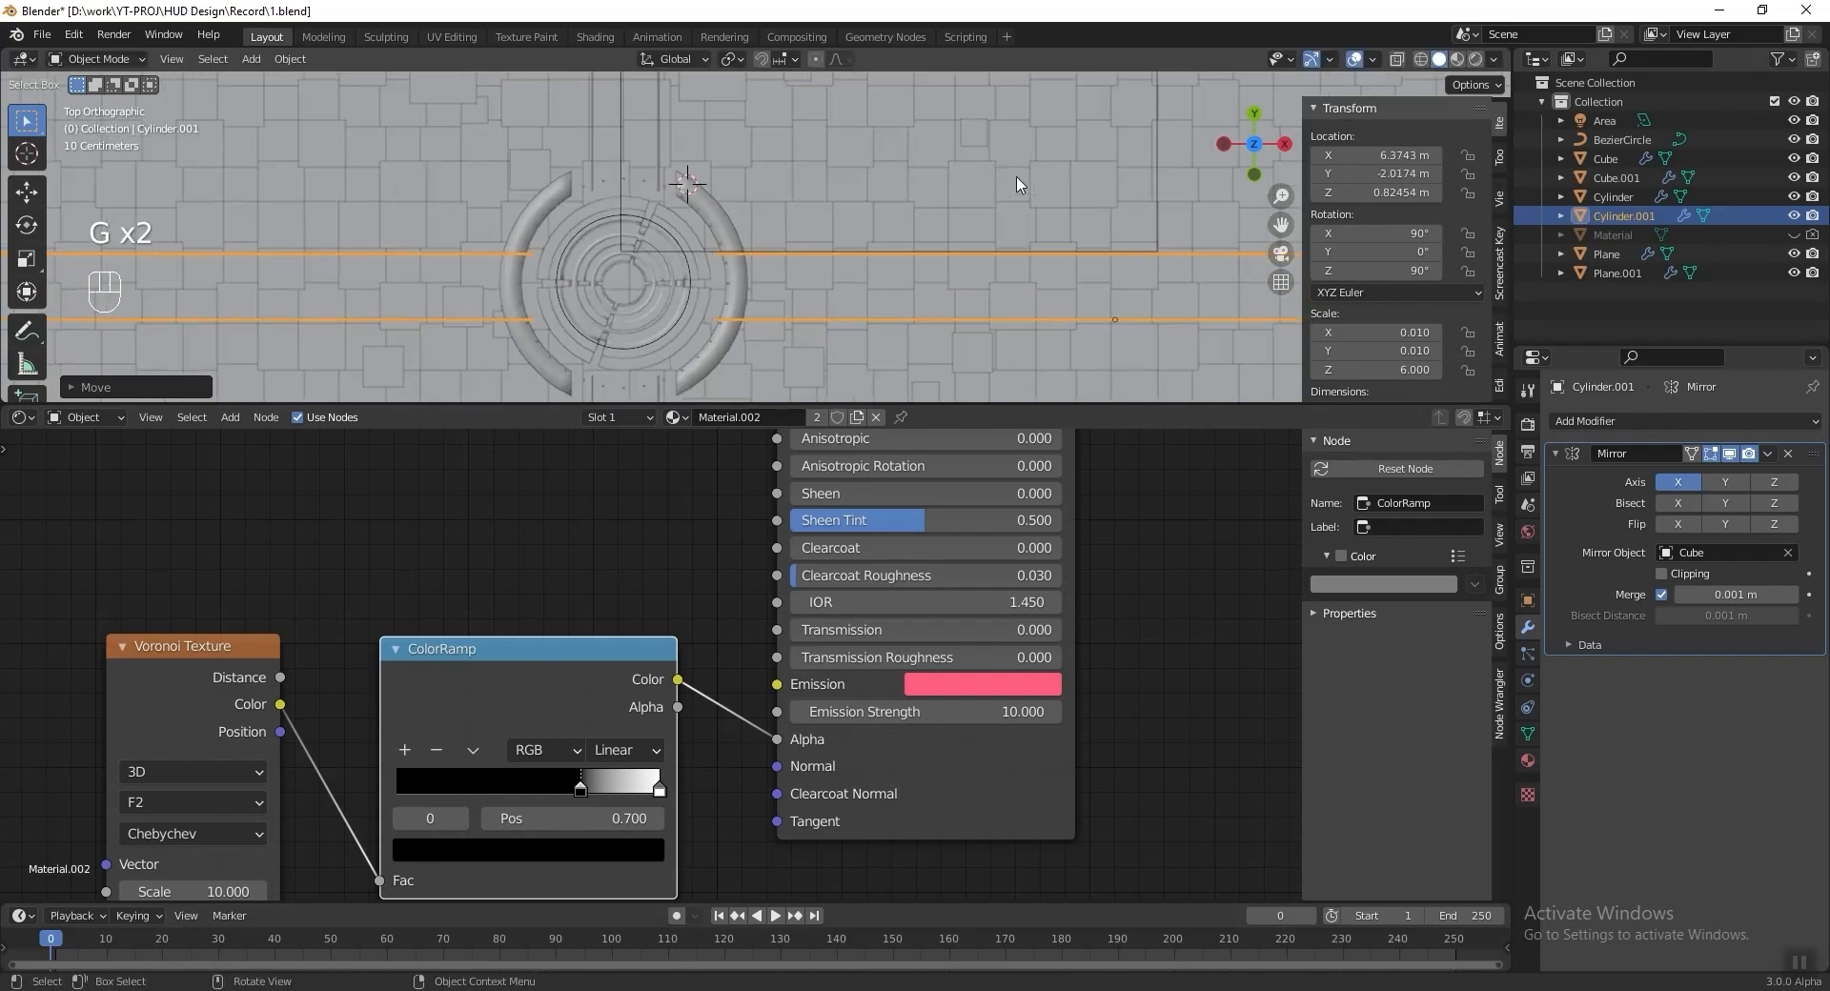
Return the viewport to rendered shading, view the scene in perspective and save the file.
left_click(1452, 58)
middle_click_drag(1461, 196, 776, 211)
key("ctrl+s")
Add a camera to the scene.
middle_click_drag(820, 140, 868, 176, "shift")
key("shift+a")
mouse_move(867, 175)
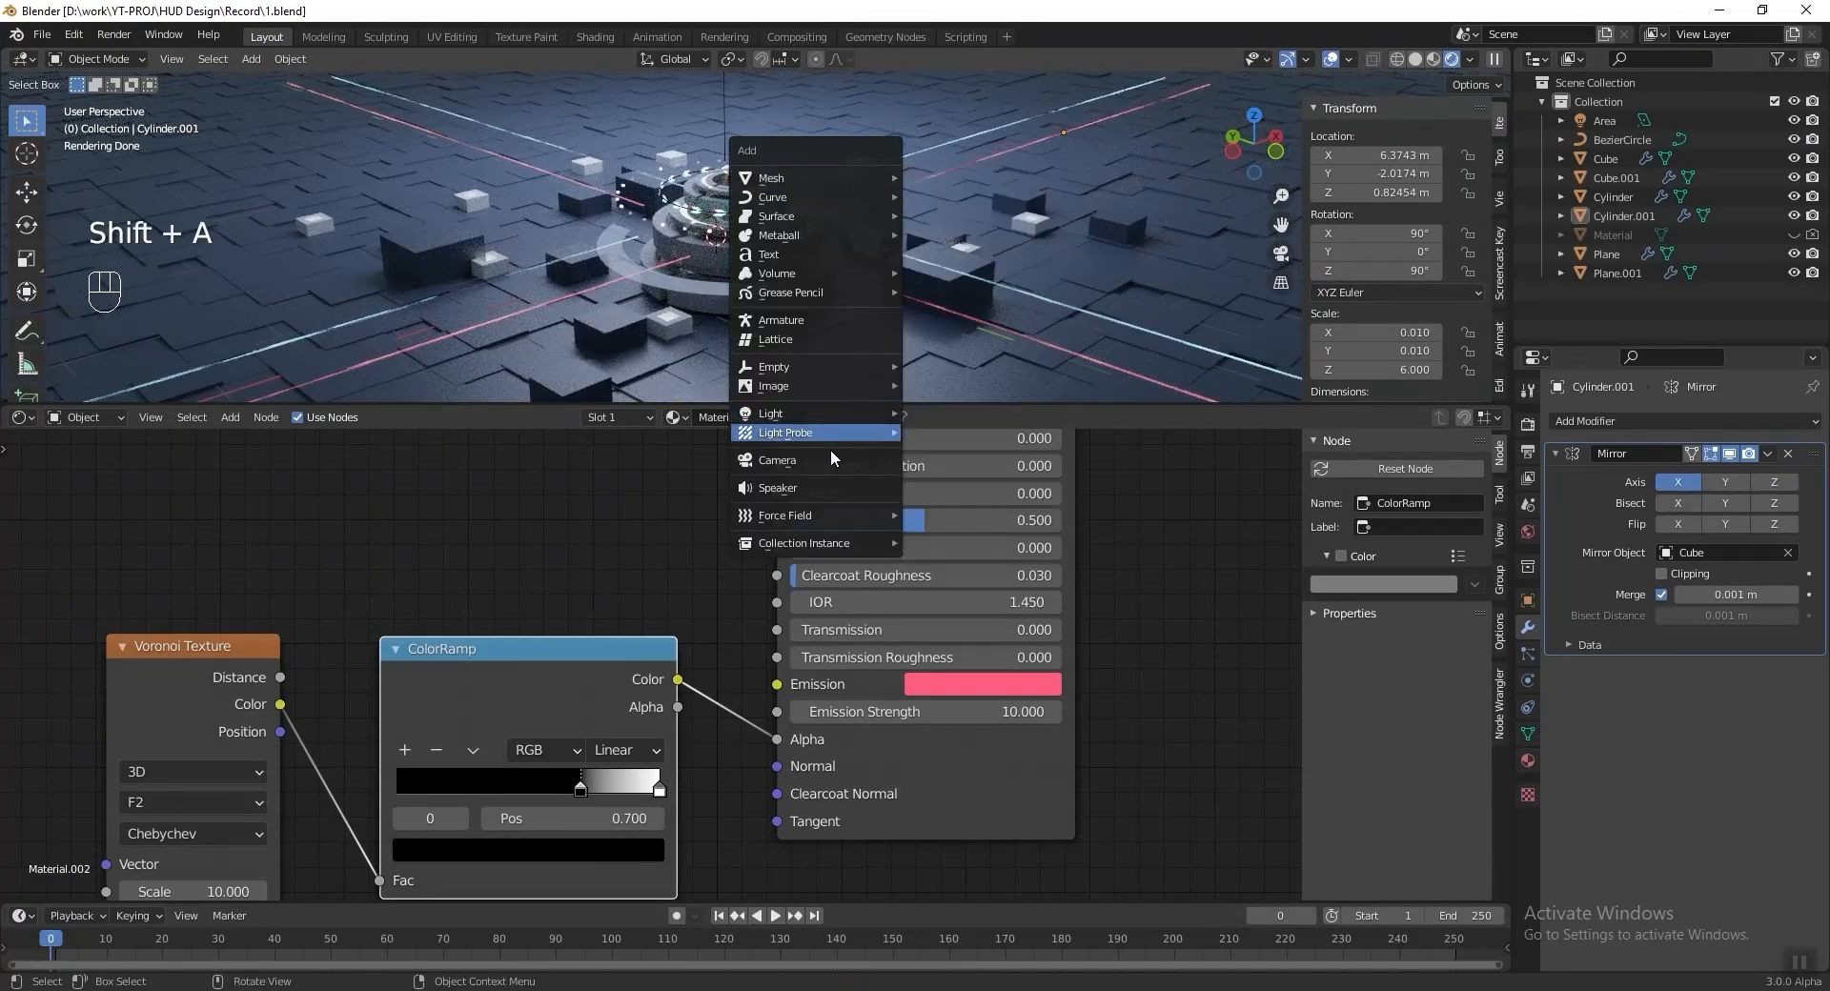
left_click(831, 456)
Merge the shader editor area into the 3D viewport and align the camera to the current view.
right_click(885, 402)
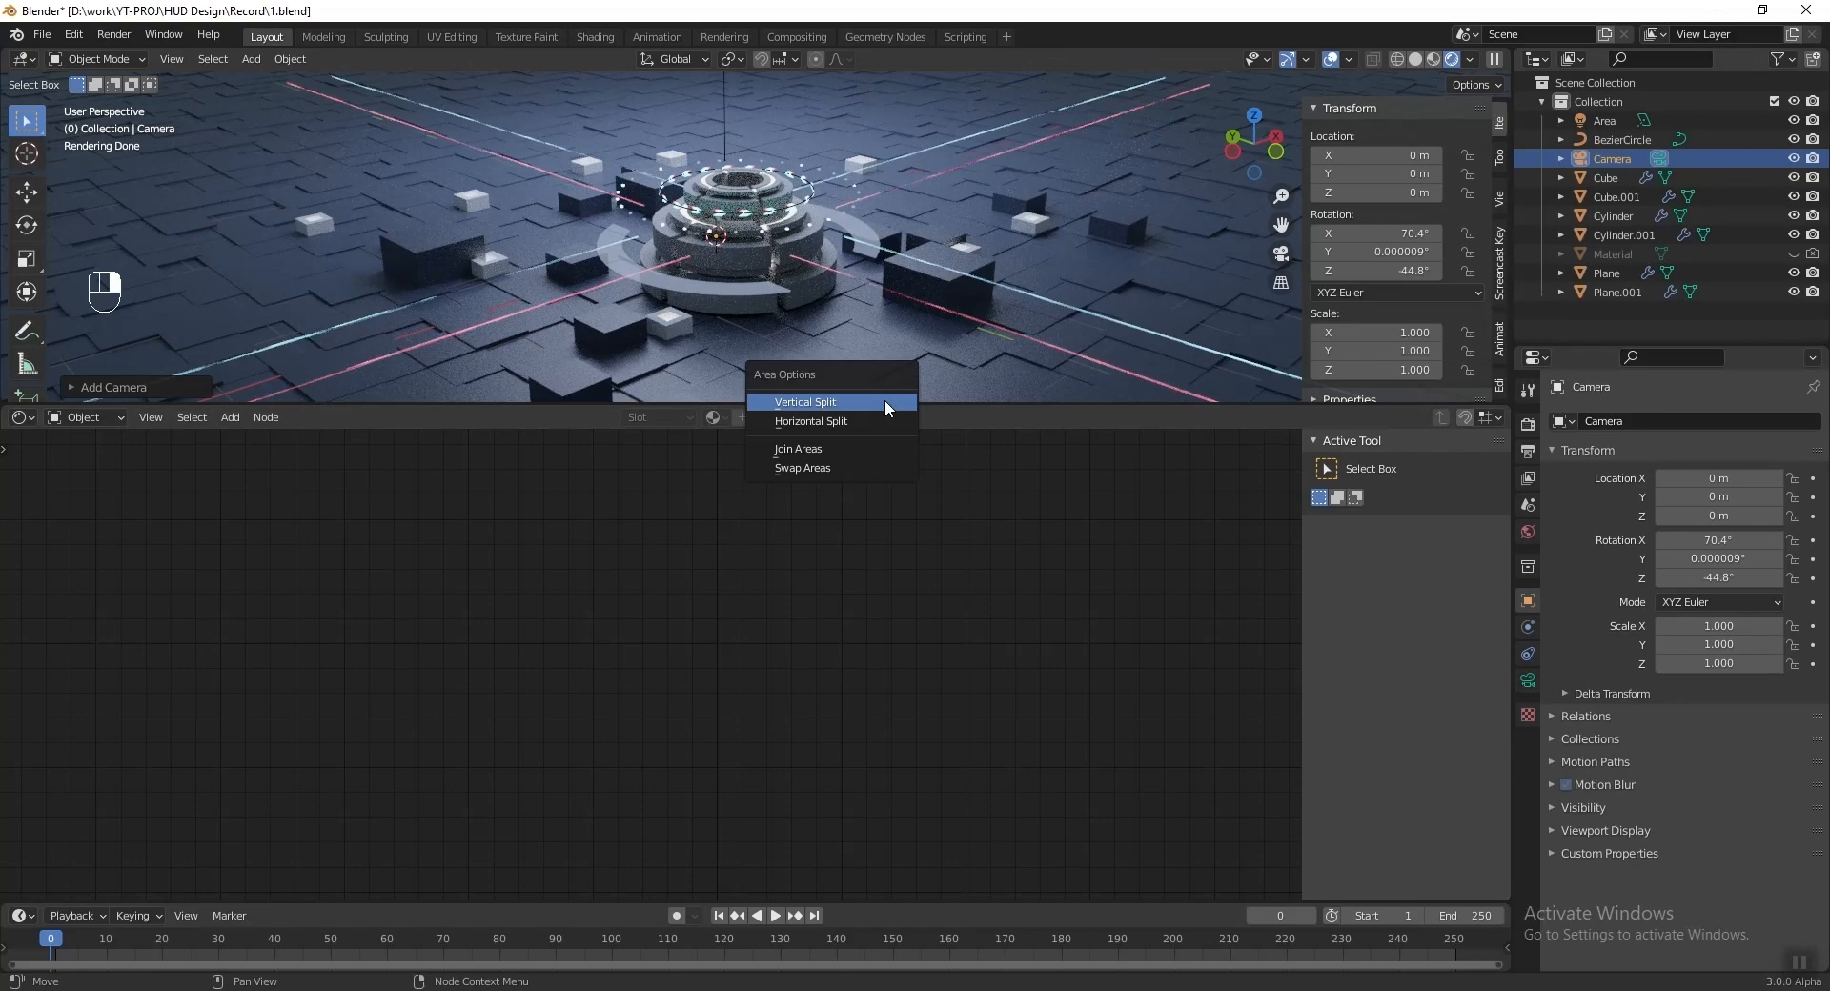
left_click(866, 452)
left_click(859, 578)
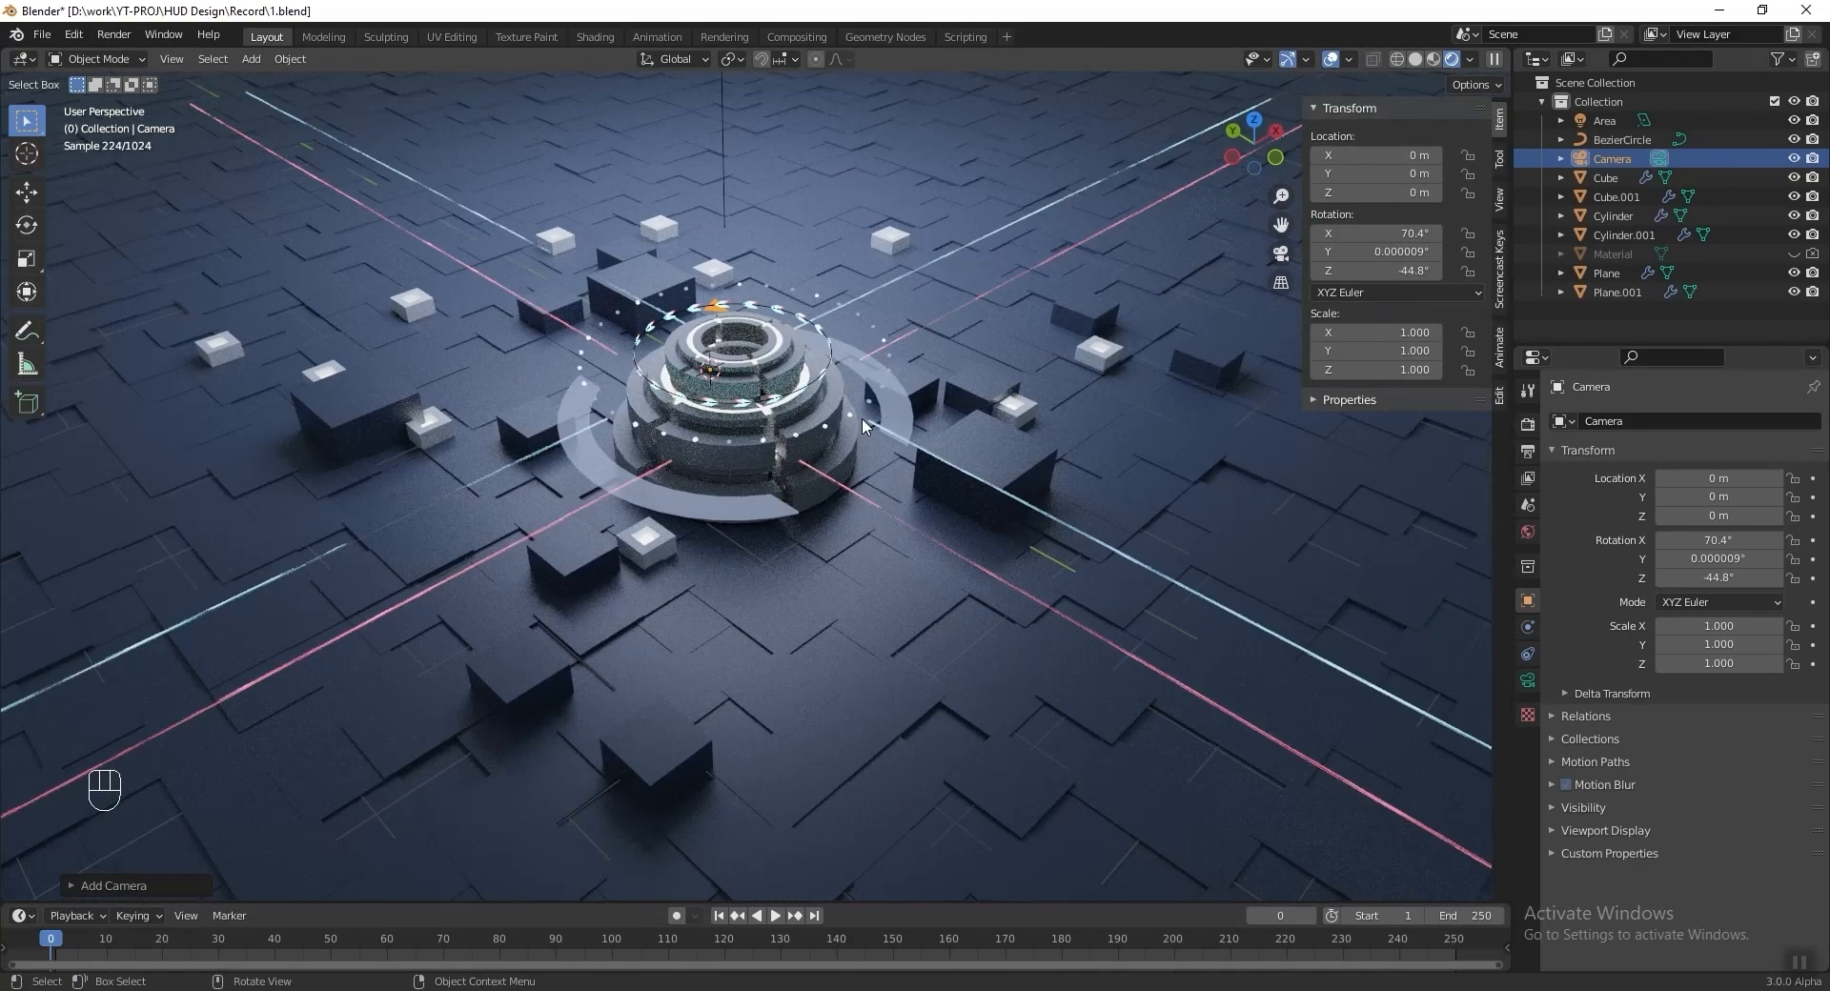
key("ctrl+alt")
key("ctrl+alt+KP_0")
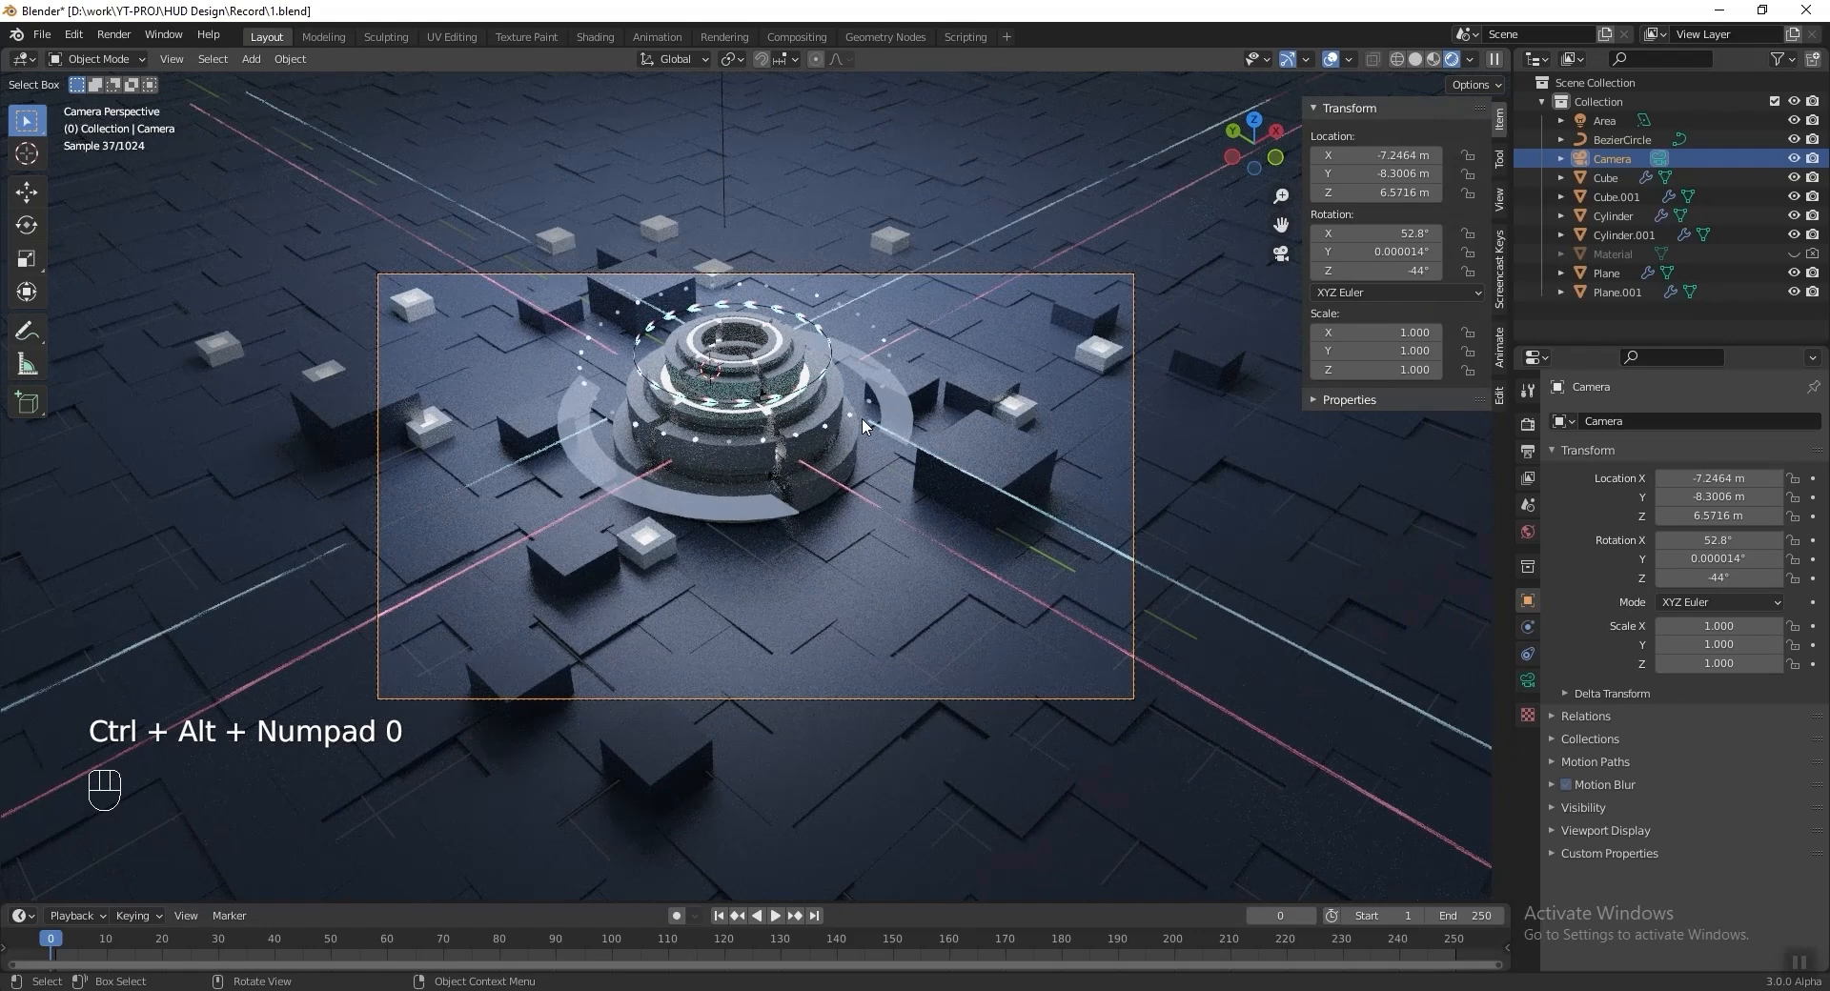
Set the camera's focal length to 150 mm.
left_click(1528, 681)
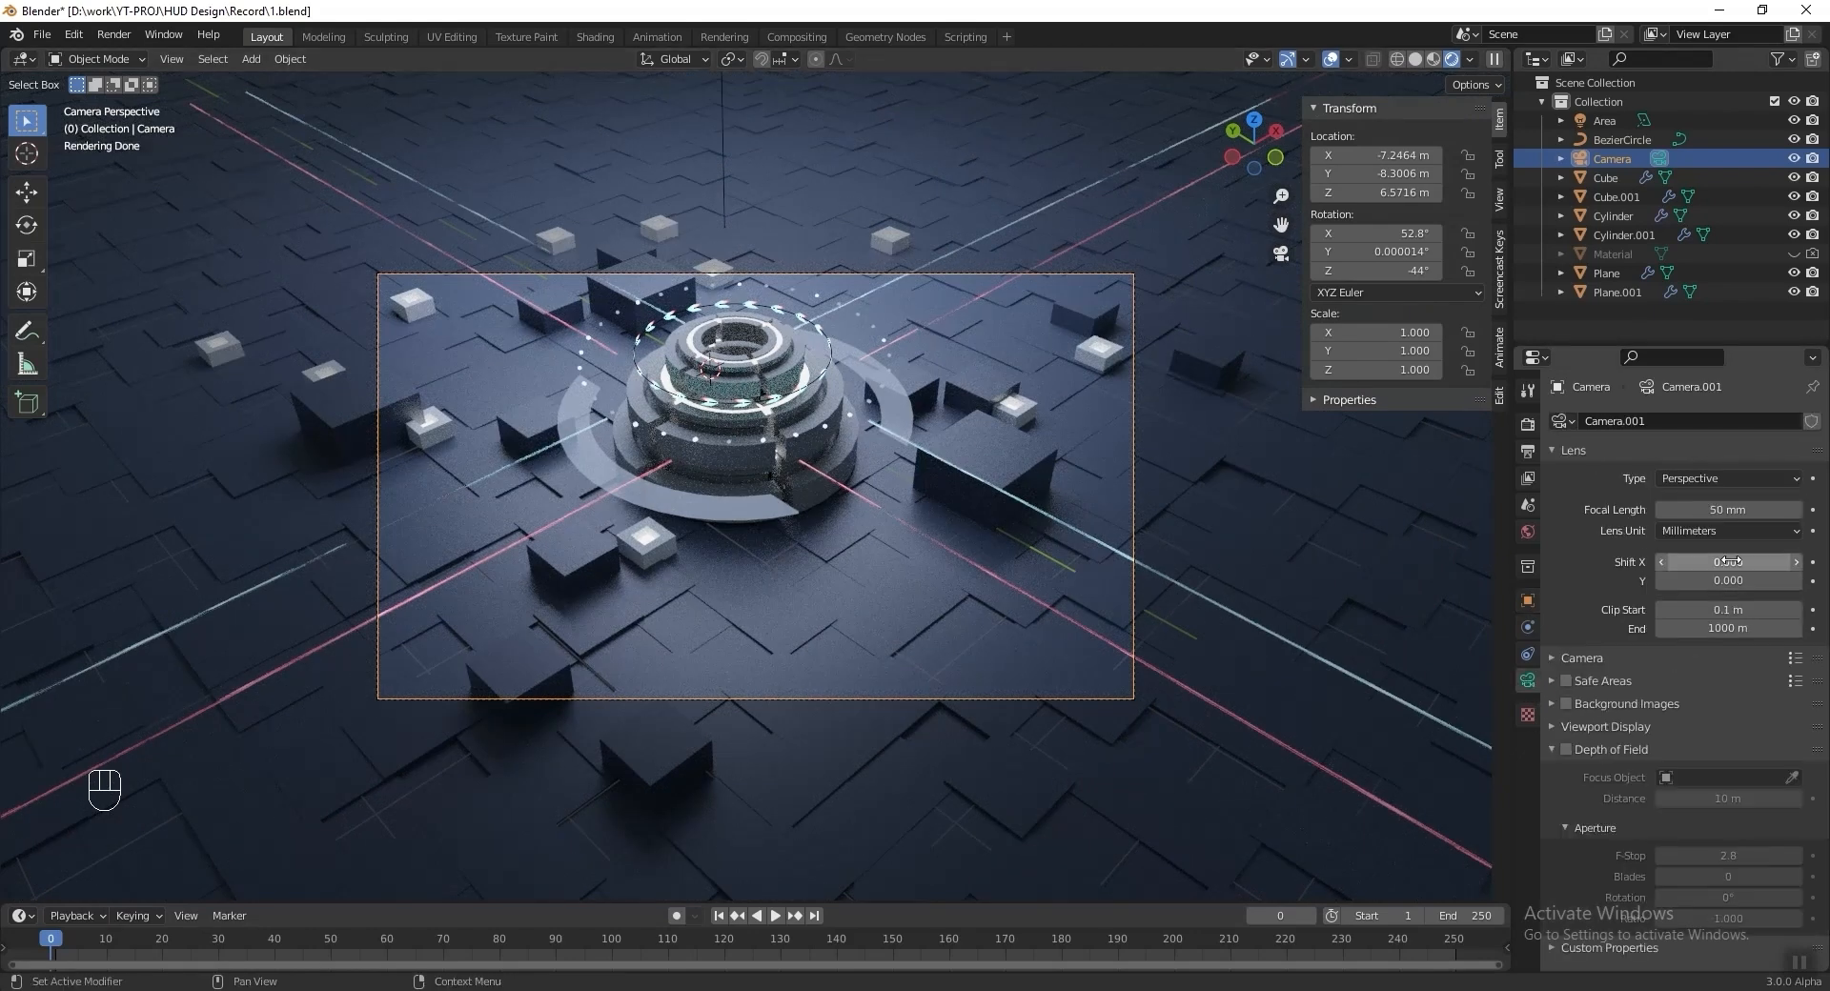
left_click(1669, 507)
type("150")
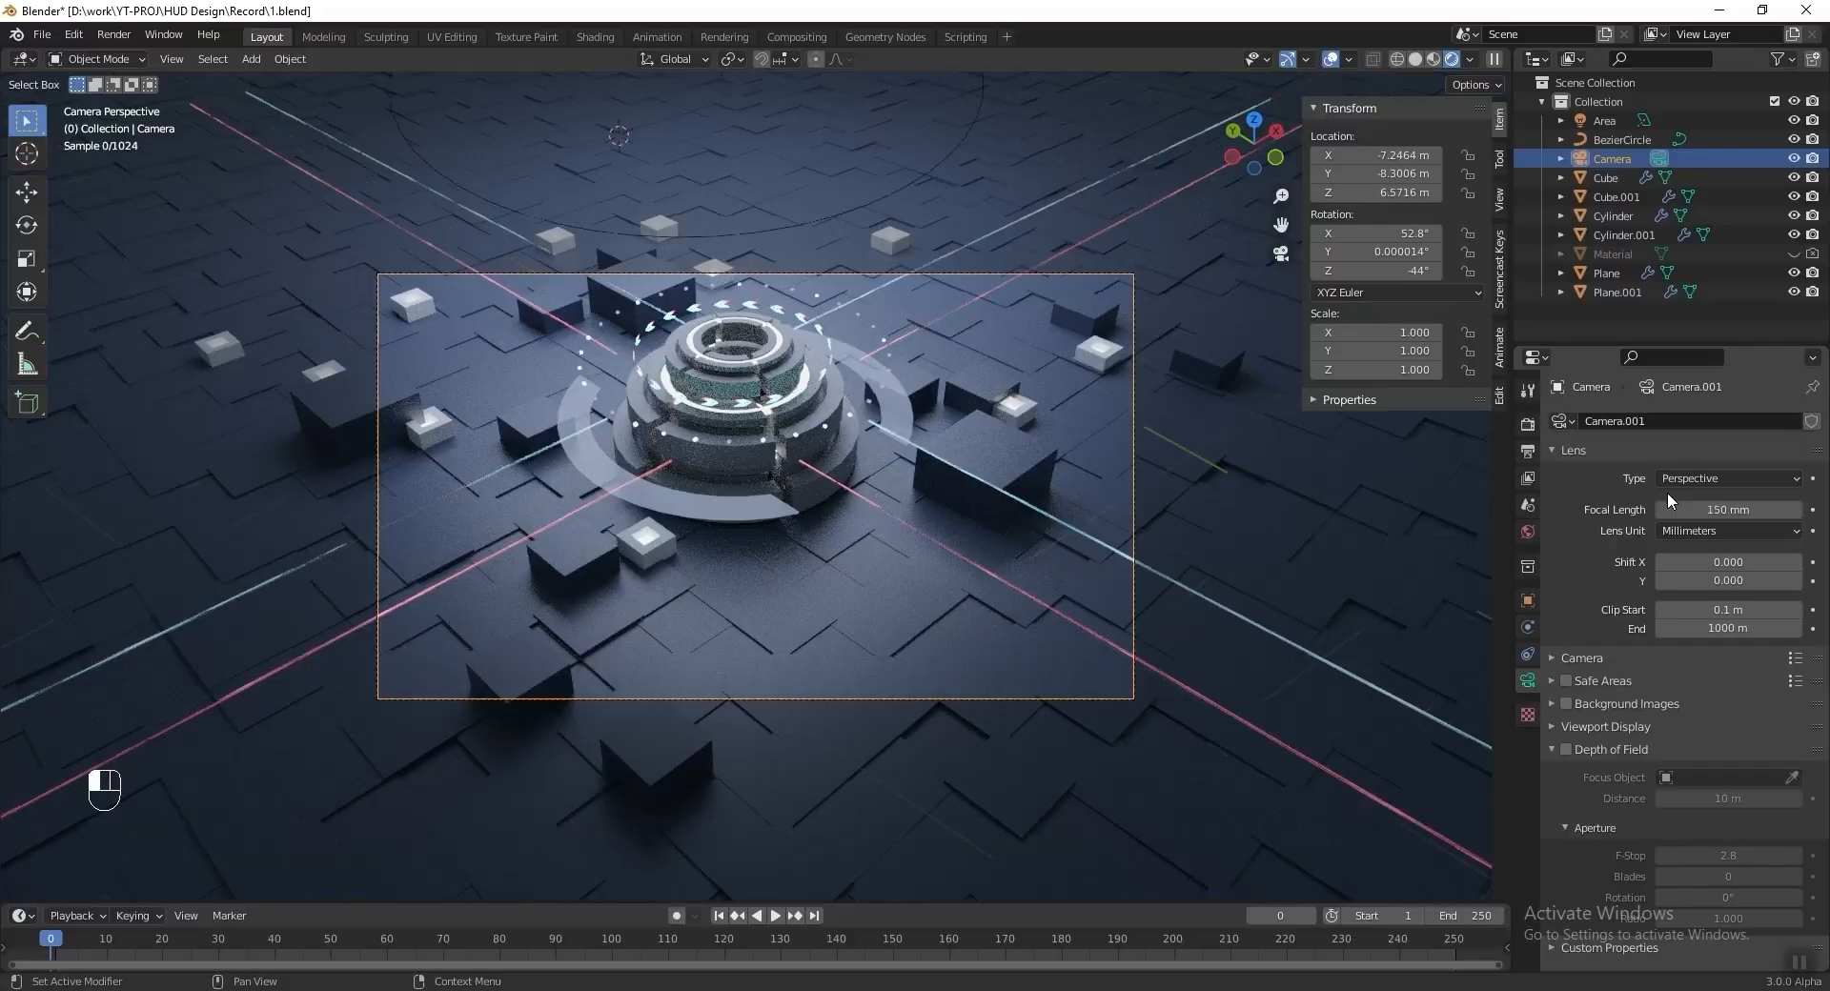
key("Return")
Fly the camera back to about X -21.2, Y -23.7, Z 15.5 m, framing the base and nearby cubes, and save the file.
key("shift+grave")
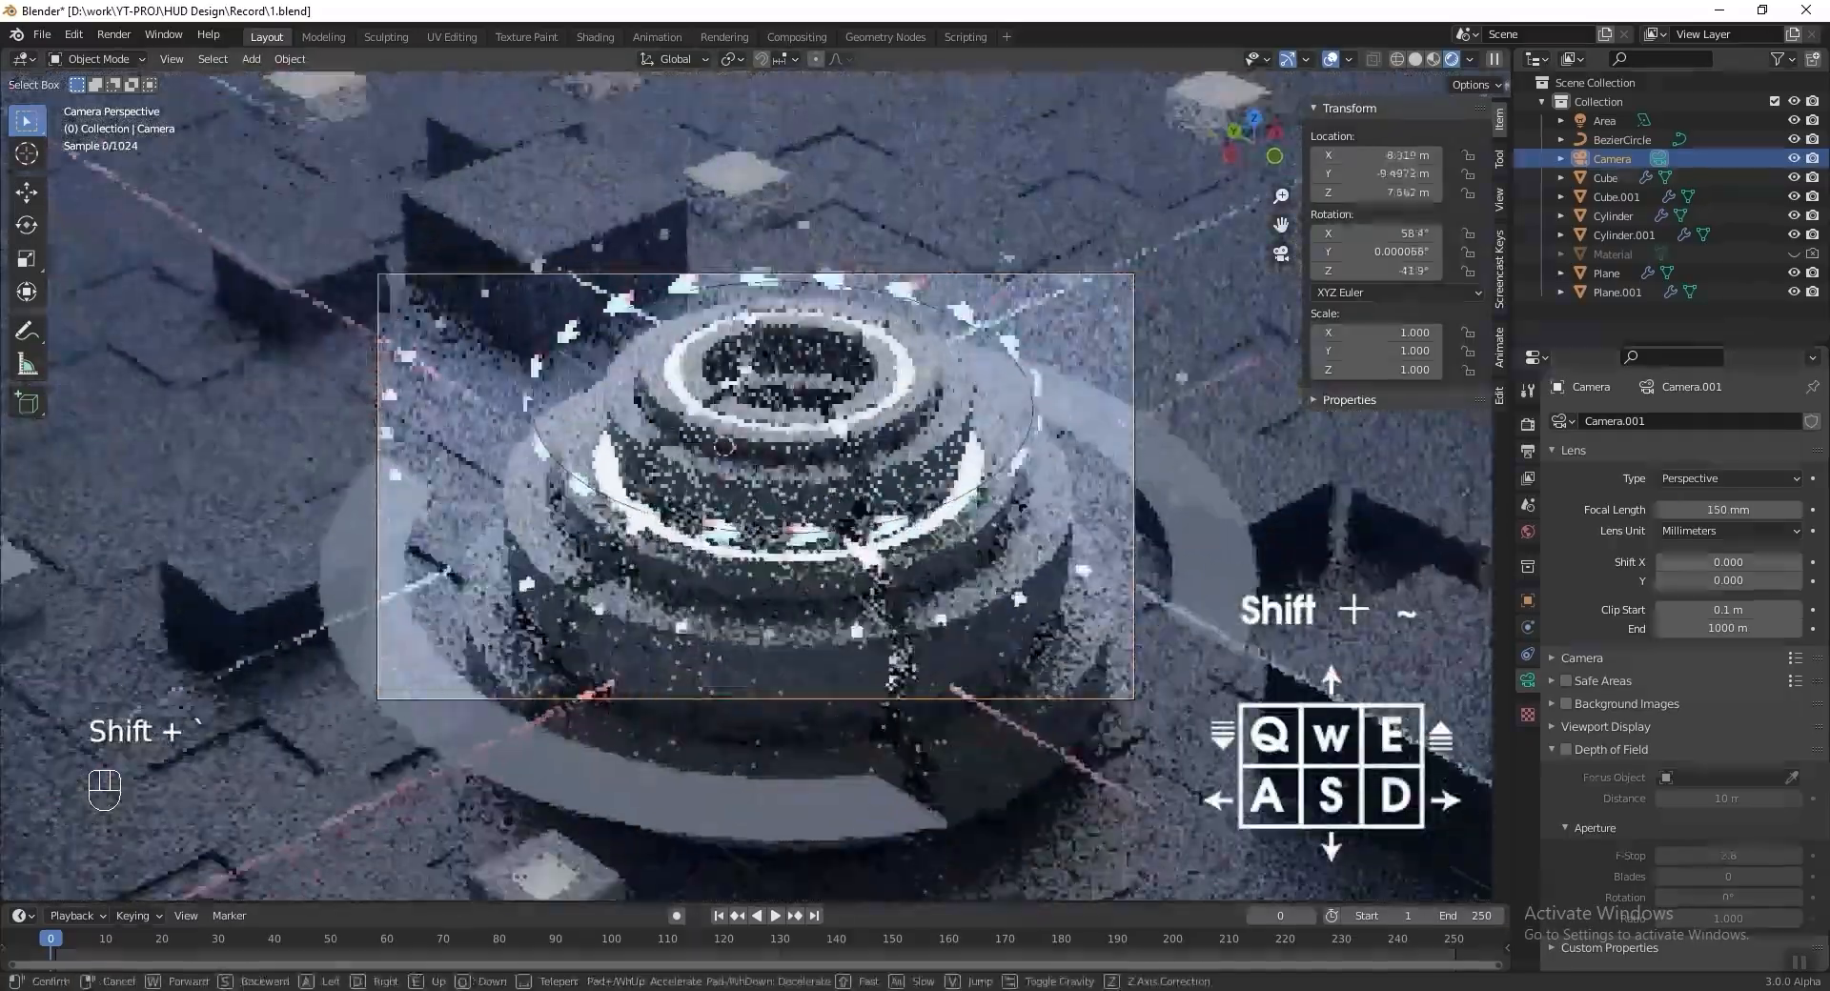
key("s")
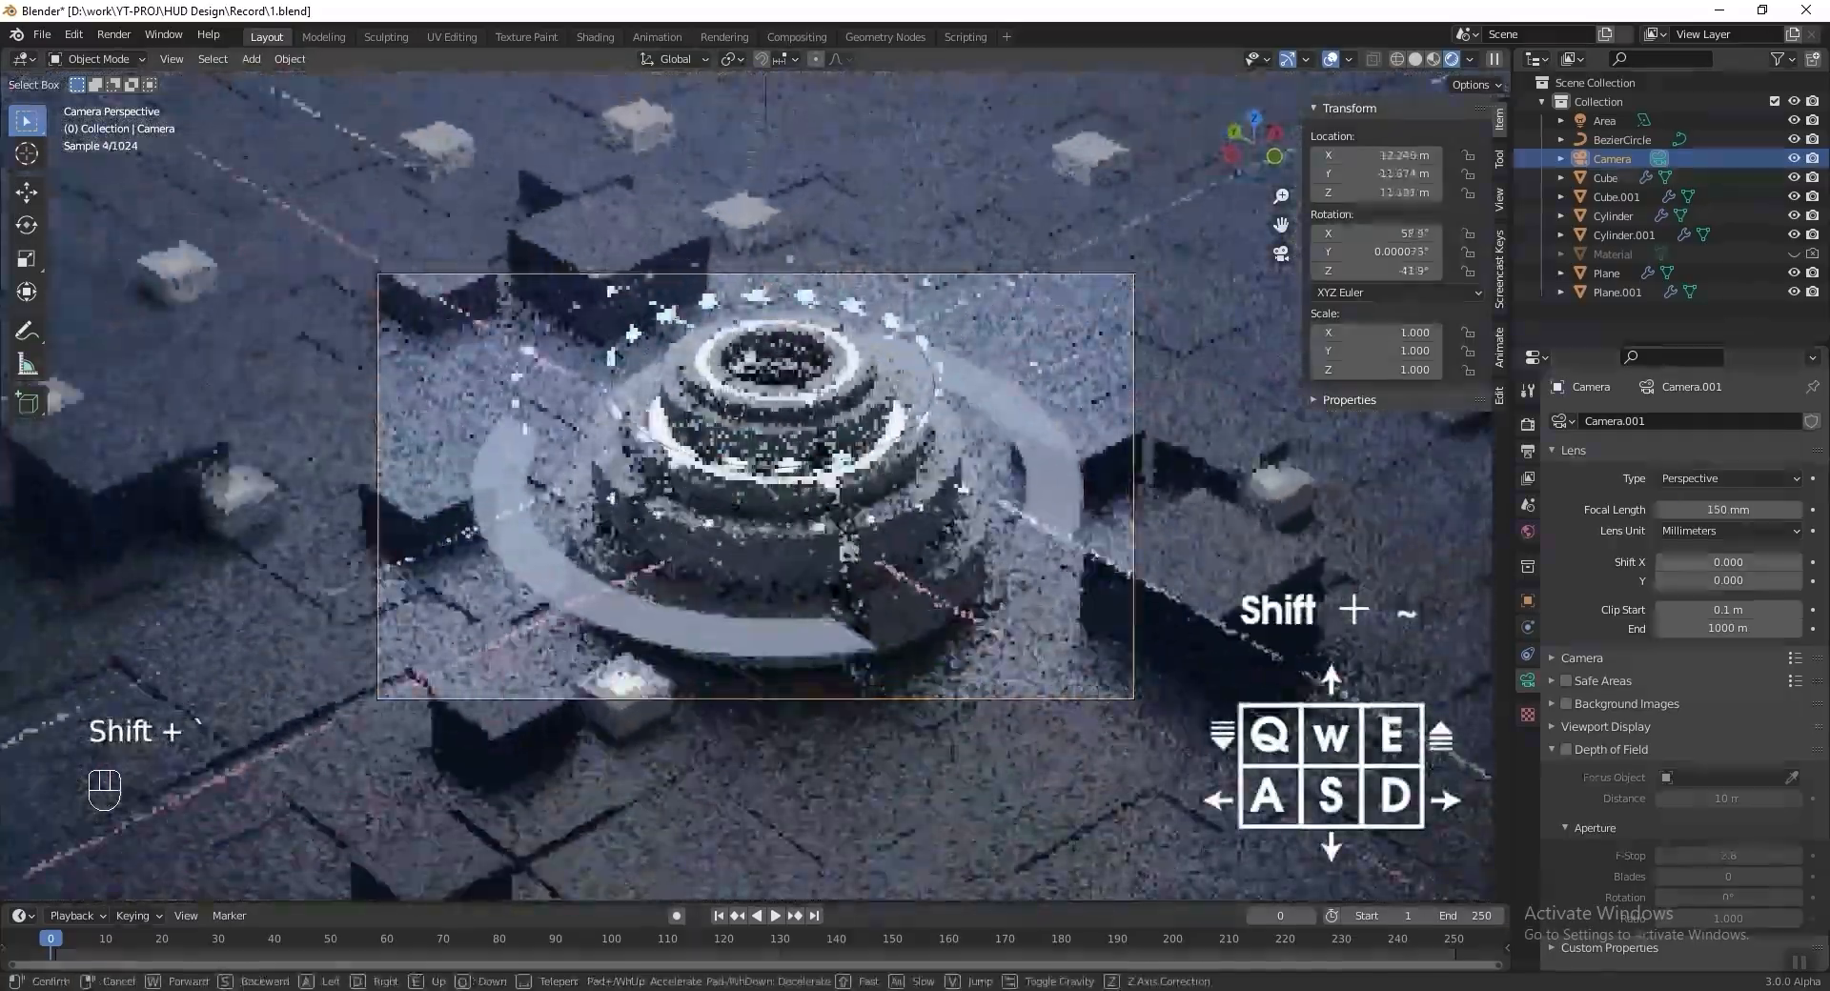
key("q")
key("e")
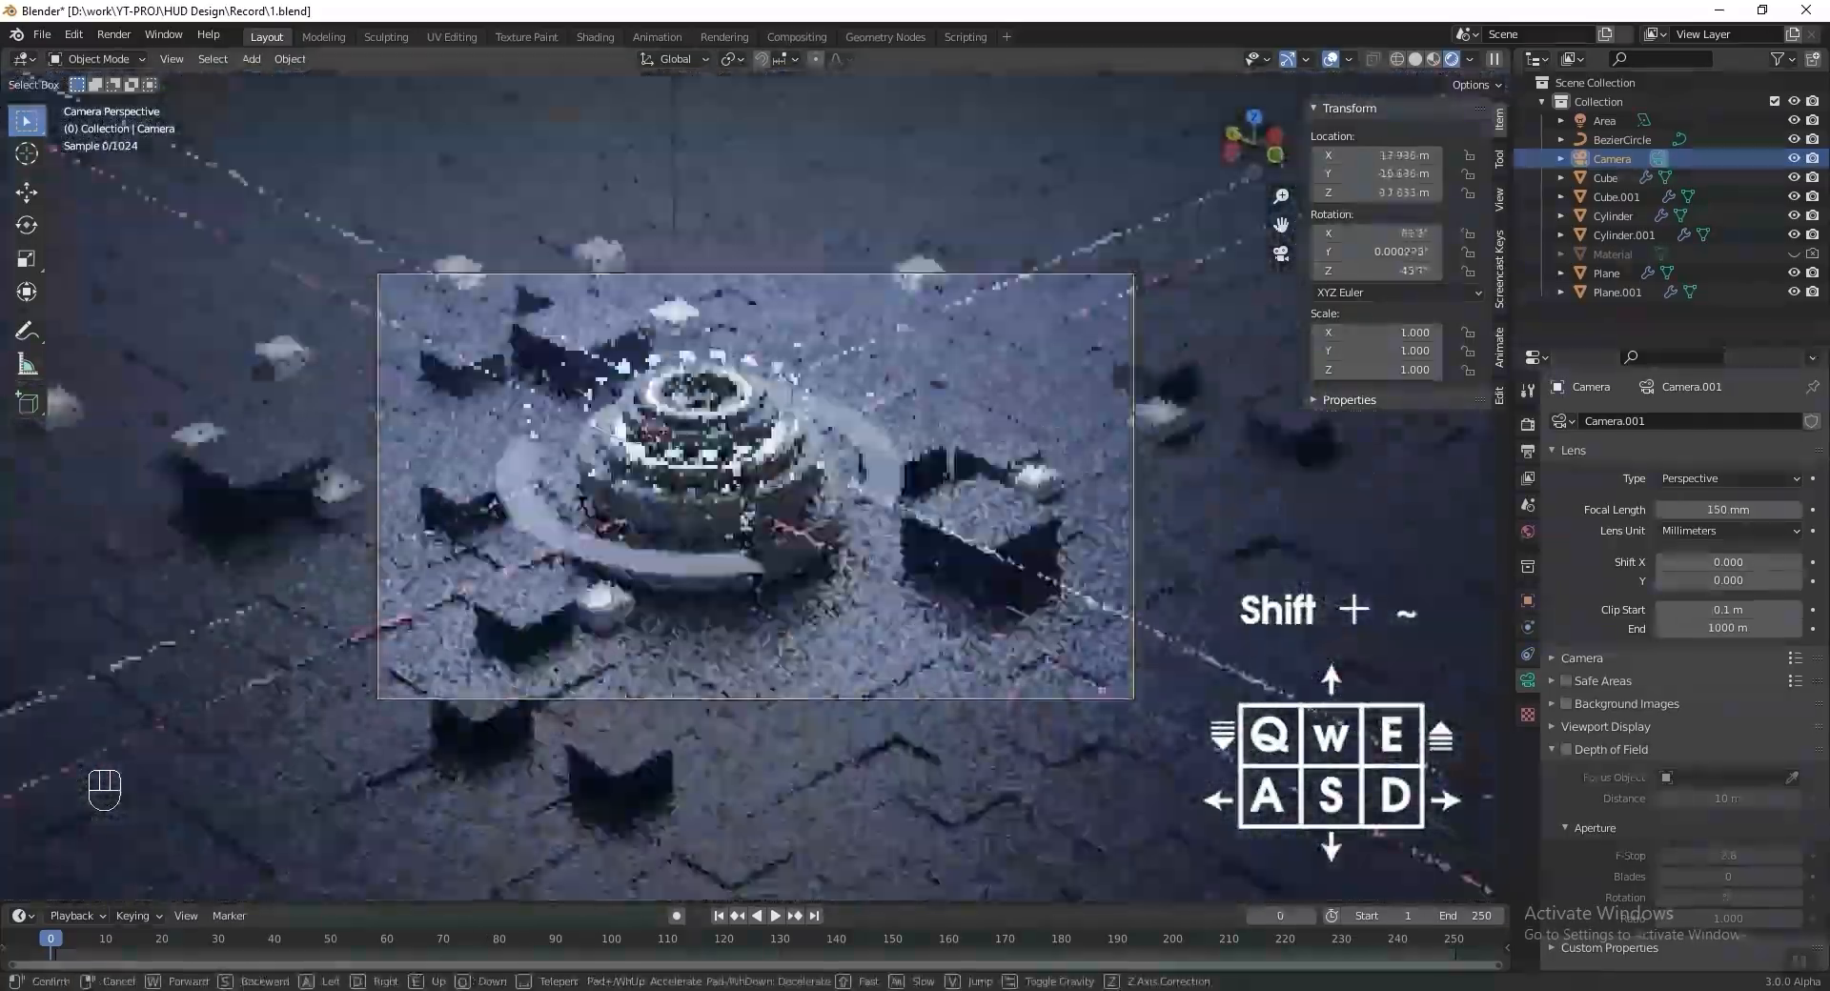
key("s")
key("w")
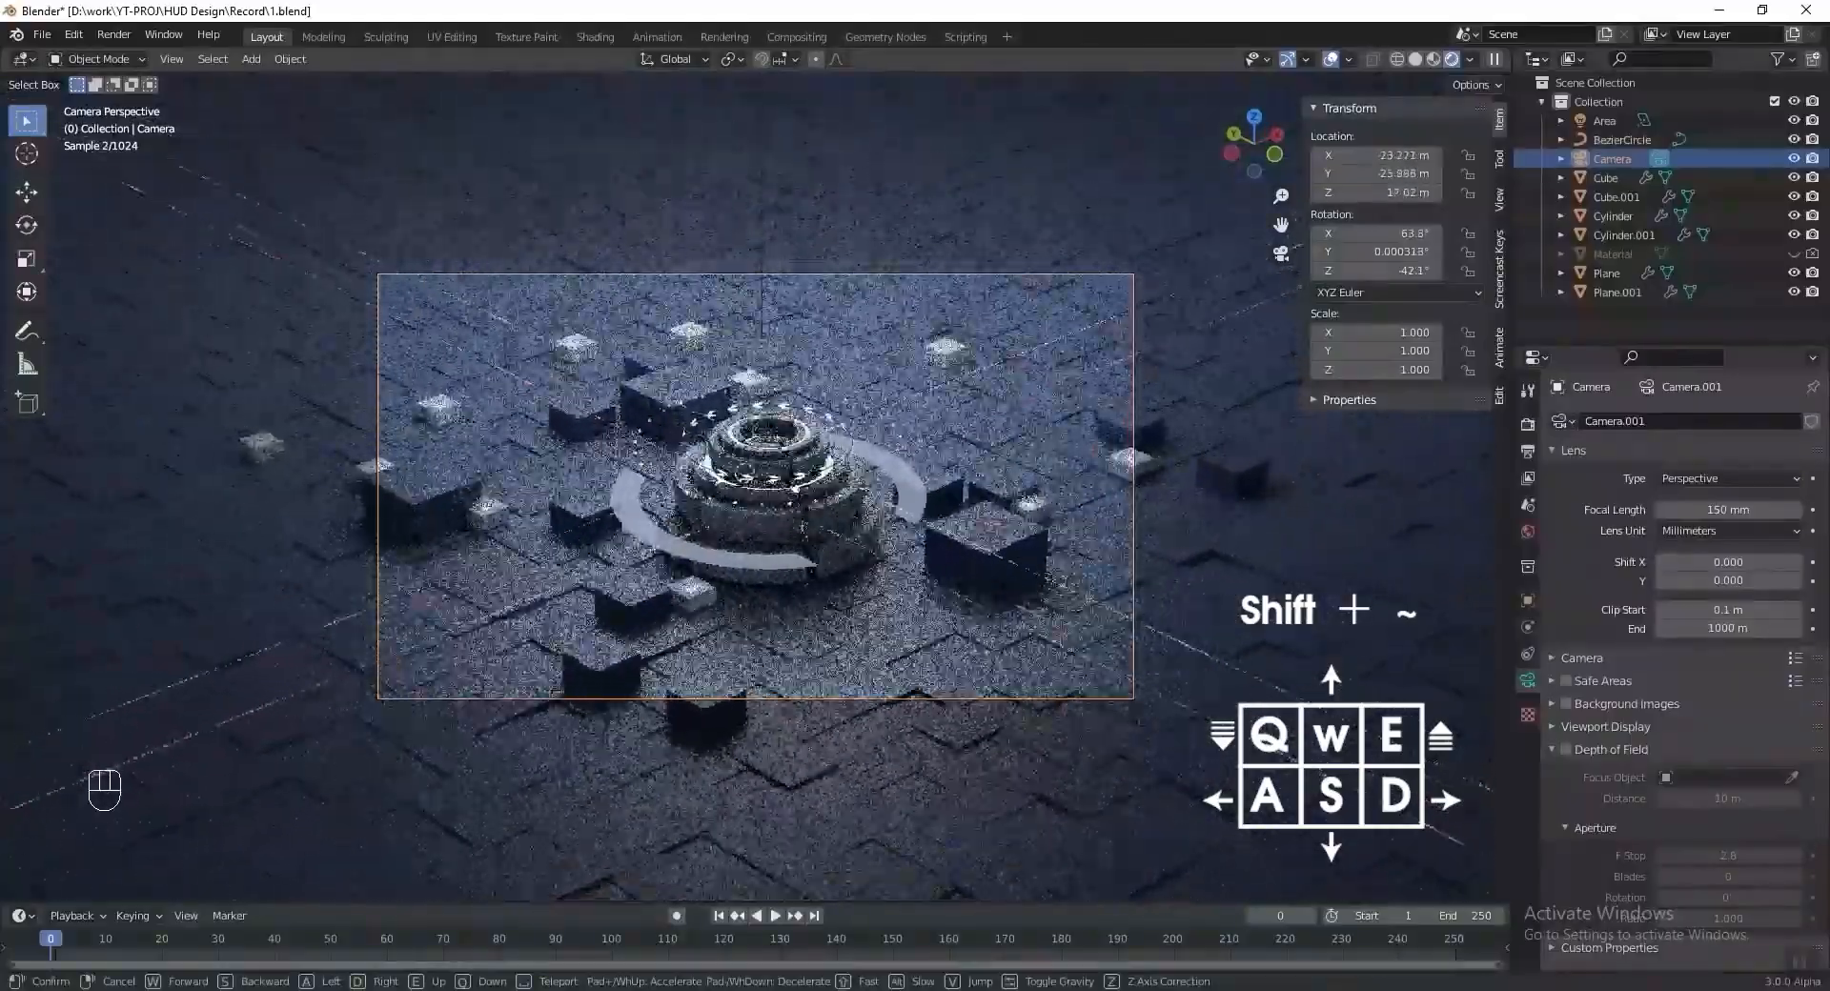
left_click(798, 505)
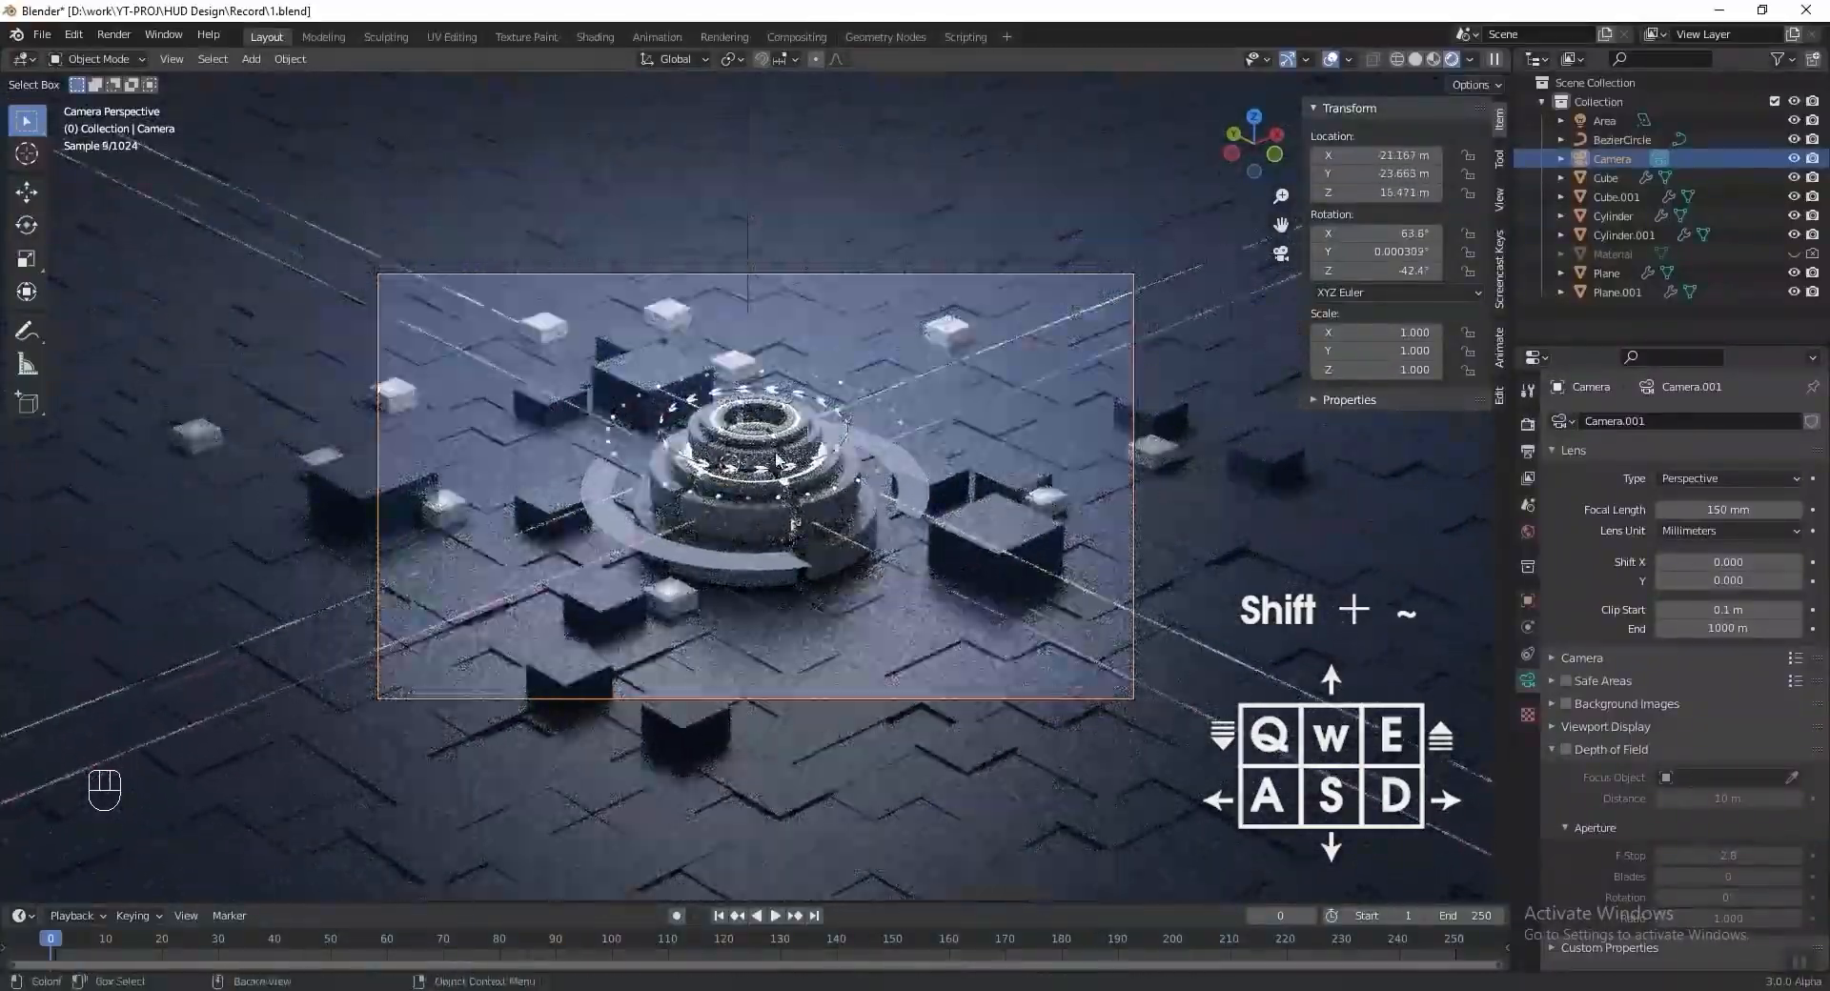
scroll(801, 505, "up", 1)
key("ctrl+s")
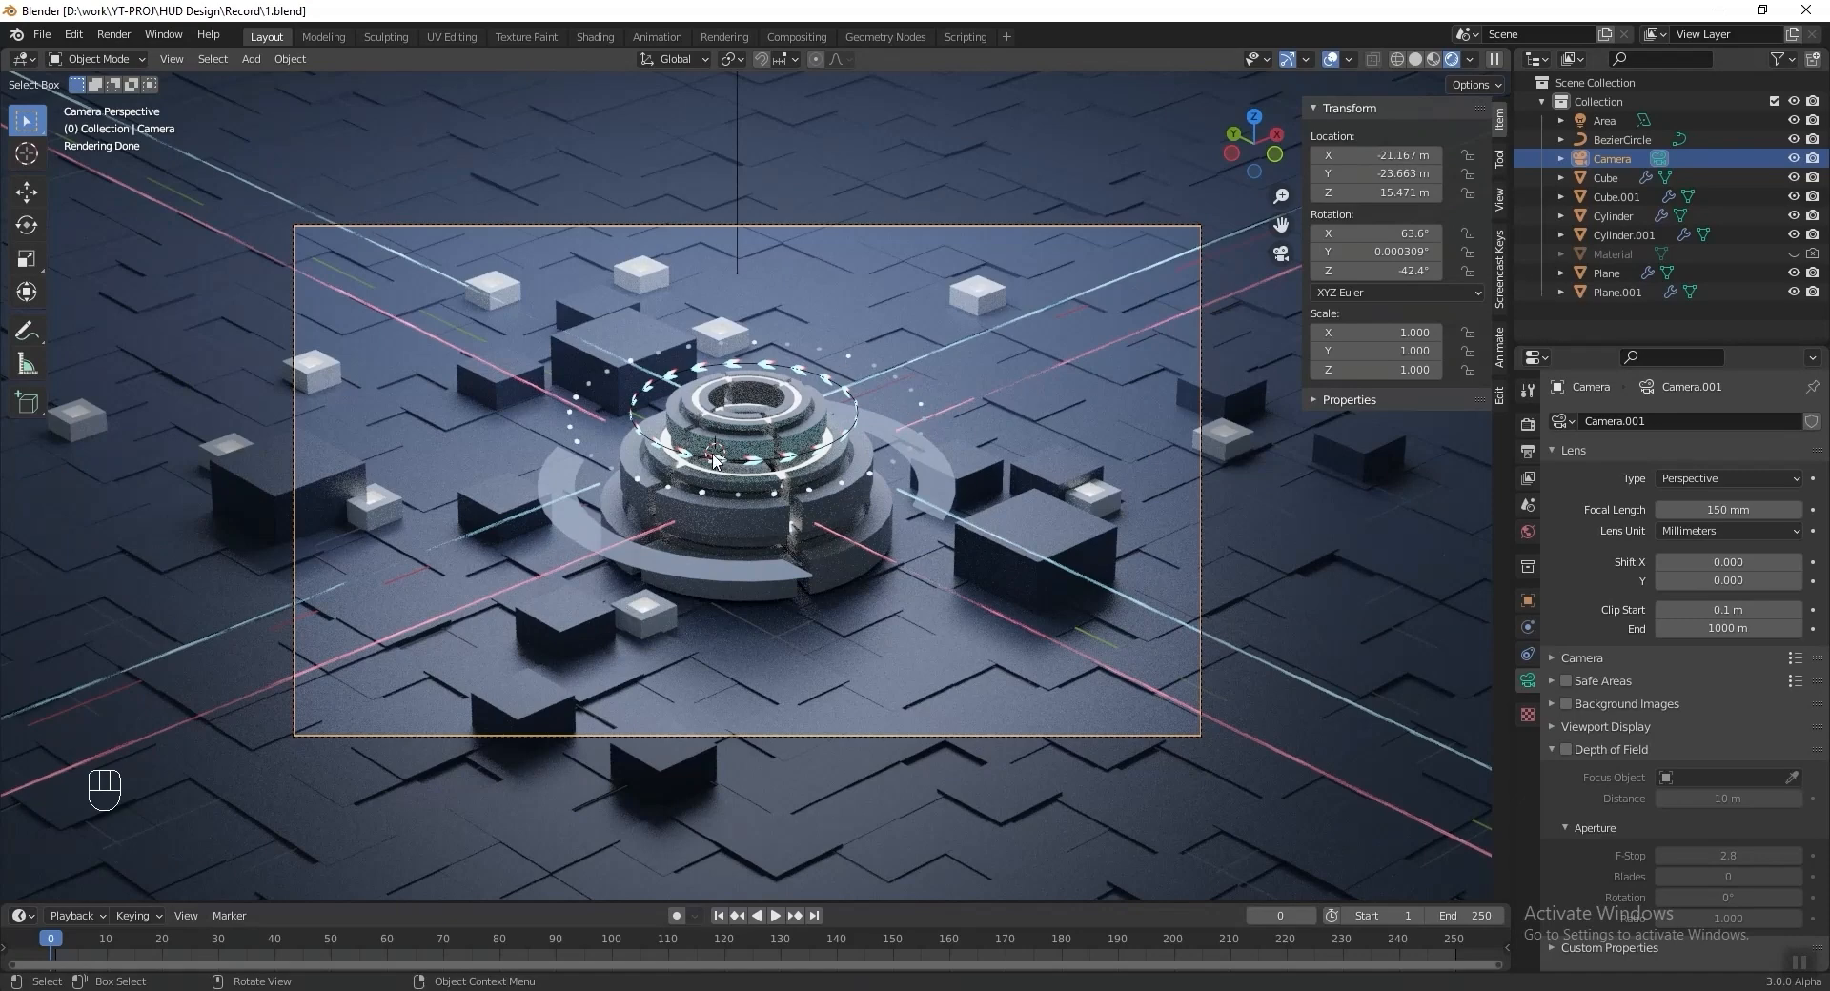
Add a cube-shaped empty at the scene origin.
key("shift+a")
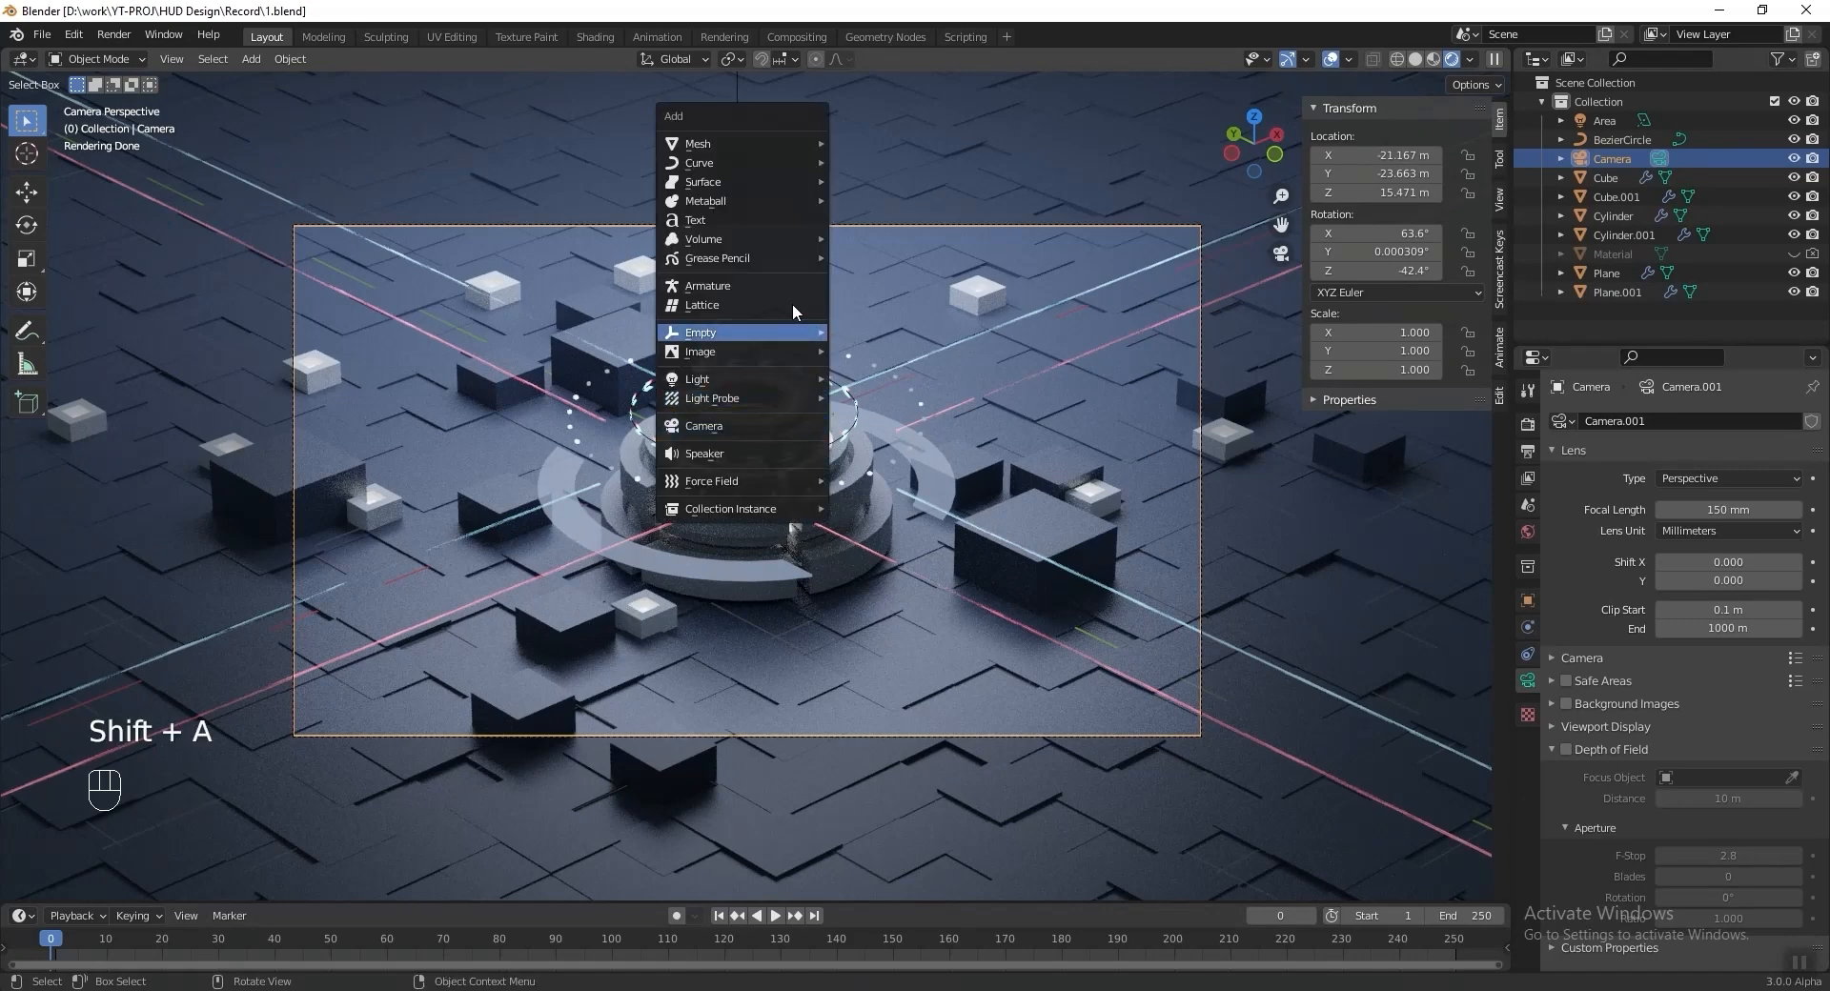
mouse_move(778, 329)
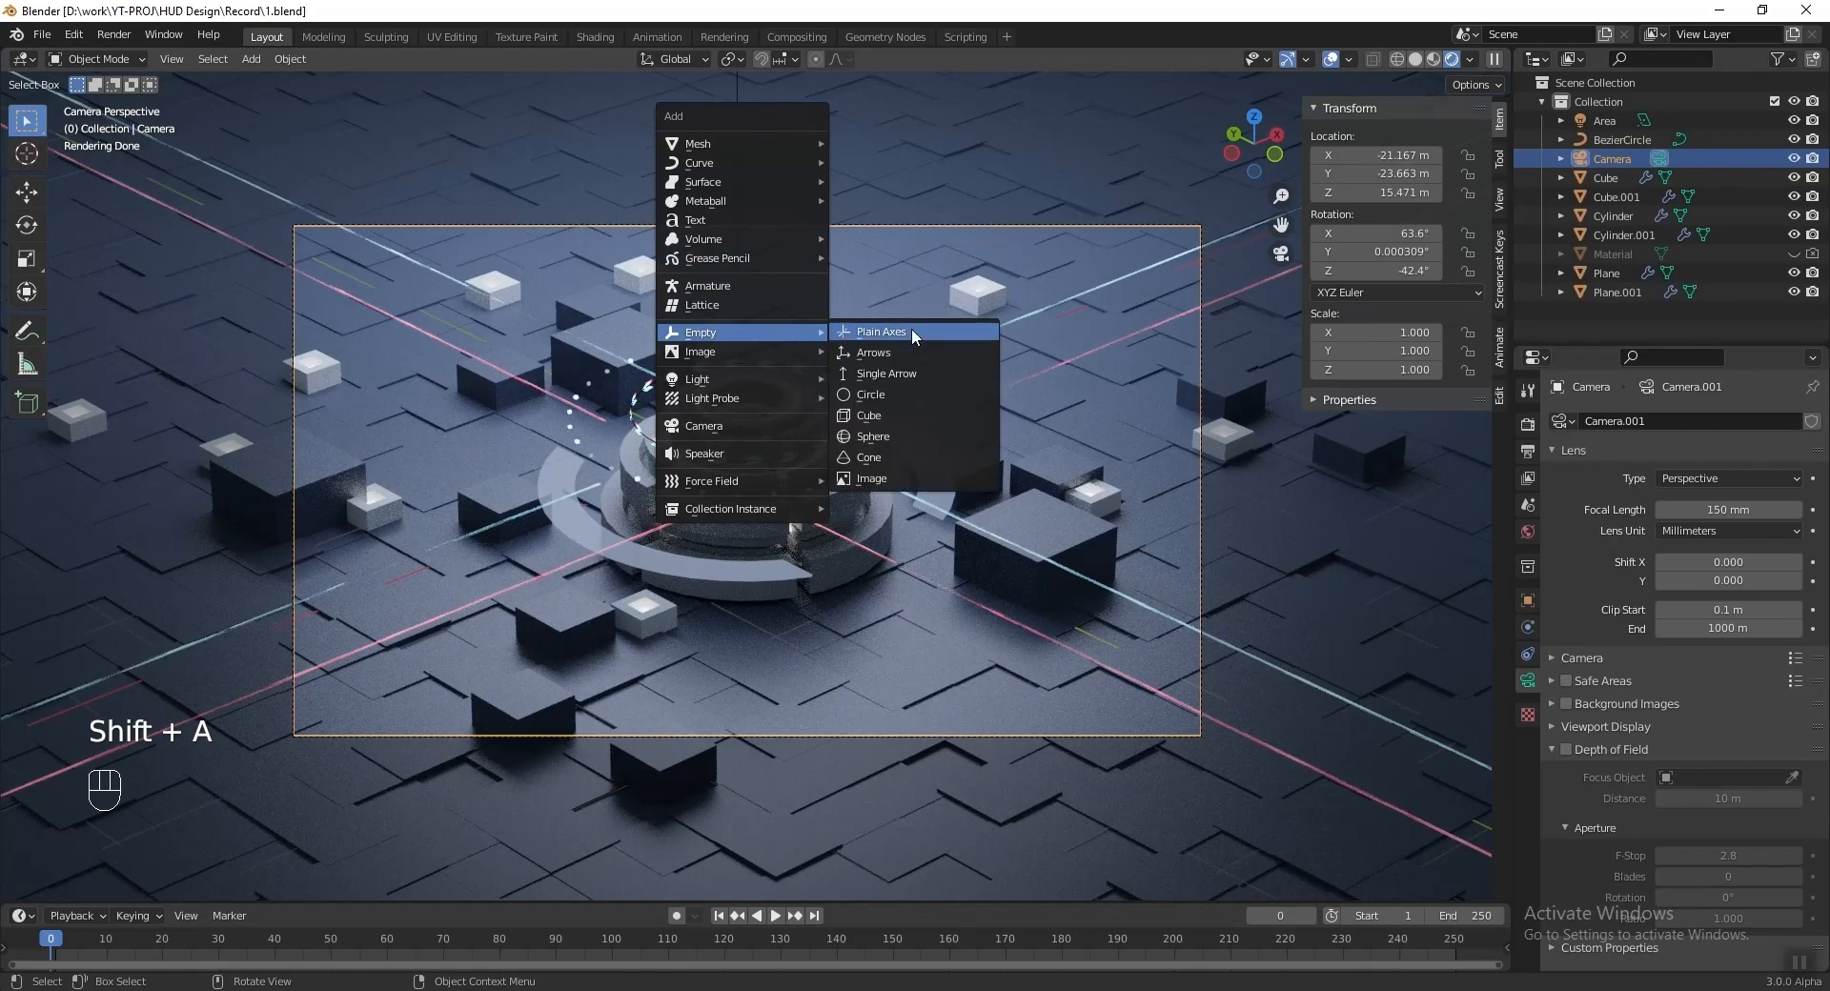
left_click(906, 414)
In solid shading from the top view, shift the empty toward the front of the base and scale it to about 1.258.
left_click(1415, 60)
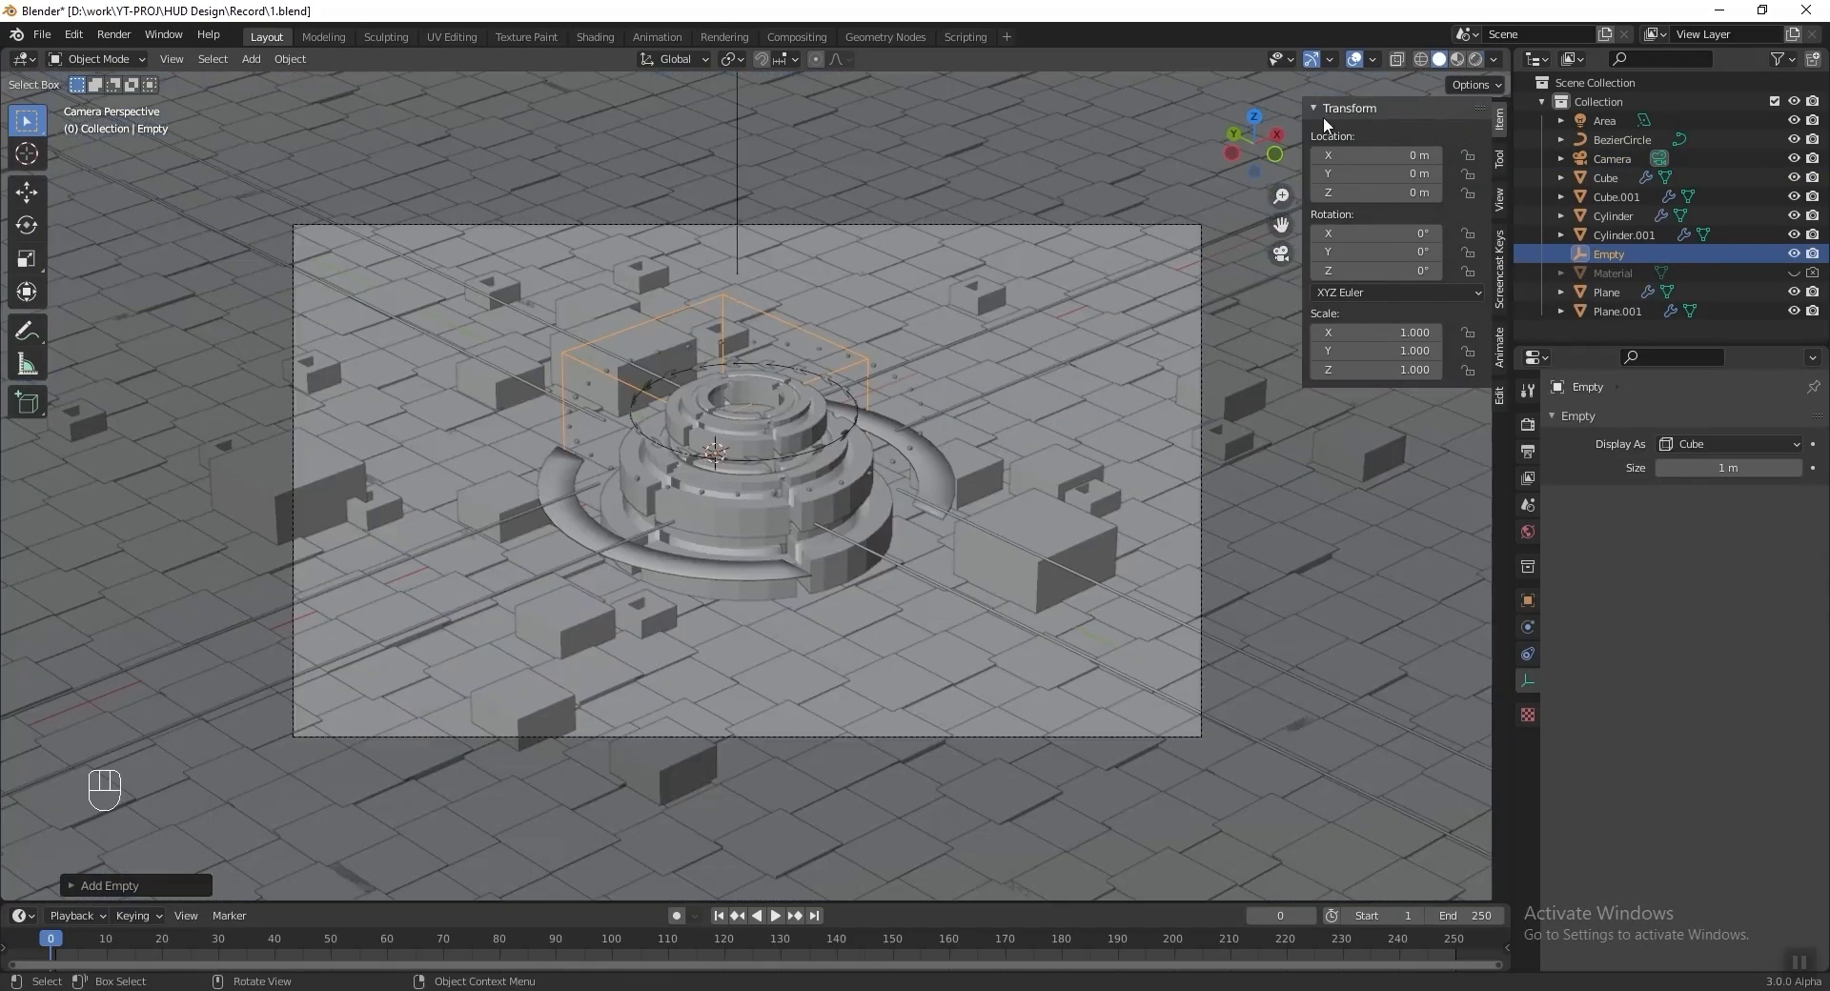
middle_click_drag(859, 437, 845, 471)
scroll(733, 481, "up", 5)
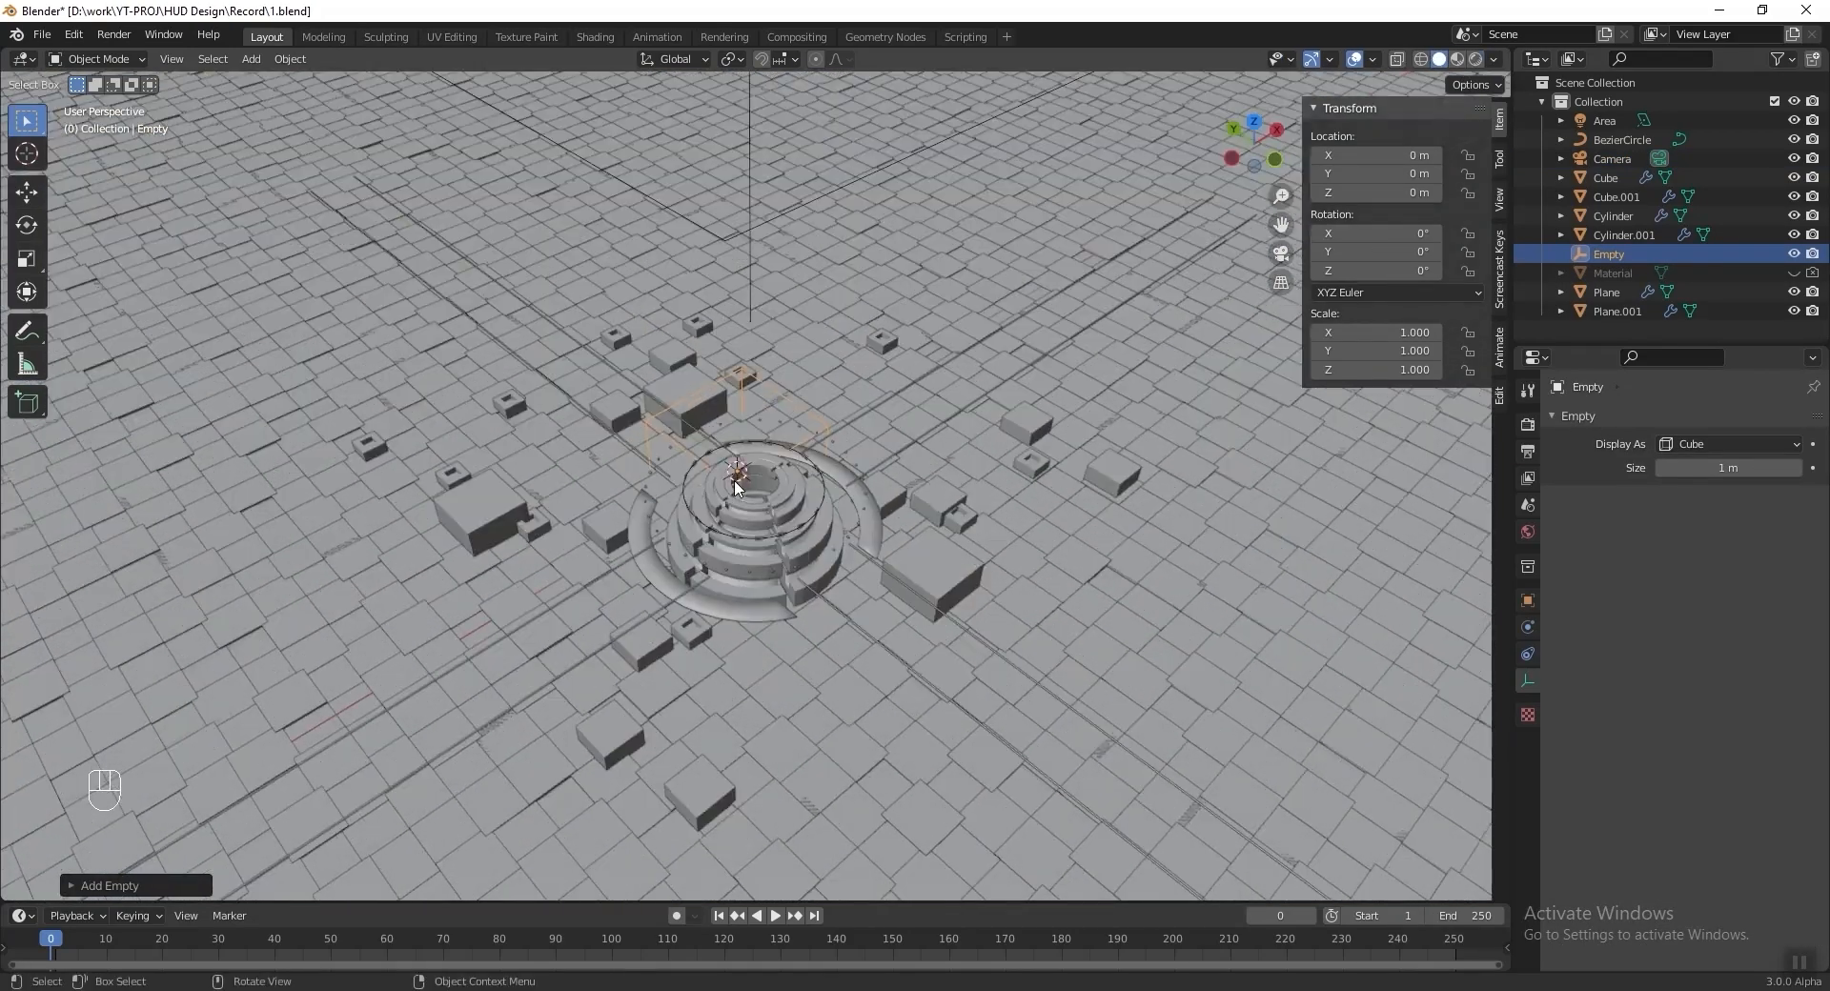
key("KP_7")
scroll(735, 484, "up", 5)
middle_click_drag(728, 540, 736, 507, "shift")
key("g")
left_click(780, 641)
key("s")
left_click(847, 610)
Move the empty to about X -1.01, Y -1.53, Z 0.29 m and return to the rendered camera view.
middle_click_drag(779, 704, 844, 459)
key("g")
left_click(872, 413)
scroll(871, 414, "down", 3)
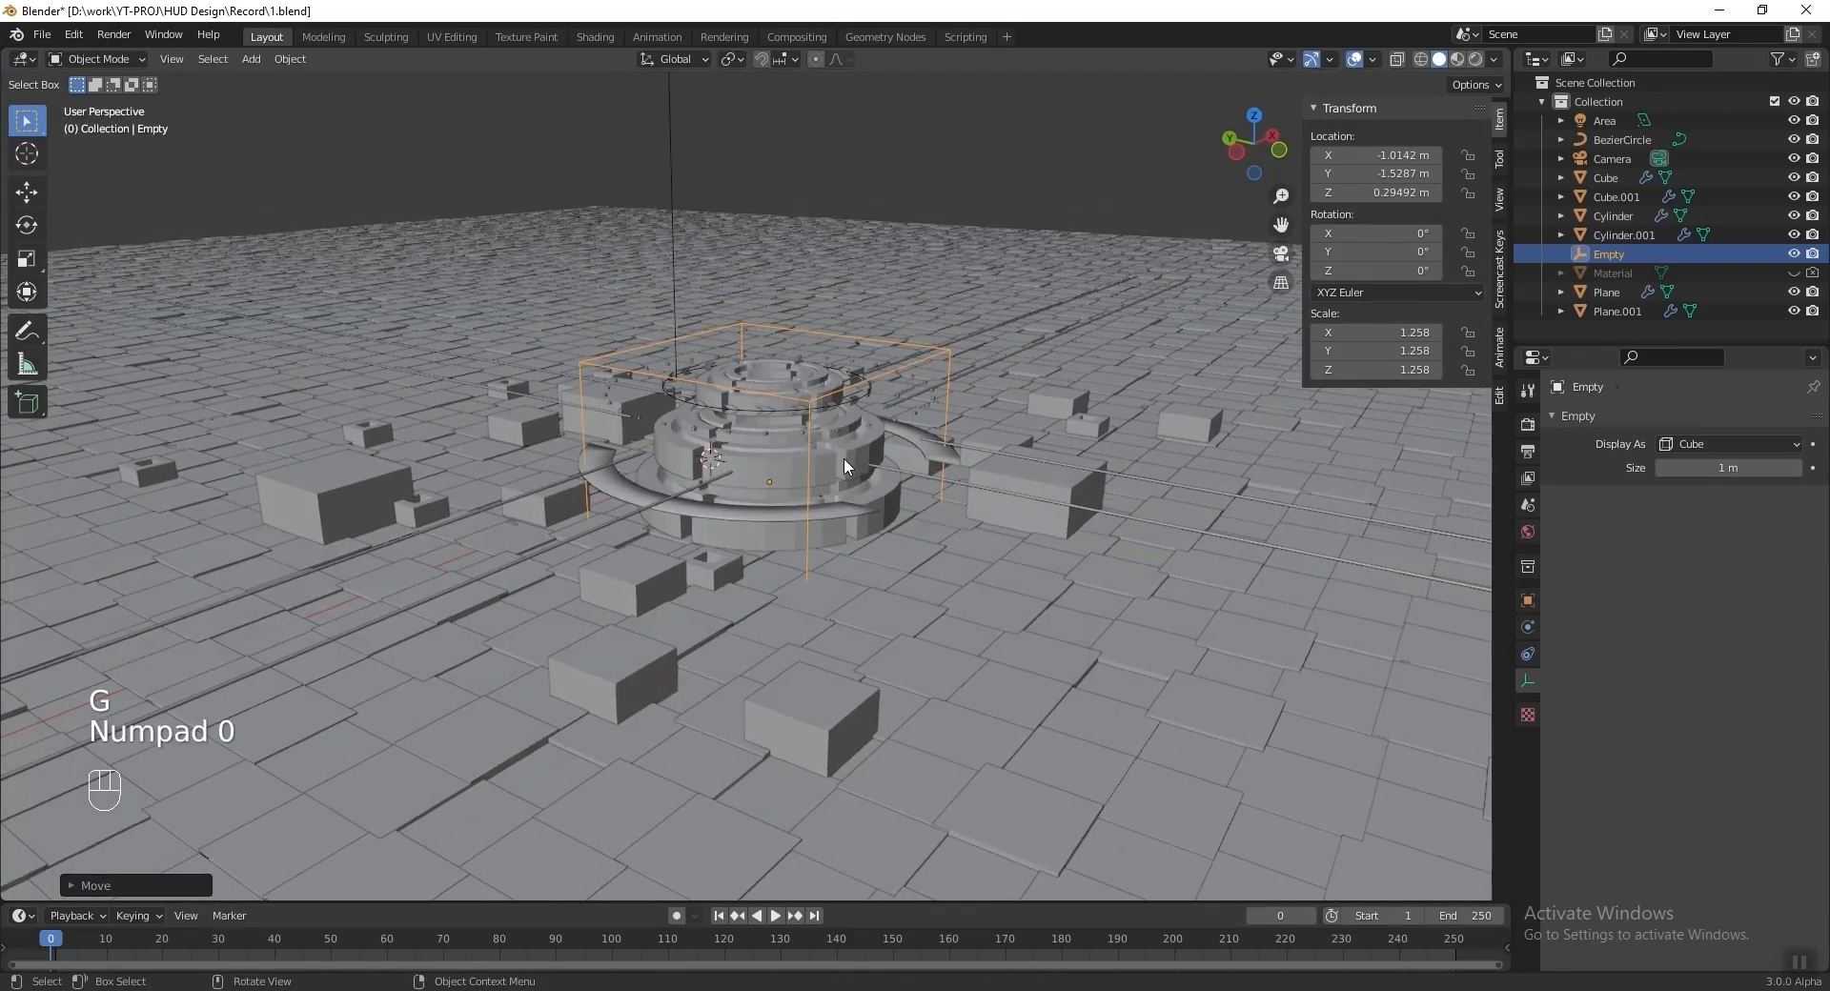
key("KP_0")
left_click(1477, 59)
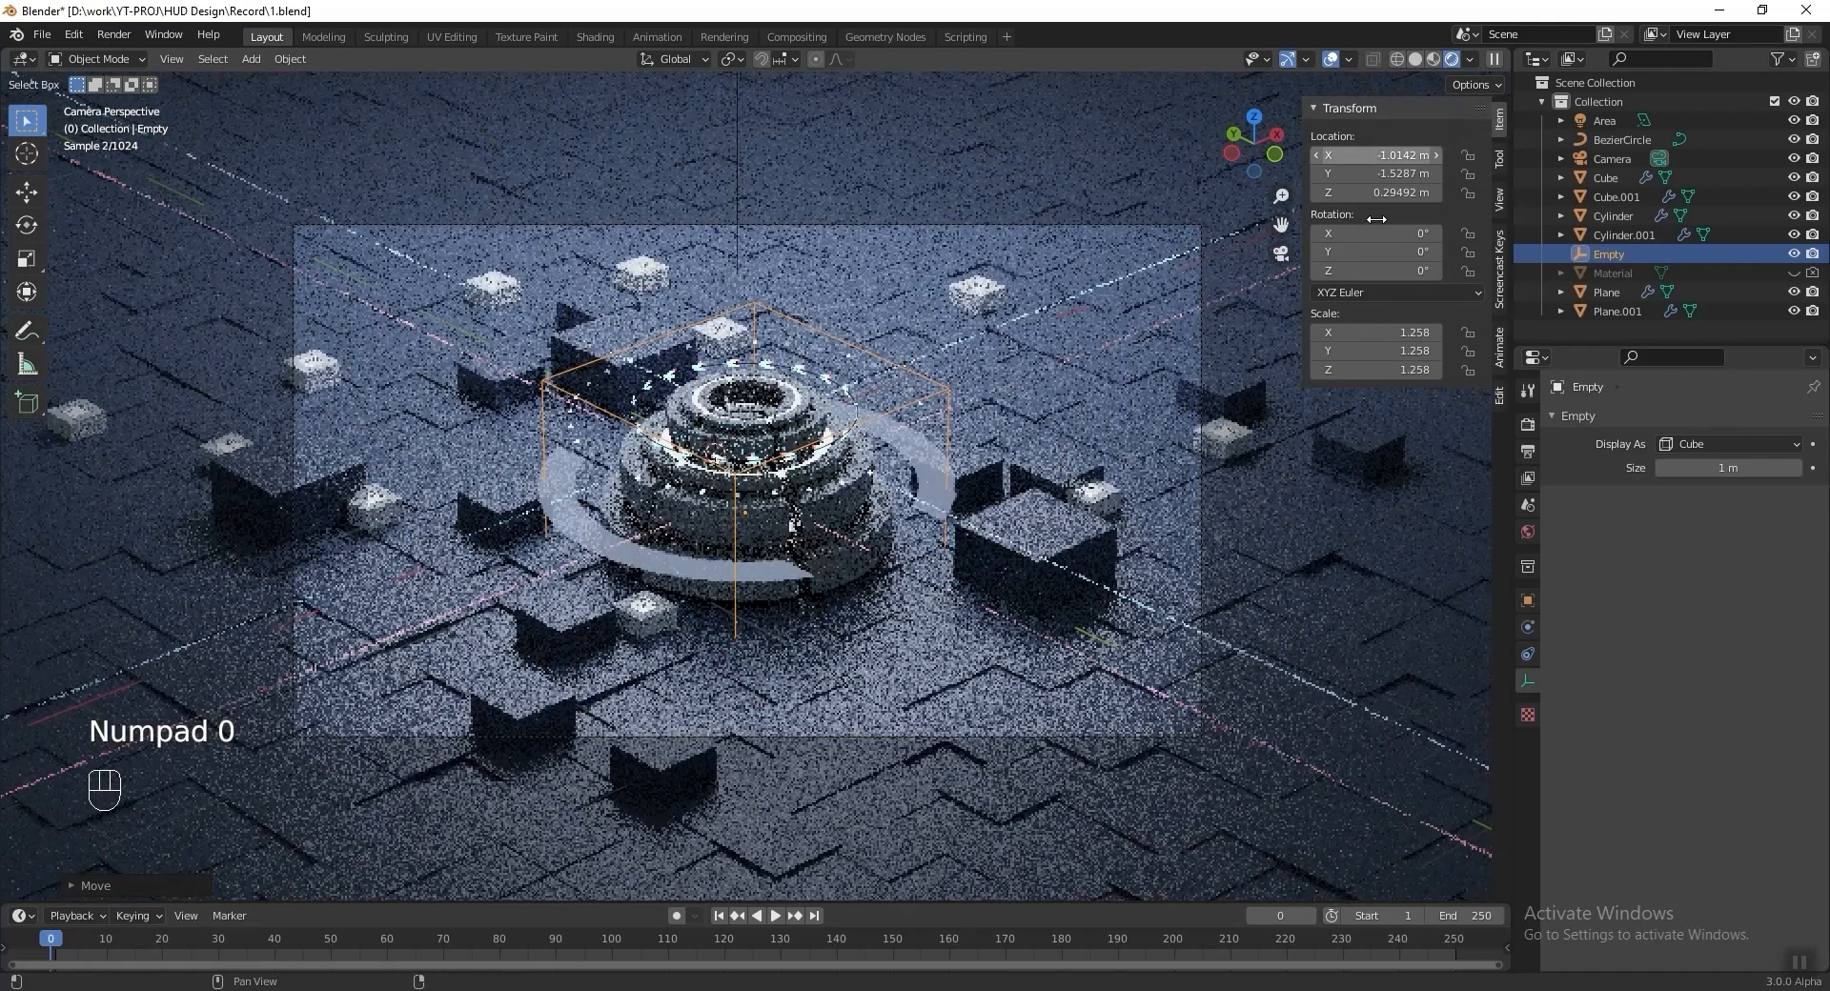
Enable depth of field on the camera, with the cube empty as focus object and an F-Stop of 0.1.
left_click(1199, 370)
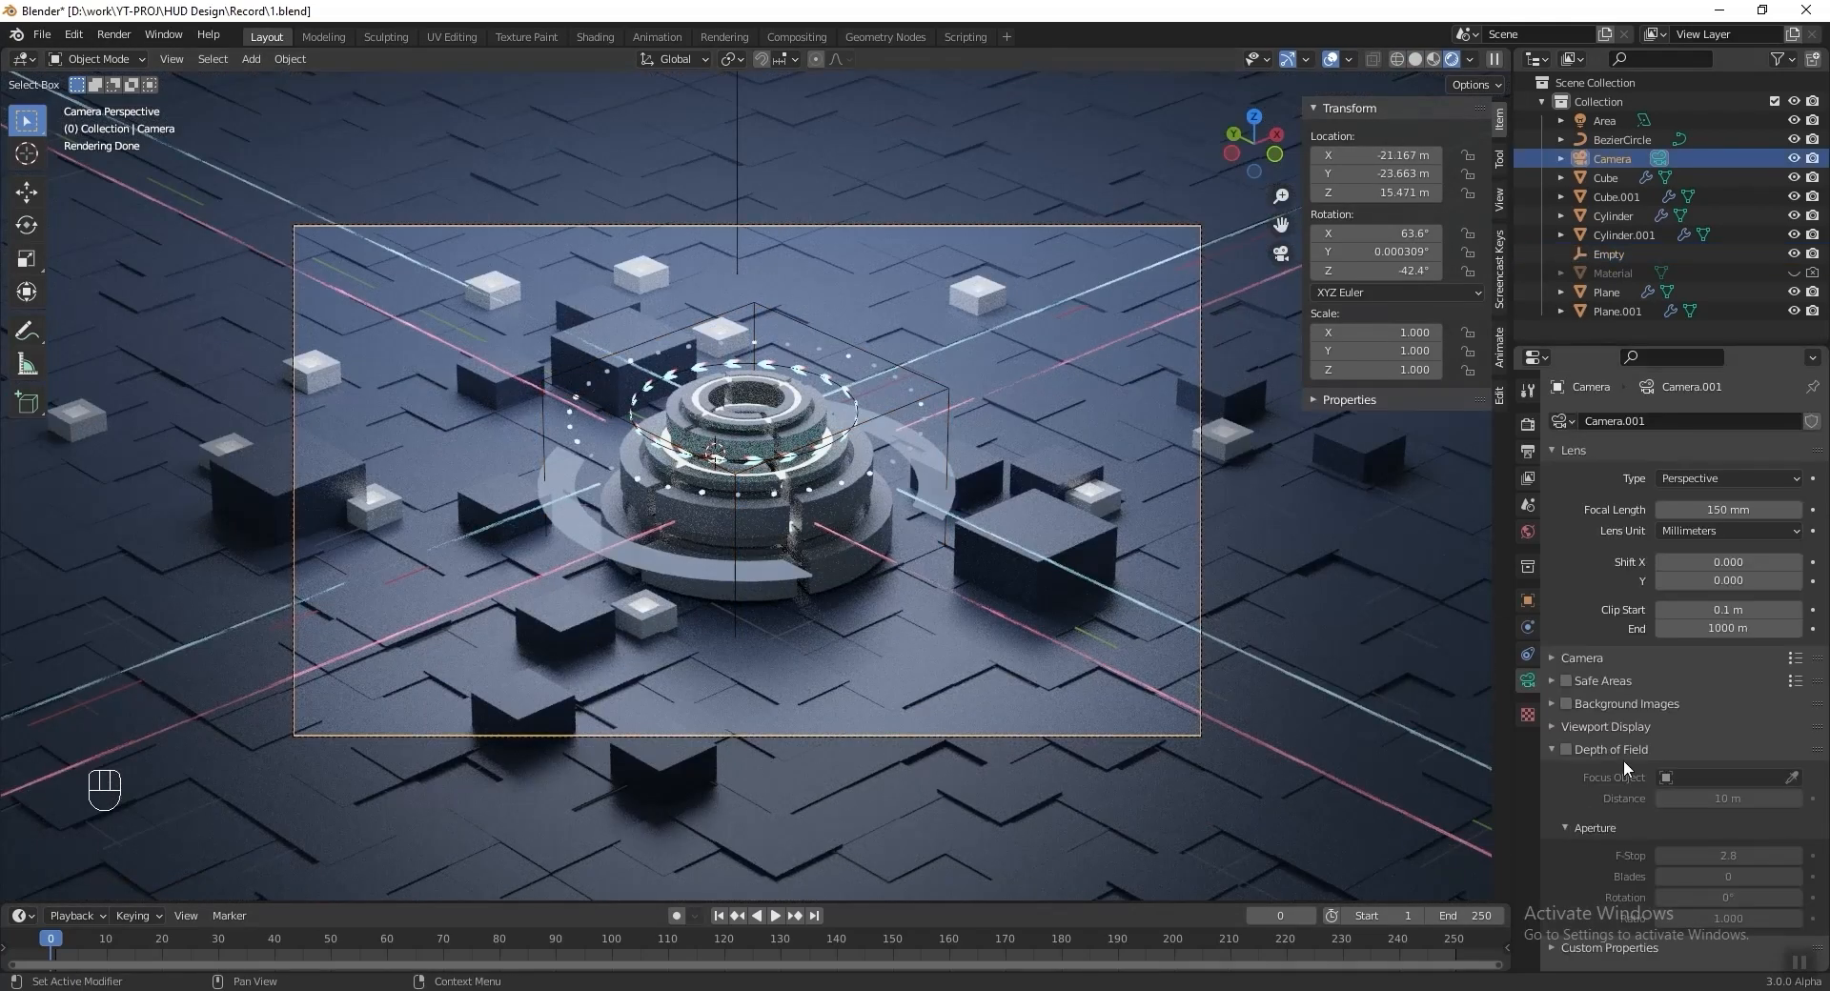
left_click(1567, 749)
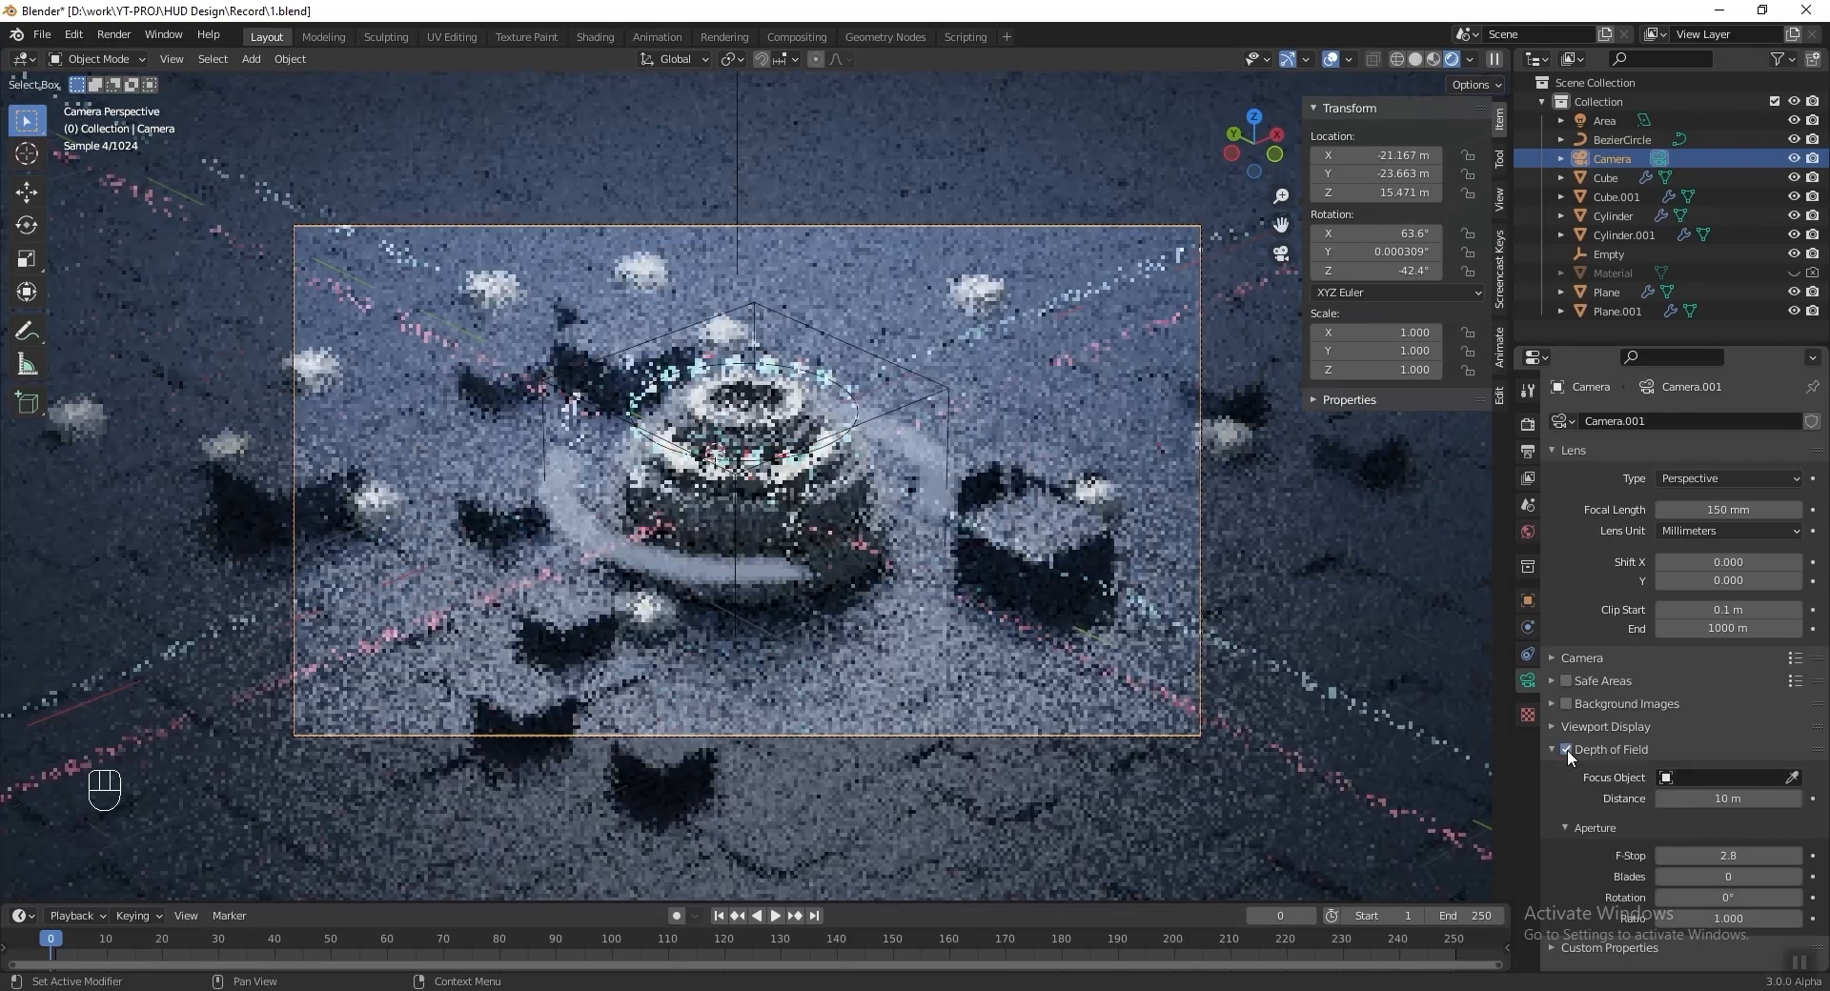
left_click(1792, 778)
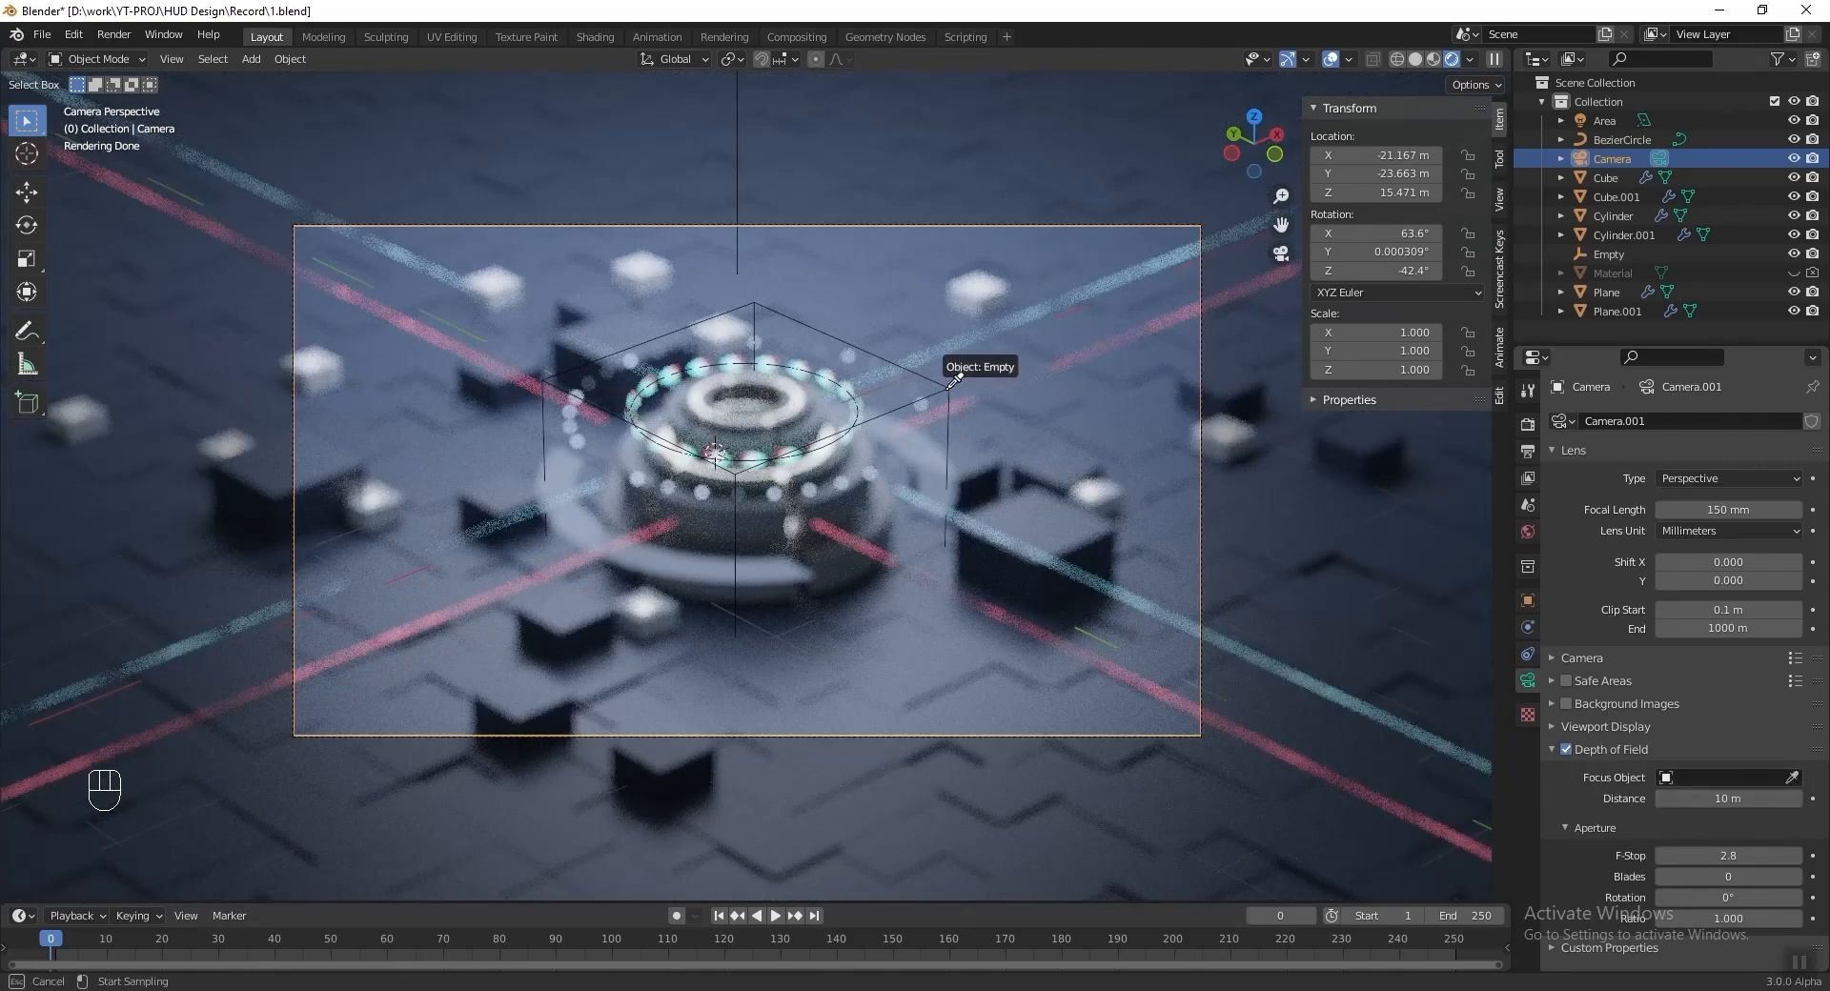
left_click(829, 391)
left_click(1719, 849)
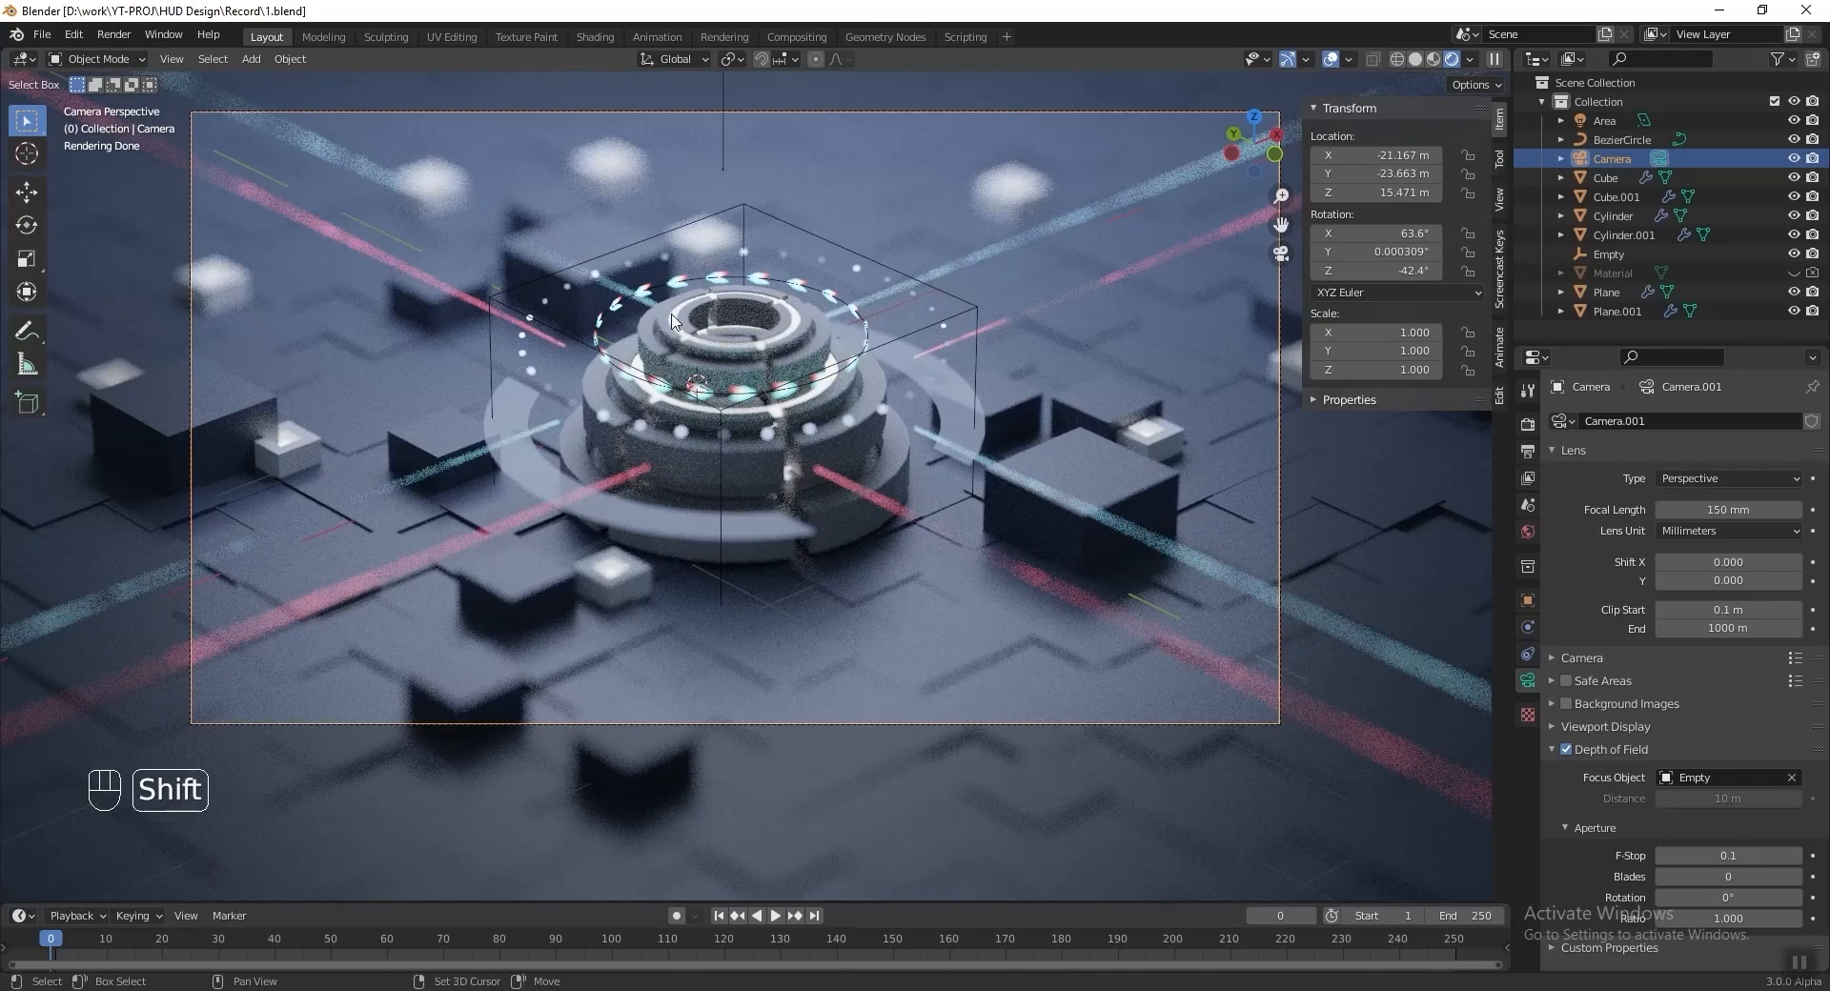
middle_click_drag(408, 328, 391, 371, "shift")
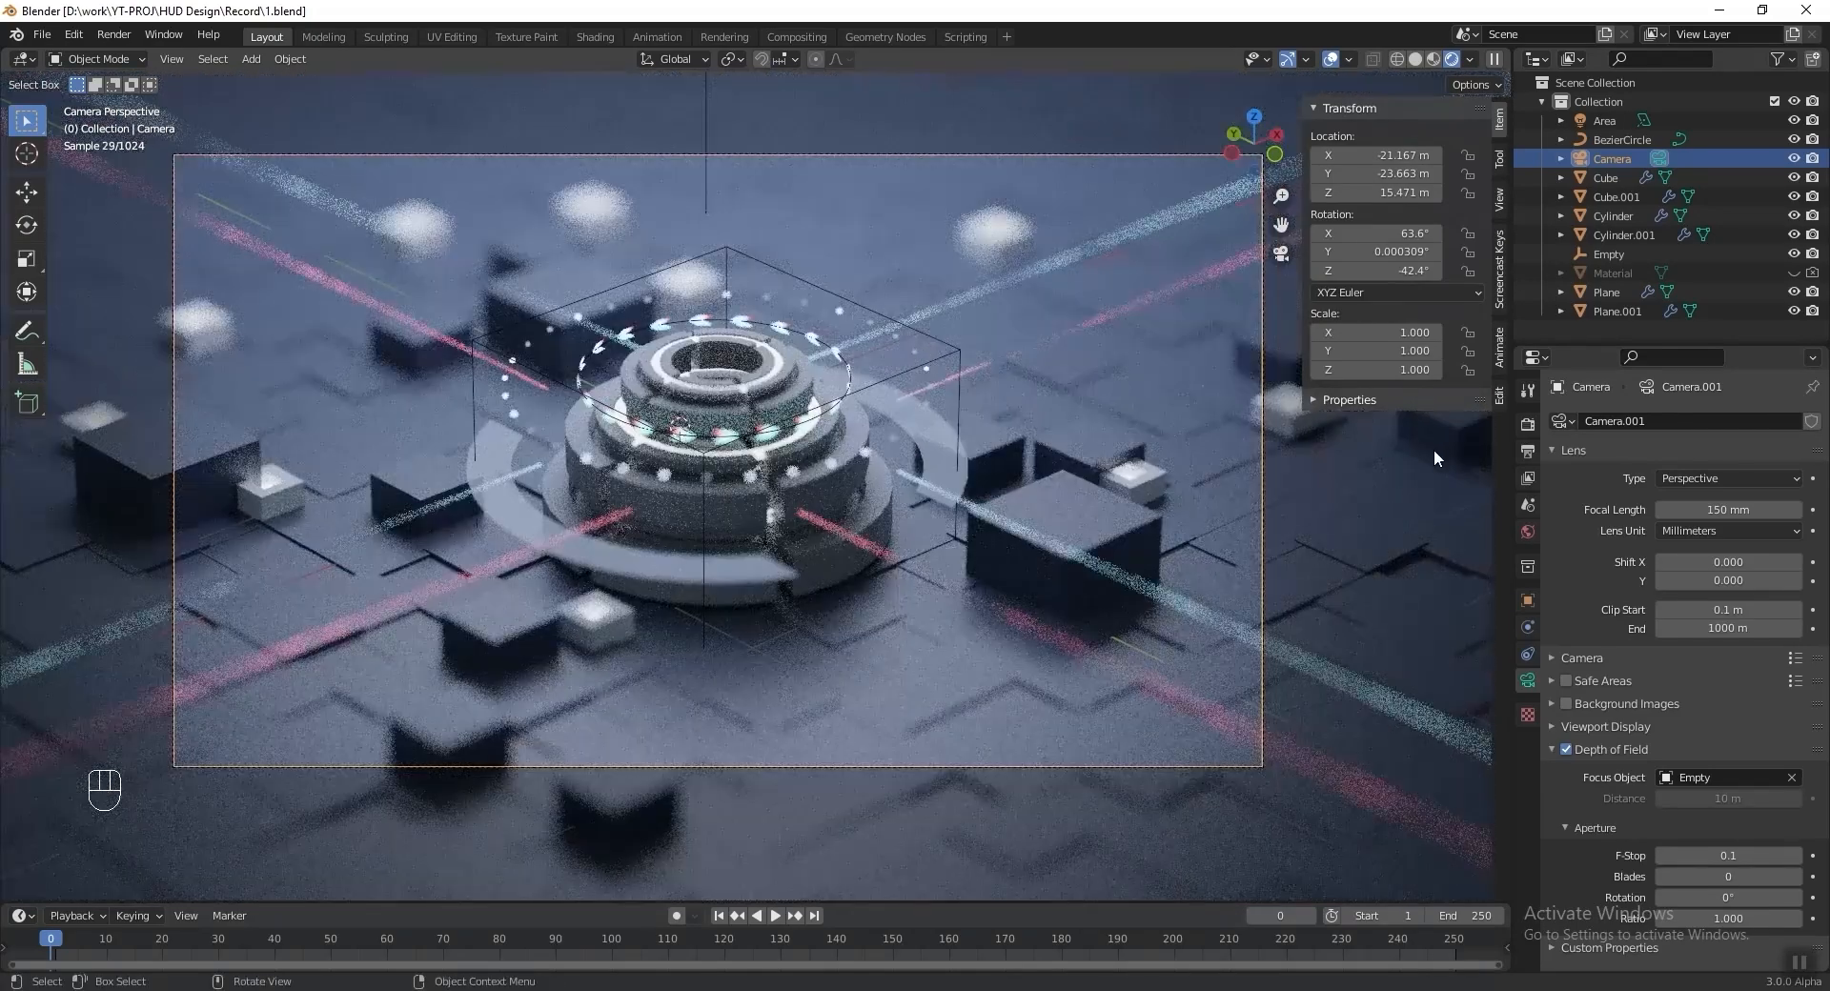
Set the PNG output color to RGB and start rendering the animation.
left_click(1528, 450)
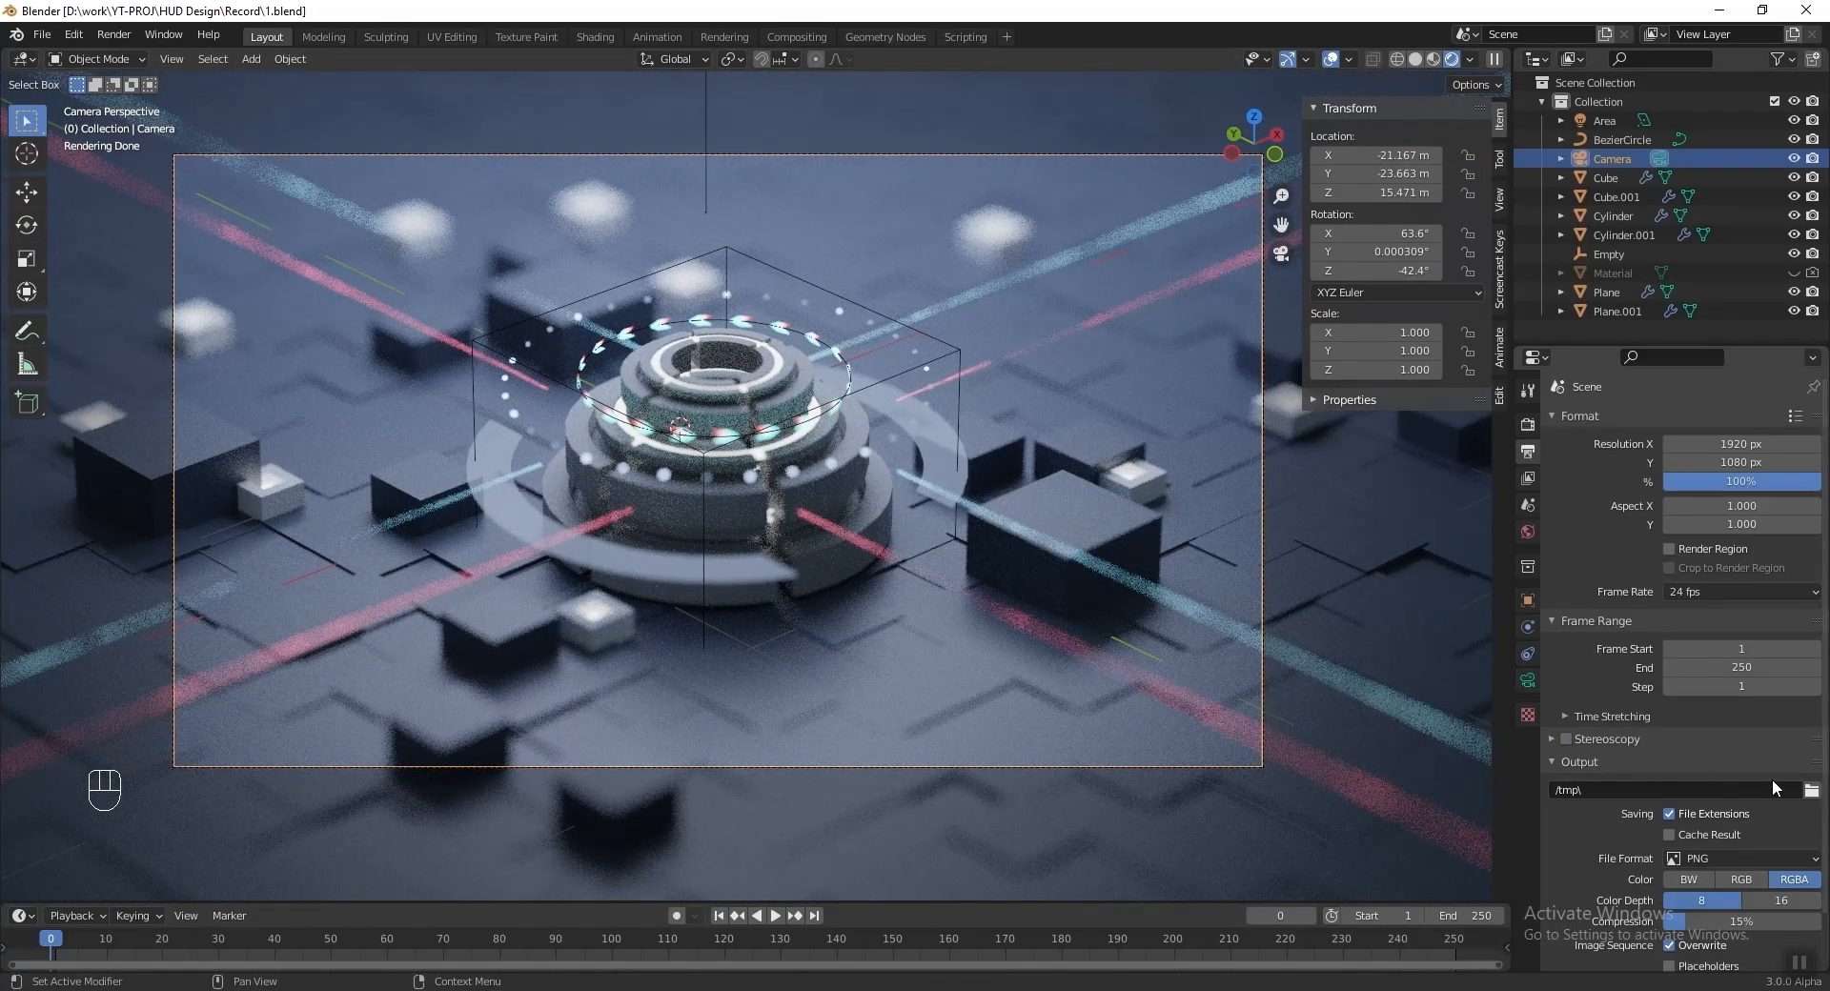
scroll(1813, 794, "down", 2)
left_click(1791, 803)
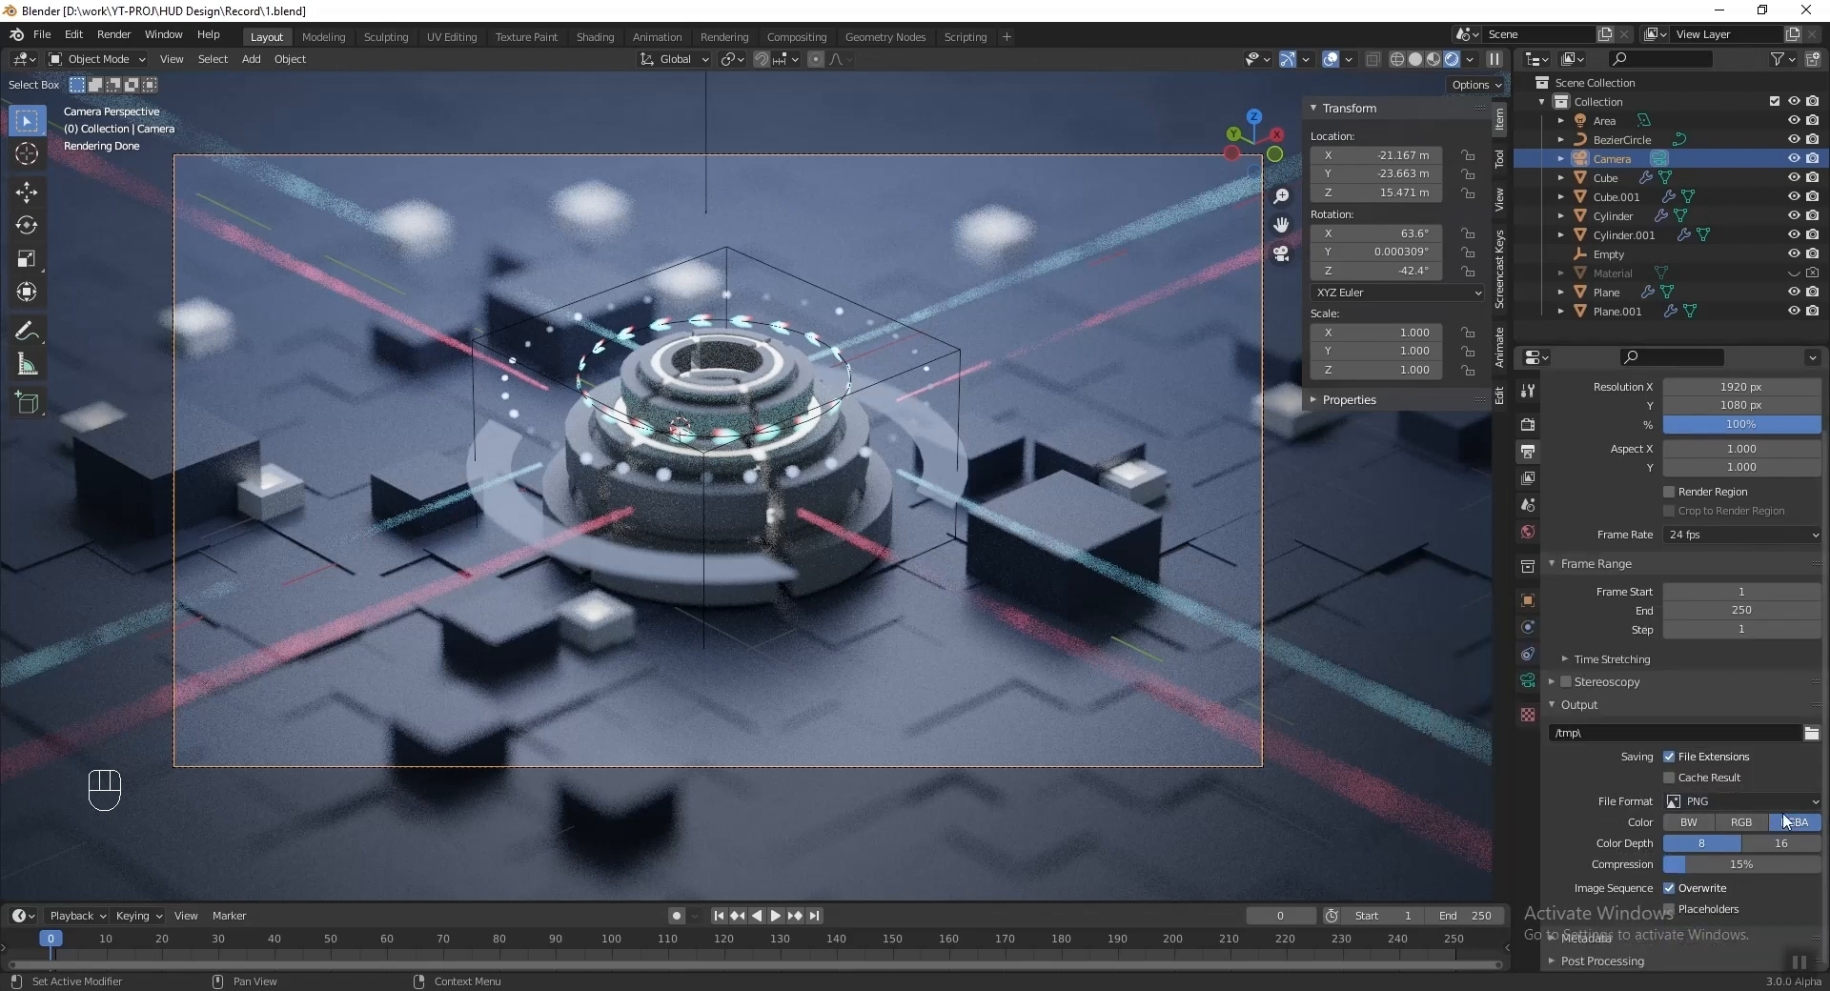
left_click(1744, 823)
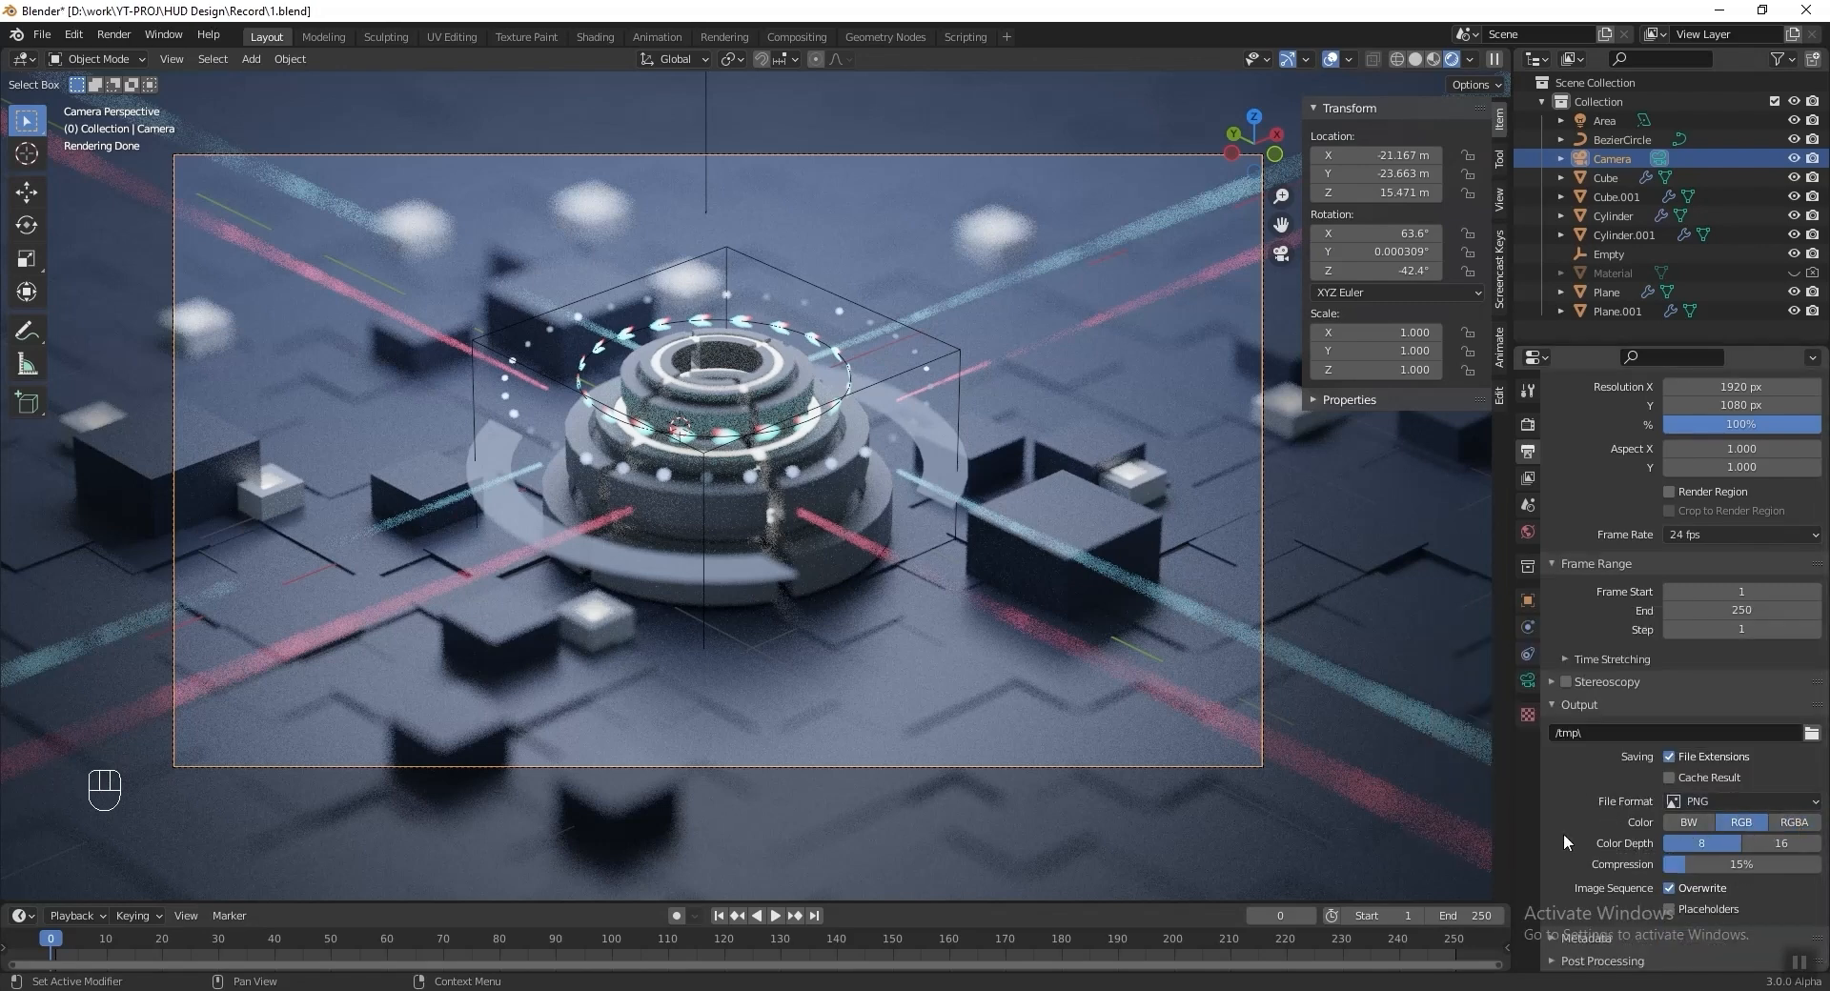
left_click(125, 36)
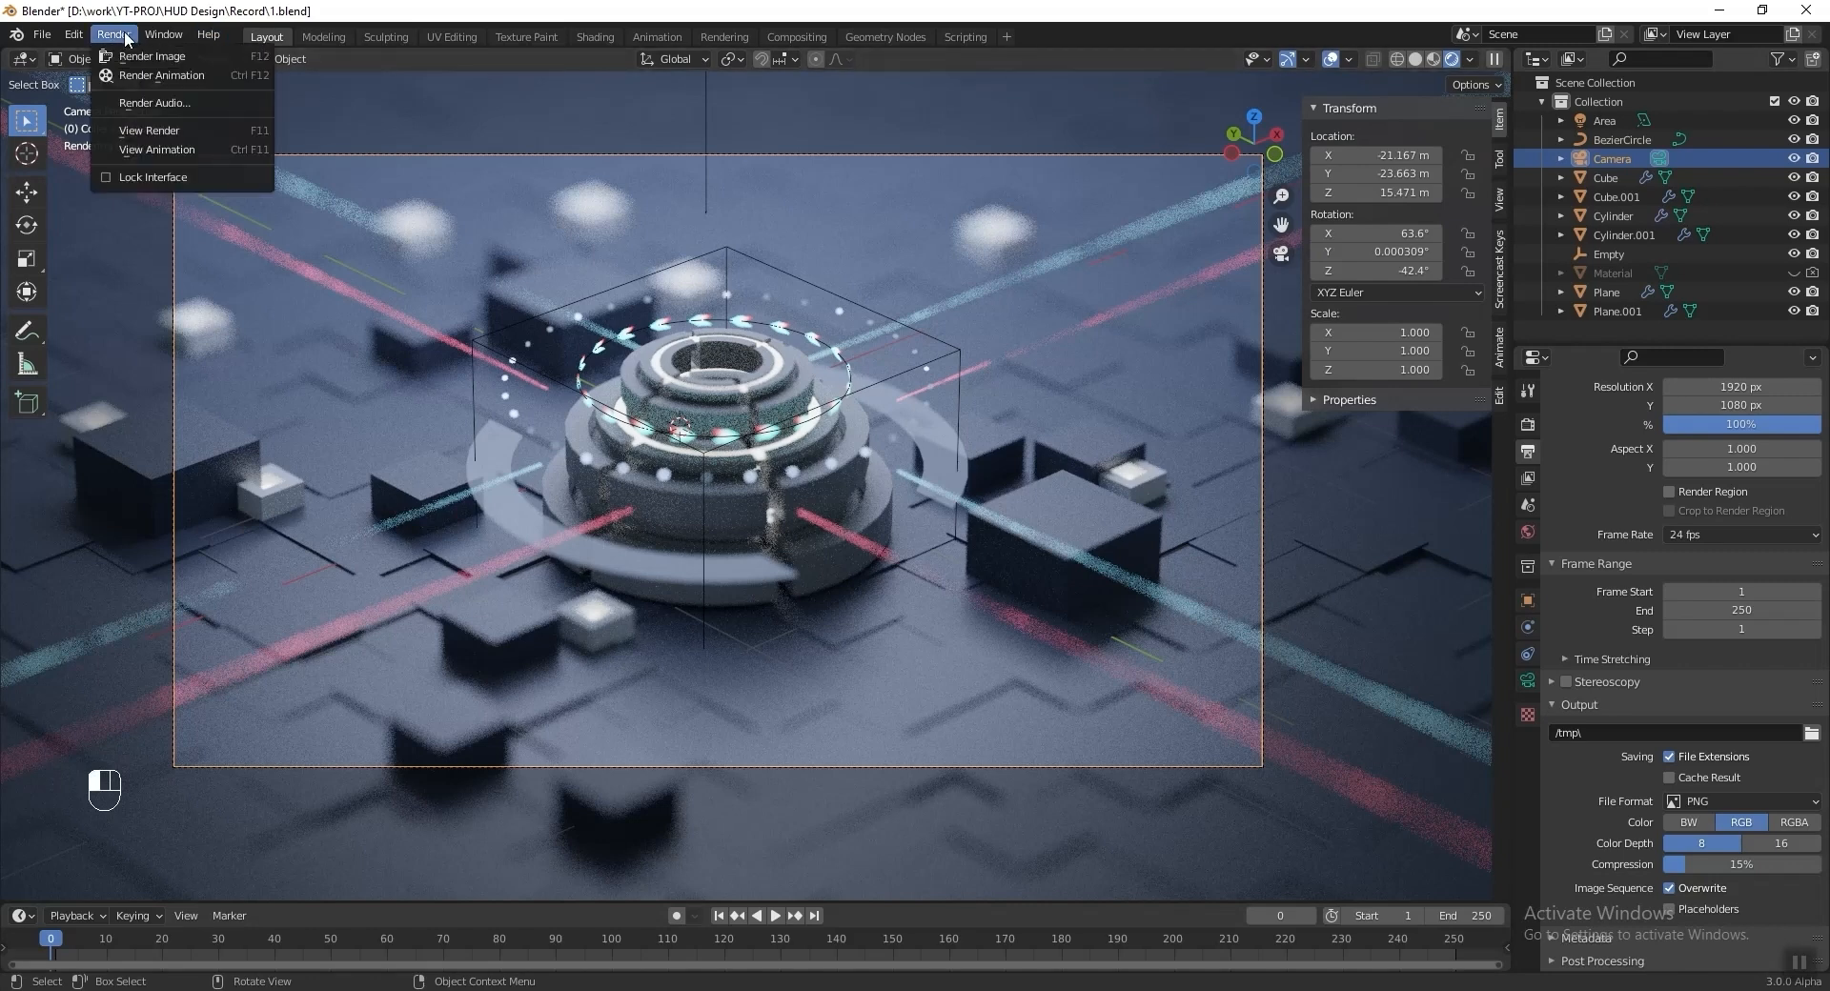
left_click(225, 76)
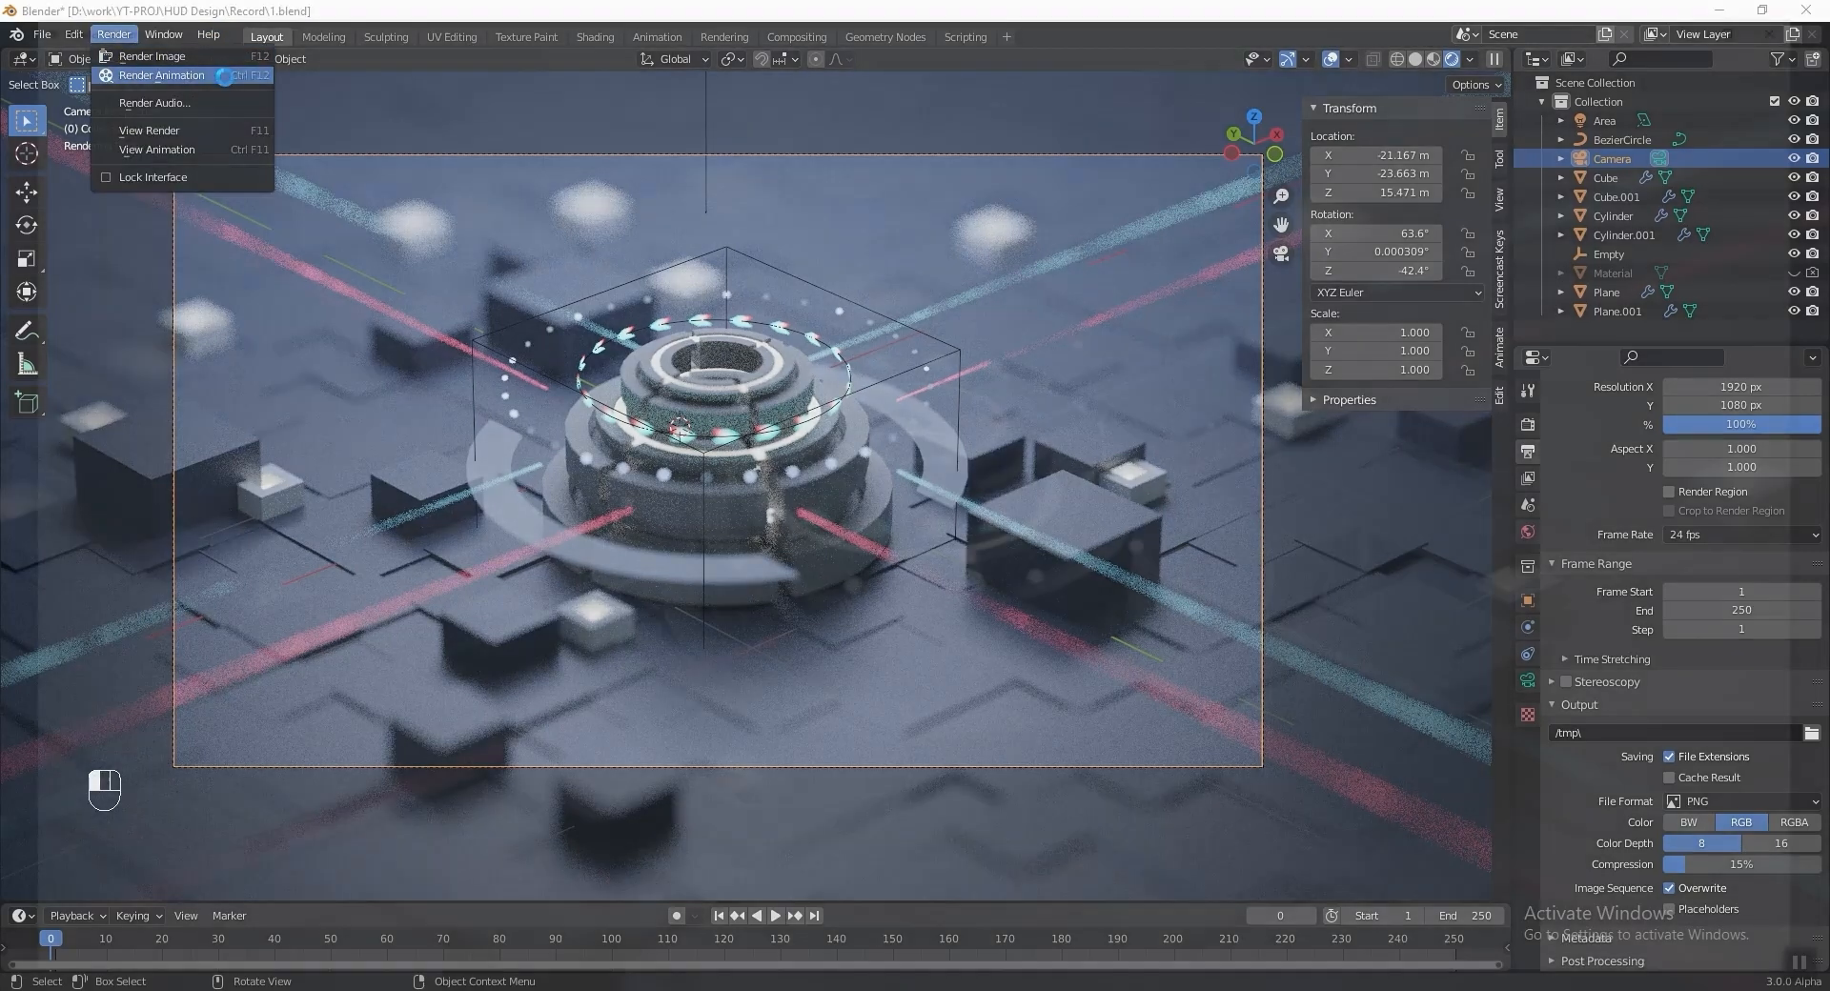